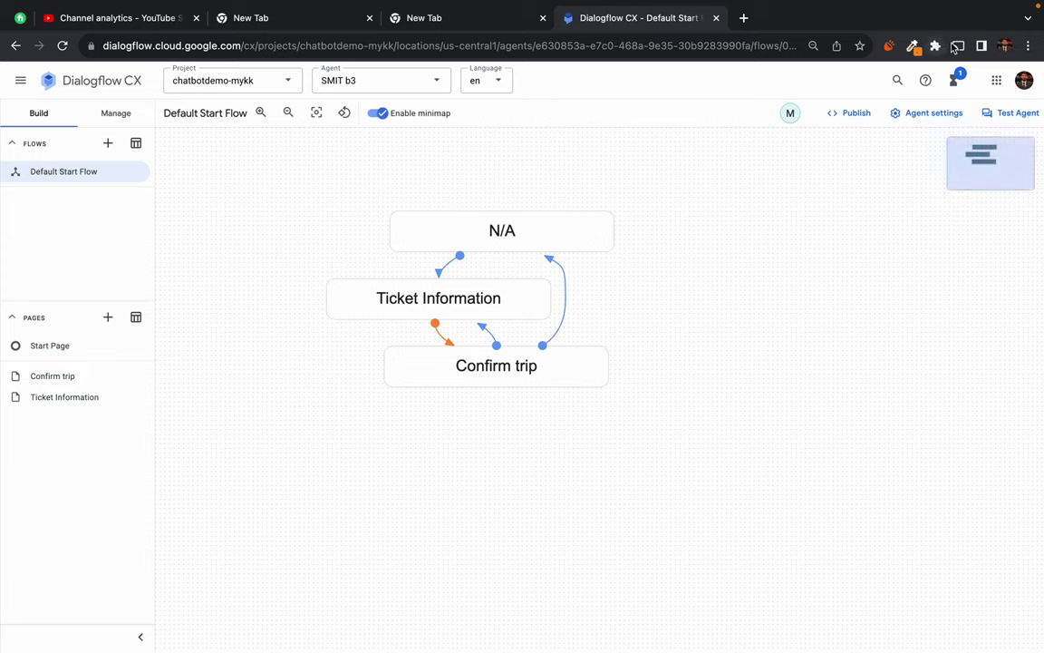
# Step: Cast the whole screen to the Chromecast from the browser's Cast menu
pyautogui.click(958, 45)
pyautogui.click(799, 161)
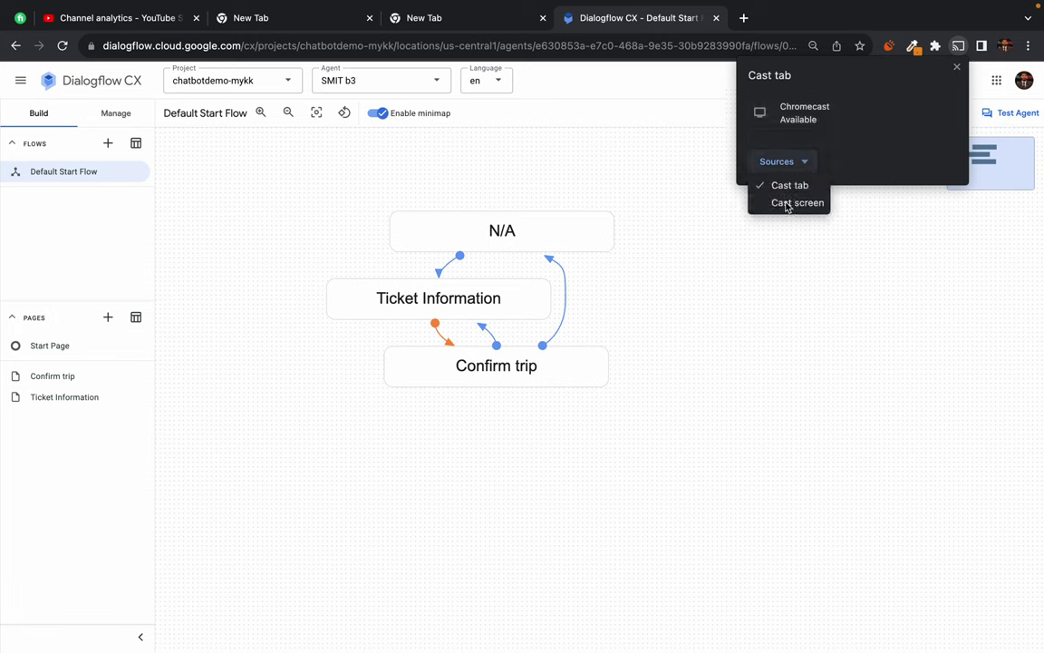
pyautogui.click(787, 203)
pyautogui.click(798, 112)
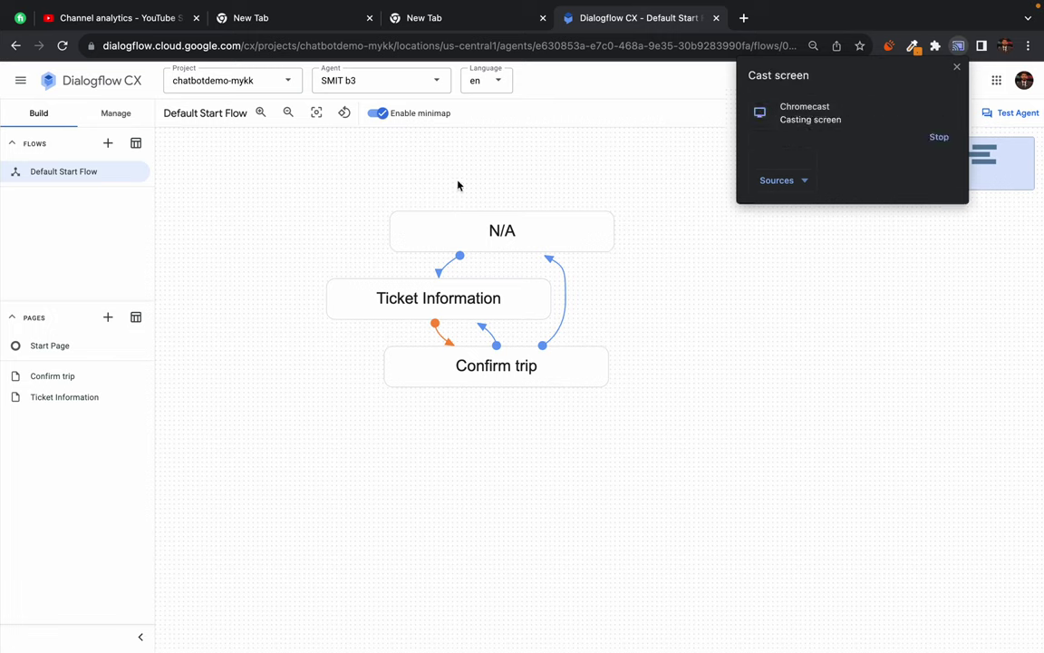
# Step: Show the Start Page's routes, glance at Ticket Information, and fit and zoom the flow graph
pyautogui.click(519, 243)
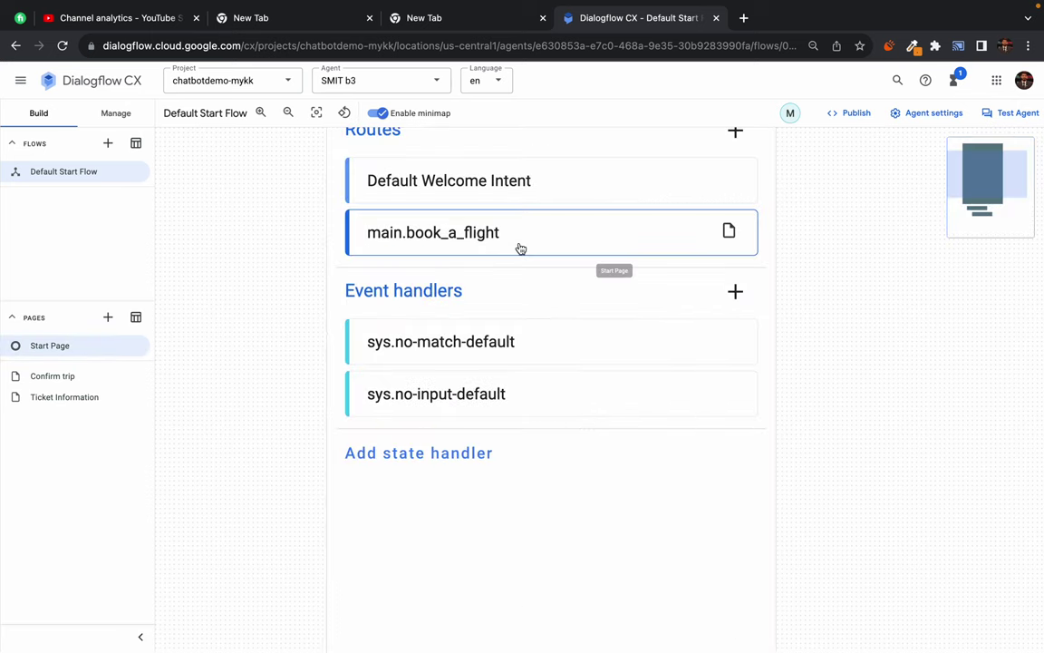
pyautogui.click(317, 112)
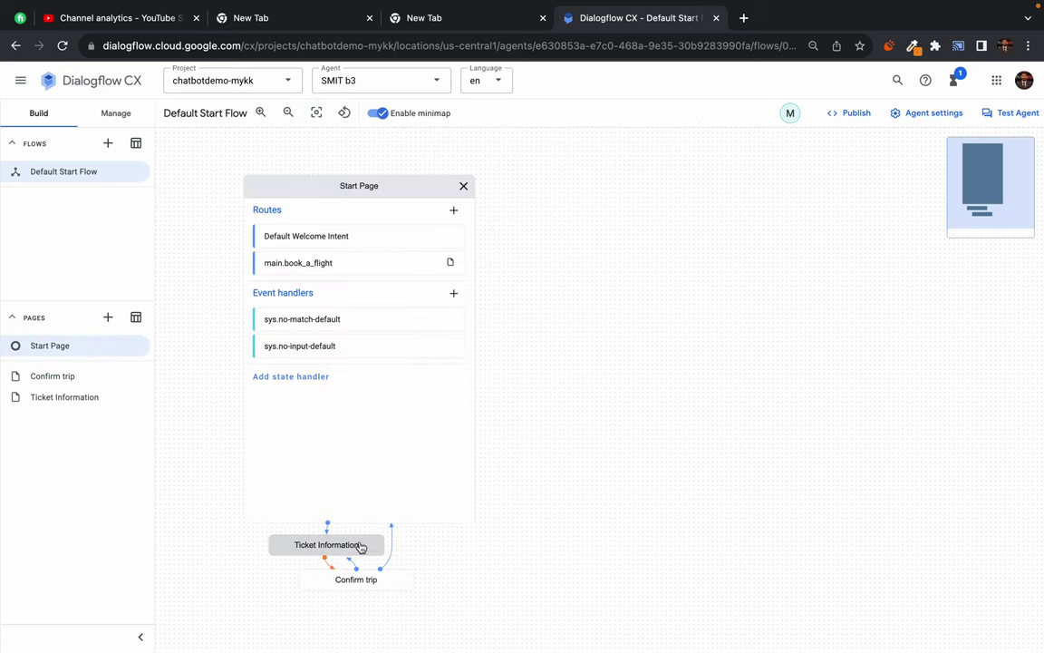
pyautogui.click(322, 544)
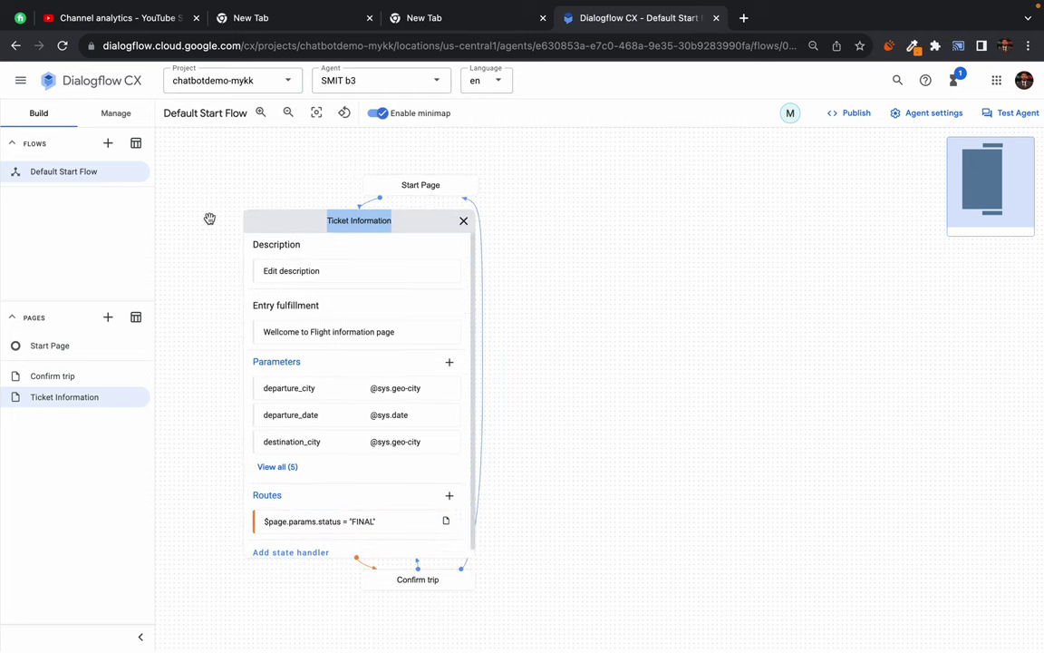
pyautogui.click(426, 185)
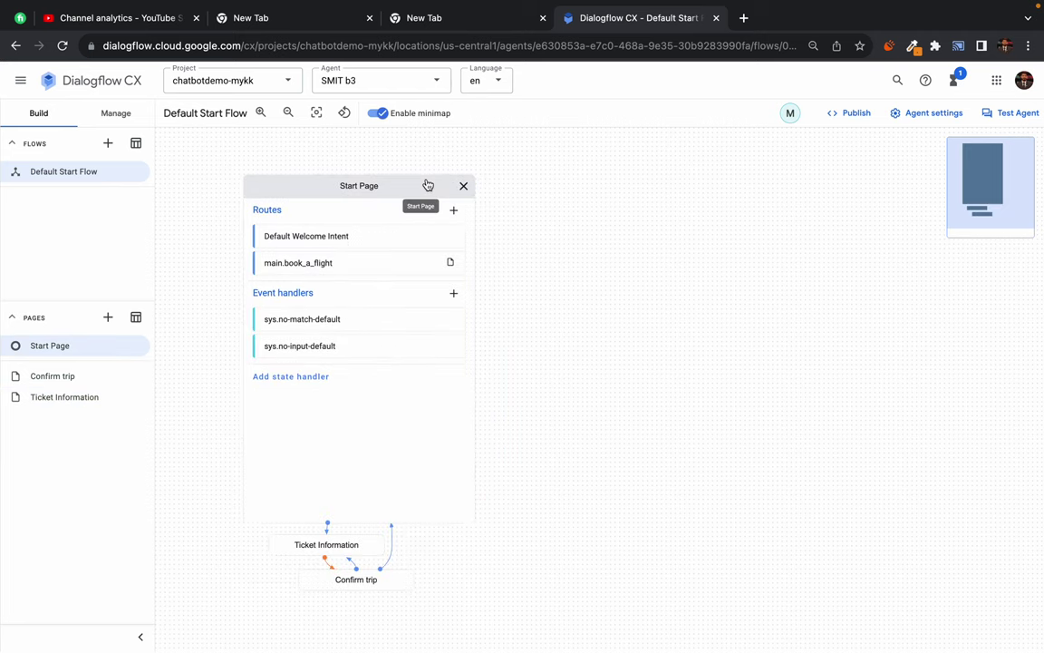
pyautogui.click(260, 114)
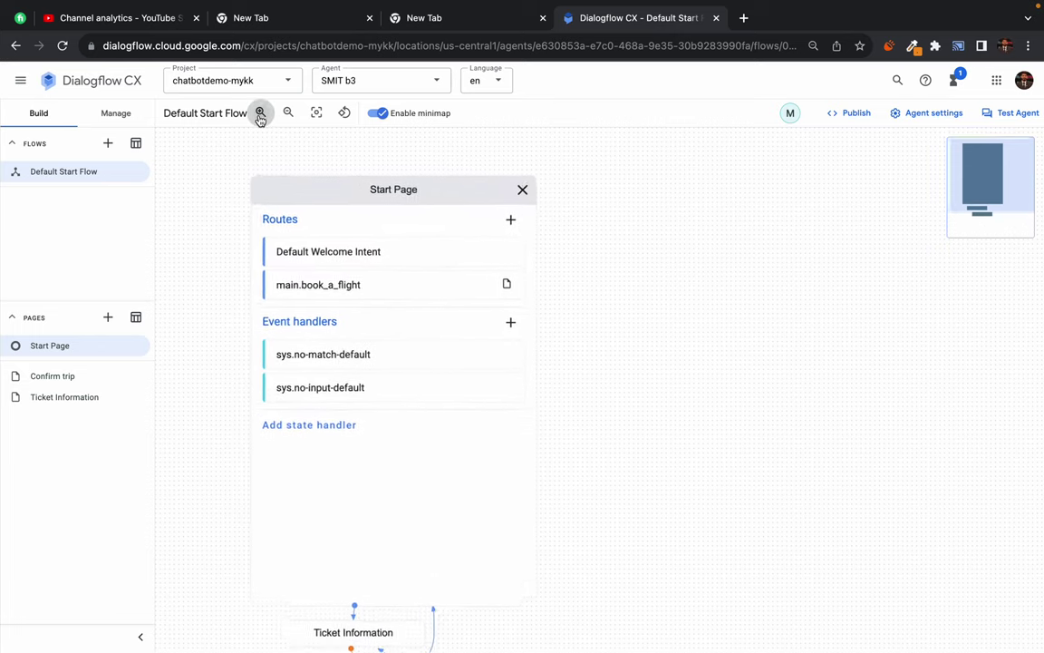
pyautogui.click(318, 113)
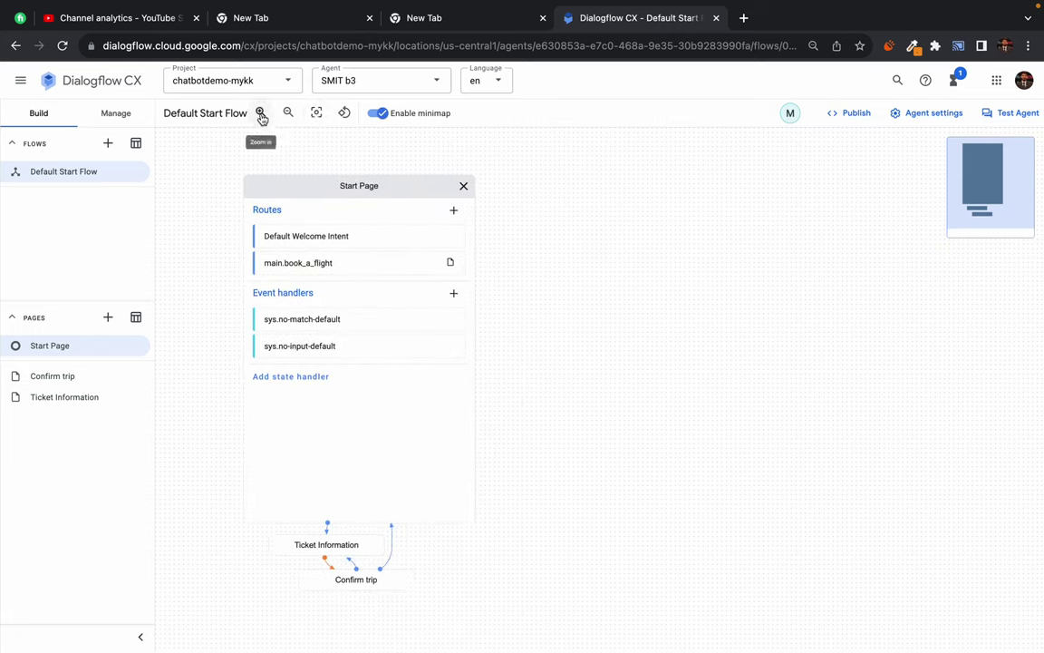
pyautogui.click(261, 114)
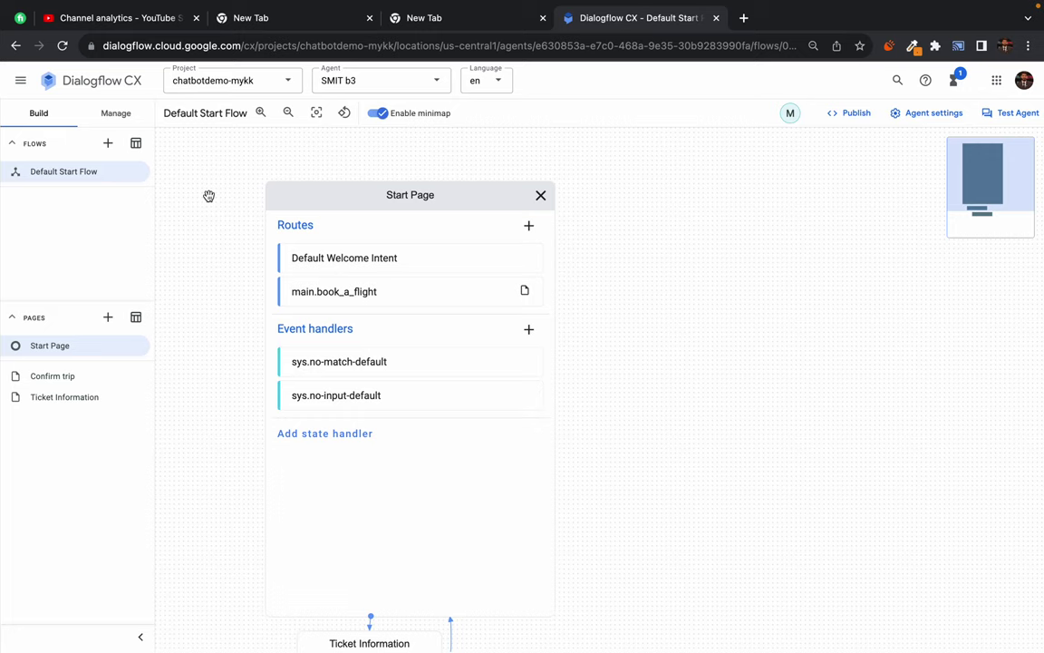
# Step: Start a new agent from the agent list, choosing Build your own
pyautogui.click(433, 82)
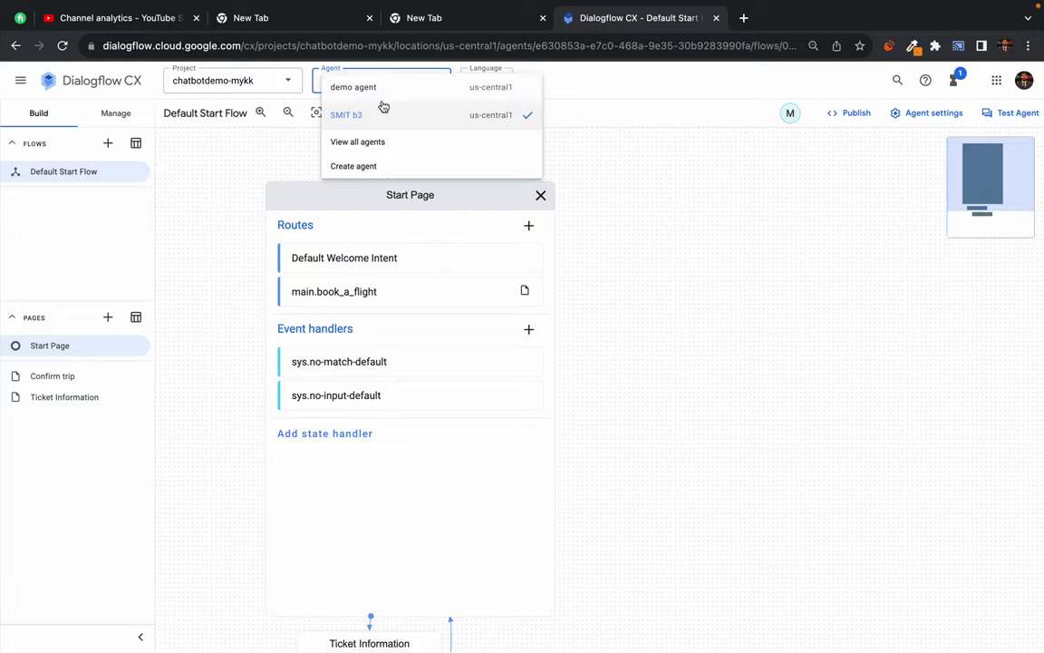
pyautogui.click(370, 169)
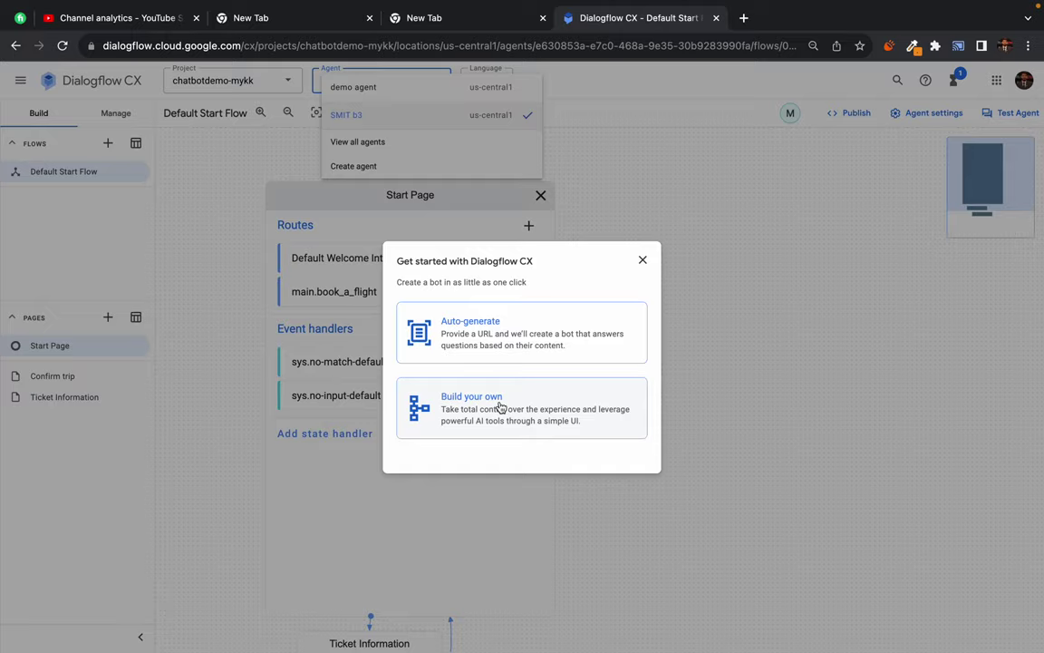
pyautogui.click(498, 408)
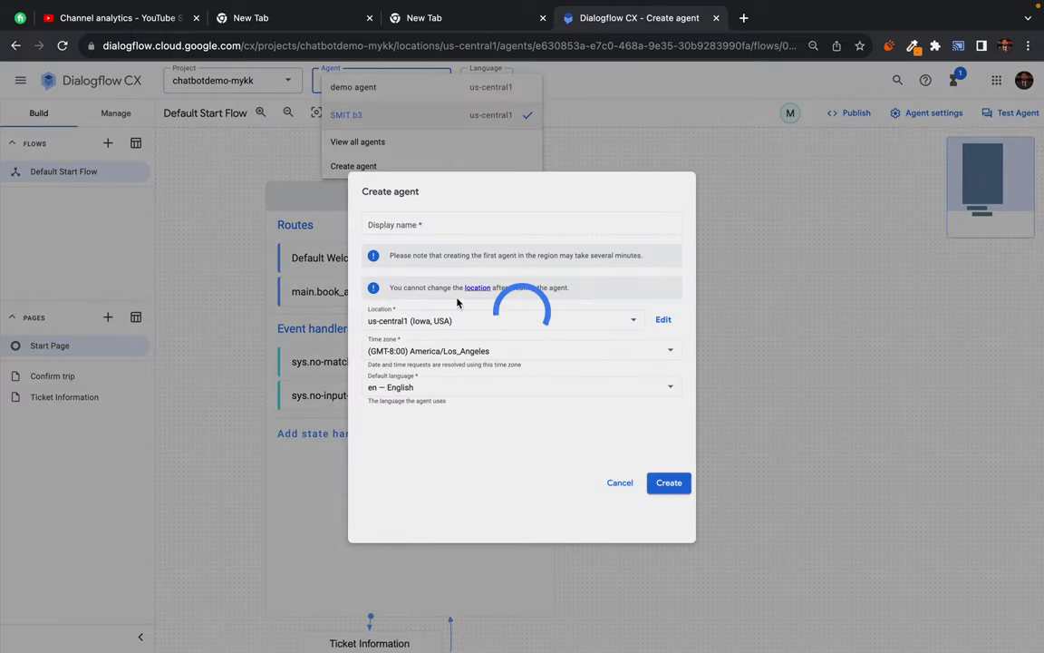
# Step: Enter 'Hotel Booking Agent' as the agent's display name
pyautogui.rightClick(419, 228)
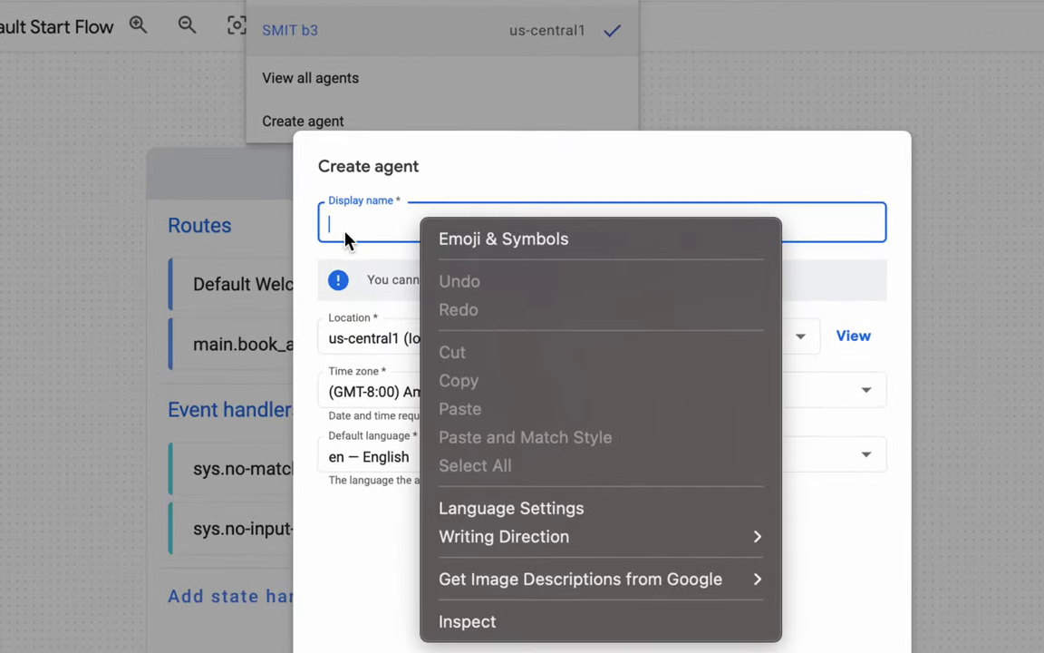
pyautogui.press('Up')
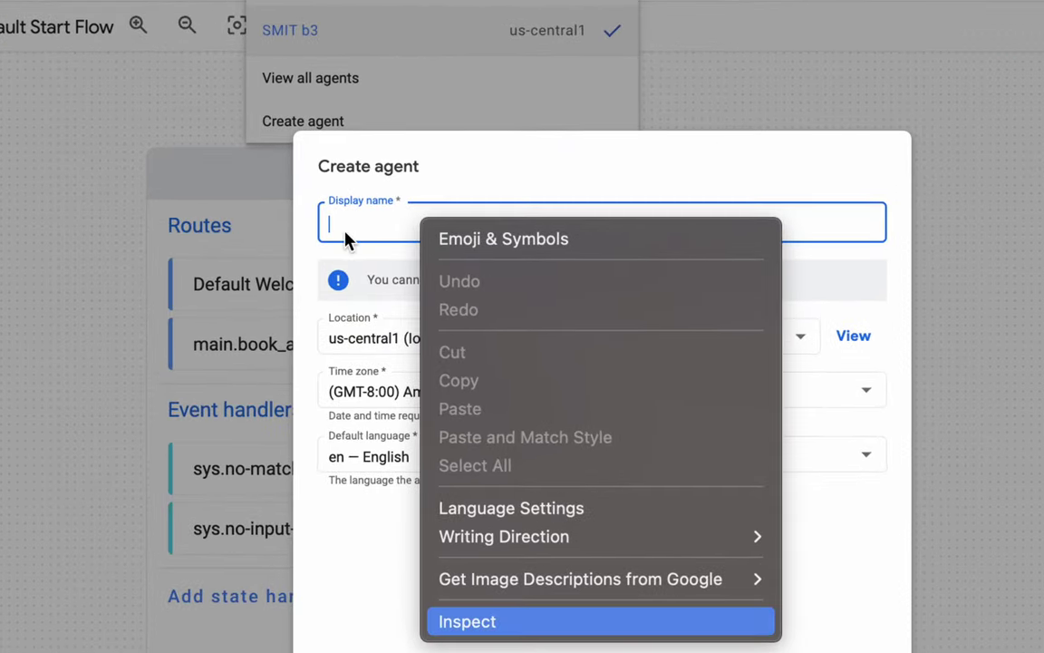
pyautogui.press('Escape')
pyautogui.write('Ho')
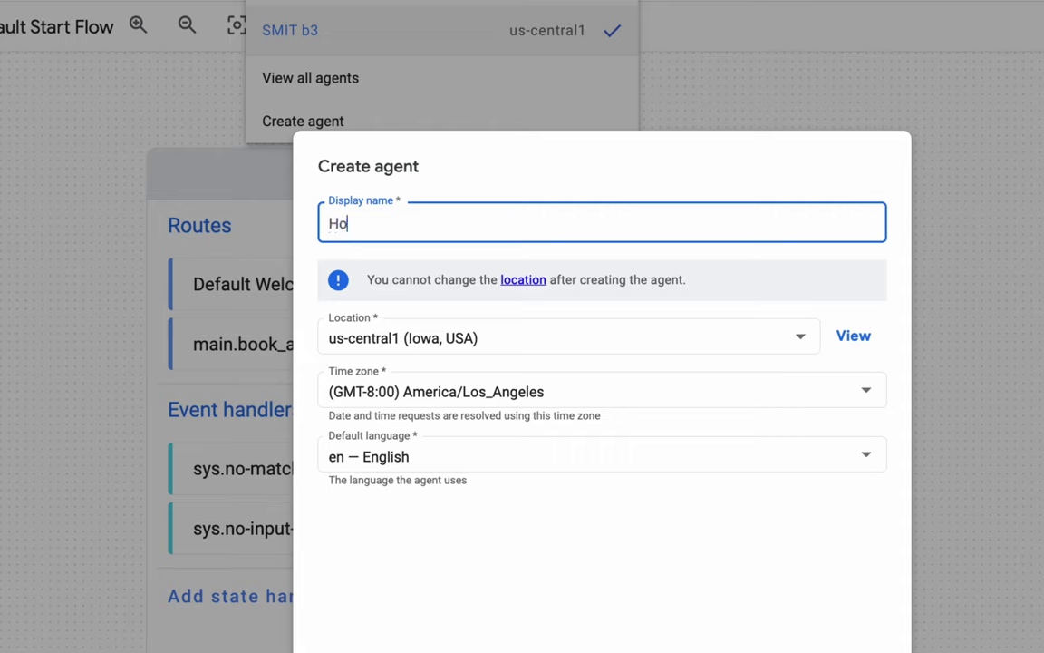
pyautogui.write('tel Booking Agent')
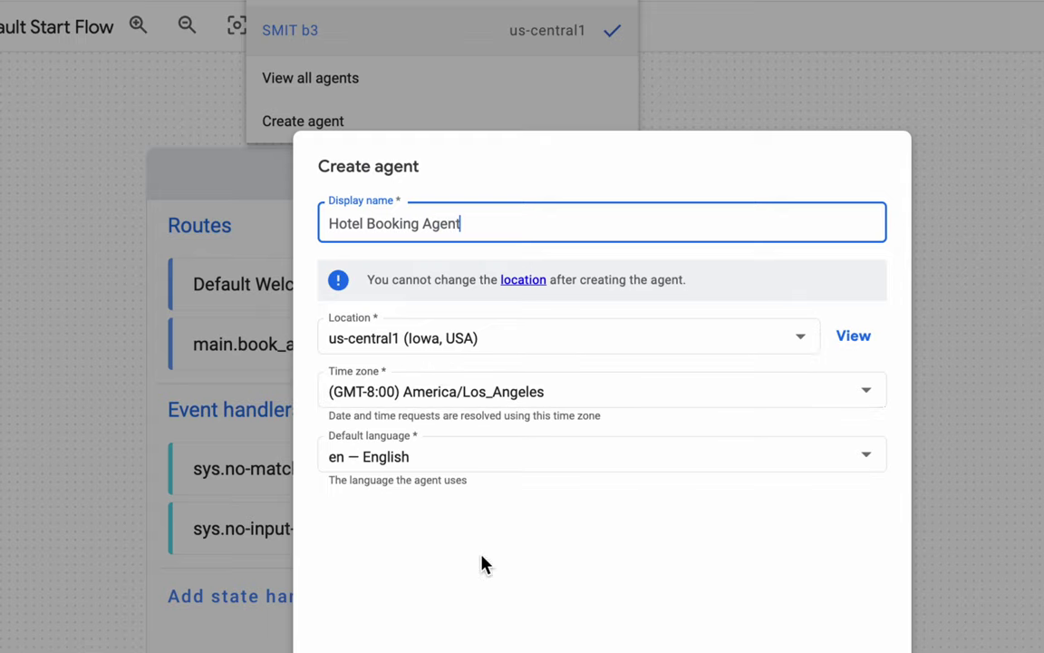
# Step: Browse the time zone list, leaving (GMT-8:00) America/Los_Angeles selected
pyautogui.click(498, 399)
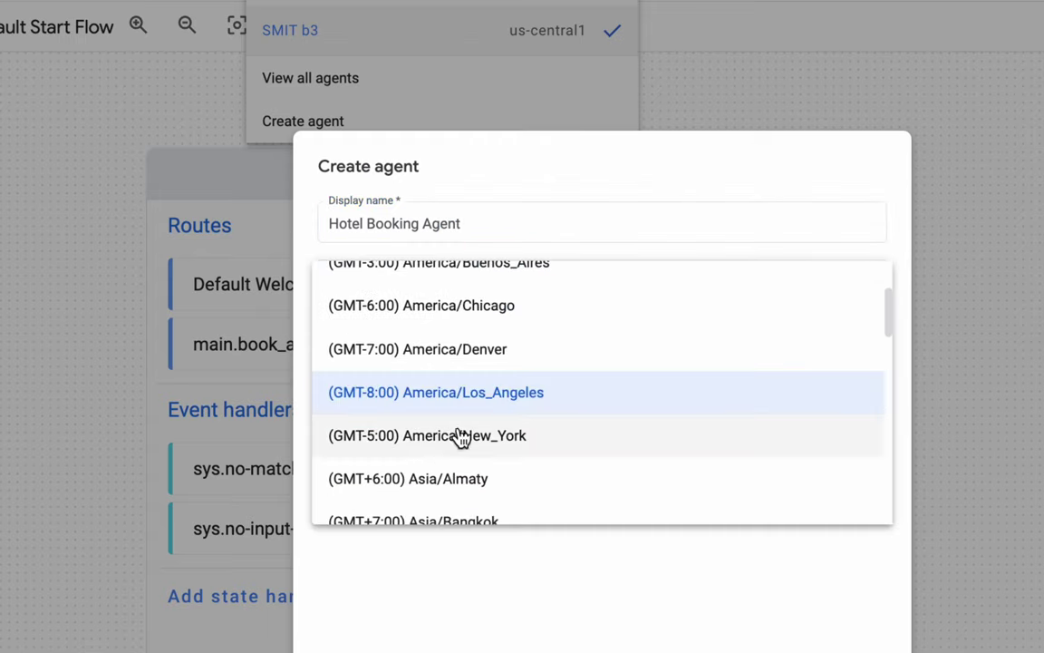
pyautogui.scroll(-3, 439, 461)
pyautogui.scroll(-5, 443, 464)
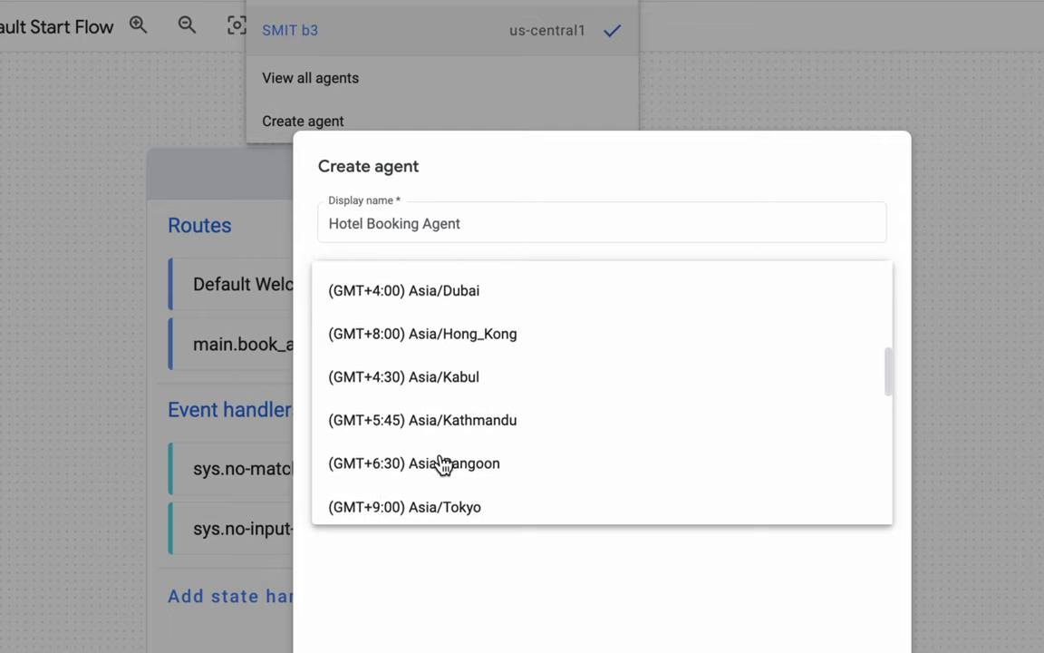
pyautogui.scroll(-2, 443, 464)
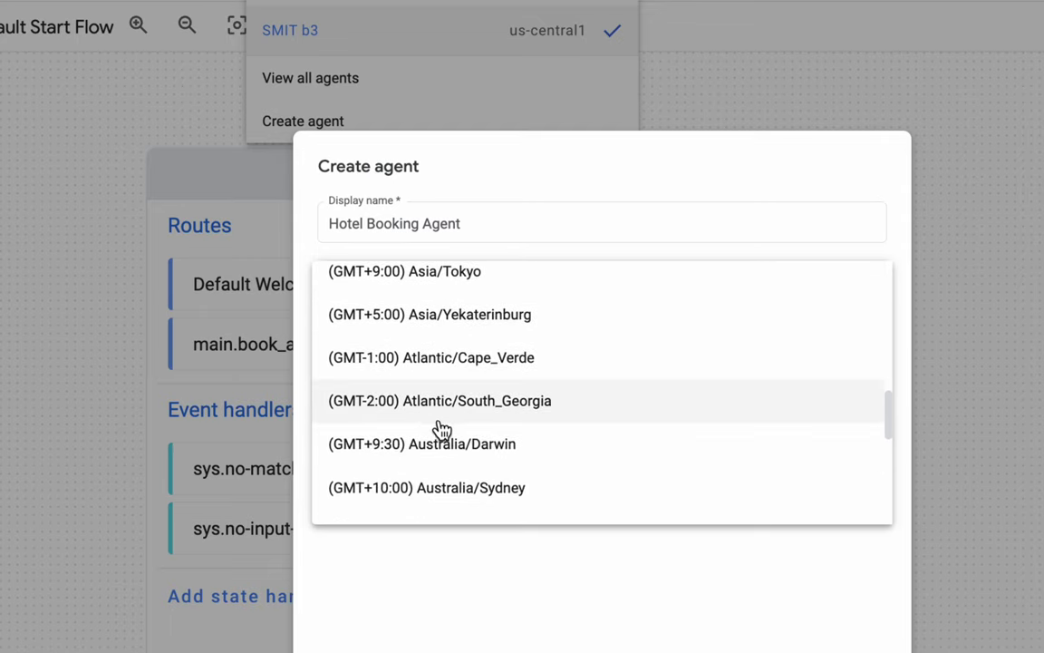
pyautogui.scroll(10, 443, 426)
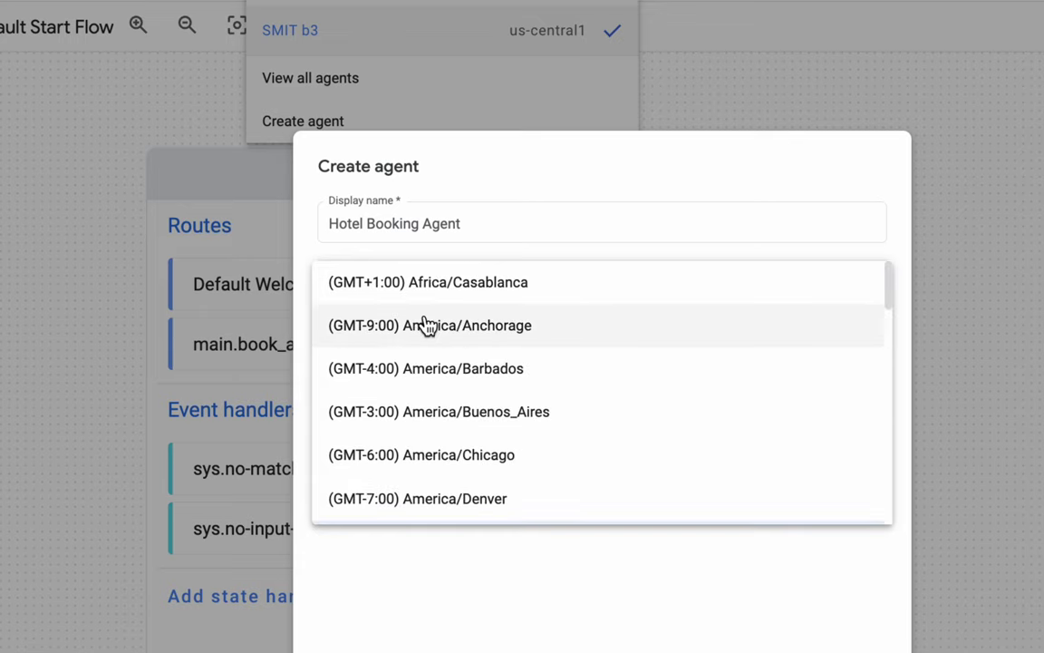
pyautogui.scroll(-2, 450, 401)
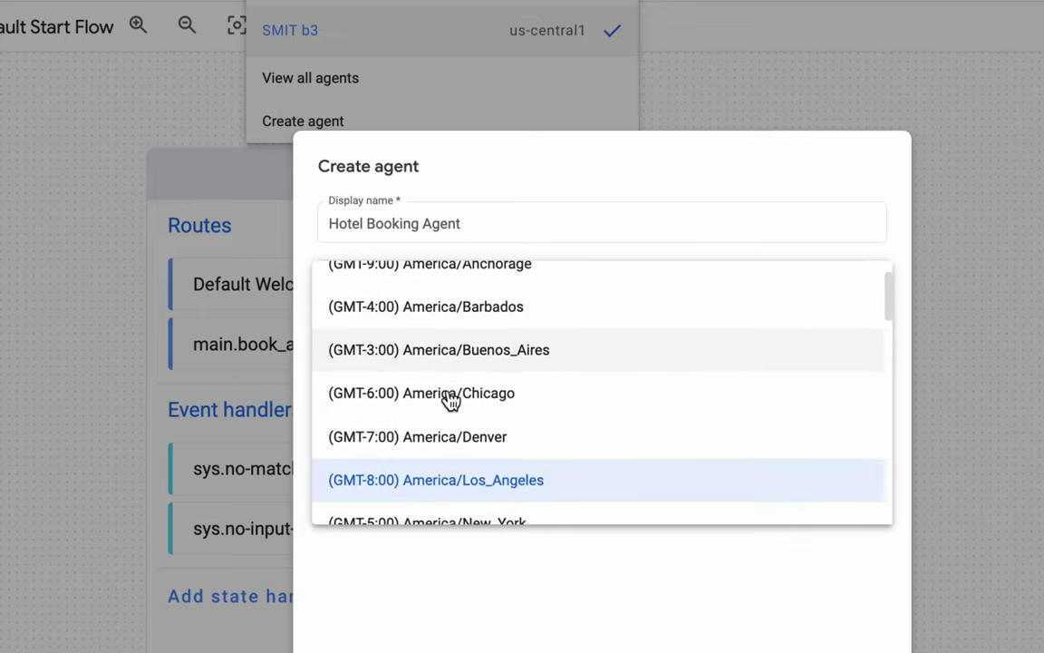
pyautogui.scroll(-1, 449, 401)
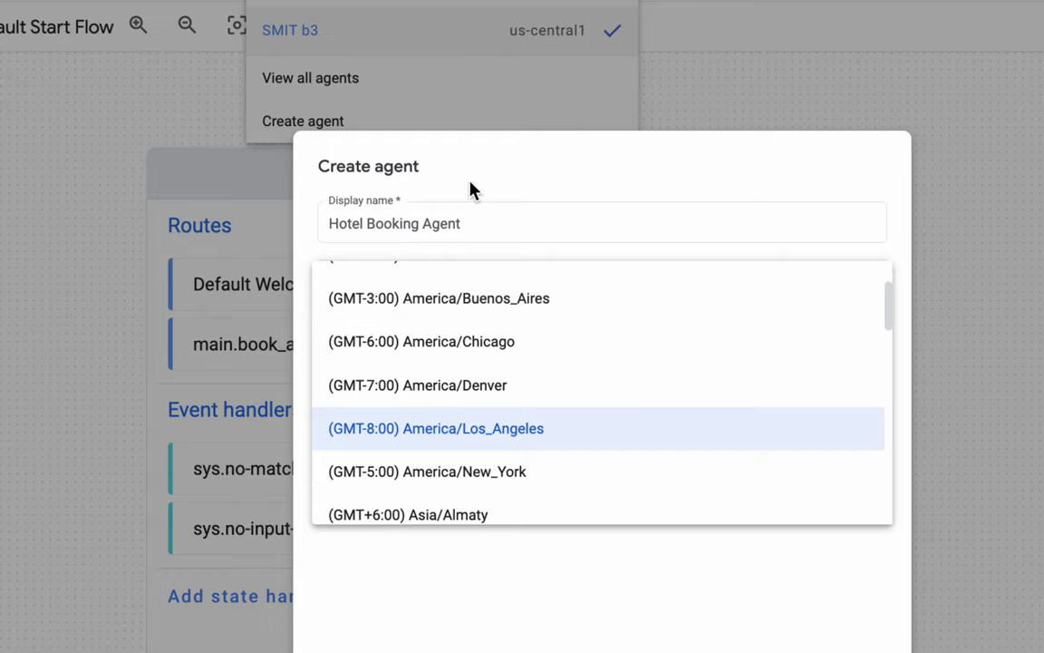
pyautogui.click(470, 191)
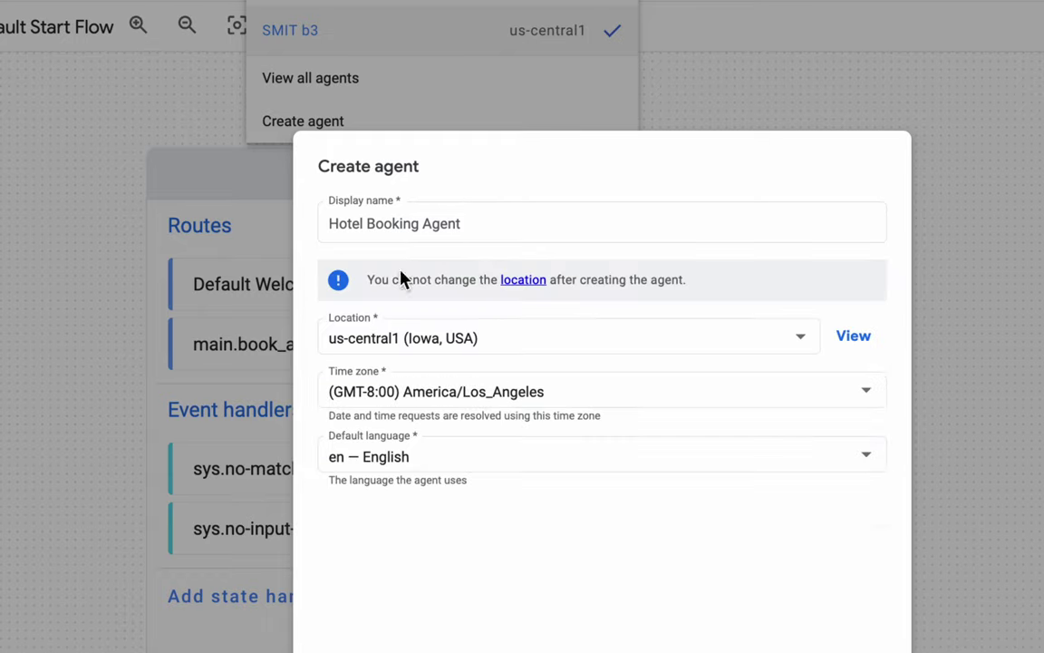
pyautogui.click(390, 344)
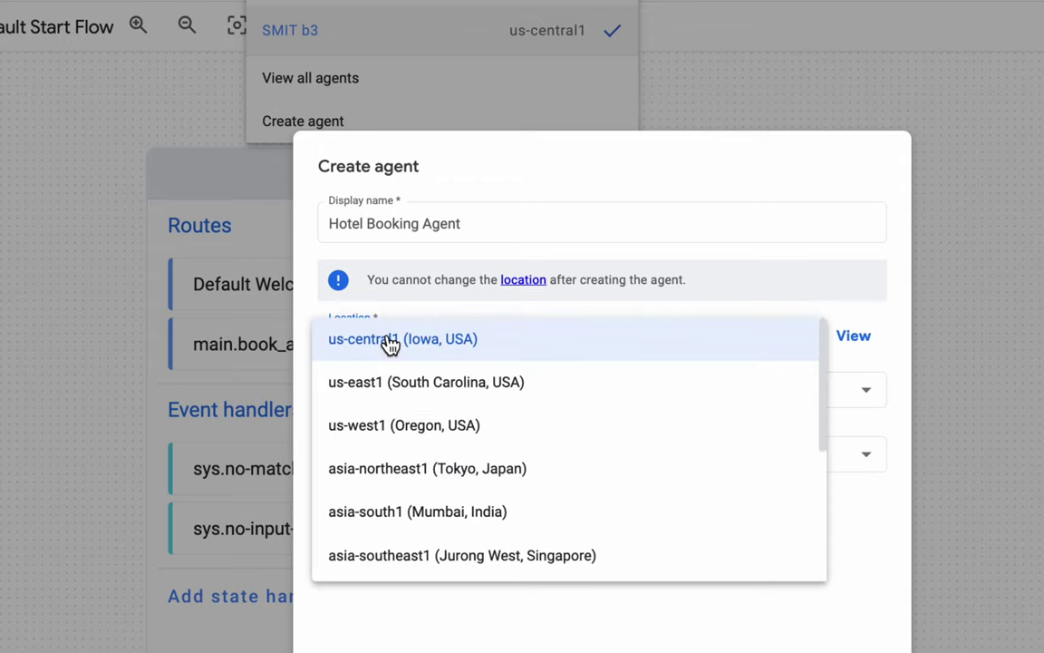
pyautogui.scroll(-5, 421, 425)
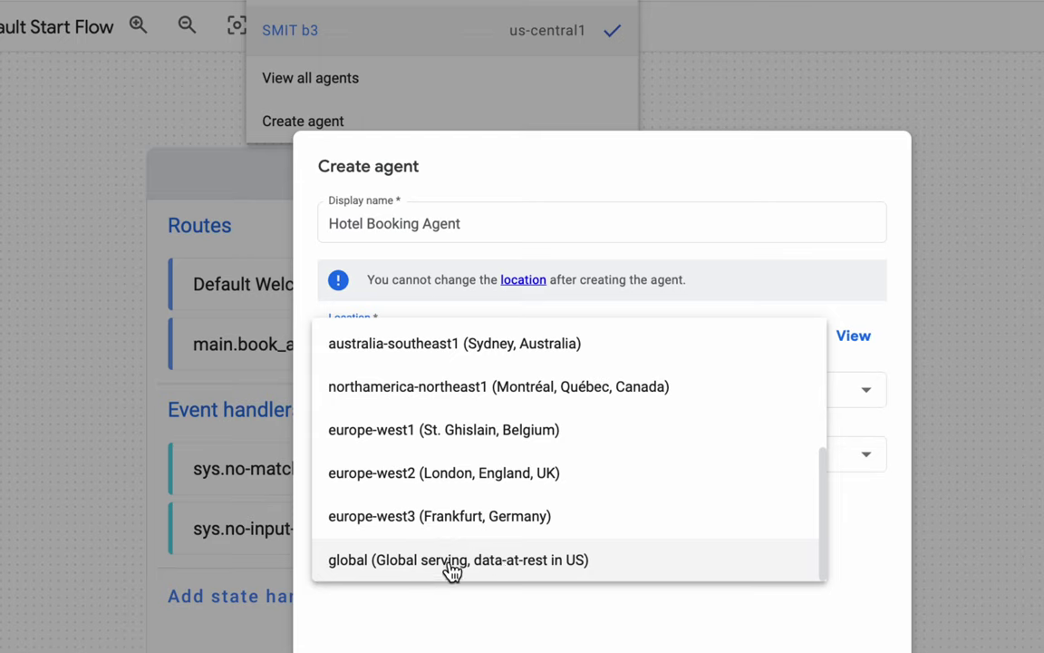
pyautogui.click(468, 617)
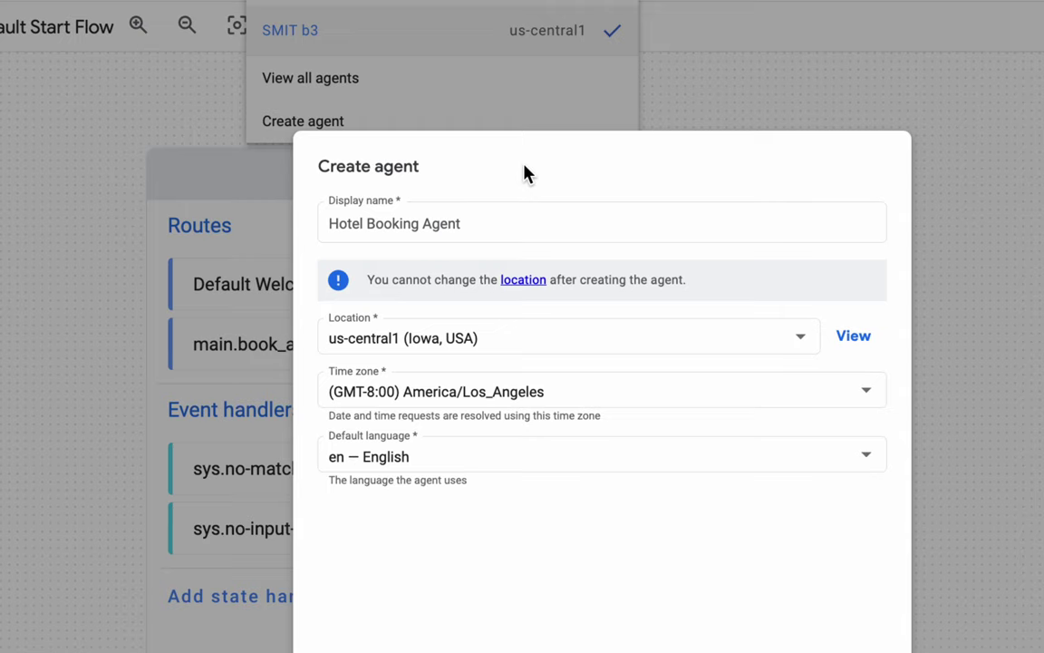
# Step: Set the time zone to (GMT+5:00) Asia/Yekaterinburg and create the Hotel Booking Agent
pyautogui.click(443, 397)
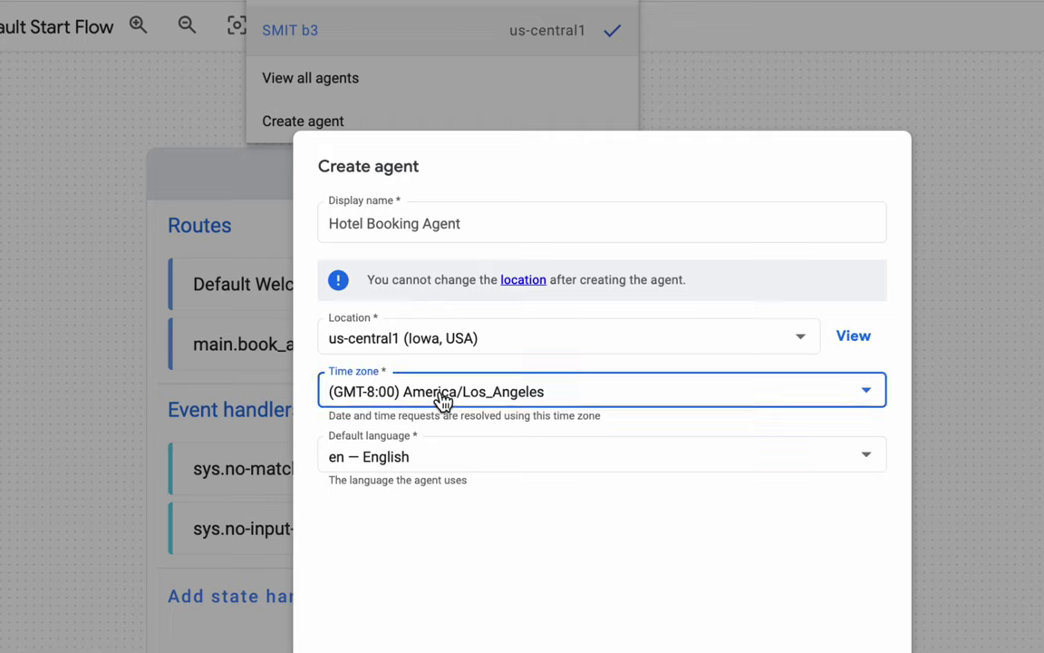
pyautogui.scroll(-2, 426, 458)
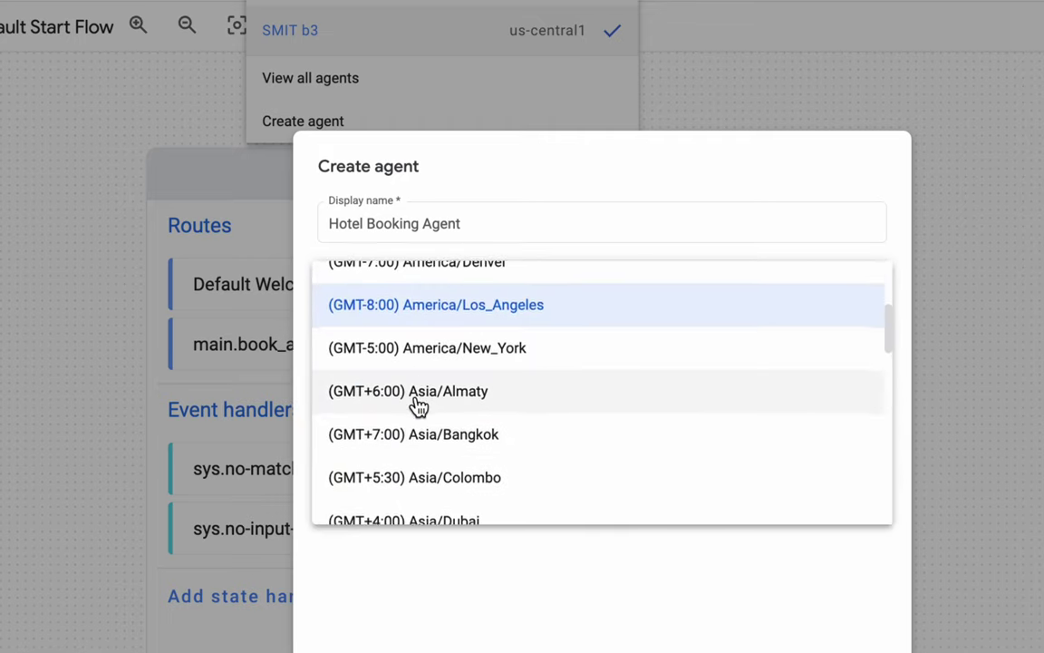
pyautogui.scroll(-3, 419, 407)
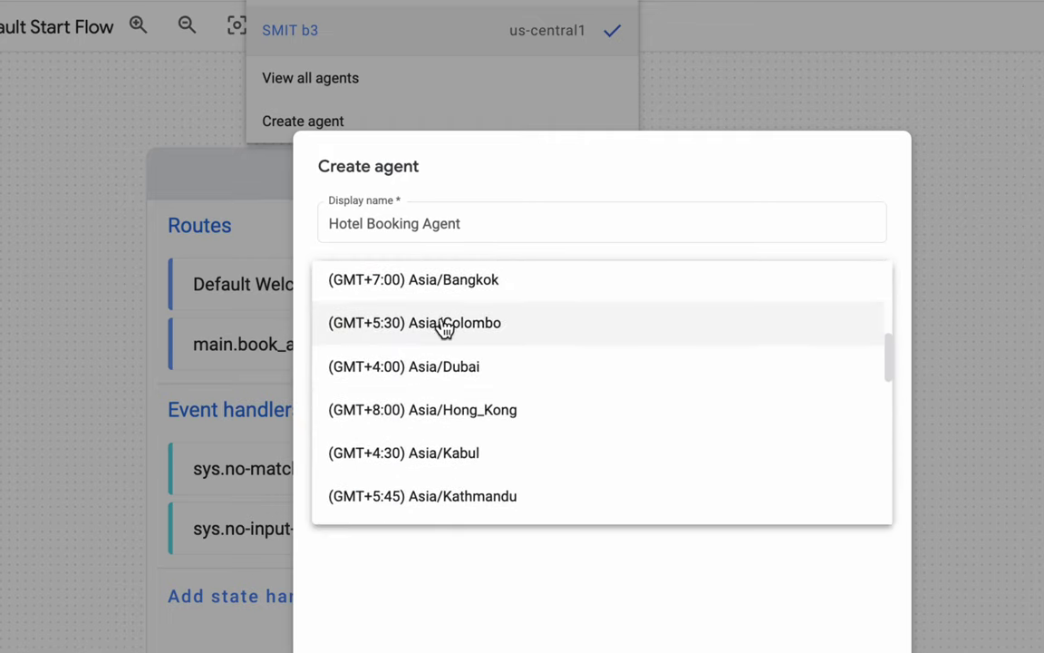
pyautogui.scroll(-3, 419, 393)
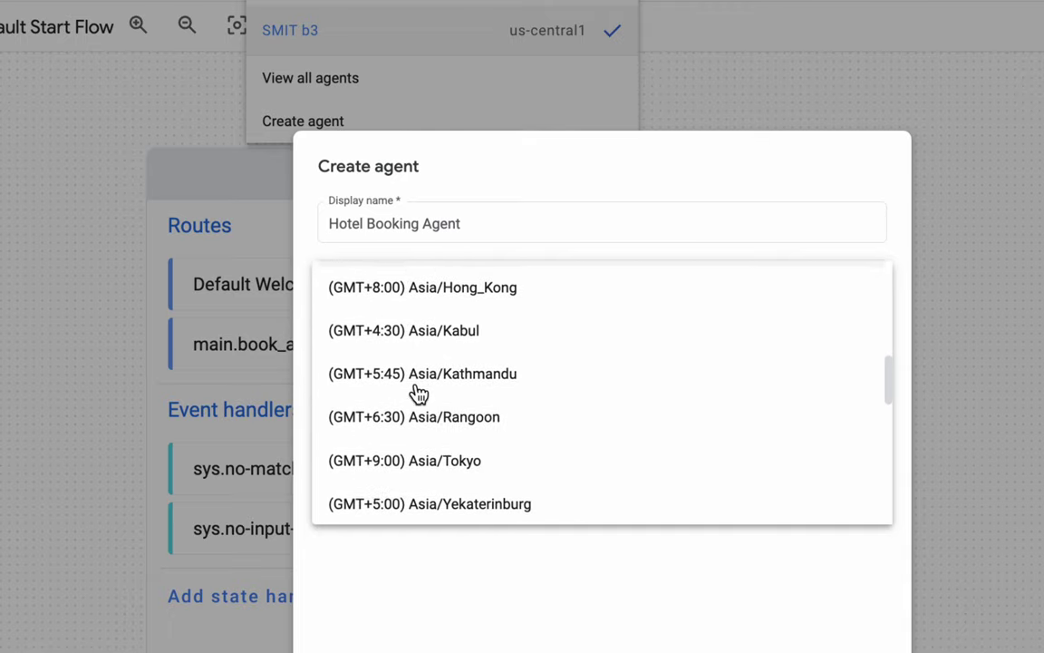
pyautogui.scroll(-5, 417, 392)
pyautogui.scroll(1, 399, 345)
pyautogui.click(397, 335)
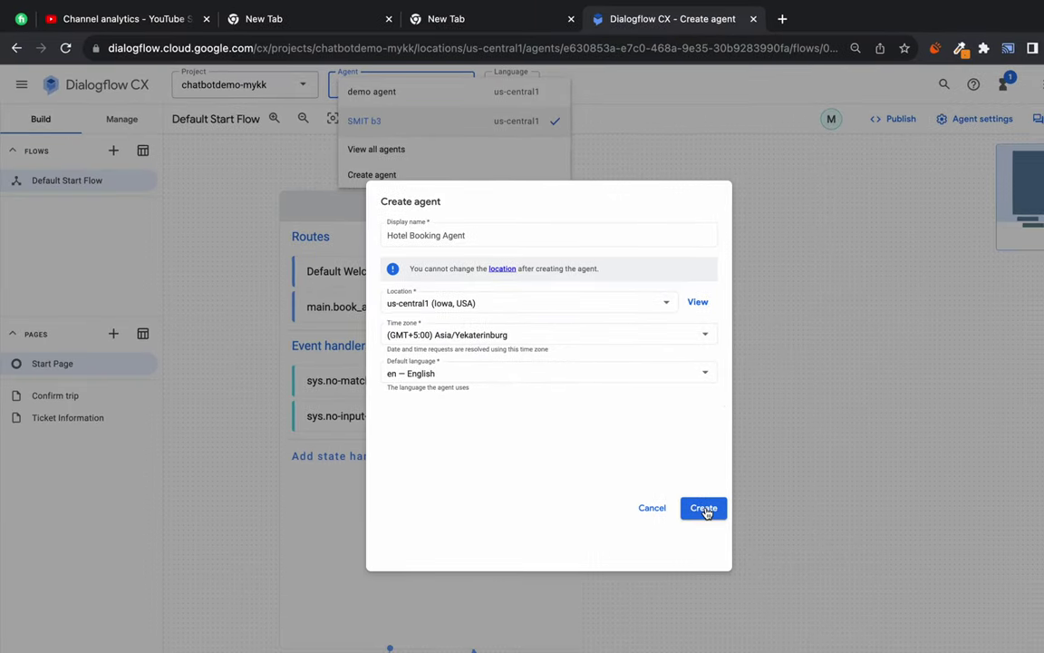
pyautogui.click(704, 508)
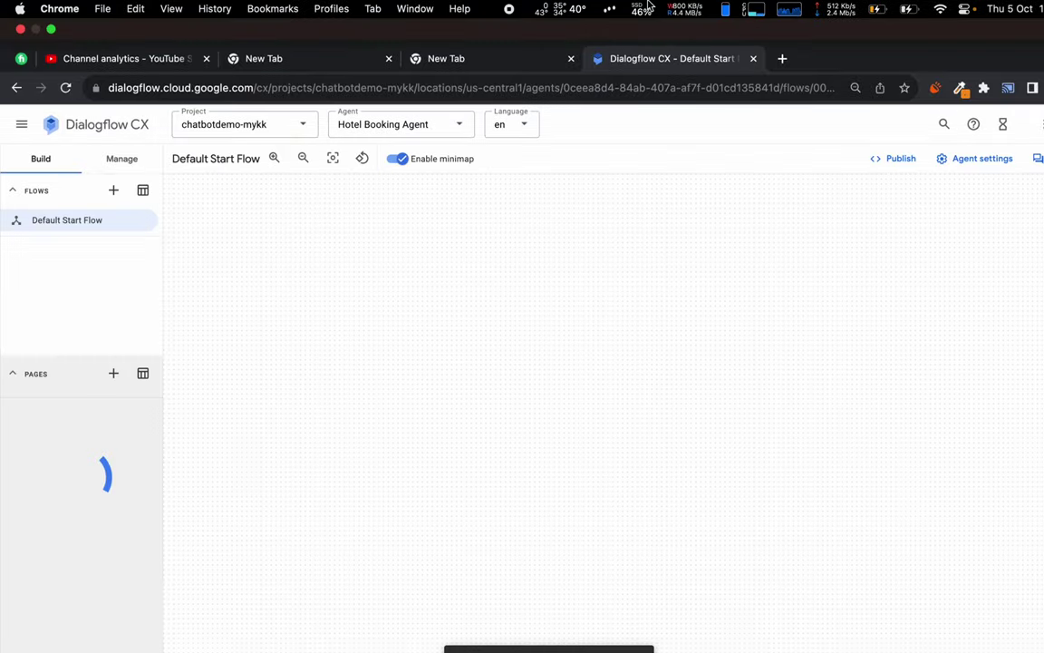
# Step: Expand the Start Page node and open its Default Welcome Intent route
pyautogui.click(301, 201)
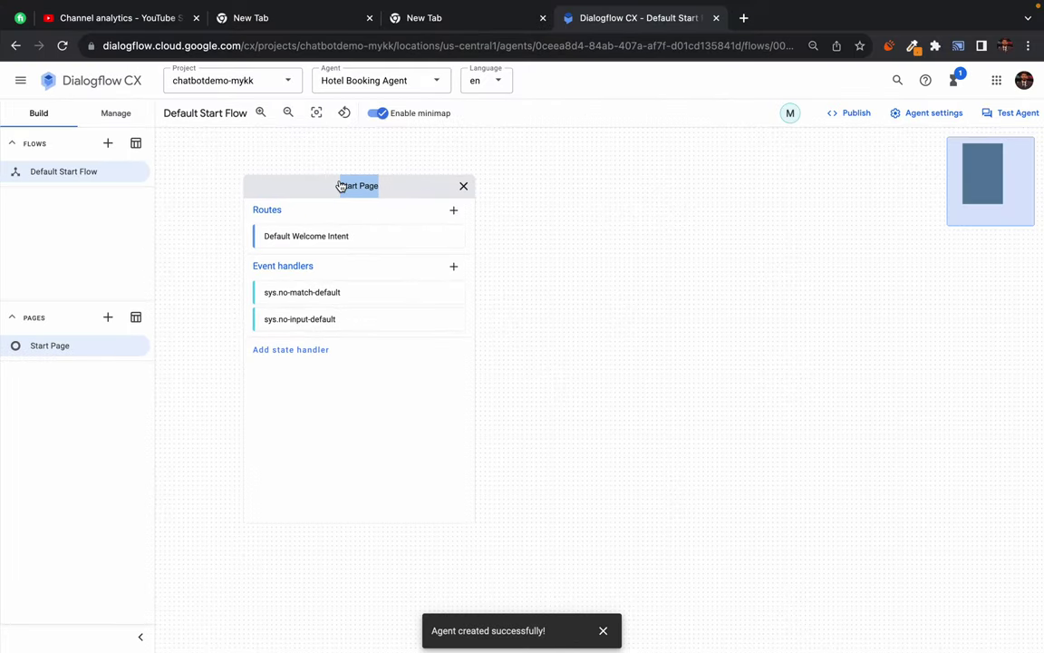
pyautogui.click(343, 188)
pyautogui.click(340, 190)
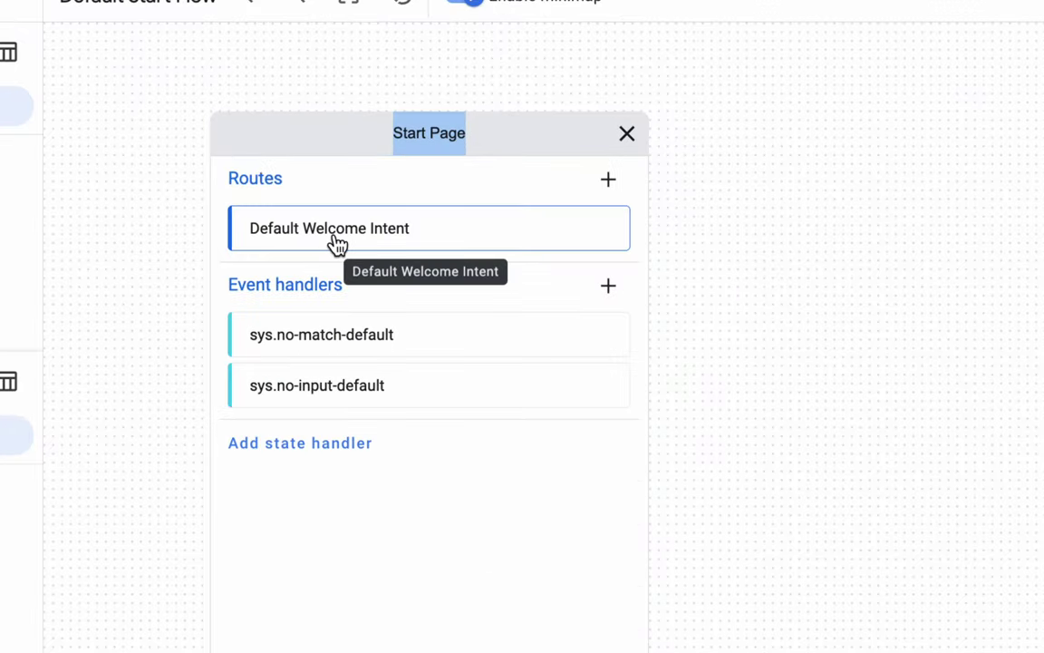
pyautogui.tripleClick(338, 241)
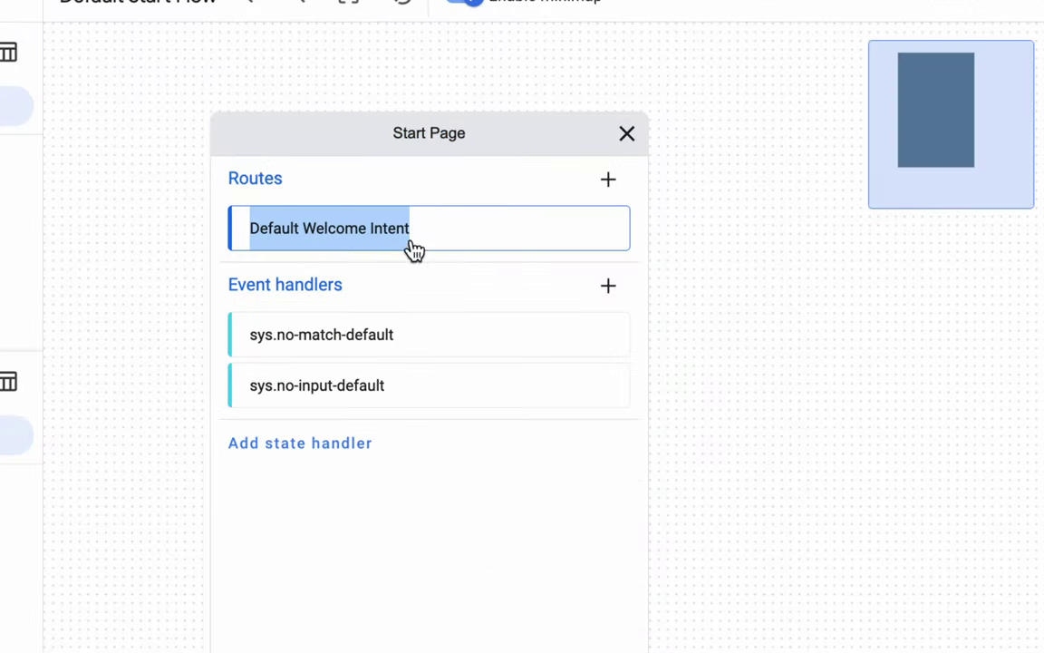
# Step: Keep Default Welcome Intent as the route's intent
pyautogui.scroll(-1, 849, 400)
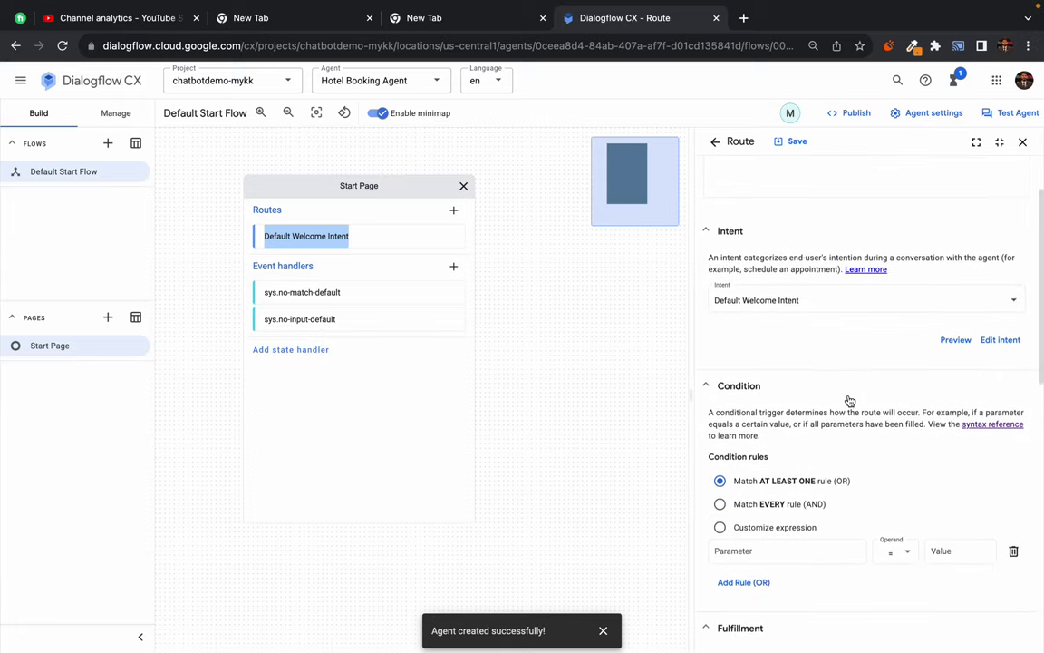
pyautogui.scroll(1, 827, 233)
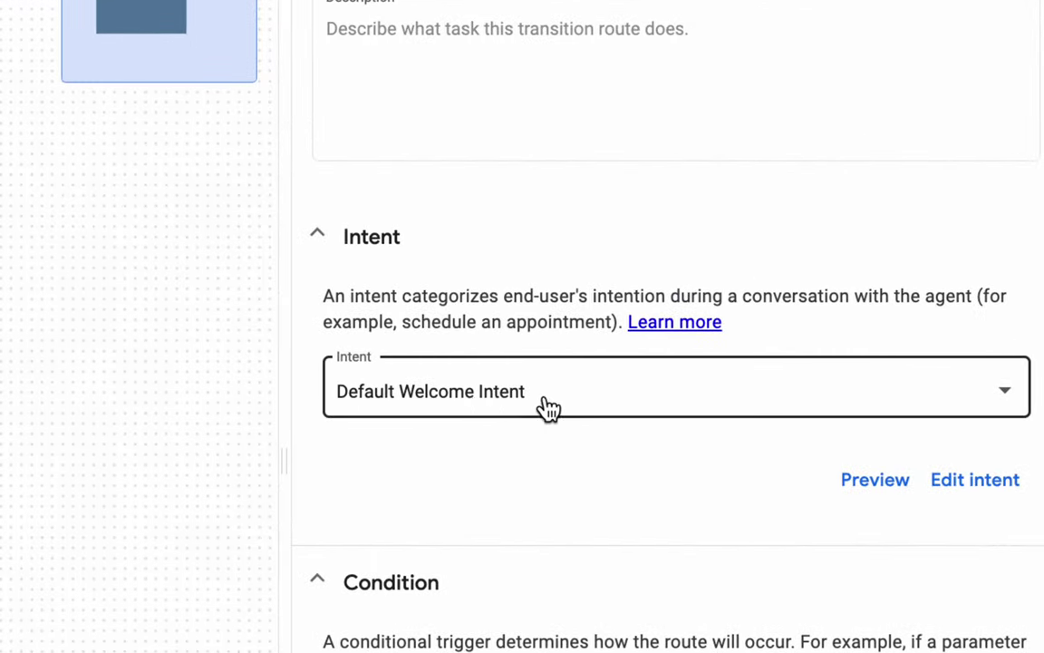
pyautogui.click(492, 399)
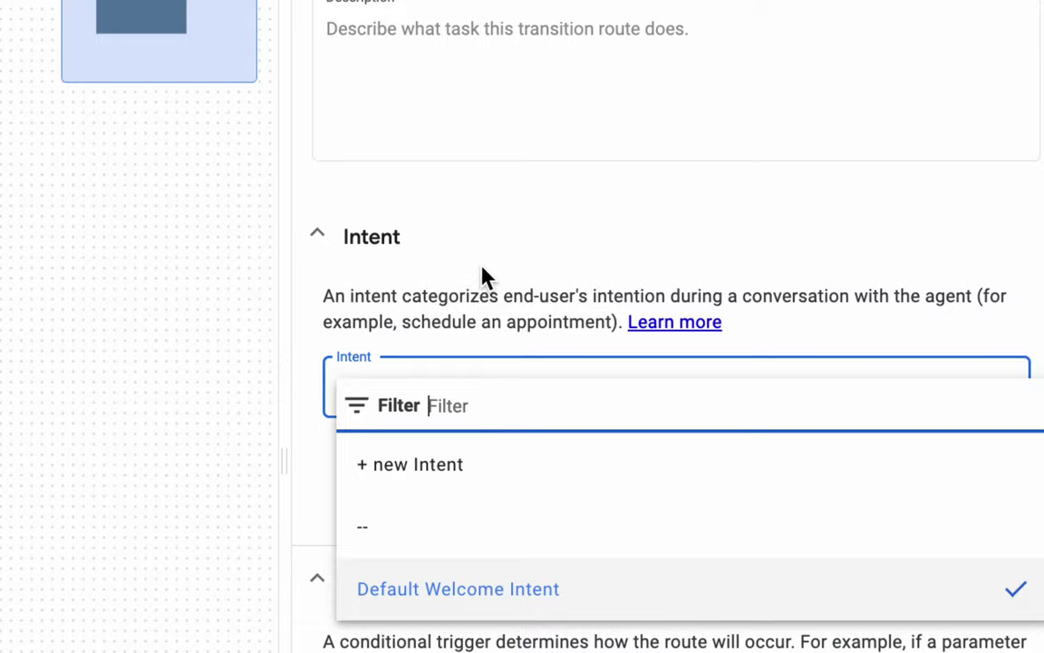
pyautogui.click(625, 299)
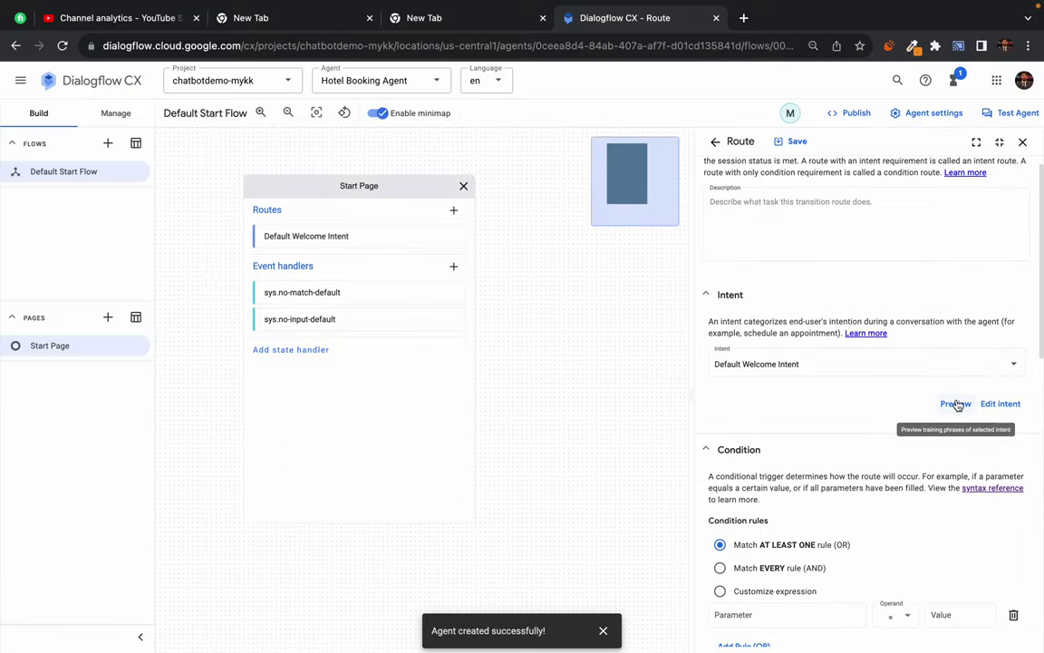
# Step: Preview the intent's 16 training phrases, then scroll down to the Condition section
pyautogui.click(956, 404)
pyautogui.scroll(-3, 961, 417)
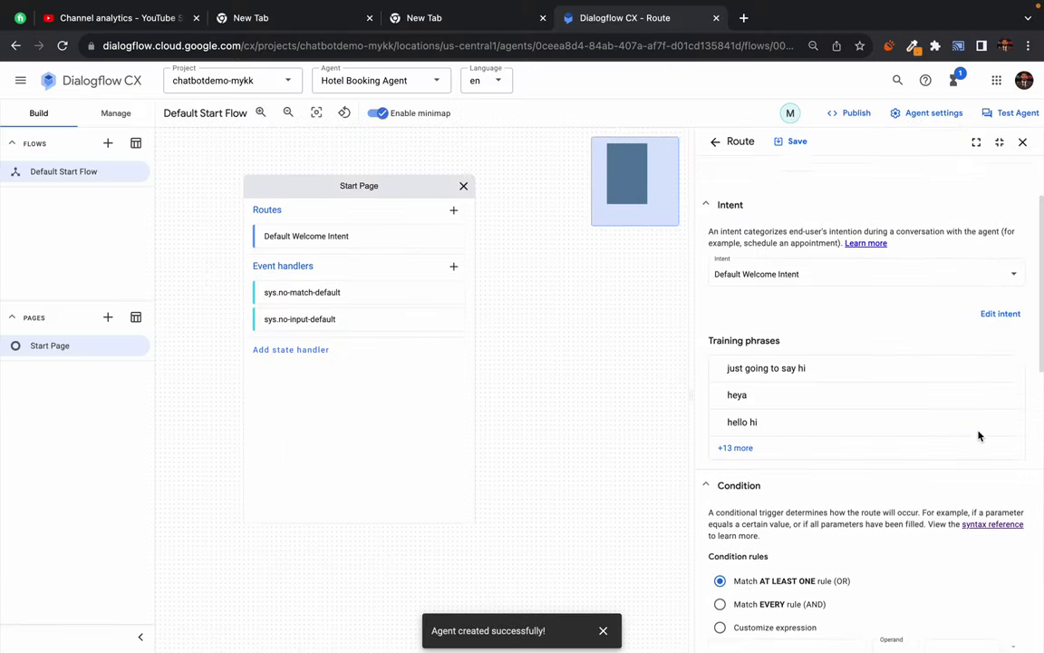
pyautogui.click(739, 401)
pyautogui.scroll(-5, 794, 399)
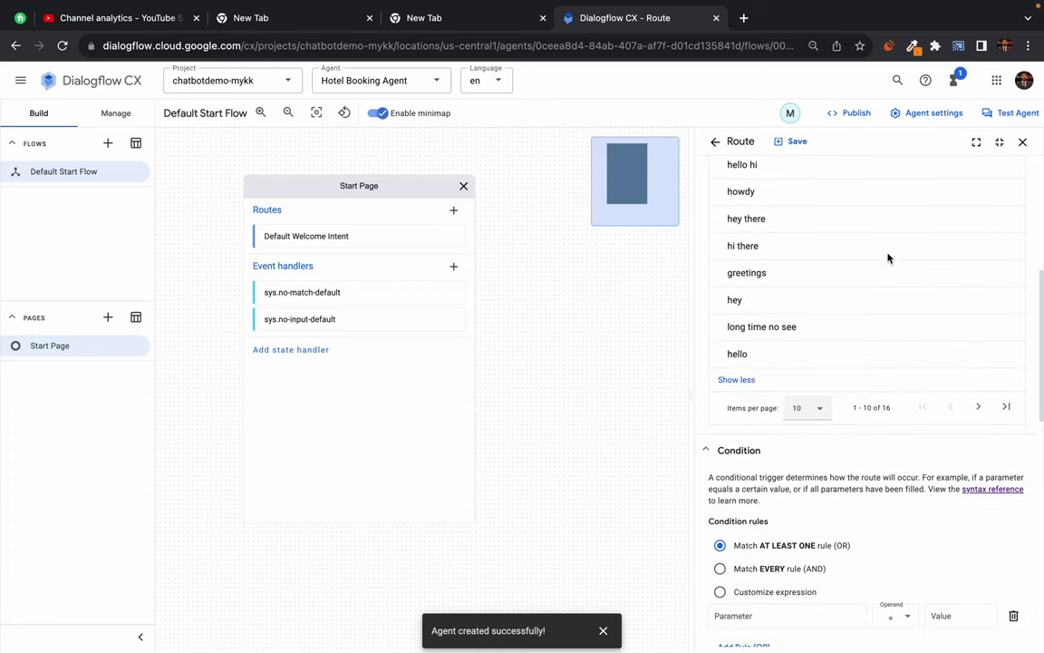
pyautogui.scroll(-3, 963, 366)
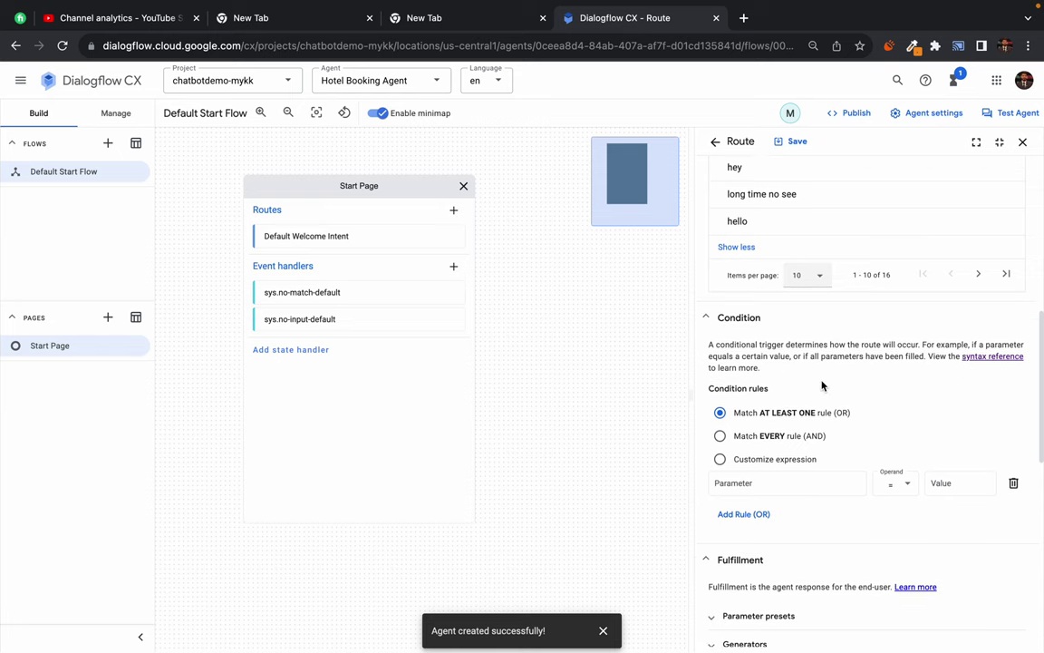
pyautogui.scroll(-1, 822, 386)
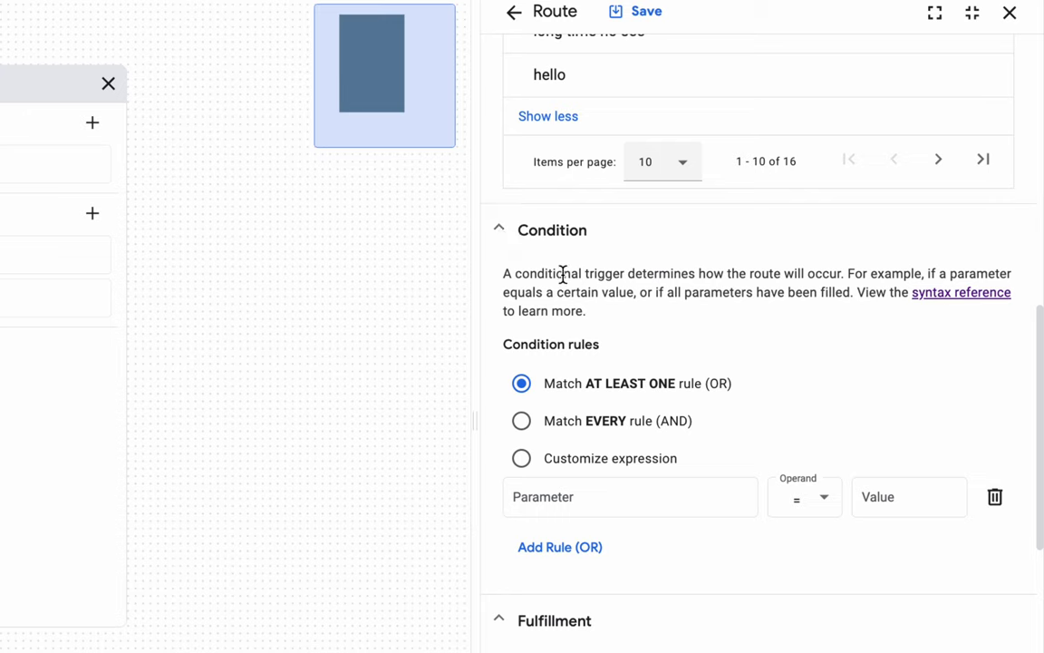
# Step: Highlight parts of the Condition explanation, then collapse the Condition and Fulfillment sections
pyautogui.moveTo(514, 274); pyautogui.dragTo(641, 274)
pyautogui.doubleClick(635, 274)
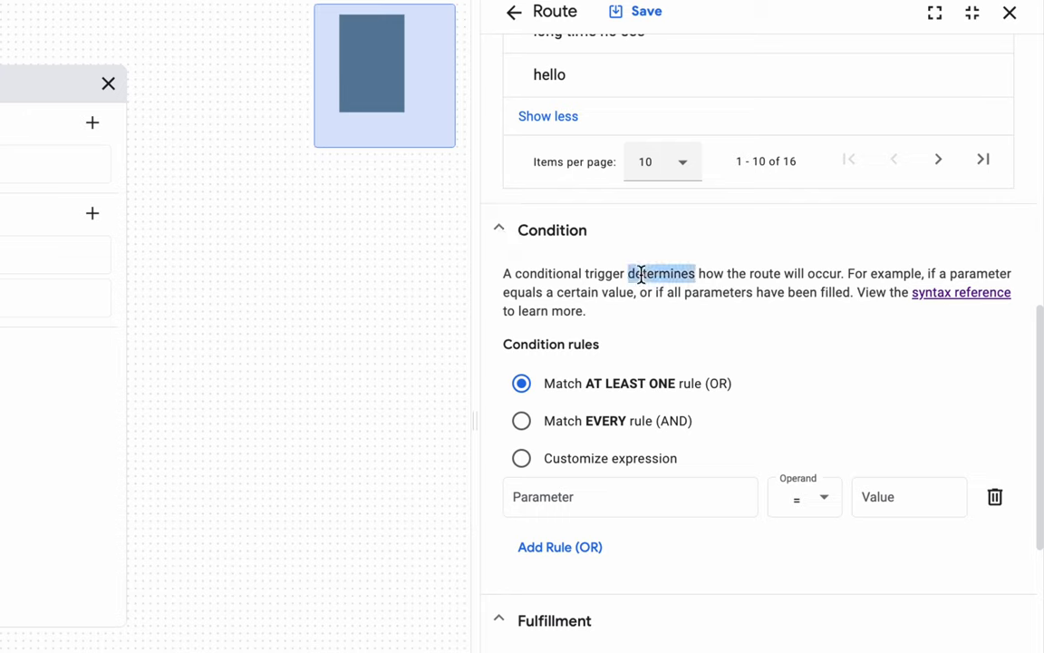
pyautogui.click(606, 274)
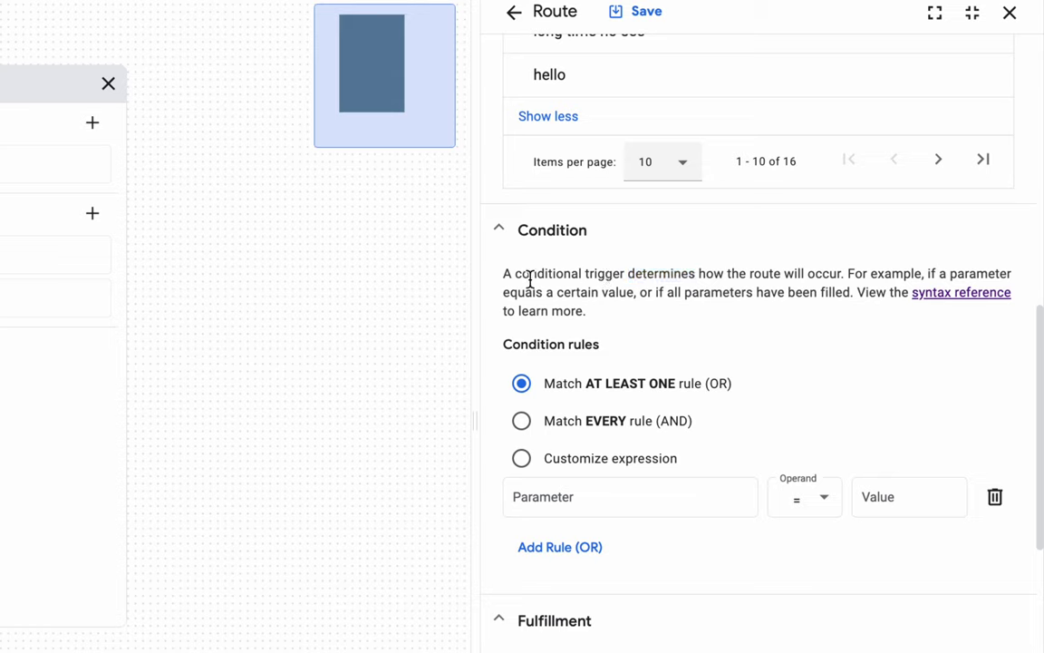
pyautogui.moveTo(524, 275); pyautogui.dragTo(587, 294)
pyautogui.click(591, 295)
pyautogui.moveTo(731, 273); pyautogui.dragTo(805, 272)
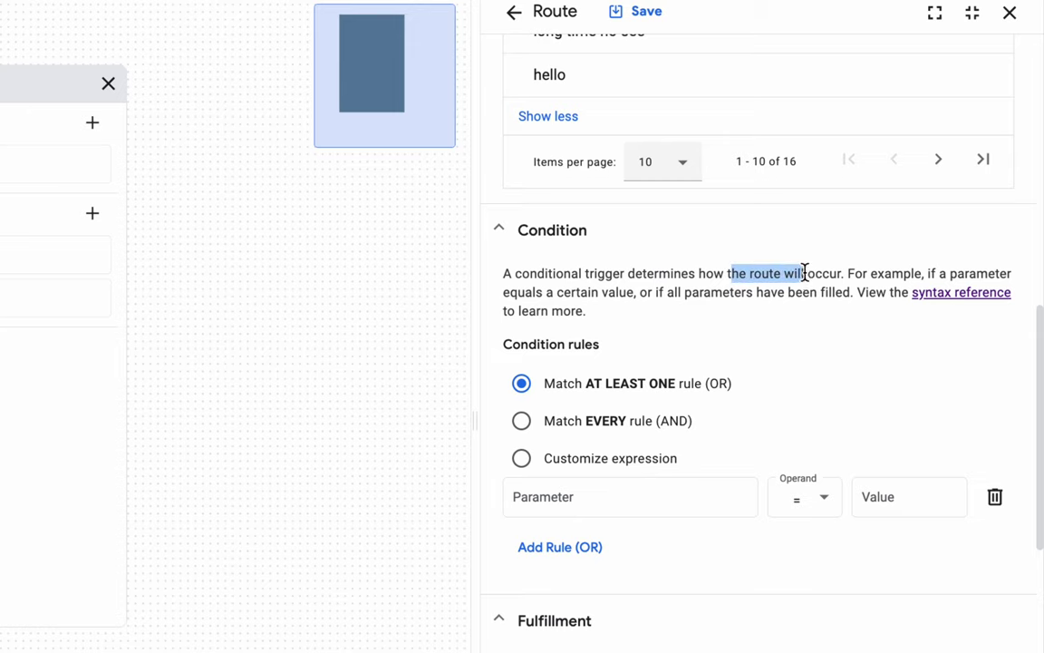
pyautogui.doubleClick(826, 273)
pyautogui.click(499, 236)
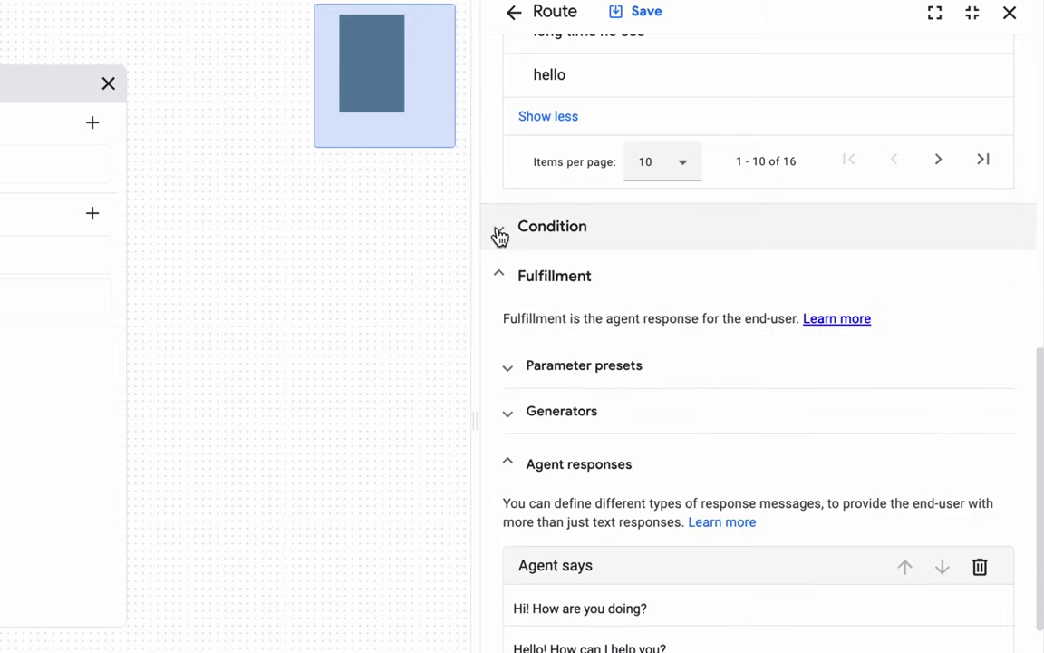
pyautogui.click(501, 278)
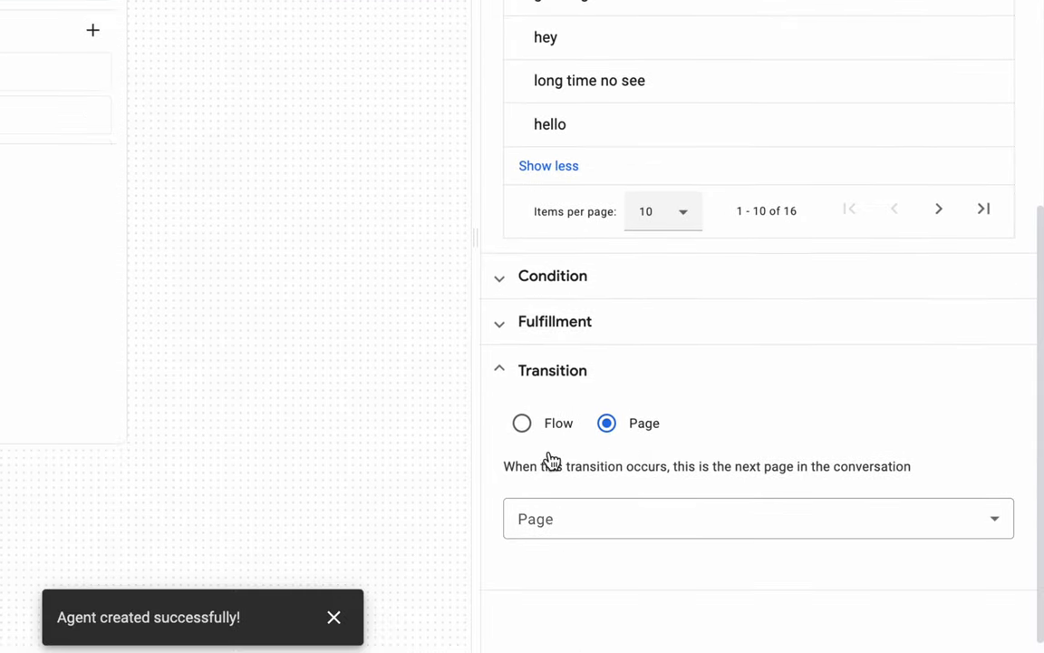
# Step: Reopen Condition and highlight its explanation of parameter values being filled
pyautogui.click(502, 283)
pyautogui.scroll(-1, 680, 450)
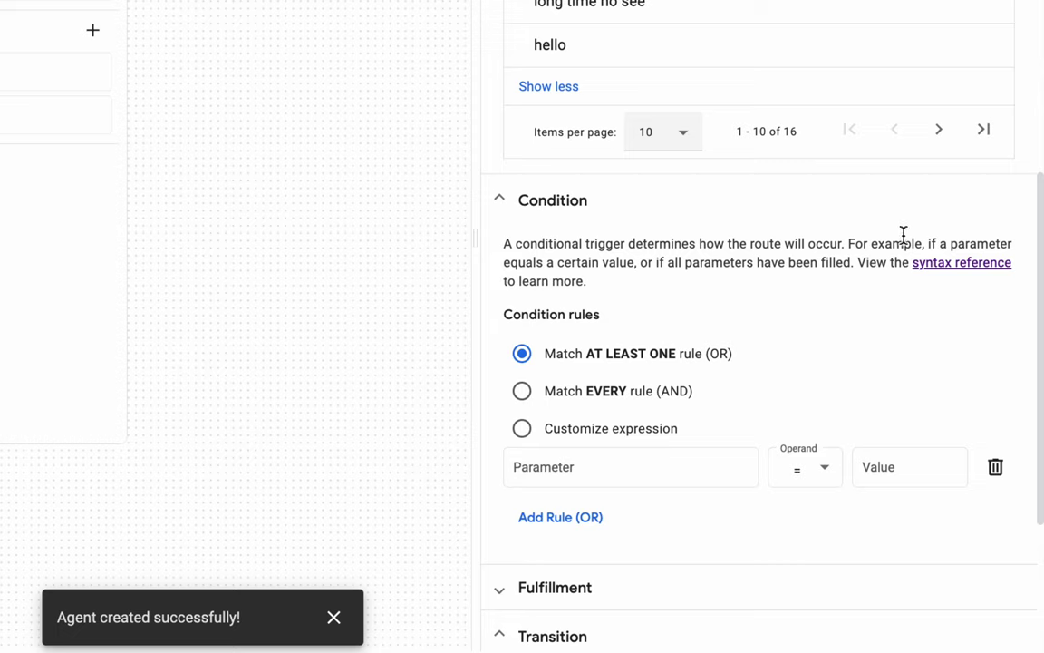
pyautogui.moveTo(849, 243); pyautogui.dragTo(993, 237)
pyautogui.doubleClick(993, 237)
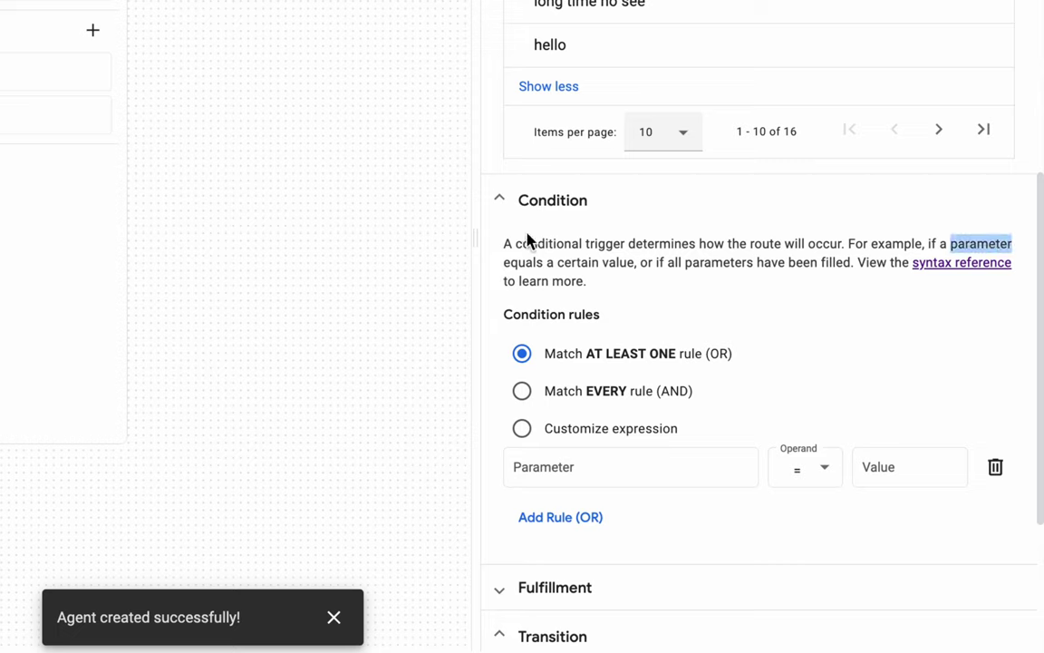
pyautogui.doubleClick(616, 262)
pyautogui.doubleClick(723, 262)
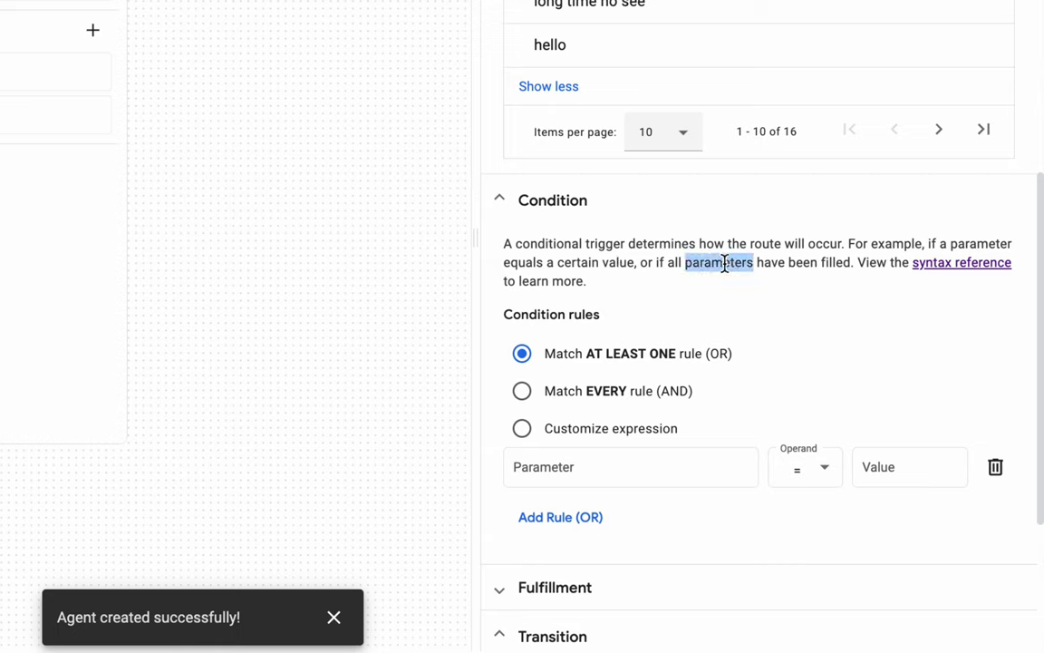
pyautogui.doubleClick(834, 262)
pyautogui.moveTo(691, 263); pyautogui.dragTo(821, 262)
pyautogui.click(827, 262)
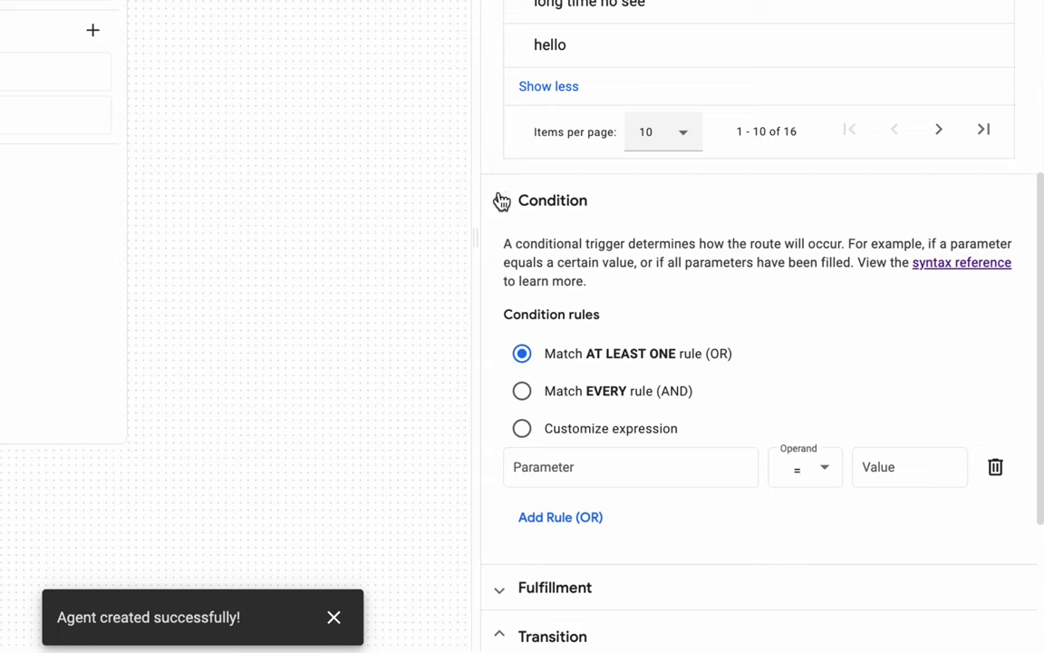
pyautogui.moveTo(536, 243); pyautogui.dragTo(699, 257)
pyautogui.click(721, 264)
# Step: Collapse the Condition section again, leaving the Transition settings in view
pyautogui.click(502, 202)
pyautogui.scroll(3, 644, 324)
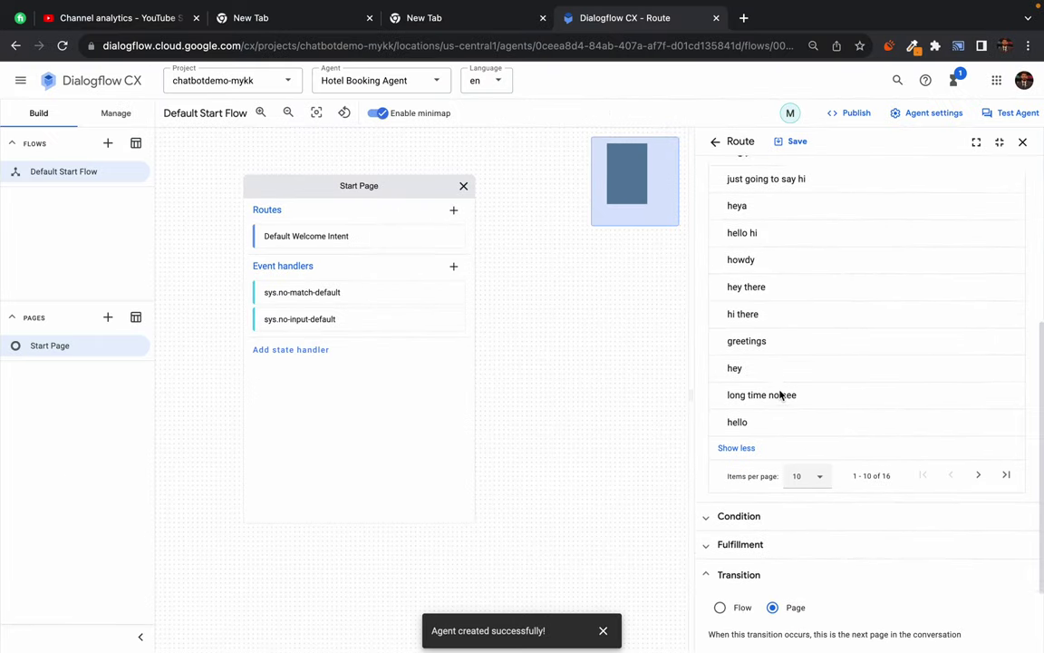
pyautogui.scroll(-2, 780, 395)
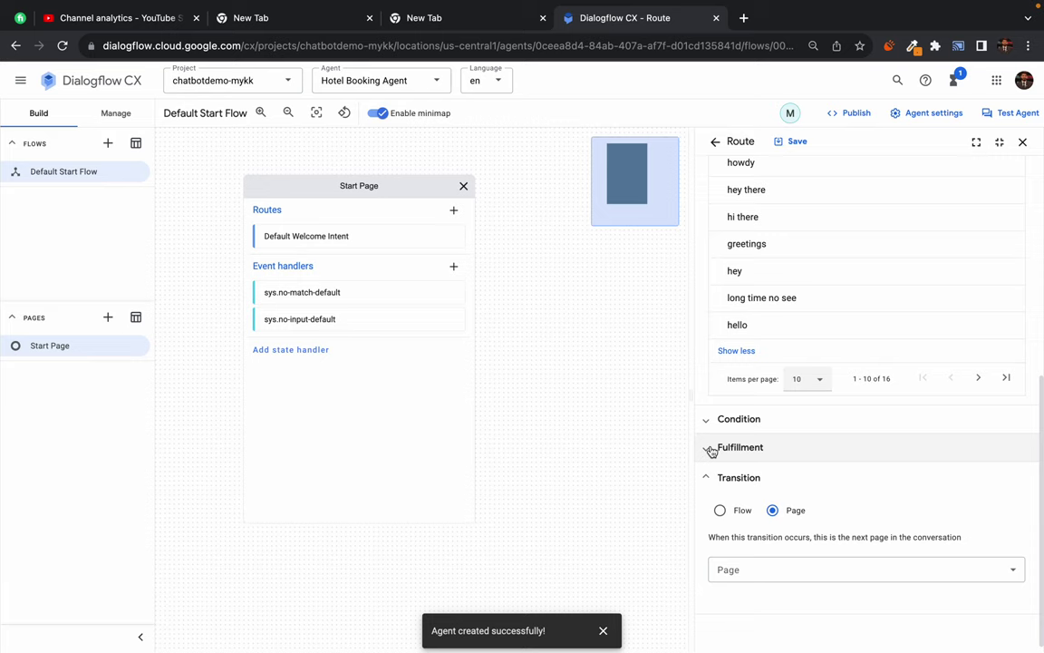
# Step: Expand Fulfillment and delete the four default welcome responses
pyautogui.click(712, 449)
pyautogui.scroll(-3, 771, 444)
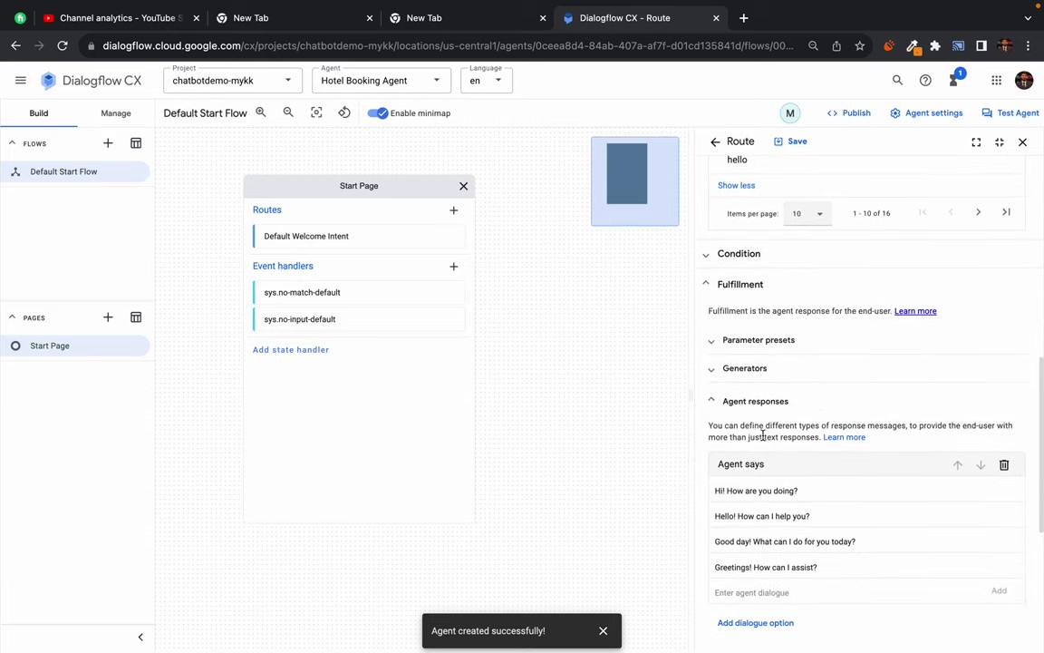
pyautogui.scroll(-2, 811, 530)
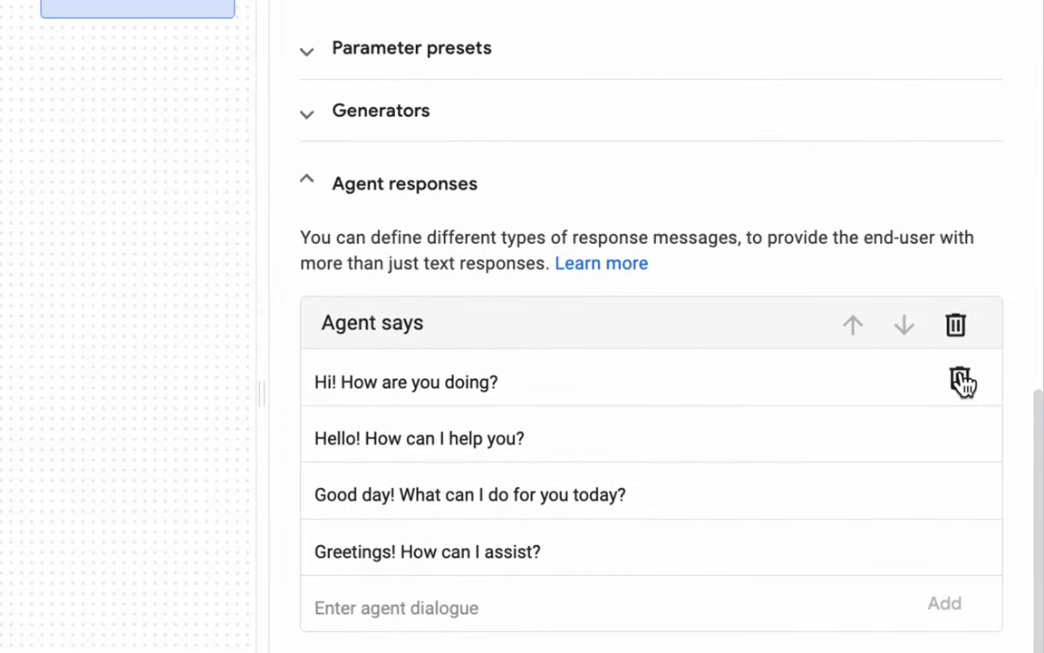
pyautogui.click(962, 380)
pyautogui.click(961, 381)
pyautogui.click(961, 381)
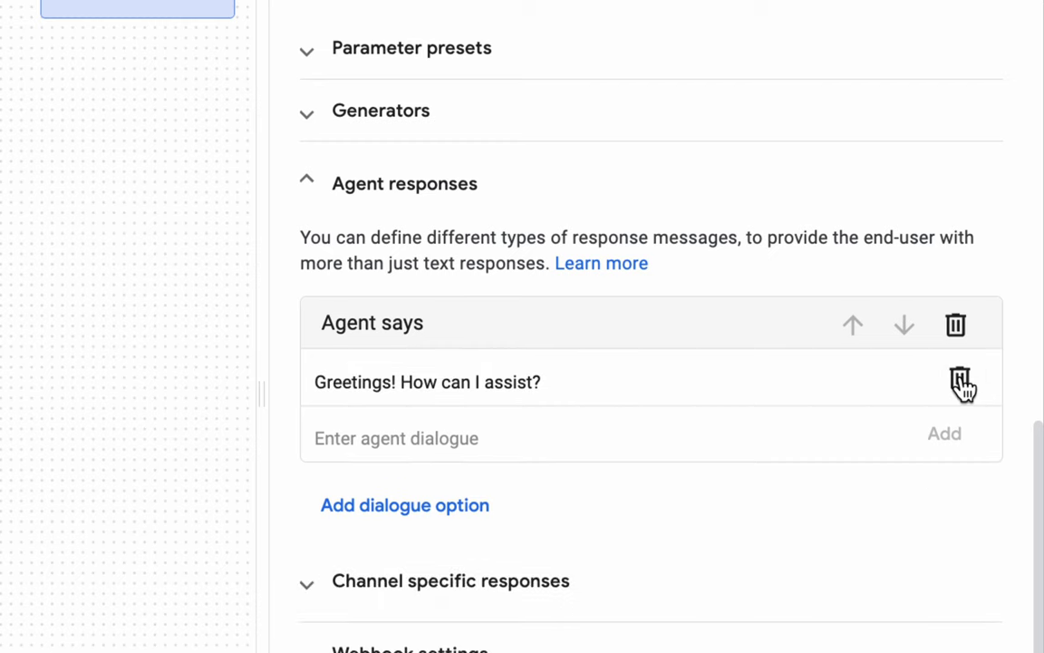
pyautogui.click(961, 381)
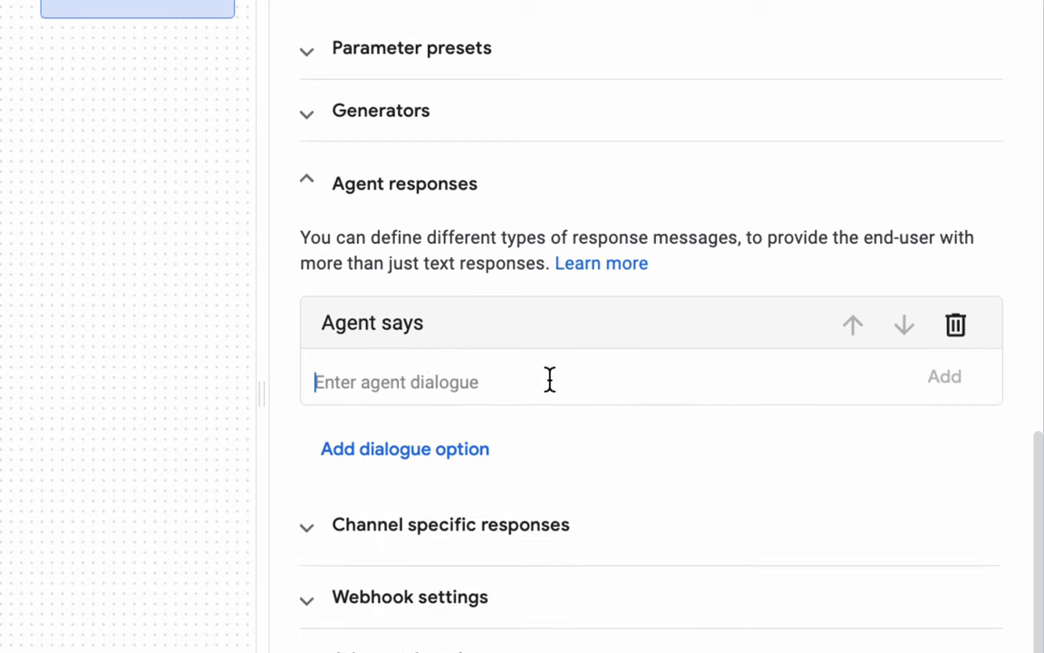
# Step: Enter 'Hi I am Hotel Booking Assistant, how may I help you, you can ask me for booking and feedback.'
pyautogui.write('Hi I am ')
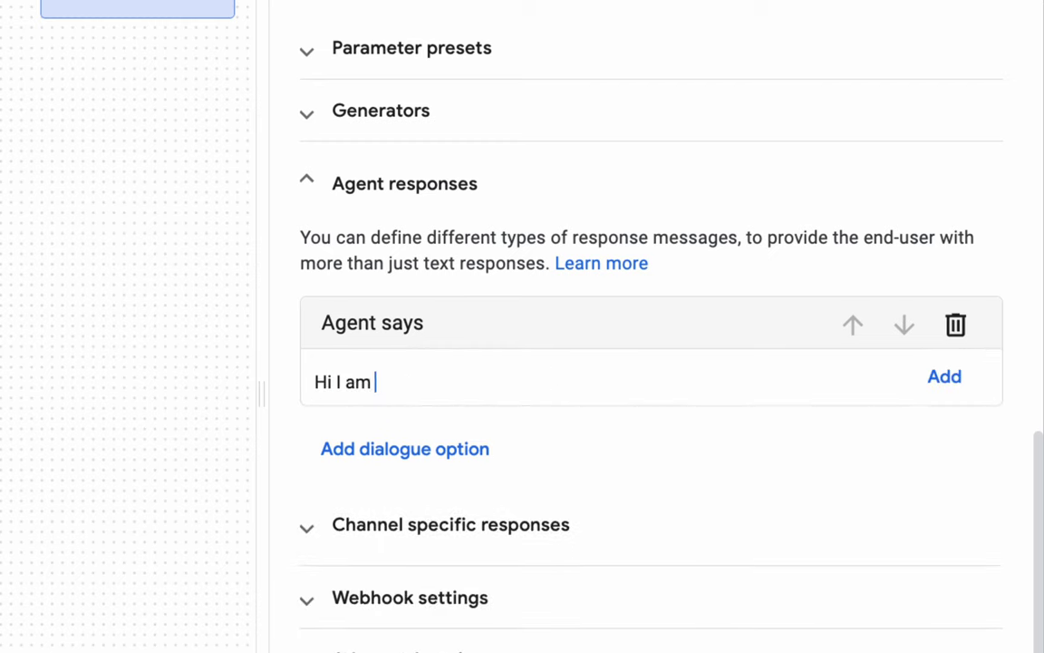
pyautogui.write('hotel Boo')
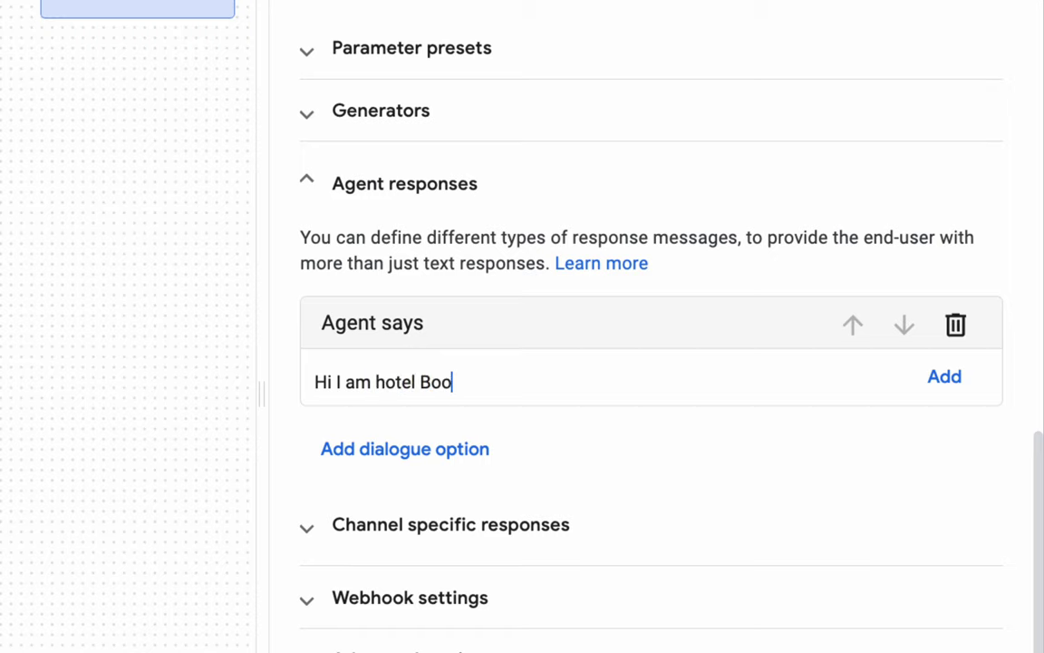
pyautogui.write('king Assistant')
pyautogui.hotkey('ctrl', 'Left')
pyautogui.hotkey('ctrl', 'Left')
pyautogui.hotkey('ctrl', 'Left')
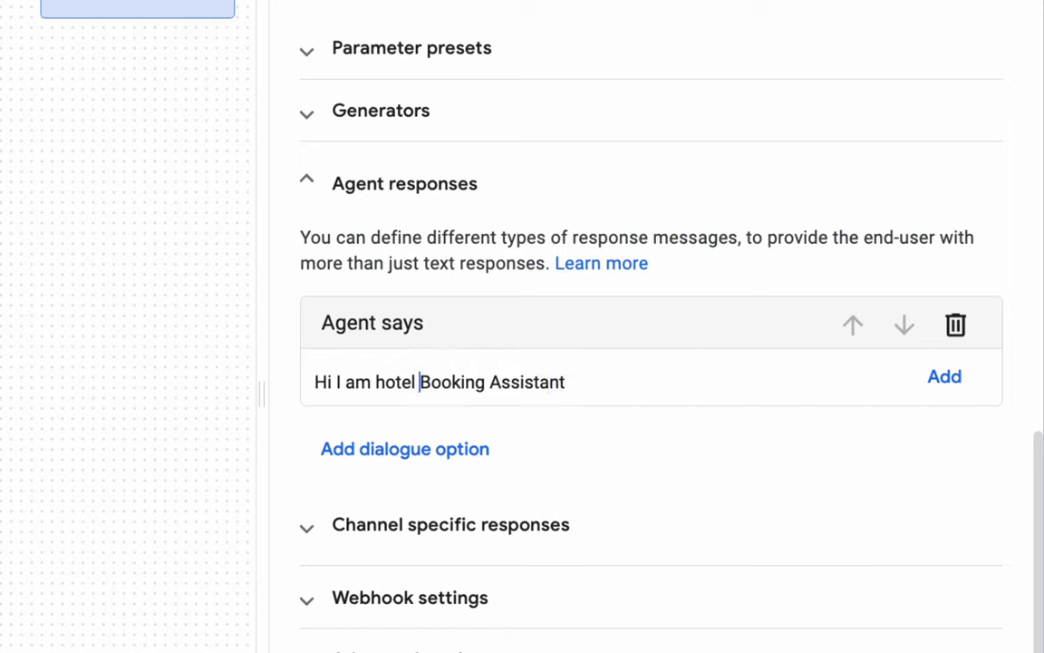
pyautogui.press('Delete')
pyautogui.write('H')
pyautogui.press('End')
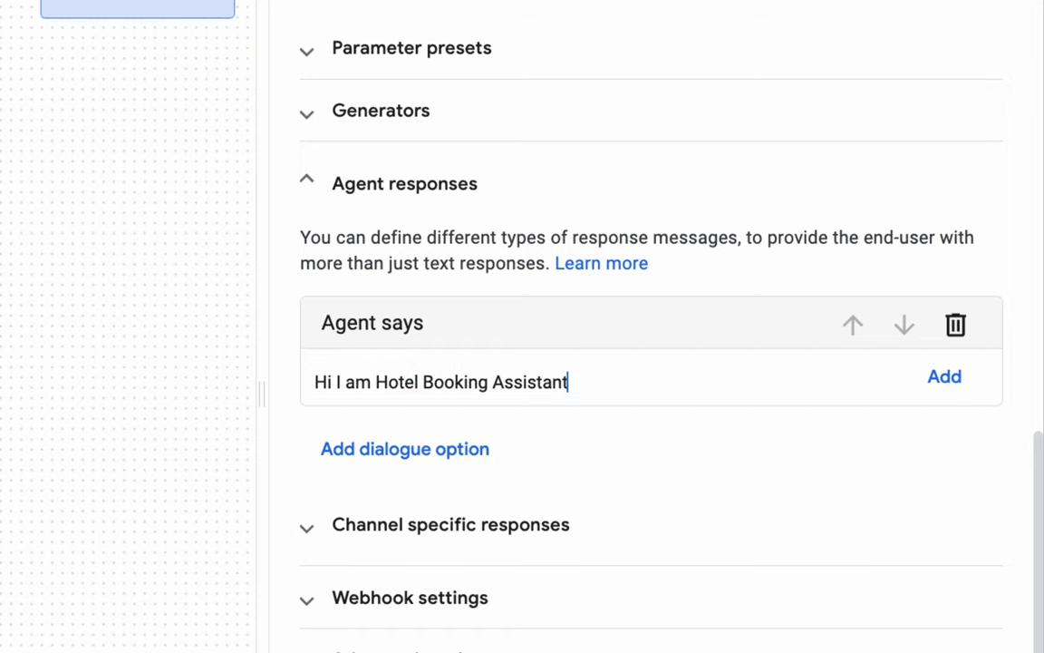
pyautogui.write(', how may ')
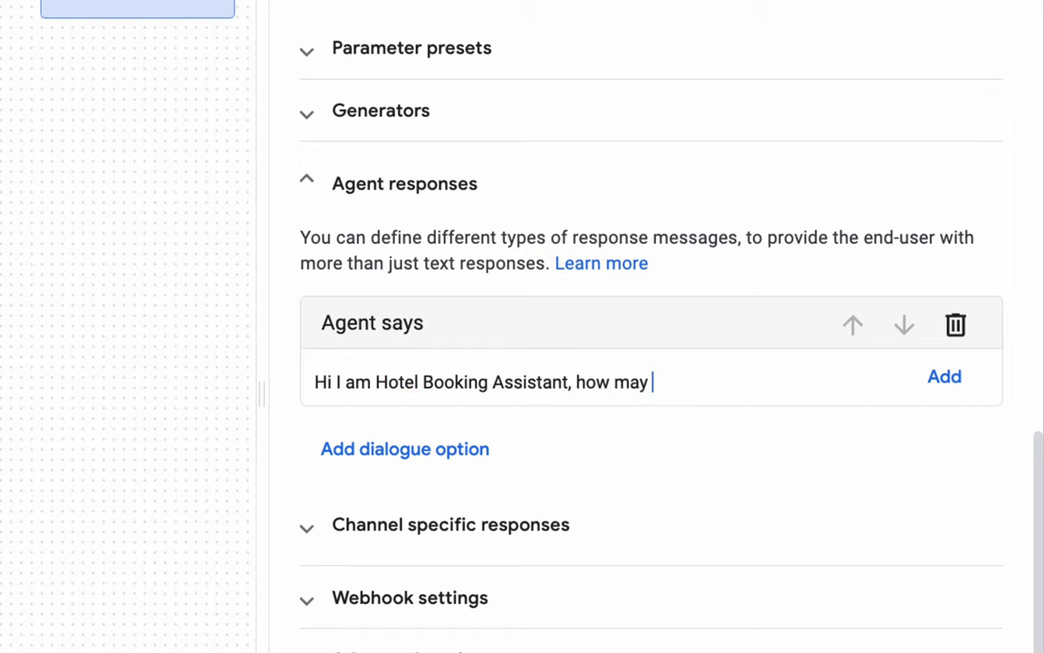
pyautogui.write('I help you')
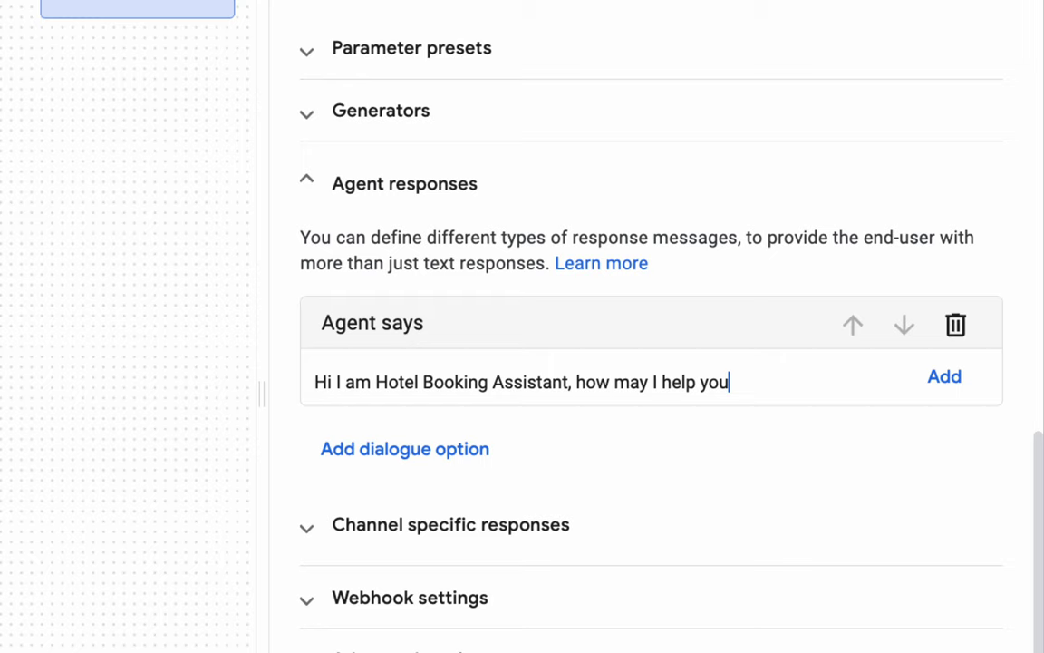
pyautogui.write(', you can ask')
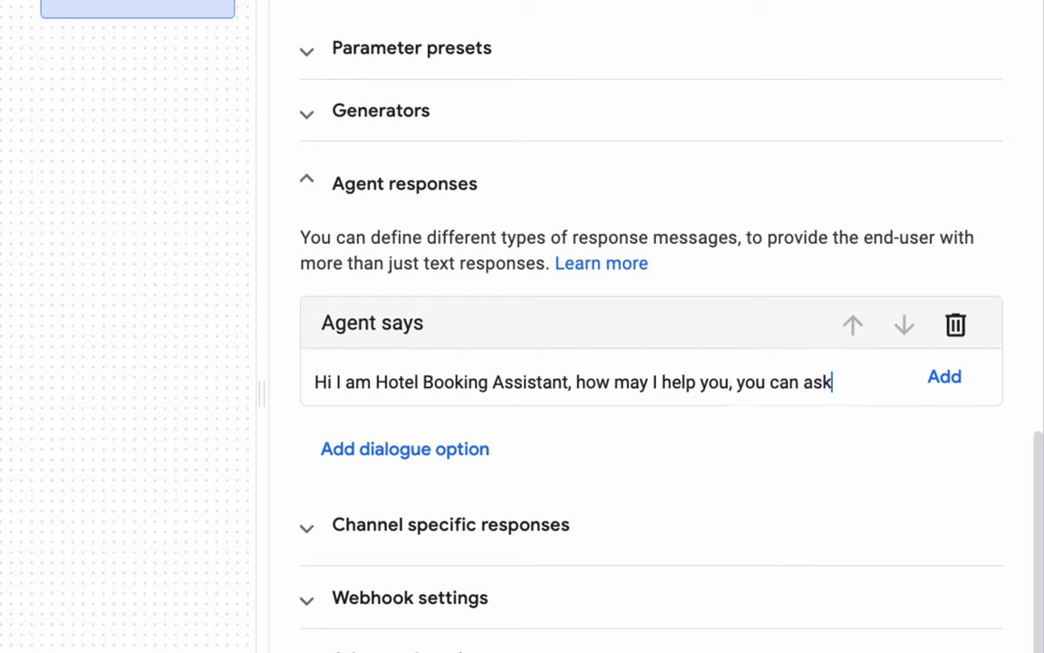
pyautogui.write(' me for')
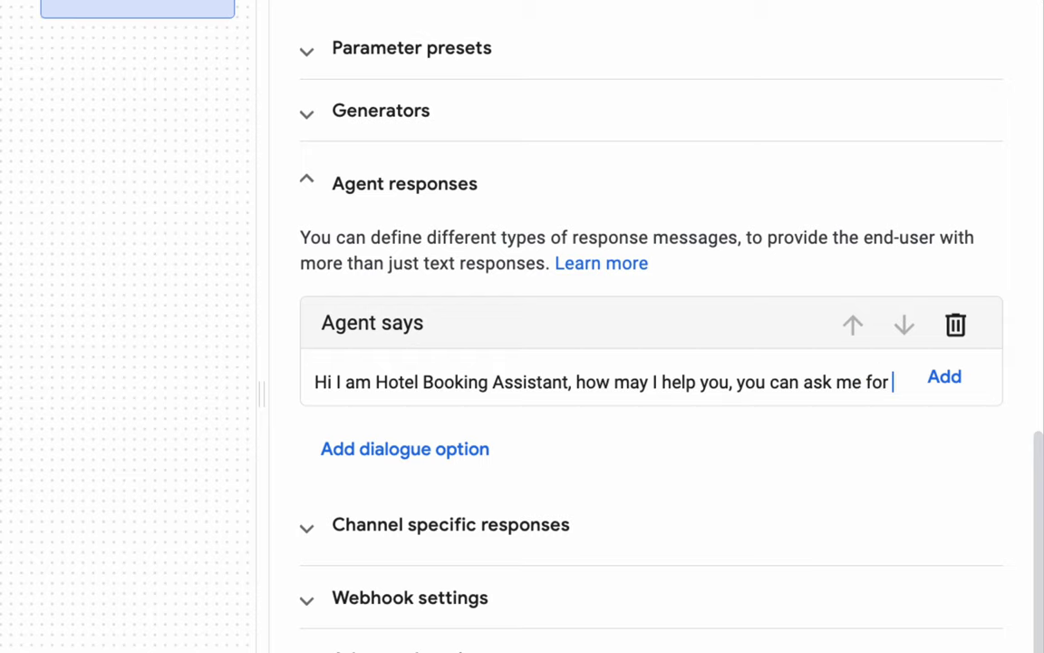
pyautogui.write(' booking')
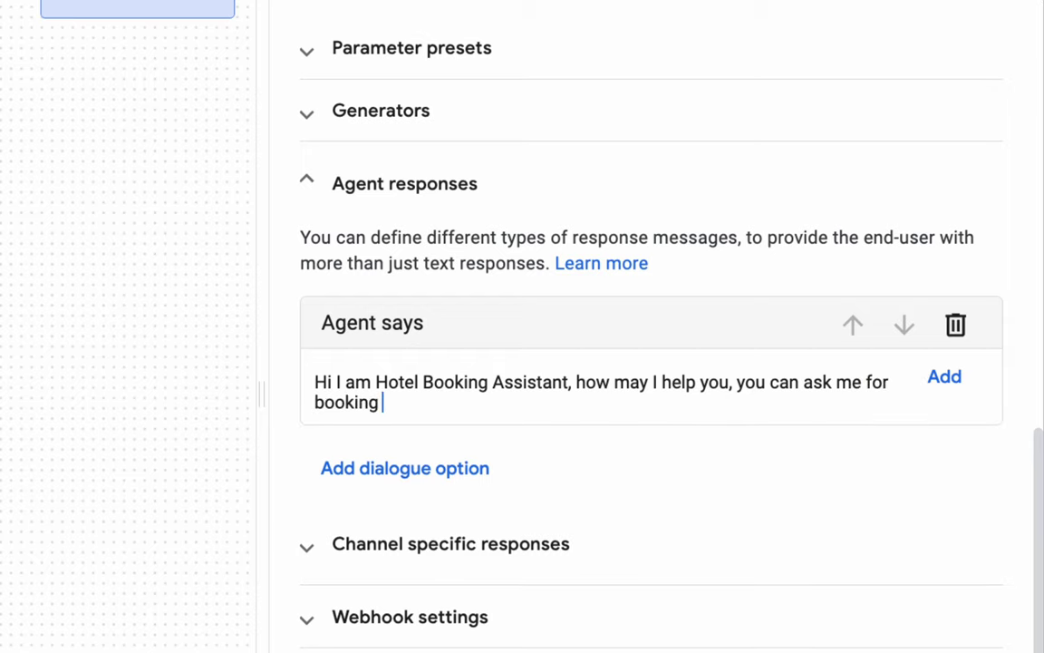
pyautogui.write(' and')
pyautogui.write('feed')
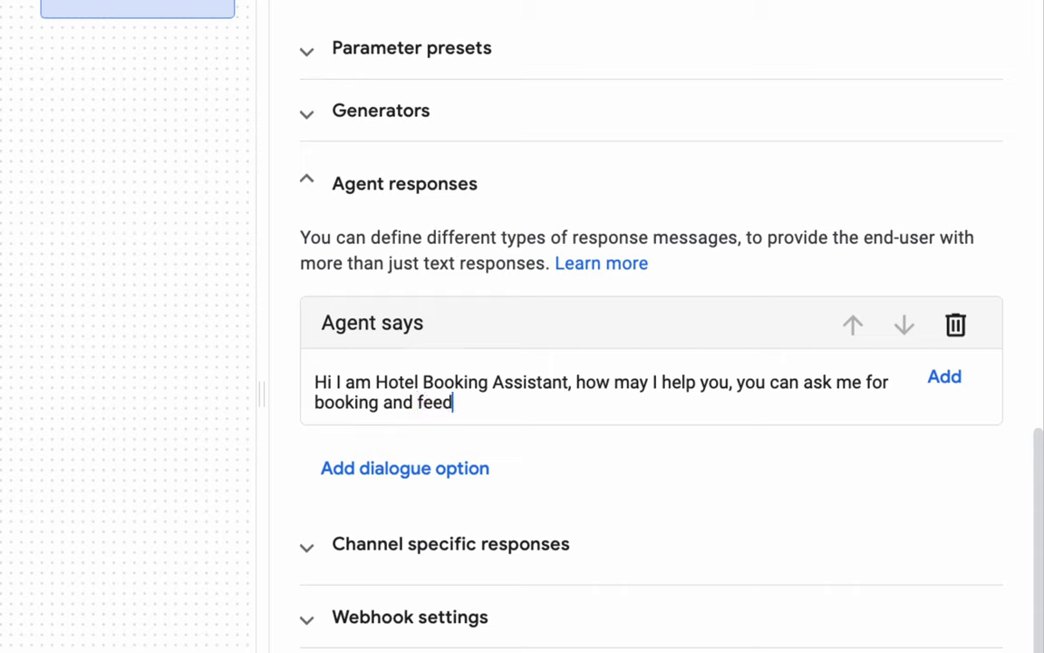
pyautogui.write('back.')
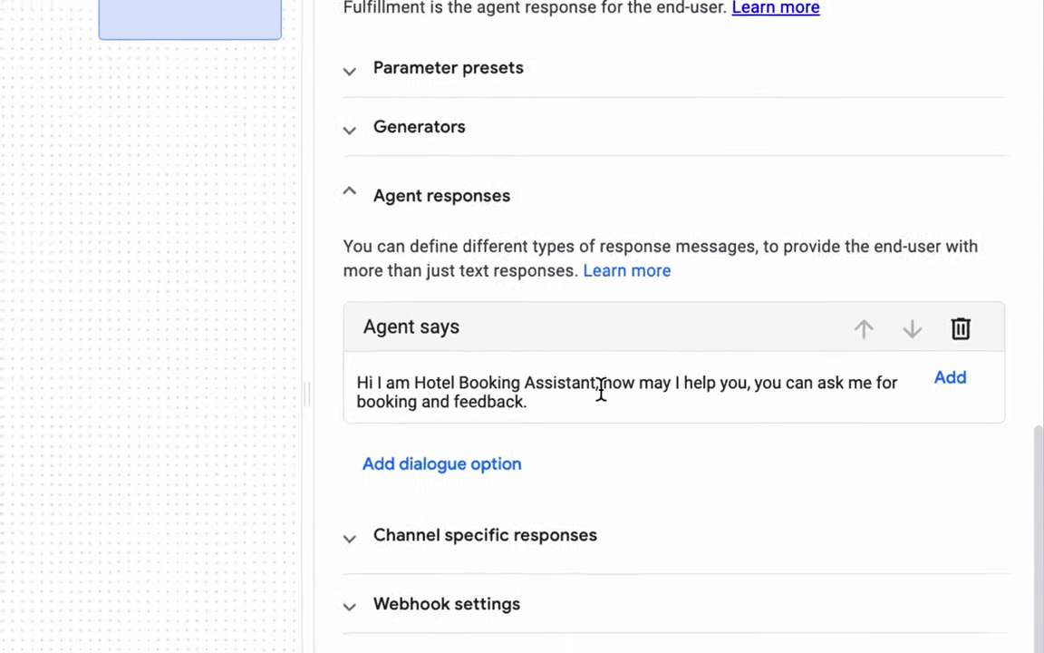
pyautogui.moveTo(395, 383); pyautogui.dragTo(529, 397)
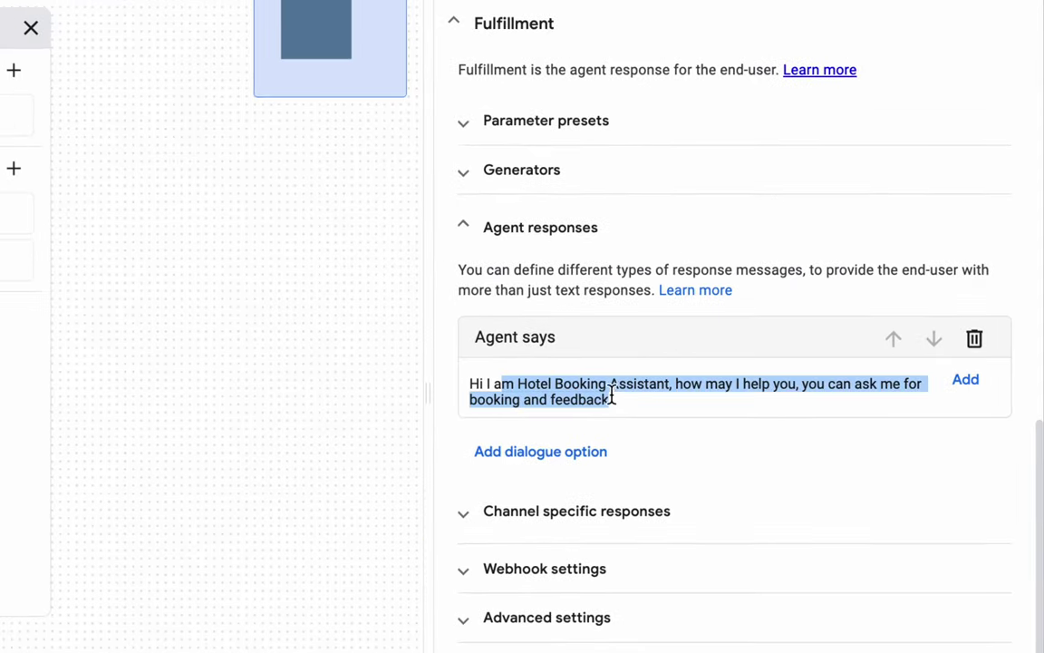
# Step: Replace 'feedback' with 'check status' in the agent response, then highlight the revised wording
pyautogui.click(624, 399)
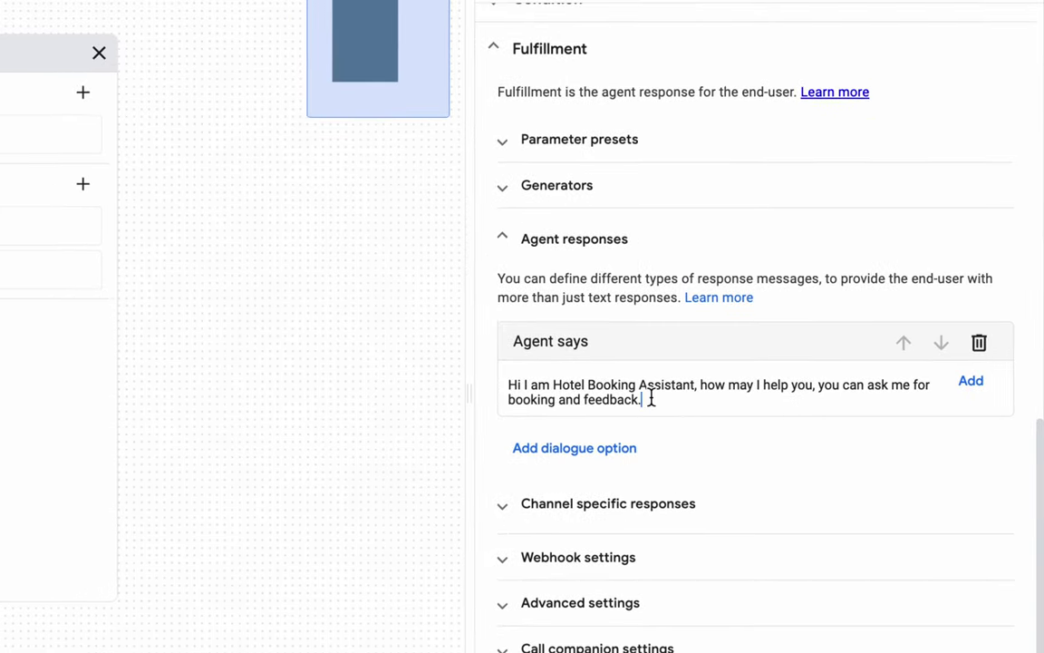
pyautogui.doubleClick(610, 400)
pyautogui.press('BackSpace')
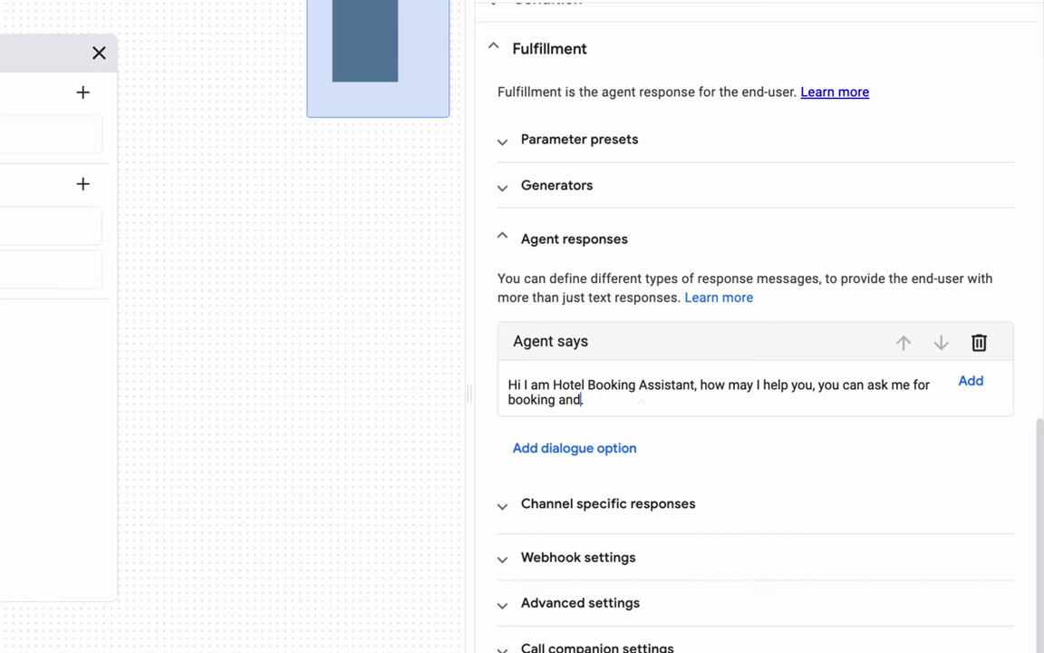
pyautogui.write('check status')
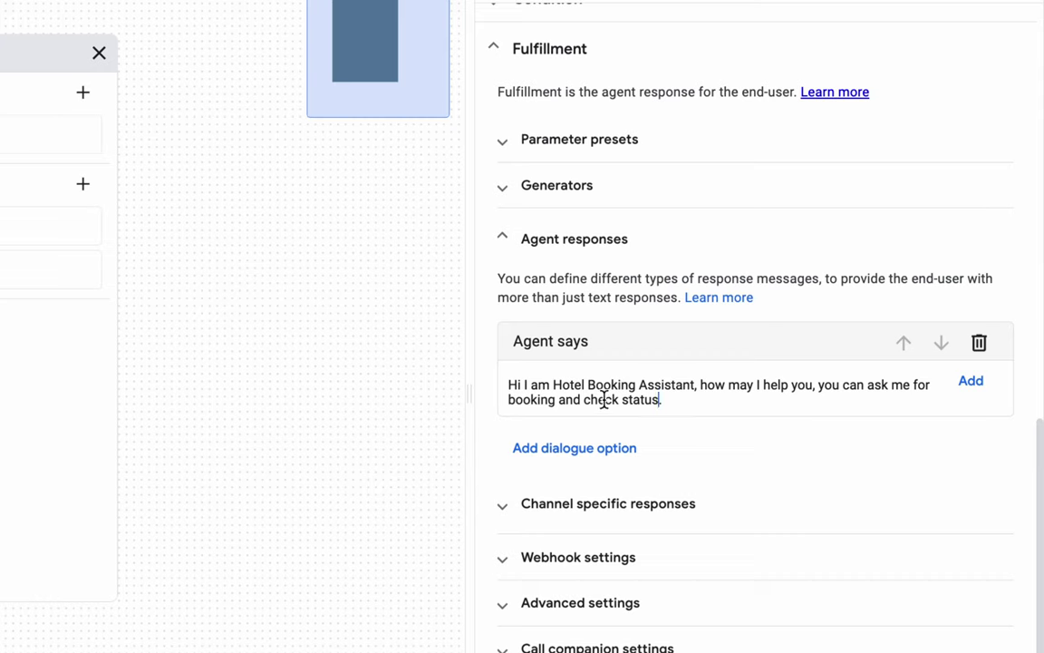
pyautogui.moveTo(592, 400); pyautogui.dragTo(641, 400)
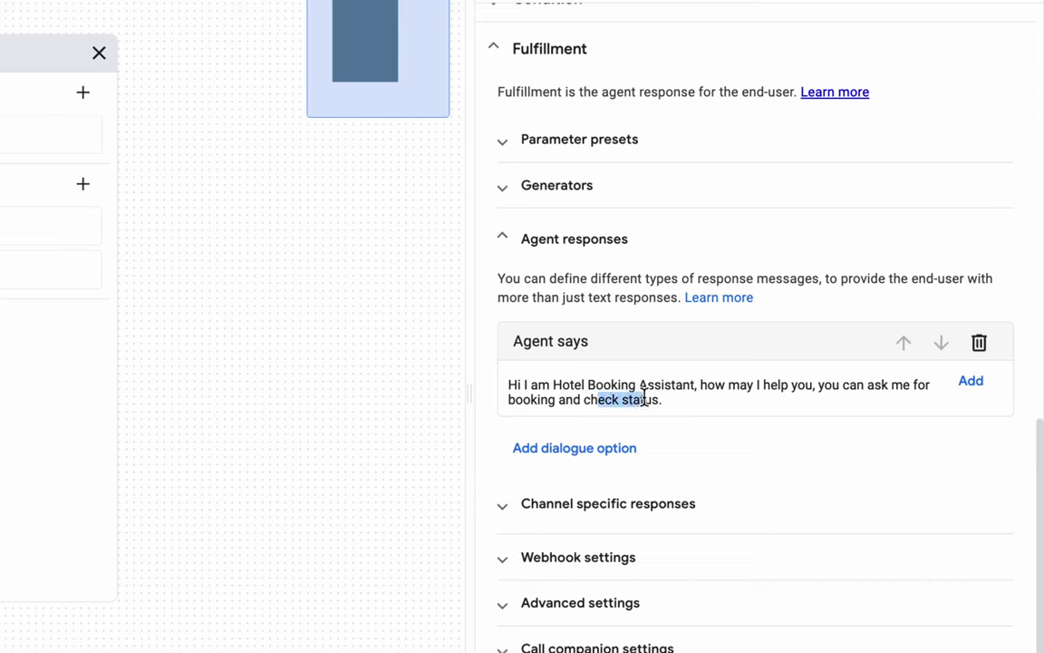
pyautogui.click(645, 400)
pyautogui.doubleClick(626, 386)
pyautogui.click(611, 384)
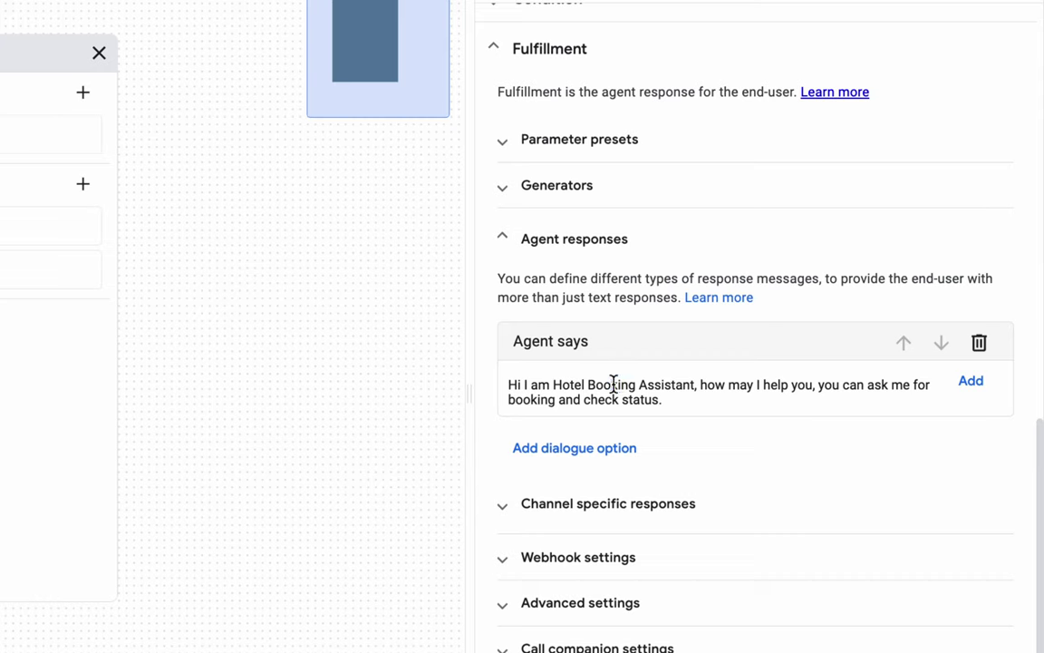
pyautogui.moveTo(604, 385); pyautogui.dragTo(639, 399)
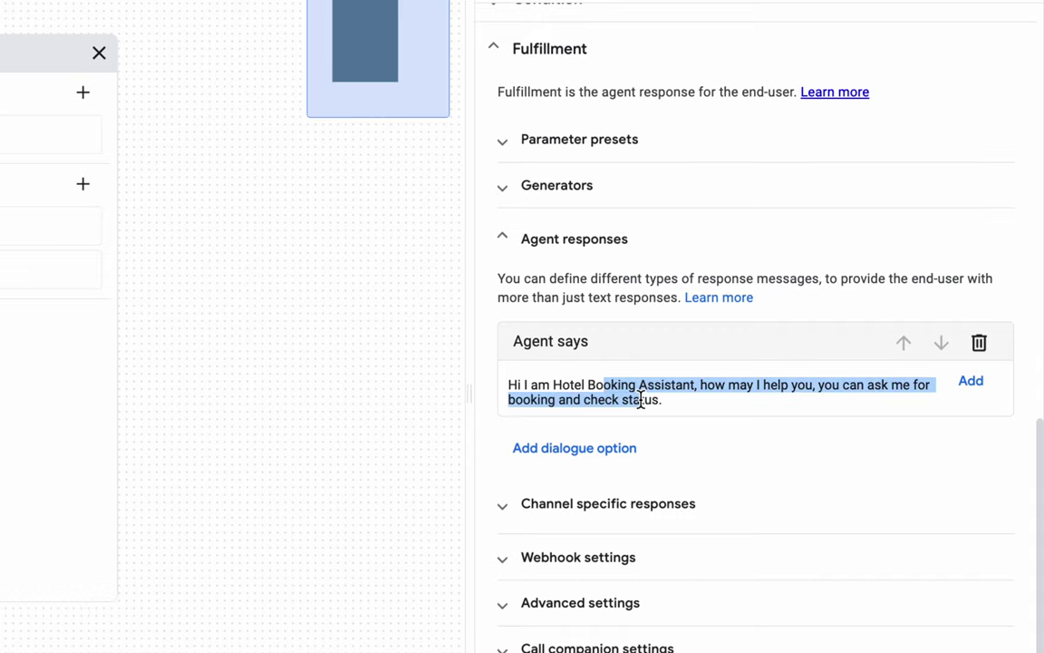
pyautogui.click(641, 400)
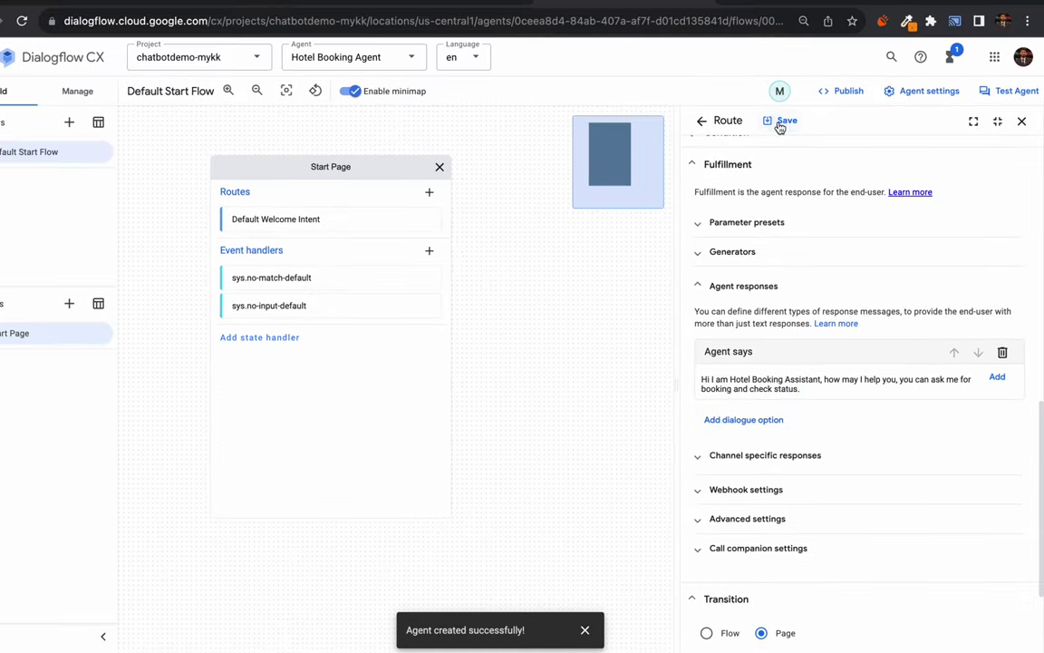
# Step: Save the welcome route, add an empty Agent says line, and save the route again
pyautogui.click(781, 122)
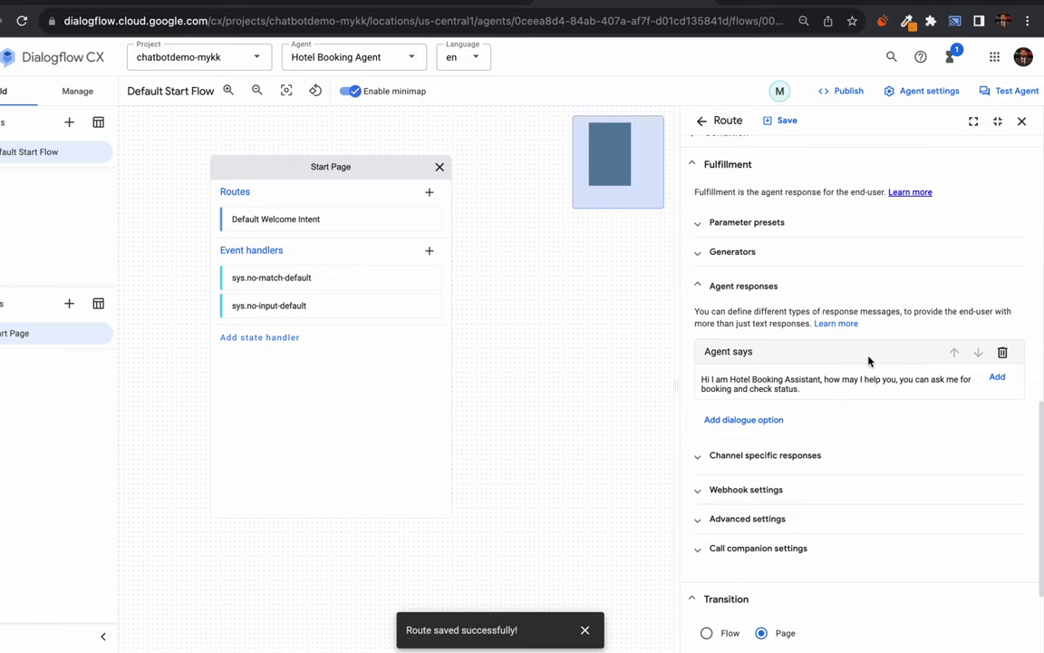
pyautogui.click(999, 377)
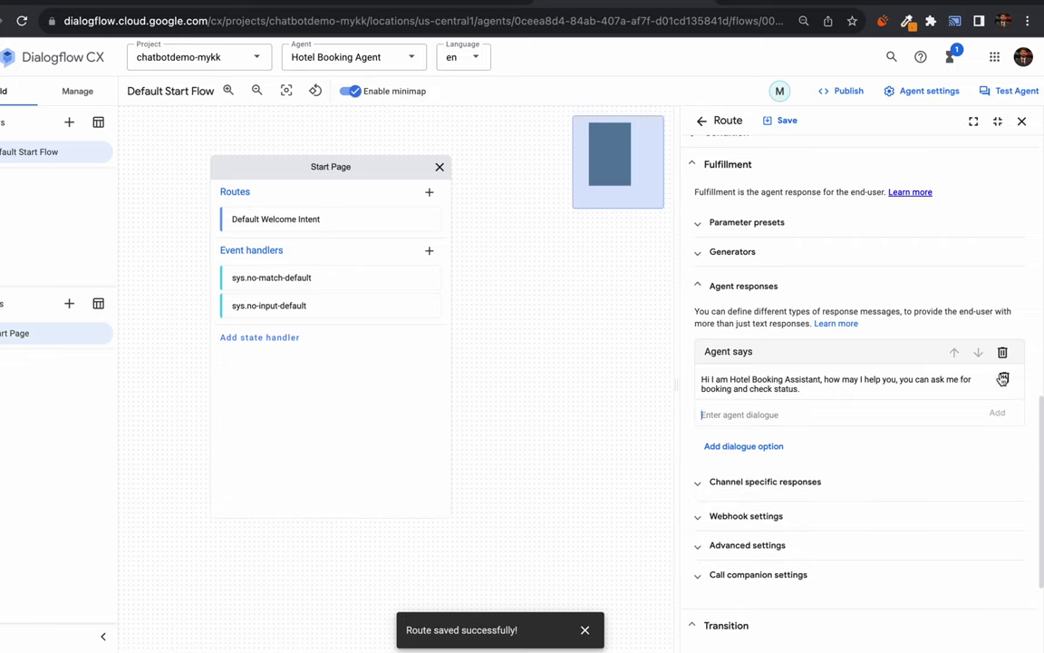
pyautogui.click(777, 120)
pyautogui.click(1012, 91)
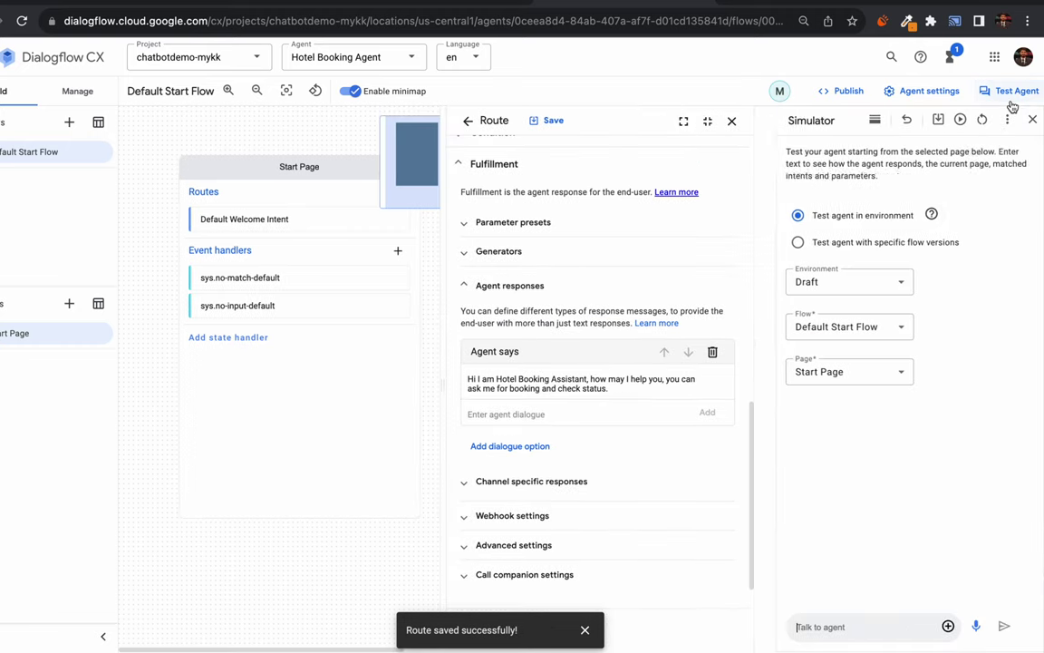
pyautogui.click(846, 626)
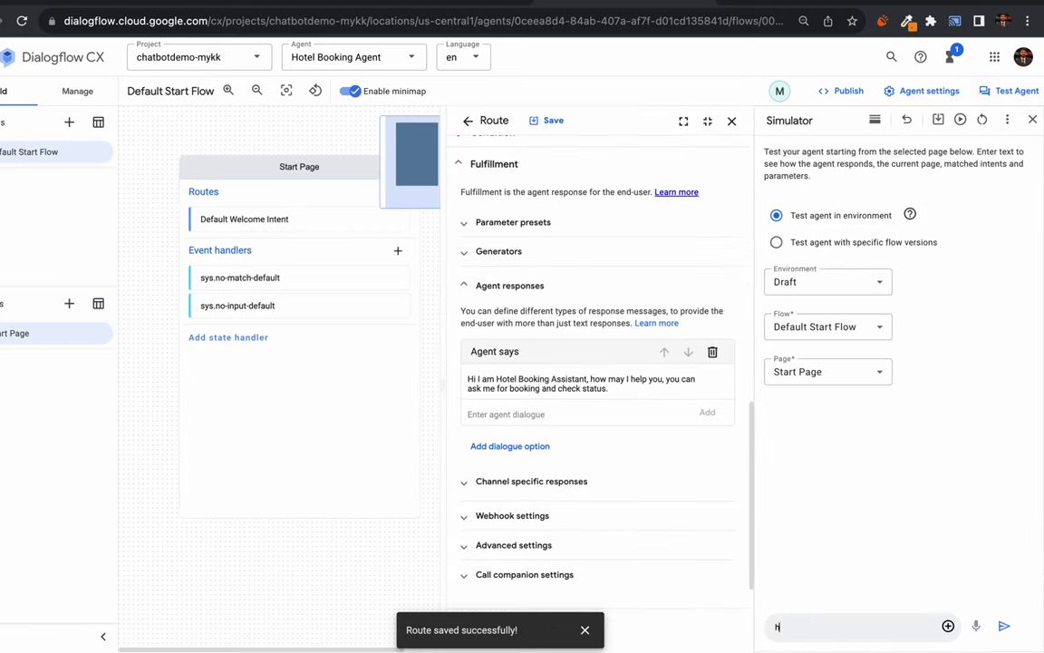
pyautogui.write('hi')
pyautogui.press('Return')
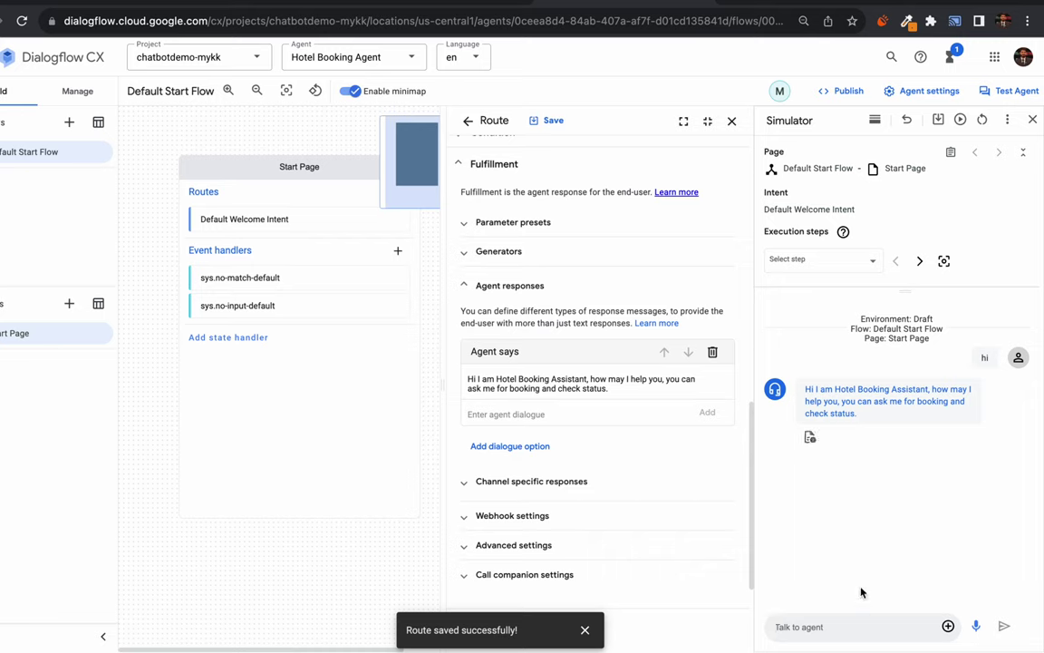
pyautogui.click(866, 418)
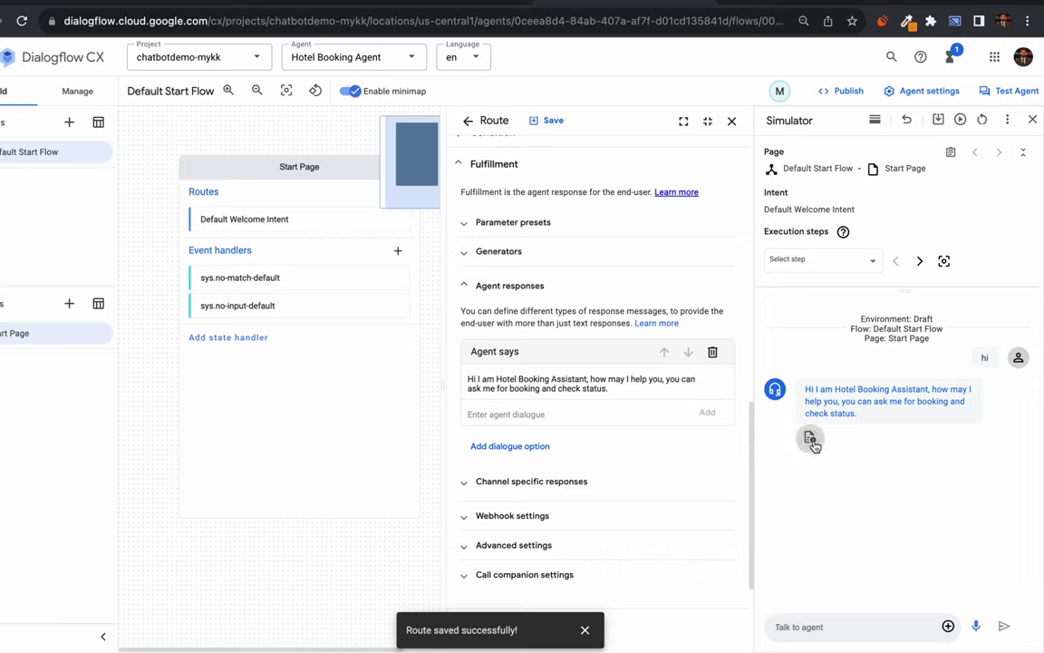
pyautogui.click(811, 440)
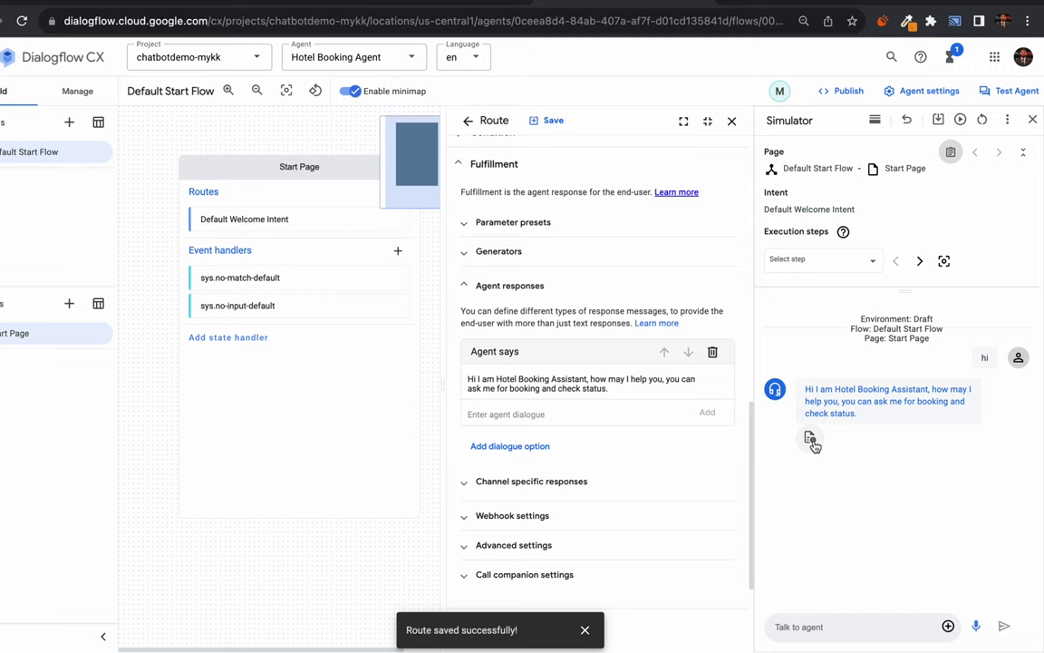
pyautogui.click(1032, 120)
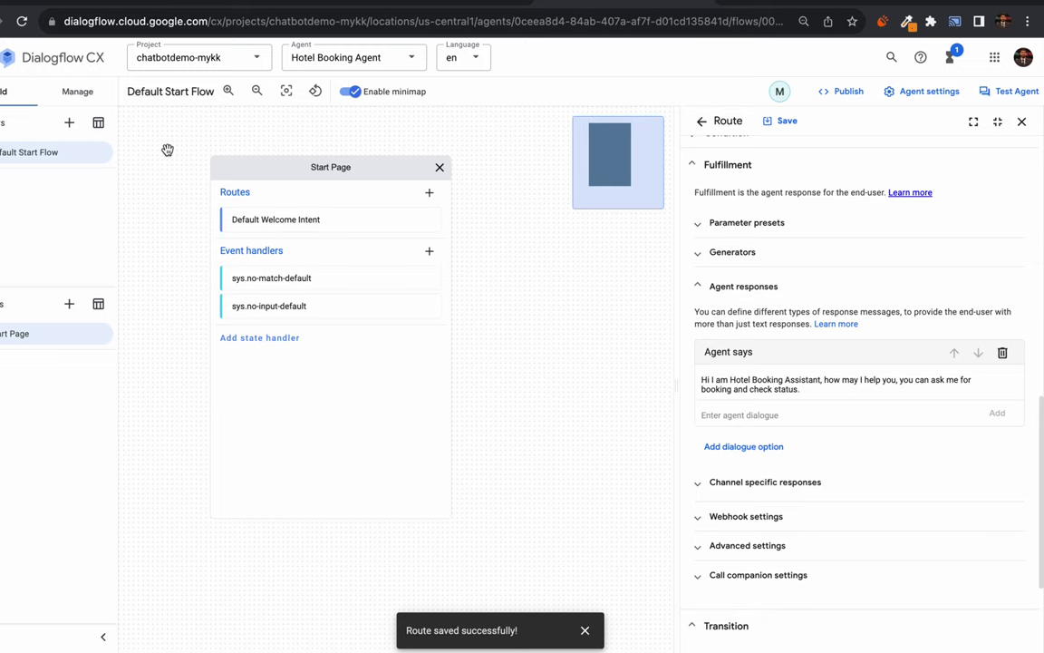
# Step: Add a Start Page route described as 'Book Room' and start a new intent for it
pyautogui.click(430, 193)
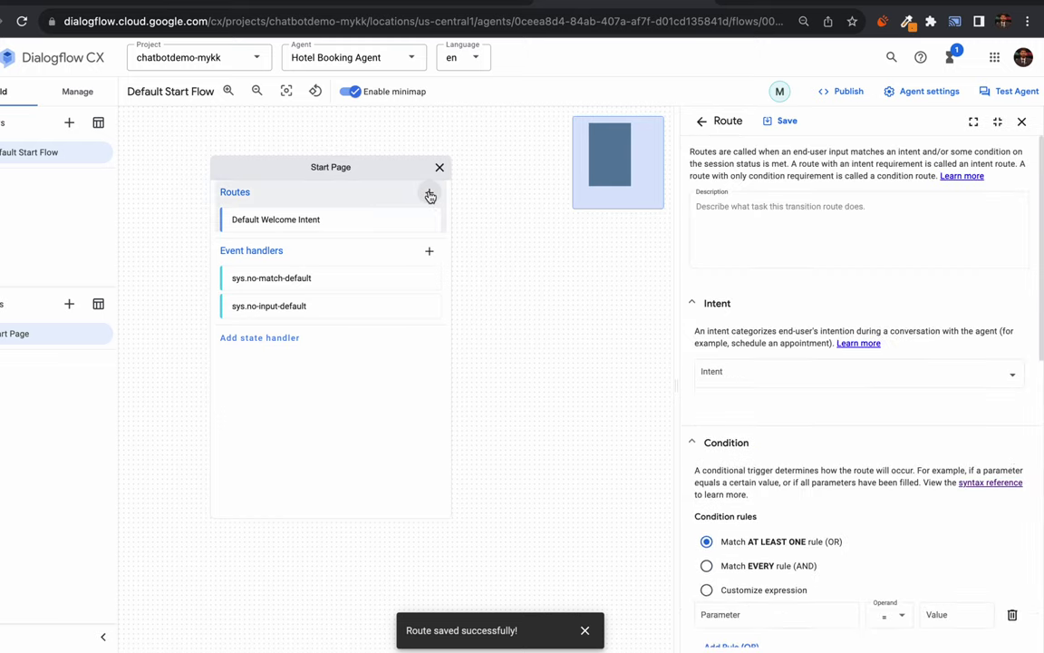
pyautogui.click(770, 216)
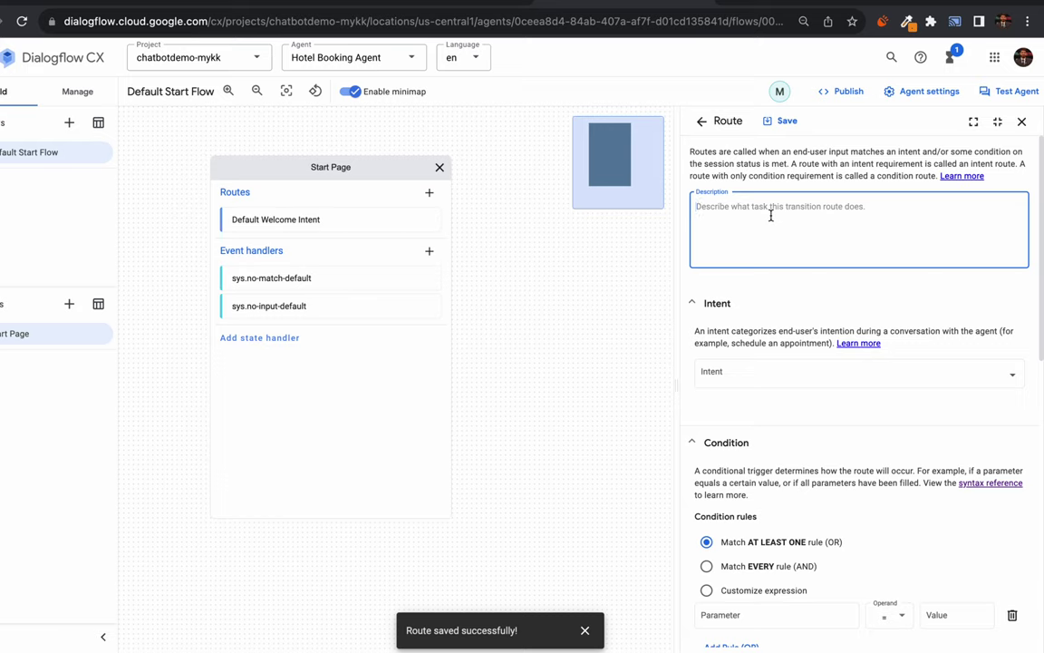
pyautogui.write('Booking Room')
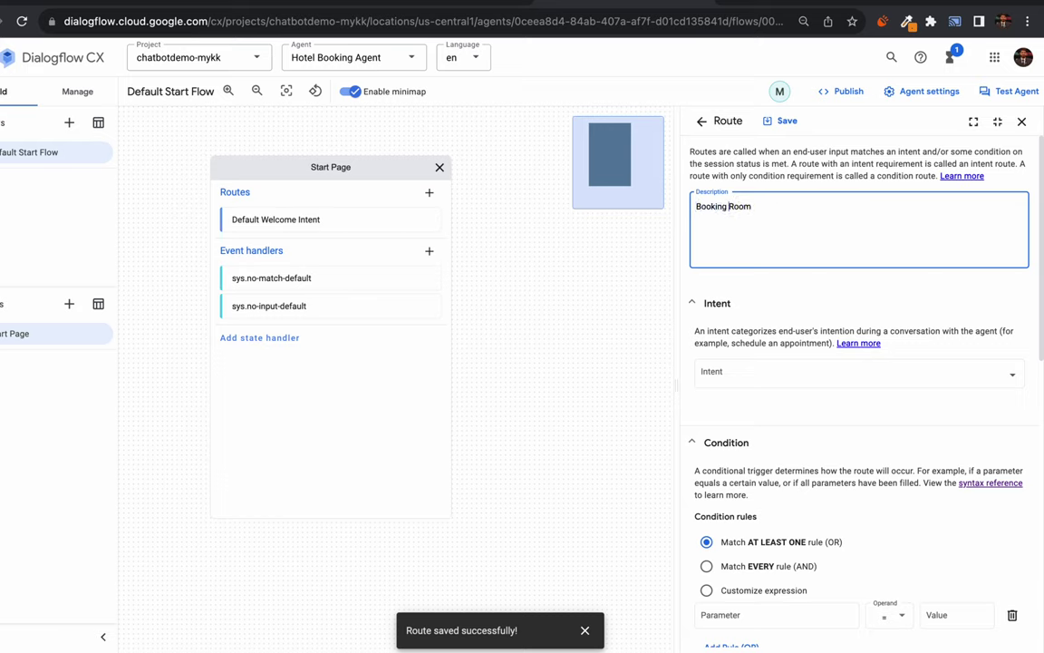
pyautogui.click(725, 206)
pyautogui.press('BackSpace')
pyautogui.press('BackSpace')
pyautogui.press('BackSpace')
pyautogui.click(784, 212)
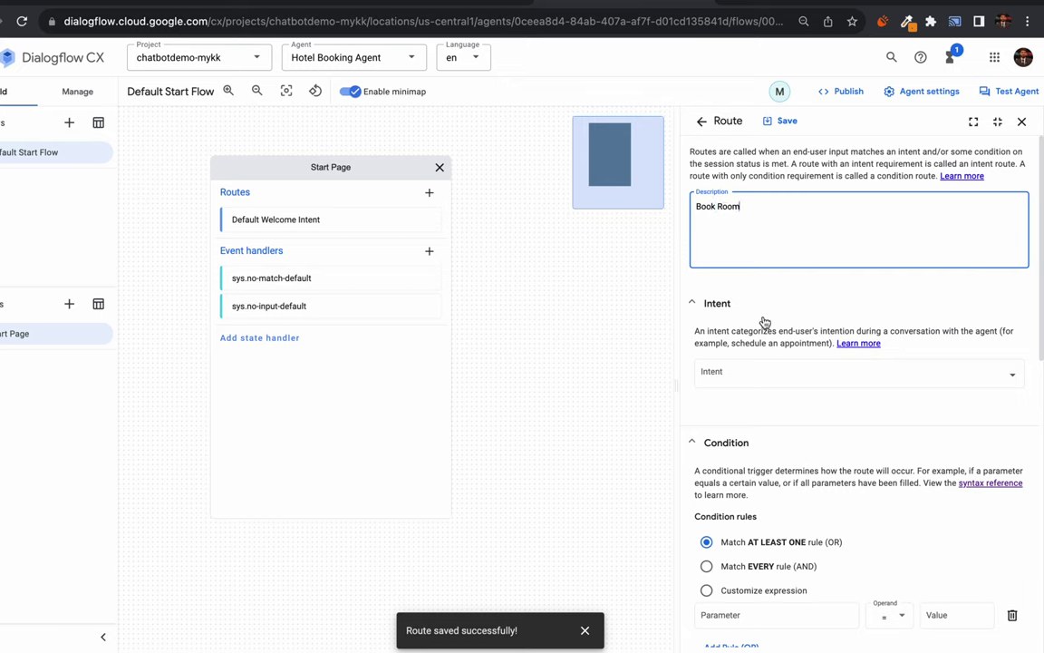
pyautogui.click(776, 371)
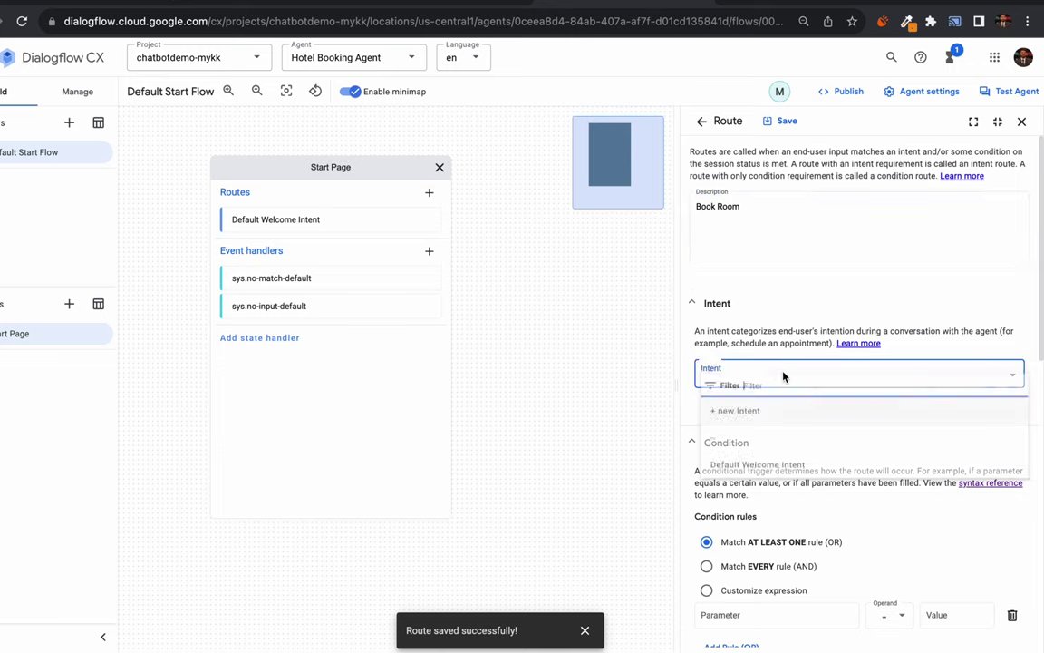
pyautogui.click(751, 417)
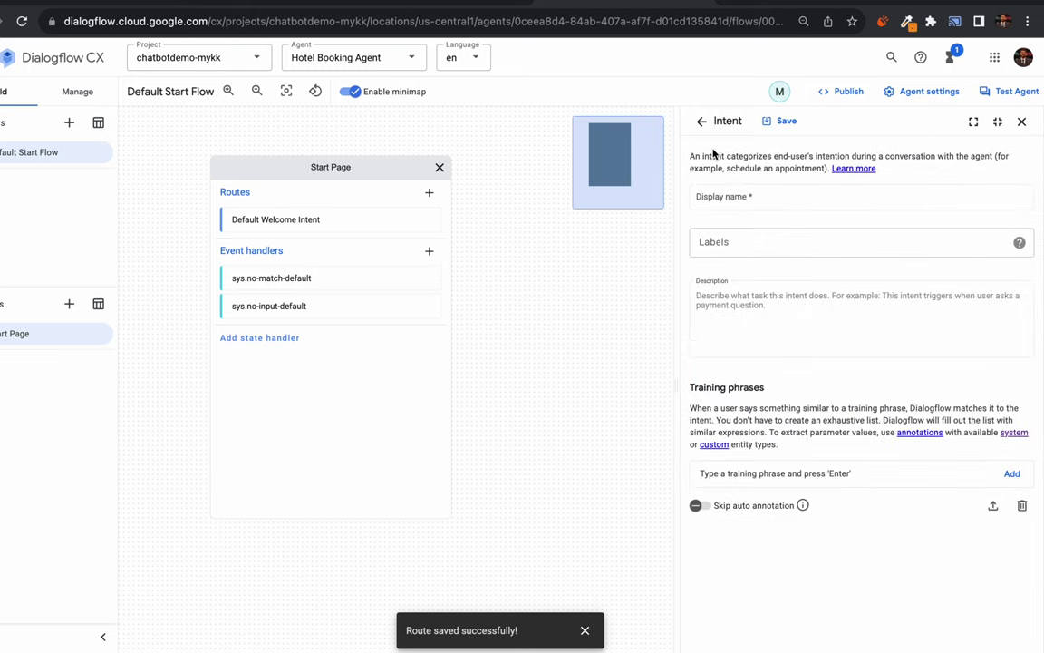
# Step: Give the new intent the display name 'book room' and zoom the page in
pyautogui.click(737, 198)
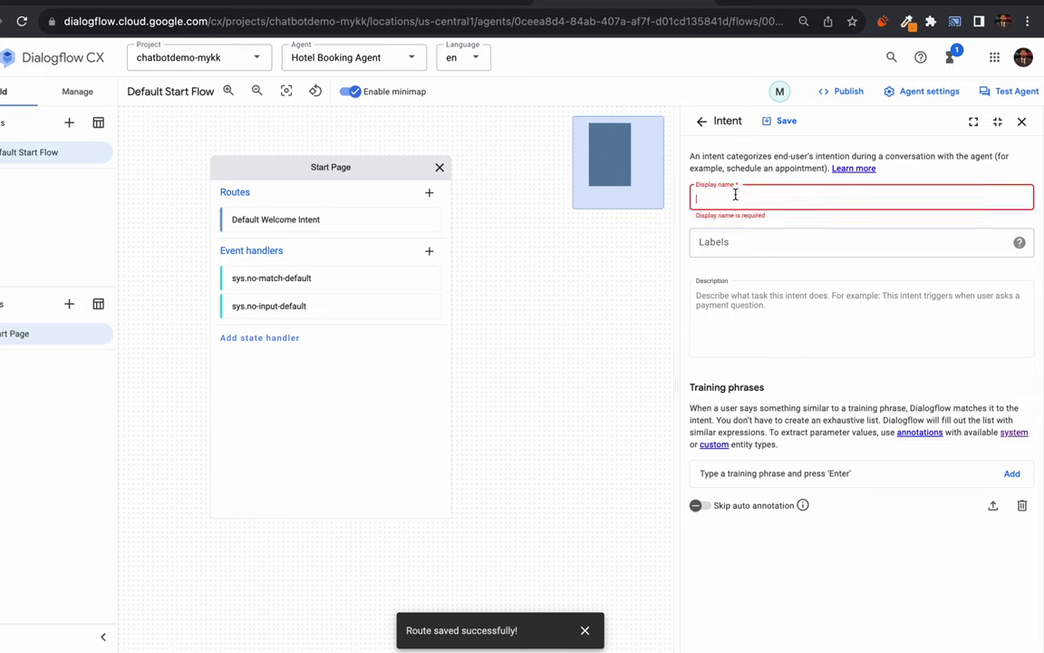
pyautogui.write('book room')
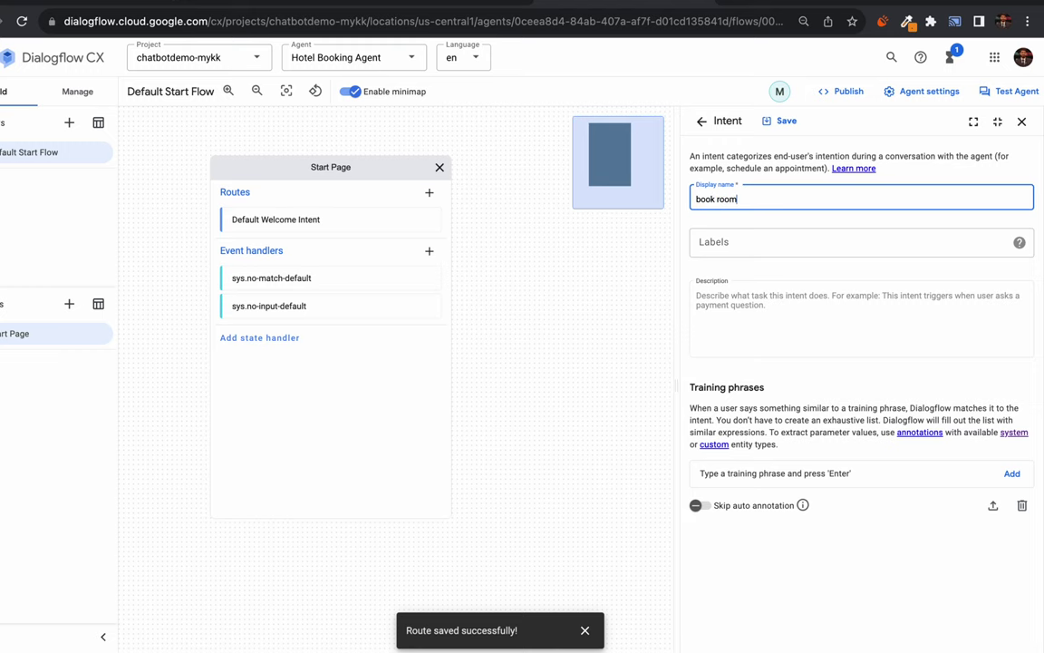
pyautogui.hotkey('ctrl', '+')
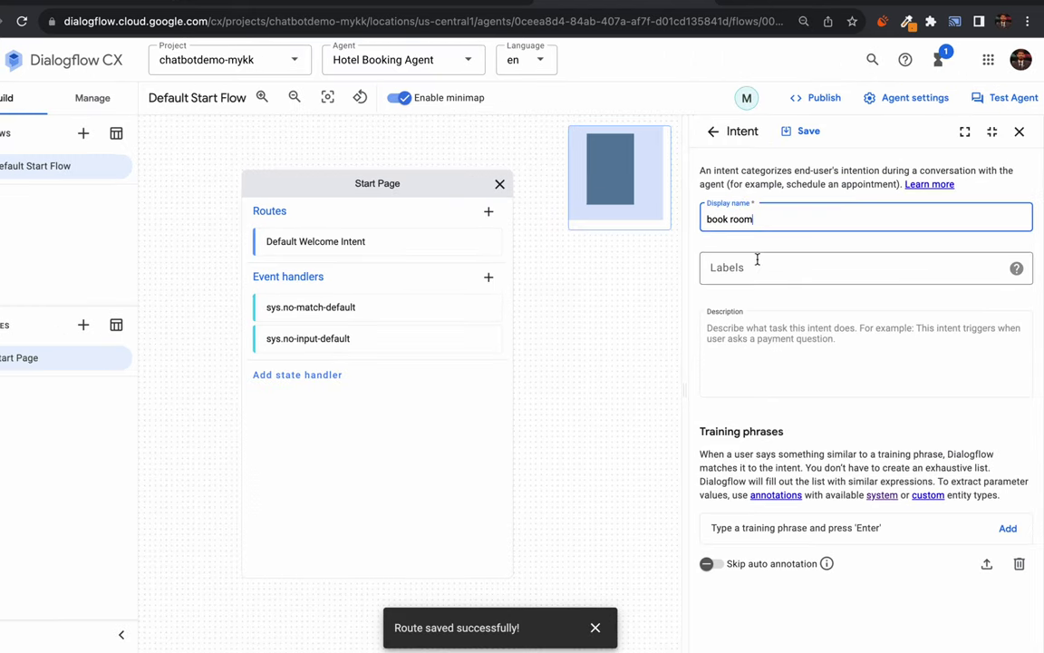
pyautogui.scroll(-1, 789, 389)
pyautogui.scroll(1, 788, 388)
pyautogui.click(819, 525)
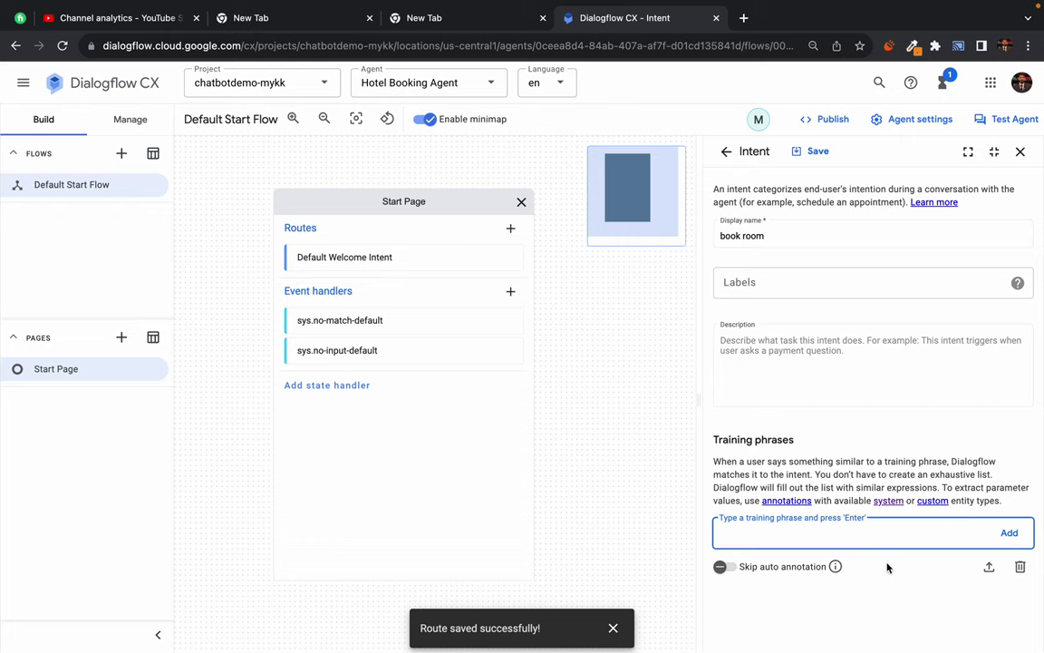
# Step: Add the training phrases 'I want to book room' and 'book room'
pyautogui.write('I want to book room')
pyautogui.press('Return')
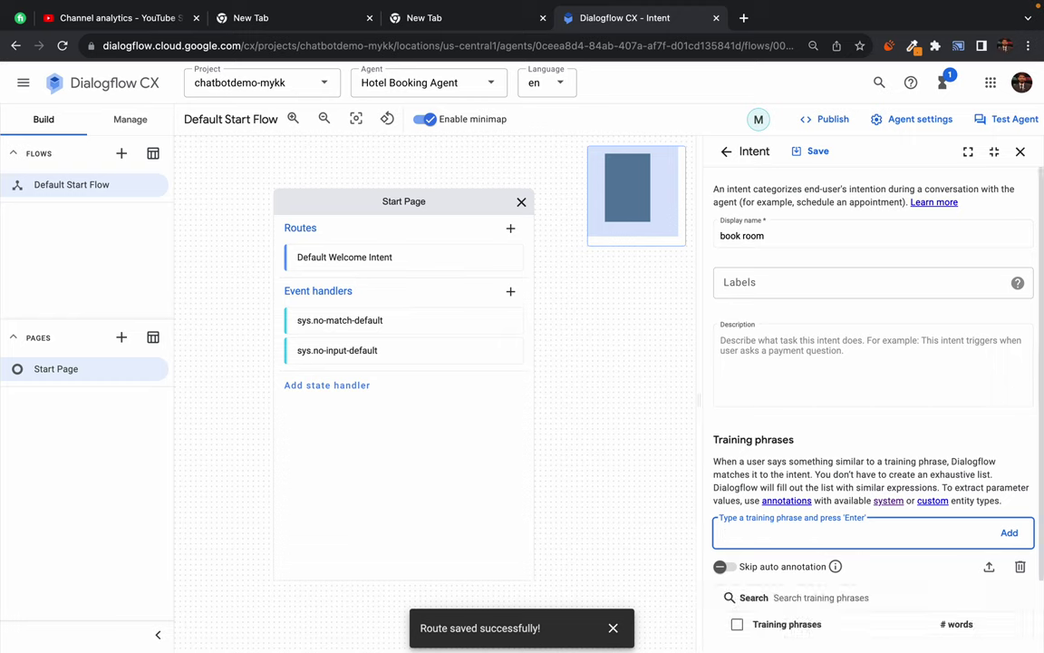
pyautogui.write('book rom')
pyautogui.press('BackSpace')
pyautogui.write('om')
pyautogui.press('Return')
pyautogui.hotkey('ctrl', '-')
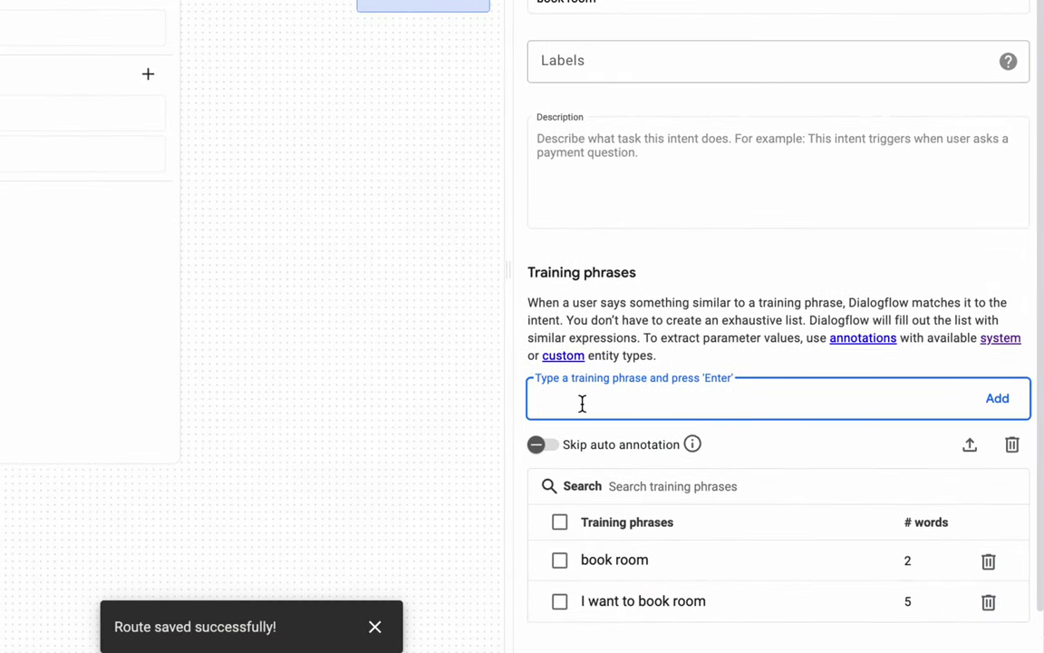
# Step: Add the training phrase 'I need a room'
pyautogui.write('I want')
pyautogui.press('BackSpace')
pyautogui.press('BackSpace')
pyautogui.press('BackSpace')
pyautogui.press('BackSpace')
pyautogui.press('BackSpace')
pyautogui.press('BackSpace')
pyautogui.write('I am')
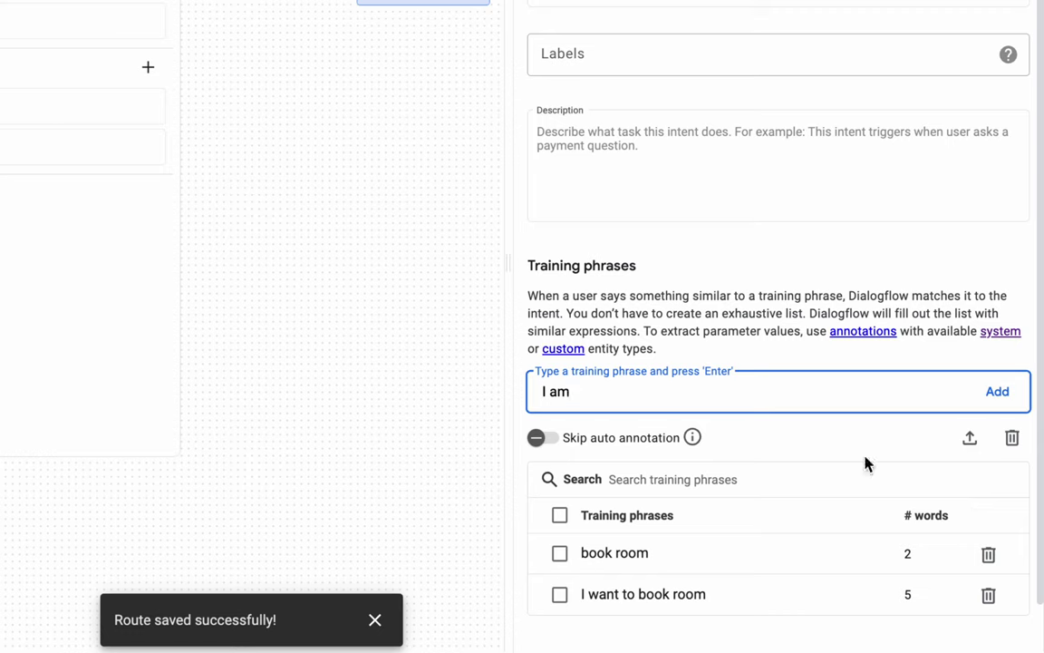
pyautogui.press('BackSpace')
pyautogui.press('BackSpace')
pyautogui.press('BackSpace')
pyautogui.press('BackSpace')
pyautogui.write('need a room')
pyautogui.press('Return')
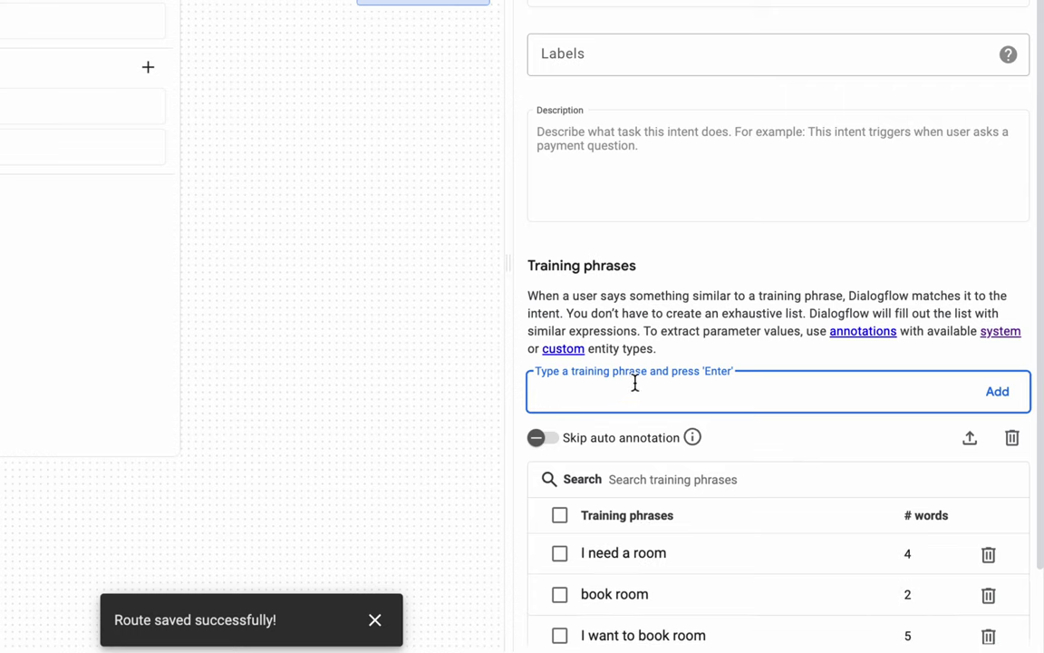
pyautogui.scroll(-1, 725, 394)
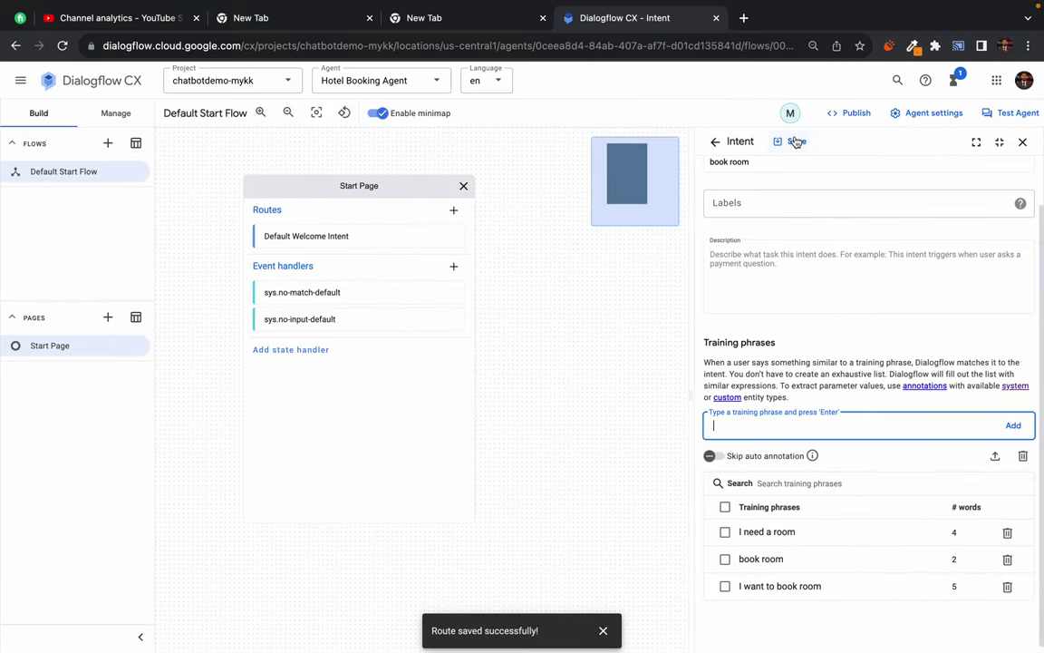
# Step: Save the book room intent
pyautogui.click(796, 141)
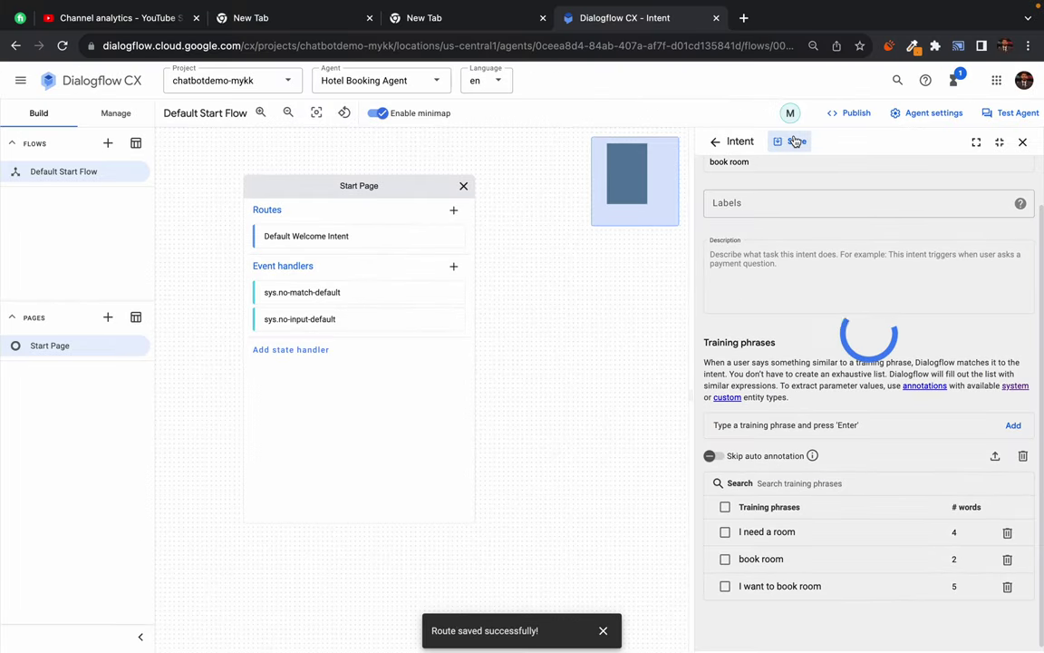
pyautogui.scroll(-3, 796, 410)
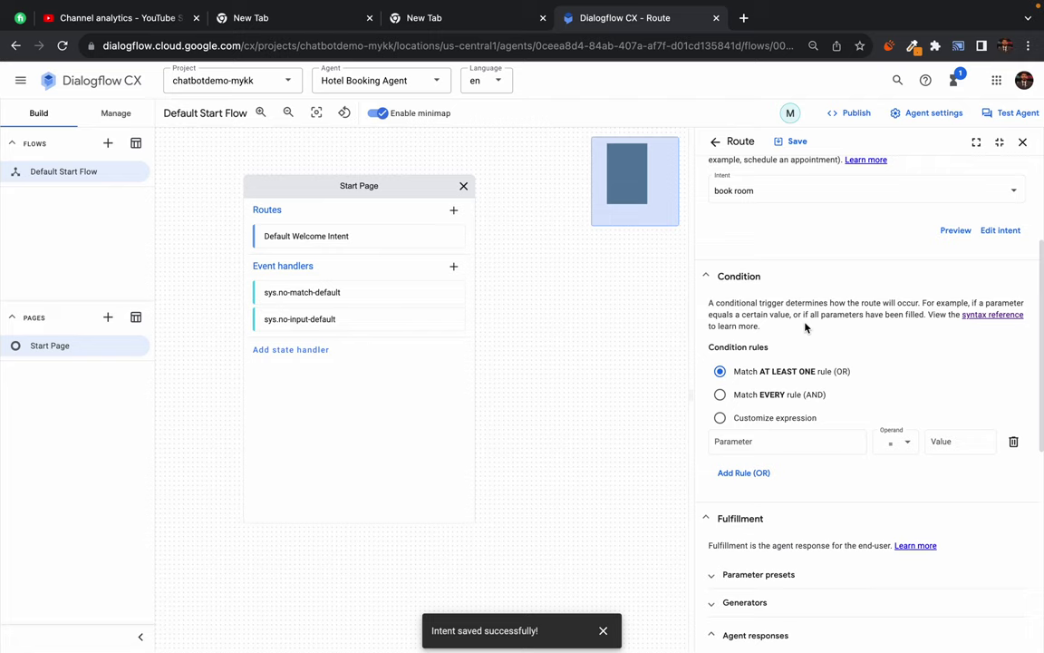
pyautogui.scroll(2, 807, 326)
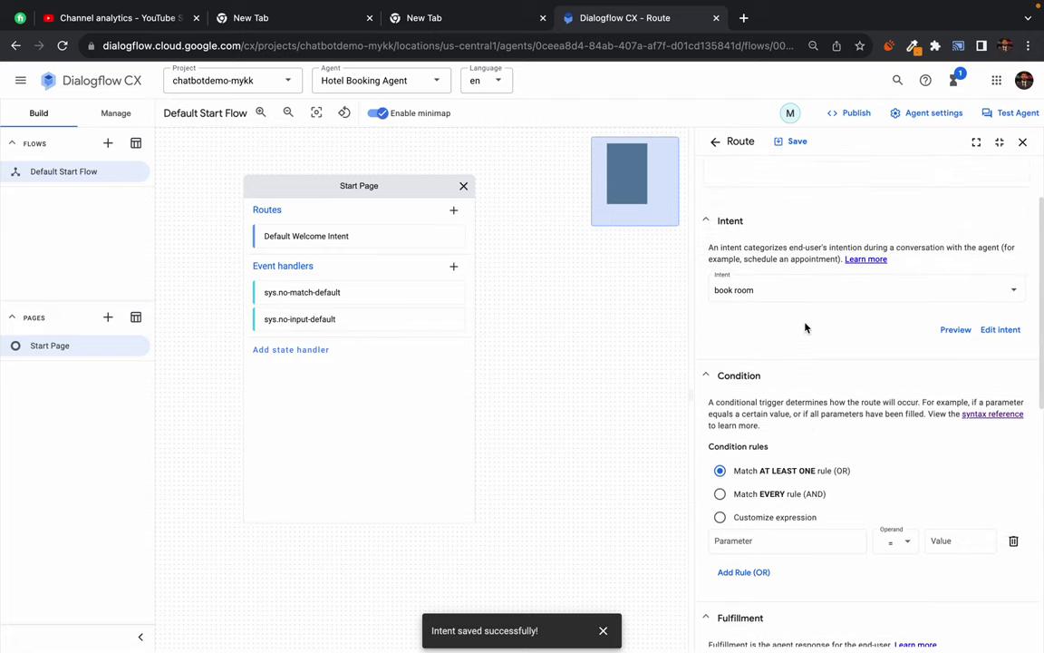
pyautogui.scroll(2, 722, 298)
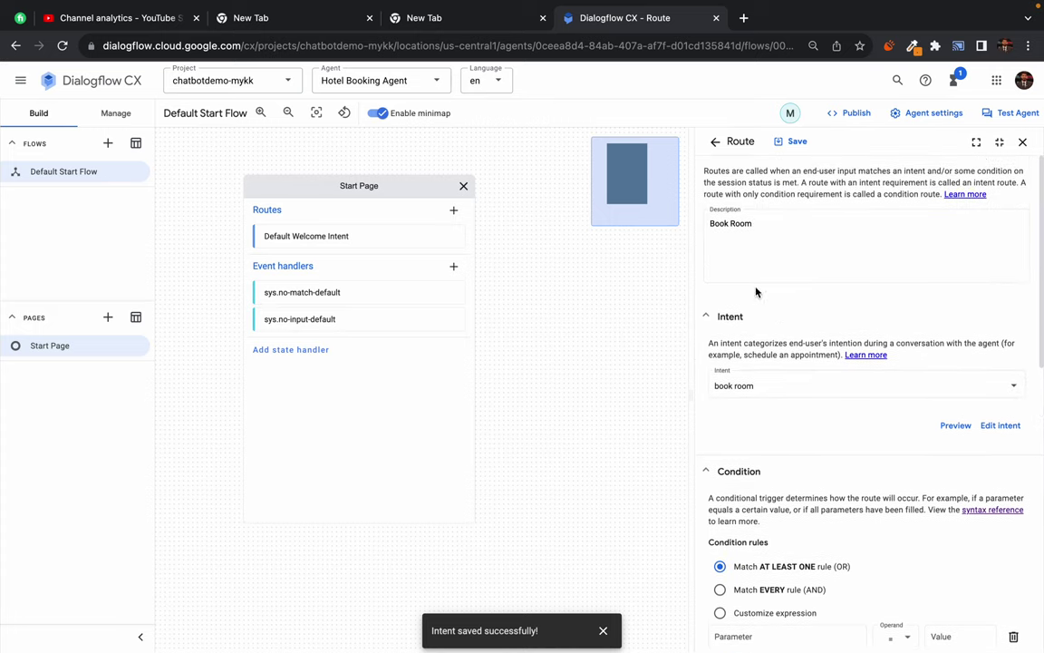
# Step: Preview the intent's phrases, save the Book Room route, and start another Start Page route
pyautogui.click(955, 431)
pyautogui.scroll(-3, 944, 497)
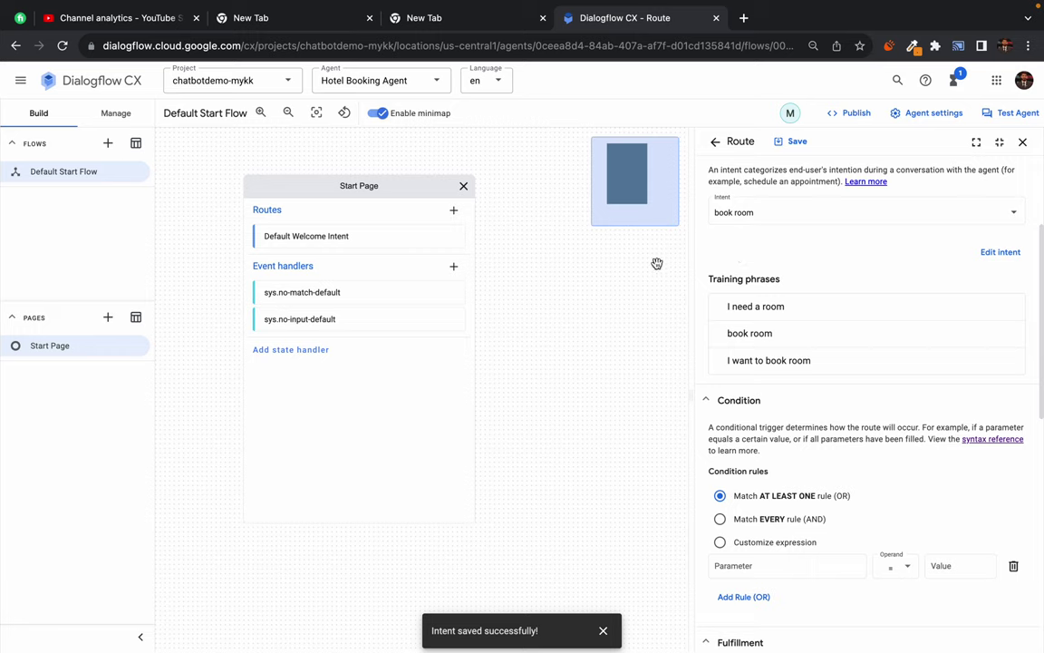
pyautogui.scroll(-1, 767, 250)
pyautogui.click(797, 142)
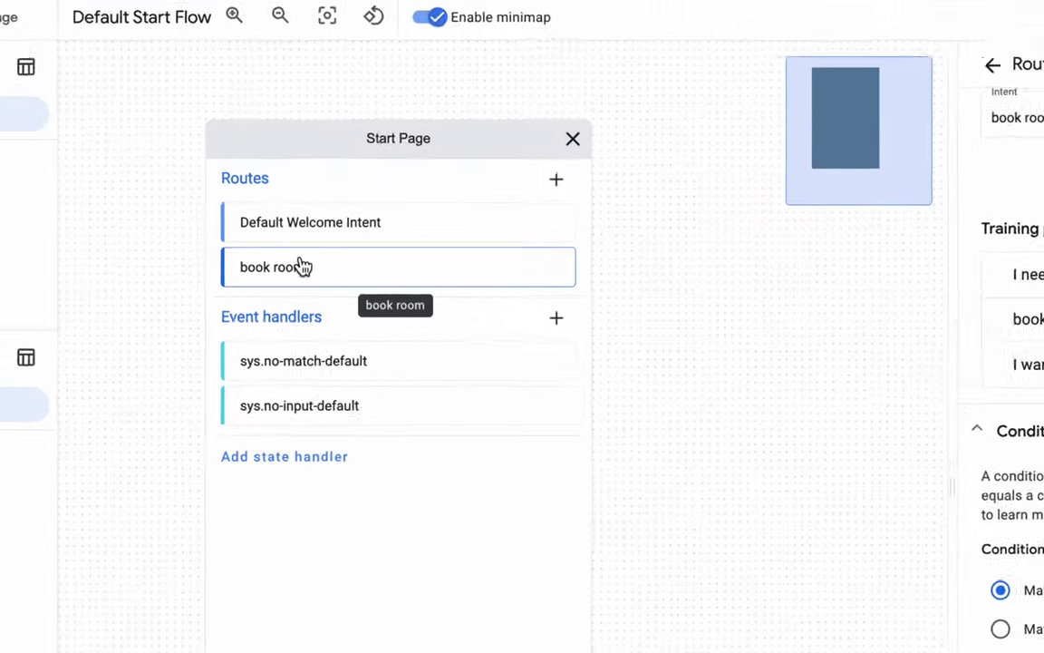
pyautogui.click(575, 181)
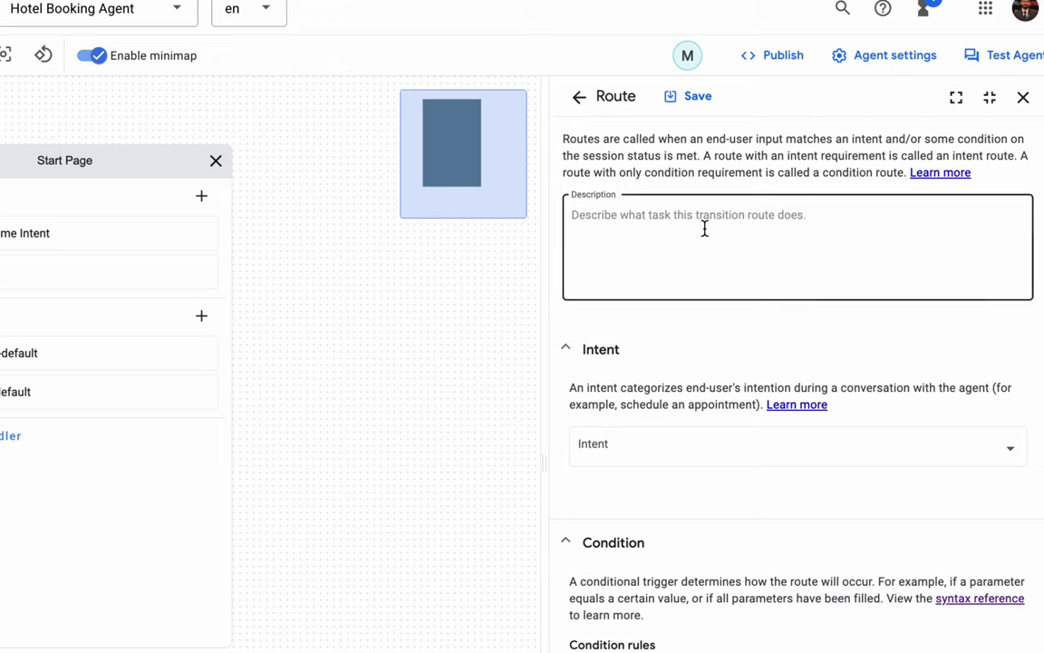
# Step: Describe the new route as 'complain' and open its intent list
pyautogui.click(703, 222)
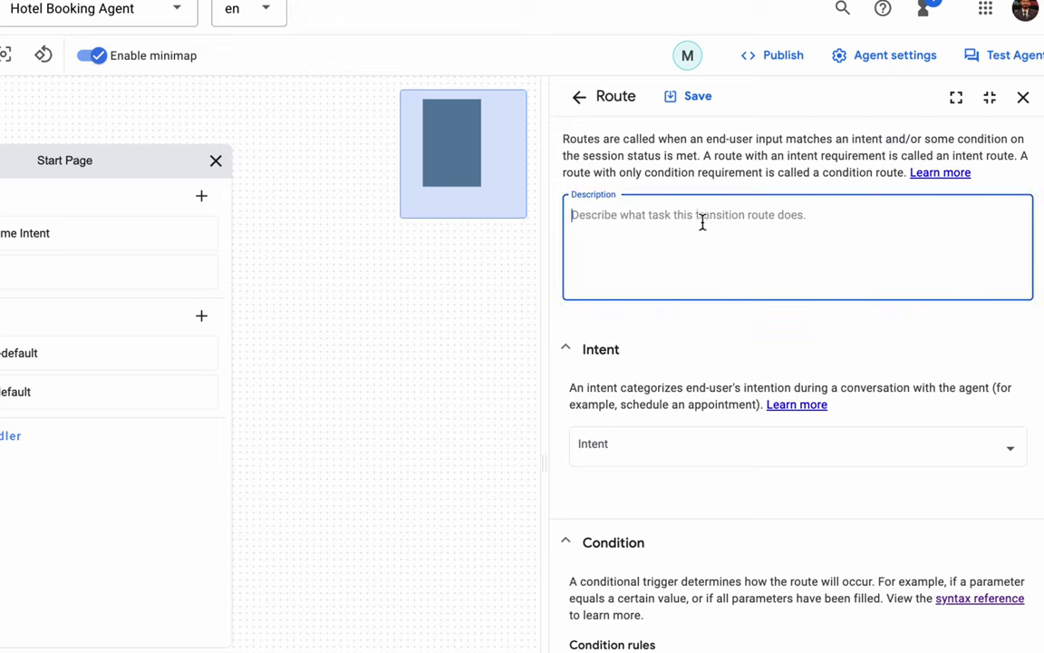
pyautogui.write('complain')
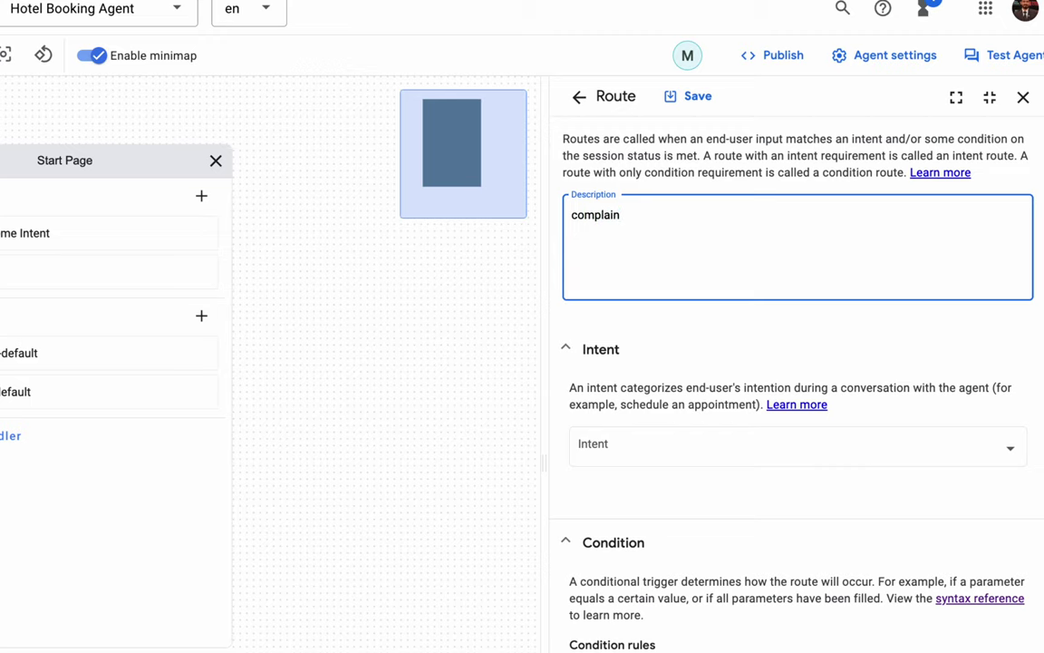
pyautogui.scroll(-3, 727, 338)
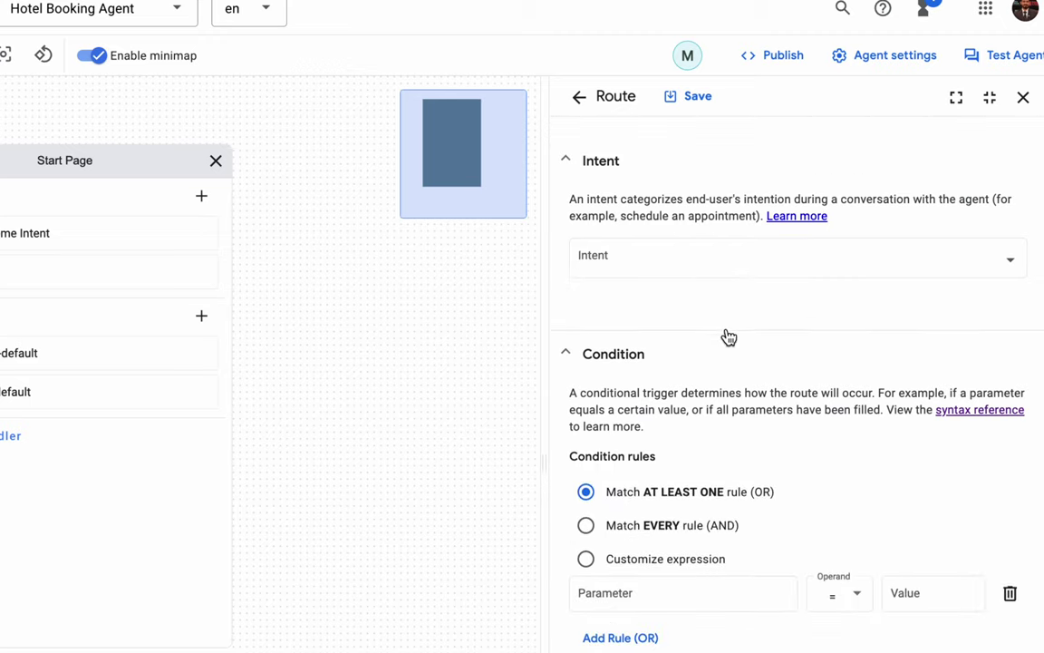
pyautogui.click(694, 254)
# Step: Create a new intent for the complain route with display name 'complain'
pyautogui.click(632, 300)
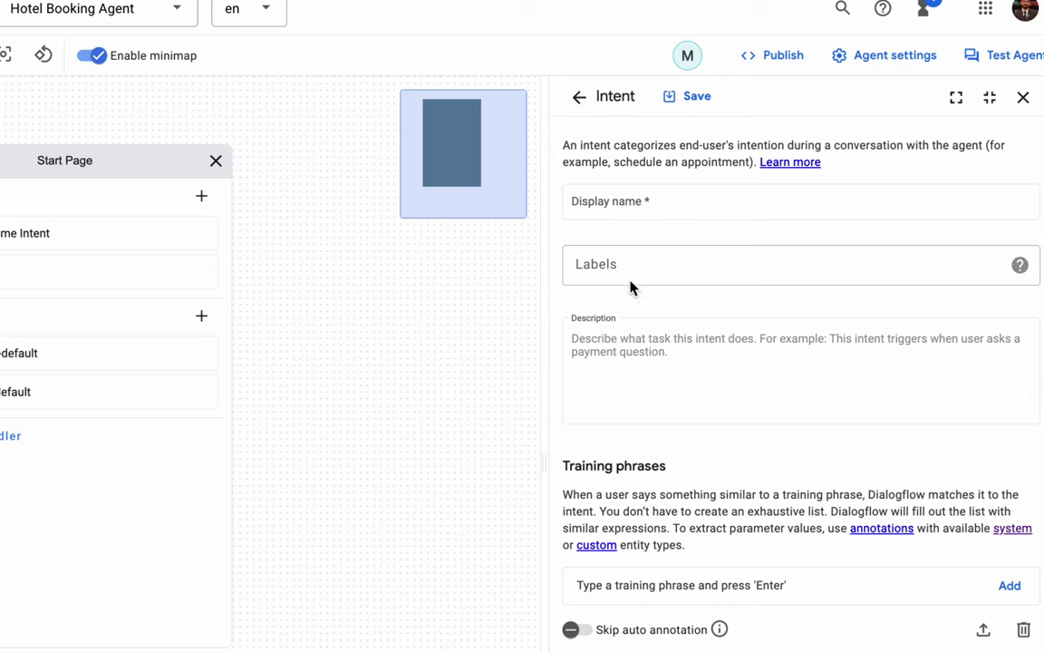
pyautogui.click(647, 199)
pyautogui.write('comp')
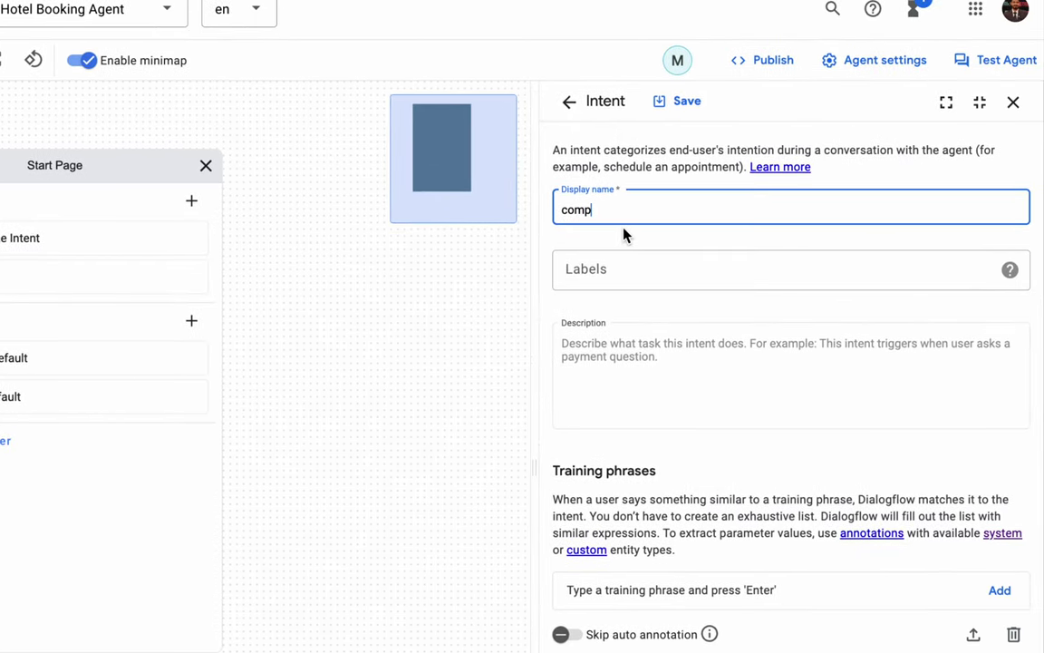
pyautogui.write('lain')
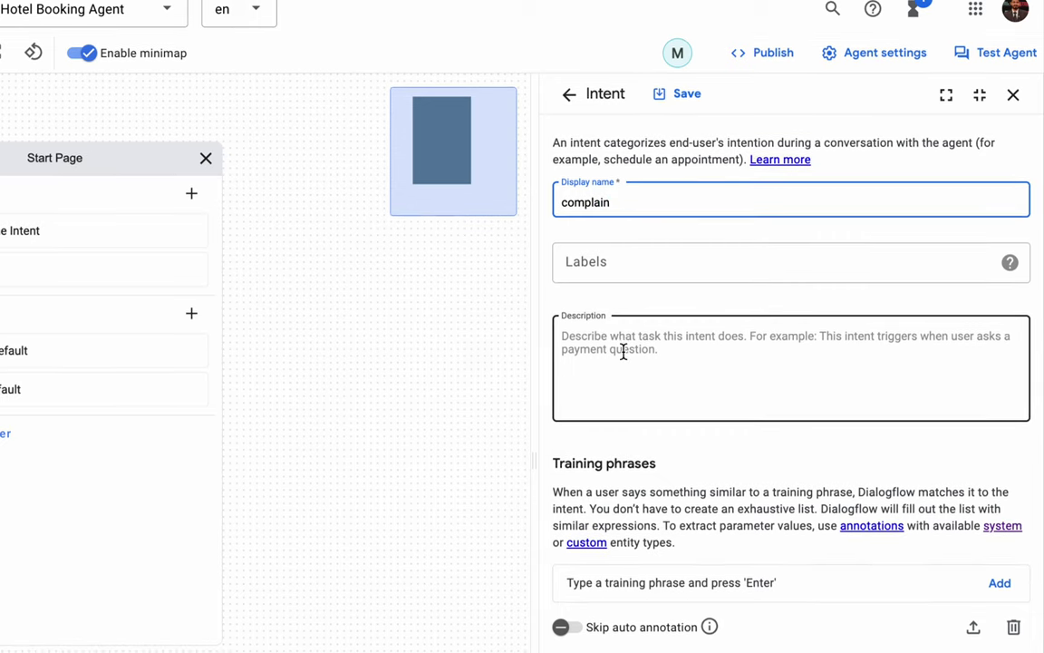
# Step: Add the training phrase 'I have a complain', deleting the accidental duplicate
pyautogui.click(676, 589)
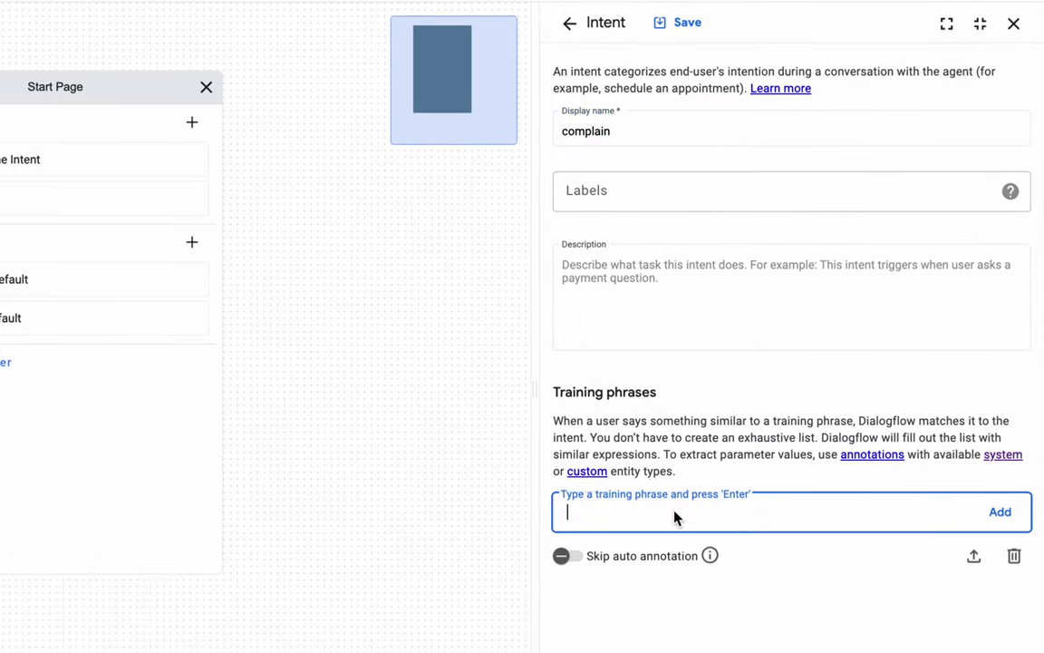
pyautogui.write('I have a complain')
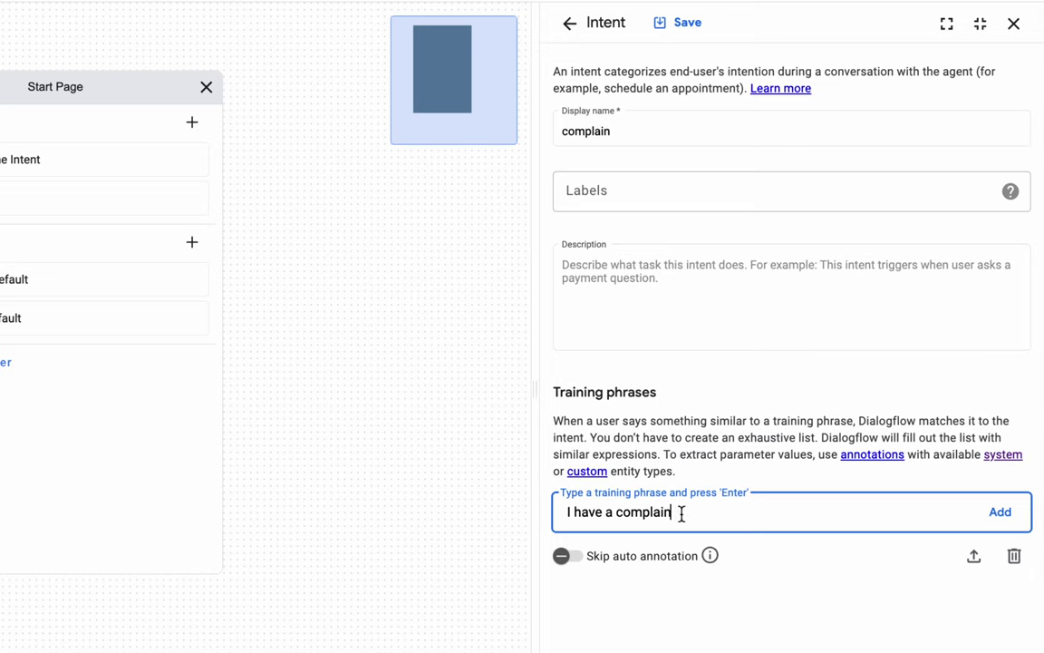
pyautogui.press('Return')
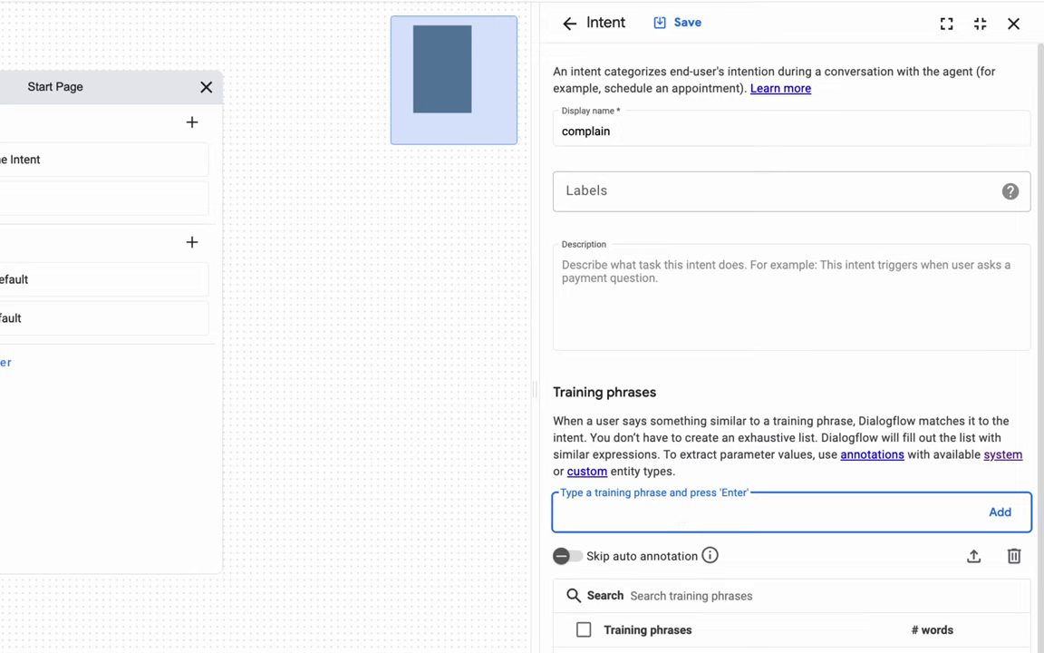
pyautogui.write('I')
pyautogui.scroll(-1, 734, 481)
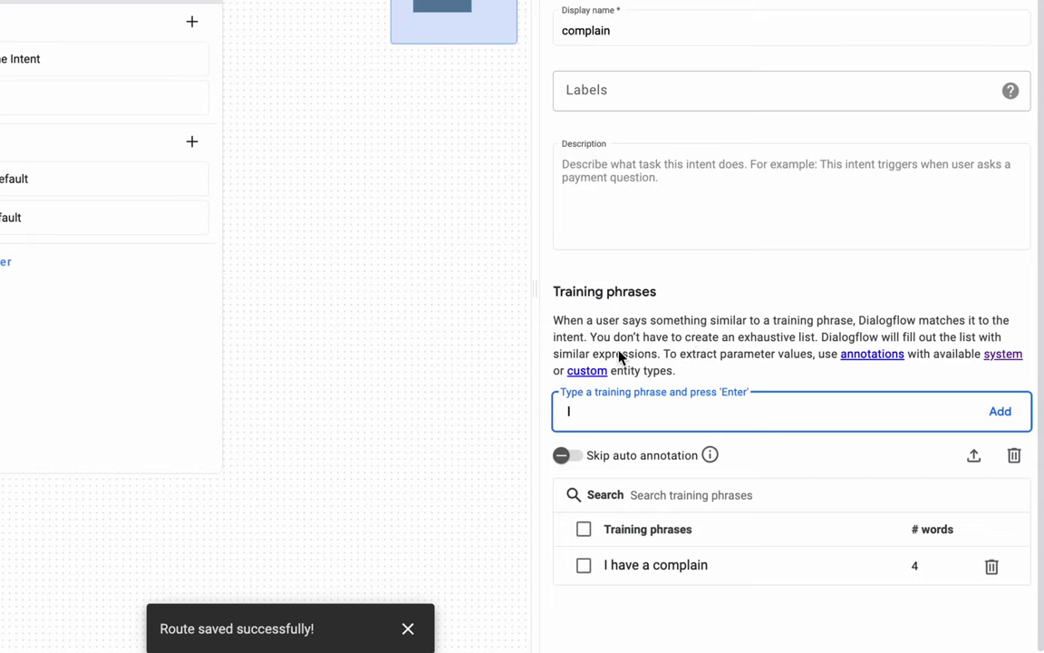
pyautogui.doubleClick(597, 408)
pyautogui.press('BackSpace')
pyautogui.scroll(1, 610, 322)
pyautogui.scroll(-1, 748, 242)
pyautogui.write('I a')
pyautogui.press('BackSpace')
pyautogui.write('have a complain')
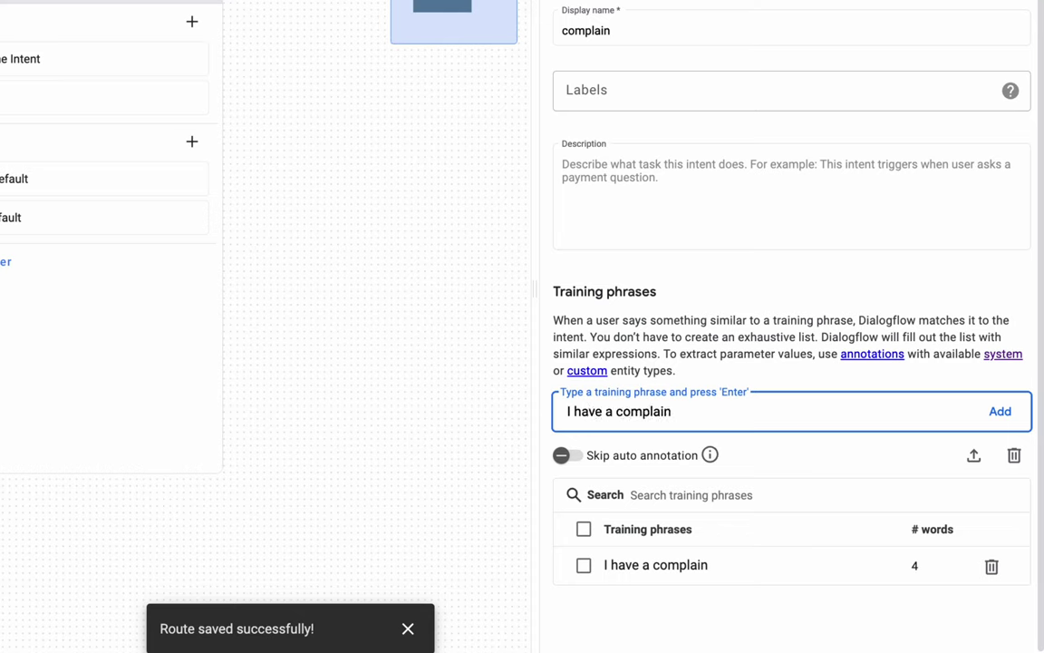
pyautogui.press('Return')
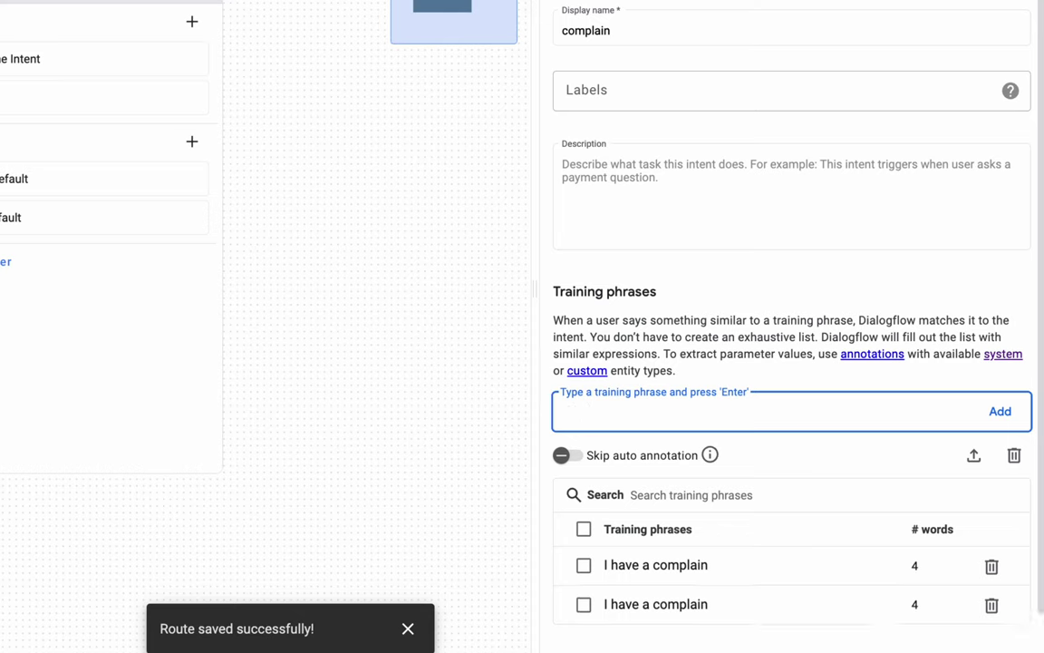
pyautogui.click(991, 566)
# Step: Add the training phrase 'register a complain'
pyautogui.click(658, 410)
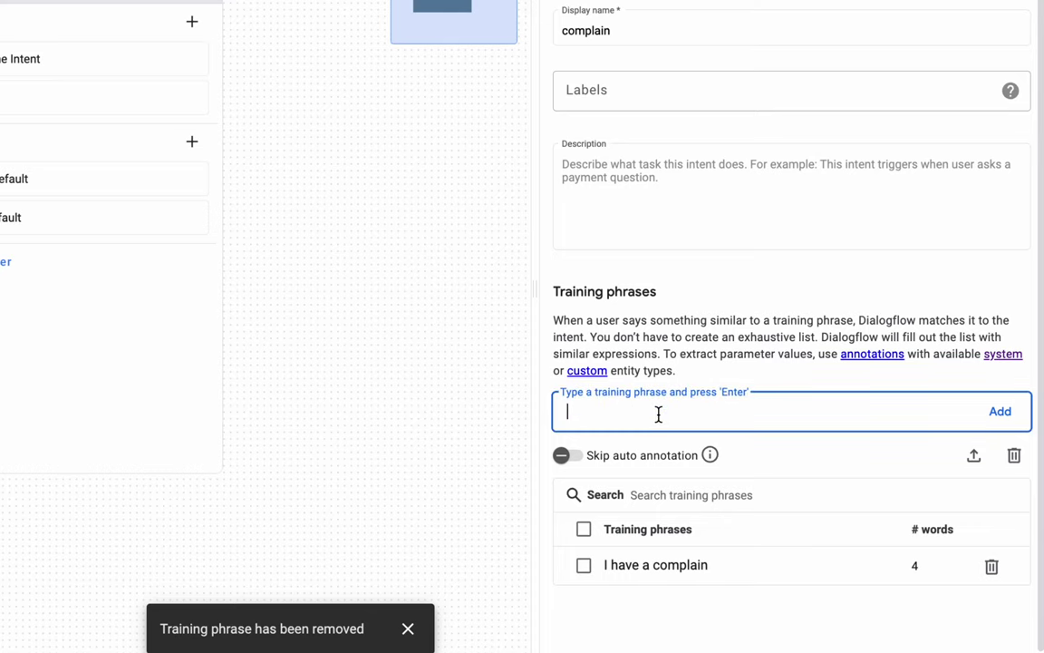
pyautogui.write('I dont')
pyautogui.press('BackSpace')
pyautogui.press('BackSpace')
pyautogui.press('BackSpace')
pyautogui.press('BackSpace')
pyautogui.press('BackSpace')
pyautogui.press('BackSpace')
pyautogui.write('I am not')
pyautogui.press('BackSpace')
pyautogui.press('BackSpace')
pyautogui.press('BackSpace')
pyautogui.press('BackSpace')
pyautogui.press('BackSpace')
pyautogui.press('BackSpace')
pyautogui.press('BackSpace')
pyautogui.press('BackSpace')
pyautogui.press('BackSpace')
pyautogui.write('register a compain')
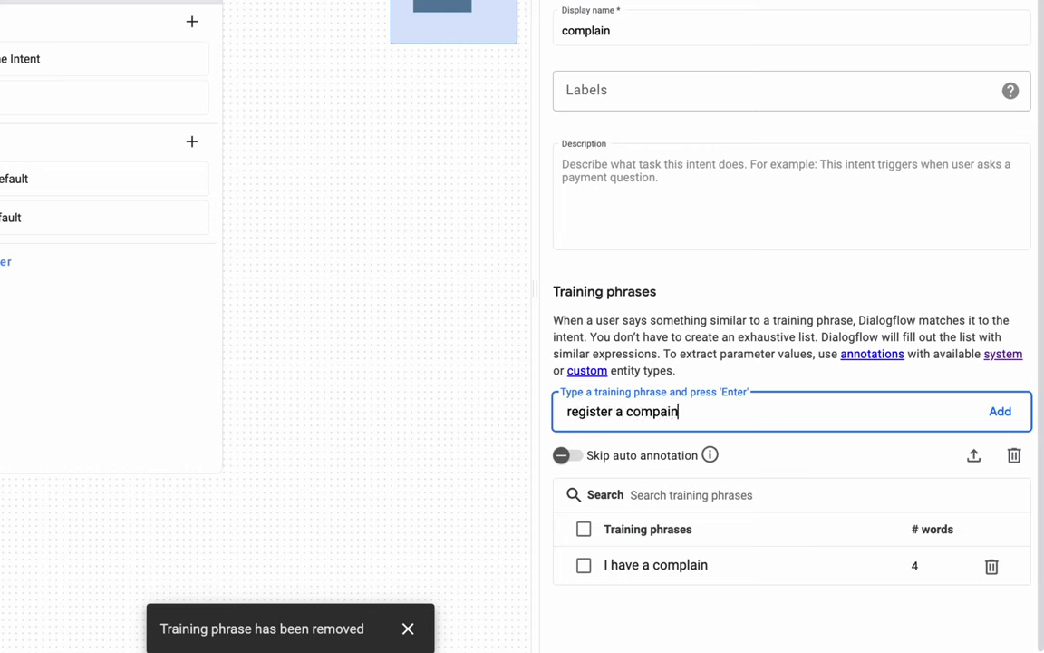
pyautogui.write('t')
pyautogui.hotkey('ctrl', 'a')
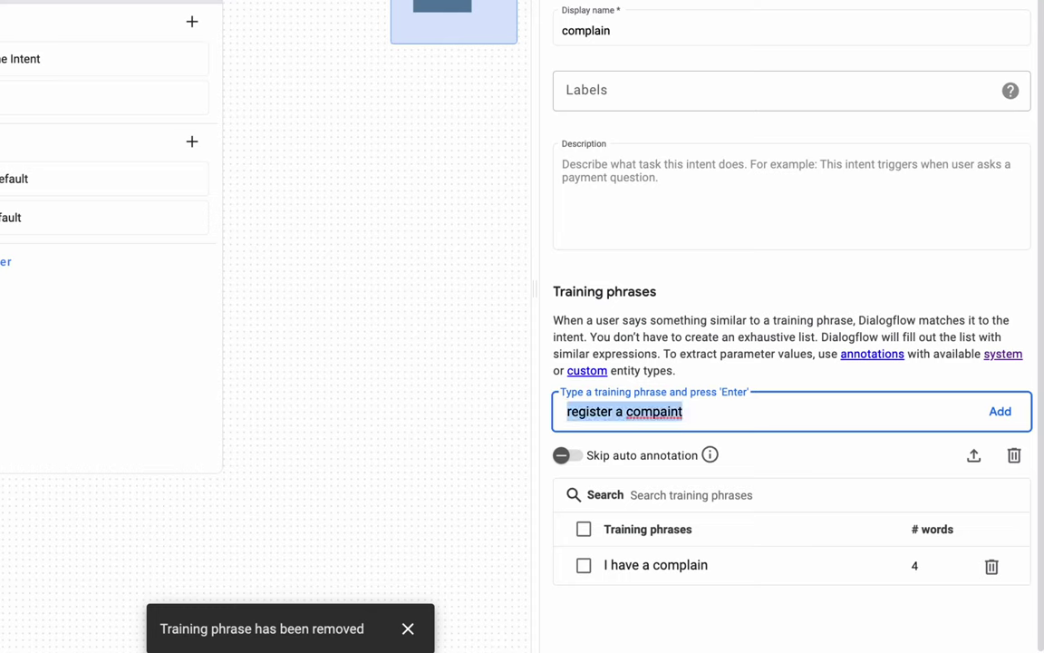
pyautogui.press('Right')
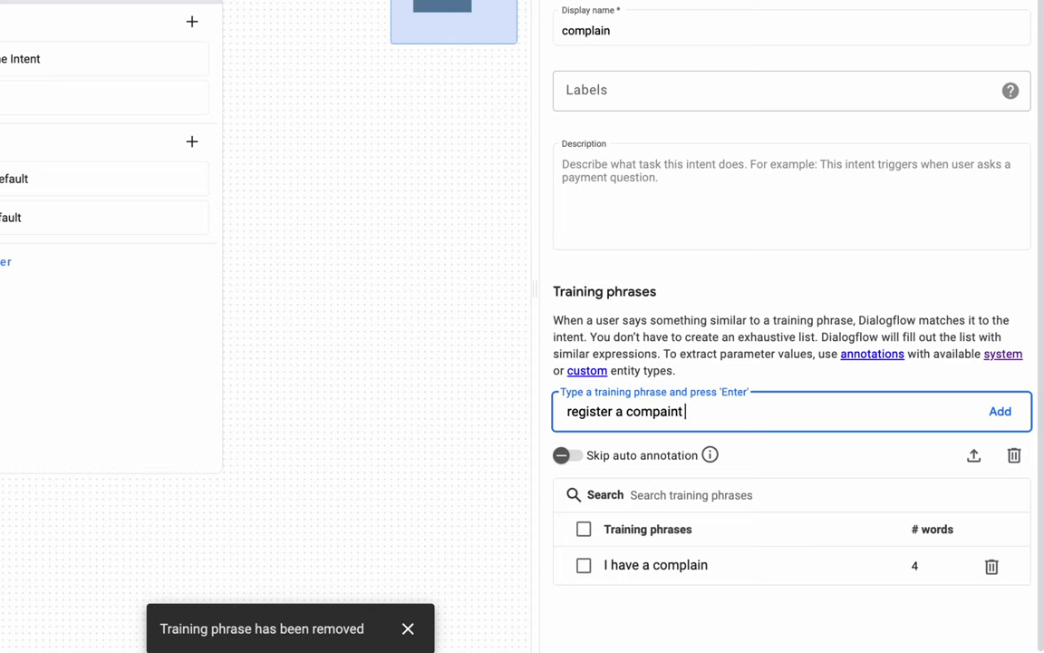
pyautogui.press('BackSpace')
pyautogui.press('BackSpace')
pyautogui.press('BackSpace')
pyautogui.press('BackSpace')
pyautogui.press('BackSpace')
pyautogui.write('lain')
pyautogui.hotkey('ctrl', 'a')
pyautogui.hotkey('ctrl', 'c')
pyautogui.press('End')
pyautogui.press('Return')
# Step: Add the training phrases 'register a complaint' and 'note my complain'
pyautogui.hotkey('ctrl', 'v')
pyautogui.write('t')
pyautogui.press('Return')
pyautogui.scroll(-1, 739, 440)
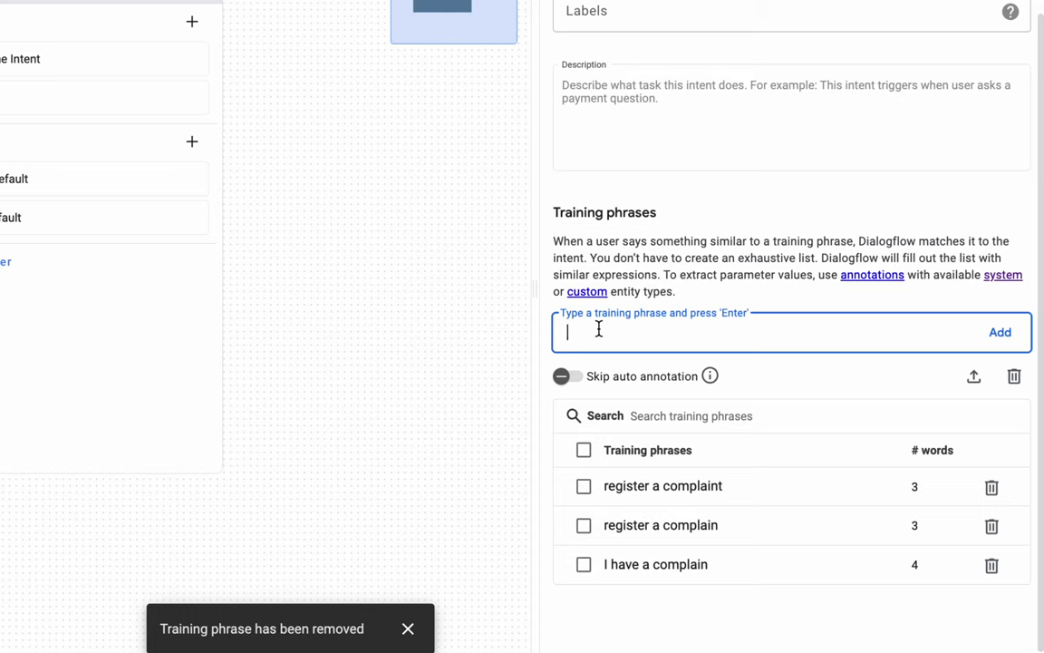
pyautogui.write('note my')
pyautogui.hotkey('ctrl', 'v')
pyautogui.press('Left')
pyautogui.press('Left')
pyautogui.press('Left')
pyautogui.press('Left')
pyautogui.press('Left')
pyautogui.press('Left')
pyautogui.press('Left')
pyautogui.press('Left')
pyautogui.press('Left')
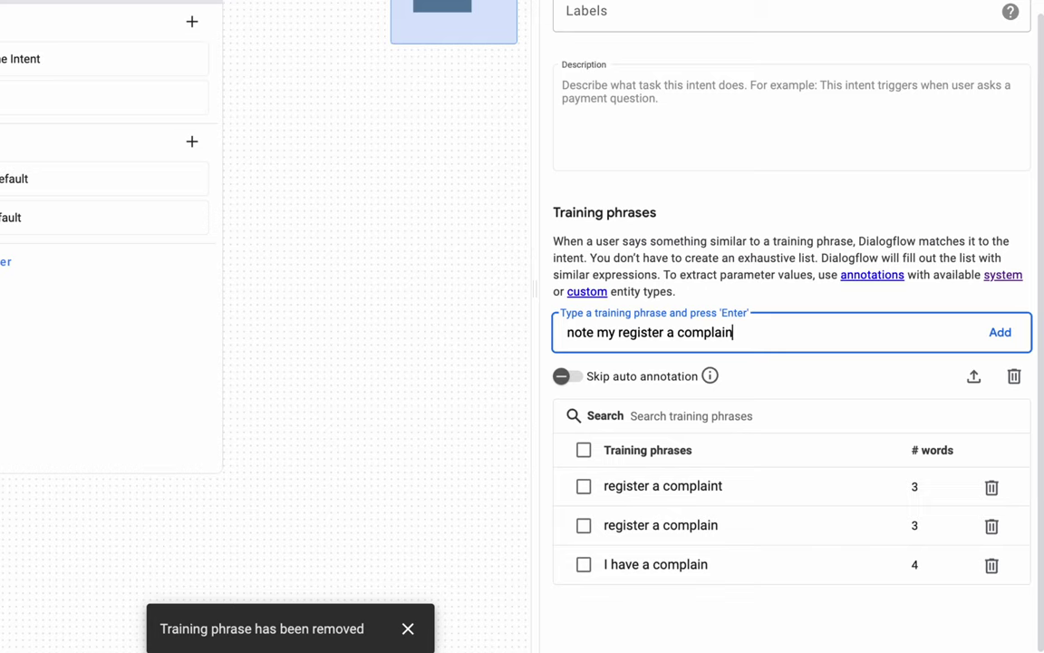
pyautogui.press('BackSpace')
pyautogui.press('BackSpace')
pyautogui.press('BackSpace')
pyautogui.press('BackSpace')
pyautogui.press('BackSpace')
pyautogui.press('BackSpace')
pyautogui.press('BackSpace')
pyautogui.press('BackSpace')
pyautogui.press('BackSpace')
pyautogui.press('BackSpace')
pyautogui.press('BackSpace')
pyautogui.press('Return')
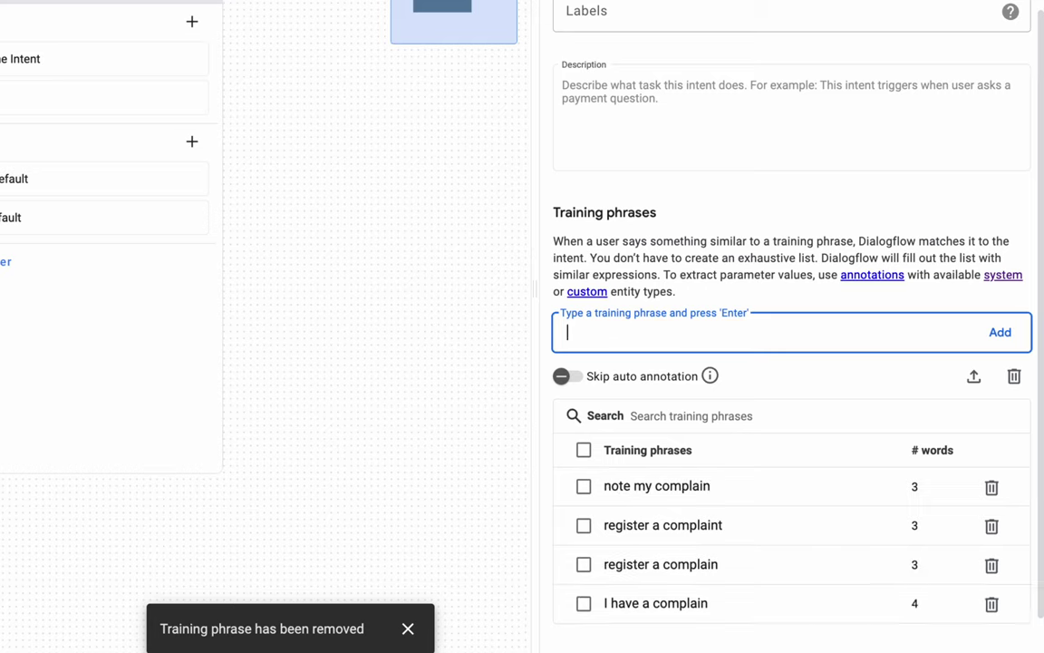
pyautogui.moveTo(588, 210); pyautogui.dragTo(671, 257)
pyautogui.click(670, 258)
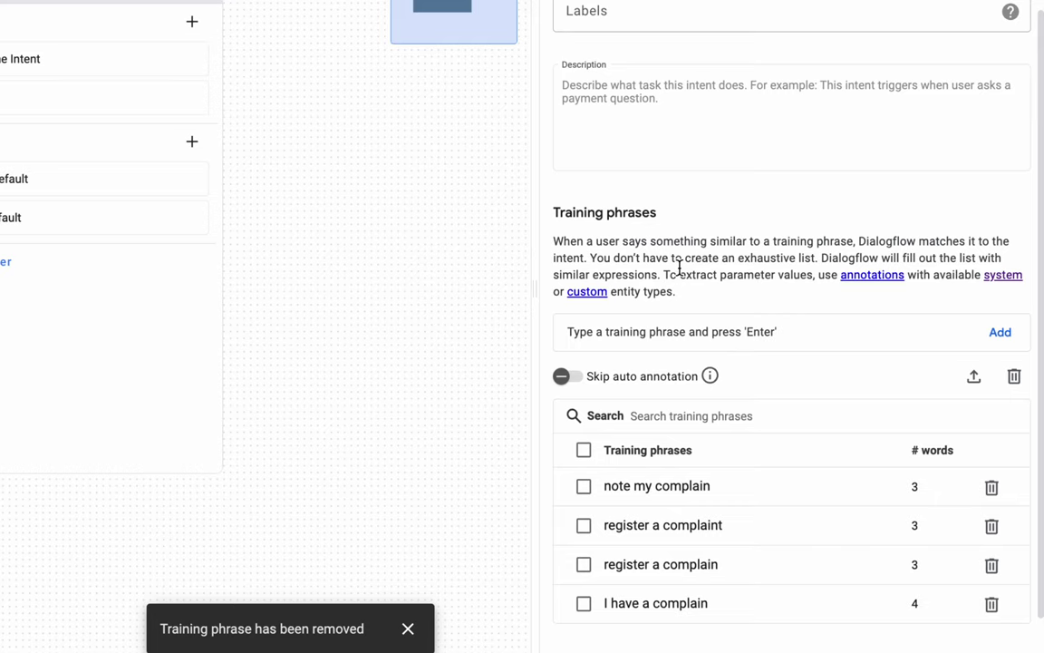
pyautogui.scroll(-1, 679, 269)
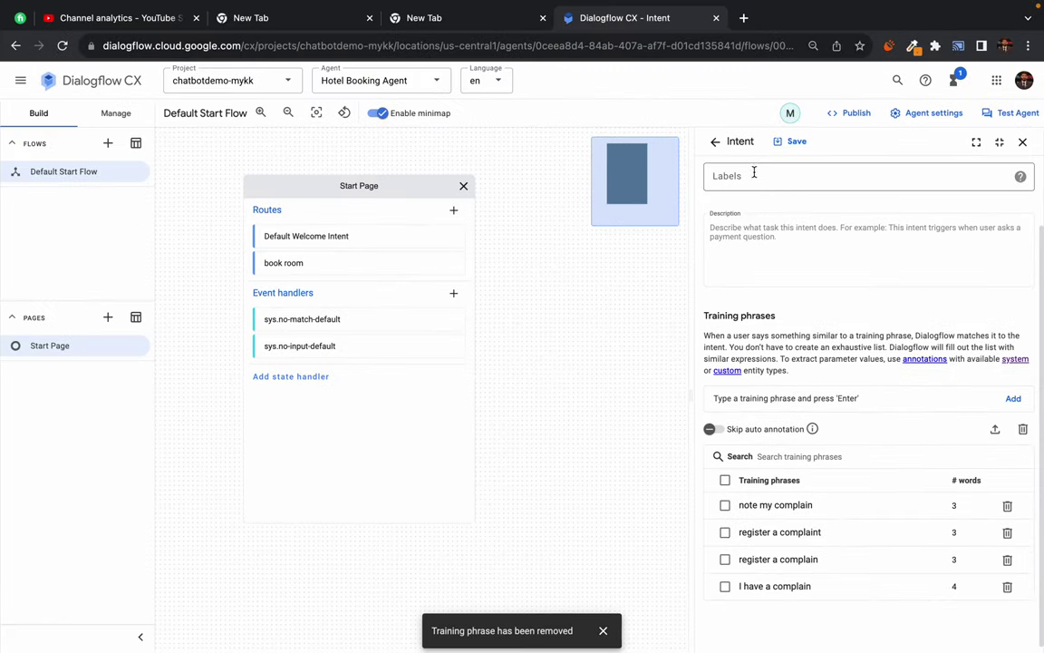
# Step: Save the complain intent so the complain route uses it as its intent
pyautogui.click(795, 143)
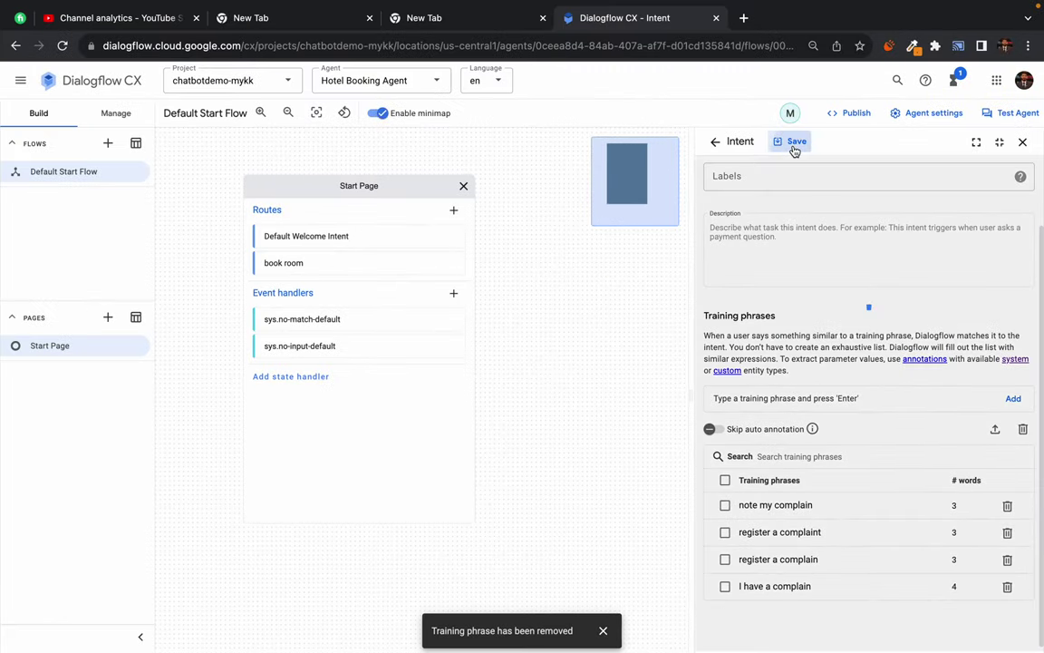
pyautogui.scroll(-2, 809, 322)
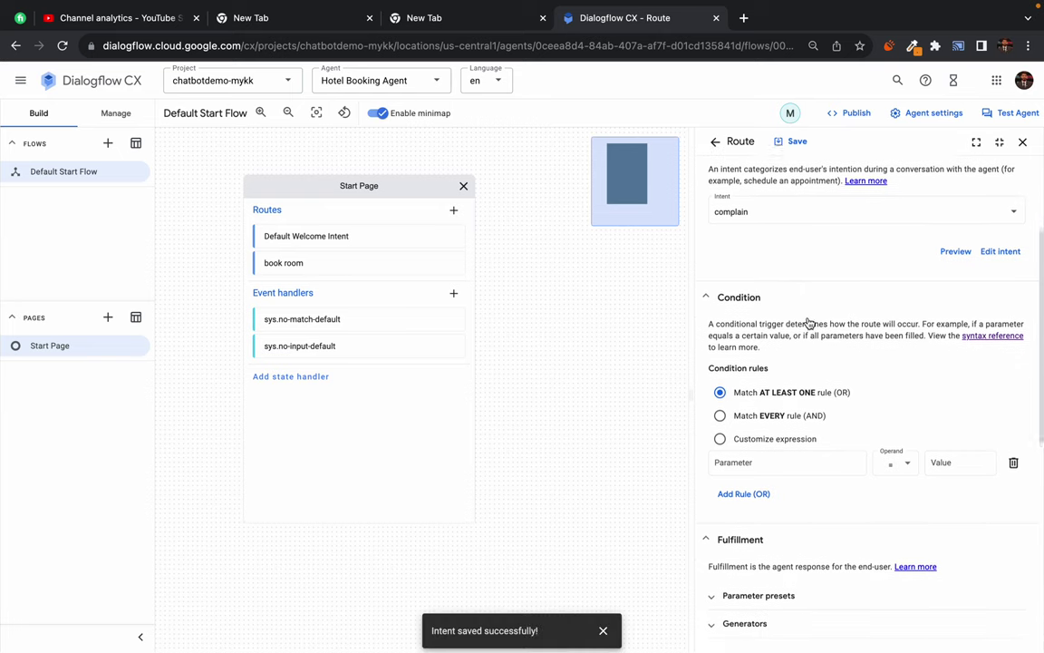
pyautogui.scroll(2, 808, 322)
pyautogui.scroll(3, 809, 323)
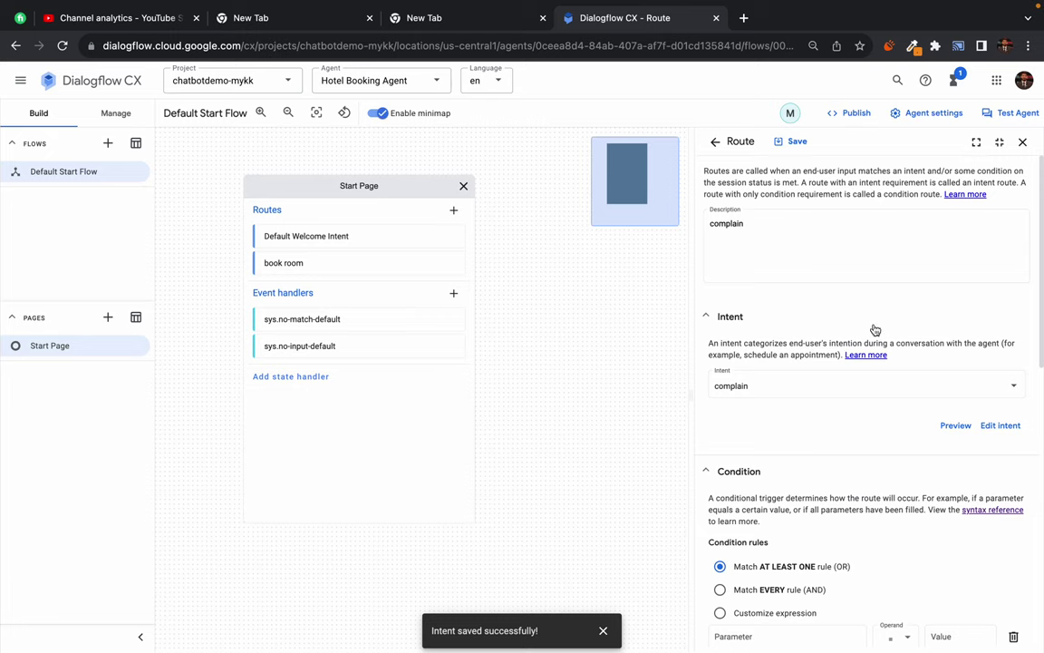
# Step: Save the complain route, listing it beside Default Welcome Intent and book room
pyautogui.scroll(-5, 895, 448)
pyautogui.scroll(-3, 895, 446)
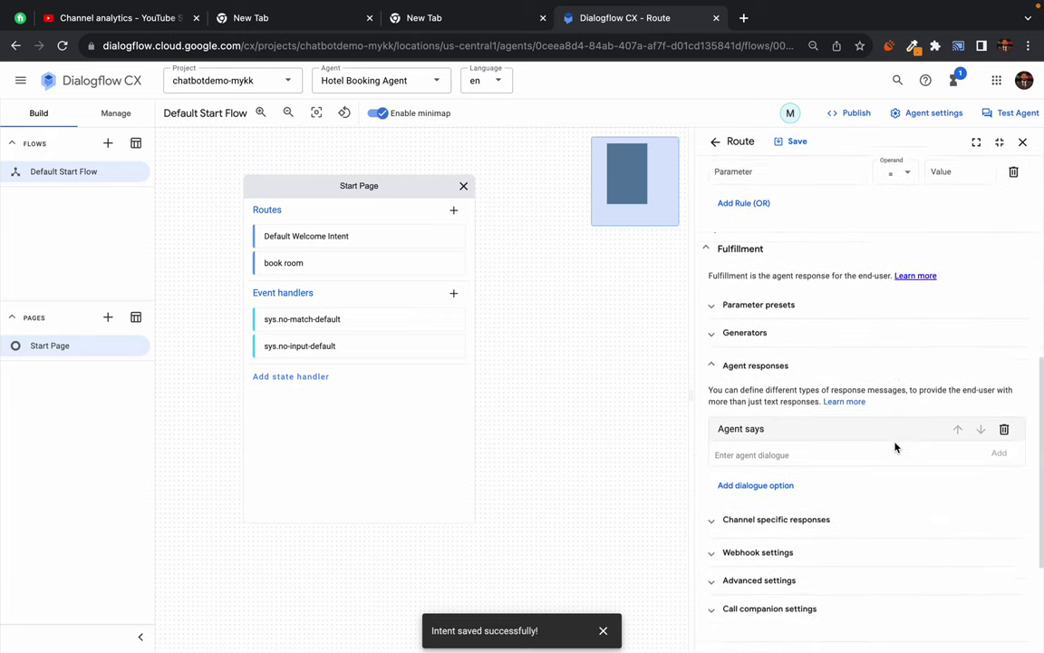
pyautogui.scroll(7, 895, 446)
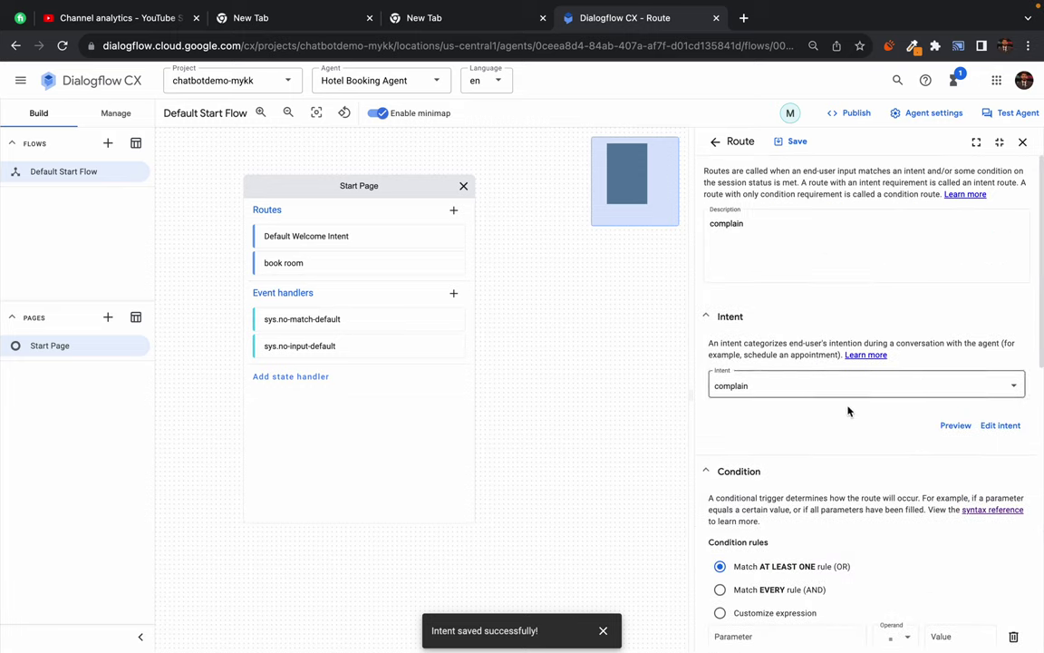
pyautogui.click(792, 142)
pyautogui.scroll(-3, 827, 434)
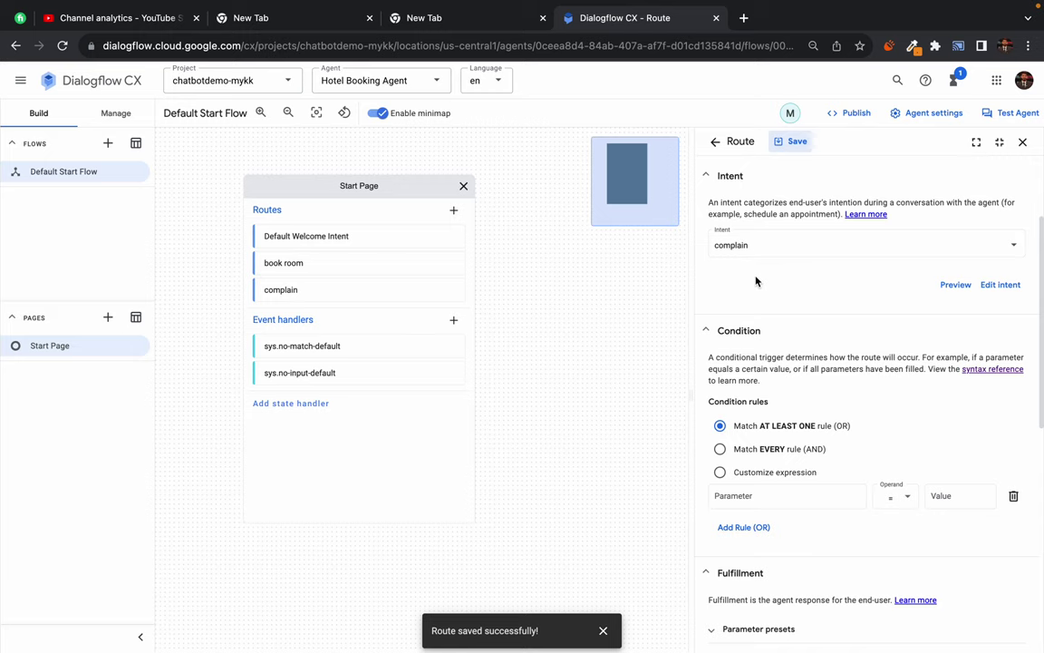
pyautogui.scroll(3, 771, 321)
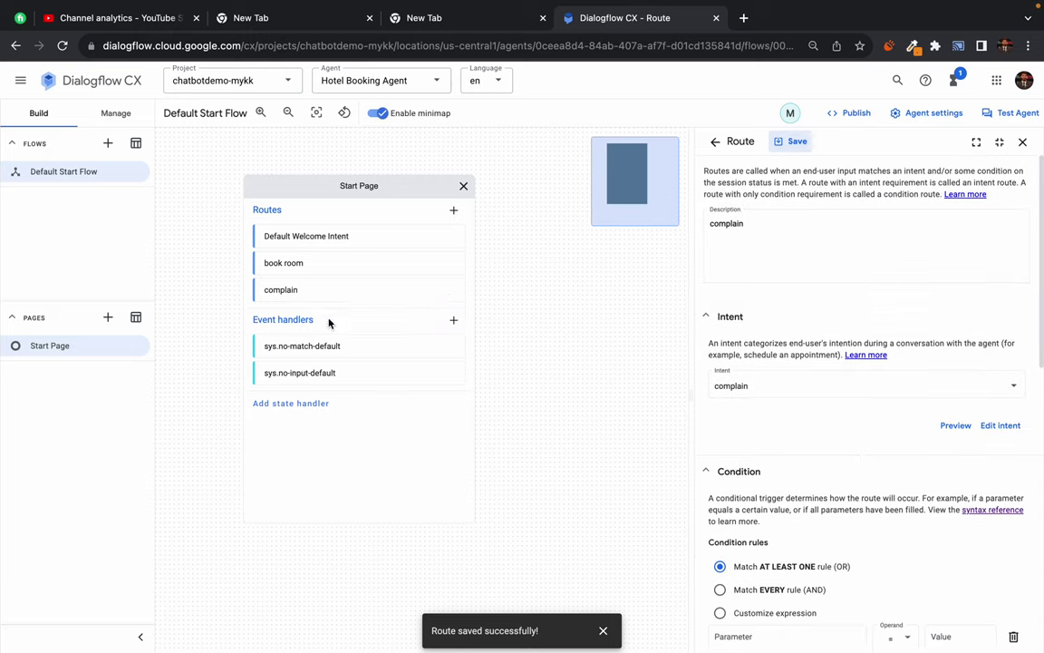
# Step: Add a new Start Page route with the description 'booking status'
pyautogui.click(454, 213)
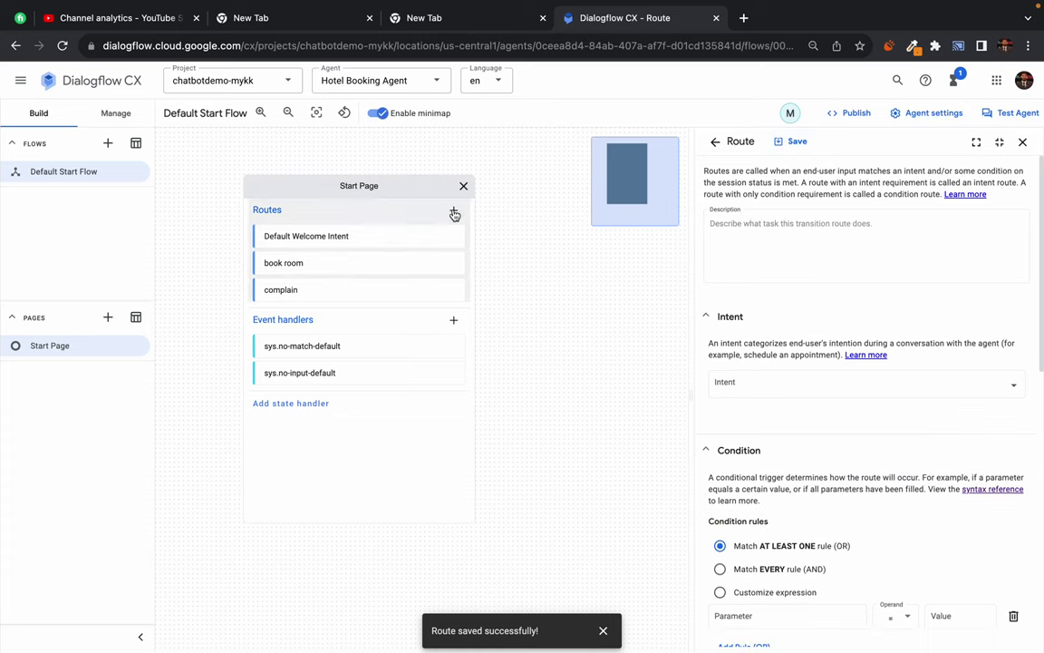
pyautogui.click(738, 225)
pyautogui.write('book')
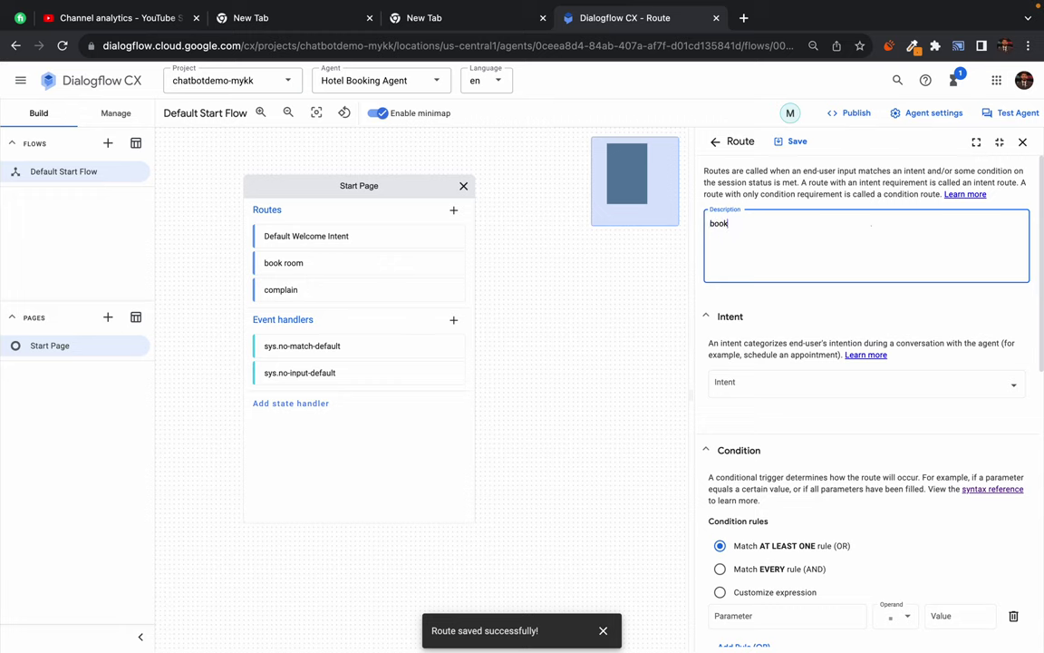
pyautogui.write('ing status')
# Step: Create a new intent named 'booking status' for the route, ready for training phrases
pyautogui.click(769, 390)
pyautogui.click(761, 420)
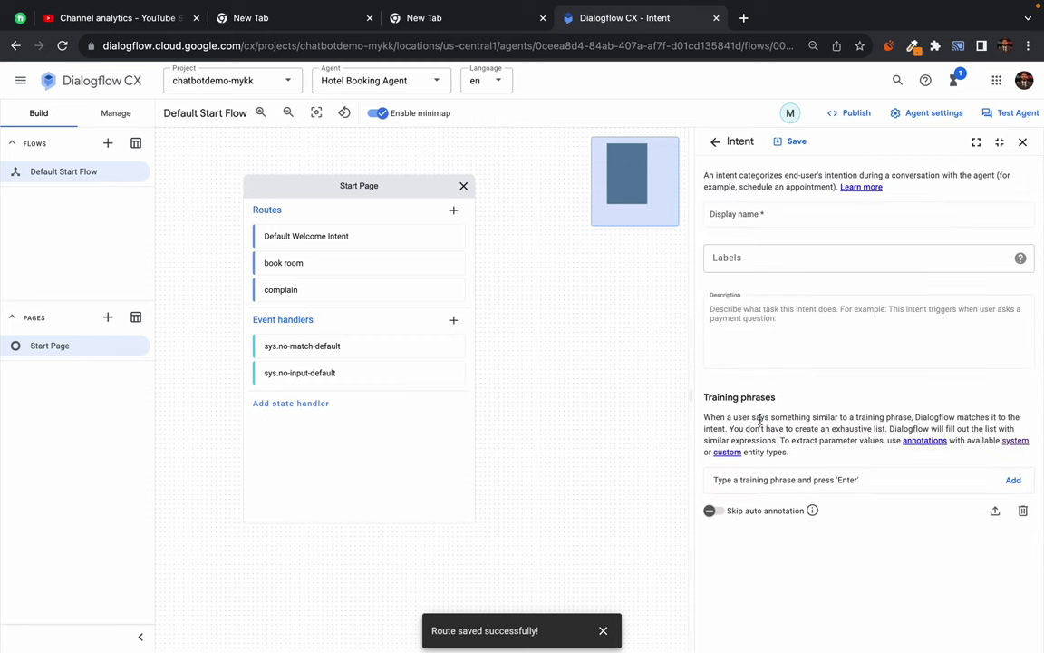
pyautogui.click(750, 210)
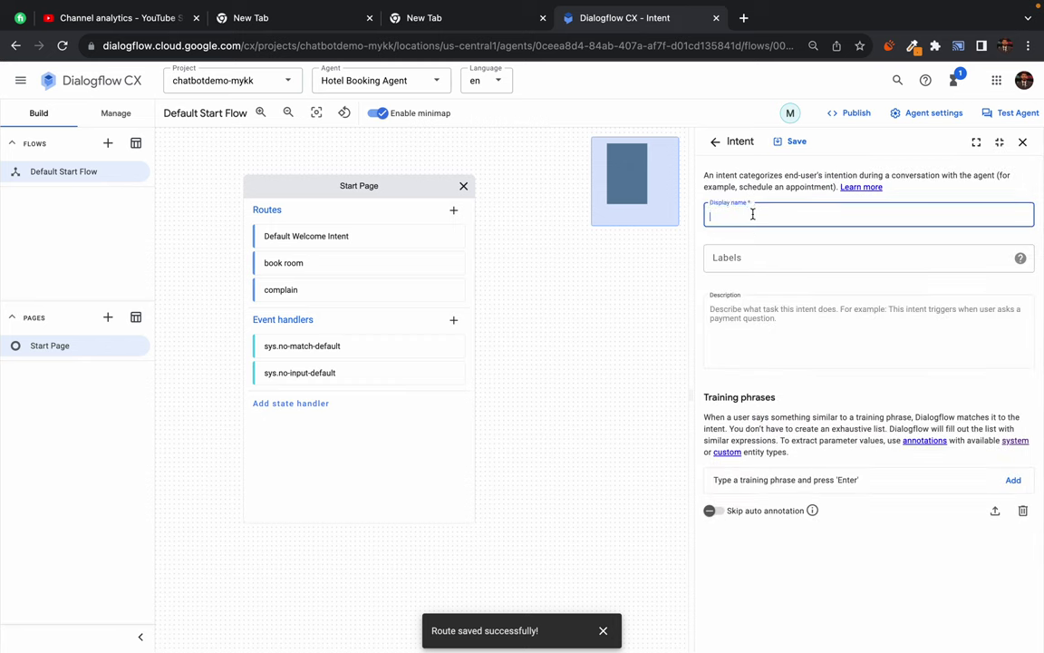
pyautogui.write('booking status')
pyautogui.click(767, 265)
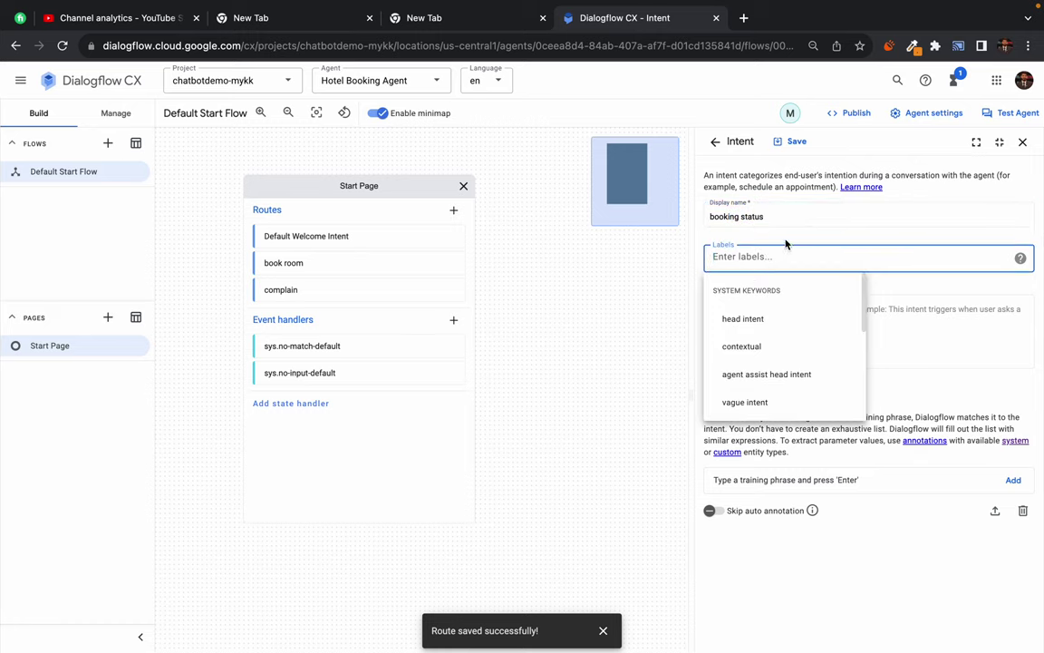
pyautogui.click(792, 237)
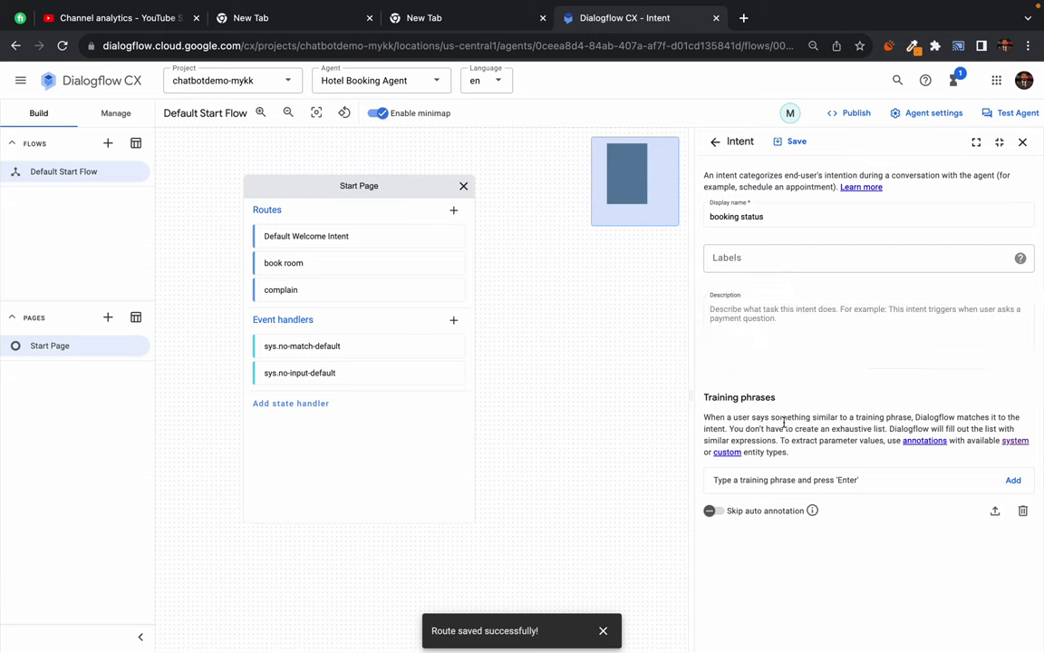
pyautogui.click(758, 480)
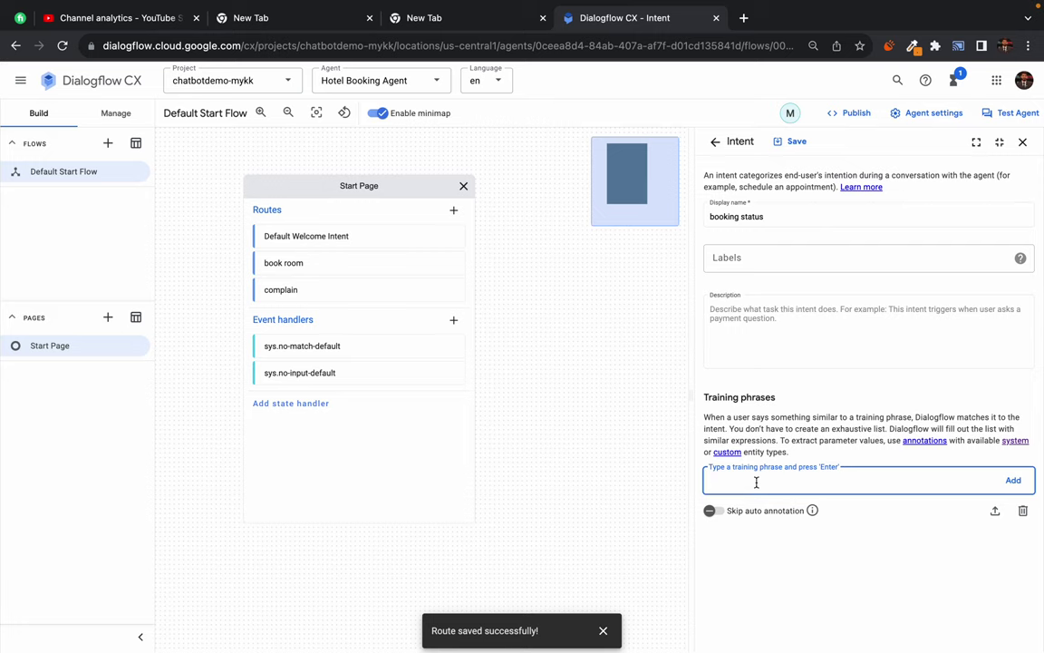
# Step: Add training phrases 'what the status of my booking', 'do I have booking', 'do I have a room on my name'
pyautogui.write('what the status of my booking')
pyautogui.press('Return')
pyautogui.write('d')
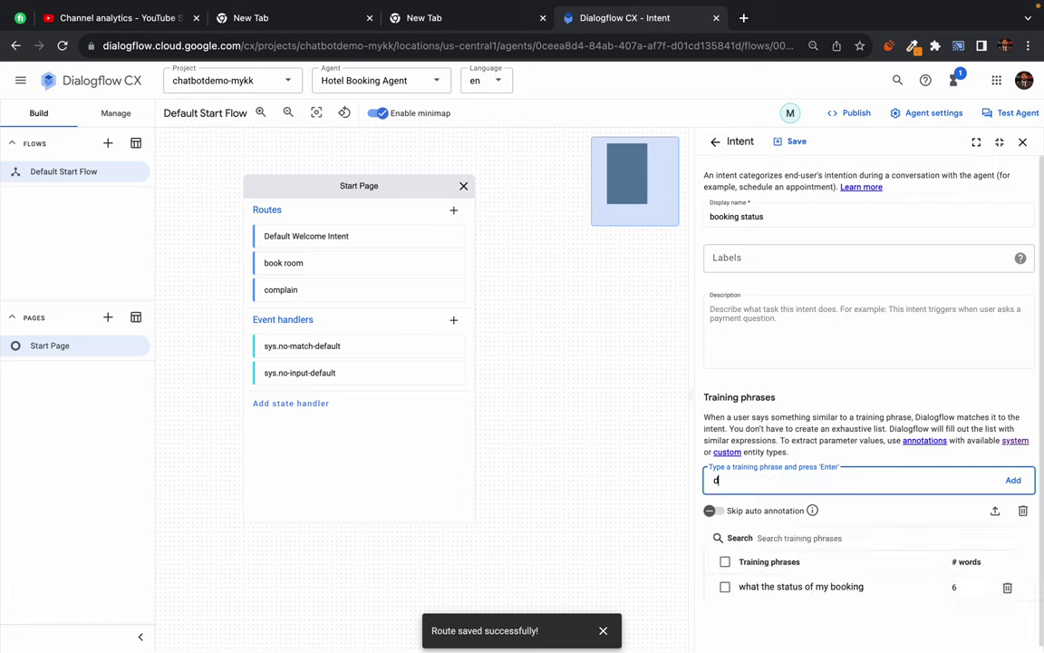
pyautogui.write('o I have booking')
pyautogui.press('Return')
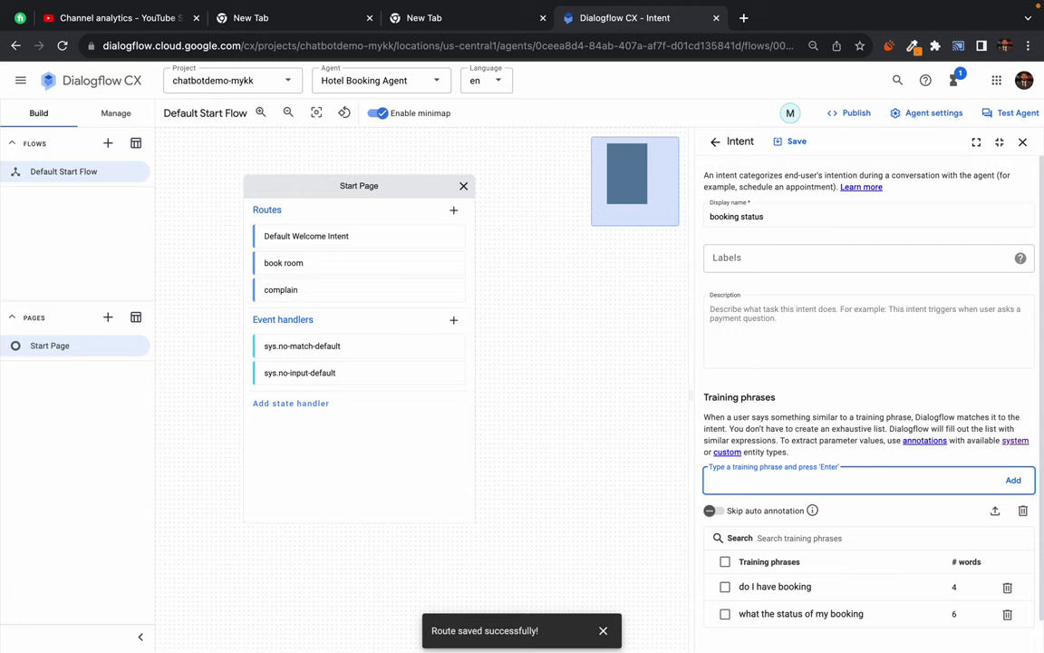
pyautogui.write('do I have a room on my name')
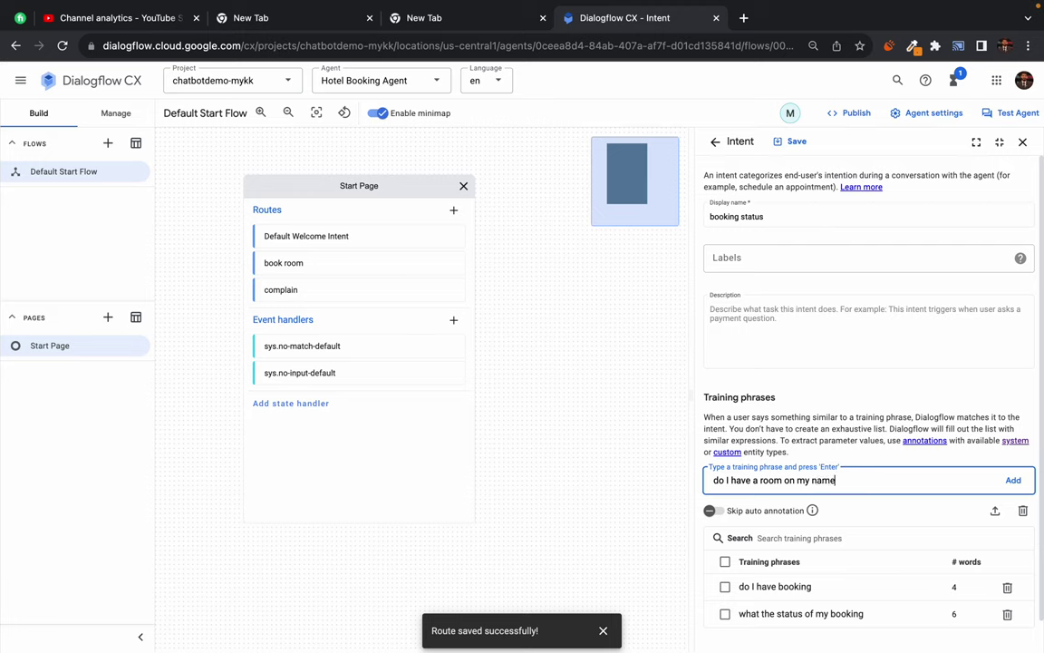
pyautogui.press('Return')
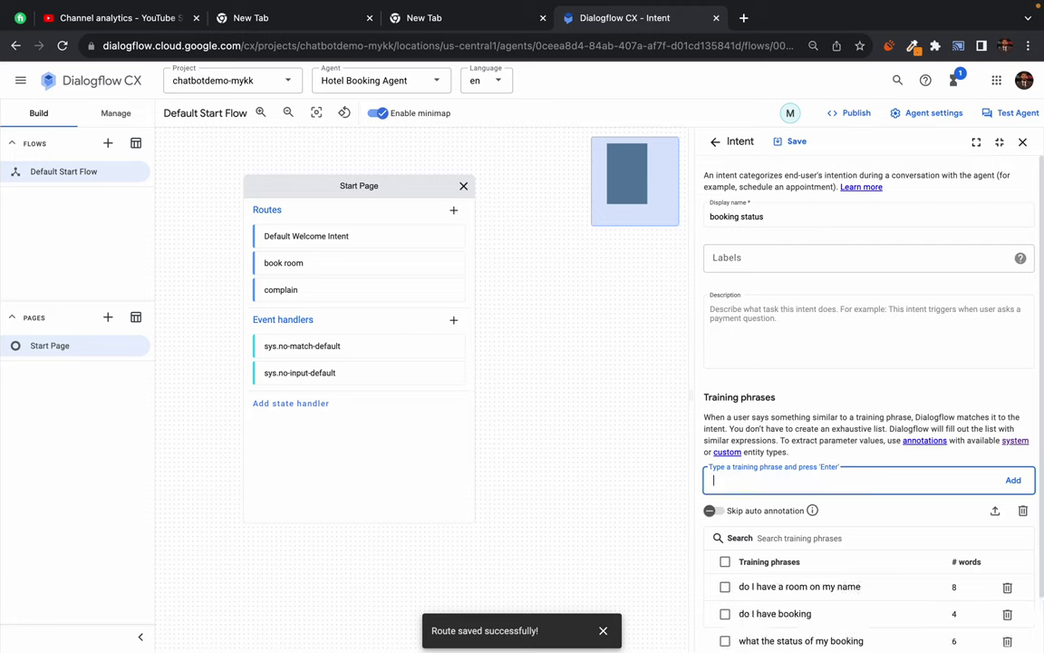
pyautogui.scroll(-1, 807, 352)
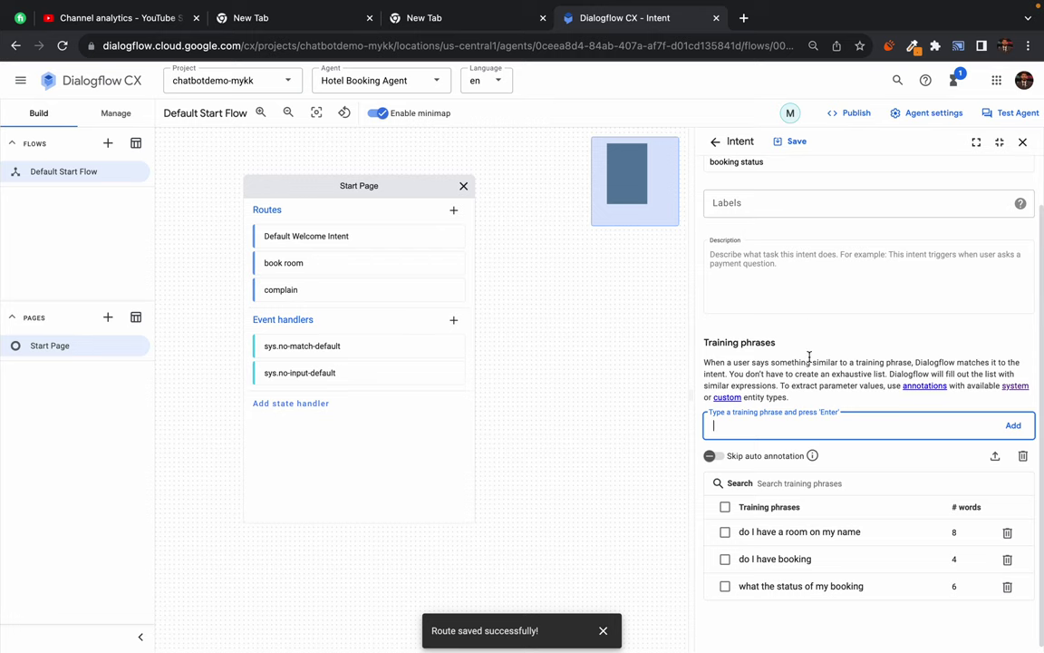
pyautogui.scroll(1, 851, 348)
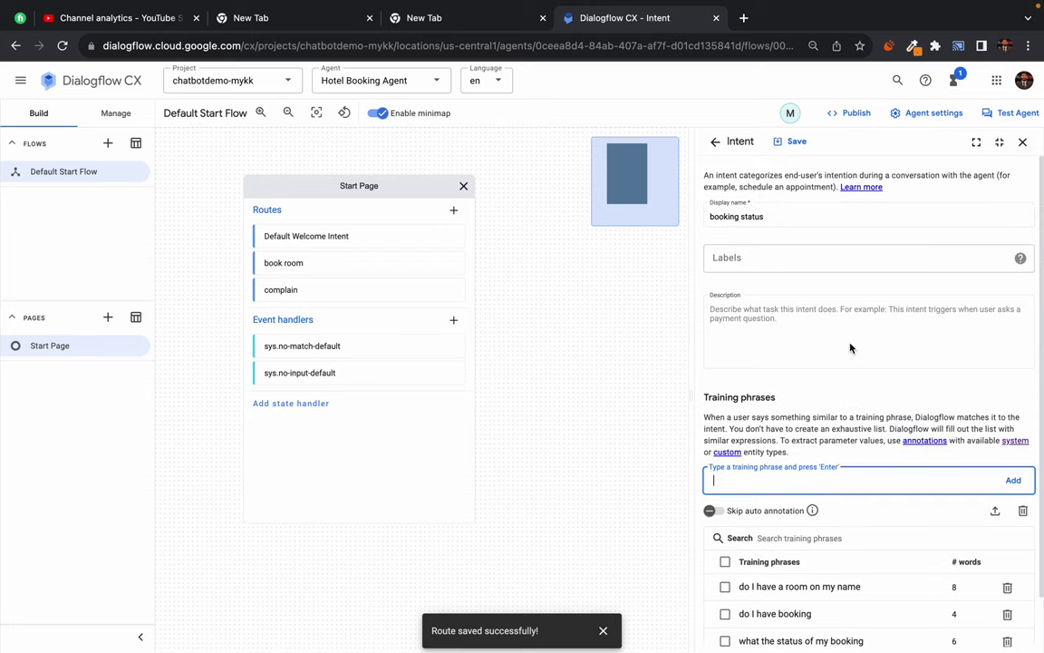
# Step: Save the booking status intent, then save the booking status route
pyautogui.click(794, 143)
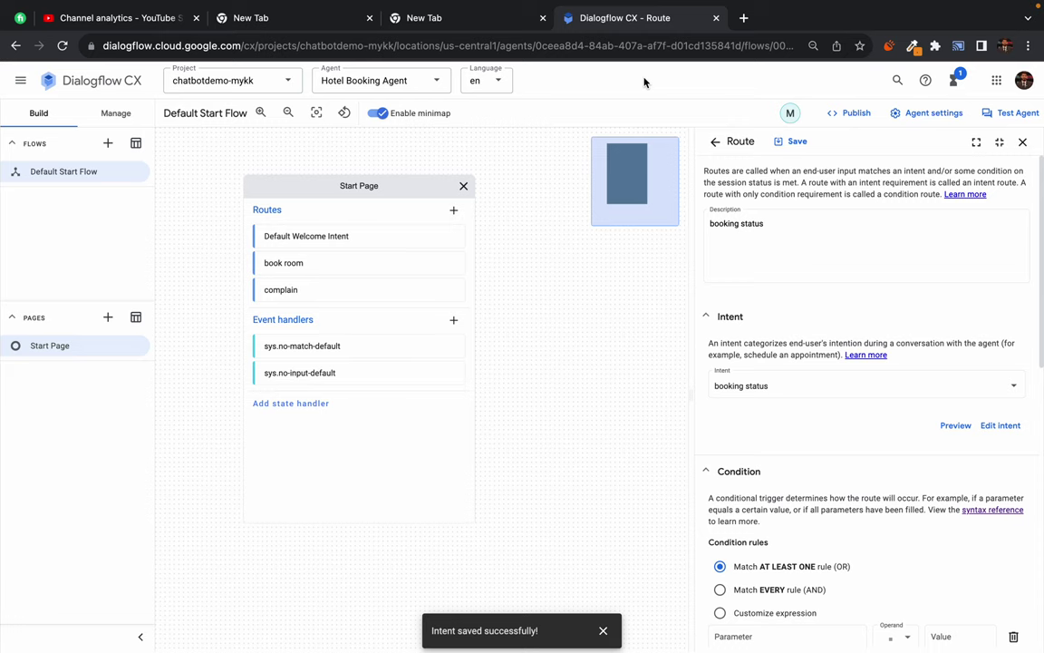
pyautogui.moveTo(600, 4)
pyautogui.click(802, 142)
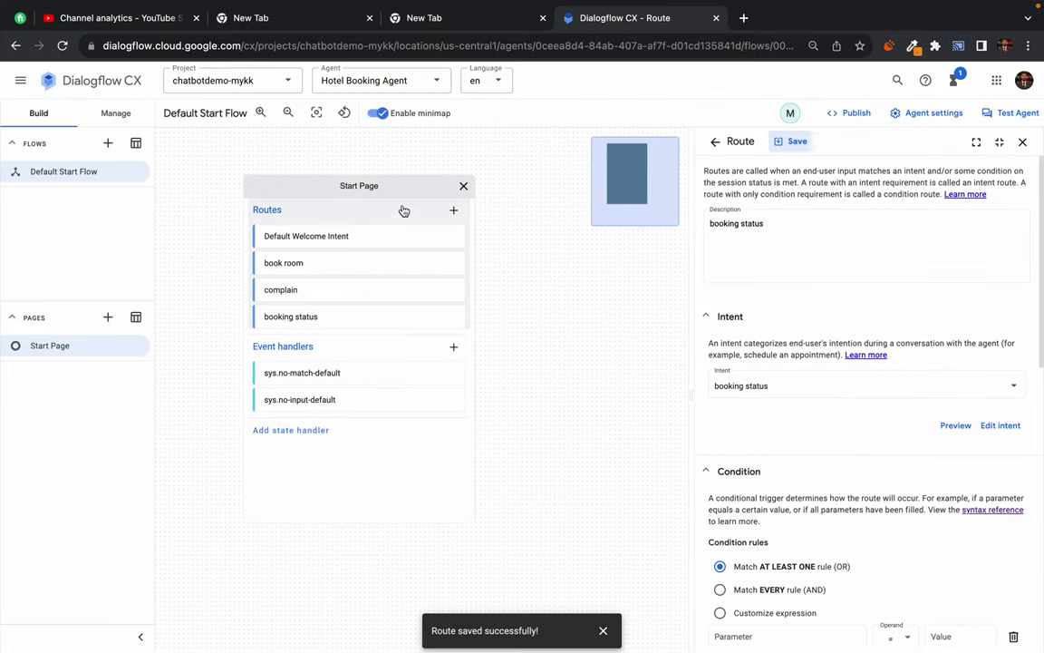
# Step: Add a new route described 'cancel booking' with a new intent named 'cancel booking'
pyautogui.click(454, 211)
pyautogui.click(792, 225)
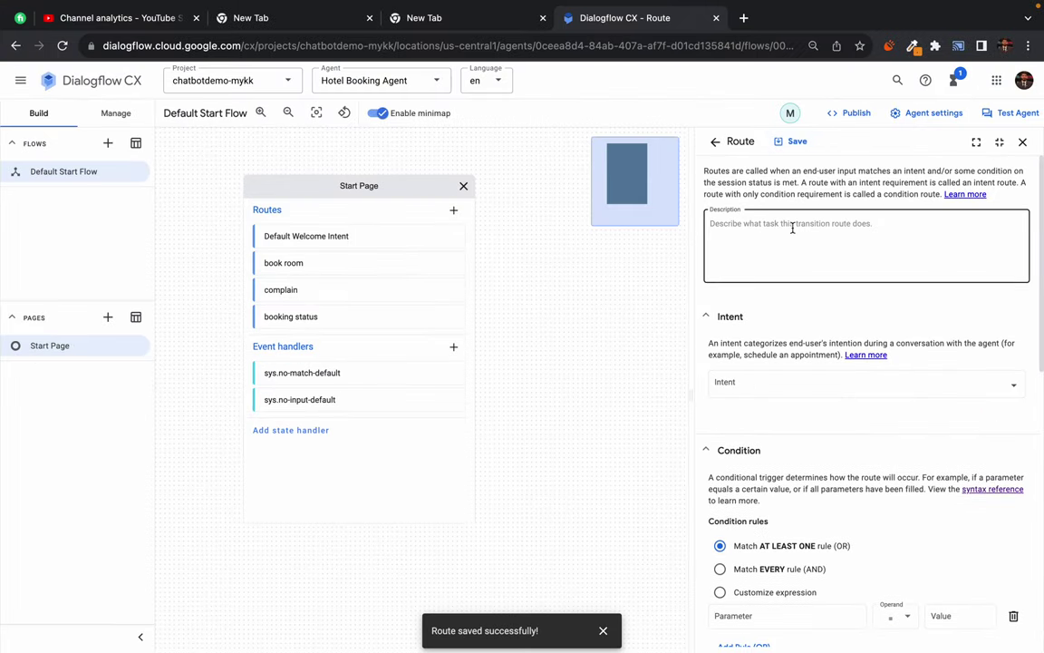
pyautogui.write('cancel booking')
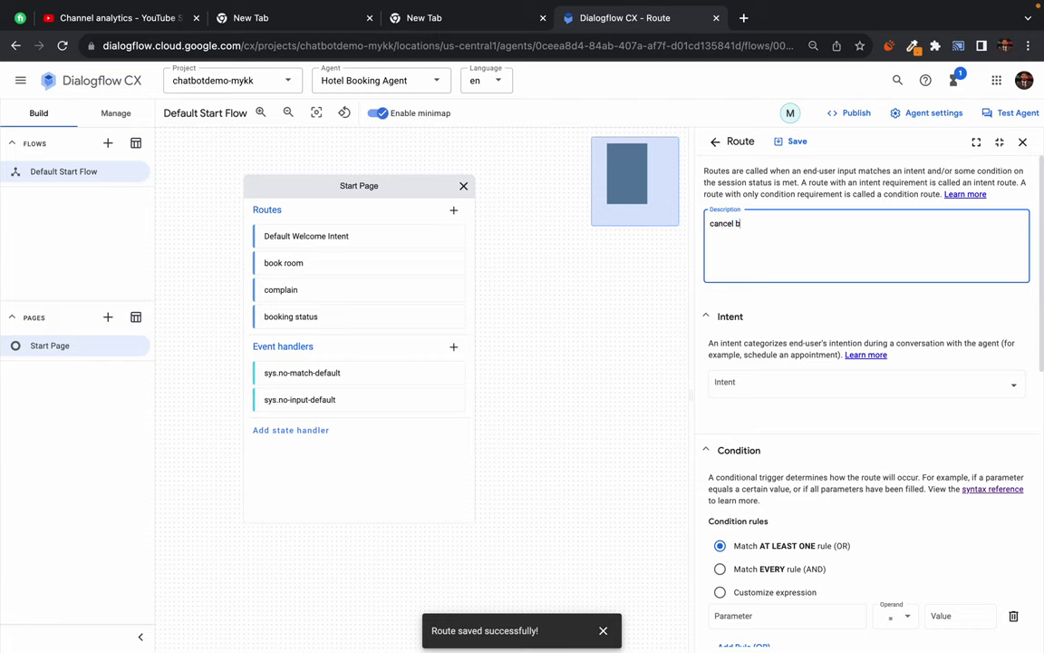
pyautogui.click(888, 385)
pyautogui.click(765, 422)
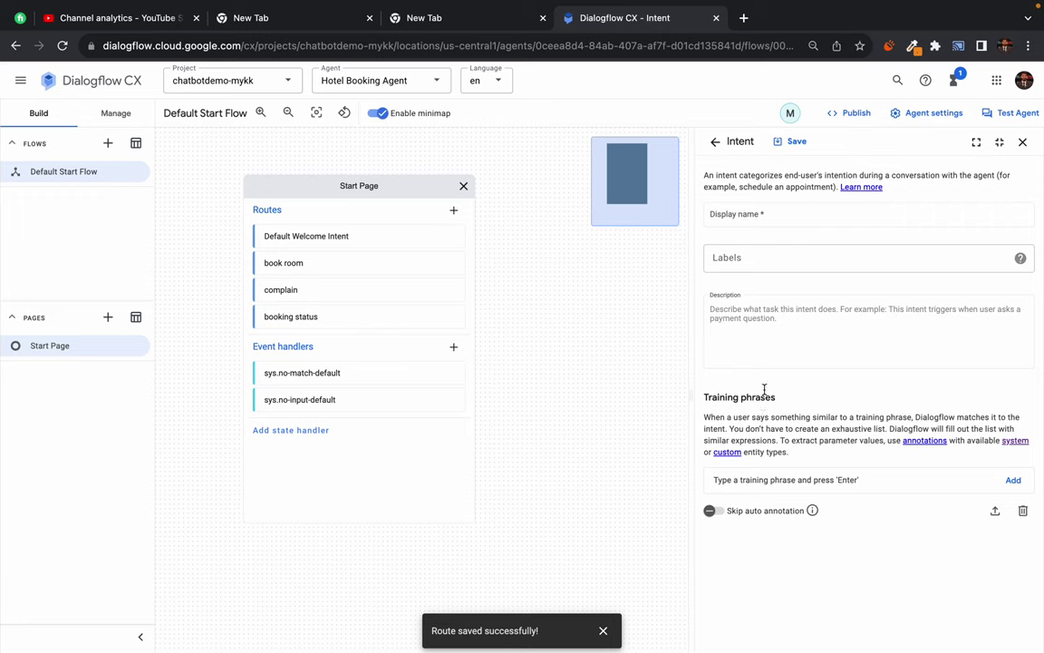
pyautogui.click(742, 214)
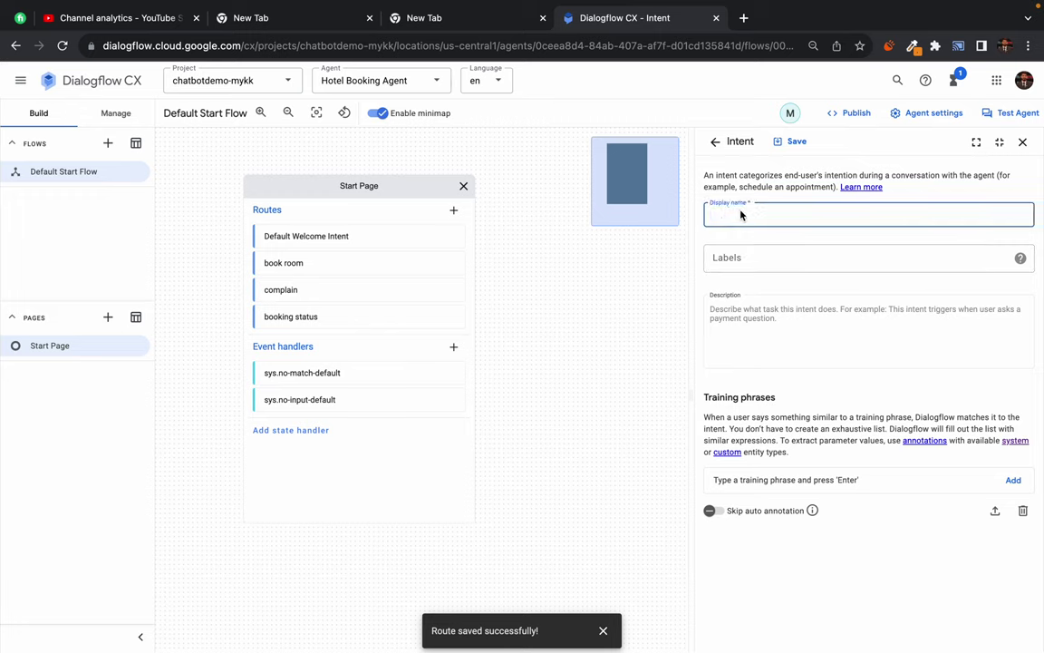
pyautogui.write('cancel booking')
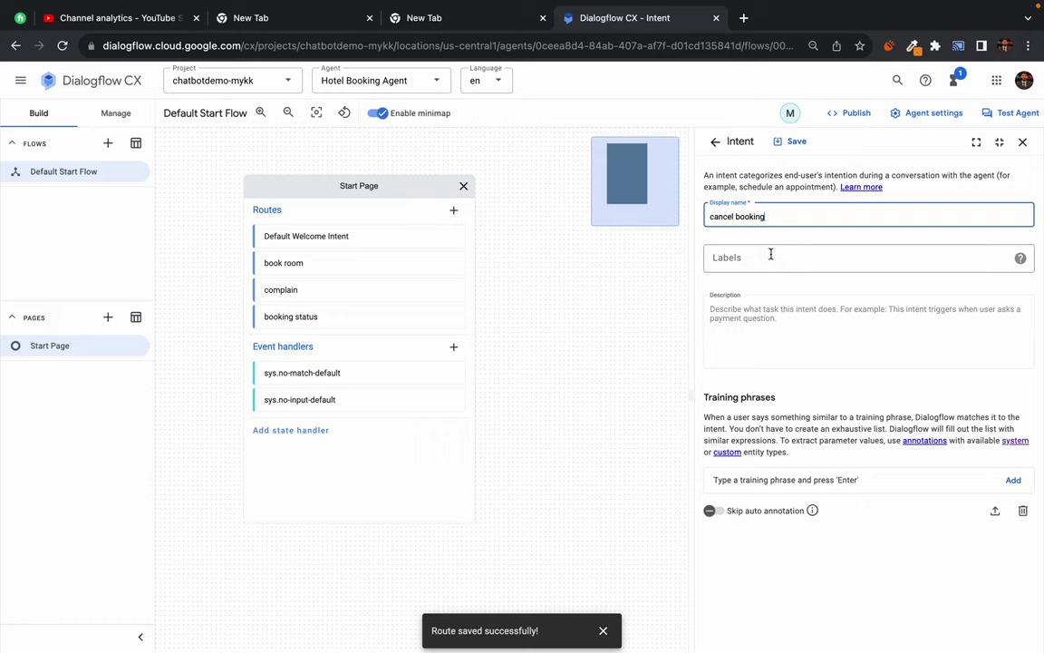
# Step: Add training phrases 'cancel my booking' (typo fixed) and 'I want to cancel my booking'
pyautogui.click(771, 479)
pyautogui.write('ca')
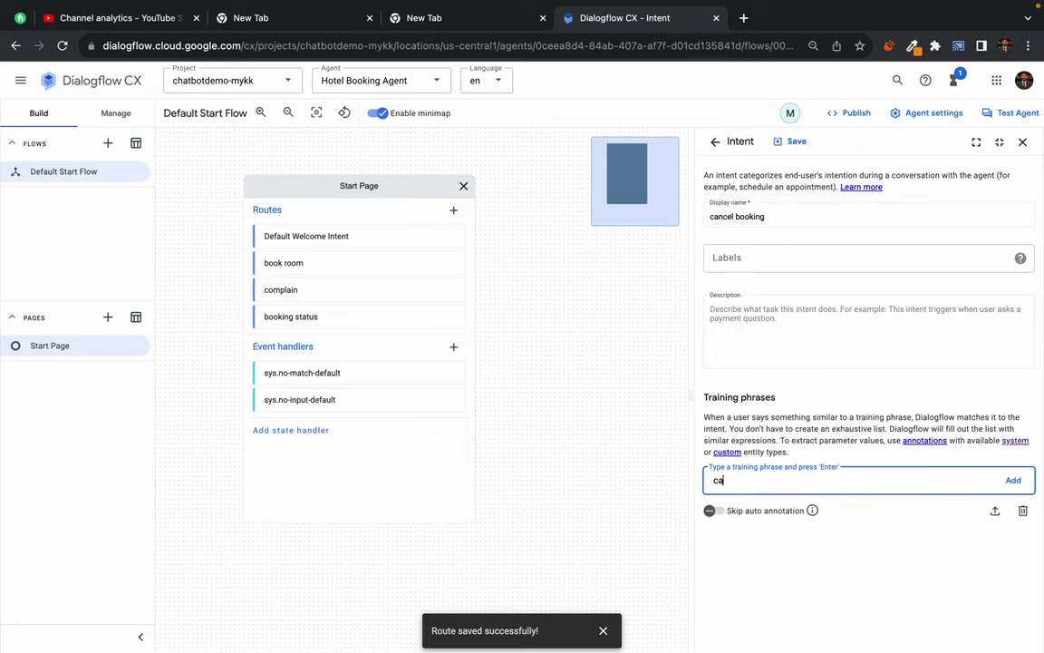
pyautogui.write('ncel my boking')
pyautogui.press('Return')
pyautogui.click(791, 586)
pyautogui.write('o')
pyautogui.click(773, 479)
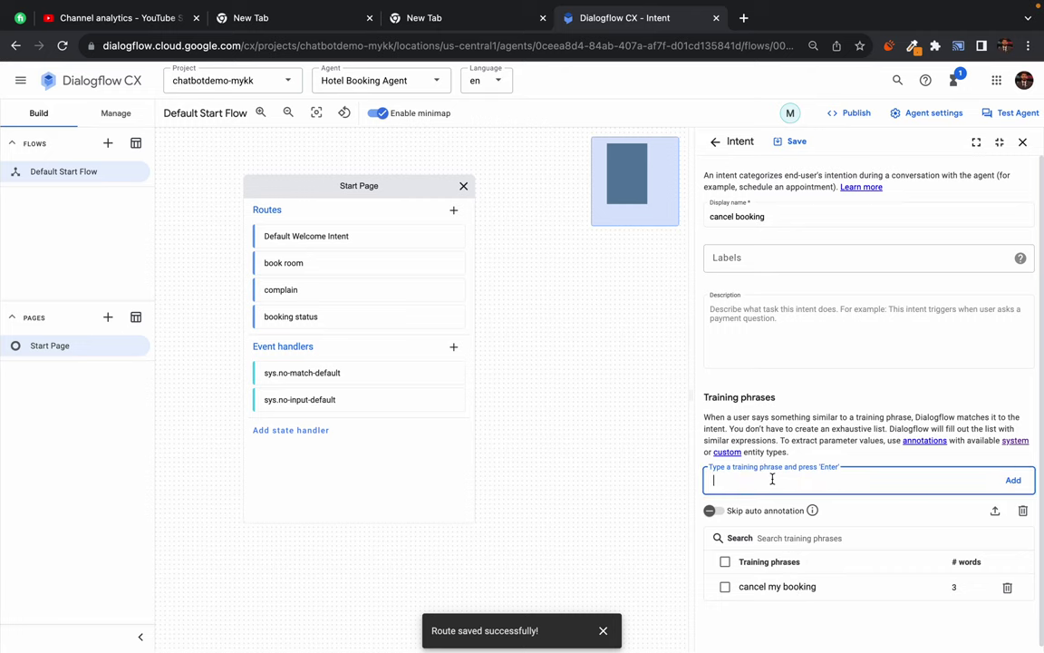
pyautogui.write('I want to cancel my booking')
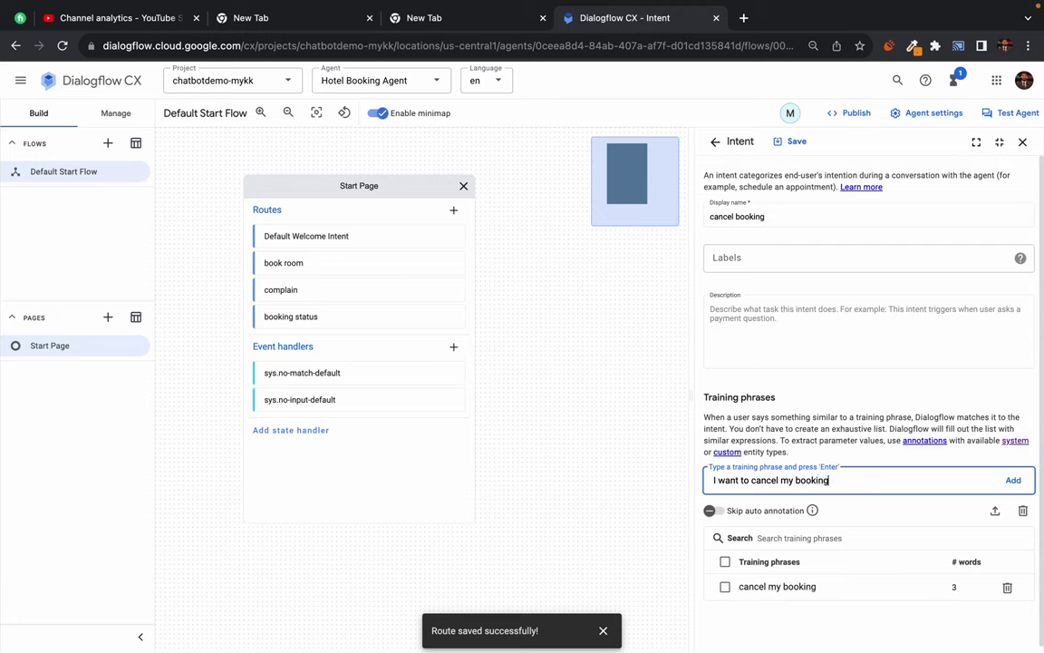
pyautogui.press('Return')
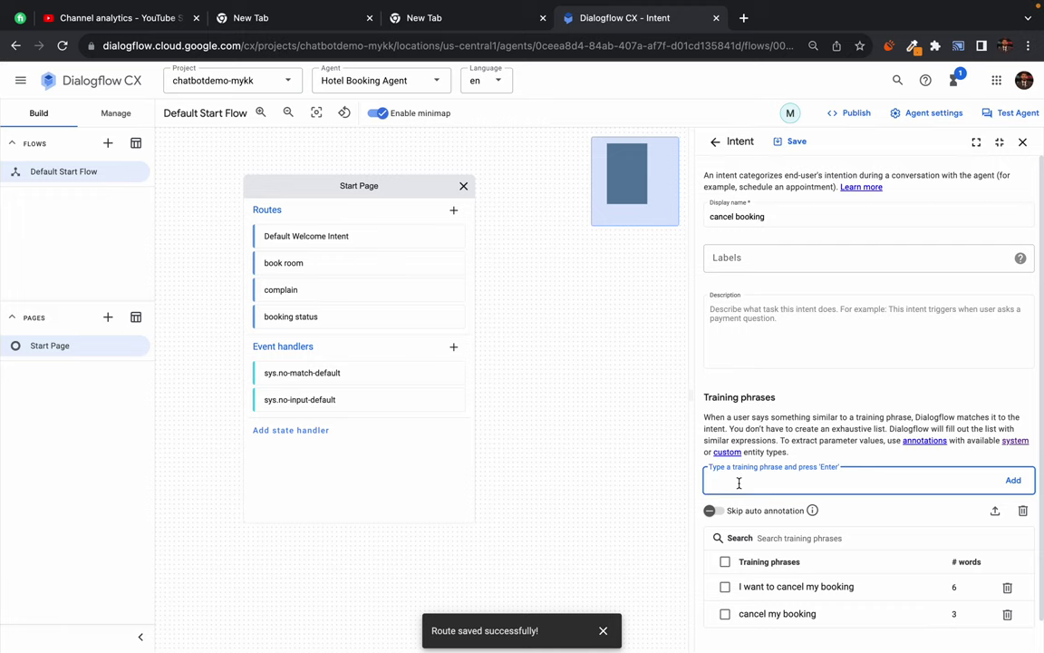
# Step: Add the training phrase 'I have changed my mind' and save the cancel booking intent
pyautogui.write('change of mindI have')
pyautogui.click(776, 480)
pyautogui.write('d')
pyautogui.press('Delete')
pyautogui.press('Delete')
pyautogui.press('Delete')
pyautogui.press('Return')
pyautogui.scroll(-1, 819, 466)
pyautogui.scroll(-1, 819, 466)
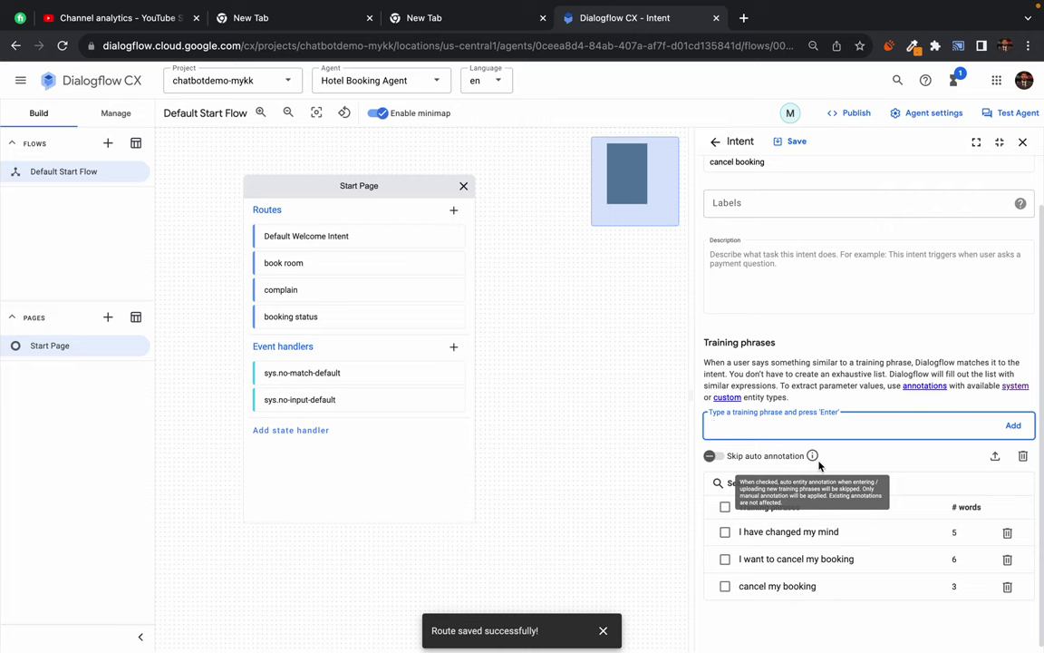
pyautogui.click(793, 141)
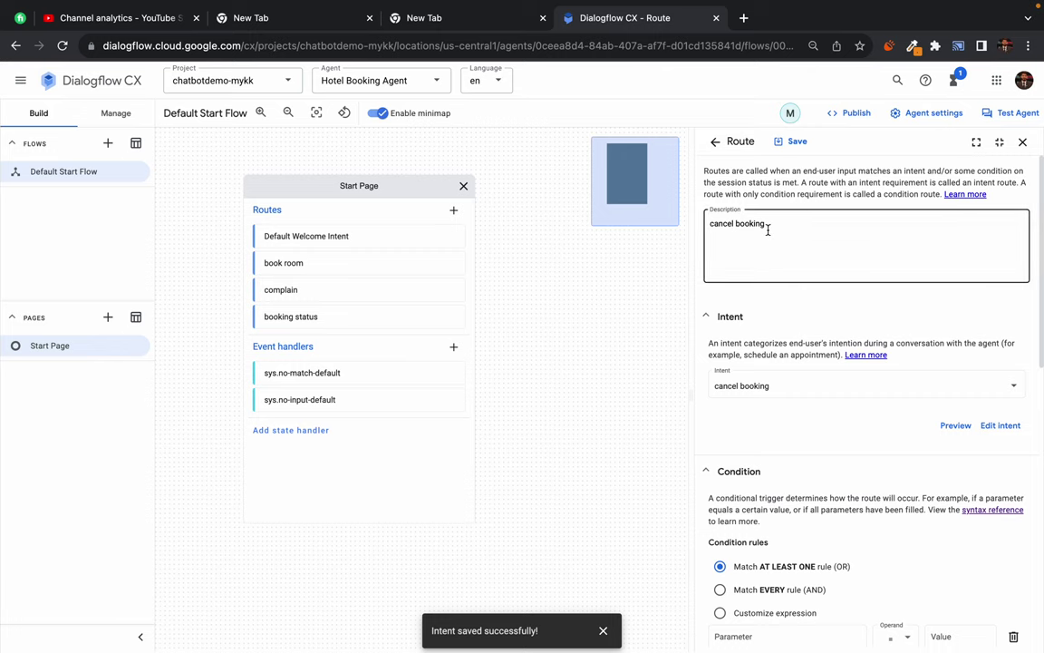
# Step: Reopen the cancel booking intent, add 'cancel my reservation' as a phrase, and re-save it
pyautogui.scroll(-1, 782, 469)
pyautogui.scroll(-5, 816, 494)
pyautogui.scroll(5, 800, 571)
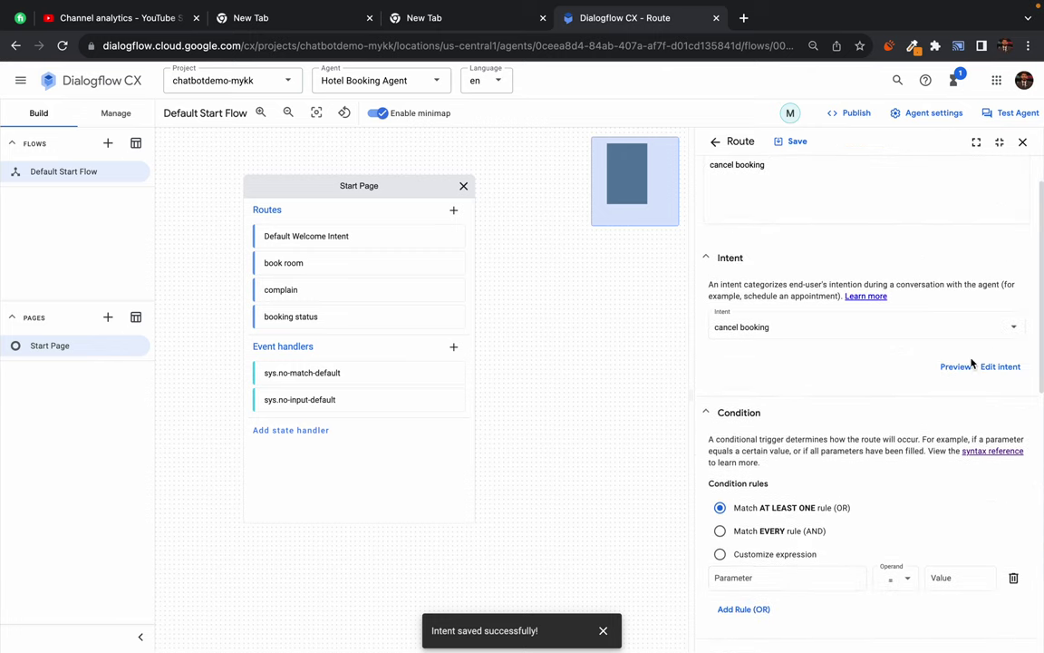
pyautogui.click(1000, 367)
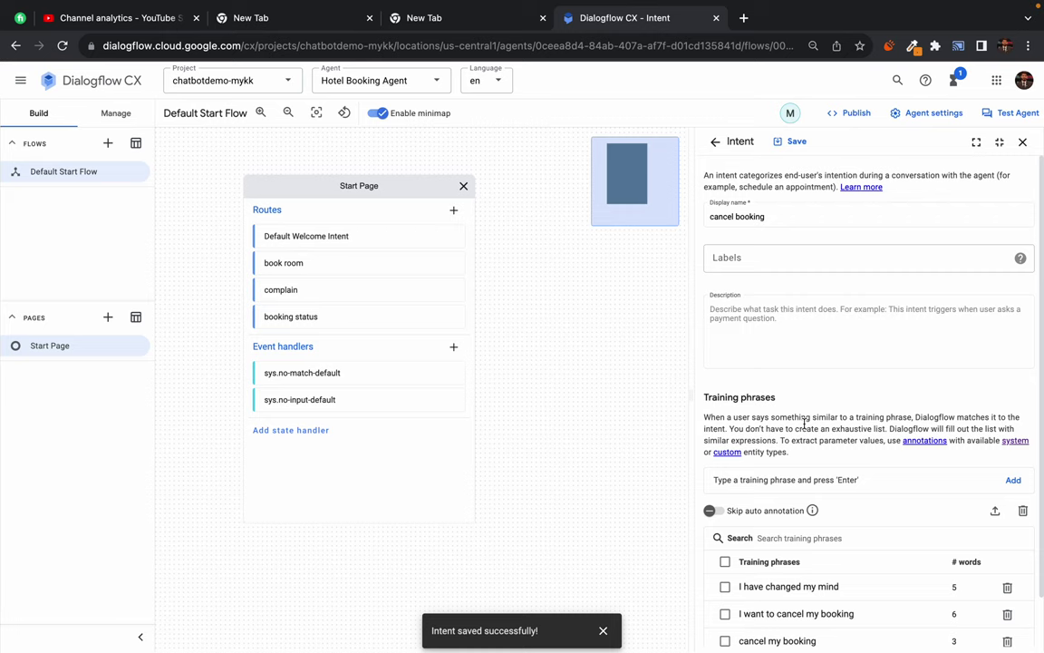
pyautogui.scroll(-1, 804, 423)
pyautogui.click(804, 424)
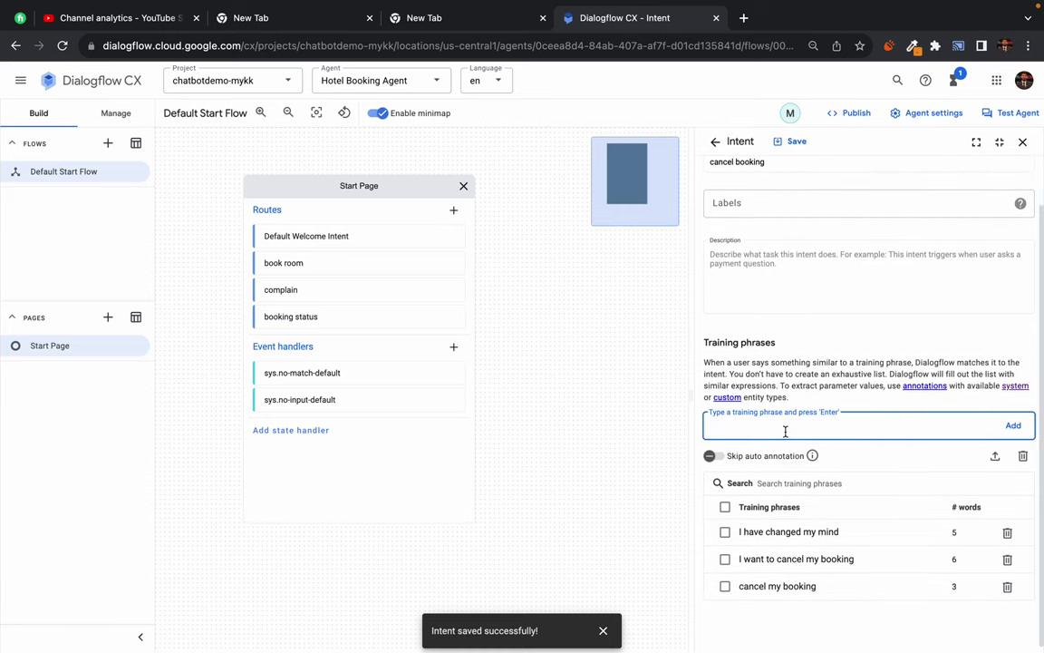
pyautogui.write('cancel my reservation')
pyautogui.press('Return')
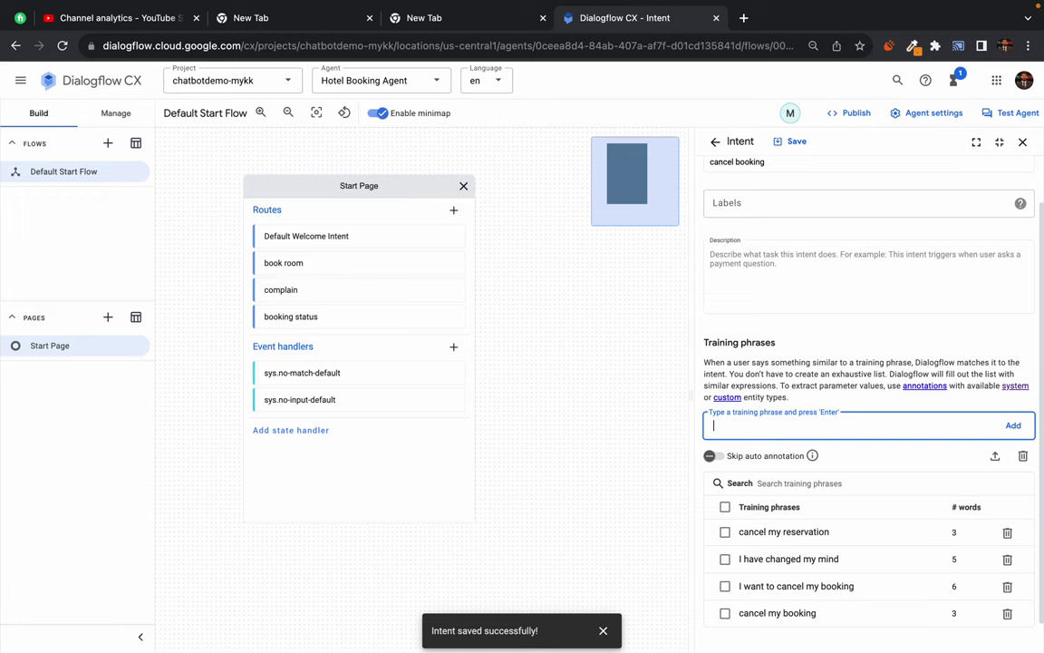
pyautogui.click(795, 142)
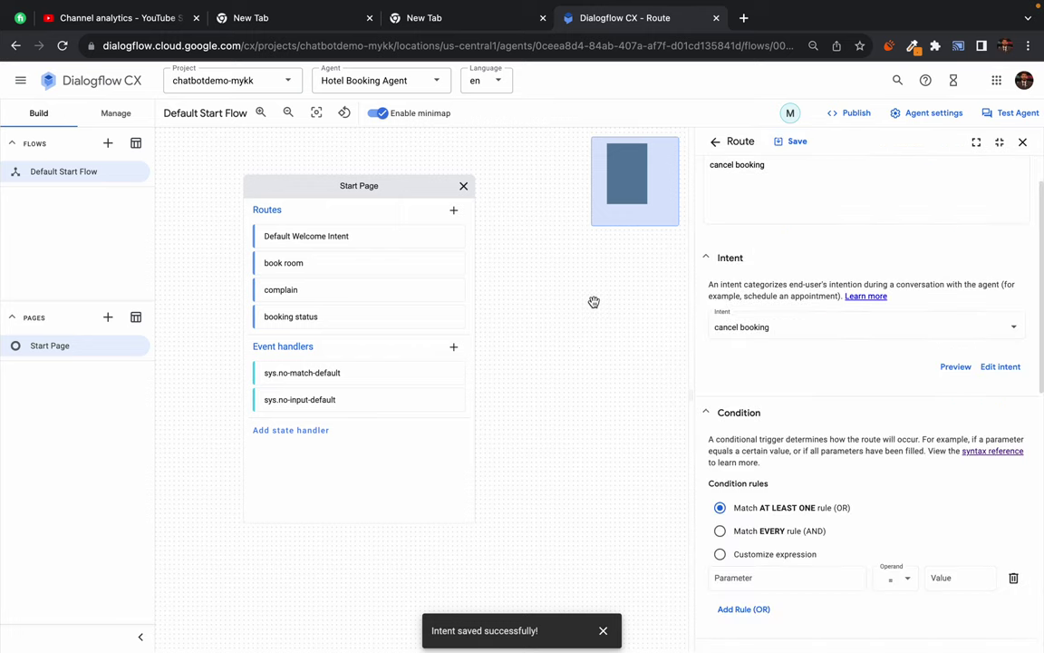
# Step: Open the book room route and scroll to its empty Fulfillment agent response
pyautogui.click(322, 266)
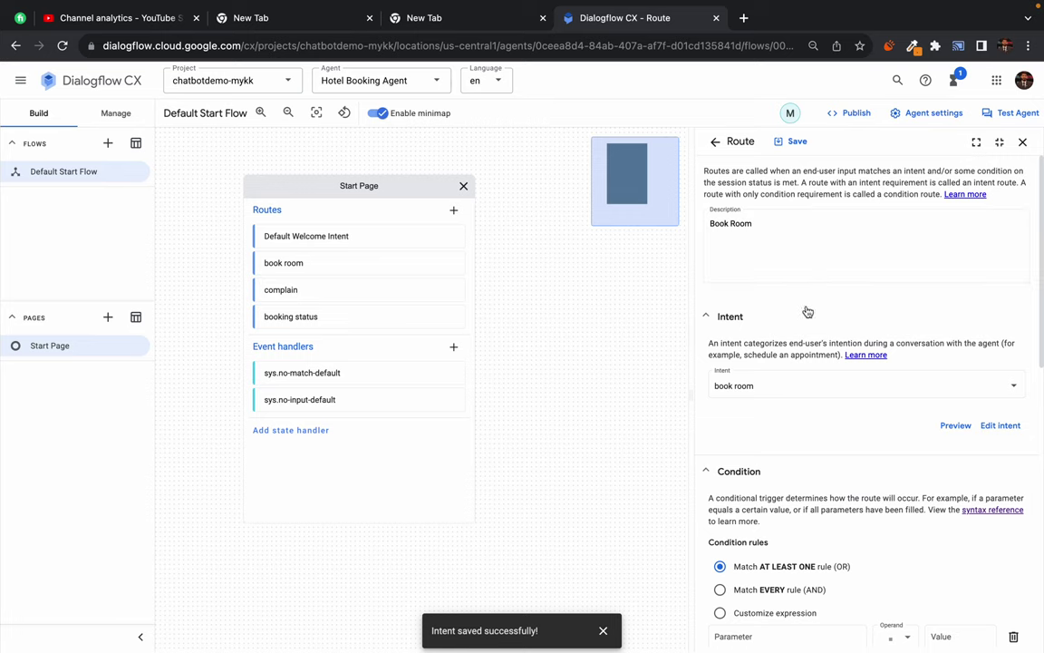
pyautogui.scroll(-2, 778, 288)
pyautogui.scroll(-6, 778, 288)
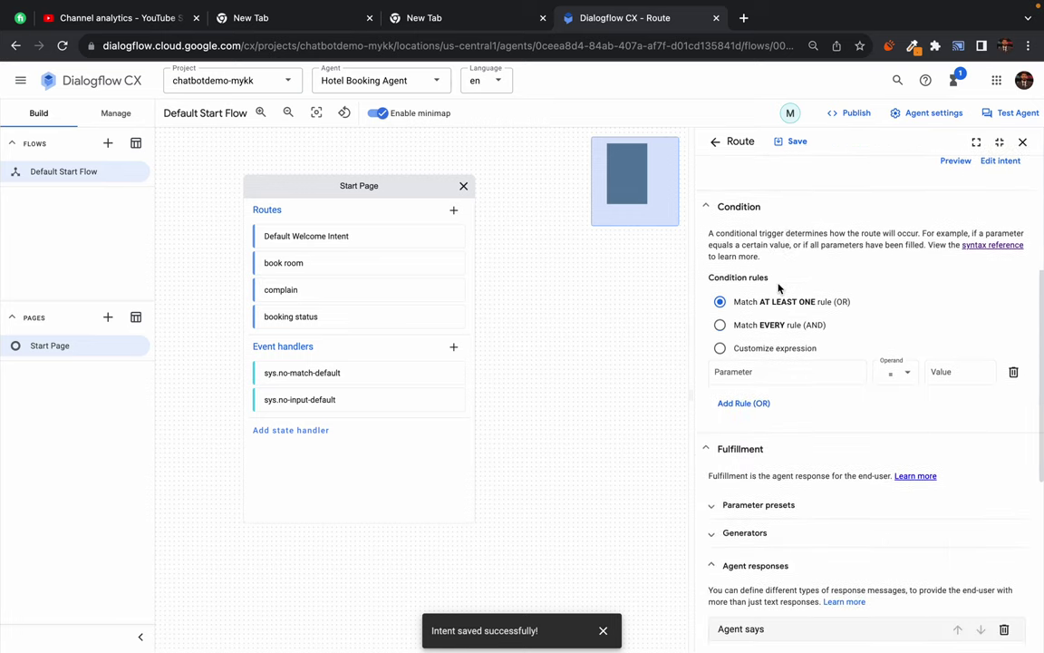
pyautogui.scroll(4, 832, 304)
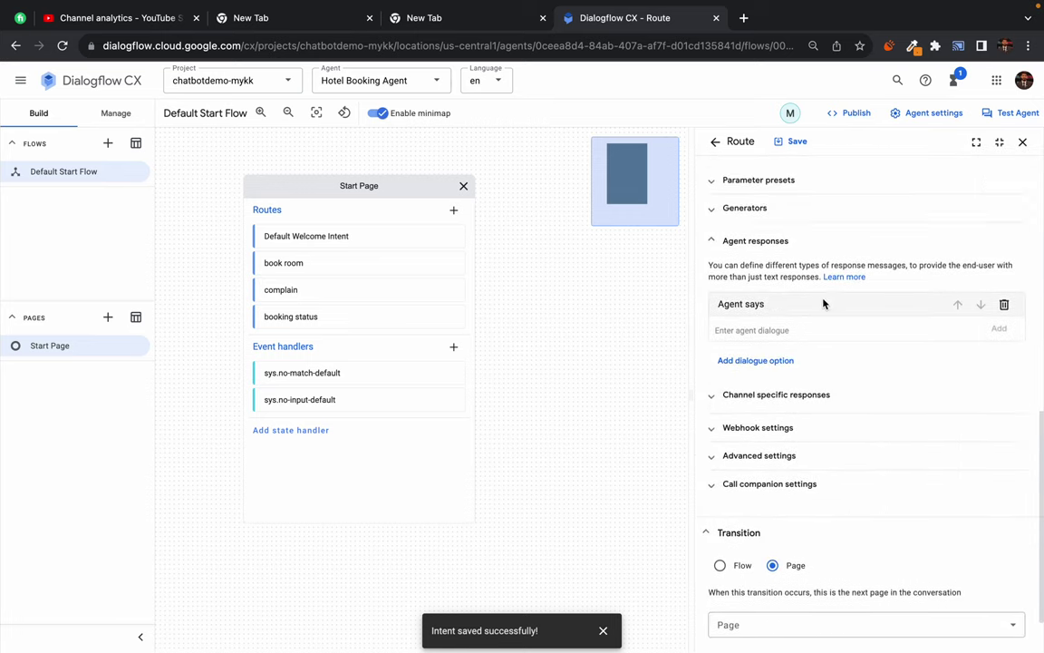
pyautogui.scroll(1, 820, 299)
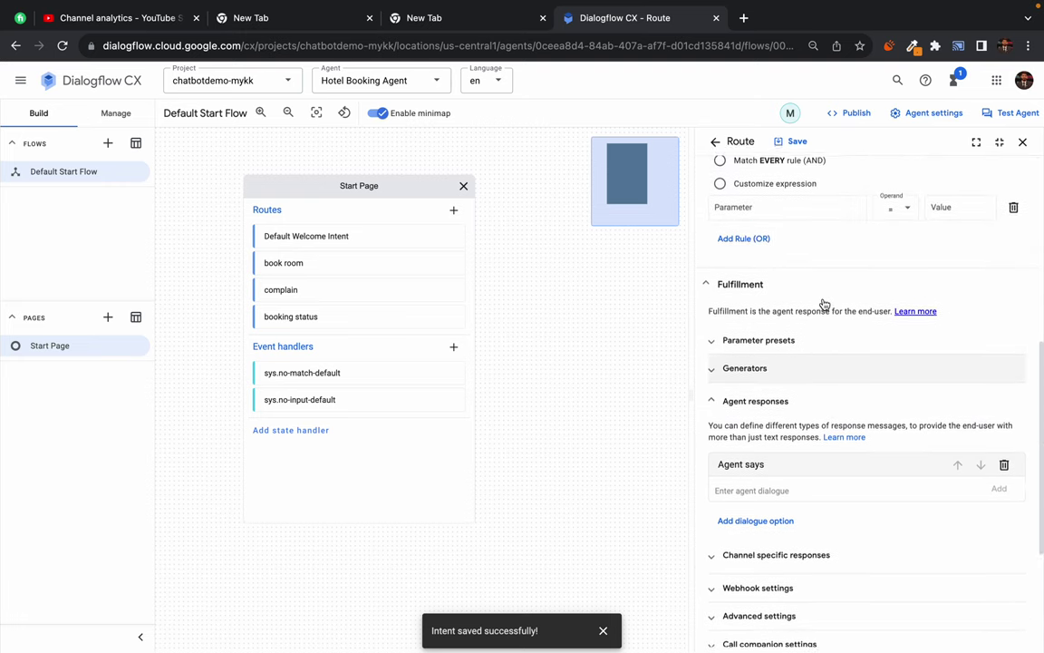
pyautogui.scroll(1, 804, 310)
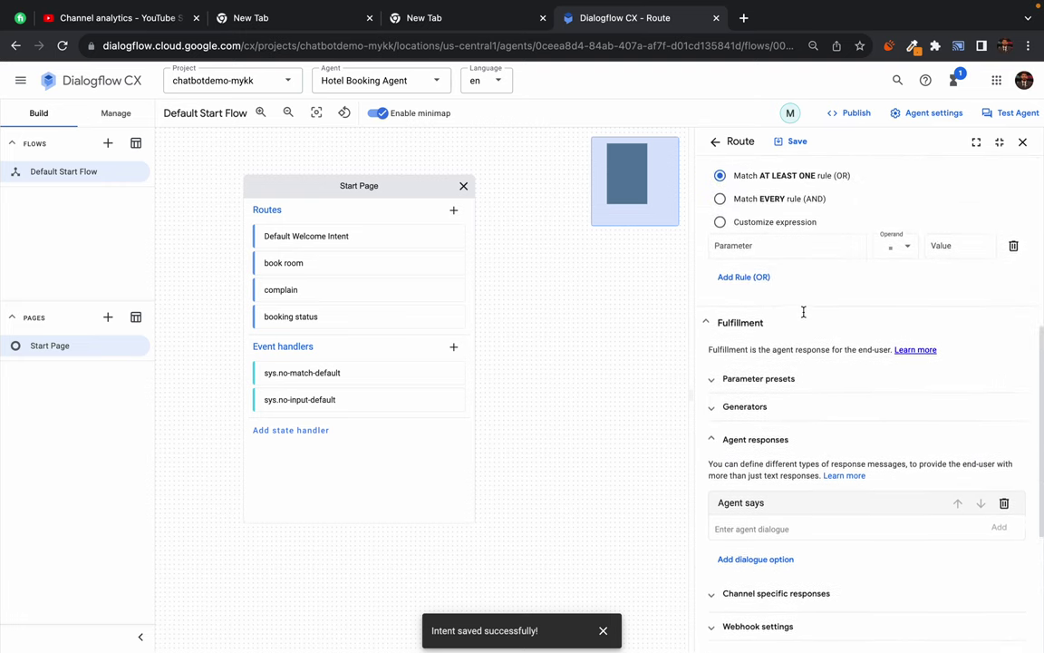
pyautogui.scroll(-2, 804, 310)
pyautogui.scroll(-2, 803, 312)
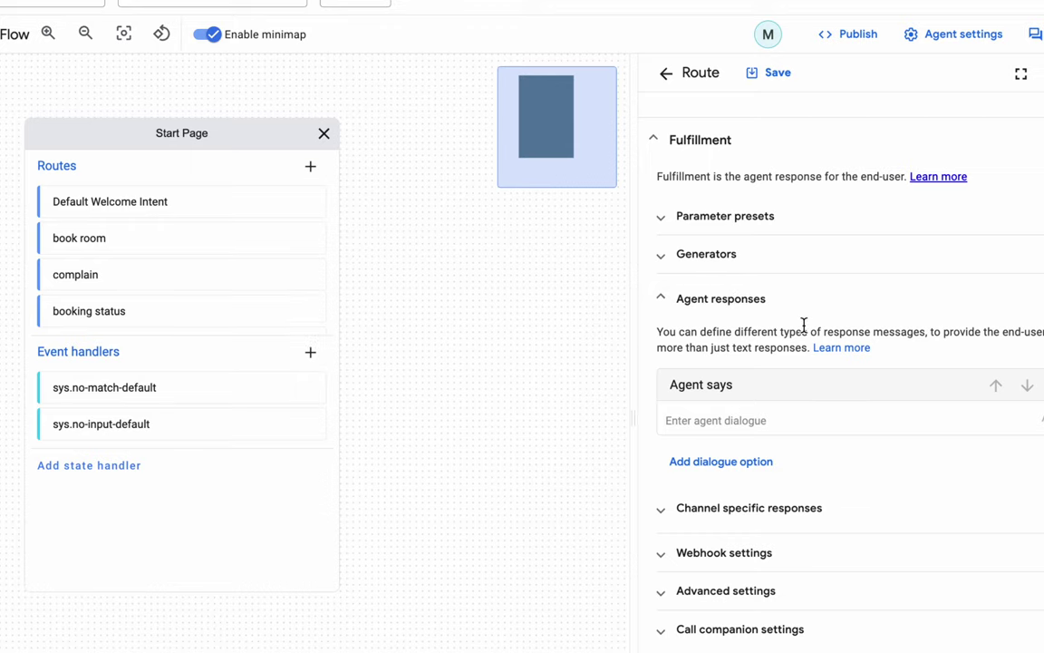
pyautogui.scroll(5, 804, 324)
pyautogui.scroll(-6, 751, 334)
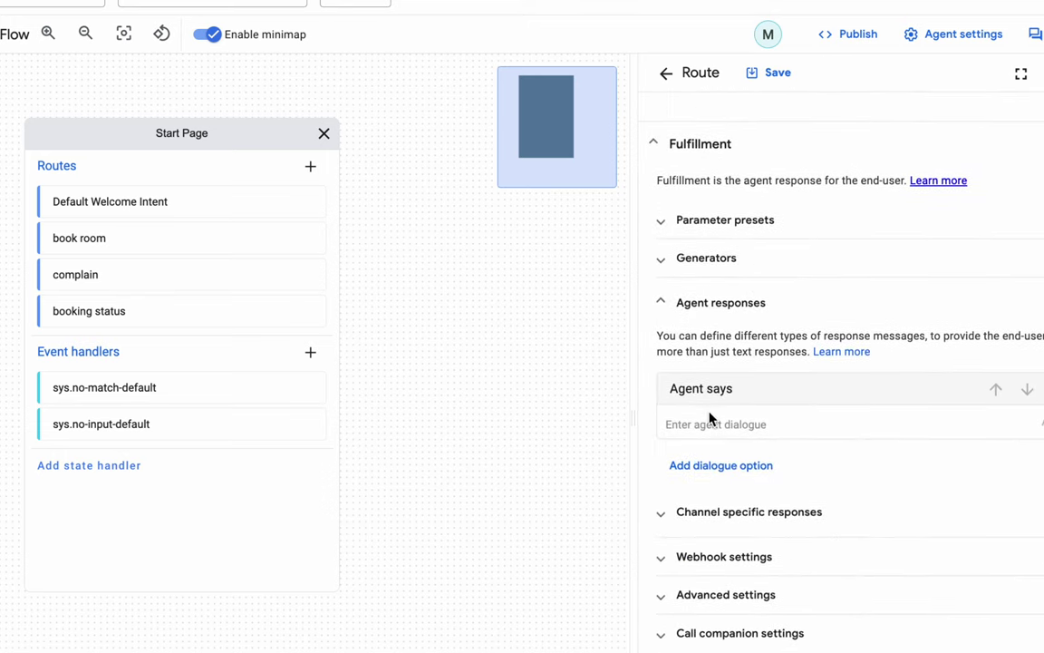
# Step: Set the book room agent response to 'ok I understand you want to book room' and save
pyautogui.click(712, 420)
pyautogui.write('ok I')
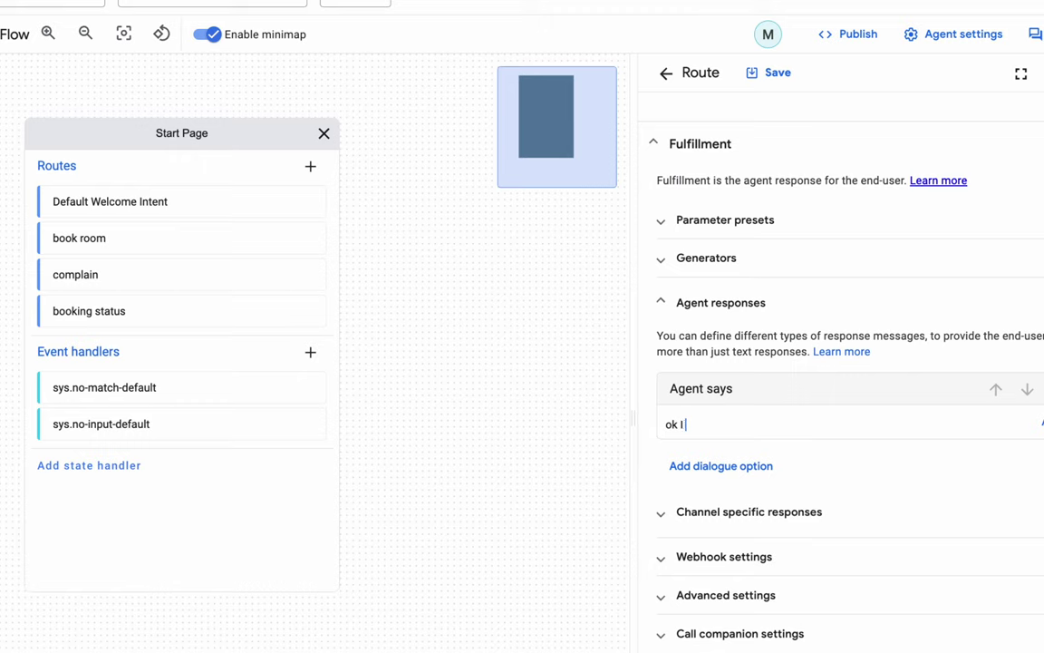
pyautogui.write(' understand you want to ')
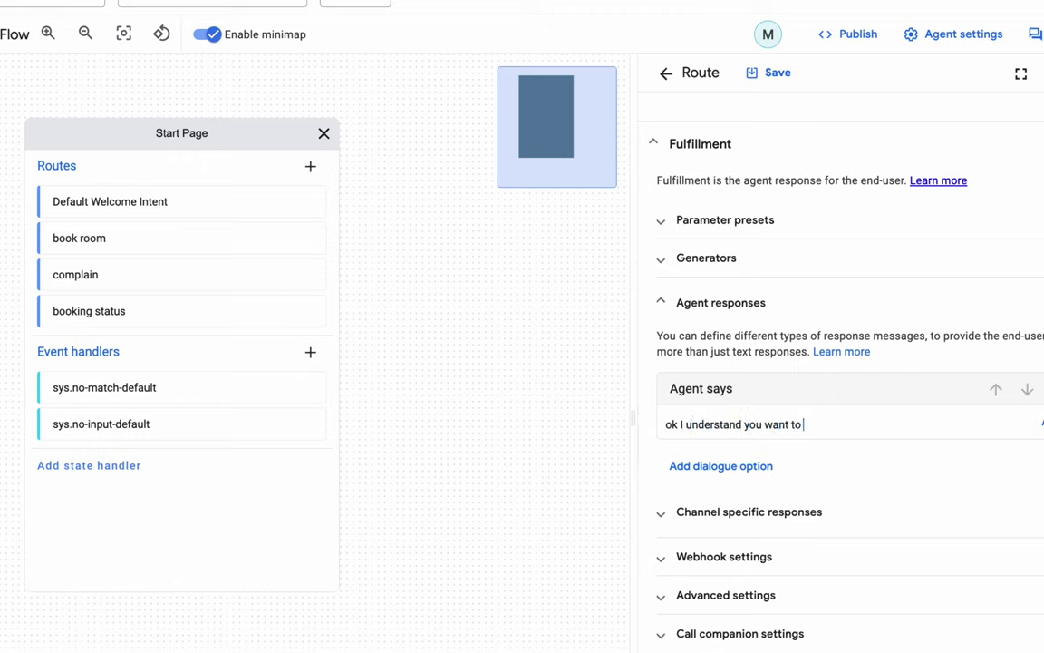
pyautogui.write('book a roo')
pyautogui.press('BackSpace')
pyautogui.press('BackSpace')
pyautogui.press('BackSpace')
pyautogui.press('BackSpace')
pyautogui.press('BackSpace')
pyautogui.press('BackSpace')
pyautogui.write('room')
pyautogui.tripleClick(866, 426)
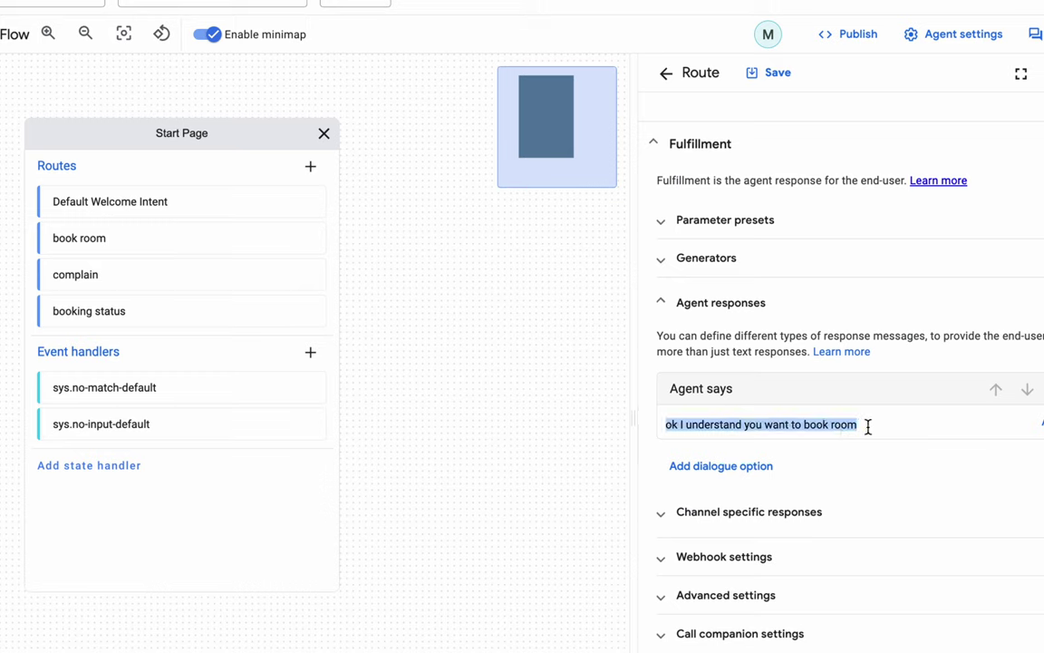
pyautogui.click(876, 426)
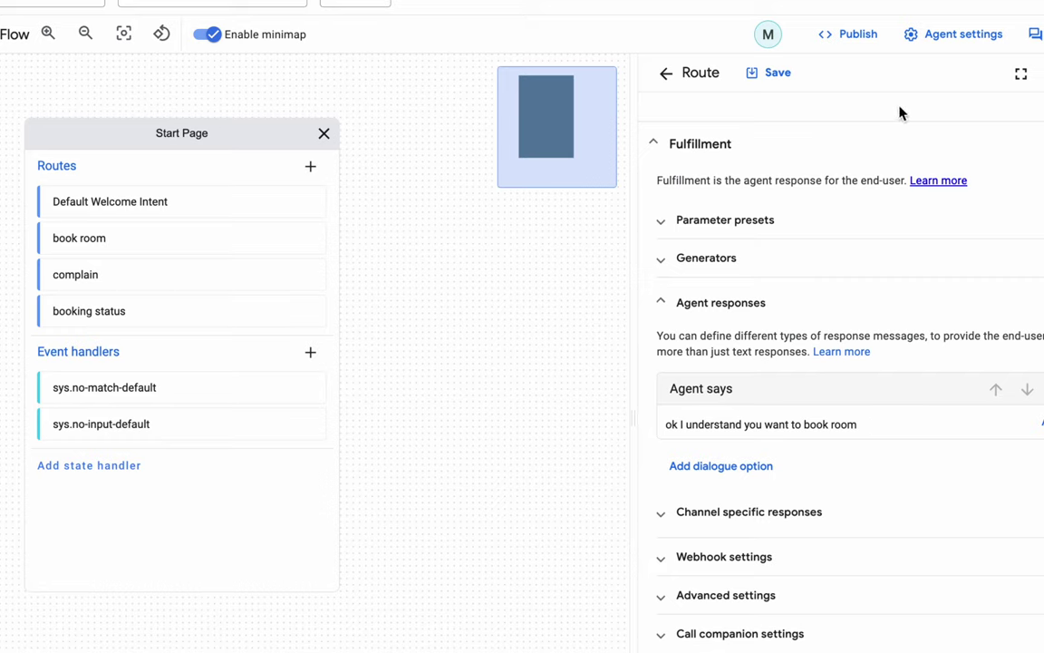
pyautogui.click(793, 76)
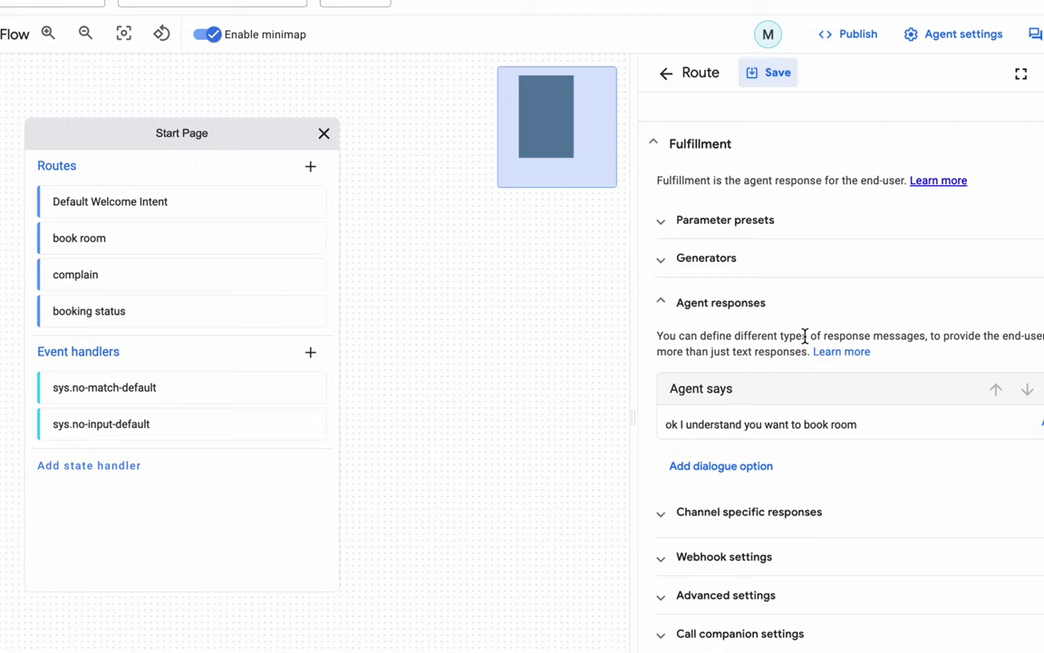
pyautogui.scroll(-3, 807, 438)
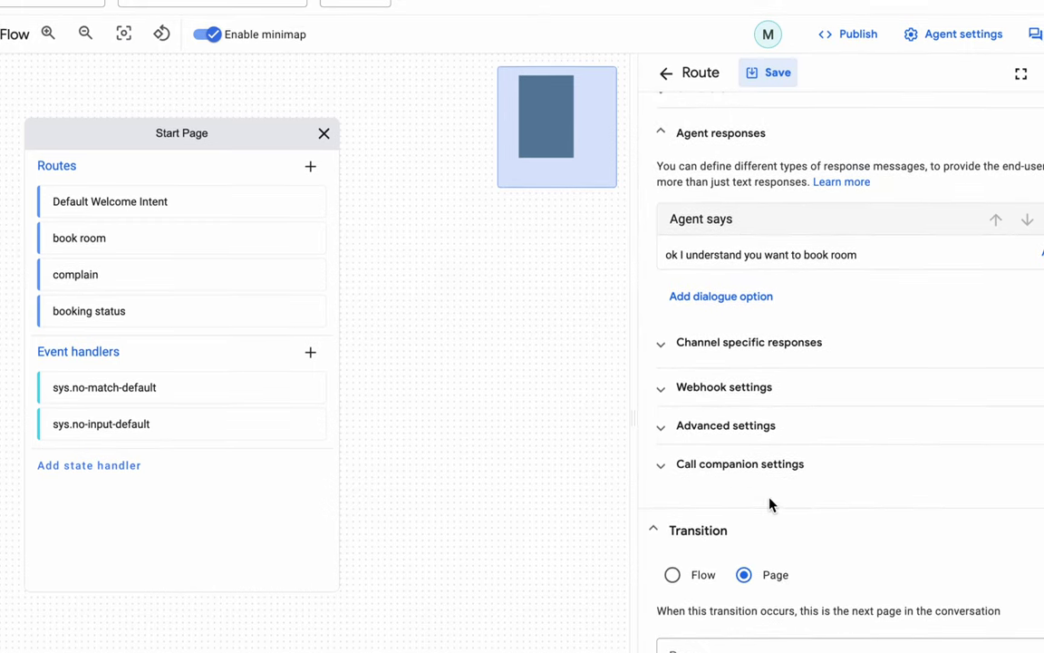
# Step: Transition the book room route to a new page named 'collect booking details' and save
pyautogui.click(773, 69)
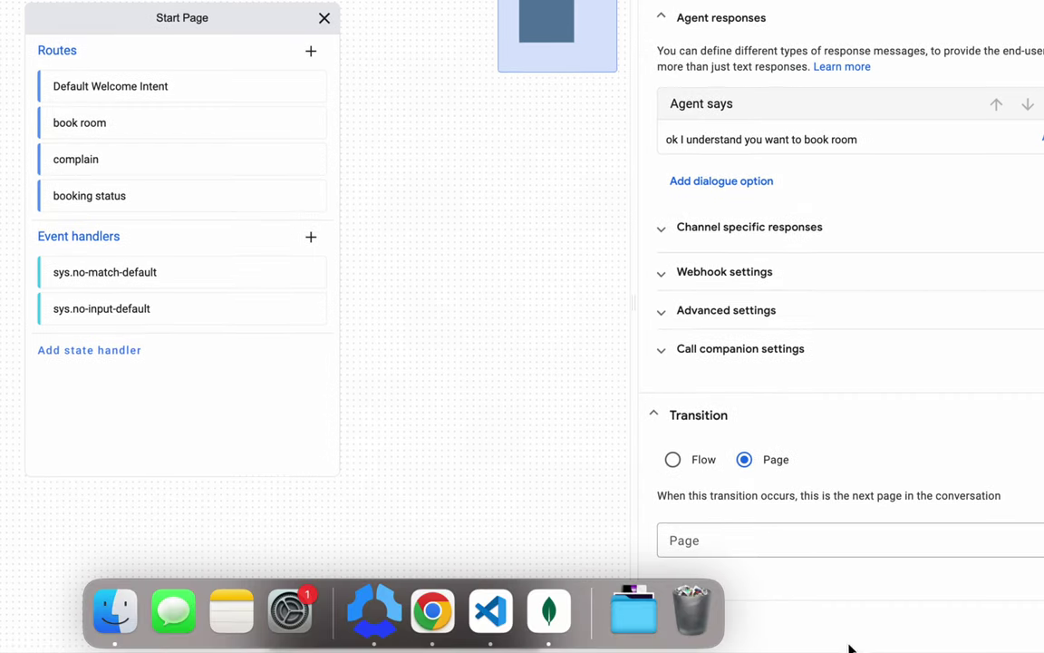
pyautogui.click(739, 555)
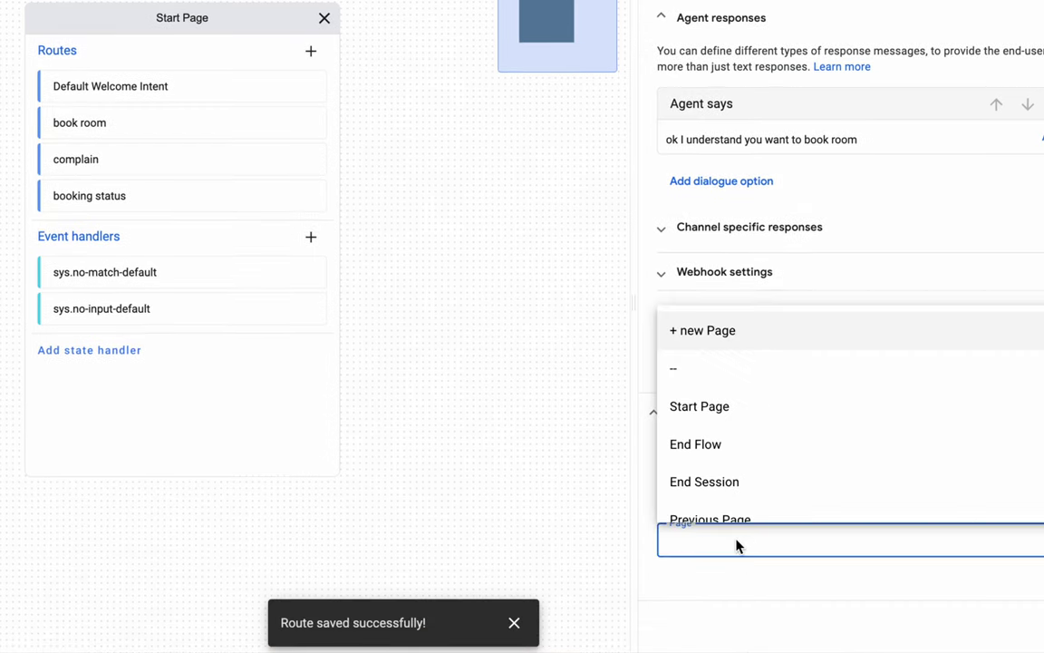
pyautogui.click(720, 333)
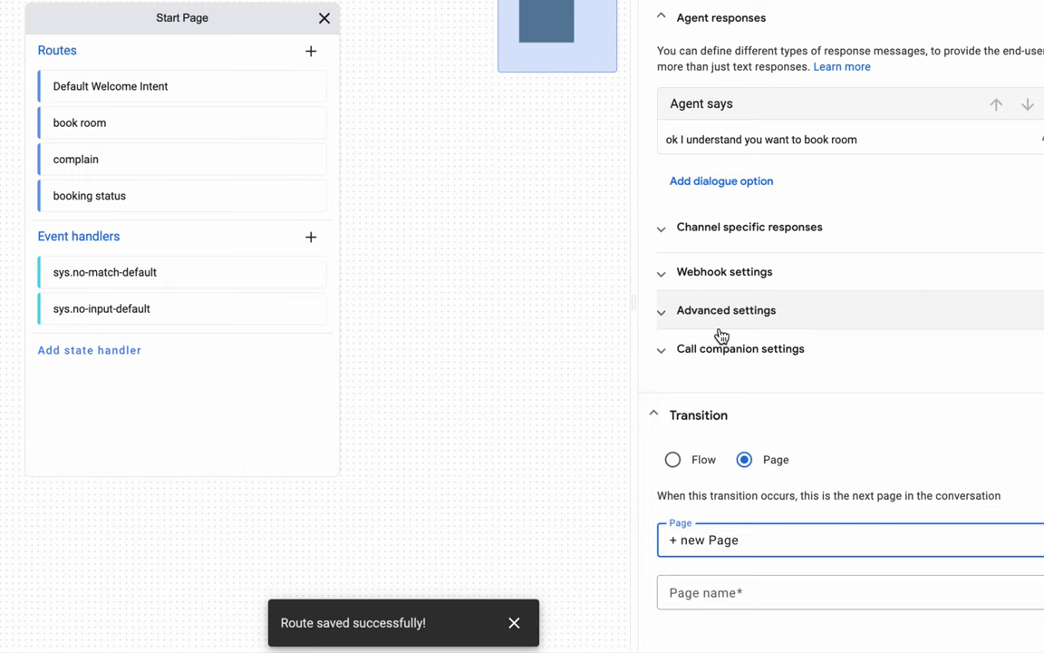
pyautogui.click(713, 591)
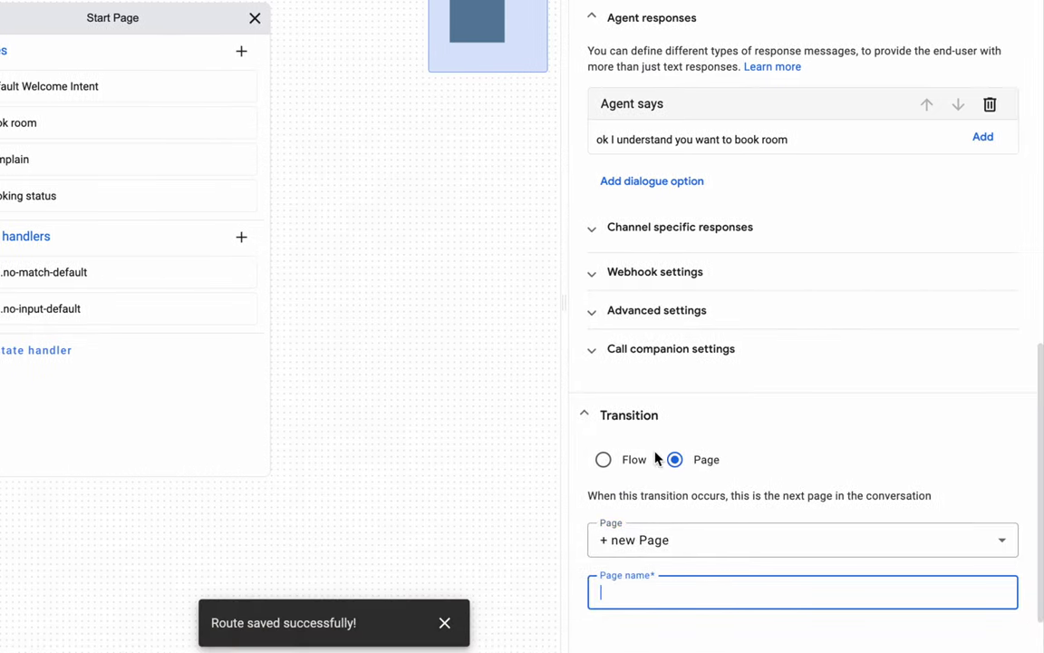
pyautogui.write('booking details')
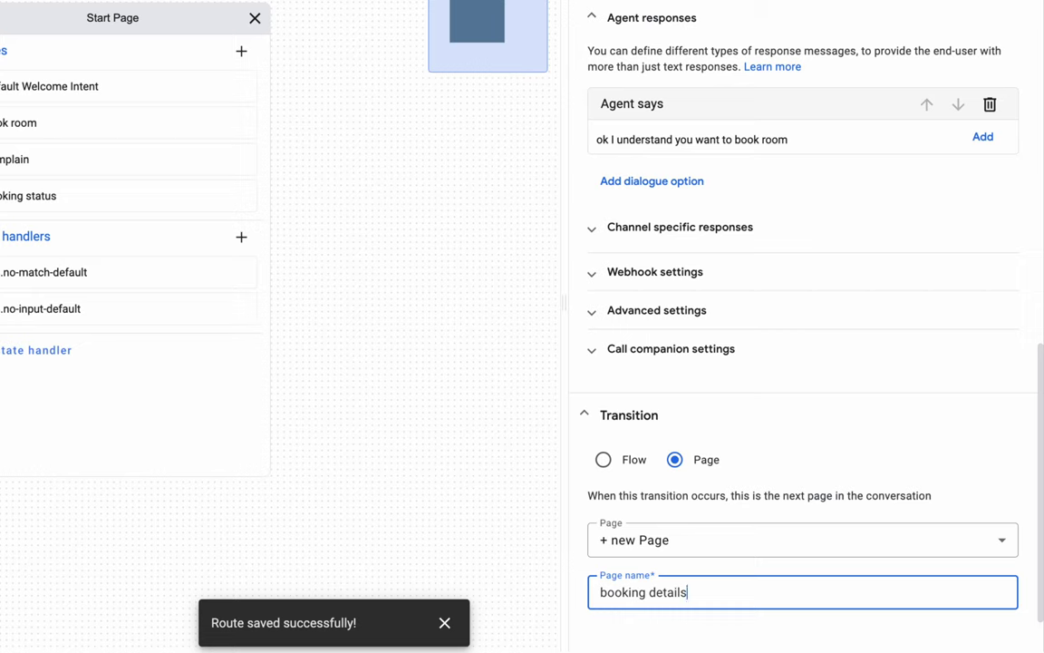
pyautogui.click(600, 592)
pyautogui.write('collect')
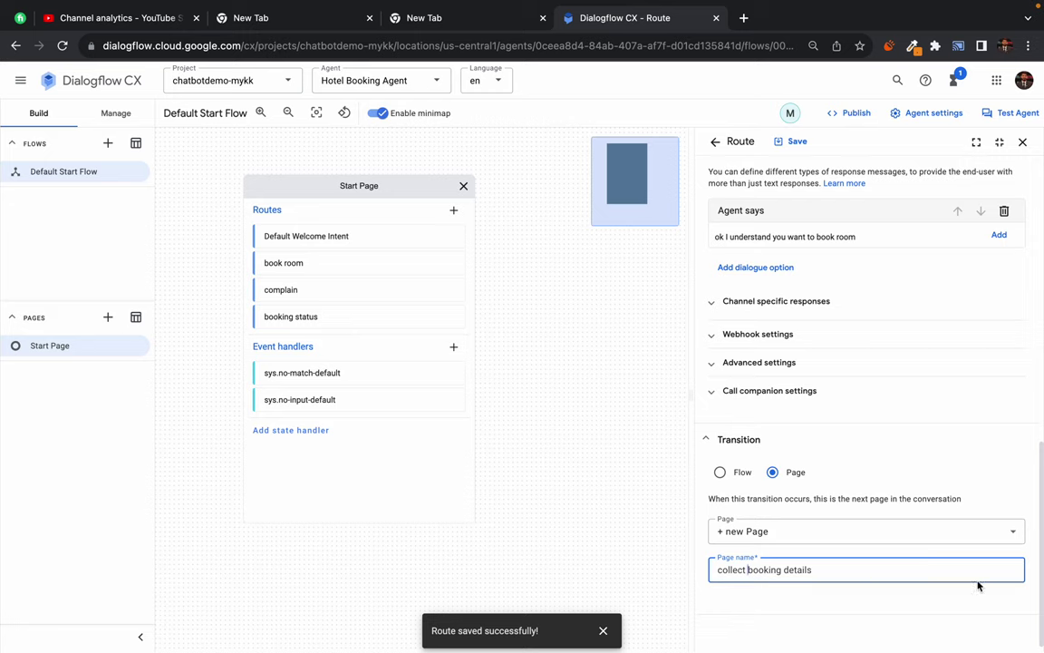
pyautogui.click(794, 143)
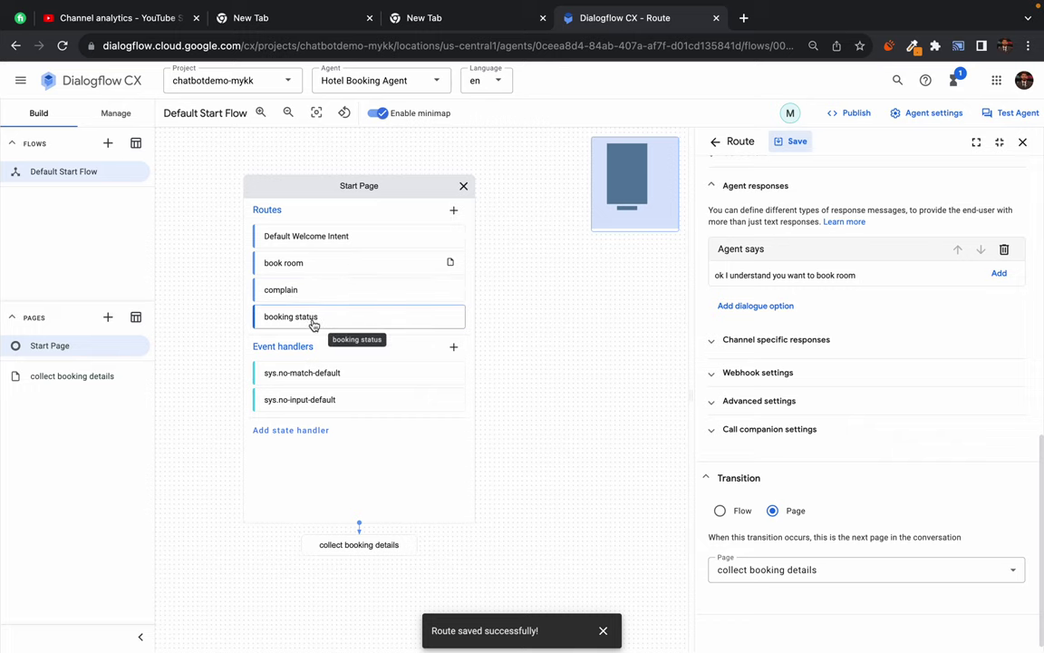
# Step: Open the collect booking details page and bring up its entry fulfillment editor
pyautogui.doubleClick(356, 549)
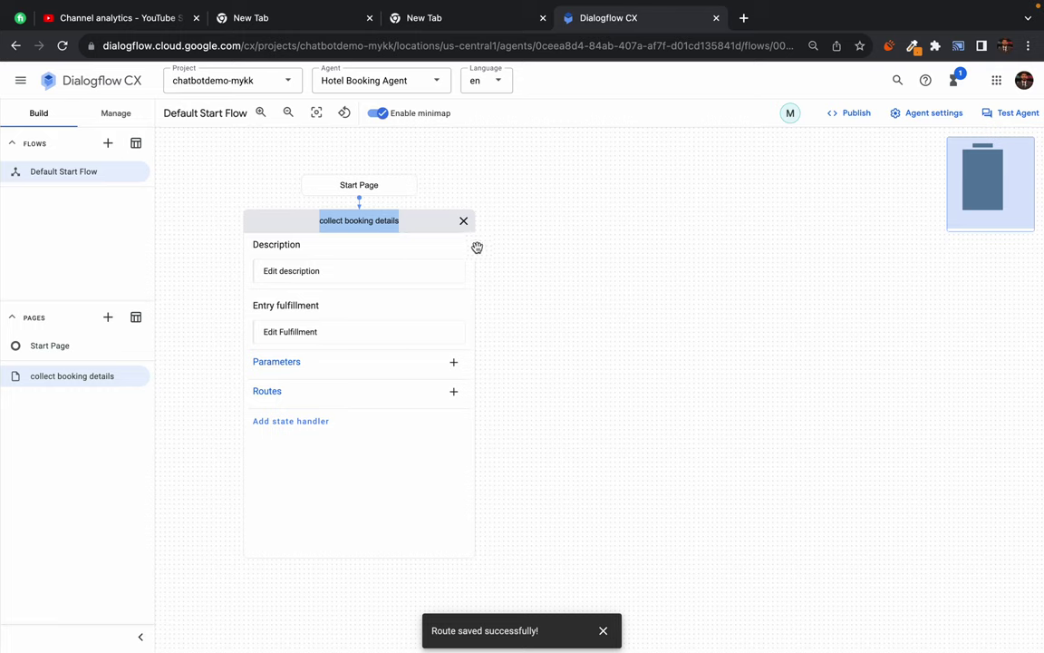
pyautogui.click(328, 225)
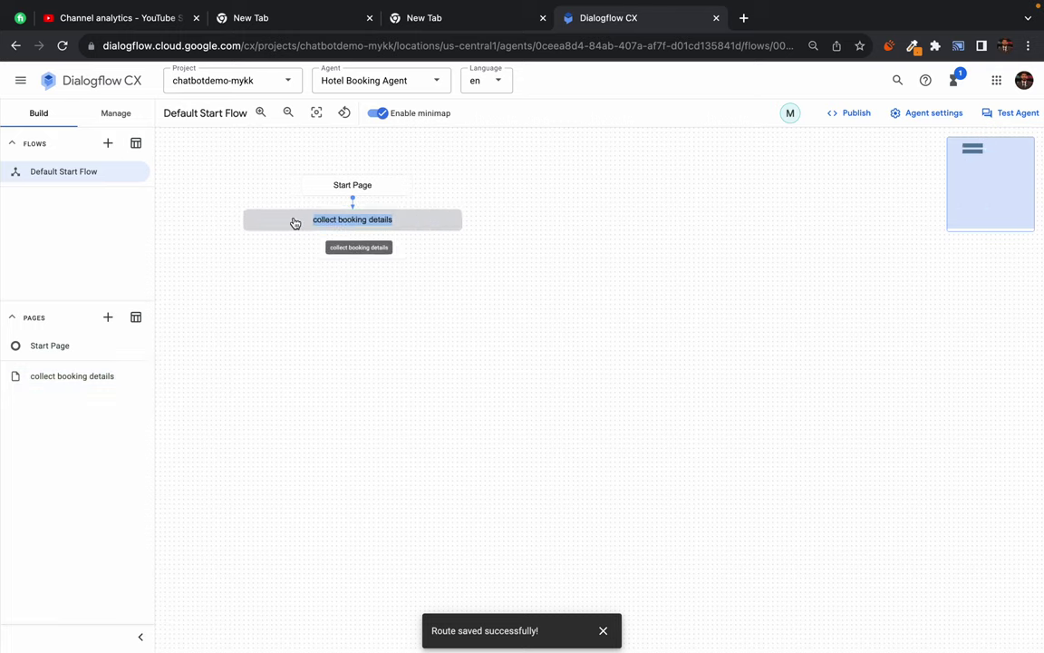
pyautogui.click(297, 224)
pyautogui.click(318, 272)
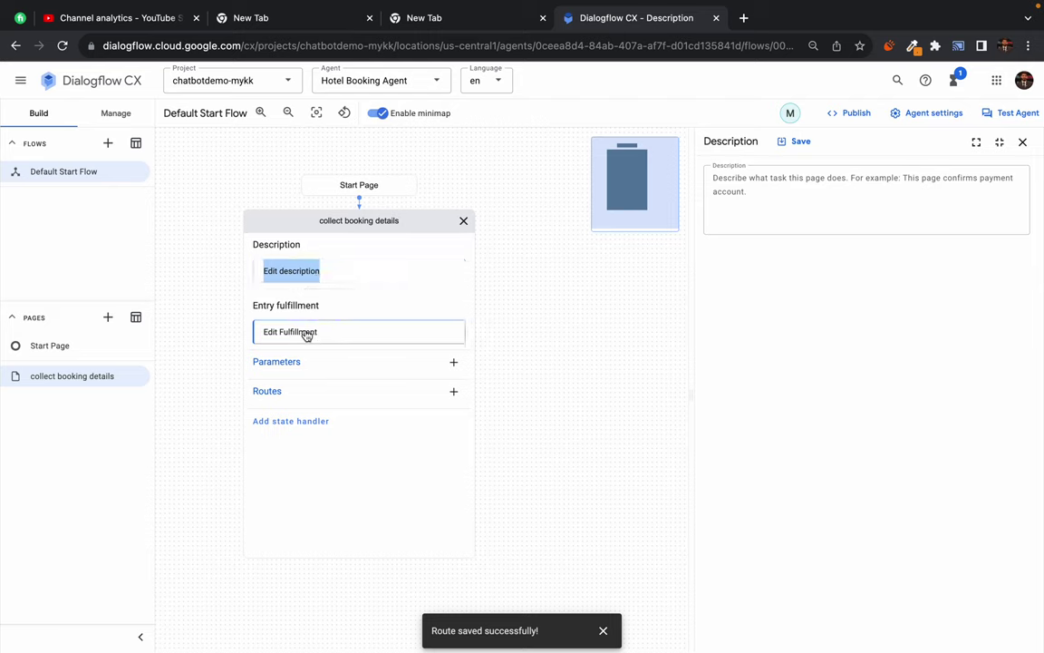
pyautogui.click(307, 333)
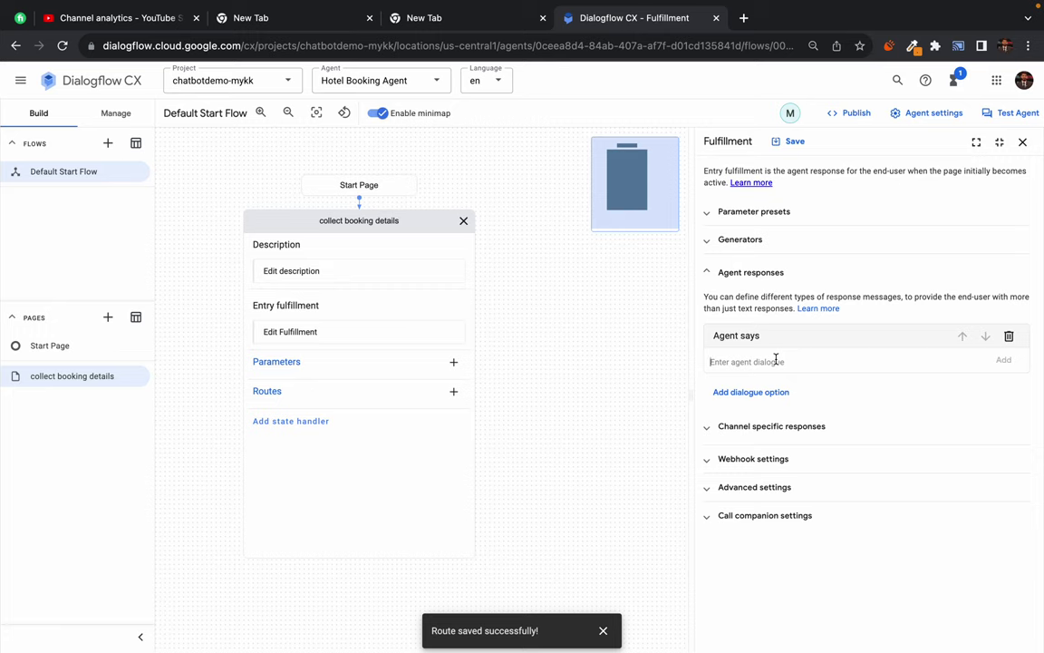
# Step: Add and save the entry fulfillment 'now I will ask you few questions to complete your room booking'
pyautogui.write('now I w')
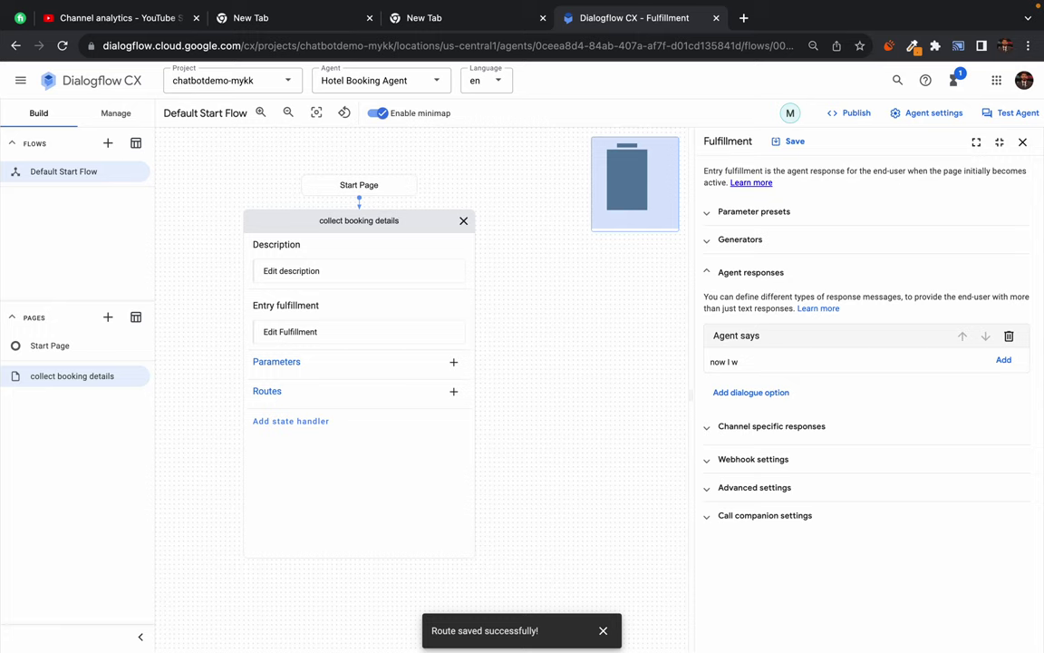
pyautogui.write('ill ask you few questuion to complete')
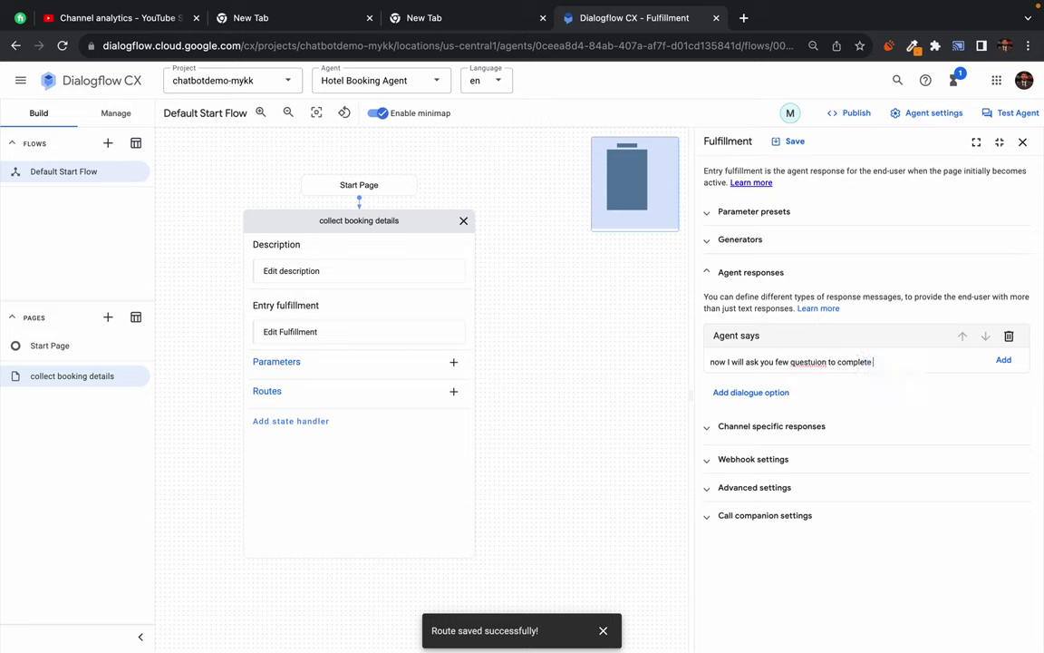
pyautogui.write(' your room booking')
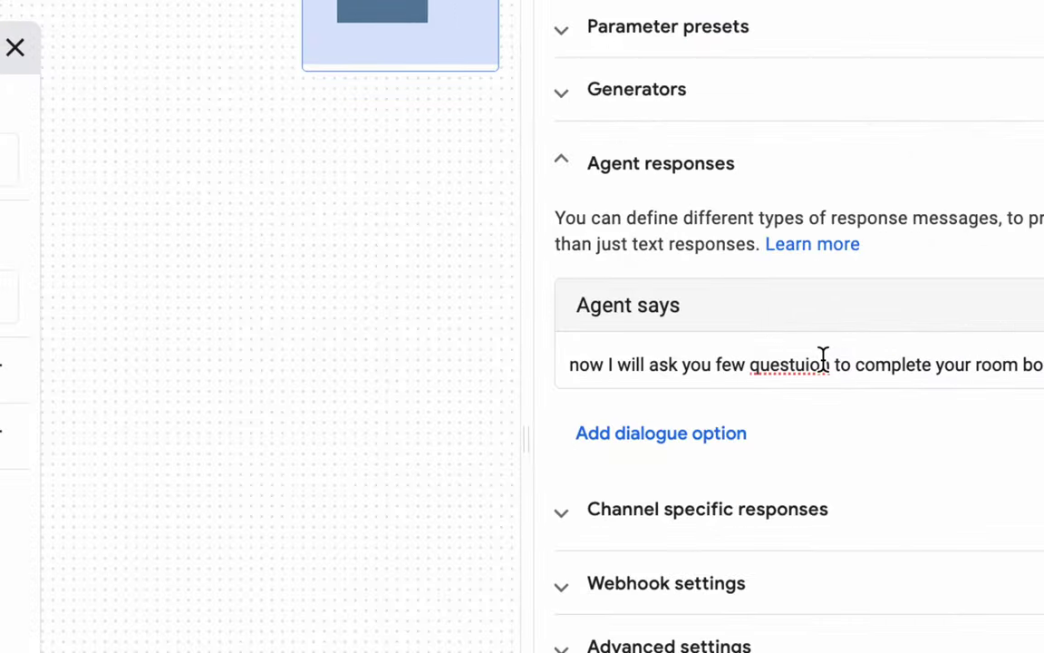
pyautogui.click(829, 364)
pyautogui.press('BackSpace')
pyautogui.press('BackSpace')
pyautogui.press('BackSpace')
pyautogui.press('BackSpace')
pyautogui.press('BackSpace')
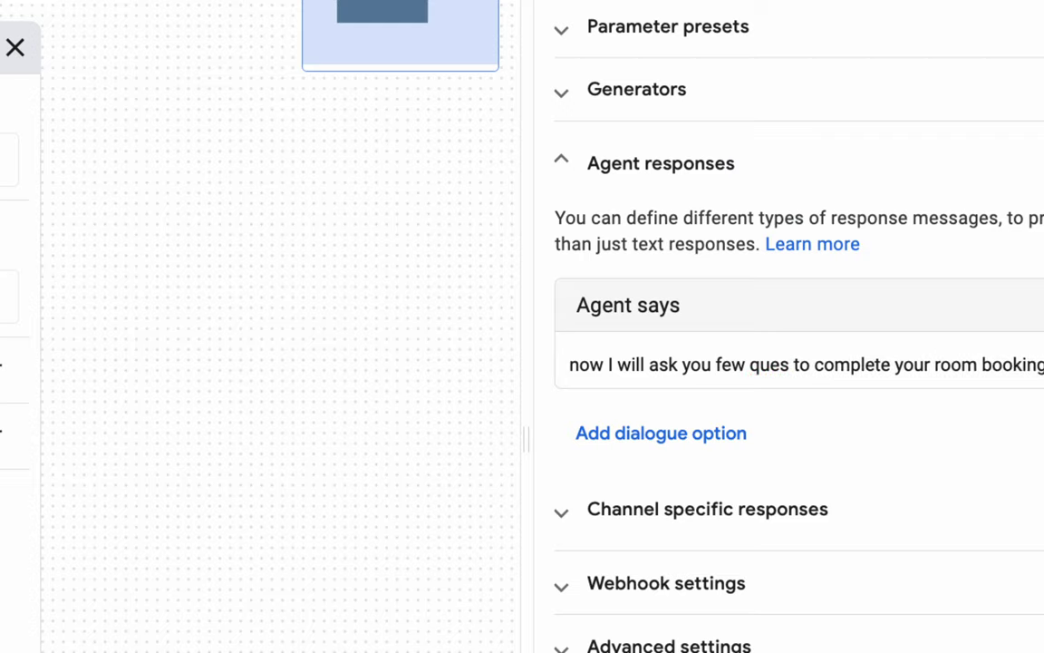
pyautogui.write('tions')
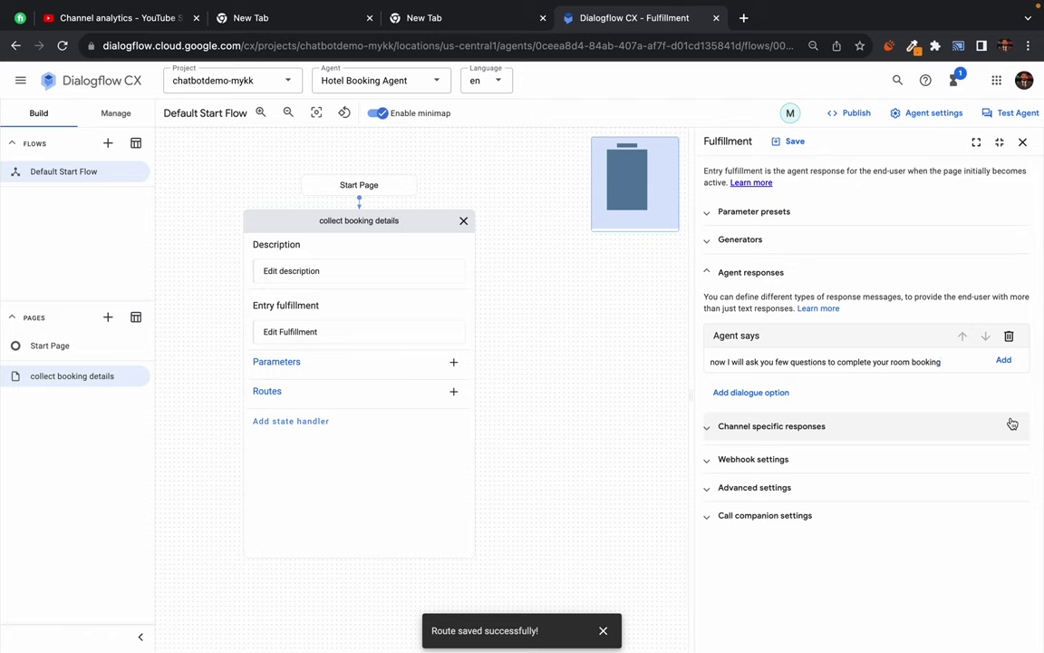
pyautogui.click(1004, 360)
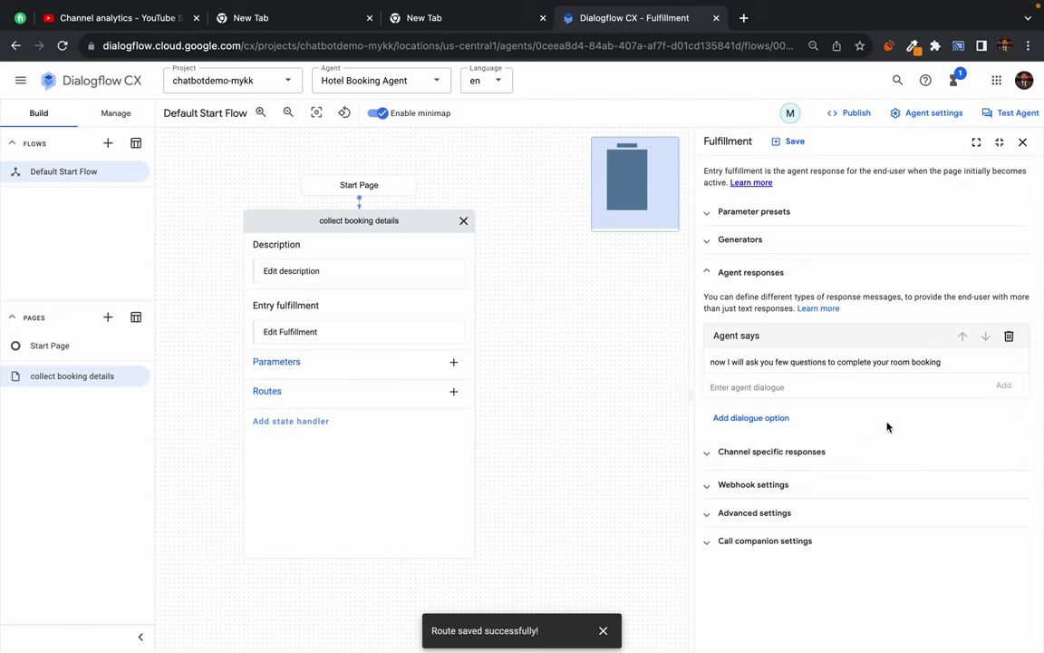
pyautogui.click(793, 145)
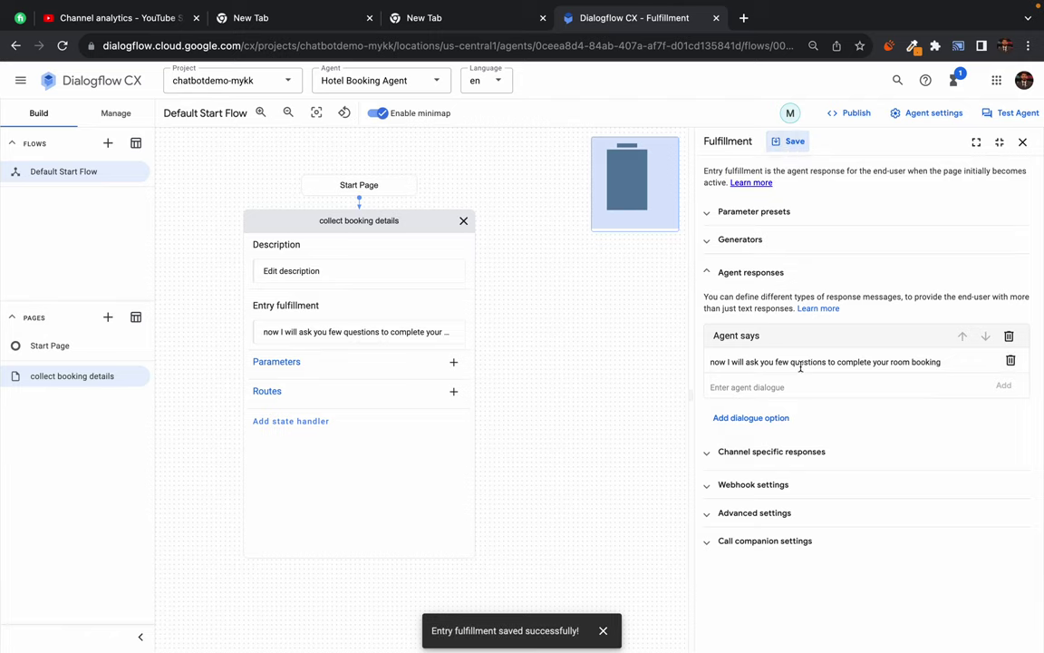
pyautogui.click(294, 365)
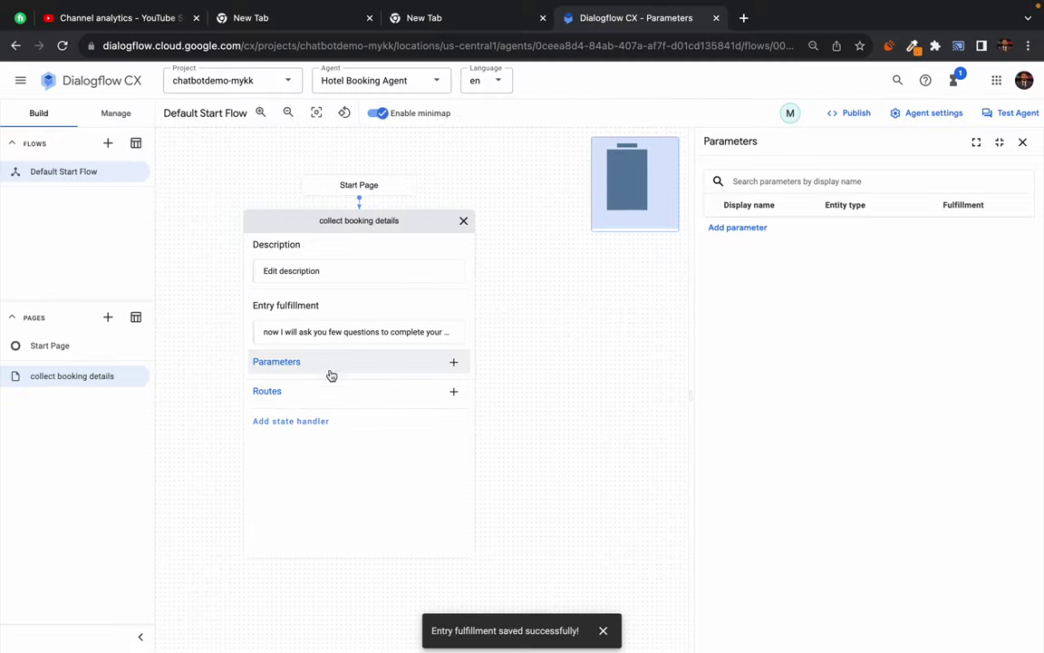
# Step: Create a new page parameter with display name numberOfGuests
pyautogui.click(738, 228)
pyautogui.click(734, 198)
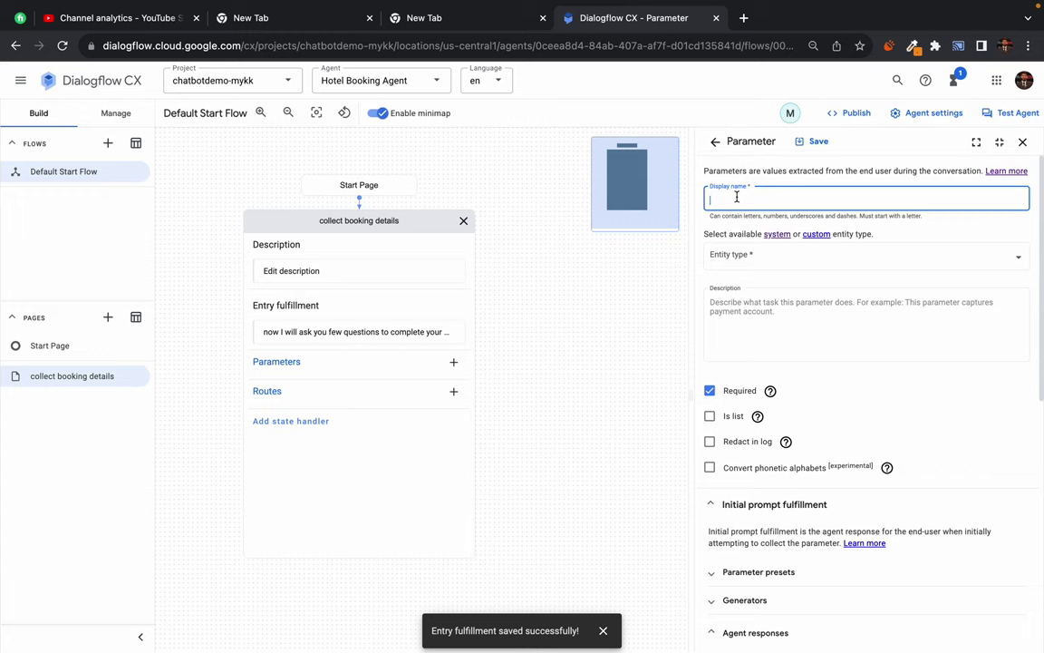
pyautogui.write('num')
pyautogui.press('BackSpace')
pyautogui.press('BackSpace')
pyautogui.press('BackSpace')
pyautogui.write('numberOfGuests')
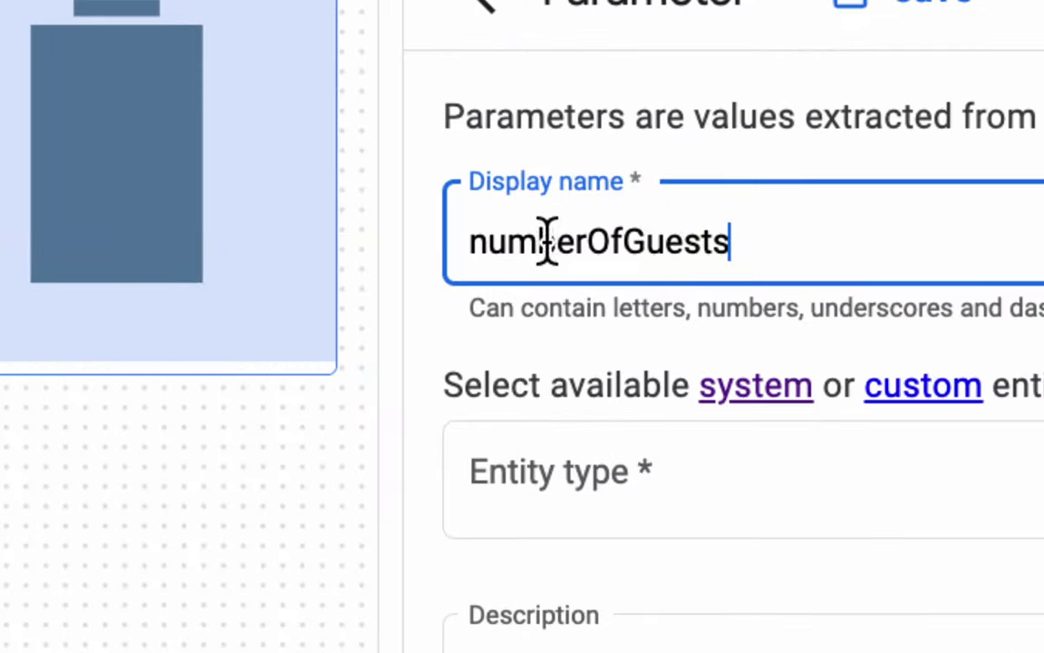
pyautogui.moveTo(726, 200); pyautogui.dragTo(778, 200)
pyautogui.click(786, 225)
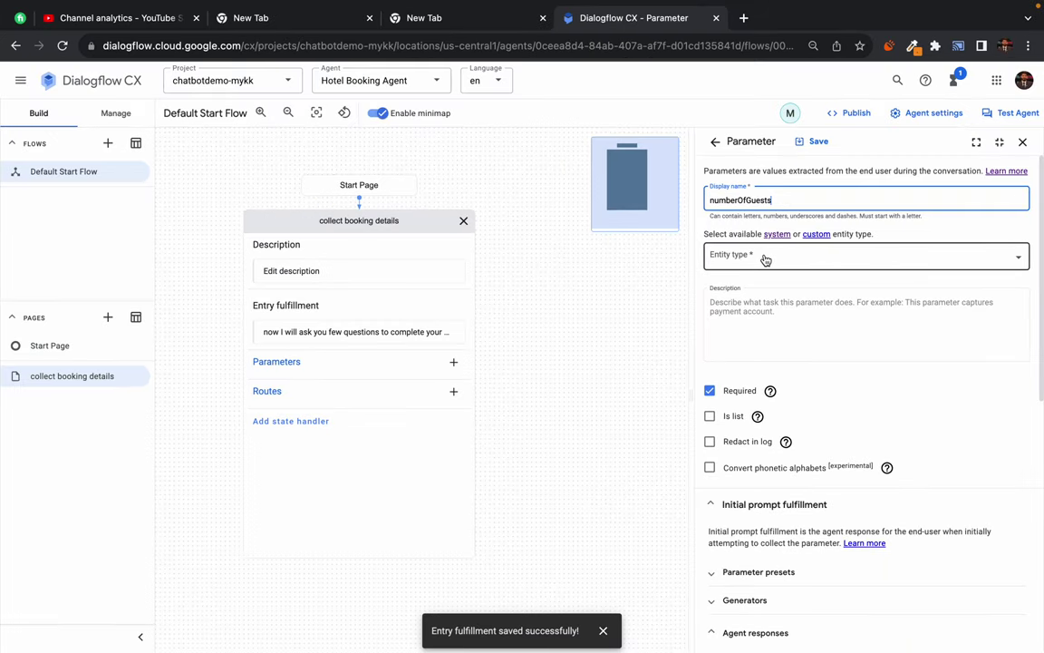
pyautogui.click(785, 259)
pyautogui.write('number')
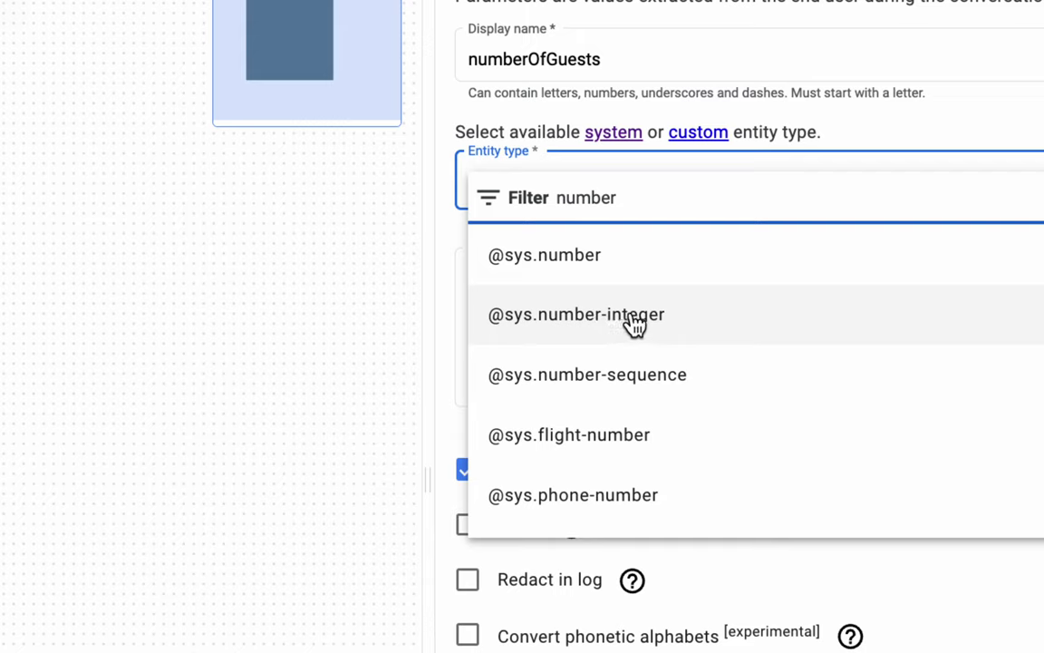
pyautogui.click(633, 319)
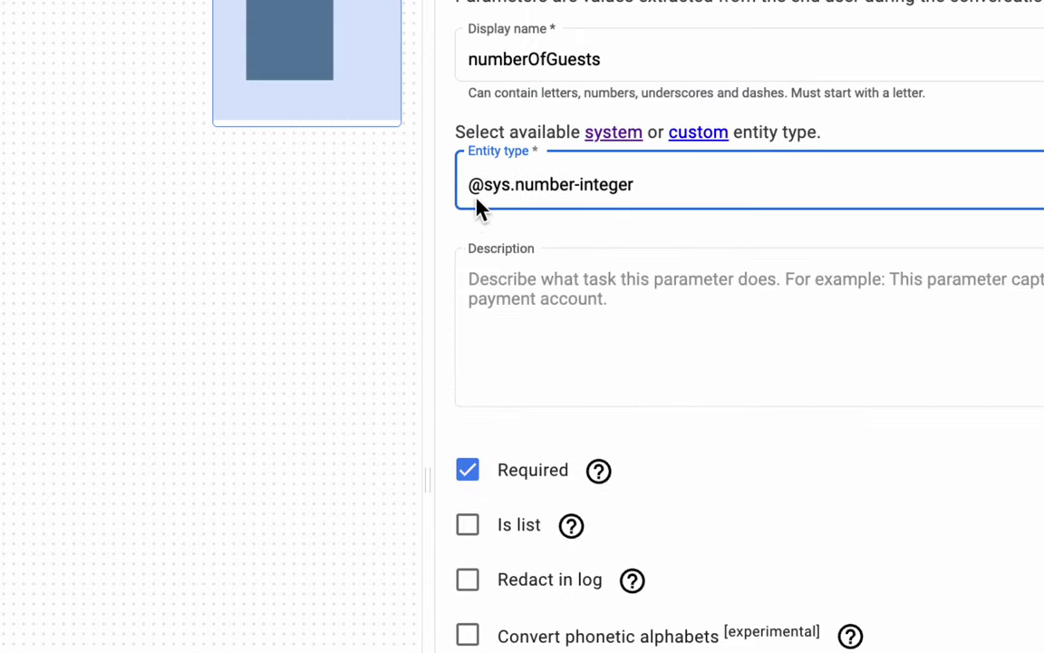
pyautogui.click(472, 235)
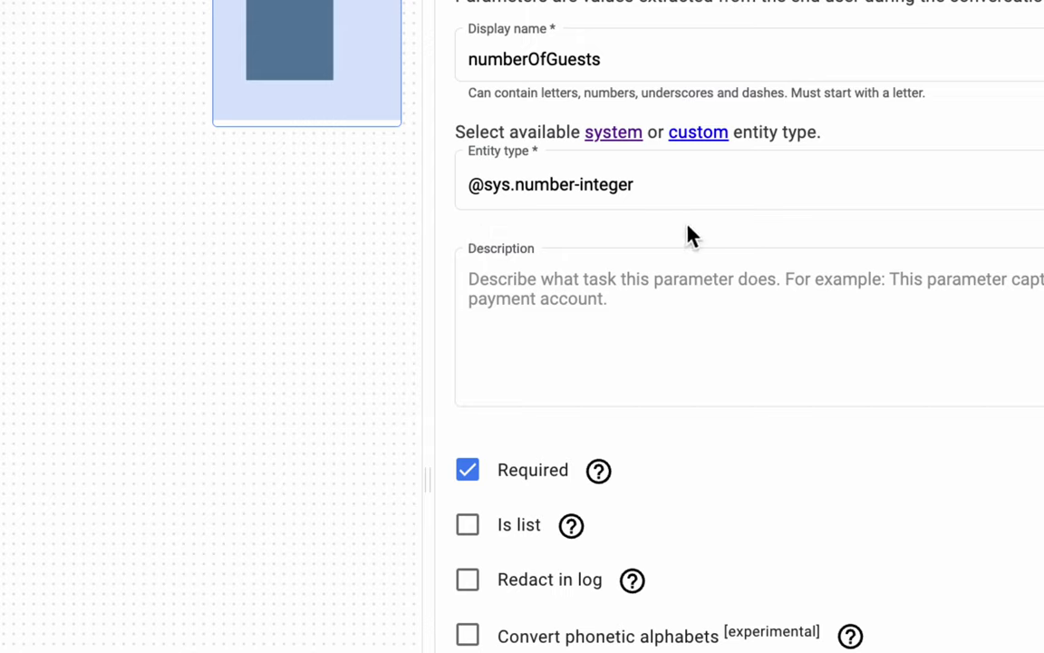
pyautogui.click(657, 273)
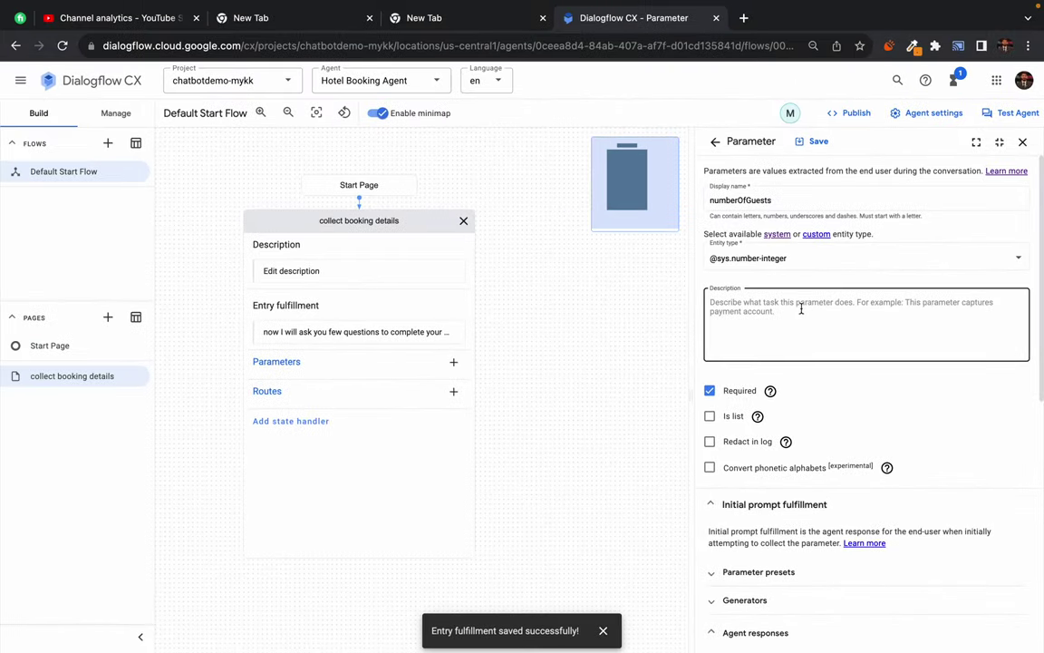
pyautogui.click(1041, 388)
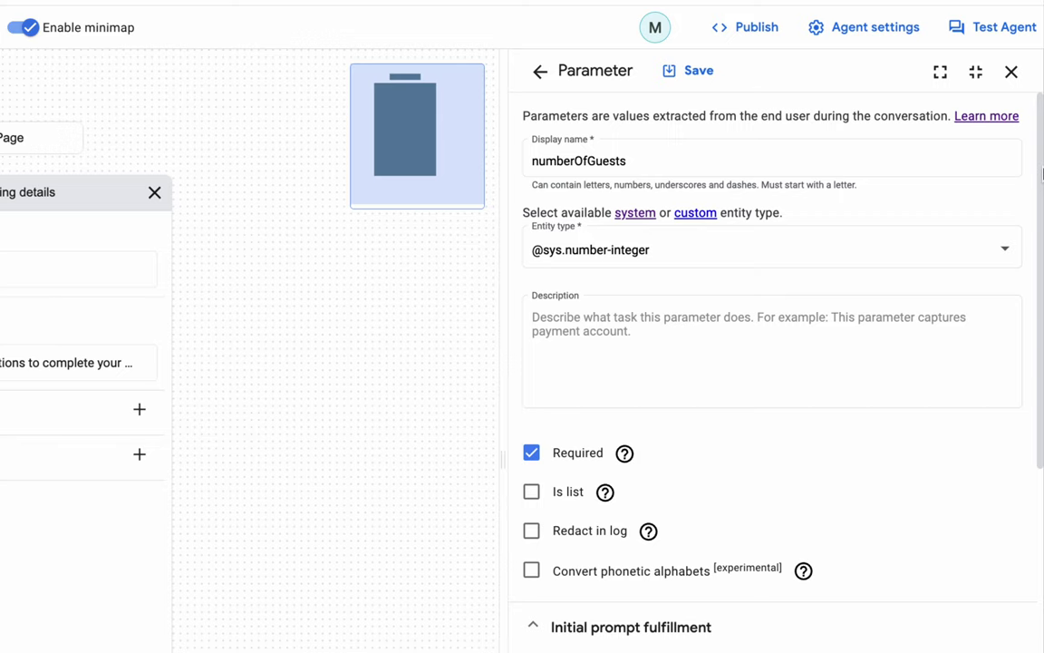
pyautogui.scroll(-1, 785, 462)
pyautogui.scroll(-2, 785, 461)
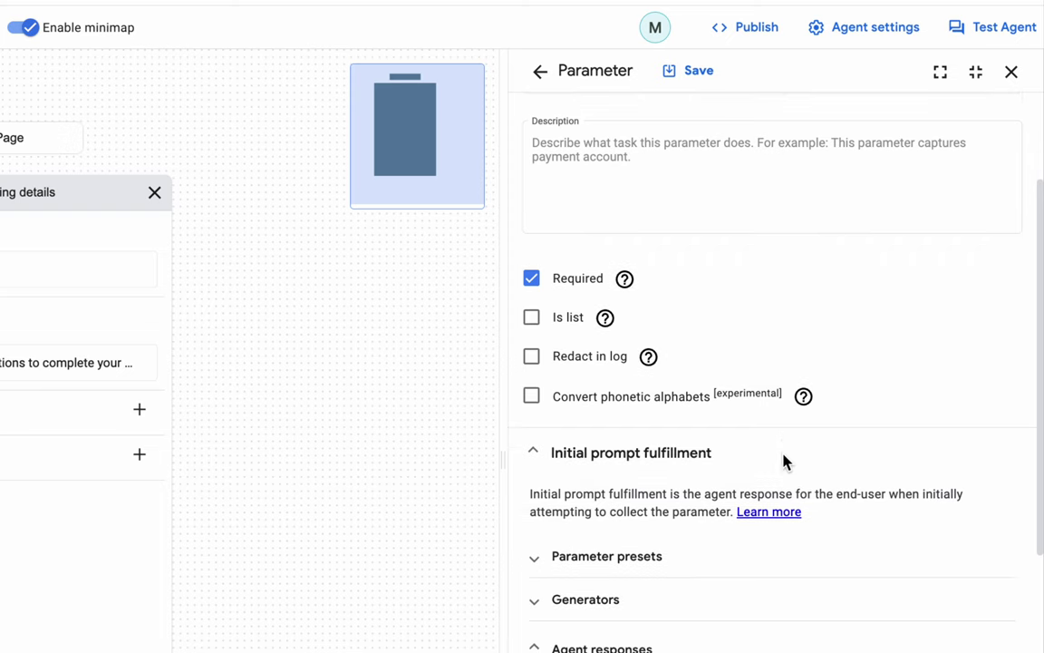
pyautogui.scroll(-1, 785, 462)
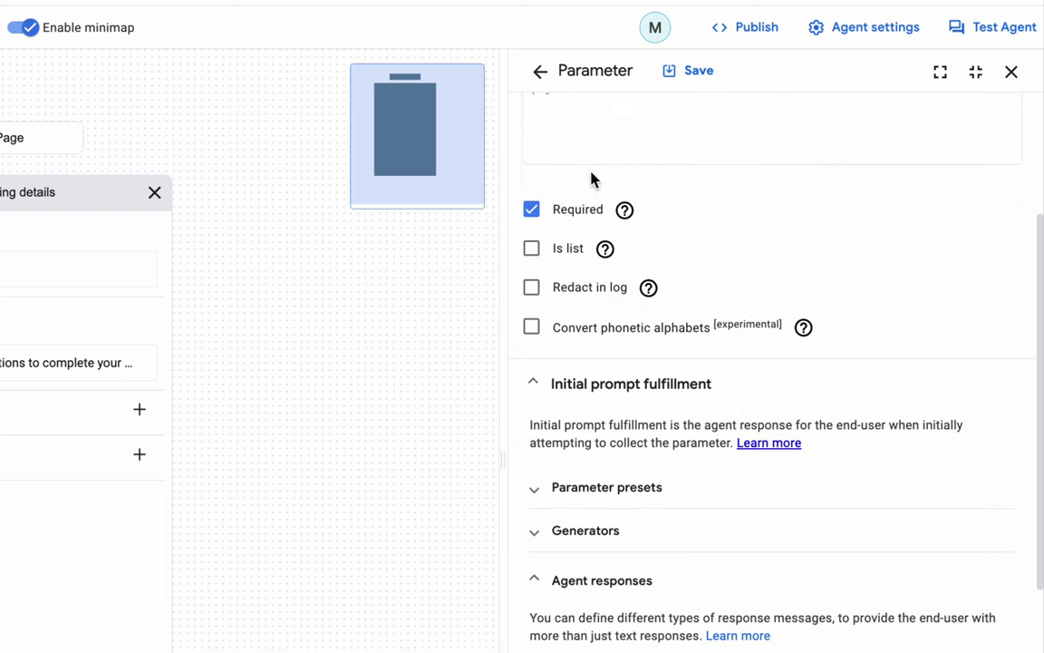
pyautogui.moveTo(581, 255)
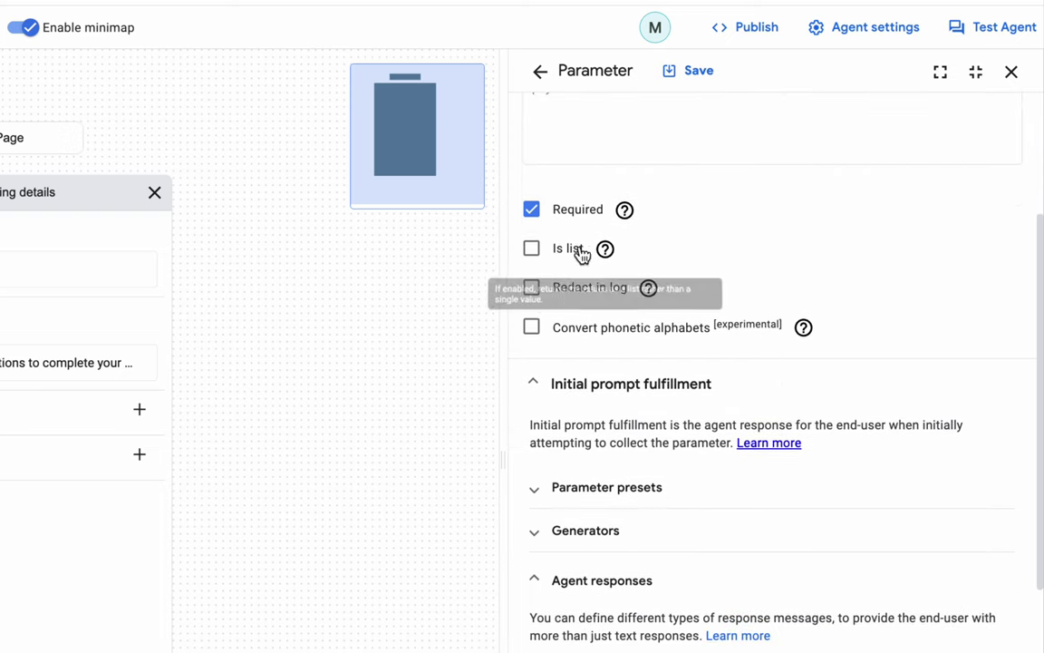
pyautogui.scroll(1, 695, 263)
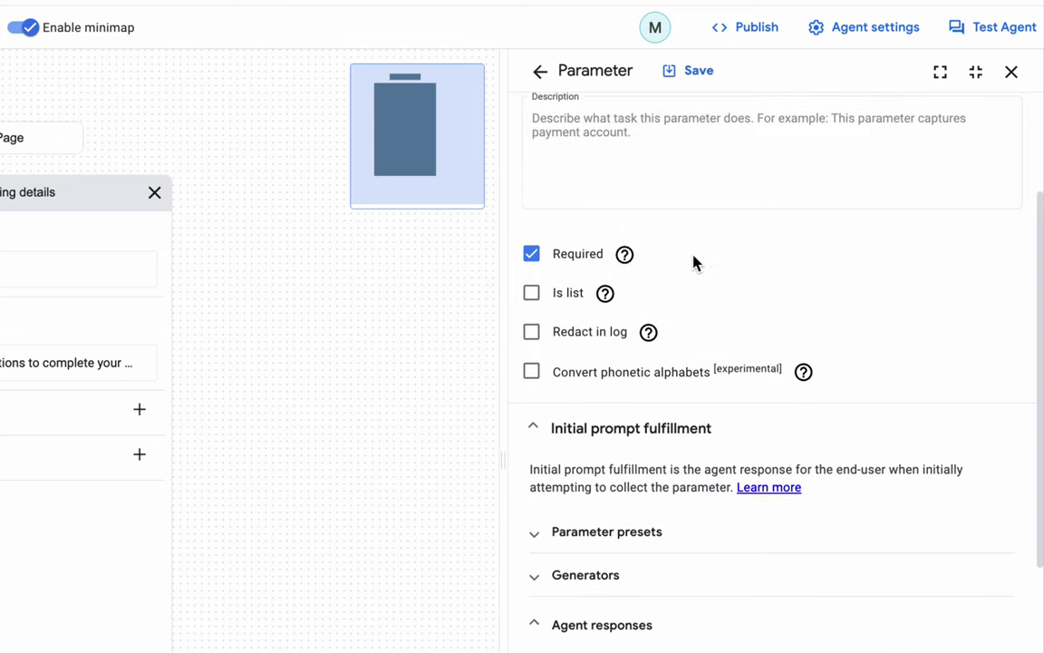
pyautogui.scroll(1, 757, 282)
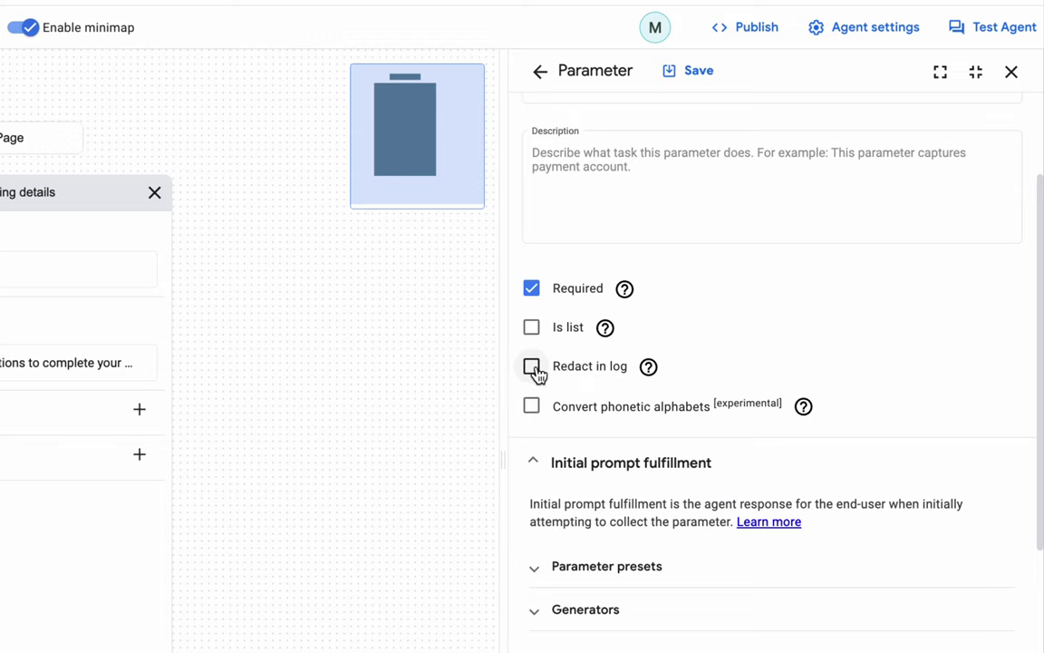
pyautogui.scroll(-2, 792, 362)
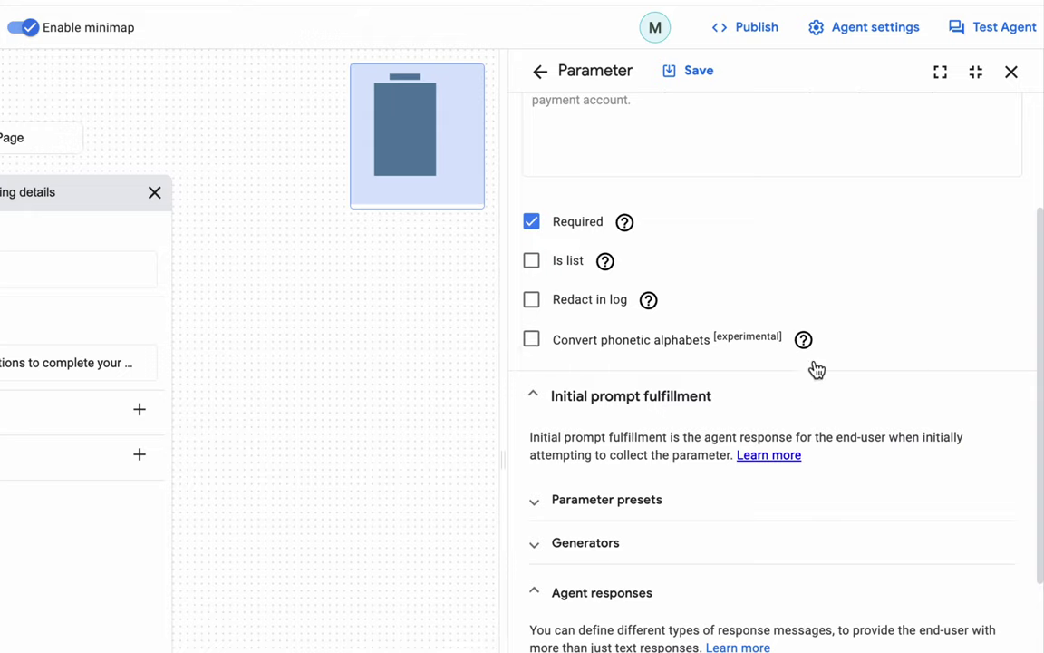
pyautogui.moveTo(810, 350)
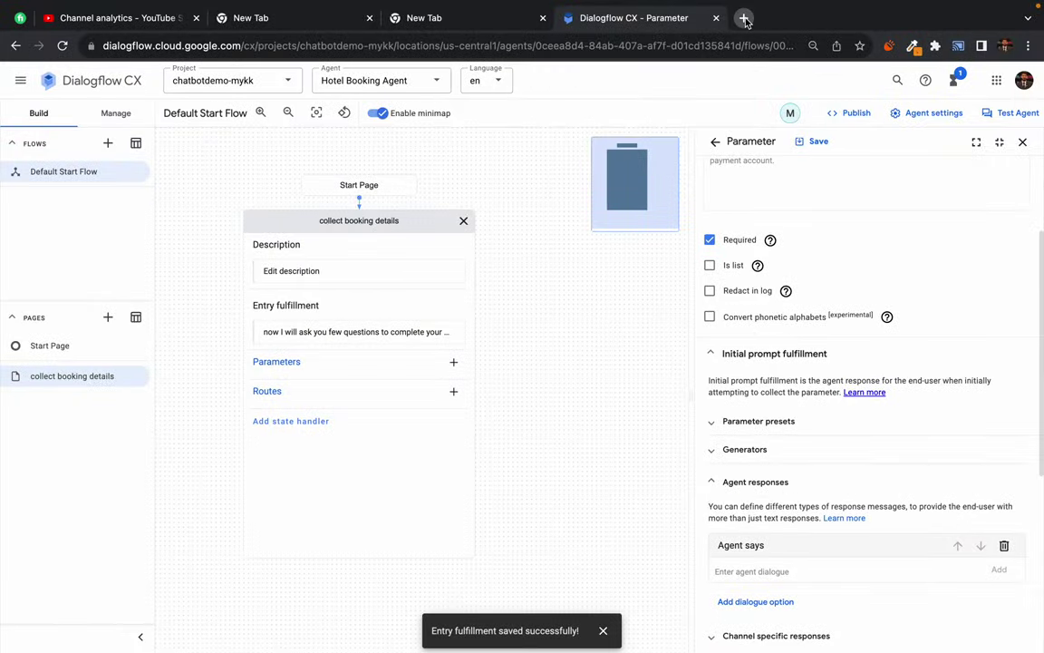
# Step: Search Google for 'phonetics alphabets' in a new browser tab
pyautogui.click(745, 18)
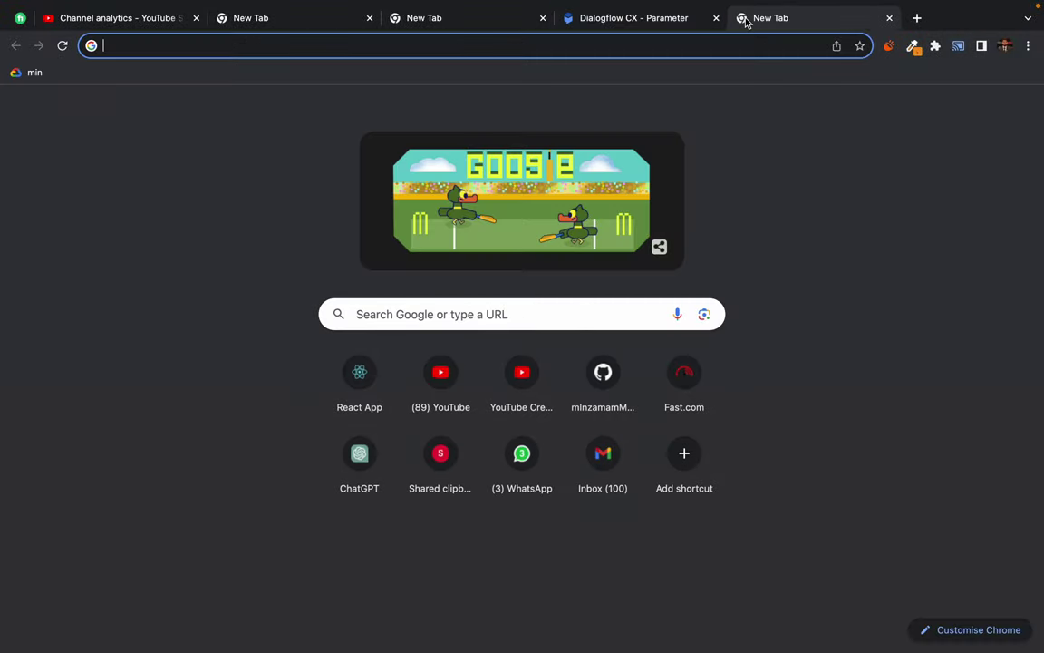
pyautogui.write('phonetic')
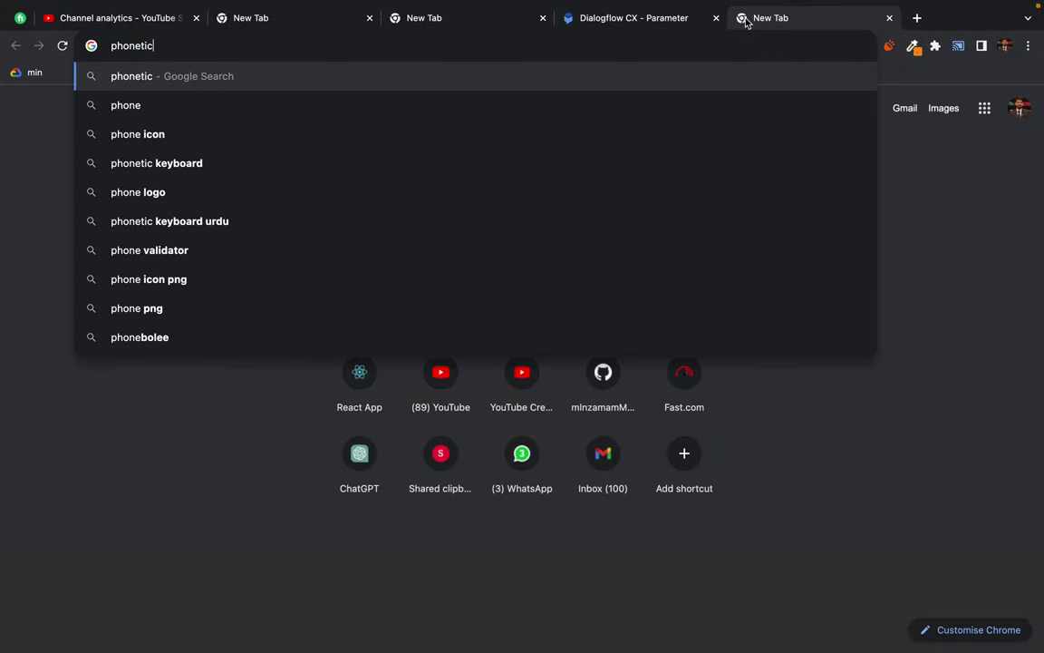
pyautogui.write('s alphabets')
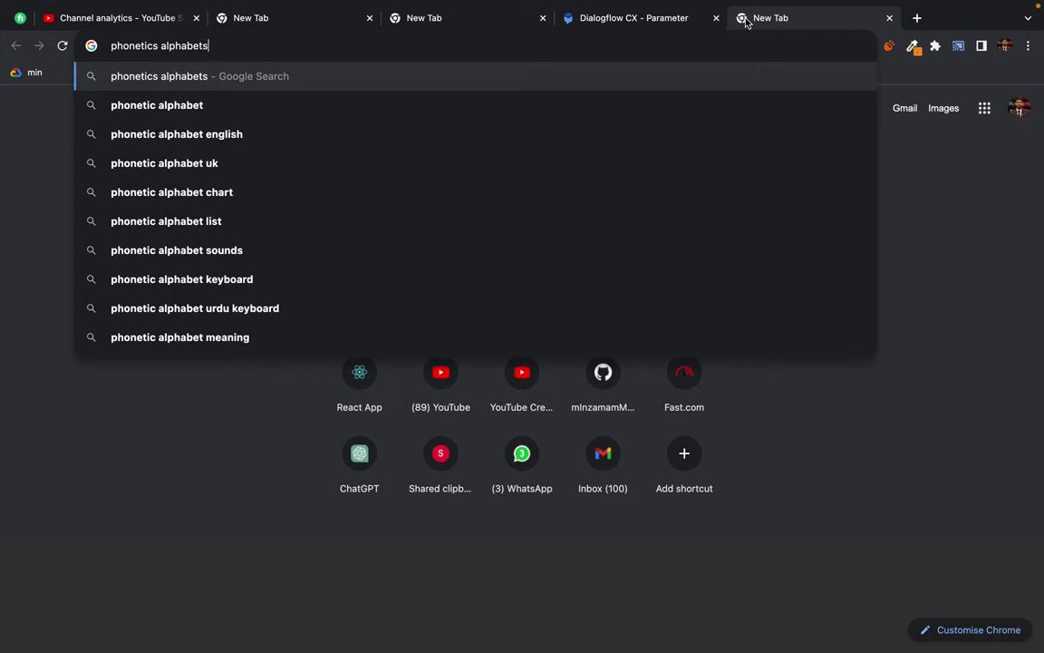
pyautogui.press('Return')
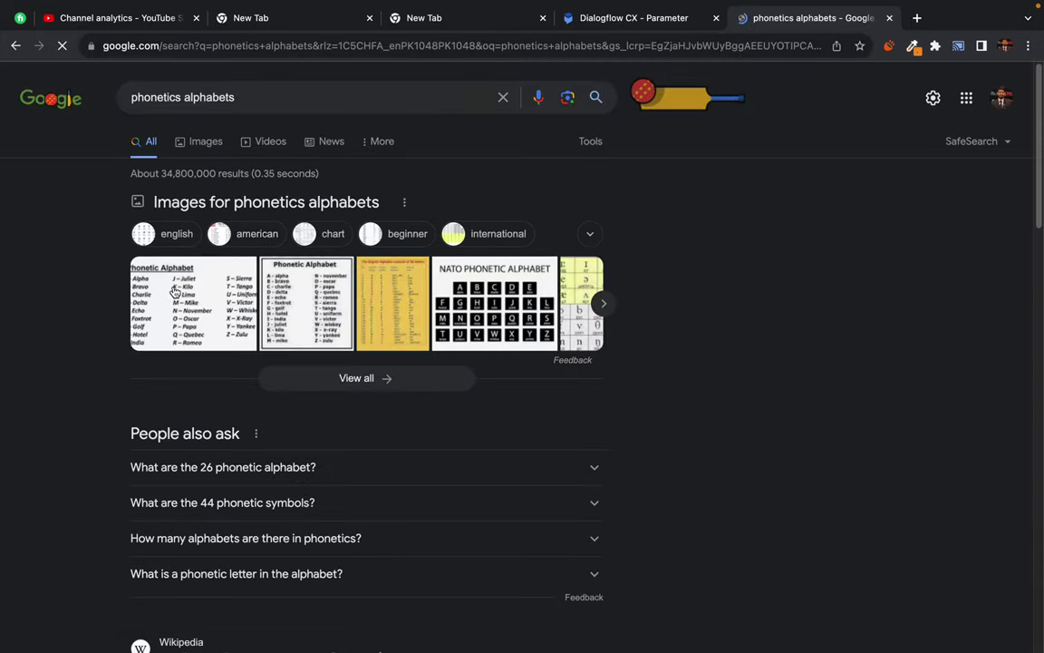
# Step: Preview several phonetic alphabet chart images, ending on the Penzance Sailing Club chart
pyautogui.click(150, 288)
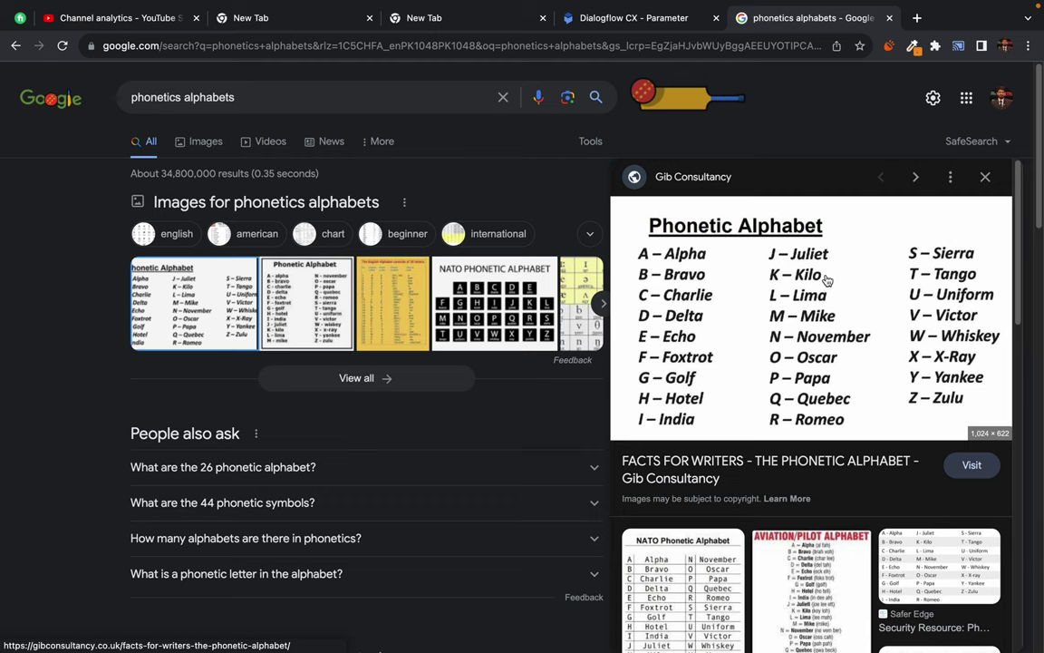
pyautogui.click(664, 27)
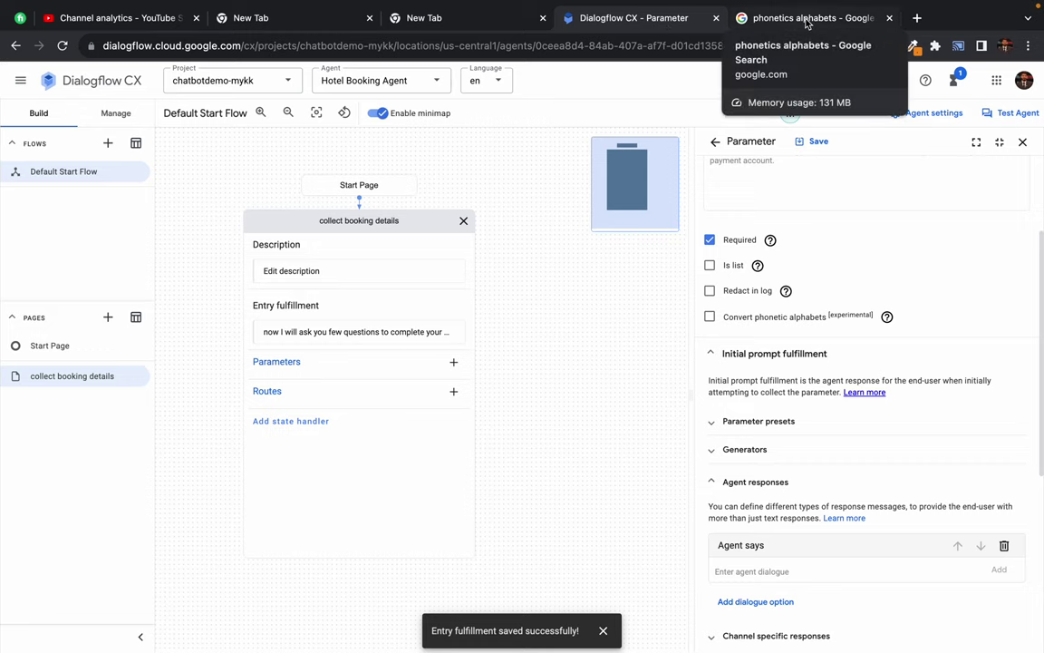
pyautogui.click(807, 20)
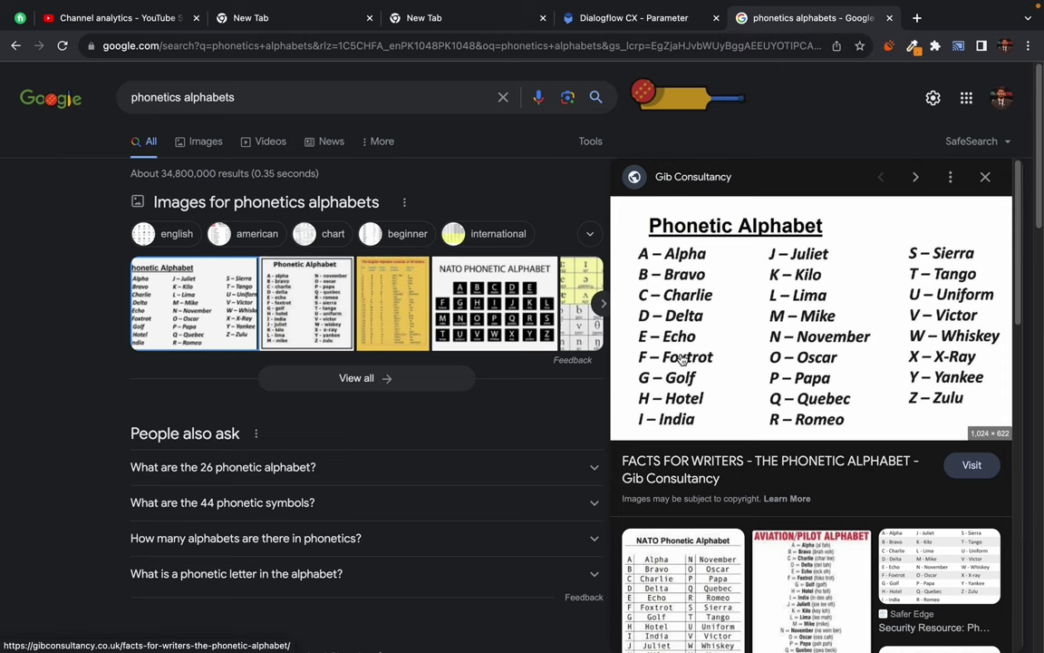
pyautogui.click(474, 291)
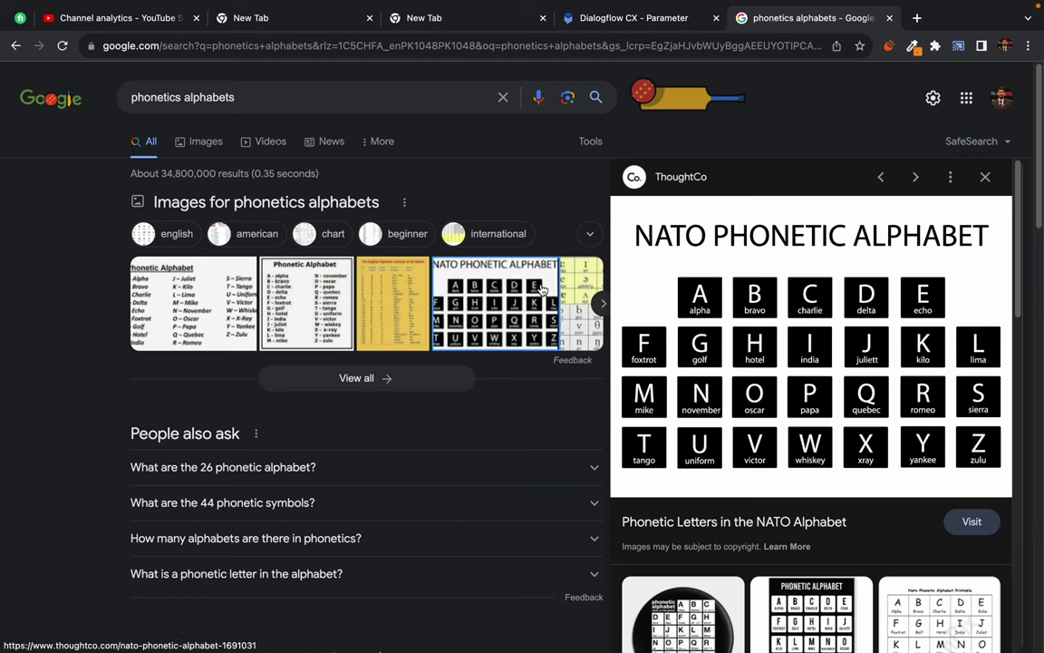
pyautogui.click(376, 289)
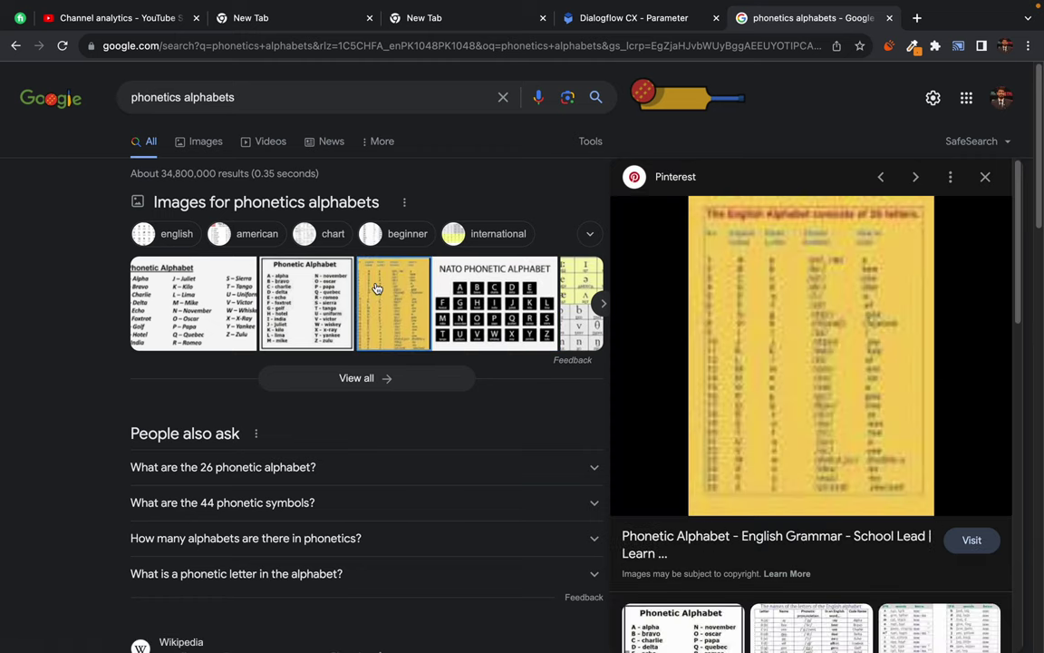
pyautogui.click(277, 302)
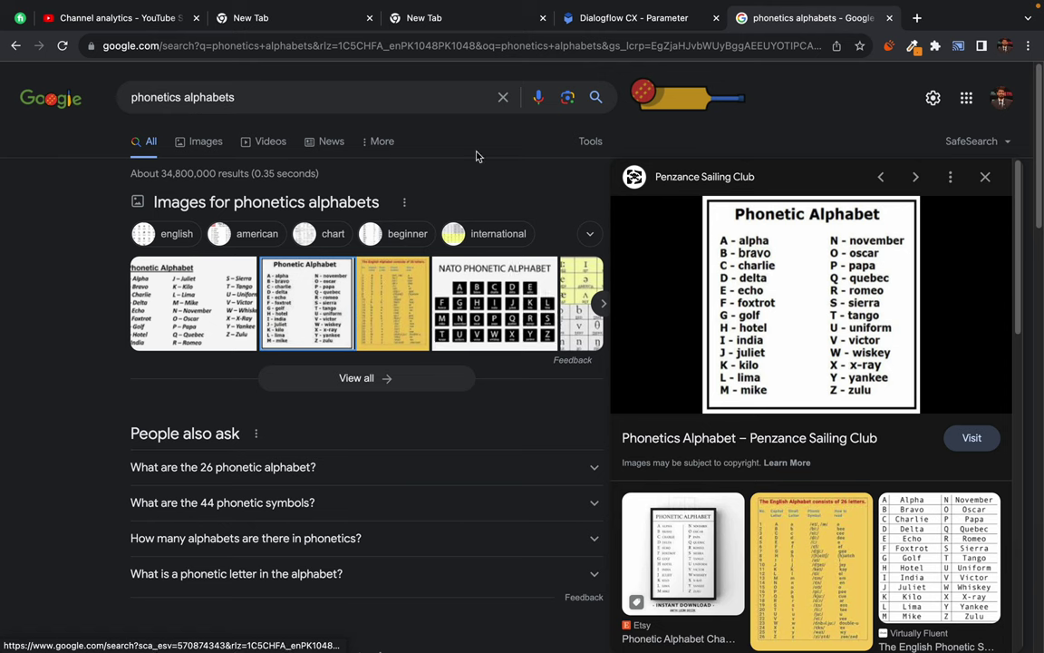
pyautogui.scroll(-2, 103, 443)
pyautogui.scroll(-5, 102, 443)
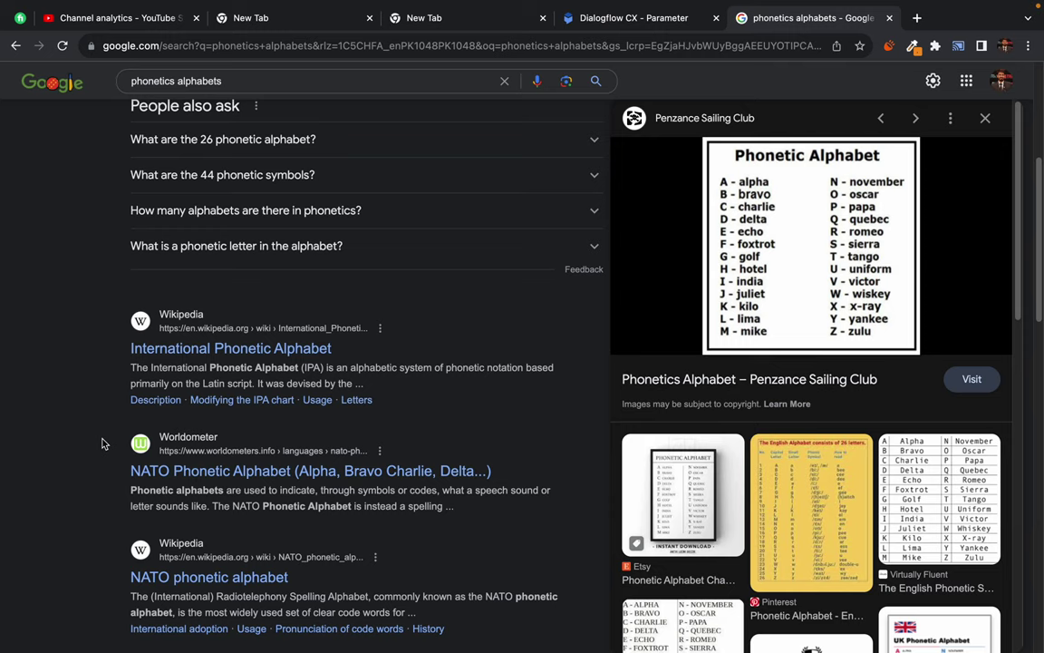
pyautogui.moveTo(73, 308); pyautogui.dragTo(221, 402)
pyautogui.click(25, 306)
pyautogui.scroll(-3, 41, 463)
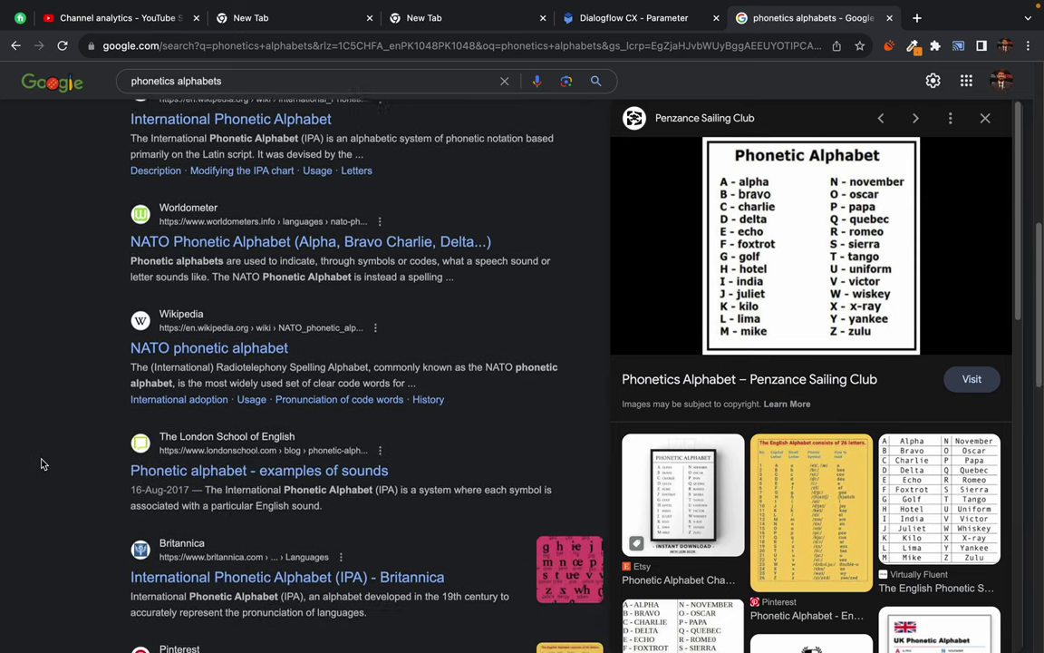
pyautogui.scroll(-2, 41, 462)
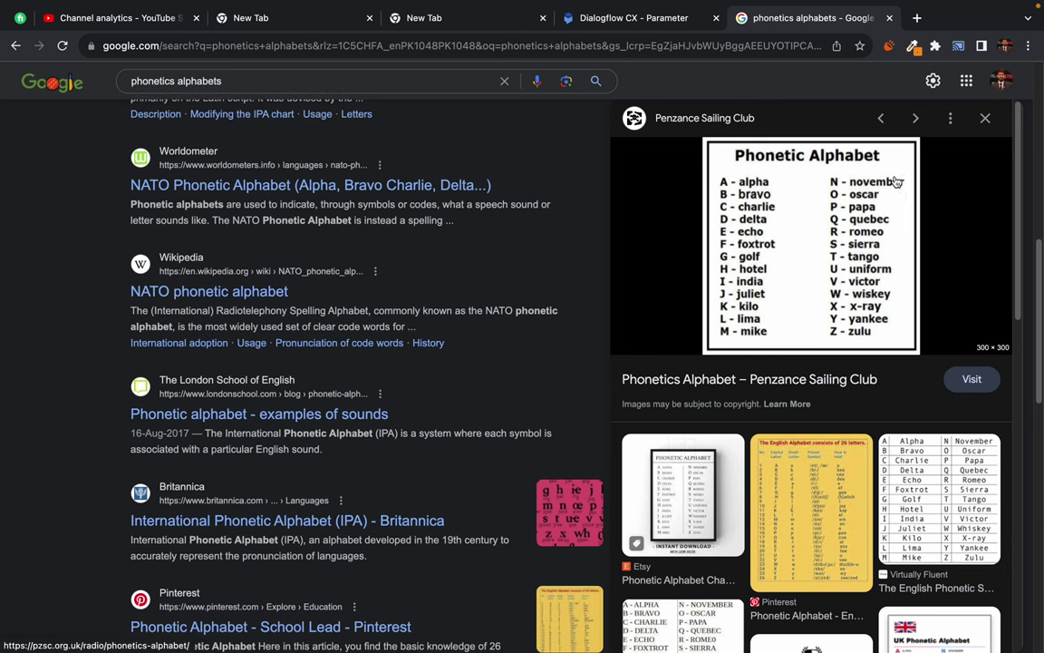
pyautogui.scroll(-1, 66, 494)
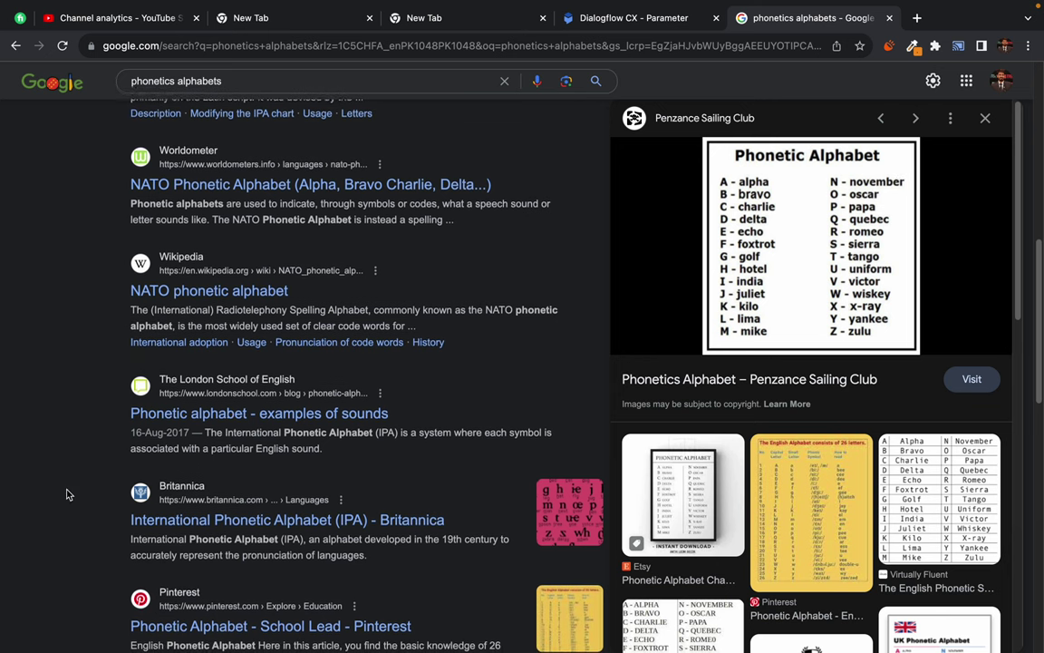
pyautogui.scroll(-3, 66, 494)
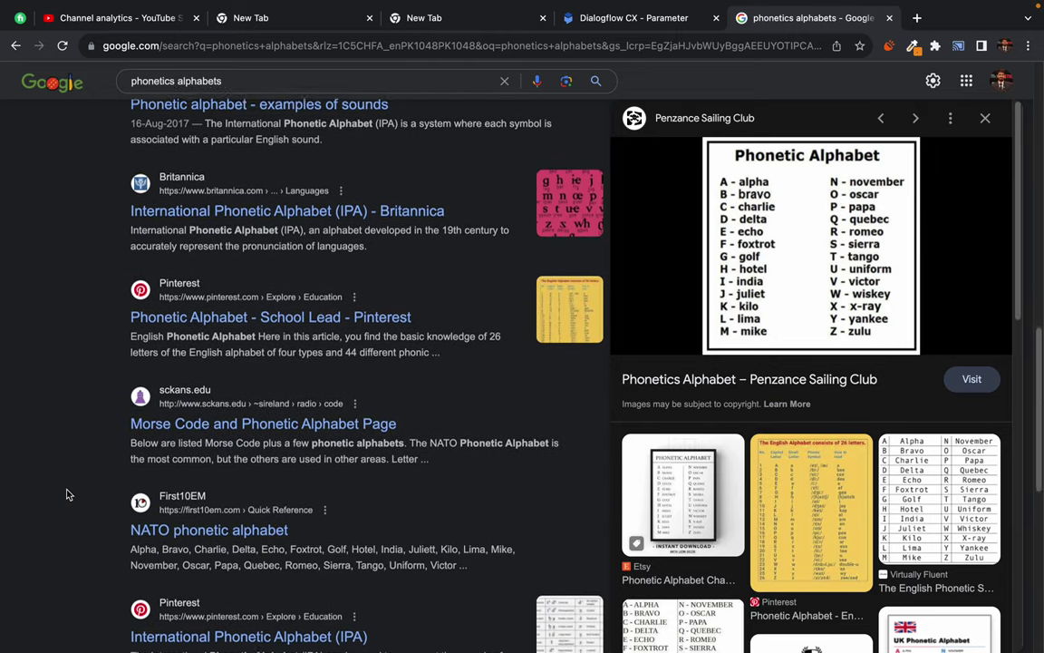
pyautogui.scroll(-2, 66, 494)
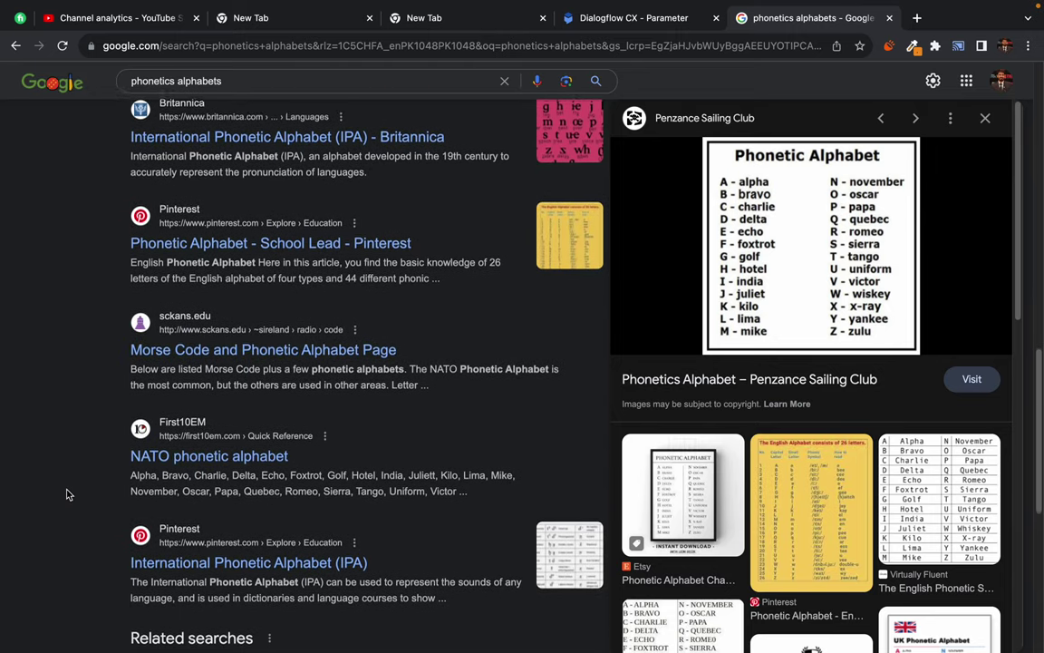
pyautogui.scroll(-2, 66, 494)
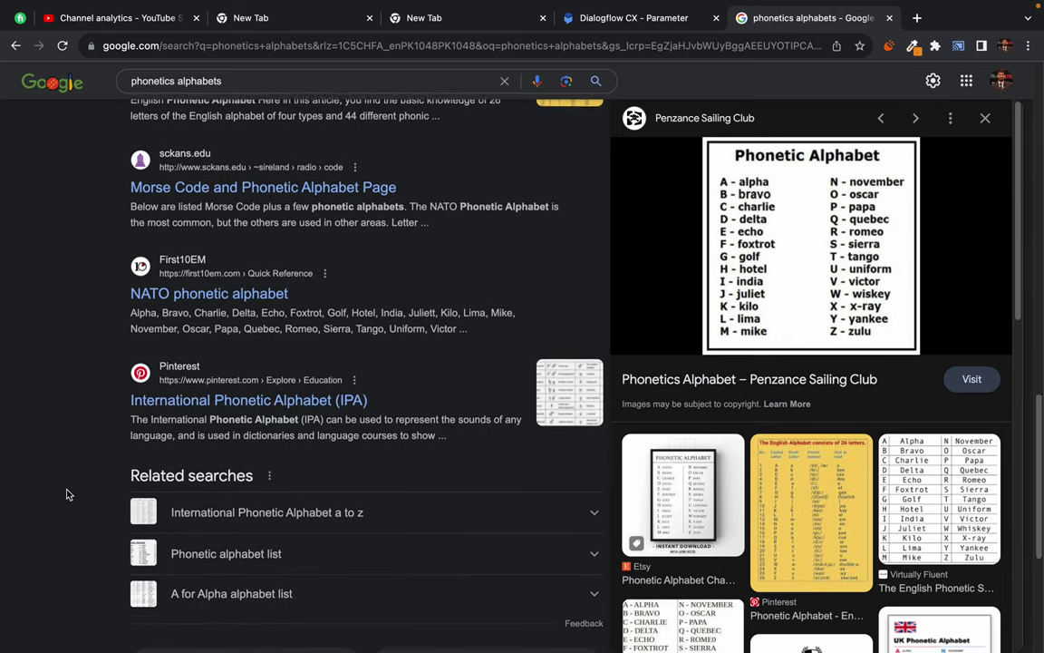
pyautogui.scroll(15, 66, 495)
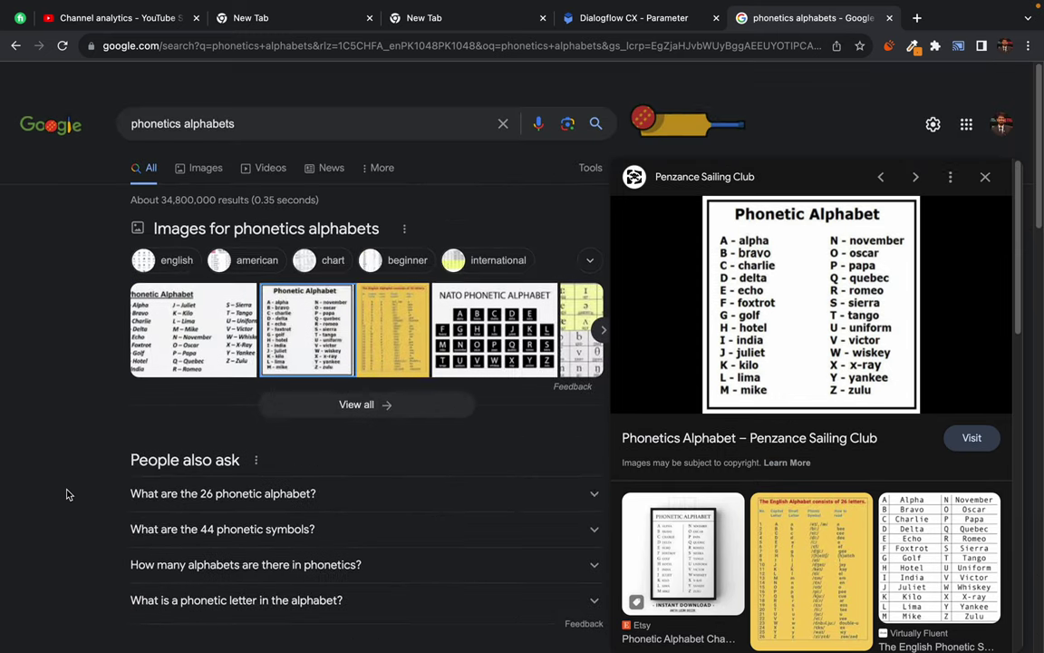
pyautogui.scroll(-1, 66, 494)
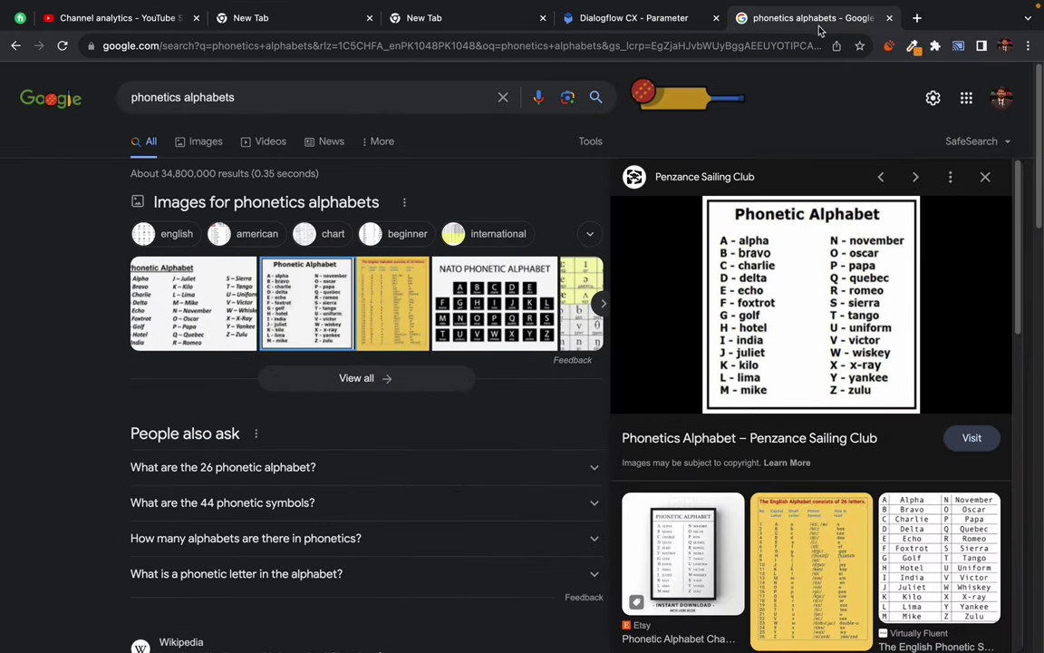
# Step: Switch back from the Google results to the Dialogflow CX parameter page
pyautogui.click(589, 20)
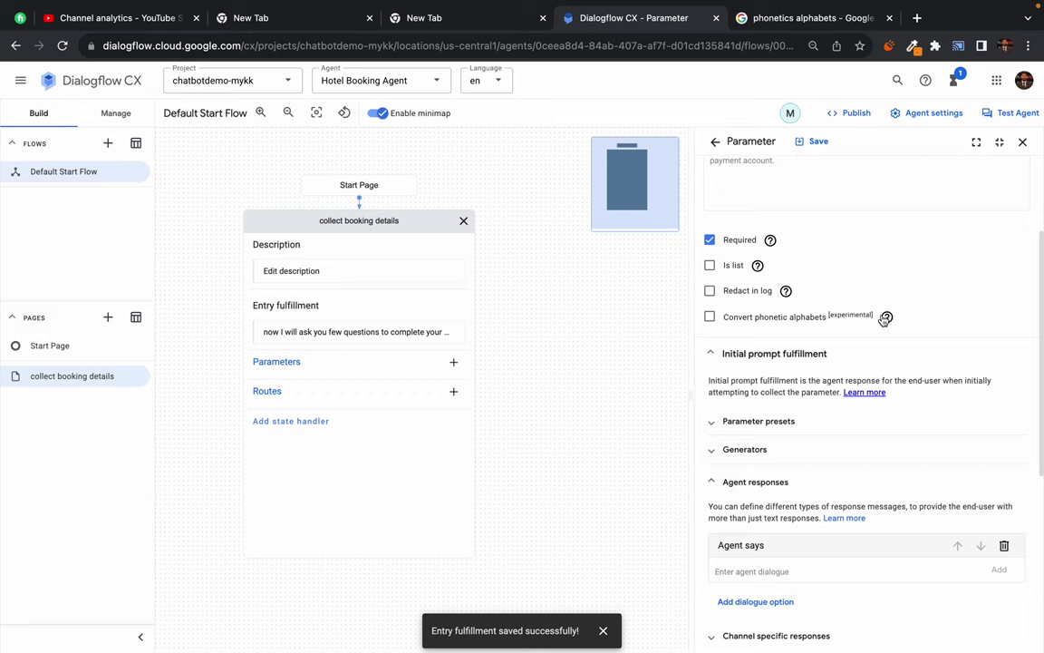
pyautogui.moveTo(888, 318)
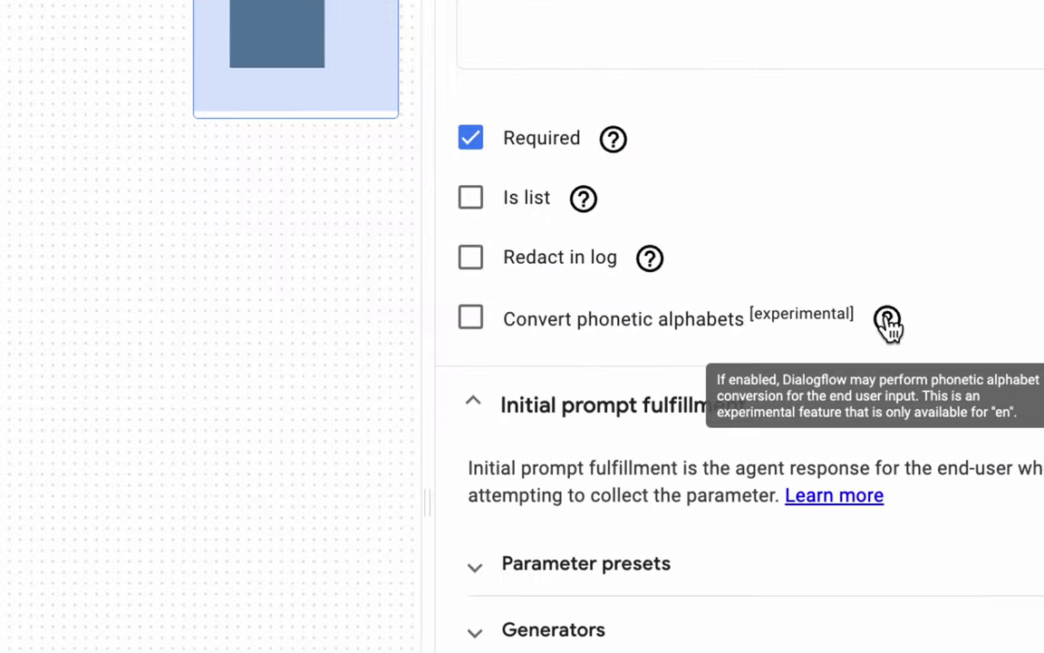
pyautogui.scroll(-2, 943, 445)
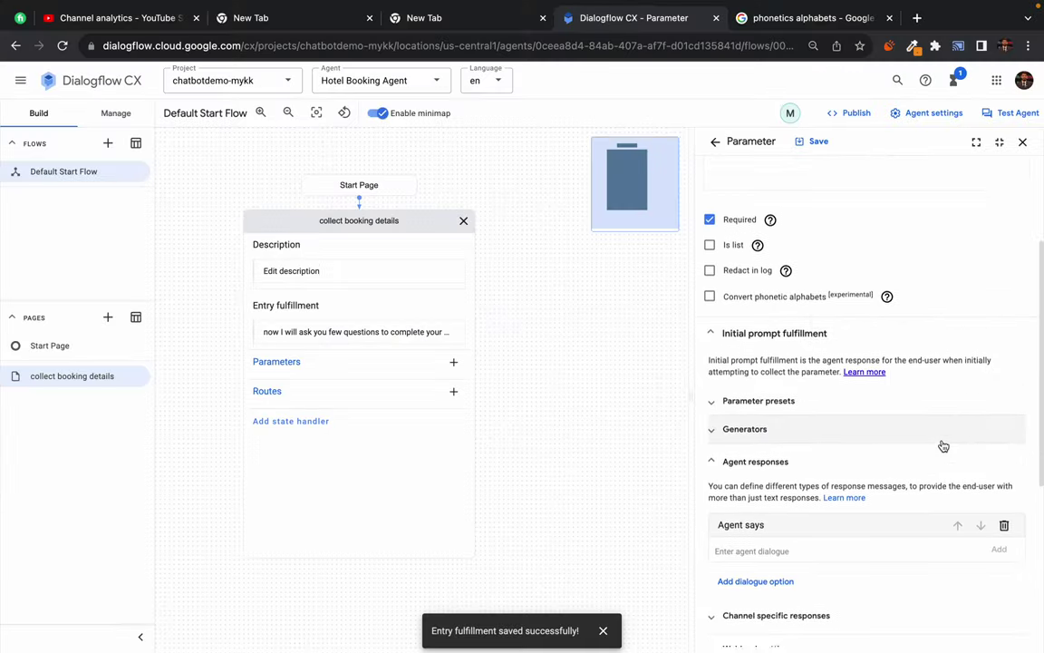
pyautogui.scroll(-1, 991, 523)
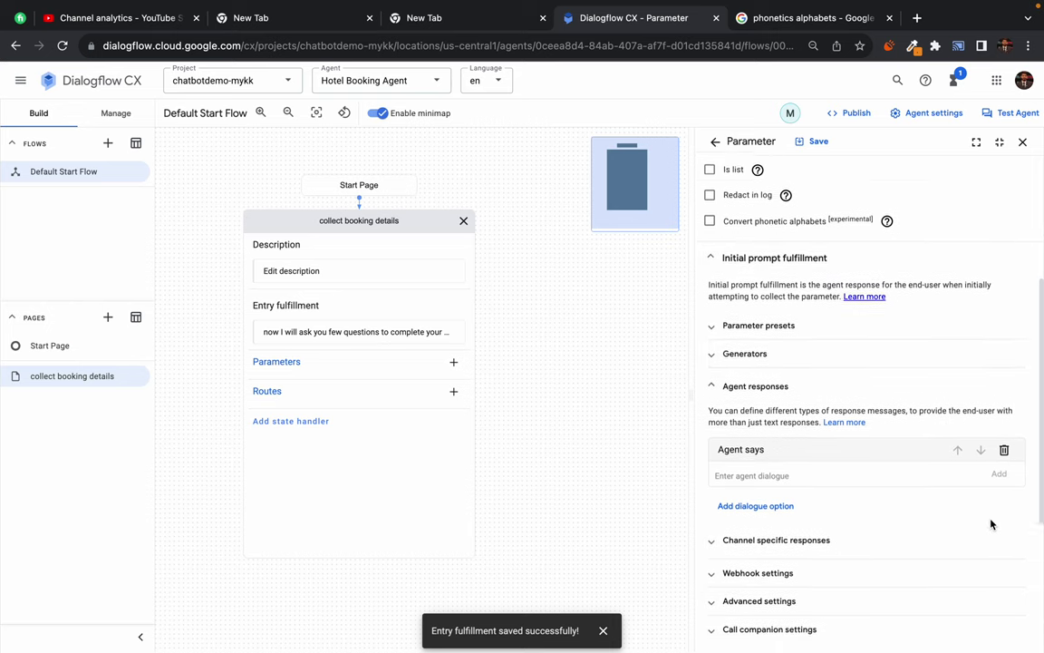
pyautogui.scroll(4, 785, 285)
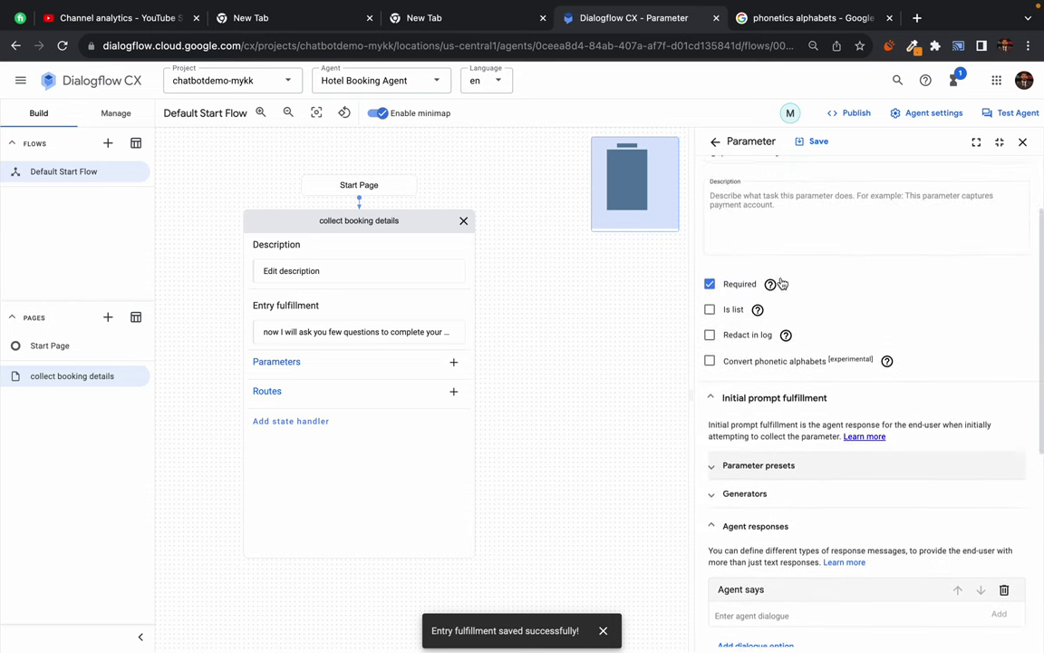
pyautogui.scroll(2, 783, 284)
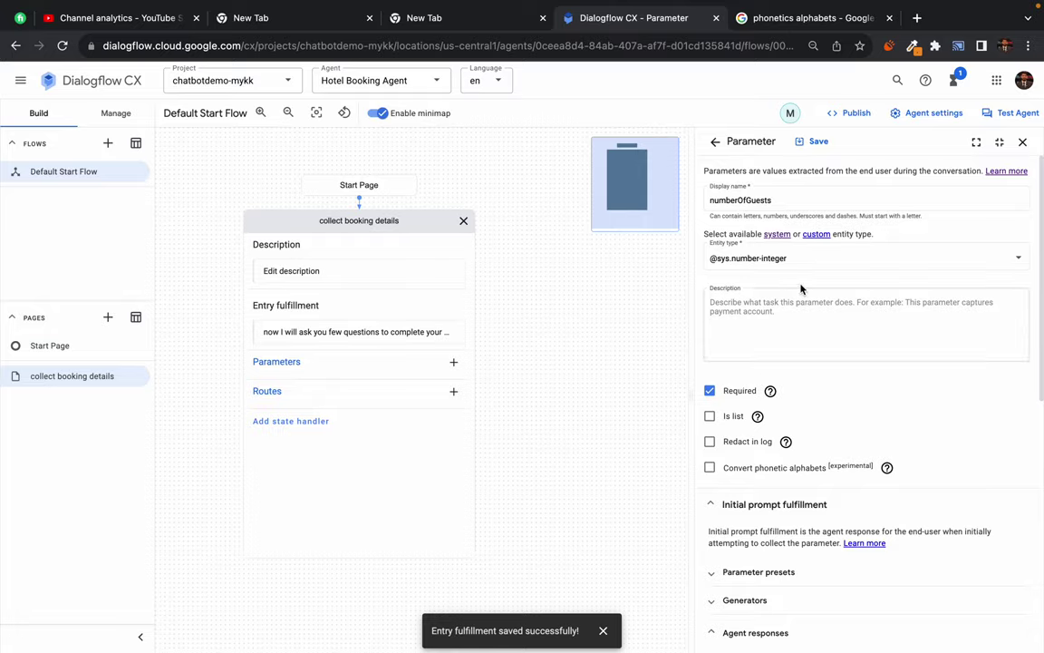
pyautogui.click(822, 199)
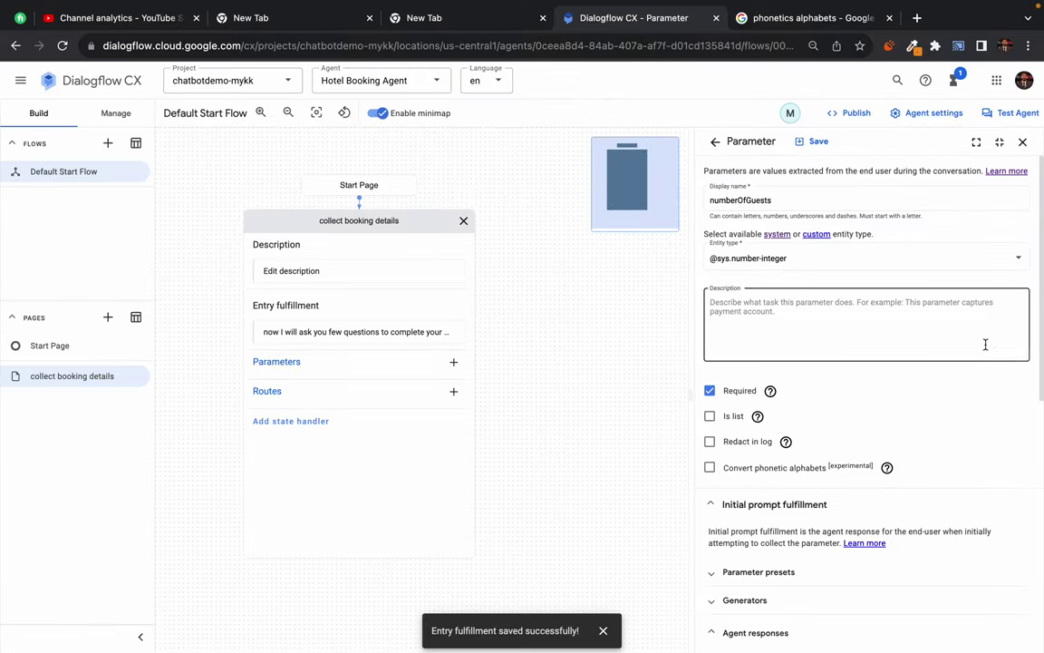
pyautogui.scroll(-1, 995, 468)
pyautogui.scroll(-3, 996, 469)
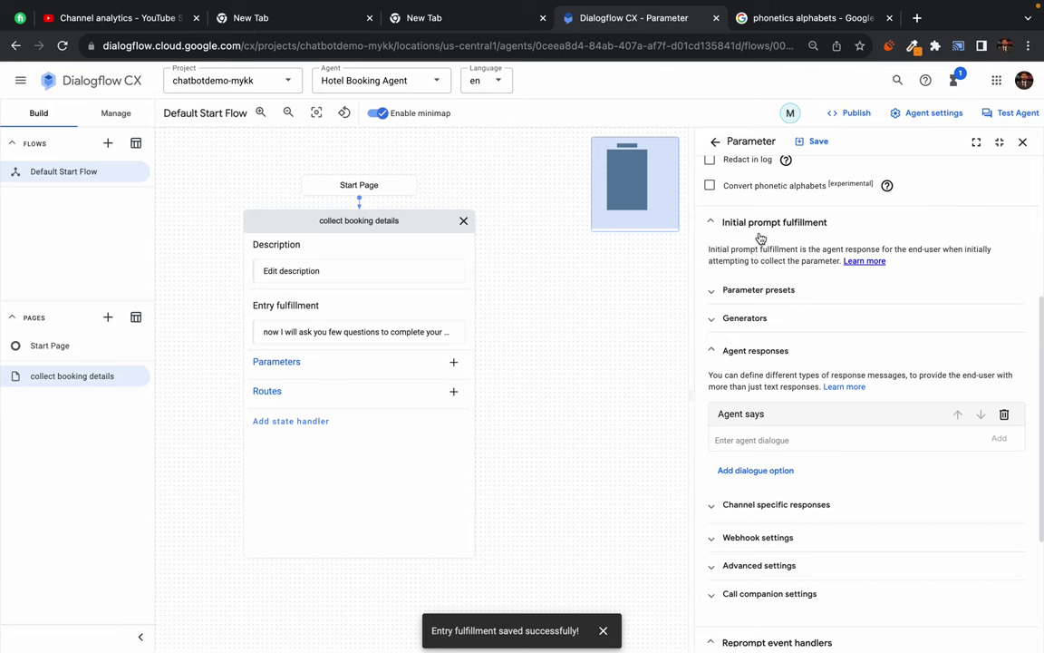
# Step: Add a first Agent says prompt asking for how many people they'd like to book
pyautogui.click(754, 438)
pyautogui.write('please te')
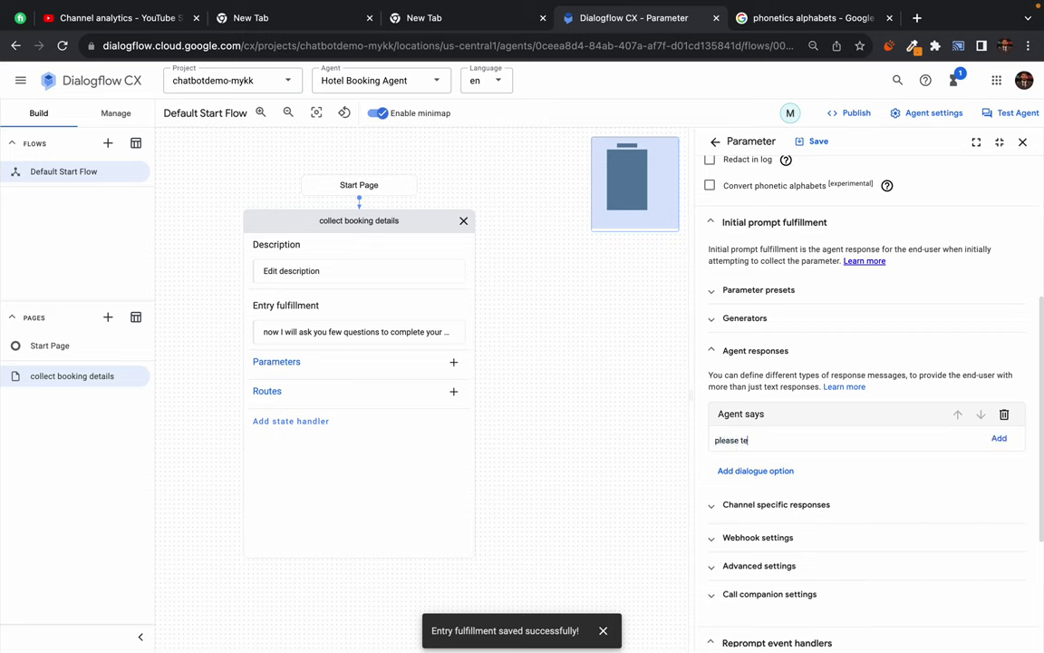
pyautogui.write('ll me how many guests you are')
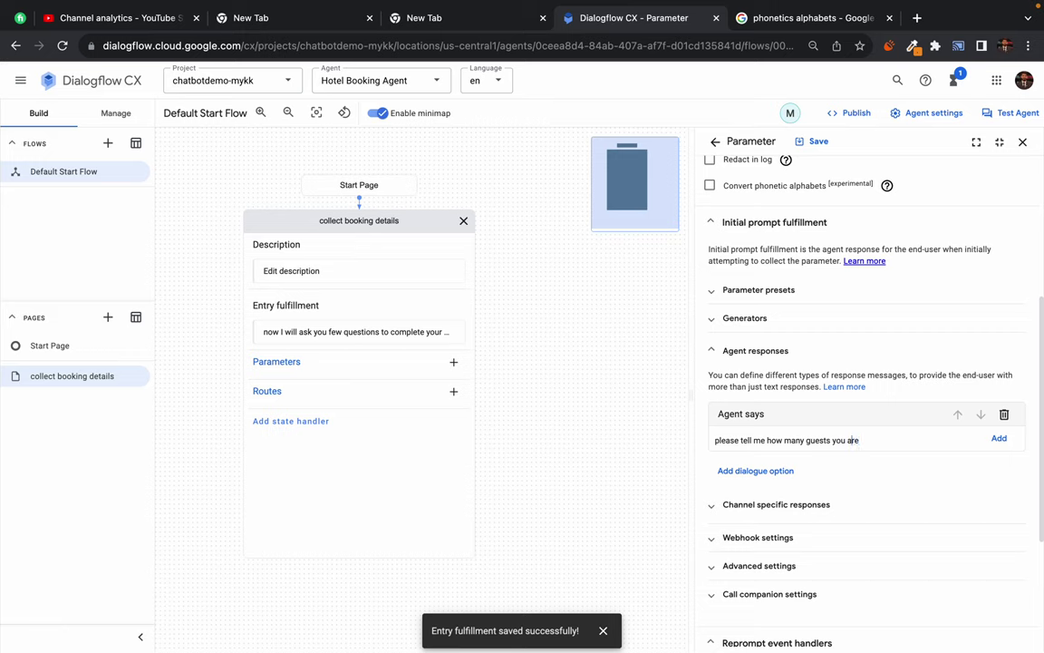
pyautogui.click(831, 440)
pyautogui.press('super+a')
pyautogui.press('BackSpace')
pyautogui.write('for ho')
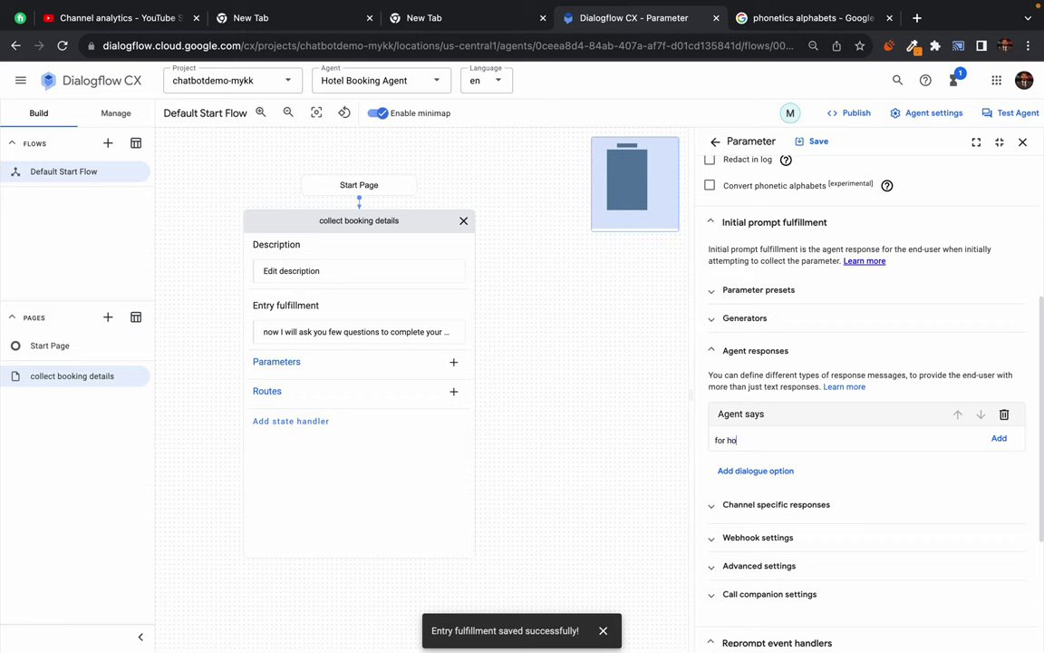
pyautogui.write('w many many people')
pyautogui.hotkey('ctrl', '+')
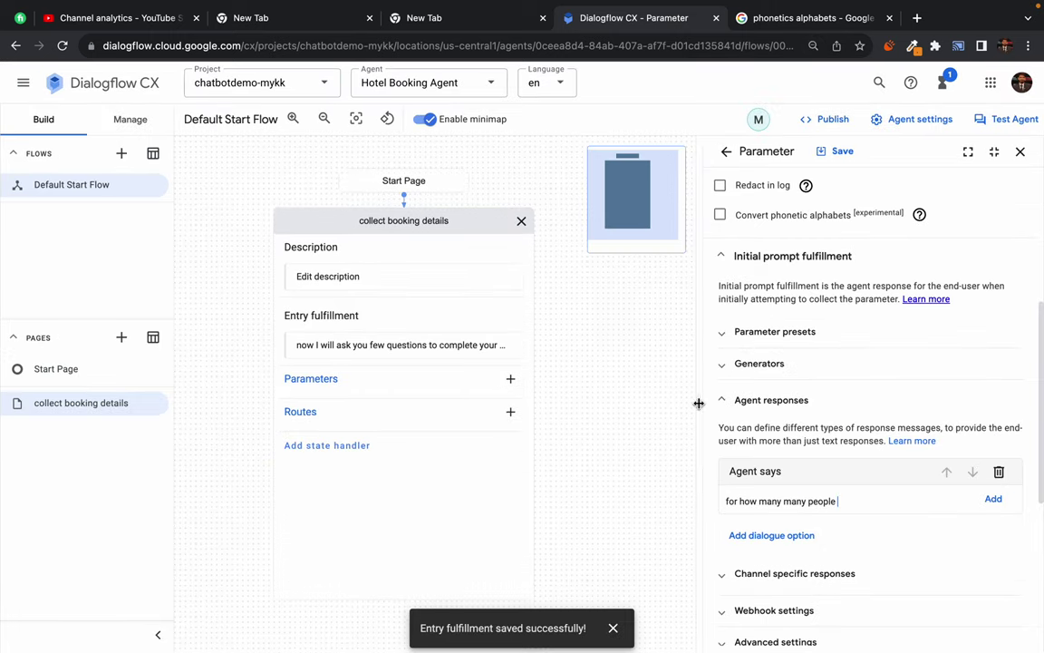
pyautogui.scroll(-1, 971, 549)
pyautogui.scroll(-5, 971, 549)
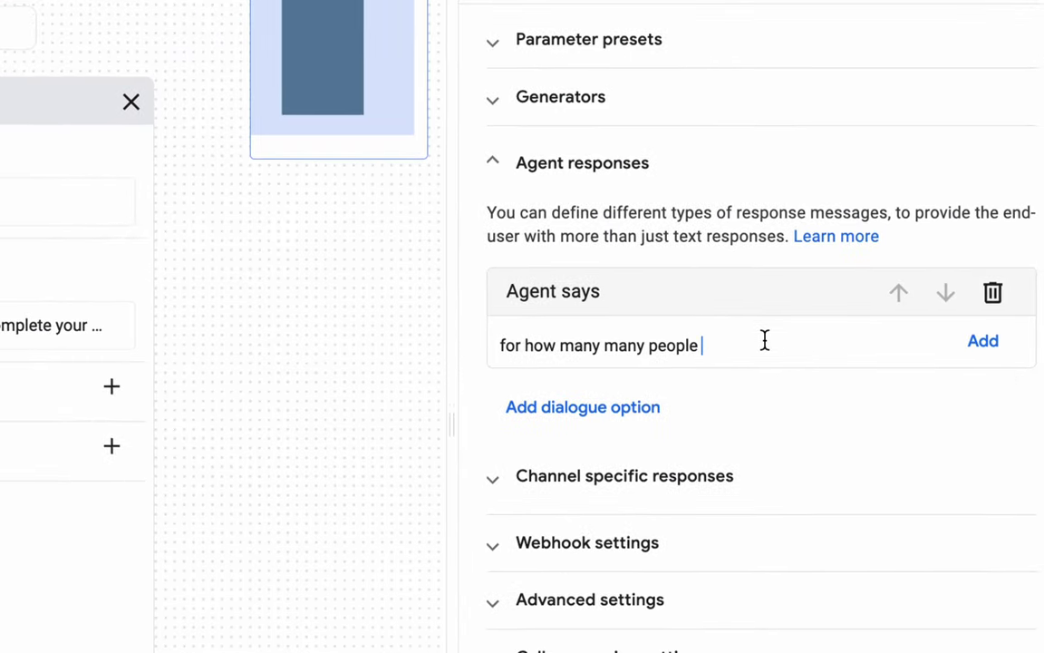
pyautogui.write('would you')
pyautogui.write(' like to')
pyautogui.press('BackSpace')
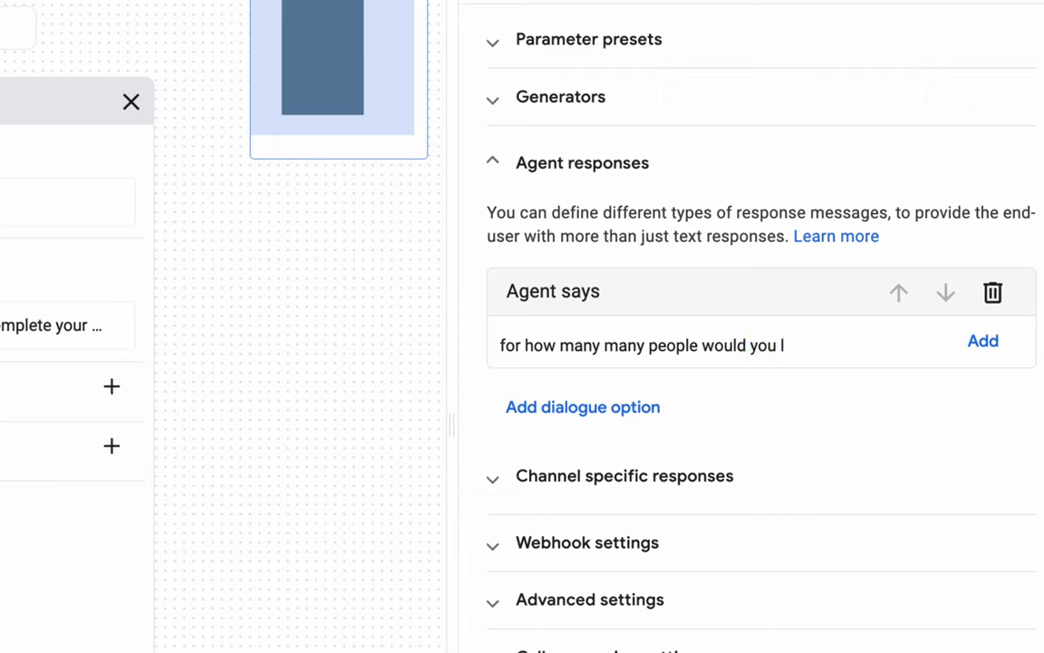
pyautogui.write('ike to book')
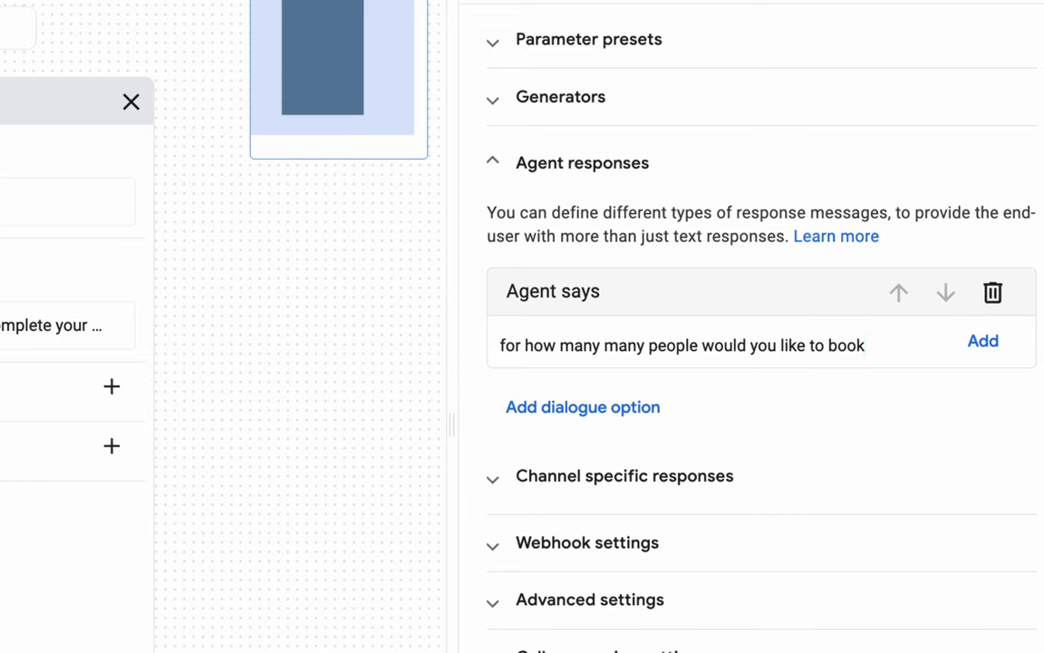
pyautogui.press('Return')
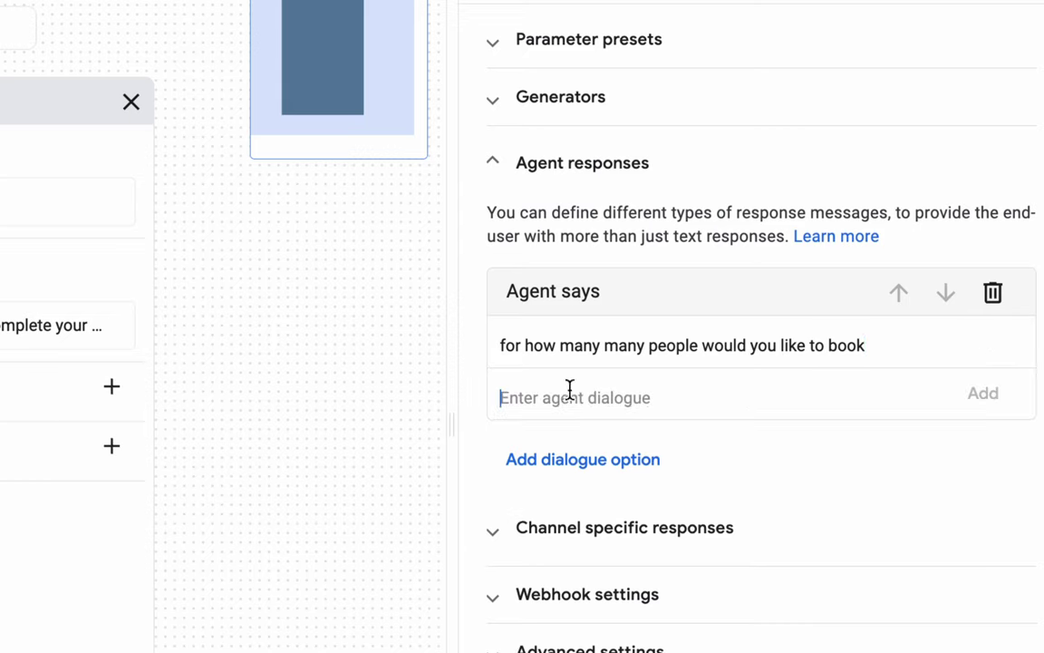
# Step: Add prompts 'how many guests are you?' and 'room for how many?', appending question marks
pyautogui.write('how many ')
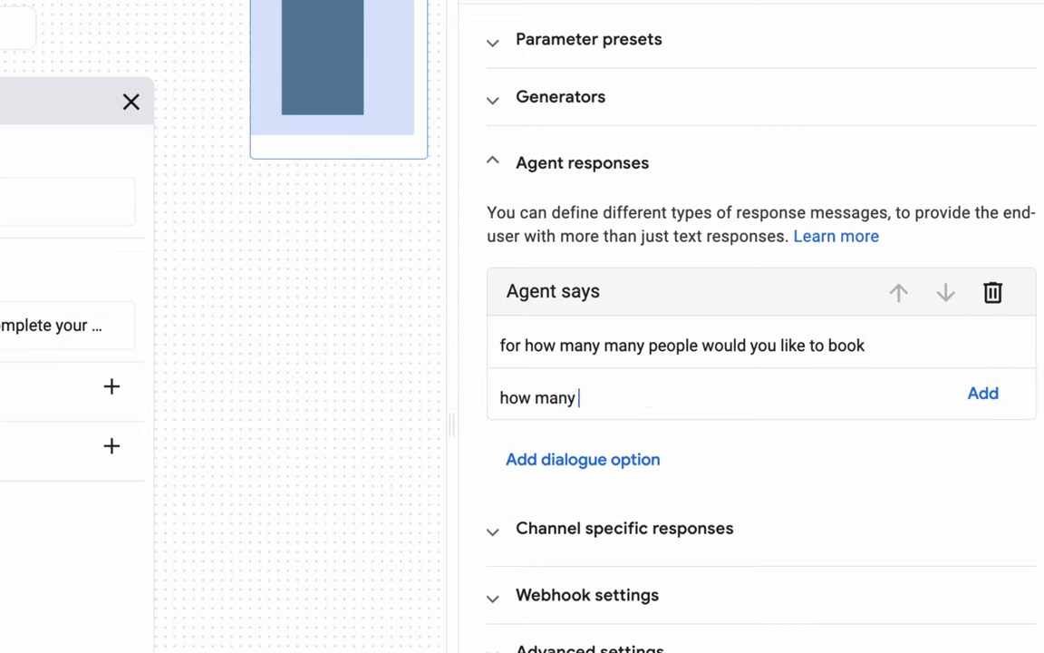
pyautogui.write('guests are you')
pyautogui.press('Return')
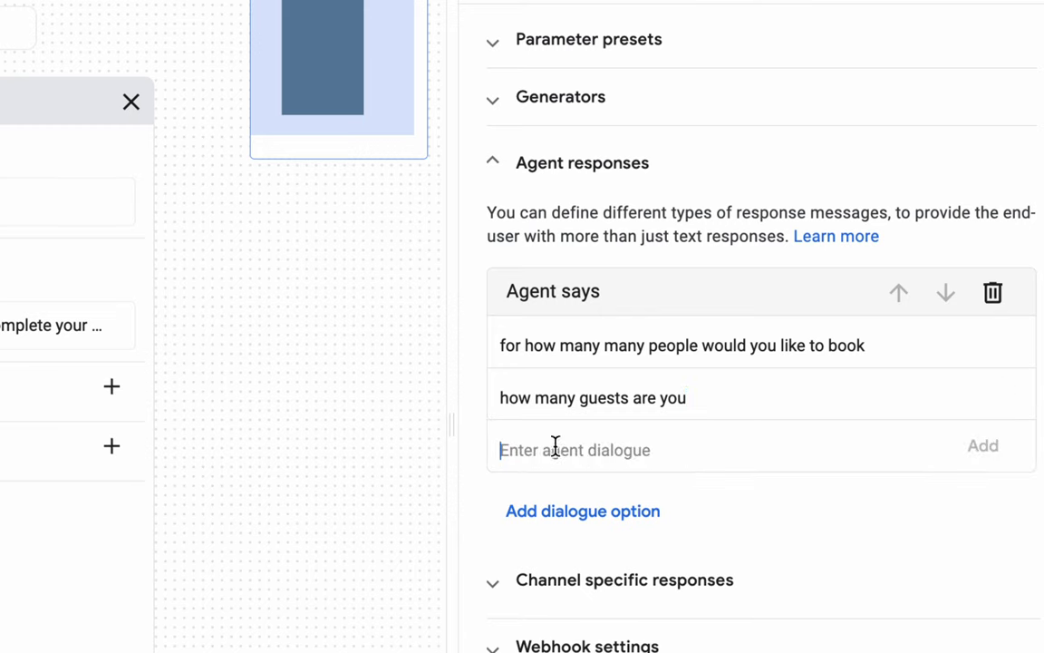
pyautogui.write('room ')
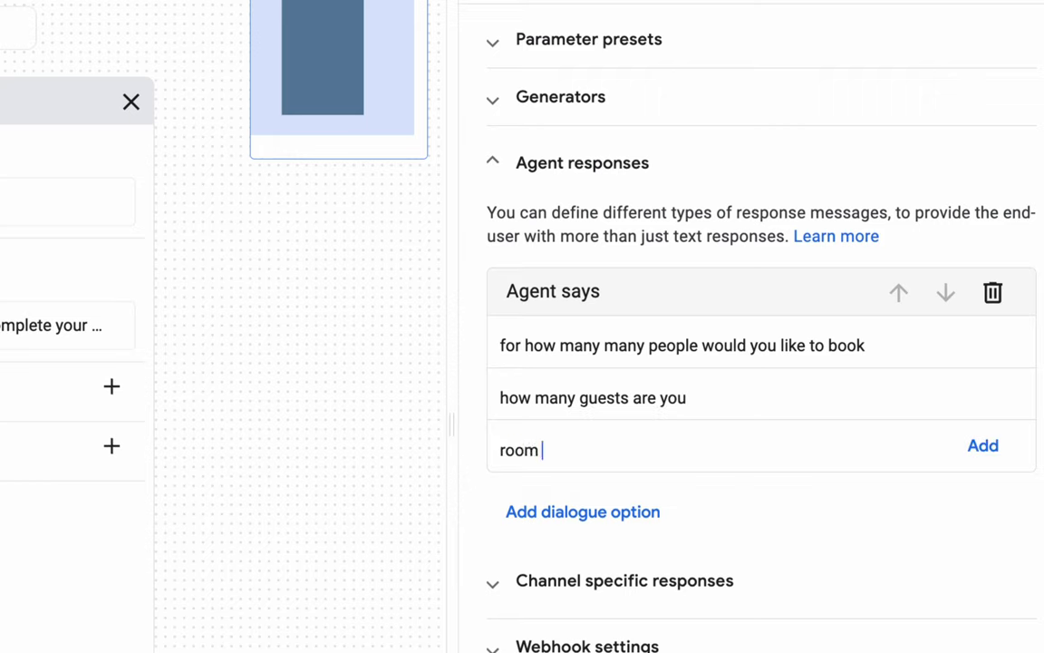
pyautogui.write('for how man')
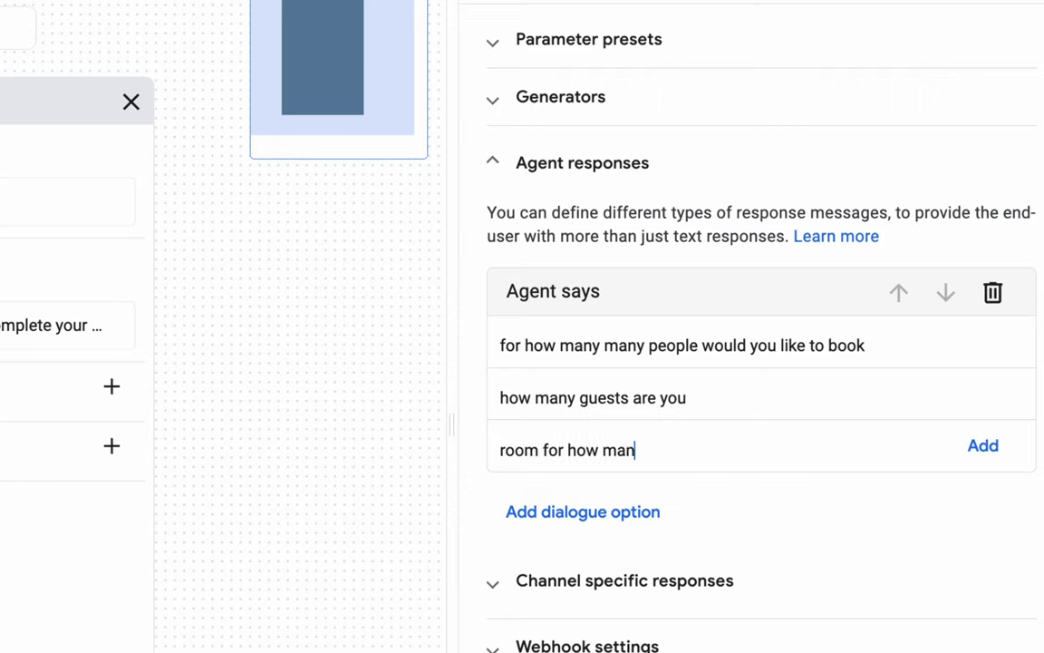
pyautogui.write('y?')
pyautogui.click(690, 404)
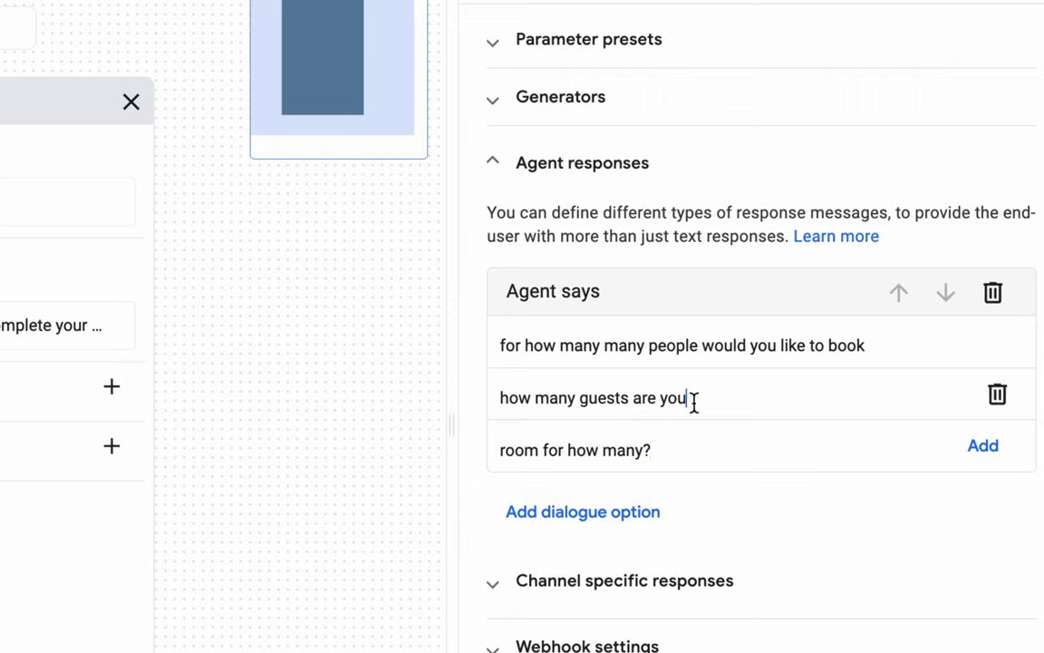
pyautogui.write('?')
pyautogui.click(901, 342)
pyautogui.write('?')
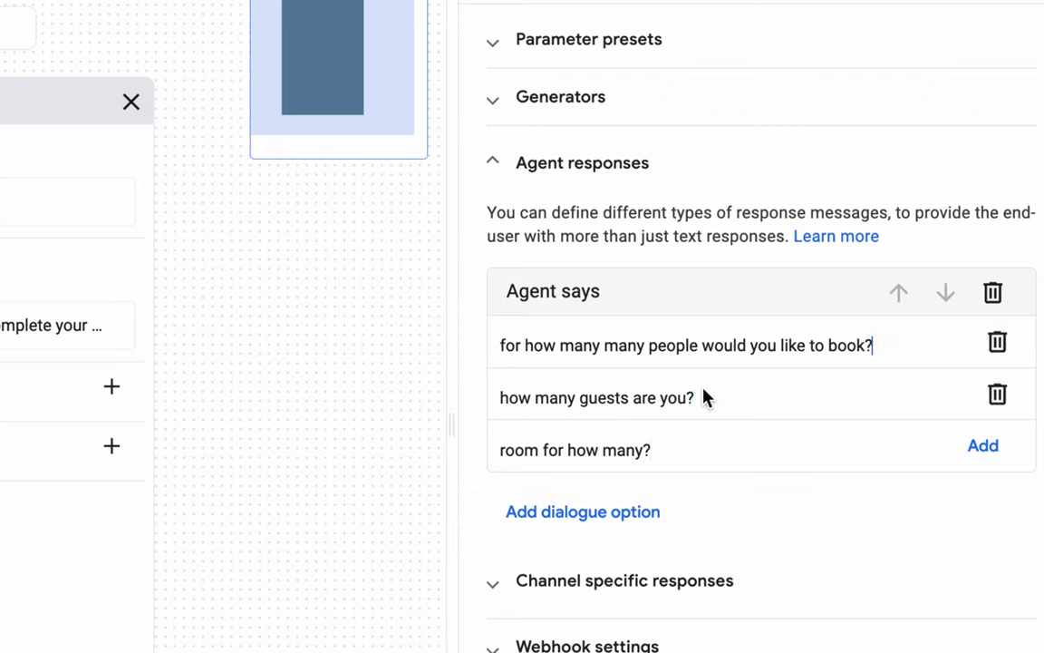
pyautogui.click(982, 445)
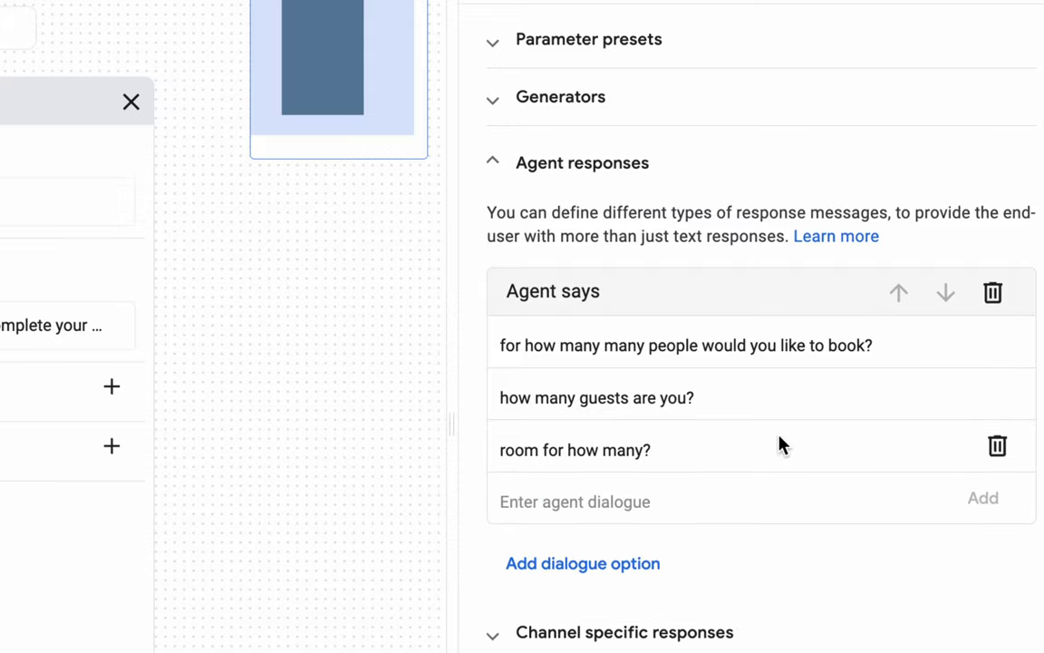
# Step: Save numberOfGuests and collapse Initial prompt fulfillment to reveal its Reprompt event handlers
pyautogui.click(832, 158)
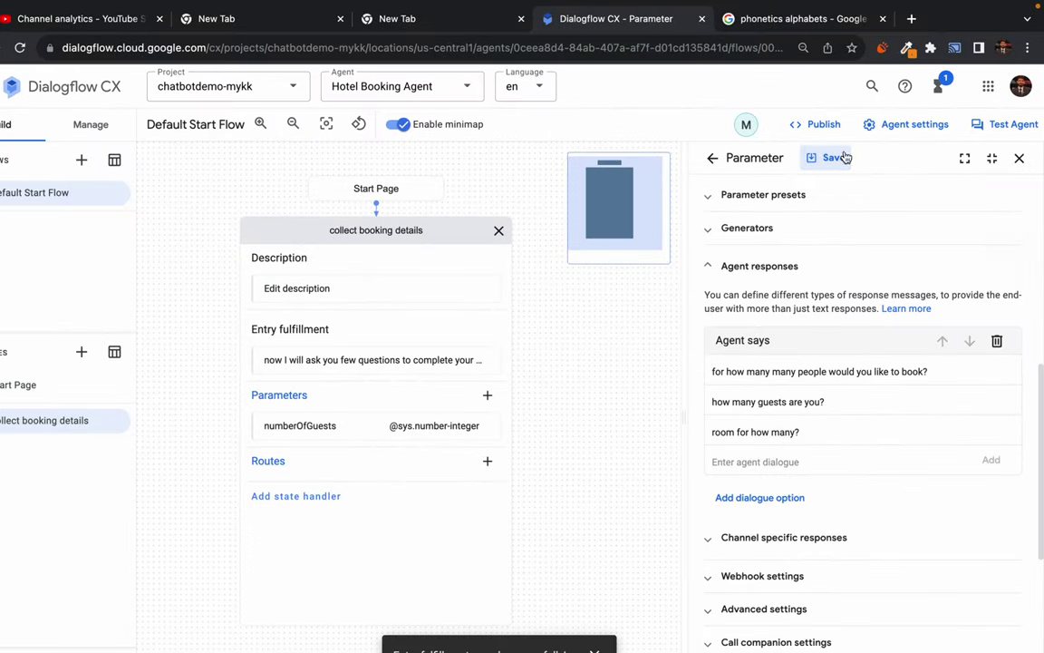
pyautogui.scroll(-1, 876, 279)
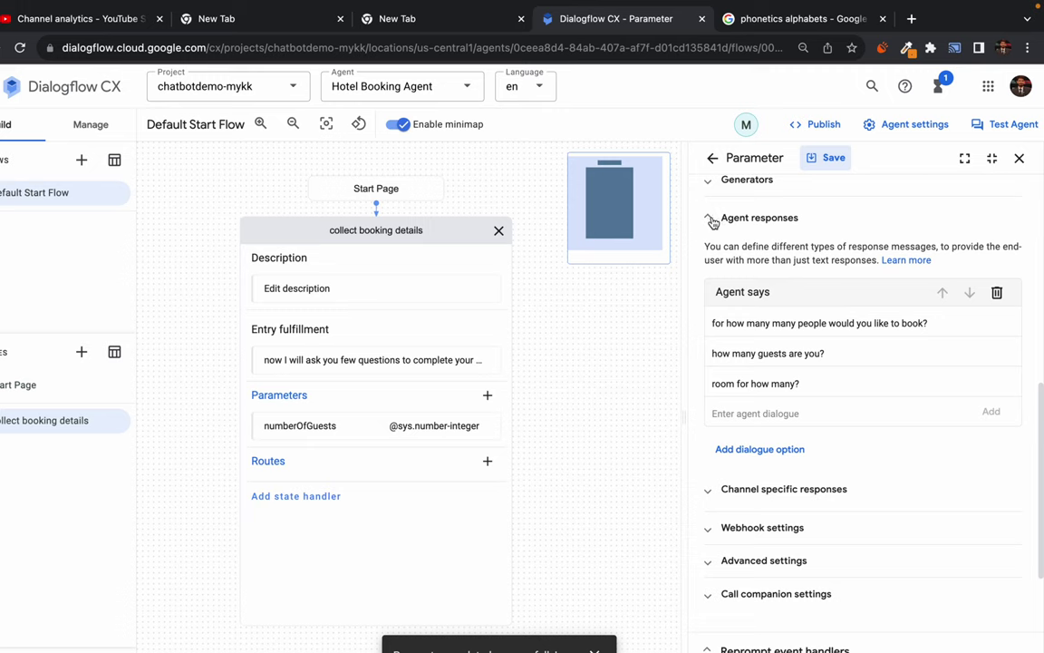
pyautogui.click(712, 221)
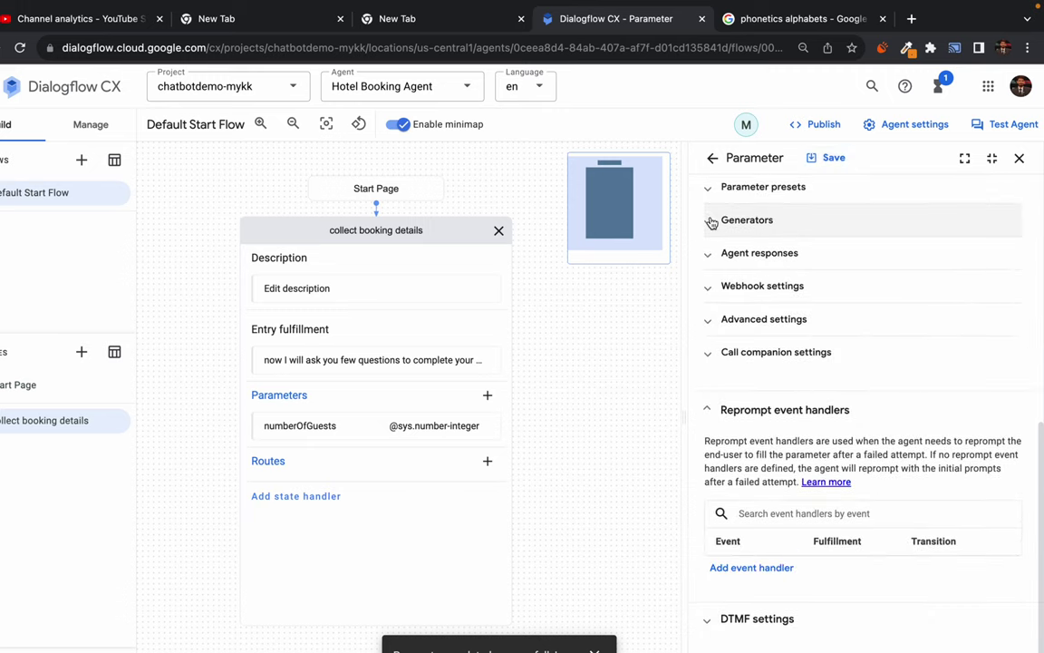
pyautogui.click(711, 257)
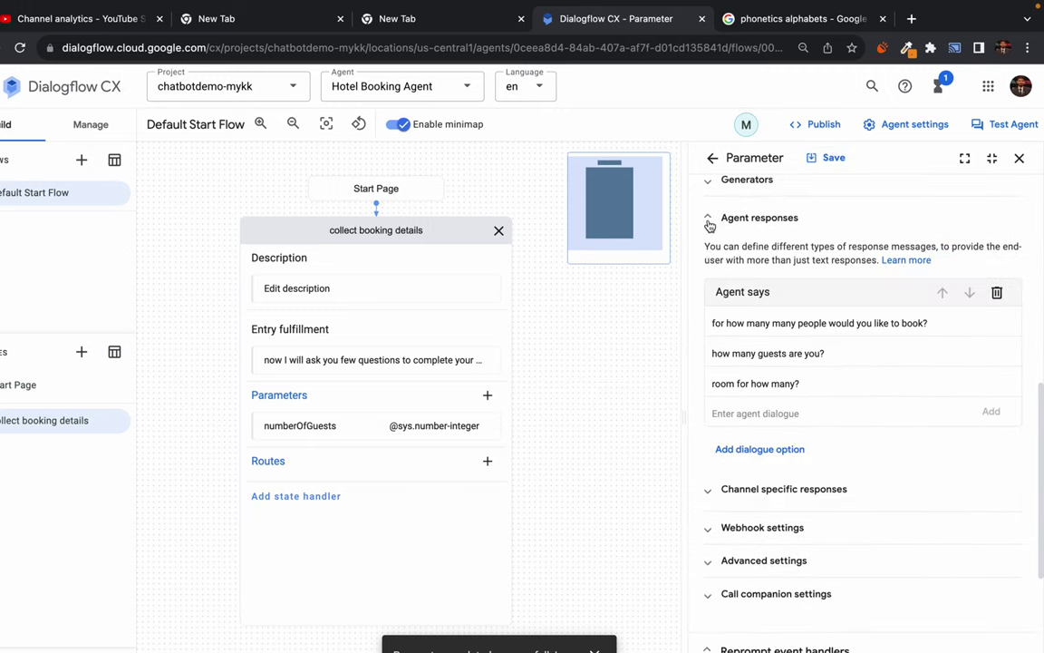
pyautogui.scroll(2, 755, 227)
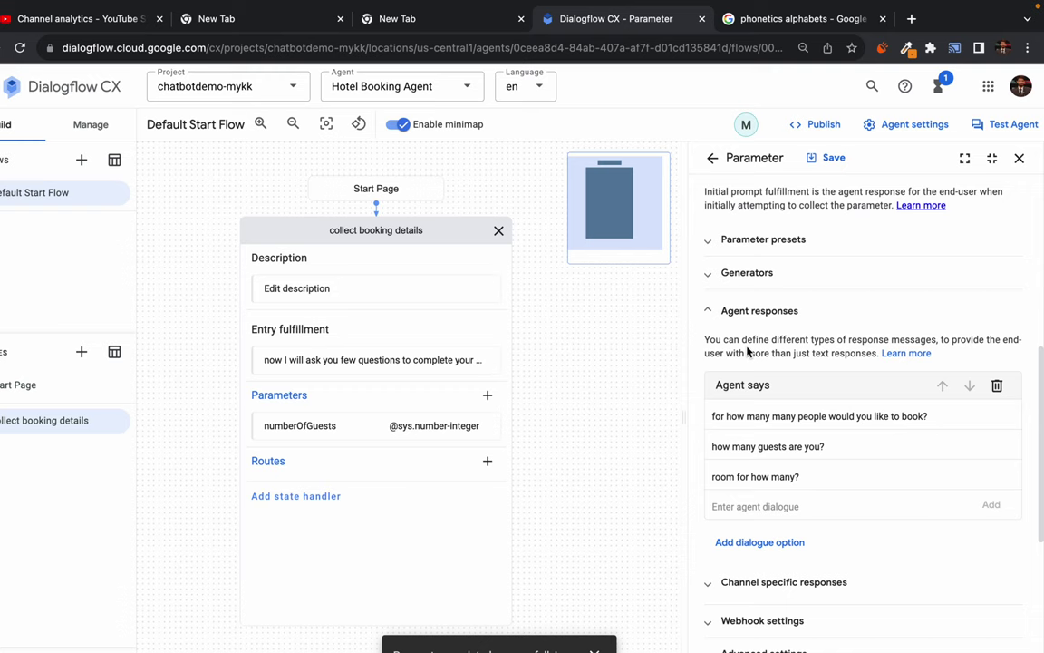
pyautogui.scroll(-1, 745, 345)
pyautogui.scroll(5, 748, 351)
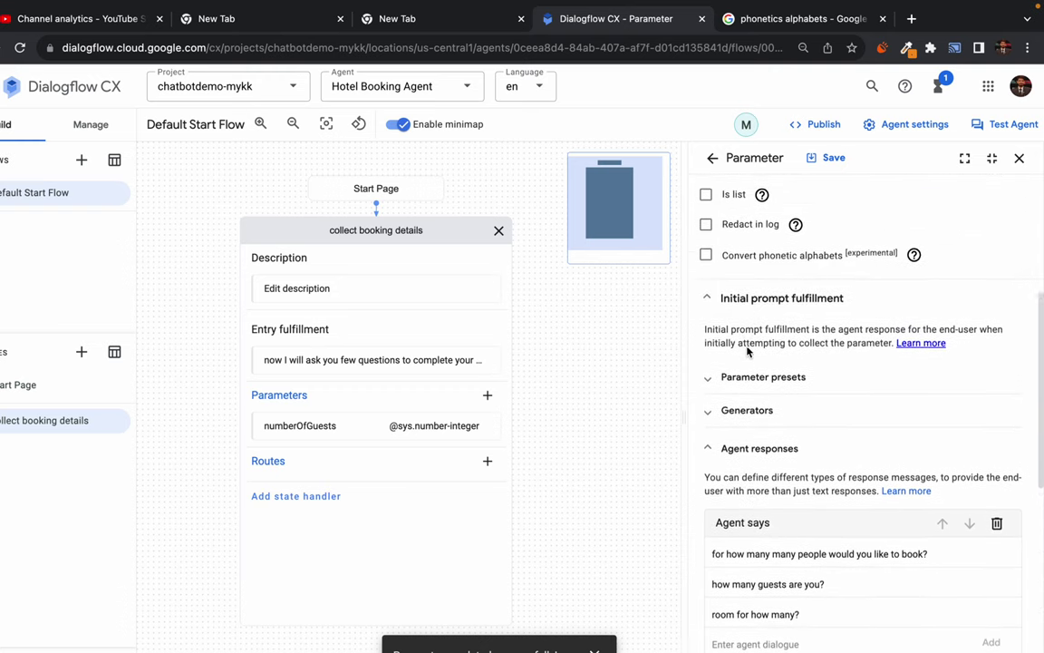
pyautogui.click(721, 310)
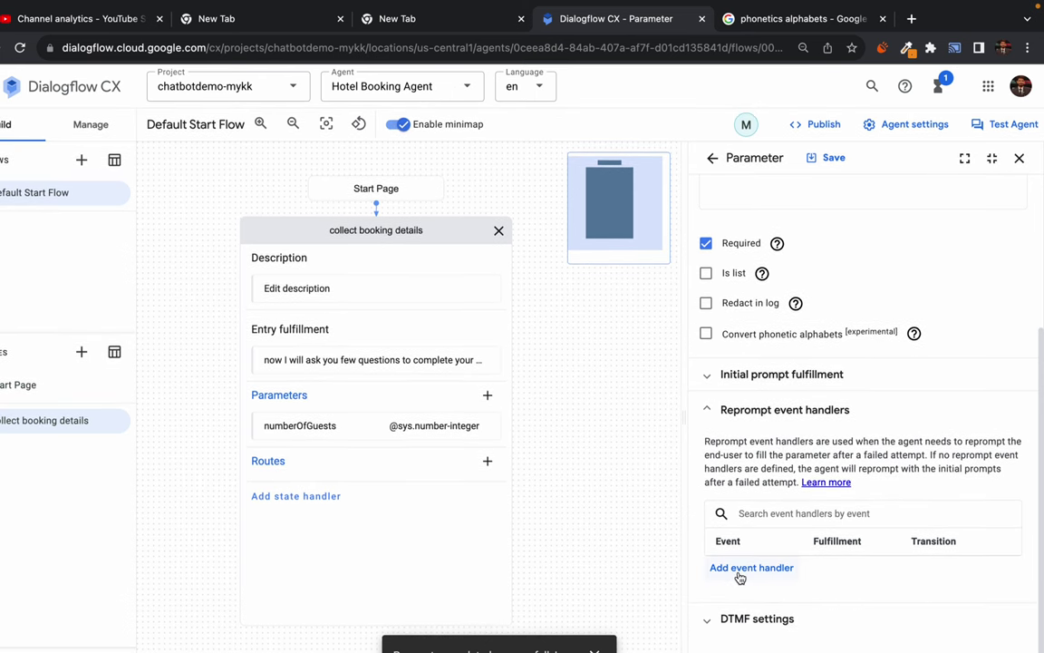
pyautogui.click(751, 568)
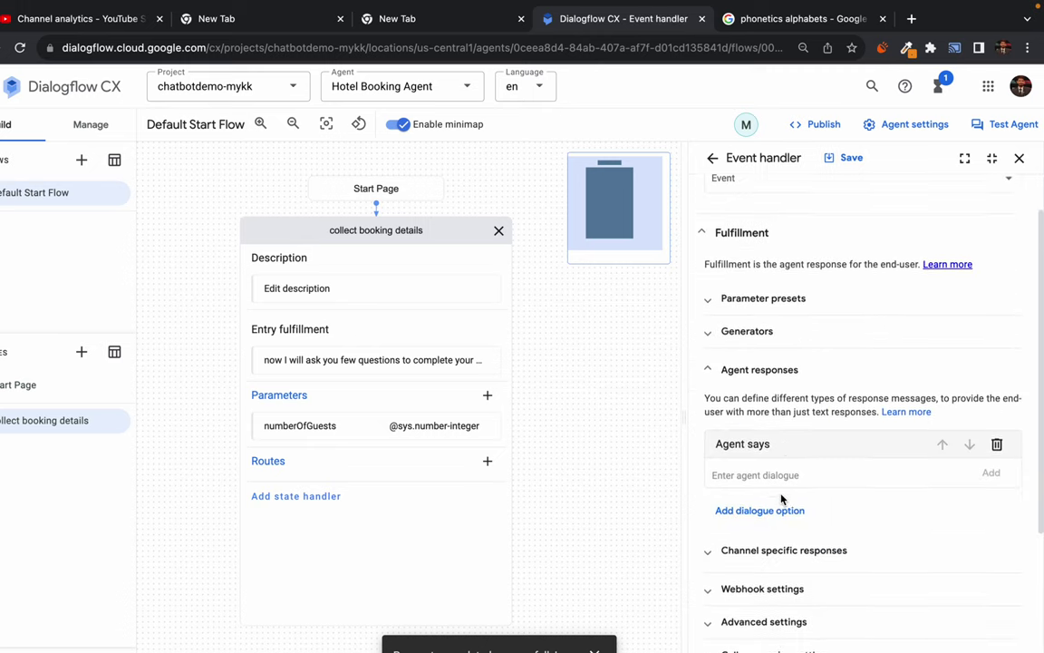
pyautogui.scroll(2, 782, 498)
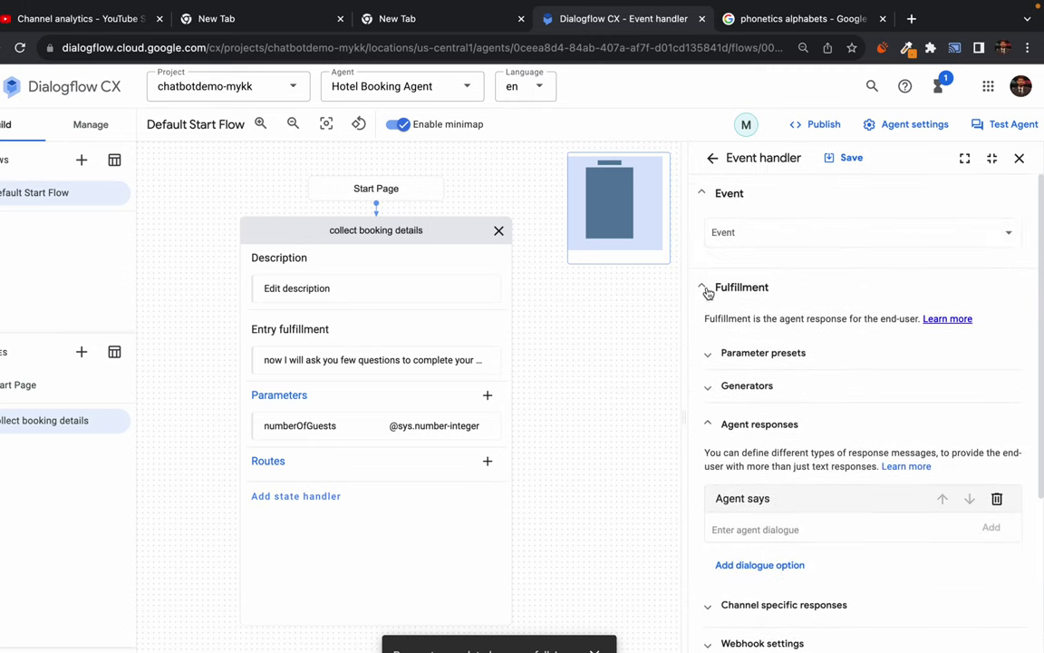
pyautogui.scroll(-1, 723, 350)
pyautogui.scroll(1, 724, 350)
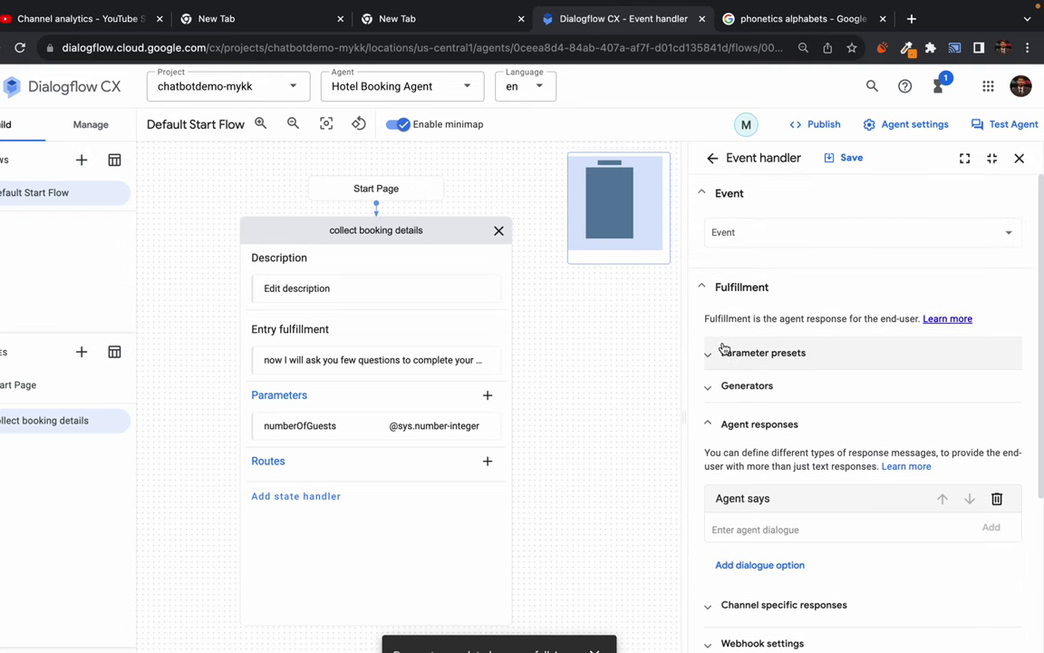
pyautogui.scroll(2, 714, 295)
pyautogui.click(713, 156)
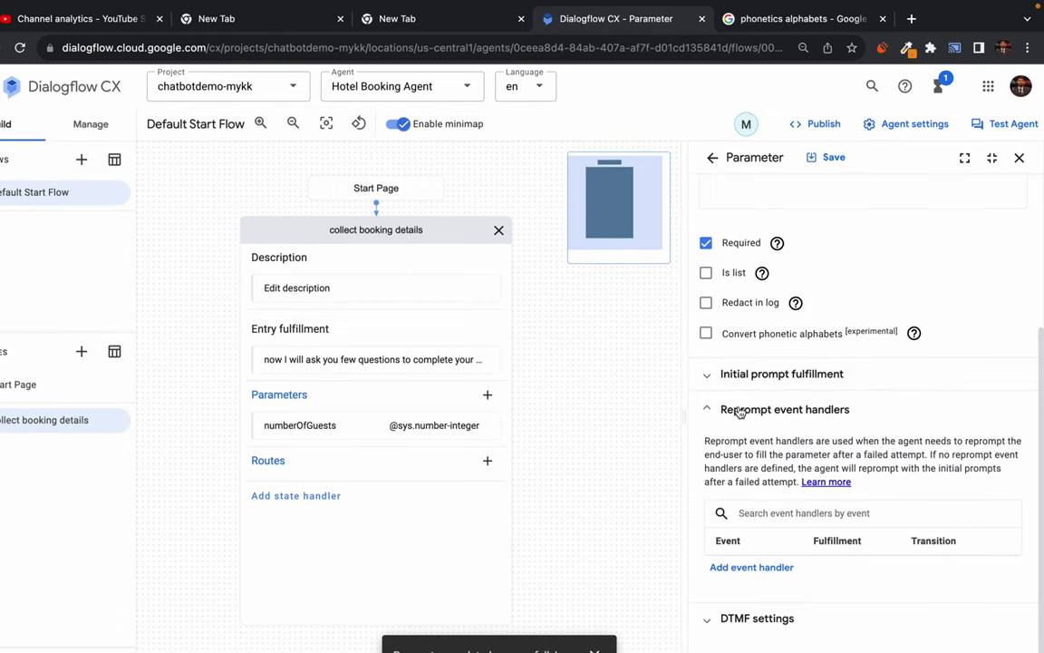
# Step: Save numberOfGuests, then highlight 'failed', 'attempt' and 'reprompt' in the handler description
pyautogui.click(840, 158)
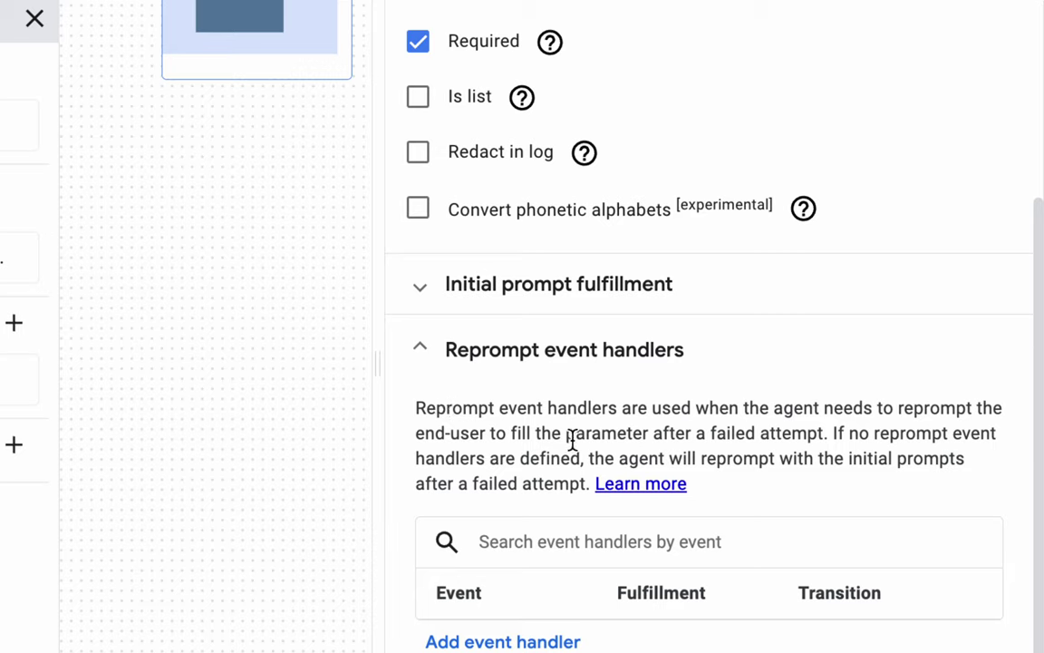
pyautogui.doubleClick(745, 434)
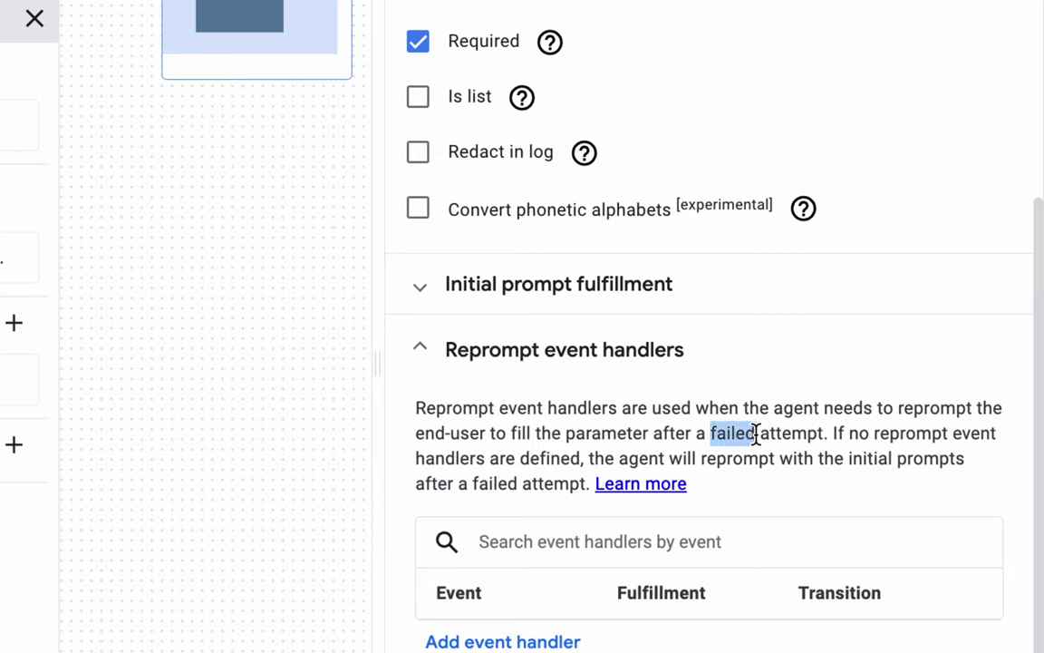
pyautogui.doubleClick(786, 433)
pyautogui.doubleClick(902, 433)
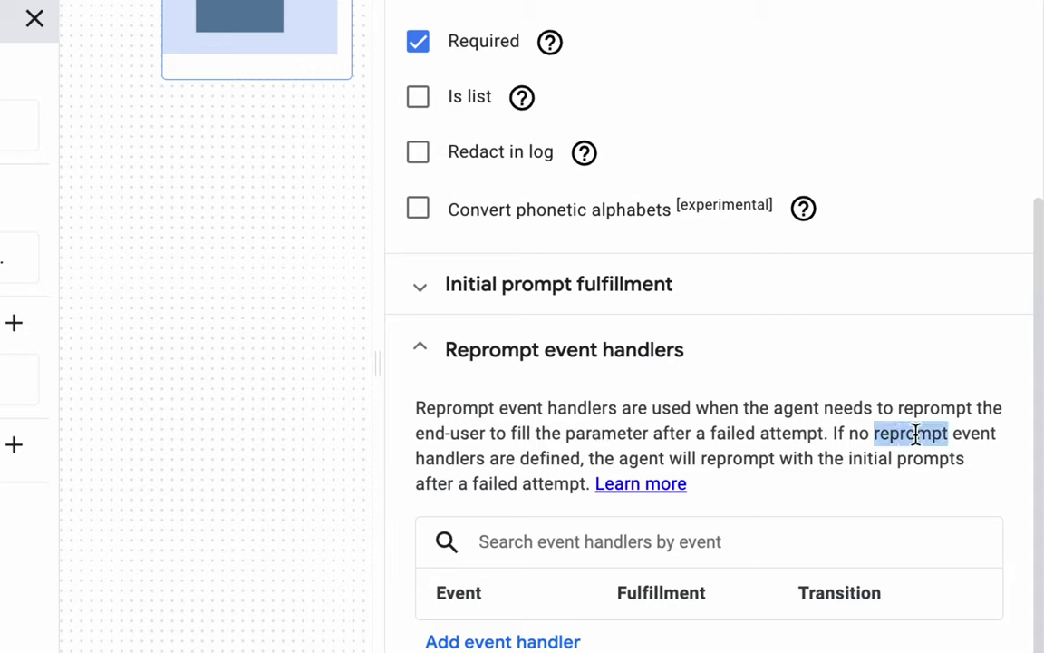
pyautogui.click(918, 434)
# Step: Highlight phrases of the Reprompt event handlers explanation about reprompting with the initial prompts
pyautogui.moveTo(444, 460); pyautogui.dragTo(567, 460)
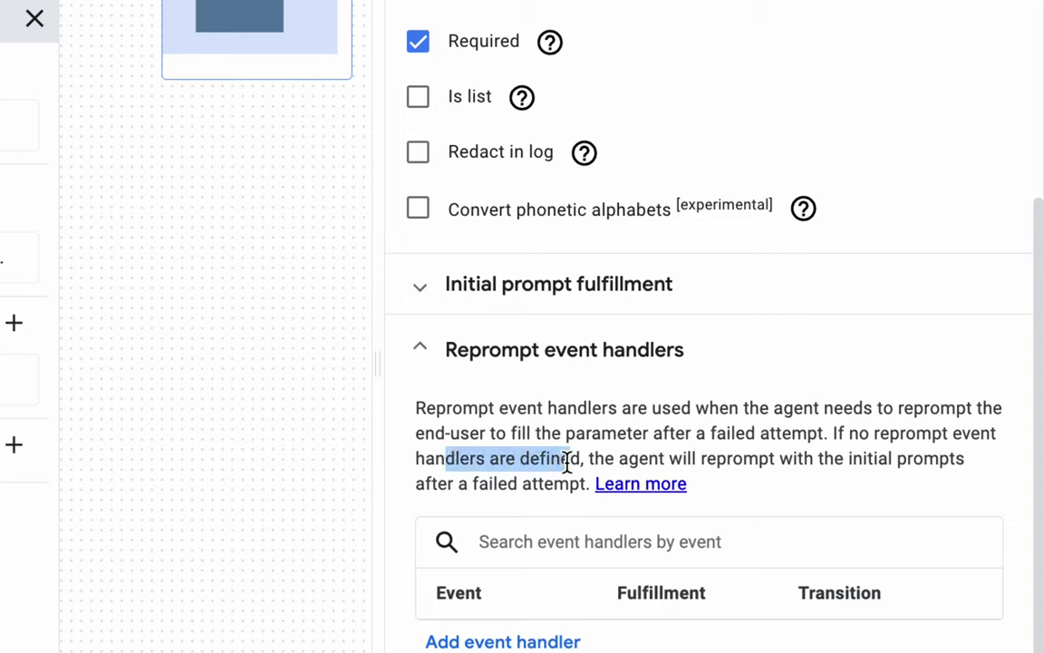
pyautogui.click(572, 461)
pyautogui.moveTo(727, 458); pyautogui.dragTo(909, 459)
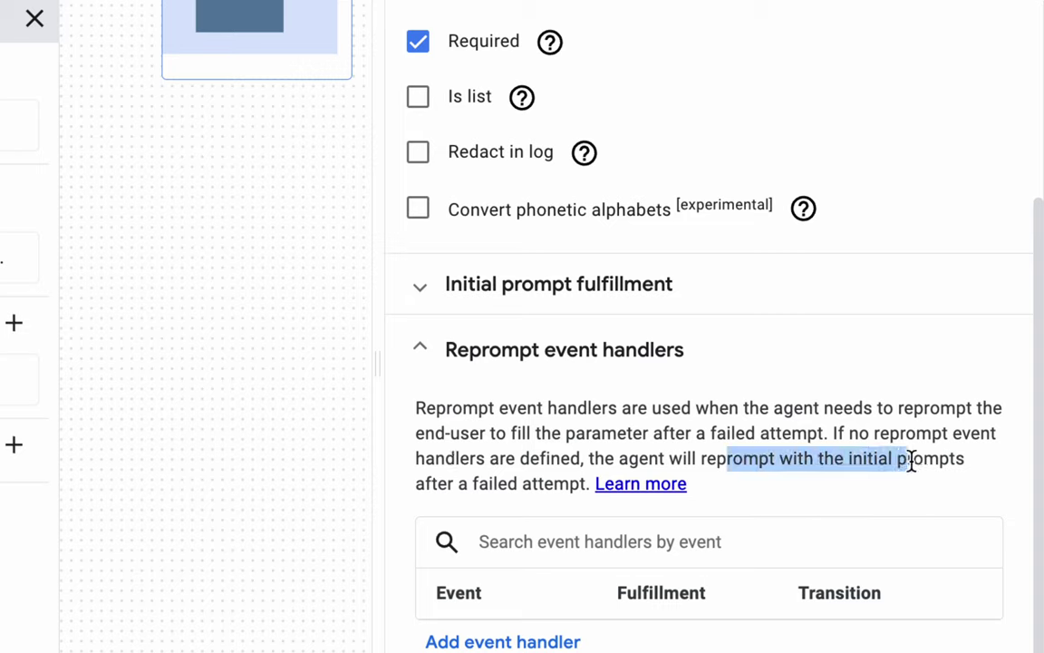
pyautogui.doubleClick(920, 461)
pyautogui.moveTo(446, 411); pyautogui.dragTo(550, 472)
pyautogui.click(550, 470)
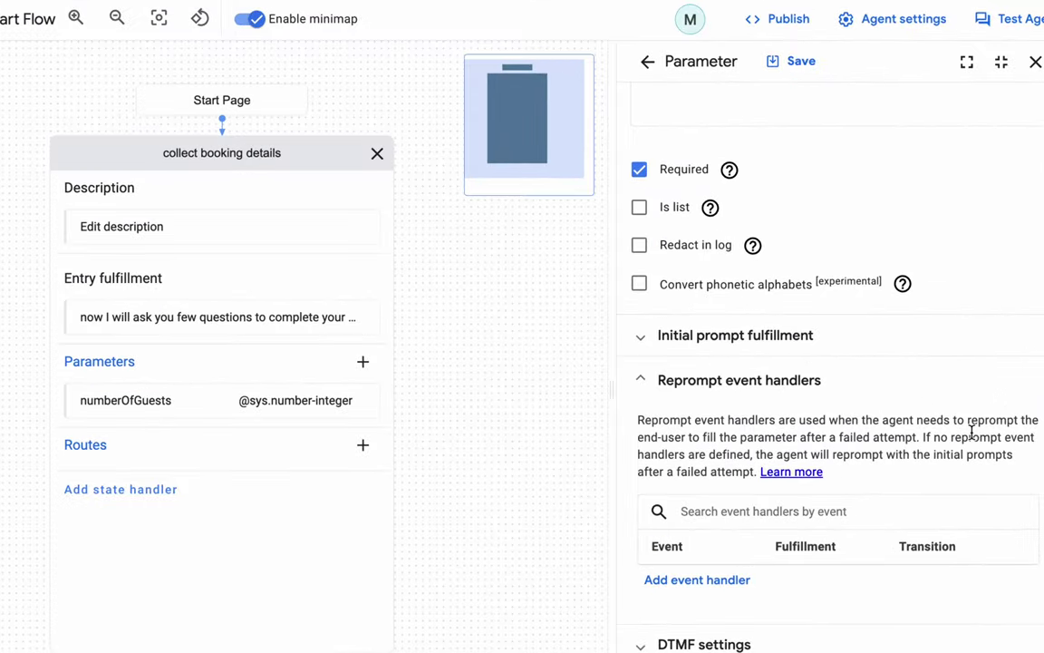
pyautogui.moveTo(564, 417); pyautogui.dragTo(591, 460)
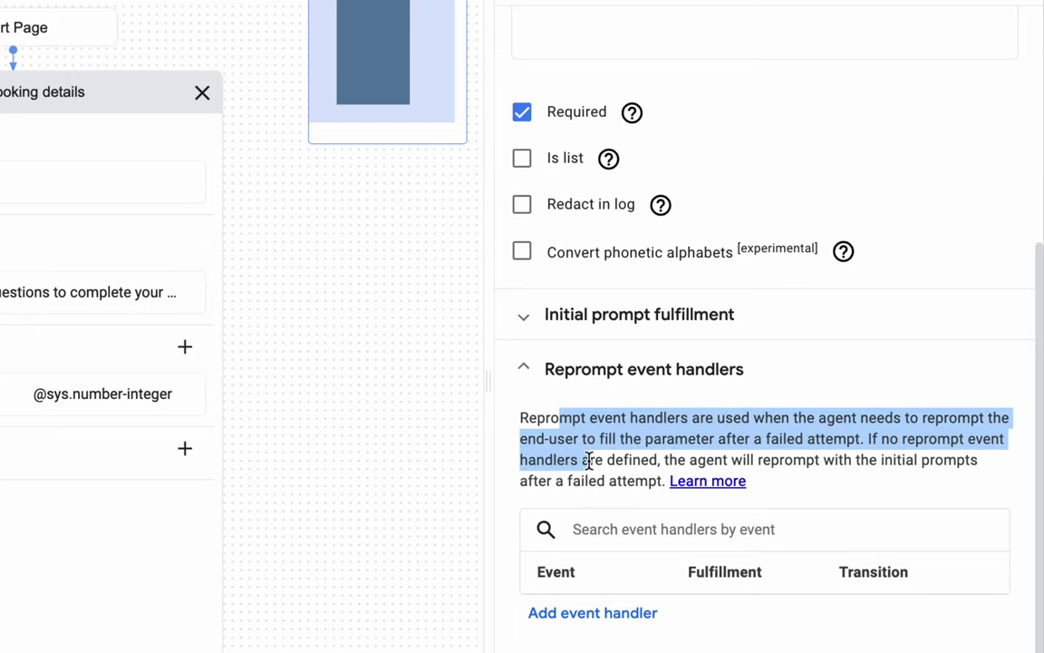
pyautogui.click(590, 467)
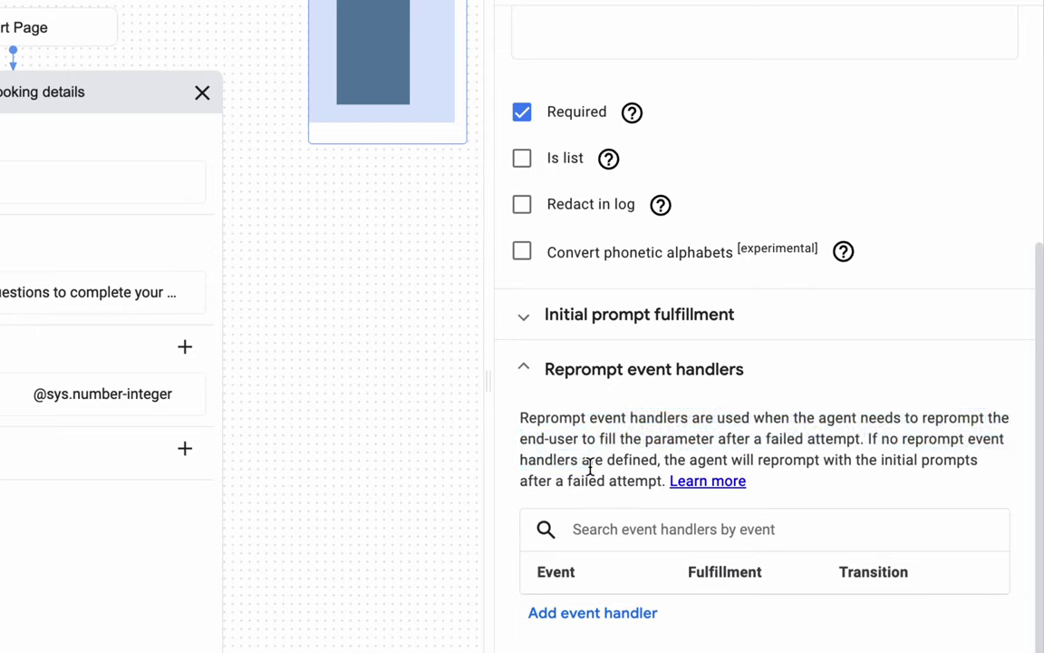
pyautogui.moveTo(552, 418); pyautogui.dragTo(581, 458)
pyautogui.click(575, 461)
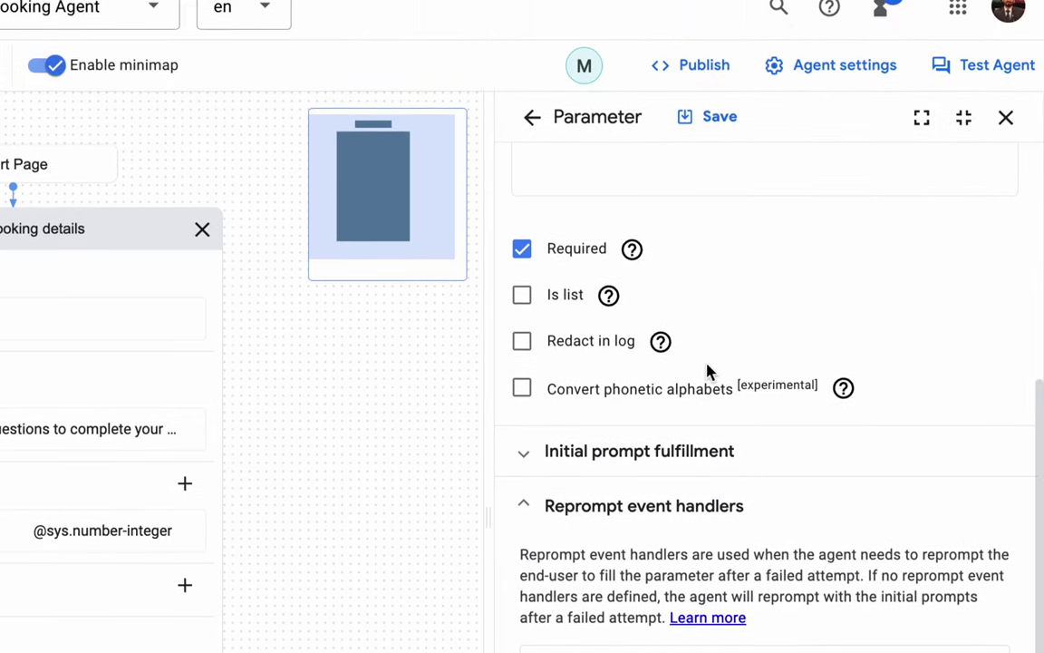
pyautogui.scroll(4, 730, 408)
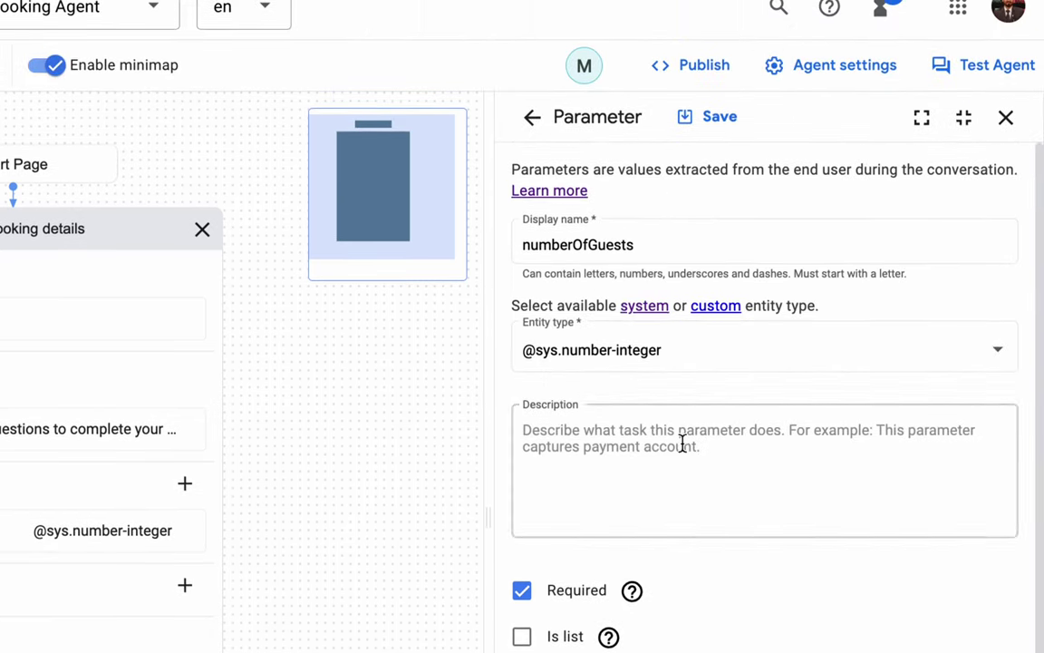
pyautogui.scroll(-4, 682, 455)
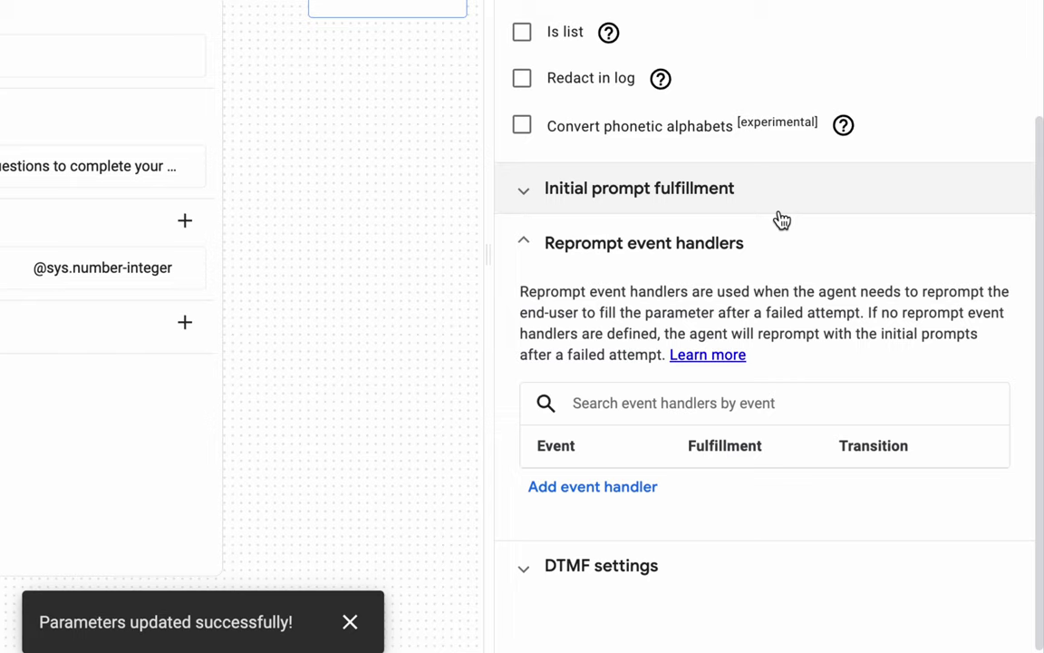
pyautogui.scroll(3, 782, 220)
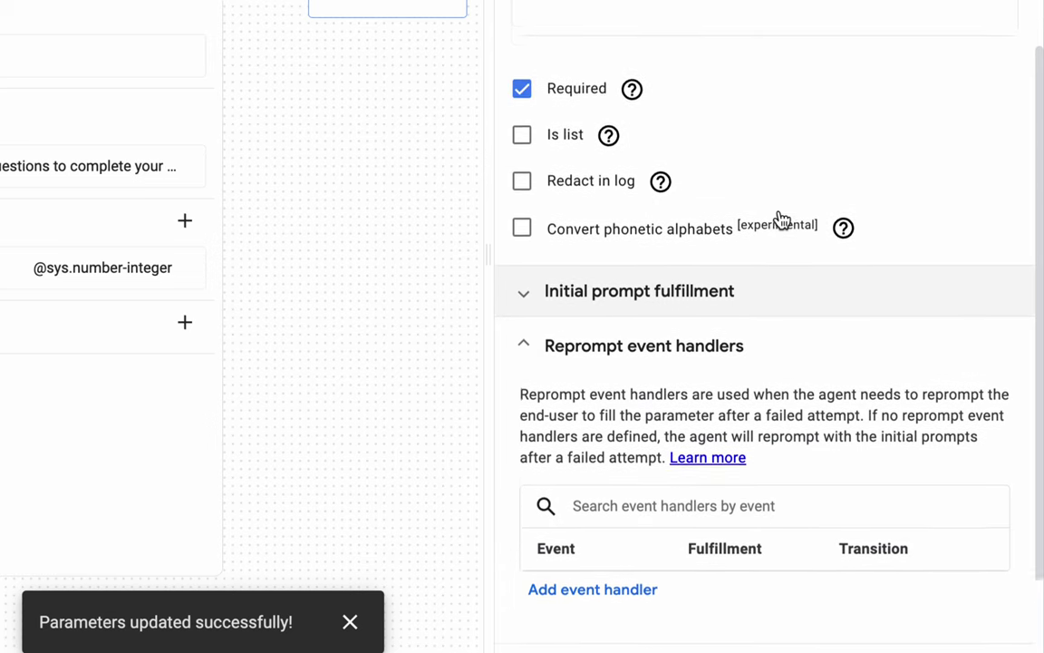
pyautogui.scroll(-1, 874, 238)
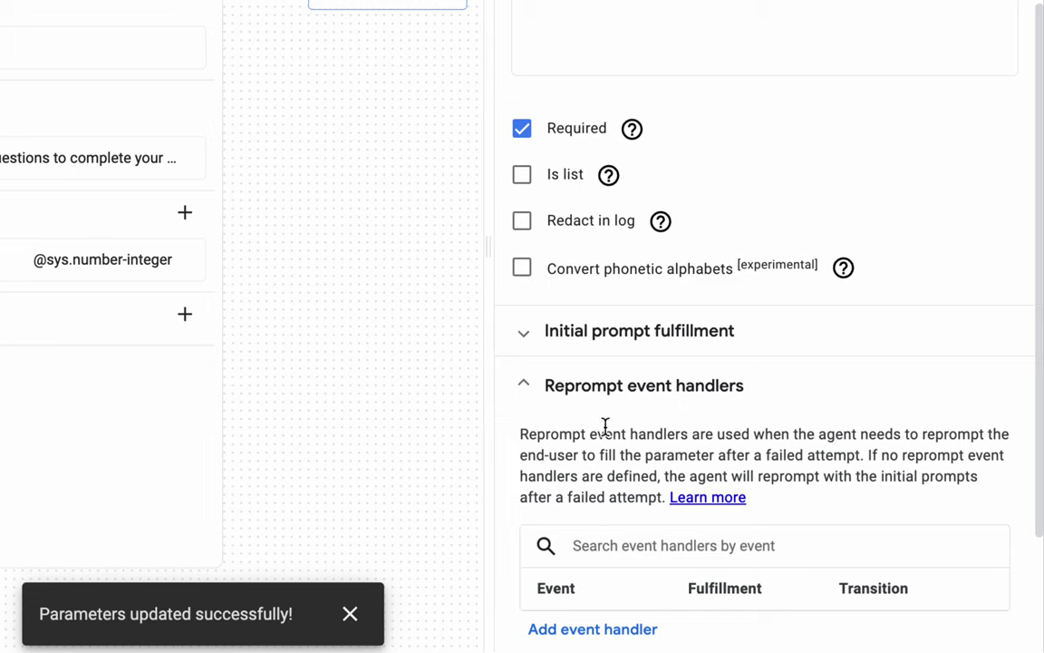
pyautogui.scroll(-3, 690, 483)
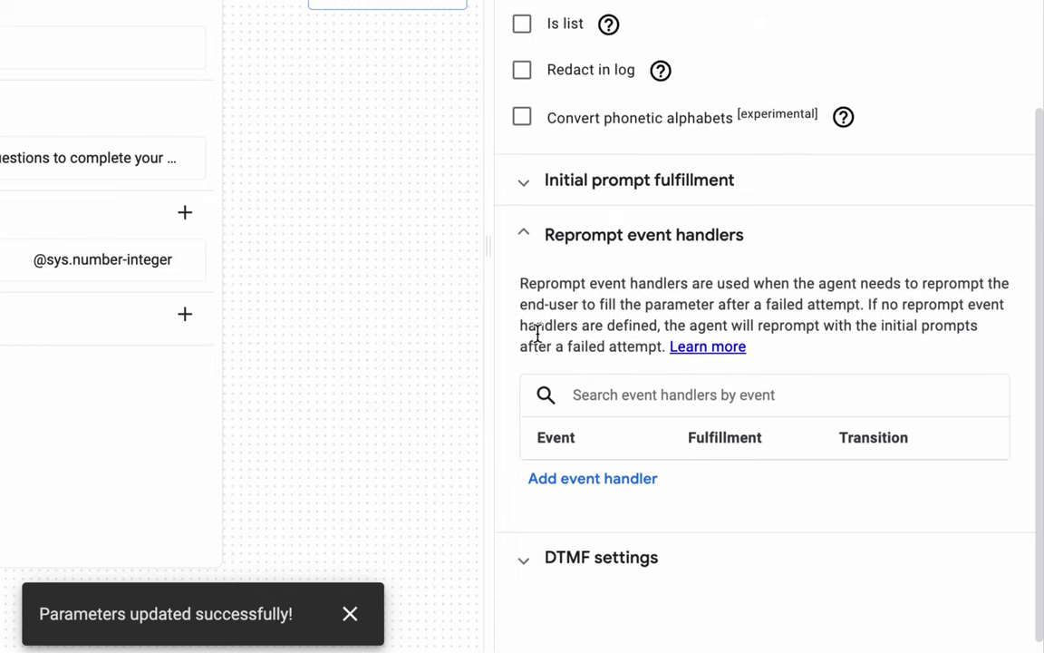
pyautogui.moveTo(545, 283); pyautogui.dragTo(603, 322)
pyautogui.click(603, 321)
pyautogui.moveTo(551, 283); pyautogui.dragTo(626, 363)
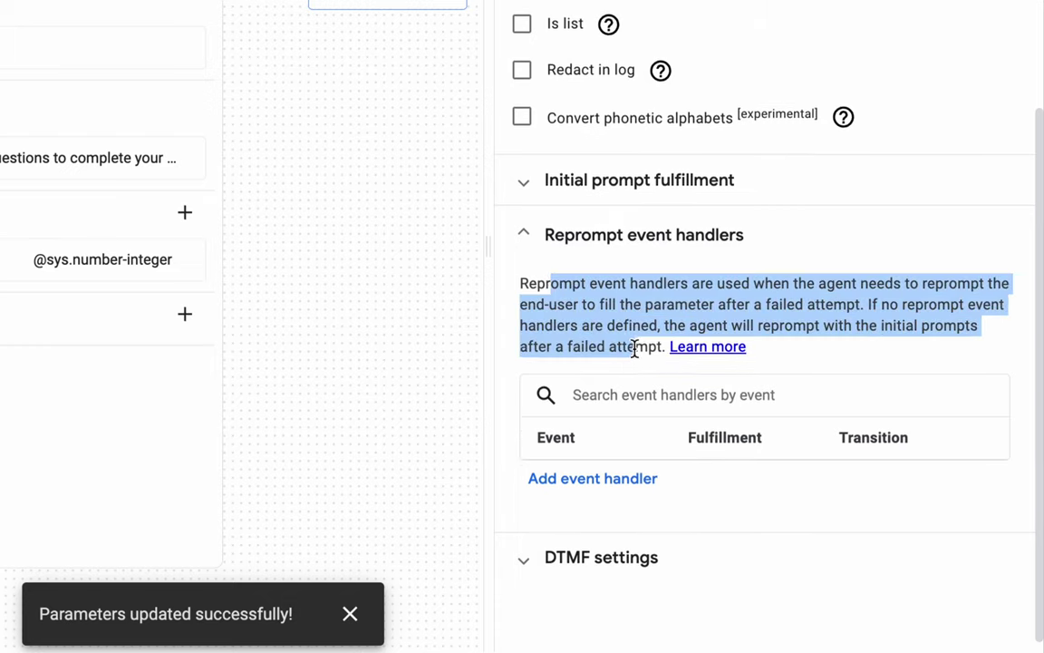
pyautogui.click(635, 347)
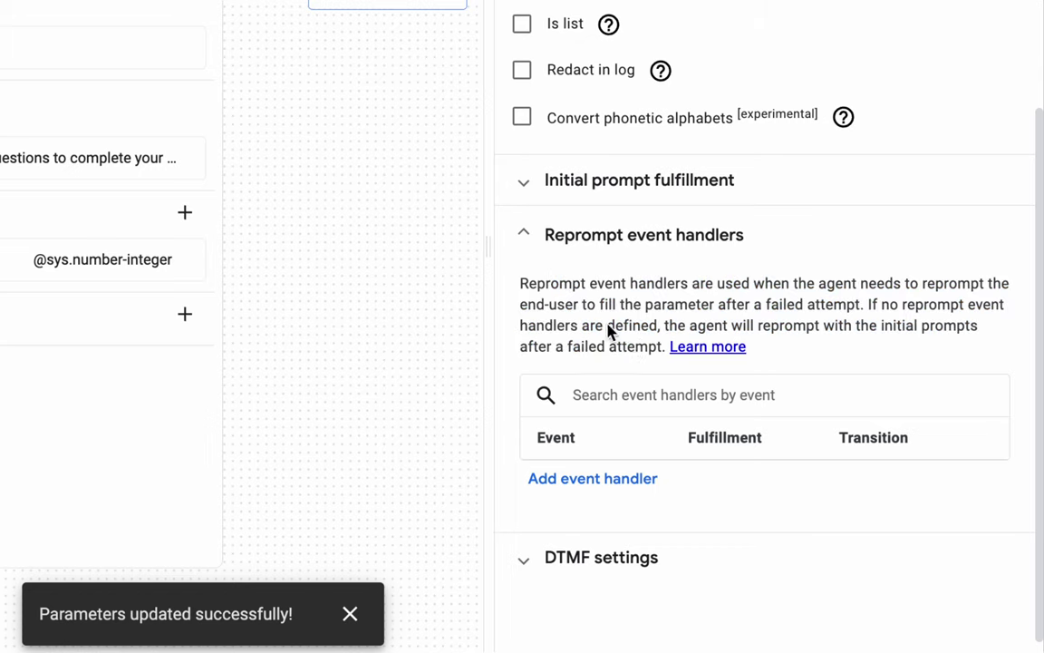
pyautogui.moveTo(551, 282); pyautogui.dragTo(610, 325)
pyautogui.click(556, 308)
pyautogui.moveTo(553, 282); pyautogui.dragTo(637, 347)
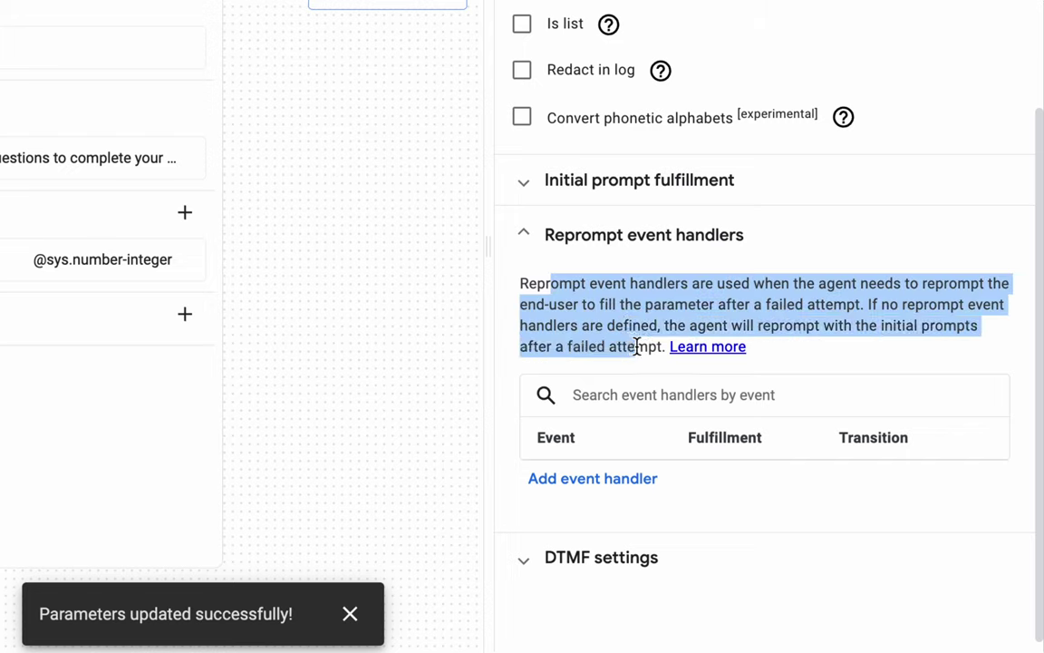
pyautogui.click(637, 348)
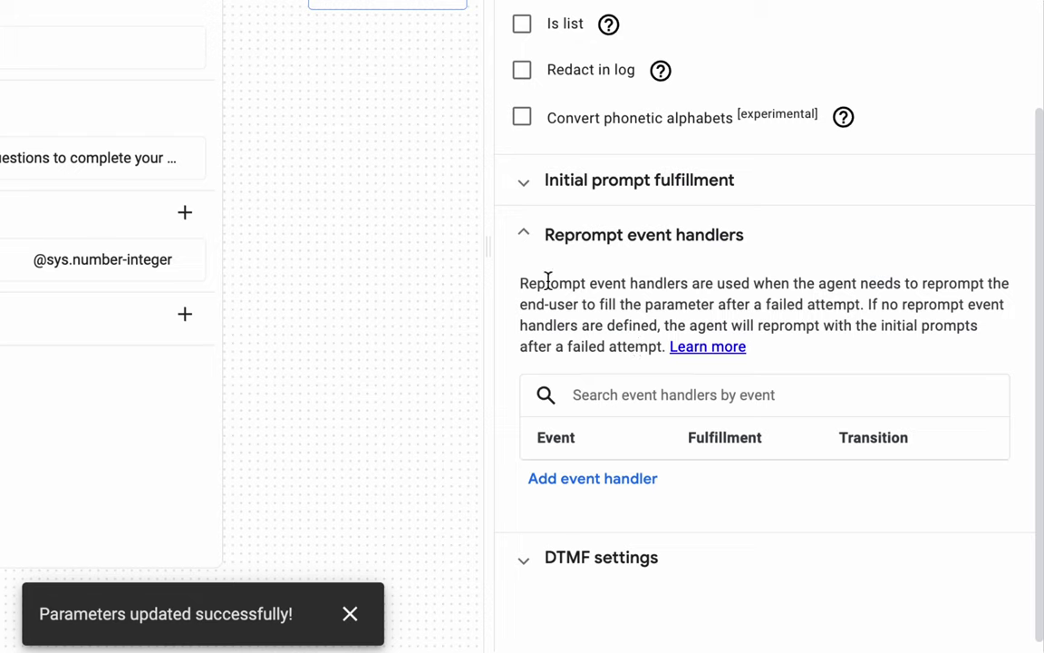
pyautogui.moveTo(550, 281); pyautogui.dragTo(634, 353)
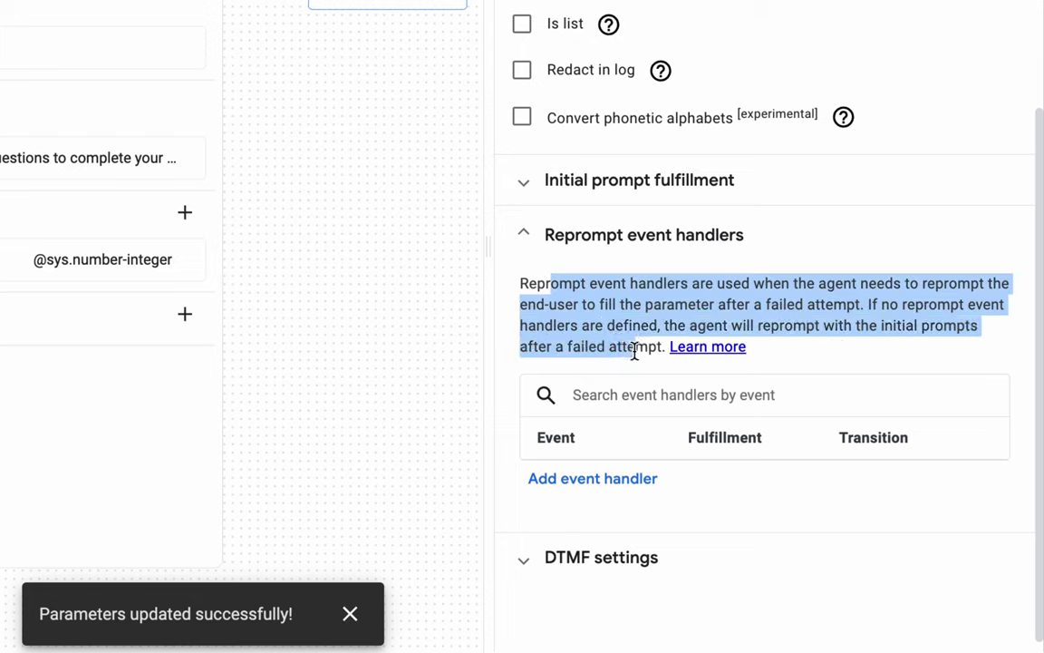
pyautogui.click(634, 353)
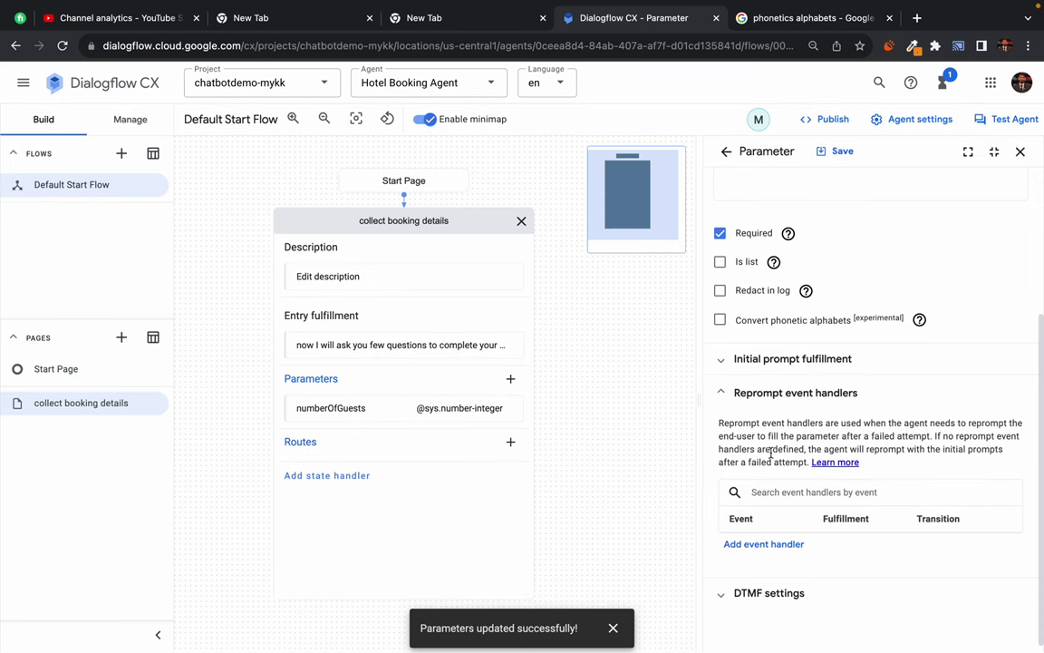
# Step: Add a new parameter named roomType to the collect booking details page
pyautogui.click(383, 415)
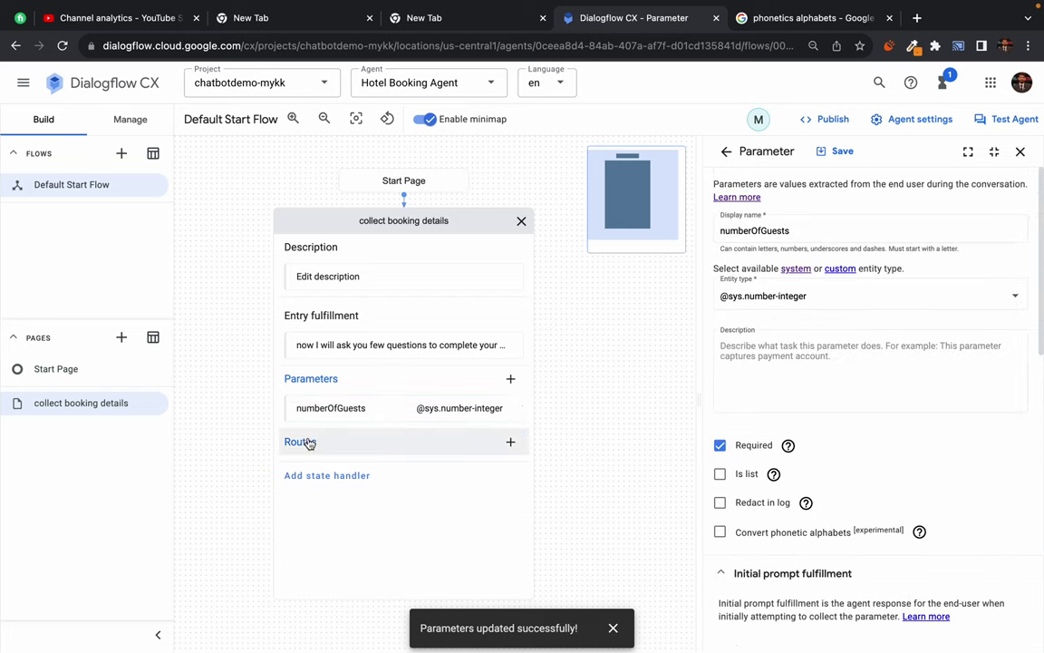
pyautogui.click(511, 381)
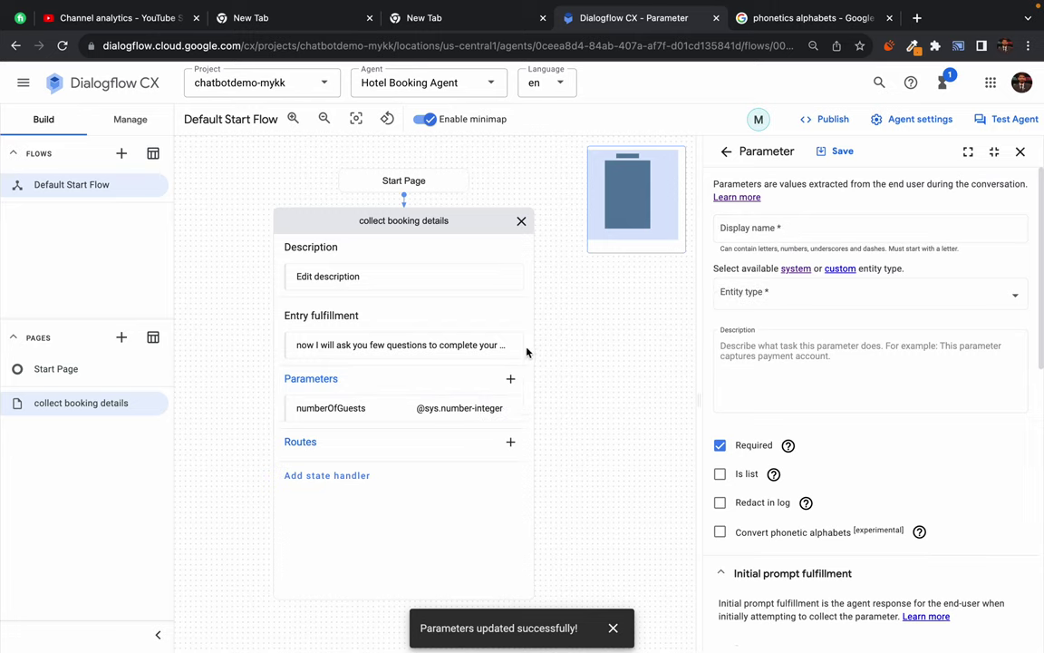
pyautogui.click(821, 228)
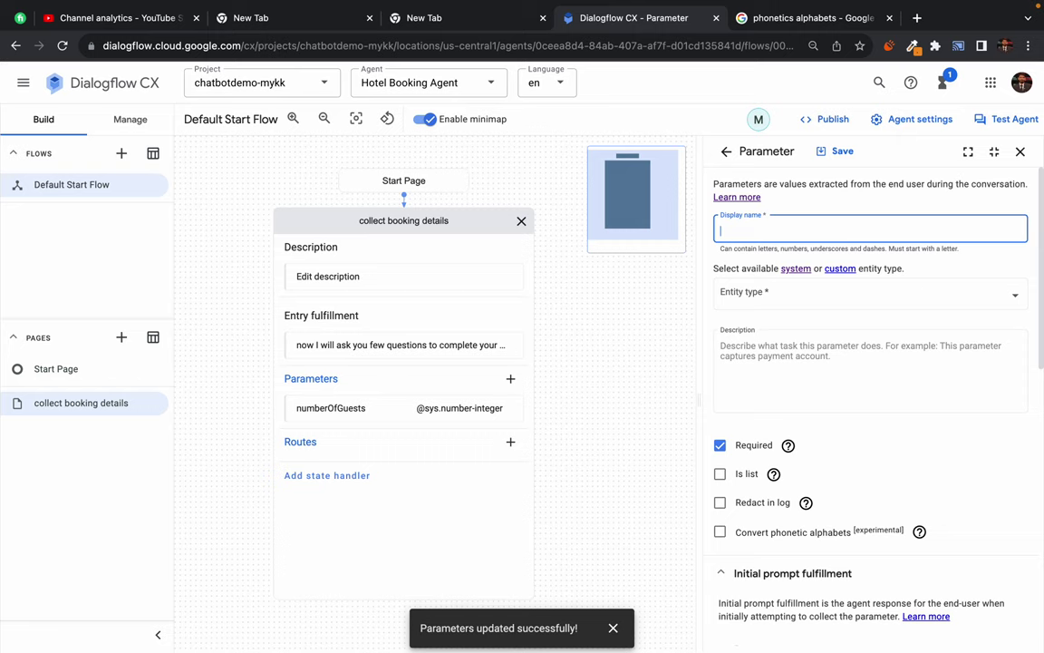
pyautogui.write('roomType')
pyautogui.click(812, 302)
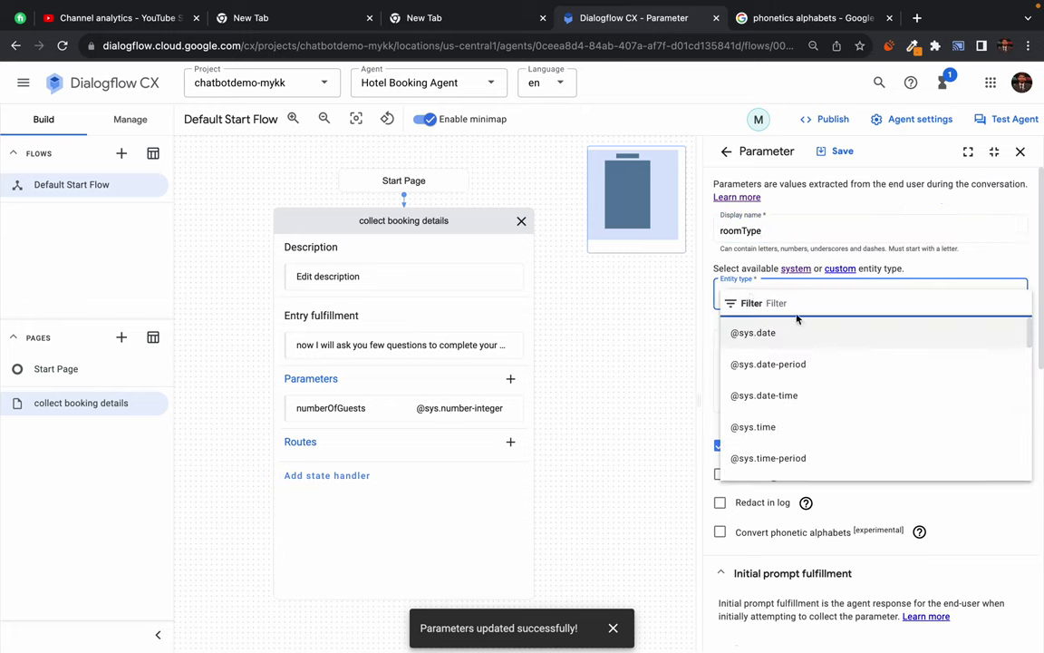
pyautogui.click(722, 264)
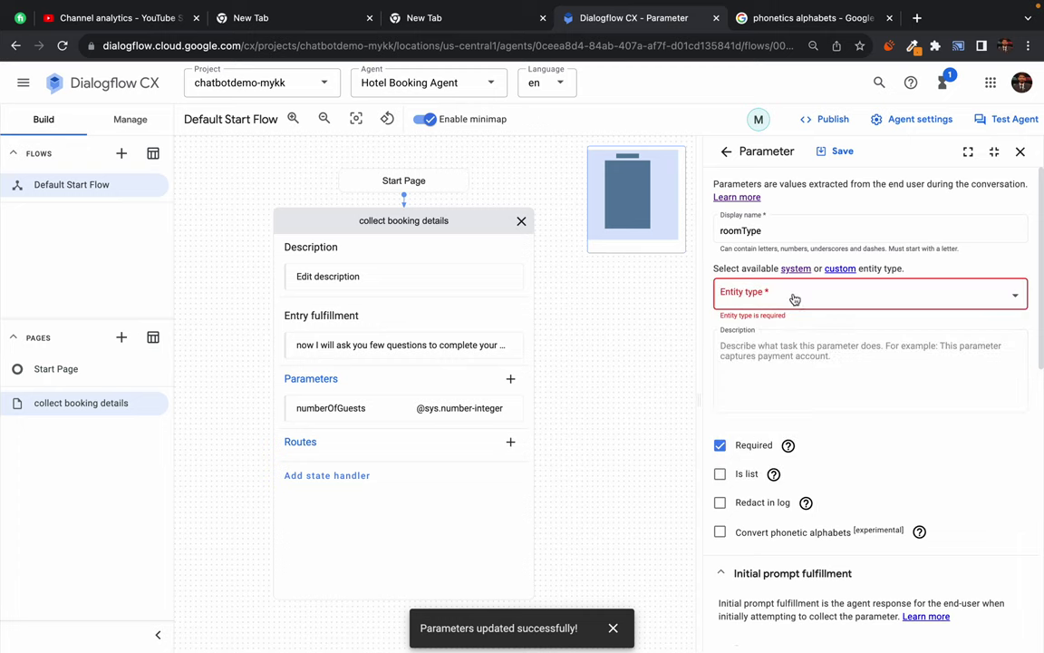
pyautogui.click(841, 153)
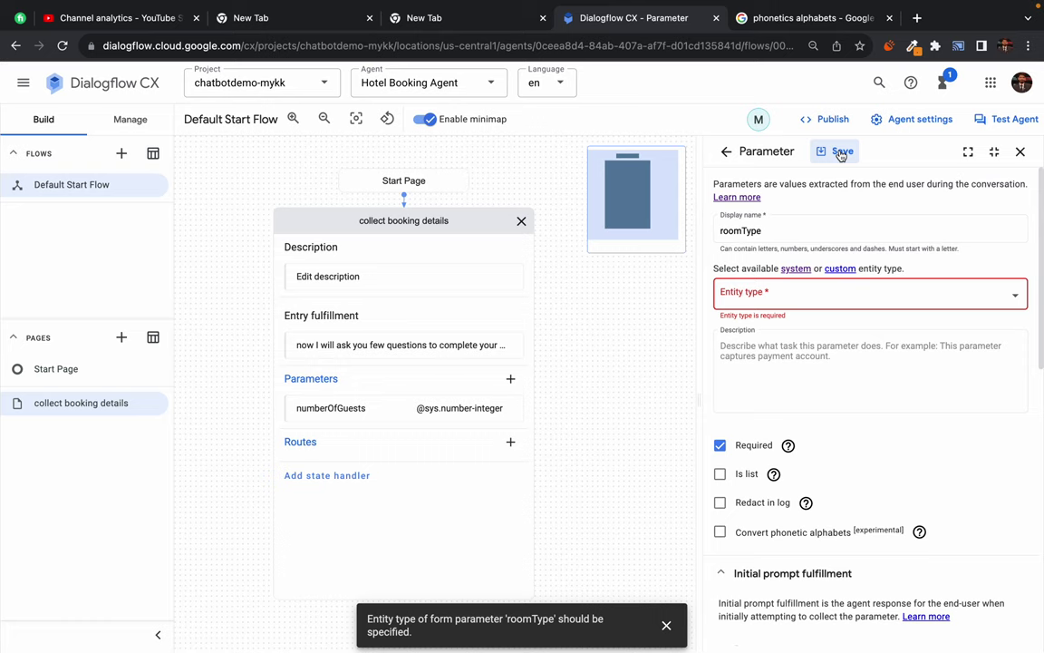
pyautogui.click(767, 297)
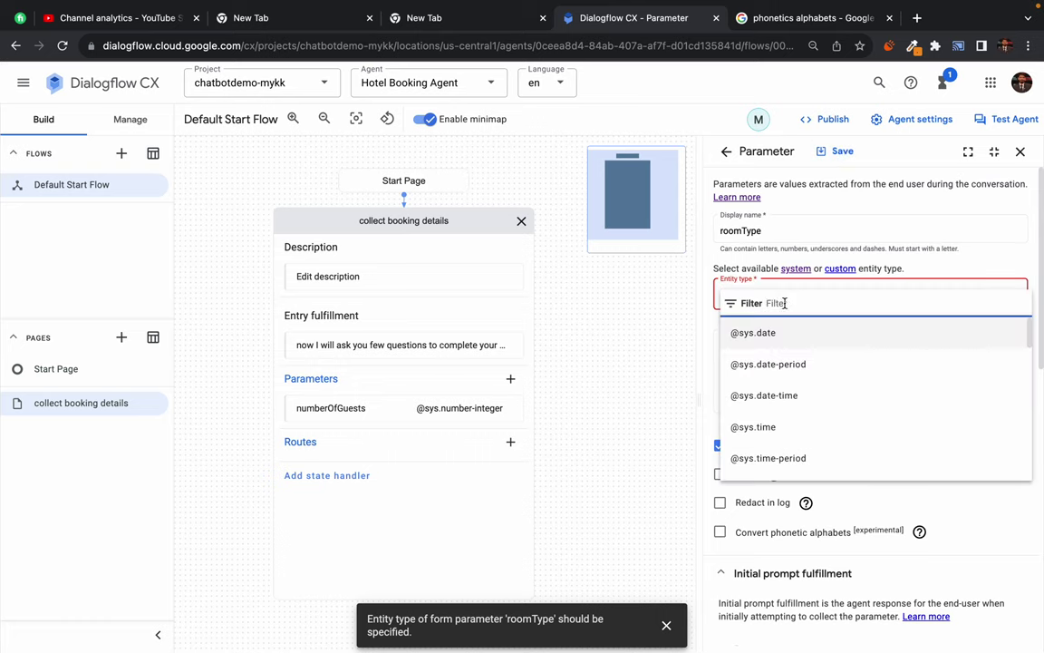
pyautogui.write('number')
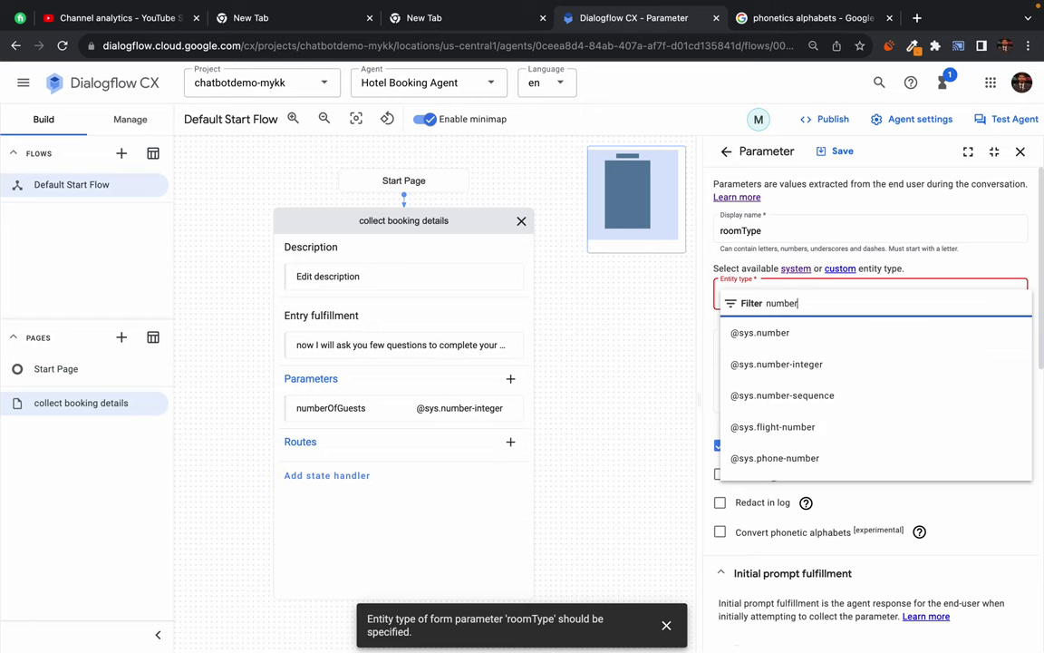
pyautogui.click(780, 335)
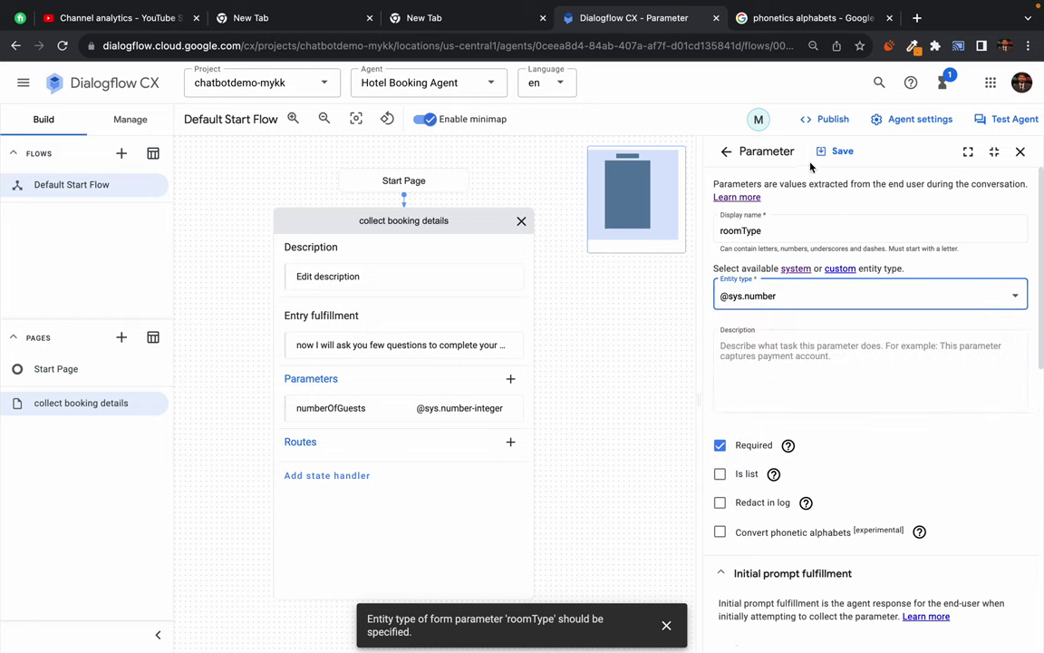
pyautogui.click(836, 151)
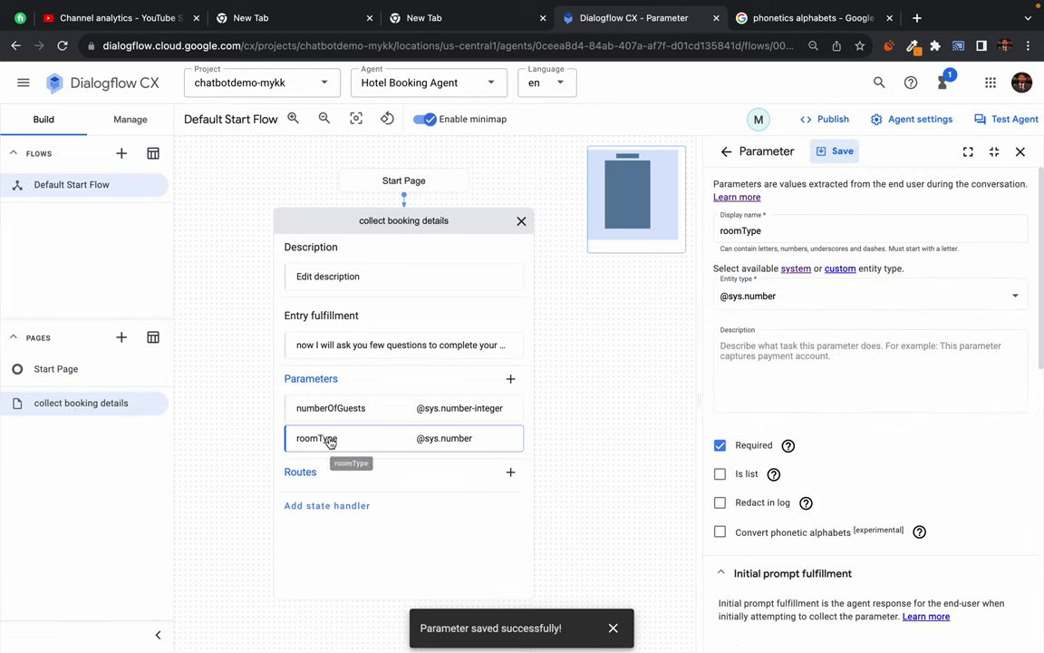
# Step: Glance at the custom entities documentation, then open the agent's Entity types list under Manage
pyautogui.click(848, 272)
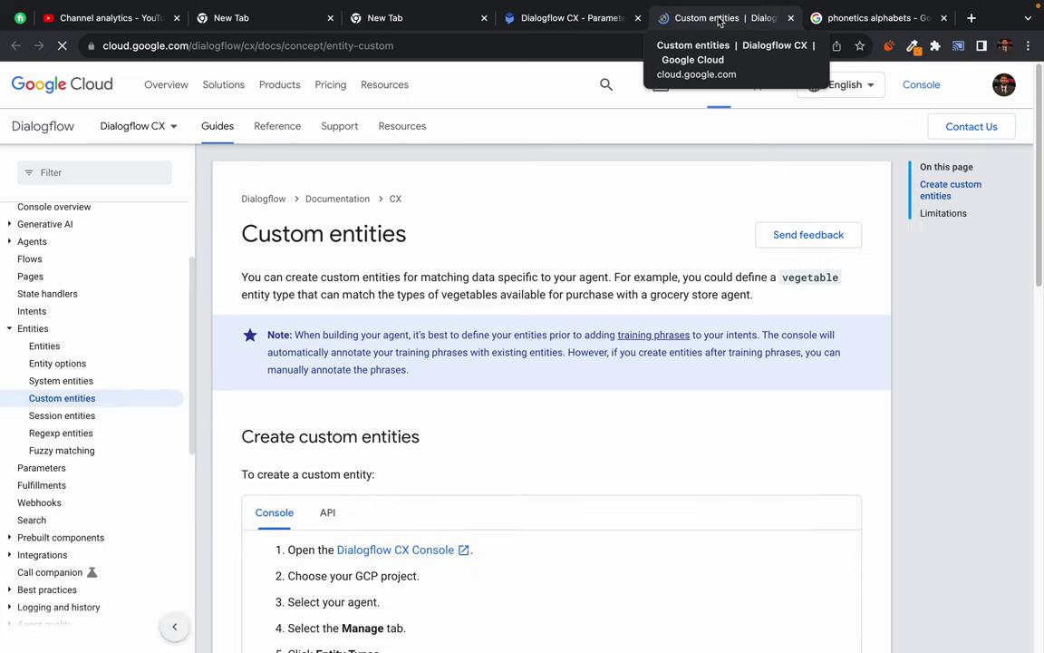
pyautogui.middleClick(711, 18)
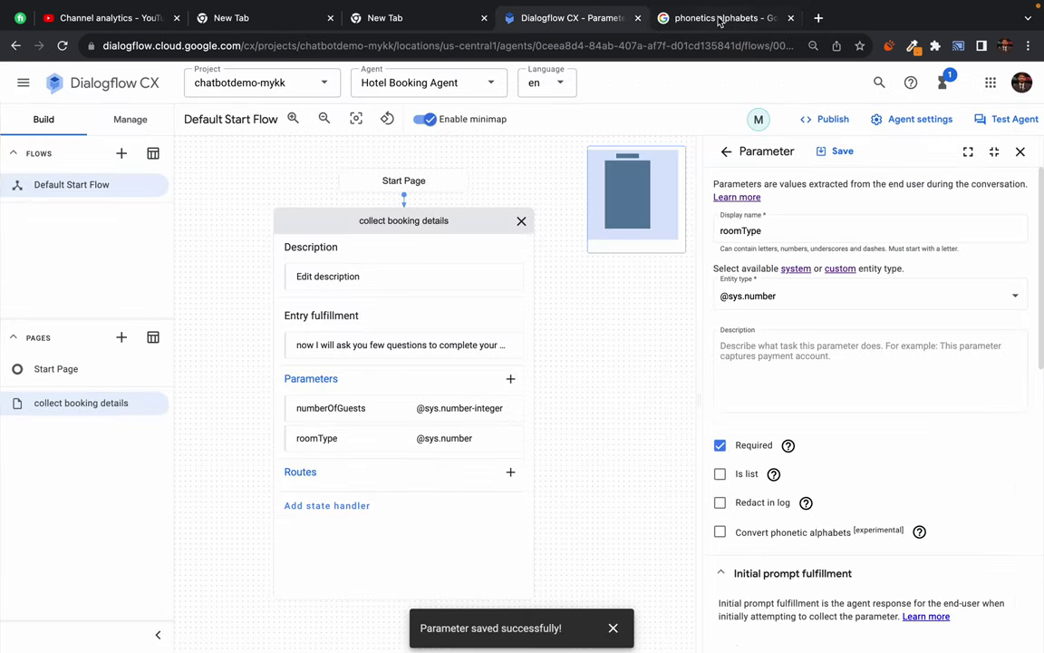
pyautogui.click(127, 118)
pyautogui.click(47, 200)
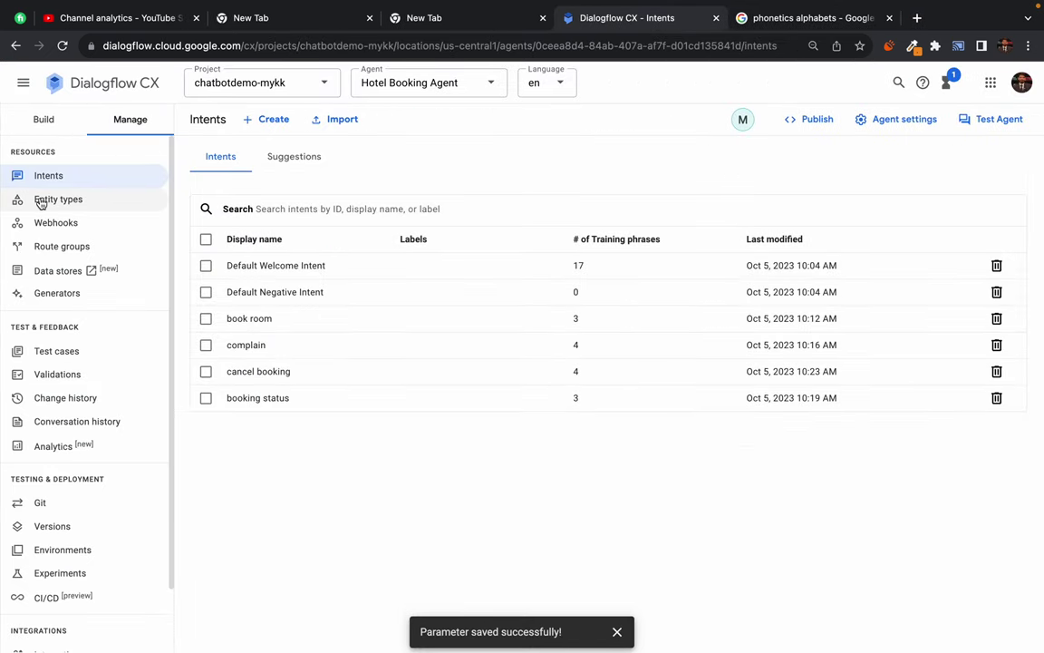
pyautogui.click(236, 158)
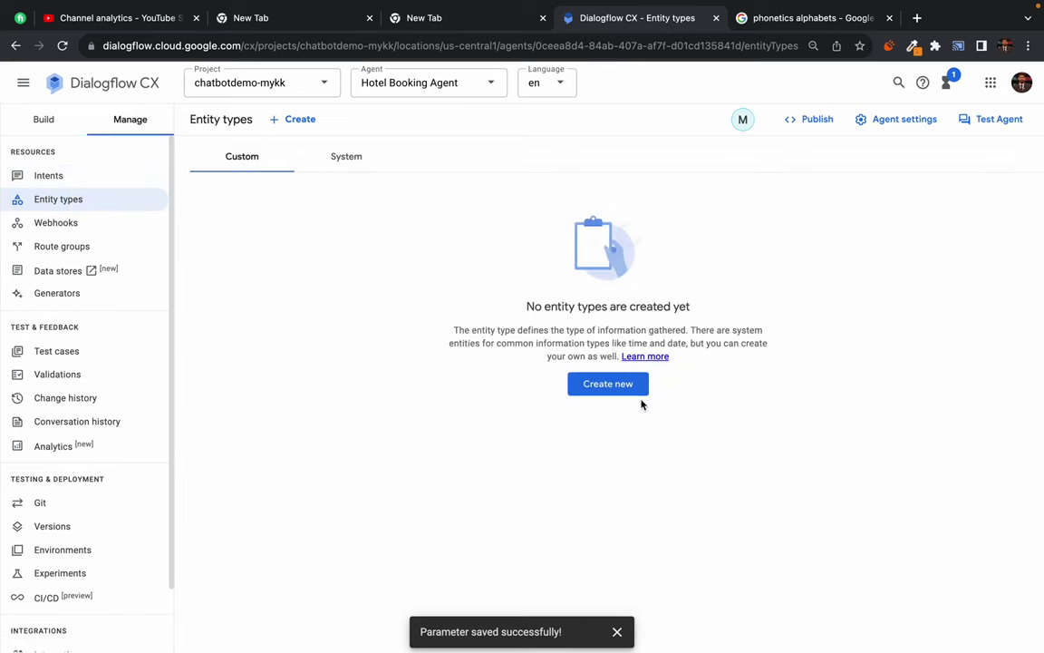
# Step: Create a roomType entity type with entries standard, business and economy
pyautogui.click(608, 383)
pyautogui.click(226, 220)
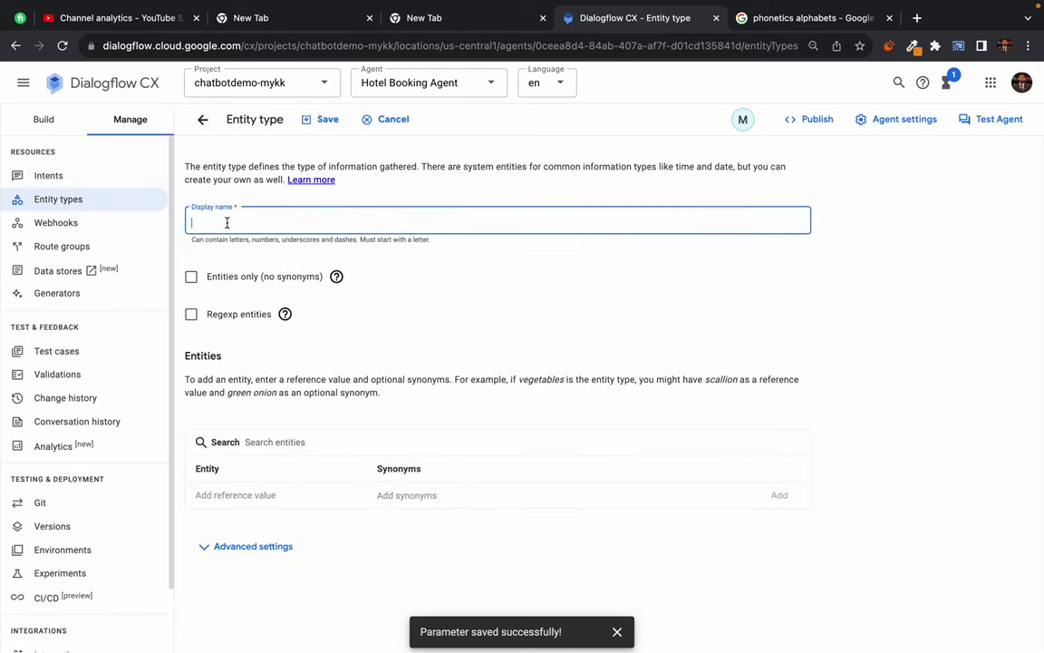
pyautogui.write('roomType')
pyautogui.click(241, 495)
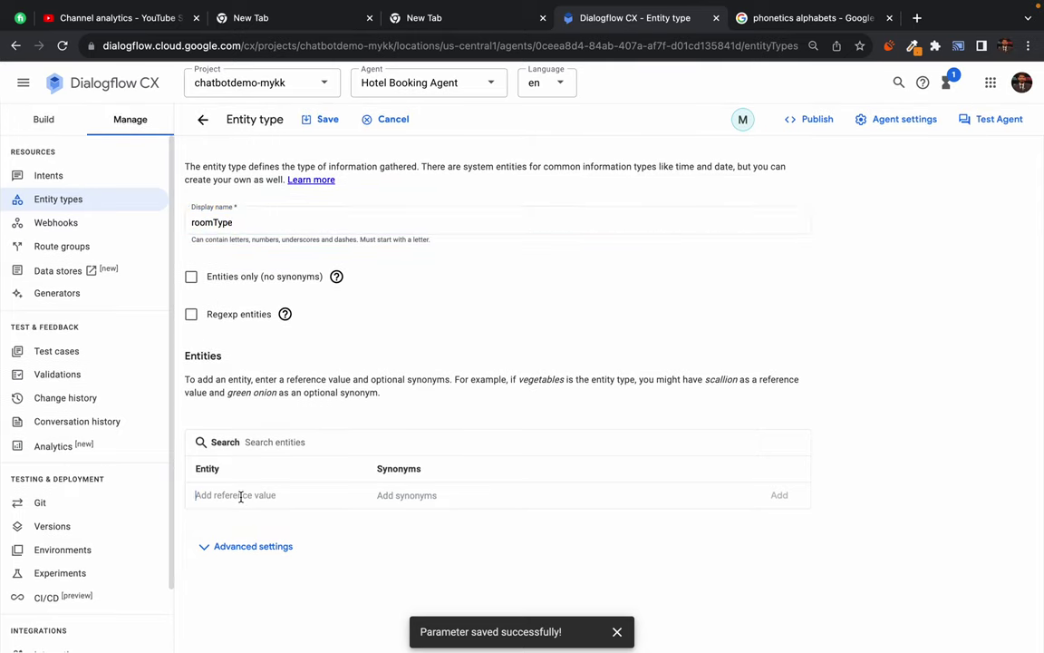
pyautogui.write('vip')
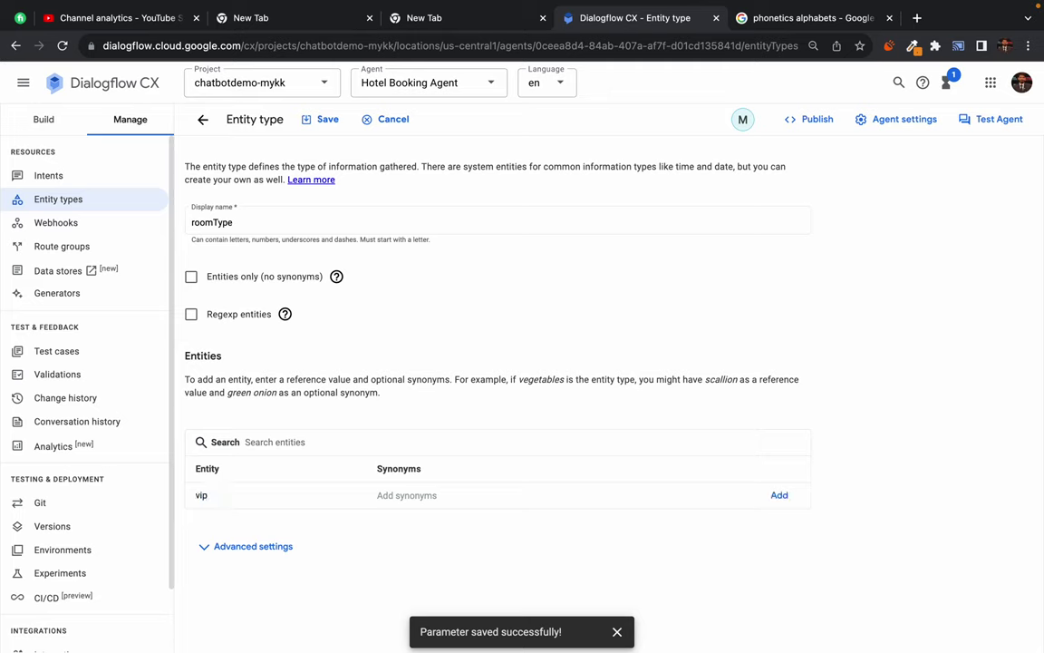
pyautogui.press('BackSpace')
pyautogui.press('BackSpace')
pyautogui.press('BackSpace')
pyautogui.write('standard')
pyautogui.press('Tab')
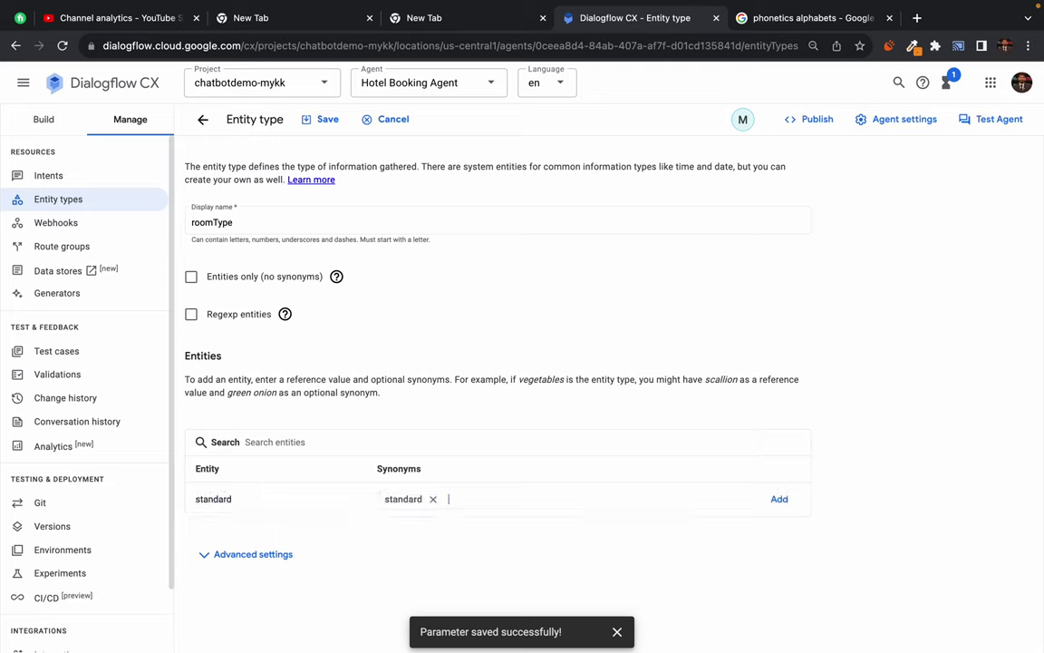
pyautogui.click(778, 499)
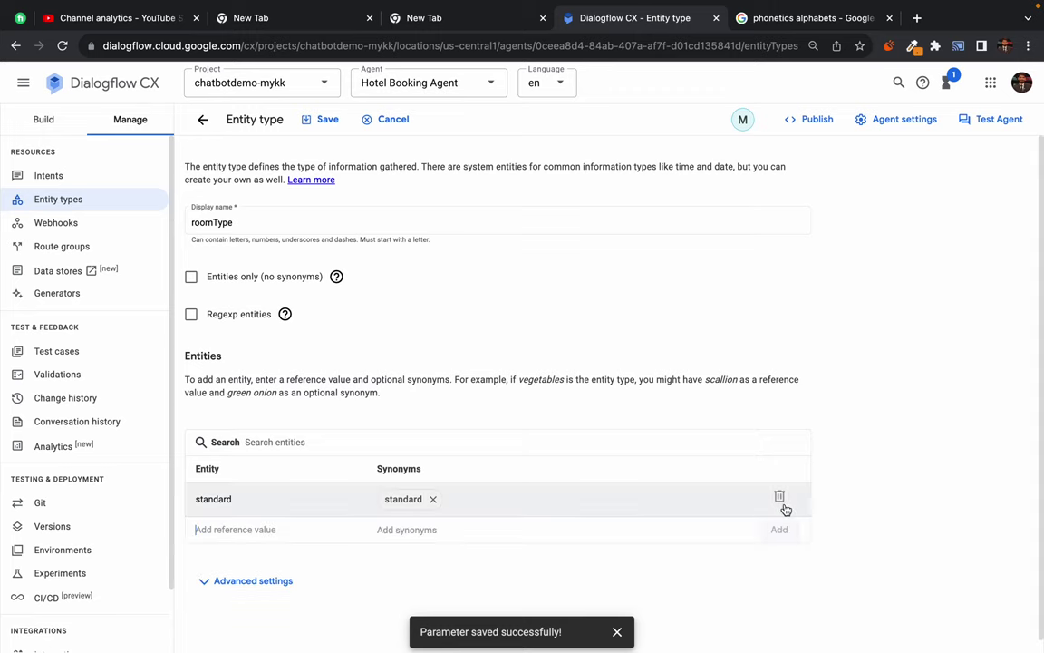
pyautogui.click(210, 529)
pyautogui.write('bu')
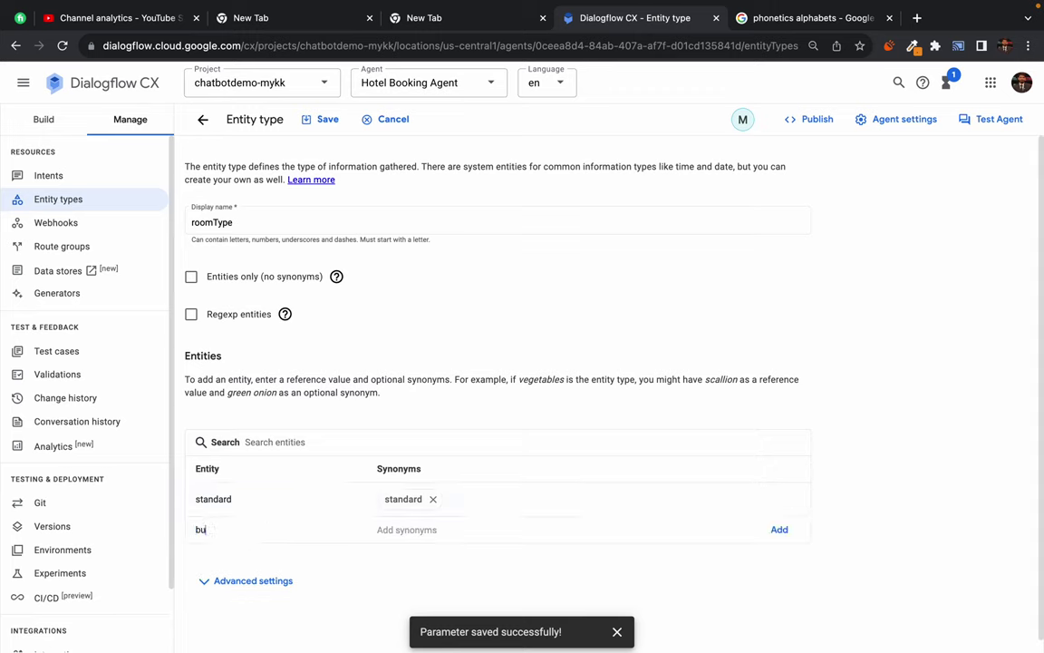
pyautogui.write('siness')
pyautogui.press('Tab')
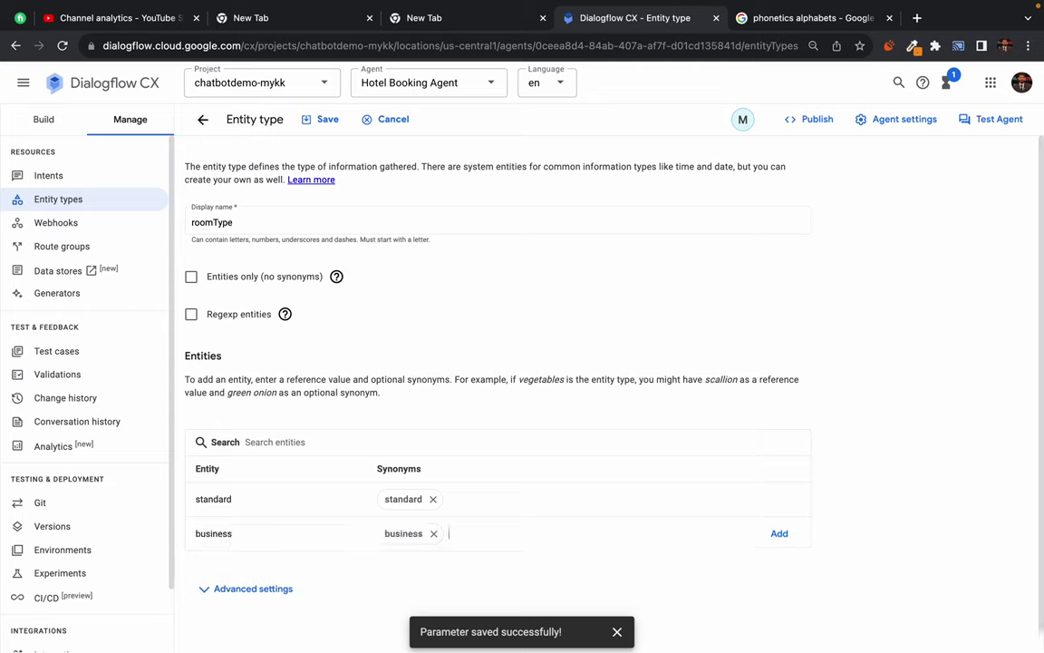
pyautogui.click(780, 533)
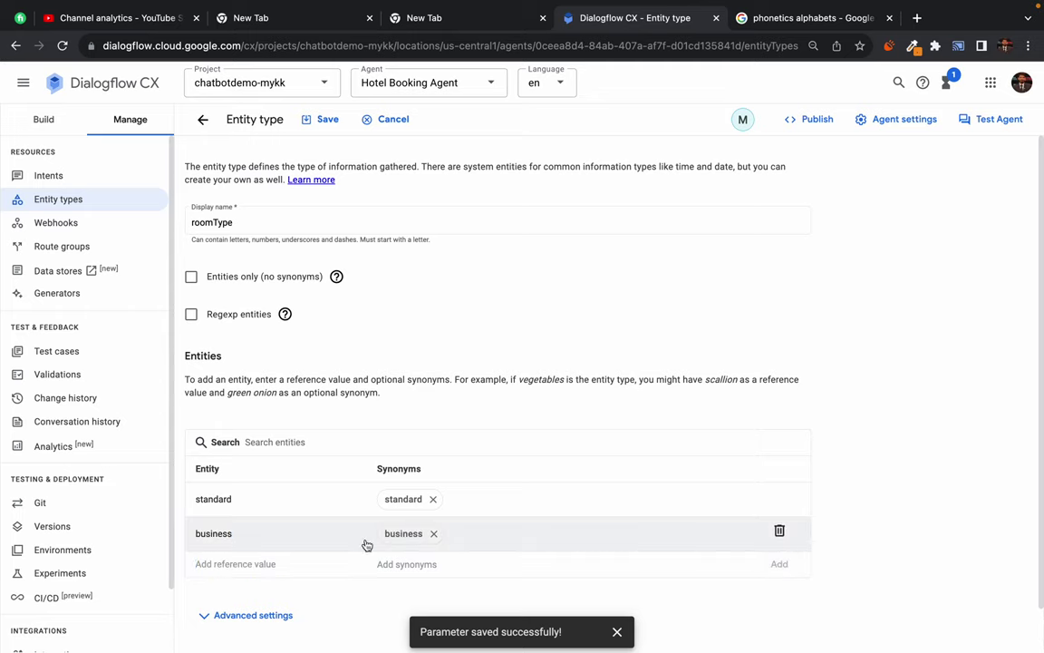
pyautogui.write('economy')
pyautogui.press('Tab')
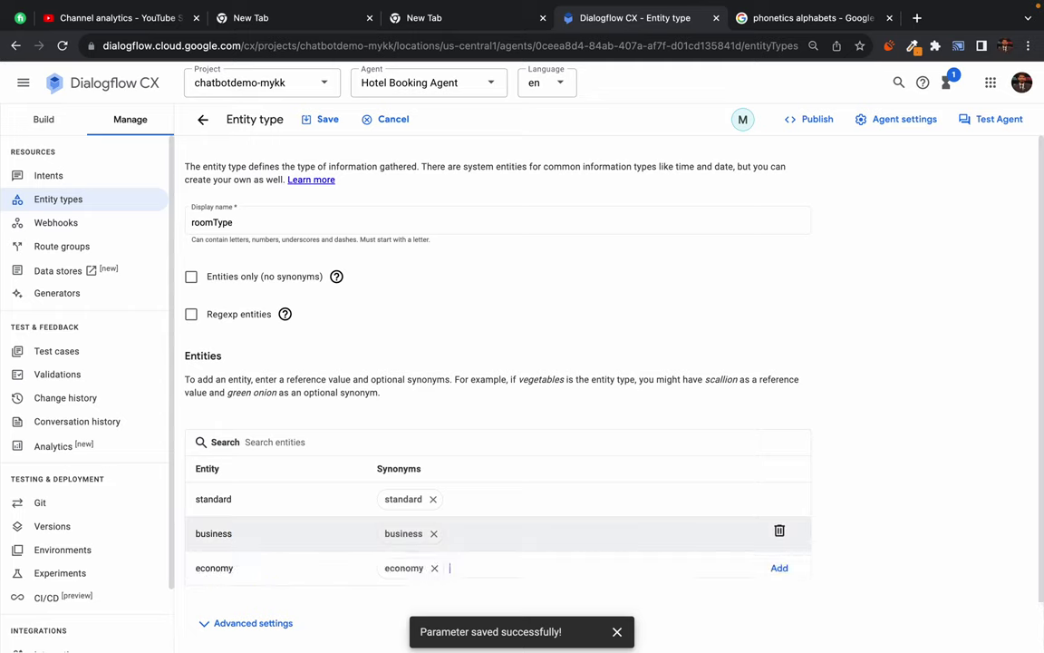
# Step: Add synonym vip to business and synonym cheap to economy
pyautogui.scroll(-1, 888, 389)
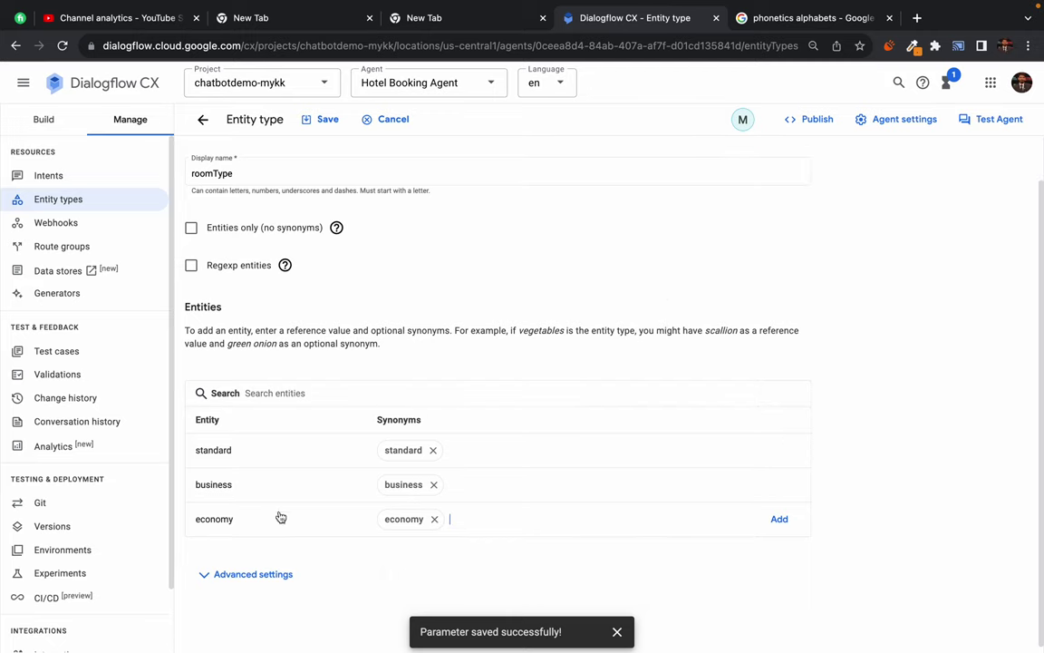
pyautogui.click(489, 450)
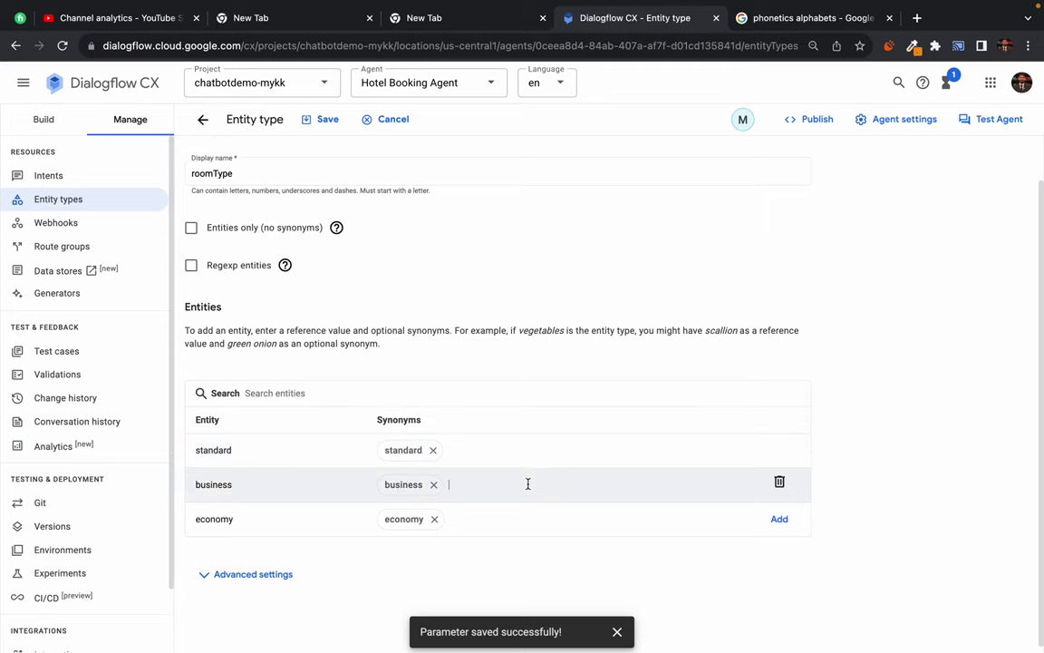
pyautogui.click(528, 484)
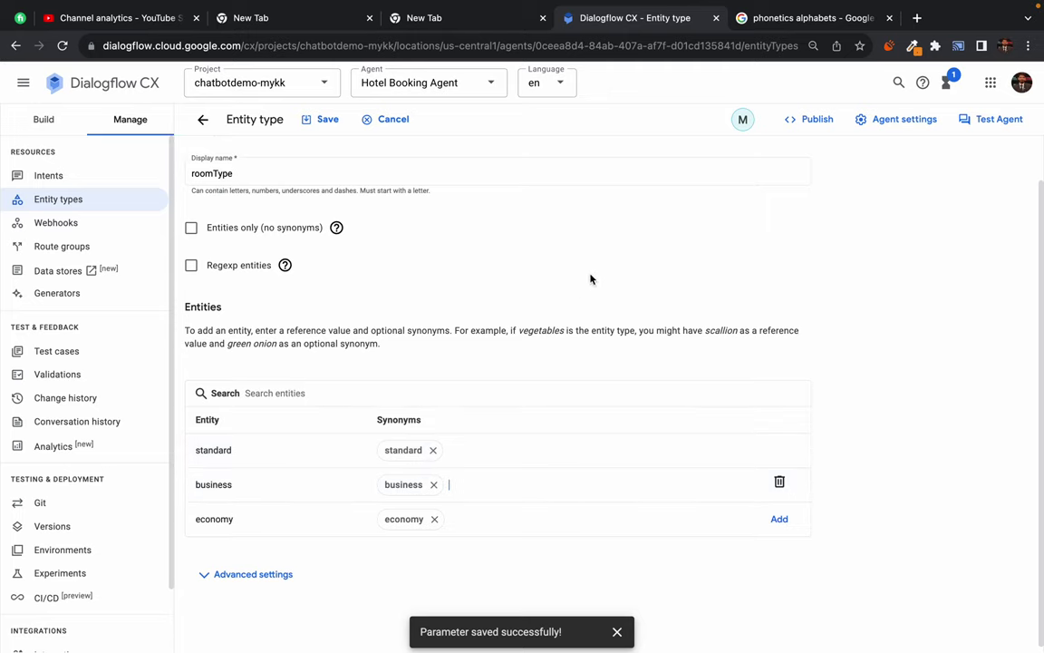
pyautogui.write('vip')
pyautogui.press('Return')
pyautogui.click(494, 517)
pyautogui.write('cheap')
pyautogui.press('Return')
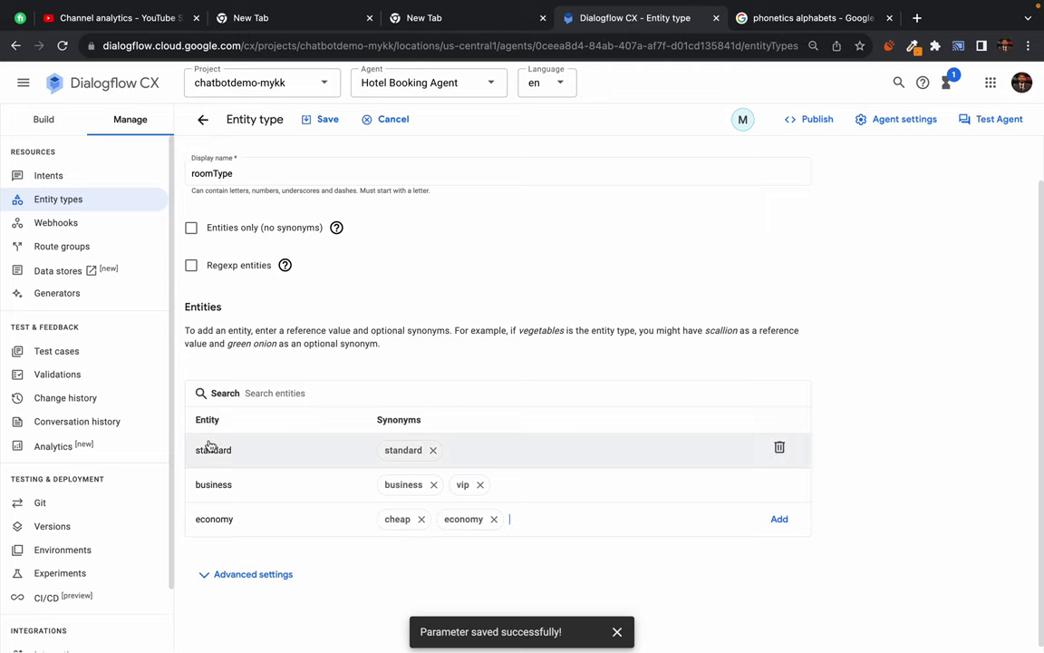
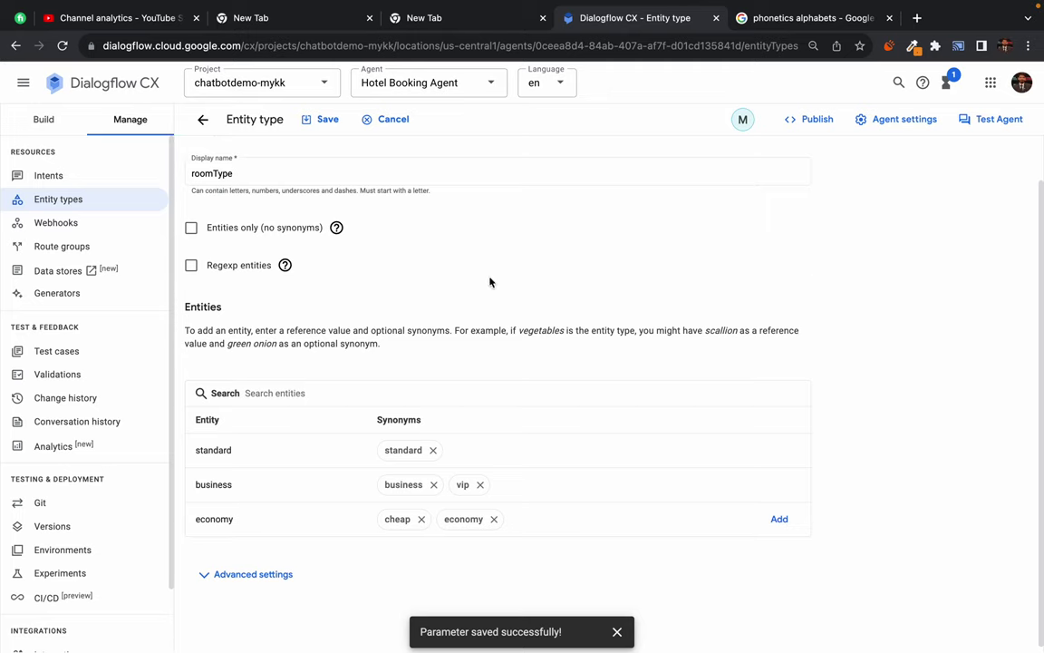
# Step: Review the roomType entity type's entries: standard, business (vip) and economy (cheap)
pyautogui.scroll(1, 354, 306)
pyautogui.scroll(-1, 353, 307)
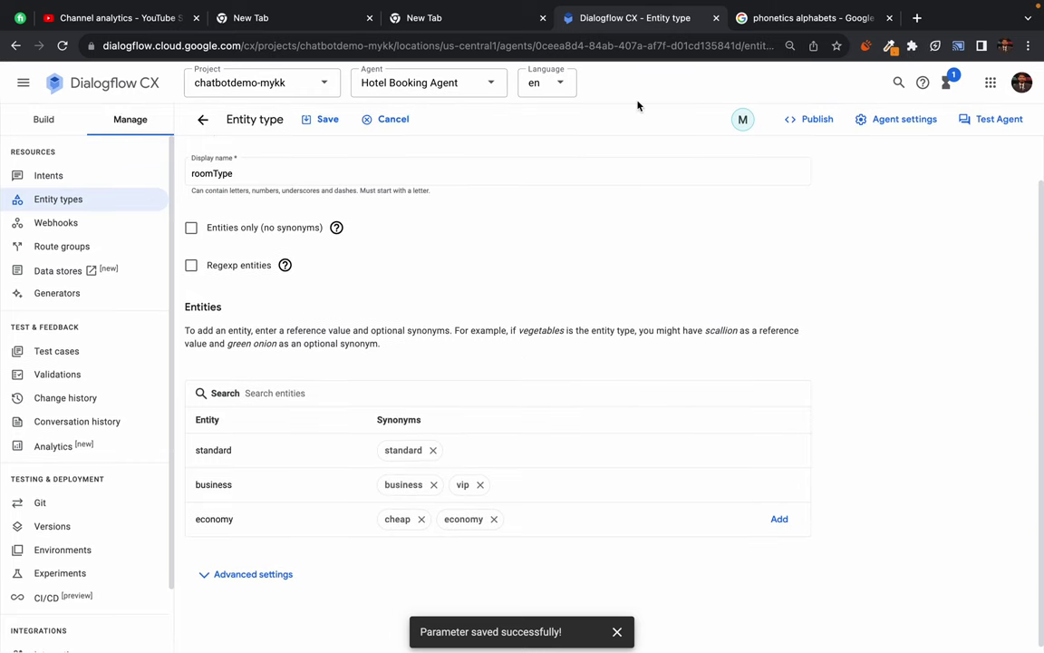
pyautogui.moveTo(780, 4)
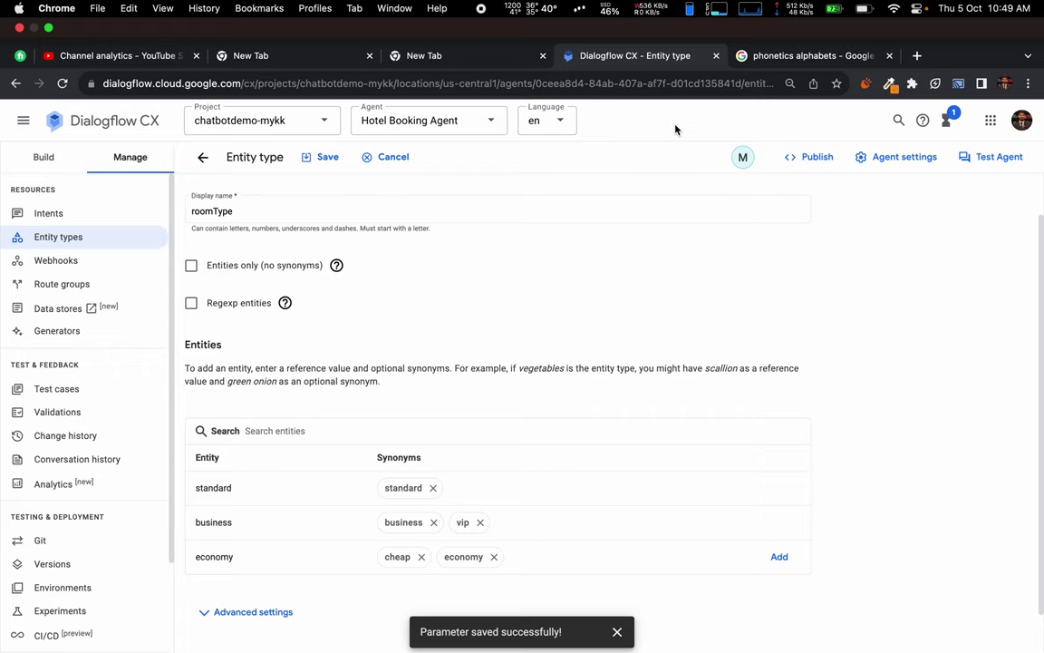
pyautogui.press('XF86MonBrightnessUp')
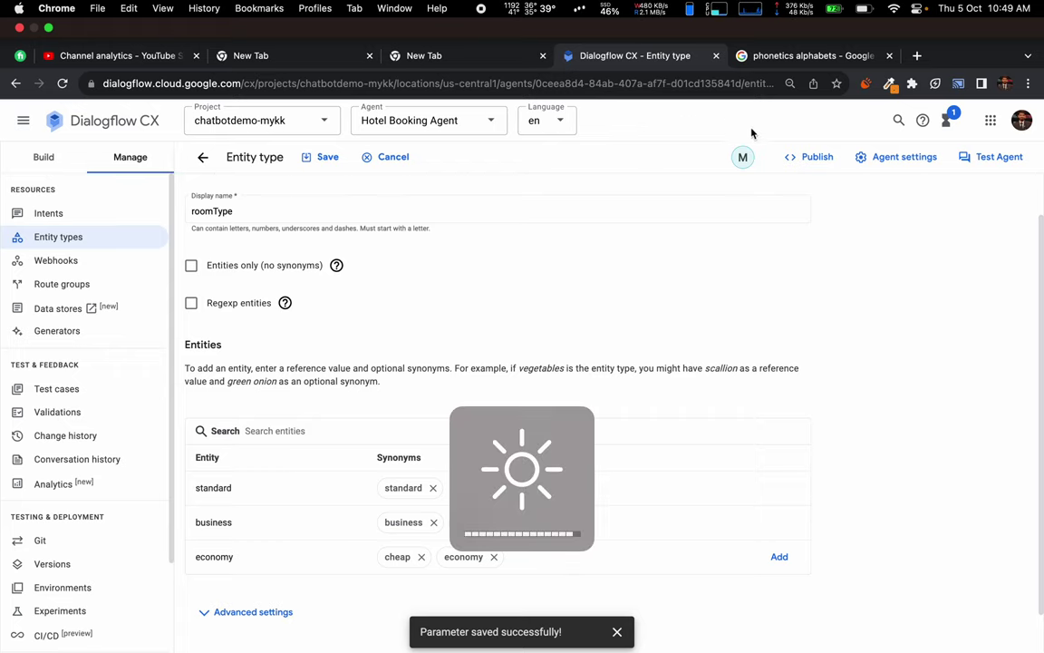
# Step: Save the roomType entity type and open the roomType parameter on the collect booking details page
pyautogui.click(326, 127)
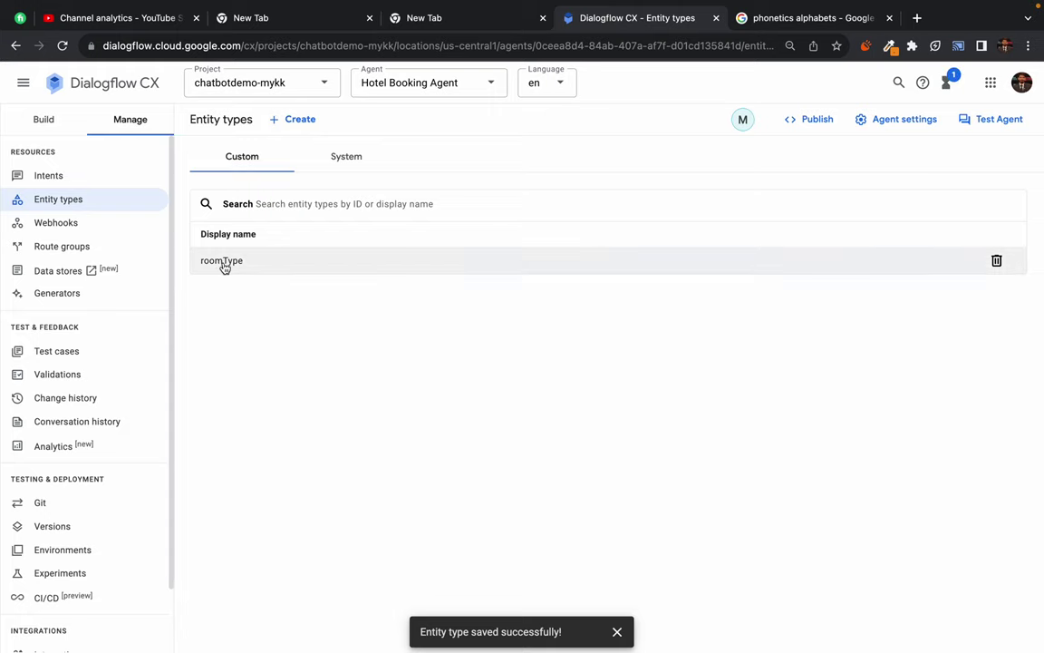
pyautogui.click(43, 120)
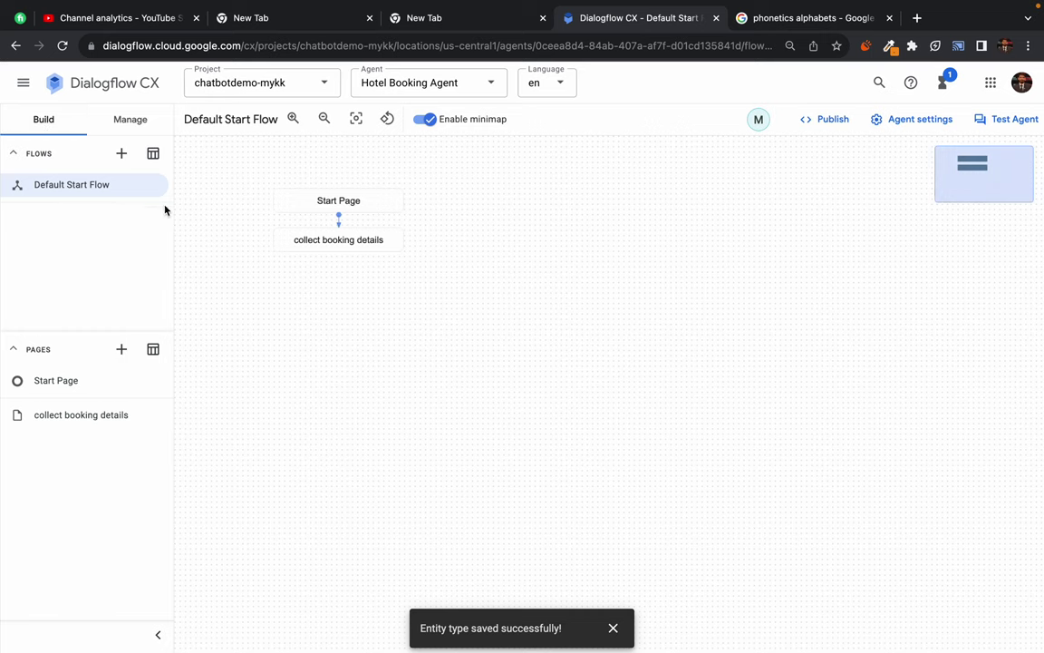
pyautogui.click(330, 252)
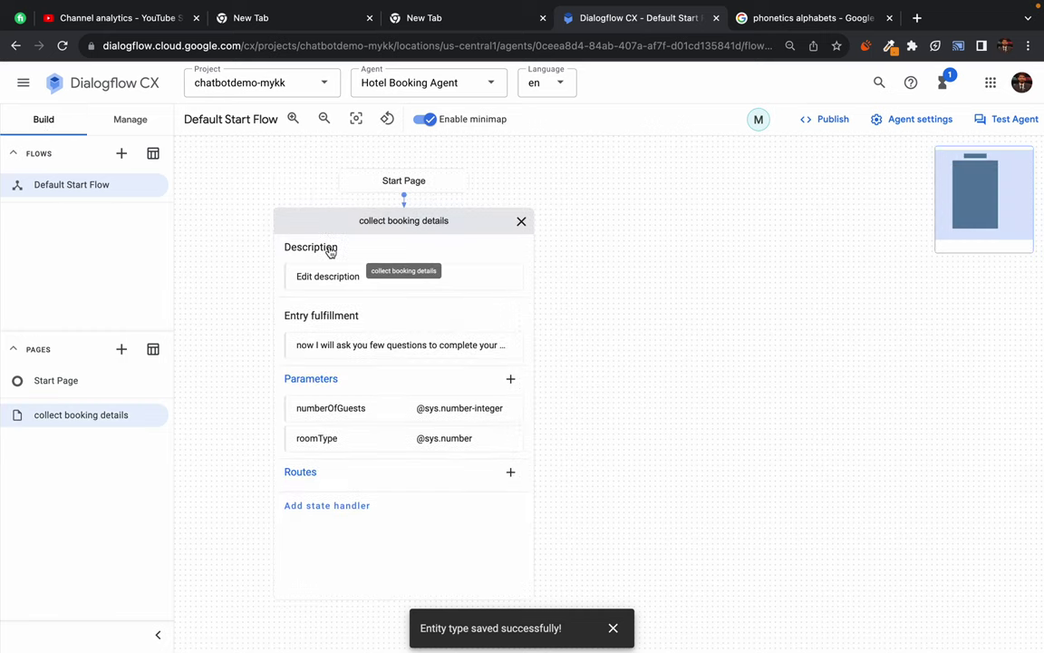
pyautogui.click(343, 441)
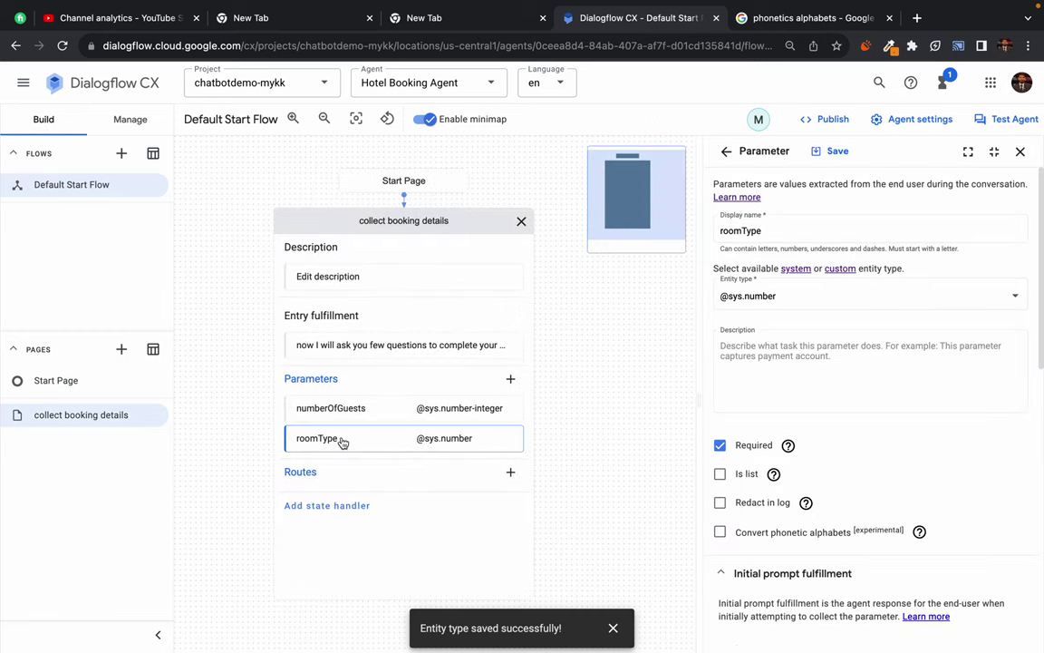
pyautogui.click(801, 296)
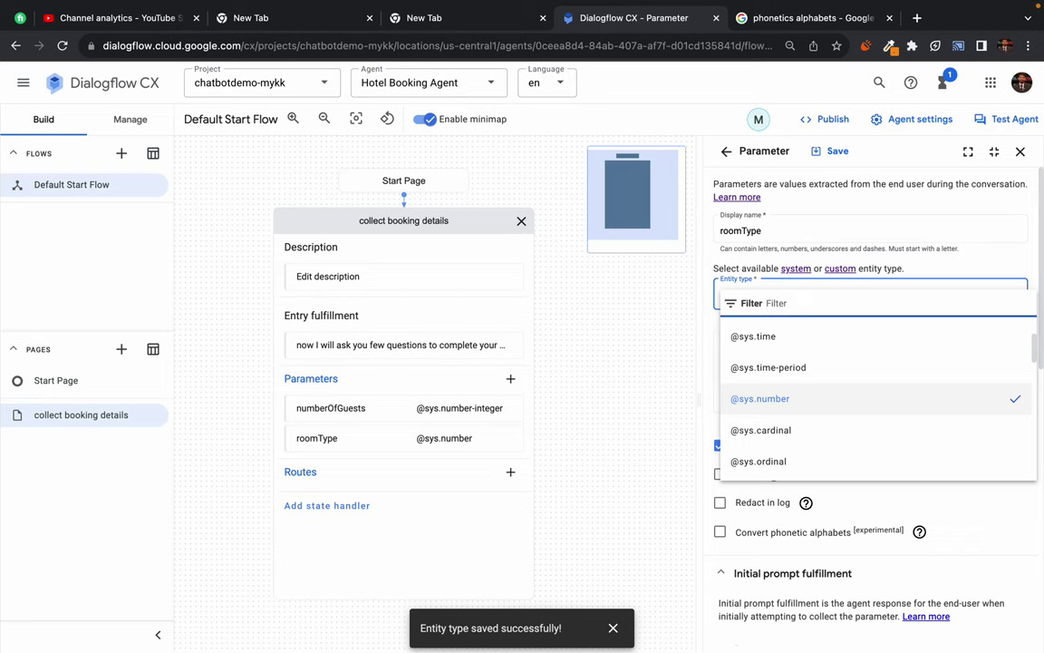
pyautogui.write('ty')
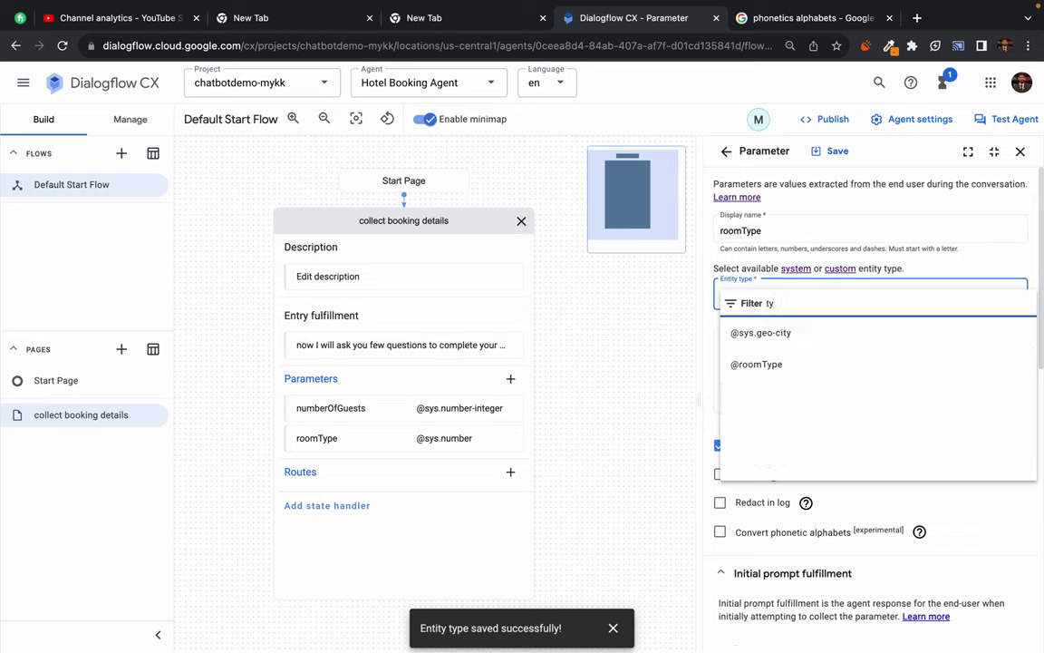
pyautogui.click(778, 365)
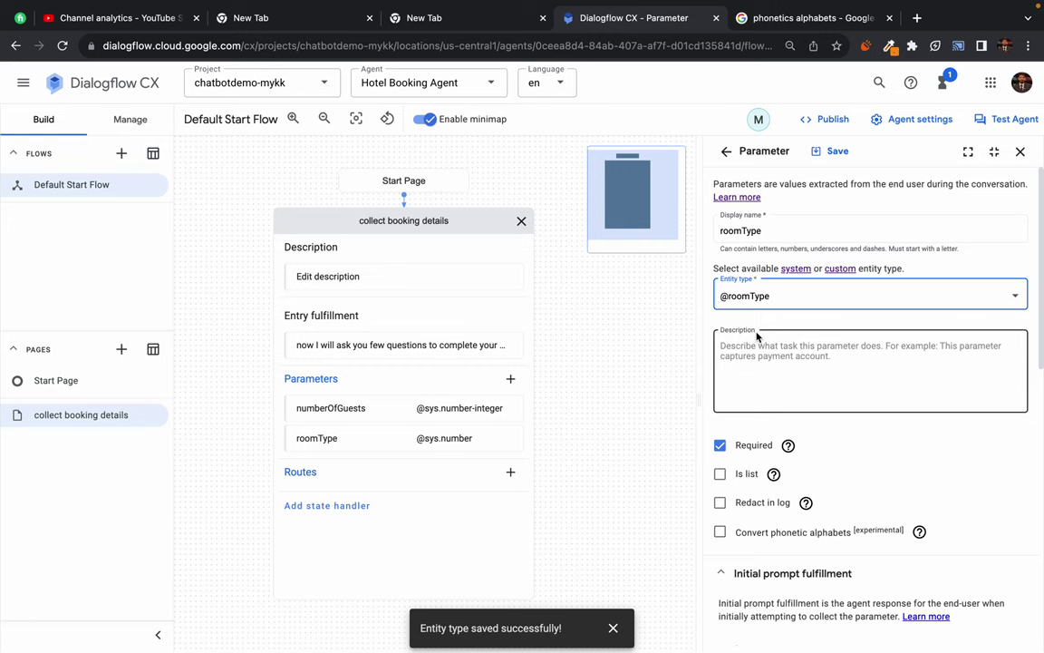
pyautogui.scroll(-3, 797, 428)
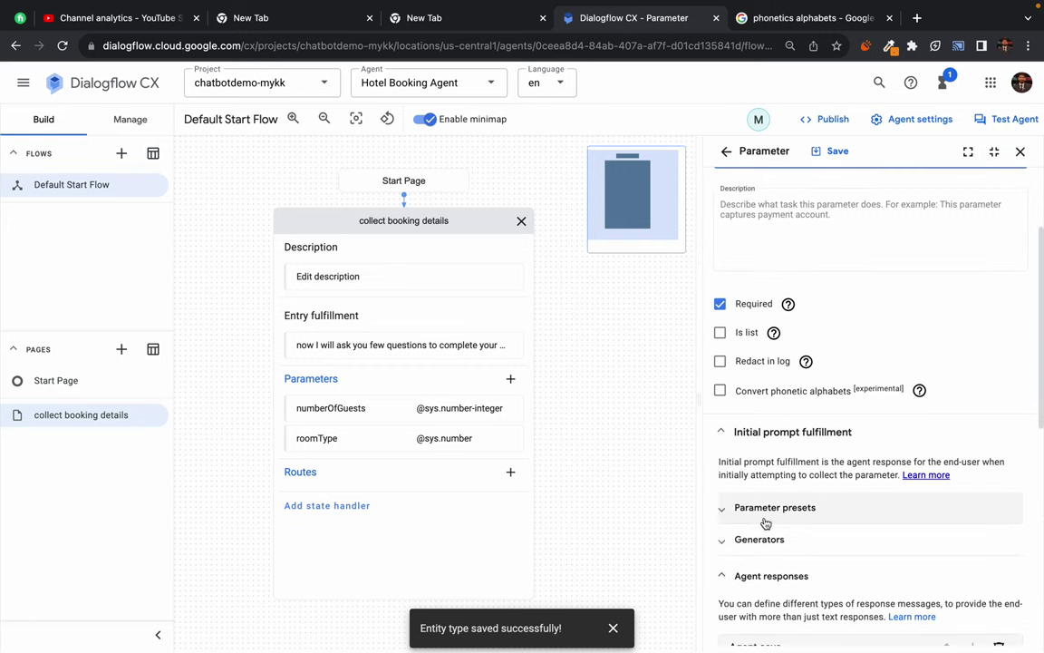
pyautogui.scroll(-2, 764, 522)
pyautogui.scroll(-4, 749, 511)
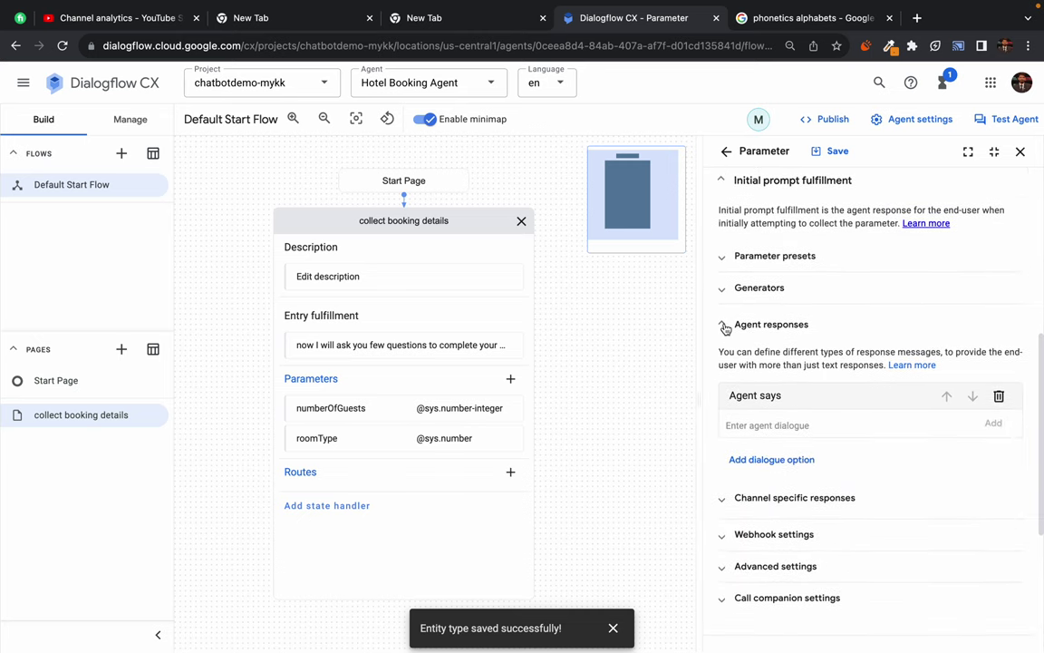
pyautogui.click(773, 425)
pyautogui.write('we have')
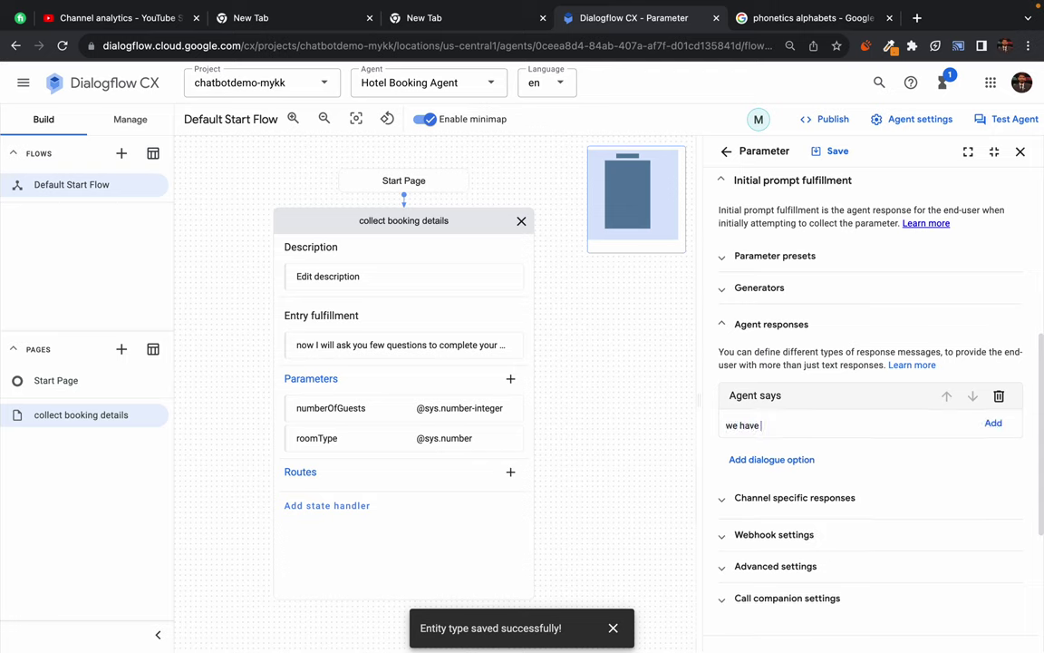
pyautogui.press('BackSpace')
pyautogui.press('BackSpace')
pyautogui.press('BackSpace')
pyautogui.press('BackSpace')
pyautogui.press('BackSpace')
pyautogui.press('BackSpace')
pyautogui.press('BackSpace')
pyautogui.press('BackSpace')
pyautogui.write('what type of room would you')
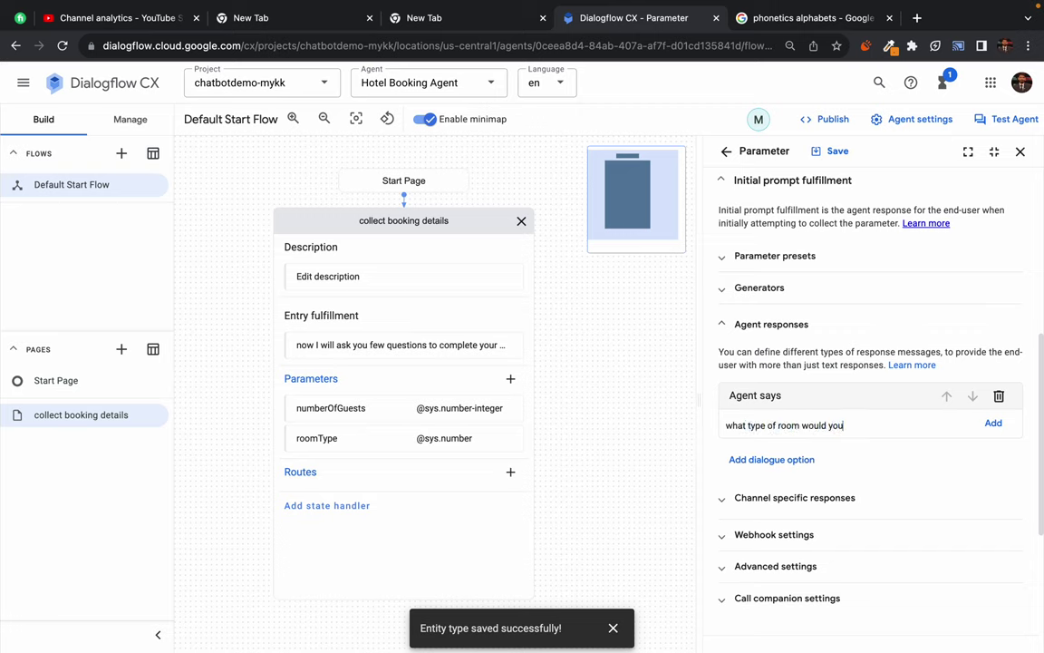
pyautogui.write(' like to book')
pyautogui.write(', we have Business')
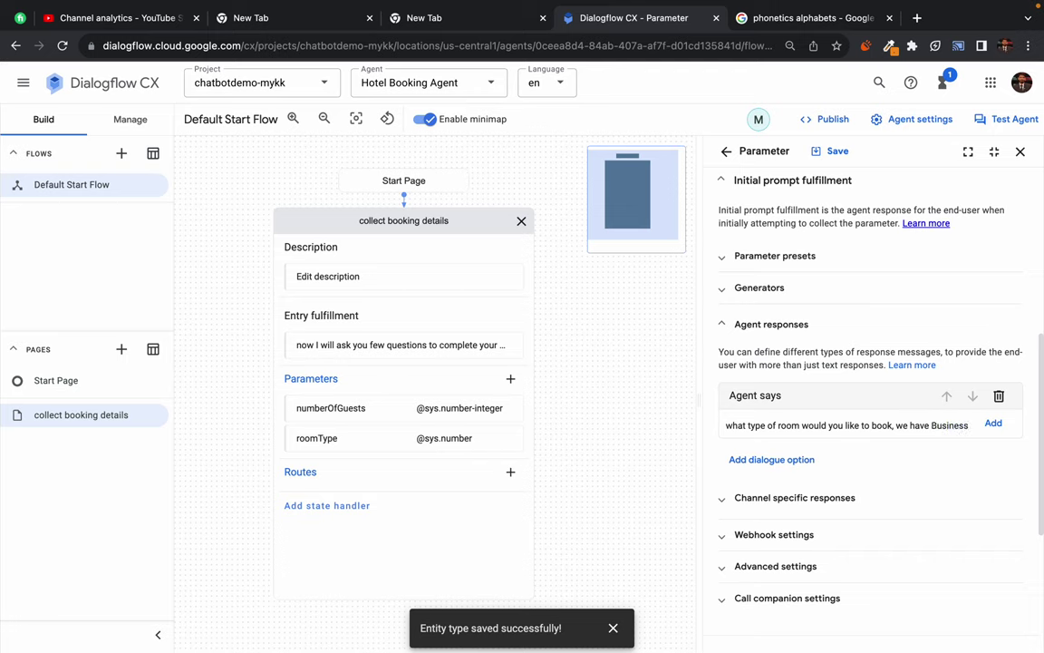
pyautogui.write(', standard')
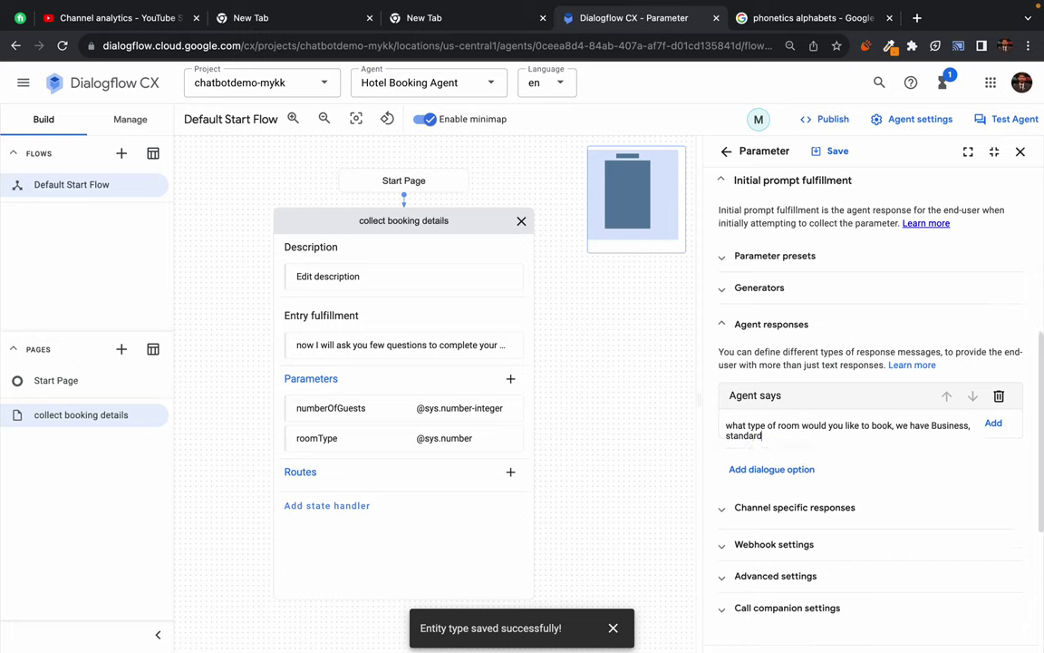
pyautogui.write(' and economy room')
pyautogui.doubleClick(831, 436)
pyautogui.write('Rooms')
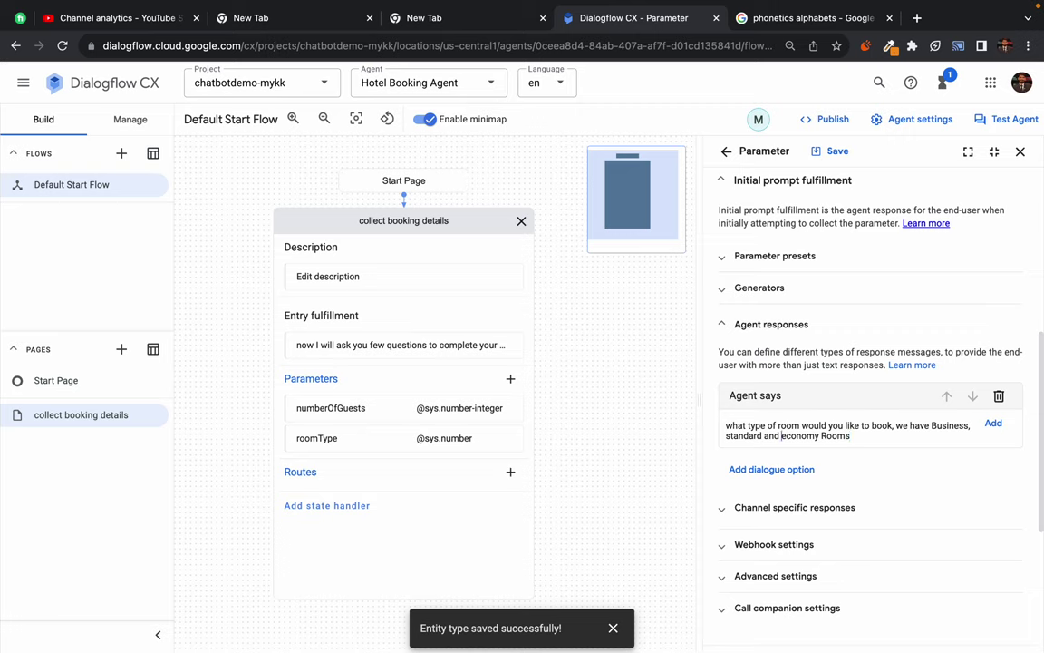
pyautogui.doubleClick(798, 436)
pyautogui.write('Economy')
pyautogui.click(726, 436)
pyautogui.press('Delete')
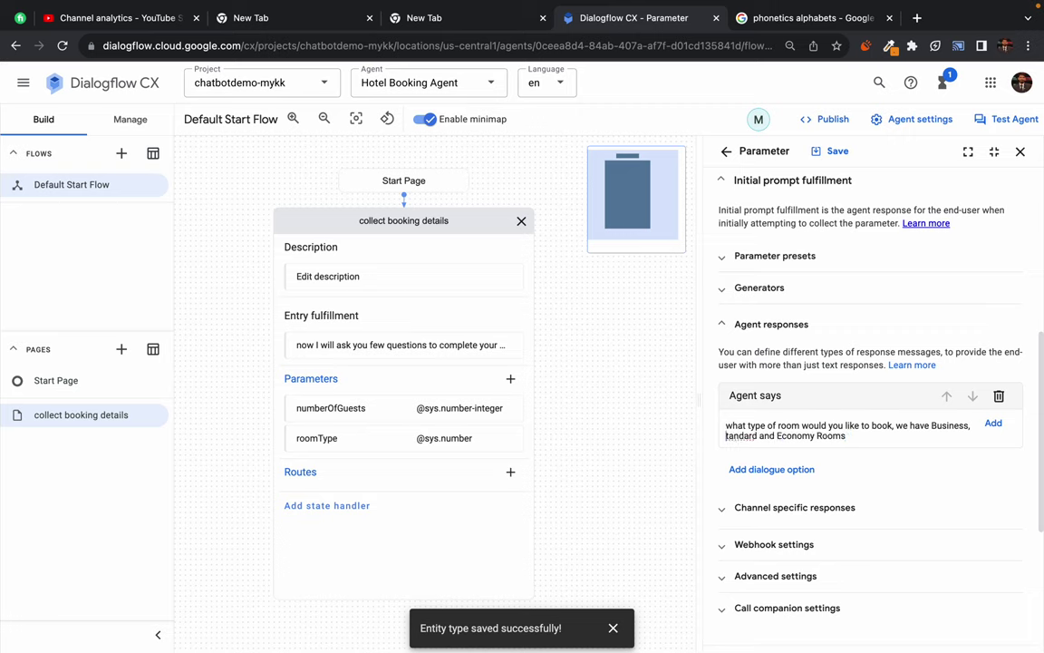
pyautogui.write('S')
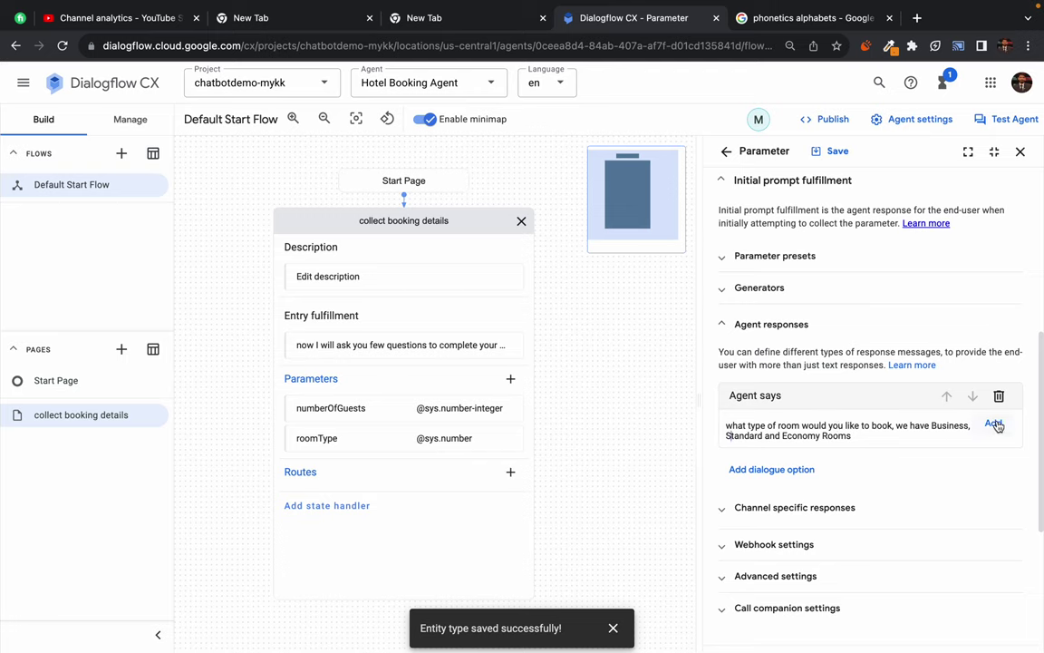
pyautogui.click(995, 425)
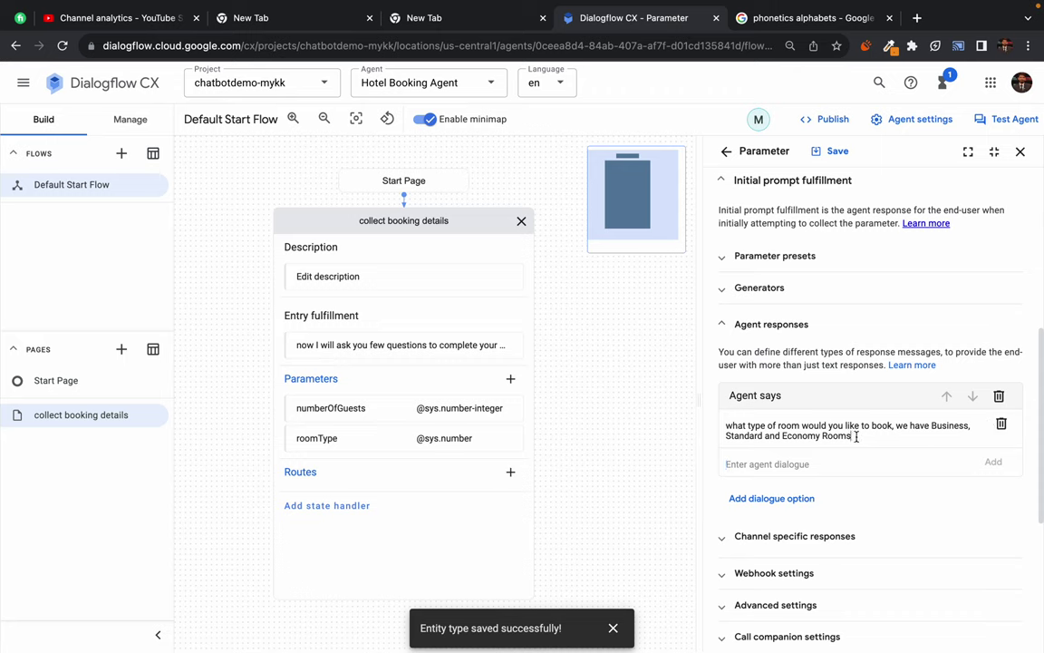
pyautogui.moveTo(857, 436); pyautogui.dragTo(715, 426)
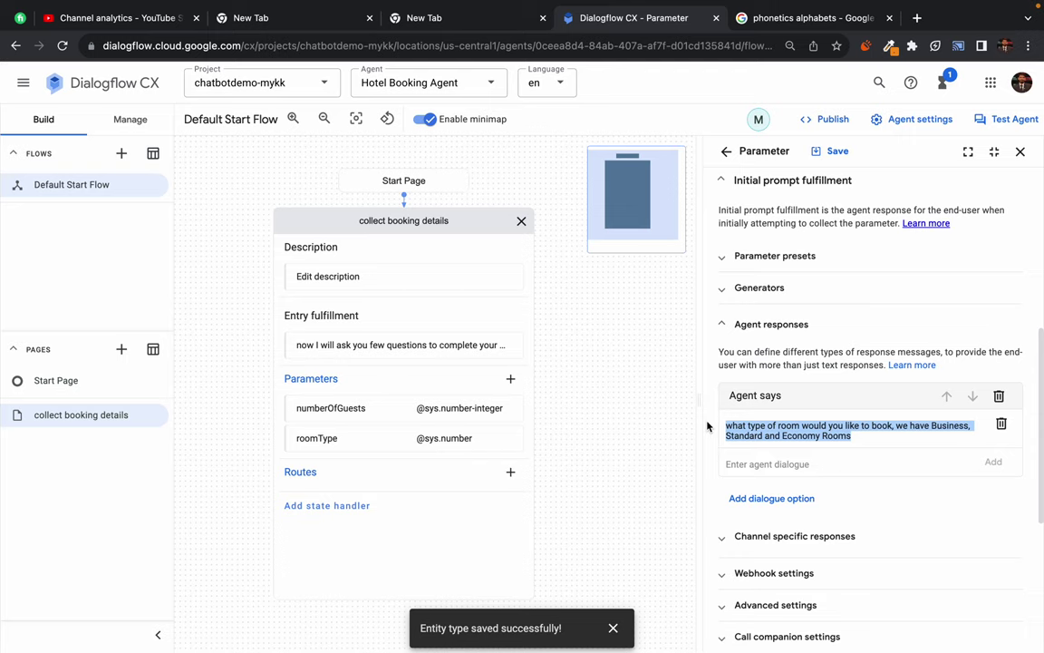
pyautogui.press('Left')
pyautogui.press('Delete')
pyautogui.write('W')
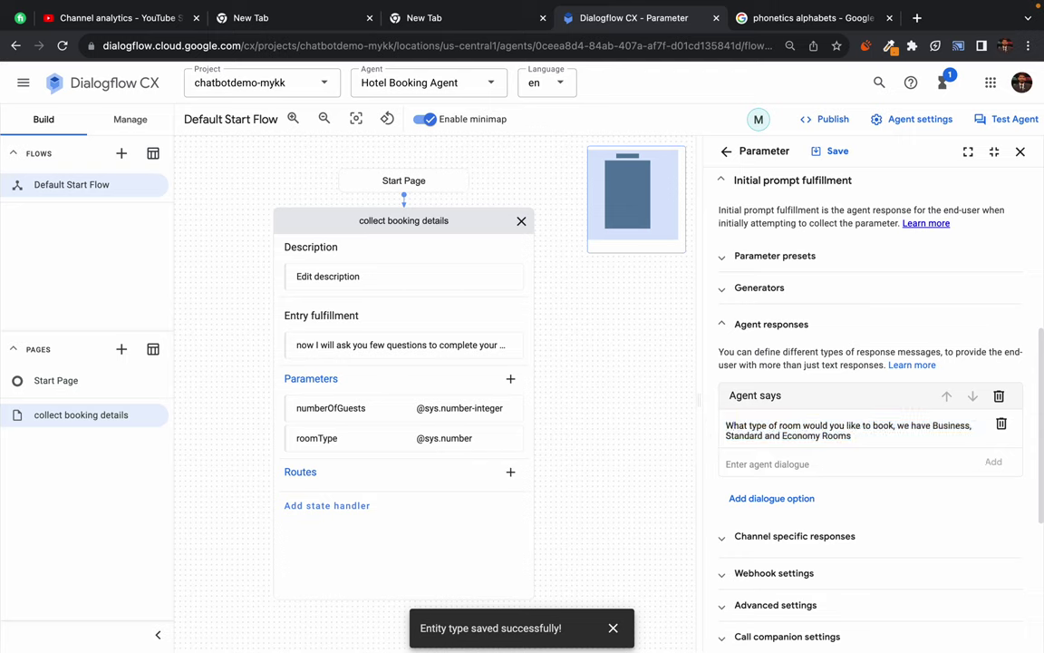
pyautogui.hotkey('ctrl', 'a')
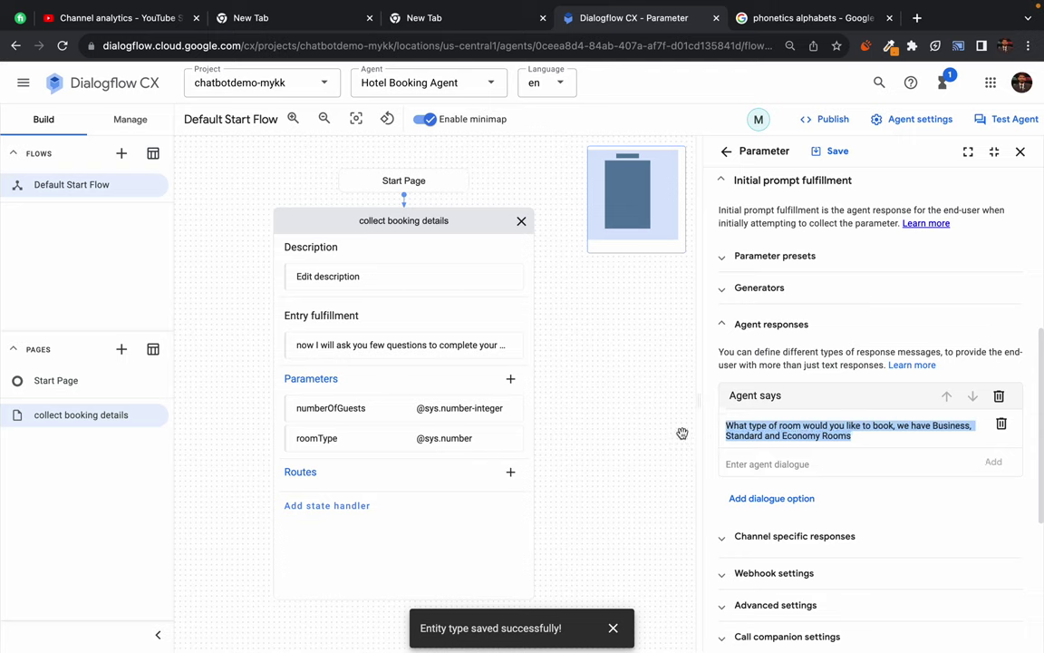
pyautogui.click(711, 439)
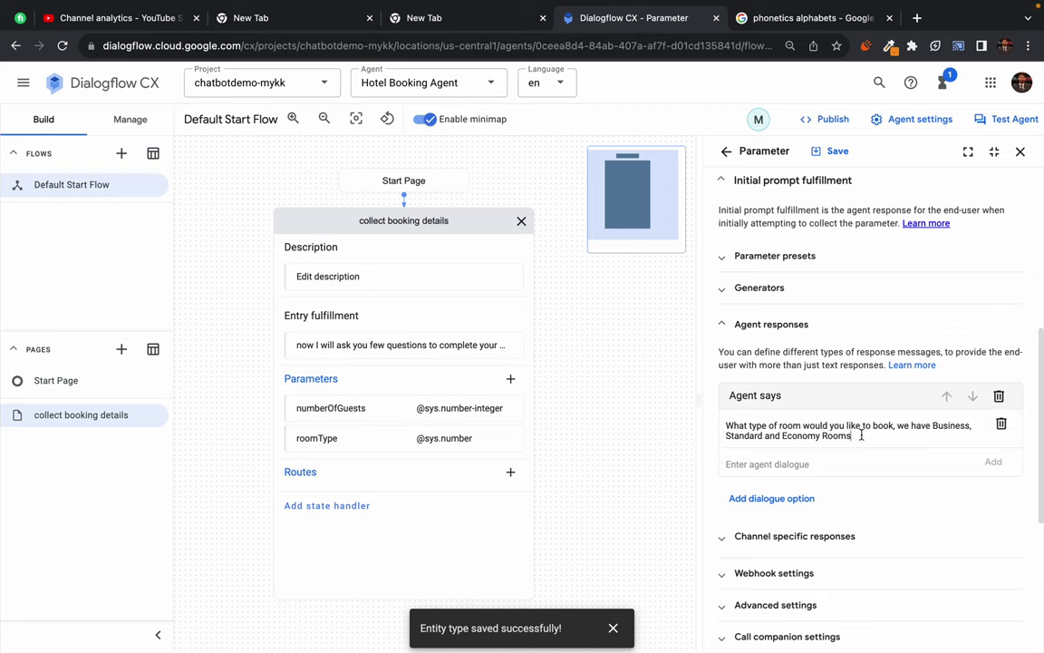
pyautogui.moveTo(862, 436); pyautogui.dragTo(715, 419)
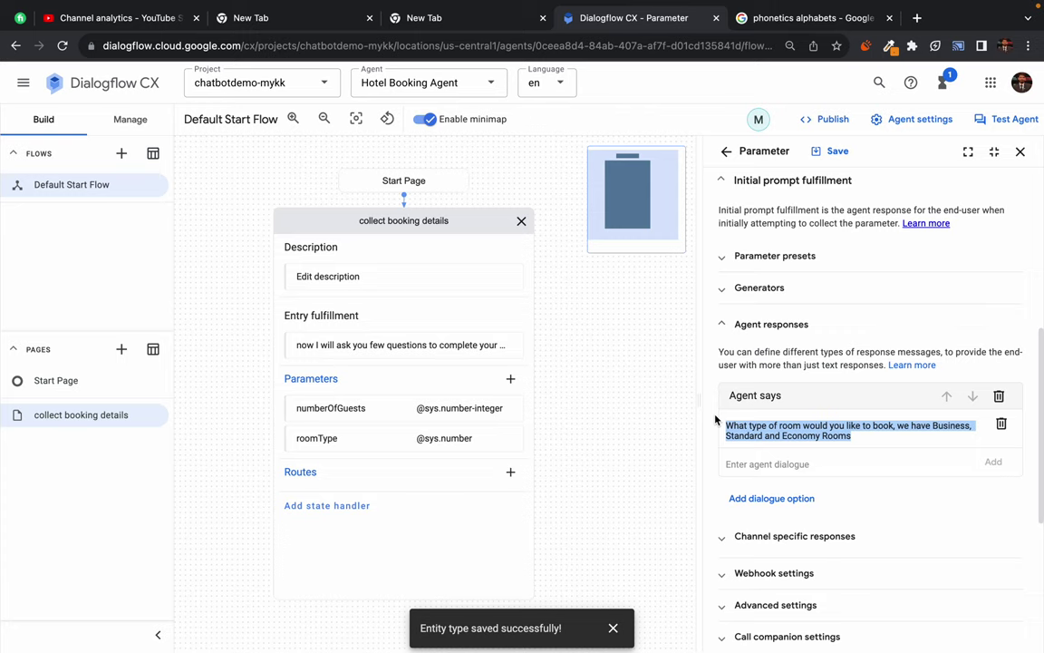
pyautogui.press('BackSpace')
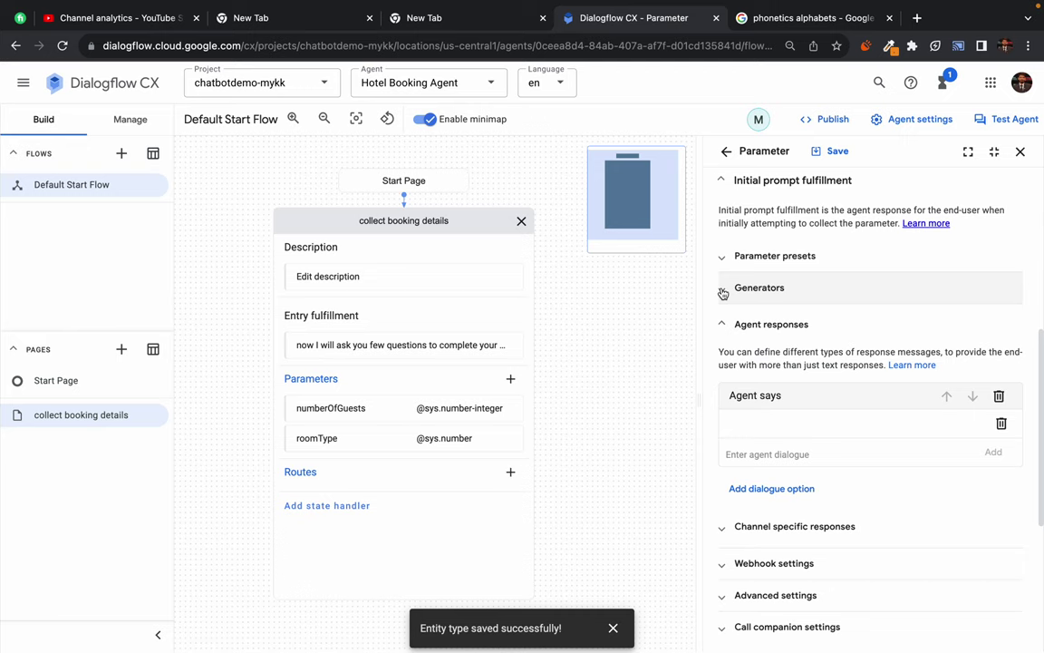
# Step: Collapse Agent responses, re-expand the initial prompt fulfillment, and expand its Generators section
pyautogui.click(723, 291)
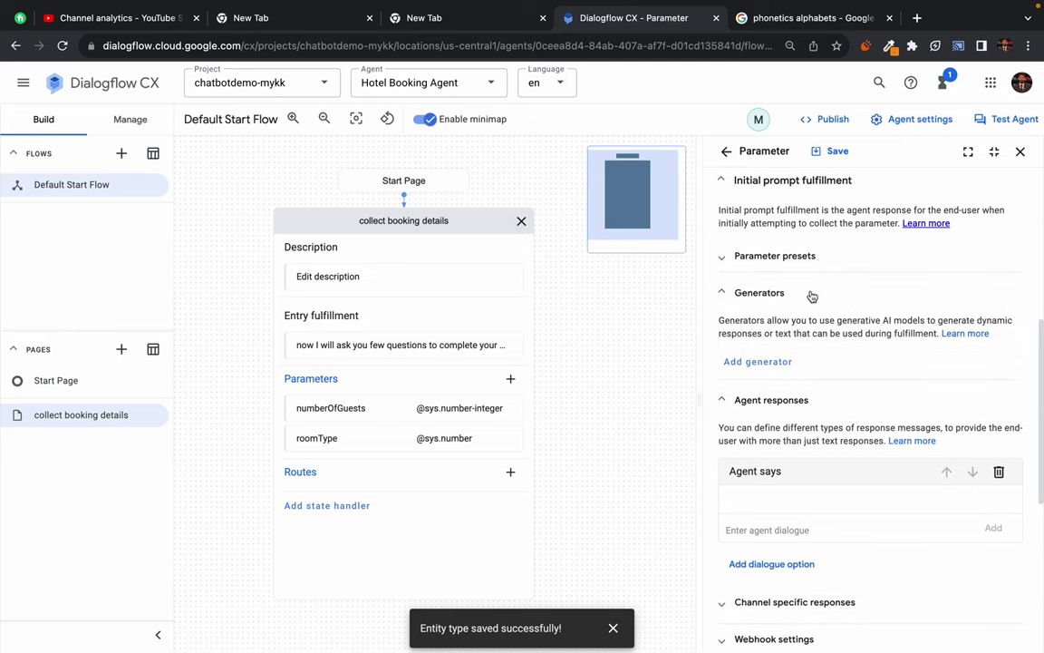
pyautogui.click(723, 292)
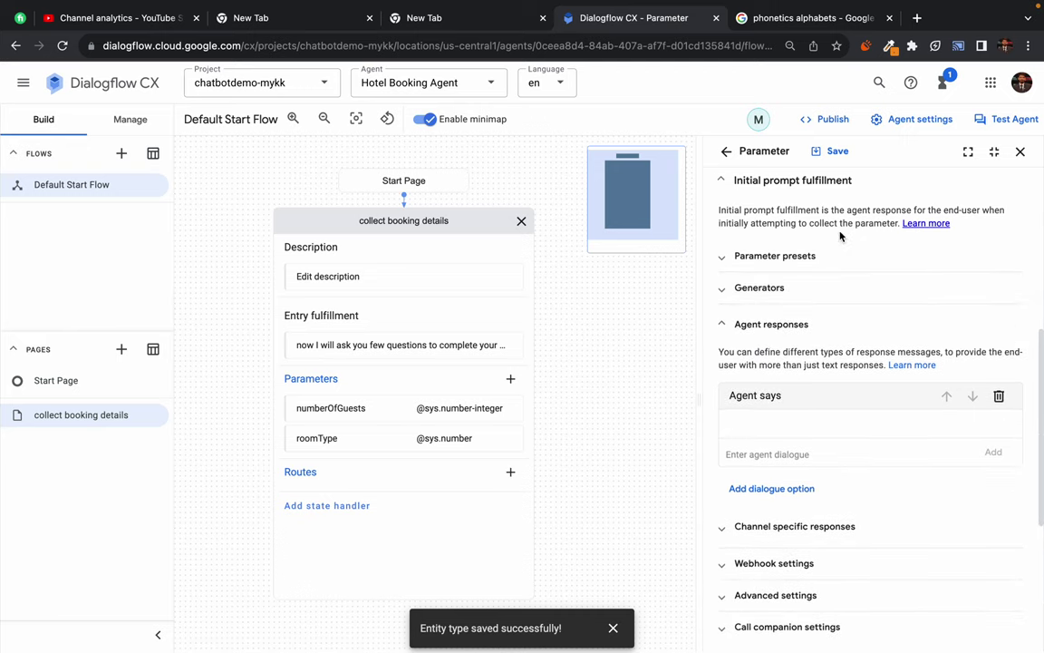
pyautogui.click(723, 323)
pyautogui.scroll(1, 807, 204)
pyautogui.scroll(1, 806, 204)
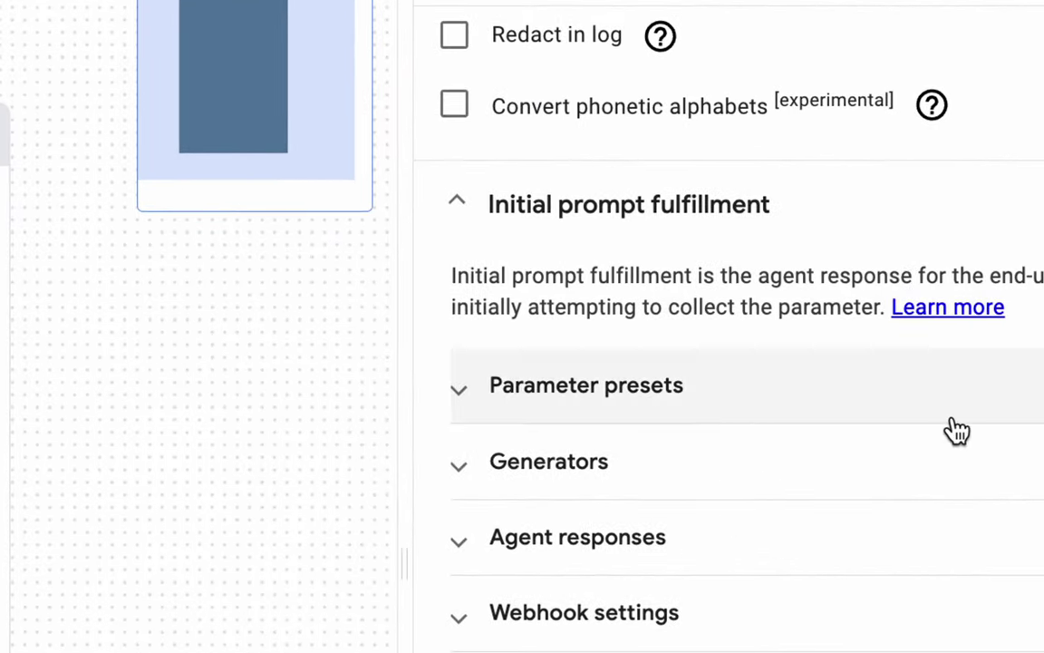
pyautogui.click(466, 206)
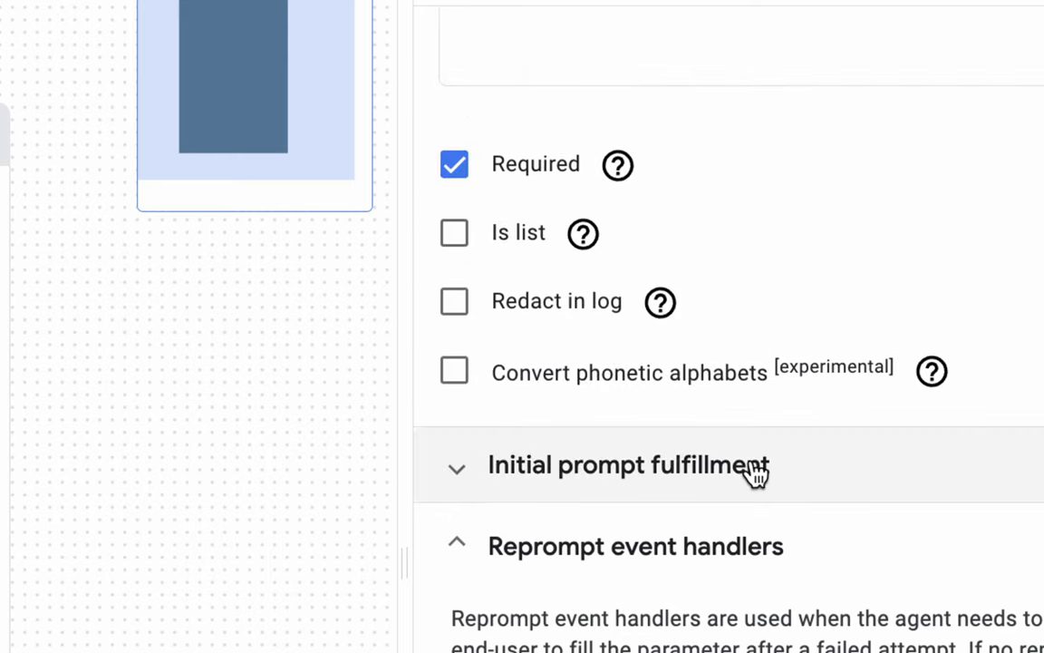
pyautogui.scroll(5, 469, 568)
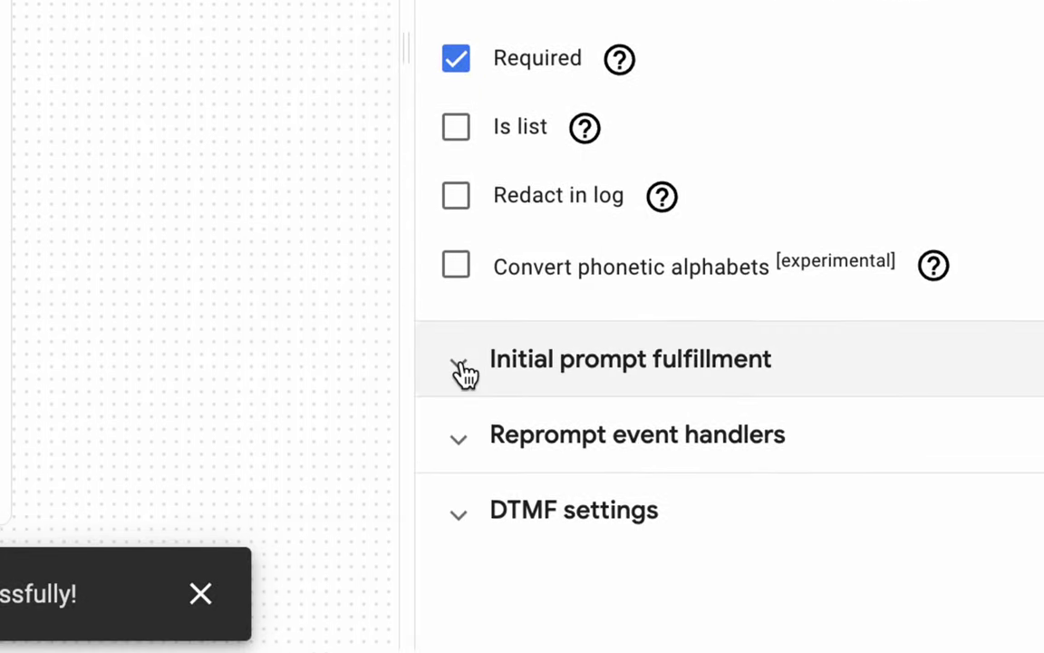
pyautogui.click(460, 364)
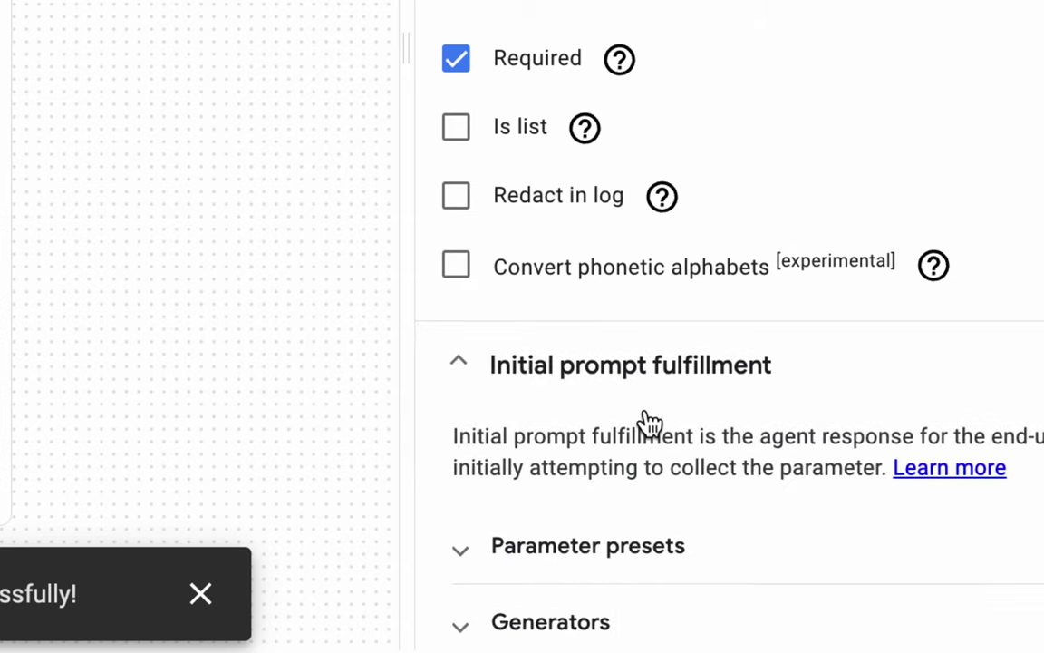
pyautogui.scroll(-2, 652, 423)
pyautogui.scroll(-1, 656, 424)
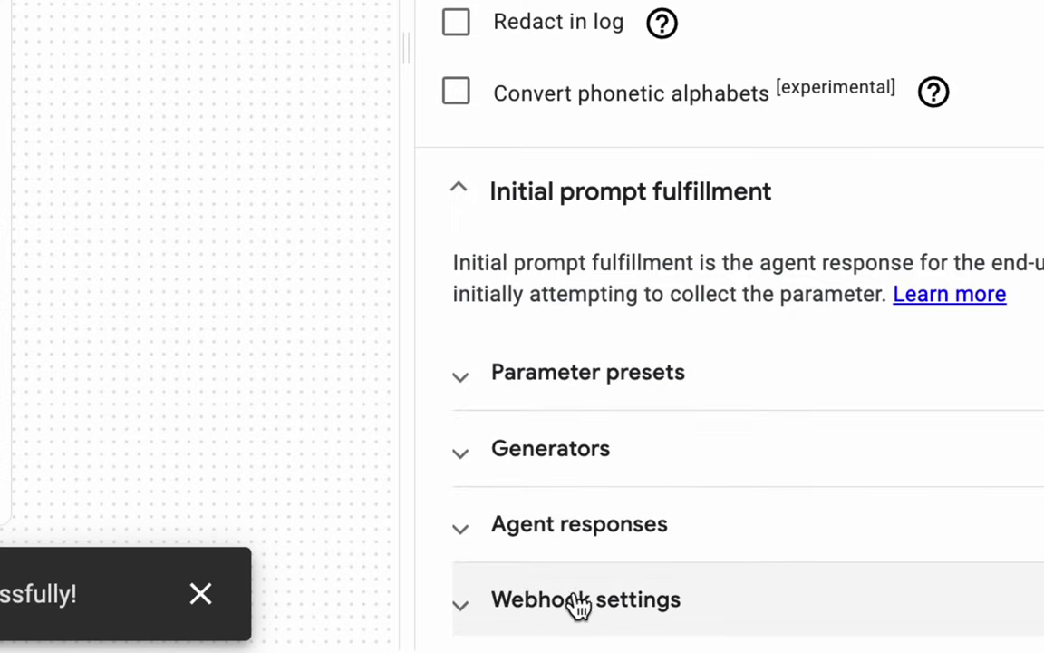
pyautogui.scroll(-4, 598, 399)
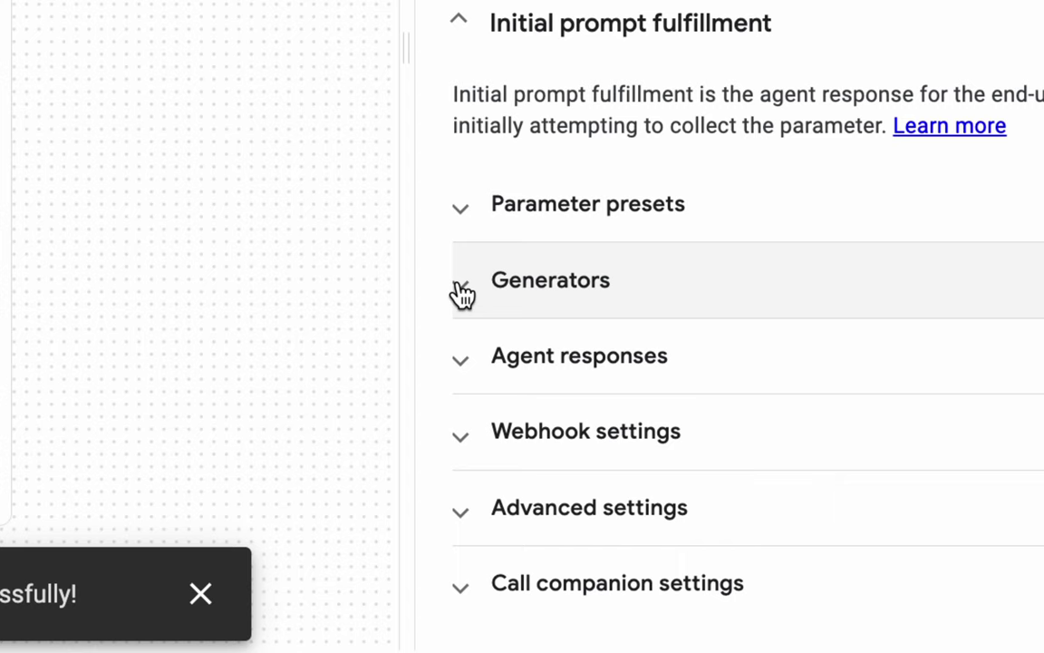
pyautogui.click(463, 294)
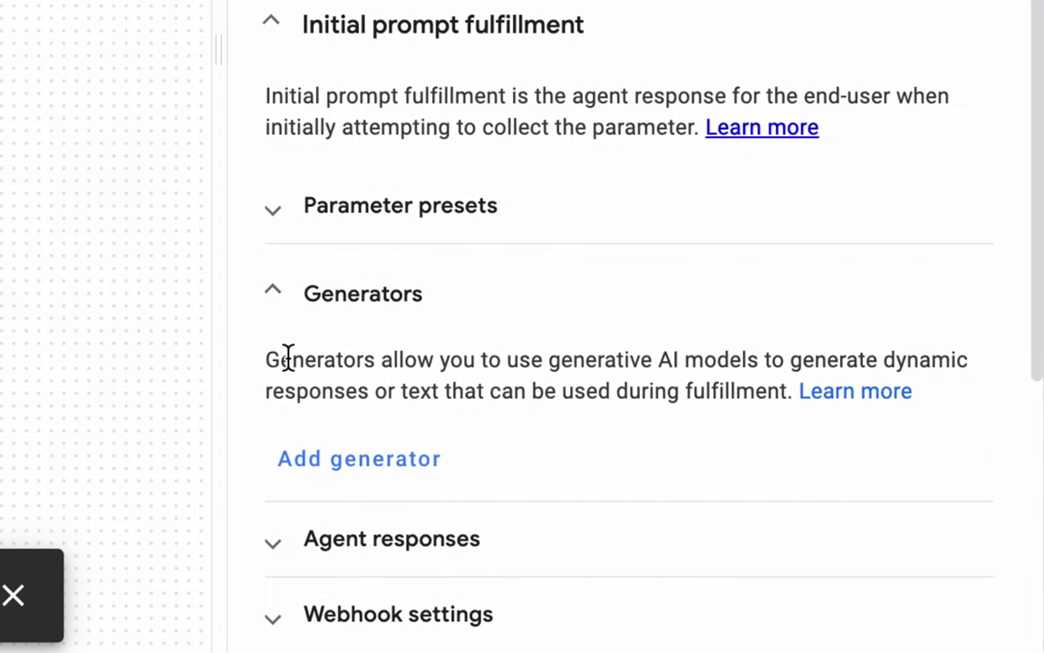
# Step: Highlight key words in the Generators description: generative models, responses, text, fulfillment
pyautogui.doubleClick(304, 360)
pyautogui.doubleClick(577, 361)
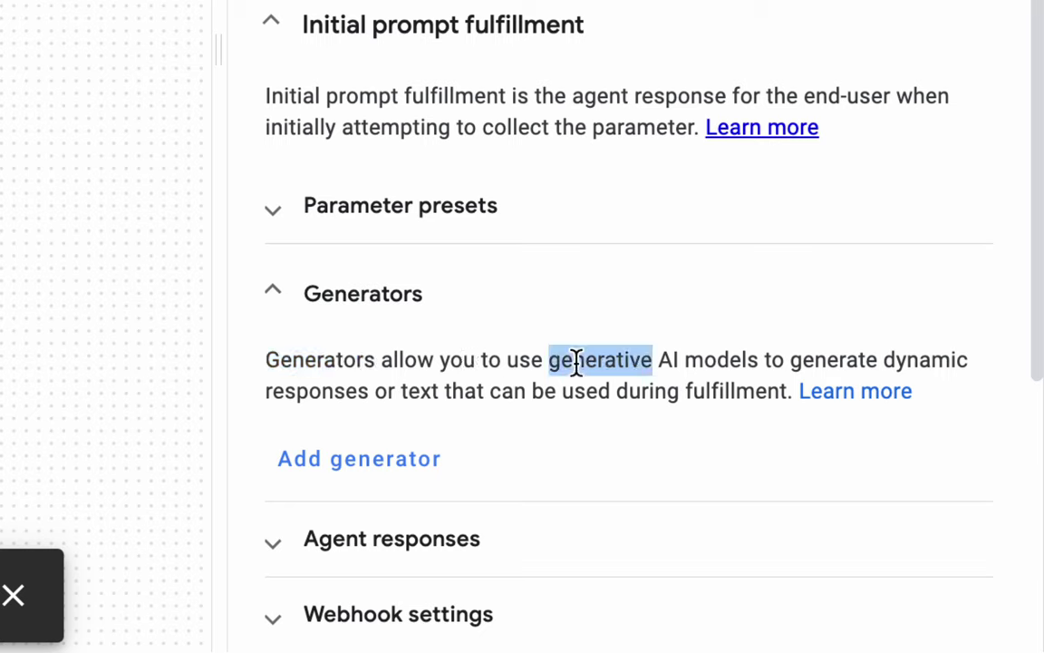
pyautogui.doubleClick(708, 364)
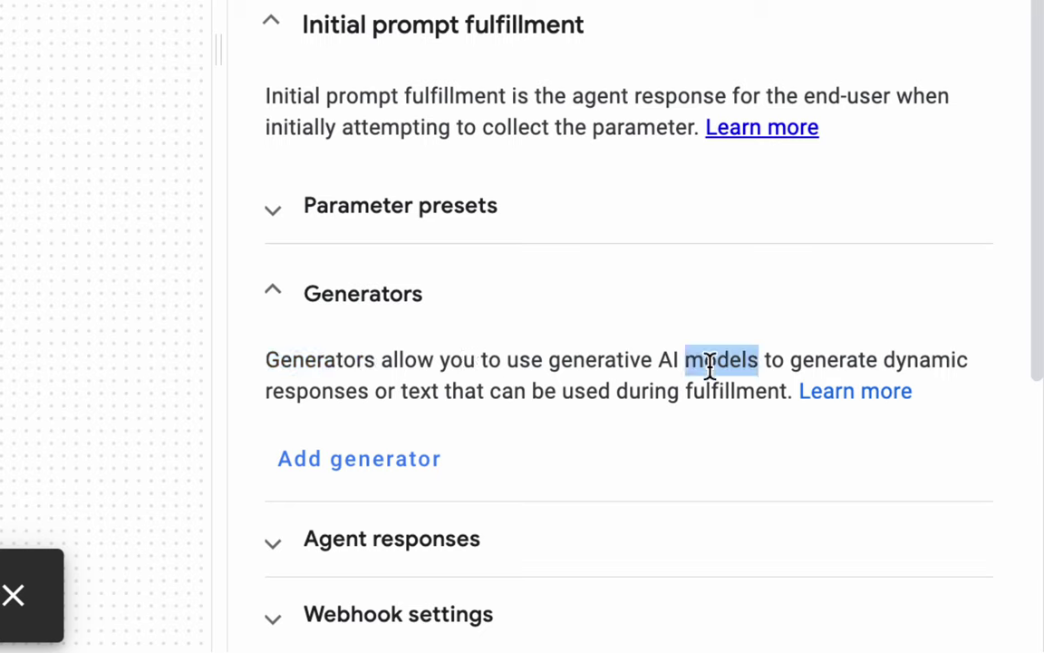
pyautogui.doubleClick(828, 362)
pyautogui.doubleClick(311, 392)
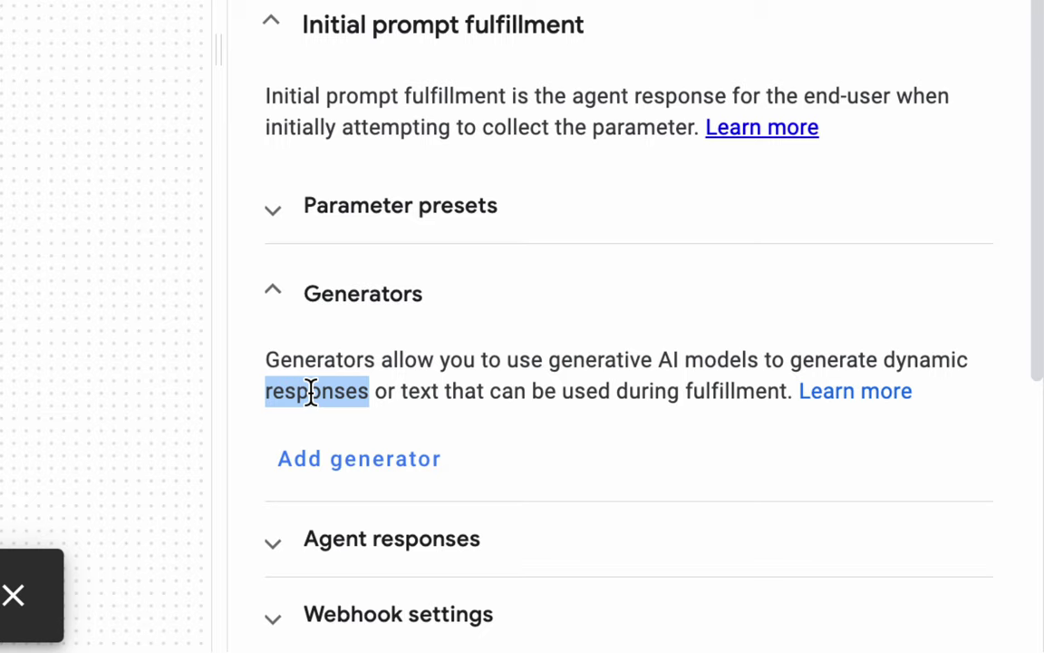
pyautogui.doubleClick(419, 394)
pyautogui.click(582, 397)
pyautogui.doubleClick(587, 393)
pyautogui.click(721, 395)
pyautogui.doubleClick(721, 394)
pyautogui.click(566, 337)
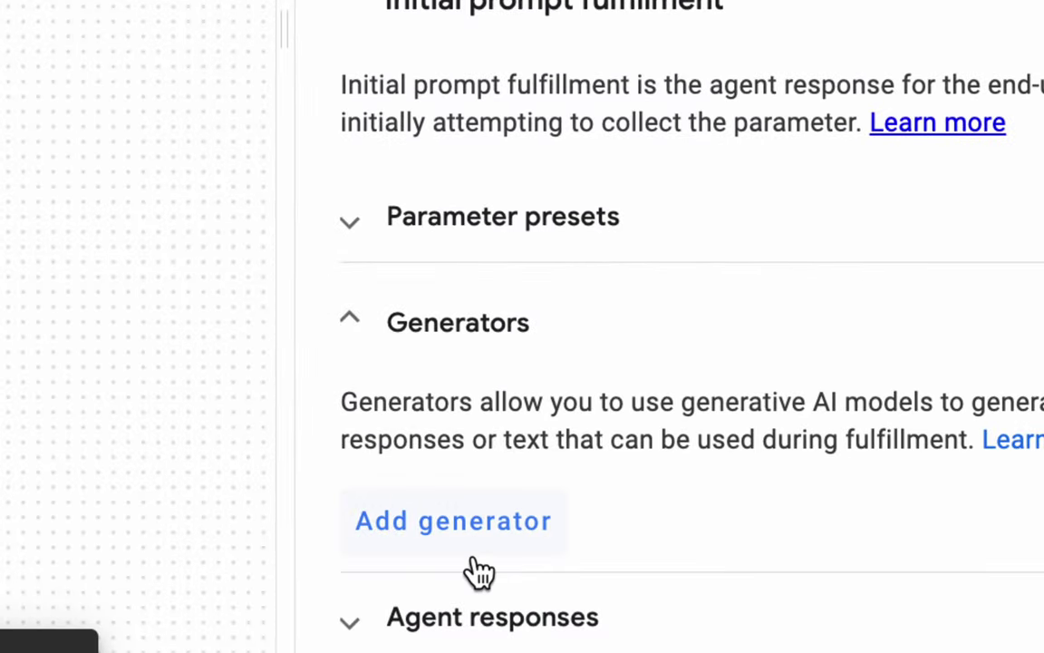
# Step: Add a generator to the roomType initial prompt and choose + new generator
pyautogui.click(467, 524)
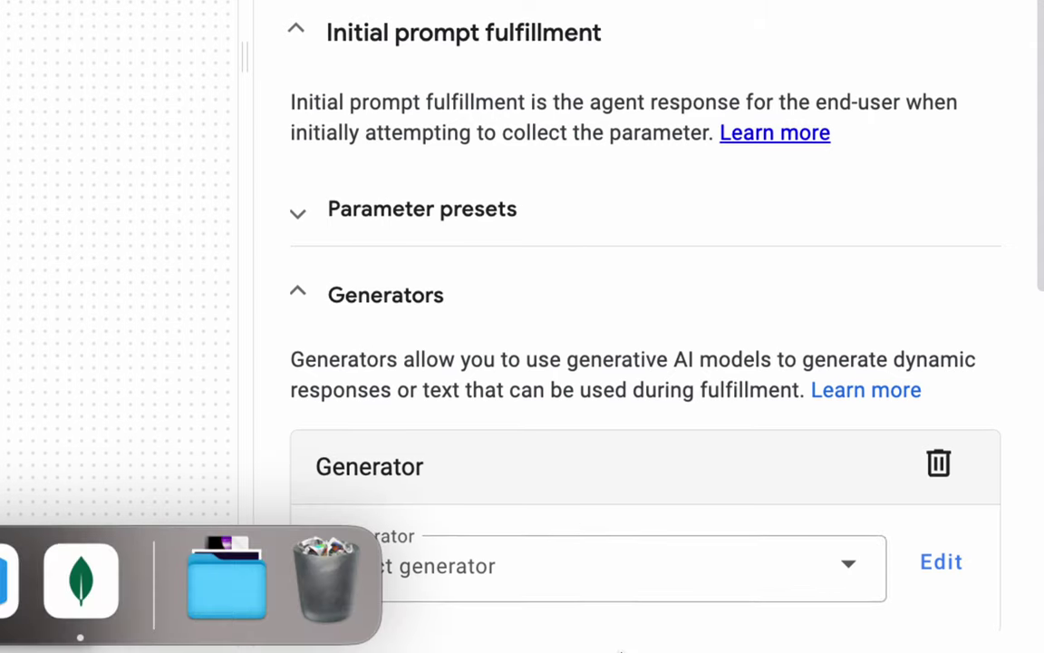
pyautogui.scroll(-3, 589, 466)
pyautogui.scroll(-1, 594, 467)
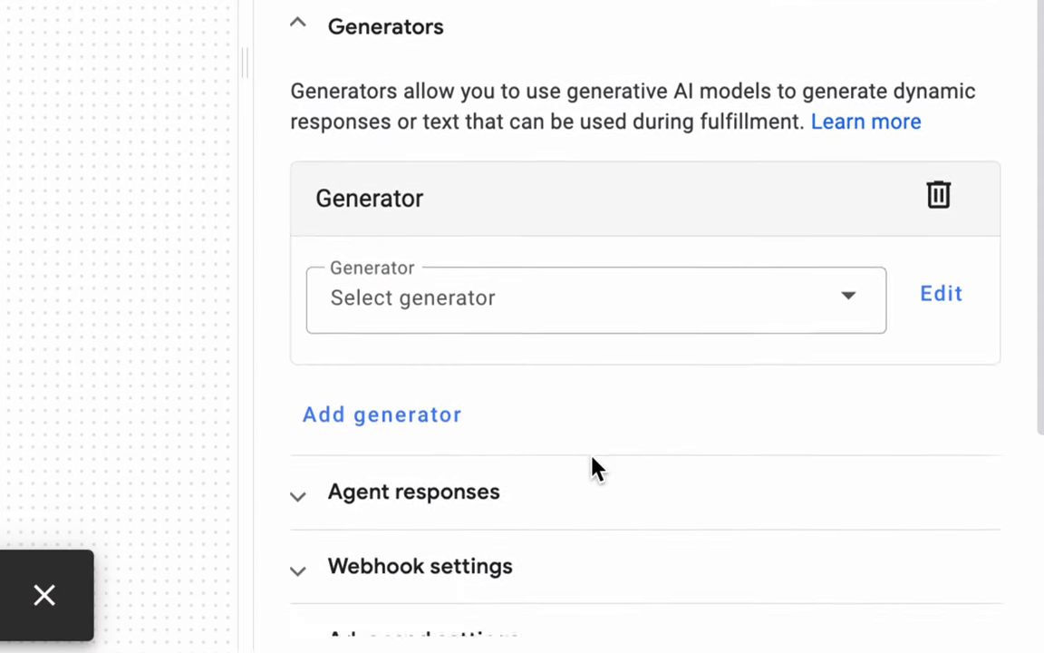
pyautogui.click(843, 298)
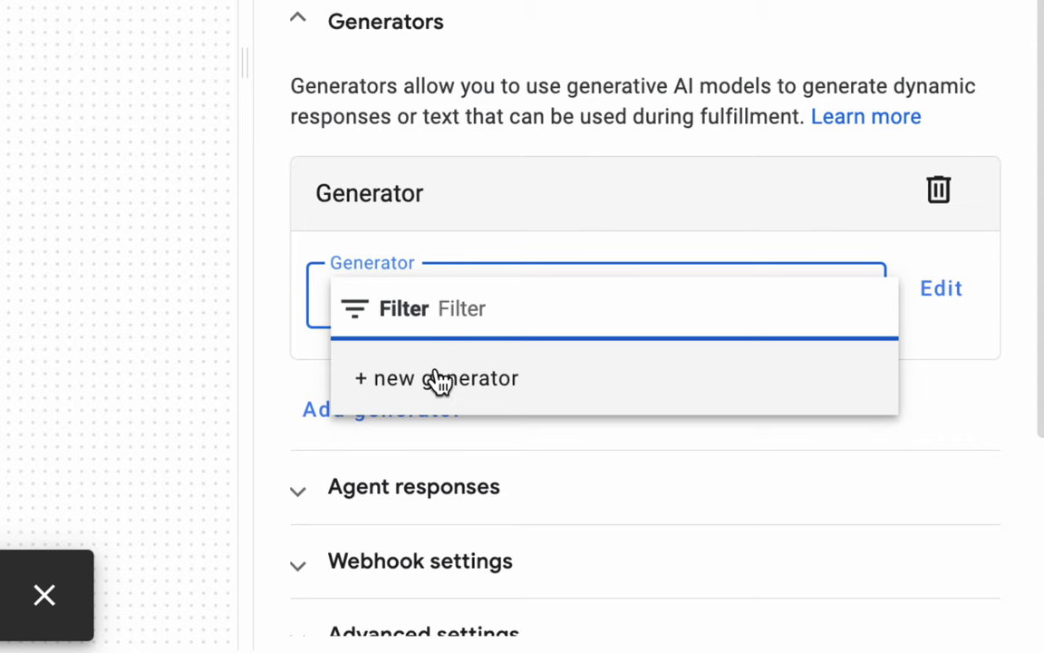
pyautogui.click(457, 397)
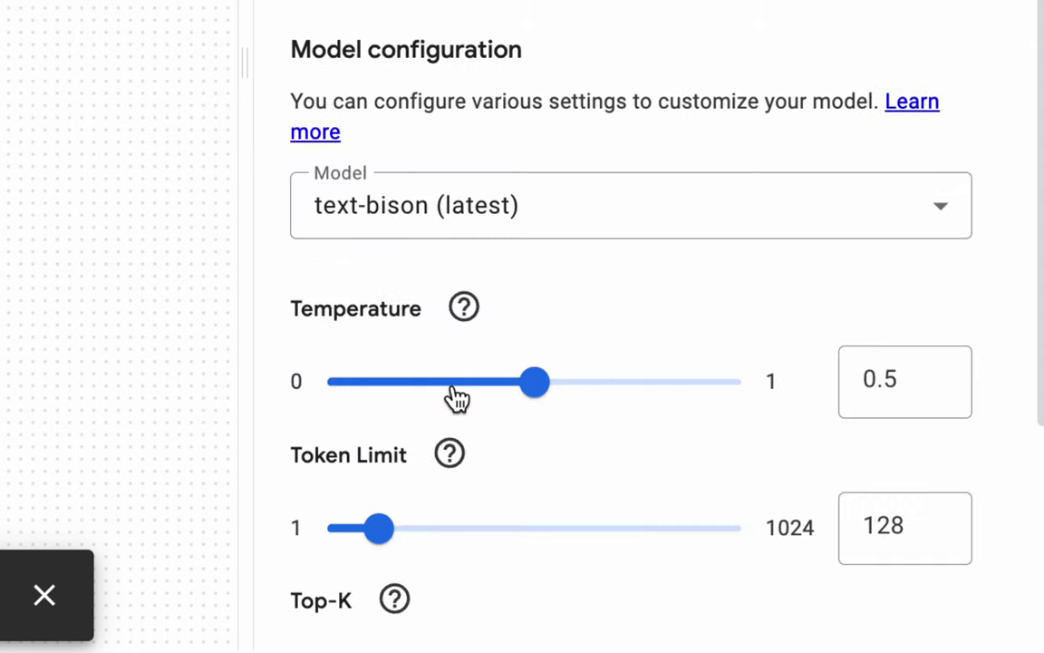
pyautogui.moveTo(497, 289)
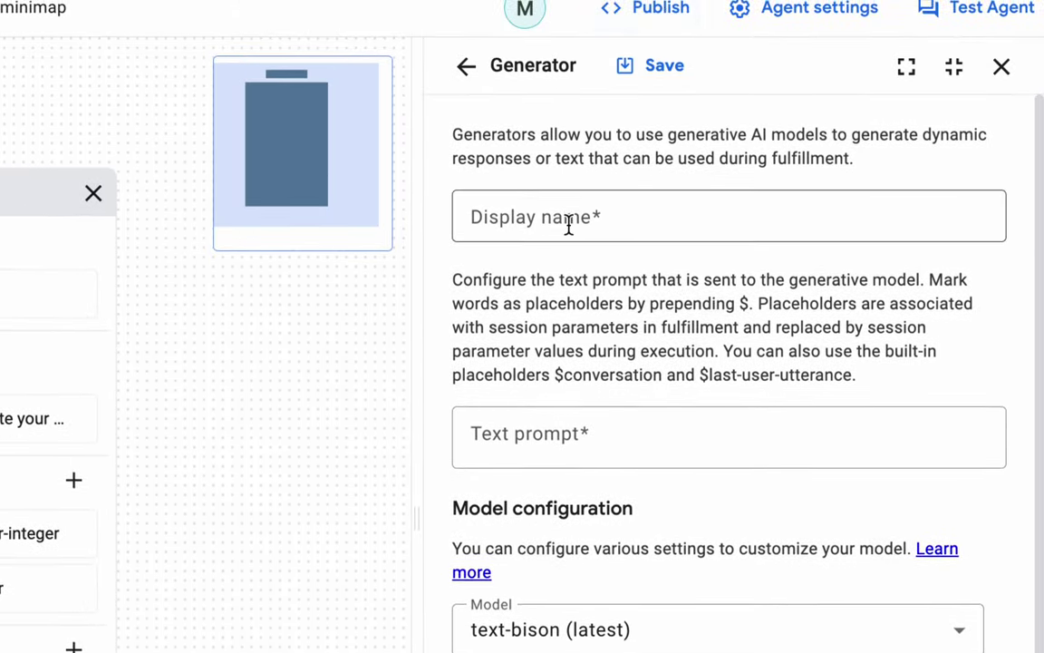
# Step: Enter 'room type question' as the generator's display name
pyautogui.click(559, 185)
pyautogui.hotkey('ctrl', 'v')
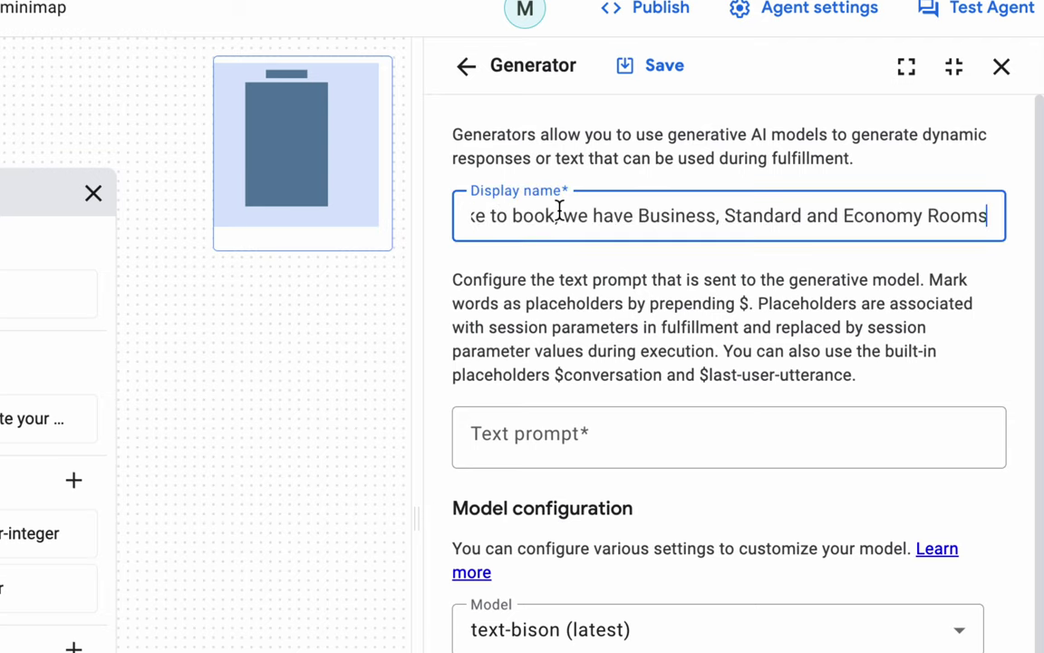
pyautogui.tripleClick(654, 215)
pyautogui.write('room t')
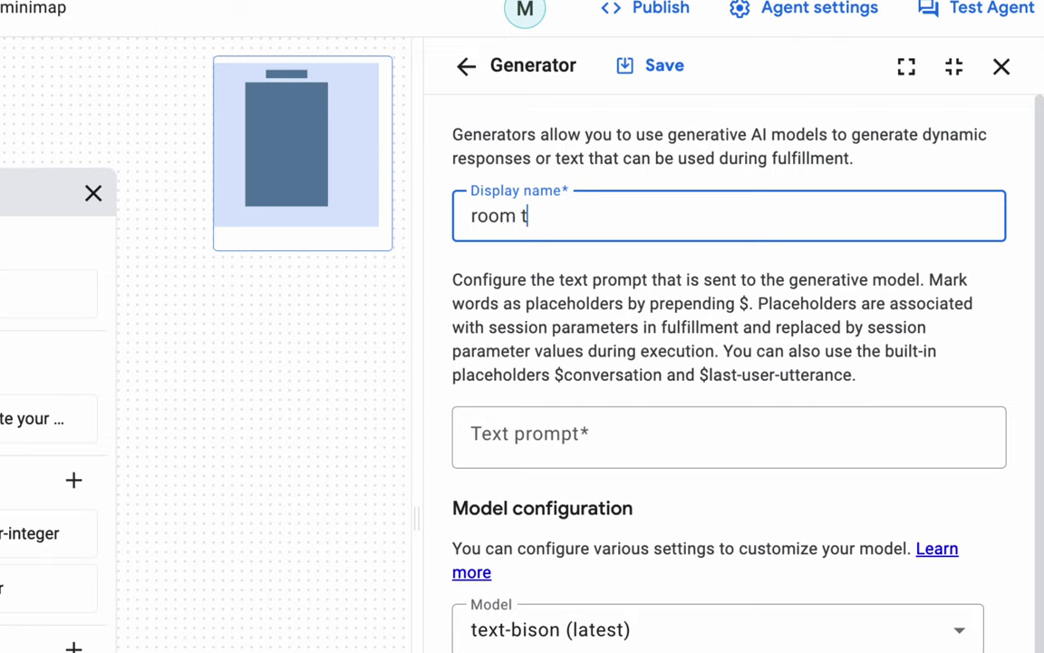
pyautogui.write('ype question')
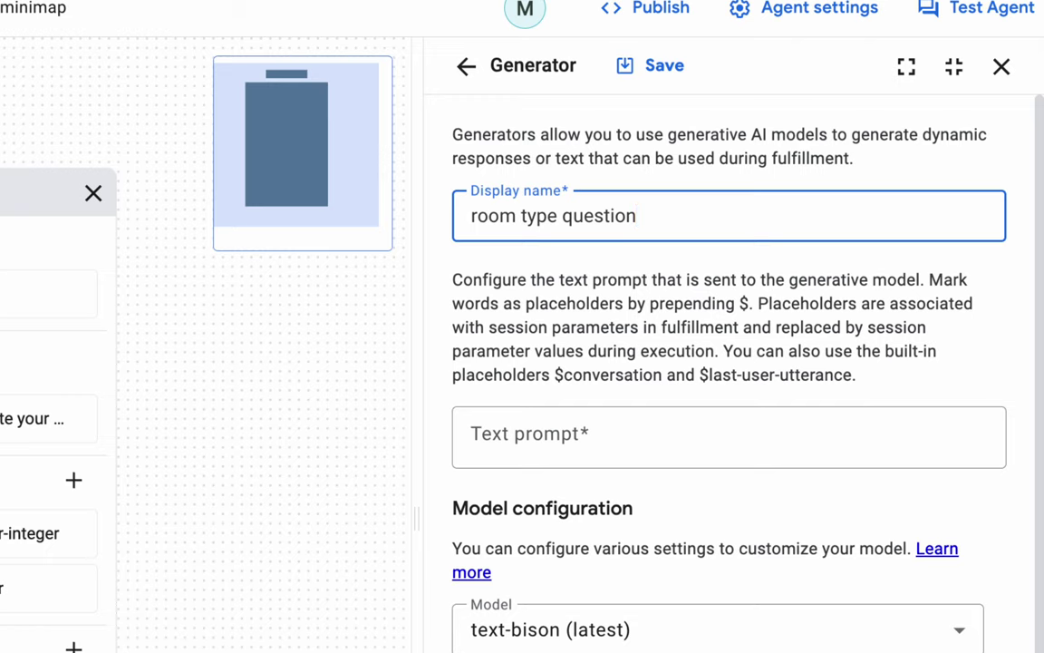
pyautogui.press('Left')
pyautogui.press('Left')
pyautogui.press('Left')
pyautogui.press('Left')
pyautogui.press('Left')
pyautogui.press('Left')
pyautogui.press('Left')
pyautogui.press('Left')
pyautogui.press('End')
pyautogui.press('Home')
# Step: Prefix the display name with 'generate', correcting the 'genrate' typo
pyautogui.click(650, 215)
pyautogui.write('gen')
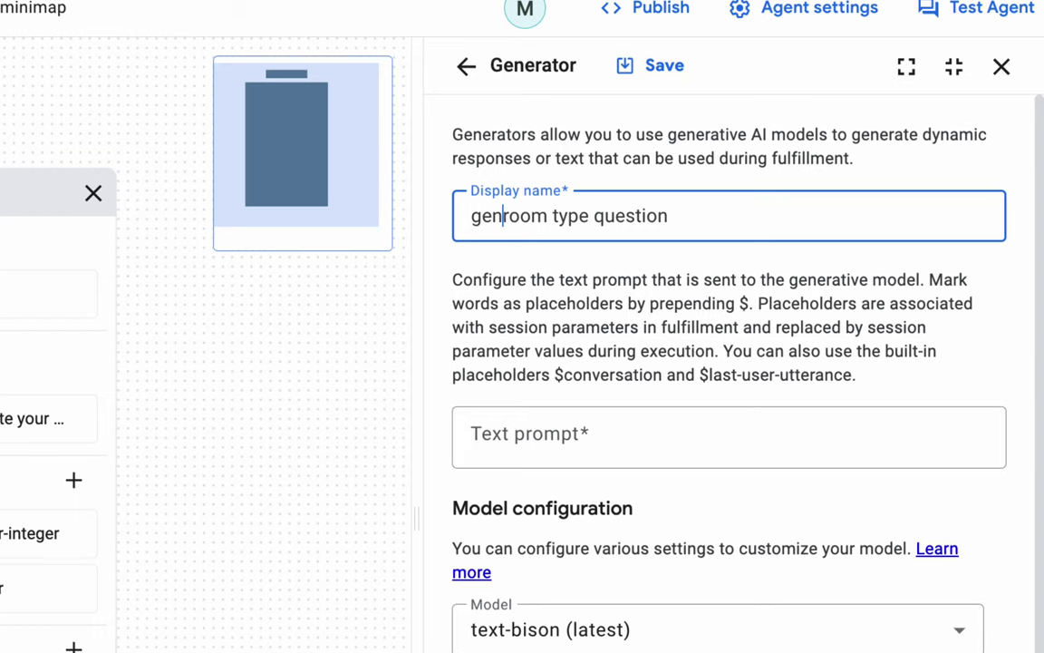
pyautogui.write('rate')
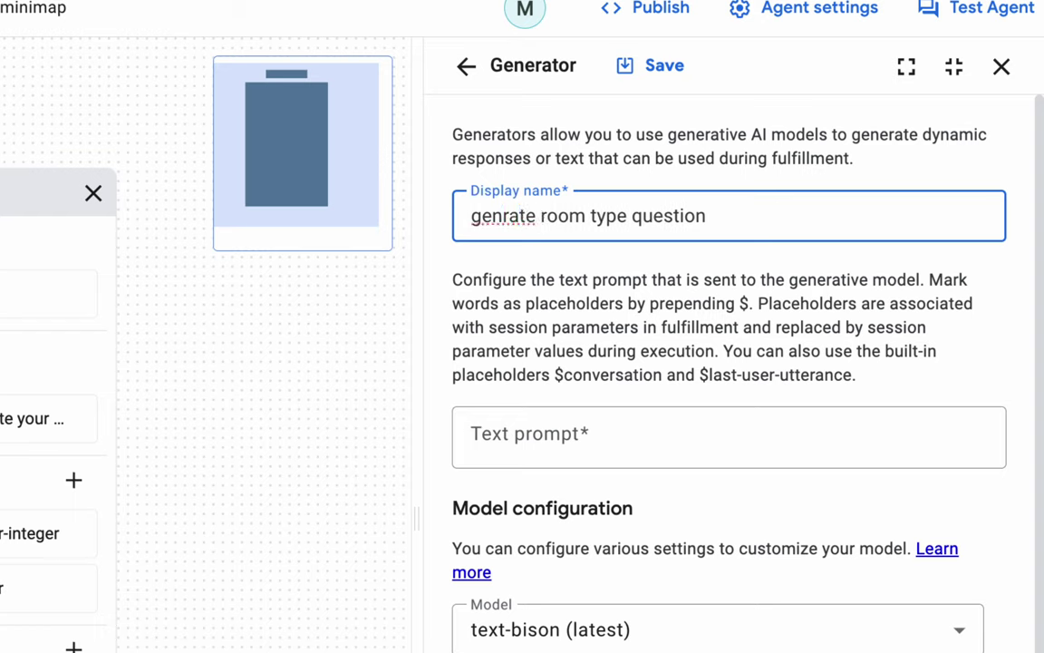
pyautogui.press('Left')
pyautogui.press('Left')
pyautogui.press('Left')
pyautogui.press('Left')
pyautogui.press('Left')
pyautogui.write('e')
pyautogui.press('Right')
pyautogui.press('Right')
pyautogui.press('Right')
pyautogui.press('Right')
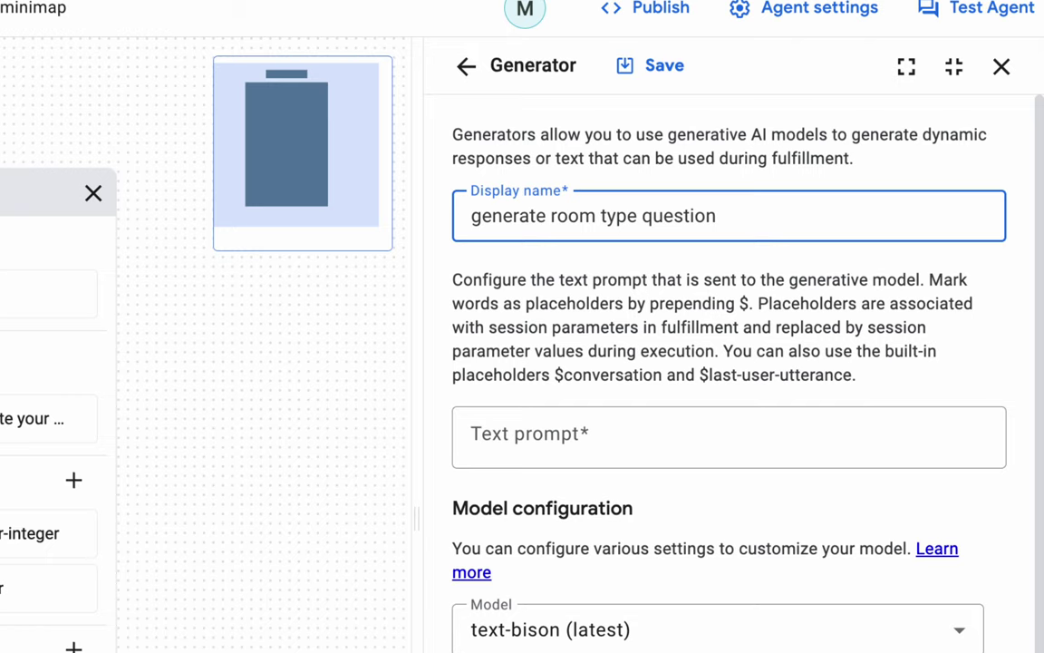
pyautogui.tripleClick(540, 216)
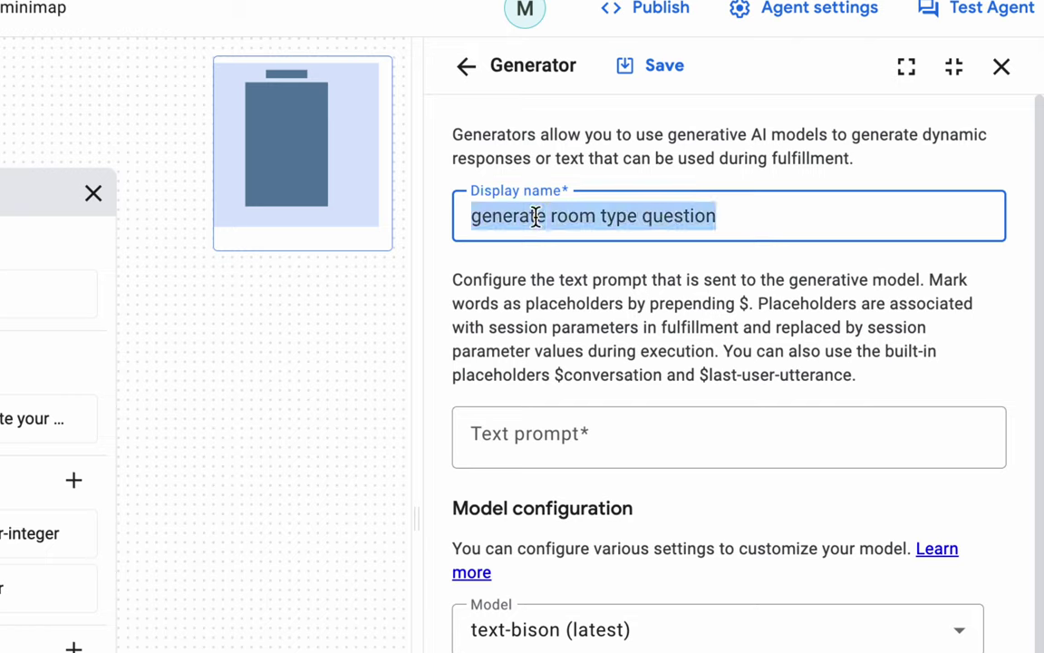
pyautogui.click(537, 216)
pyautogui.click(561, 433)
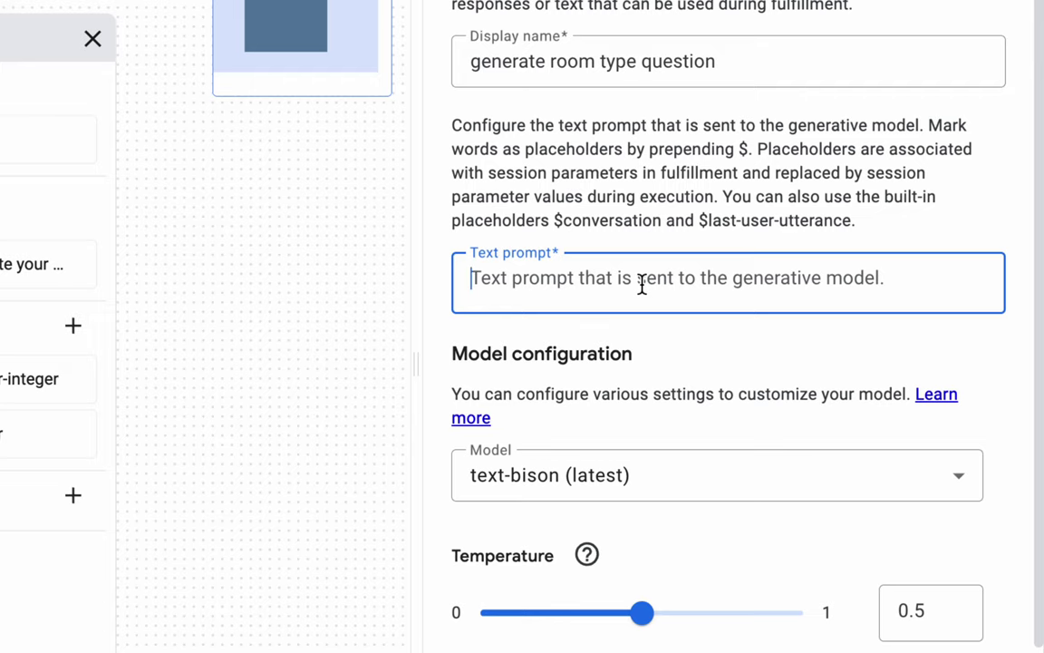
# Step: Paste the room type question offering Business, Standard and Economy Rooms as the text prompt
pyautogui.write('What type of room would you like to book, we have Business, Standard and Economy Rooms')
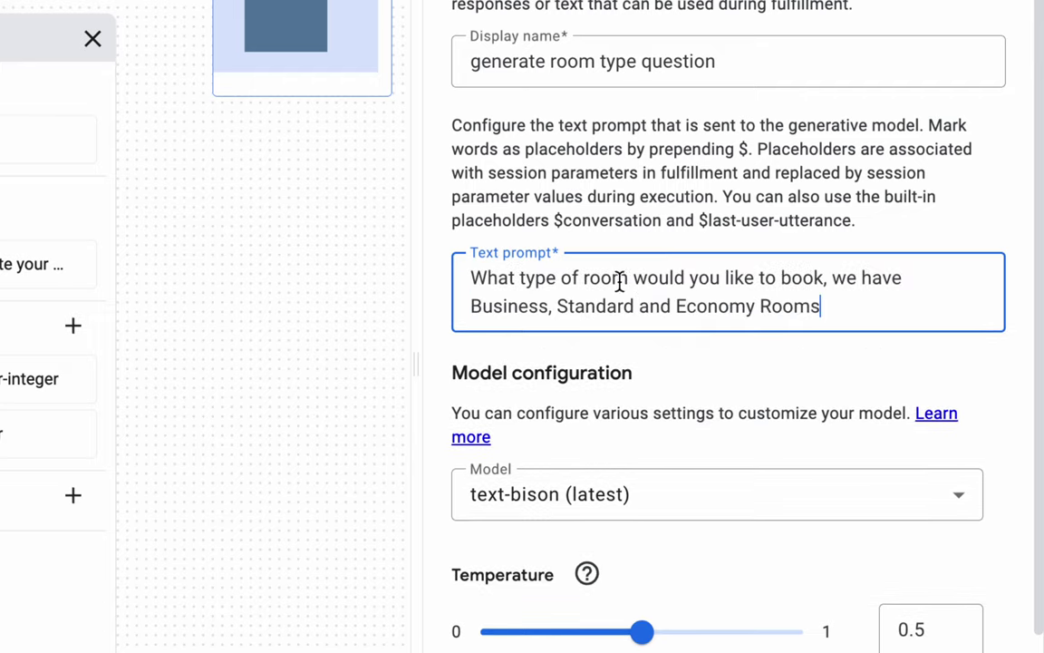
pyautogui.moveTo(498, 277); pyautogui.dragTo(838, 304)
pyautogui.click(838, 304)
pyautogui.doubleClick(703, 278)
pyautogui.click(808, 294)
# Step: Open the Model dropdown to see the text-bison and code-bison options
pyautogui.scroll(-1, 712, 408)
pyautogui.scroll(-1, 712, 408)
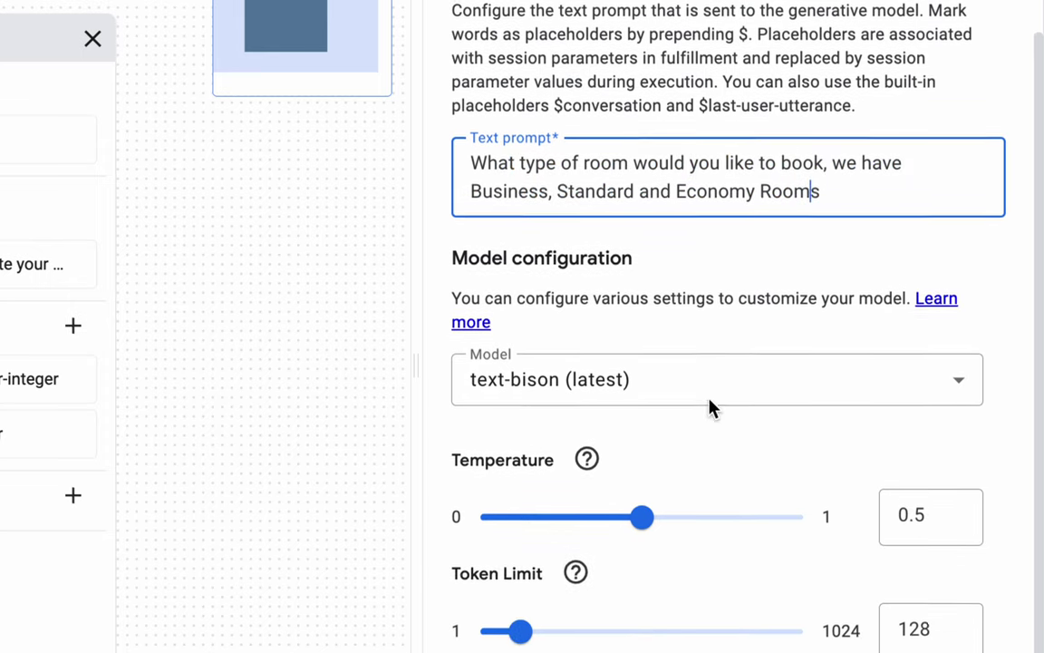
pyautogui.moveTo(567, 182); pyautogui.dragTo(750, 217)
pyautogui.click(759, 212)
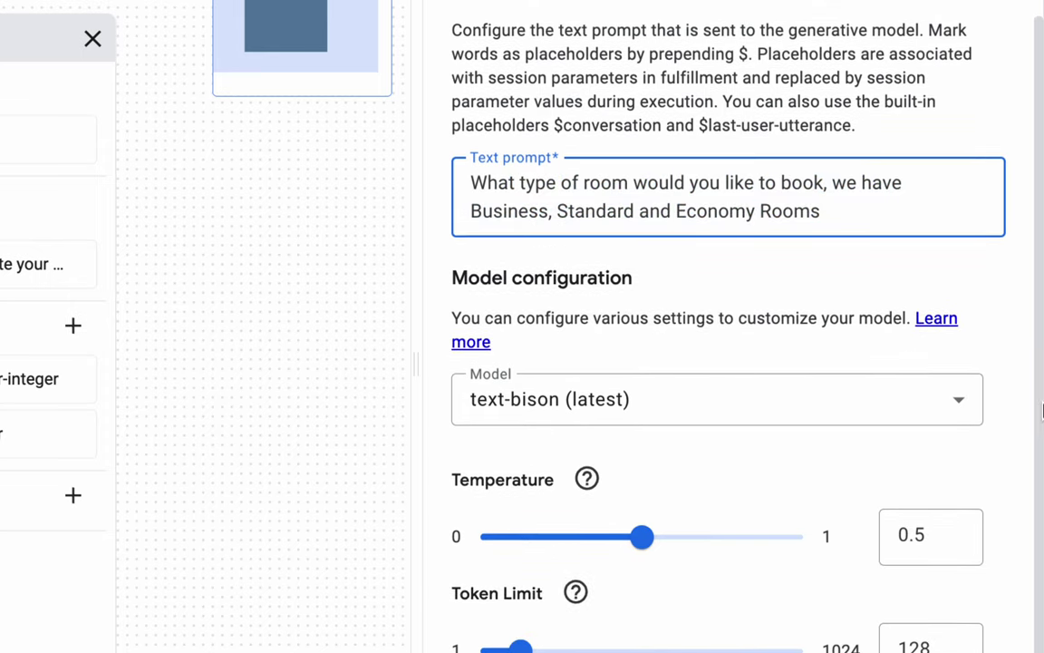
pyautogui.click(542, 404)
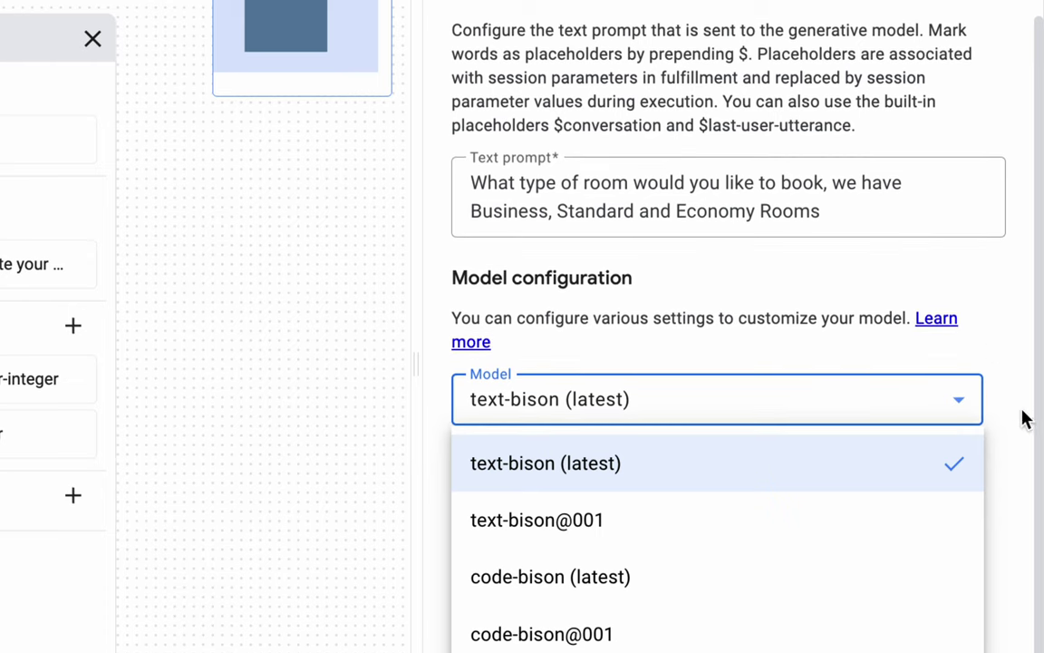
pyautogui.scroll(-1, 1013, 421)
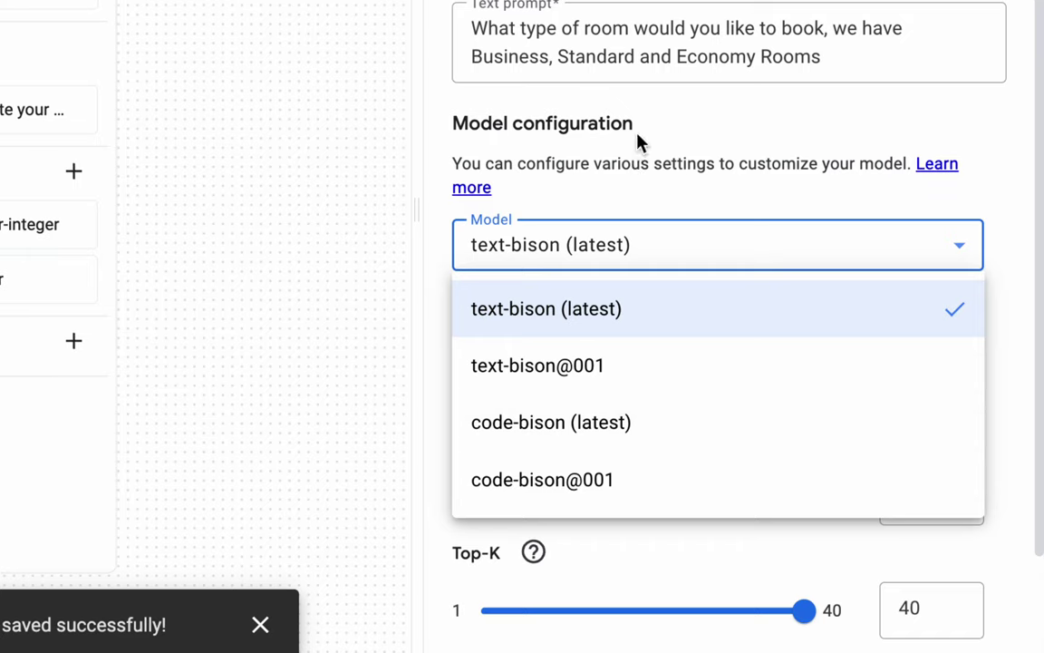
# Step: Keep text-bison (latest) with Temperature 0.5, Token Limit 128, Top-K 40, Top-P 0.95
pyautogui.click(634, 166)
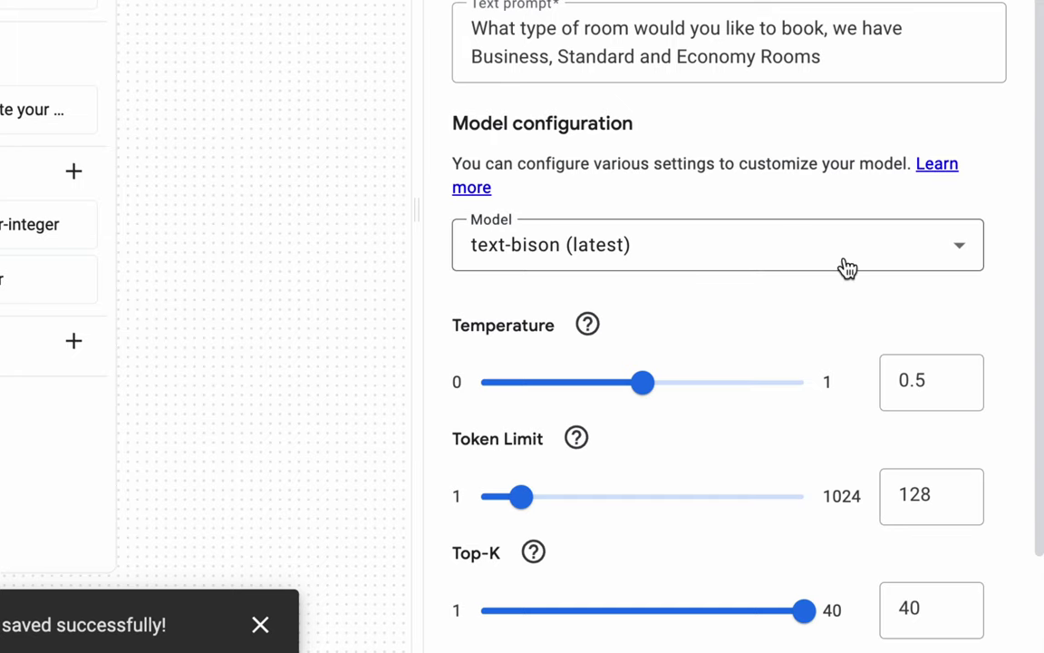
pyautogui.scroll(-1, 1009, 483)
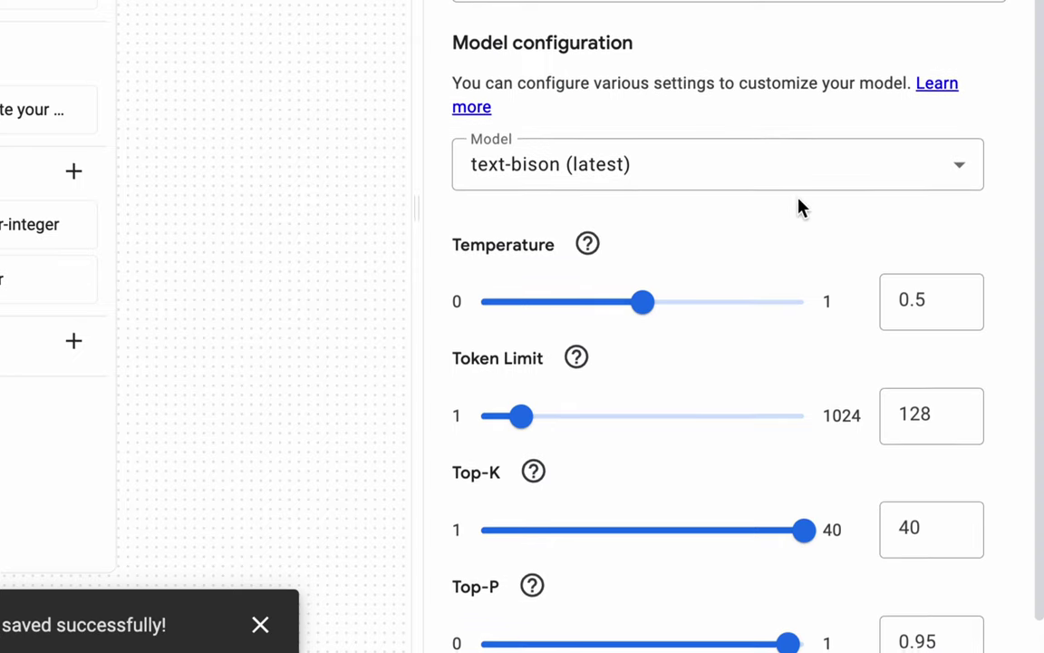
pyautogui.scroll(-1, 799, 205)
pyautogui.click(909, 368)
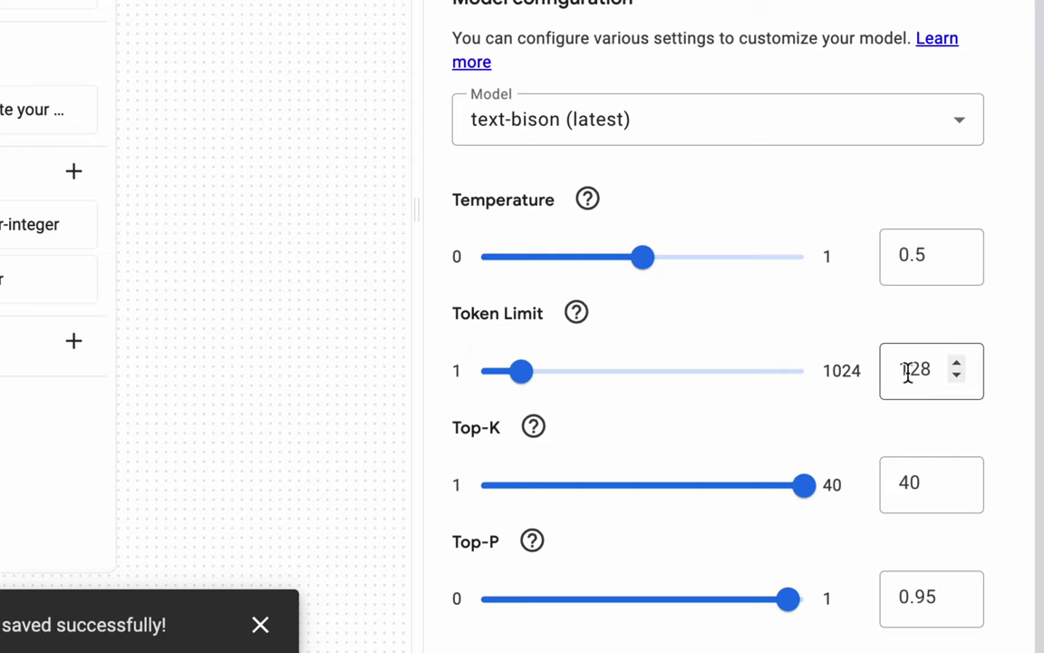
pyautogui.doubleClick(913, 369)
pyautogui.click(997, 322)
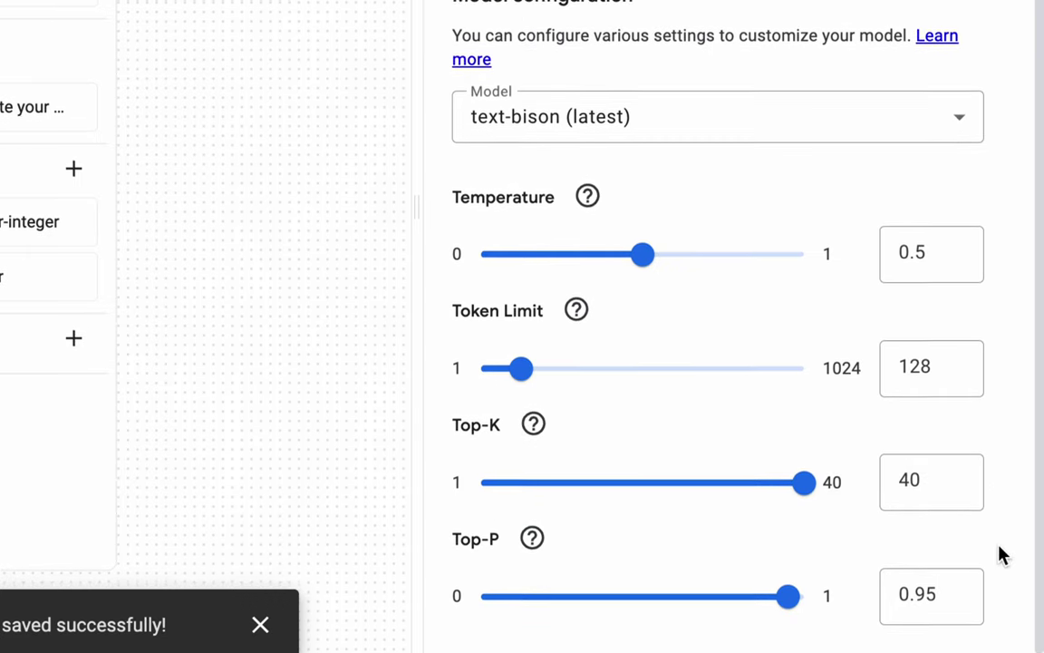
pyautogui.scroll(5, 1002, 450)
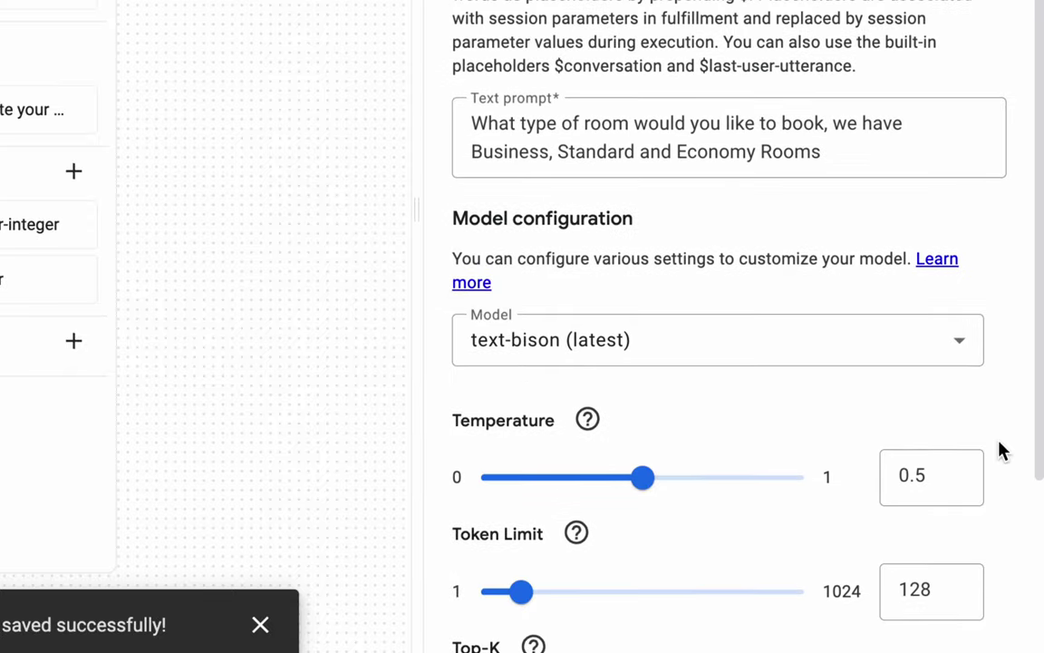
pyautogui.scroll(3, 631, 117)
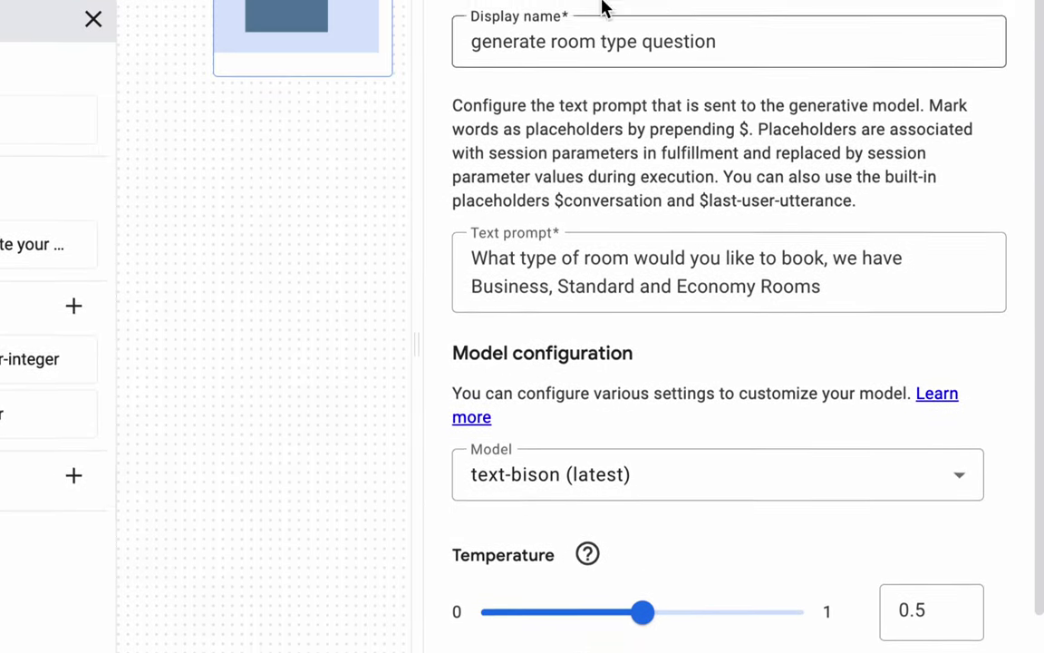
pyautogui.moveTo(469, 279); pyautogui.dragTo(828, 306)
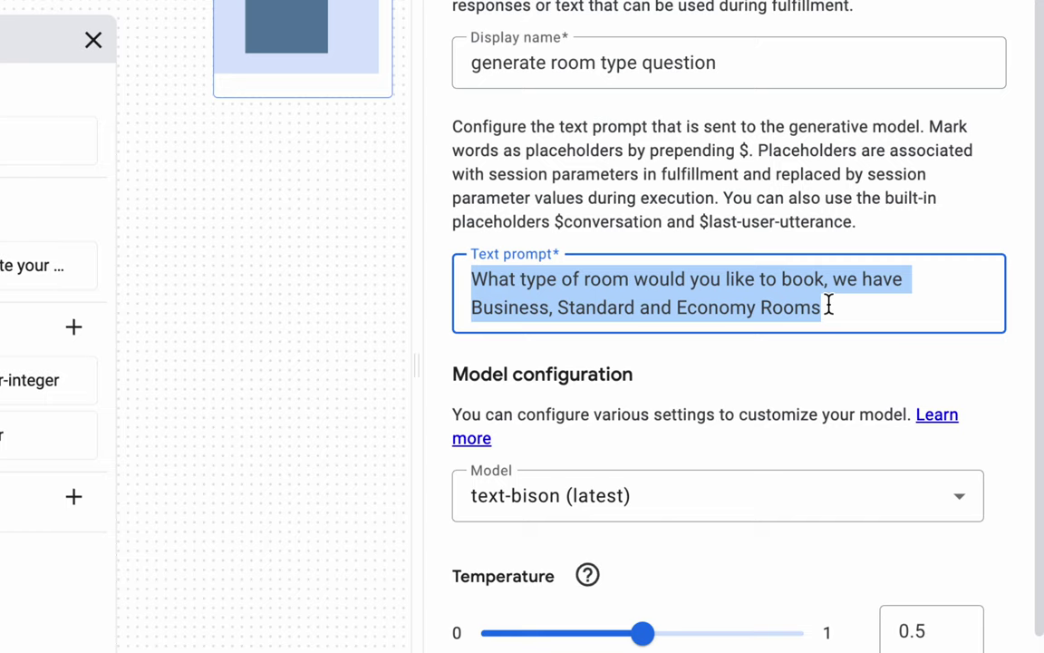
# Step: Move the room list above the question under a 'Room types:' heading
pyautogui.click(832, 305)
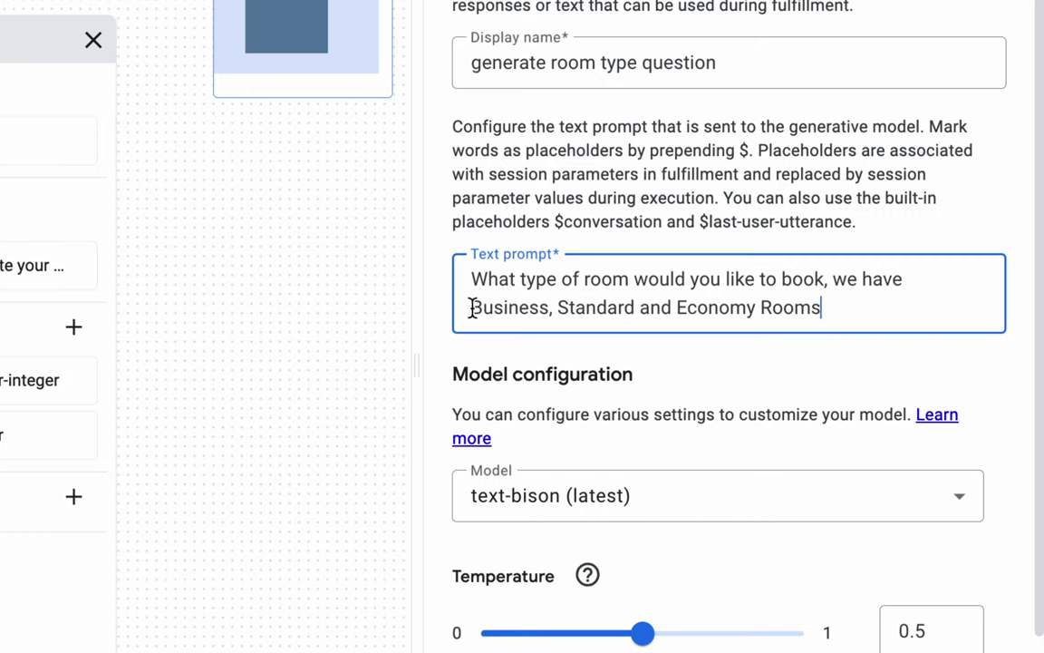
pyautogui.moveTo(472, 308); pyautogui.dragTo(828, 310)
pyautogui.hotkey('ctrl', 'c')
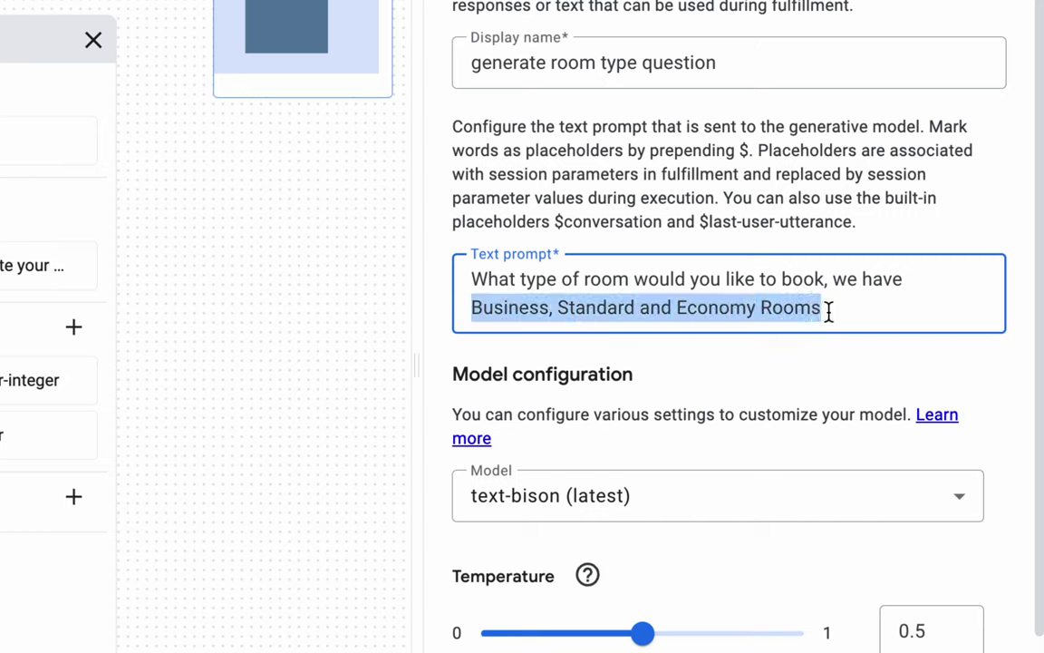
pyautogui.press('BackSpace')
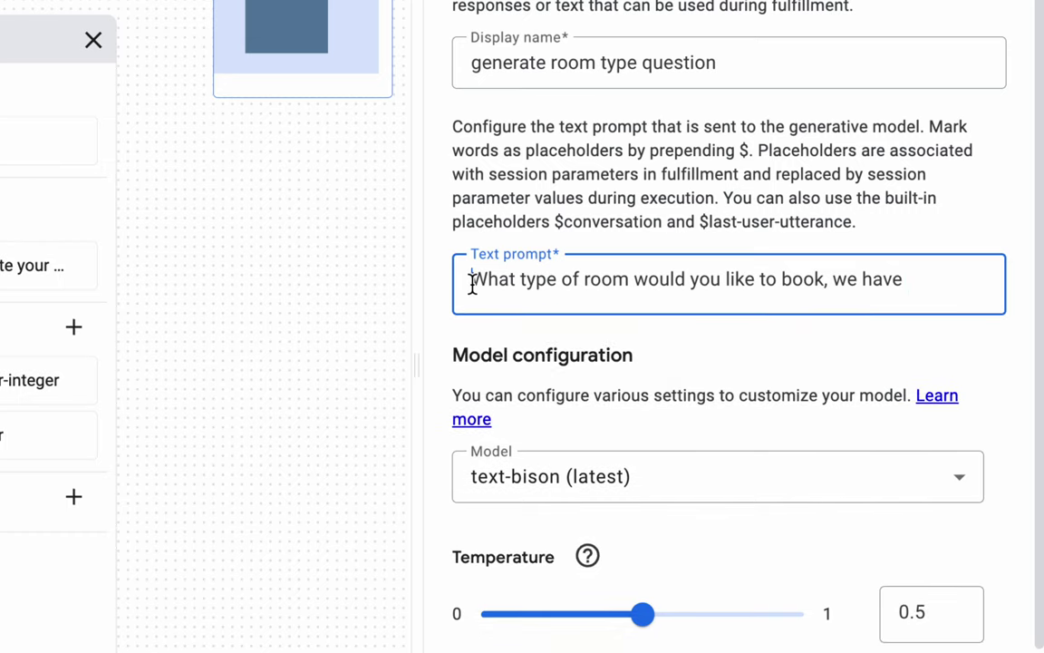
pyautogui.click(470, 281)
pyautogui.press('Return')
pyautogui.press('Return')
pyautogui.press('Return')
pyautogui.press('Up')
pyautogui.press('Up')
pyautogui.press('Up')
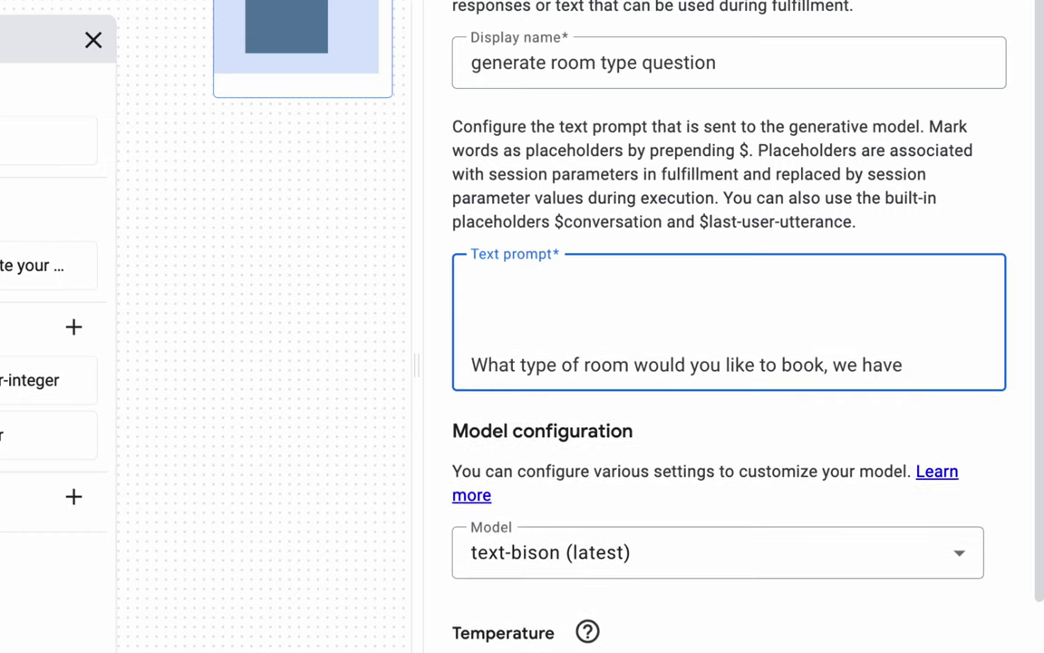
pyautogui.hotkey('ctrl', 'v')
pyautogui.click(471, 280)
pyautogui.write('Room ty')
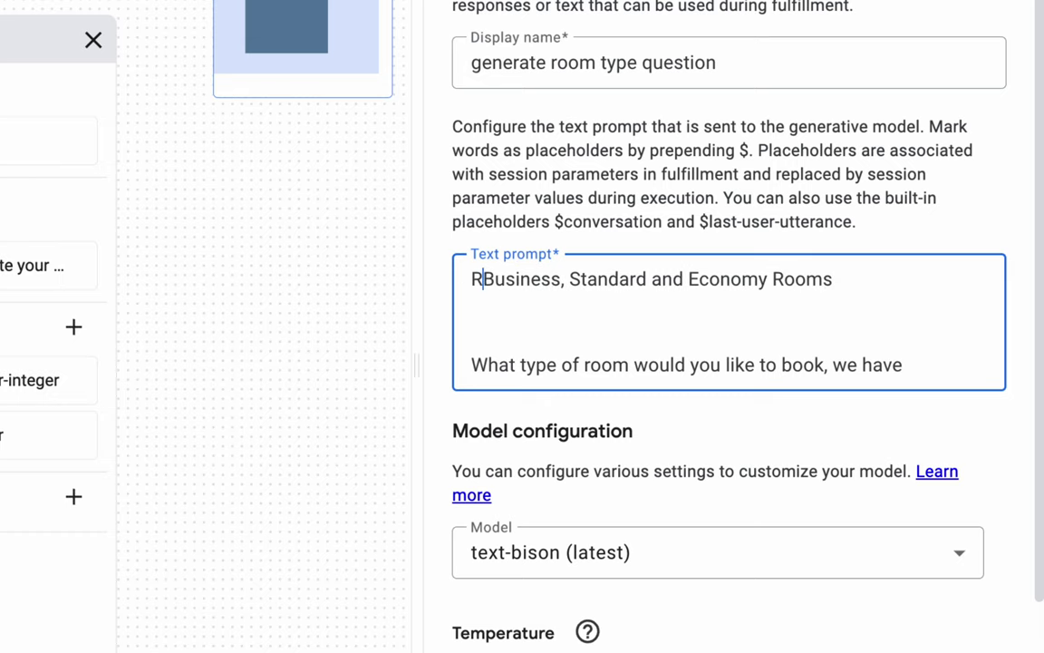
pyautogui.write('pes')
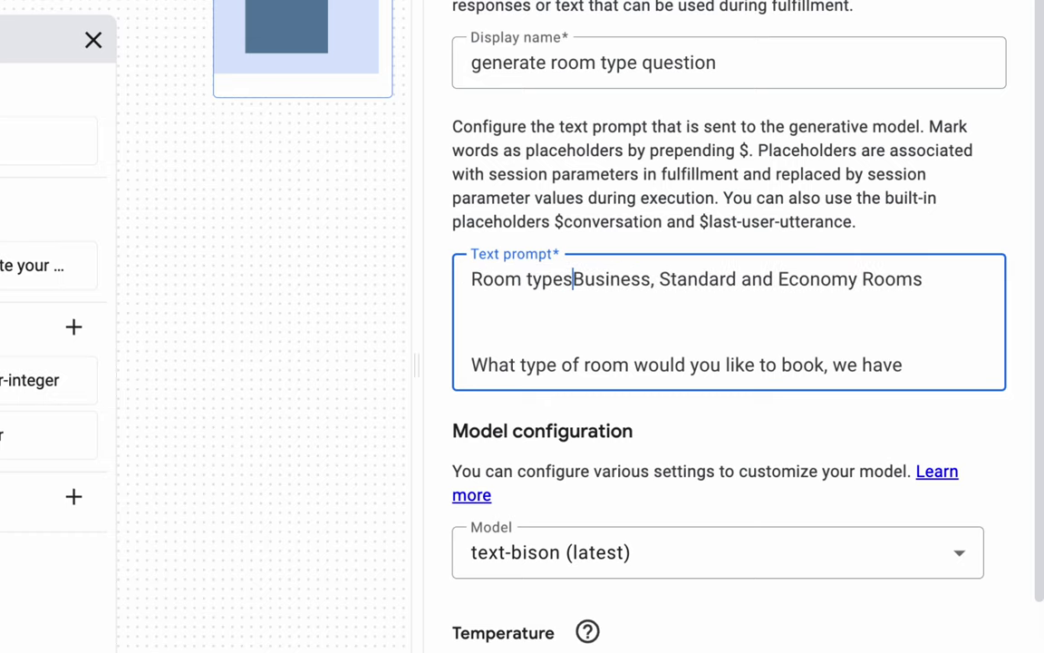
pyautogui.write(':')
pyautogui.press('Return')
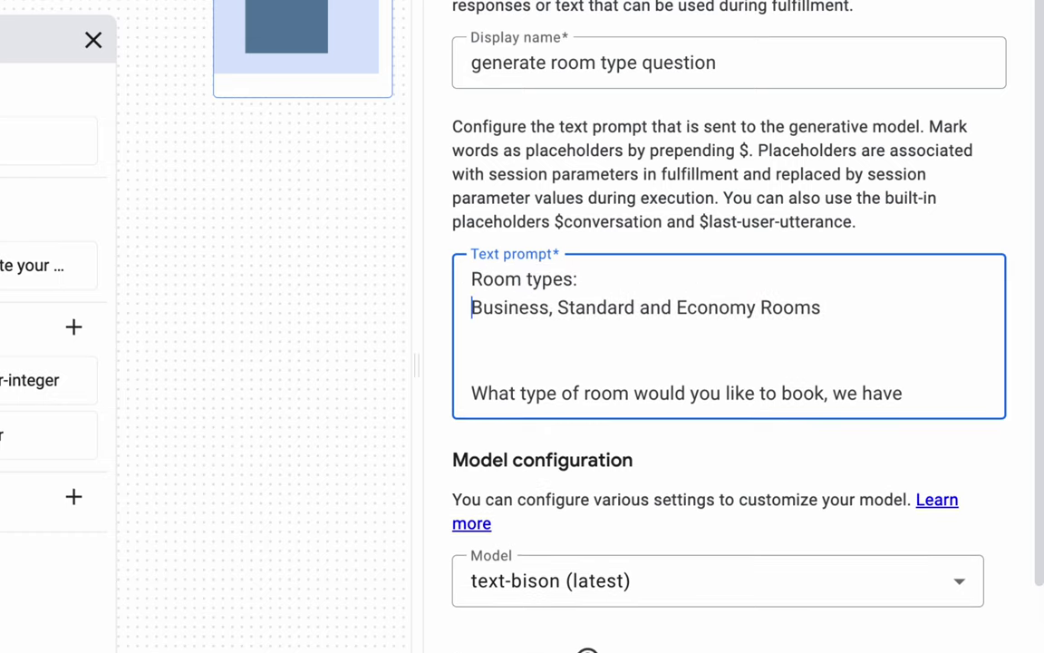
# Step: Reformat the rooms as a numbered list: 1) Business, 2) Standard, 3) Economy Rooms
pyautogui.press('Right')
pyautogui.press('Right')
pyautogui.press('Right')
pyautogui.press('Right')
pyautogui.press('Right')
pyautogui.press('Right')
pyautogui.press('Right')
pyautogui.press('Right')
pyautogui.press('Right')
pyautogui.press('Right')
pyautogui.press('BackSpace')
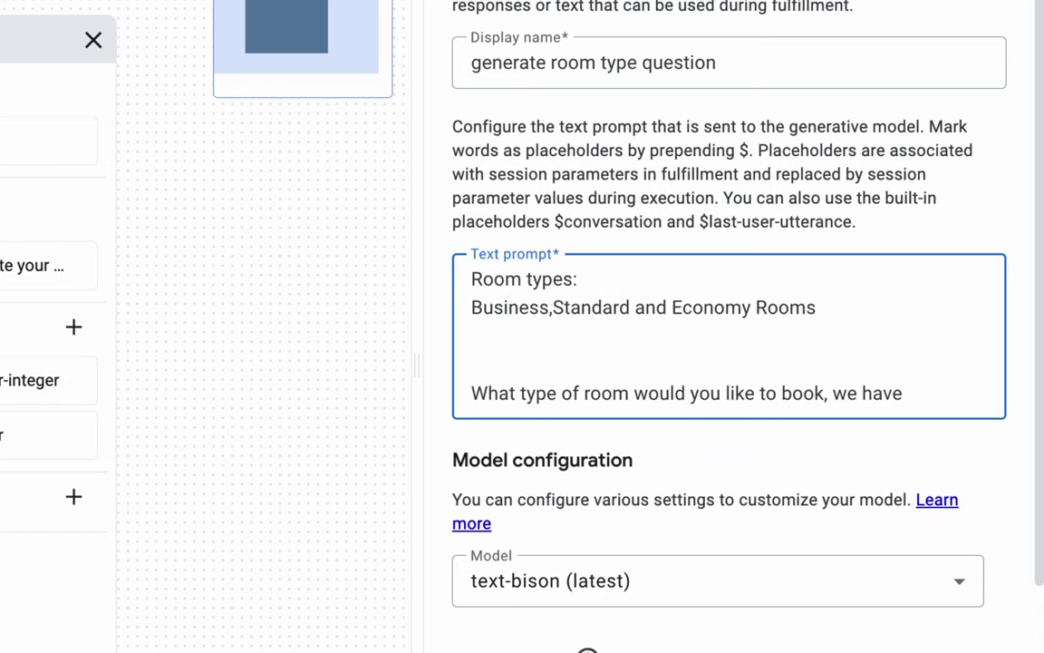
pyautogui.press('BackSpace')
pyautogui.press('Return')
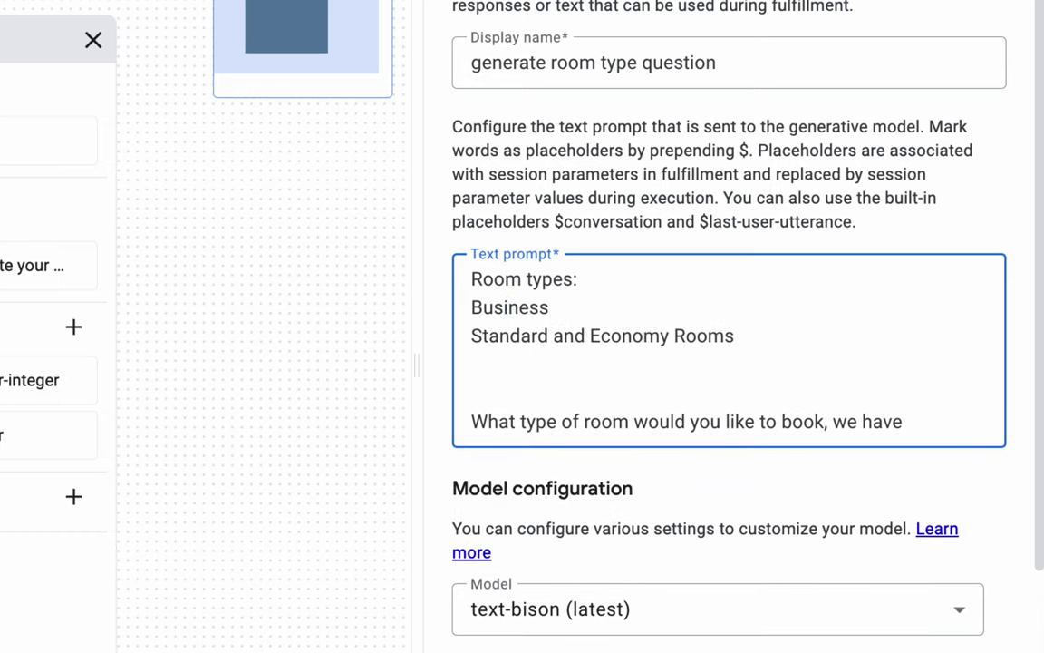
pyautogui.press('Right')
pyautogui.press('Right')
pyautogui.press('Right')
pyautogui.press('Right')
pyautogui.press('Right')
pyautogui.press('BackSpace')
pyautogui.press('BackSpace')
pyautogui.press('BackSpace')
pyautogui.press('BackSpace')
pyautogui.press('BackSpace')
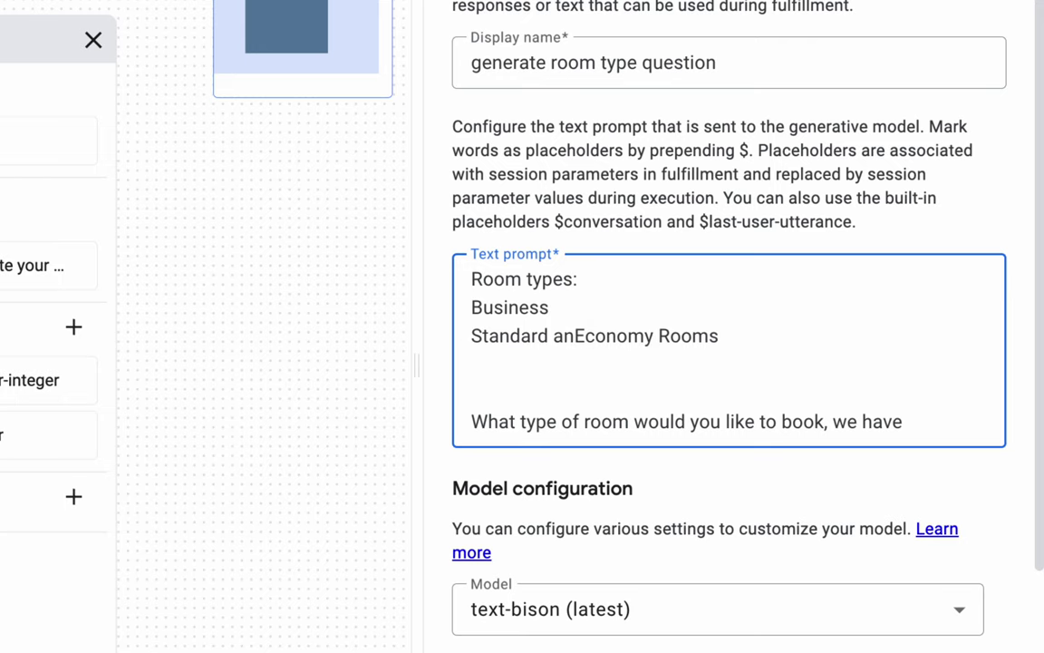
pyautogui.press('Return')
pyautogui.press('Up')
pyautogui.press('Up')
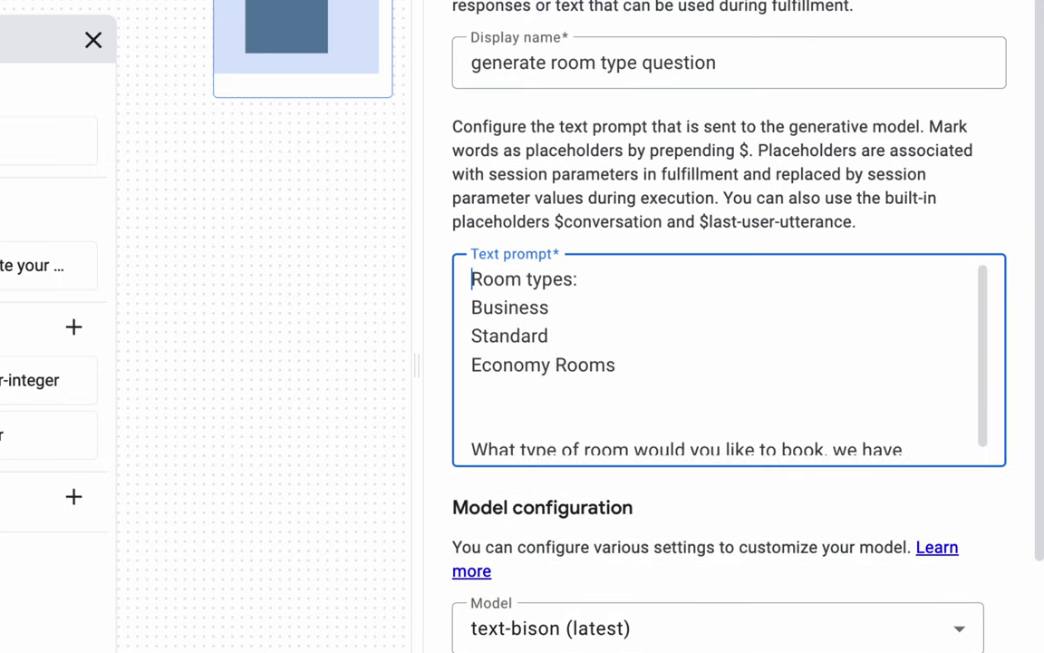
pyautogui.write('1)')
pyautogui.press('Down')
pyautogui.press('Left')
pyautogui.press('Left')
pyautogui.press('Left')
pyautogui.write('2)')
pyautogui.press('Down')
pyautogui.press('Left')
pyautogui.press('Left')
pyautogui.press('Left')
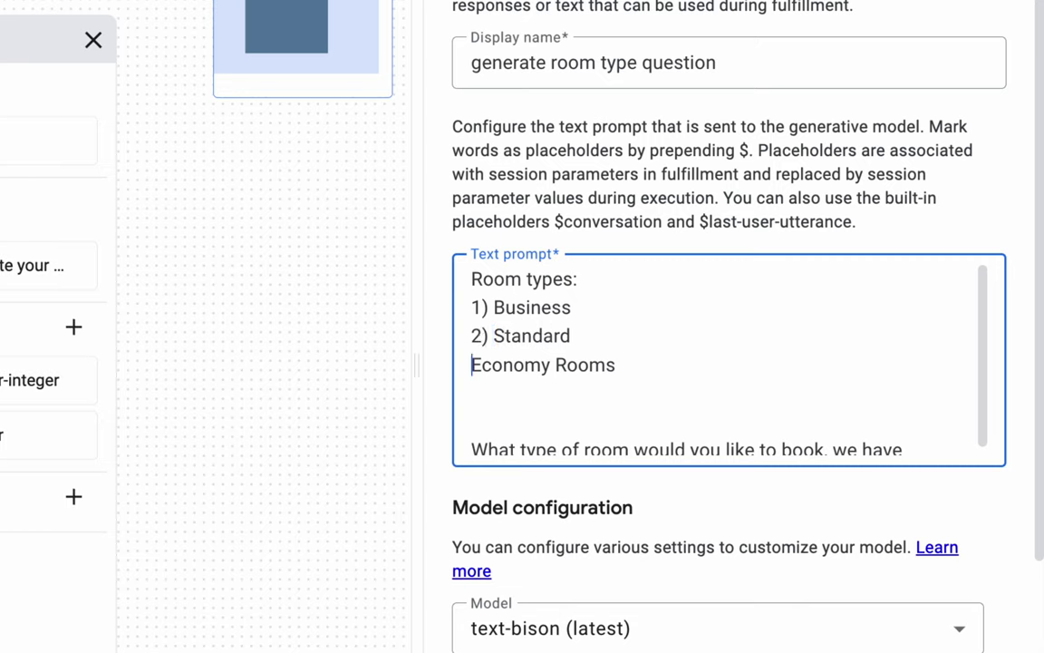
pyautogui.write('3)')
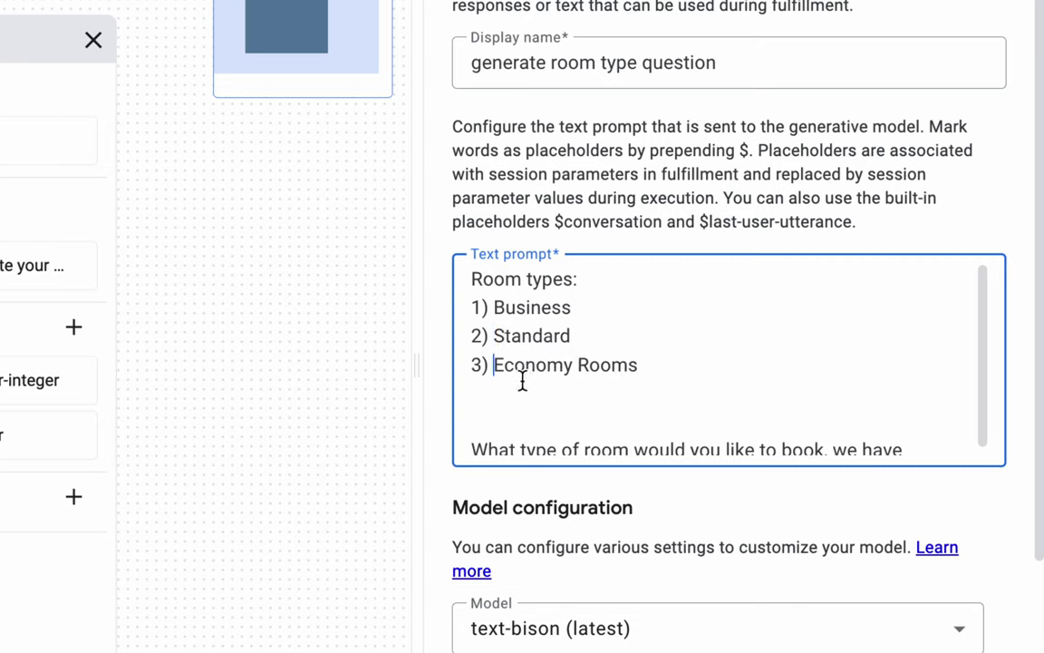
# Step: Replace the old question with 'above is the list of room types, …what type of room you want to book.'
pyautogui.click(504, 409)
pyautogui.press('BackSpace')
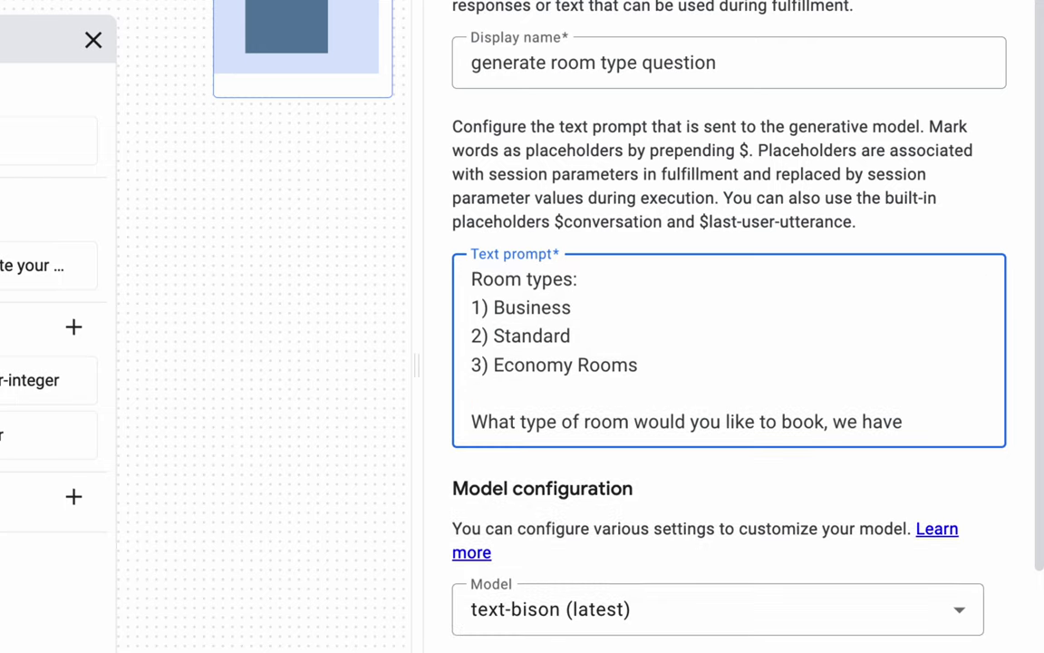
pyautogui.click(471, 422)
pyautogui.hotkey('shift', 'End')
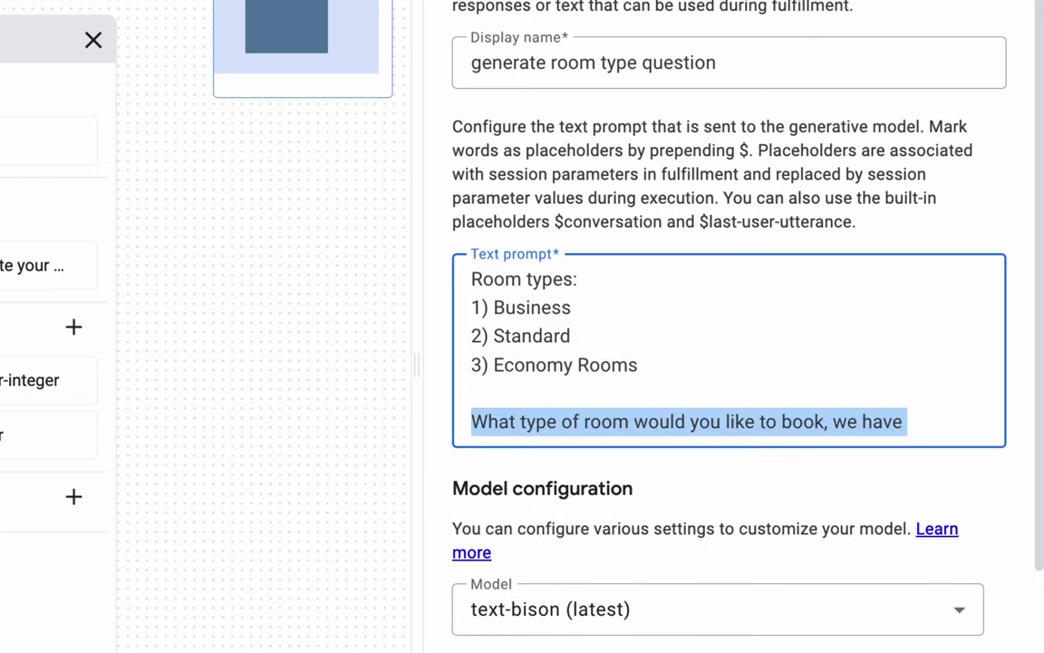
pyautogui.press('BackSpace')
pyautogui.write('above')
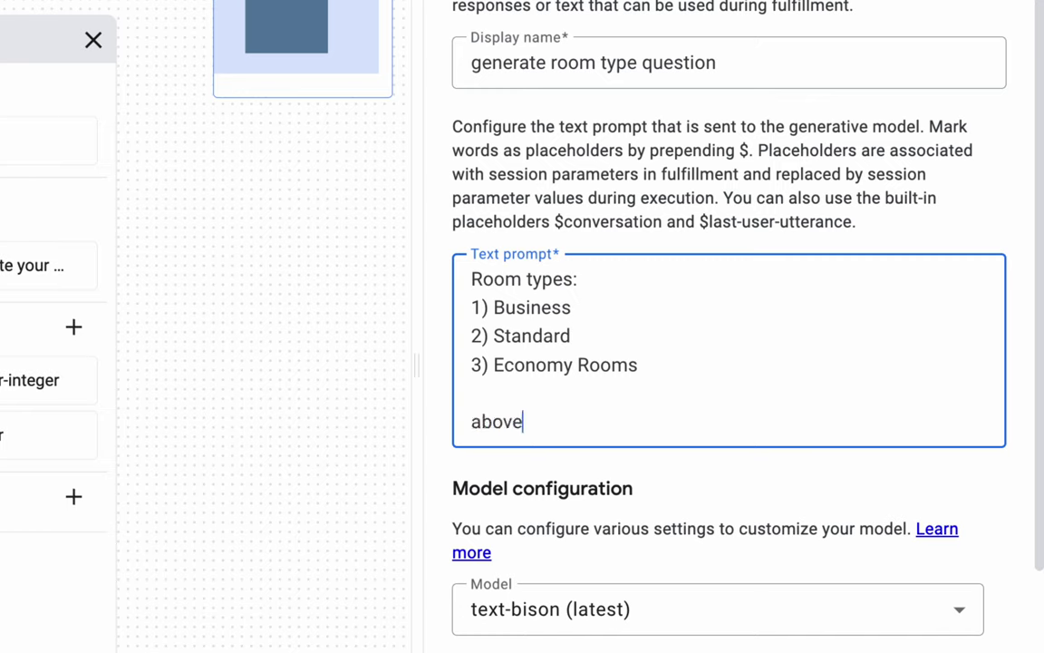
pyautogui.write(' is the list of room ')
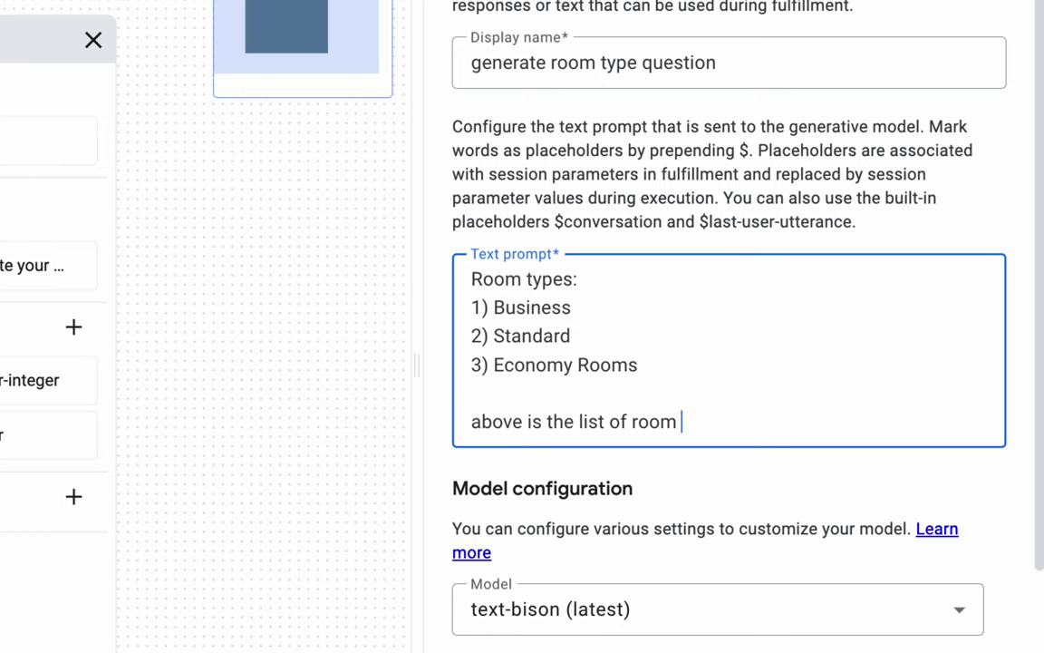
pyautogui.write('types, genr')
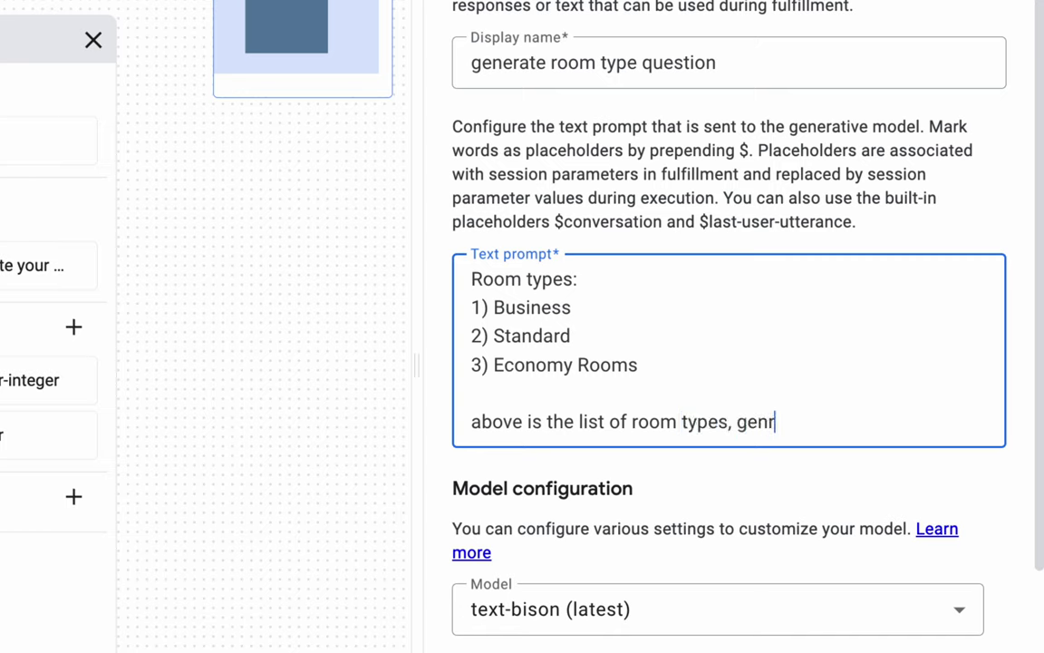
pyautogui.write('ate a ques')
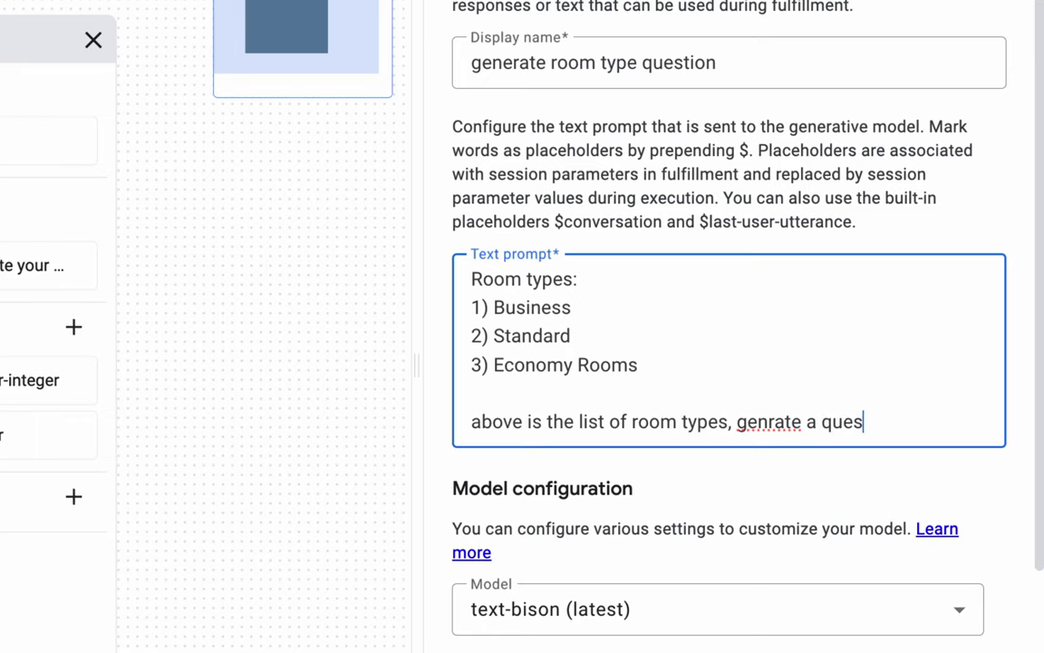
pyautogui.write('tion asking')
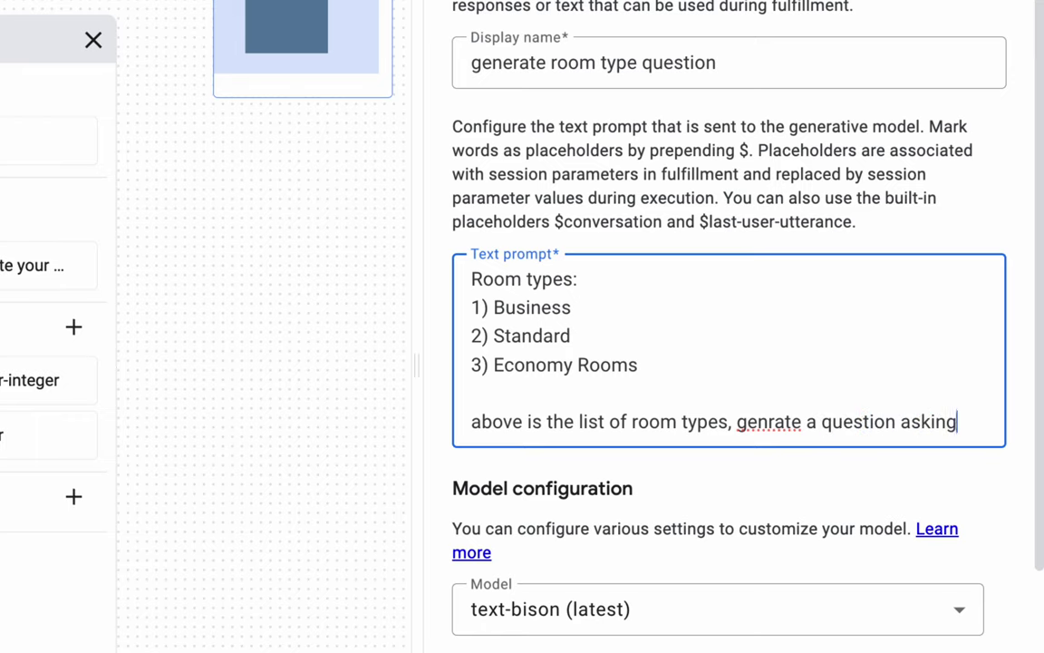
pyautogui.write(' what type')
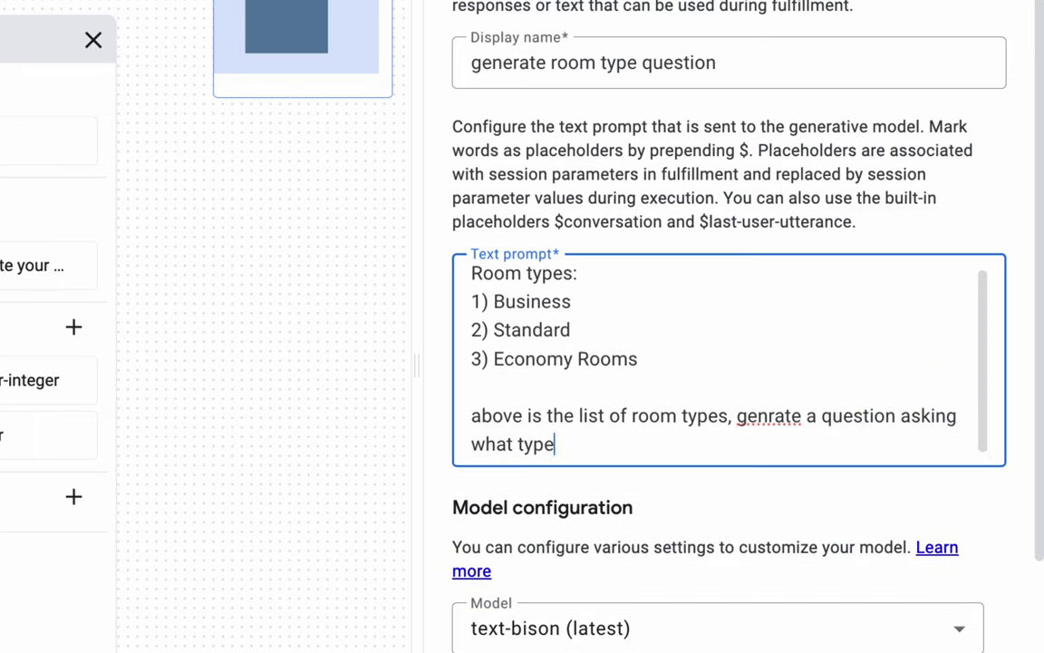
pyautogui.write(' of room user ')
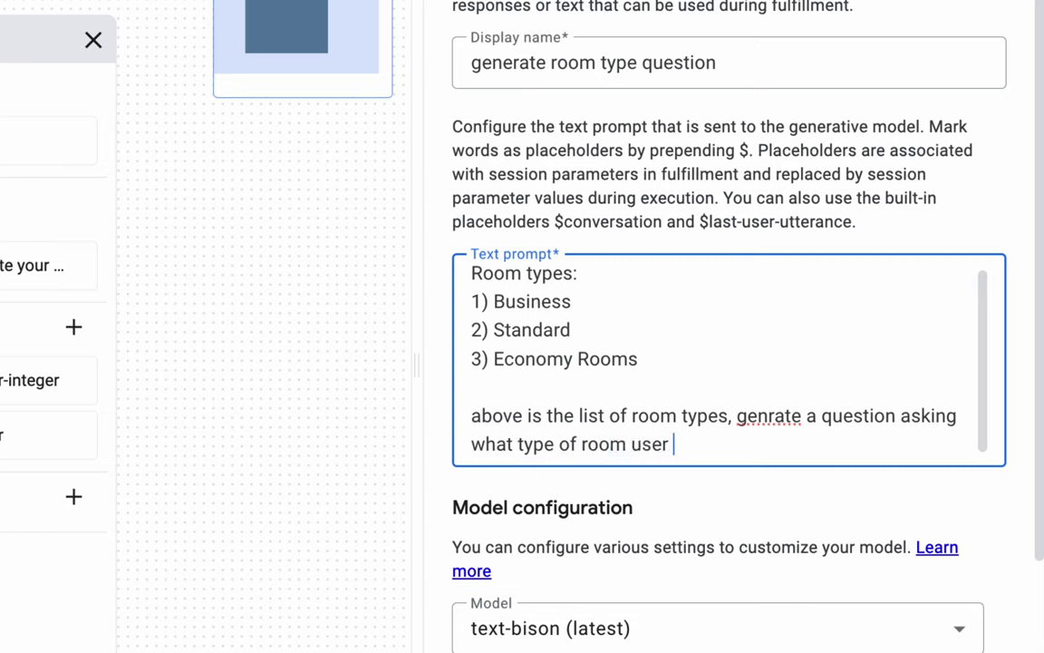
pyautogui.write('want to ')
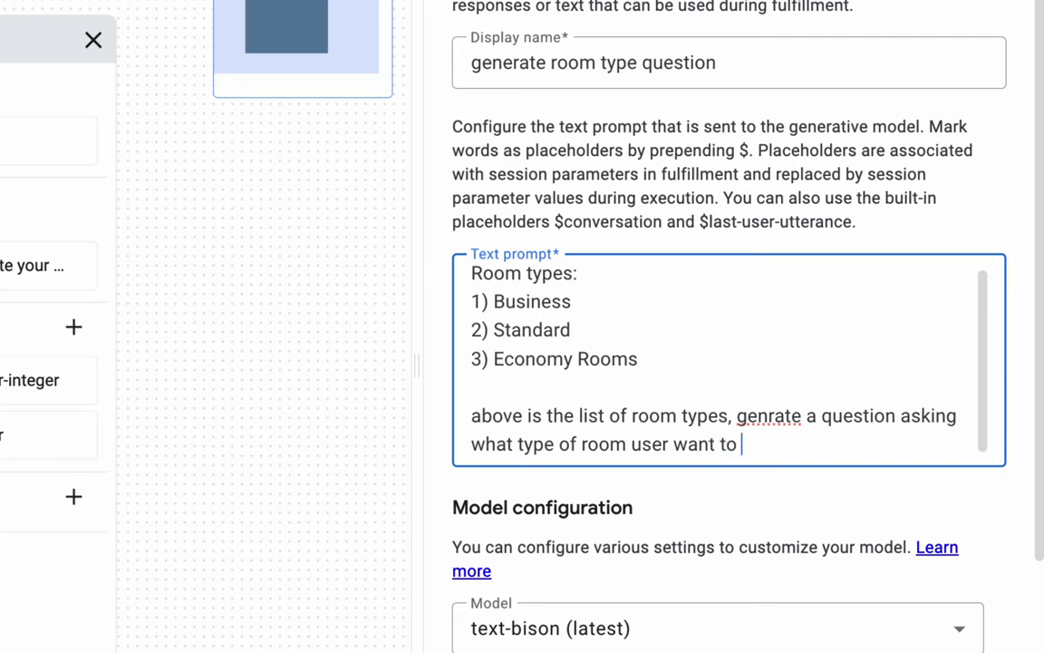
pyautogui.write('book')
pyautogui.press('Left')
pyautogui.press('Left')
pyautogui.press('Left')
pyautogui.press('Left')
pyautogui.press('Left')
pyautogui.press('Left')
pyautogui.press('Left')
pyautogui.press('Left')
pyautogui.press('Left')
pyautogui.press('Left')
pyautogui.press('Left')
pyautogui.press('Left')
pyautogui.press('BackSpace')
pyautogui.press('BackSpace')
pyautogui.press('BackSpace')
pyautogui.press('BackSpace')
pyautogui.press('BackSpace')
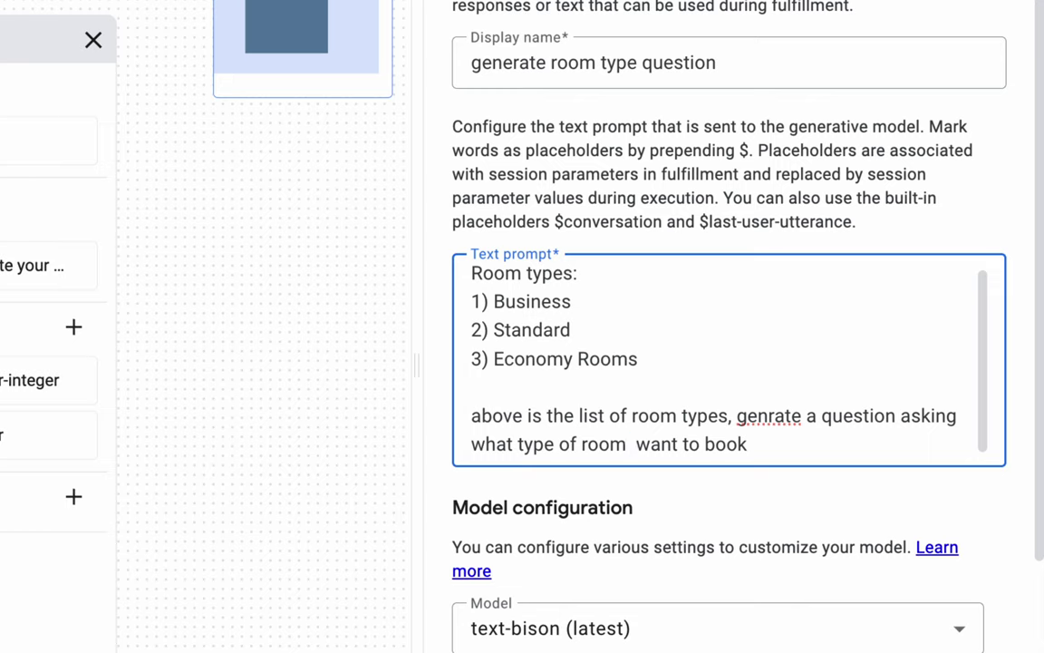
pyautogui.write('you')
pyautogui.press('End')
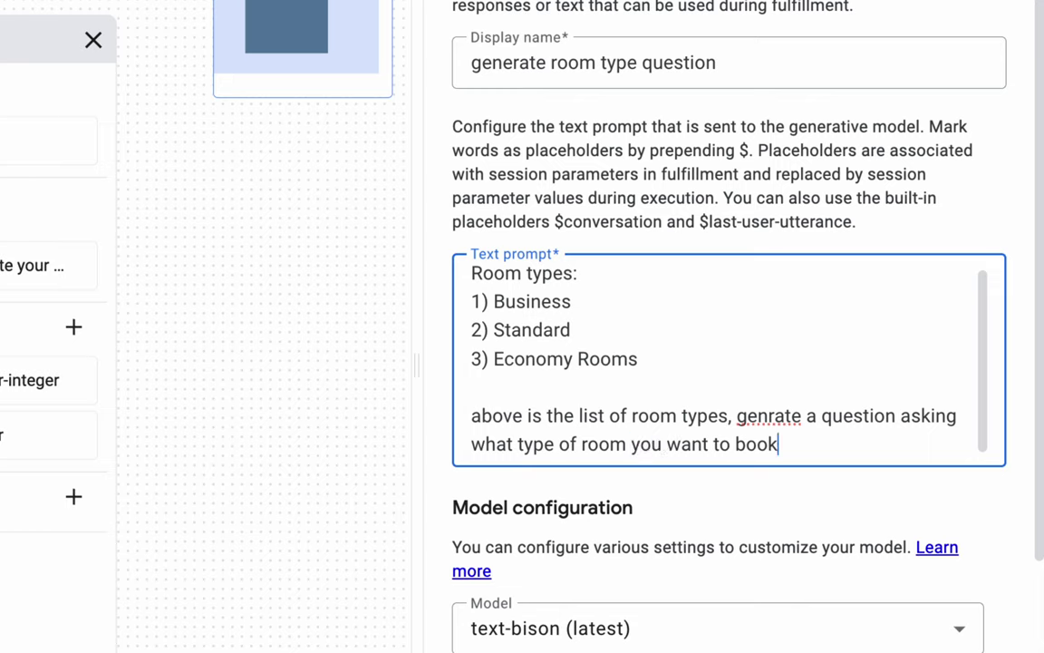
pyautogui.write('.')
# Step: Correct 'genrate' to 'generate' in the text prompt
pyautogui.click(763, 418)
pyautogui.write('e')
pyautogui.tripleClick(832, 420)
pyautogui.click(739, 351)
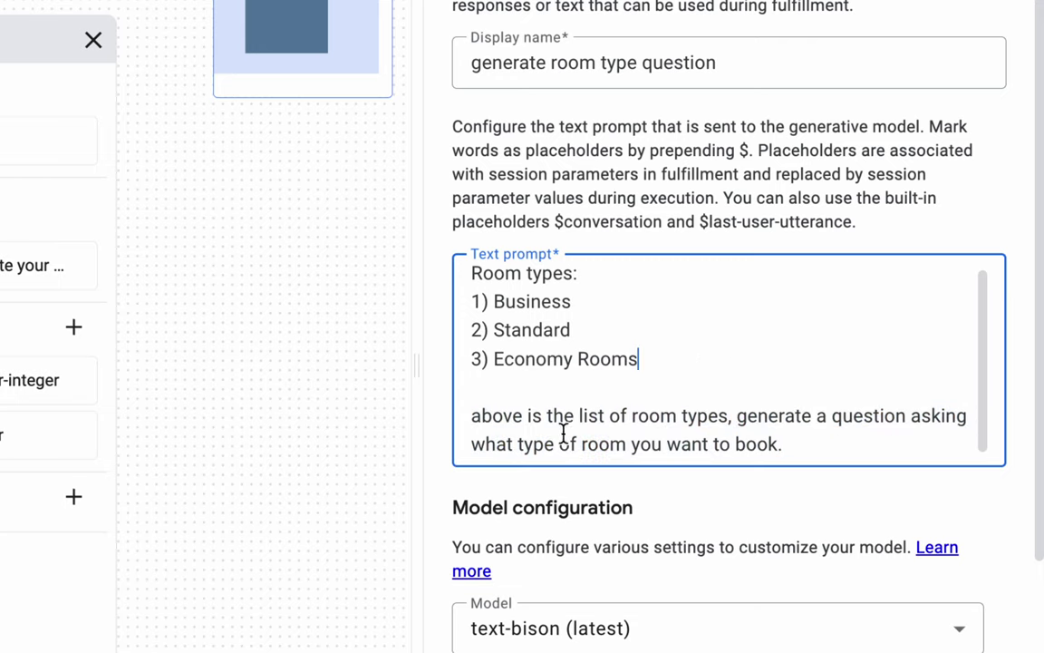
pyautogui.moveTo(478, 415); pyautogui.dragTo(641, 415)
pyautogui.doubleClick(655, 415)
pyautogui.click(689, 417)
pyautogui.doubleClick(689, 417)
pyautogui.doubleClick(773, 419)
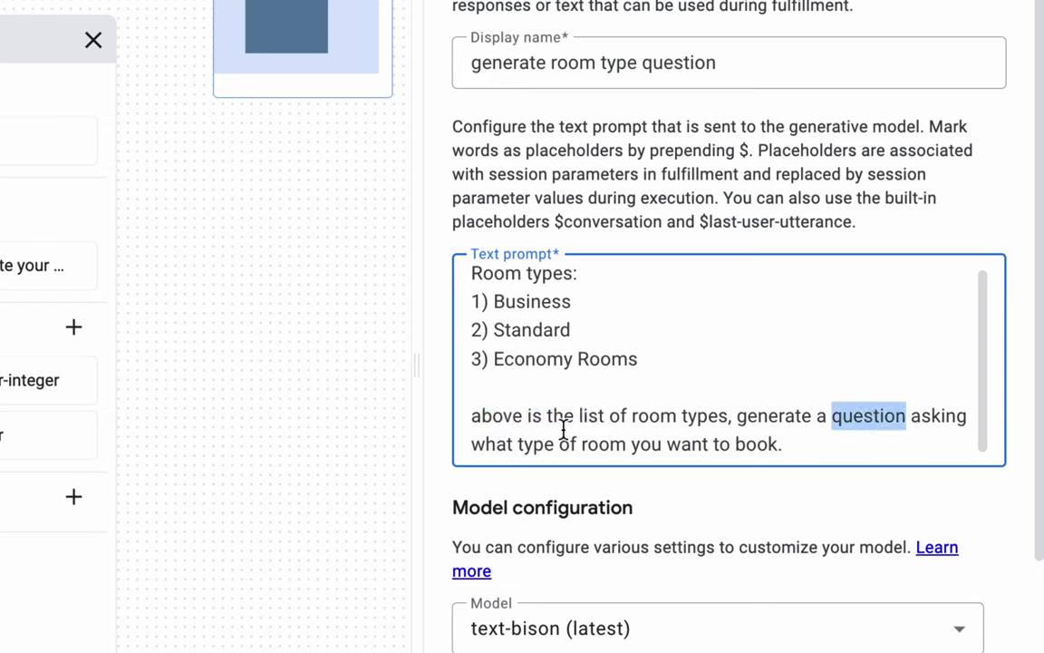
pyautogui.moveTo(497, 444); pyautogui.dragTo(748, 438)
pyautogui.click(790, 441)
pyautogui.doubleClick(650, 442)
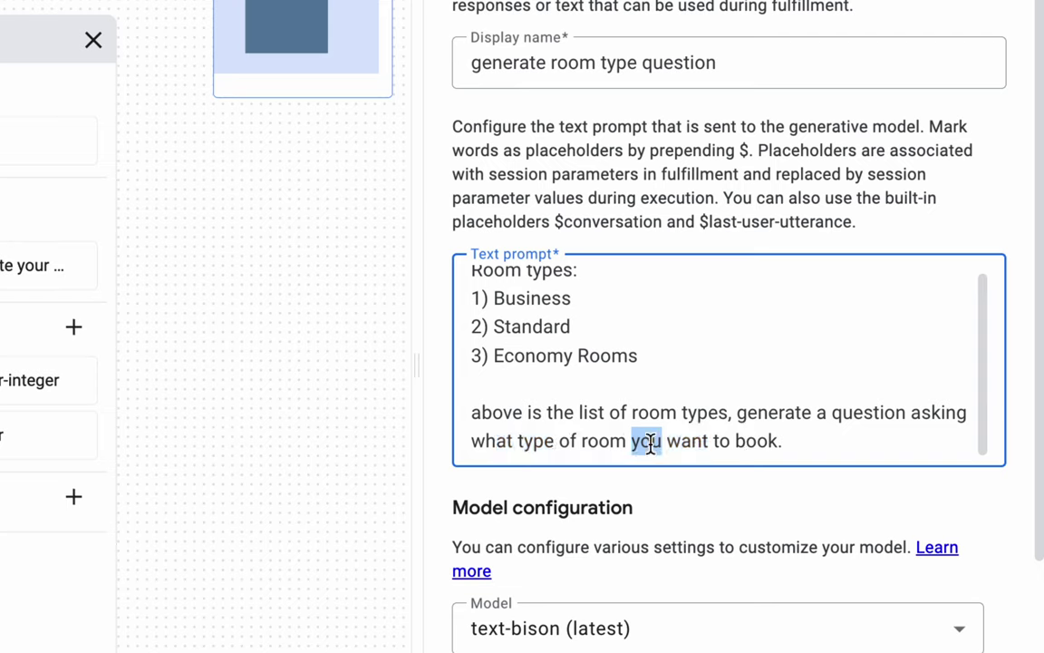
pyautogui.click(797, 440)
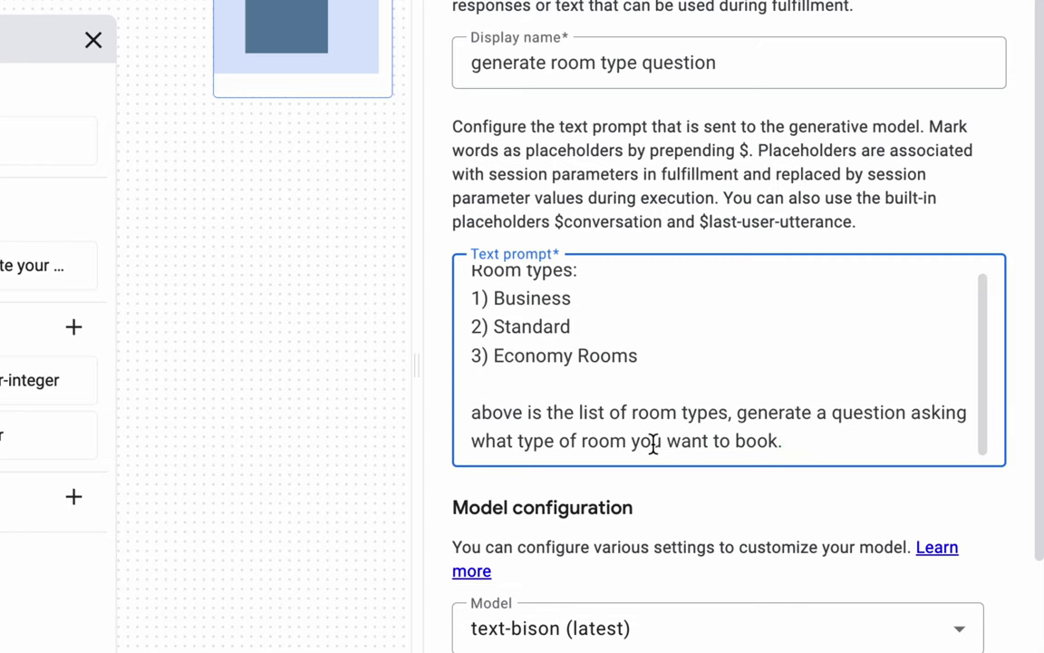
pyautogui.doubleClick(650, 441)
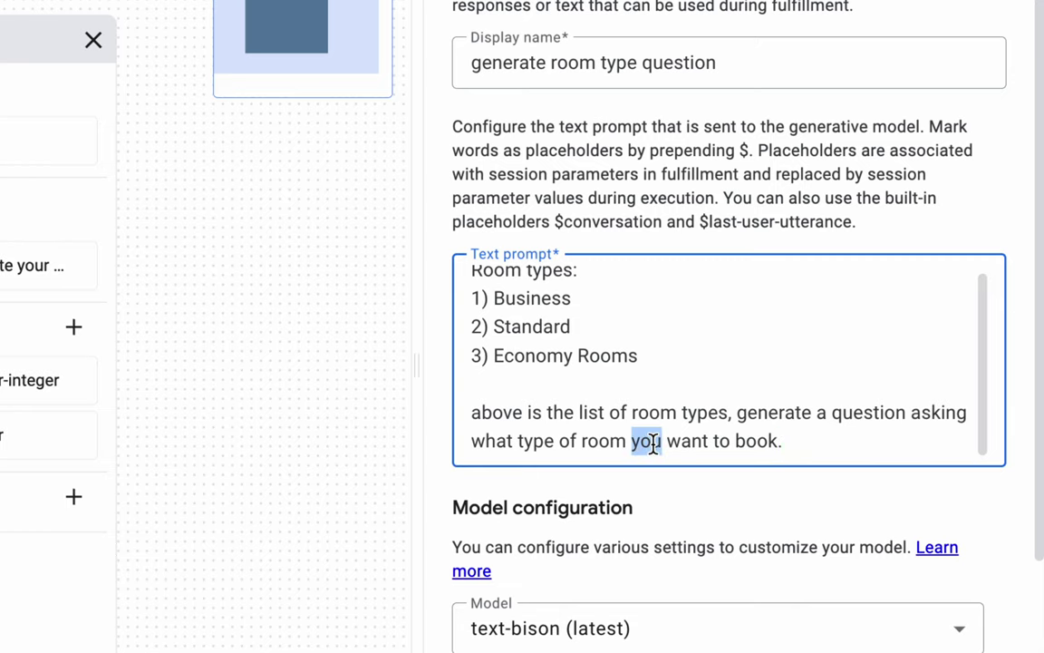
pyautogui.click(699, 416)
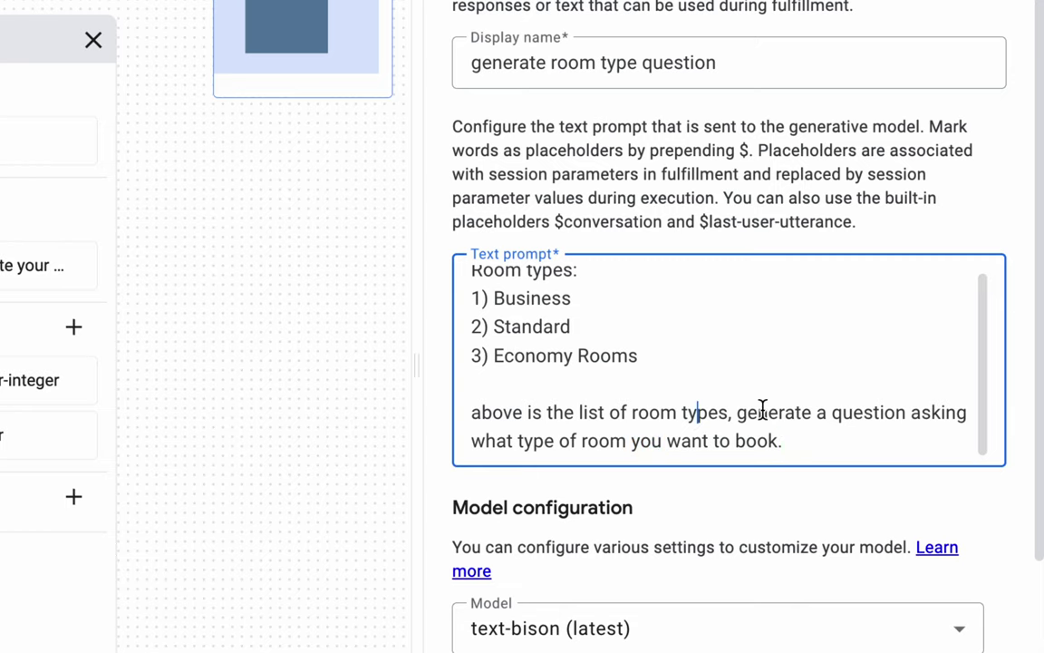
# Step: Save the generate room type question generator
pyautogui.scroll(-1, 763, 411)
pyautogui.scroll(1, 762, 411)
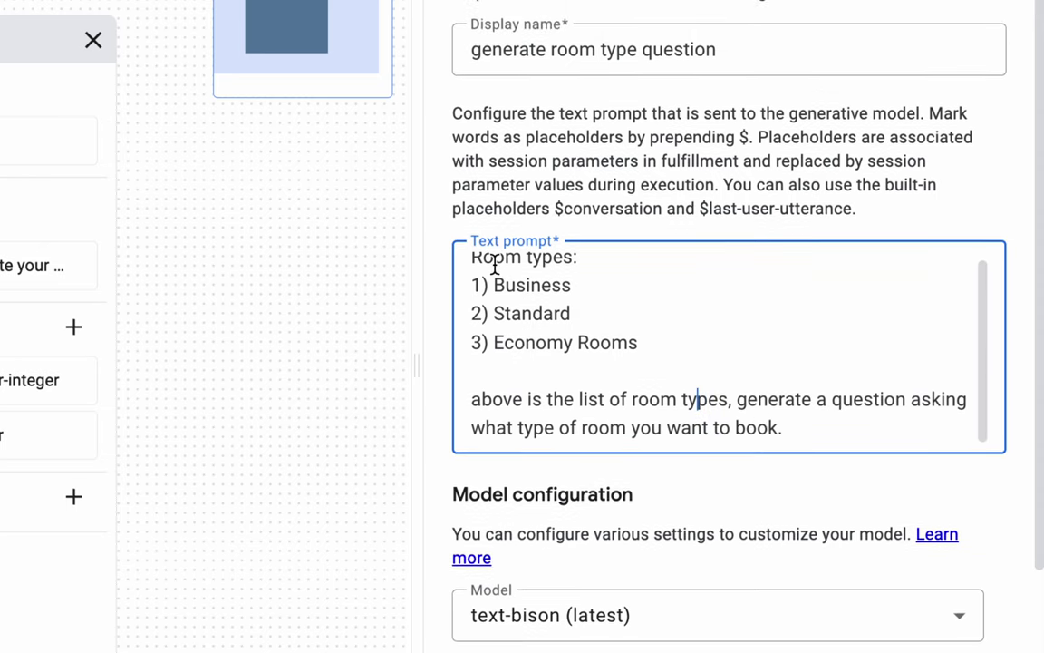
pyautogui.moveTo(450, 245); pyautogui.dragTo(794, 433)
pyautogui.click(816, 434)
pyautogui.scroll(1, 573, 205)
pyautogui.scroll(-5, 709, 527)
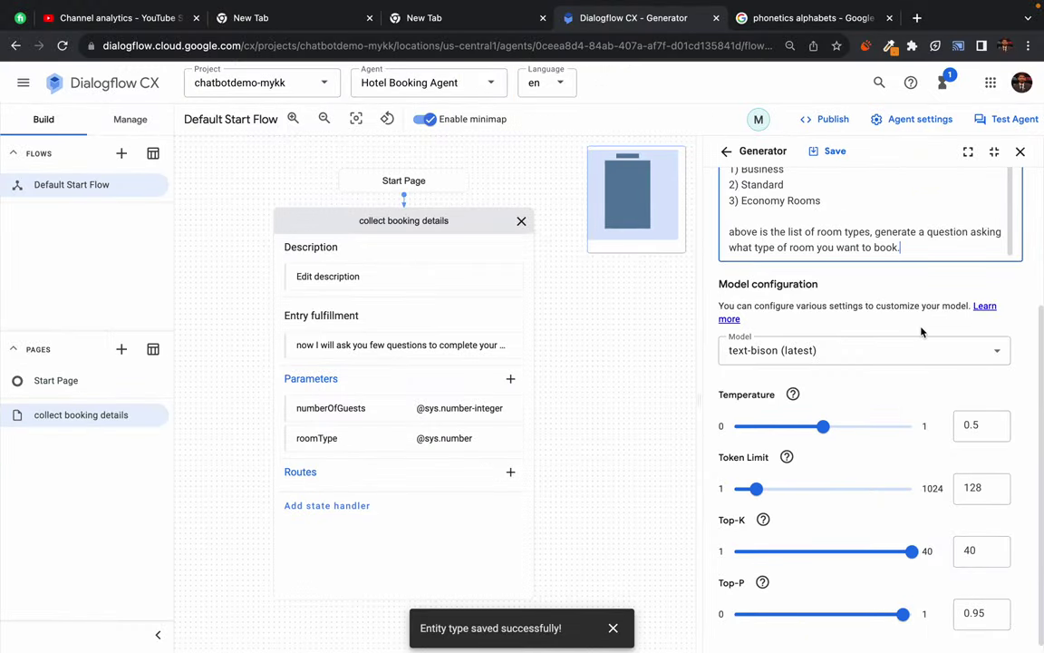
pyautogui.scroll(3, 921, 332)
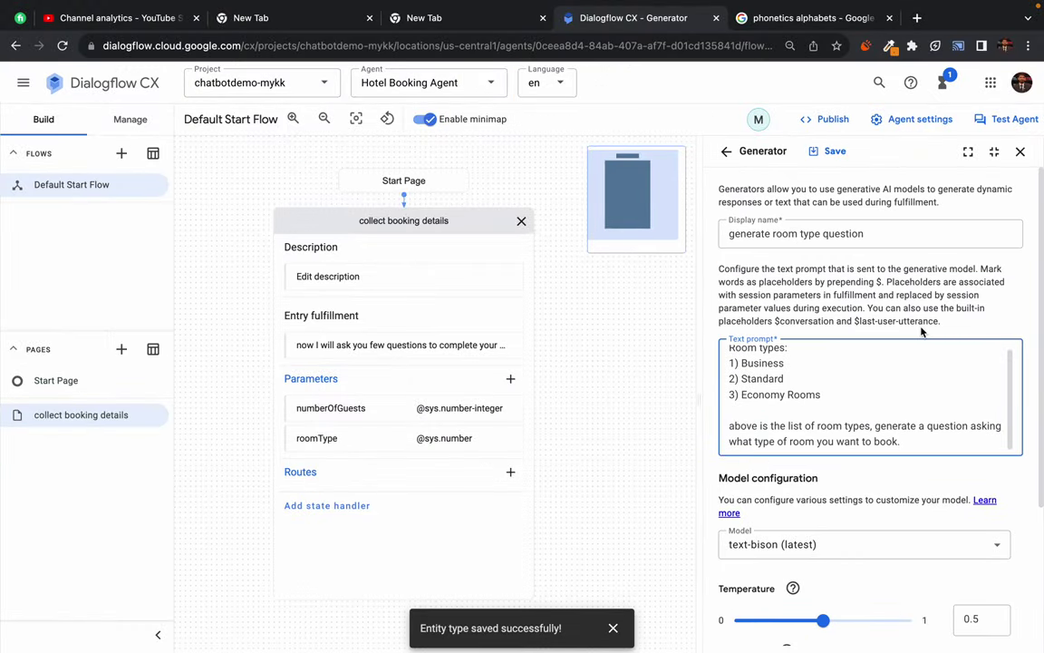
pyautogui.click(836, 152)
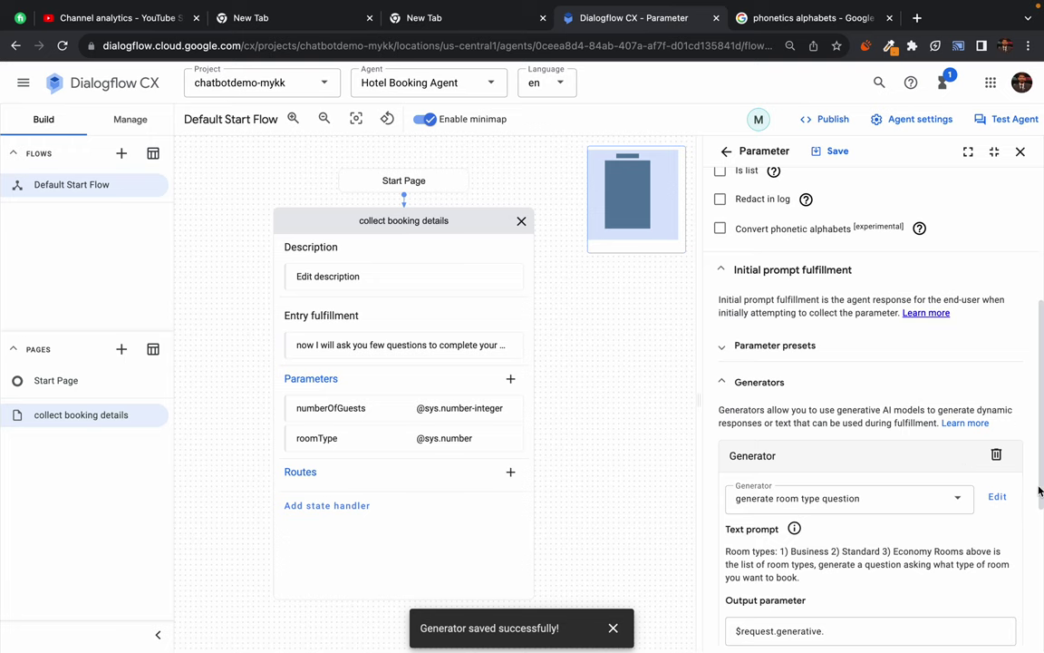
# Step: Review the generator's text prompt preview in the Generators section
pyautogui.scroll(-1, 1040, 490)
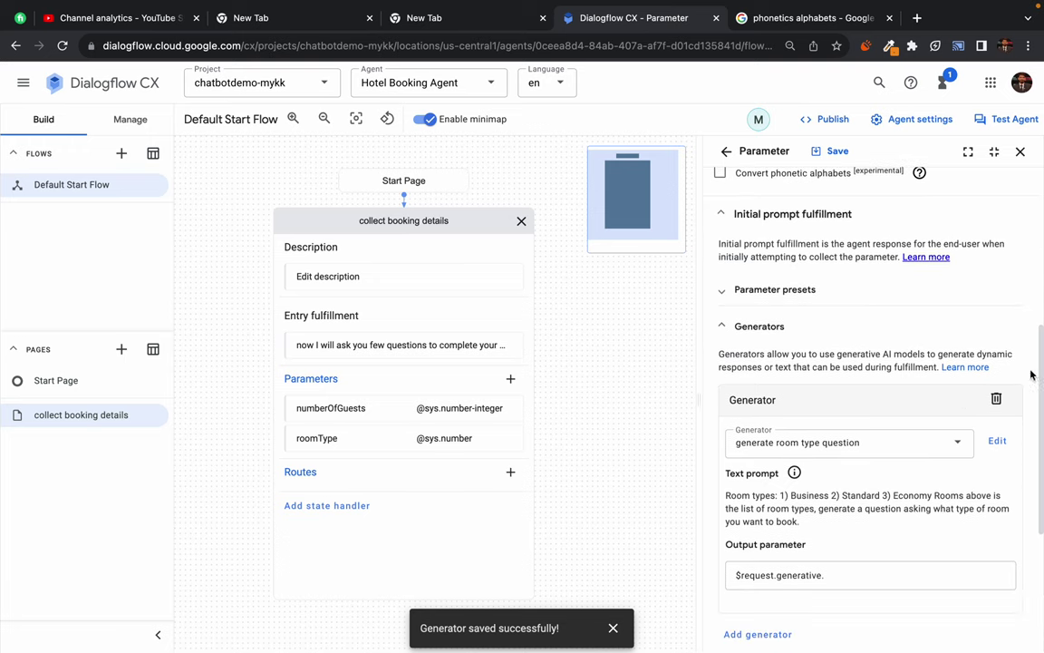
pyautogui.scroll(-1, 966, 450)
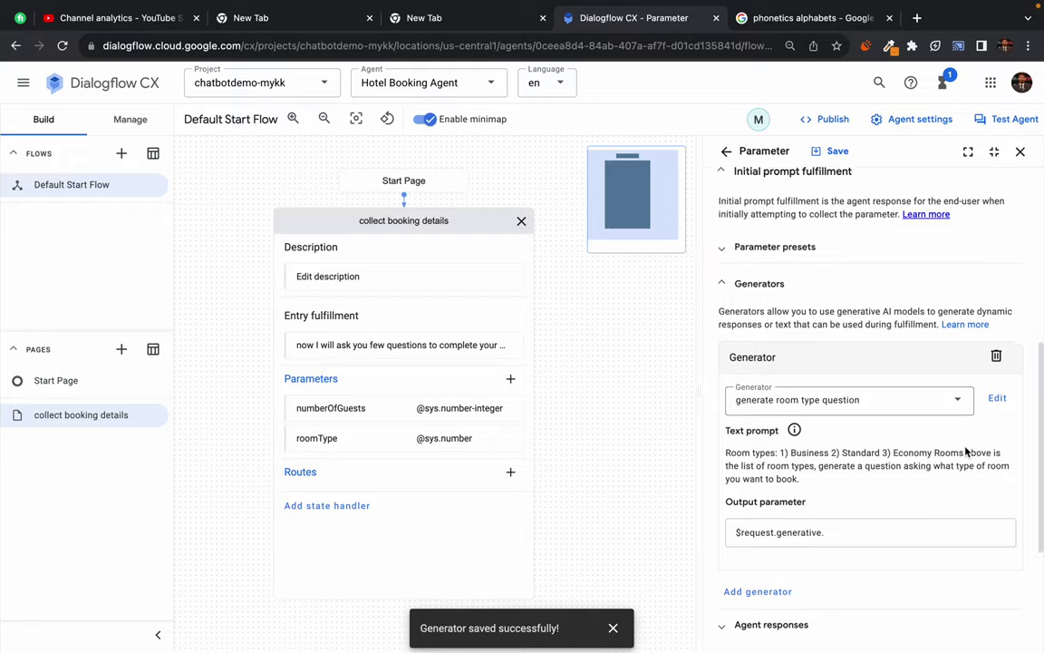
pyautogui.scroll(-1, 966, 451)
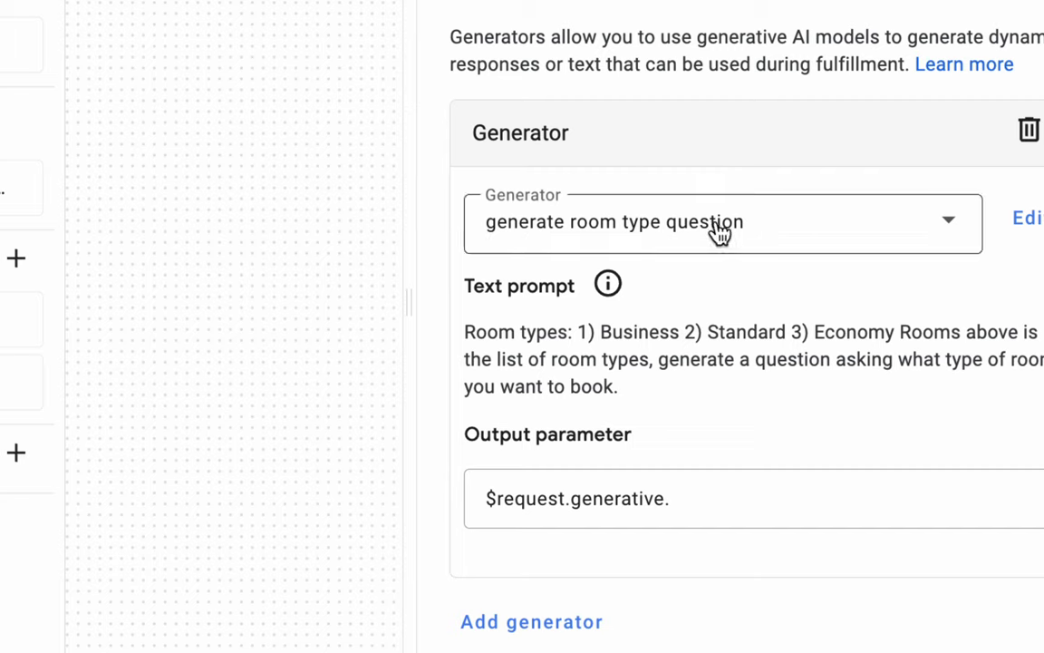
pyautogui.moveTo(466, 287); pyautogui.dragTo(637, 388)
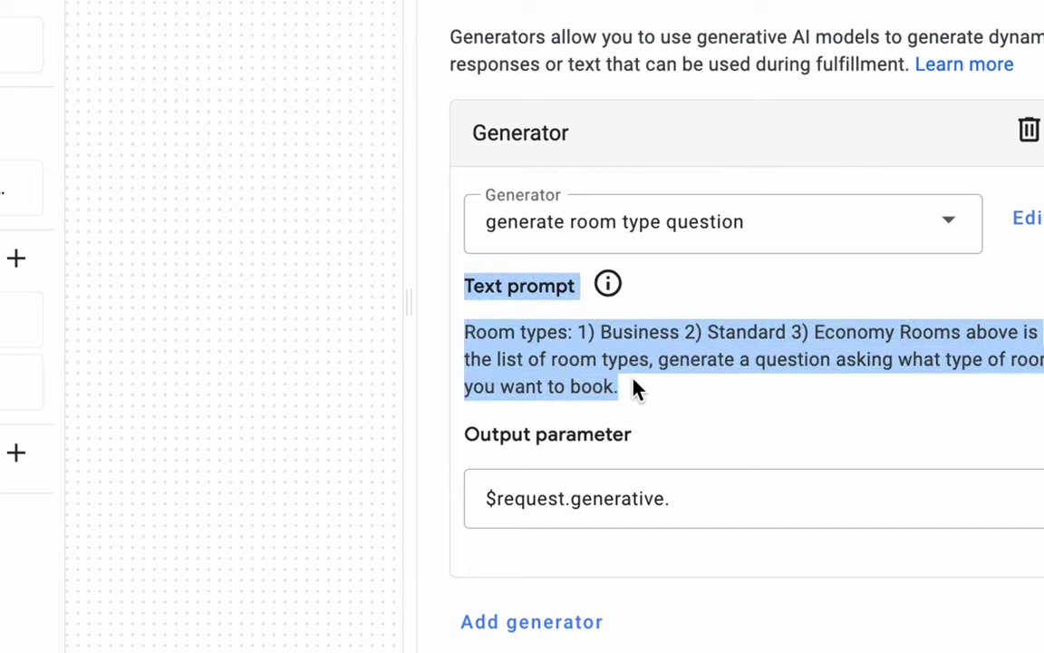
pyautogui.click(588, 335)
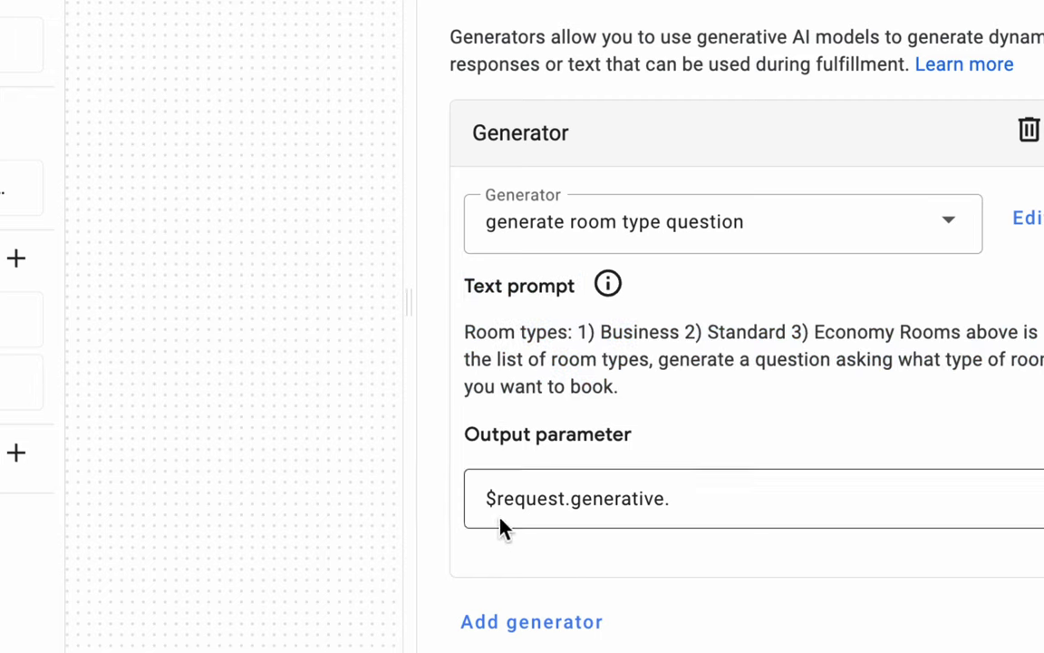
# Step: Remove the trailing period from the output parameter, leaving $request.generative
pyautogui.moveTo(485, 496); pyautogui.dragTo(673, 498)
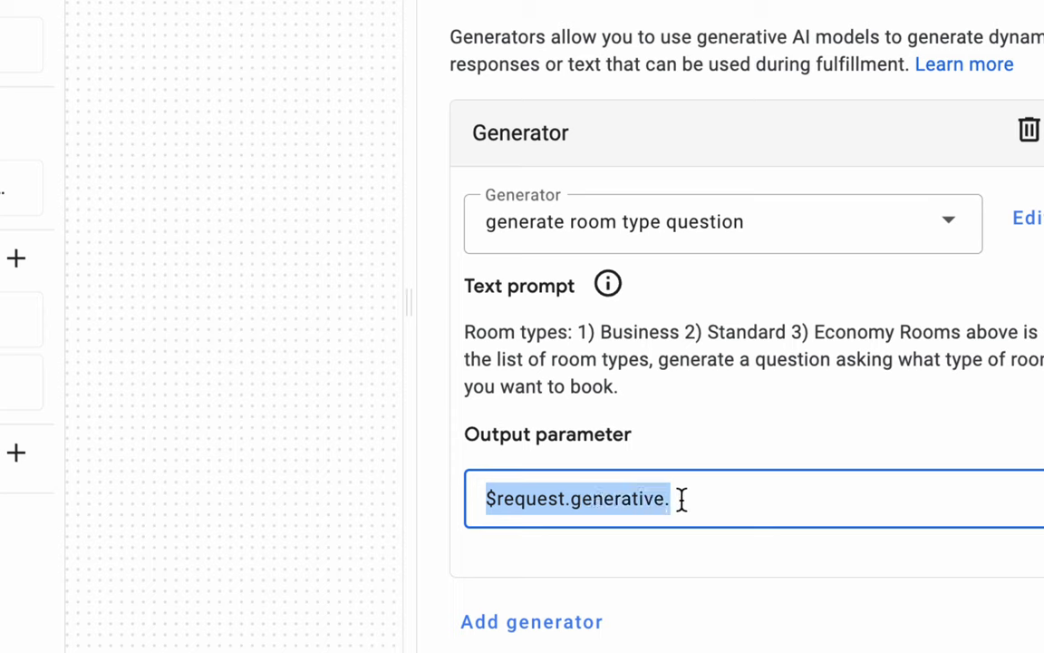
pyautogui.click(682, 498)
pyautogui.press('BackSpace')
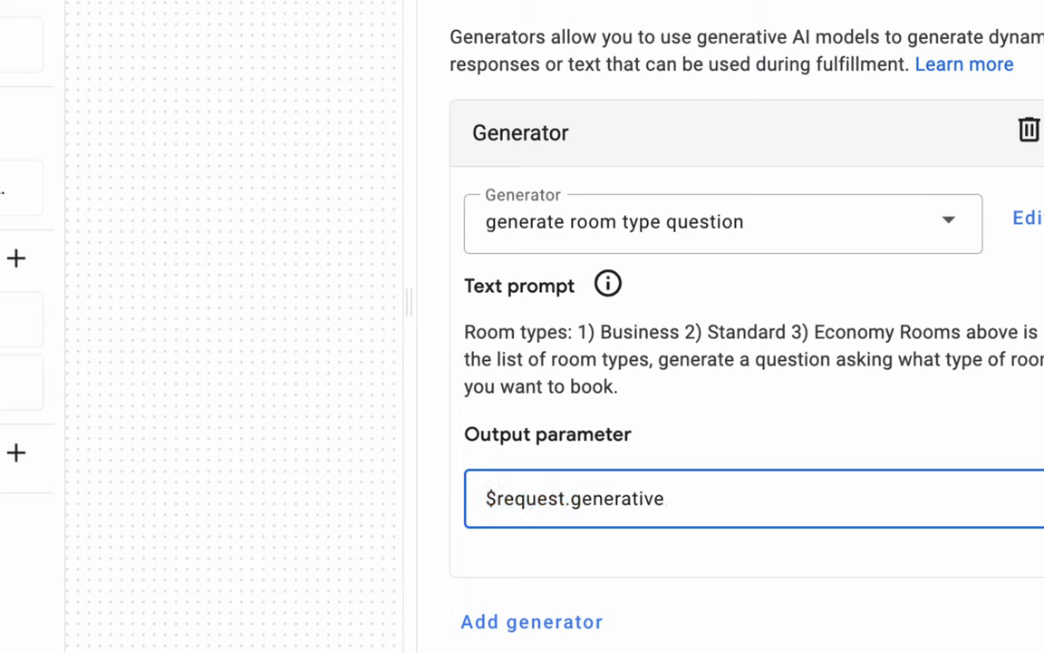
pyautogui.write('.')
pyautogui.press('BackSpace')
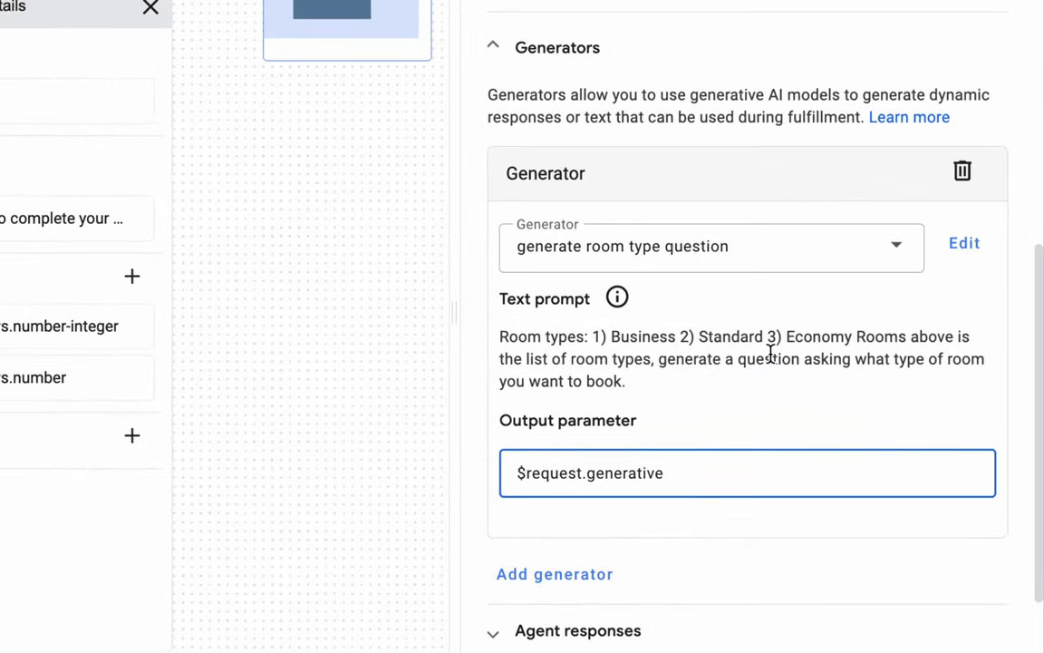
pyautogui.moveTo(521, 472); pyautogui.dragTo(683, 469)
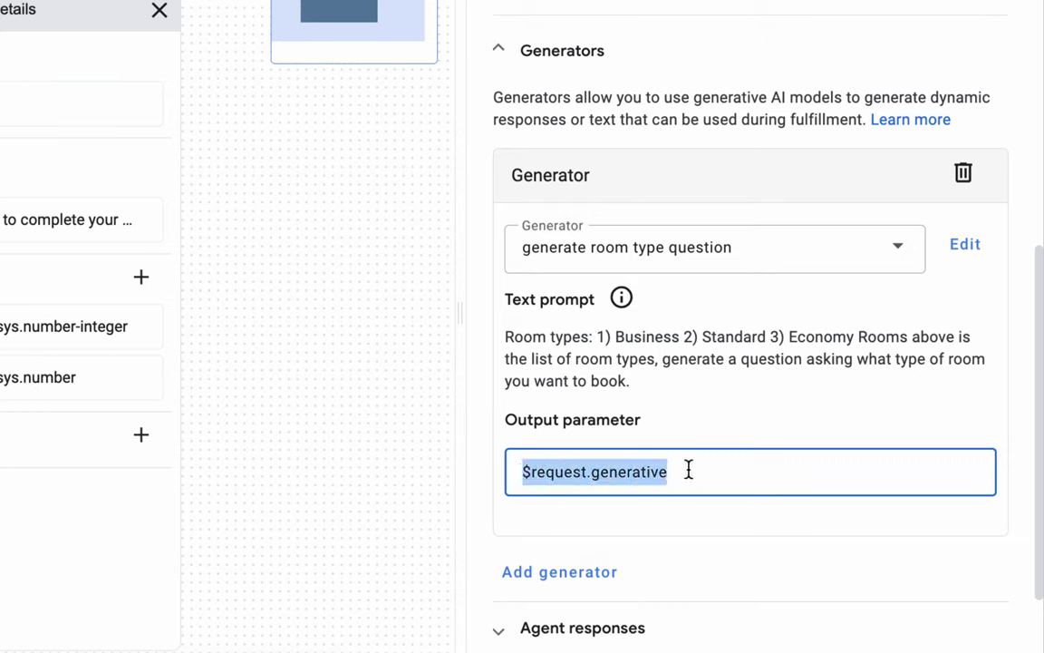
pyautogui.click(632, 469)
pyautogui.doubleClick(634, 471)
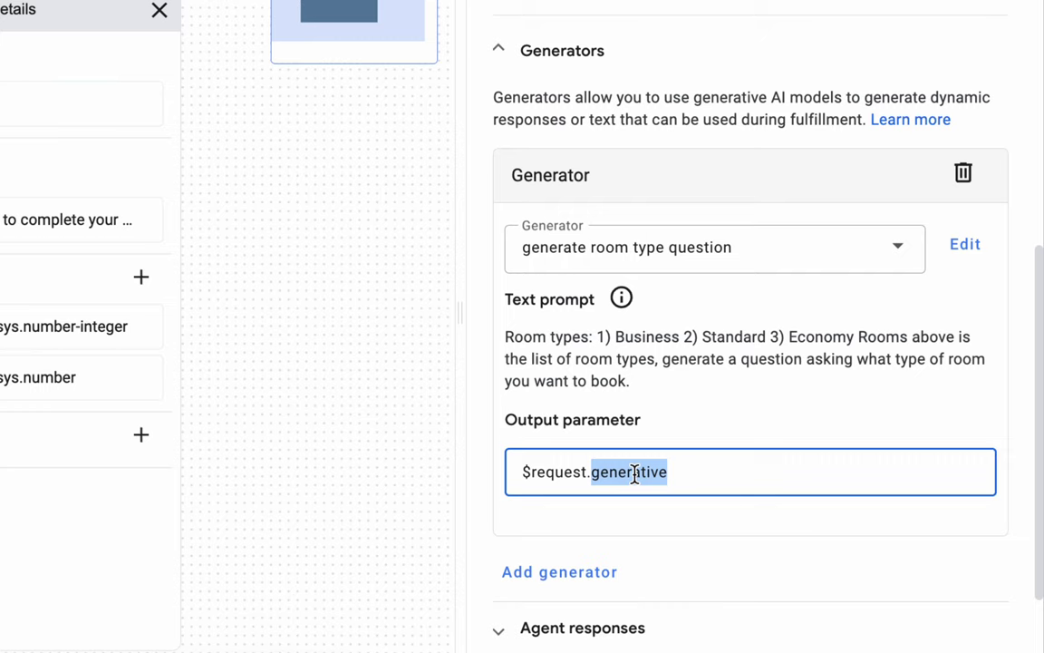
pyautogui.tripleClick(635, 474)
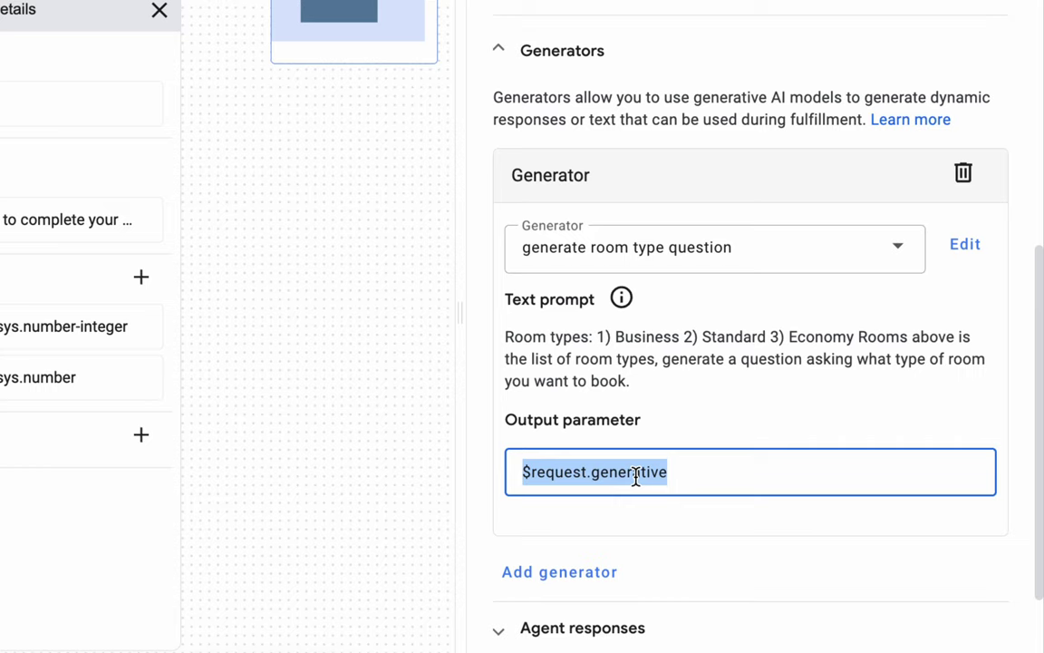
pyautogui.doubleClick(636, 476)
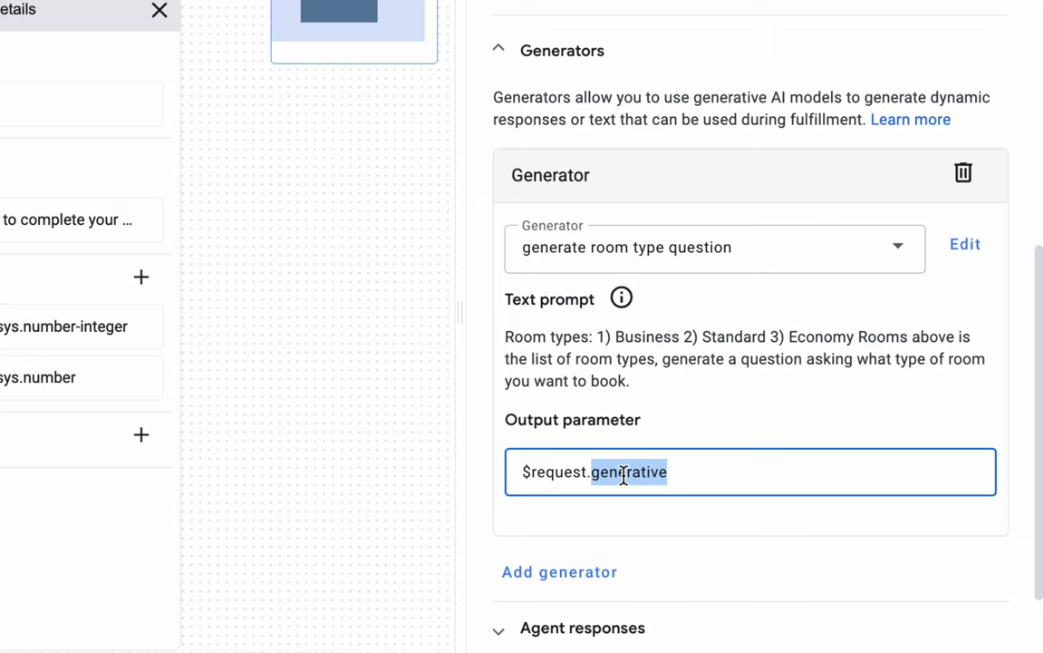
# Step: Save the parameter, collapse Generators and expand Agent responses for the prompt
pyautogui.click(831, 150)
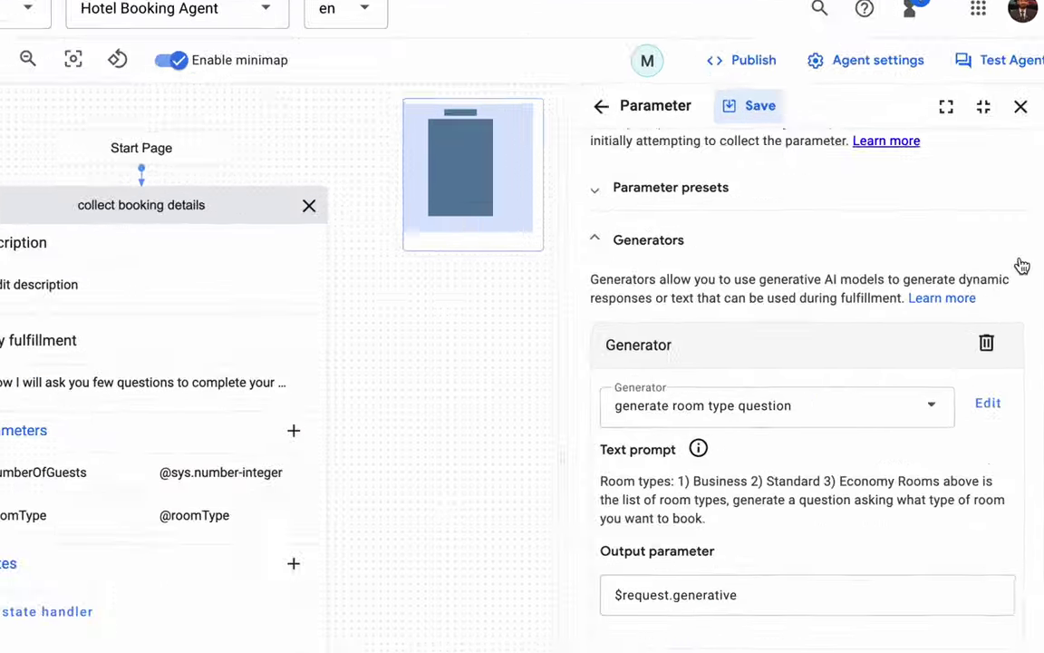
pyautogui.scroll(-3, 544, 331)
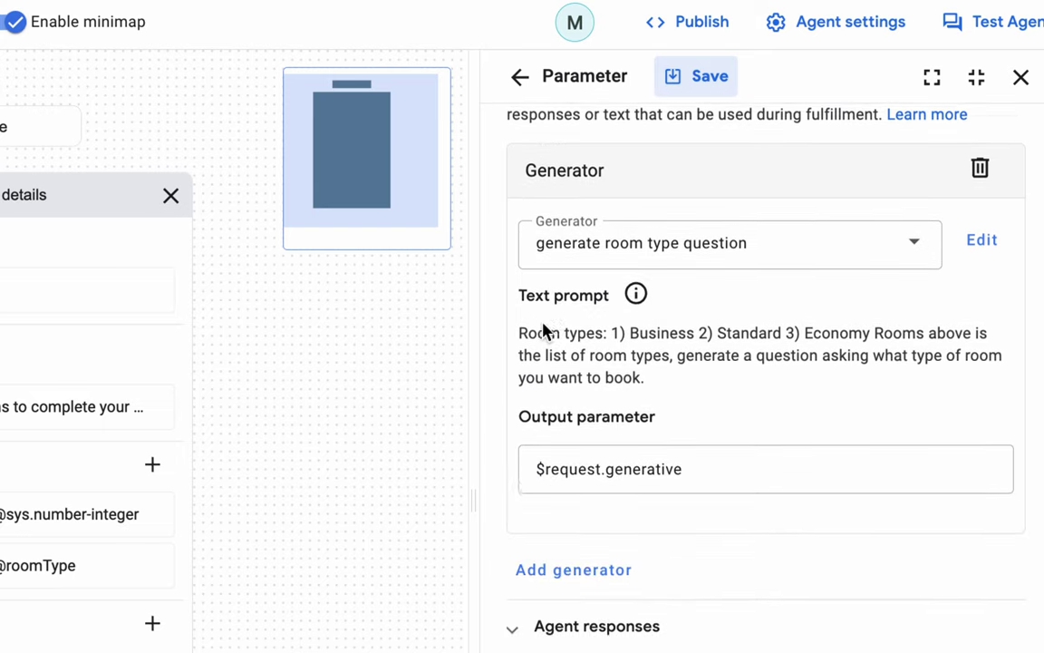
pyautogui.scroll(3, 544, 331)
pyautogui.click(513, 211)
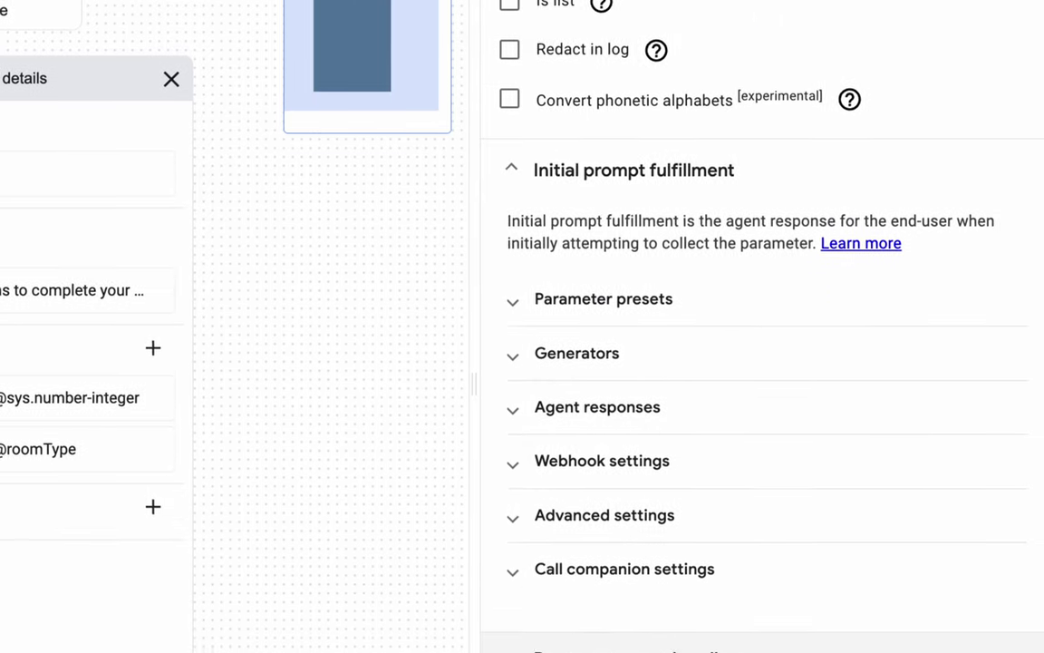
pyautogui.click(513, 406)
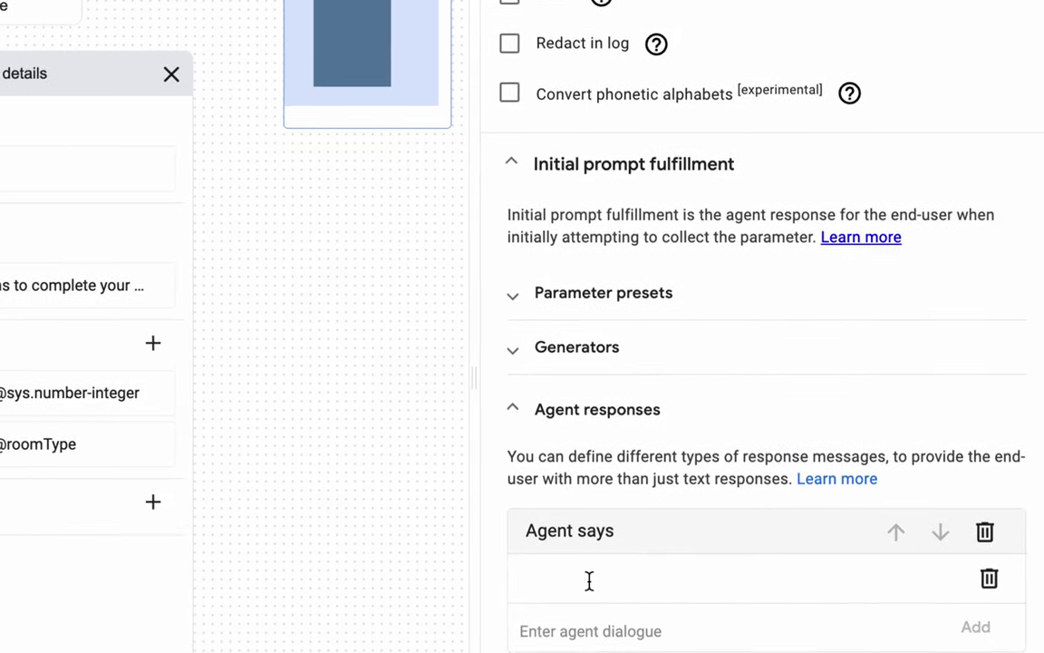
pyautogui.scroll(-2, 588, 580)
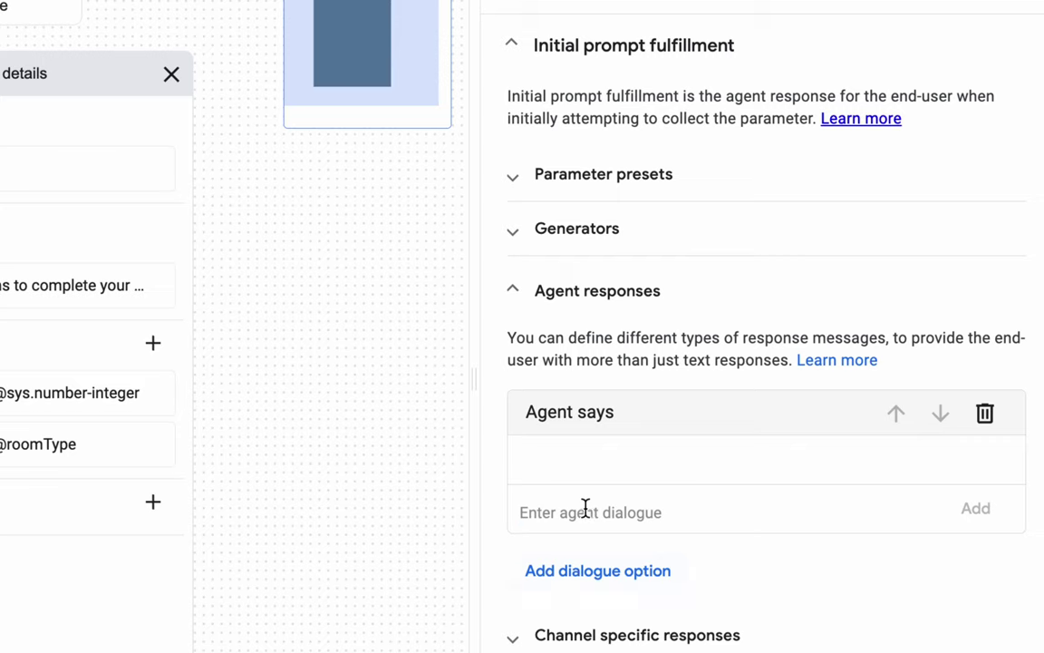
pyautogui.click(586, 508)
pyautogui.write('$re')
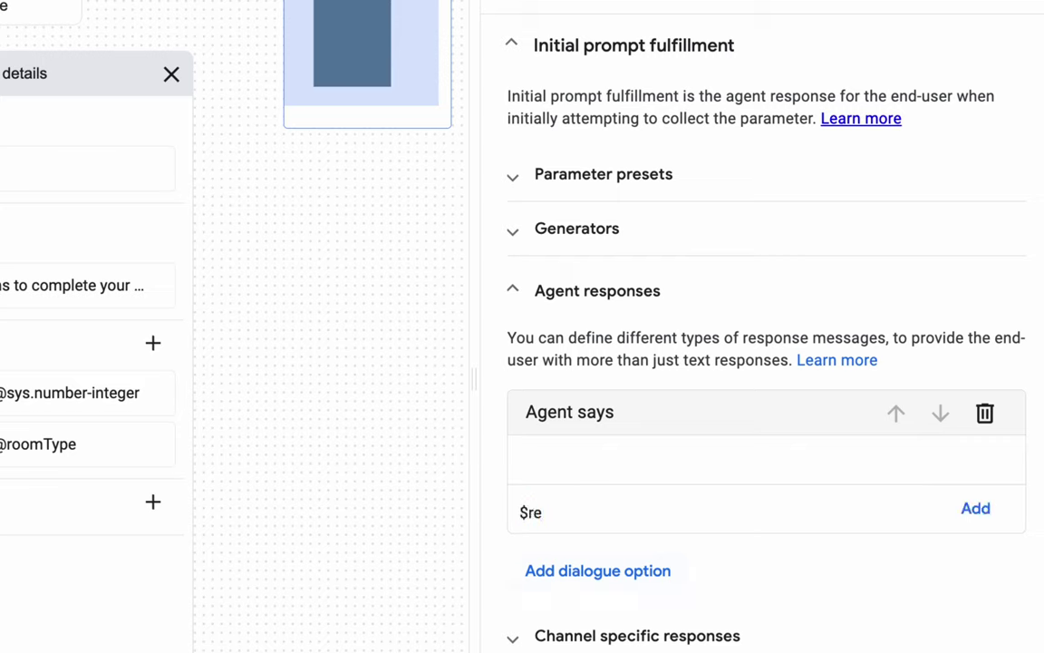
pyautogui.write('q')
pyautogui.press('BackSpace')
pyautogui.press('BackSpace')
pyautogui.press('BackSpace')
pyautogui.press('BackSpace')
# Step: Copy $request.generative from the output parameter into Agent says, save, and open the simulator
pyautogui.click(534, 231)
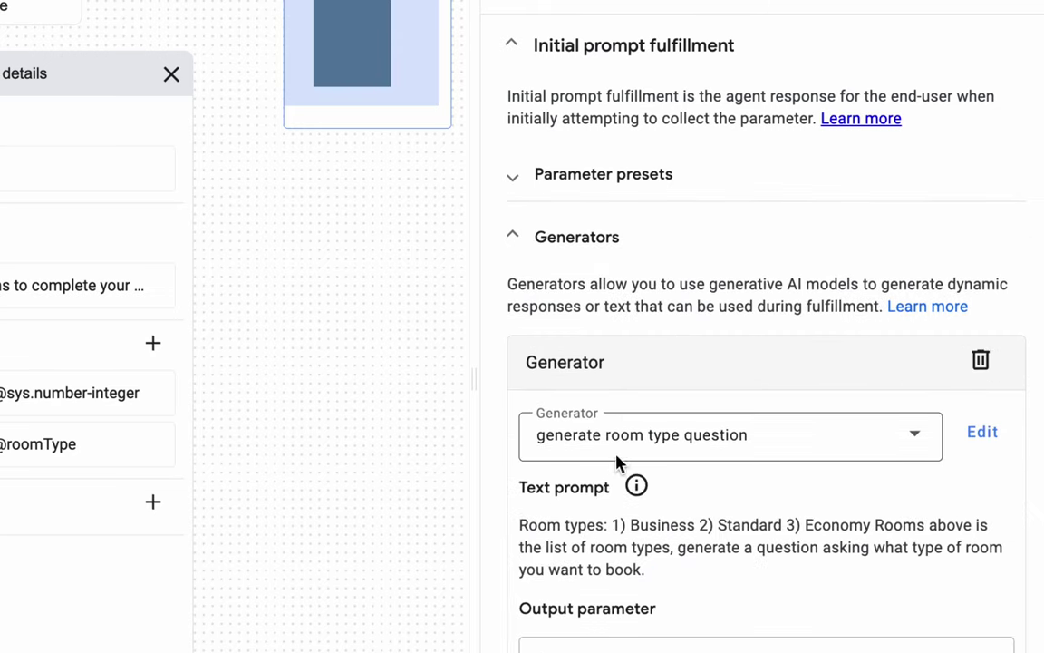
pyautogui.scroll(-1, 617, 462)
pyautogui.click(692, 568)
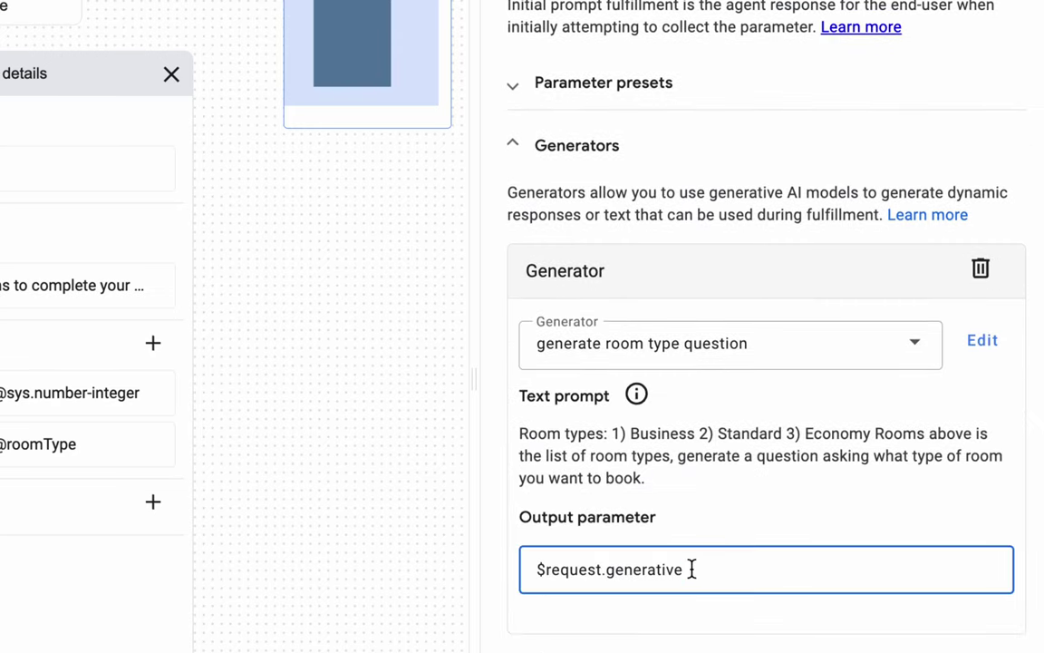
pyautogui.hotkey('ctrl', 'a')
pyautogui.hotkey('ctrl', 'c')
pyautogui.click(512, 145)
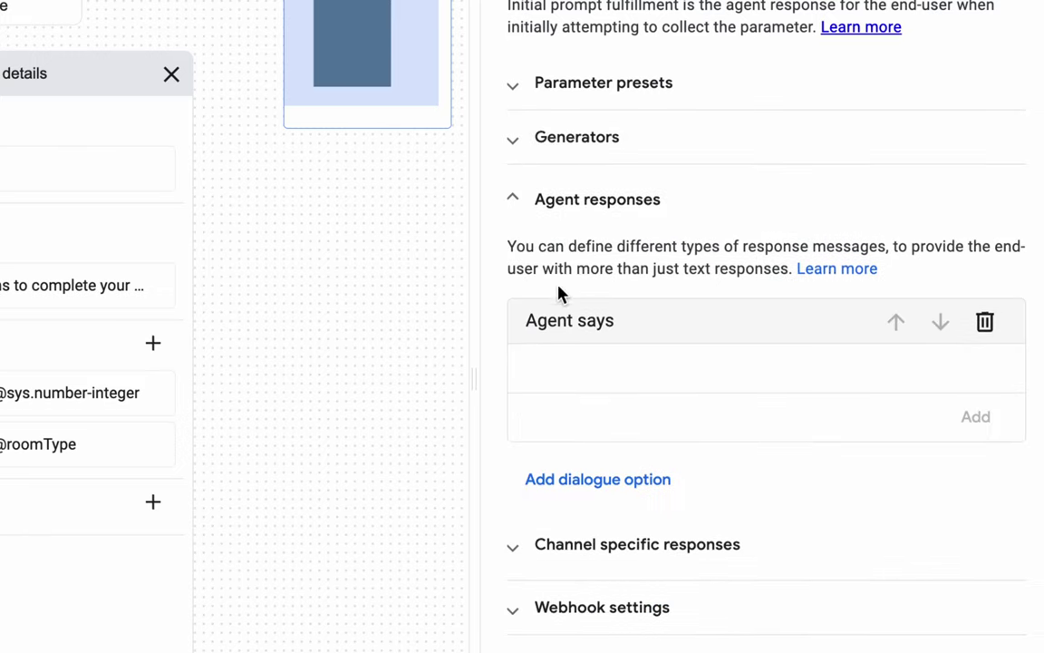
pyautogui.click(553, 374)
pyautogui.hotkey('ctrl', 'v')
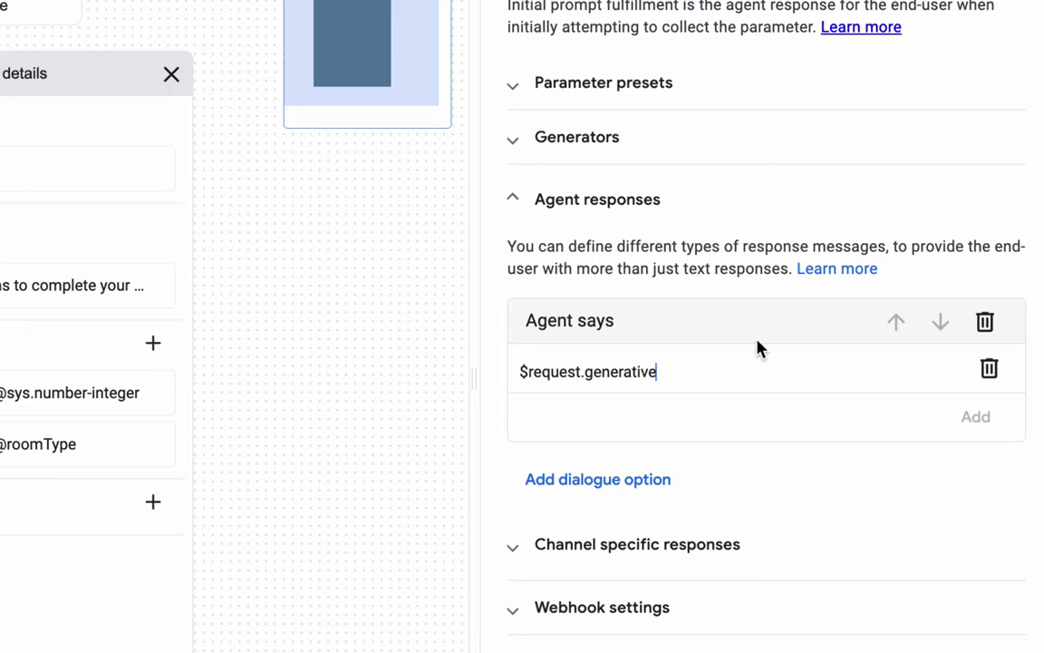
pyautogui.click(833, 151)
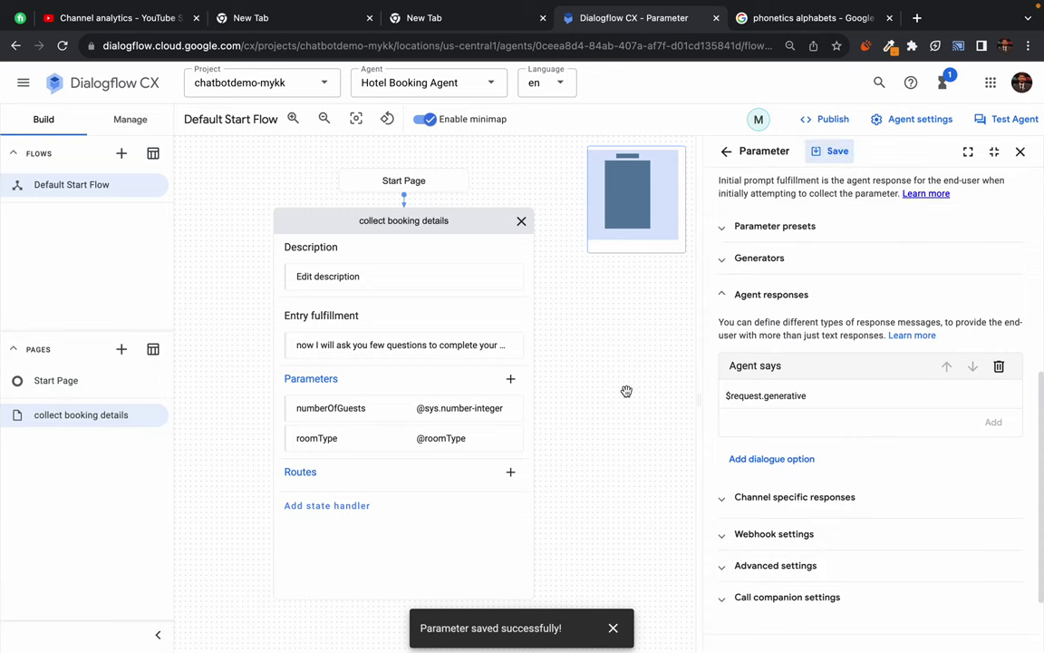
pyautogui.click(1013, 120)
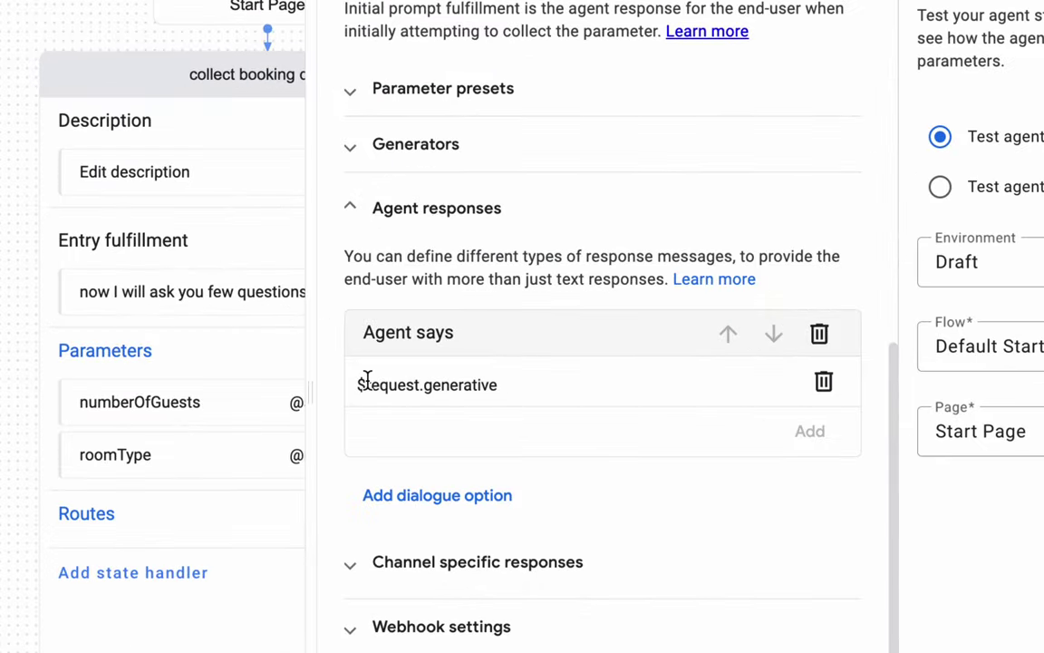
# Step: Replace the Agent says text with a re-pasted $request.generative and save the parameter
pyautogui.moveTo(361, 384); pyautogui.dragTo(518, 384)
pyautogui.press('BackSpace')
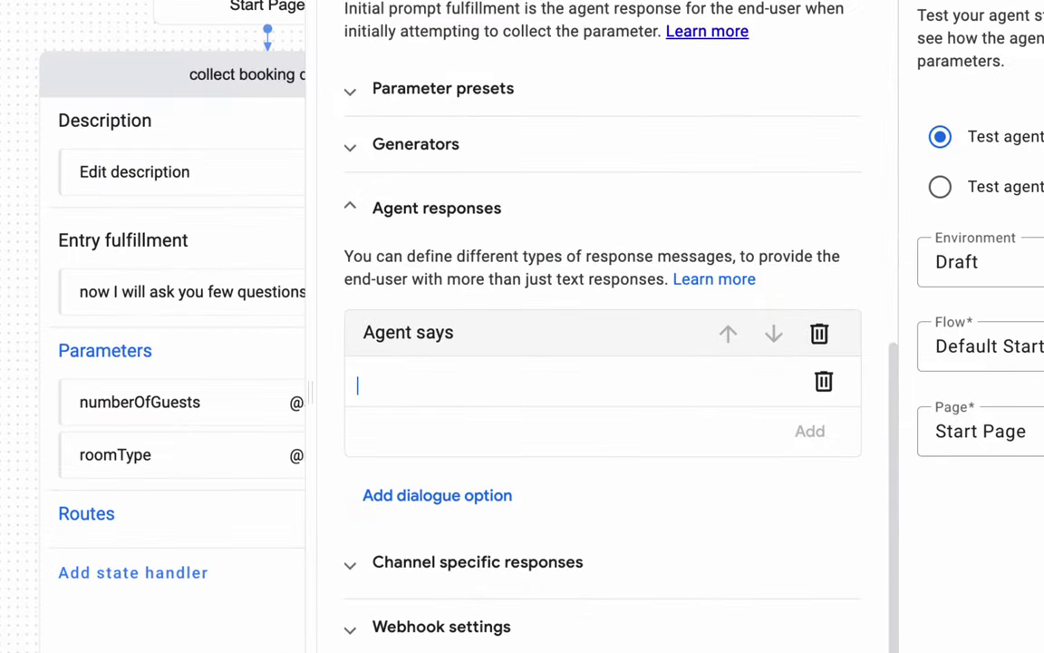
pyautogui.write('svdvxcvs')
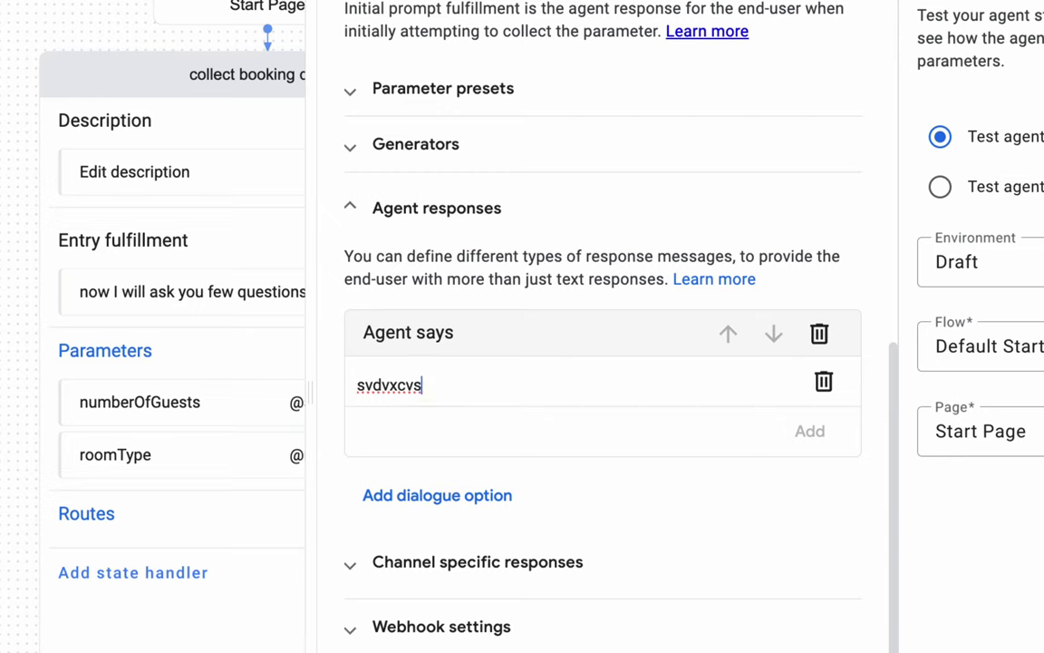
pyautogui.press('BackSpace')
pyautogui.press('BackSpace')
pyautogui.press('BackSpace')
pyautogui.press('BackSpace')
pyautogui.press('BackSpace')
pyautogui.press('BackSpace')
pyautogui.press('BackSpace')
pyautogui.press('BackSpace')
pyautogui.hotkey('ctrl', 'v')
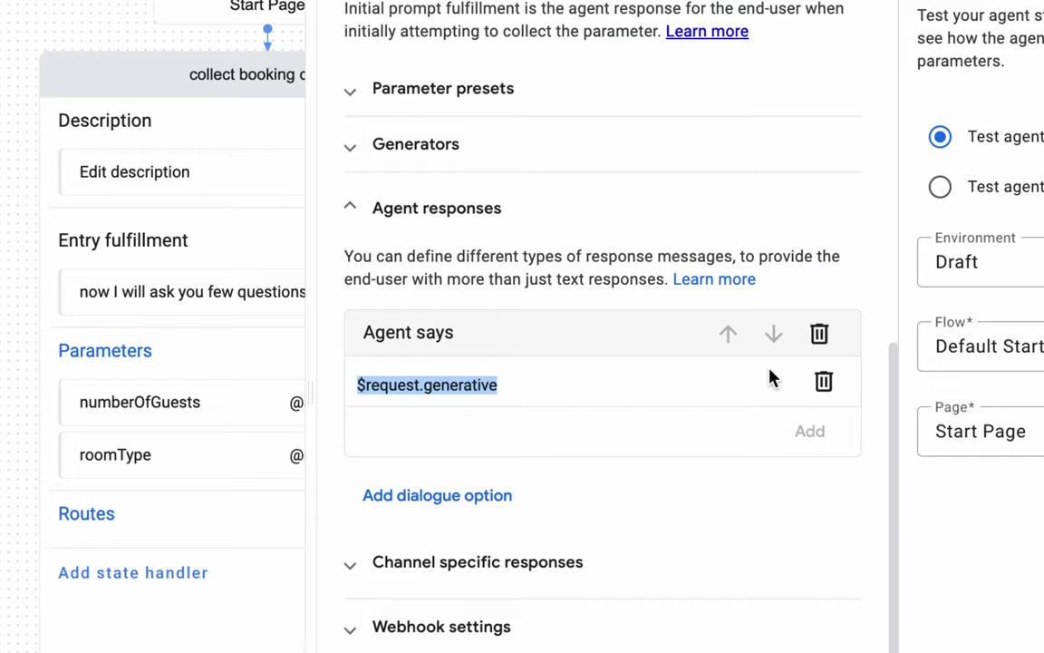
pyautogui.click(555, 103)
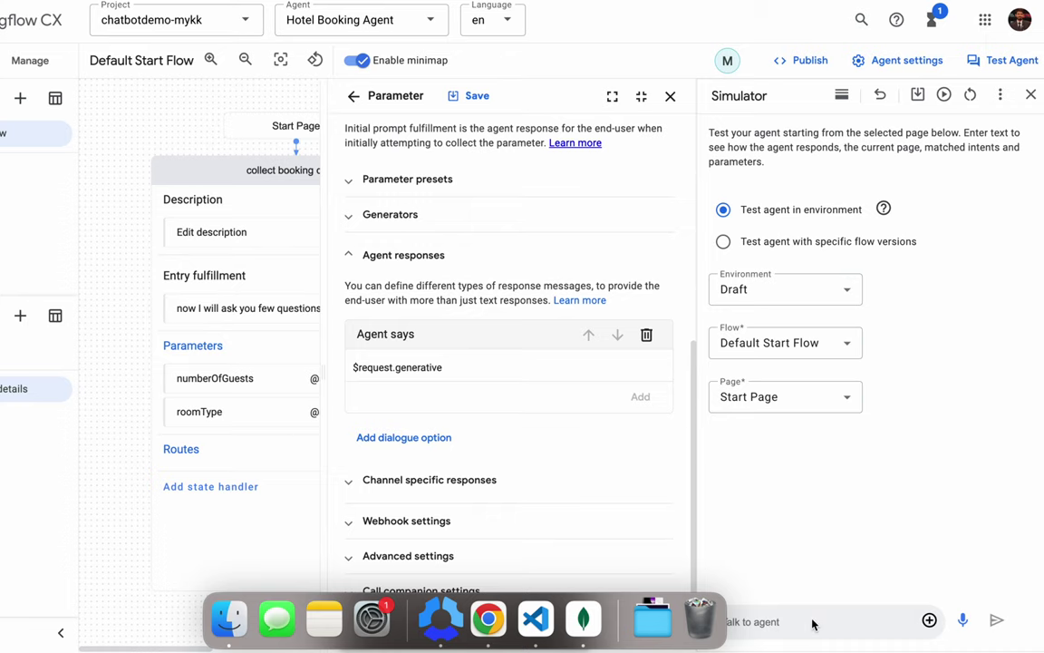
# Step: Send 'hi' and then 'book room' to the agent in the simulator
pyautogui.click(796, 622)
pyautogui.write('hi')
pyautogui.press('Return')
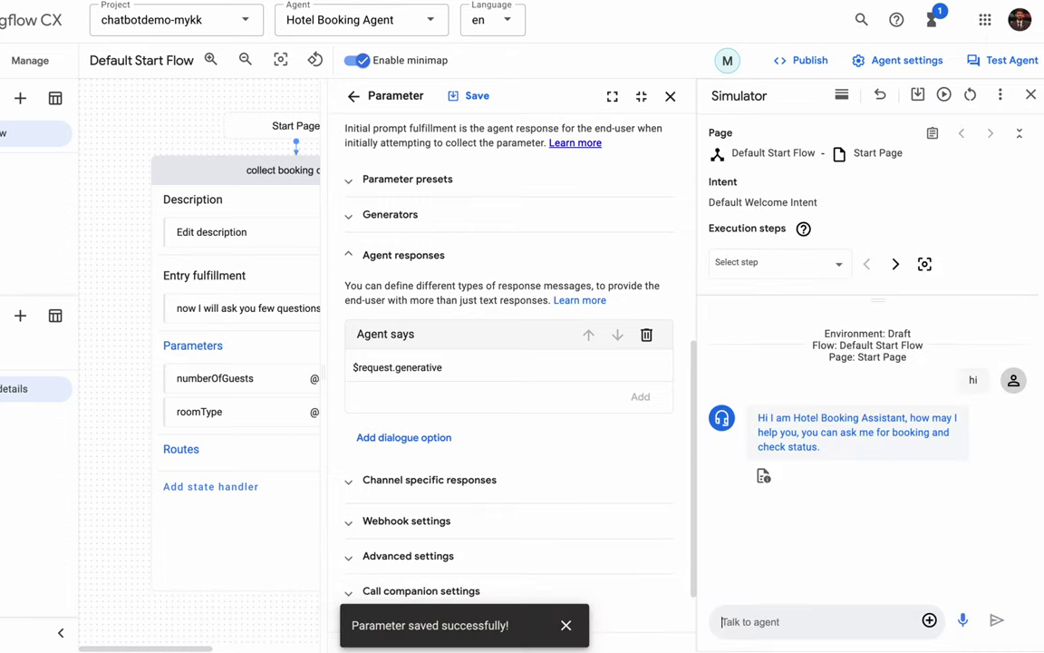
pyautogui.write('book room')
pyautogui.press('Return')
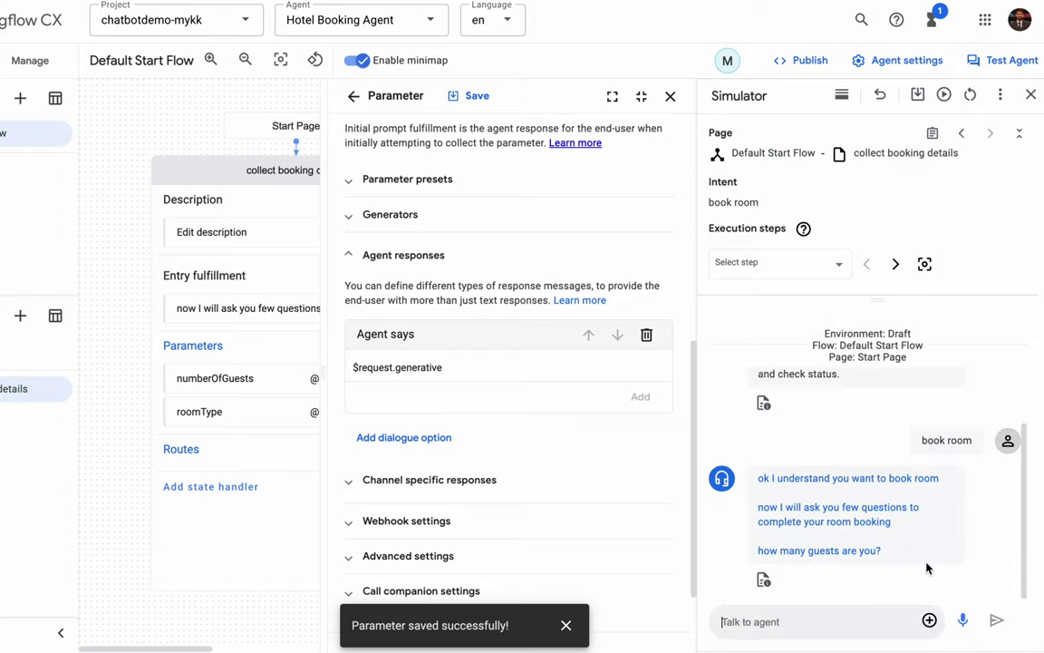
# Step: Read through the agent's replies up to its how-many-guests question
pyautogui.moveTo(762, 478); pyautogui.dragTo(797, 478)
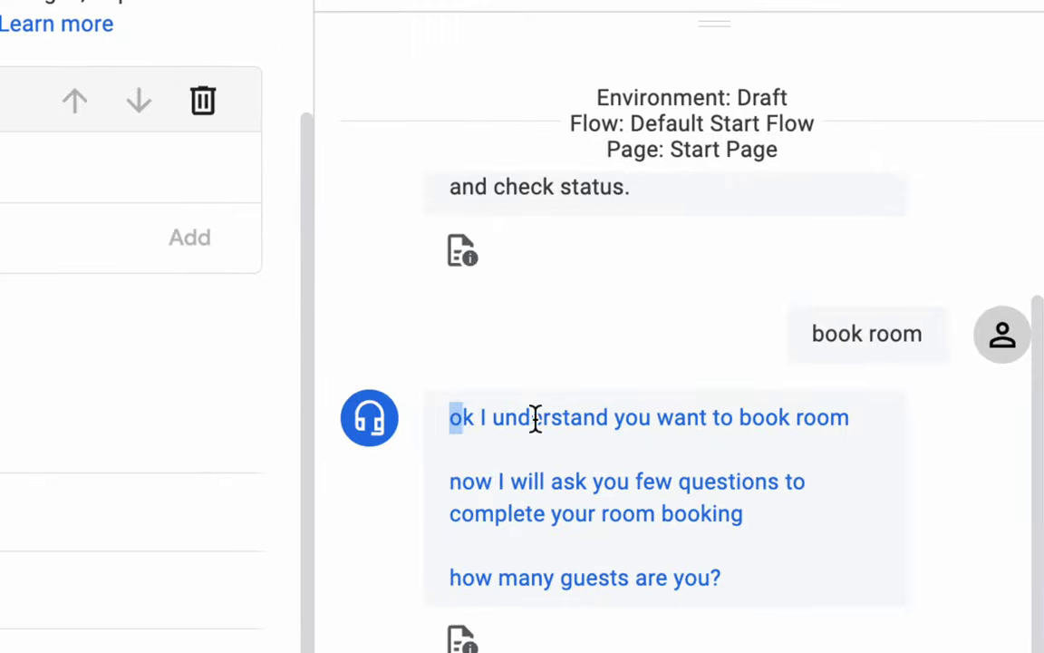
pyautogui.moveTo(536, 418); pyautogui.dragTo(866, 430)
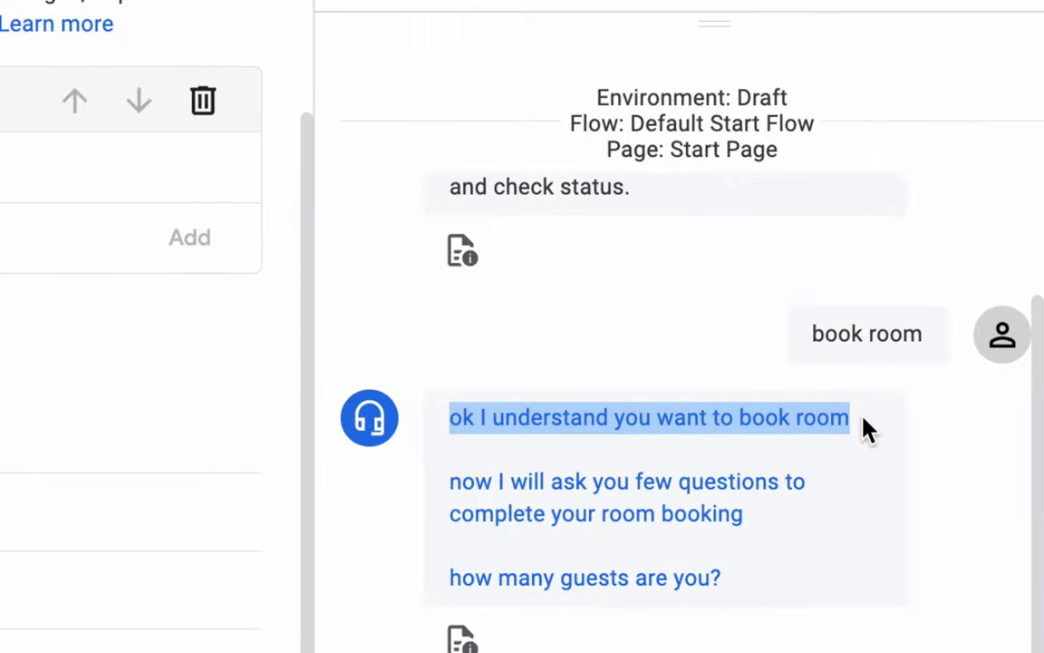
pyautogui.tripleClick(701, 417)
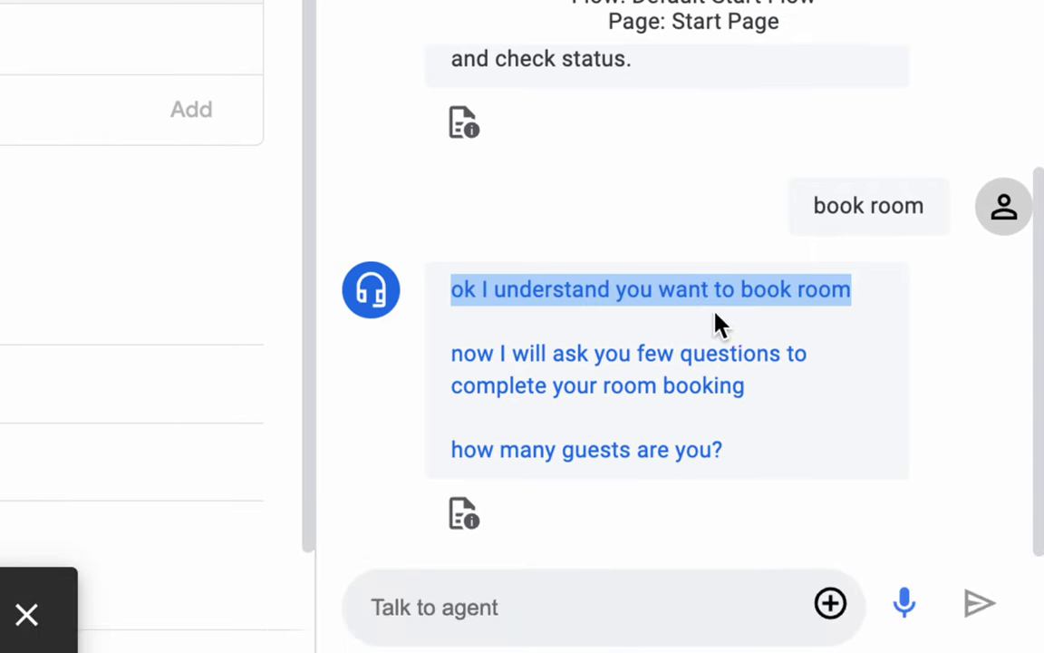
pyautogui.tripleClick(533, 288)
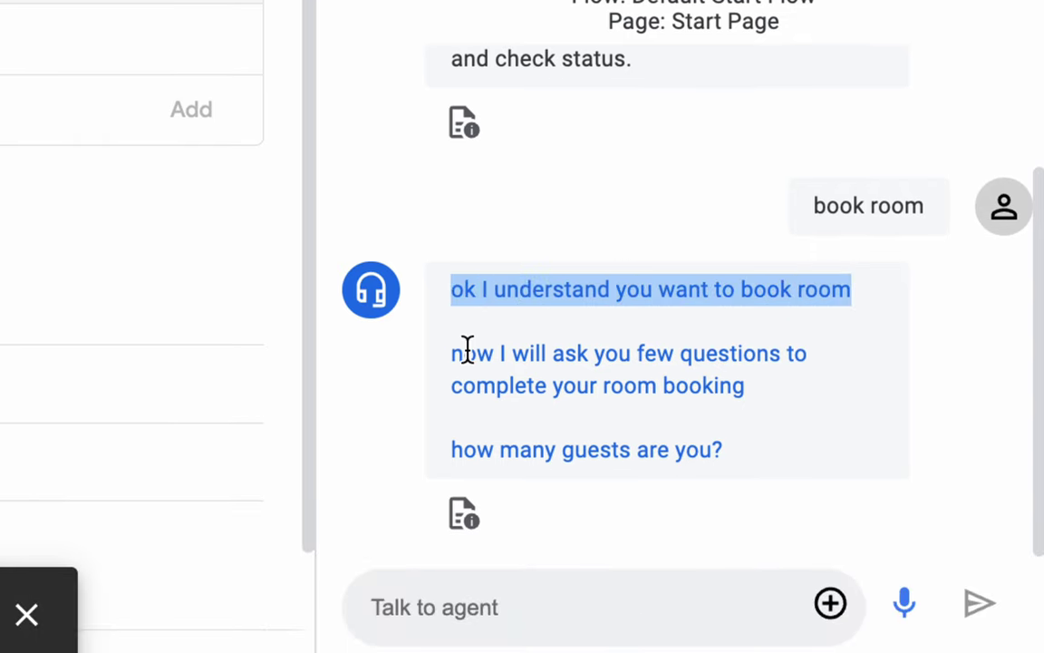
pyautogui.moveTo(463, 353); pyautogui.dragTo(686, 351)
pyautogui.tripleClick(735, 350)
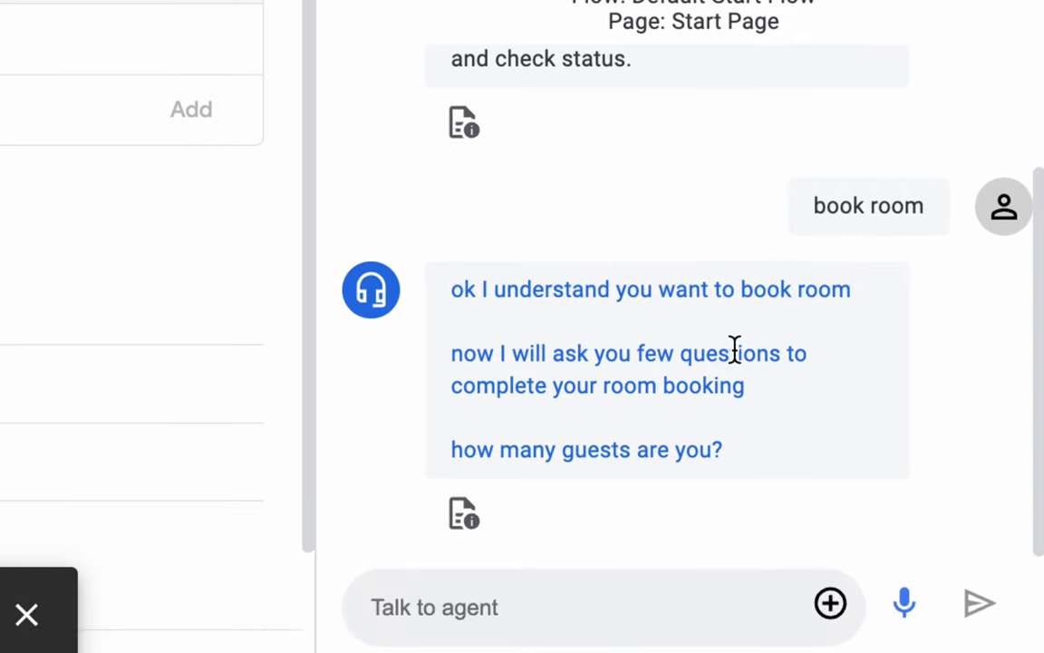
pyautogui.doubleClick(662, 353)
pyautogui.tripleClick(662, 352)
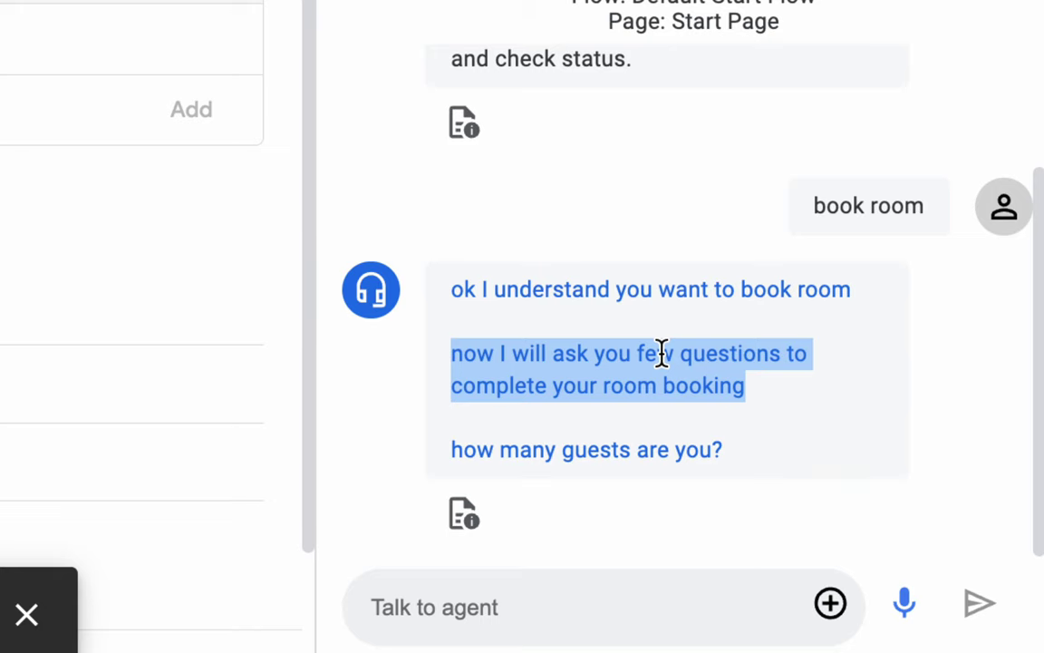
pyautogui.moveTo(452, 447); pyautogui.dragTo(749, 448)
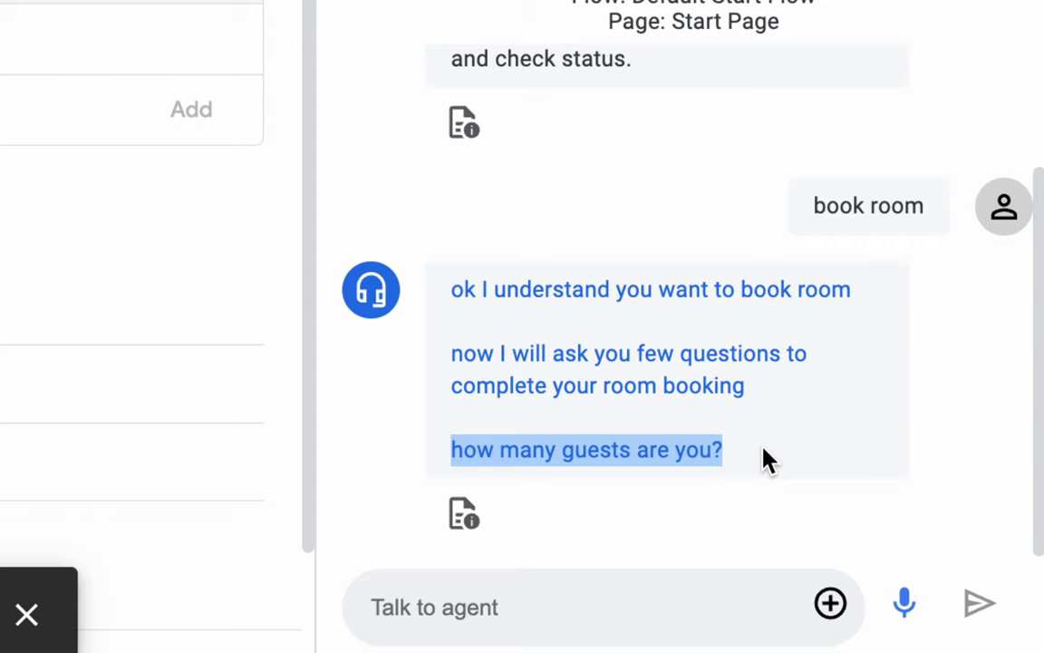
pyautogui.click(765, 460)
# Step: Answer 2 for the number of guests
pyautogui.click(542, 595)
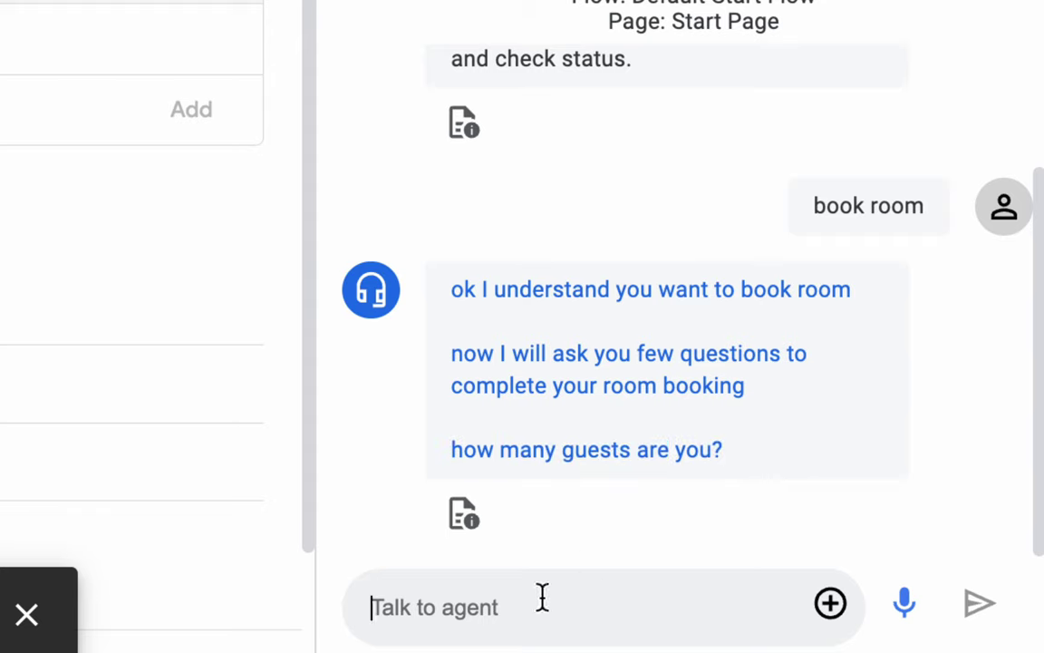
pyautogui.write('2')
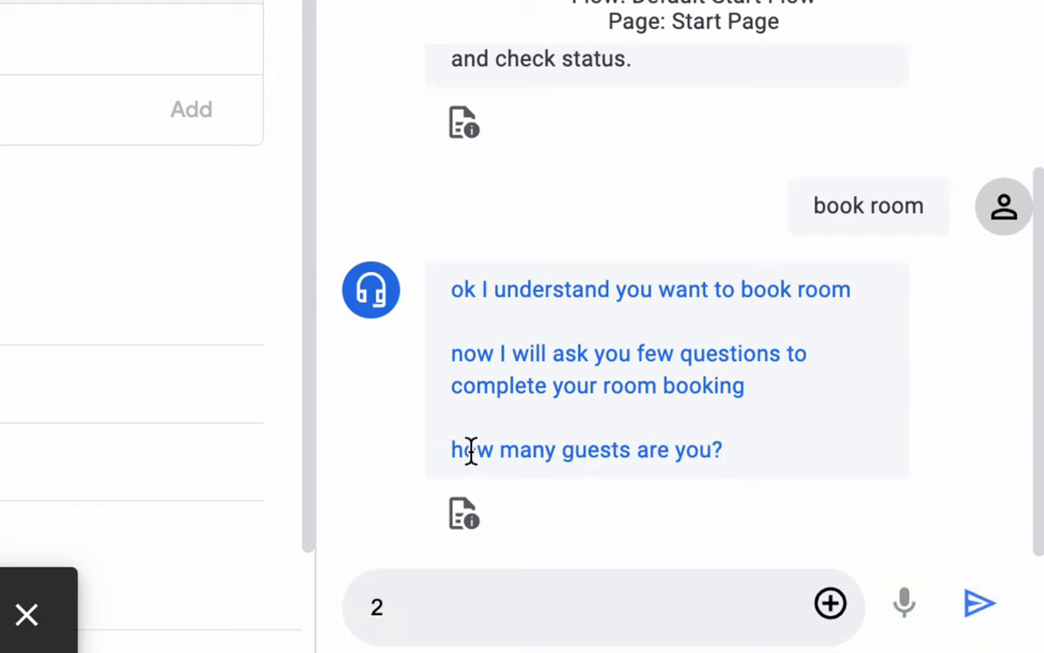
pyautogui.click(979, 605)
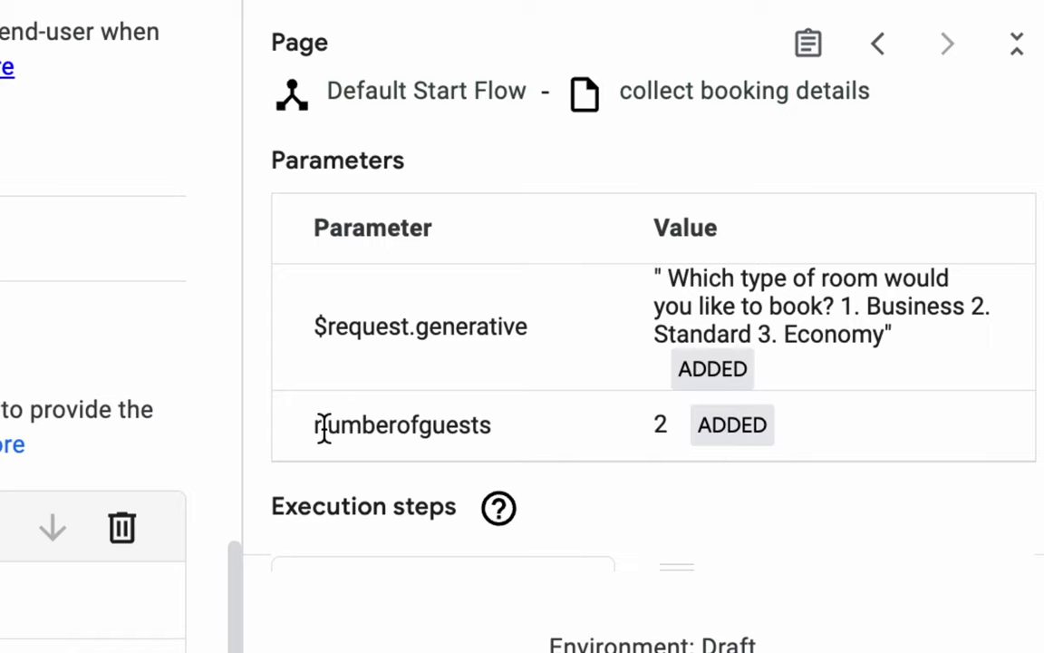
pyautogui.moveTo(325, 426); pyautogui.dragTo(477, 427)
pyautogui.click(485, 428)
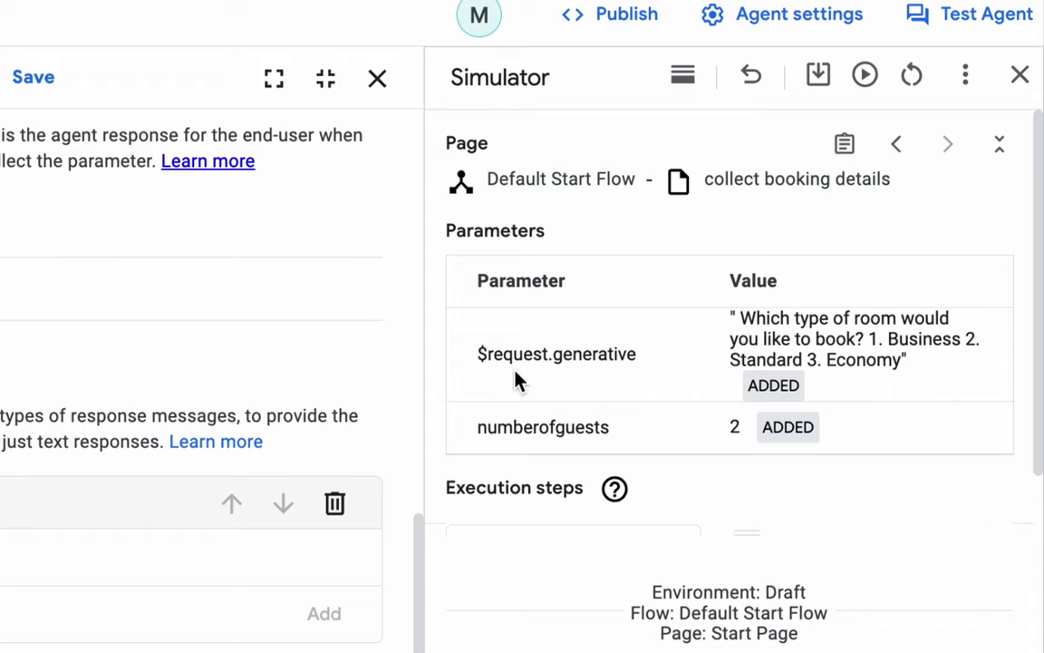
pyautogui.moveTo(478, 354); pyautogui.dragTo(611, 352)
pyautogui.doubleClick(611, 354)
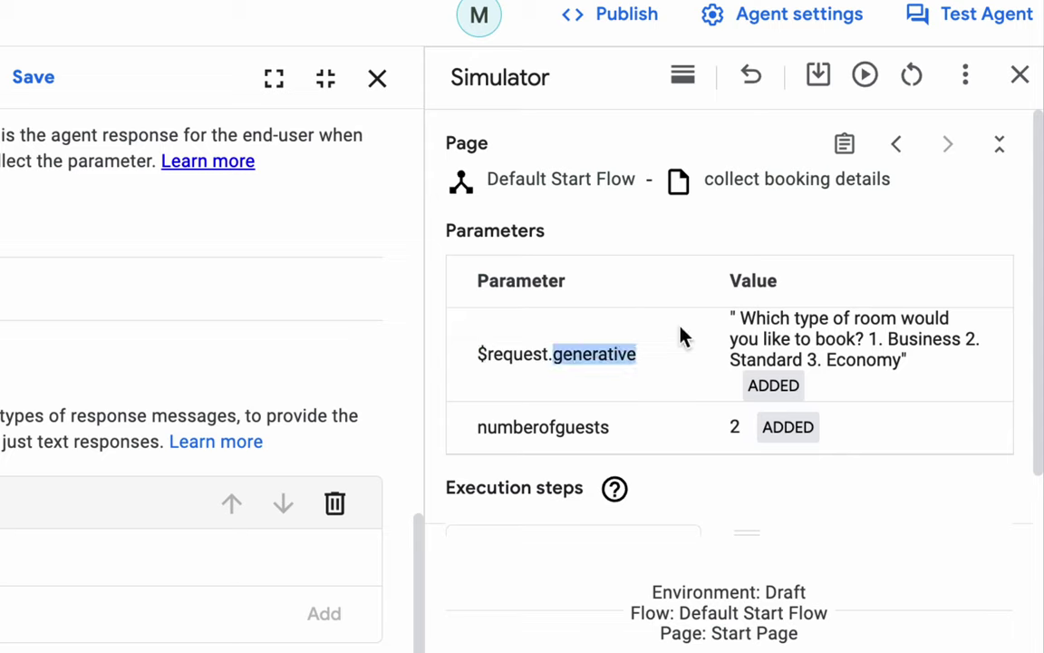
pyautogui.click(742, 313)
pyautogui.moveTo(741, 313); pyautogui.dragTo(900, 359)
pyautogui.click(921, 368)
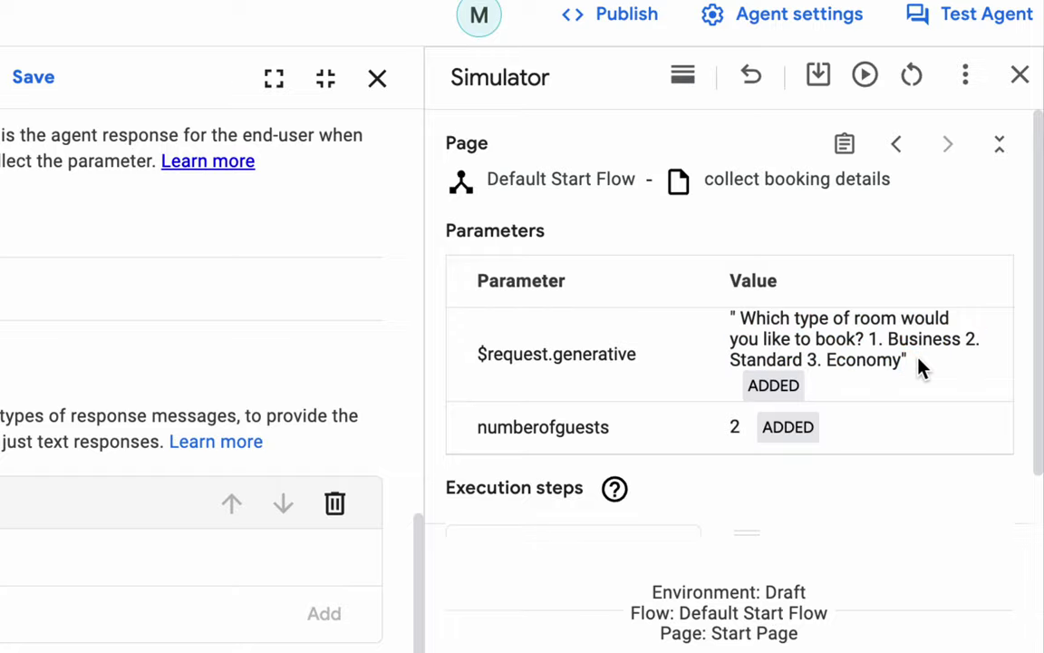
pyautogui.scroll(-1, 848, 531)
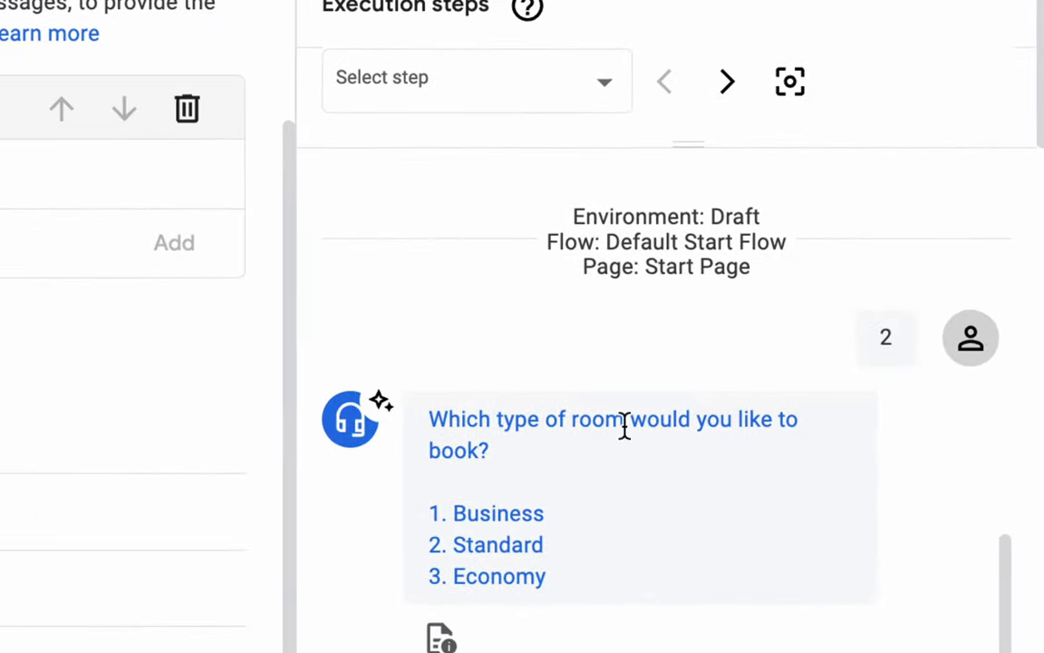
pyautogui.moveTo(452, 513); pyautogui.dragTo(557, 580)
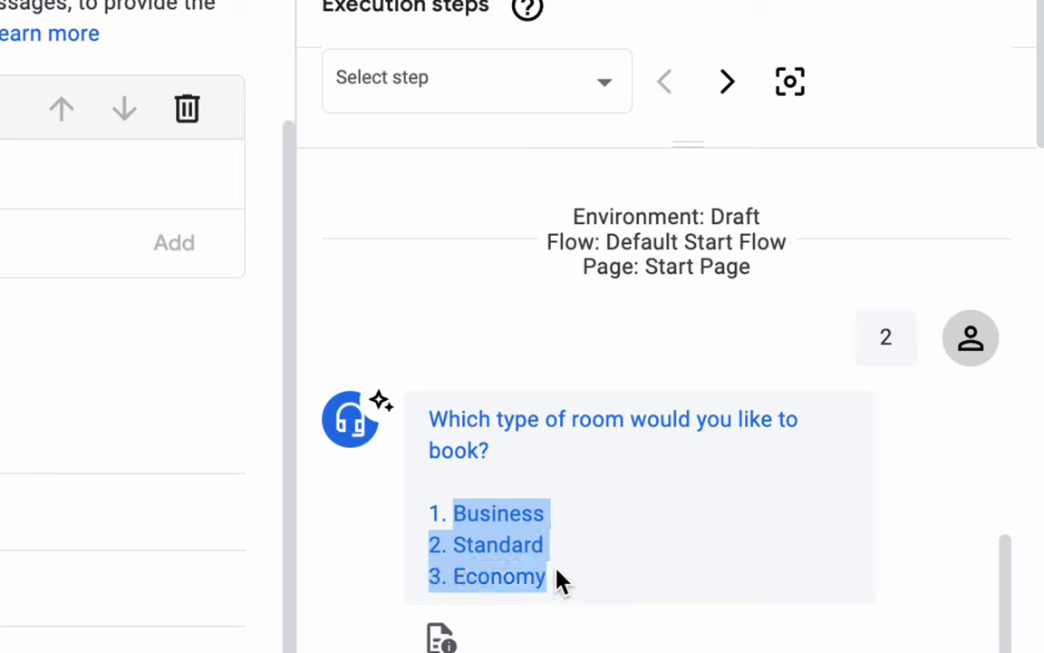
pyautogui.click(557, 580)
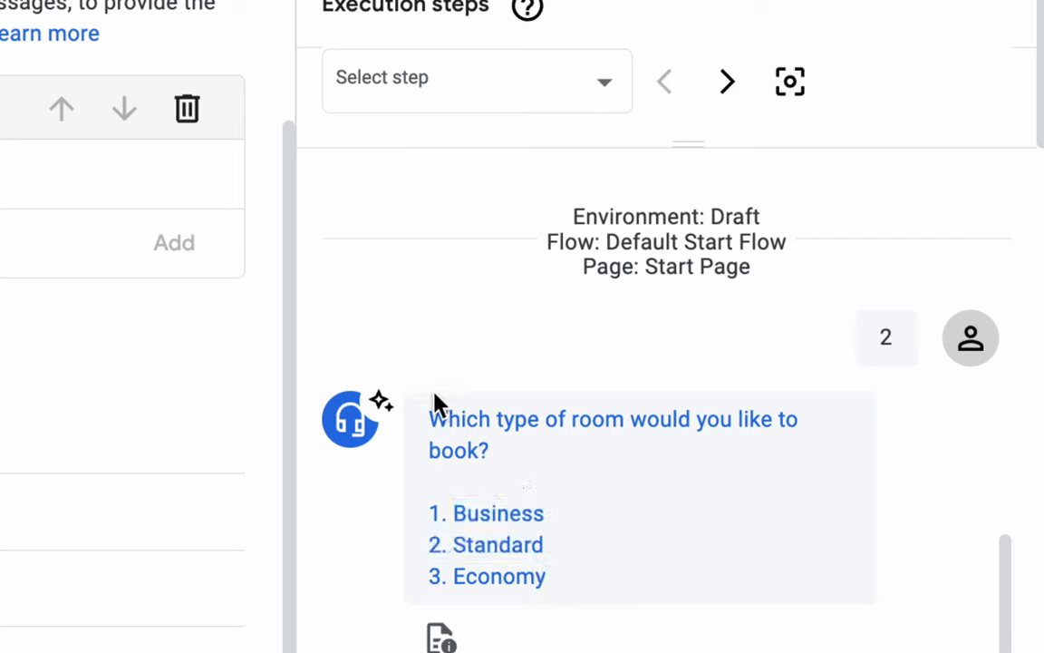
# Step: Send a nonsense test reply to the agent's room-type question
pyautogui.moveTo(434, 402); pyautogui.dragTo(527, 466)
pyautogui.click(503, 458)
pyautogui.click(527, 466)
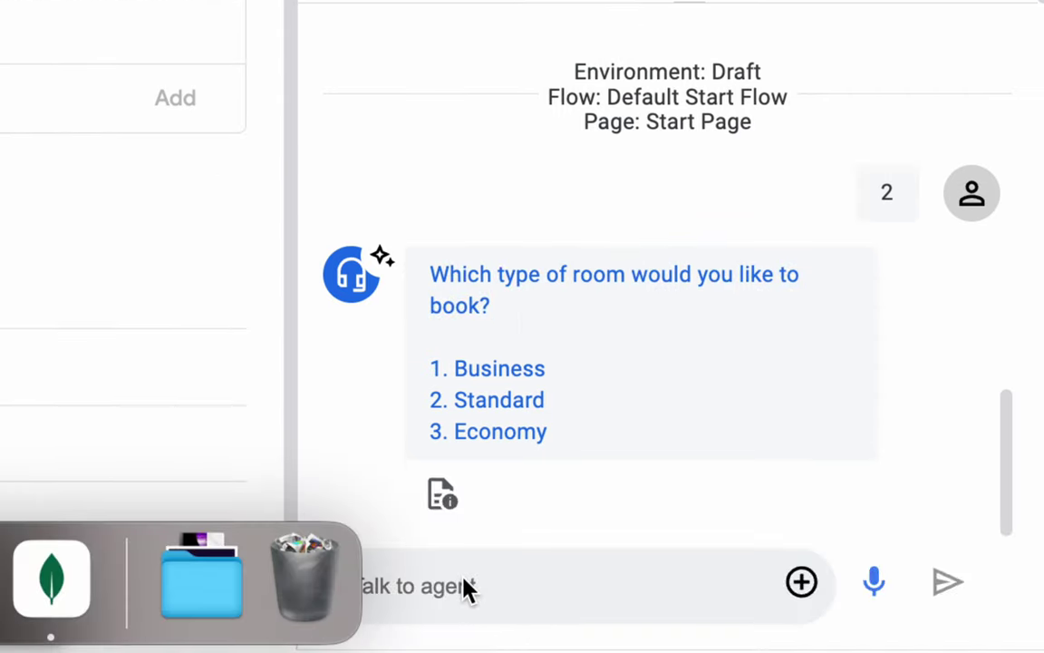
pyautogui.click(562, 576)
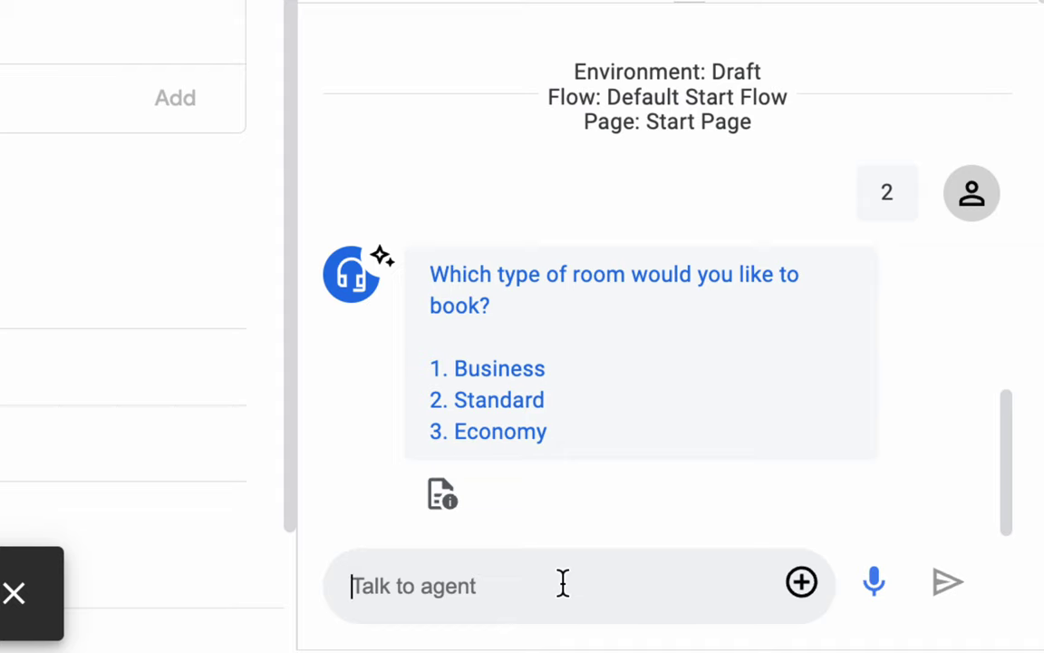
pyautogui.write('sgfdsfgsdfsdfsdf')
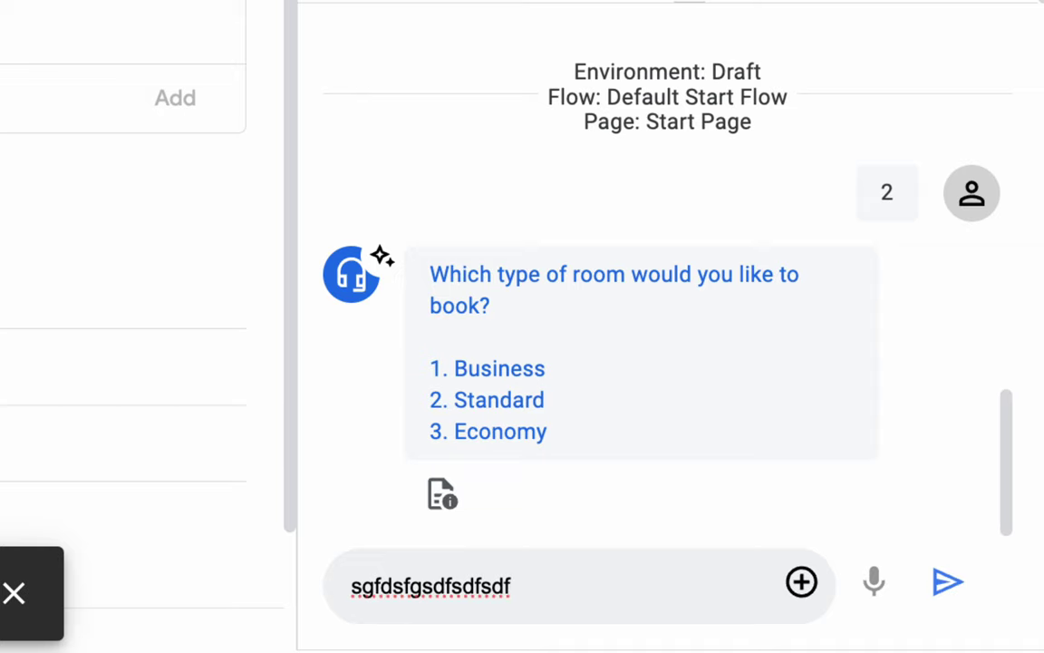
pyautogui.click(949, 585)
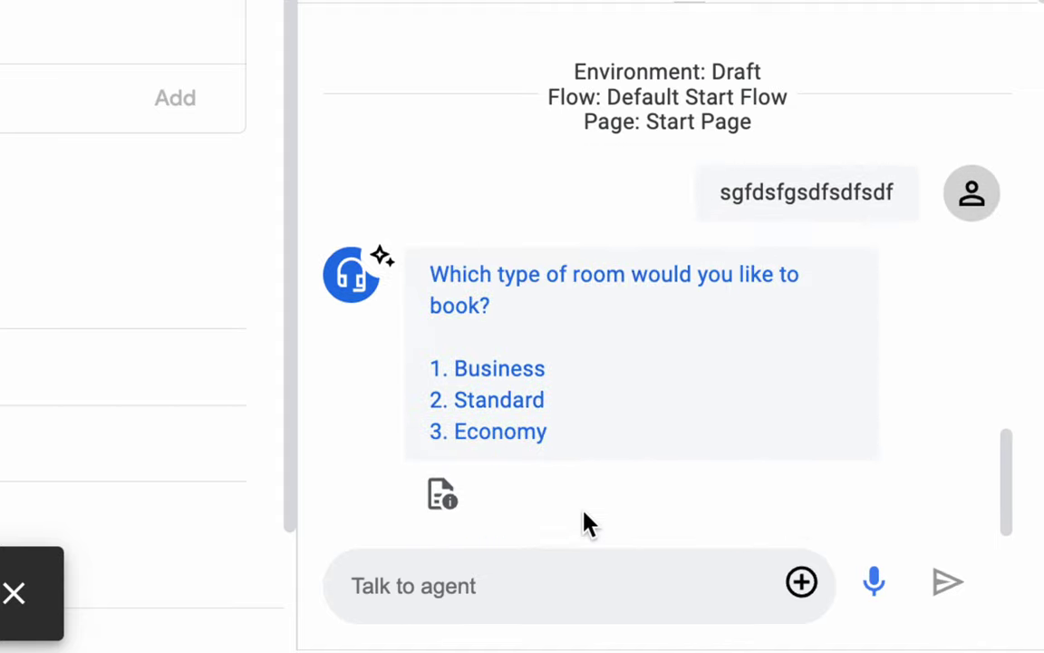
# Step: Send two more random gibberish test replies to the agent
pyautogui.write('sdfgsdfgsdfgsdfgsdfg')
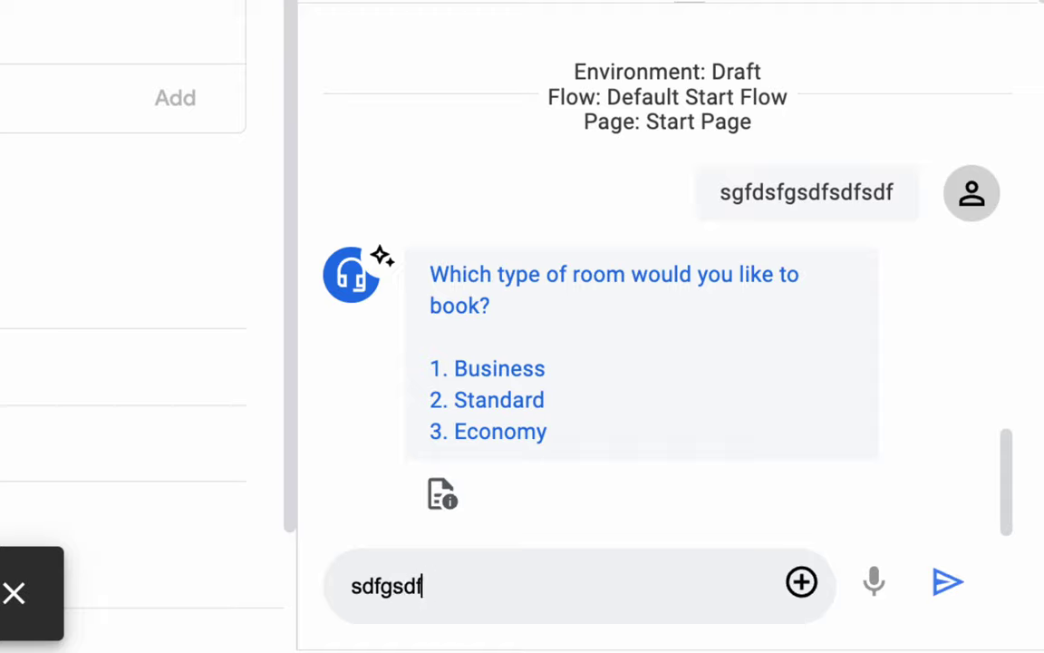
pyautogui.click(934, 597)
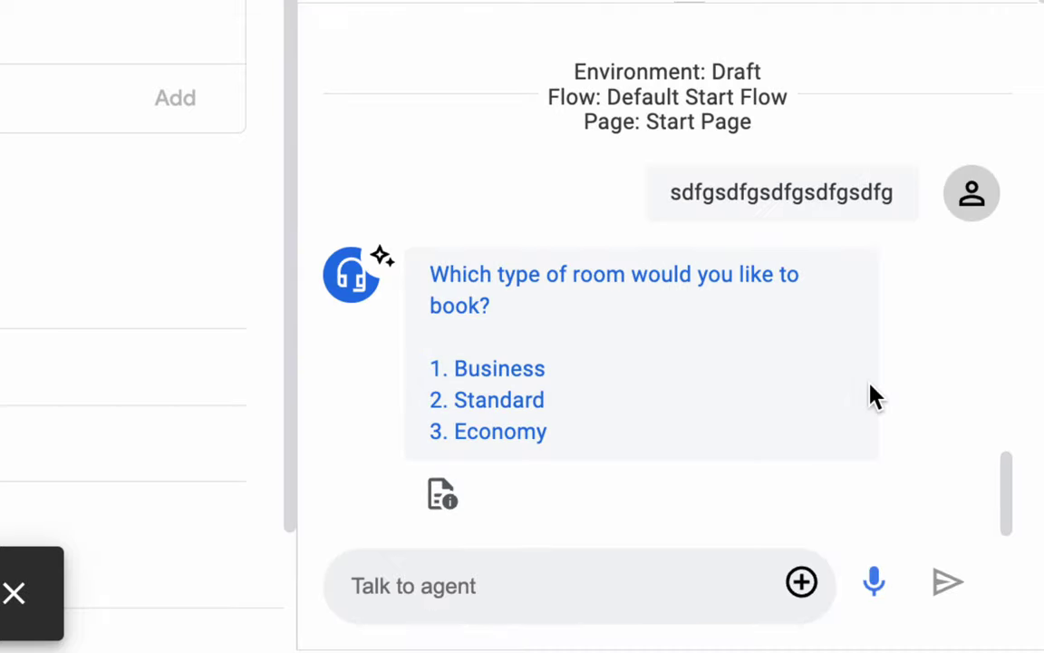
pyautogui.click(538, 578)
pyautogui.write('dsfgsdfgsdfgdsfg')
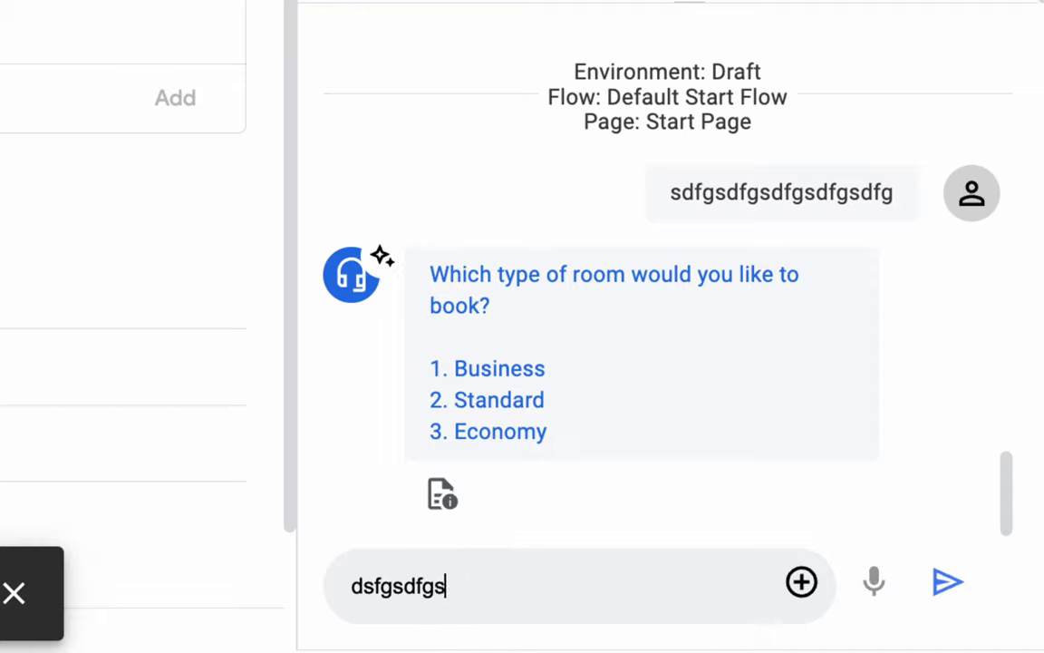
pyautogui.click(947, 591)
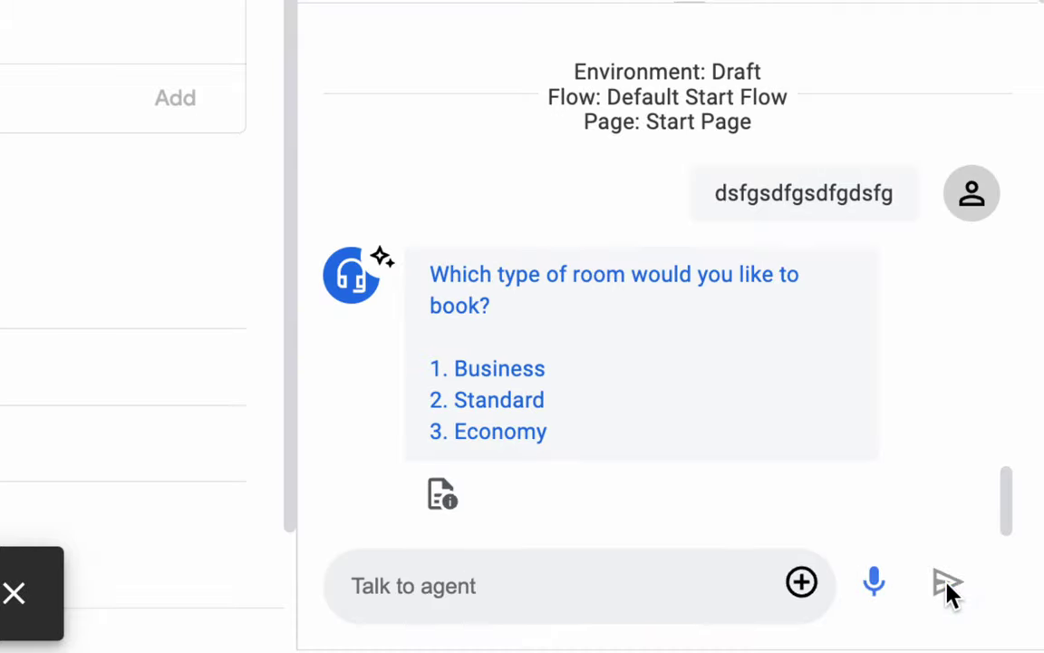
# Step: Reply 1 to the room-type question and check the agent's response
pyautogui.click(552, 569)
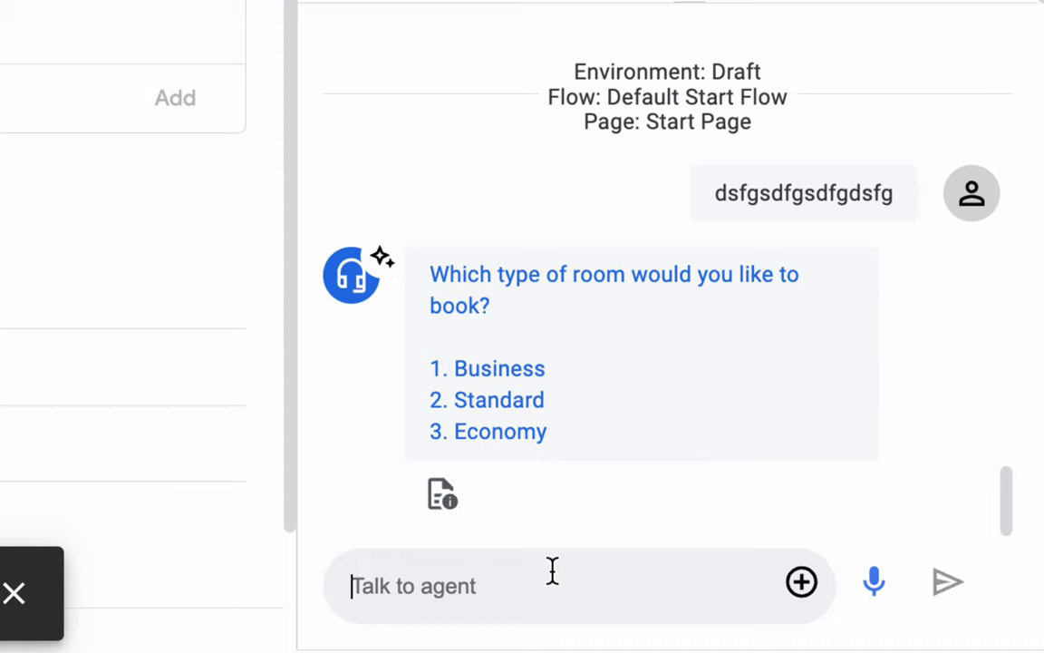
pyautogui.write('1')
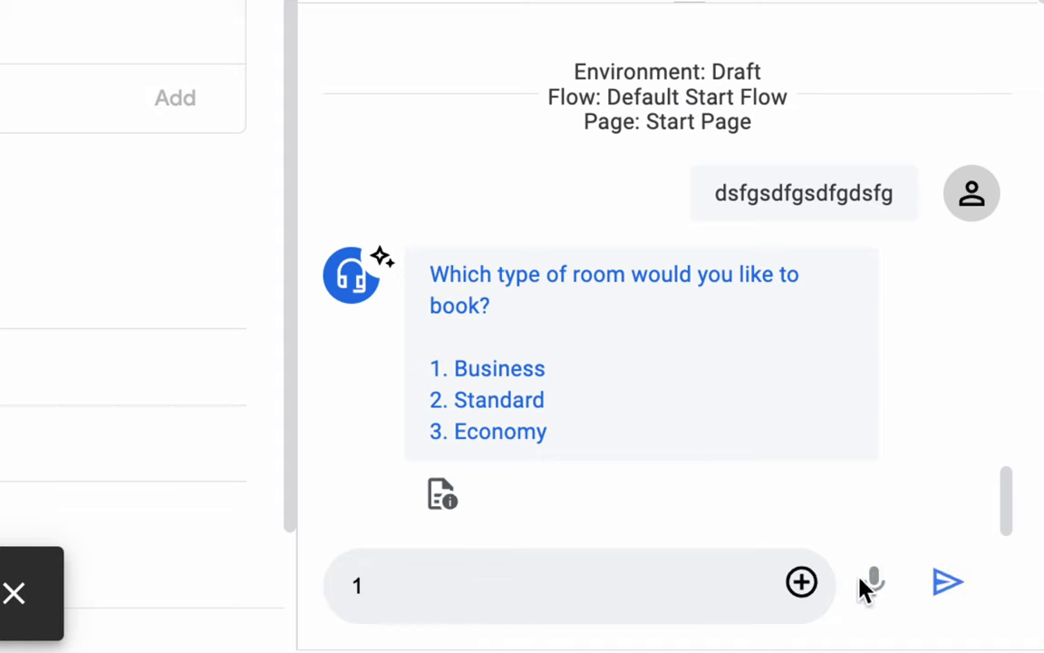
pyautogui.hotkey('ctrl', 'a')
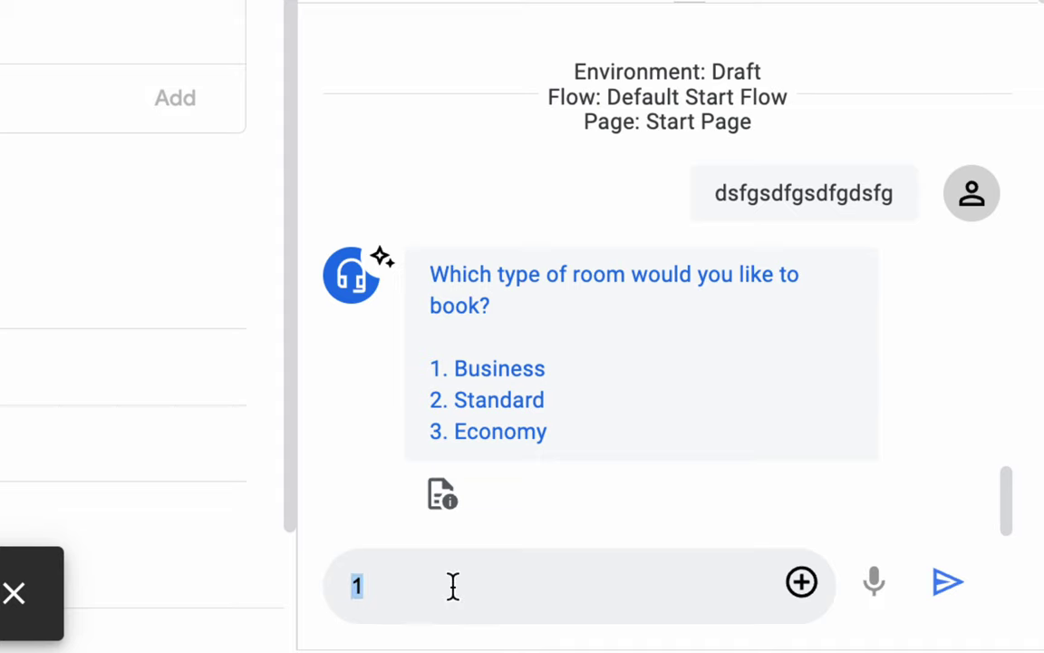
pyautogui.press('BackSpace')
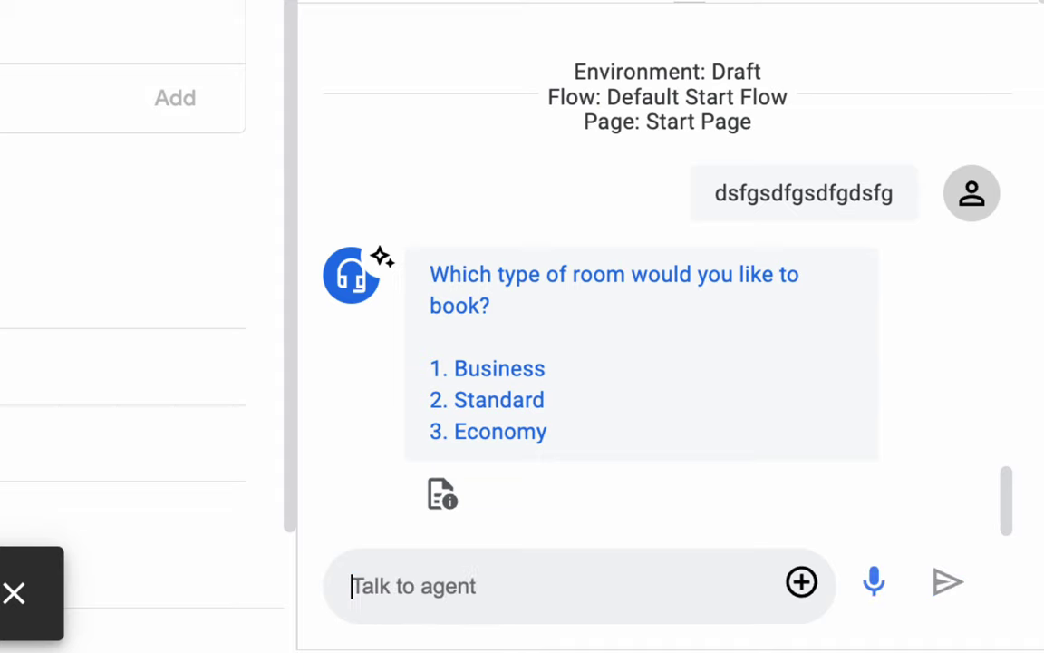
pyautogui.write('1')
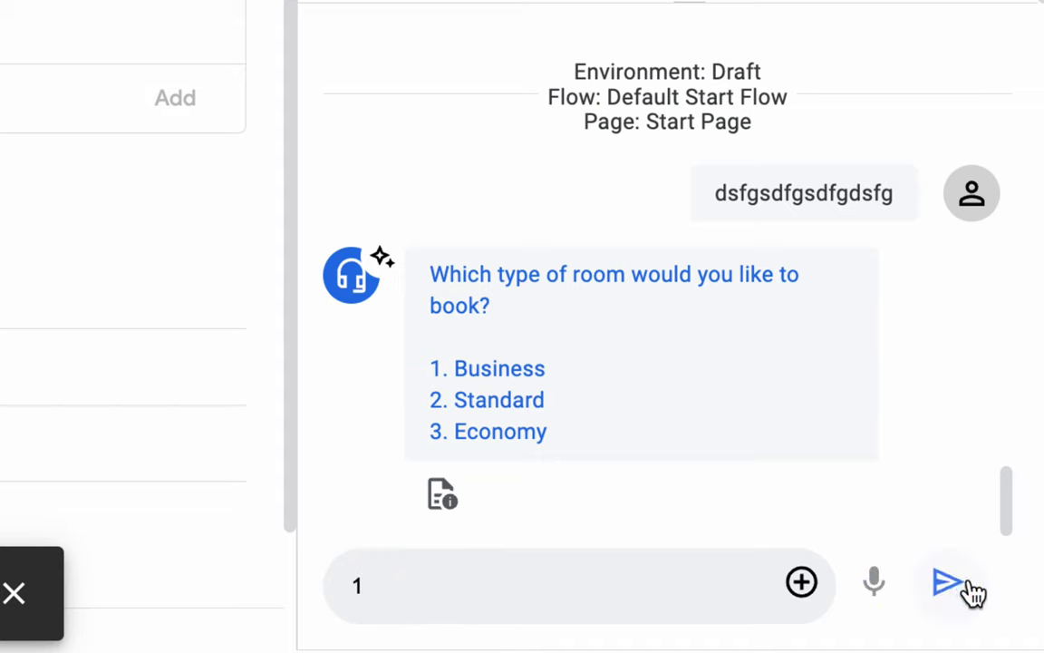
pyautogui.click(959, 589)
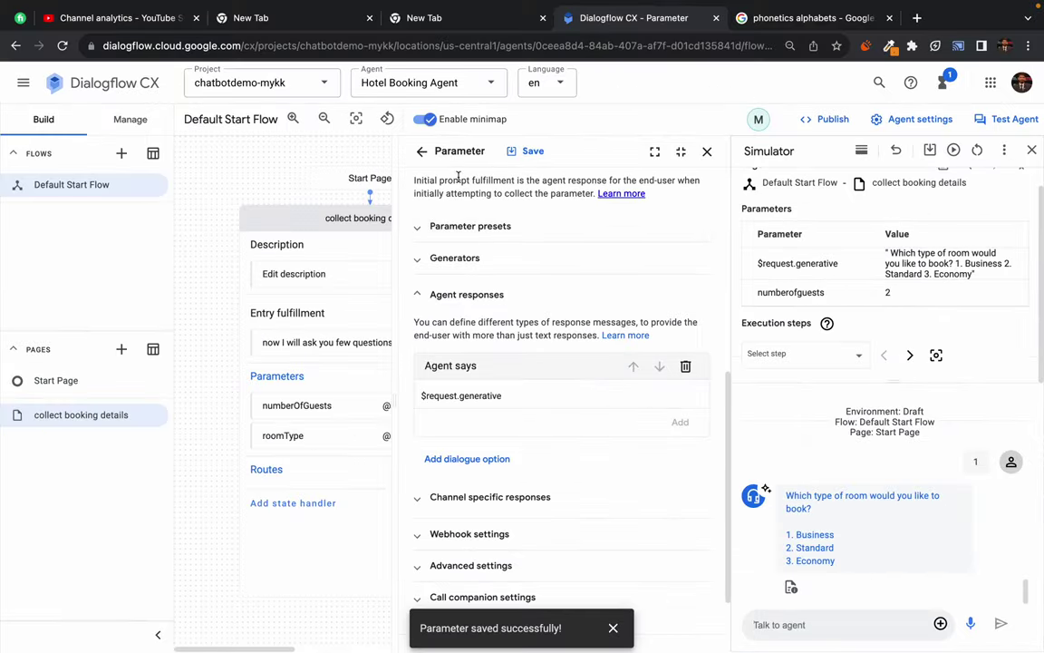
# Step: Expand the roomType parameter's Generators section
pyautogui.scroll(-1, 457, 427)
pyautogui.scroll(1, 432, 233)
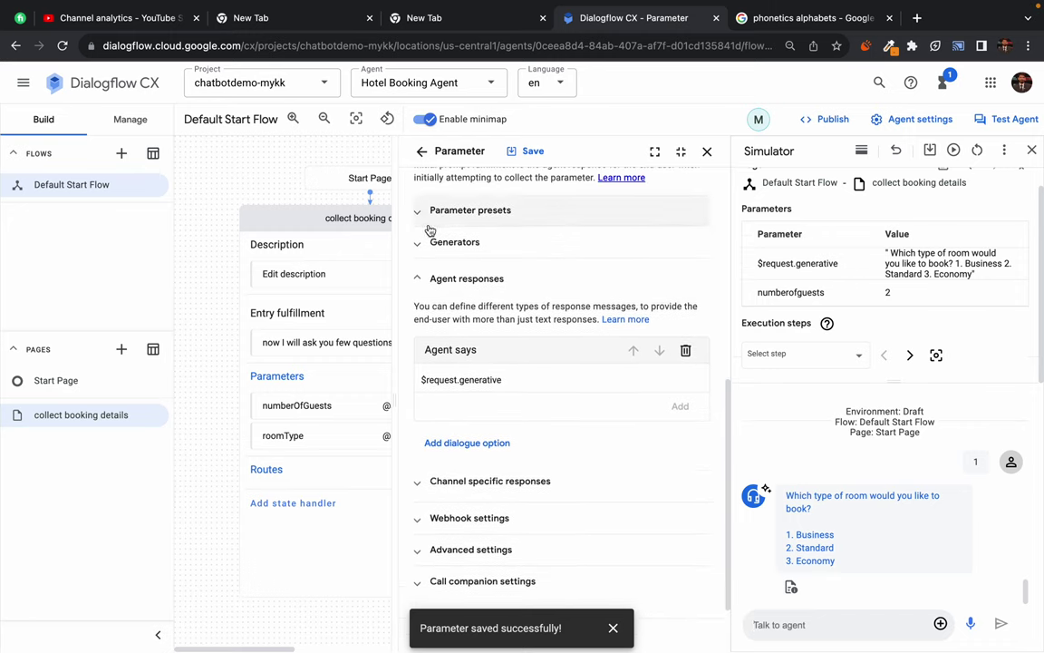
pyautogui.click(420, 245)
pyautogui.scroll(-3, 553, 450)
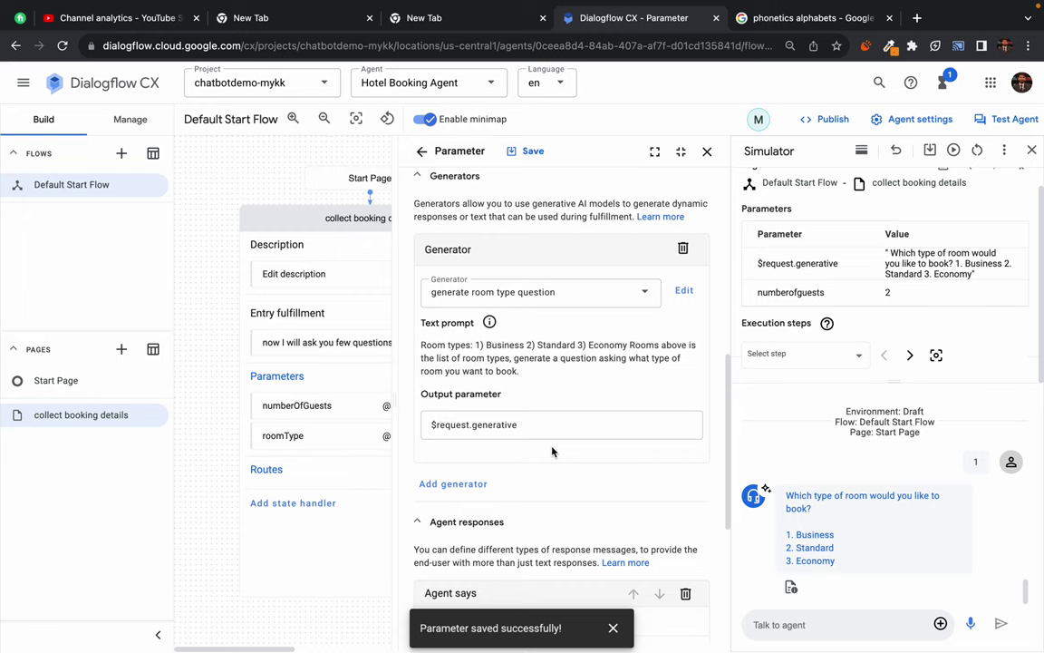
pyautogui.scroll(-3, 552, 451)
pyautogui.scroll(1, 552, 451)
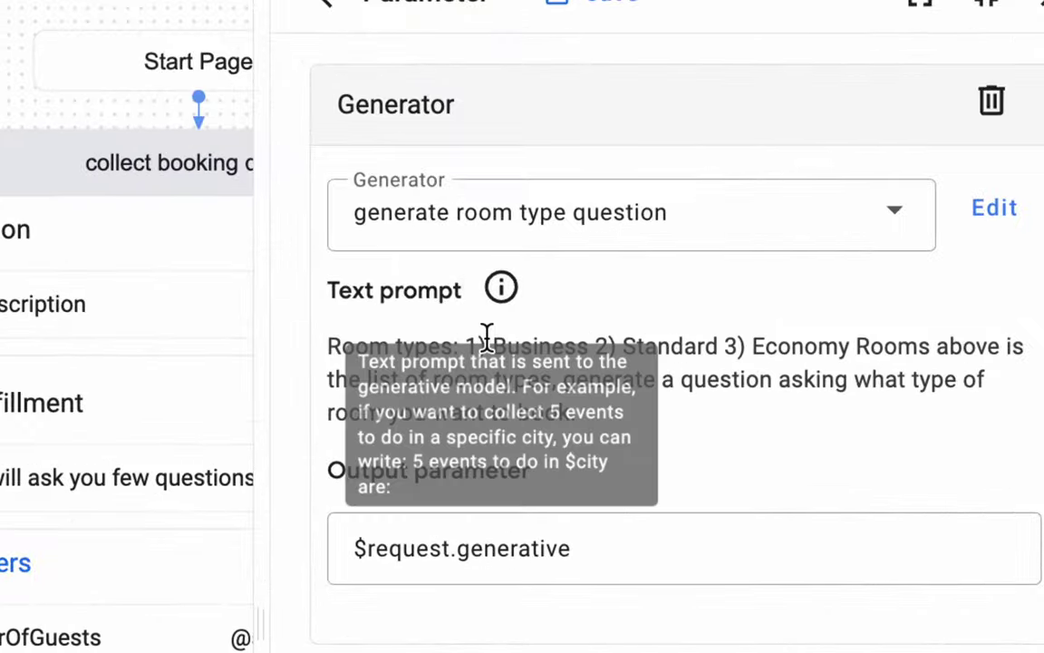
# Step: Review the generate room type question generator's text prompt
pyautogui.moveTo(421, 291); pyautogui.dragTo(478, 301)
pyautogui.moveTo(473, 374); pyautogui.dragTo(608, 408)
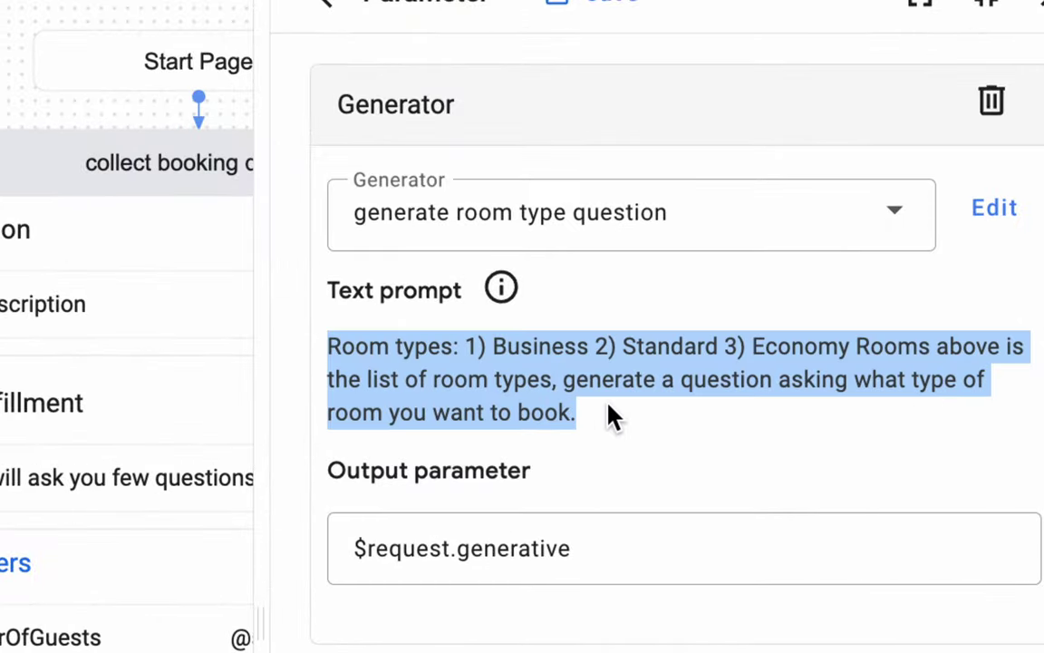
pyautogui.click(343, 350)
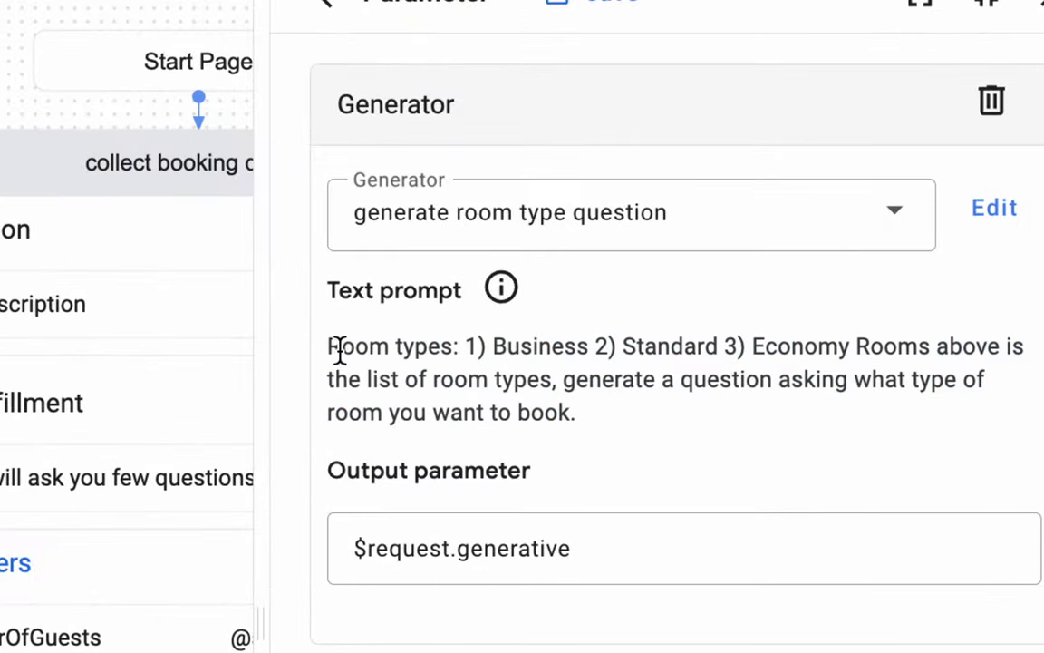
pyautogui.doubleClick(344, 349)
pyautogui.moveTo(400, 354); pyautogui.dragTo(590, 413)
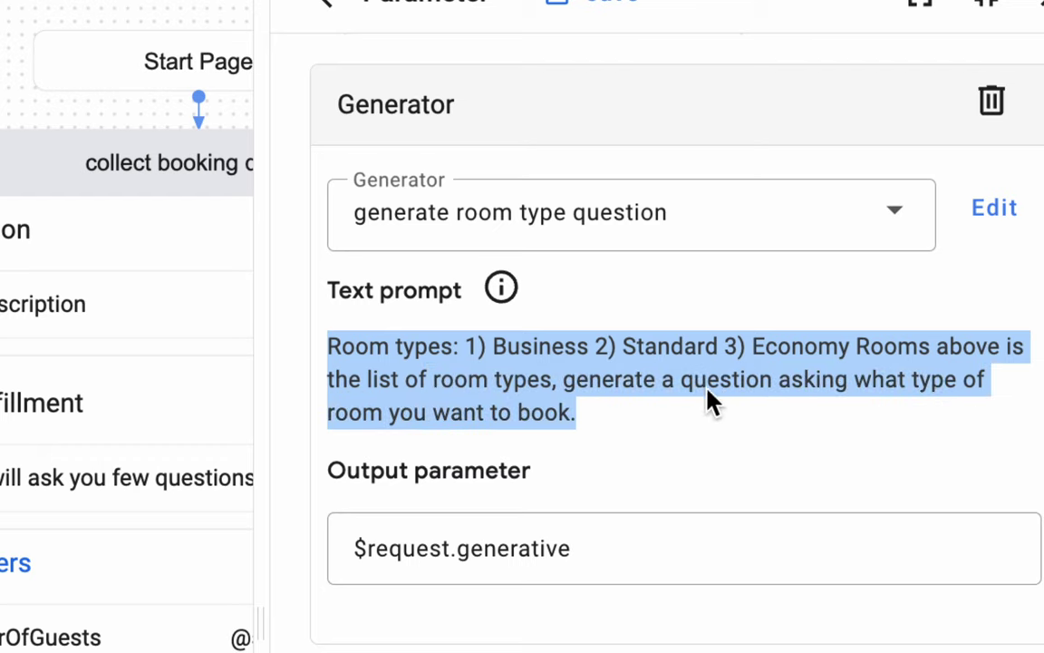
pyautogui.click(327, 358)
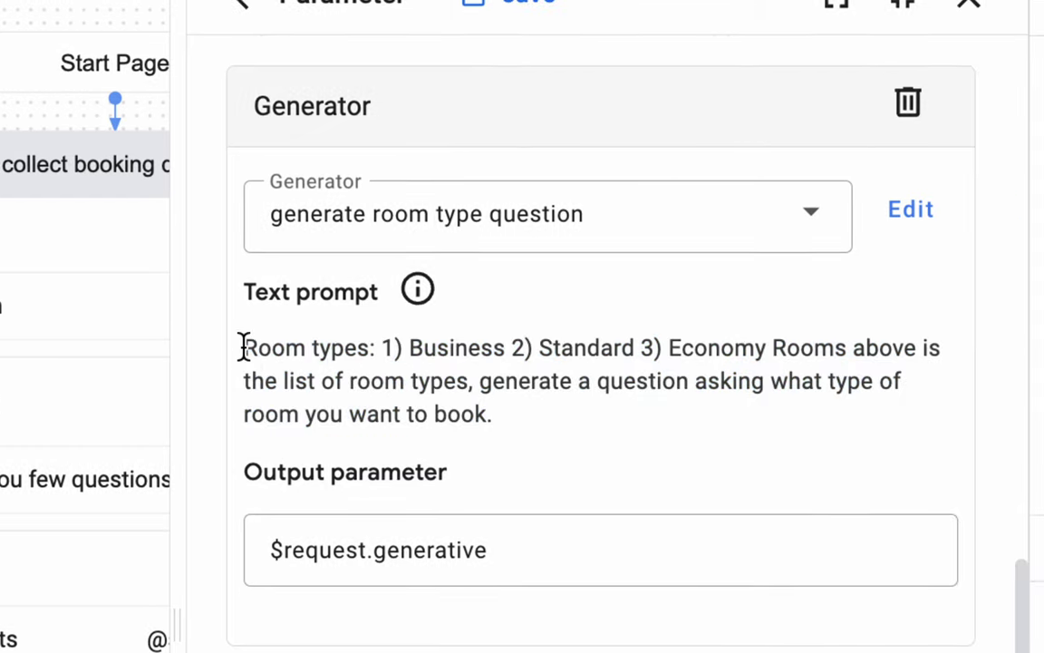
pyautogui.moveTo(243, 347); pyautogui.dragTo(555, 420)
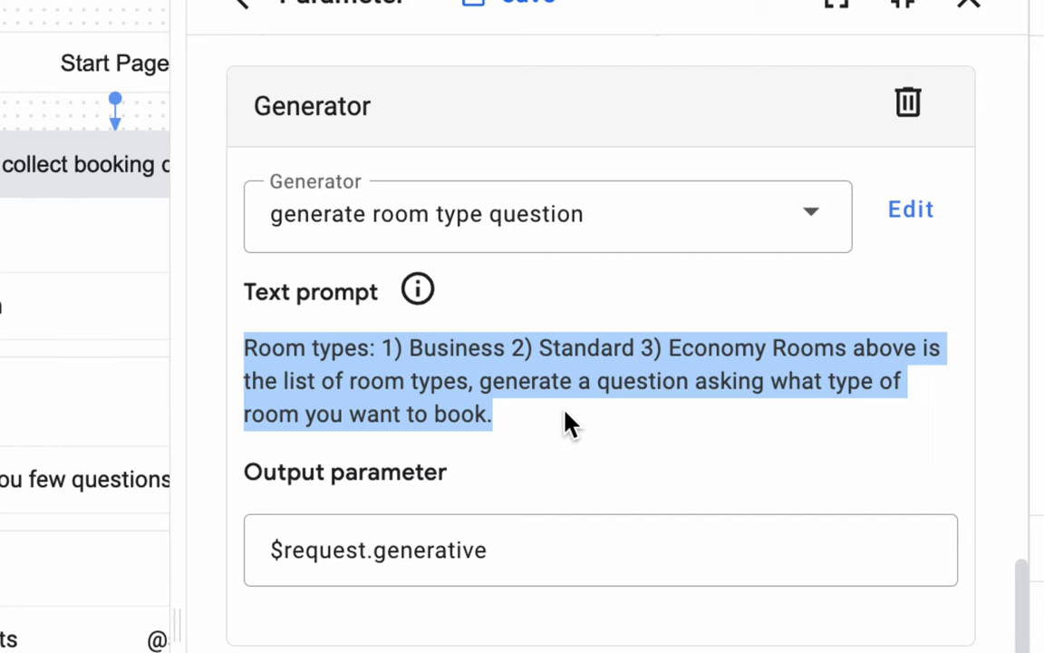
pyautogui.click(561, 410)
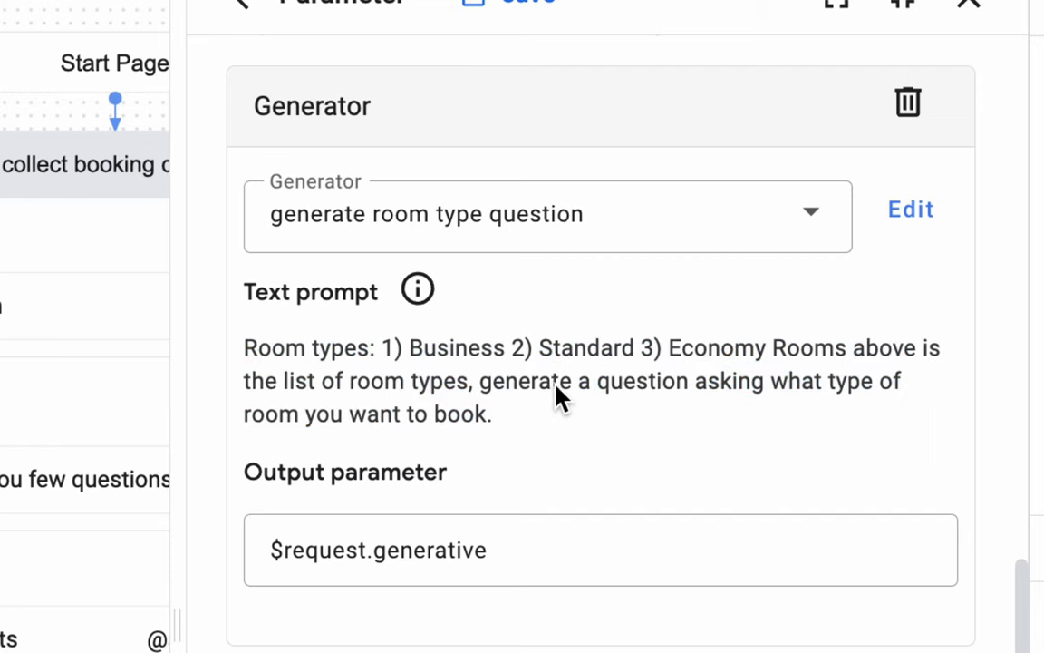
pyautogui.click(921, 217)
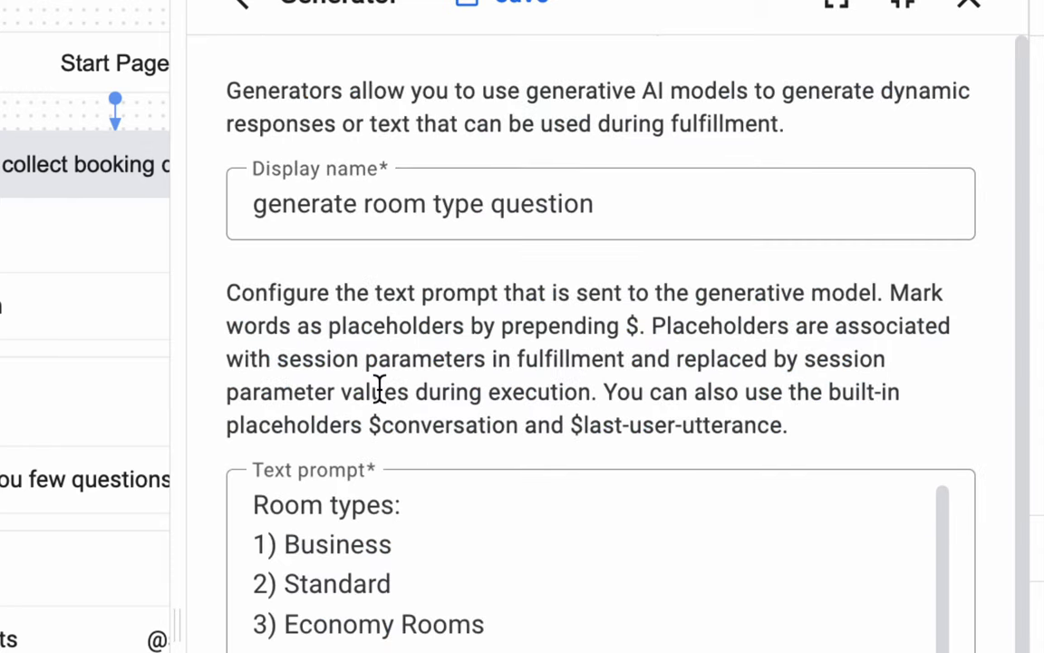
pyautogui.scroll(-2, 379, 390)
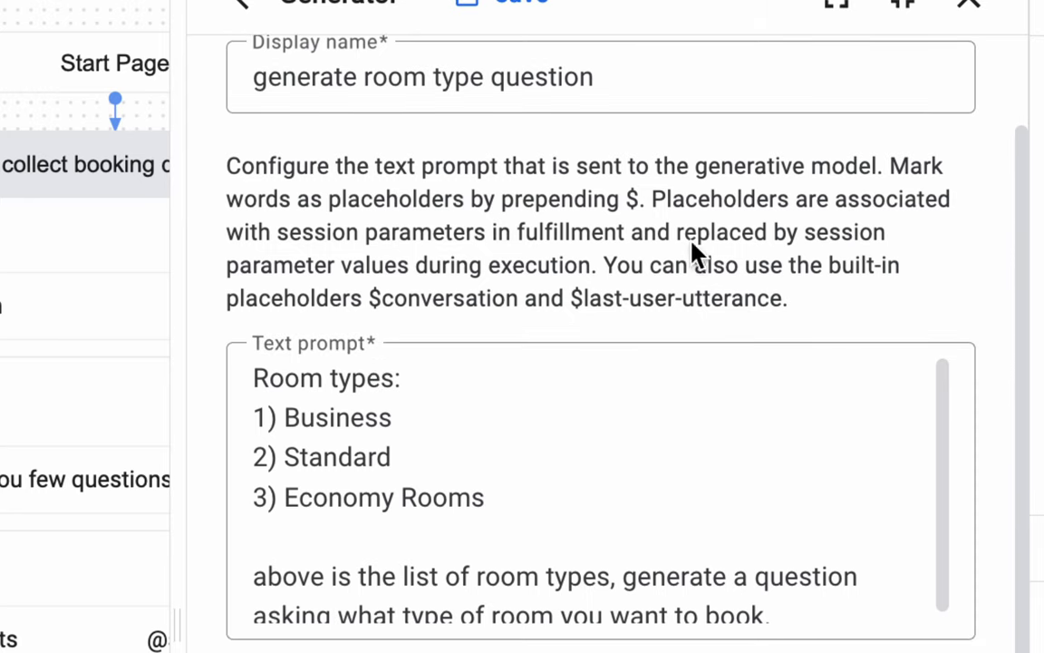
pyautogui.moveTo(228, 164); pyautogui.dragTo(478, 154)
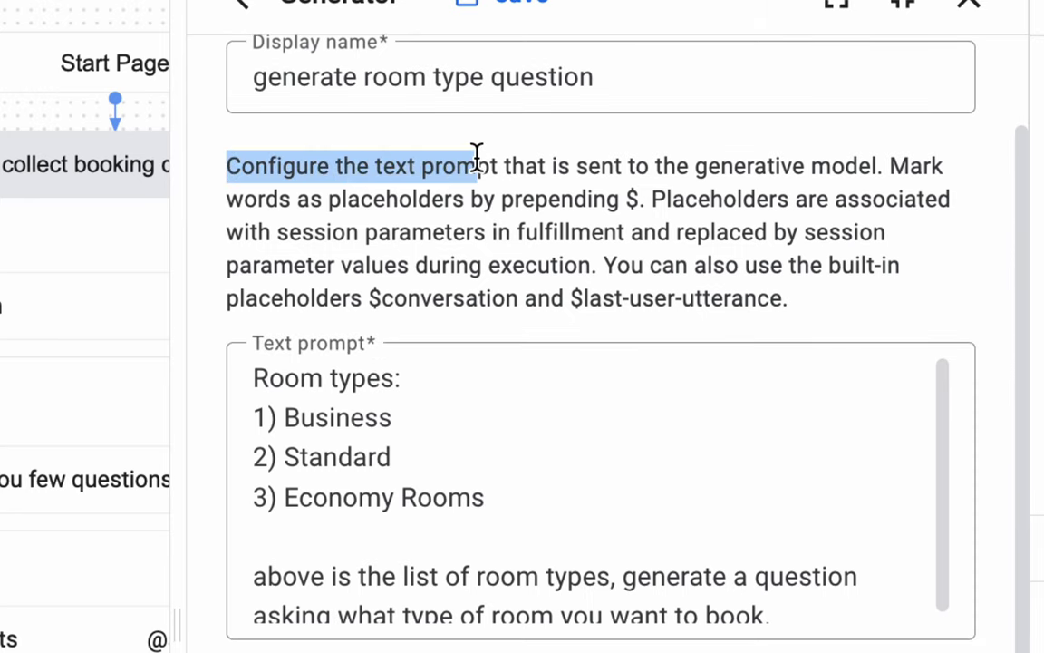
pyautogui.doubleClick(478, 158)
pyautogui.doubleClick(598, 165)
pyautogui.doubleClick(742, 156)
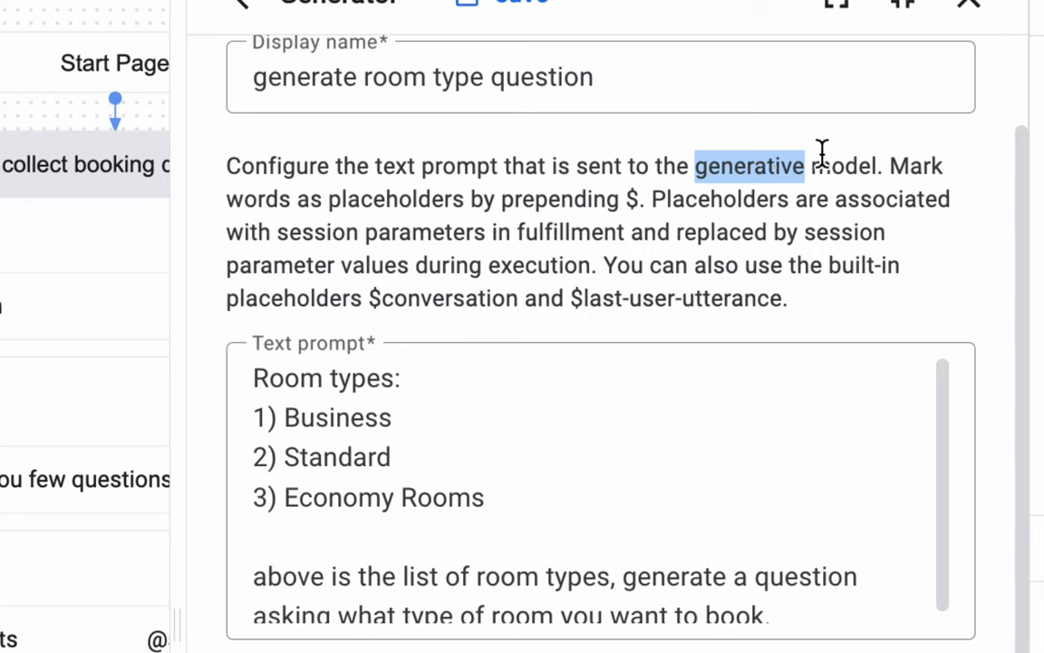
pyautogui.doubleClick(827, 163)
pyautogui.moveTo(267, 374); pyautogui.dragTo(402, 523)
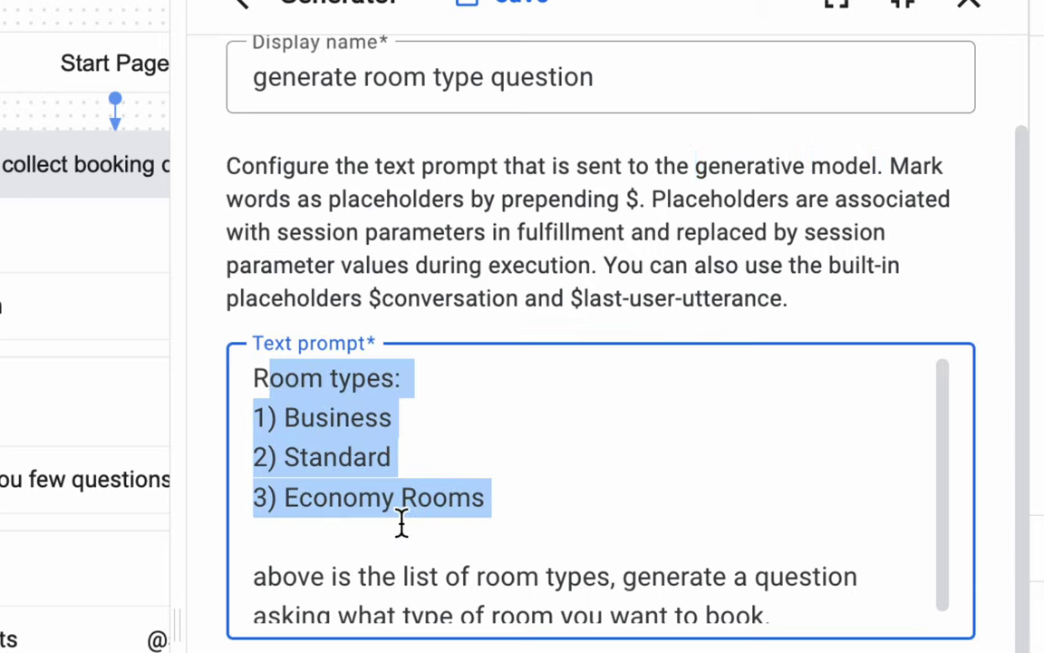
pyautogui.click(402, 523)
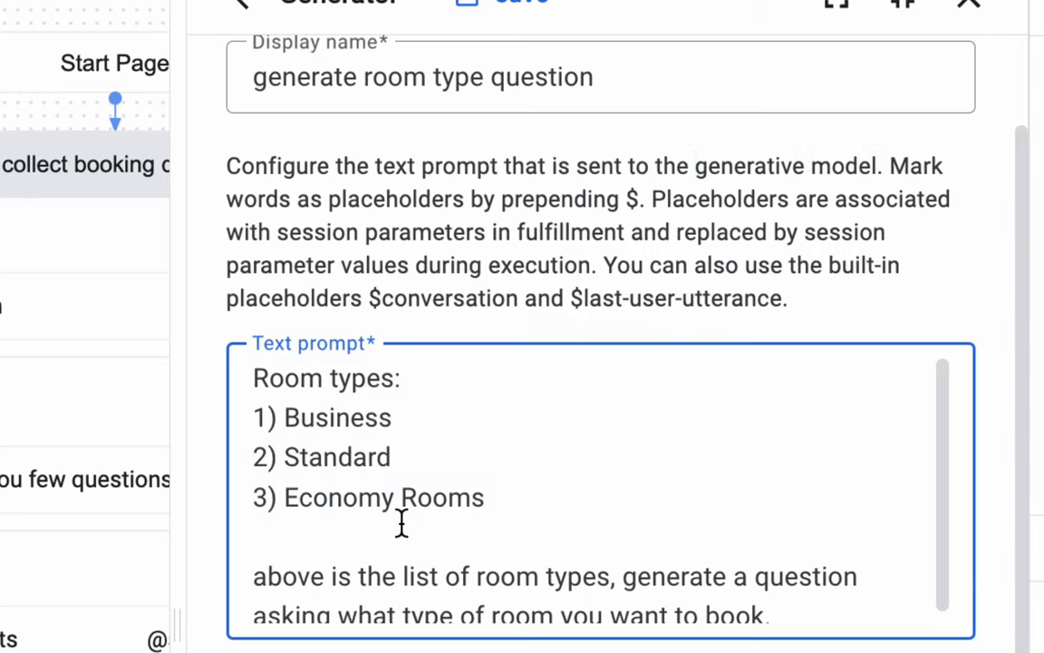
pyautogui.moveTo(229, 198); pyautogui.dragTo(381, 198)
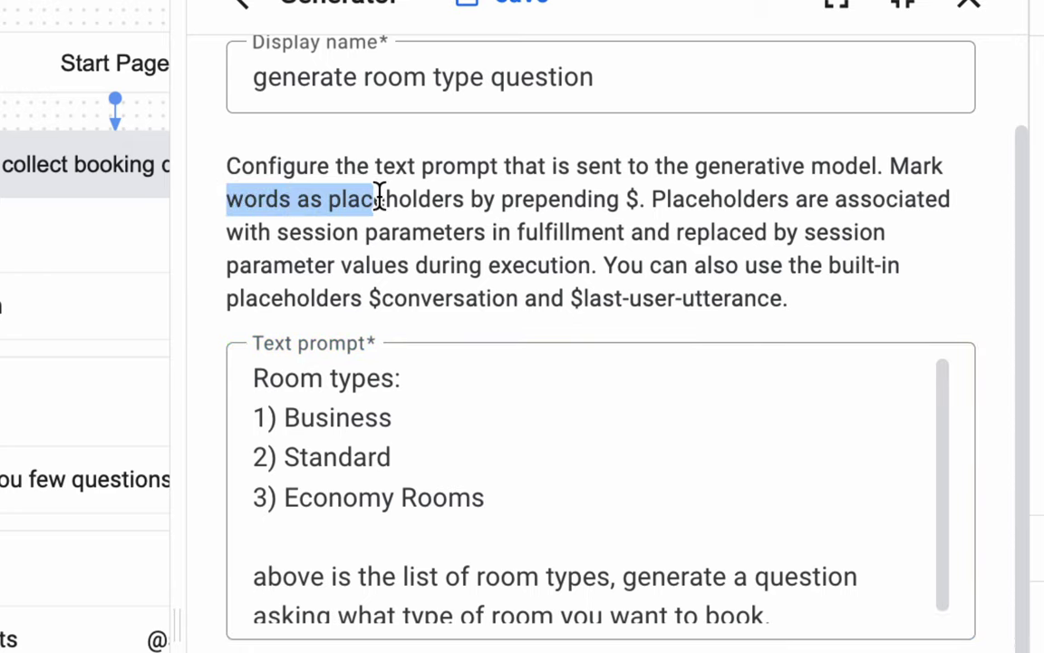
pyautogui.doubleClick(381, 198)
pyautogui.doubleClick(541, 198)
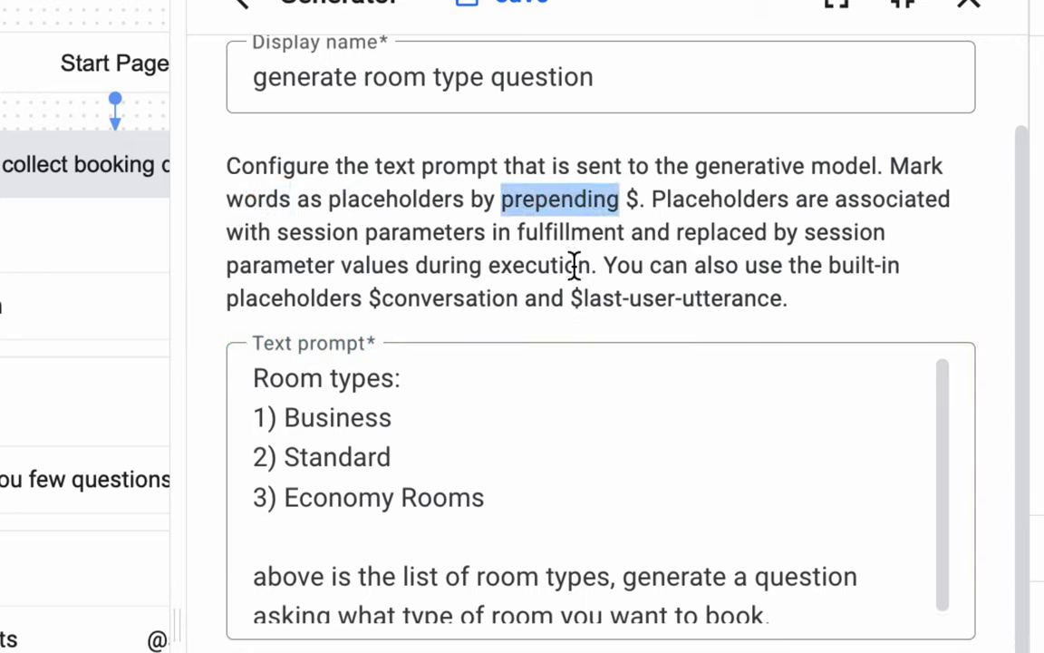
pyautogui.click(632, 199)
pyautogui.moveTo(506, 198); pyautogui.dragTo(592, 199)
pyautogui.click(592, 199)
pyautogui.moveTo(506, 199); pyautogui.dragTo(619, 198)
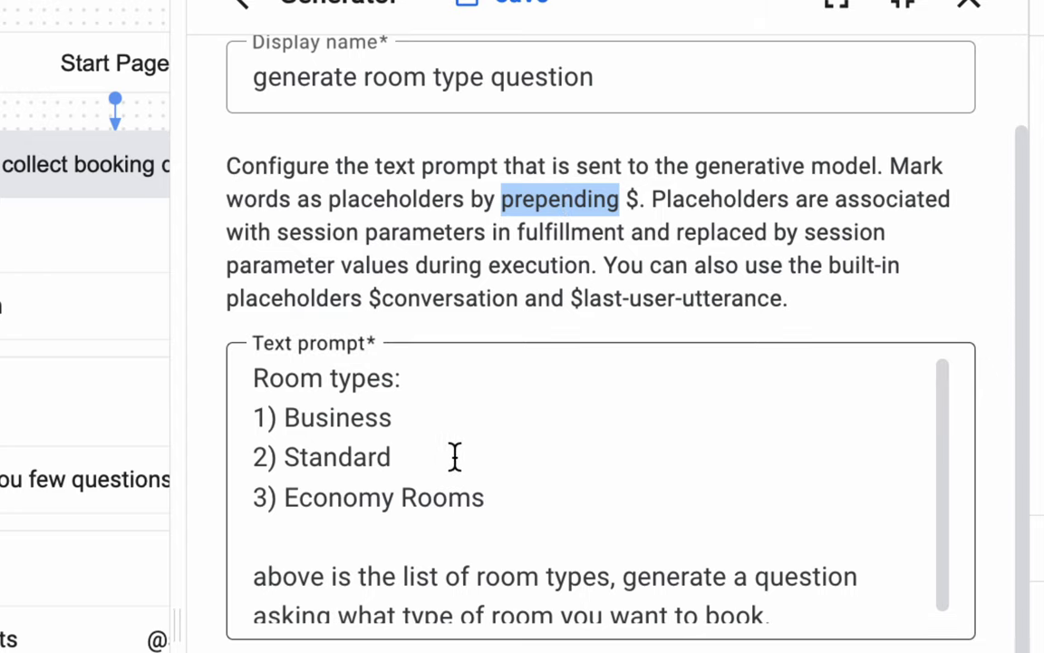
pyautogui.click(541, 200)
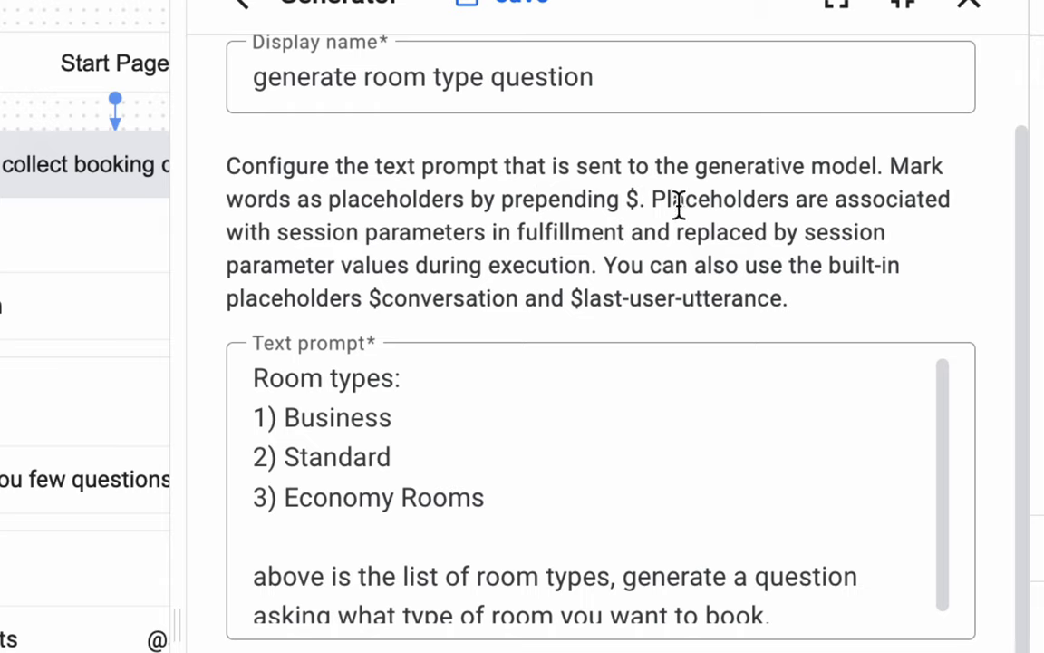
pyautogui.moveTo(645, 200); pyautogui.dragTo(899, 210)
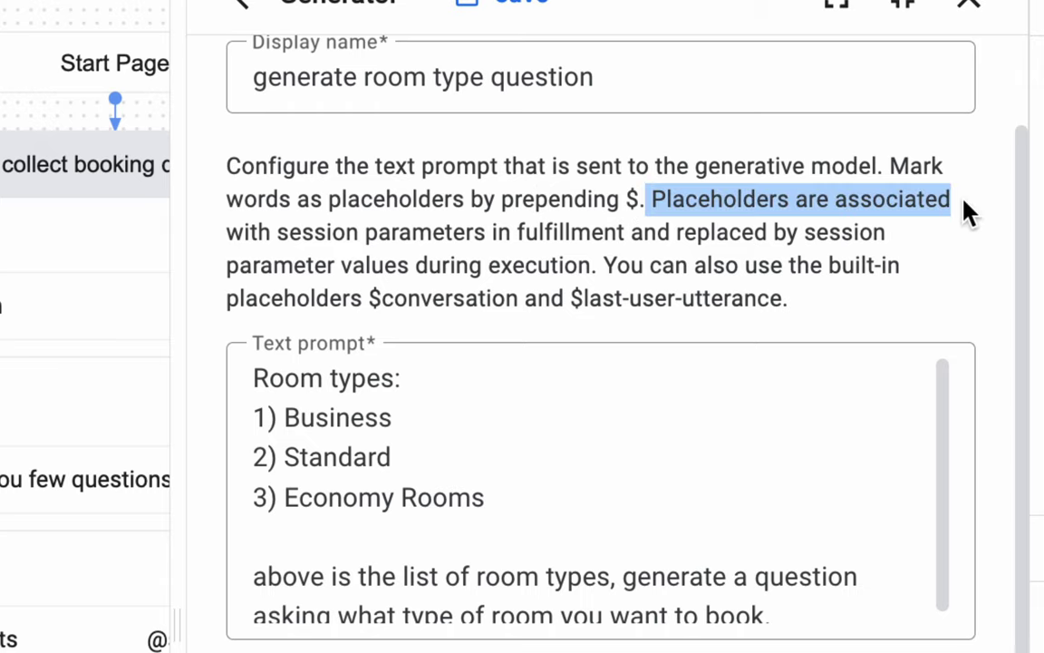
pyautogui.click(898, 210)
pyautogui.doubleClick(315, 231)
pyautogui.doubleClick(436, 232)
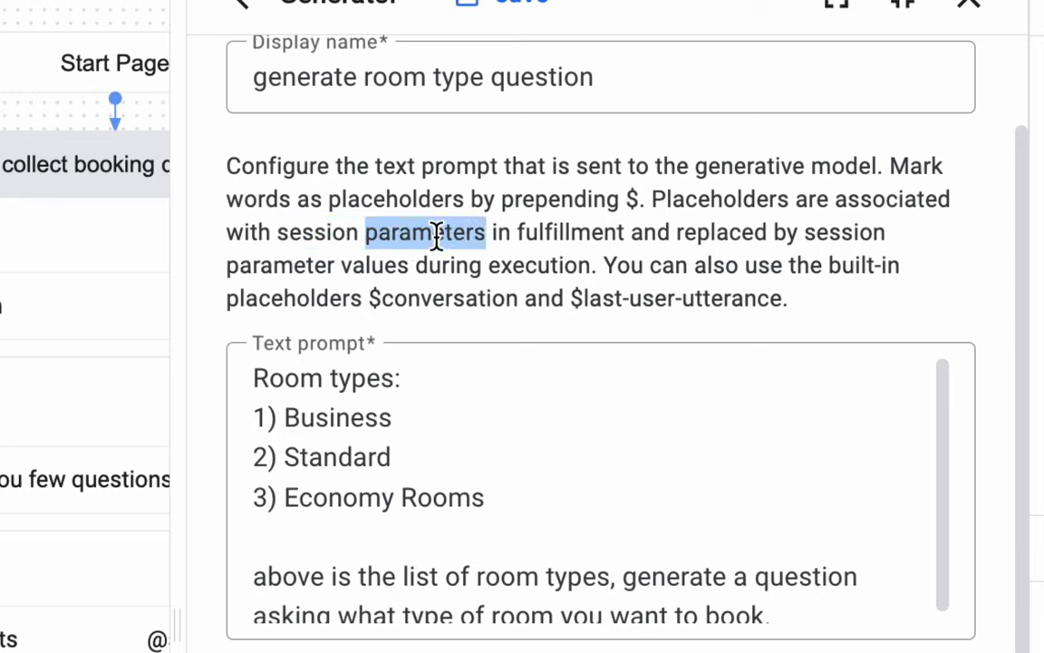
pyautogui.doubleClick(581, 233)
pyautogui.doubleClick(723, 232)
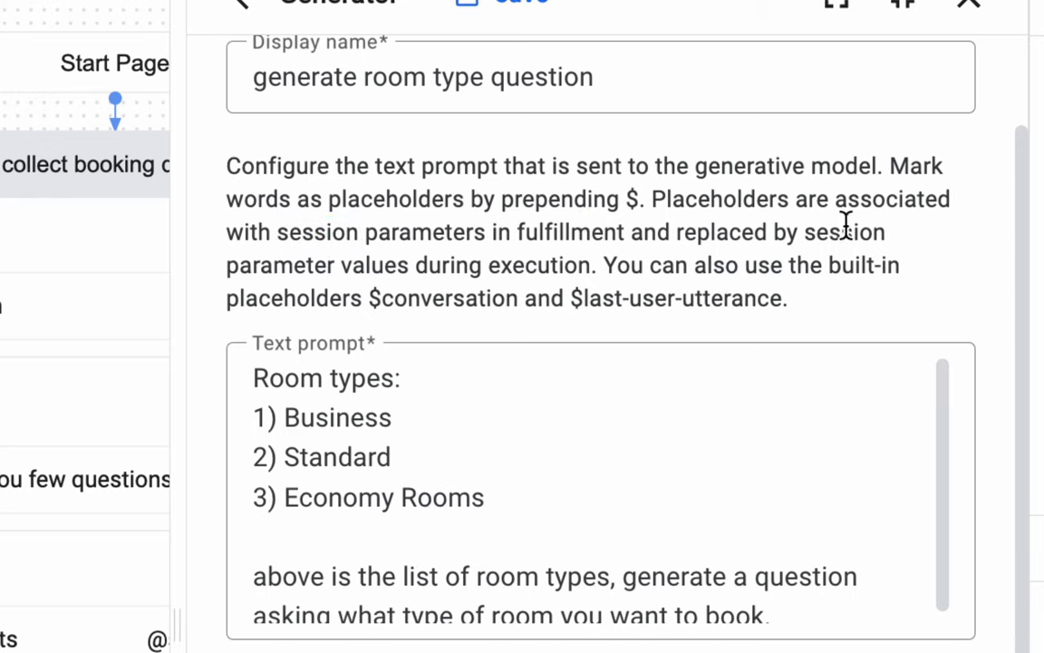
pyautogui.doubleClick(844, 232)
pyautogui.doubleClick(367, 265)
pyautogui.doubleClick(542, 263)
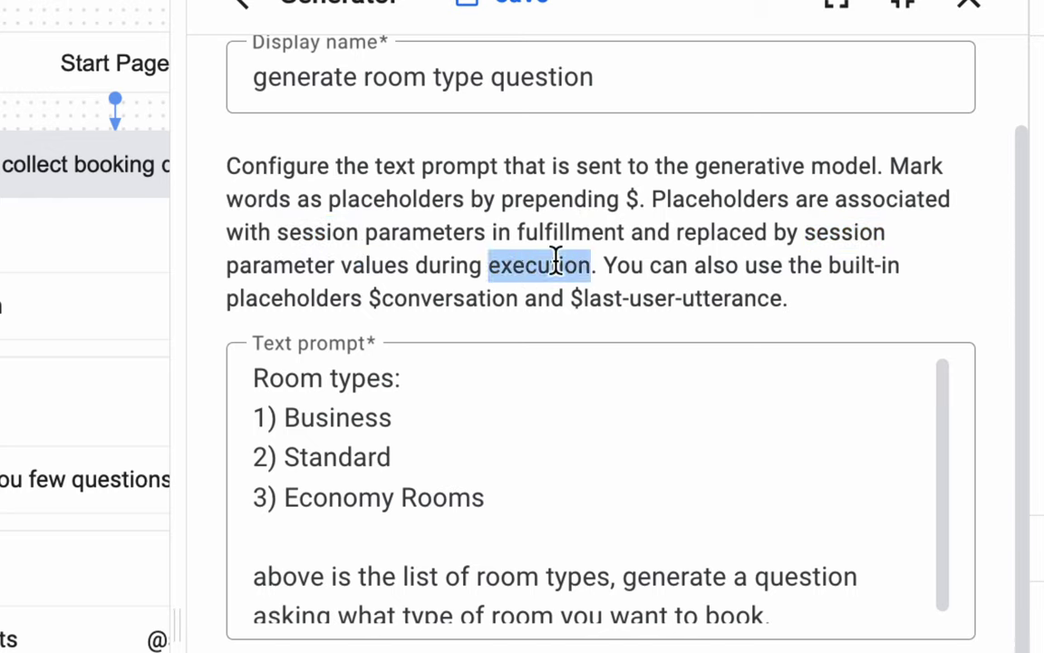
pyautogui.moveTo(605, 264); pyautogui.dragTo(907, 296)
pyautogui.click(906, 296)
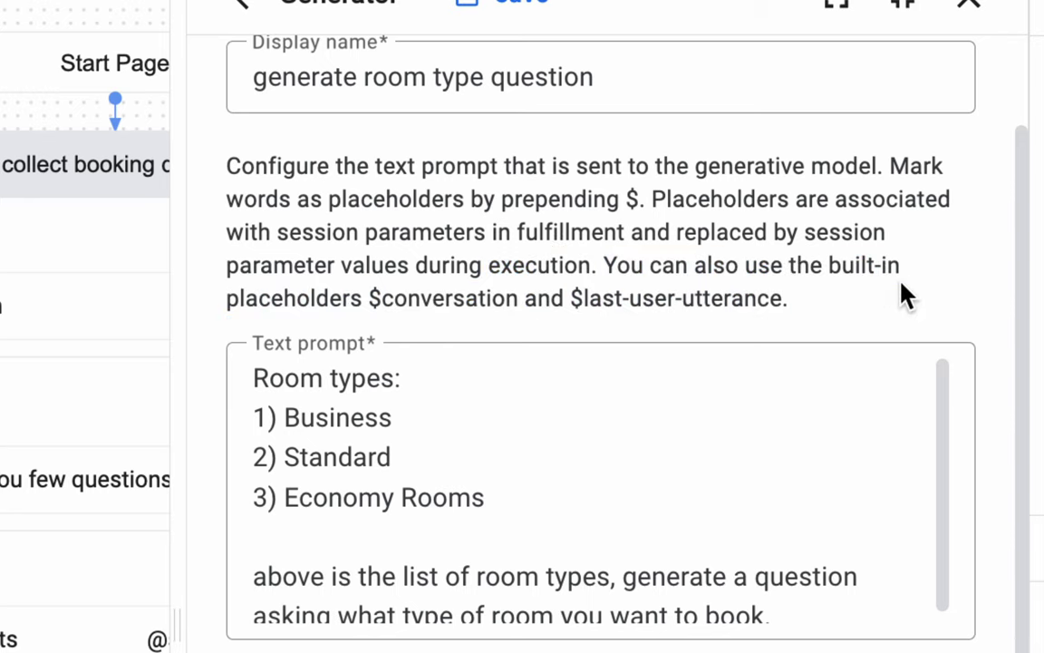
pyautogui.moveTo(367, 298); pyautogui.dragTo(793, 313)
pyautogui.click(573, 299)
pyautogui.click(794, 313)
pyautogui.tripleClick(711, 298)
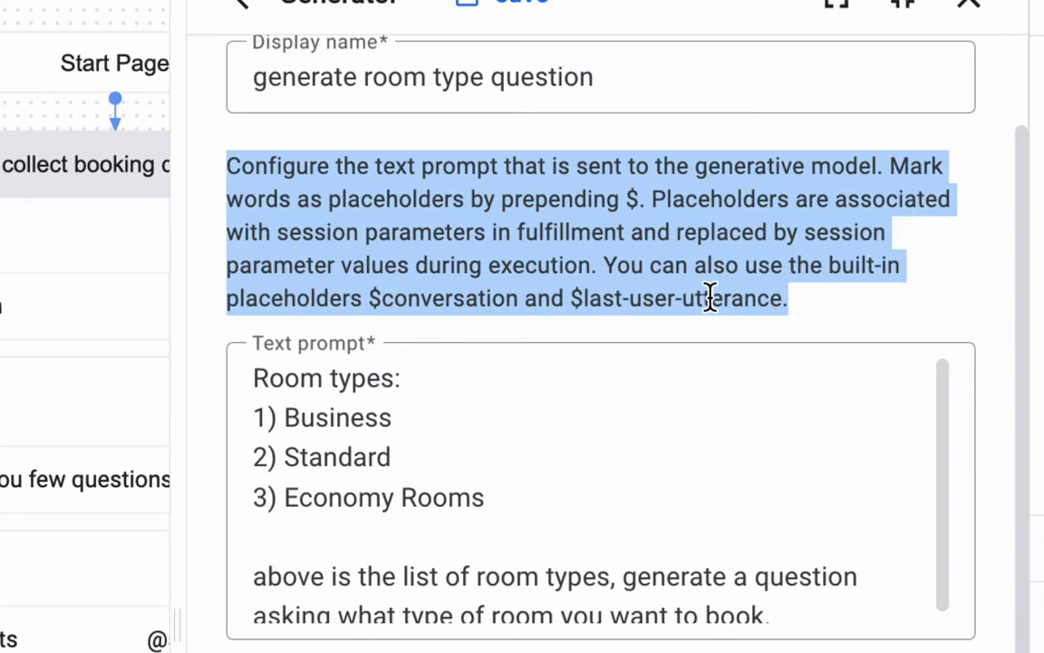
pyautogui.click(711, 298)
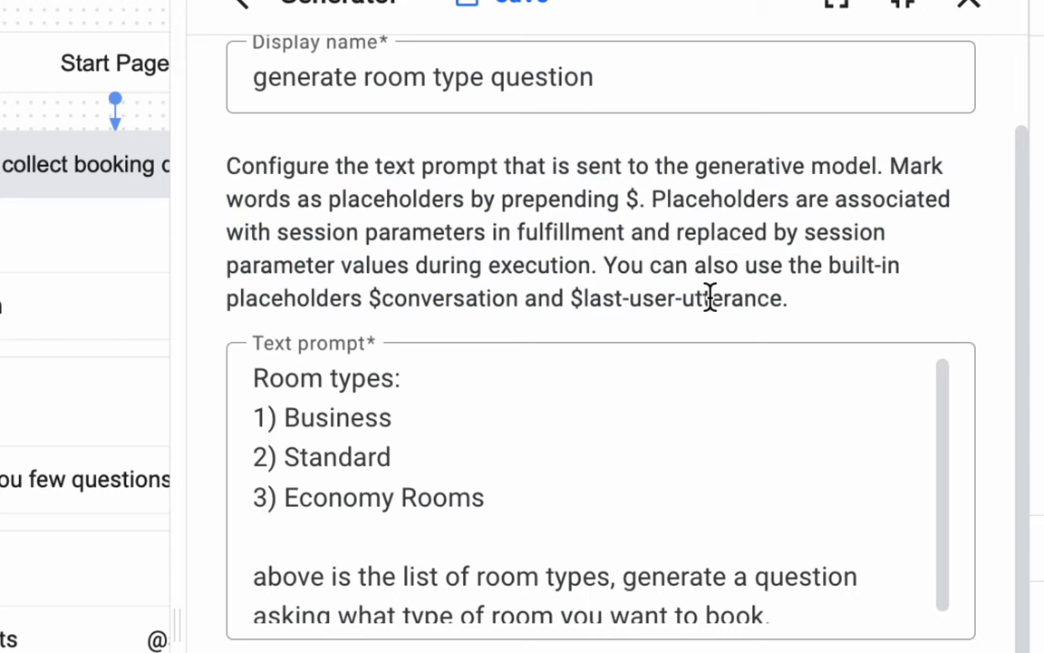
pyautogui.moveTo(366, 298); pyautogui.dragTo(519, 298)
pyautogui.hotkey('ctrl', 'c')
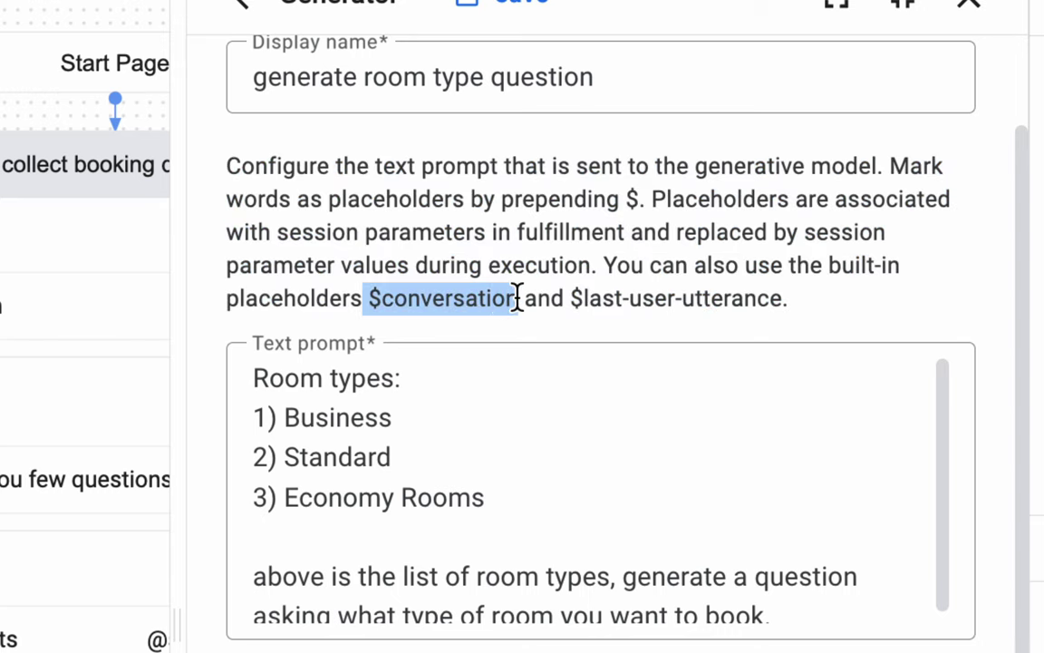
pyautogui.click(425, 393)
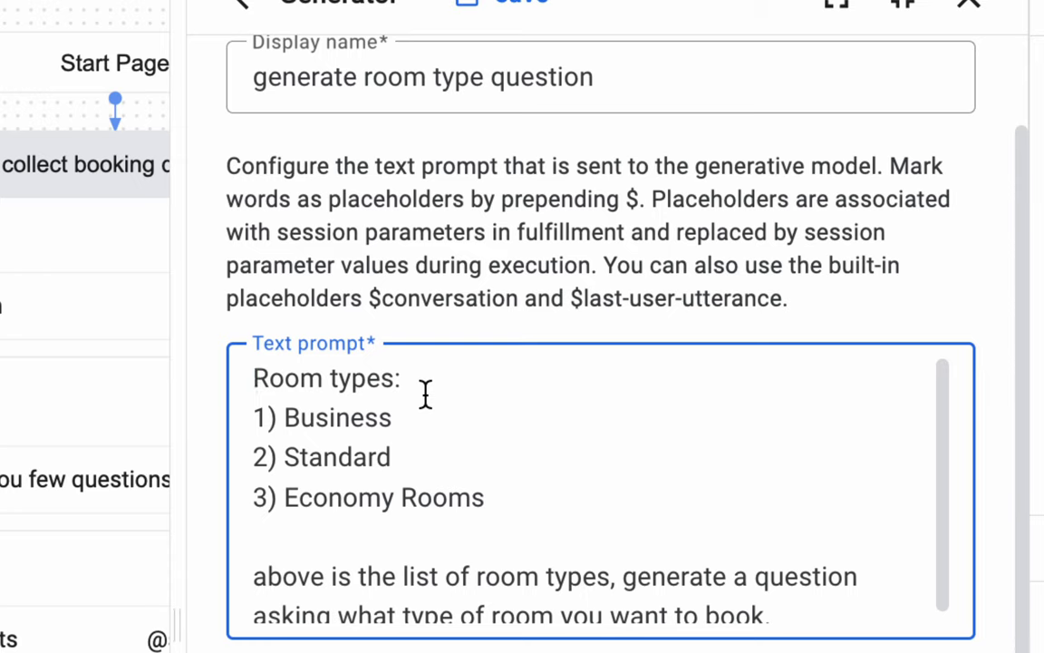
# Step: Insert $conversation as the first line of the text prompt, above the room list
pyautogui.press('Return')
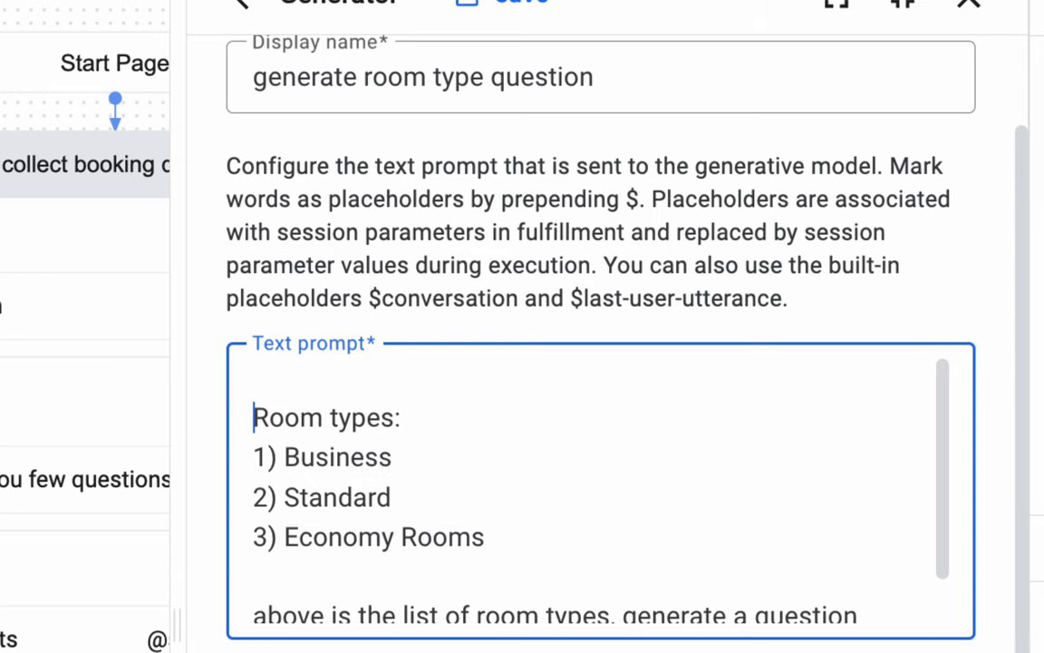
pyautogui.press('Return')
pyautogui.press('Up')
pyautogui.press('Up')
pyautogui.hotkey('ctrl', 'v')
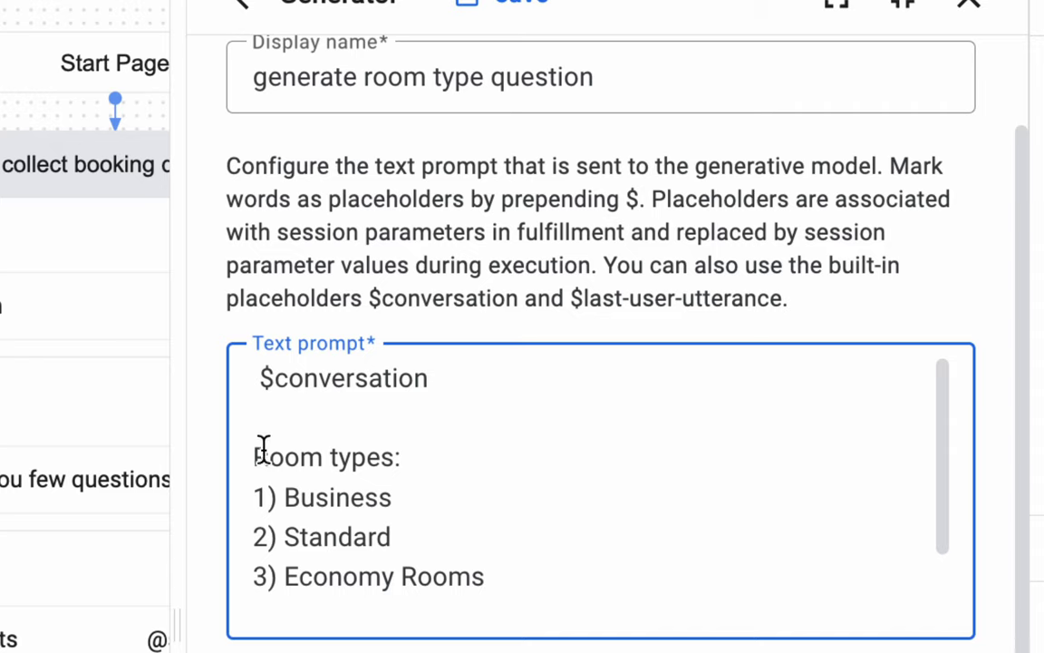
# Step: Check the room-type lines remaining below $conversation in the prompt
pyautogui.moveTo(253, 456); pyautogui.dragTo(387, 521)
pyautogui.click(457, 522)
pyautogui.scroll(-2, 457, 522)
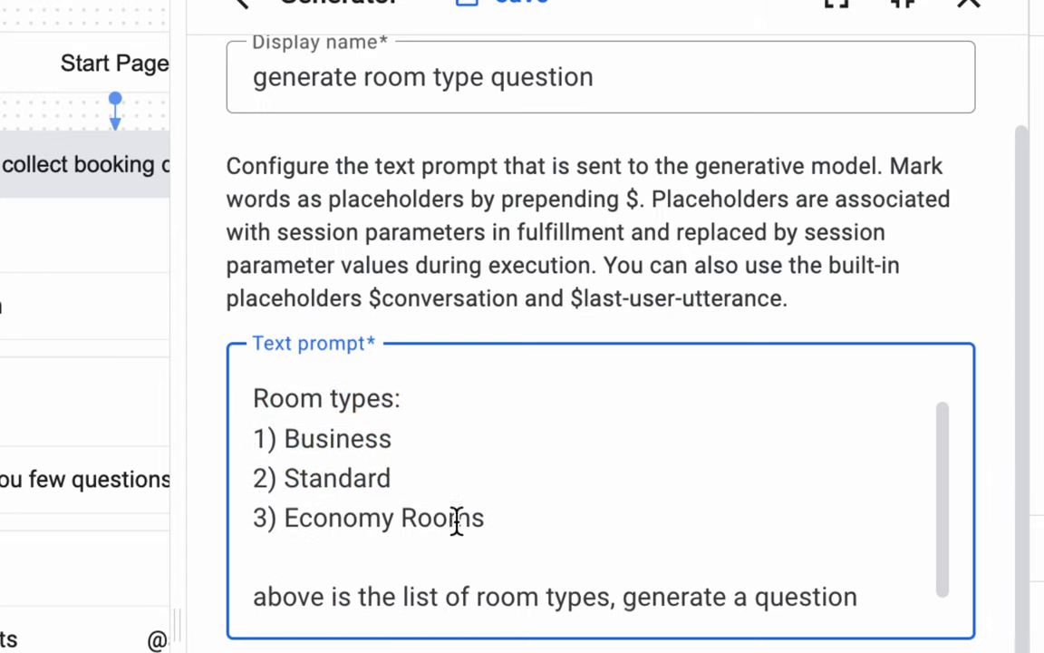
pyautogui.scroll(1, 457, 519)
pyautogui.scroll(-2, 457, 519)
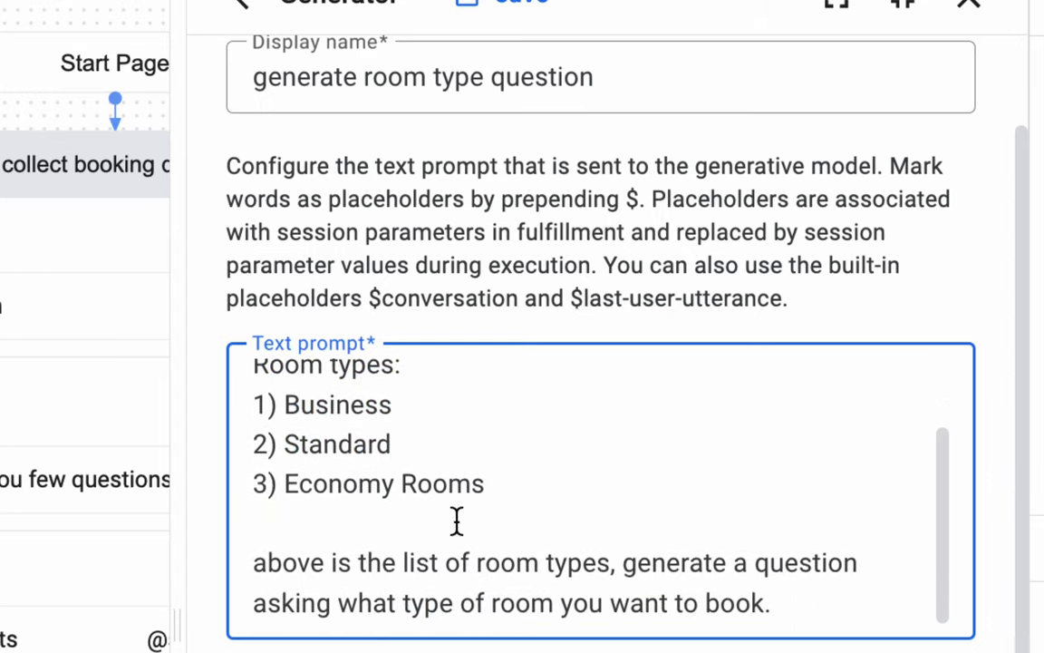
pyautogui.scroll(3, 457, 520)
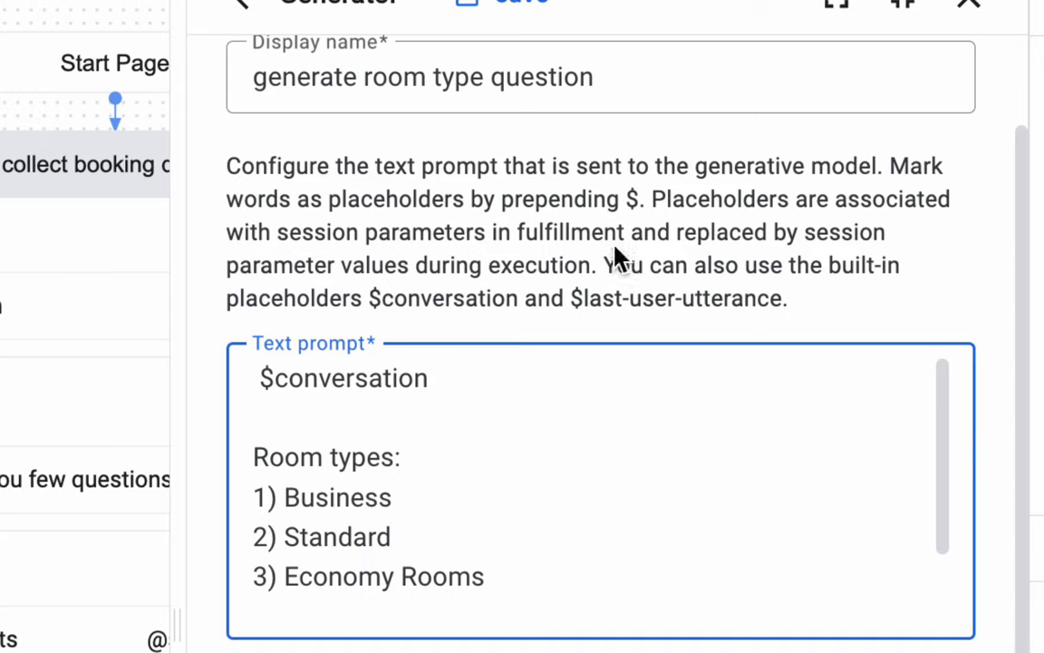
pyautogui.scroll(-3, 617, 252)
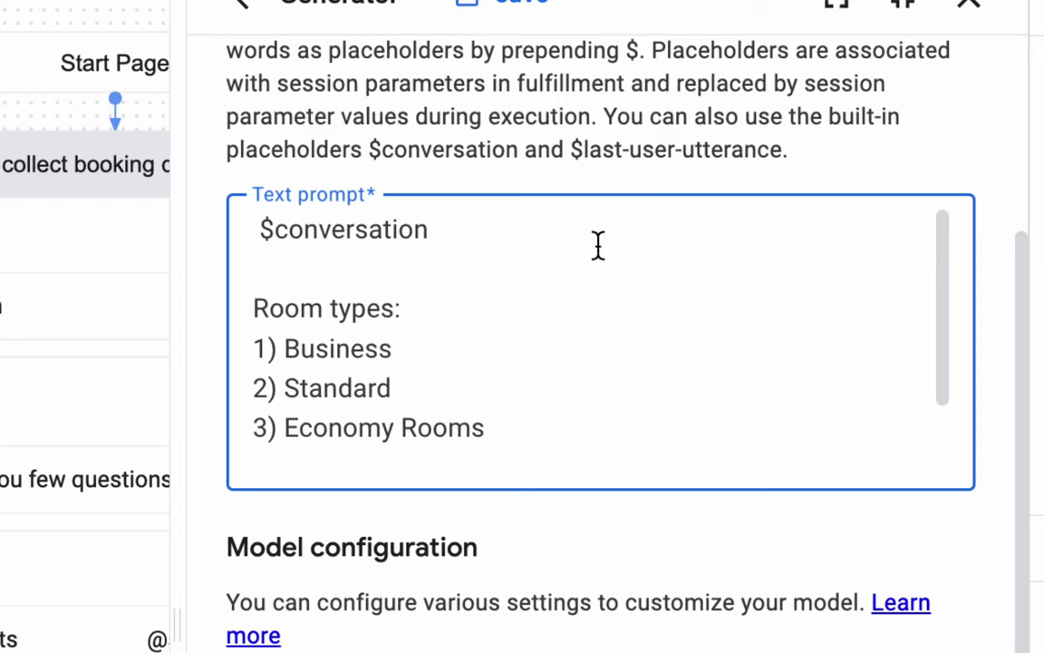
# Step: Read the instructions explaining how placeholders get replaced by session values
pyautogui.click(268, 62)
pyautogui.moveTo(267, 61); pyautogui.dragTo(471, 114)
pyautogui.click(515, 125)
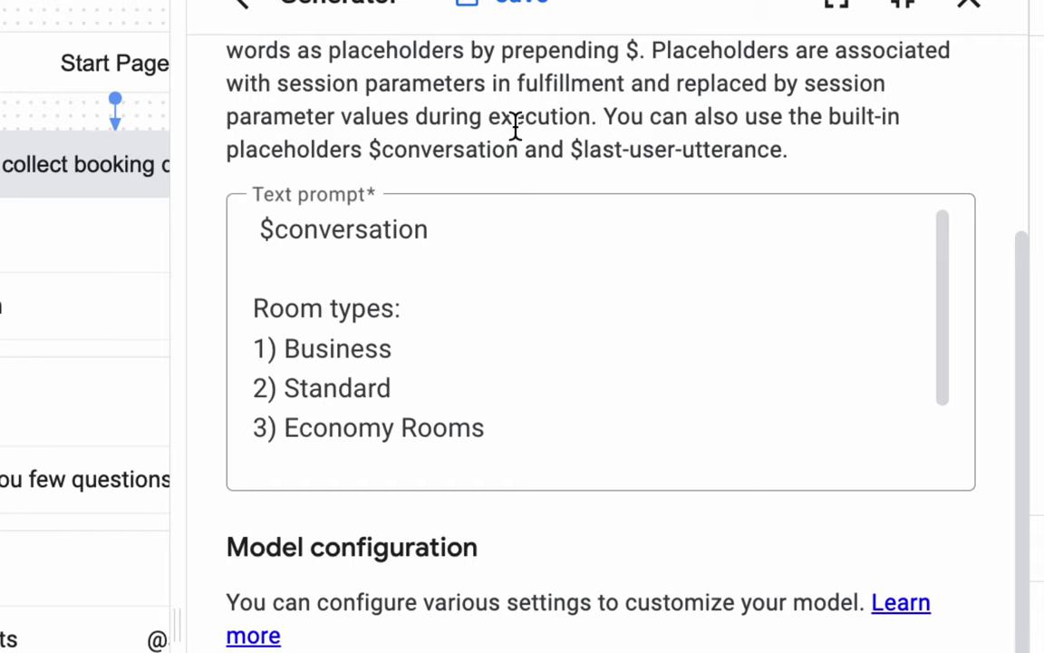
pyautogui.moveTo(265, 52); pyautogui.dragTo(268, 130)
pyautogui.click(548, 108)
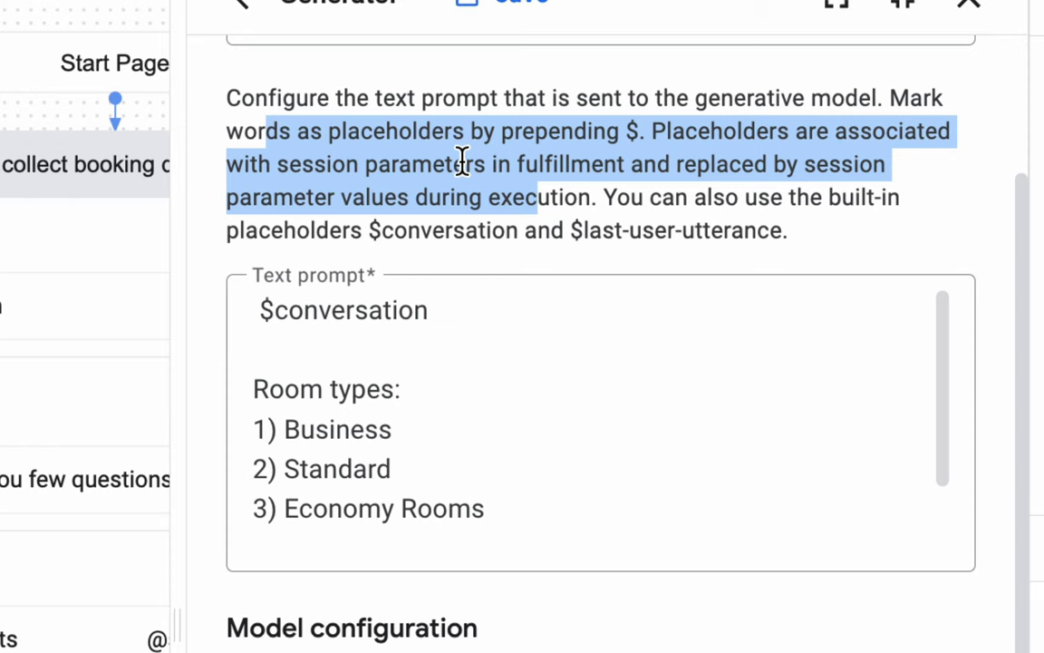
# Step: Select the $conversation placeholder line in the generator's text prompt
pyautogui.click(463, 162)
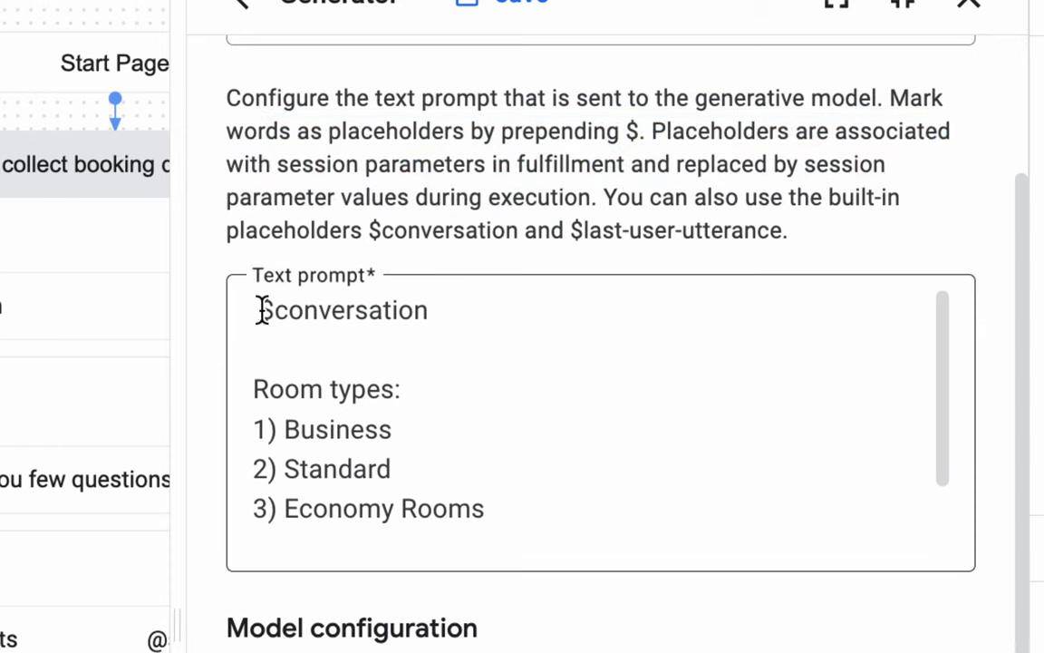
pyautogui.moveTo(258, 310); pyautogui.dragTo(415, 310)
pyautogui.tripleClick(442, 310)
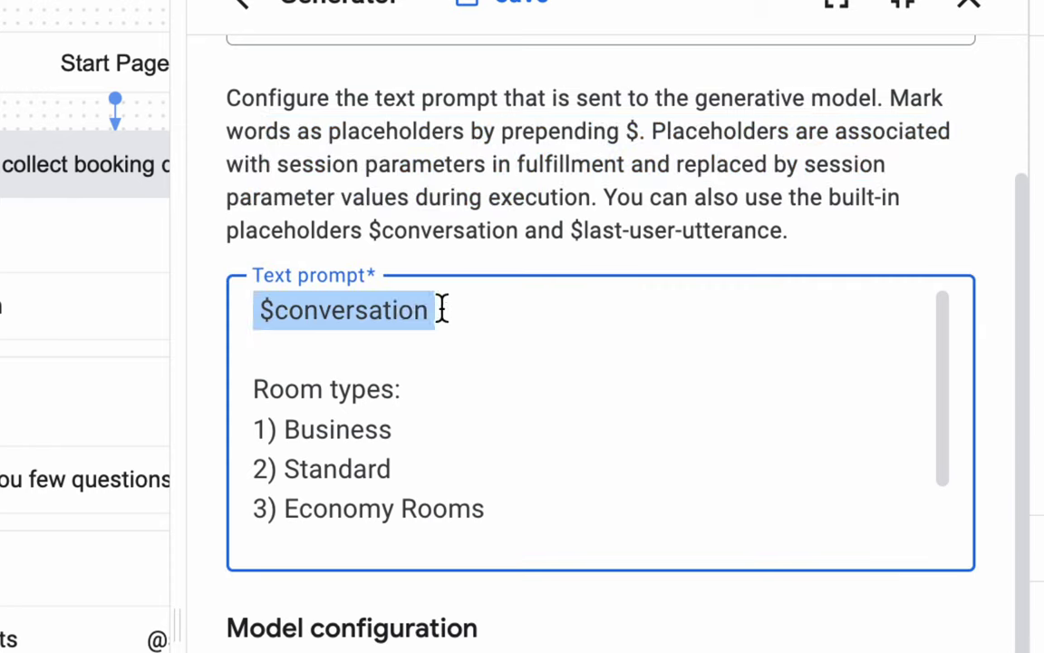
pyautogui.tripleClick(442, 310)
pyautogui.tripleClick(441, 310)
pyautogui.tripleClick(441, 310)
pyautogui.doubleClick(380, 306)
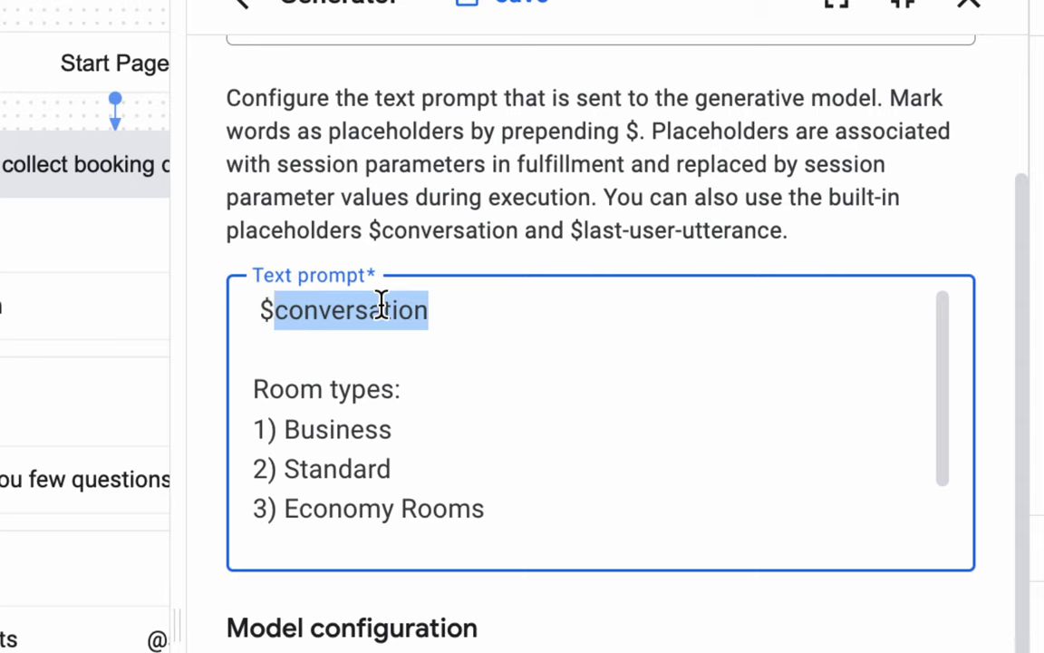
pyautogui.tripleClick(362, 311)
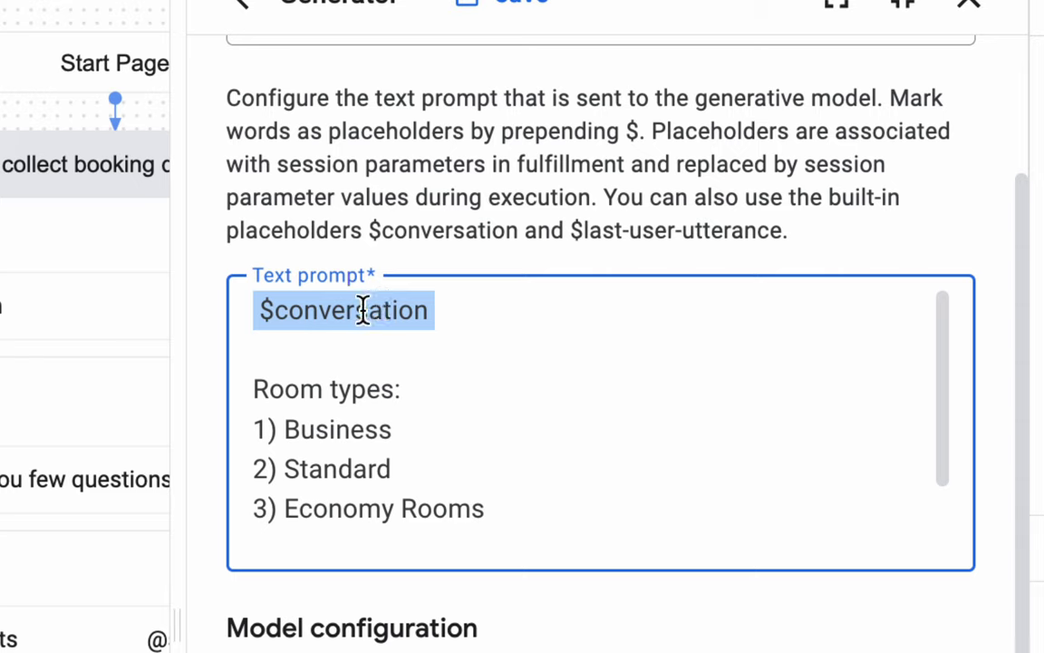
pyautogui.tripleClick(338, 311)
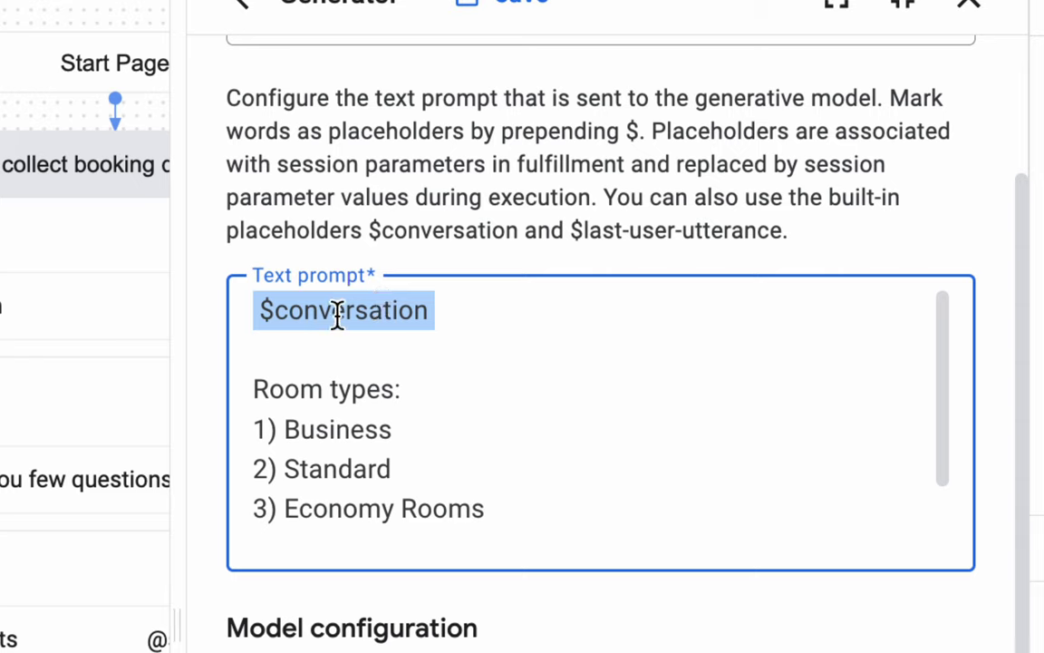
pyautogui.click(338, 313)
pyautogui.click(508, 338)
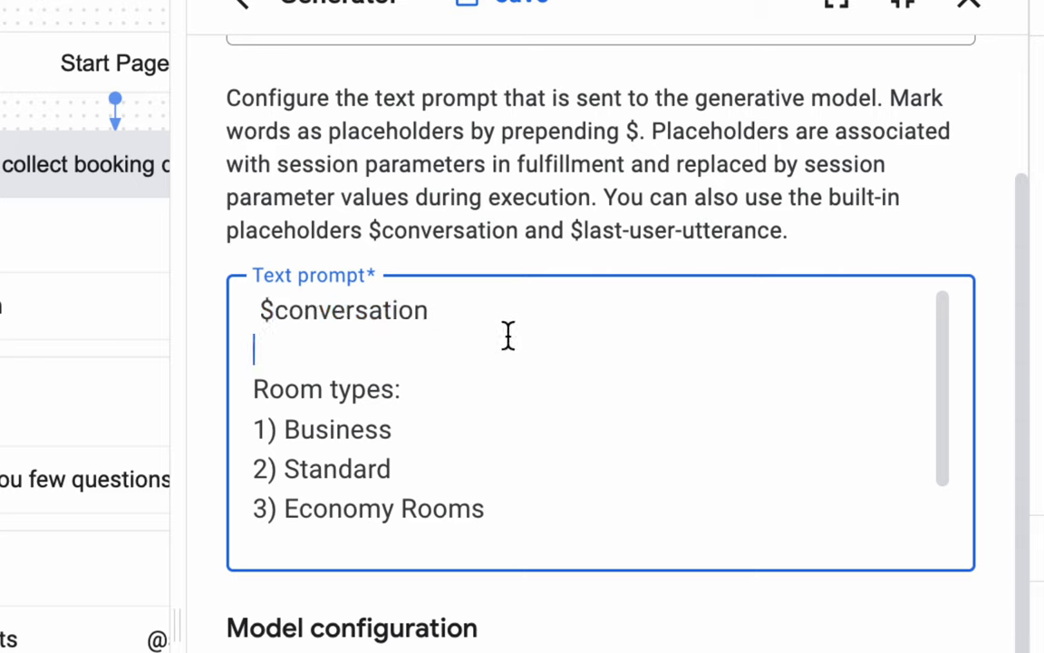
pyautogui.click(472, 310)
# Step: Add trial user and bot example lines below $conversation, then delete them again
pyautogui.press('Return')
pyautogui.press('Return')
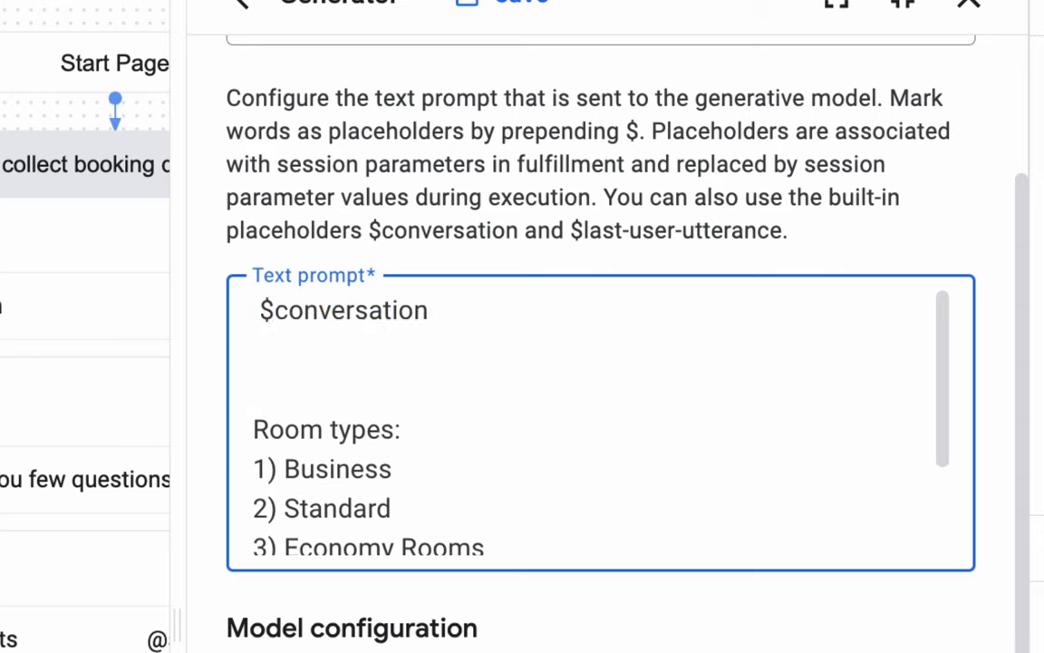
pyautogui.write('use: ')
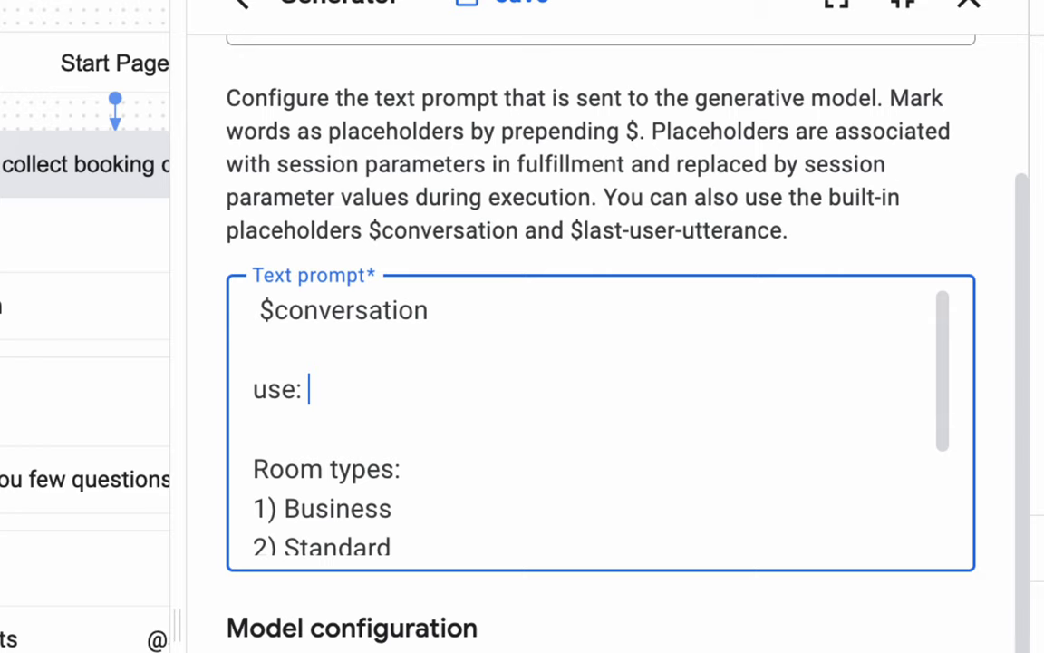
pyautogui.press('BackSpace')
pyautogui.press('BackSpace')
pyautogui.write('r: "sadfsdfsdf"')
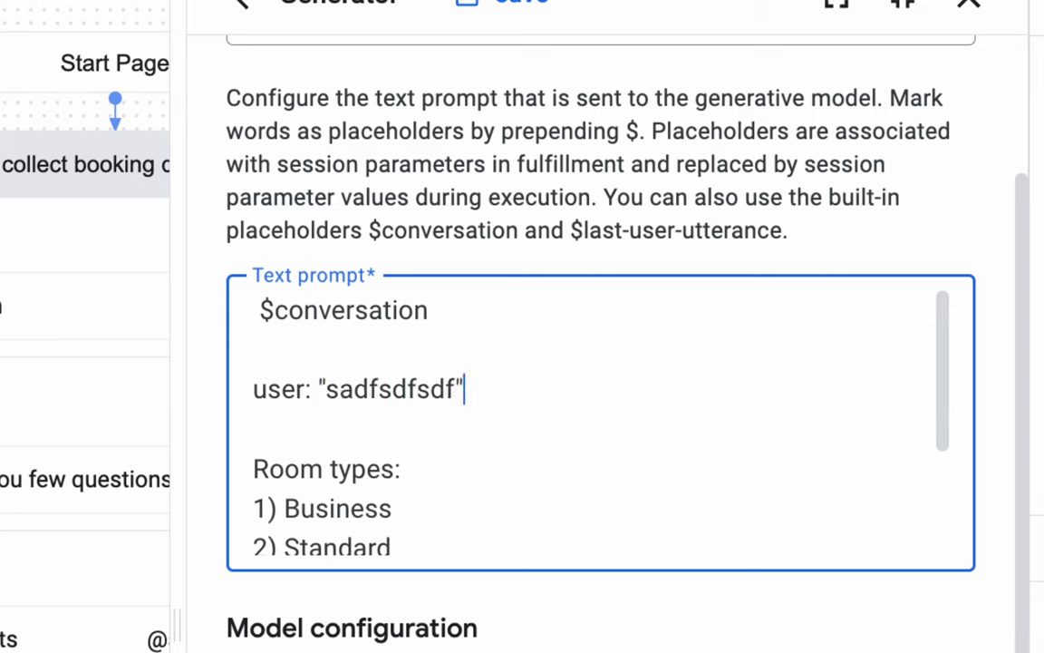
pyautogui.press('Return')
pyautogui.write('bot')
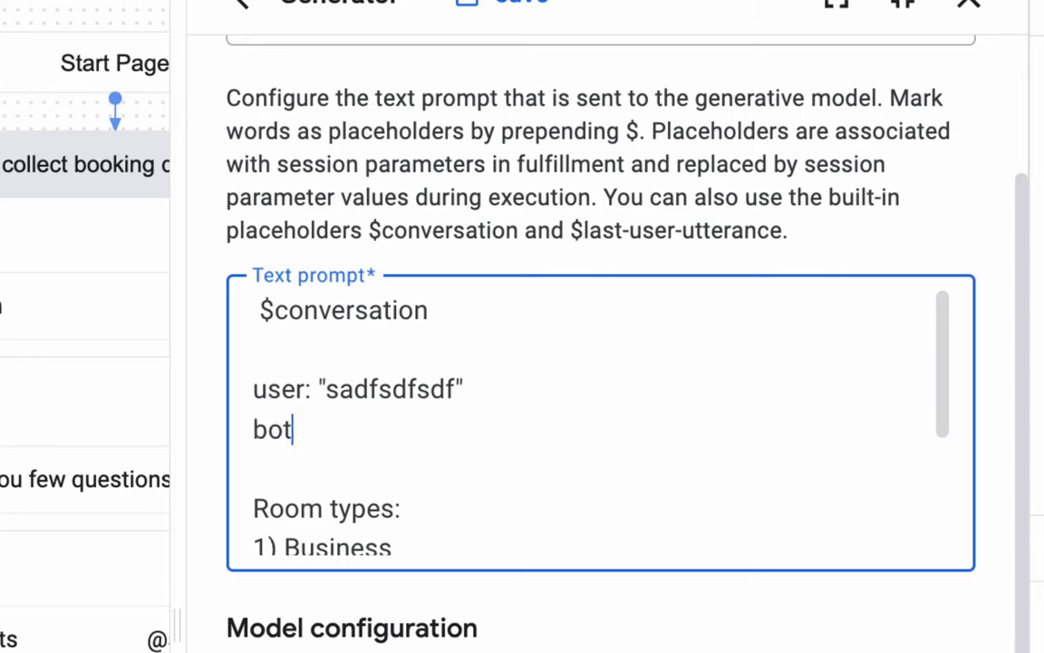
pyautogui.write(': "adfsdfsdf')
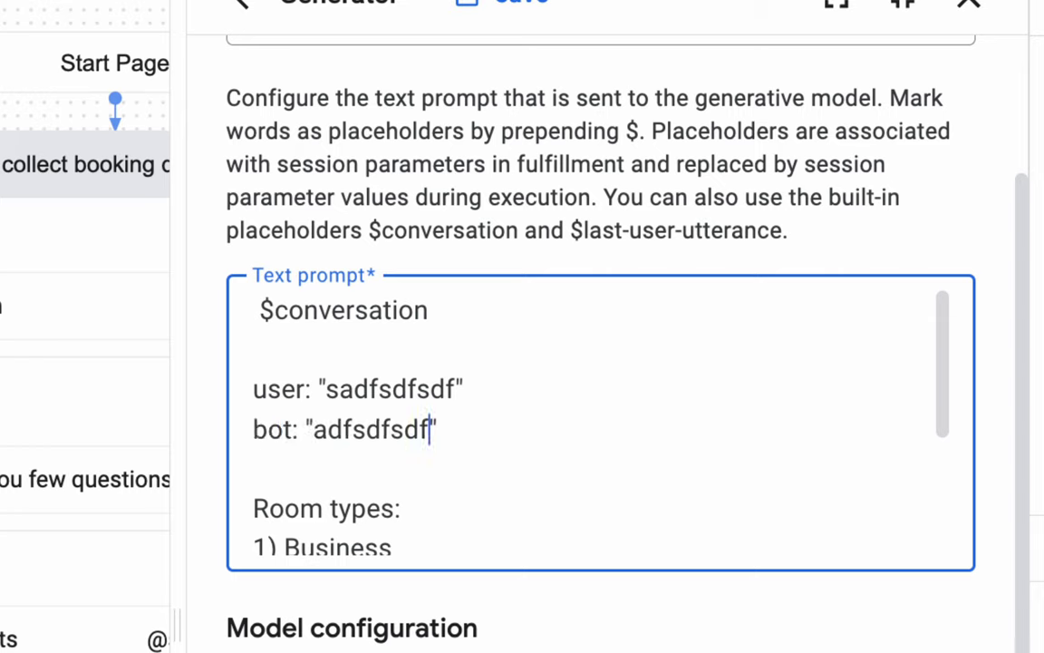
pyautogui.moveTo(417, 389); pyautogui.dragTo(430, 388)
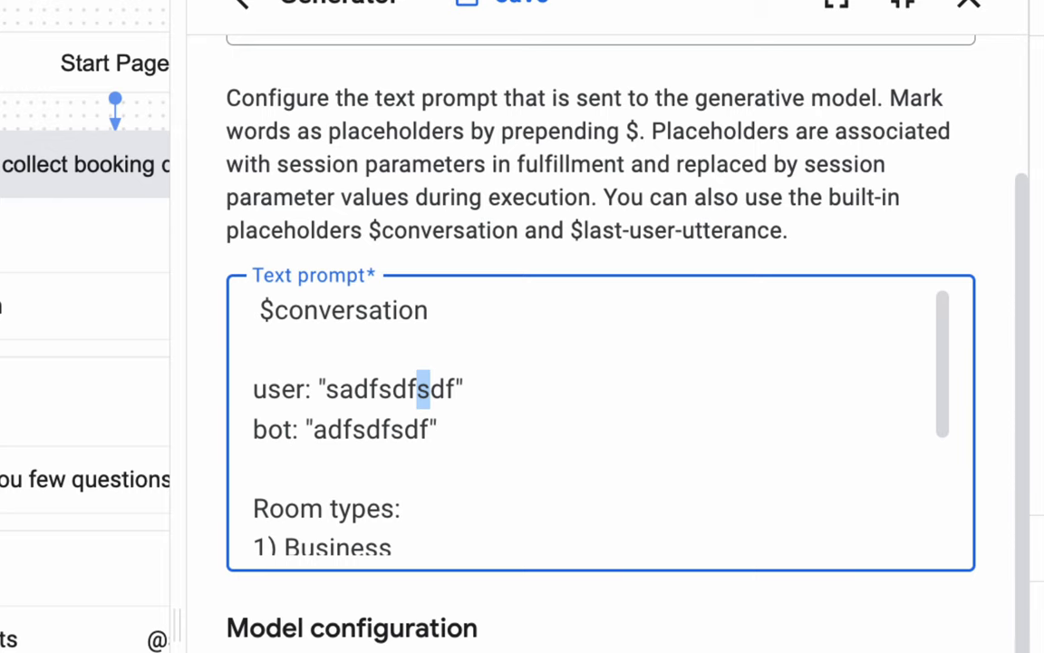
pyautogui.click(254, 389)
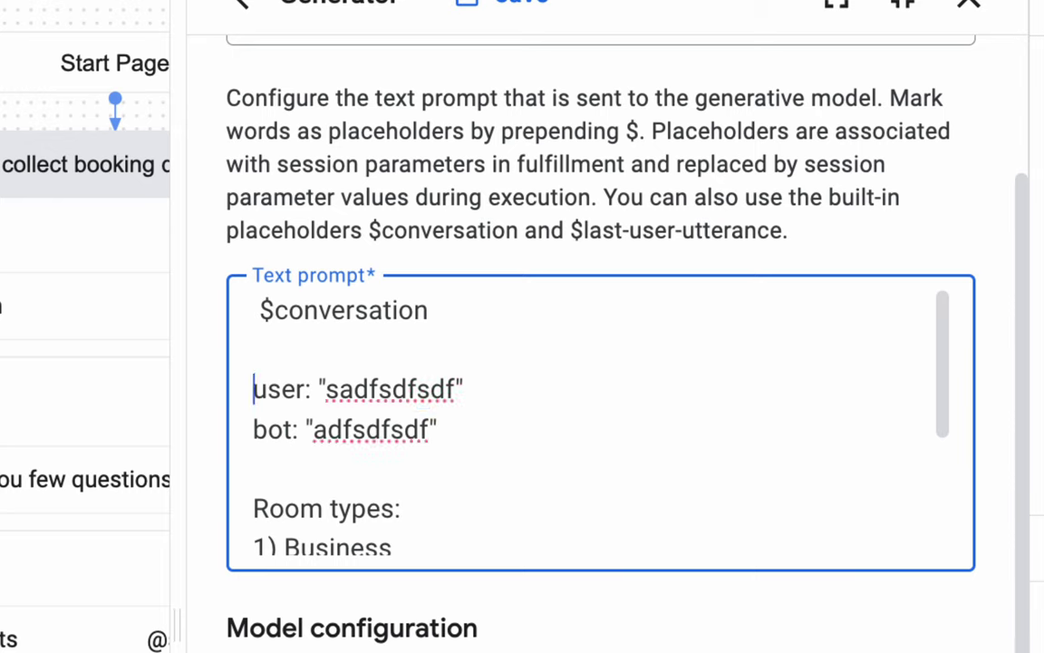
pyautogui.hotkey('shift', 'Down')
pyautogui.hotkey('shift', 'Down')
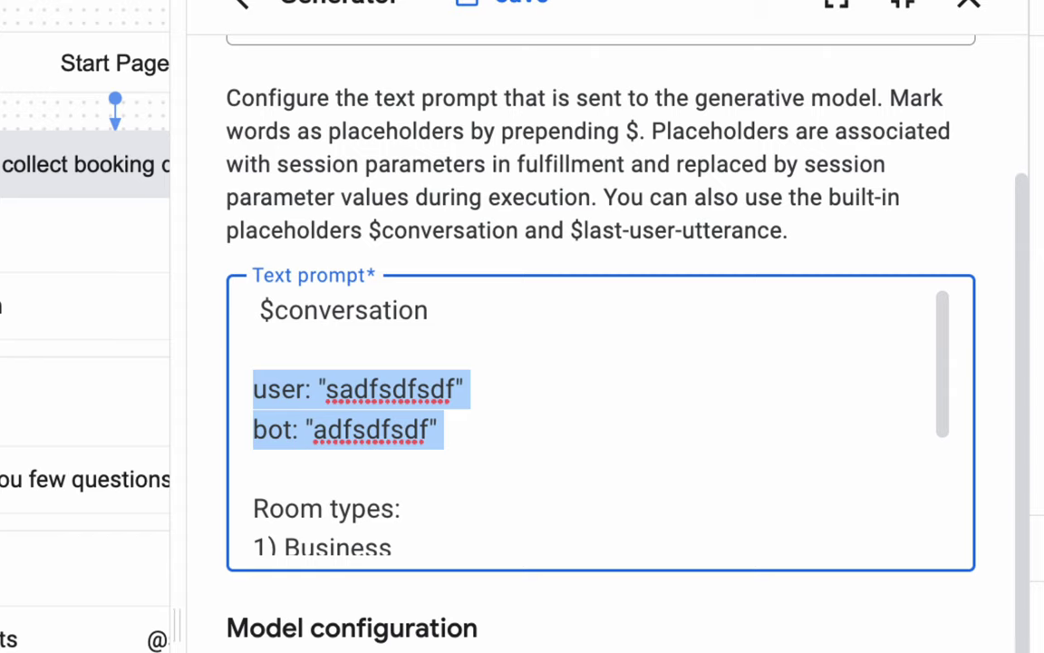
pyautogui.press('BackSpace')
pyautogui.press('BackSpace')
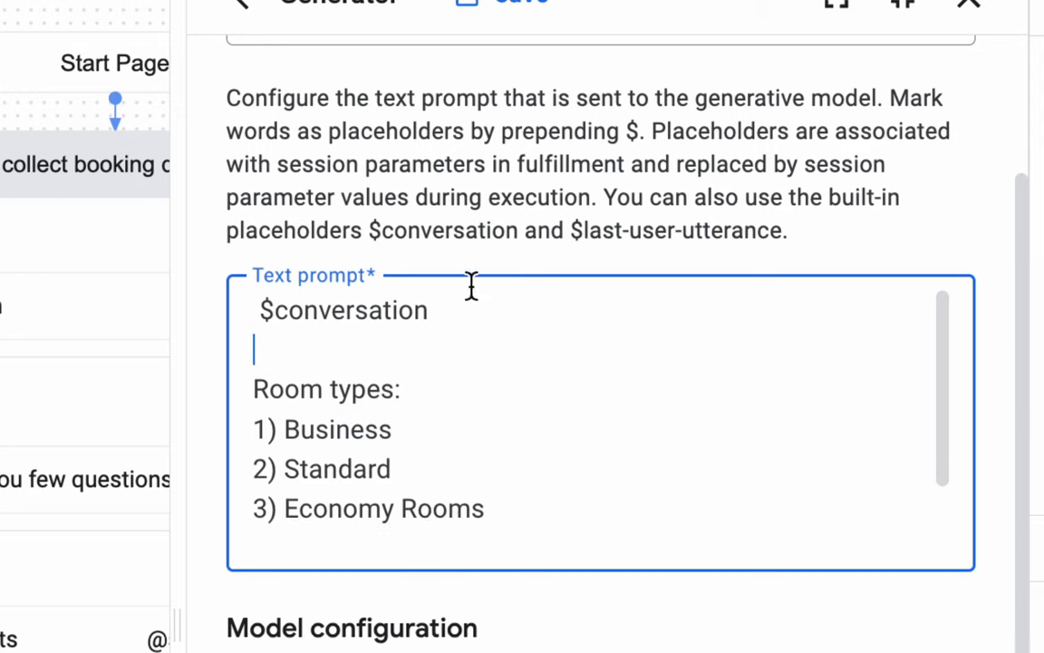
# Step: Remove the leading space before $conversation
pyautogui.tripleClick(342, 303)
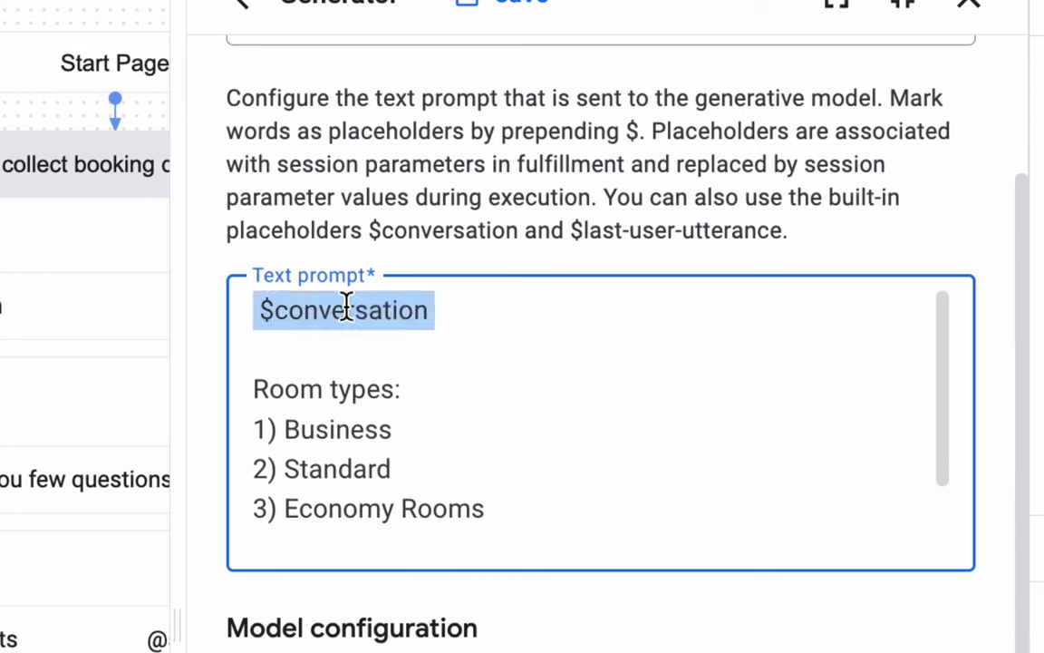
pyautogui.click(333, 305)
pyautogui.press('Left')
pyautogui.press('Left')
pyautogui.press('Left')
pyautogui.press('Left')
pyautogui.press('Left')
pyautogui.press('BackSpace')
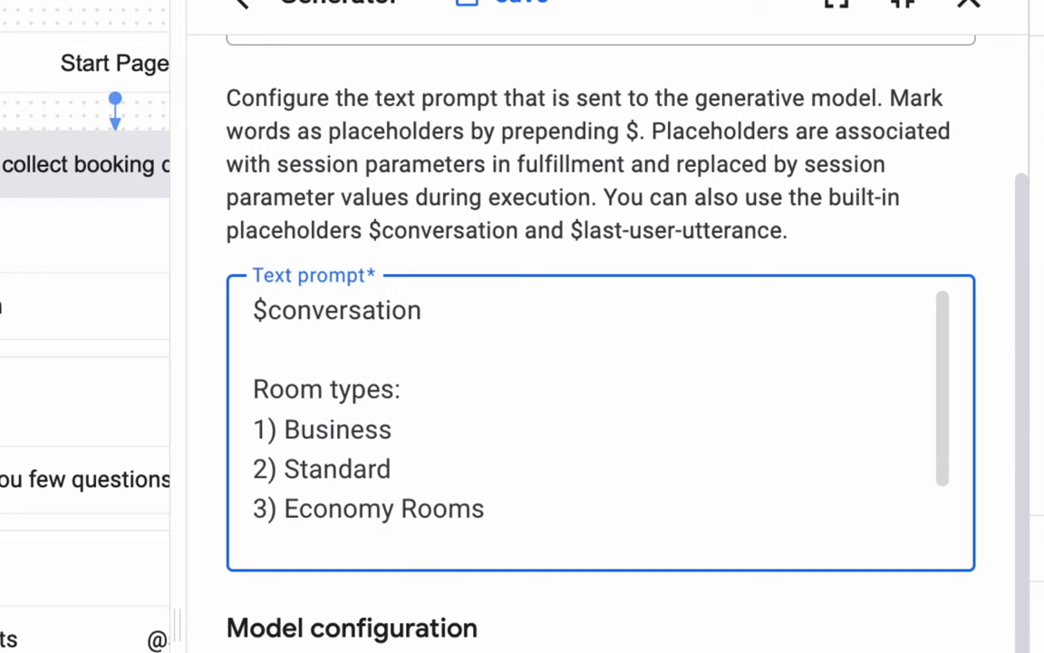
pyautogui.click(387, 345)
pyautogui.scroll(-1, 429, 391)
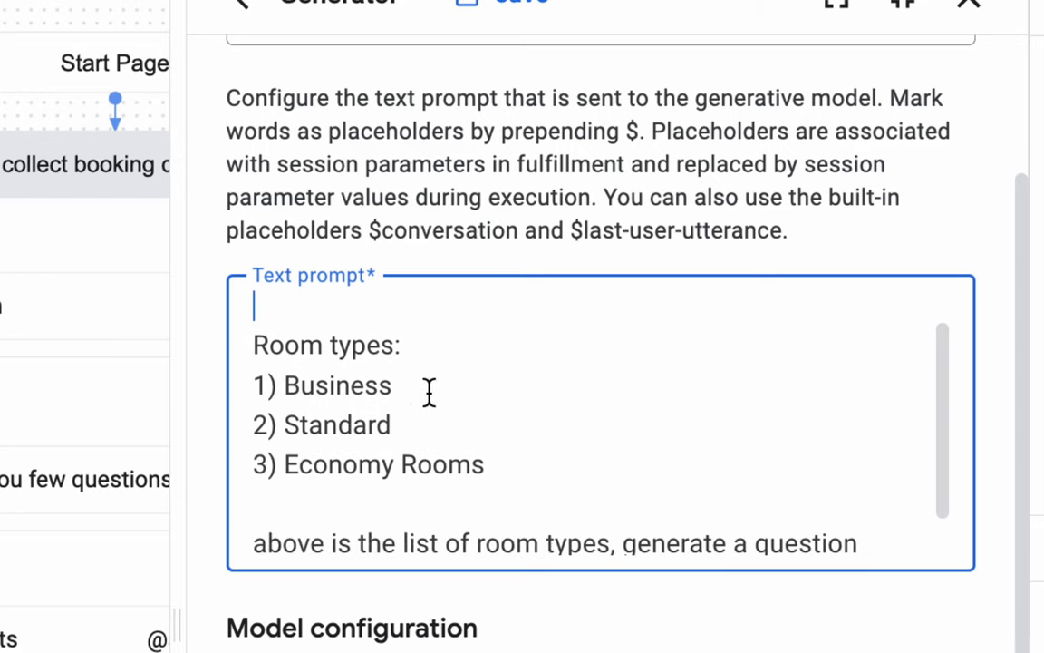
pyautogui.scroll(-1, 457, 410)
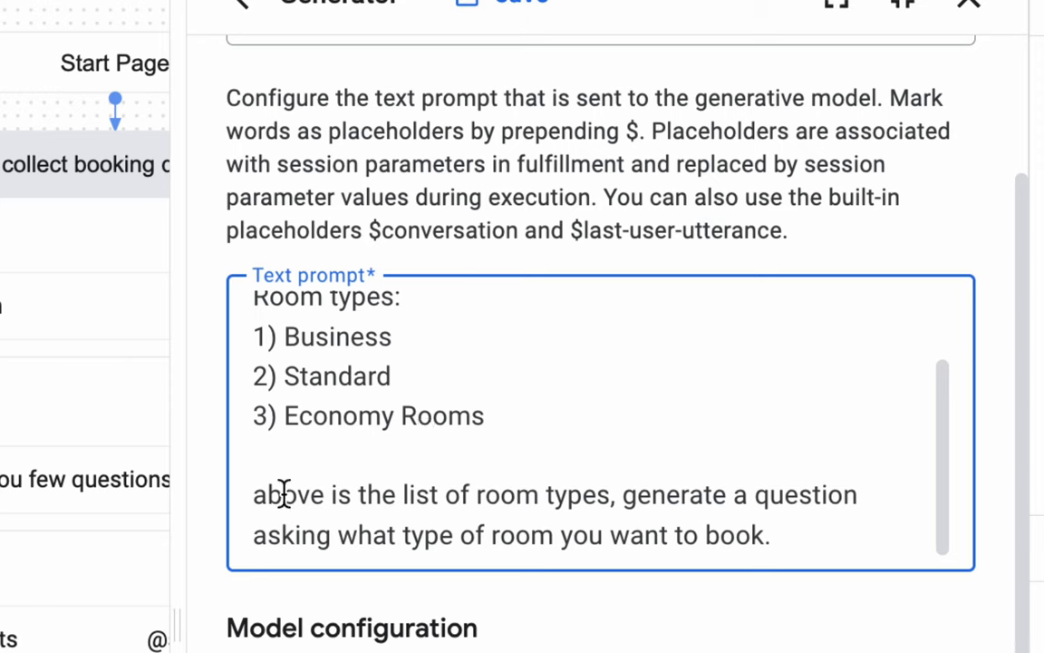
# Step: Review the instruction sentence and the room types list in the prompt
pyautogui.moveTo(268, 494); pyautogui.dragTo(559, 491)
pyautogui.doubleClick(560, 495)
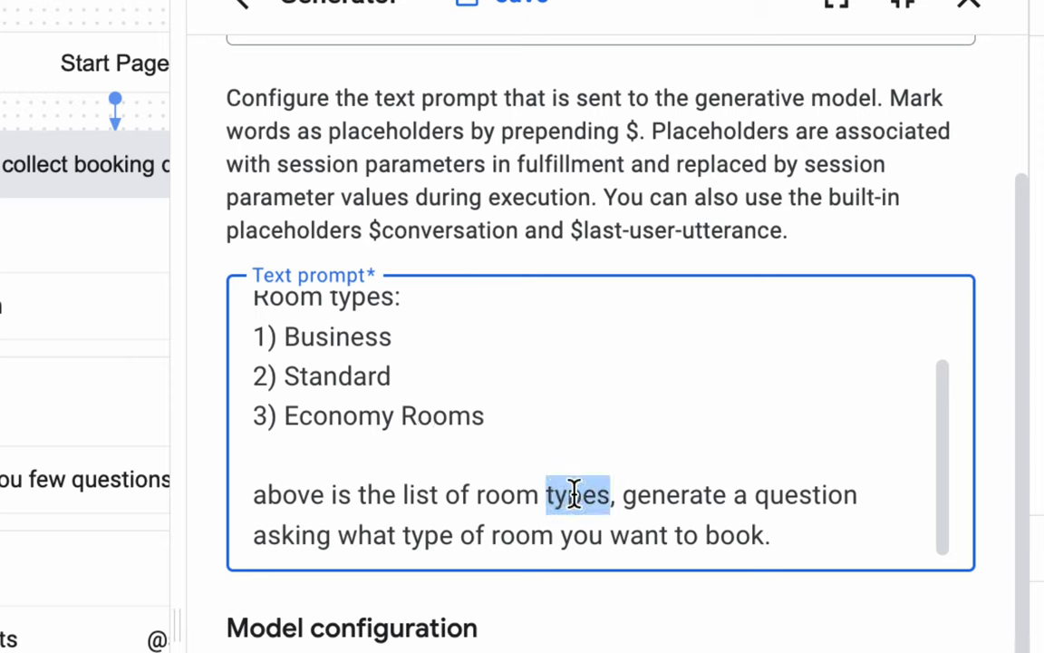
pyautogui.moveTo(263, 494); pyautogui.dragTo(508, 494)
pyautogui.click(562, 494)
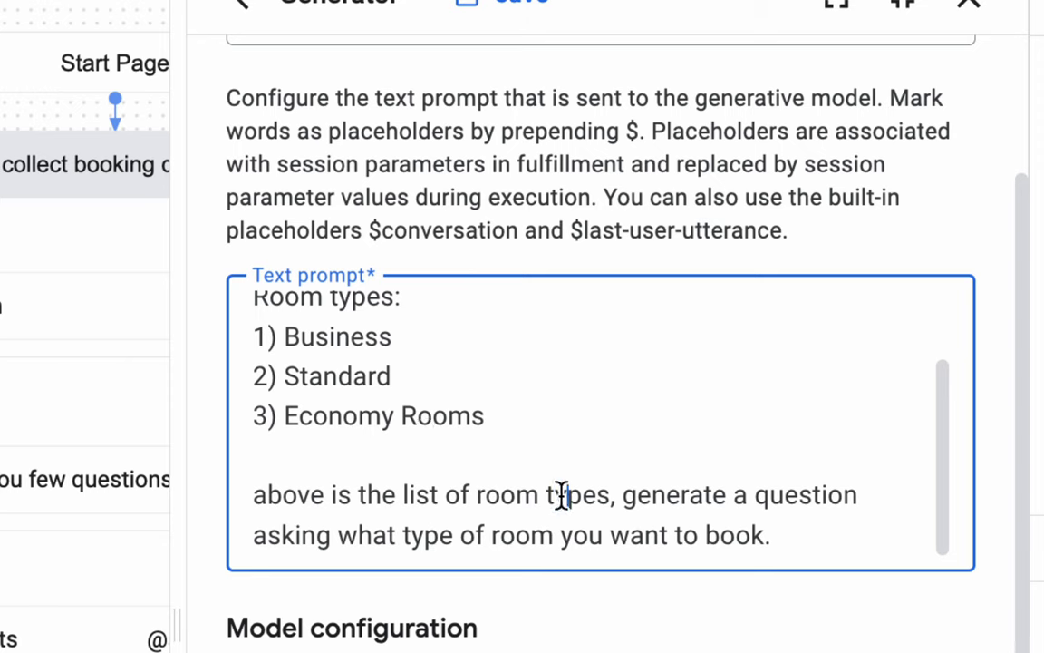
pyautogui.scroll(3, 494, 438)
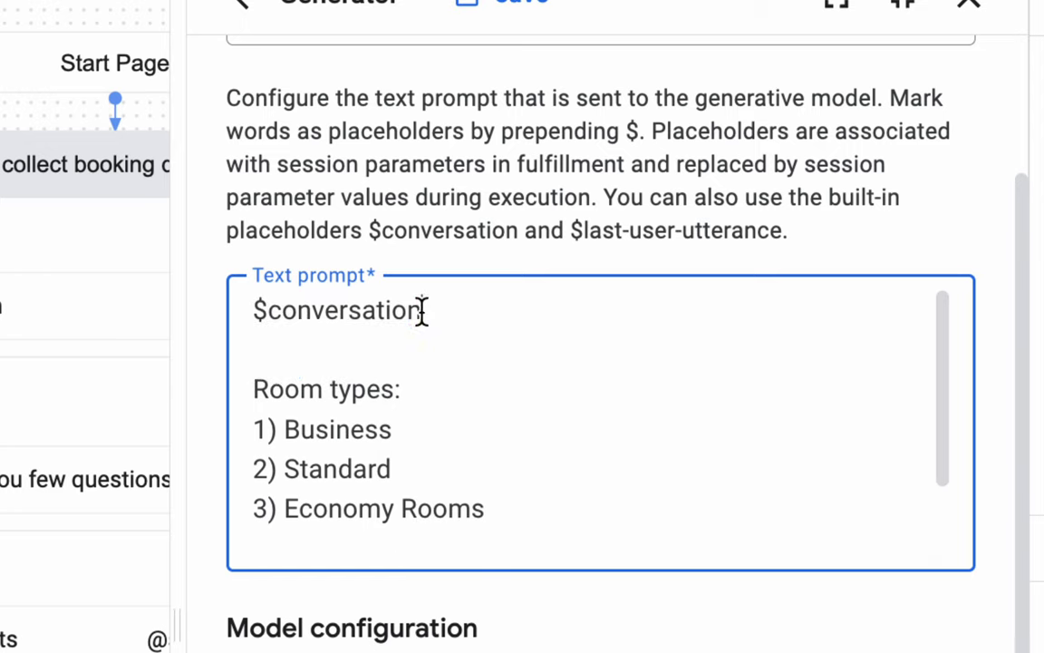
pyautogui.moveTo(269, 390); pyautogui.dragTo(429, 459)
pyautogui.click(429, 459)
# Step: Fence the room types list with ``` lines above and below it
pyautogui.click(278, 355)
pyautogui.write('```')
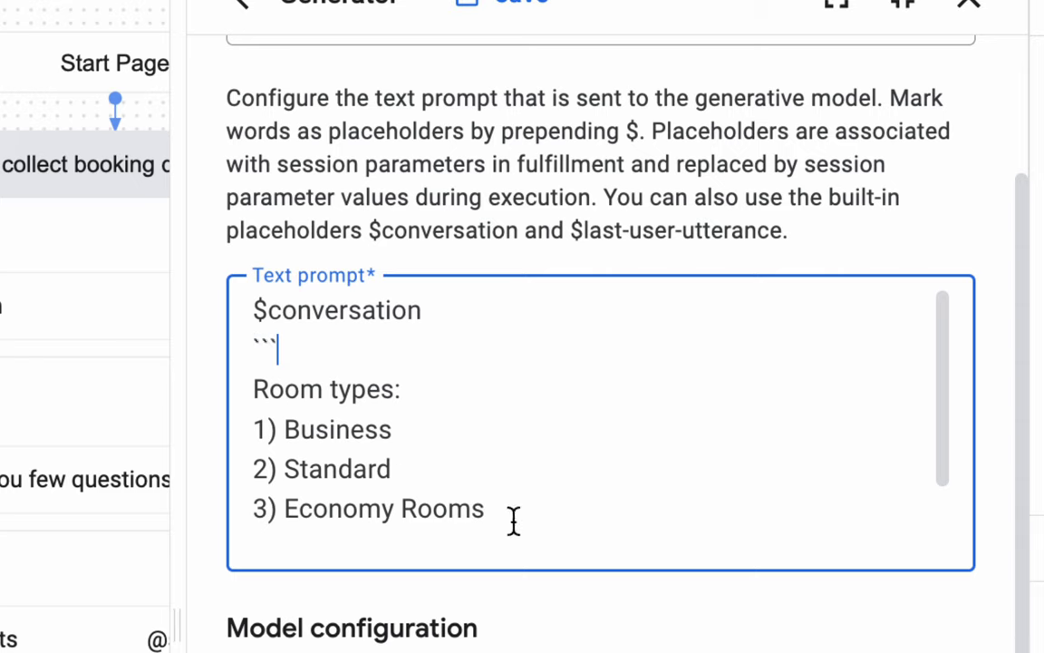
pyautogui.click(513, 520)
pyautogui.press('Return')
pyautogui.write('```')
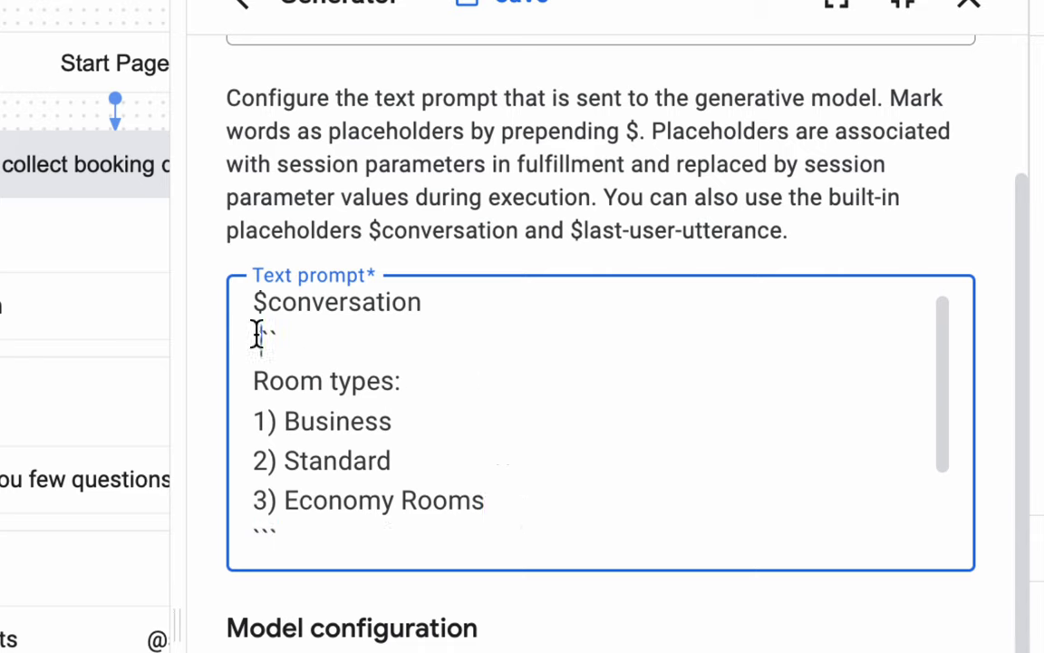
pyautogui.click(392, 501)
pyautogui.moveTo(277, 337); pyautogui.dragTo(247, 343)
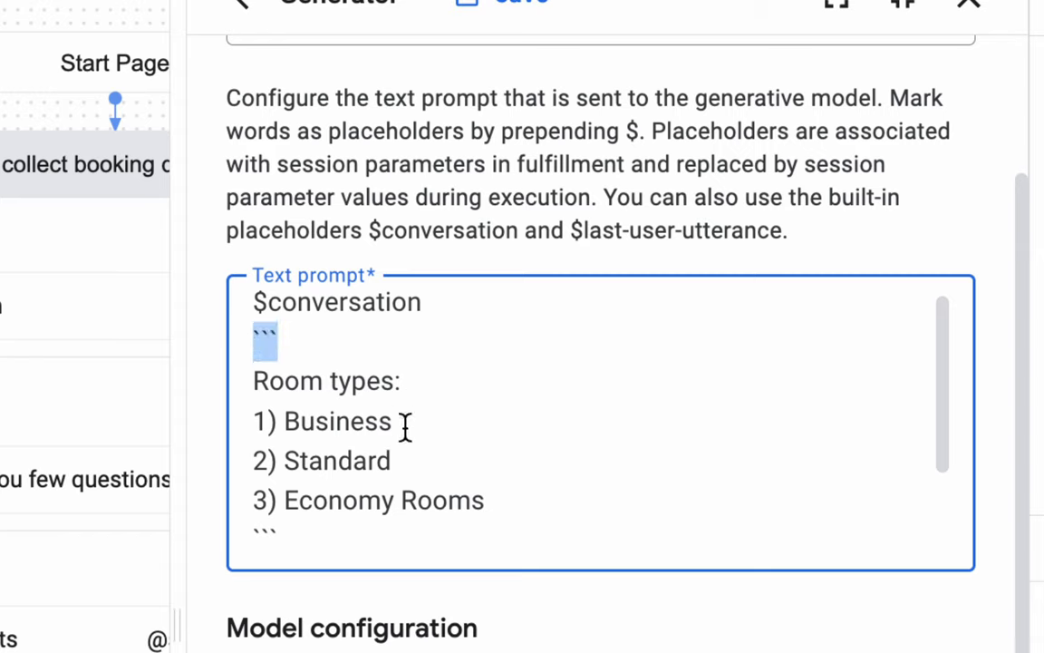
# Step: Replace the word 'above' in the instruction with 'between ```'
pyautogui.scroll(-3, 405, 426)
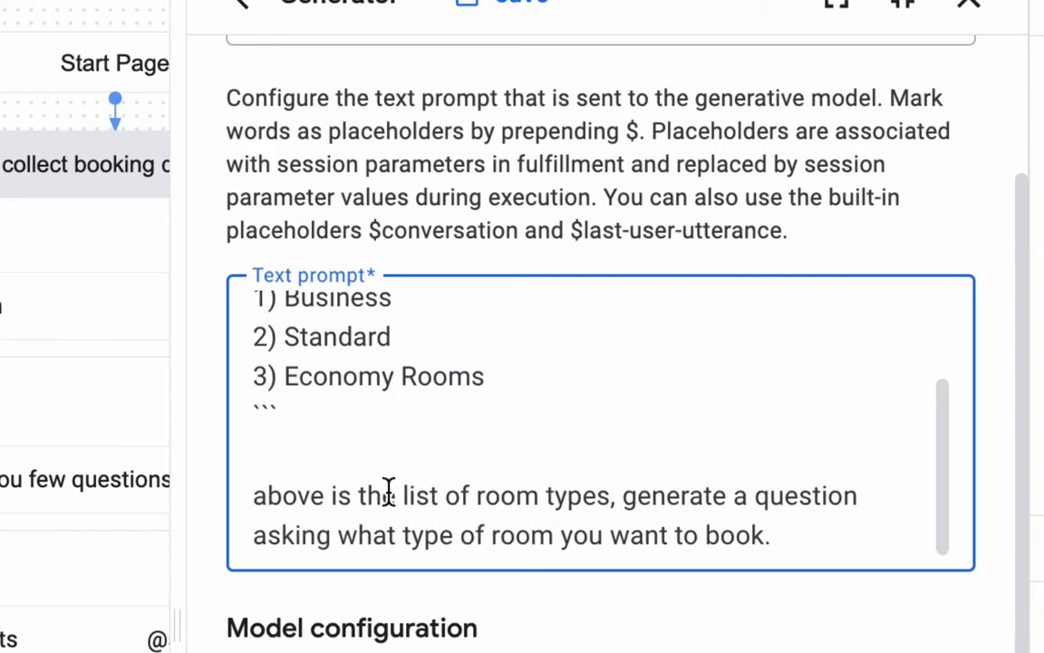
pyautogui.doubleClick(303, 497)
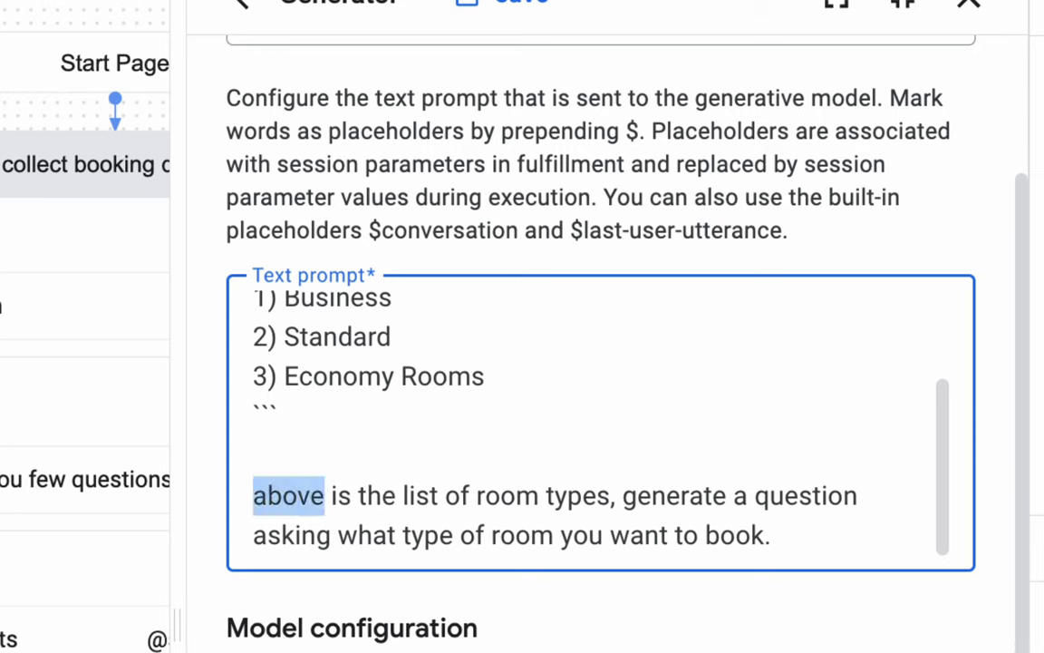
pyautogui.press('BackSpace')
pyautogui.press('BackSpace')
pyautogui.write('betwwe')
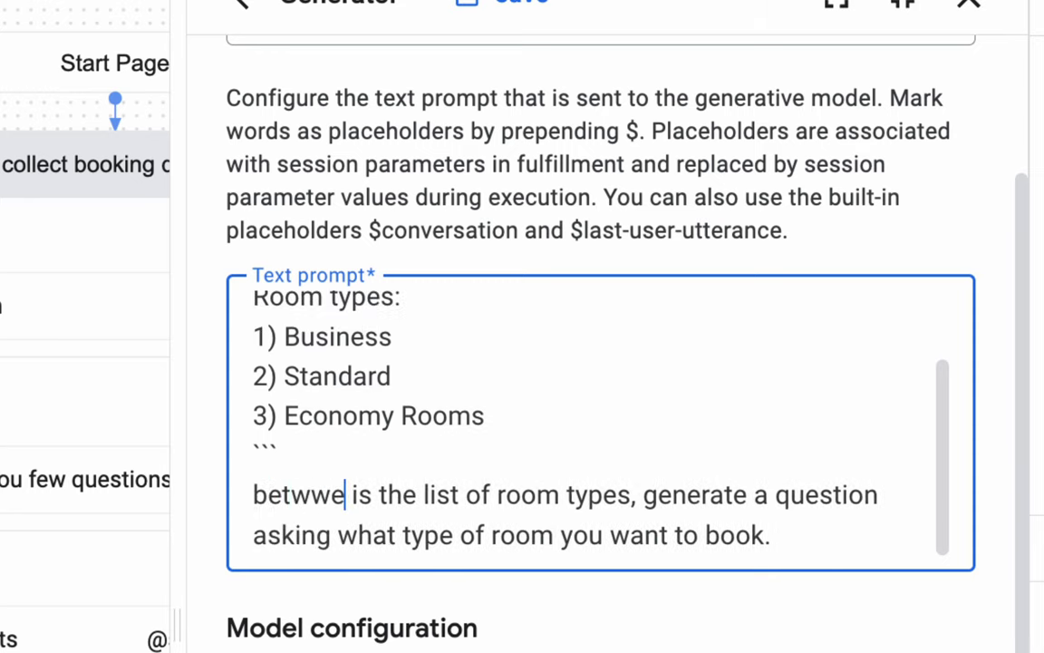
pyautogui.press('BackSpace')
pyautogui.press('BackSpace')
pyautogui.write('een ```')
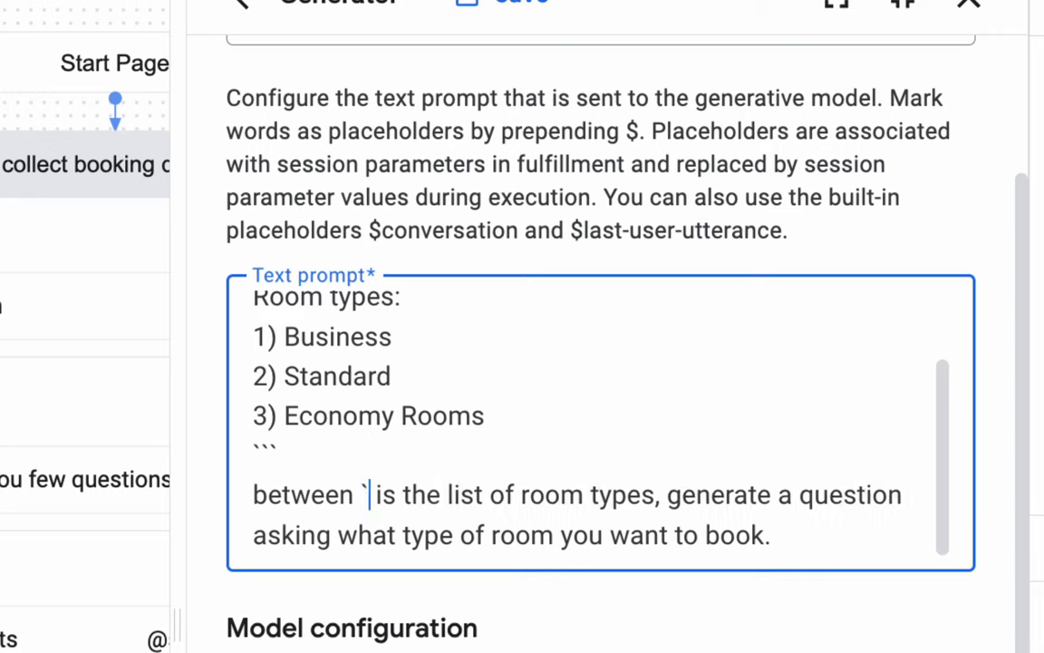
# Step: Check the finished instruction line and the $conversation placeholder
pyautogui.press('Right')
pyautogui.press('Right')
pyautogui.press('Right')
pyautogui.press('Right')
pyautogui.press('Right')
pyautogui.press('Right')
pyautogui.press('Right')
pyautogui.press('Right')
pyautogui.press('Right')
pyautogui.press('Right')
pyautogui.press('Right')
pyautogui.press('Right')
pyautogui.press('Right')
pyautogui.press('Right')
pyautogui.press('Right')
pyautogui.press('Right')
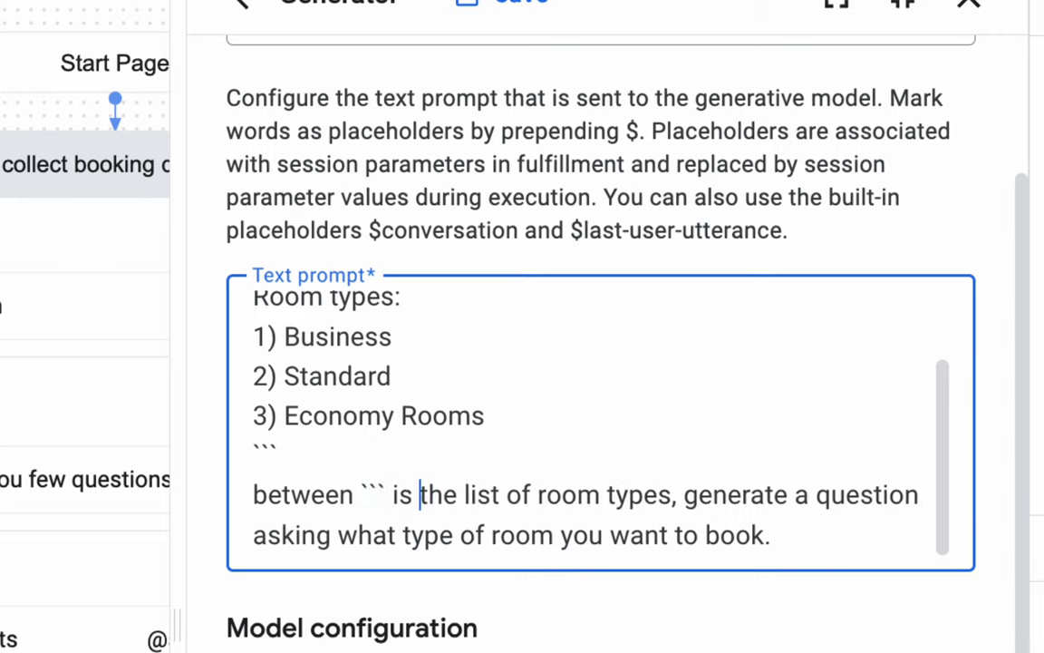
pyautogui.press('Right')
pyautogui.press('Right')
pyautogui.press('Right')
pyautogui.press('Right')
pyautogui.press('Right')
pyautogui.press('Right')
pyautogui.press('Right')
pyautogui.press('Right')
pyautogui.press('Right')
pyautogui.press('Right')
pyautogui.press('Right')
pyautogui.press('Right')
pyautogui.press('Right')
pyautogui.scroll(-1, 362, 480)
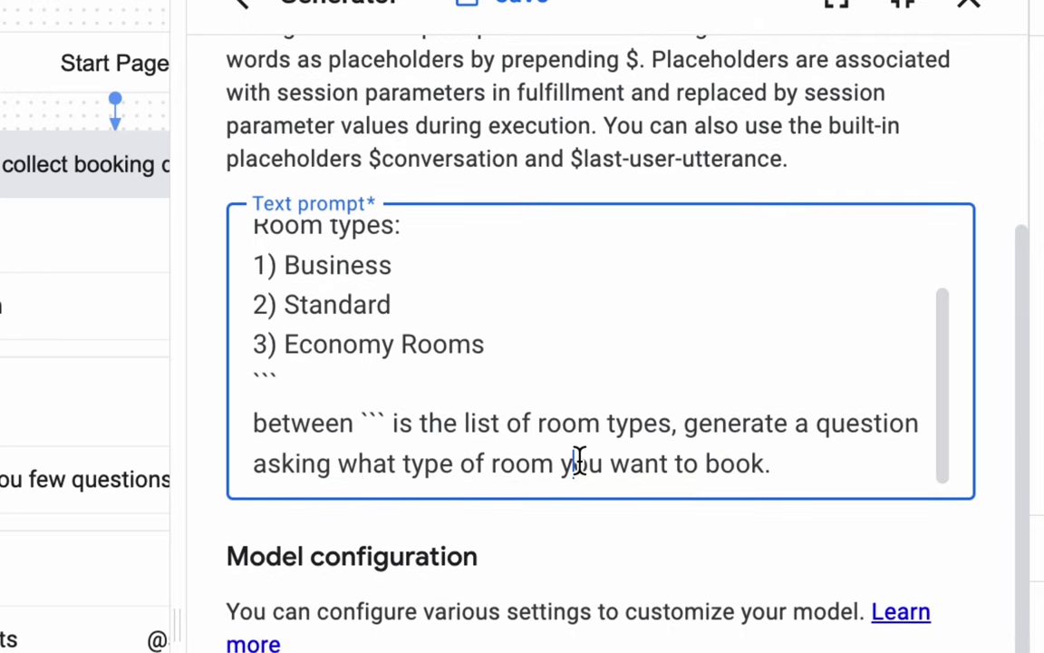
pyautogui.doubleClick(727, 464)
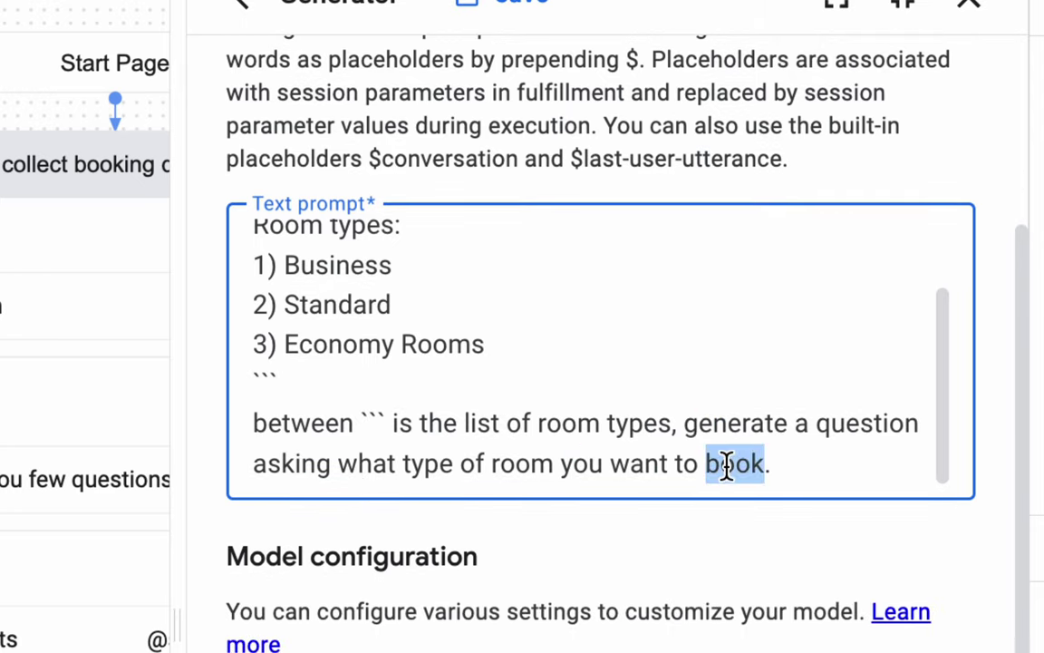
pyautogui.click(793, 460)
pyautogui.press('Left')
pyautogui.scroll(1, 513, 359)
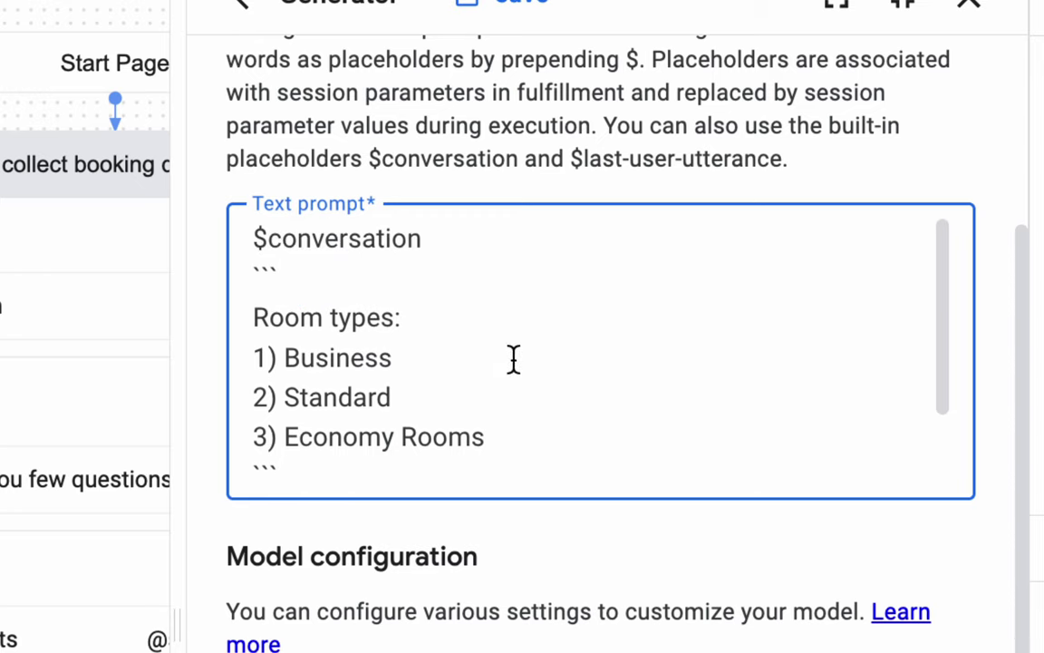
pyautogui.moveTo(282, 237); pyautogui.dragTo(457, 242)
pyautogui.click(458, 243)
# Step: Save the room type generator, undo the last test turn and reset the simulator
pyautogui.moveTo(304, 250); pyautogui.dragTo(476, 248)
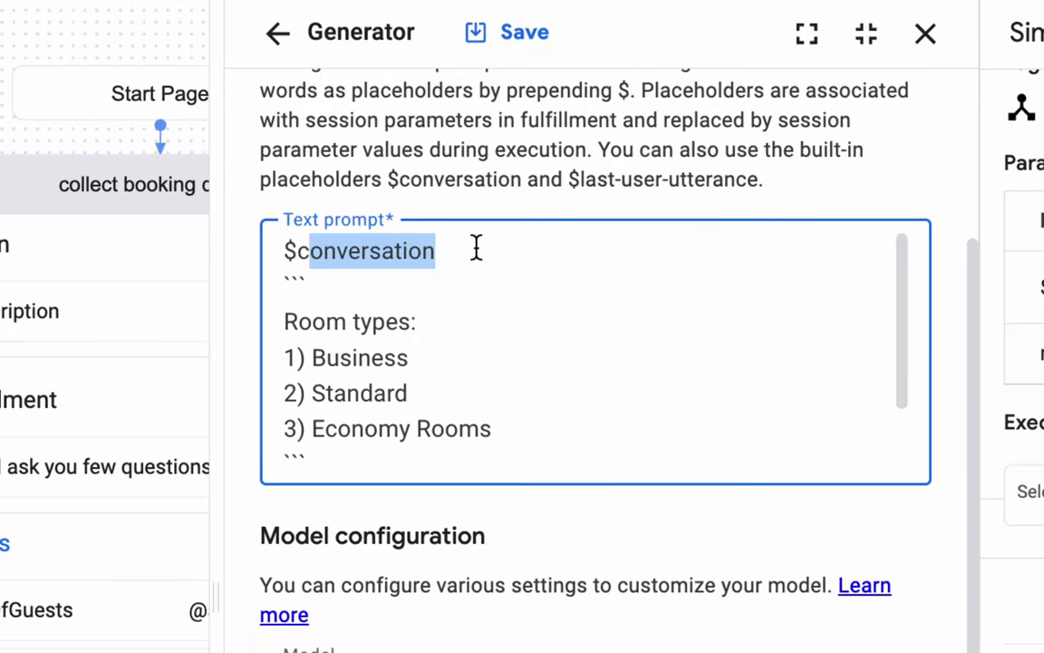
pyautogui.click(476, 247)
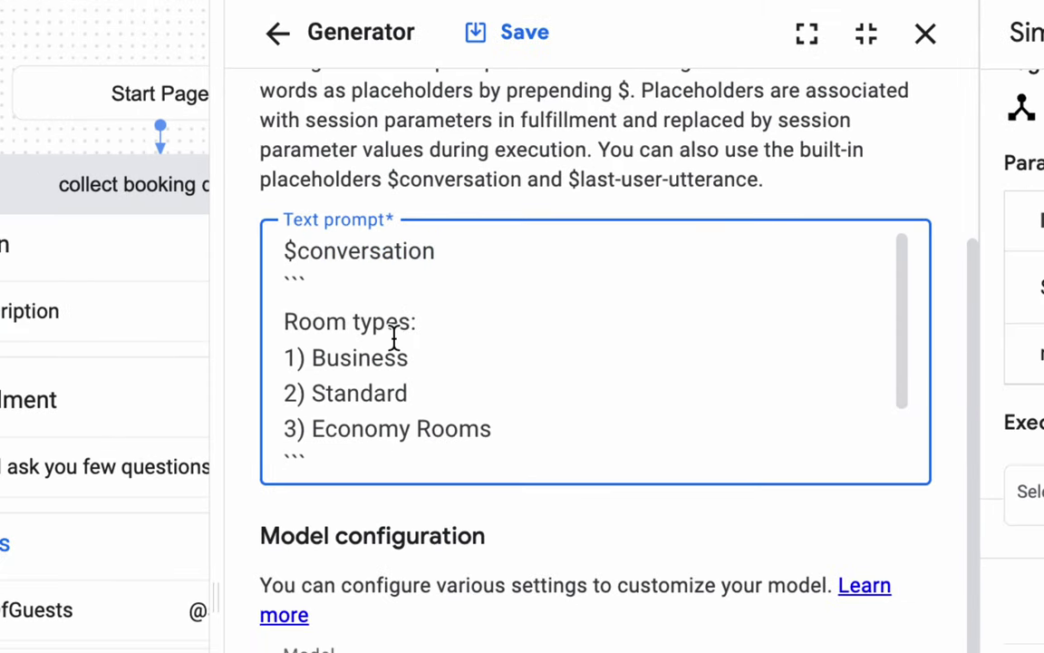
pyautogui.scroll(-2, 394, 340)
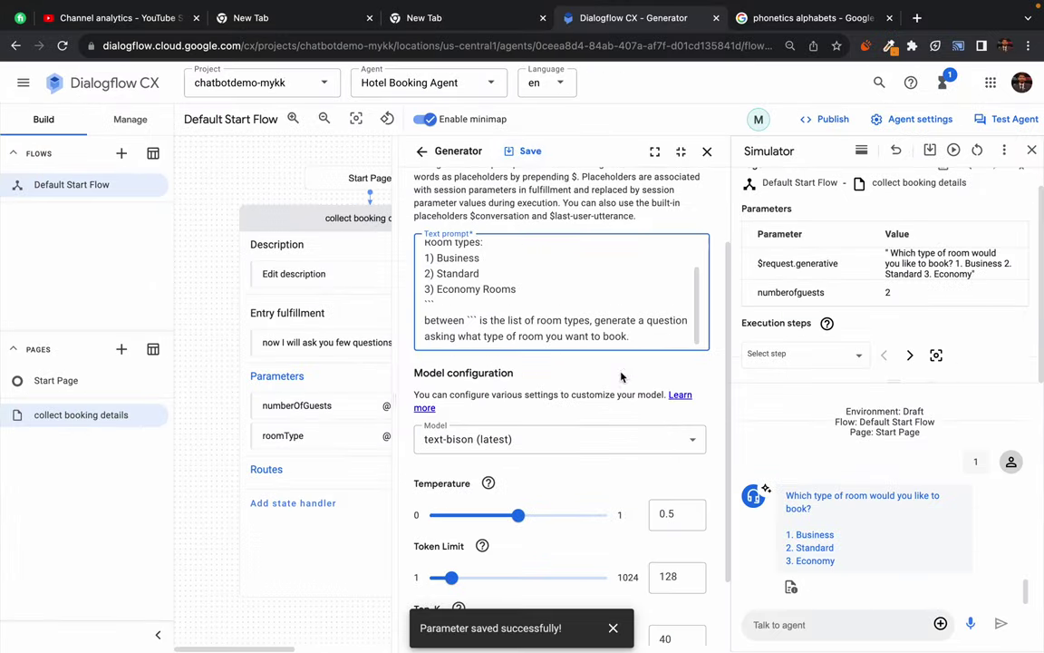
pyautogui.click(529, 151)
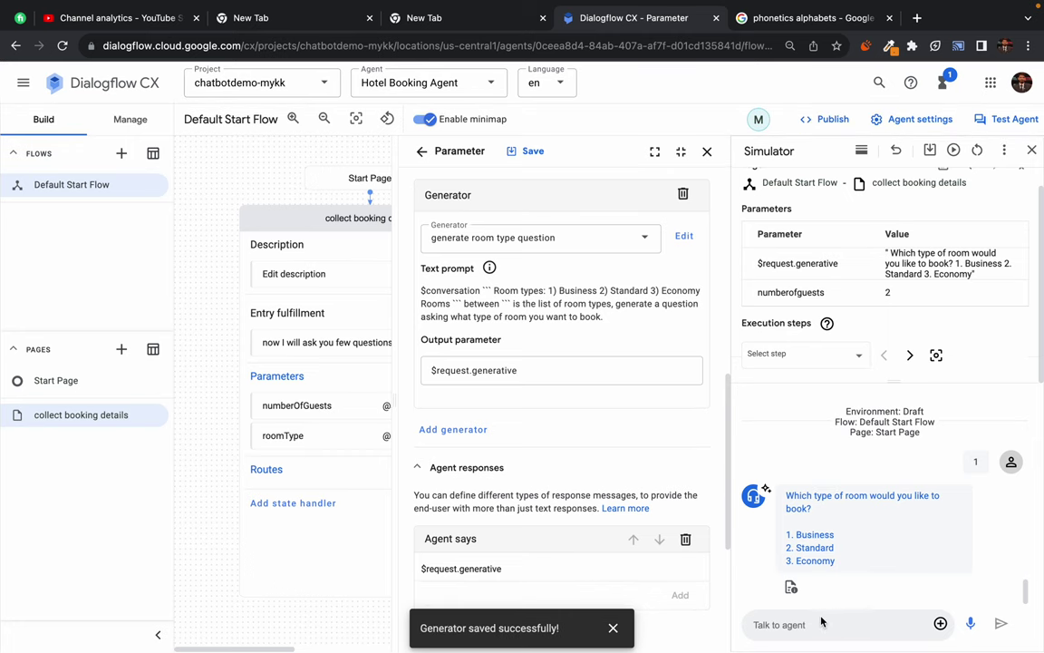
pyautogui.click(898, 152)
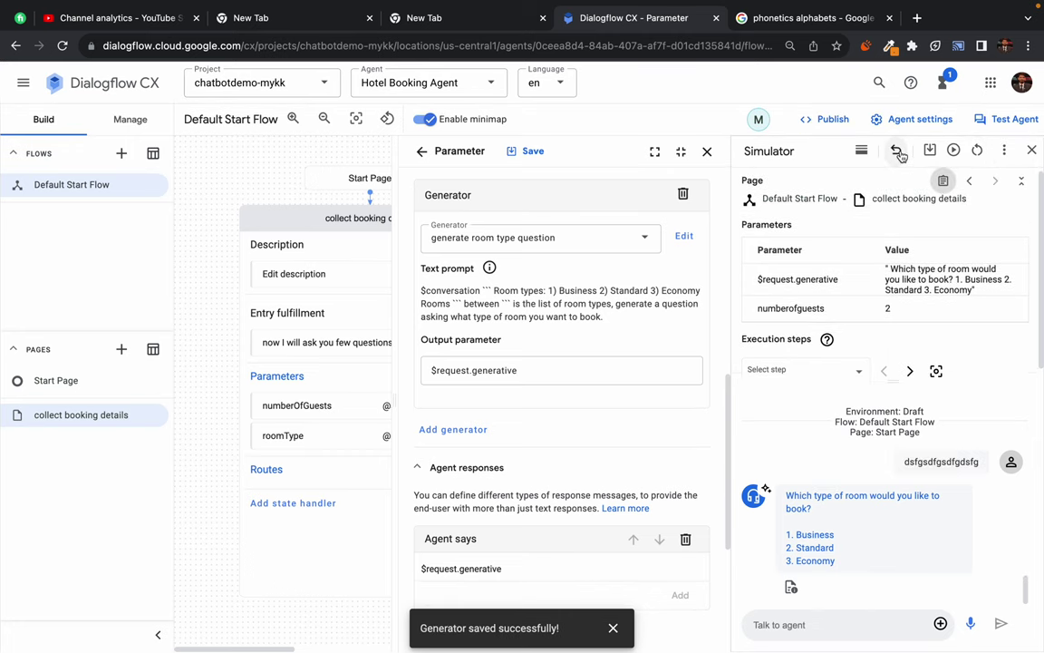
pyautogui.click(977, 149)
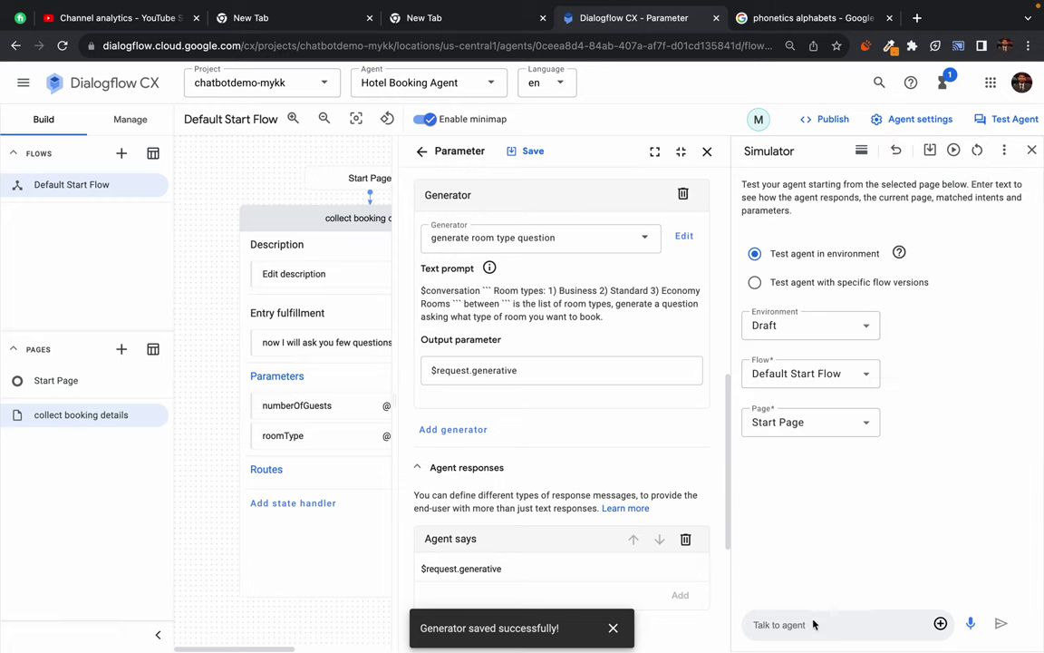
# Step: Send 'hi', 'book room' and '2' to the agent and read its room-type question
pyautogui.write('hi')
pyautogui.press('Return')
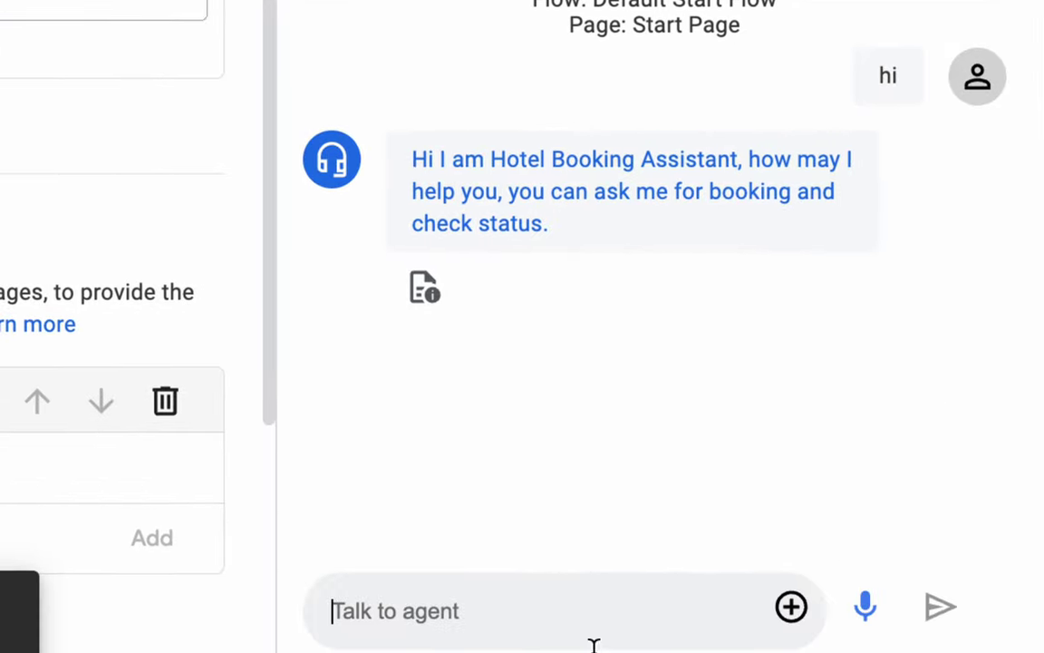
pyautogui.write('book room')
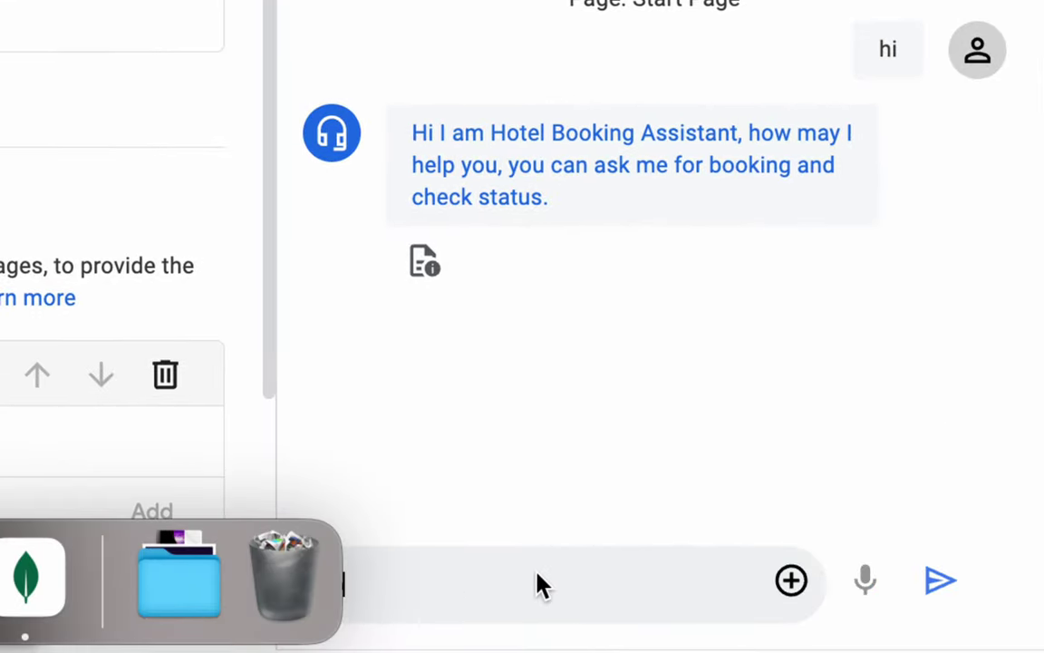
pyautogui.press('Return')
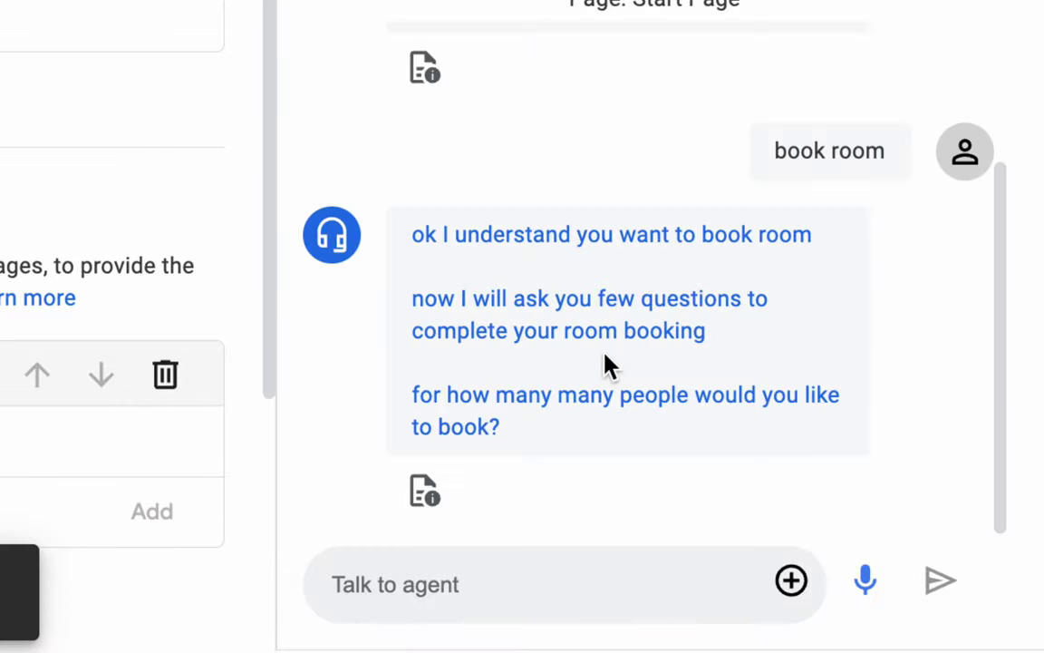
pyautogui.write('2')
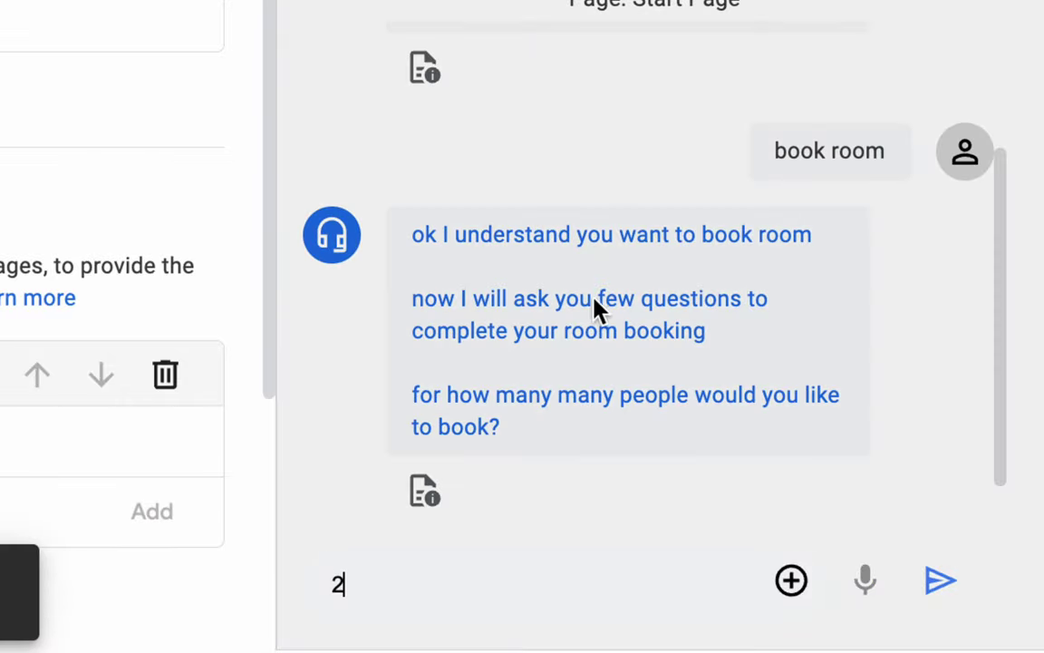
pyautogui.press('Return')
pyautogui.moveTo(437, 267); pyautogui.dragTo(524, 313)
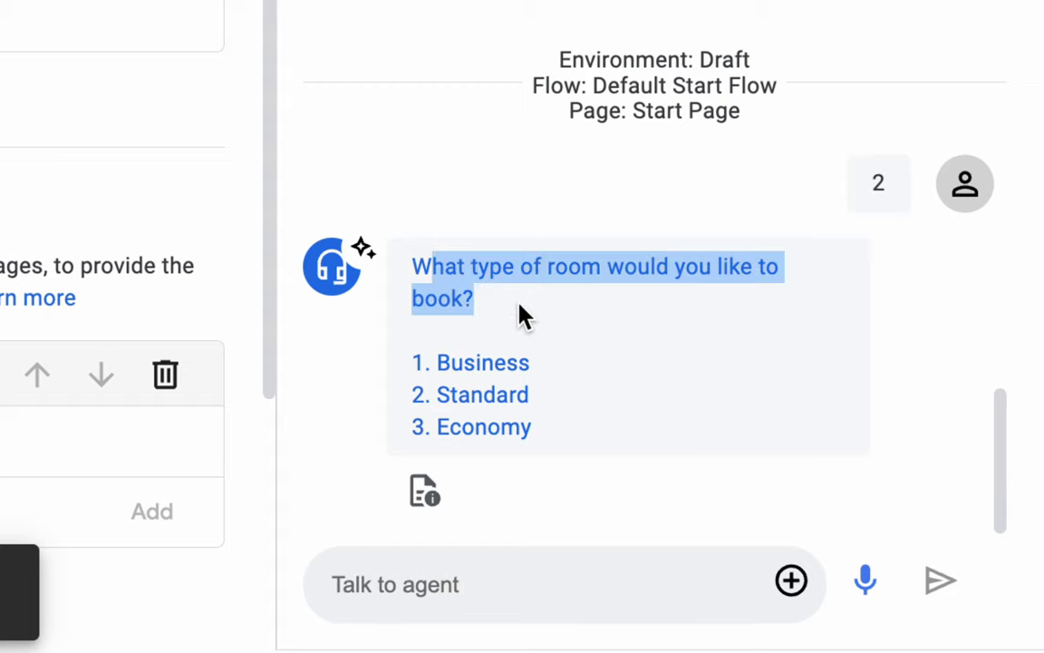
pyautogui.click(546, 317)
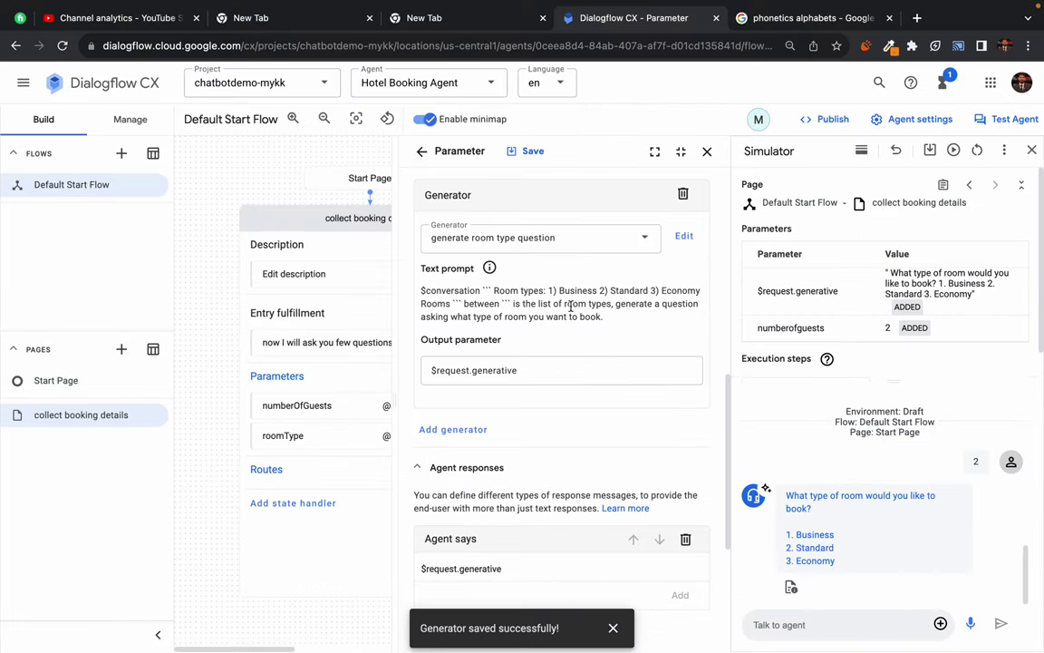
# Step: Dismiss the saved notice and open the room type generator editor beside the conversation
pyautogui.click(614, 629)
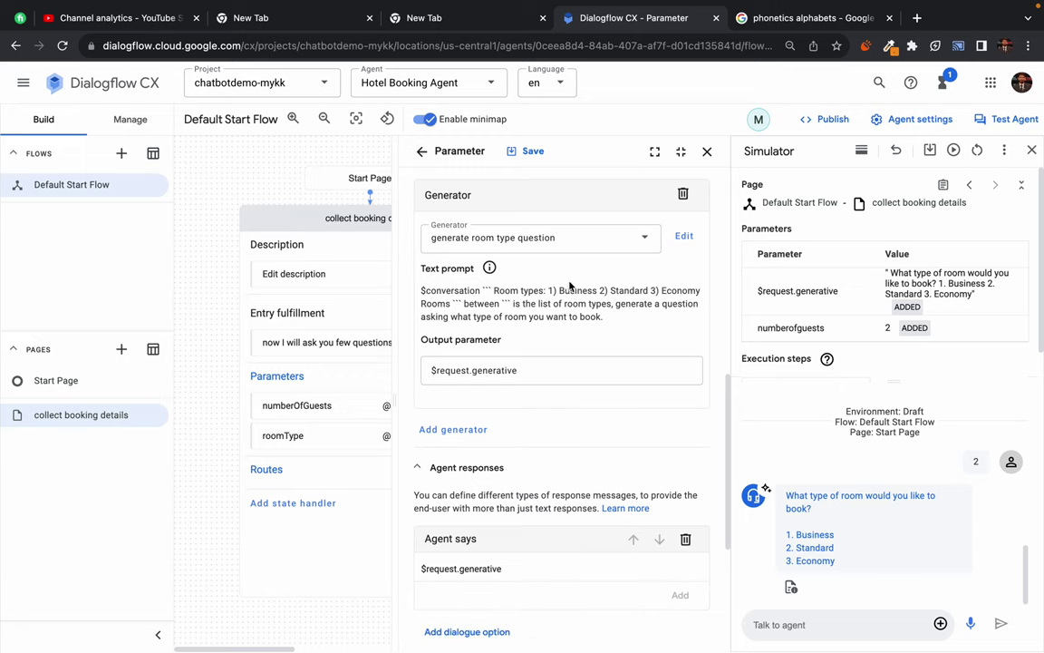
pyautogui.click(682, 238)
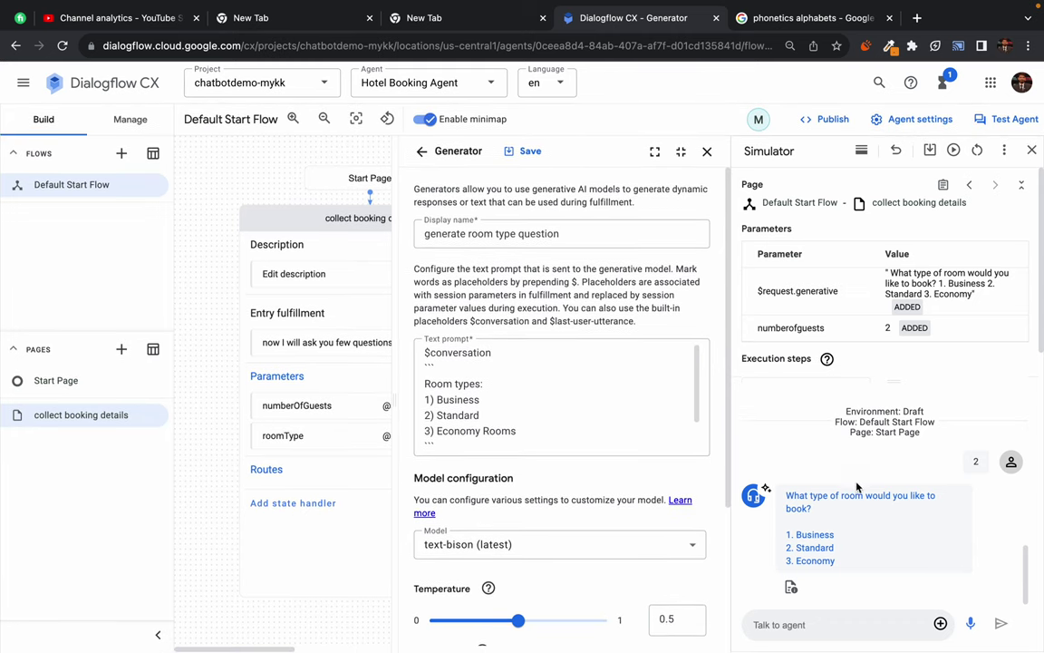
pyautogui.moveTo(790, 496); pyautogui.dragTo(839, 563)
pyautogui.click(840, 563)
# Step: Show the turn's original response JSON and find the generator's LLM input
pyautogui.click(944, 188)
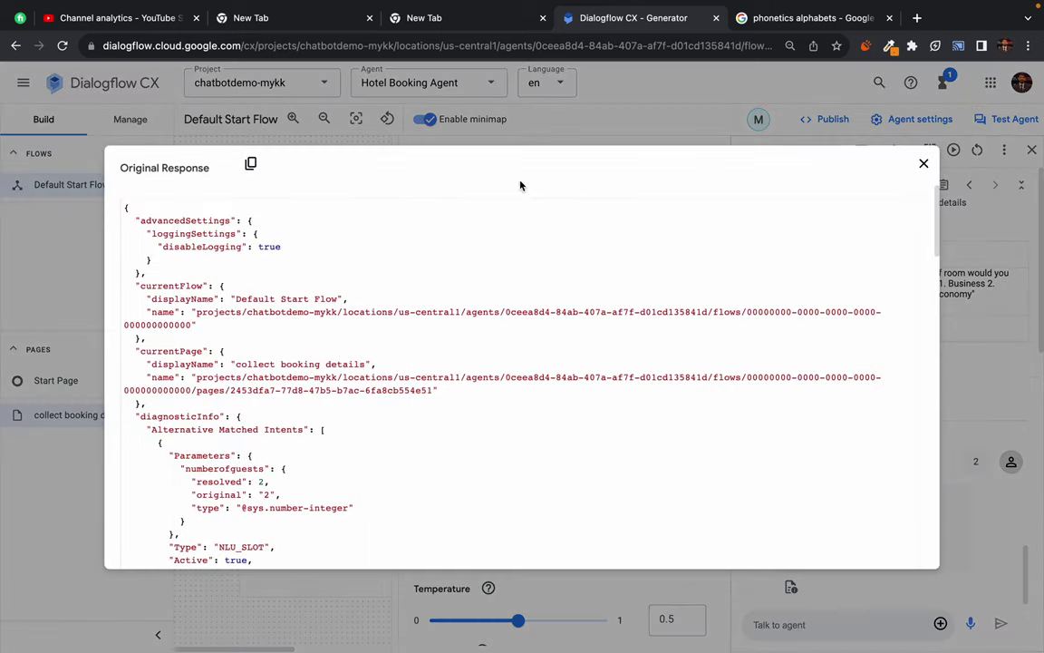
pyautogui.scroll(-5, 218, 363)
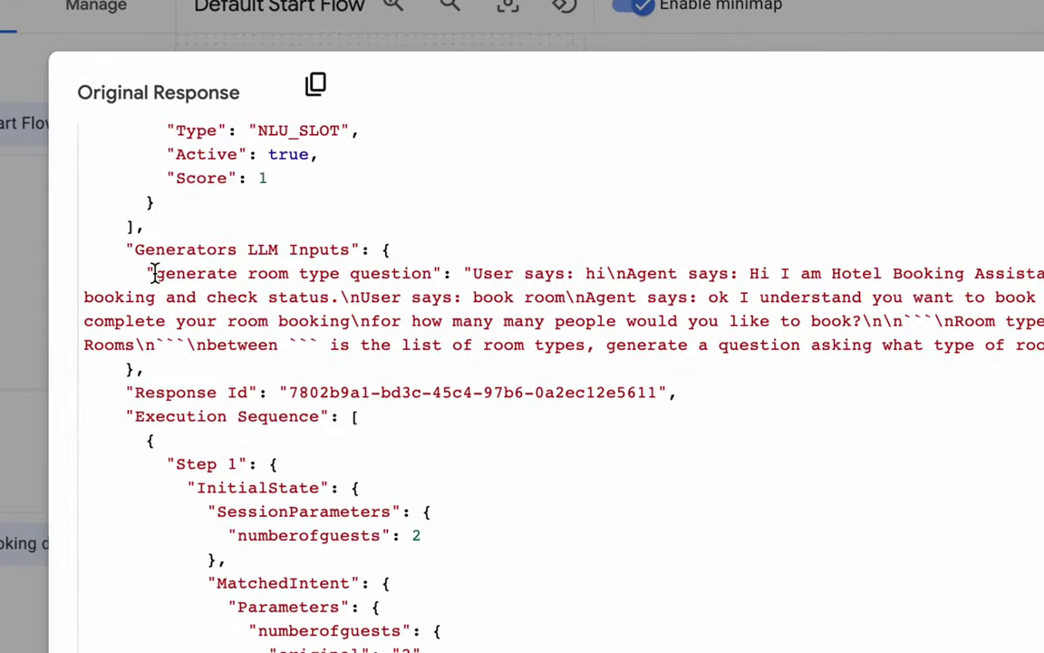
pyautogui.moveTo(159, 267); pyautogui.dragTo(248, 306)
pyautogui.moveTo(312, 343); pyautogui.dragTo(384, 351)
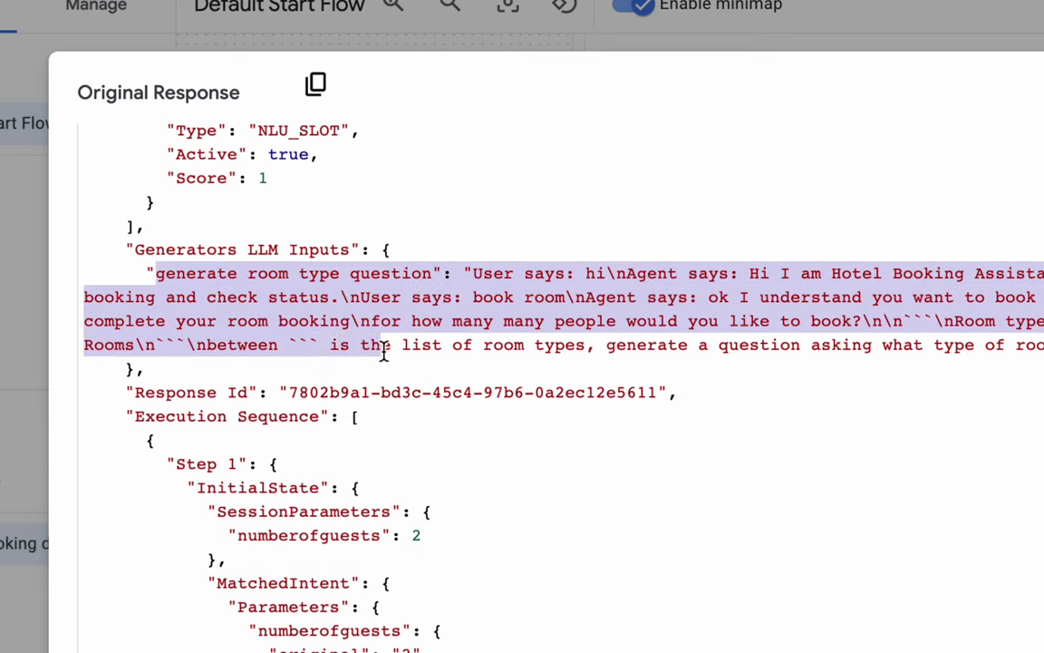
pyautogui.doubleClick(218, 273)
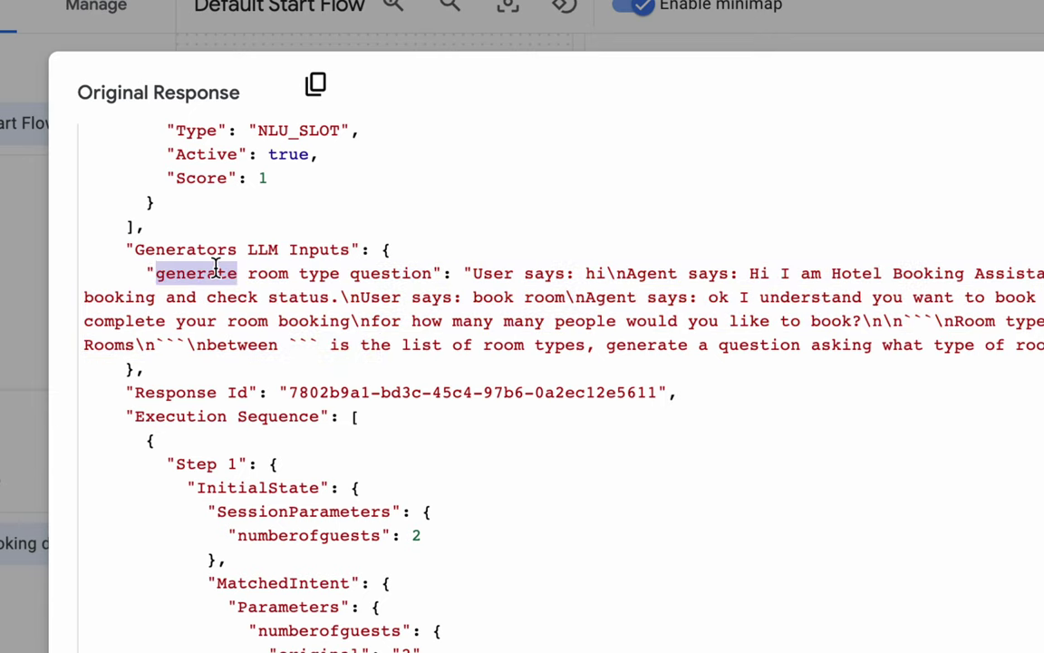
pyautogui.click(319, 273)
# Step: Highlight the full prompt sent to the generator, then switch desktop space
pyautogui.doubleClick(369, 274)
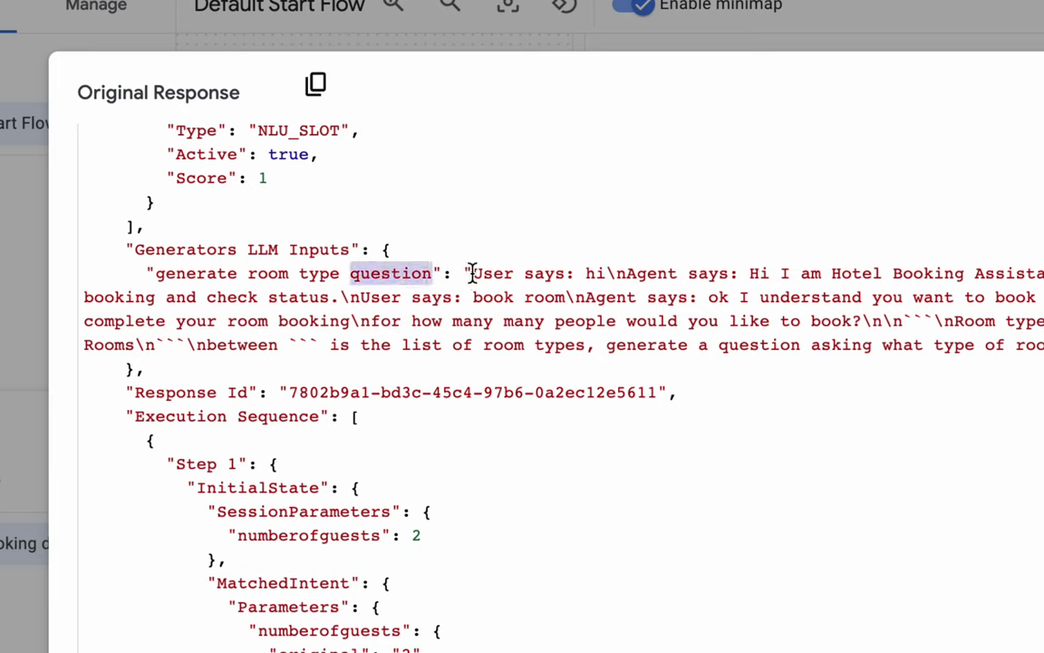
pyautogui.moveTo(470, 273); pyautogui.dragTo(768, 273)
pyautogui.click(850, 273)
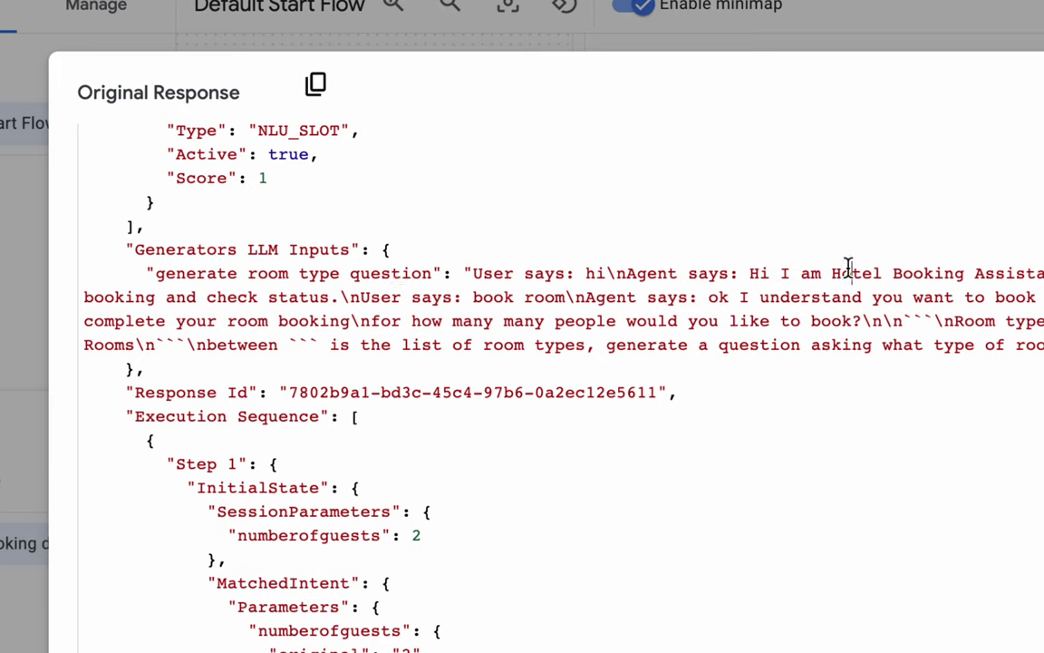
pyautogui.moveTo(627, 273); pyautogui.dragTo(921, 270)
pyautogui.click(924, 273)
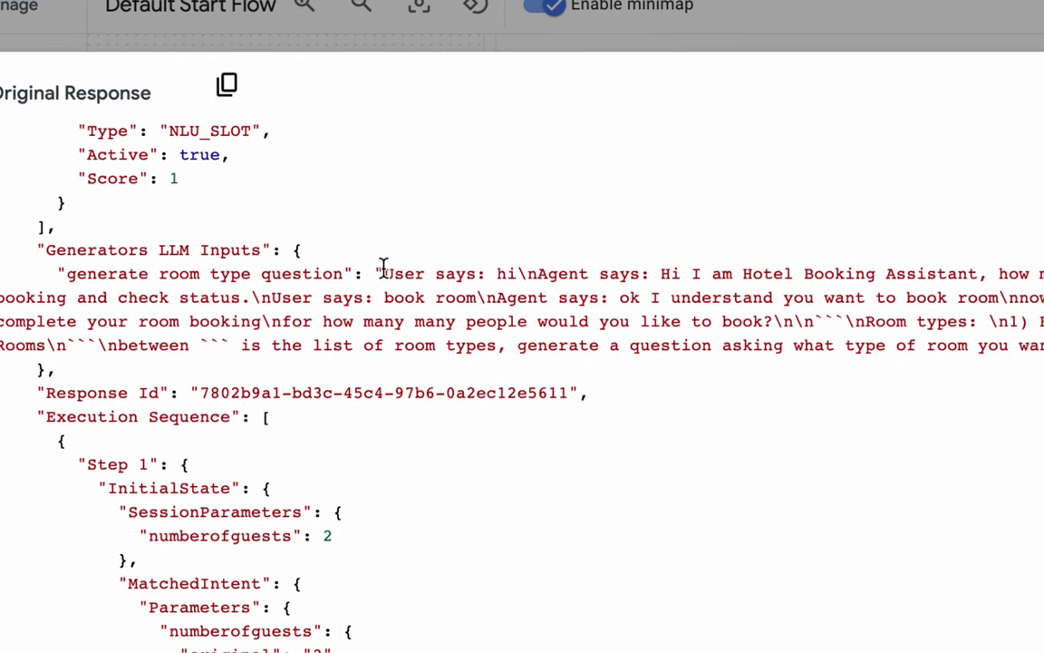
pyautogui.moveTo(382, 273); pyautogui.dragTo(997, 346)
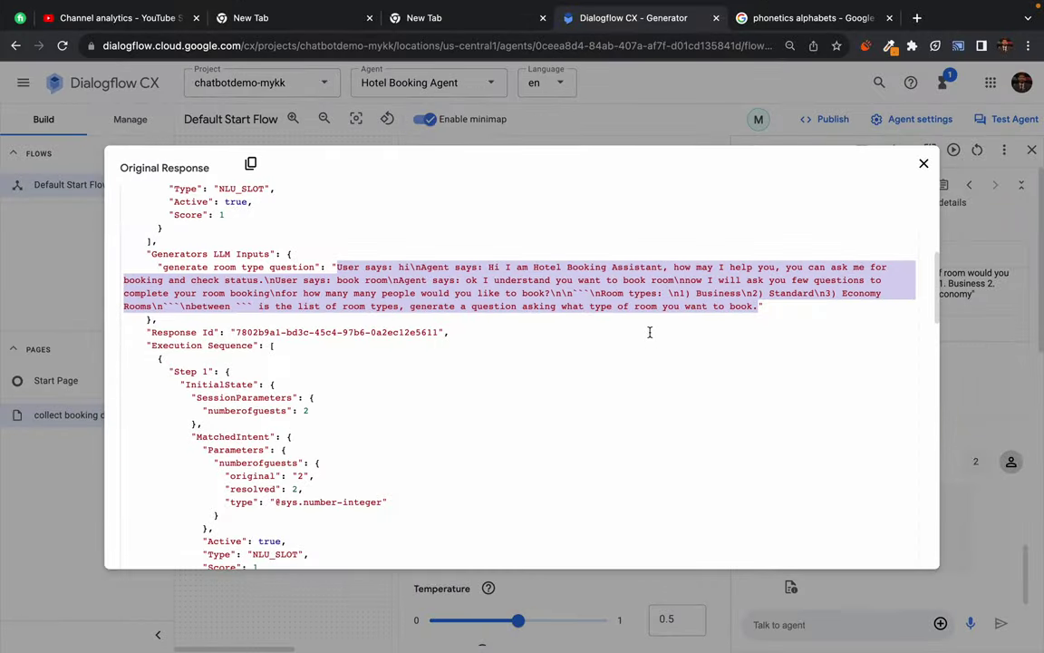
pyautogui.hotkey('ctrl', 'Left')
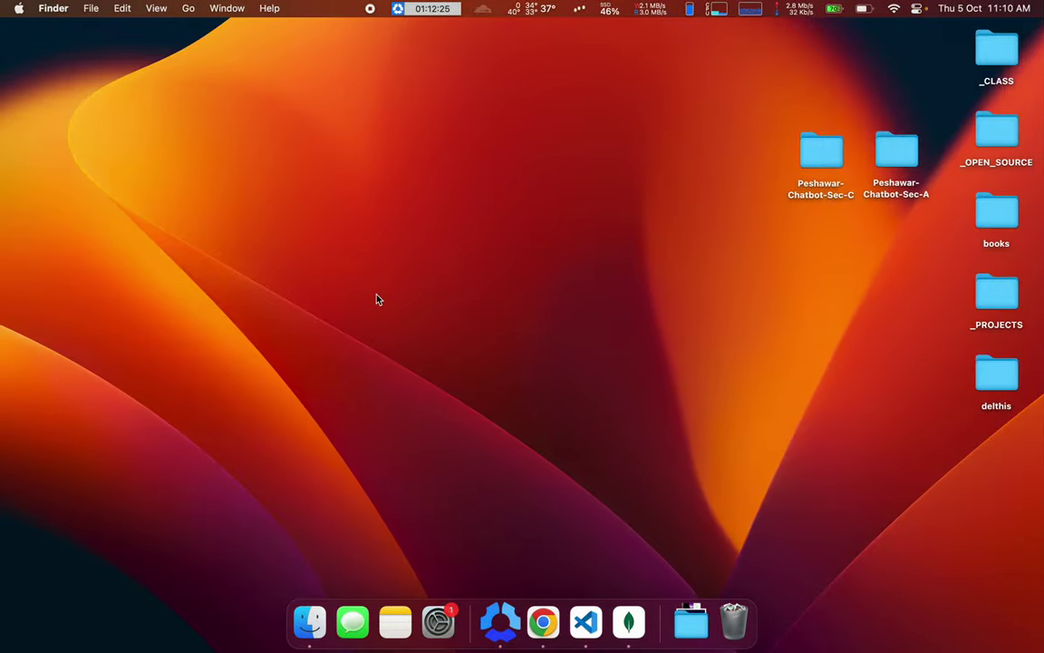
pyautogui.hotkey('ctrl', 'Right')
pyautogui.hotkey('ctrl', 'Right')
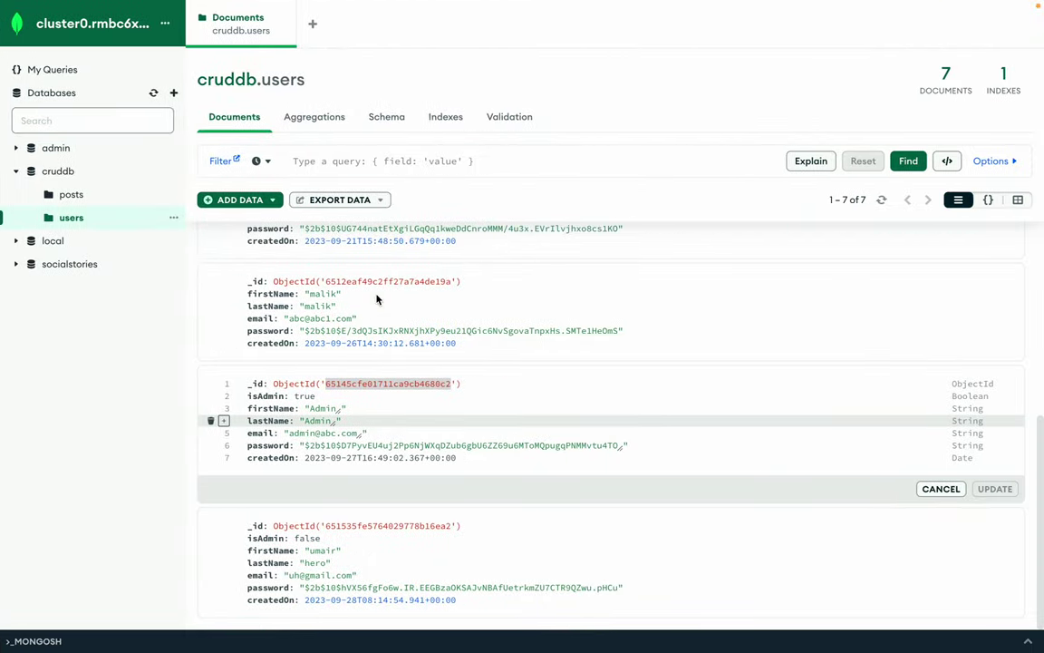
# Step: Launch VS Code and open the recent SMIT-chatbot-b3 project
pyautogui.hotkey('ctrl', 'Left')
pyautogui.press('super+space')
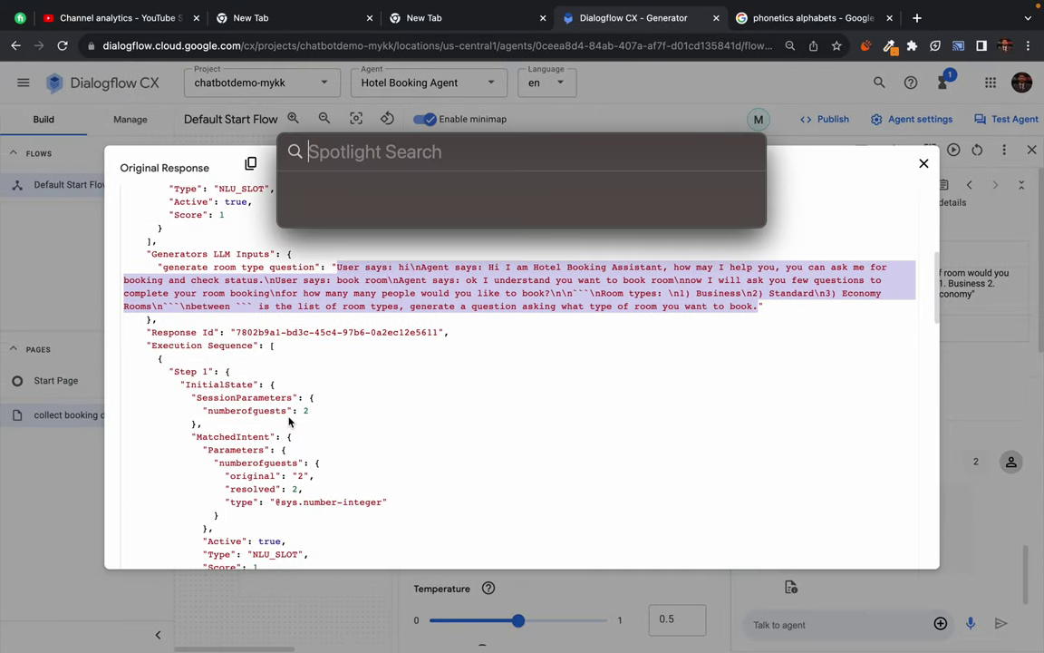
pyautogui.write('code')
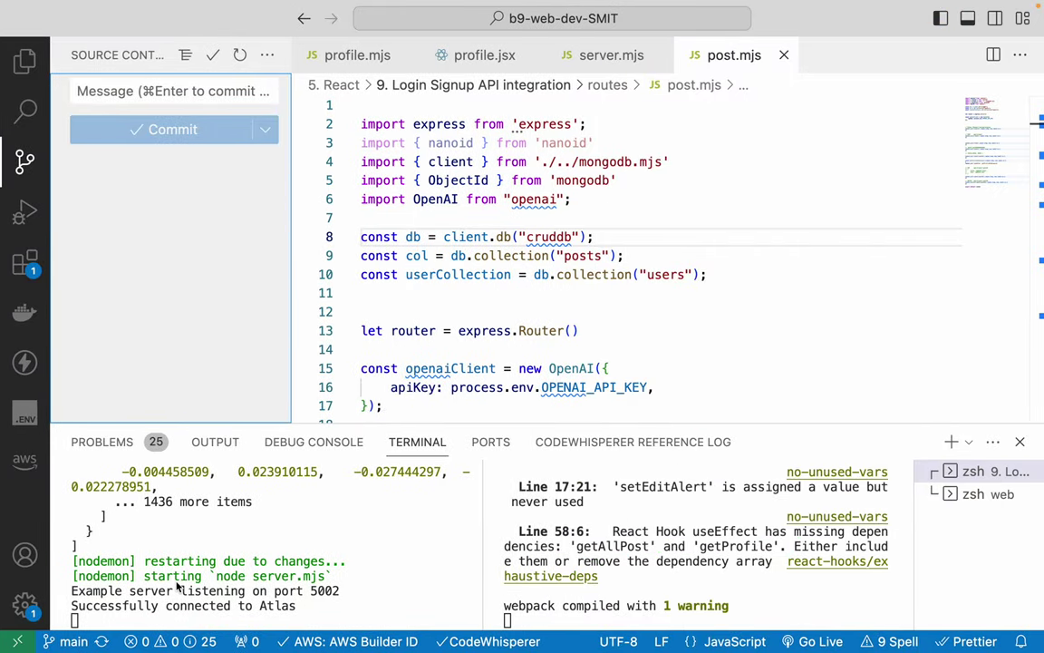
pyautogui.click(86, 8)
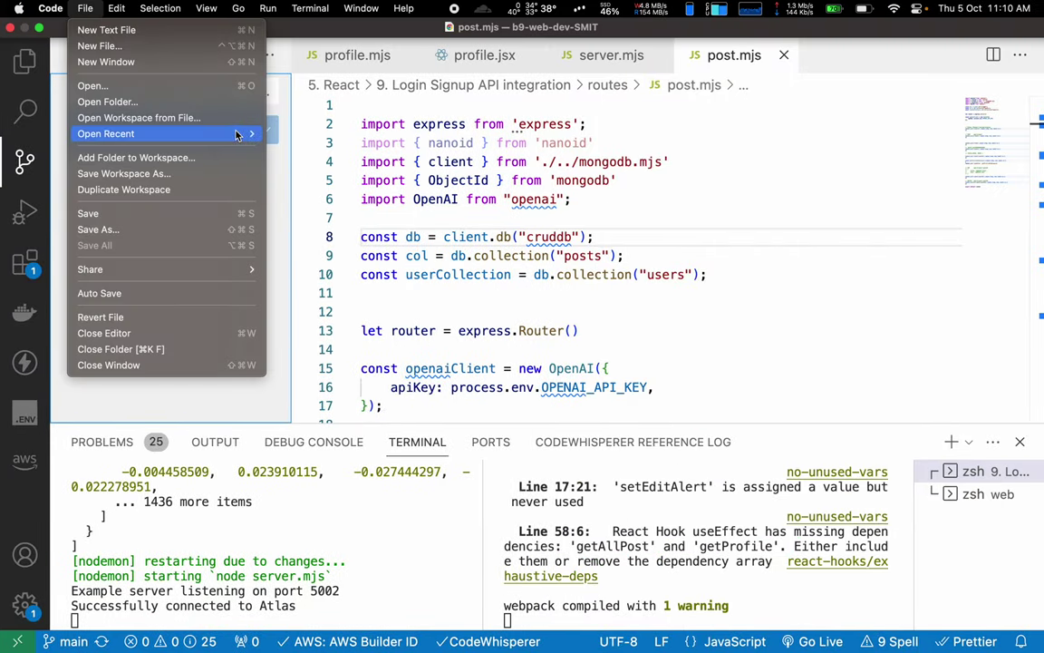
pyautogui.moveTo(217, 134)
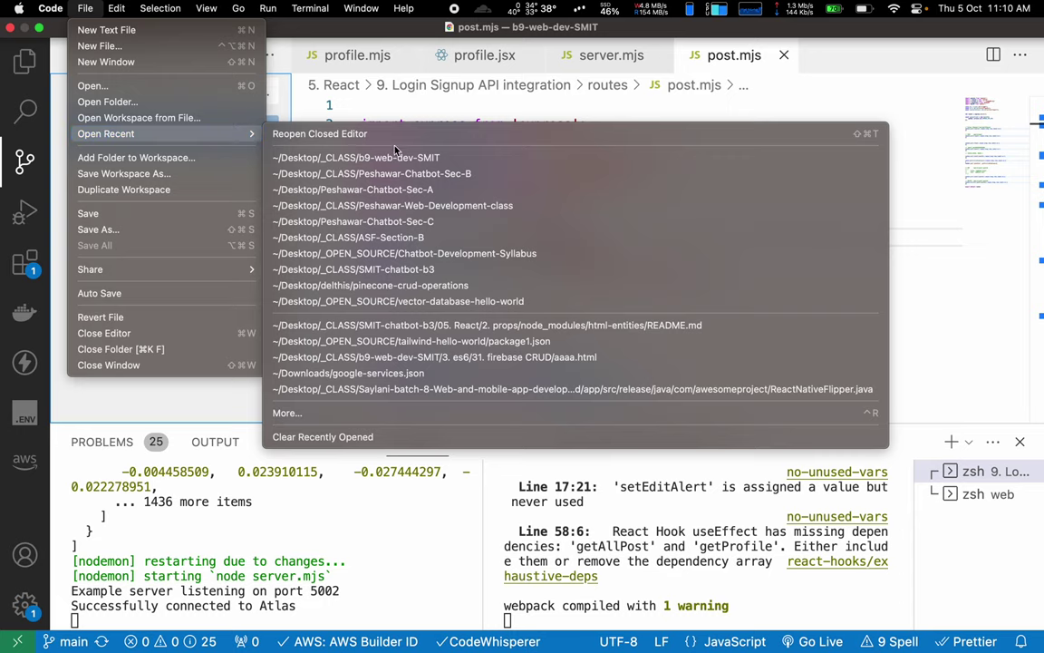
pyautogui.click(420, 269)
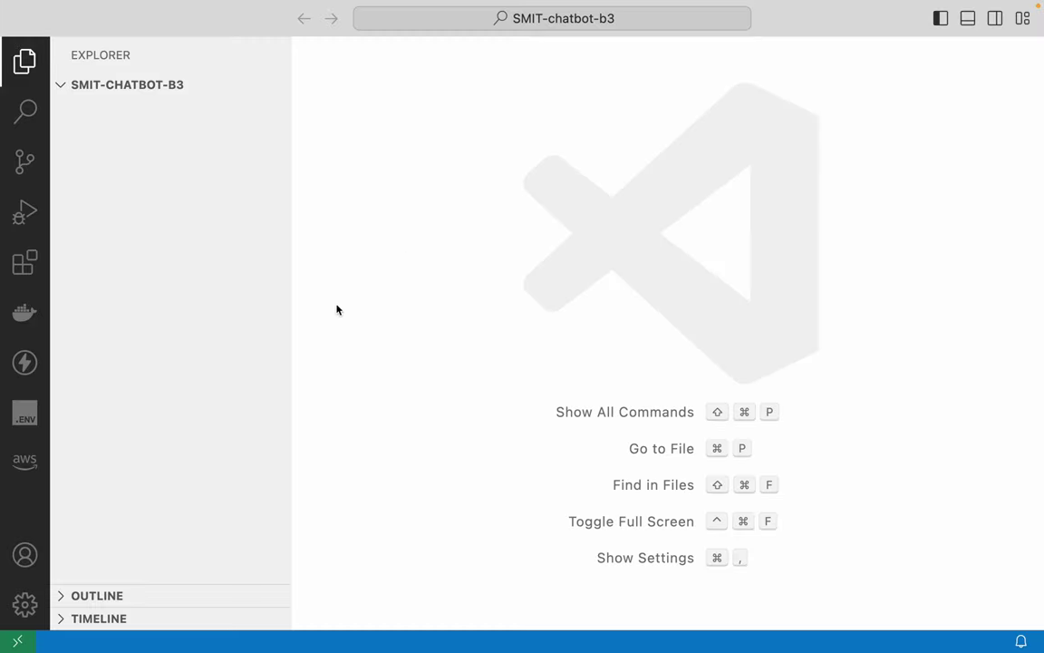
# Step: Browse README.md and .gitignore, collapsing the mongodb CRUD folder
pyautogui.scroll(-3, 156, 397)
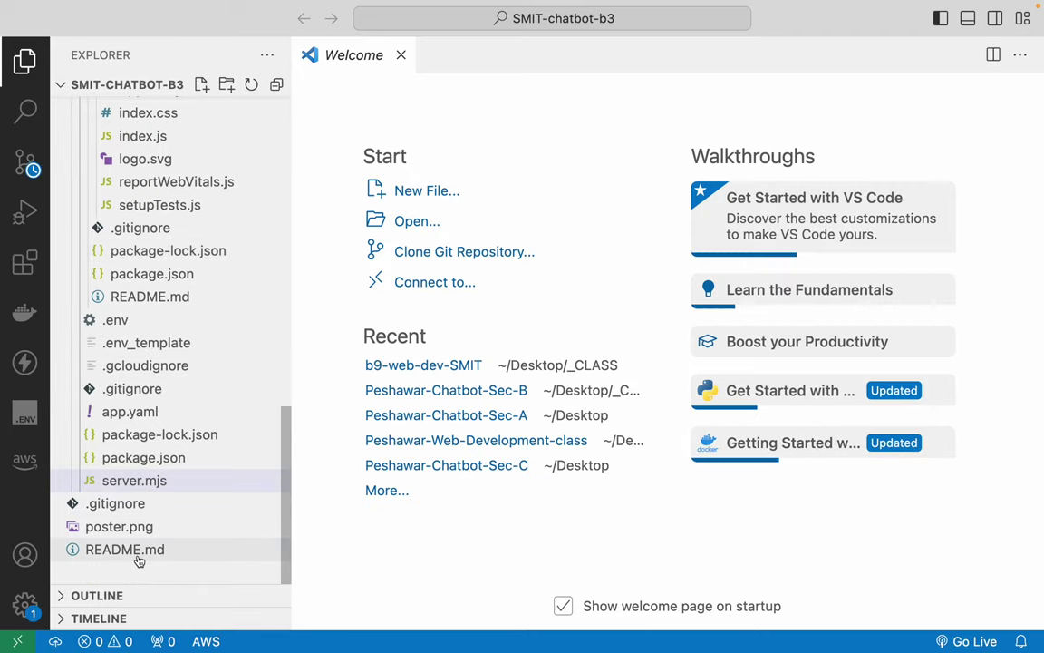
pyautogui.click(134, 550)
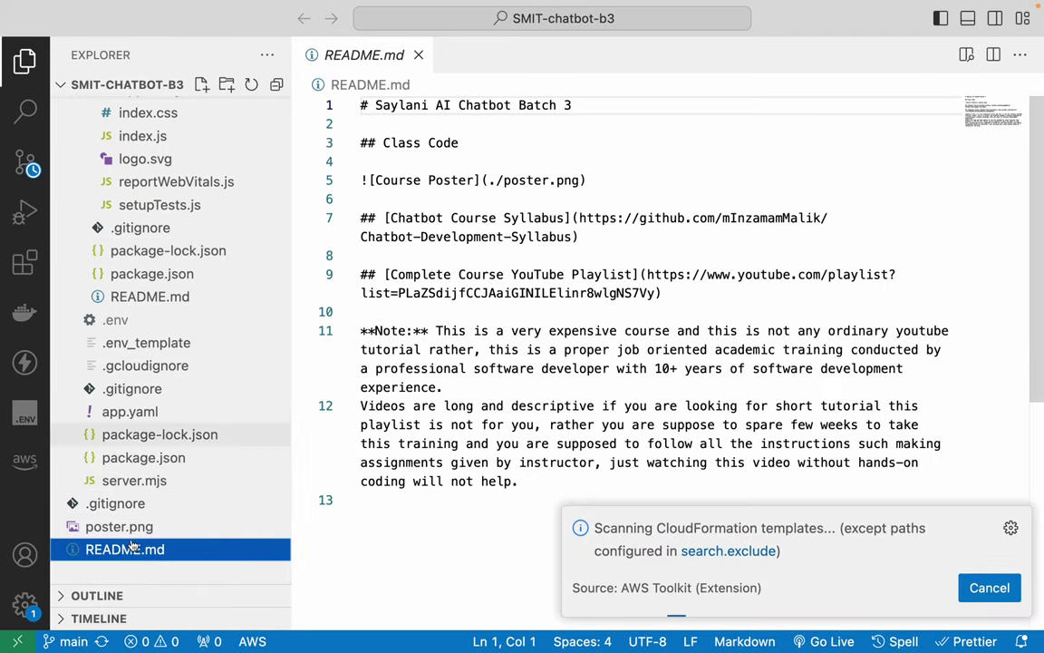
pyautogui.scroll(-5, 136, 381)
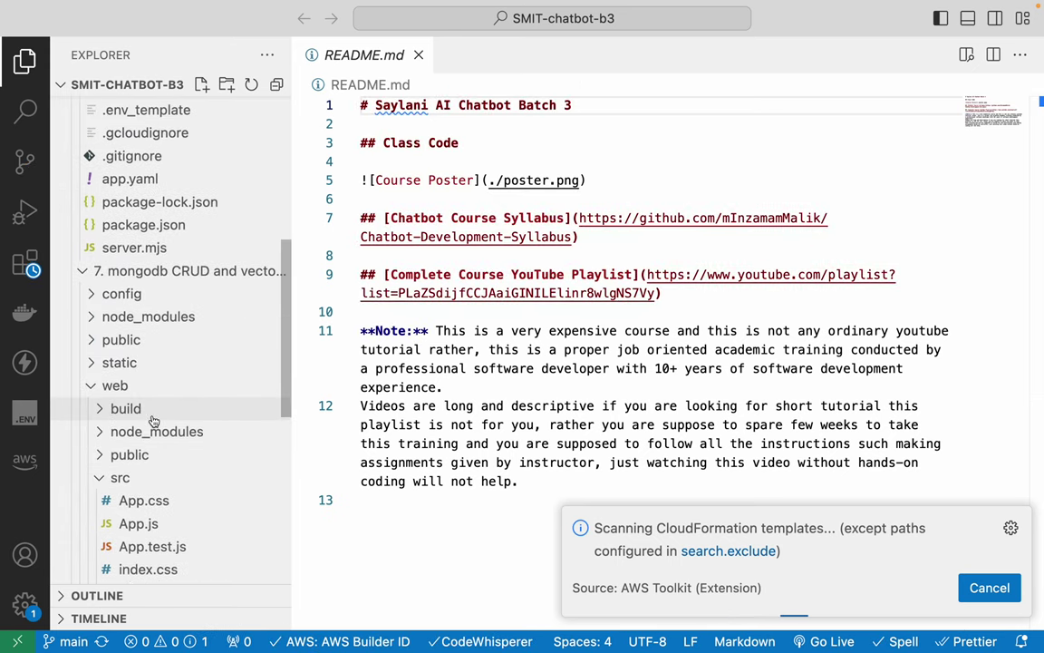
pyautogui.click(102, 275)
pyautogui.click(116, 505)
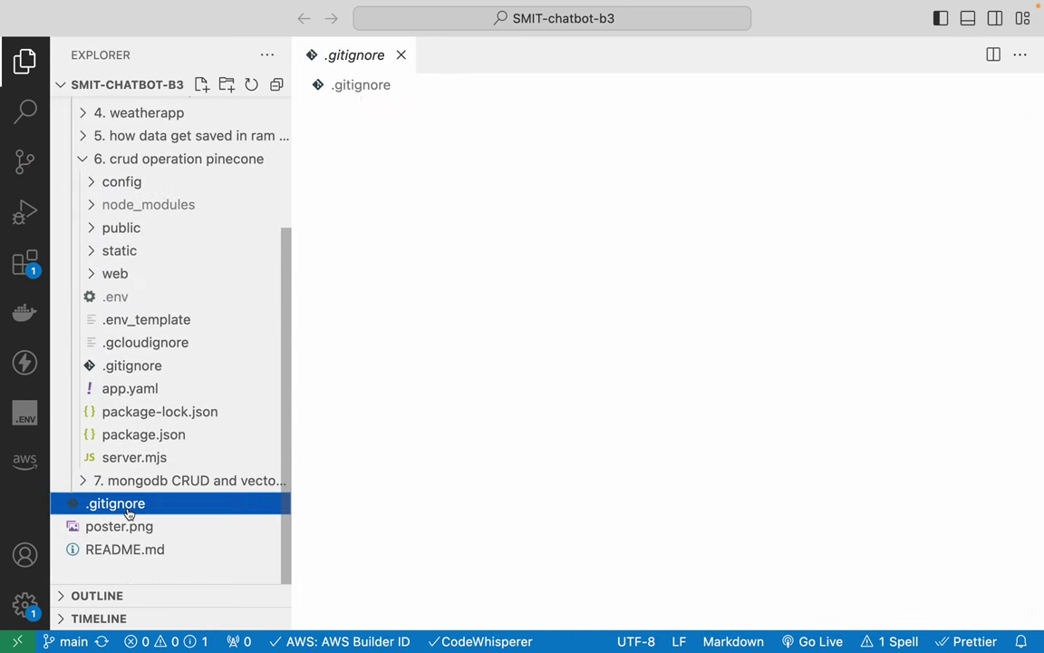
# Step: Create a new file named rough.js at the project root
pyautogui.click(201, 86)
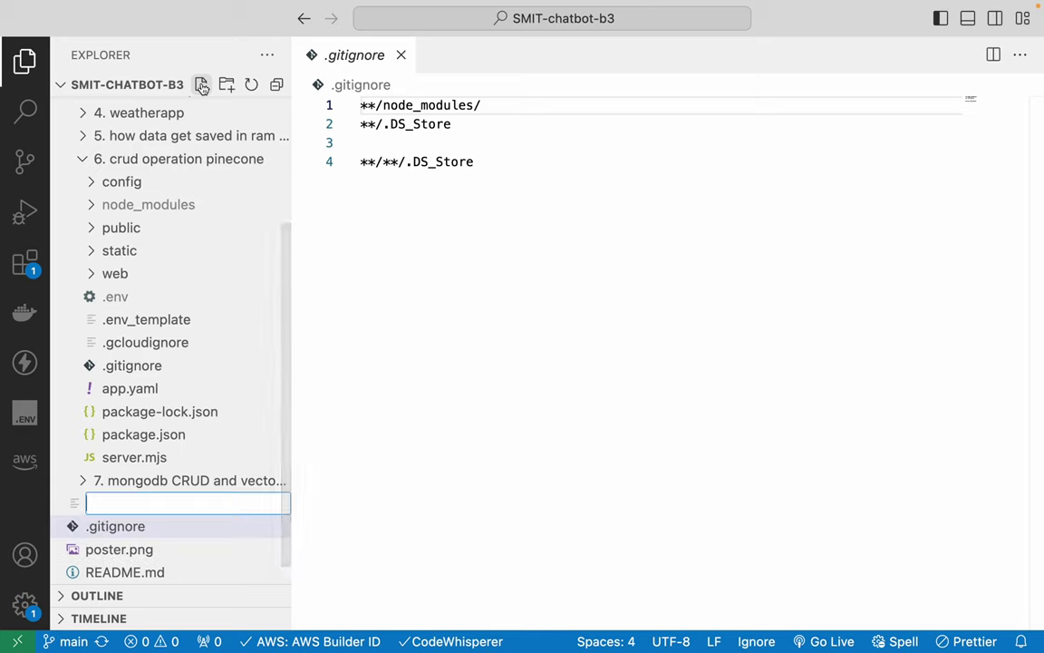
pyautogui.press('BackSpace')
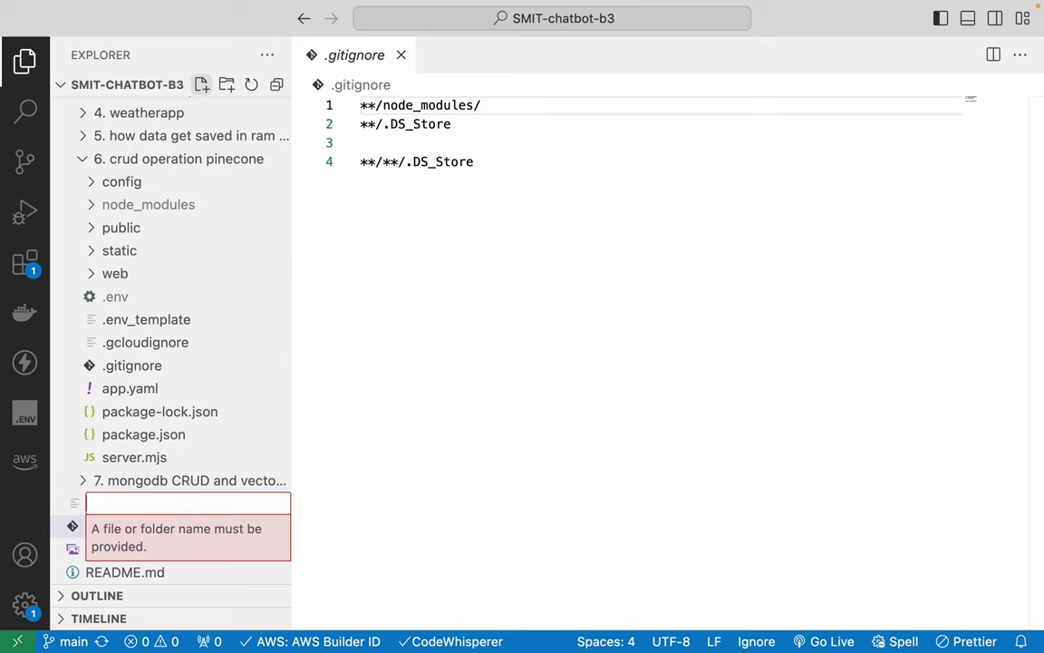
pyautogui.write('rough.')
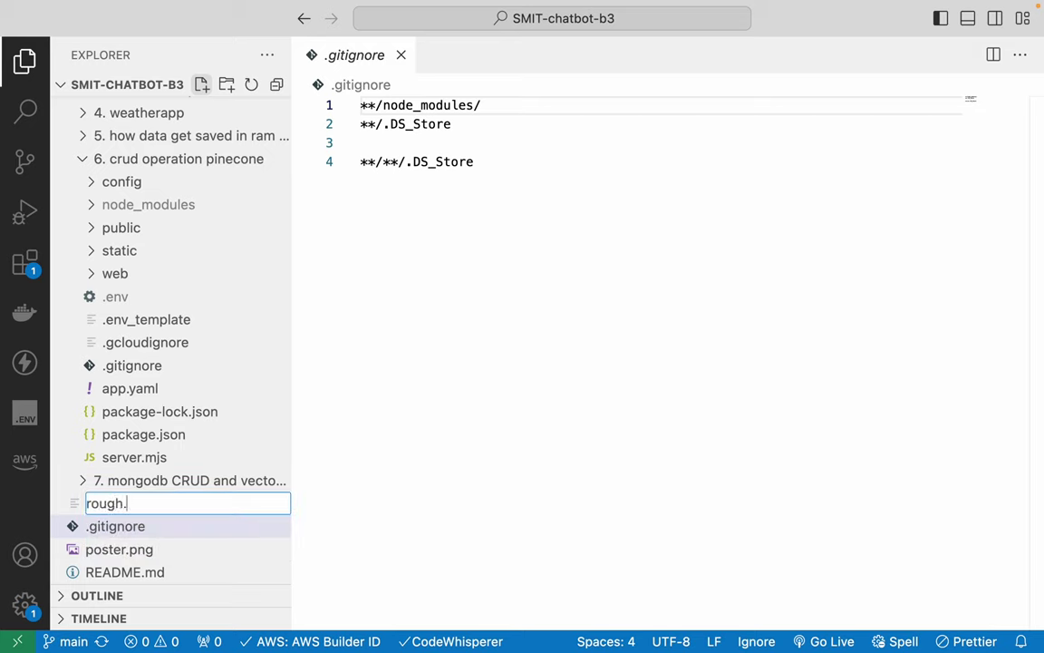
pyautogui.write('js')
pyautogui.press('Return')
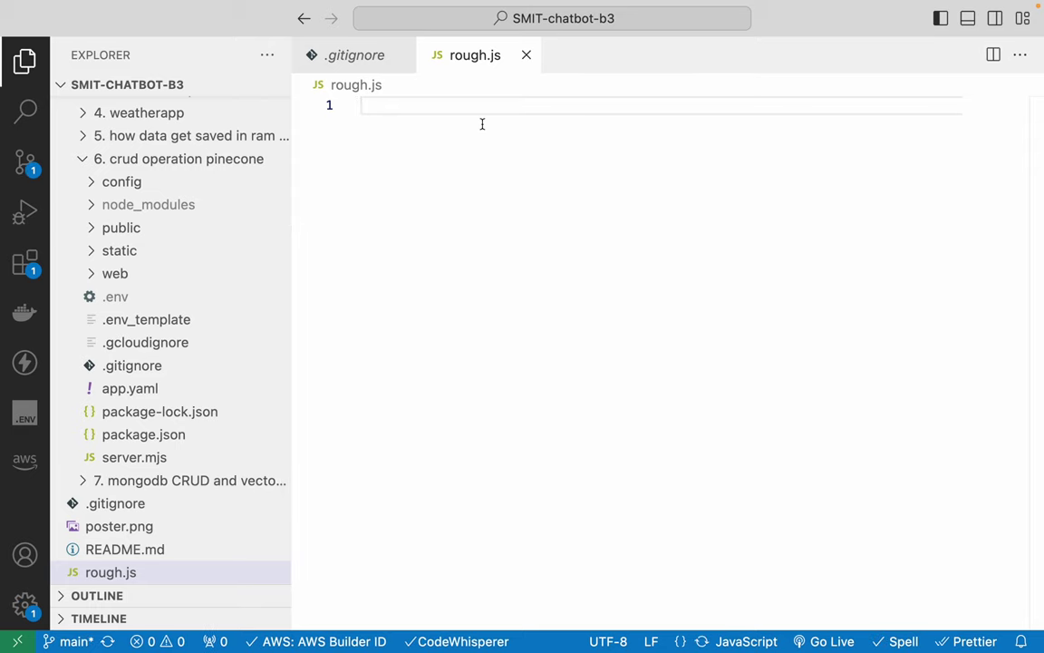
# Step: Paste the generator prompt and rename the file from rough.js to rough.txt
pyautogui.press('super+v')
pyautogui.hscroll(-10, 439, 174)
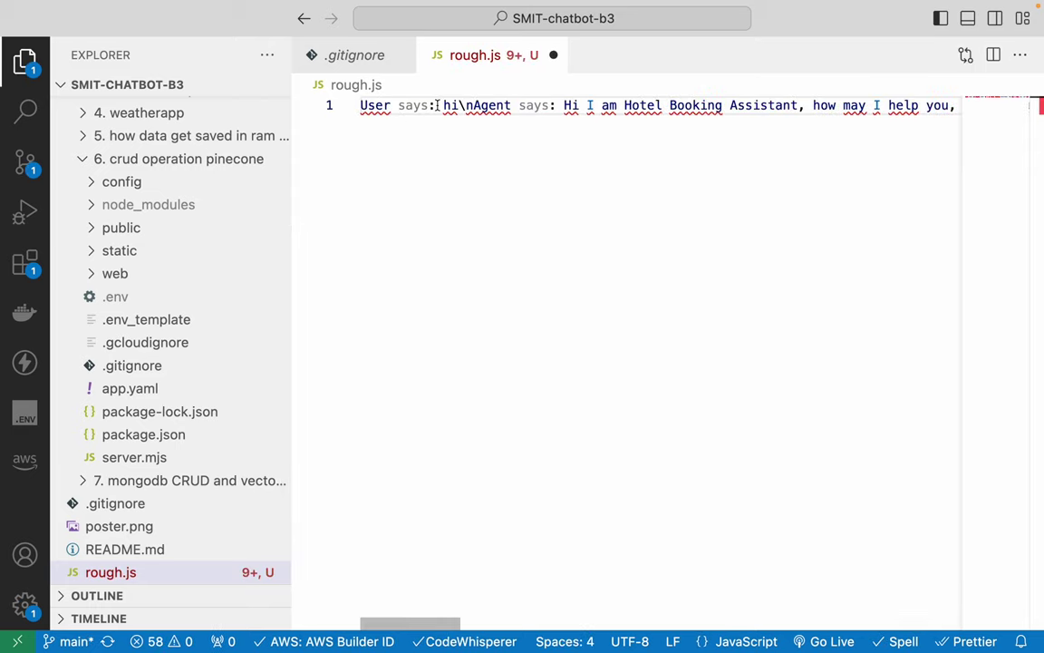
pyautogui.click(139, 570)
pyautogui.press('Return')
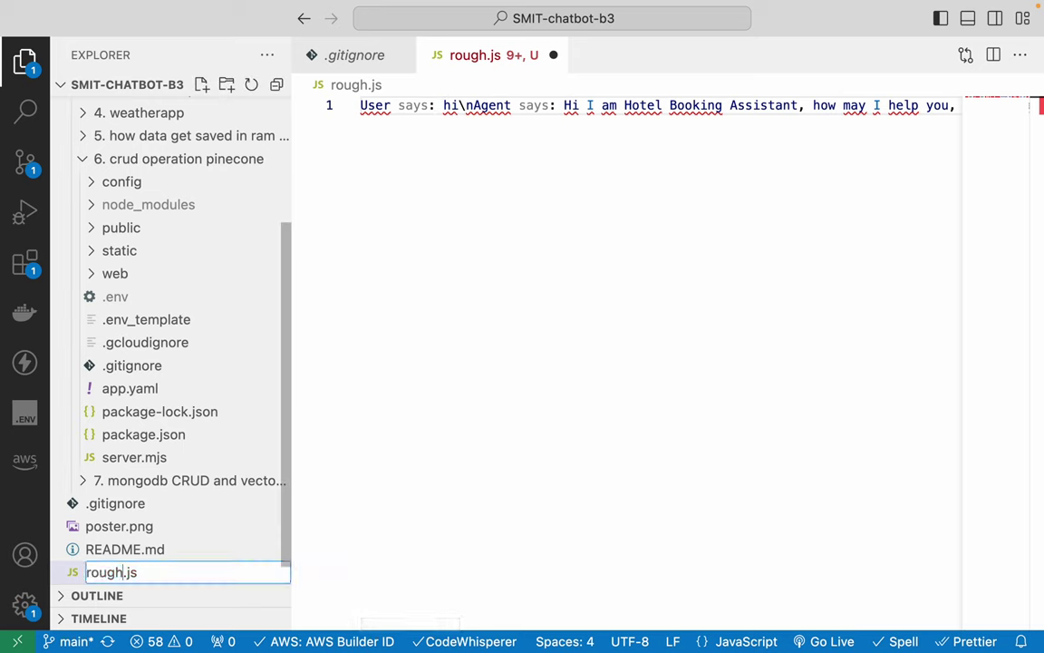
pyautogui.press('BackSpace')
pyautogui.press('BackSpace')
pyautogui.press('Return')
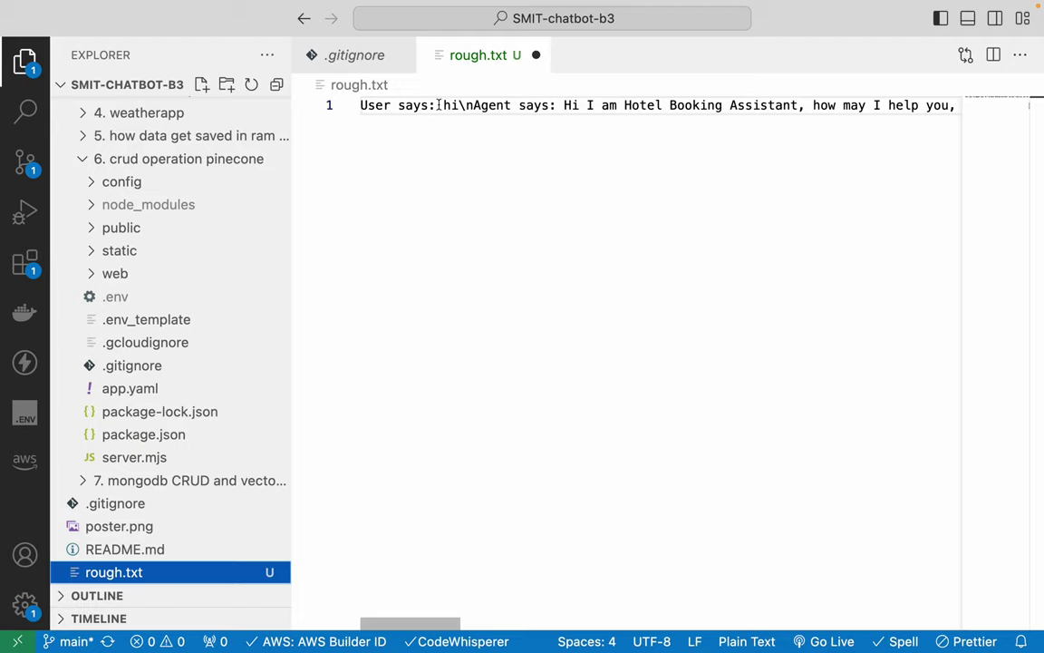
# Step: Replace every \n escape in the prompt with a real line break
pyautogui.click(439, 105)
pyautogui.click(473, 106)
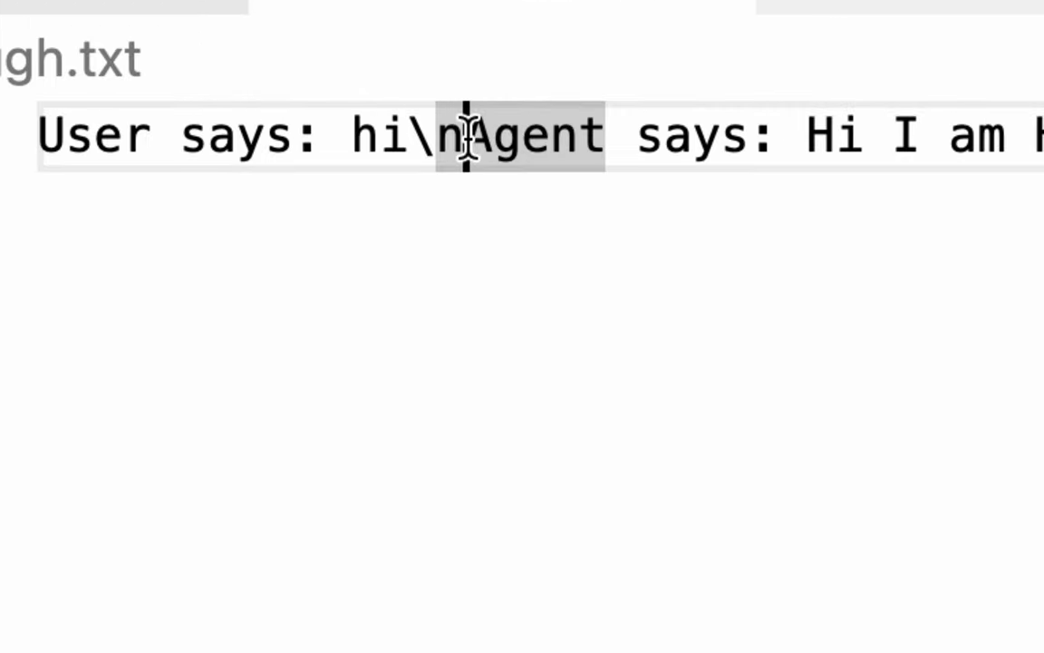
pyautogui.hotkey('shift', 'Left')
pyautogui.hotkey('shift', 'Left')
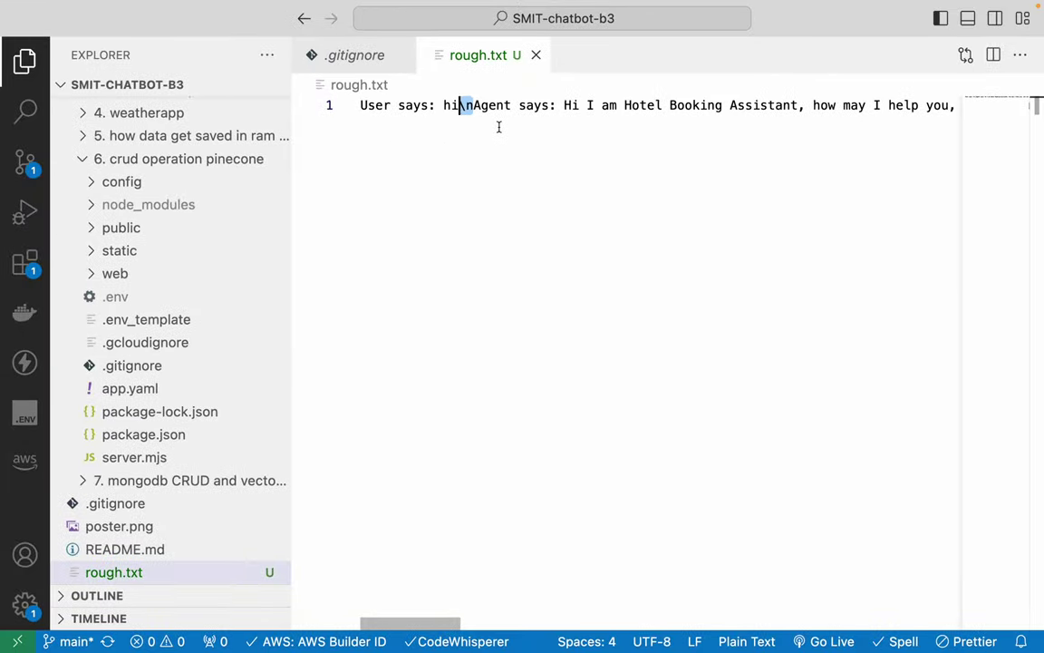
pyautogui.press('super+f')
pyautogui.press('Return')
pyautogui.press('Return')
pyautogui.press('Return')
pyautogui.press('Return')
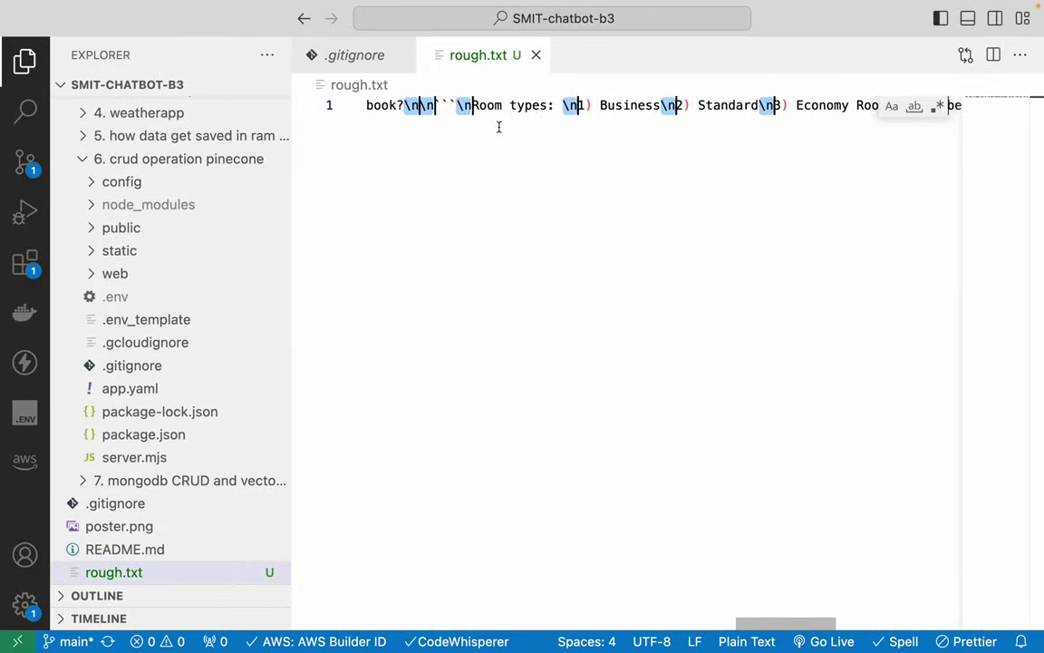
pyautogui.press('super+shift+l')
pyautogui.press('BackSpace')
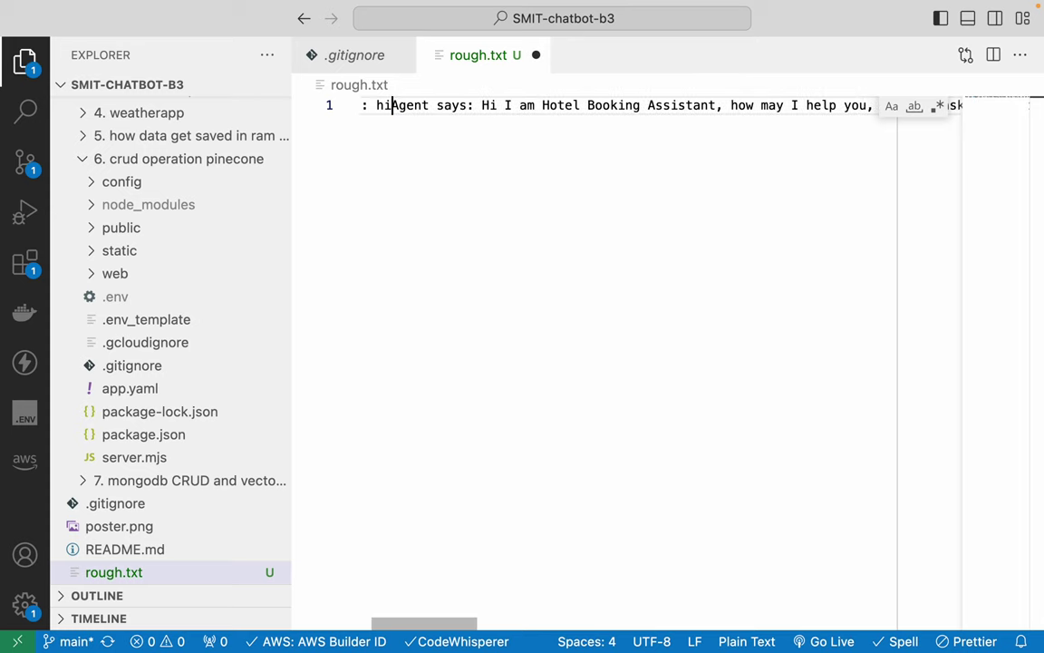
pyautogui.press('Return')
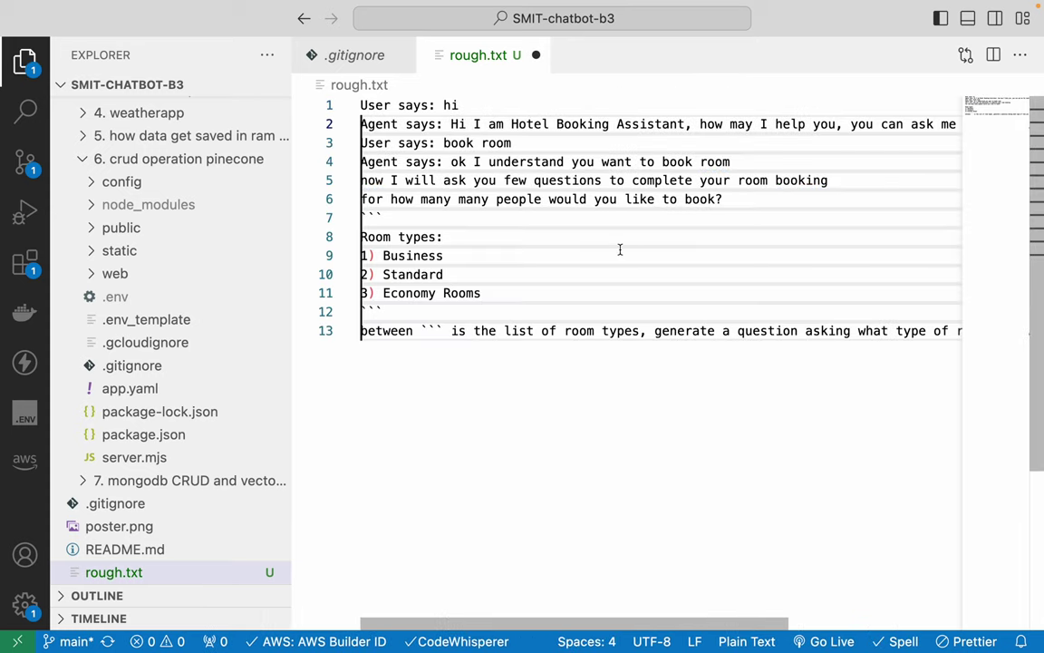
pyautogui.click(512, 181)
# Step: Review the split prompt lines and save rough.txt
pyautogui.moveTo(363, 104); pyautogui.dragTo(489, 372)
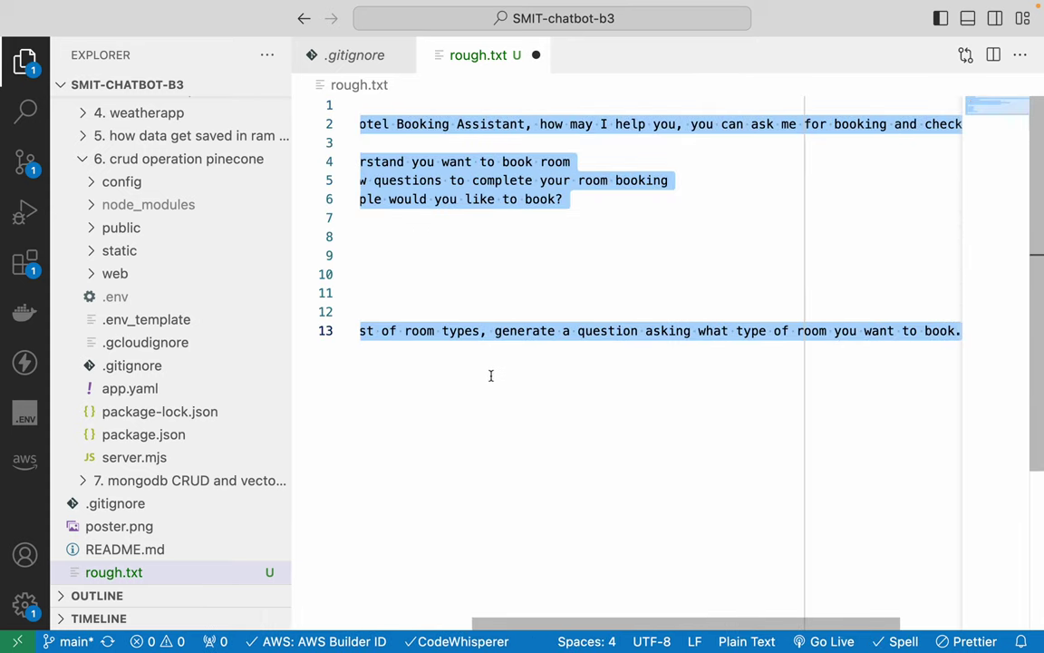
pyautogui.click(492, 385)
pyautogui.hscroll(-5, 454, 247)
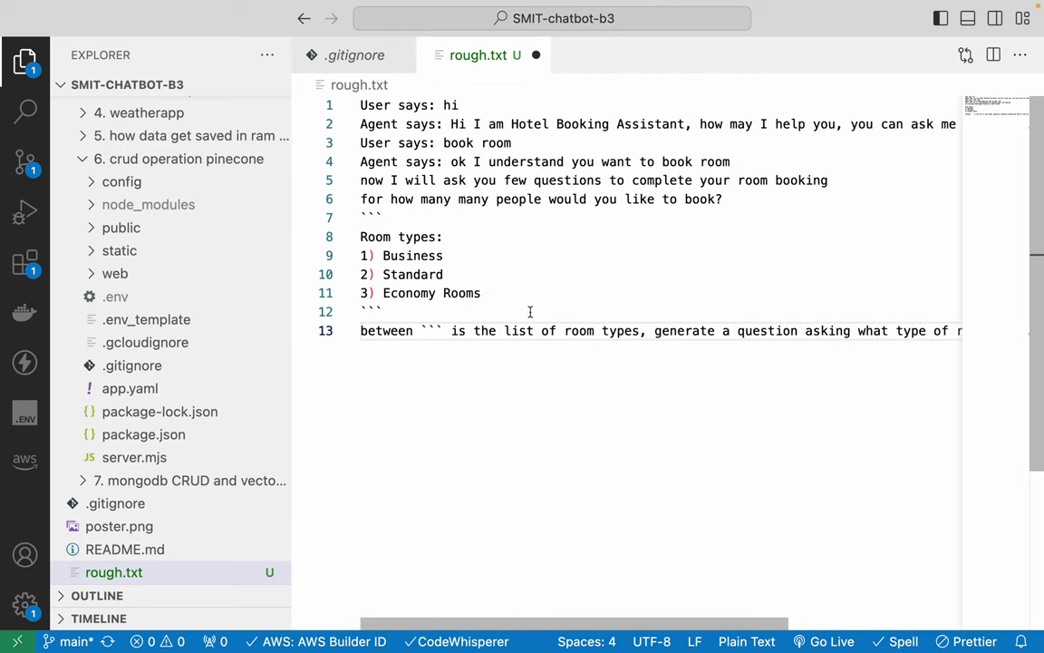
pyautogui.moveTo(404, 124); pyautogui.dragTo(485, 224)
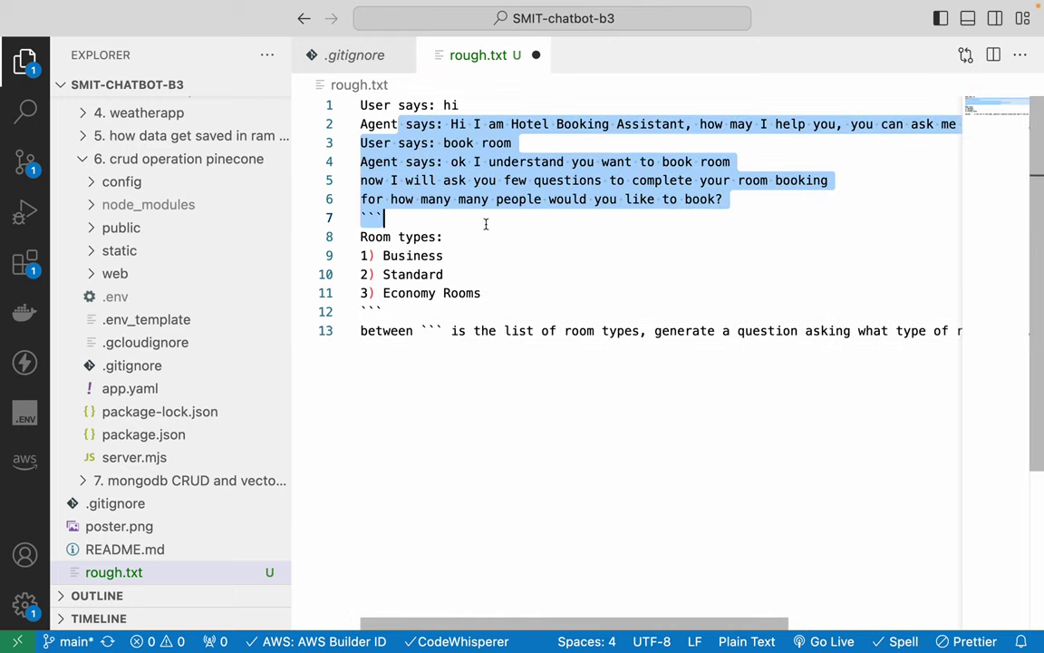
pyautogui.click(485, 224)
pyautogui.moveTo(390, 332); pyautogui.dragTo(594, 331)
pyautogui.click(608, 331)
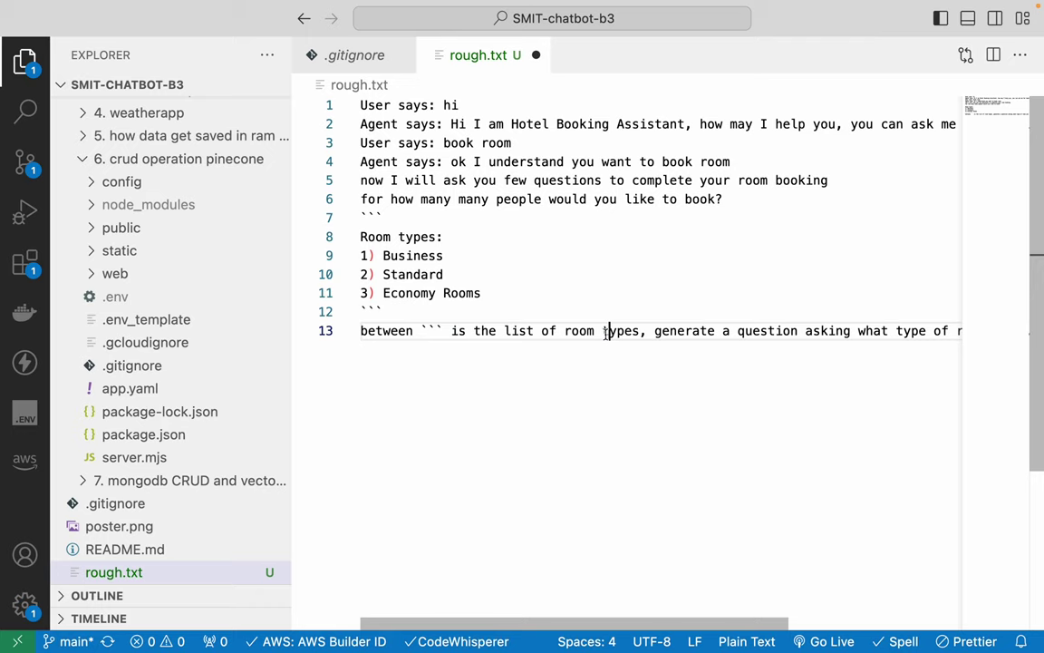
pyautogui.click(557, 259)
pyautogui.press('super+s')
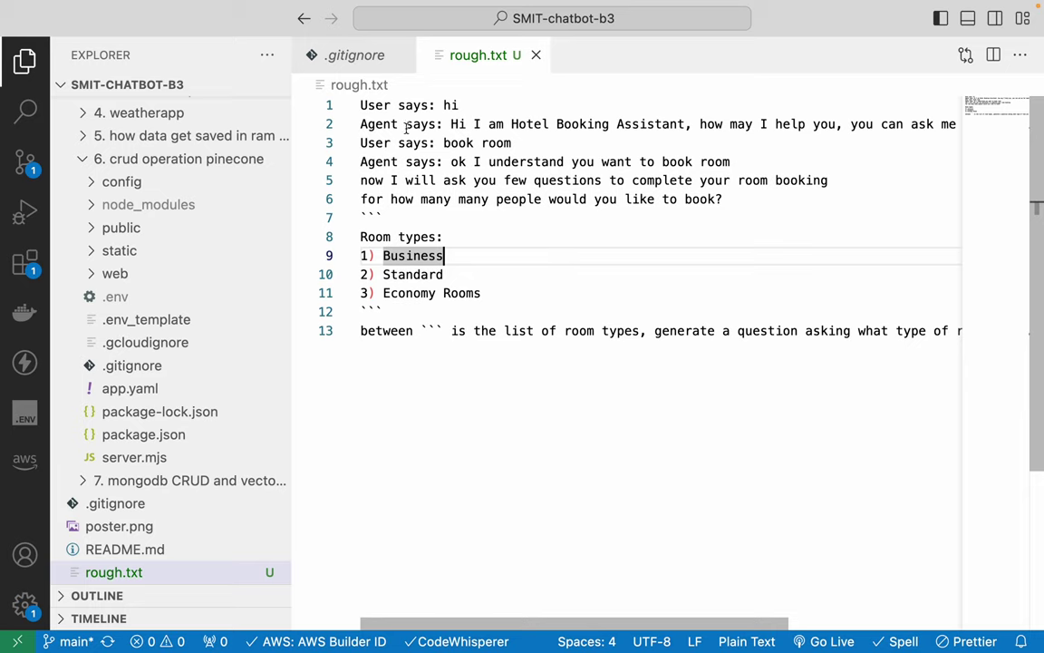
pyautogui.moveTo(407, 126); pyautogui.dragTo(544, 201)
pyautogui.click(555, 215)
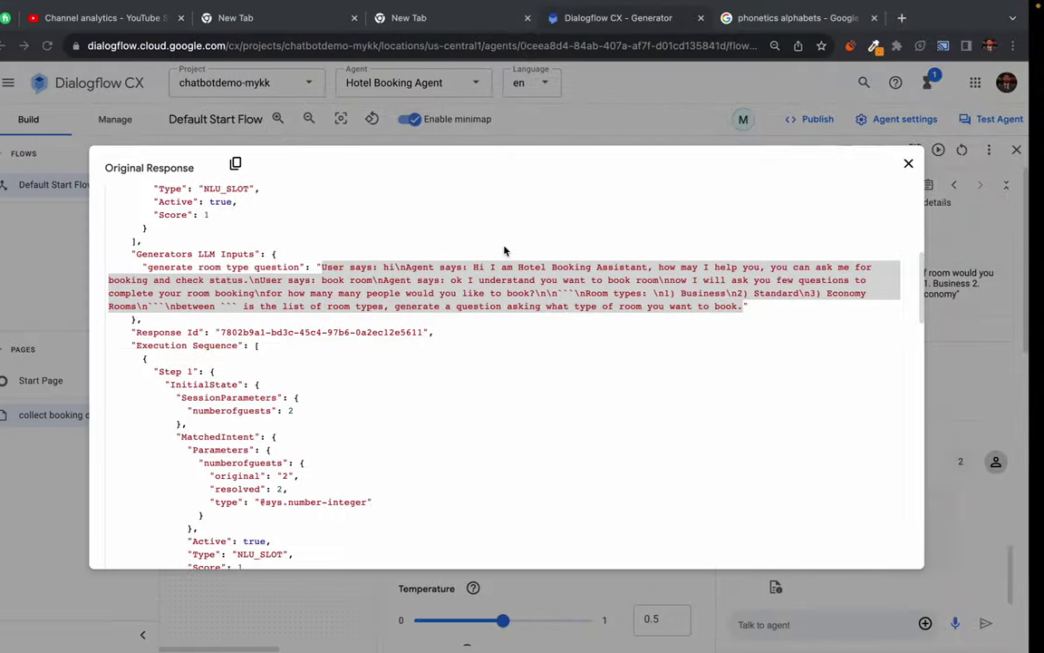
# Step: Close the original response dialog and send the throwaway reply 'swer' to the agent
pyautogui.click(925, 161)
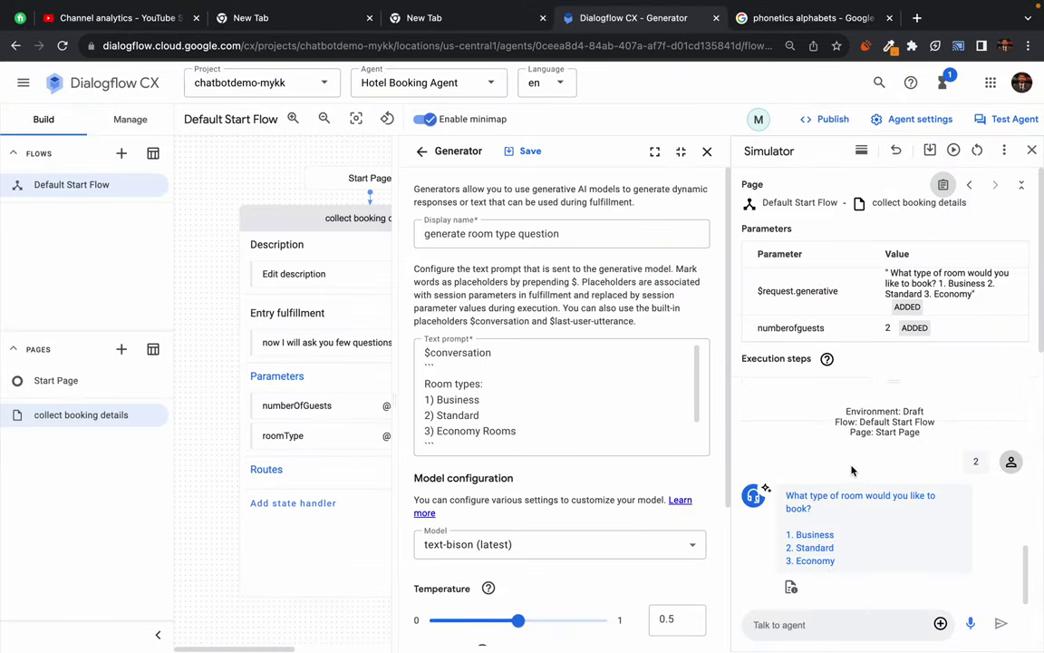
pyautogui.scroll(5, 852, 470)
pyautogui.scroll(-5, 852, 470)
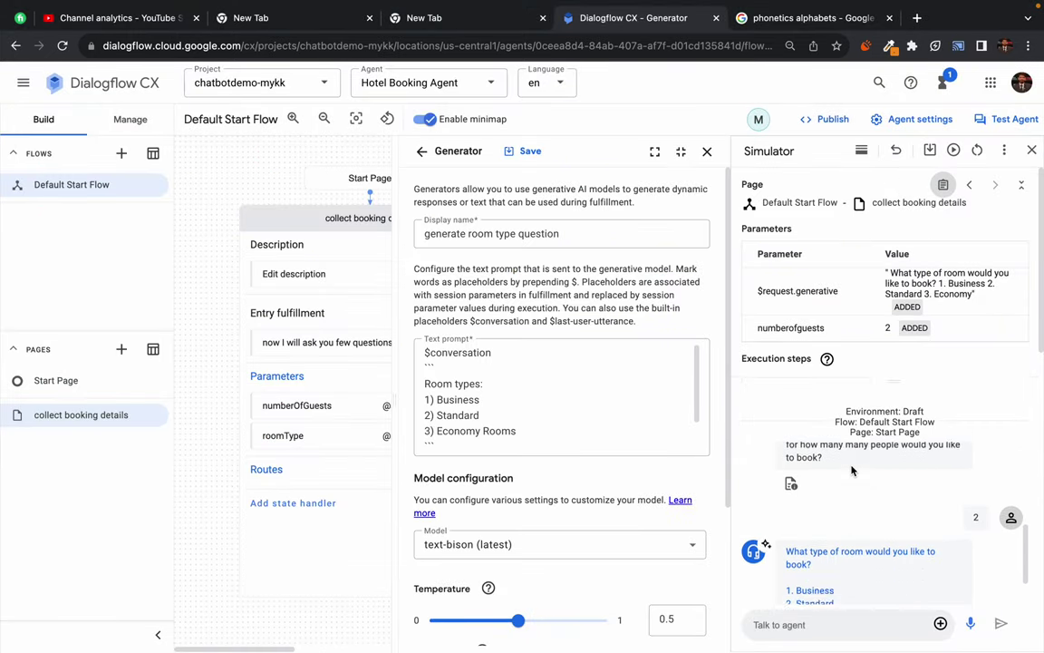
pyautogui.click(803, 625)
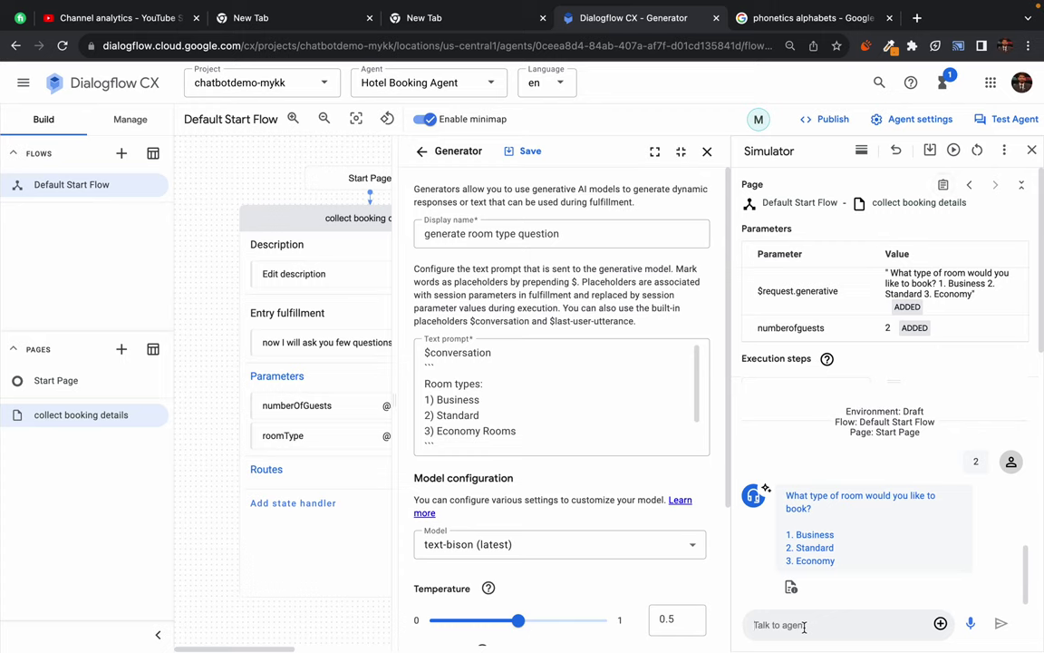
pyautogui.write('swerwerwerwer')
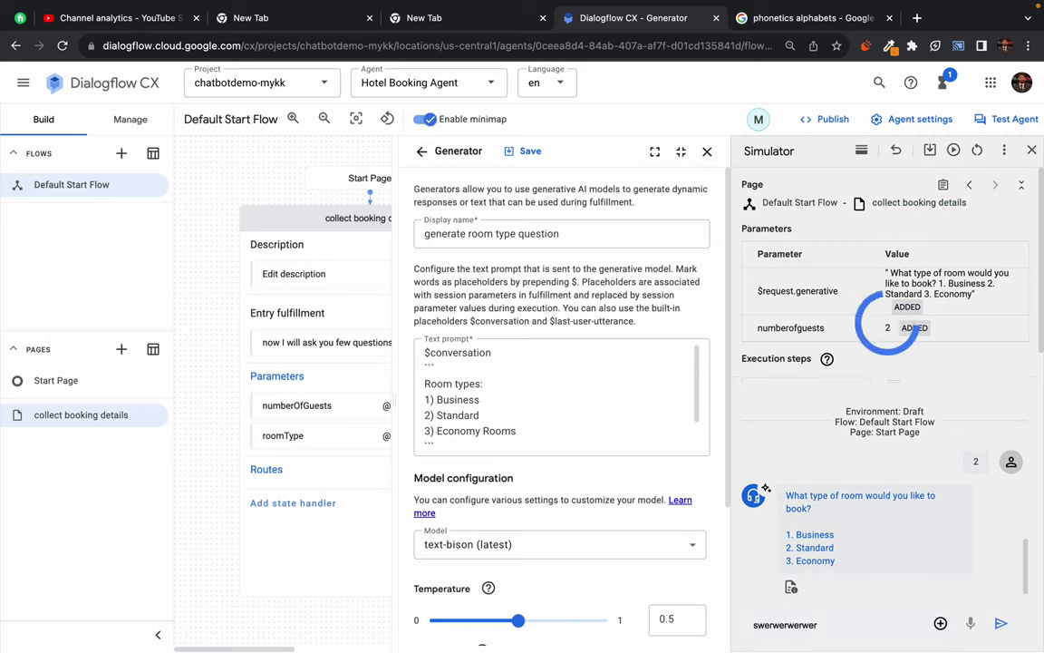
pyautogui.press('Return')
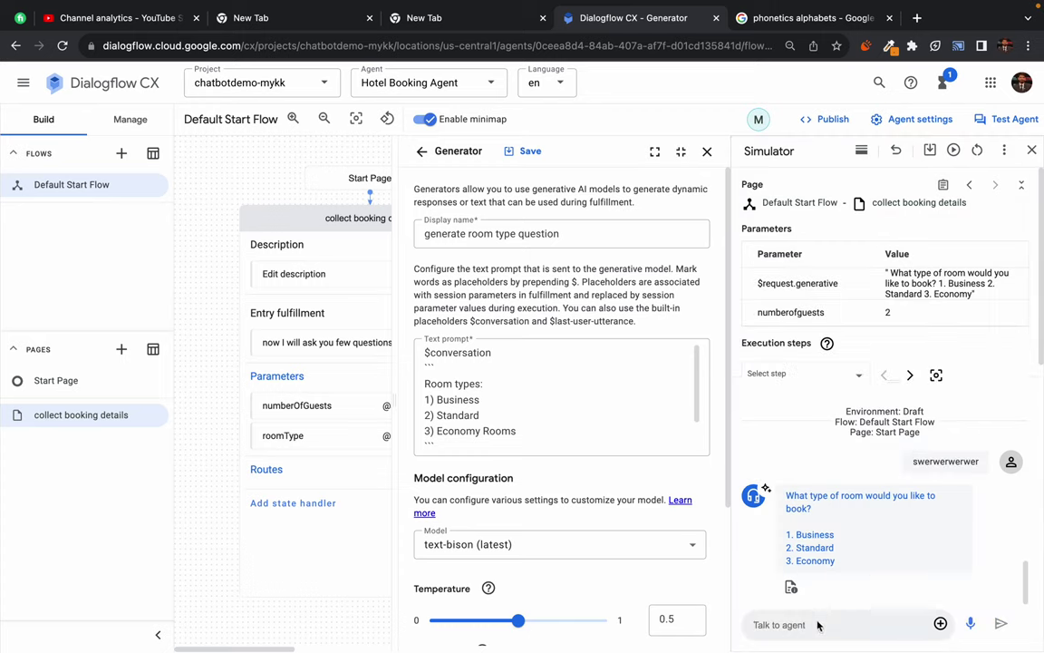
# Step: Scroll the chat to compare the room-type replies, then send the nonsense reply 'adfsdfsdf'
pyautogui.write('wdfsfsfdfg')
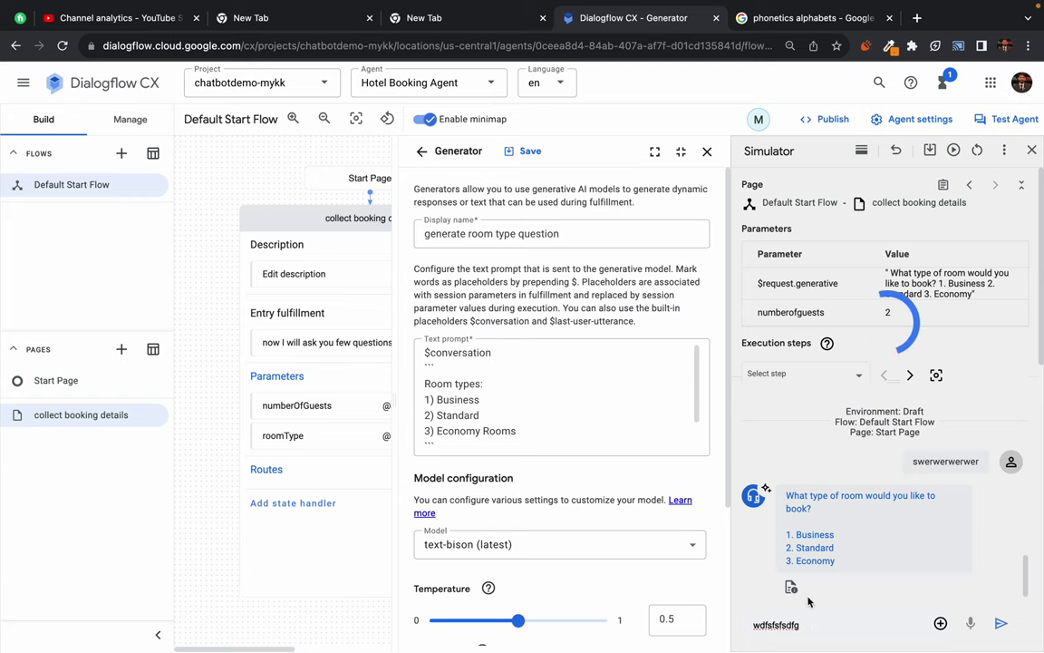
pyautogui.moveTo(820, 6)
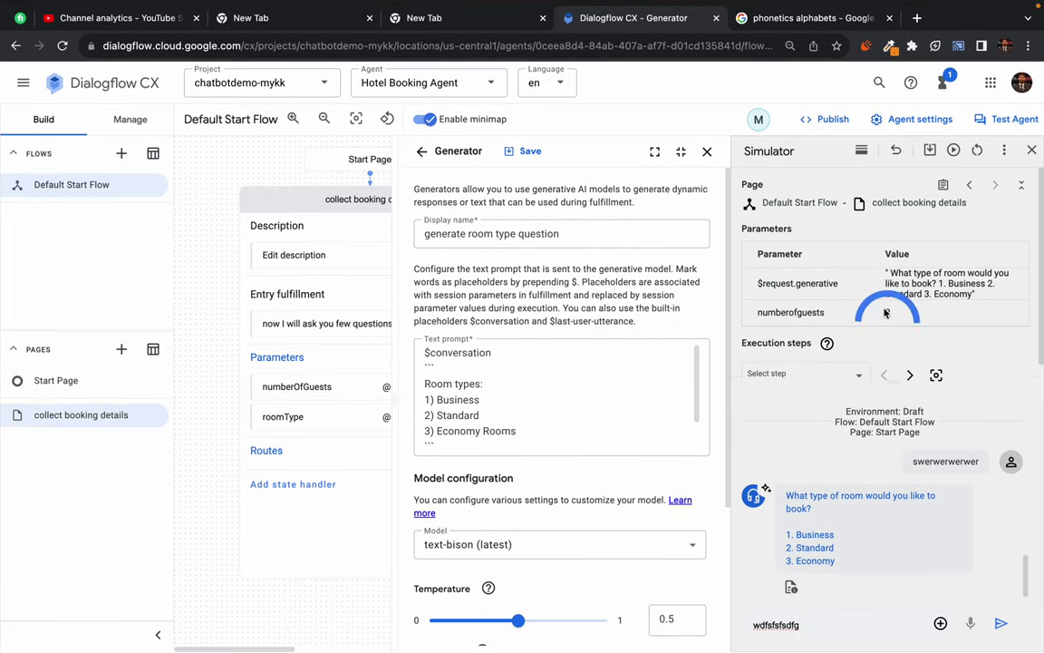
pyautogui.scroll(3, 859, 504)
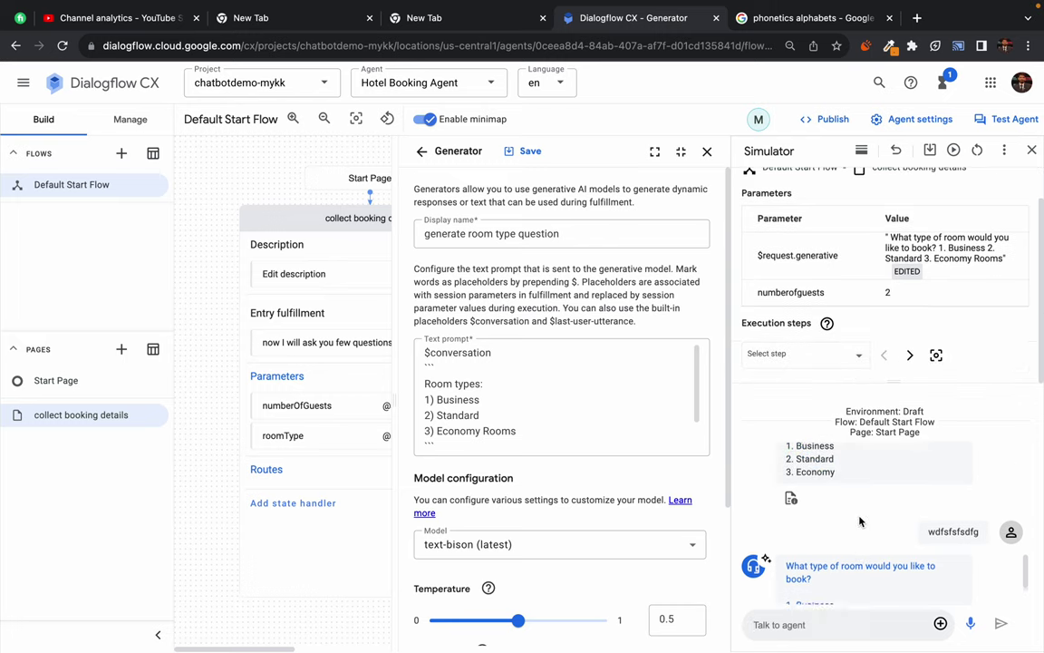
pyautogui.scroll(-3, 859, 520)
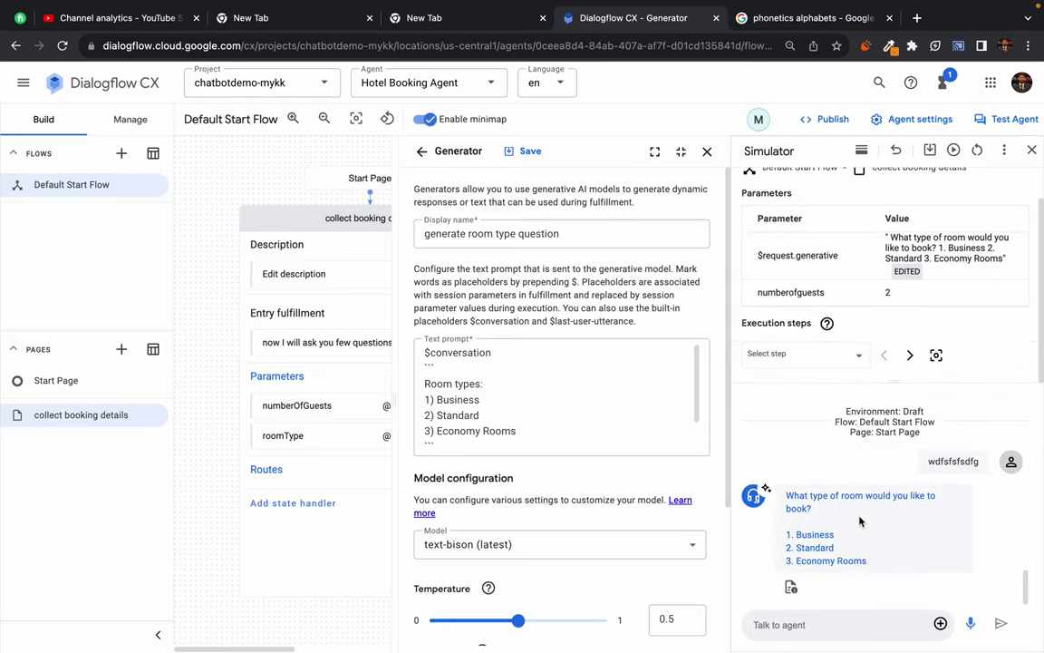
pyautogui.scroll(2, 899, 541)
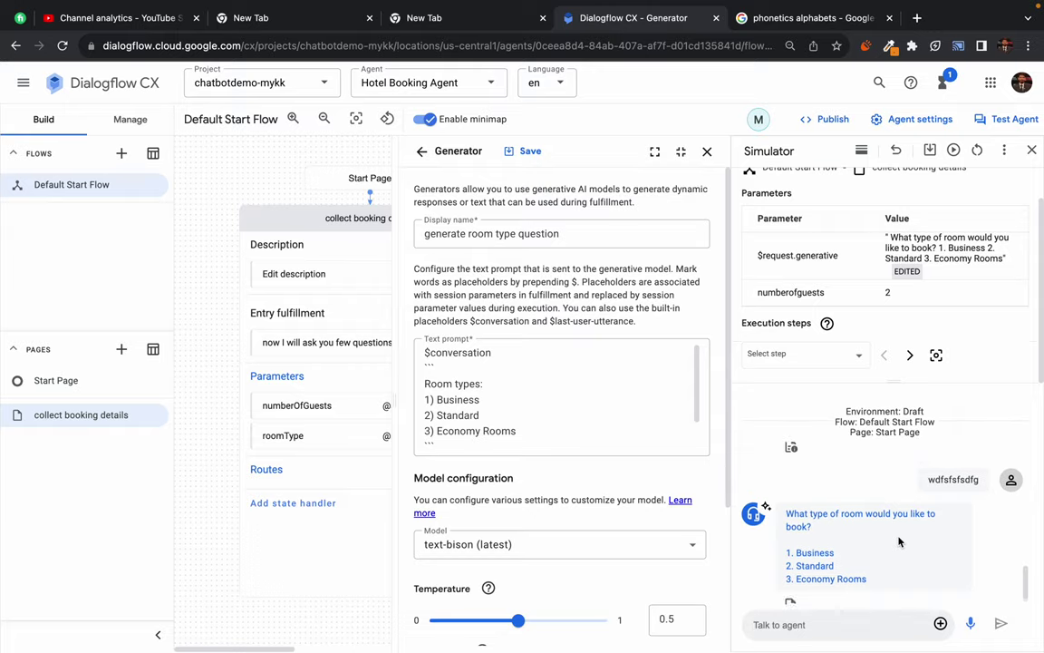
pyautogui.scroll(-2, 899, 541)
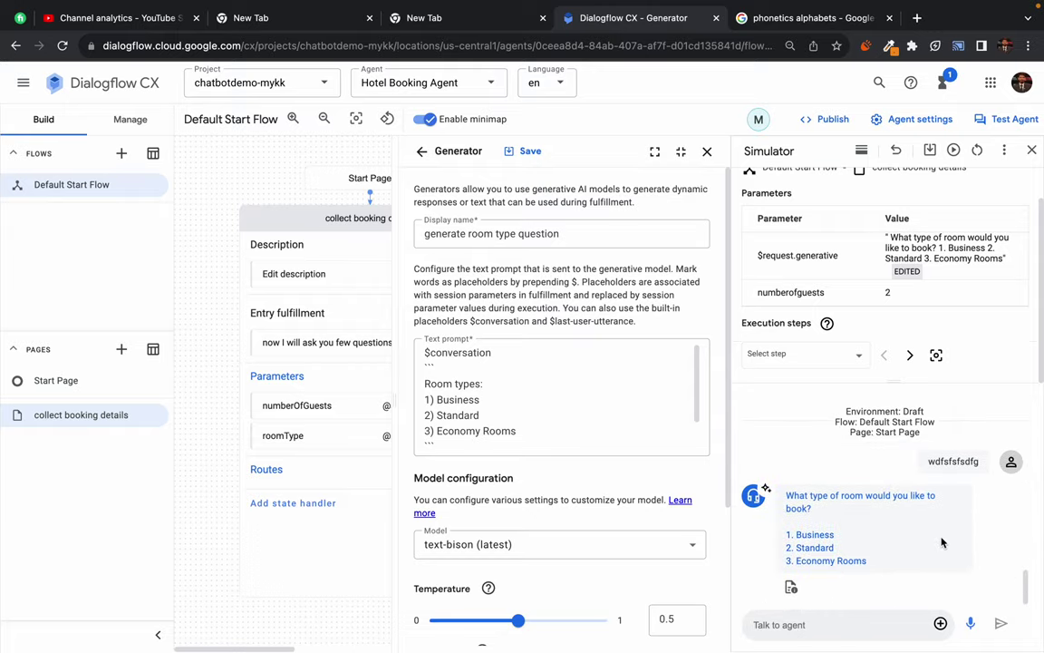
pyautogui.scroll(4, 775, 478)
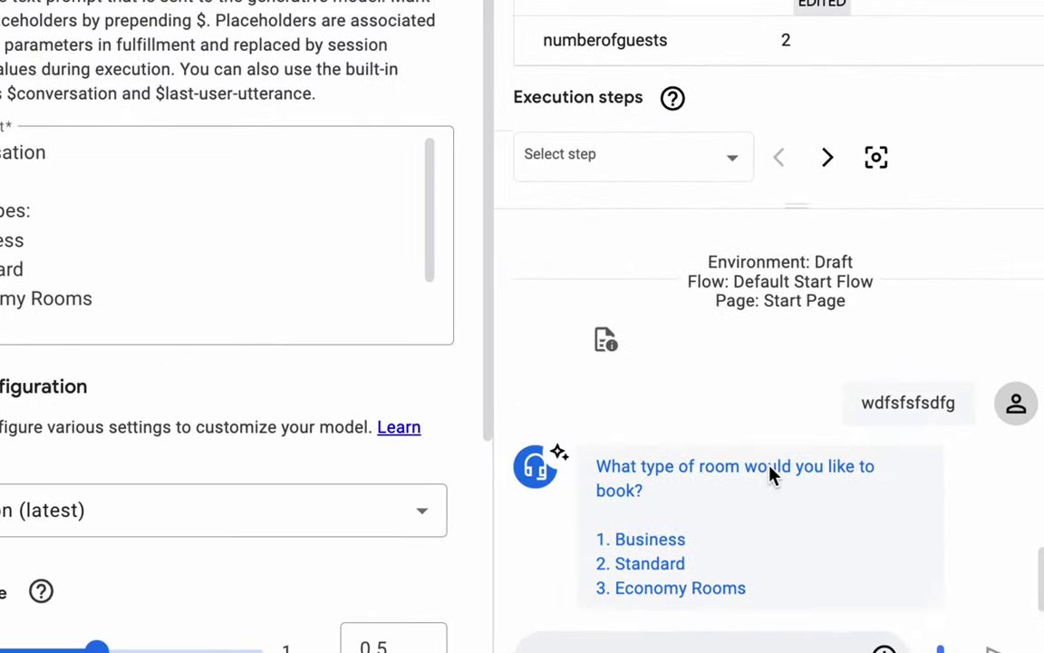
pyautogui.scroll(3, 772, 476)
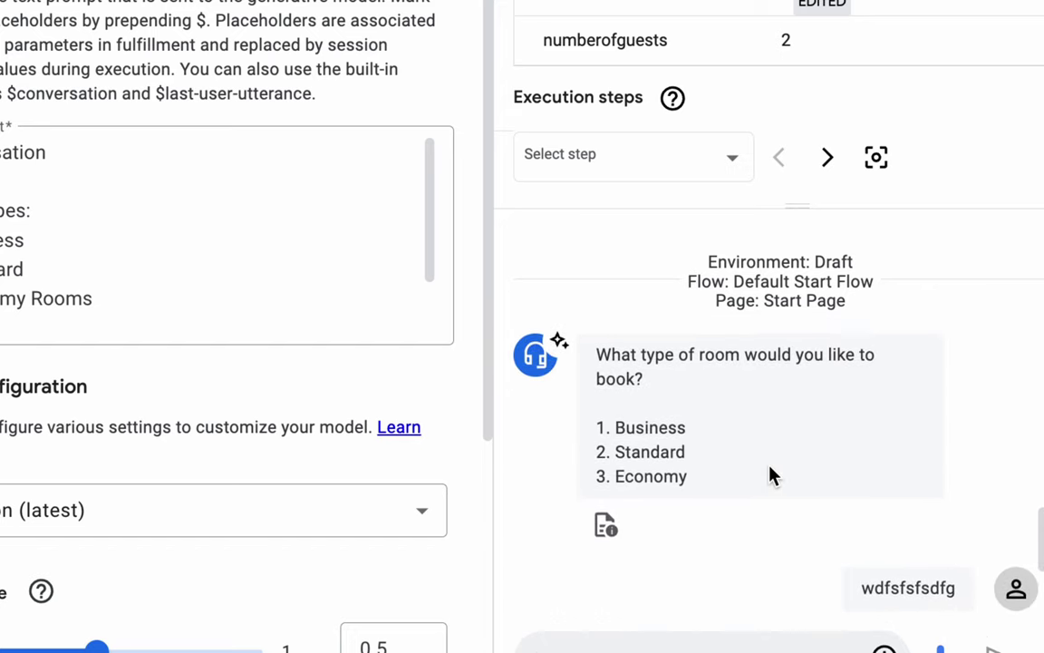
pyautogui.scroll(3, 769, 476)
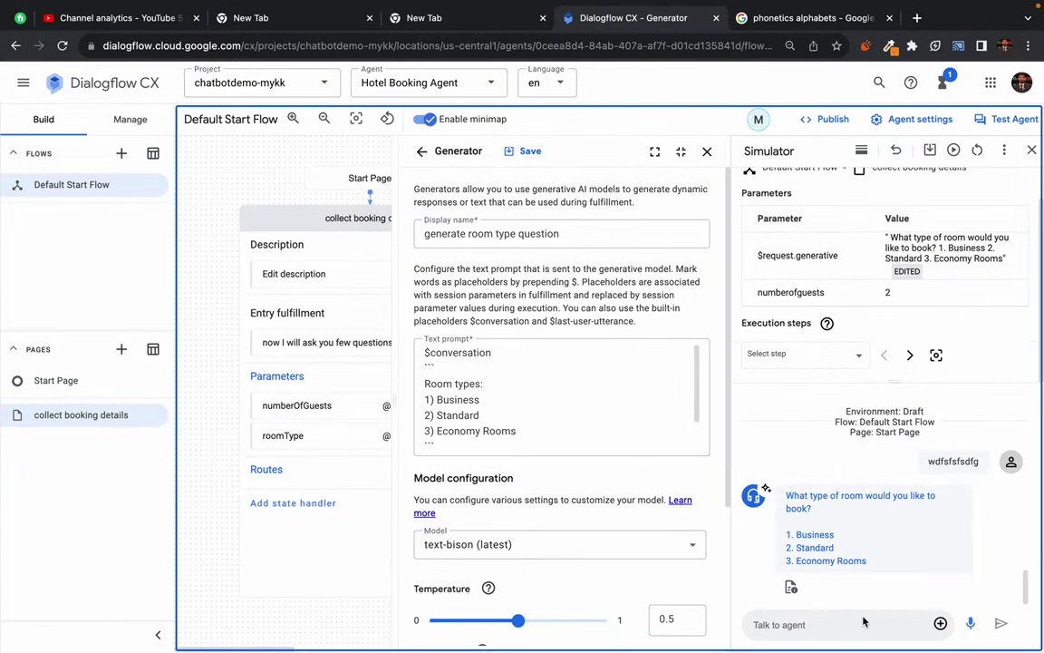
pyautogui.click(863, 622)
pyautogui.write('adfsdfsdf')
pyautogui.press('Return')
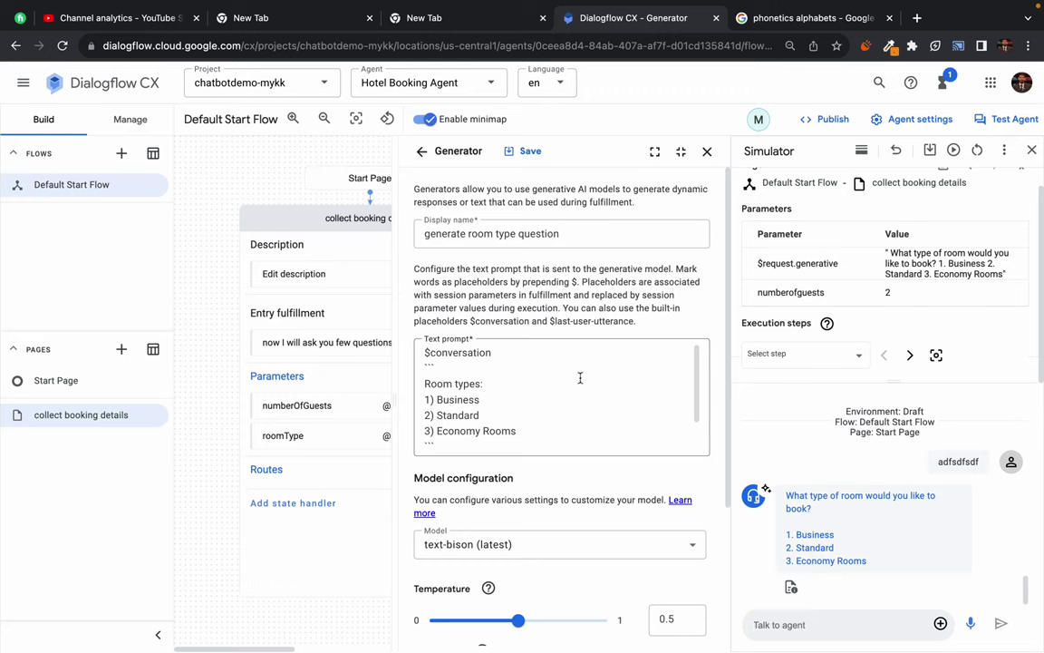
# Step: Append 'ask question differently every time' after 'want to book.' and split 'everytime' into two words
pyautogui.scroll(-2, 477, 388)
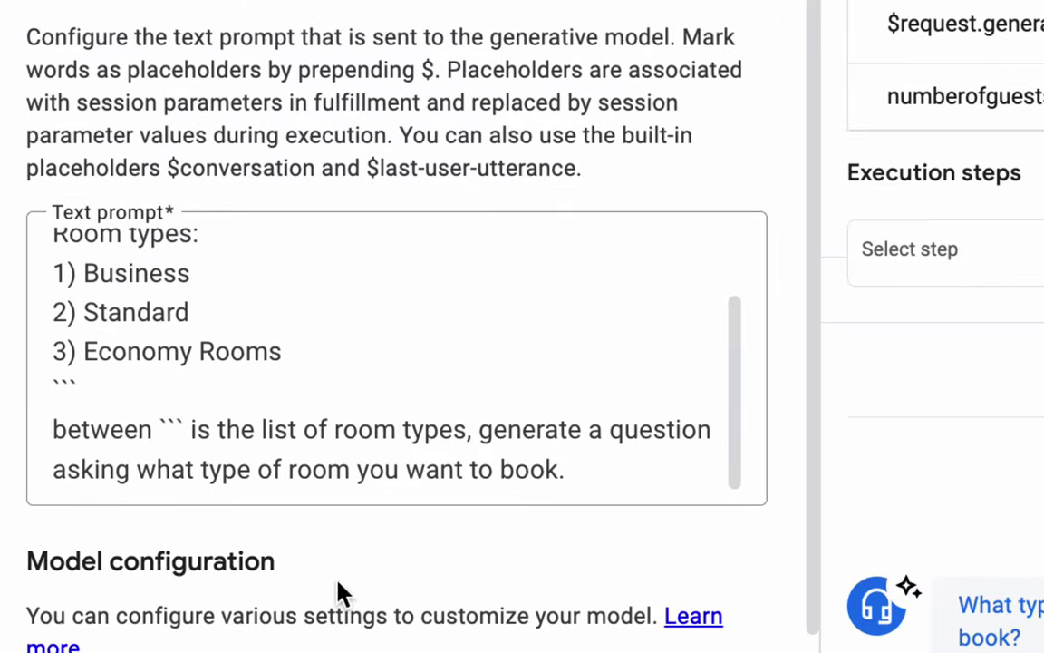
pyautogui.click(612, 432)
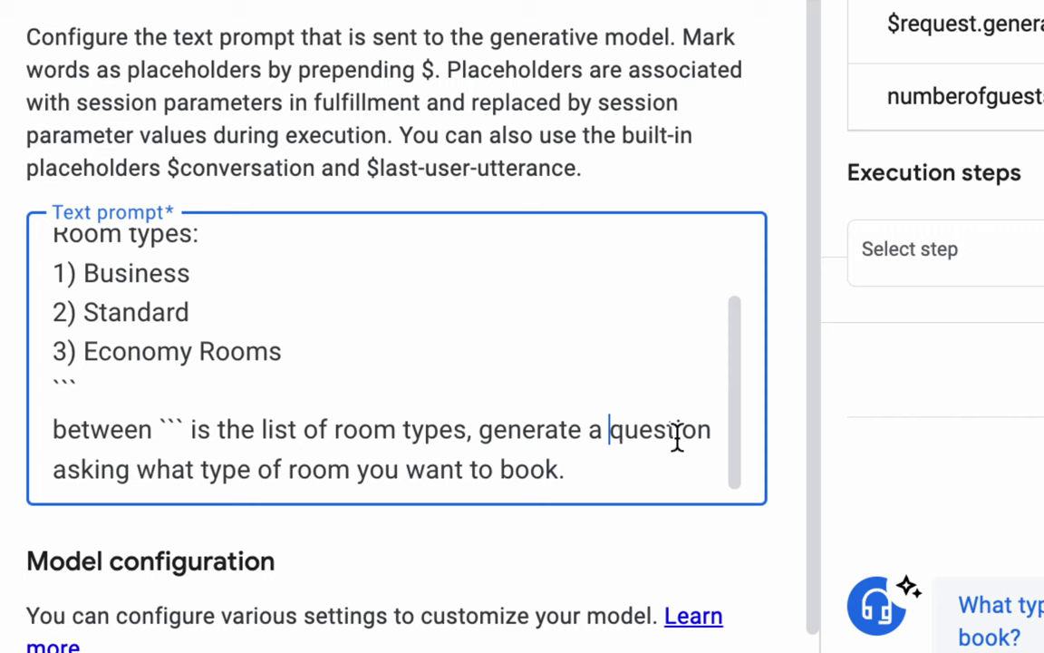
pyautogui.click(708, 432)
pyautogui.write('ask question')
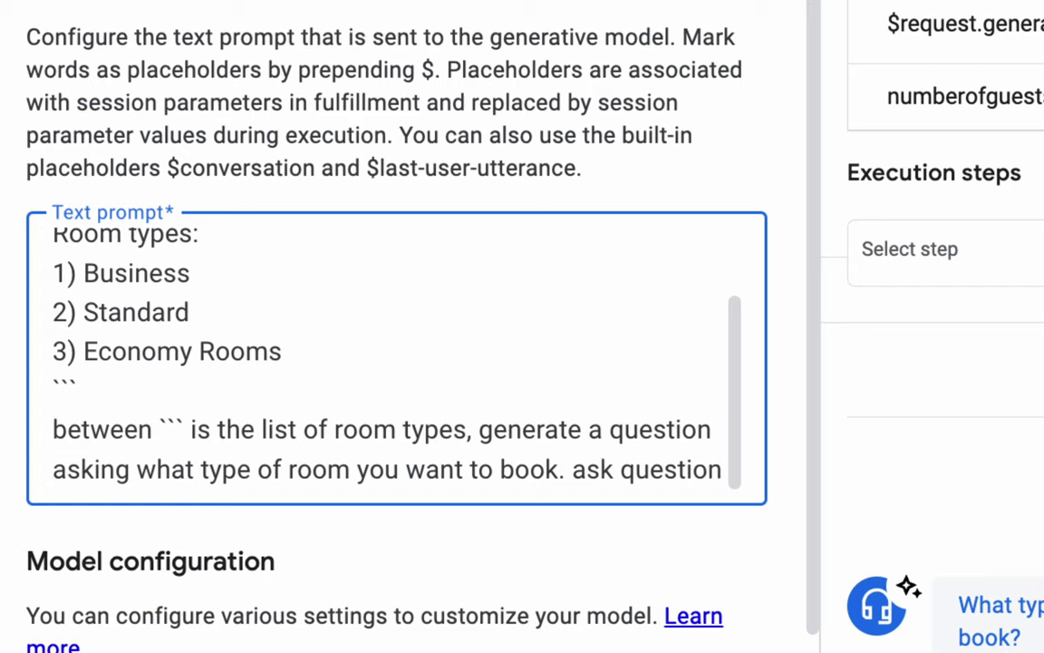
pyautogui.write(' differently ')
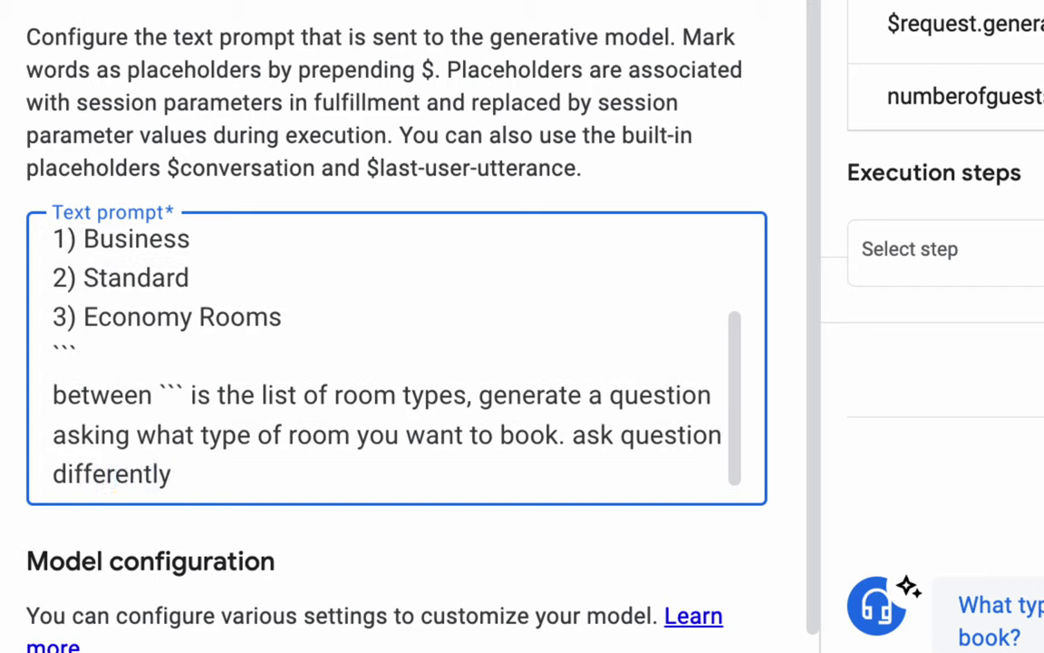
pyautogui.write('everytime')
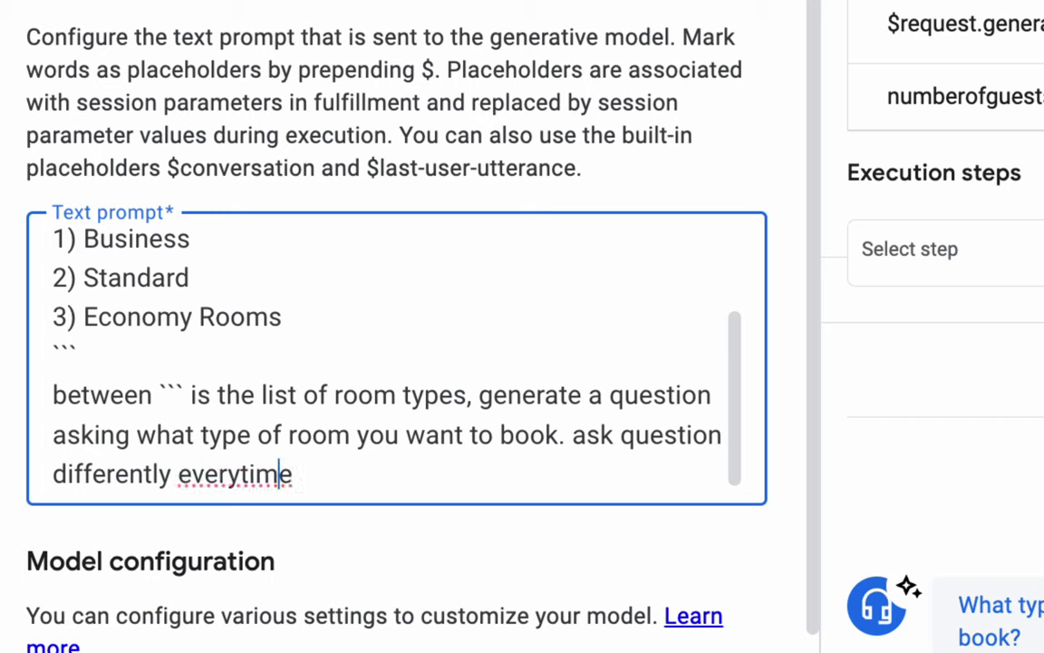
pyautogui.click(242, 474)
pyautogui.click(300, 473)
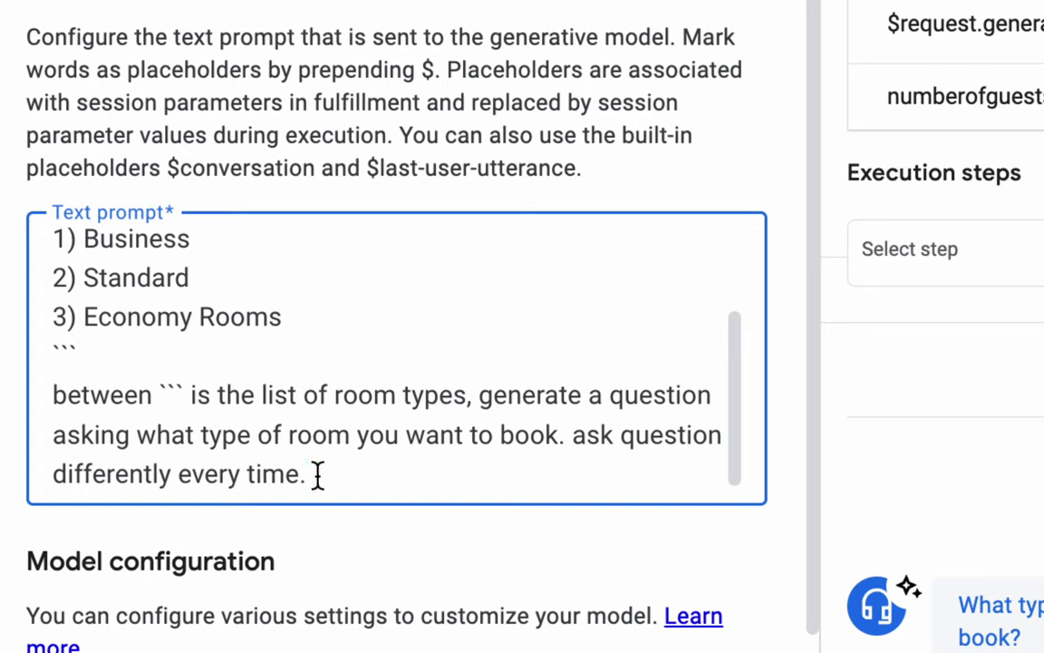
# Step: Highlight the added sentence and the room list lines in the prompt to review them
pyautogui.moveTo(314, 475); pyautogui.dragTo(62, 468)
pyautogui.click(63, 469)
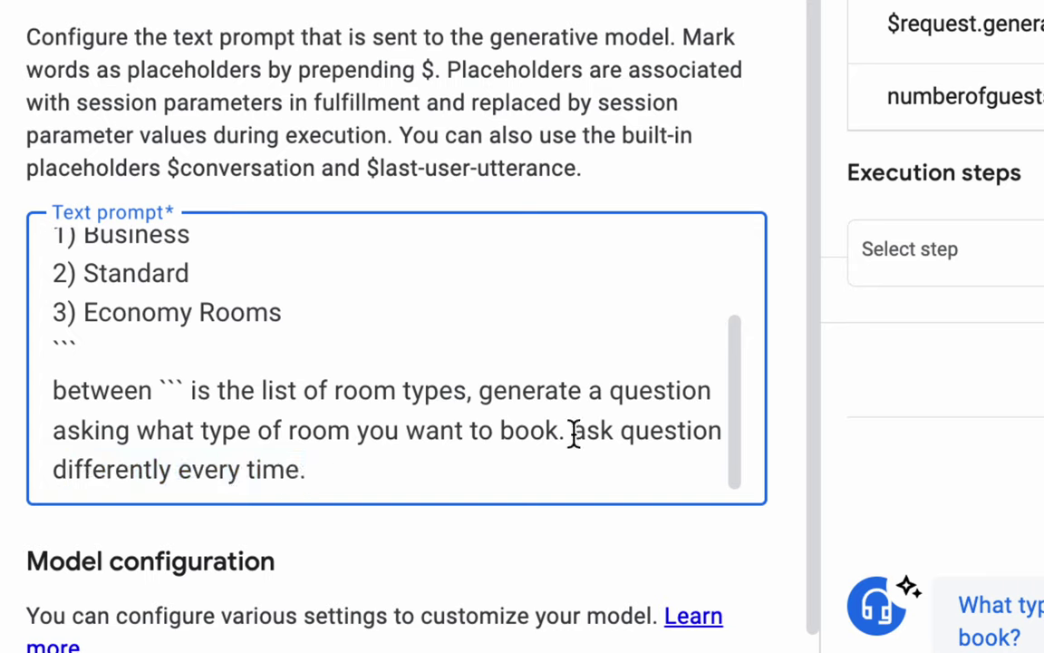
pyautogui.moveTo(574, 433); pyautogui.dragTo(581, 458)
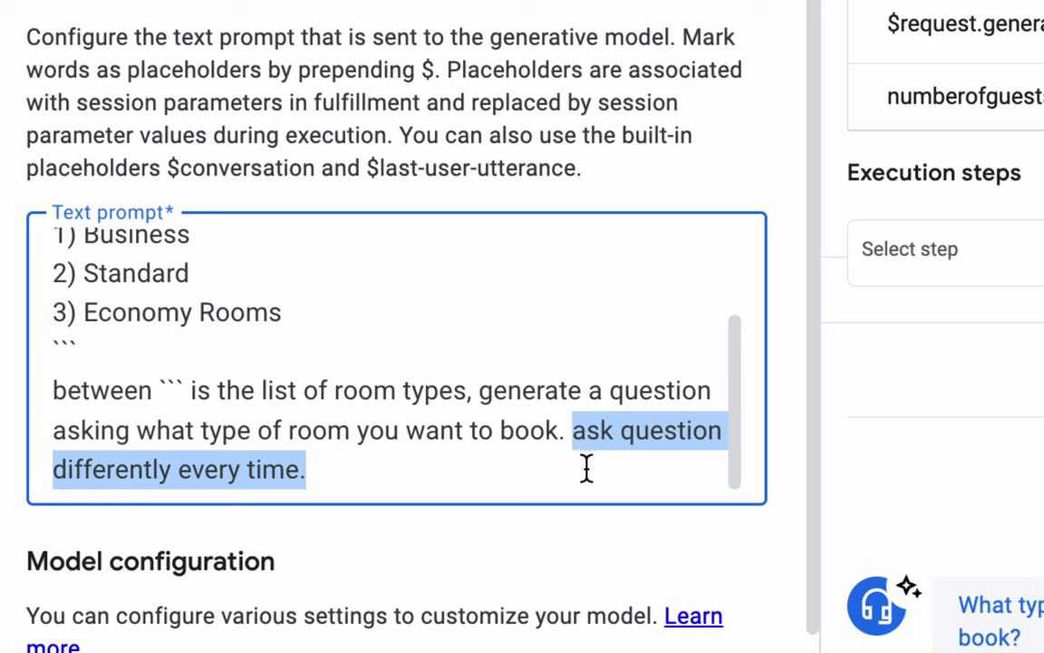
pyautogui.click(586, 468)
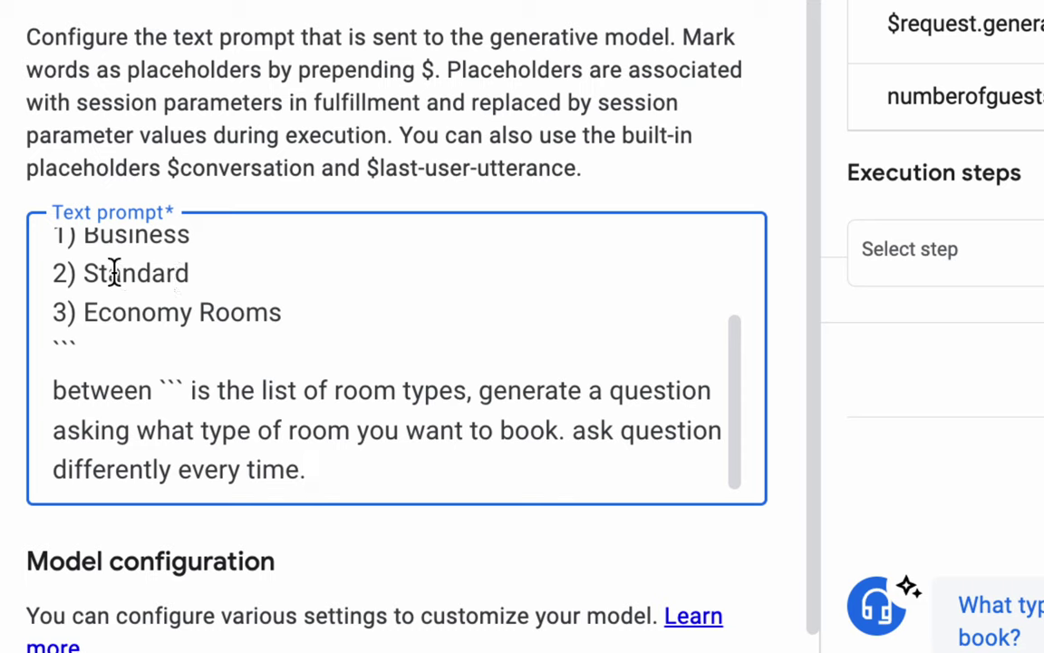
pyautogui.moveTo(124, 280); pyautogui.dragTo(334, 438)
pyautogui.click(333, 442)
# Step: Select the generator prompt's final room-type instruction paragraph to copy, then open a new browser tab
pyautogui.moveTo(562, 435); pyautogui.dragTo(55, 388)
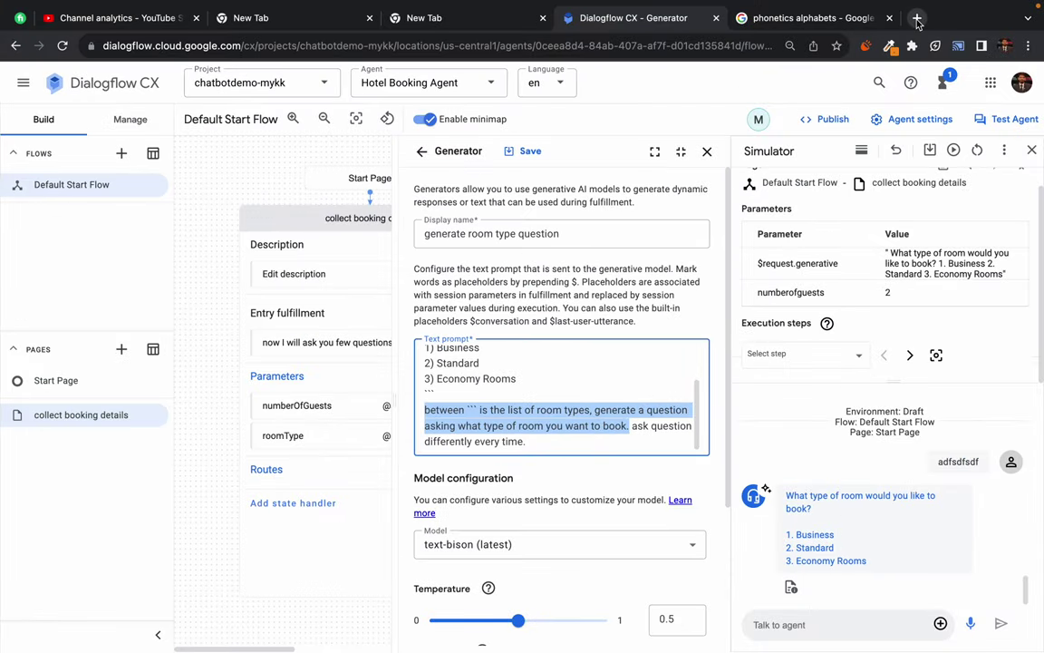
pyautogui.moveTo(483, 365); pyautogui.dragTo(525, 426)
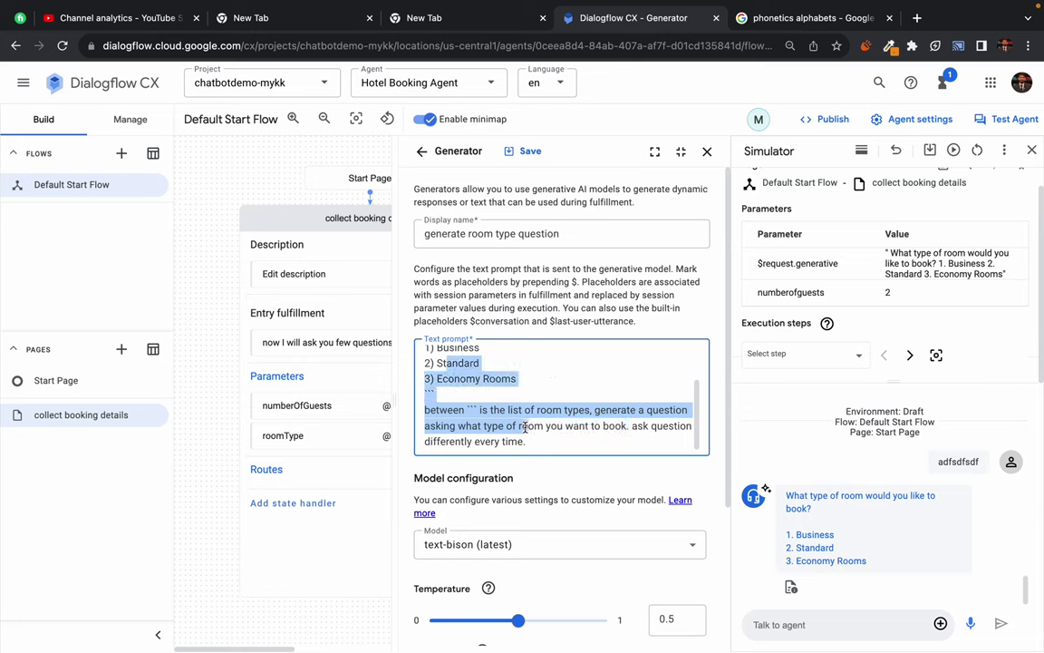
pyautogui.click(525, 428)
pyautogui.scroll(2, 512, 384)
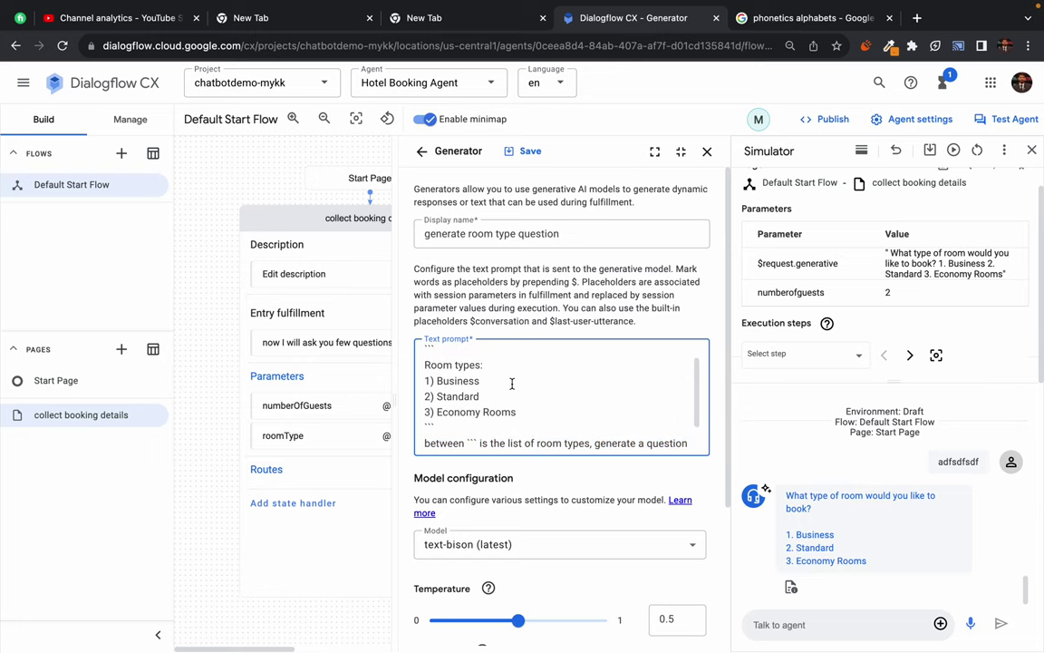
pyautogui.scroll(1, 427, 356)
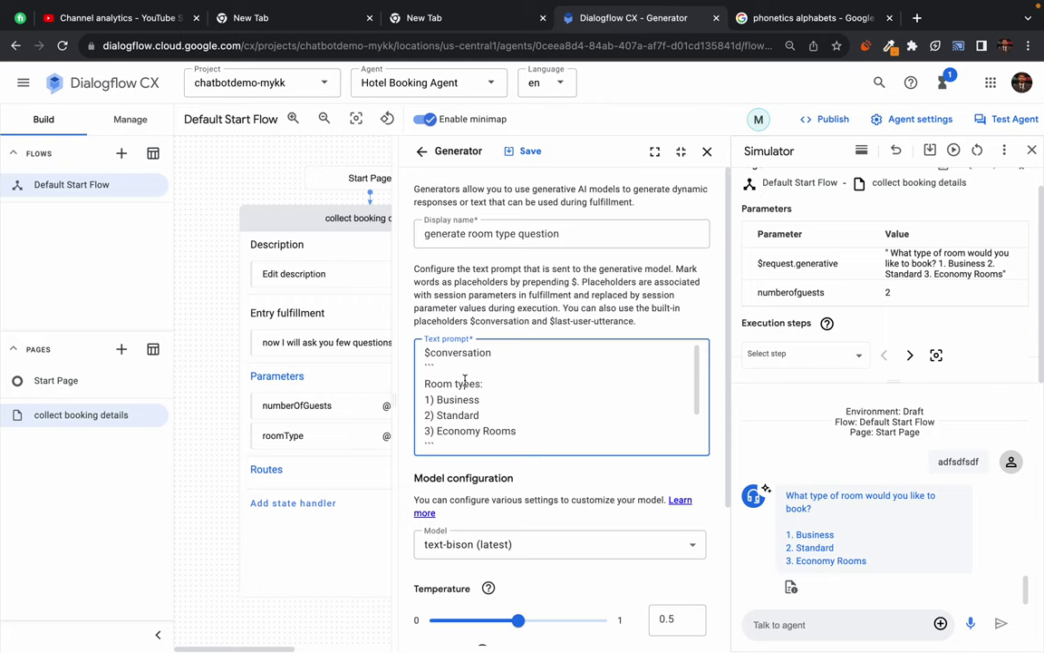
pyautogui.moveTo(425, 367); pyautogui.dragTo(581, 486)
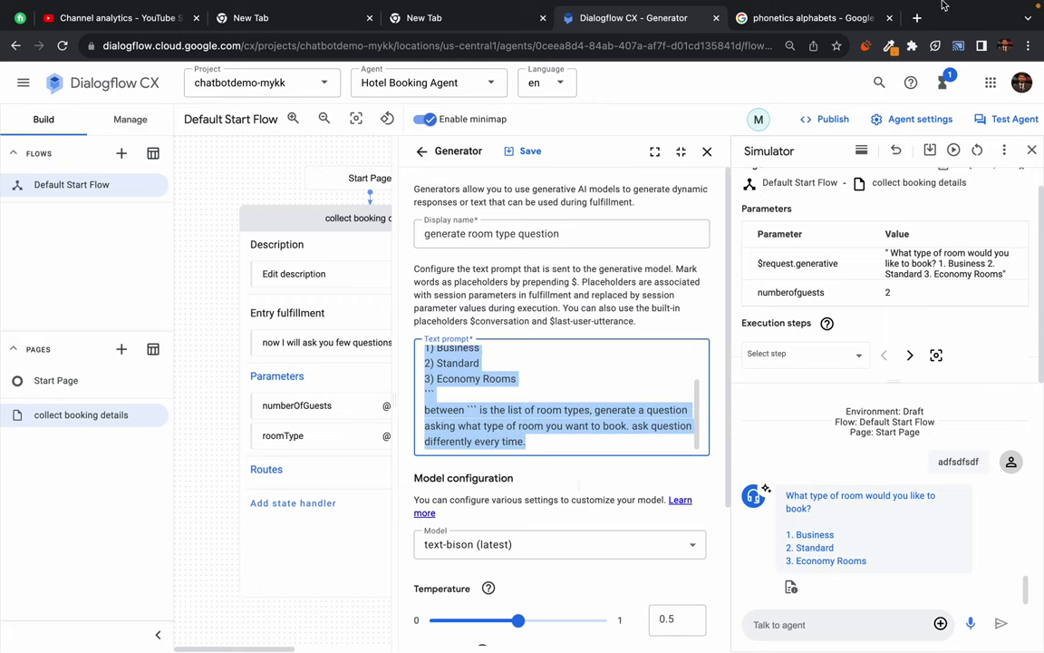
pyautogui.click(529, 377)
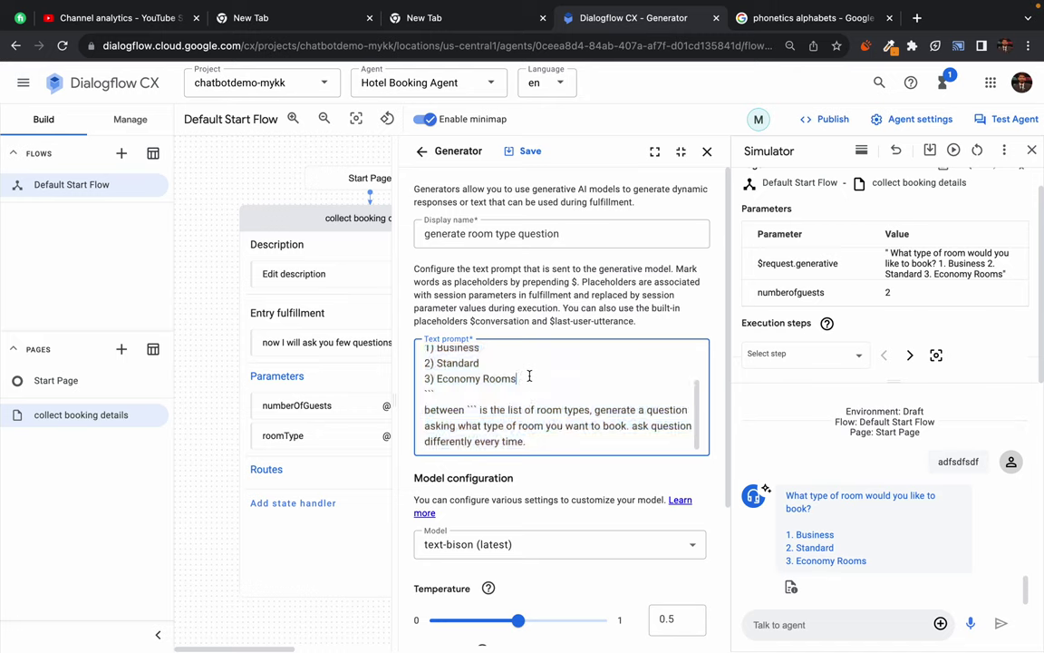
pyautogui.tripleClick(426, 410)
pyautogui.press('super+c')
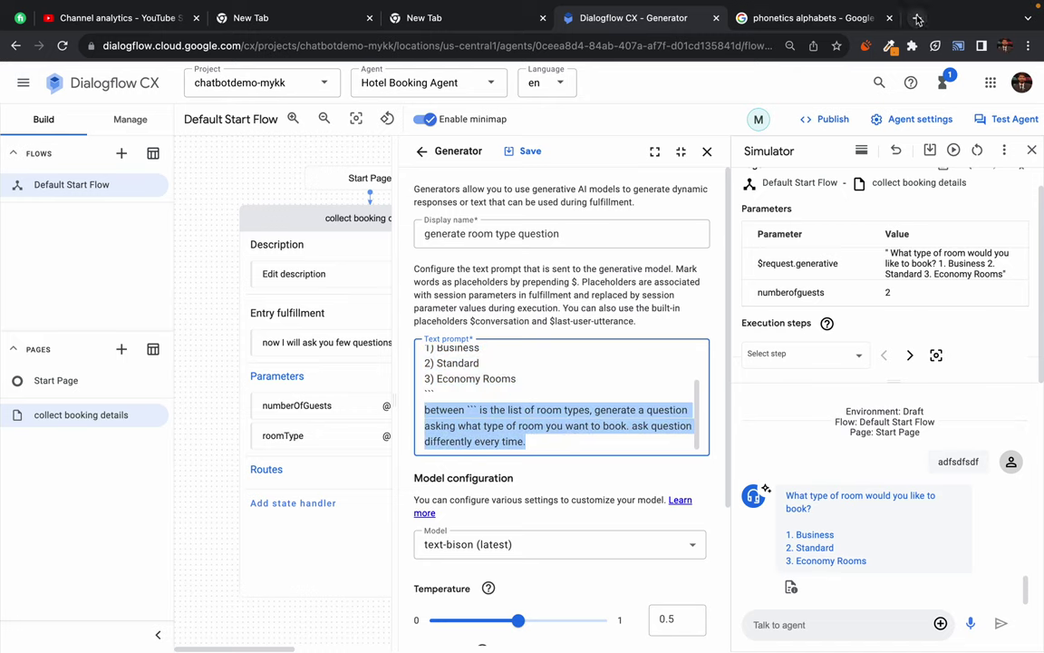
pyautogui.click(918, 18)
# Step: On ChatGPT, paste the room-type prompt and ask 'above is a prompt, make it shorter'
pyautogui.write('chat.openai.com')
pyautogui.press('Return')
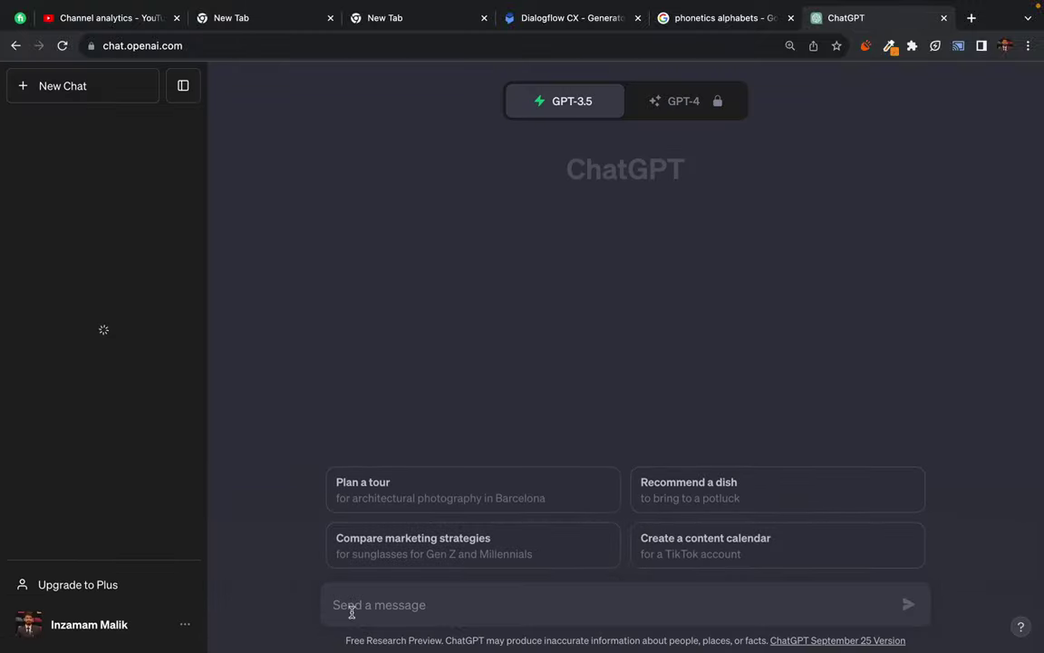
pyautogui.press('super+v')
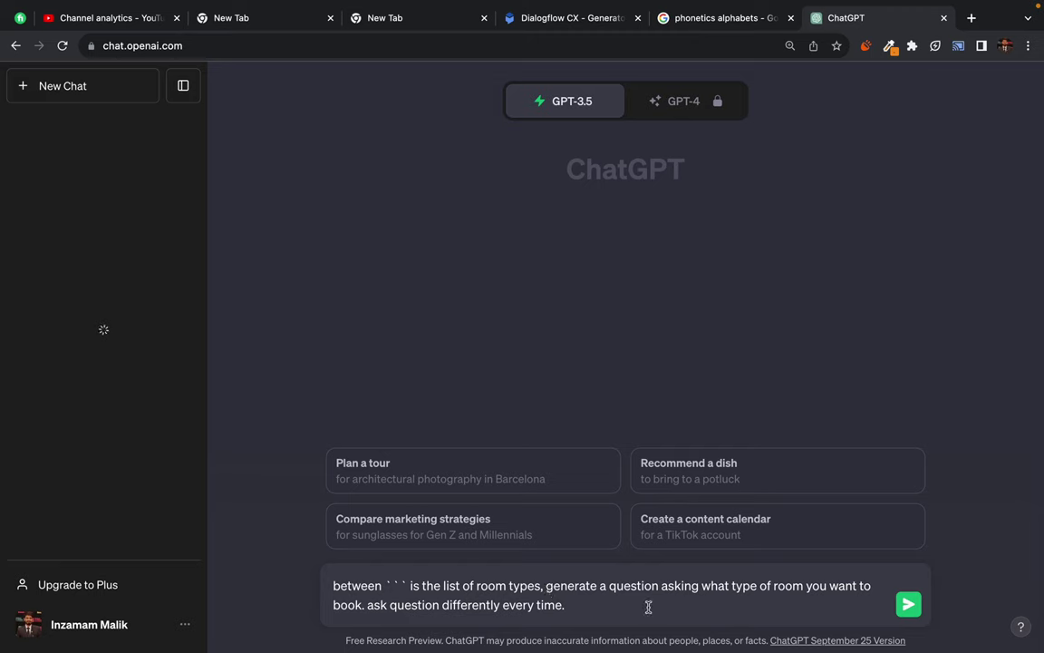
pyautogui.hotkey('shift', 'Return')
pyautogui.hotkey('shift', 'Return')
pyautogui.hotkey('shift', 'Return')
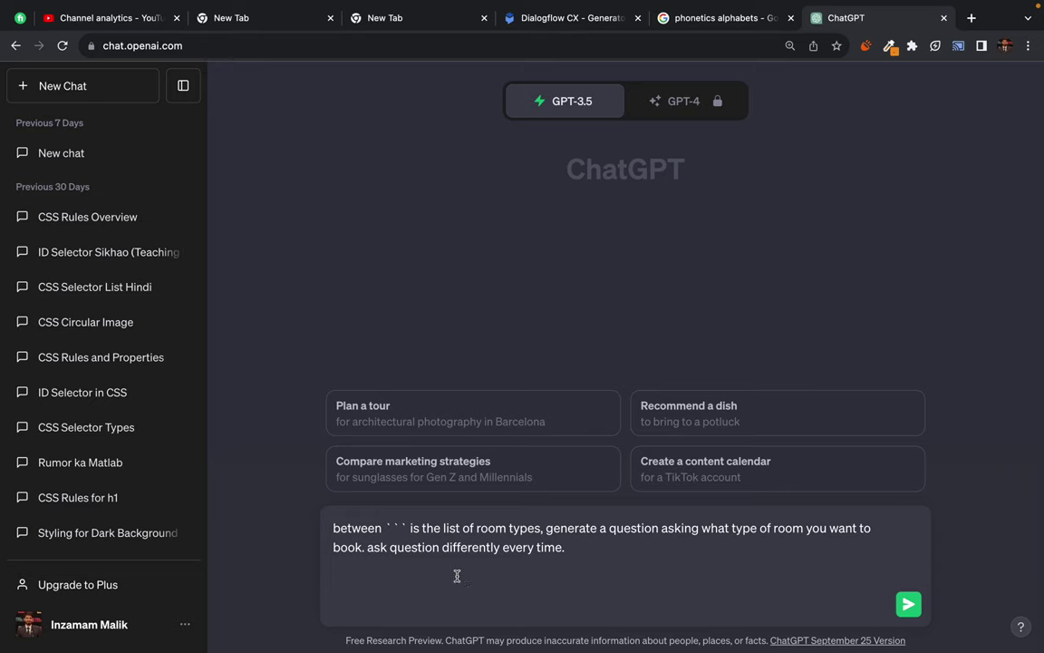
pyautogui.write('above is a prompt,')
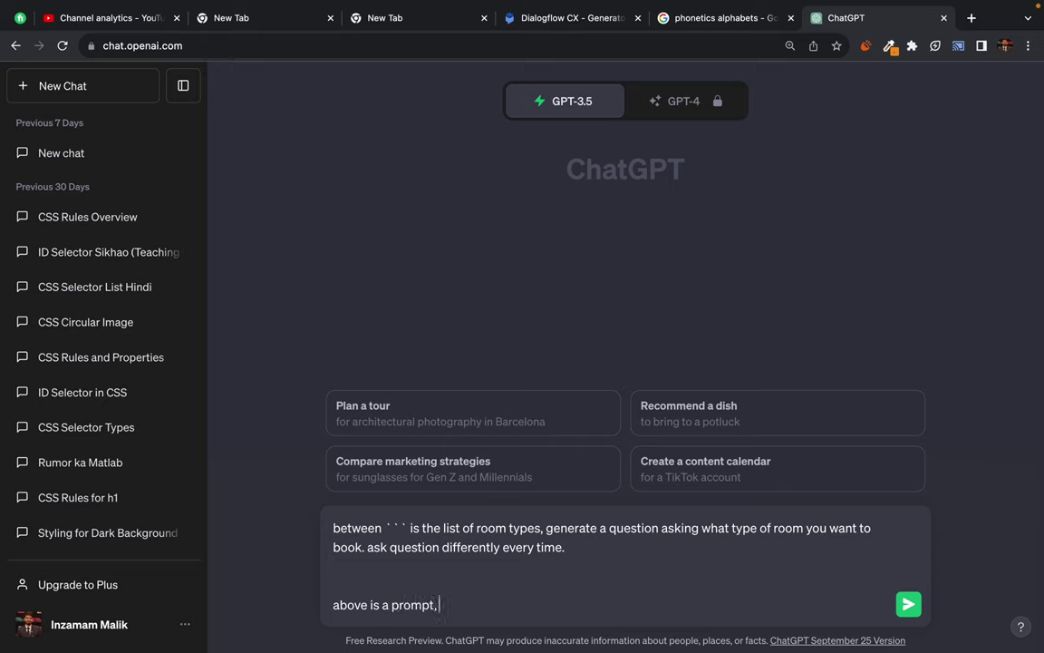
pyautogui.write(' make it shorter')
pyautogui.press('Return')
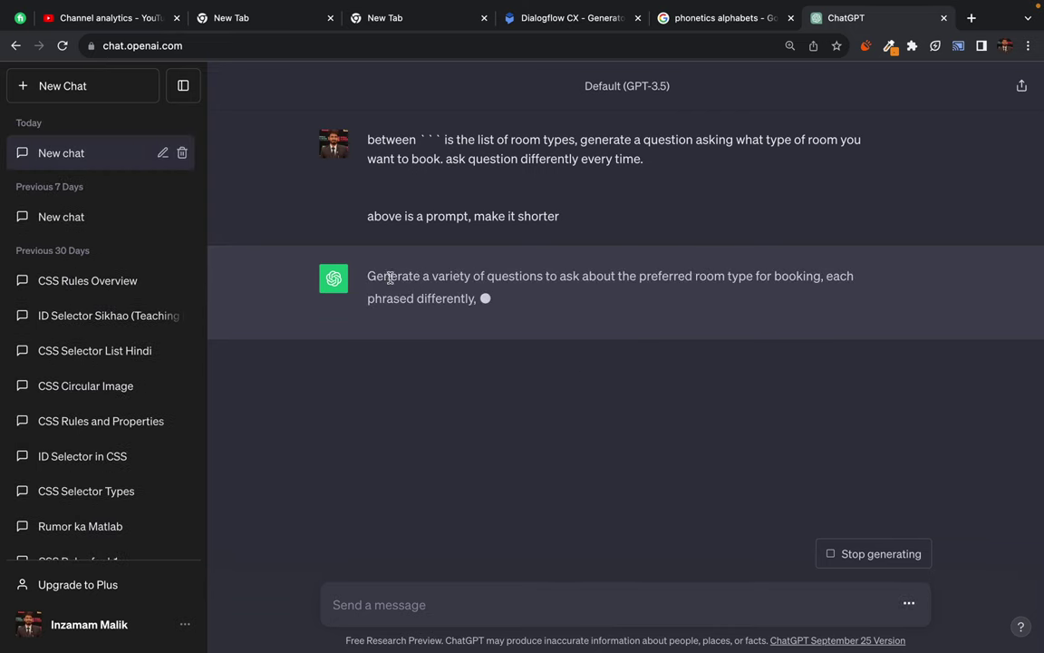
# Step: Highlight the opening words of ChatGPT's reply to read the shortened prompt
pyautogui.moveTo(368, 276); pyautogui.dragTo(492, 276)
pyautogui.doubleClick(513, 276)
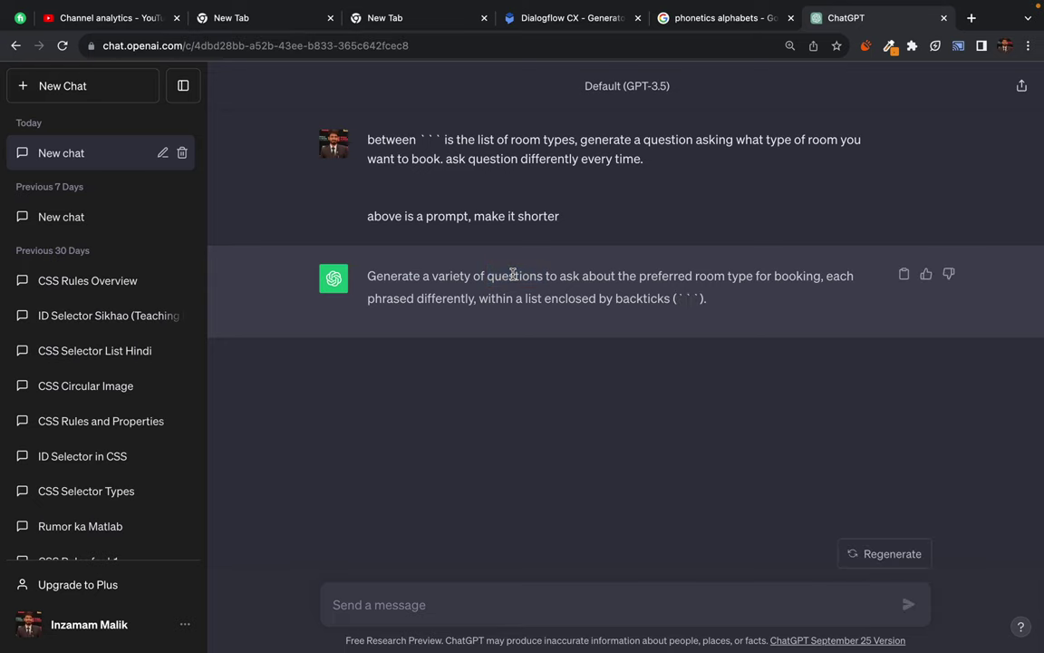
pyautogui.doubleClick(512, 276)
pyautogui.moveTo(396, 276); pyautogui.dragTo(515, 277)
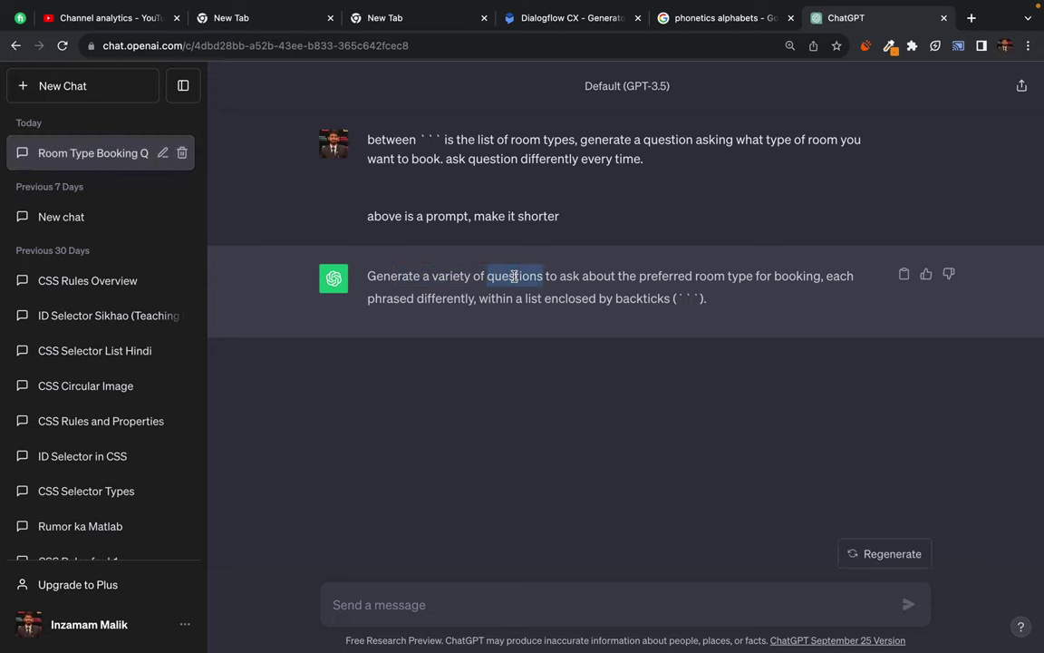
pyautogui.doubleClick(514, 275)
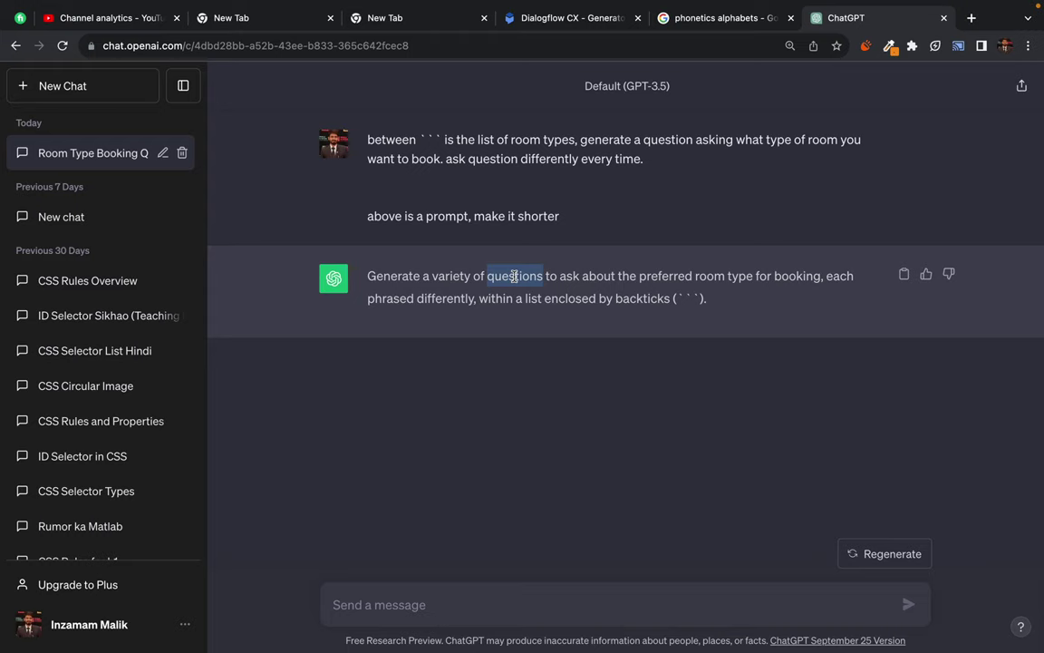
pyautogui.moveTo(387, 275); pyautogui.dragTo(515, 276)
pyautogui.doubleClick(514, 276)
pyautogui.click(684, 278)
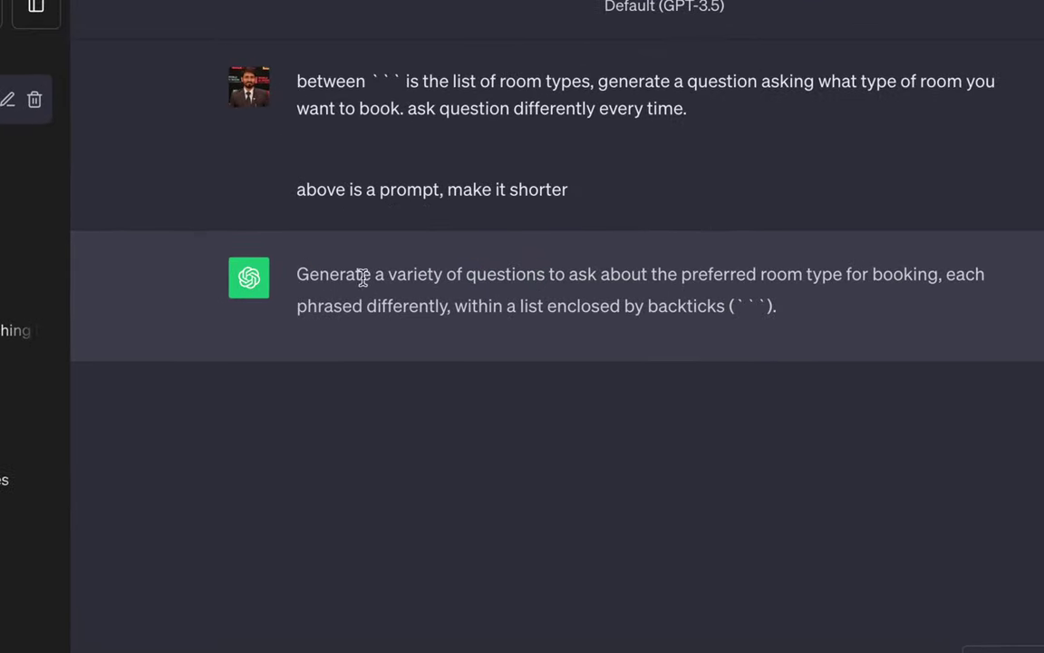
# Step: Highlight the reply's first clause, from 'questions' to 'booking', to review the rewrite
pyautogui.moveTo(340, 274); pyautogui.dragTo(496, 271)
pyautogui.doubleClick(498, 269)
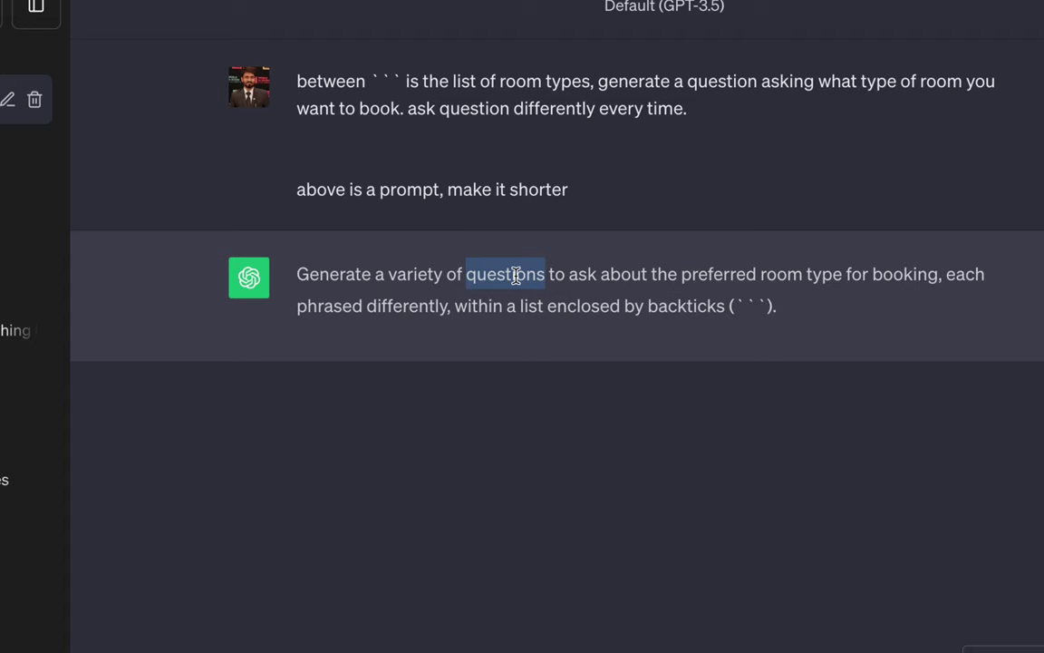
pyautogui.moveTo(571, 273); pyautogui.dragTo(745, 272)
pyautogui.doubleClick(746, 272)
pyautogui.doubleClick(892, 273)
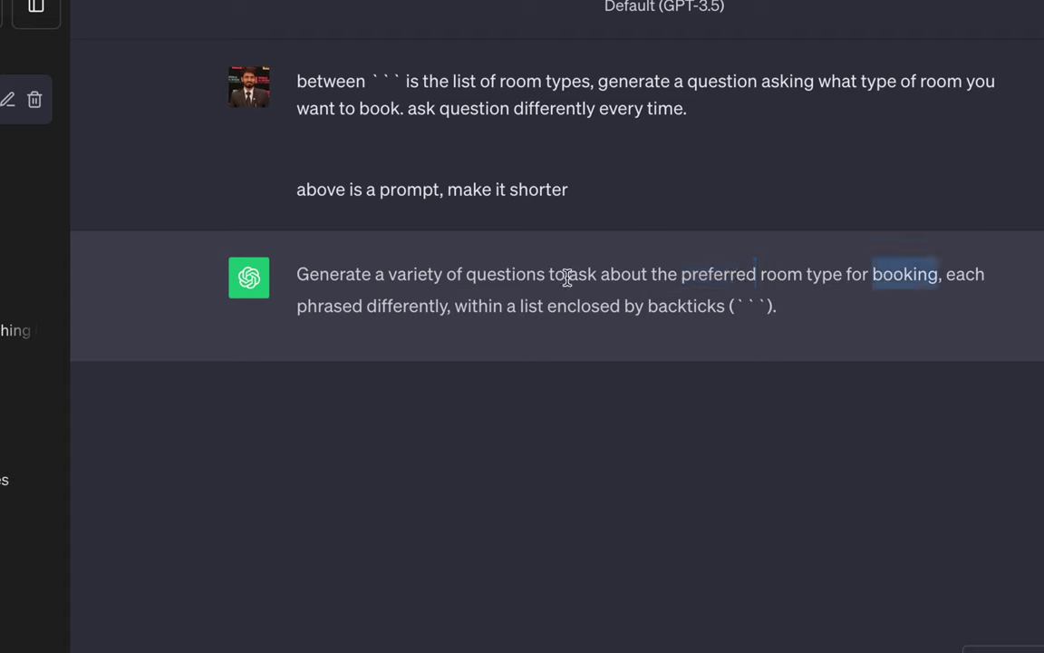
pyautogui.moveTo(473, 273); pyautogui.dragTo(941, 274)
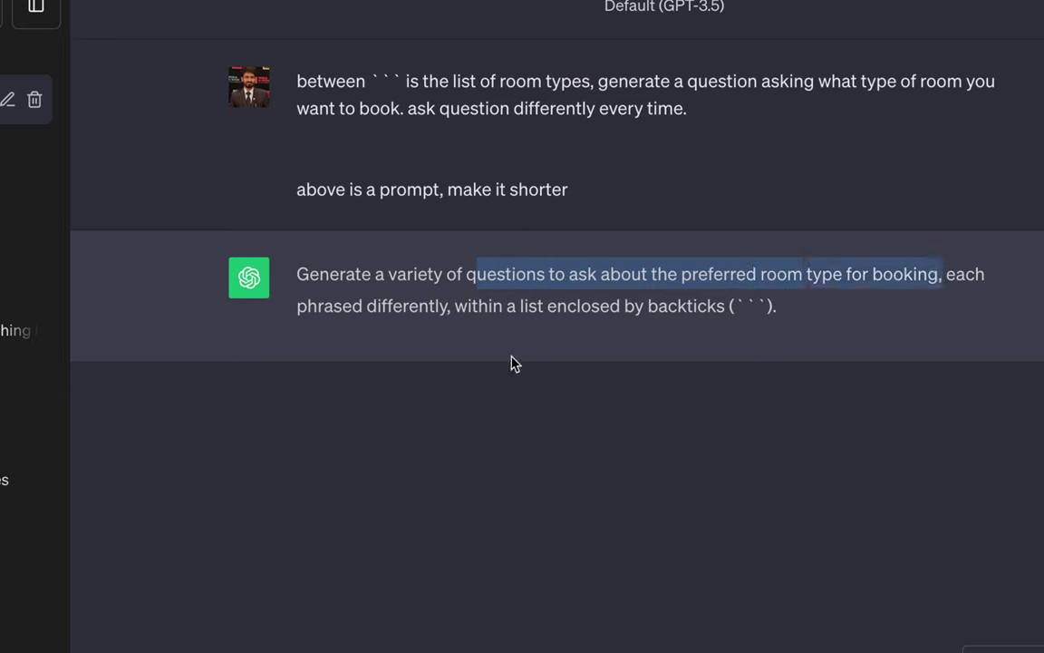
pyautogui.moveTo(472, 309); pyautogui.dragTo(698, 303)
pyautogui.click(698, 302)
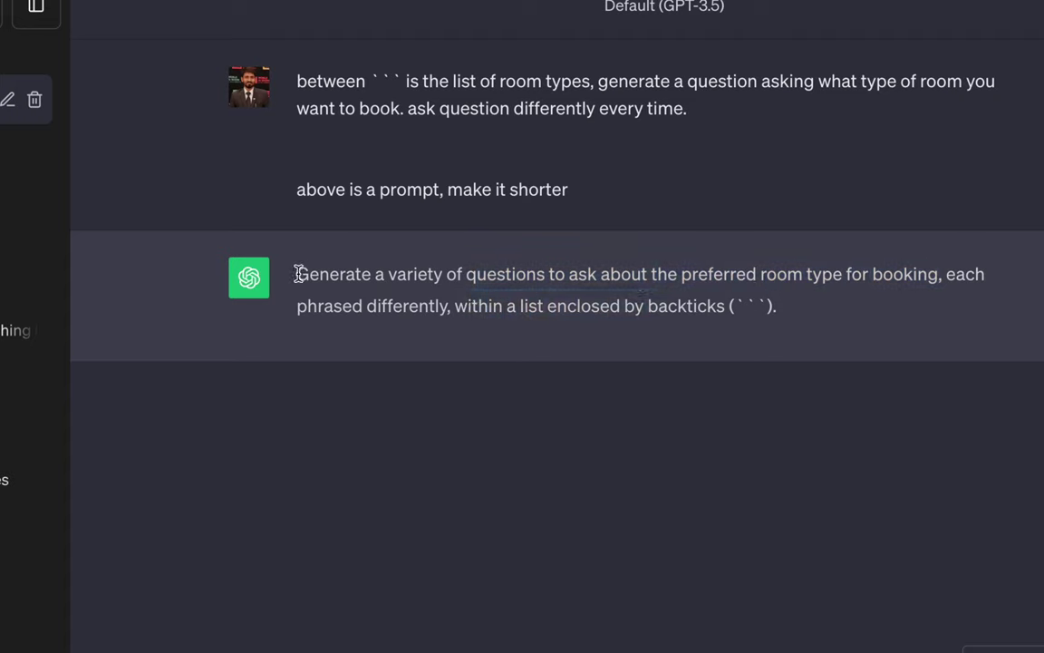
pyautogui.moveTo(298, 274); pyautogui.dragTo(940, 275)
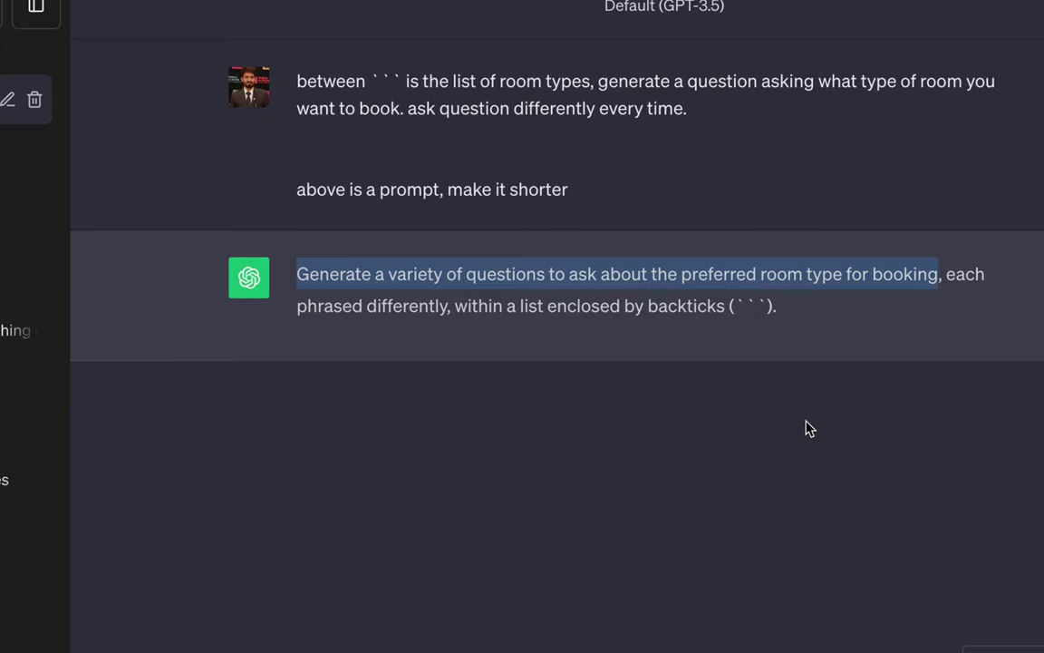
pyautogui.click(532, 380)
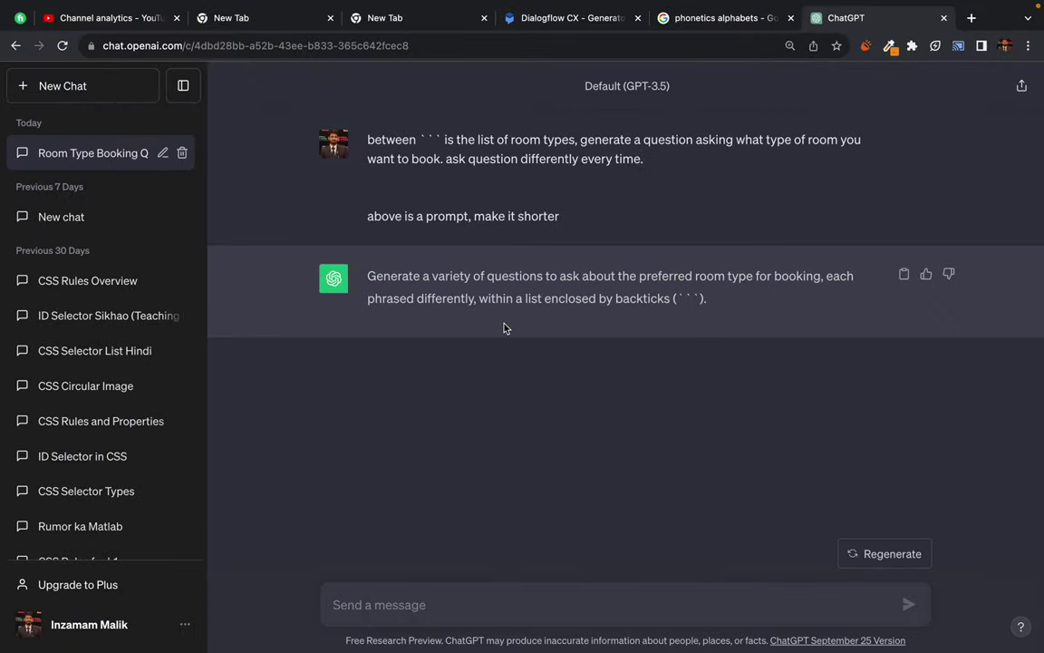
# Step: Delete the 'ask question differently every time' sentence from the generator prompt and save
pyautogui.click(524, 17)
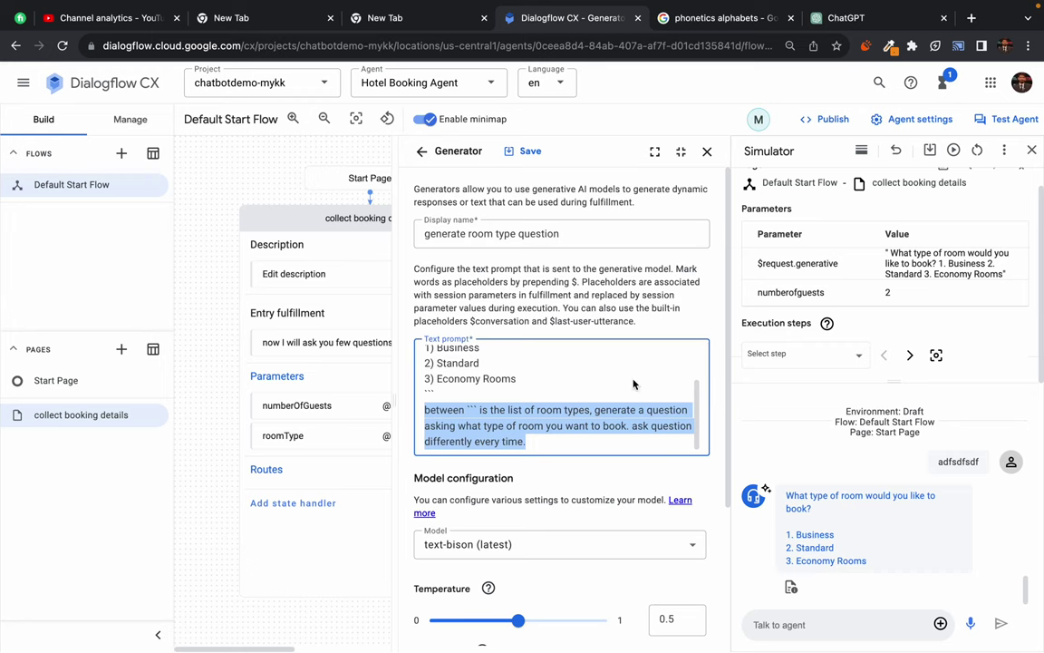
pyautogui.click(567, 427)
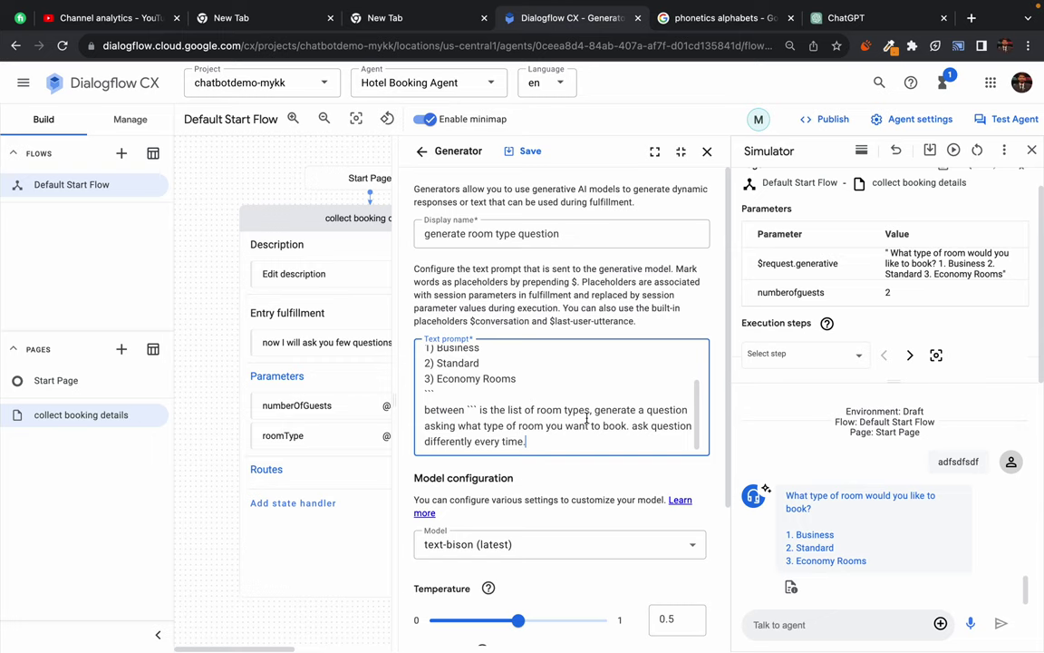
pyautogui.hotkey('alt', 'shift', 'Left')
pyautogui.hotkey('alt', 'shift', 'Left')
pyautogui.hotkey('alt', 'shift', 'Left')
pyautogui.hotkey('alt', 'shift', 'Left')
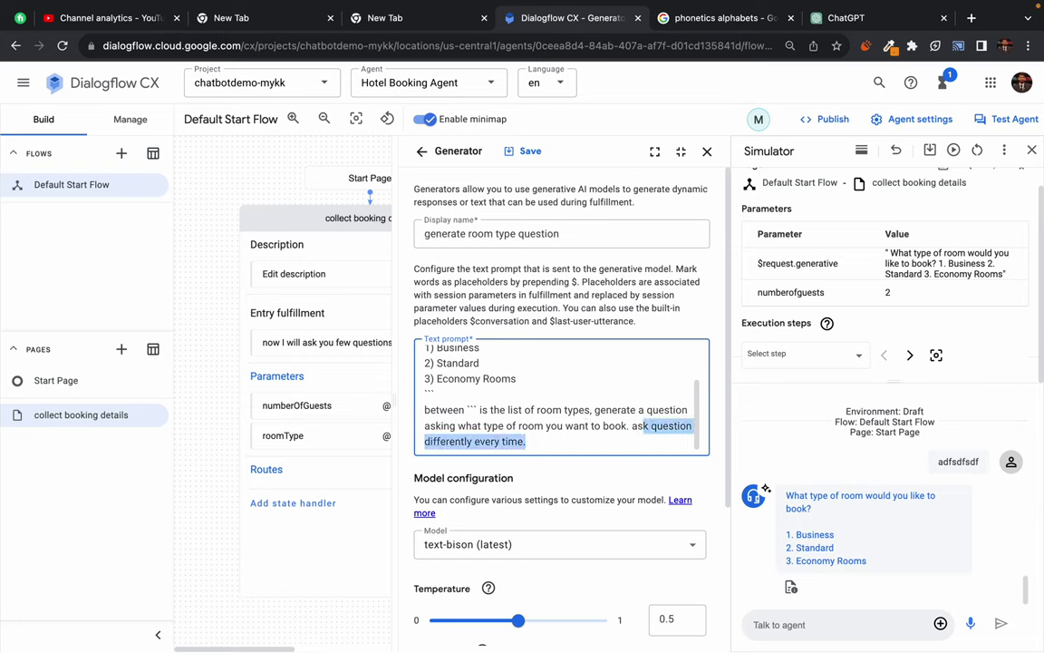
pyautogui.press('BackSpace')
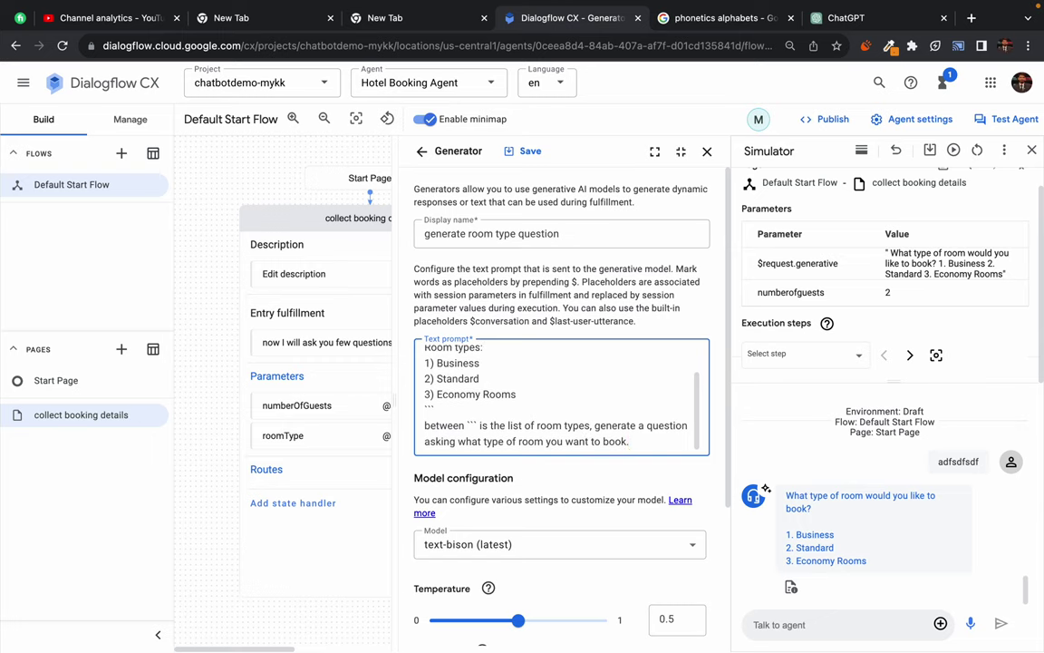
pyautogui.click(518, 150)
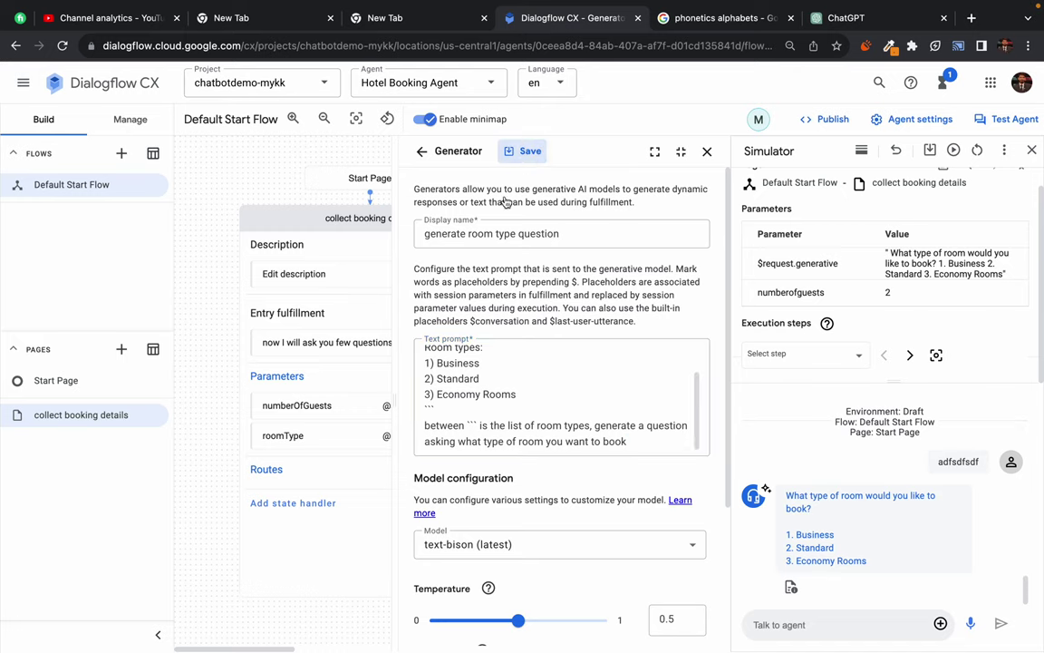
# Step: Raise the room-type generator's temperature to 1 and save it again
pyautogui.scroll(-1, 493, 441)
pyautogui.click(683, 177)
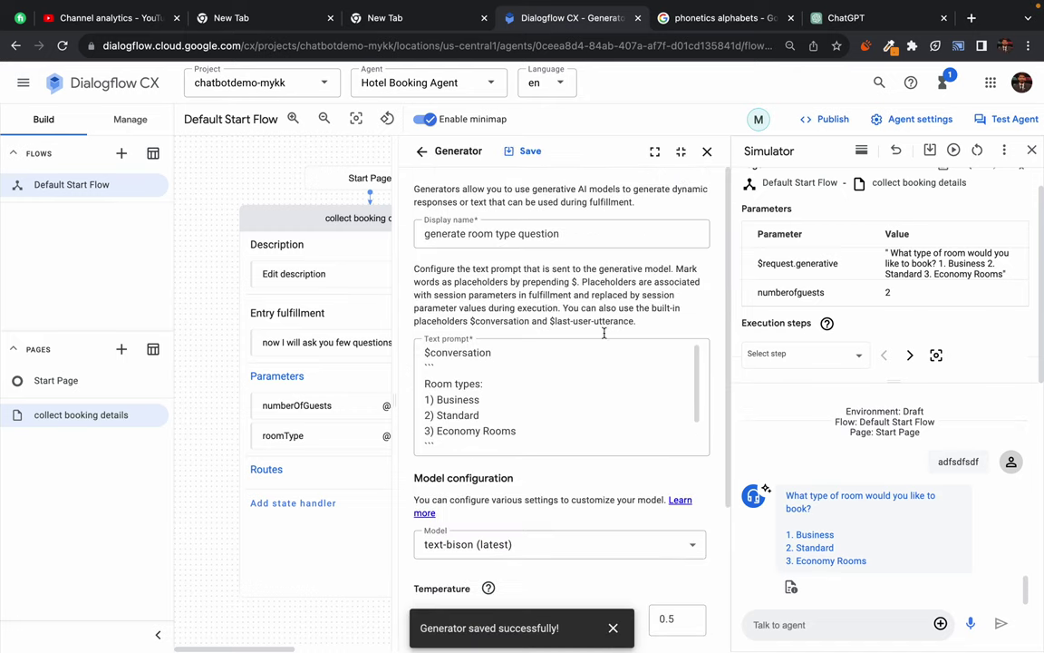
pyautogui.scroll(-1, 506, 555)
pyautogui.scroll(-1, 506, 555)
pyautogui.moveTo(518, 443); pyautogui.dragTo(607, 443)
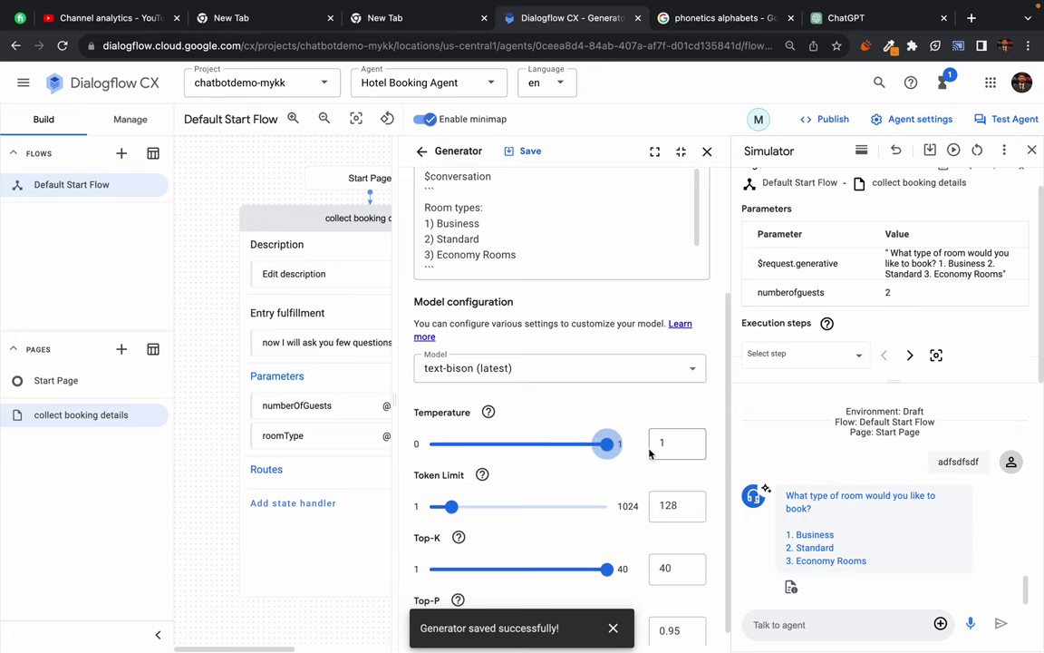
pyautogui.click(530, 153)
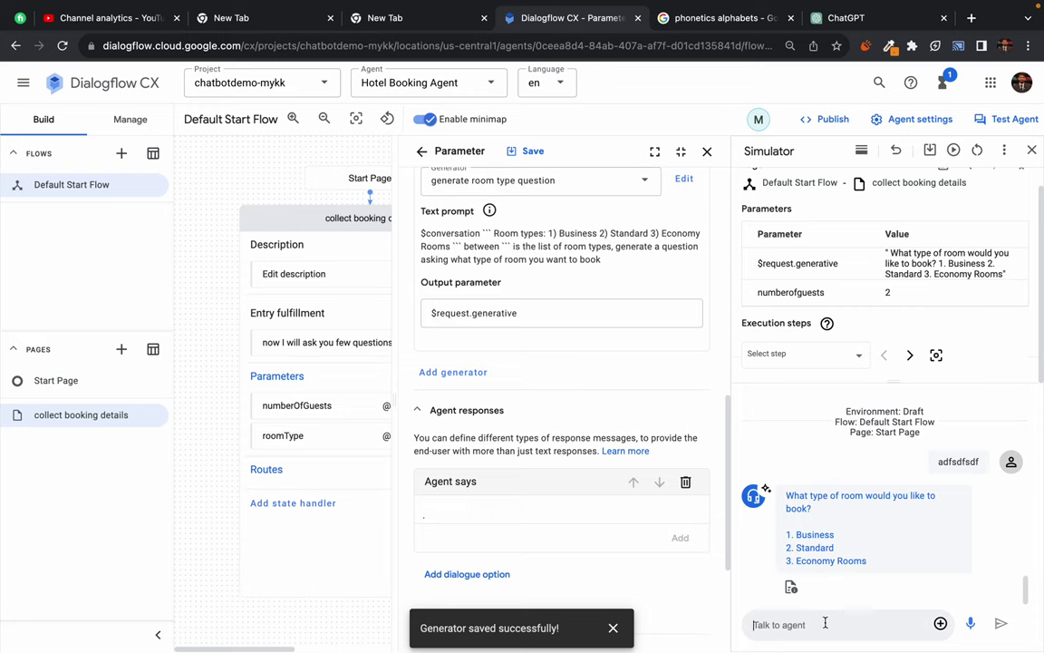
# Step: Send two gibberish test messages, 'sgdfgdfg' and 'sfgsgsdfsdf', to the agent
pyautogui.write('sgdfgdfg')
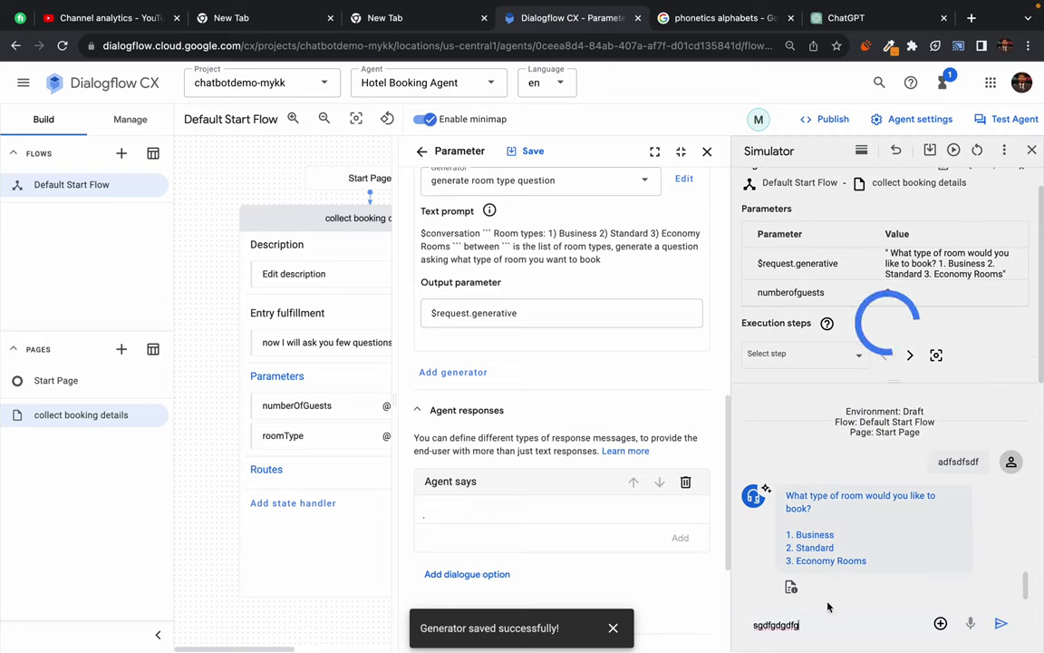
pyautogui.press('Return')
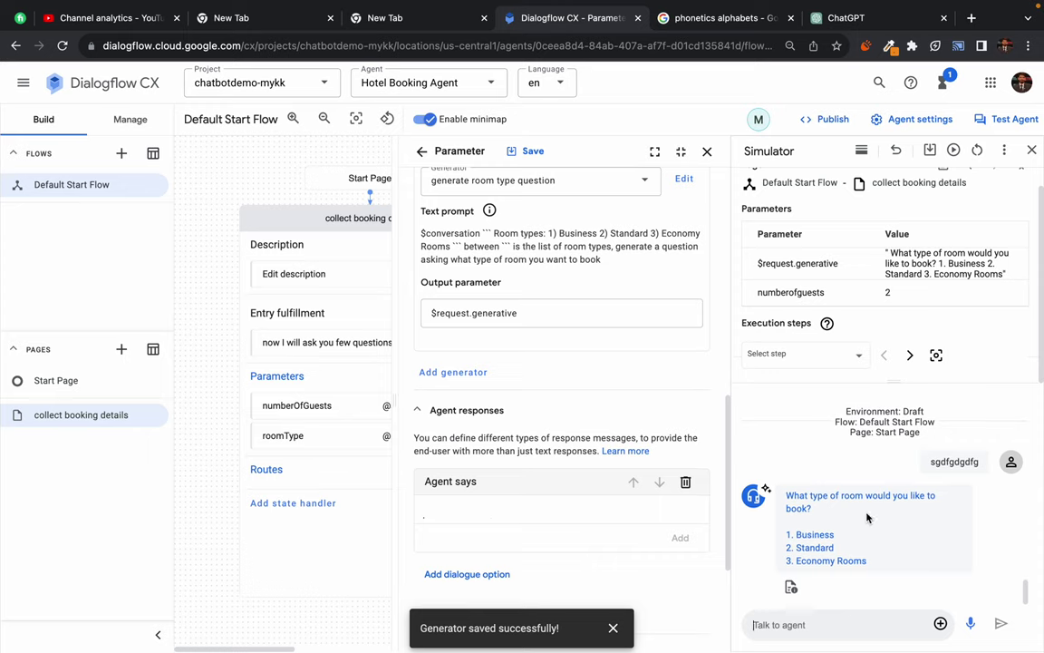
pyautogui.write('sfgsgsdfsdf')
pyautogui.press('Return')
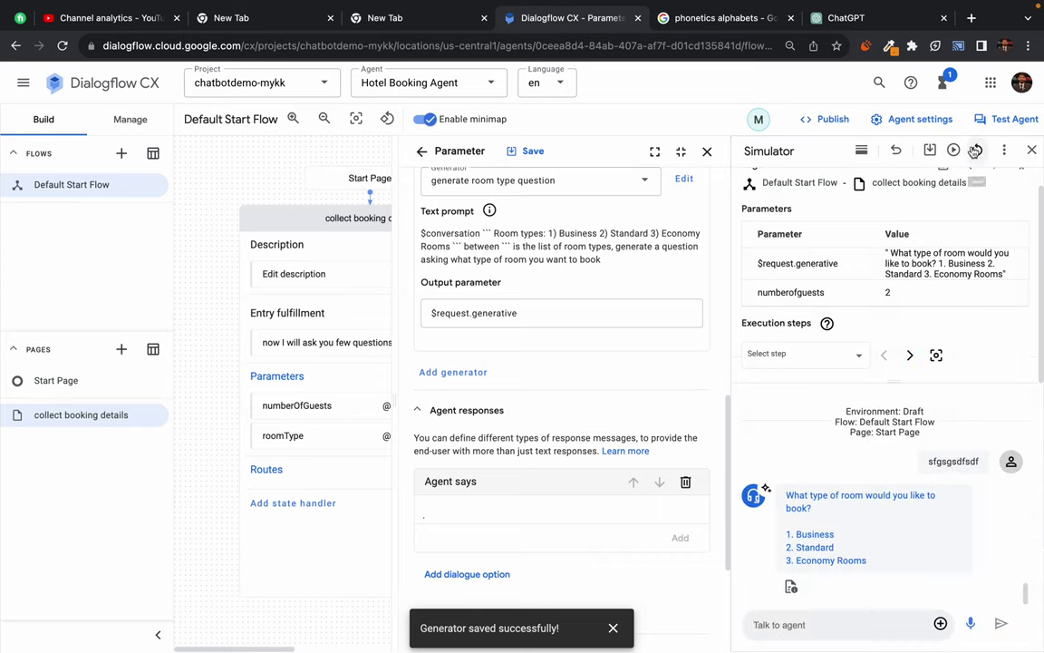
# Step: Restart the test and send 'hi', 'book room', '2', then a nonsense room-type reply
pyautogui.click(975, 151)
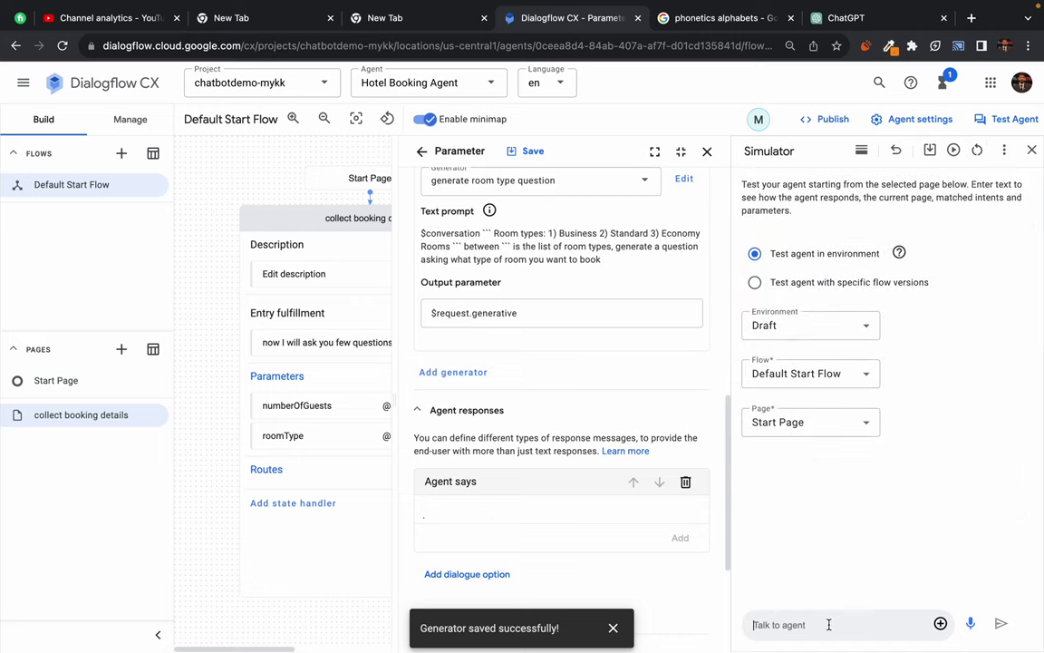
pyautogui.write('hi')
pyautogui.press('Return')
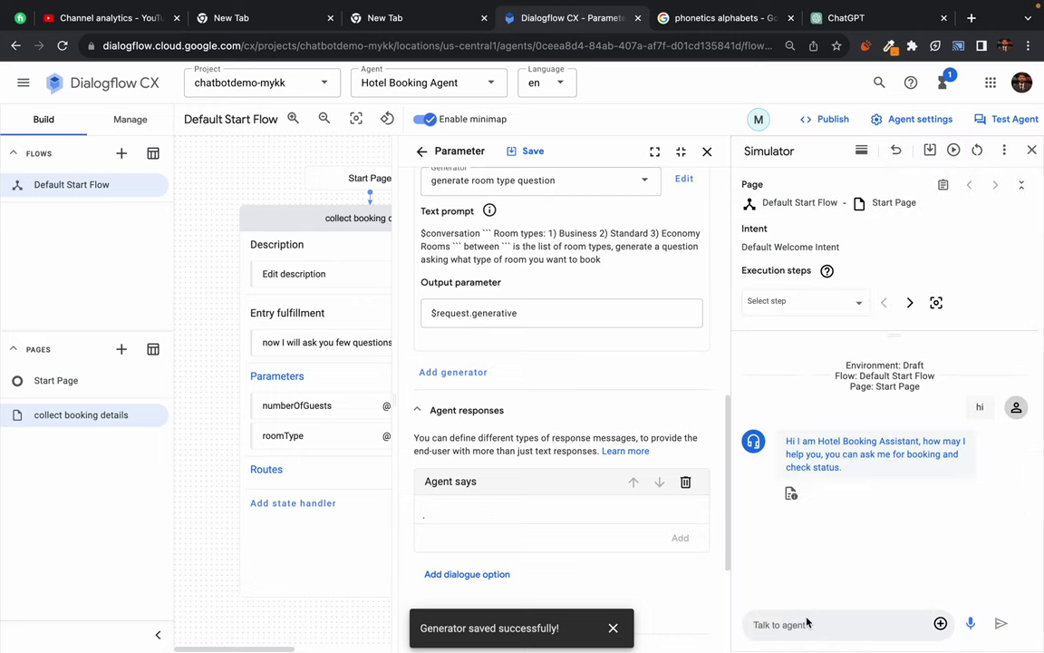
pyautogui.write('book room')
pyautogui.press('Return')
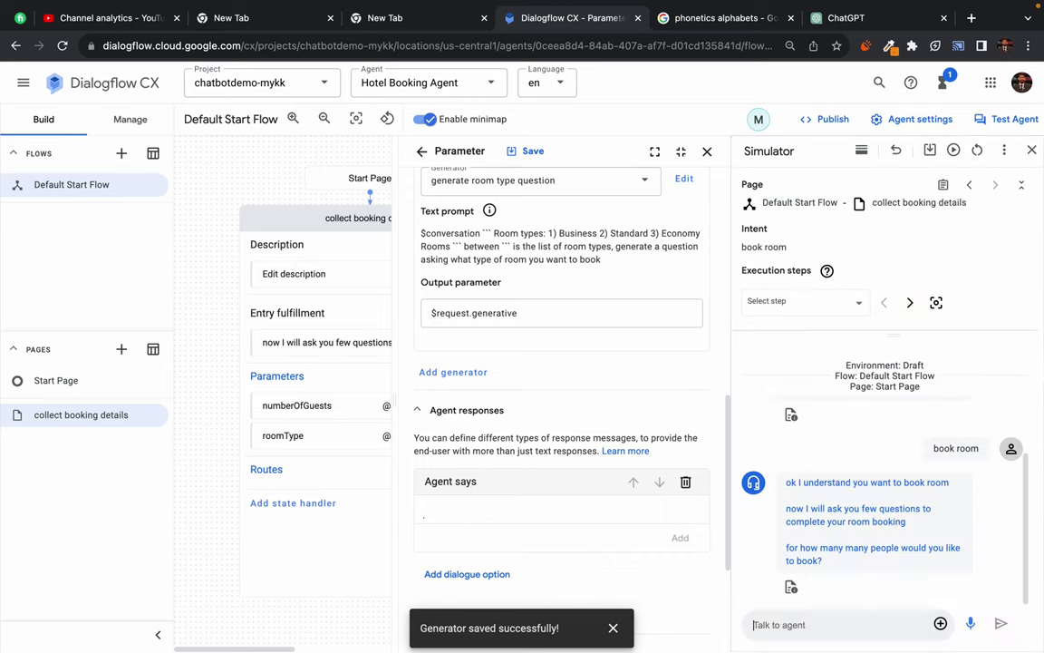
pyautogui.write('2')
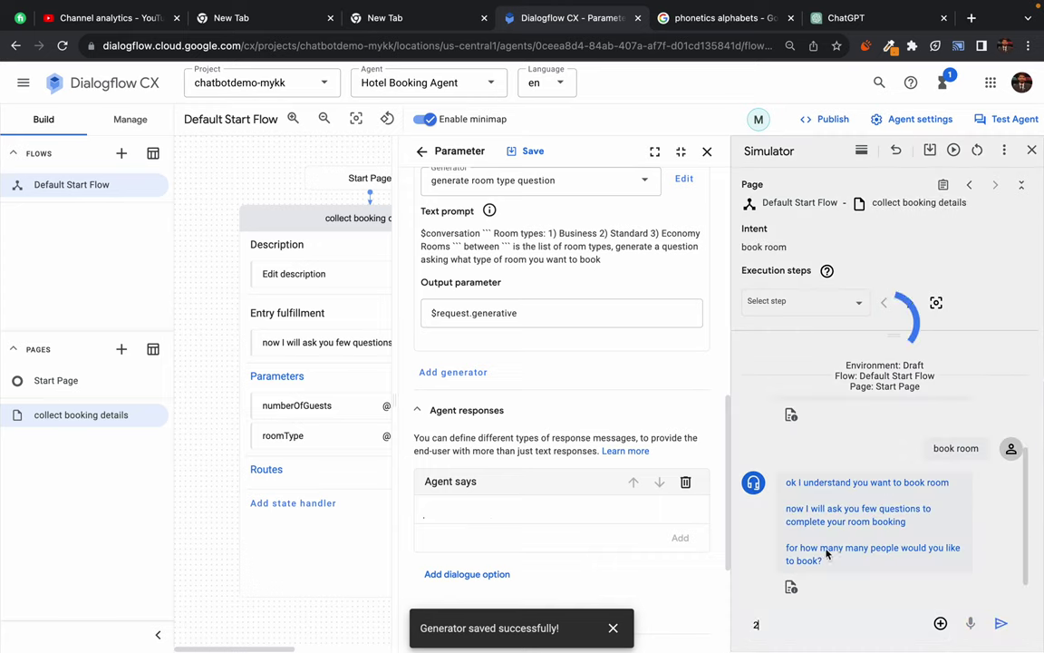
pyautogui.press('Return')
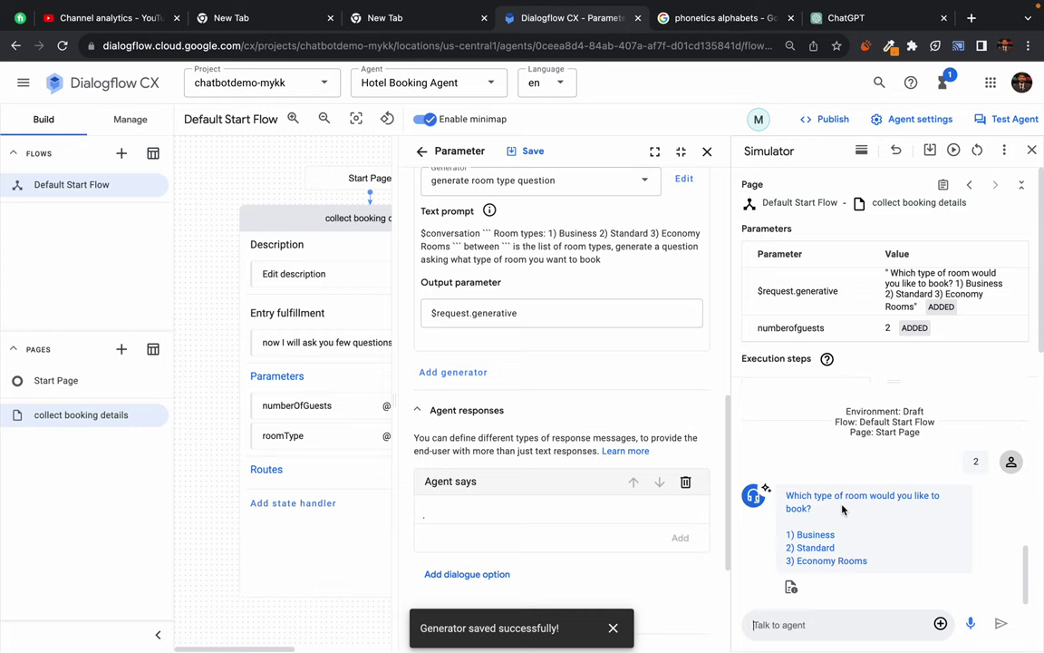
pyautogui.write('sdfsdfsdfsdf')
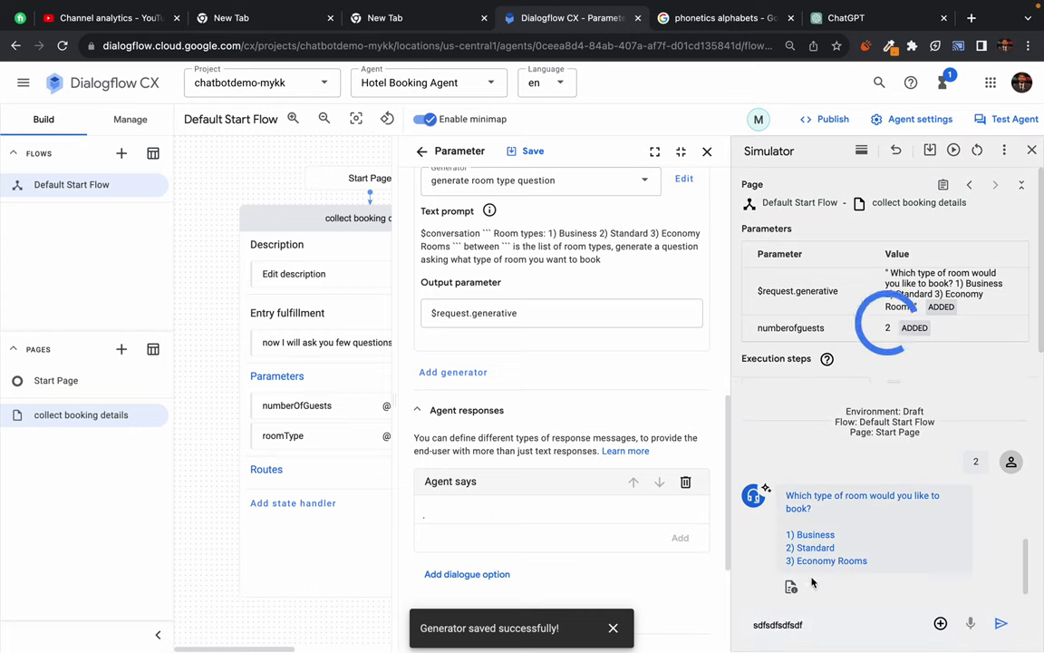
pyautogui.press('Return')
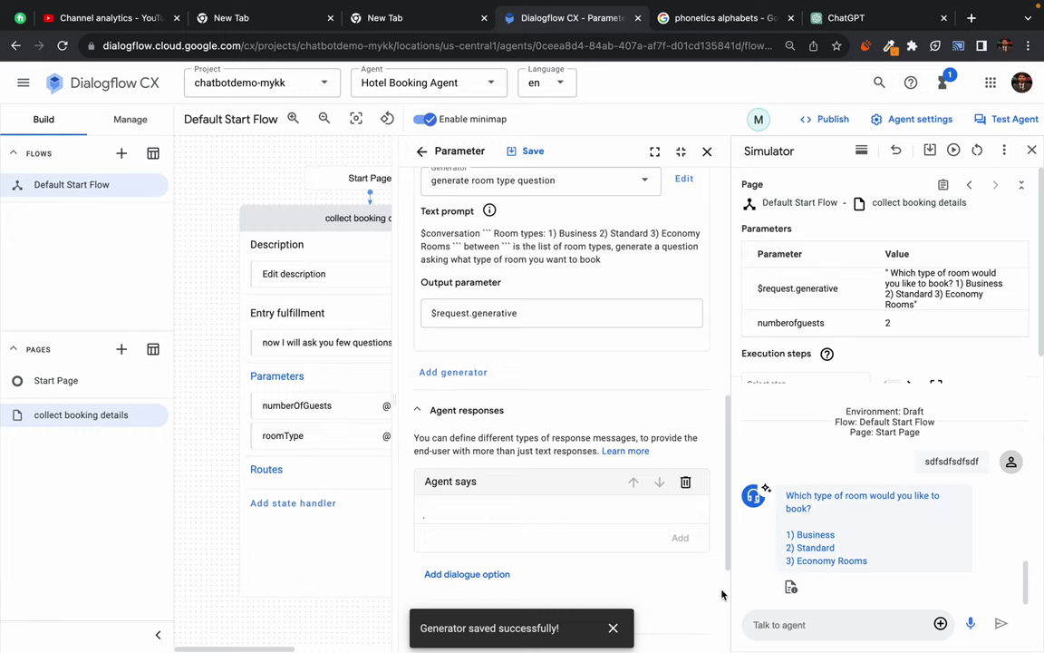
pyautogui.click(689, 182)
# Step: Append ', ask differently every time' after 'book' in the generator prompt and save it
pyautogui.click(527, 438)
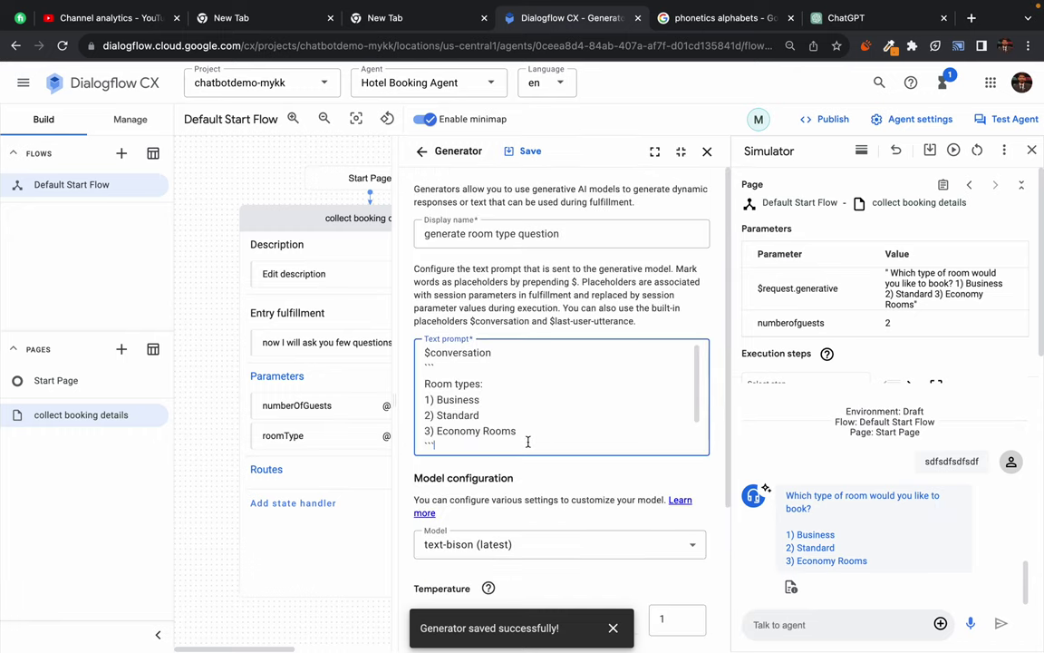
pyautogui.scroll(-1, 528, 441)
pyautogui.click(653, 442)
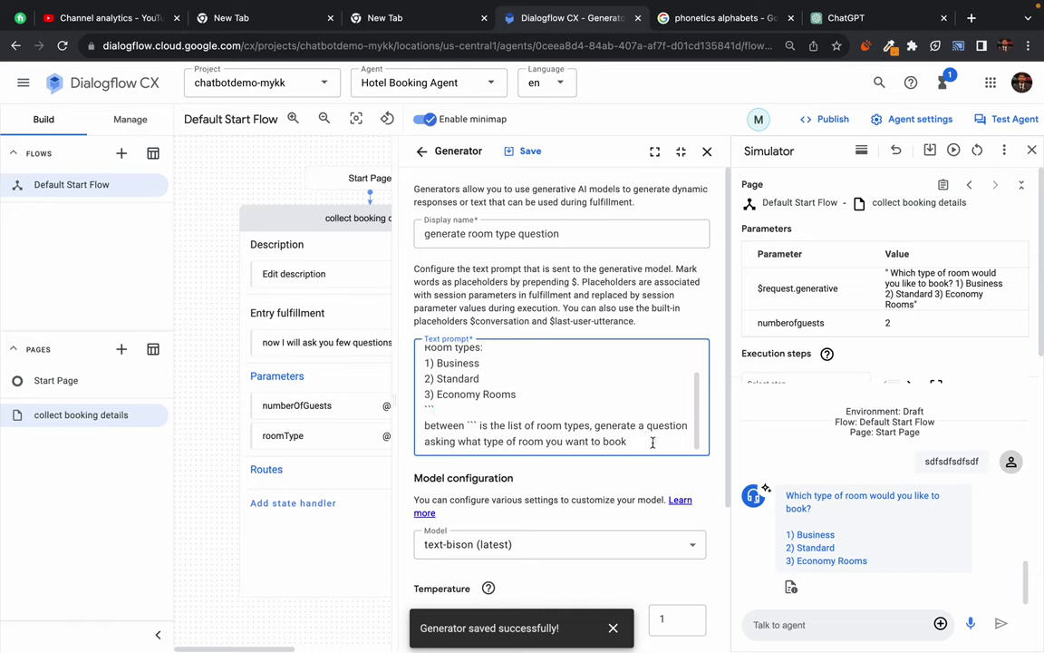
pyautogui.write(', ask differently ')
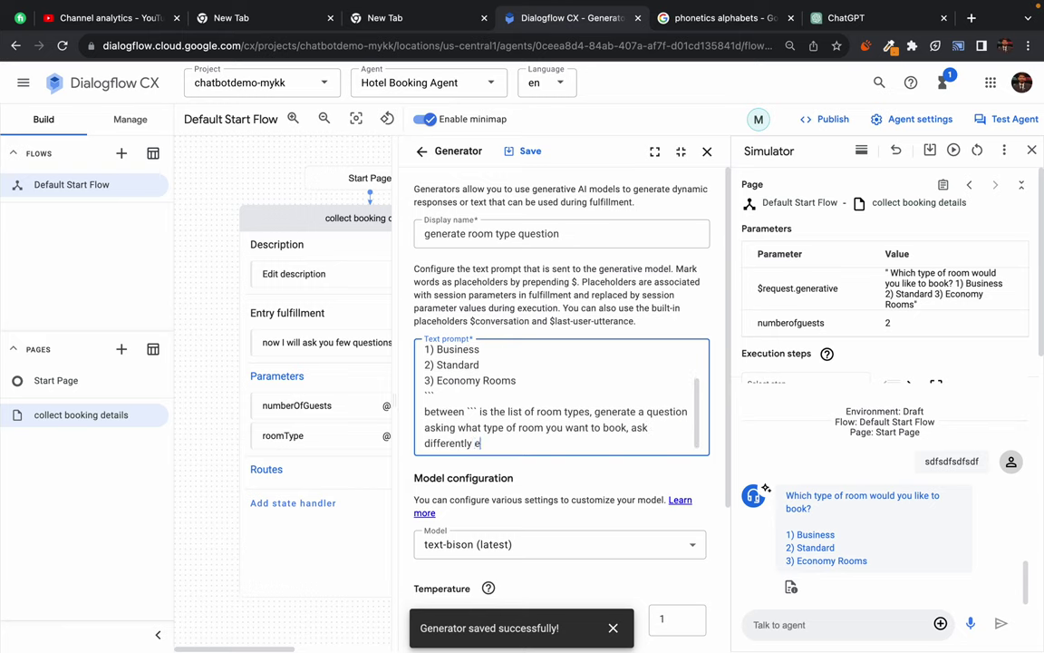
pyautogui.write('every time')
pyautogui.click(533, 152)
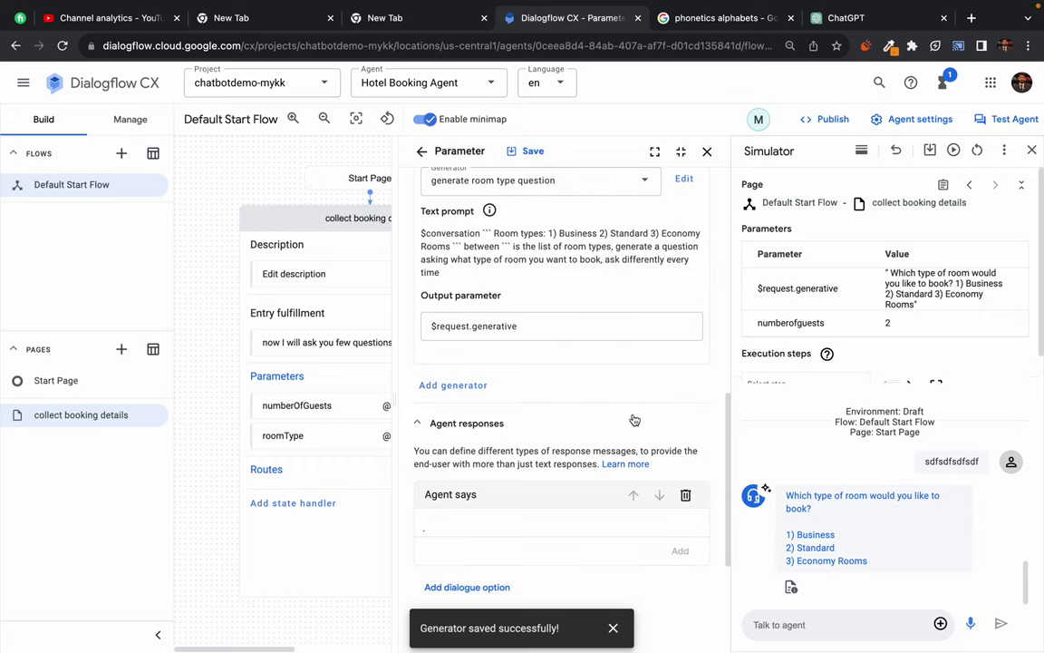
# Step: Save the roomType parameter and reset the simulator conversation
pyautogui.scroll(-4, 634, 419)
pyautogui.scroll(5, 635, 420)
pyautogui.click(530, 152)
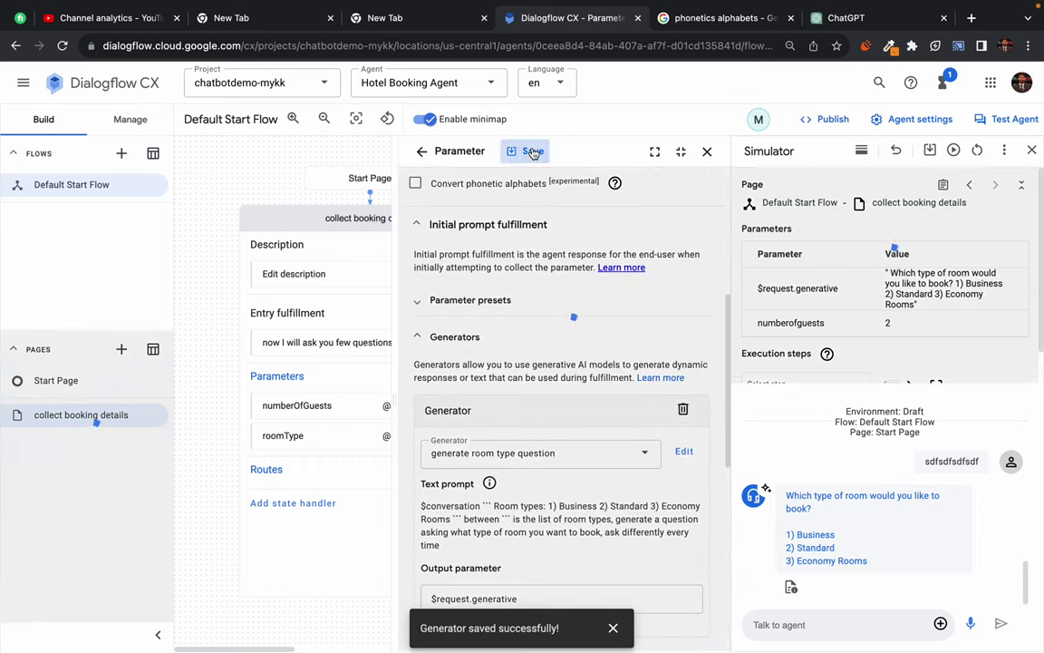
pyautogui.click(977, 150)
pyautogui.click(801, 625)
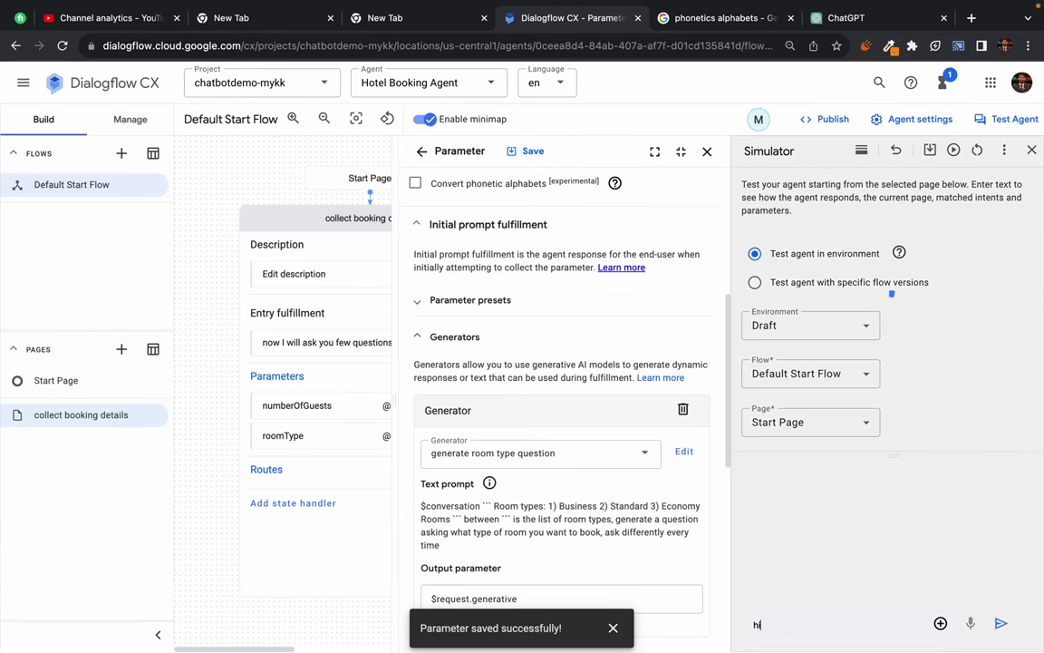
# Step: Send 'hi', a booking request for 2 people, and '2', then inspect the $request.generative reply
pyautogui.write('hi')
pyautogui.press('Return')
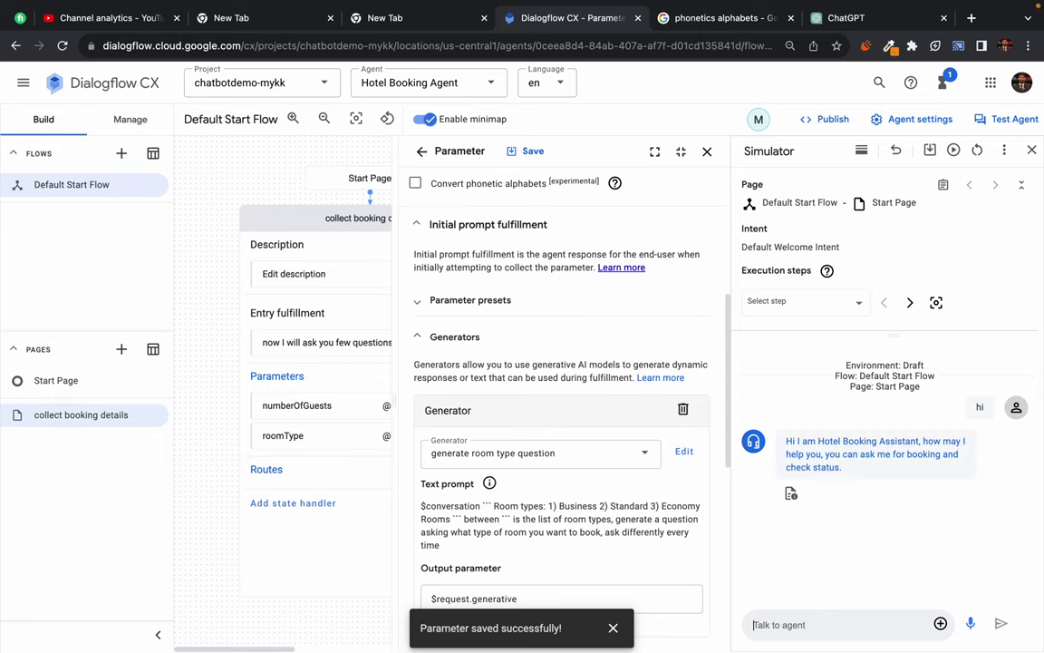
pyautogui.write('book room for 2 people')
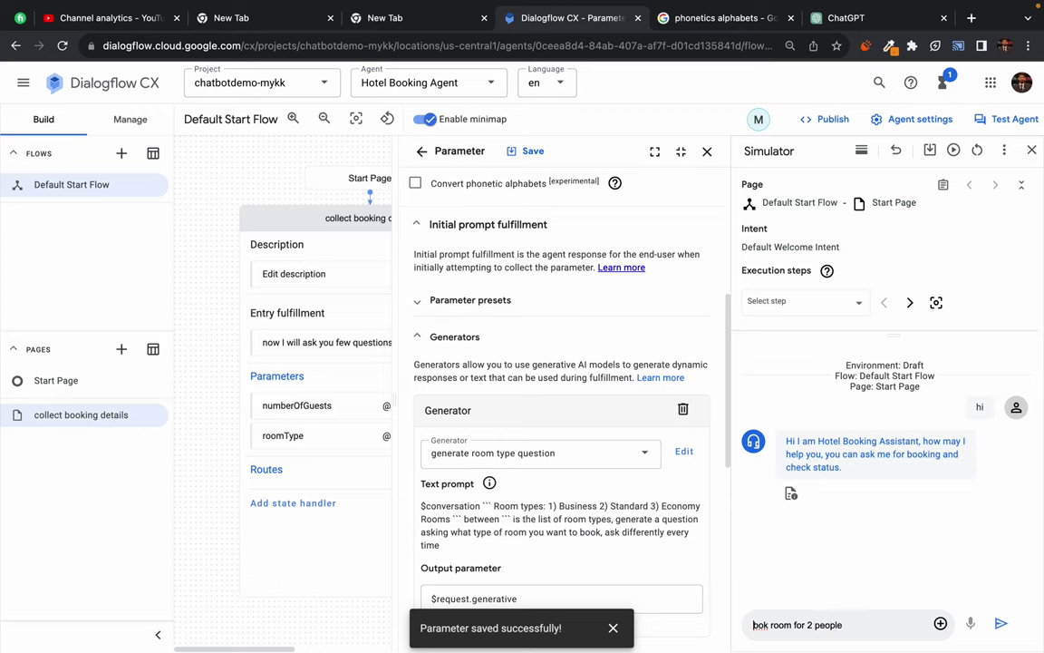
pyautogui.write('o')
pyautogui.press('Return')
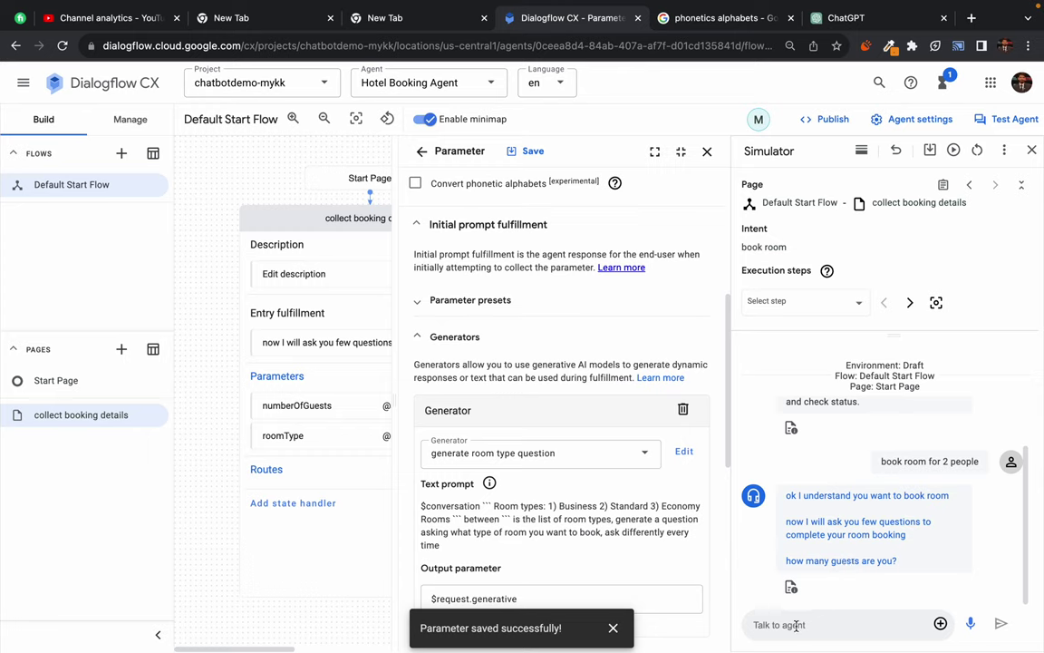
pyautogui.write('2')
pyautogui.press('Return')
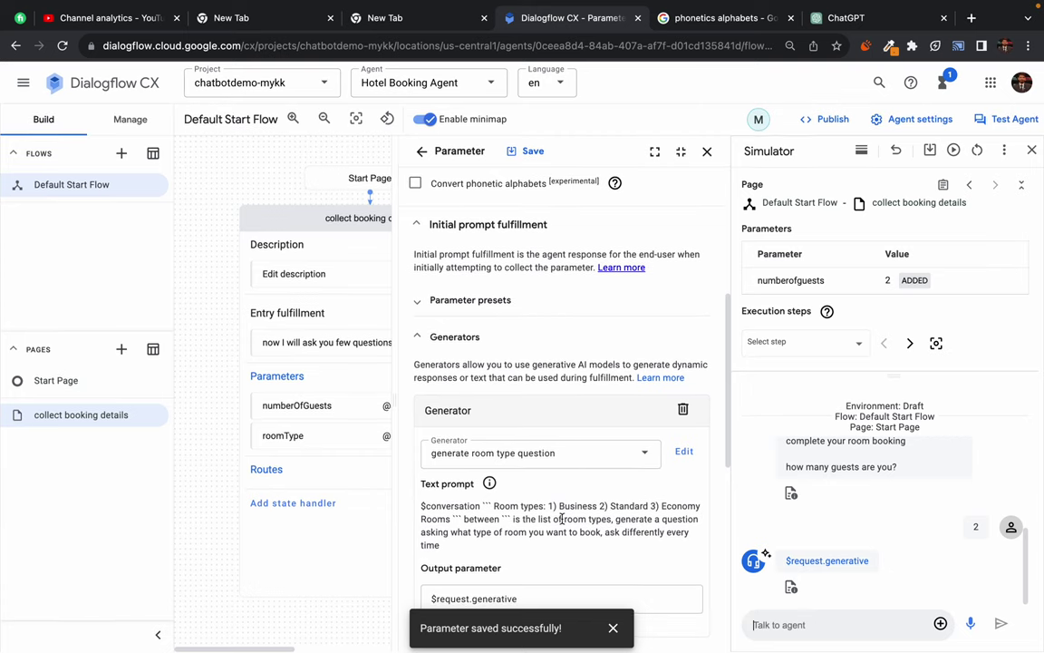
pyautogui.scroll(-3, 562, 519)
pyautogui.click(550, 486)
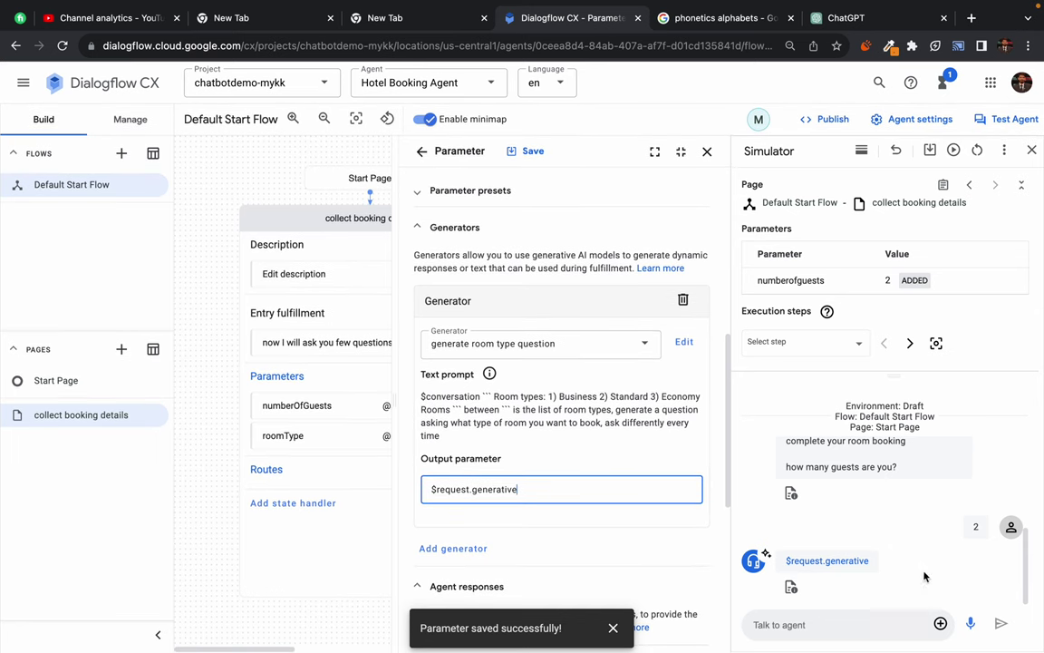
pyautogui.click(945, 183)
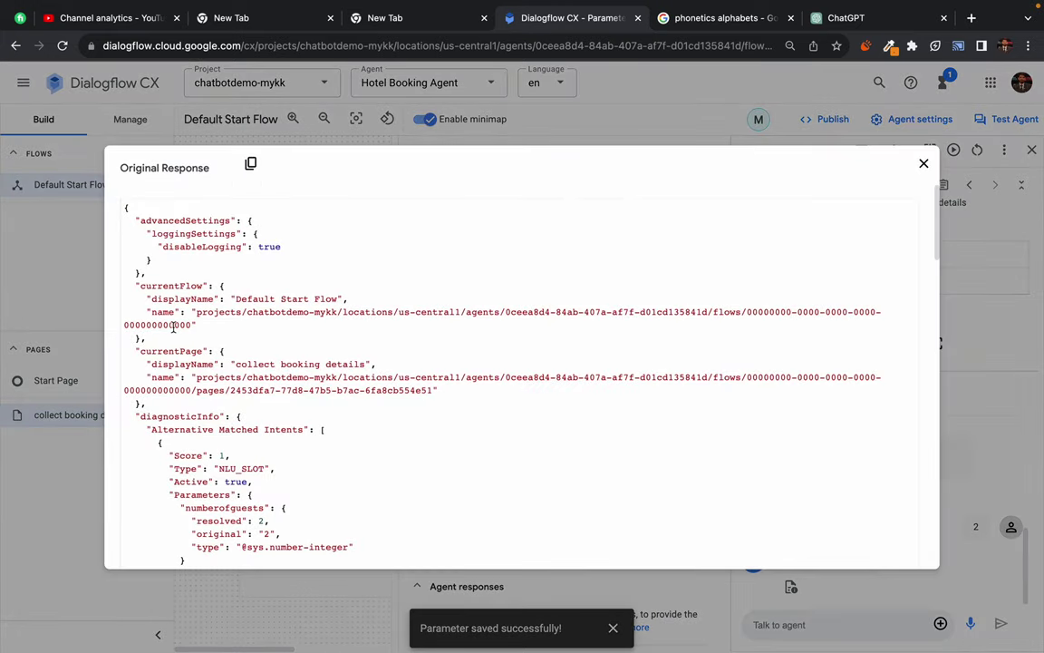
pyautogui.moveTo(168, 285); pyautogui.dragTo(339, 416)
pyautogui.click(349, 405)
pyautogui.scroll(-1, 211, 426)
pyautogui.scroll(-2, 211, 430)
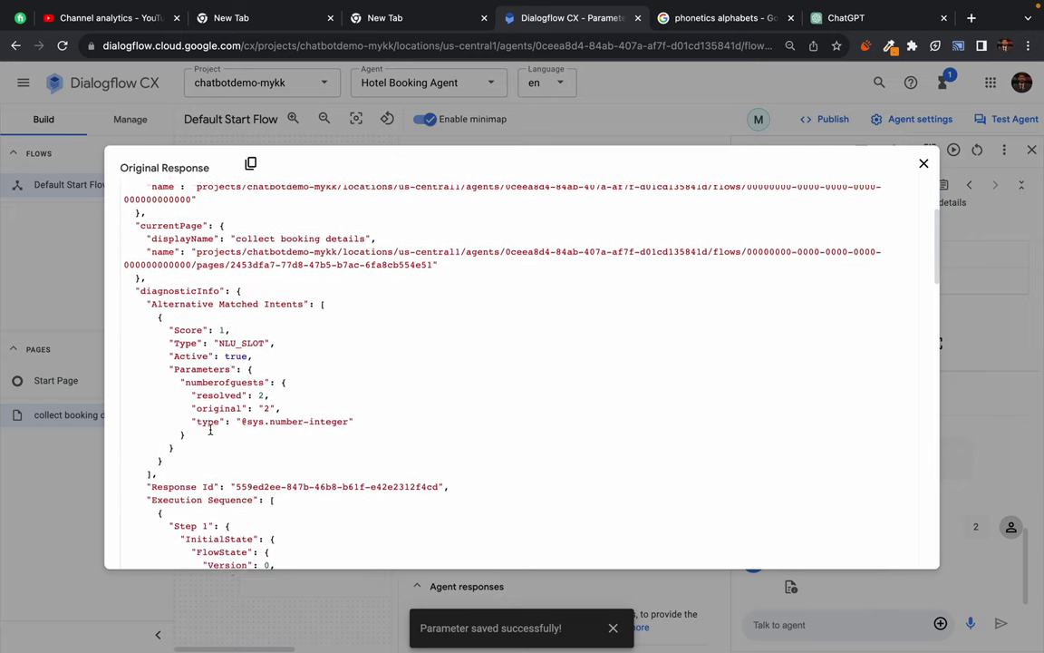
pyautogui.scroll(-6, 210, 429)
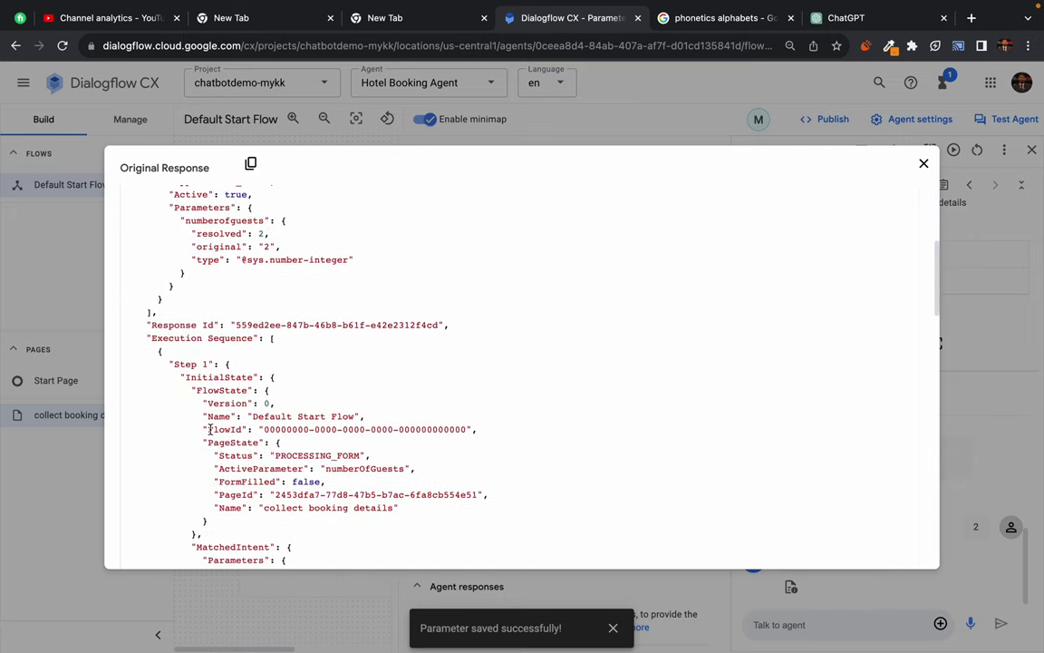
pyautogui.scroll(-10, 210, 430)
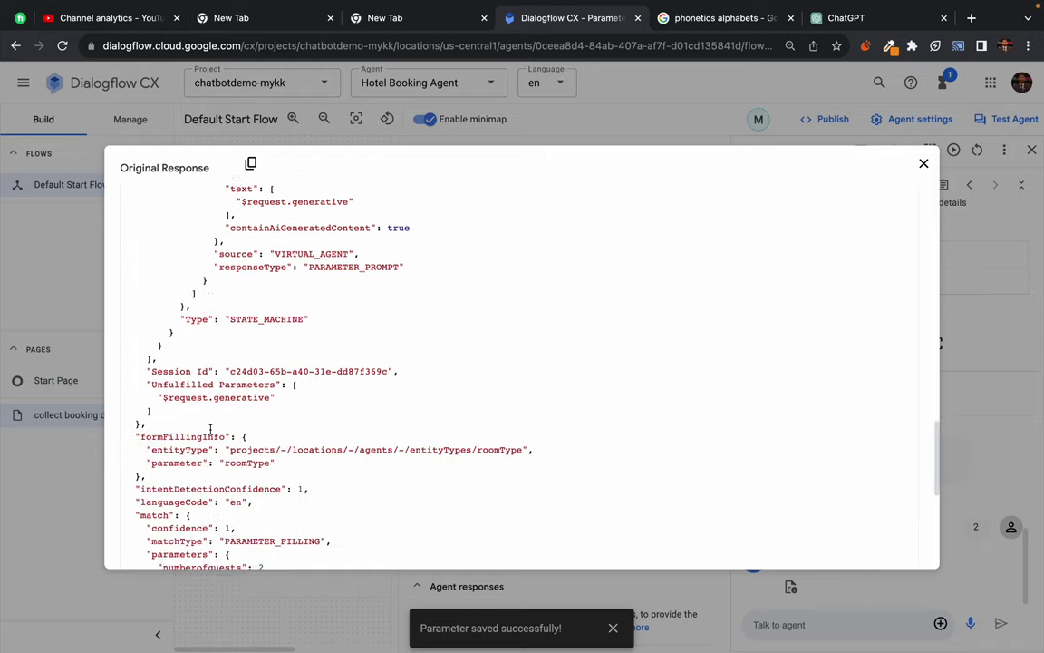
pyautogui.press('Escape')
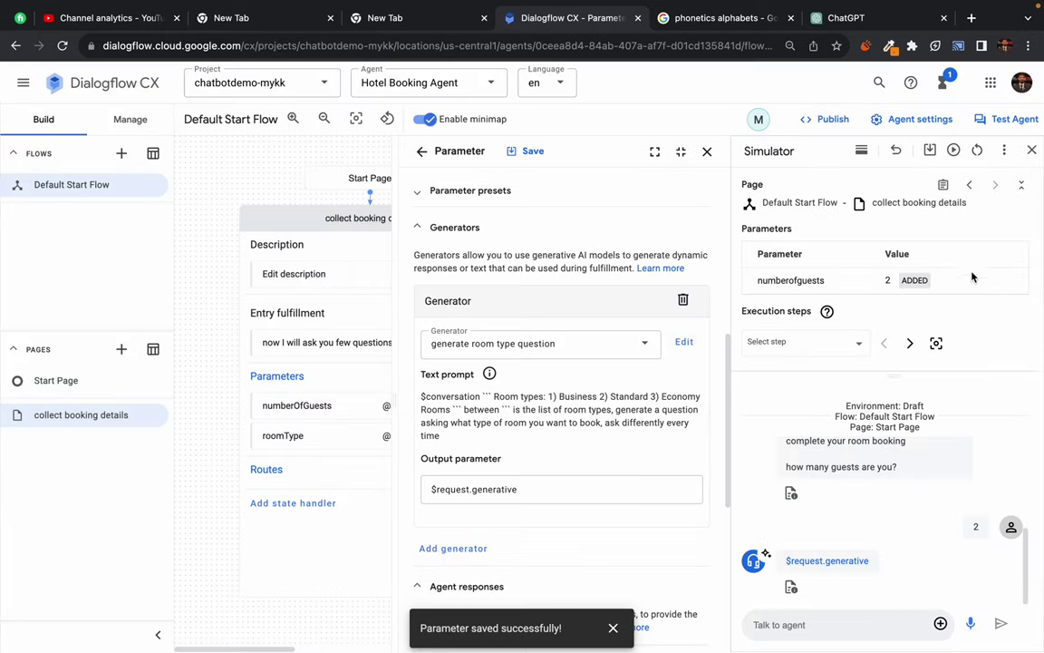
# Step: Send two nonsense replies and select the agent's generated room-type question to read it
pyautogui.write('sdfsfsfsdf')
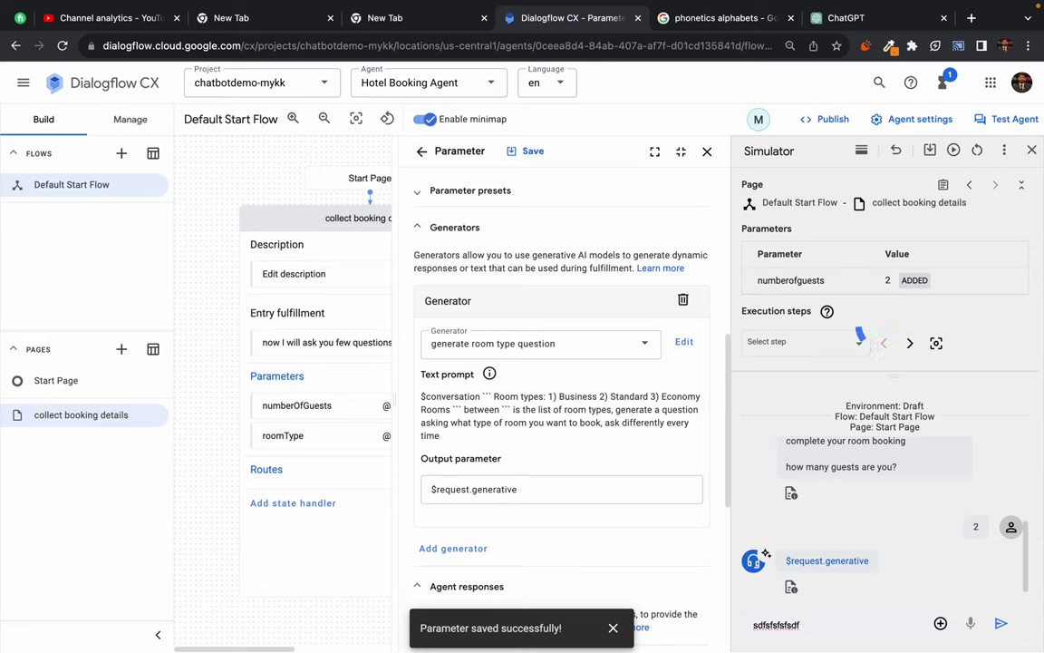
pyautogui.press('Return')
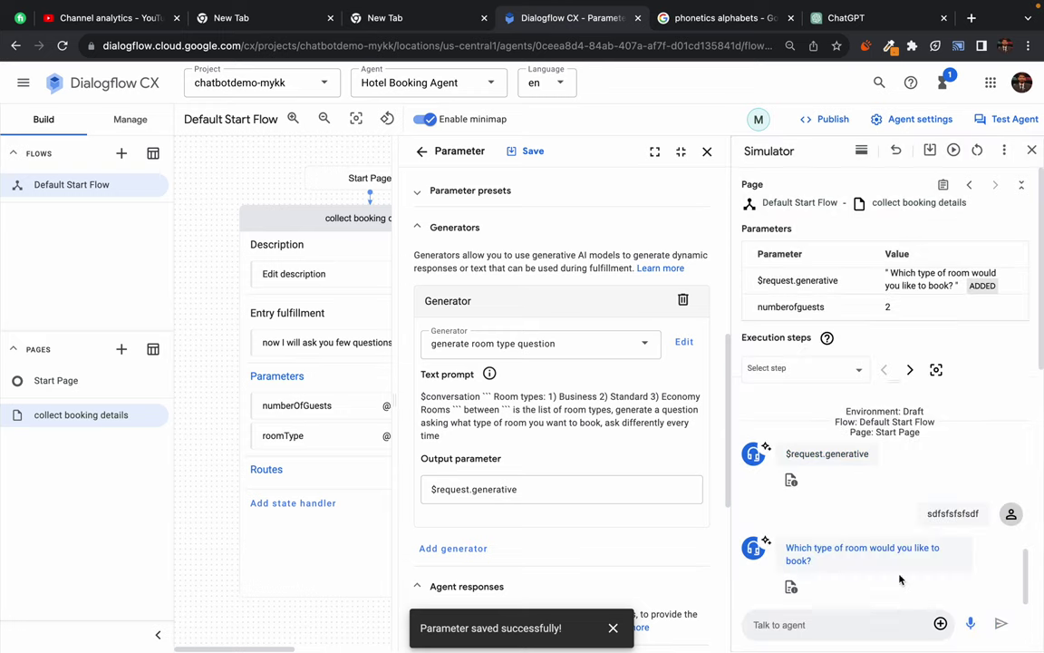
pyautogui.tripleClick(851, 549)
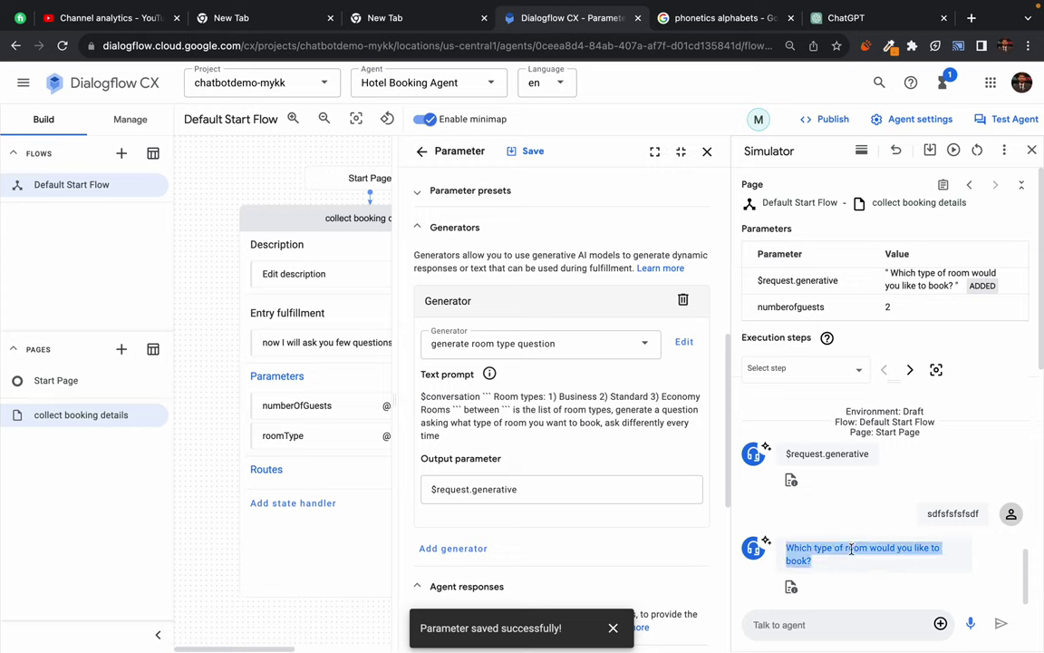
pyautogui.click(816, 625)
pyautogui.write('dsf')
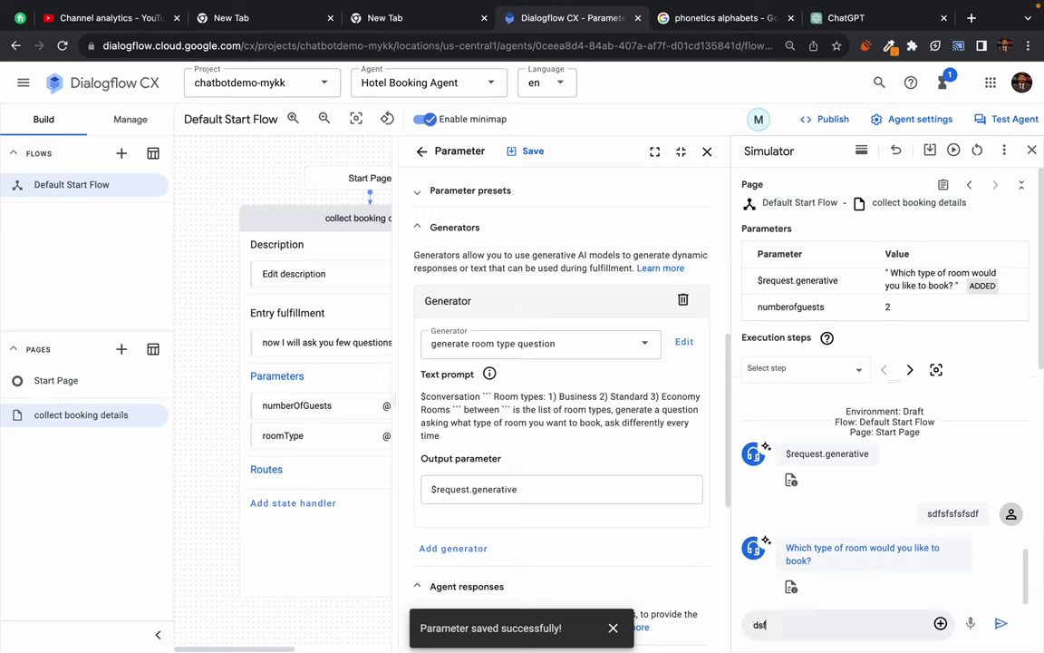
pyautogui.write('sdfsdfsdfsdf')
pyautogui.press('Return')
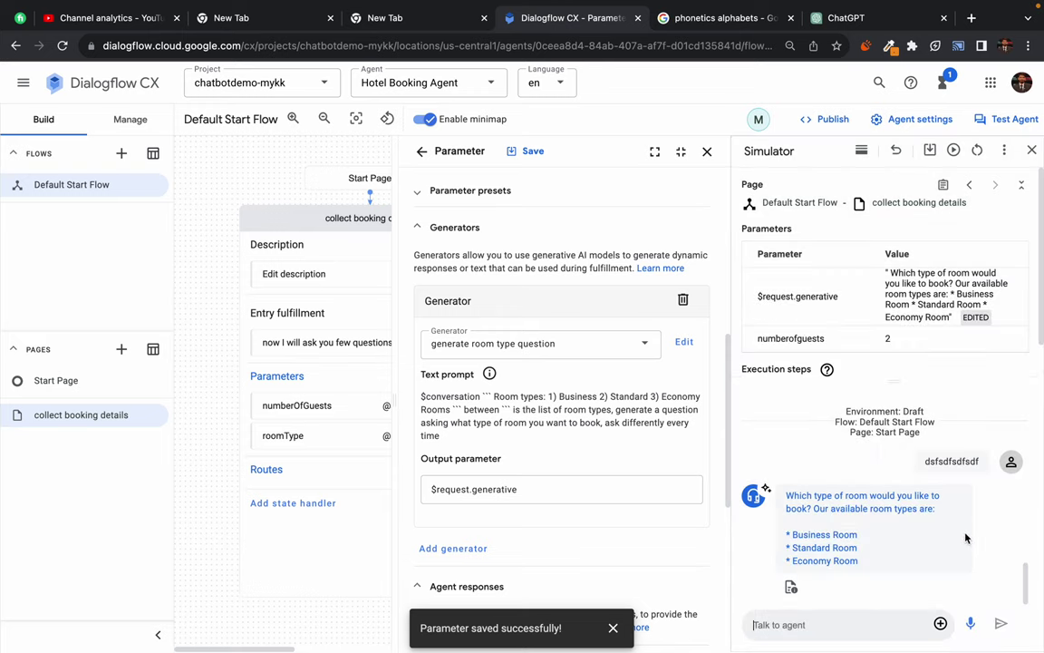
# Step: Send three more gibberish messages to compare the room-type question variations
pyautogui.click(856, 627)
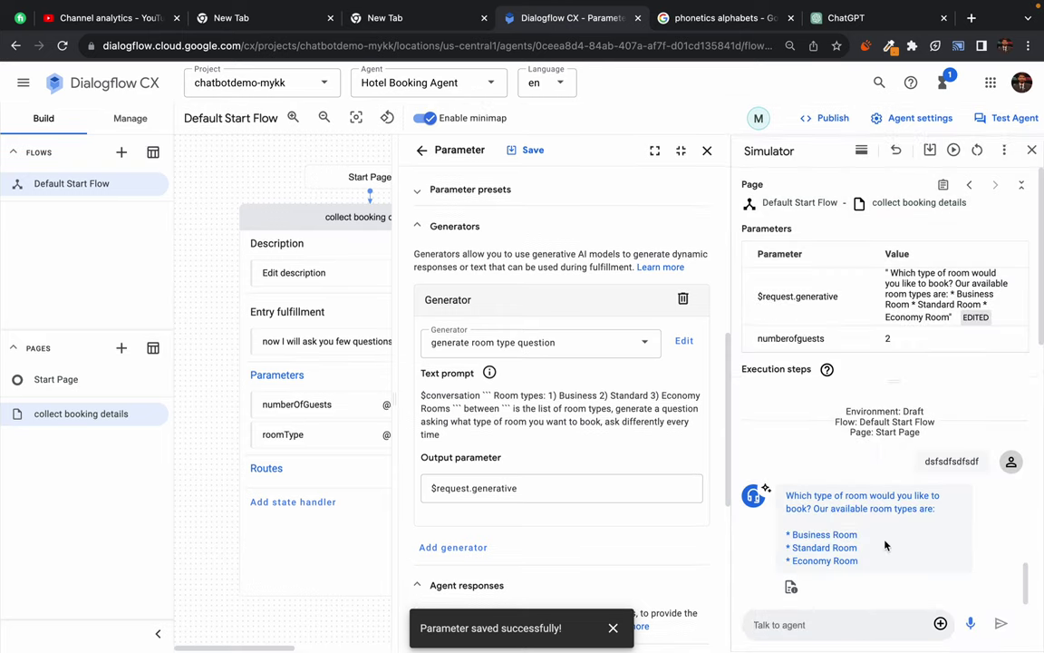
pyautogui.scroll(1, 852, 580)
pyautogui.scroll(-1, 843, 598)
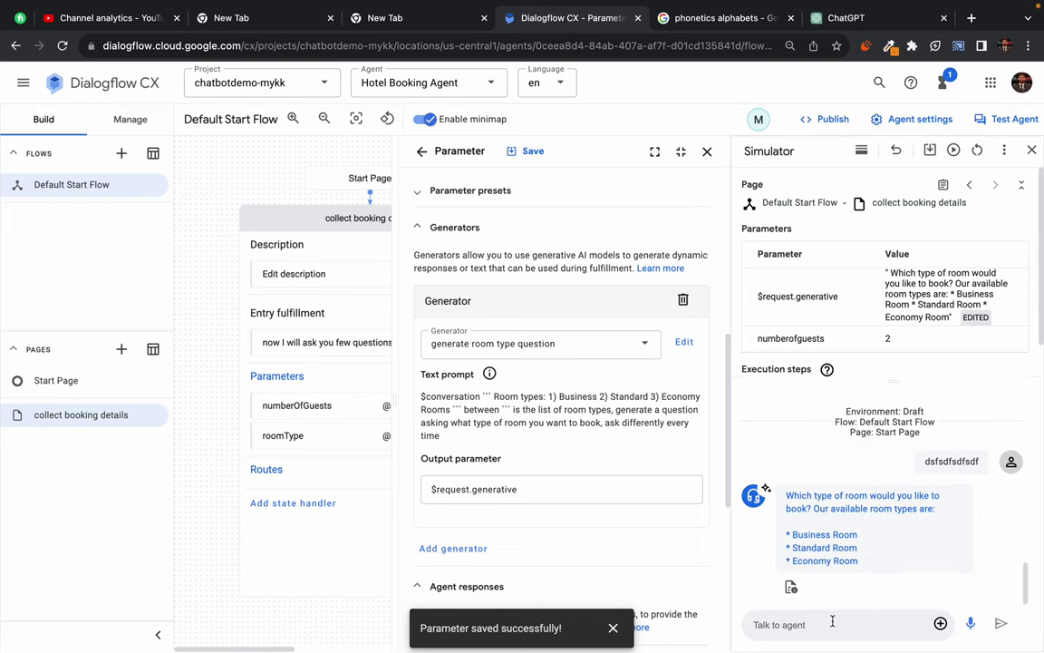
pyautogui.write('sdfsdfsfsdfqw')
pyautogui.press('Return')
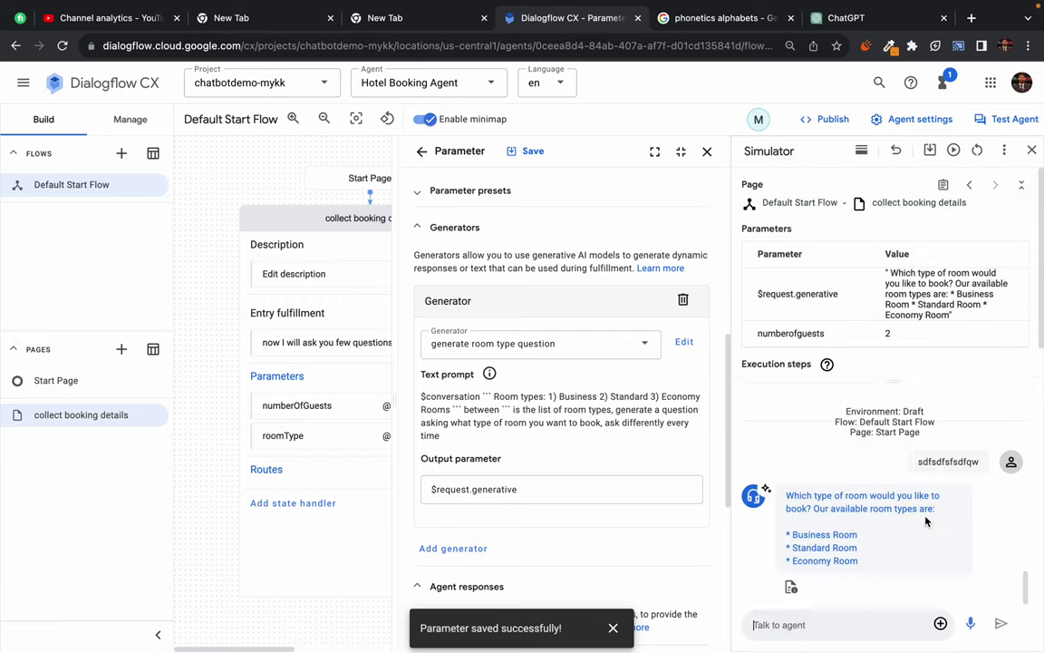
pyautogui.write('adffsdfwwe')
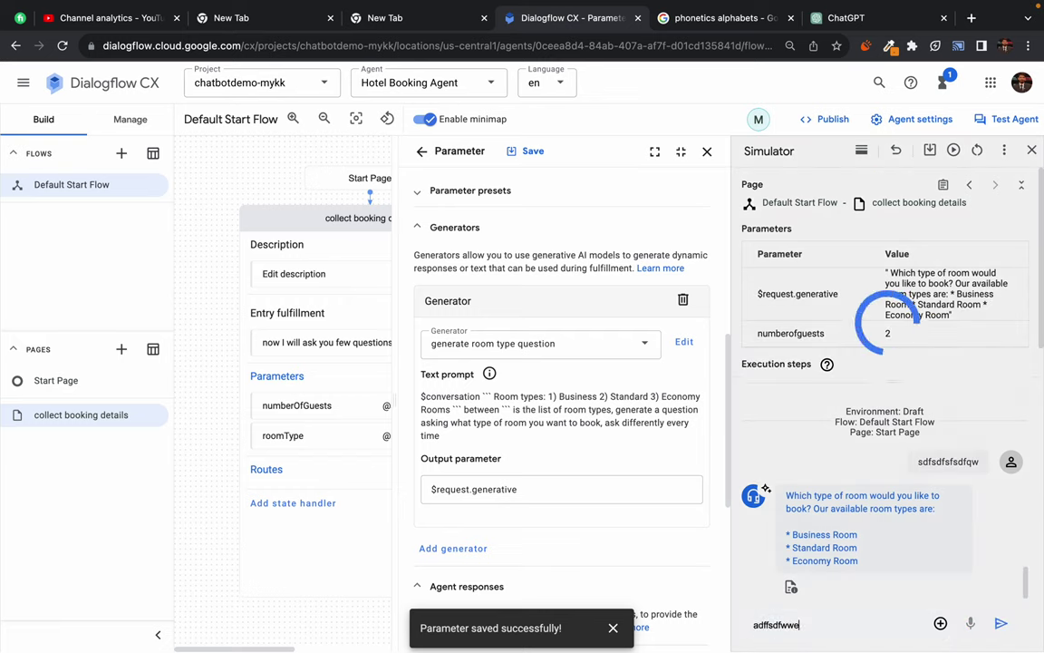
pyautogui.press('Return')
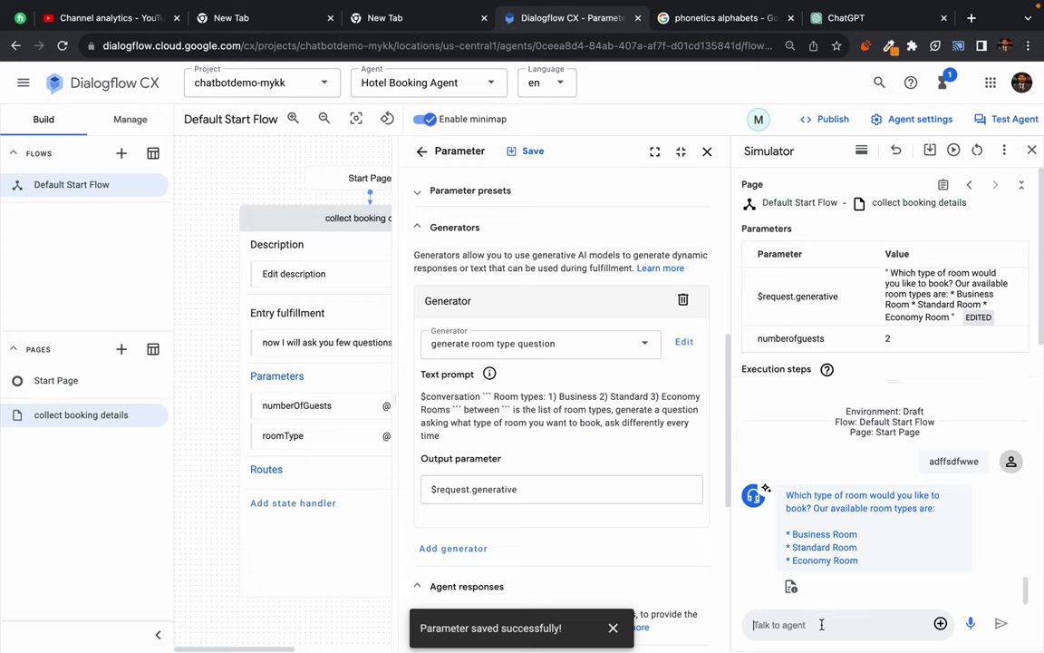
pyautogui.write('ewerwerwdgfg')
pyautogui.press('Return')
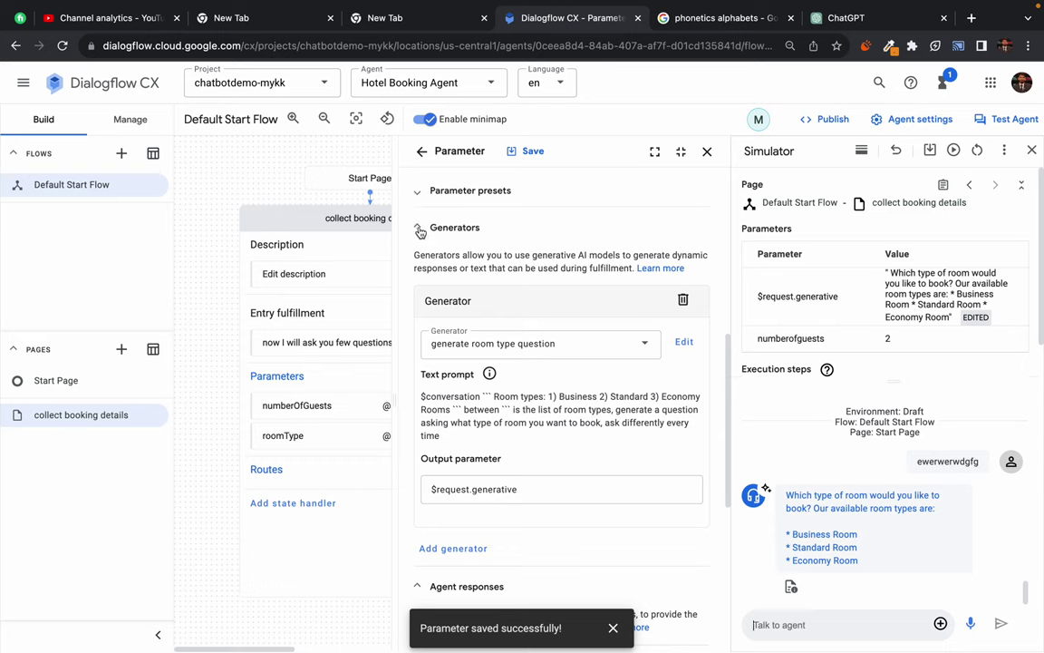
# Step: Delete the generator and enter 'what type of room would you like to book, we have standard, business and economy'
pyautogui.click(685, 308)
pyautogui.click(418, 227)
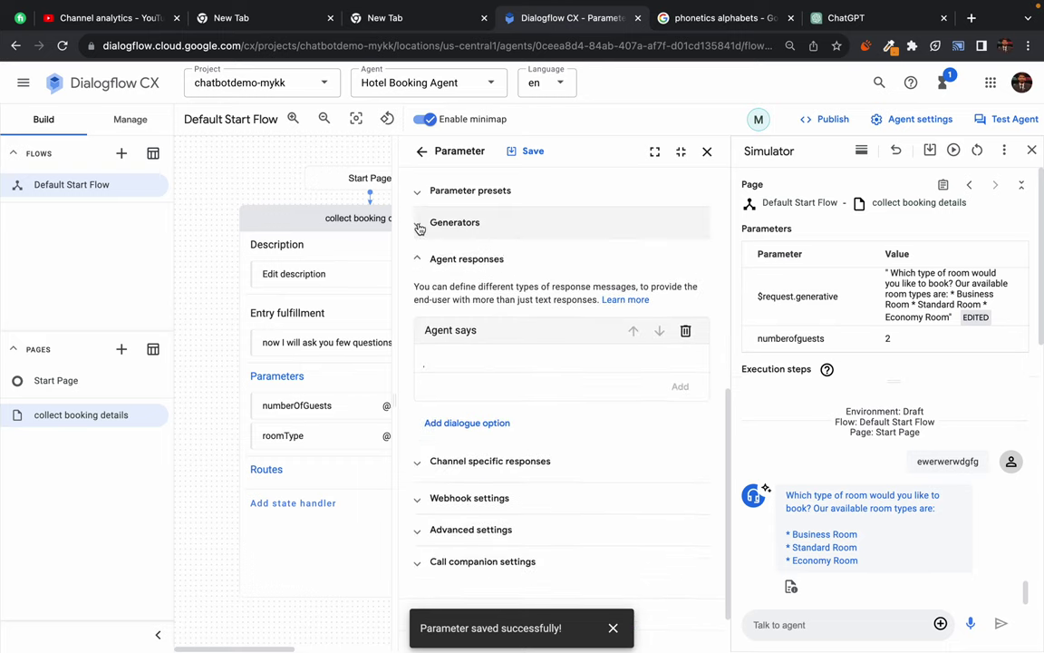
pyautogui.click(472, 363)
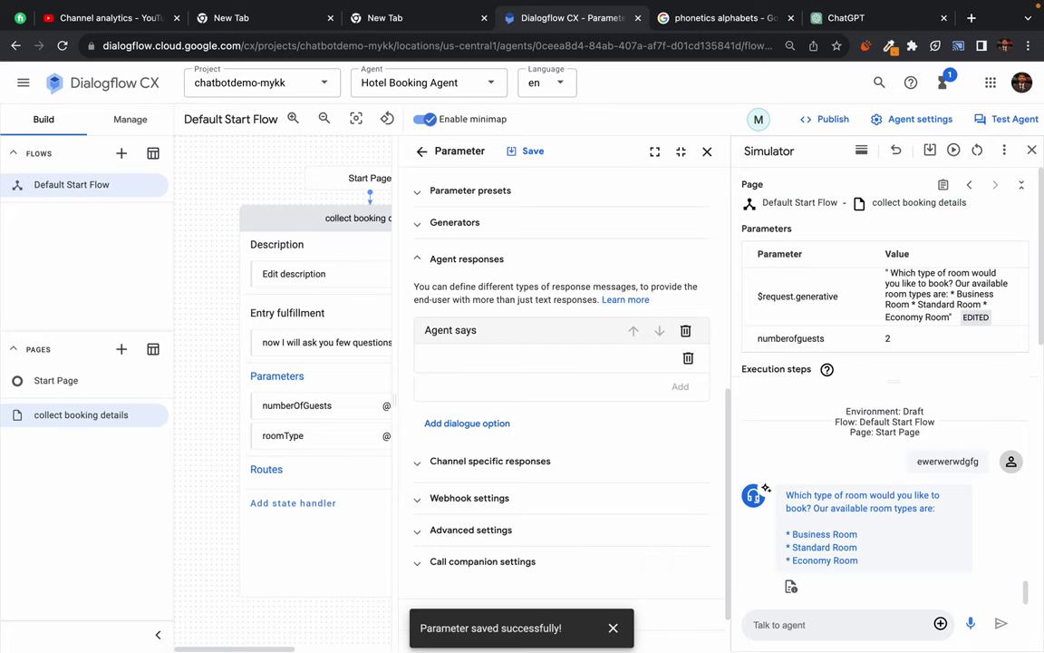
pyautogui.write('what type of room would you')
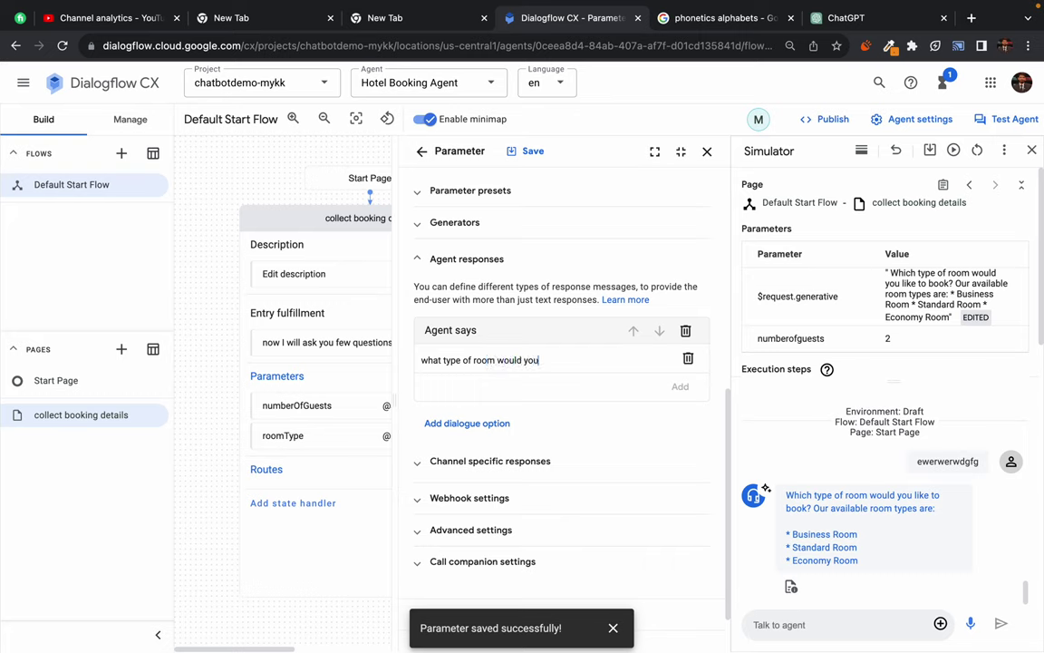
pyautogui.write(' like to book, we have stand')
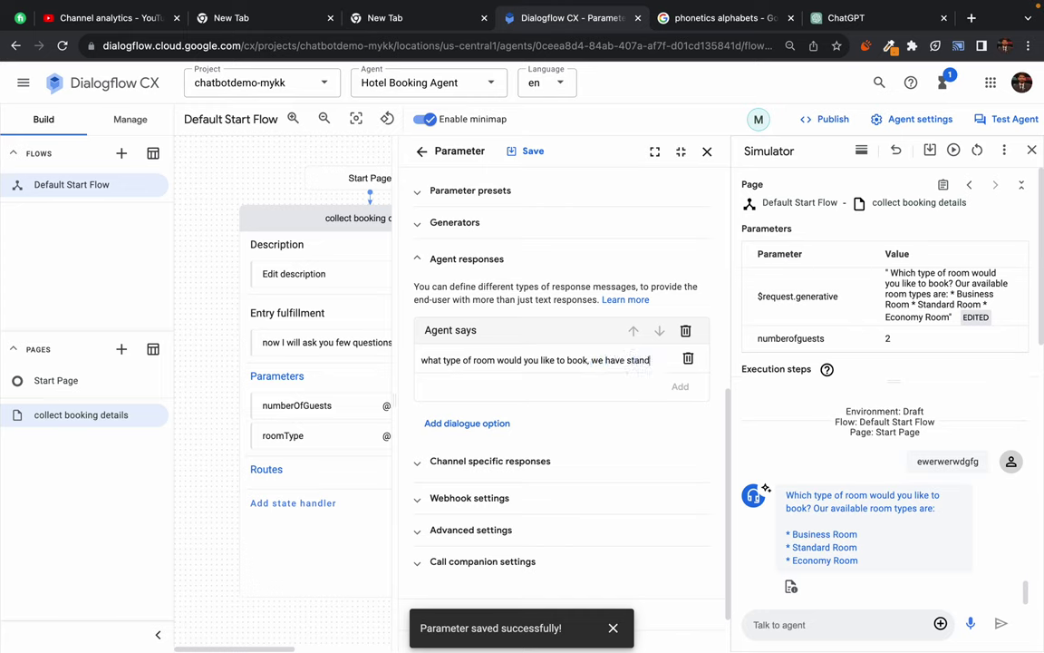
pyautogui.write('ard, business and econo')
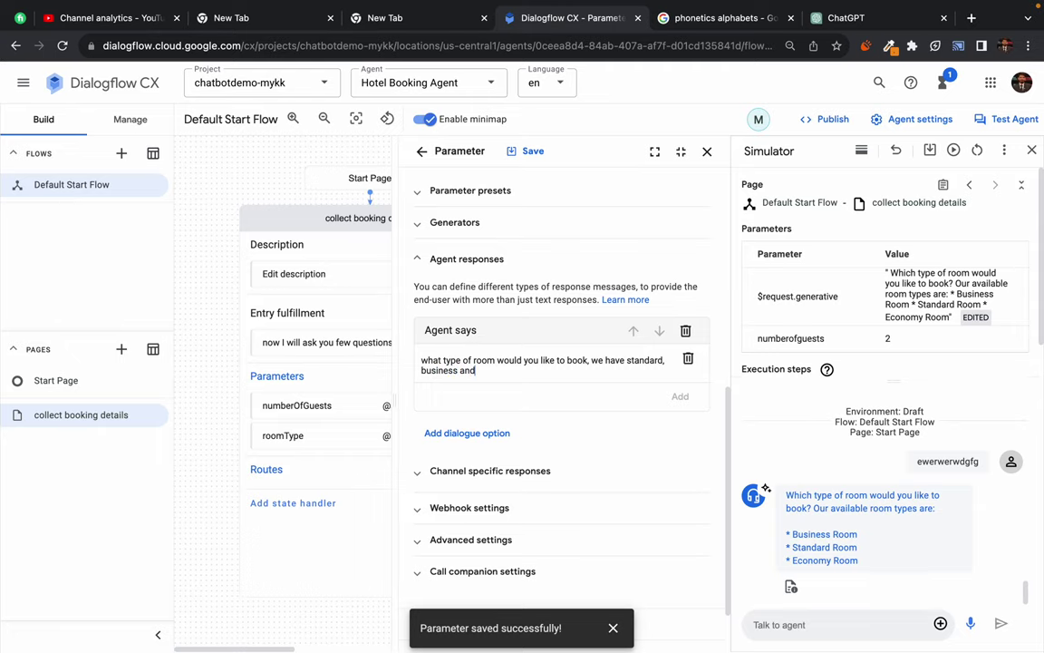
pyautogui.write('my')
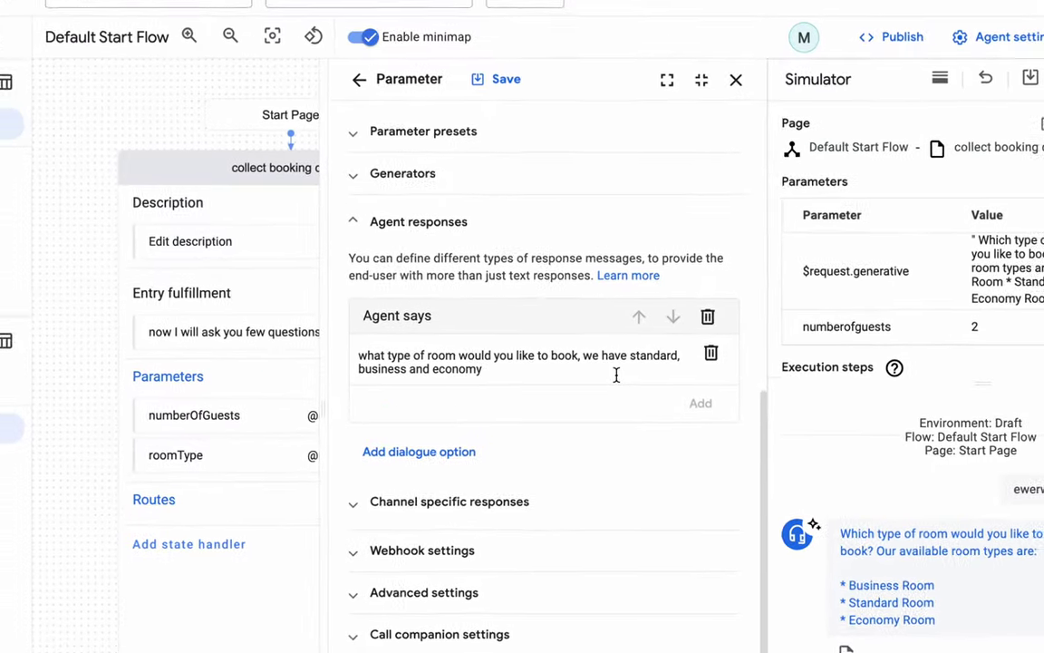
# Step: Paste the response into a second variation row, then clear that row again
pyautogui.hotkey('ctrl', 'a')
pyautogui.hotkey('ctrl', 'c')
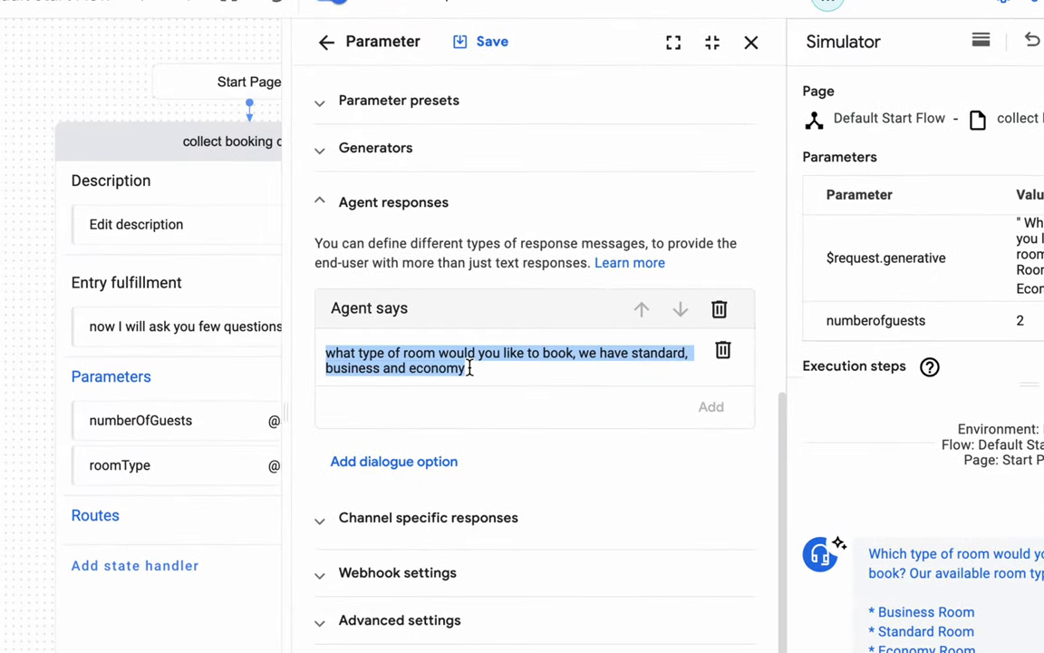
pyautogui.press('Right')
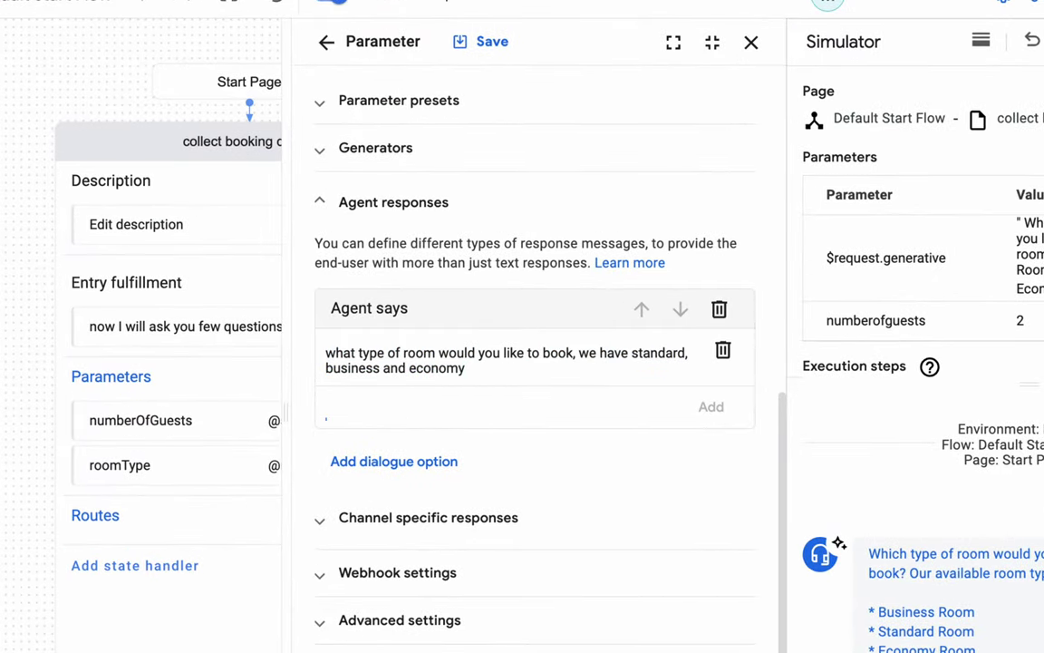
pyautogui.click(593, 397)
pyautogui.hotkey('ctrl', 'v')
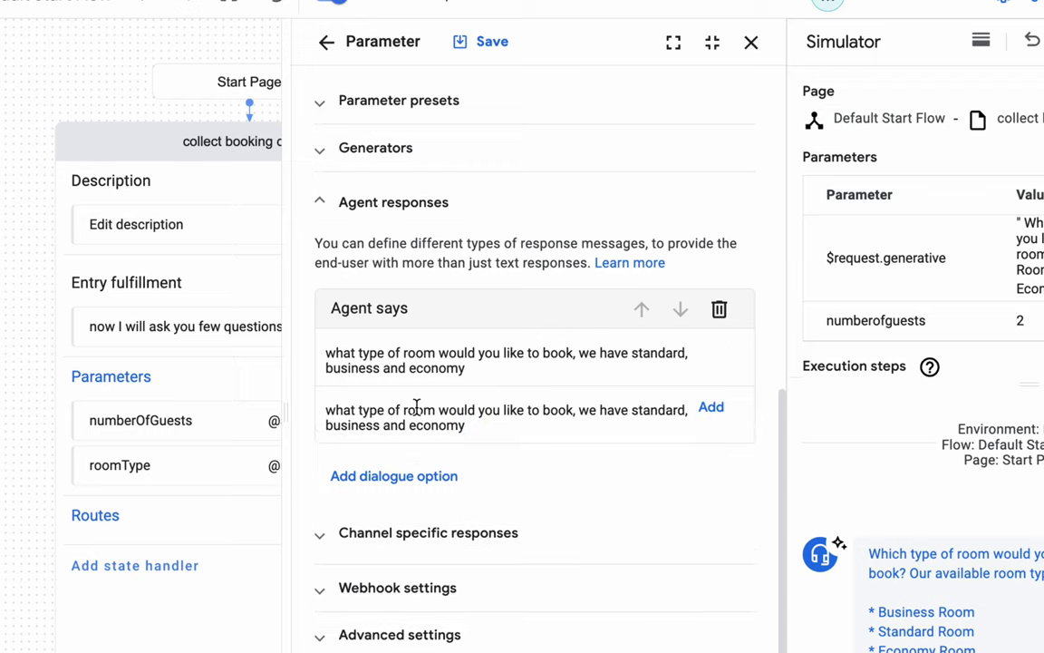
pyautogui.hotkey('ctrl', 'a')
pyautogui.press('BackSpace')
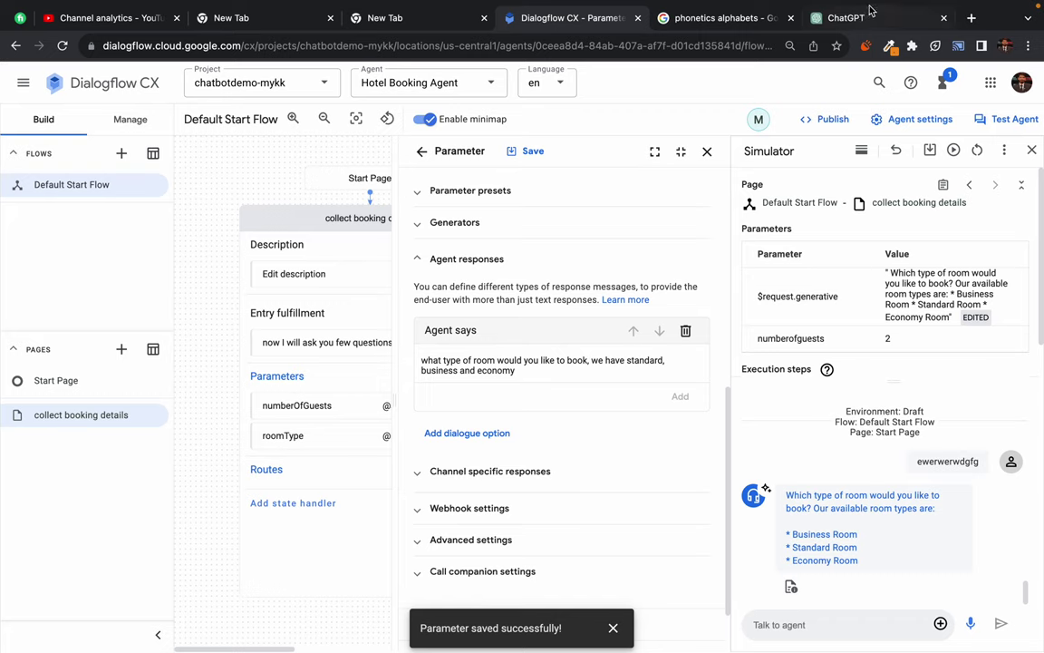
# Step: In a new ChatGPT chat, paste the room-type question and ask 'make variations of this question.'
pyautogui.click(866, 19)
pyautogui.click(398, 605)
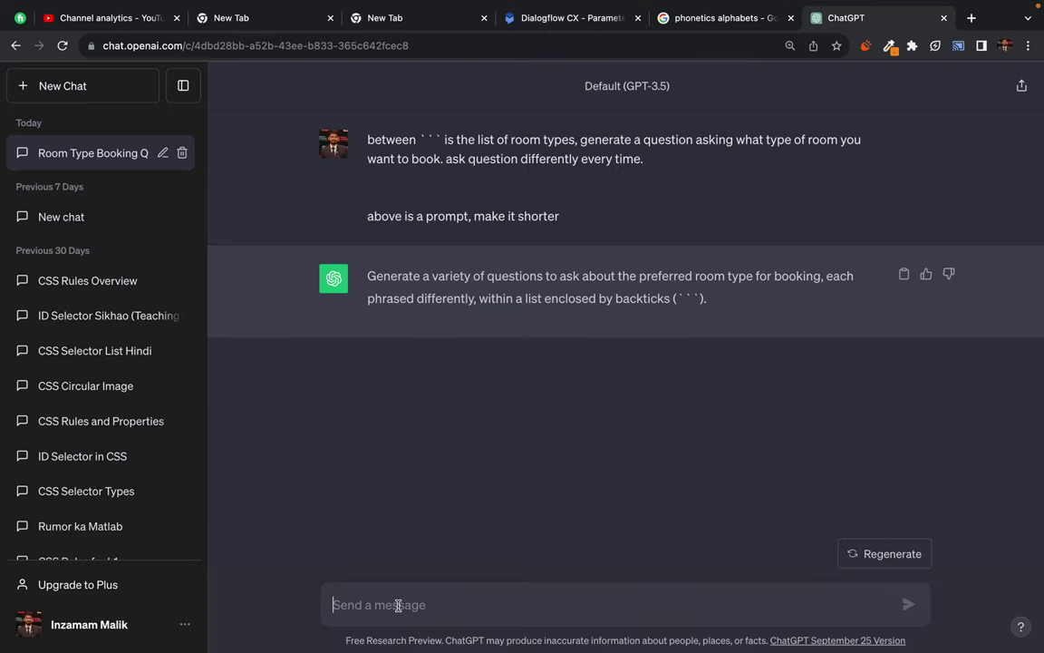
pyautogui.hotkey('ctrl', 'v')
pyautogui.click(140, 91)
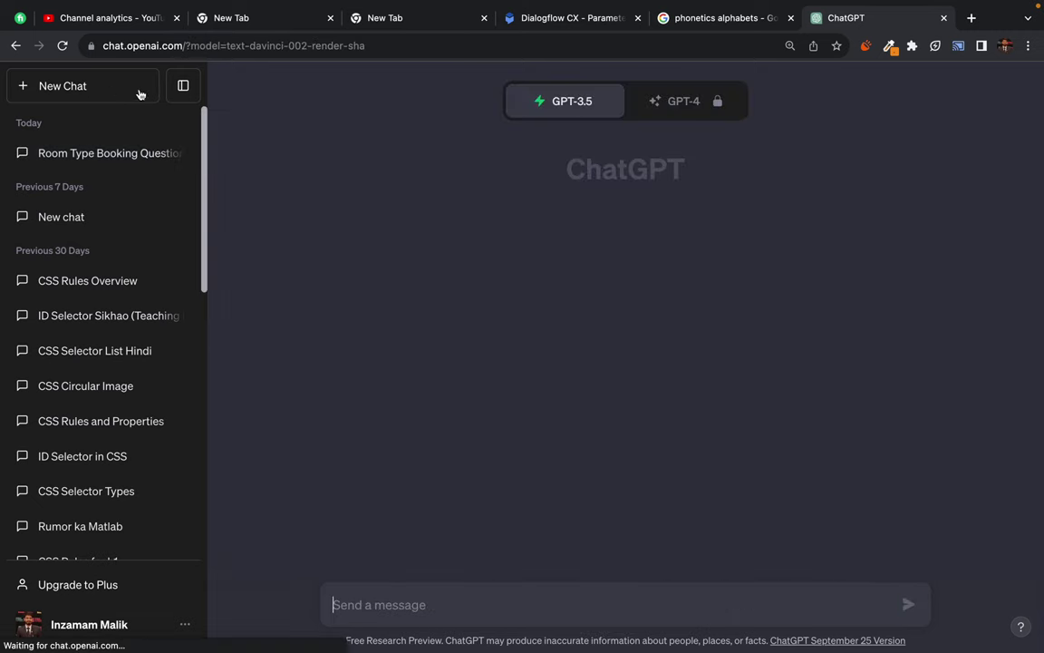
pyautogui.hotkey('ctrl', 'v')
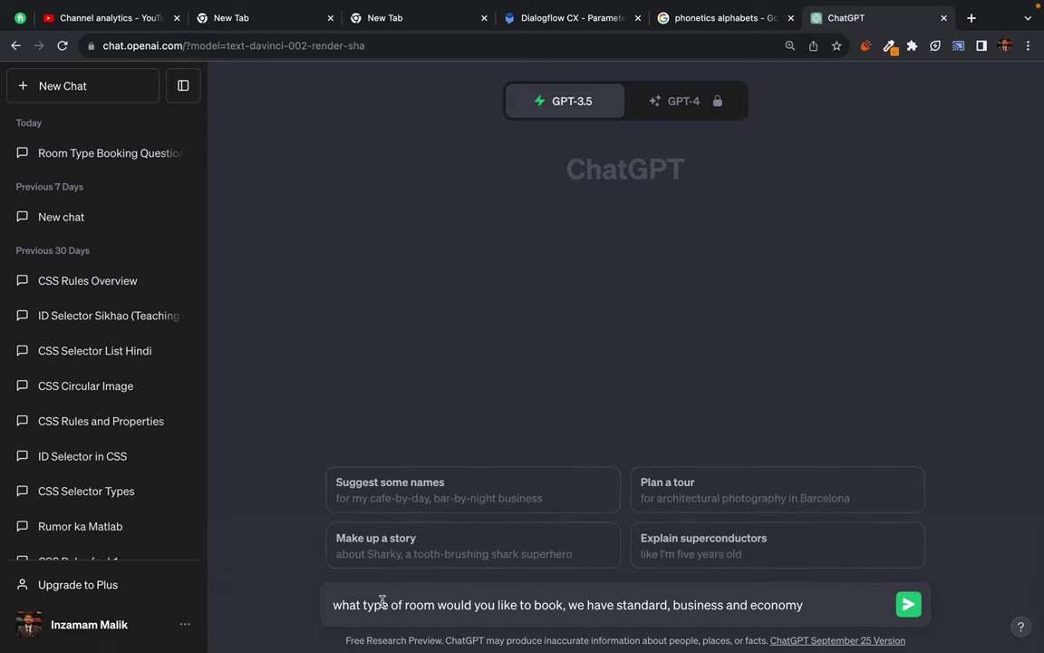
pyautogui.hotkey('shift', 'Return')
pyautogui.write('make ')
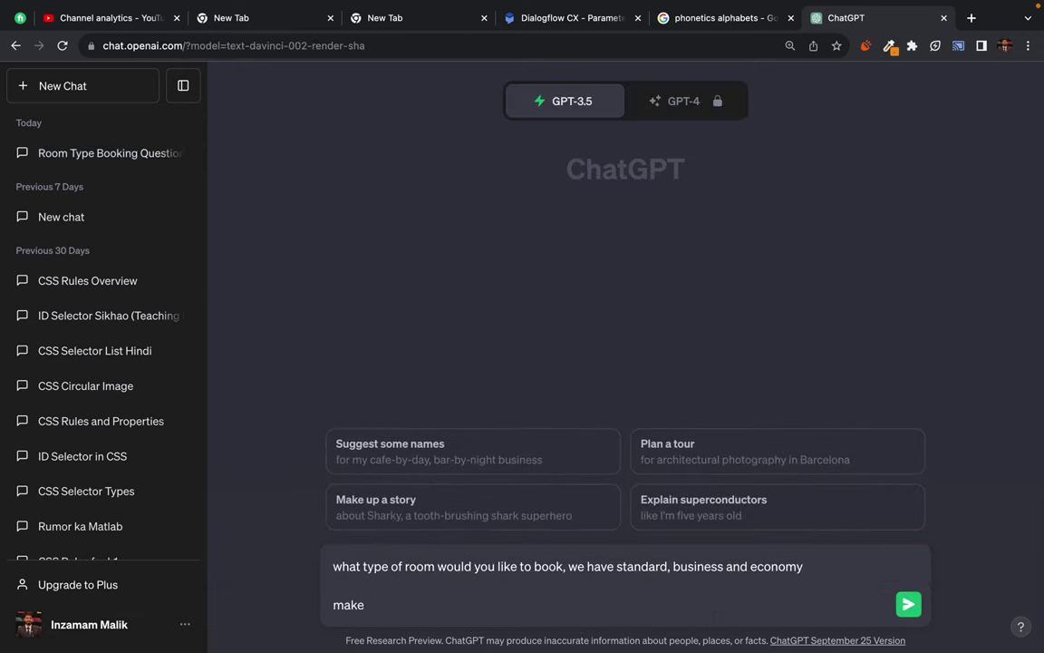
pyautogui.write('variations of this se')
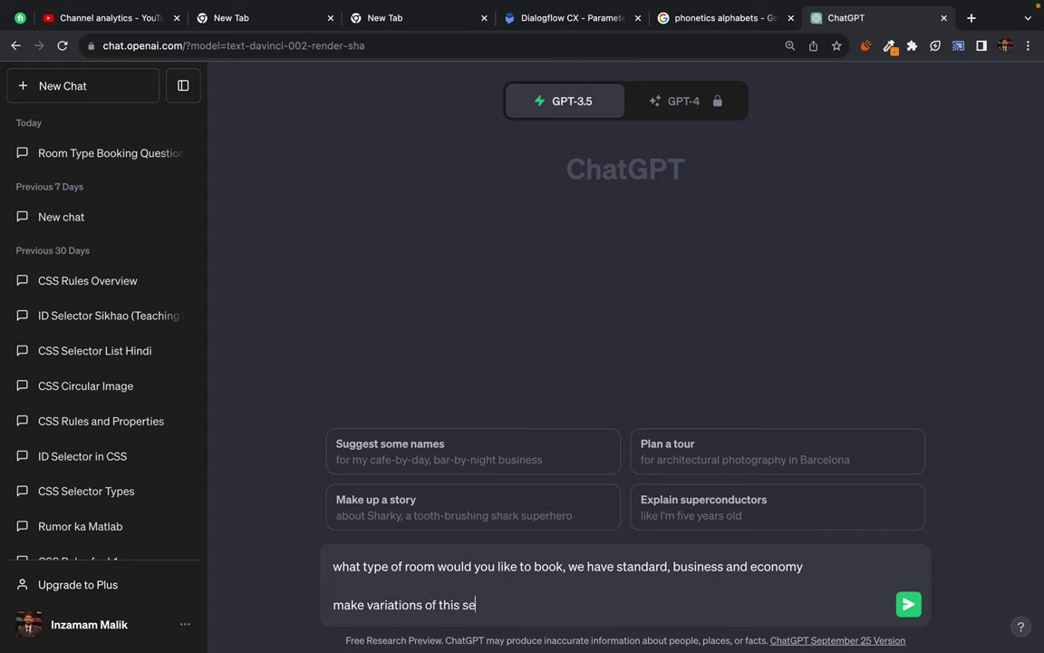
pyautogui.press('BackSpace')
pyautogui.press('BackSpace')
pyautogui.write('question.')
pyautogui.press('Return')
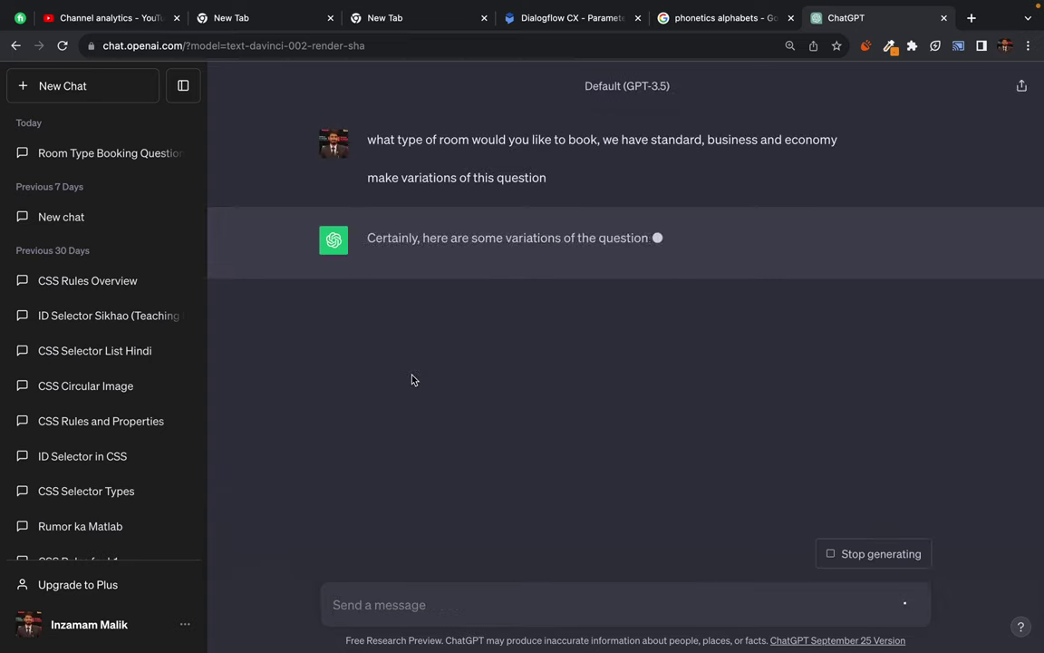
# Step: Select the third reworded room-type question from ChatGPT's reply of seven variations
pyautogui.moveTo(370, 272); pyautogui.dragTo(512, 399)
pyautogui.click(514, 398)
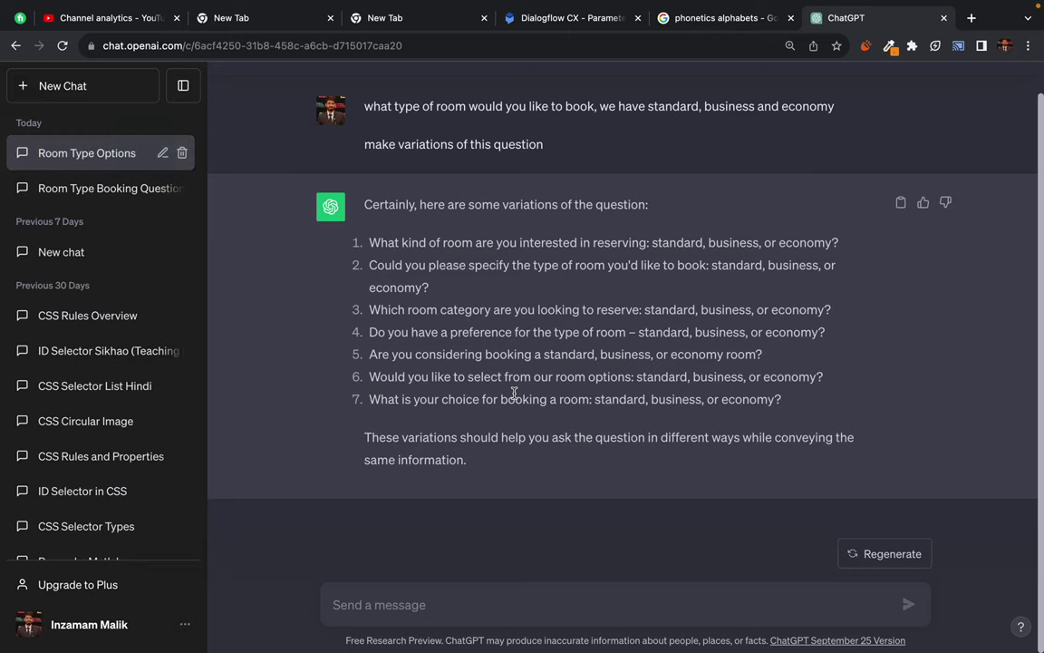
pyautogui.moveTo(371, 310); pyautogui.dragTo(869, 311)
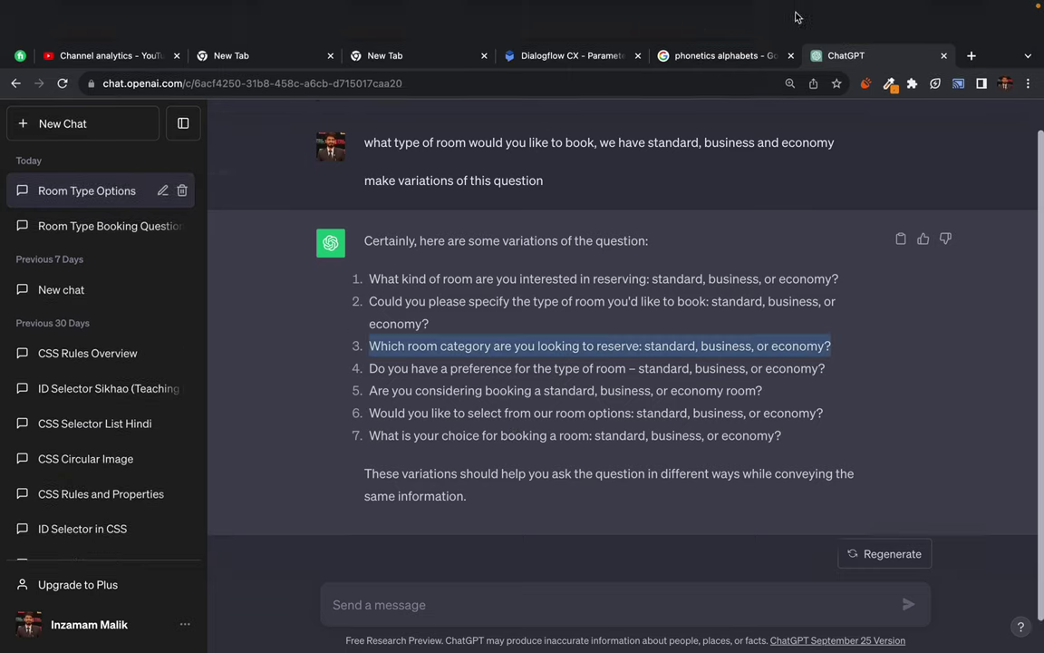
pyautogui.click(594, 58)
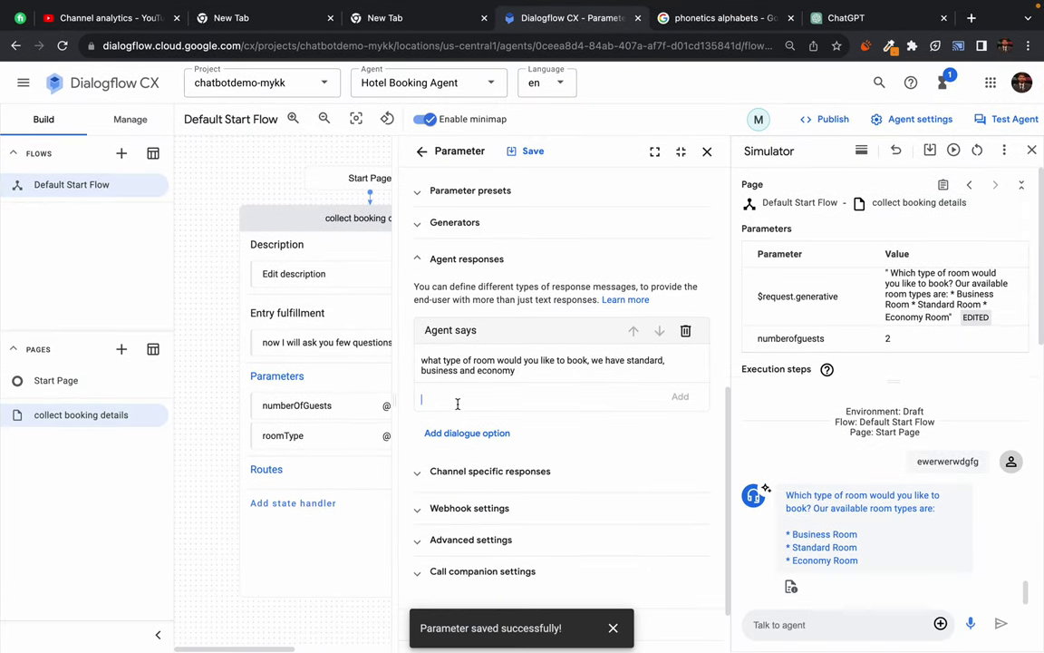
# Step: Paste the copied question into the empty Agent says row, insert a comma after 'business', and add it
pyautogui.write('Which room category are you looking to reserve: standard, business or economy?')
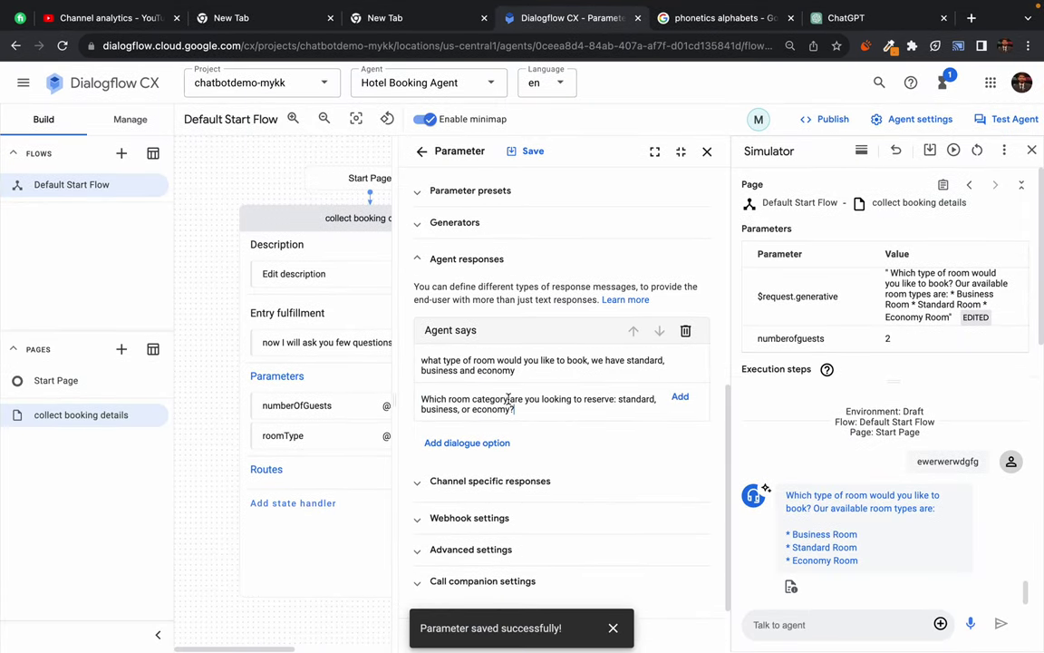
pyautogui.doubleClick(636, 400)
pyautogui.click(448, 409)
pyautogui.write(',')
pyautogui.click(678, 397)
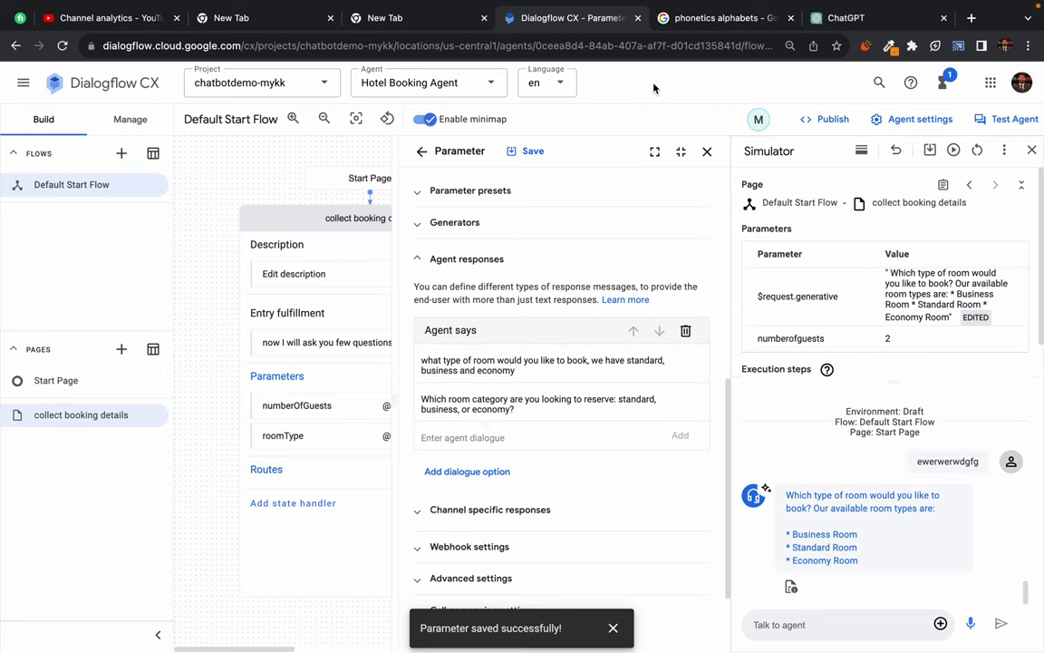
# Step: In a new browser tab, search Google for 'order object mongodb'
pyautogui.press('super+t')
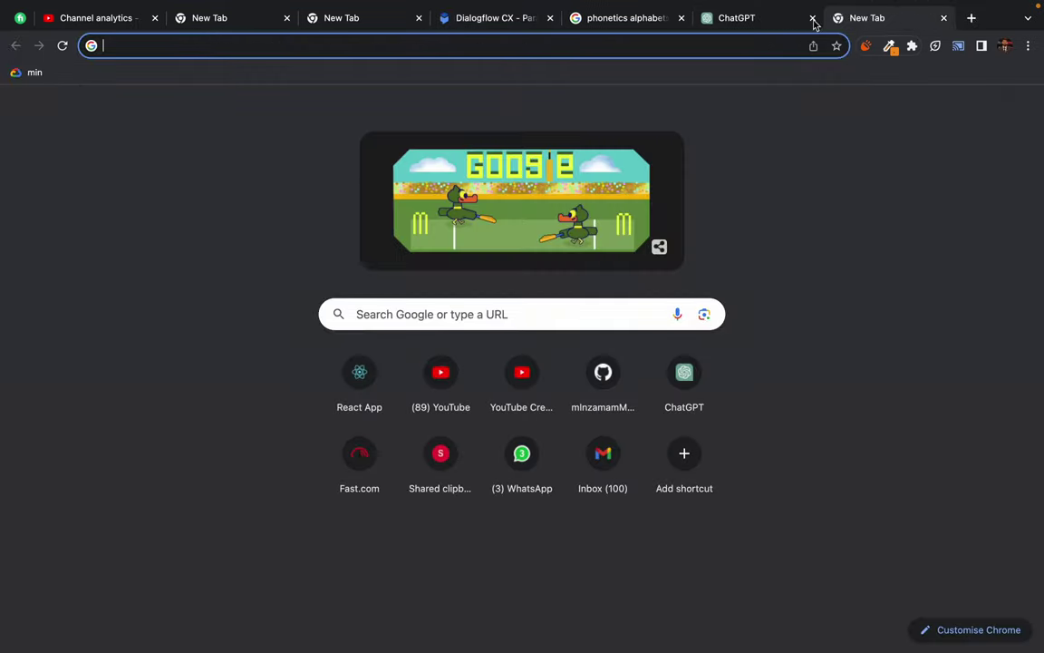
pyautogui.click(781, 20)
pyautogui.click(868, 18)
pyautogui.click(523, 47)
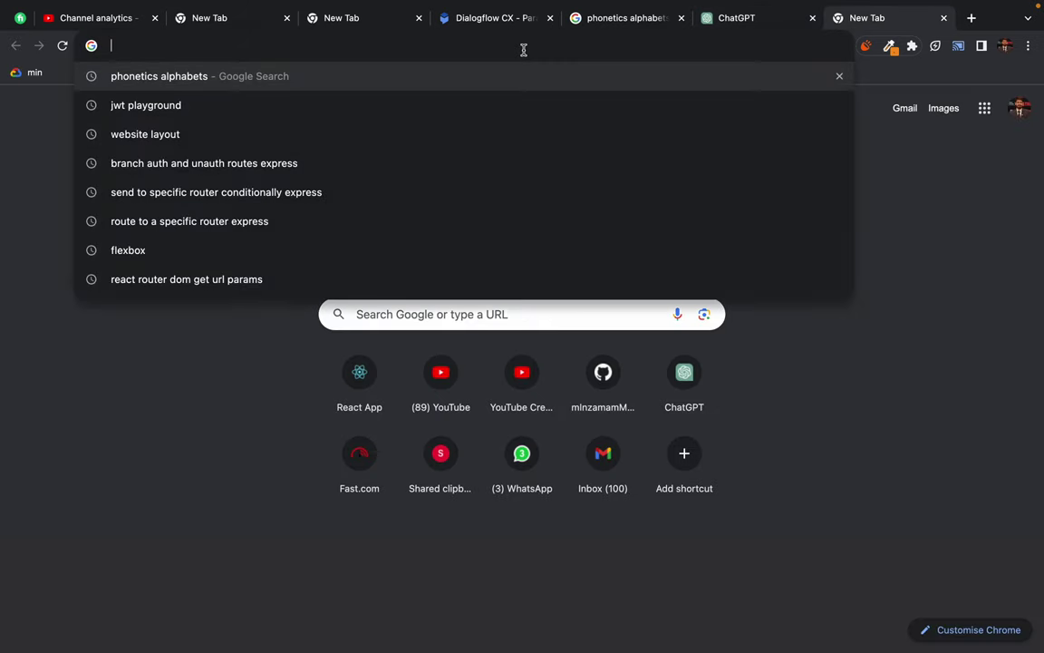
pyautogui.write('orde')
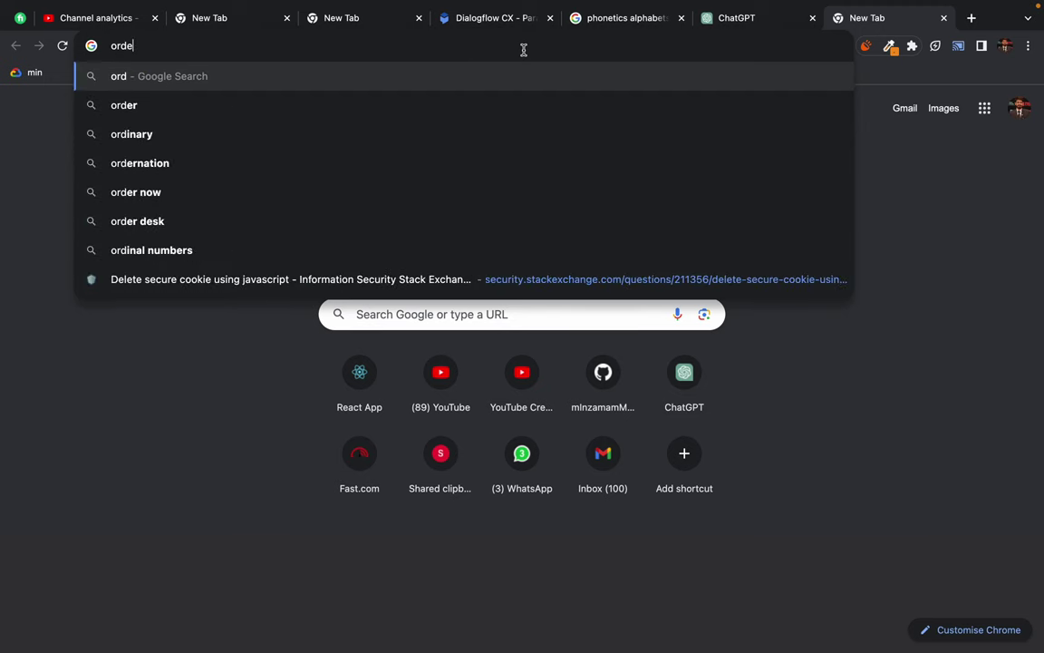
pyautogui.write('r object')
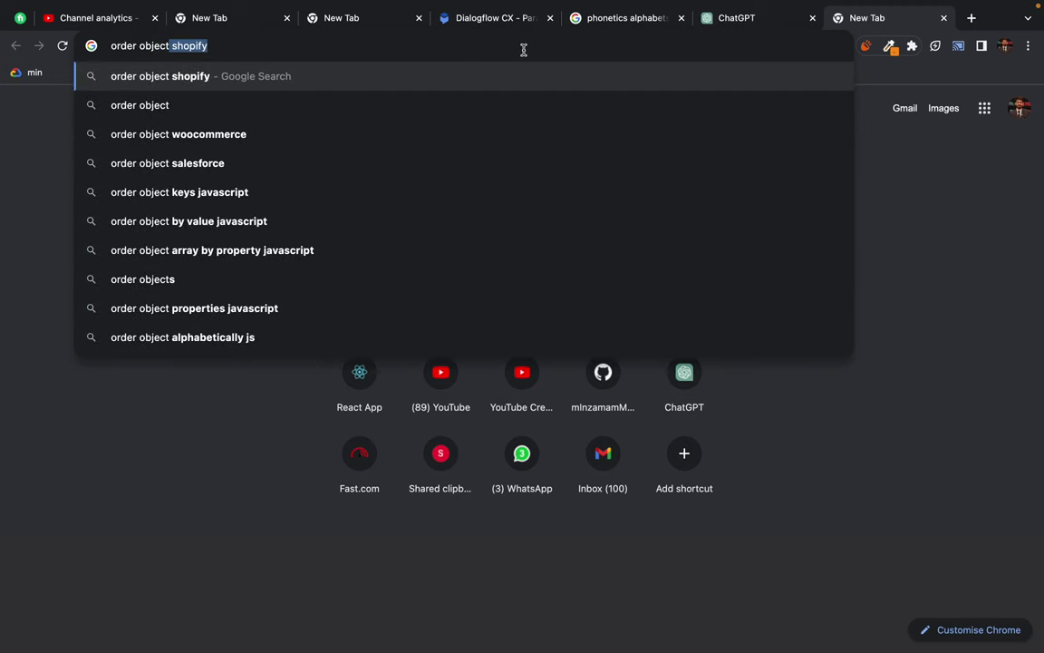
pyautogui.press('BackSpace')
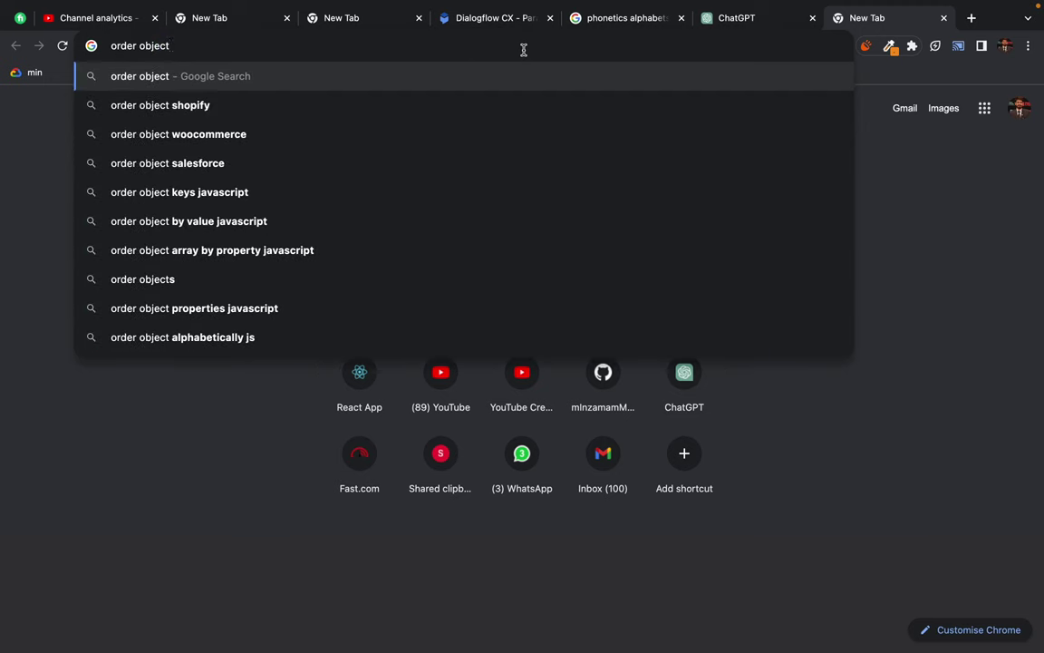
pyautogui.write('mongodb')
pyautogui.press('Return')
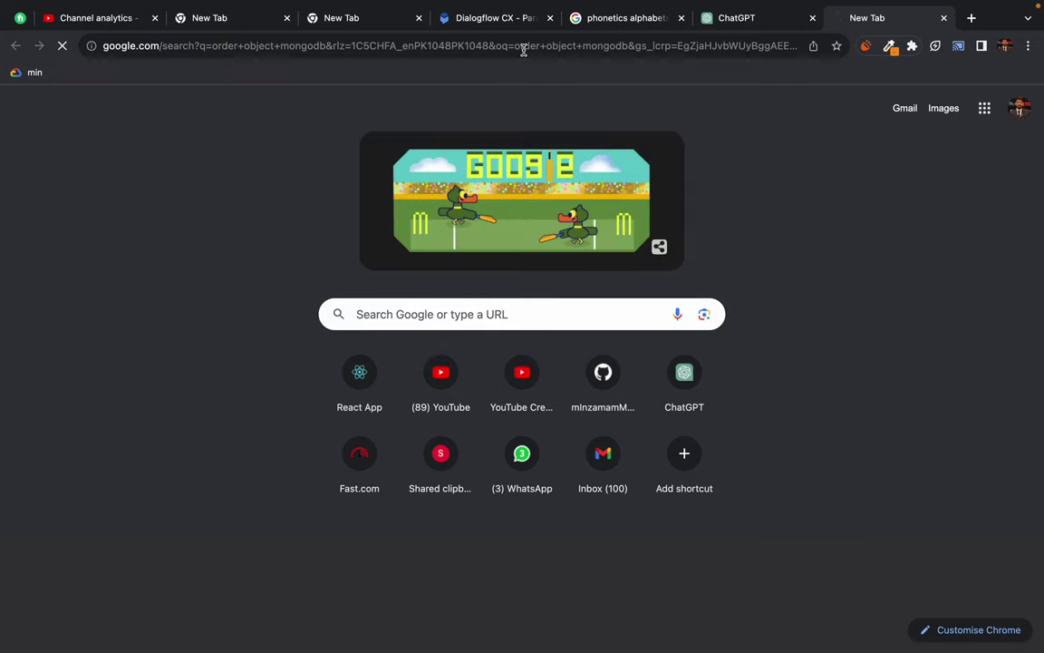
# Step: Refine the search to 'sample order object mongodb' and open the cursor.sort() MongoDB Manual result
pyautogui.click(129, 97)
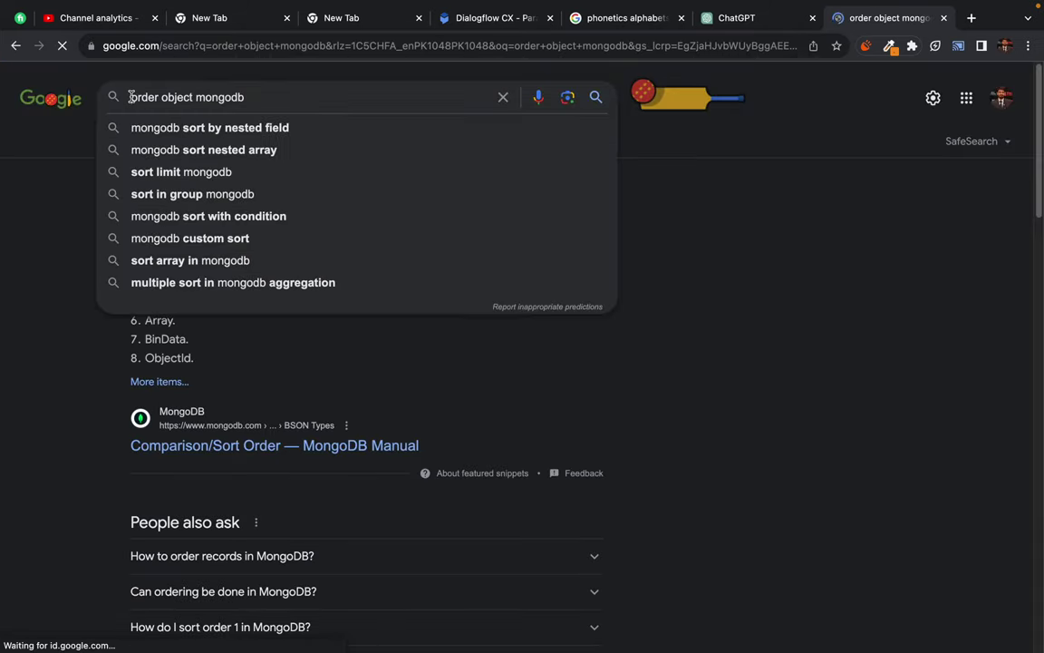
pyautogui.write('sam')
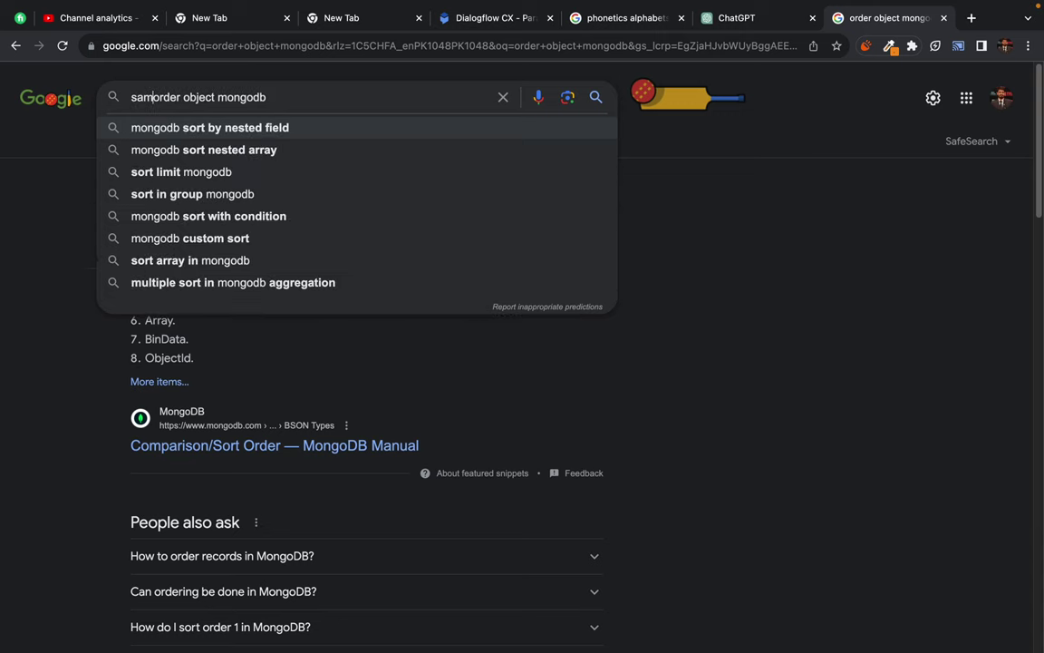
pyautogui.write('ple')
pyautogui.press('Return')
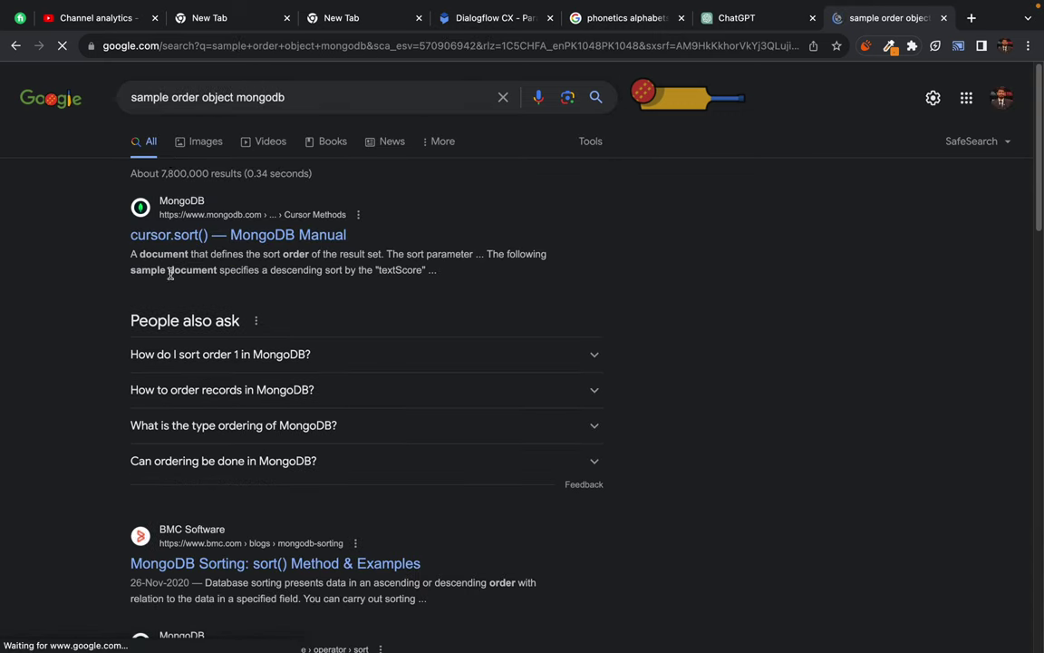
pyautogui.click(168, 241)
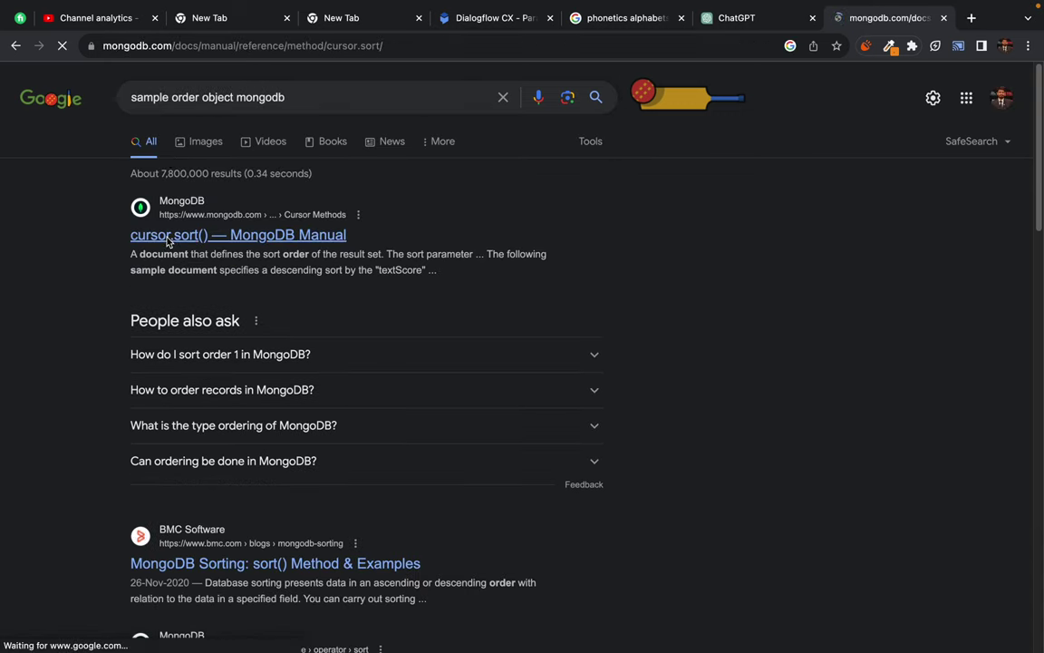
# Step: Skim the cursor.sort() examples, go back to the search results, and switch to ChatGPT
pyautogui.scroll(-3, 370, 513)
pyautogui.scroll(-6, 370, 514)
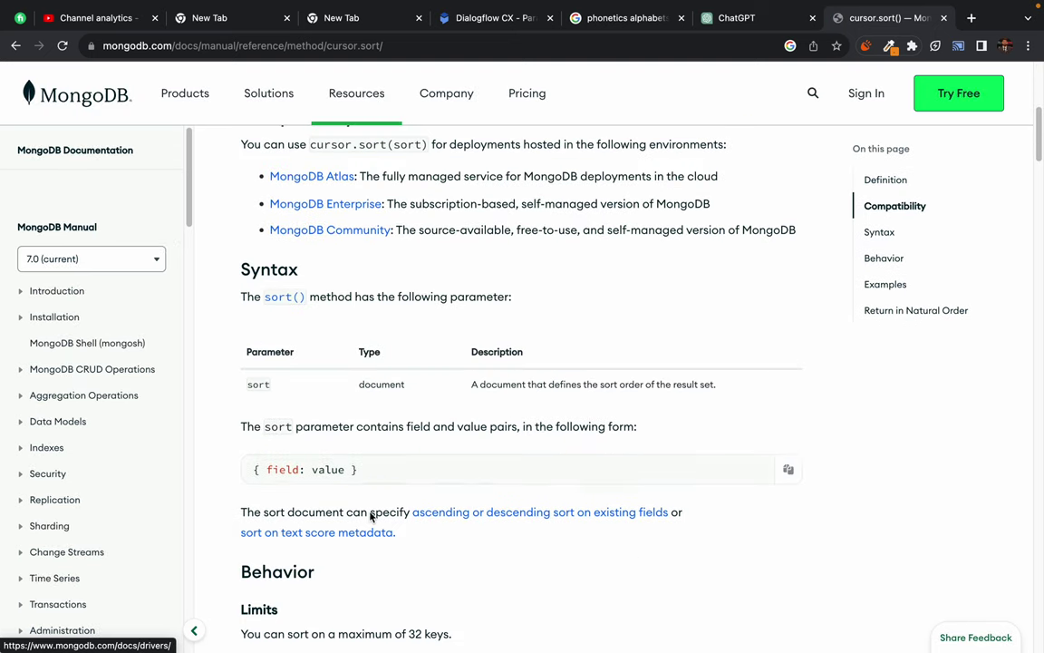
pyautogui.scroll(-3, 370, 515)
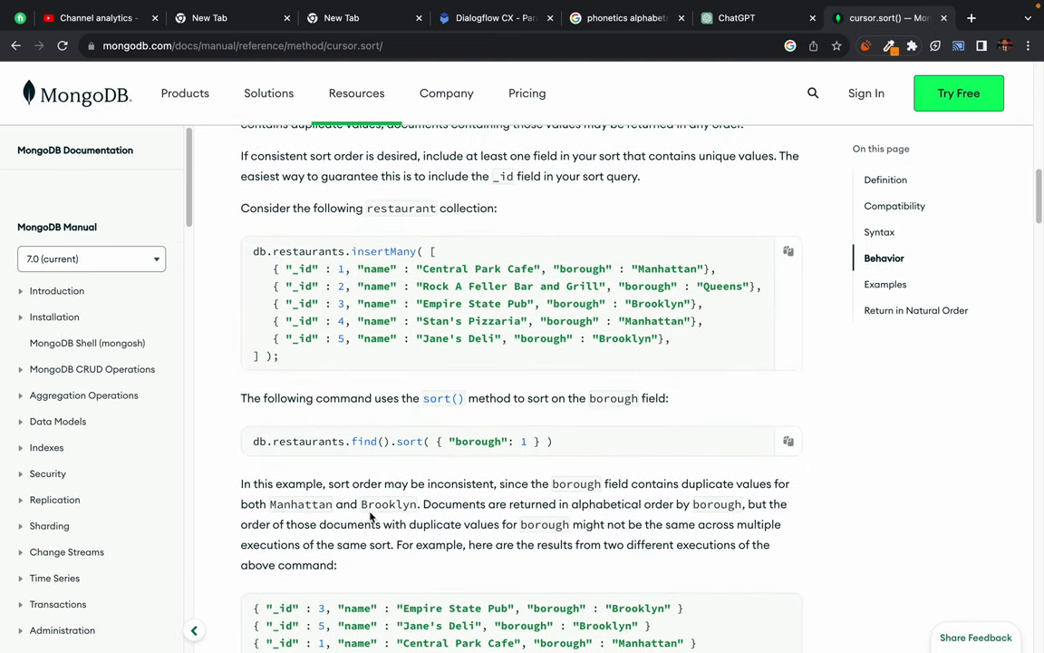
pyautogui.scroll(-10, 373, 491)
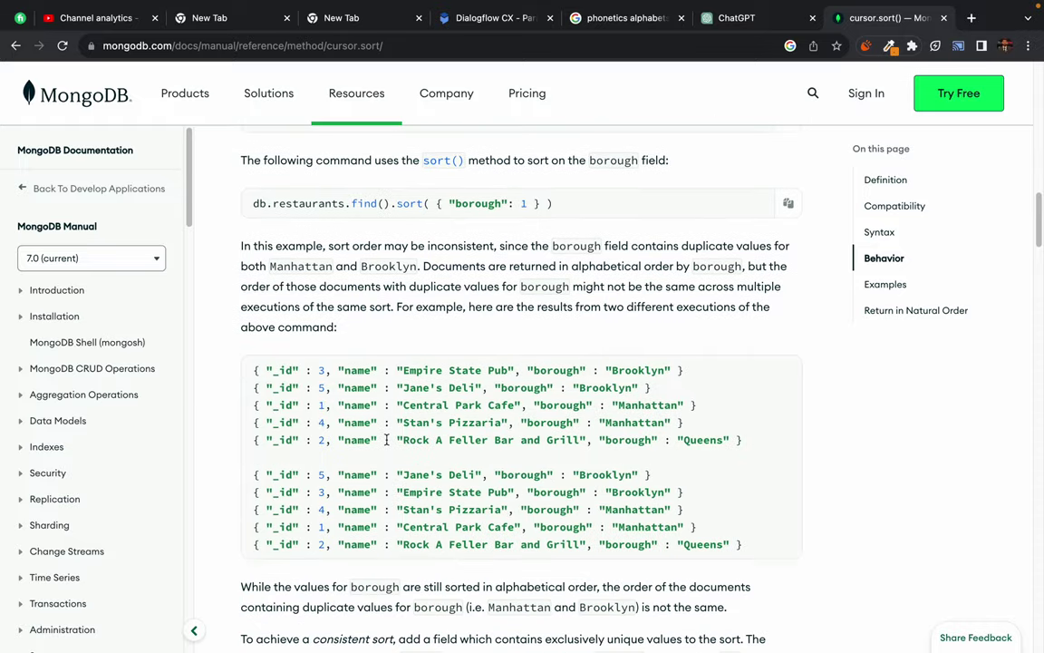
pyautogui.scroll(-8, 388, 443)
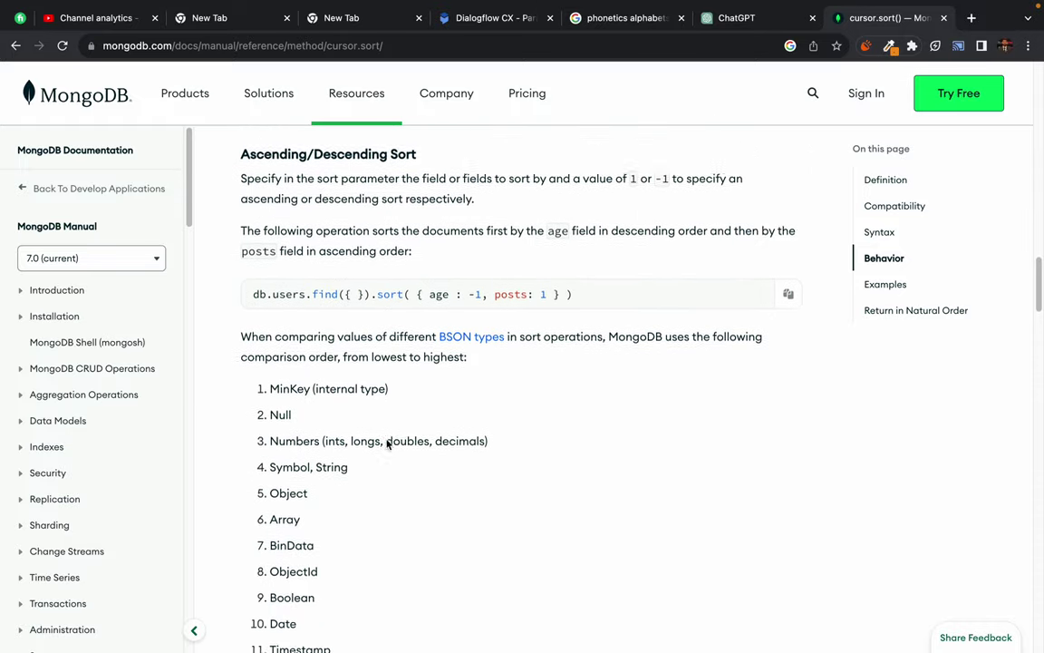
pyautogui.press('super+bracketleft')
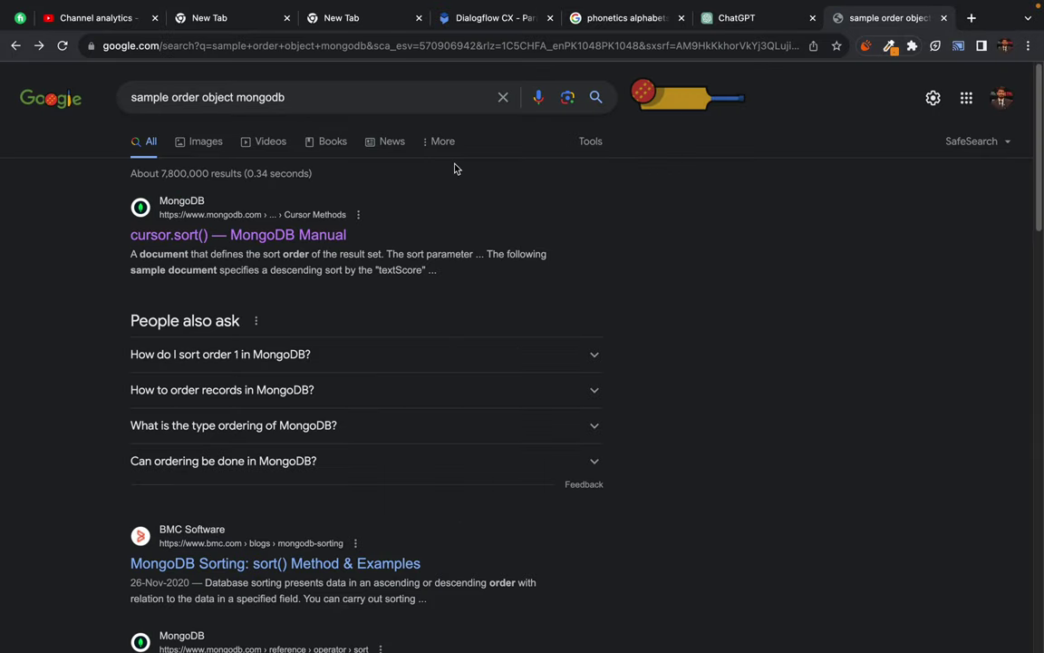
pyautogui.click(753, 18)
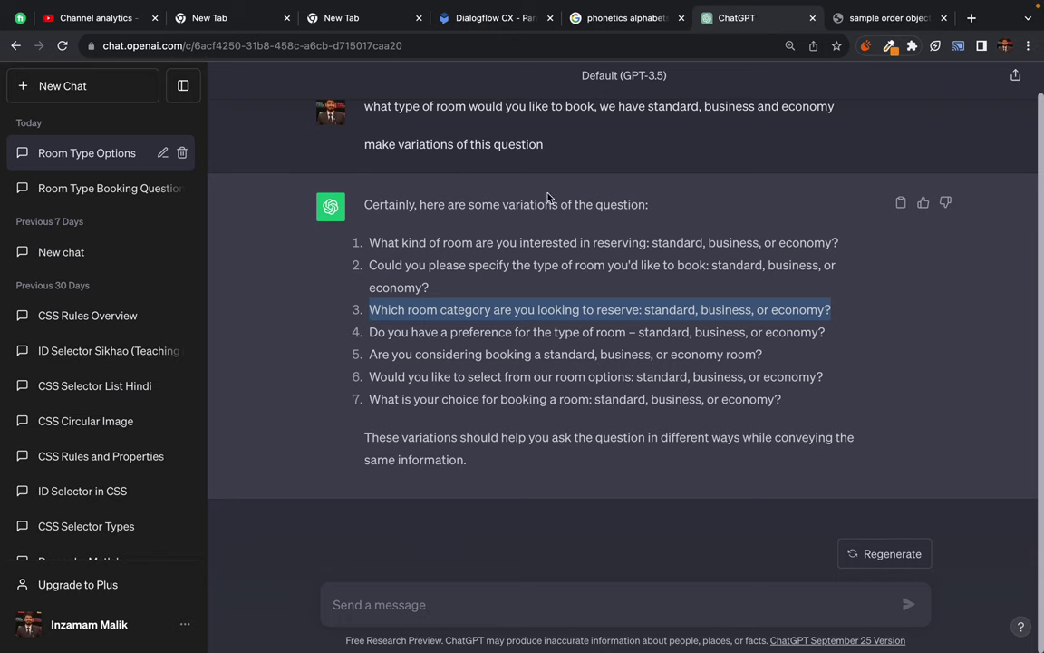
# Step: In a new chat, ask 'make a sample order object in mongodb' and review the generic reply
pyautogui.click(77, 84)
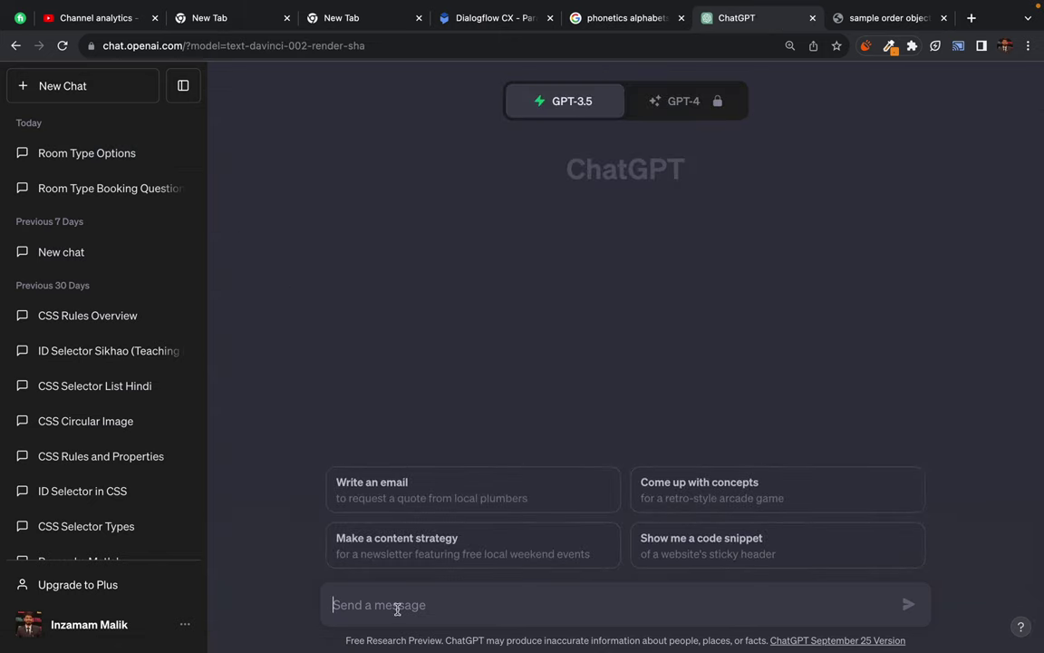
pyautogui.write('make a s')
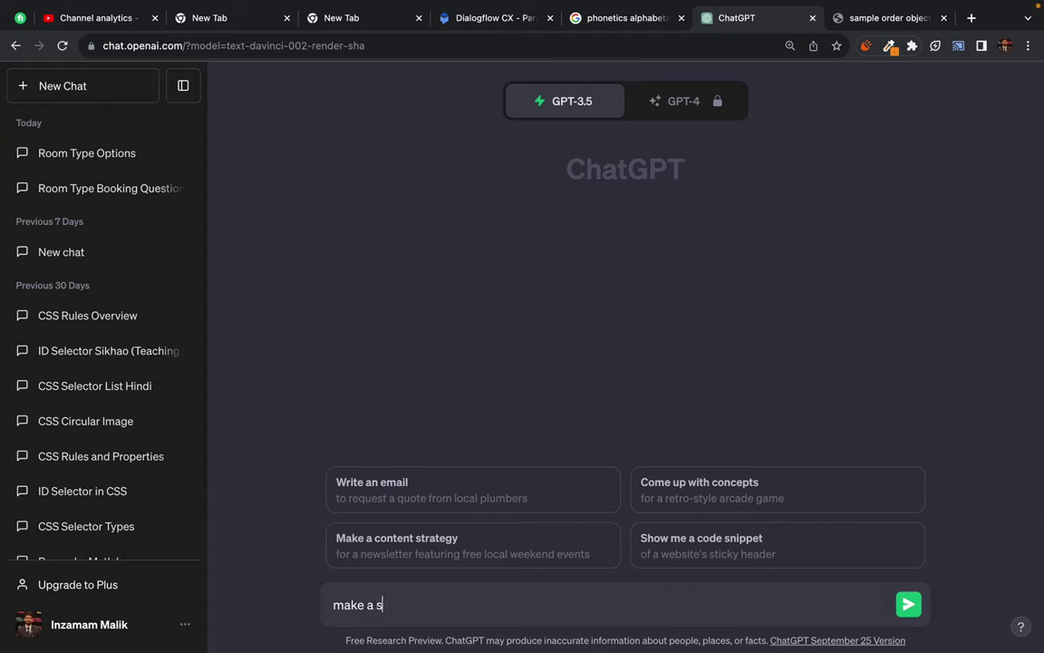
pyautogui.write('ample order object')
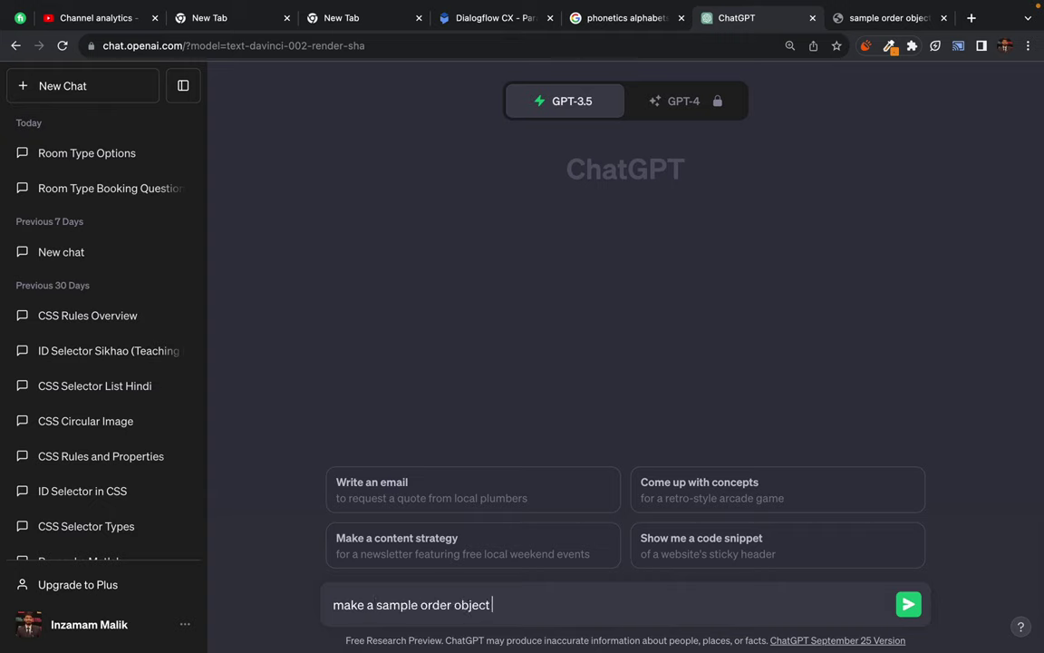
pyautogui.write(' in mongodb')
pyautogui.press('Return')
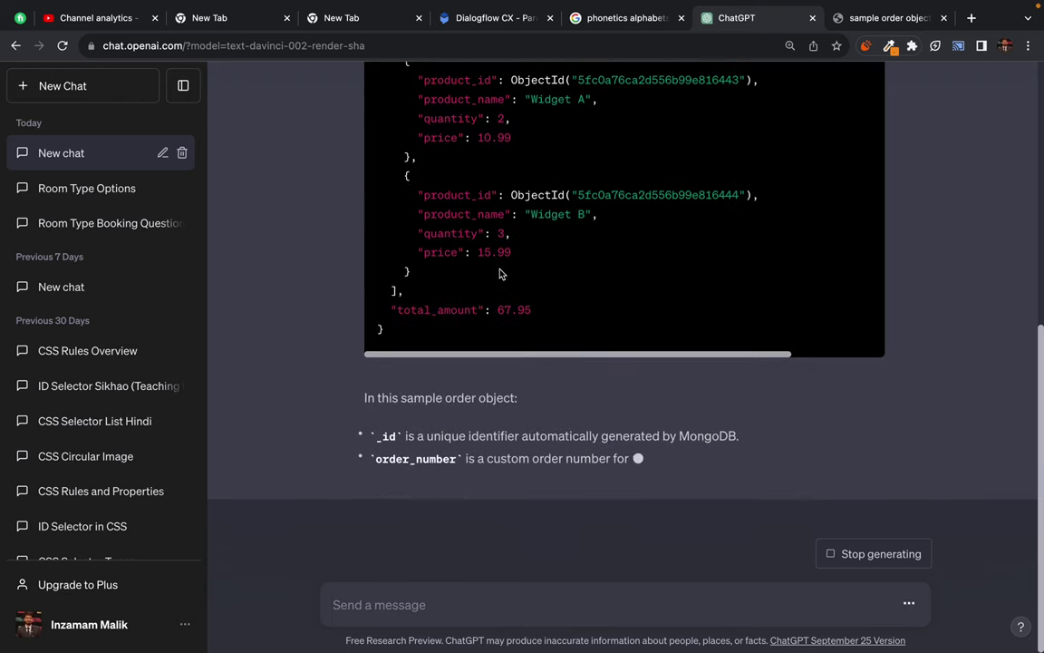
pyautogui.scroll(2, 500, 275)
pyautogui.scroll(3, 500, 275)
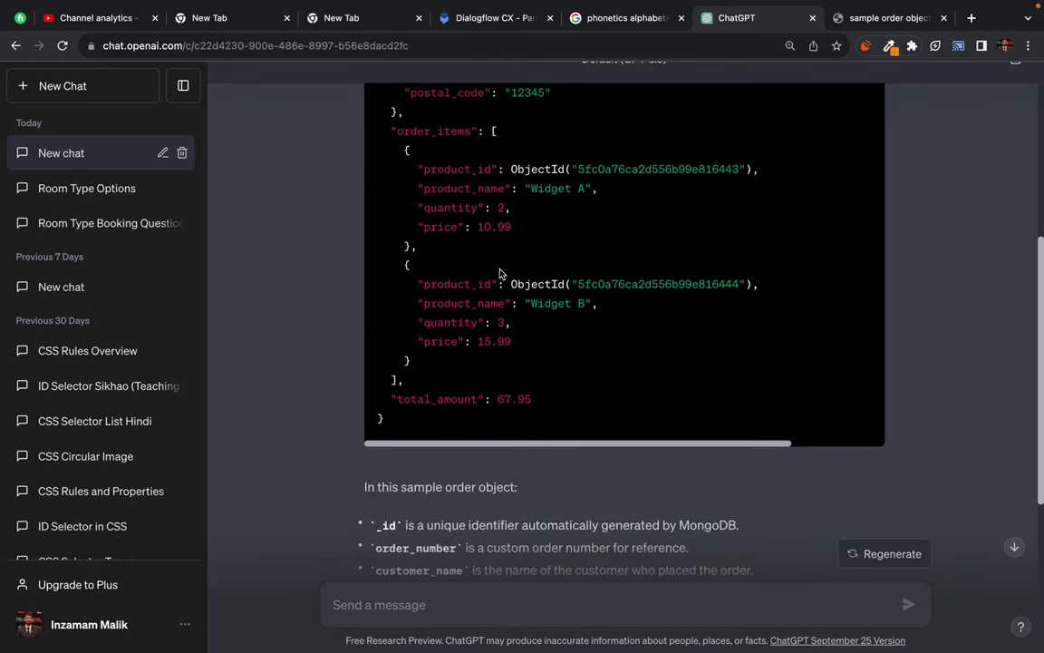
pyautogui.moveTo(408, 181); pyautogui.dragTo(636, 204)
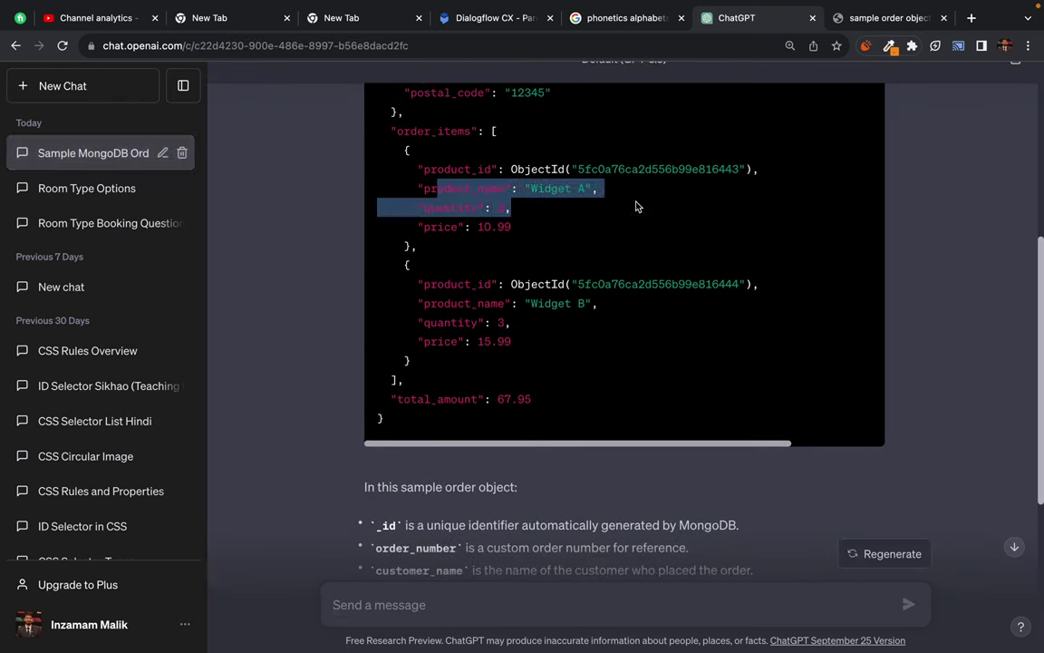
pyautogui.click(544, 185)
pyautogui.scroll(-5, 281, 440)
# Step: Clarify 'I am talking about food order' and copy the resulting Pizza, Burger and Soda JSON
pyautogui.click(392, 612)
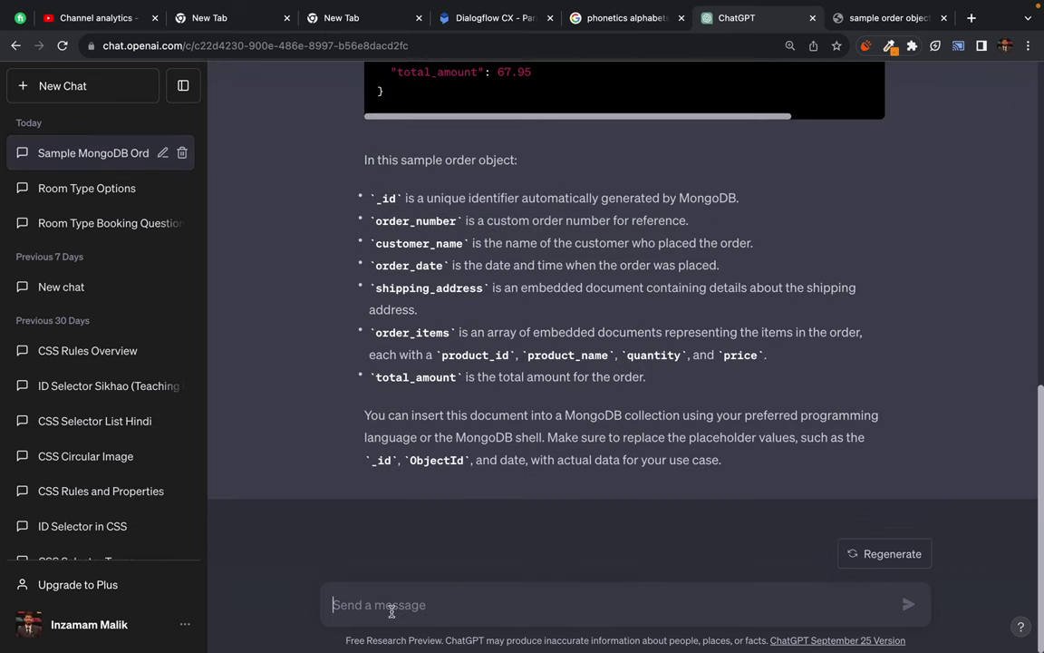
pyautogui.write('I am ')
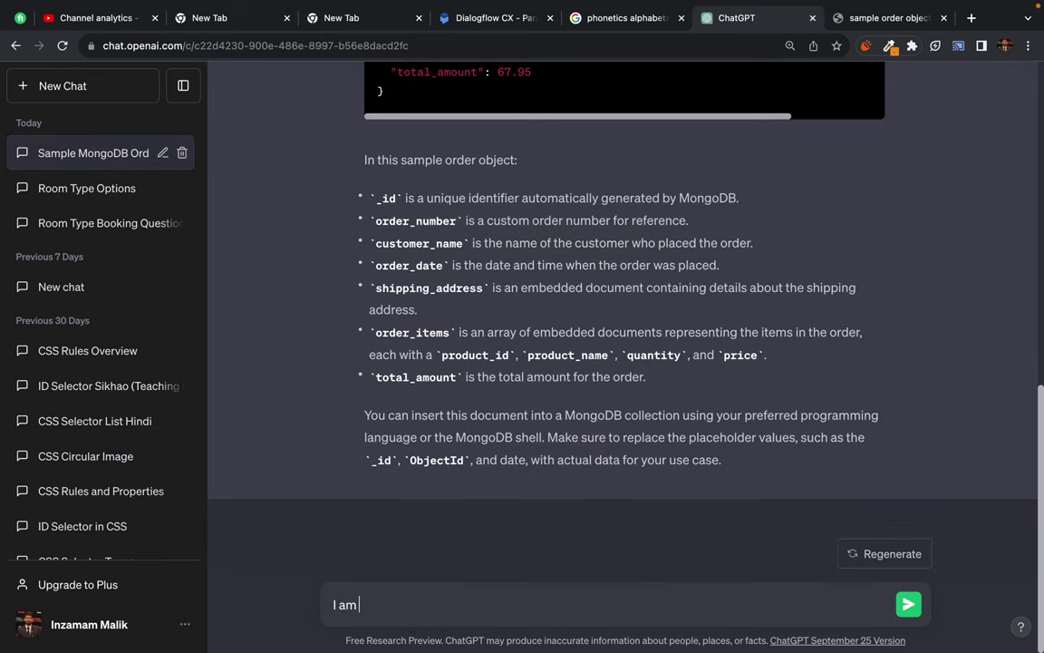
pyautogui.write('talkking')
pyautogui.write('ng')
pyautogui.write('ng about food')
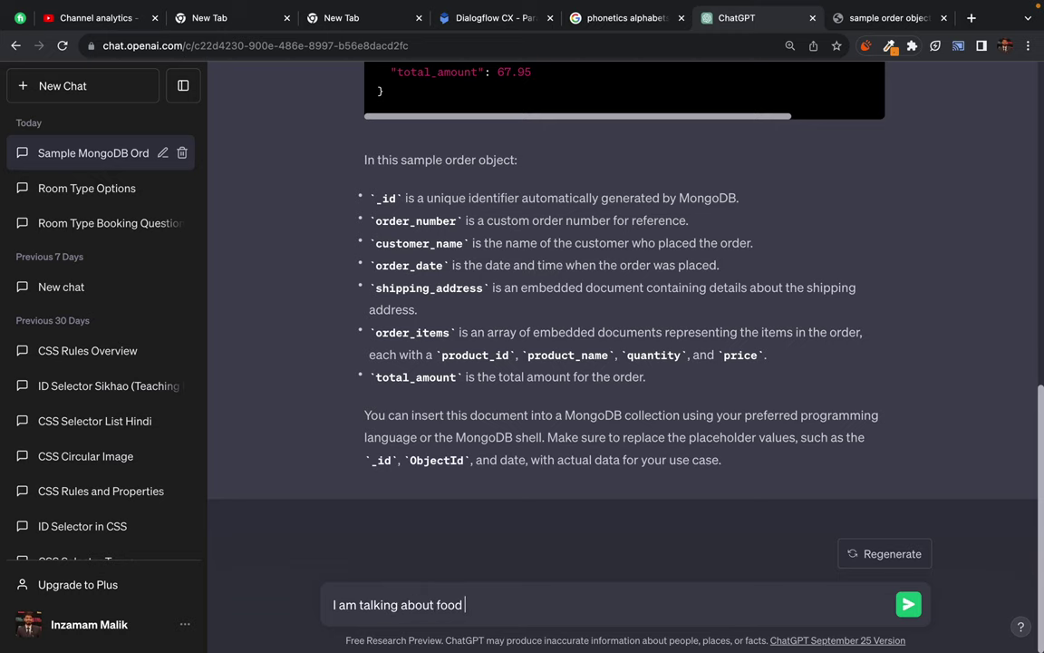
pyautogui.write(' order')
pyautogui.press('Return')
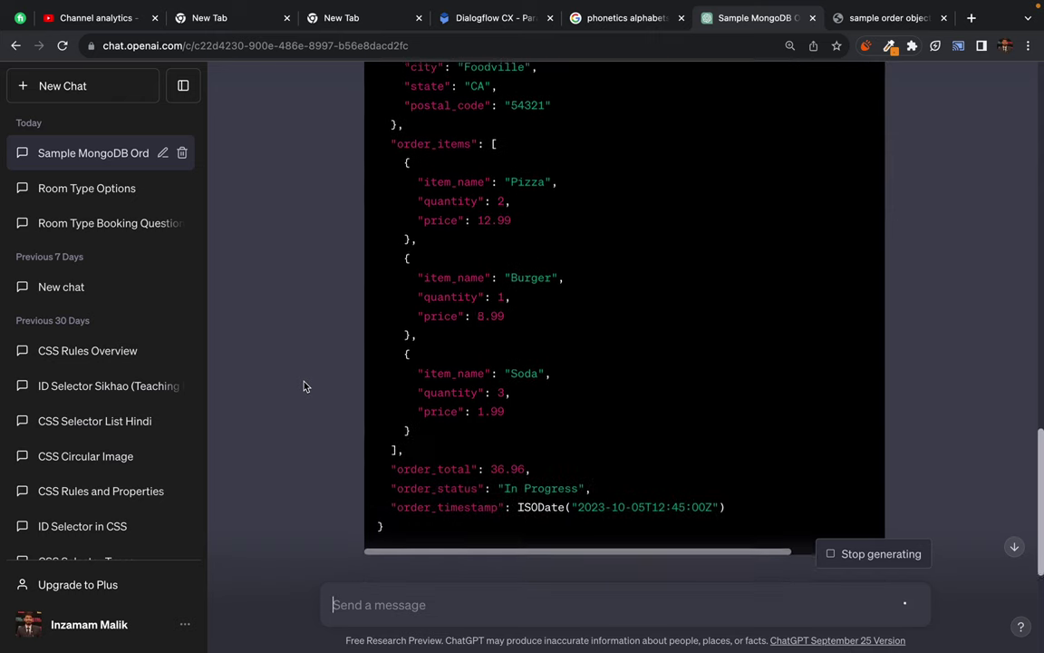
pyautogui.scroll(2, 487, 207)
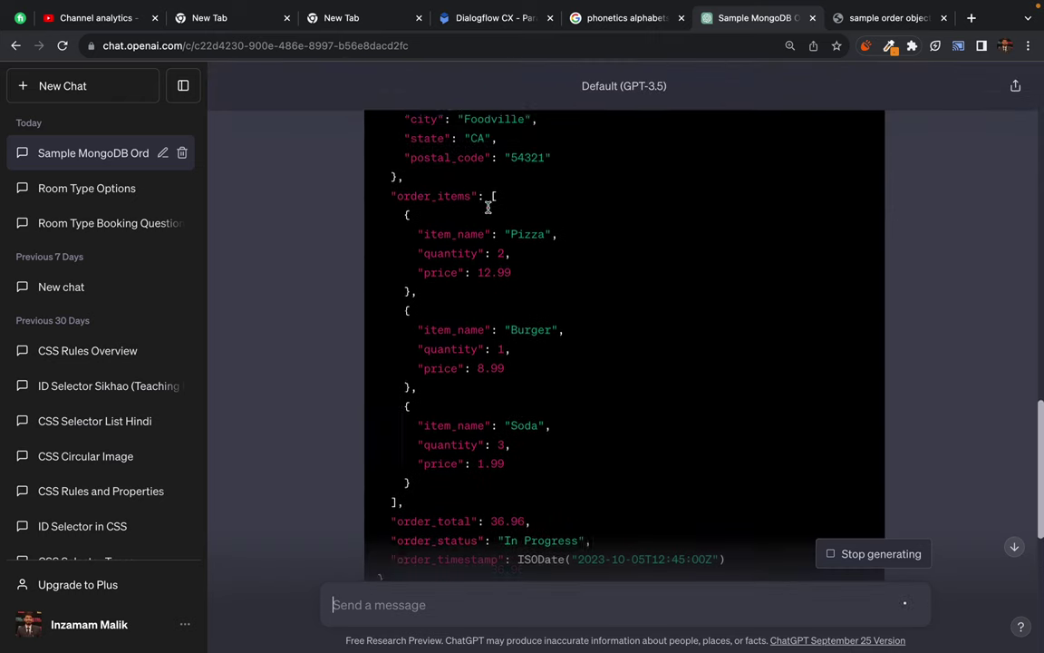
pyautogui.scroll(5, 488, 208)
pyautogui.scroll(-2, 634, 317)
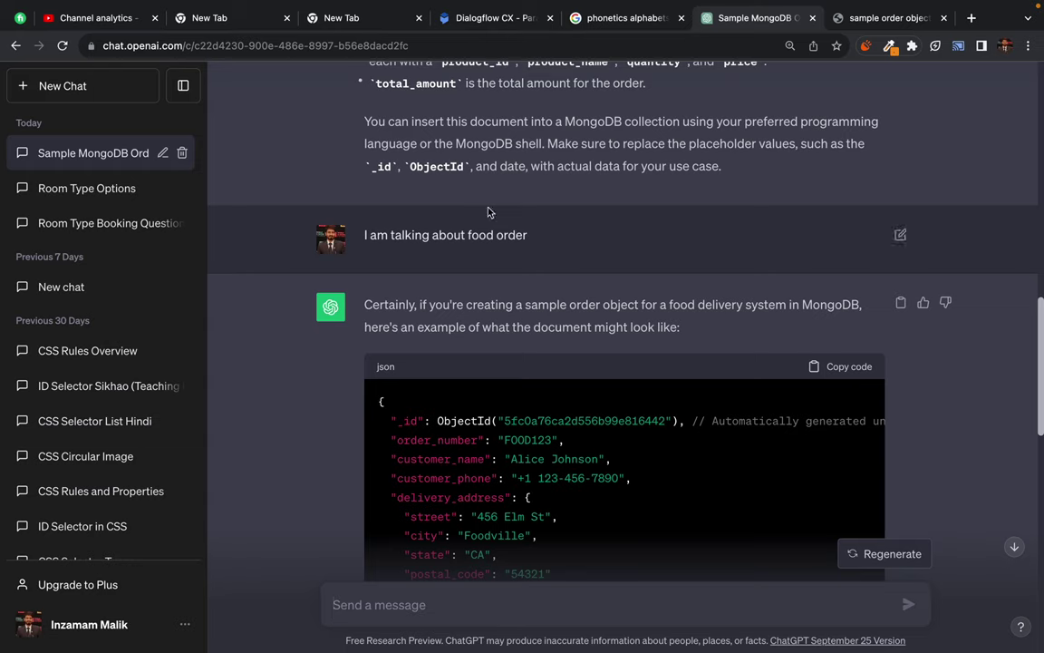
pyautogui.click(843, 367)
# Step: Paste the copied food order JSON into a new chat's message box
pyautogui.click(124, 94)
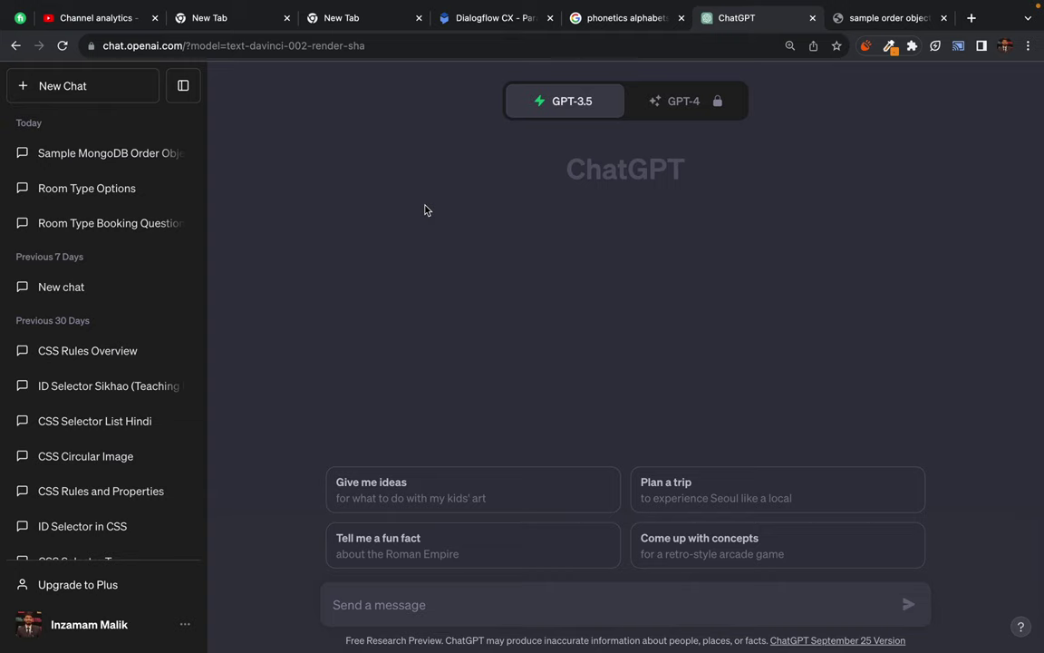
pyautogui.click(348, 609)
pyautogui.press('super+v')
pyautogui.scroll(10, 410, 557)
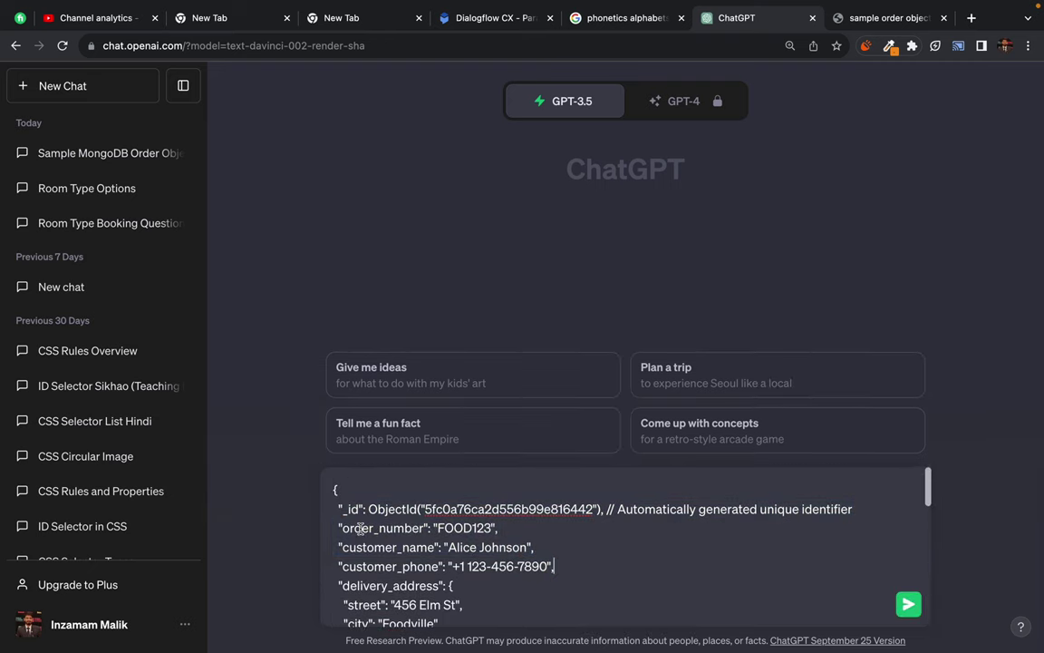
pyautogui.moveTo(339, 509); pyautogui.dragTo(574, 583)
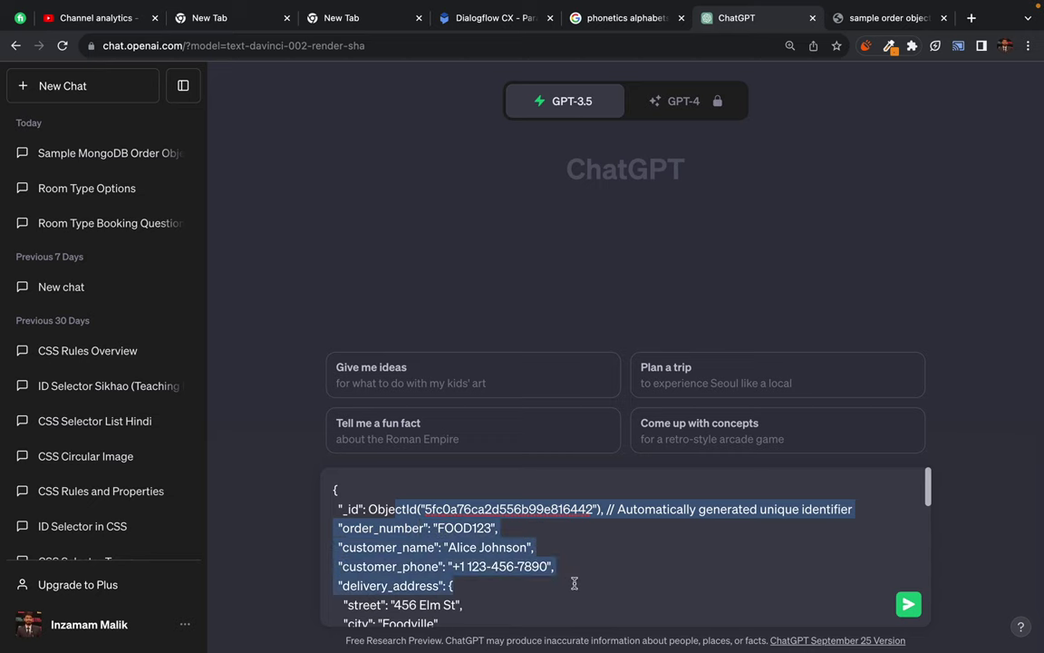
pyautogui.click(574, 583)
pyautogui.scroll(-10, 482, 585)
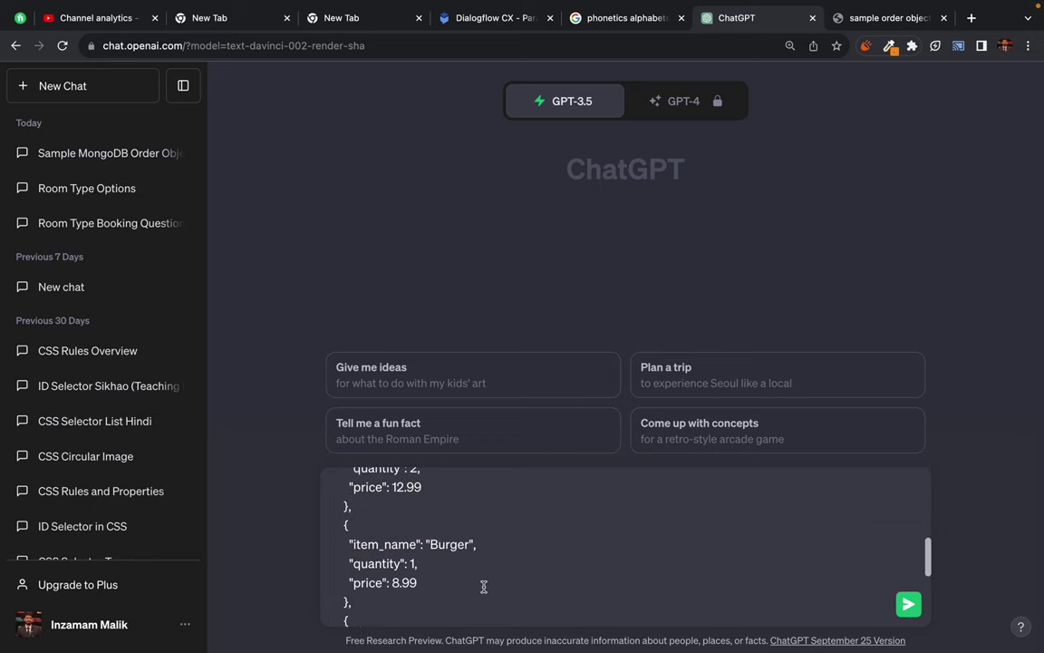
pyautogui.scroll(3, 378, 557)
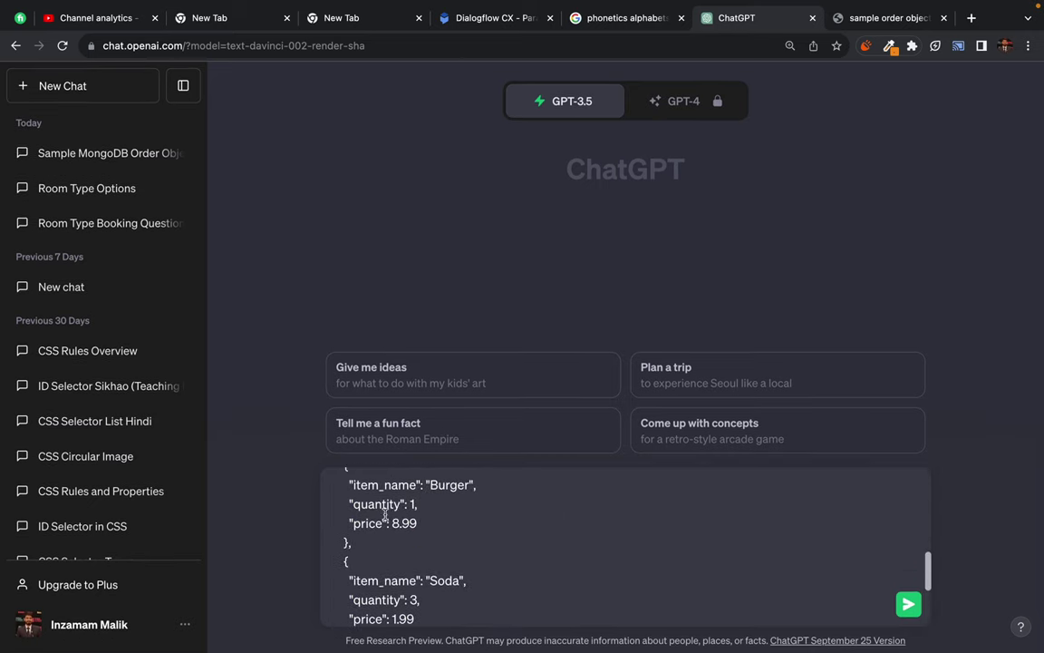
pyautogui.moveTo(350, 484); pyautogui.dragTo(477, 545)
pyautogui.scroll(-3, 434, 556)
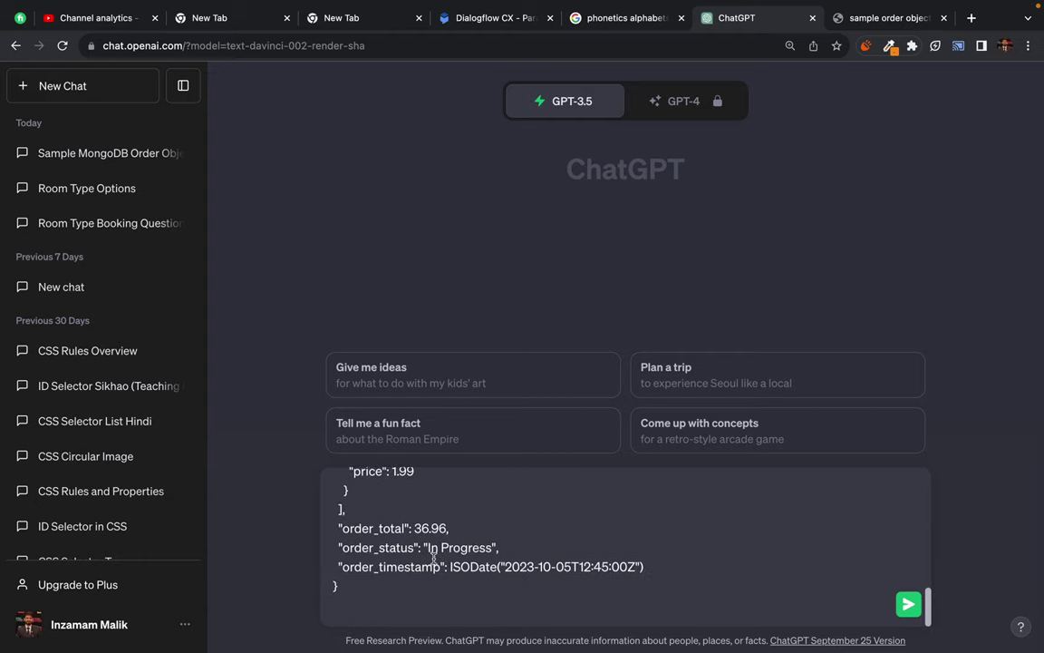
# Step: Wrap the JSON in ``` fences and add 'user question: what is the status of my order?' below it
pyautogui.click(370, 602)
pyautogui.hotkey('shift', 'Return')
pyautogui.hotkey('shift', 'Return')
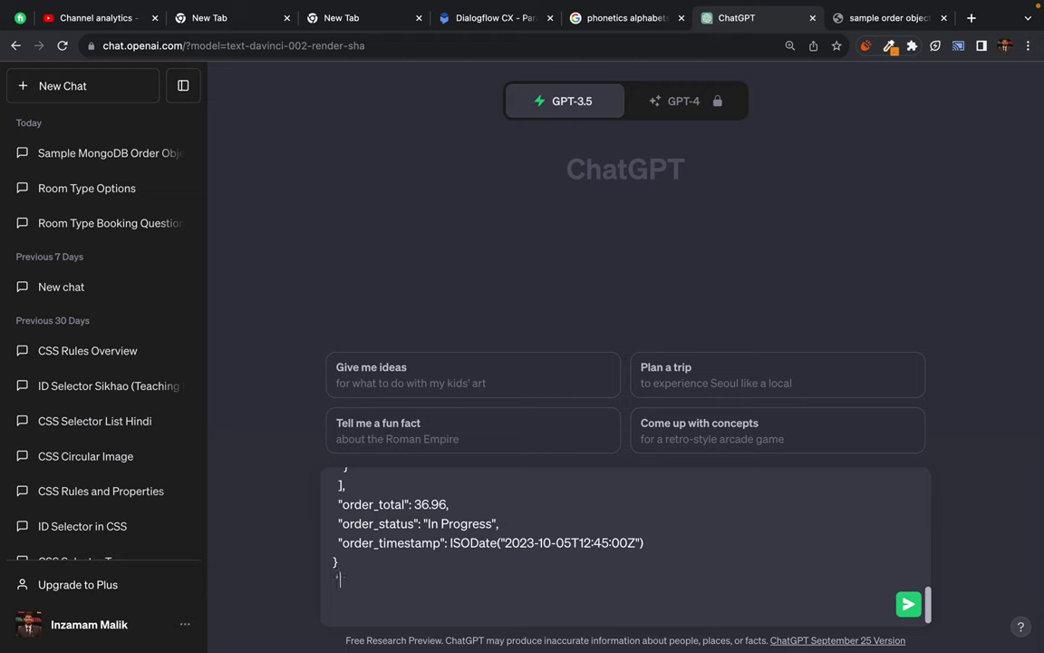
pyautogui.write('```')
pyautogui.press('super+Up')
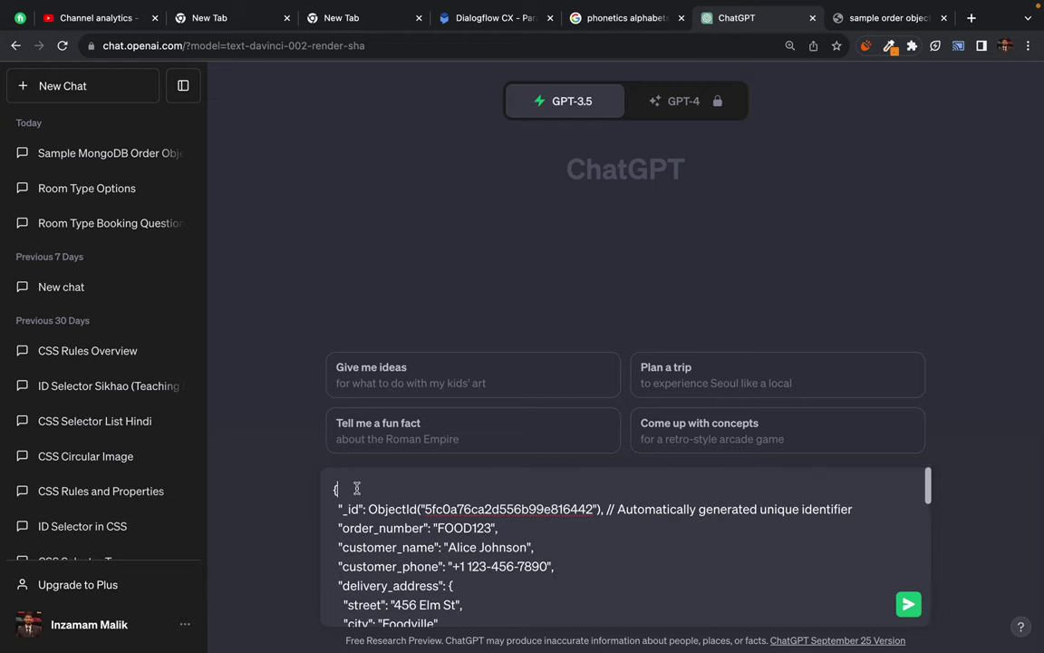
pyautogui.write('```')
pyautogui.hotkey('shift', 'Return')
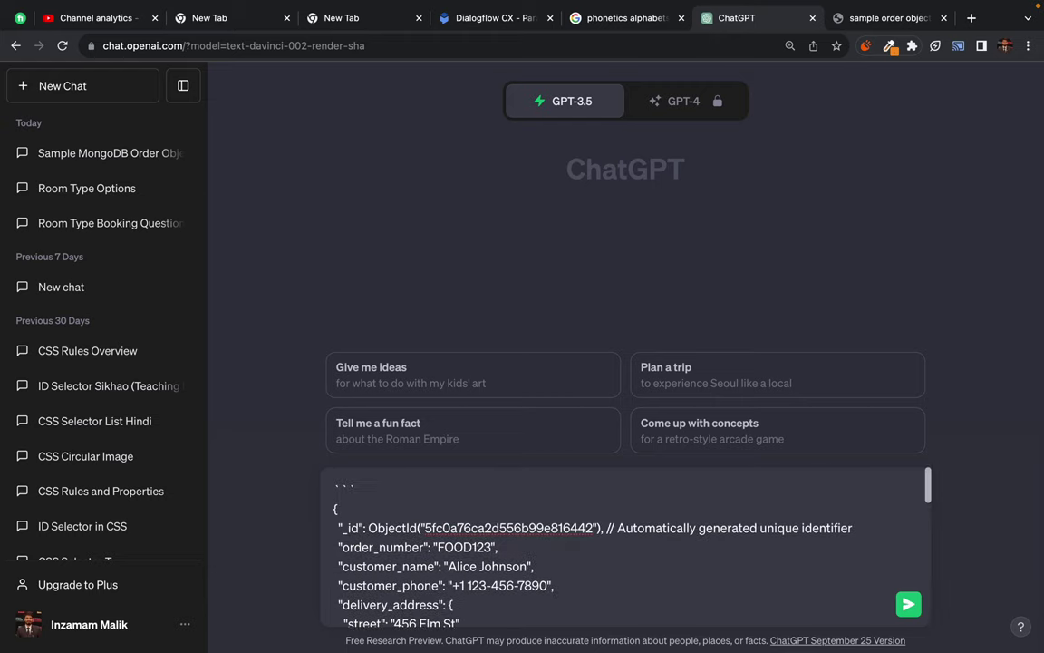
pyautogui.press('super+Down')
pyautogui.hotkey('shift', 'Return')
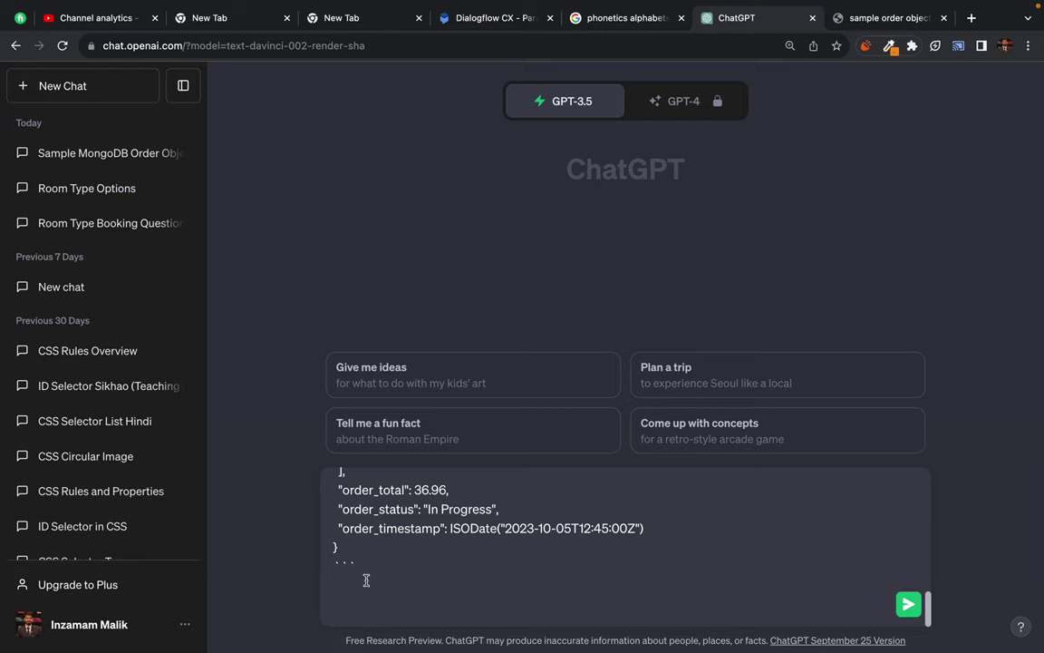
pyautogui.write('user question')
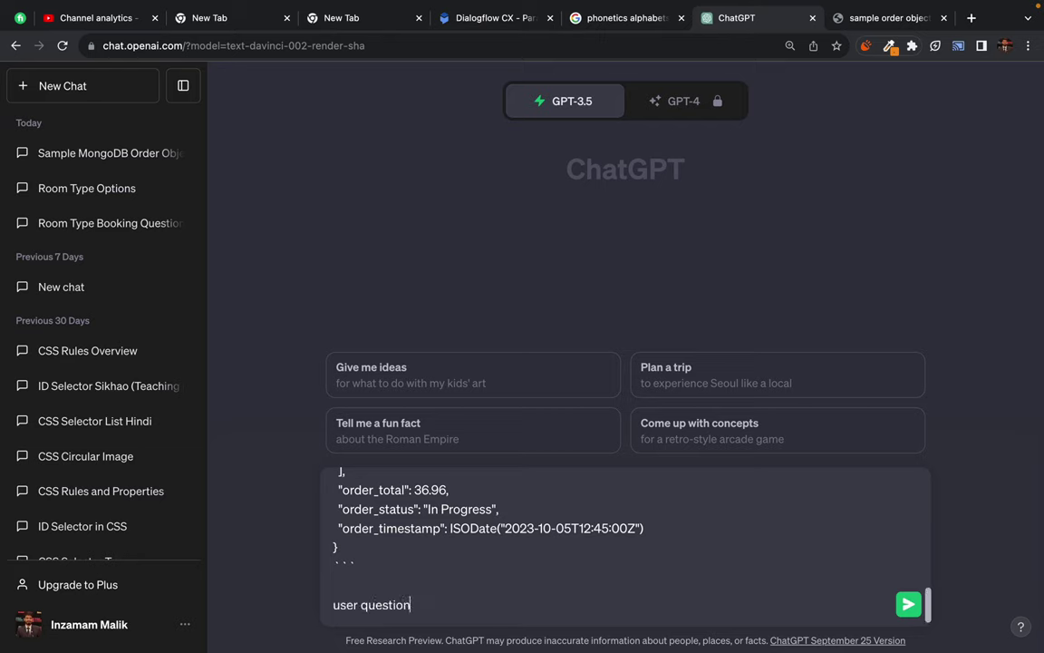
pyautogui.write(':')
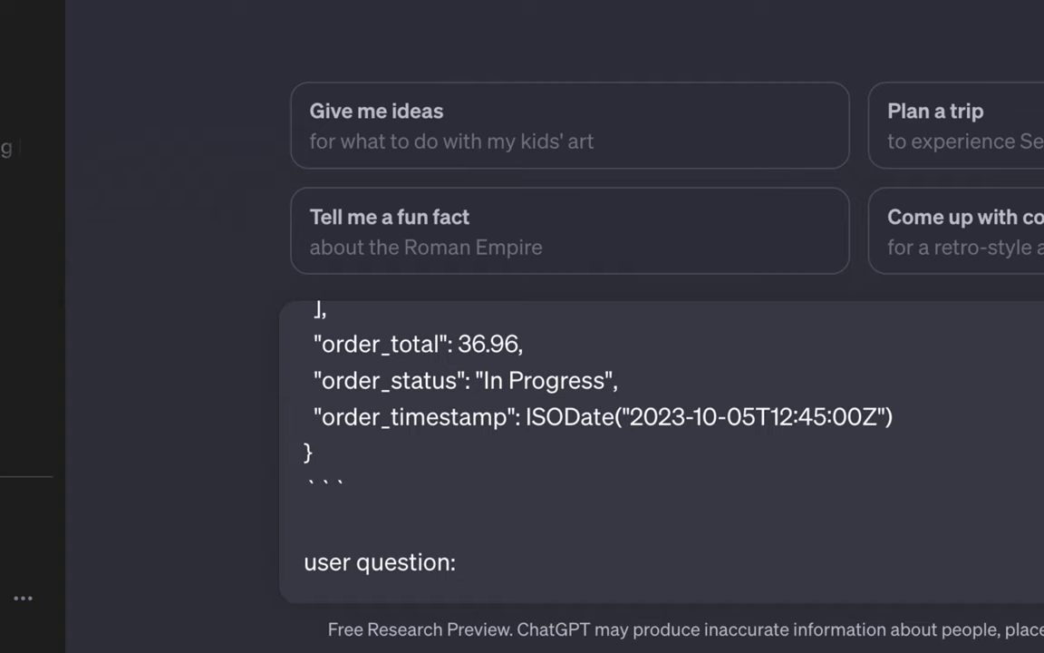
pyautogui.write(' what is the')
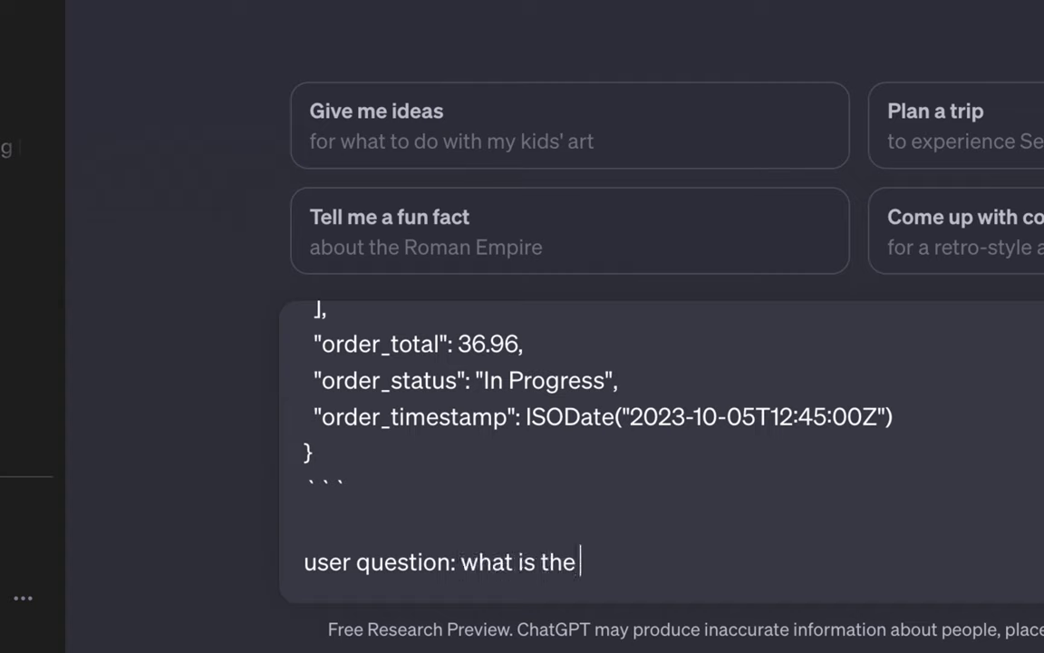
pyautogui.write(' status of my ')
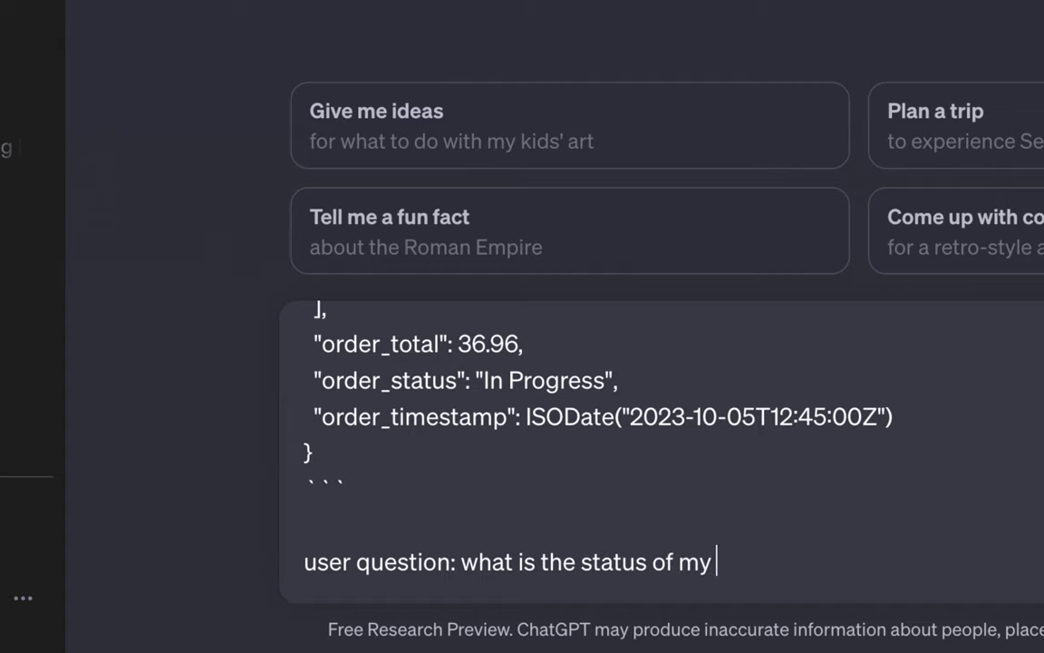
pyautogui.write('order?')
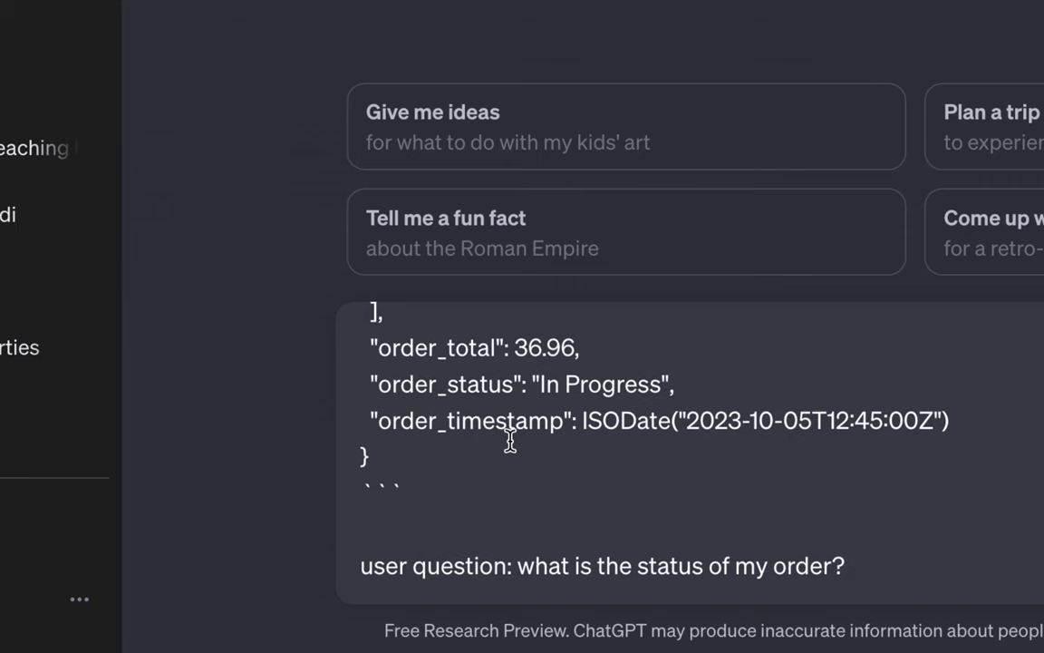
# Step: Insert the line 'answer user question by looking at order object between ```' above the question
pyautogui.scroll(1, 510, 441)
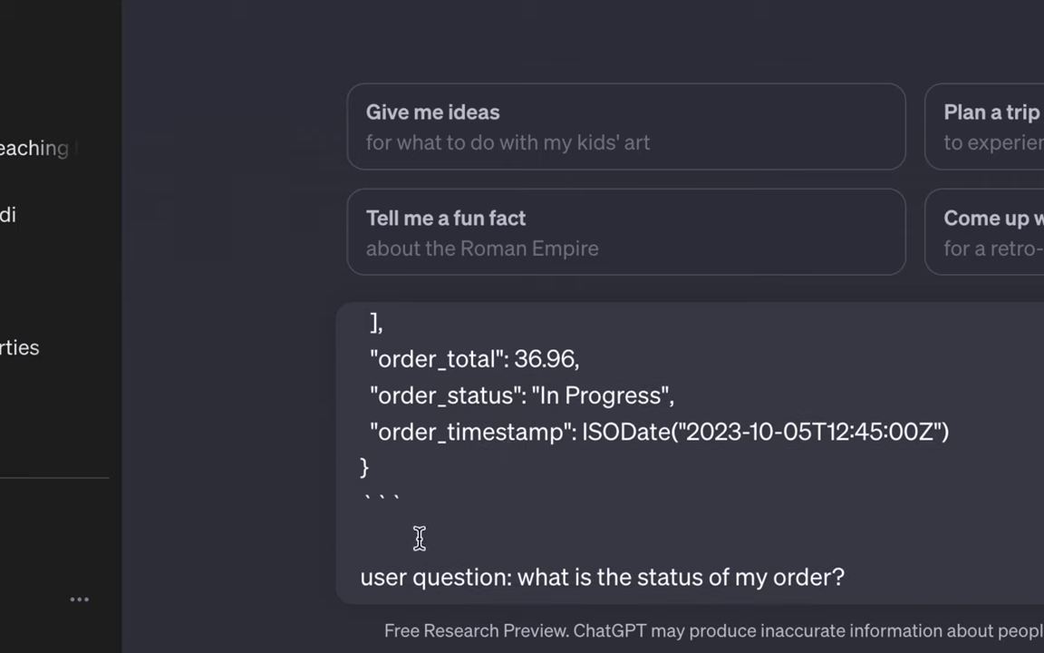
pyautogui.press('Return')
pyautogui.press('Up')
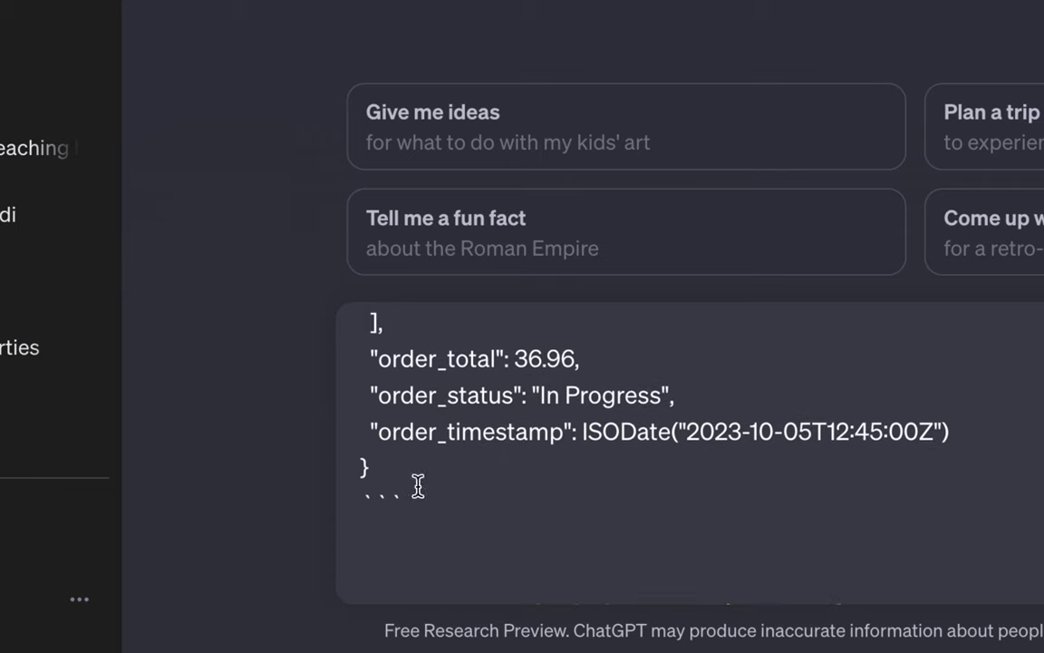
pyautogui.scroll(-1, 429, 485)
pyautogui.scroll(-1, 429, 485)
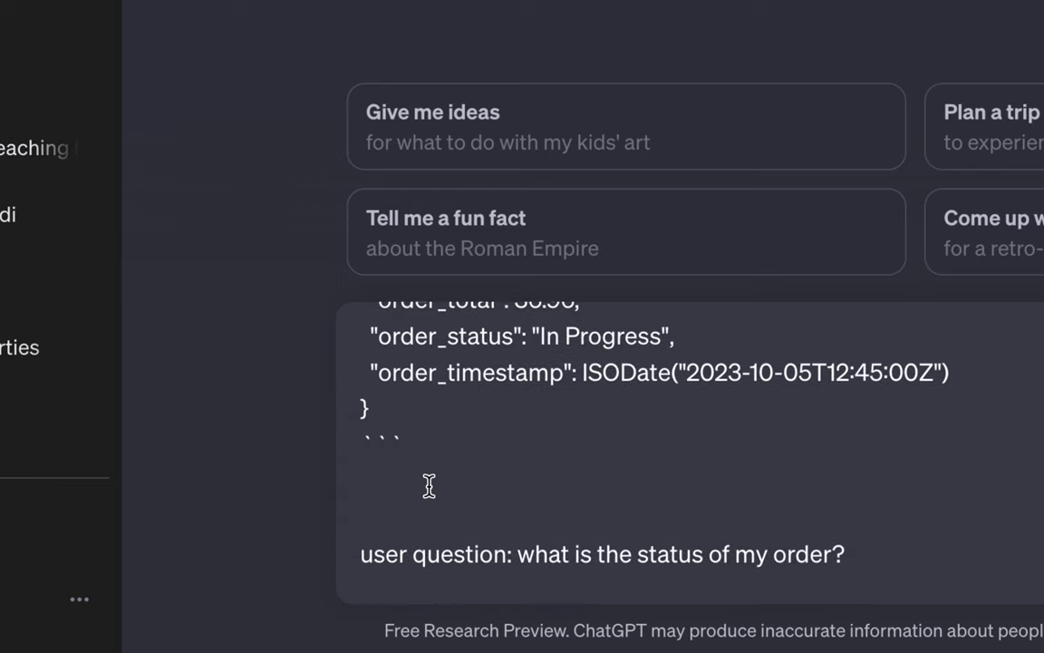
pyautogui.write('answer use')
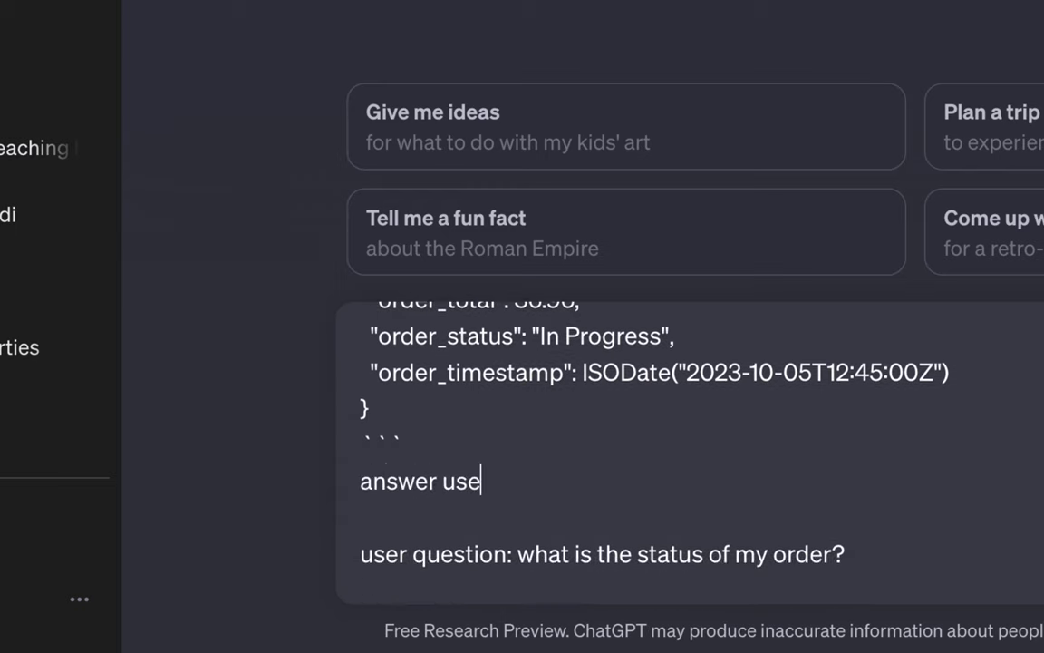
pyautogui.write('r question ')
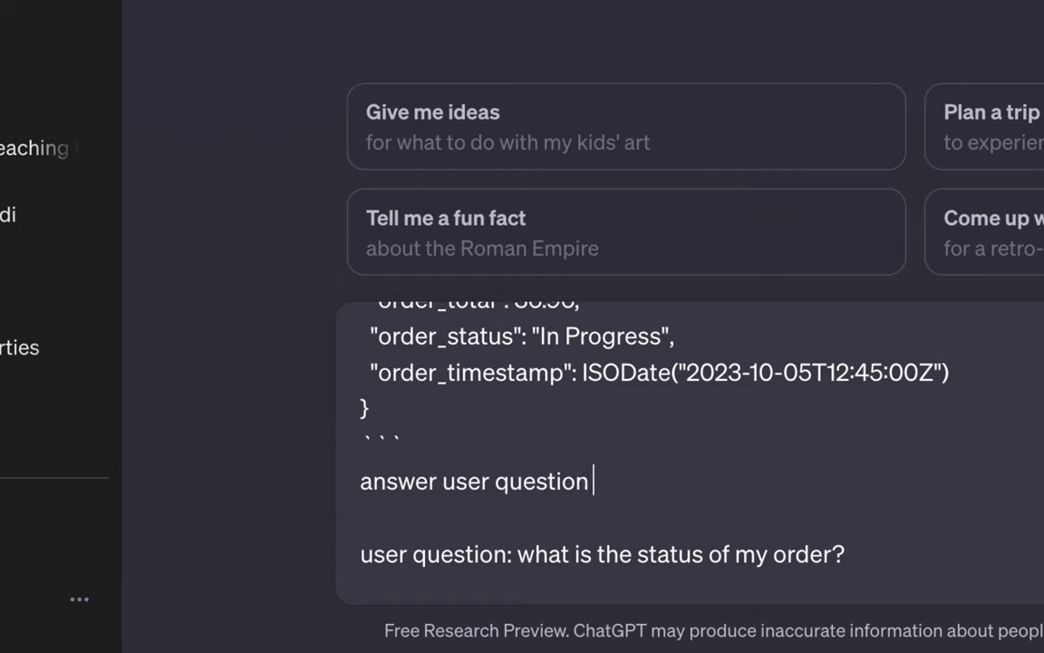
pyautogui.write('by looking ')
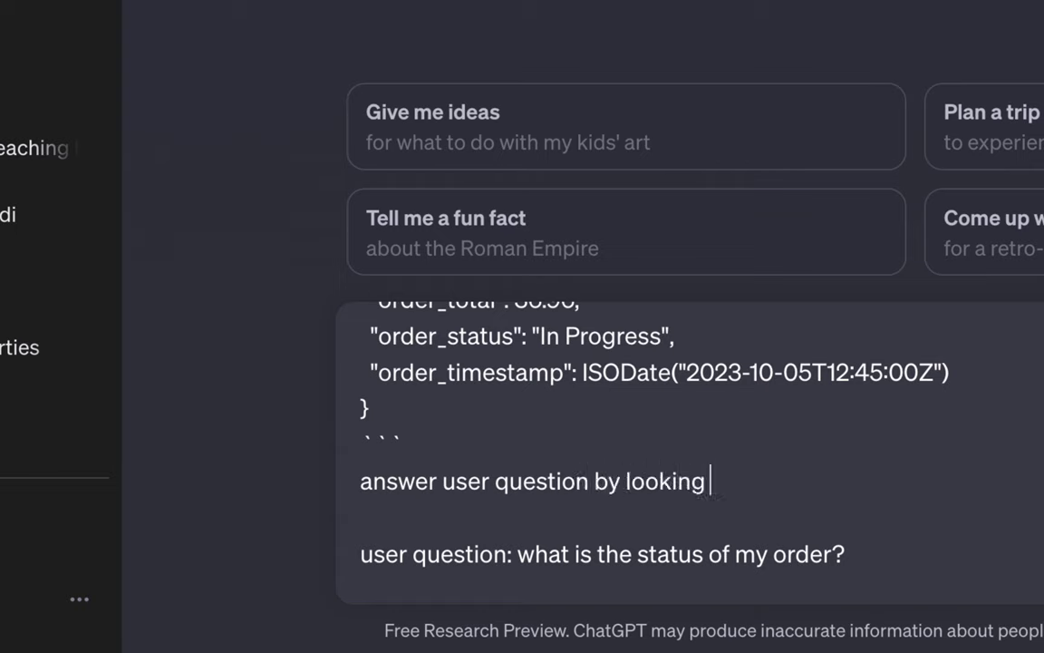
pyautogui.write('at order o')
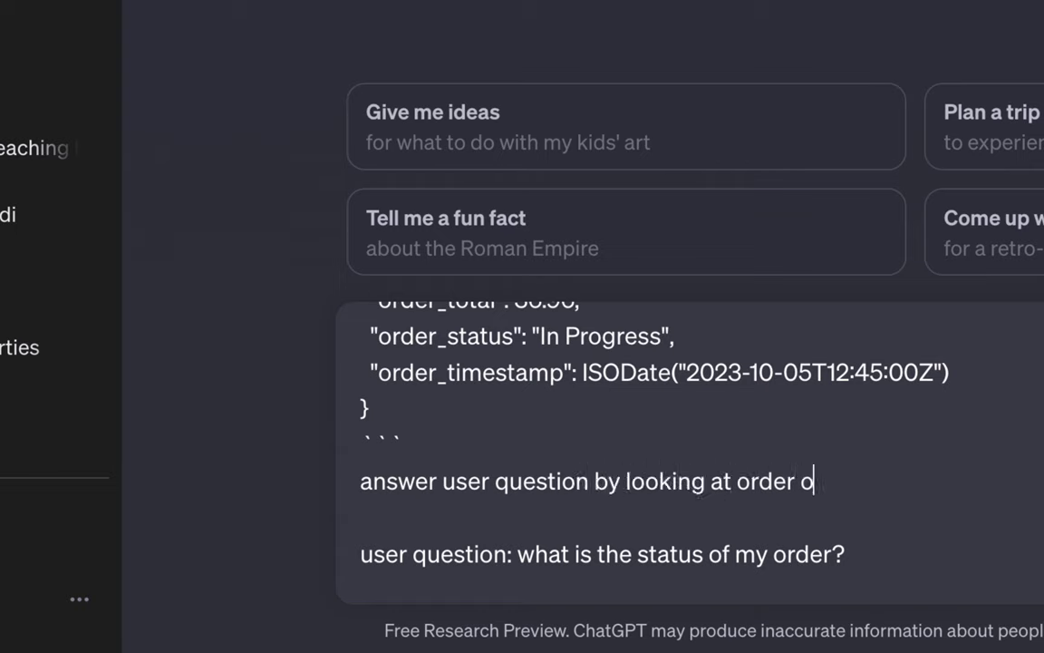
pyautogui.write('bject be')
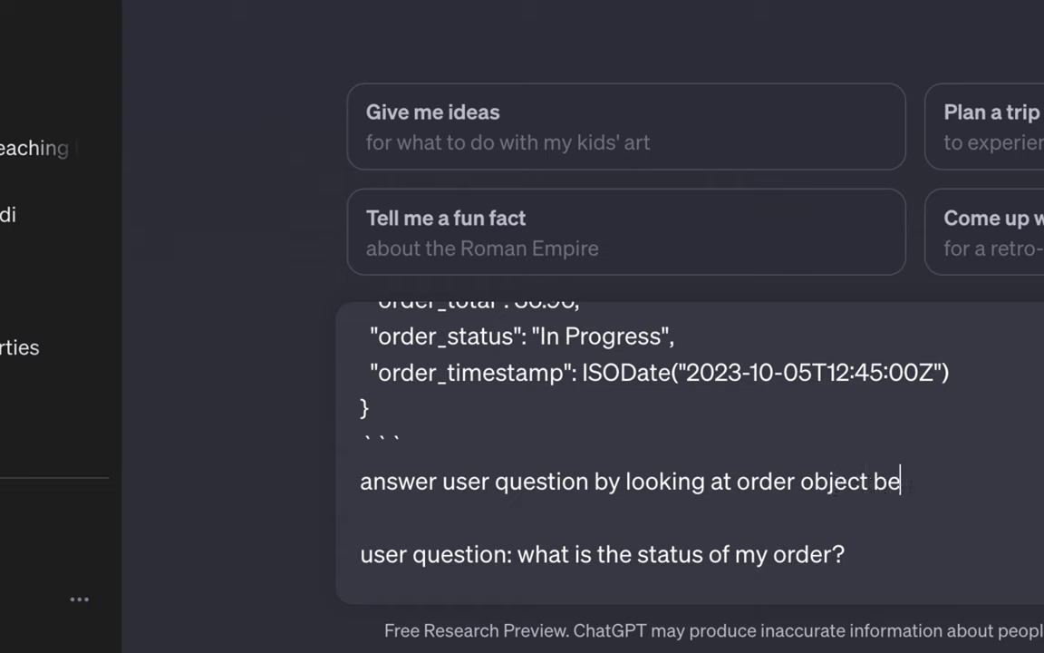
pyautogui.write('tween ')
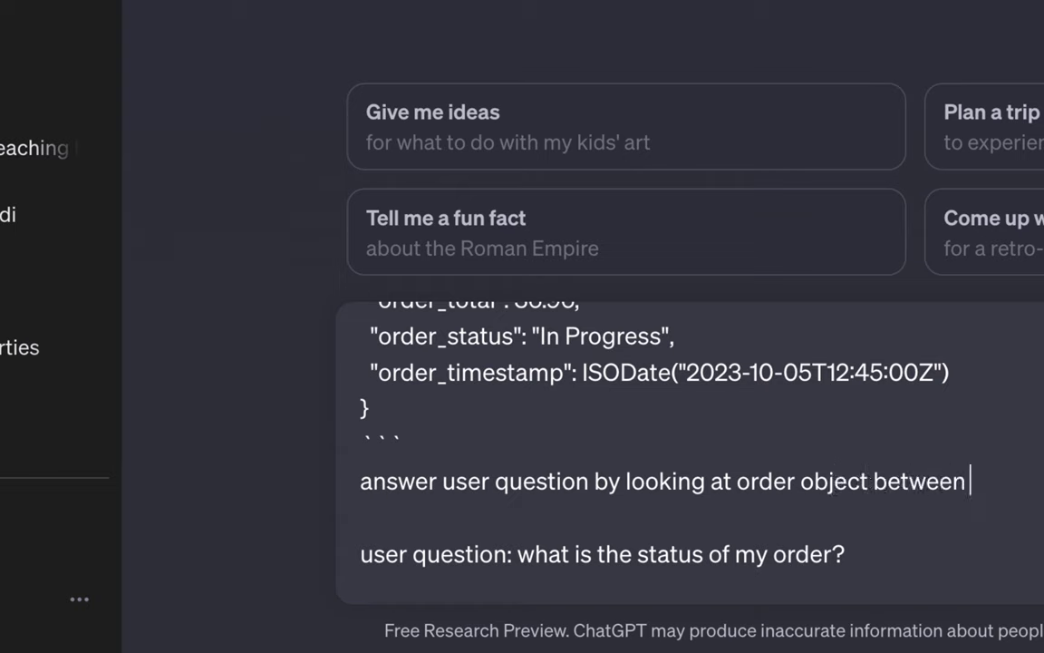
pyautogui.write('```')
pyautogui.tripleClick(389, 559)
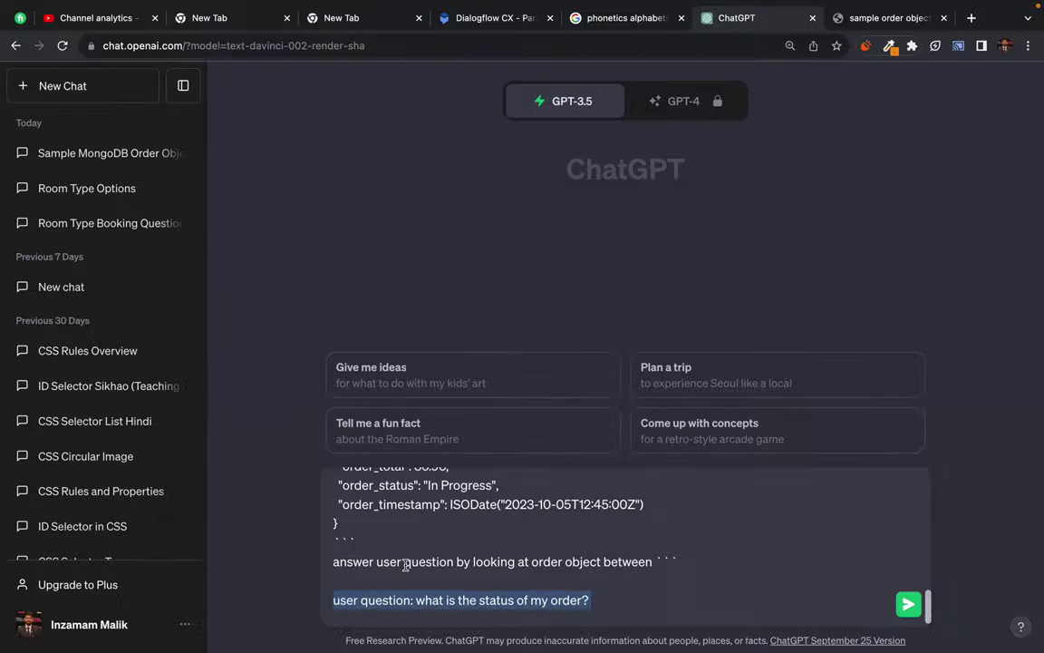
pyautogui.click(660, 596)
# Step: Send the prompt and review the 'In Progress' status reply and the sent question
pyautogui.press('Return')
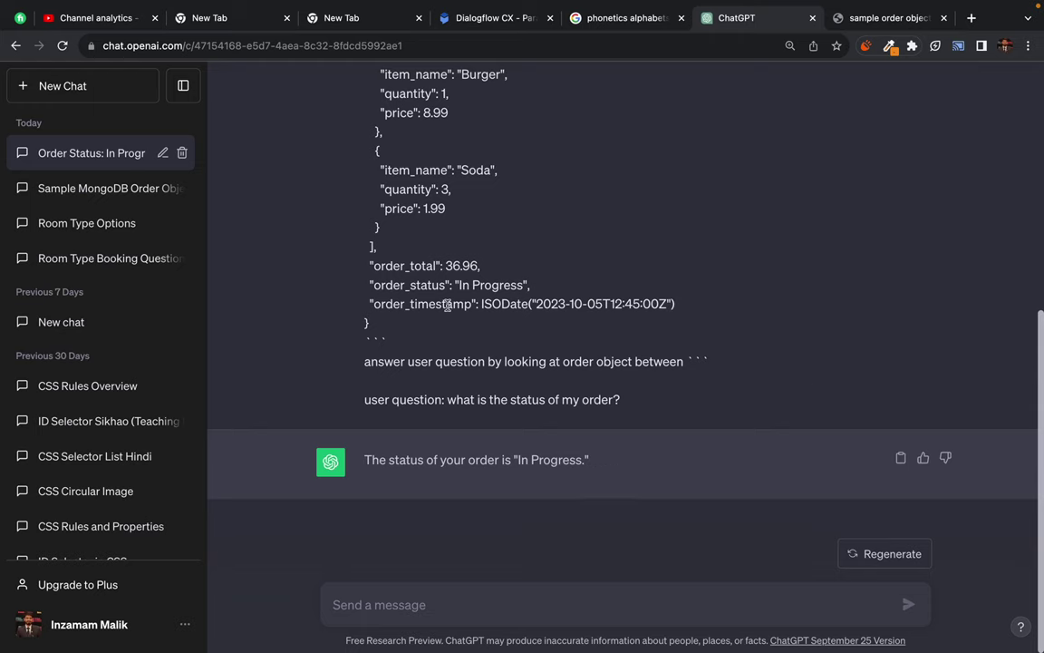
pyautogui.scroll(10, 443, 303)
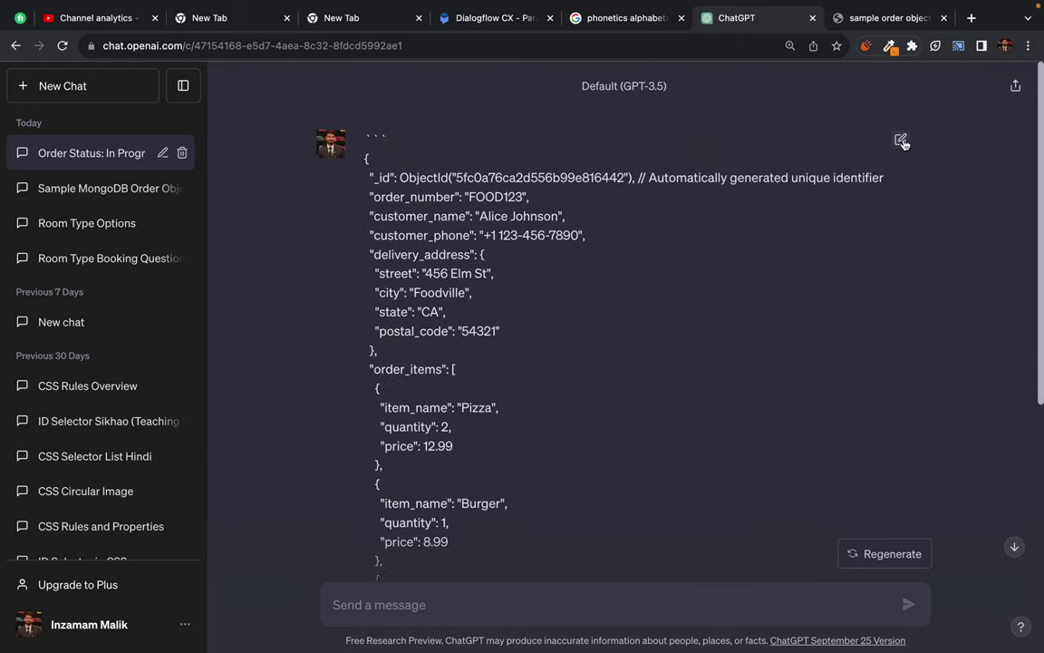
pyautogui.scroll(-5, 517, 326)
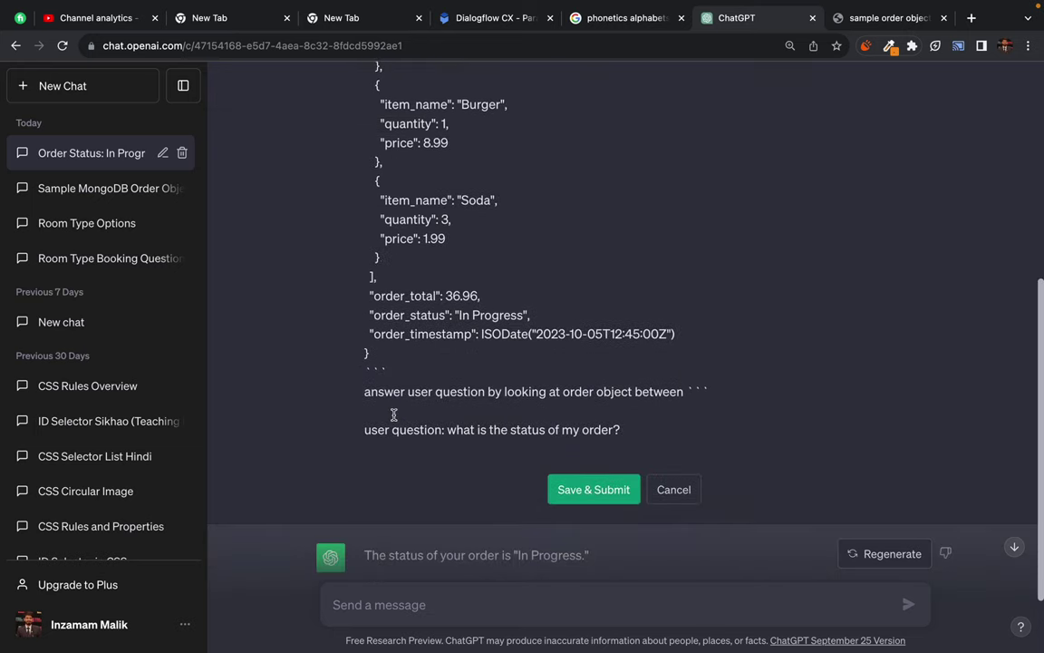
pyautogui.moveTo(446, 430); pyautogui.dragTo(665, 429)
pyautogui.click(667, 429)
pyautogui.scroll(1, 541, 392)
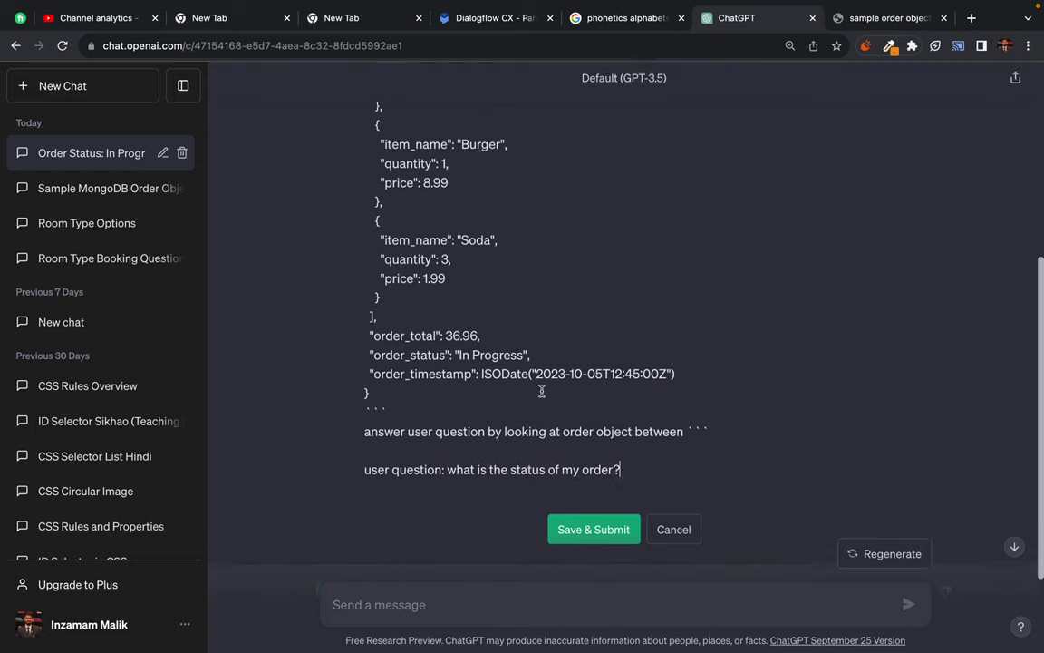
pyautogui.scroll(-1, 542, 392)
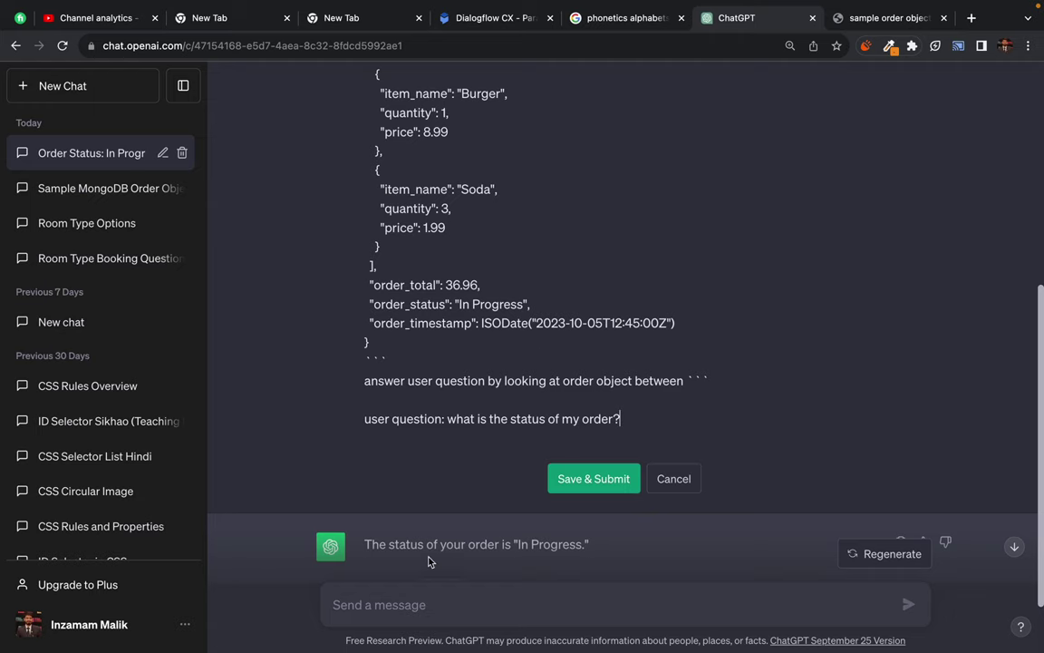
pyautogui.scroll(-2, 562, 224)
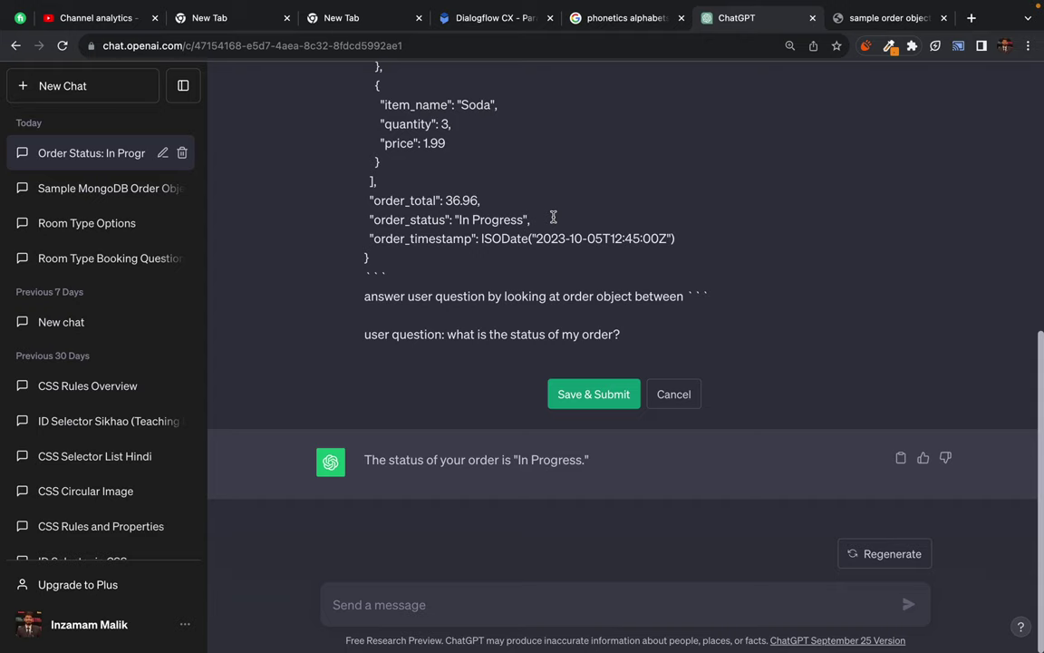
# Step: Change the question to 'what is the total of my order?' and resubmit, getting $36.96
pyautogui.click(426, 604)
pyautogui.click(634, 329)
pyautogui.moveTo(447, 334); pyautogui.dragTo(617, 332)
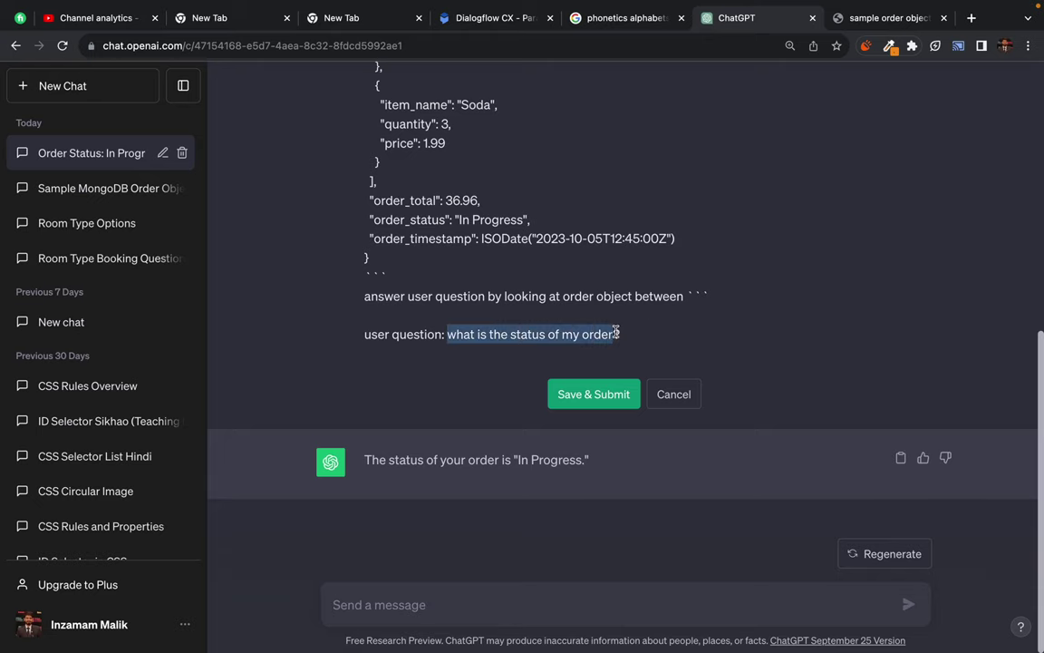
pyautogui.press('Escape')
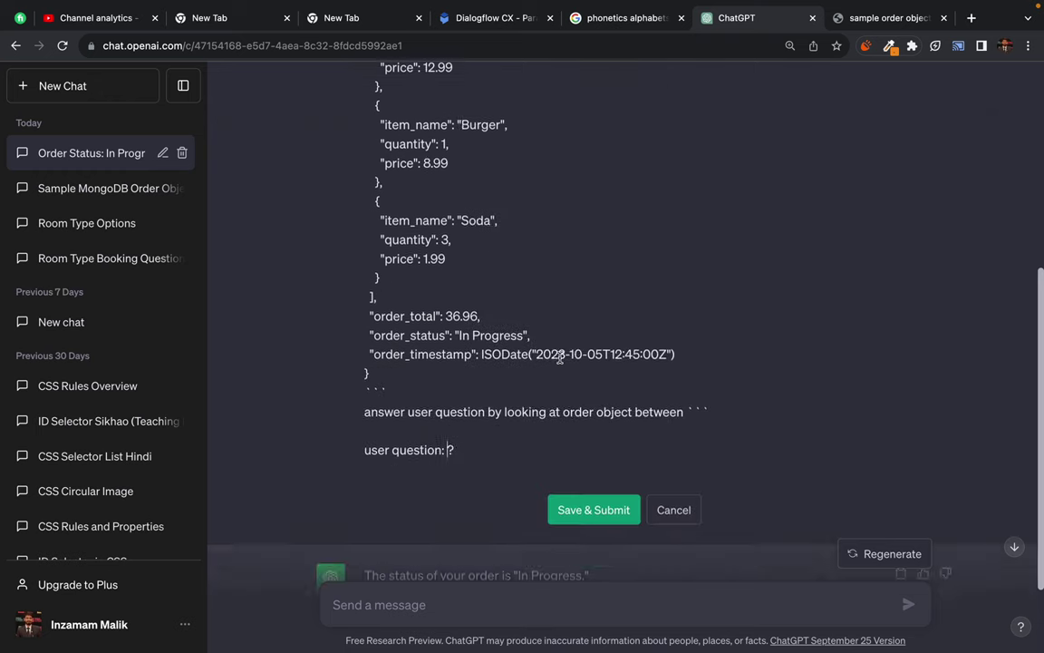
pyautogui.scroll(-2, 559, 356)
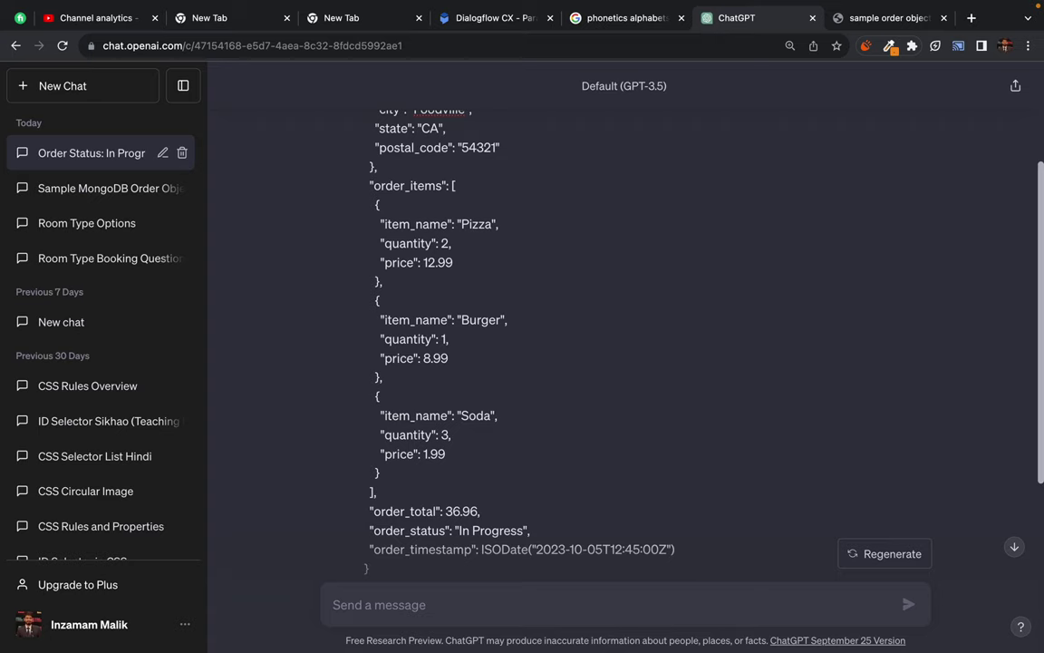
pyautogui.scroll(-5, 538, 257)
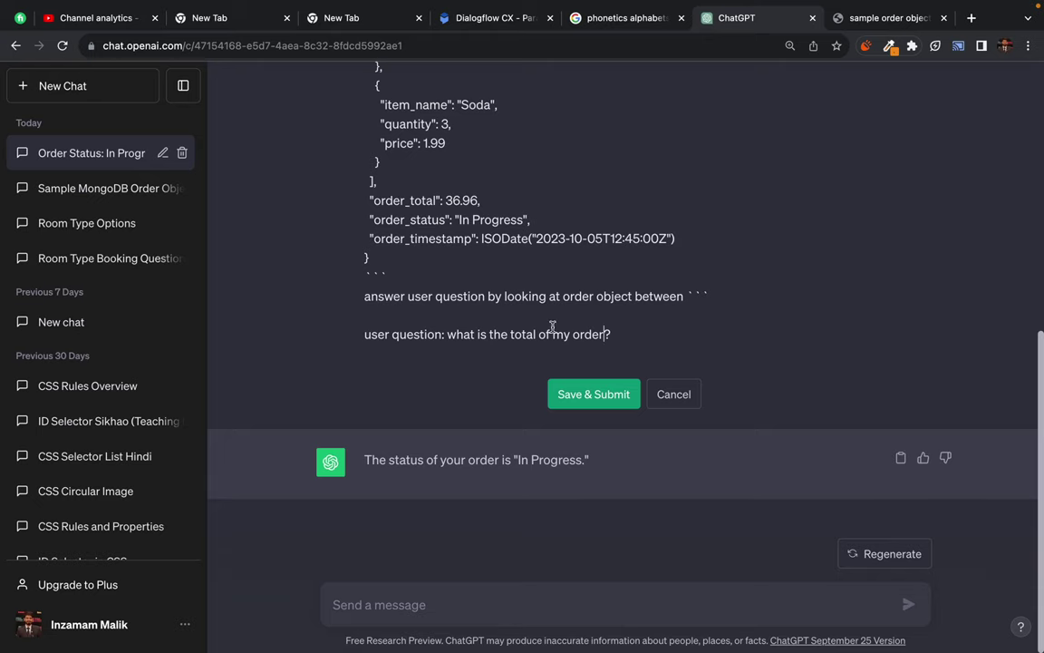
pyautogui.click(597, 393)
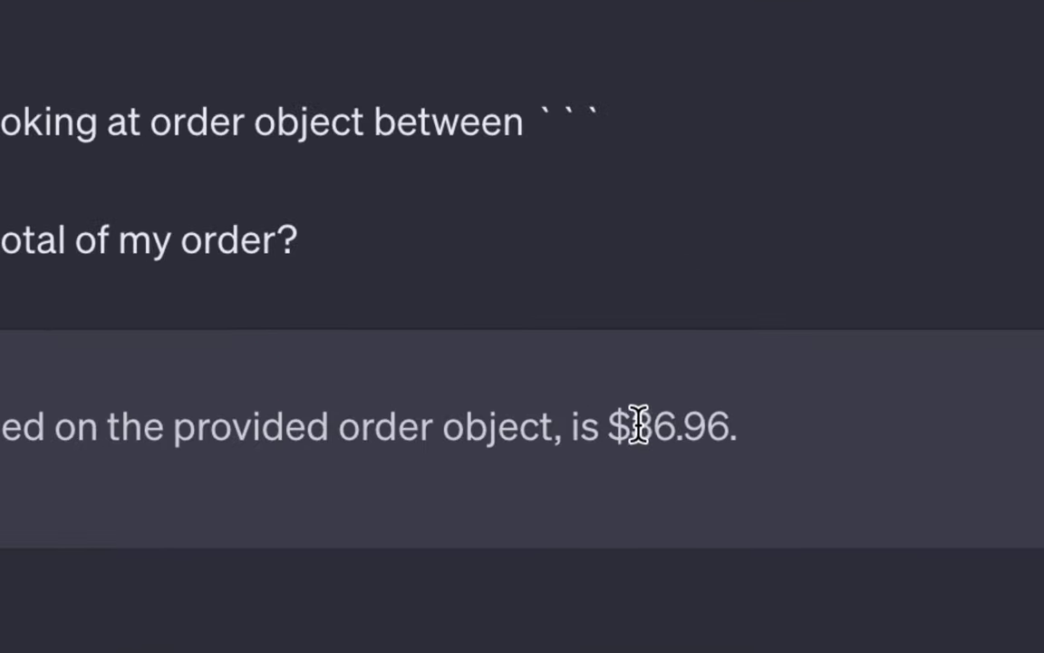
# Step: Check the $36.96 total in the reply and clear stray text from the message box
pyautogui.moveTo(716, 460); pyautogui.dragTo(779, 463)
pyautogui.click(712, 451)
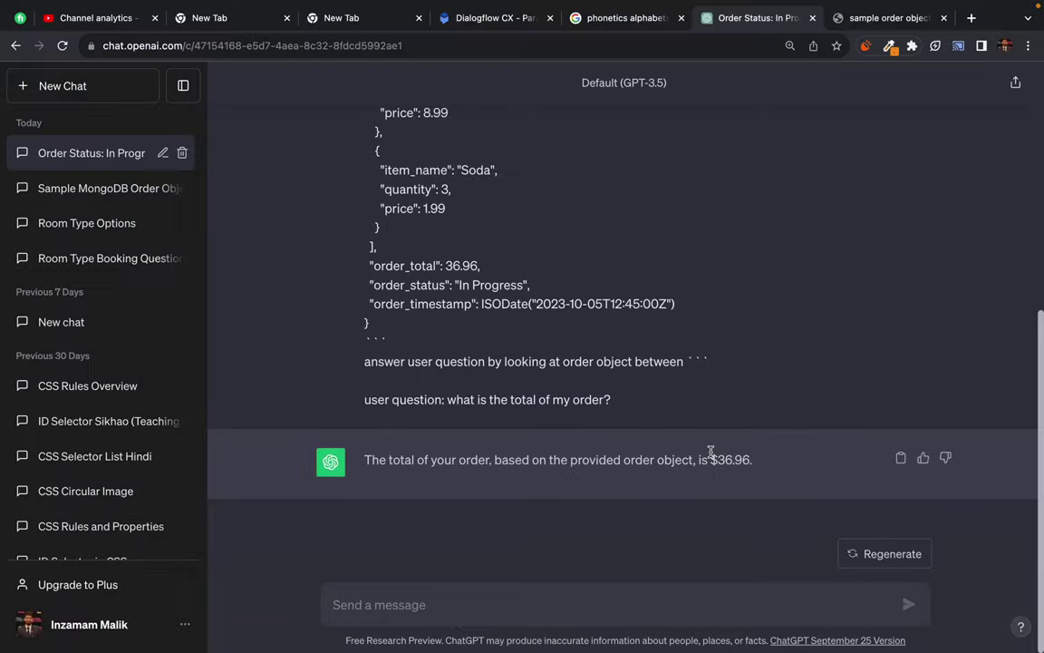
pyautogui.scroll(5, 490, 309)
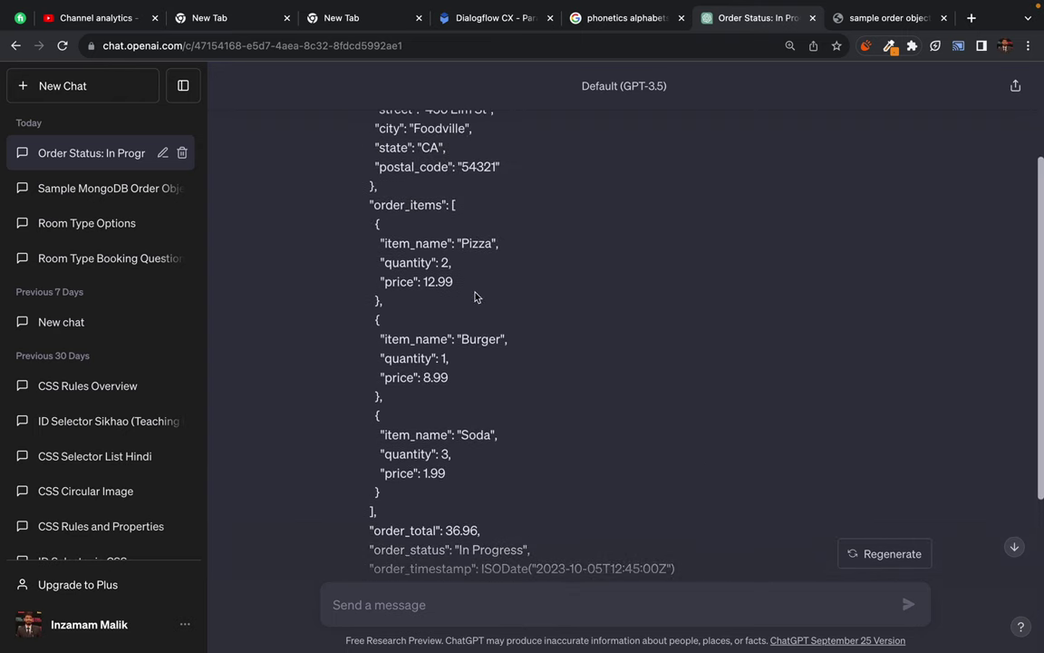
pyautogui.scroll(-2, 475, 295)
pyautogui.scroll(-2, 476, 297)
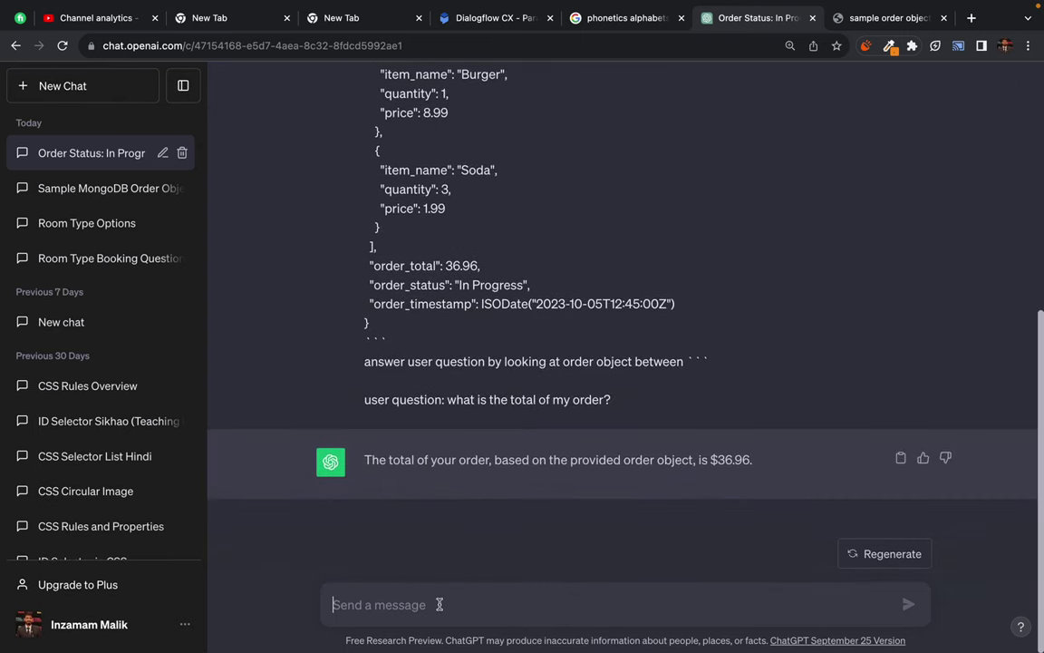
pyautogui.click(439, 604)
pyautogui.write('fgfdgdfg')
pyautogui.moveTo(380, 132); pyautogui.dragTo(482, 485)
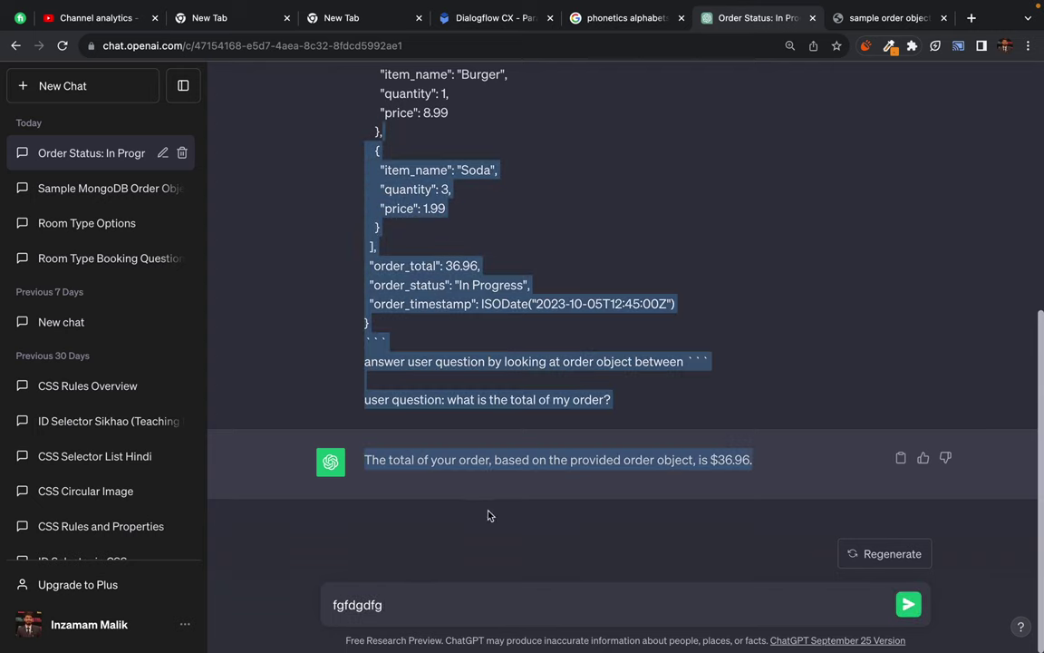
pyautogui.click(473, 517)
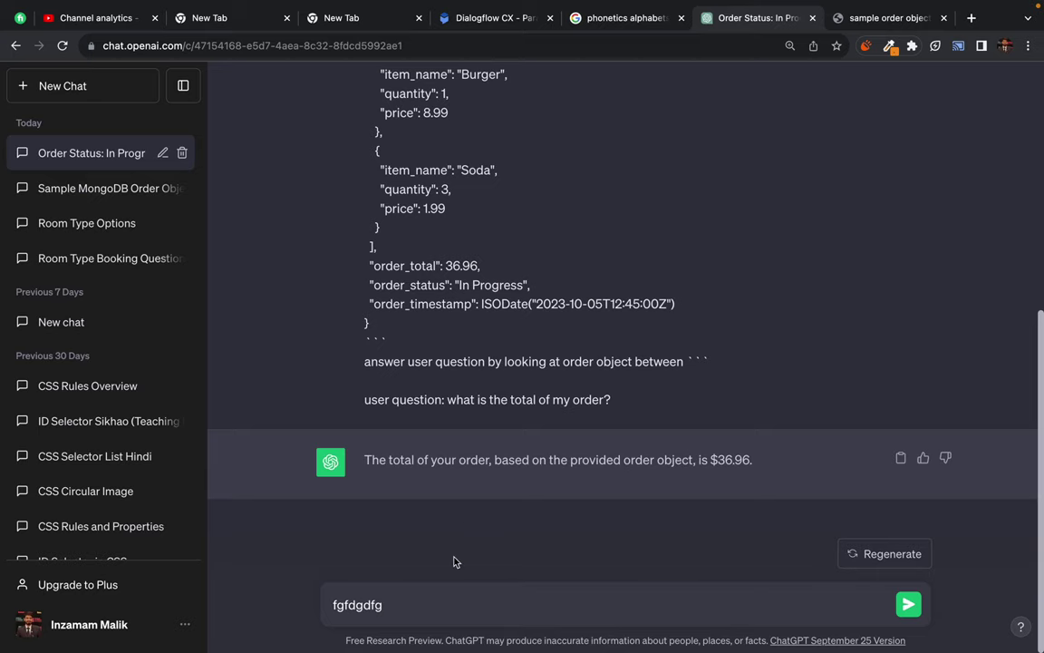
pyautogui.press('super+a')
pyautogui.press('BackSpace')
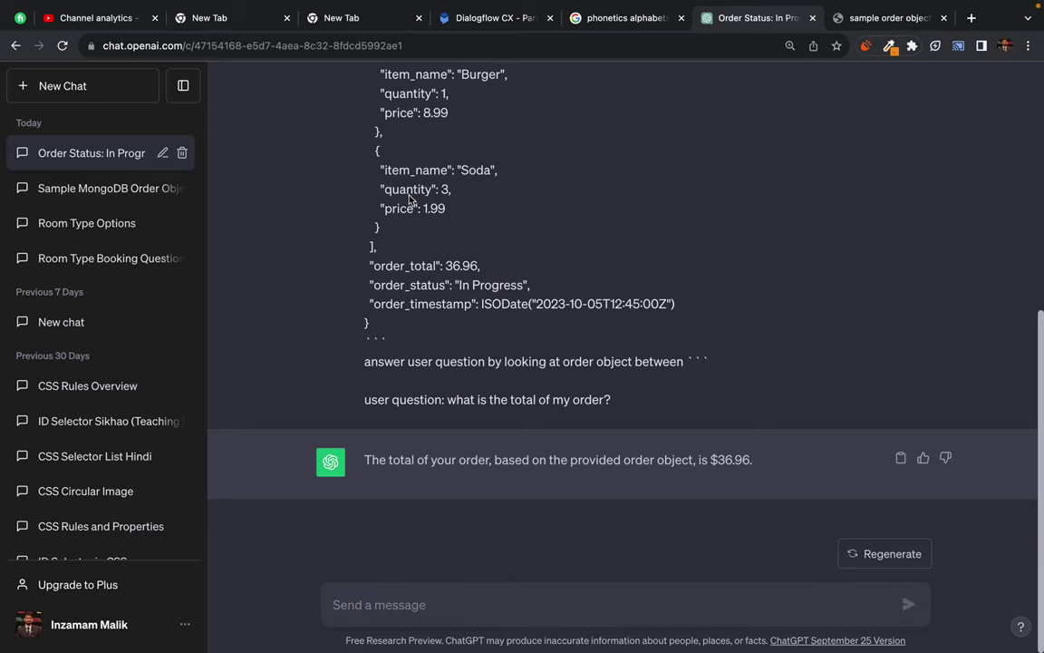
# Step: Locate and select the order_total 36.96 line in the pasted order JSON
pyautogui.scroll(5, 488, 327)
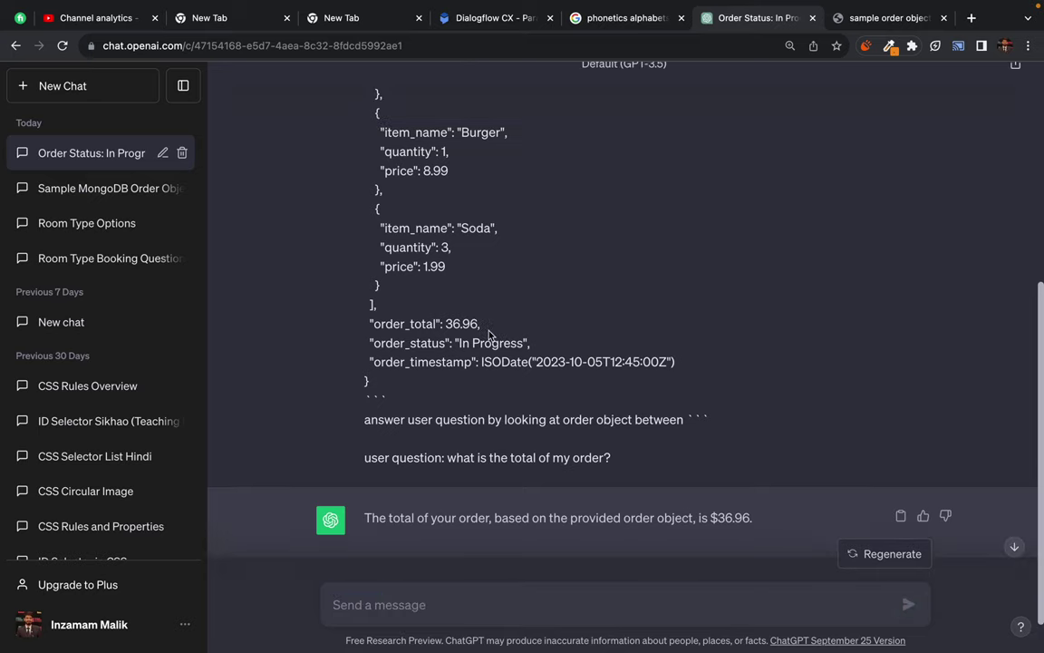
pyautogui.scroll(3, 488, 330)
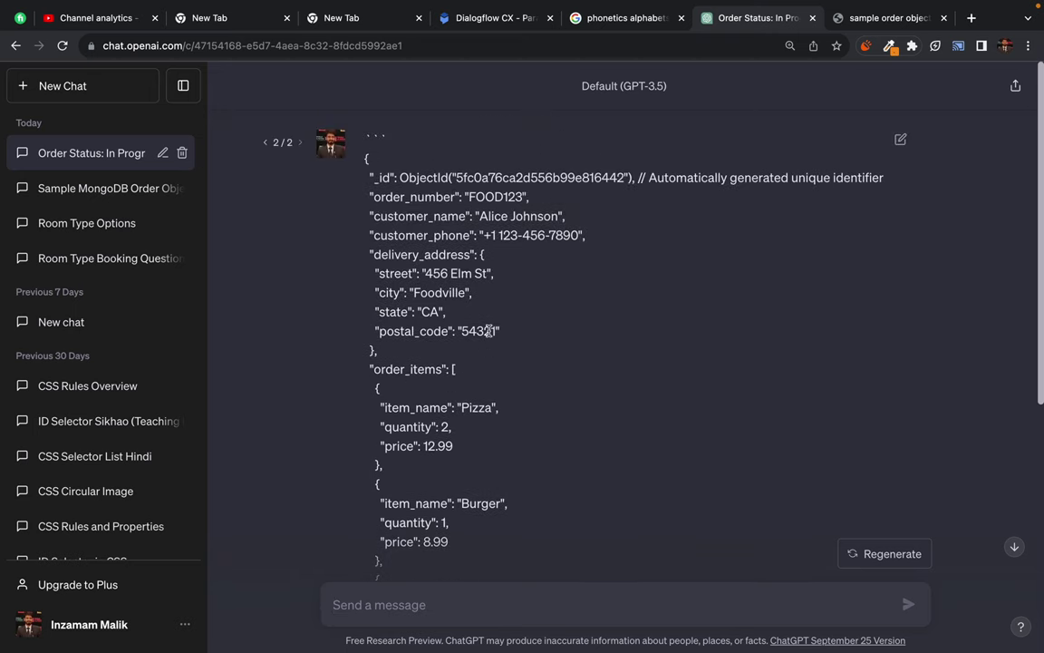
pyautogui.scroll(-1, 488, 331)
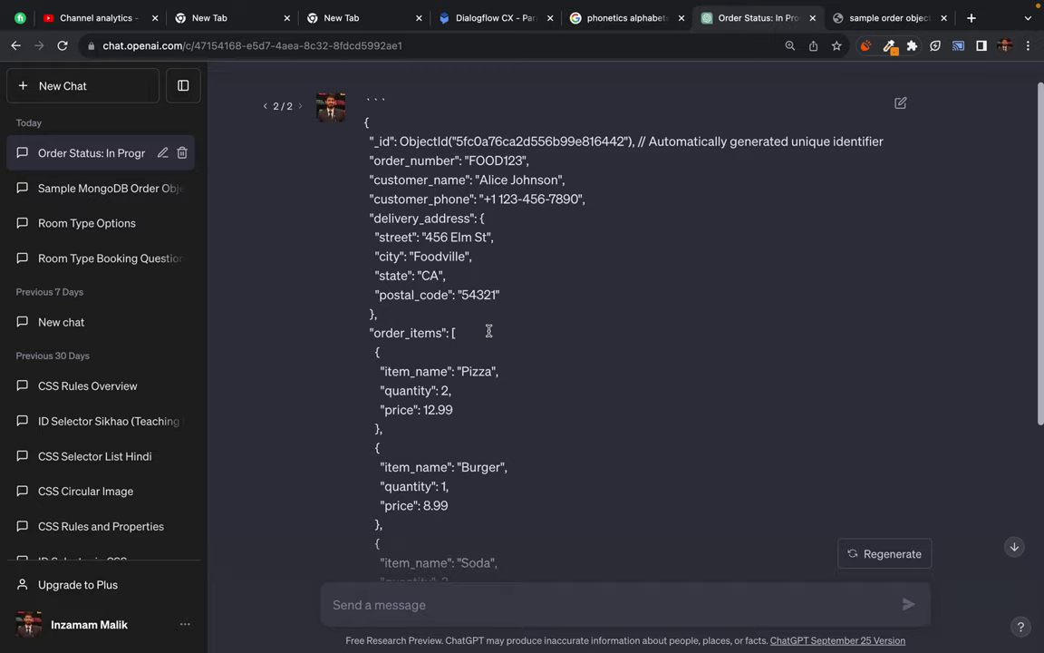
pyautogui.scroll(-10, 490, 331)
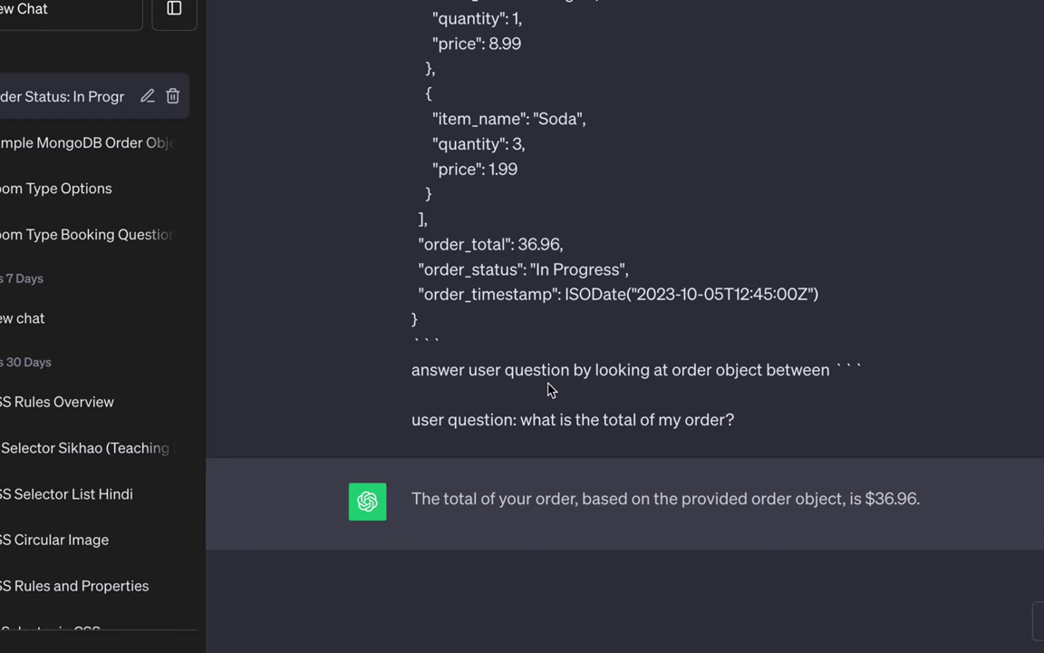
pyautogui.scroll(1, 550, 386)
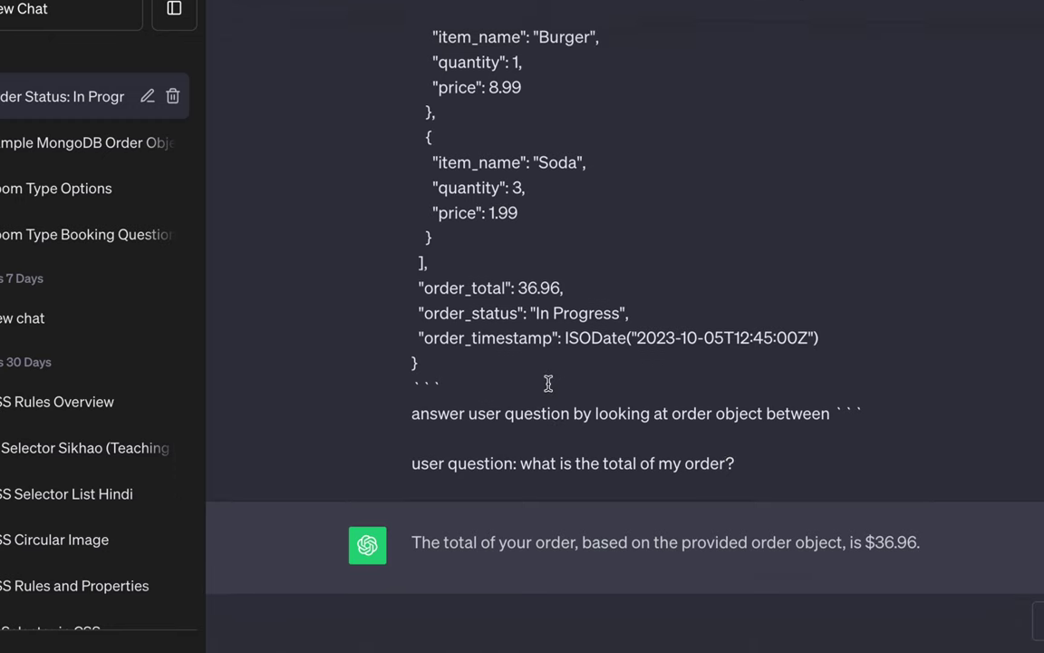
pyautogui.scroll(1, 551, 388)
pyautogui.moveTo(425, 353); pyautogui.dragTo(560, 352)
pyautogui.tripleClick(536, 353)
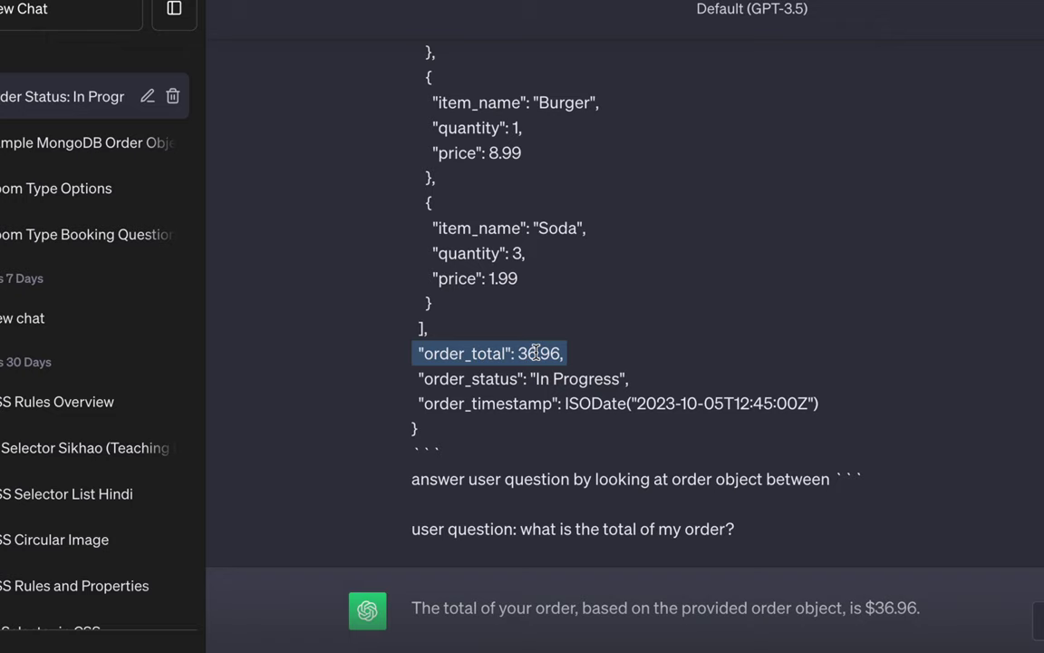
pyautogui.tripleClick(536, 353)
pyautogui.tripleClick(535, 352)
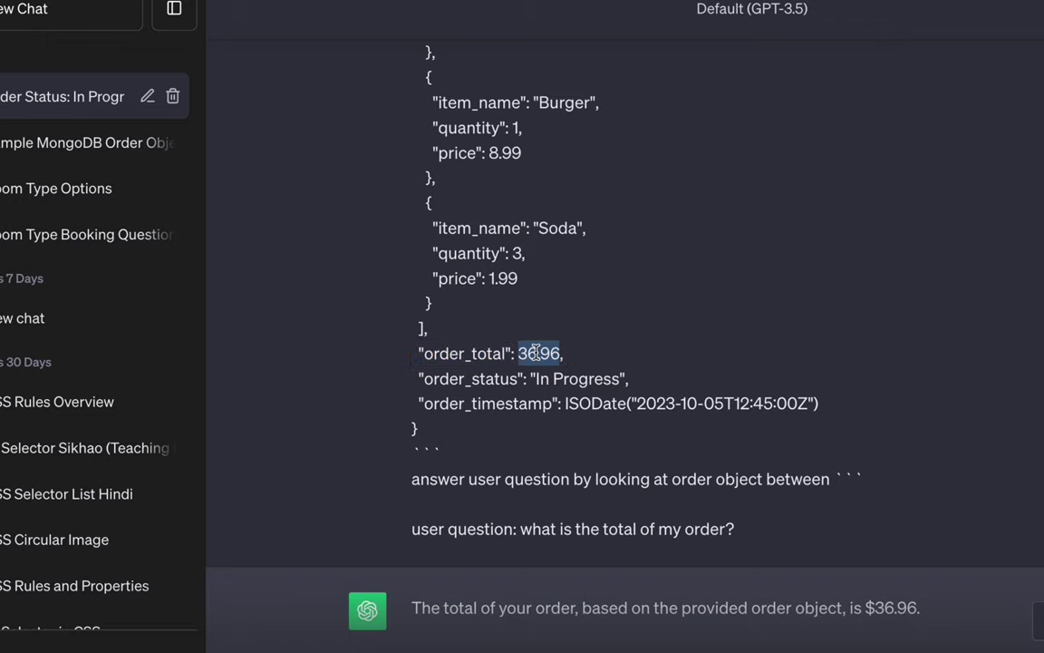
pyautogui.tripleClick(536, 353)
# Step: Inspect Pizza's quantity and price lines, then reopen the order-object prompt for editing
pyautogui.scroll(3, 536, 333)
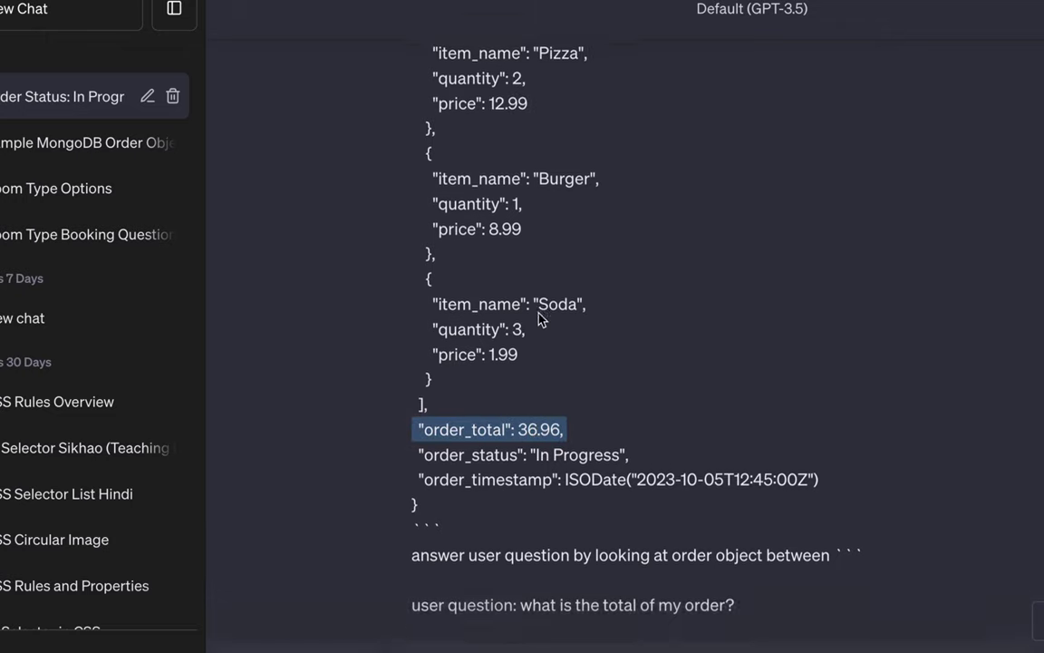
pyautogui.moveTo(476, 180); pyautogui.dragTo(543, 179)
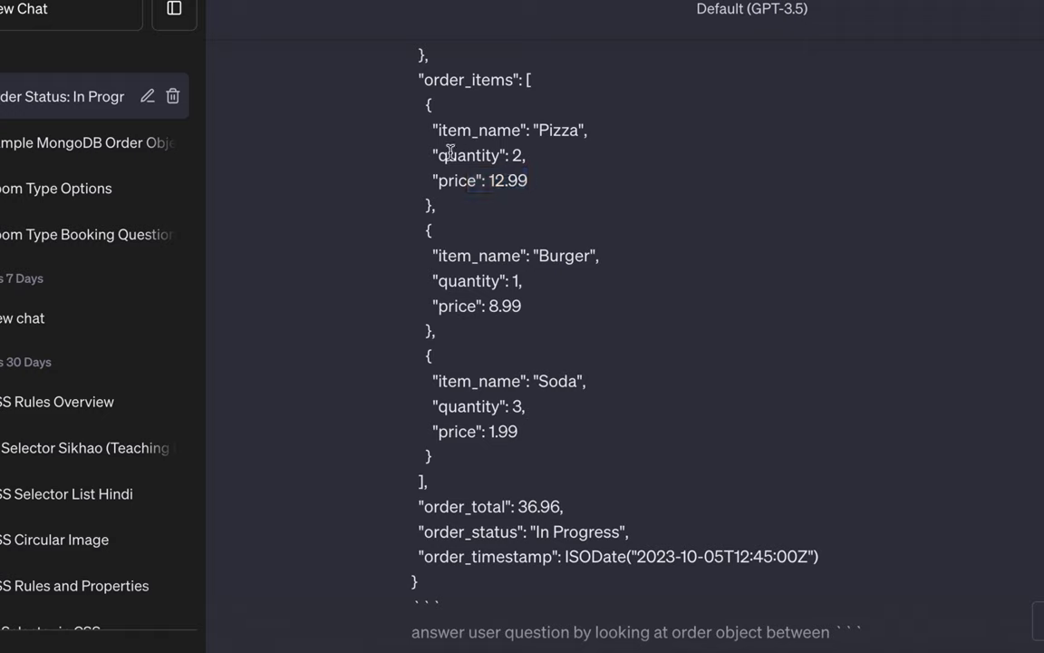
pyautogui.moveTo(433, 155); pyautogui.dragTo(595, 156)
pyautogui.moveTo(439, 180); pyautogui.dragTo(558, 188)
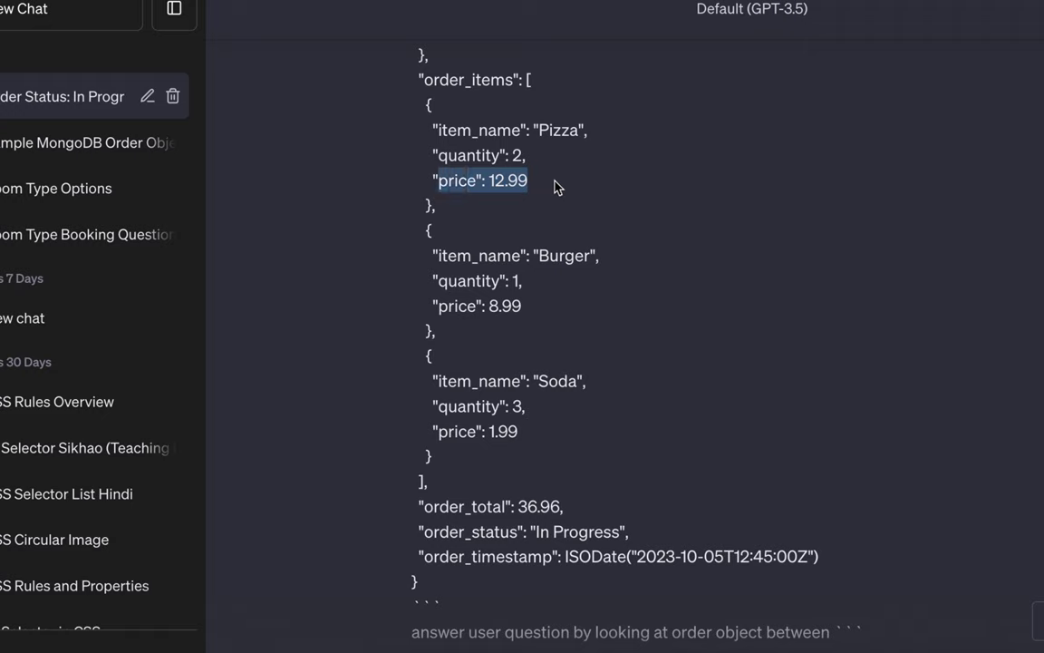
pyautogui.moveTo(466, 158); pyautogui.dragTo(541, 191)
pyautogui.tripleClick(495, 174)
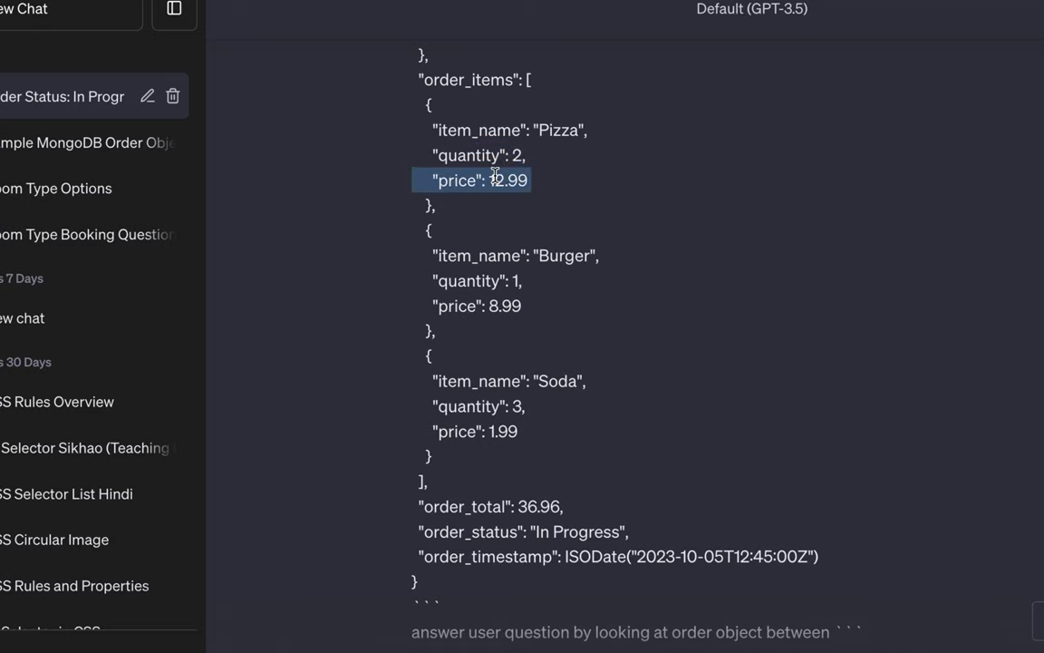
pyautogui.click(495, 175)
pyautogui.tripleClick(495, 176)
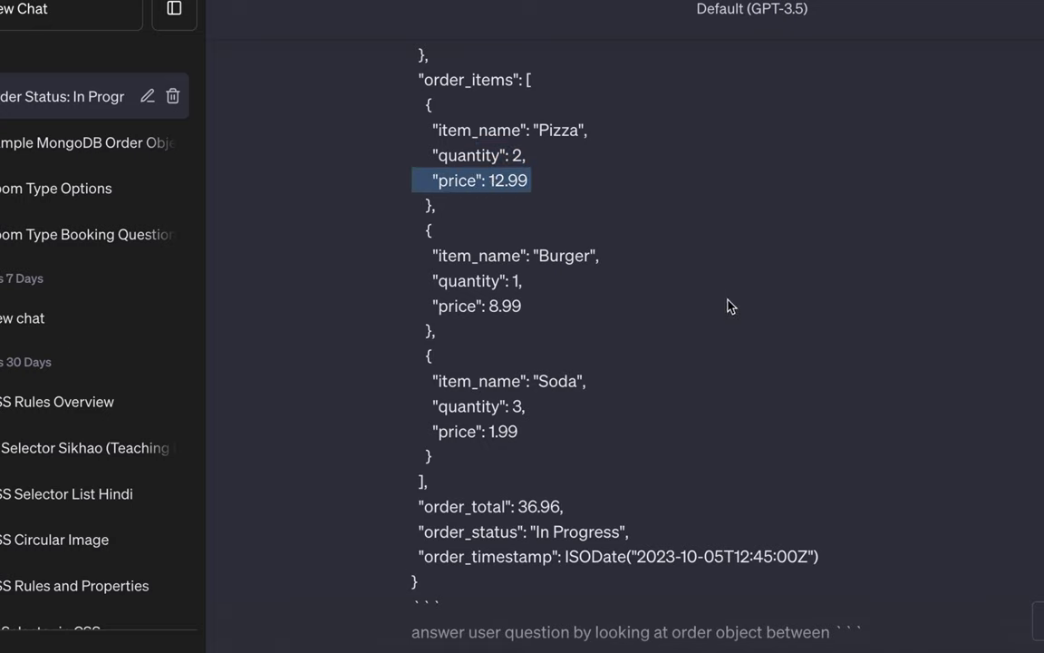
pyautogui.scroll(3, 799, 256)
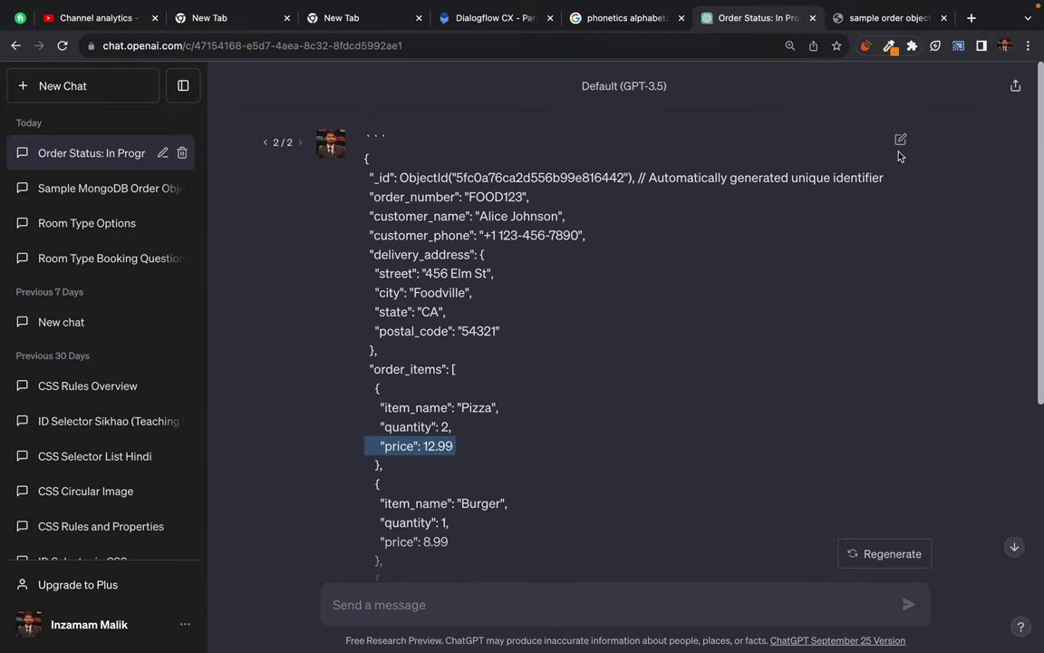
pyautogui.click(900, 140)
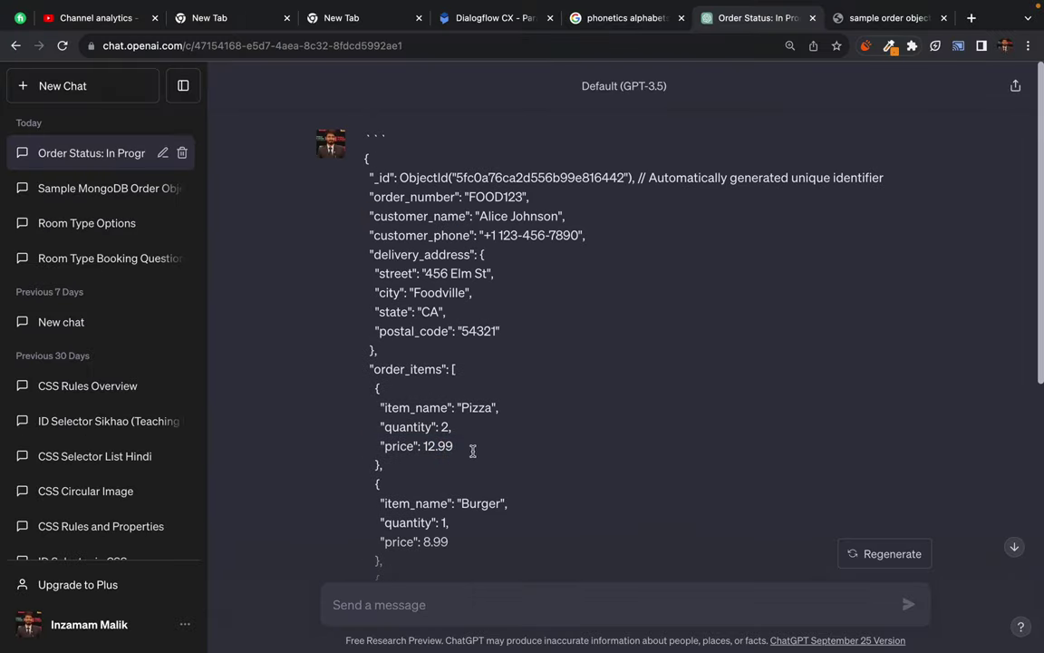
pyautogui.scroll(-4, 471, 454)
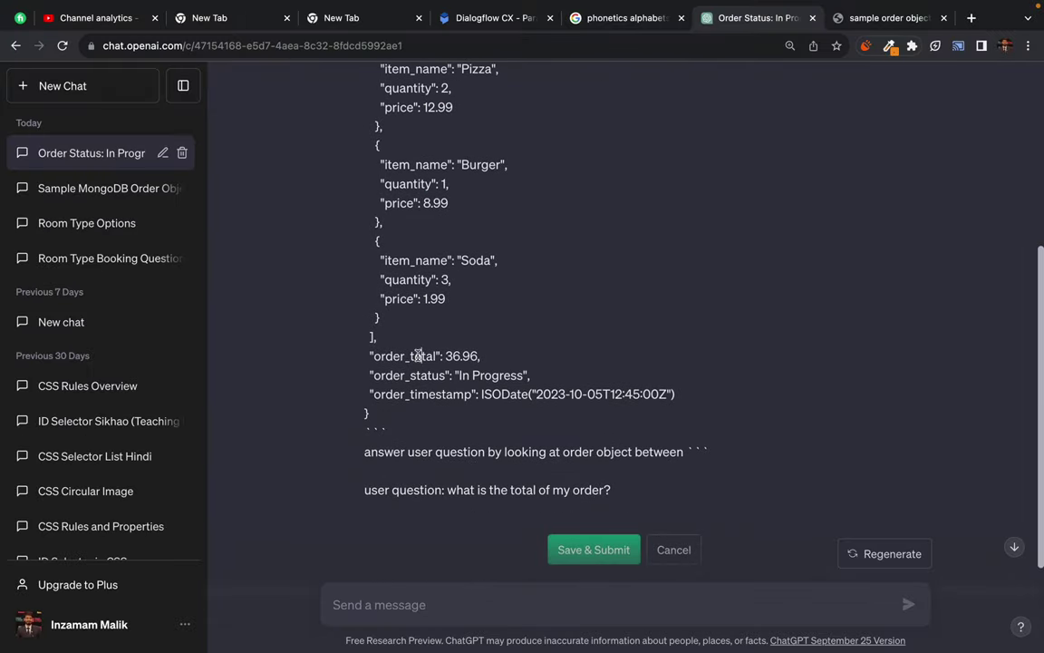
# Step: Delete the order_total line from the prompt and resubmit it
pyautogui.tripleClick(450, 422)
pyautogui.press('Escape')
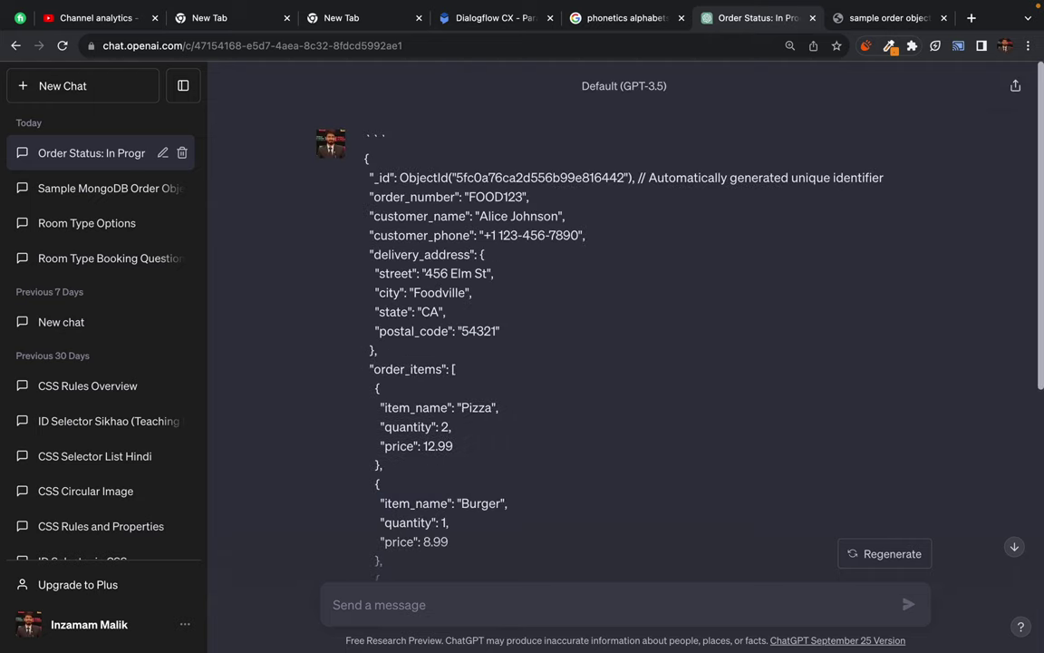
pyautogui.scroll(-5, 441, 437)
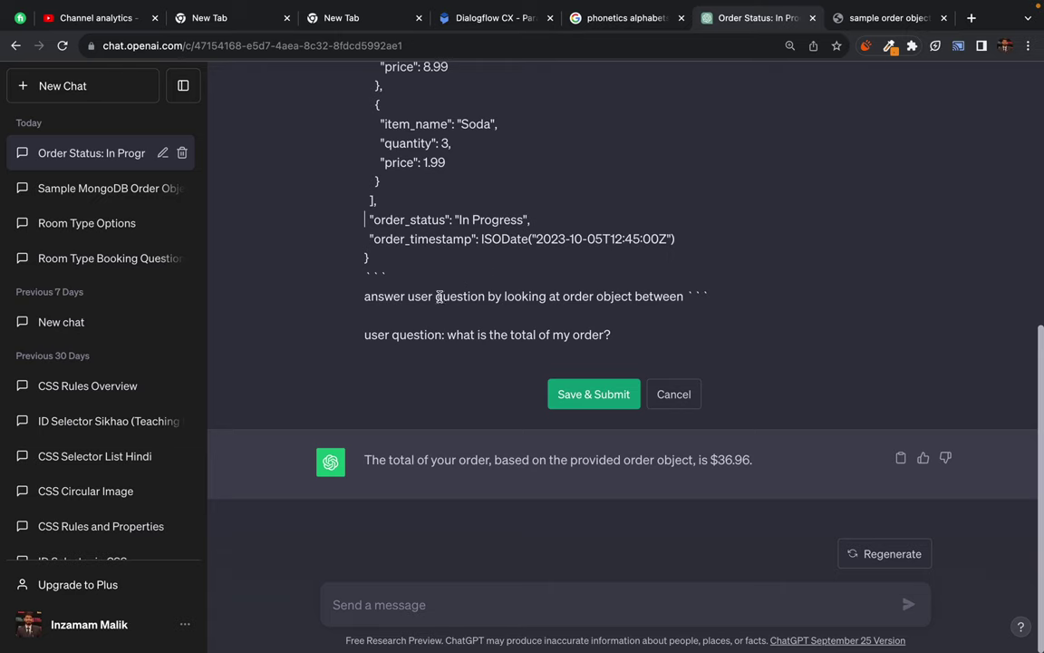
pyautogui.moveTo(436, 297); pyautogui.dragTo(611, 297)
pyautogui.click(609, 295)
pyautogui.moveTo(458, 334); pyautogui.dragTo(566, 334)
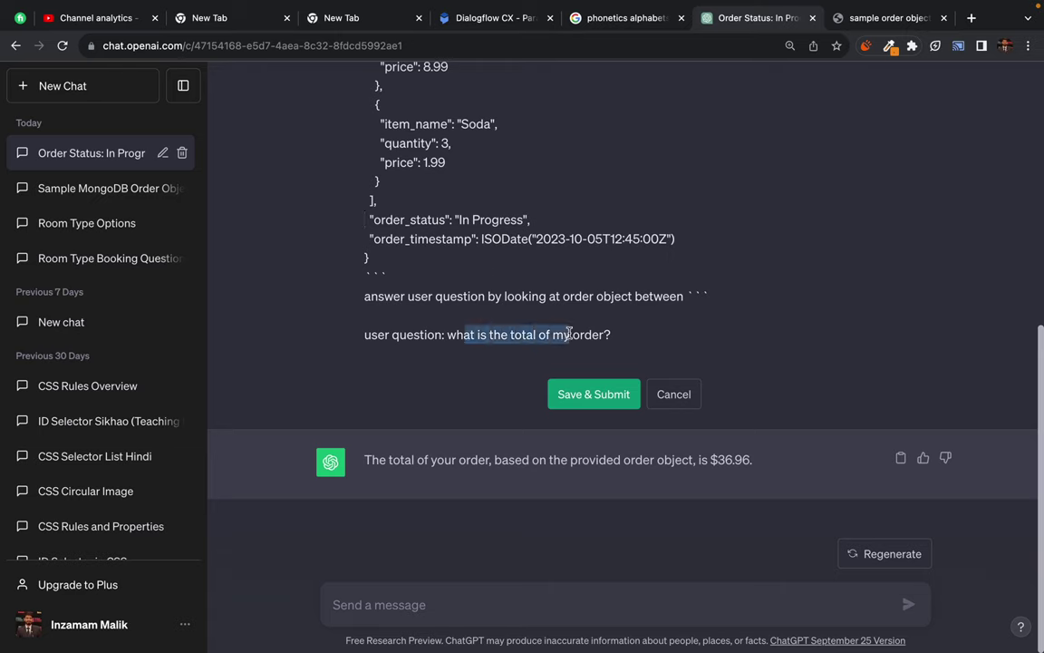
pyautogui.click(567, 335)
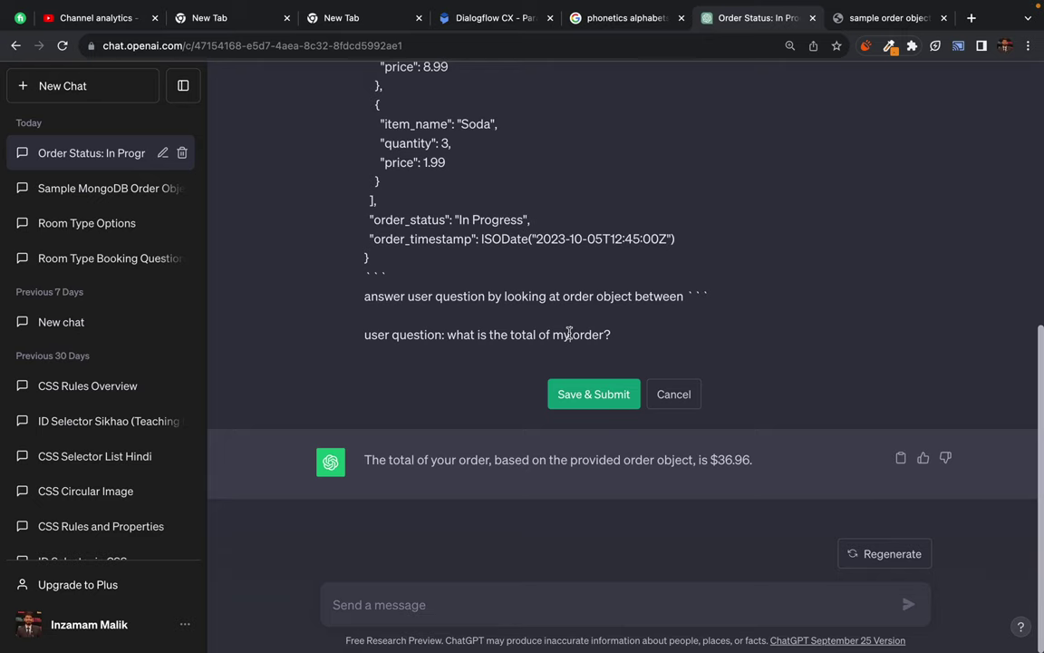
pyautogui.click(590, 399)
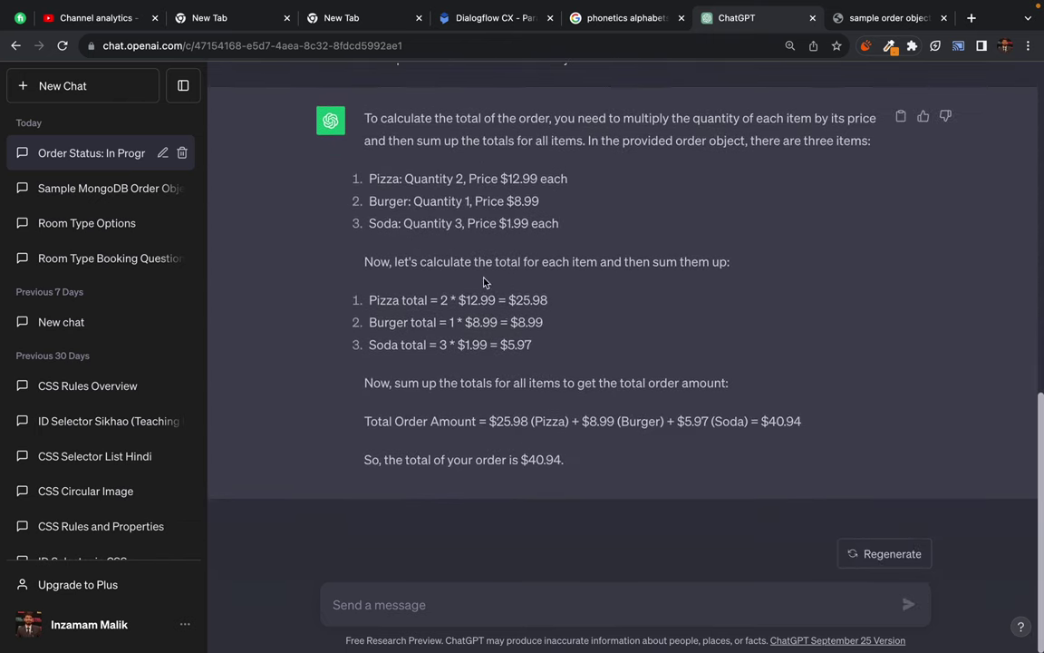
# Step: Review the computed $40.94 total and add 'in 1 line' to the edited prompt
pyautogui.scroll(4, 460, 217)
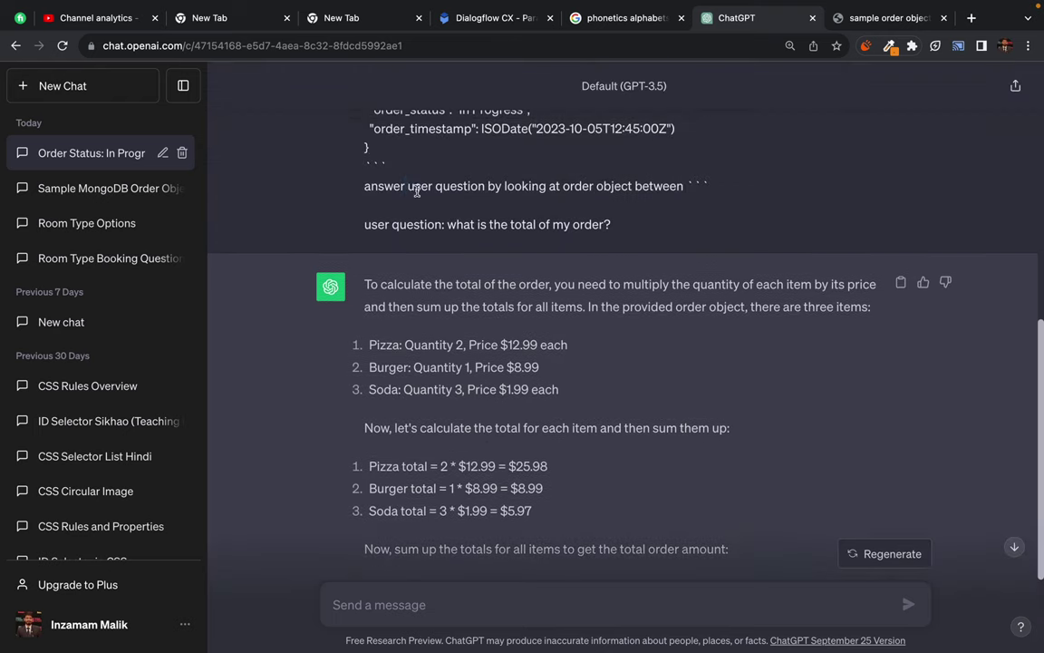
pyautogui.moveTo(410, 188); pyautogui.dragTo(573, 215)
pyautogui.click(573, 215)
pyautogui.scroll(10, 728, 155)
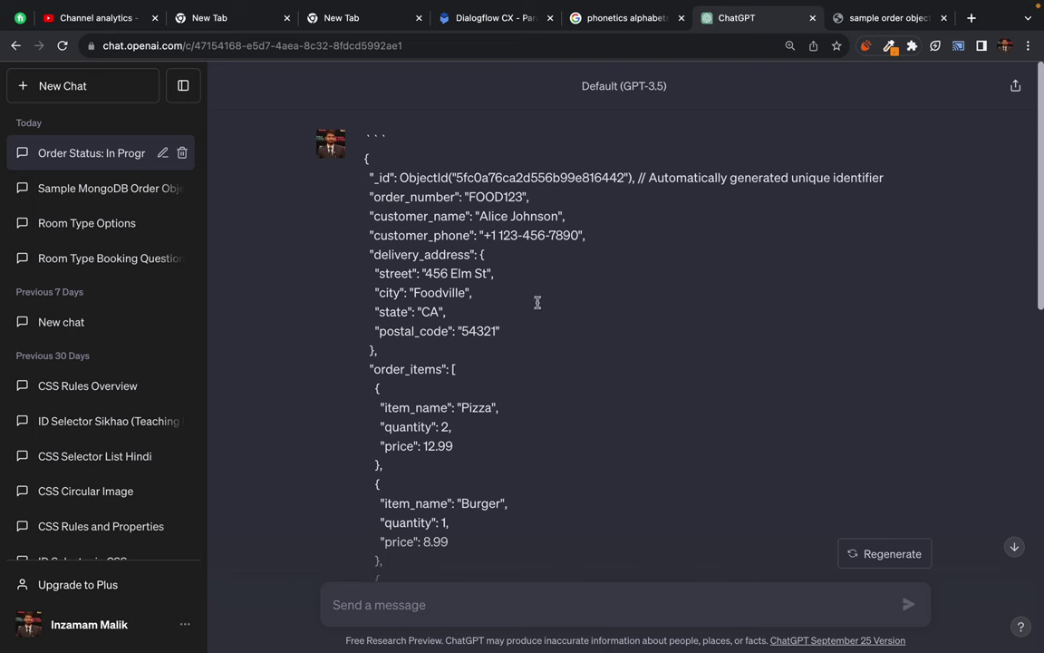
pyautogui.scroll(-6, 399, 439)
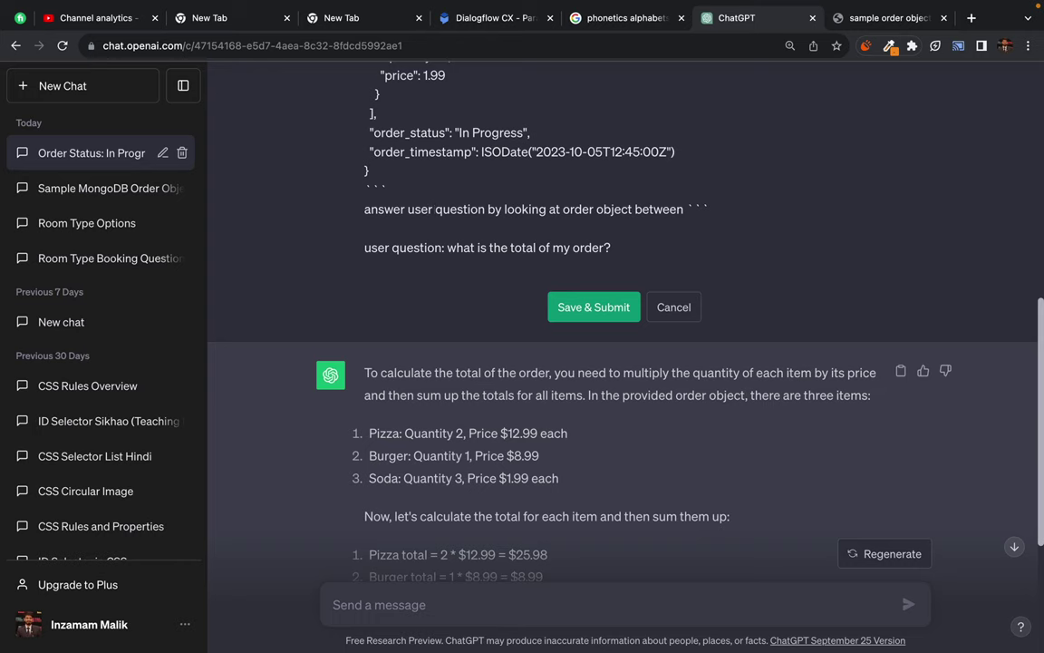
pyautogui.write('in 1 line')
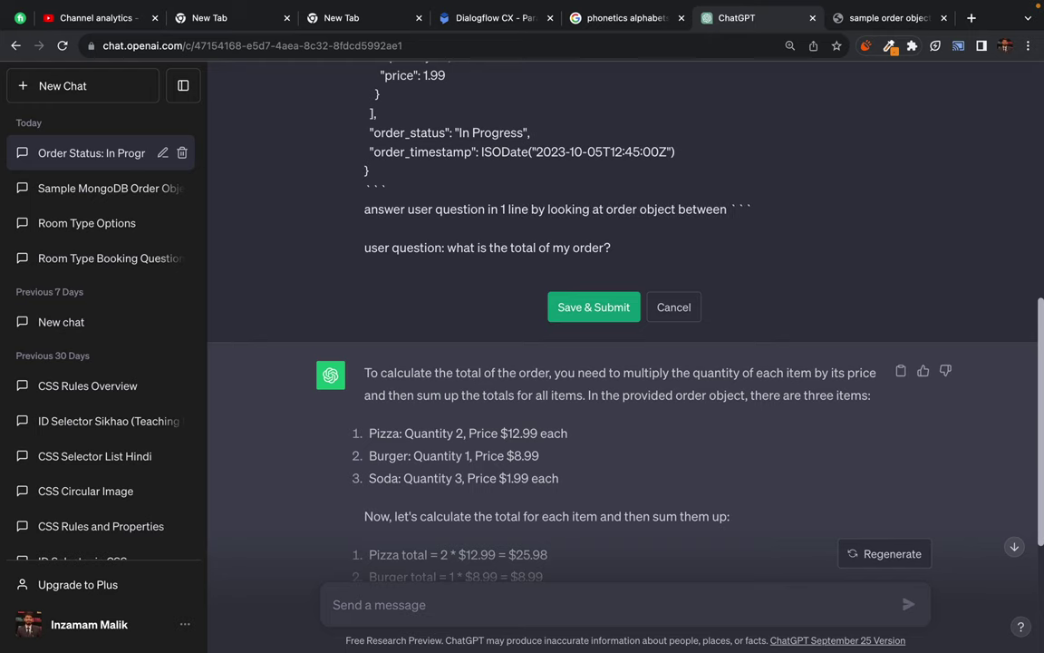
# Step: Resubmit the edited prompt and get the one-line answer 'The total of the order is $41.95.'
pyautogui.click(602, 306)
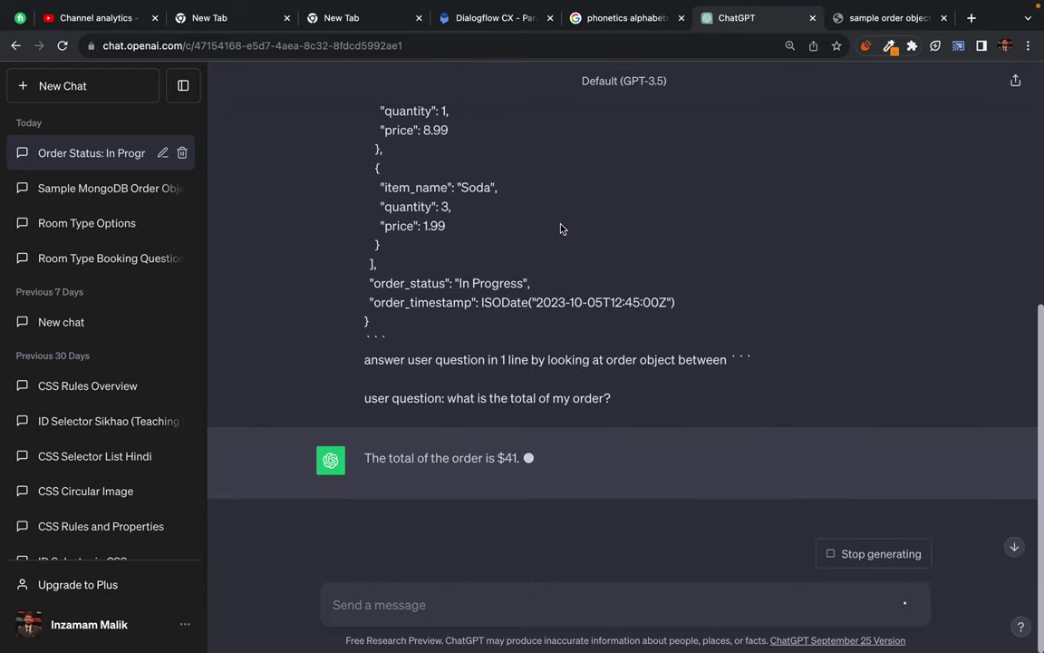
pyautogui.moveTo(386, 456); pyautogui.dragTo(550, 459)
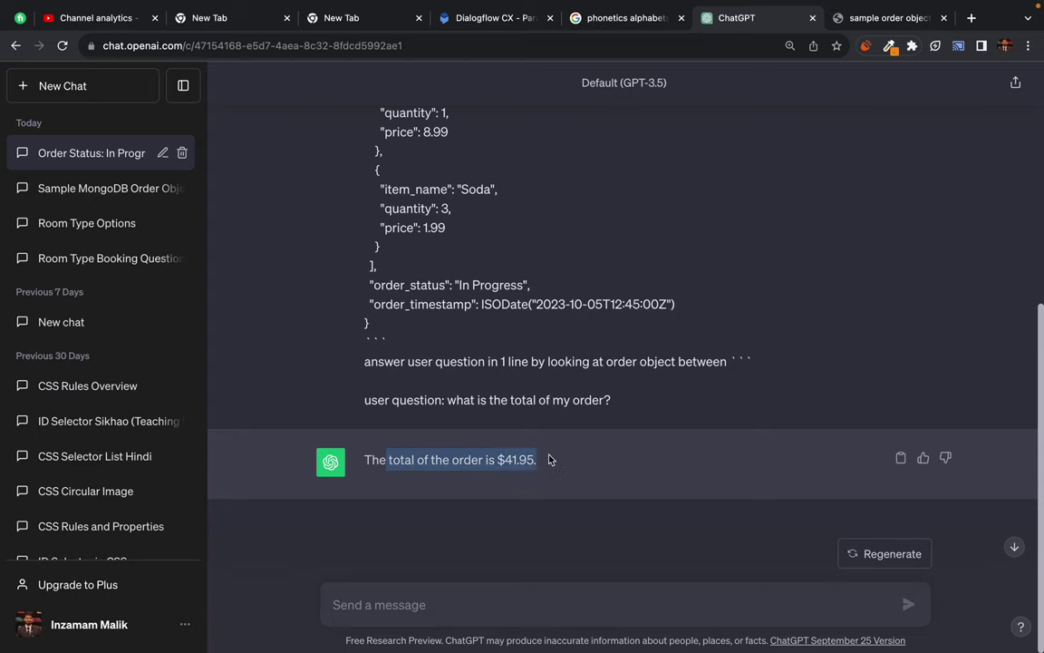
pyautogui.click(494, 460)
pyautogui.moveTo(364, 460); pyautogui.dragTo(494, 460)
pyautogui.doubleClick(467, 459)
pyautogui.tripleClick(467, 471)
pyautogui.scroll(2, 447, 269)
pyautogui.click(447, 268)
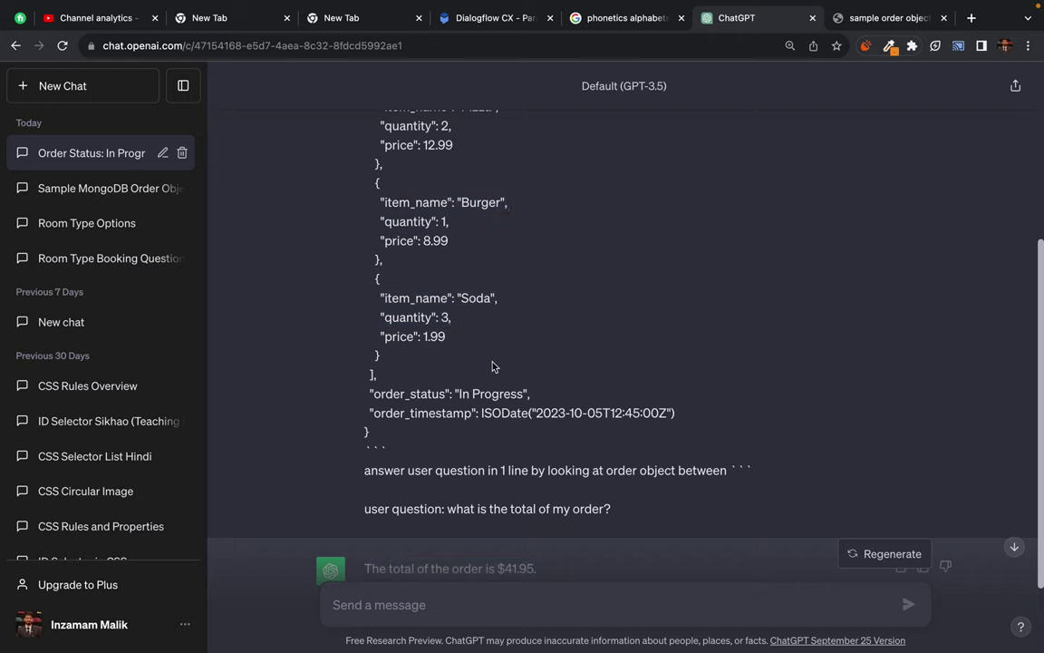
# Step: Check the Soda price and the Pizza quantity of 2 in the order JSON
pyautogui.scroll(-2, 464, 275)
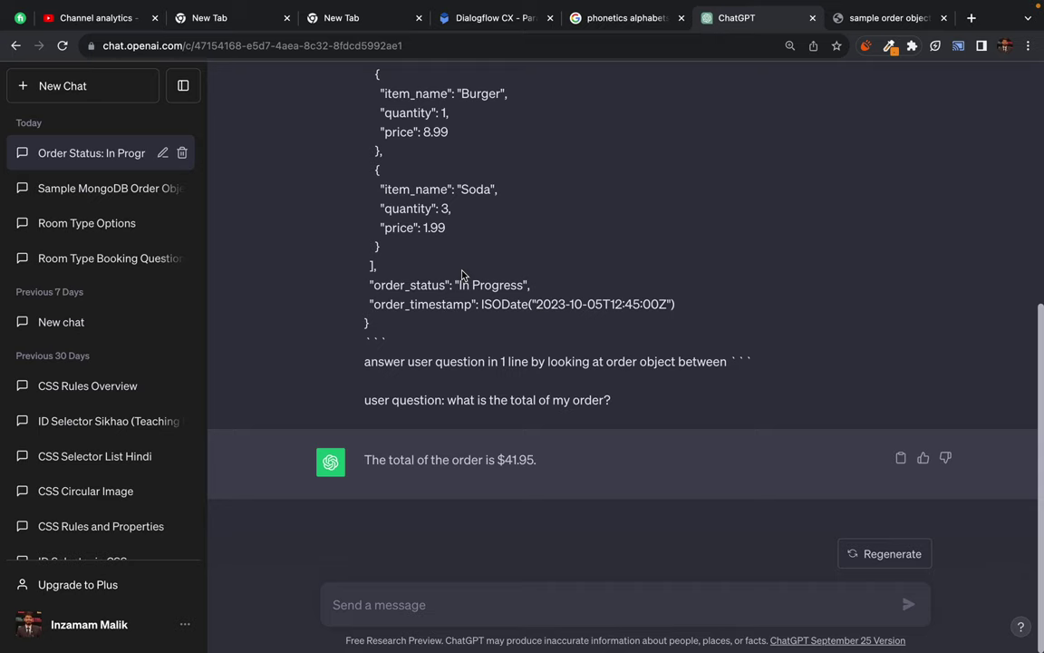
pyautogui.moveTo(380, 228); pyautogui.dragTo(489, 228)
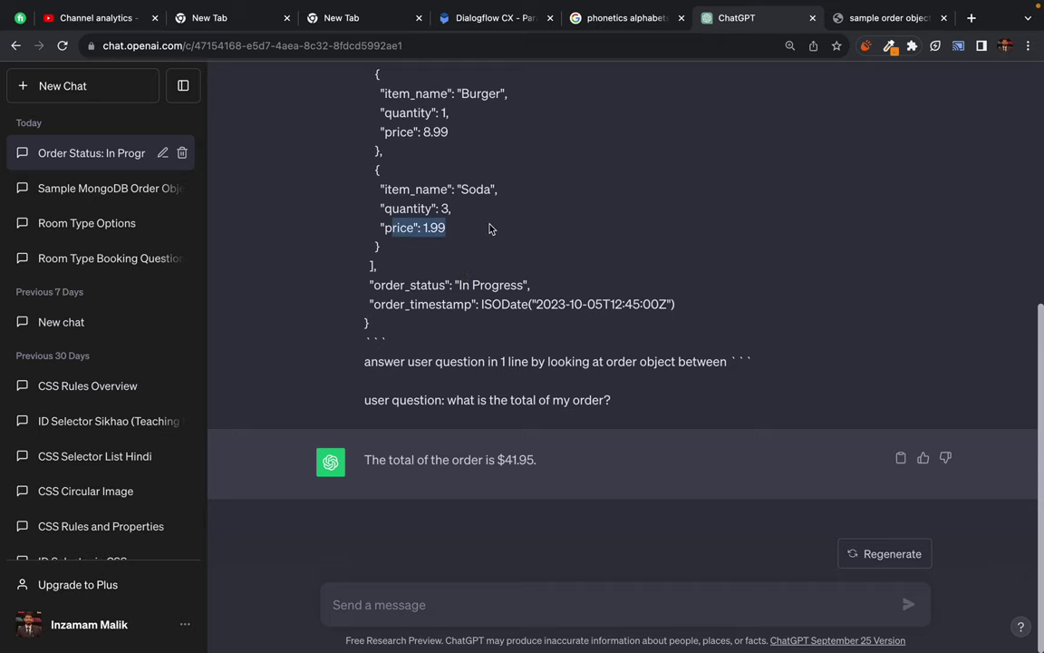
pyautogui.click(489, 228)
pyautogui.scroll(3, 417, 274)
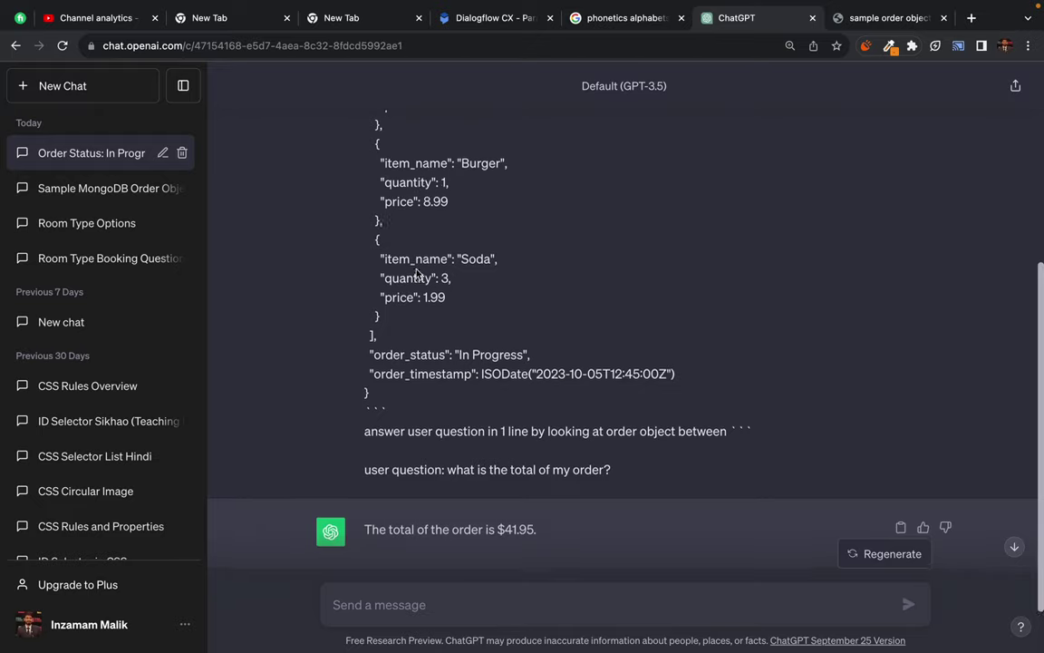
pyautogui.scroll(5, 417, 273)
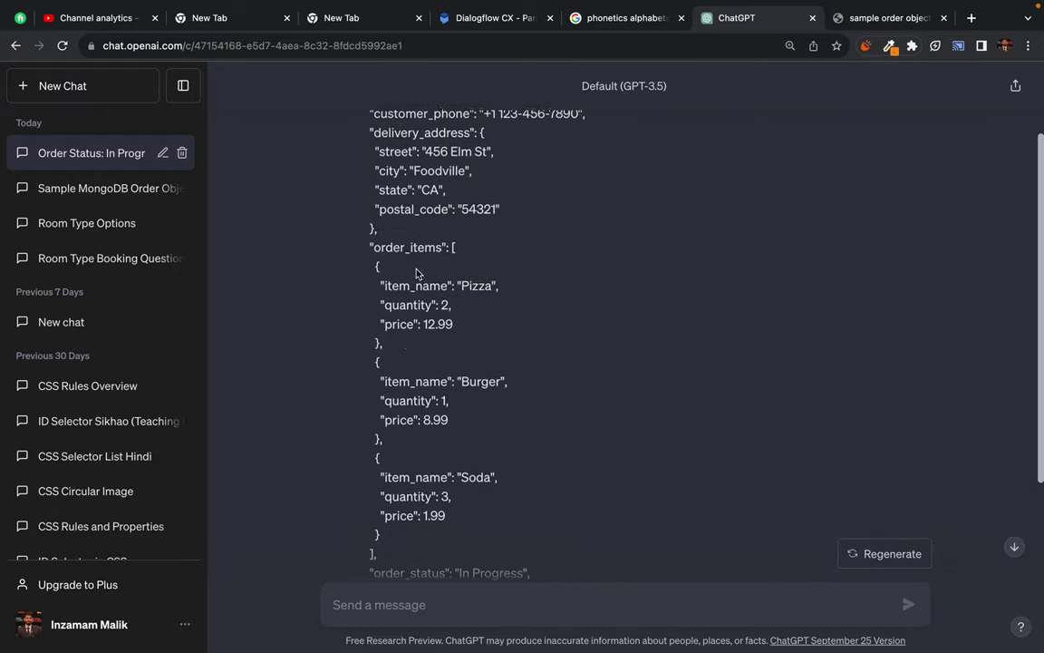
pyautogui.scroll(-3, 417, 274)
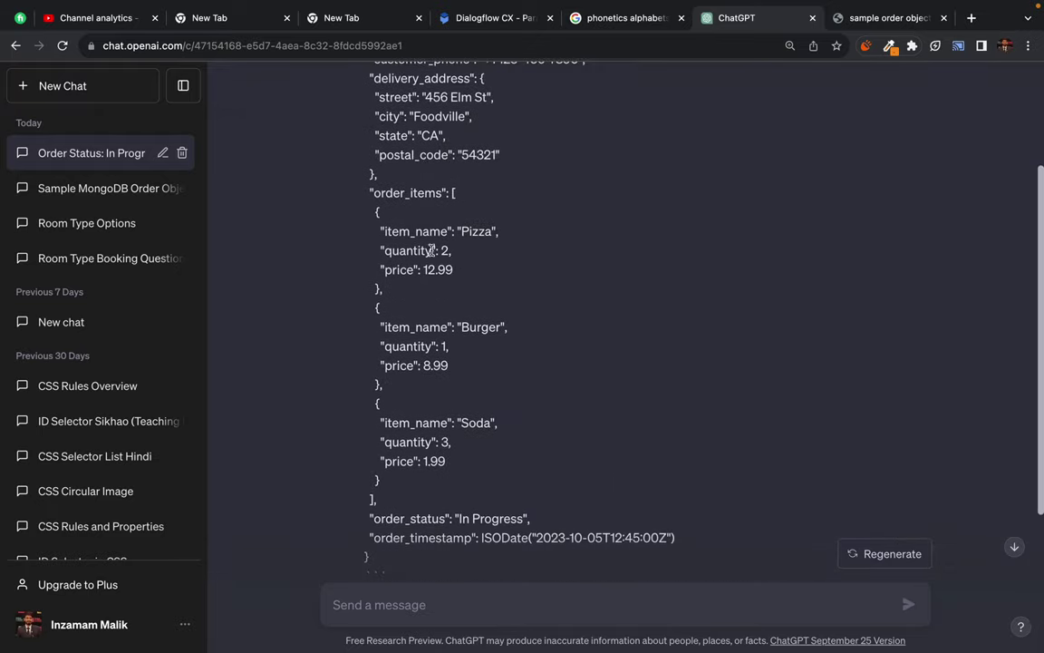
pyautogui.moveTo(387, 251); pyautogui.dragTo(504, 253)
pyautogui.click(504, 253)
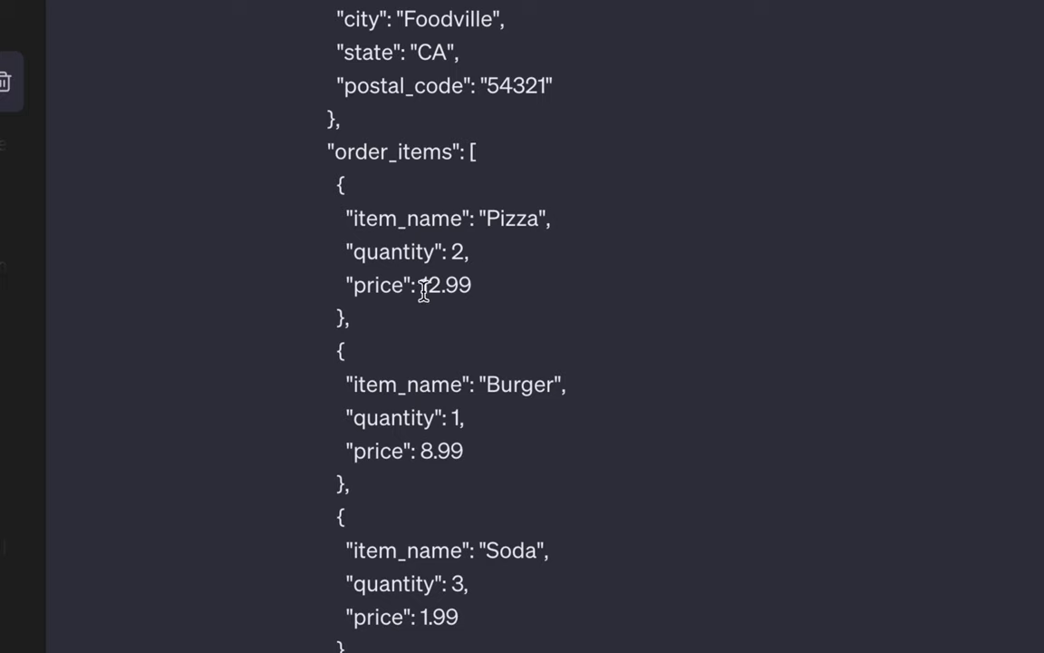
# Step: Compute the Pizza subtotal 12.99 * 2 in Spotlight
pyautogui.moveTo(422, 285); pyautogui.dragTo(485, 290)
pyautogui.press('super+c')
pyautogui.press('super+space')
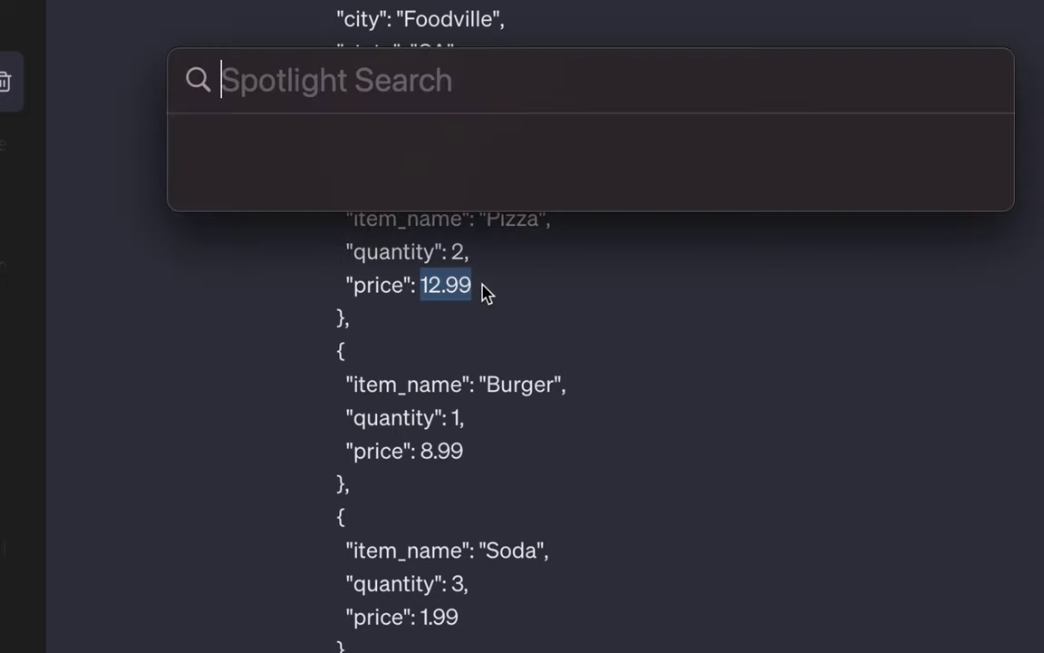
pyautogui.press('super+v')
pyautogui.write('* 2')
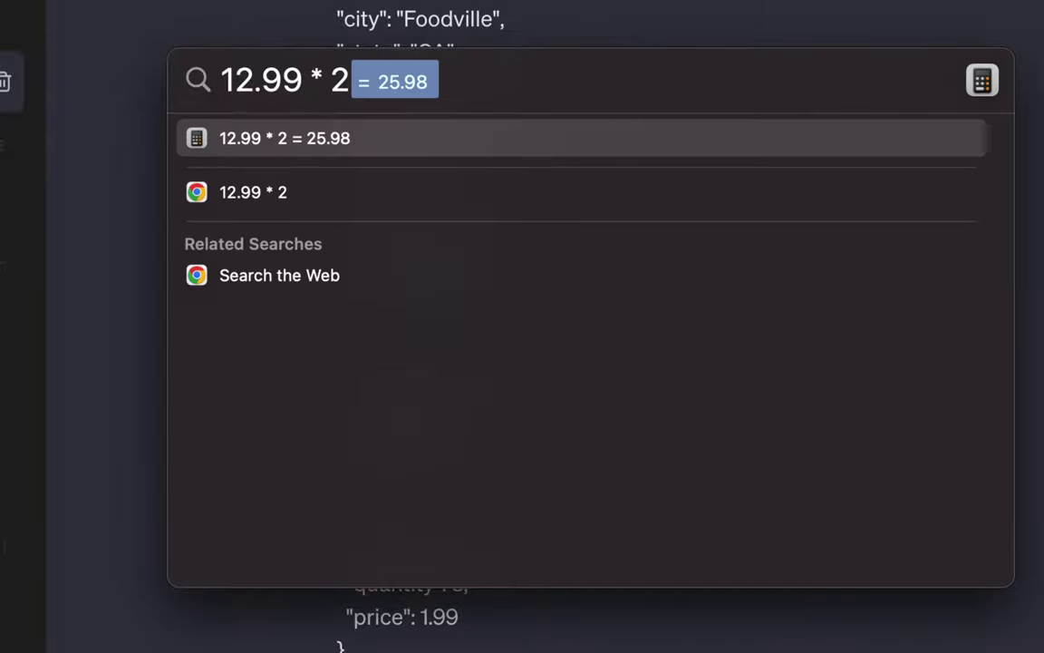
pyautogui.press('Escape')
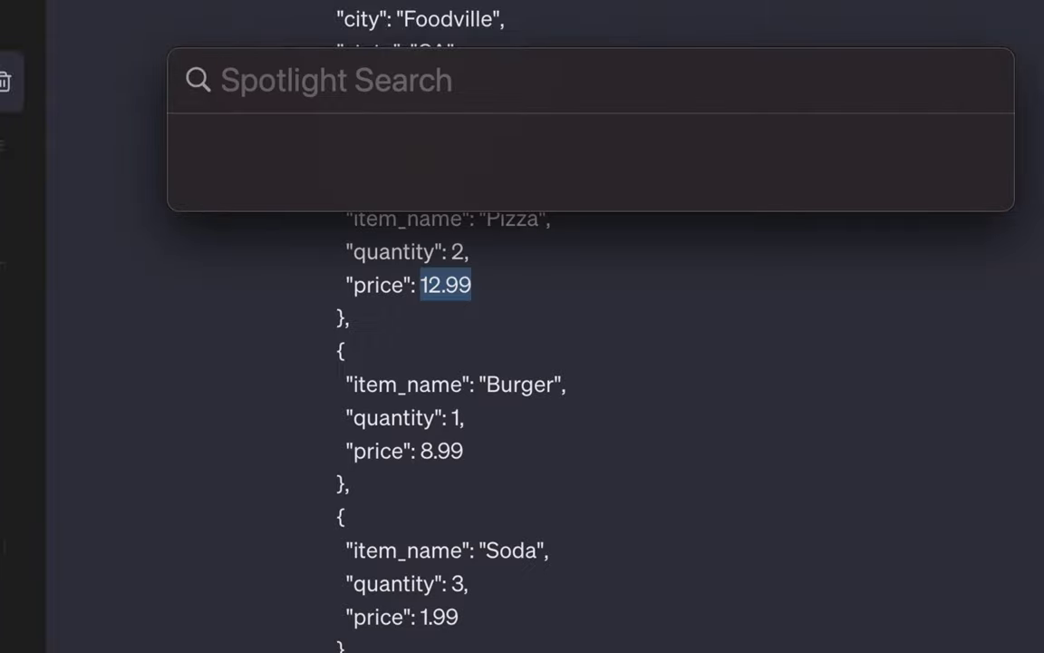
pyautogui.write('25')
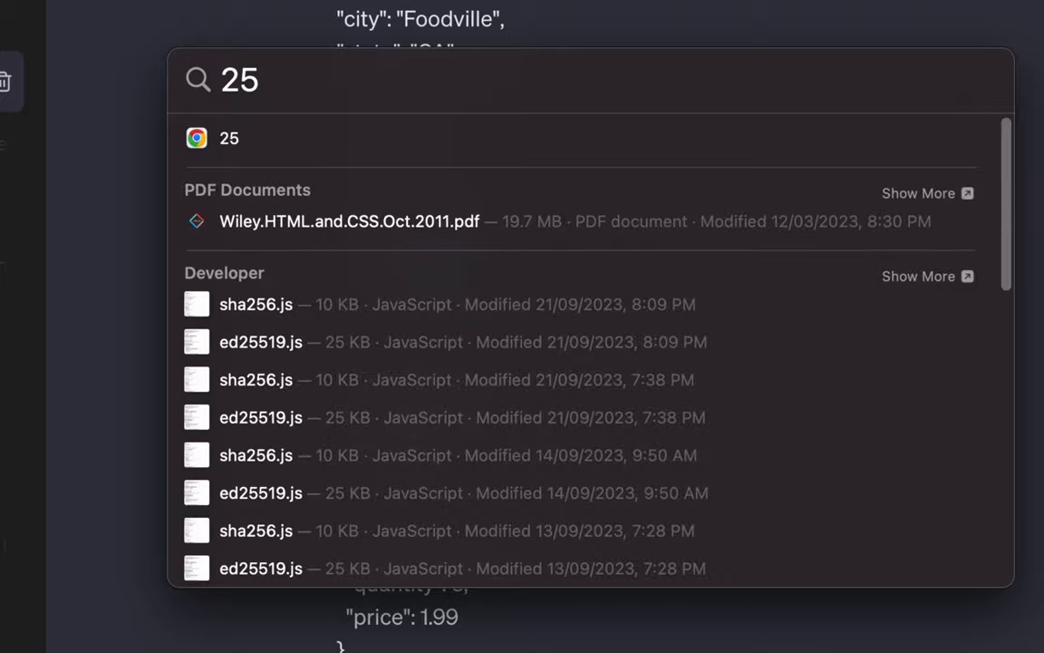
pyautogui.press('Escape')
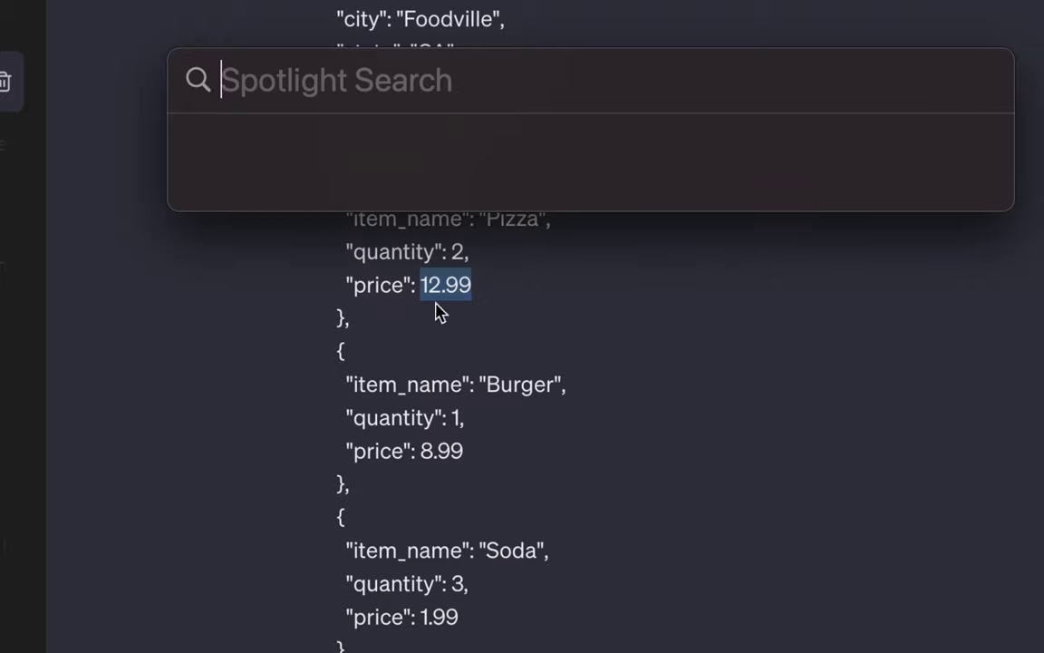
pyautogui.press('Escape')
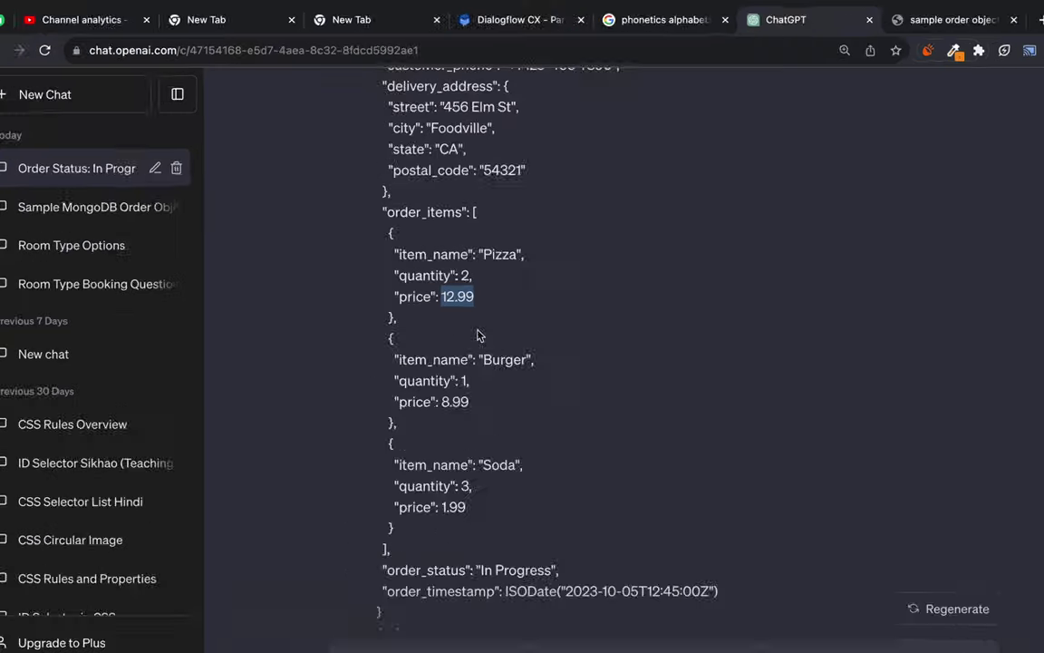
# Step: Note the Pizza subtotal 25.98 and the Burger price 8.99 on new lines in rough.txt
pyautogui.hotkey('ctrl', 'Left')
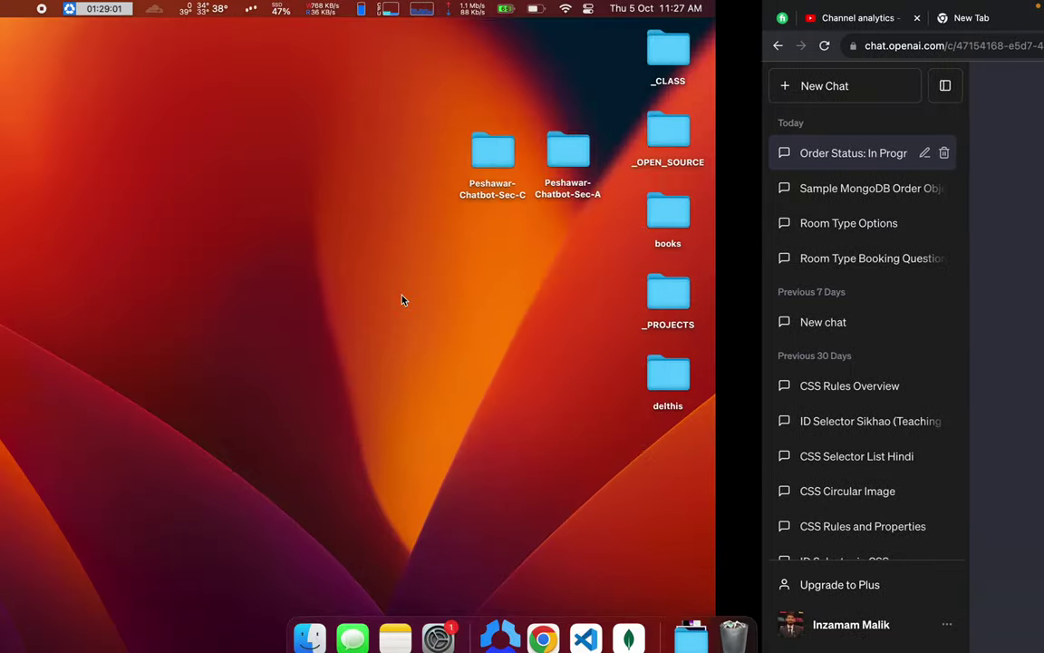
pyautogui.hotkey('ctrl', 'Right')
pyautogui.hotkey('ctrl', 'Right')
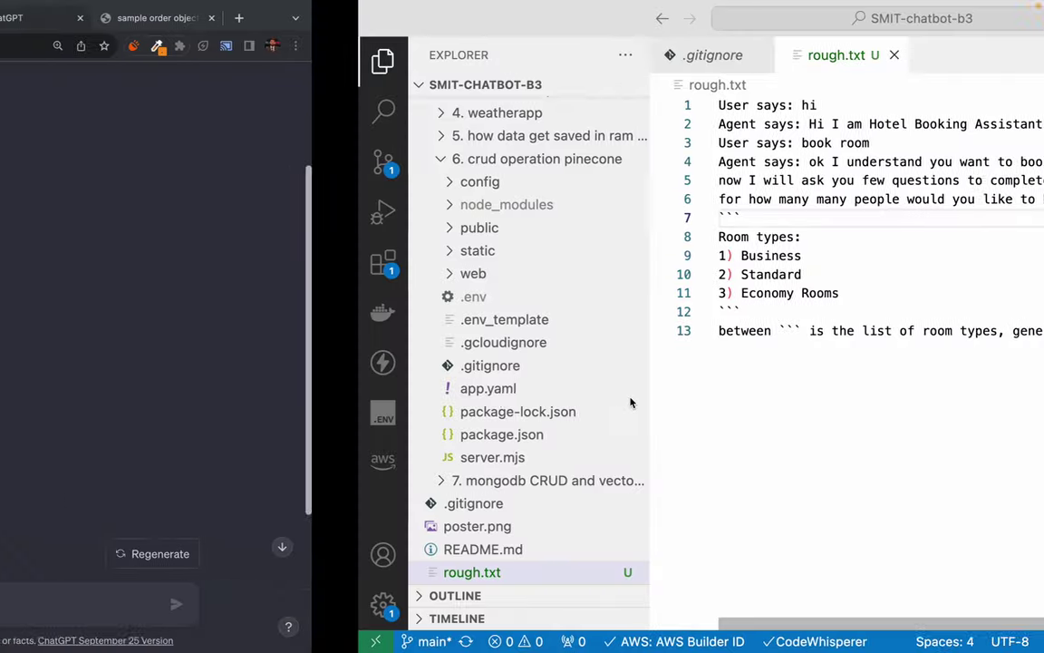
pyautogui.hscroll(3, 432, 359)
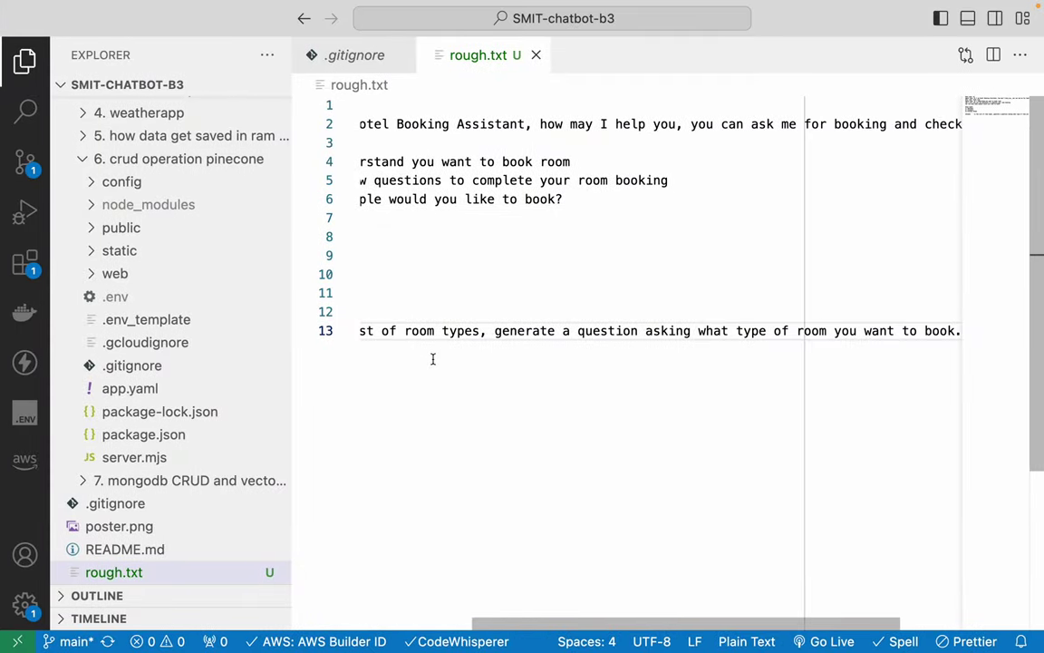
pyautogui.press('Return')
pyautogui.press('Return')
pyautogui.press('Return')
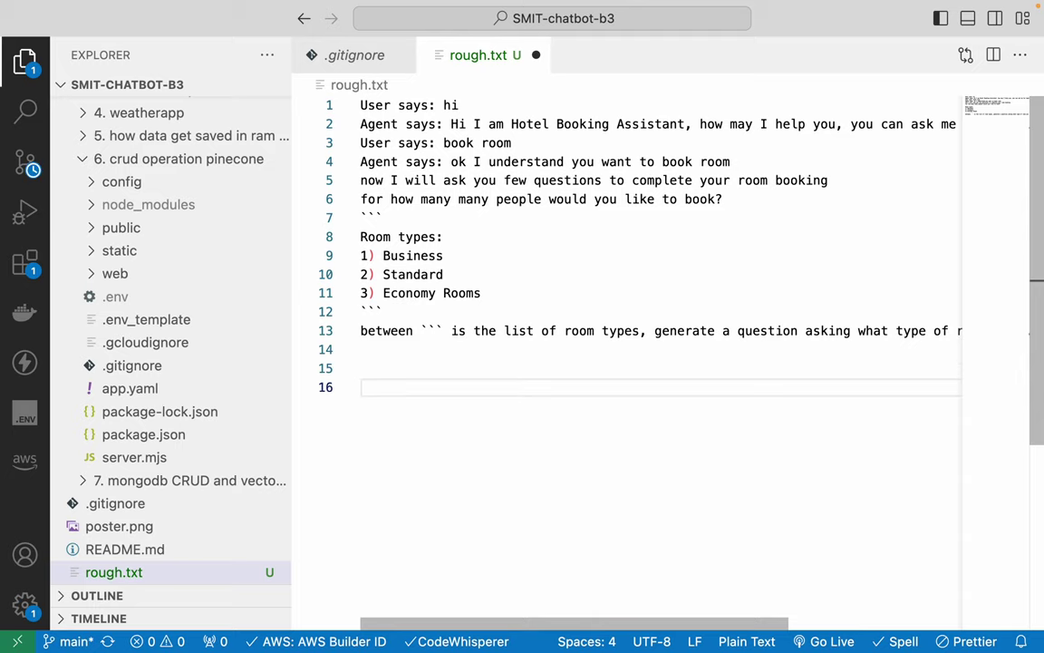
pyautogui.write('25.98')
pyautogui.press('Return')
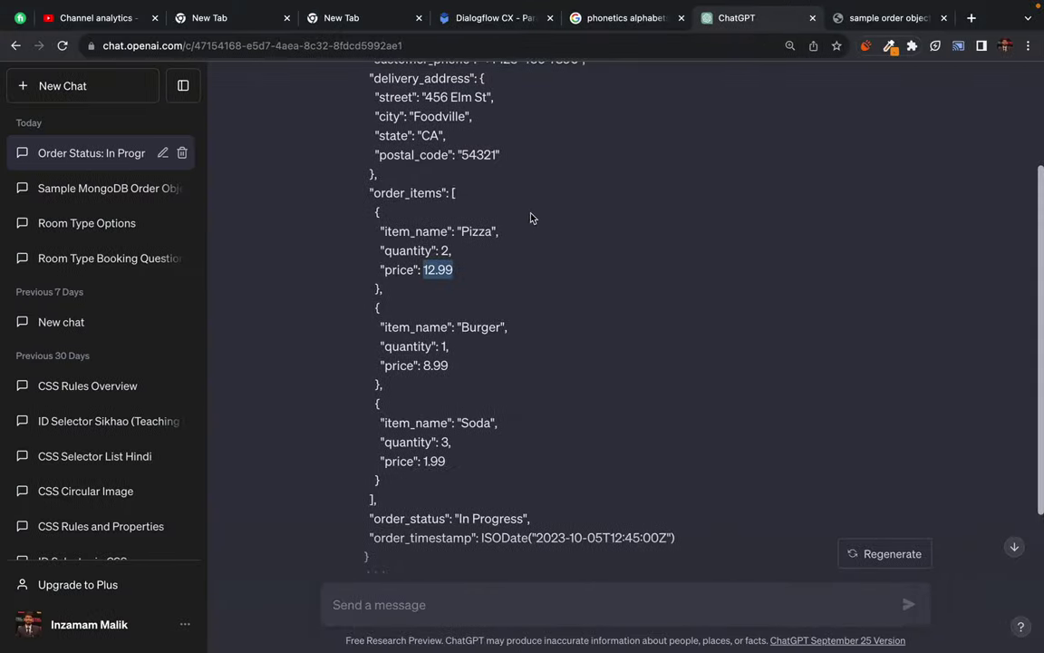
pyautogui.moveTo(391, 365); pyautogui.dragTo(434, 372)
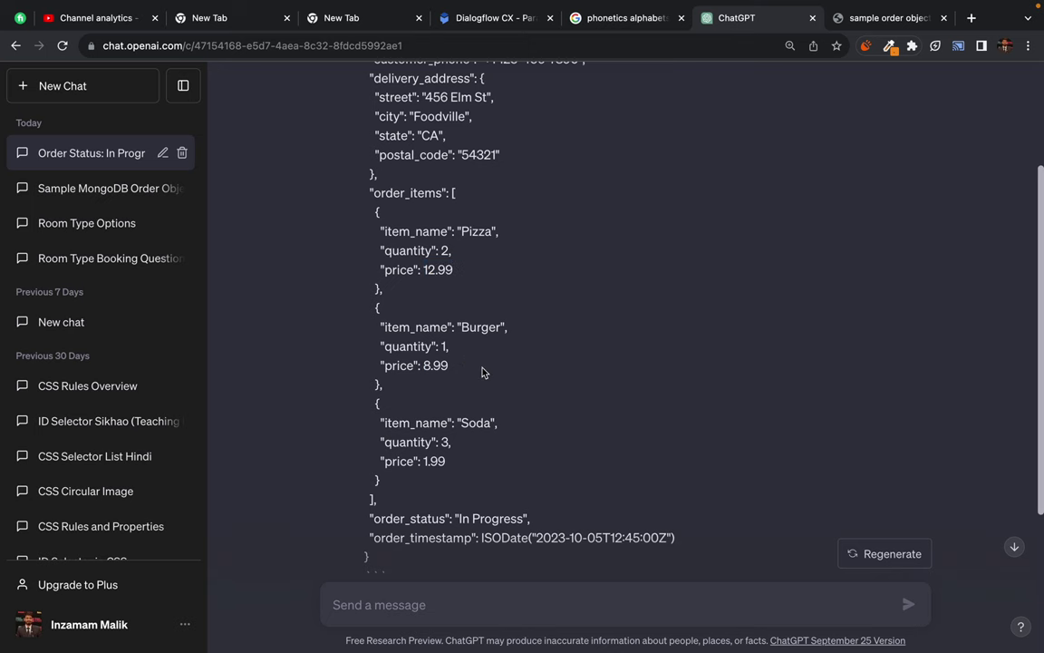
pyautogui.press('super+Tab')
pyautogui.write('8.99')
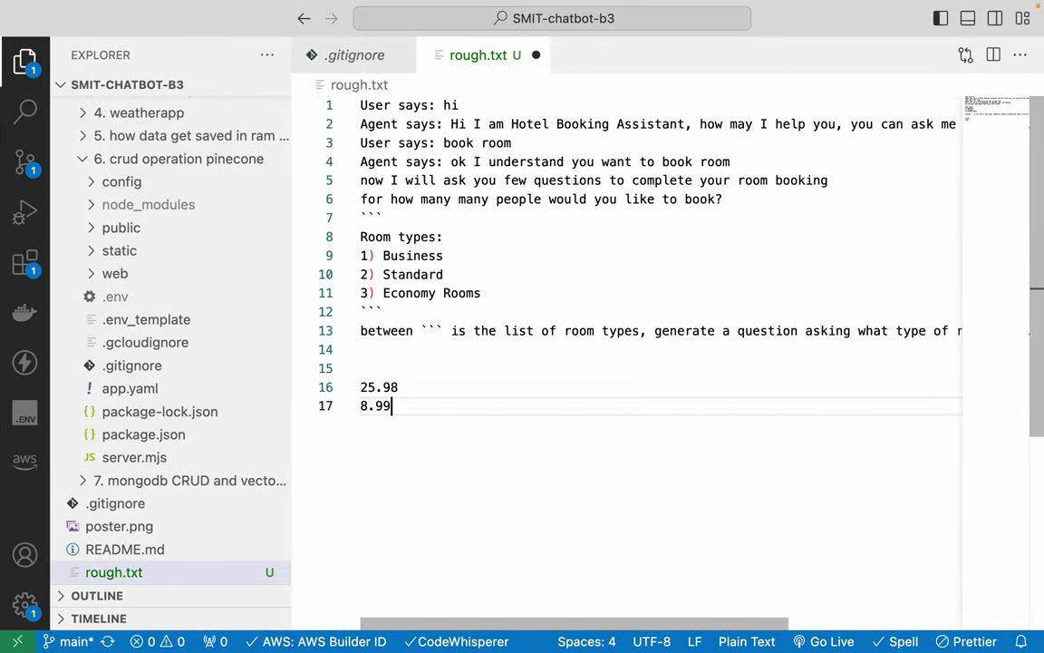
pyautogui.press('Return')
# Step: Work out the Soda subtotal 1.99 * 3 and add 5.97 to rough.txt
pyautogui.press('super+Tab')
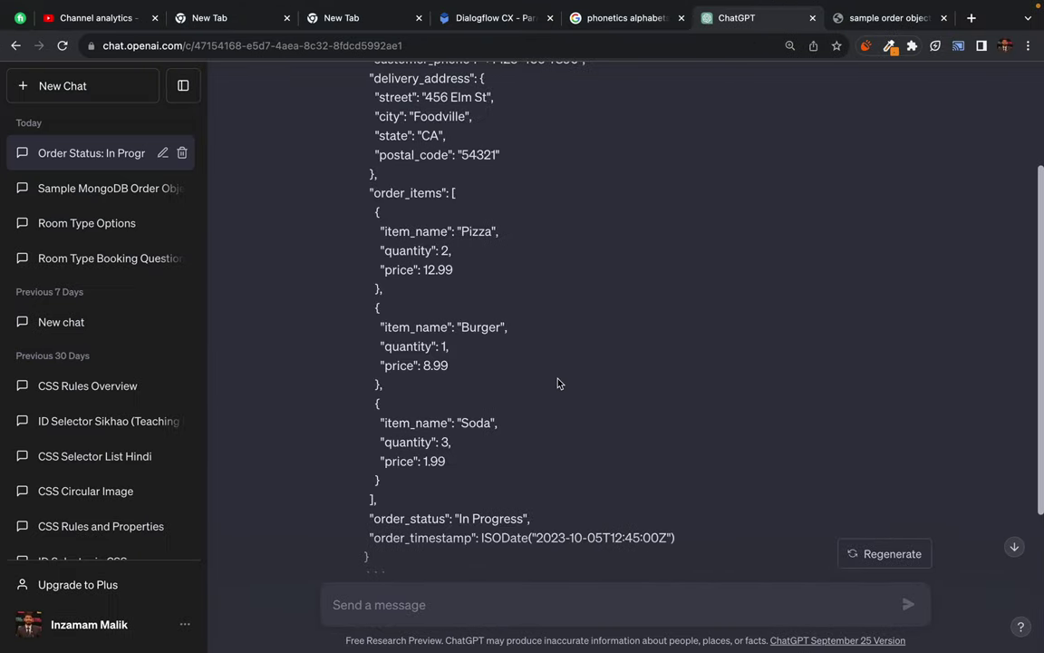
pyautogui.scroll(-1, 435, 449)
pyautogui.doubleClick(437, 431)
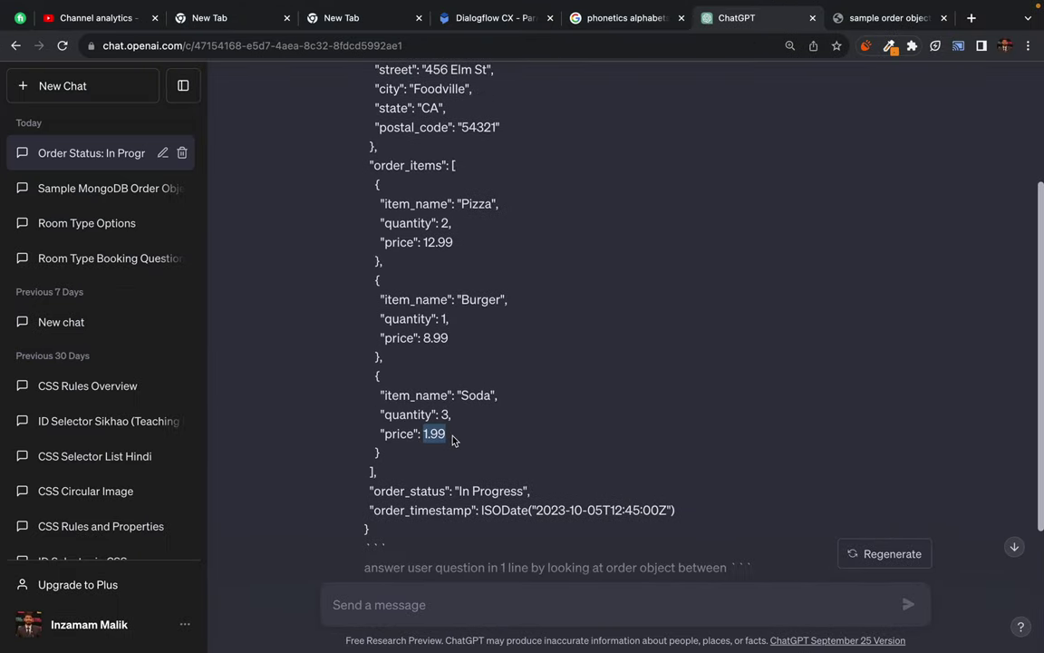
pyautogui.press('super+space')
pyautogui.write('1.99')
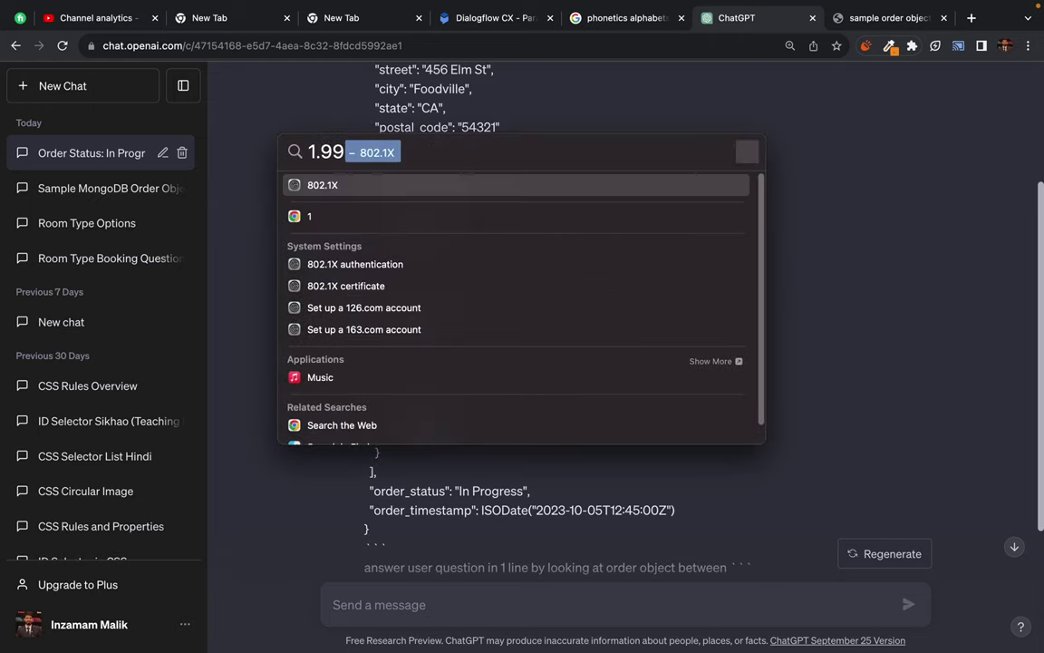
pyautogui.write(' * 3')
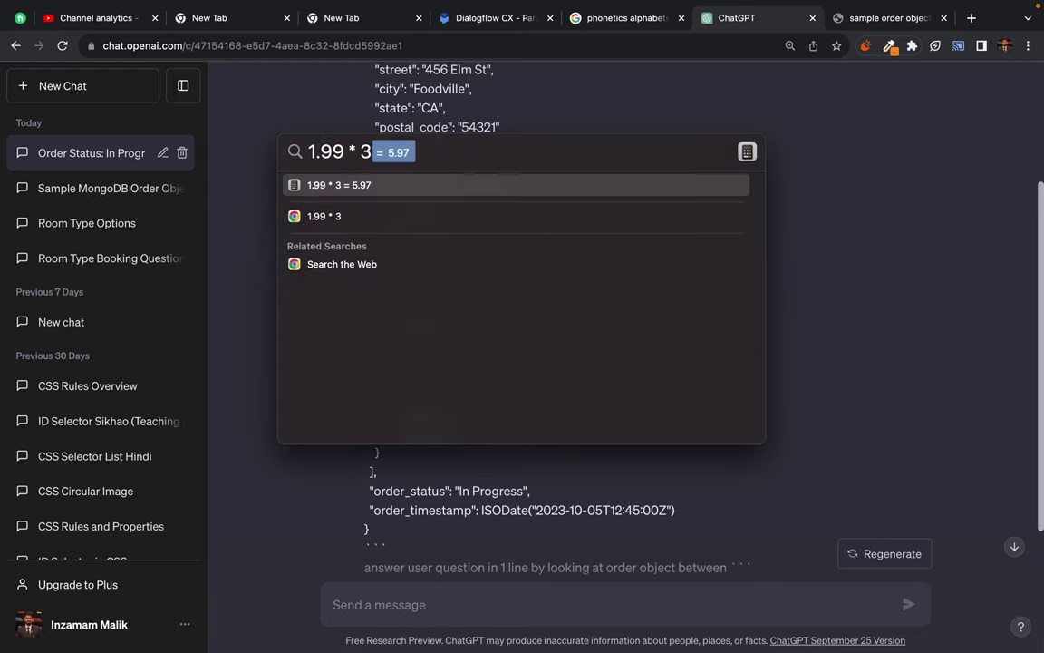
pyautogui.press('super+a')
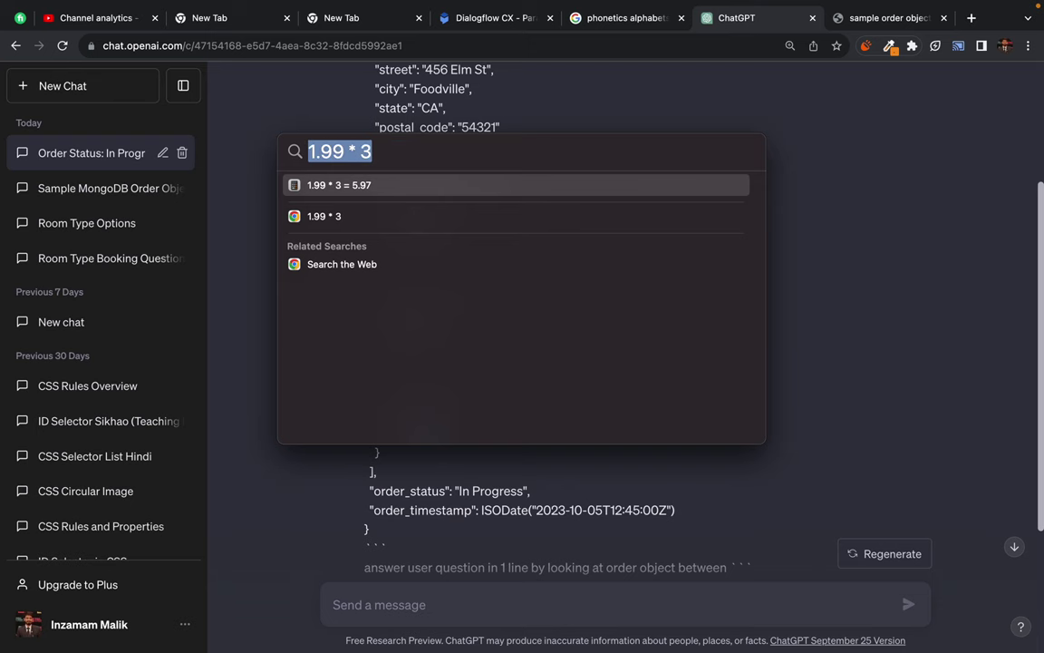
pyautogui.press('Escape')
pyautogui.hotkey('ctrl', 'Right')
pyautogui.write('59')
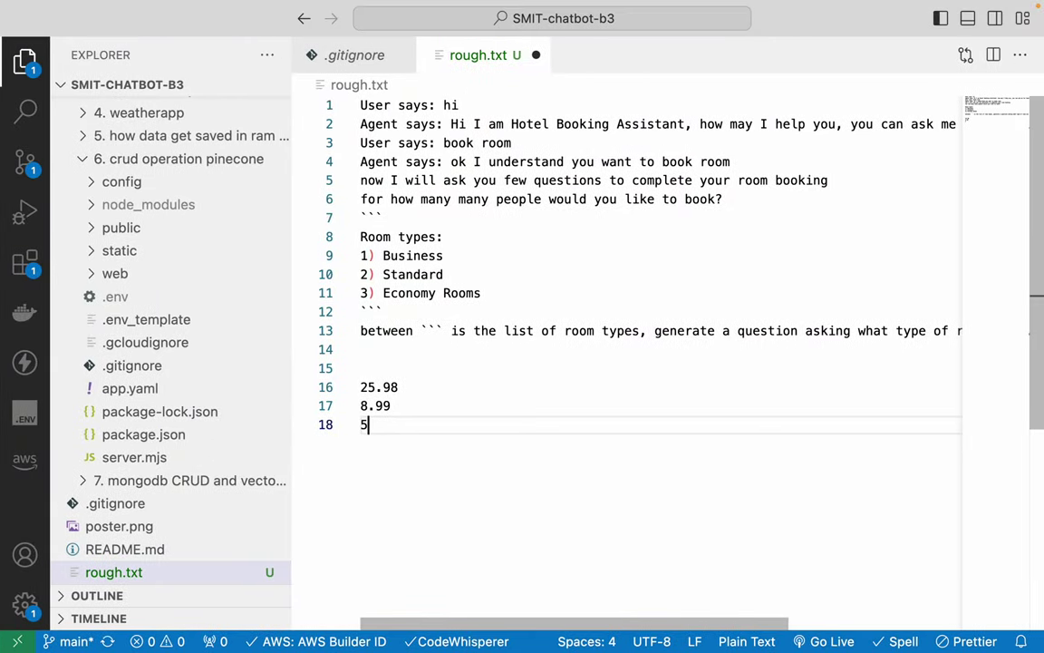
pyautogui.press('BackSpace')
pyautogui.write('.97')
# Step: Copy the three subtotals 25.98, 8.99 and 5.97 from rough.txt
pyautogui.press('Up')
pyautogui.press('Up')
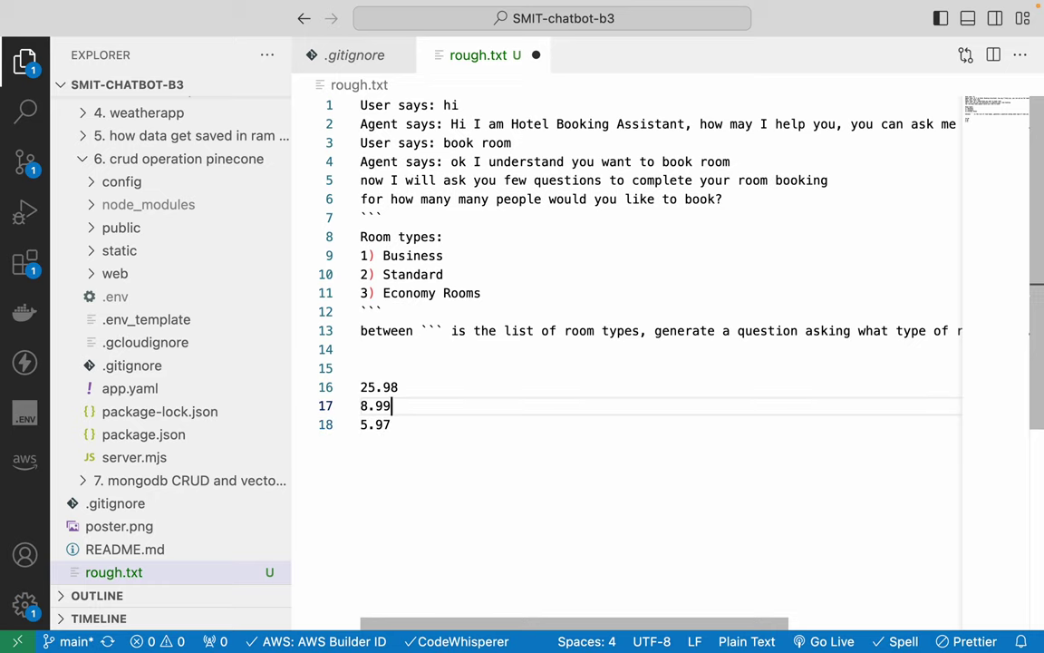
pyautogui.click(376, 387)
pyautogui.moveTo(361, 387); pyautogui.dragTo(392, 405)
pyautogui.click(392, 425)
pyautogui.hotkey('shift', 'Up')
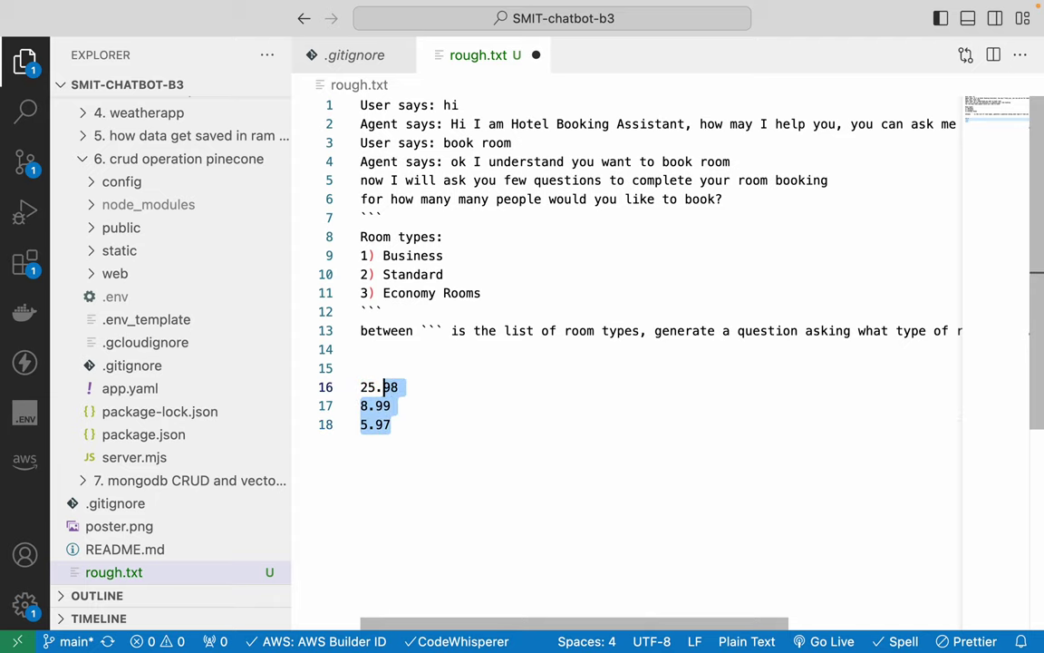
pyautogui.hotkey('shift', 'Home')
pyautogui.press('super+c')
pyautogui.hotkey('ctrl', 'Left')
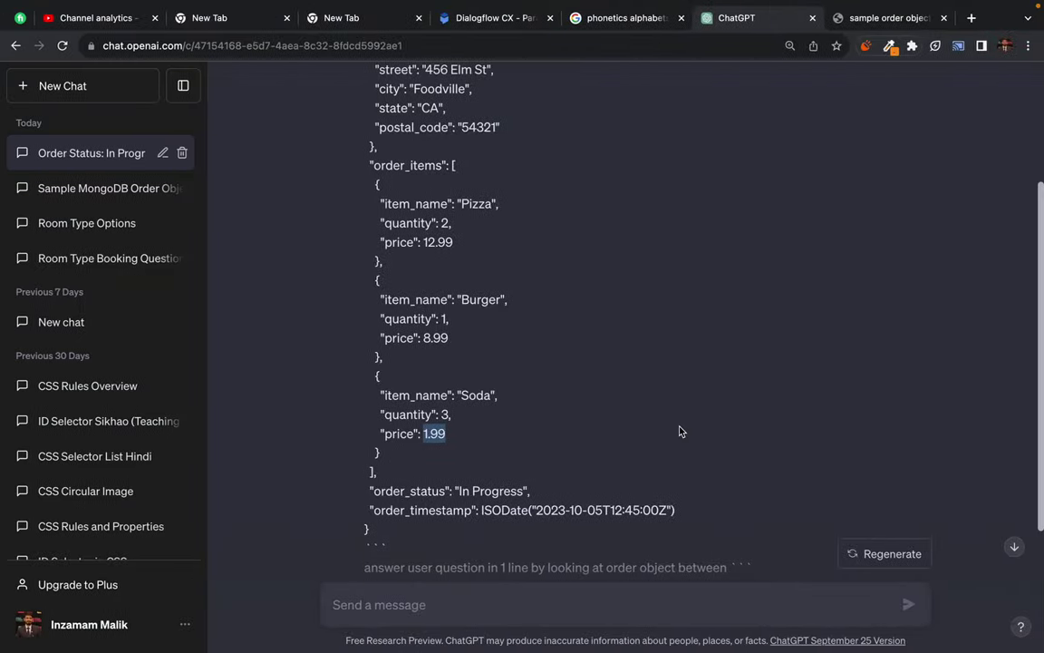
# Step: Add 25.98 + 8.99 + 5.97 in Spotlight for 40.94, then return to the ChatGPT chat
pyautogui.press('super+space')
pyautogui.press('super+v')
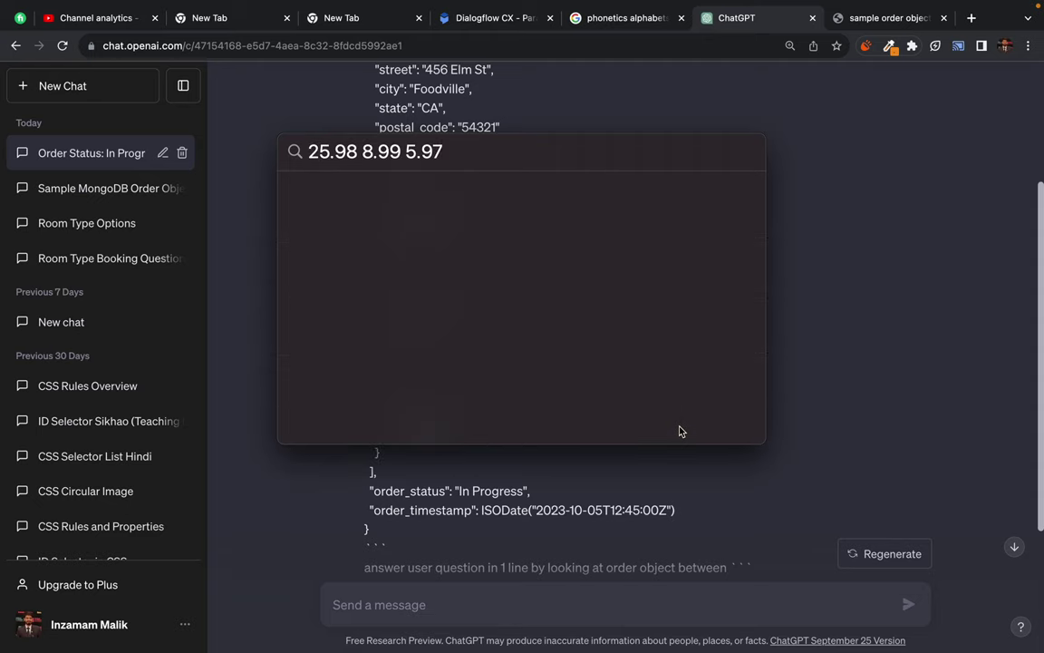
pyautogui.press('Left')
pyautogui.press('Left')
pyautogui.press('Left')
pyautogui.press('Left')
pyautogui.press('Left')
pyautogui.press('Left')
pyautogui.press('Left')
pyautogui.press('Left')
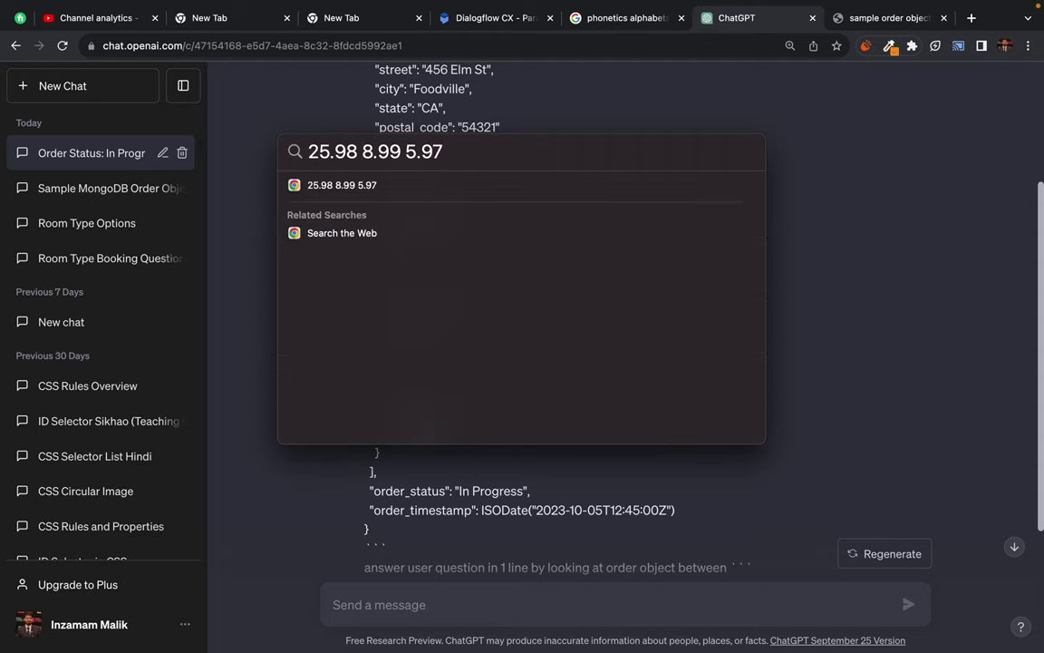
pyautogui.write('+')
pyautogui.press('Right')
pyautogui.press('Right')
pyautogui.press('Right')
pyautogui.write('+')
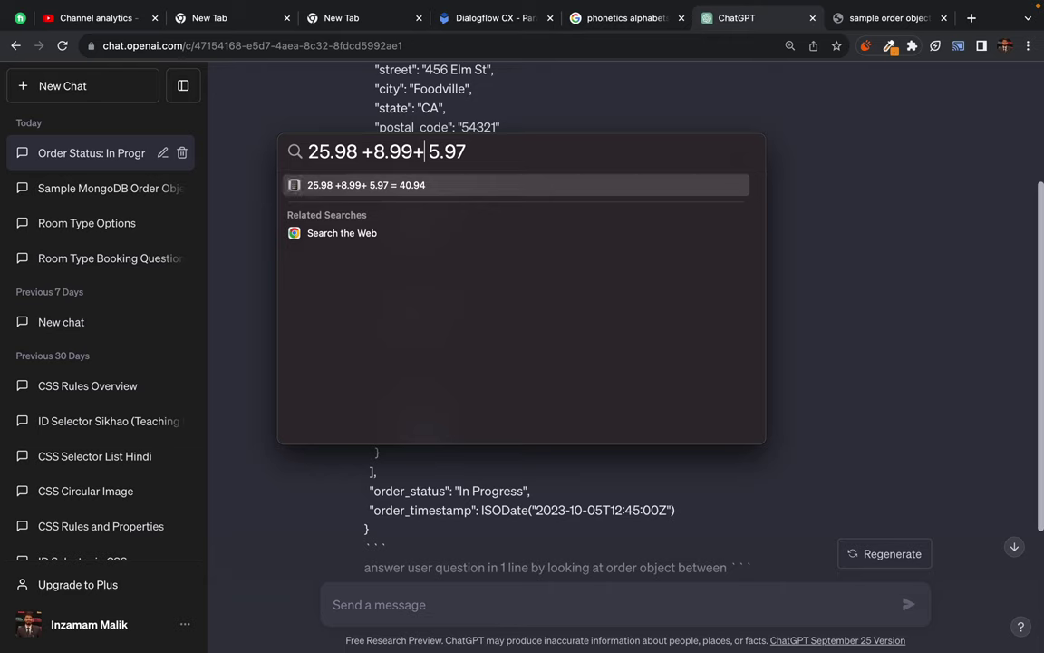
pyautogui.press('Right')
pyautogui.press('Right')
pyautogui.press('Right')
pyautogui.press('Right')
pyautogui.press('Right')
pyautogui.write('=')
pyautogui.press('BackSpace')
pyautogui.press('BackSpace')
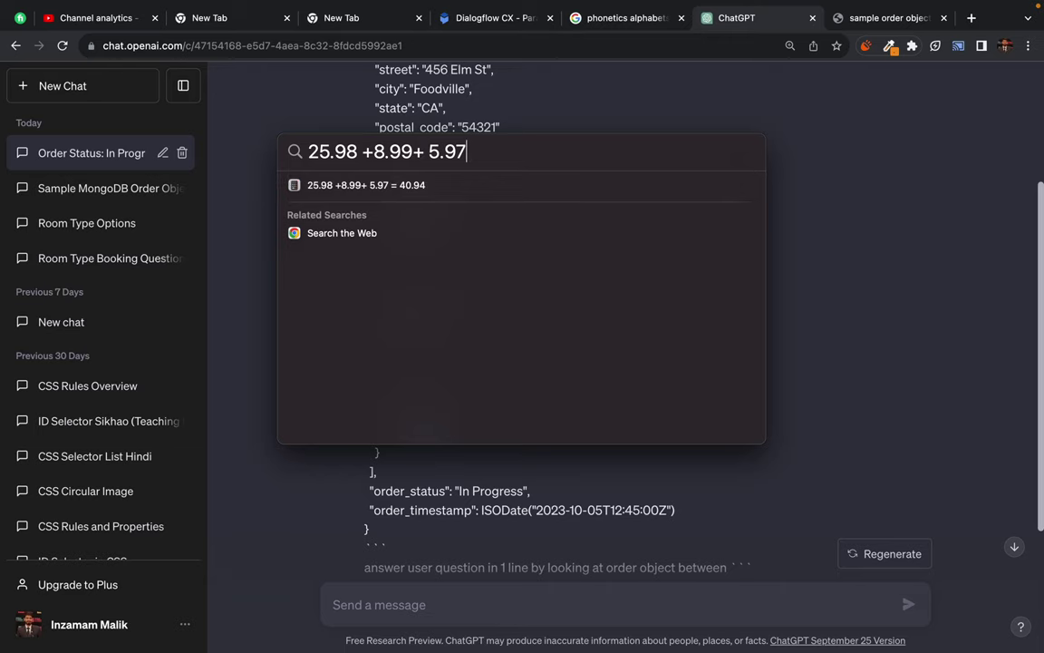
pyautogui.write('7')
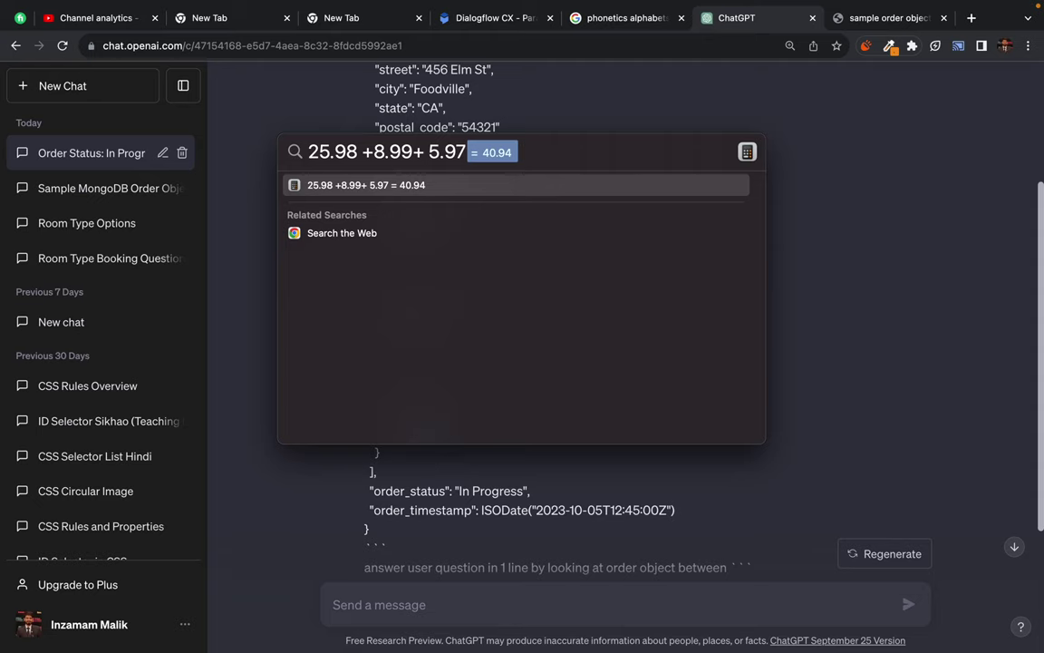
pyautogui.click(798, 263)
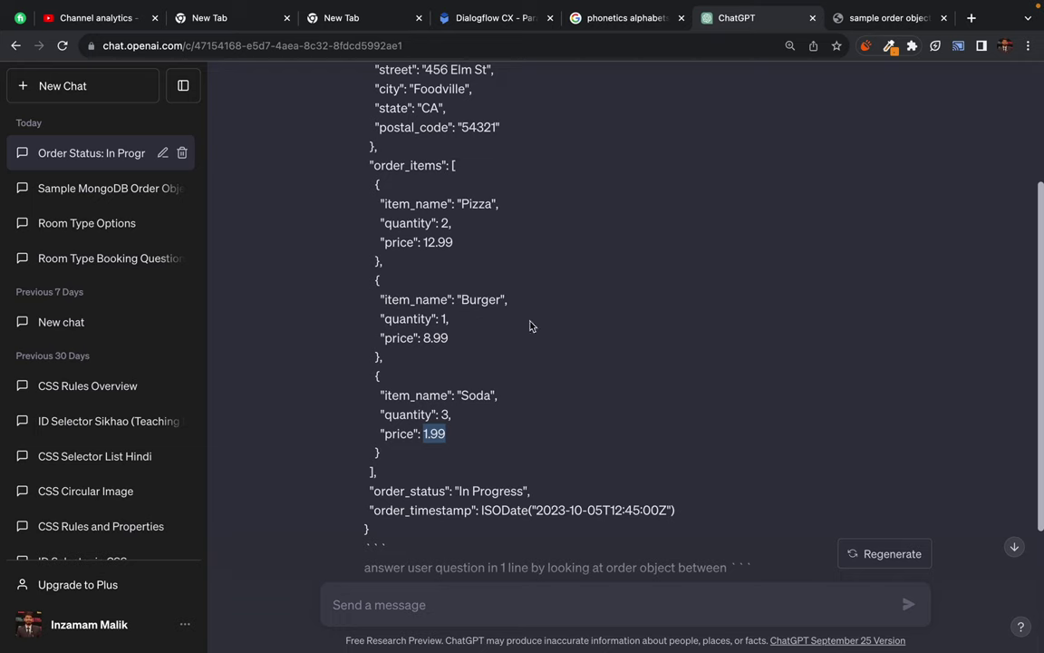
pyautogui.scroll(-3, 531, 324)
pyautogui.moveTo(504, 460); pyautogui.dragTo(537, 461)
pyautogui.click(536, 461)
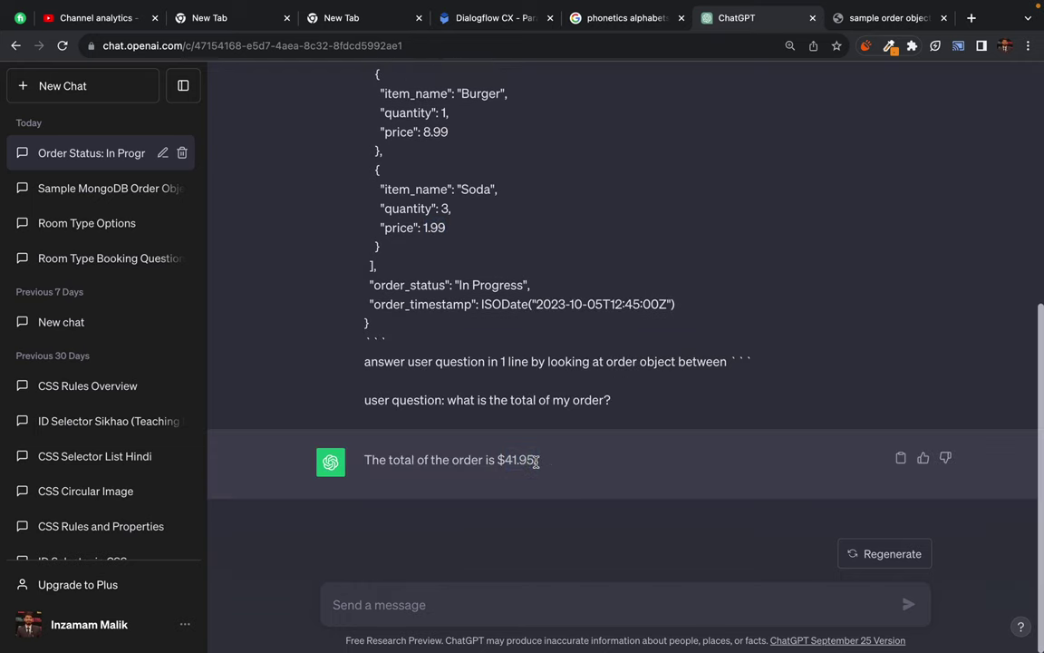
pyautogui.tripleClick(528, 462)
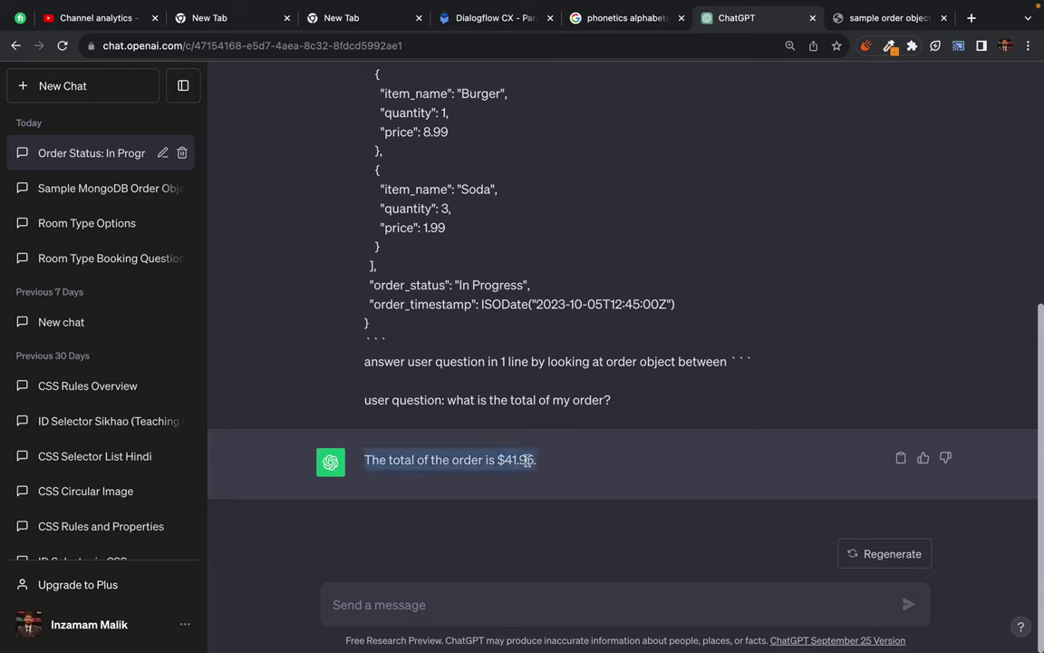
pyautogui.tripleClick(527, 459)
pyautogui.tripleClick(527, 460)
pyautogui.tripleClick(527, 459)
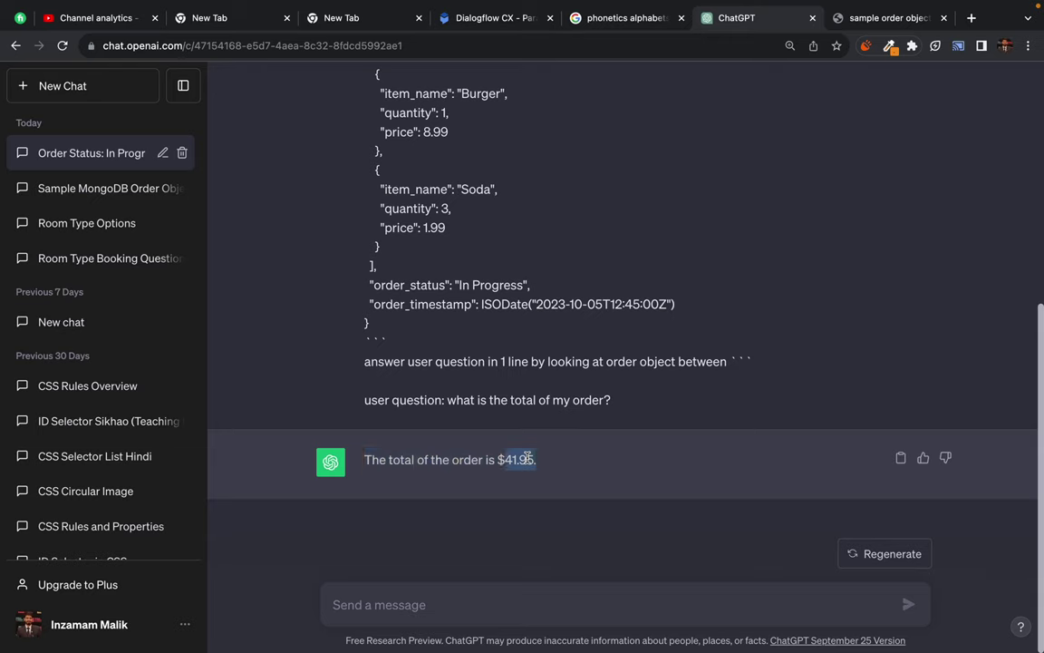
pyautogui.tripleClick(527, 459)
pyautogui.tripleClick(526, 460)
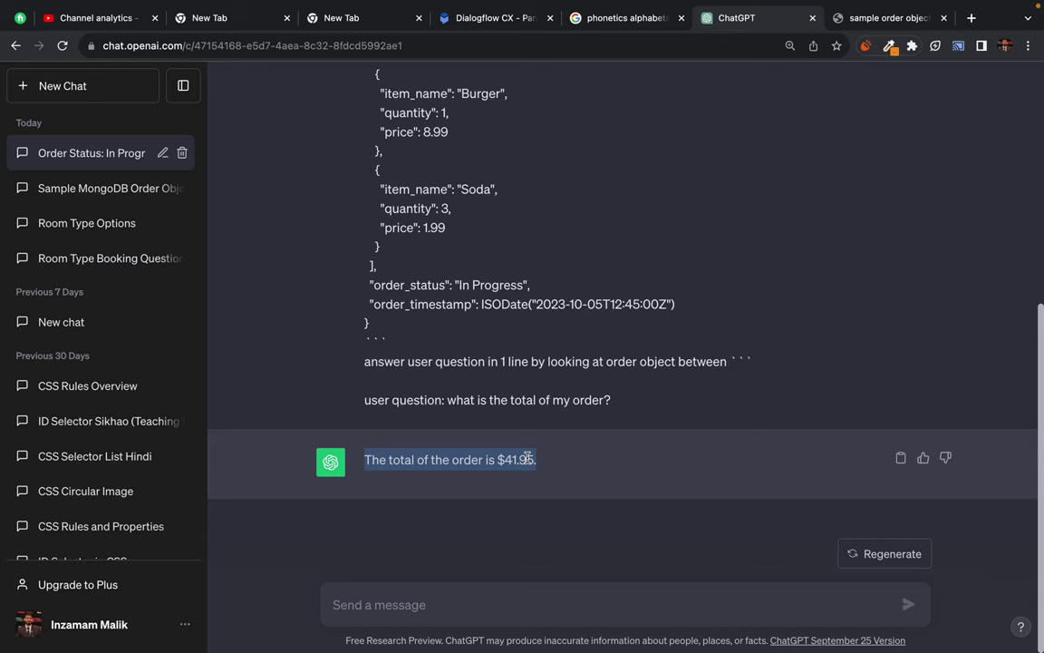
pyautogui.tripleClick(527, 460)
pyautogui.moveTo(381, 113); pyautogui.dragTo(452, 272)
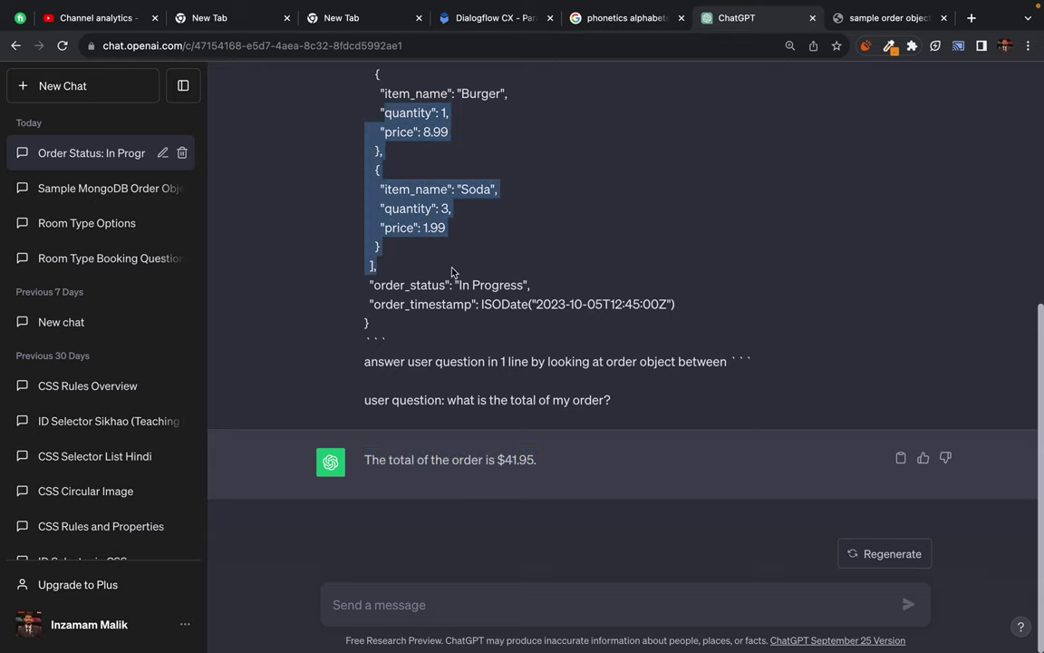
pyautogui.click(459, 281)
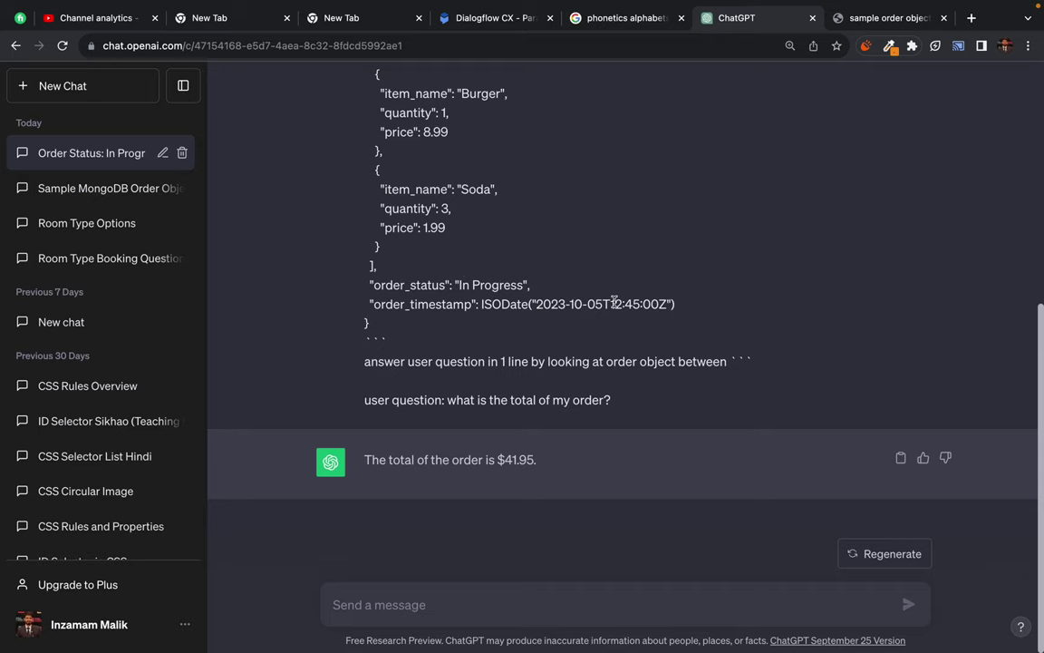
pyautogui.scroll(5, 793, 397)
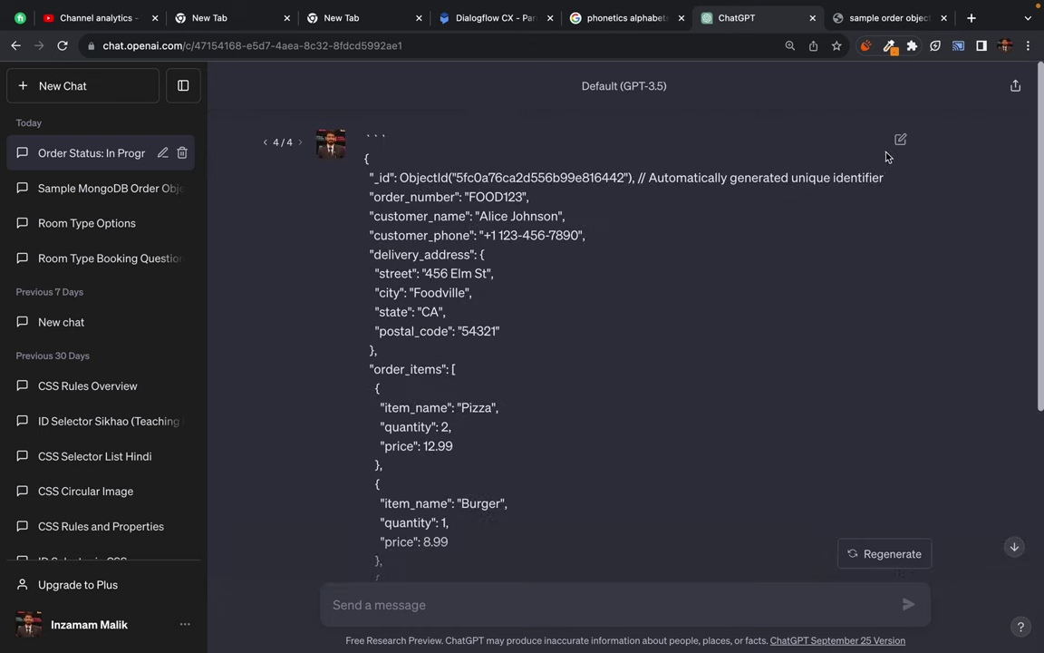
# Step: Change the question to 'what items do I have in my order and what are their prices?' and resubmit
pyautogui.scroll(-5, 533, 333)
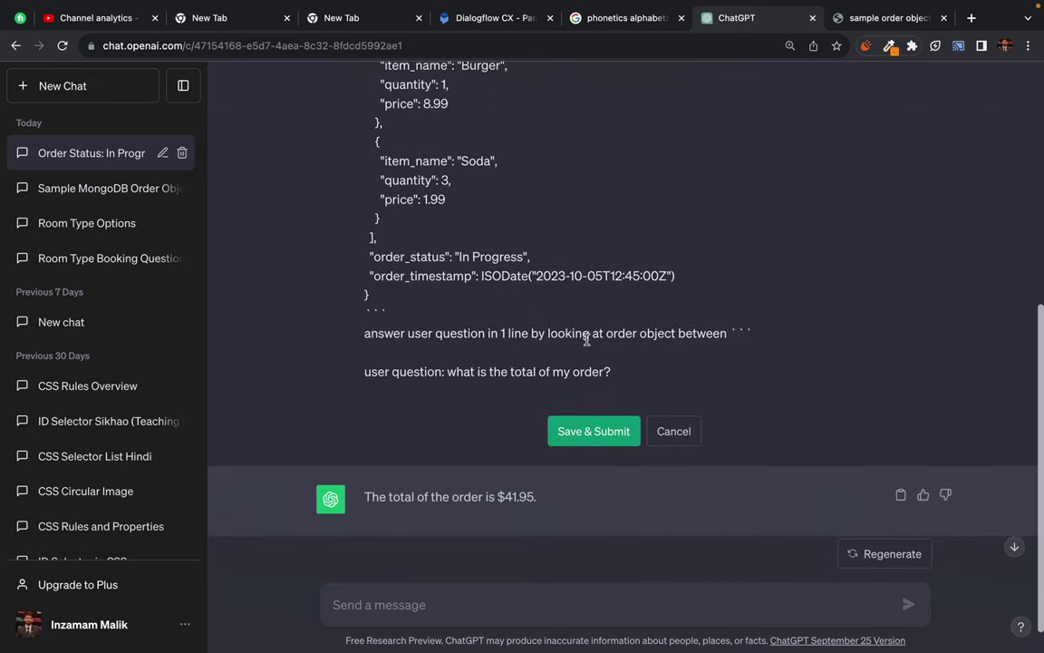
pyautogui.moveTo(448, 373); pyautogui.dragTo(676, 373)
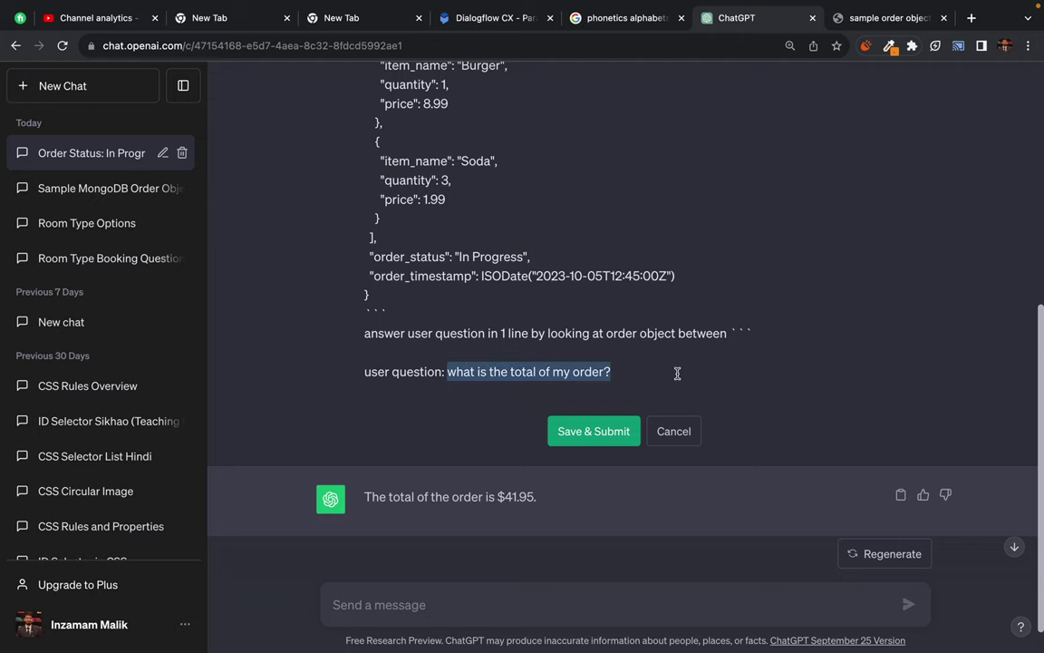
pyautogui.scroll(3, 676, 372)
pyautogui.scroll(-3, 571, 393)
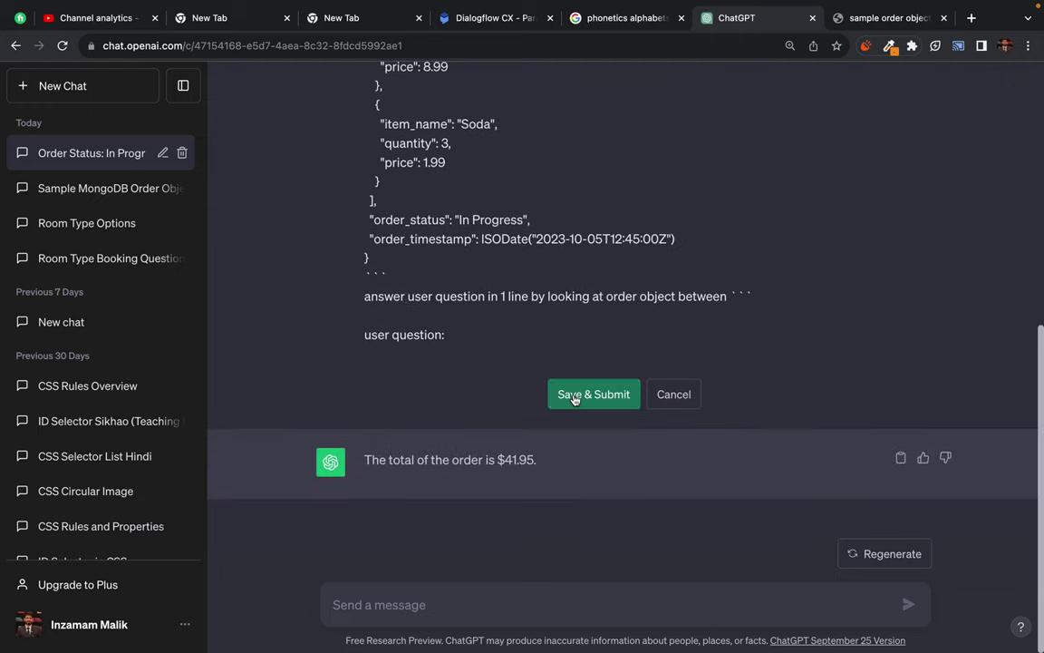
pyautogui.click(573, 396)
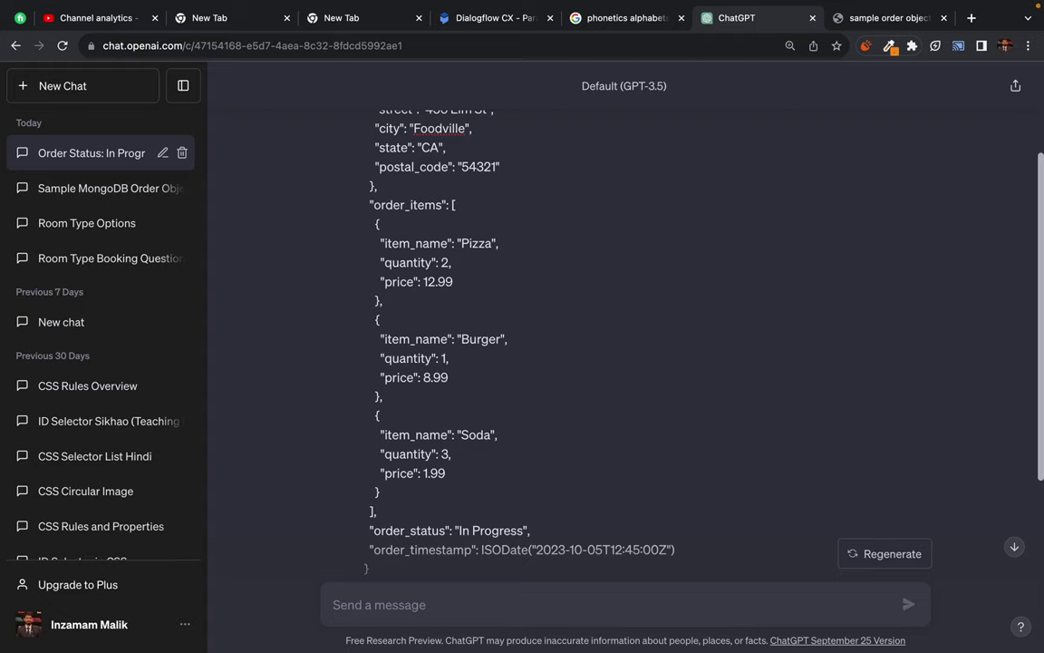
pyautogui.scroll(-3, 522, 373)
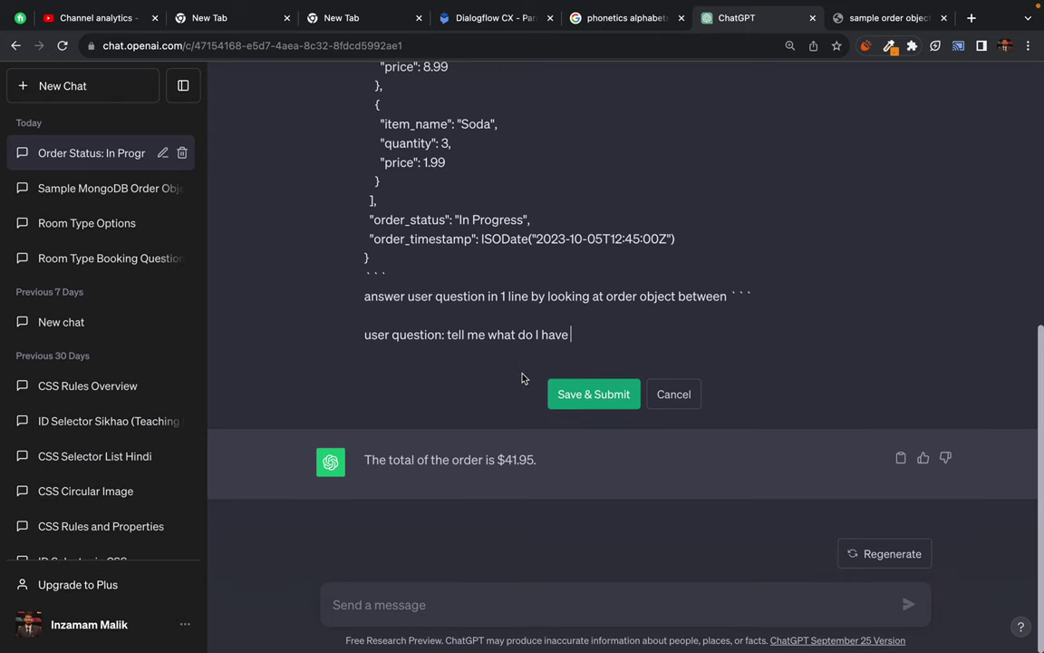
pyautogui.hotkey('shift', 'alt', 'Left')
pyautogui.hotkey('shift', 'alt', 'Left')
pyautogui.hotkey('shift', 'alt', 'Left')
pyautogui.hotkey('shift', 'alt', 'Left')
pyautogui.hotkey('shift', 'alt', 'Left')
pyautogui.hotkey('shift', 'alt', 'Left')
pyautogui.press('Return')
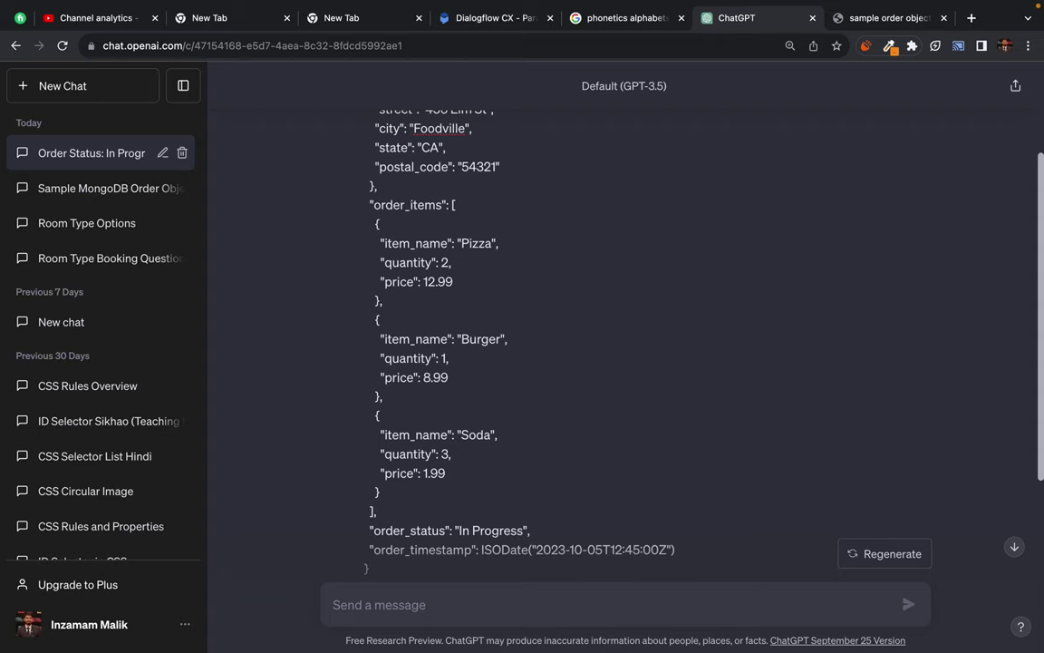
pyautogui.scroll(-4, 515, 242)
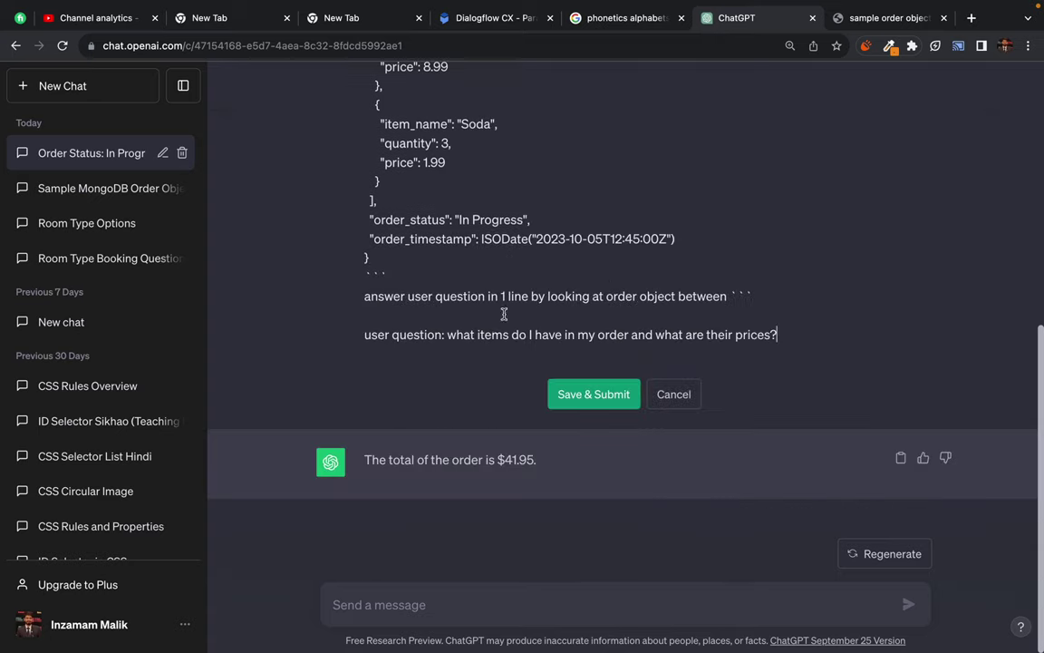
pyautogui.moveTo(448, 335); pyautogui.dragTo(699, 340)
pyautogui.click(778, 334)
pyautogui.click(589, 396)
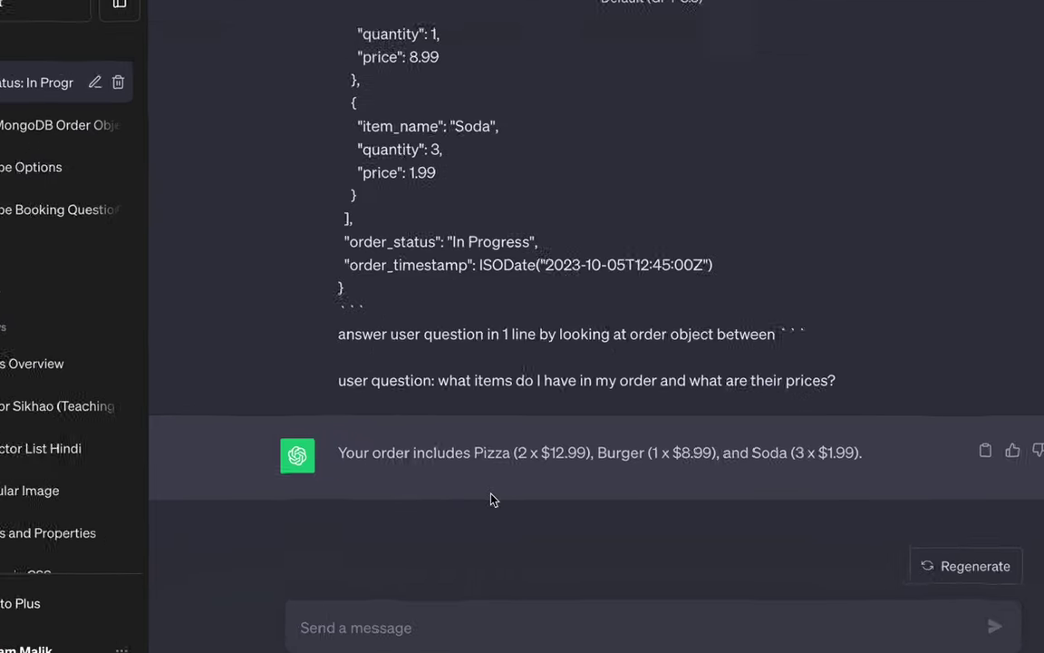
# Step: Highlight each item price in the reply: Pizza 12.99, Burger 8.99, Soda 1.99
pyautogui.moveTo(380, 453); pyautogui.dragTo(520, 453)
pyautogui.moveTo(586, 453); pyautogui.dragTo(547, 453)
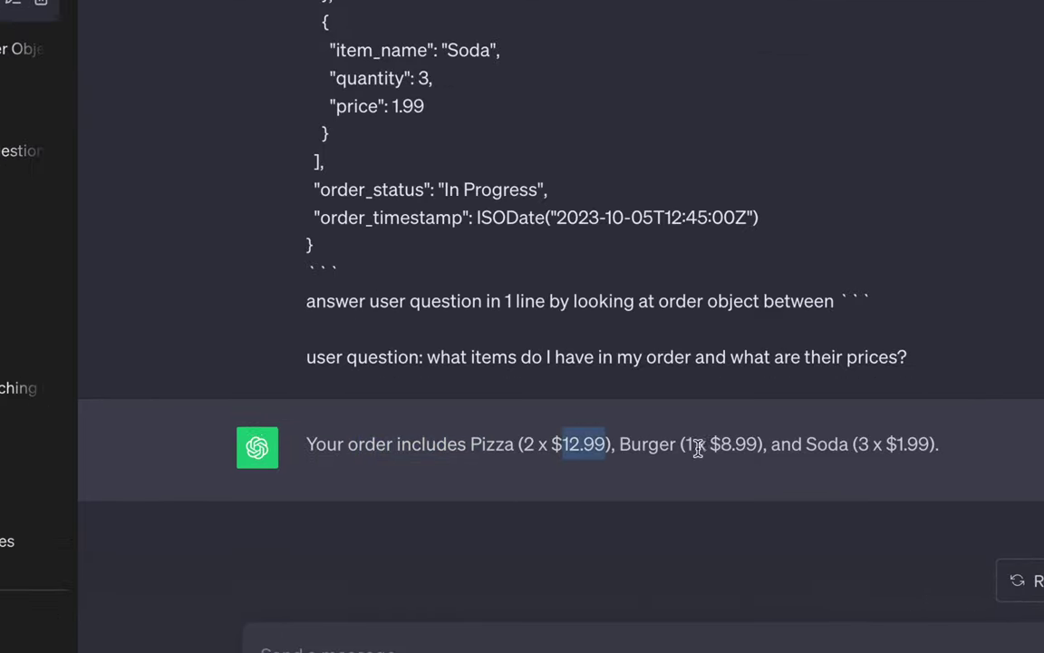
pyautogui.click(657, 443)
pyautogui.moveTo(721, 443); pyautogui.dragTo(916, 444)
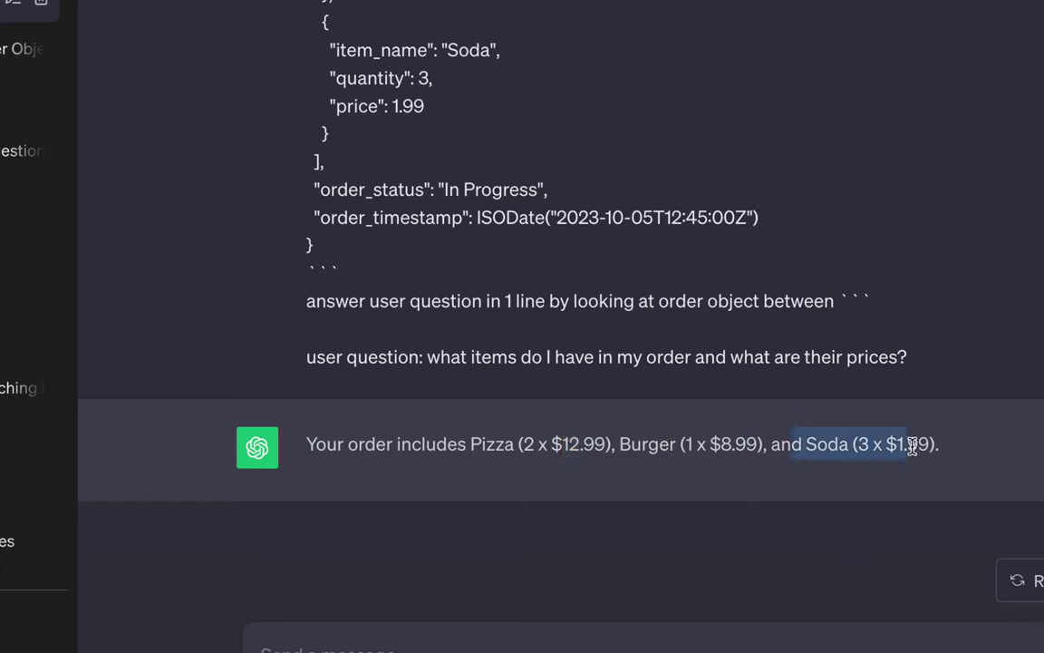
pyautogui.doubleClick(913, 445)
pyautogui.click(913, 445)
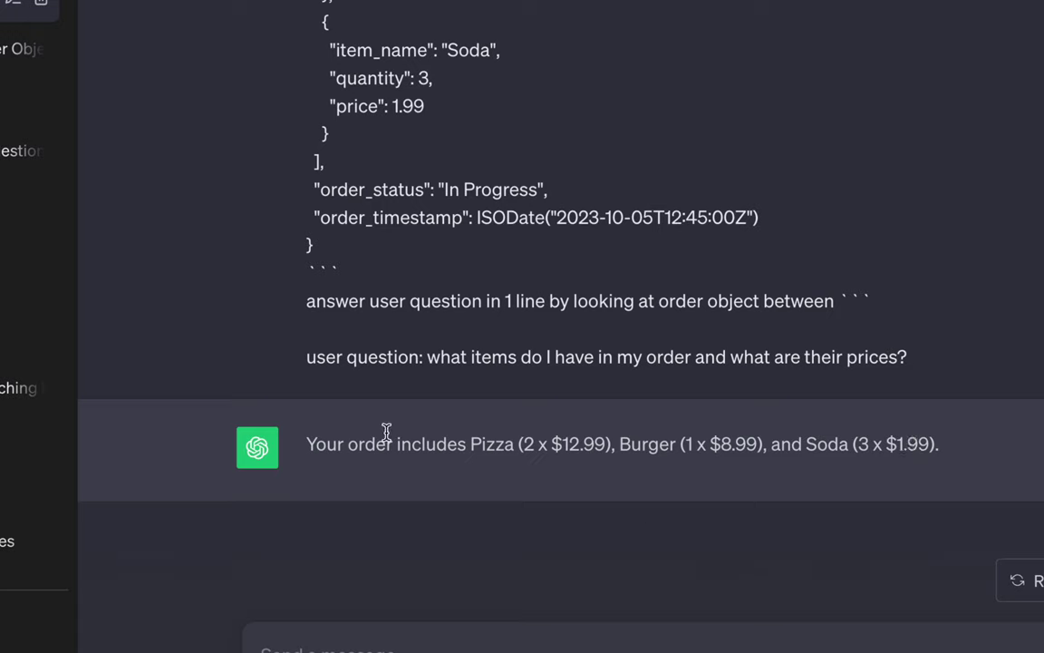
# Step: Review the whole one-line reply against the order JSON's status and timestamp lines
pyautogui.moveTo(308, 443); pyautogui.dragTo(867, 444)
pyautogui.click(912, 439)
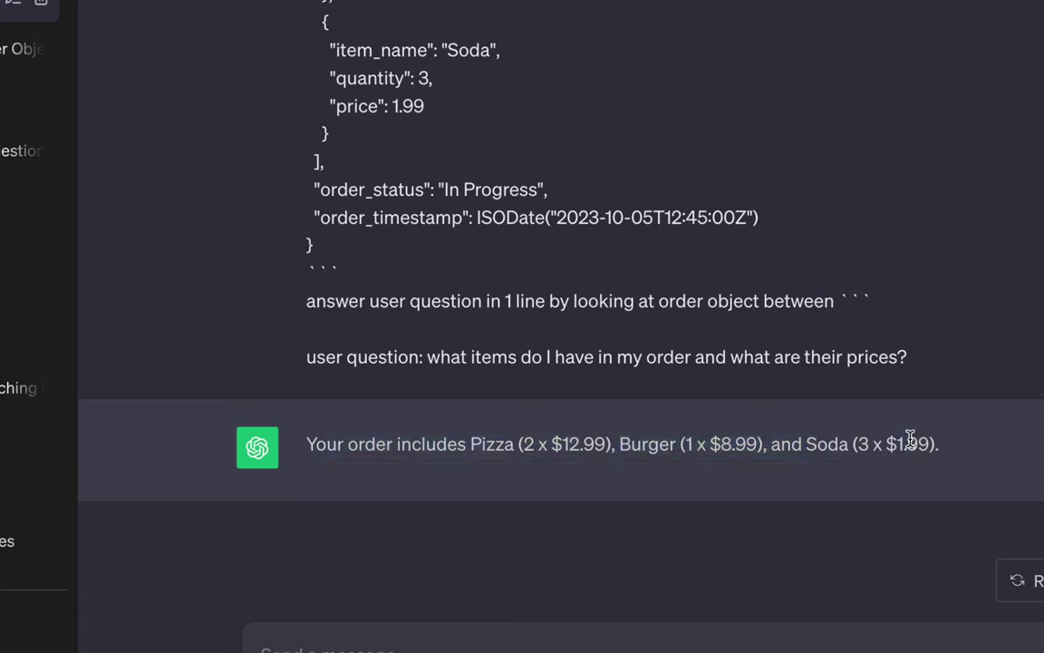
pyautogui.tripleClick(722, 441)
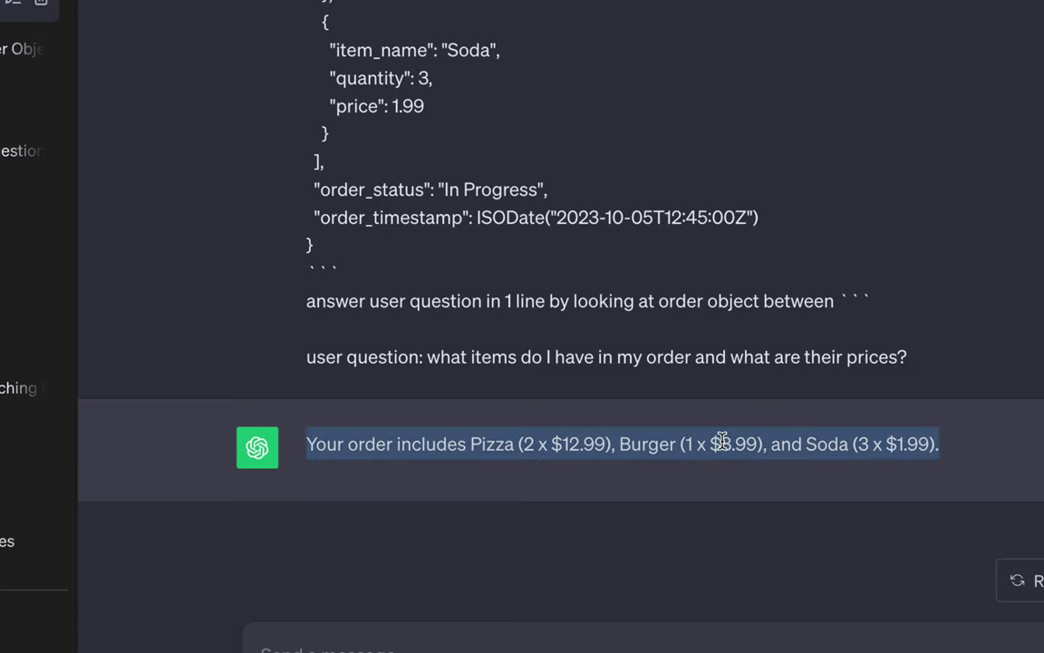
pyautogui.click(723, 442)
pyautogui.tripleClick(722, 441)
pyautogui.moveTo(433, 189); pyautogui.dragTo(569, 282)
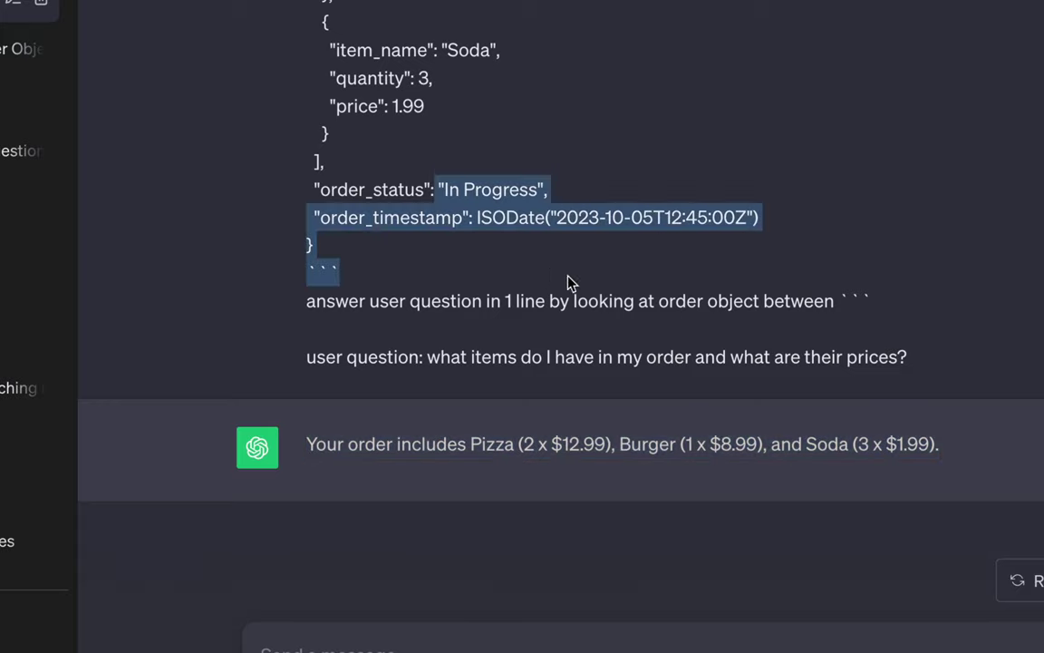
pyautogui.click(598, 306)
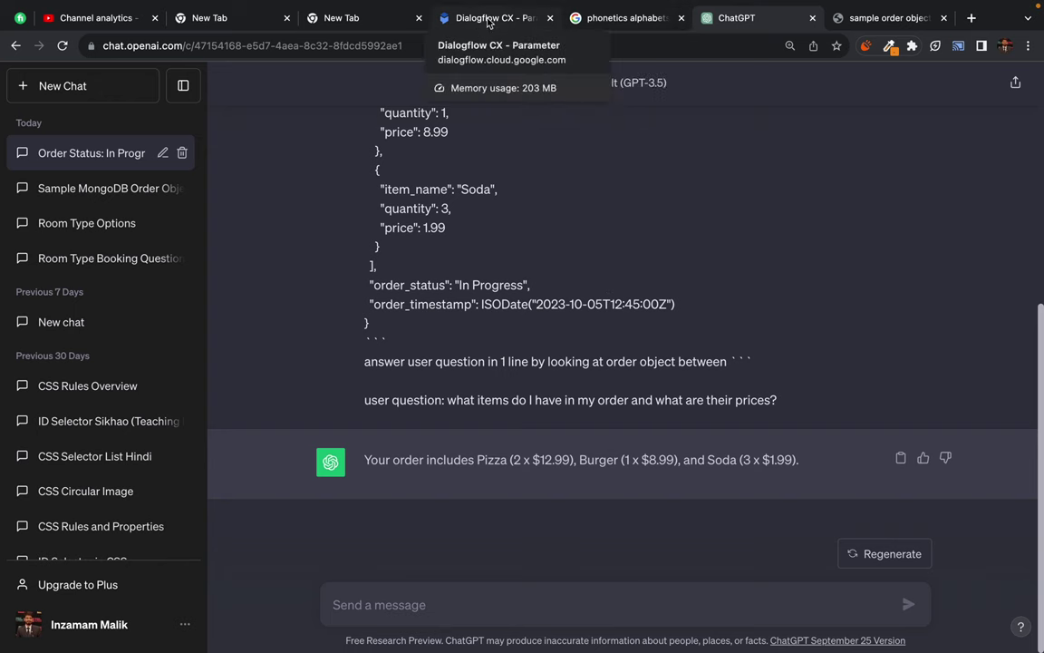
# Step: Save the room-type parameter, reset the Simulator, and go back to the Parameters list
pyautogui.click(444, 18)
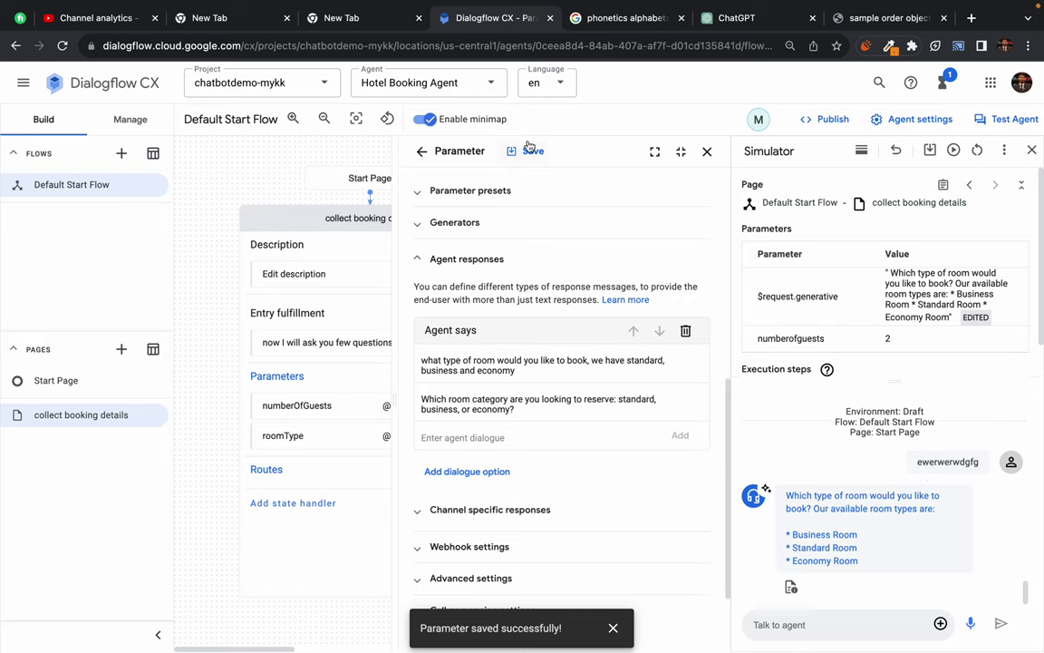
pyautogui.click(527, 152)
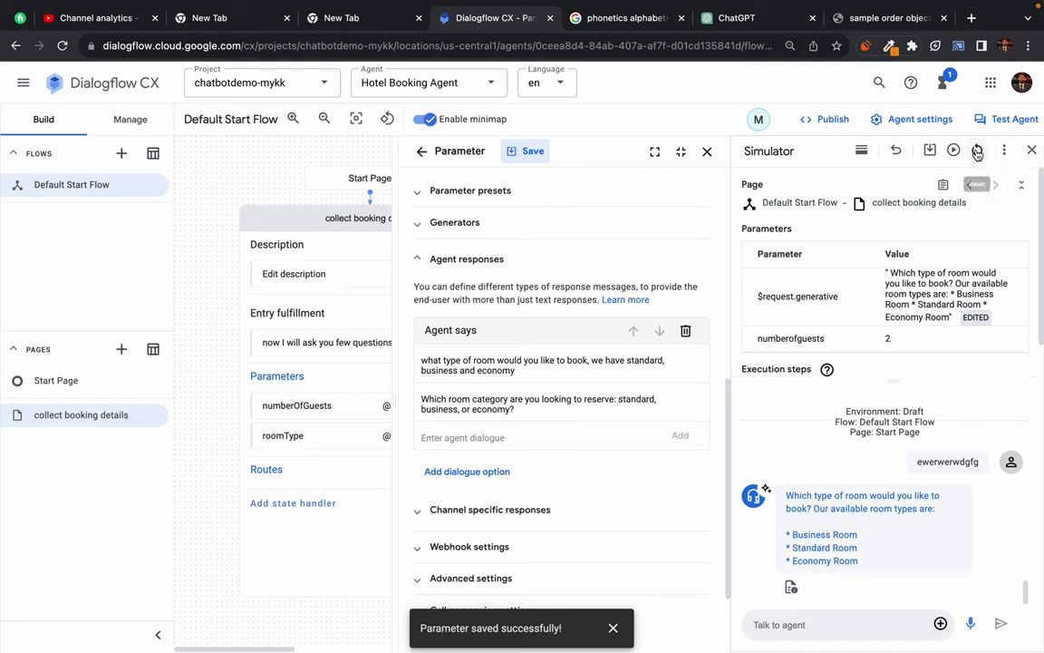
pyautogui.click(977, 149)
pyautogui.scroll(-2, 478, 436)
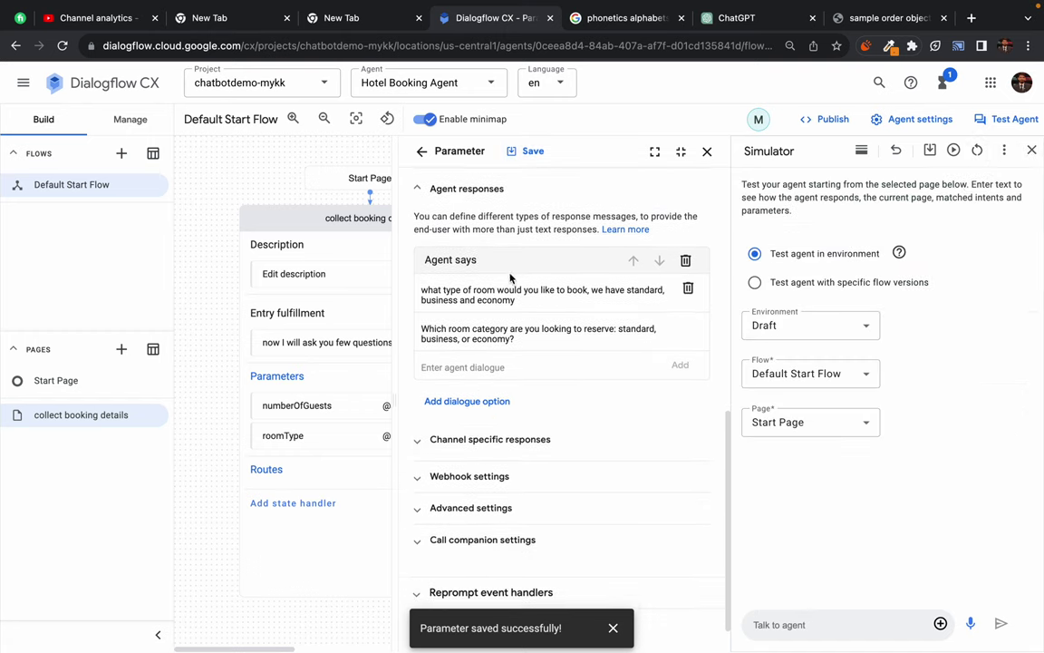
pyautogui.scroll(-1, 580, 458)
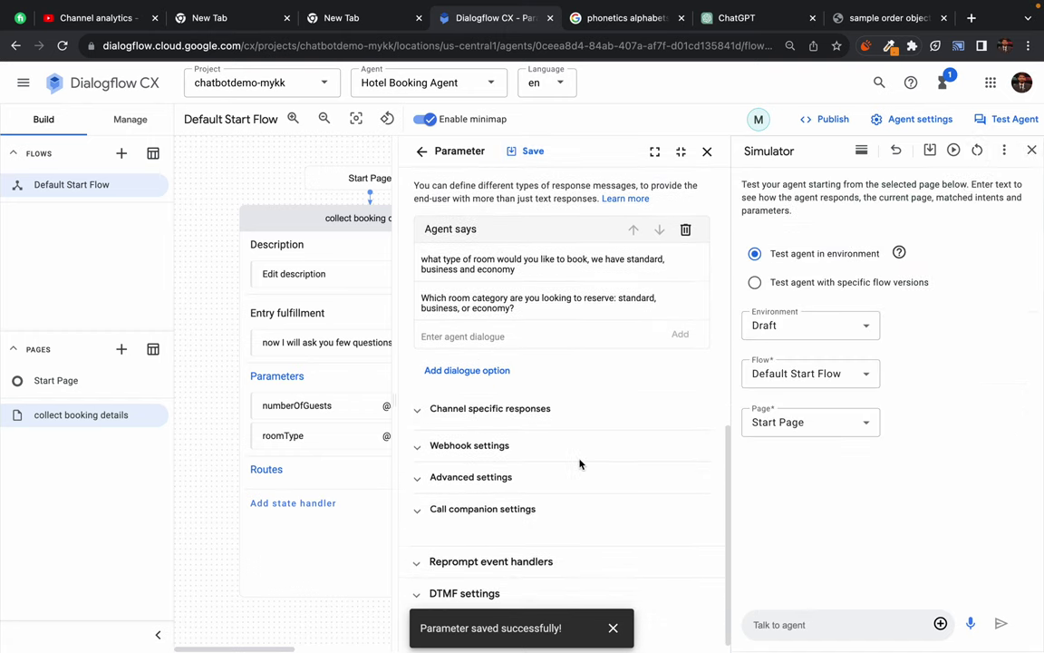
pyautogui.click(612, 627)
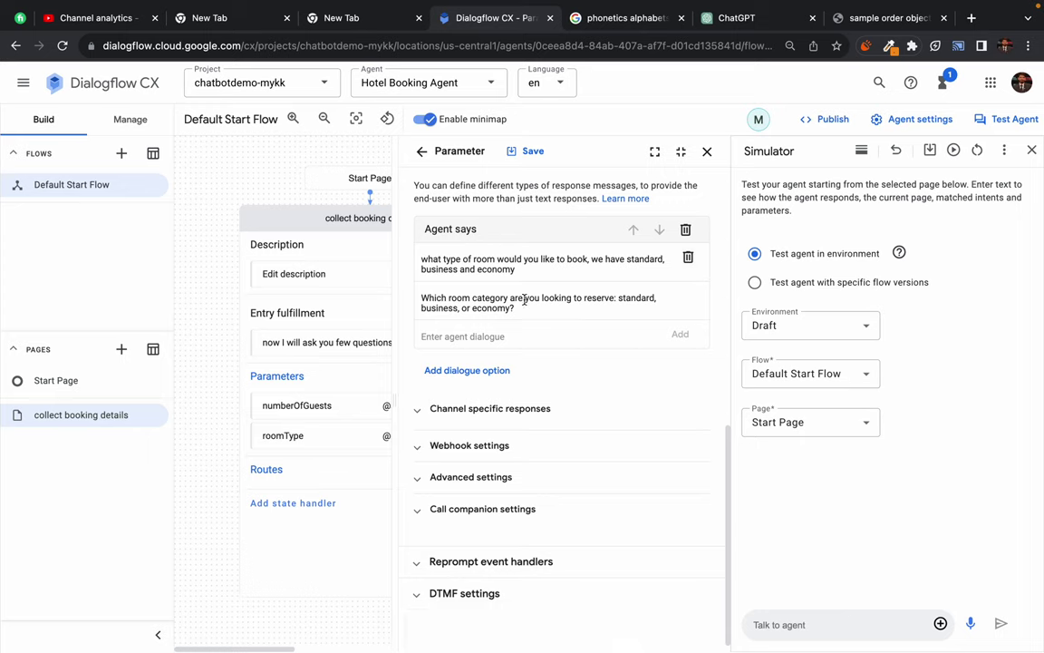
pyautogui.scroll(4, 524, 301)
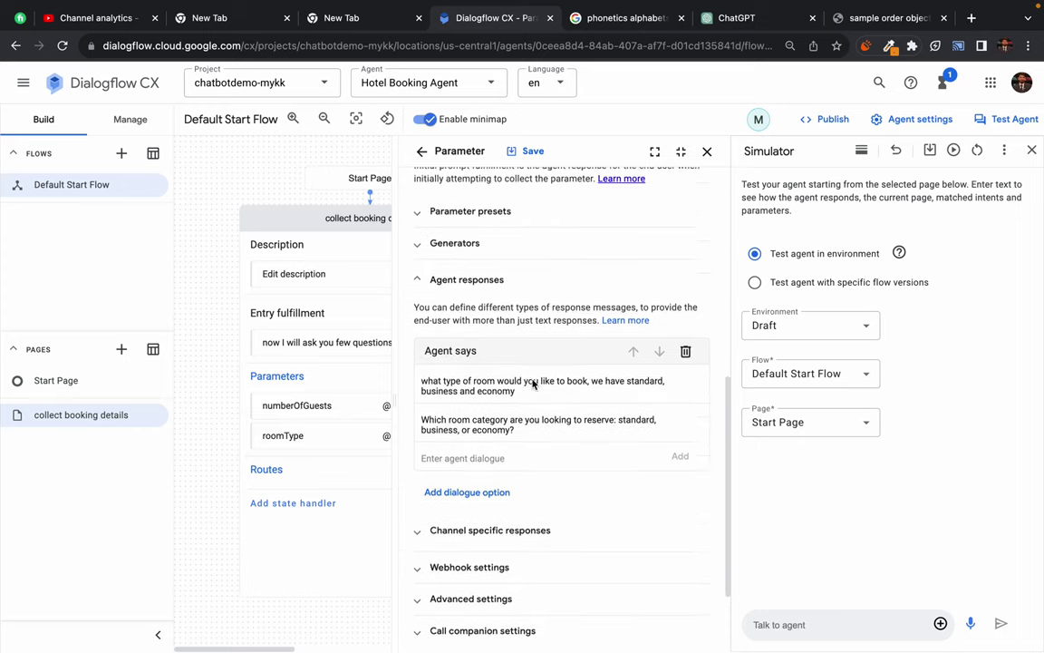
pyautogui.click(421, 155)
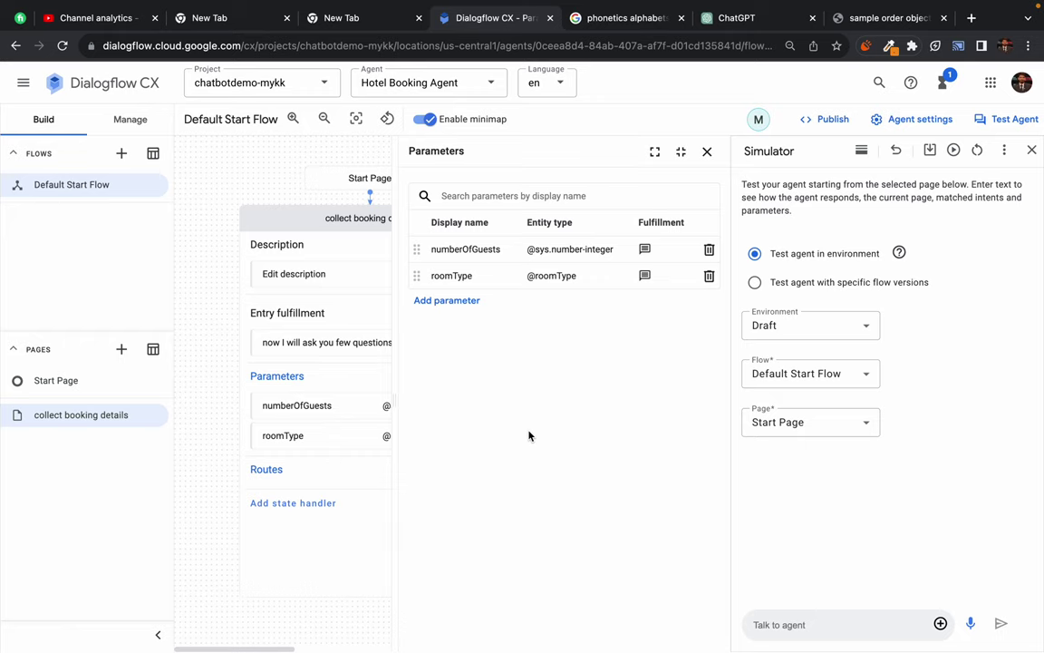
# Step: Add a new parameter with display name guestName
pyautogui.click(444, 301)
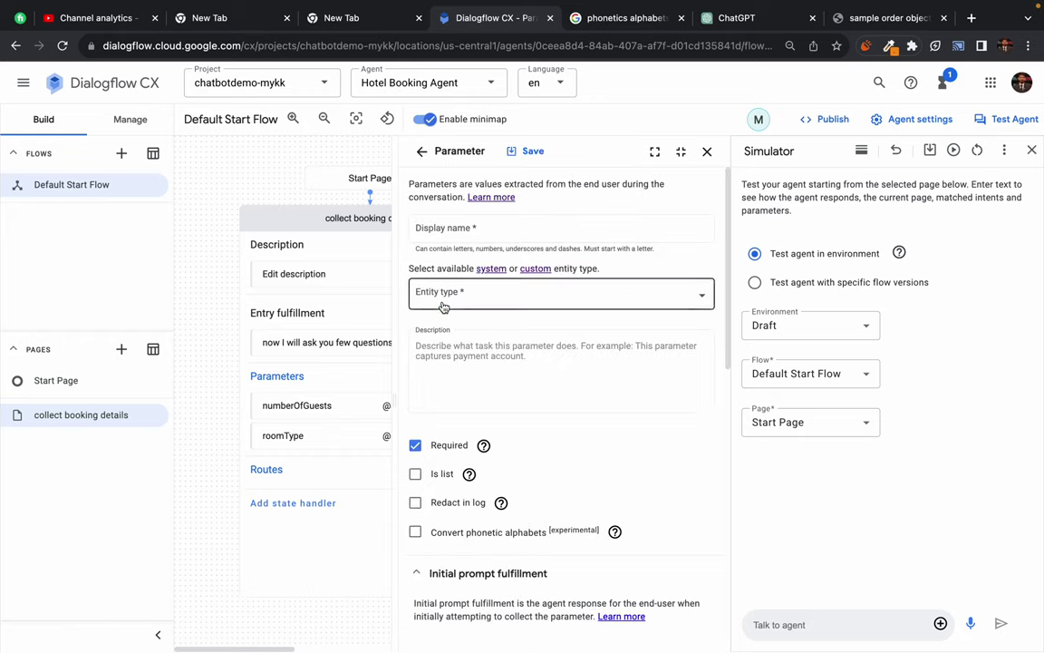
pyautogui.click(460, 227)
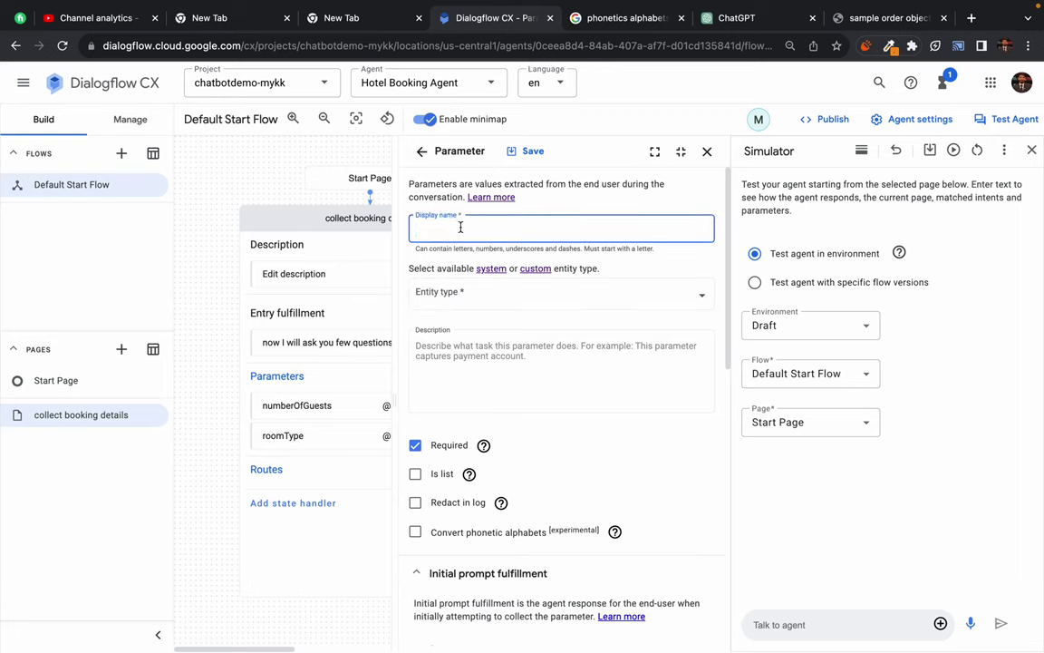
pyautogui.write('guest')
pyautogui.press('BackSpace')
pyautogui.press('BackSpace')
pyautogui.press('BackSpace')
pyautogui.press('BackSpace')
pyautogui.press('BackSpace')
pyautogui.write('Guest Name')
pyautogui.click(442, 230)
pyautogui.press('BackSpace')
pyautogui.click(477, 307)
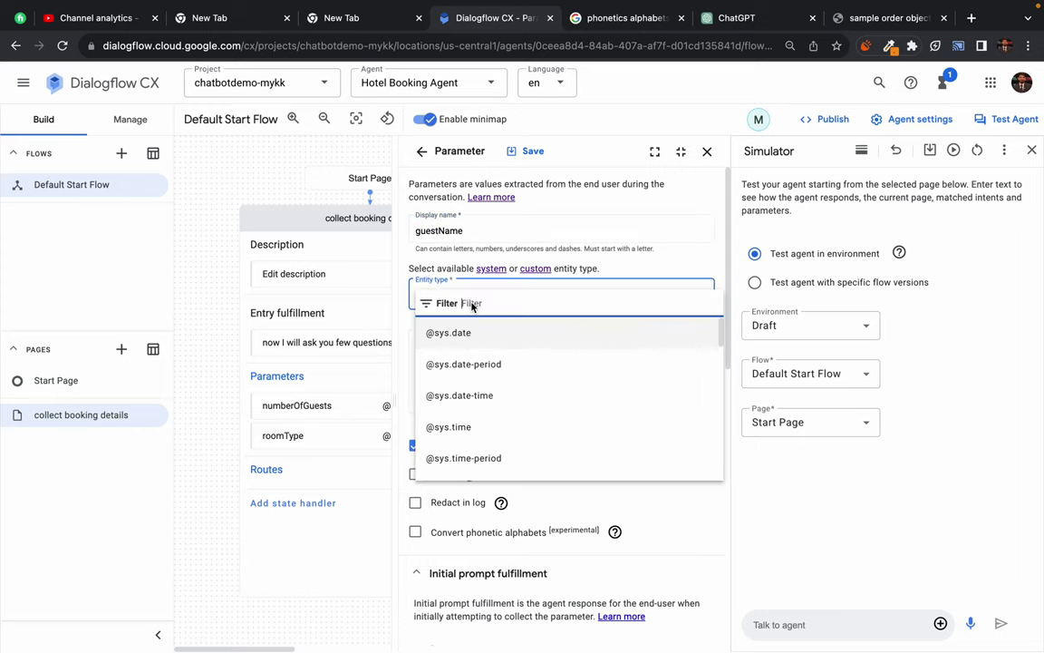
pyautogui.write('given')
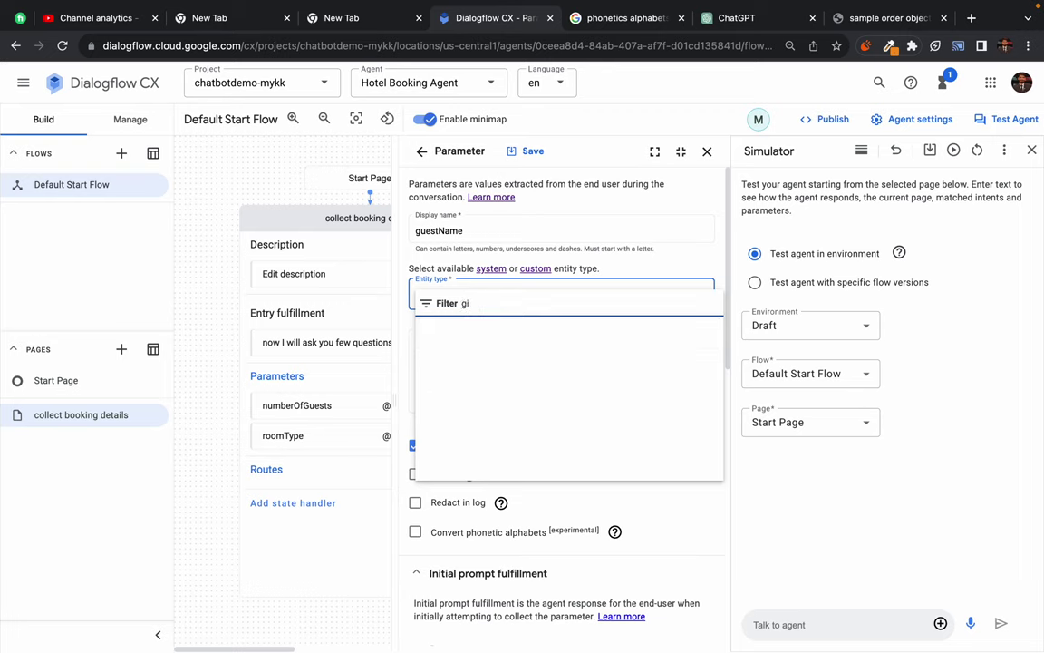
pyautogui.press('BackSpace')
pyautogui.press('BackSpace')
pyautogui.write('name')
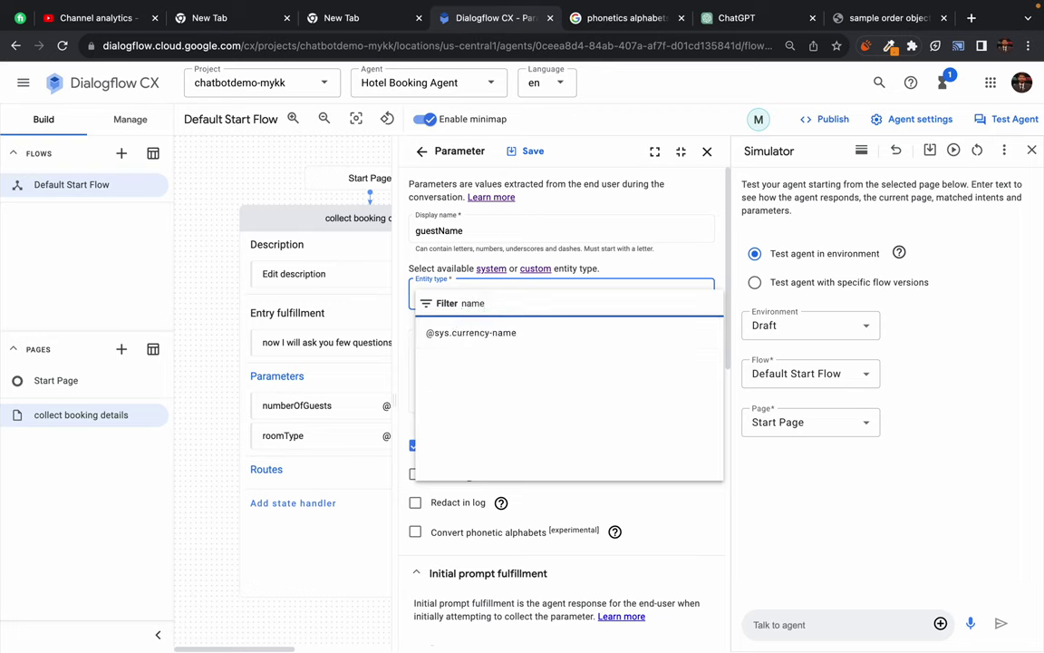
pyautogui.press('BackSpace')
pyautogui.press('BackSpace')
pyautogui.press('BackSpace')
pyautogui.press('BackSpace')
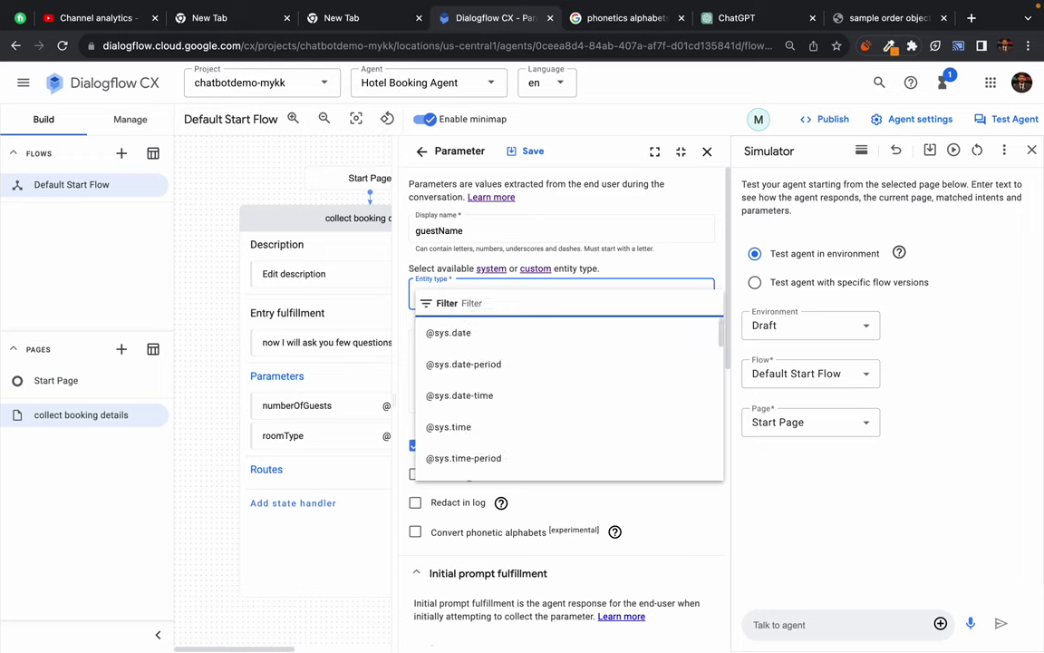
pyautogui.scroll(-1, 494, 402)
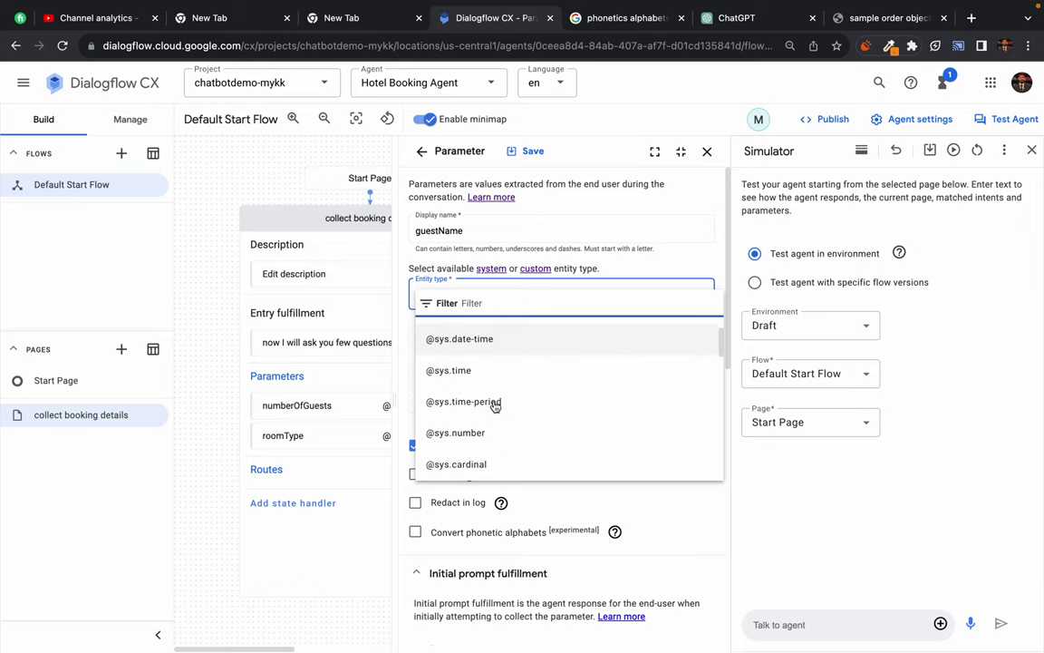
pyautogui.scroll(-4, 494, 405)
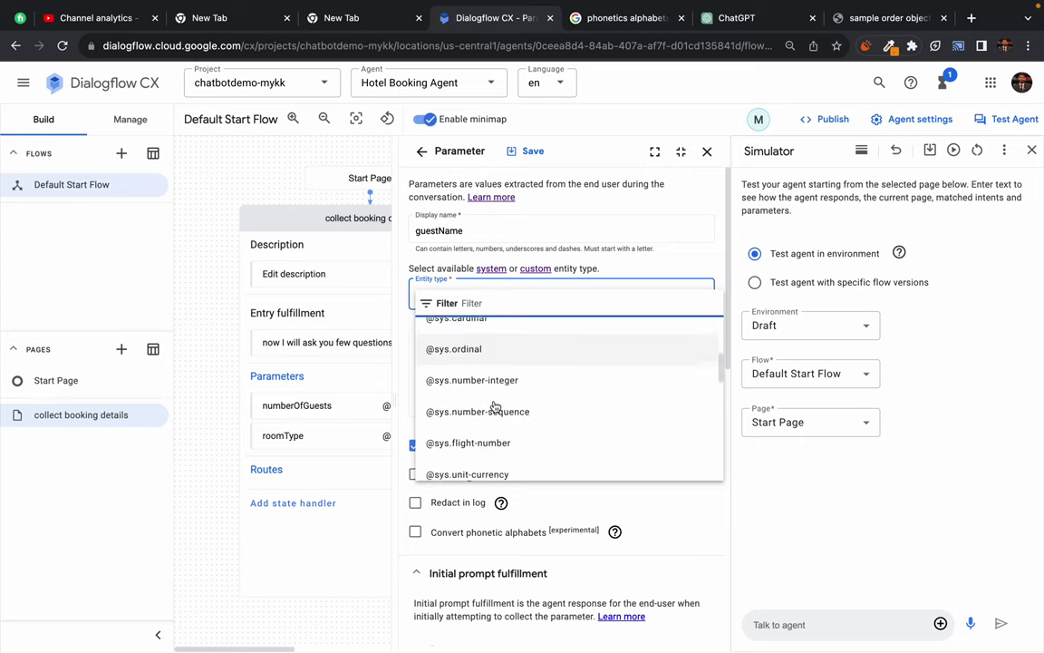
pyautogui.scroll(-6, 494, 405)
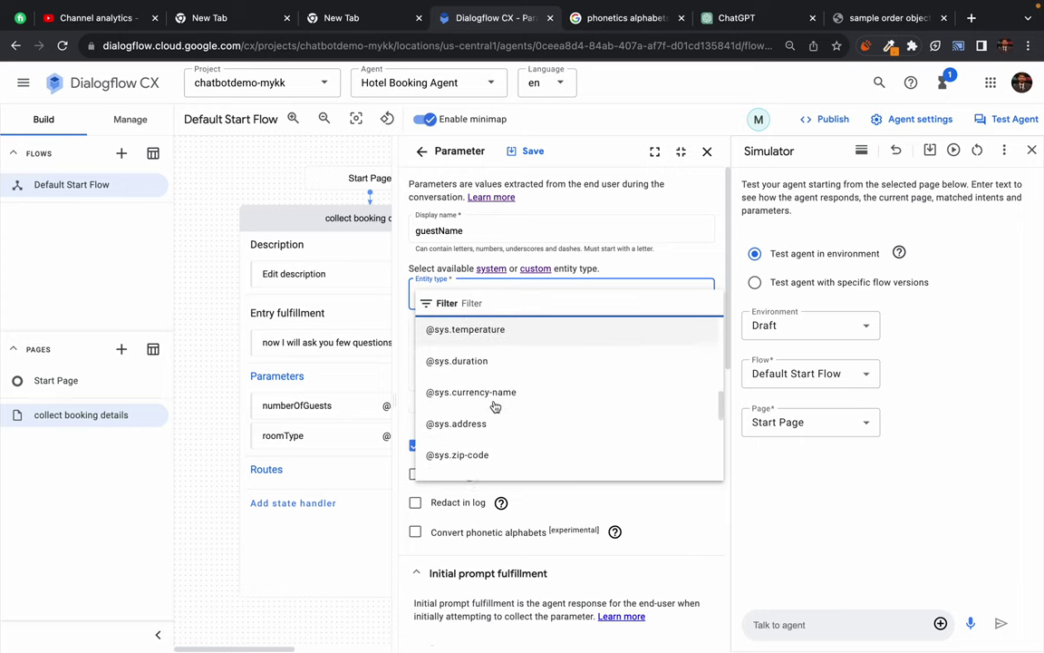
pyautogui.scroll(-9, 494, 405)
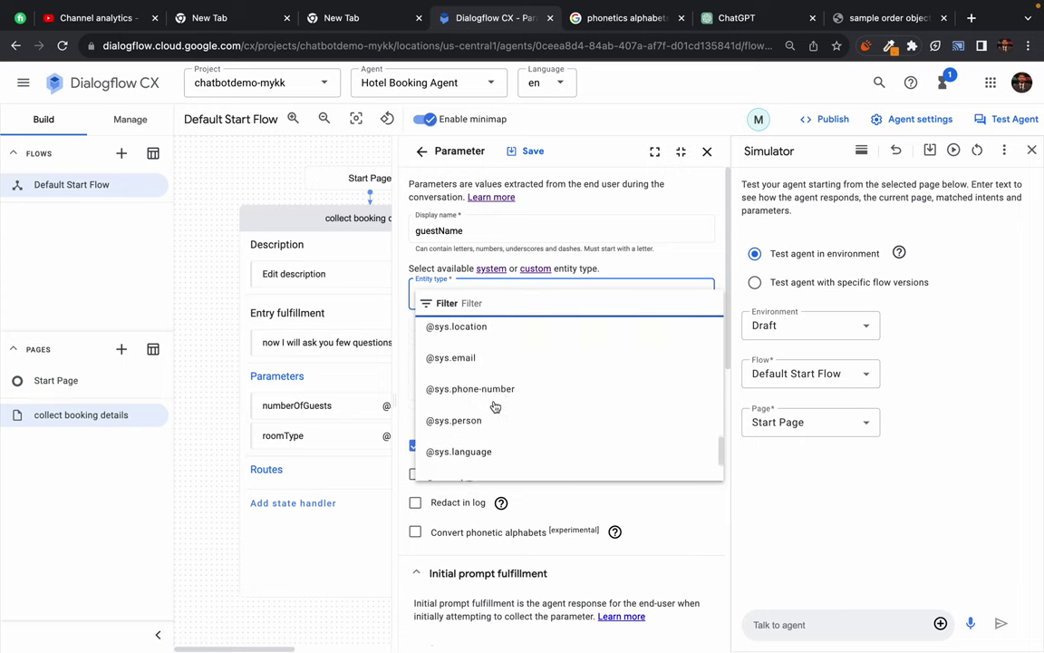
pyautogui.scroll(-3, 494, 406)
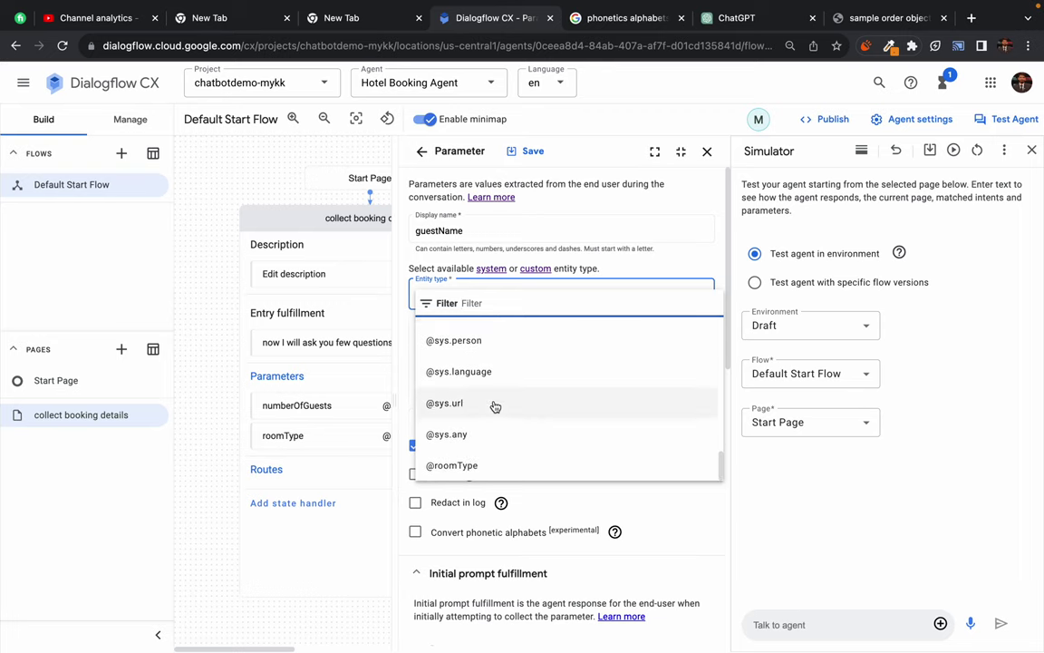
pyautogui.scroll(15, 494, 406)
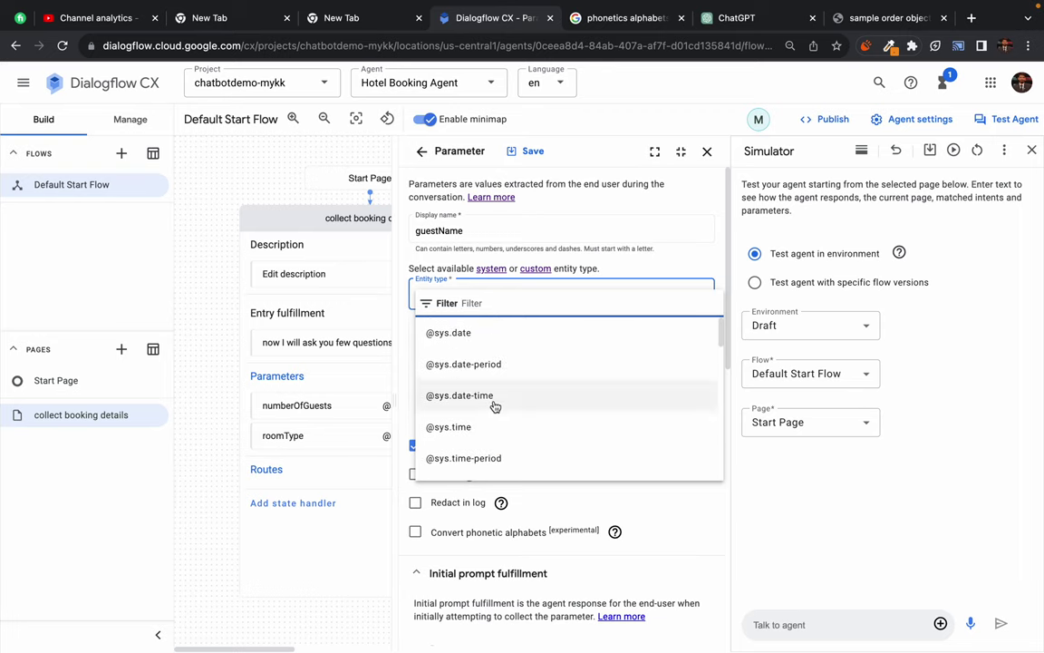
# Step: Close the entity type list without a choice and open the system entities documentation
pyautogui.write('name')
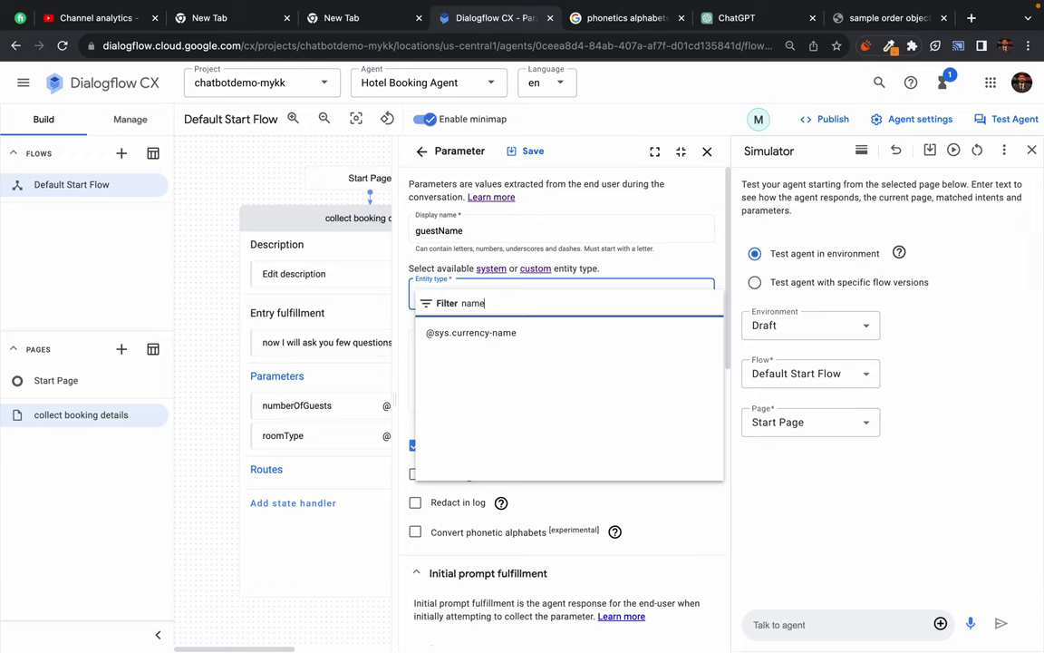
pyautogui.press('BackSpace')
pyautogui.press('BackSpace')
pyautogui.press('BackSpace')
pyautogui.press('BackSpace')
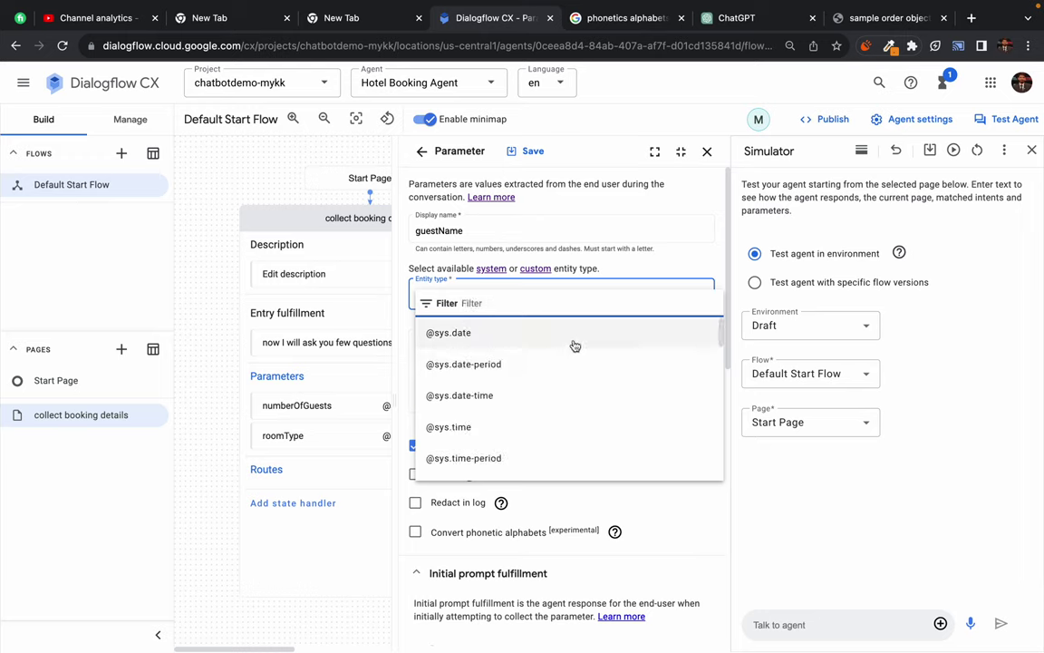
pyautogui.click(580, 252)
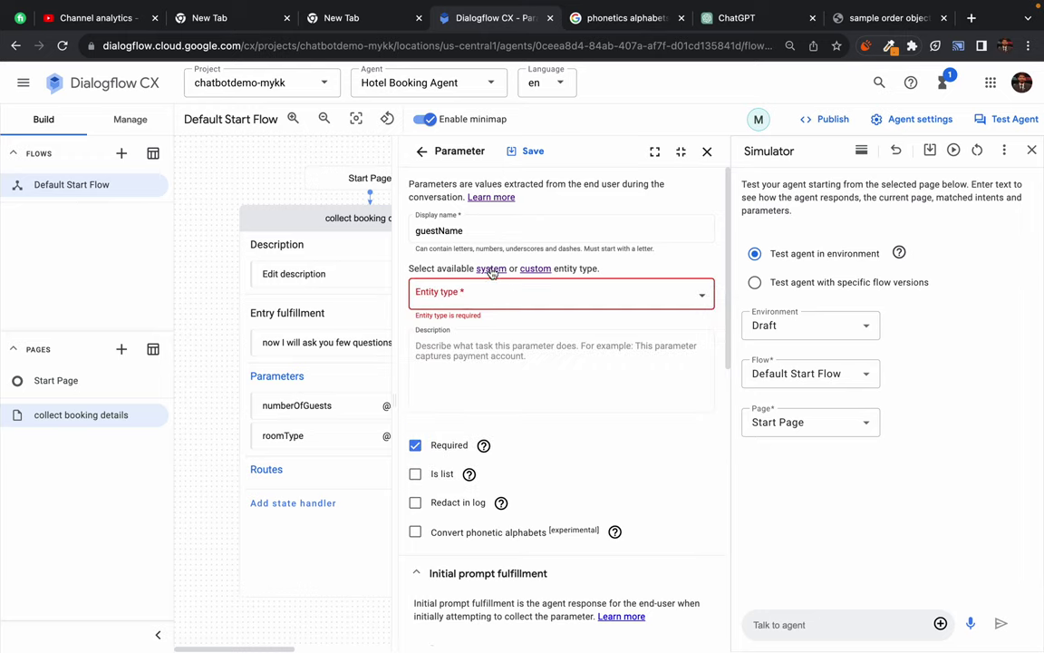
pyautogui.click(490, 269)
pyautogui.click(534, 18)
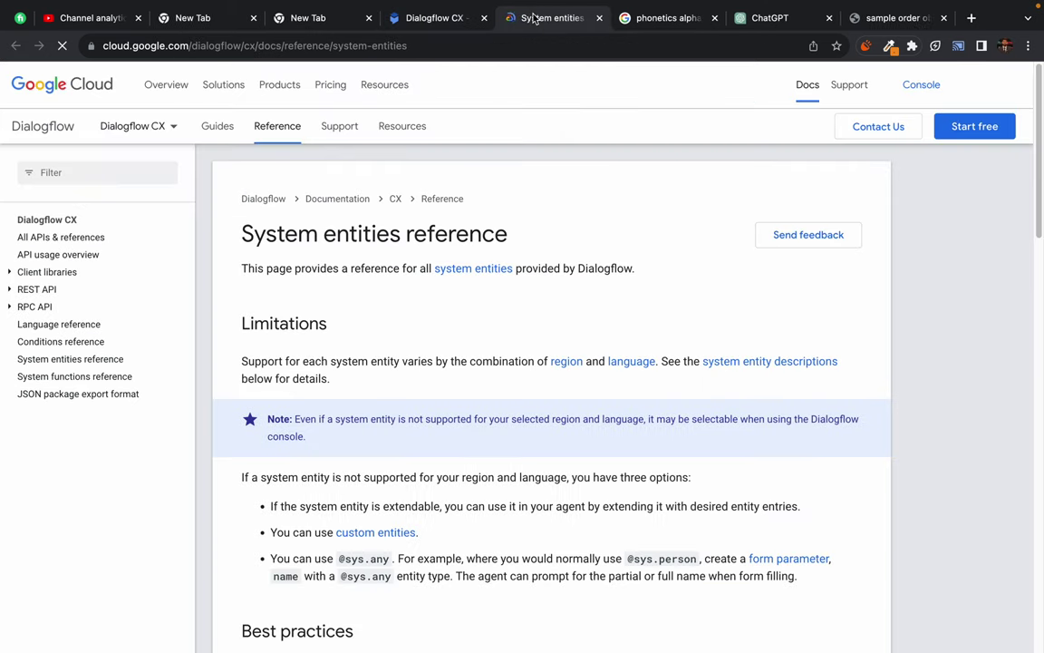
pyautogui.hotkey('ctrl', 'f')
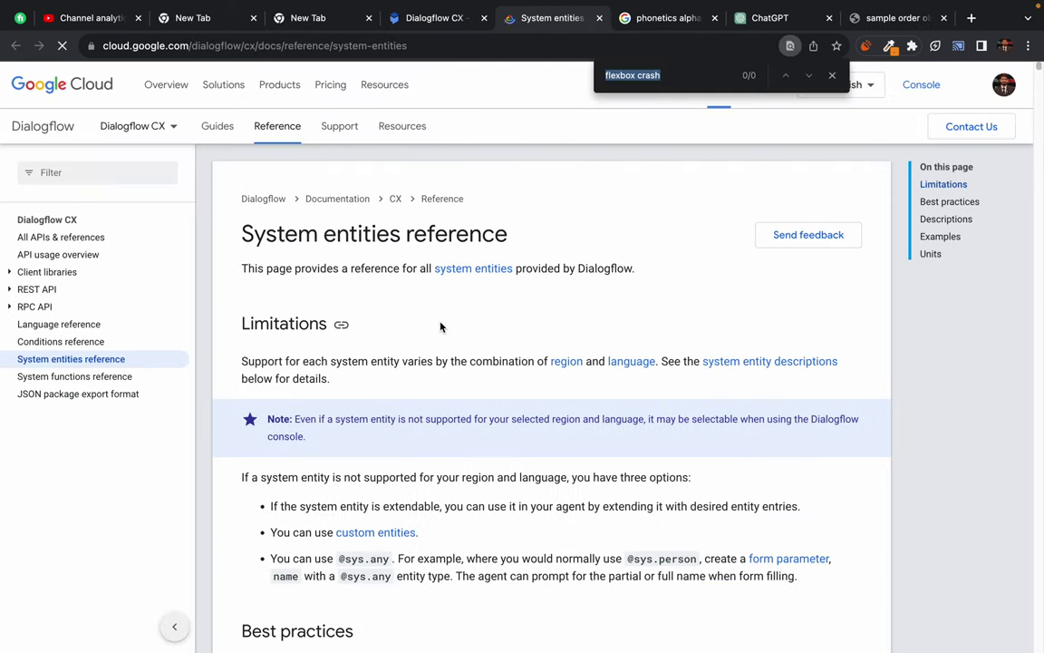
pyautogui.write('name')
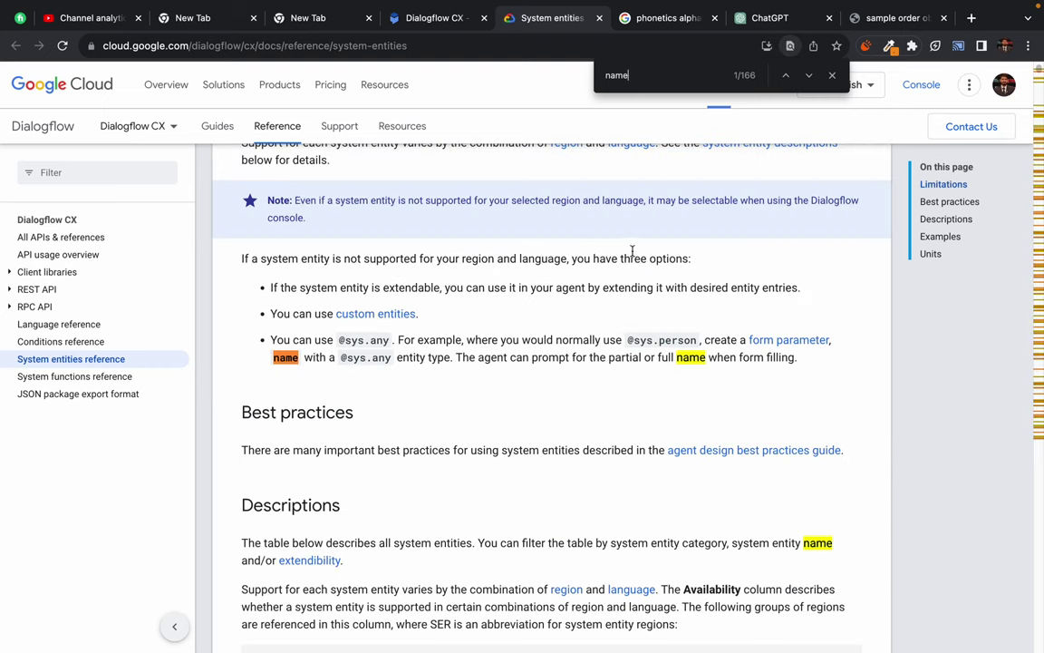
pyautogui.scroll(2, 632, 254)
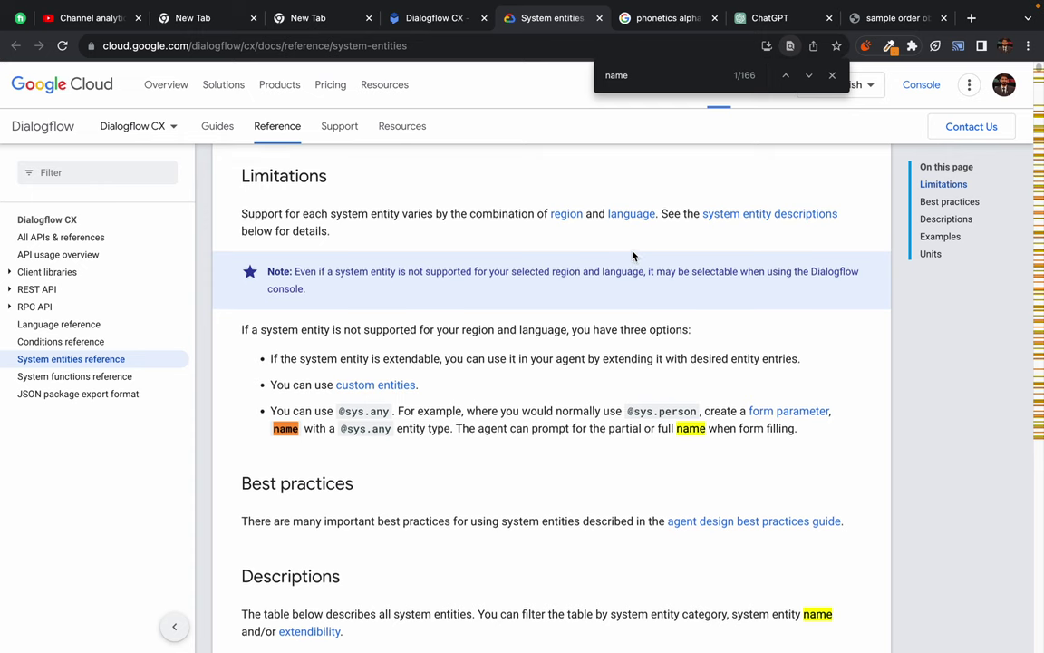
pyautogui.click(786, 77)
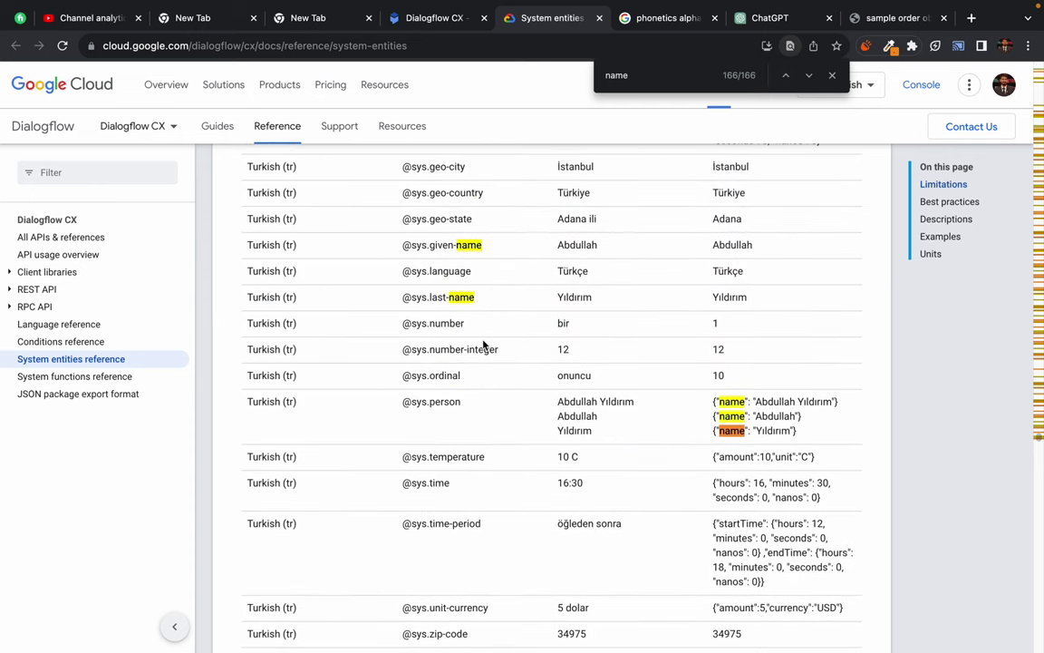
pyautogui.scroll(10, 484, 345)
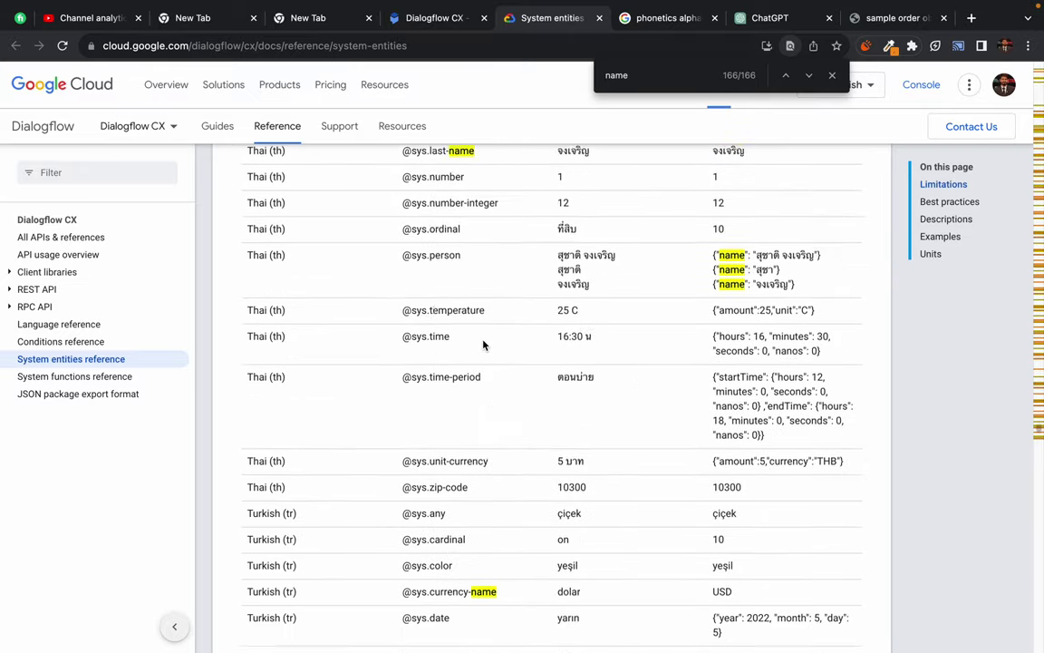
pyautogui.scroll(4, 483, 345)
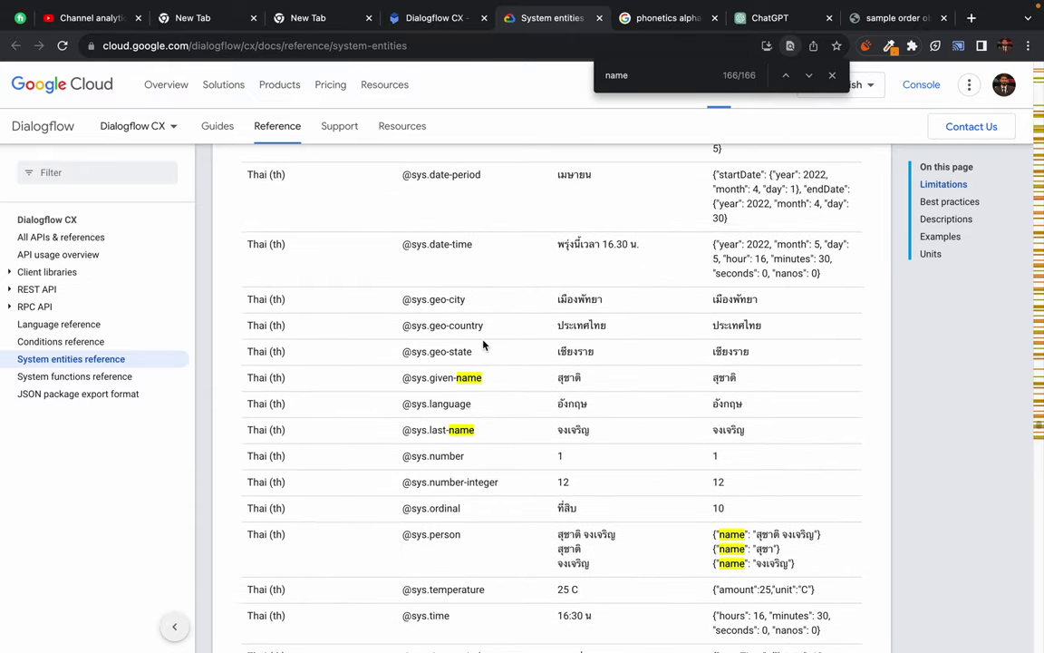
pyautogui.click(399, 18)
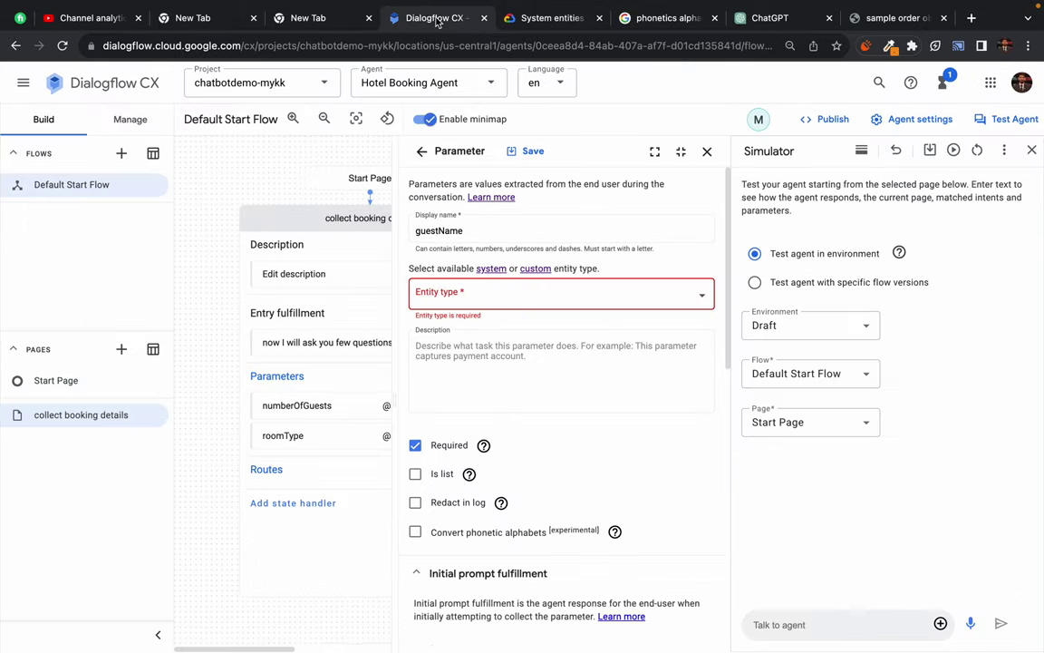
pyautogui.click(523, 307)
pyautogui.write('per')
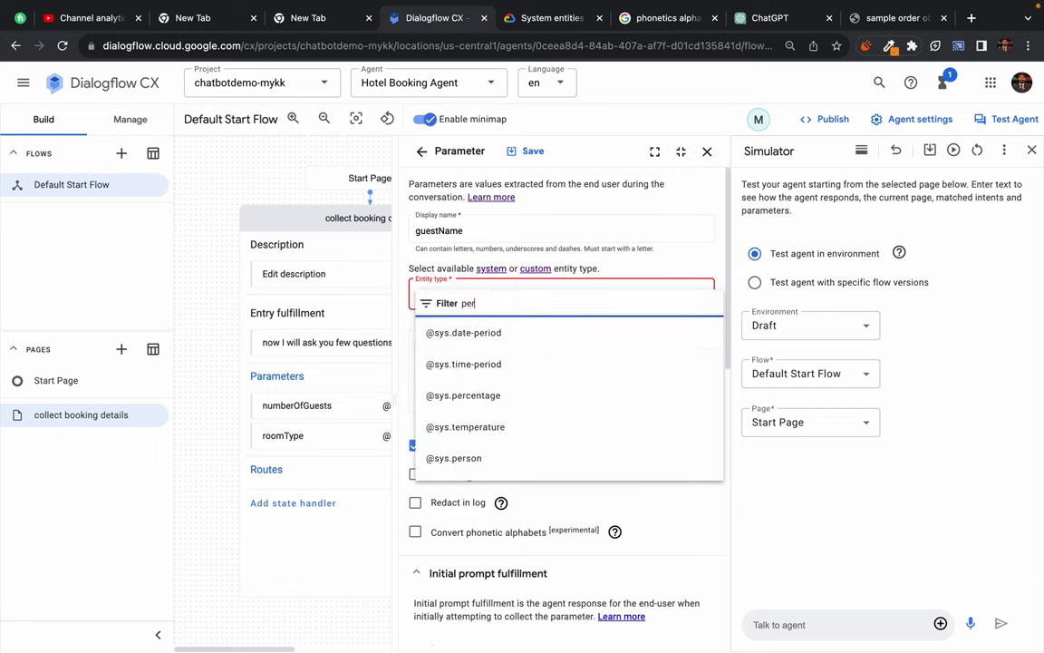
pyautogui.write('son')
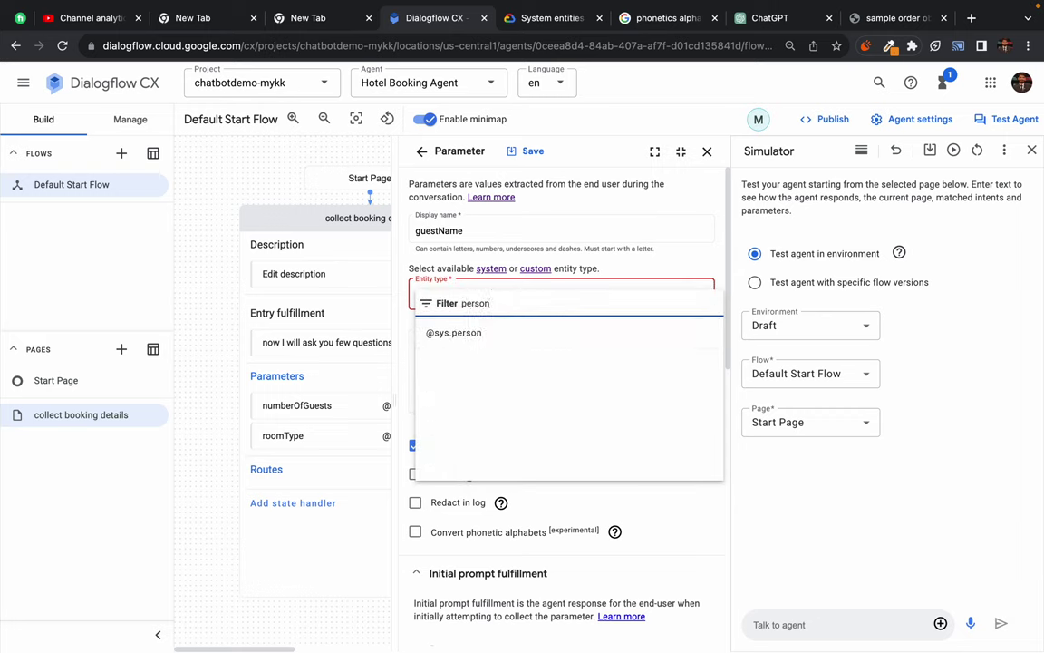
pyautogui.press('Return')
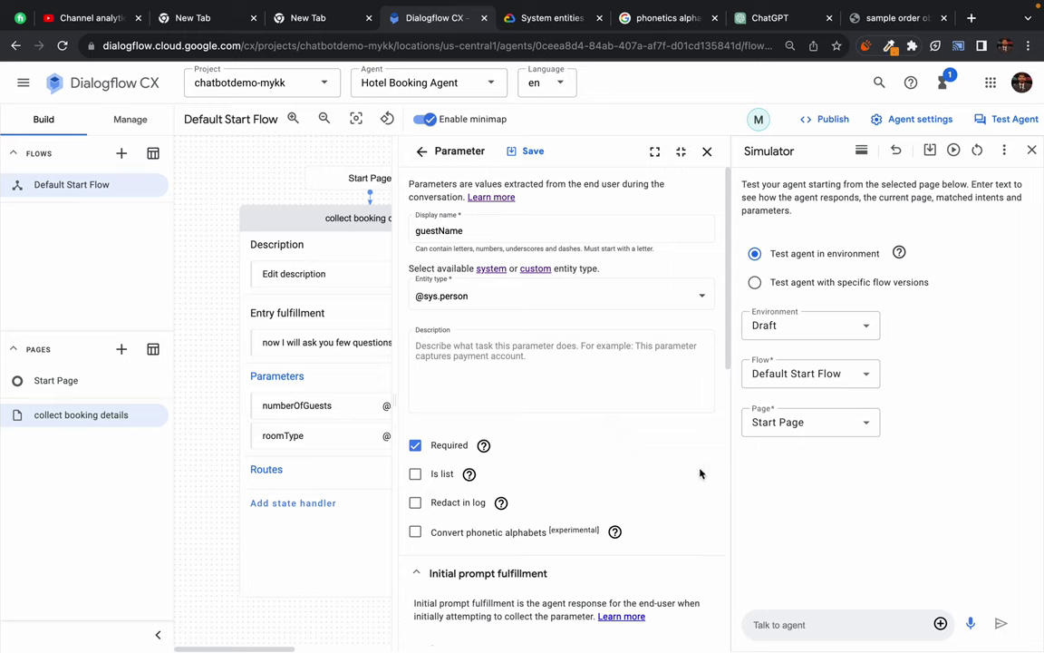
pyautogui.scroll(-1, 656, 498)
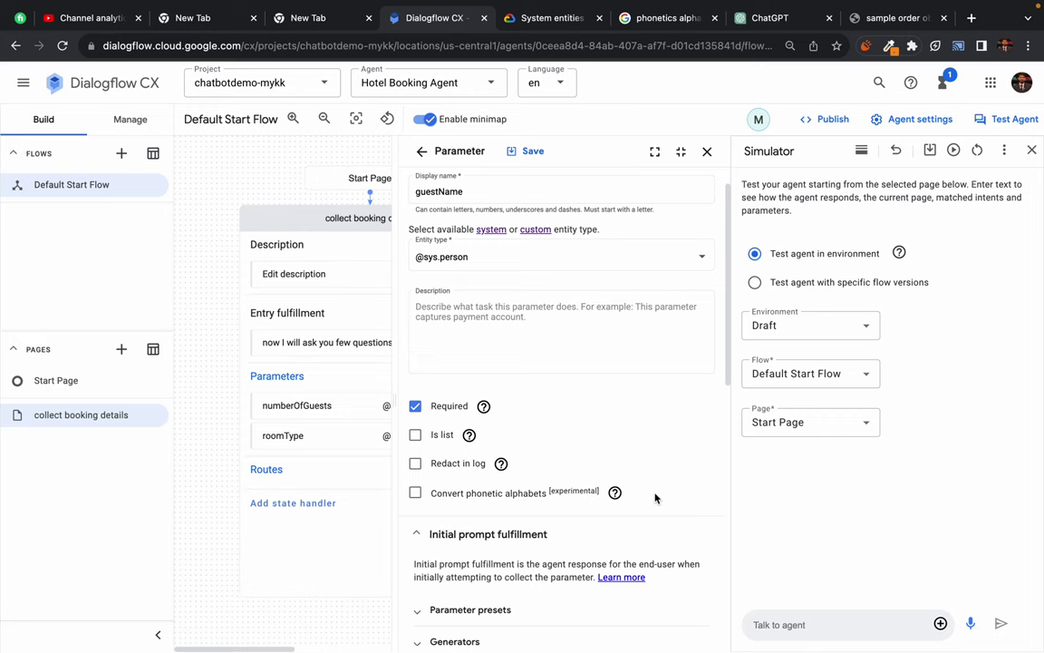
pyautogui.scroll(-1, 655, 498)
pyautogui.scroll(-1, 655, 498)
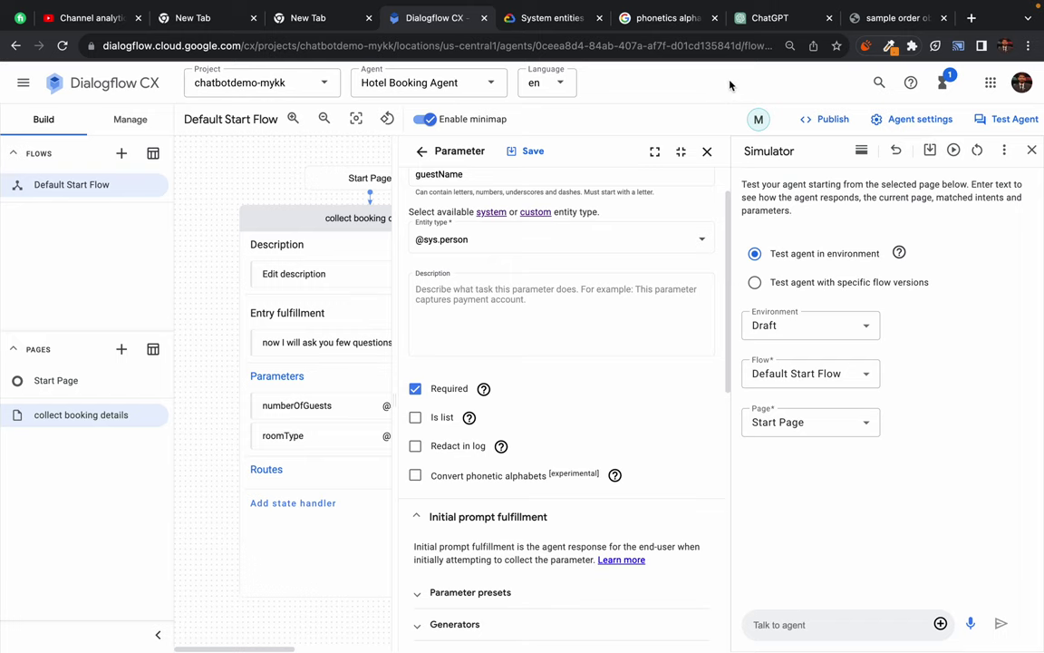
# Step: Enter guestName prompts 'What is your name', 'please tell me your name', 'can I have your good name'
pyautogui.moveTo(728, 6)
pyautogui.scroll(-1, 617, 440)
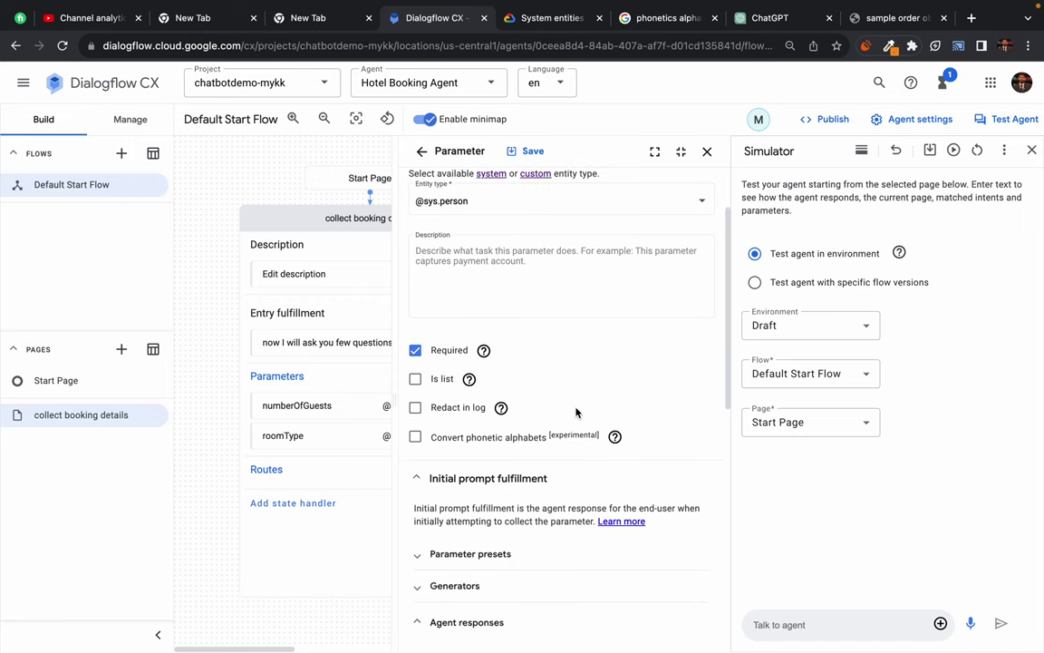
pyautogui.click(507, 272)
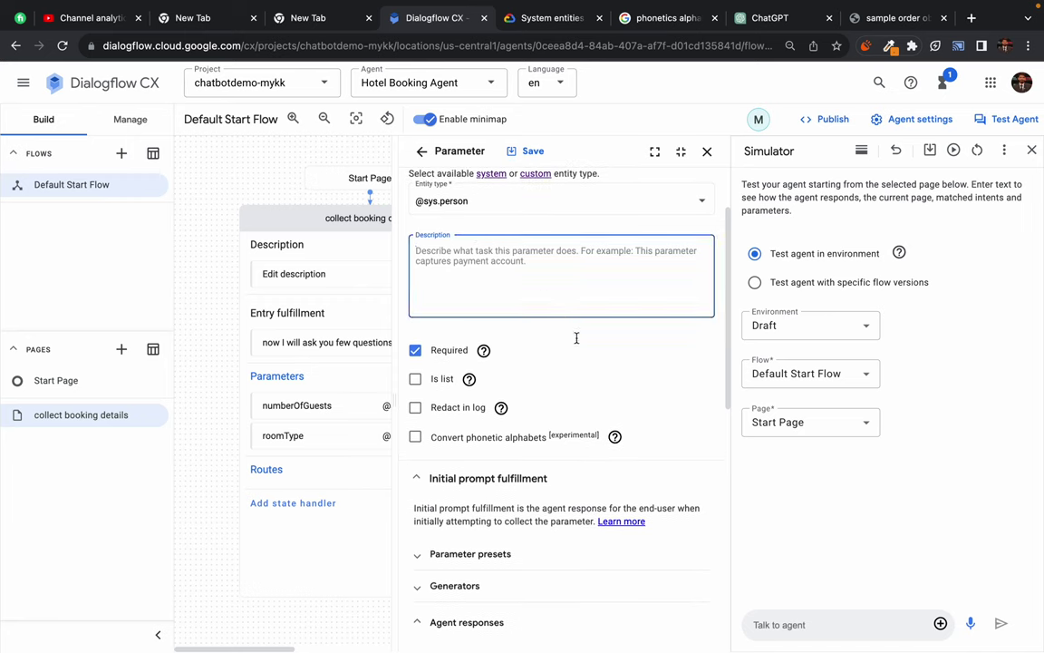
pyautogui.scroll(-2, 581, 363)
pyautogui.scroll(-4, 588, 386)
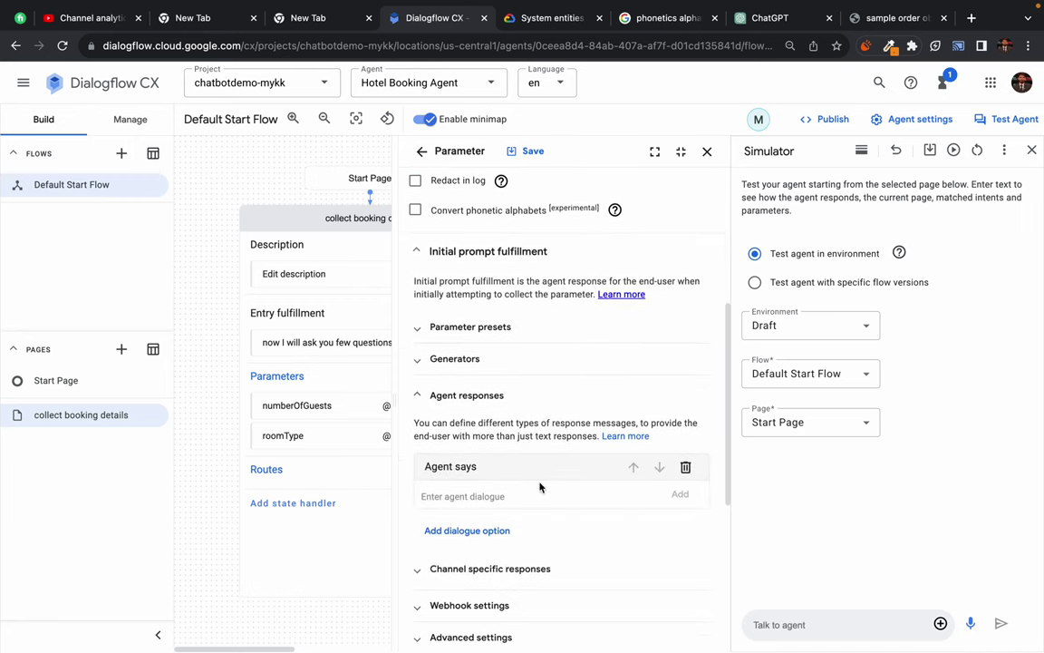
pyautogui.click(474, 496)
pyautogui.write('What i')
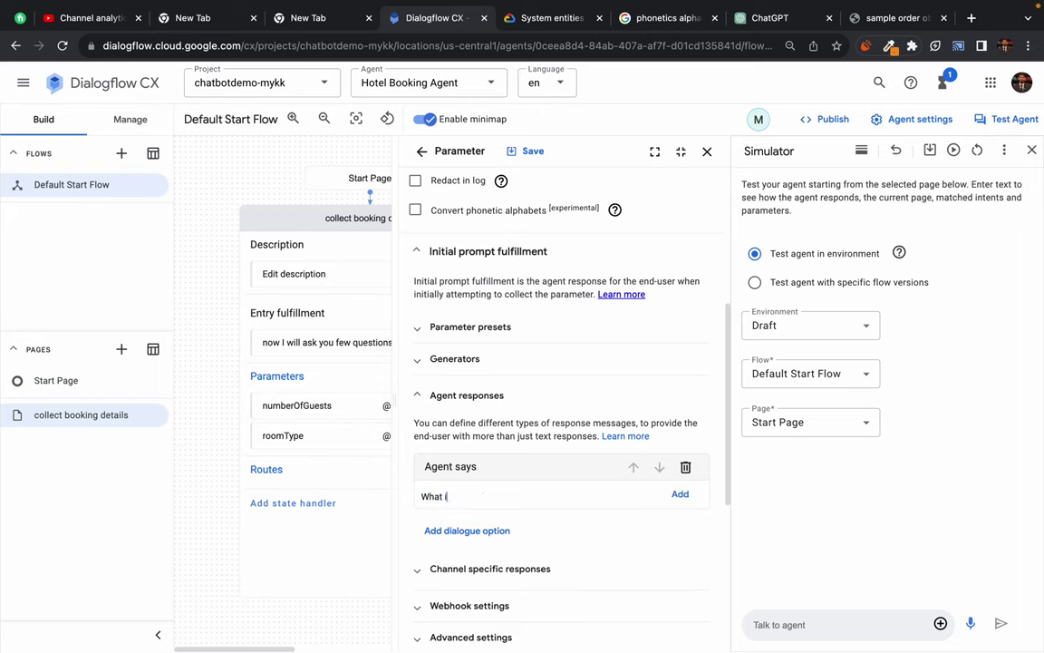
pyautogui.write('s your name')
pyautogui.press('Return')
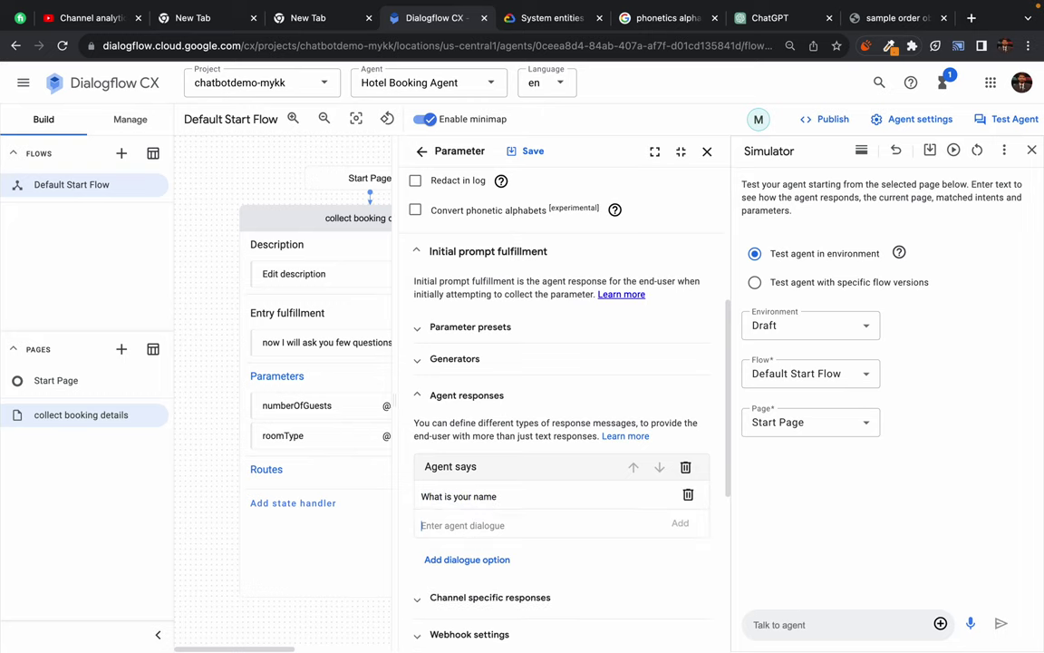
pyautogui.write('please t')
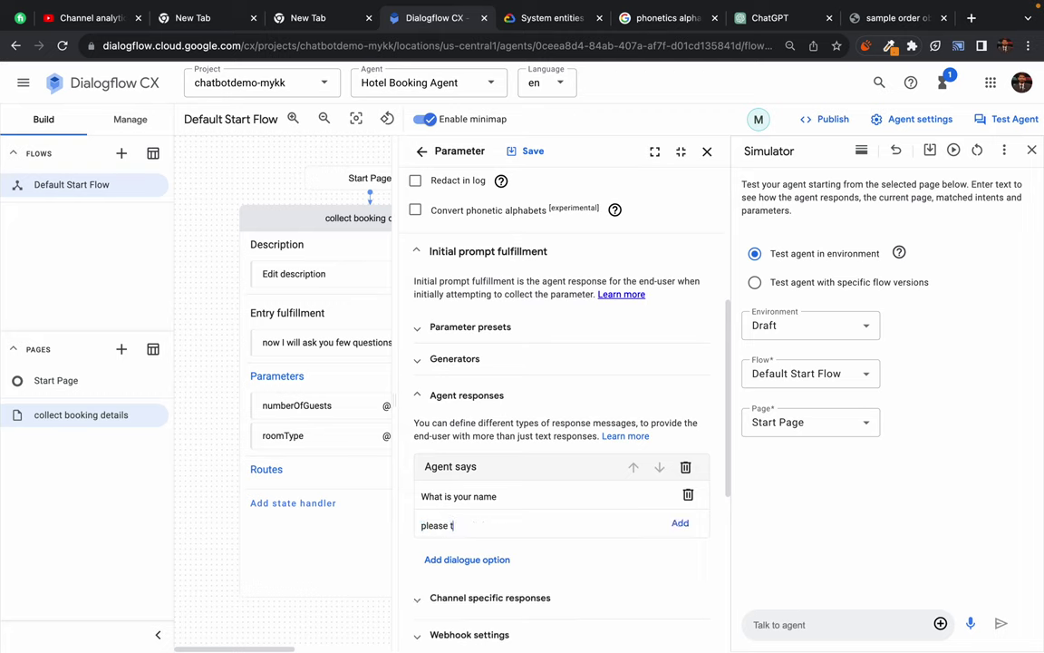
pyautogui.write('ell me your name')
pyautogui.press('Return')
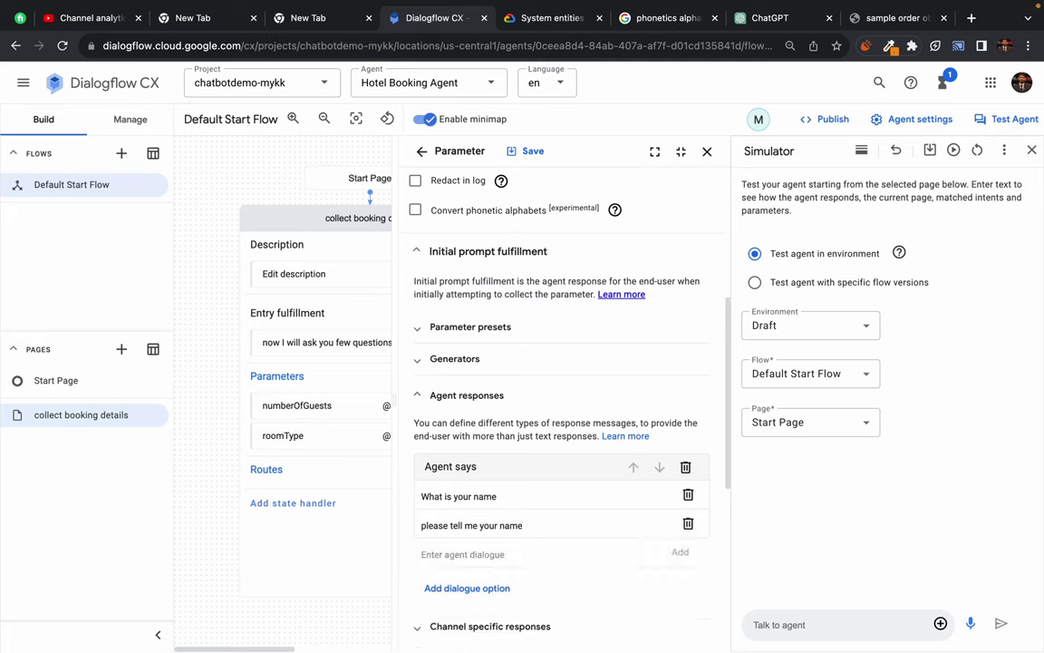
pyautogui.write('cn I')
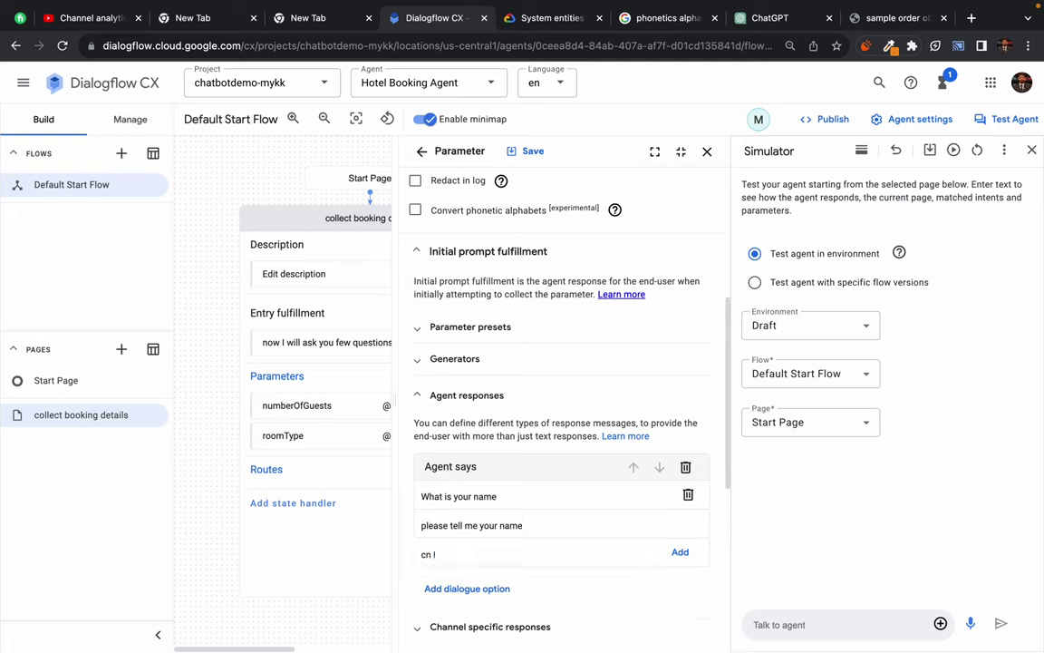
pyautogui.press('BackSpace')
pyautogui.press('BackSpace')
pyautogui.write('can I have your good name')
pyautogui.press('Return')
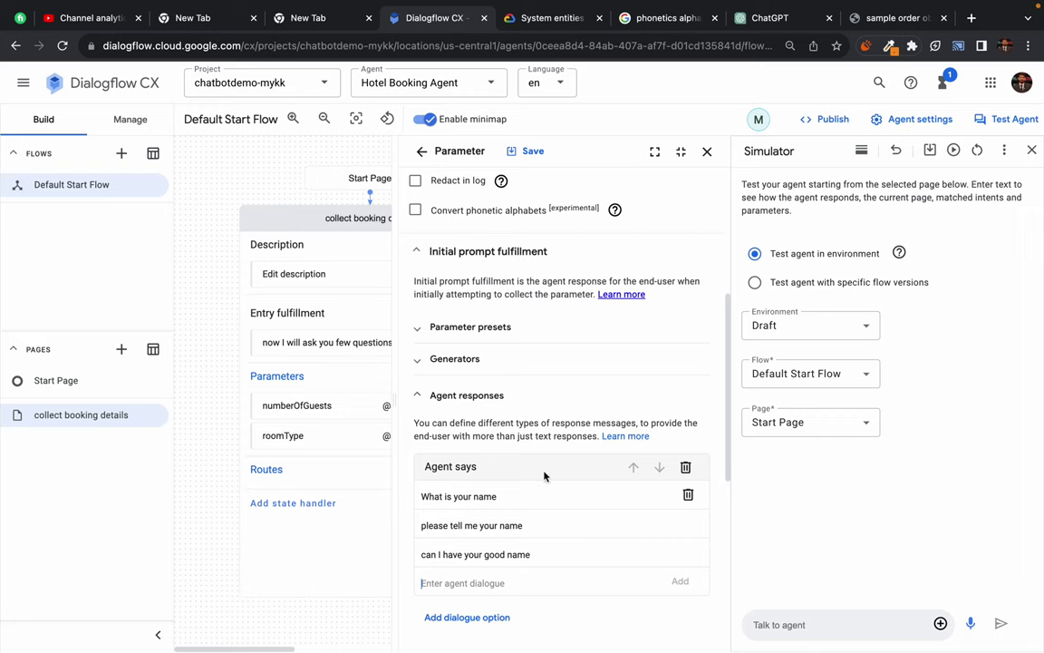
pyautogui.scroll(-2, 524, 423)
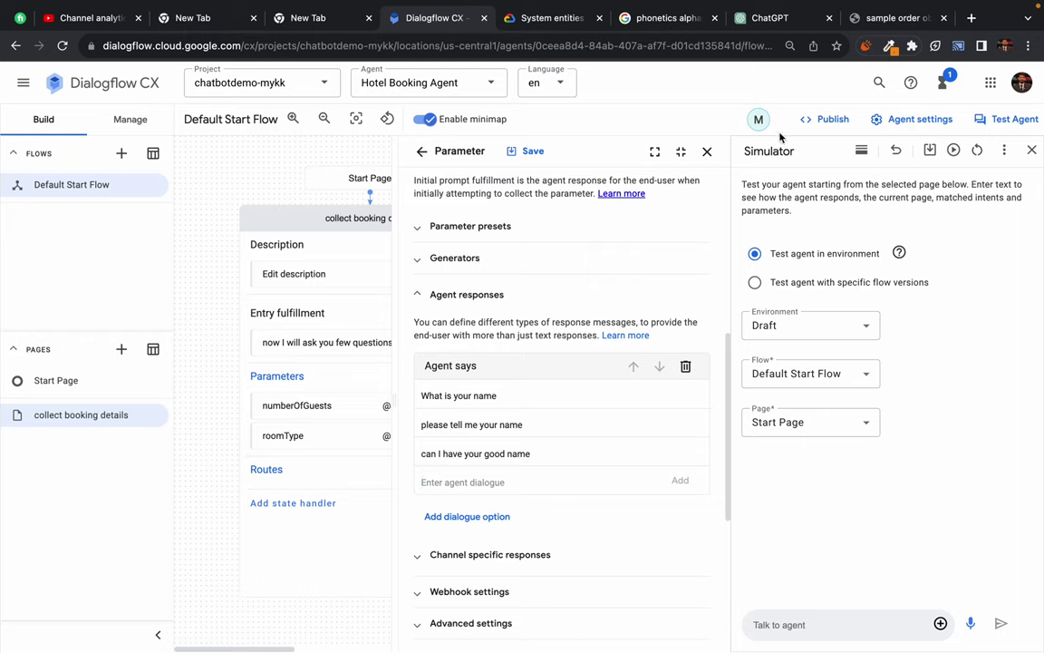
# Step: Save guestName and move it above numberOfGuests and roomType in the parameter list
pyautogui.click(531, 151)
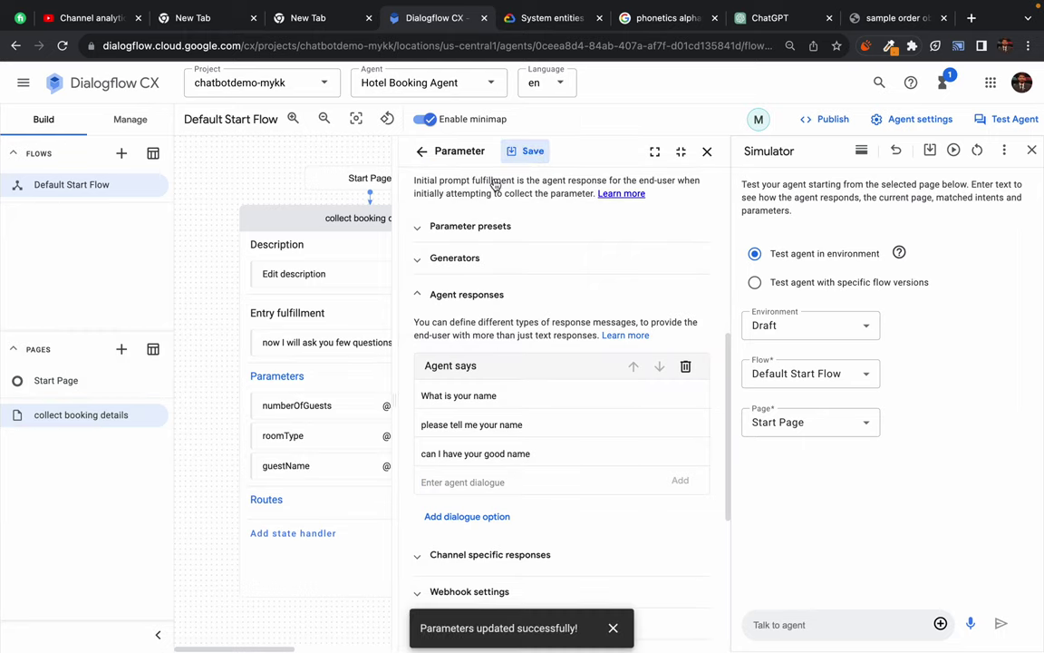
pyautogui.click(421, 152)
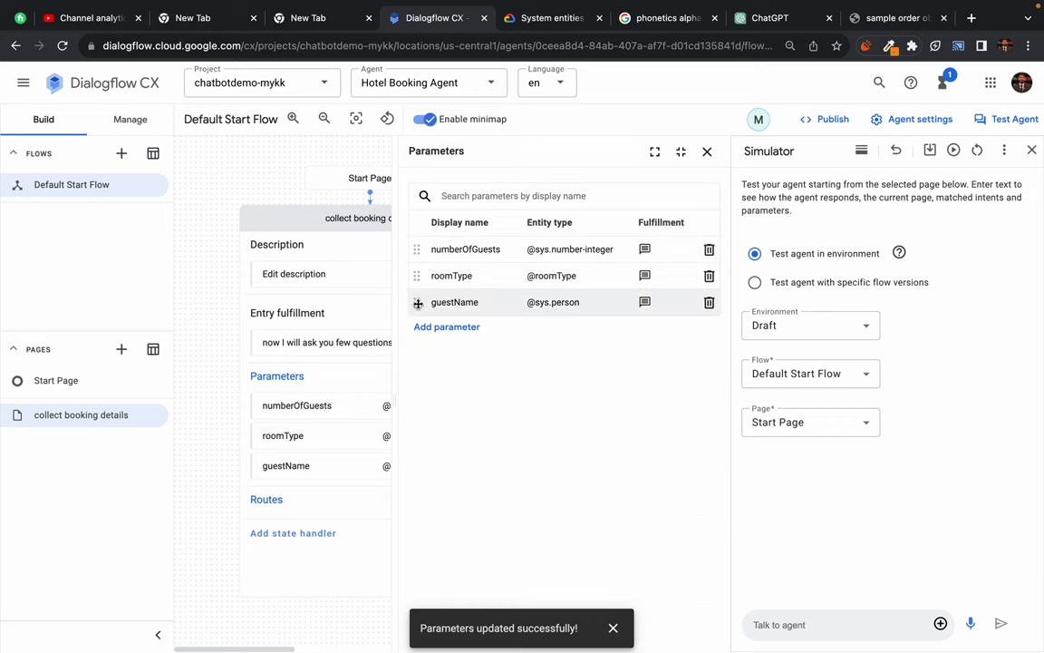
pyautogui.moveTo(418, 303); pyautogui.dragTo(420, 245)
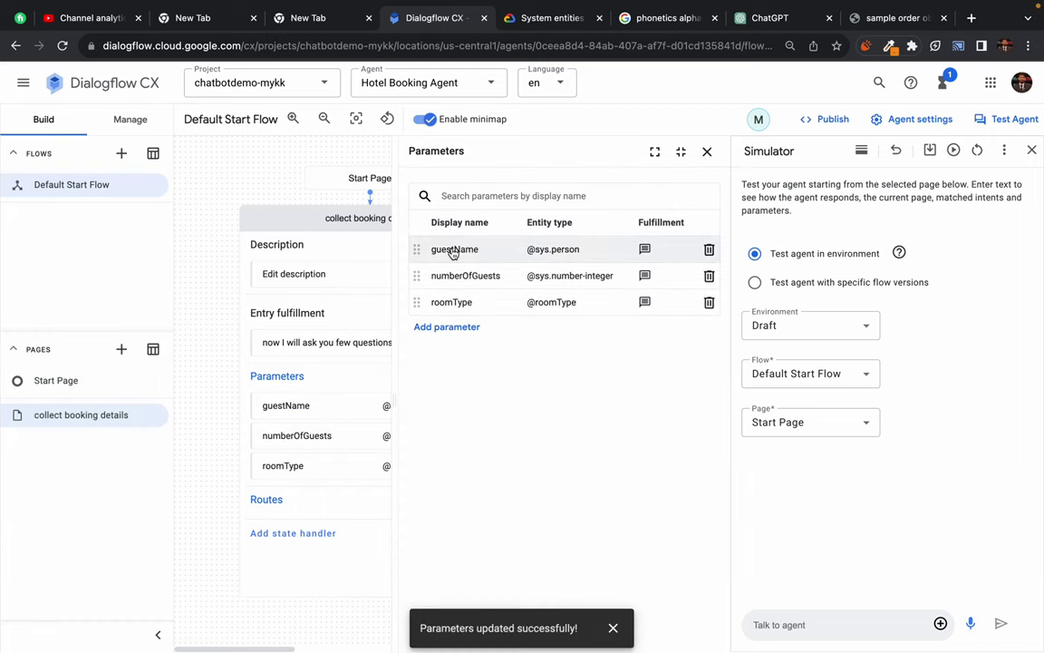
pyautogui.click(828, 623)
pyautogui.write('hi')
pyautogui.press('Return')
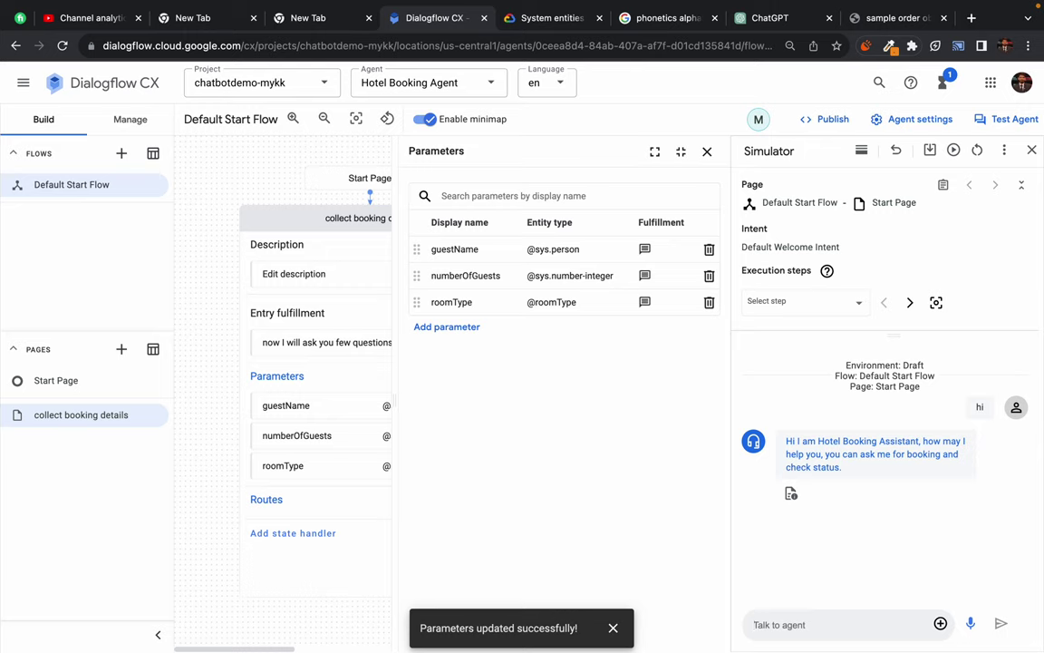
pyautogui.write('book room')
pyautogui.press('Return')
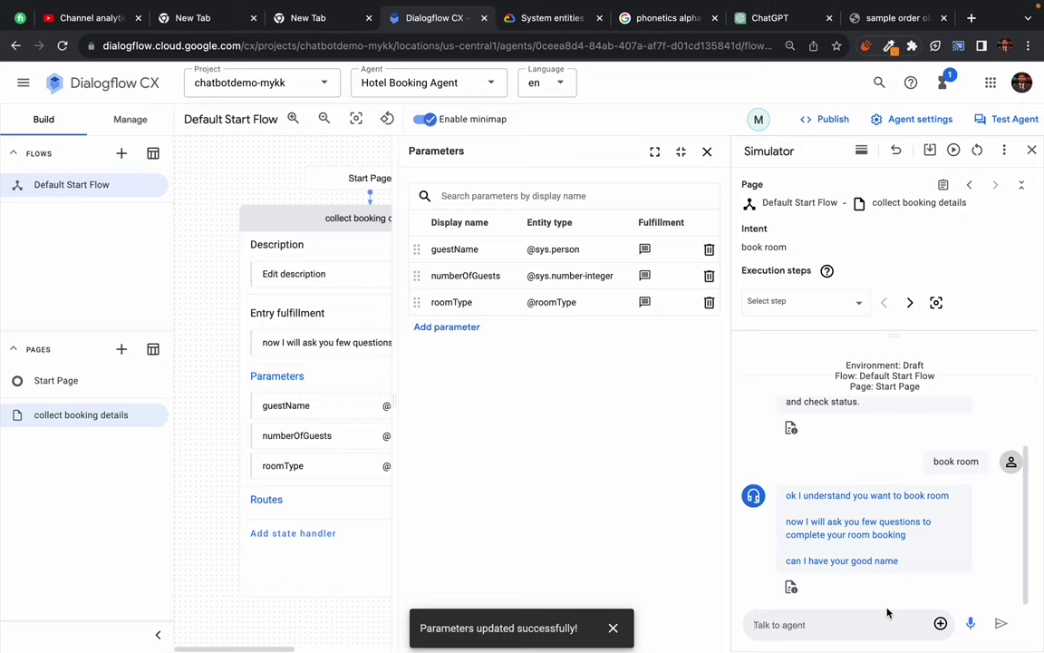
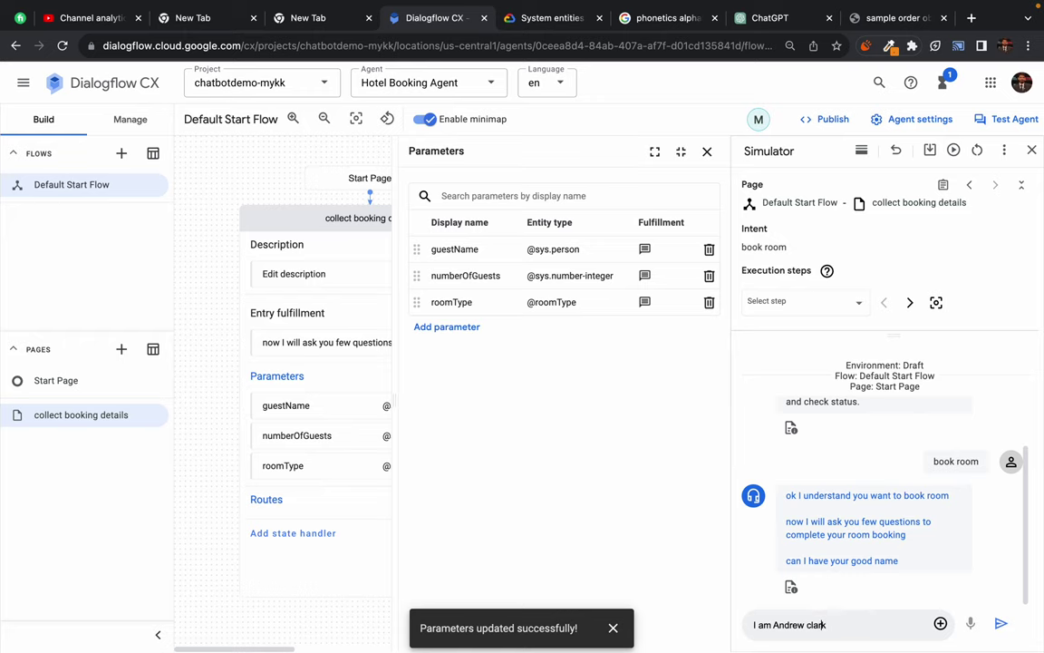
pyautogui.press('Return')
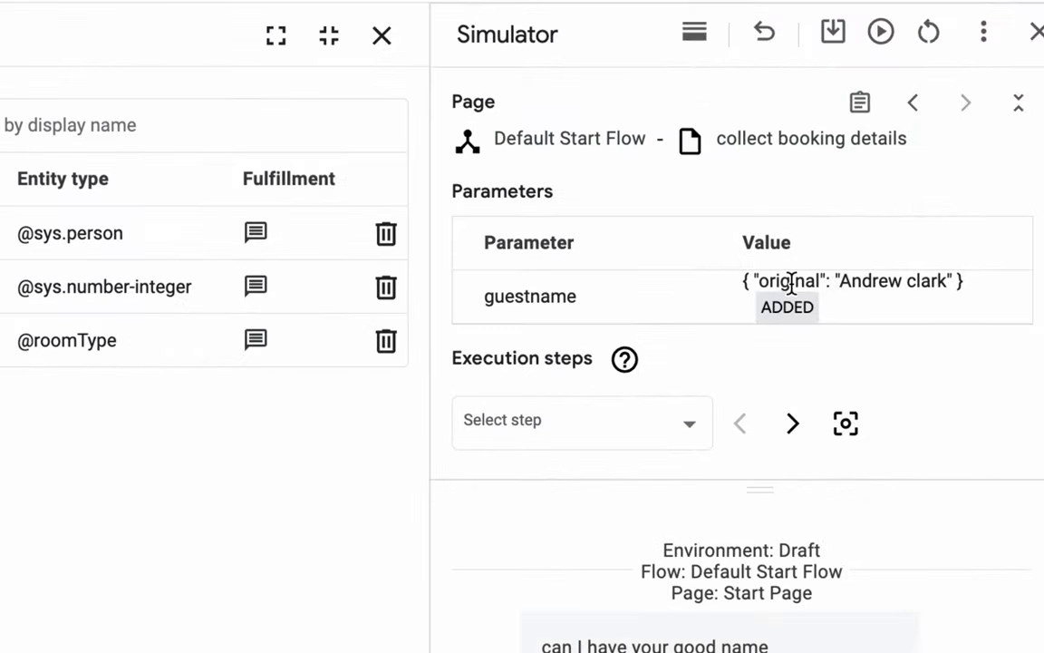
# Step: Check the captured guestname value, then send the correction 'no I am john'
pyautogui.doubleClick(791, 284)
pyautogui.doubleClick(853, 282)
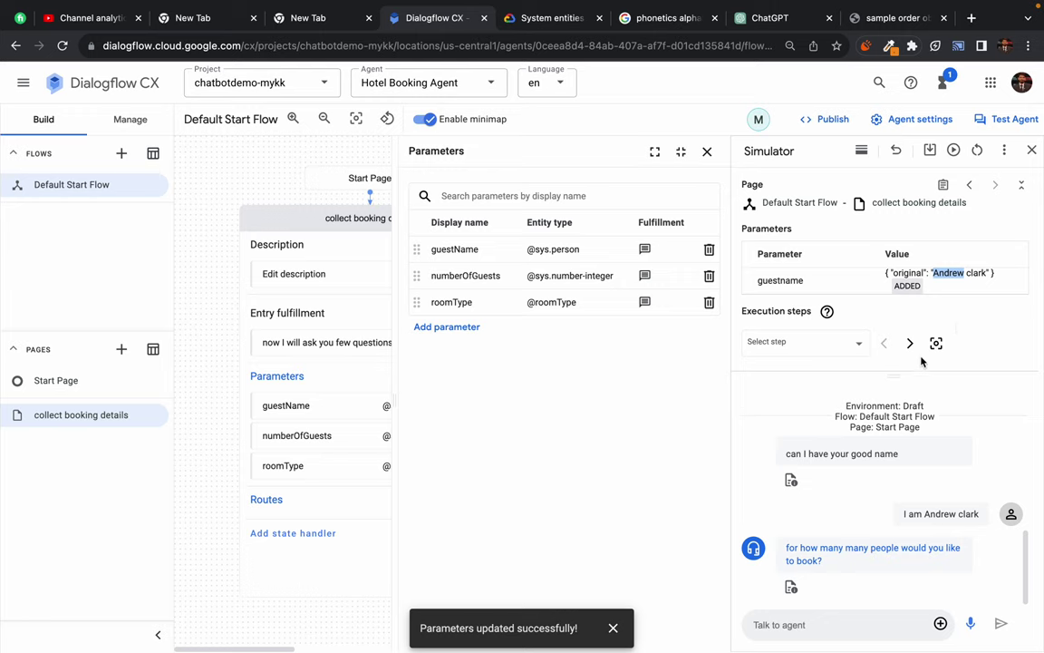
pyautogui.moveTo(770, 281); pyautogui.dragTo(809, 285)
pyautogui.click(810, 284)
pyautogui.doubleClick(907, 273)
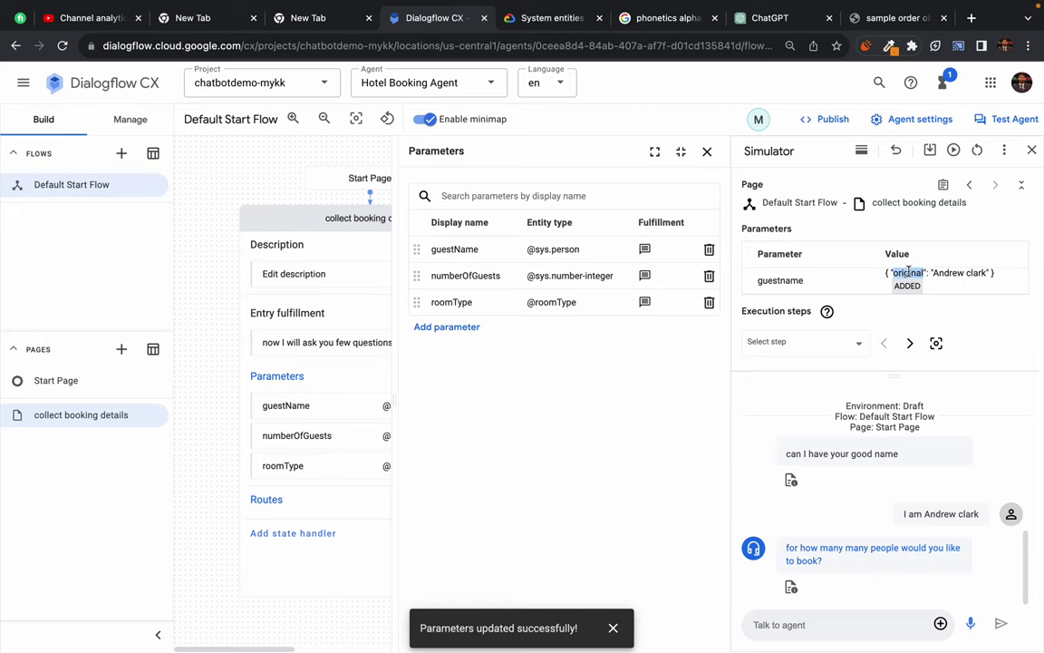
pyautogui.click(798, 624)
pyautogui.write('n')
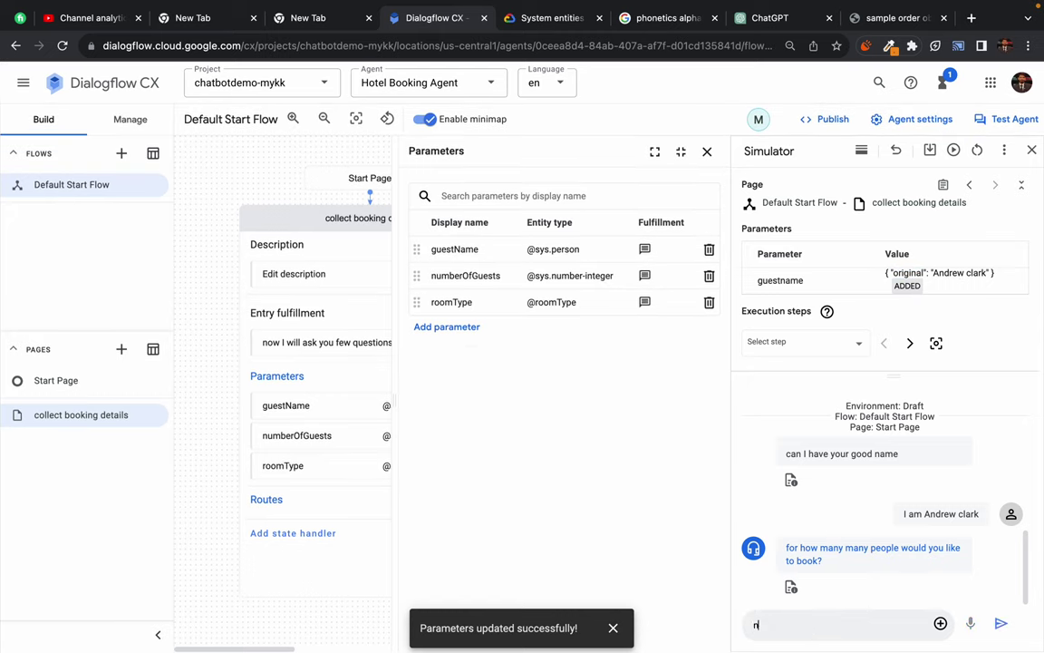
pyautogui.write('o I am john')
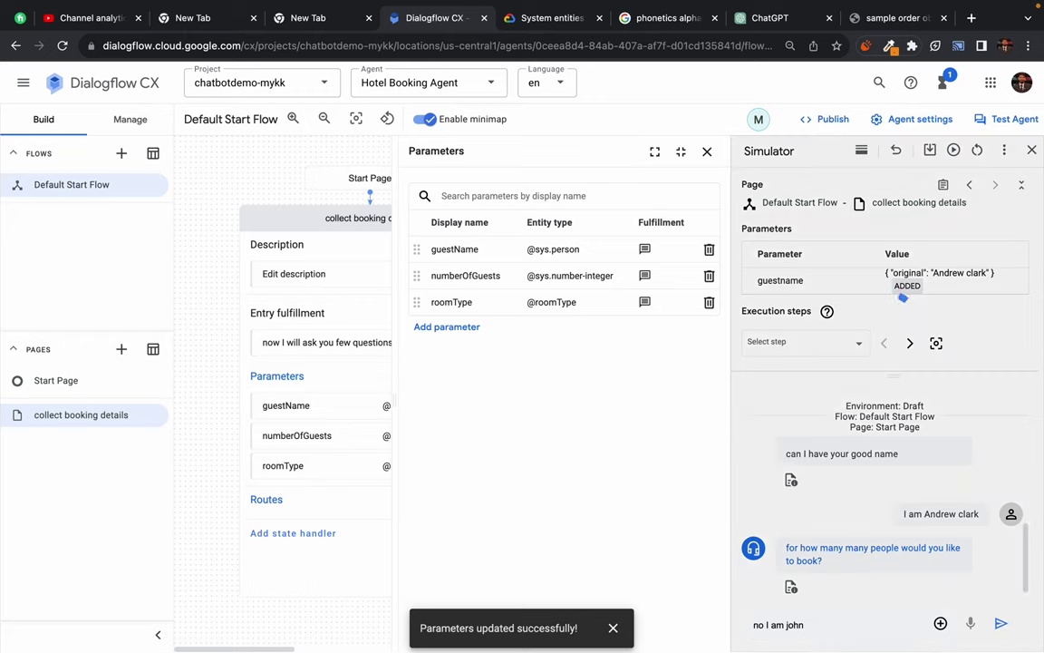
pyautogui.press('Return')
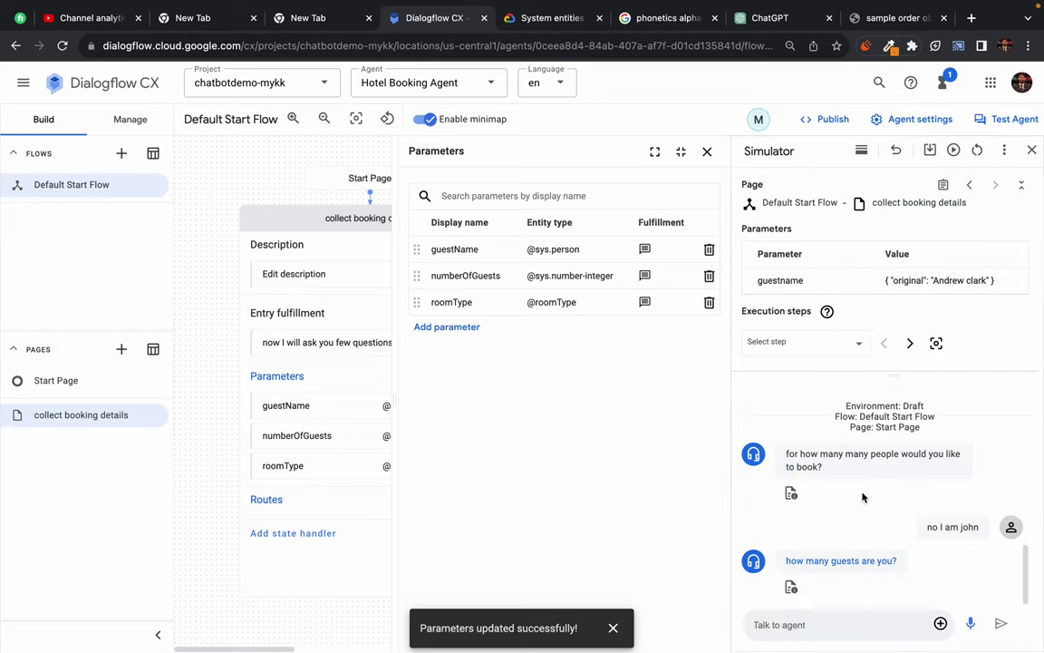
# Step: Confirm guestname keeps the first name and the agent asks 'how many guests are you?'
pyautogui.moveTo(896, 280); pyautogui.dragTo(965, 280)
pyautogui.click(911, 280)
pyautogui.scroll(1, 877, 484)
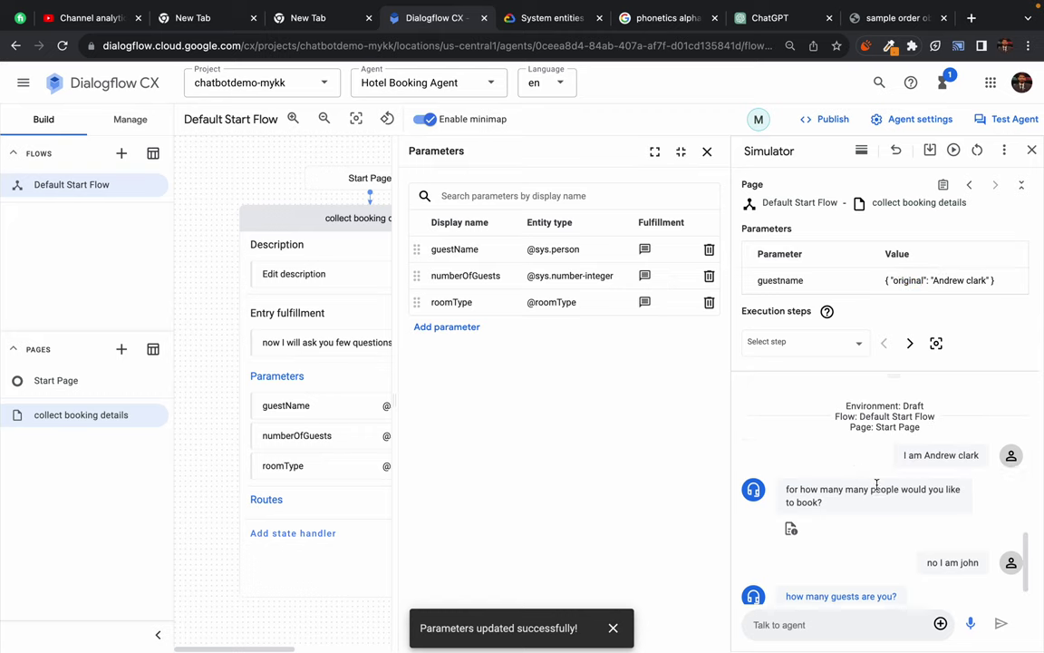
pyautogui.scroll(-1, 868, 489)
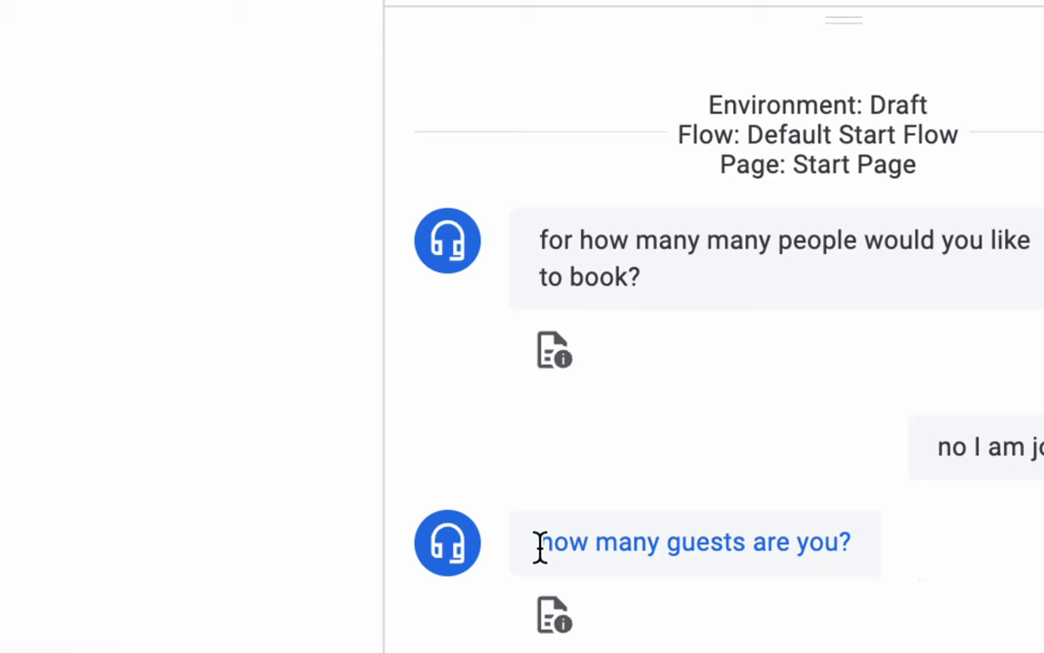
pyautogui.moveTo(539, 546); pyautogui.dragTo(874, 553)
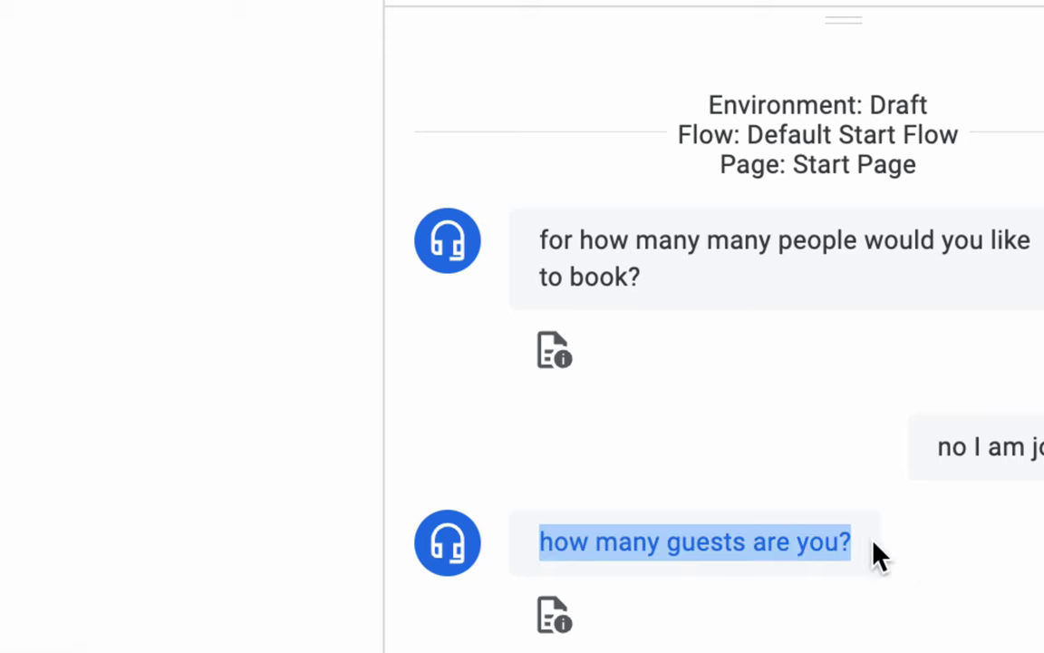
pyautogui.click(830, 536)
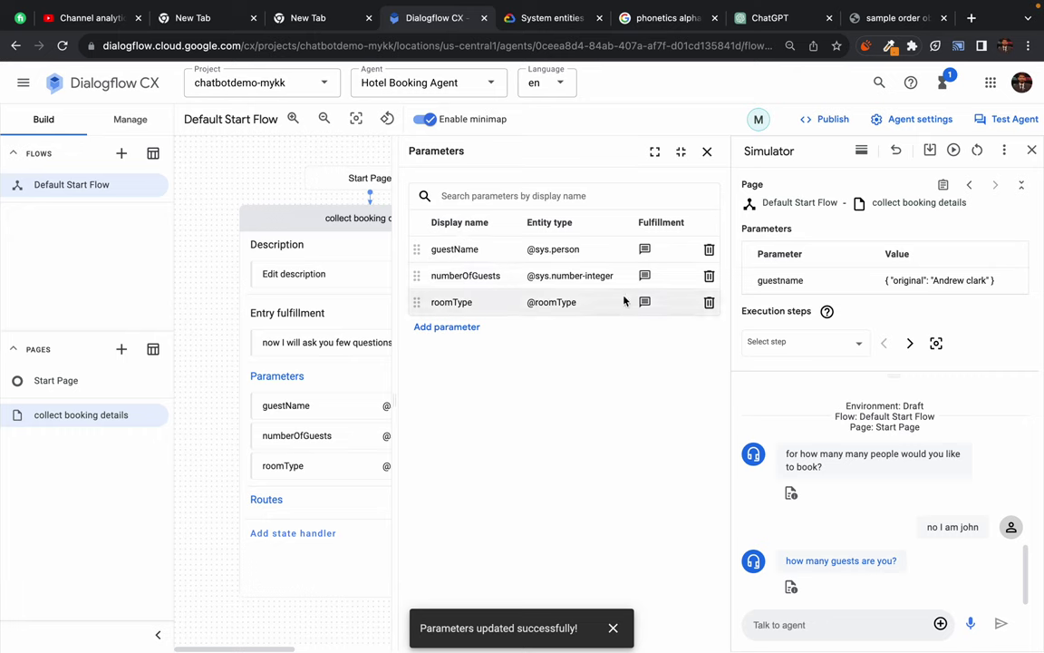
pyautogui.doubleClick(779, 282)
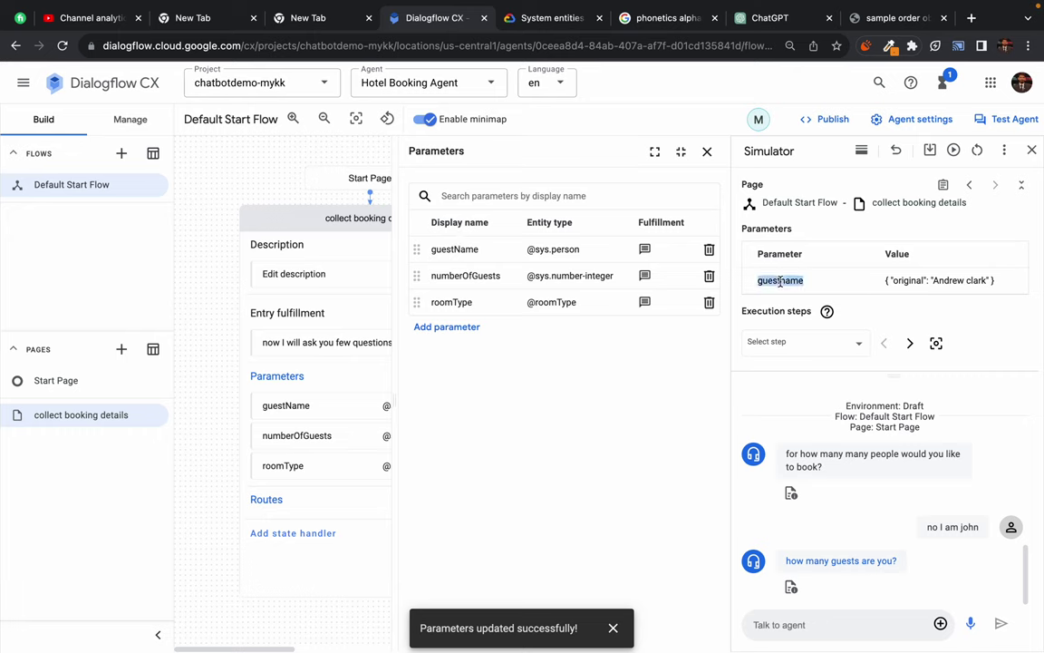
# Step: In numberOfGuests, type a $guestname.orignal reference at the start of the first prompt
pyautogui.click(454, 276)
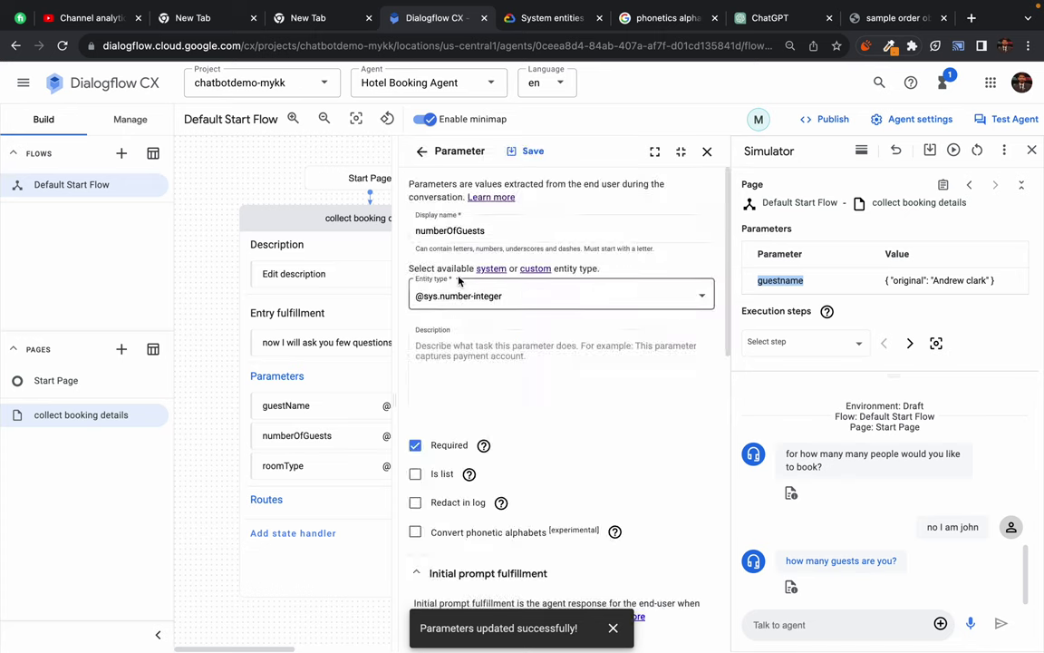
pyautogui.scroll(-4, 519, 482)
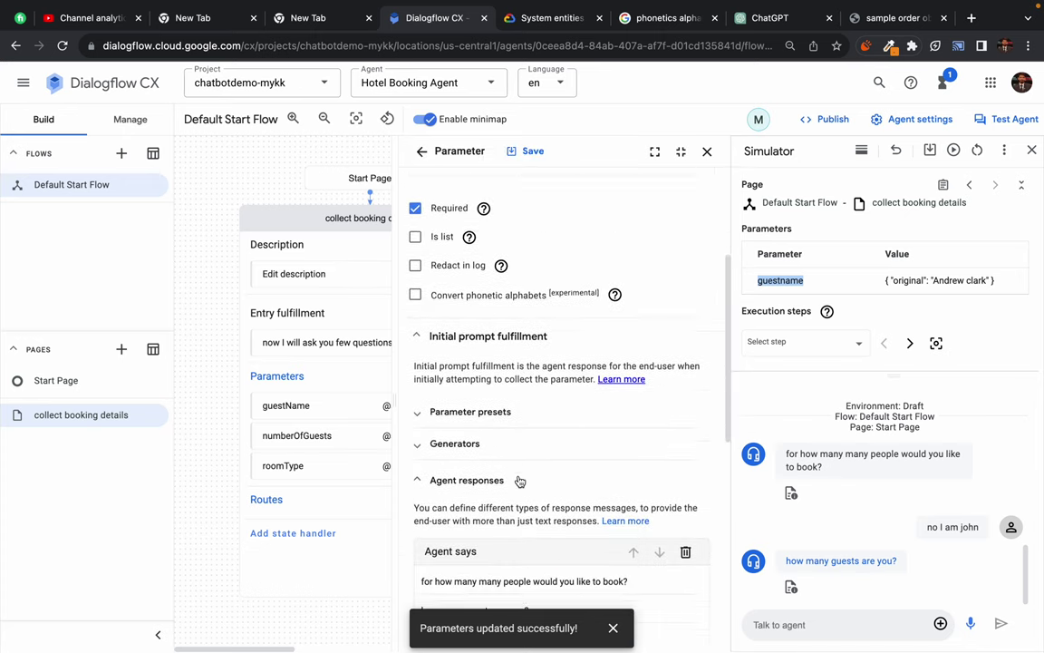
pyautogui.scroll(-1, 473, 489)
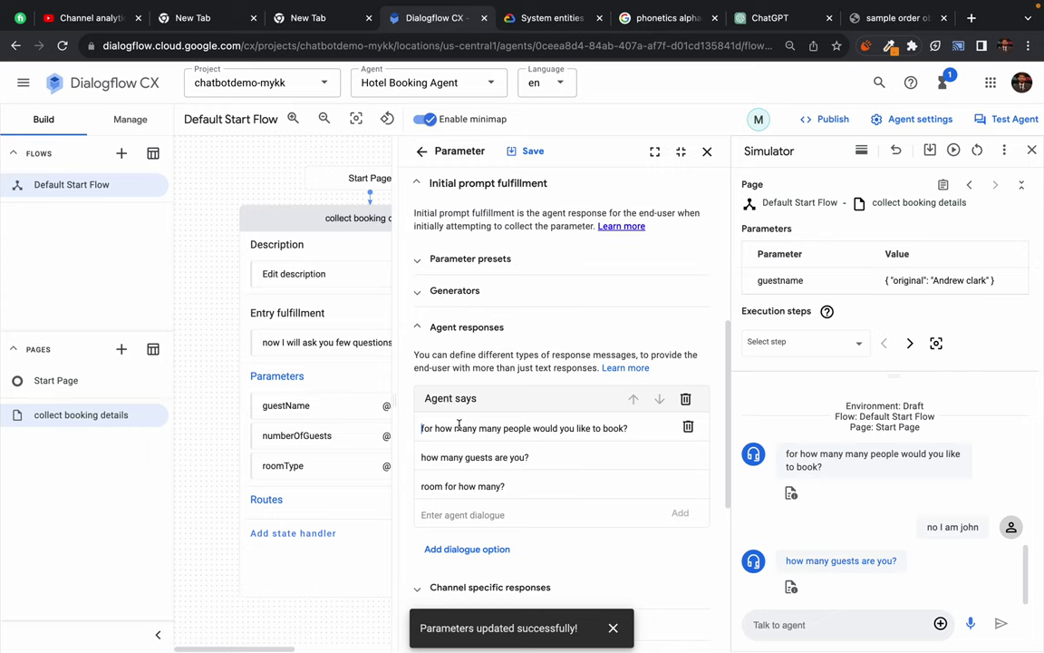
pyautogui.click(422, 428)
pyautogui.write('$')
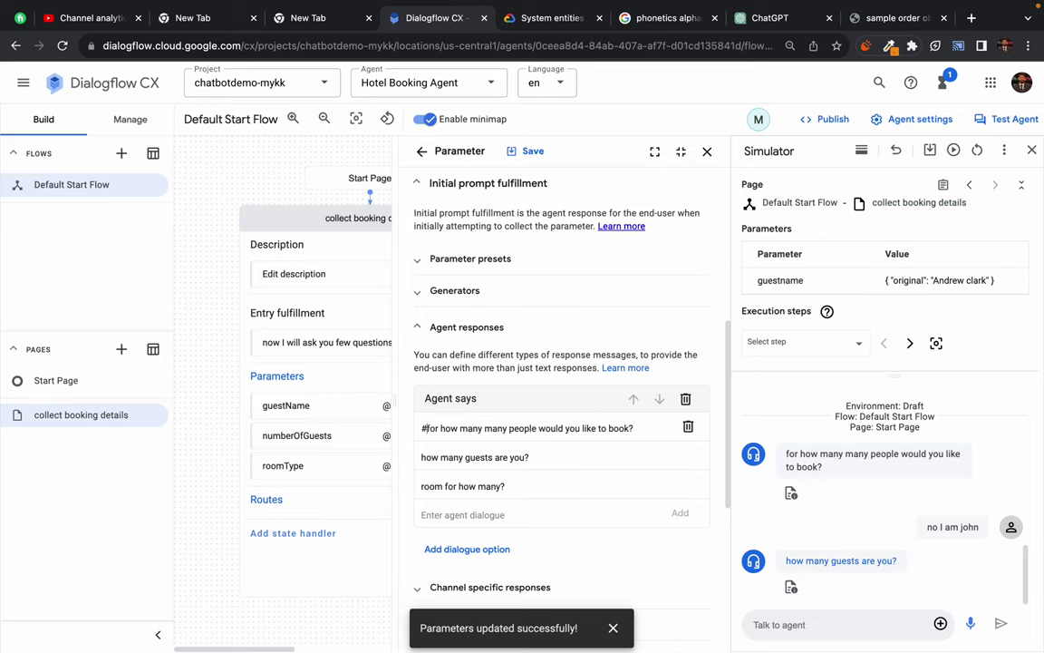
pyautogui.write('guestname.o')
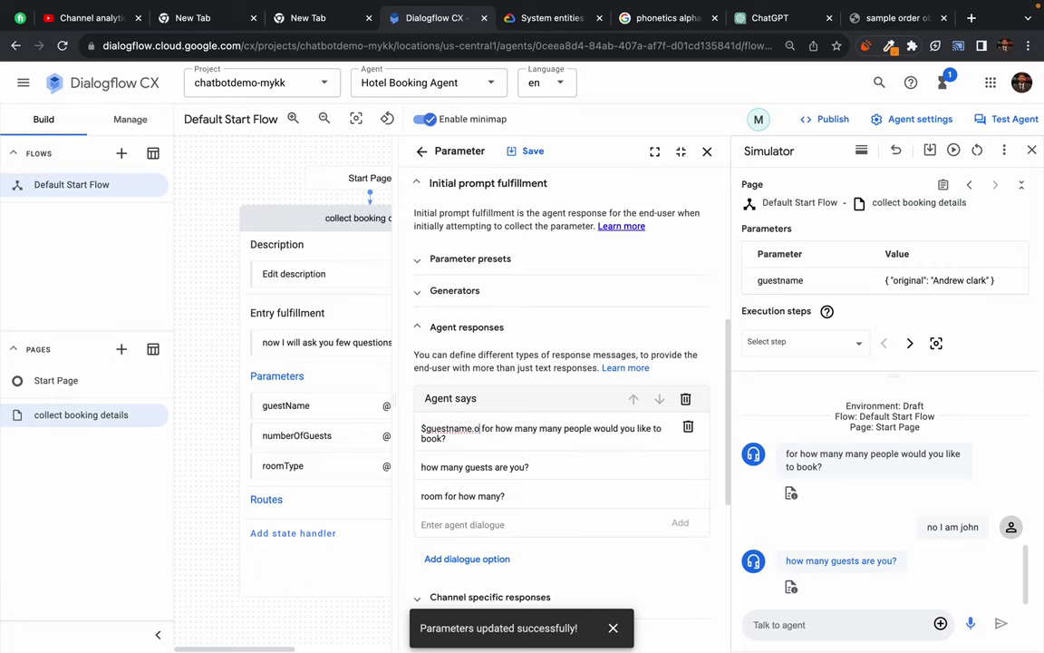
pyautogui.write('rignam')
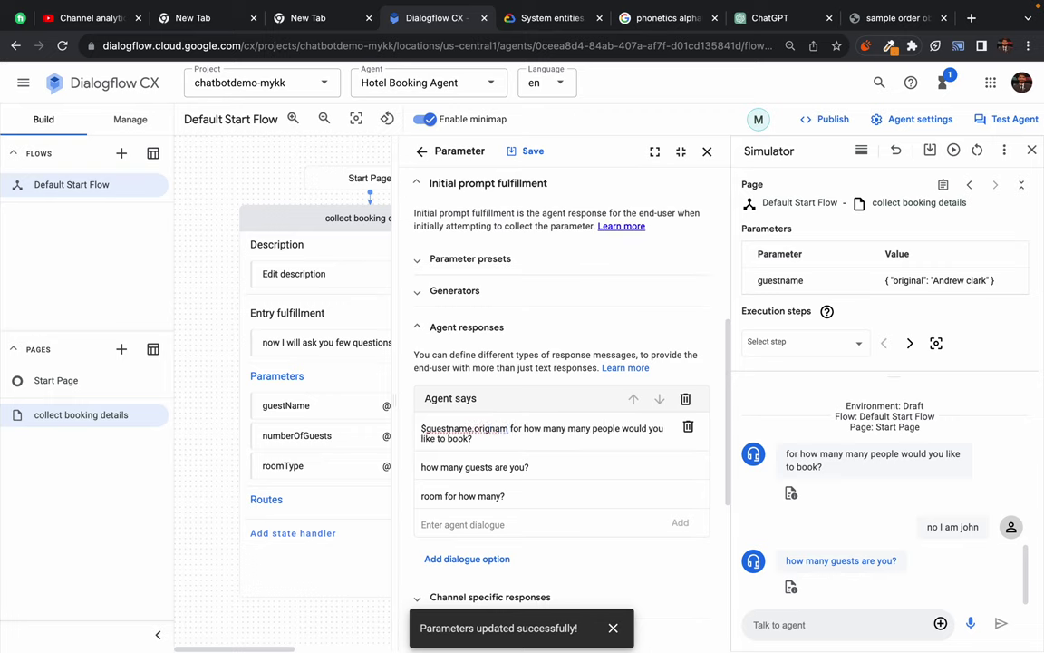
pyautogui.press('BackSpace')
pyautogui.write('l')
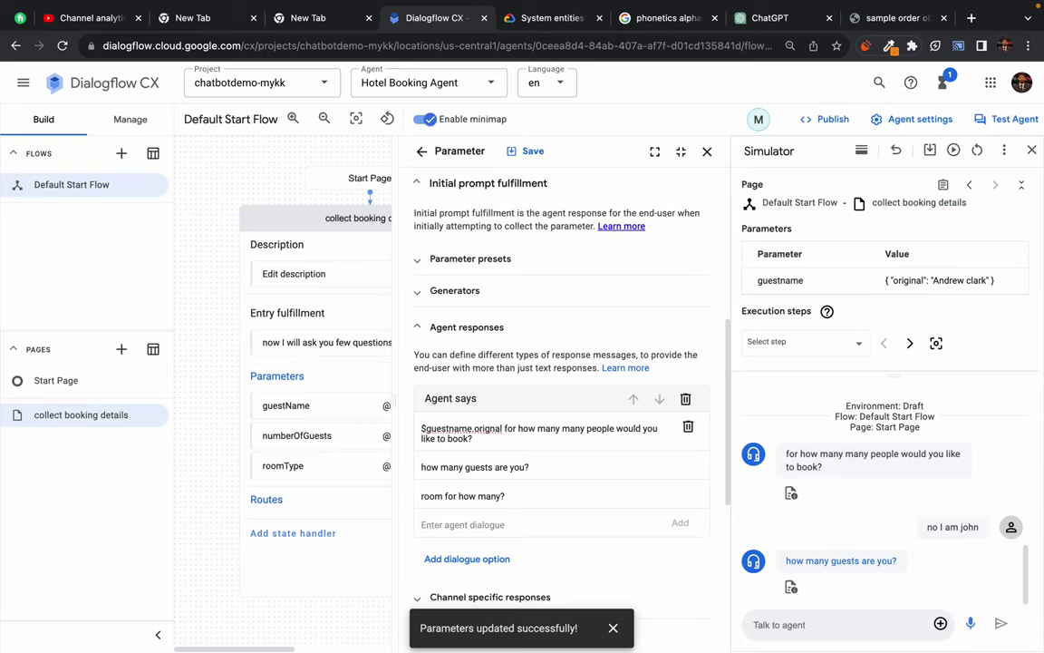
pyautogui.click(422, 428)
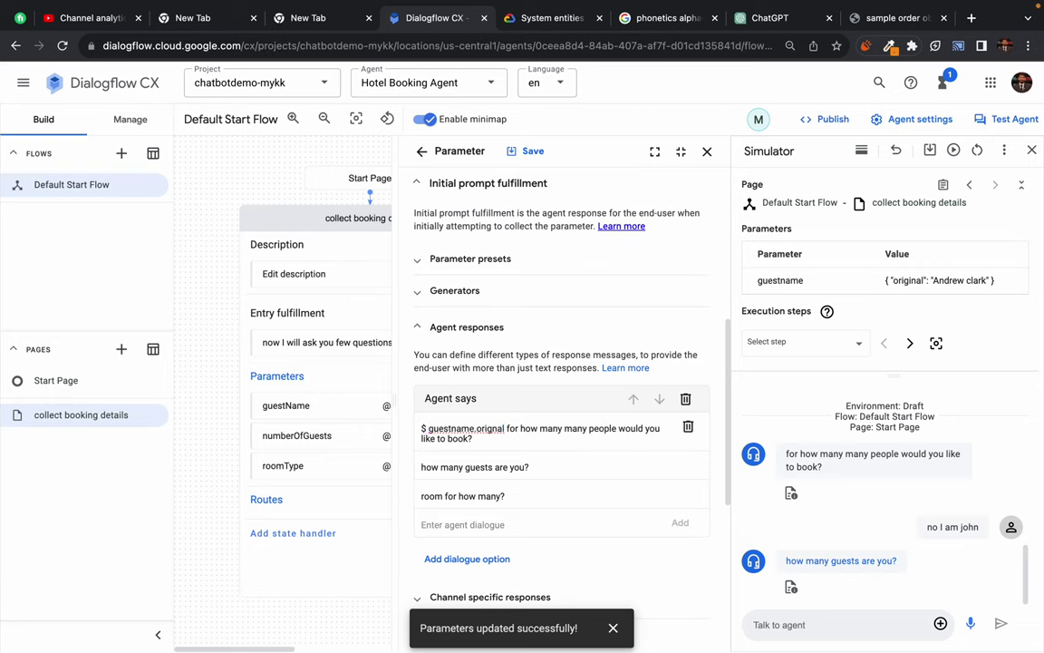
pyautogui.press('BackSpace')
pyautogui.press('BackSpace')
pyautogui.write('$s')
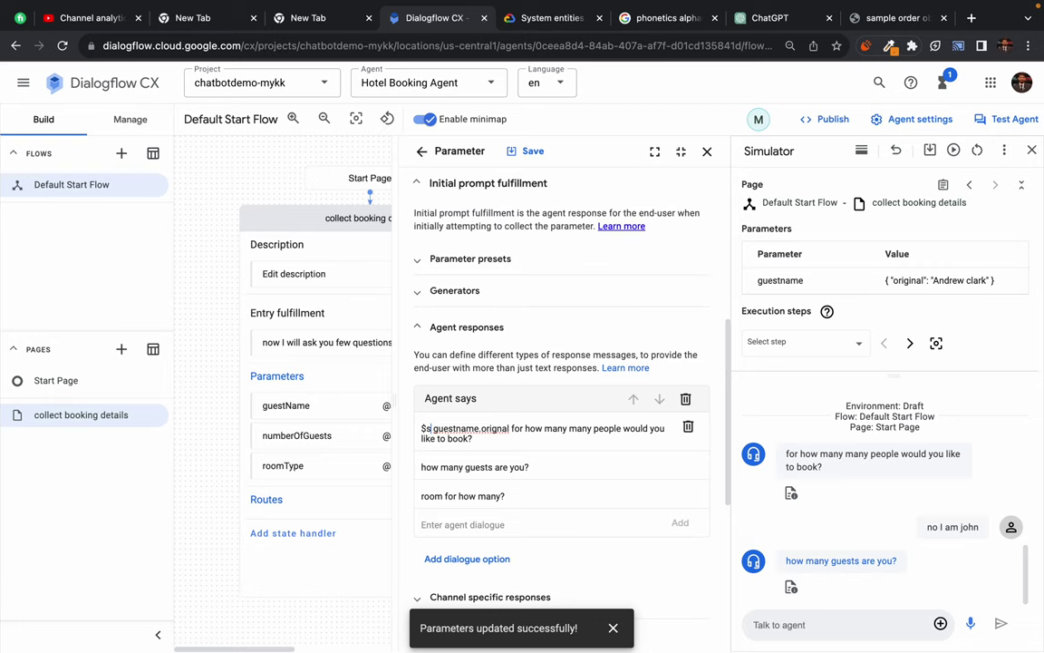
pyautogui.press('BackSpace')
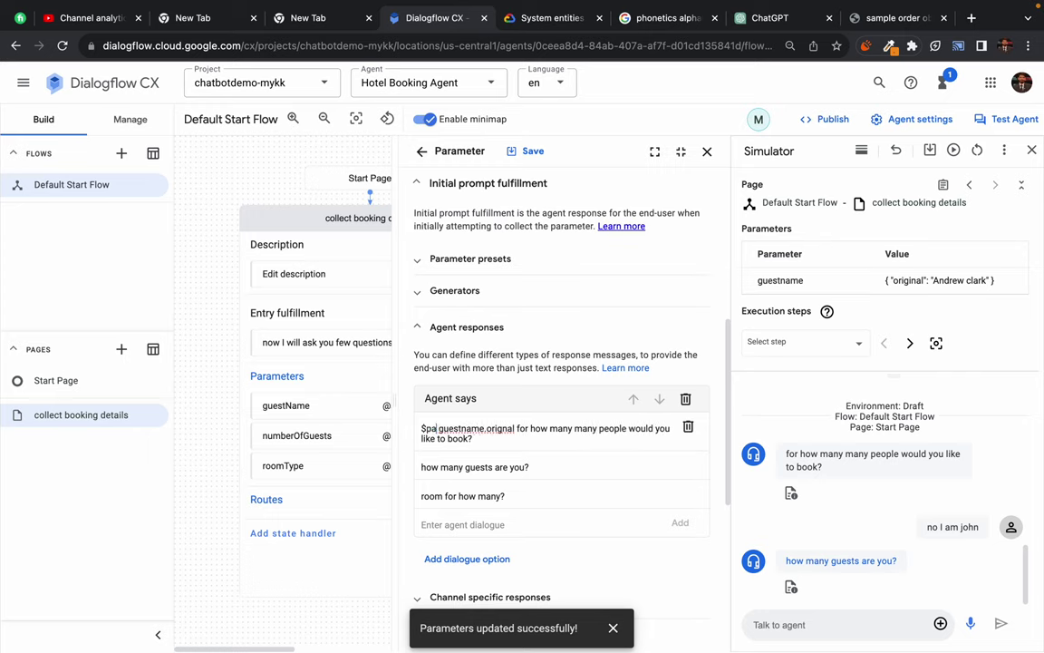
pyautogui.write('p')
pyautogui.press('BackSpace')
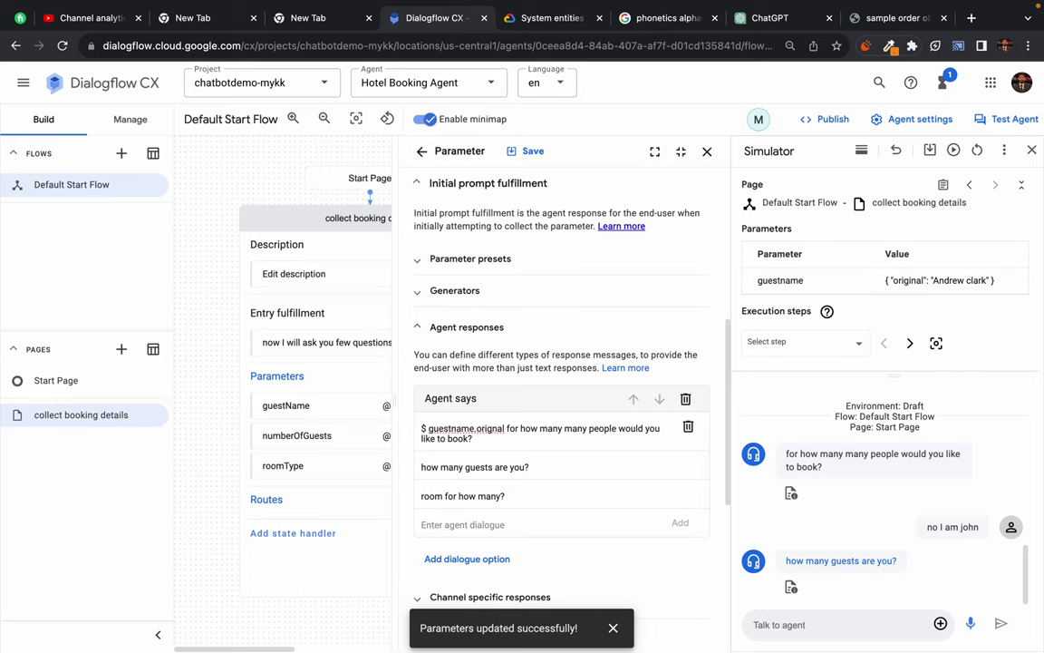
# Step: Complete the reference as $session.params.guestname.orignal and select it for reuse
pyautogui.scroll(4, 483, 265)
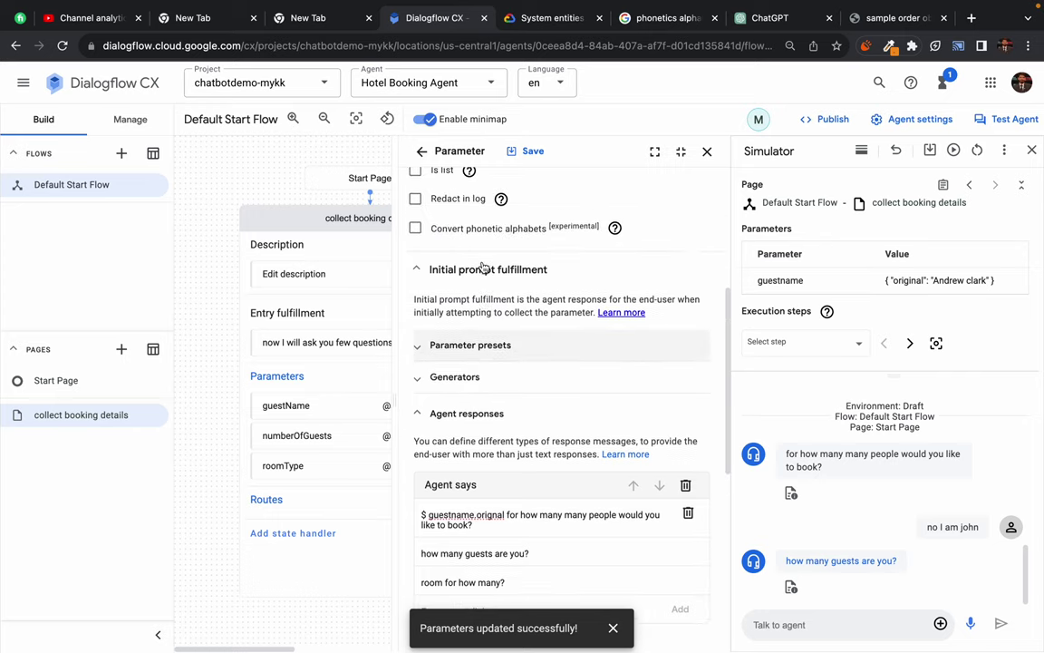
pyautogui.scroll(3, 483, 268)
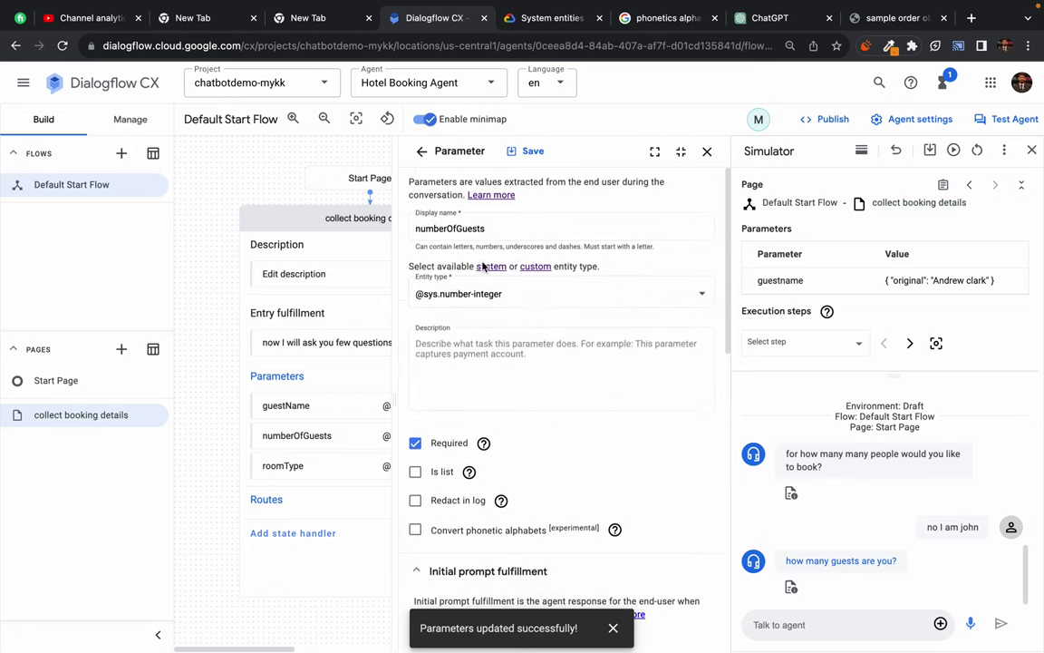
pyautogui.scroll(-5, 484, 266)
pyautogui.scroll(-2, 484, 265)
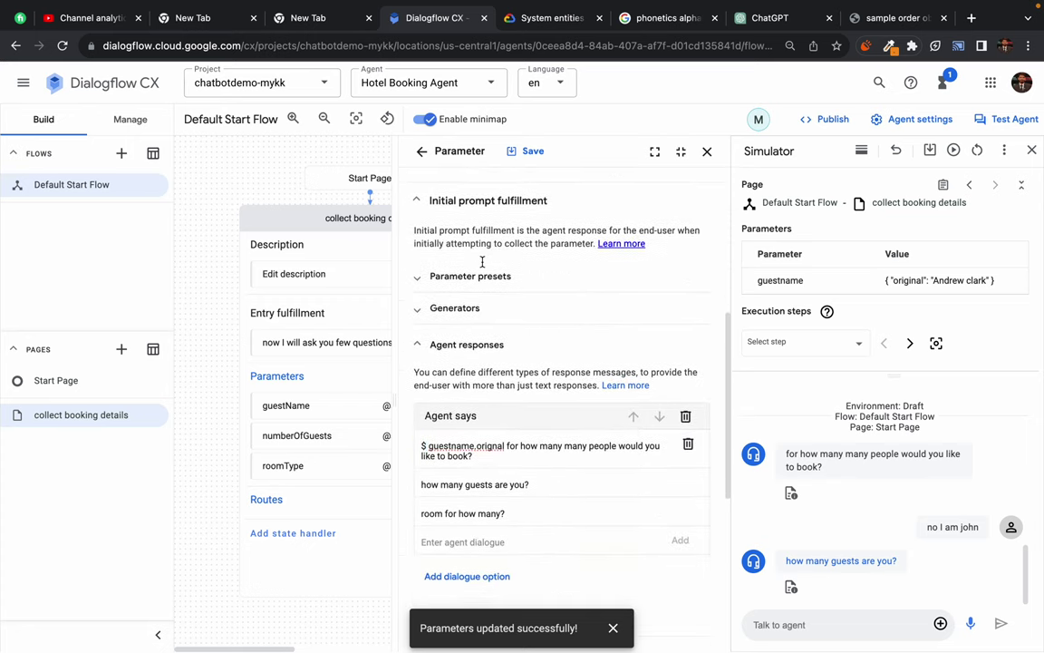
pyautogui.click(416, 281)
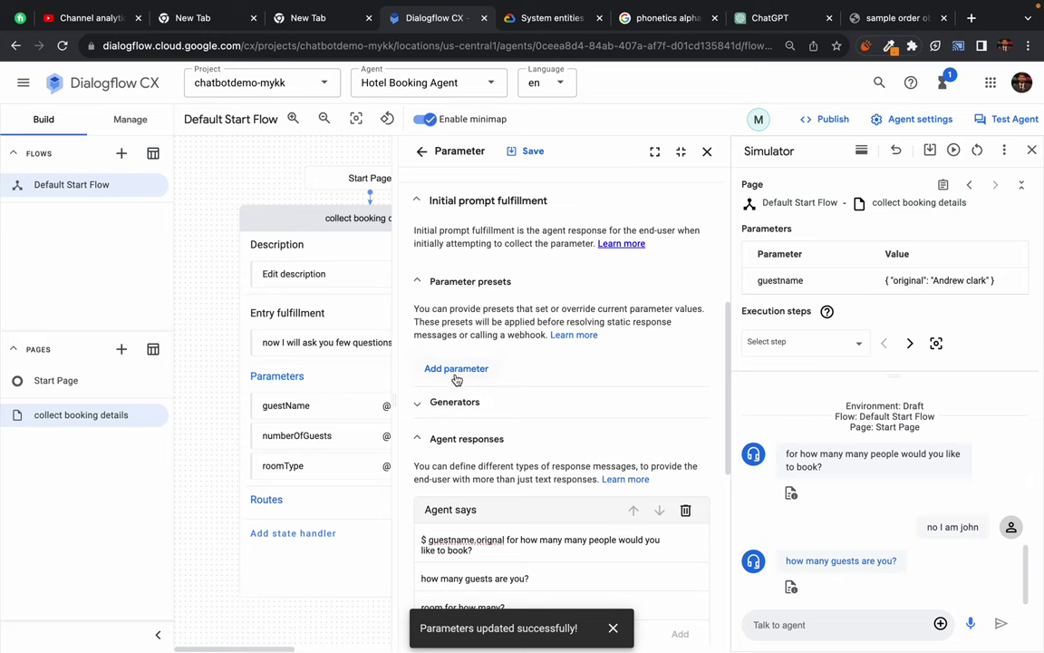
pyautogui.click(421, 283)
pyautogui.scroll(-5, 515, 436)
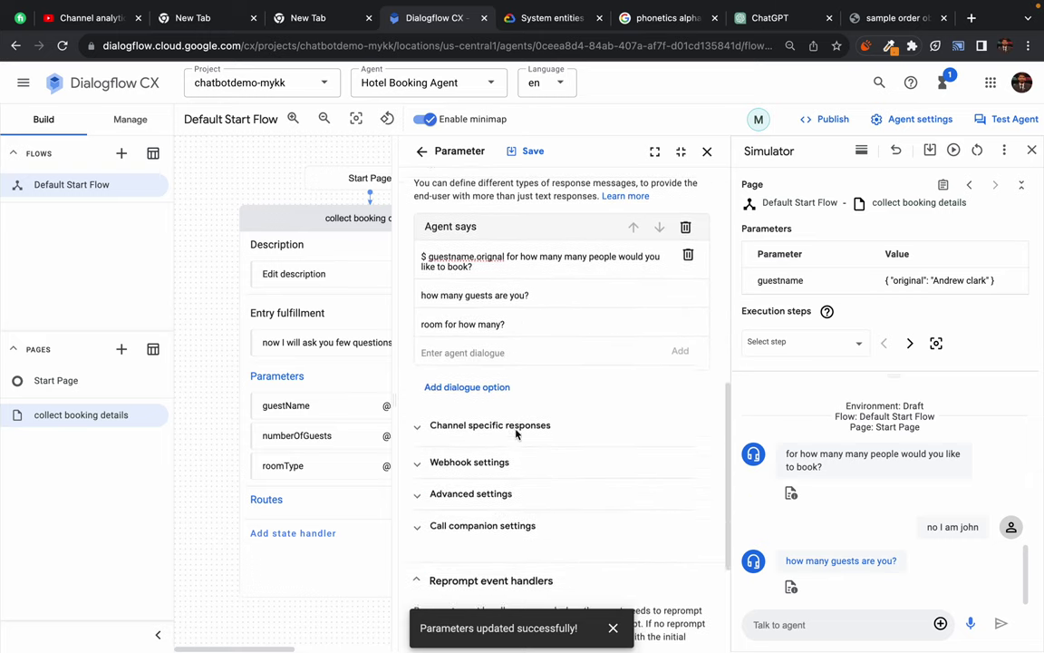
pyautogui.scroll(-3, 515, 436)
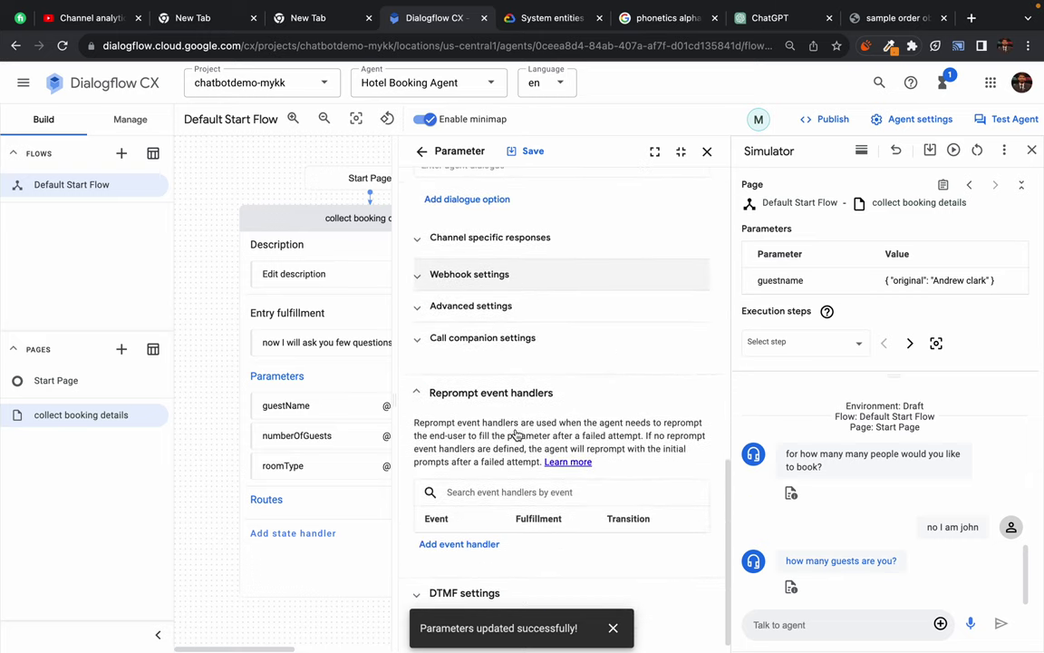
pyautogui.scroll(3, 514, 436)
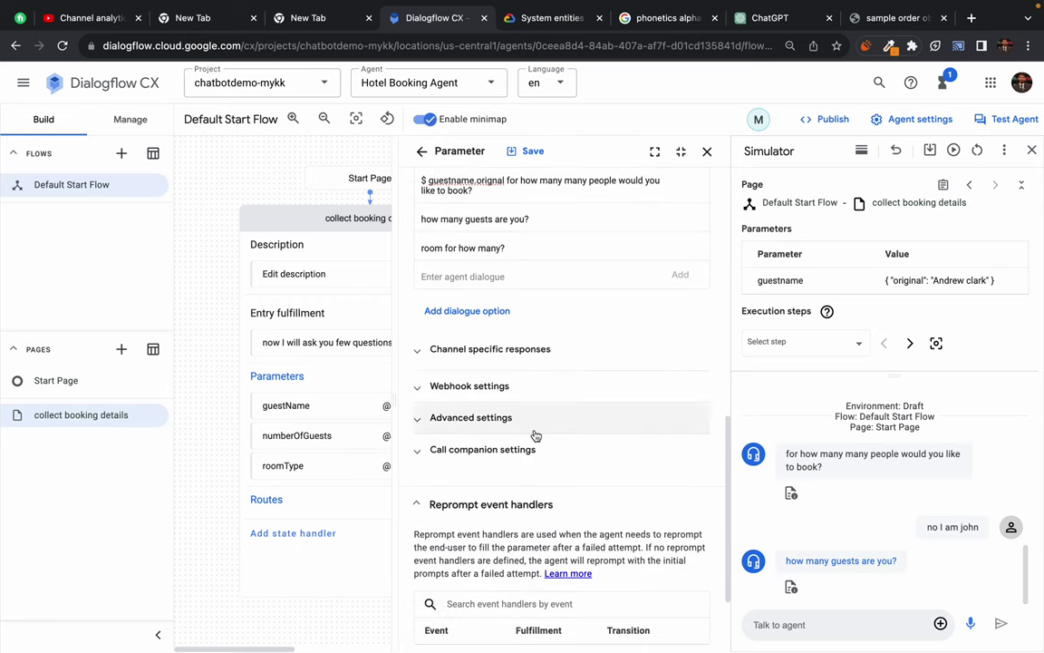
pyautogui.scroll(6, 536, 436)
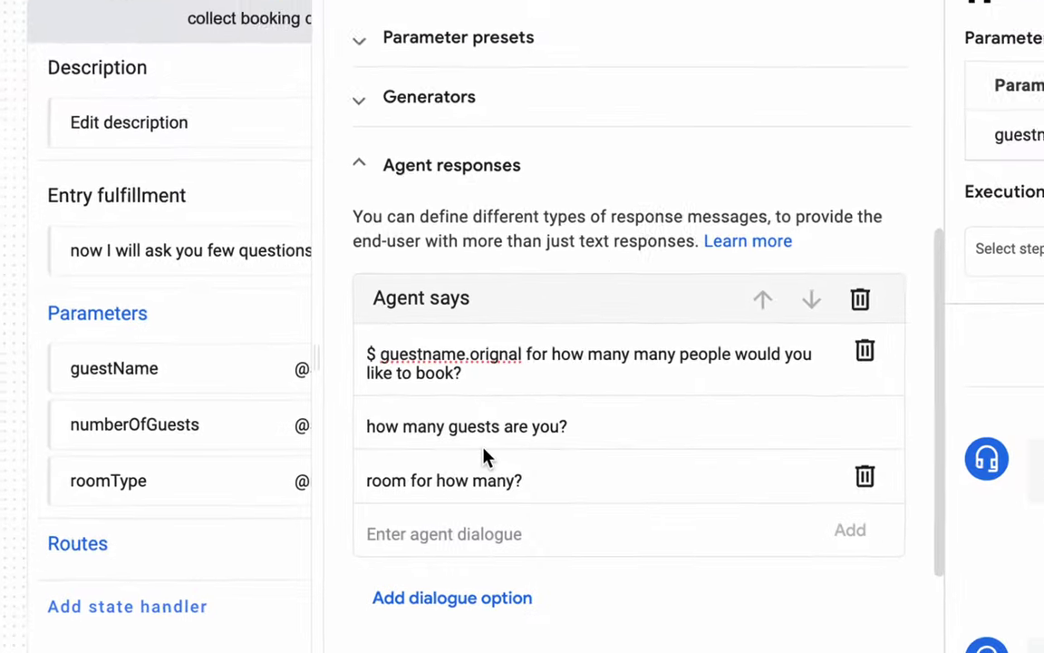
pyautogui.write('s')
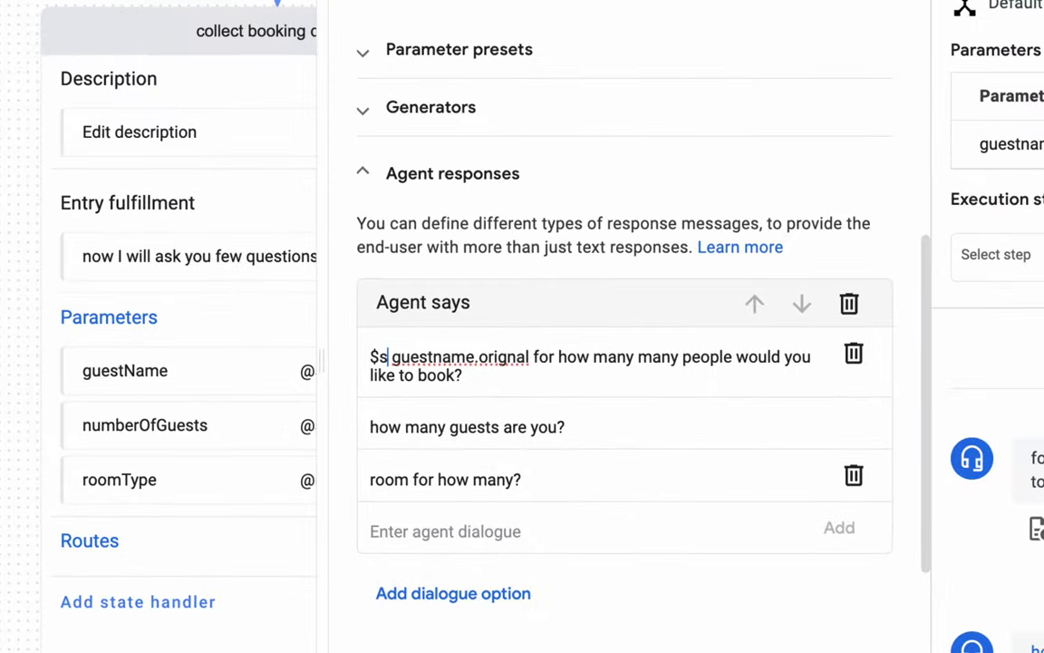
pyautogui.write('ession.pa')
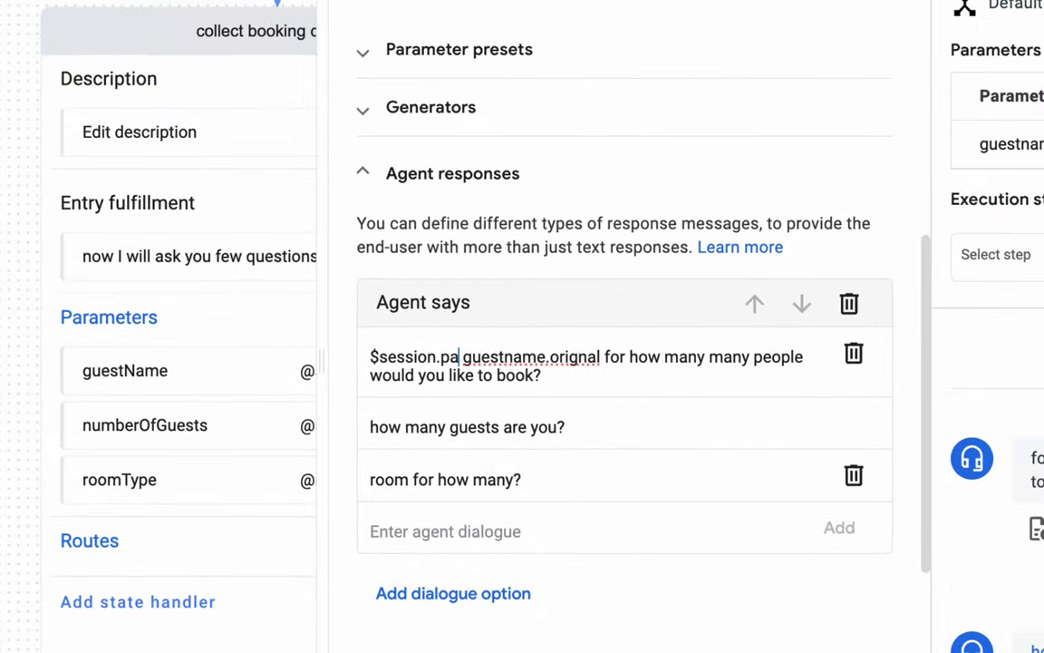
pyautogui.write('rams.')
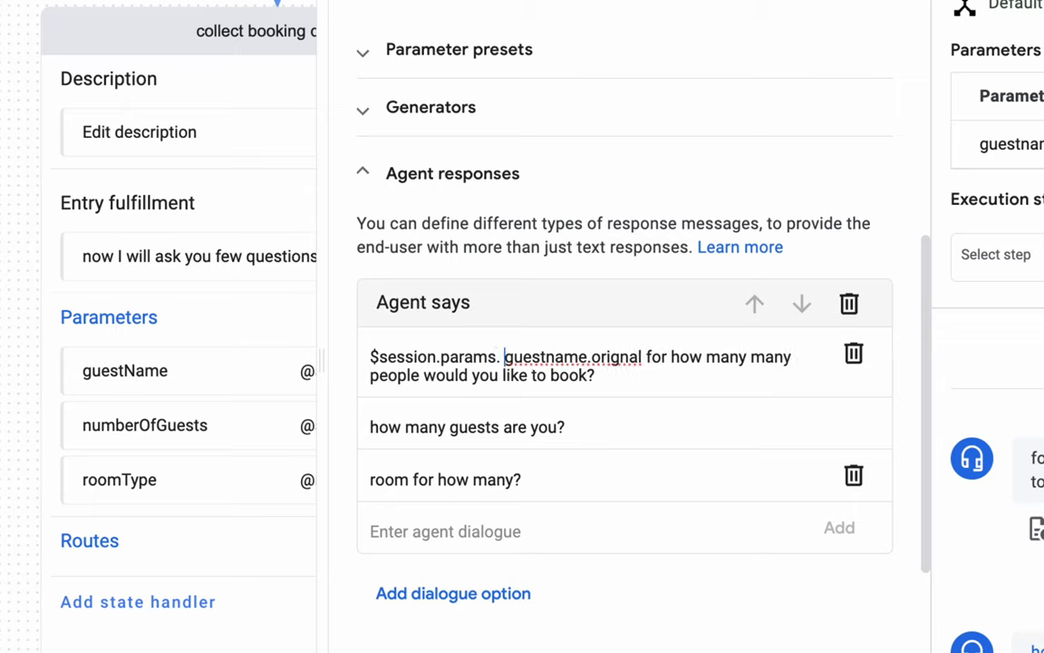
pyautogui.press('BackSpace')
pyautogui.doubleClick(560, 358)
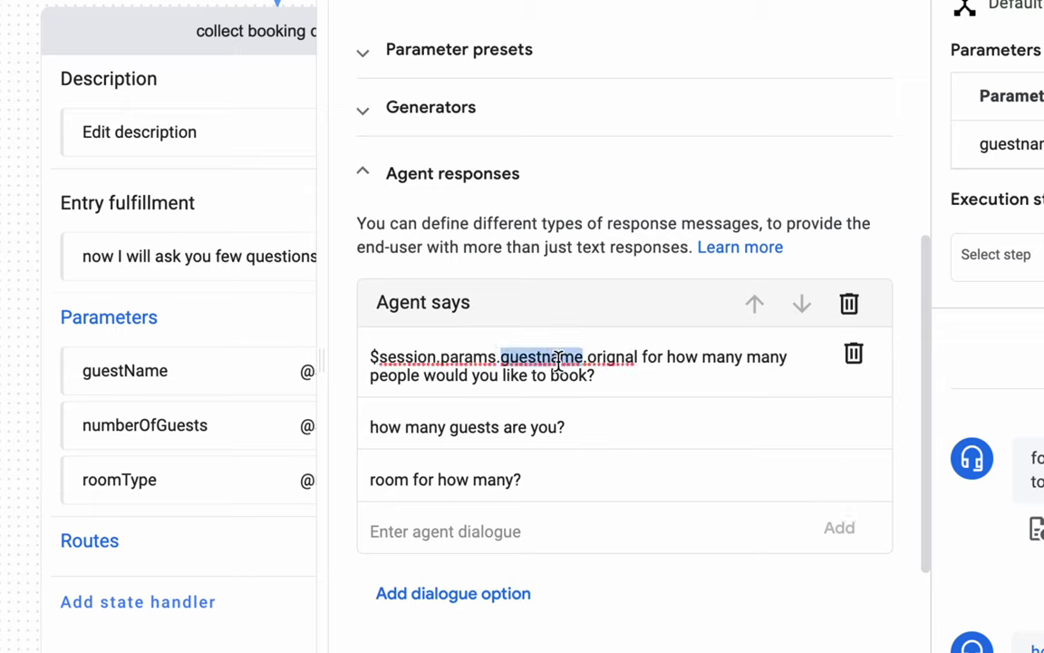
pyautogui.doubleClick(613, 356)
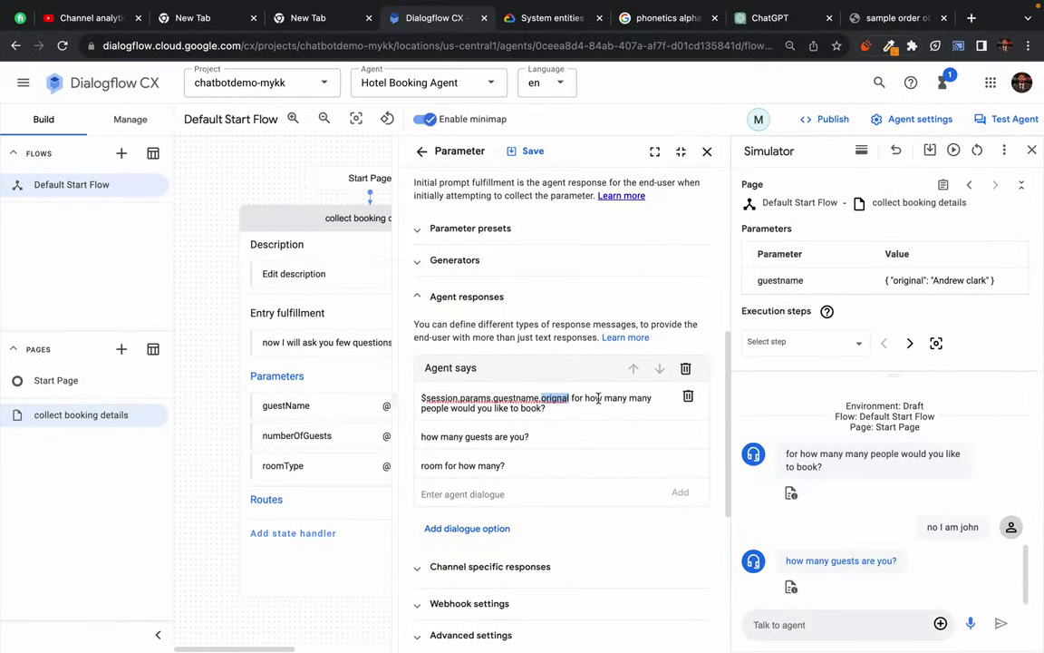
pyautogui.click(531, 397)
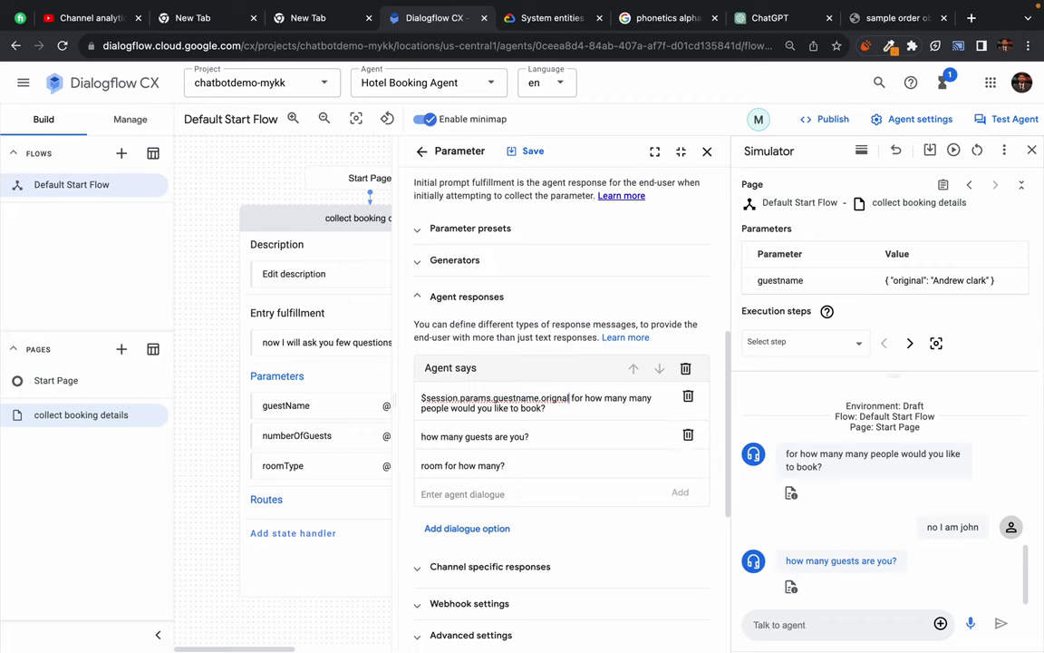
pyautogui.hotkey('shift', 'Home')
pyautogui.hotkey('ctrl', 'c')
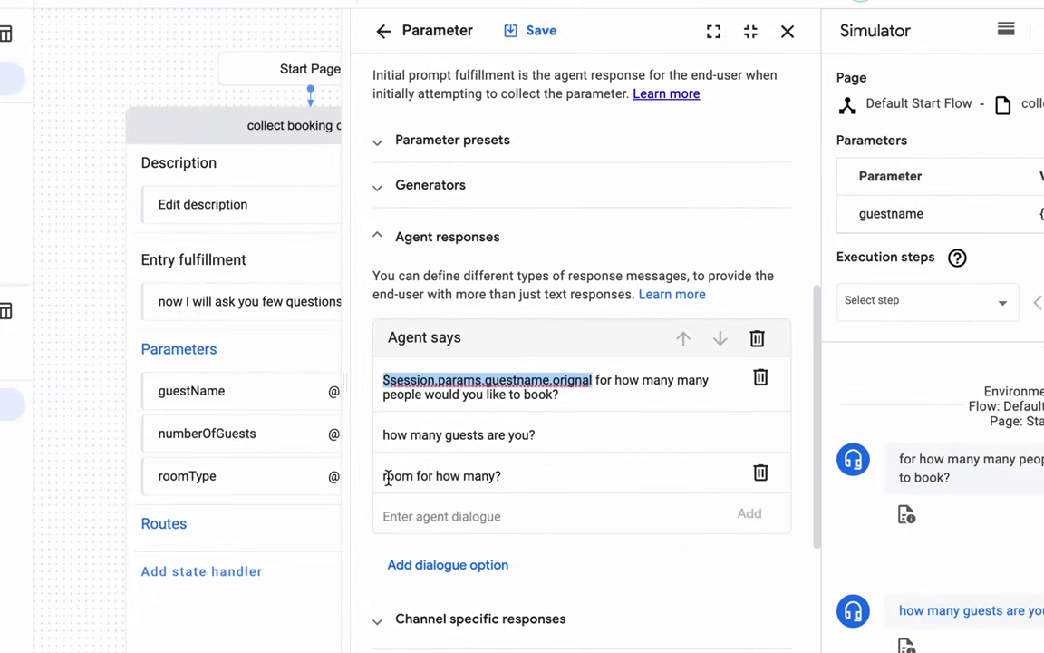
pyautogui.click(385, 476)
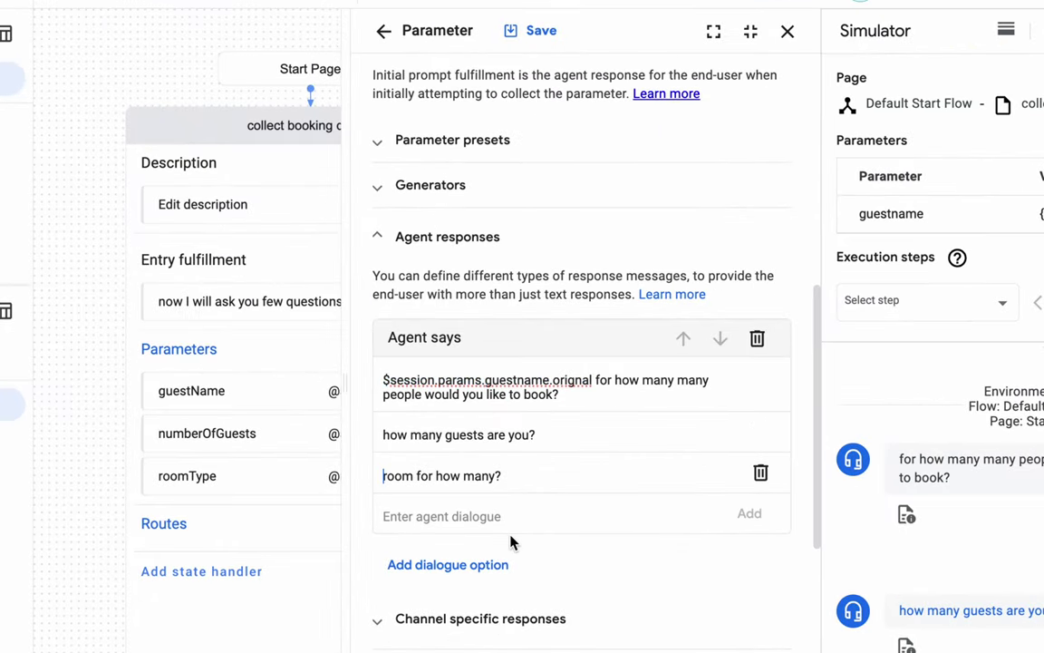
# Step: Paste the guest-name reference before 'room for how many?' and 'how many guests are you?'
pyautogui.hotkey('ctrl', 'v')
pyautogui.write(',')
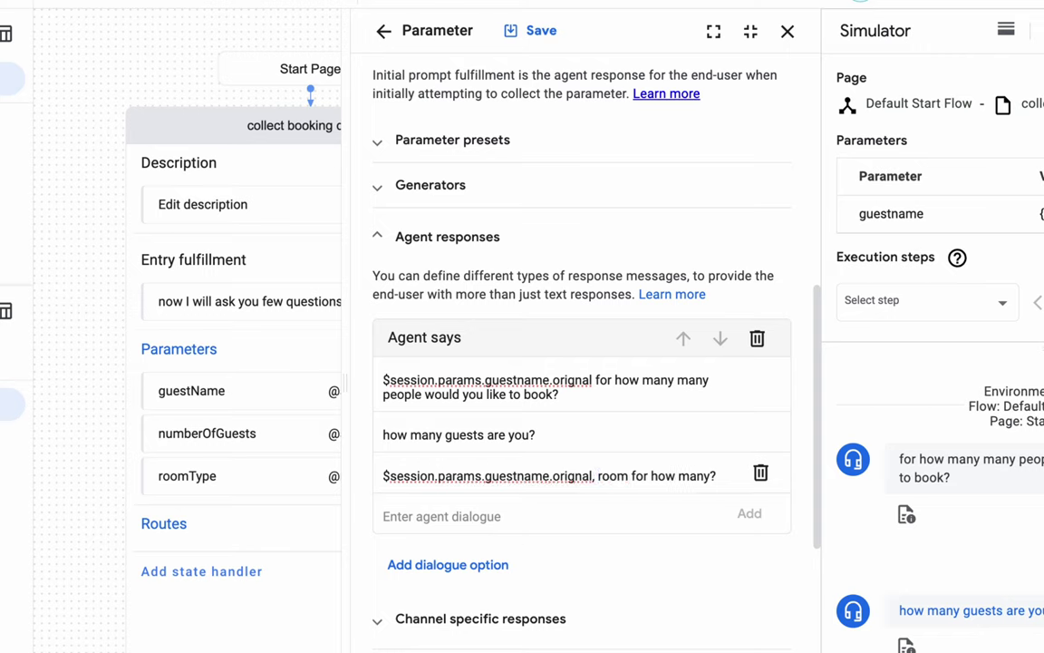
pyautogui.press('BackSpace')
pyautogui.press('BackSpace')
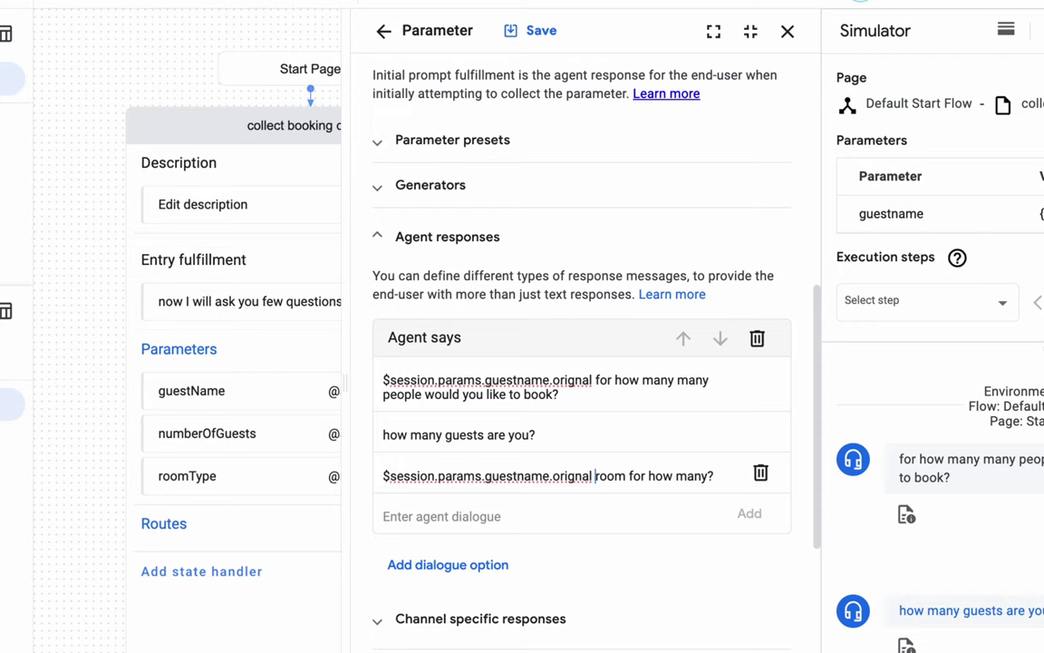
pyautogui.click(384, 434)
pyautogui.hotkey('ctrl', 'v')
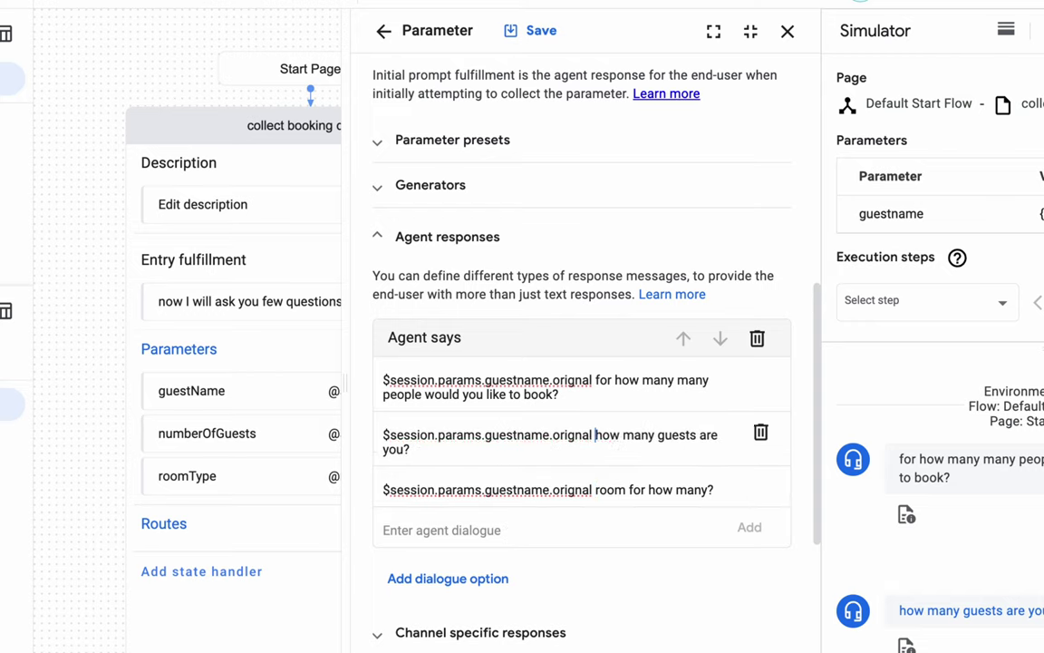
# Step: Make the third prompt read 'Sure $session.params.guestname.orignal, room for how many?'
pyautogui.doubleClick(608, 436)
pyautogui.doubleClick(674, 436)
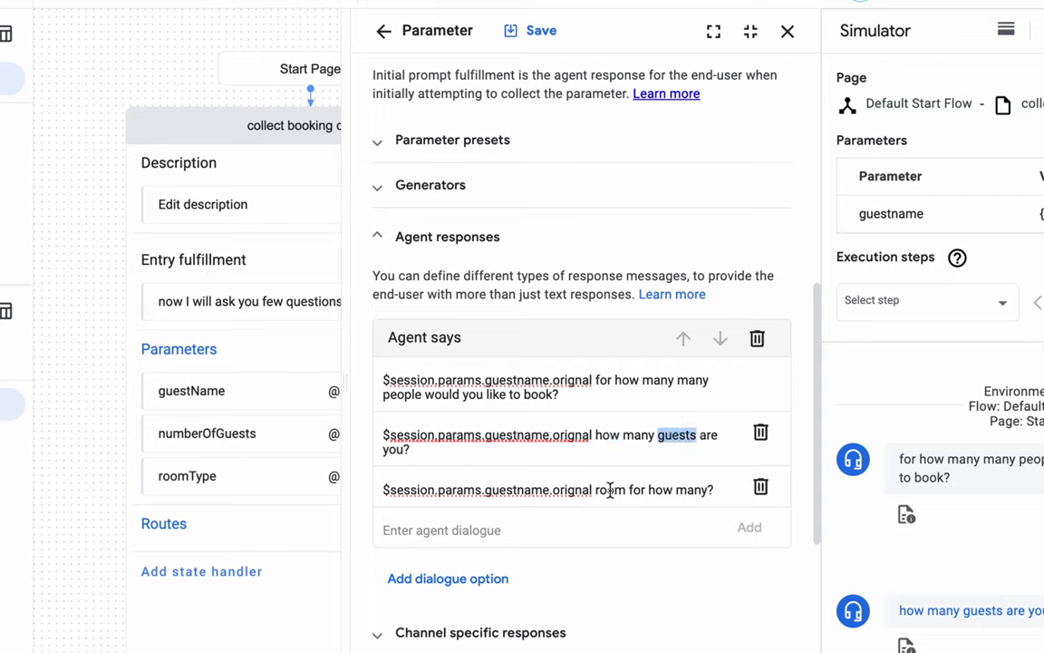
pyautogui.doubleClick(609, 489)
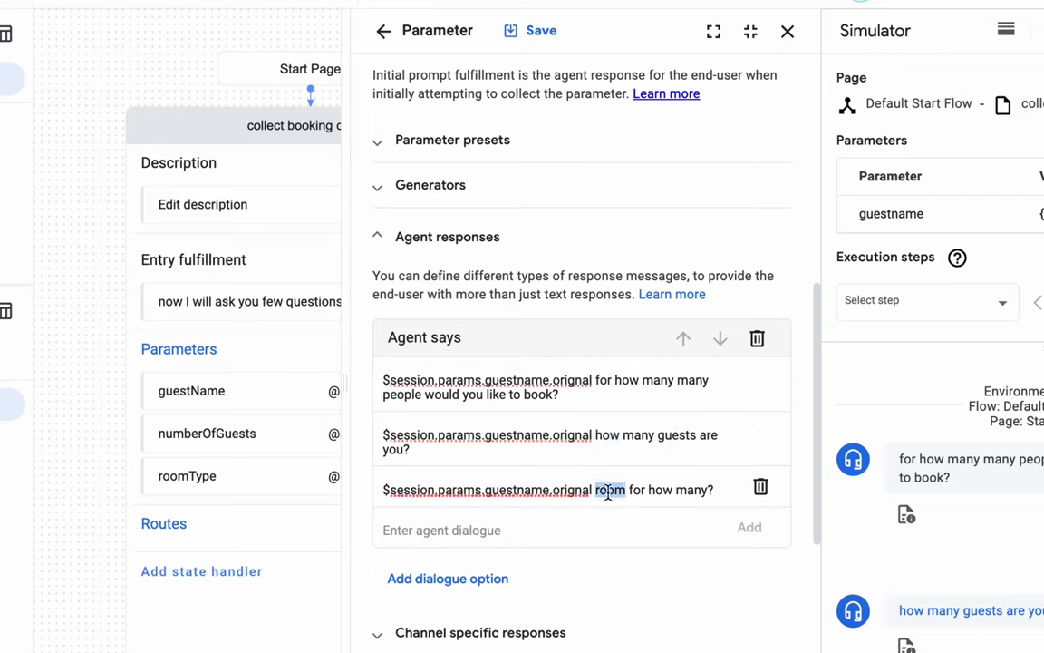
pyautogui.doubleClick(691, 491)
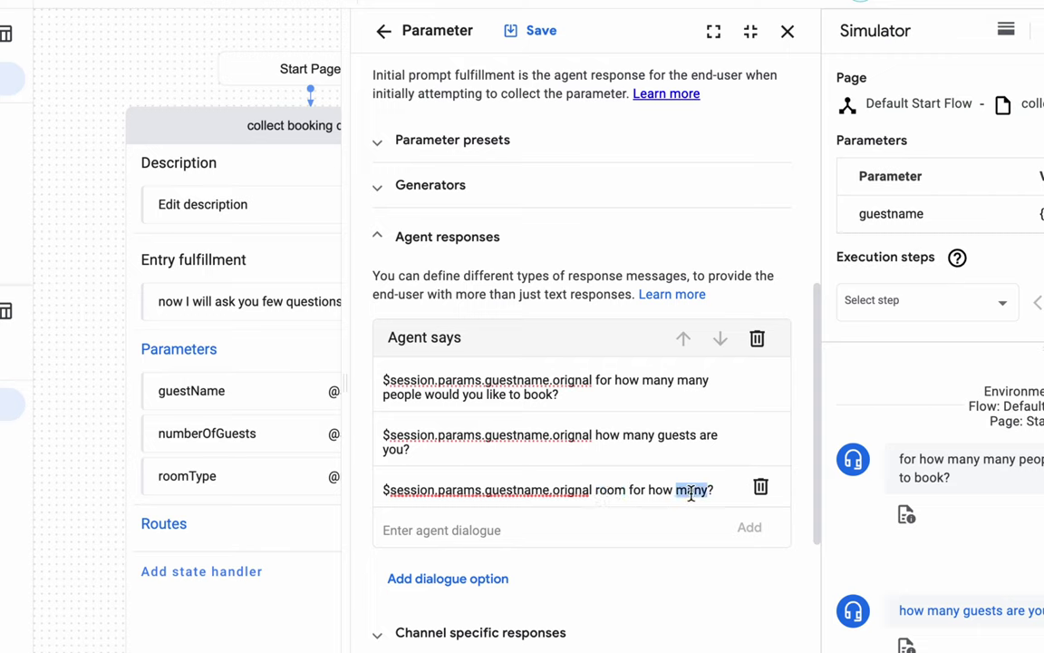
pyautogui.doubleClick(609, 490)
pyautogui.click(622, 493)
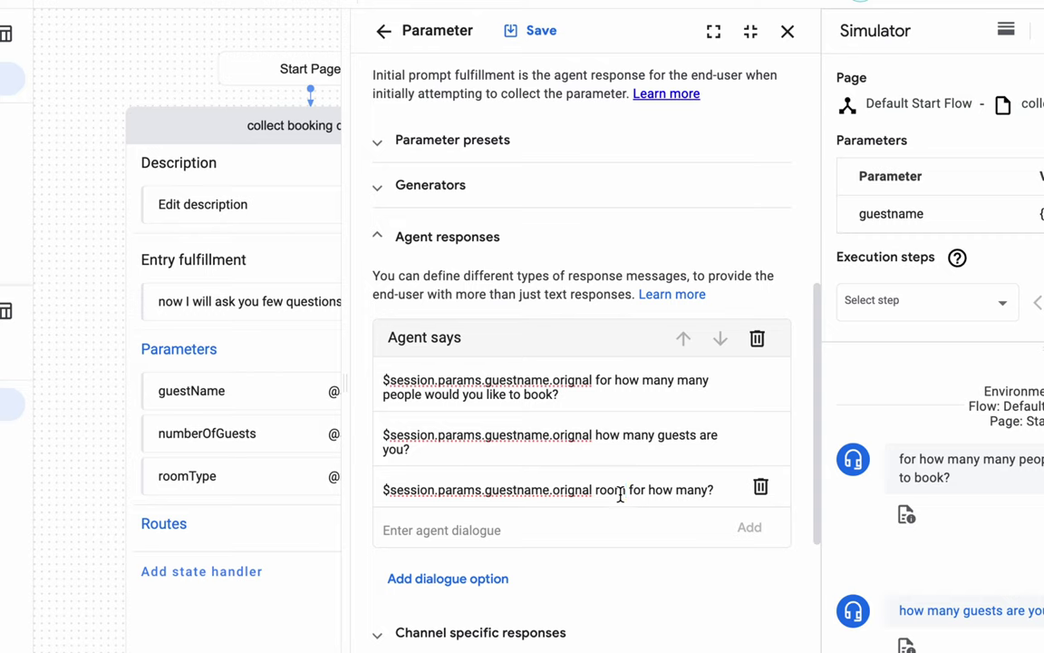
pyautogui.press('Left')
pyautogui.press('Left')
pyautogui.press('Left')
pyautogui.press('Left')
pyautogui.press('Left')
pyautogui.write(',')
pyautogui.click(384, 490)
pyautogui.write('Sure')
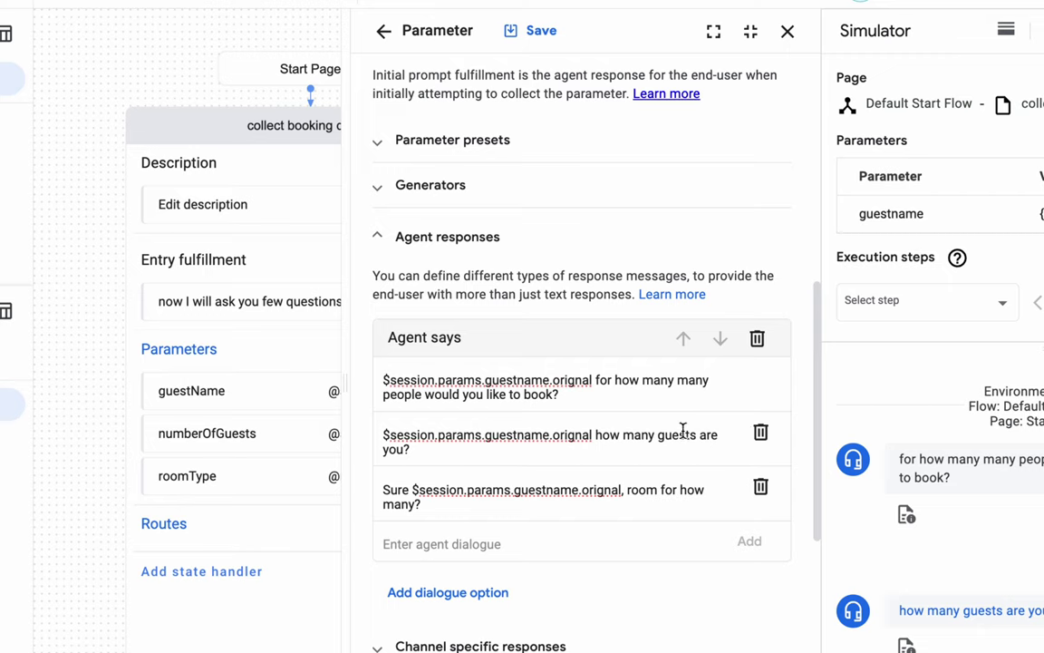
# Step: Review the first and second prompts and save the numberOfGuests parameter
pyautogui.doubleClick(629, 380)
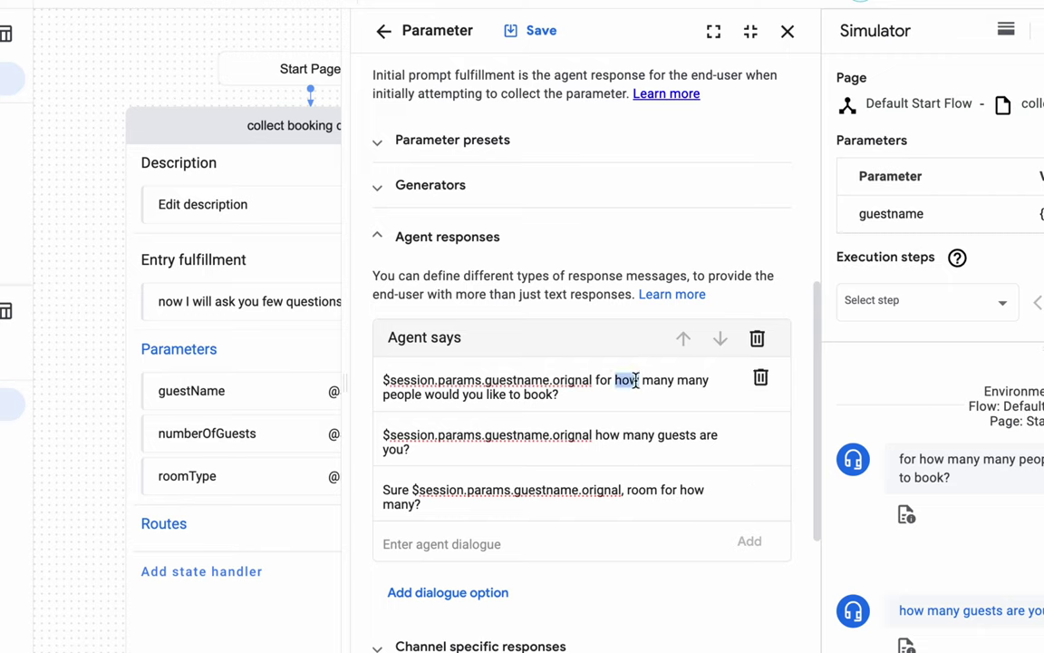
pyautogui.doubleClick(691, 380)
pyautogui.click(691, 380)
pyautogui.click(677, 380)
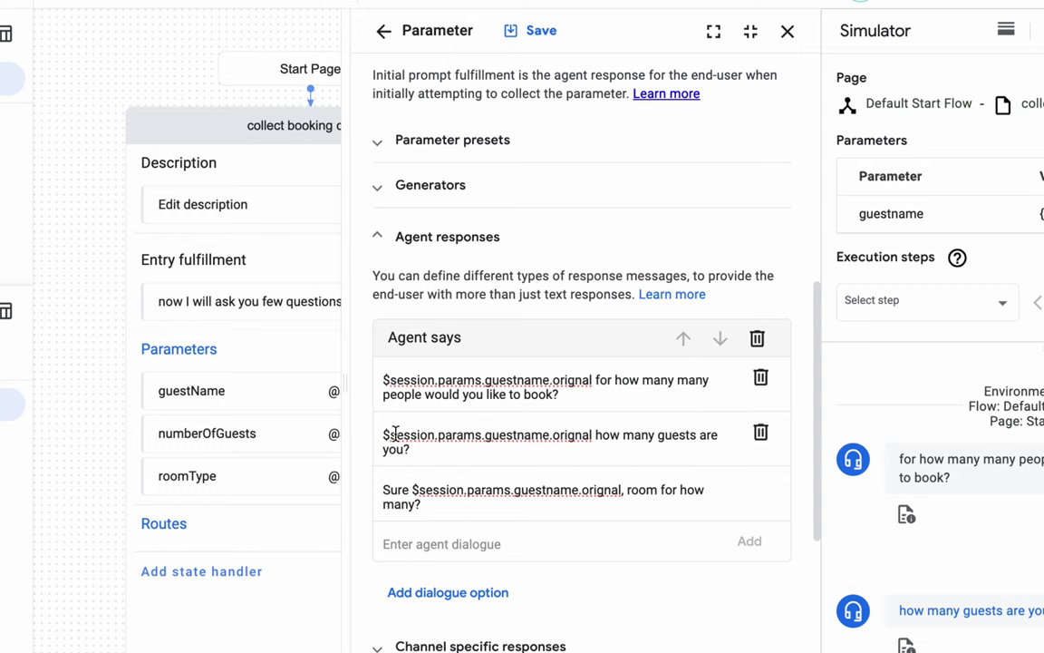
pyautogui.click(615, 435)
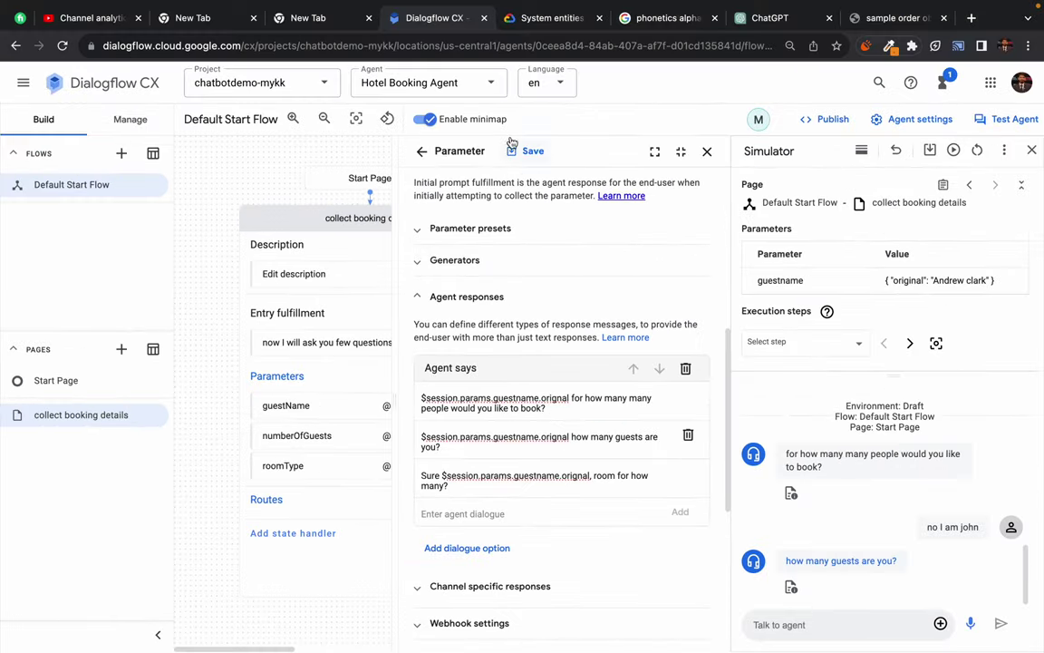
pyautogui.click(534, 30)
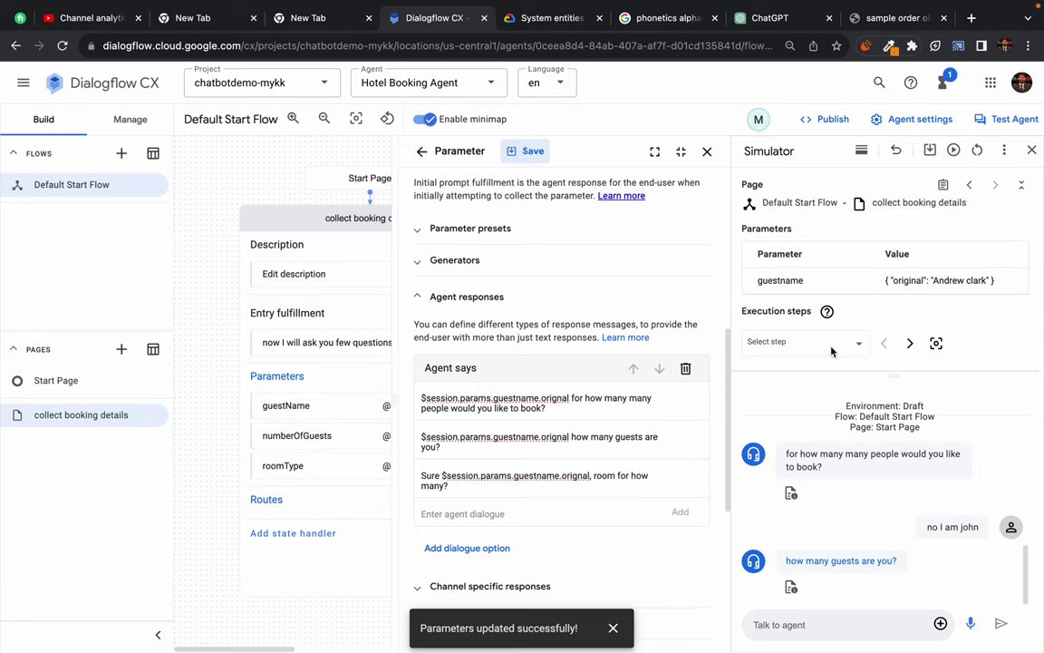
# Step: Go back to Parameters, reset the simulator, and greet the agent with 'hi'
pyautogui.scroll(-4, 526, 491)
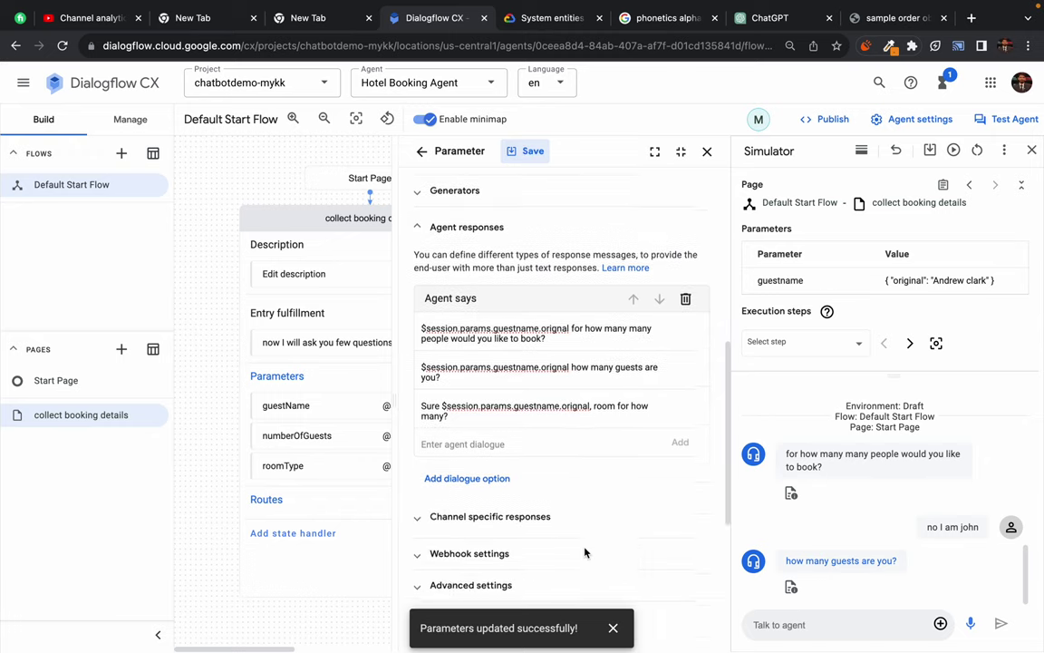
pyautogui.click(422, 151)
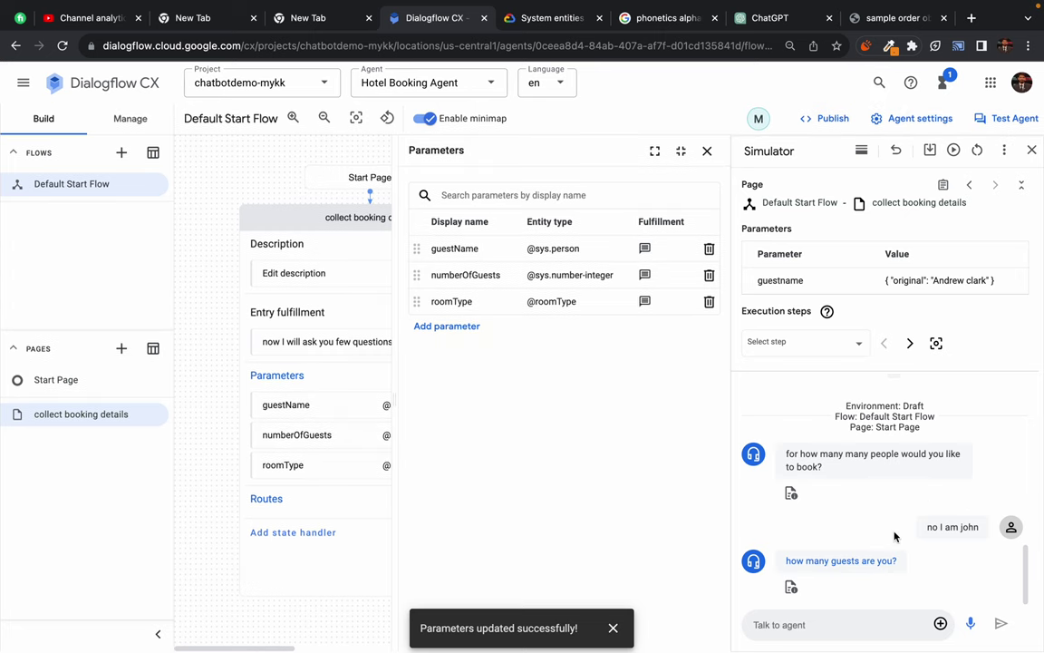
pyautogui.click(977, 149)
pyautogui.click(787, 620)
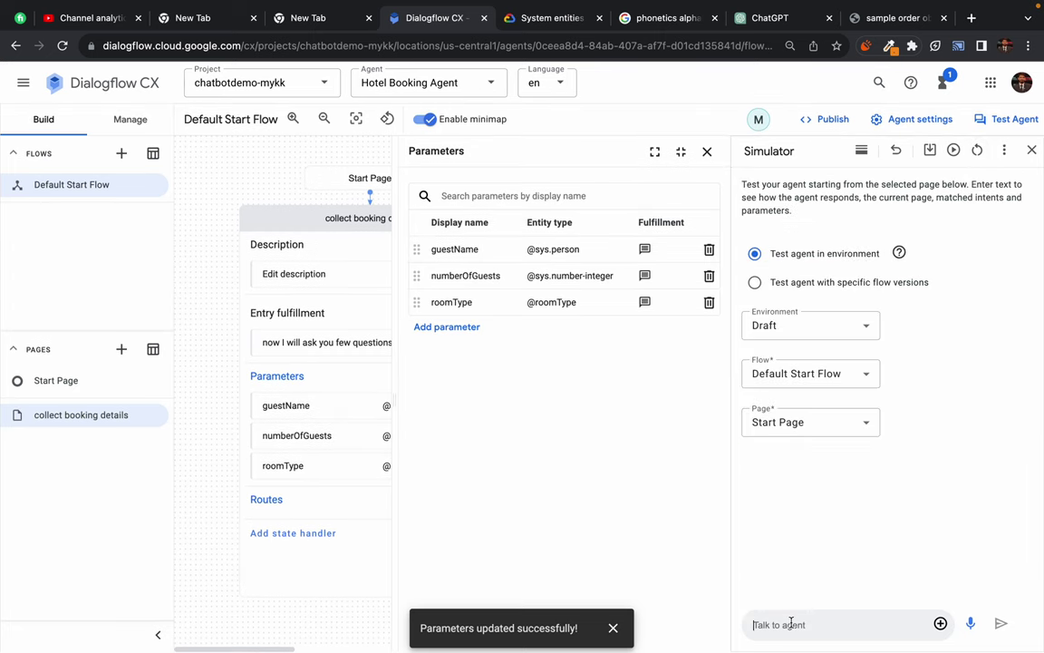
pyautogui.write('hi')
pyautogui.press('Return')
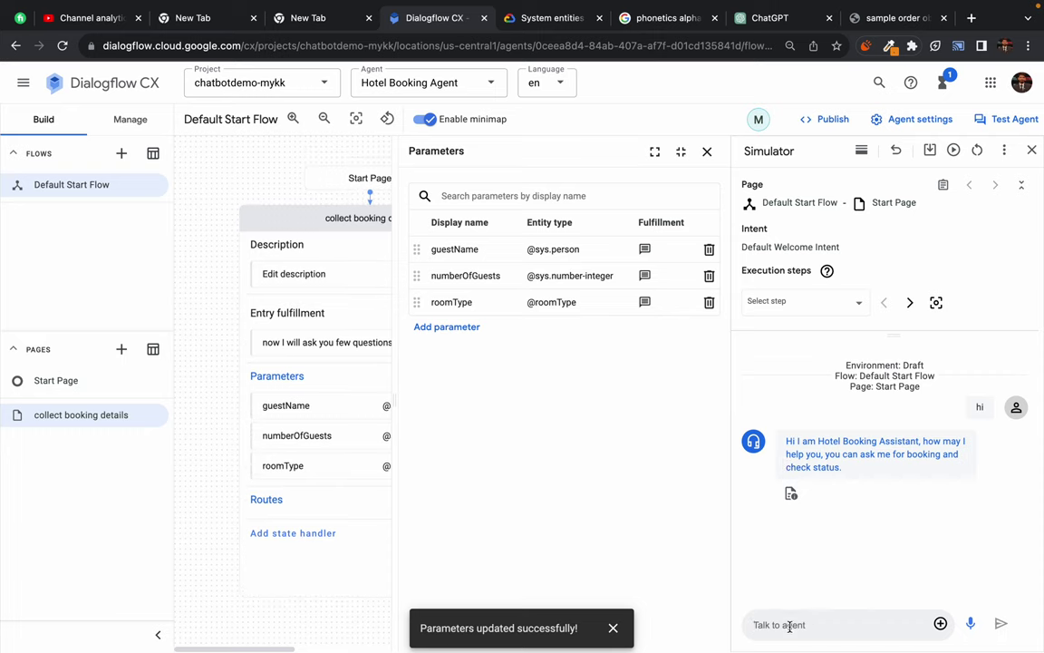
pyautogui.write('book room')
pyautogui.press('Return')
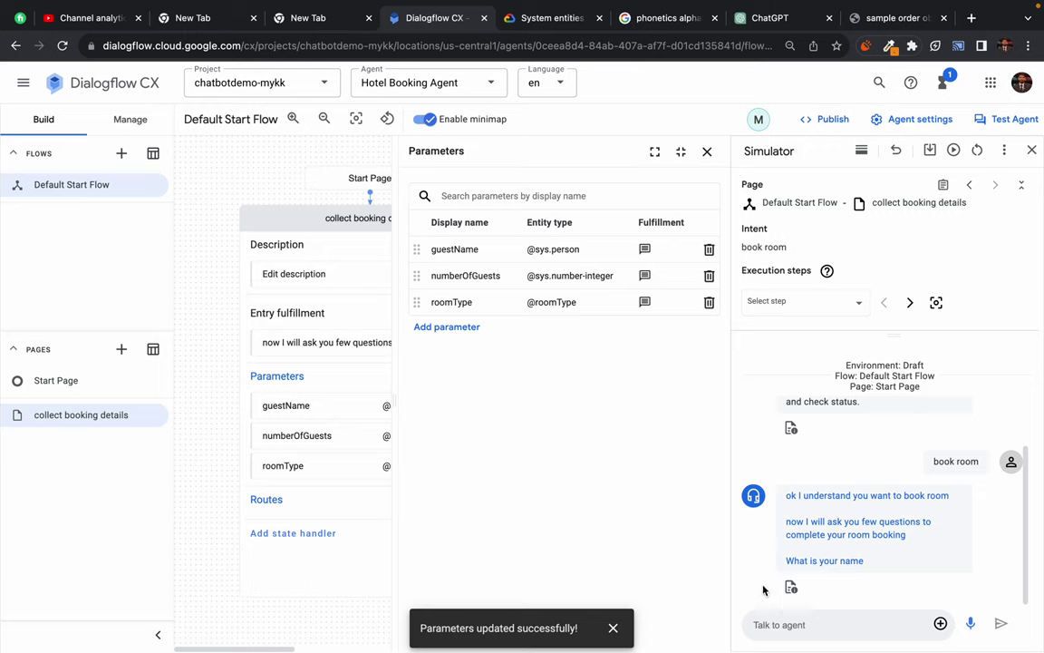
pyautogui.click(754, 625)
pyautogui.write('my name is')
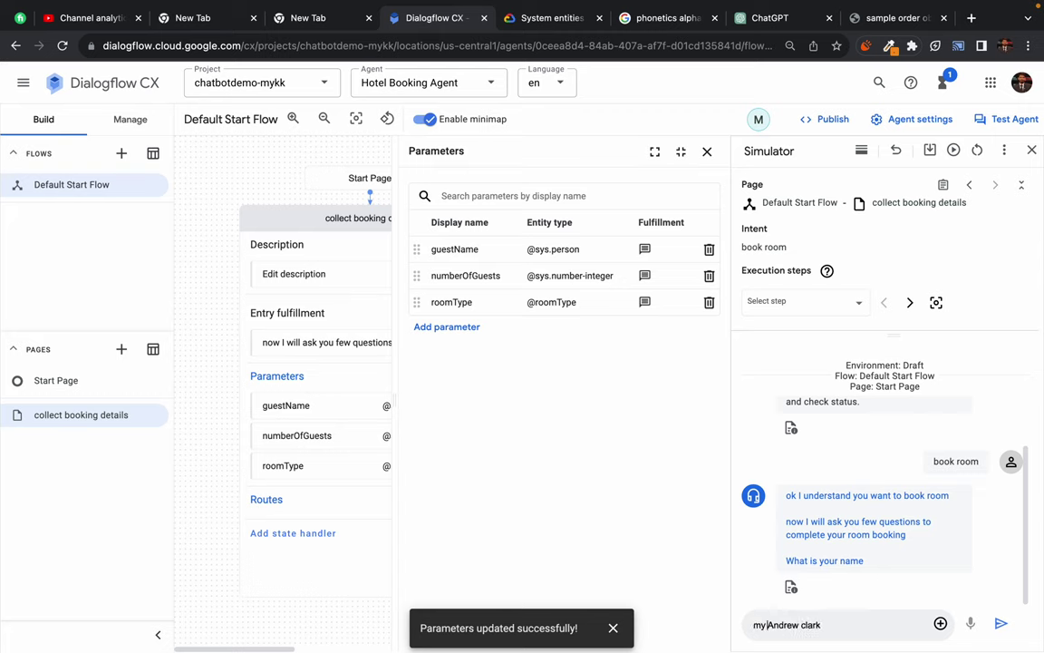
pyautogui.press('Return')
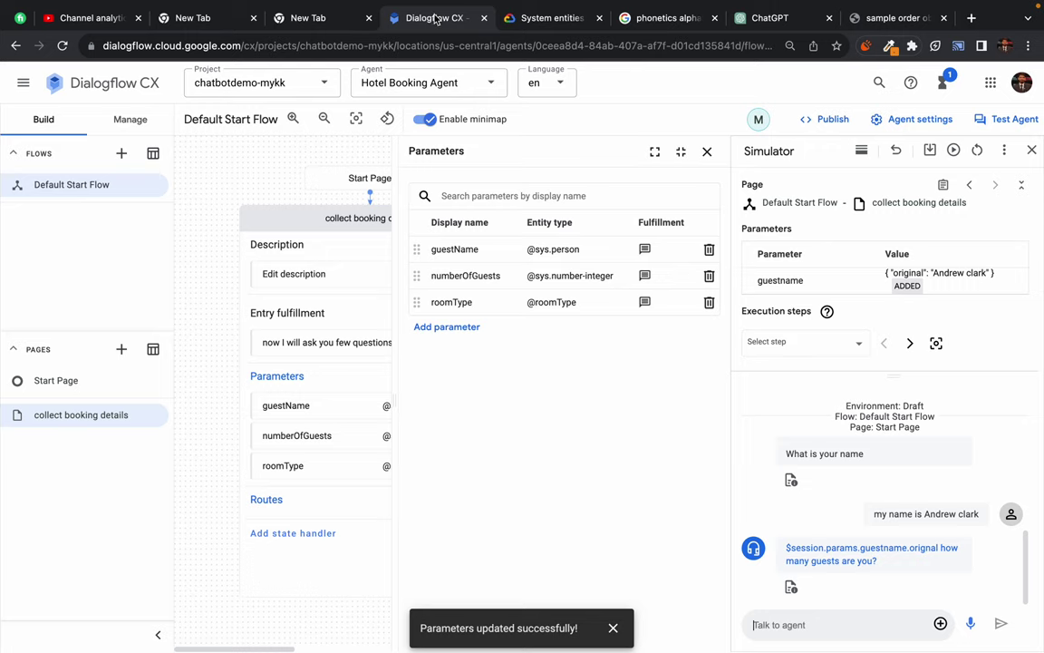
pyautogui.click(546, 15)
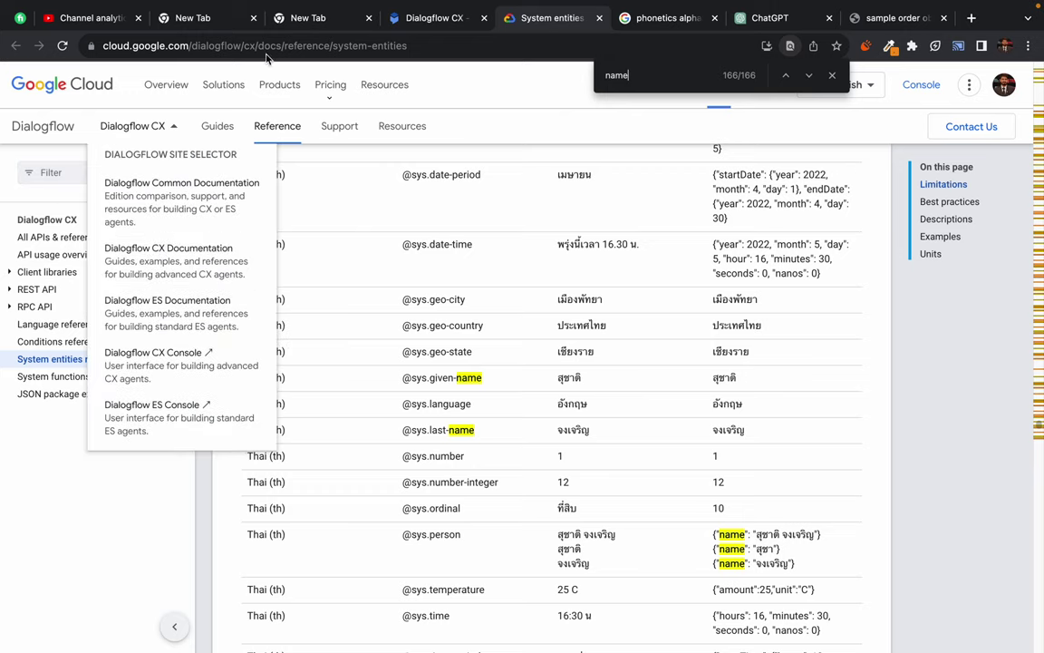
# Step: Search 'dialogflow cx params' and read the $session.params.parameter.original reference format
pyautogui.click(238, 43)
pyautogui.write('dialog')
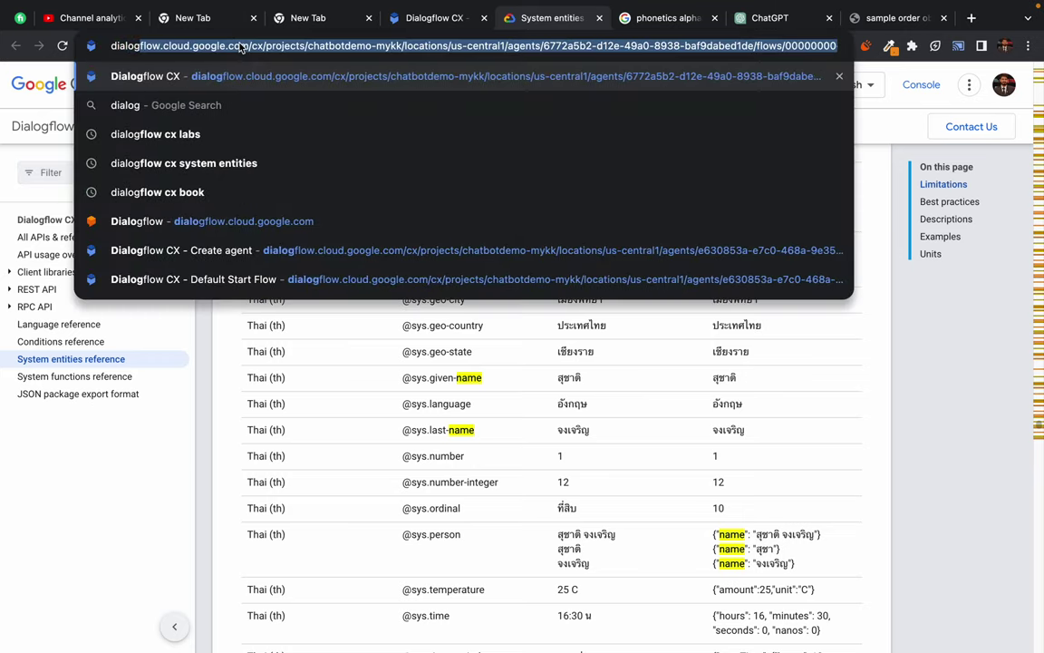
pyautogui.write('flow cx p')
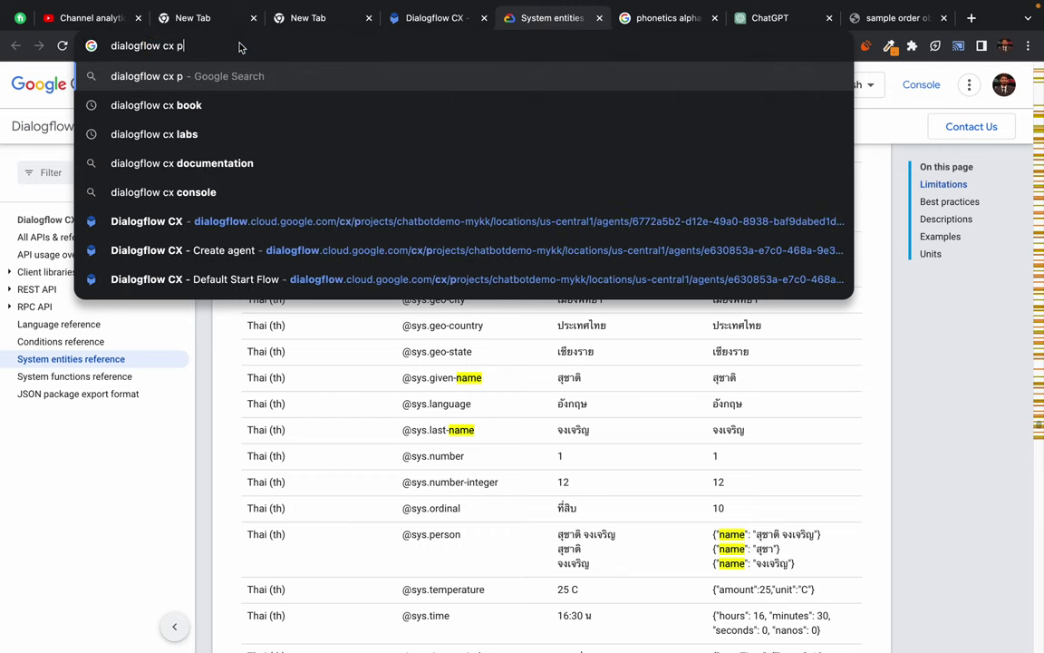
pyautogui.write('arams')
pyautogui.press('Return')
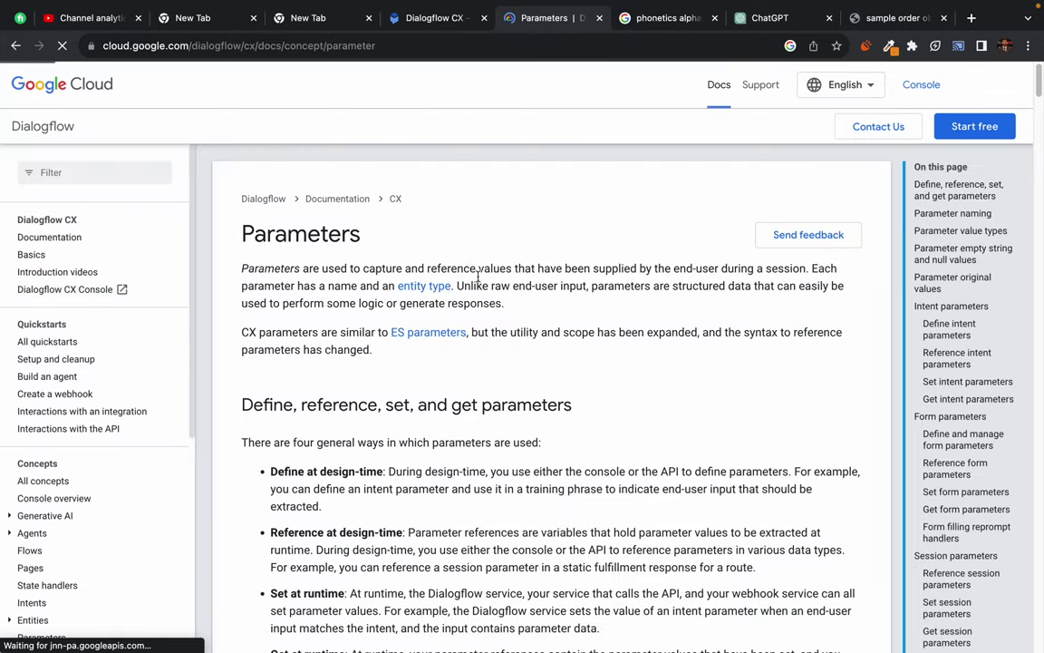
pyautogui.scroll(-2, 308, 486)
pyautogui.scroll(-5, 308, 487)
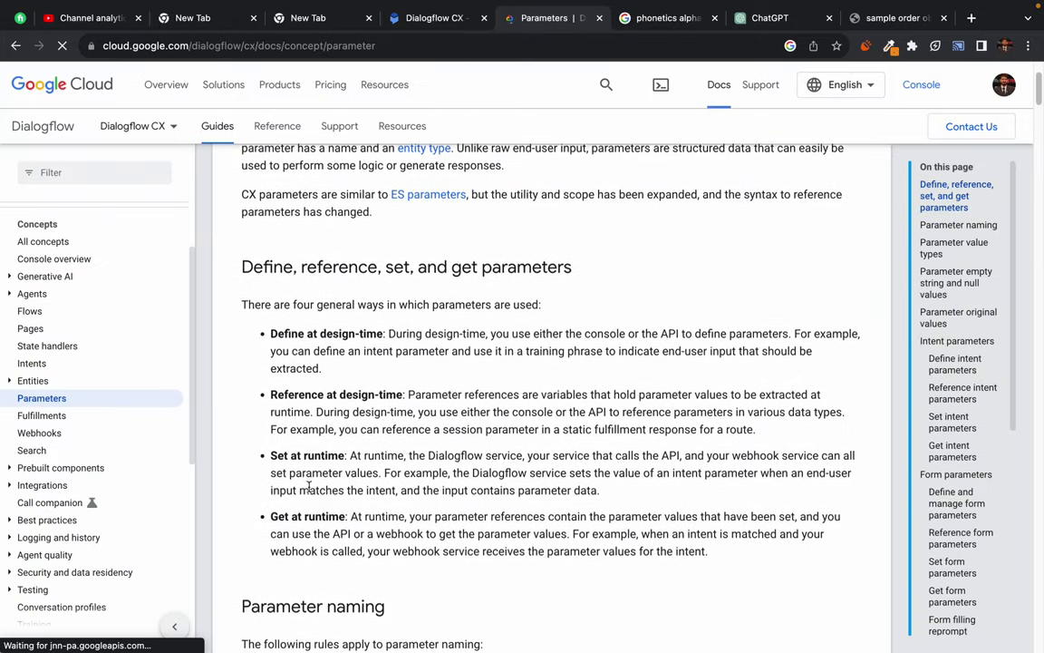
pyautogui.scroll(-3, 308, 487)
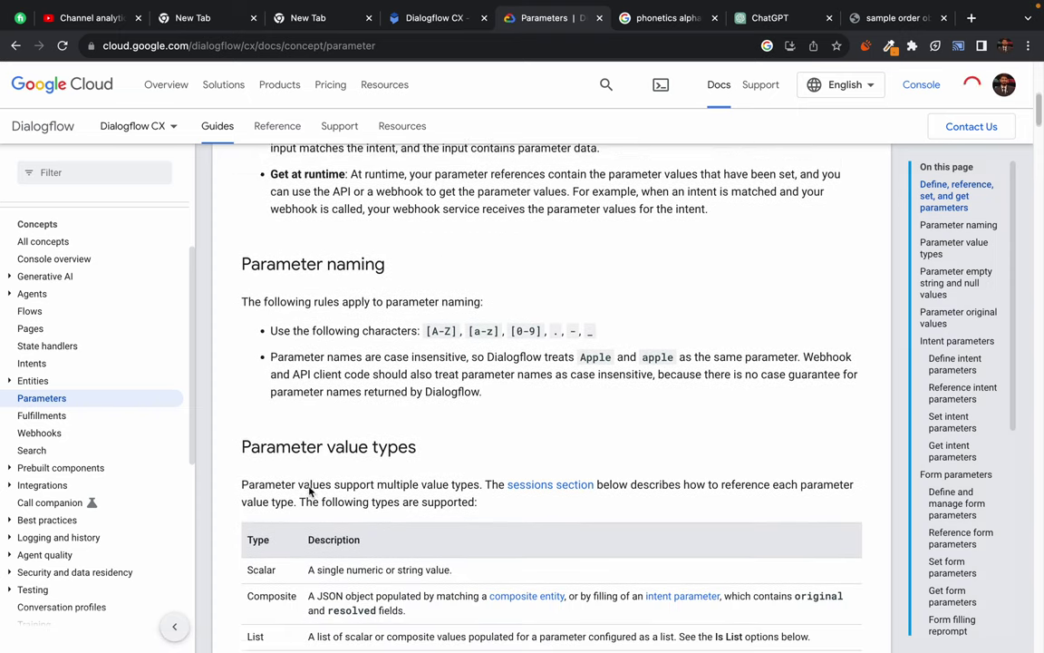
pyautogui.scroll(-1, 308, 487)
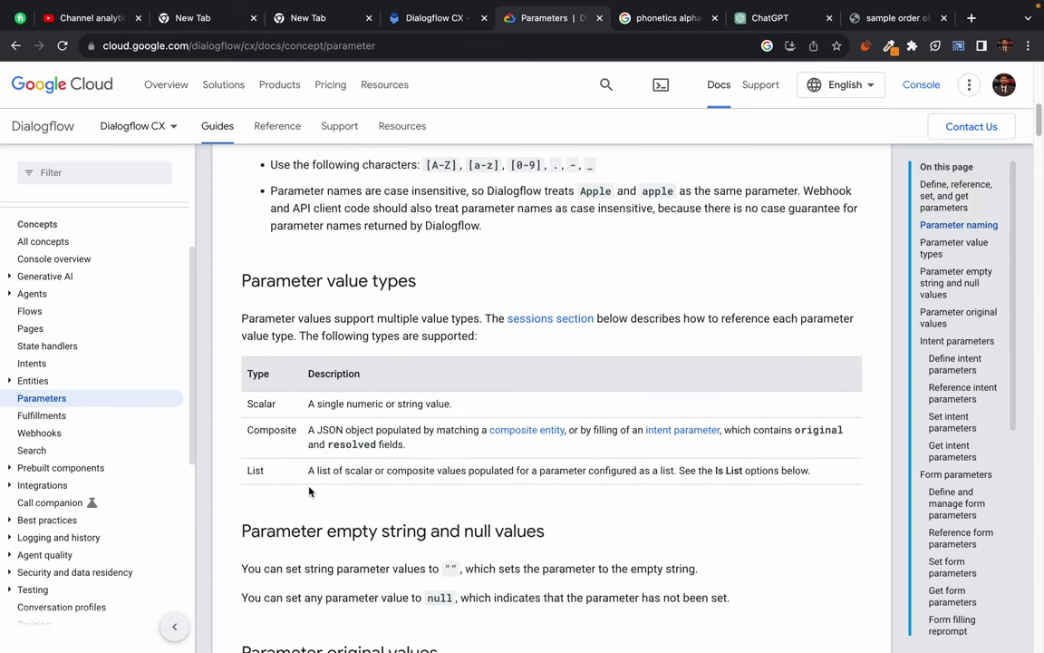
pyautogui.scroll(-1, 308, 486)
pyautogui.scroll(-1, 309, 491)
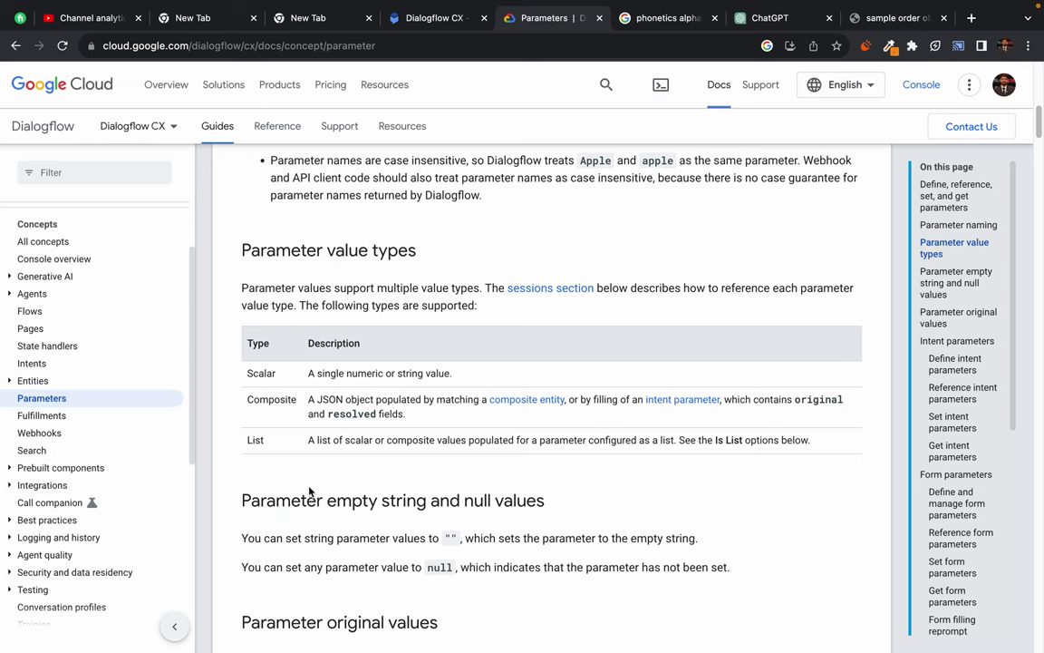
pyautogui.scroll(-6, 309, 492)
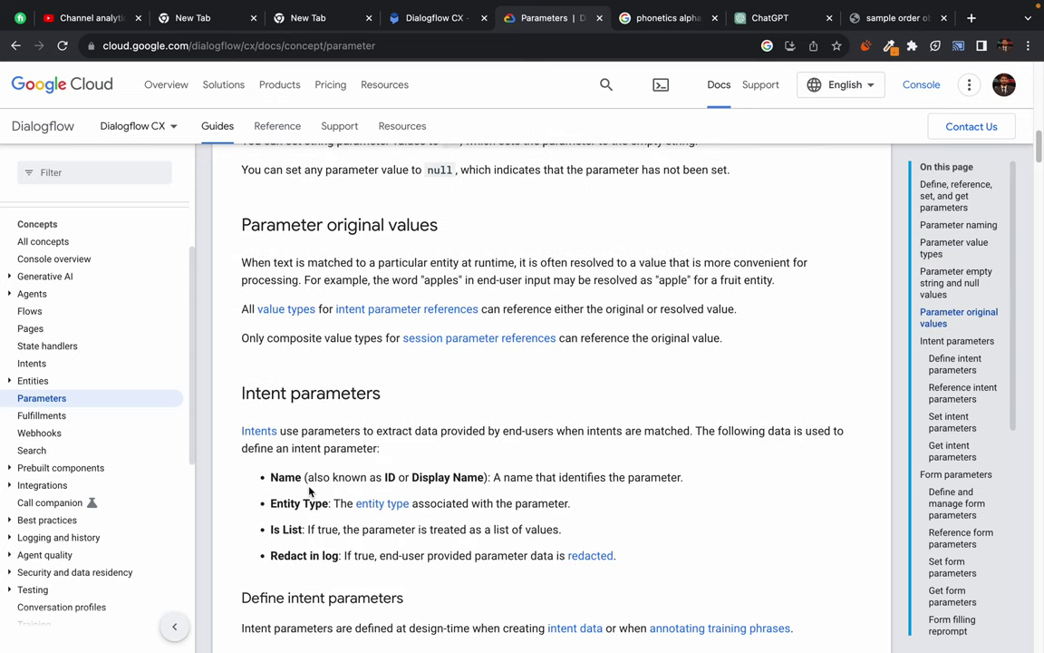
pyautogui.scroll(-6, 309, 492)
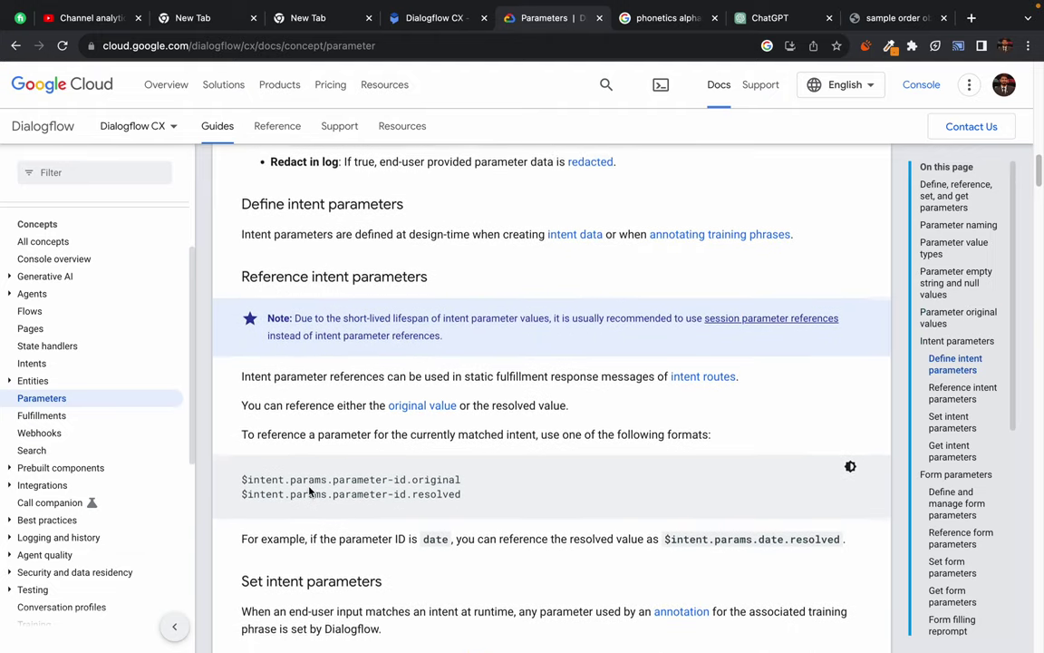
pyautogui.scroll(-1, 309, 492)
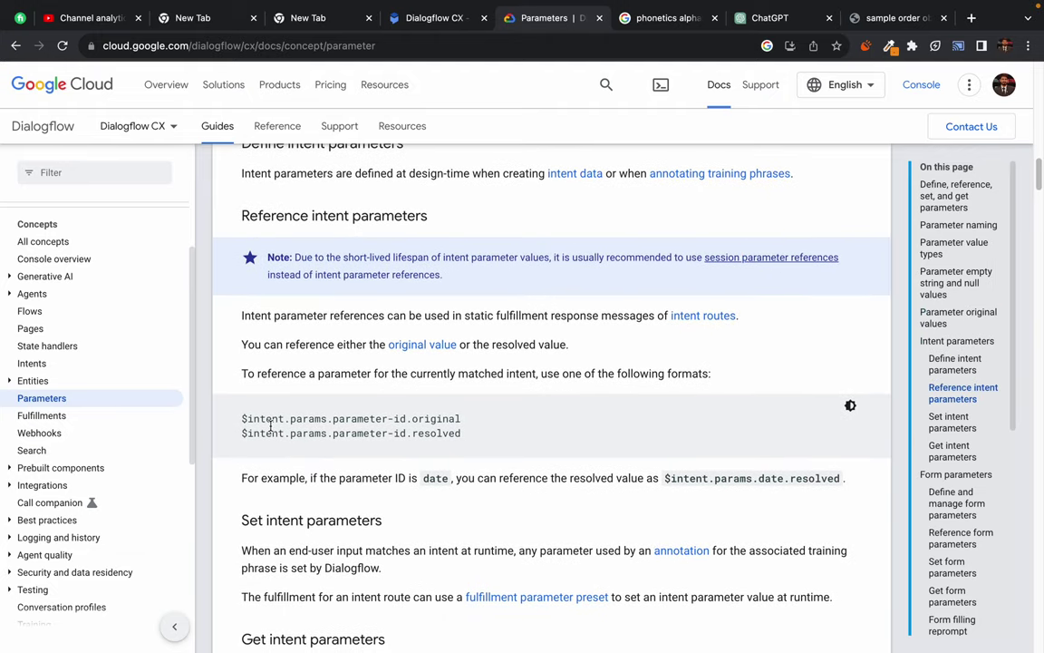
pyautogui.doubleClick(361, 419)
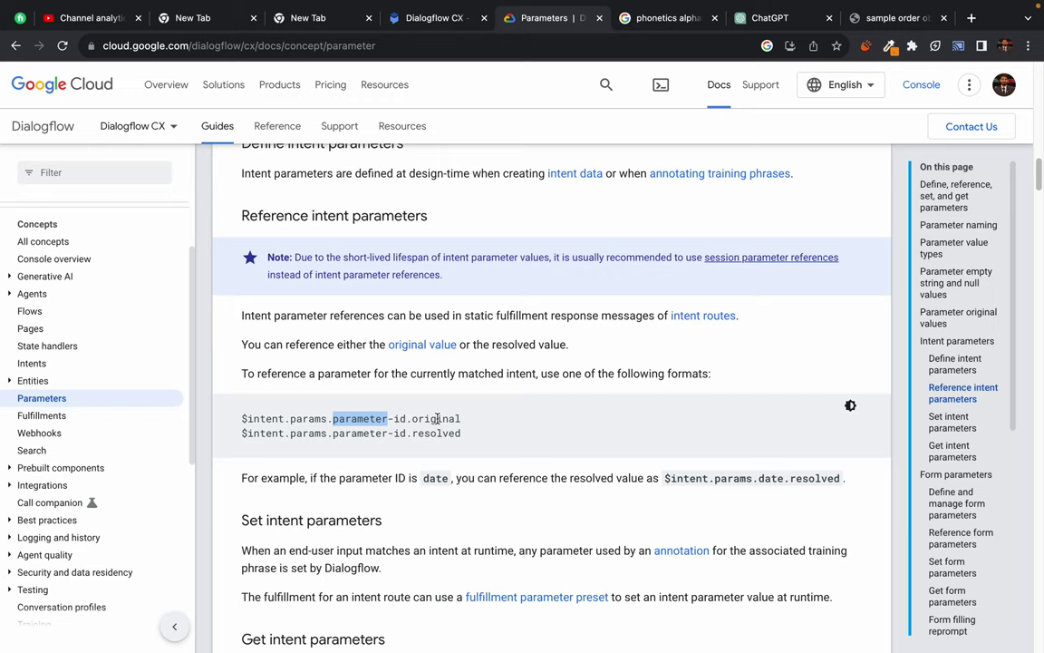
pyautogui.doubleClick(438, 419)
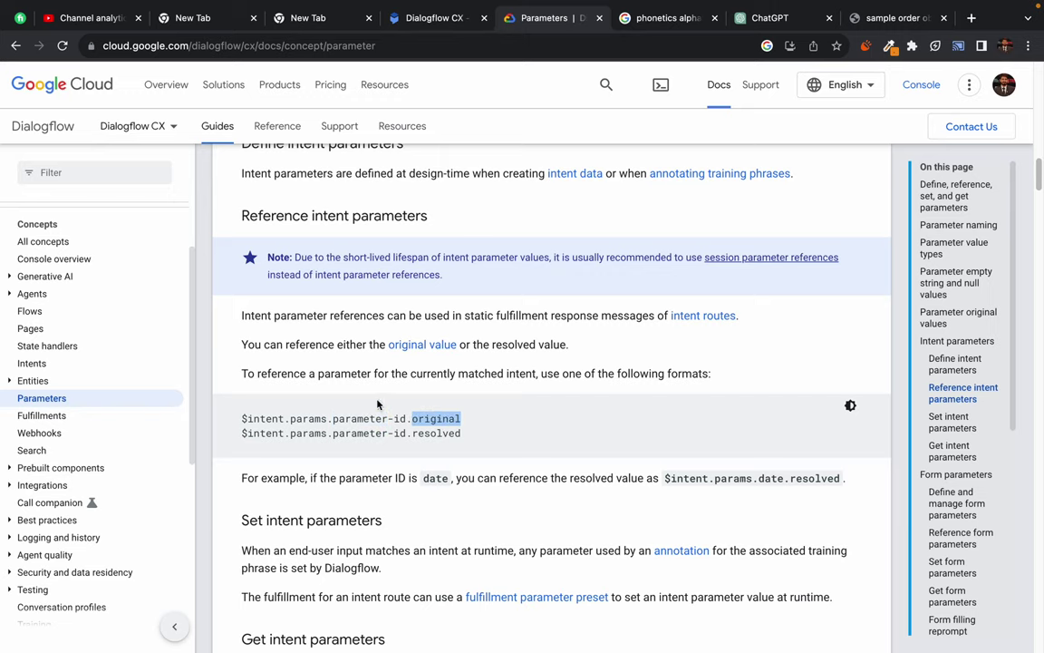
# Step: Scroll through Form parameters to the status conditions like $page.params.status = "FINAL"
pyautogui.scroll(-3, 282, 523)
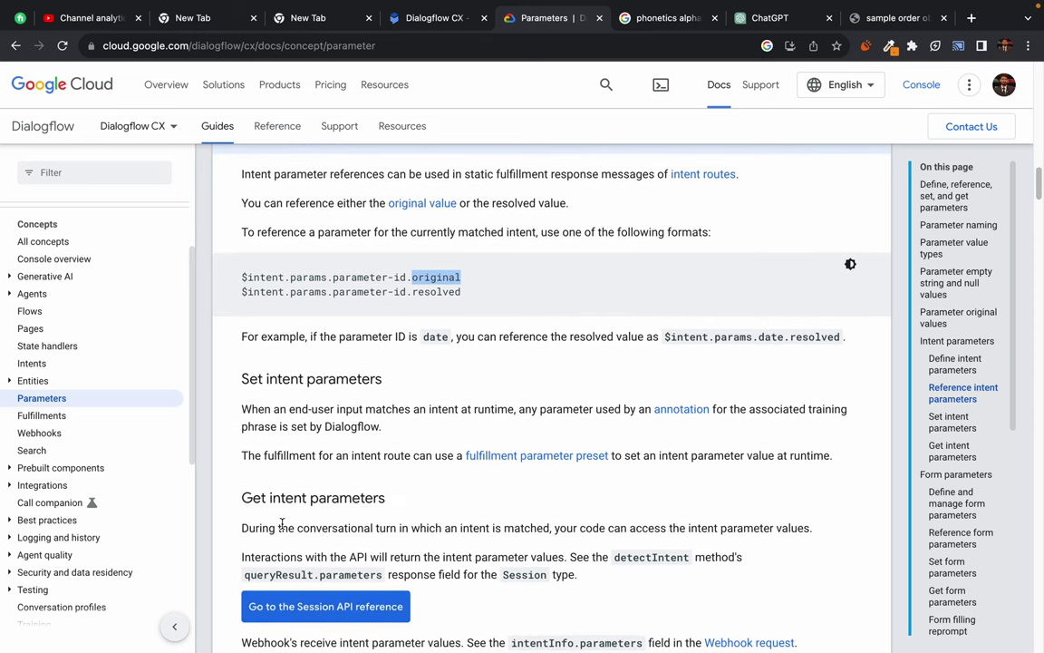
pyautogui.scroll(1, 282, 524)
pyautogui.scroll(-1, 282, 523)
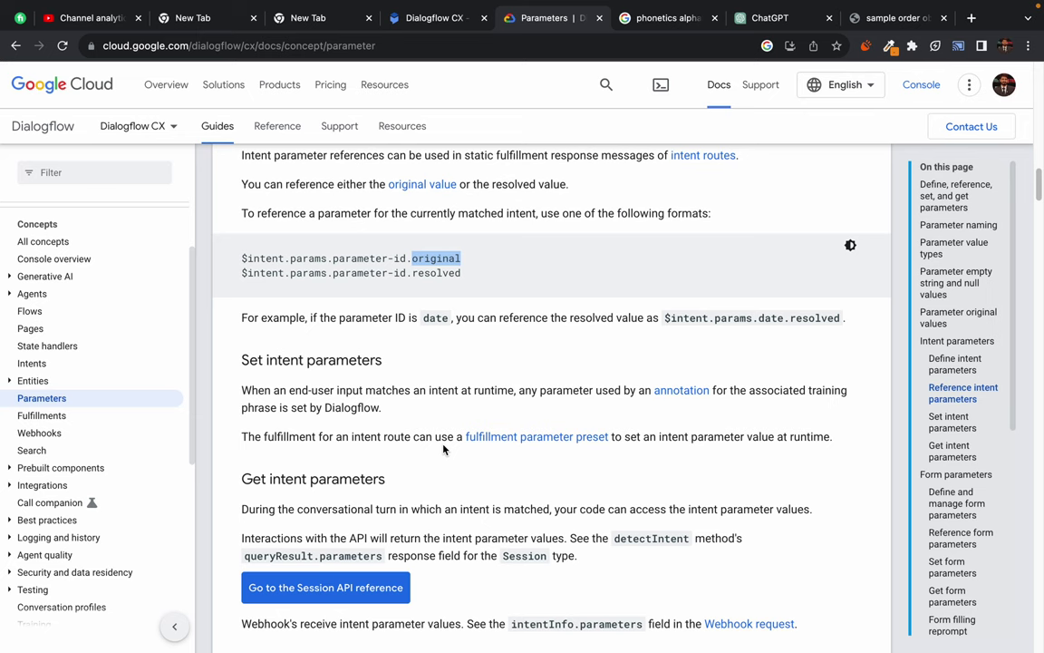
pyautogui.scroll(-10, 444, 449)
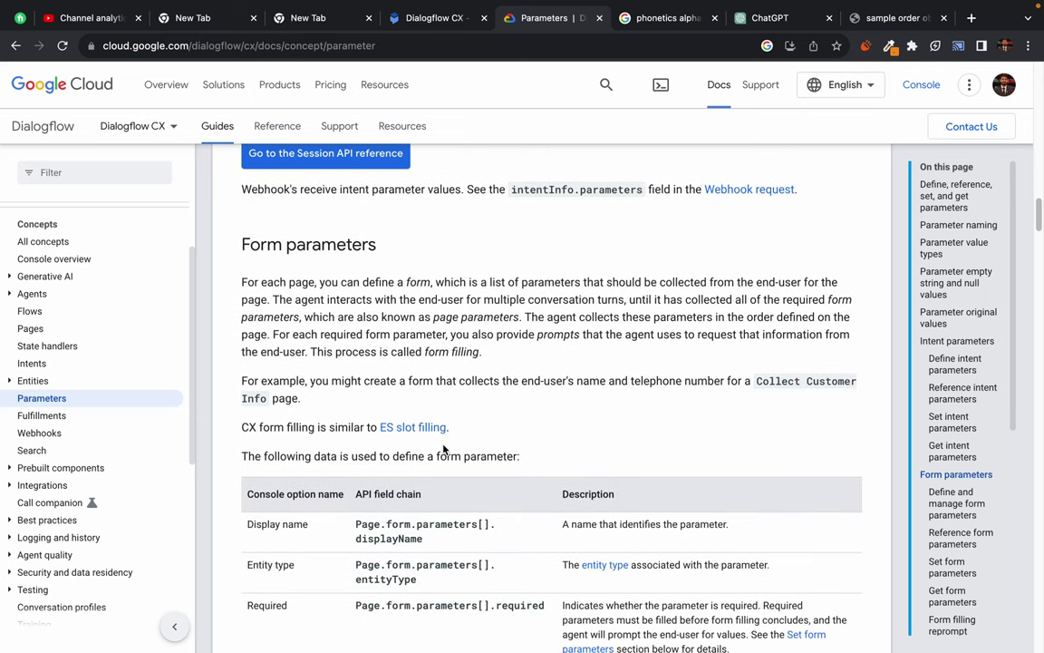
pyautogui.scroll(-7, 444, 449)
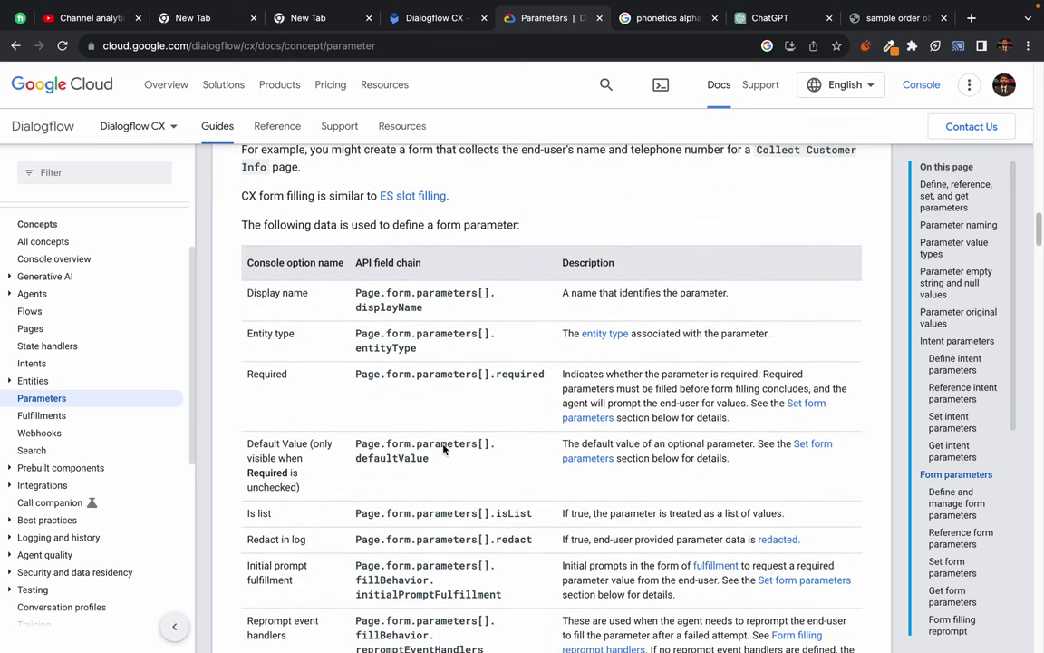
pyautogui.scroll(-1, 443, 449)
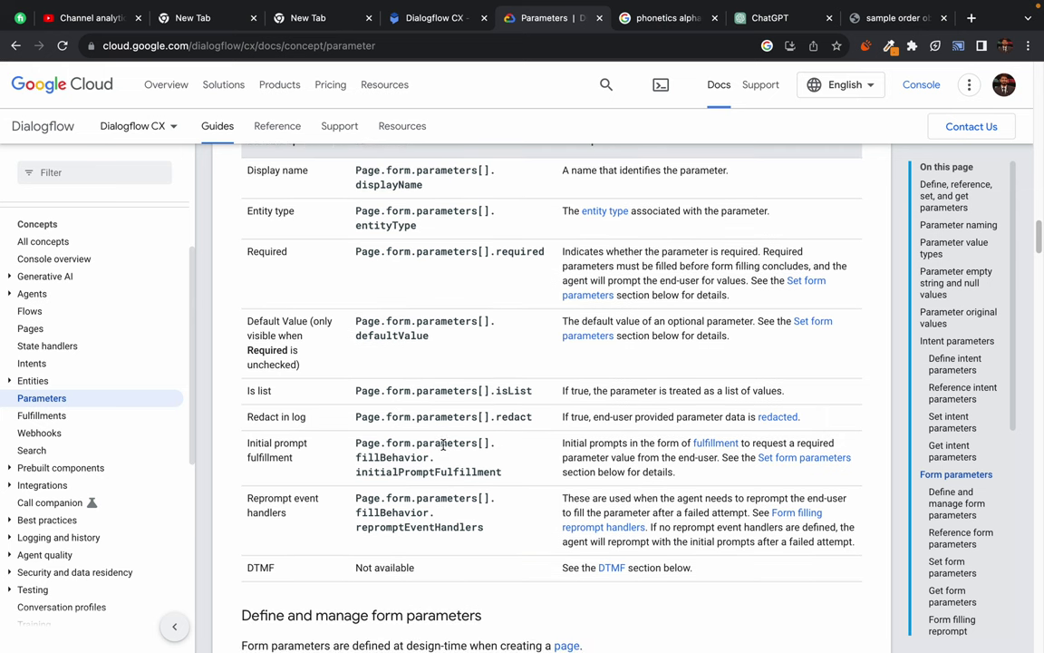
pyautogui.scroll(2, 443, 446)
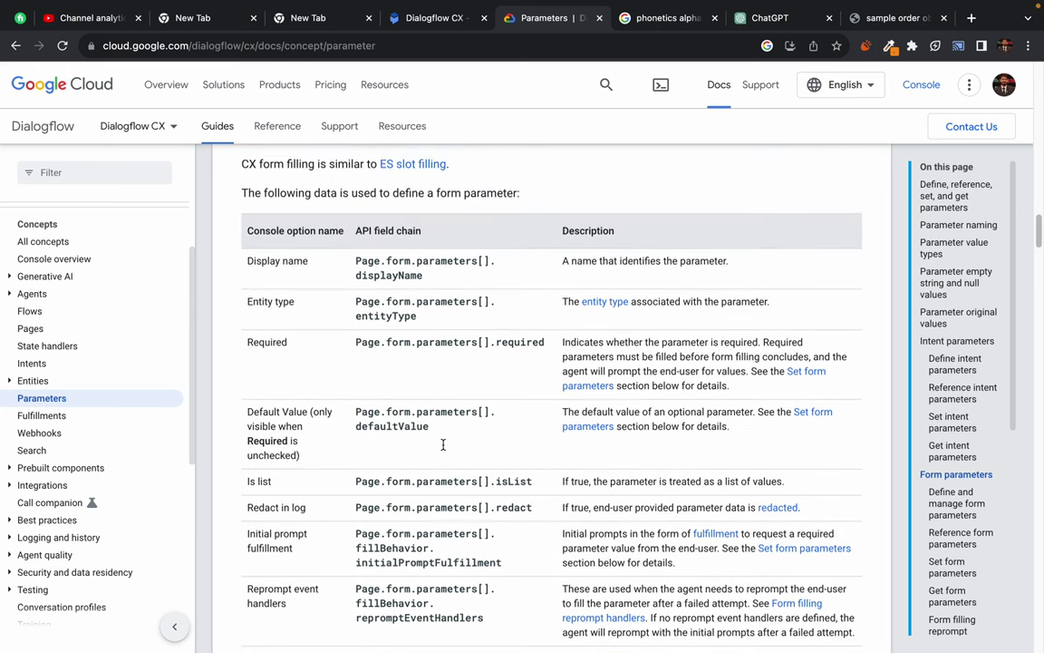
pyautogui.tripleClick(258, 243)
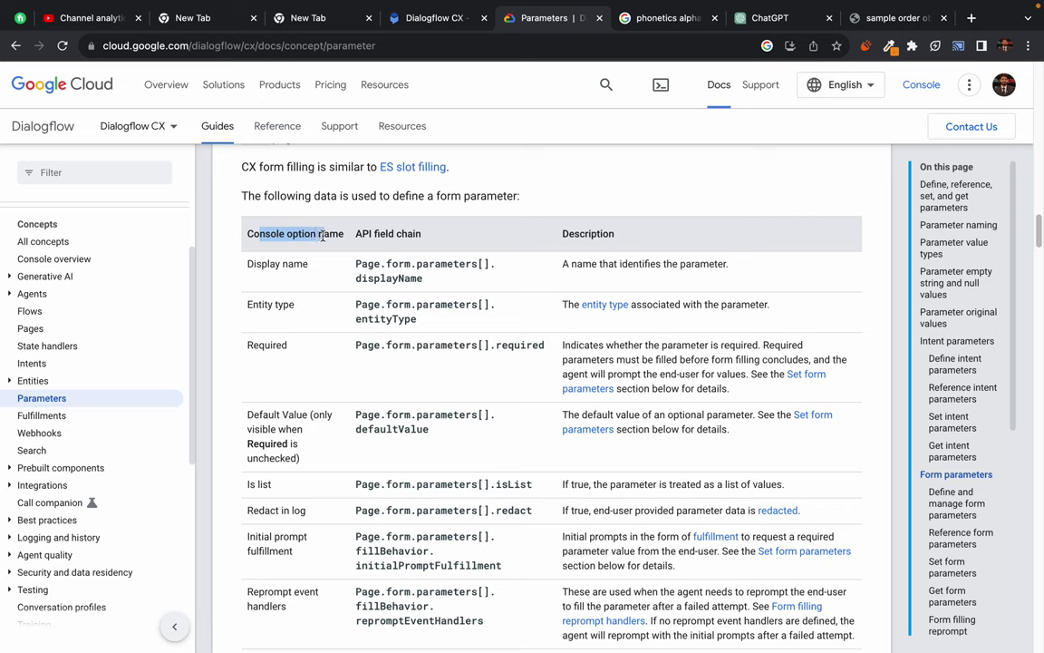
pyautogui.doubleClick(436, 264)
pyautogui.click(389, 275)
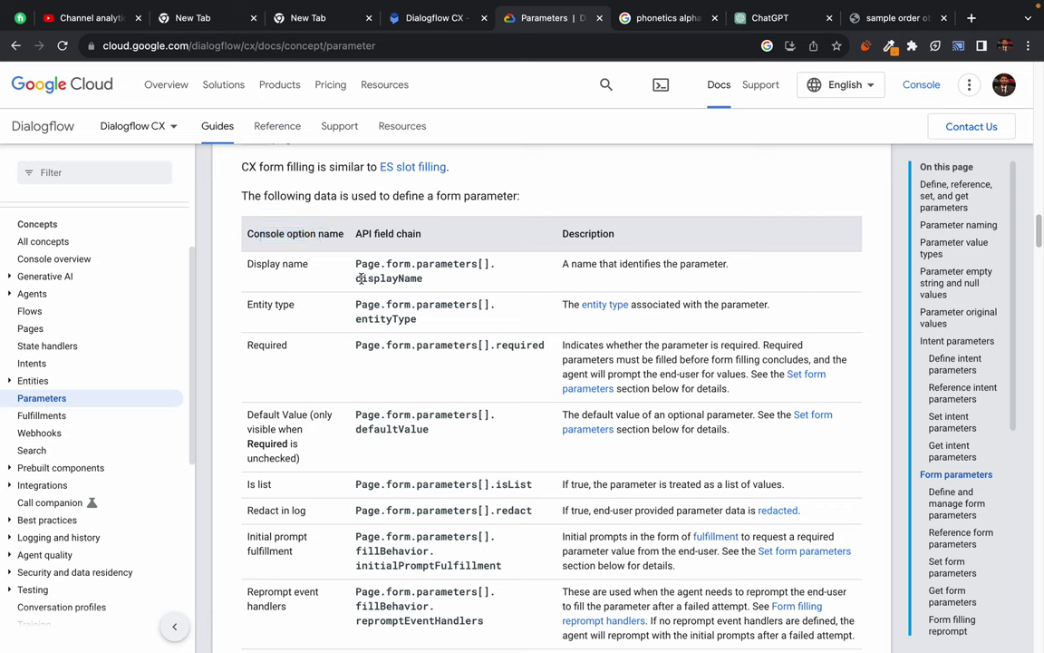
pyautogui.scroll(-1, 405, 471)
pyautogui.scroll(-5, 406, 470)
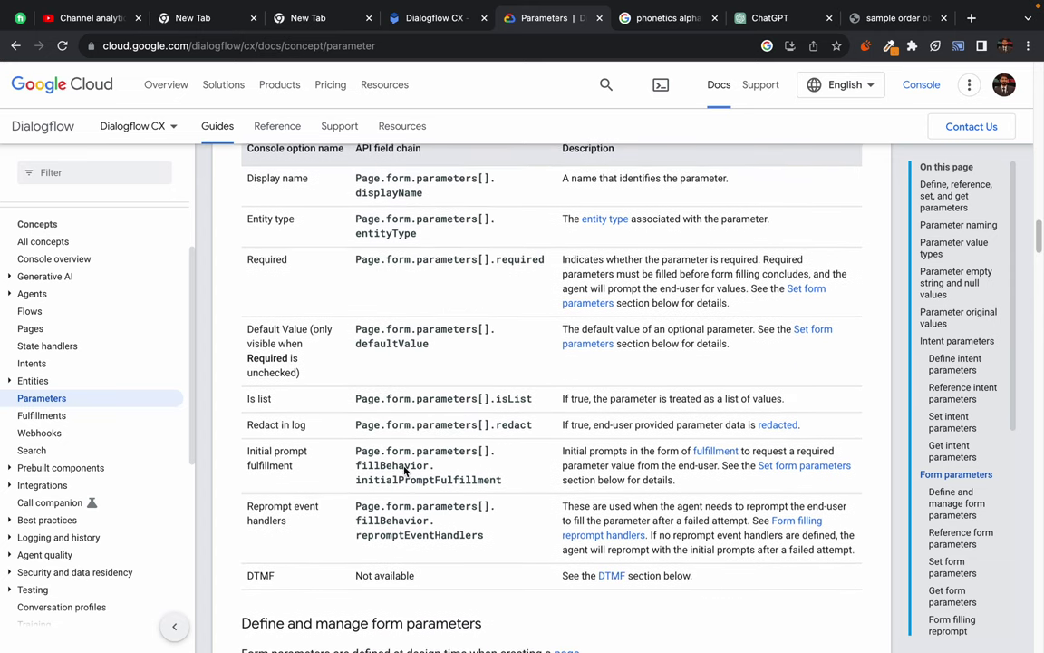
pyautogui.scroll(-4, 406, 470)
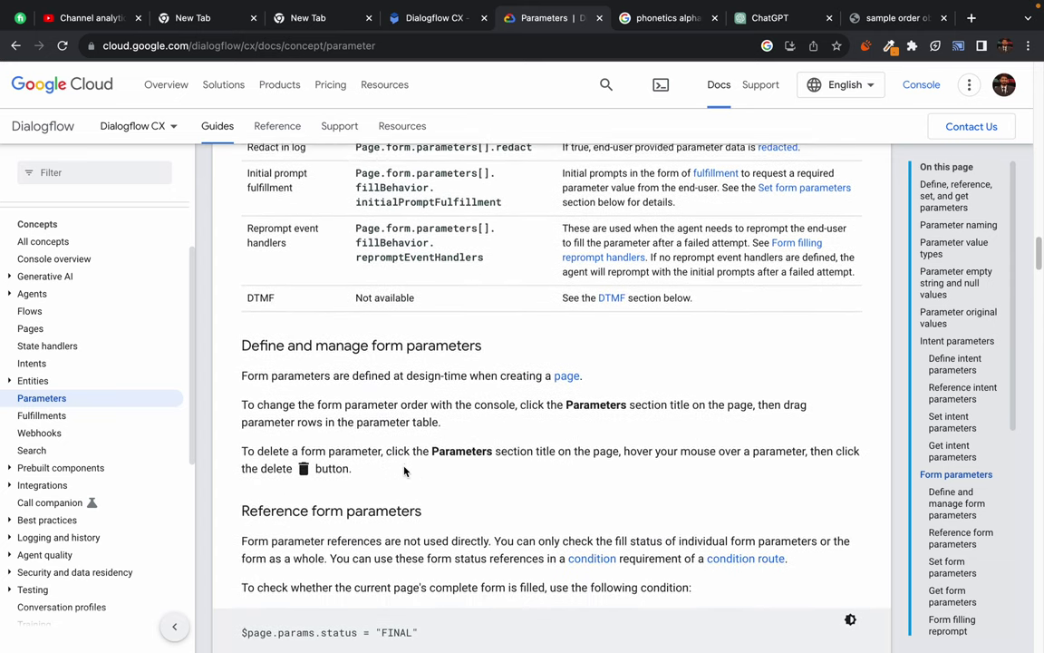
pyautogui.scroll(-2, 405, 470)
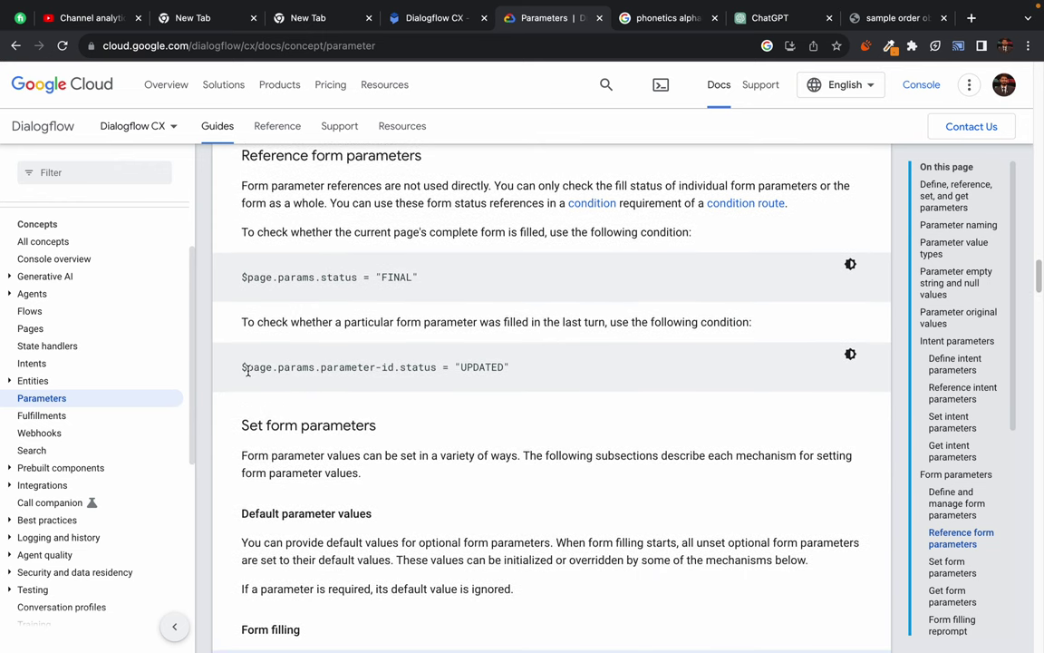
pyautogui.moveTo(247, 370); pyautogui.dragTo(262, 369)
# Step: Open numberOfGuests, overwrite 'session' with 'page' in the first prompt, and save it
pyautogui.click(423, 25)
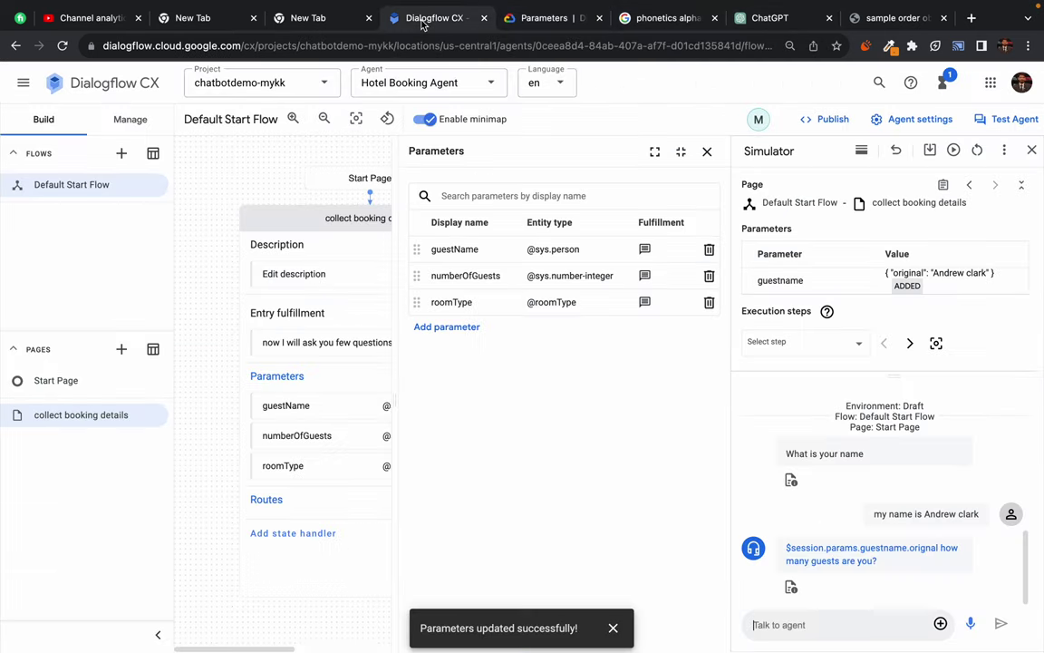
pyautogui.click(473, 276)
pyautogui.scroll(-5, 526, 394)
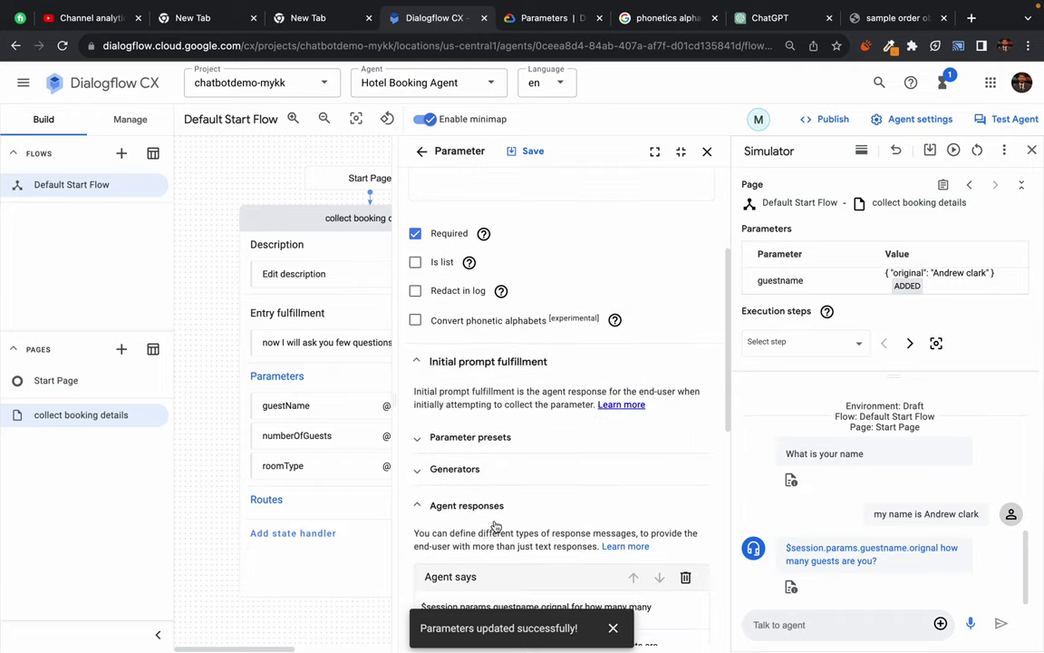
pyautogui.doubleClick(444, 418)
pyautogui.write('page')
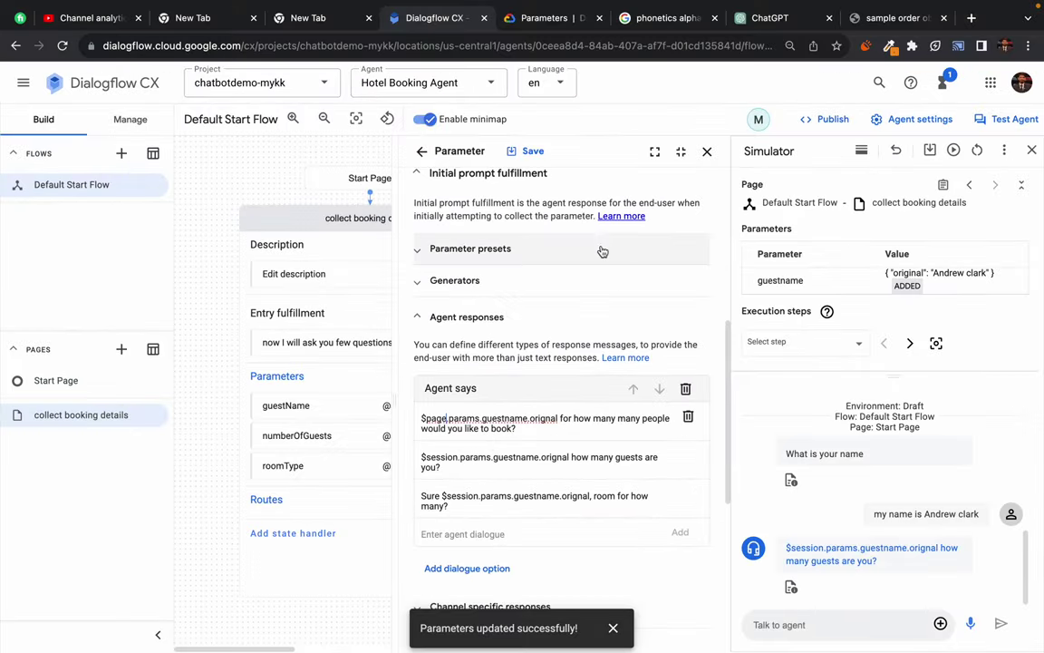
pyautogui.scroll(1, 511, 241)
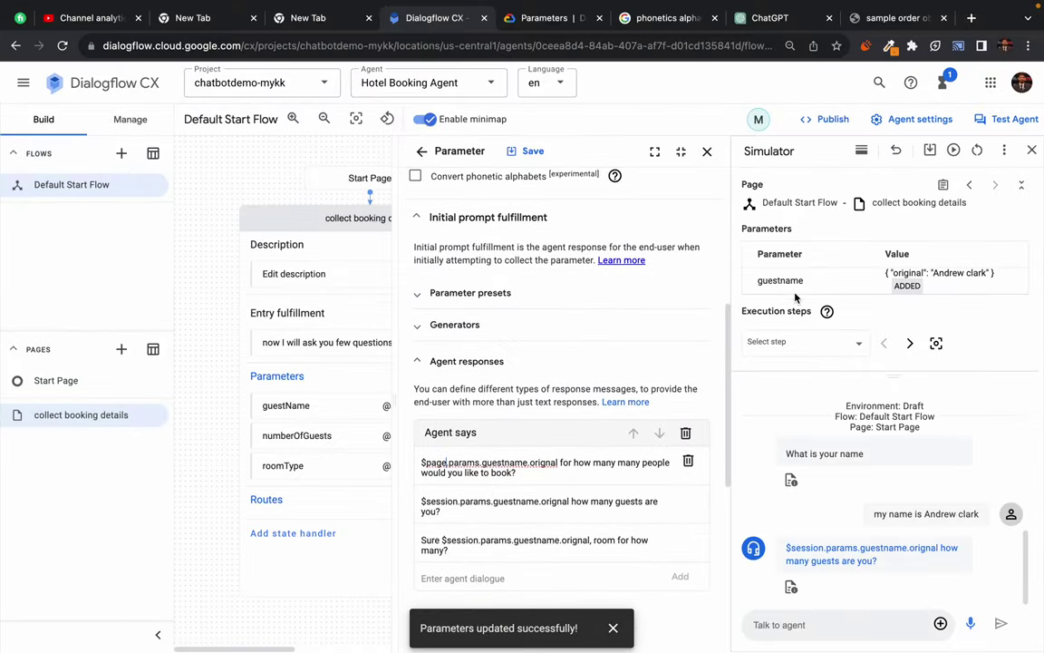
pyautogui.doubleClick(783, 282)
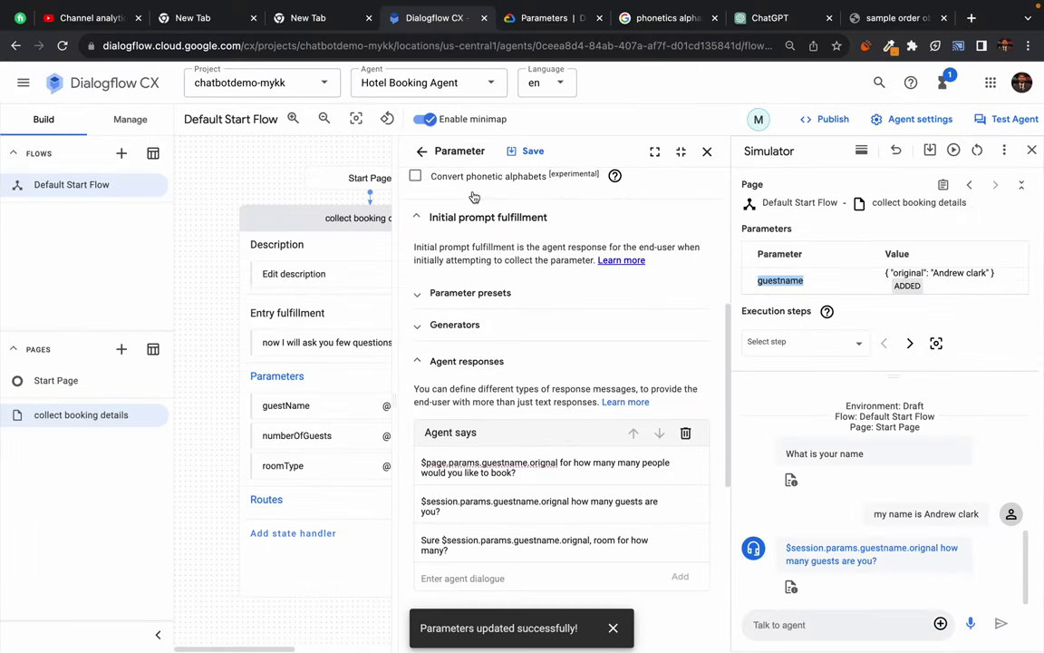
pyautogui.click(531, 151)
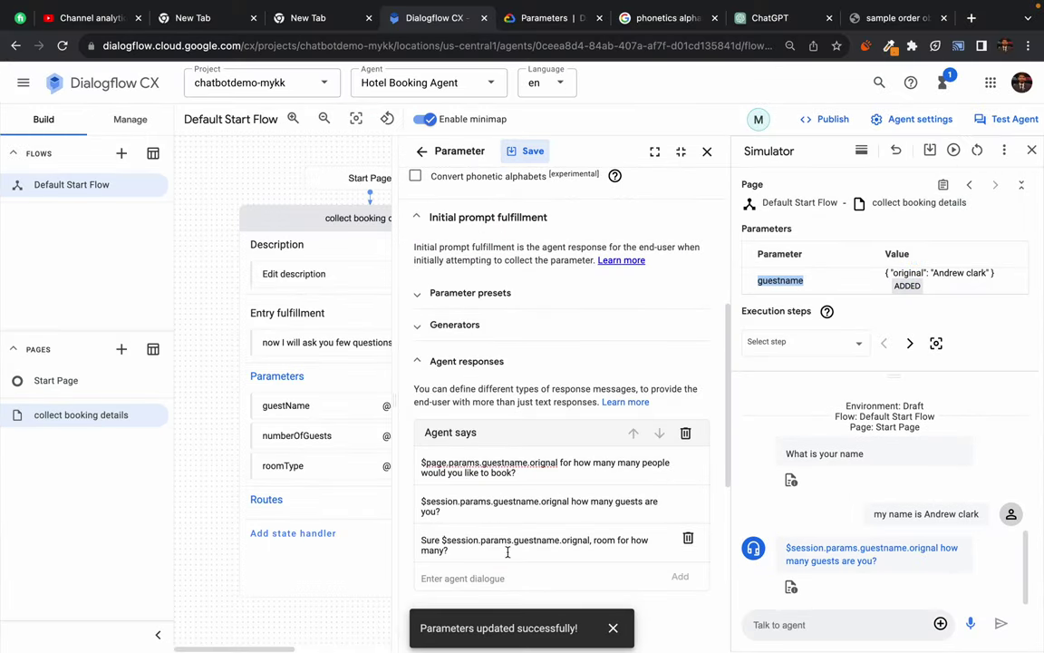
pyautogui.click(422, 152)
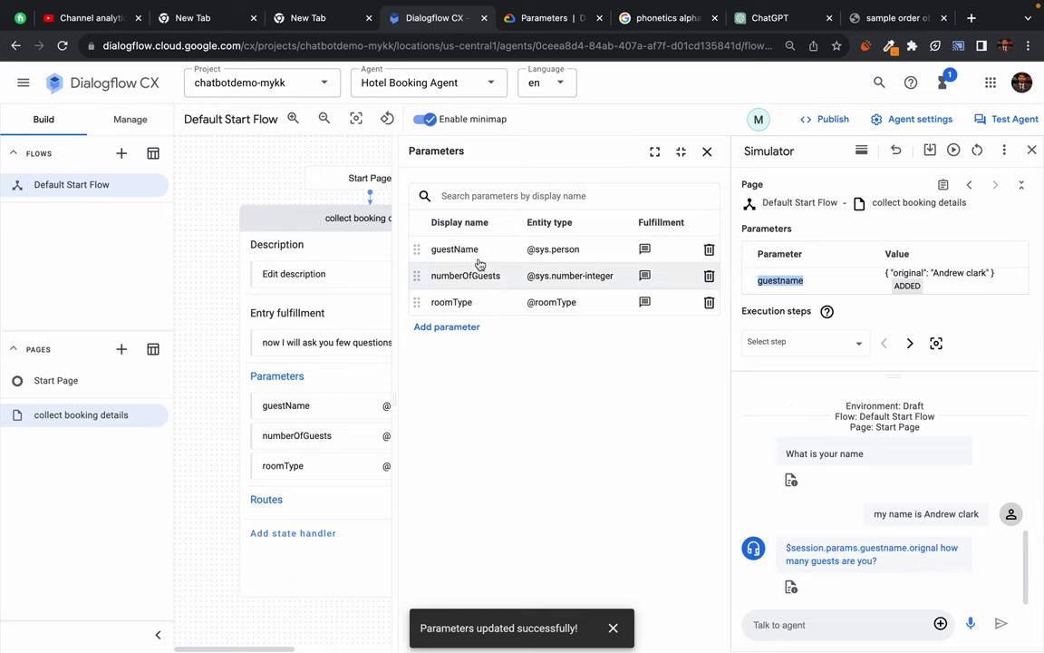
# Step: Reopen numberOfGuests and paste 'session' back over 'page' in the first prompt
pyautogui.click(464, 275)
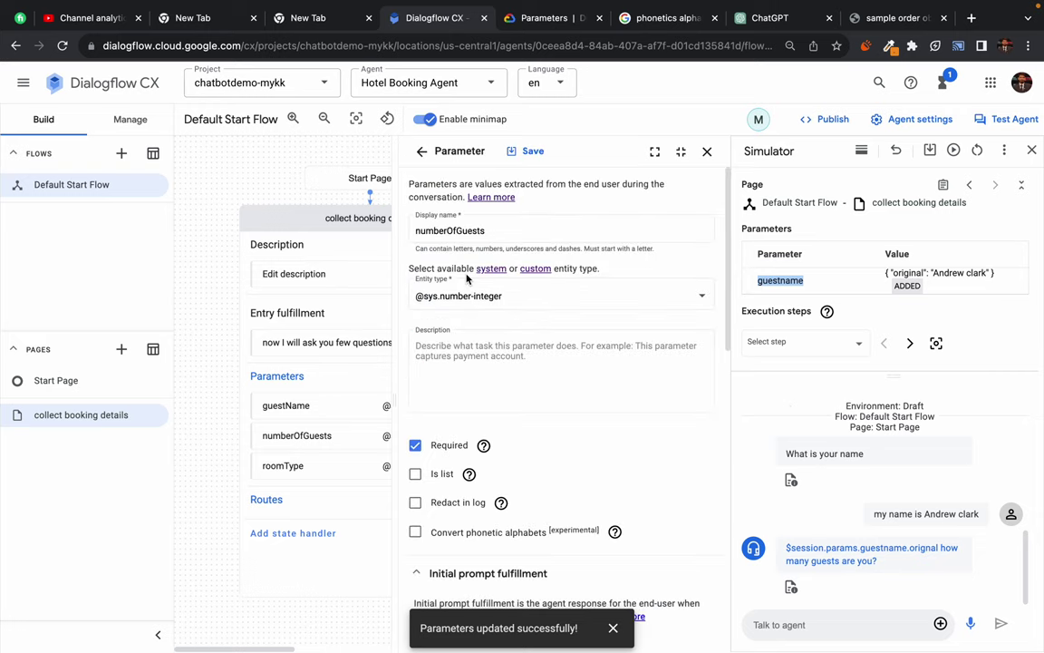
pyautogui.scroll(-2, 471, 415)
pyautogui.scroll(-6, 471, 413)
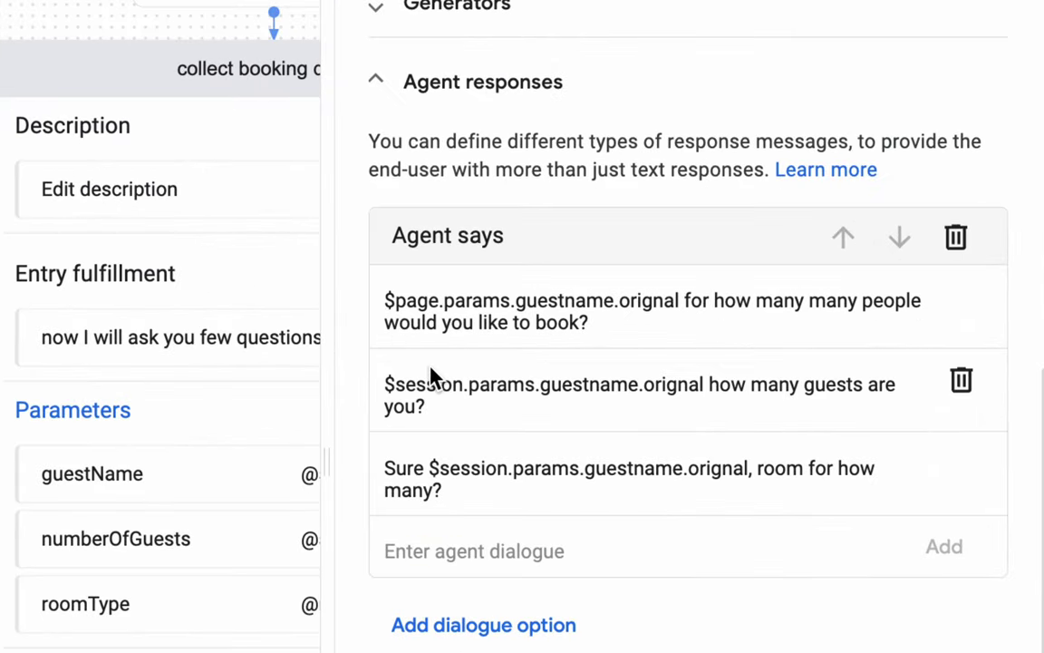
pyautogui.doubleClick(442, 364)
pyautogui.hotkey('ctrl', 'c')
pyautogui.doubleClick(421, 299)
pyautogui.hotkey('ctrl', 'v')
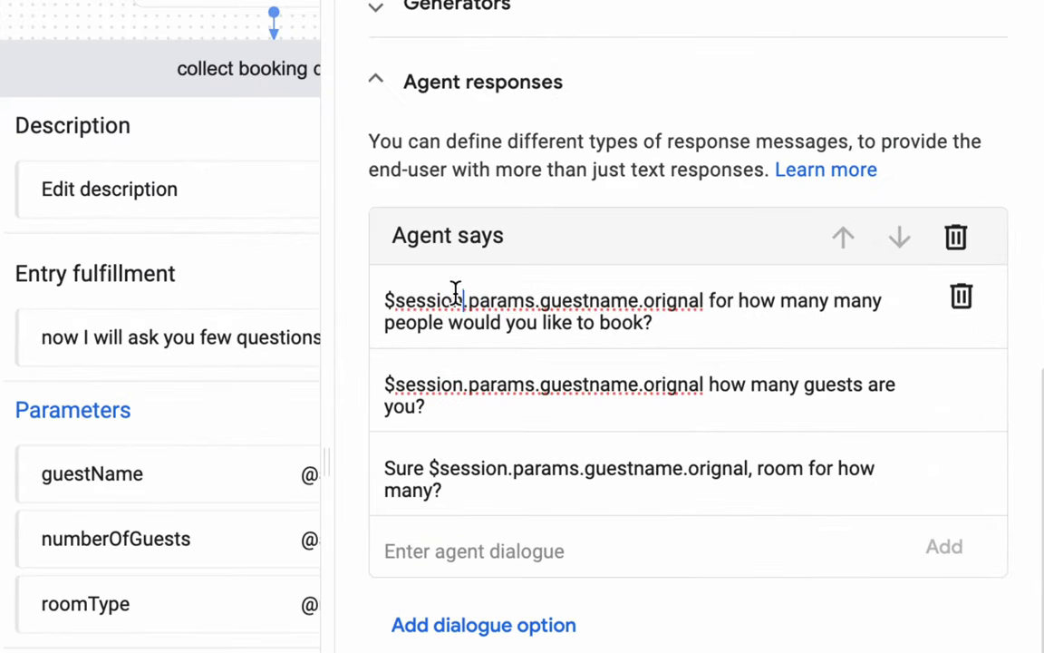
# Step: Capitalise the N in guestName in all three prompts and save the parameter
pyautogui.click(599, 299)
pyautogui.press('BackSpace')
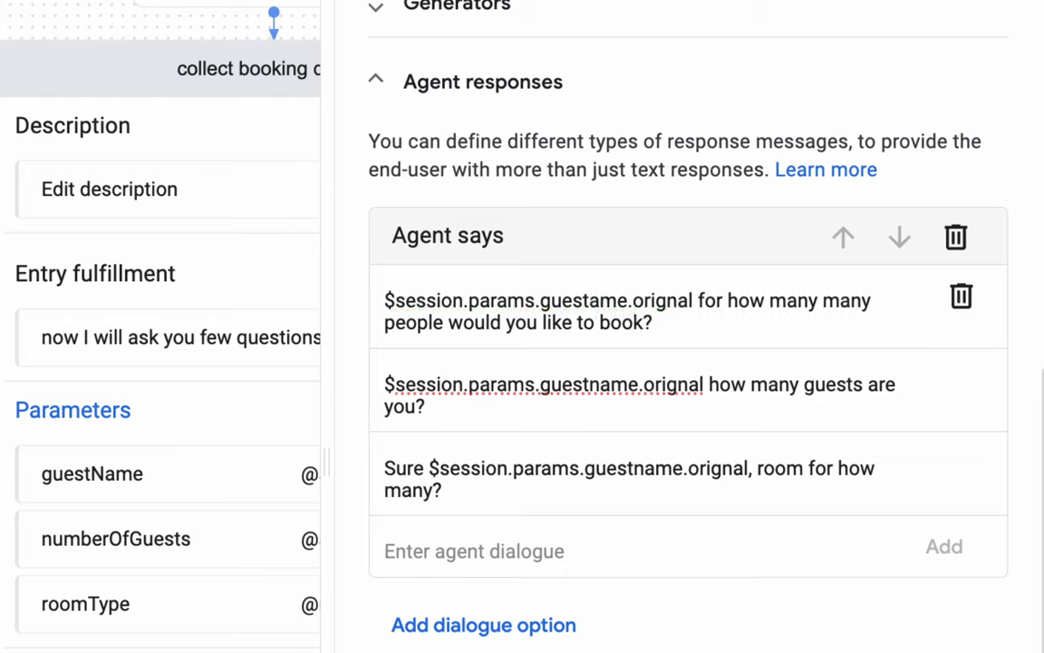
pyautogui.write('N')
pyautogui.click(601, 381)
pyautogui.press('BackSpace')
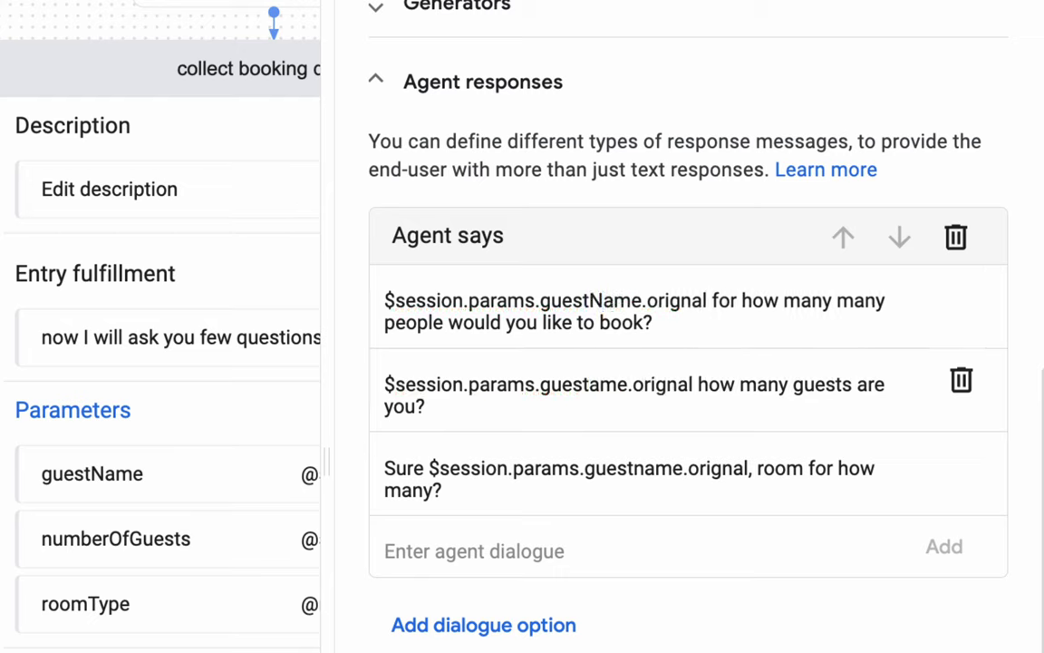
pyautogui.write('N')
pyautogui.click(642, 470)
pyautogui.press('BackSpace')
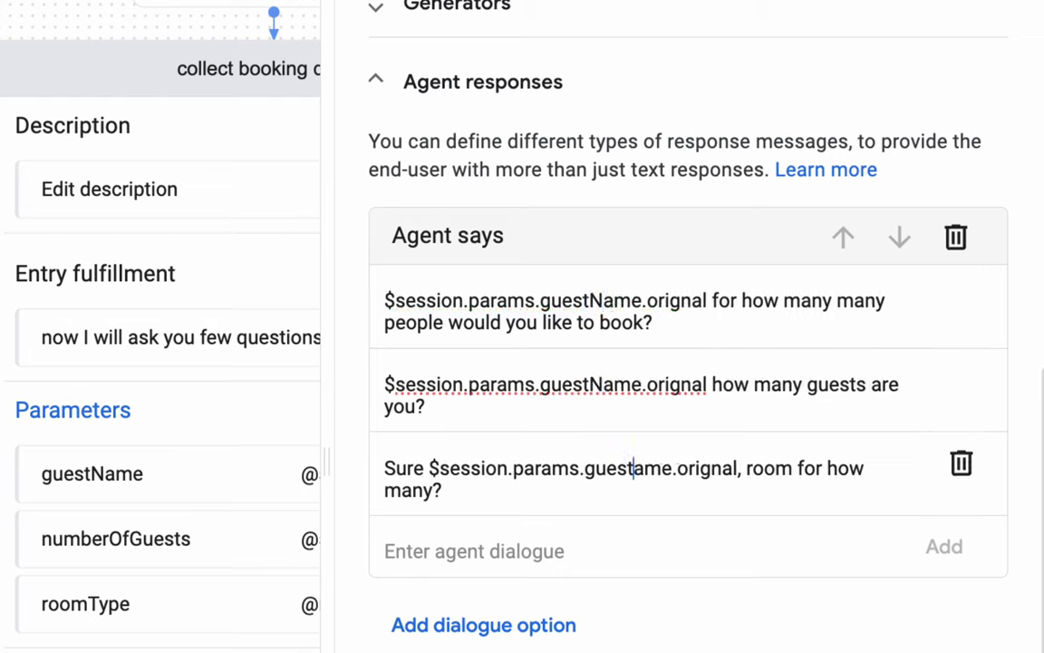
pyautogui.write('N')
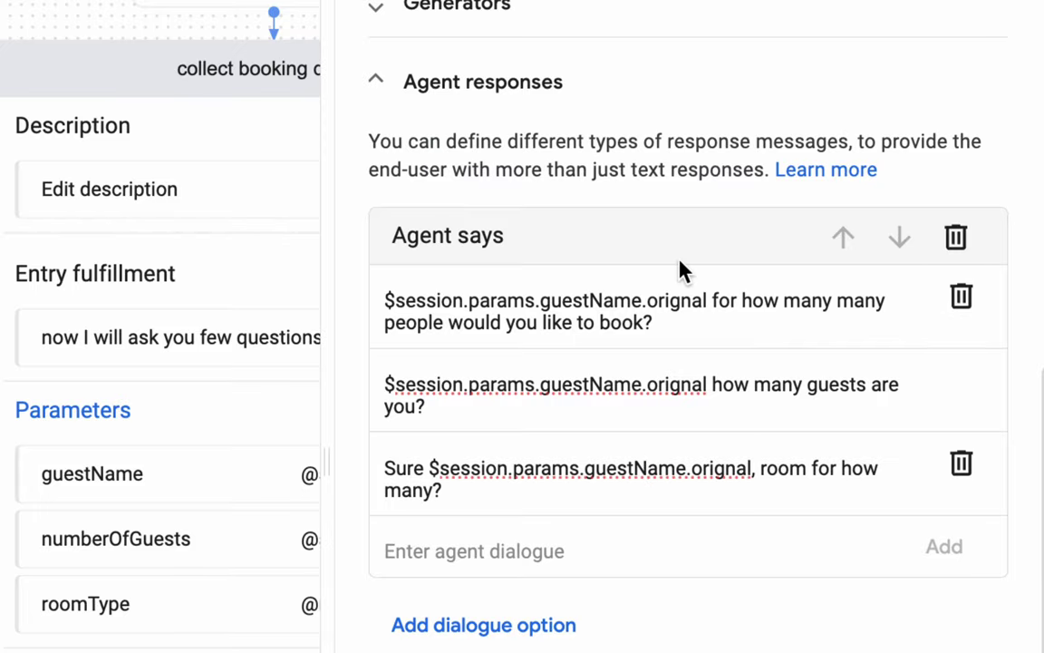
pyautogui.click(533, 151)
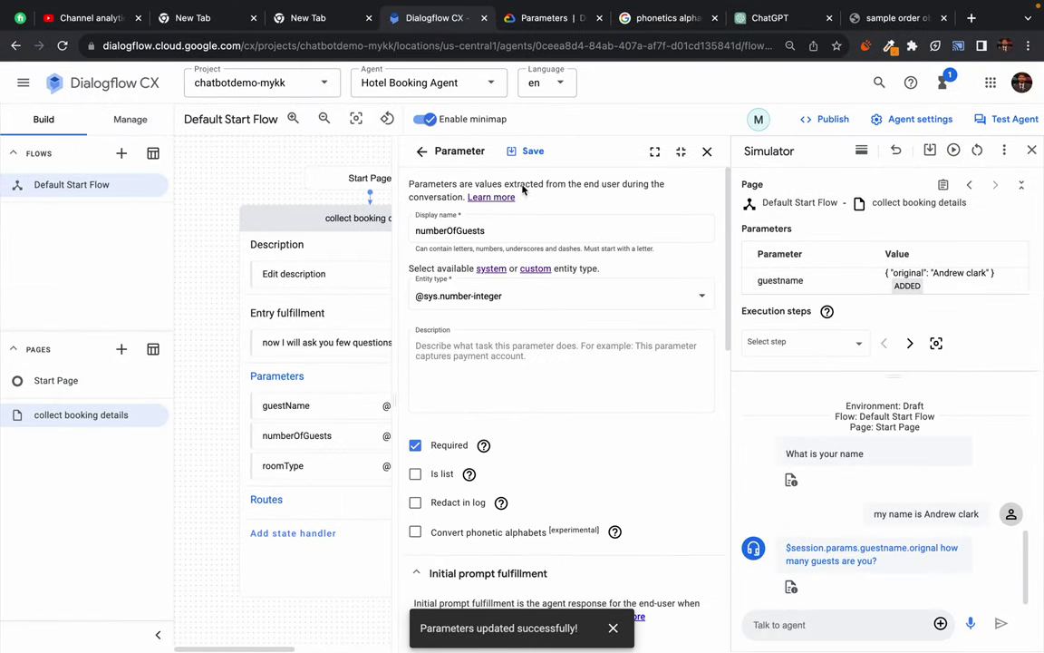
pyautogui.click(529, 150)
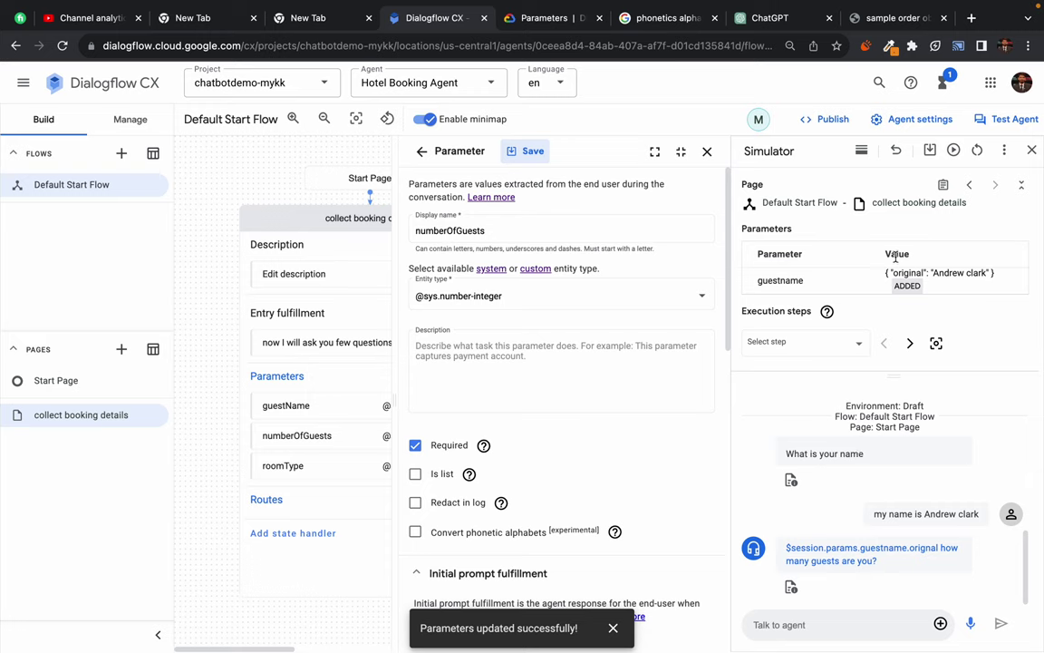
pyautogui.click(896, 150)
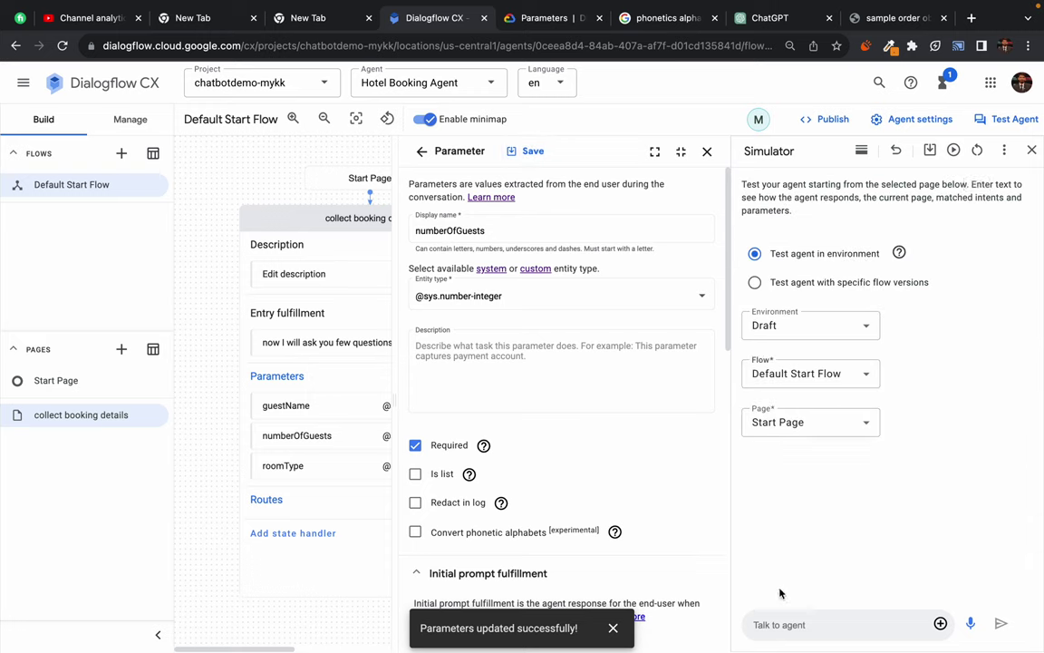
pyautogui.write('hi')
pyautogui.press('Return')
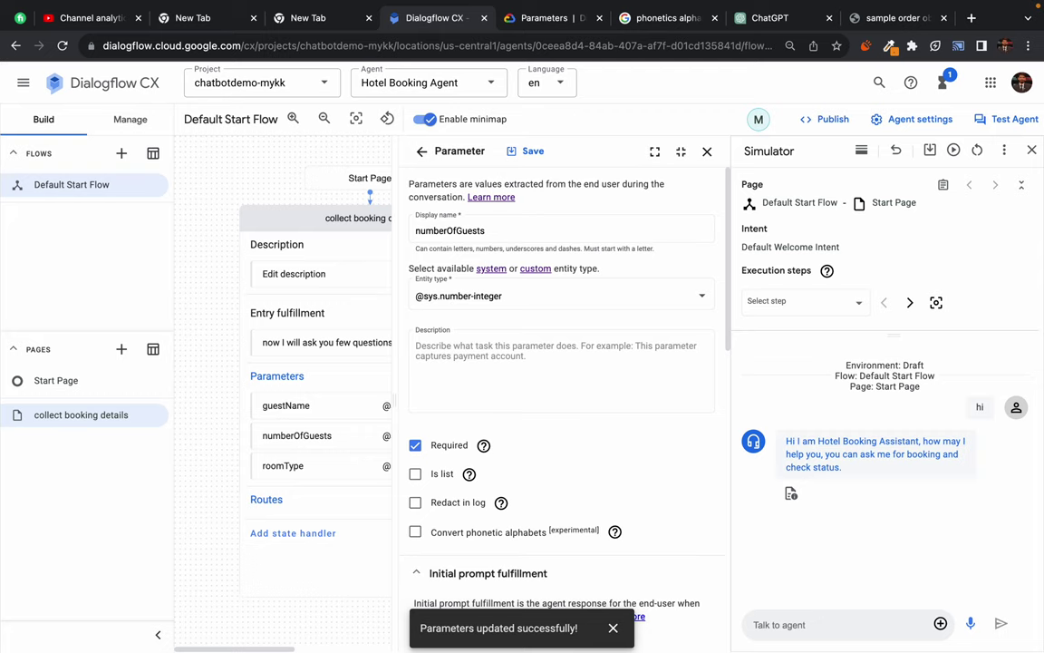
pyautogui.write('book room')
pyautogui.press('Return')
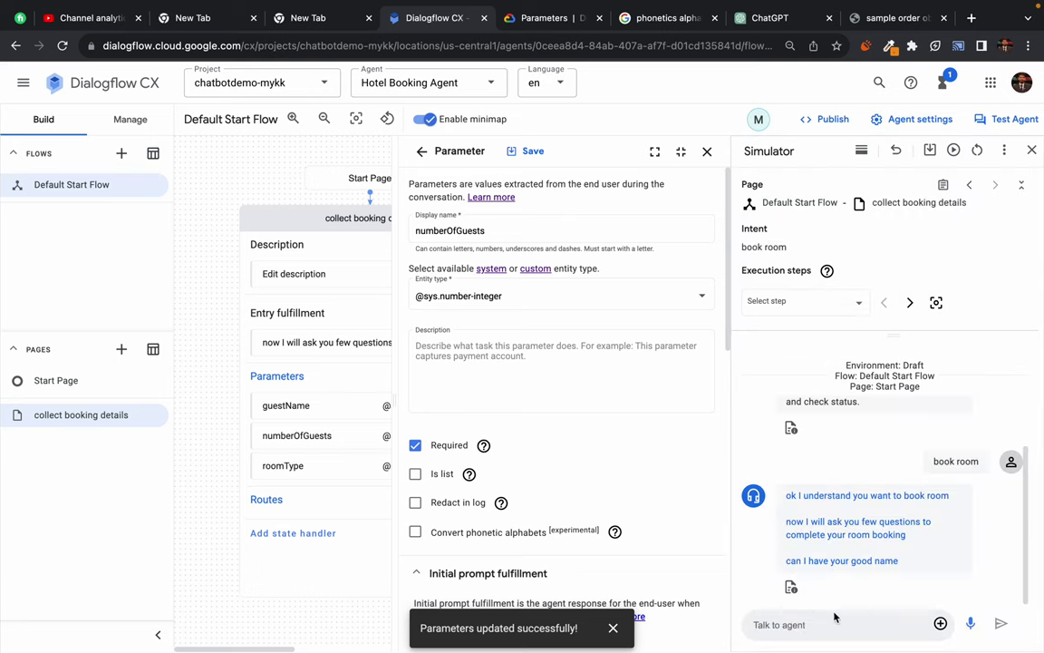
pyautogui.write('mail')
pyautogui.press('Return')
pyautogui.press('Return')
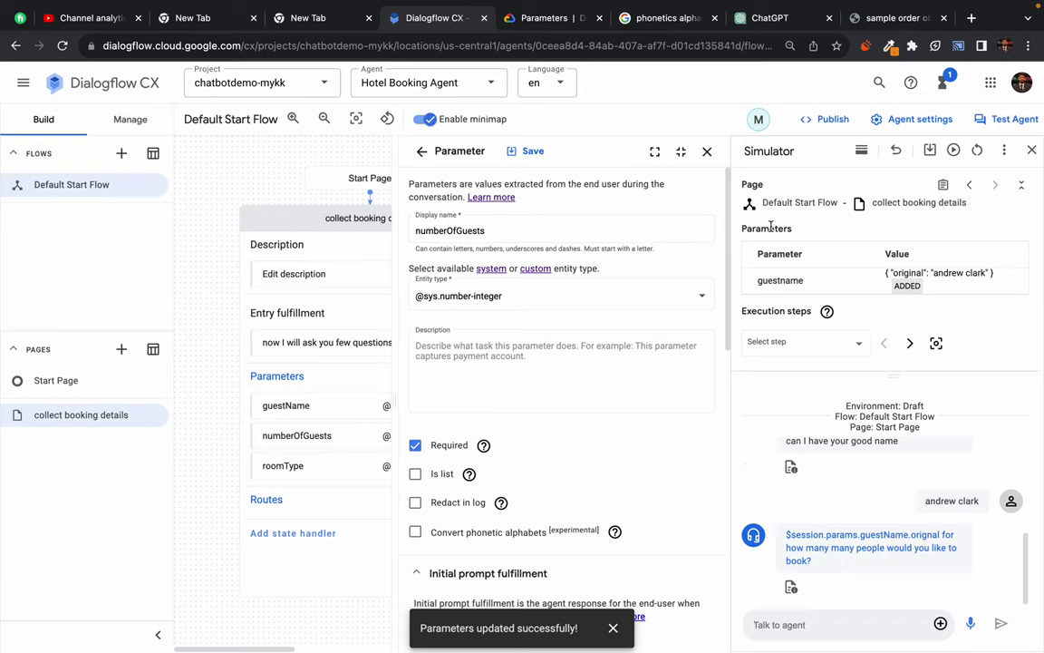
pyautogui.doubleClick(767, 229)
pyautogui.doubleClick(751, 183)
pyautogui.click(751, 183)
pyautogui.doubleClick(623, 129)
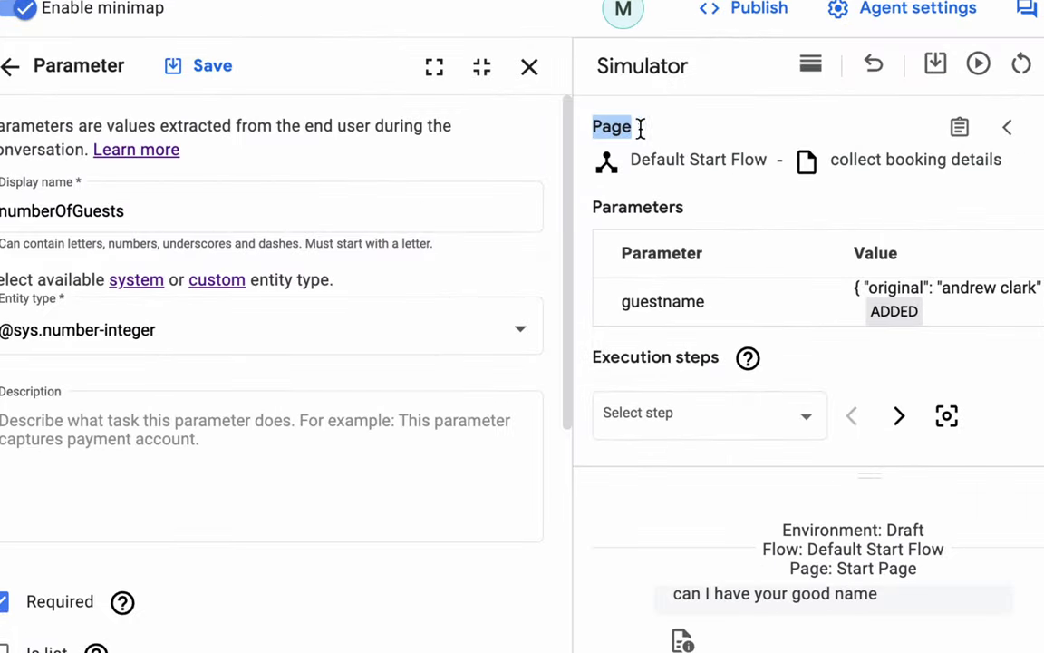
pyautogui.moveTo(633, 159); pyautogui.dragTo(733, 158)
pyautogui.moveTo(627, 247); pyautogui.dragTo(776, 378)
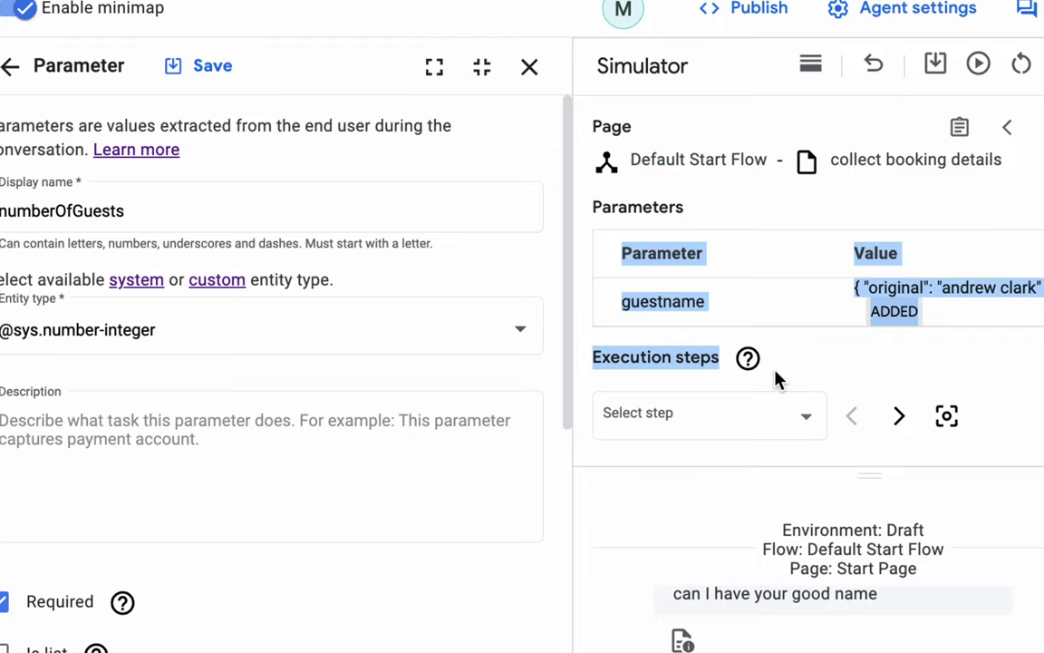
pyautogui.click(762, 268)
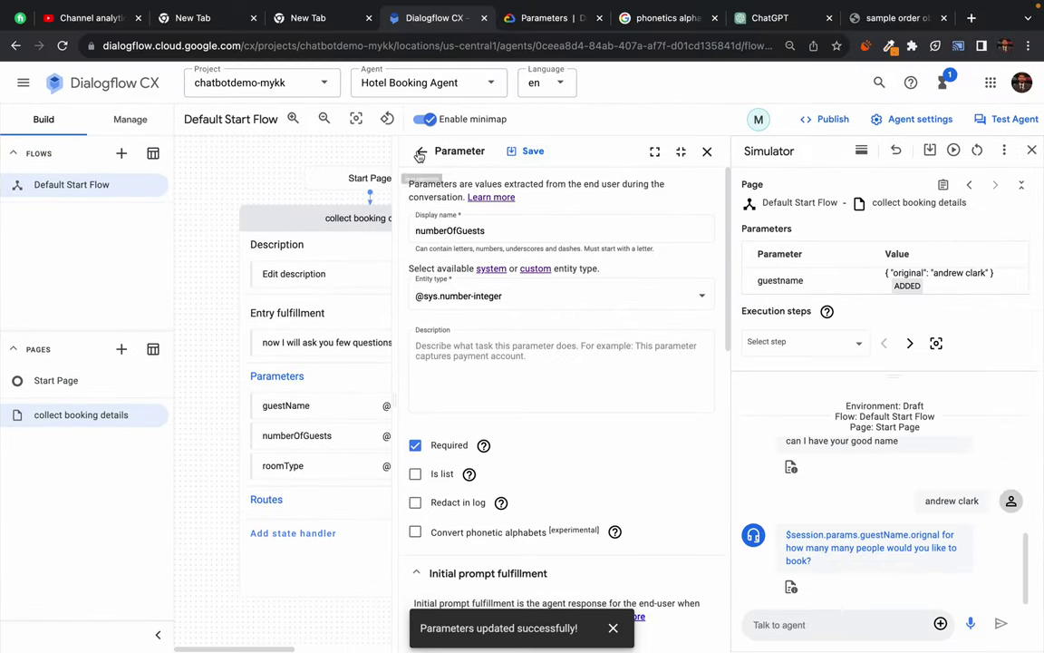
# Step: Replace 'session' with 'page' in each of the three Agent says lines and save
pyautogui.click(508, 355)
pyautogui.scroll(-3, 508, 357)
pyautogui.scroll(-4, 508, 359)
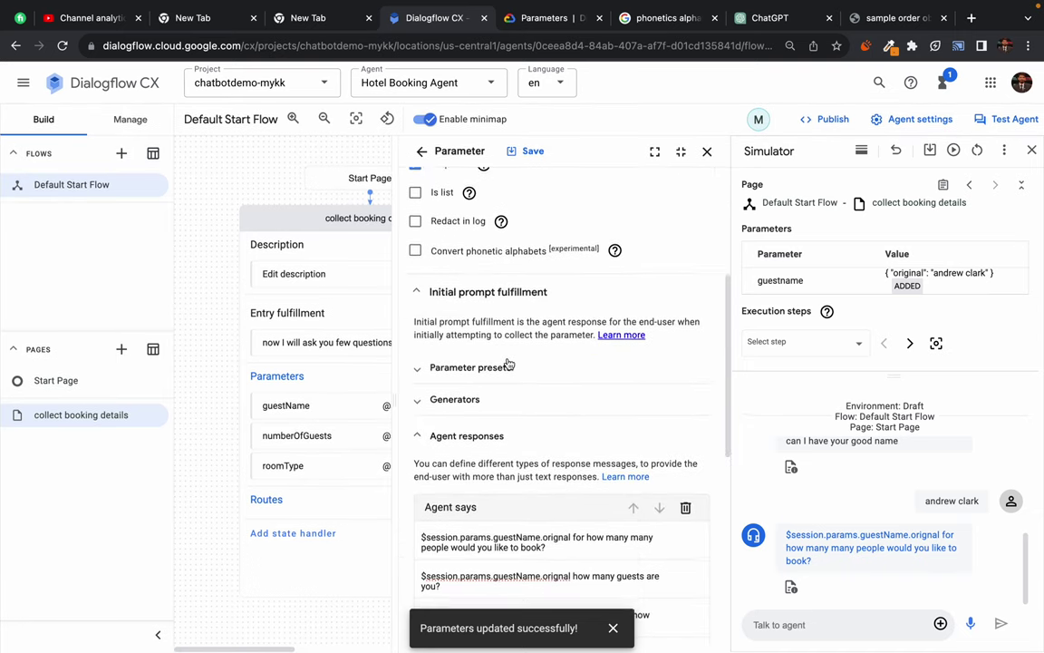
pyautogui.doubleClick(444, 309)
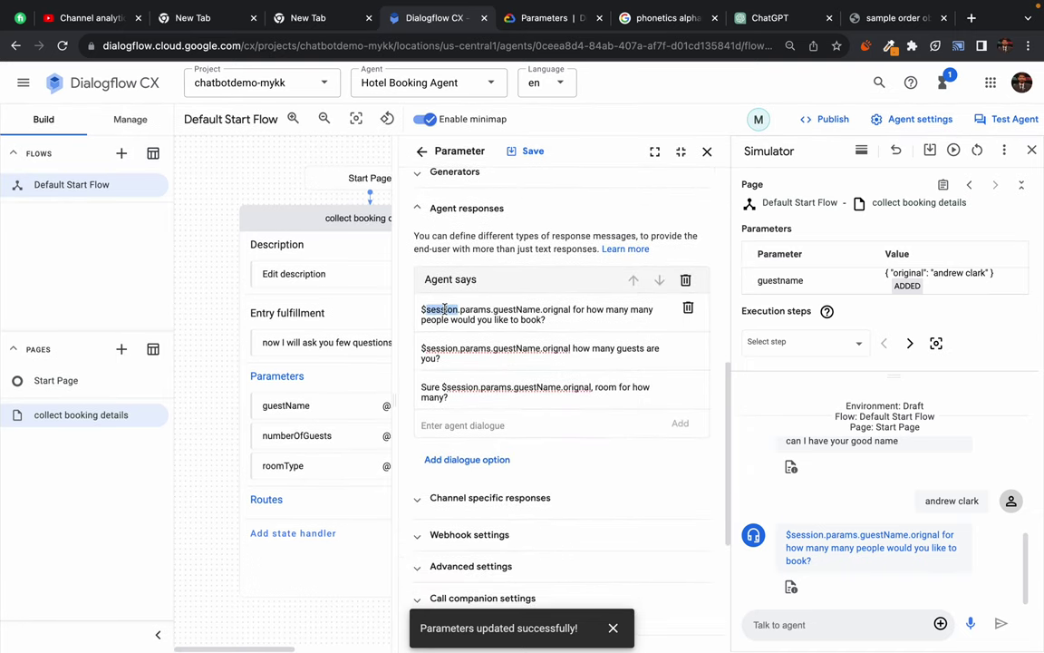
pyautogui.write('page')
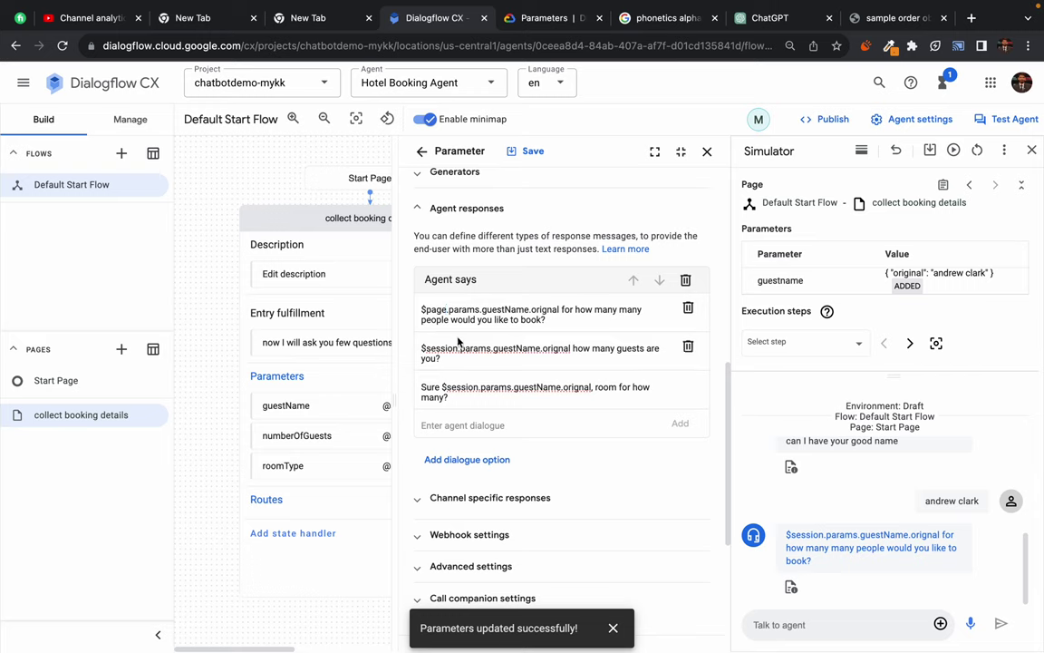
pyautogui.doubleClick(442, 347)
pyautogui.write('page')
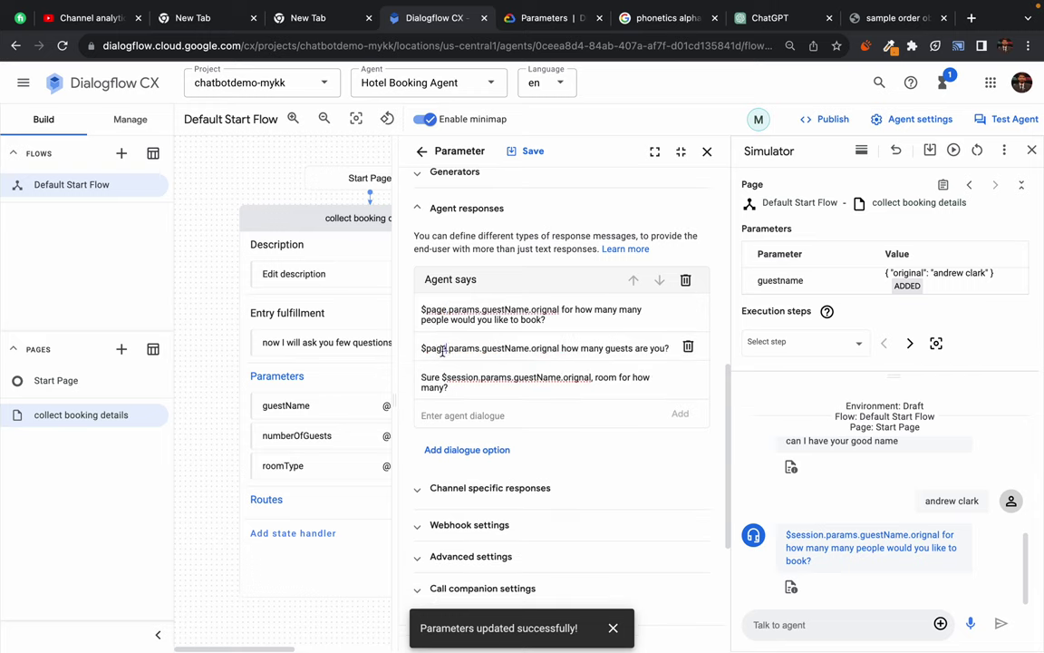
pyautogui.doubleClick(462, 378)
pyautogui.write('page')
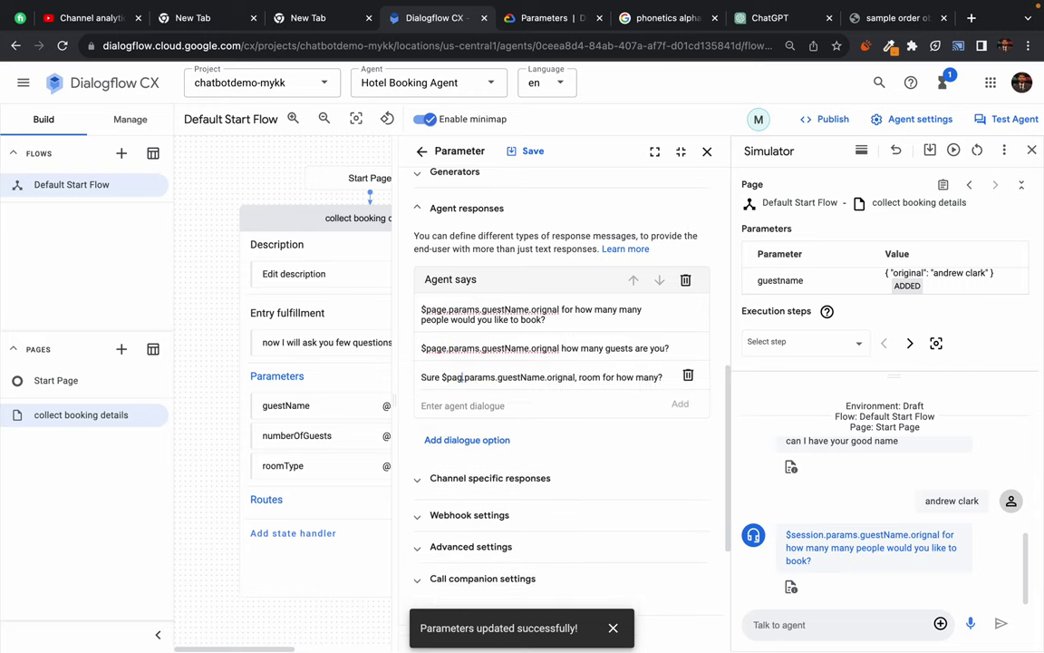
pyautogui.click(551, 446)
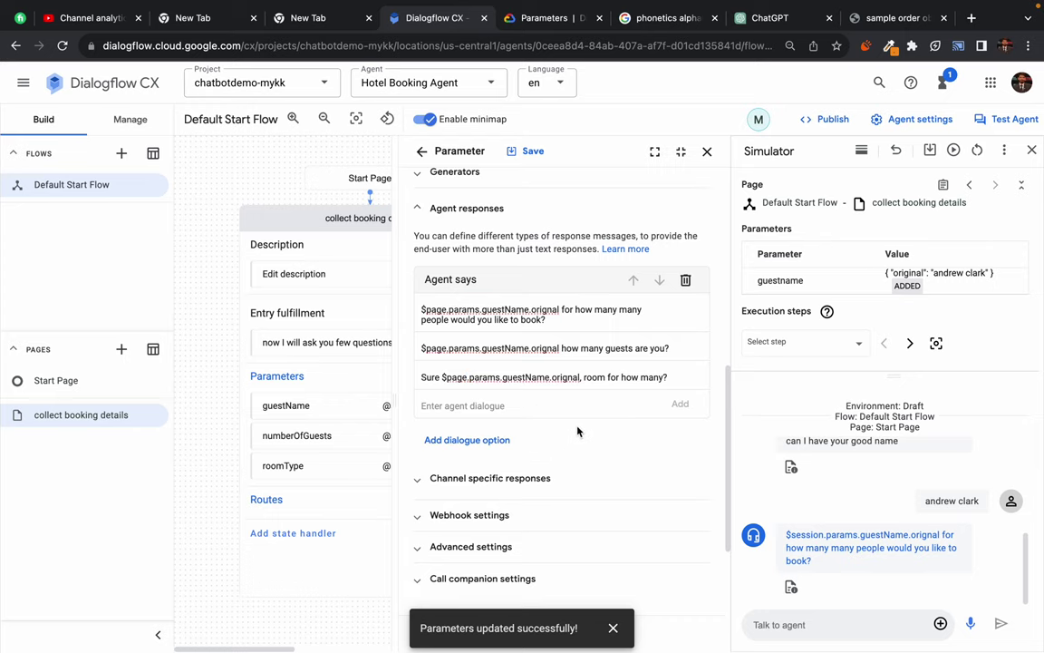
pyautogui.click(529, 152)
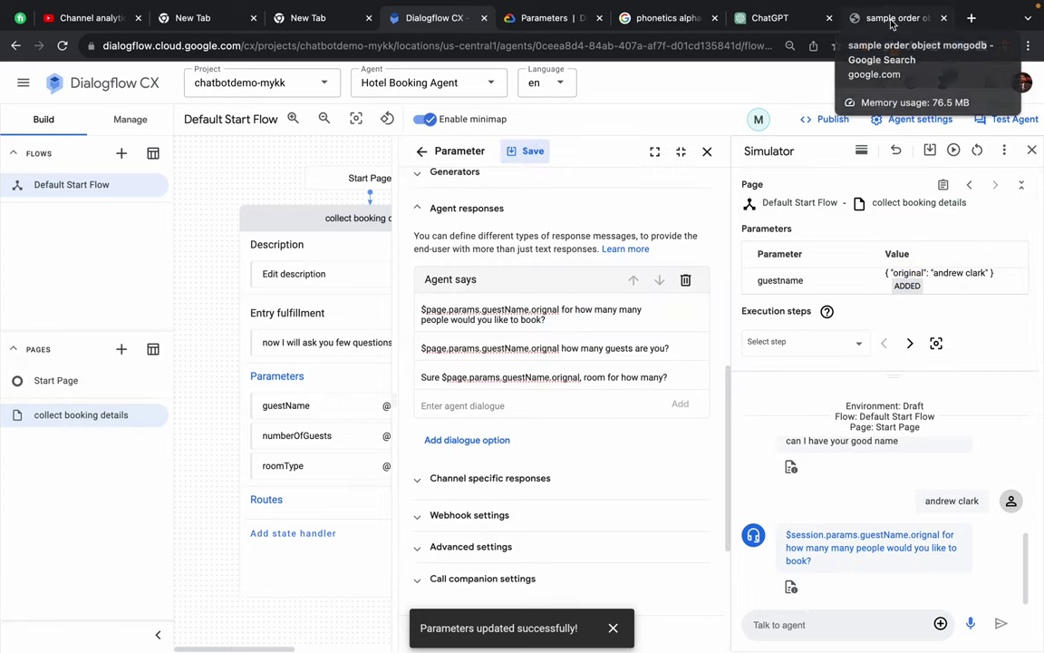
pyautogui.click(544, 13)
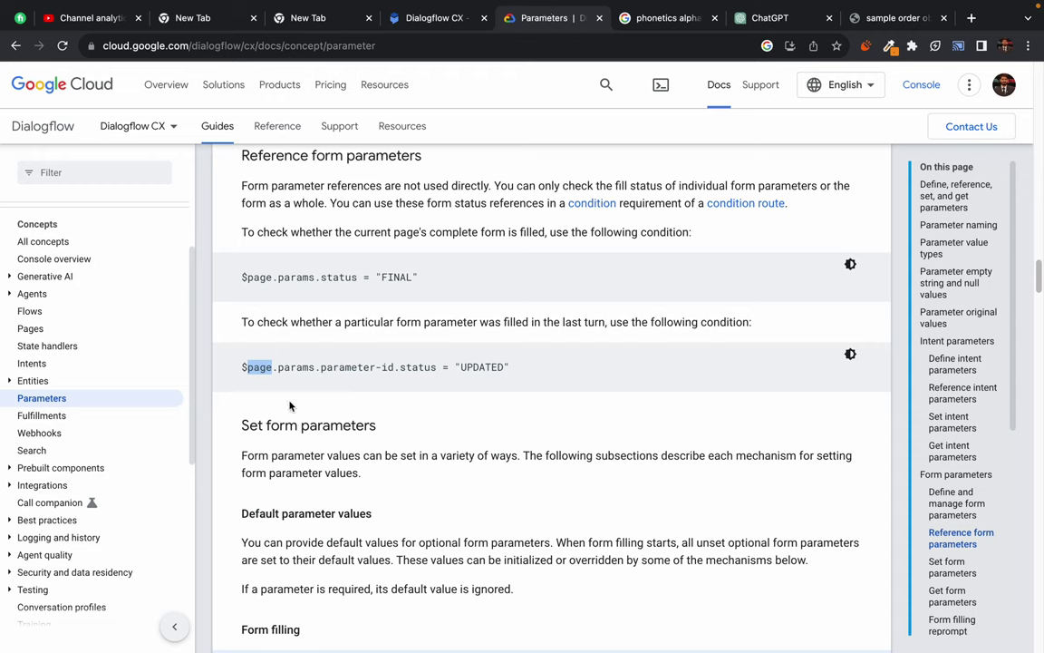
pyautogui.doubleClick(348, 367)
pyautogui.doubleClick(450, 367)
pyautogui.doubleClick(420, 367)
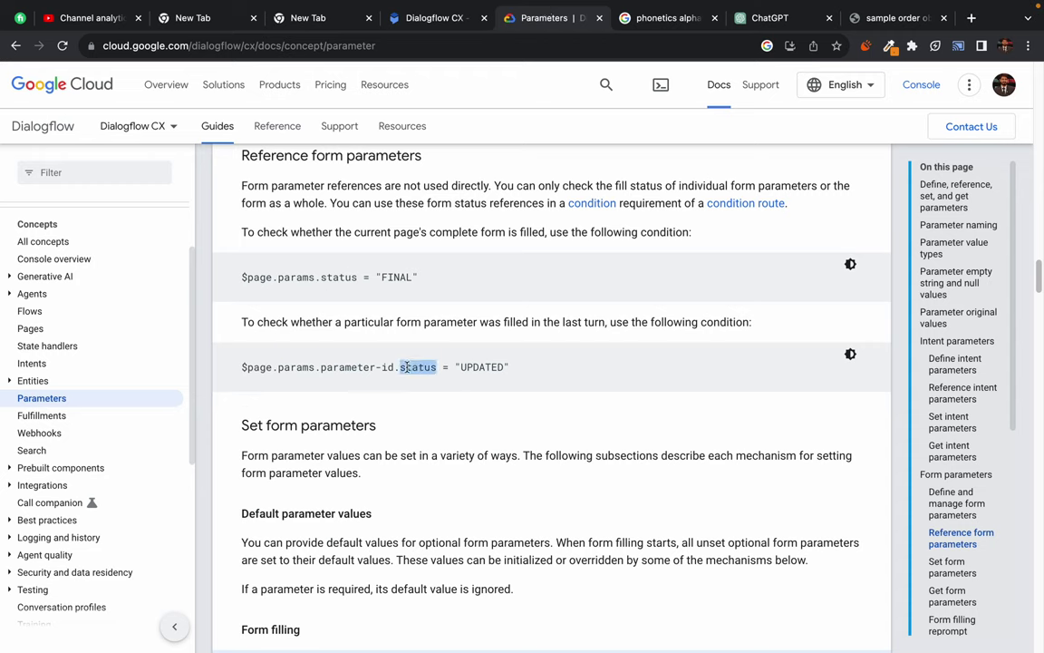
pyautogui.doubleClick(353, 368)
pyautogui.doubleClick(416, 367)
pyautogui.tripleClick(391, 368)
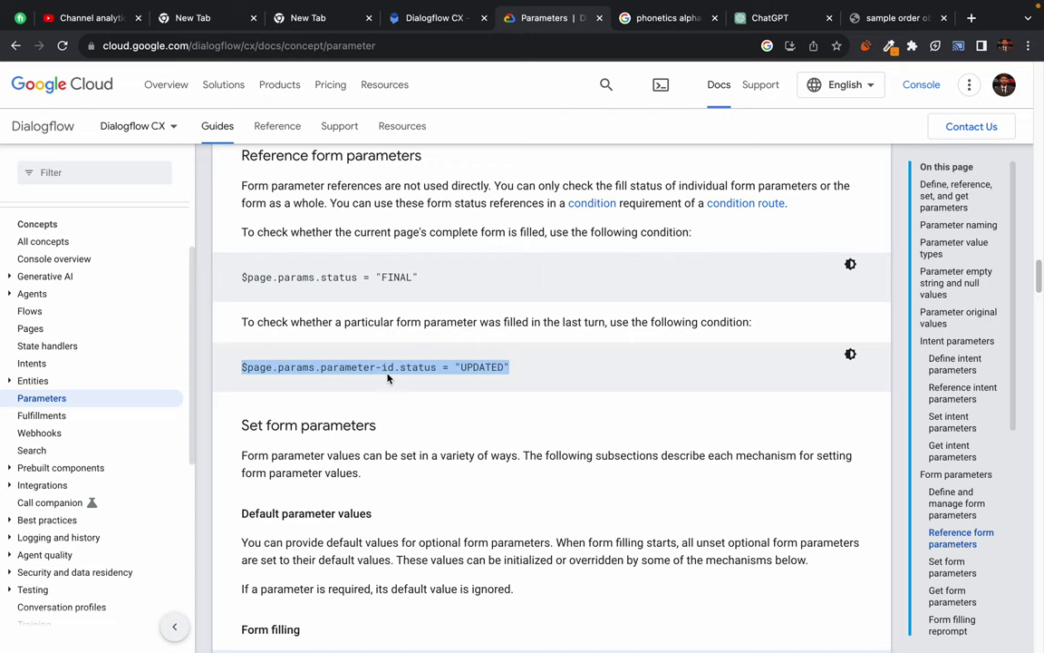
pyautogui.click(356, 368)
pyautogui.scroll(-3, 414, 468)
pyautogui.scroll(-10, 414, 468)
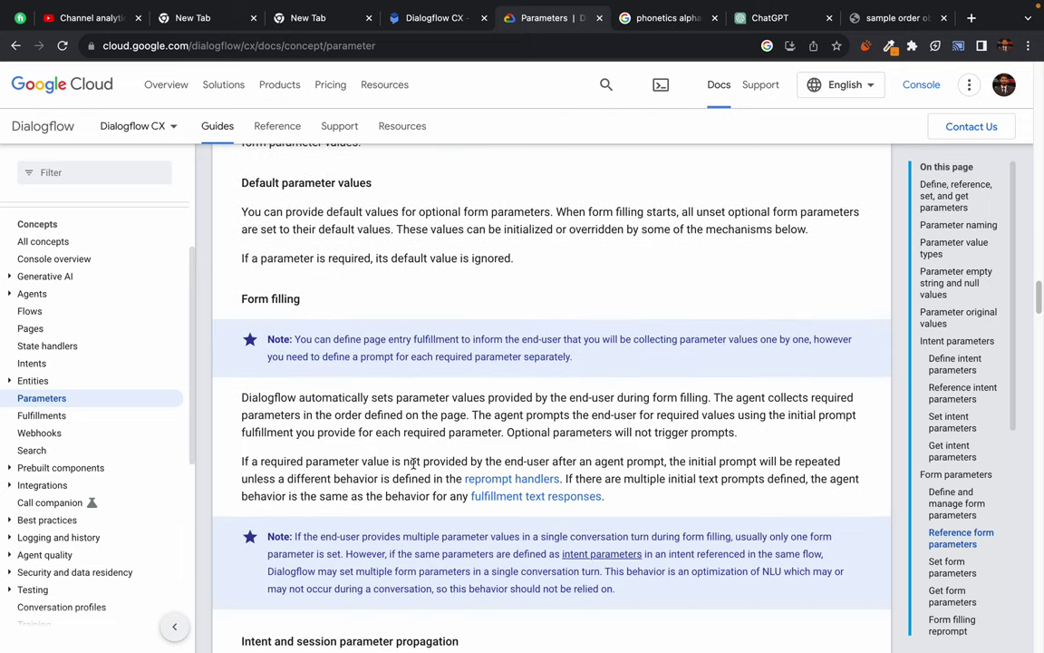
pyautogui.scroll(-4, 414, 468)
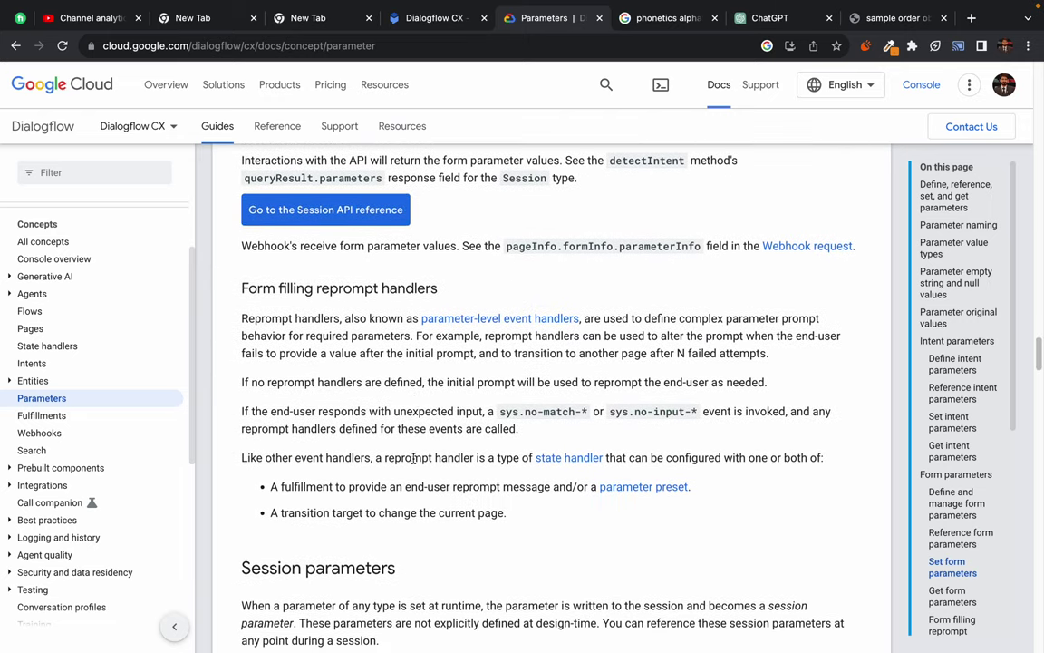
pyautogui.click(412, 26)
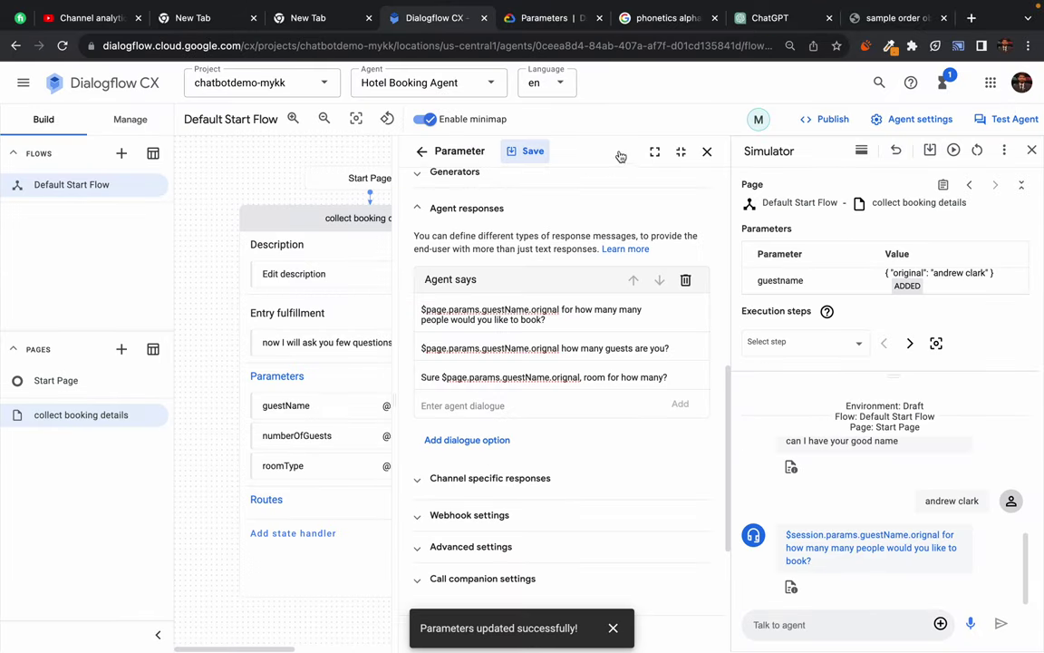
# Step: Save the parameter, reset the simulator, and send 'hi' to the agent
pyautogui.click(533, 152)
pyautogui.click(978, 150)
pyautogui.moveTo(821, 650)
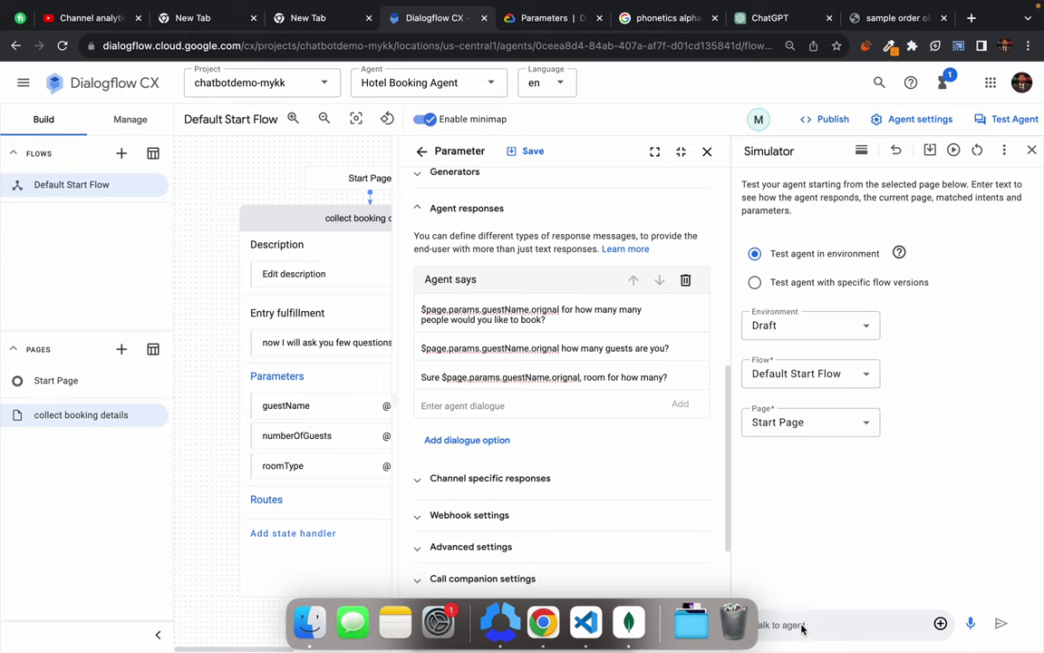
pyautogui.click(841, 617)
pyautogui.write('hi')
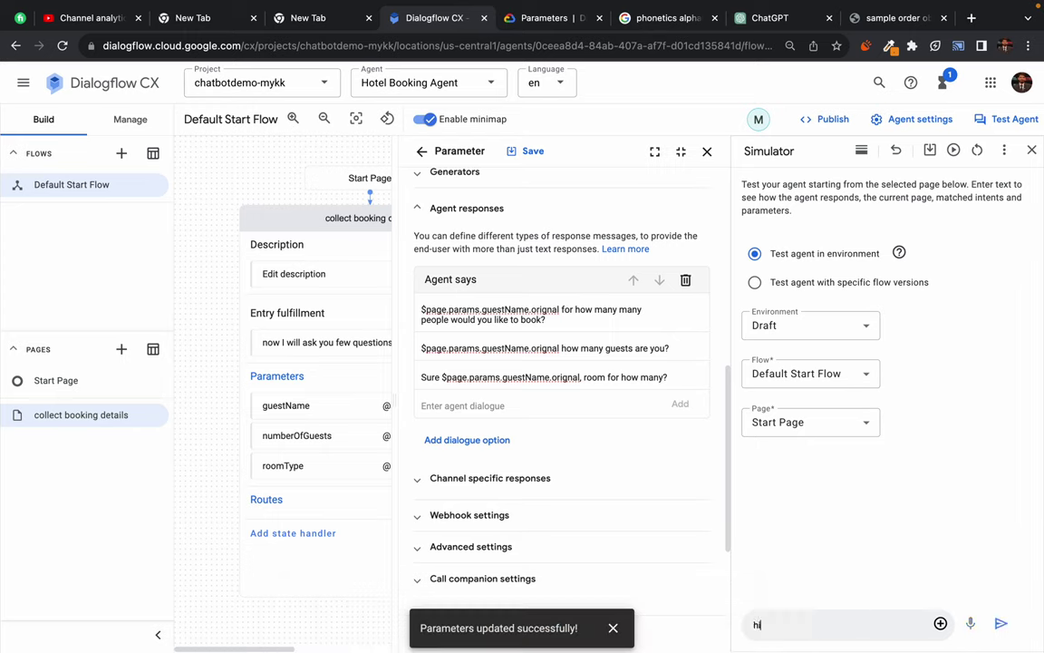
pyautogui.press('Return')
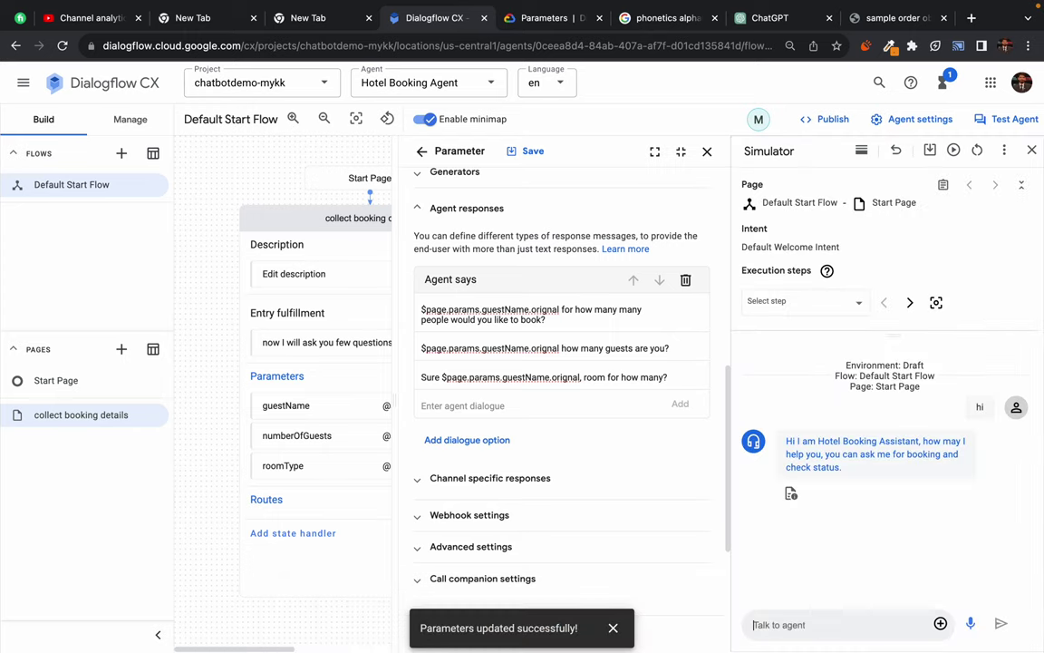
# Step: Send 'book room', a guest name and a gibberish reply, then copy the guestname spelling
pyautogui.write('book room')
pyautogui.press('Return')
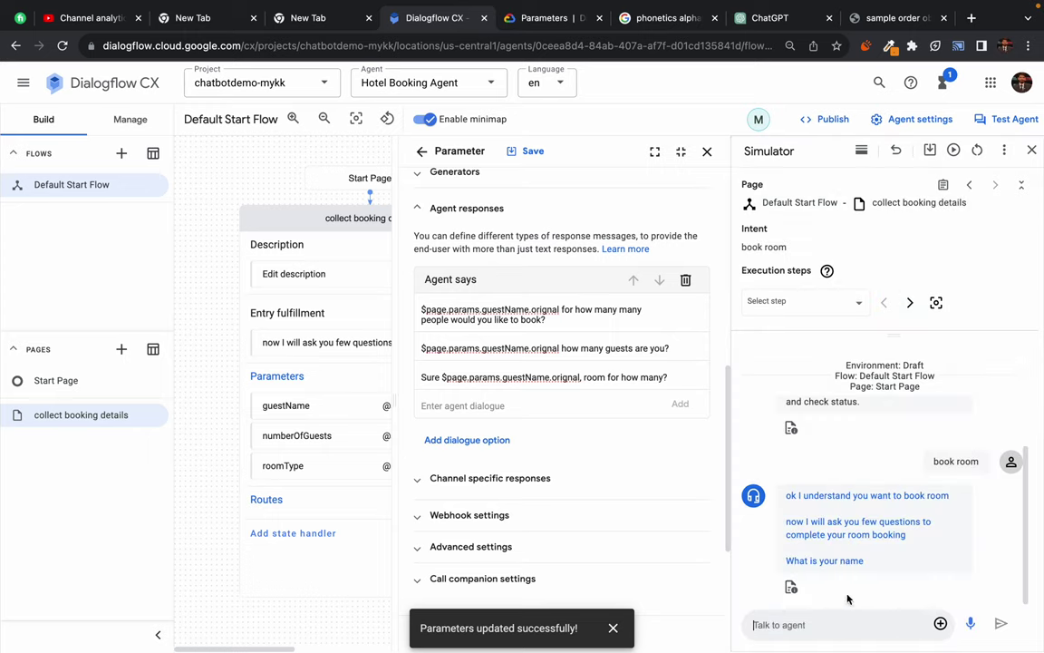
pyautogui.write('malik')
pyautogui.press('Return')
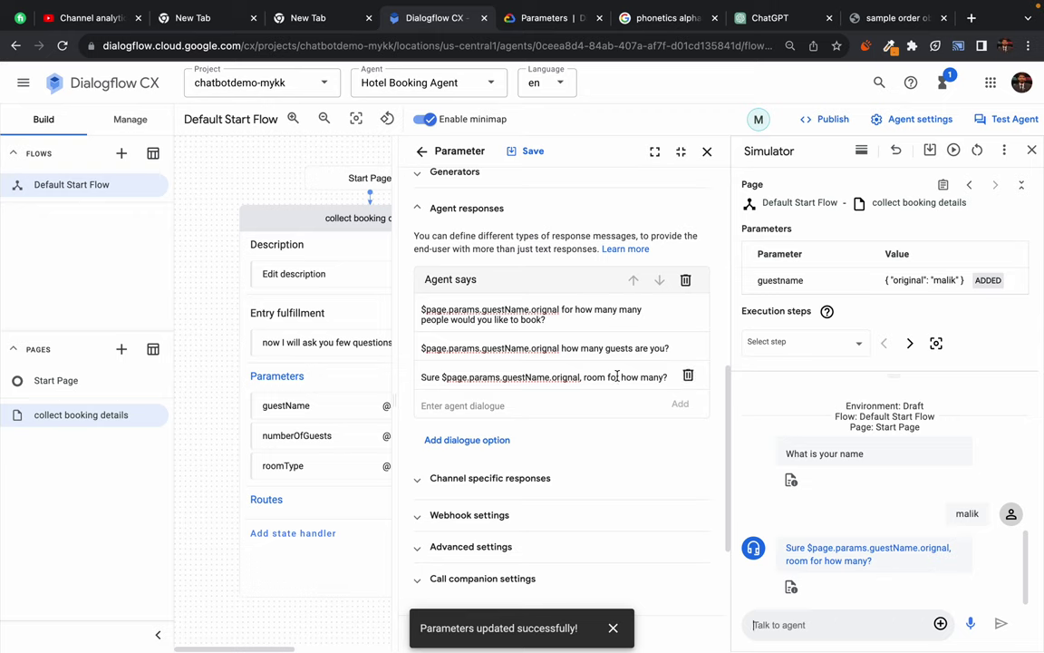
pyautogui.click(861, 624)
pyautogui.write('ssdsdsdsdsdsd')
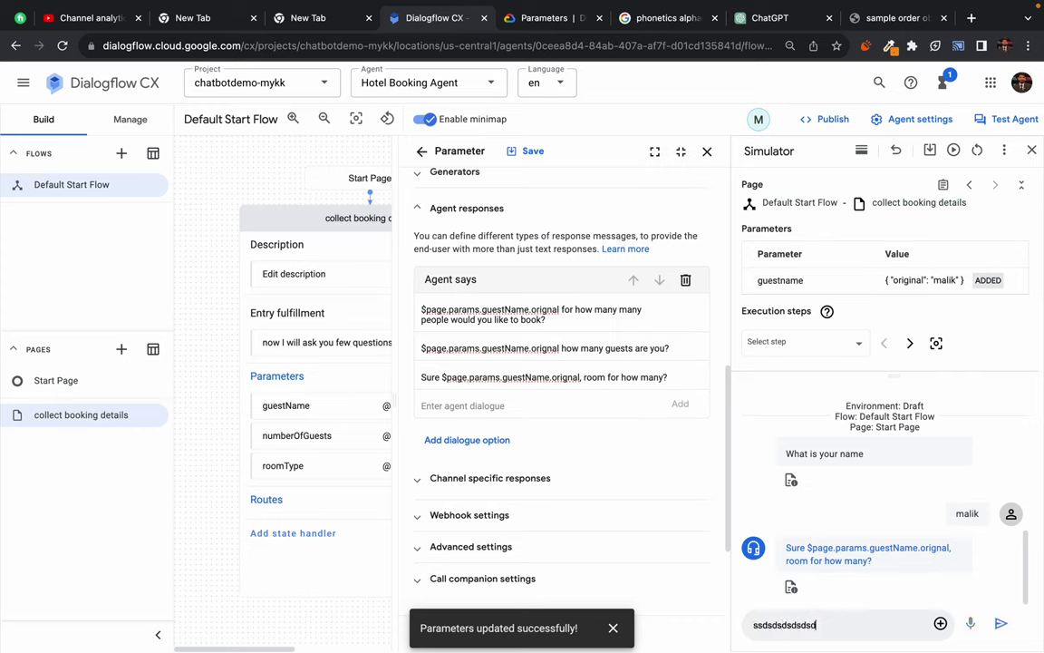
pyautogui.press('Return')
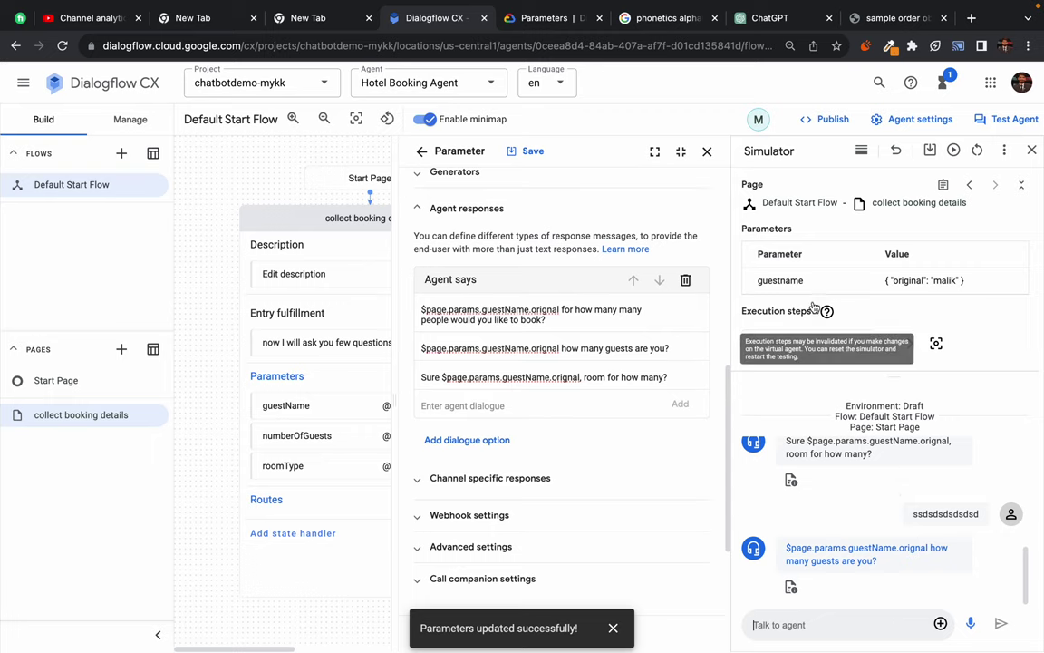
pyautogui.doubleClick(787, 281)
pyautogui.hotkey('ctrl', 'c')
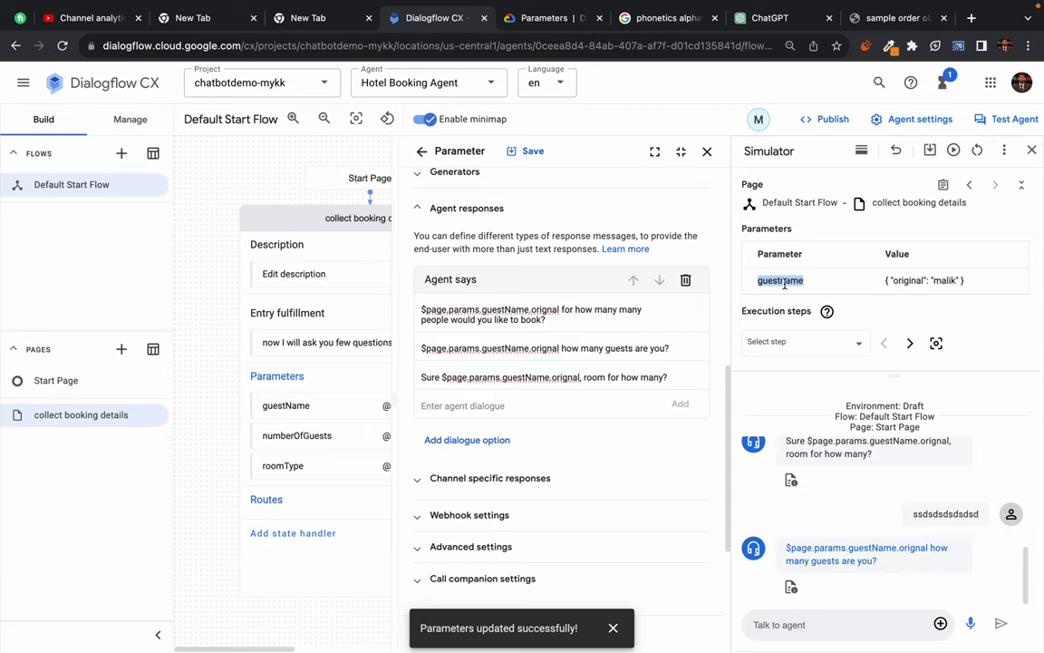
# Step: Paste lowercase 'guestname' over guestName in all three prompts, save, and send a test reply
pyautogui.doubleClick(510, 348)
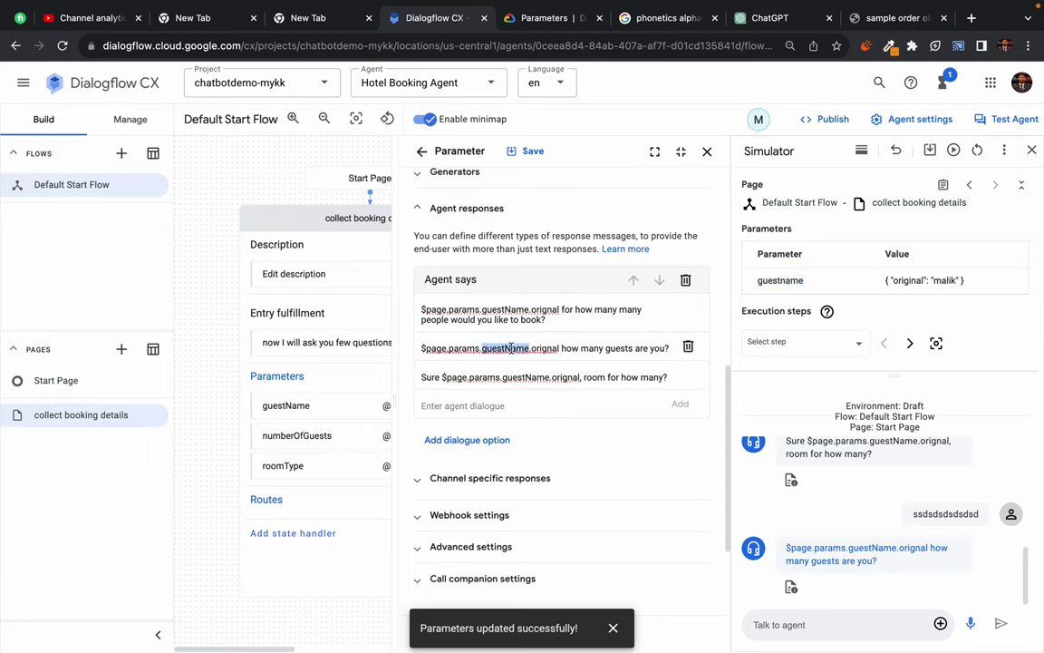
pyautogui.hotkey('ctrl', 'v')
pyautogui.doubleClick(504, 309)
pyautogui.hotkey('ctrl', 'v')
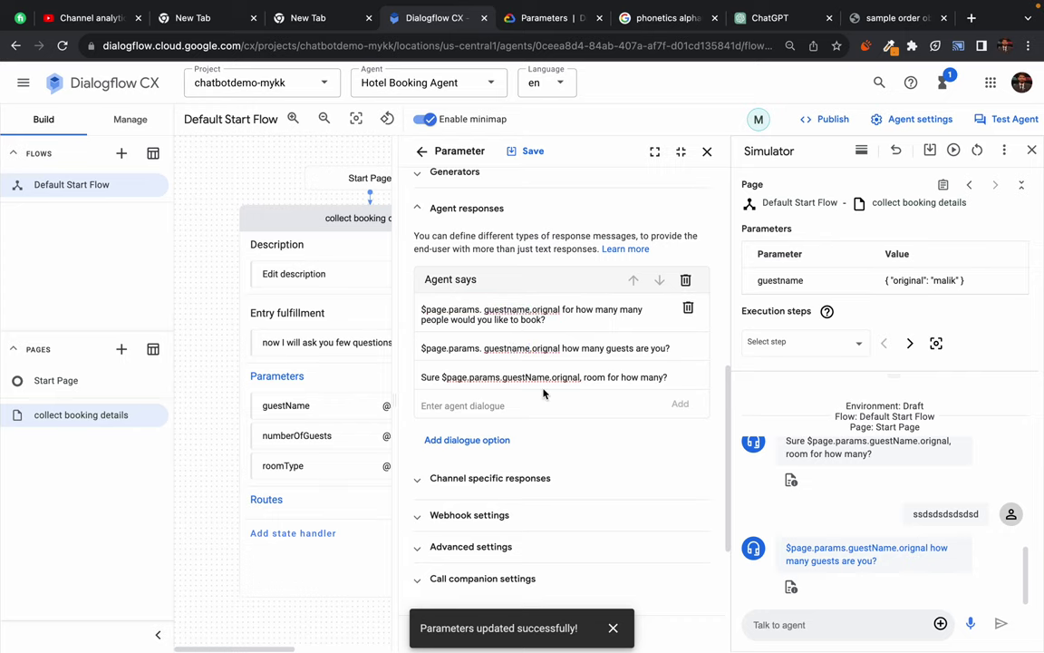
pyautogui.doubleClick(504, 377)
pyautogui.hotkey('ctrl', 'v')
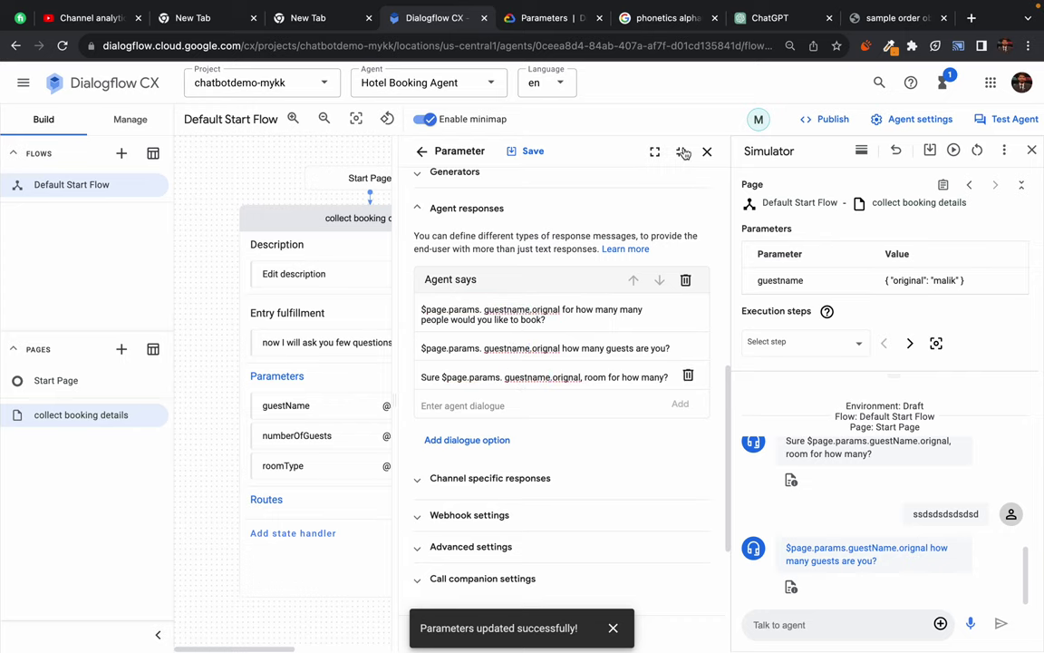
pyautogui.click(529, 151)
pyautogui.write('sdfs')
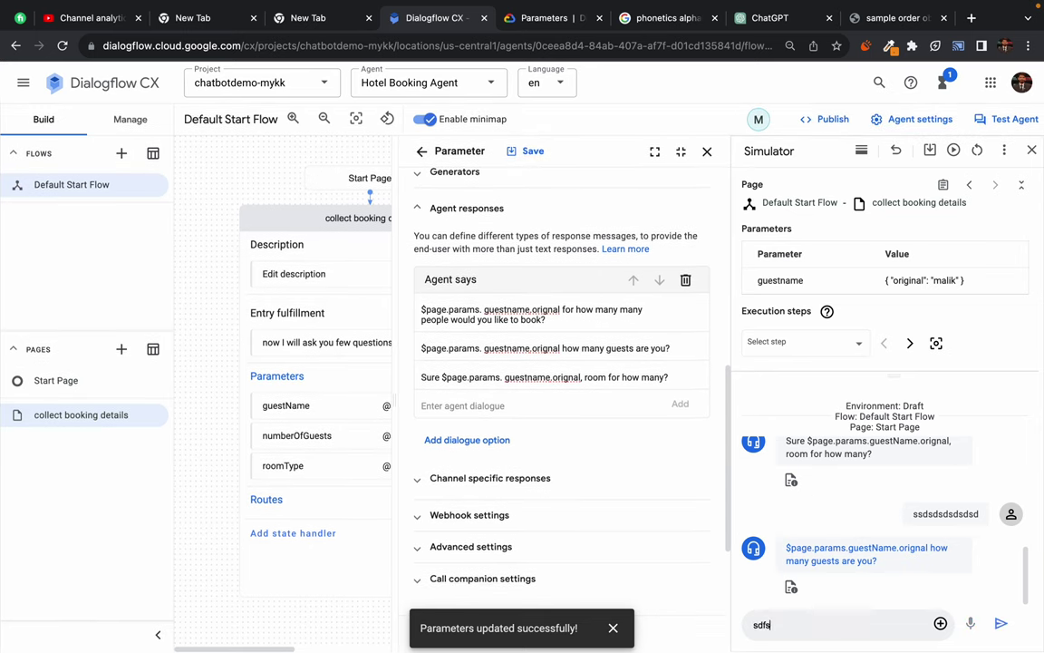
pyautogui.write('dfdf')
pyautogui.press('Return')
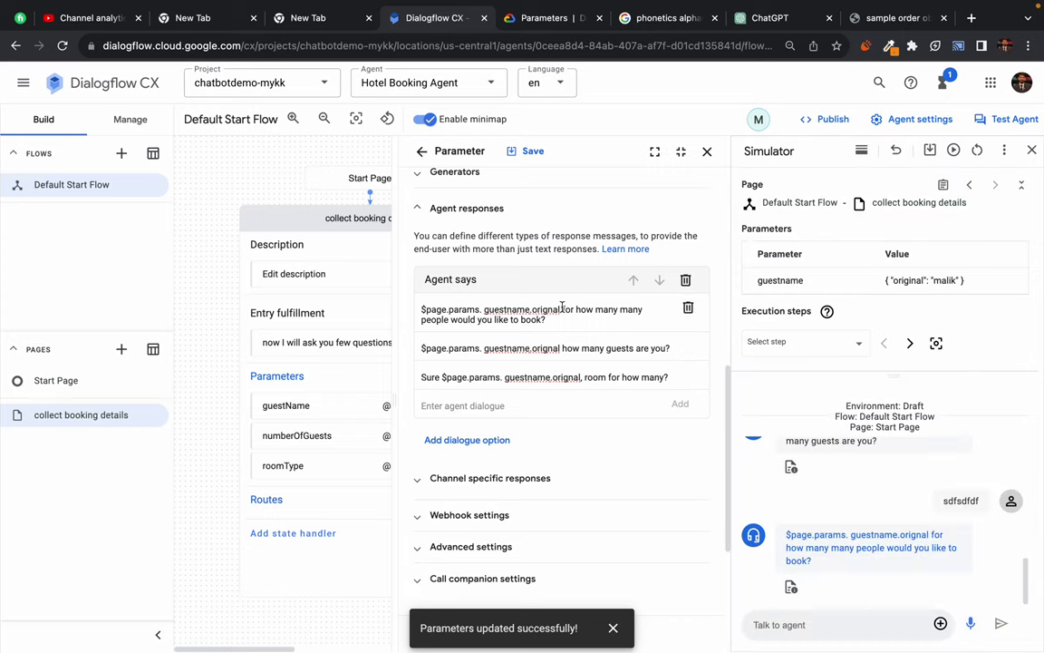
# Step: Delete '.orignal' from the first and third prompts, save, and send a test message
pyautogui.moveTo(532, 310); pyautogui.dragTo(532, 348)
pyautogui.press('BackSpace')
pyautogui.press('BackSpace')
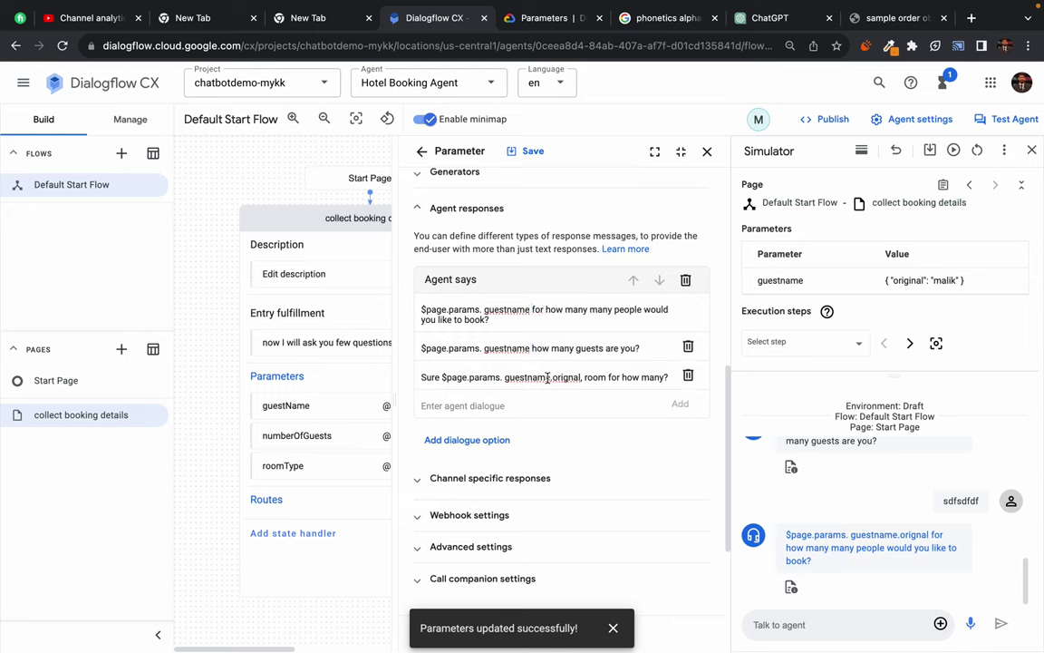
pyautogui.click(669, 377)
pyautogui.press('BackSpace')
pyautogui.moveTo(581, 377); pyautogui.dragTo(551, 377)
pyautogui.press('BackSpace')
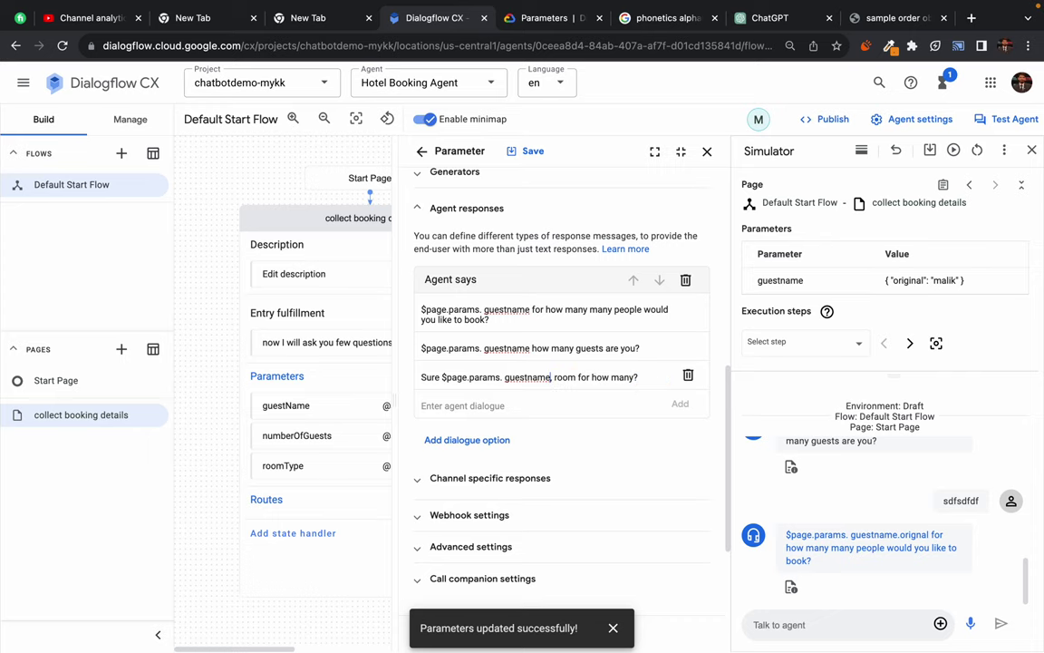
pyautogui.click(533, 151)
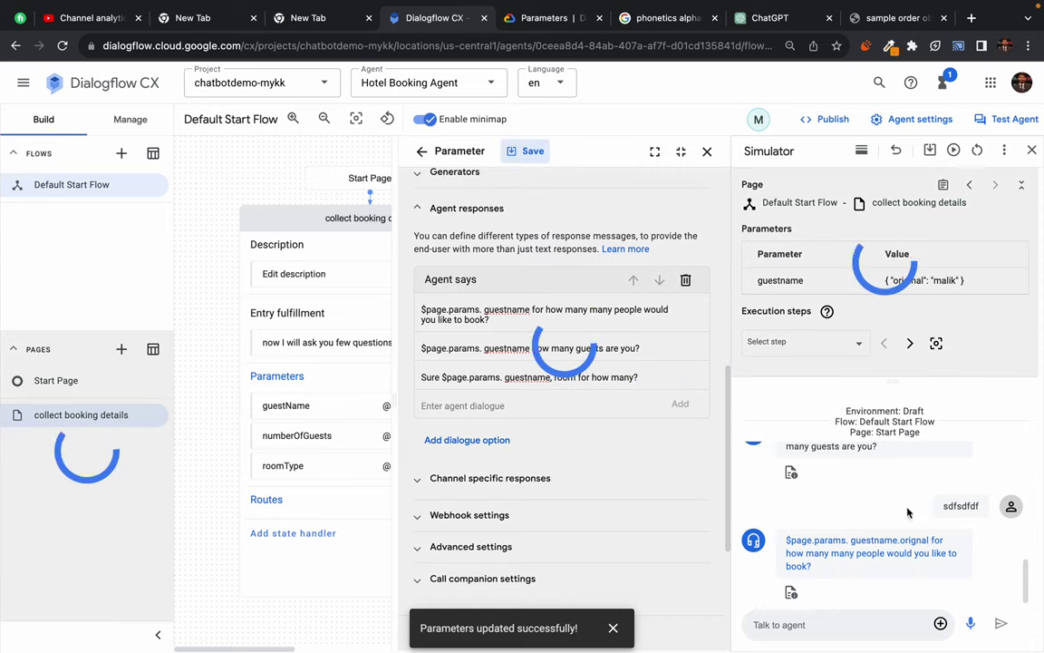
pyautogui.click(851, 624)
pyautogui.write('dsfsdfsdf')
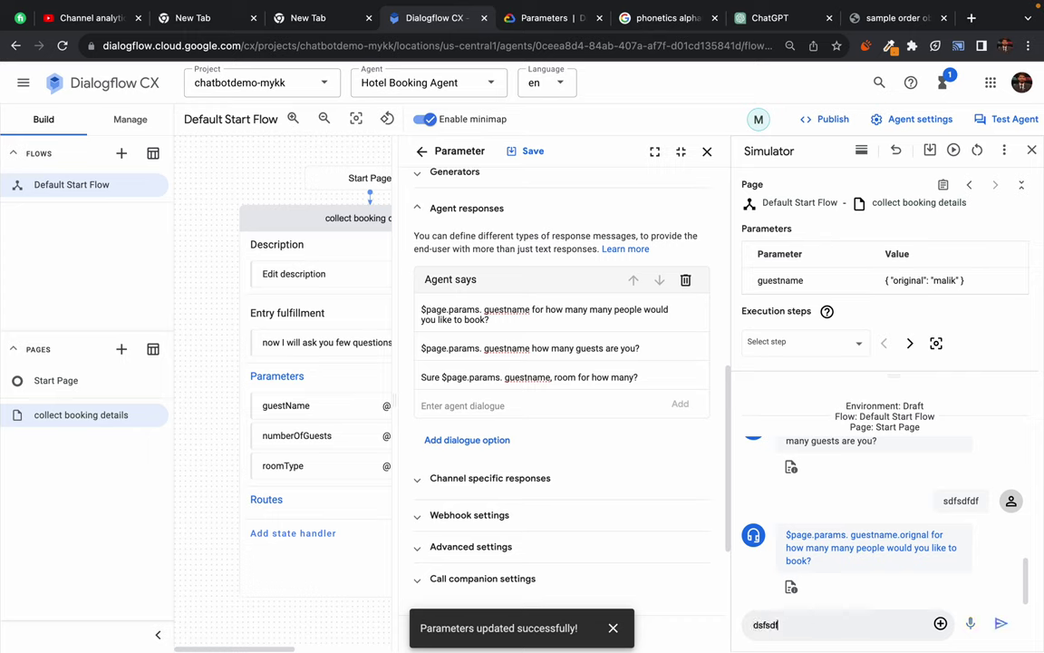
pyautogui.press('Return')
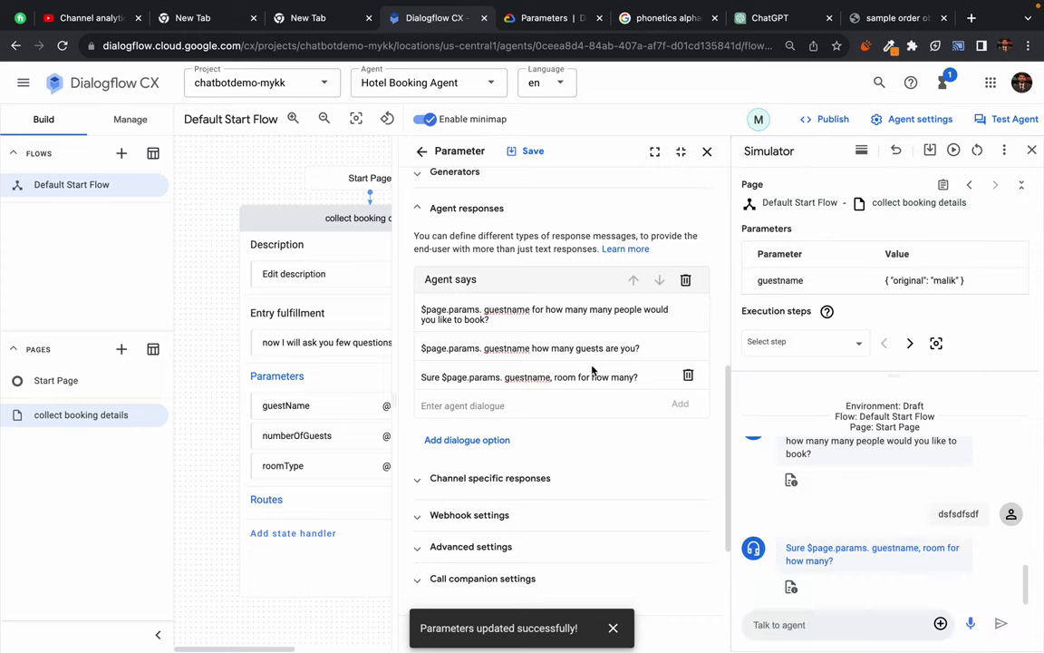
# Step: Remove the stray spaces after '$page.params.' in all three prompts and save
pyautogui.click(487, 345)
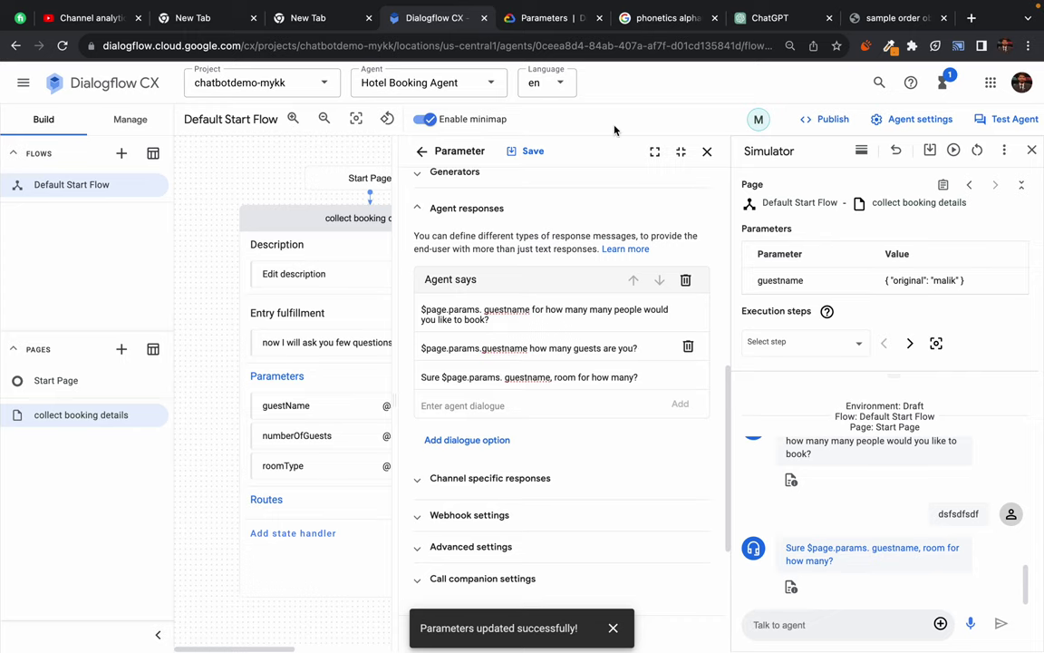
pyautogui.click(533, 150)
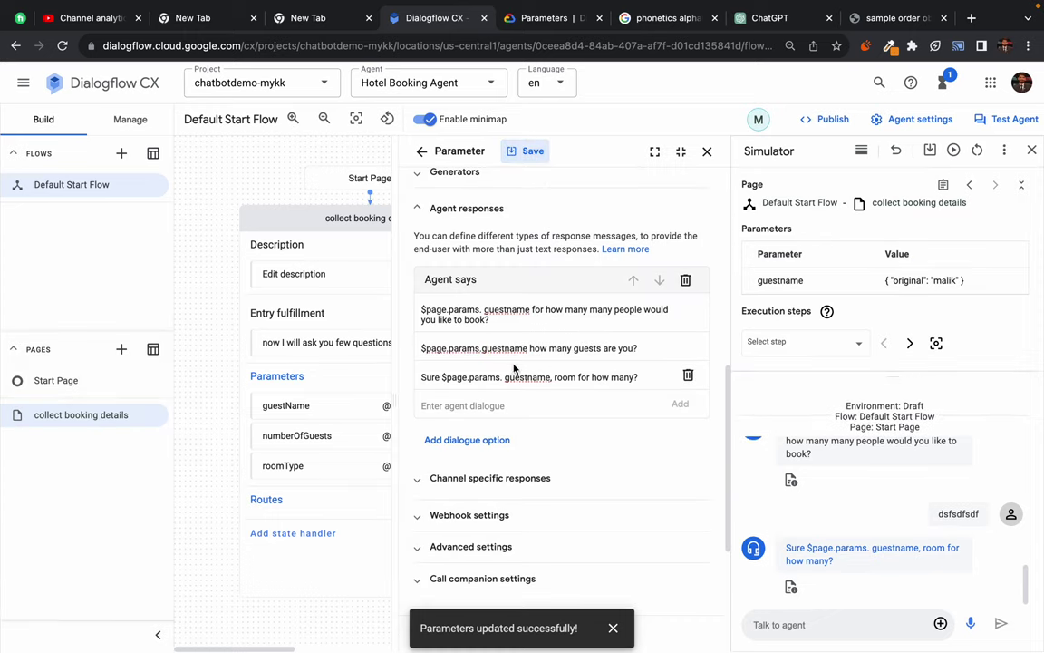
pyautogui.click(504, 375)
pyautogui.press('BackSpace')
pyautogui.click(490, 313)
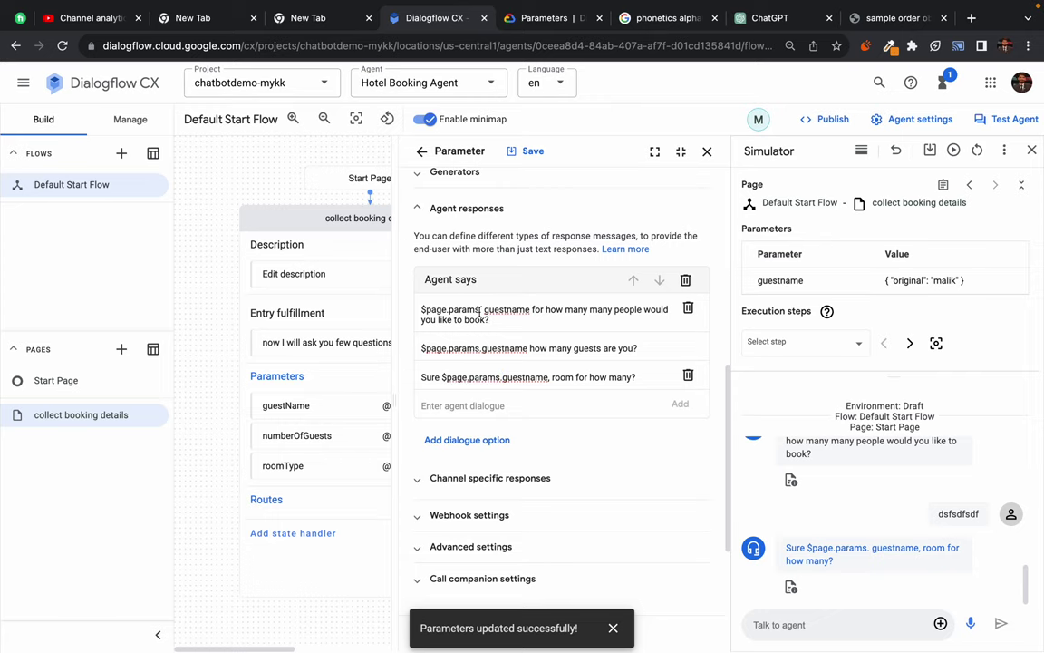
pyautogui.click(480, 311)
pyautogui.press('BackSpace')
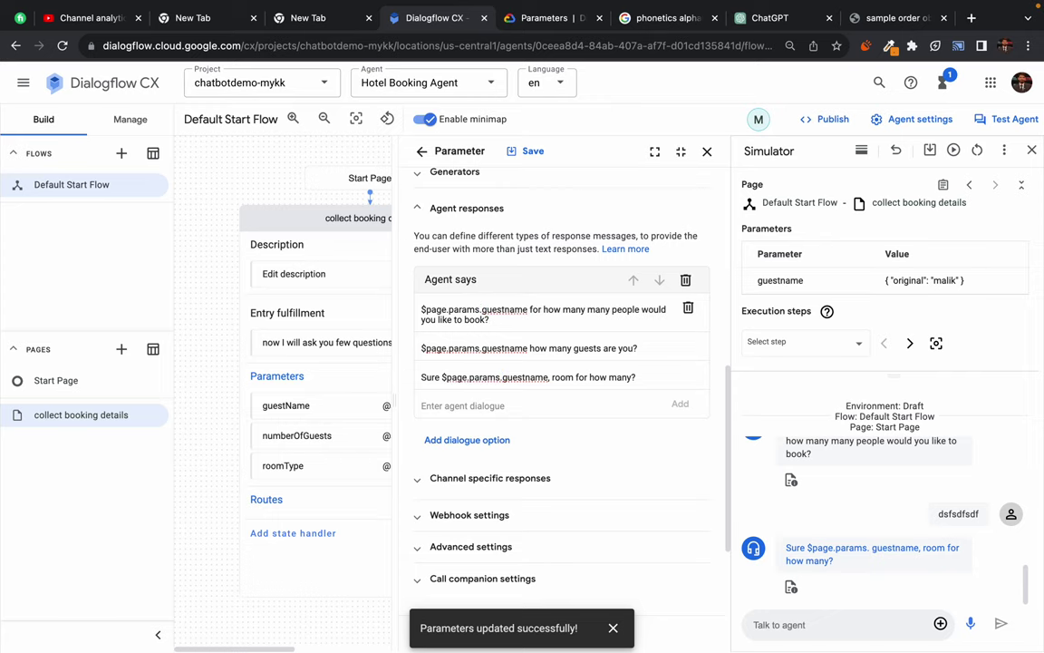
pyautogui.click(530, 151)
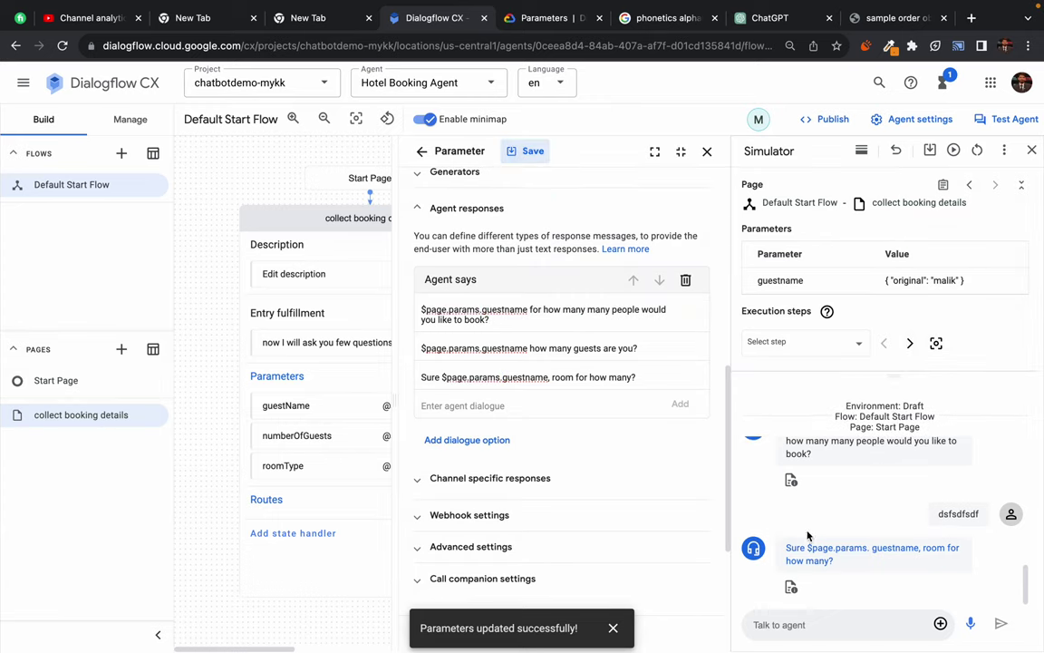
# Step: Send three gibberish test messages to check the prompts in the simulator
pyautogui.write('addfsd')
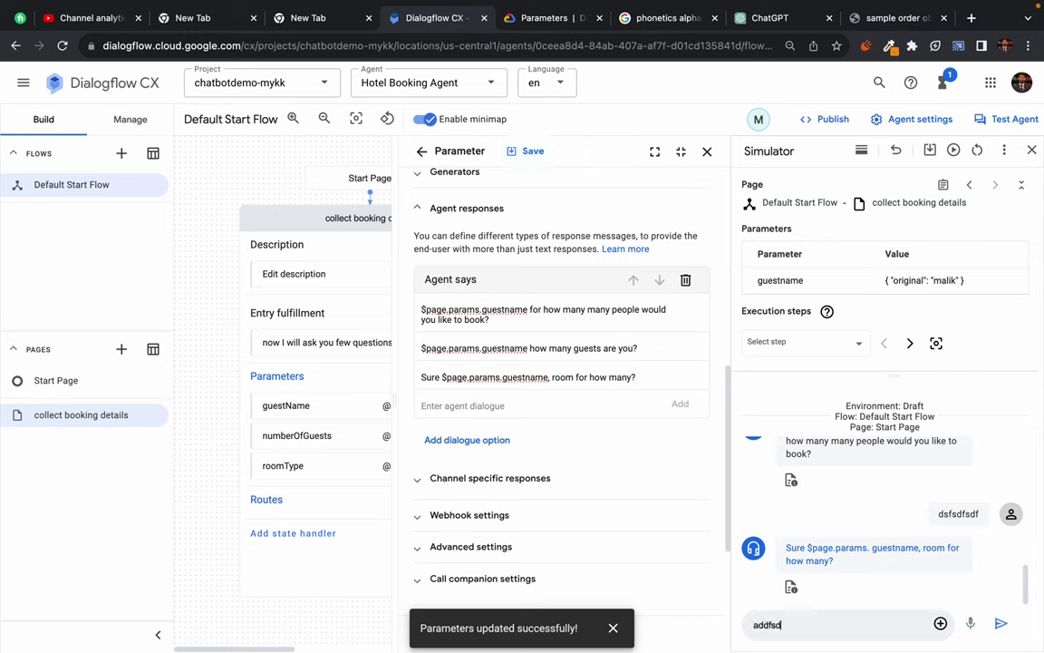
pyautogui.write('fsdf')
pyautogui.press('Return')
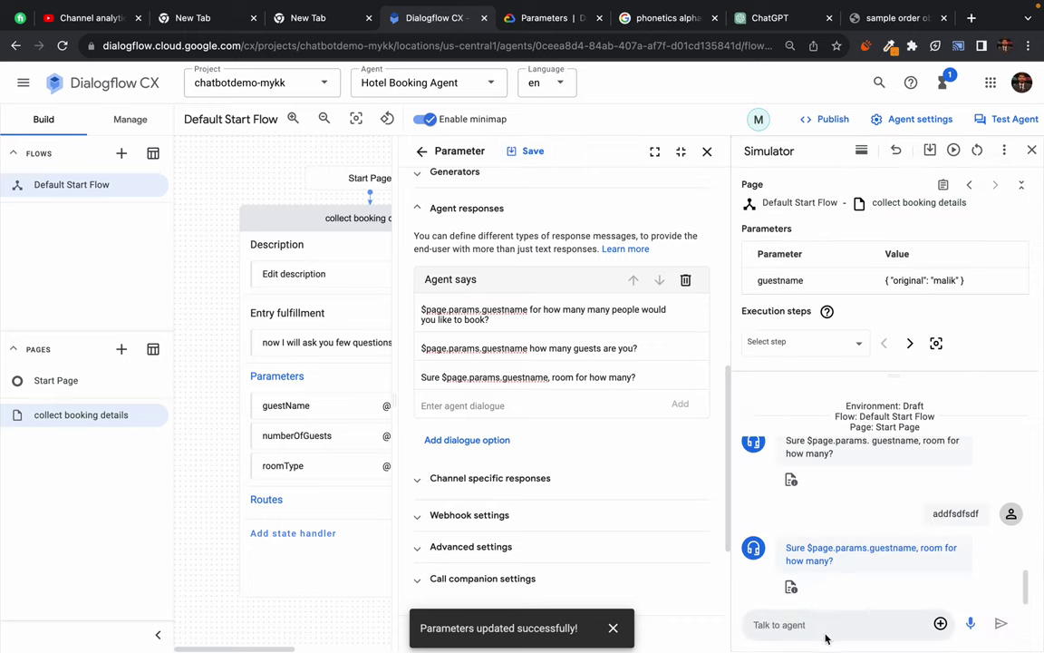
pyautogui.write('adfsadfdsf')
pyautogui.press('Return')
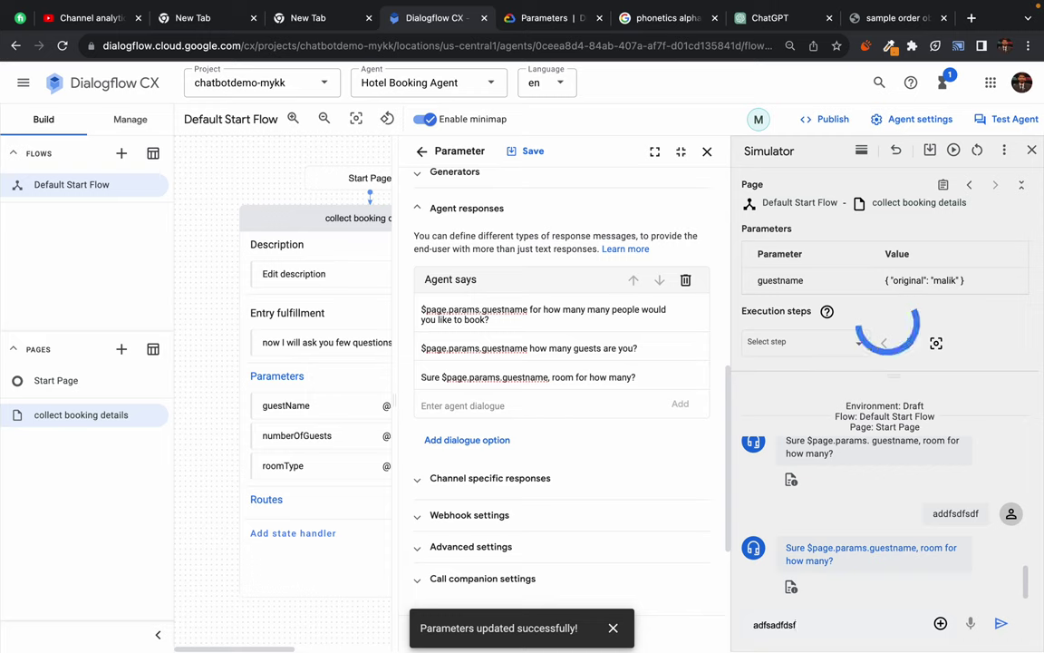
pyautogui.write('adfdfdsf')
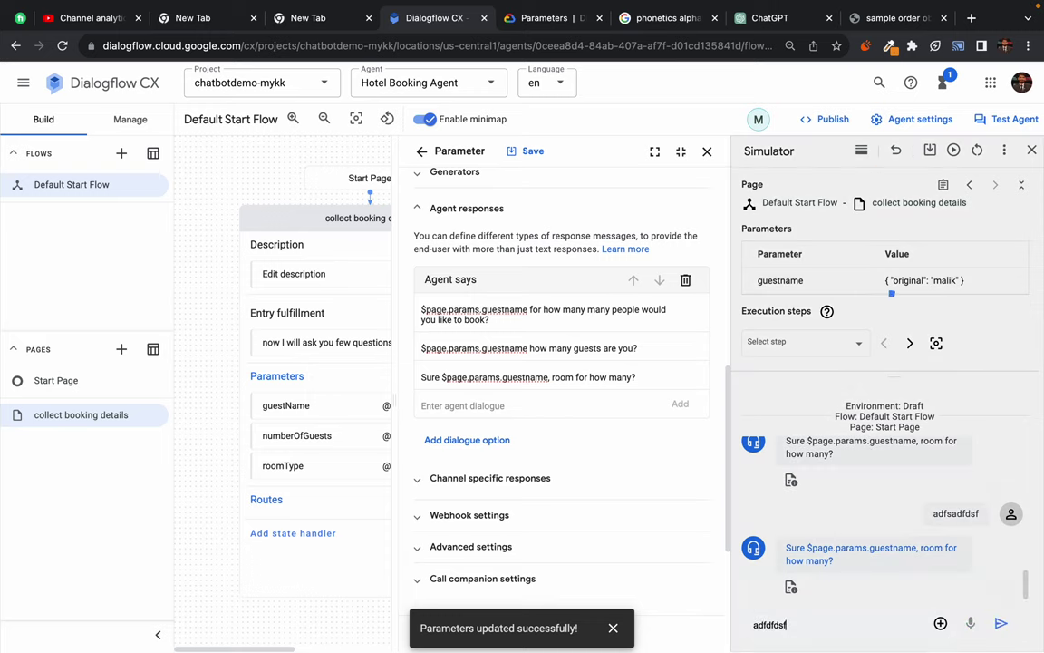
pyautogui.press('Return')
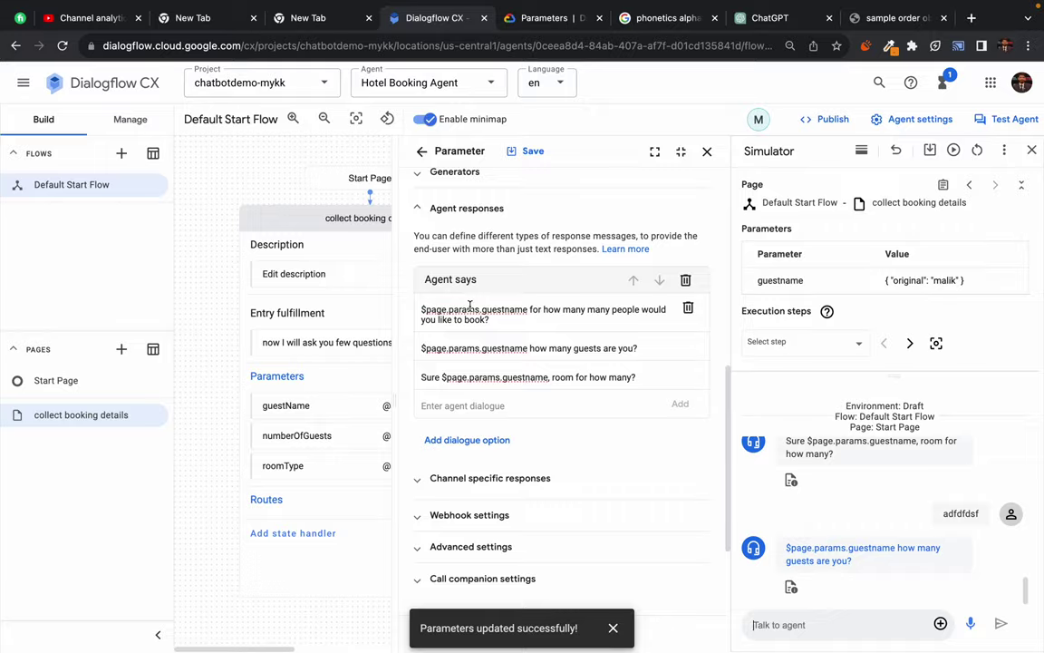
# Step: Change 'guestname' to 'guestName' in all three prompts and save
pyautogui.click(511, 308)
pyautogui.press('BackSpace')
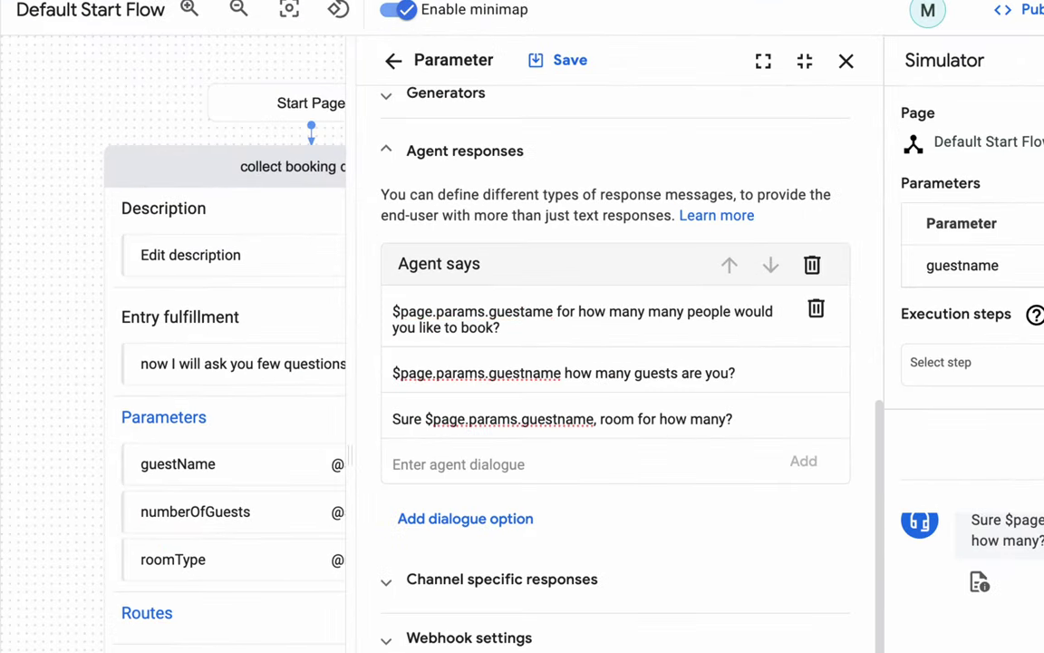
pyautogui.write('N')
pyautogui.click(536, 373)
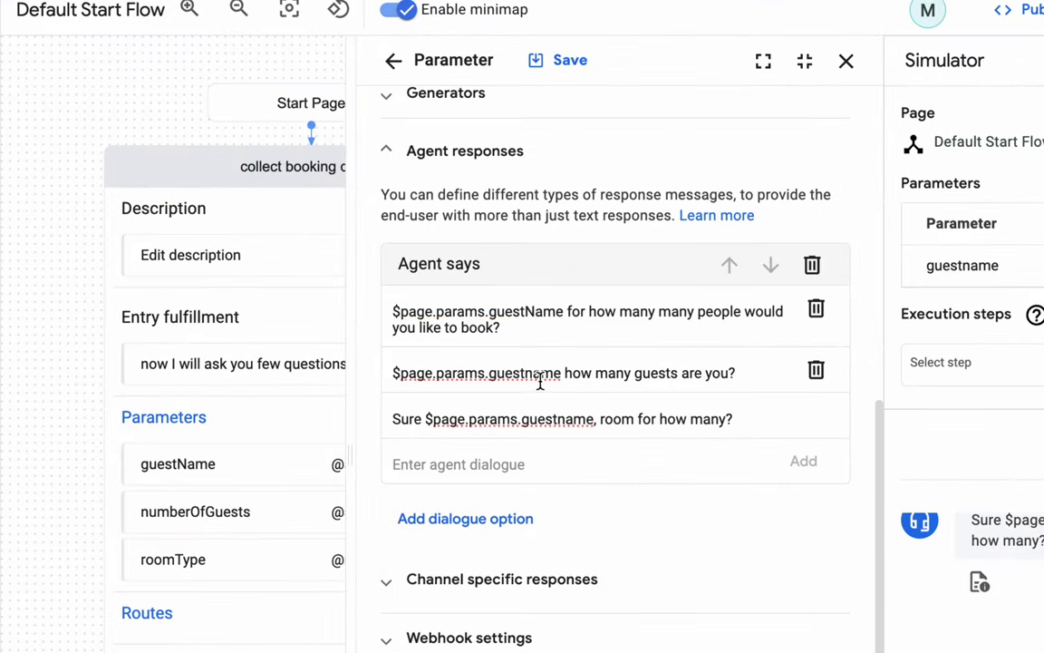
pyautogui.press('BackSpace')
pyautogui.write('N')
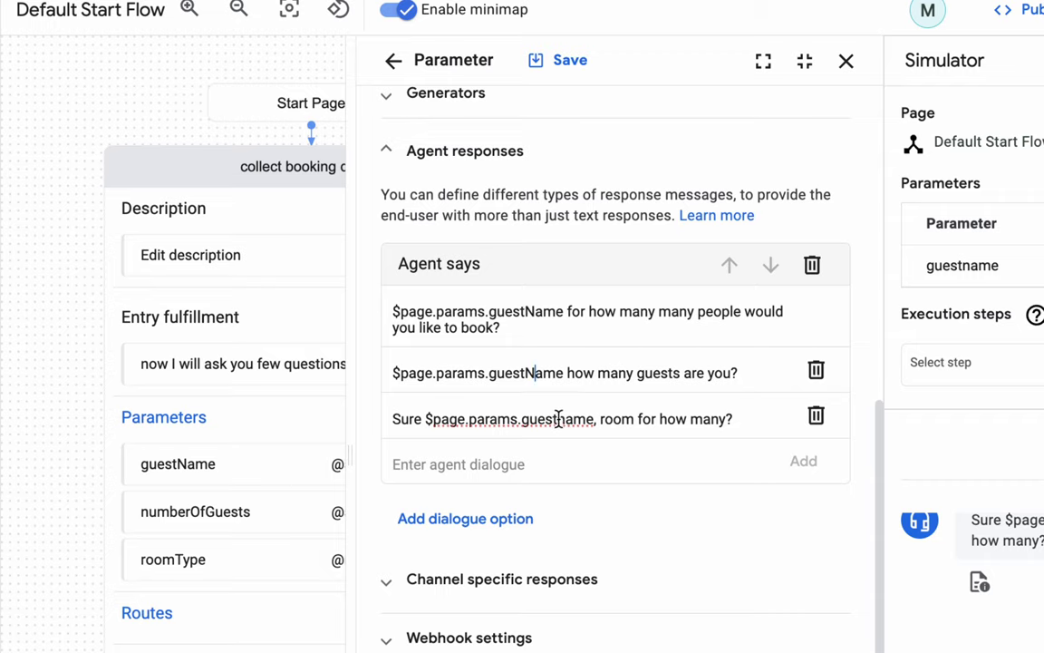
pyautogui.click(564, 419)
pyautogui.press('BackSpace')
pyautogui.write('N')
pyautogui.click(560, 60)
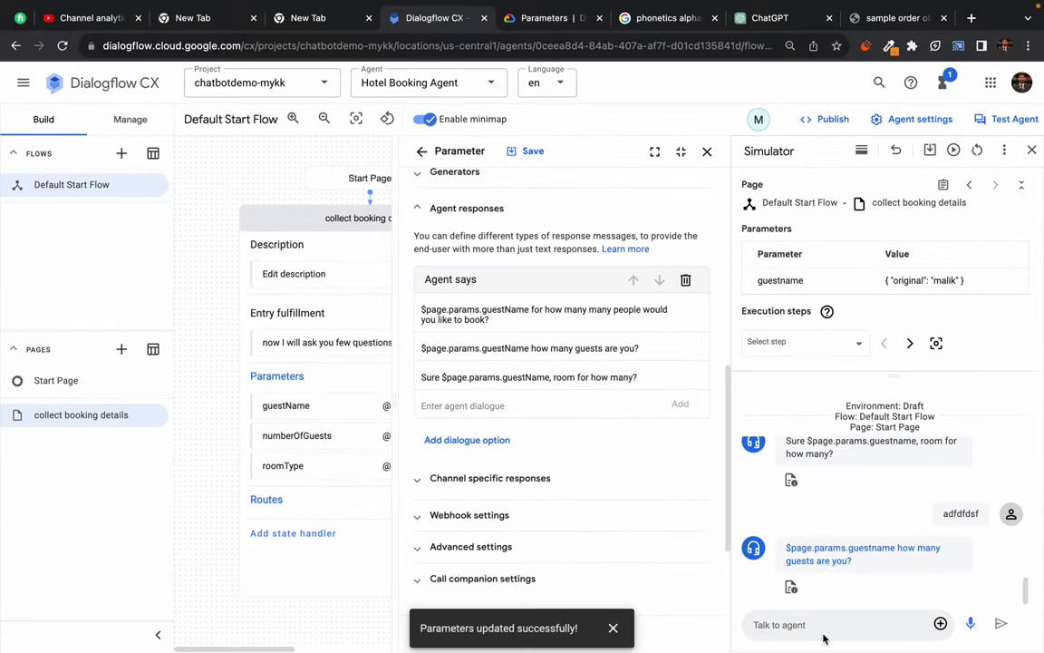
# Step: Send four gibberish test messages to the agent in the simulator
pyautogui.write('dsfsfsdf')
pyautogui.press('Return')
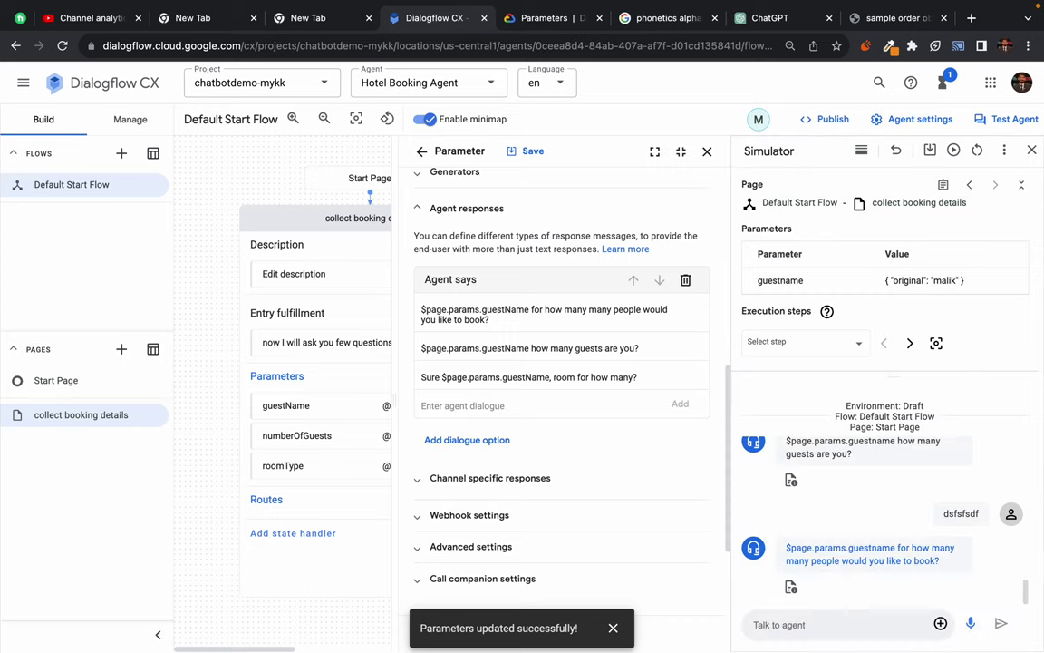
pyautogui.write('sdfsdfsdfsdf')
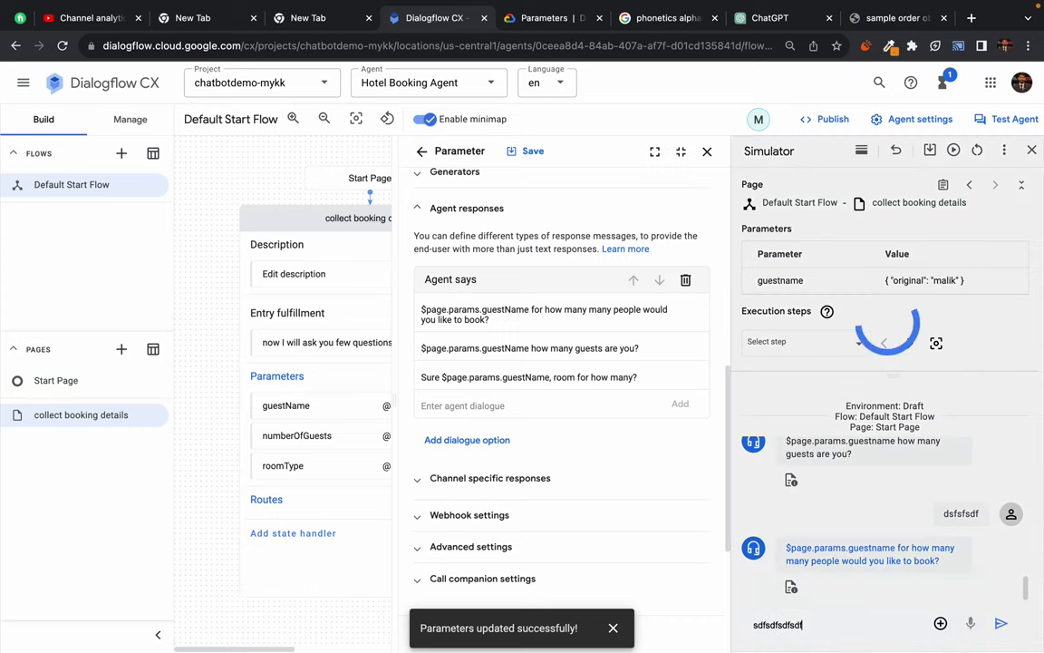
pyautogui.press('Return')
pyautogui.write('sdfsdfsdf')
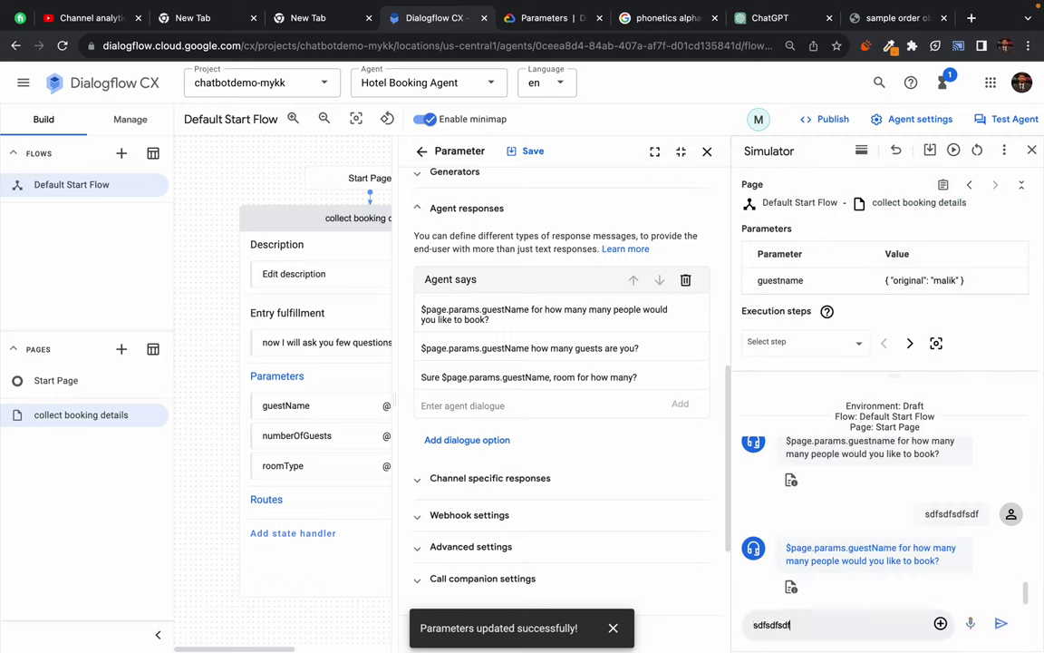
pyautogui.press('Return')
pyautogui.write('sdfsdfsdf')
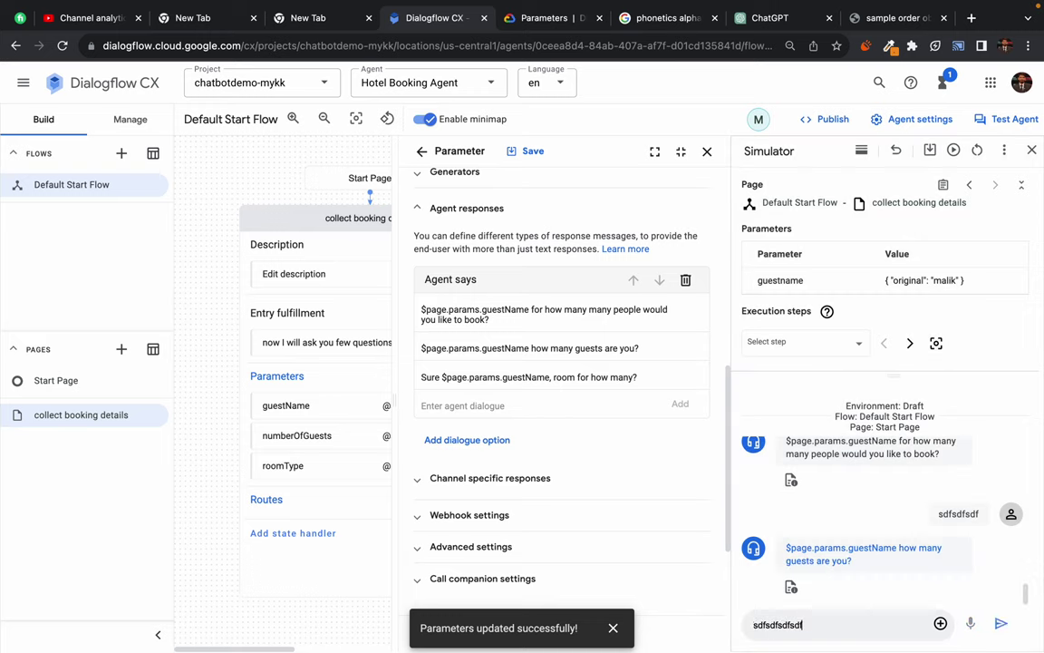
pyautogui.write('sdf')
pyautogui.press('Return')
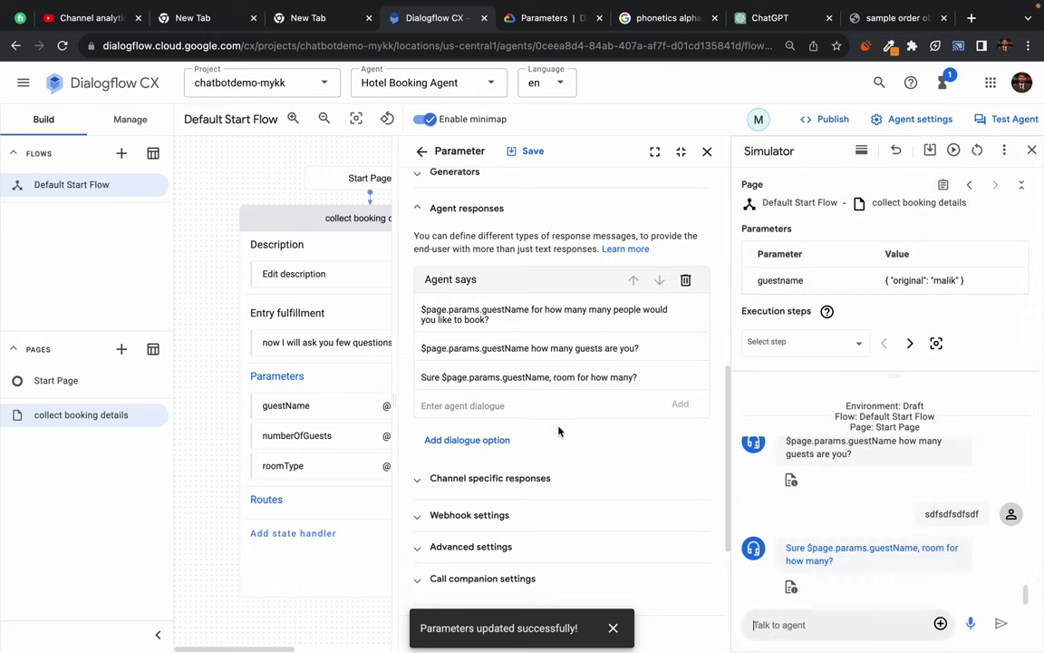
# Step: Switch the first prompt to $session.params.guestName and send a simulator test message
pyautogui.doubleClick(440, 310)
pyautogui.write('session')
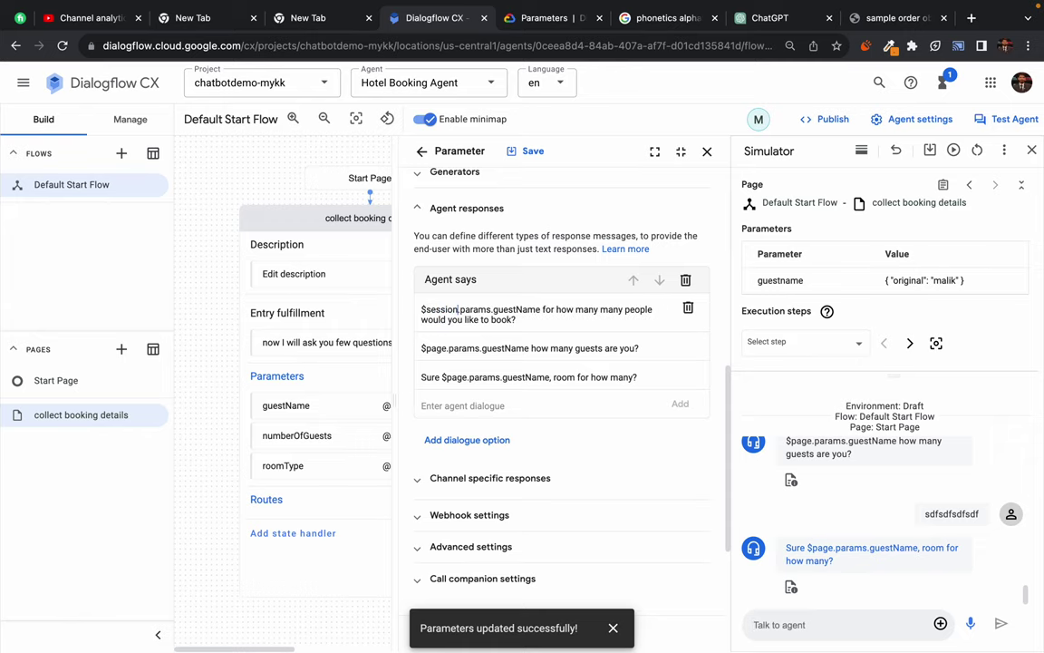
pyautogui.press('super+s')
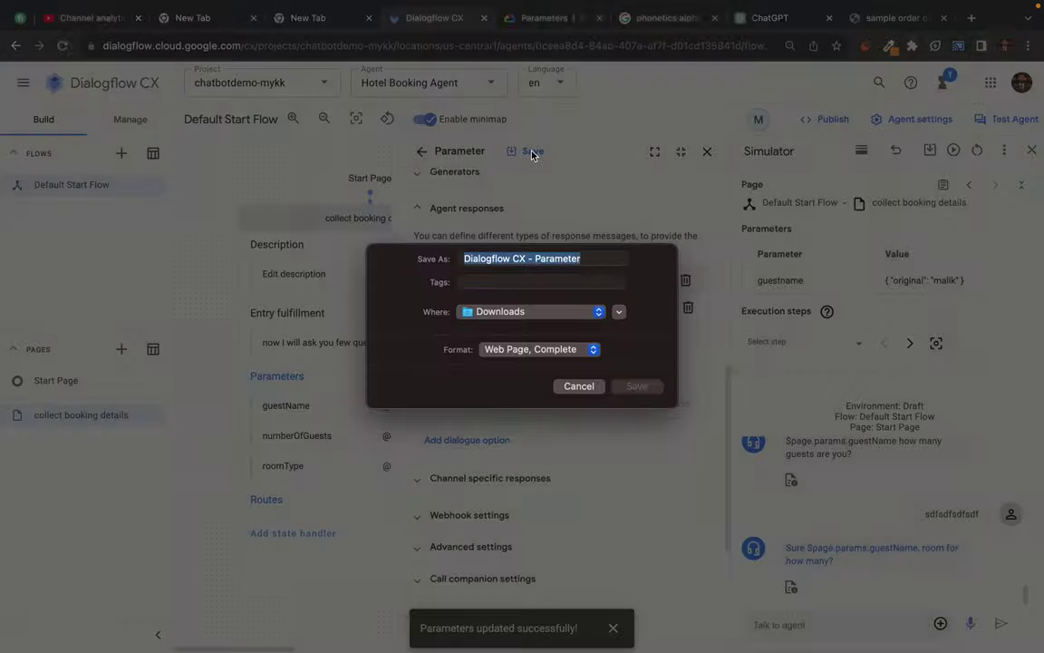
pyautogui.press('Escape')
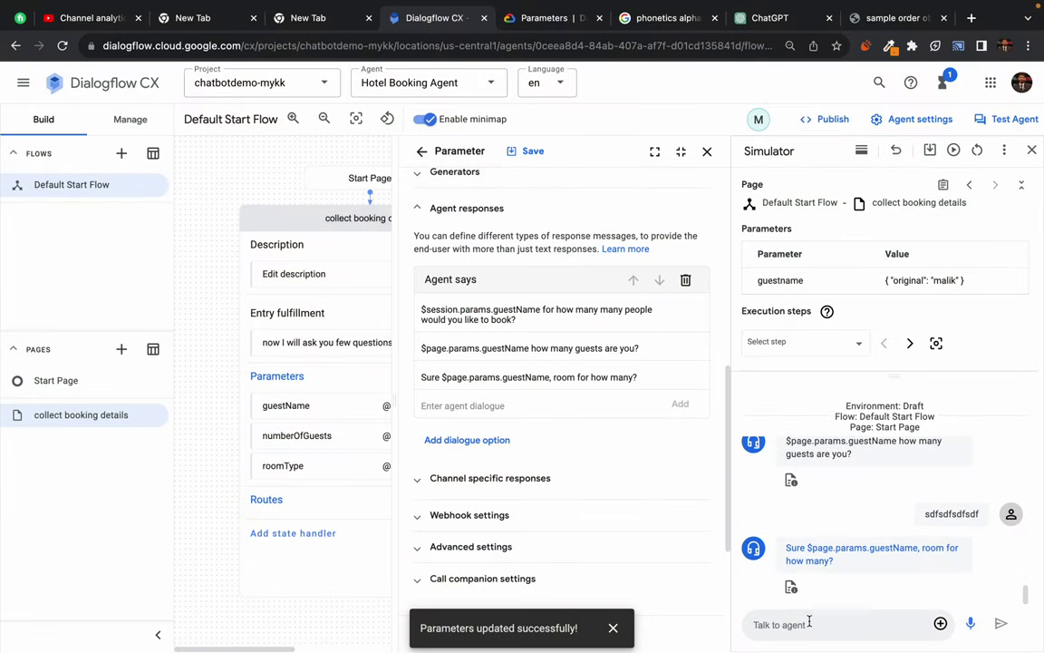
pyautogui.click(810, 622)
pyautogui.write('sdfsfsdf')
pyautogui.press('Return')
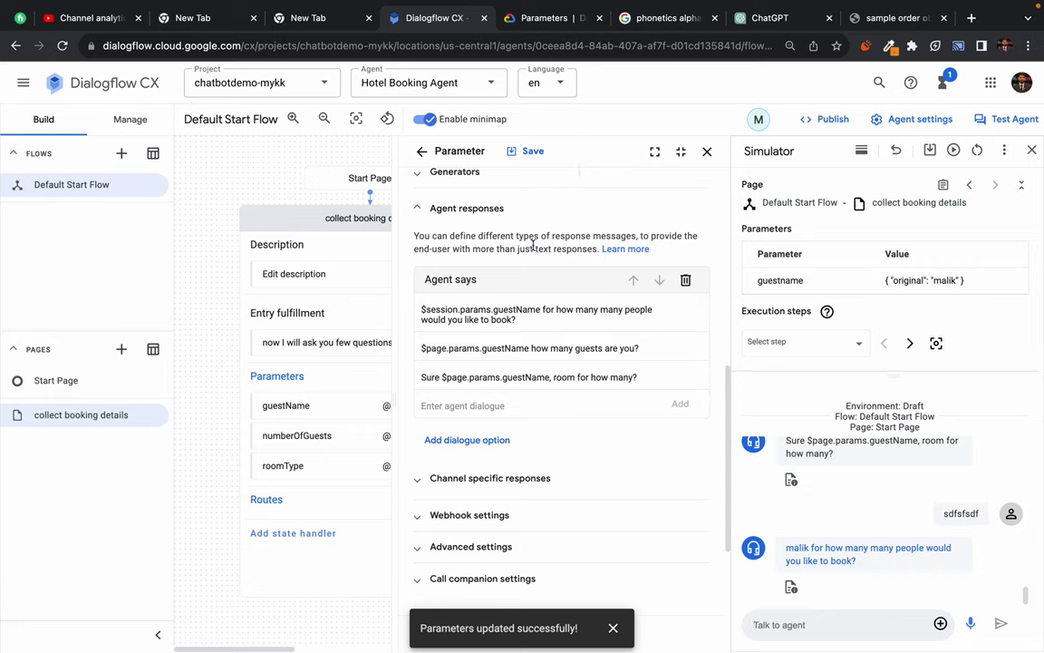
# Step: Change the second and third prompts to $session.params, save, and send another test
pyautogui.doubleClick(441, 348)
pyautogui.write('sessin')
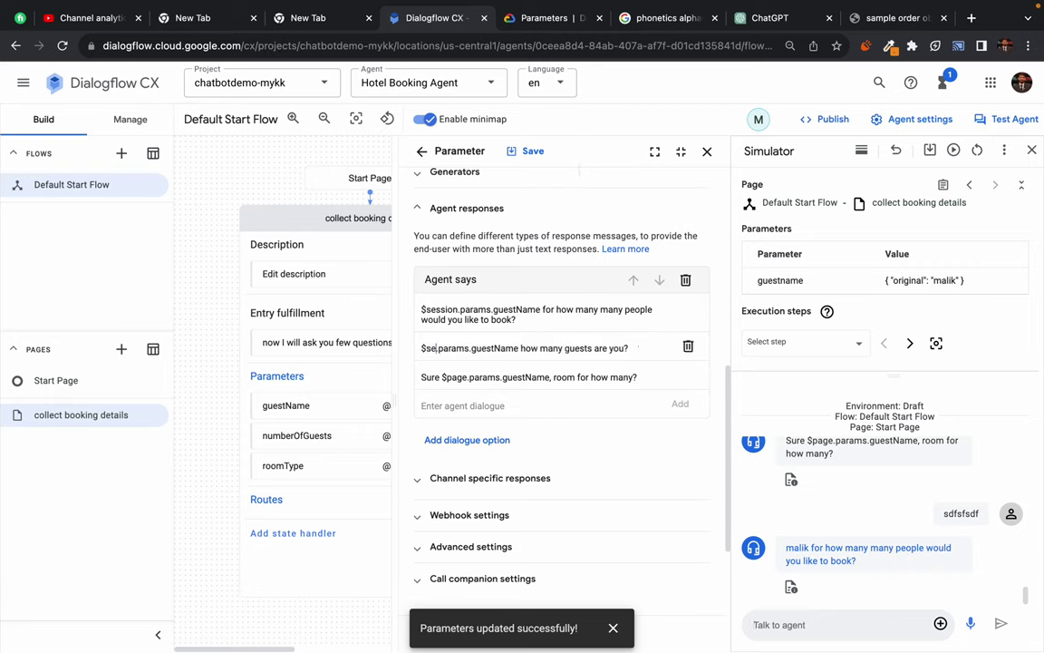
pyautogui.press('BackSpace')
pyautogui.write('on')
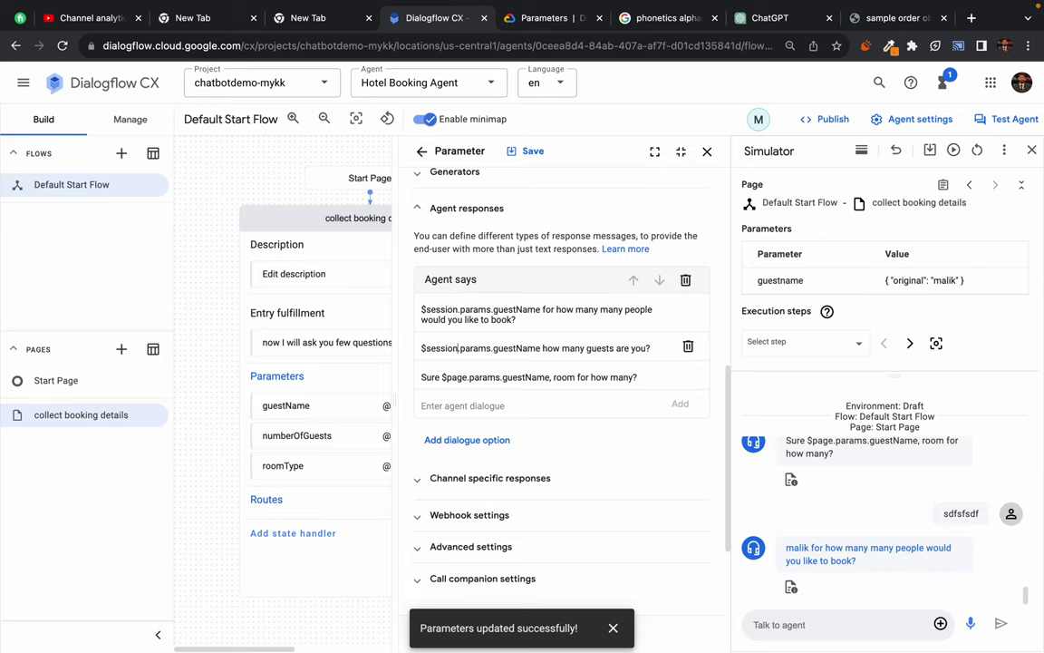
pyautogui.doubleClick(456, 377)
pyautogui.write('session')
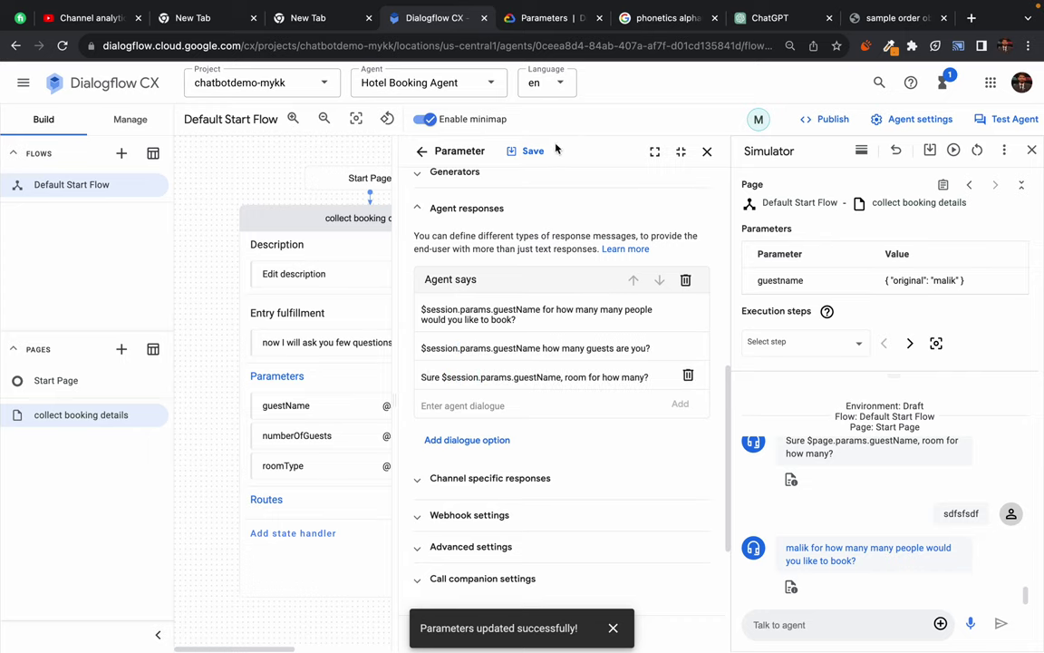
pyautogui.click(529, 152)
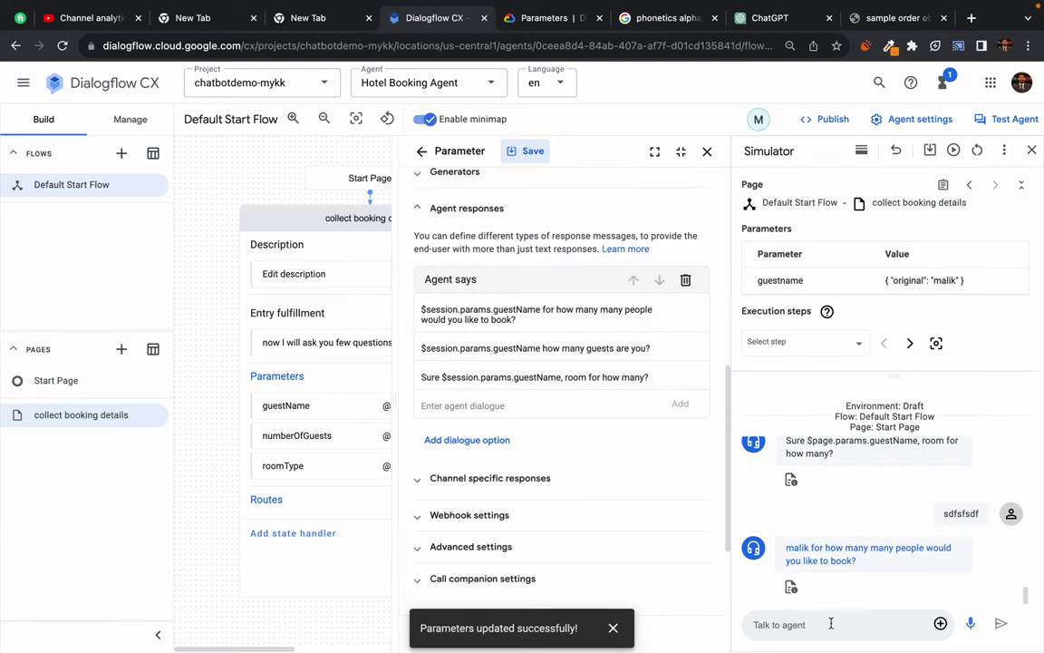
pyautogui.click(767, 625)
pyautogui.write('sdfsdf')
pyautogui.click(954, 150)
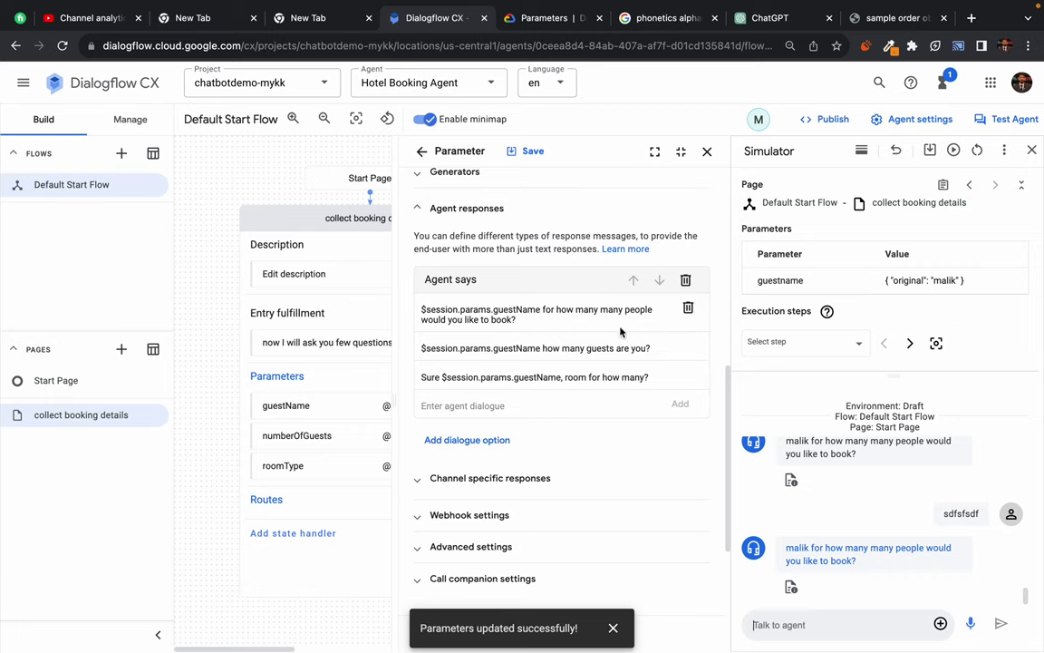
# Step: Append '.orignal' to the first prompt's guestName, save, and send two test messages
pyautogui.click(541, 310)
pyautogui.write('.orig')
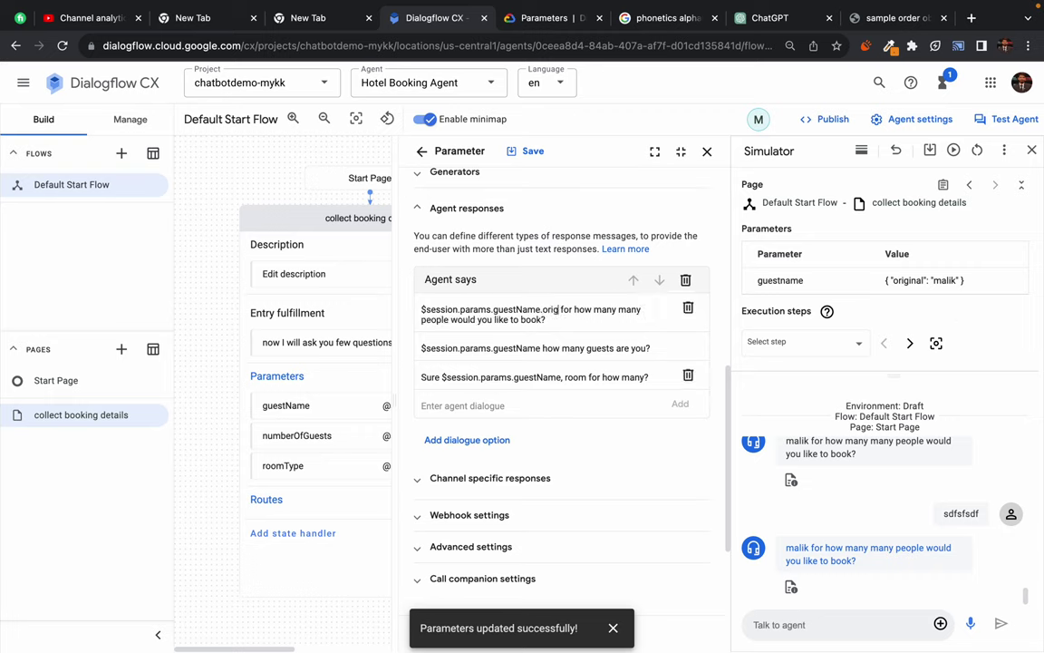
pyautogui.write('nal')
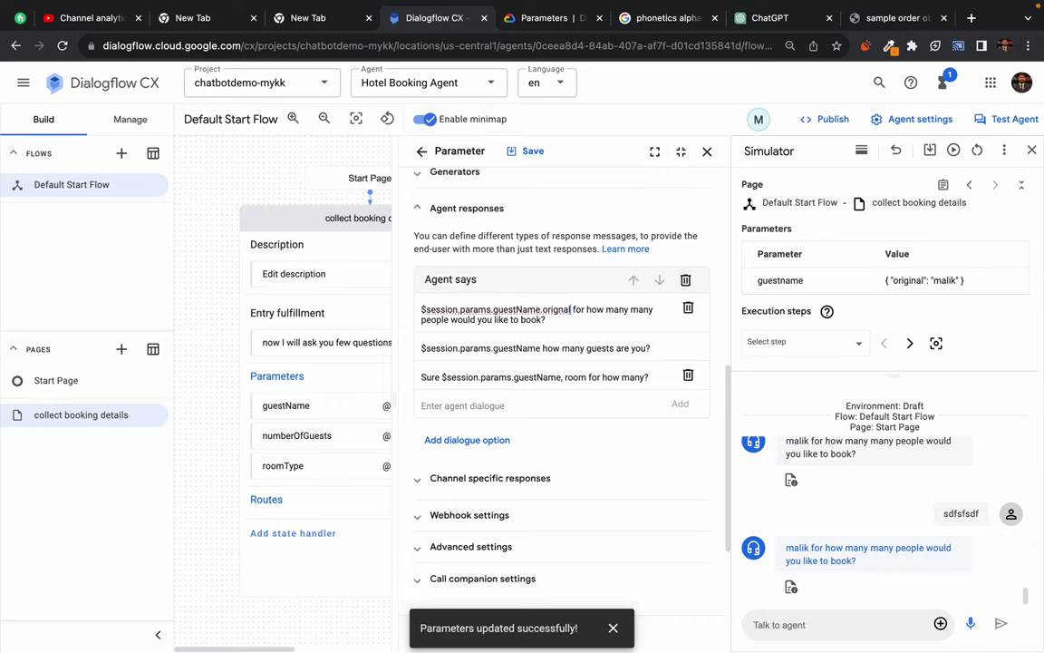
pyautogui.click(533, 152)
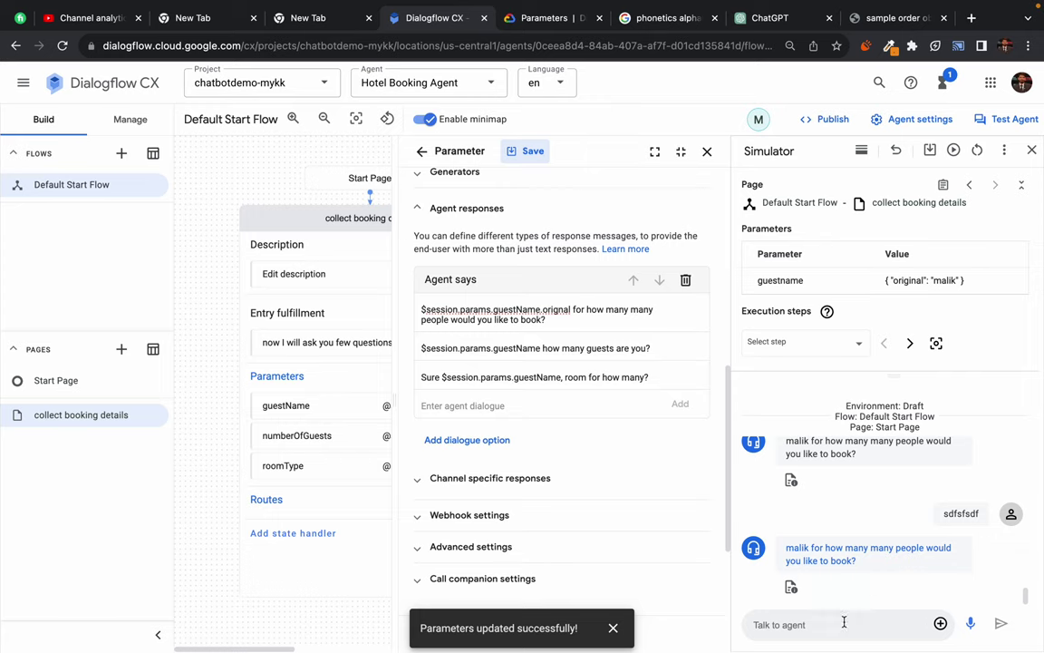
pyautogui.click(844, 623)
pyautogui.write('sdffsdf')
pyautogui.press('Return')
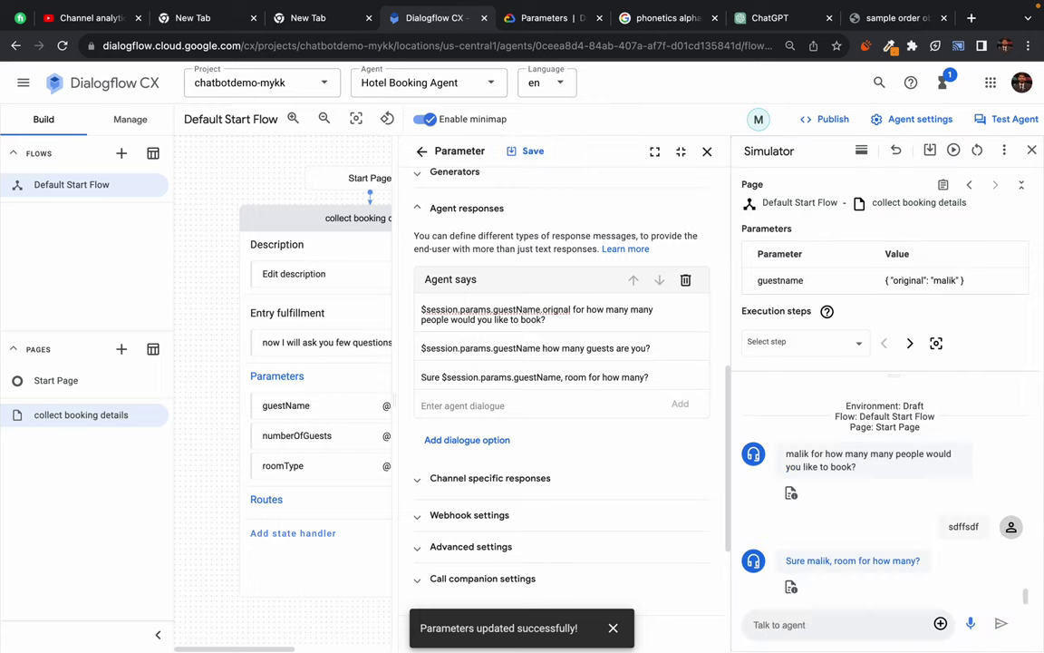
pyautogui.write('sdsdfsdfsdf')
pyautogui.press('Return')
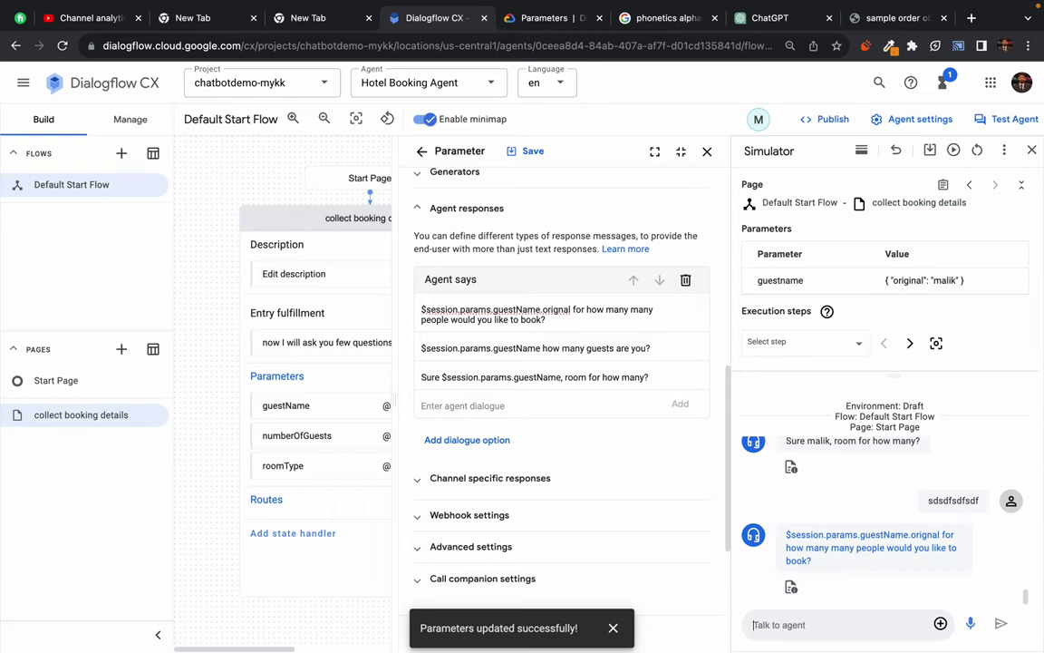
# Step: Remove '.orignal' from the first prompt, save, and reset the simulator conversation
pyautogui.doubleClick(557, 306)
pyautogui.press('BackSpace')
pyautogui.press('BackSpace')
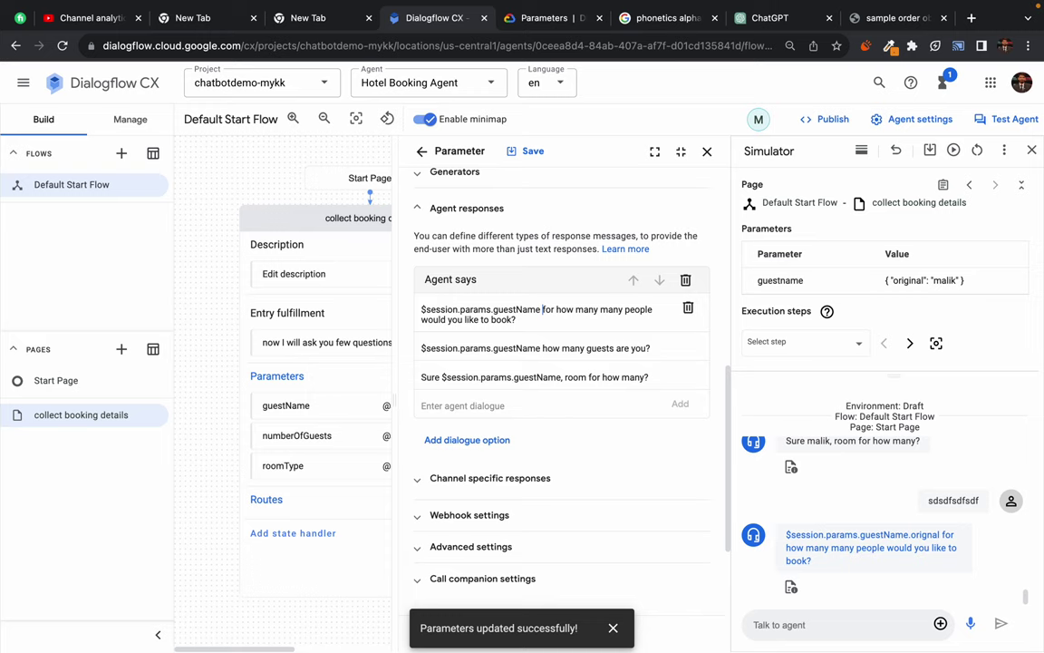
pyautogui.click(523, 151)
pyautogui.click(977, 150)
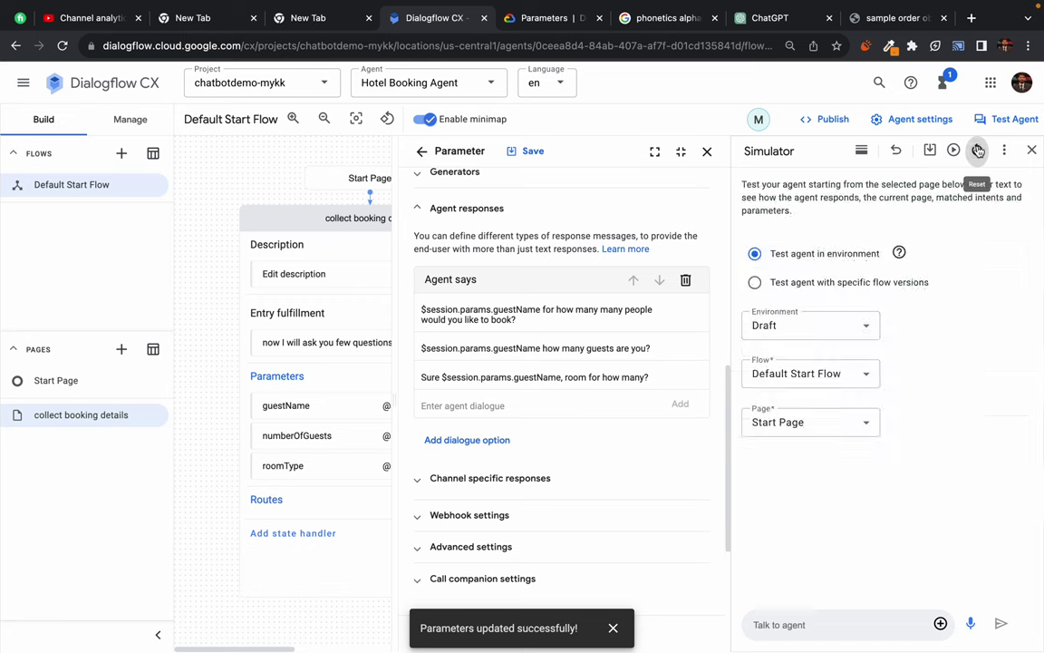
# Step: Start the simulator at the collect booking details page and begin typing a name introduction
pyautogui.click(856, 423)
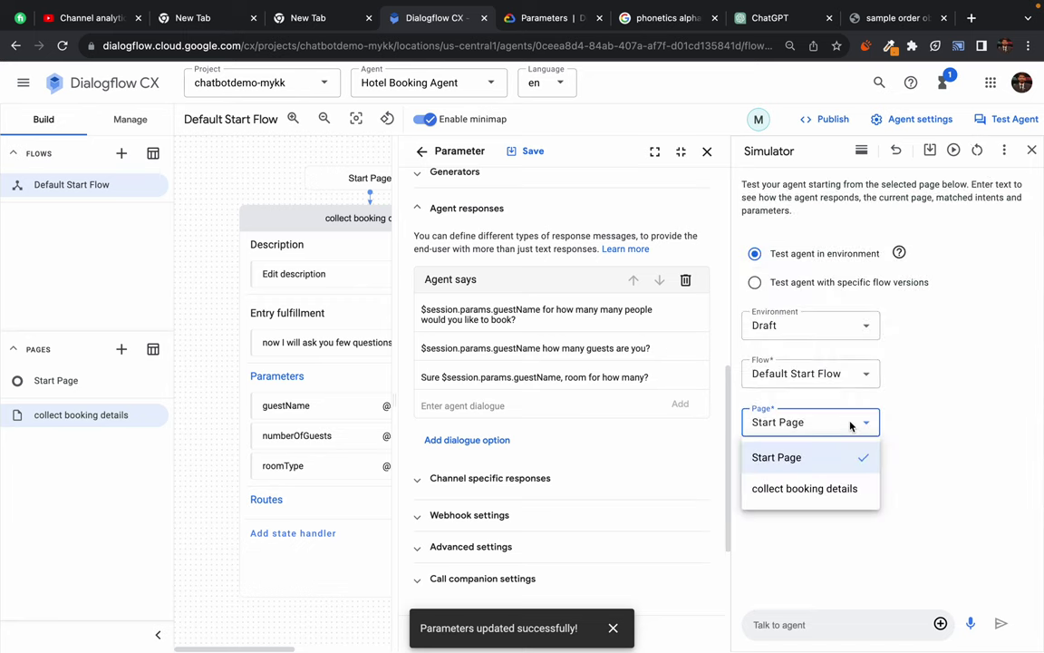
pyautogui.click(800, 489)
pyautogui.click(801, 625)
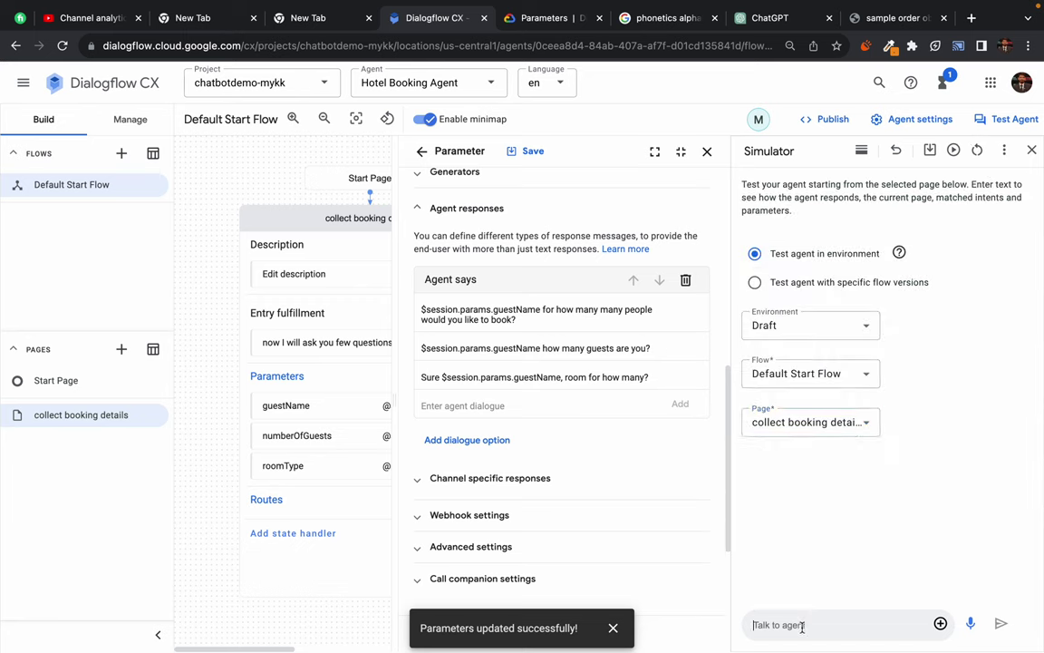
pyautogui.write('My name is sam')
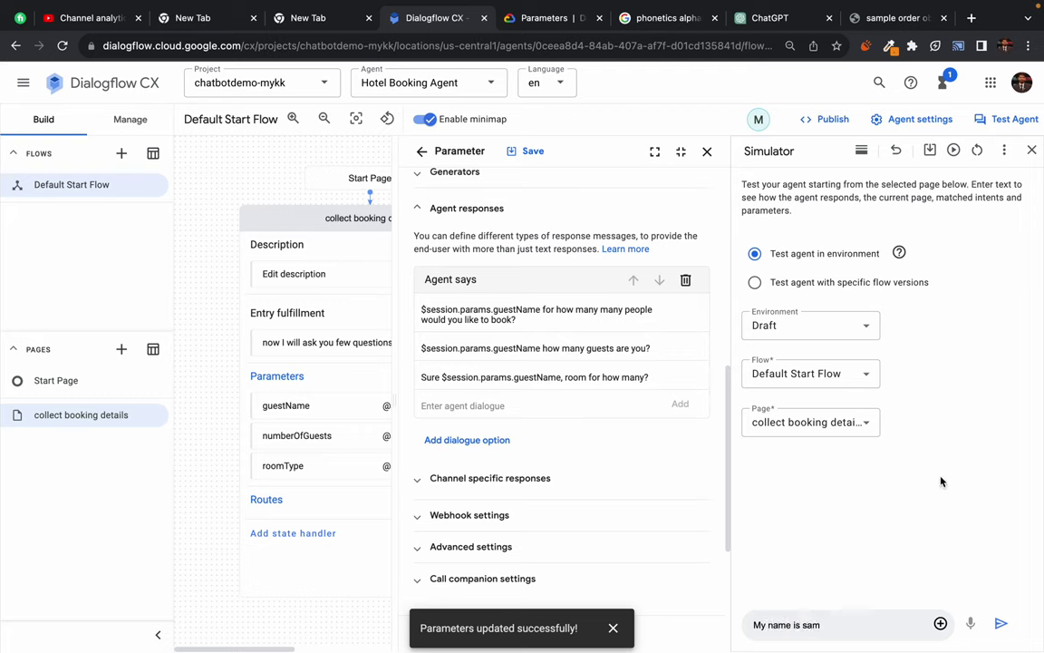
# Step: Reselect collect booking details as the start page, send the name message, and check the reply
pyautogui.click(856, 423)
pyautogui.click(778, 457)
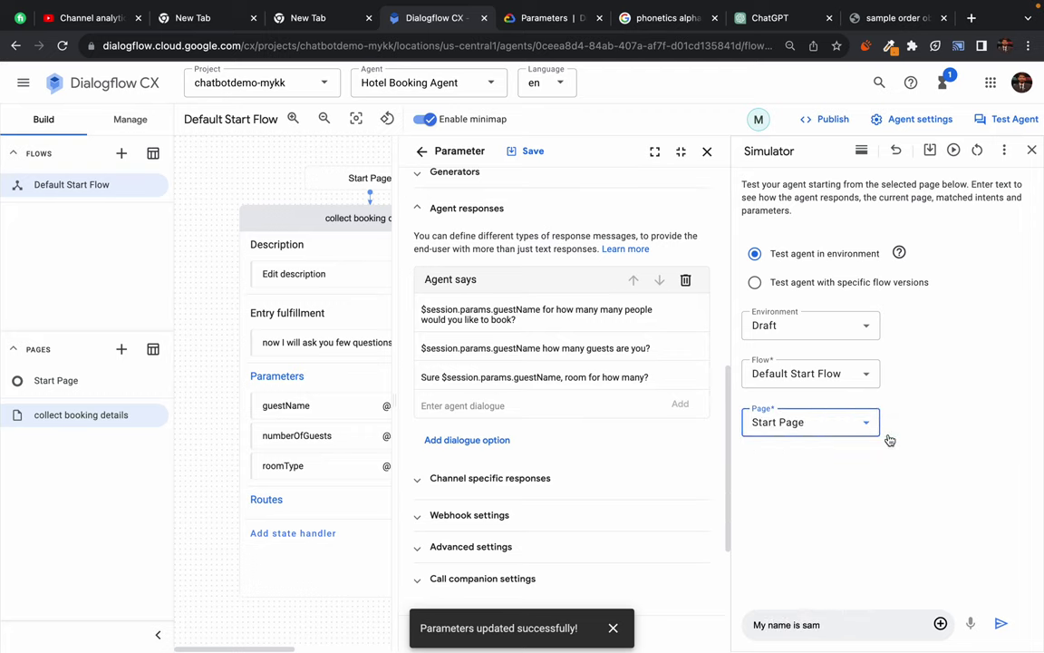
pyautogui.moveTo(898, 248)
pyautogui.click(844, 429)
pyautogui.click(796, 486)
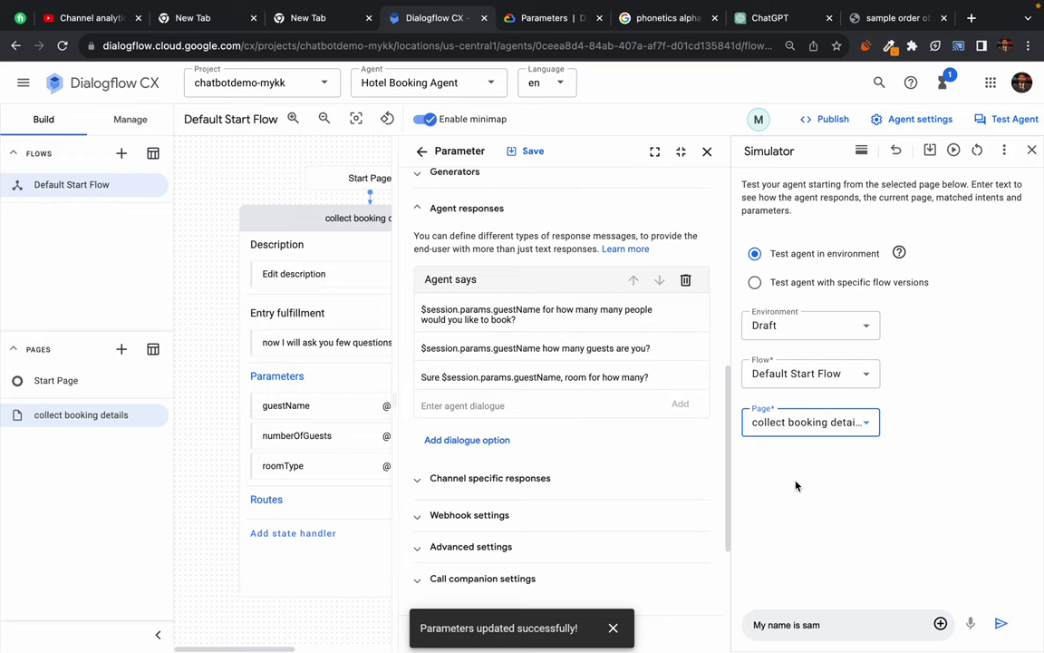
pyautogui.click(844, 625)
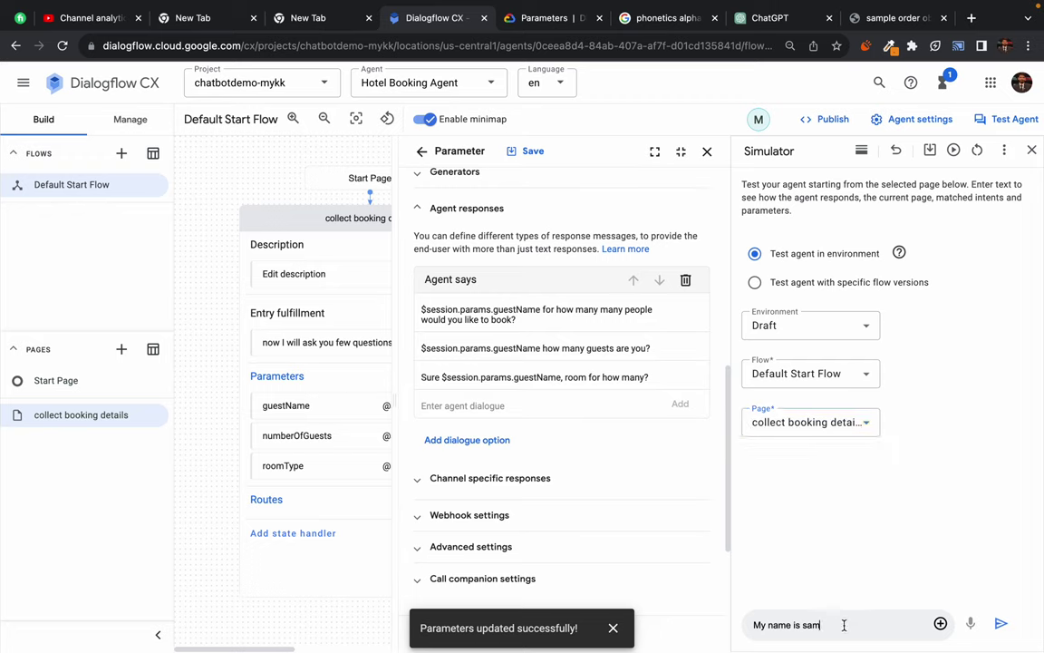
pyautogui.press('Return')
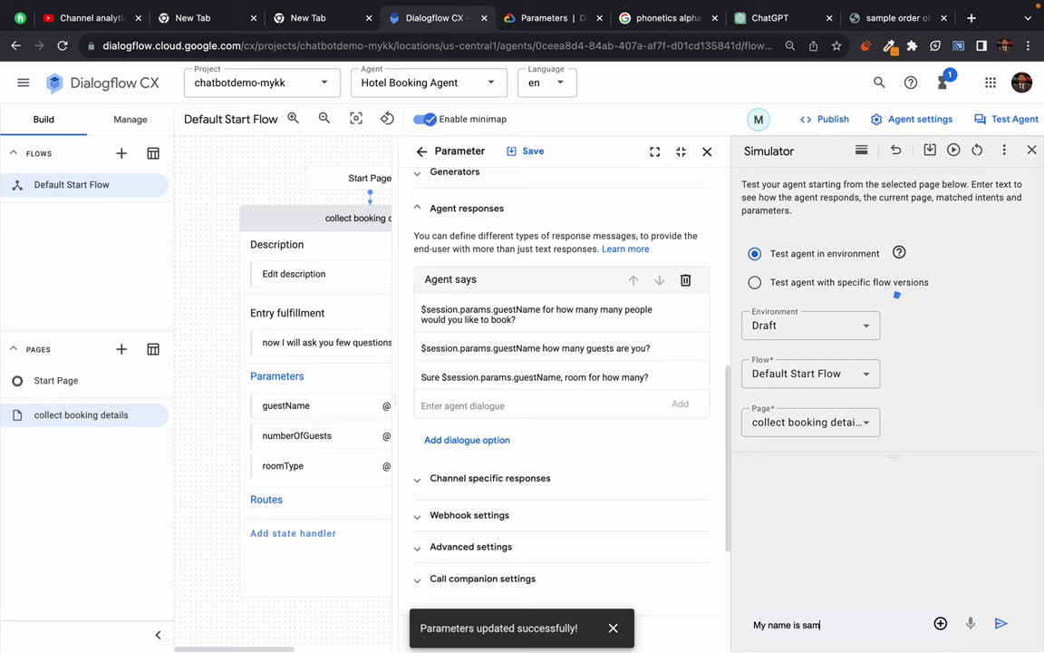
pyautogui.moveTo(786, 482); pyautogui.dragTo(916, 481)
pyautogui.click(897, 482)
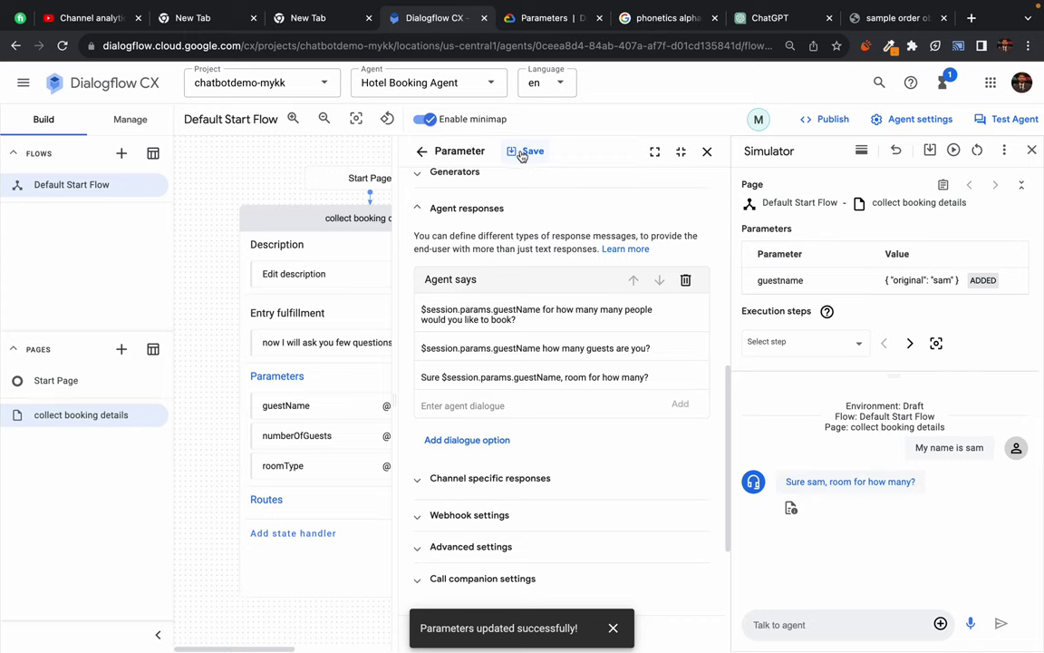
# Step: Save the parameter changes, close the editor and simulator, and review the page's parameters
pyautogui.click(531, 152)
pyautogui.click(711, 152)
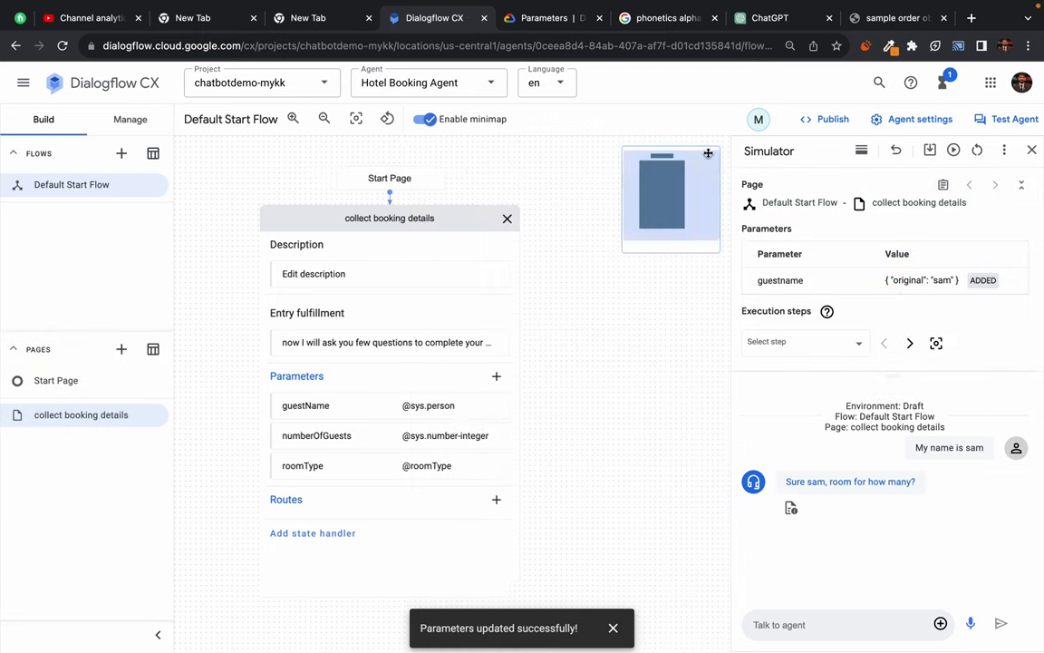
pyautogui.click(1033, 152)
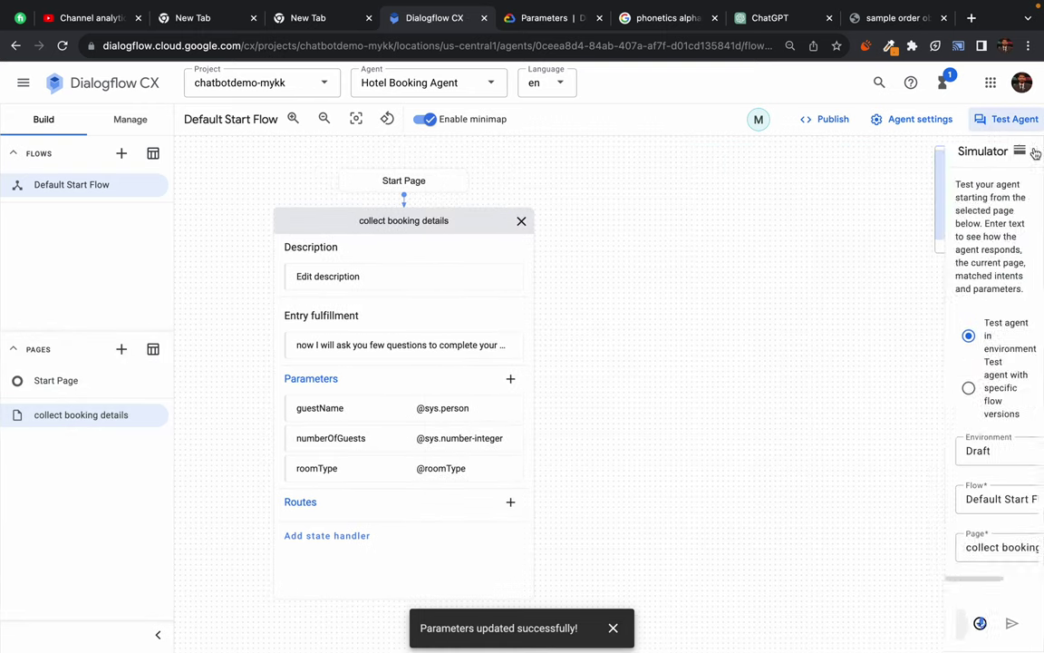
pyautogui.click(351, 417)
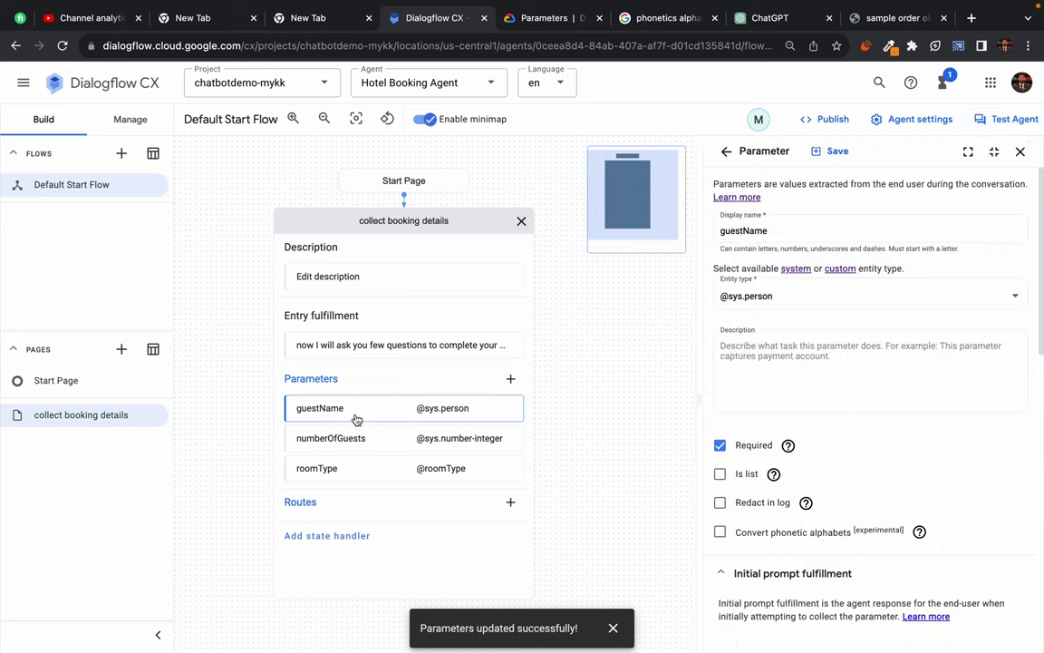
pyautogui.click(292, 380)
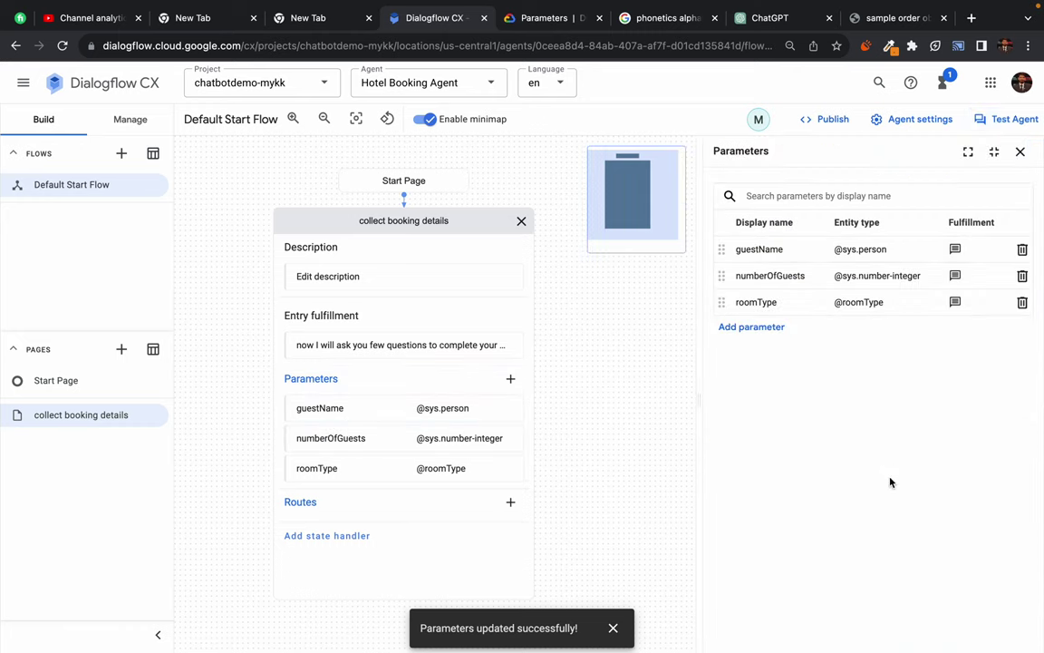
pyautogui.scroll(-5, 306, 585)
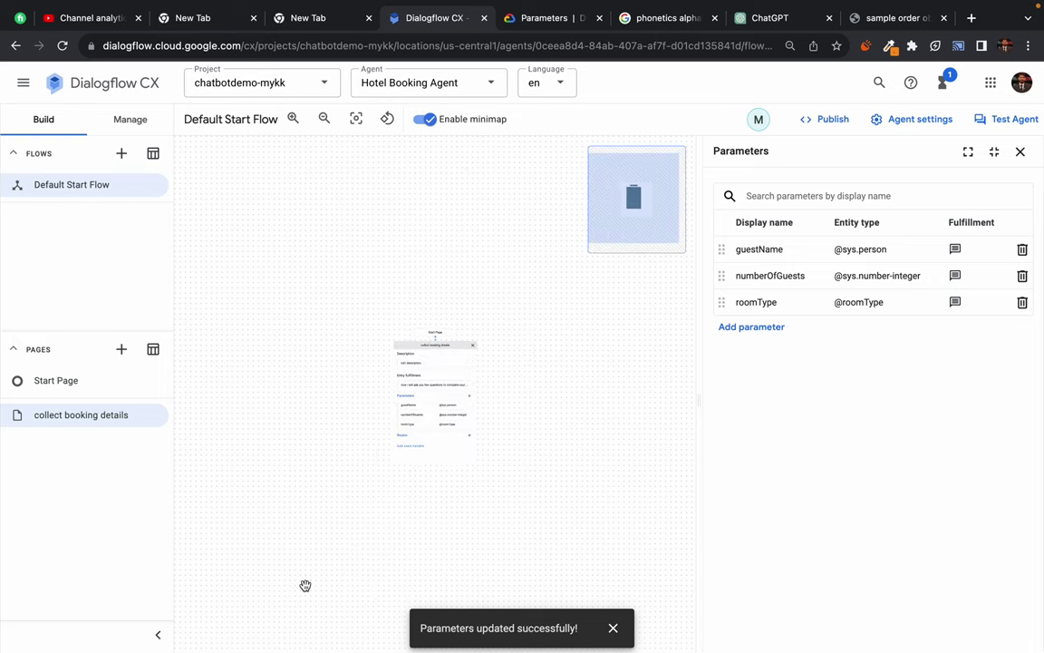
pyautogui.scroll(5, 306, 582)
pyautogui.click(356, 119)
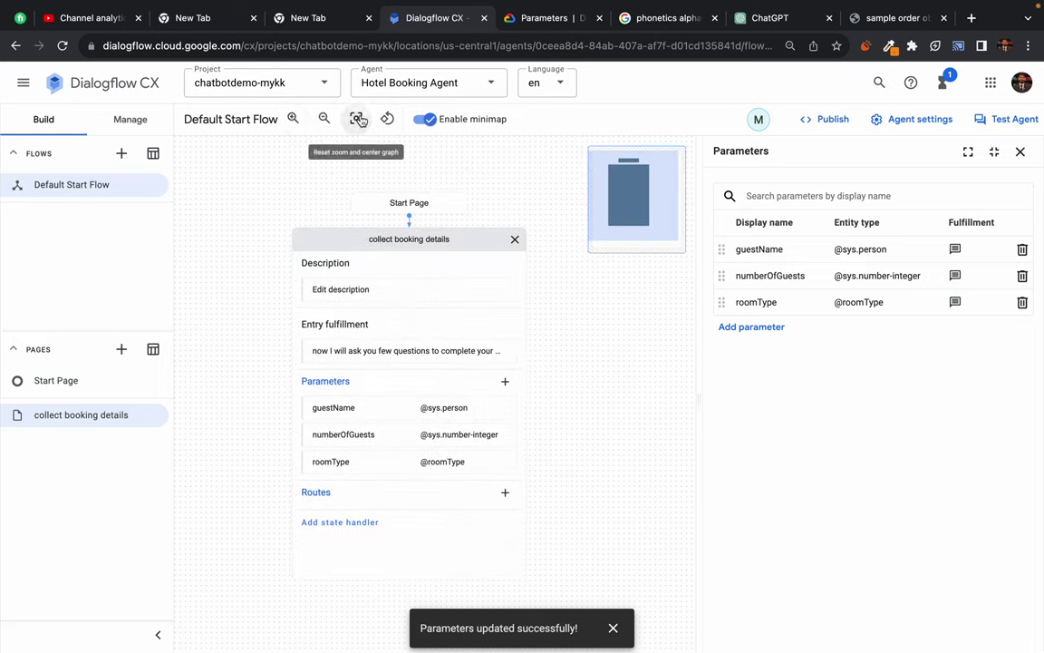
# Step: Open the collect booking details Routes table and start a new route
pyautogui.click(379, 492)
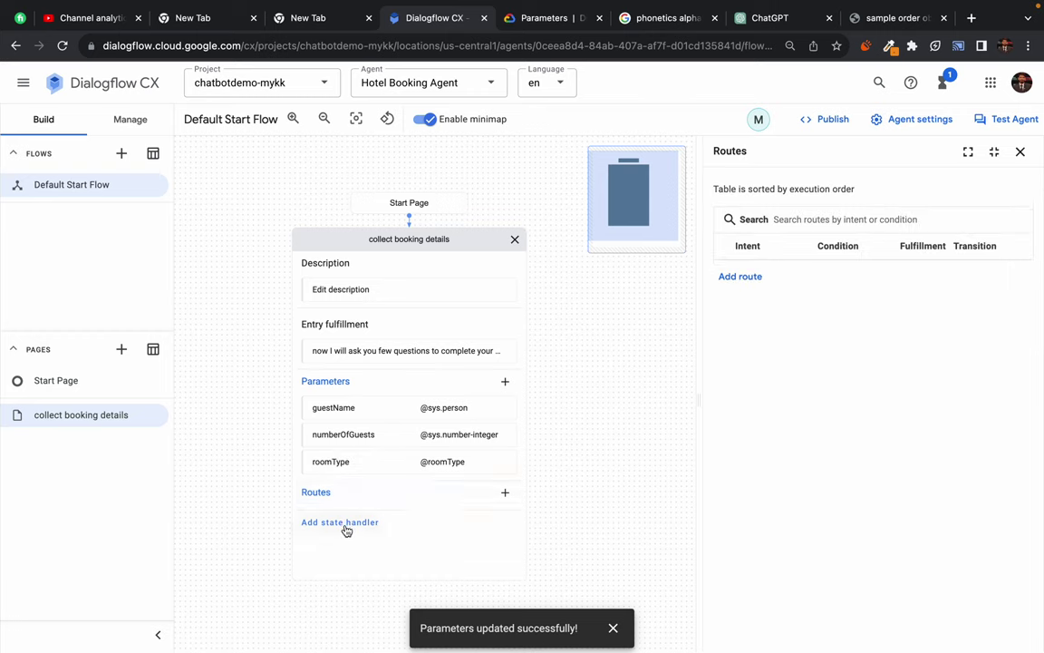
pyautogui.click(348, 524)
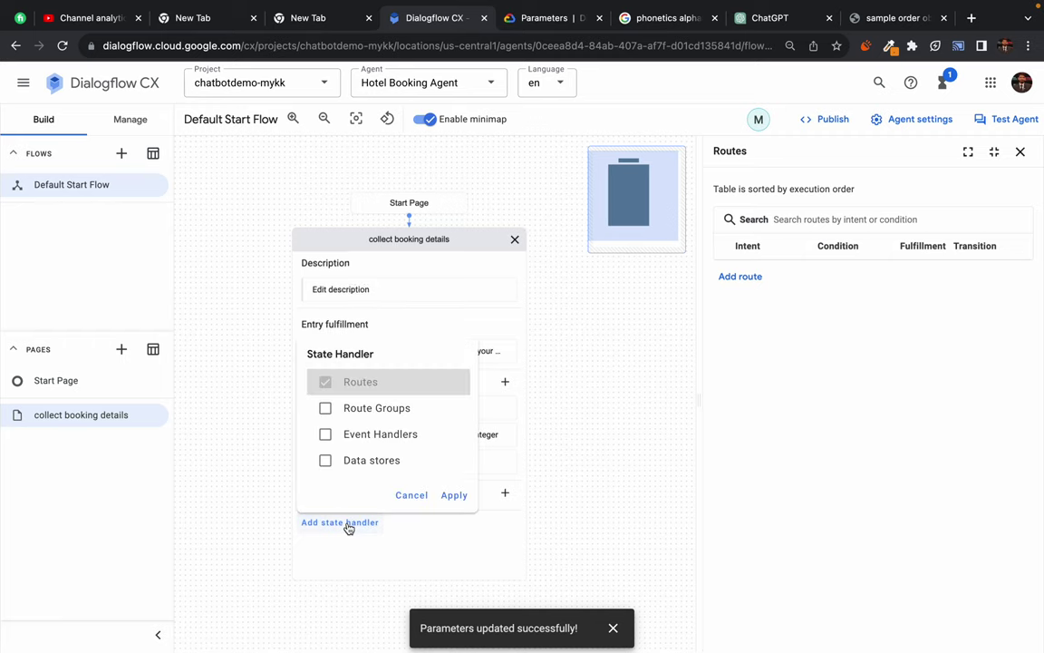
pyautogui.click(410, 495)
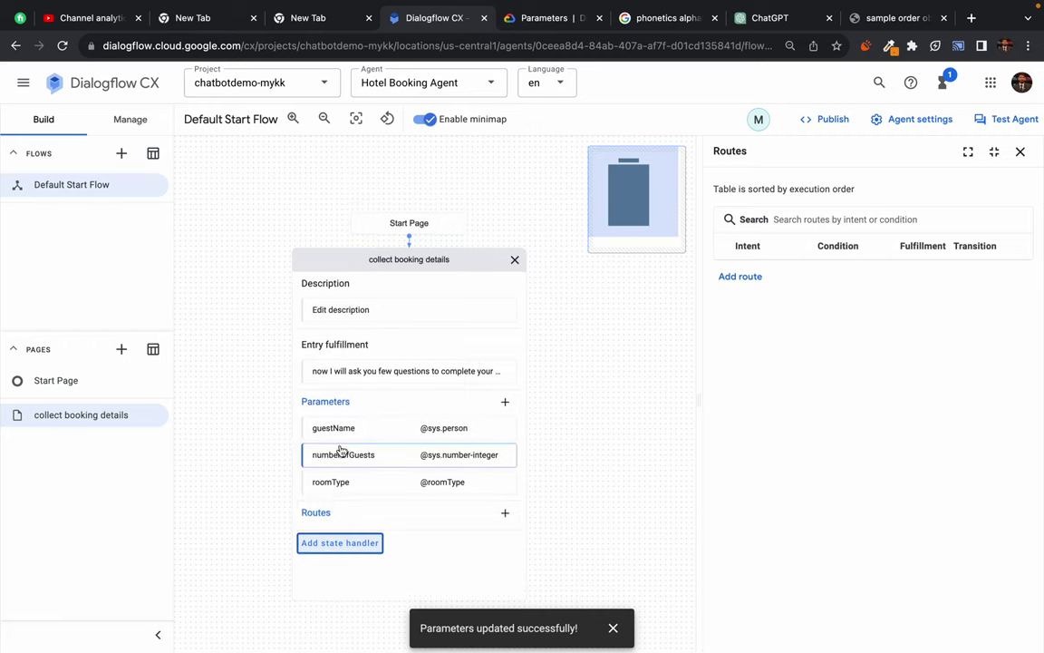
pyautogui.click(505, 513)
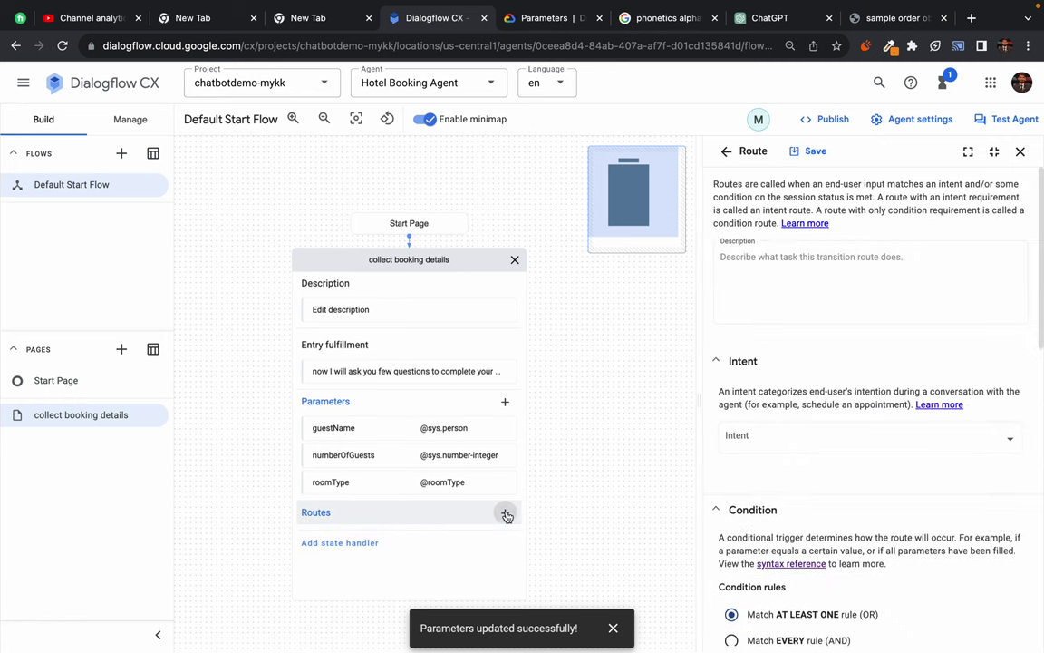
# Step: Describe the route as 'booking confirmation' and show all intents after clearing a 'confirmation' filter
pyautogui.click(773, 264)
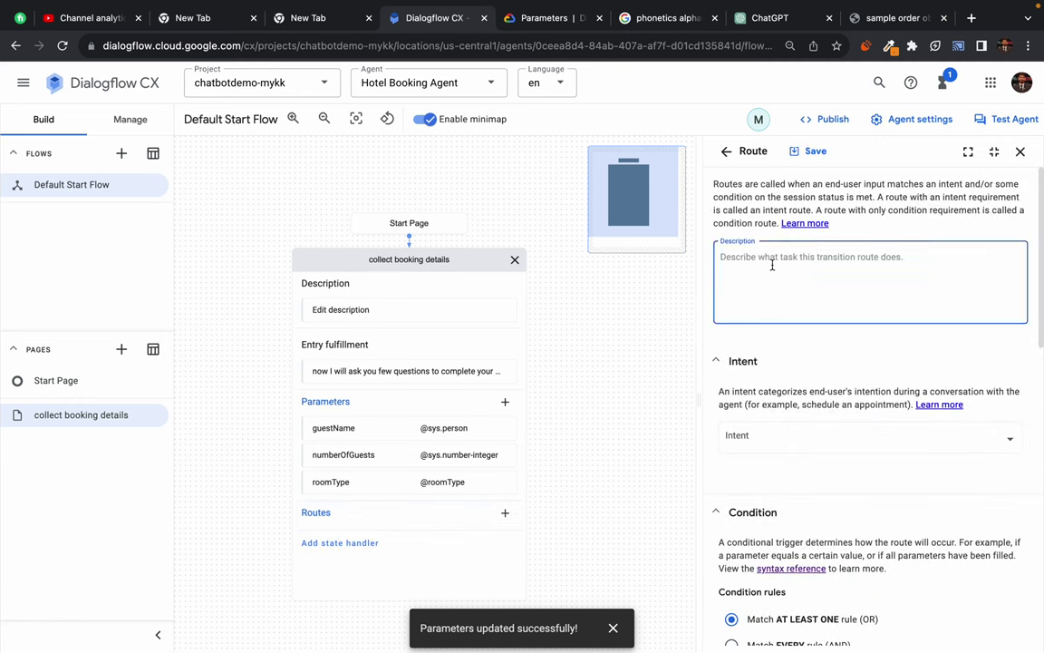
pyautogui.write('booking confirmation')
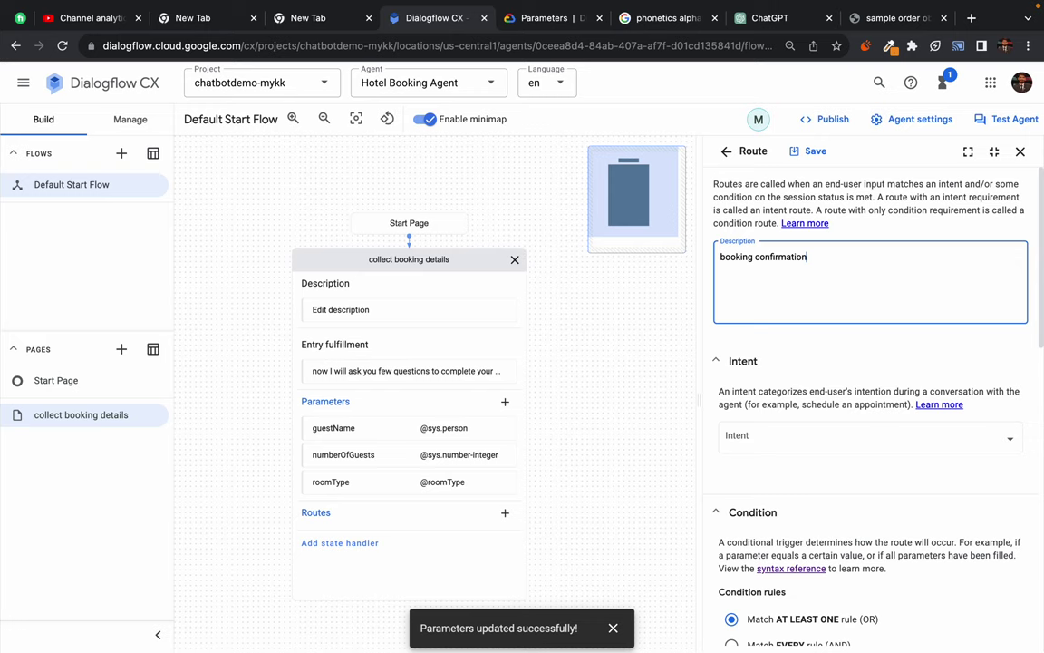
pyautogui.scroll(-2, 860, 248)
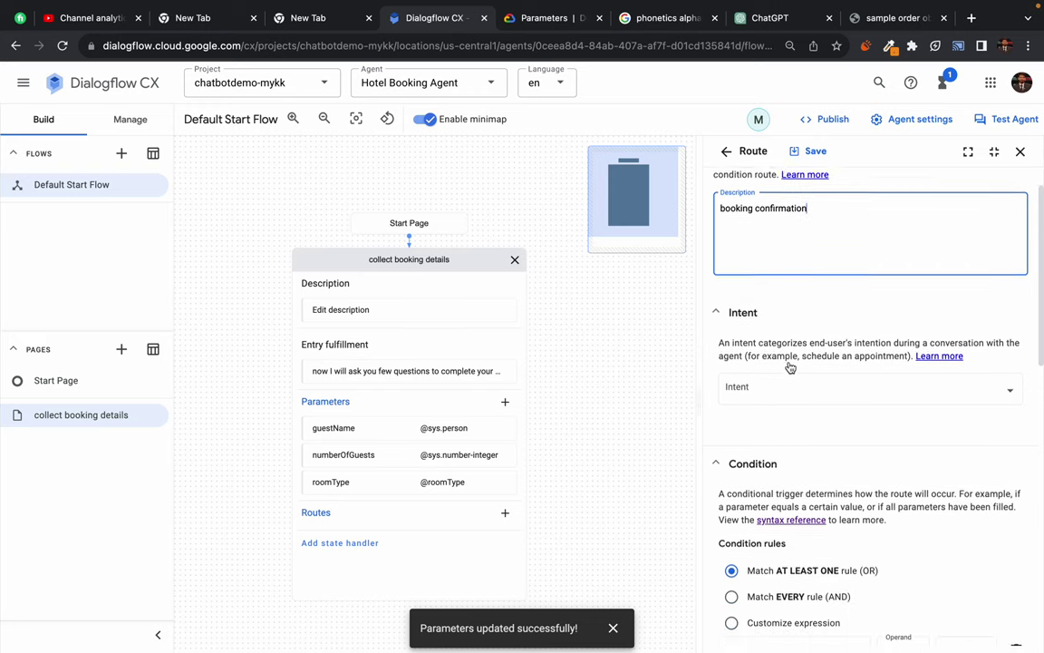
pyautogui.click(776, 368)
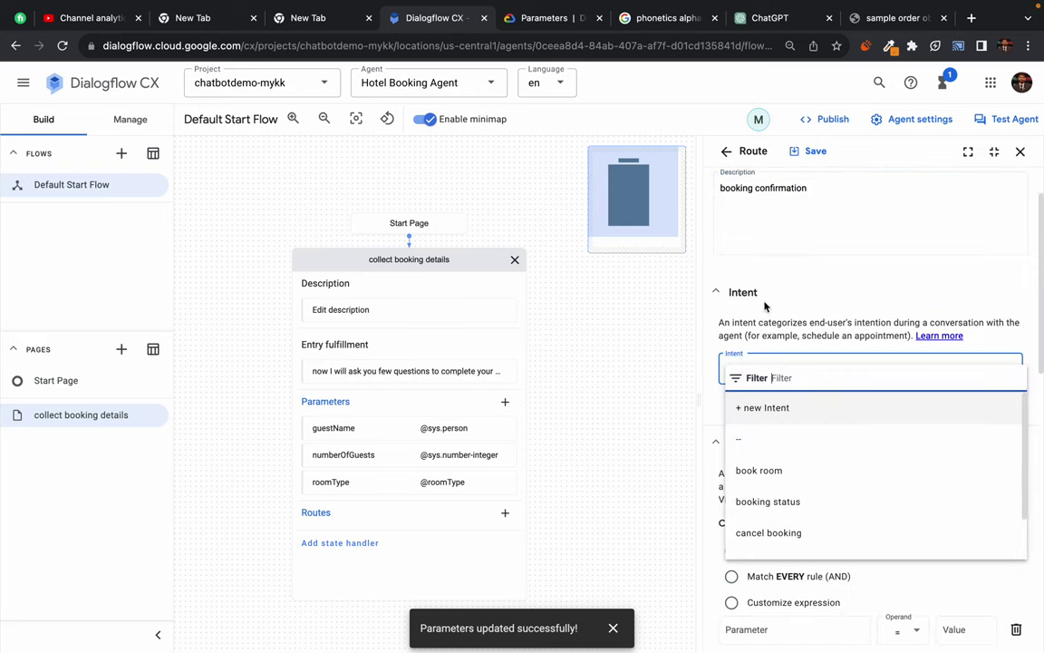
pyautogui.write('confirmation.yes')
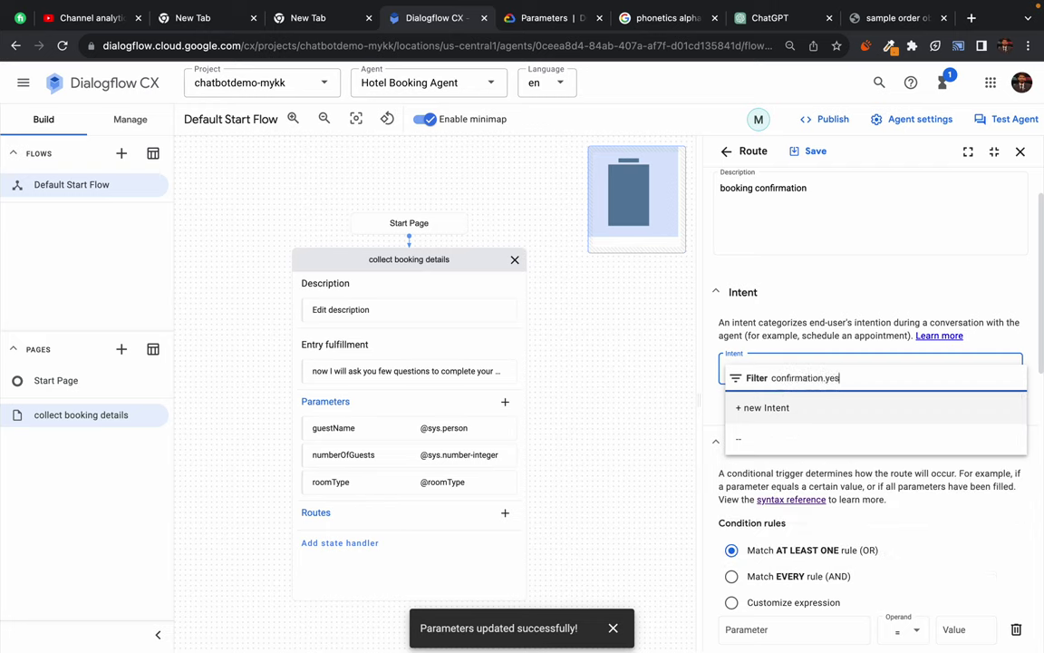
pyautogui.press('super+a')
pyautogui.press('super+c')
pyautogui.press('BackSpace')
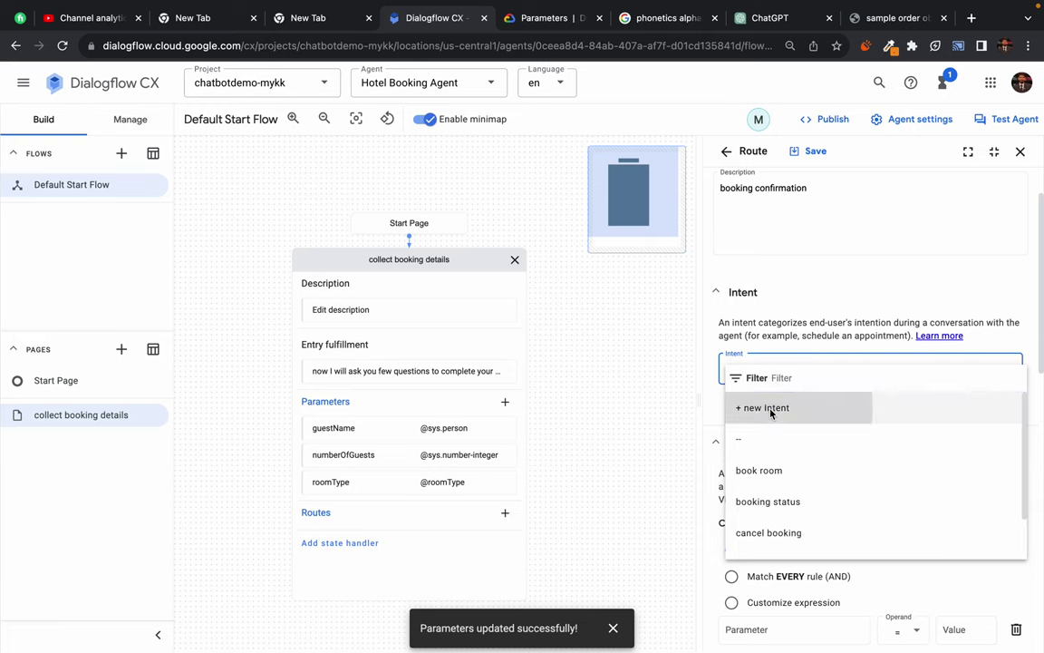
# Step: Create a new intent named confirmation.yes with training phrases sure and done
pyautogui.click(792, 407)
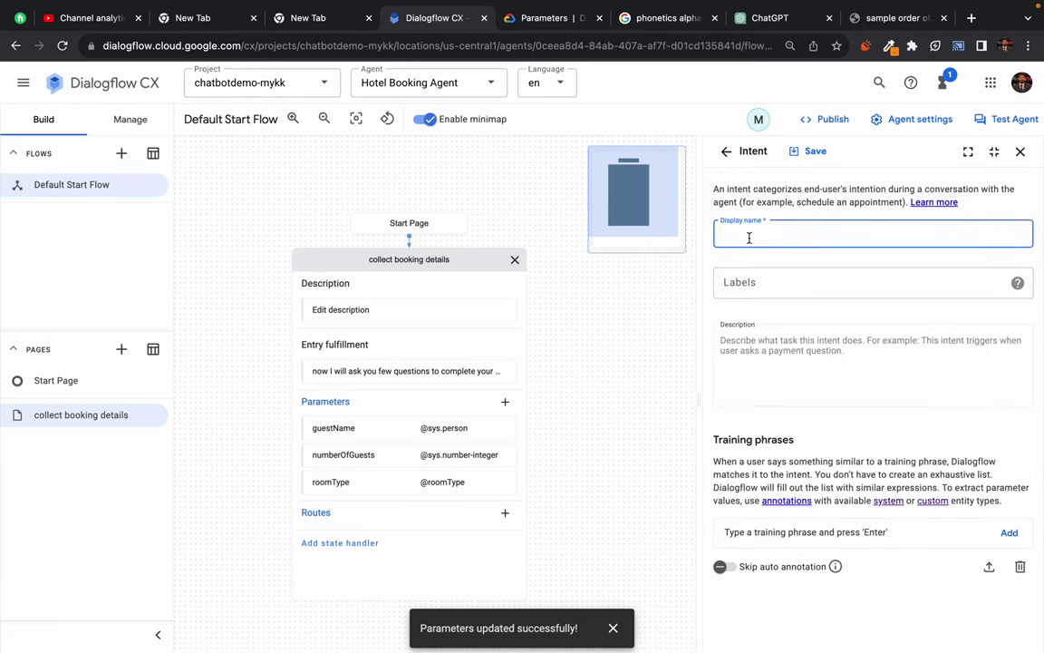
pyautogui.press('super+v')
pyautogui.click(776, 324)
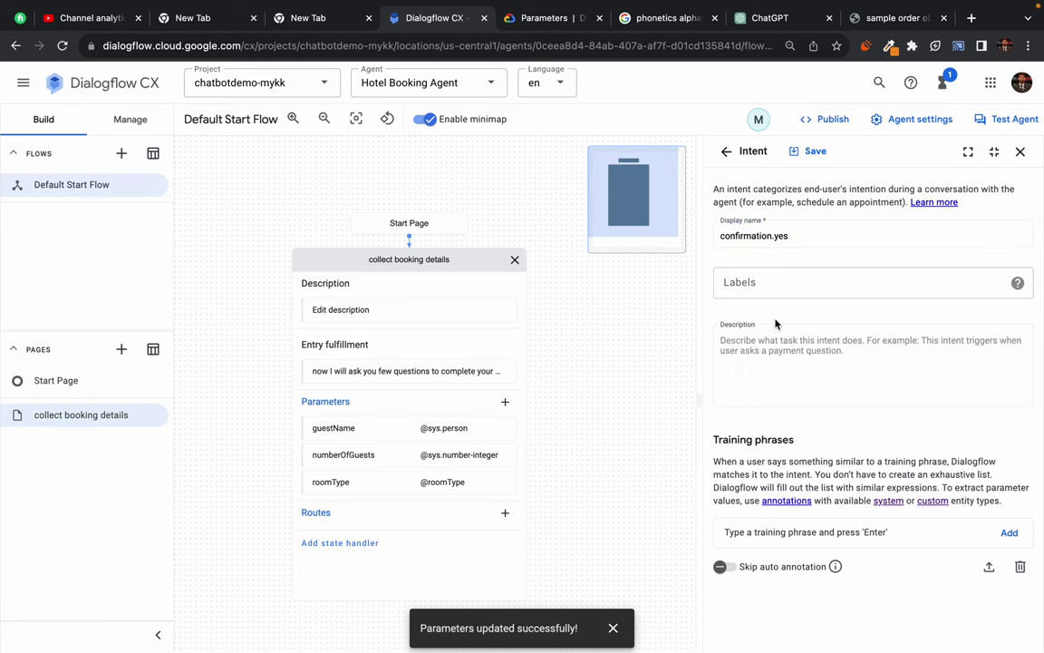
pyautogui.click(777, 532)
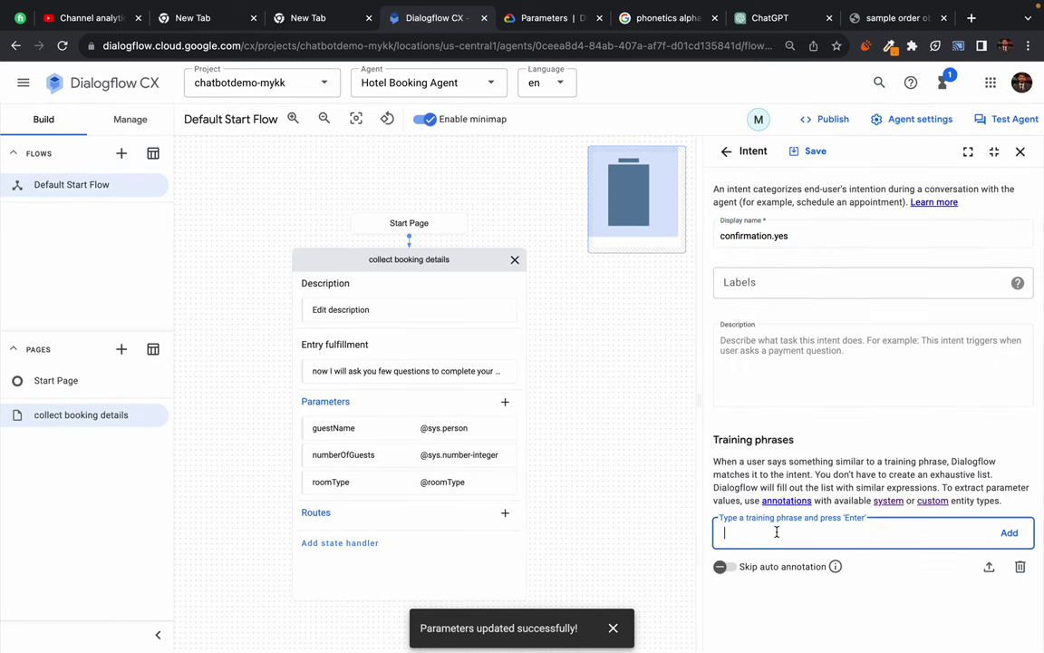
pyautogui.write('su')
pyautogui.press('Return')
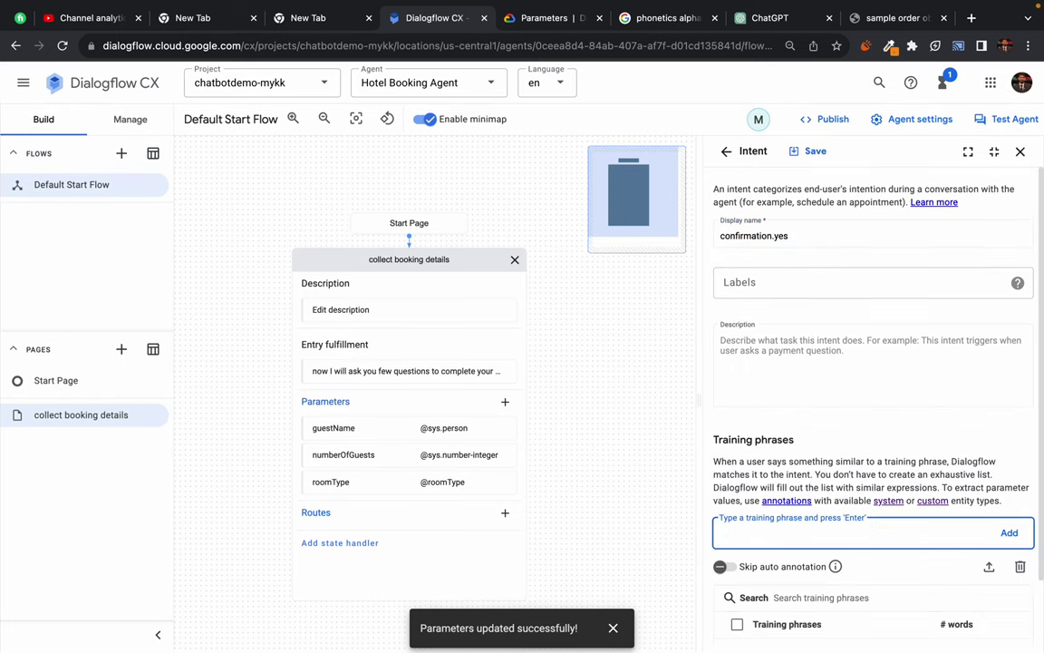
pyautogui.write('done')
pyautogui.press('Return')
# Step: Add yes, okay and ok as training phrases and save the confirmation.yes intent
pyautogui.write('yes')
pyautogui.press('Return')
pyautogui.write('okay')
pyautogui.press('Return')
pyautogui.write('ok')
pyautogui.press('Return')
pyautogui.press('Return')
pyautogui.scroll(-3, 834, 480)
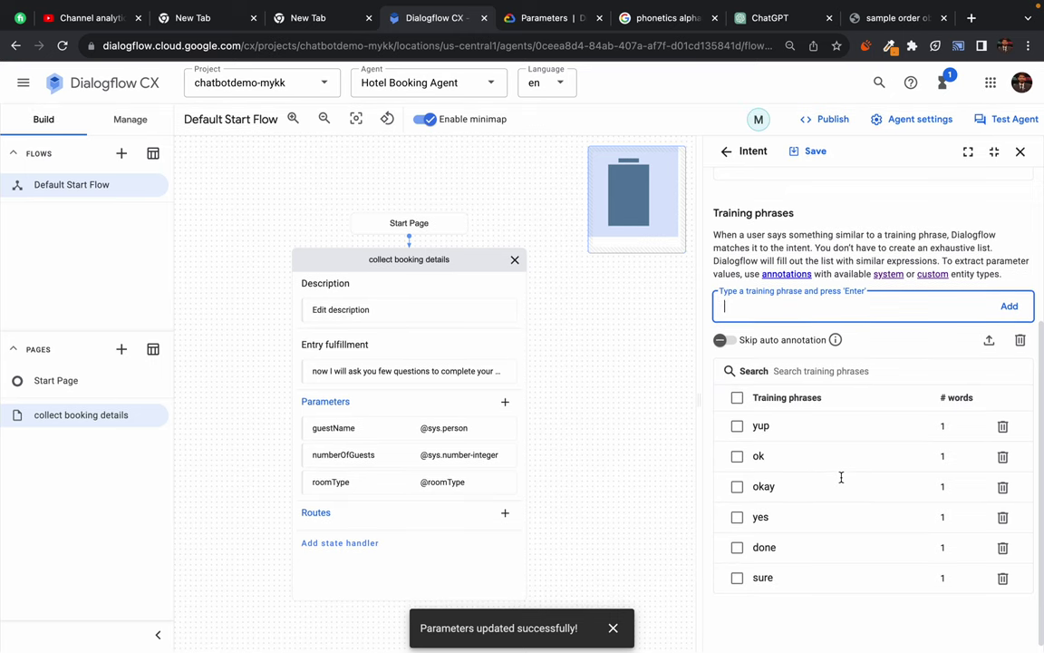
pyautogui.scroll(3, 841, 476)
pyautogui.scroll(-2, 798, 487)
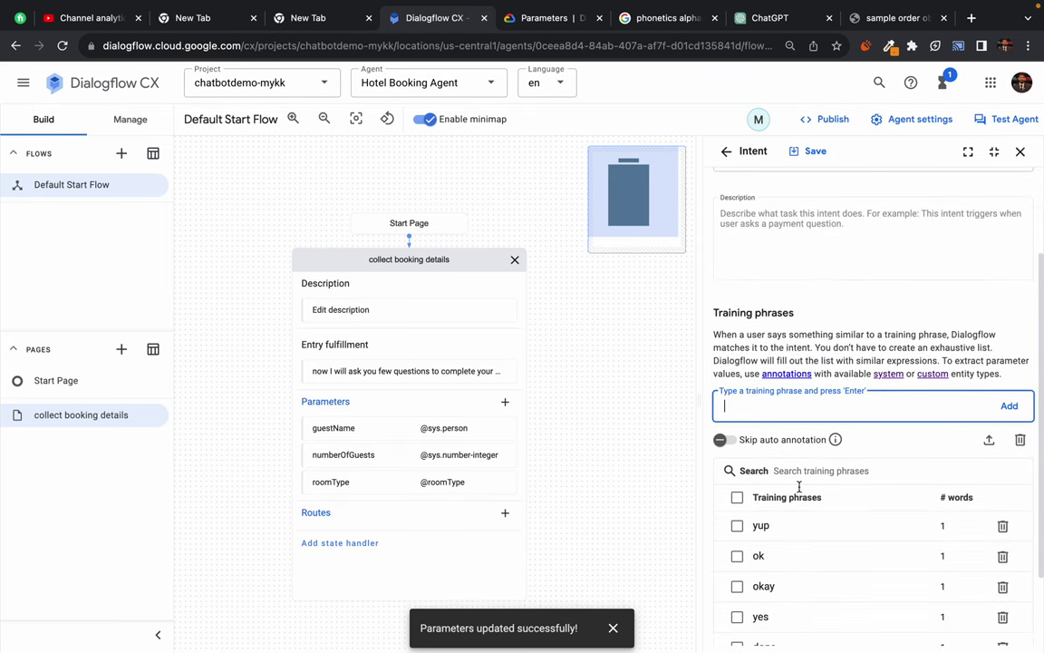
pyautogui.scroll(-1, 799, 487)
pyautogui.scroll(3, 800, 453)
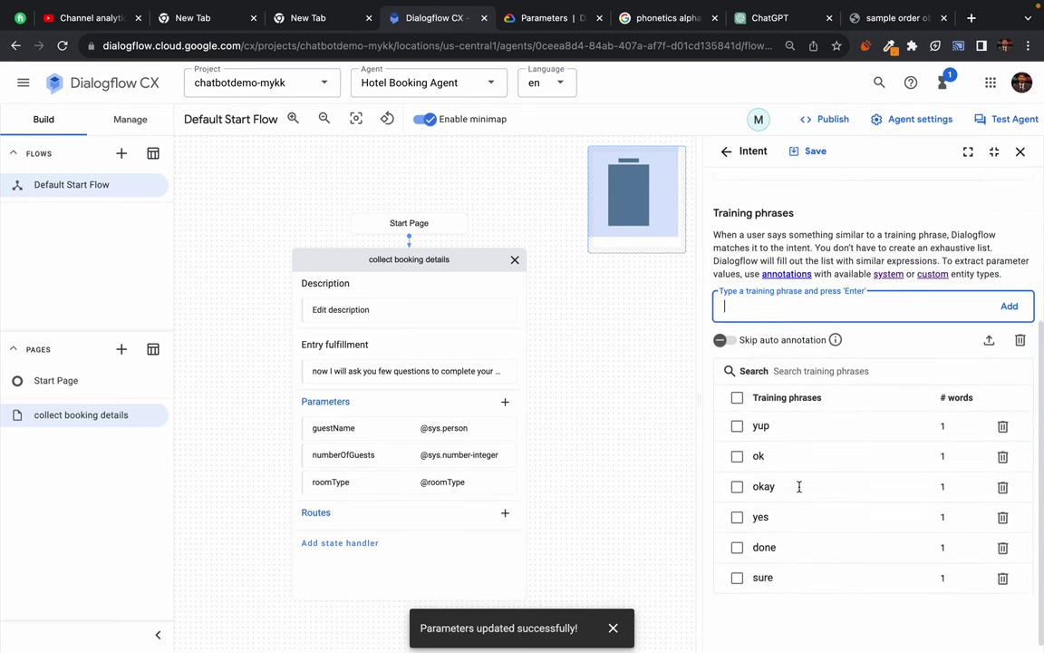
pyautogui.click(811, 152)
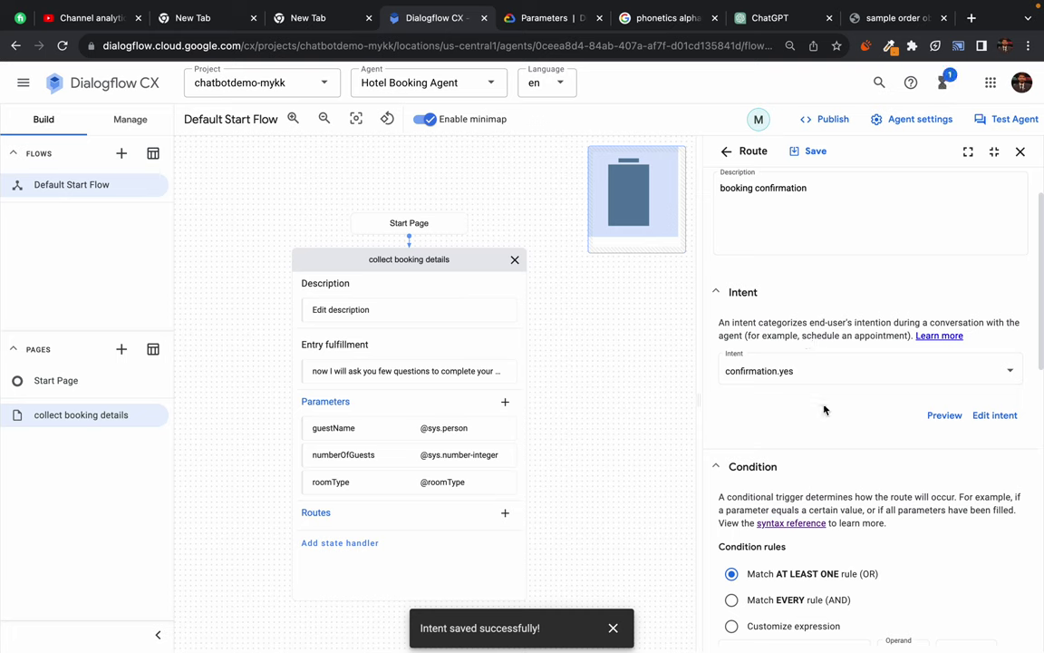
# Step: Deselect text in the route description and pan the flow canvas slightly up
pyautogui.scroll(1, 816, 345)
pyautogui.click(739, 257)
pyautogui.moveTo(740, 256); pyautogui.dragTo(721, 256)
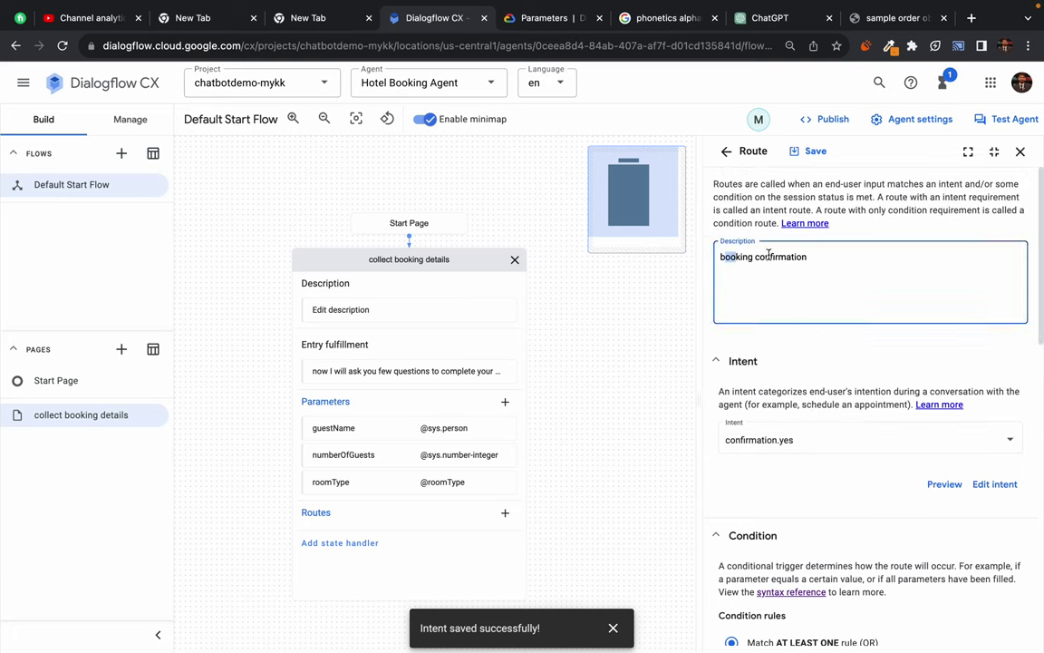
pyautogui.click(835, 255)
pyautogui.scroll(3, 572, 497)
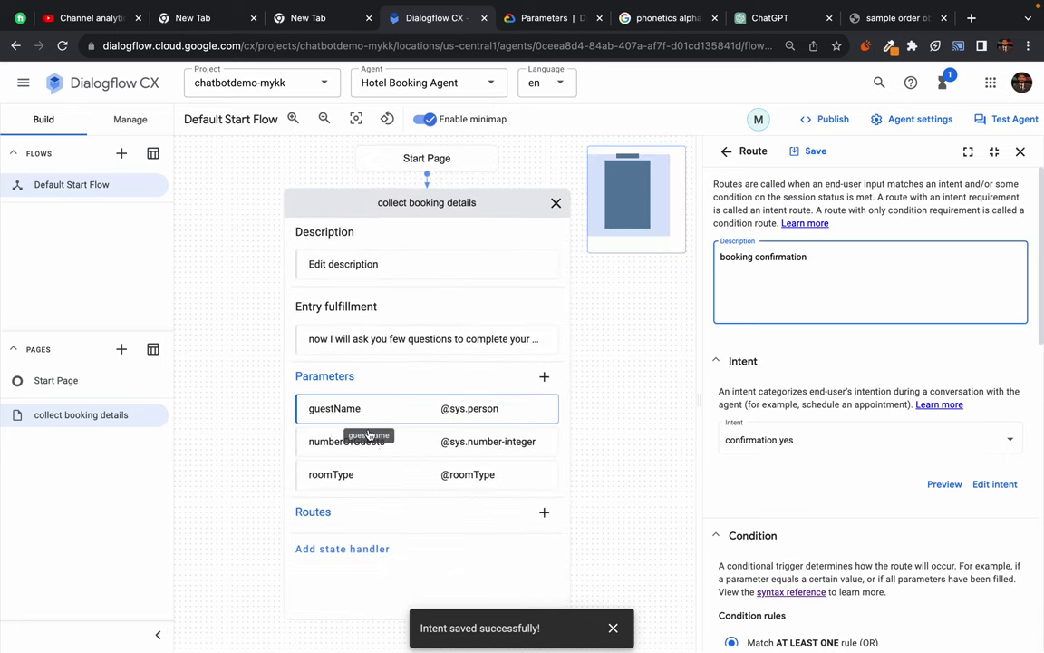
pyautogui.click(240, 457)
pyautogui.moveTo(240, 458); pyautogui.dragTo(233, 432)
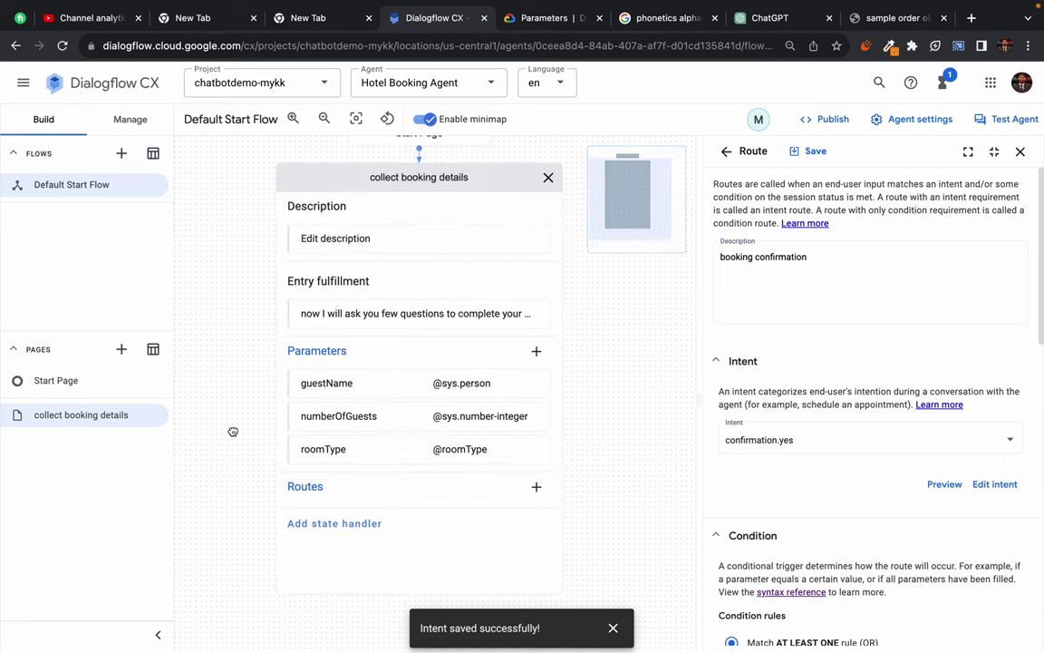
# Step: Set the route's intent to '--' and try saving, triggering the missing intent warning
pyautogui.click(1007, 440)
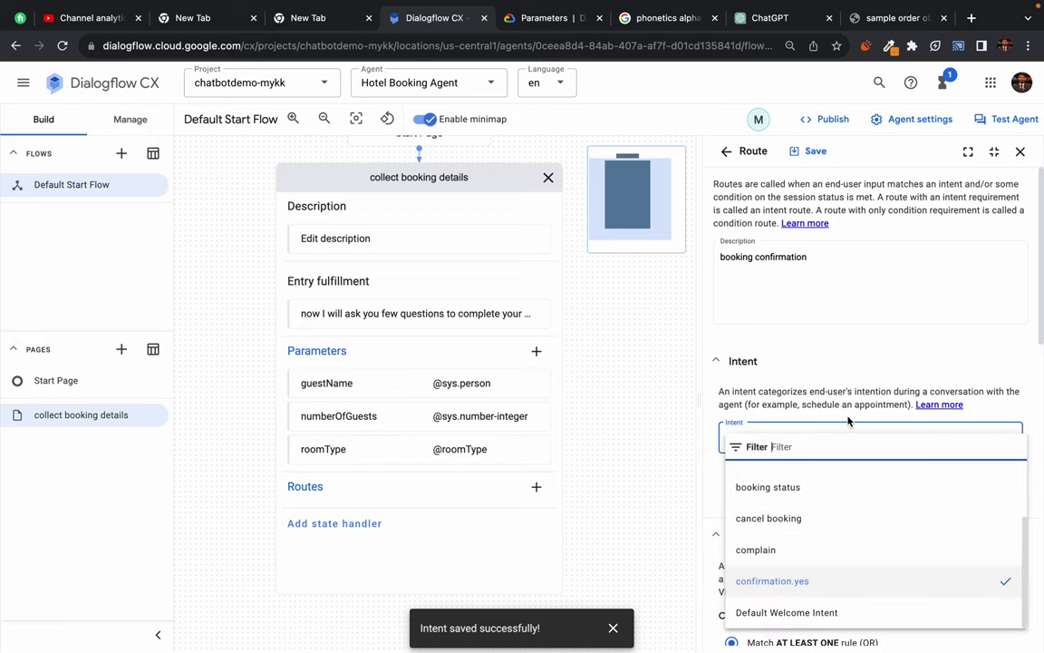
pyautogui.scroll(3, 770, 503)
pyautogui.click(767, 477)
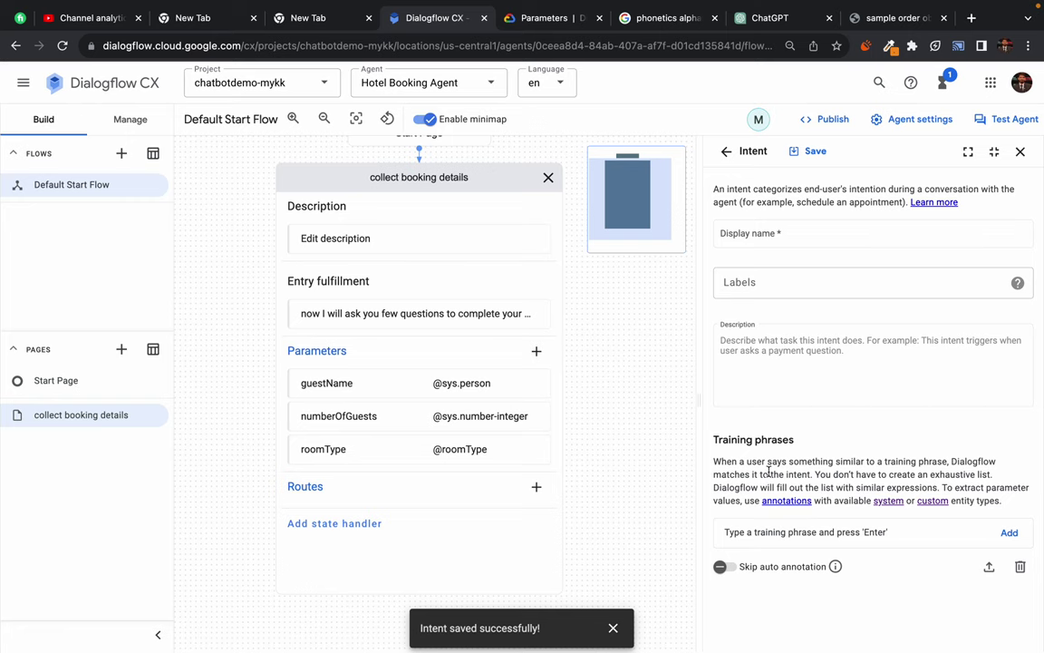
pyautogui.click(726, 152)
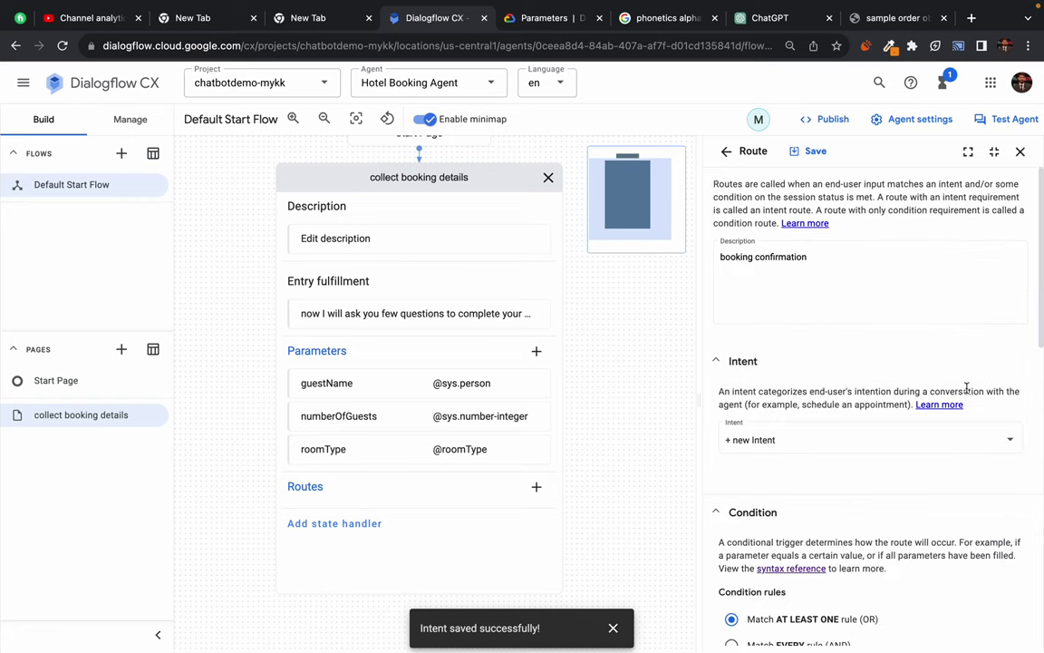
pyautogui.click(931, 440)
pyautogui.click(767, 490)
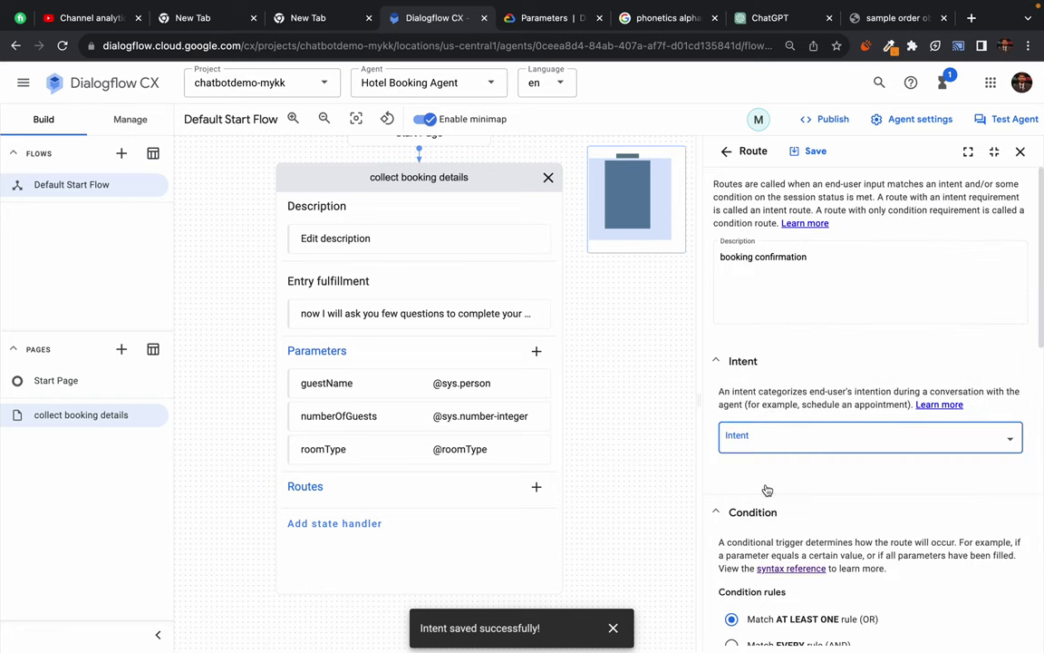
pyautogui.click(807, 151)
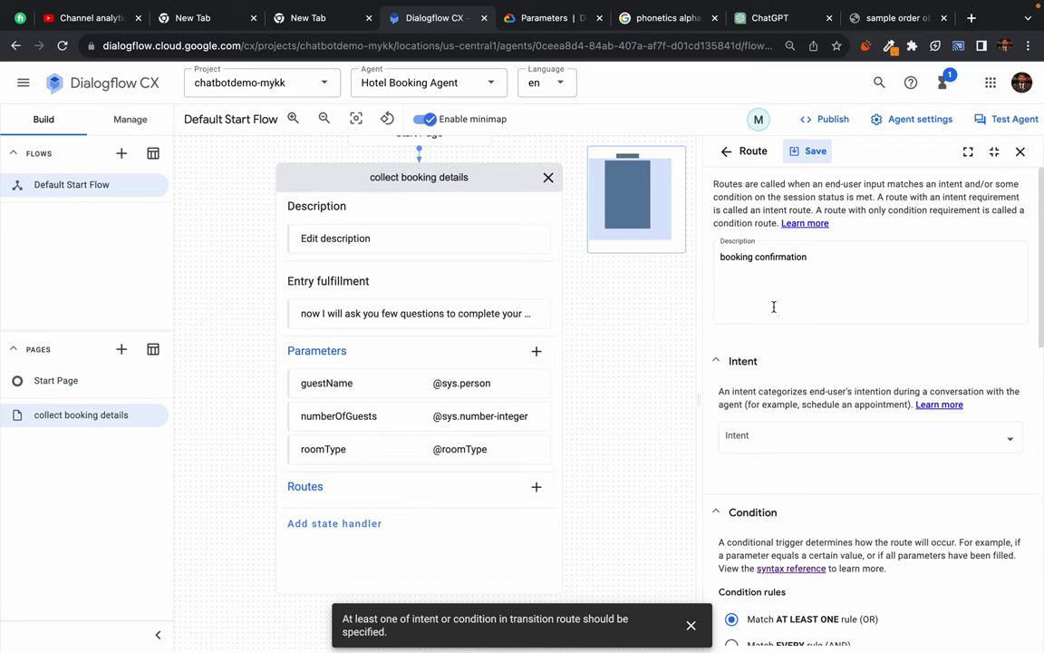
# Step: Set the booking confirmation route's intent to confirmation.yes and save it
pyautogui.click(858, 430)
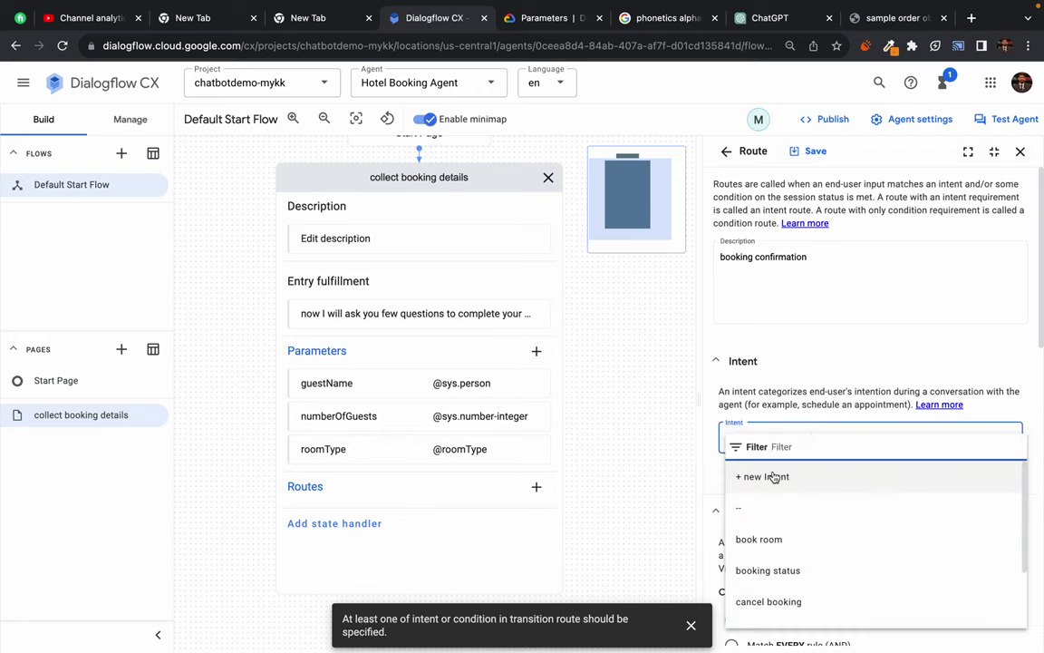
pyautogui.scroll(-2, 748, 597)
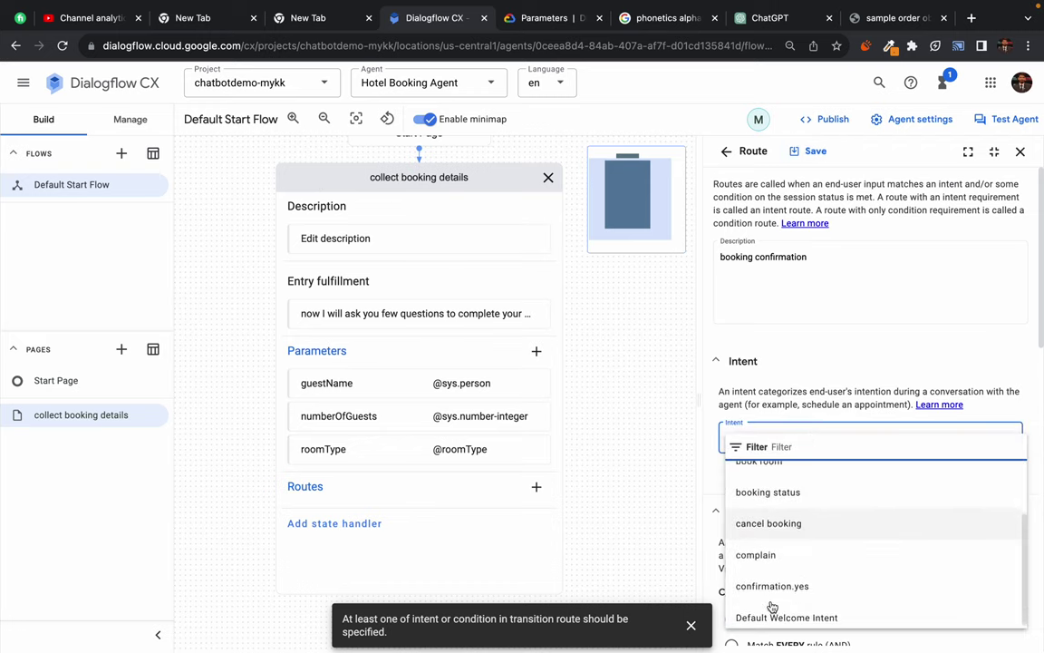
pyautogui.click(773, 583)
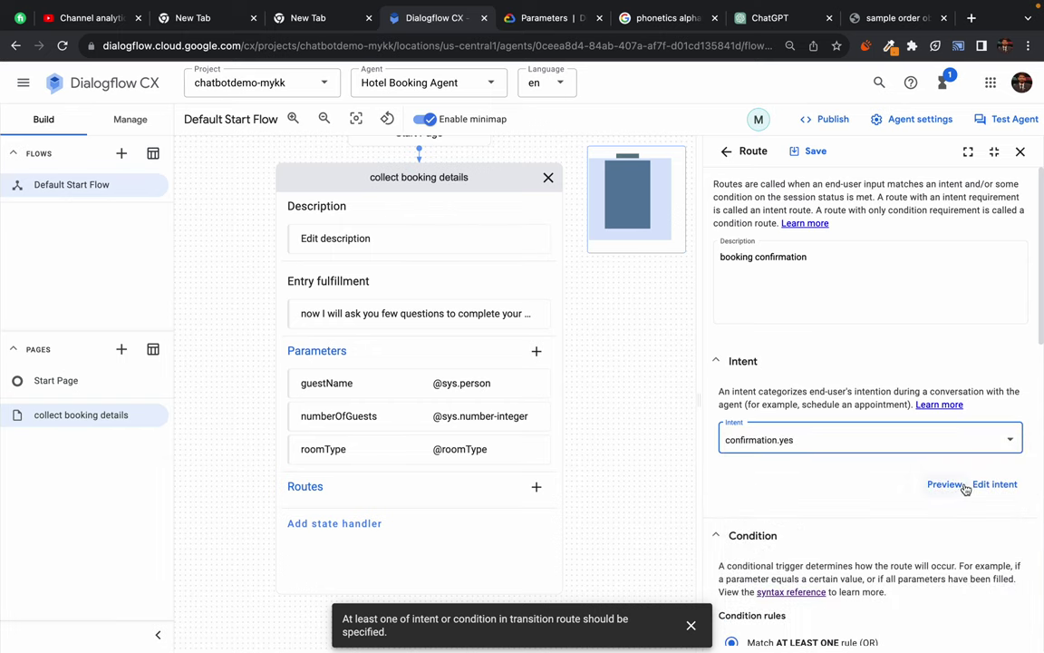
pyautogui.click(815, 153)
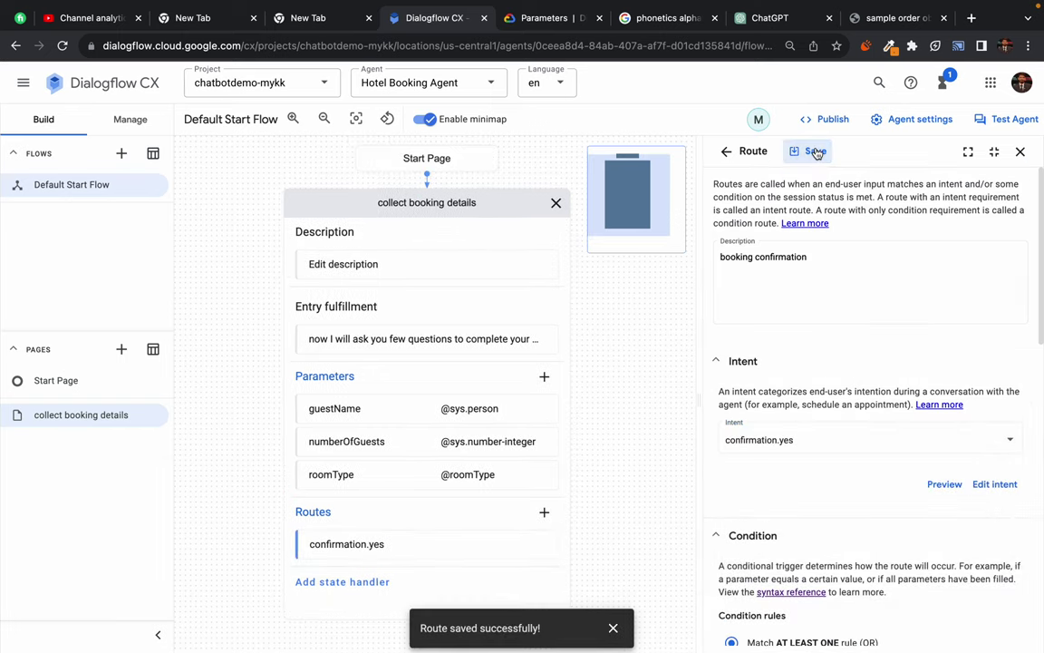
# Step: Collapse the route's Condition section and close the route editor
pyautogui.scroll(-2, 776, 373)
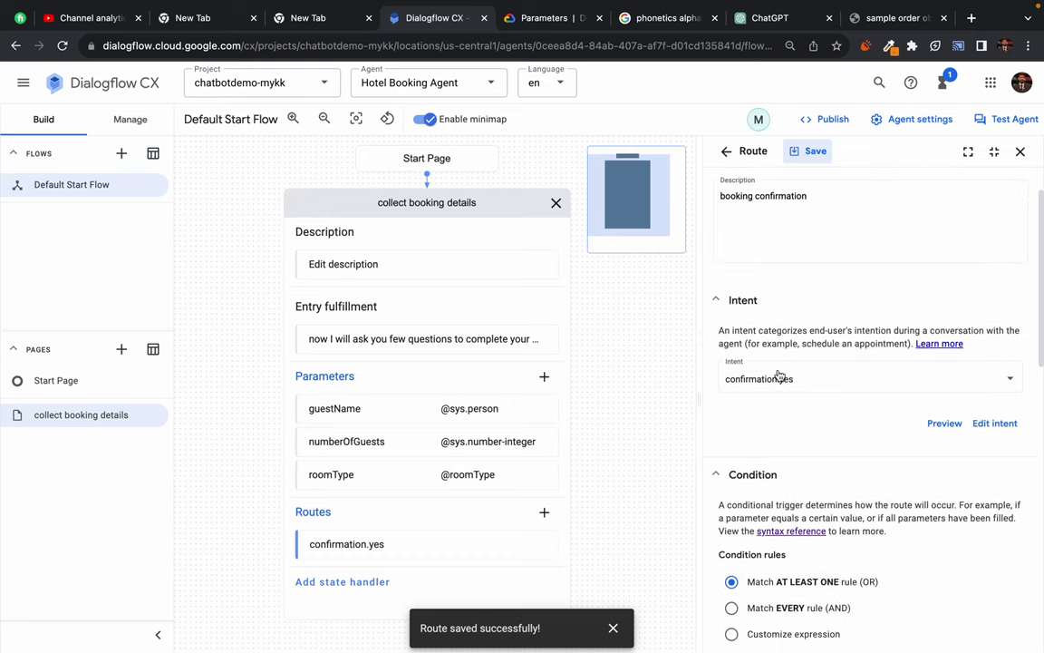
pyautogui.scroll(-4, 778, 374)
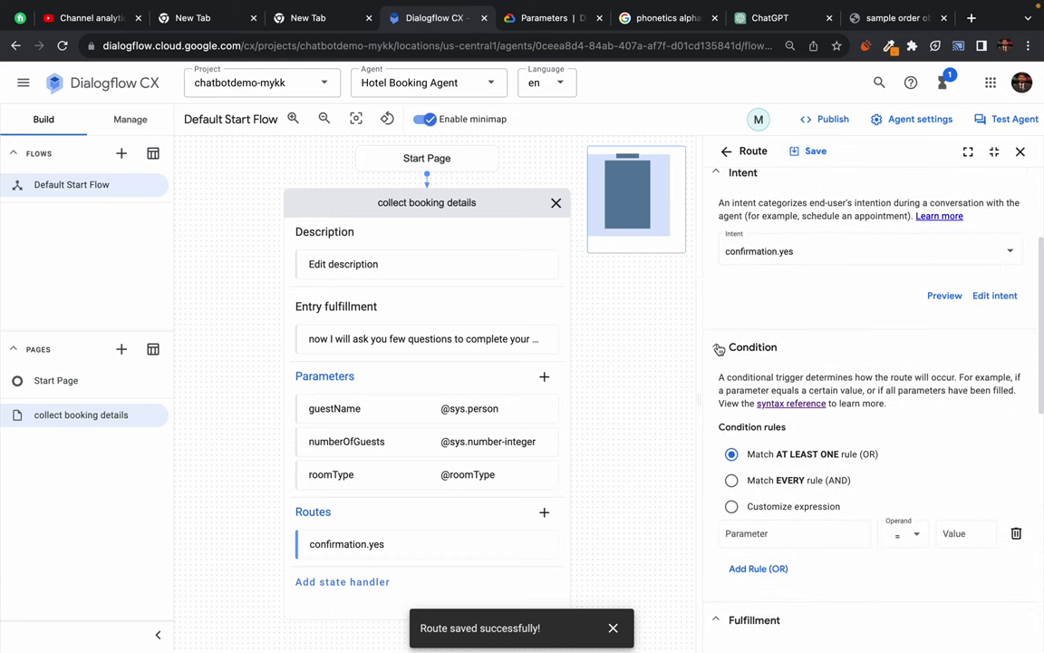
pyautogui.click(717, 348)
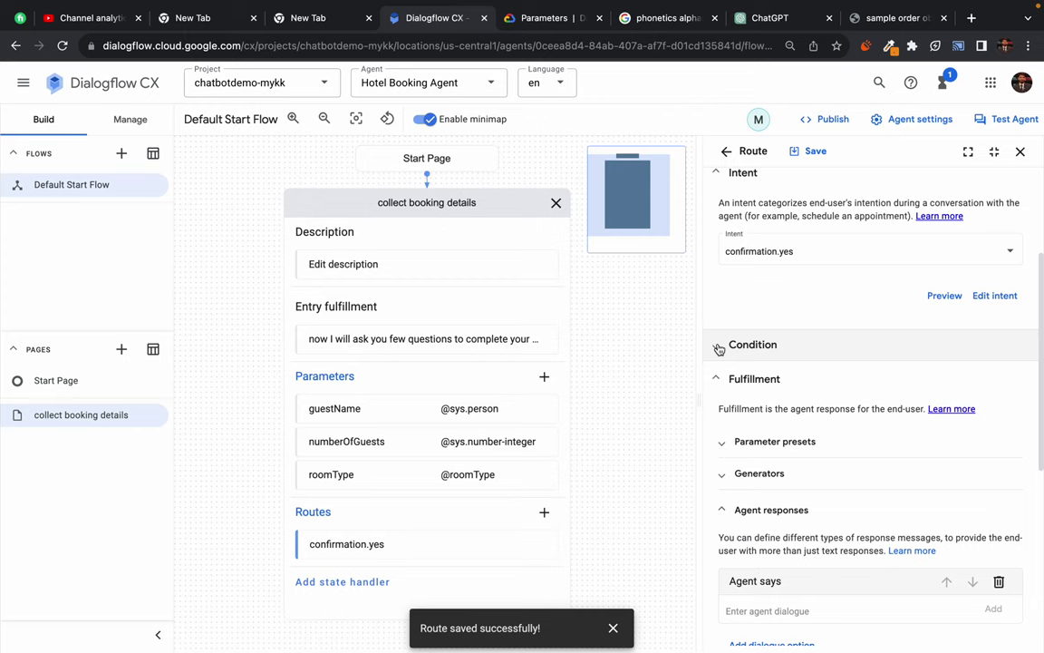
pyautogui.scroll(-1, 776, 449)
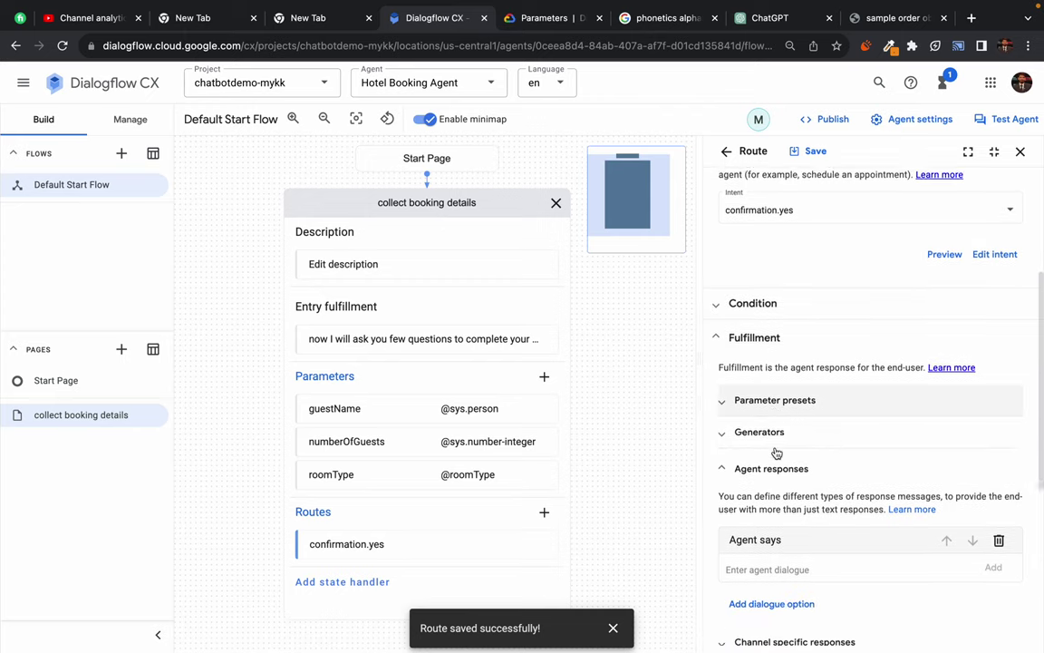
pyautogui.scroll(-6, 776, 451)
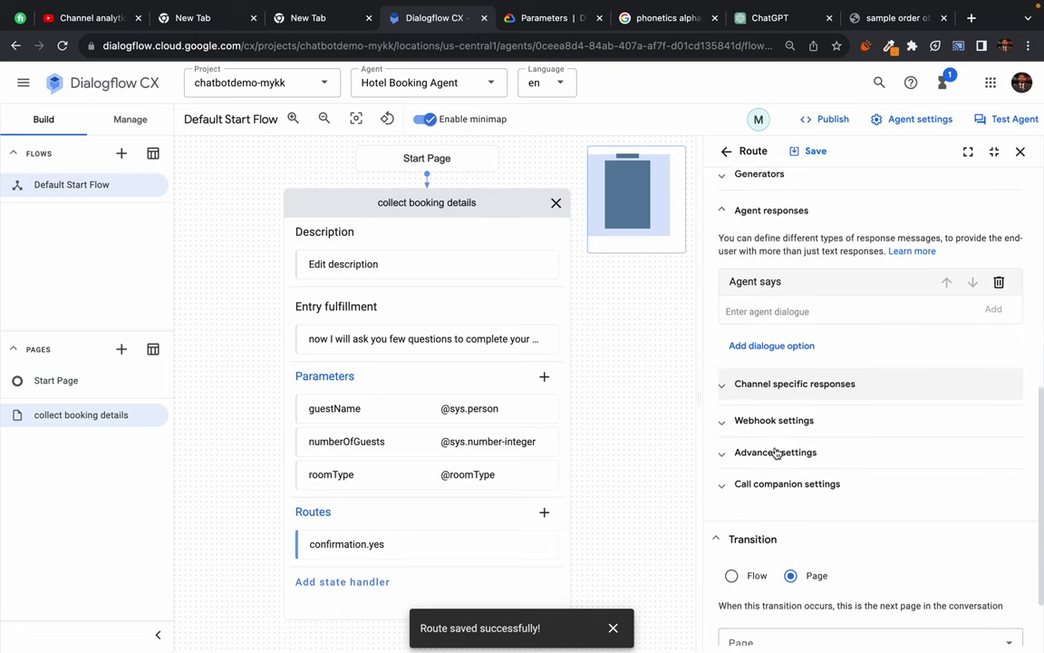
pyautogui.scroll(-1, 776, 452)
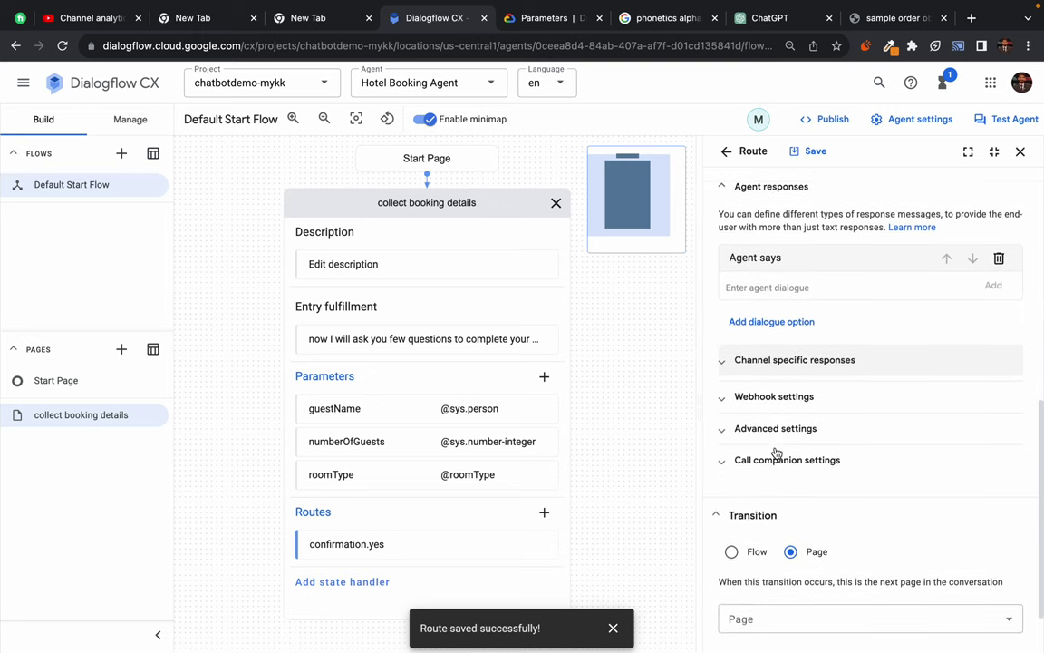
pyautogui.scroll(4, 776, 451)
pyautogui.scroll(3, 776, 452)
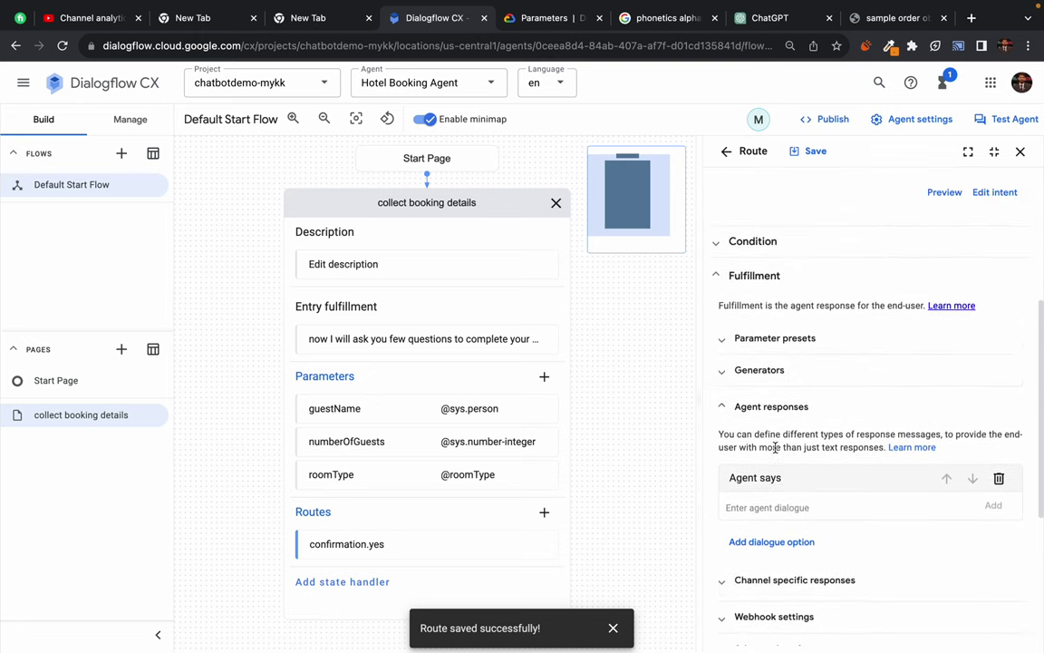
pyautogui.doubleClick(307, 207)
pyautogui.click(301, 261)
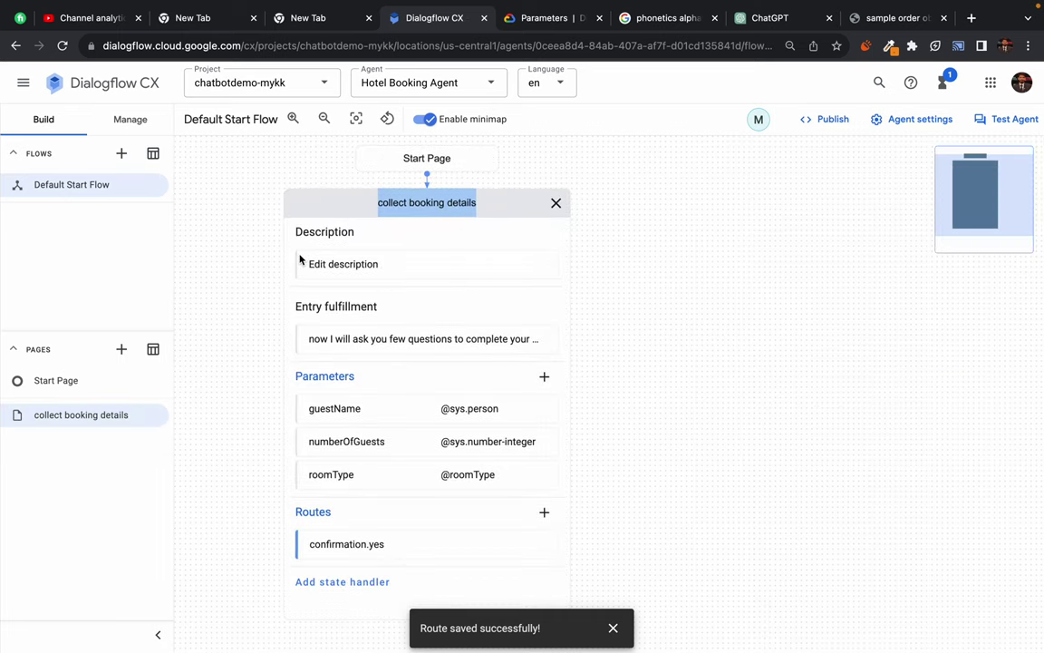
# Step: Open the page's description and entry fulfillment, checking the agent responses section
pyautogui.doubleClick(334, 271)
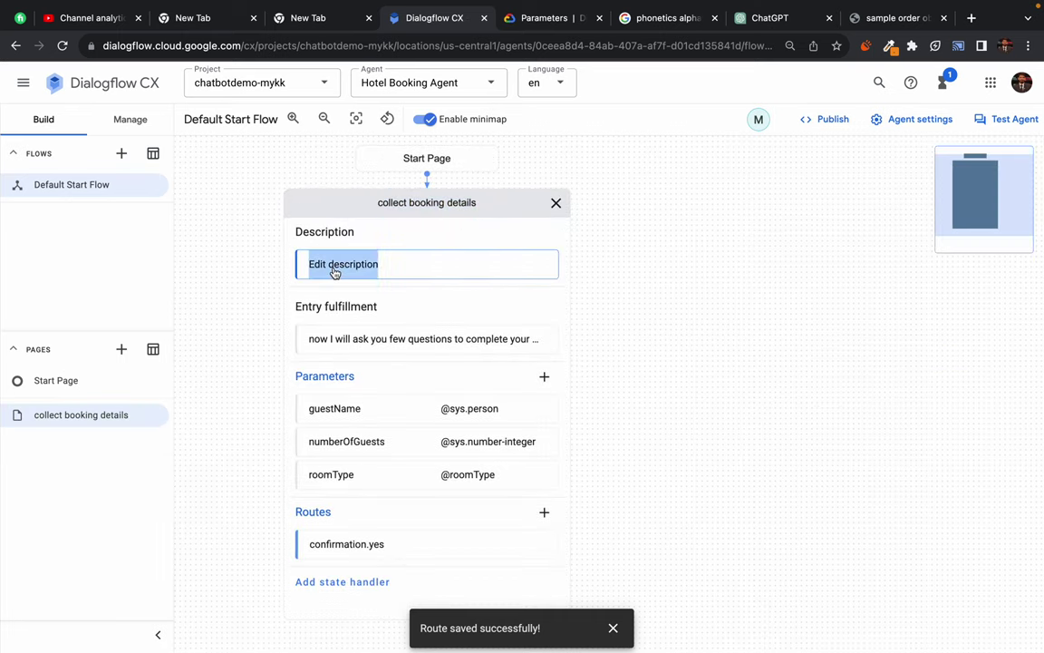
pyautogui.doubleClick(363, 335)
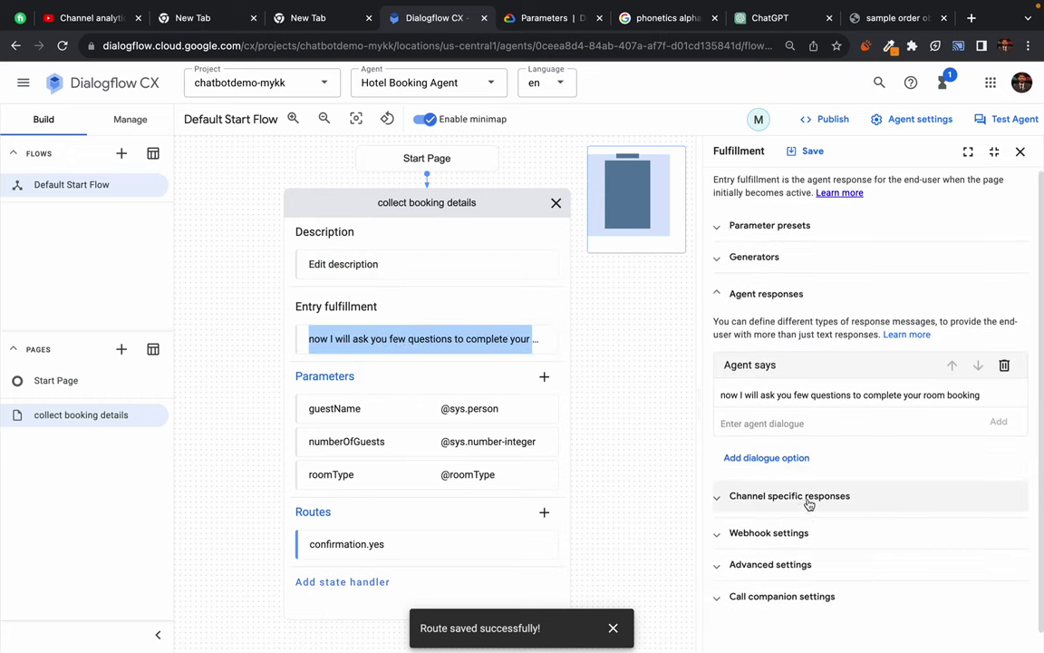
pyautogui.click(722, 300)
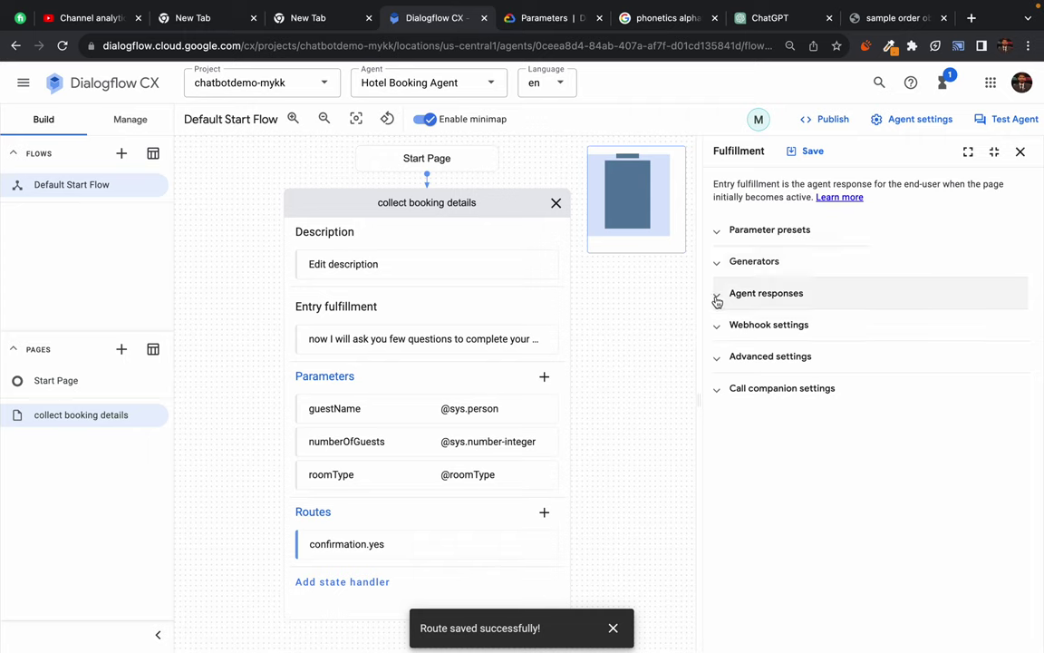
pyautogui.click(719, 298)
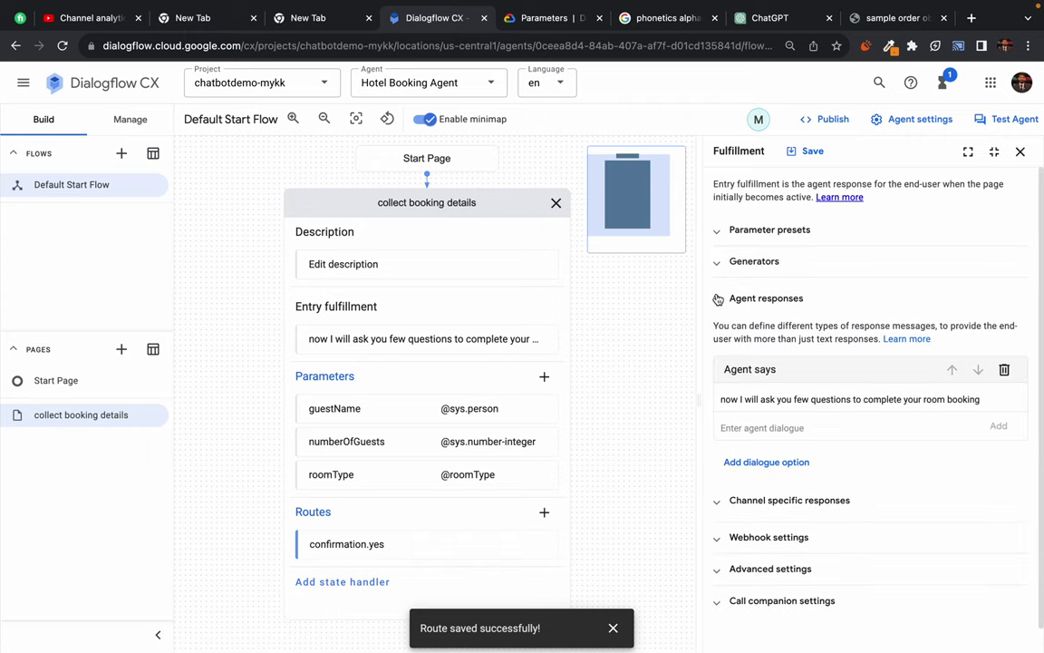
pyautogui.click(718, 299)
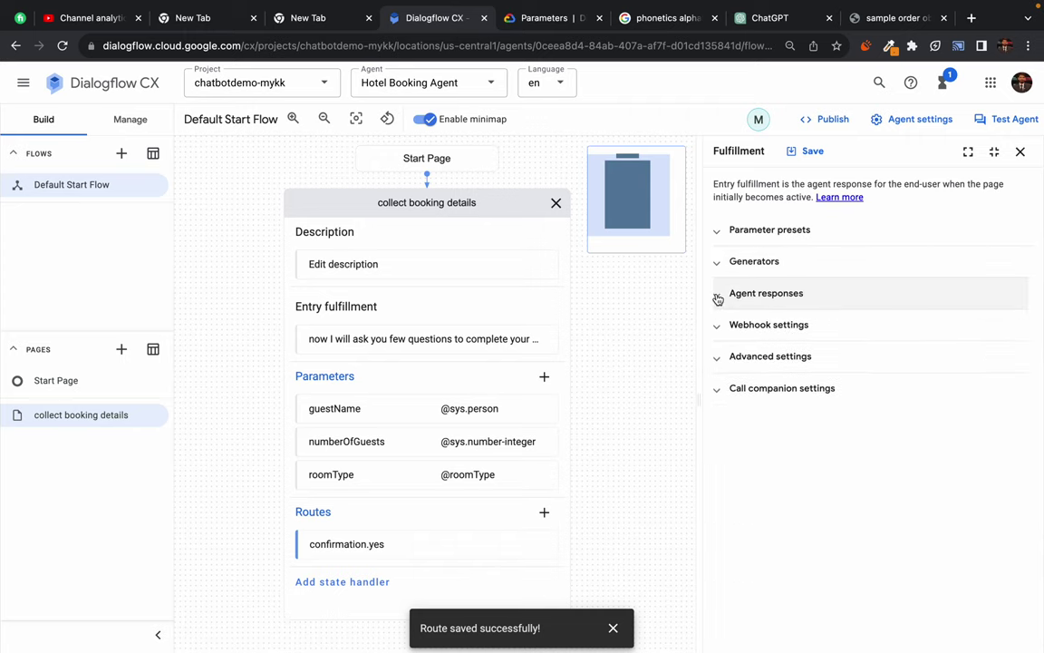
# Step: Inspect the parameter presets, generators, webhook, advanced and call companion sections
pyautogui.click(719, 233)
pyautogui.click(720, 236)
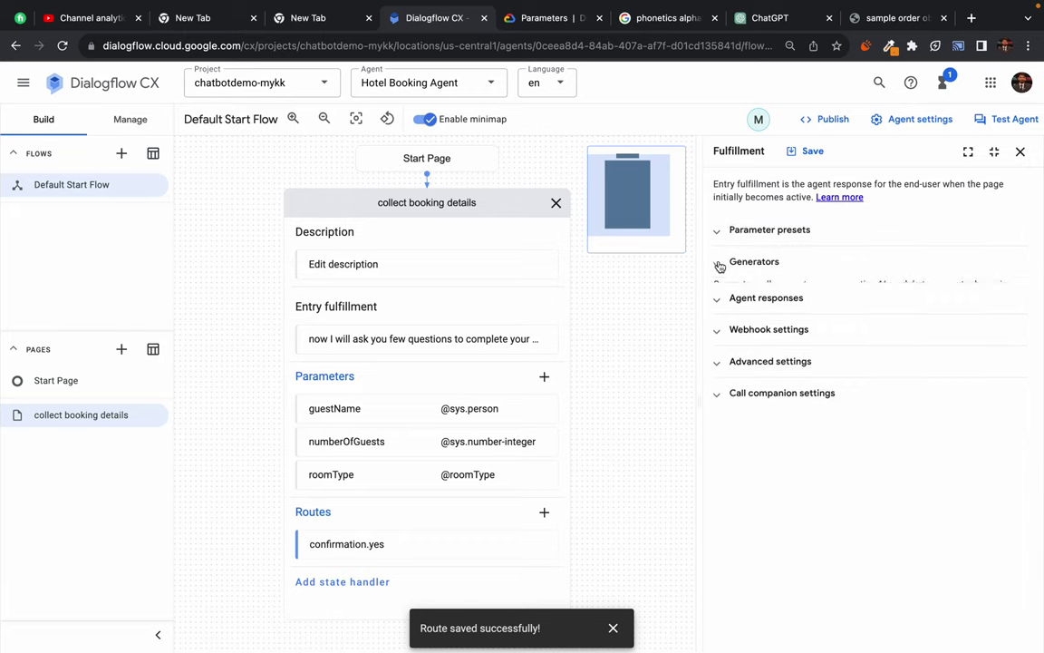
pyautogui.click(717, 263)
pyautogui.click(717, 262)
pyautogui.click(715, 329)
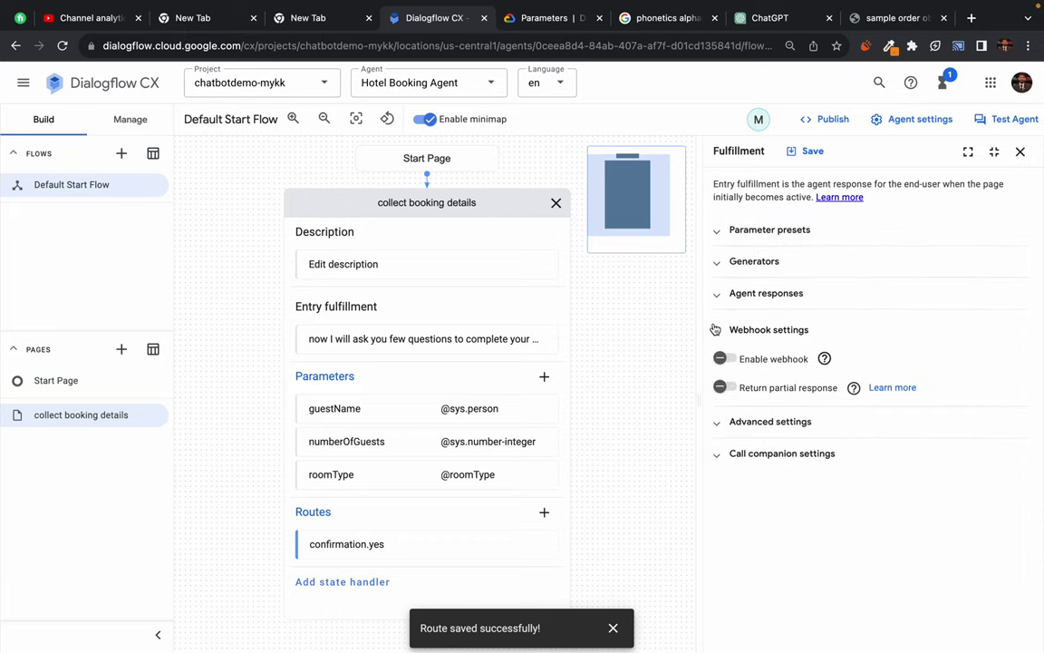
pyautogui.click(715, 328)
pyautogui.click(717, 360)
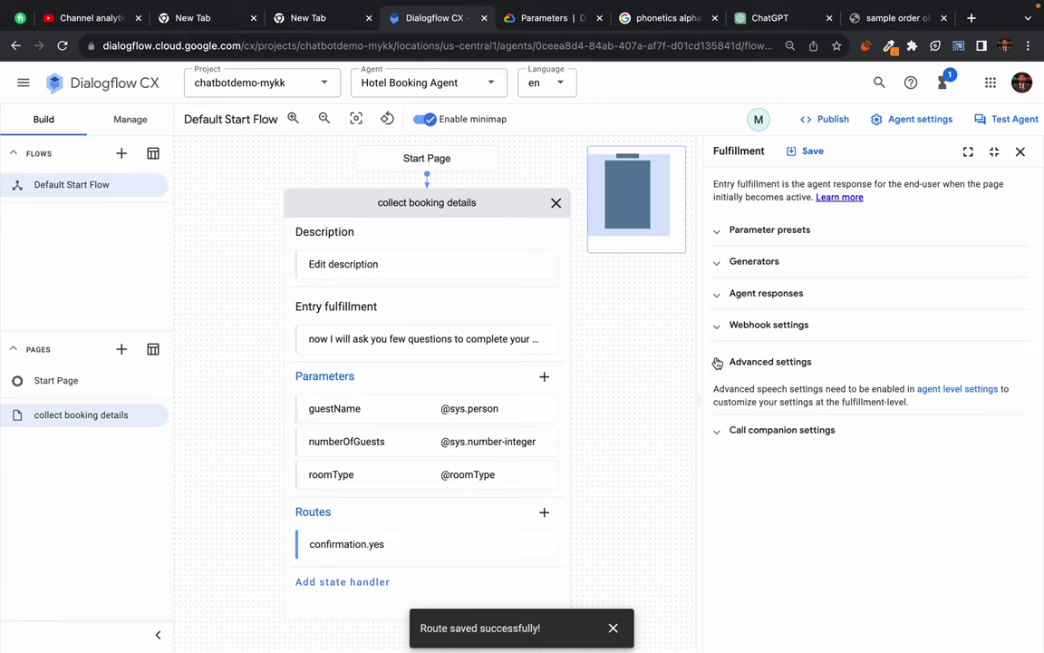
pyautogui.click(718, 360)
pyautogui.click(718, 390)
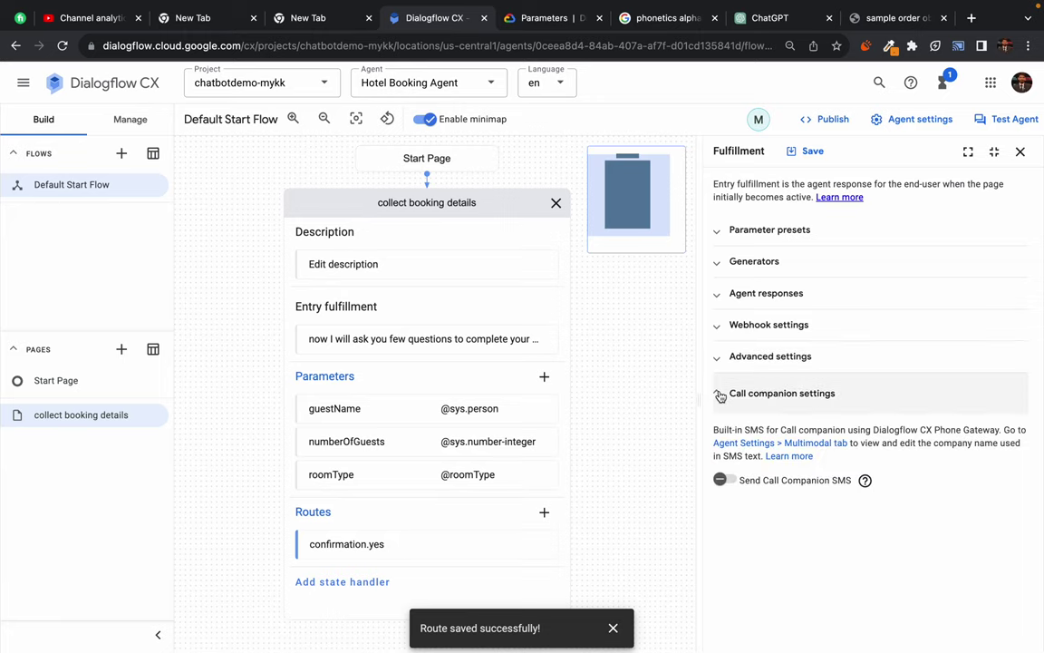
pyautogui.click(718, 394)
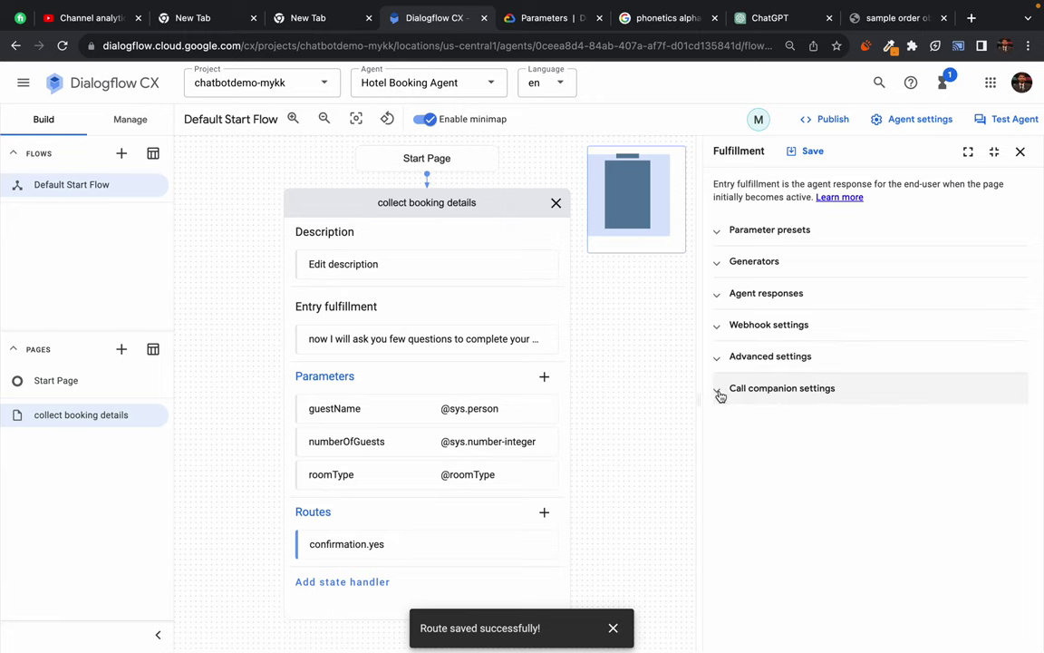
# Step: Switch to the page's Routes table and open the confirmation.yes route
pyautogui.click(324, 382)
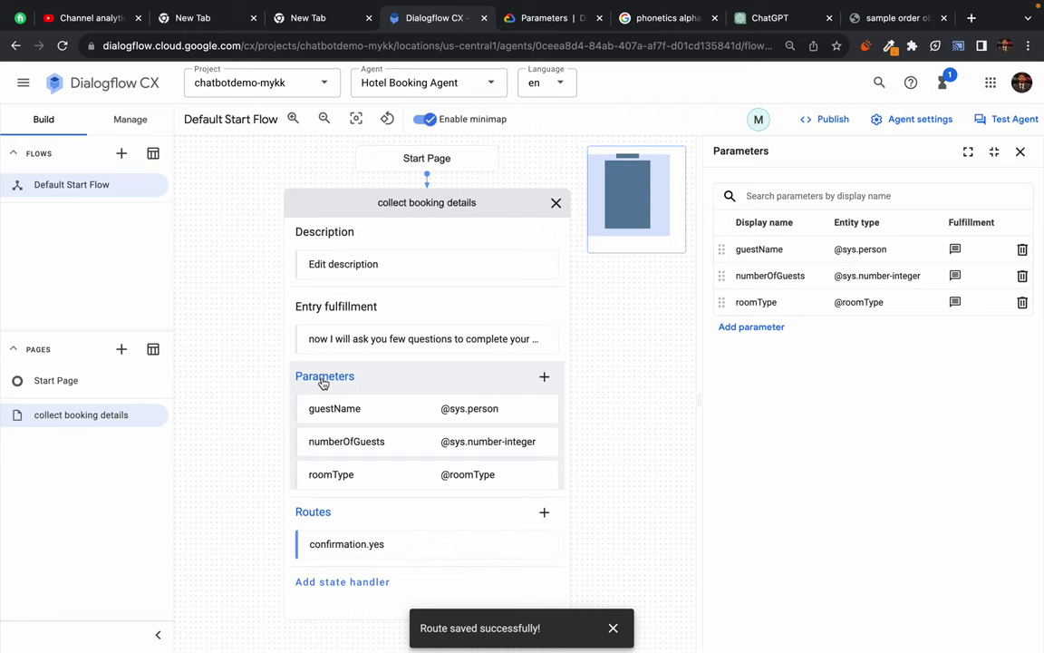
pyautogui.click(329, 515)
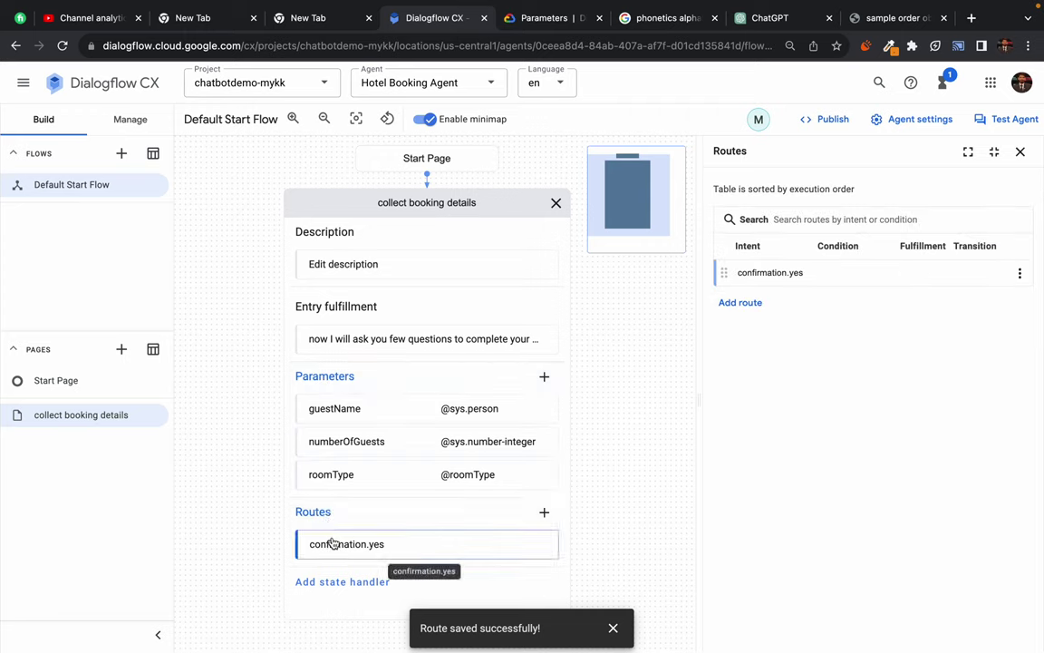
pyautogui.doubleClick(310, 543)
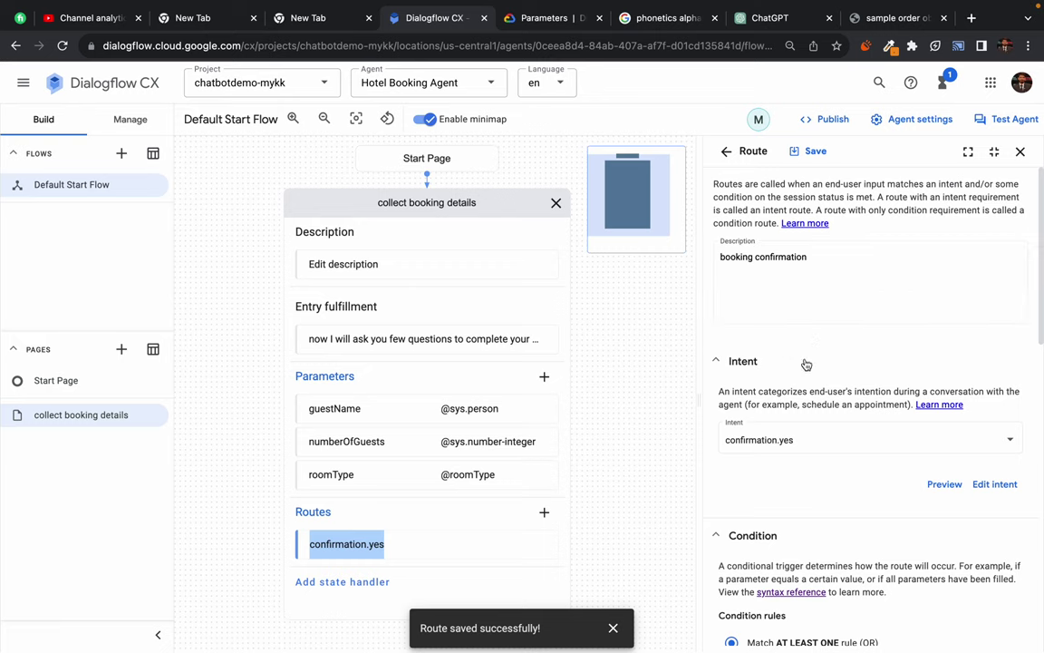
# Step: Read the condition explanation, then clear the route's intent to '--'
pyautogui.scroll(-3, 807, 389)
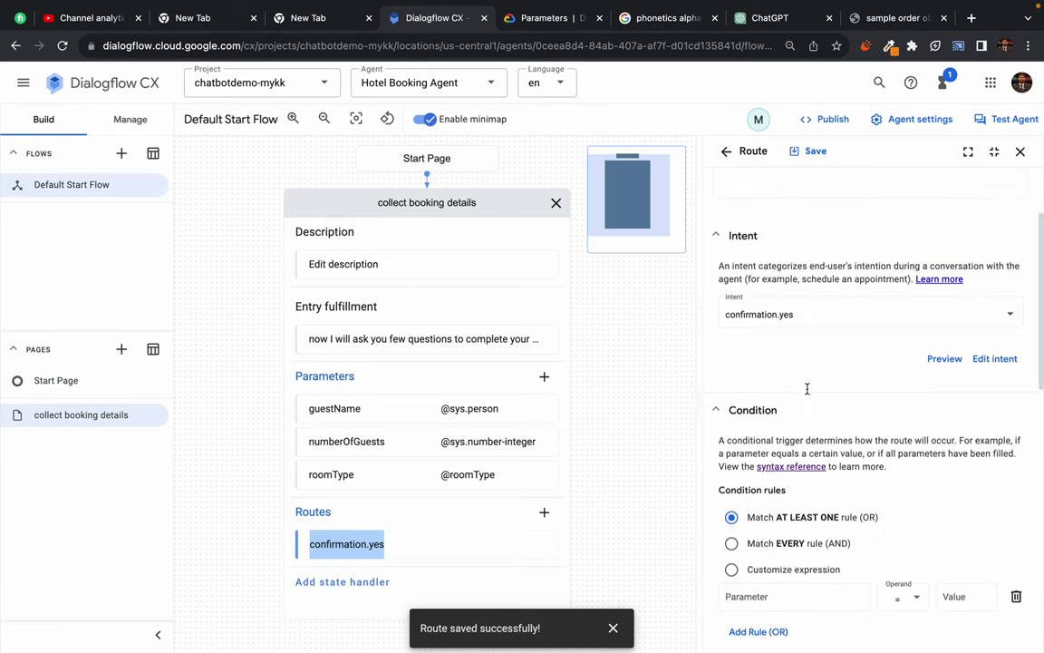
pyautogui.moveTo(740, 425); pyautogui.dragTo(828, 425)
pyautogui.doubleClick(846, 425)
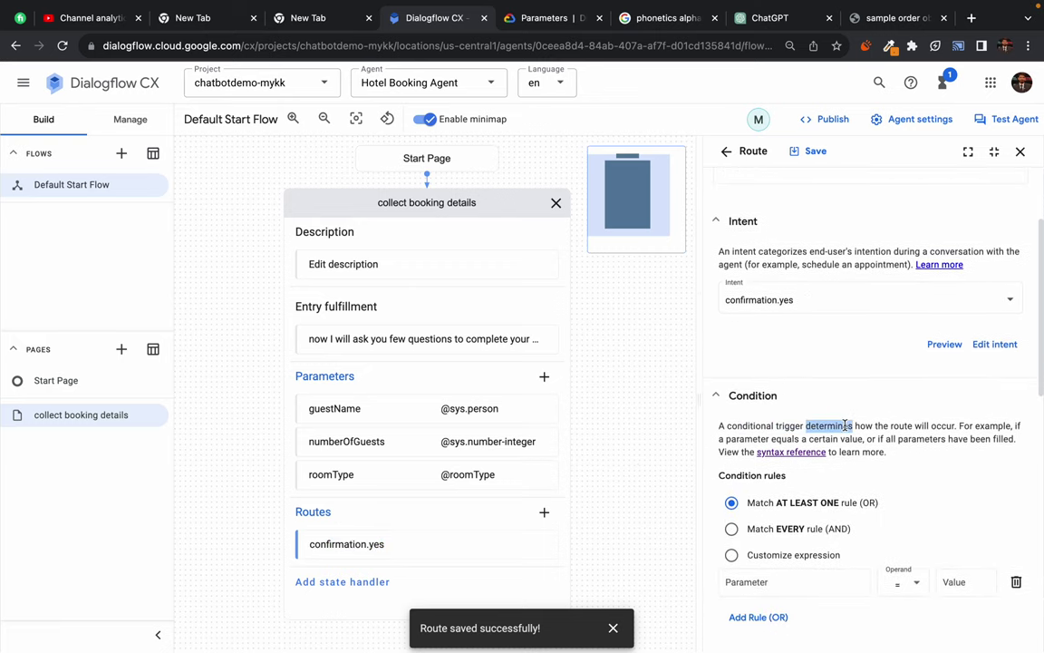
pyautogui.doubleClick(940, 425)
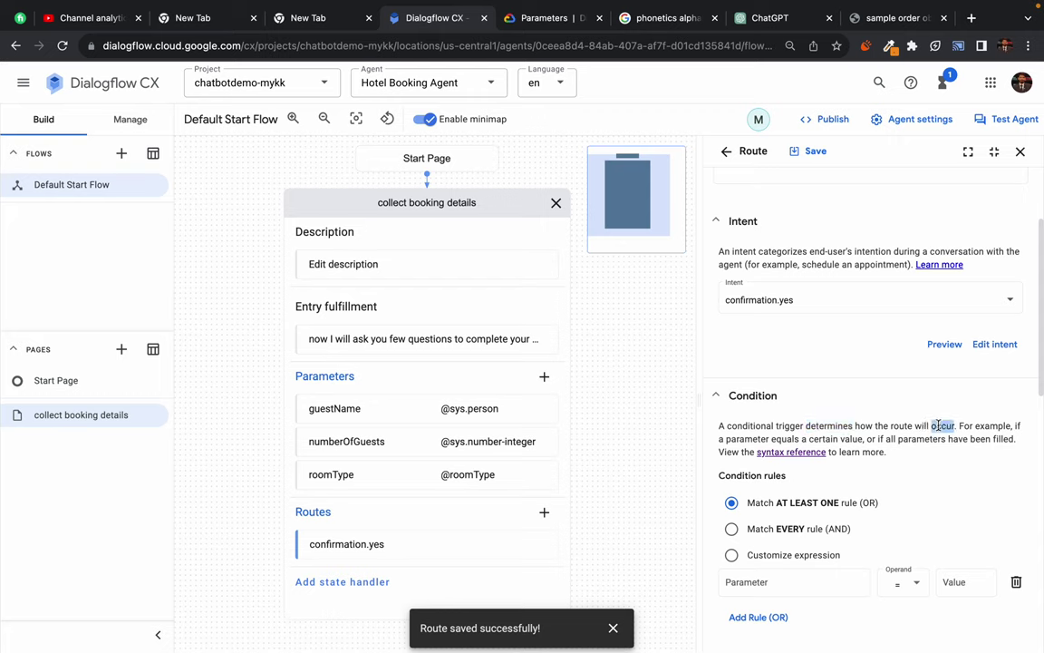
pyautogui.click(940, 425)
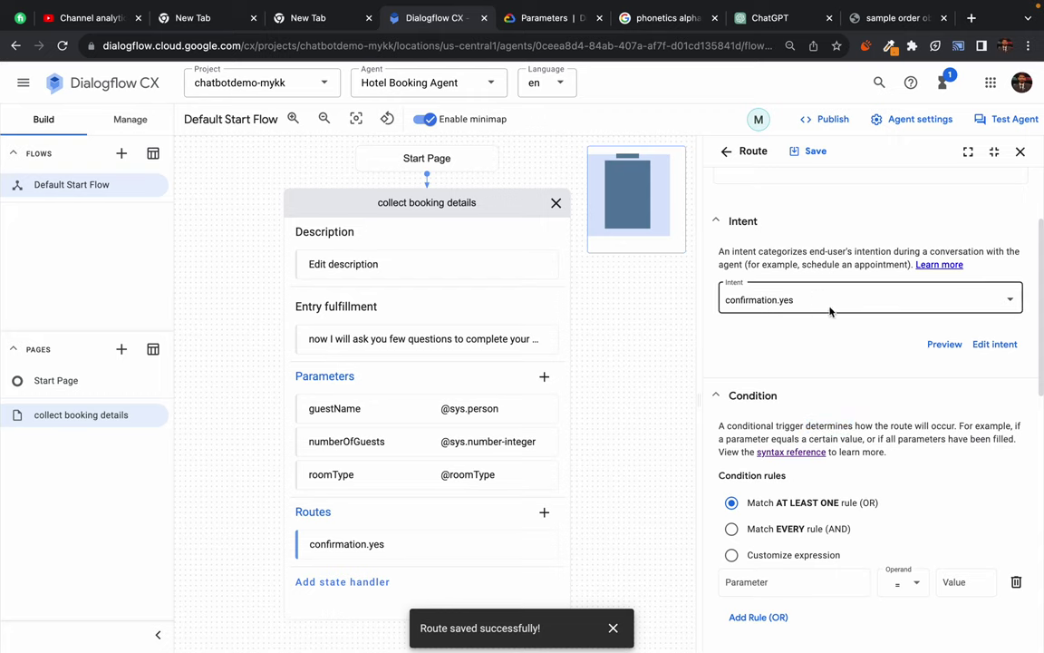
pyautogui.click(1012, 303)
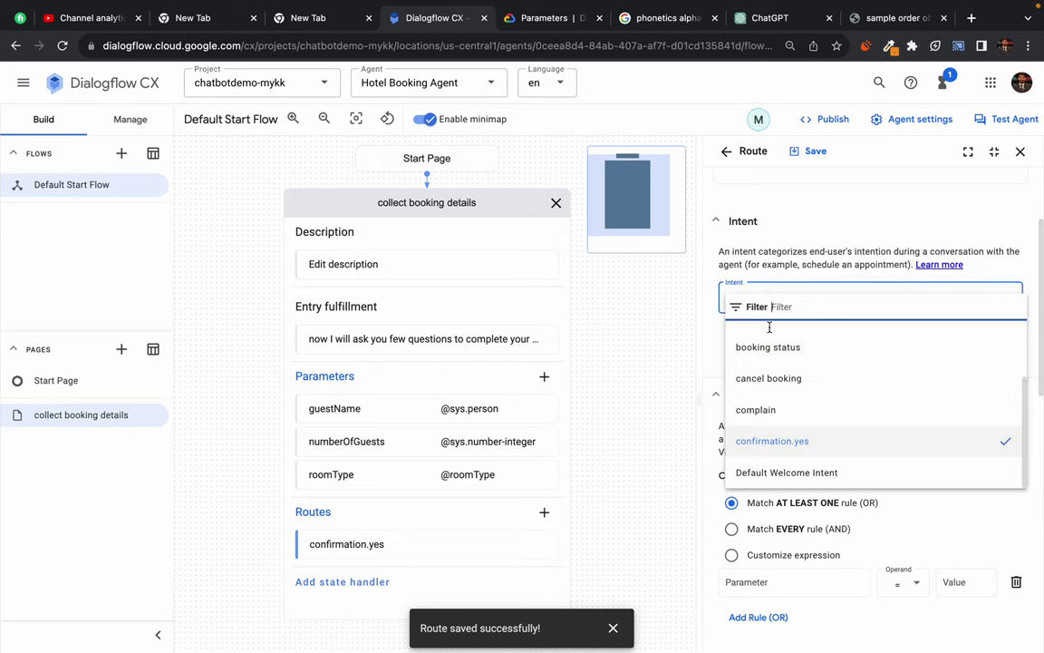
pyautogui.scroll(3, 759, 374)
pyautogui.click(756, 369)
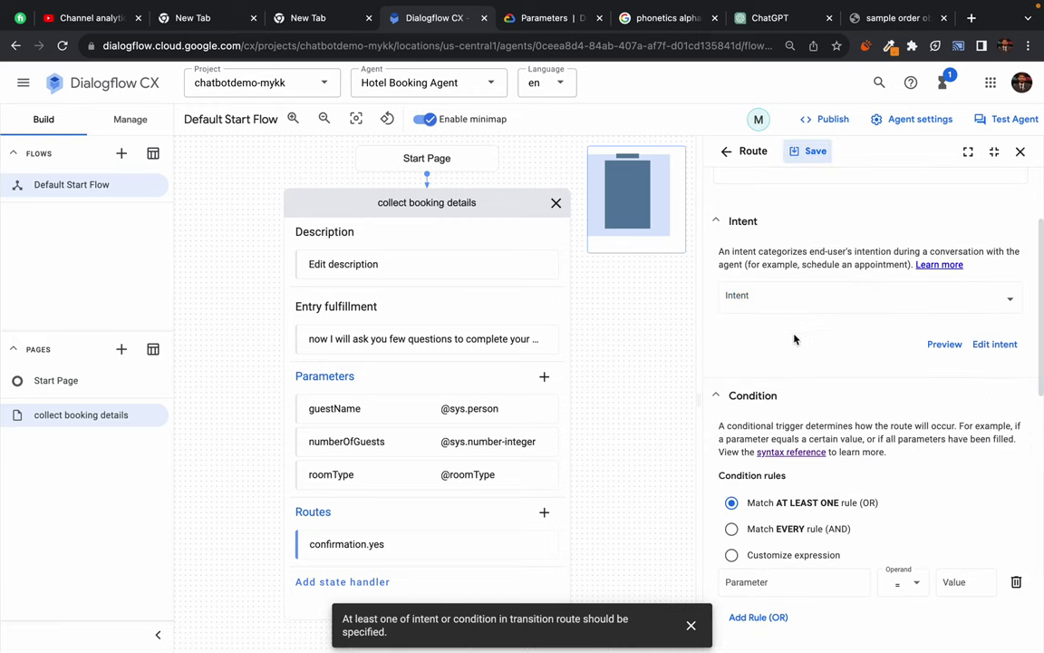
# Step: Look over the route's booking confirmation description
pyautogui.scroll(3, 795, 339)
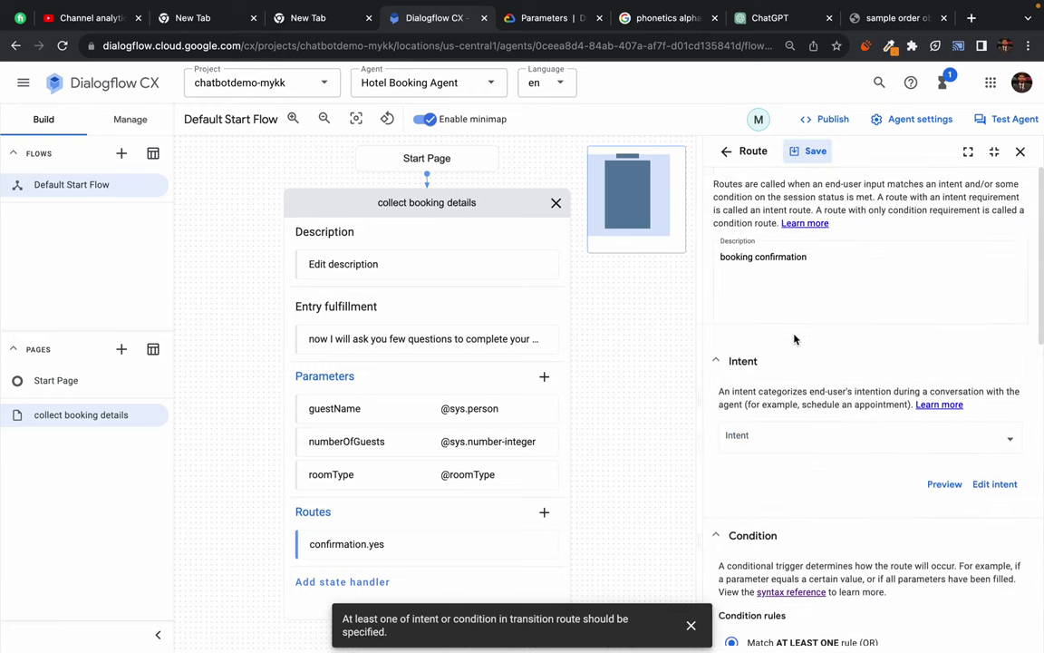
pyautogui.click(729, 263)
pyautogui.moveTo(729, 259); pyautogui.dragTo(846, 258)
pyautogui.click(846, 259)
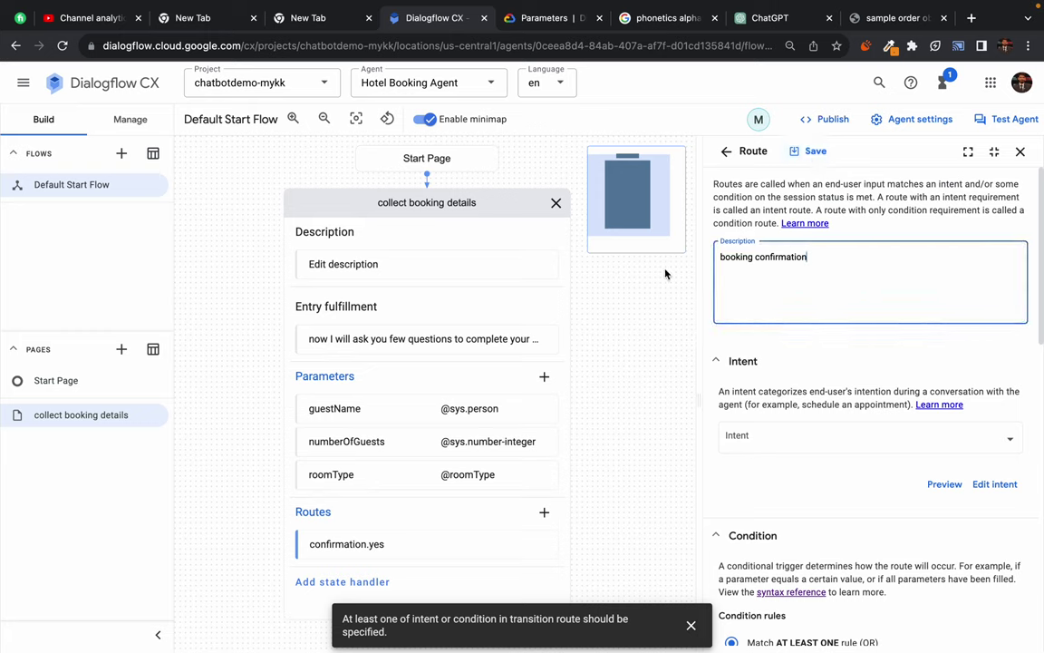
pyautogui.scroll(-3, 331, 542)
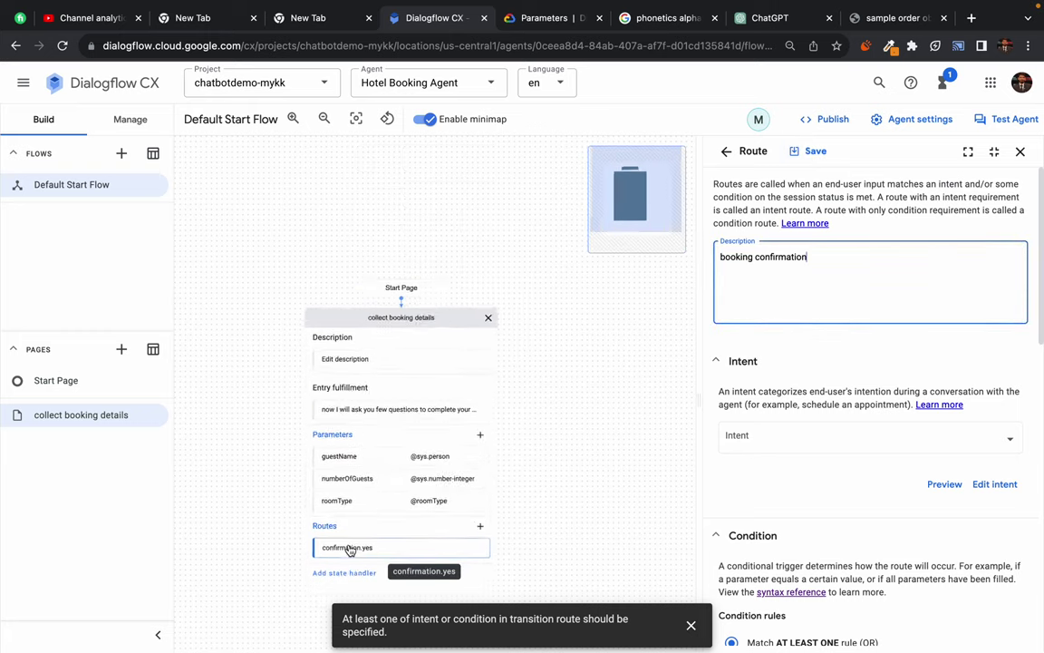
pyautogui.scroll(3, 349, 580)
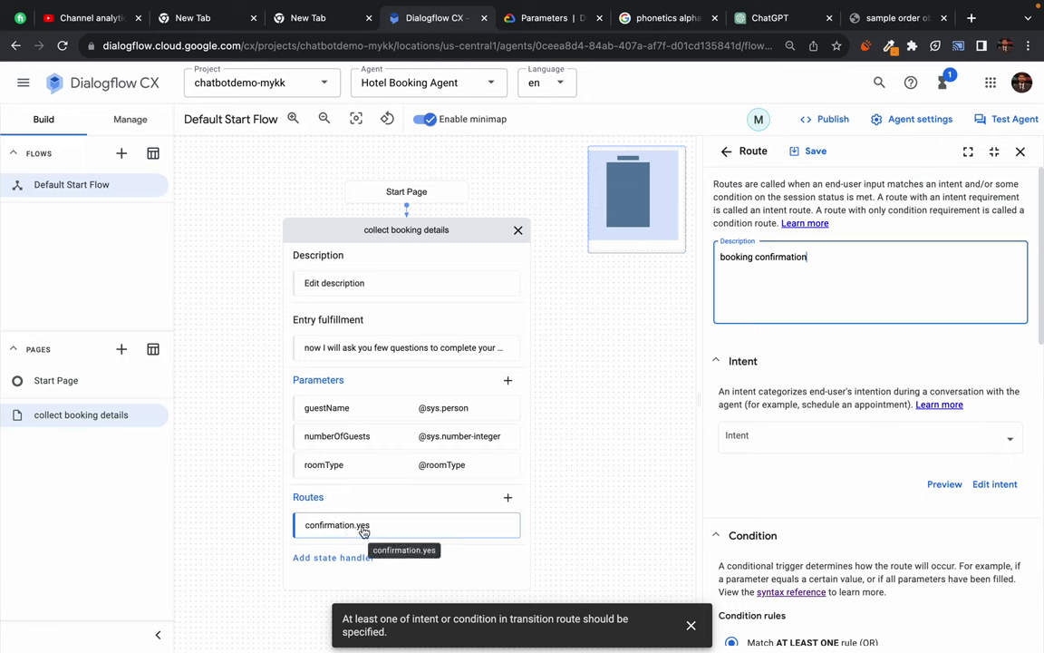
# Step: Clear the intent again and try saving, which fails without an intent or condition
pyautogui.doubleClick(334, 532)
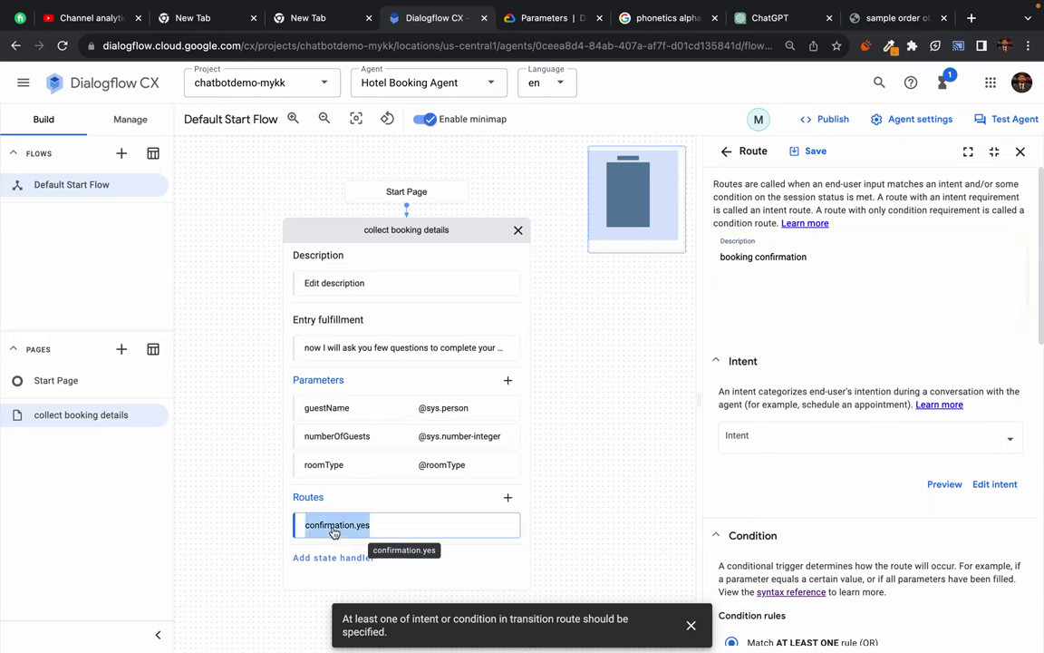
pyautogui.click(976, 445)
pyautogui.scroll(3, 763, 513)
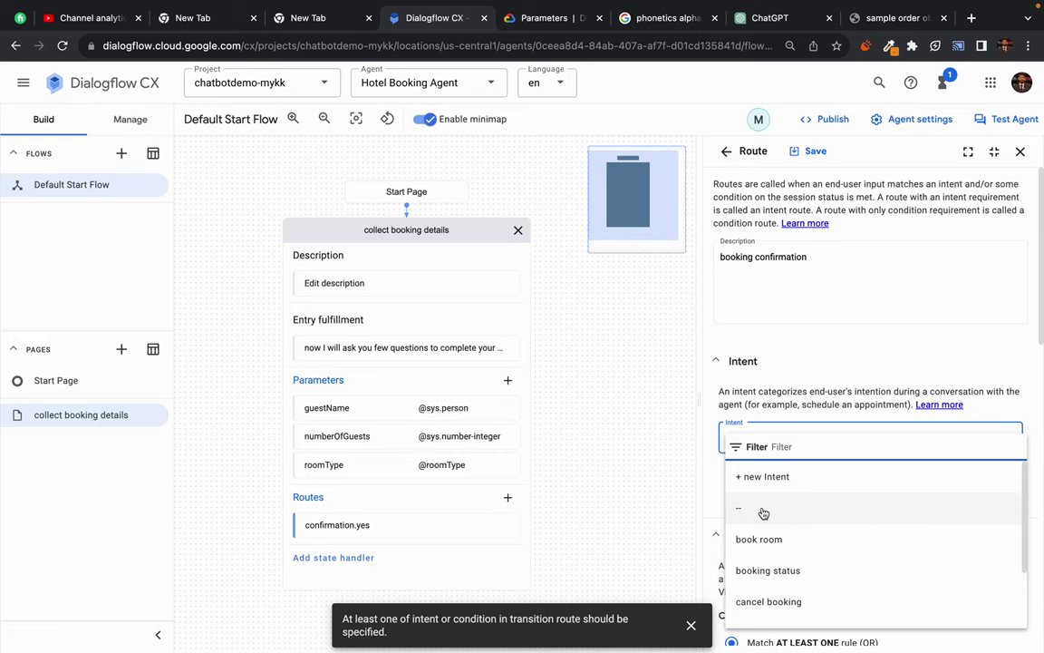
pyautogui.click(763, 513)
pyautogui.click(812, 152)
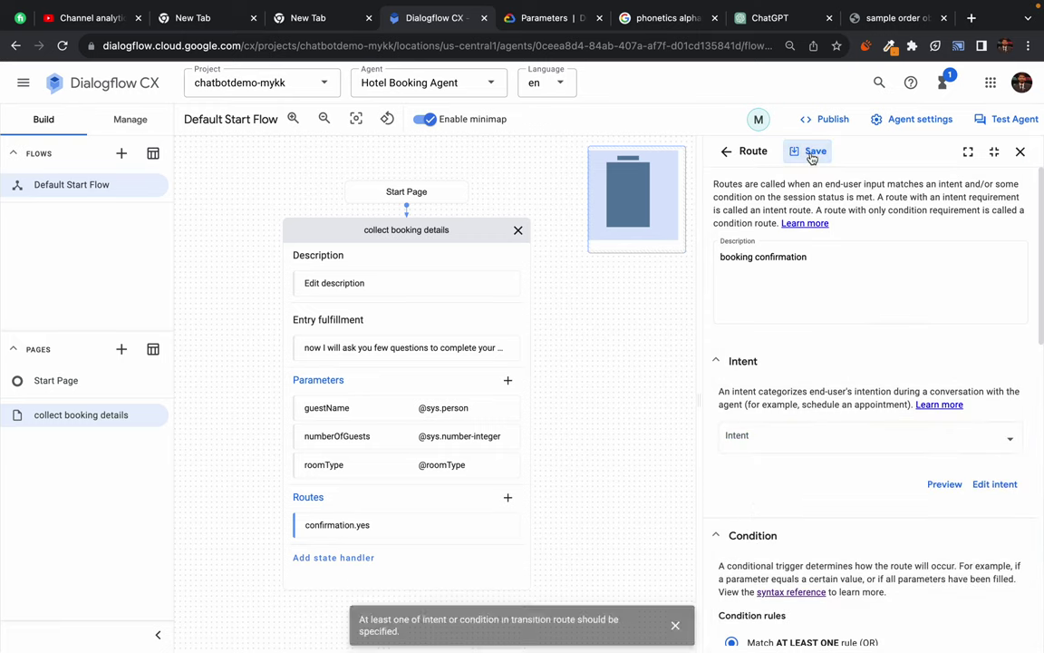
pyautogui.click(814, 263)
pyautogui.click(760, 436)
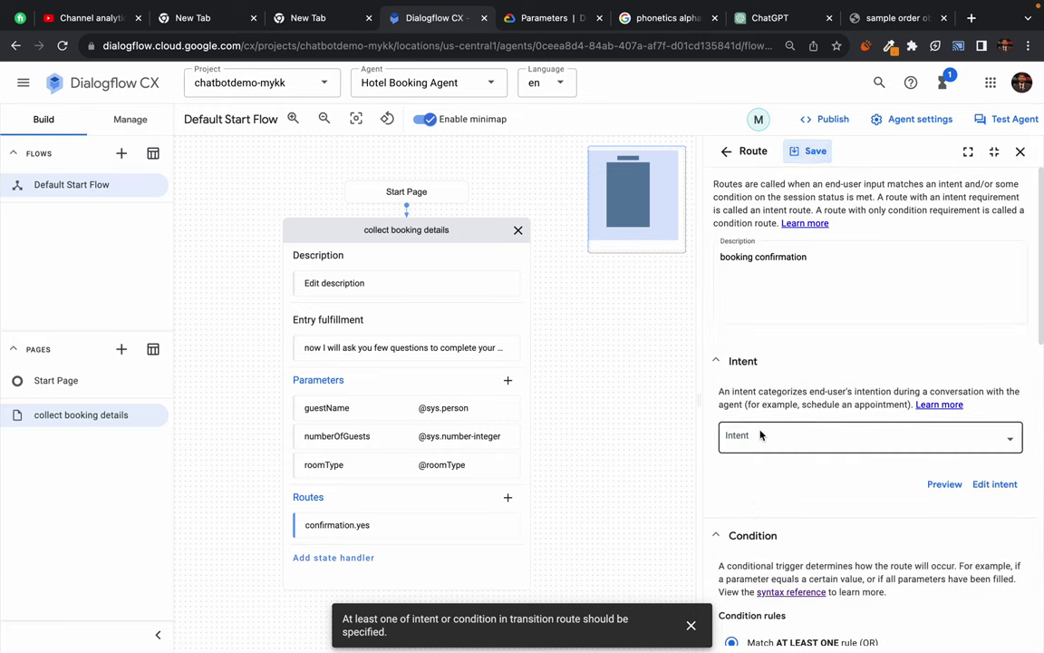
# Step: Replace the route description with 'confirmation page' and save
pyautogui.doubleClick(793, 259)
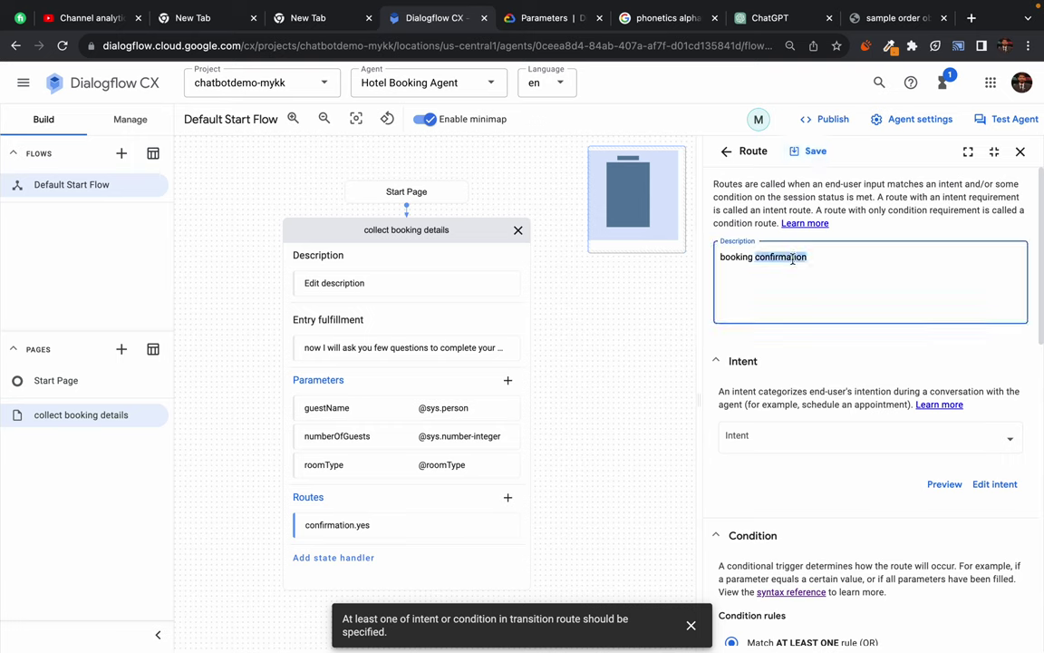
pyautogui.hotkey('ctrl', 'a')
pyautogui.press('BackSpace')
pyautogui.write('confirm')
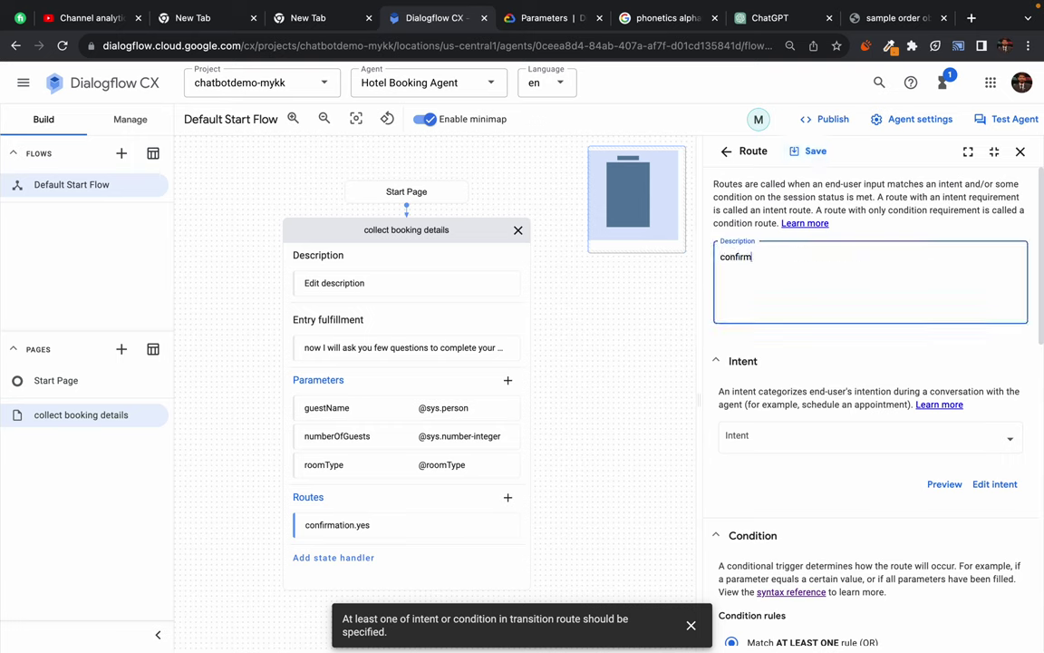
pyautogui.write('ation page')
pyautogui.scroll(-1, 783, 389)
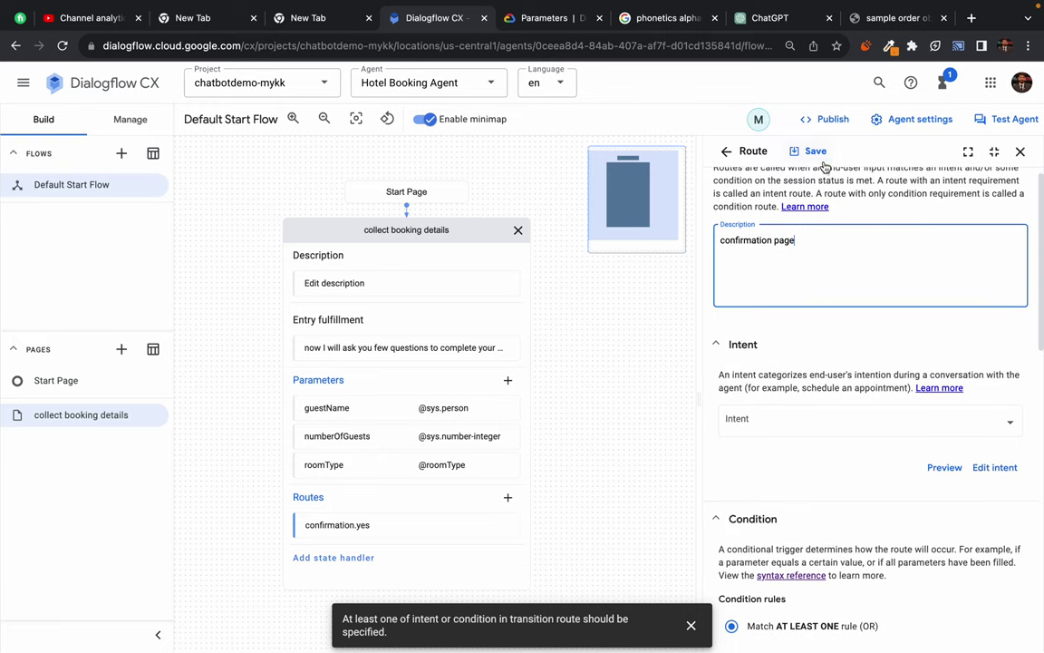
pyautogui.click(816, 151)
pyautogui.scroll(-1, 795, 473)
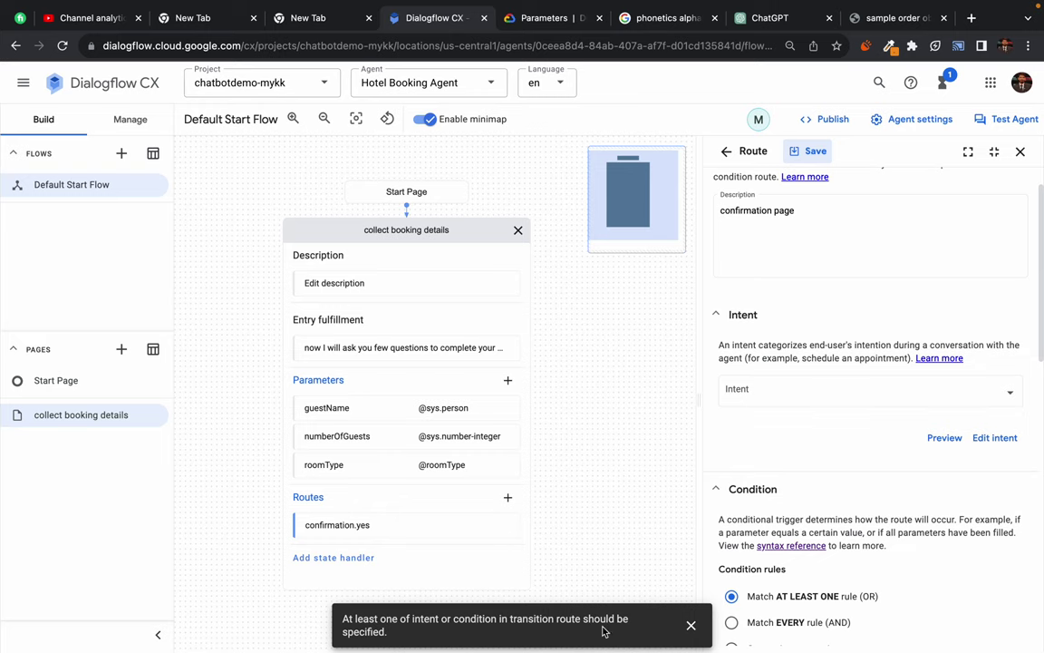
pyautogui.scroll(-2, 799, 469)
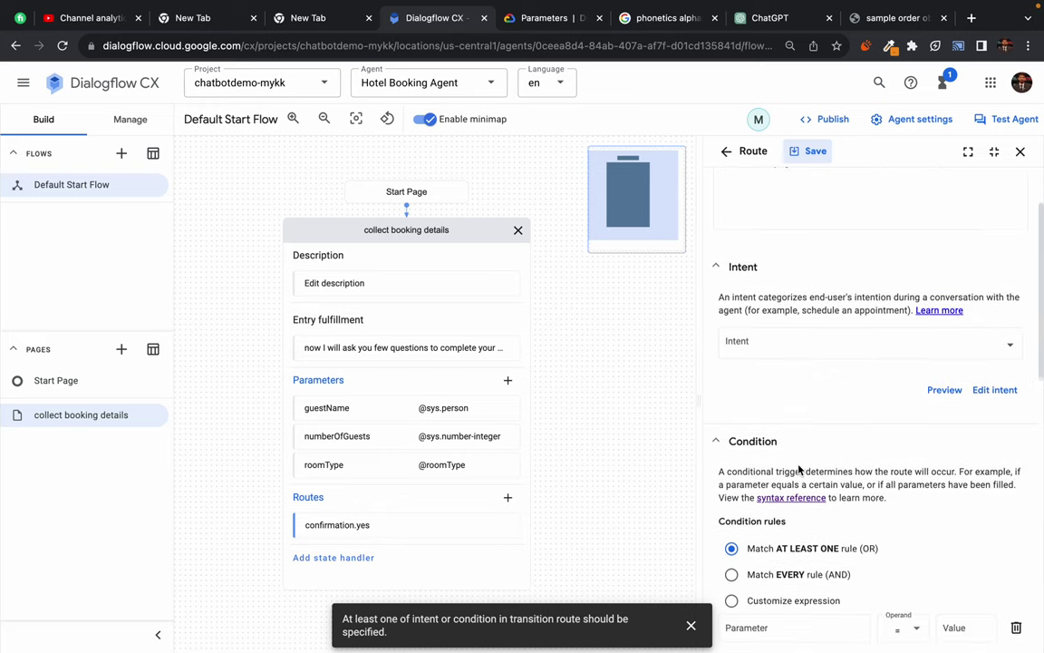
pyautogui.scroll(-1, 799, 469)
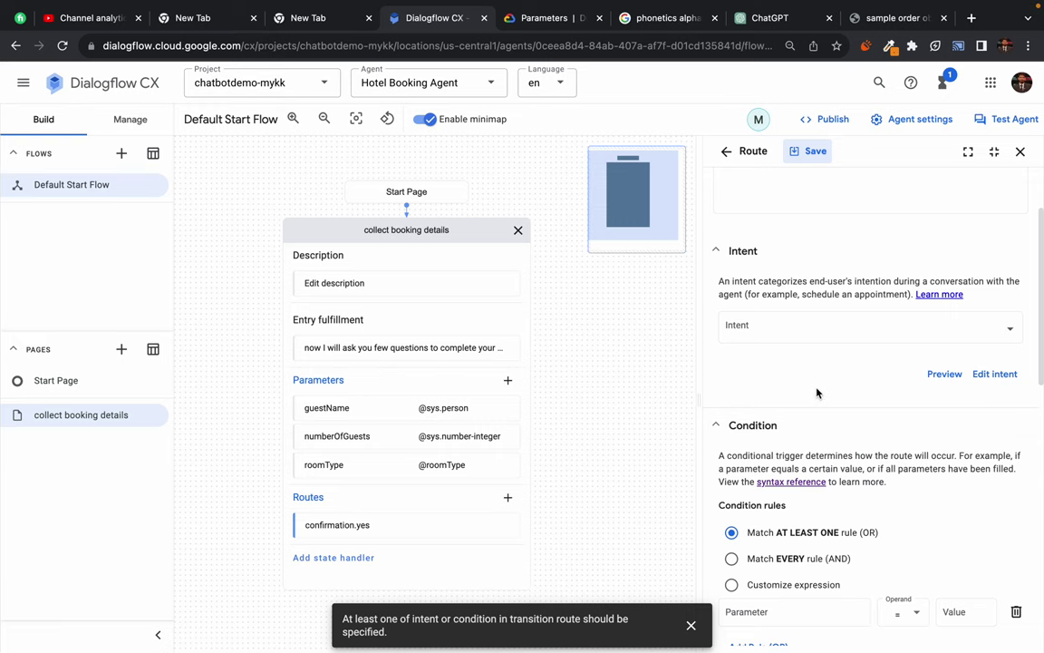
pyautogui.scroll(-3, 804, 467)
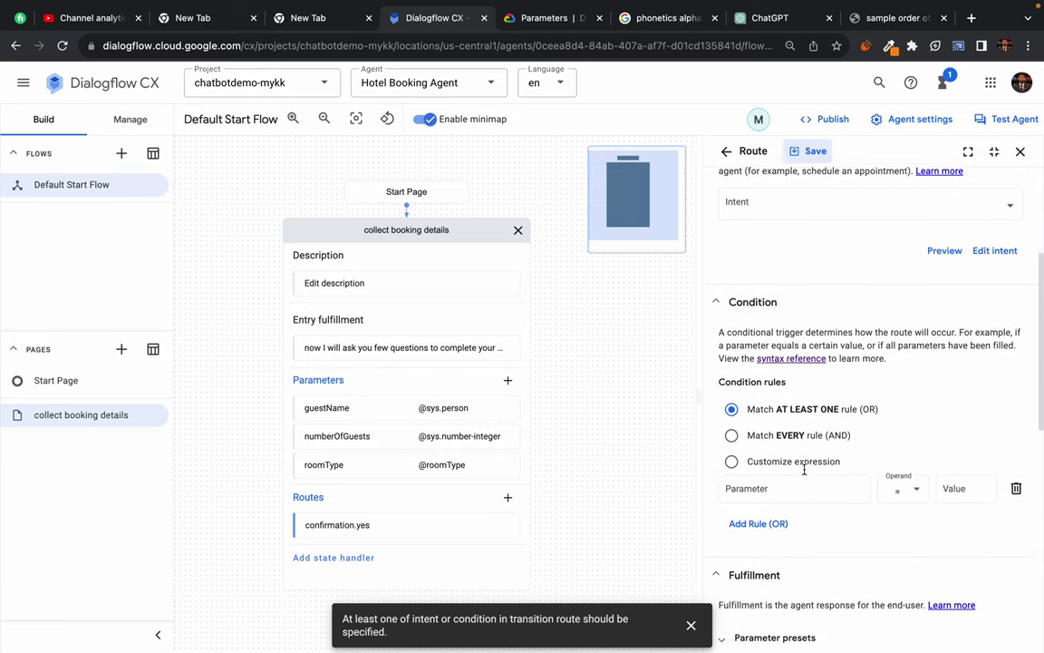
# Step: Add the condition rule $page.params.status = "FINAL" to the route
pyautogui.click(757, 487)
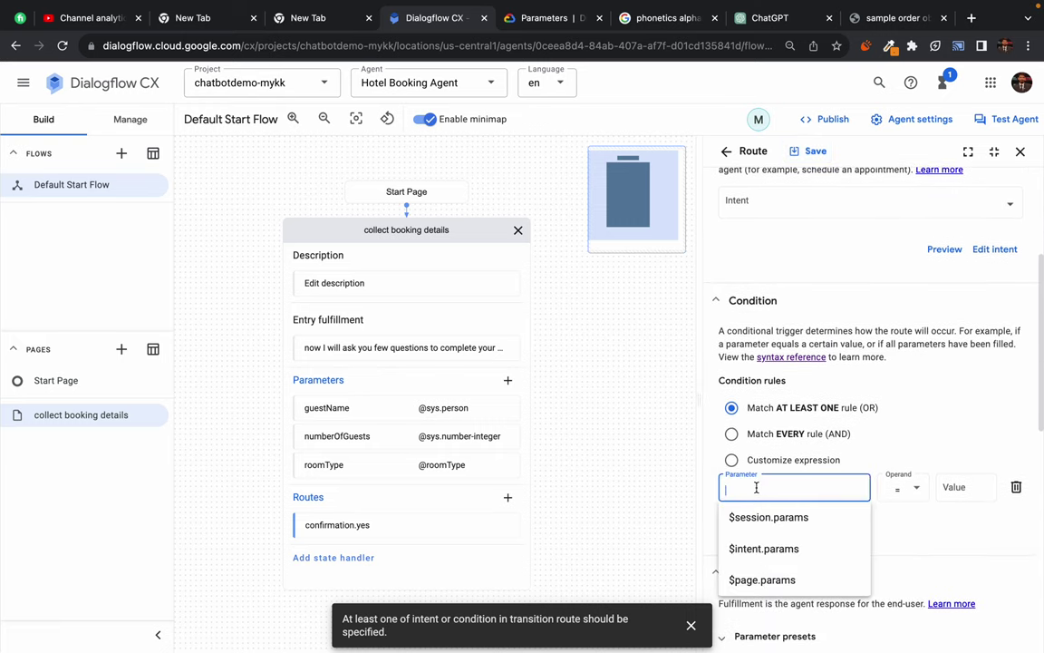
pyautogui.click(752, 579)
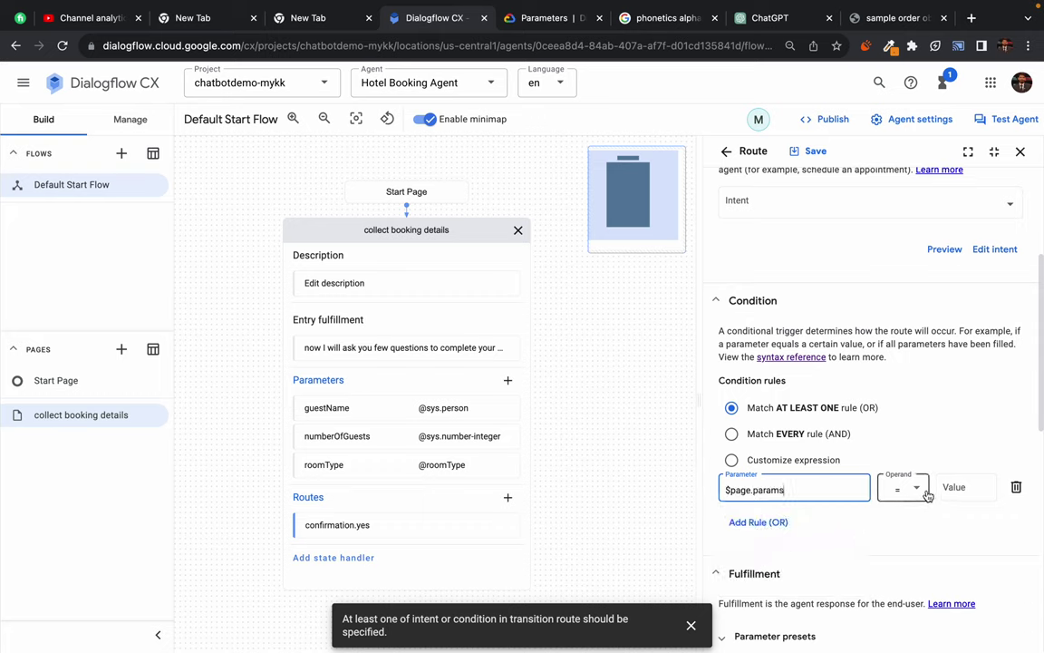
pyautogui.click(963, 487)
pyautogui.click(797, 490)
pyautogui.click(800, 490)
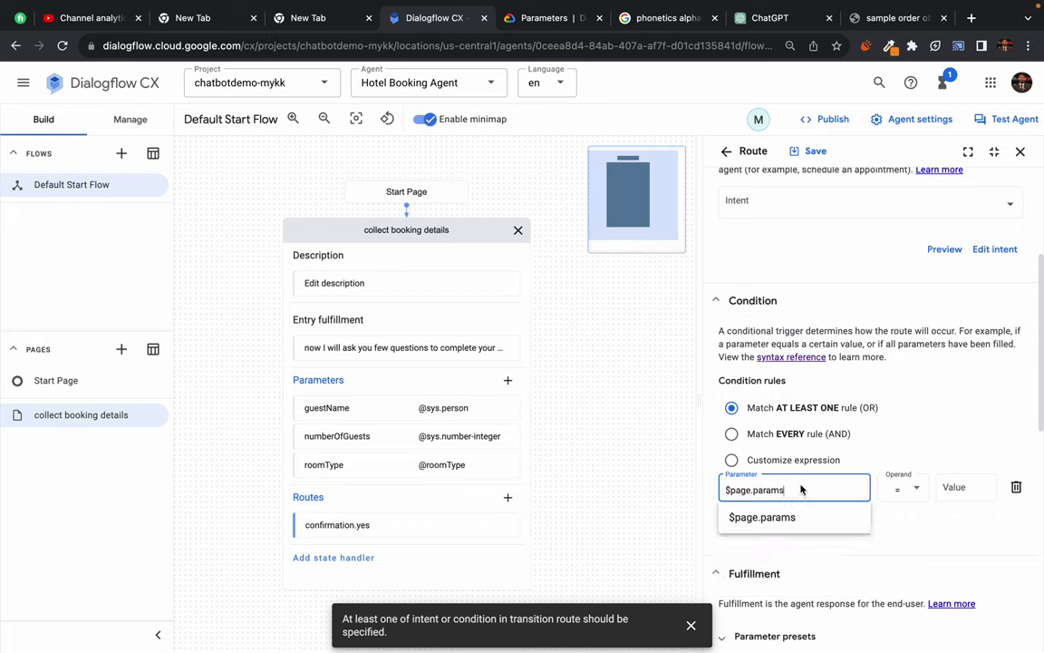
pyautogui.write('.')
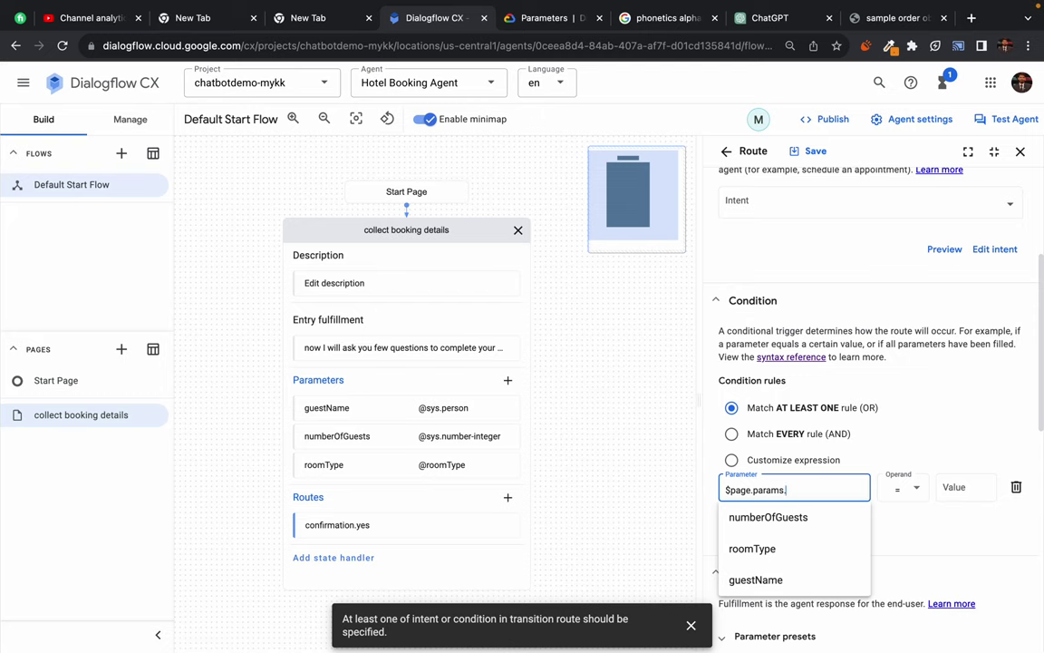
pyautogui.write('sta')
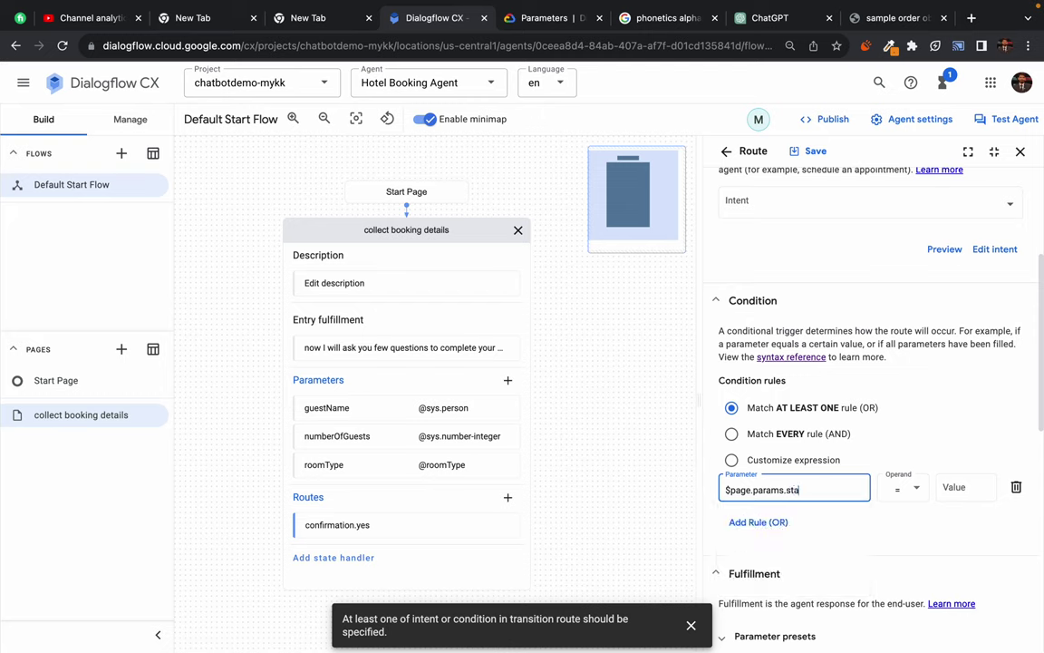
pyautogui.press('BackSpace')
pyautogui.press('BackSpace')
pyautogui.press('BackSpace')
pyautogui.press('BackSpace')
pyautogui.press('BackSpace')
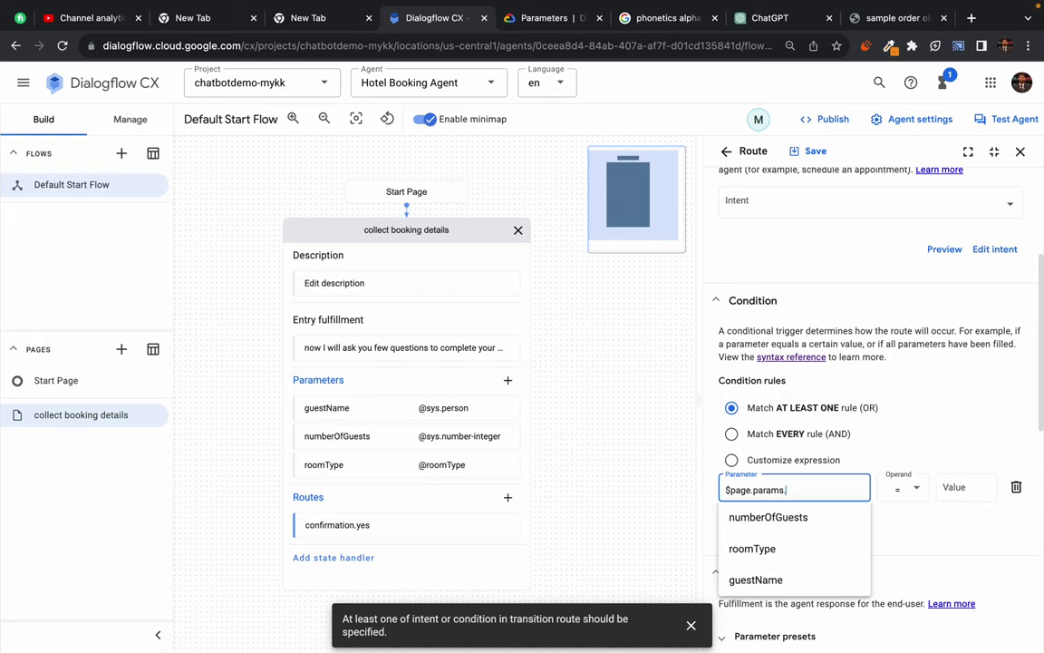
pyautogui.press('Down')
pyautogui.press('Down')
pyautogui.press('Down')
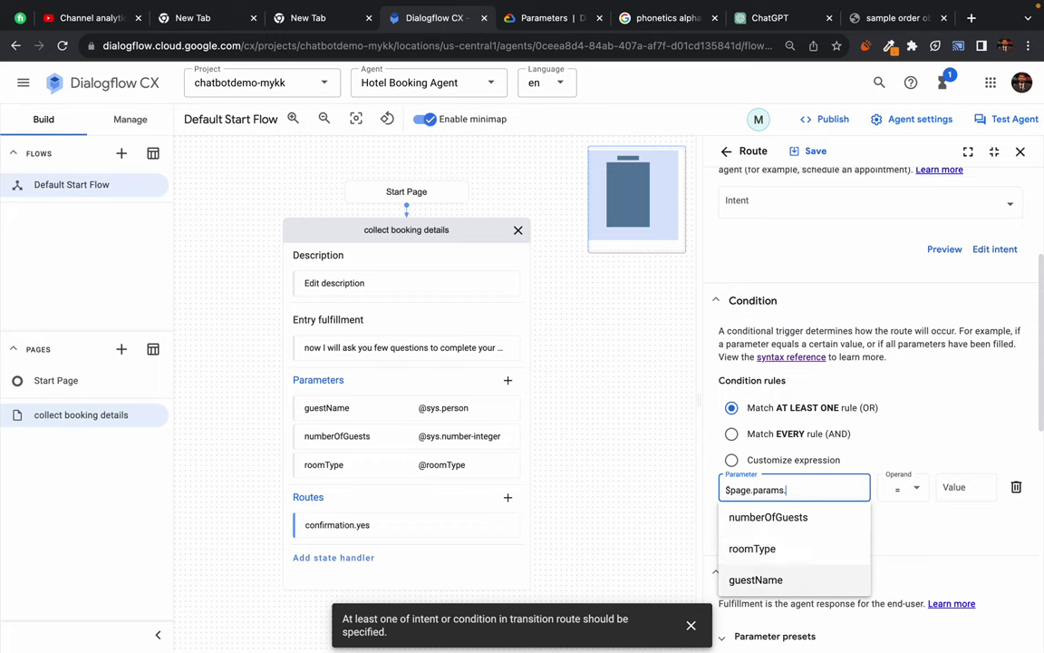
pyautogui.write('status')
pyautogui.click(950, 485)
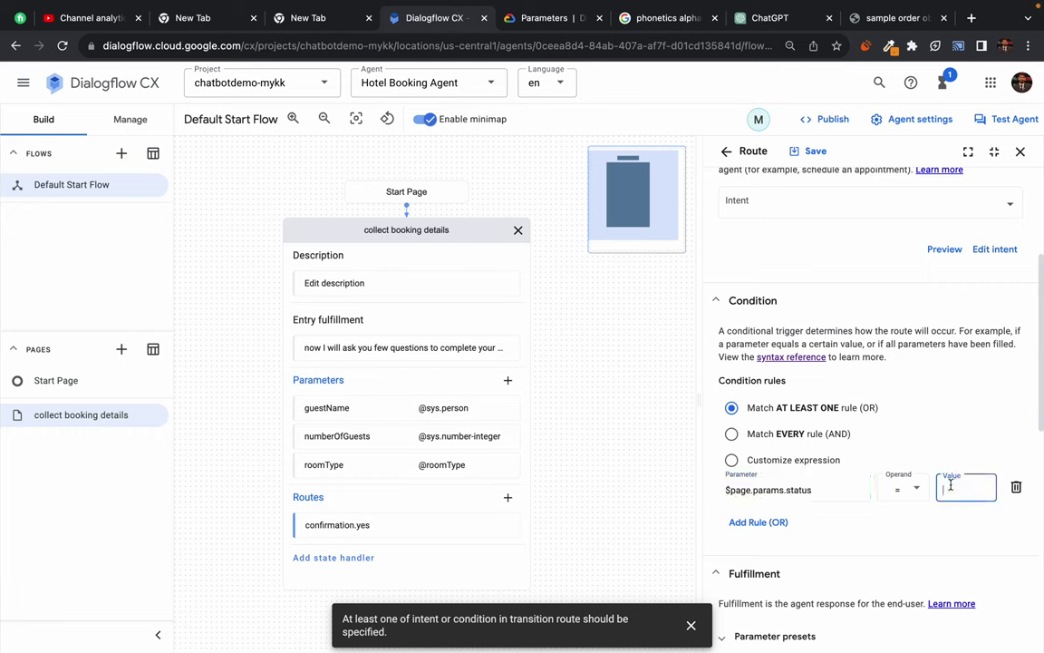
pyautogui.write('1')
pyautogui.write('FIN')
pyautogui.write('AL')
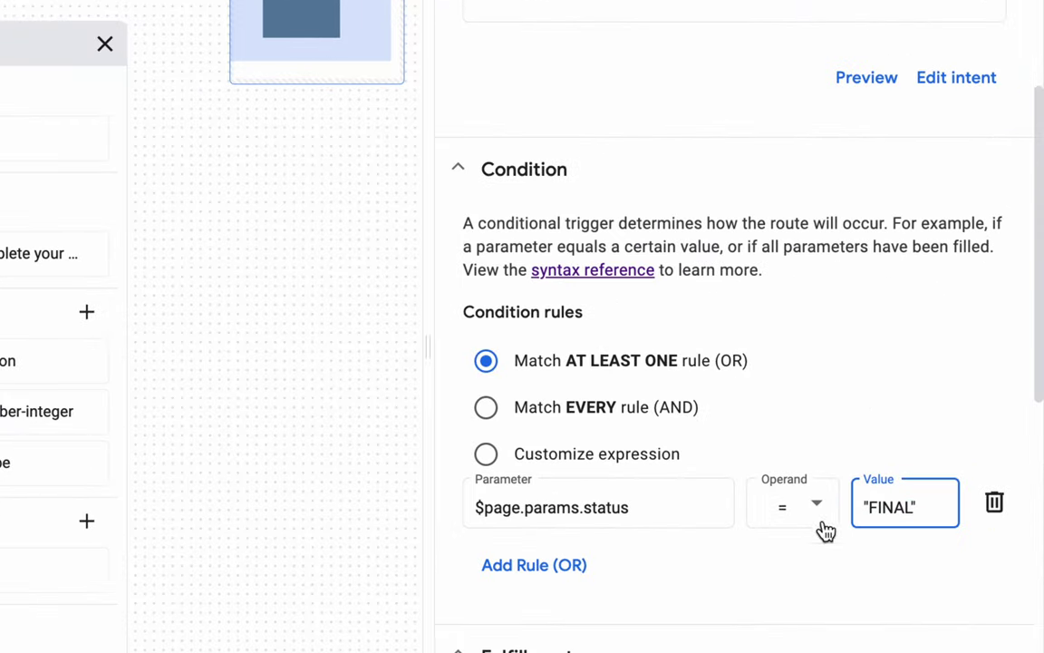
pyautogui.click(681, 564)
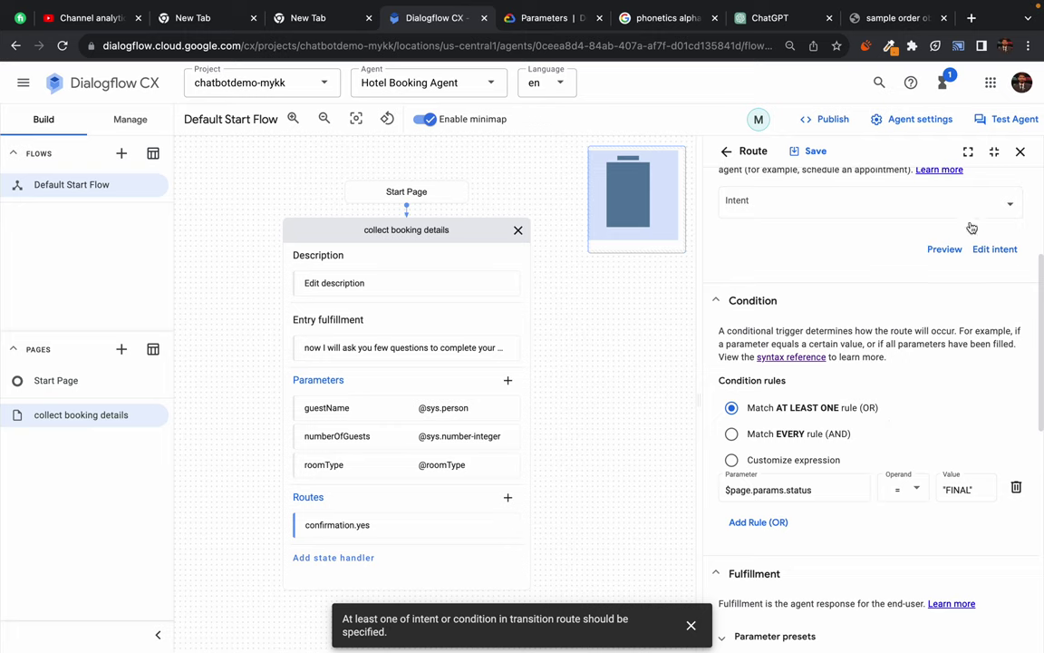
# Step: Save the route with its FINAL status condition
pyautogui.click(813, 151)
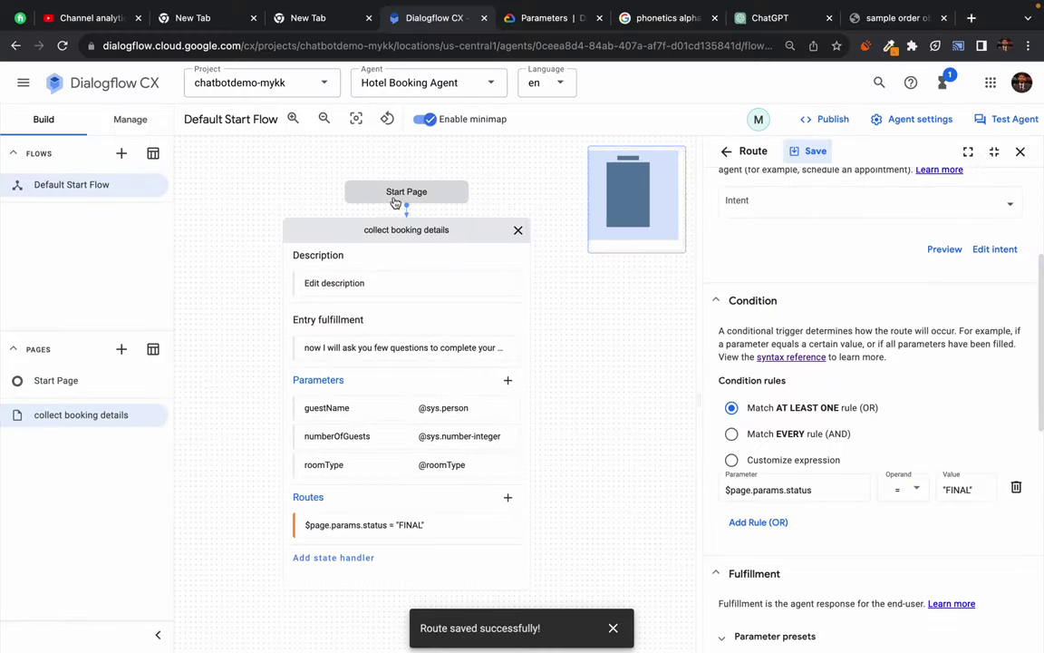
pyautogui.doubleClick(394, 203)
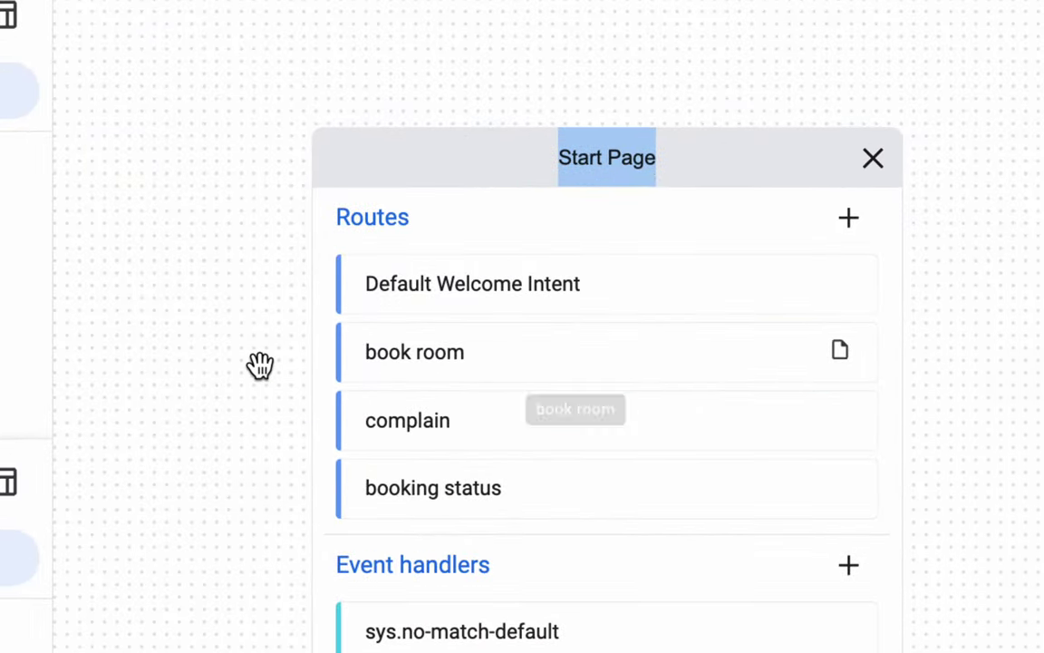
pyautogui.click(560, 180)
# Step: Expand the collect booking details page and reset the graph view
pyautogui.doubleClick(426, 243)
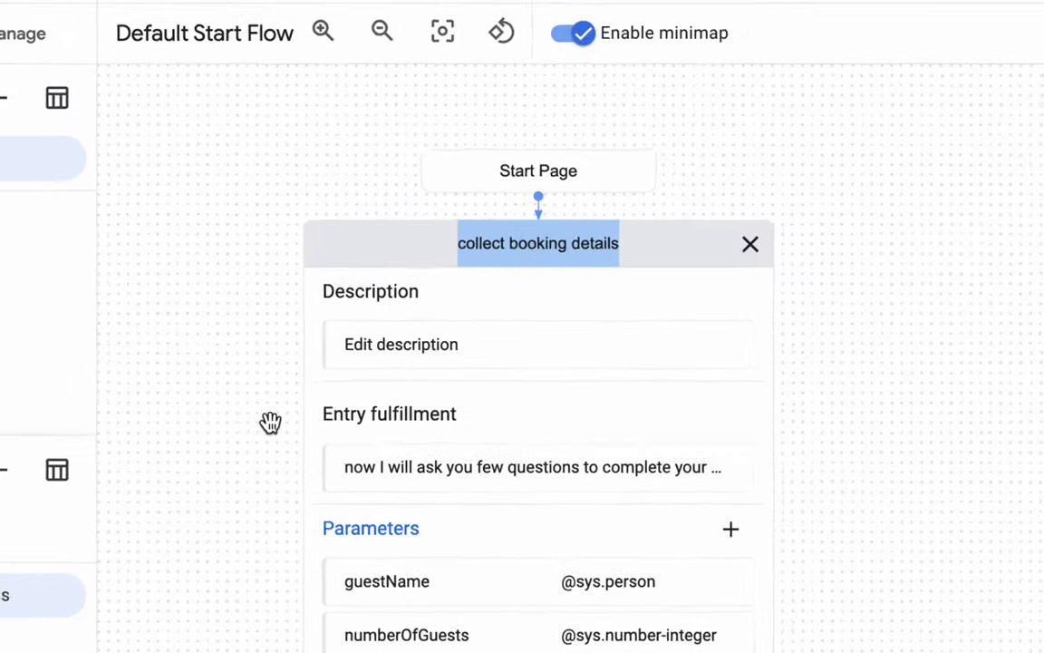
pyautogui.scroll(-5, 270, 422)
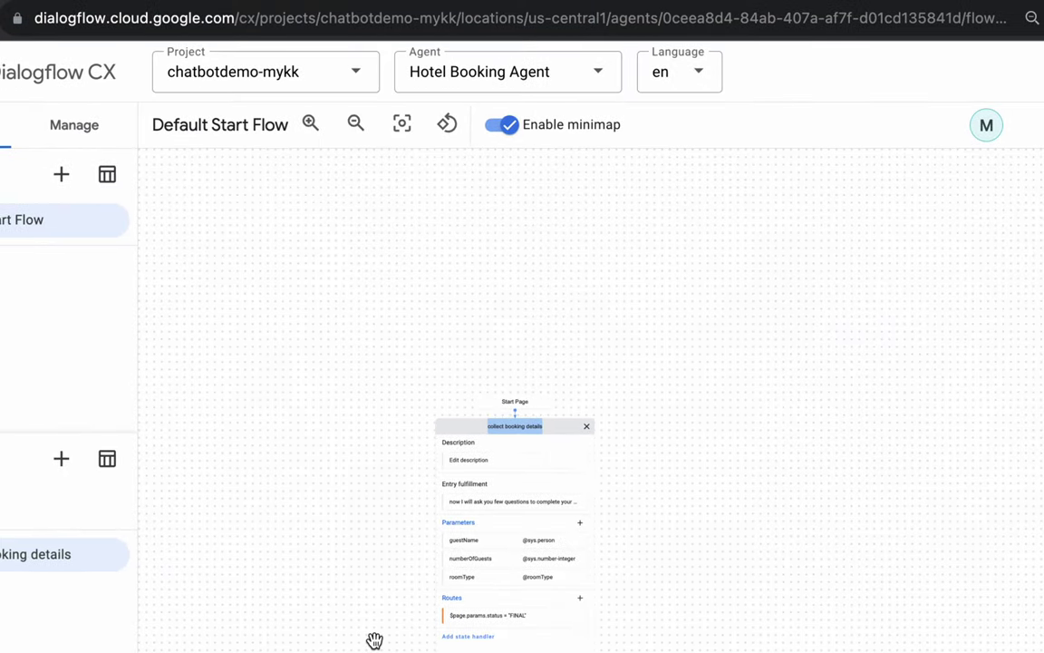
pyautogui.scroll(-3, 373, 636)
pyautogui.scroll(5, 441, 264)
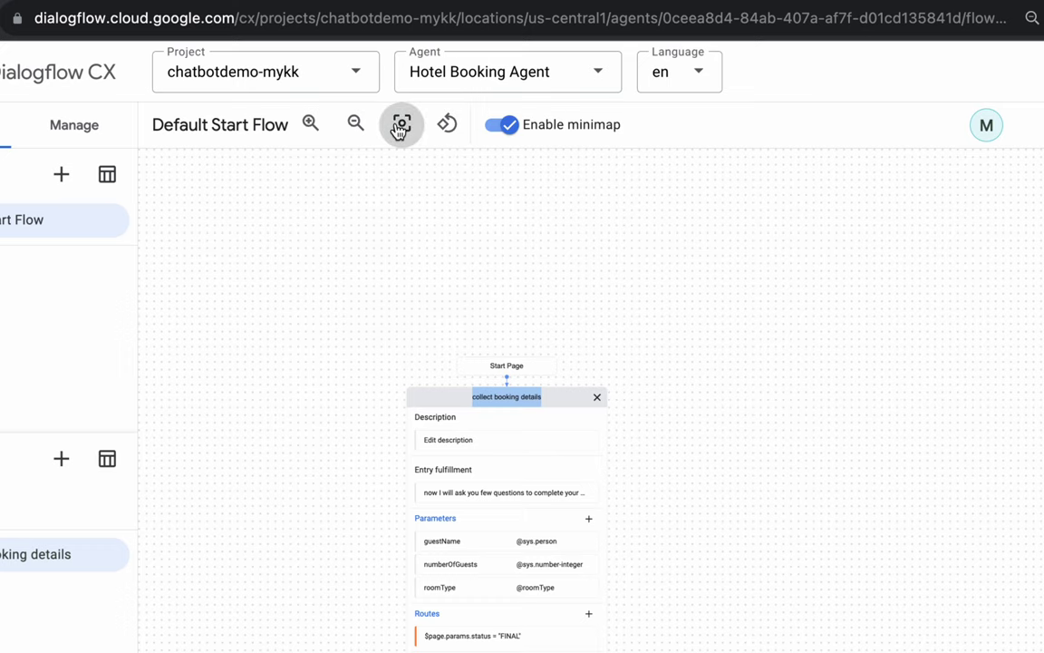
pyautogui.click(310, 124)
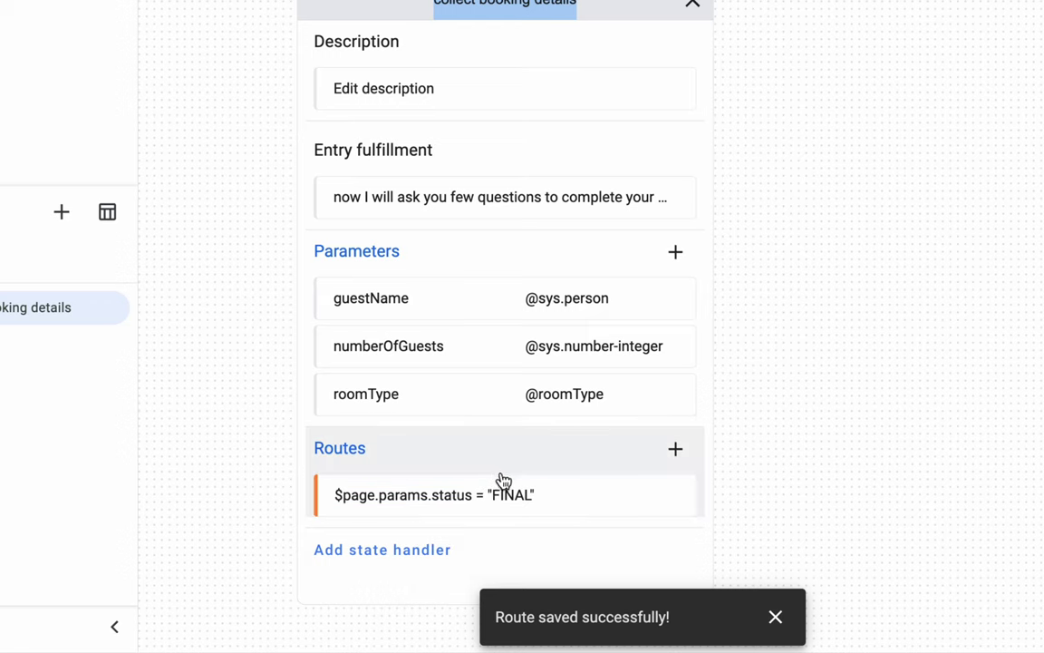
pyautogui.click(458, 303)
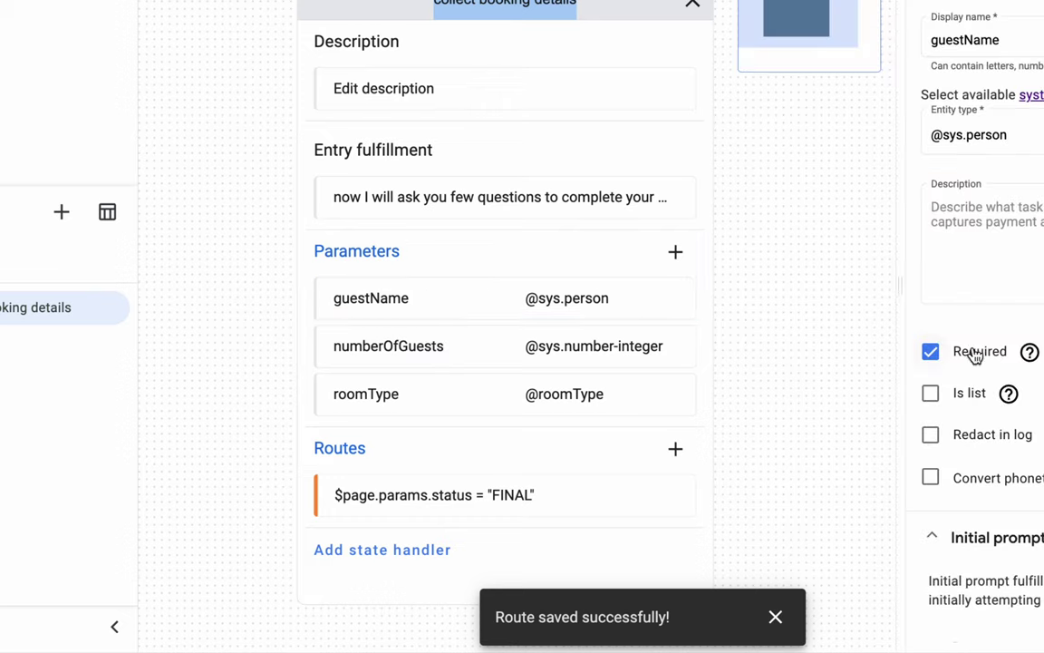
pyautogui.scroll(-6, 757, 599)
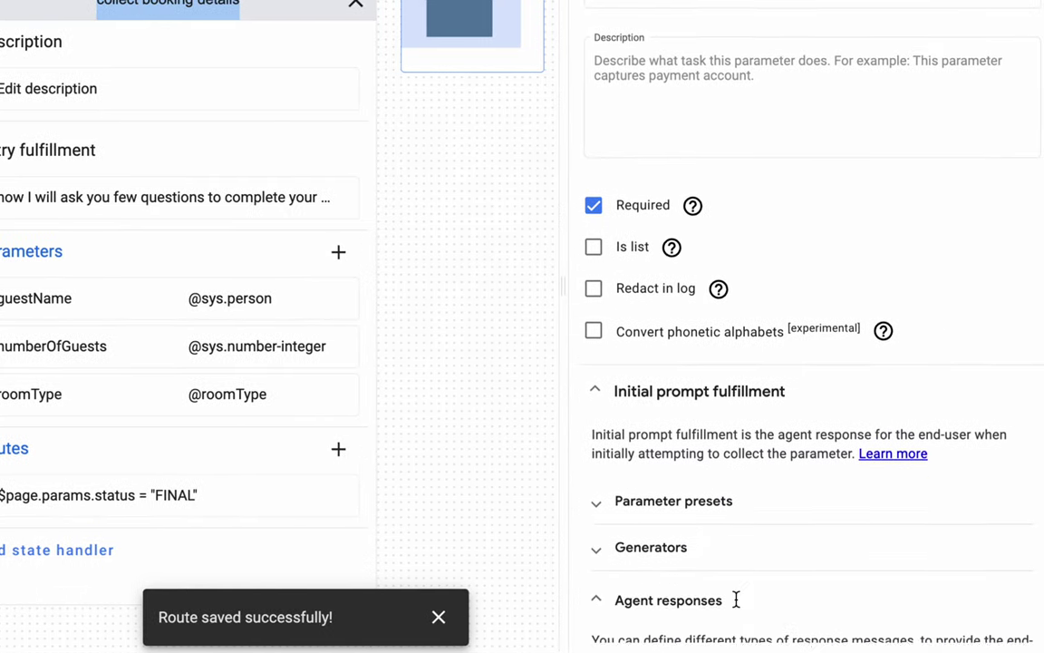
pyautogui.scroll(-5, 736, 606)
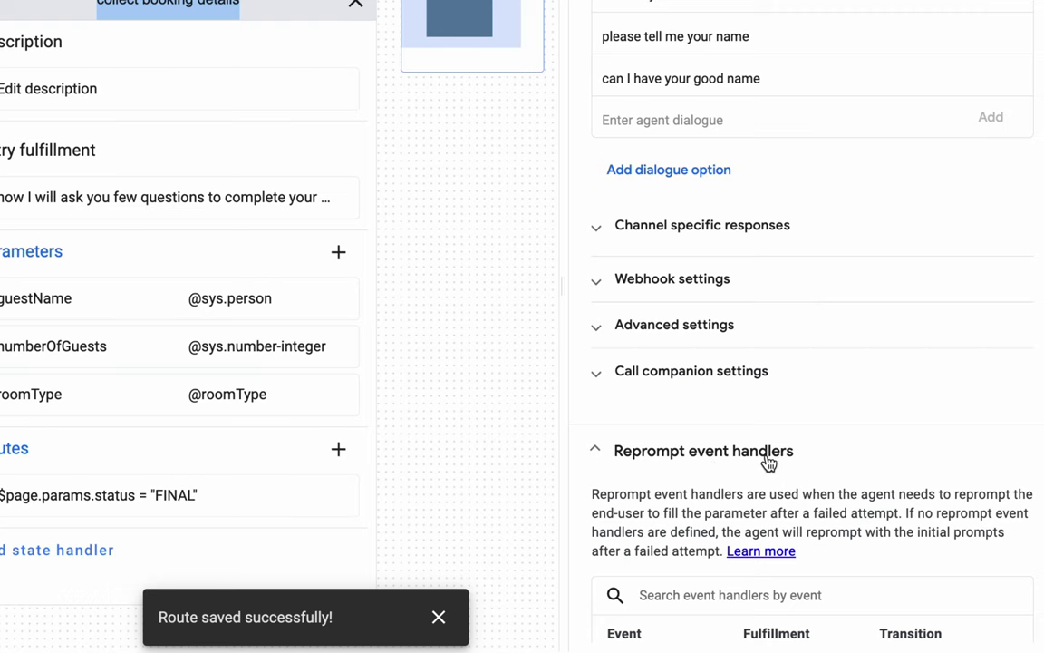
pyautogui.scroll(-2, 780, 508)
pyautogui.moveTo(662, 358); pyautogui.dragTo(874, 388)
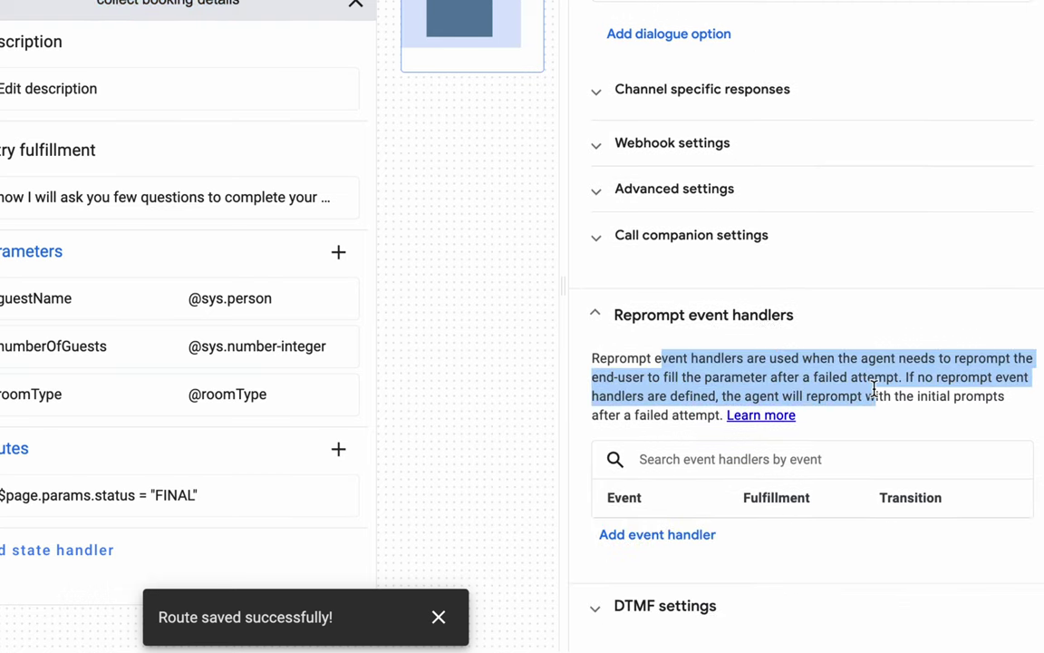
pyautogui.click(874, 388)
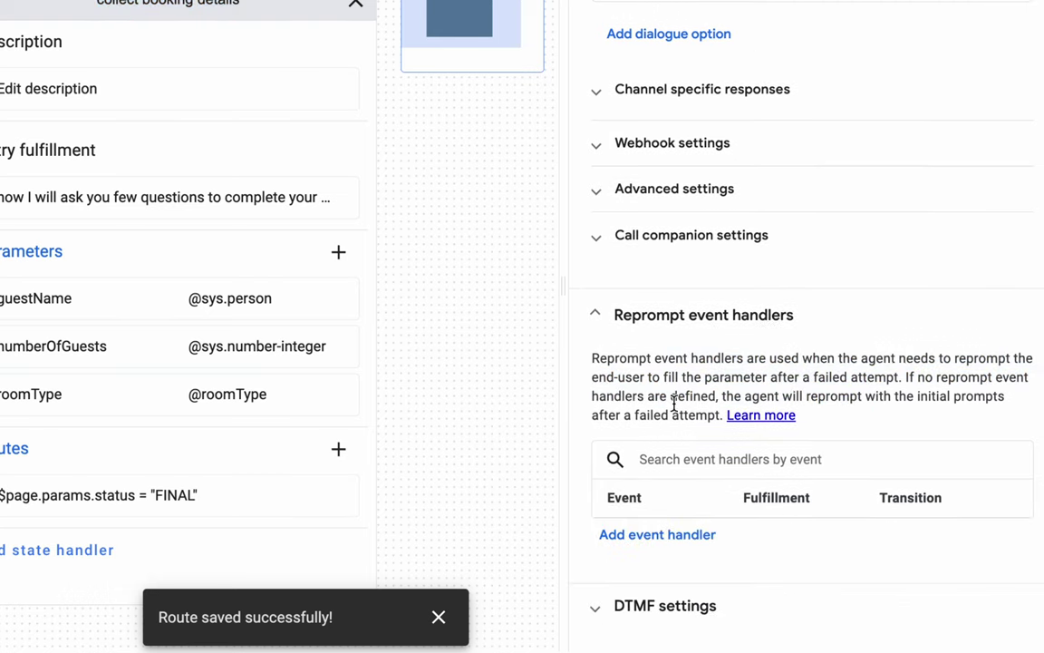
pyautogui.scroll(8, 677, 363)
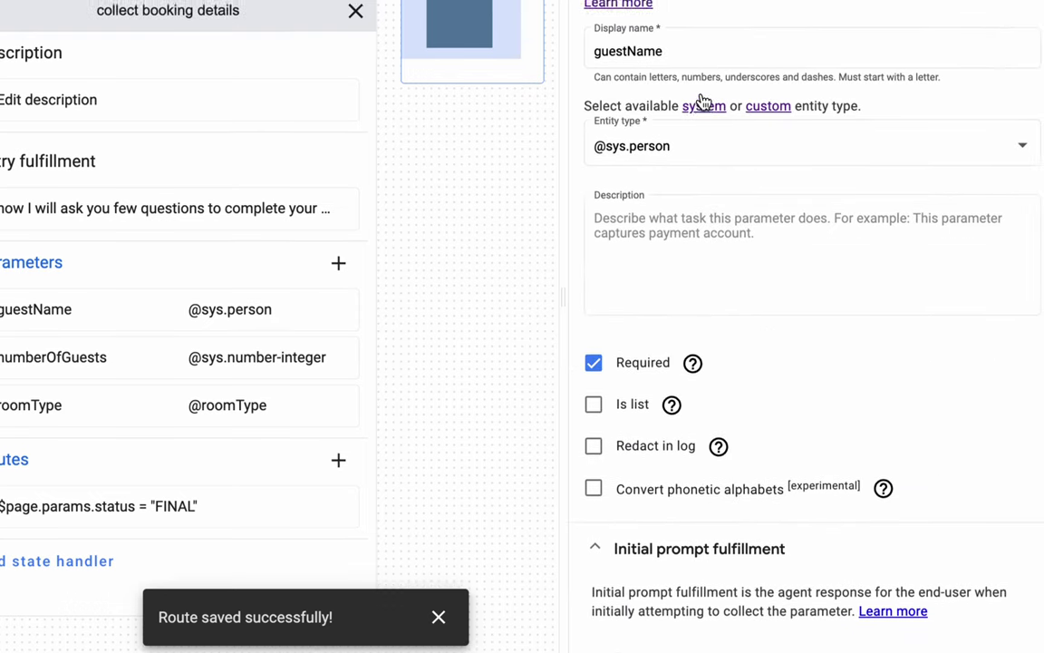
pyautogui.click(1011, 58)
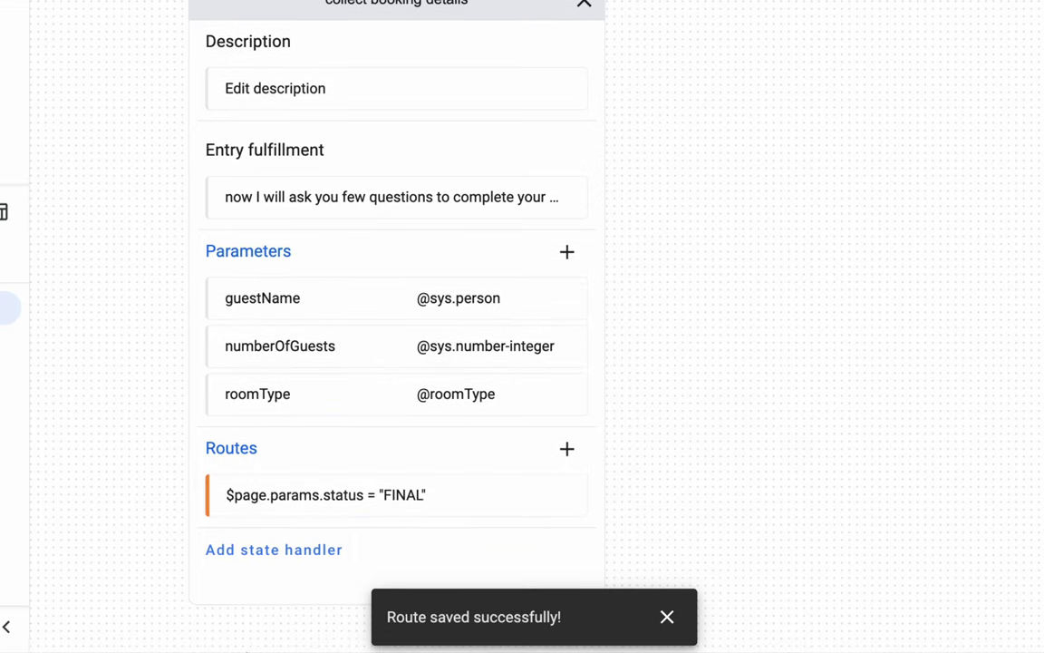
# Step: Open the FINAL-status route and create a new page as its transition target
pyautogui.click(668, 617)
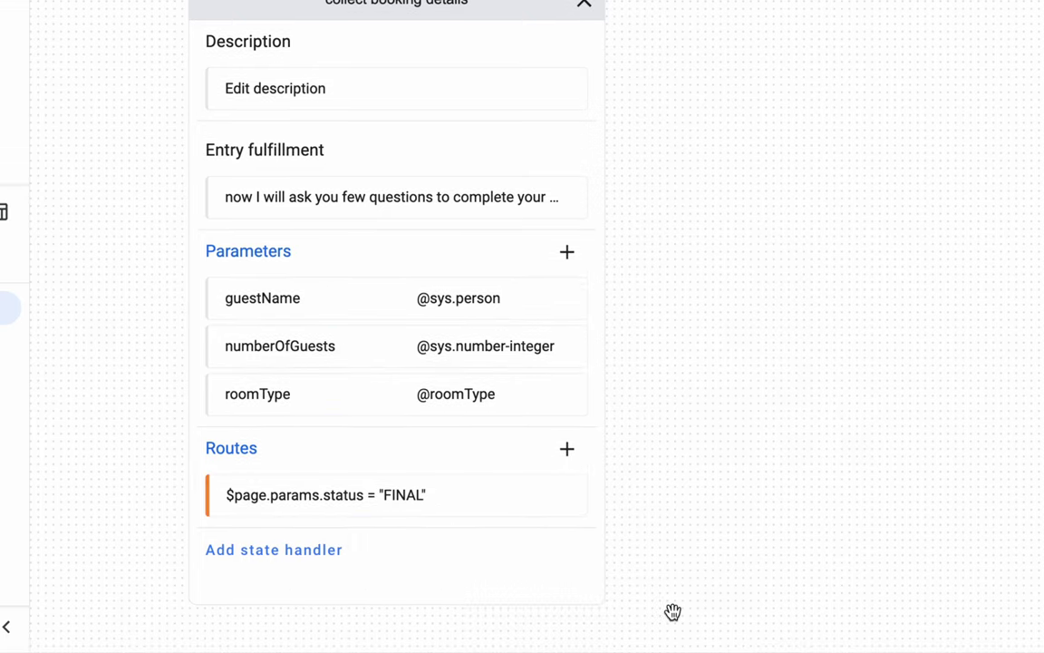
pyautogui.tripleClick(338, 501)
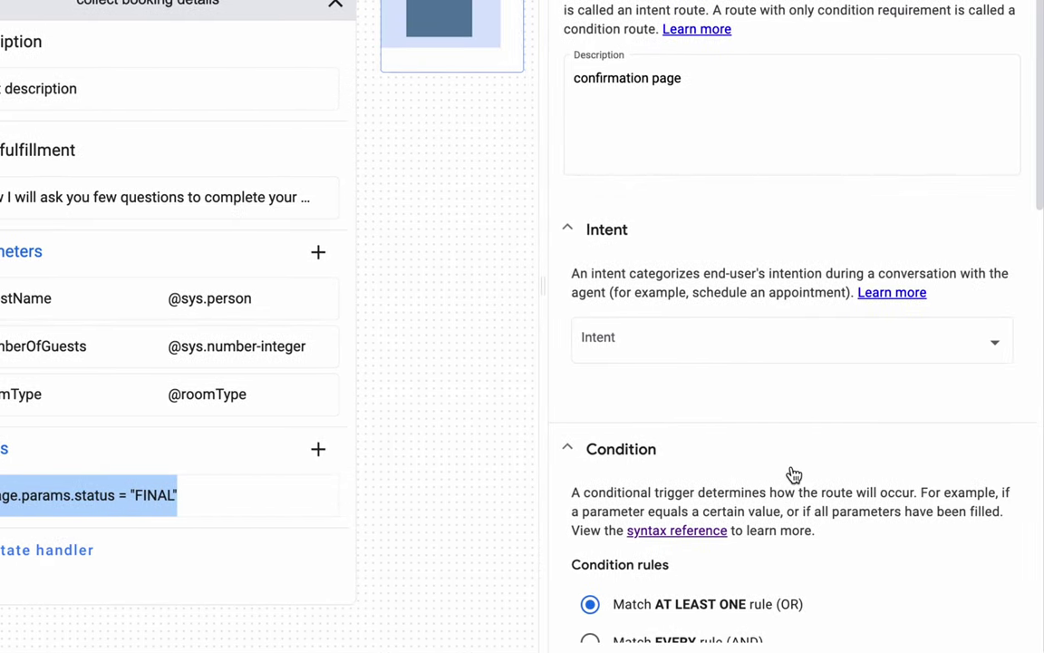
pyautogui.scroll(-3, 711, 485)
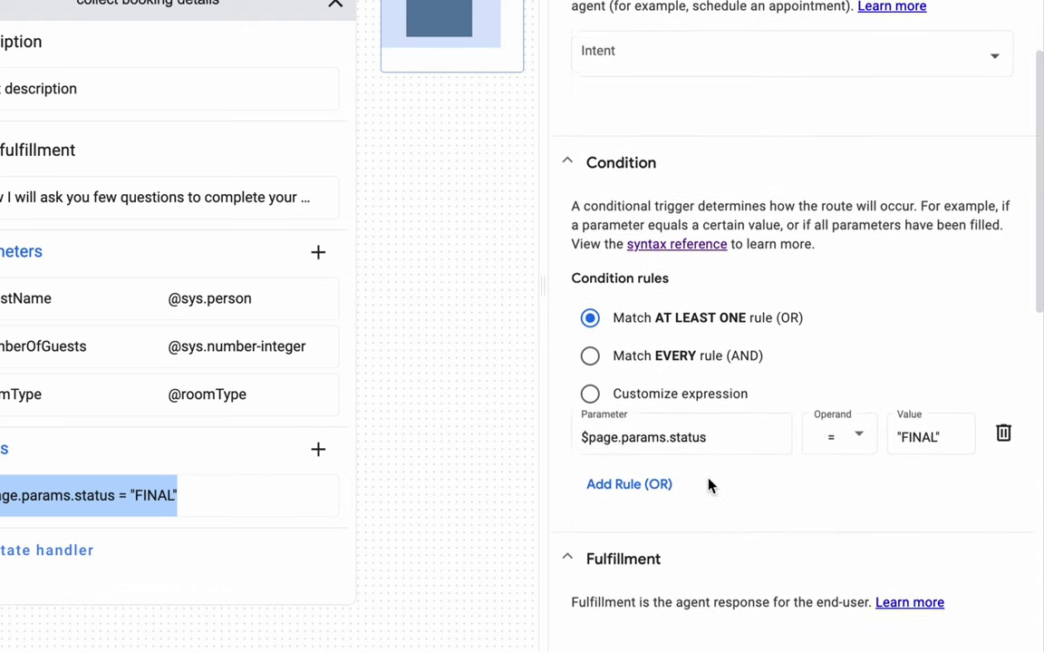
pyautogui.scroll(-5, 711, 485)
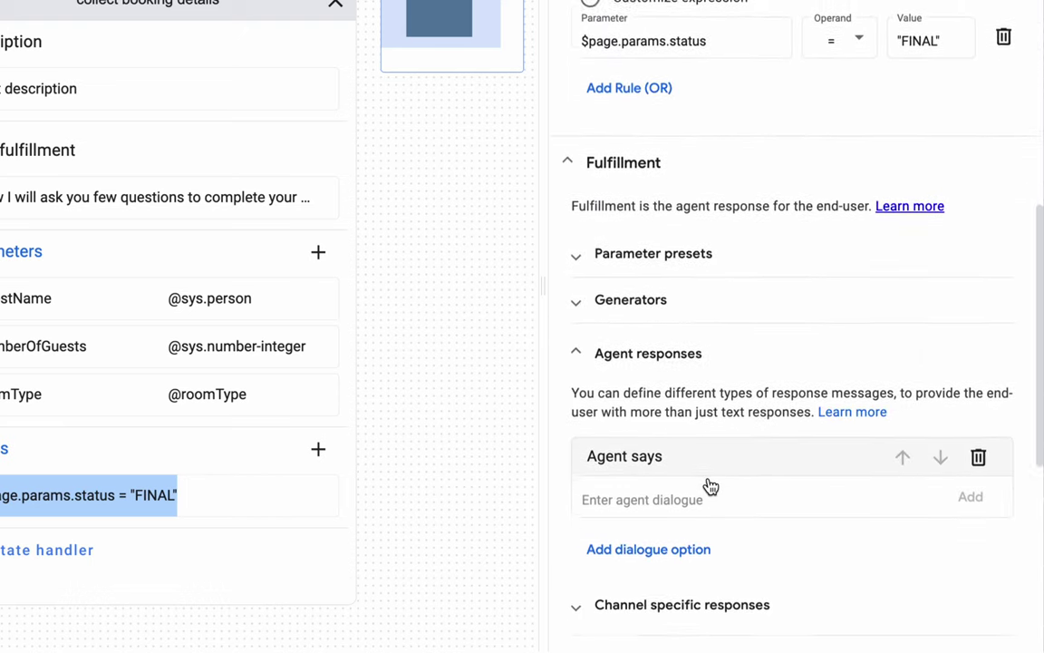
pyautogui.scroll(-5, 710, 487)
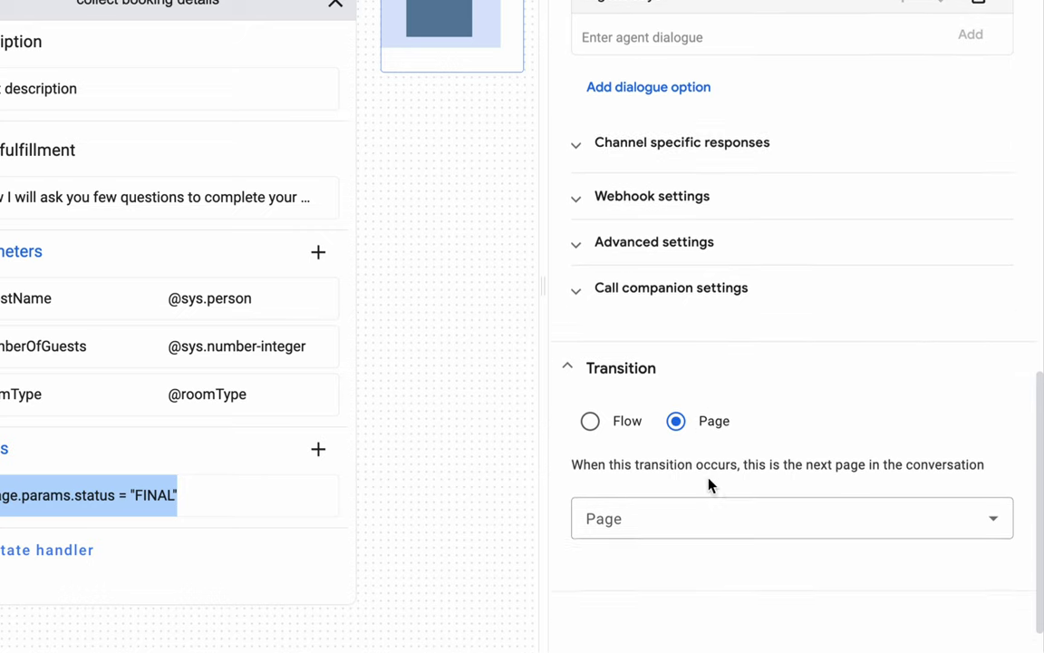
pyautogui.click(651, 520)
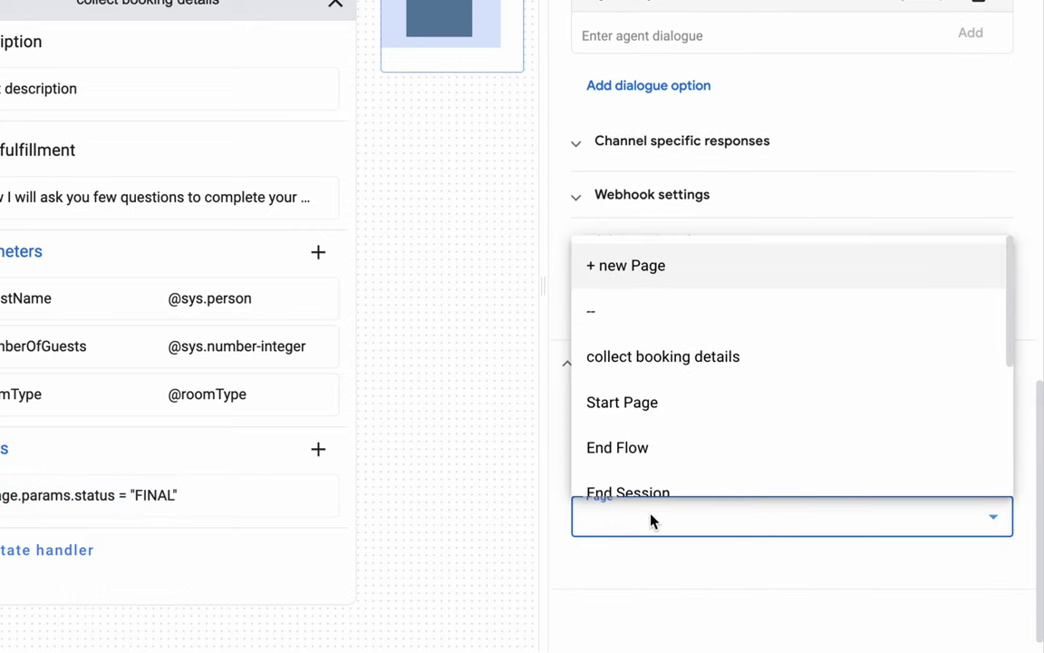
pyautogui.scroll(-5, 666, 429)
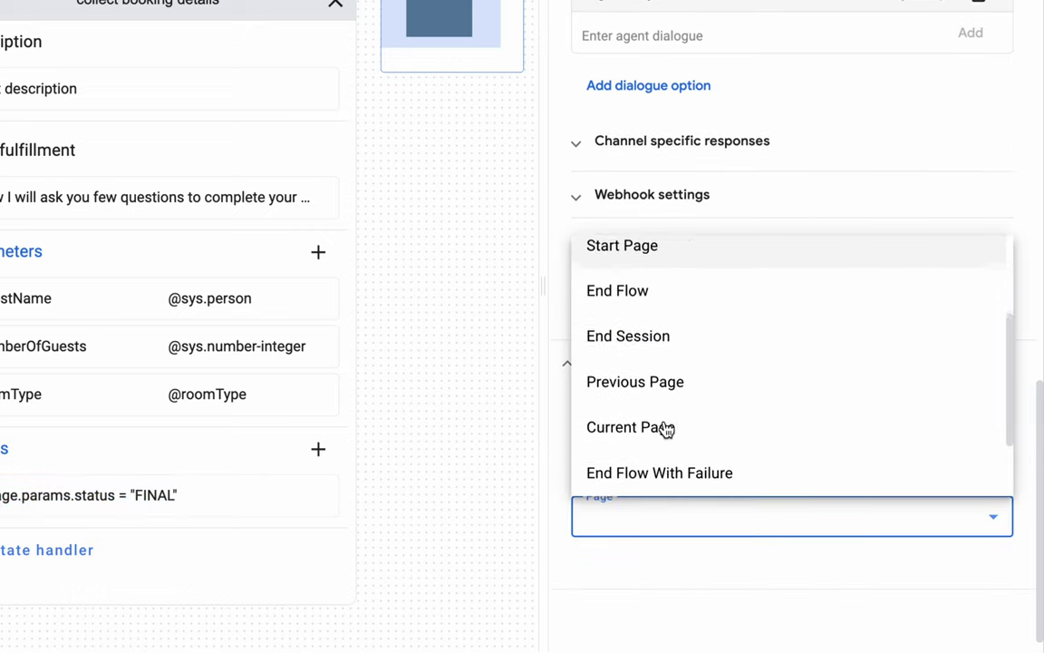
pyautogui.scroll(5, 667, 429)
pyautogui.click(643, 270)
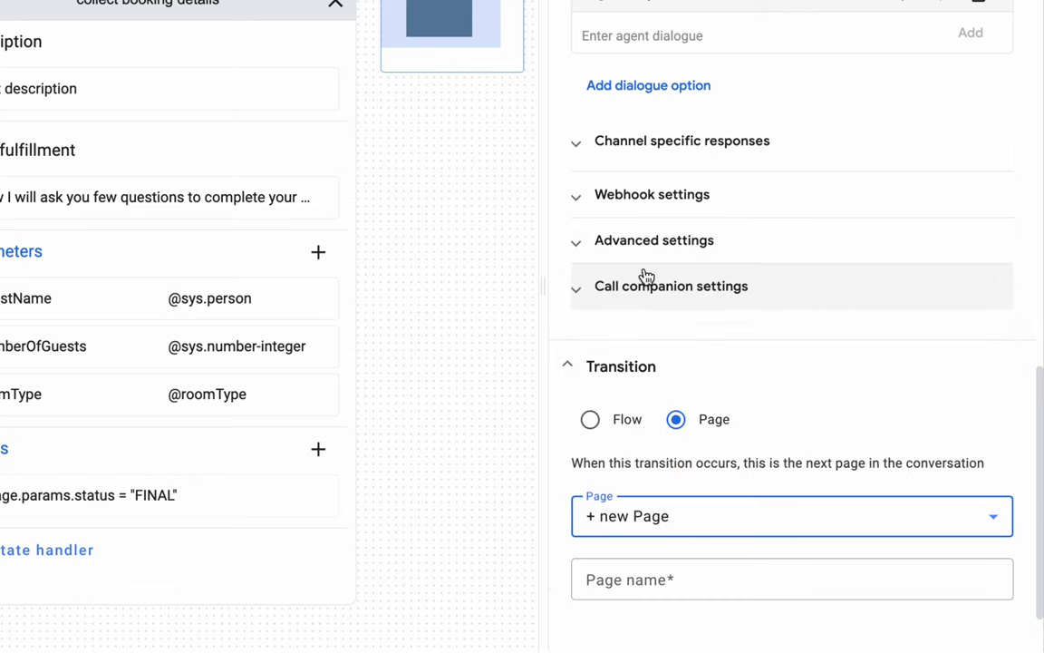
# Step: Name the new page 'Booking Confirmation Page' and save the route
pyautogui.click(627, 575)
pyautogui.write('c')
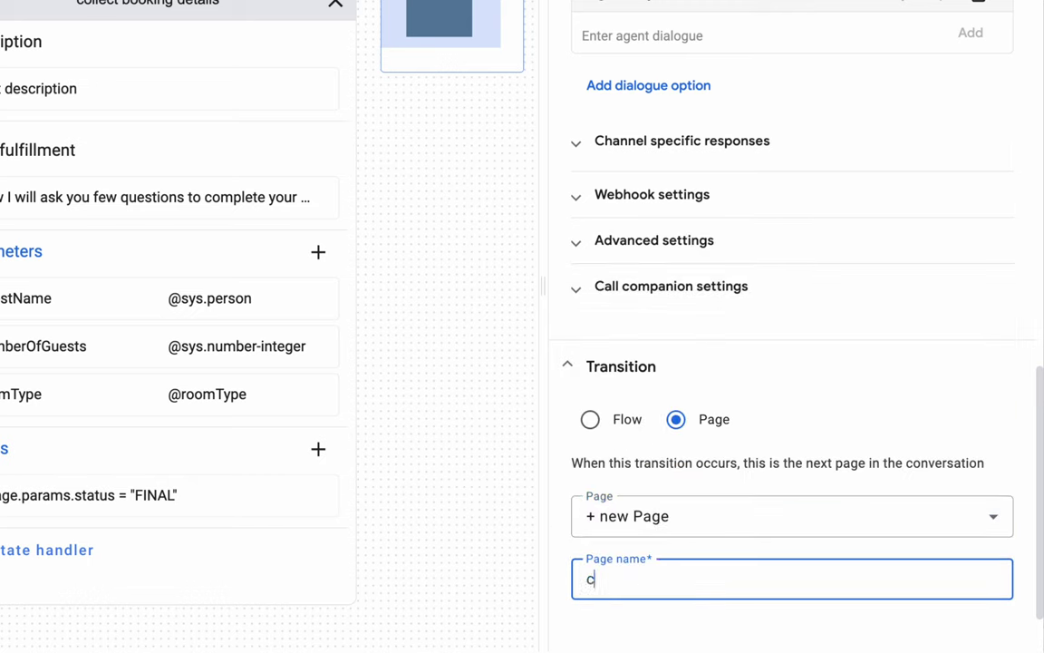
pyautogui.write('onfirmation Page')
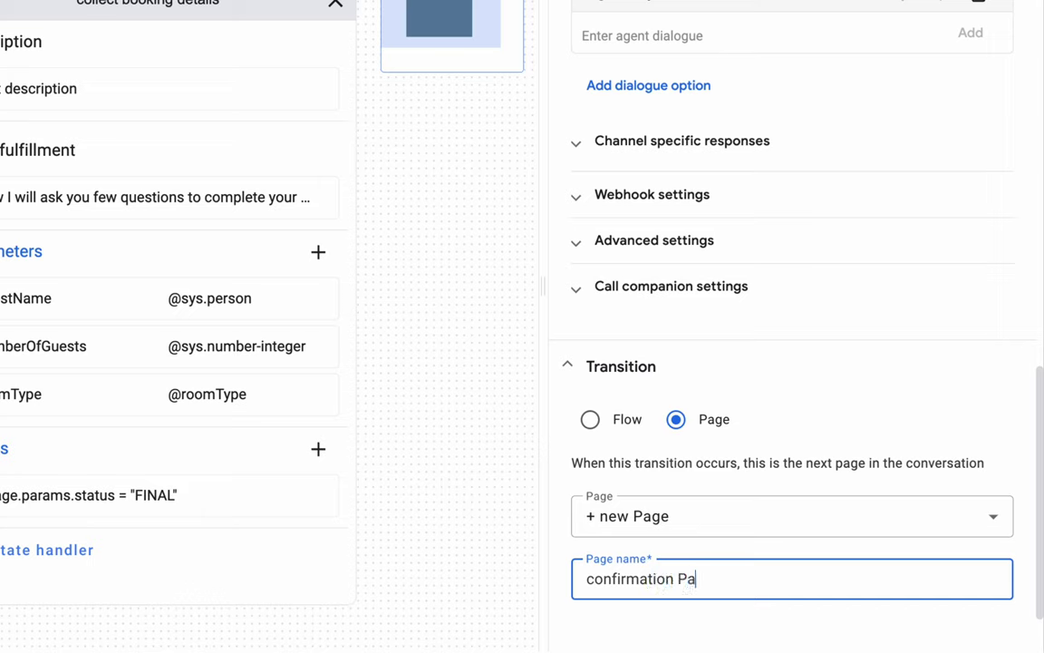
pyautogui.click(587, 578)
pyautogui.write('Booking')
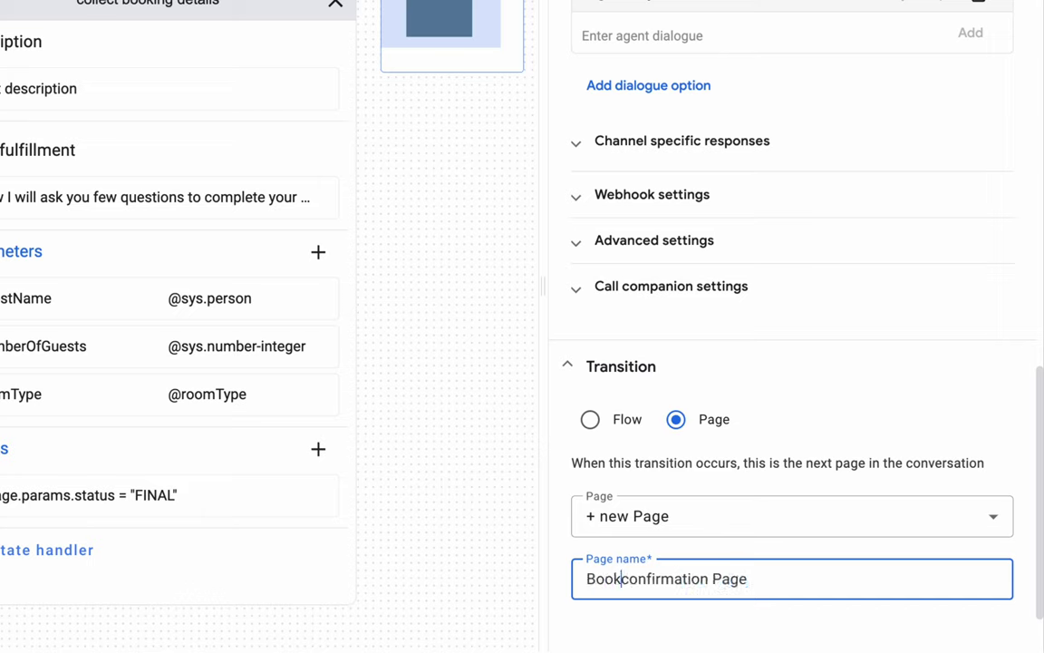
pyautogui.press('Right')
pyautogui.press('BackSpace')
pyautogui.write('C')
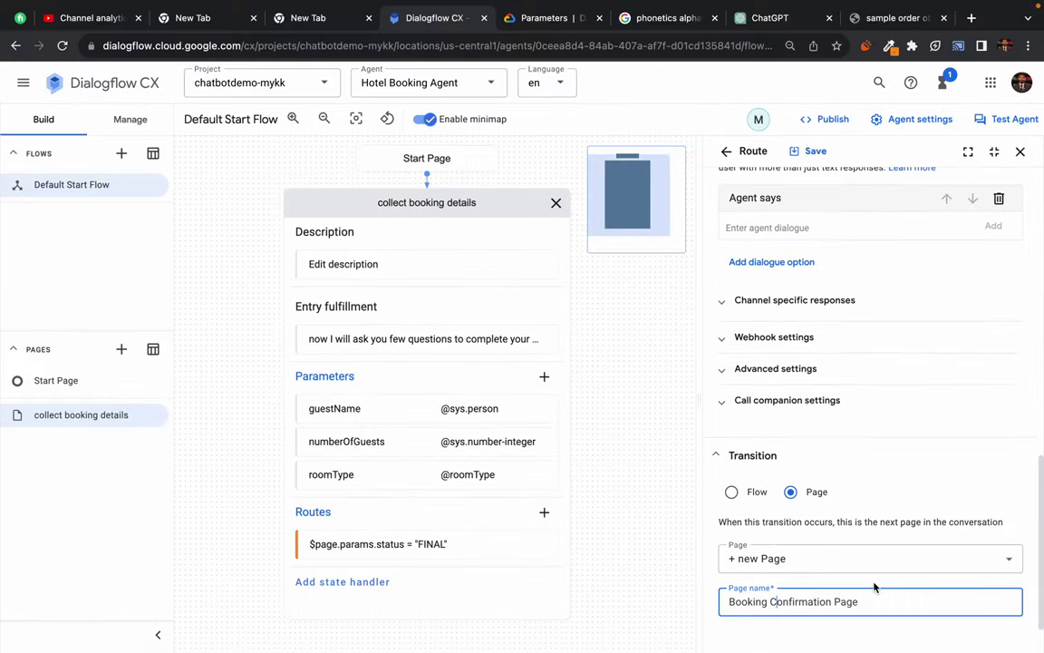
pyautogui.click(816, 155)
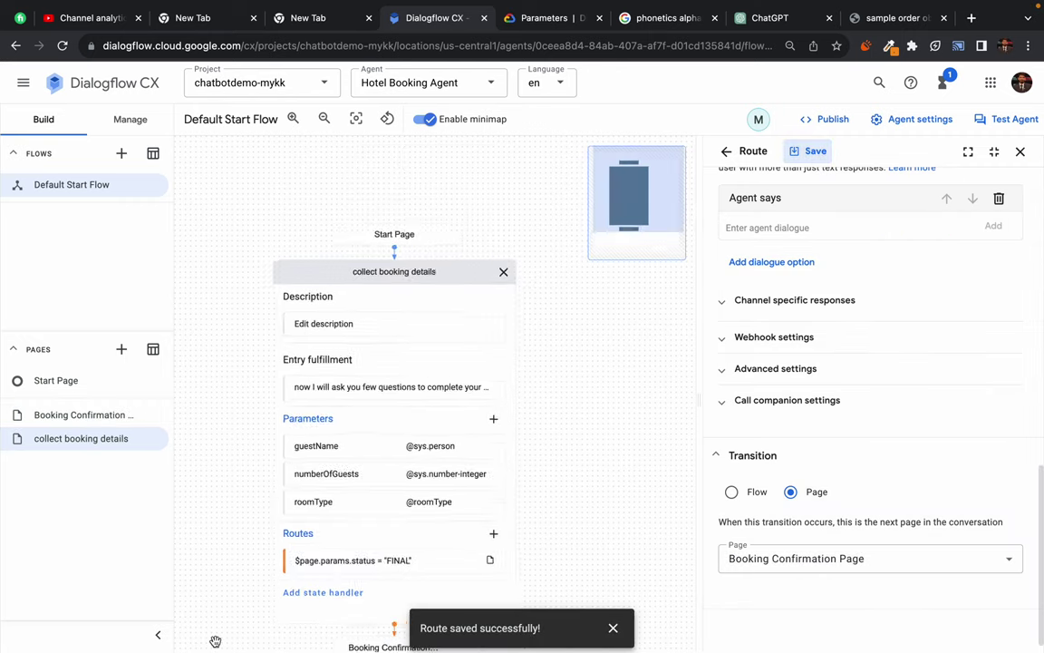
# Step: Re-centre the graph and open the new Booking Confirmation Page
pyautogui.click(358, 121)
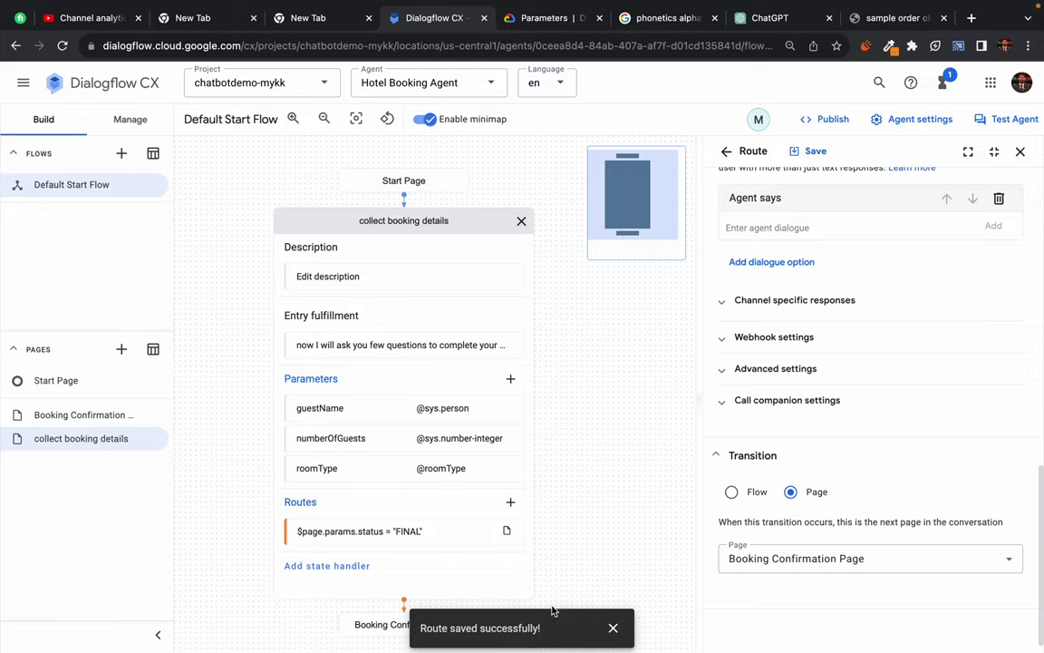
pyautogui.click(614, 629)
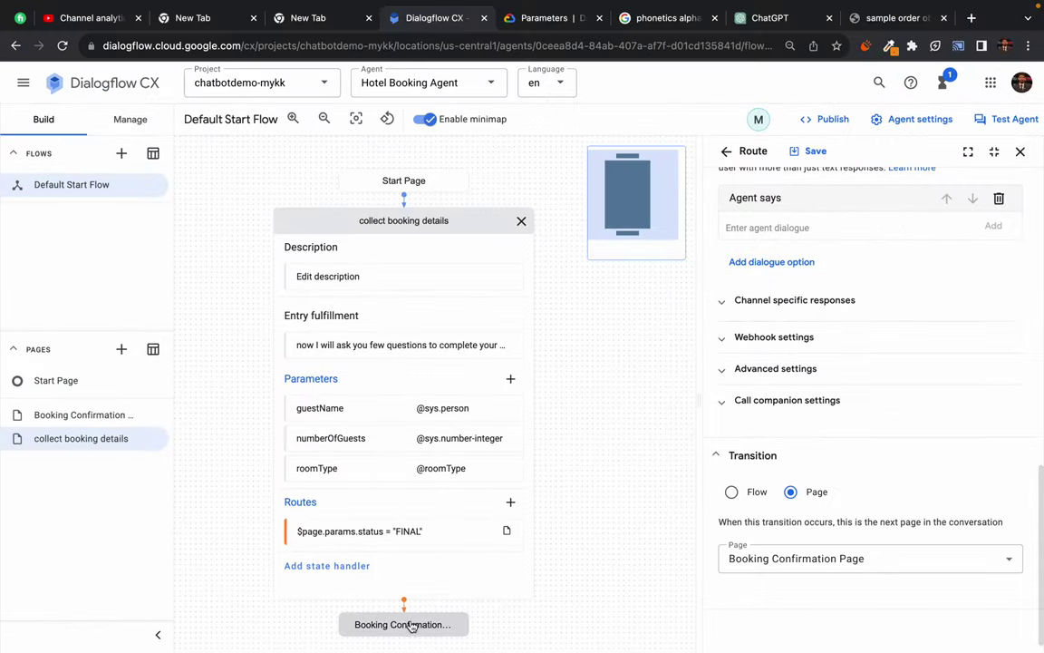
pyautogui.click(408, 624)
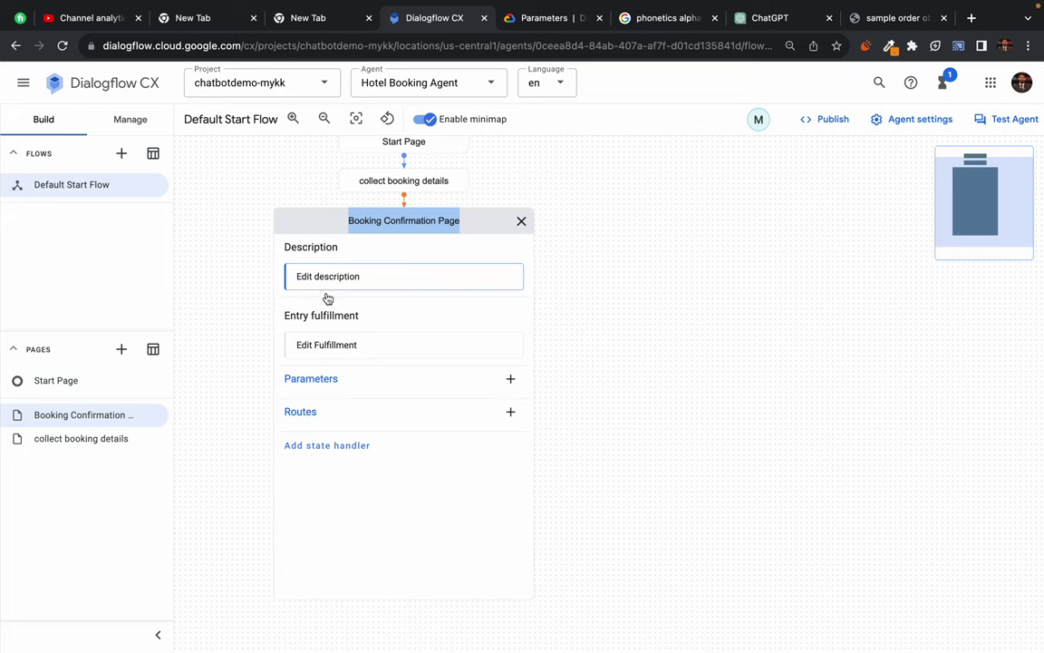
# Step: Add the agent line 'Are you sure to book $session.params.' to the page's entry fulfillment
pyautogui.doubleClick(330, 348)
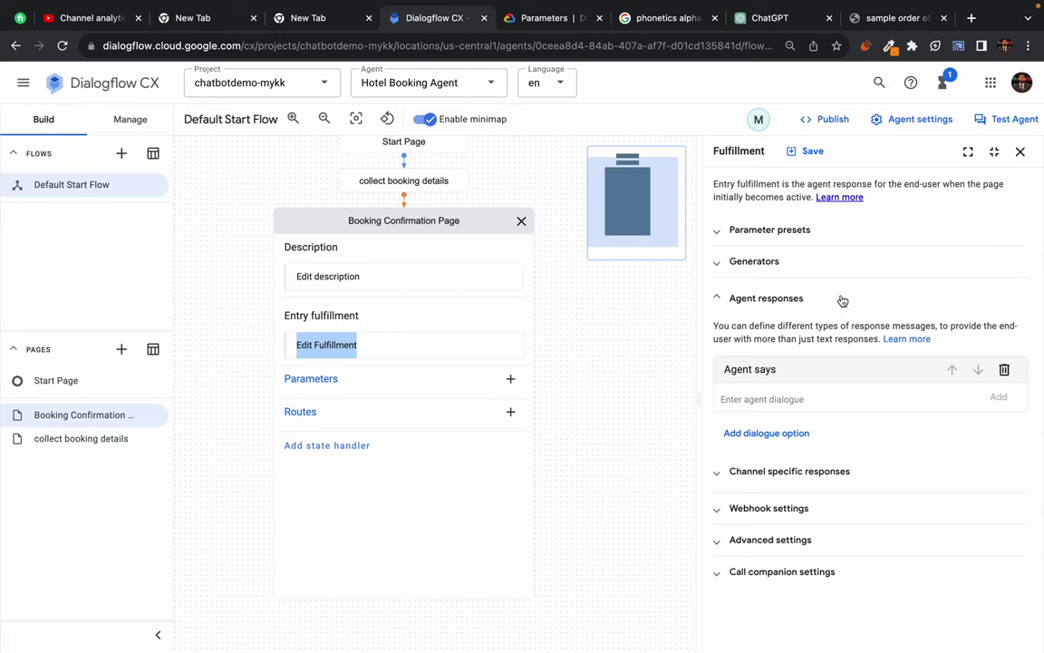
pyautogui.click(777, 397)
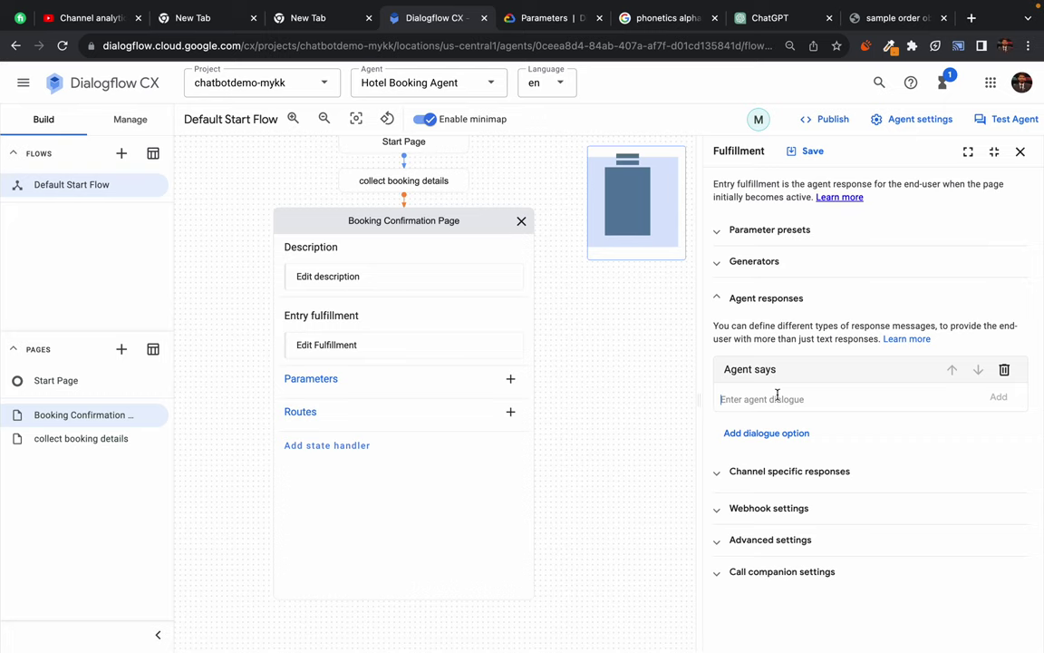
pyautogui.write('Are')
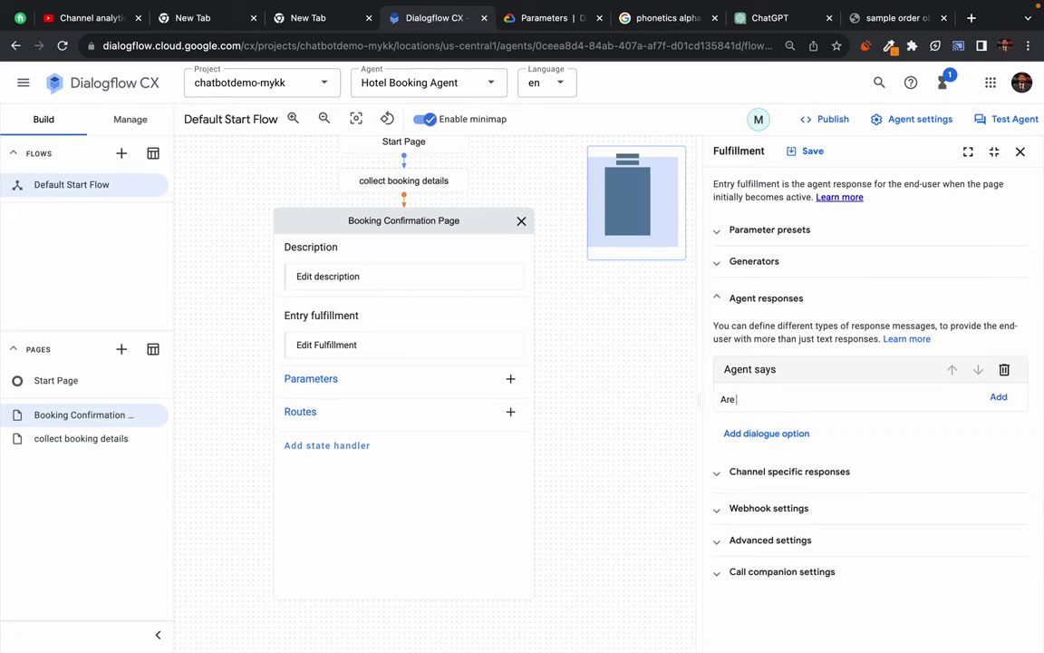
pyautogui.write(' you sure to book $session.params.')
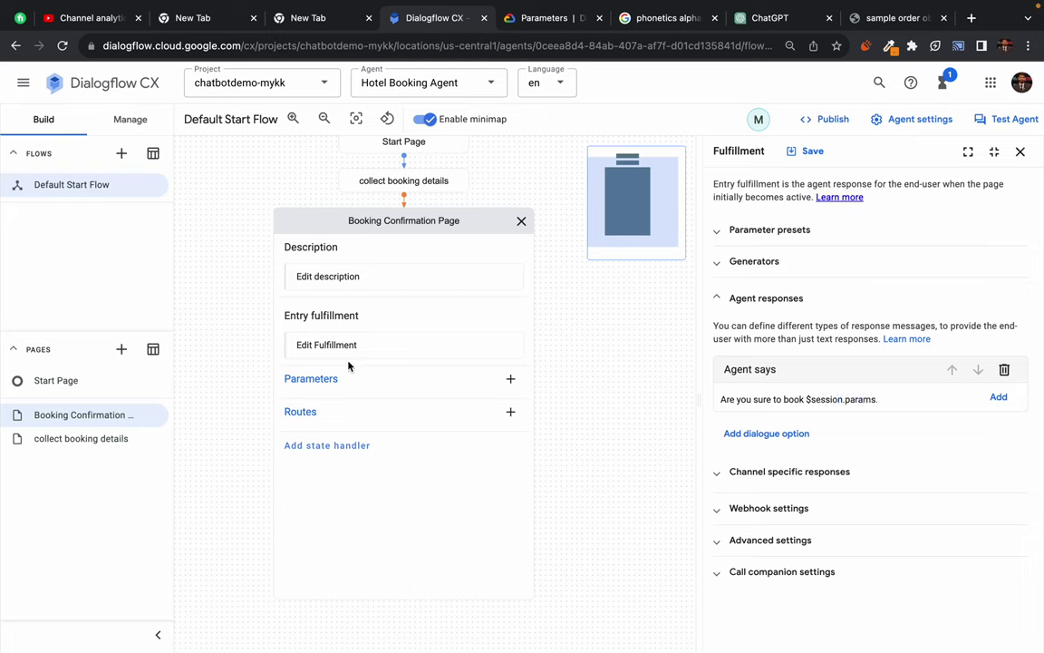
pyautogui.scroll(1, 375, 197)
pyautogui.scroll(1, 374, 196)
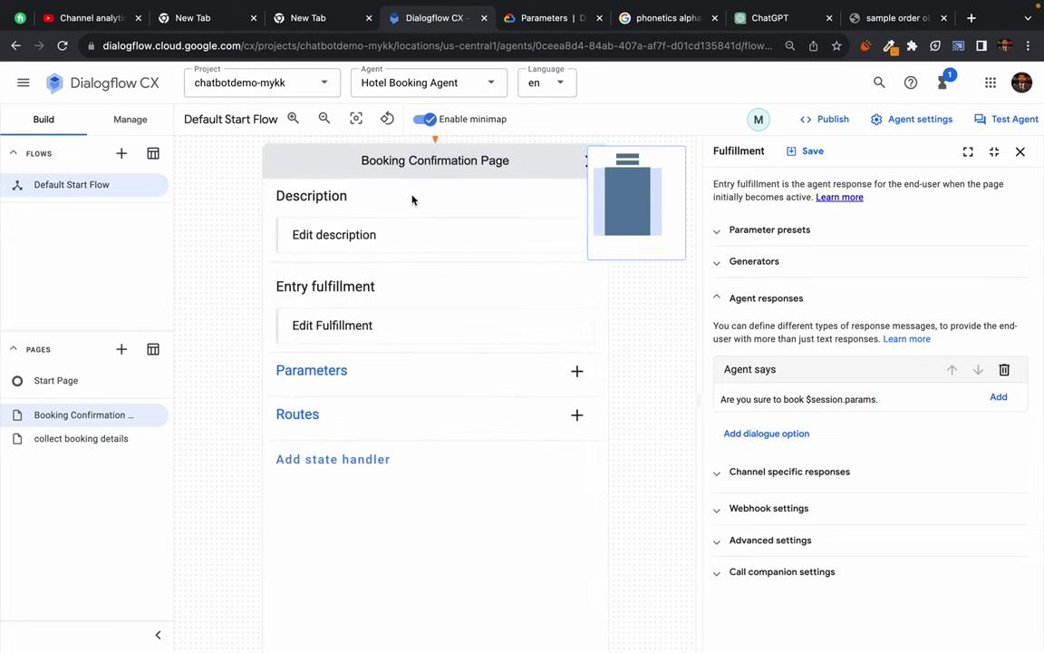
pyautogui.moveTo(211, 218); pyautogui.dragTo(209, 399)
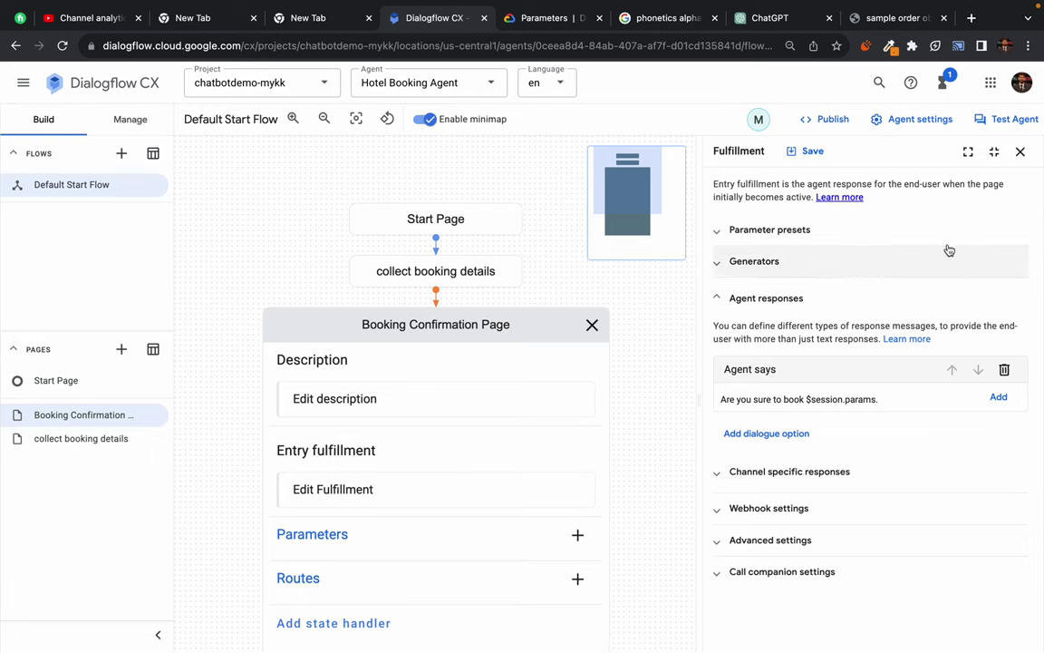
# Step: Send a guest-name message in the test simulator and copy the captured guestname parameter
pyautogui.click(1014, 120)
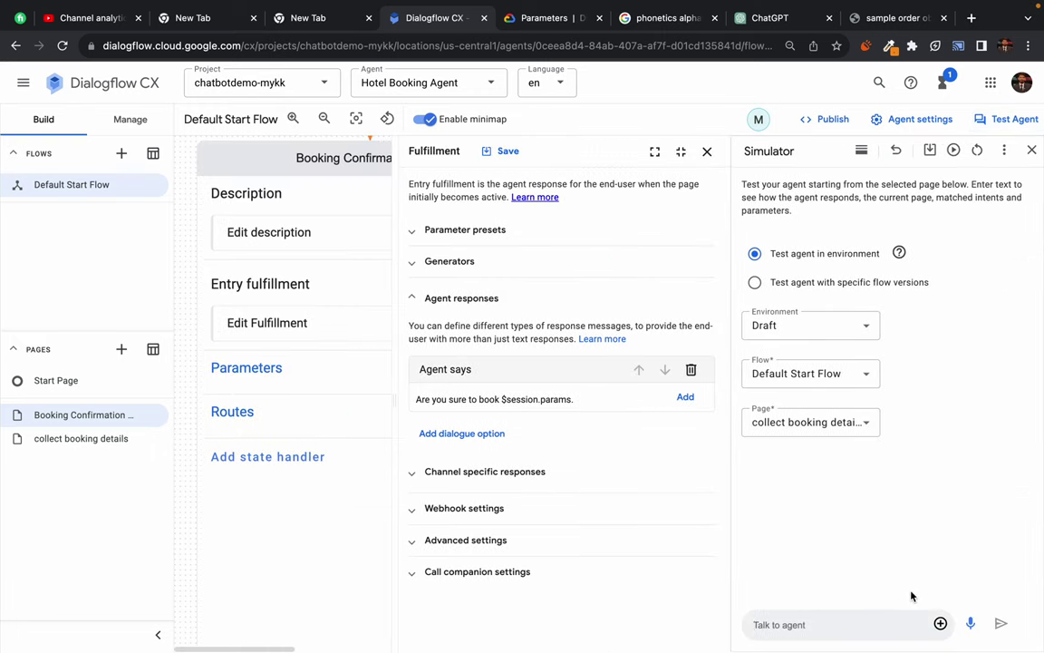
pyautogui.click(833, 628)
pyautogui.write('my name is sam')
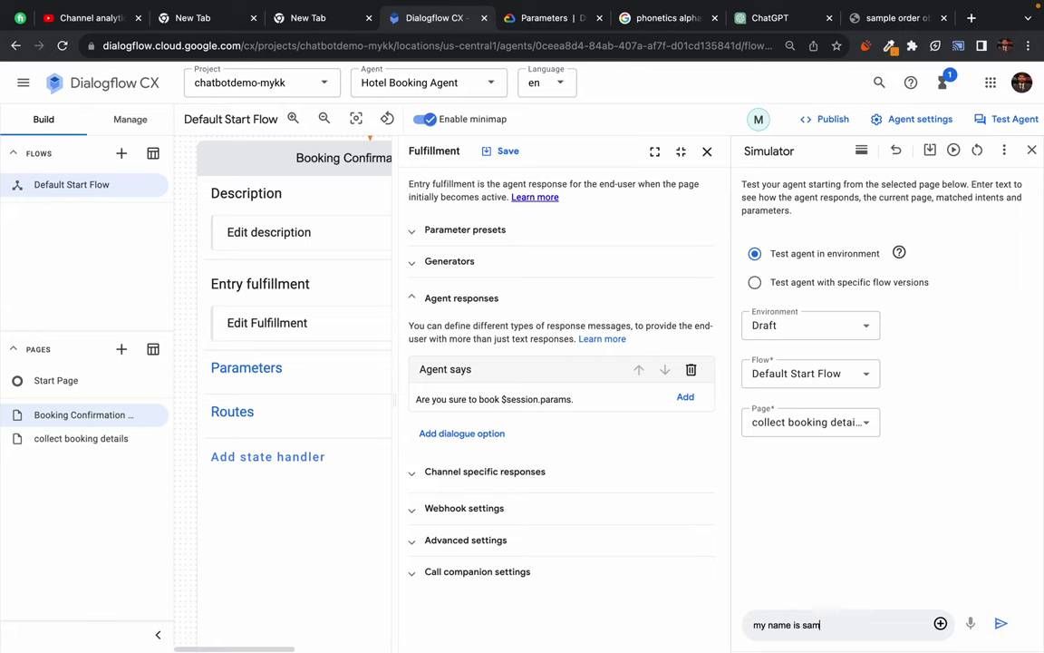
pyautogui.press('Return')
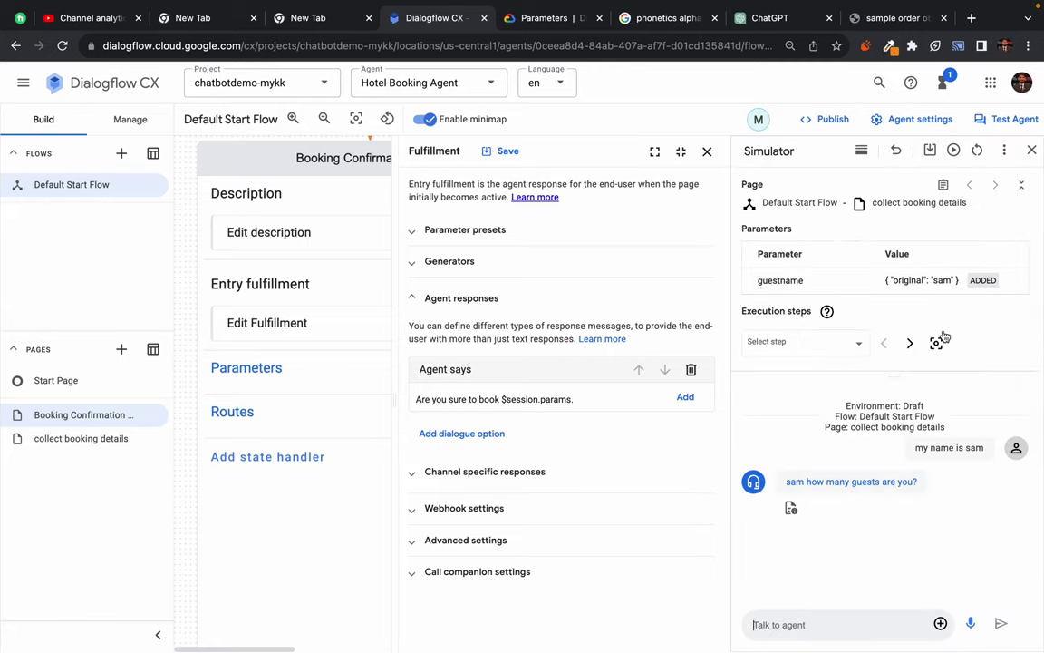
pyautogui.doubleClick(792, 280)
pyautogui.press('super+c')
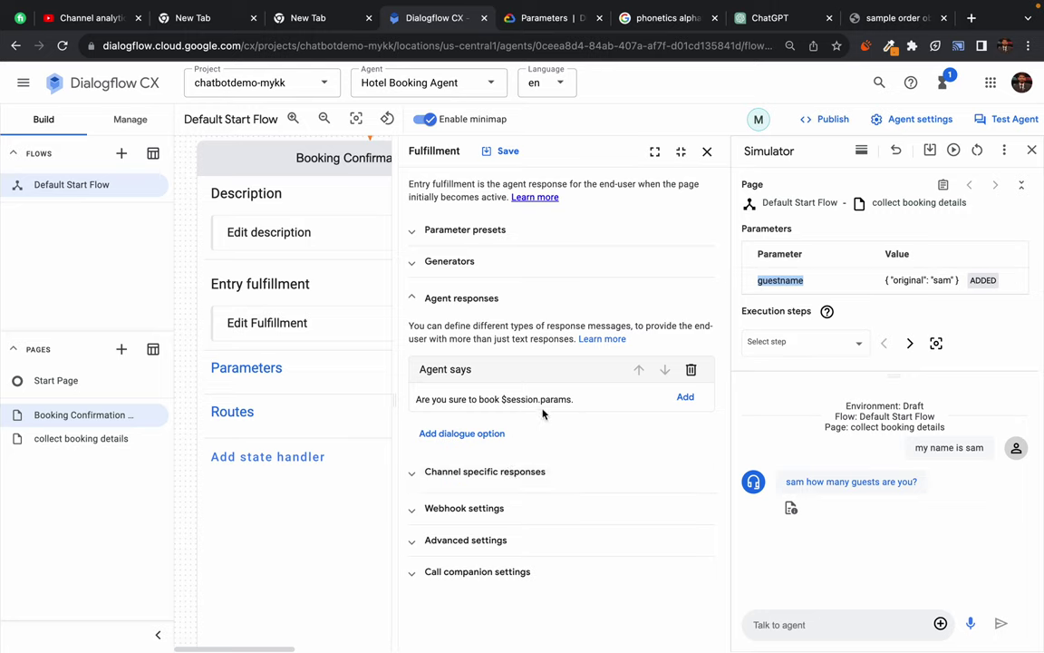
# Step: Insert guestname and prefix the response with 'Dear $session.params.guestname,'
pyautogui.click(583, 400)
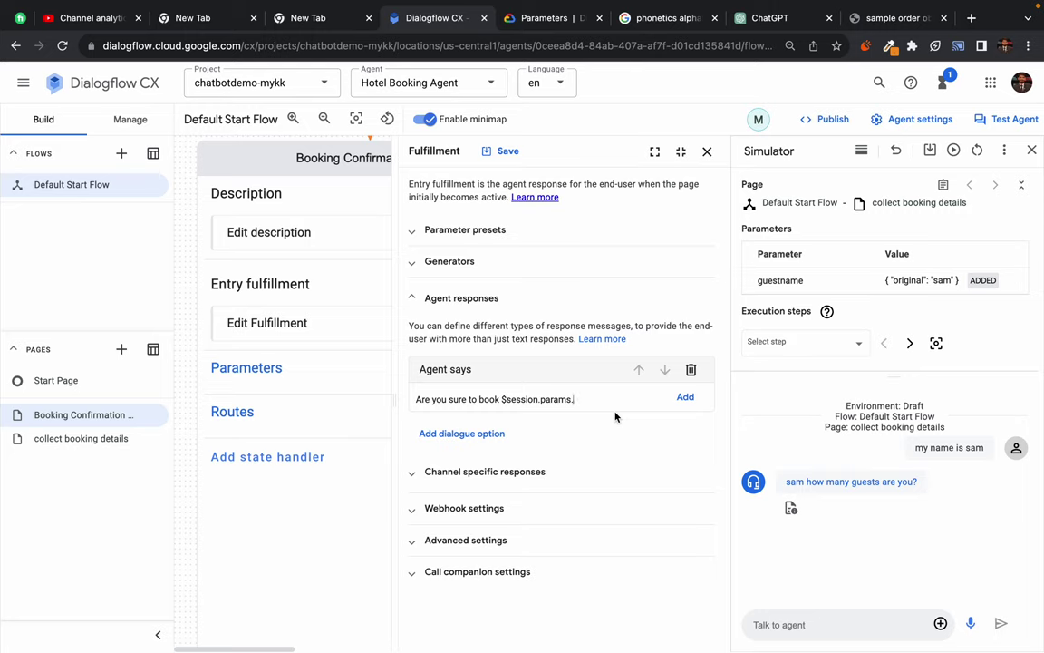
pyautogui.press('super+v')
pyautogui.press('BackSpace')
pyautogui.press('super+s')
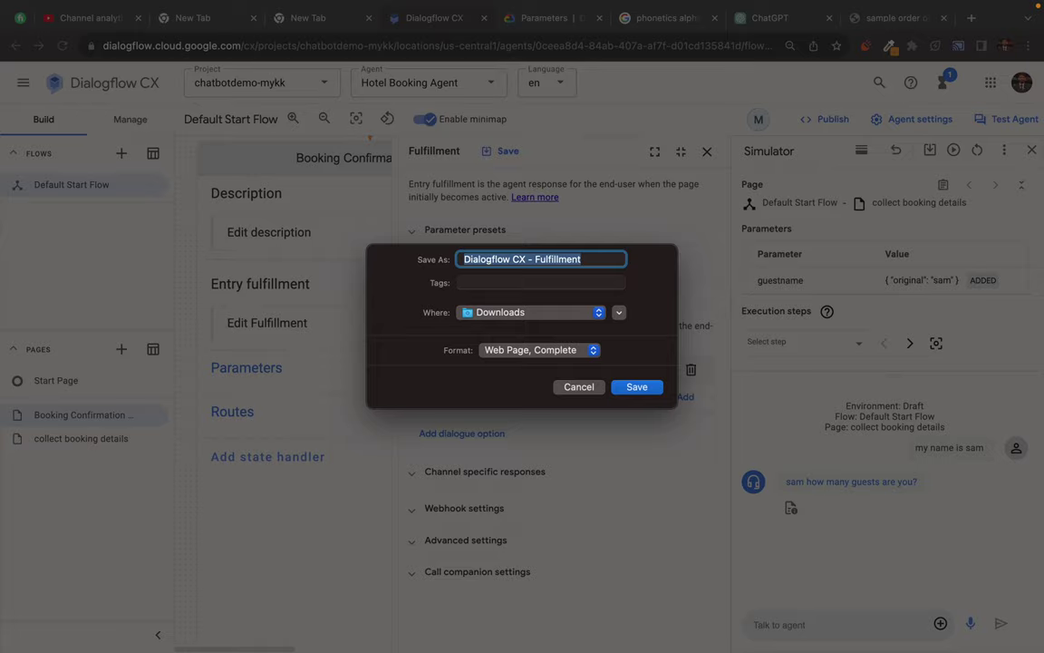
pyautogui.press('Escape')
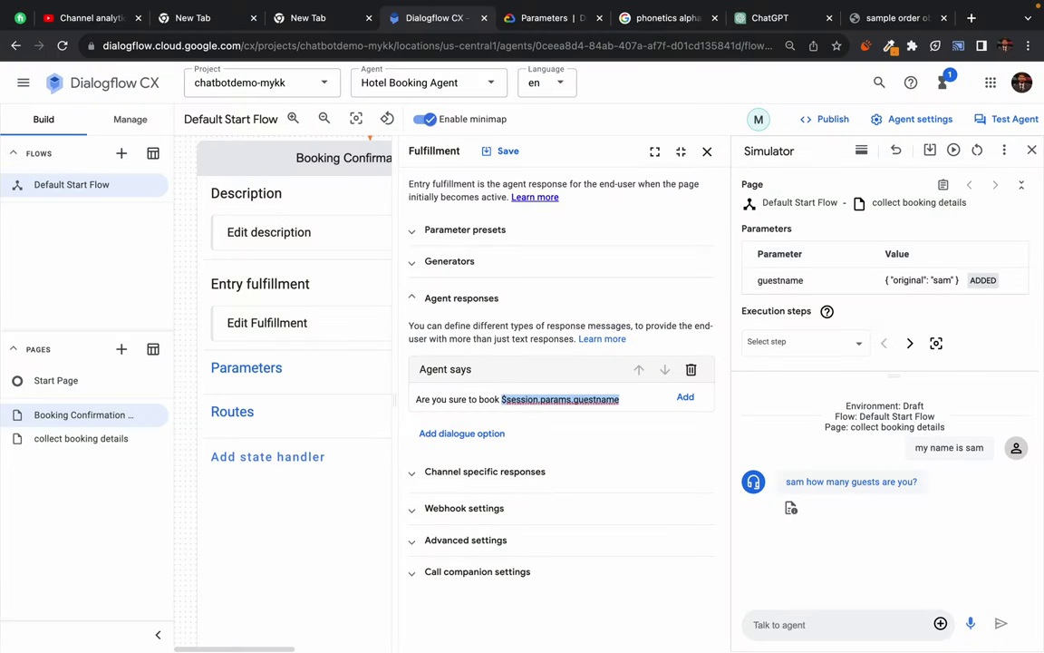
pyautogui.click(415, 399)
pyautogui.write('$session.params.guestname')
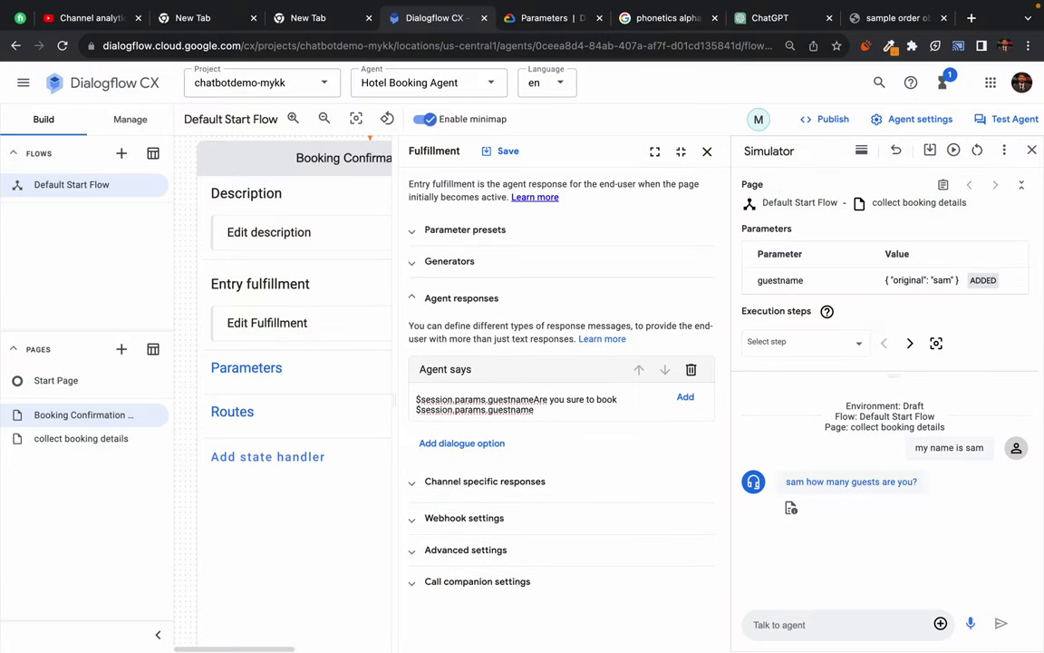
pyautogui.write(', ')
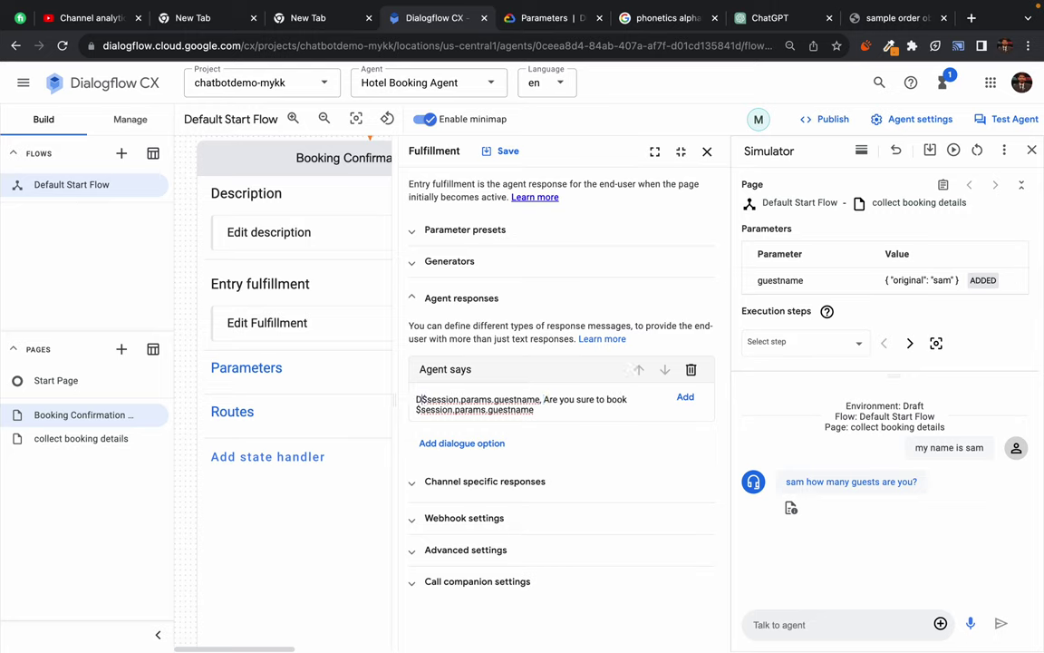
pyautogui.write('Dear')
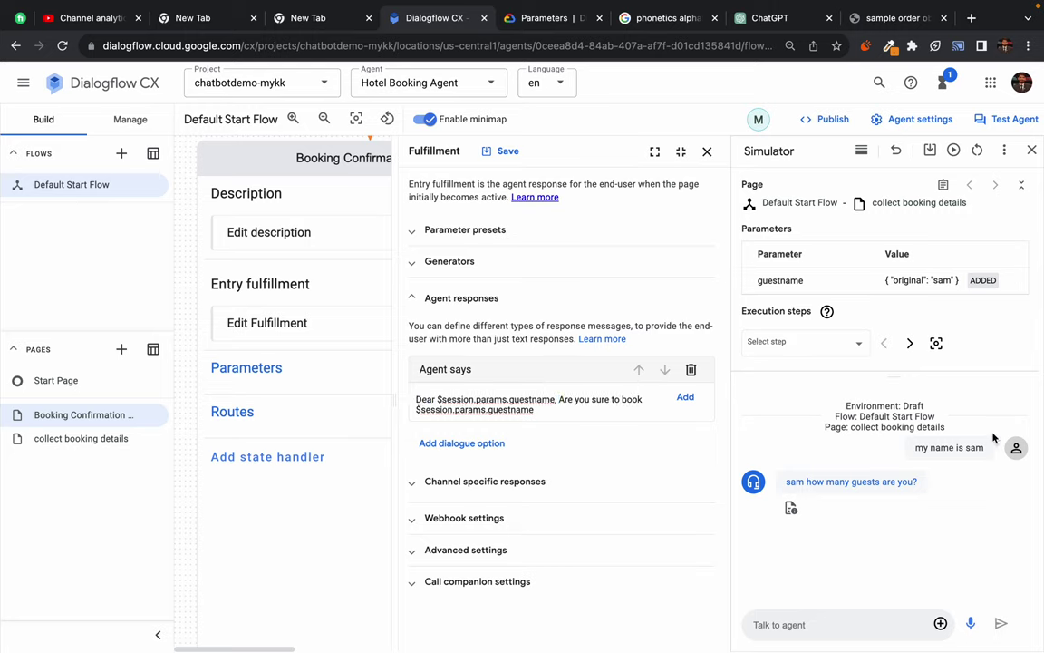
# Step: Send 2 guests in the simulator and end the response with 'room for $session.params.numberofguests'
pyautogui.click(872, 622)
pyautogui.write('2')
pyautogui.press('Return')
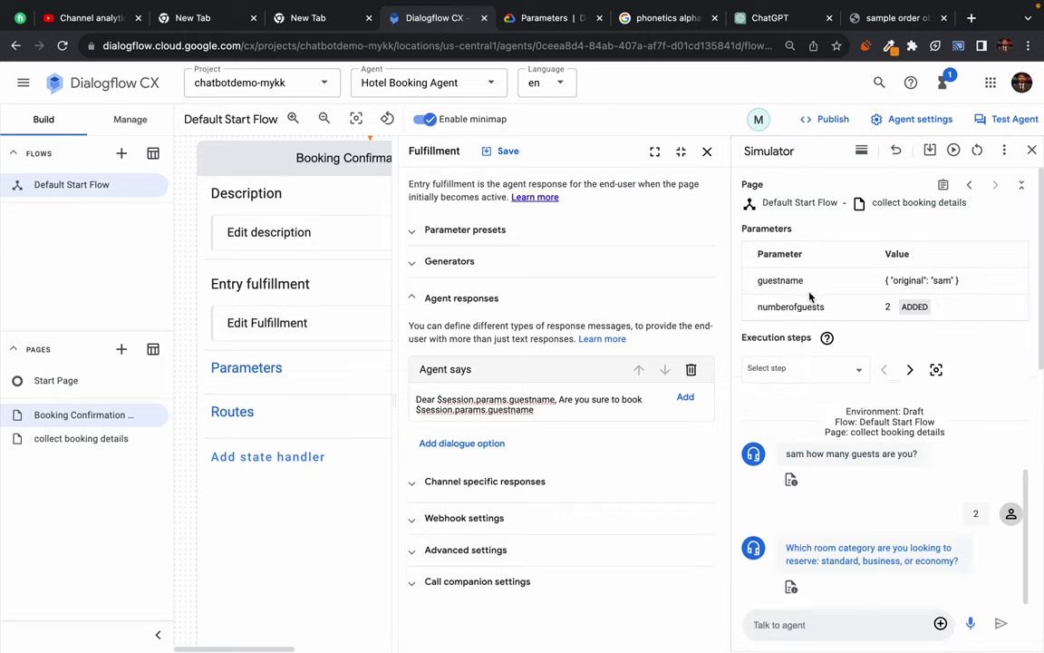
pyautogui.doubleClick(797, 306)
pyautogui.hotkey('ctrl', 'c')
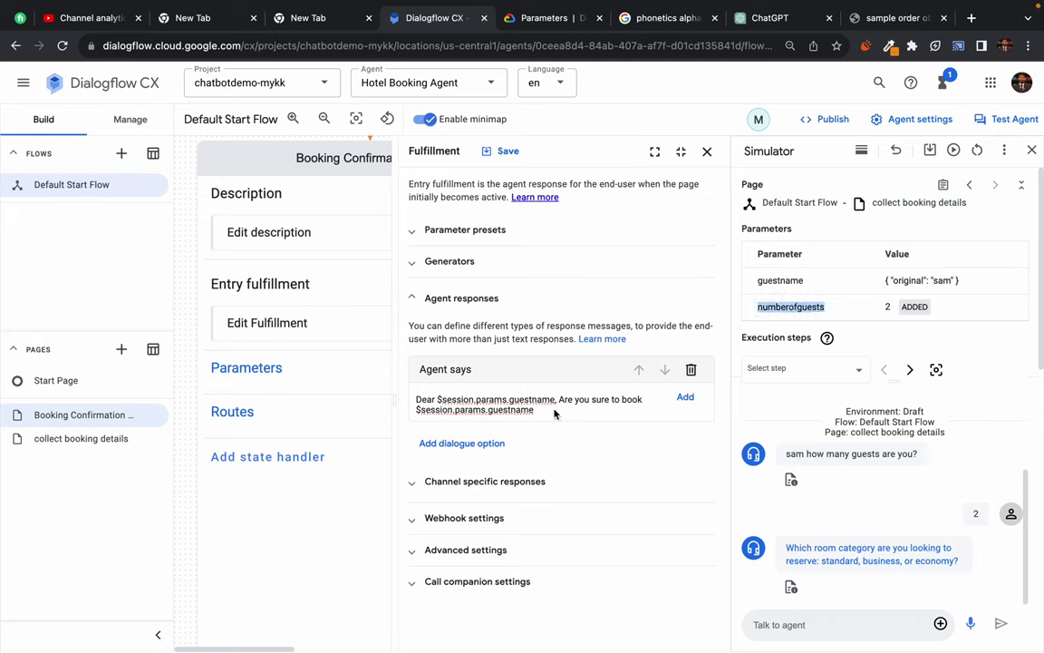
pyautogui.click(546, 409)
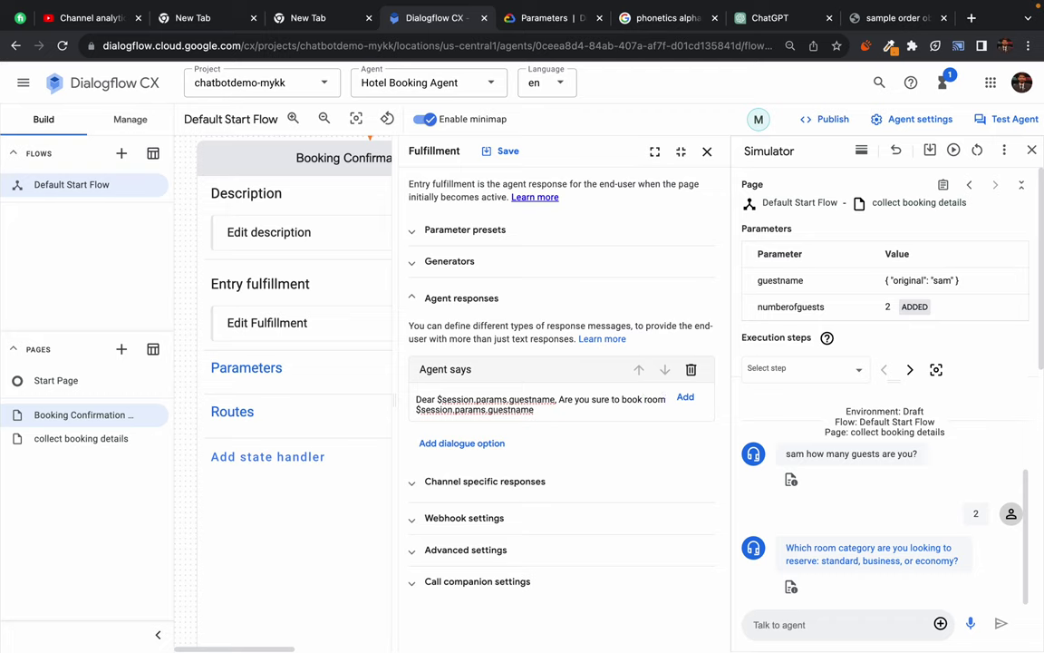
pyautogui.write('for')
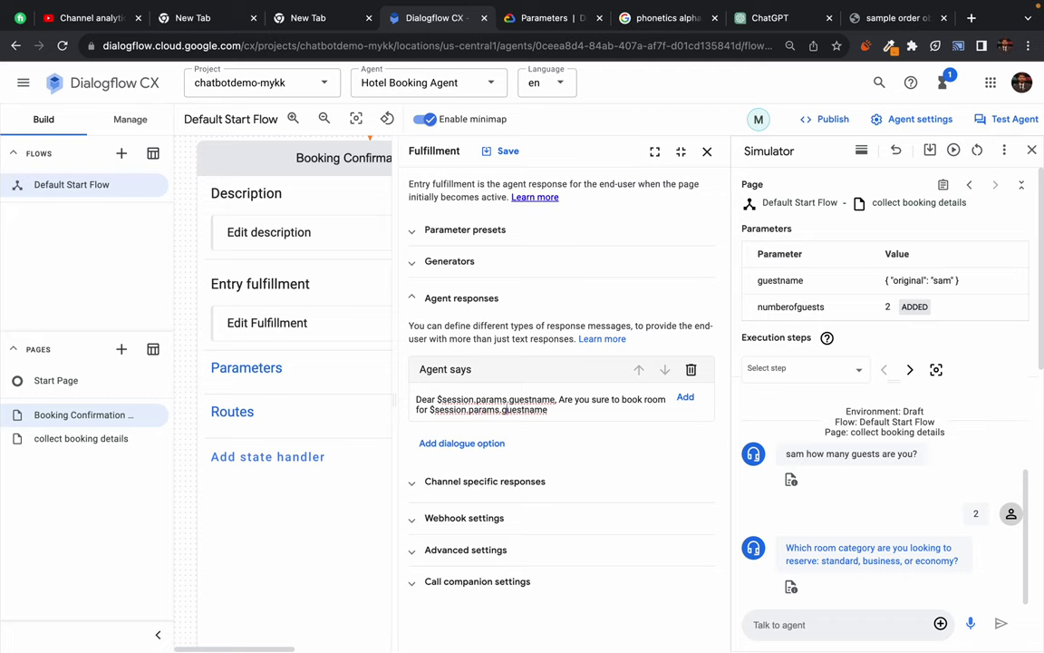
pyautogui.hotkey('ctrl', 'v')
# Step: Remove the stray space and paste '$session.params.' before 'room' in the Agent says response
pyautogui.press('BackSpace')
pyautogui.click(643, 399)
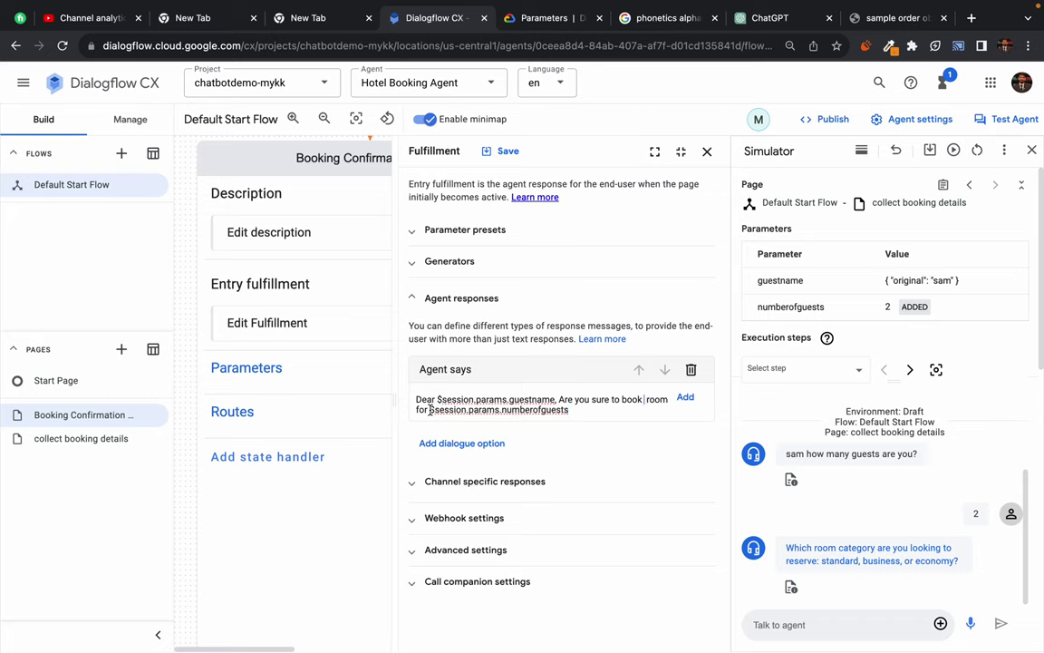
pyautogui.moveTo(430, 410); pyautogui.dragTo(499, 410)
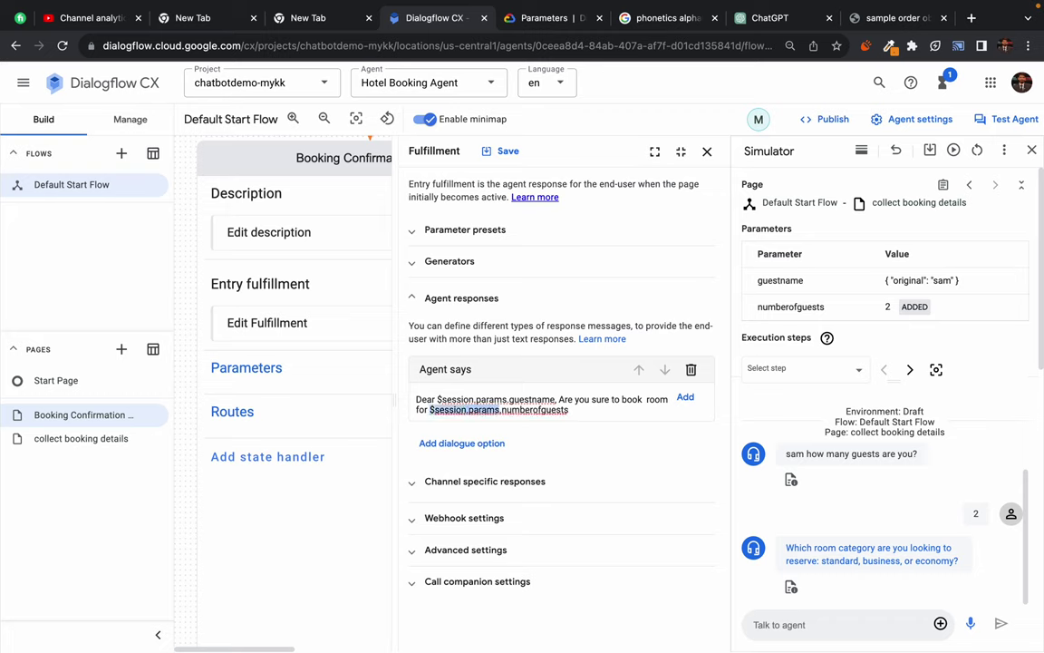
pyautogui.click(640, 397)
pyautogui.write('$session.params.')
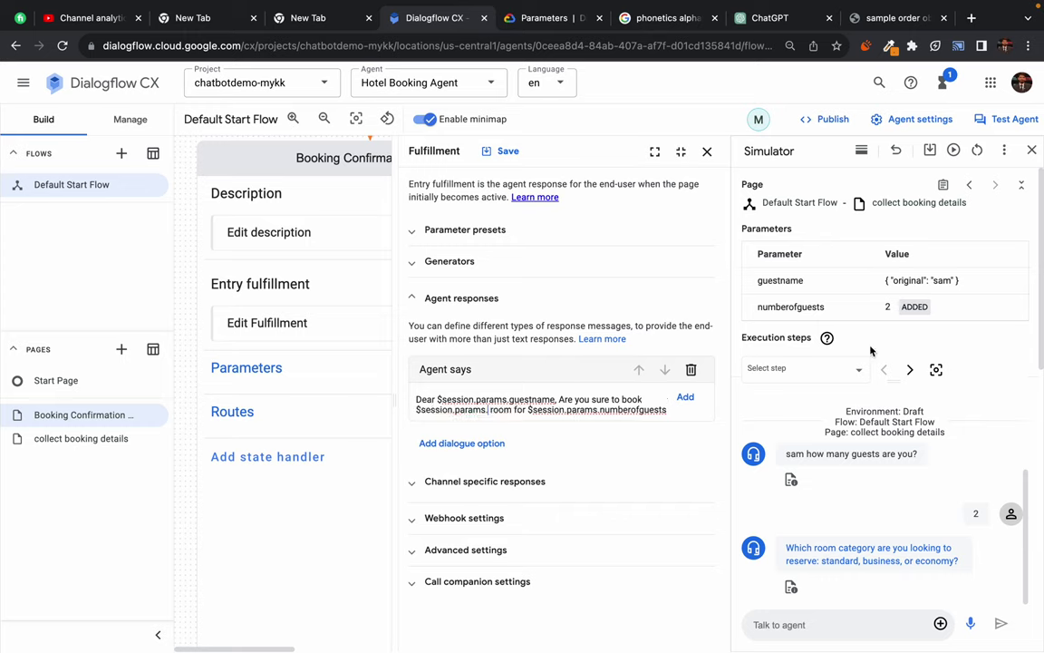
# Step: Send 'vip' in the simulator, then complete the reference as $session.params.roomtype before 'room'
pyautogui.click(845, 624)
pyautogui.write('vip')
pyautogui.press('Return')
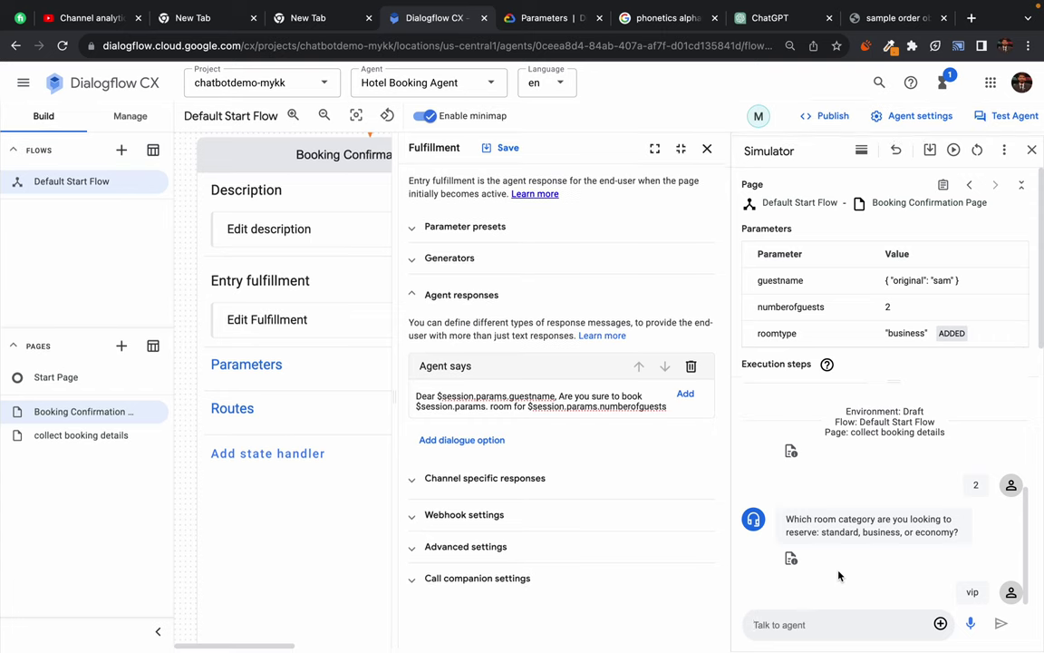
pyautogui.doubleClick(771, 333)
pyautogui.press('super+c')
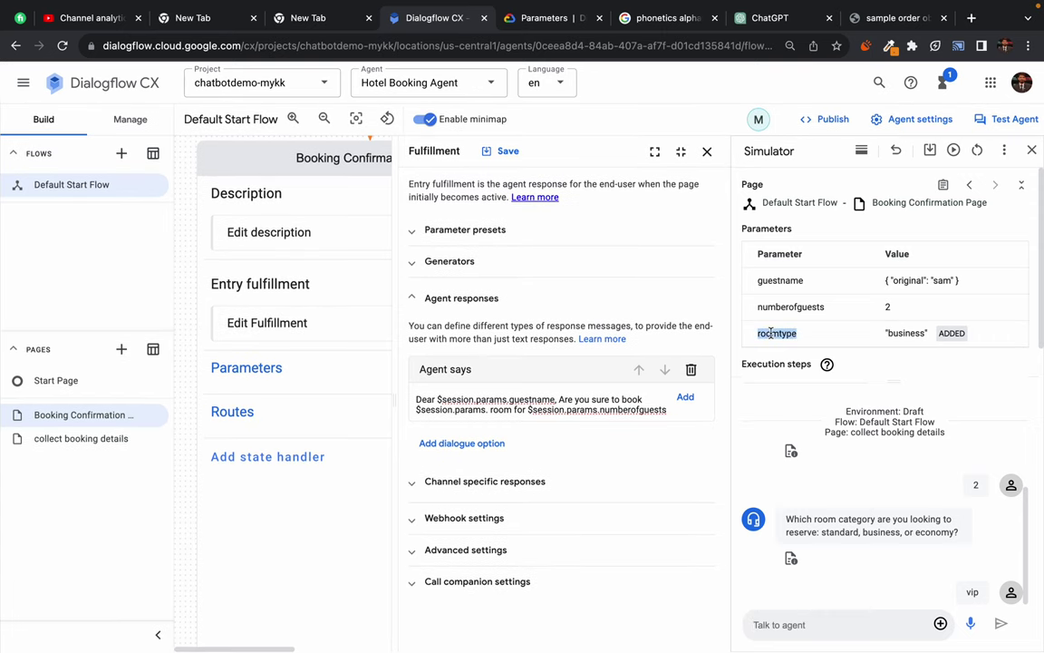
pyautogui.click(487, 410)
pyautogui.press('super+v')
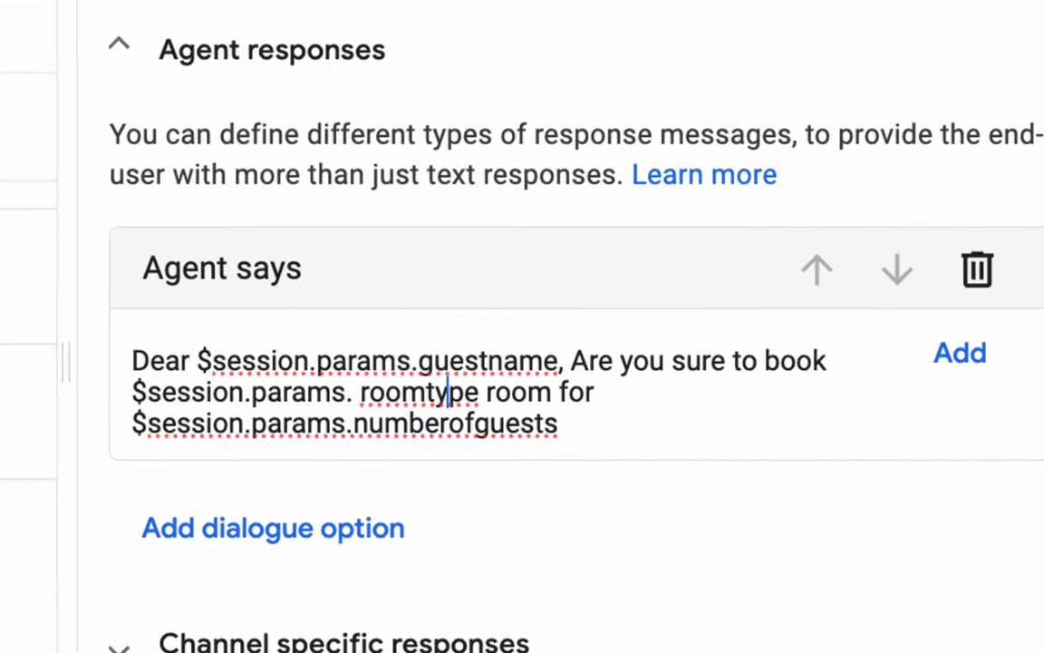
pyautogui.click(360, 392)
pyautogui.press('BackSpace')
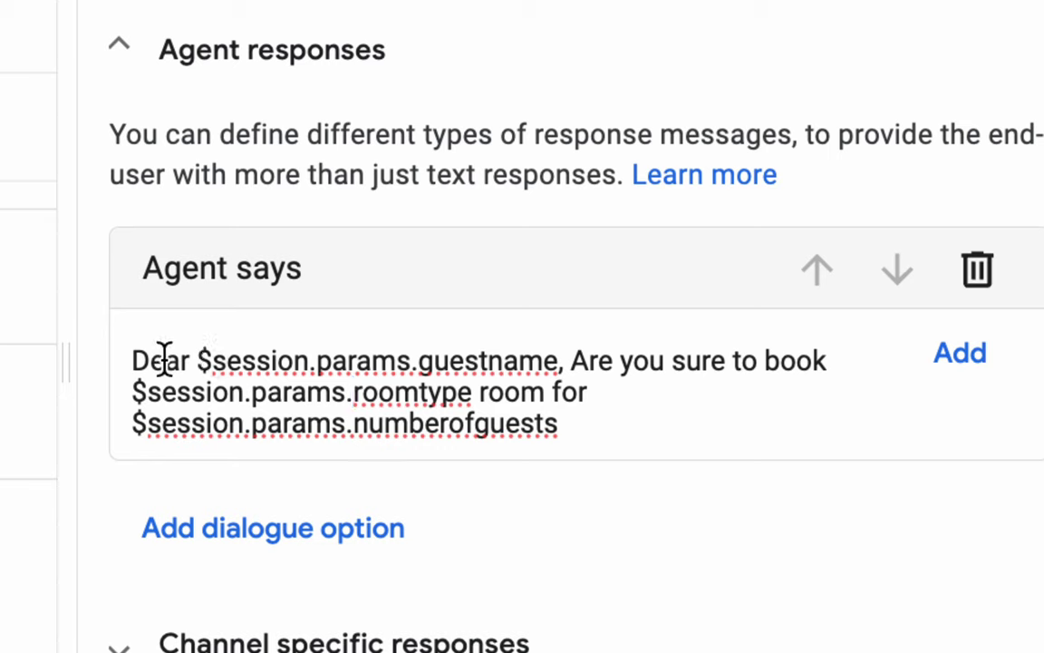
# Step: End the response with ' person?' after $session.params.numberofguests, undoing an accidental text move
pyautogui.moveTo(133, 361); pyautogui.dragTo(832, 362)
pyautogui.click(599, 359)
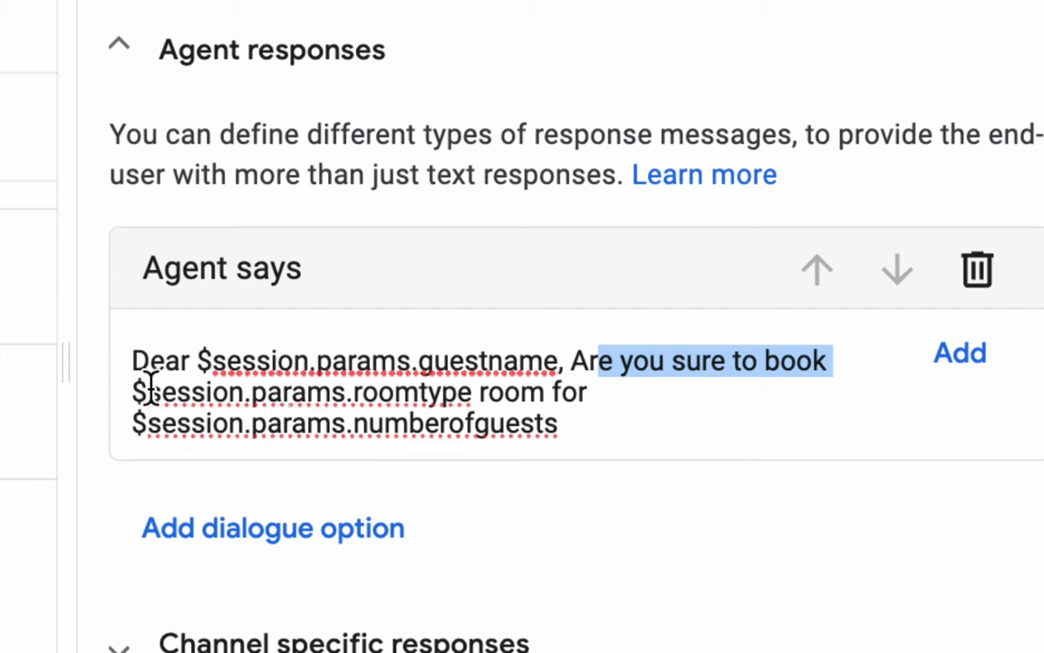
pyautogui.moveTo(634, 361); pyautogui.dragTo(578, 401)
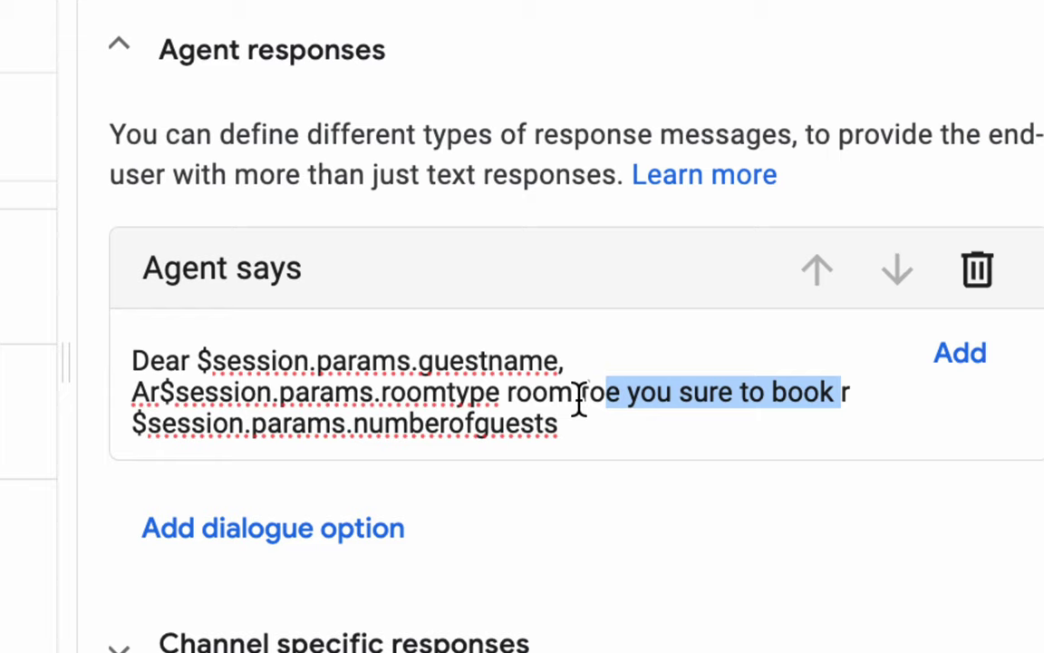
pyautogui.hotkey('ctrl', 'z')
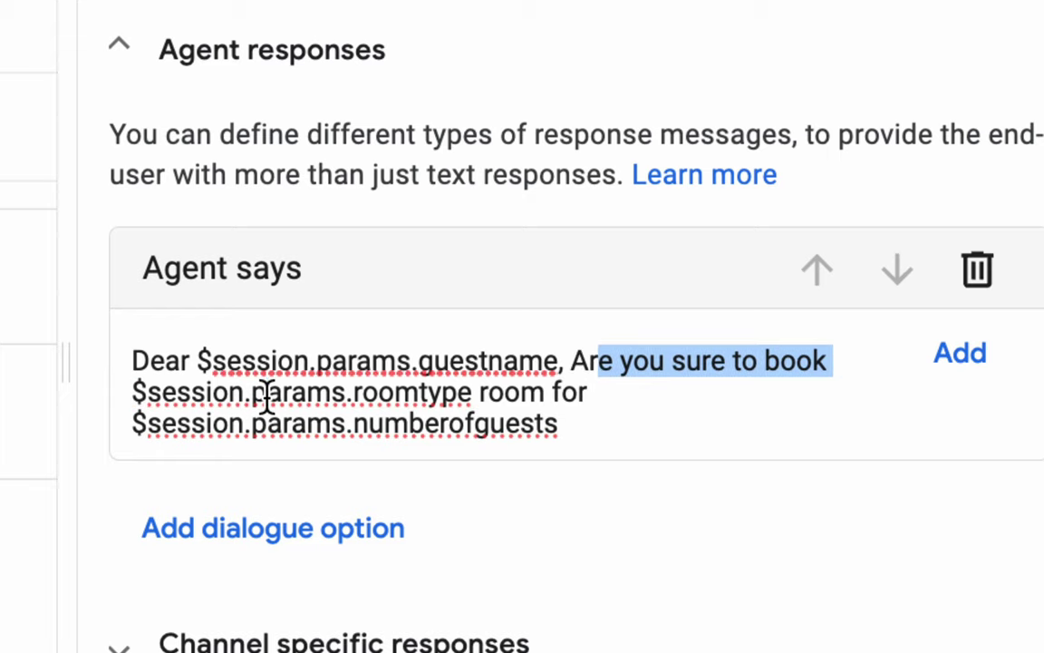
pyautogui.moveTo(266, 399); pyautogui.dragTo(412, 396)
pyautogui.moveTo(505, 396); pyautogui.dragTo(589, 399)
pyautogui.moveTo(268, 428); pyautogui.dragTo(456, 432)
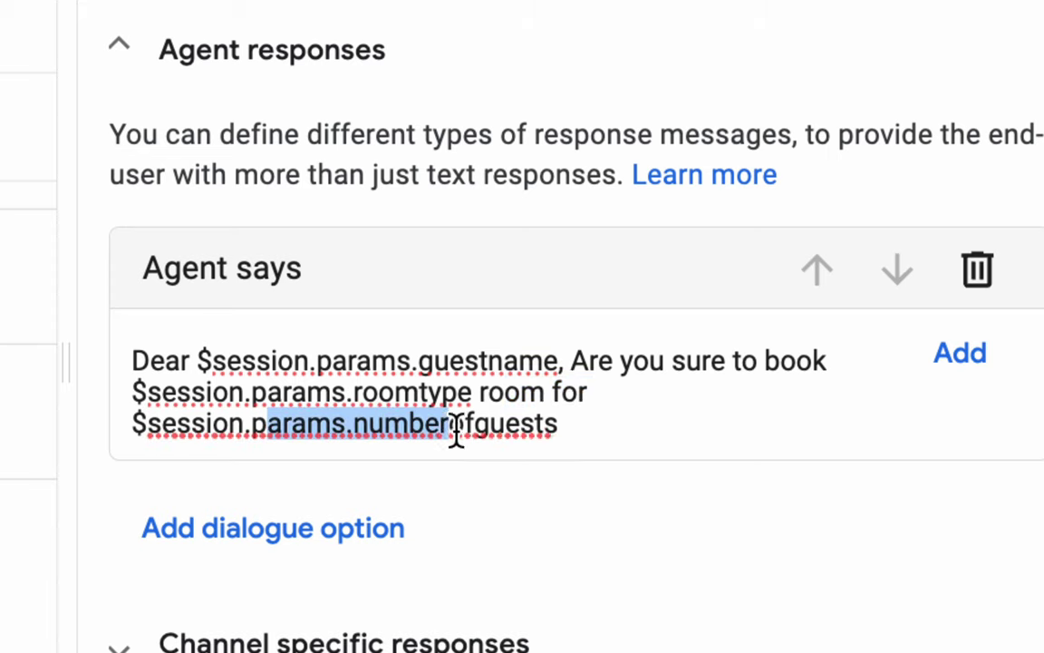
pyautogui.click(611, 426)
pyautogui.write('p')
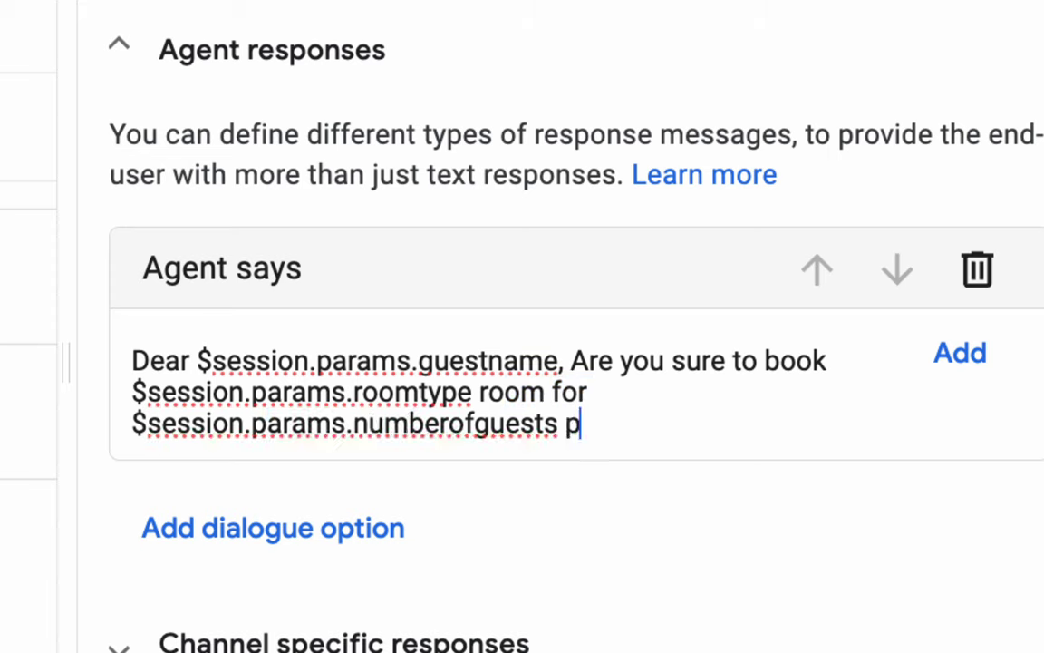
pyautogui.write('erso')
pyautogui.press('BackSpace')
pyautogui.write('rso')
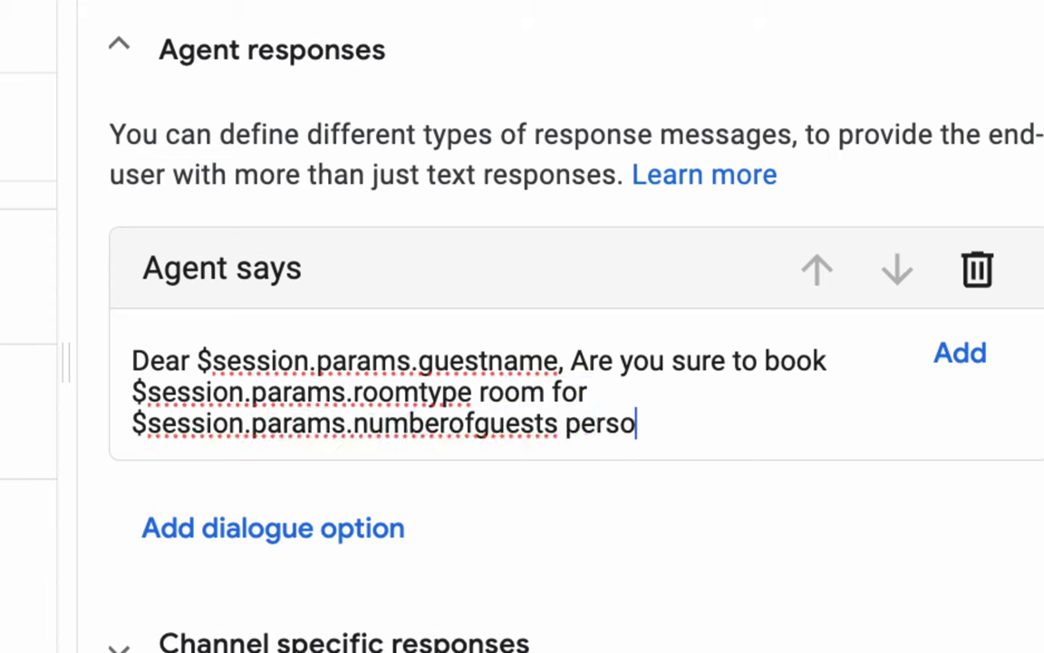
pyautogui.write('n?')
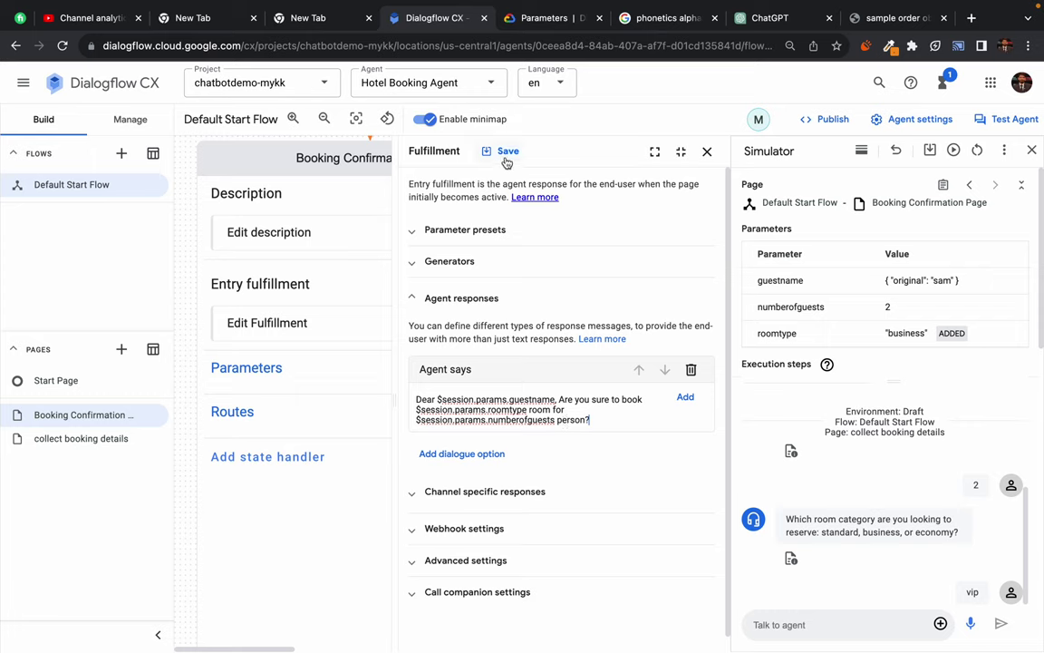
# Step: Save the entry response and send a 'dfdfdf' test message to the agent
pyautogui.click(507, 160)
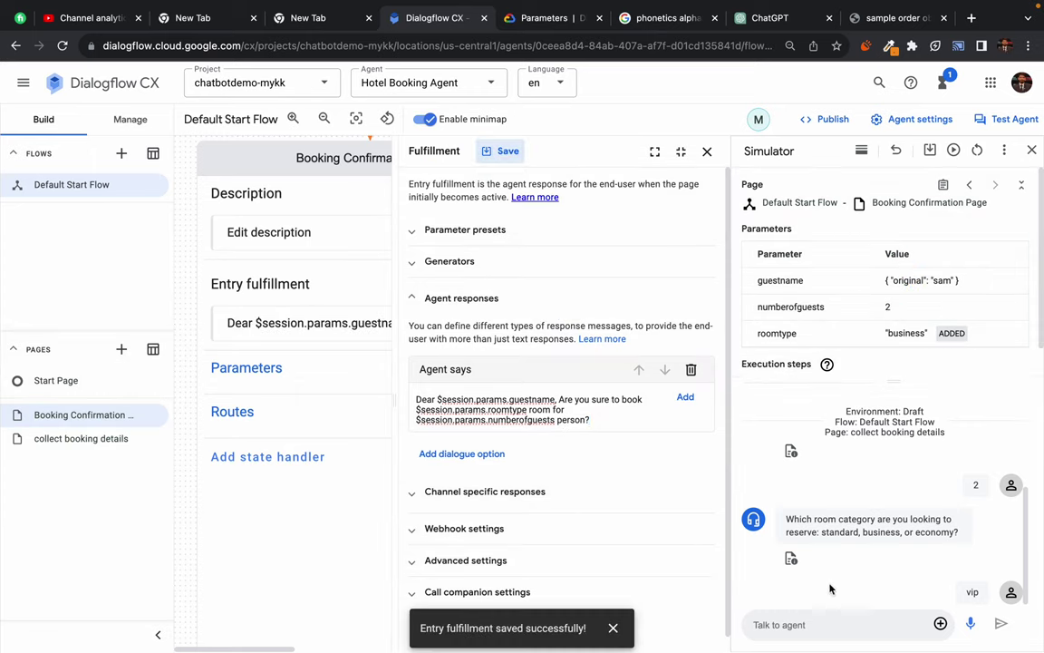
pyautogui.click(819, 624)
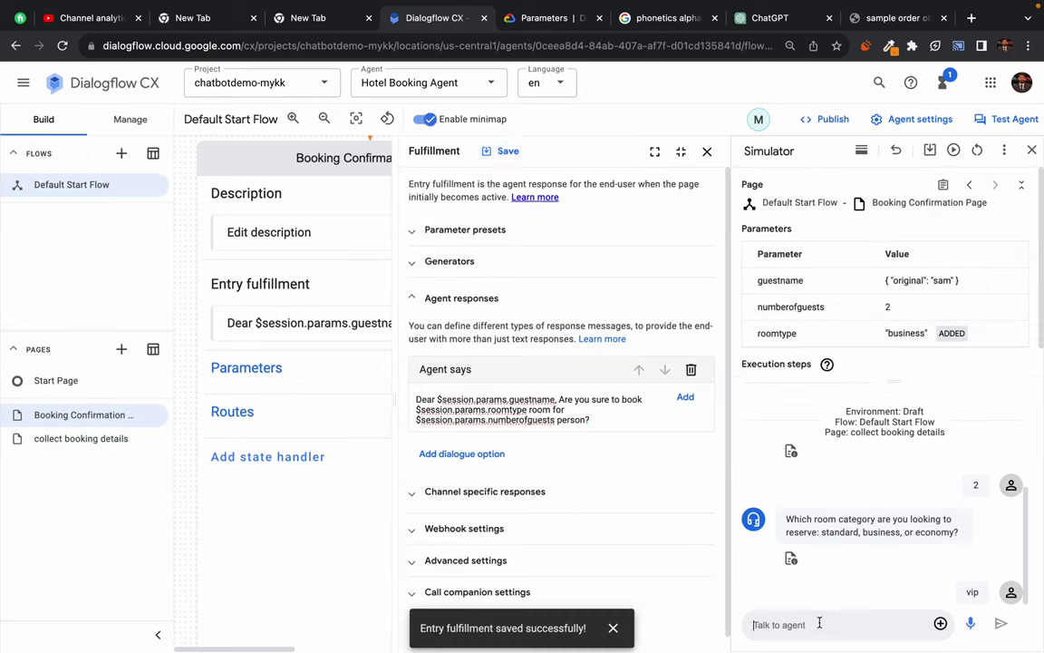
pyautogui.write('dfdfdf')
pyautogui.press('Return')
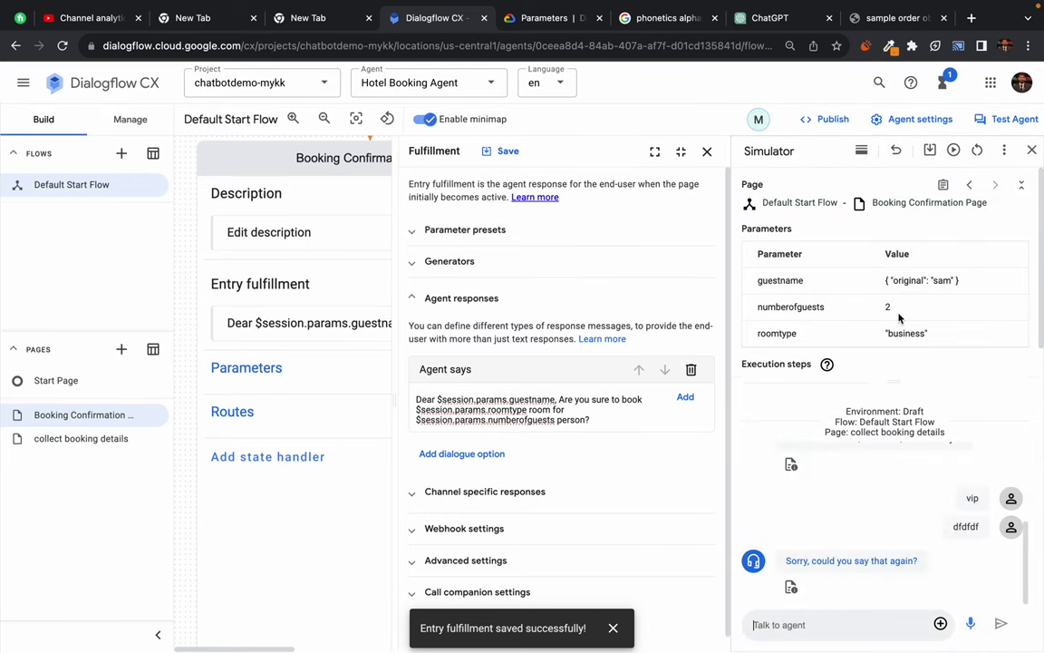
# Step: Reset the simulator and send 'my name is sam' starting from Booking Confirmation Page
pyautogui.click(977, 149)
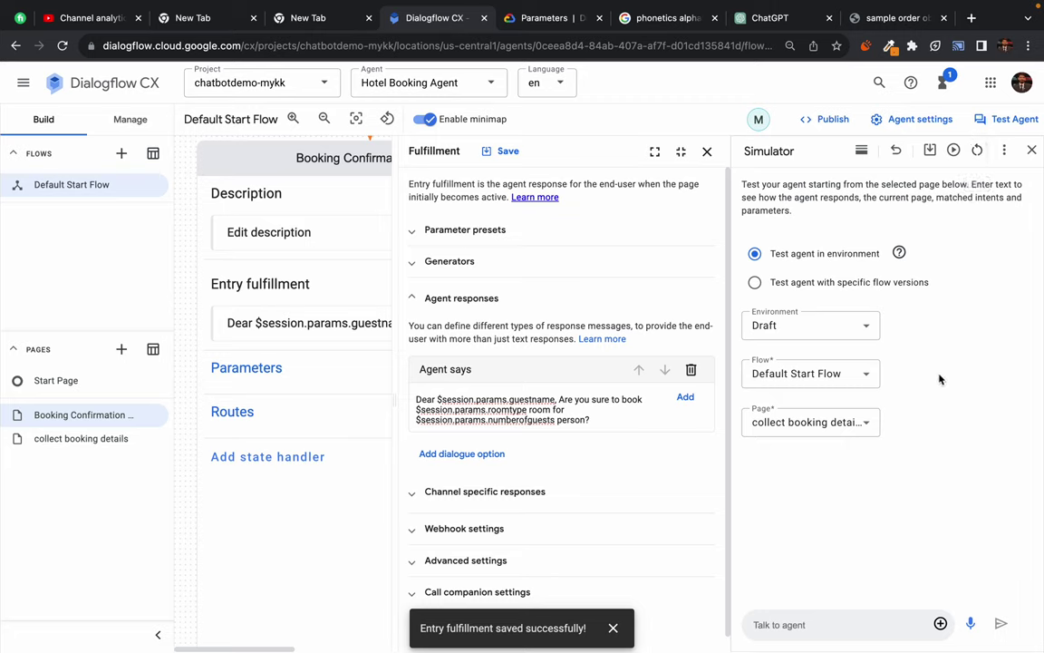
pyautogui.click(862, 422)
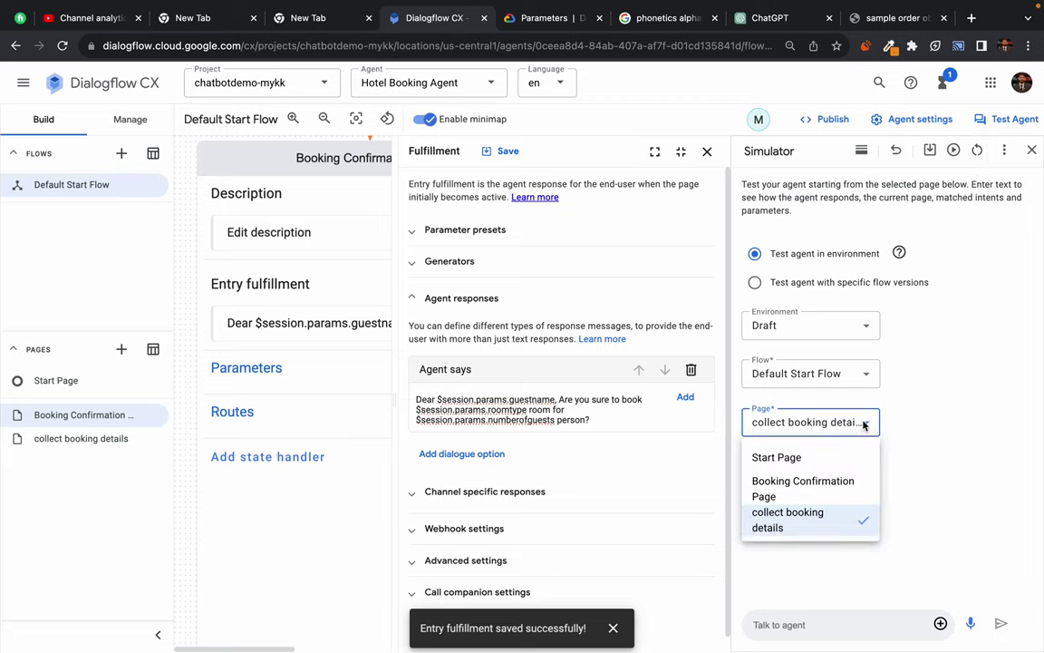
pyautogui.click(785, 494)
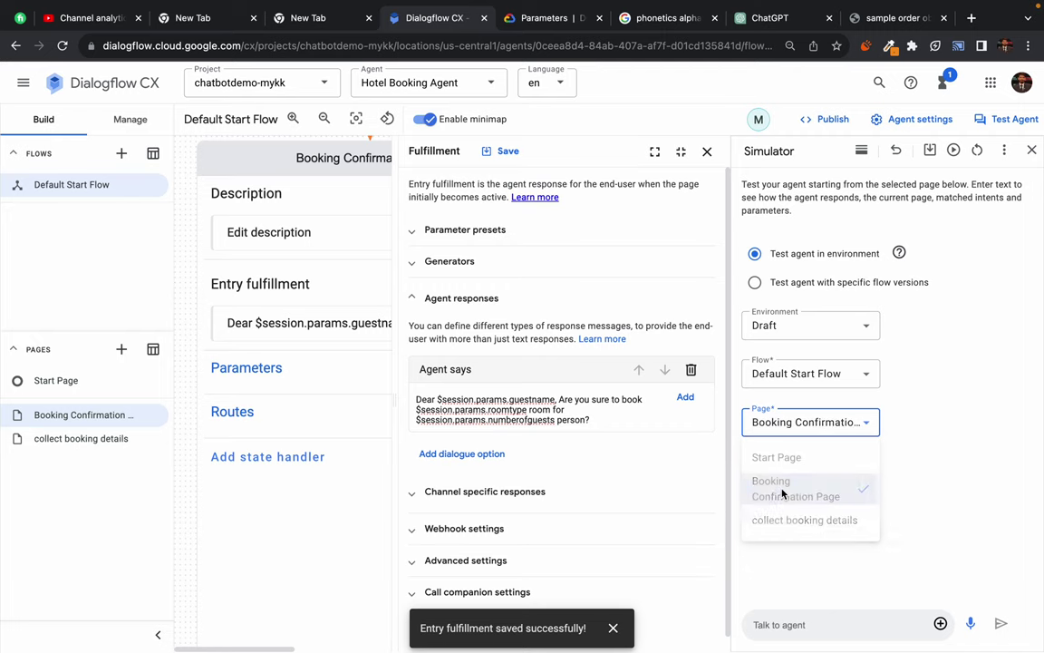
pyautogui.click(804, 624)
pyautogui.write('my n')
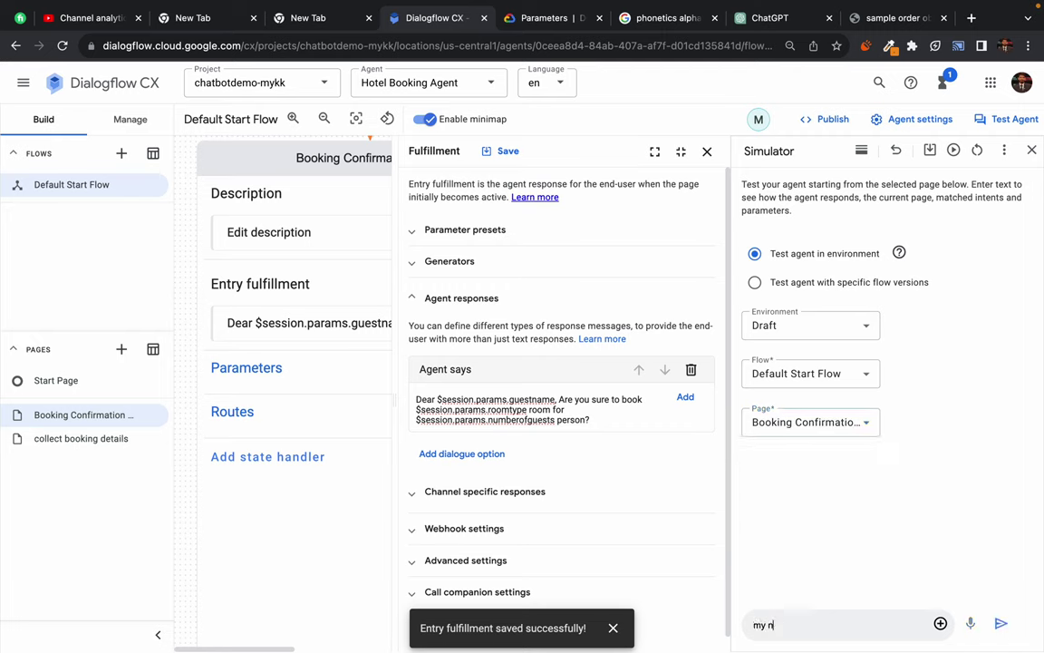
pyautogui.write('ame is sam')
pyautogui.press('Return')
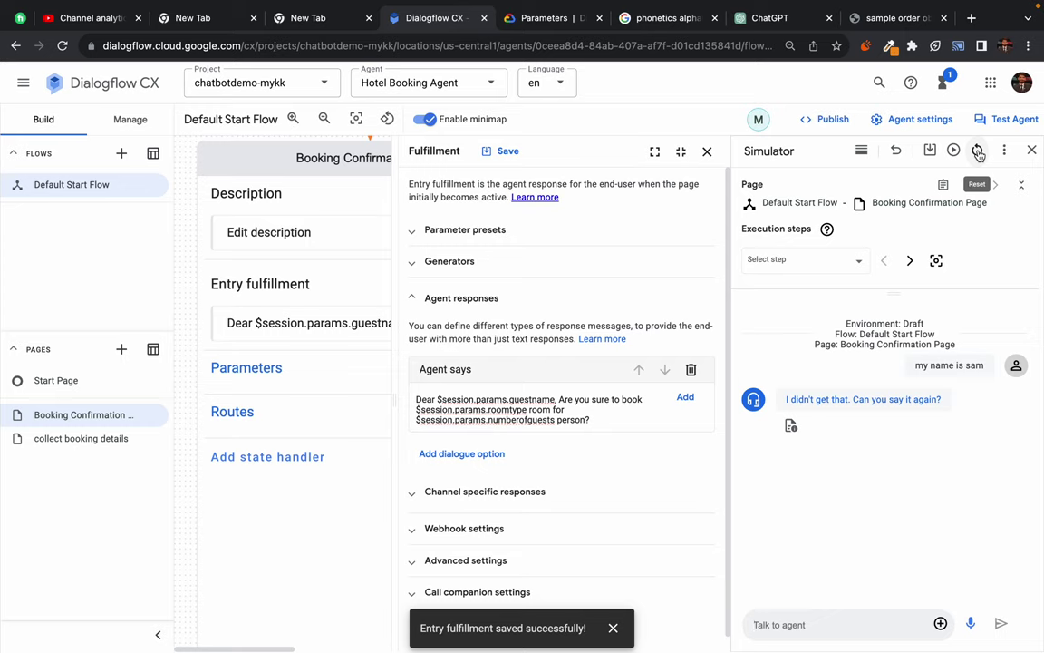
# Step: Restart the test from the collect booking details page with 'my name is sam'
pyautogui.click(978, 150)
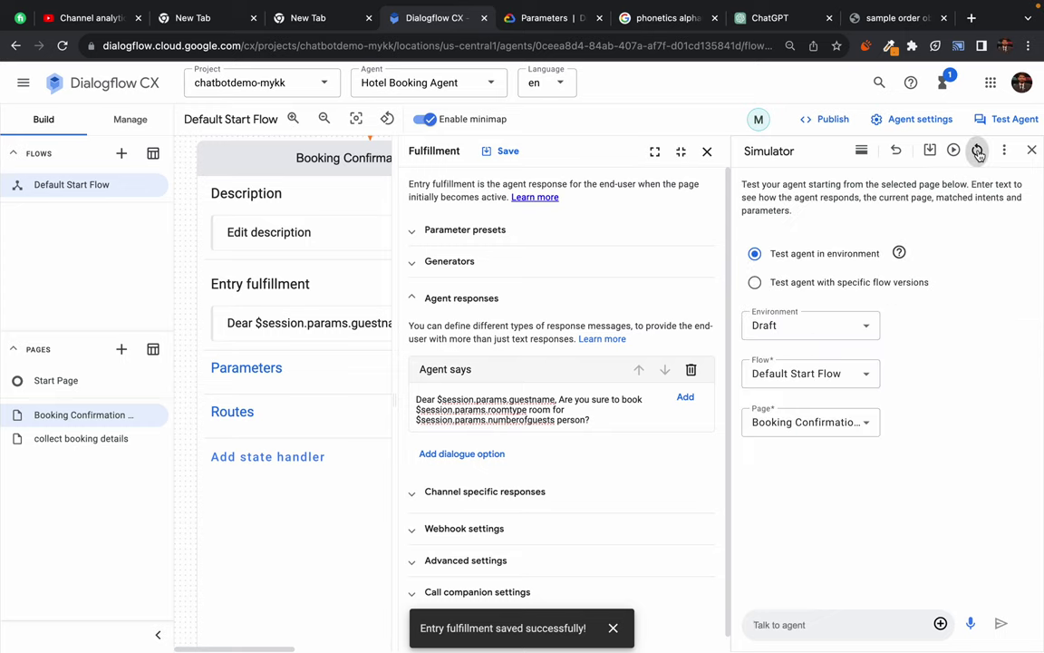
pyautogui.click(866, 422)
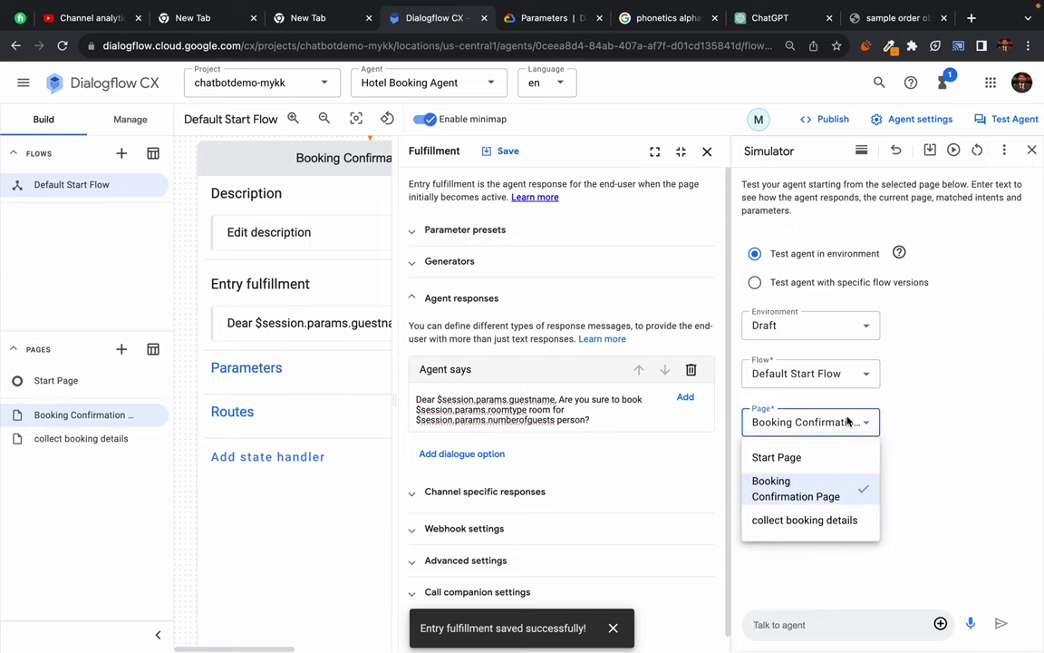
pyautogui.click(800, 524)
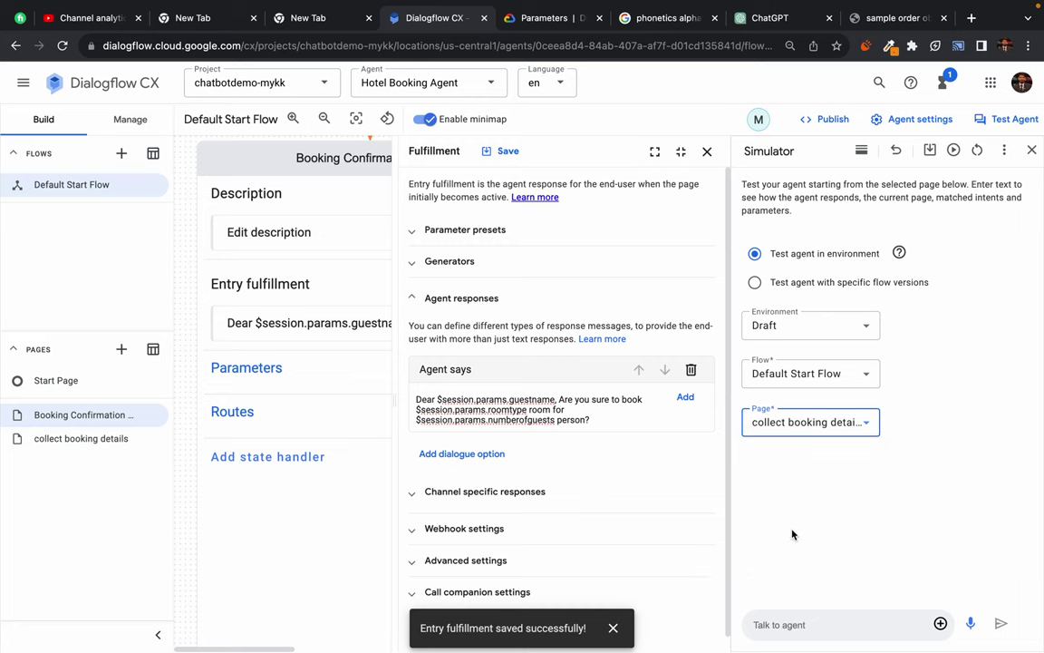
pyautogui.click(794, 624)
pyautogui.write('my name ')
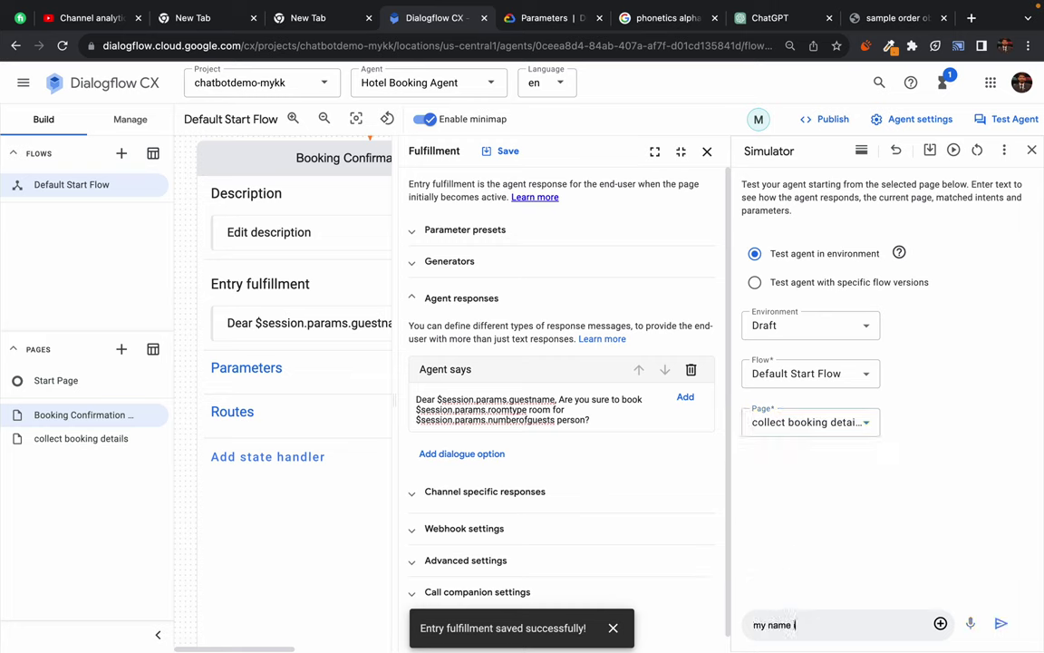
pyautogui.write('is sam')
pyautogui.press('Return')
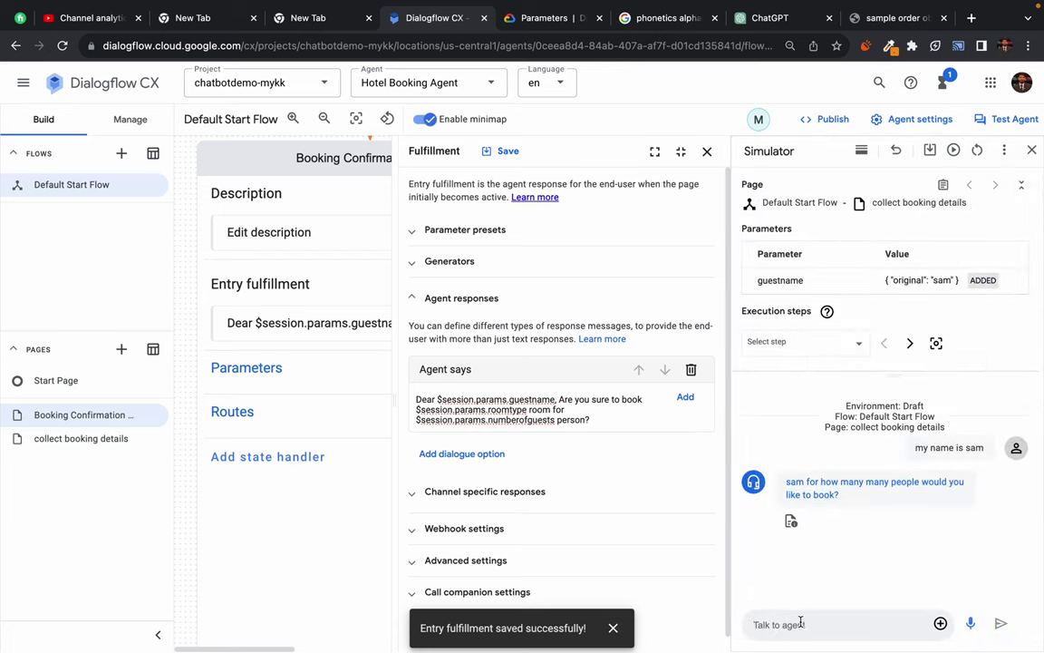
# Step: Answer 2 guests and a vip room, saving the entry fulfillment along the way
pyautogui.click(804, 624)
pyautogui.write('2')
pyautogui.press('Return')
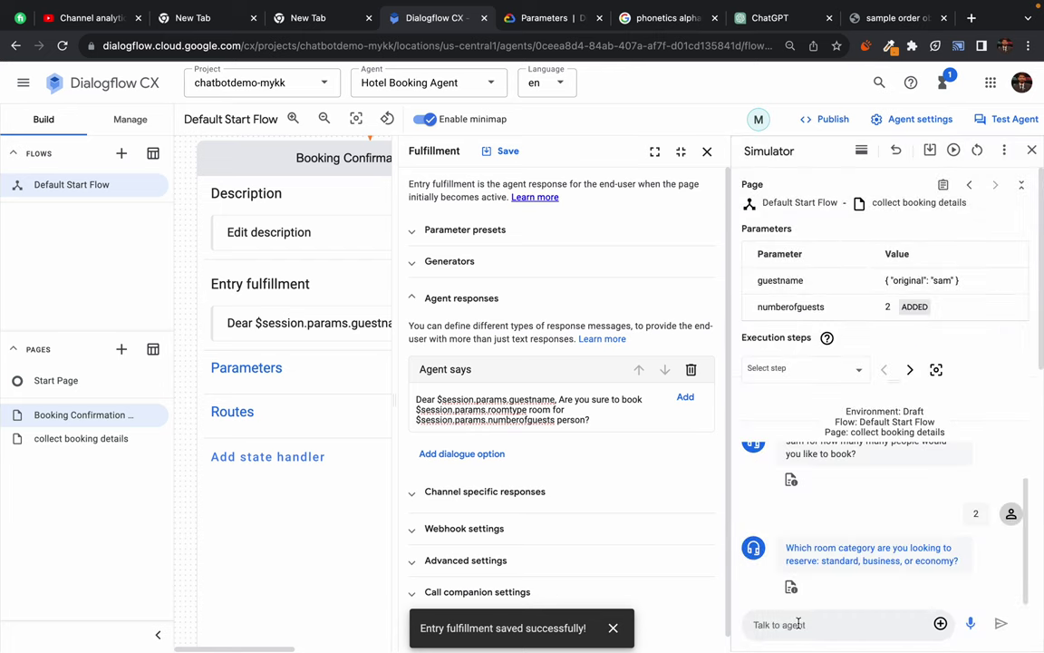
pyautogui.write('vip')
pyautogui.click(502, 151)
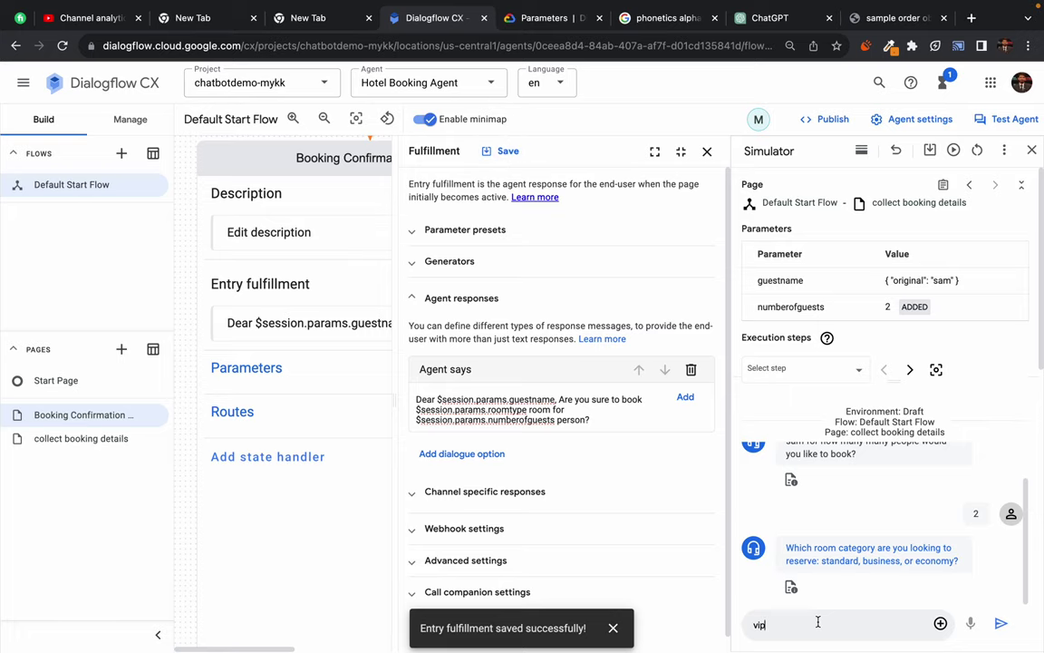
pyautogui.press('Return')
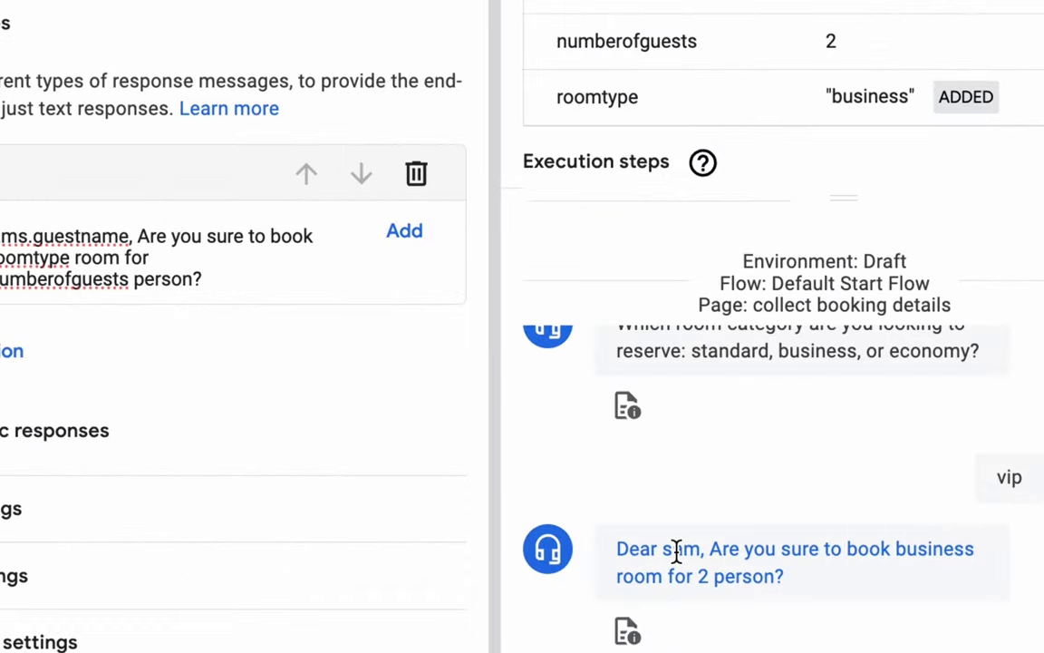
# Step: Compare the agent's filled-in confirmation reply with the guestname placeholder in the response template
pyautogui.doubleClick(814, 548)
pyautogui.moveTo(737, 550); pyautogui.dragTo(926, 548)
pyautogui.doubleClick(932, 549)
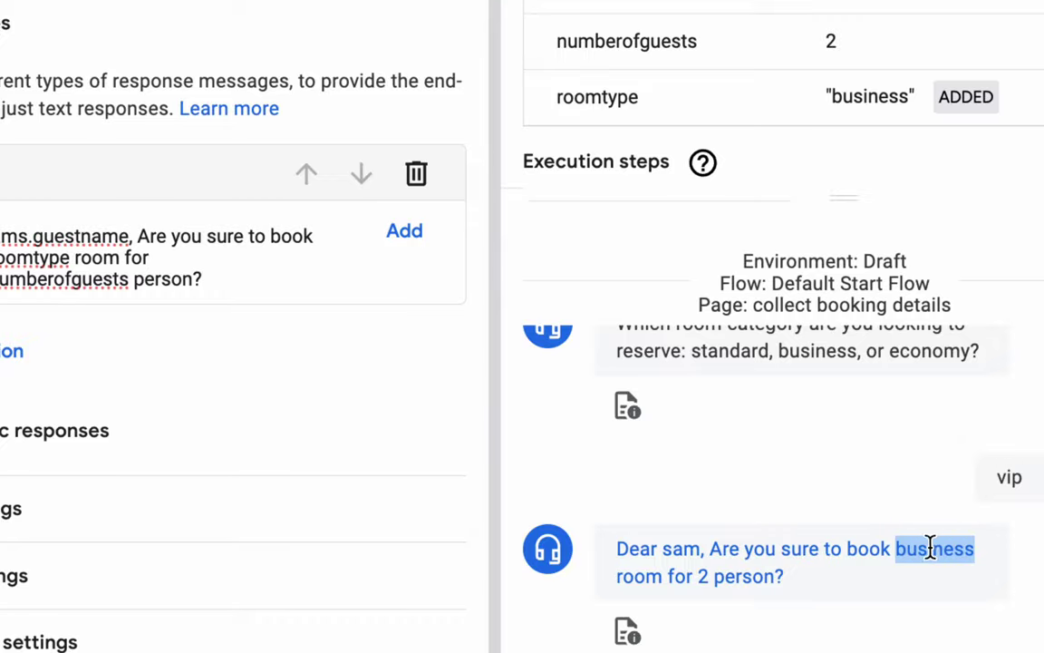
pyautogui.click(672, 579)
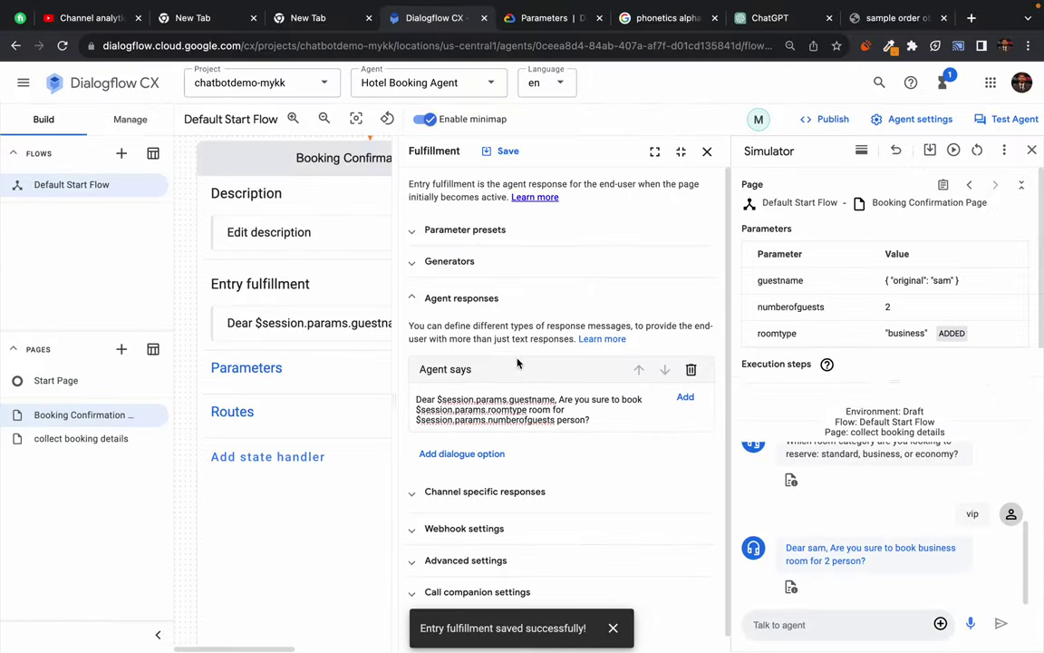
pyautogui.moveTo(510, 398); pyautogui.dragTo(545, 398)
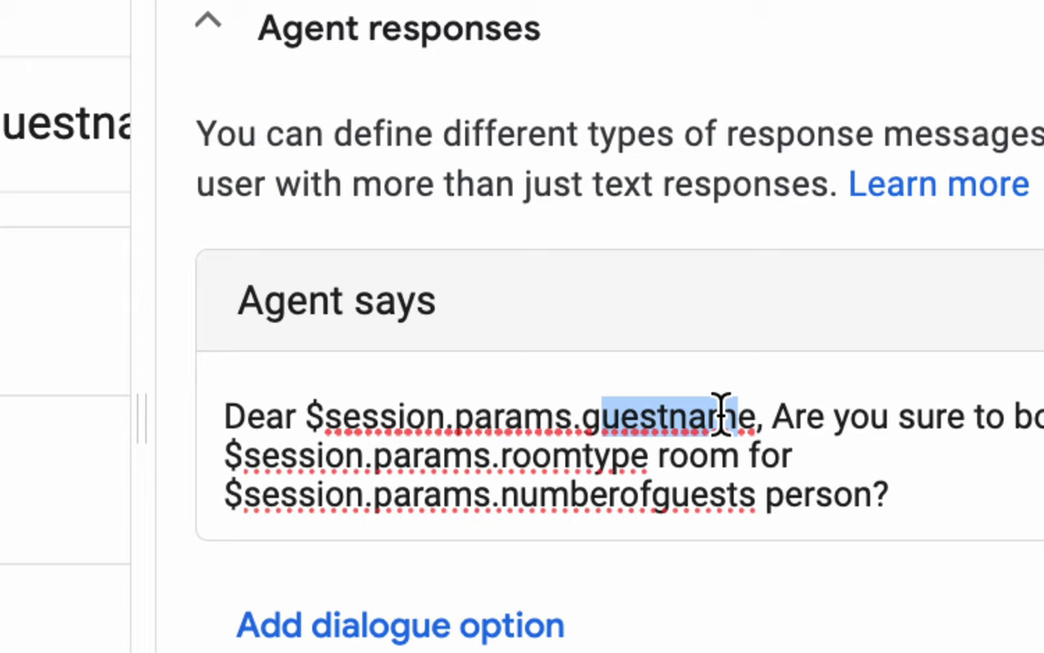
pyautogui.click(692, 415)
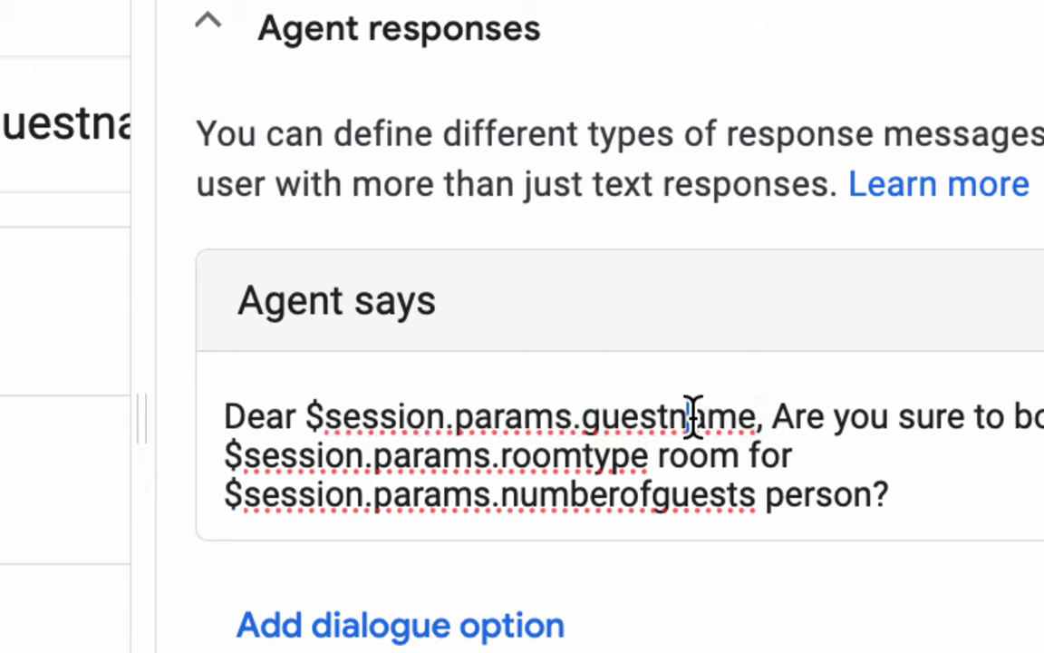
pyautogui.doubleClick(674, 413)
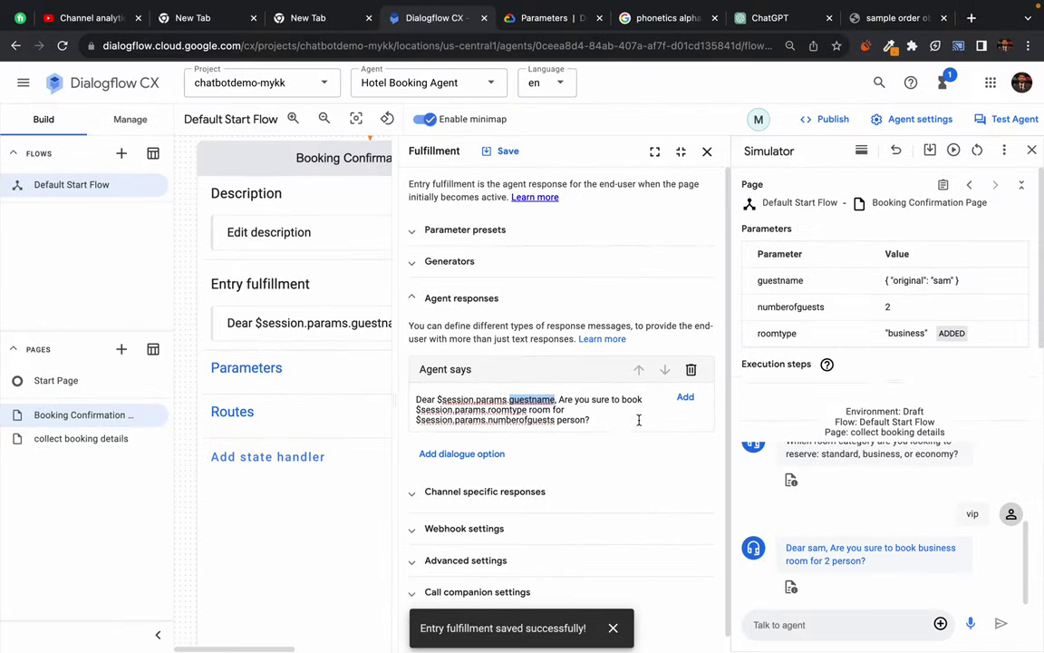
pyautogui.click(608, 419)
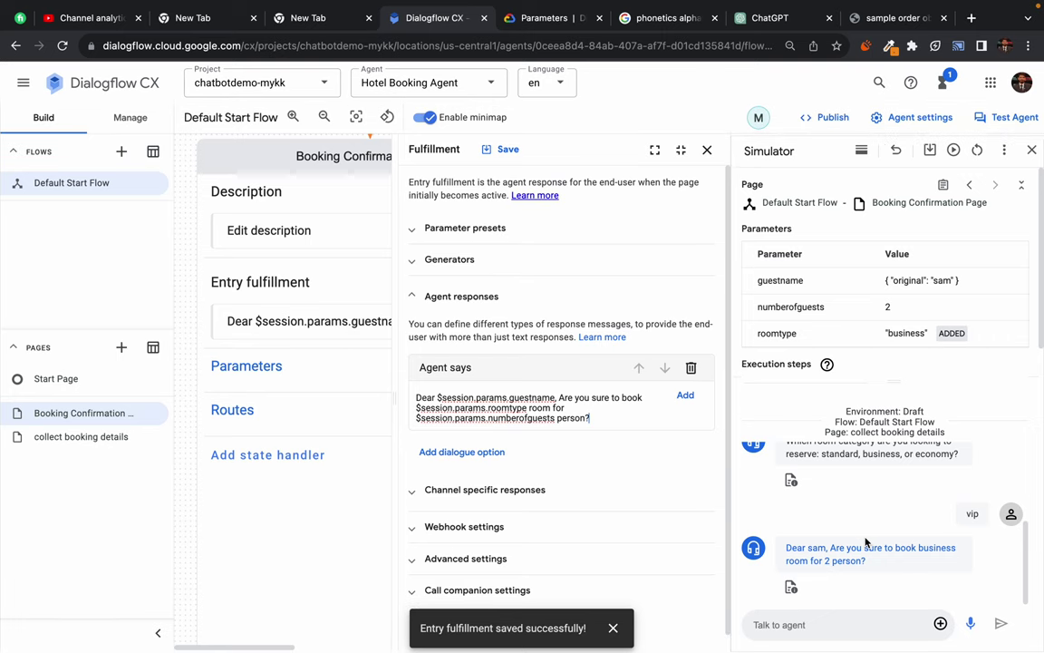
pyautogui.scroll(2, 866, 541)
pyautogui.scroll(-3, 866, 541)
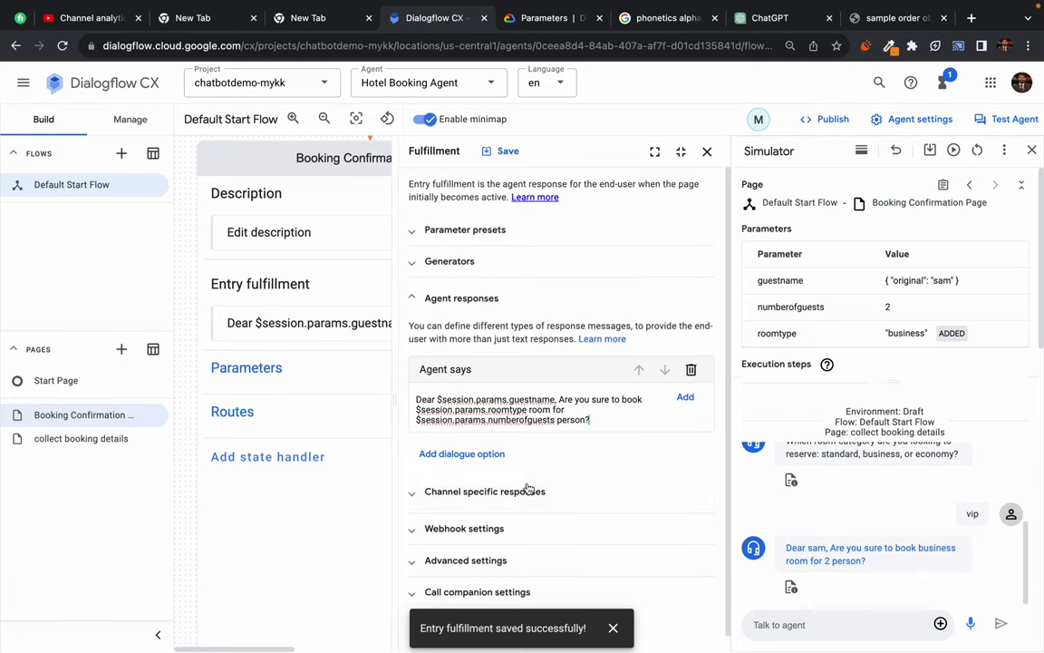
# Step: Close the simulator and start a new route on the Booking Confirmation Page
pyautogui.click(1031, 149)
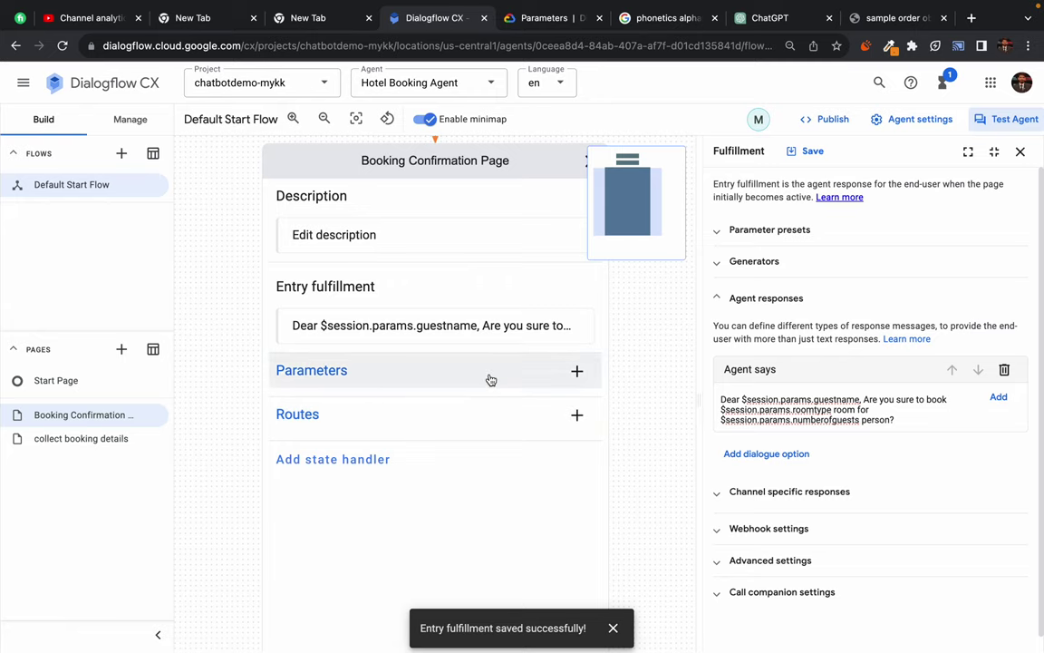
pyautogui.scroll(-1, 463, 192)
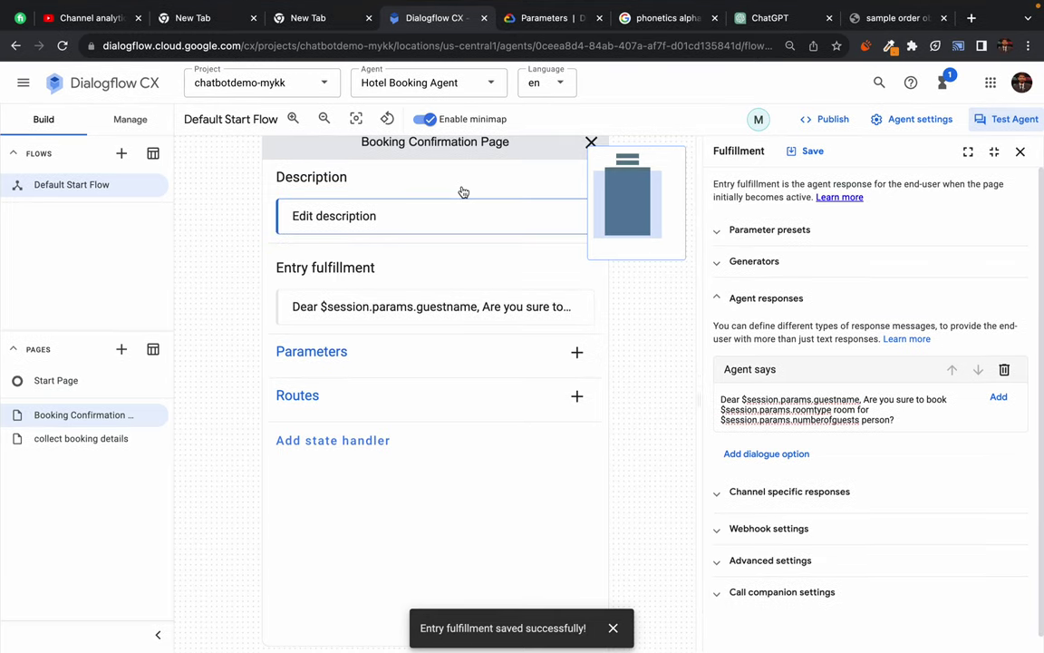
pyautogui.scroll(1, 464, 192)
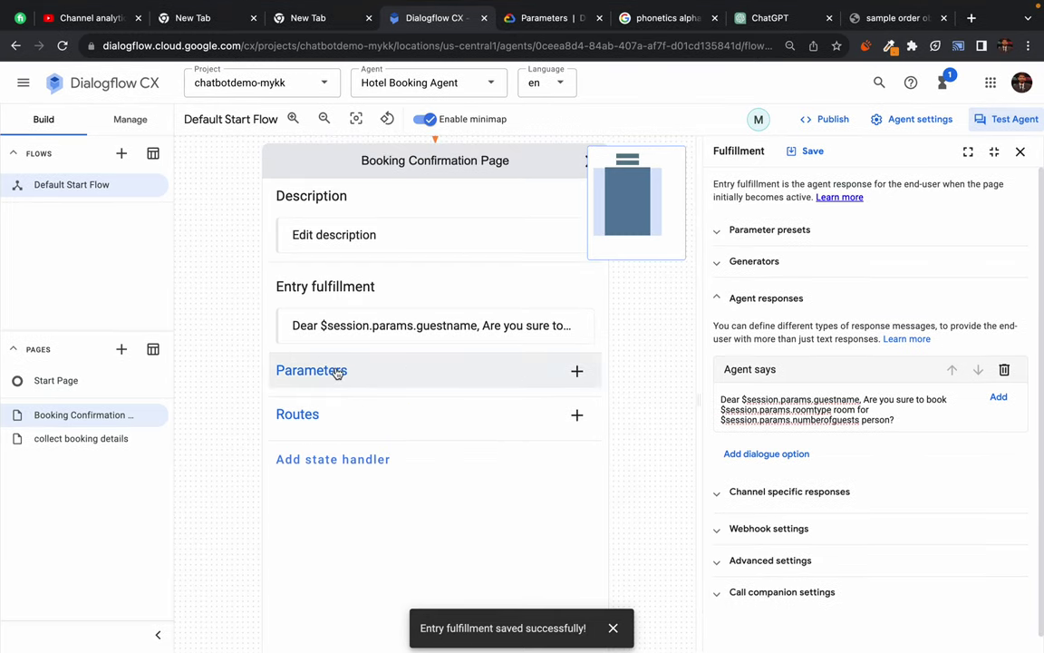
pyautogui.click(576, 418)
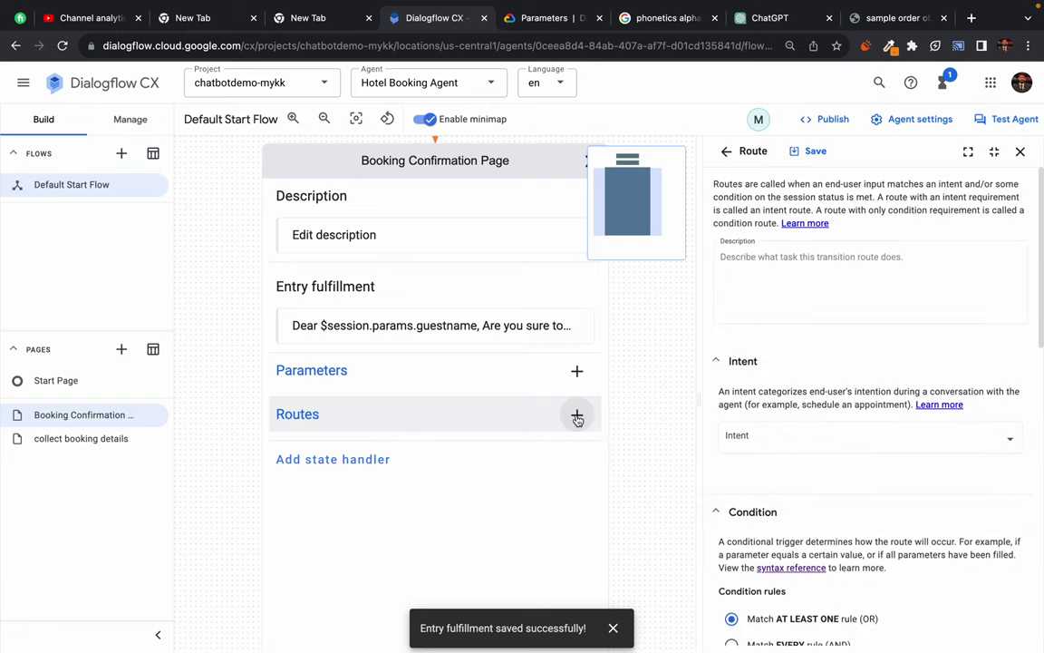
# Step: Describe the route as confirmation yes and set its intent to confirmation.yes
pyautogui.click(819, 261)
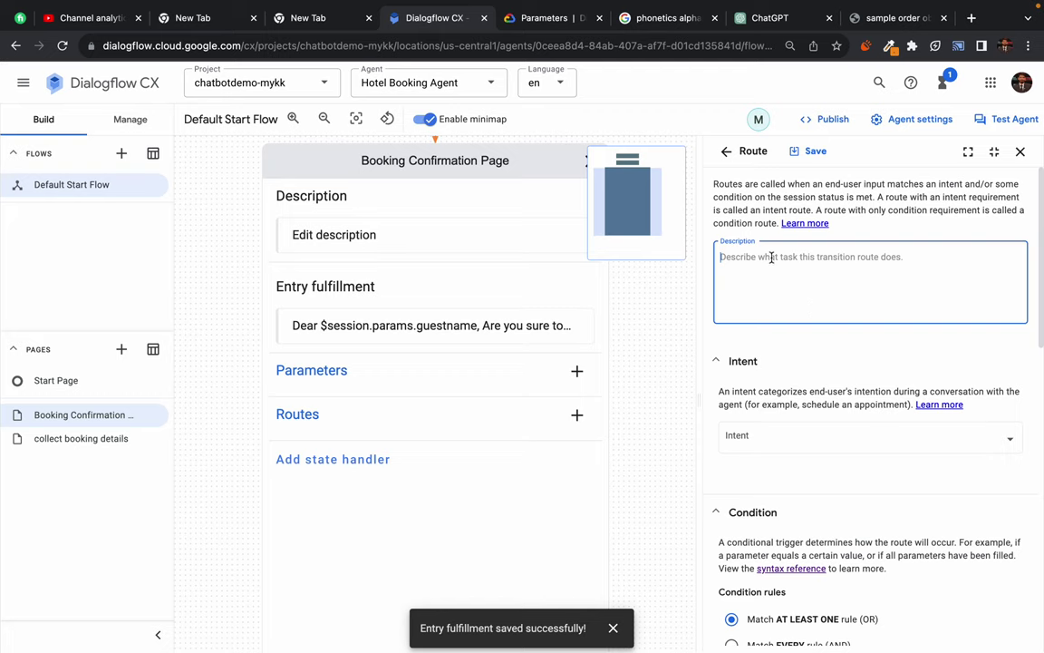
pyautogui.write('confirmation yes')
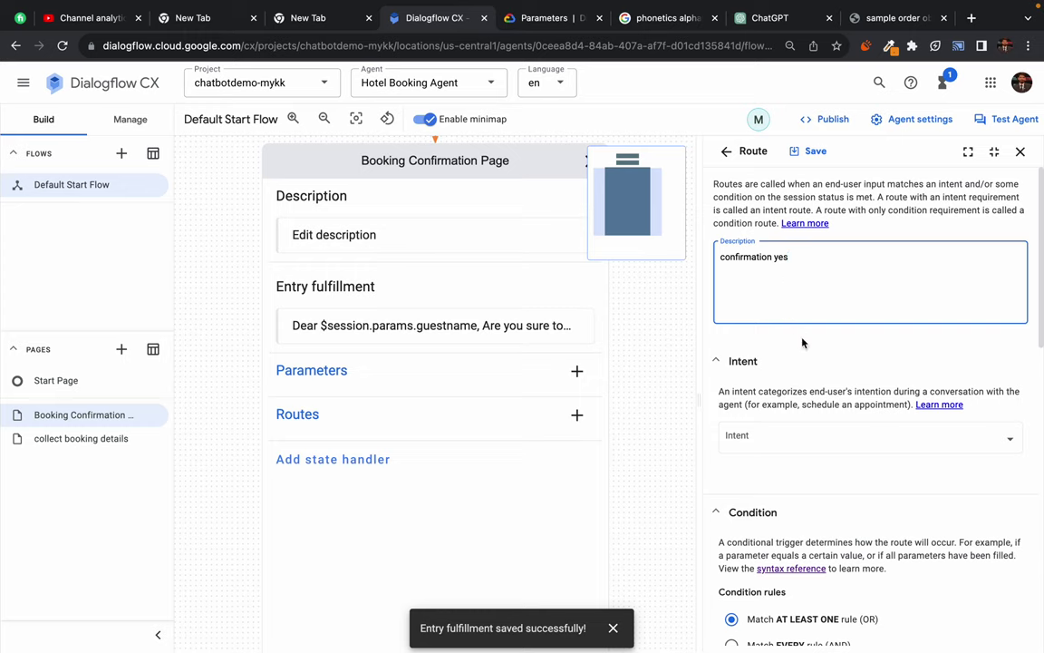
pyautogui.click(770, 437)
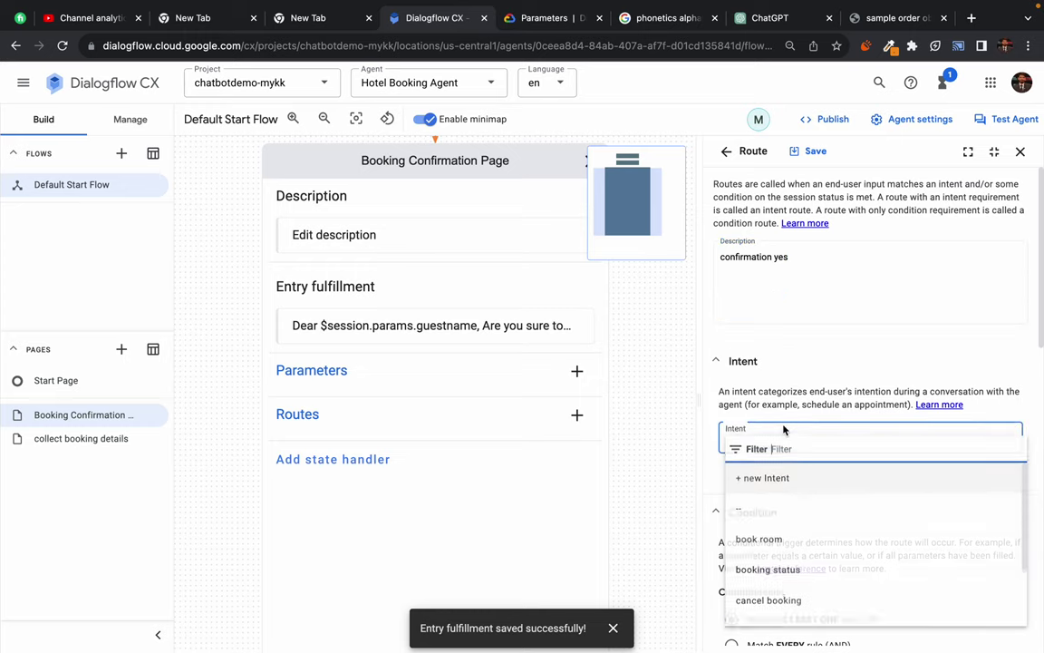
pyautogui.scroll(-2, 778, 559)
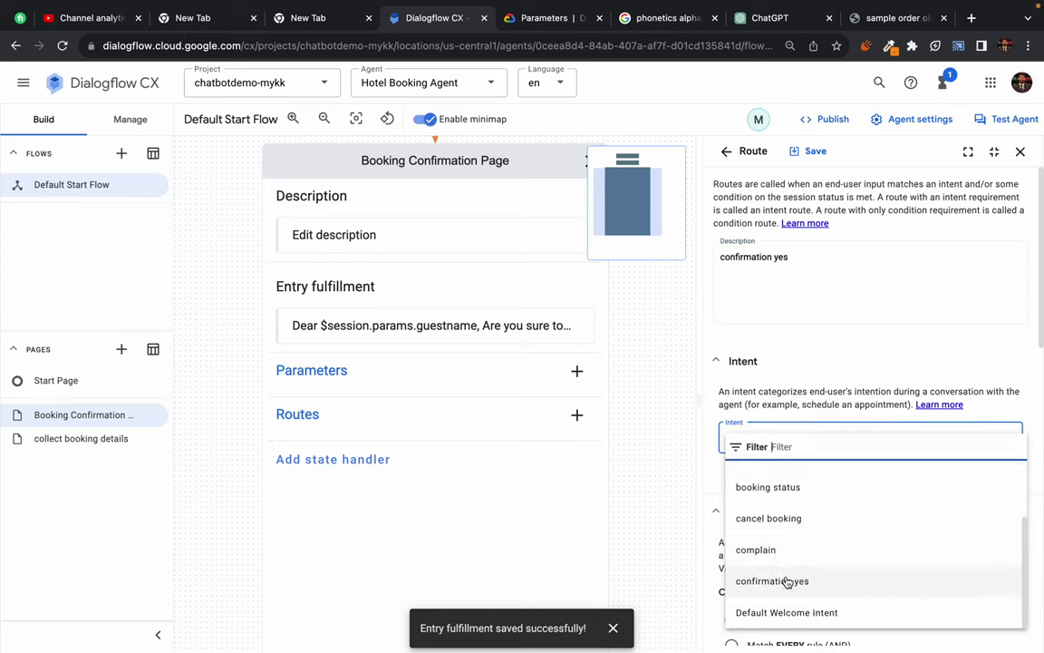
pyautogui.click(791, 580)
# Step: Collapse the Condition section and save the new route
pyautogui.scroll(-2, 794, 487)
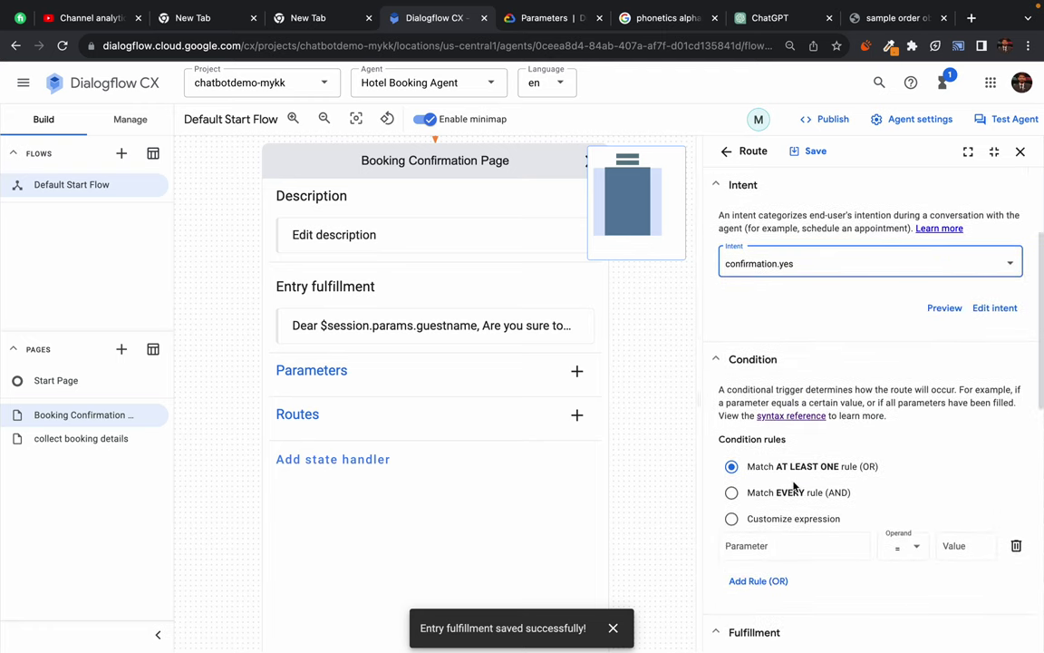
pyautogui.click(718, 361)
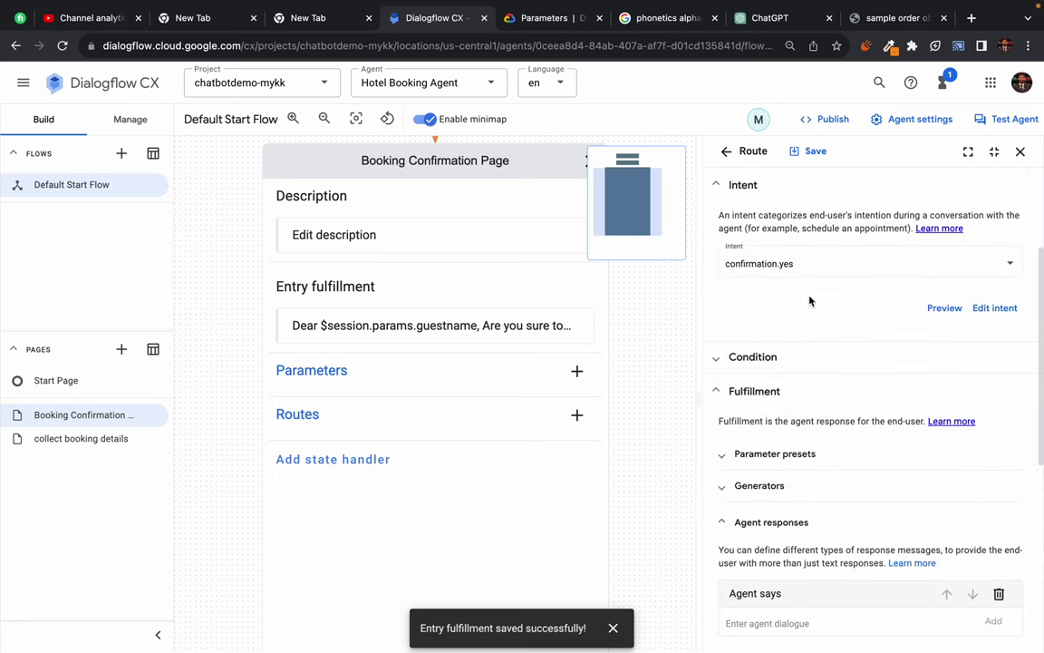
pyautogui.scroll(-3, 812, 306)
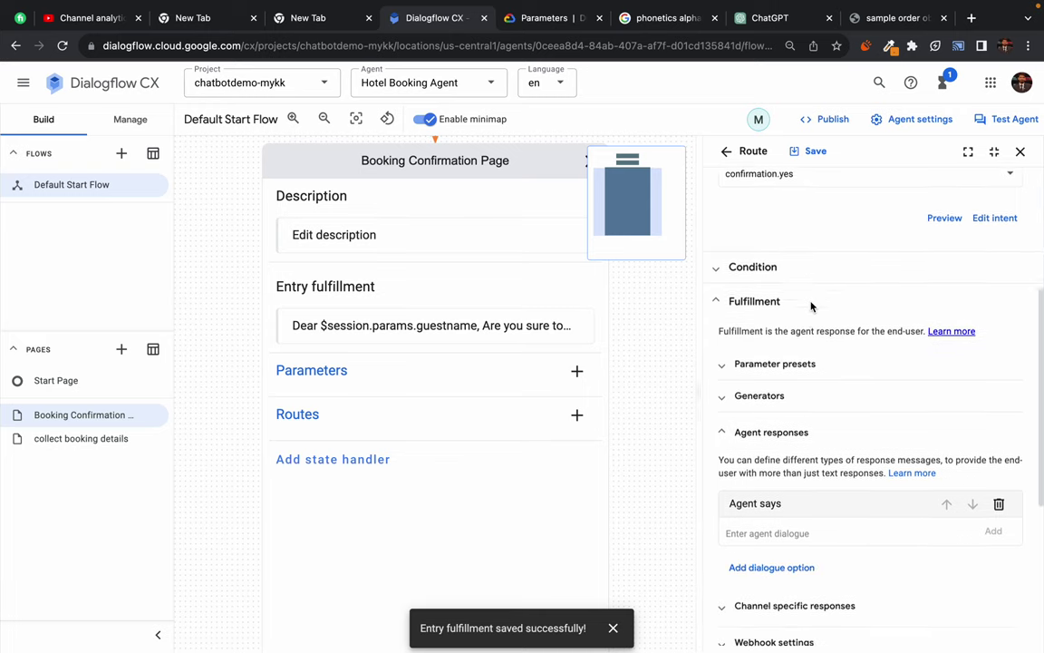
pyautogui.scroll(-1, 839, 451)
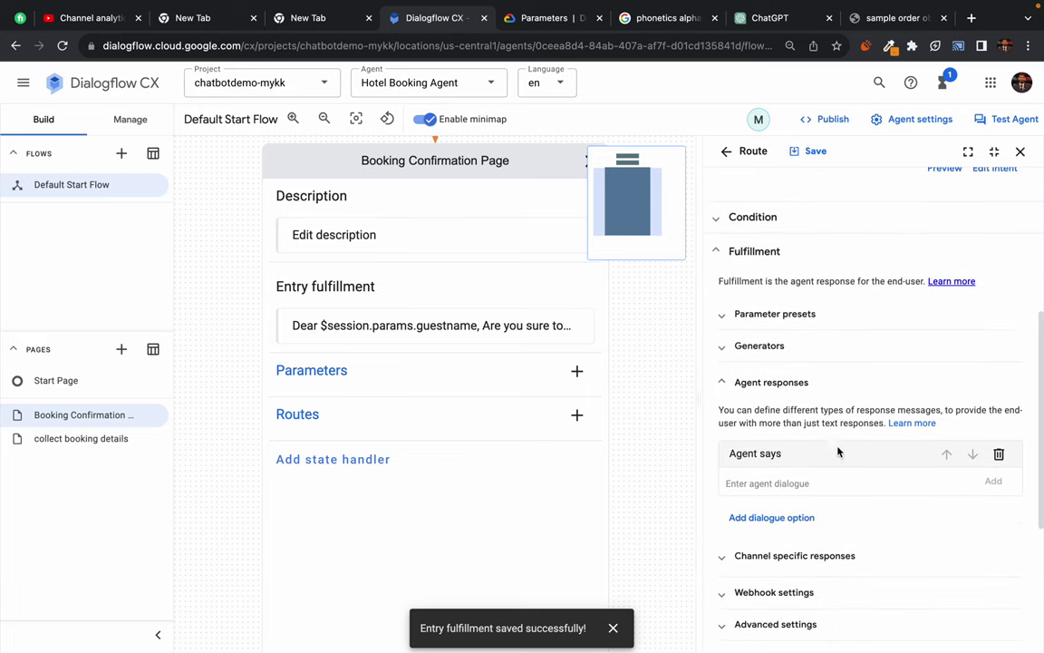
pyautogui.click(816, 152)
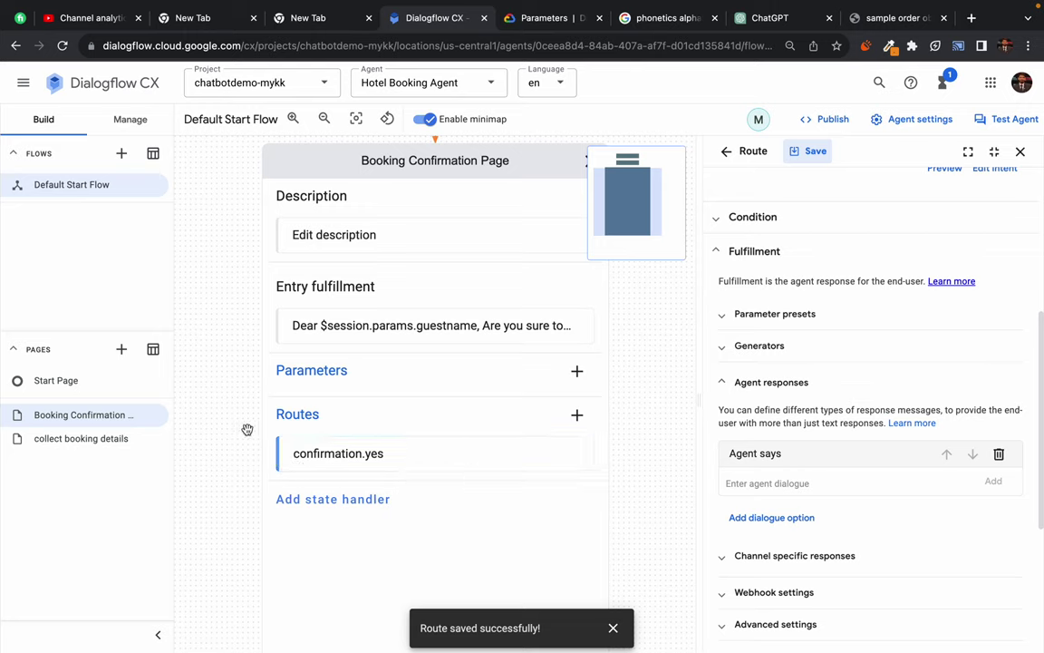
# Step: Switch on Enable webhook for the confirmation.yes route, find the webhook list empty, and save
pyautogui.scroll(-2, 207, 490)
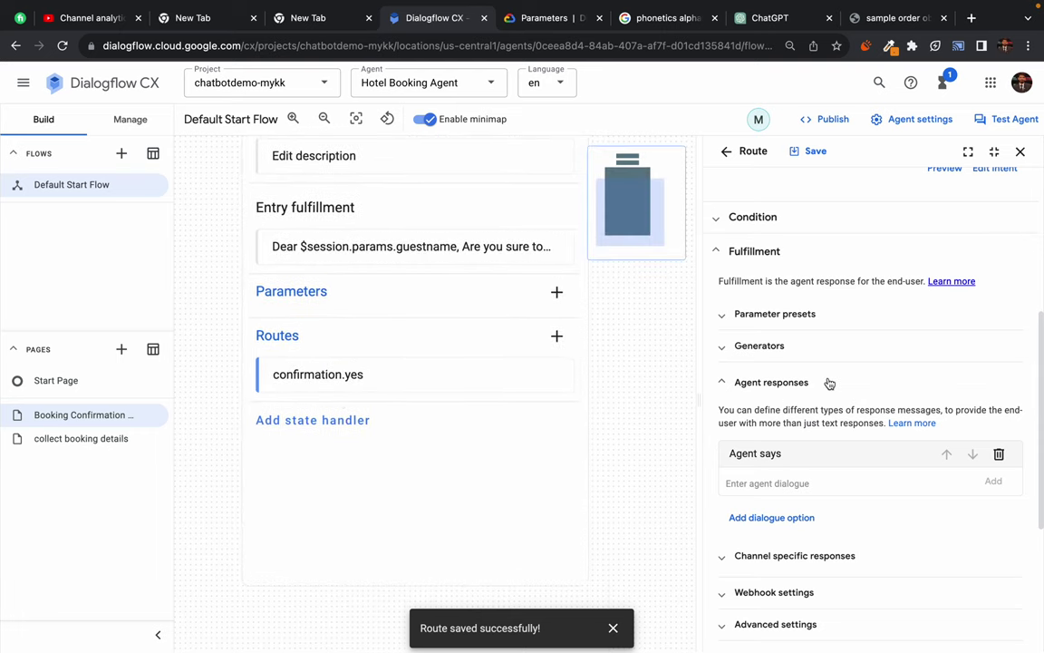
pyautogui.scroll(-1, 828, 457)
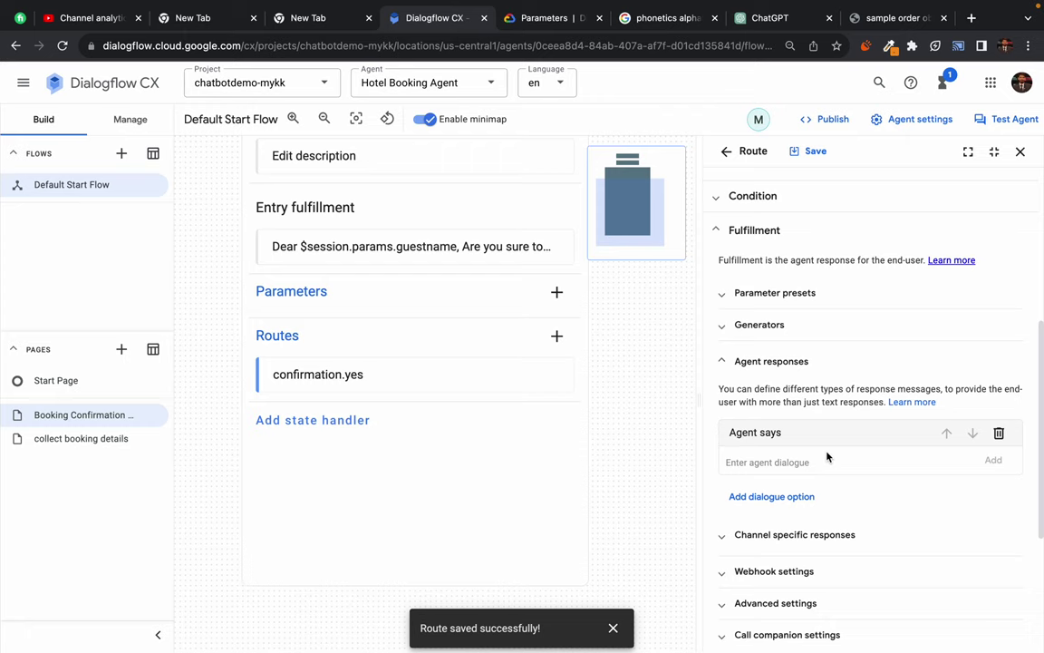
pyautogui.scroll(-2, 840, 519)
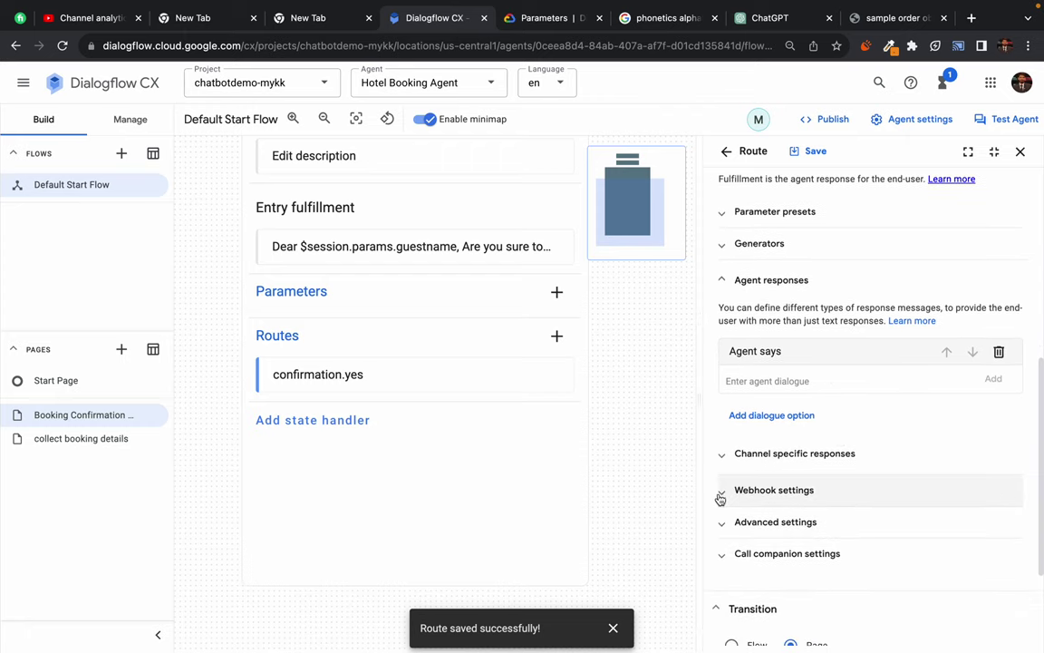
pyautogui.click(724, 495)
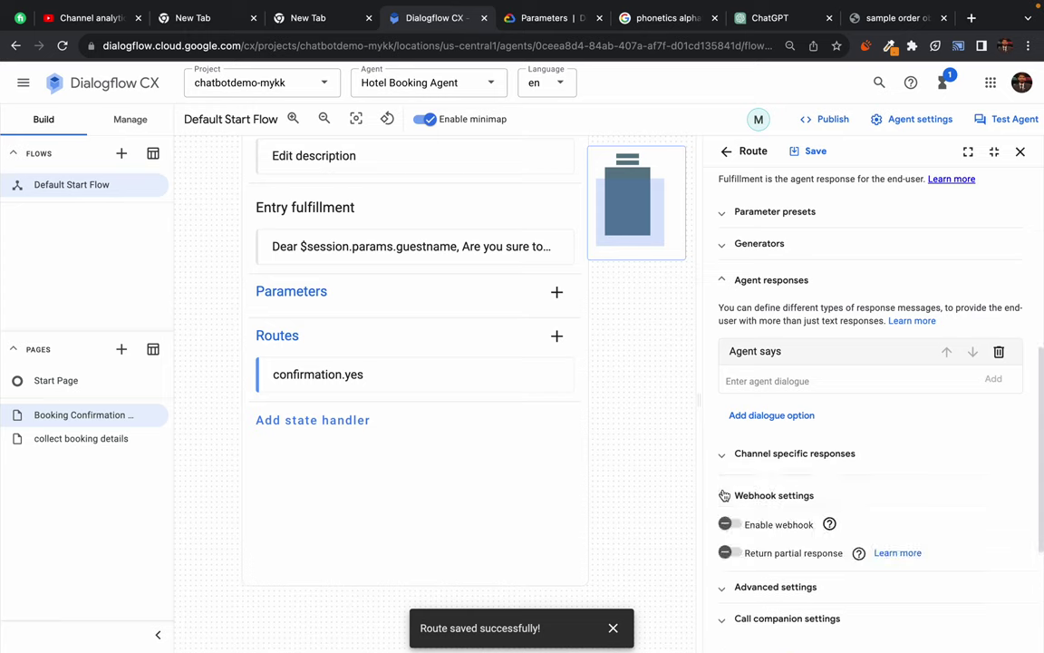
pyautogui.scroll(-1, 886, 506)
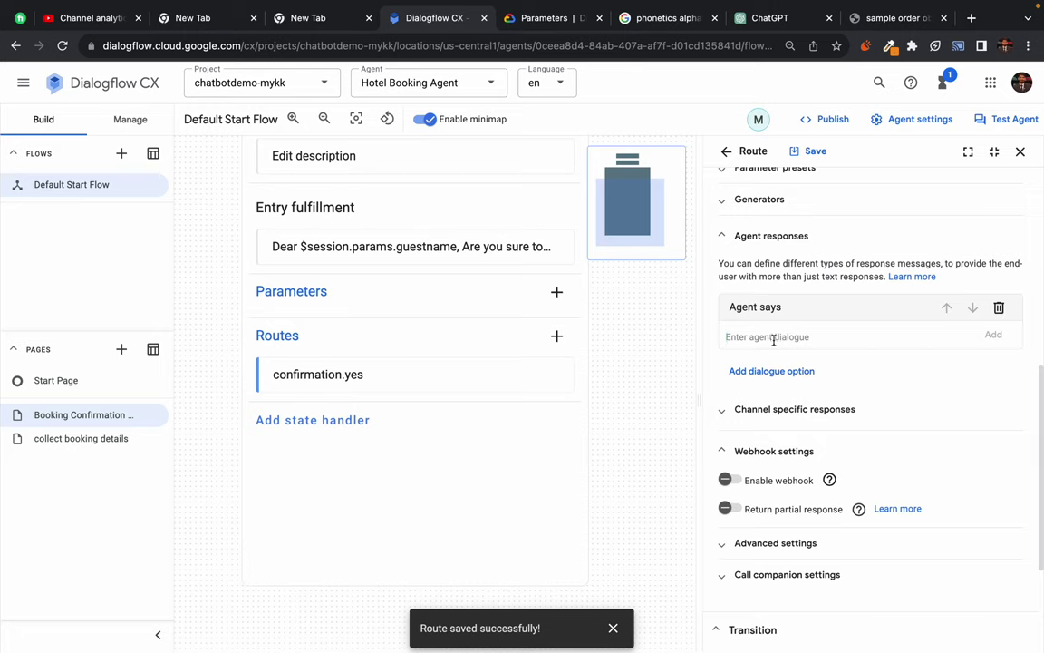
pyautogui.click(728, 481)
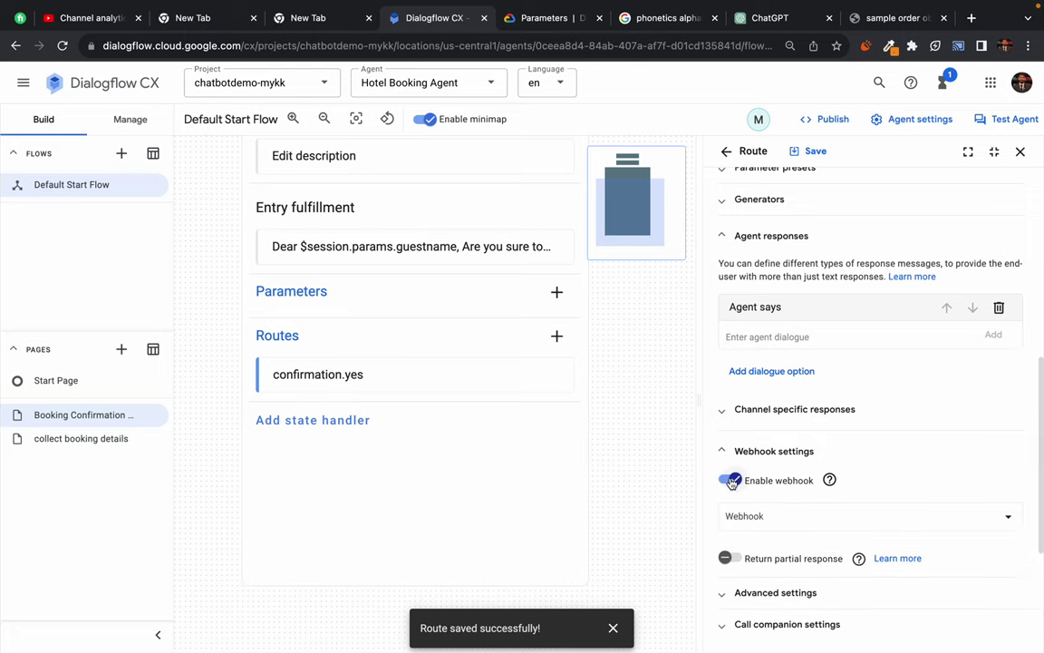
pyautogui.click(1010, 520)
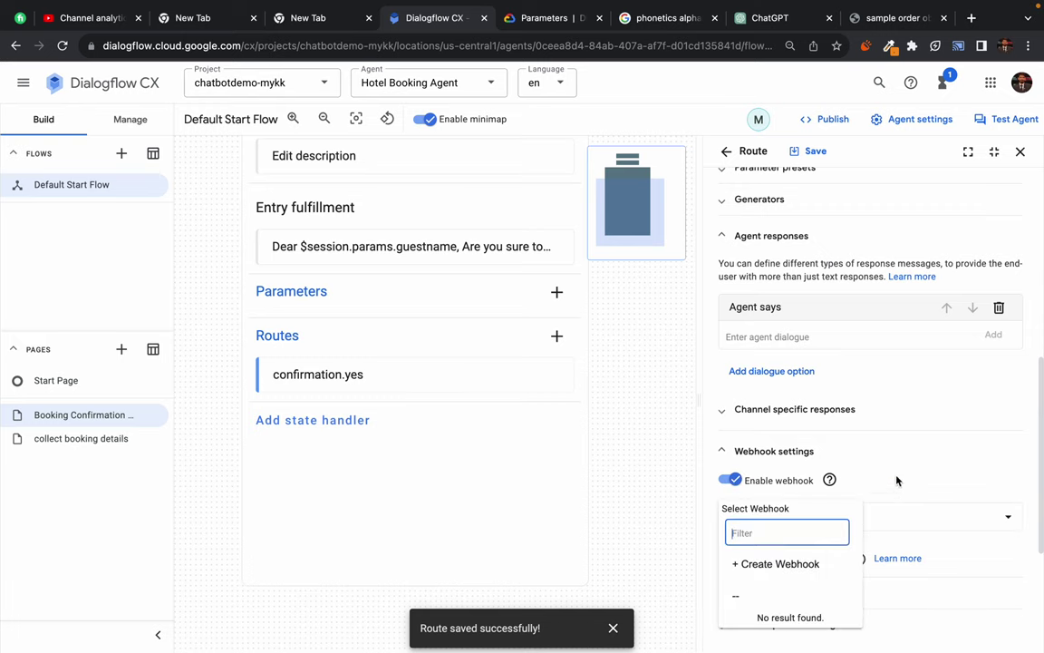
pyautogui.click(934, 456)
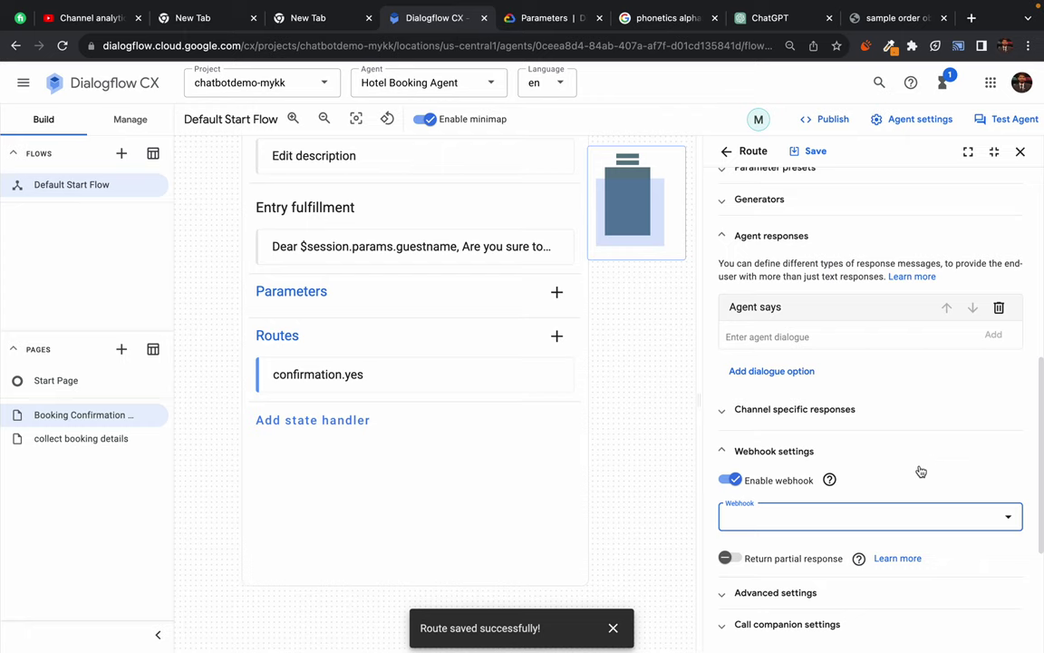
pyautogui.click(923, 458)
pyautogui.click(834, 448)
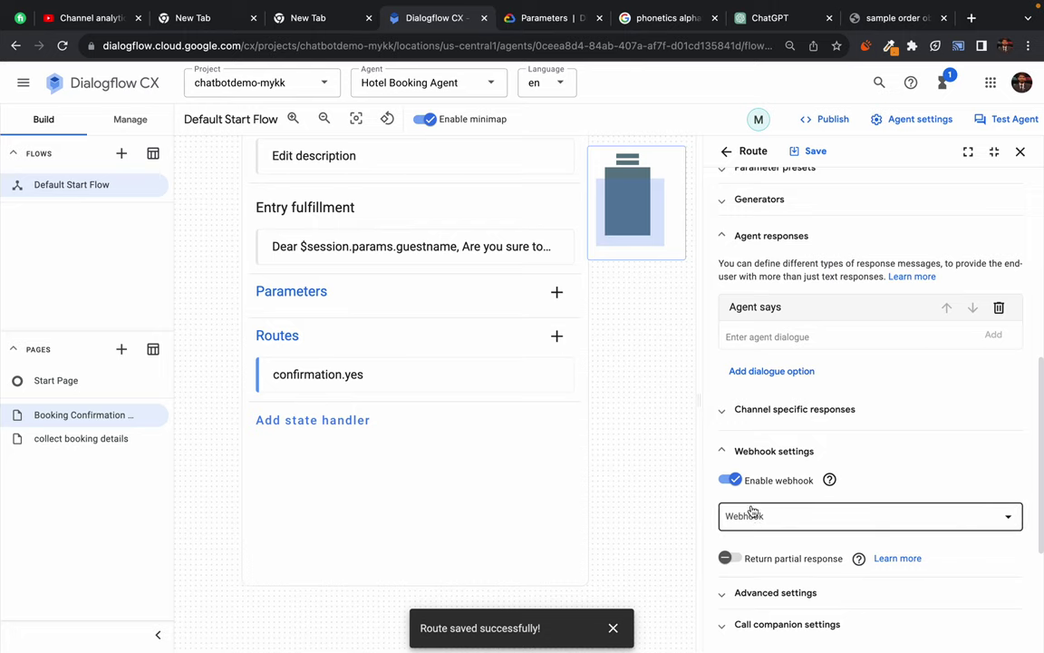
pyautogui.click(816, 151)
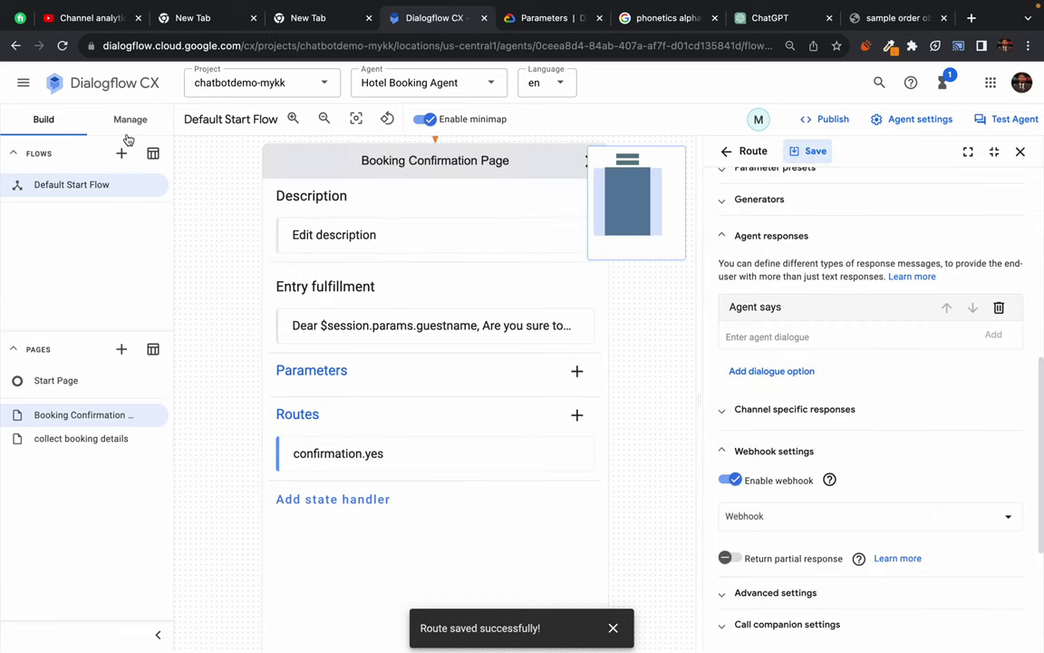
# Step: Check Manage > Webhooks, finding none, and return to the Default Start Flow
pyautogui.click(129, 119)
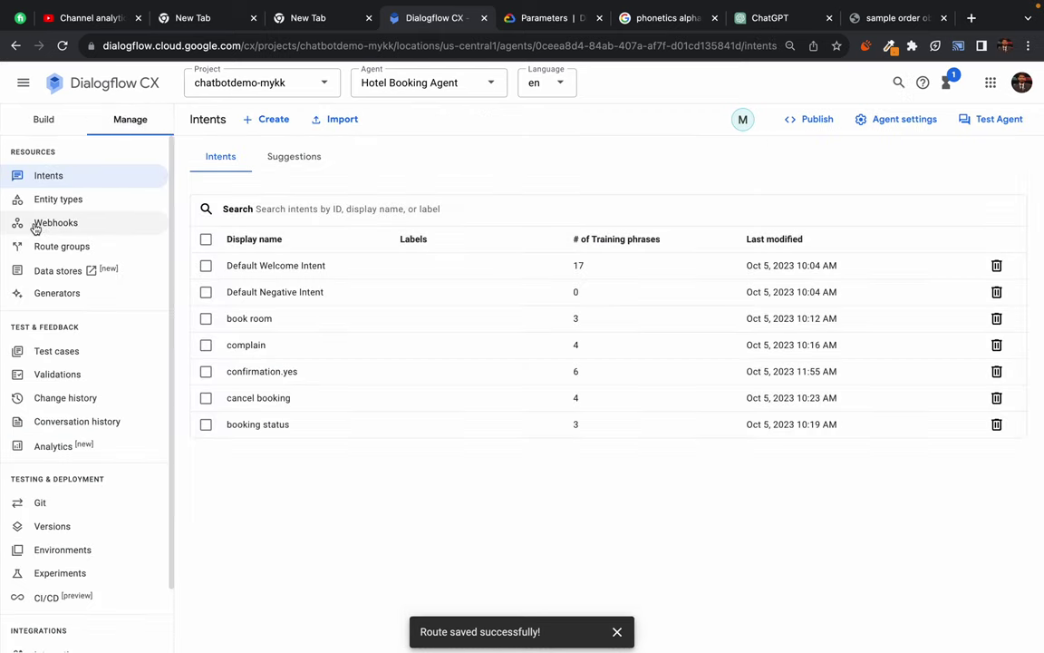
pyautogui.click(37, 226)
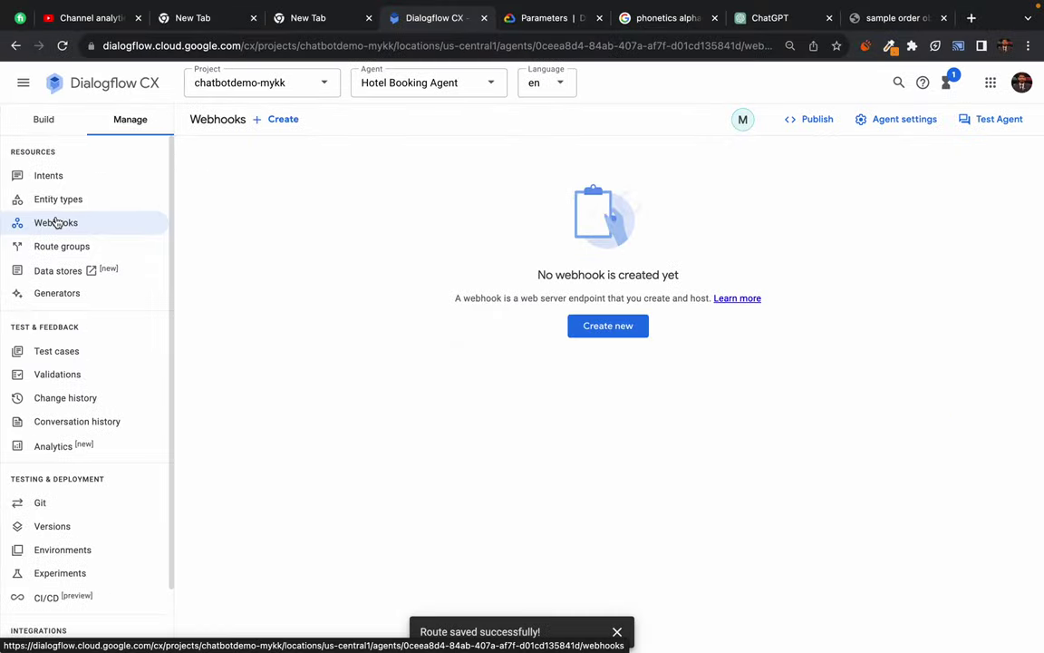
pyautogui.click(42, 115)
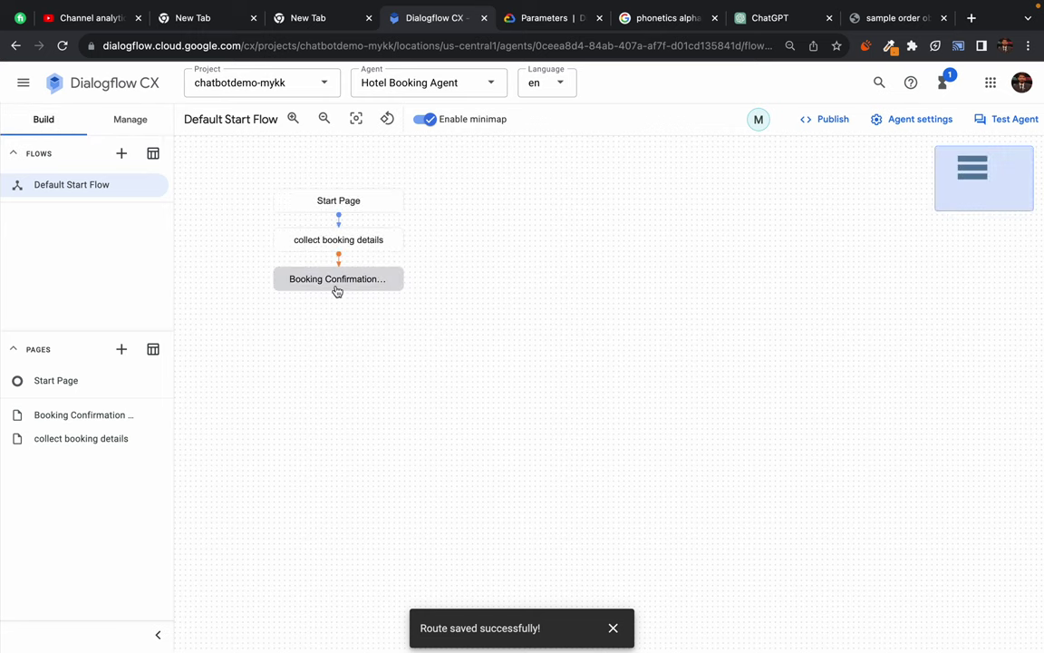
# Step: Reopen the confirmation.yes route, enable its webhook, and bring up the Webhook choices
pyautogui.click(338, 289)
pyautogui.click(350, 446)
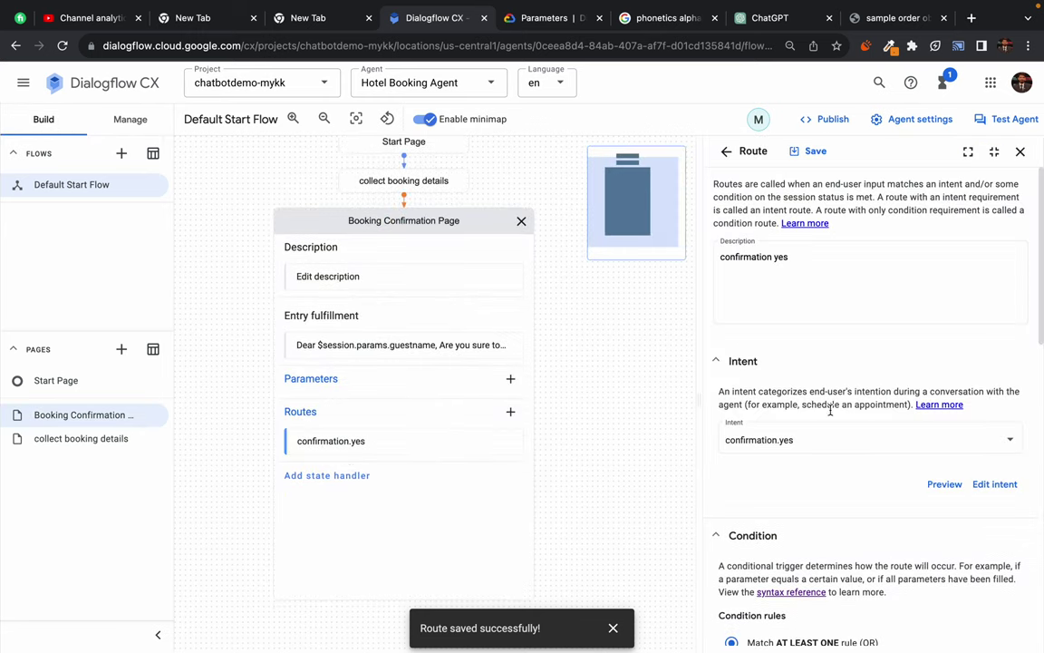
pyautogui.scroll(-7, 1037, 488)
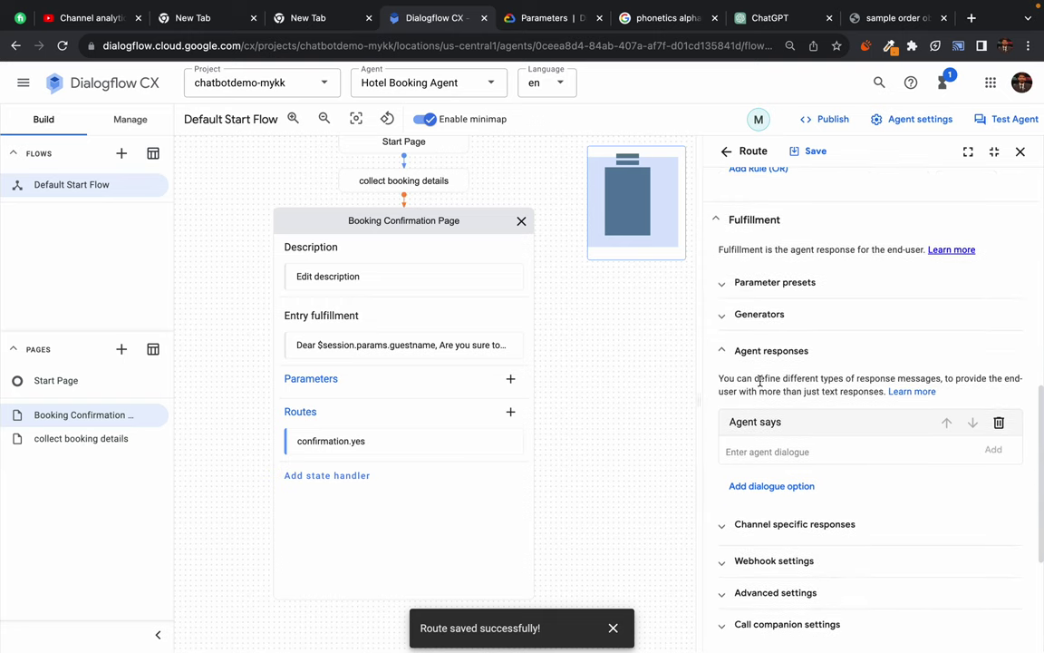
pyautogui.scroll(-1, 785, 494)
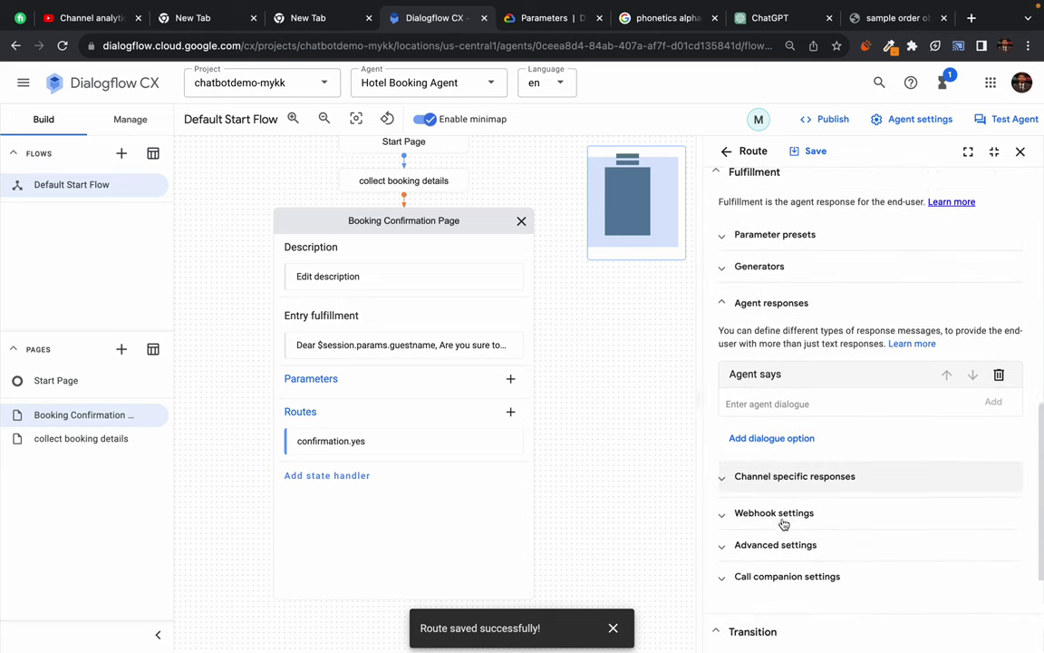
pyautogui.click(738, 495)
pyautogui.scroll(-1, 771, 513)
pyautogui.click(730, 484)
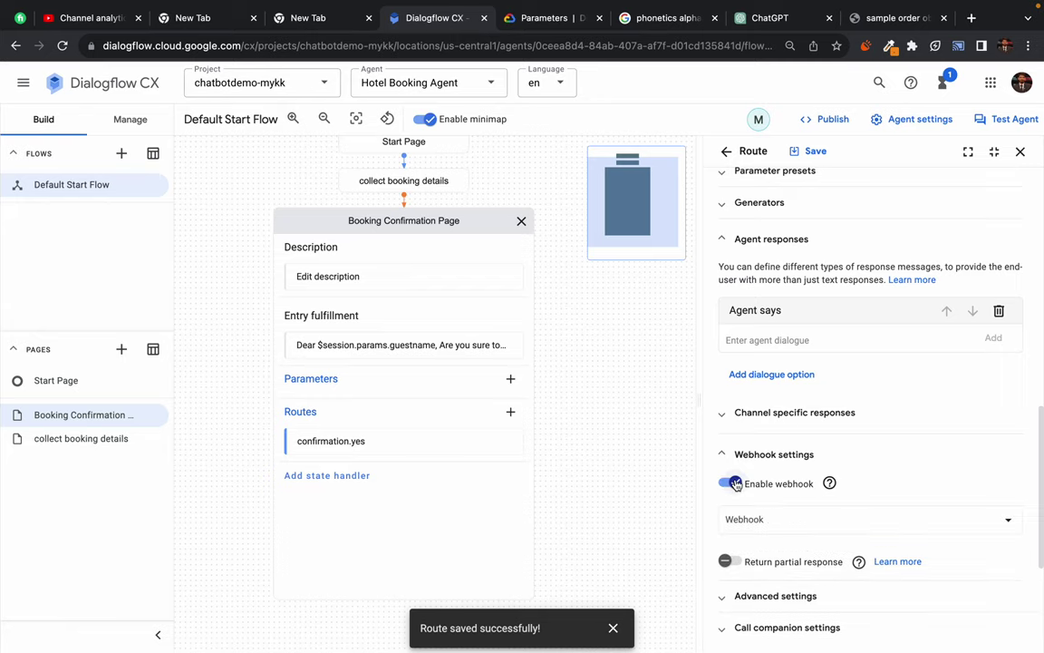
pyautogui.click(827, 521)
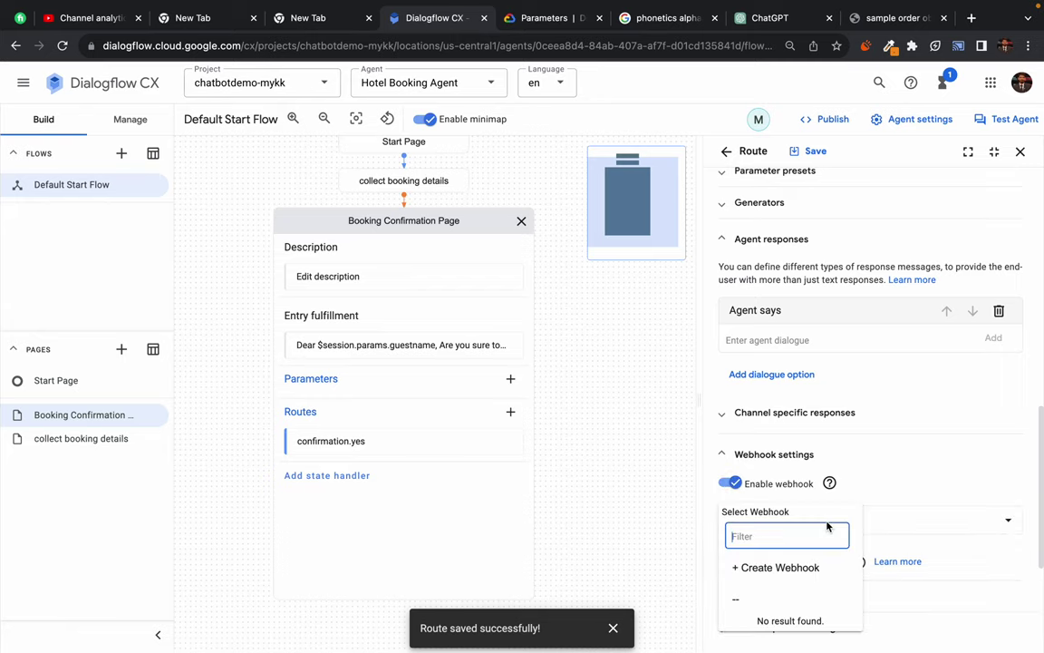
# Step: Create a new webhook with display name 'my server webhook'
pyautogui.click(771, 567)
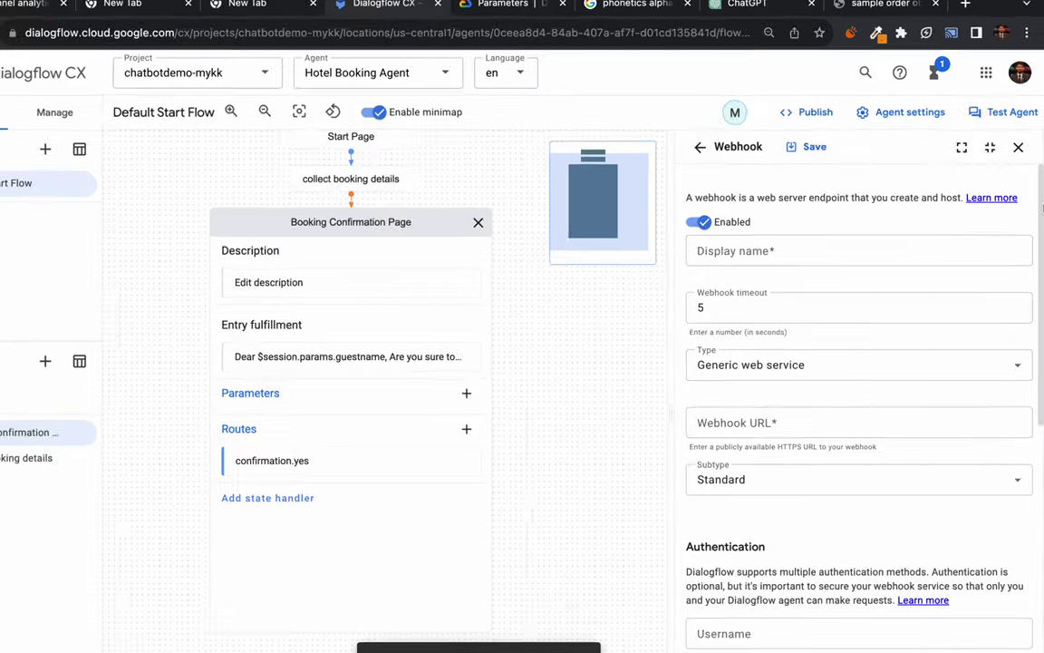
pyautogui.click(793, 259)
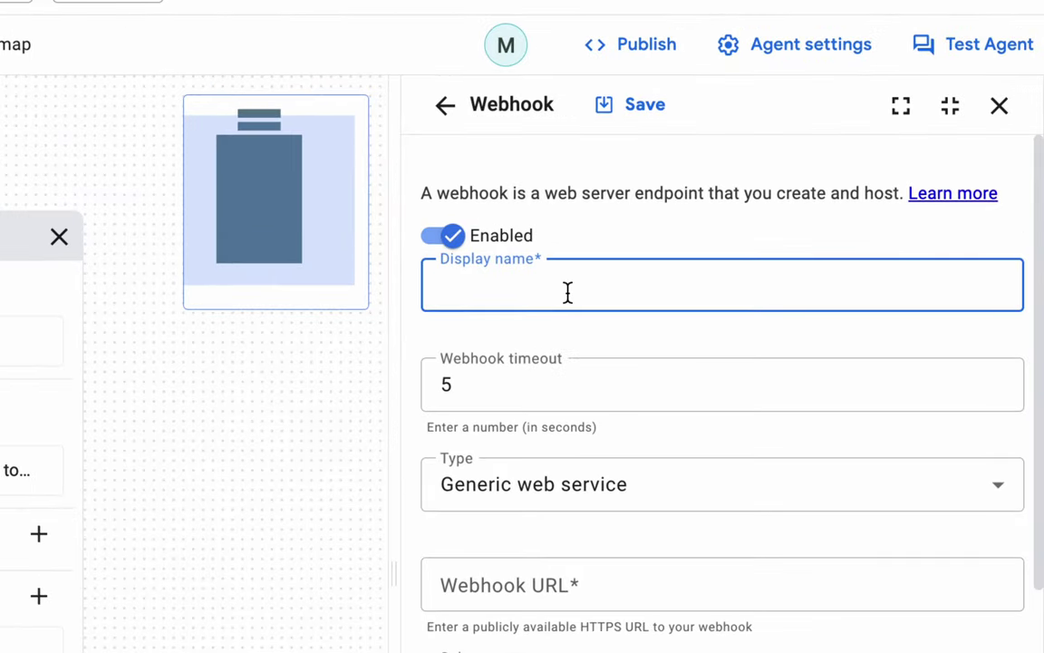
pyautogui.write('my server wesb')
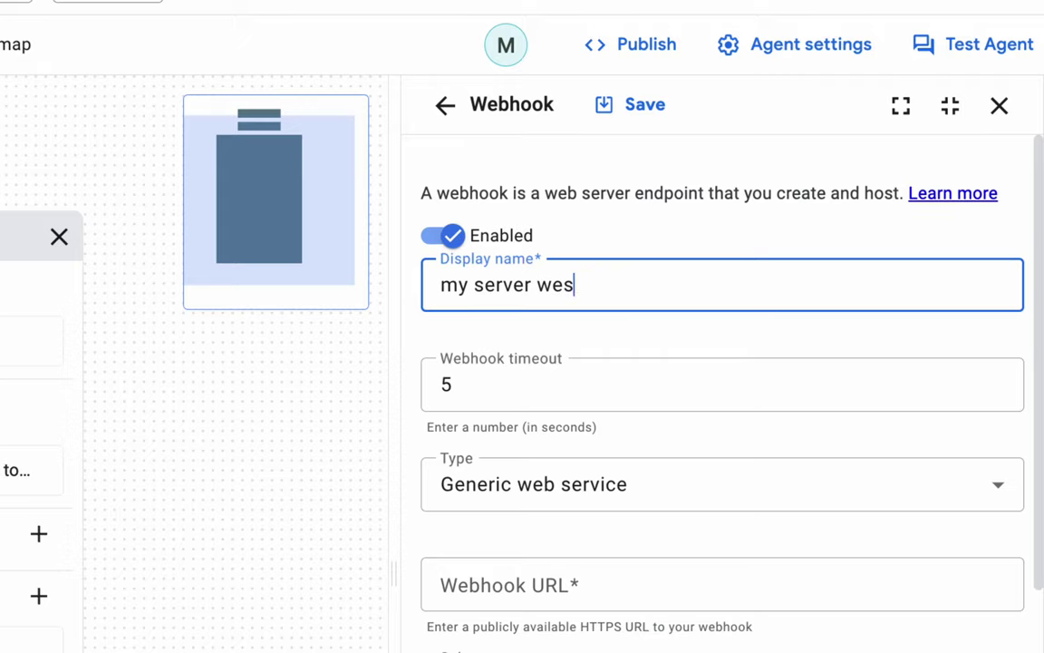
pyautogui.press('BackSpace')
pyautogui.write('bhook')
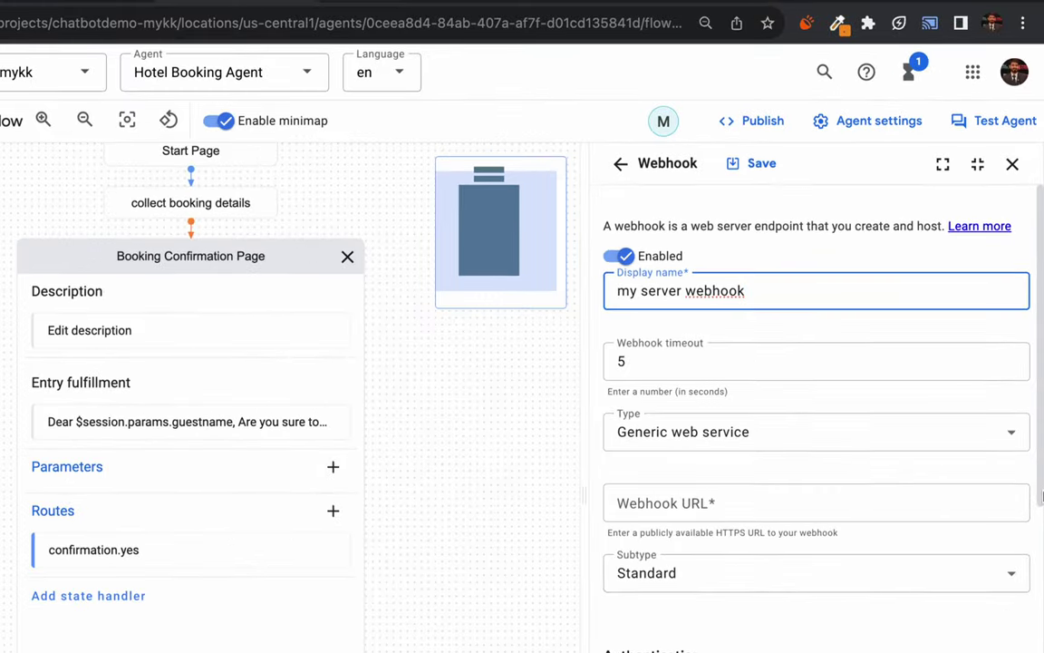
# Step: Keep the webhook timeout at 5 seconds and the type as Generic web service
pyautogui.click(649, 366)
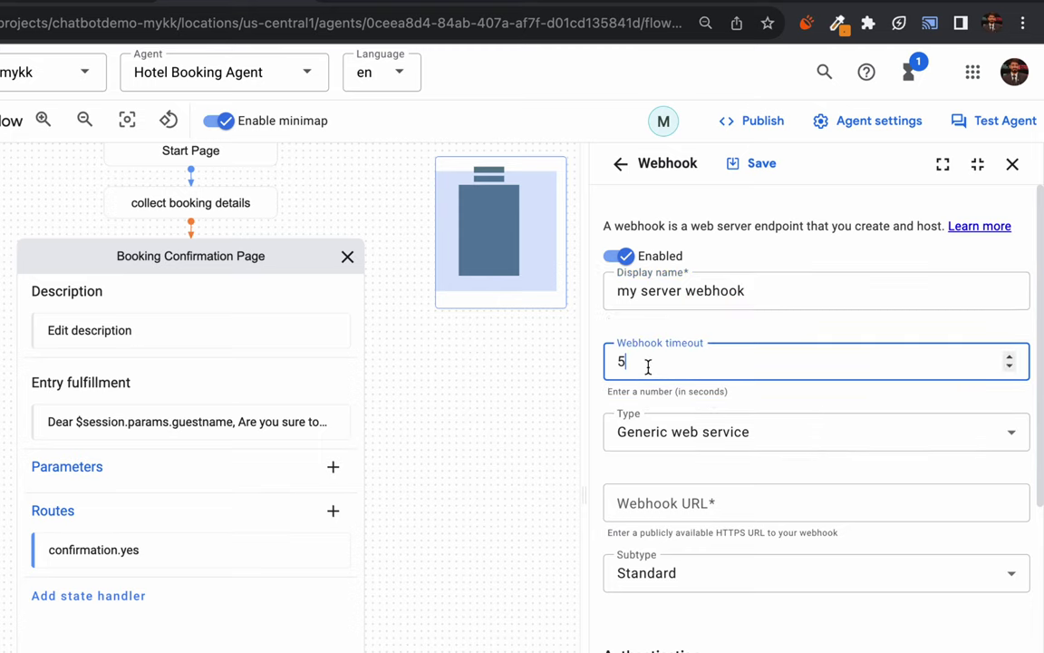
pyautogui.doubleClick(658, 365)
pyautogui.write('5')
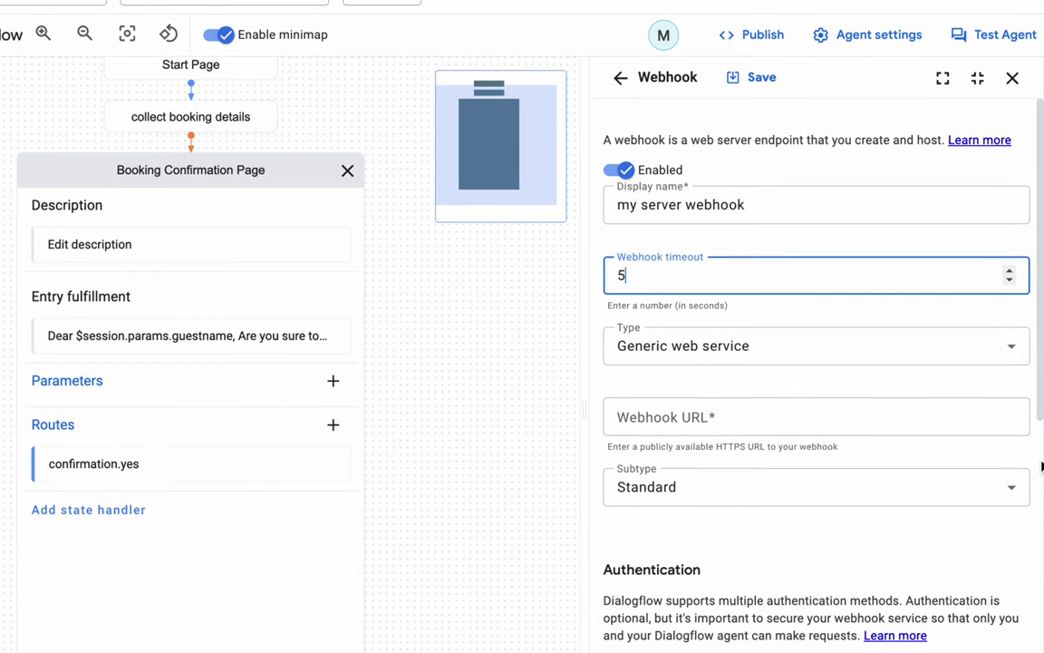
pyautogui.click(1017, 352)
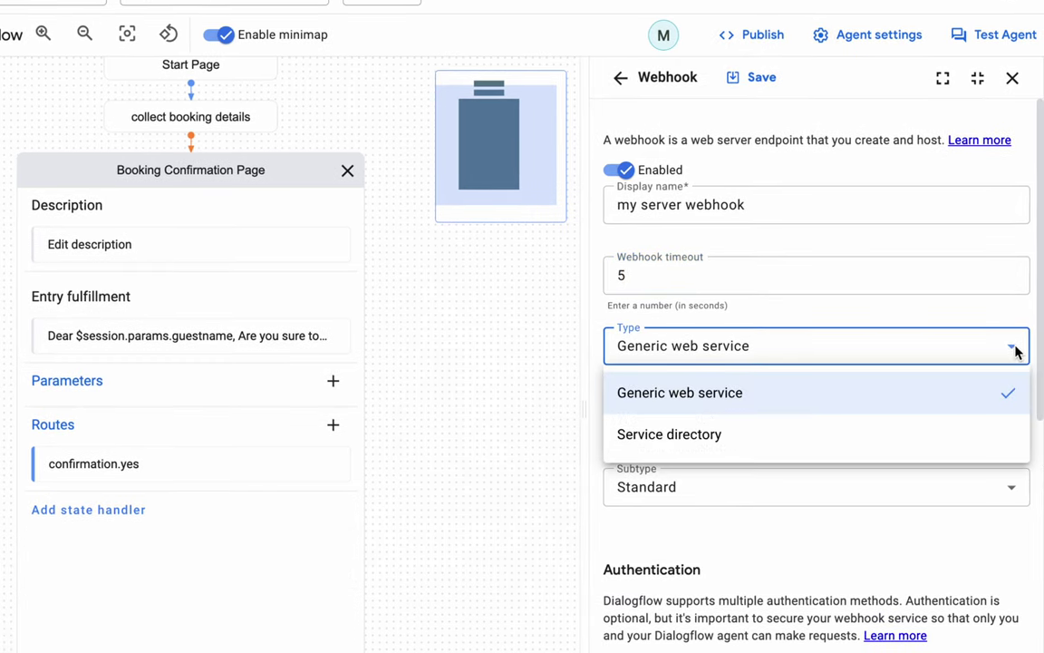
pyautogui.click(1017, 352)
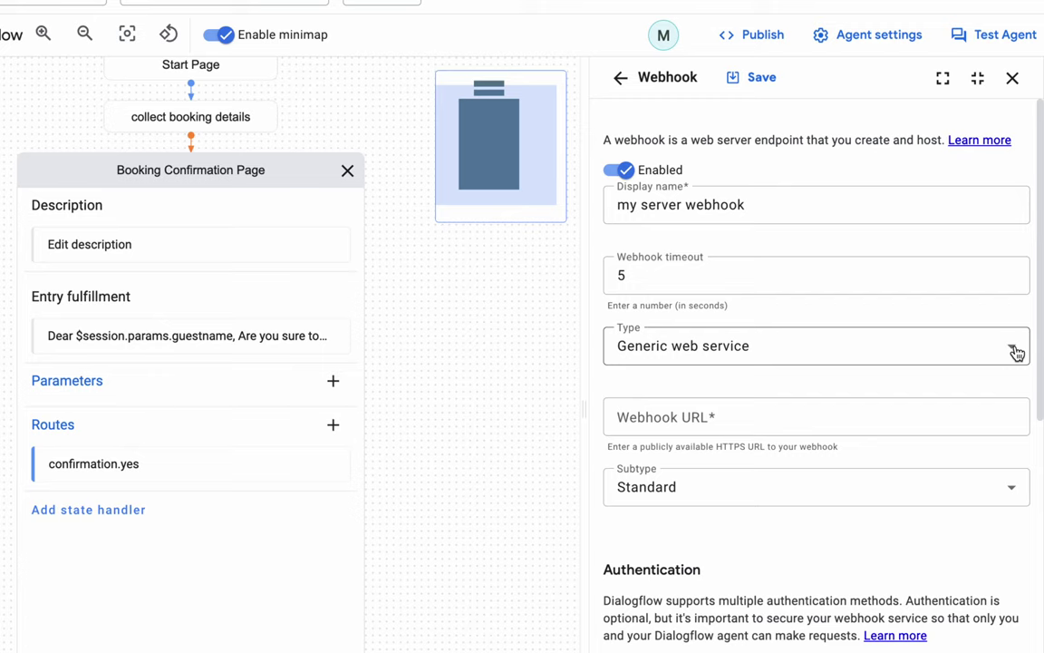
pyautogui.click(657, 425)
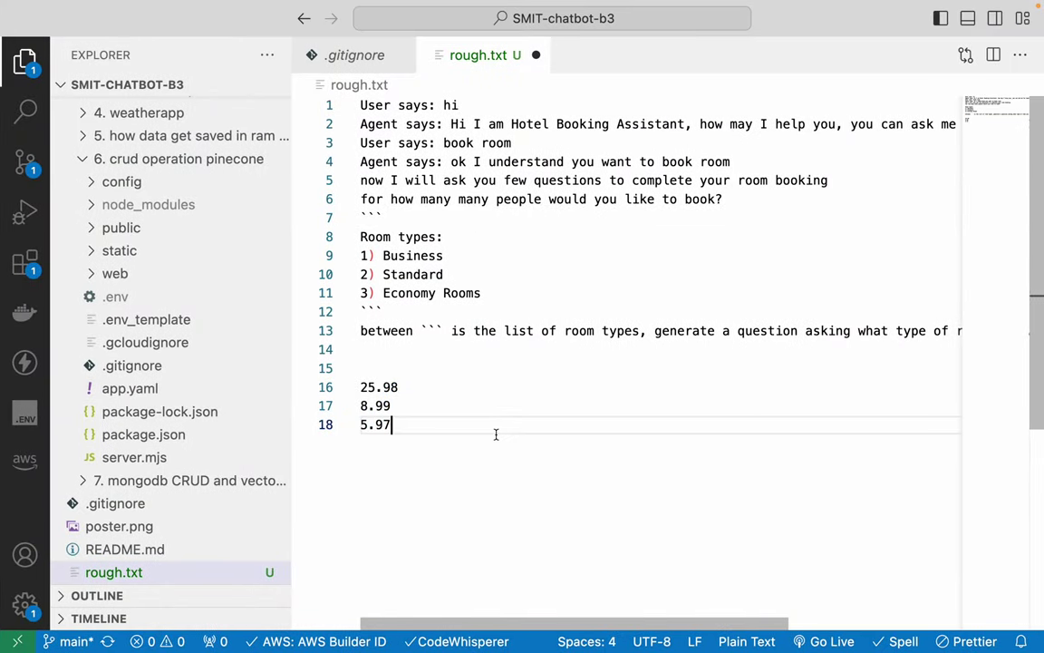
# Step: Delete all text in rough.txt and close it along with .gitignore
pyautogui.press('super+a')
pyautogui.press('BackSpace')
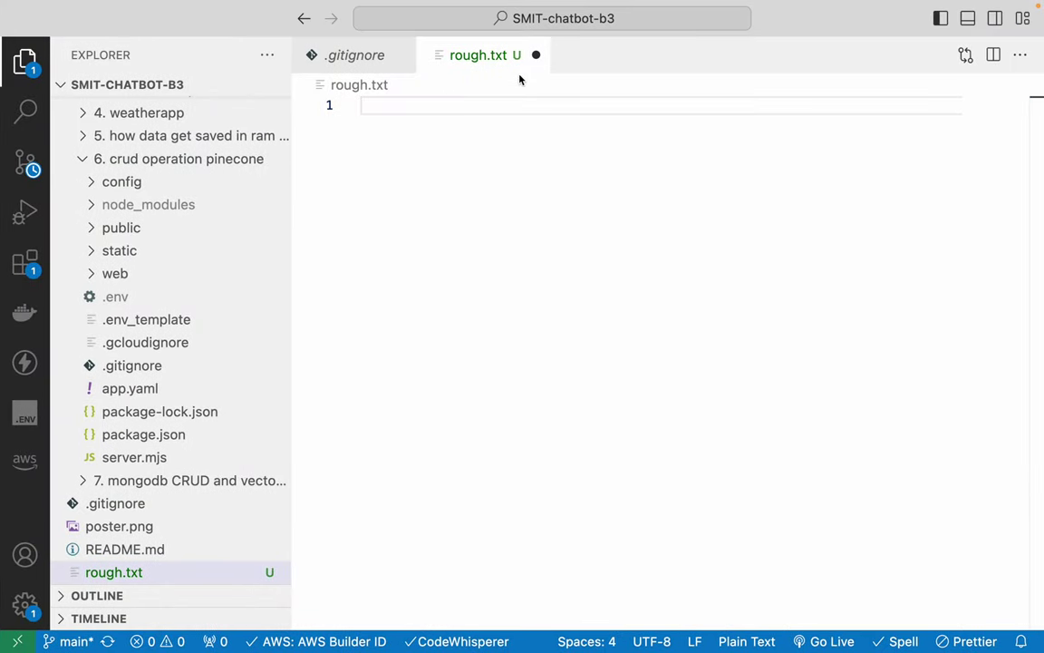
pyautogui.press('super+w')
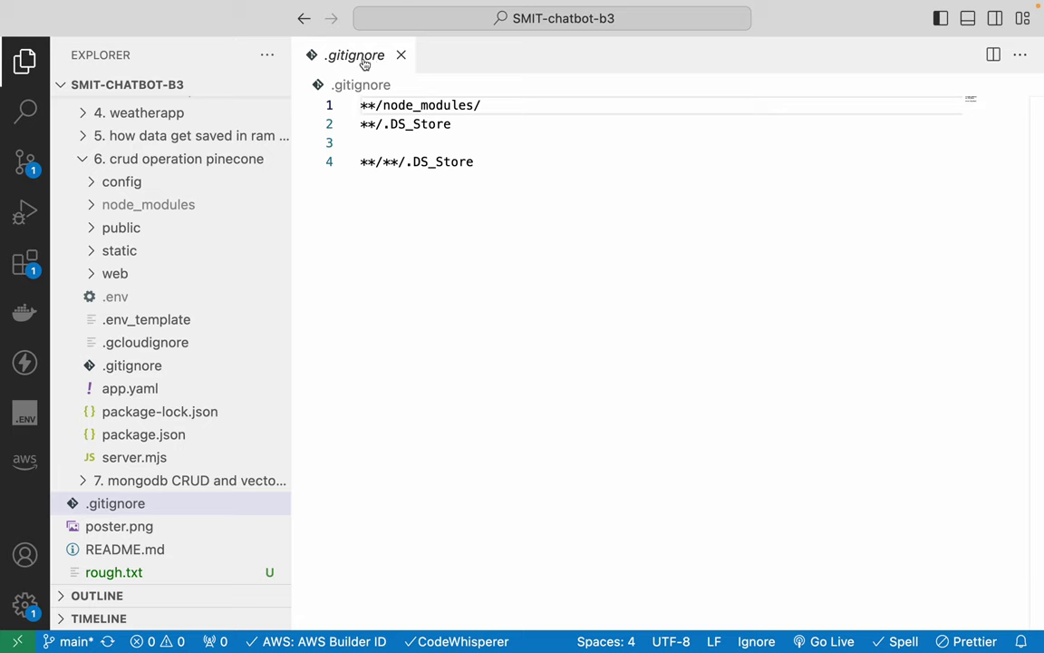
pyautogui.press('super+w')
# Step: Expand '7. mongodb CRUD and vector search' in the explorer and open its server.mjs
pyautogui.click(82, 157)
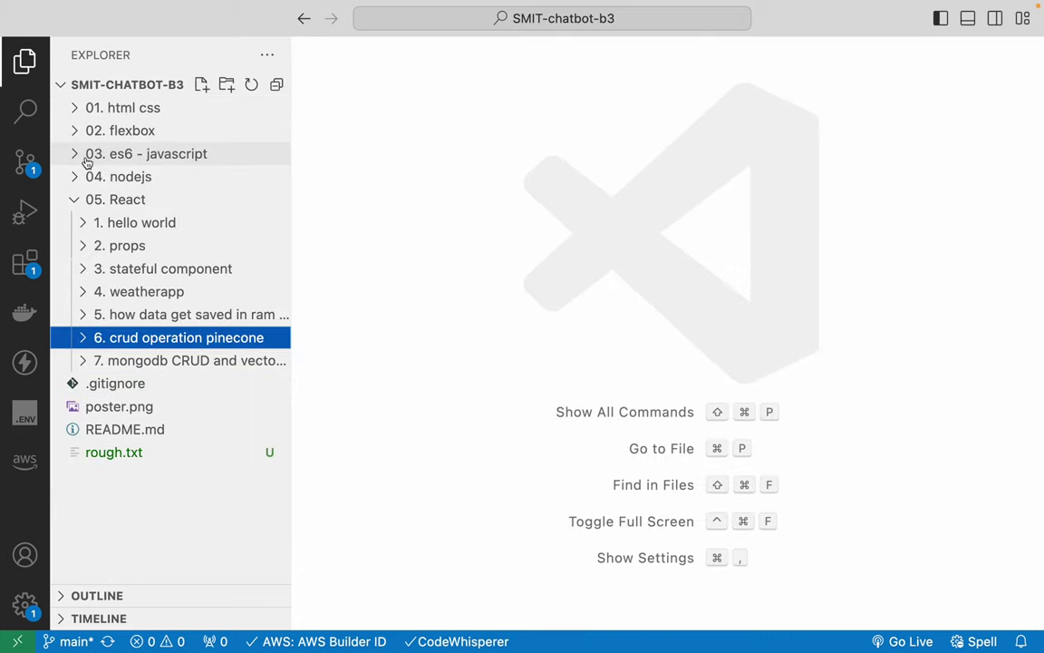
pyautogui.click(84, 360)
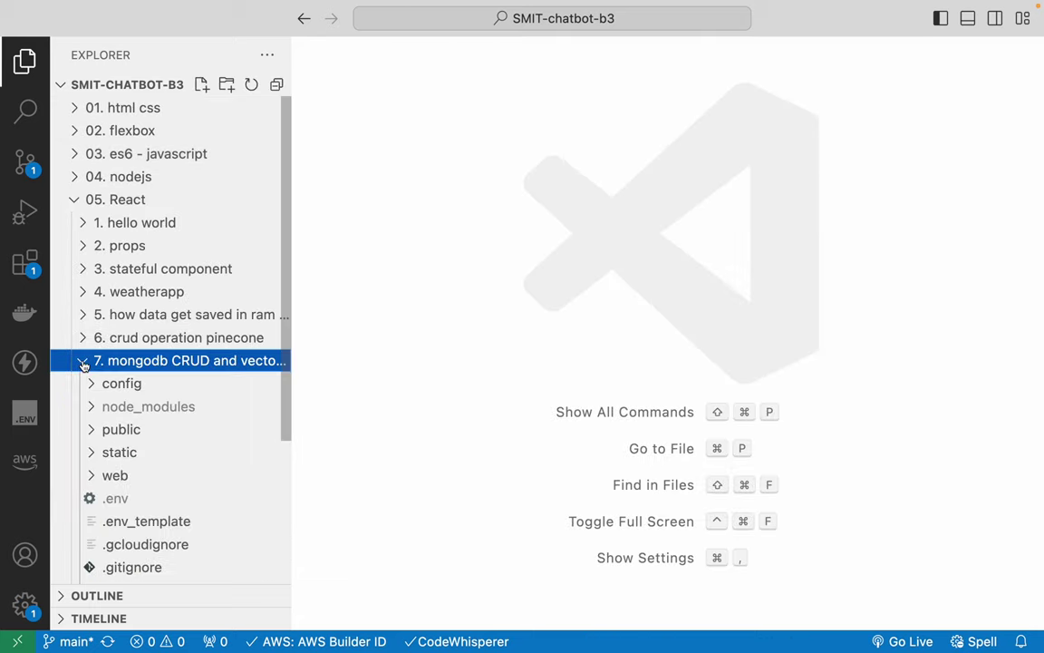
pyautogui.moveTo(292, 387); pyautogui.dragTo(370, 381)
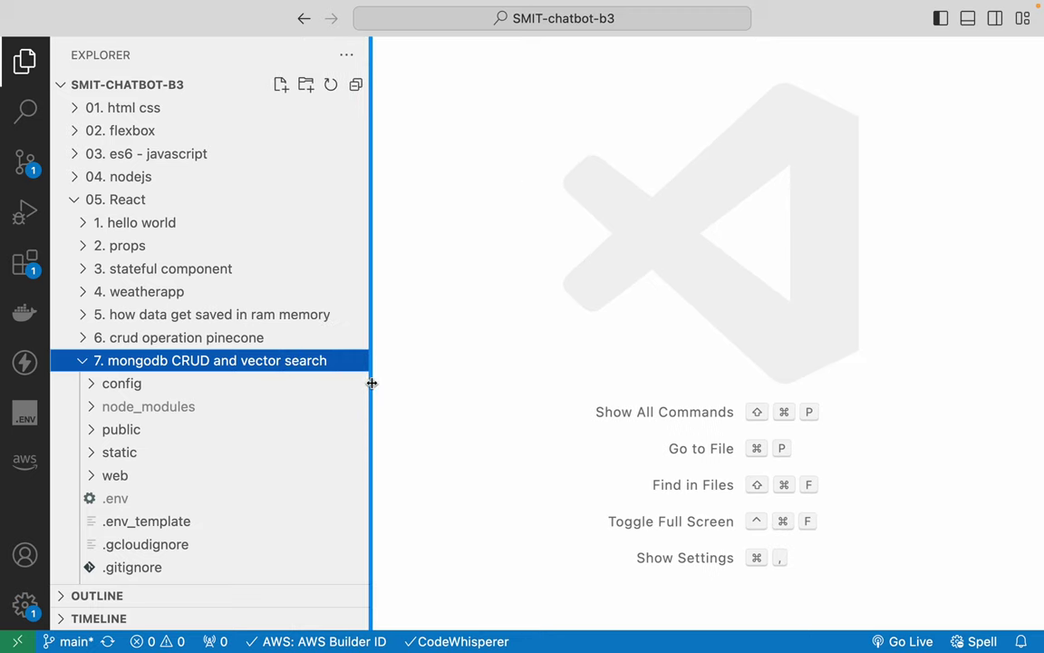
pyautogui.hotkey('ctrl', '`')
pyautogui.hotkey('ctrl', '`')
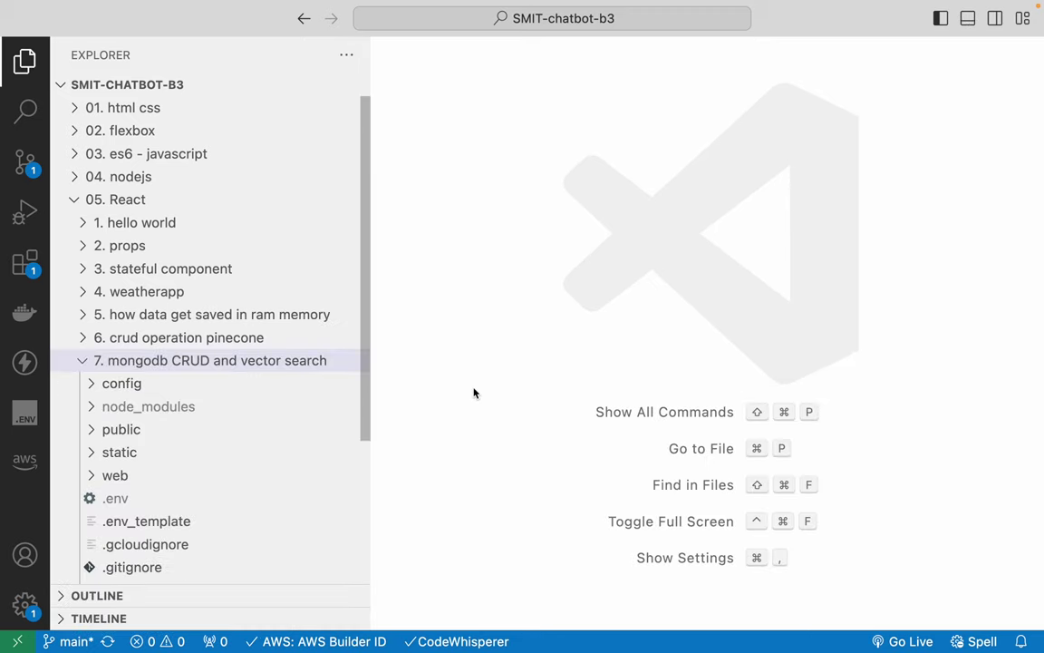
pyautogui.scroll(-3, 123, 505)
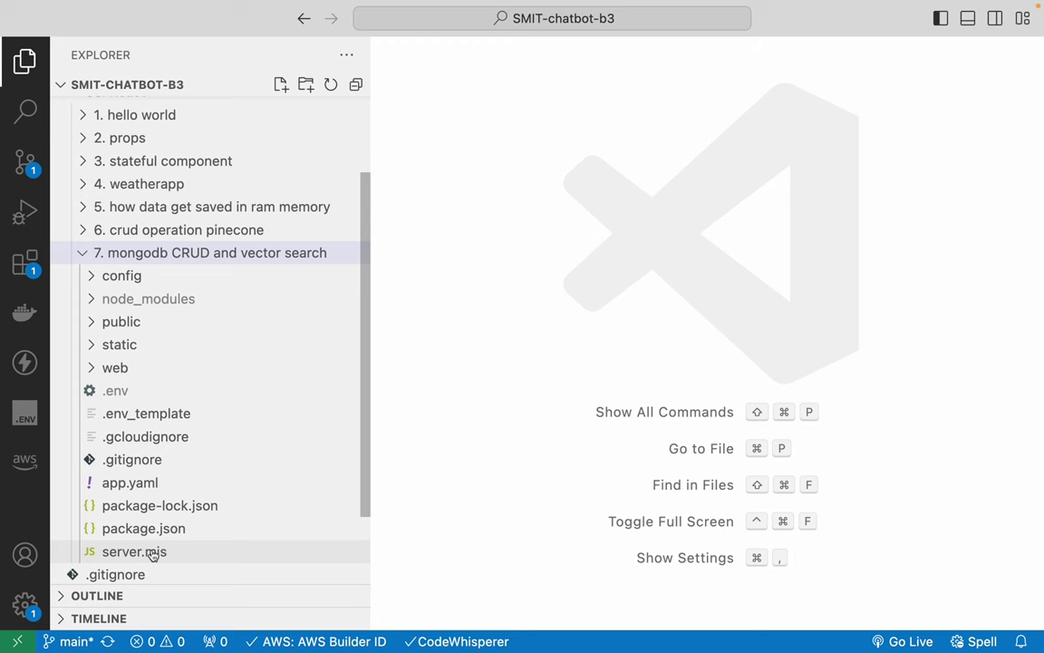
pyautogui.scroll(-1, 117, 552)
pyautogui.click(134, 520)
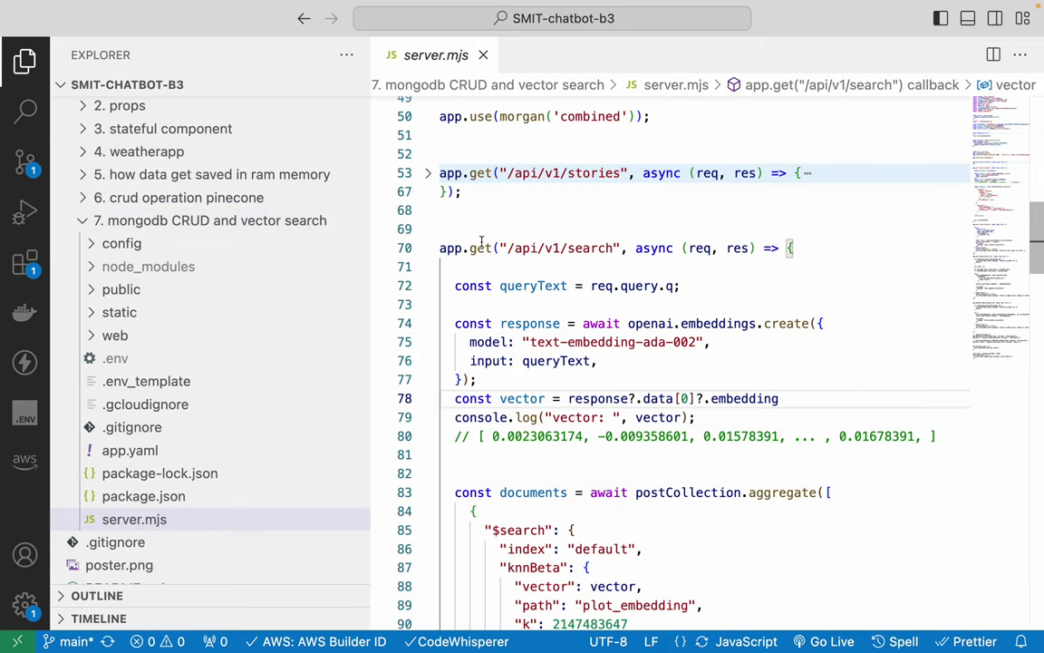
# Step: Fold the search and story route handlers in server.mjs, leaving the caret on line 52
pyautogui.press('super+alt+bracketleft')
pyautogui.click(427, 305)
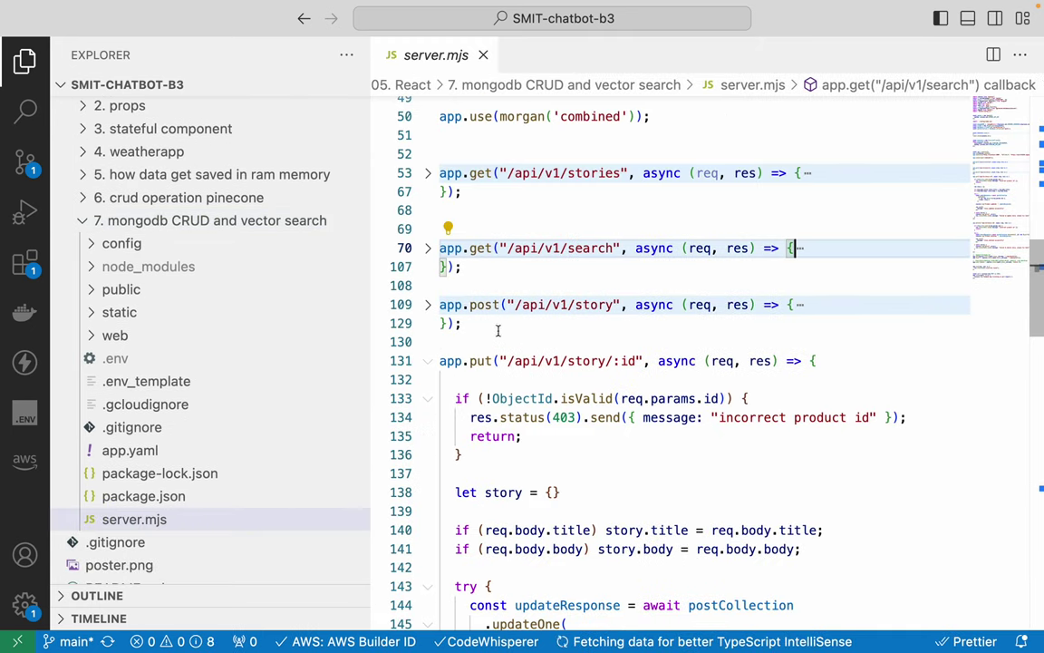
pyautogui.click(428, 361)
pyautogui.click(428, 436)
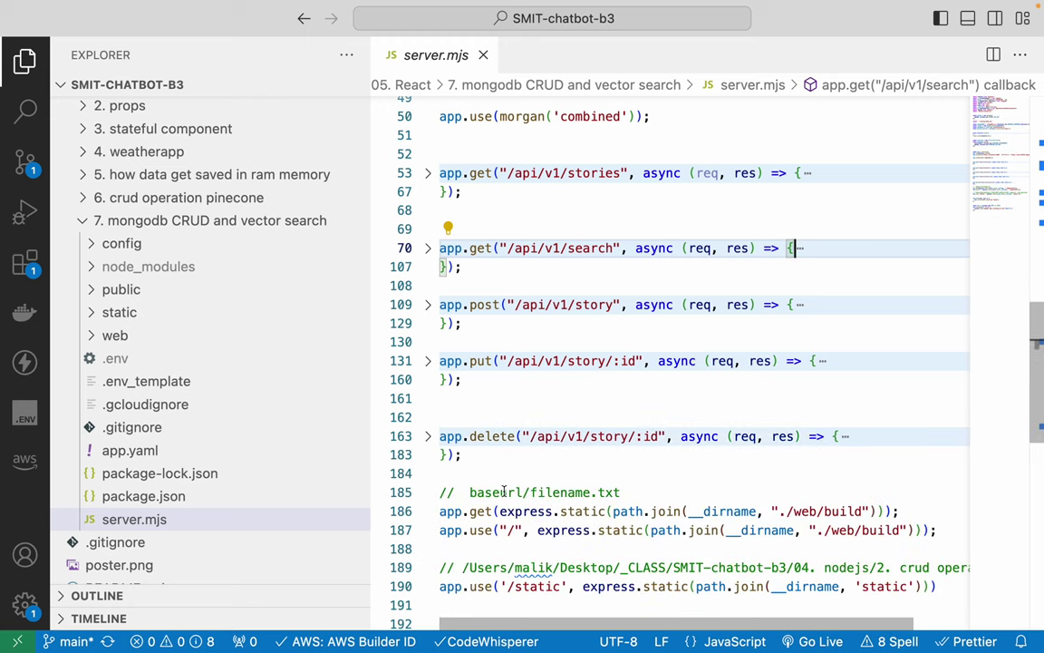
pyautogui.scroll(-5, 504, 491)
pyautogui.scroll(7, 504, 491)
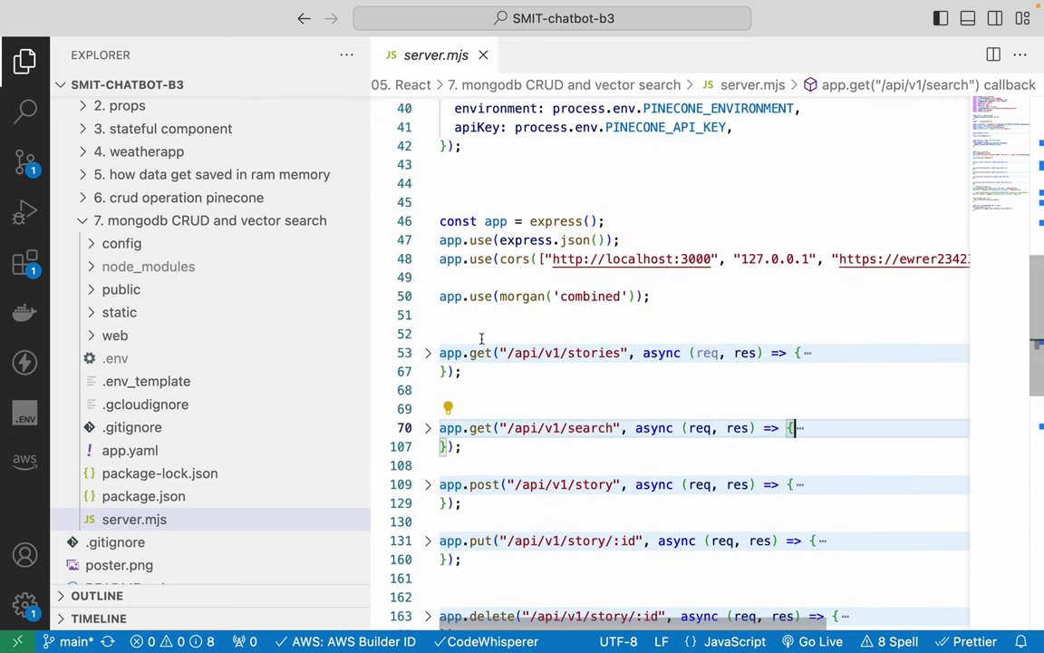
pyautogui.click(457, 332)
# Step: Write an app.post("/webhook", () => {}) route on line 52
pyautogui.press('Return')
pyautogui.press('Return')
pyautogui.press('Up')
pyautogui.press('Up')
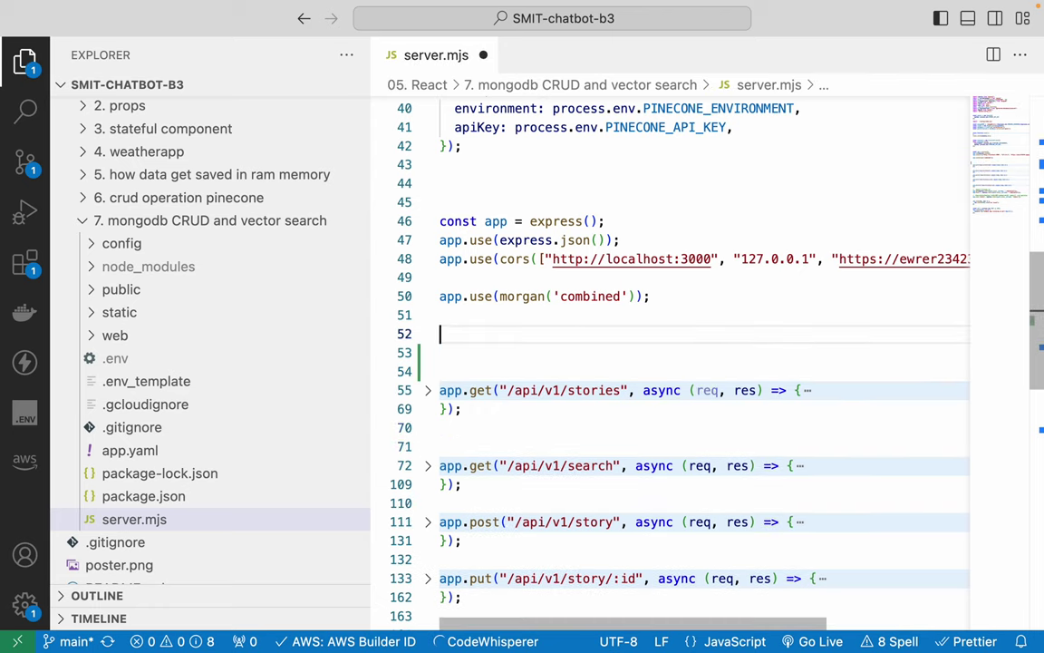
pyautogui.write('app.pos')
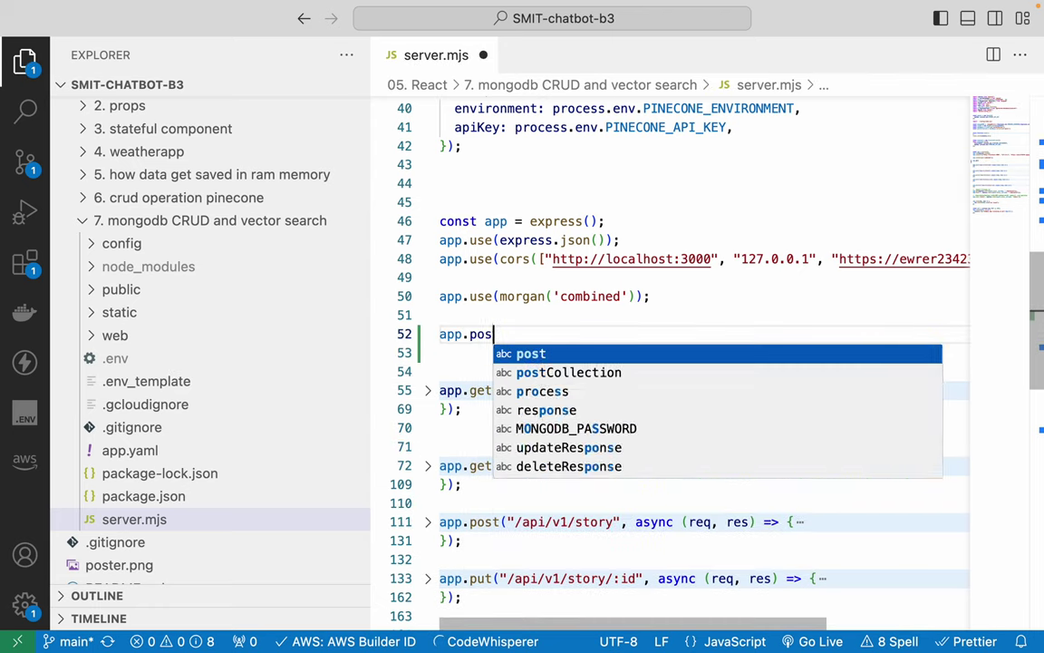
pyautogui.write('t("w')
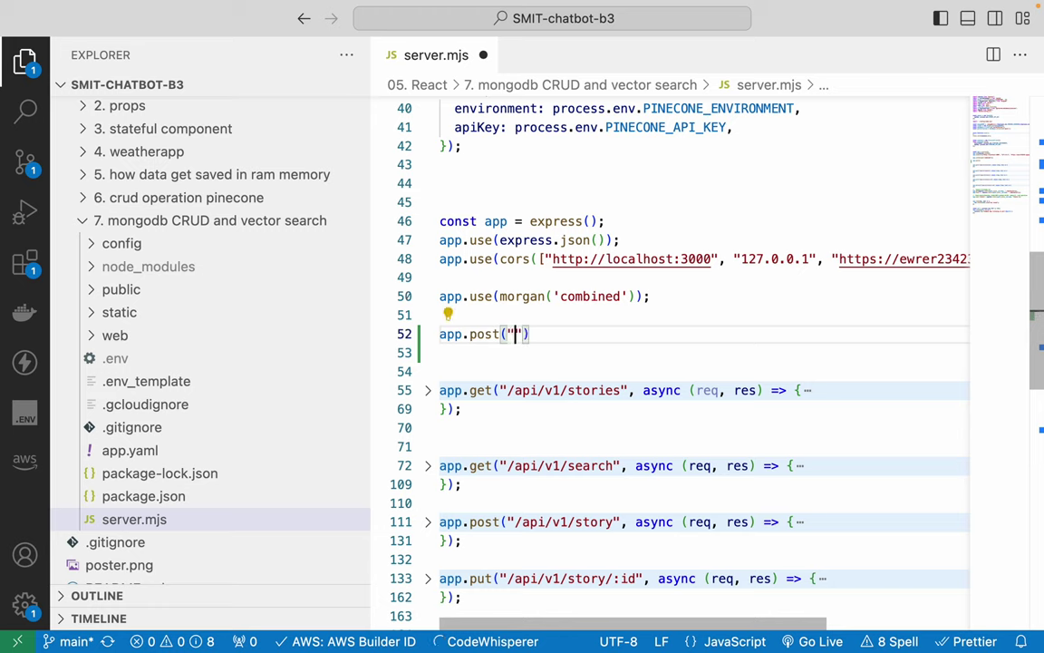
pyautogui.write('ebhook')
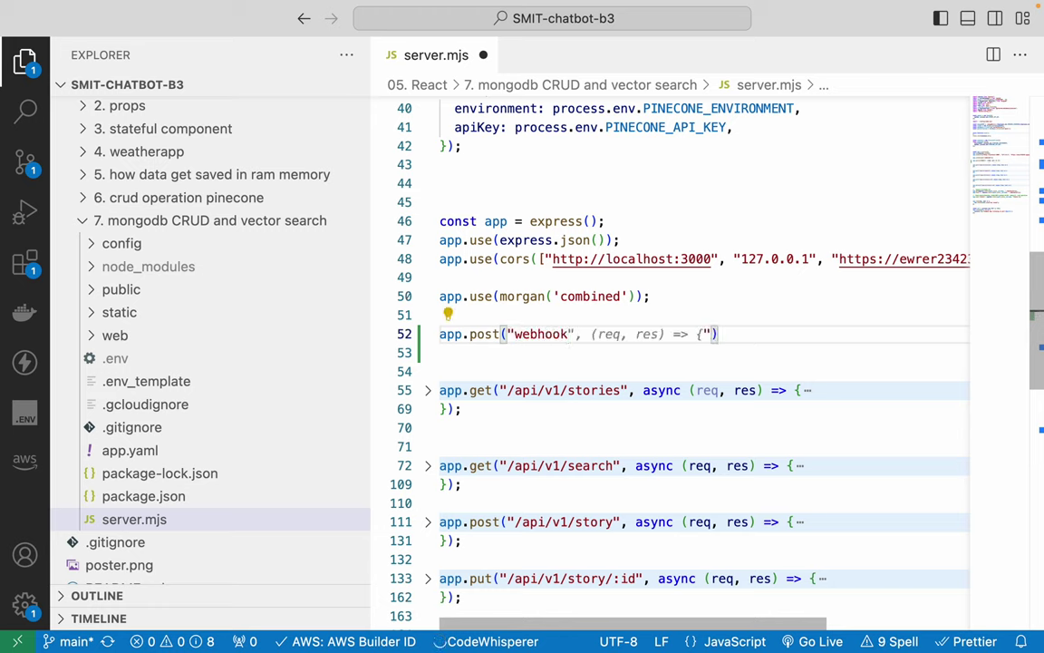
pyautogui.press('Left')
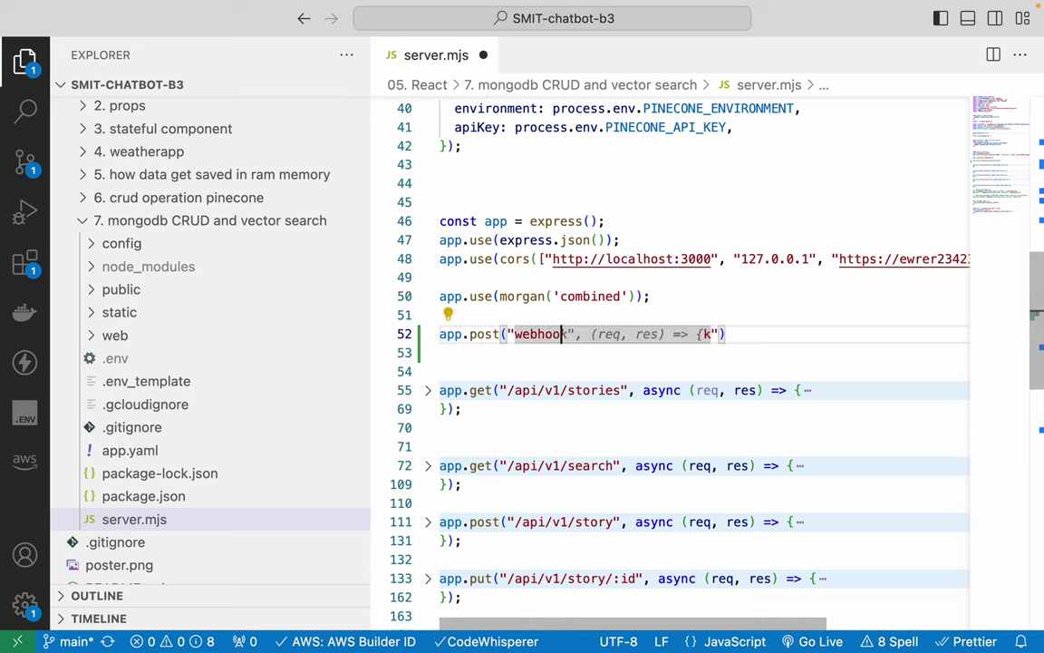
pyautogui.press('Escape')
pyautogui.press('Left')
pyautogui.press('Left')
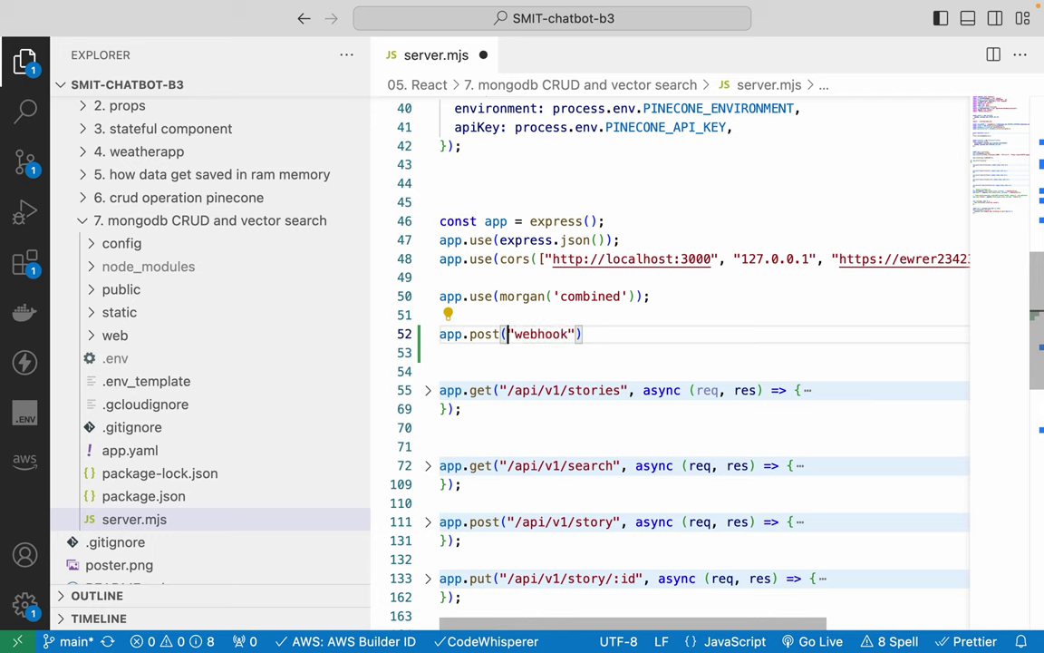
pyautogui.write('/')
pyautogui.press('Right')
pyautogui.press('Right')
pyautogui.press('Right')
pyautogui.press('Right')
pyautogui.press('Right')
pyautogui.press('Right')
pyautogui.press('Right')
pyautogui.press('Right')
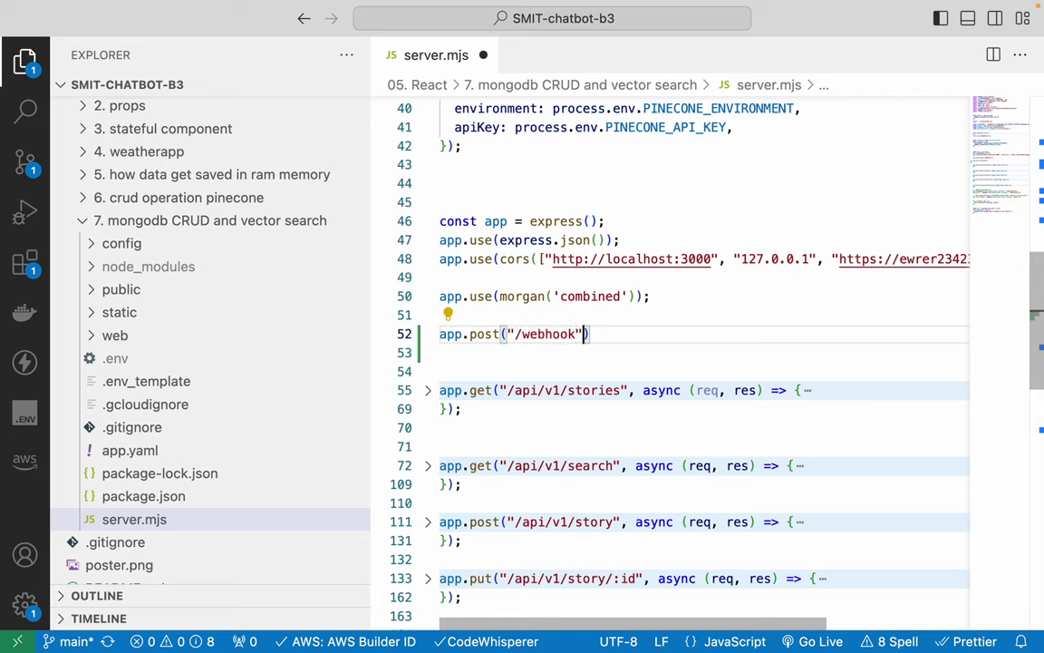
pyautogui.write(', ()=')
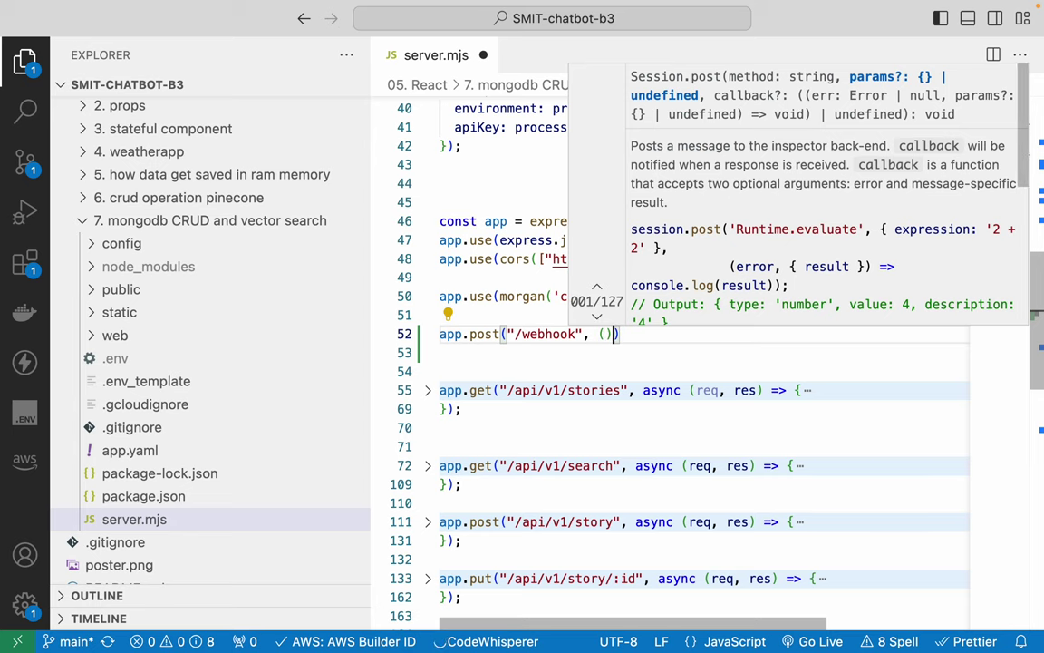
pyautogui.write('>{')
pyautogui.press('Return')
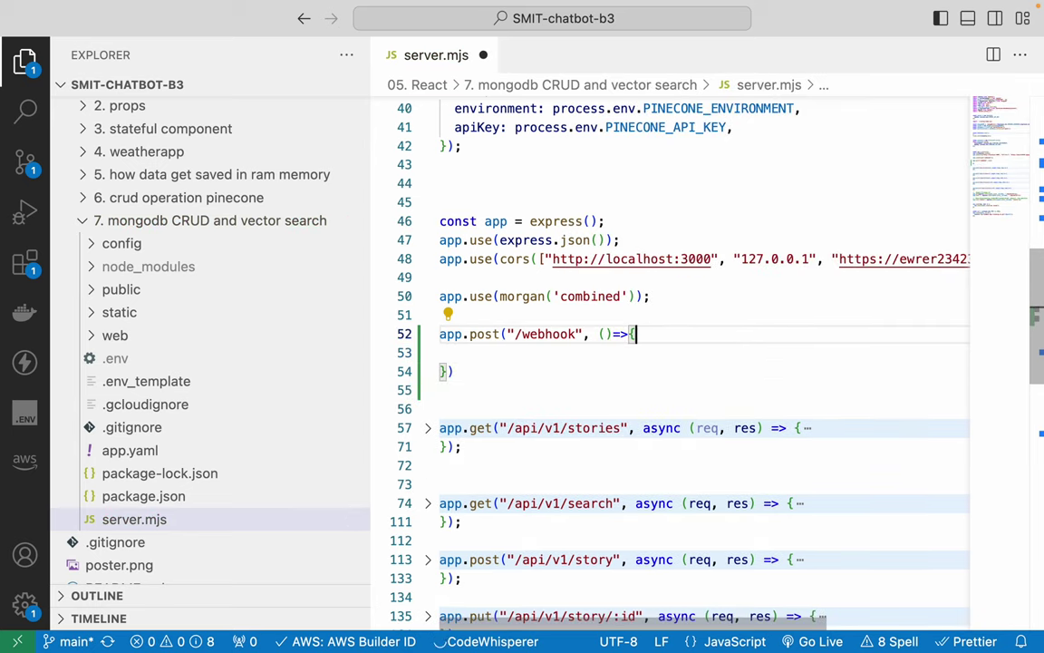
# Step: Give the handler req, res, next parameters and save so Prettier formats server.mjs
pyautogui.click(614, 334)
pyautogui.click(606, 334)
pyautogui.write('req,res')
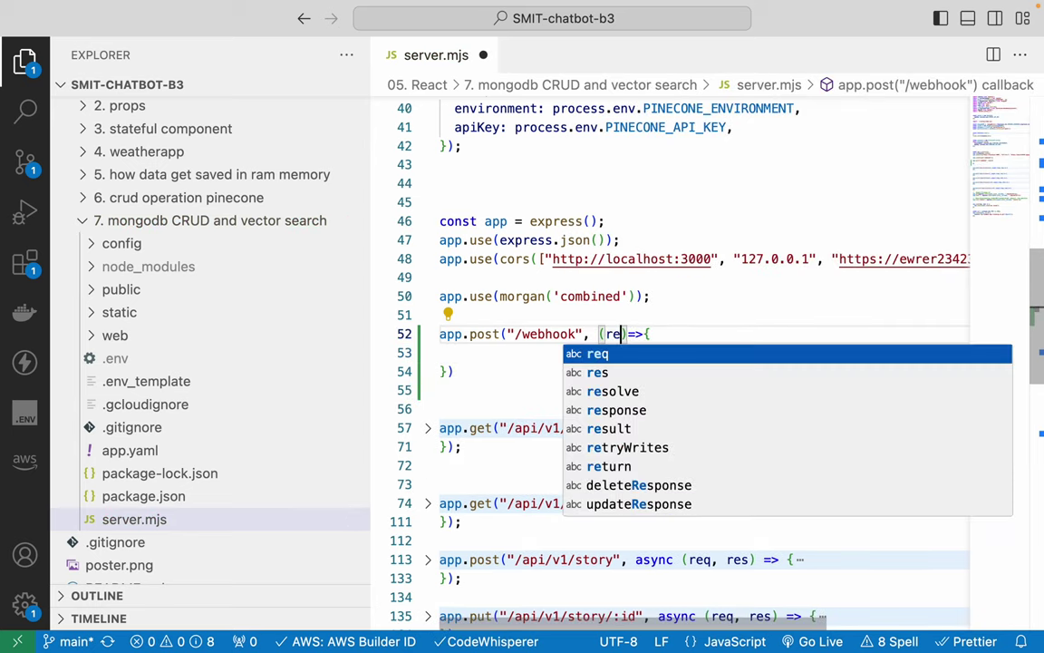
pyautogui.write(',next')
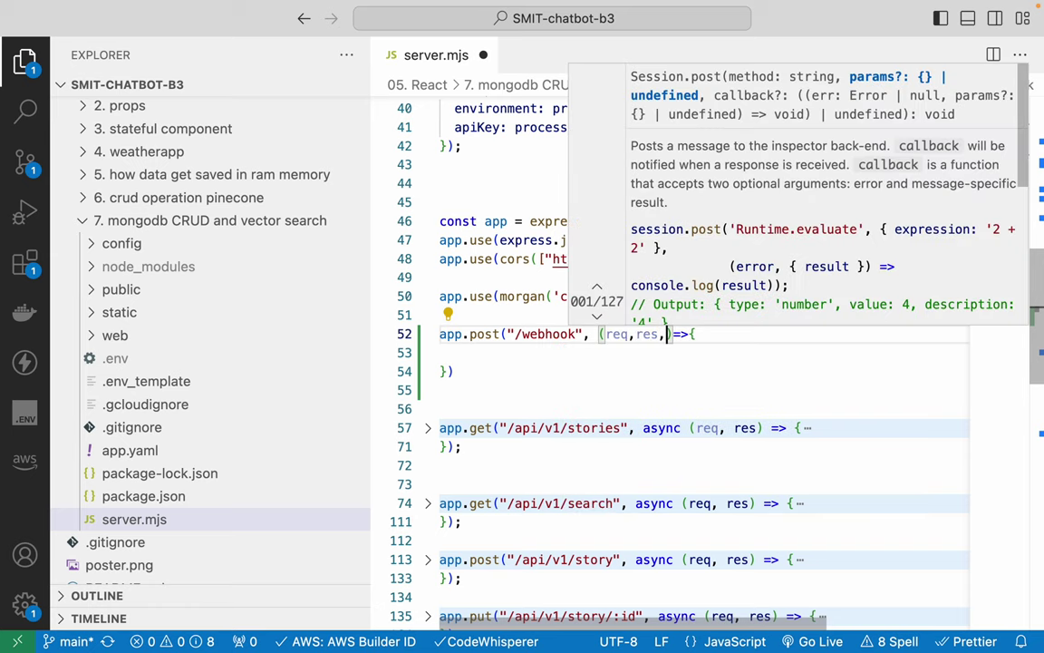
pyautogui.hotkey('ctrl', 's')
pyautogui.click(518, 372)
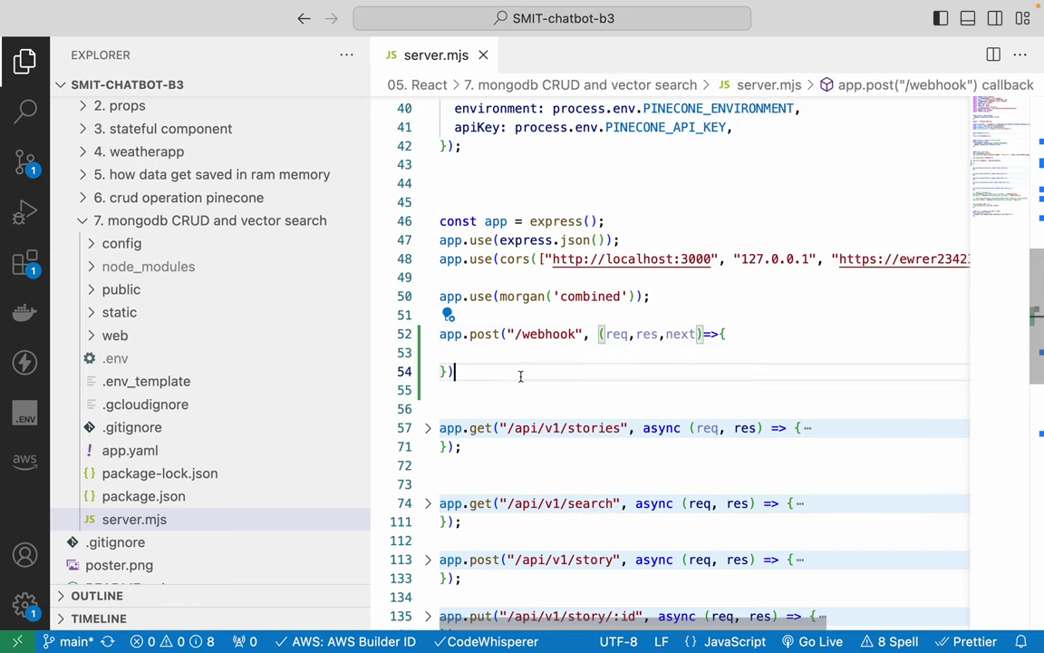
pyautogui.click(501, 351)
pyautogui.hotkey('ctrl', 's')
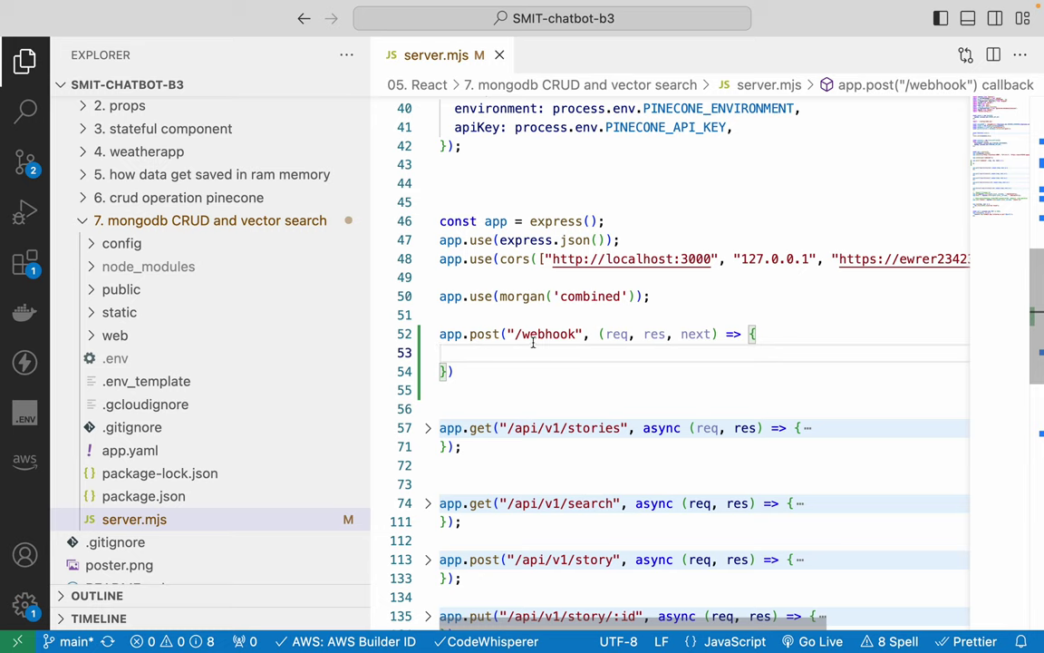
pyautogui.doubleClick(544, 334)
pyautogui.click(513, 351)
pyautogui.press('Tab')
pyautogui.scroll(2, 689, 363)
pyautogui.scroll(10, 689, 362)
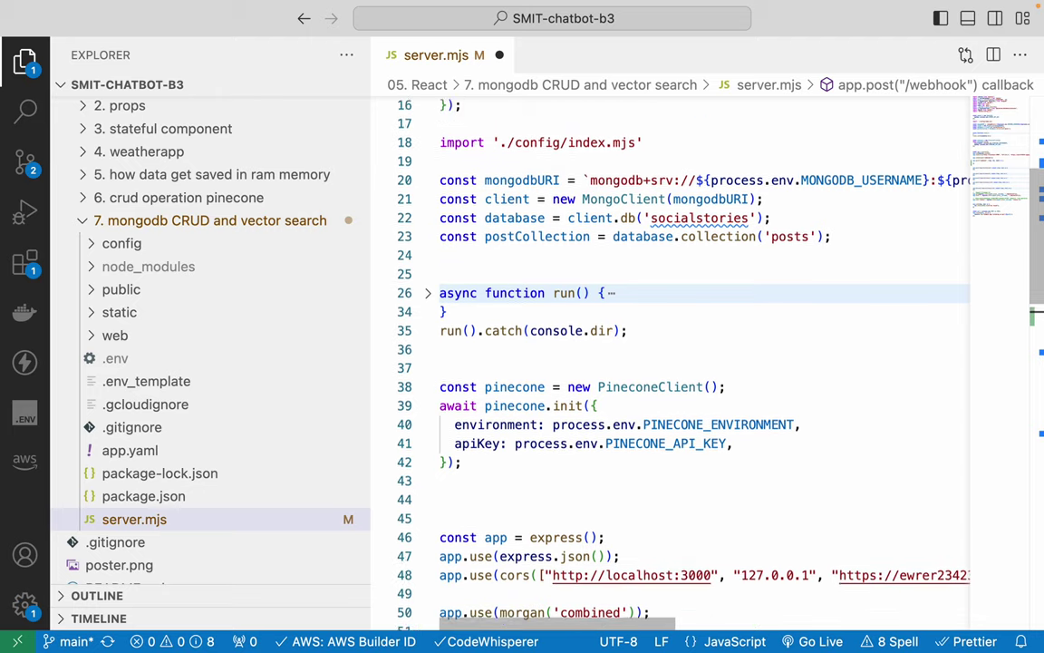
pyautogui.scroll(2, 689, 363)
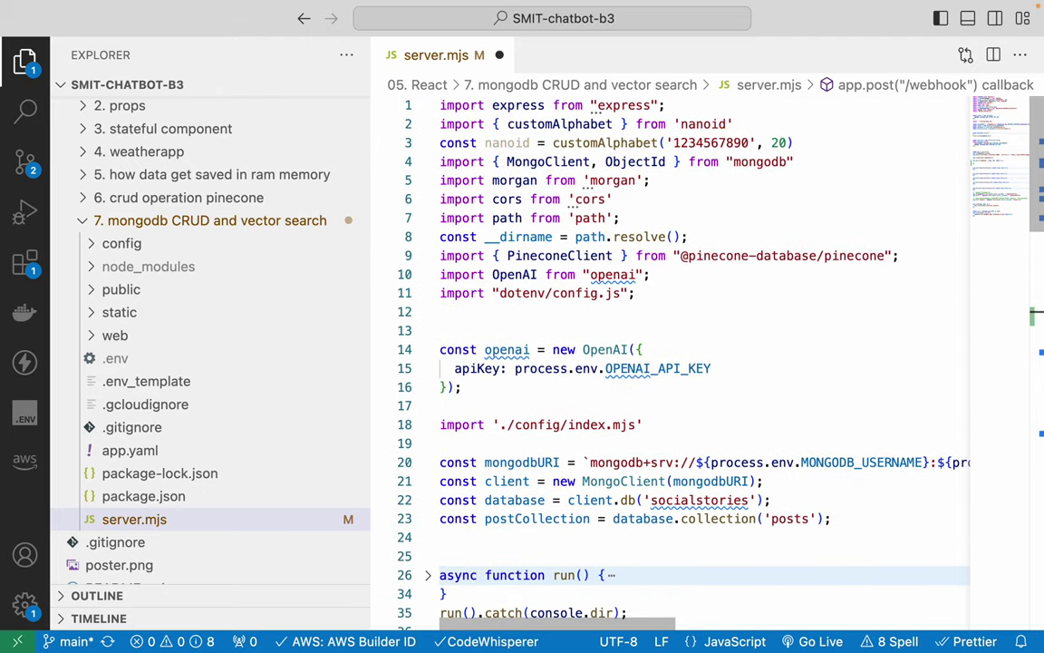
pyautogui.scroll(-5, 689, 363)
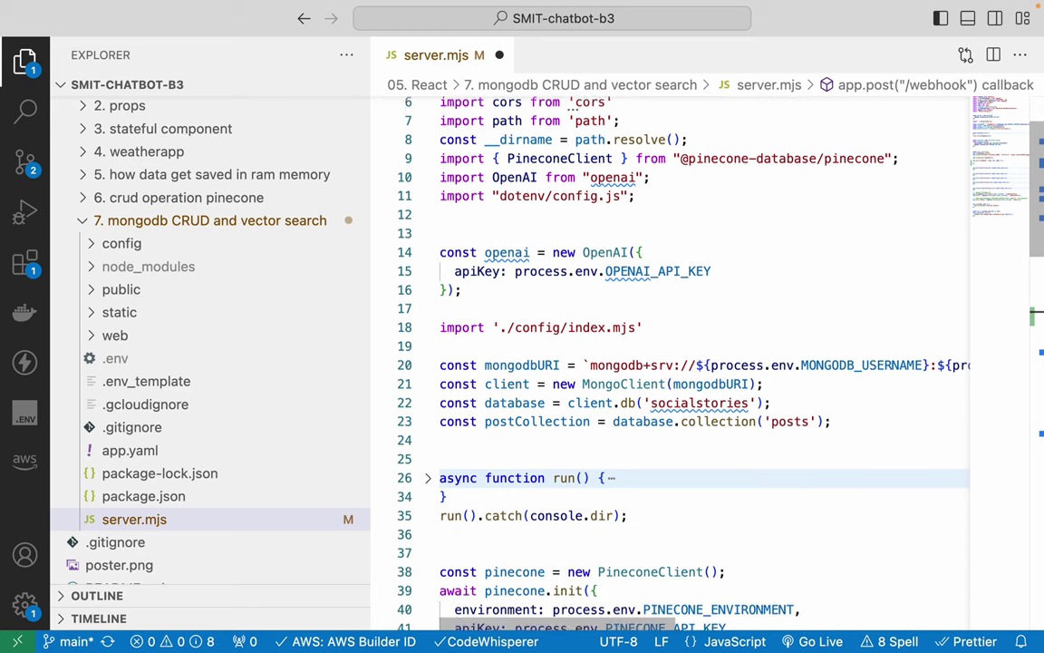
pyautogui.scroll(3, 689, 363)
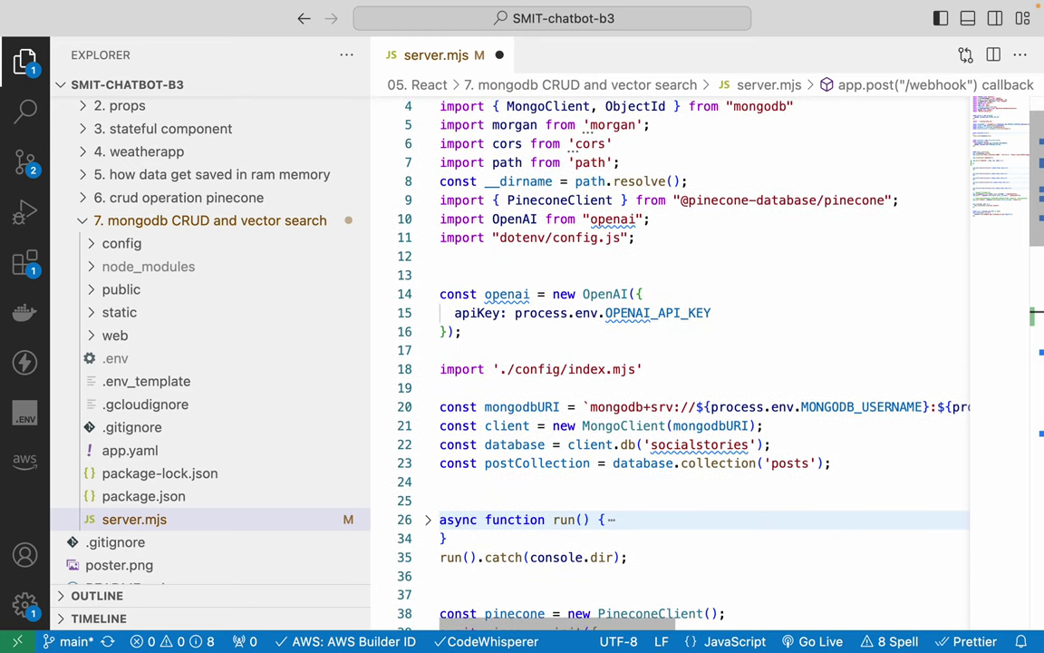
pyautogui.scroll(-5, 689, 363)
pyautogui.scroll(-3, 555, 363)
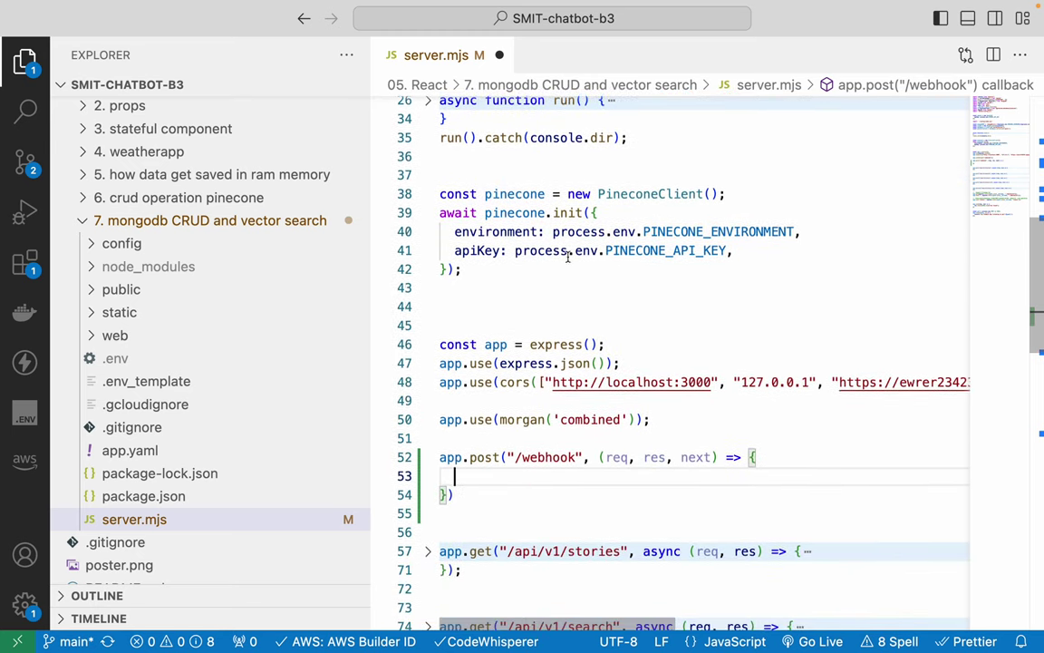
pyautogui.tripleClick(555, 363)
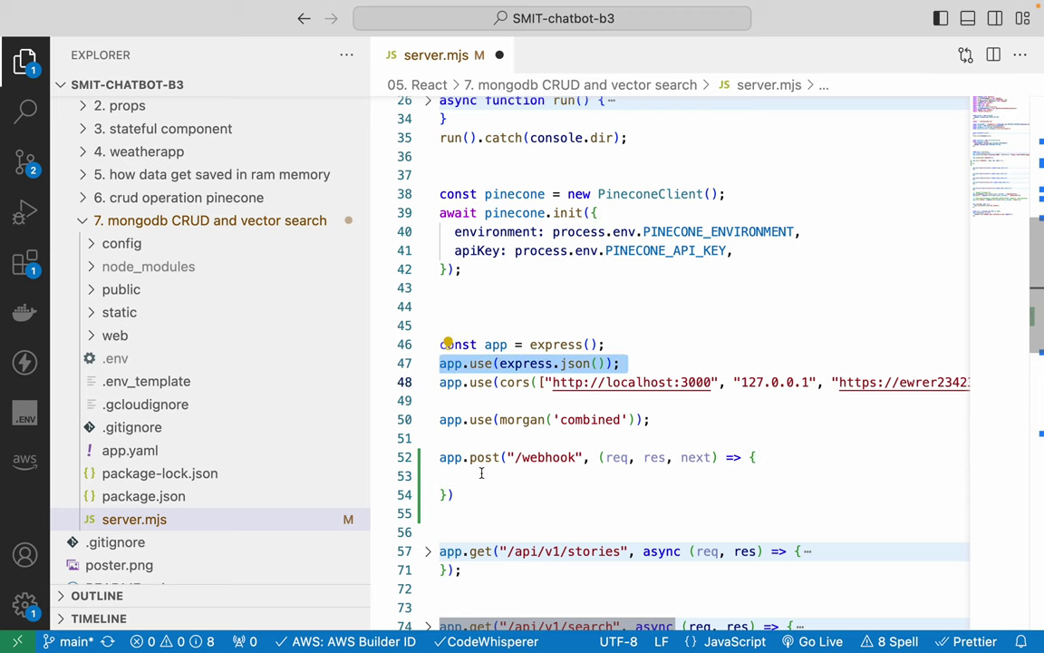
# Step: Add console.log("req.body", req.body); inside the /webhook handler, clean leftover characters, and save server.mjs
pyautogui.scroll(-3, 480, 472)
pyautogui.click(480, 349)
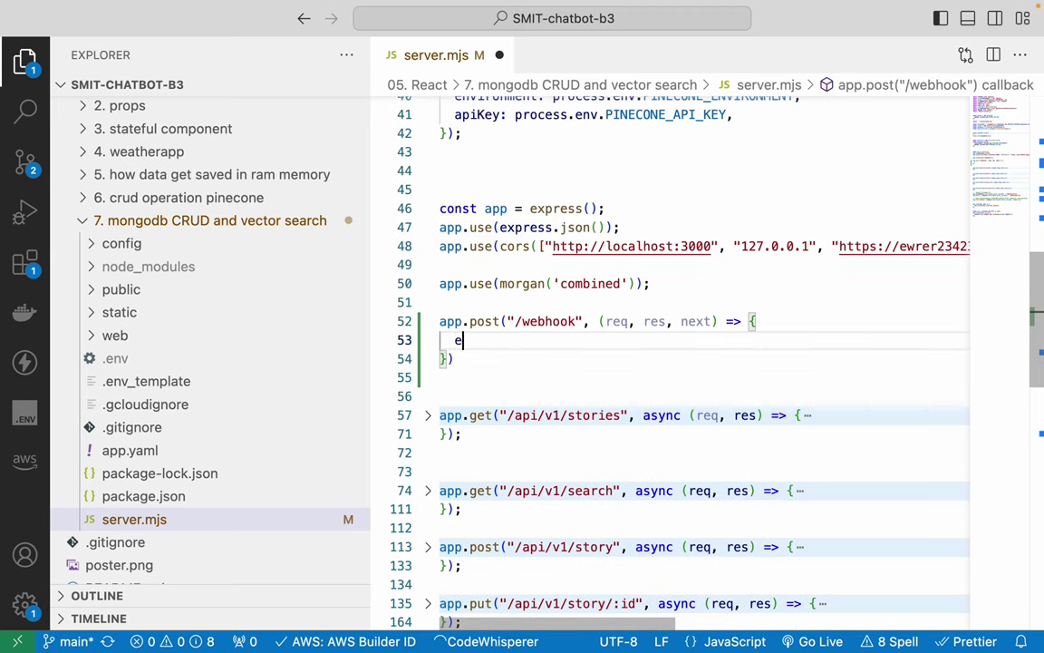
pyautogui.write('console')
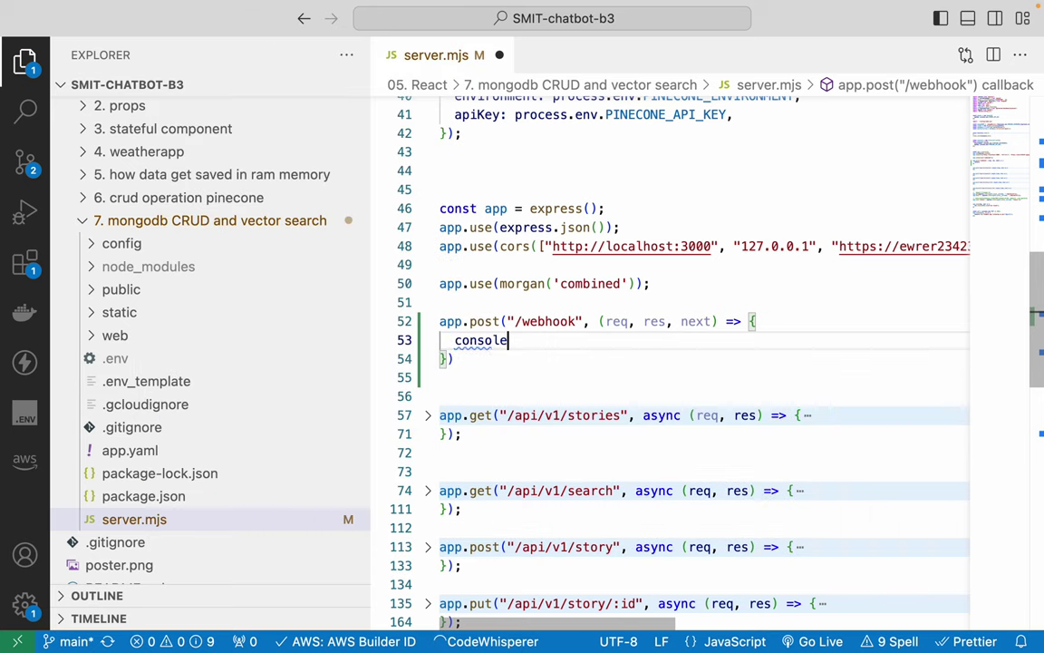
pyautogui.write('.log("");')
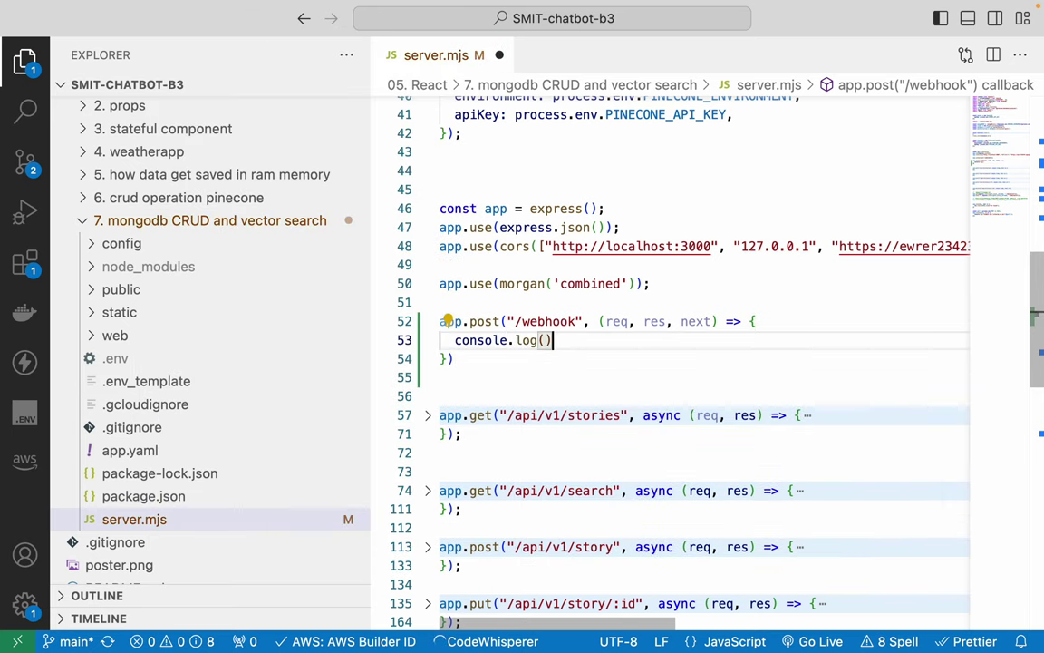
pyautogui.press('Left')
pyautogui.press('Left')
pyautogui.write('"req.body", req.body);')
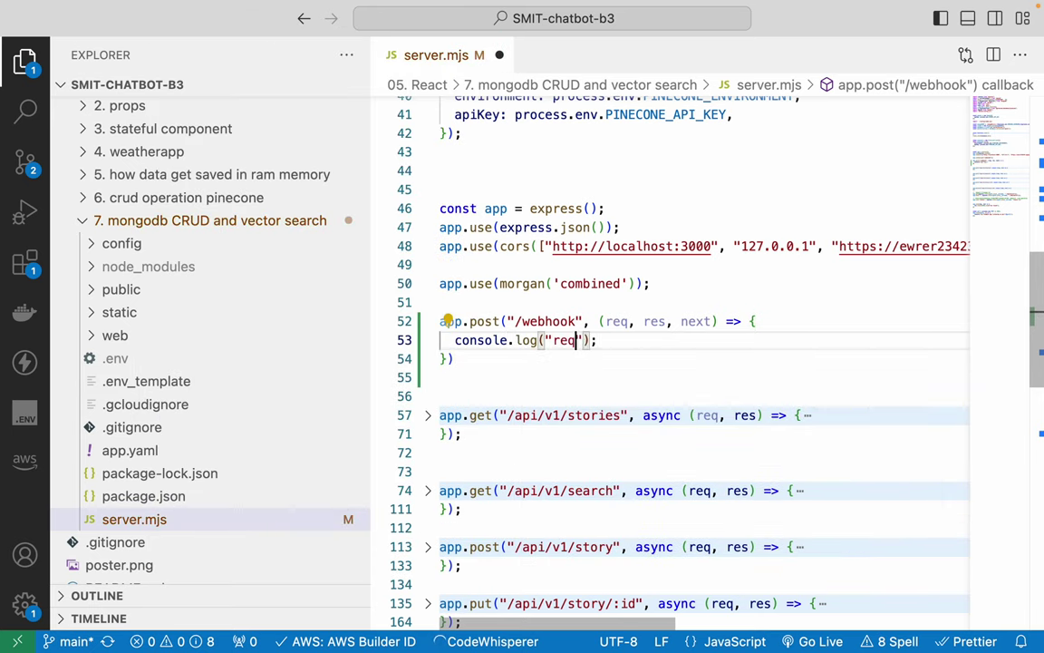
pyautogui.write('.body')
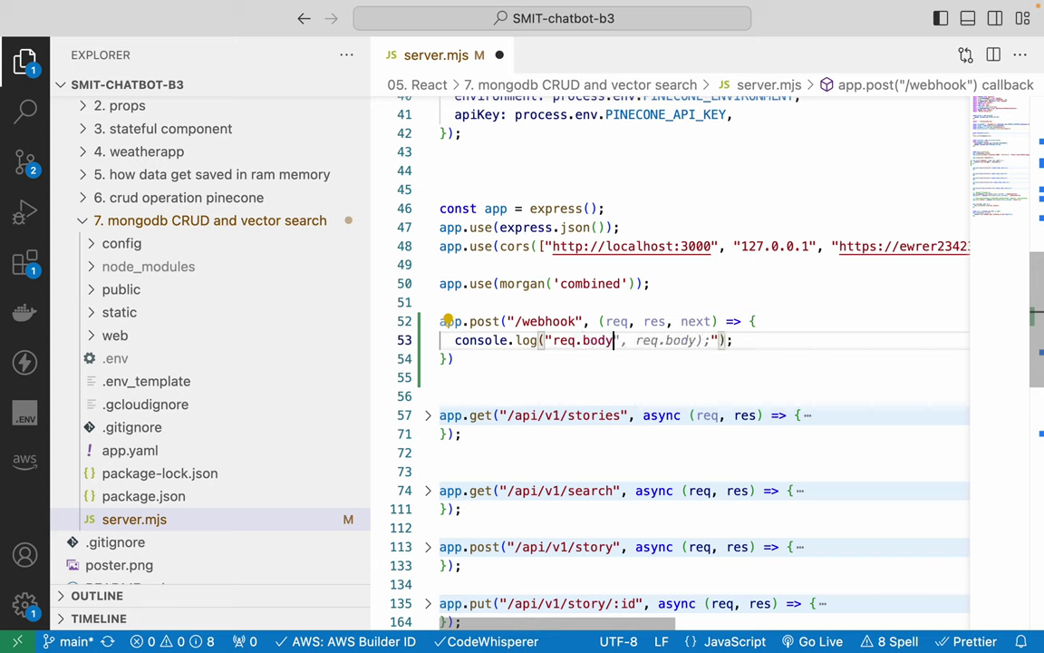
pyautogui.press('Tab')
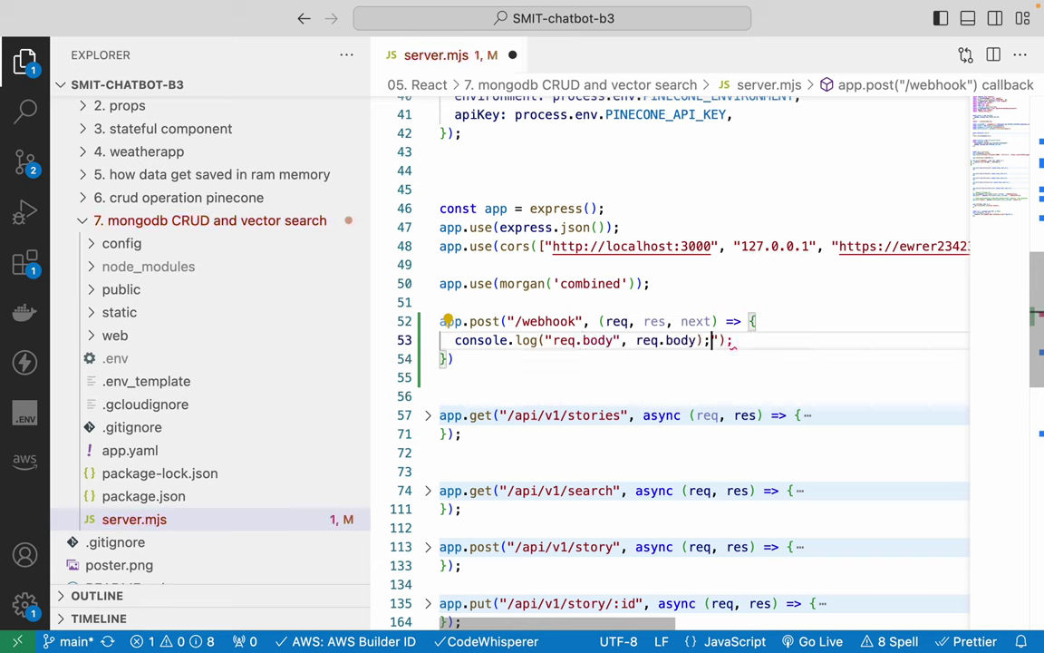
pyautogui.moveTo(712, 340); pyautogui.dragTo(736, 341)
pyautogui.press('BackSpace')
pyautogui.hotkey('ctrl', 's')
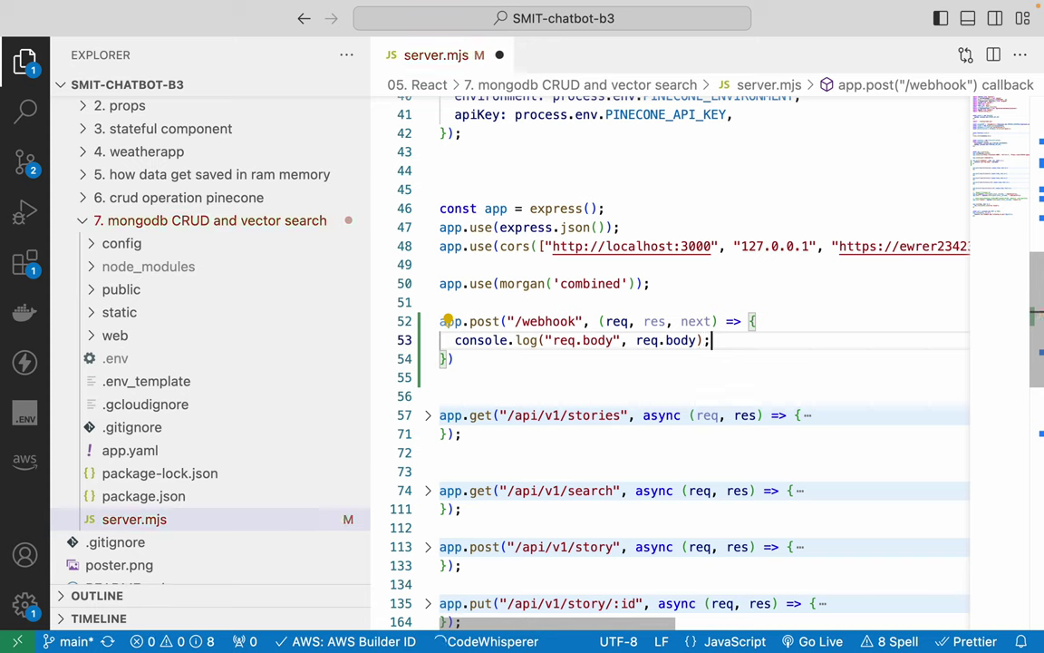
# Step: Inspect the webhook handler's extent and place the caret after its closing brace
pyautogui.click(560, 340)
pyautogui.hotkey('shift', 'alt', 'Right')
pyautogui.hotkey('shift', 'alt', 'Right')
pyautogui.hotkey('shift', 'alt', 'Right')
pyautogui.hotkey('shift', 'alt', 'Right')
pyautogui.hotkey('shift', 'alt', 'Right')
pyautogui.hotkey('shift', 'alt', 'Right')
pyautogui.hotkey('shift', 'alt', 'Right')
pyautogui.hotkey('shift', 'alt', 'Right')
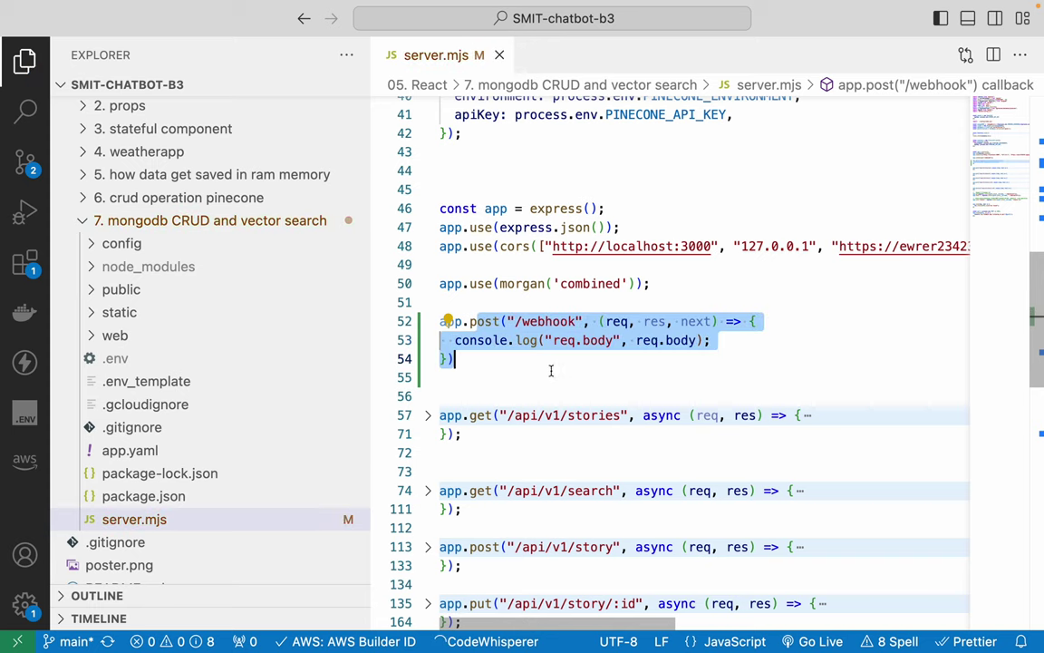
pyautogui.click(567, 388)
pyautogui.click(514, 360)
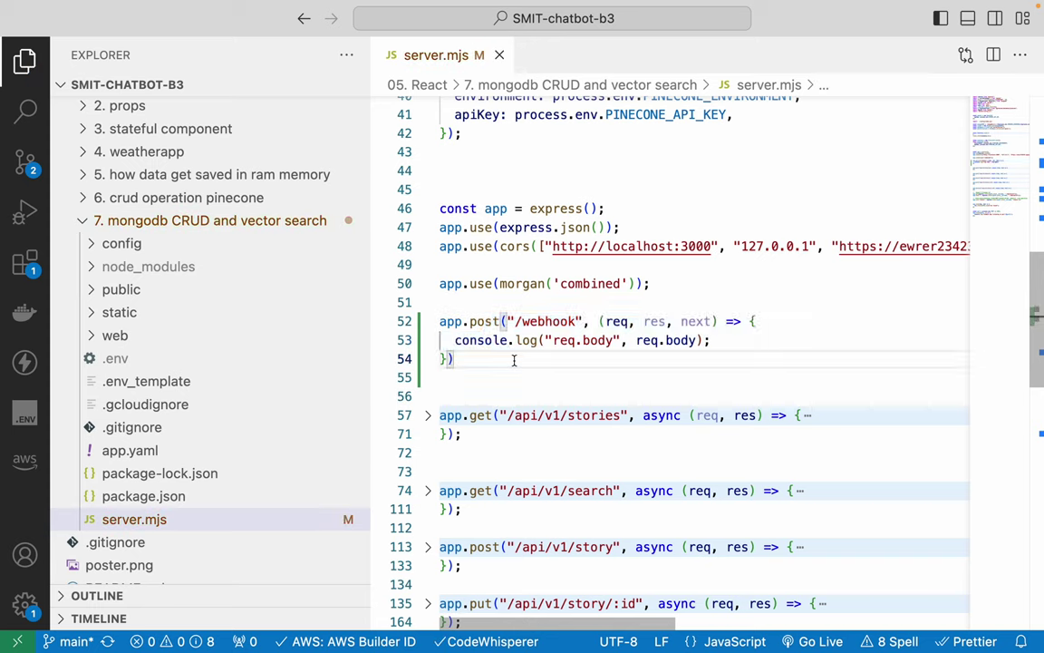
# Step: In the integrated terminal, change into 05. React/7. mongodb CRUD and vector search
pyautogui.hotkey('ctrl', '`')
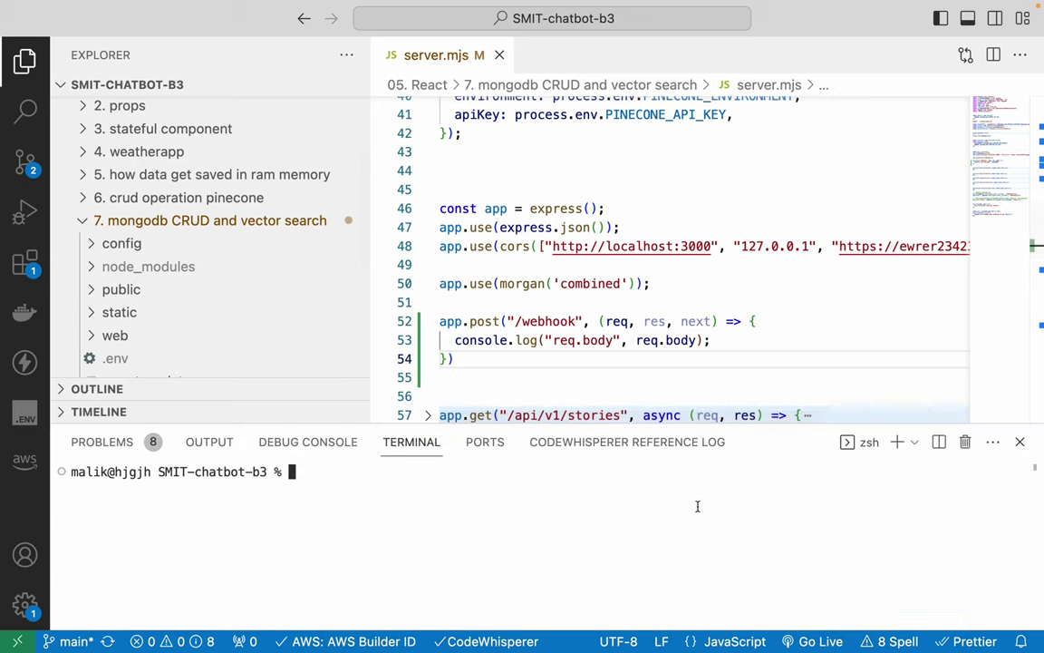
pyautogui.write('cd 0')
pyautogui.press('Tab')
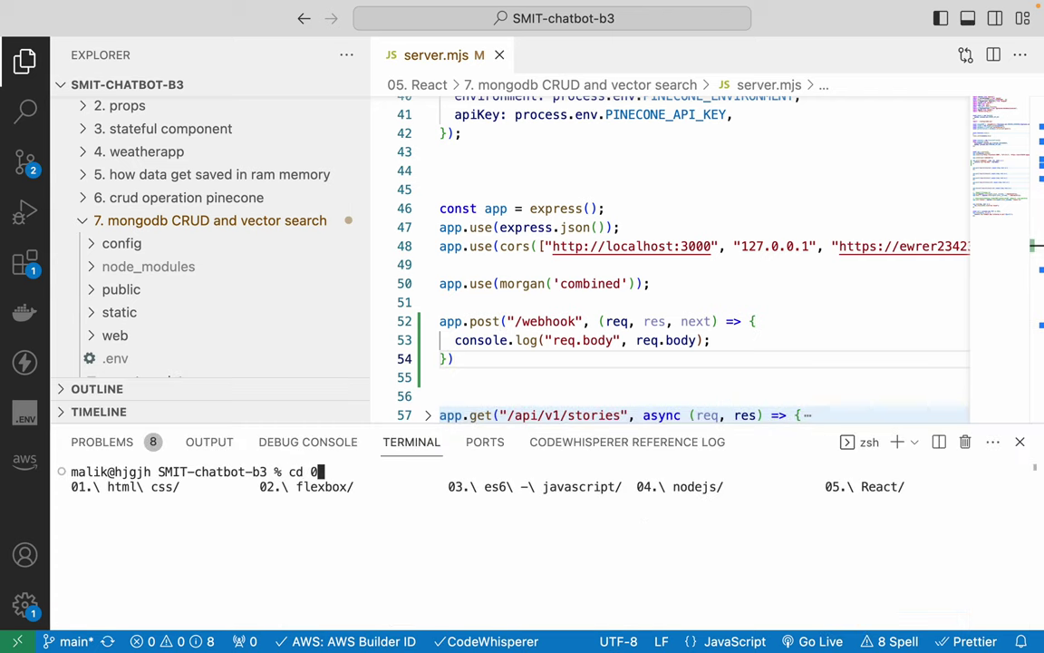
pyautogui.write('5')
pyautogui.press('Tab')
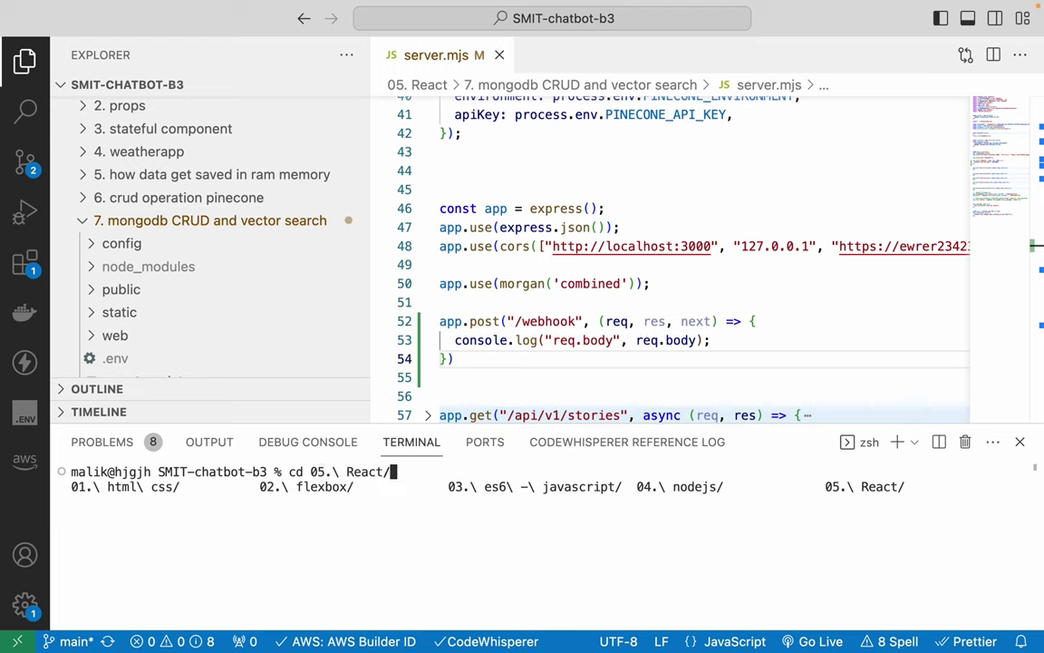
pyautogui.press('Return')
pyautogui.write('cd')
pyautogui.press('Tab')
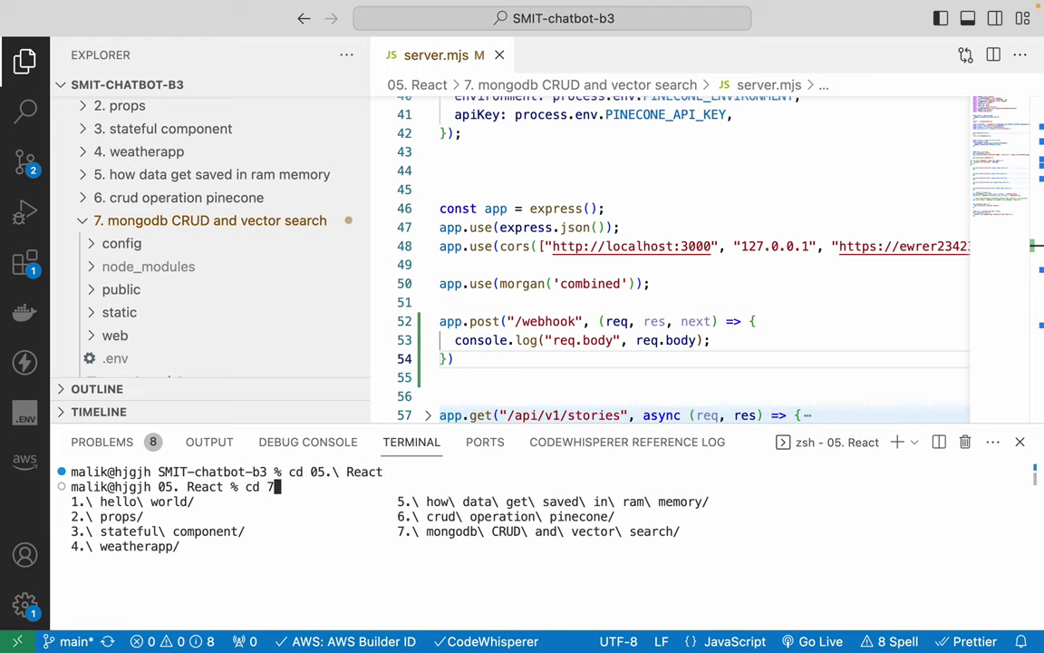
pyautogui.write('7')
pyautogui.press('Tab')
pyautogui.press('Return')
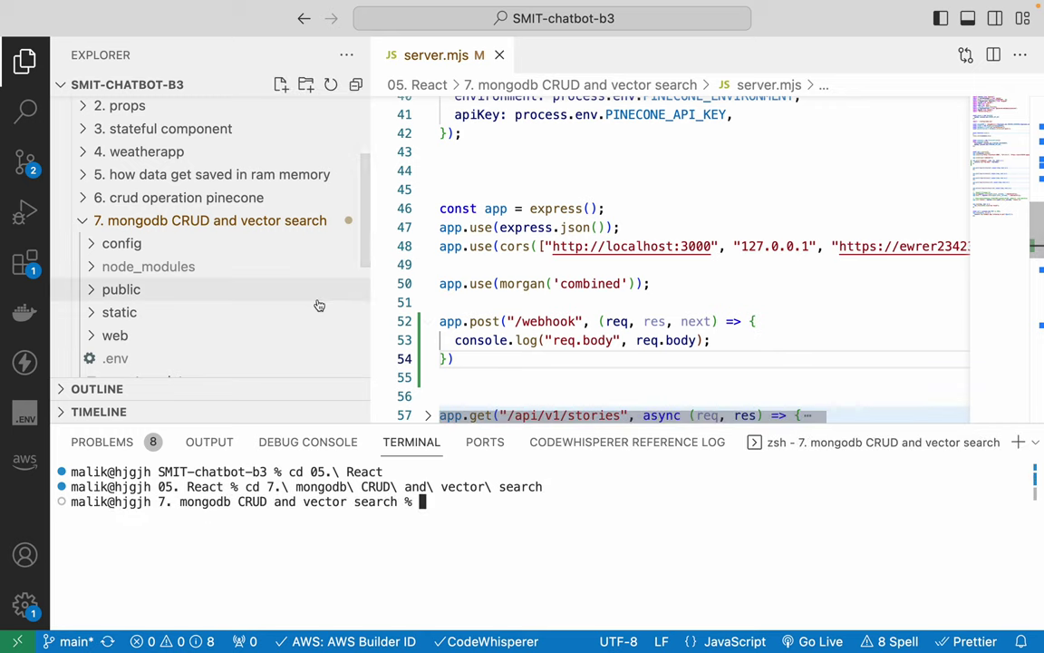
# Step: Run npm run dev in the terminal to start the server on port 5001
pyautogui.click(717, 362)
pyautogui.click(655, 282)
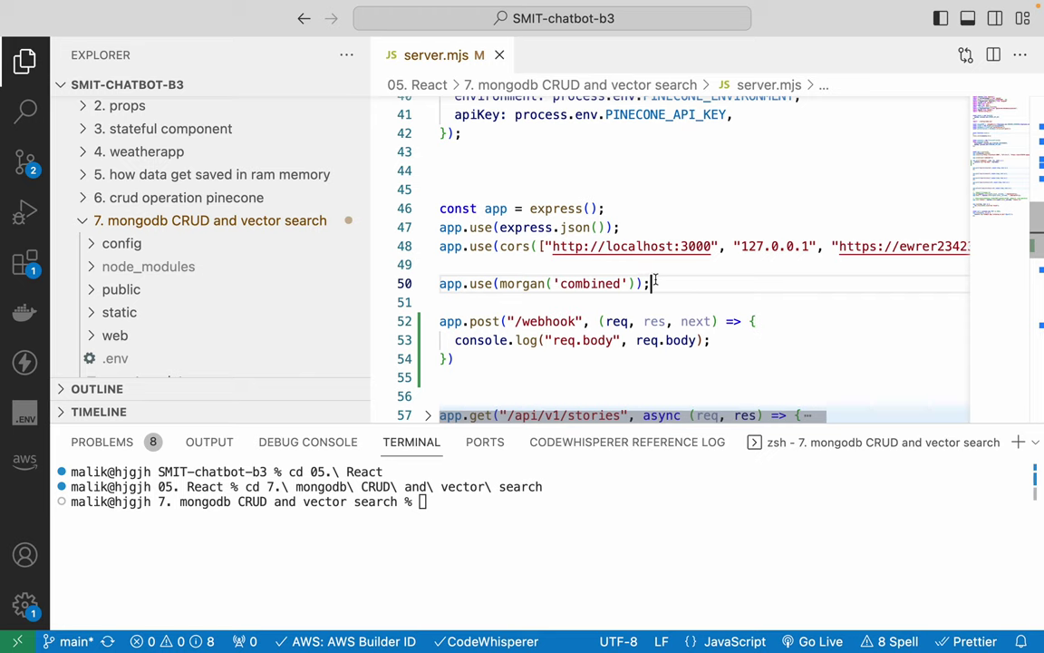
pyautogui.press('Up')
pyautogui.click(559, 579)
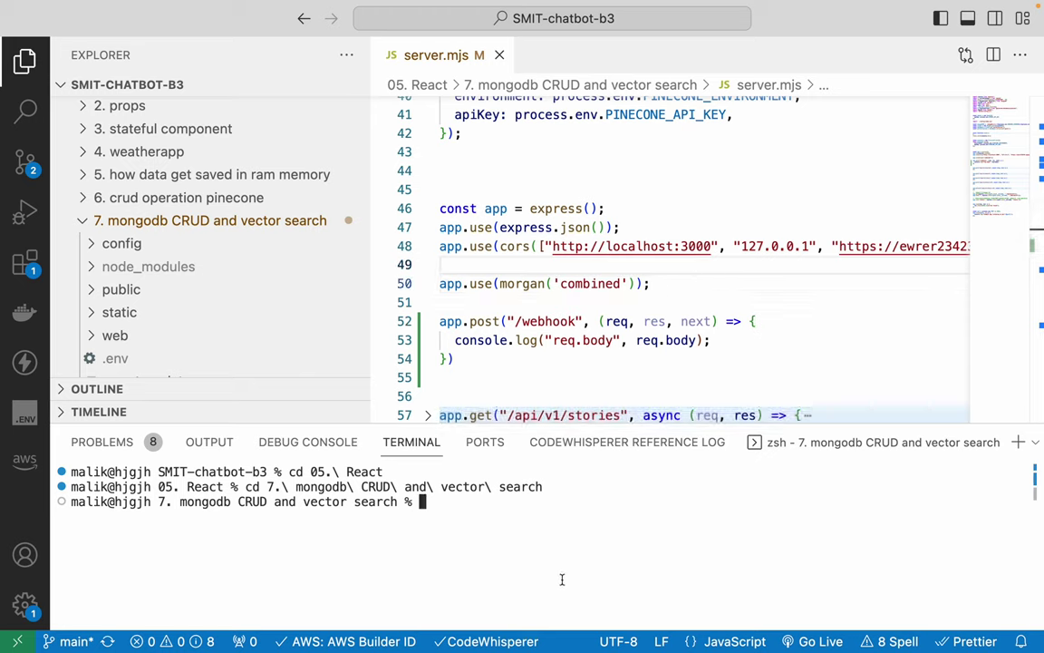
pyautogui.write('npm run dev')
pyautogui.press('Return')
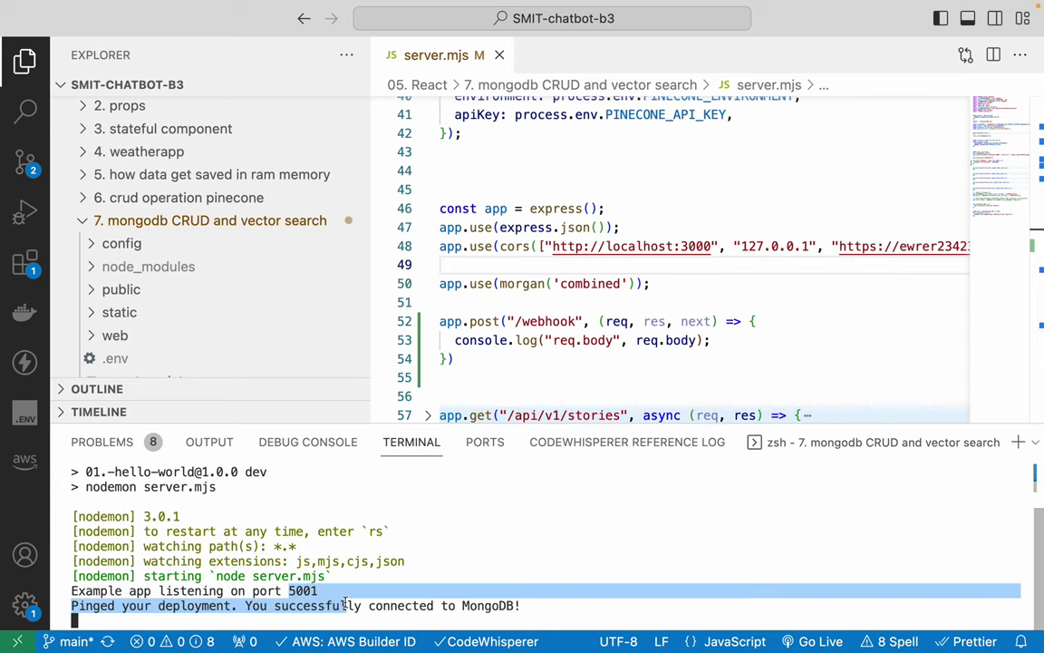
pyautogui.press('Return')
pyautogui.press('Return')
pyautogui.press('Return')
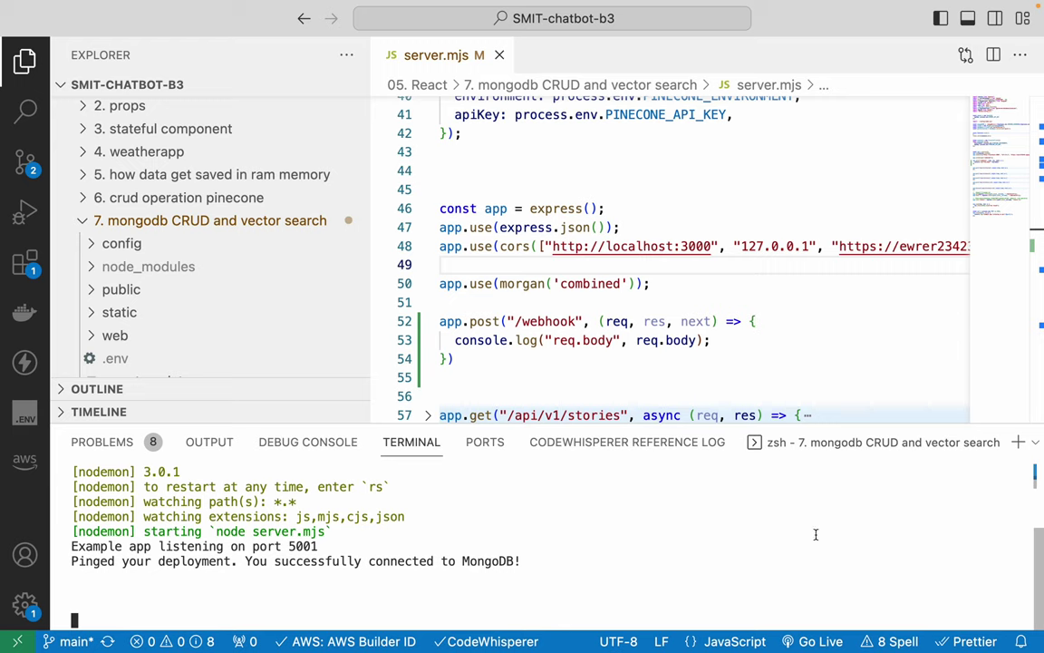
# Step: Split the terminal into a second shell and run 'ngrok http 5001'
pyautogui.click(1034, 443)
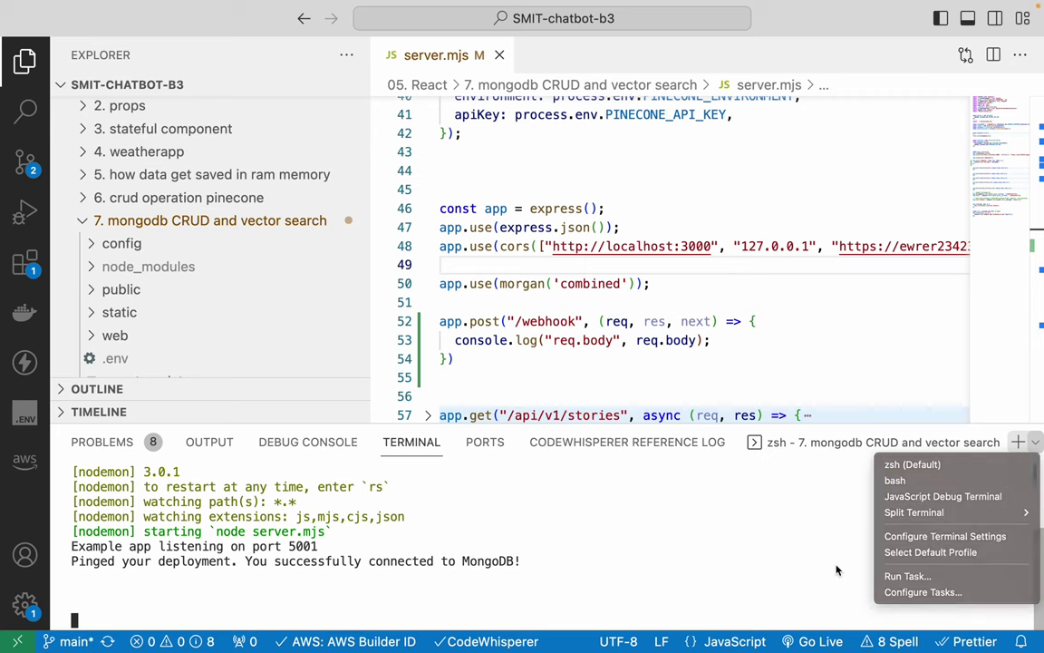
pyautogui.press('Escape')
pyautogui.press('super+minus')
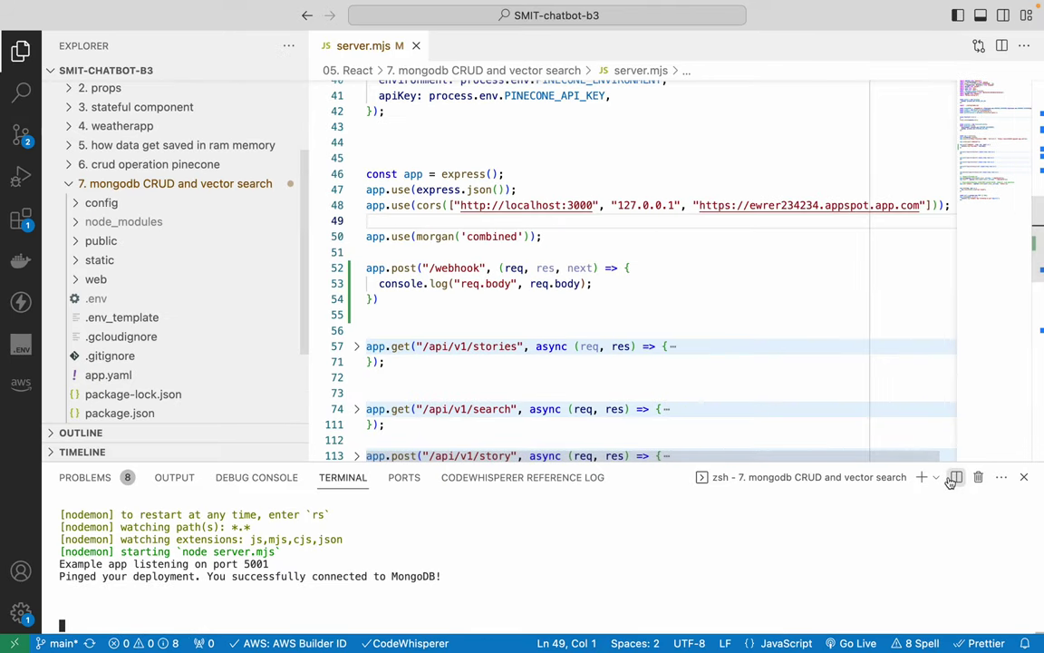
pyautogui.press('super+backslash')
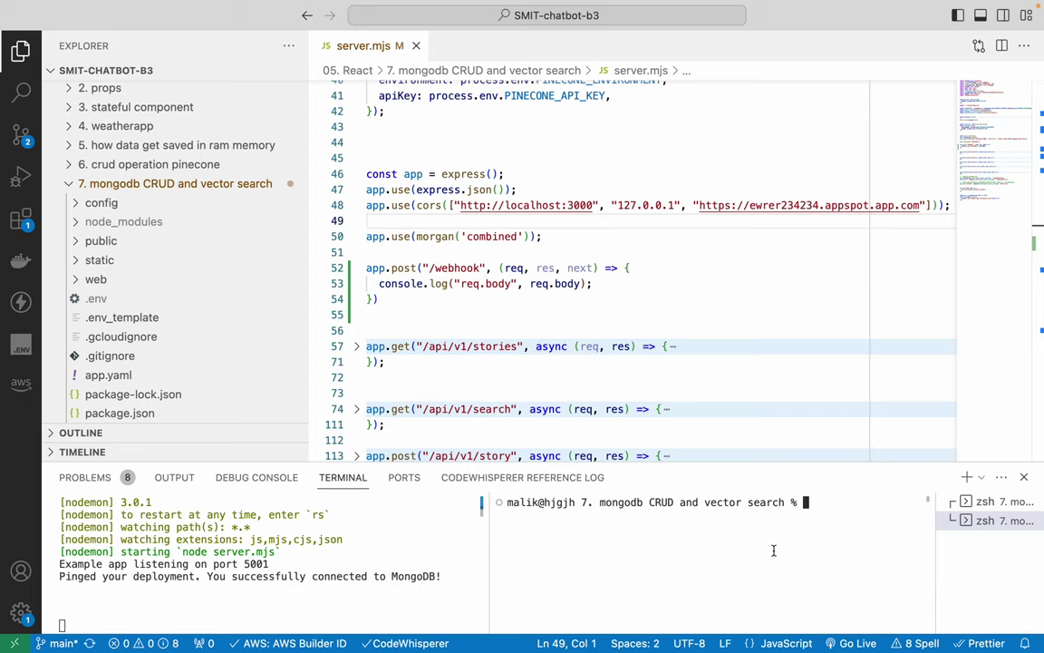
pyautogui.write('ngrok http 500')
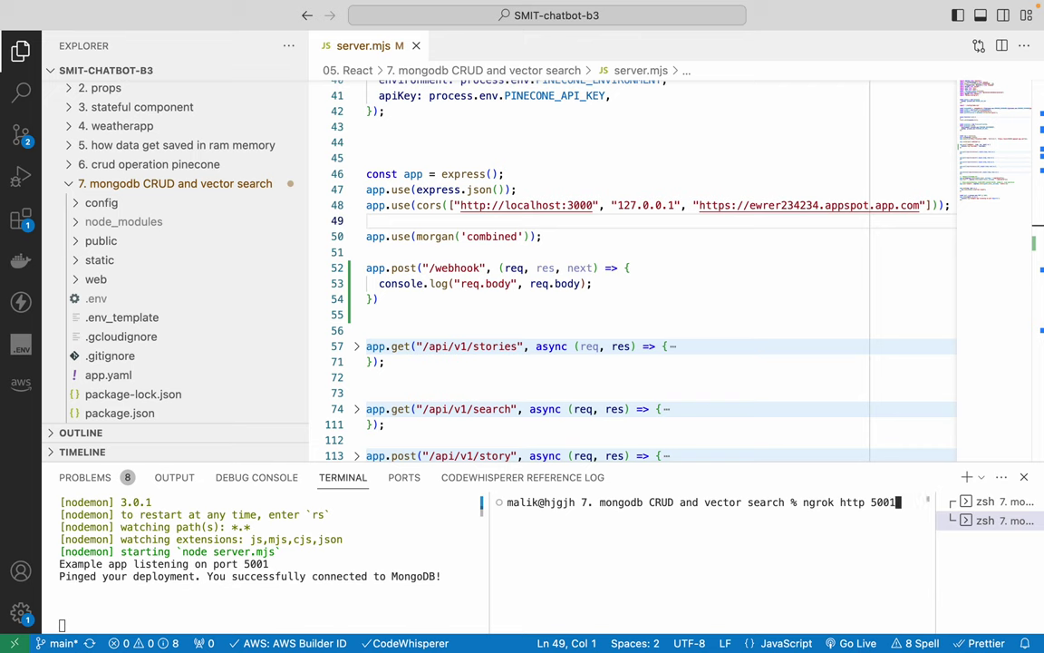
pyautogui.write('1')
pyautogui.press('Return')
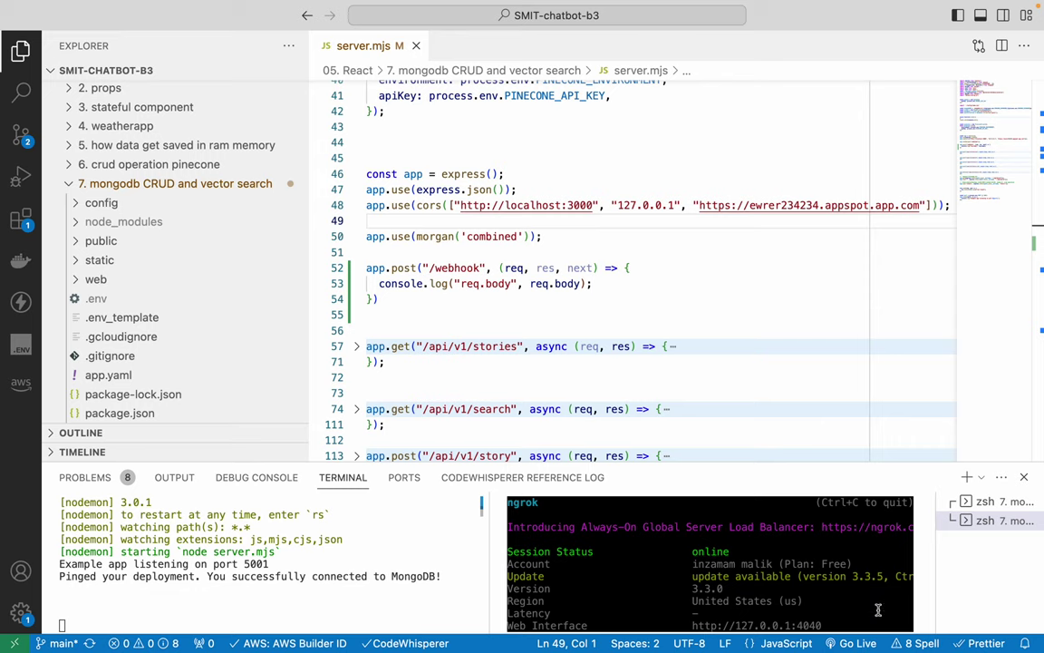
# Step: Resize the terminal panes and select the ngrok Forwarding URL to copy it
pyautogui.moveTo(800, 460); pyautogui.dragTo(800, 347)
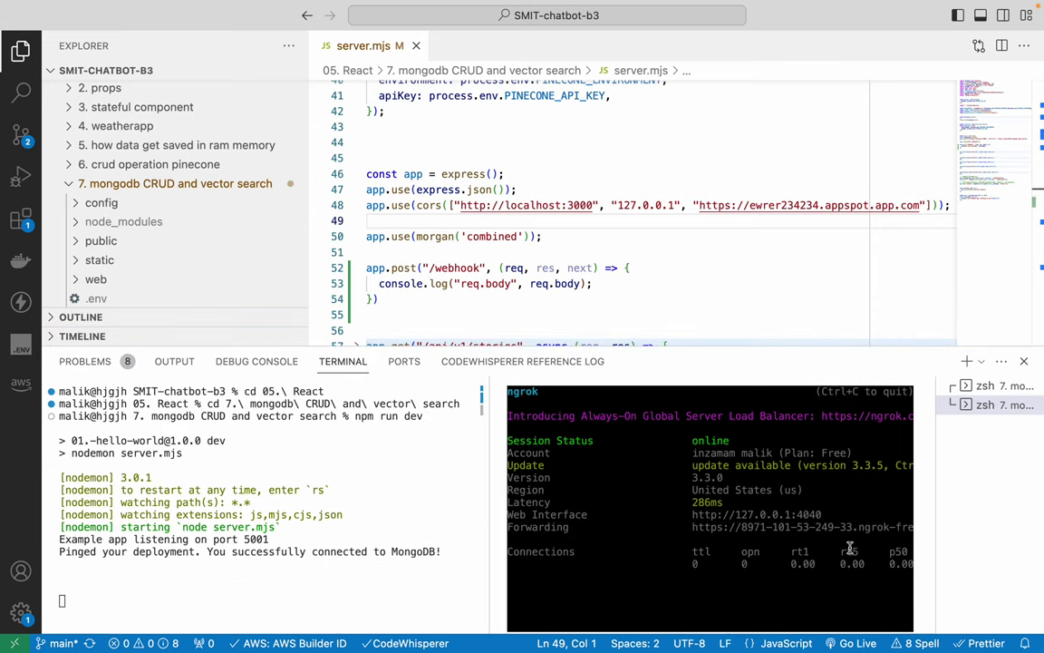
pyautogui.moveTo(487, 520); pyautogui.dragTo(390, 535)
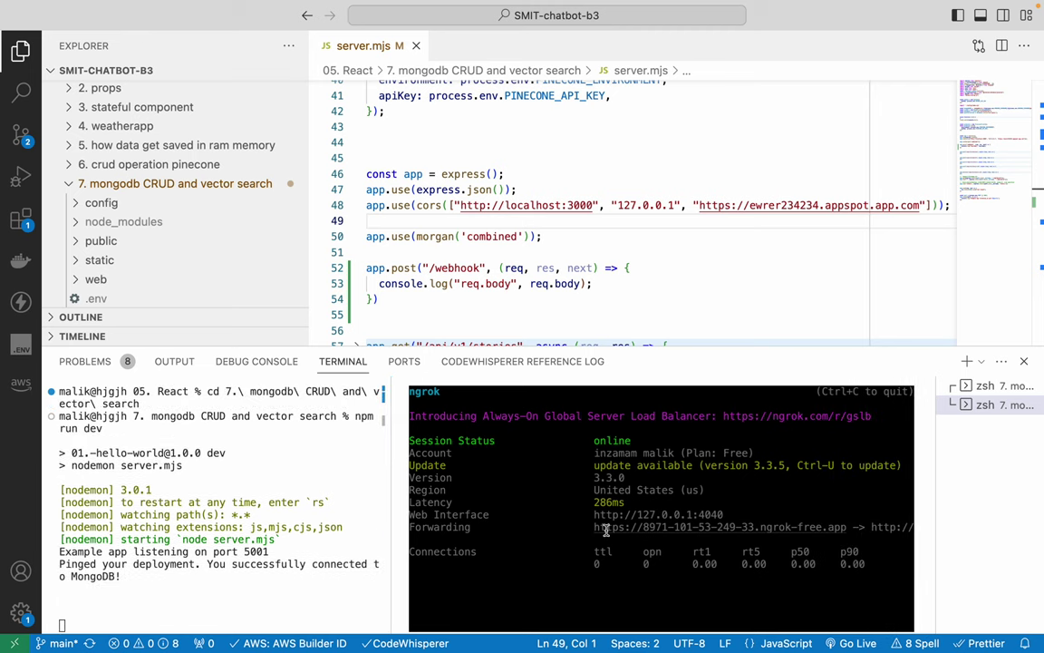
pyautogui.doubleClick(780, 523)
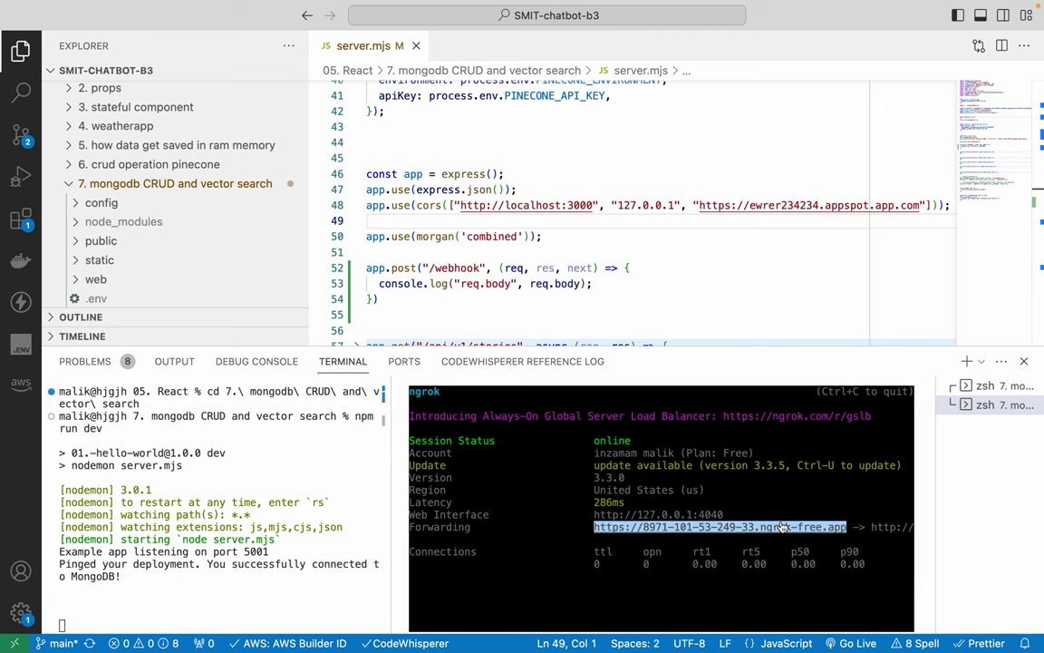
pyautogui.click(710, 528)
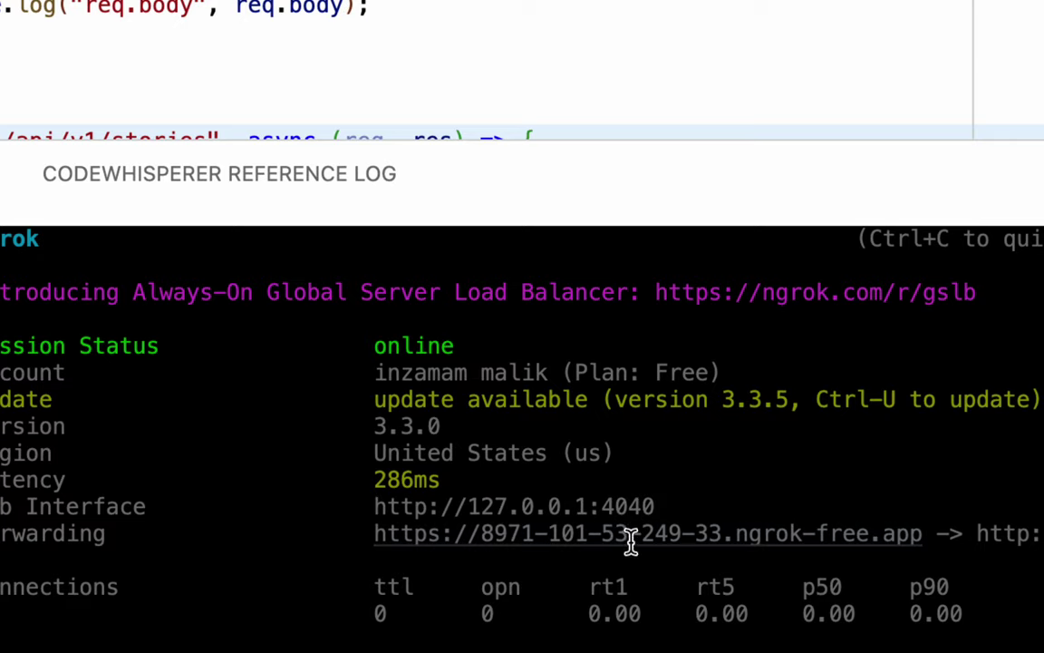
pyautogui.doubleClick(617, 533)
pyautogui.press('super+c')
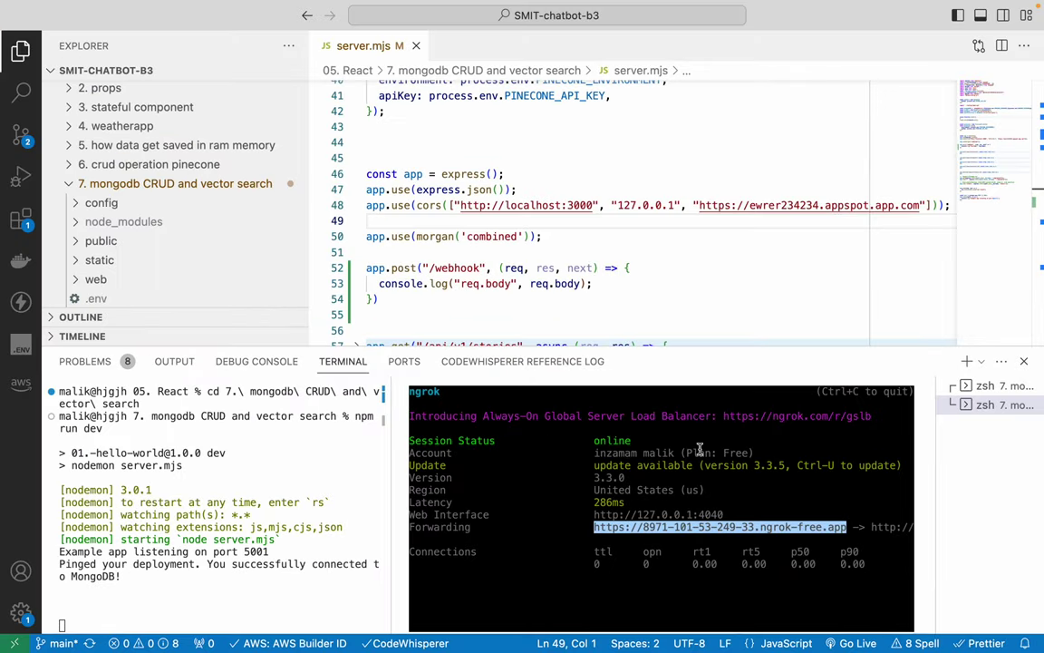
pyautogui.moveTo(671, 353); pyautogui.dragTo(671, 442)
# Step: Load the ngrok forwarding URL plus /webhook in a new private browser tab
pyautogui.hotkey('ctrl', 'Right')
pyautogui.hotkey('ctrl', 'Right')
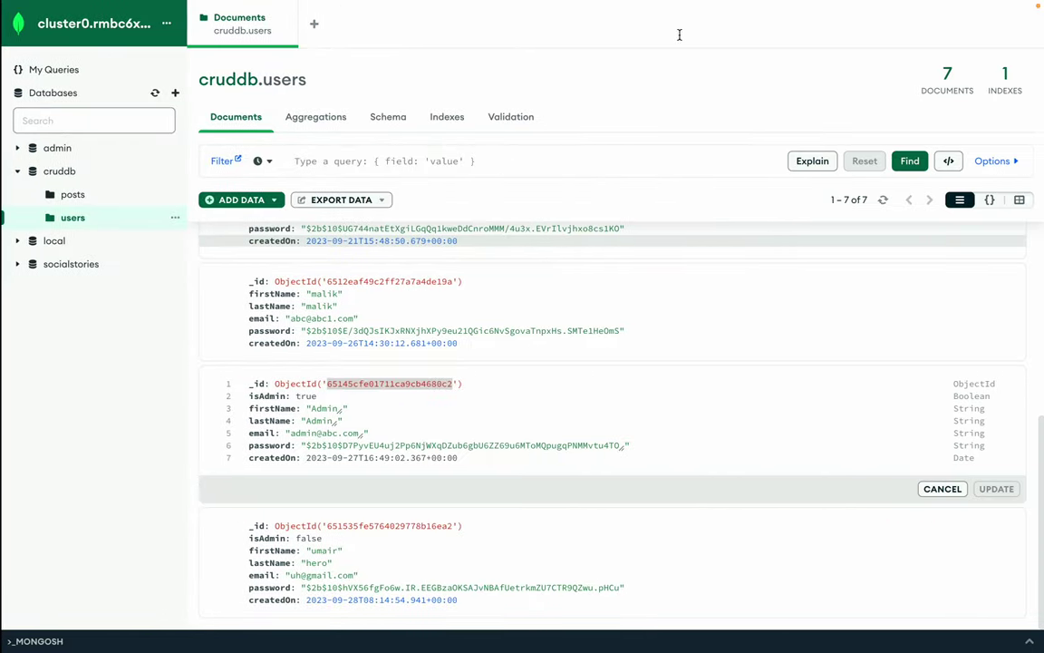
pyautogui.press('super+t')
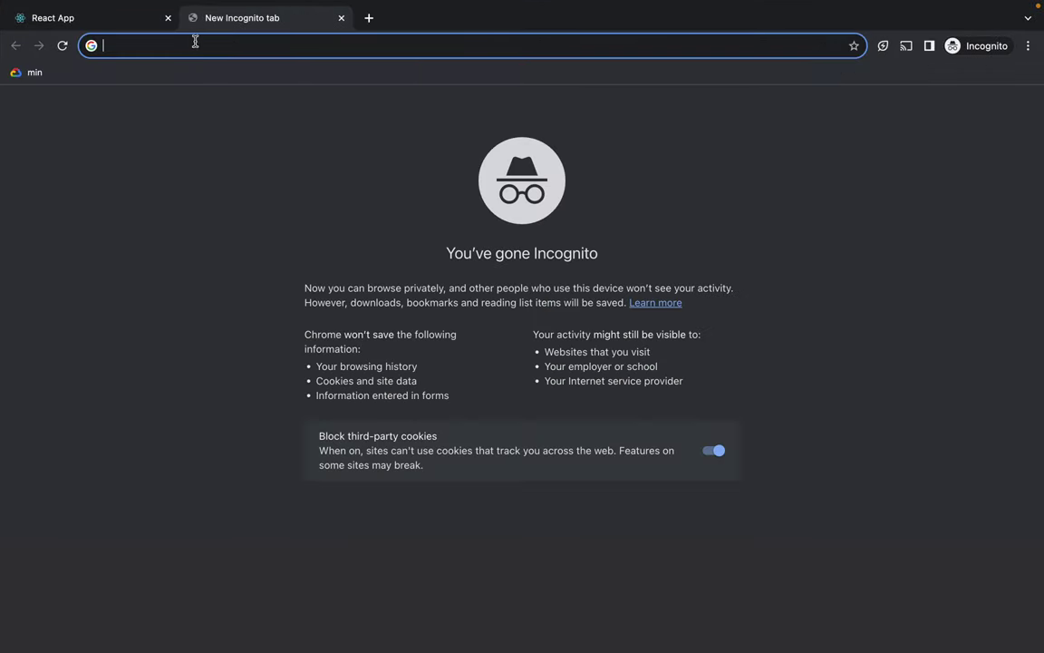
pyautogui.press('super+v')
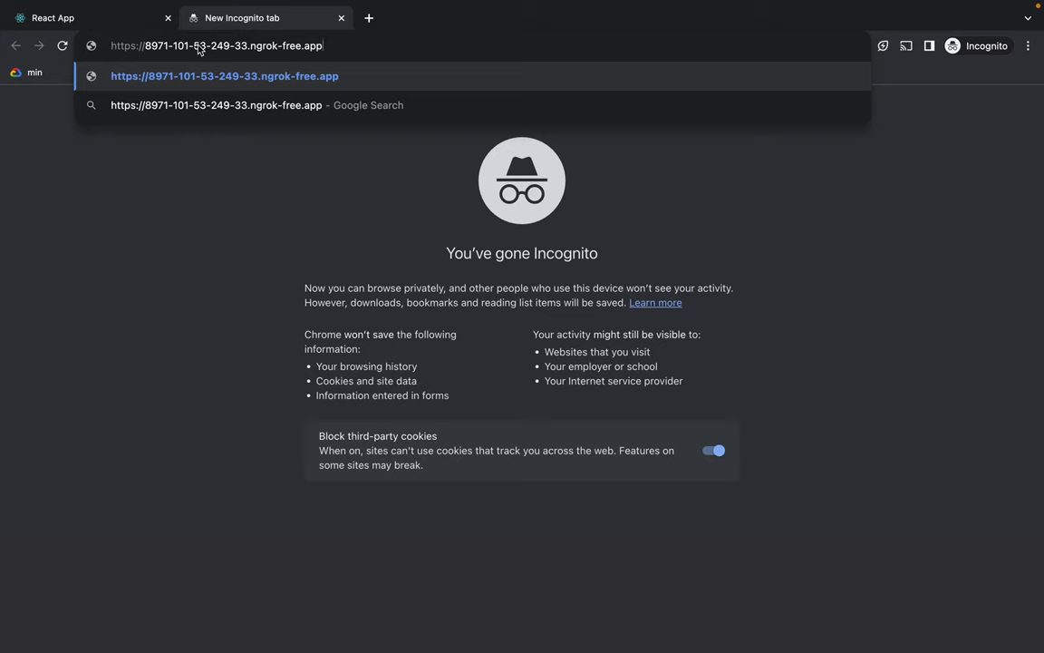
pyautogui.write('/webhook')
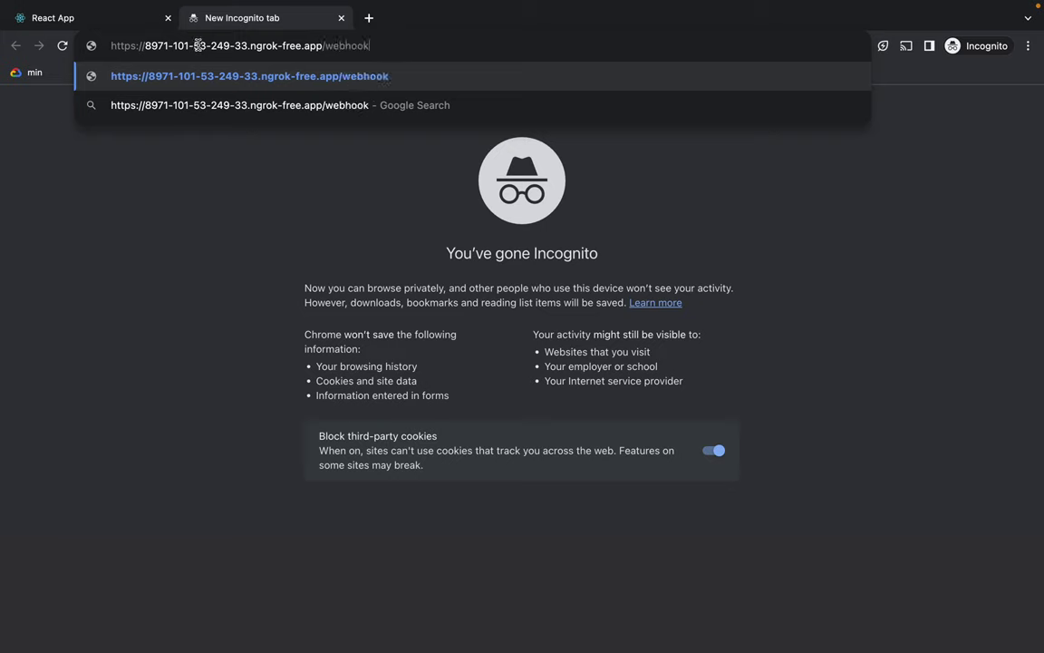
pyautogui.press('Return')
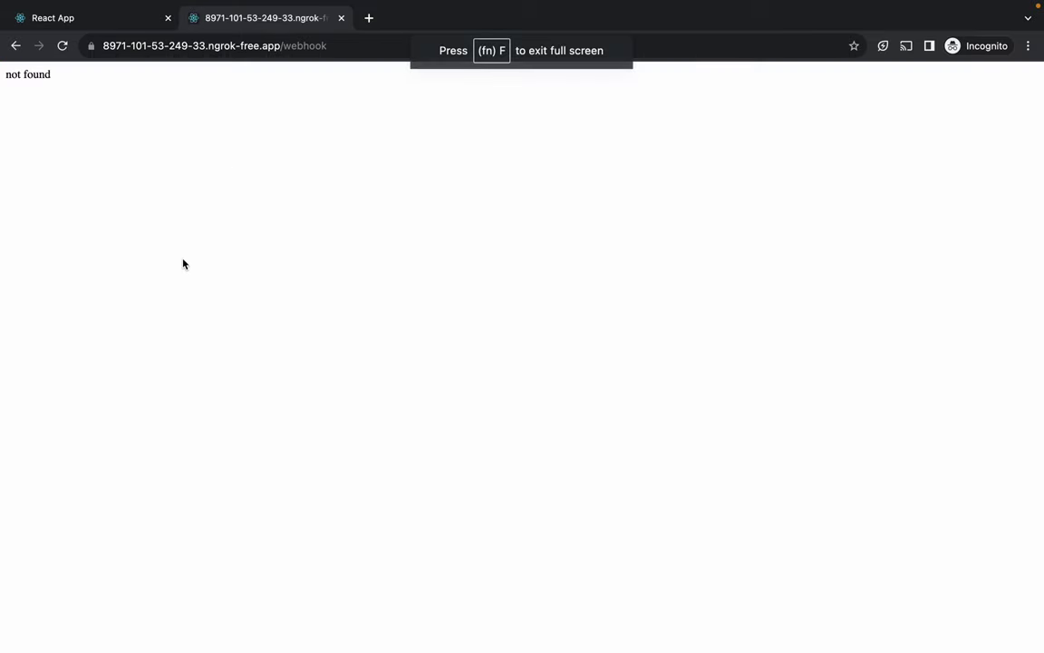
# Step: Check the VS Code server logs for the incoming request, then return to the /webhook page
pyautogui.hotkey('ctrl', 'Left')
pyautogui.hotkey('ctrl', 'Left')
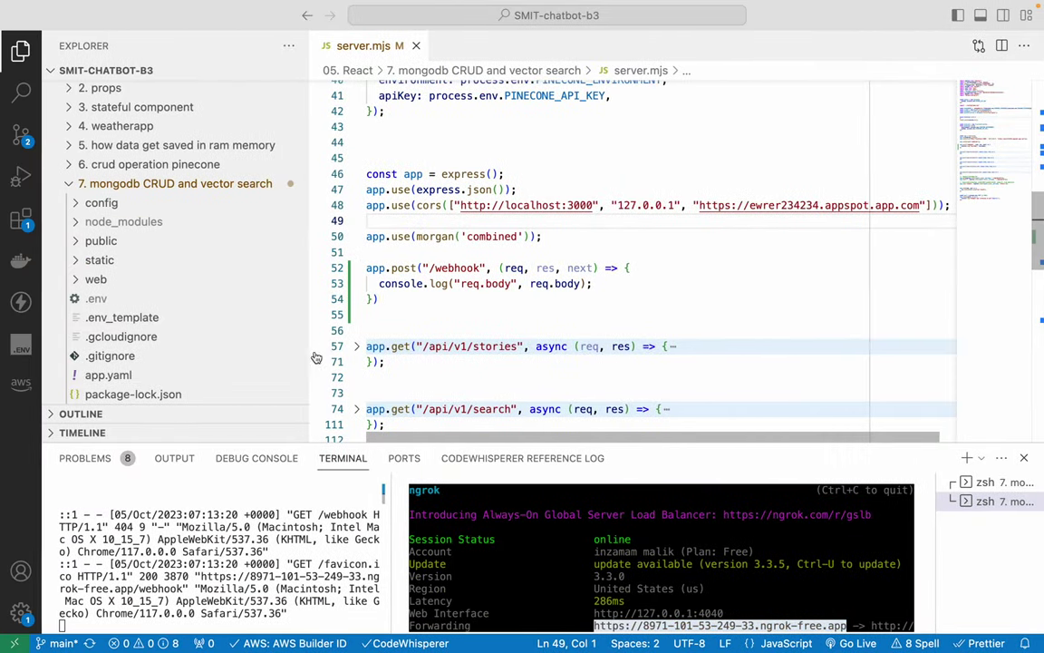
pyautogui.scroll(5, 152, 537)
pyautogui.scroll(-2, 152, 537)
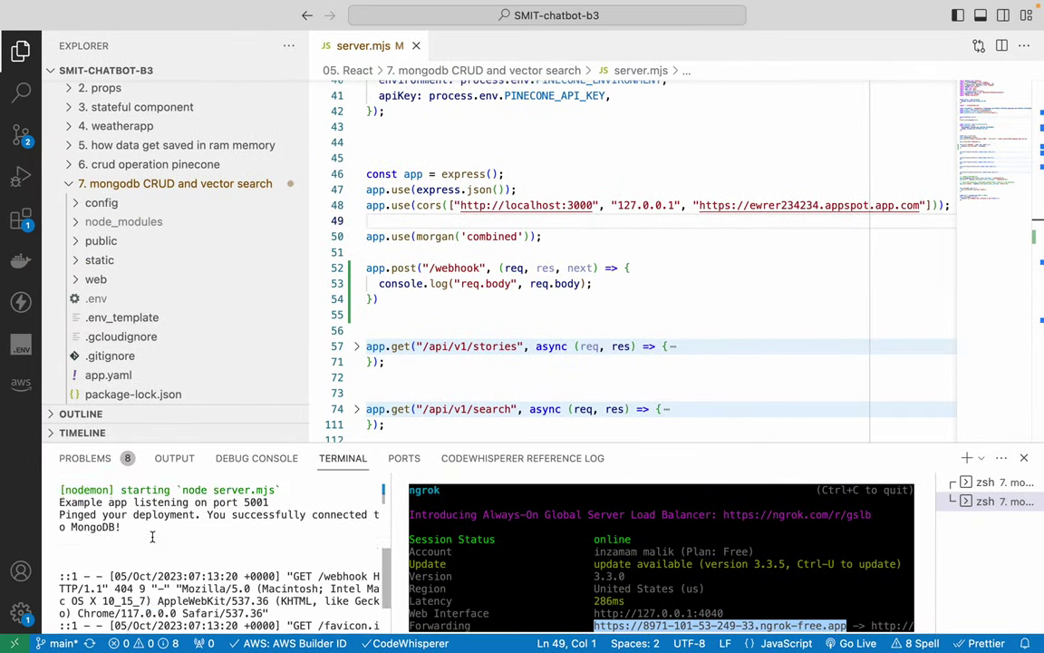
pyautogui.scroll(-3, 152, 536)
pyautogui.click(616, 249)
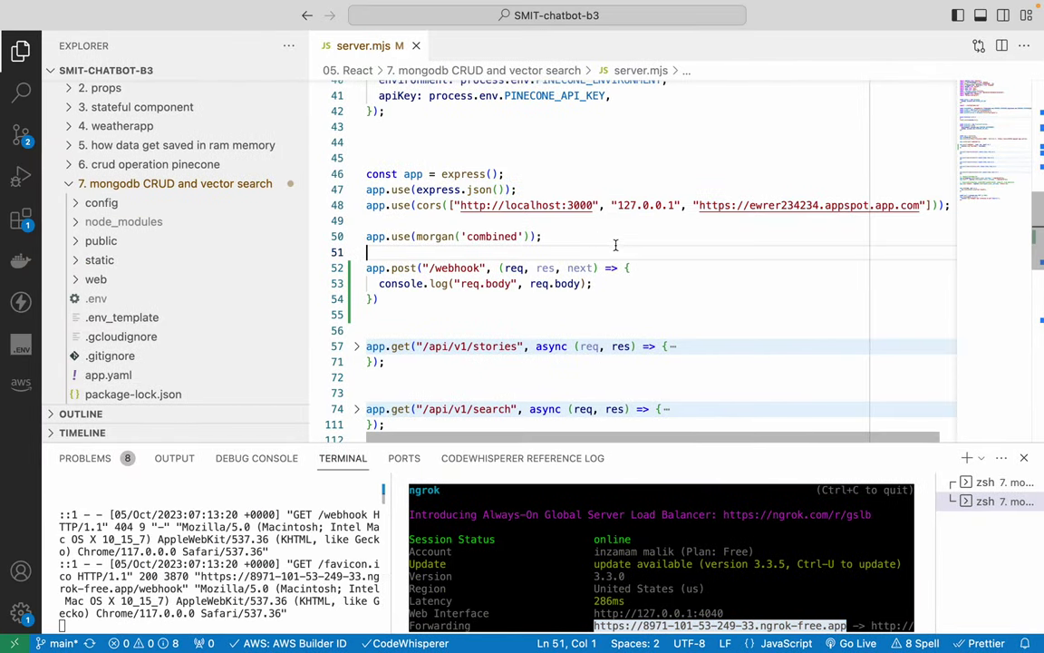
pyautogui.hotkey('ctrl', 'Right')
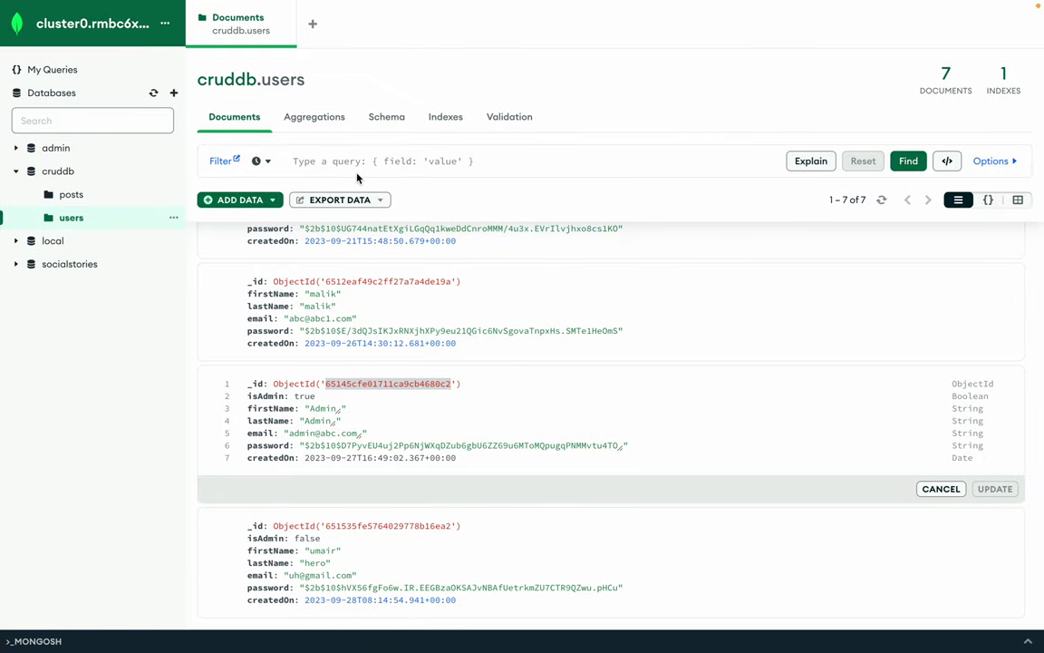
pyautogui.hotkey('ctrl', 'Right')
pyautogui.hotkey('ctrl', 'Right')
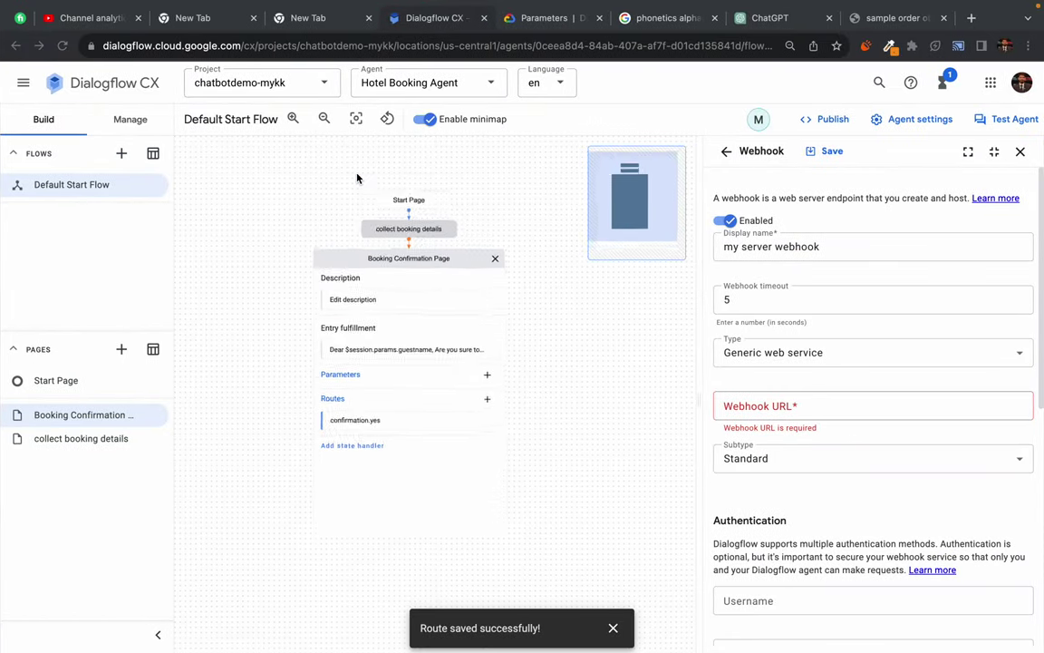
pyautogui.press('super+Tab')
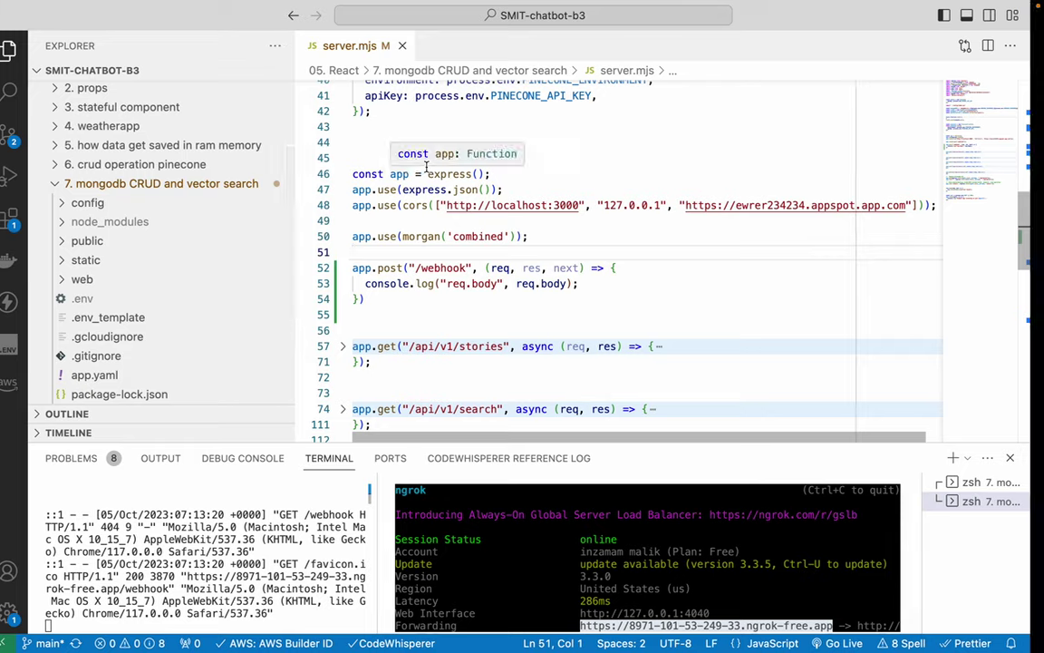
pyautogui.hotkey('ctrl', 'Right')
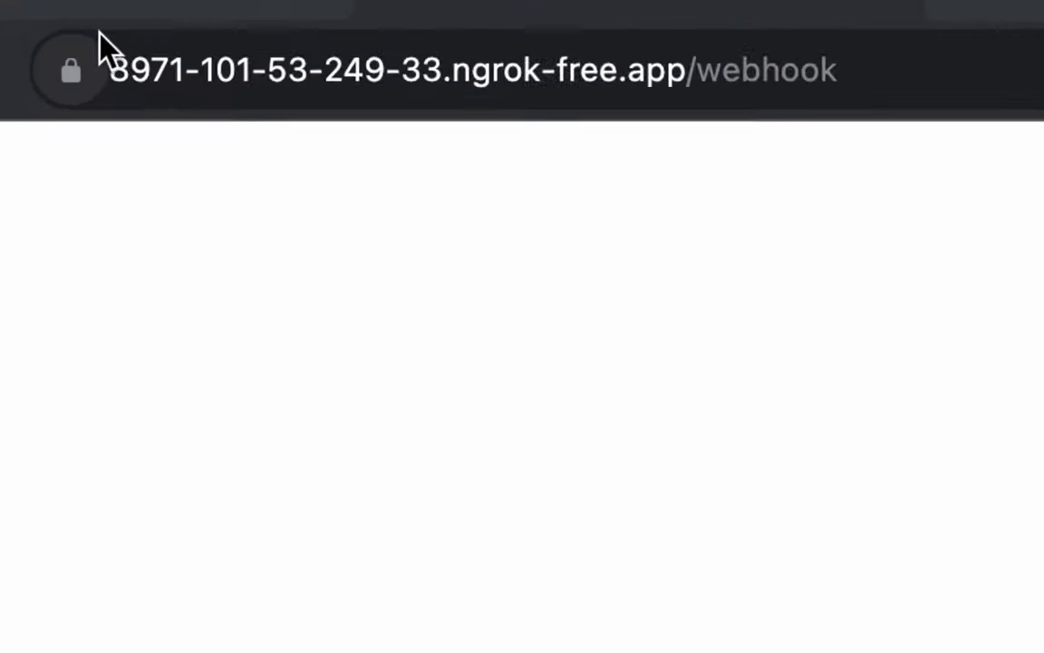
# Step: Select the entire ngrok /webhook URL, then close the test tab
pyautogui.click(130, 46)
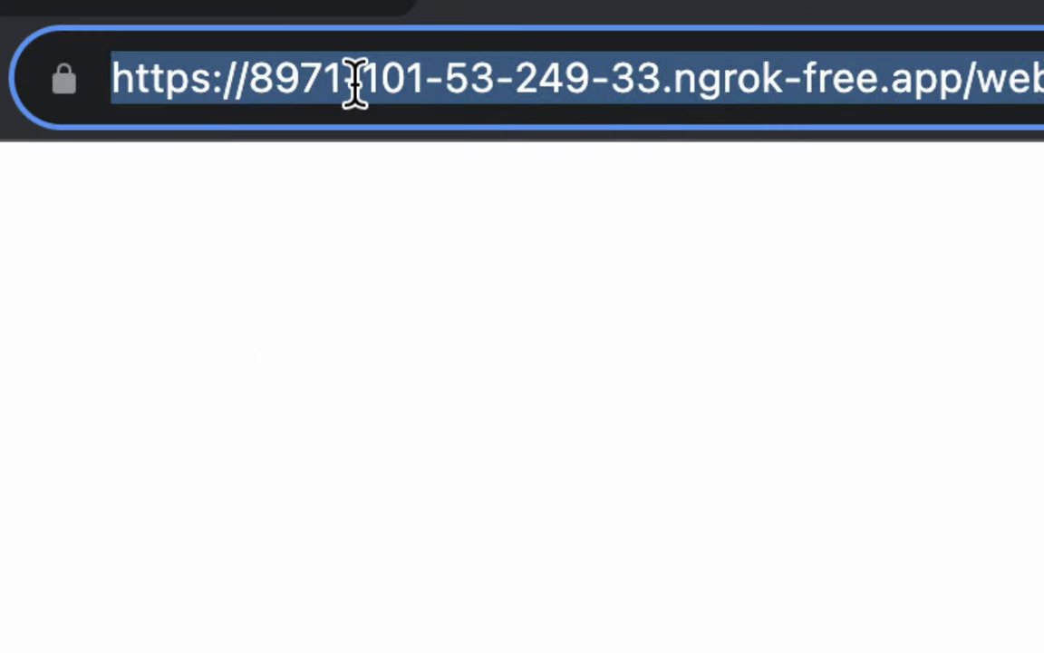
pyautogui.tripleClick(413, 76)
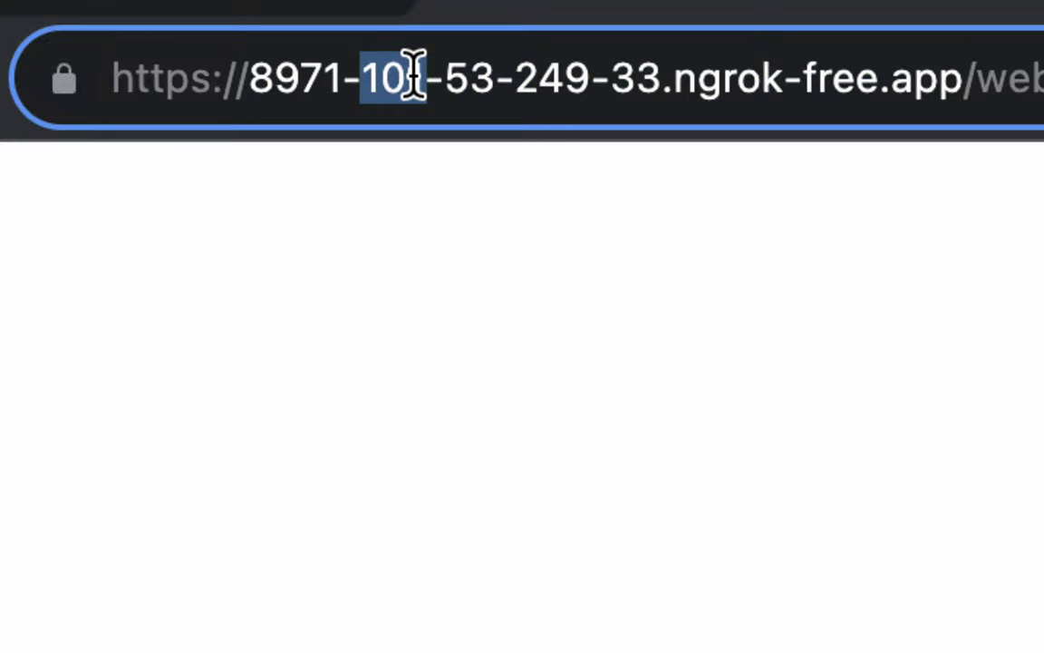
pyautogui.click(318, 120)
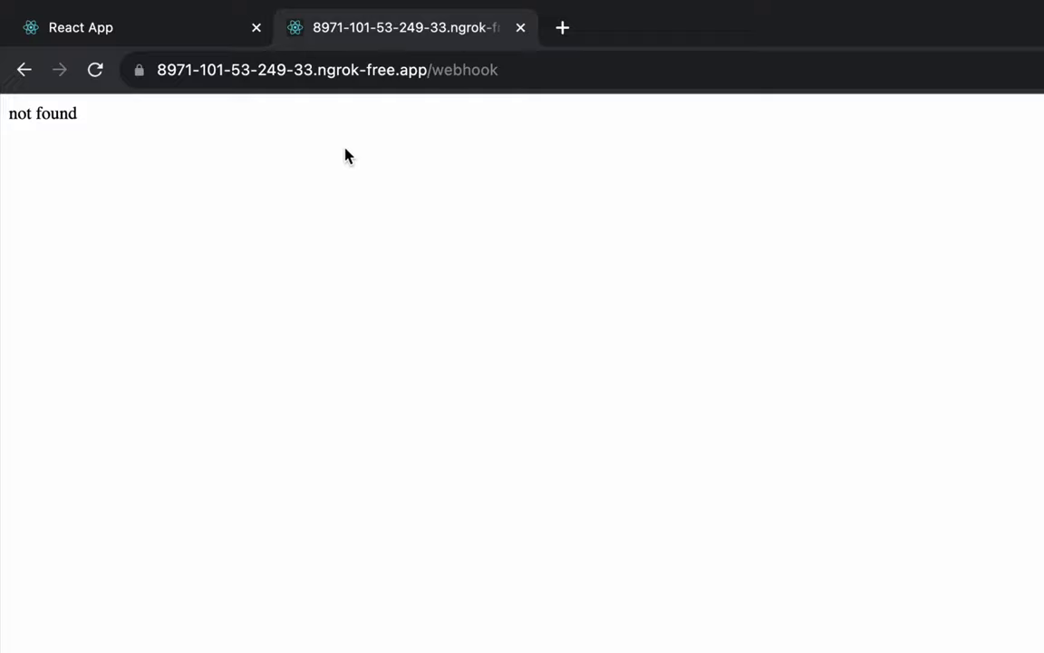
pyautogui.doubleClick(306, 70)
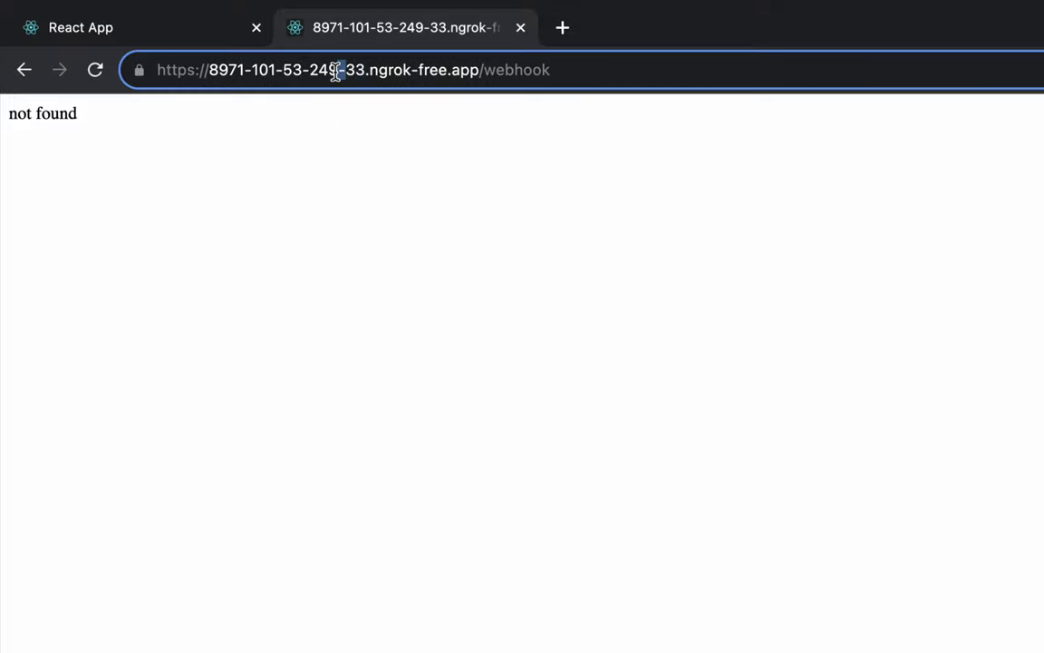
pyautogui.tripleClick(335, 70)
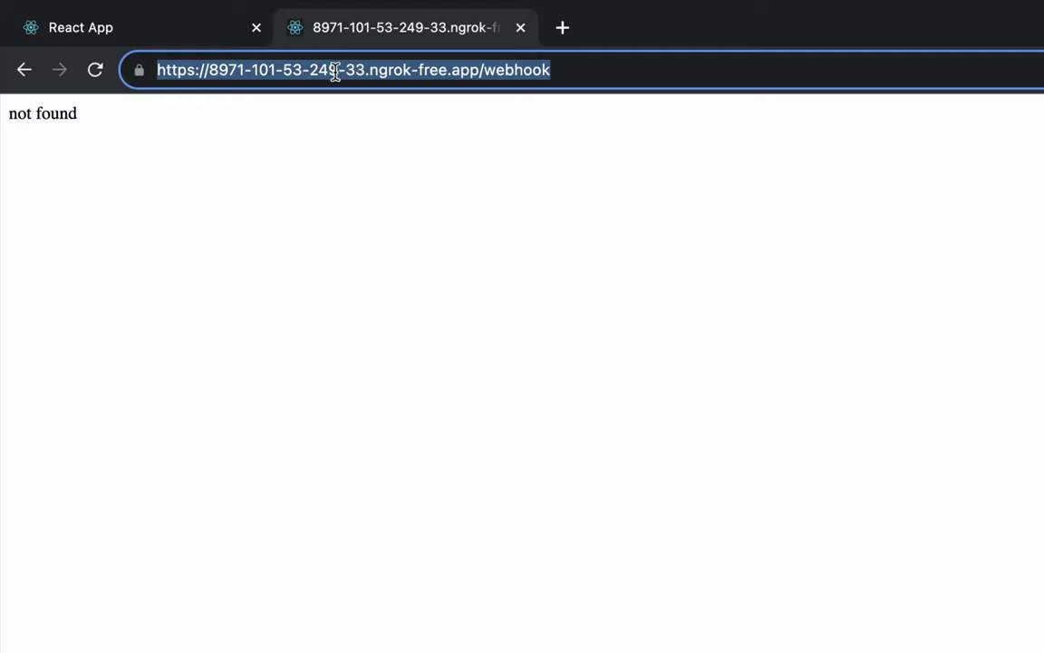
pyautogui.click(335, 73)
pyautogui.tripleClick(361, 71)
pyautogui.hotkey('ctrl', 'c')
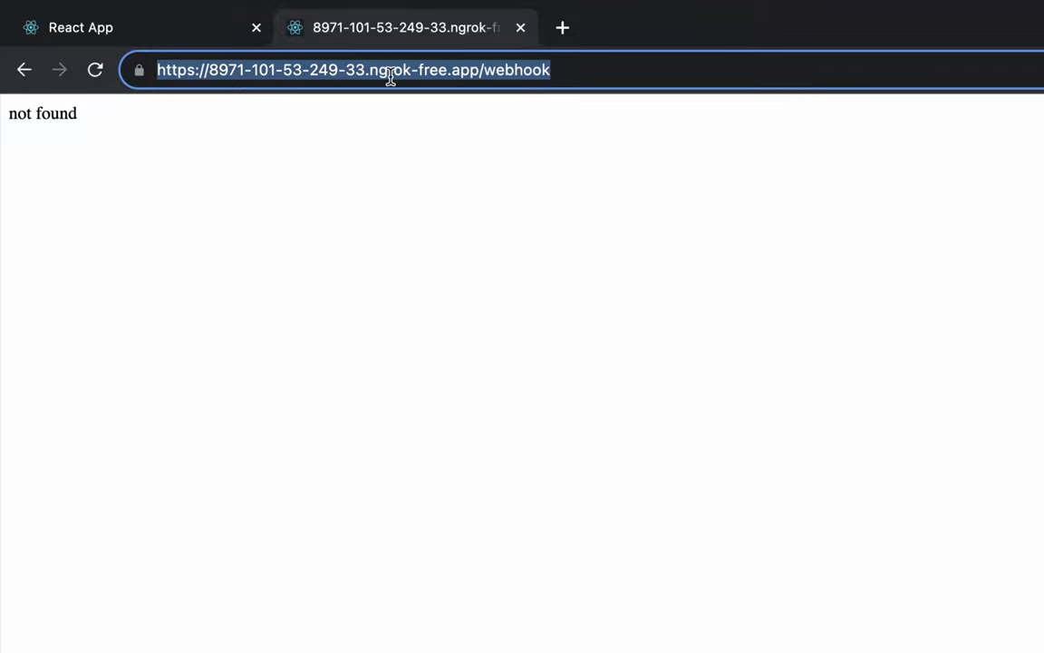
pyautogui.hotkey('ctrl', 'w')
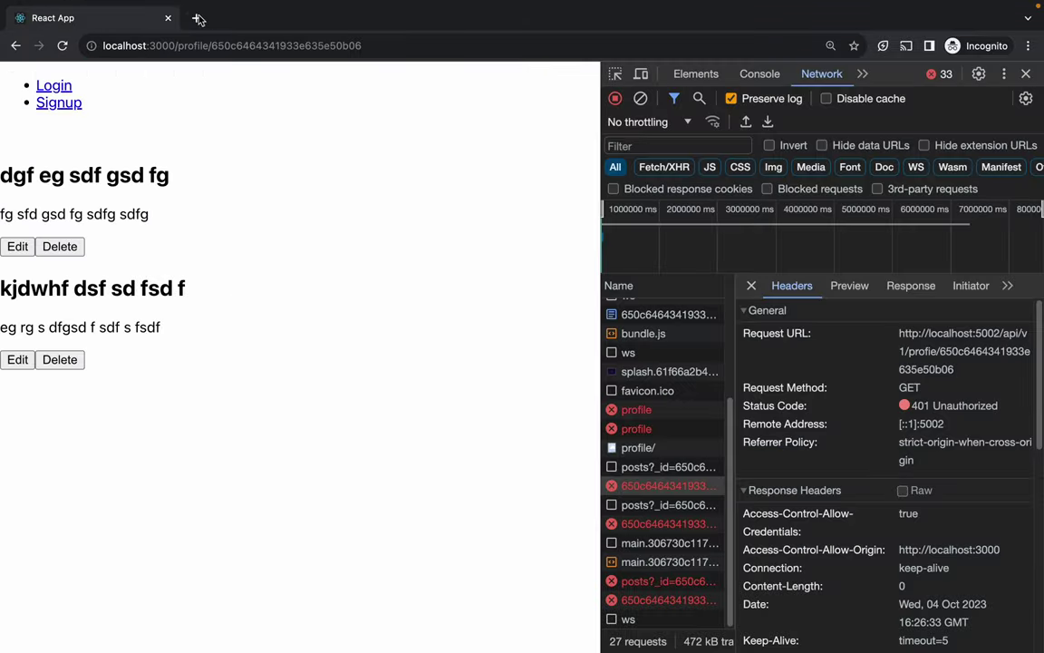
pyautogui.hotkey('ctrl', 'Right')
pyautogui.hotkey('ctrl', 'Right')
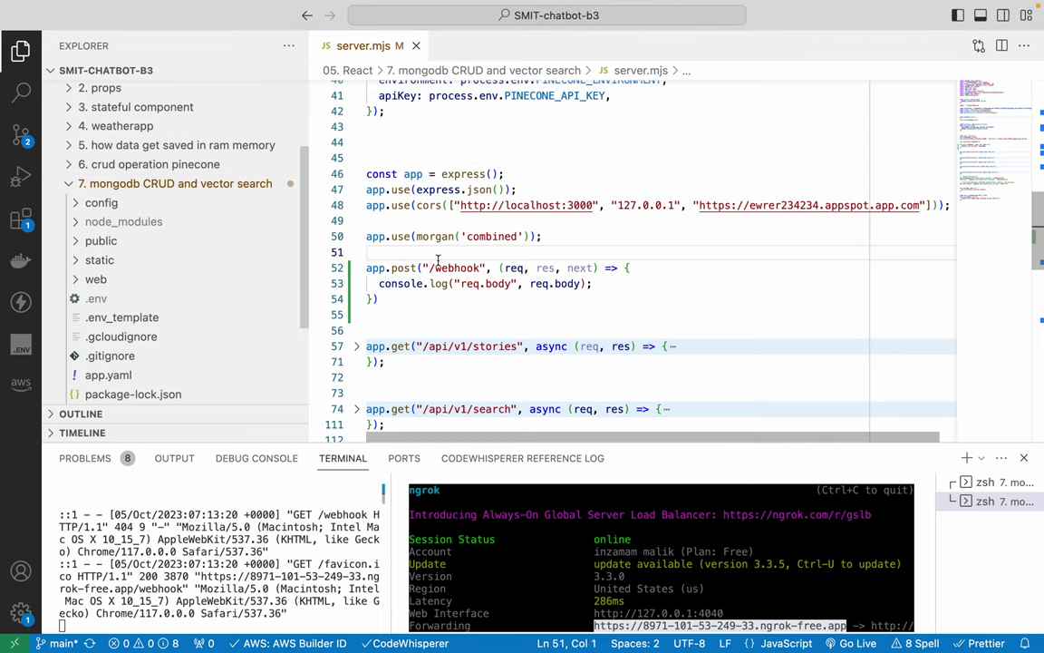
# Step: Search the web for 'ngrok' and scroll through the ngrok homepage
pyautogui.click(487, 222)
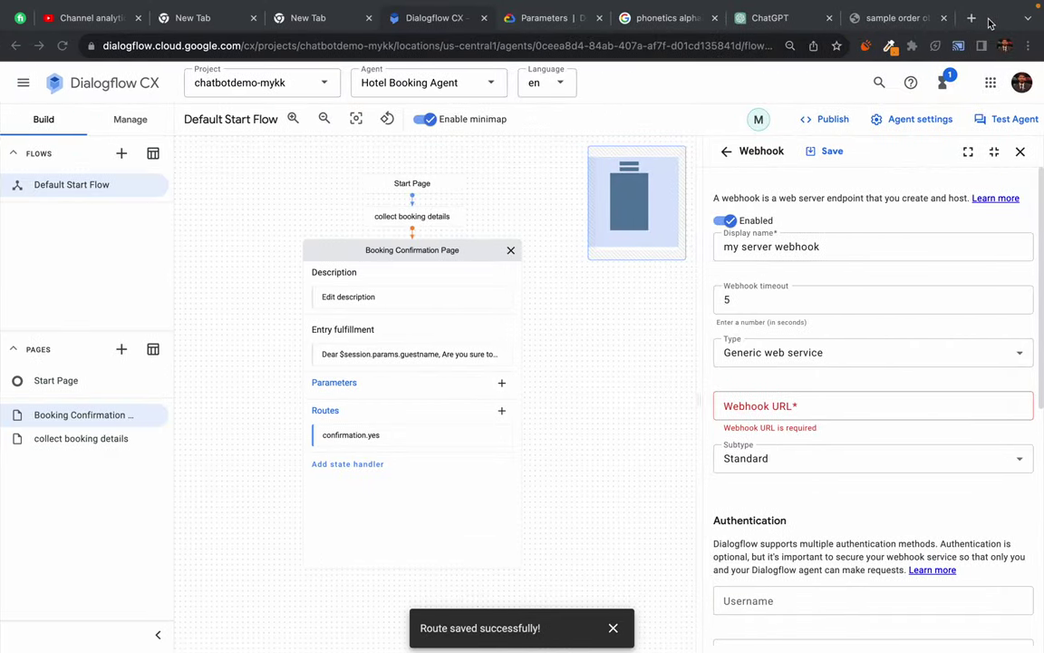
pyautogui.click(766, 18)
pyautogui.write('ngrok')
pyautogui.press('Return')
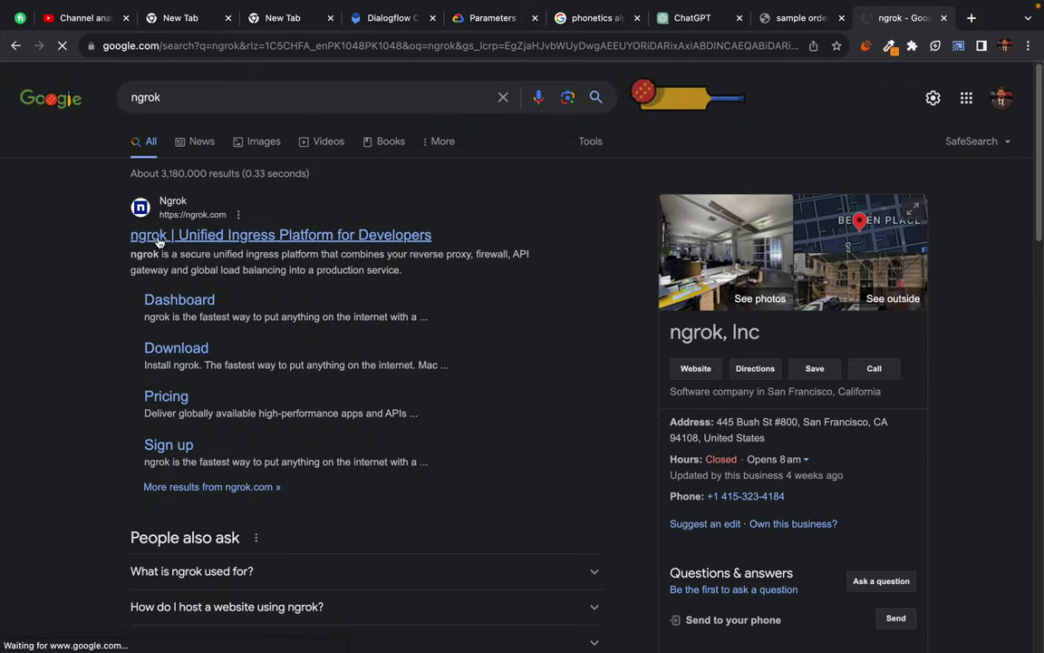
pyautogui.click(159, 239)
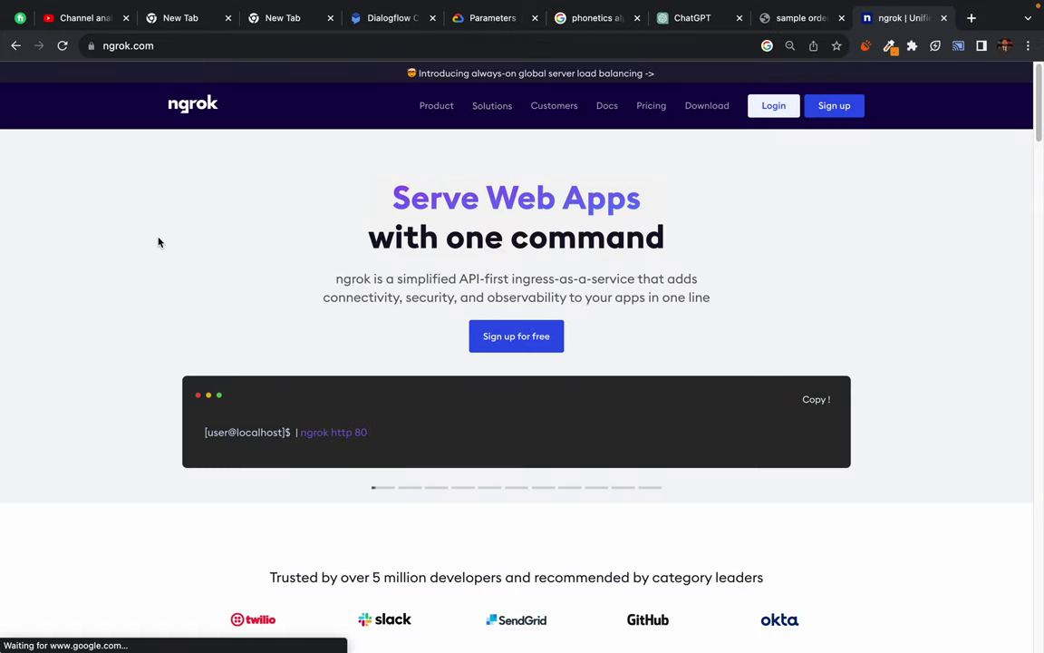
pyautogui.scroll(-5, 321, 362)
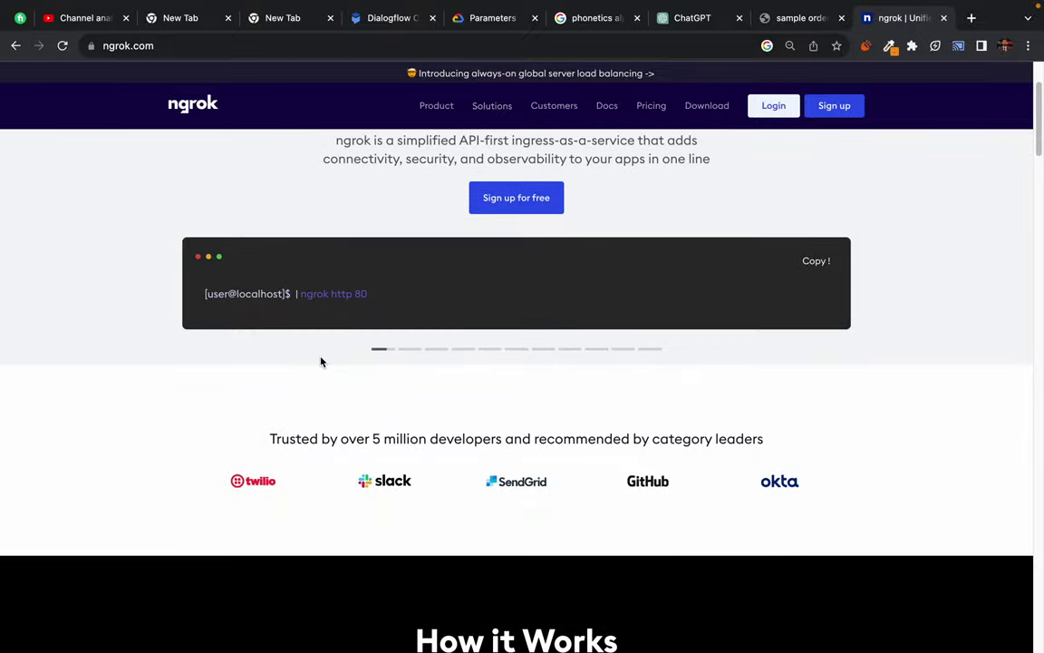
pyautogui.scroll(-5, 321, 362)
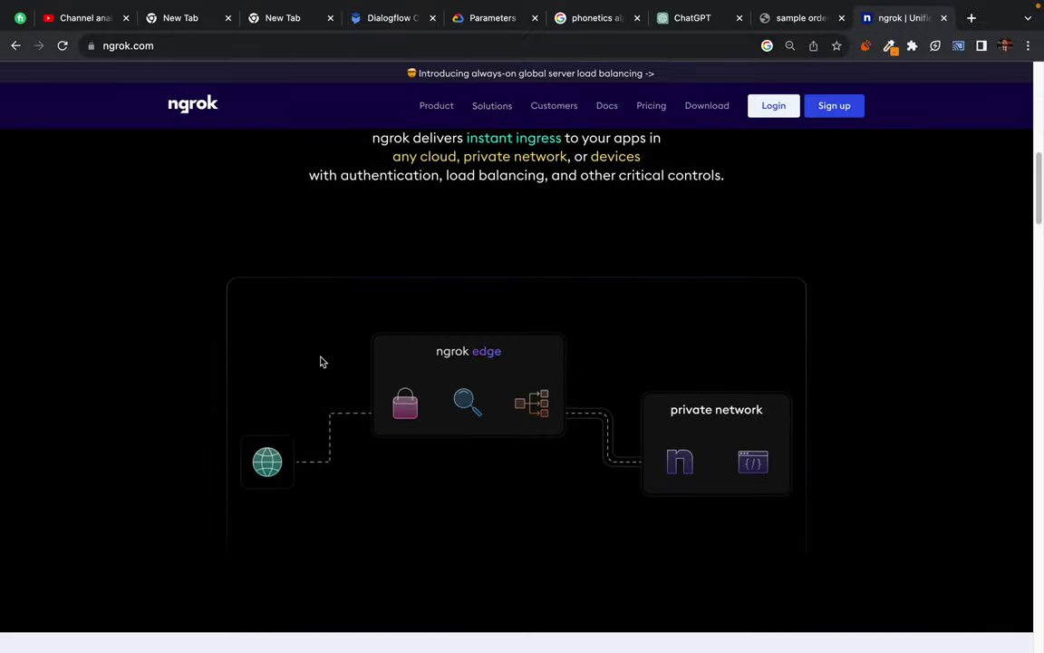
pyautogui.scroll(-10, 321, 362)
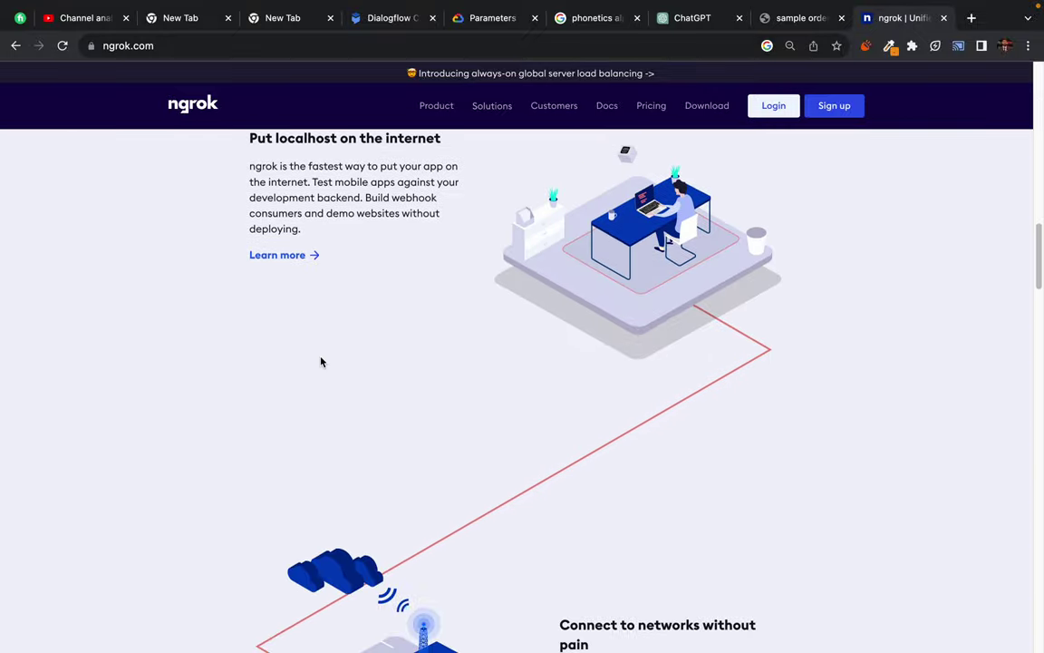
pyautogui.scroll(1, 321, 361)
pyautogui.scroll(3, 321, 362)
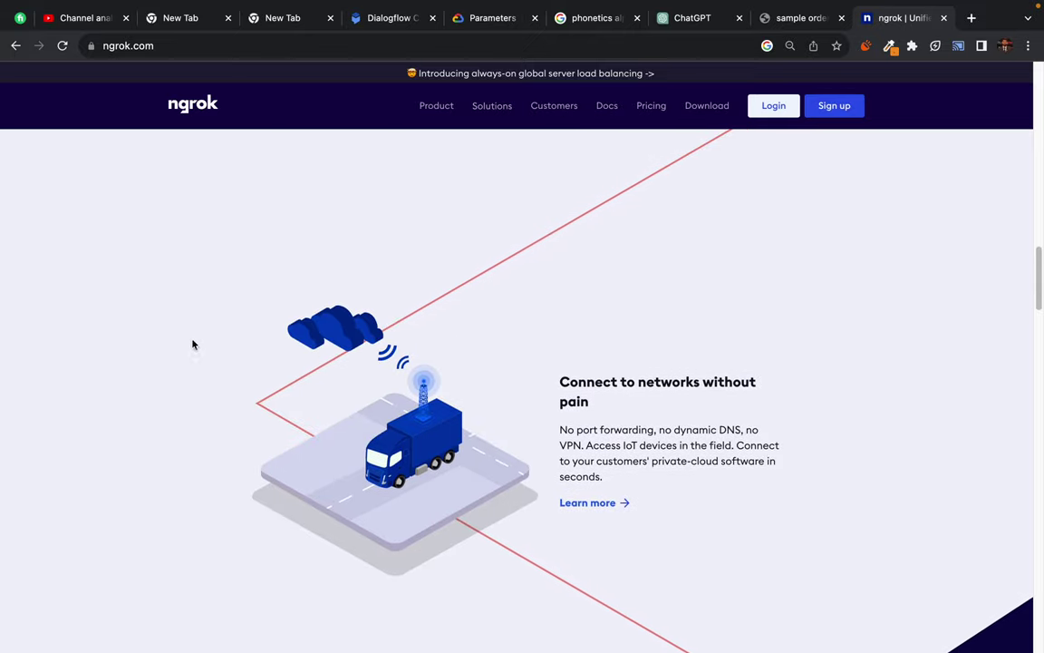
pyautogui.scroll(15, 686, 277)
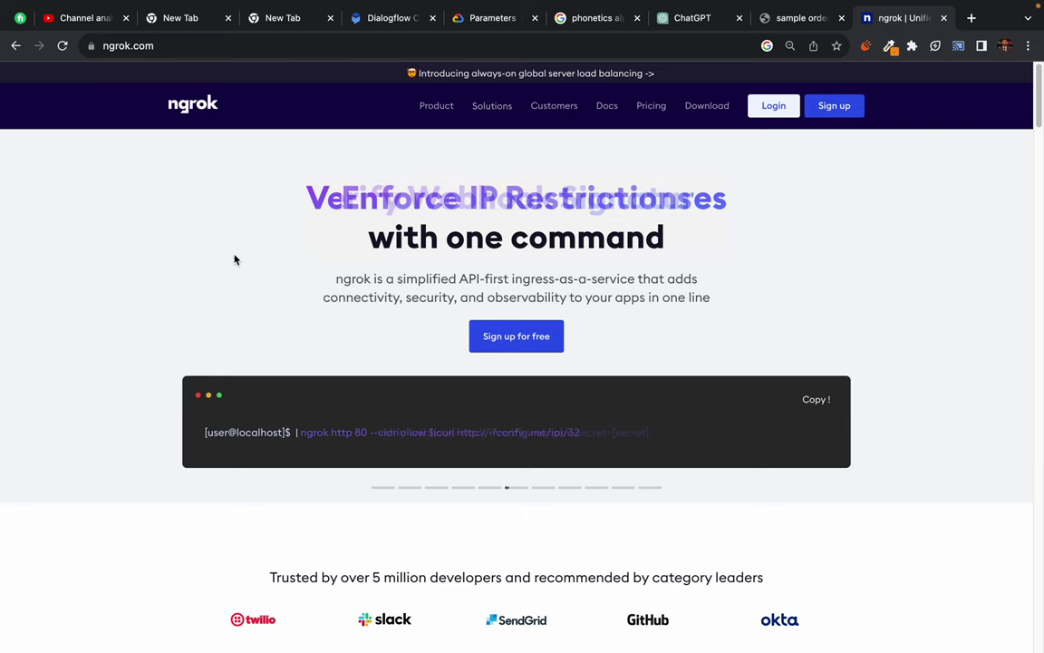
# Step: Close the ngrok page and sample order search tabs, returning to the Dialogflow CX agent
pyautogui.click(802, 18)
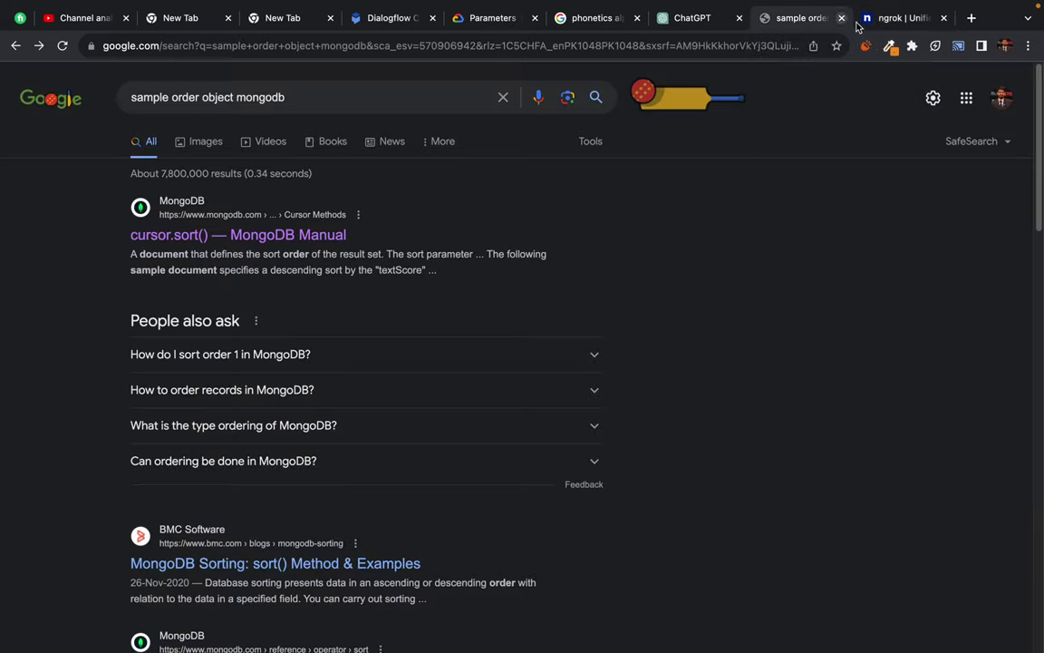
pyautogui.middleClick(891, 20)
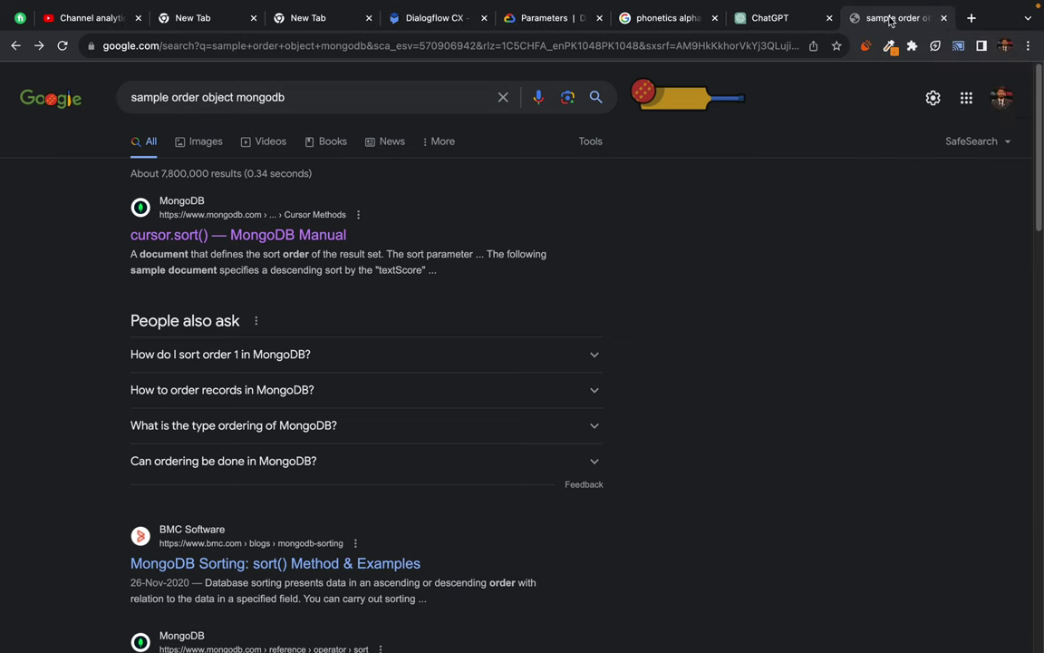
pyautogui.hotkey('ctrl', 'w')
pyautogui.click(735, 27)
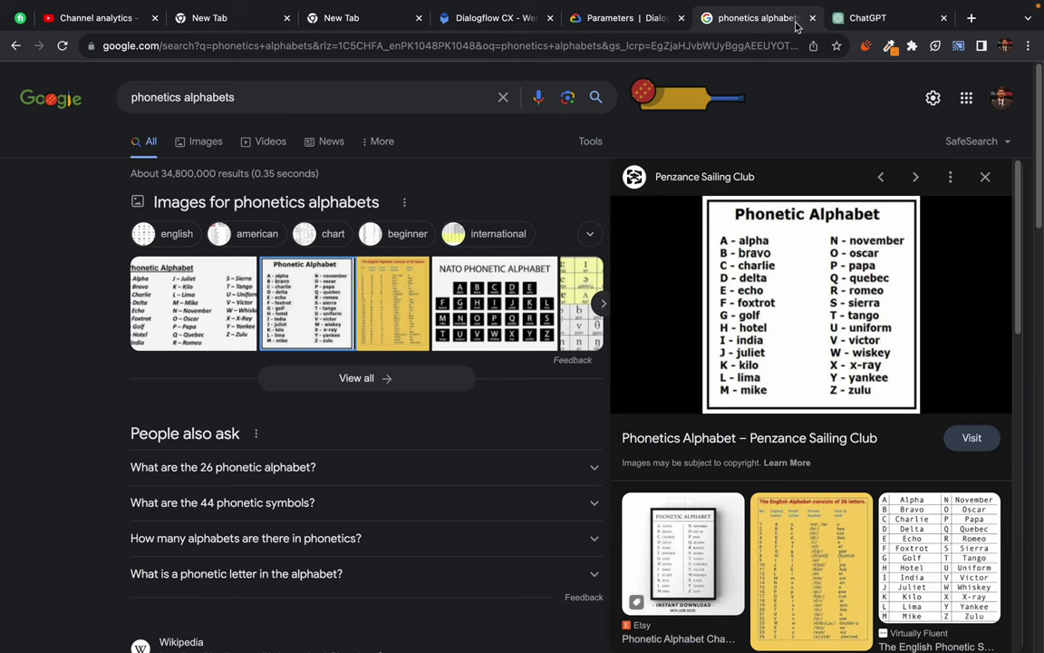
pyautogui.click(580, 27)
pyautogui.click(500, 25)
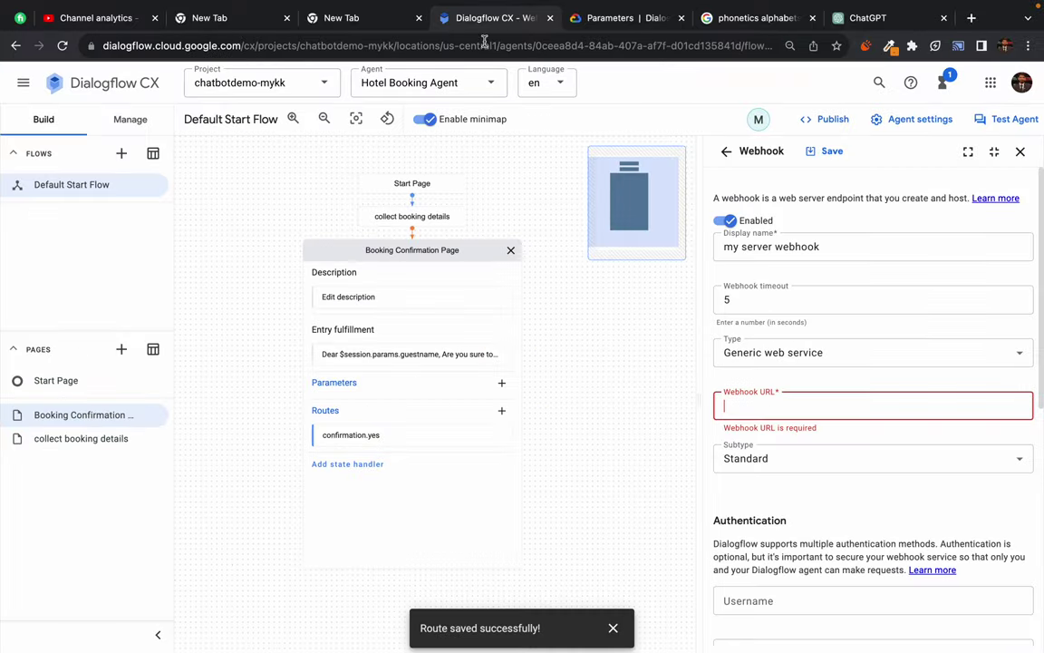
# Step: Set the Webhook URL to the pasted ngrok address followed by /webhook
pyautogui.click(758, 406)
pyautogui.hotkey('ctrl', 'v')
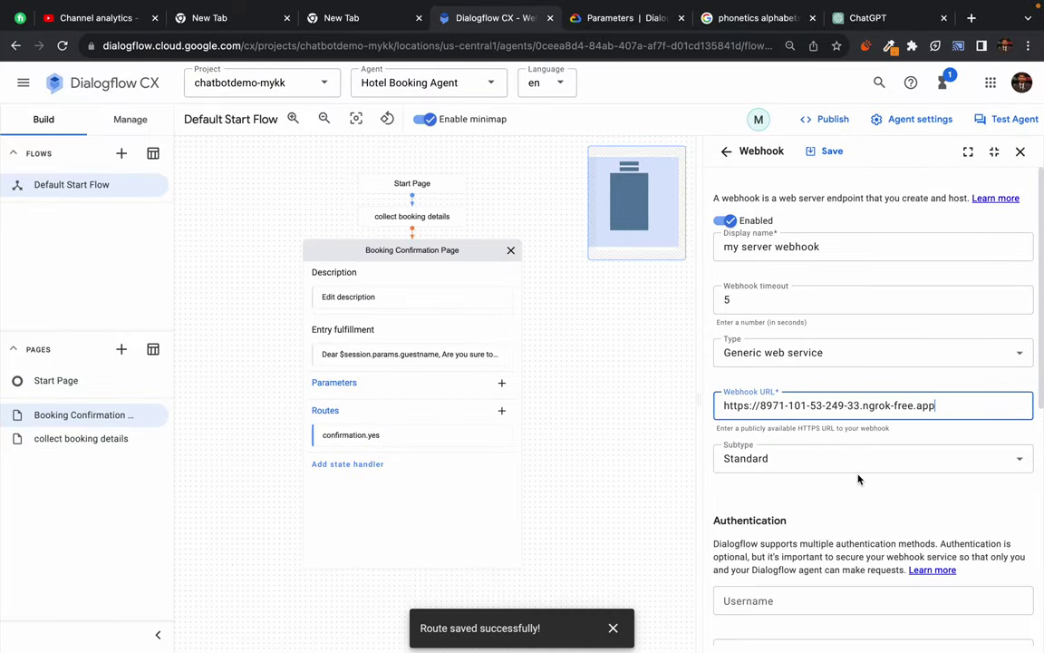
pyautogui.write('/webhook')
pyautogui.scroll(-5, 1002, 505)
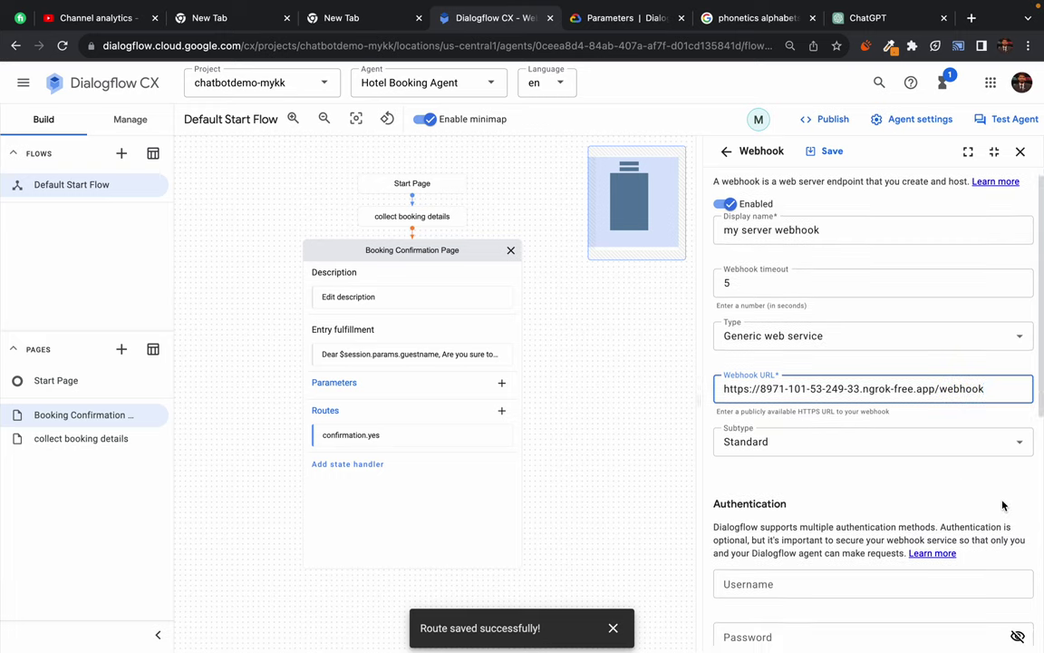
pyautogui.scroll(-3, 1002, 505)
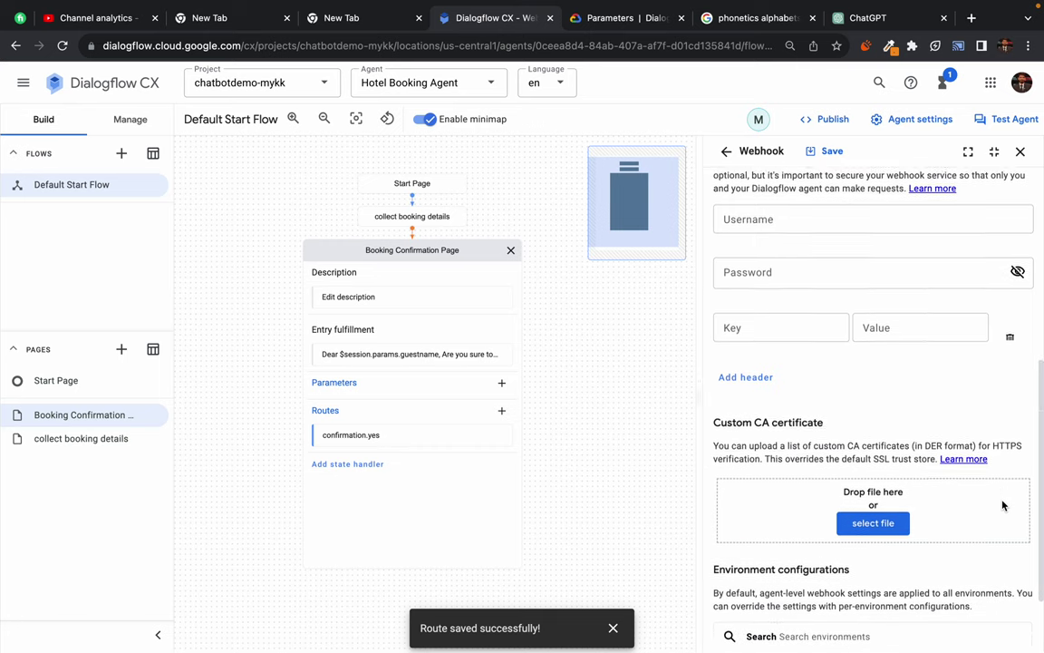
pyautogui.scroll(8, 1002, 501)
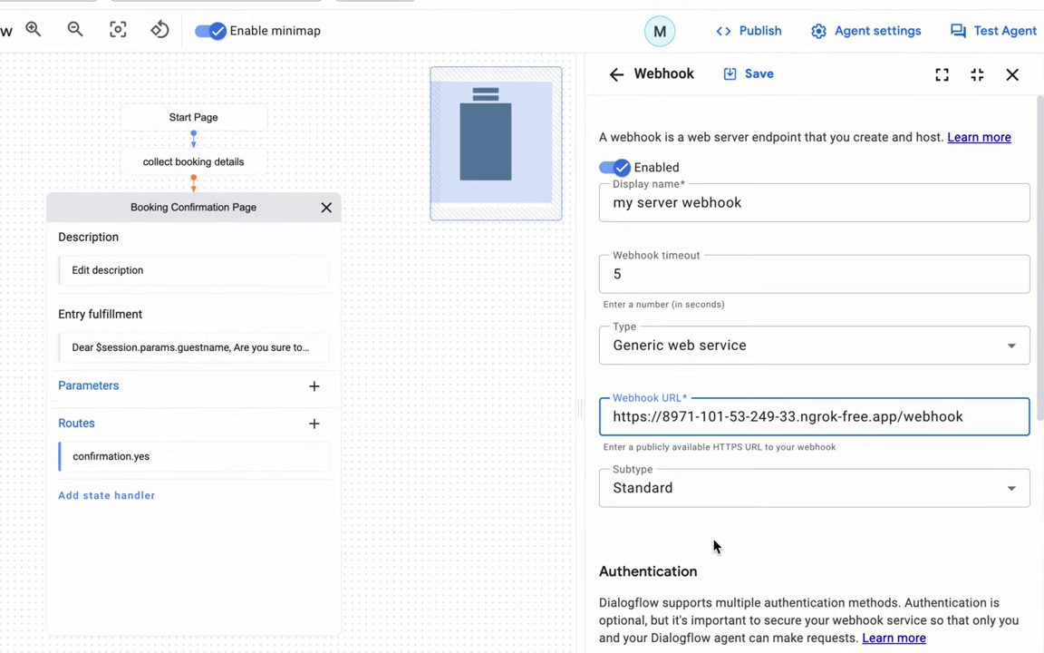
pyautogui.scroll(-5, 713, 544)
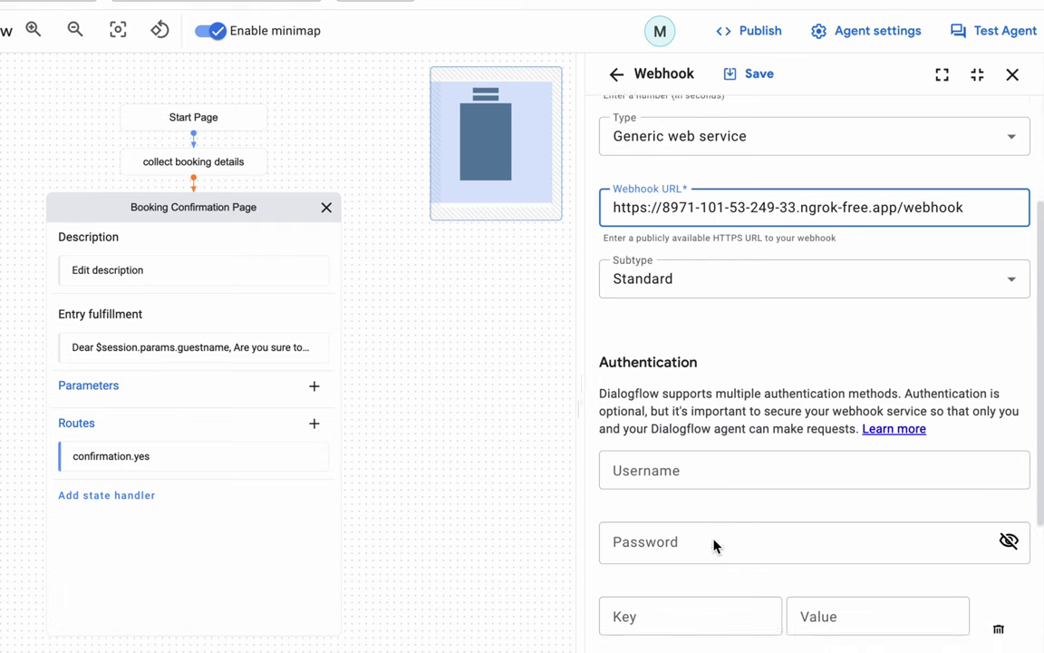
pyautogui.scroll(-1, 713, 545)
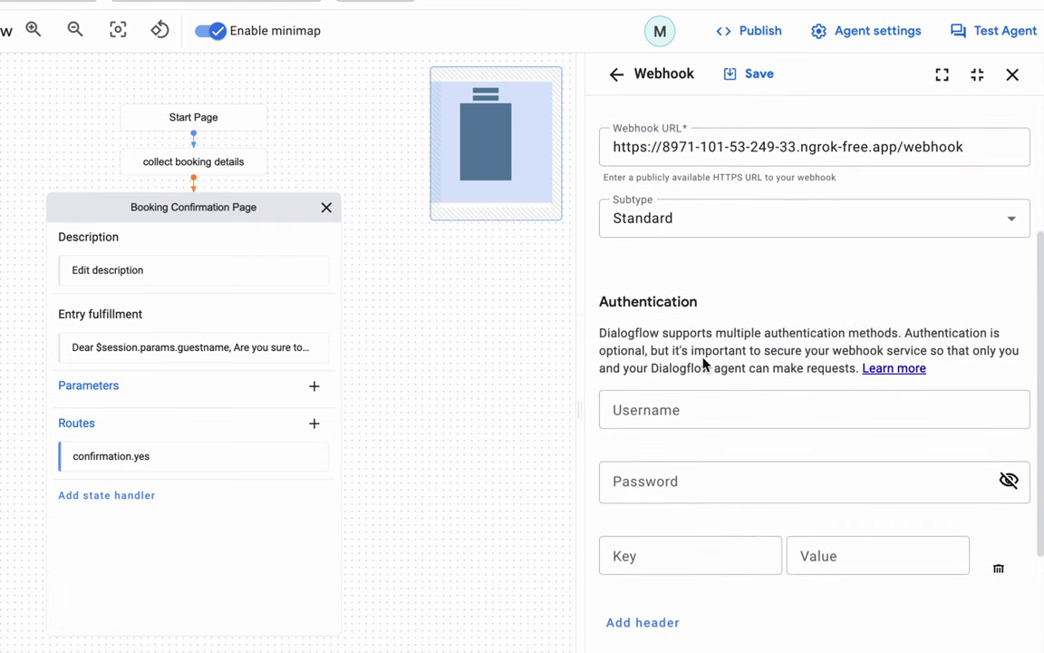
# Step: Leave the optional authentication username and password empty after reading the note
pyautogui.click(631, 409)
pyautogui.click(636, 481)
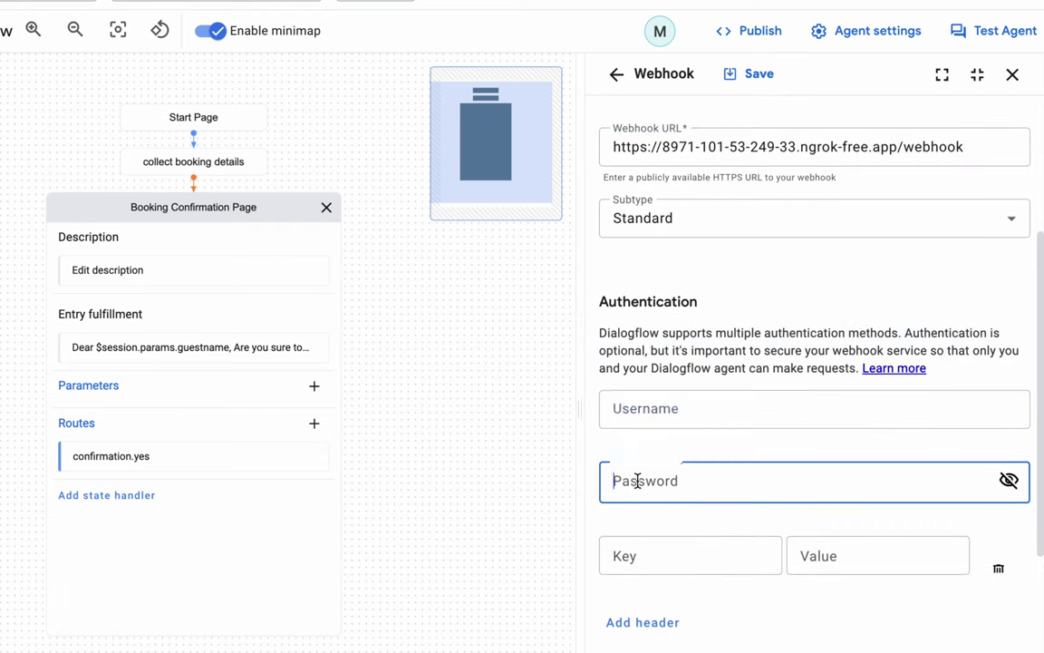
pyautogui.click(651, 364)
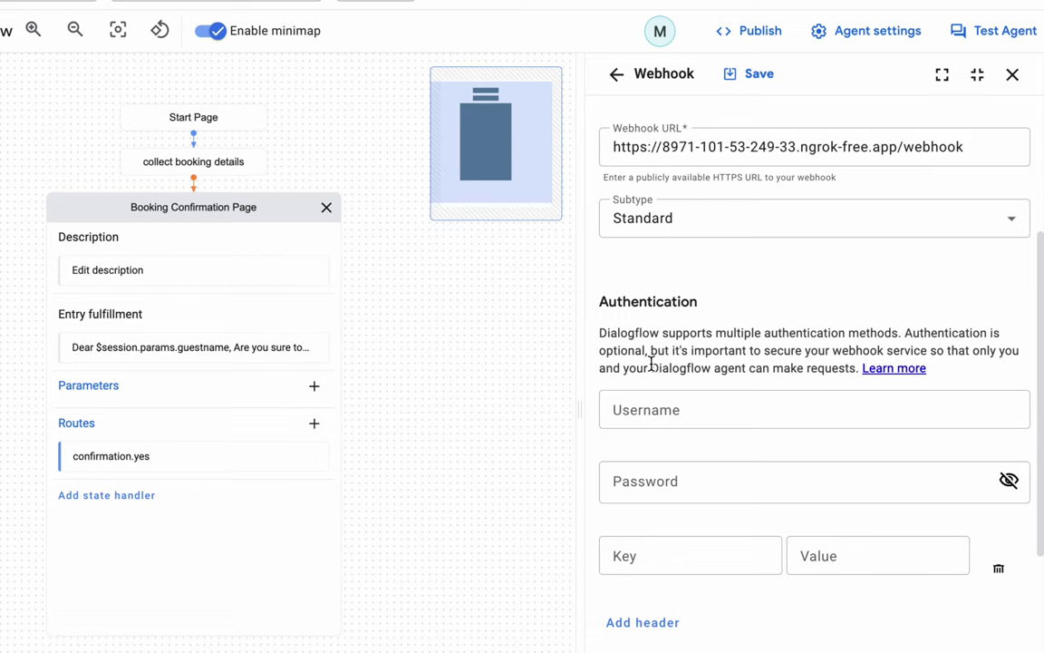
pyautogui.doubleClick(695, 353)
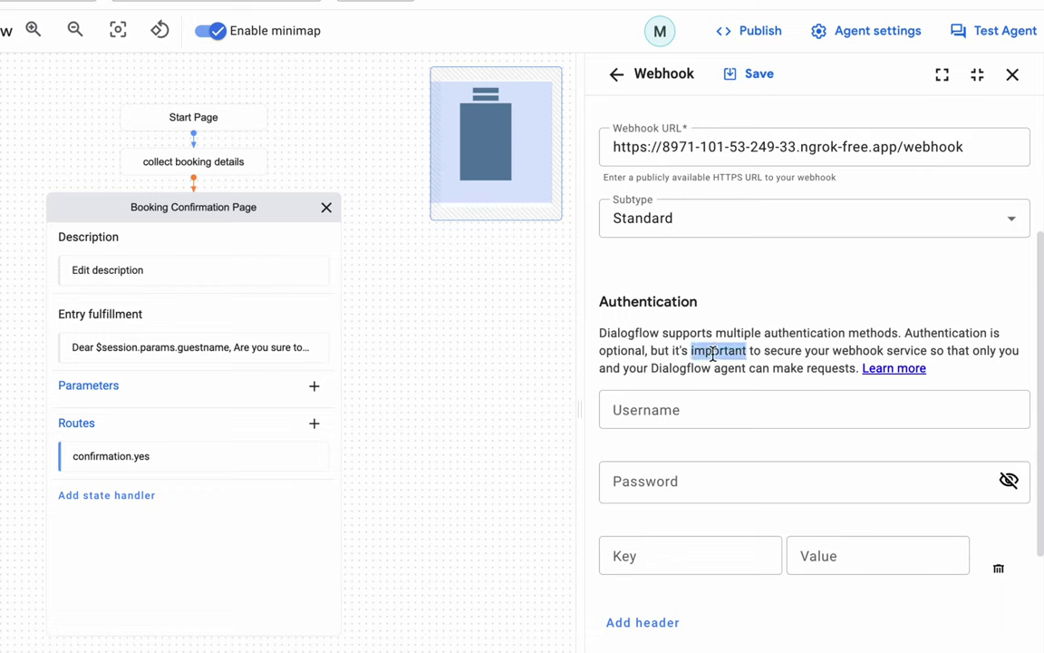
pyautogui.click(692, 350)
# Step: Review the Custom CA certificate section further down the webhook form
pyautogui.scroll(-5, 681, 350)
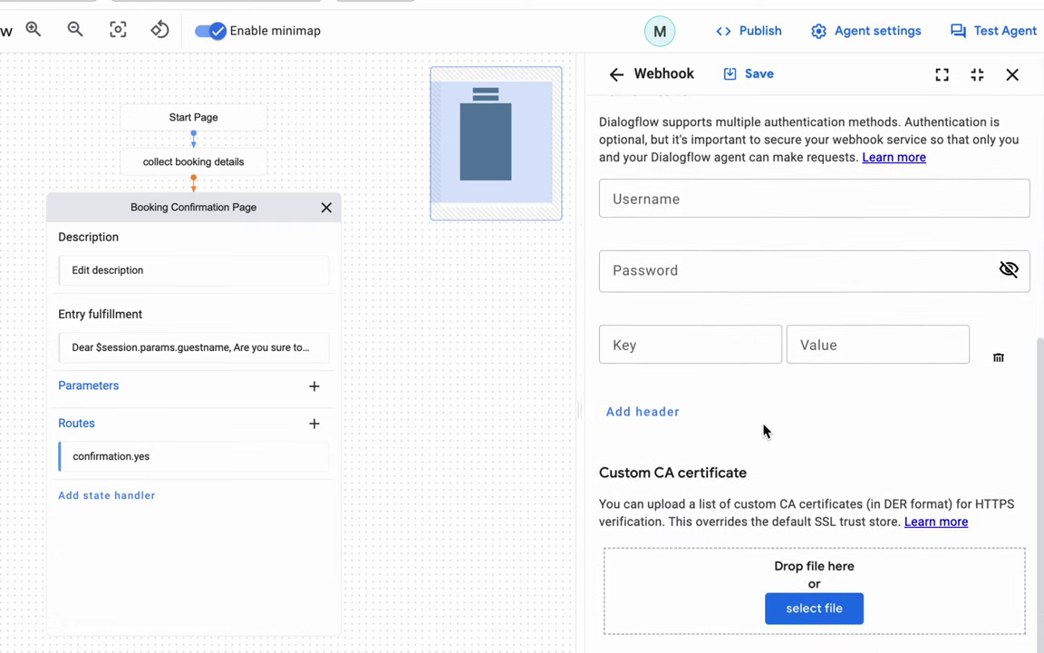
pyautogui.scroll(-3, 763, 431)
pyautogui.scroll(-1, 765, 432)
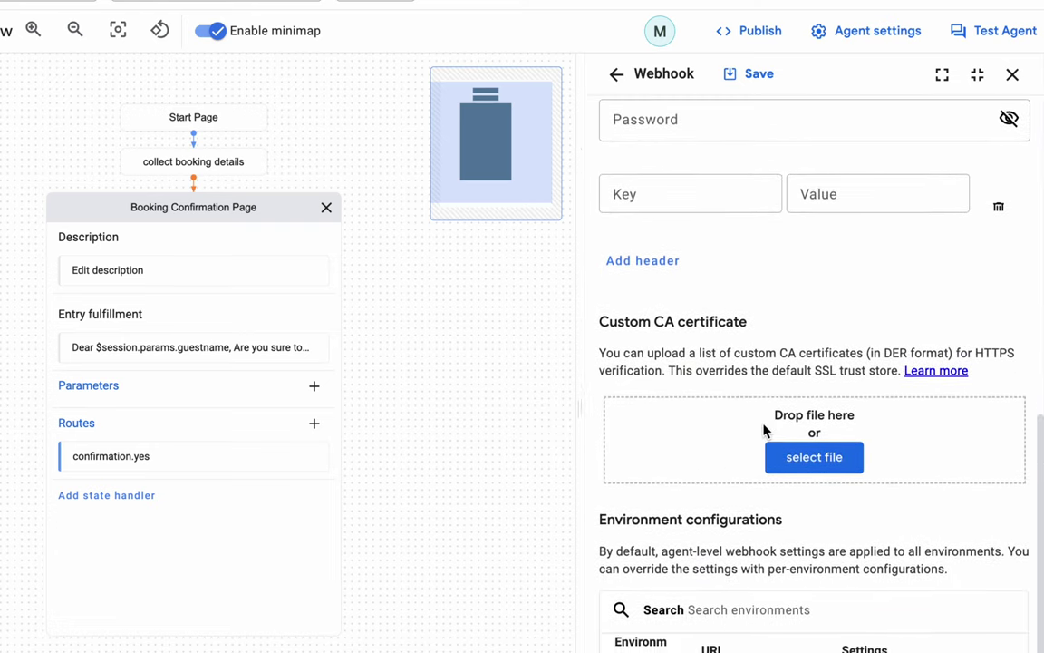
pyautogui.moveTo(633, 321); pyautogui.dragTo(756, 324)
pyautogui.click(718, 321)
pyautogui.tripleClick(716, 321)
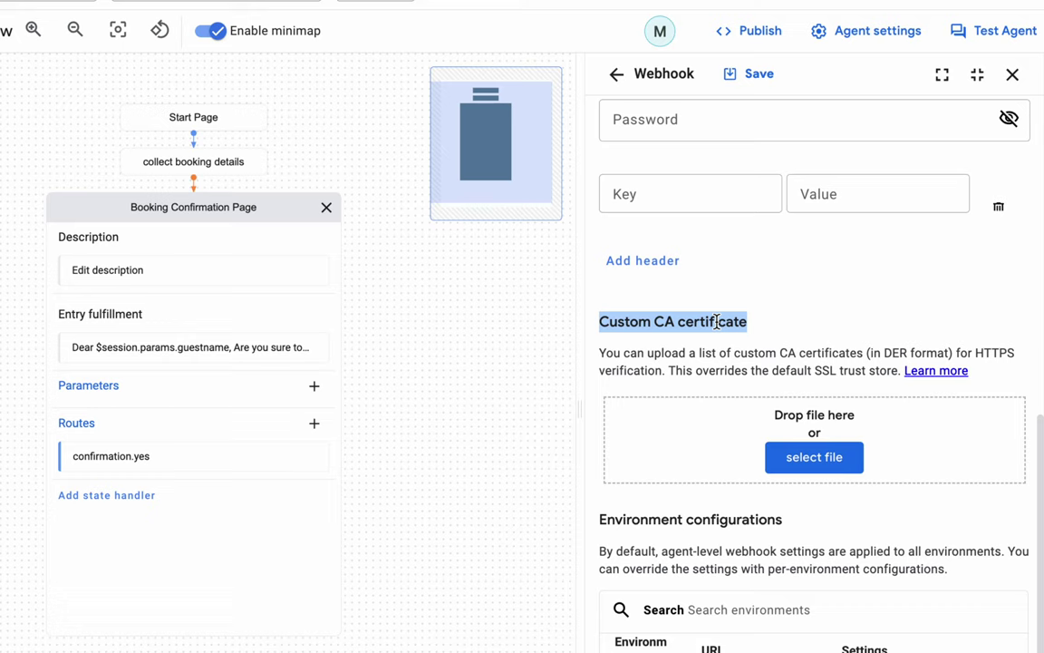
pyautogui.doubleClick(716, 320)
pyautogui.tripleClick(717, 321)
pyautogui.click(716, 321)
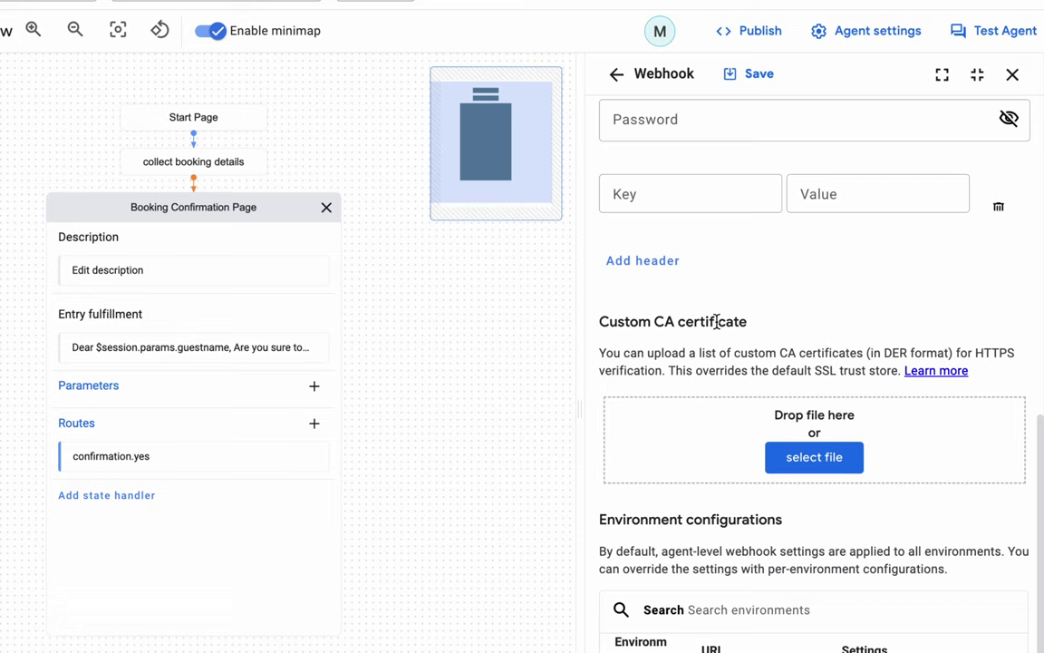
pyautogui.tripleClick(697, 321)
pyautogui.click(699, 325)
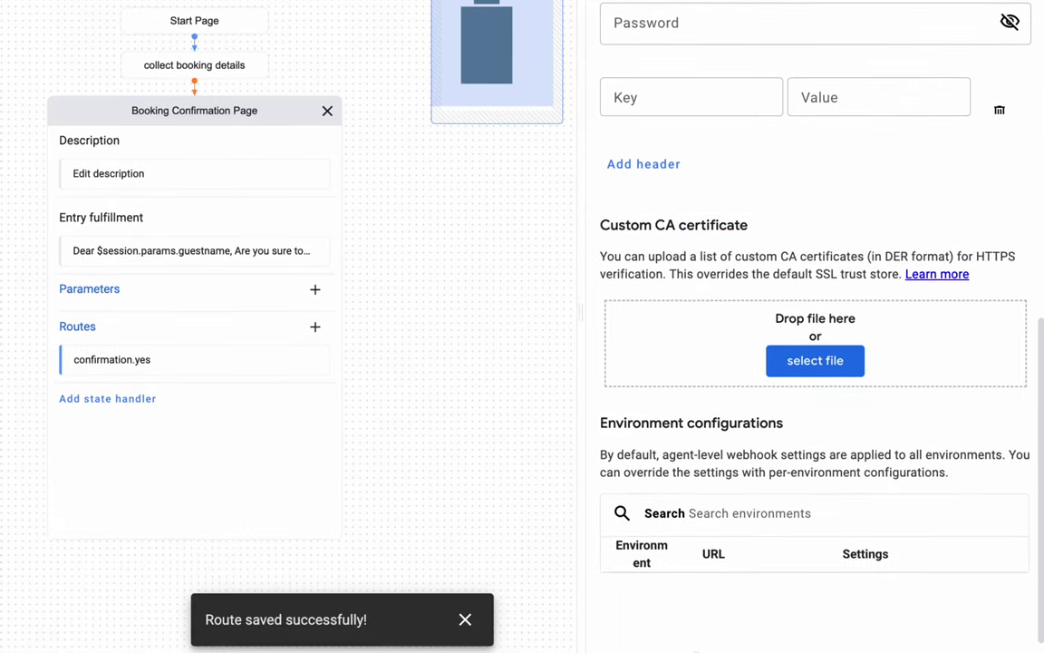
pyautogui.scroll(7, 739, 466)
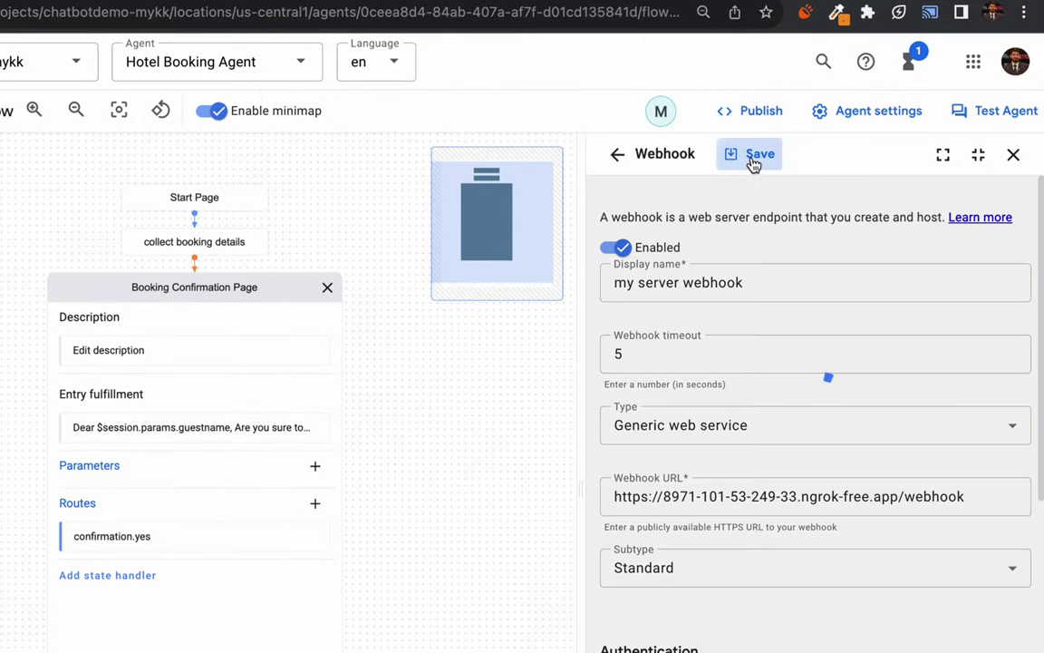
# Step: Save the webhook, then choose 'my server webhook' in the route's Webhook dropdown
pyautogui.click(752, 156)
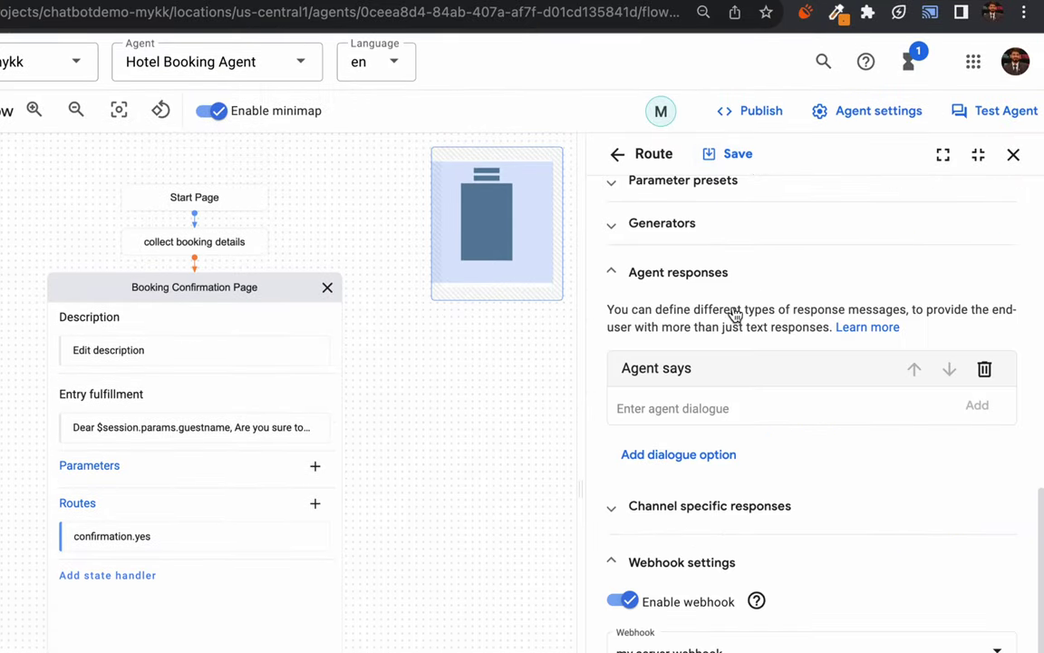
pyautogui.scroll(-5, 751, 485)
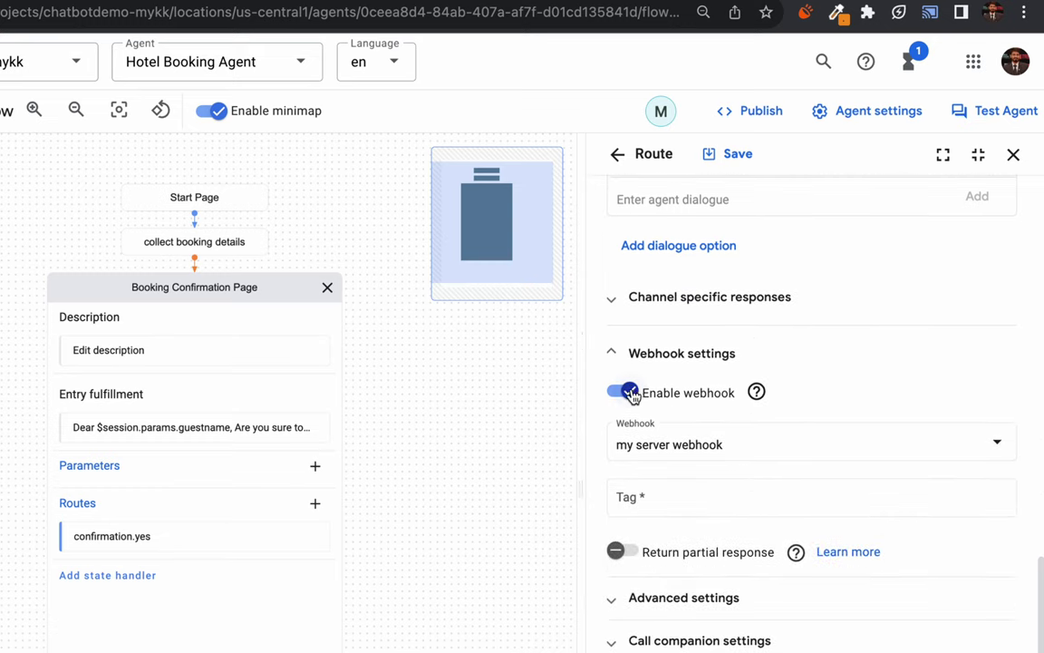
pyautogui.click(710, 446)
pyautogui.click(842, 407)
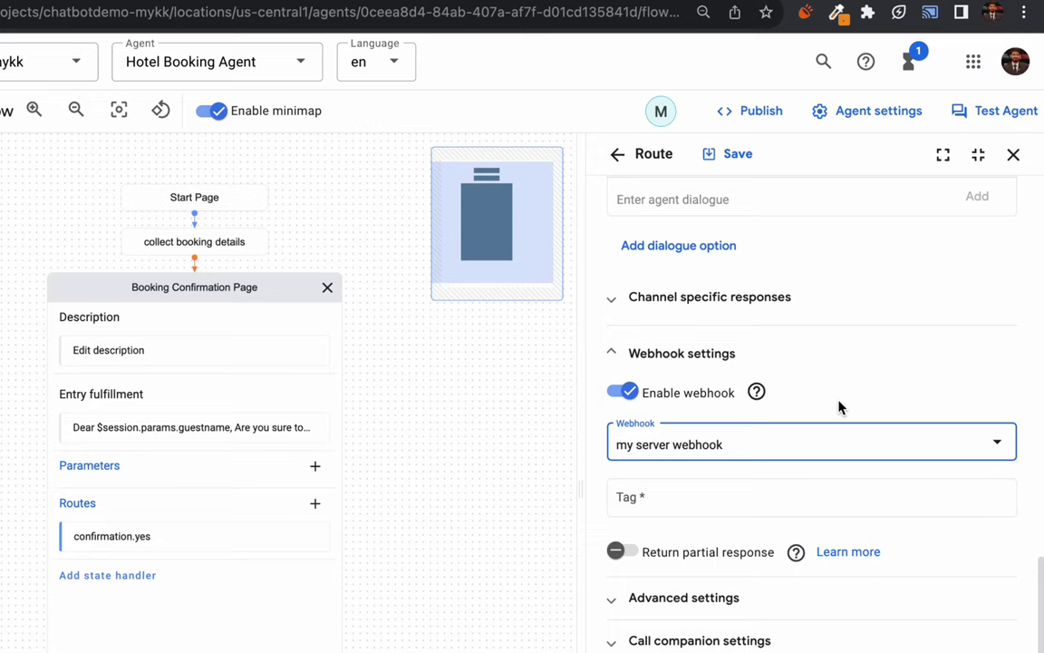
pyautogui.click(738, 444)
pyautogui.click(813, 395)
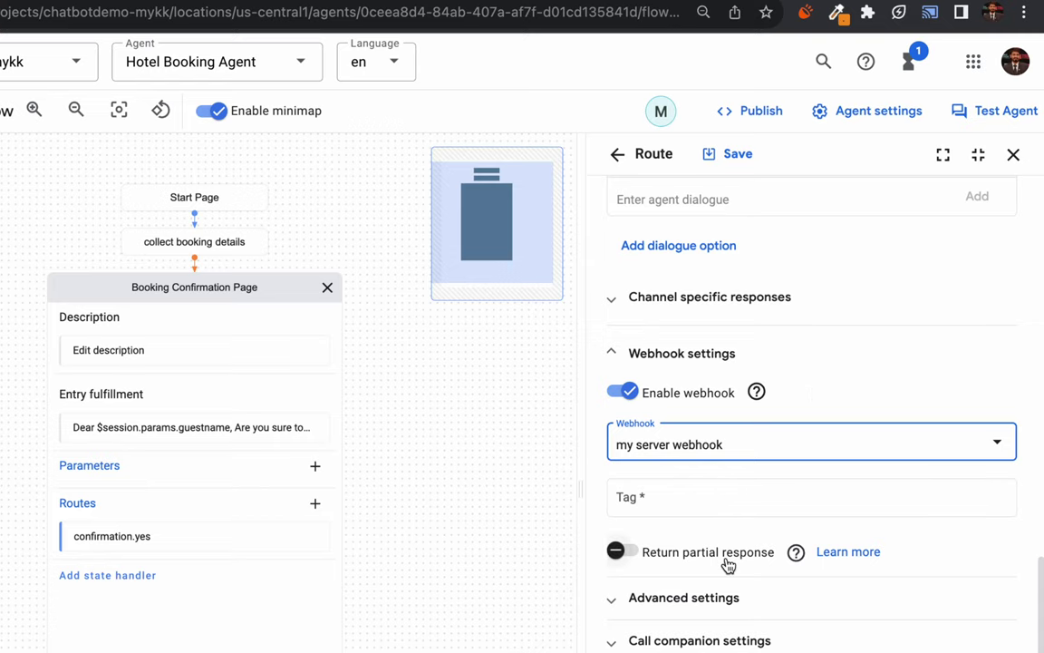
# Step: Save the route's webhook settings and bring up the Test Agent simulator
pyautogui.scroll(-1, 730, 563)
pyautogui.scroll(-1, 730, 564)
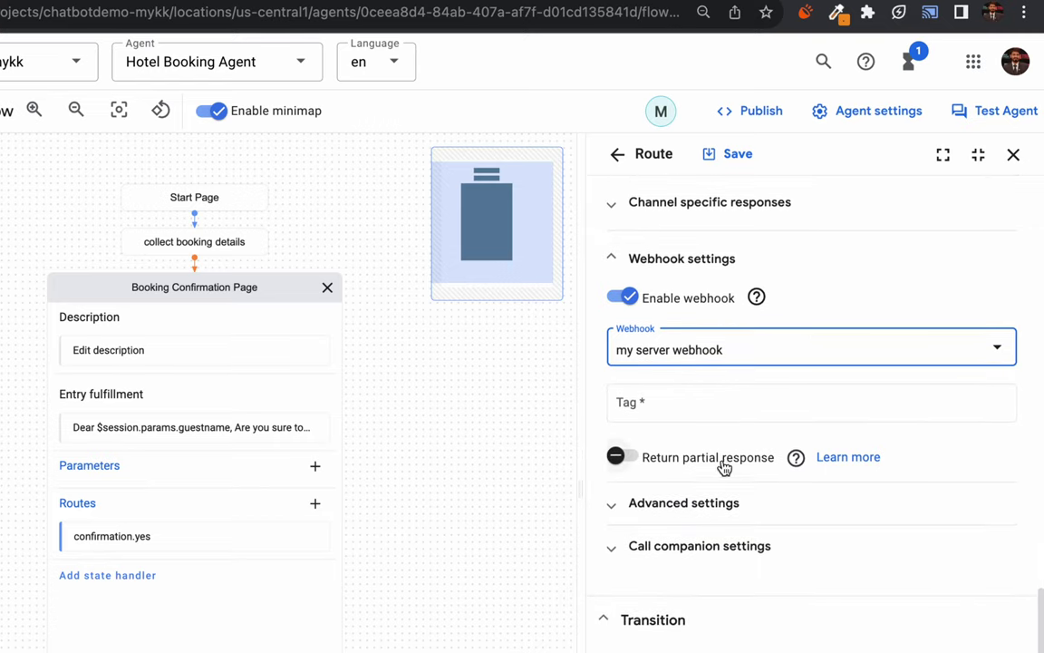
pyautogui.scroll(1, 792, 472)
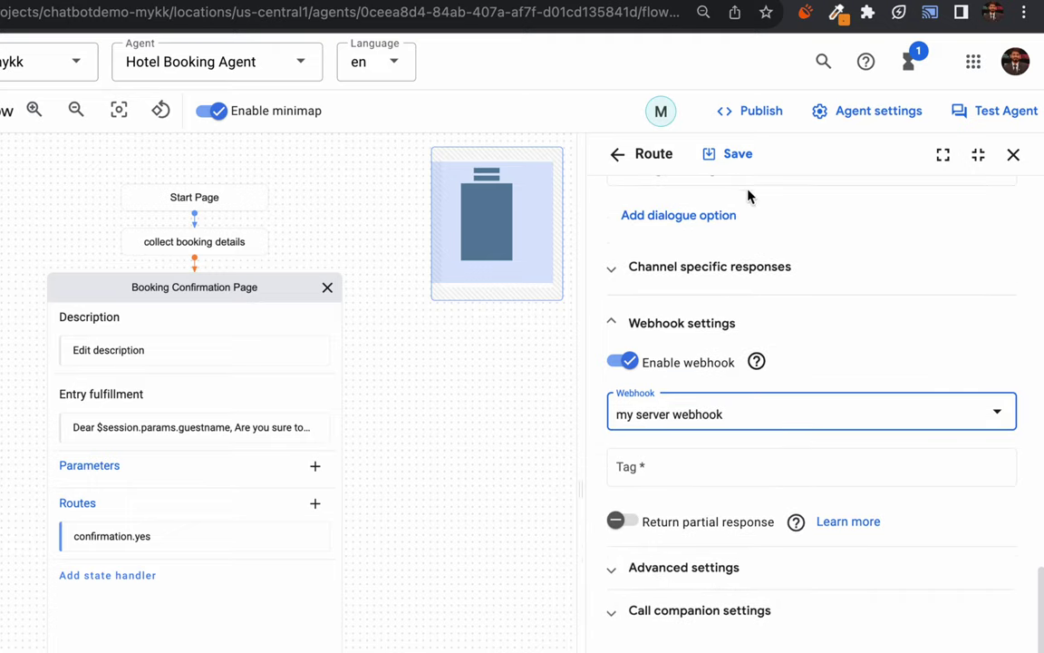
pyautogui.click(740, 158)
pyautogui.click(1007, 112)
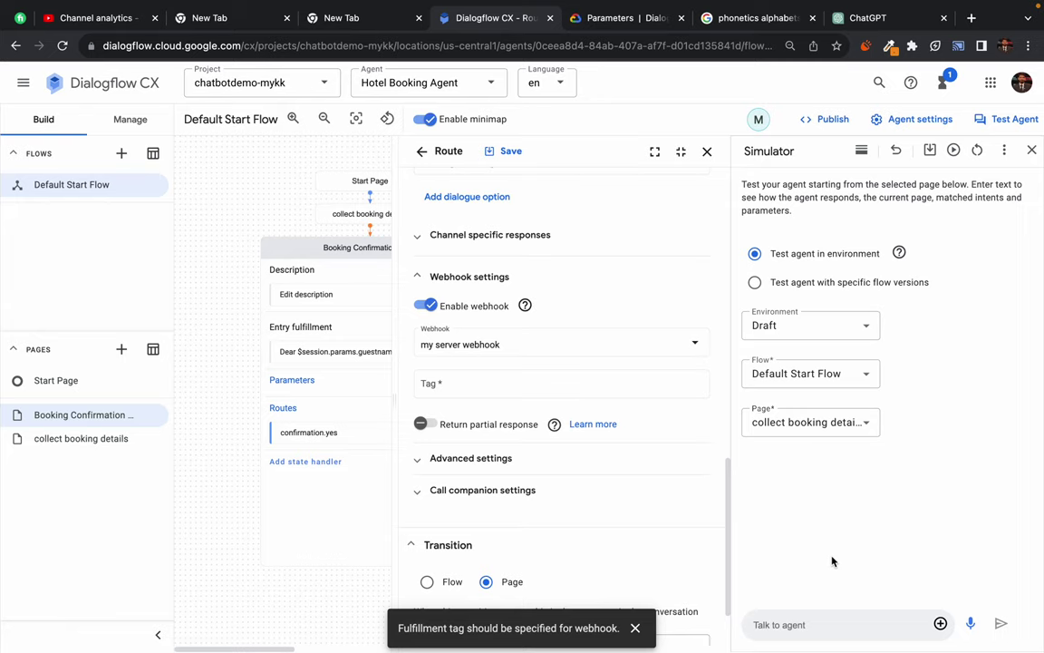
# Step: Send the simulator a guest-name message, then '2' guests and 'vip' room type
pyautogui.click(802, 635)
pyautogui.write('my name is sam')
pyautogui.press('Return')
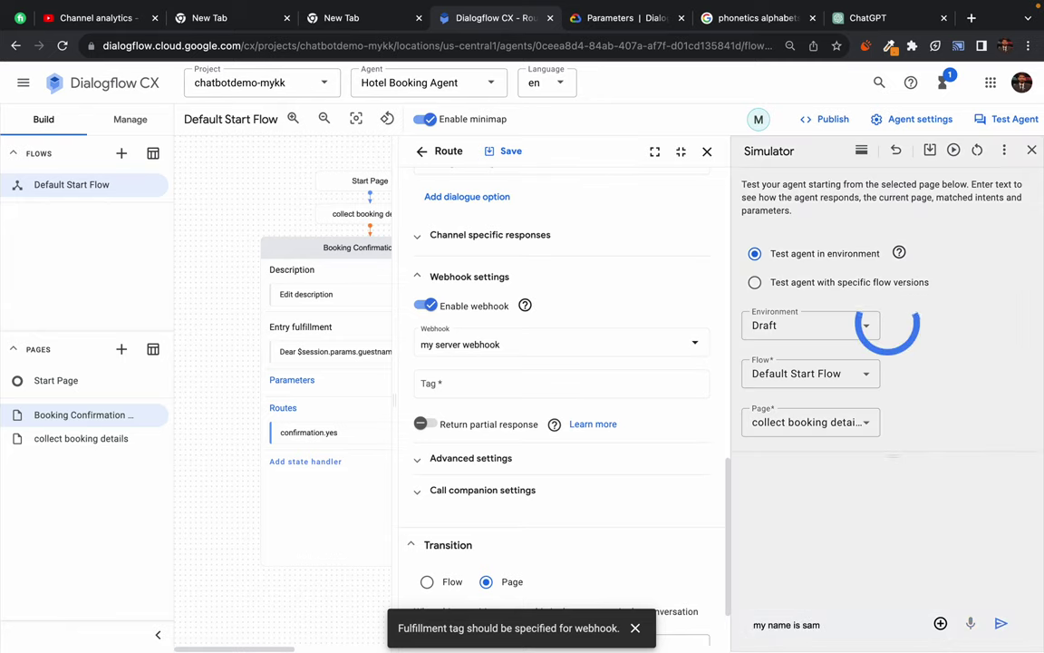
pyautogui.write('2')
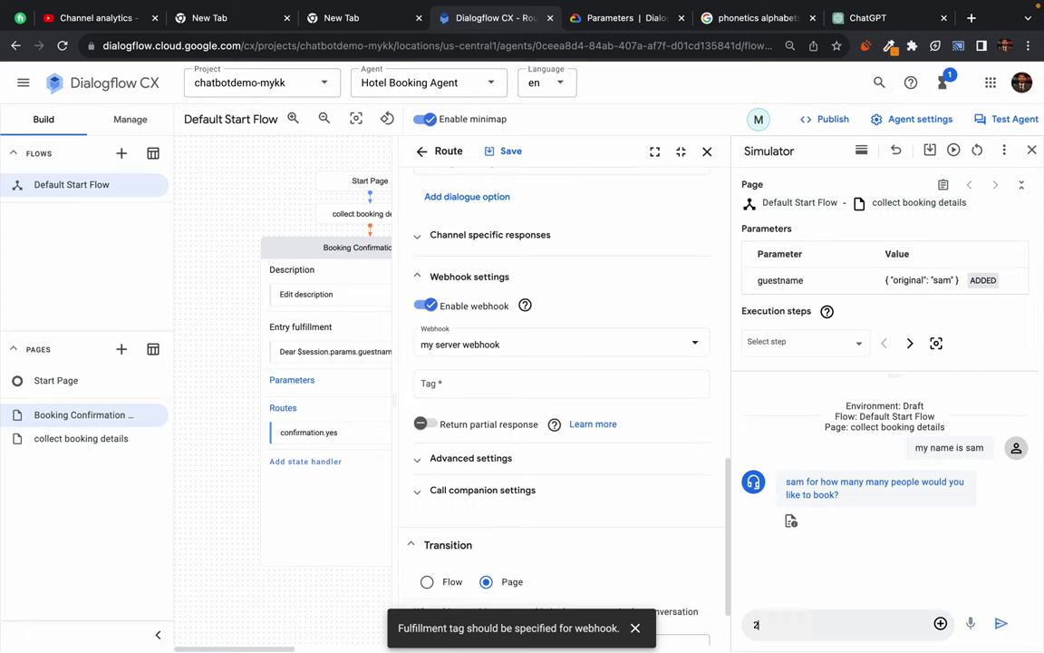
pyautogui.press('Return')
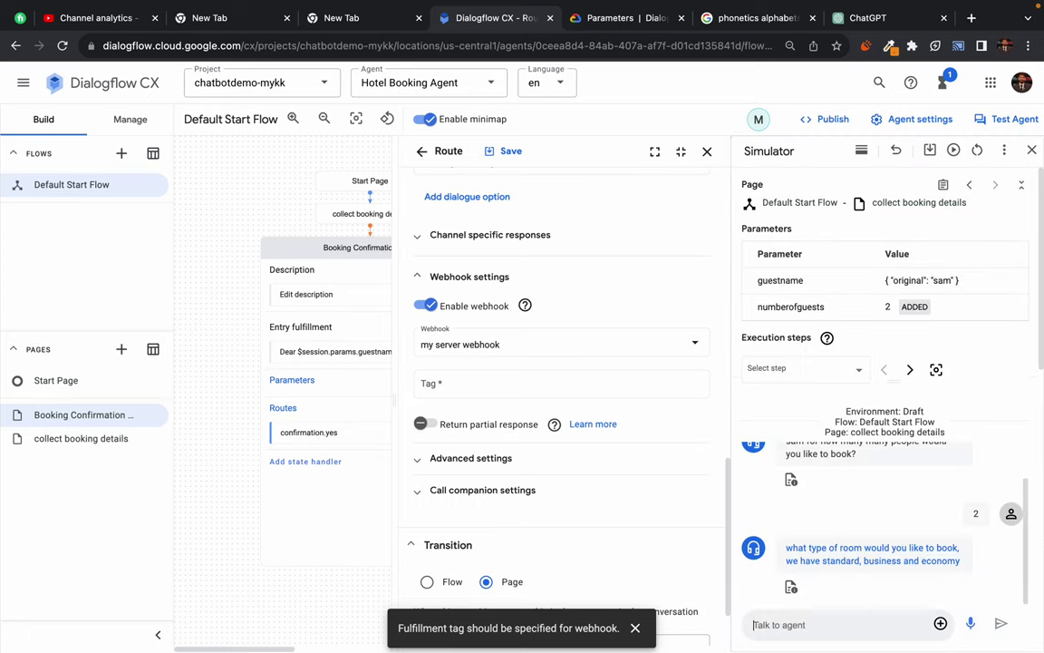
pyautogui.write('vip')
pyautogui.press('Return')
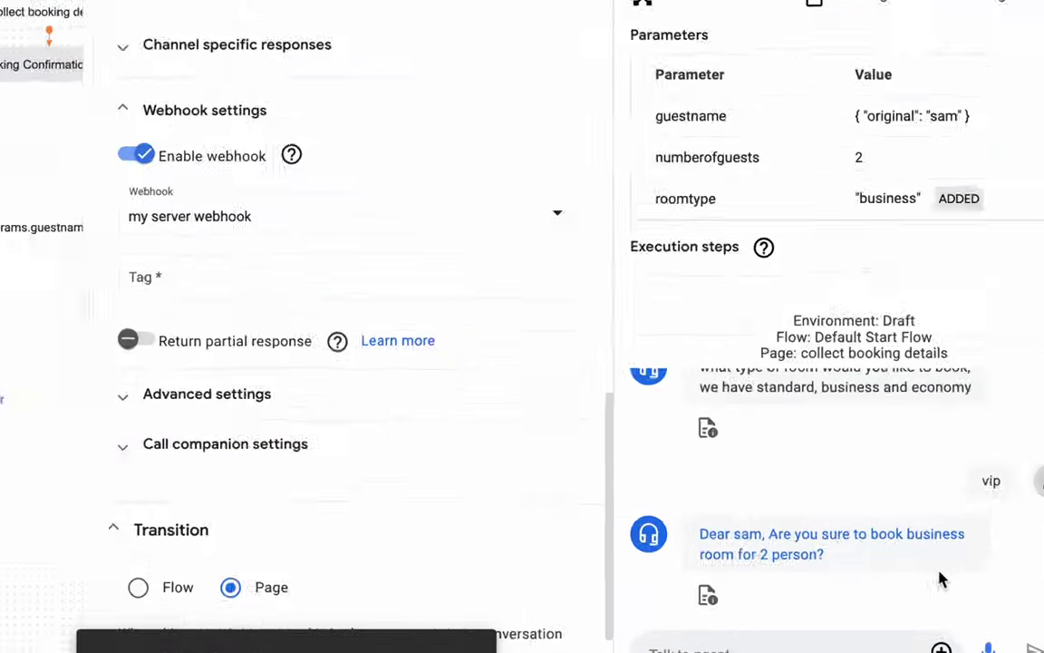
# Step: Reply 'yes' to the agent's booking confirmation prompt
pyautogui.rightClick(760, 649)
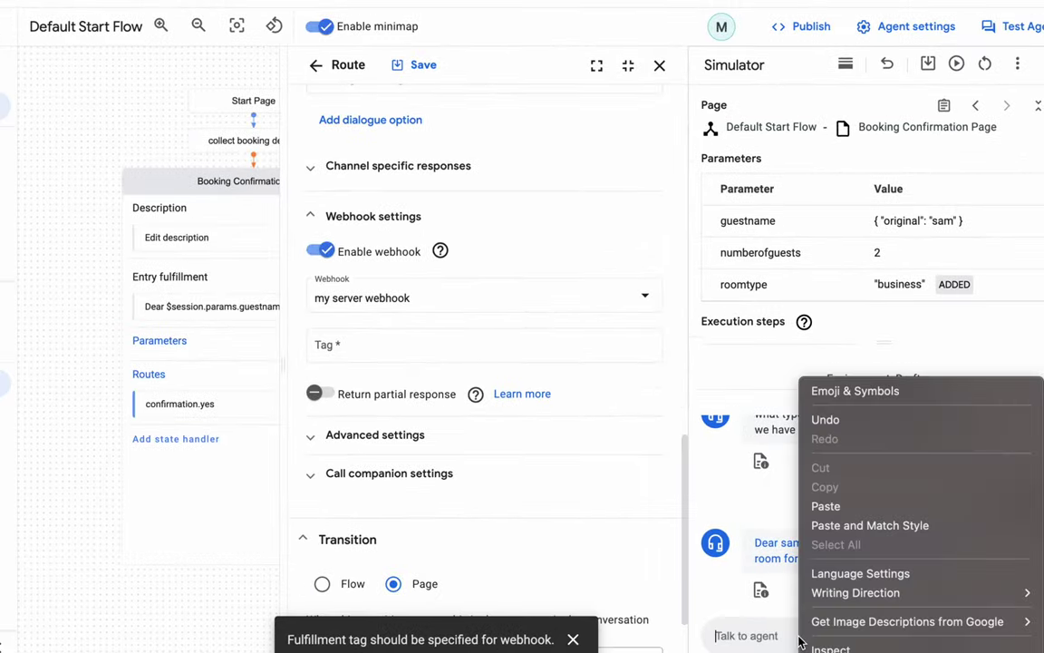
pyautogui.click(799, 635)
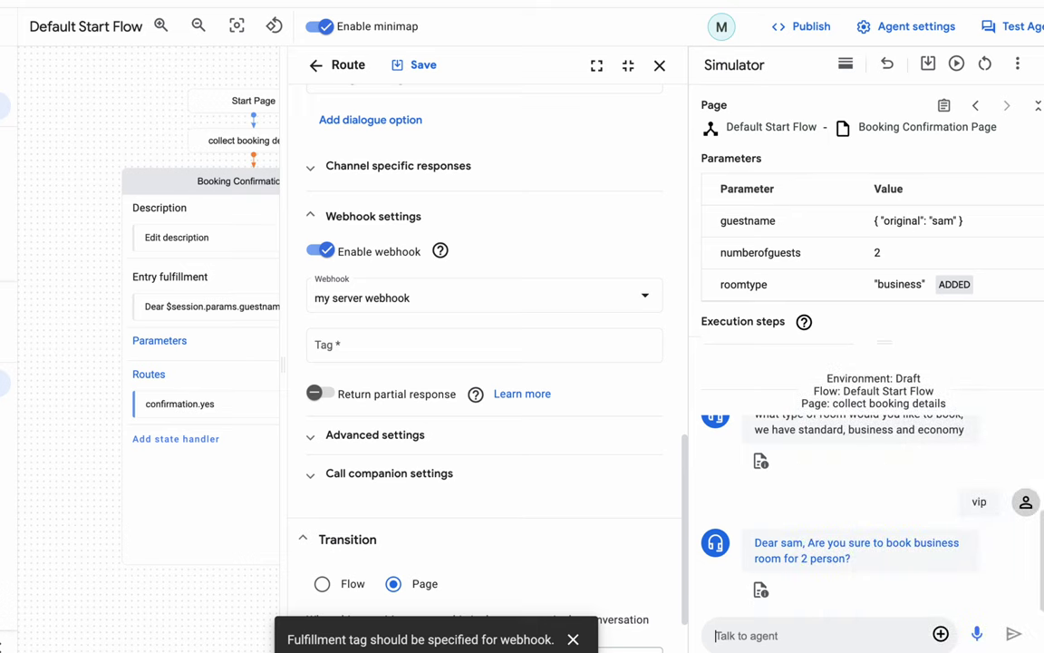
pyautogui.write('yes')
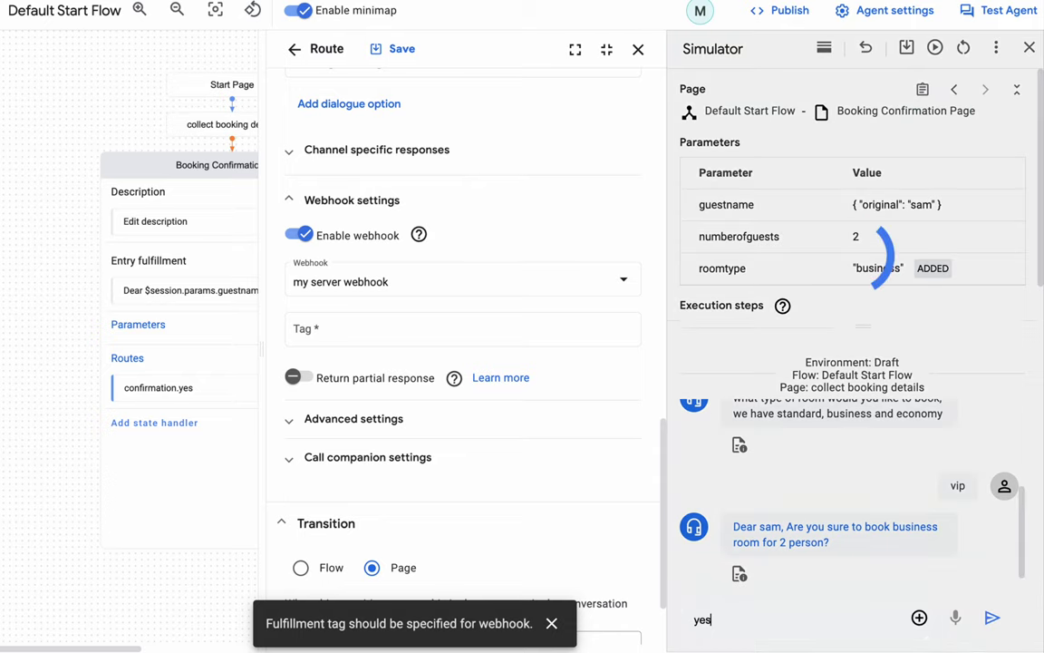
pyautogui.press('Return')
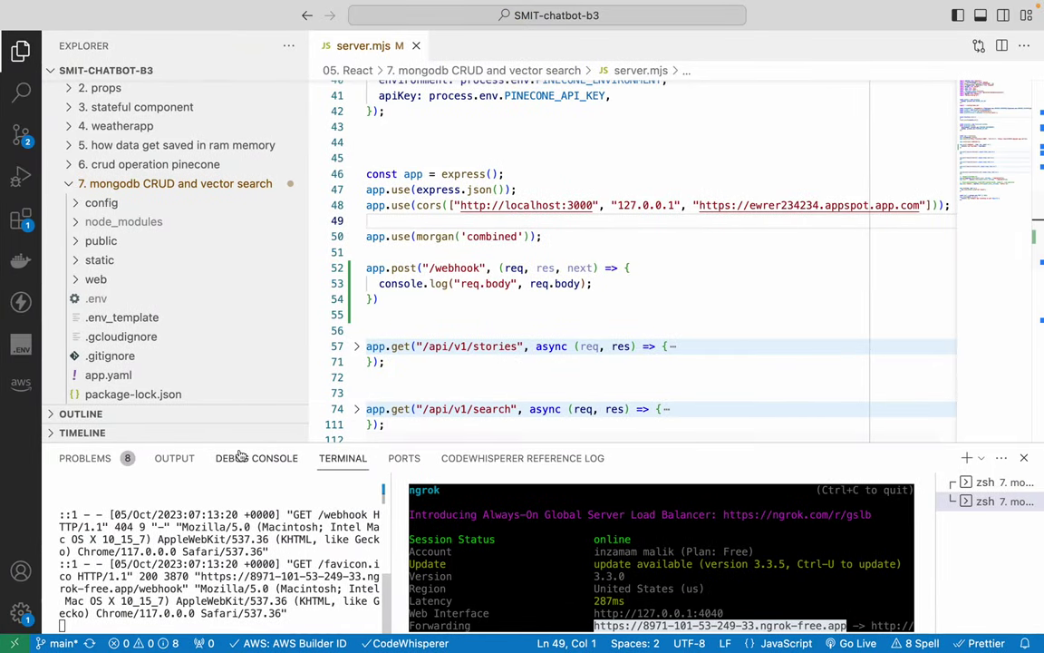
# Step: Resize the server and ngrok terminal panes and copy the ngrok Forwarding URL
pyautogui.moveTo(240, 444); pyautogui.dragTo(239, 326)
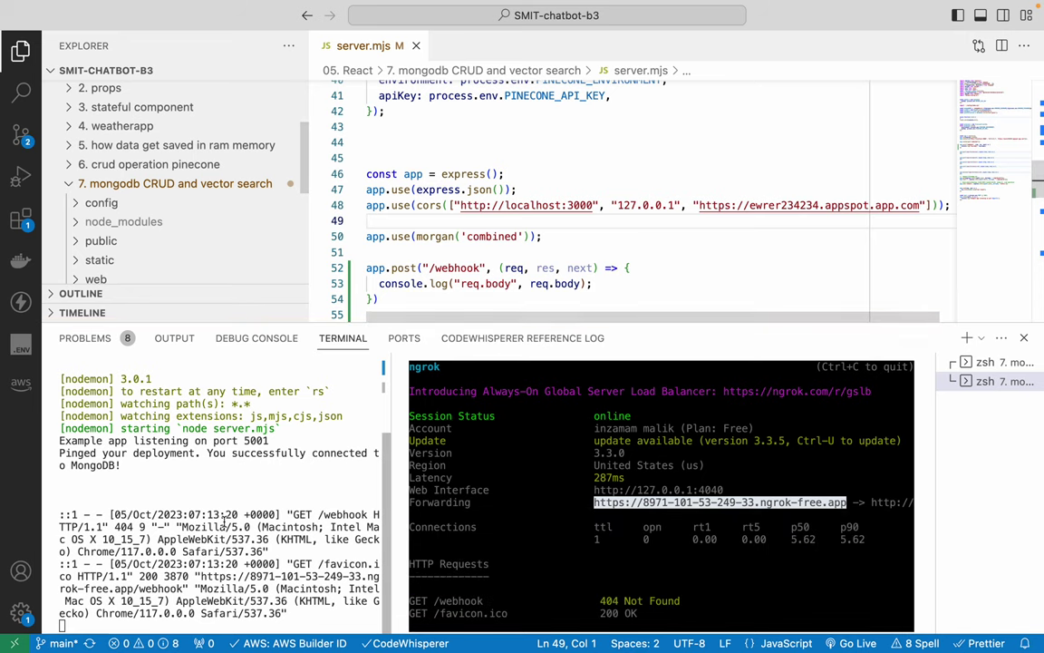
pyautogui.moveTo(386, 523); pyautogui.dragTo(492, 523)
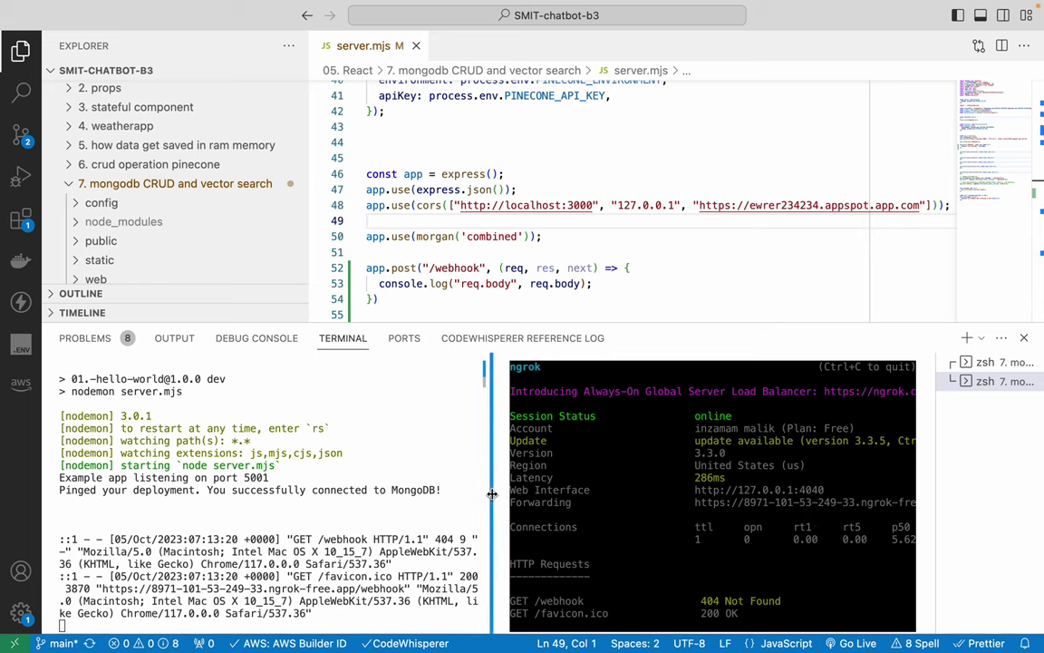
pyautogui.moveTo(495, 489); pyautogui.dragTo(422, 490)
pyautogui.doubleClick(675, 501)
pyautogui.hotkey('ctrl', 'c')
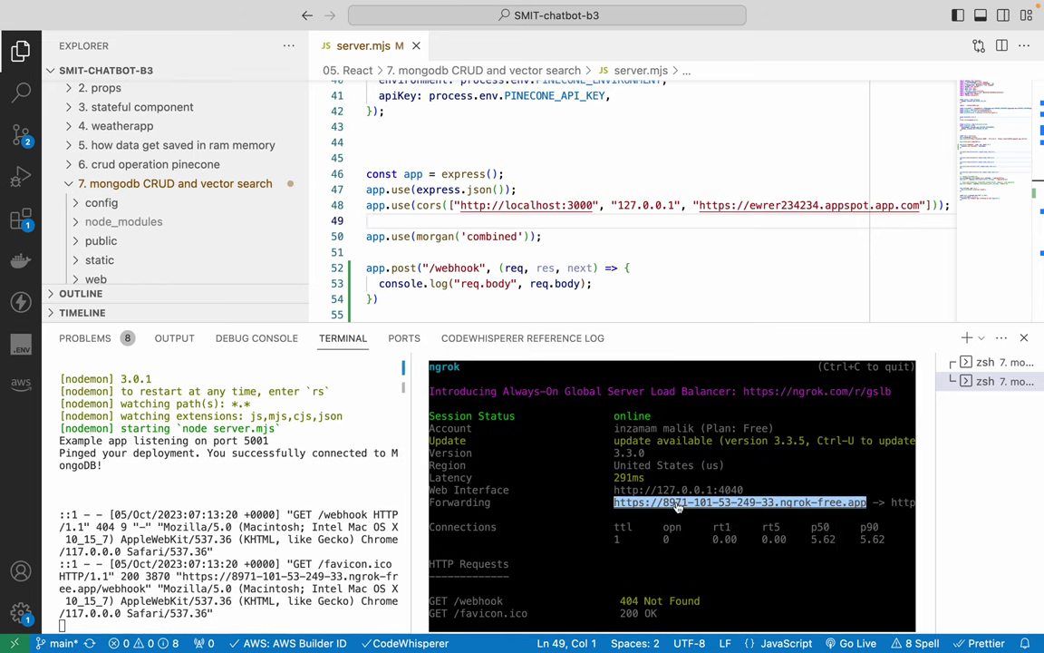
pyautogui.press('super+Tab')
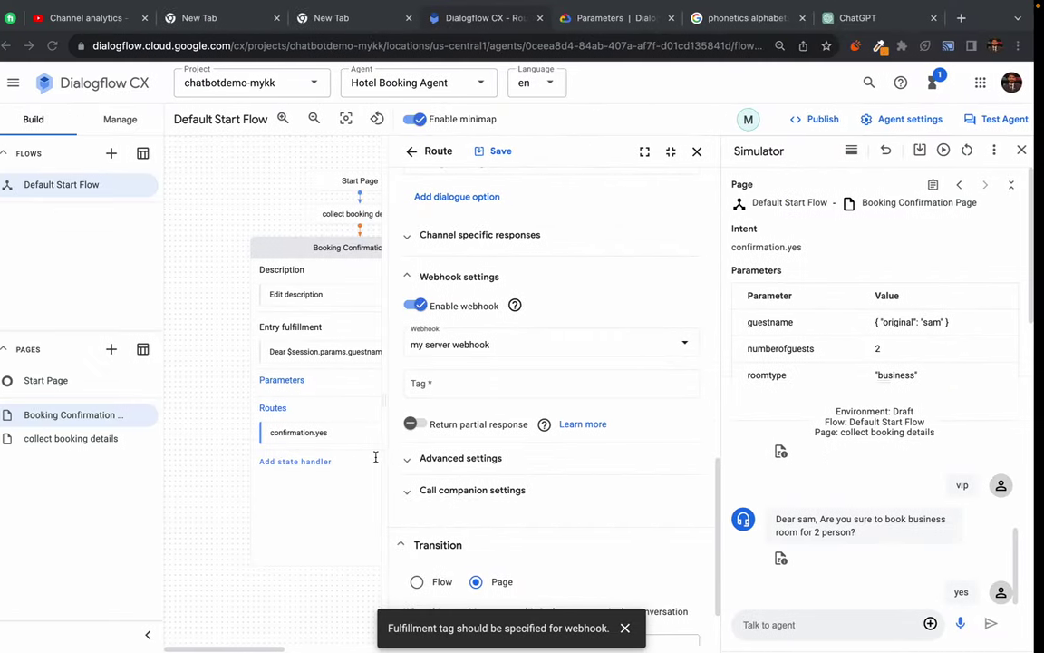
pyautogui.press('super+Tab')
# Step: Change the /webhook handler in server.mjs from app.post to app.use
pyautogui.scroll(-2, 430, 228)
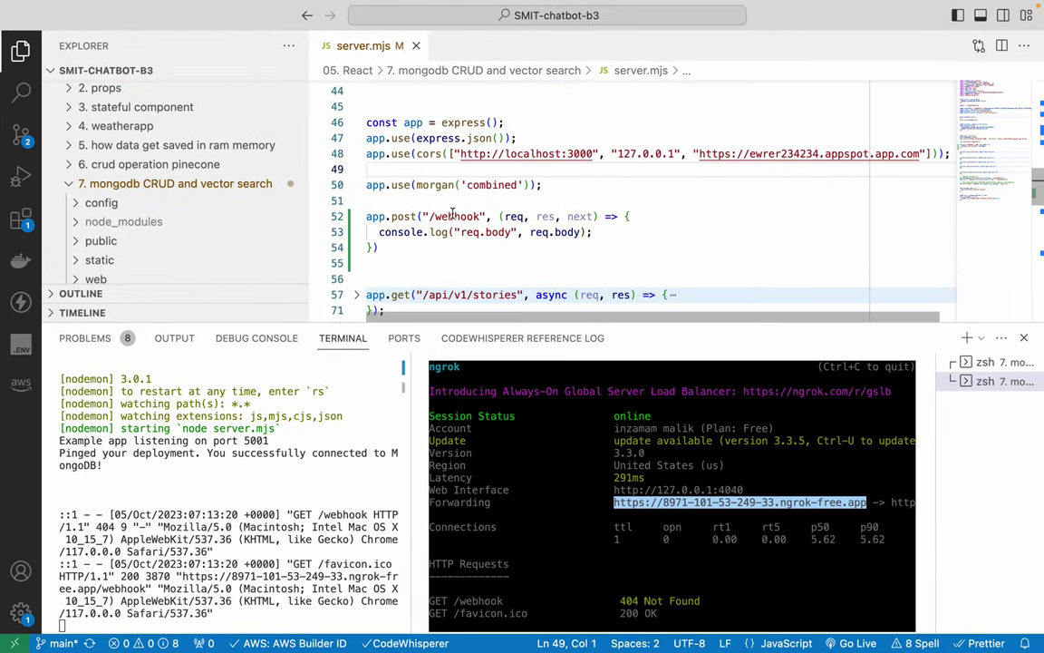
pyautogui.doubleClick(452, 216)
pyautogui.scroll(-4, 426, 181)
pyautogui.doubleClick(404, 136)
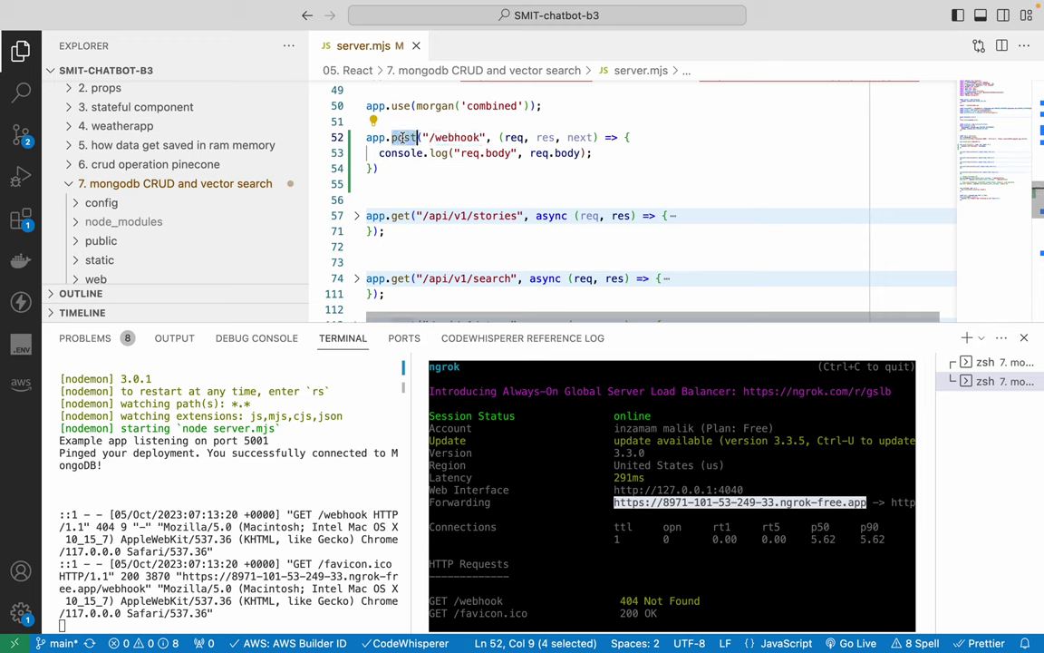
pyautogui.write('use')
pyautogui.click(435, 118)
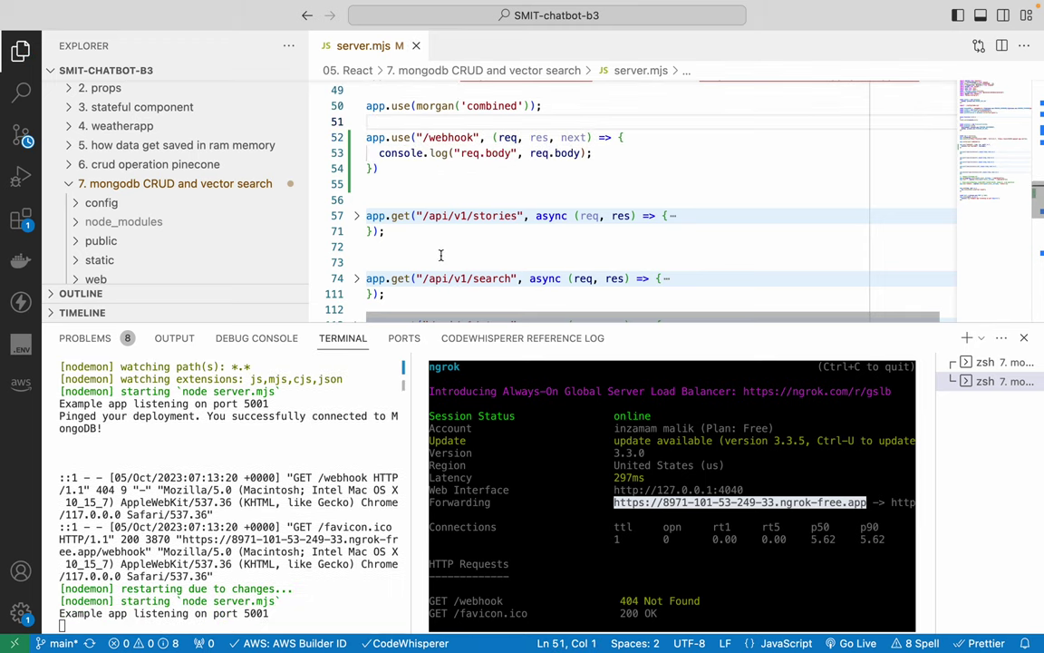
# Step: Point out the /webhook path and the req.body log line in the handler
pyautogui.moveTo(426, 137); pyautogui.dragTo(477, 137)
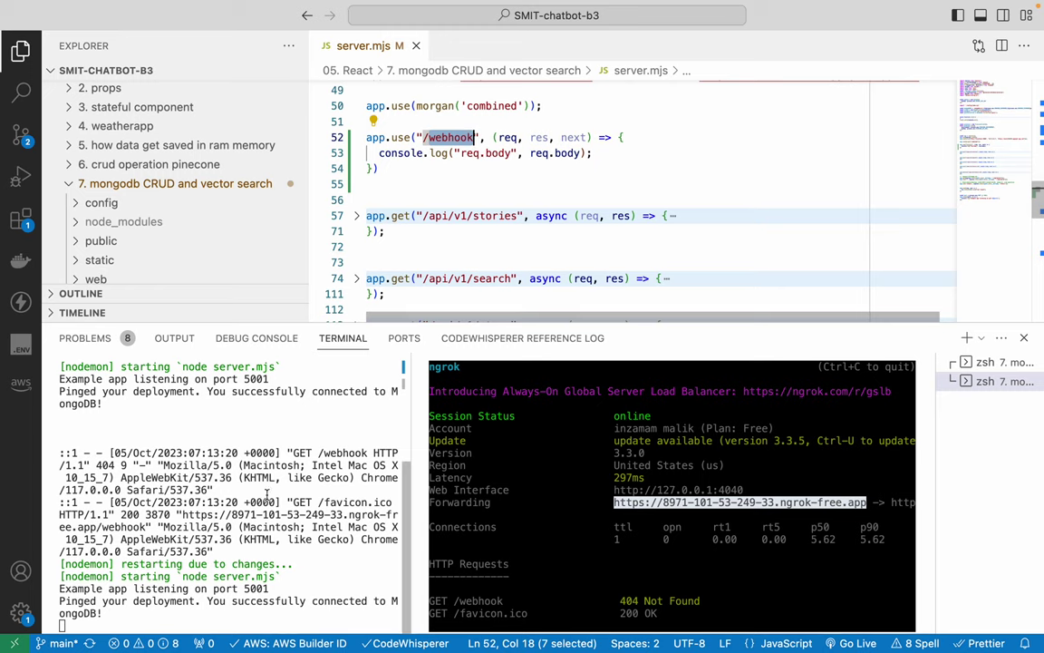
pyautogui.moveTo(461, 153); pyautogui.dragTo(488, 156)
pyautogui.click(531, 153)
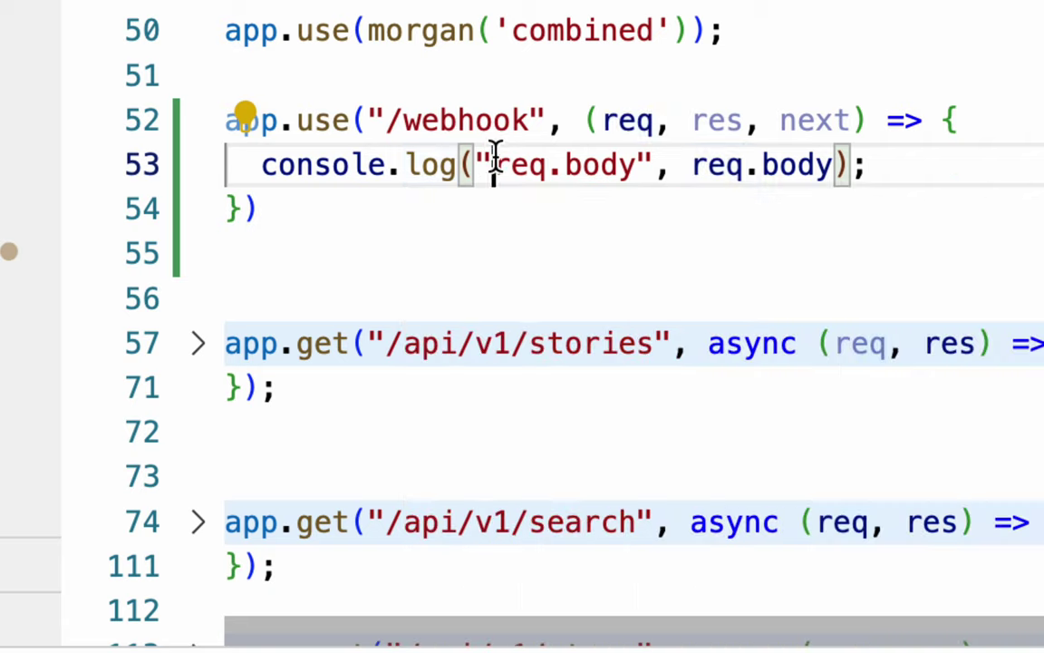
pyautogui.moveTo(462, 153); pyautogui.dragTo(503, 150)
pyautogui.moveTo(617, 154); pyautogui.dragTo(651, 154)
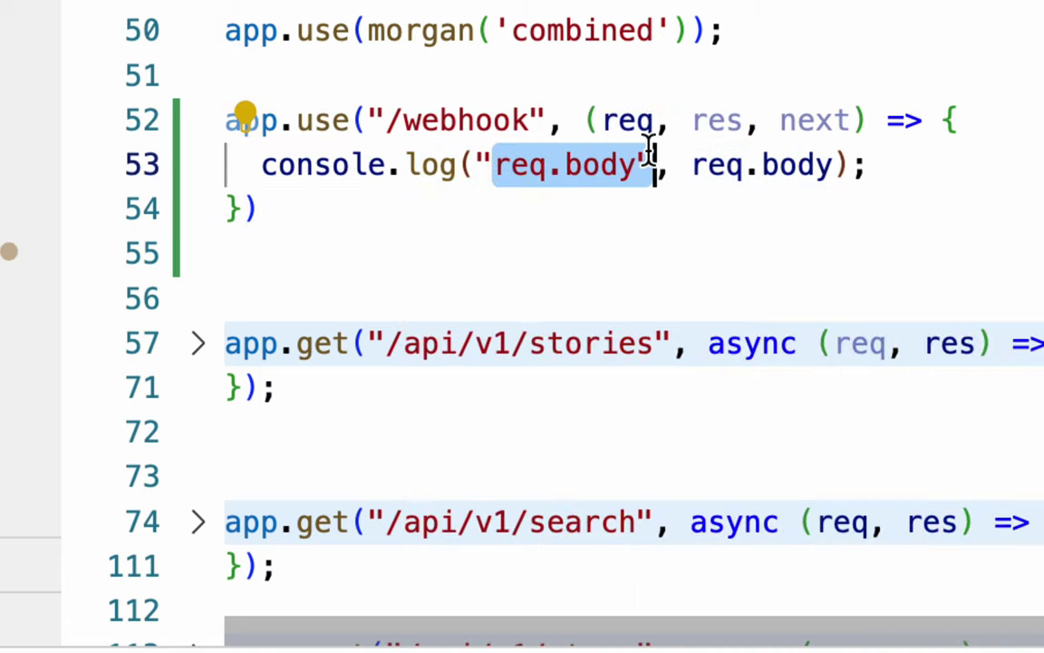
pyautogui.doubleClick(527, 165)
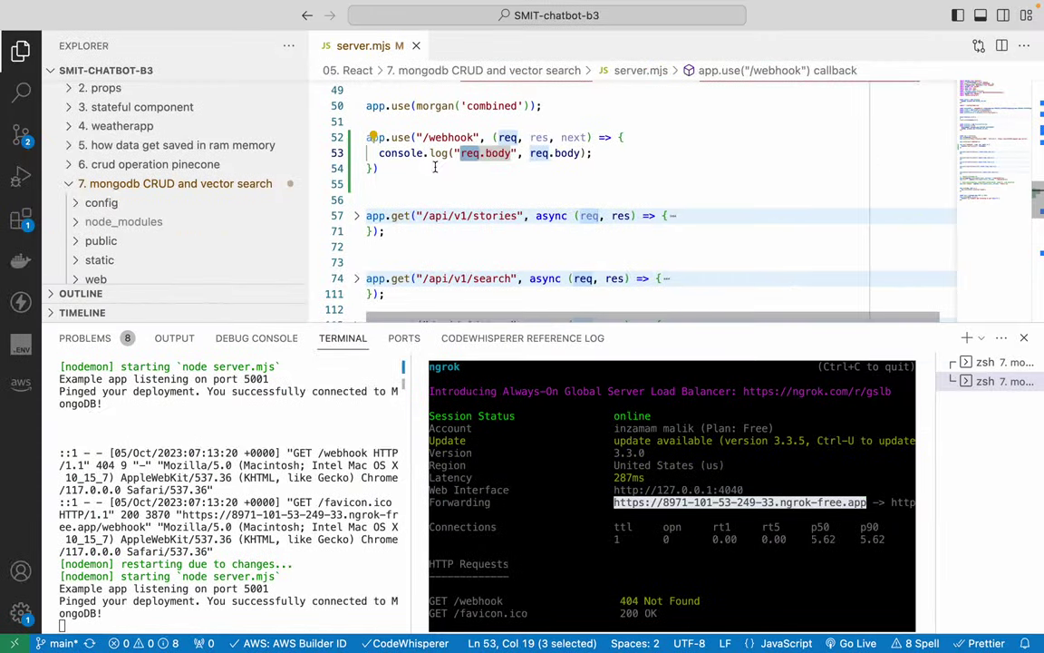
pyautogui.click(434, 168)
pyautogui.hotkey('ctrl', 'Left')
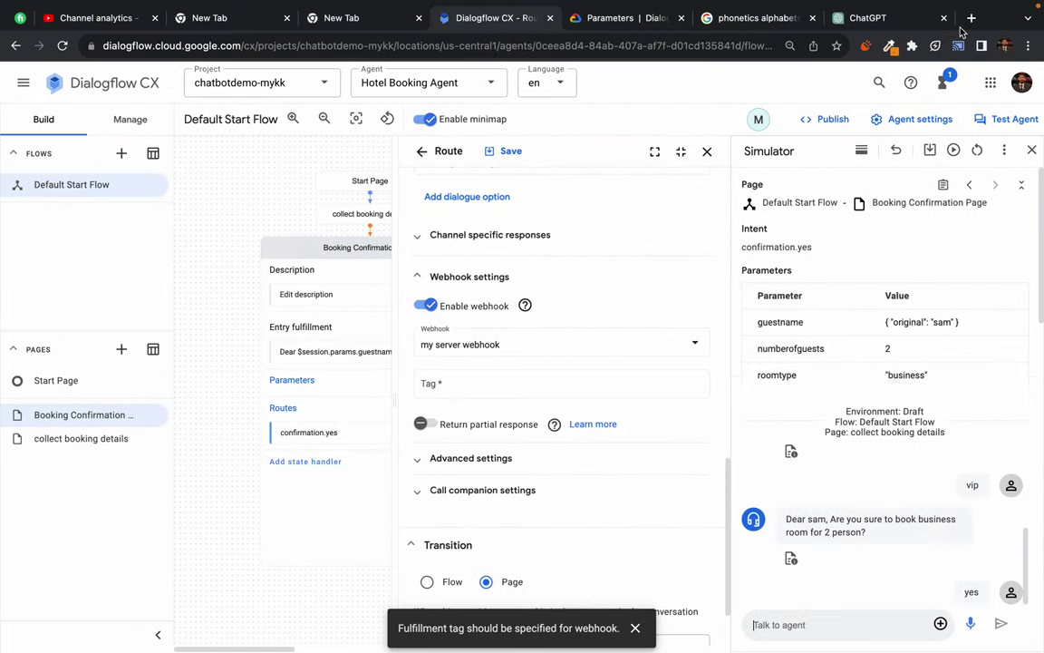
pyautogui.click(971, 18)
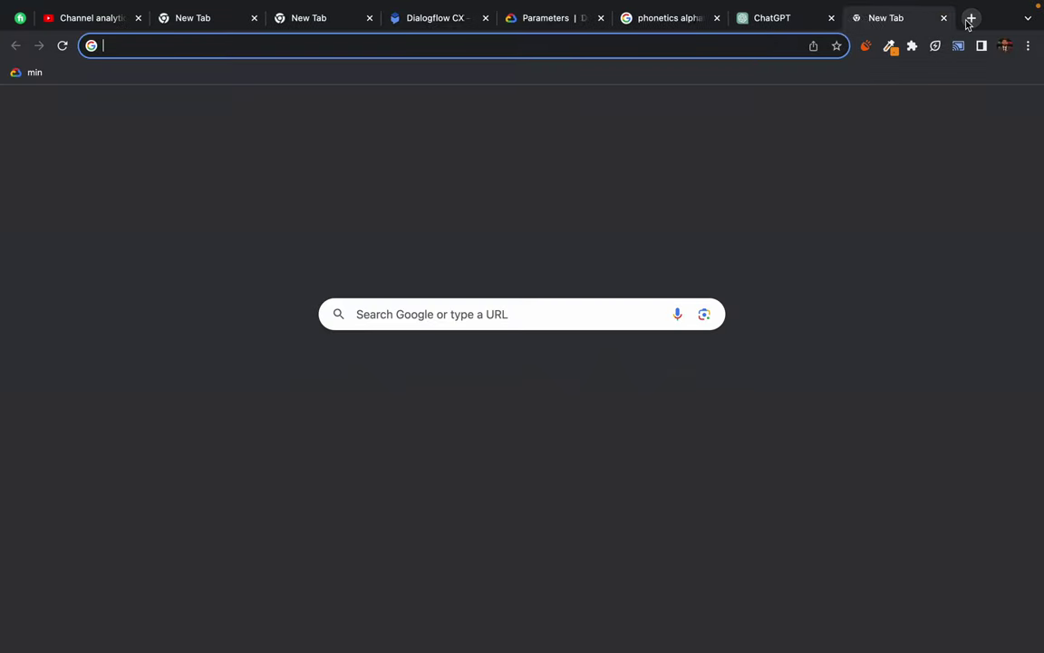
# Step: Load the pasted ngrok URL with /webhook in the new Chrome tab
pyautogui.hotkey('ctrl', 'v')
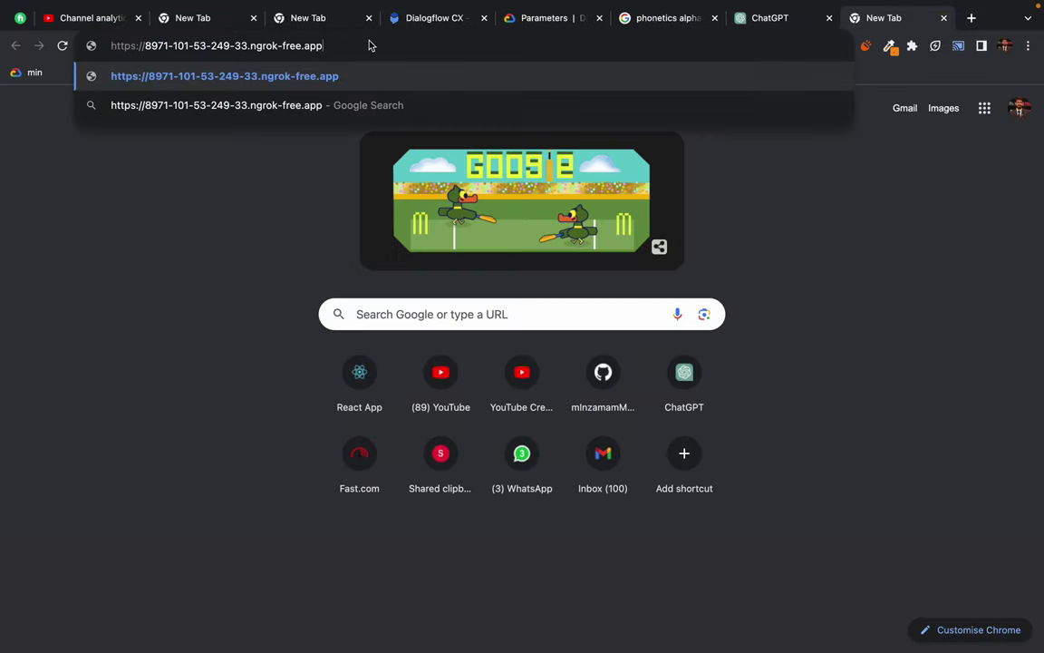
pyautogui.write('/webh')
pyautogui.press('BackSpace')
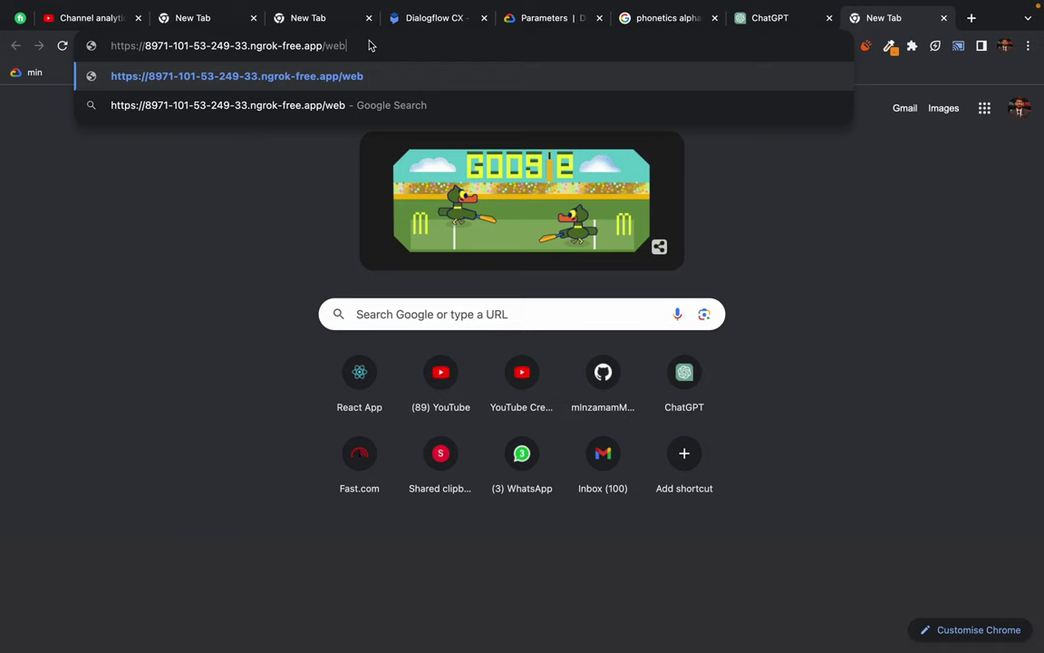
pyautogui.press('BackSpace')
pyautogui.write('bhook')
pyautogui.press('Return')
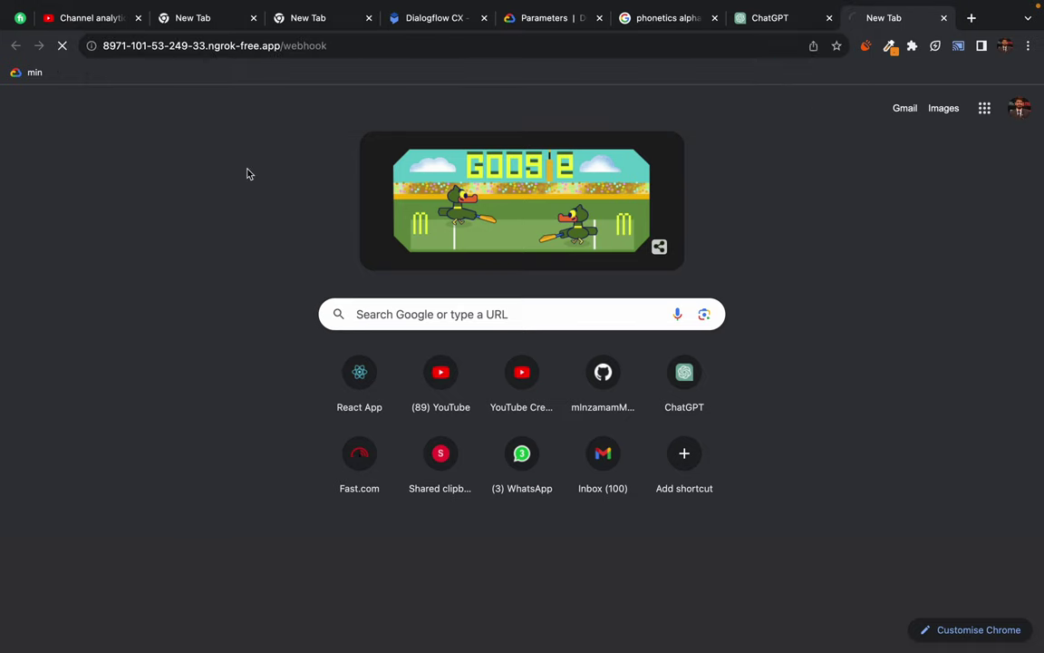
# Step: Confirm the server logged an empty 'req.body {}', then close the ngrok tab
pyautogui.hotkey('ctrl', 'Right')
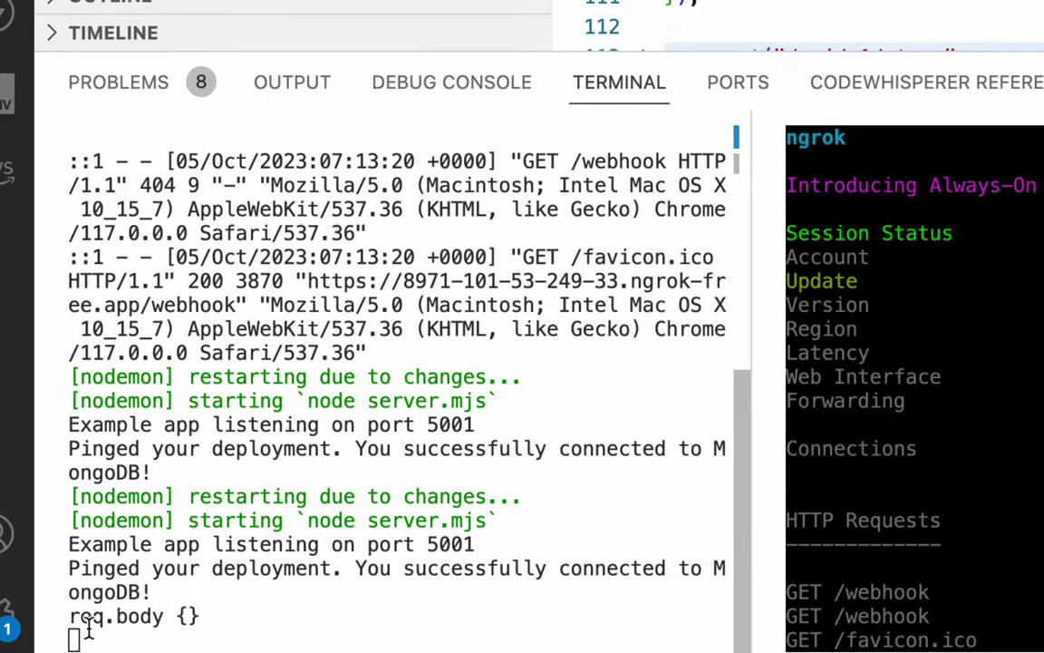
pyautogui.moveTo(58, 614); pyautogui.dragTo(155, 614)
pyautogui.click(154, 615)
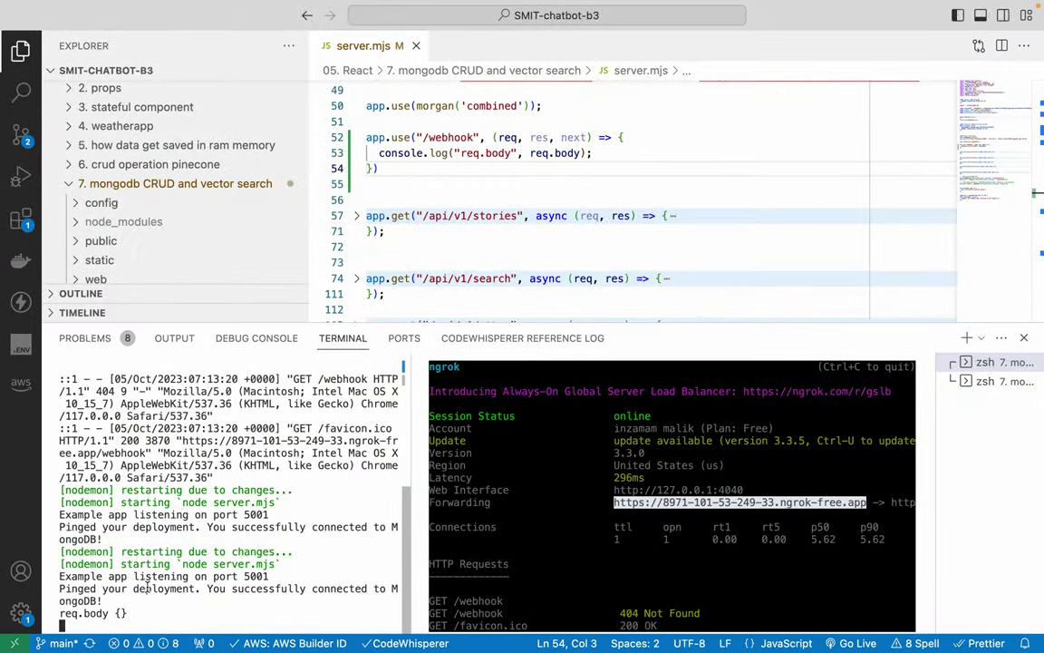
pyautogui.hotkey('ctrl', 'Left')
pyautogui.press('super+w')
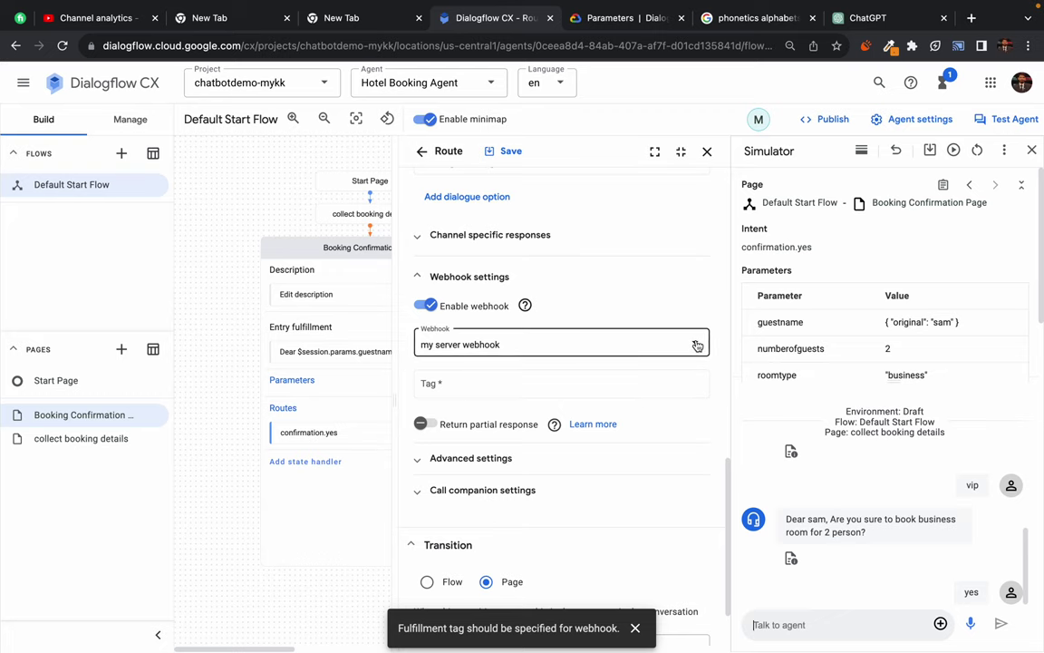
# Step: Set the route's webhook to 'my server webhook'
pyautogui.click(697, 346)
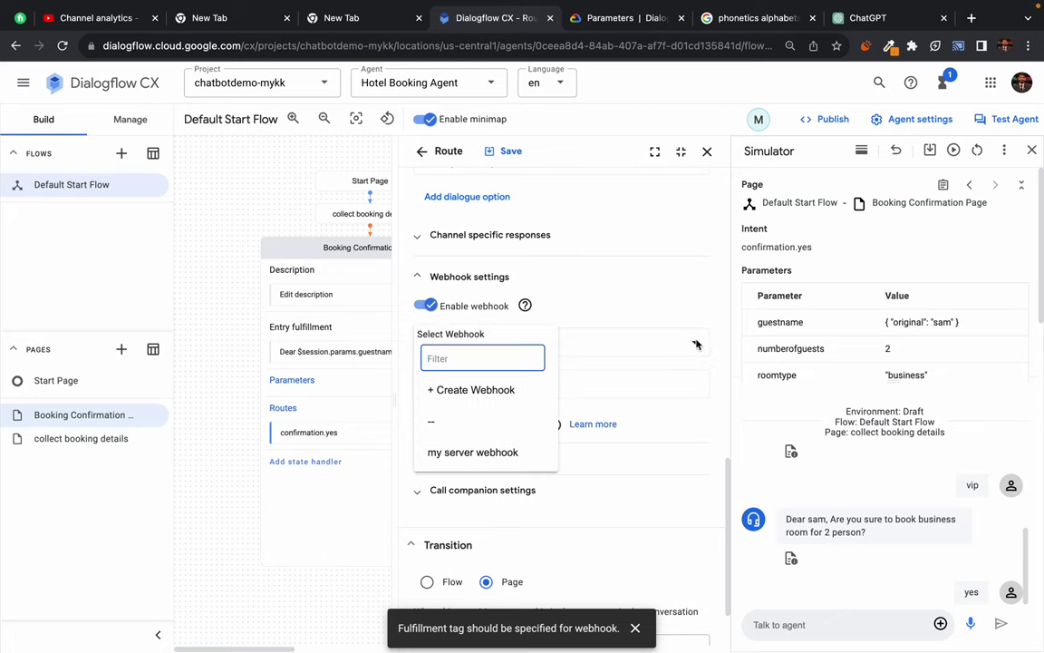
pyautogui.click(478, 451)
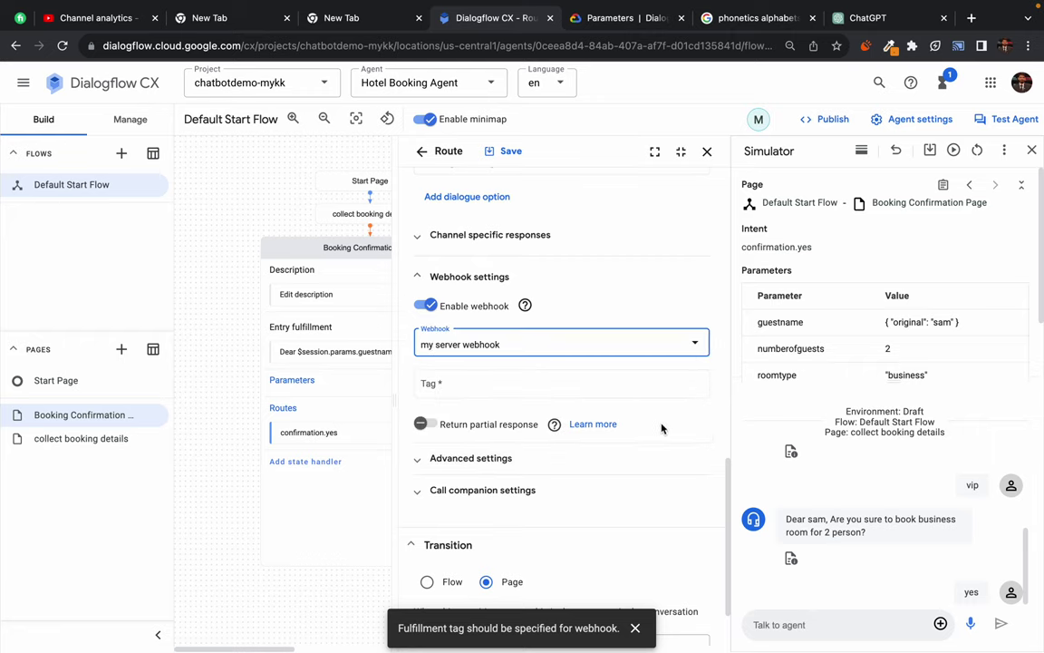
pyautogui.scroll(-1, 693, 436)
# Step: Enter 'abc' as the route's webhook tag, replacing the mistyped text
pyautogui.click(468, 361)
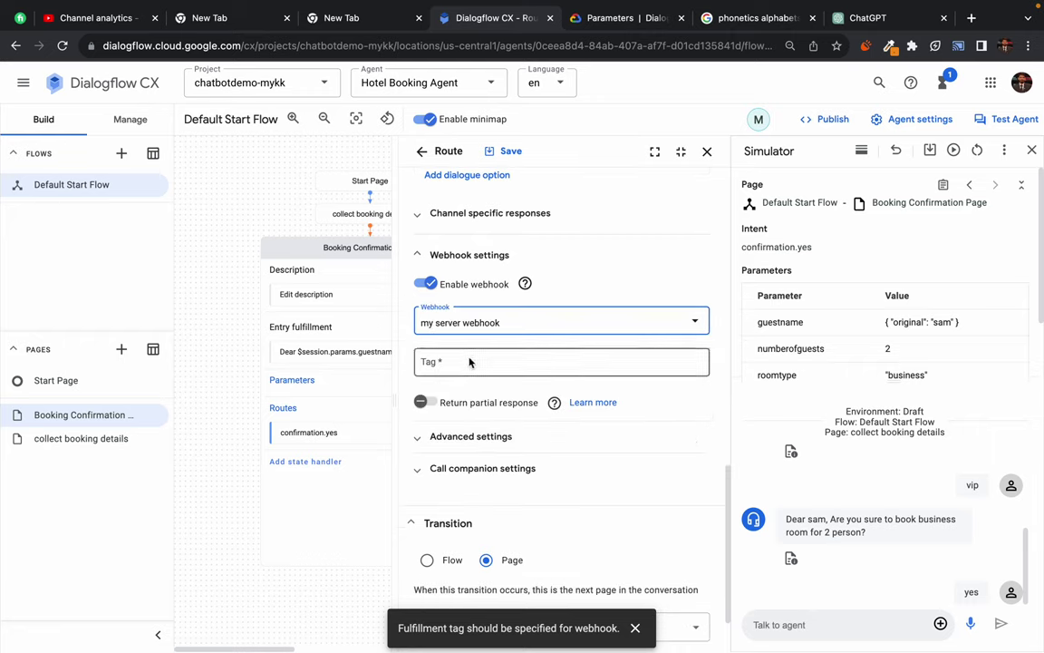
pyautogui.click(733, 315)
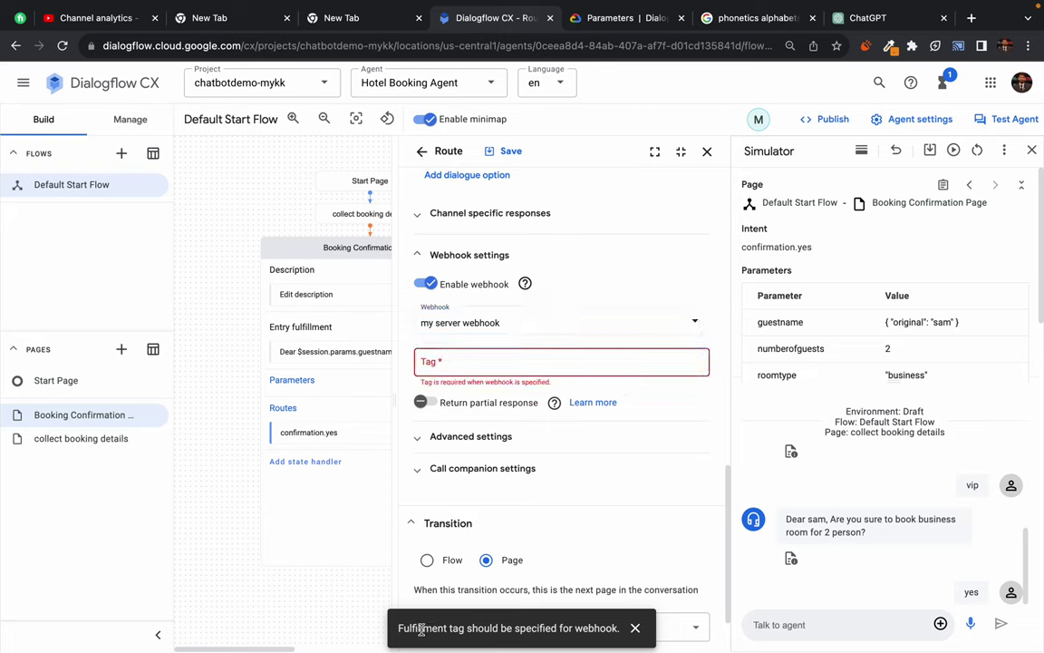
pyautogui.click(453, 362)
pyautogui.write('fu')
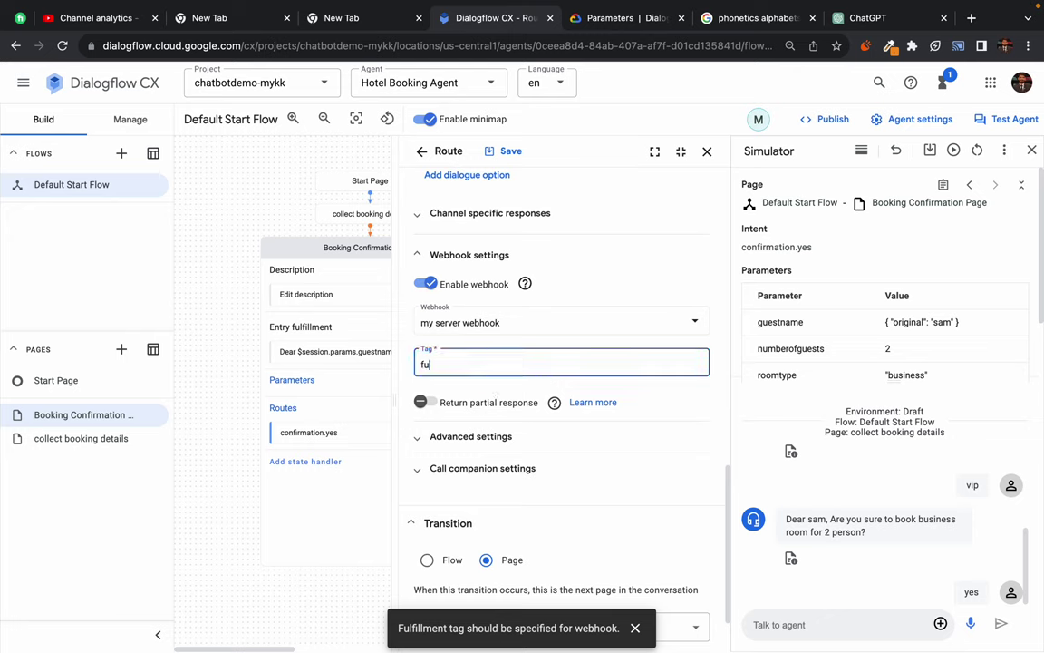
pyautogui.write('fulfilment')
pyautogui.press('super+a')
pyautogui.press('BackSpace')
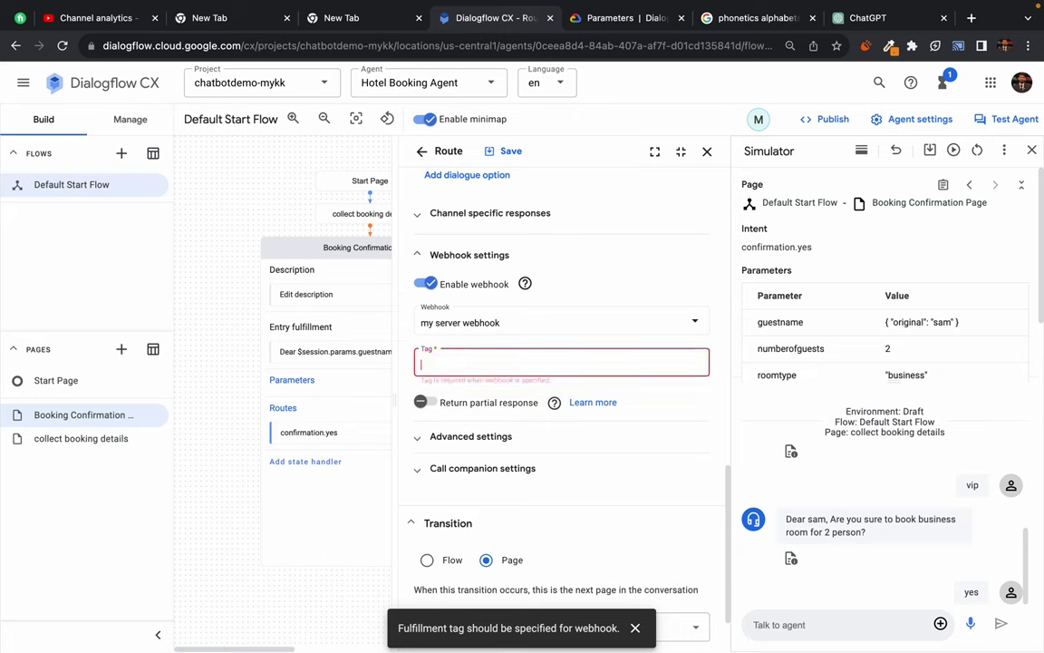
pyautogui.write('abc')
# Step: Save the route's webhook settings and reset the simulator conversation
pyautogui.click(507, 152)
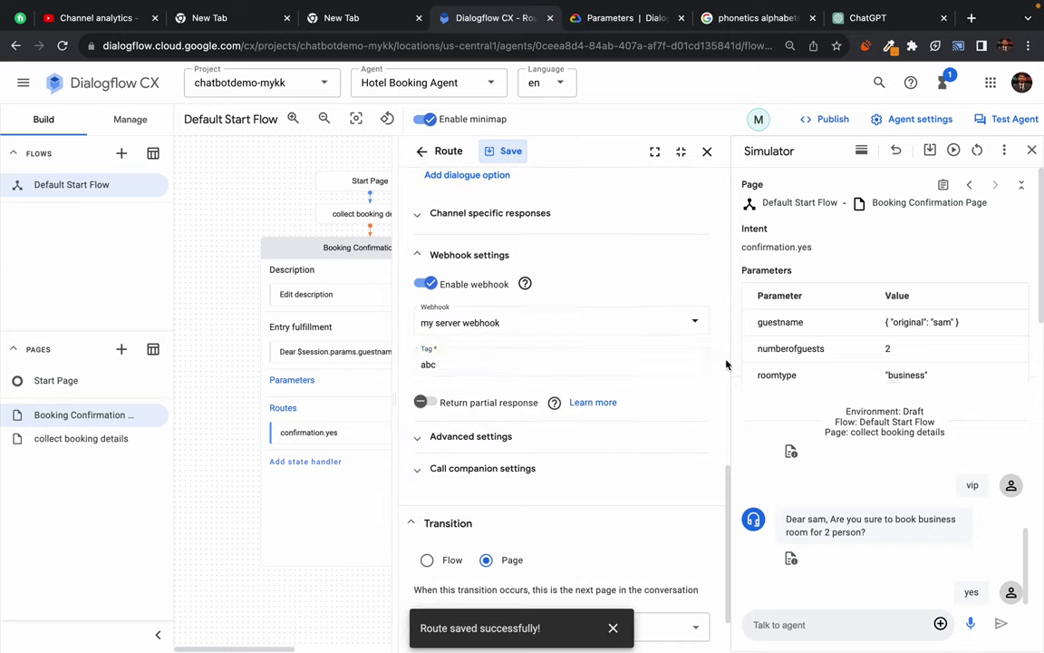
pyautogui.click(467, 364)
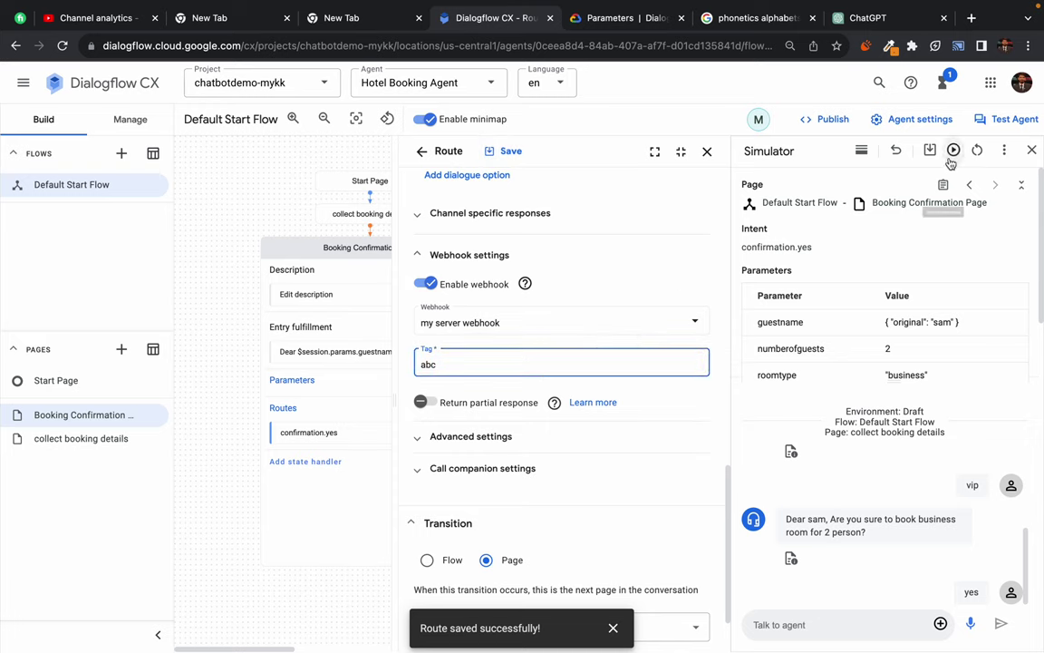
pyautogui.click(978, 149)
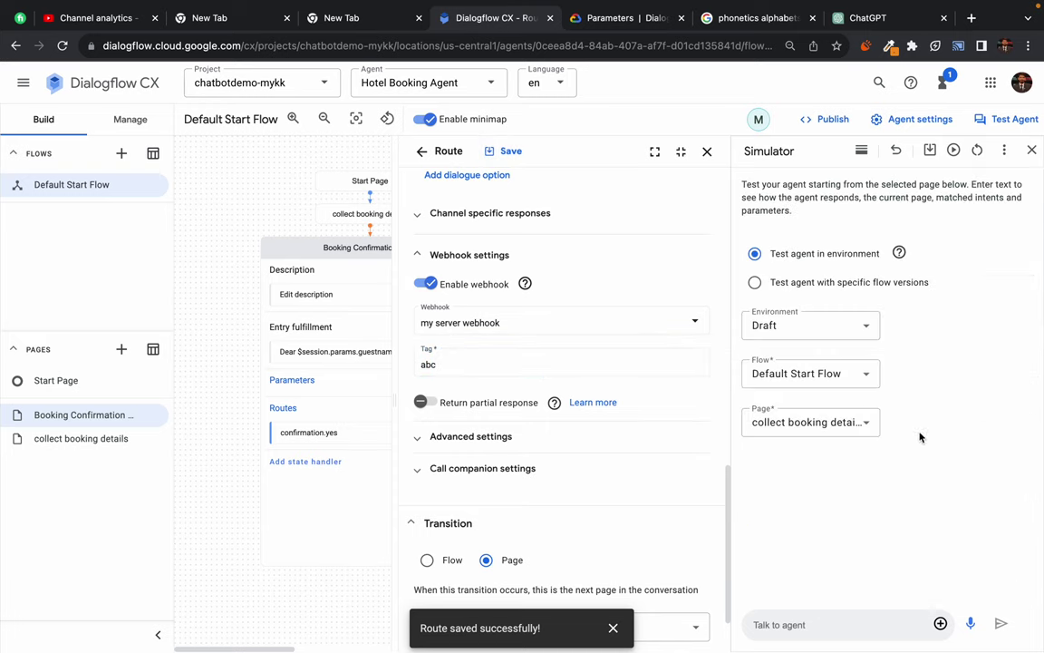
# Step: Send 'my name is sam' to the agent and dismiss the route saved notification
pyautogui.click(836, 624)
pyautogui.write('my name is sam')
pyautogui.press('Return')
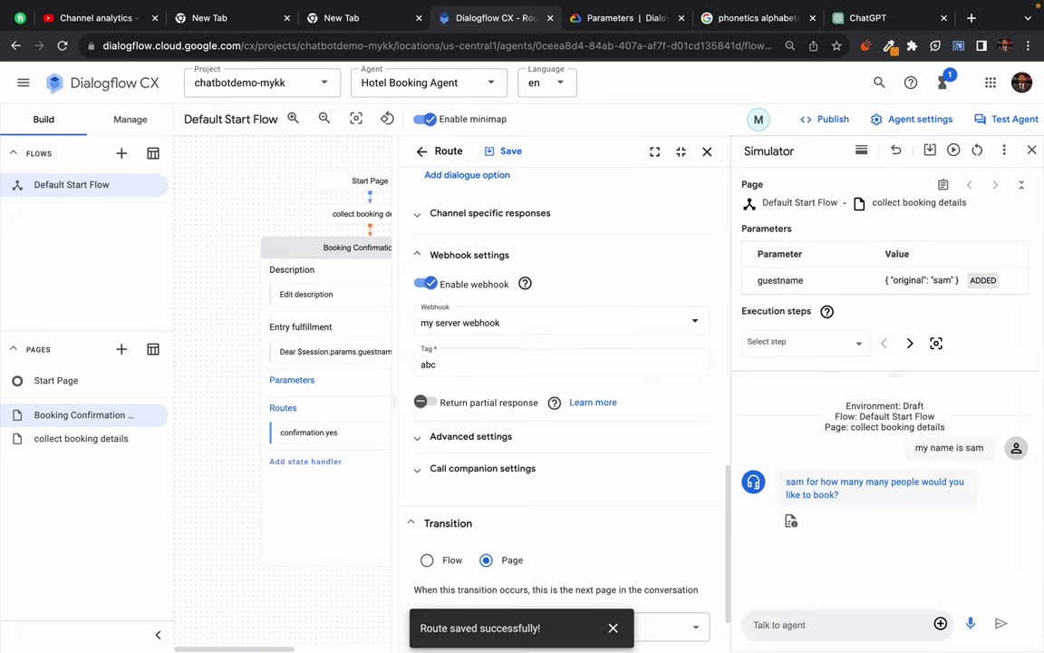
pyautogui.moveTo(746, 5)
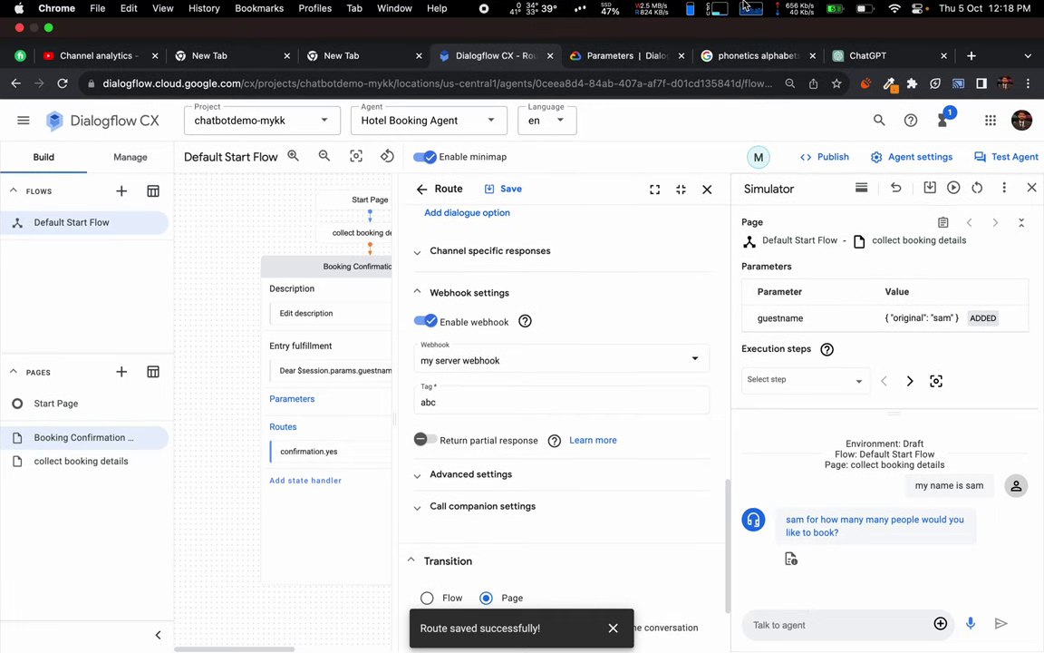
pyautogui.click(613, 629)
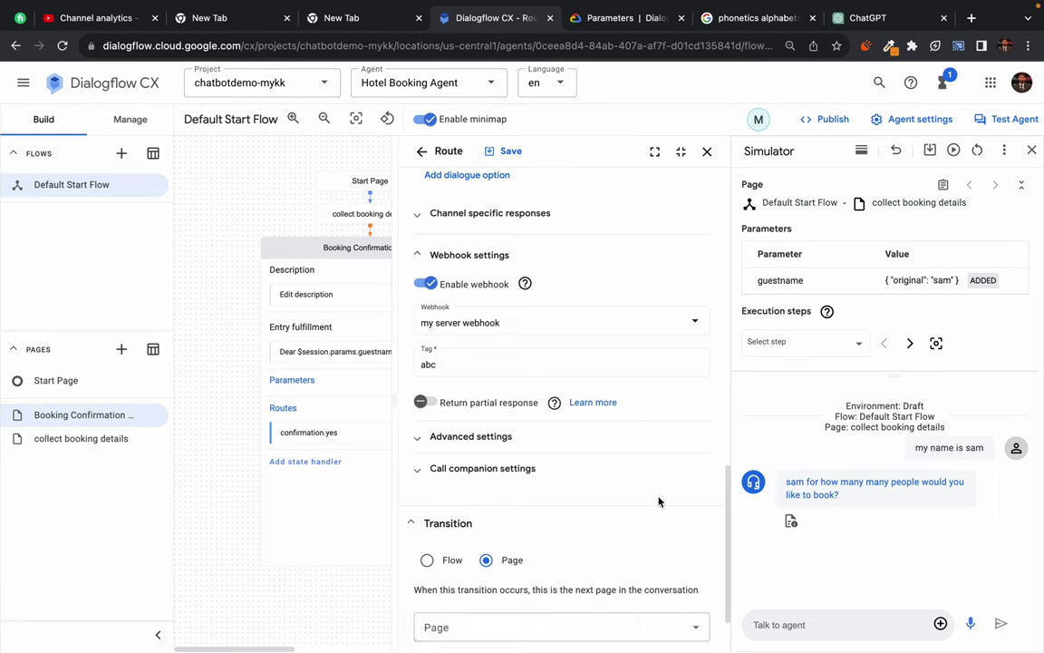
pyautogui.scroll(-2, 641, 485)
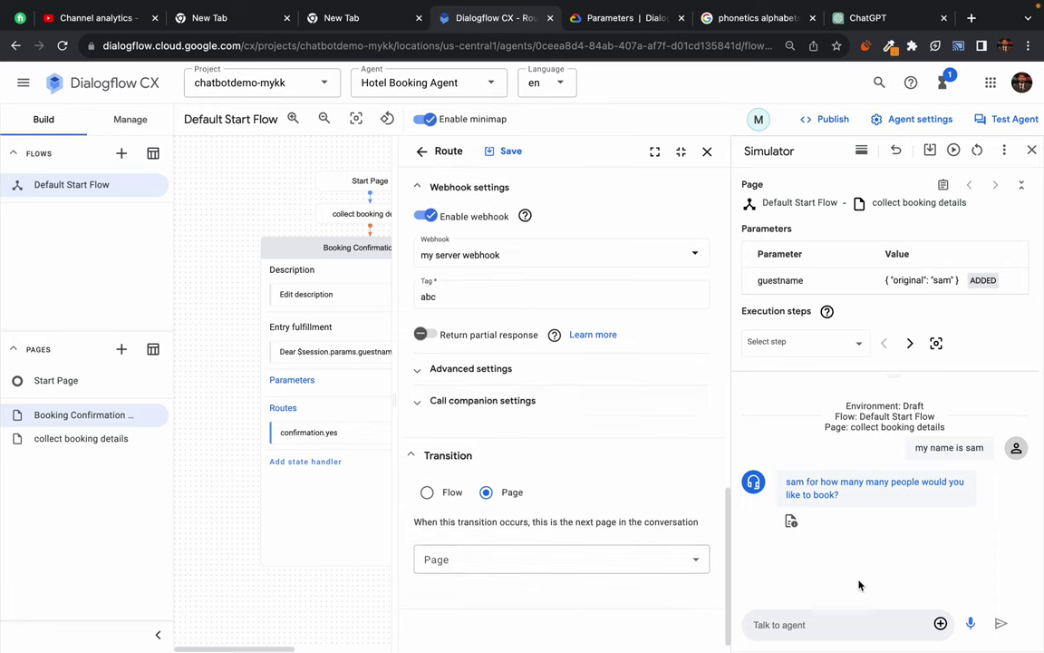
# Step: Answer the agent with guest count '2' and room choice 'vip'
pyautogui.write('2')
pyautogui.press('Return')
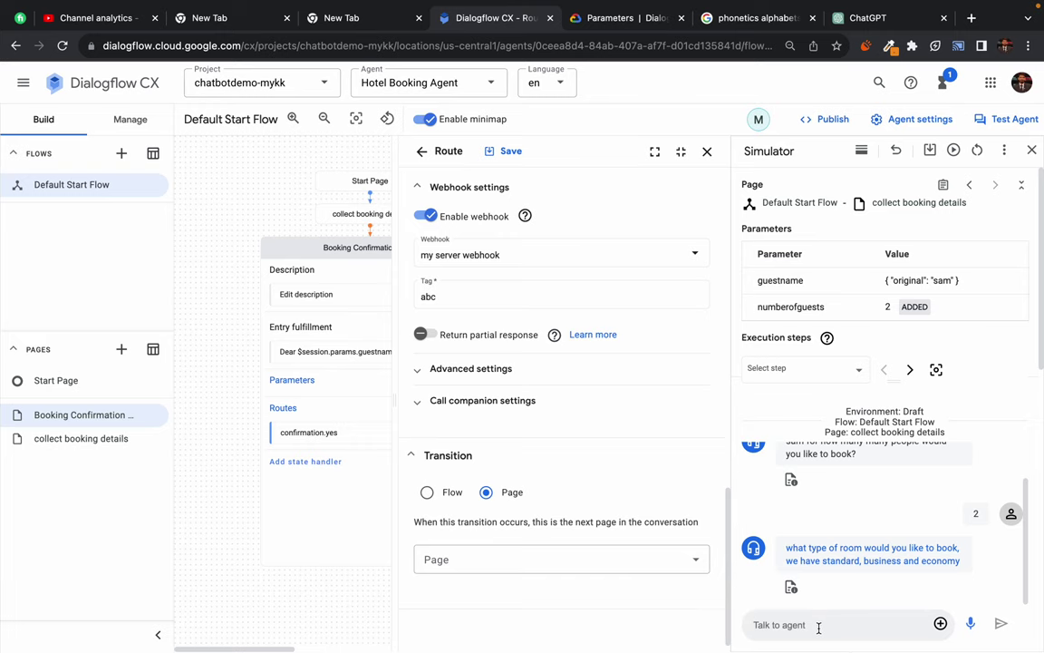
pyautogui.write('vip')
pyautogui.press('Return')
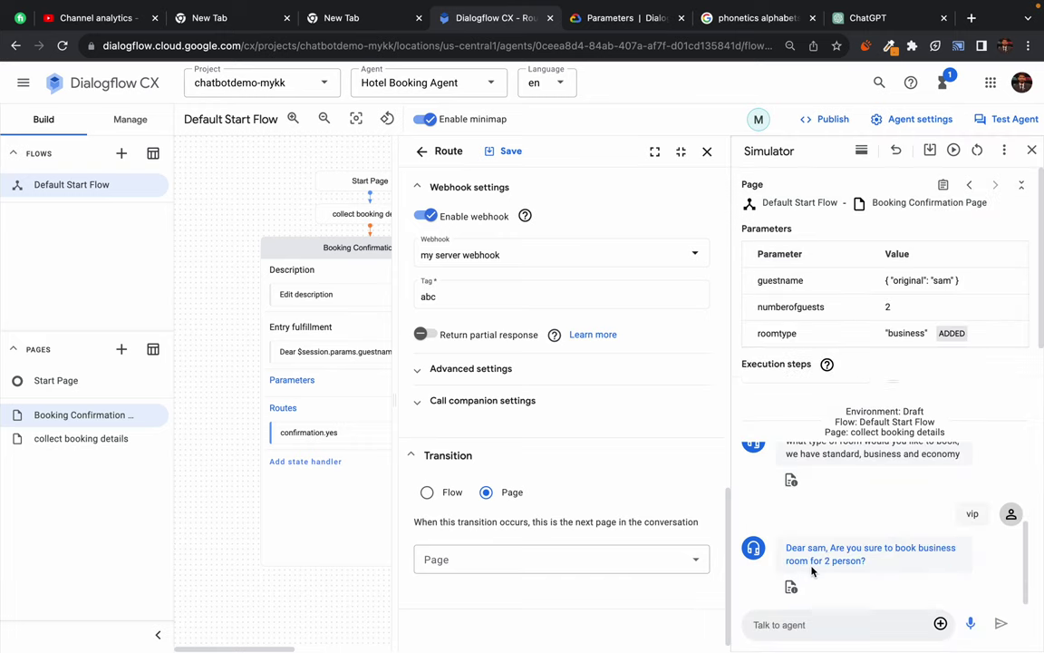
# Step: Confirm the booking with 'yes' and highlight the agent's confirmation reply
pyautogui.write('yes')
pyautogui.press('Return')
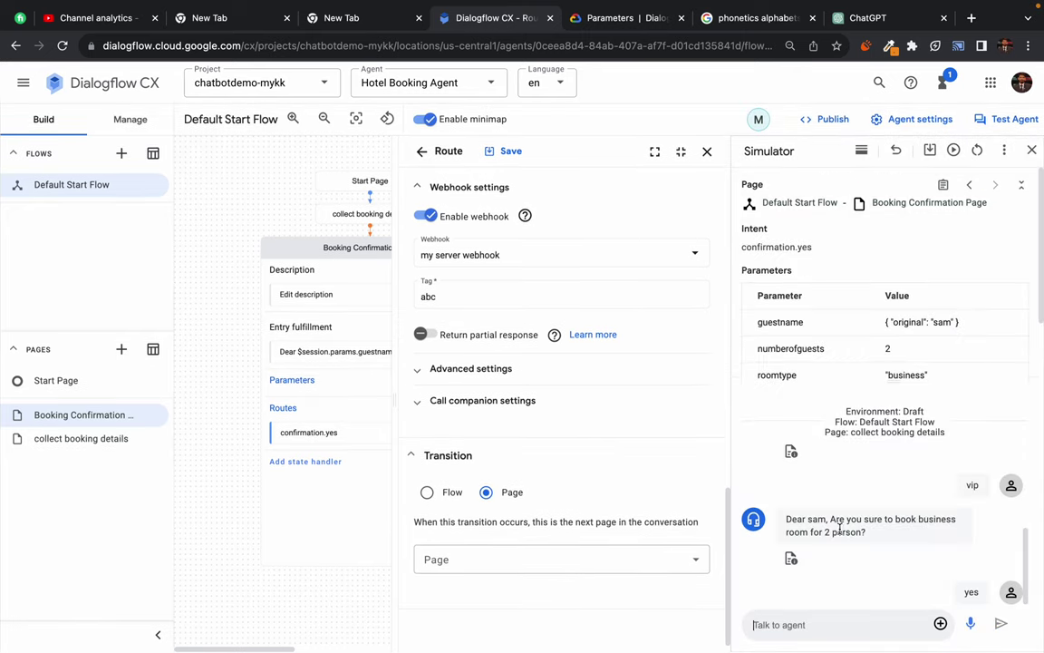
pyautogui.moveTo(826, 533); pyautogui.dragTo(868, 533)
pyautogui.click(887, 547)
# Step: Copy the logged Dialogflow request body from the VS Code terminal, hide the panel, and place the cursor in the webhook handler
pyautogui.hotkey('ctrl', 'Right')
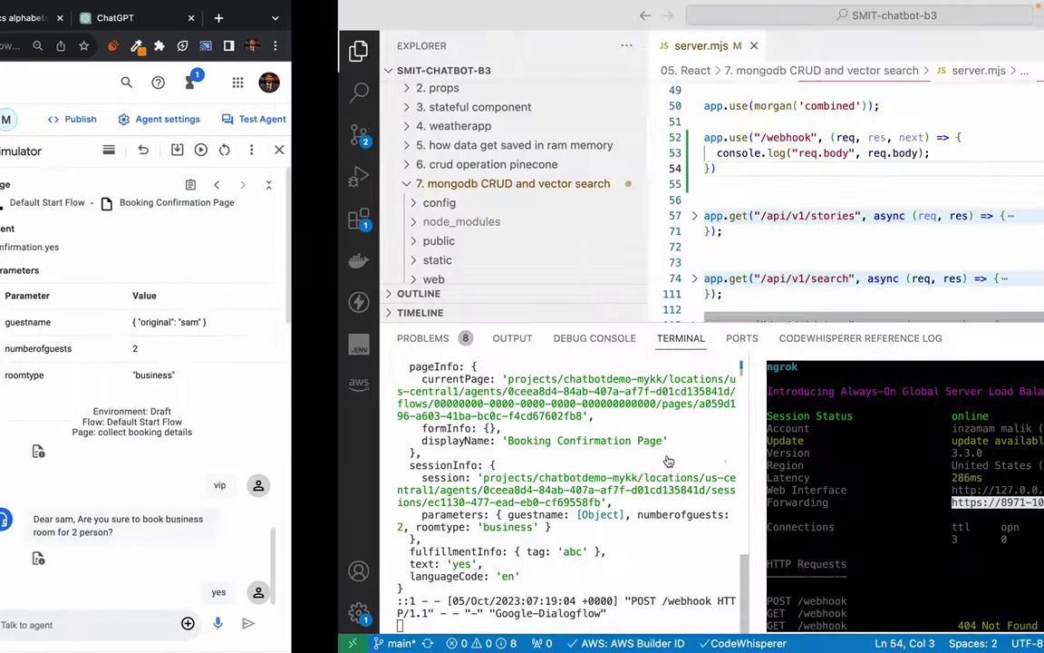
pyautogui.scroll(5, 73, 508)
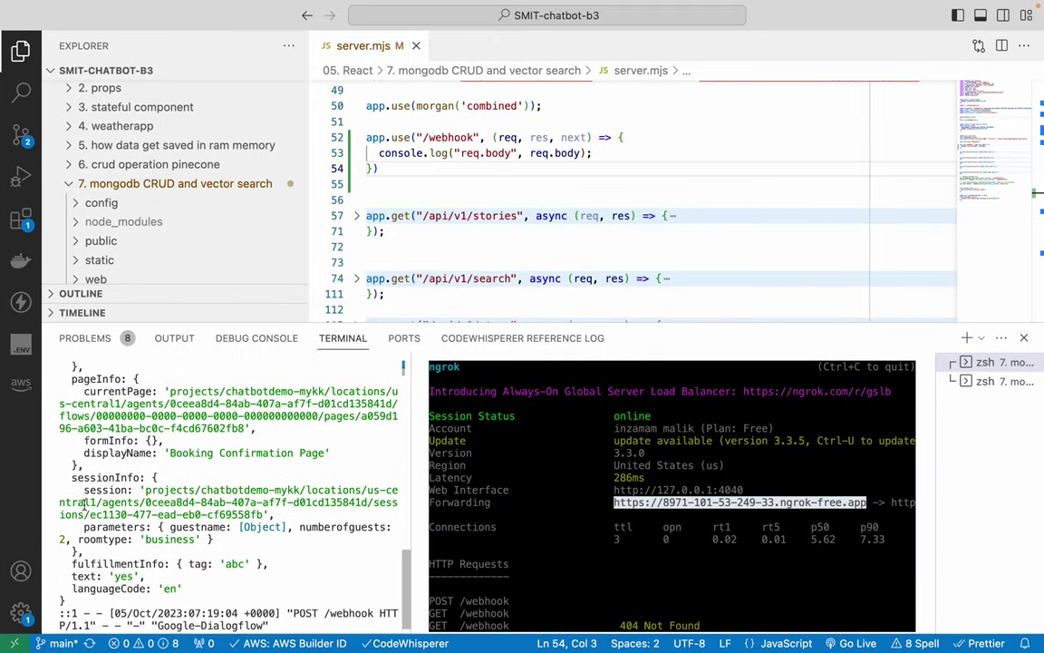
pyautogui.scroll(1, 83, 506)
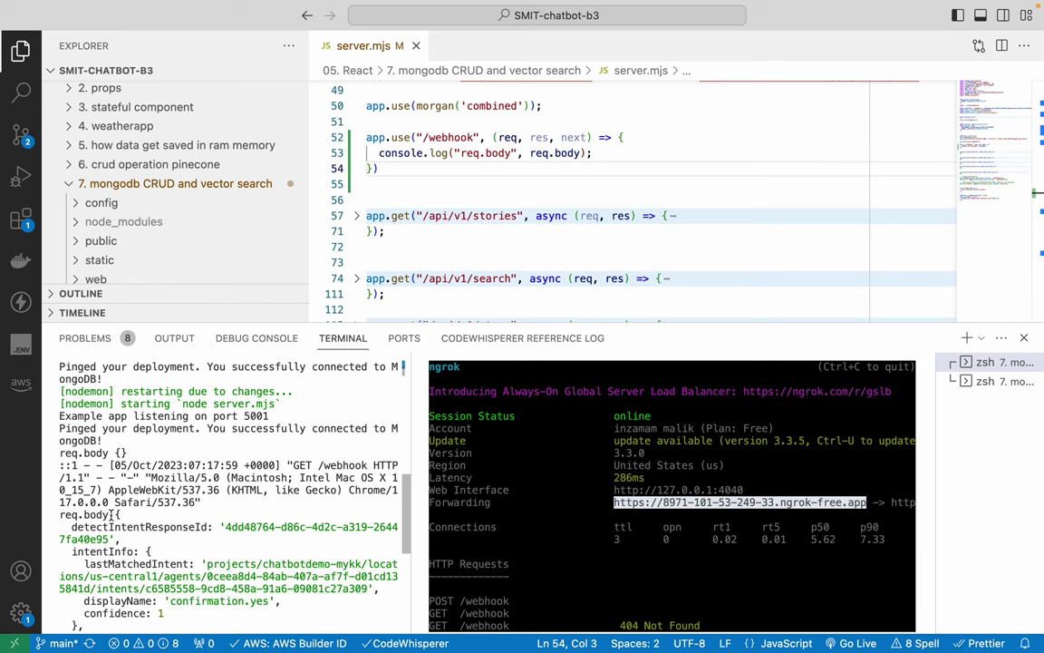
pyautogui.moveTo(114, 515); pyautogui.dragTo(83, 589)
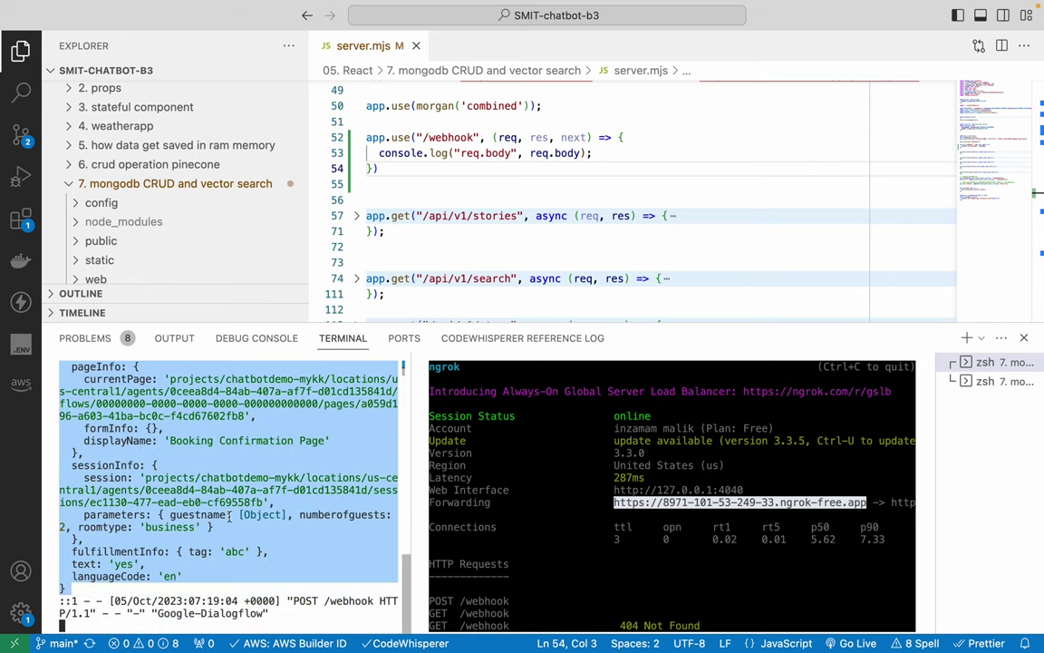
pyautogui.press('super+j')
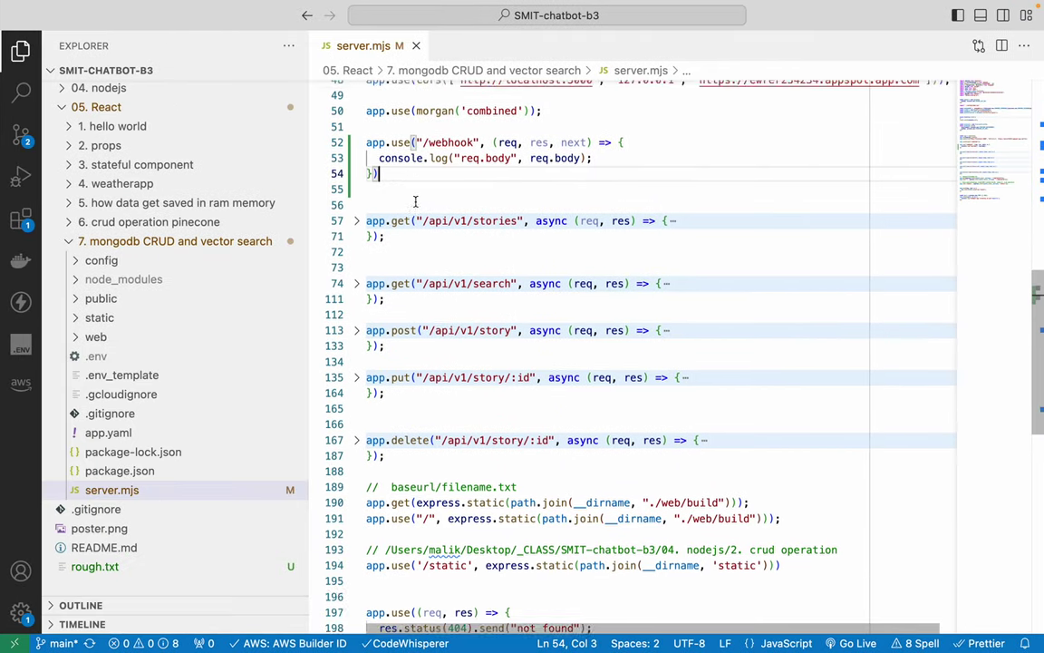
pyautogui.scroll(2, 490, 253)
pyautogui.click(602, 199)
# Step: Paste the request body into a new const named body in the handler and save server.mjs
pyautogui.press('Return')
pyautogui.press('Return')
pyautogui.write('co')
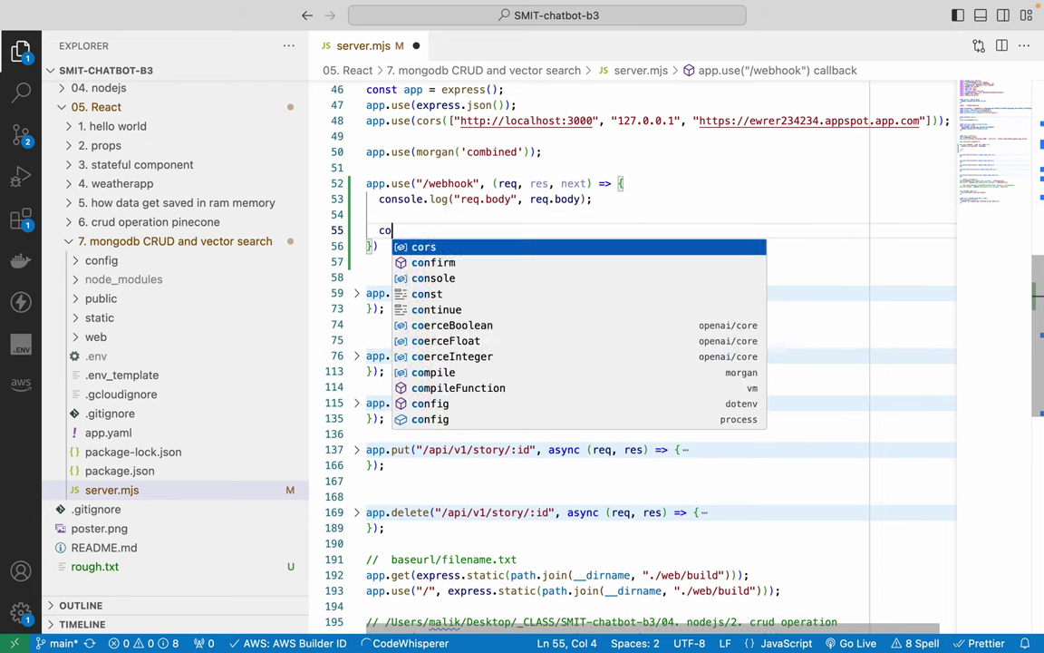
pyautogui.write('nst a =')
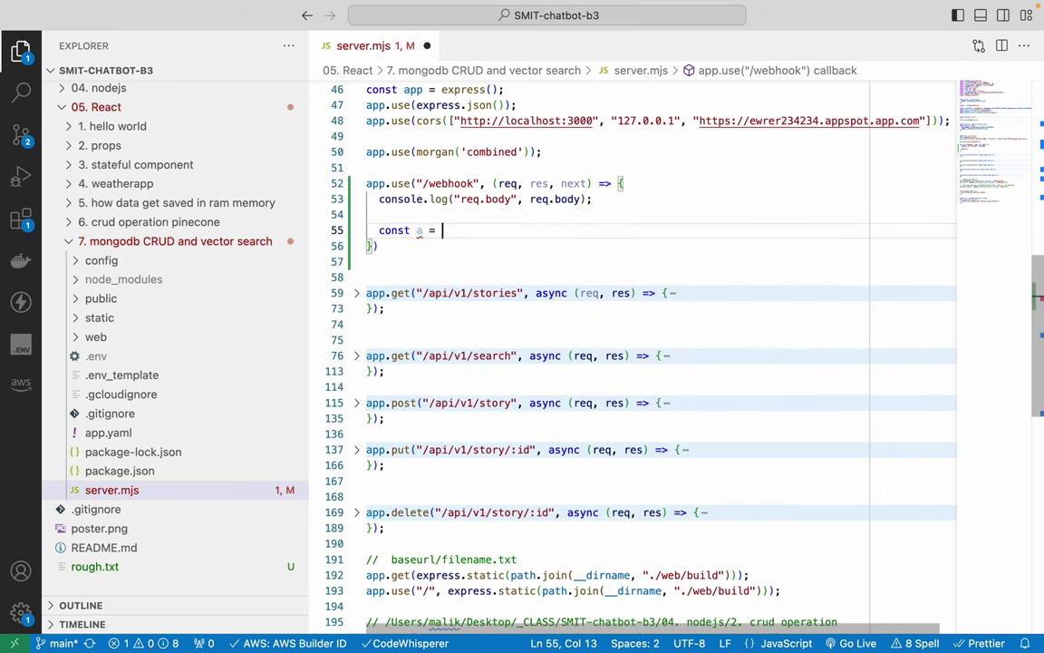
pyautogui.hotkey('ctrl', 'v')
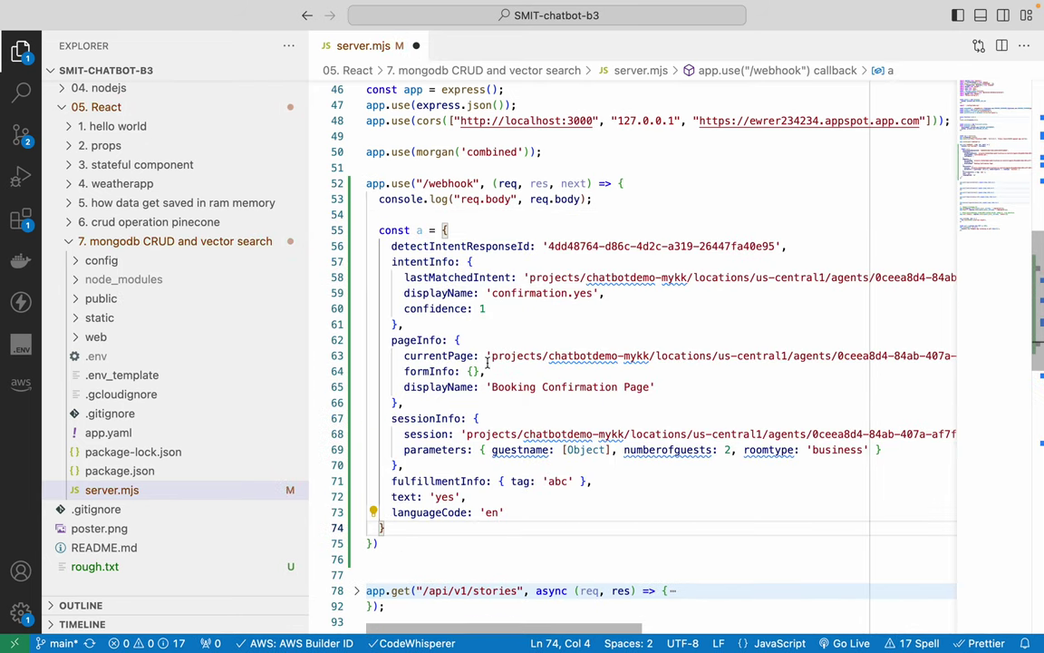
pyautogui.scroll(-2, 487, 363)
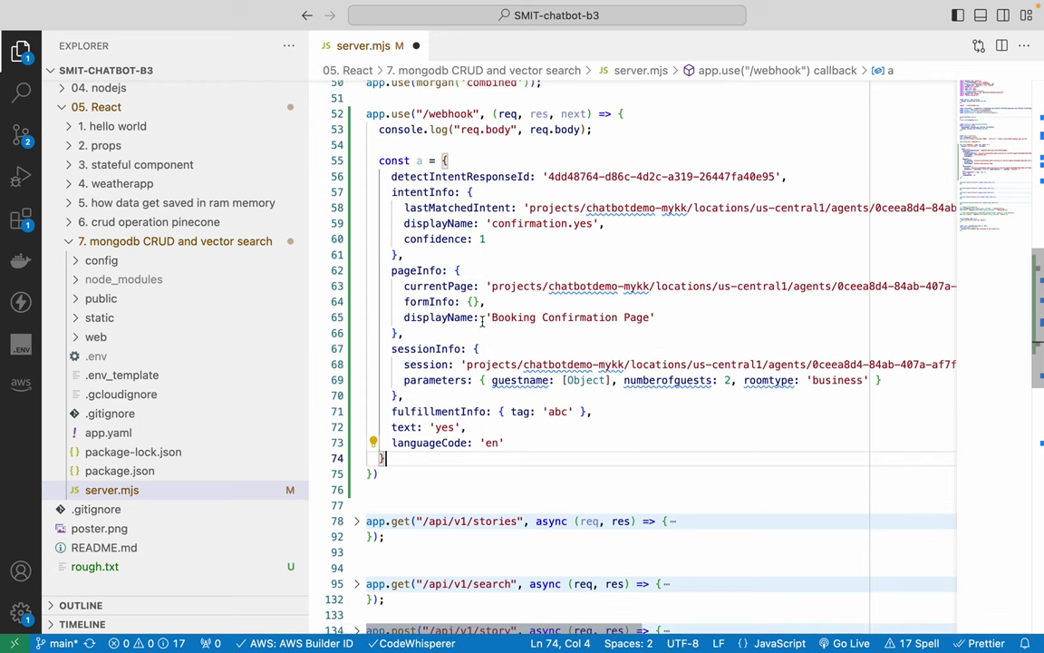
pyautogui.doubleClick(418, 160)
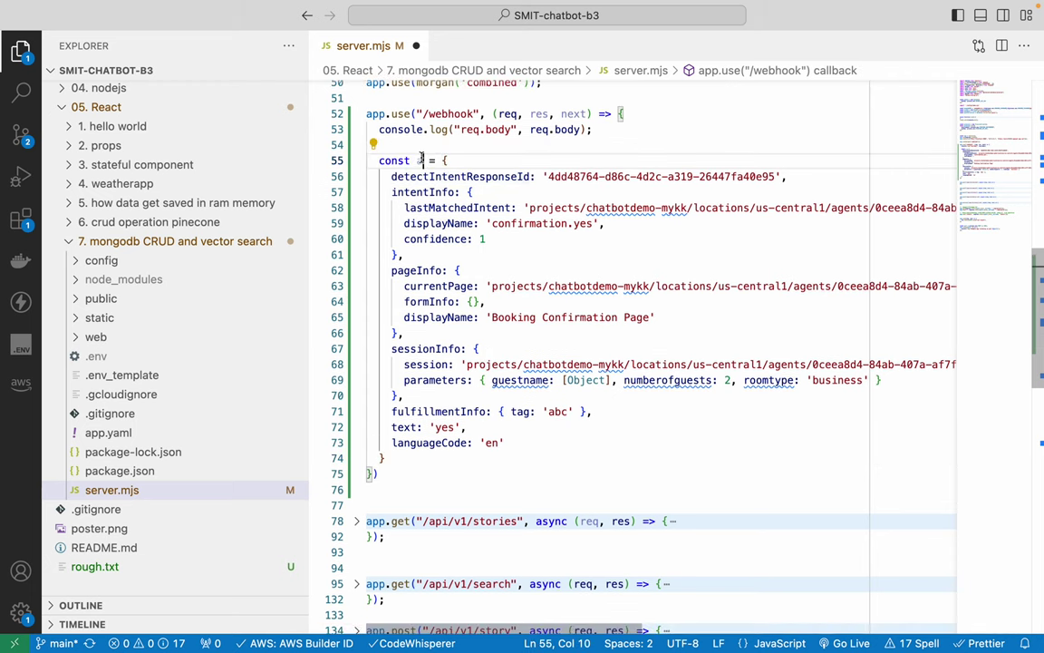
pyautogui.write('body')
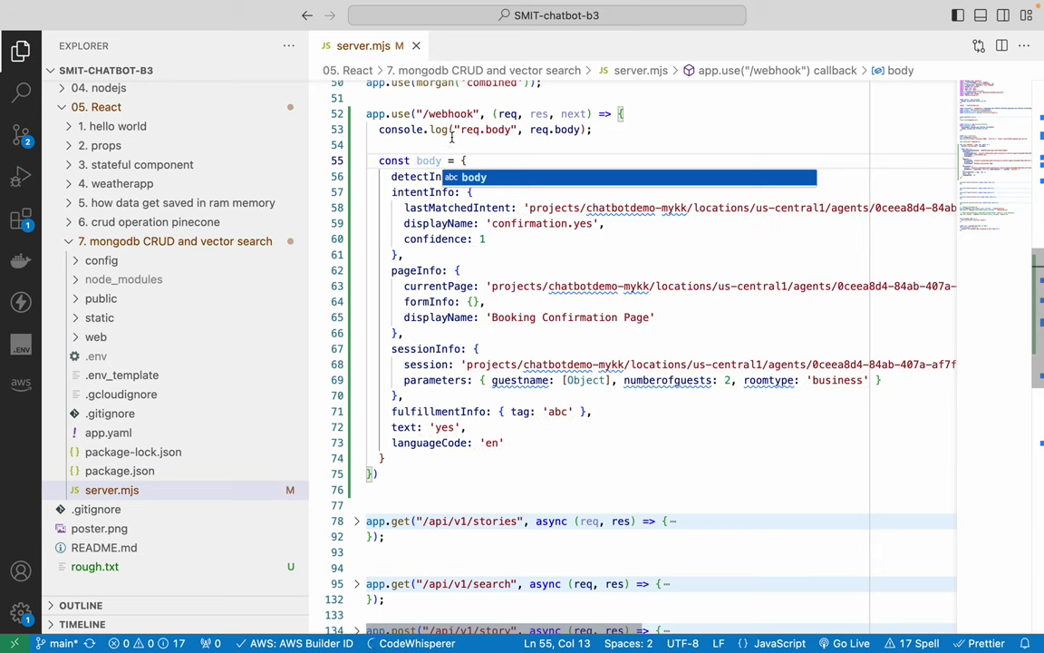
pyautogui.press('super+s')
pyautogui.click(456, 130)
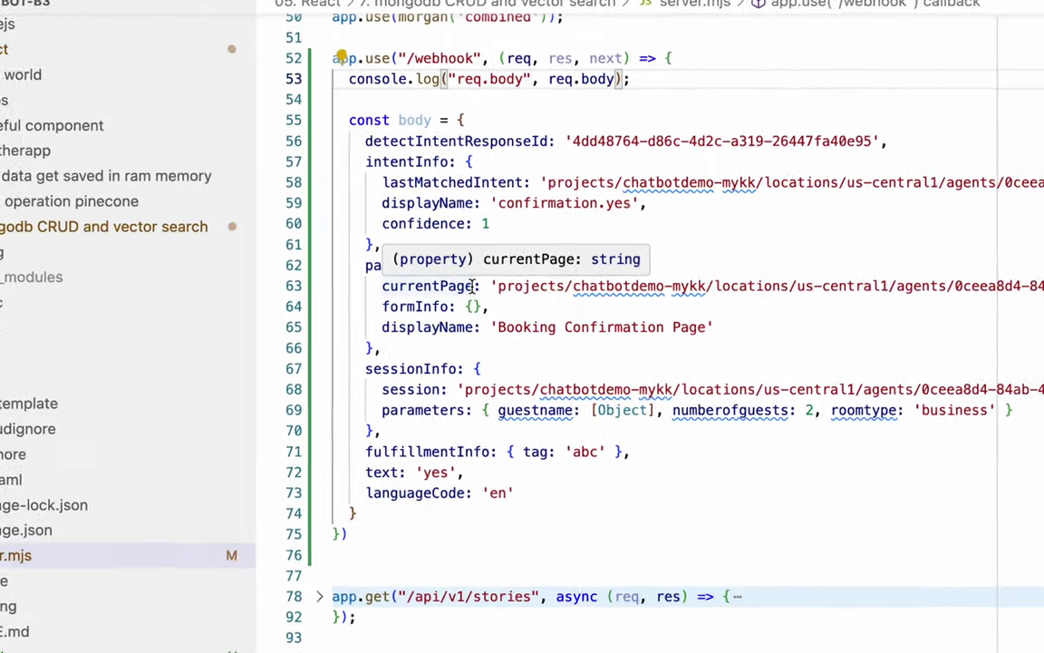
# Step: Review the intentInfo fields: displayName confirmation.yes and its confidence value
pyautogui.click(391, 191)
pyautogui.moveTo(353, 149); pyautogui.dragTo(494, 221)
pyautogui.click(498, 229)
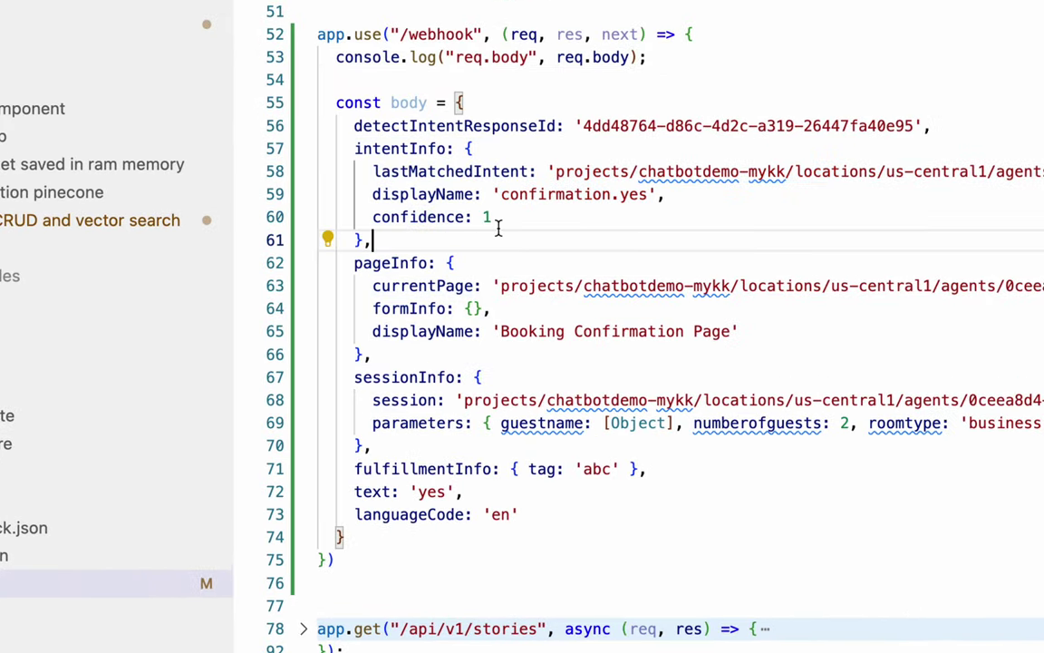
pyautogui.doubleClick(403, 193)
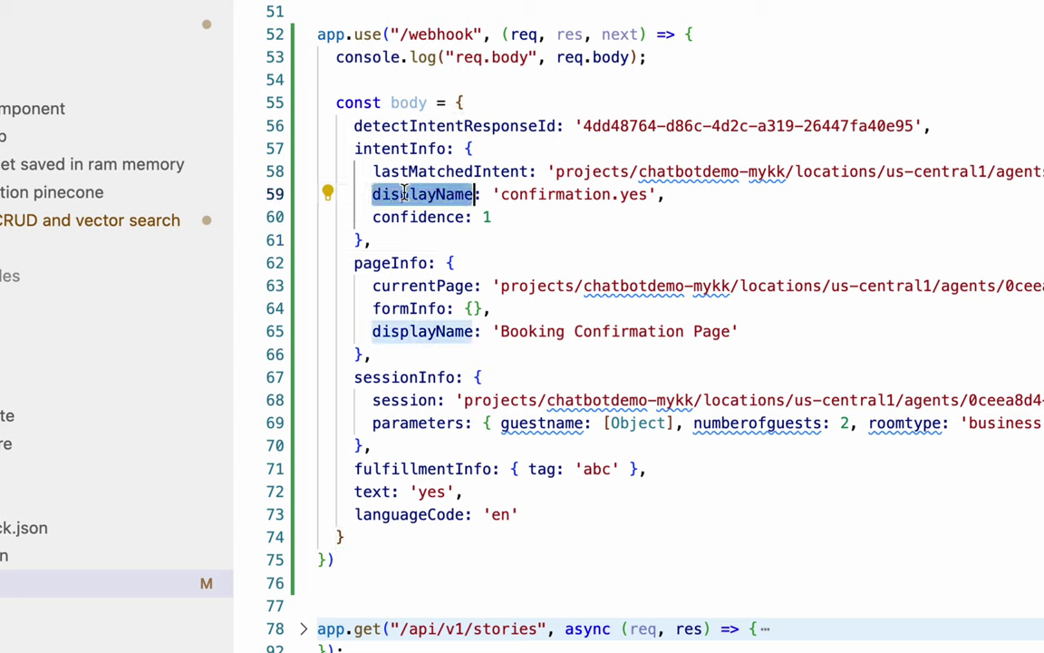
pyautogui.doubleClick(514, 194)
pyautogui.moveTo(514, 194); pyautogui.dragTo(651, 196)
pyautogui.click(393, 217)
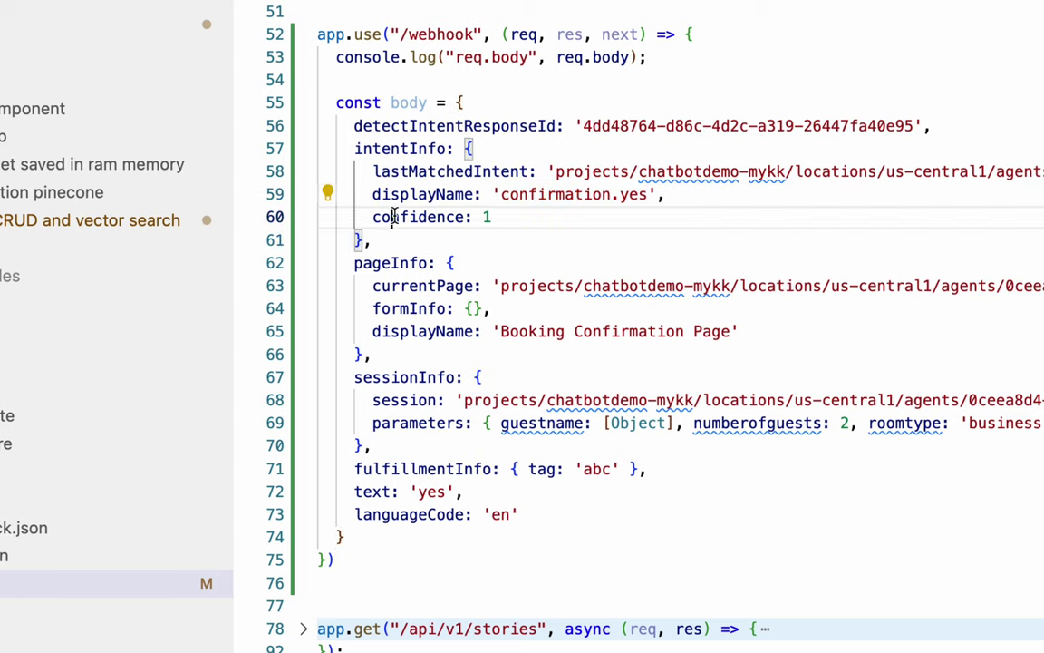
pyautogui.doubleClick(487, 217)
pyautogui.moveTo(420, 215); pyautogui.dragTo(518, 222)
pyautogui.click(506, 215)
pyautogui.click(519, 225)
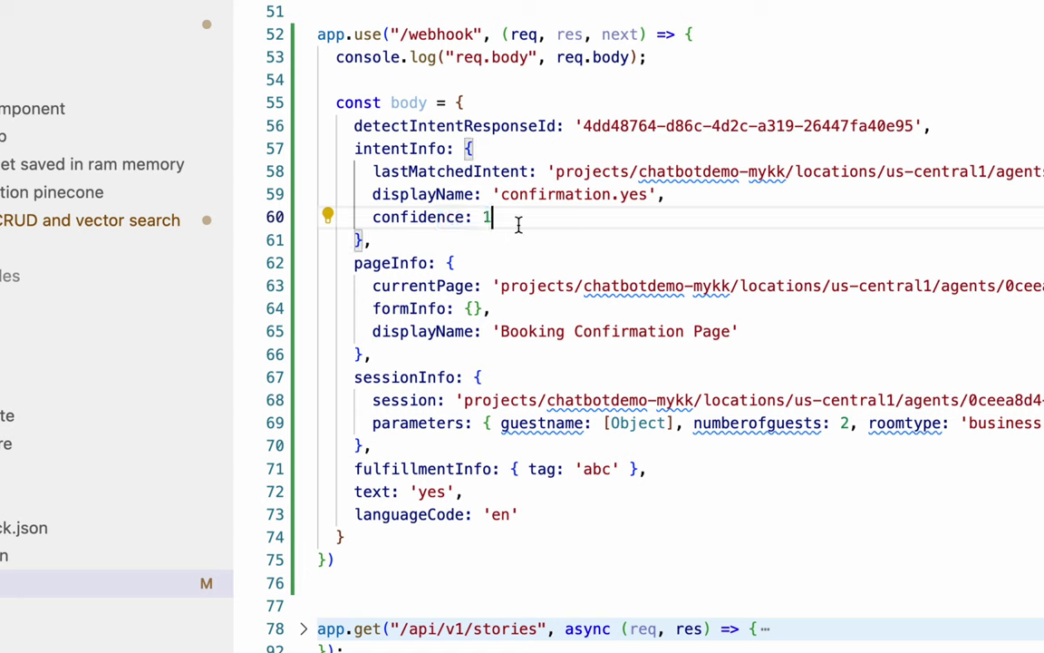
# Step: Review the pageInfo block's currentPage path, including the agent id
pyautogui.click(388, 263)
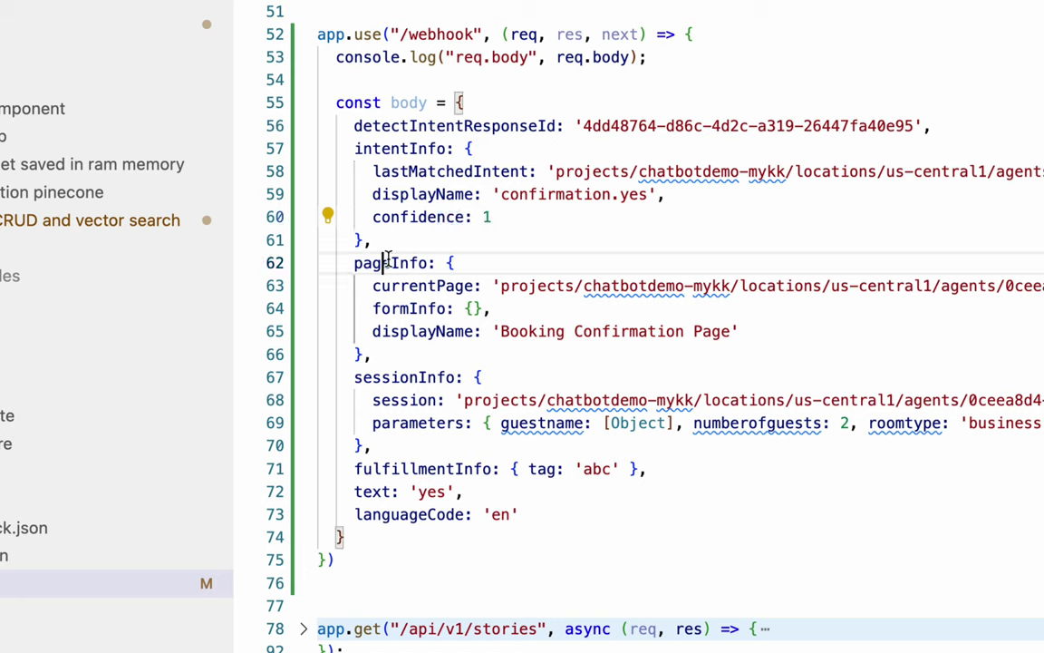
pyautogui.click(482, 263)
pyautogui.doubleClick(392, 285)
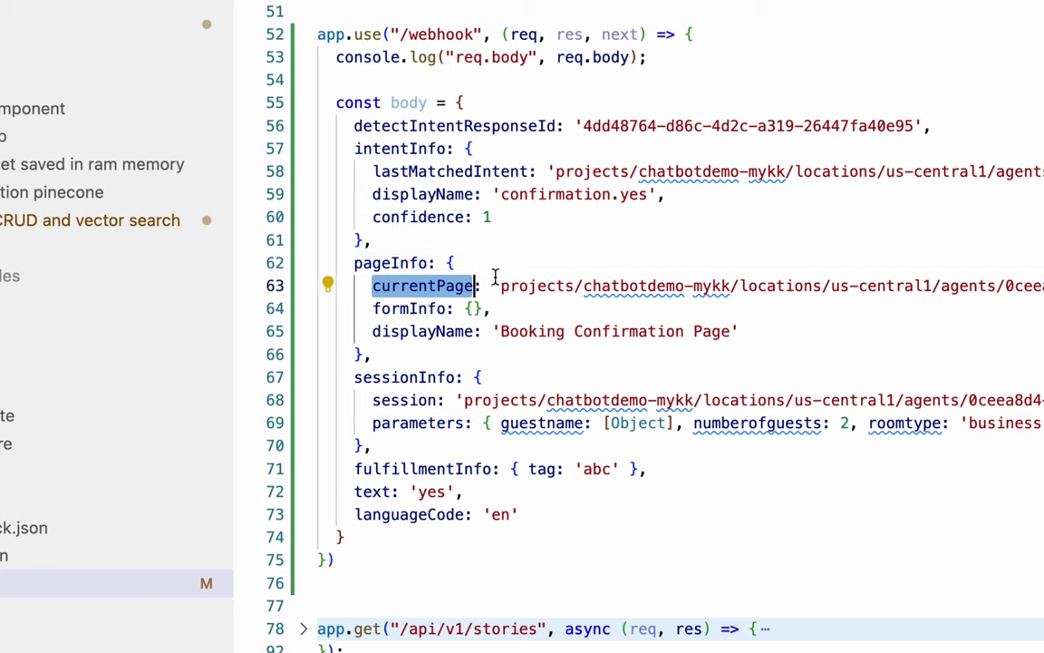
pyautogui.moveTo(497, 285); pyautogui.dragTo(943, 283)
pyautogui.click(952, 285)
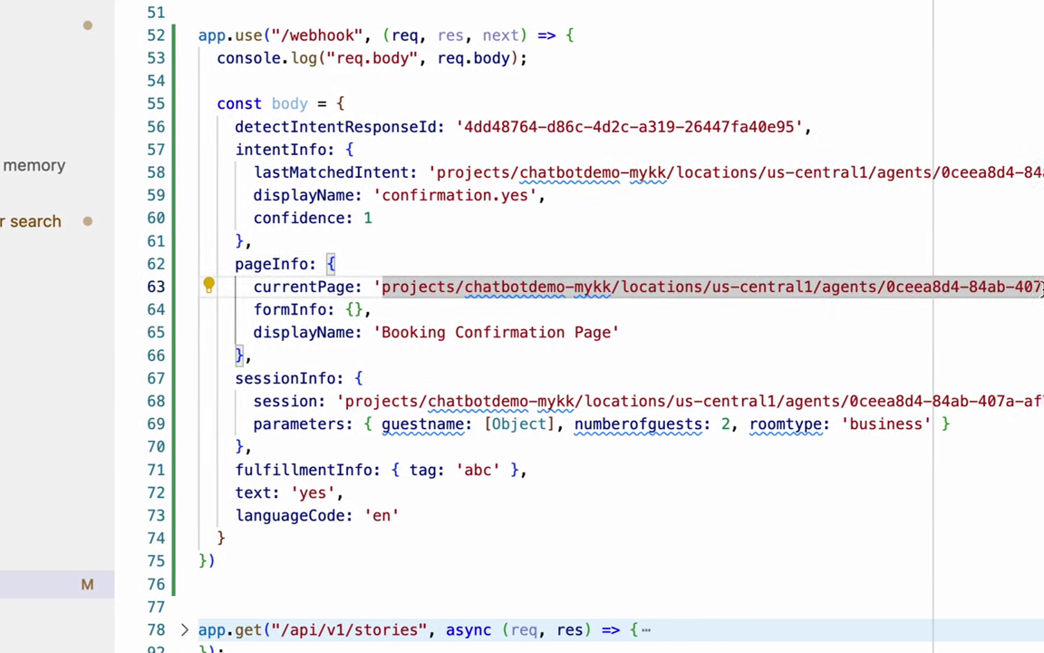
pyautogui.hscroll(5, 834, 284)
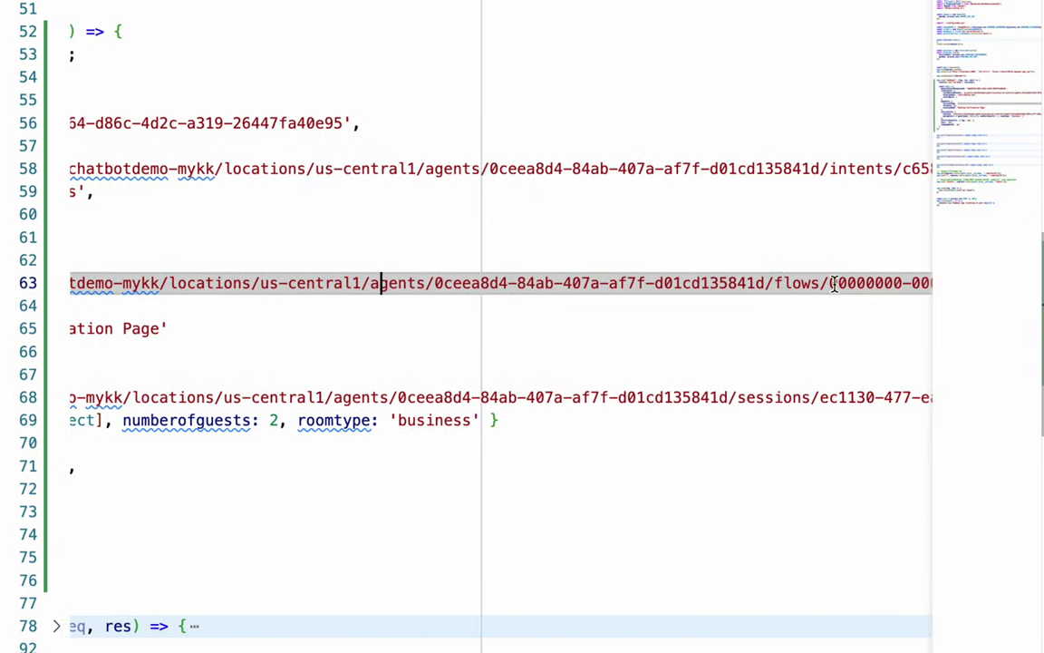
pyautogui.doubleClick(764, 283)
pyautogui.hscroll(5, 725, 281)
pyautogui.scroll(2, 687, 279)
pyautogui.hscroll(3, 687, 280)
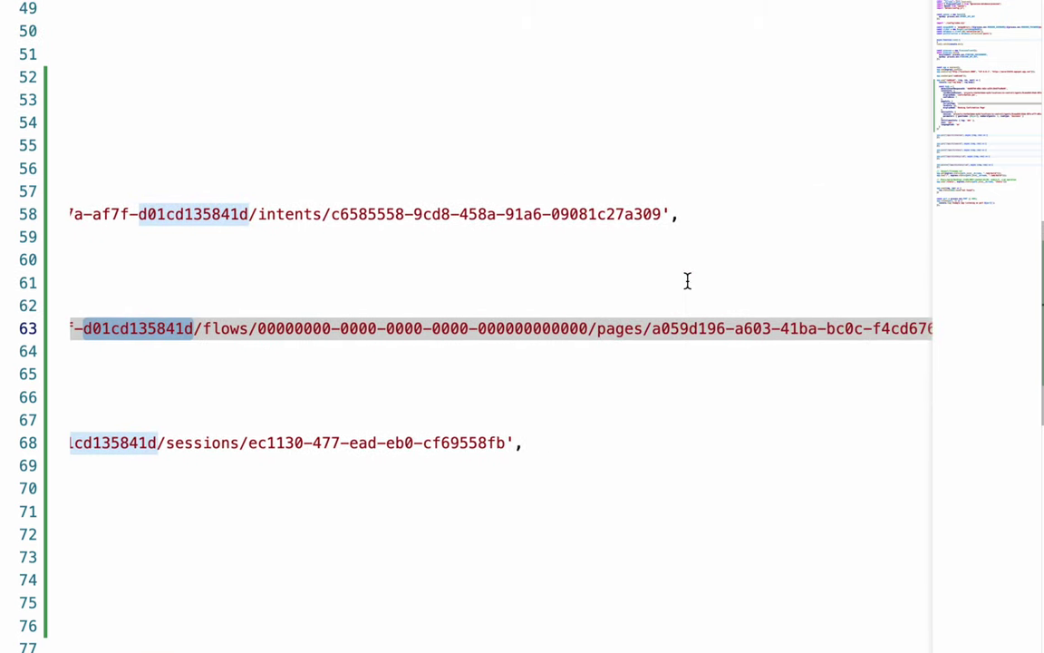
pyautogui.hscroll(-10, 687, 280)
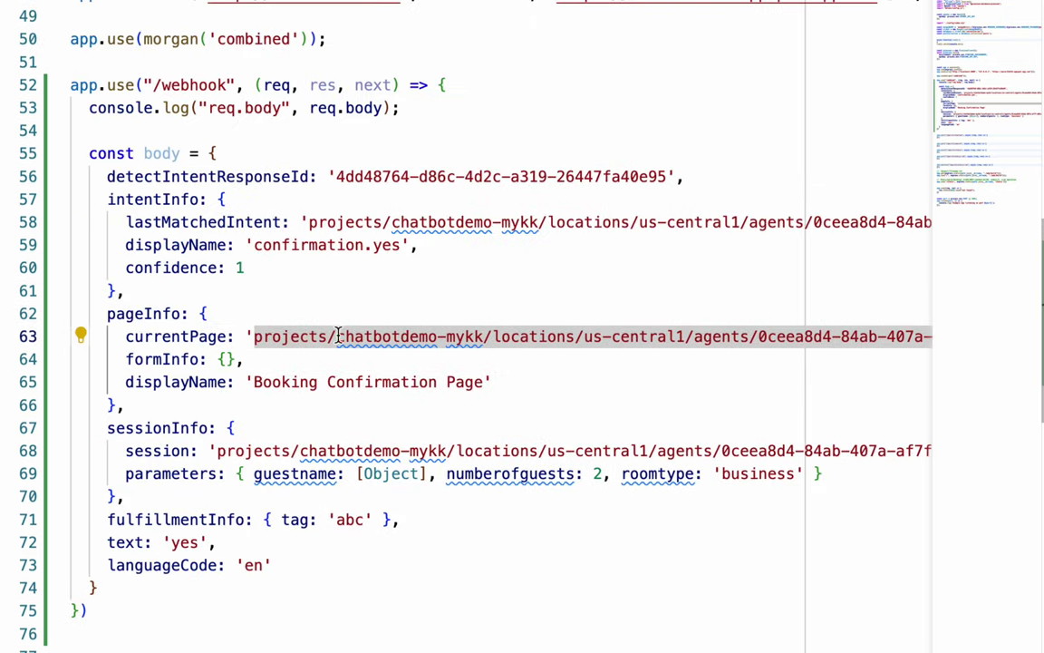
pyautogui.click(126, 337)
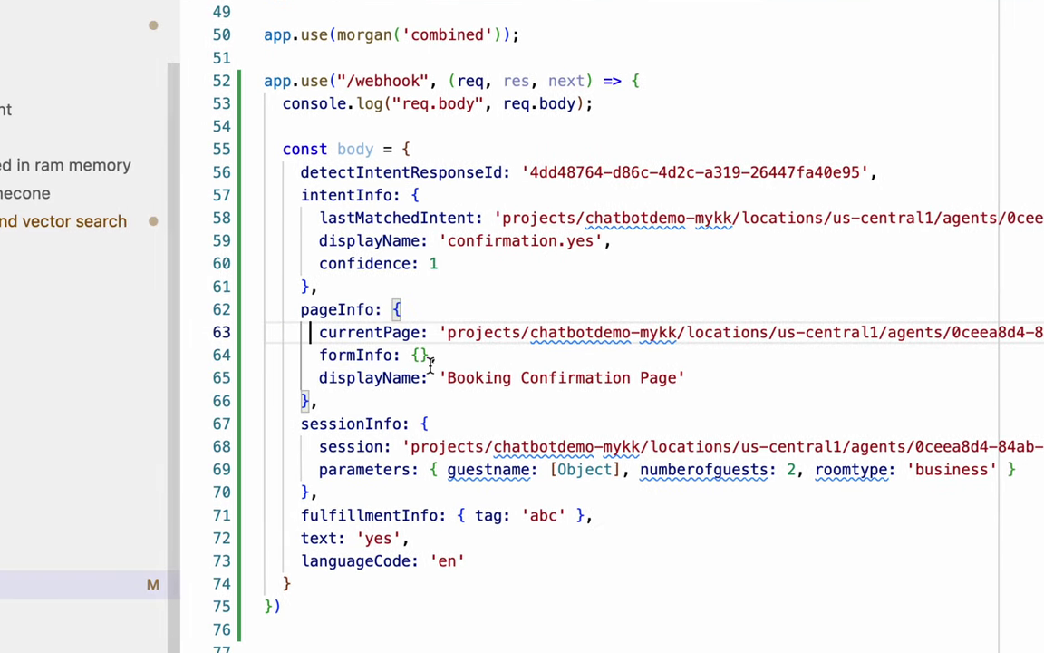
pyautogui.doubleClick(377, 379)
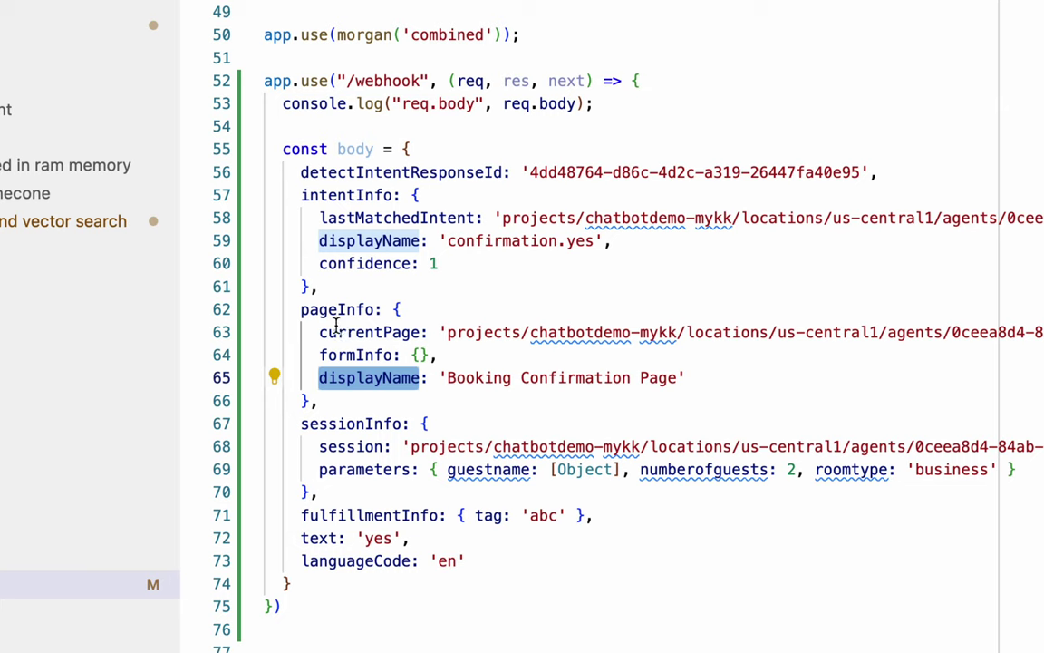
pyautogui.doubleClick(380, 332)
pyautogui.click(385, 332)
pyautogui.doubleClick(381, 332)
pyautogui.moveTo(448, 378); pyautogui.dragTo(678, 378)
pyautogui.click(380, 423)
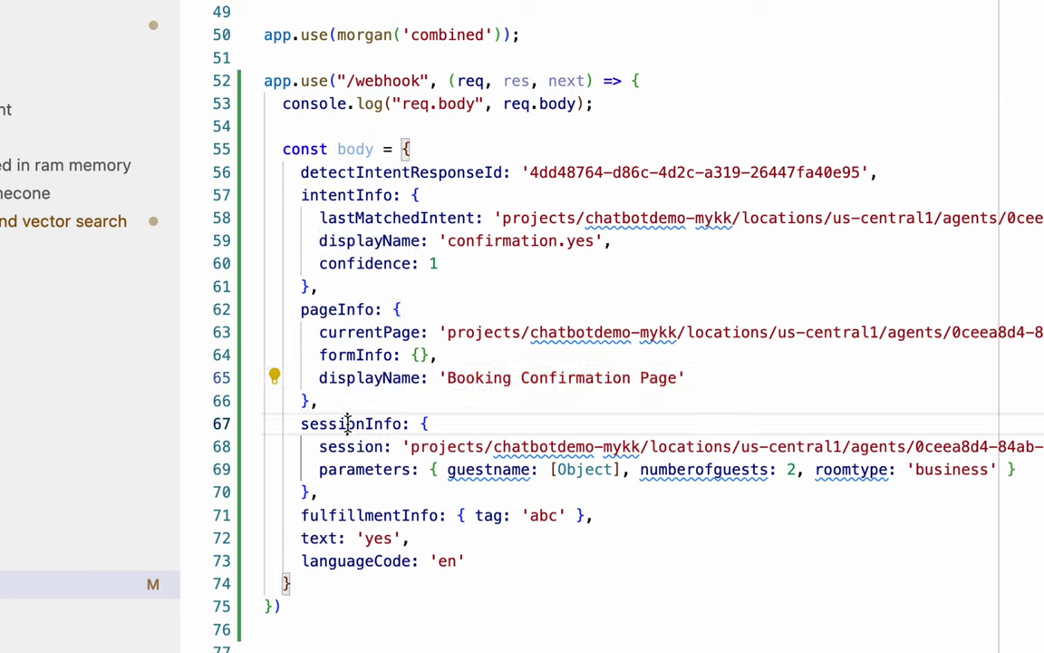
pyautogui.doubleClick(380, 424)
pyautogui.doubleClick(351, 469)
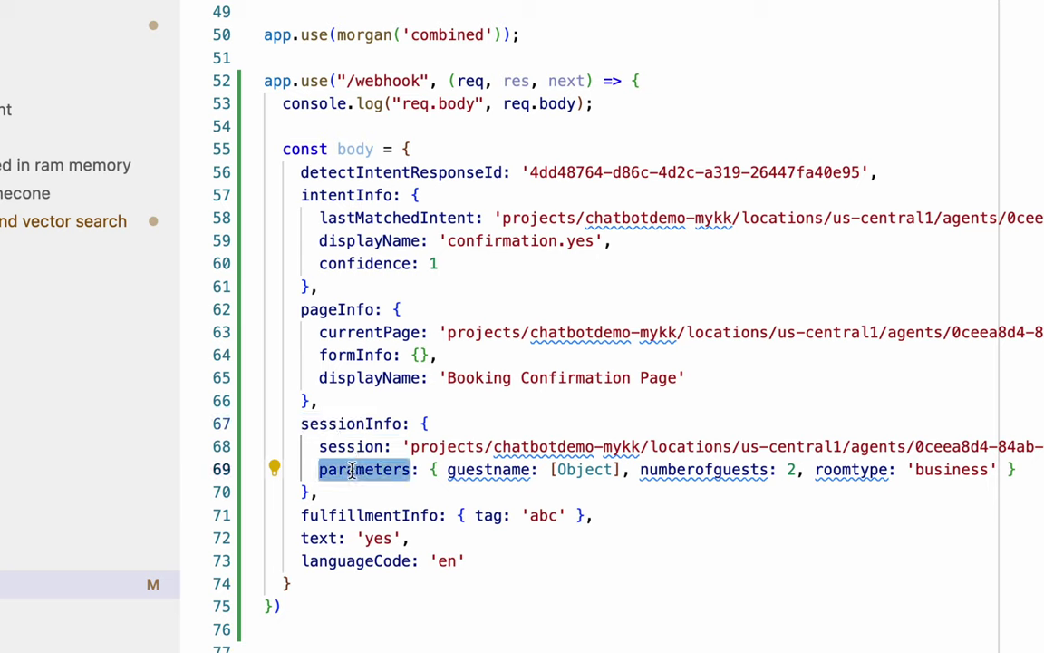
pyautogui.click(466, 402)
pyautogui.doubleClick(524, 469)
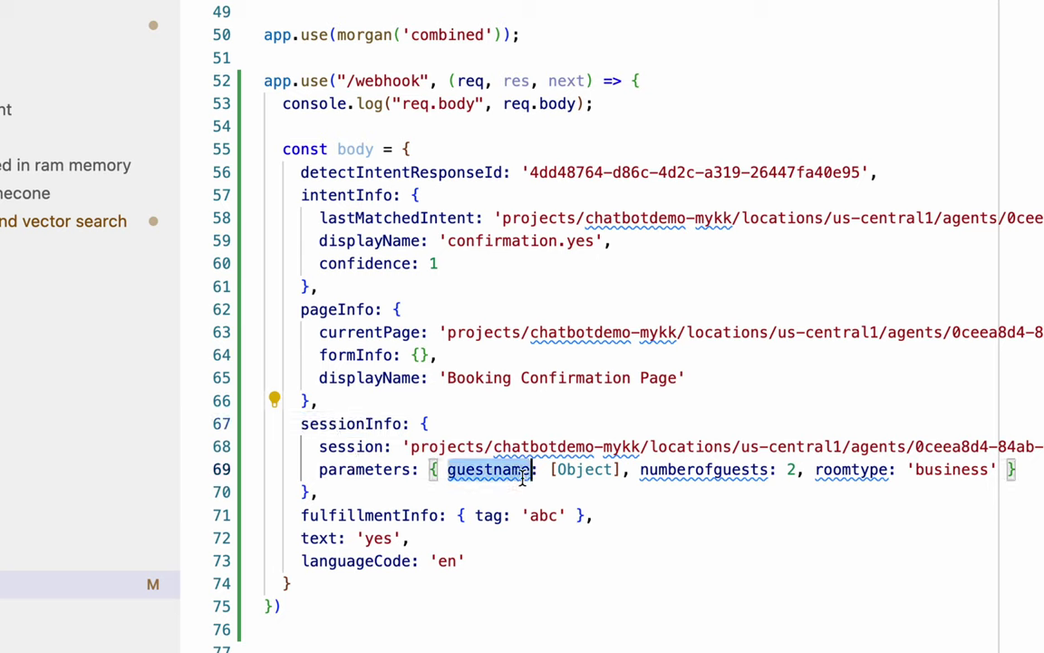
pyautogui.doubleClick(603, 469)
pyautogui.click(630, 432)
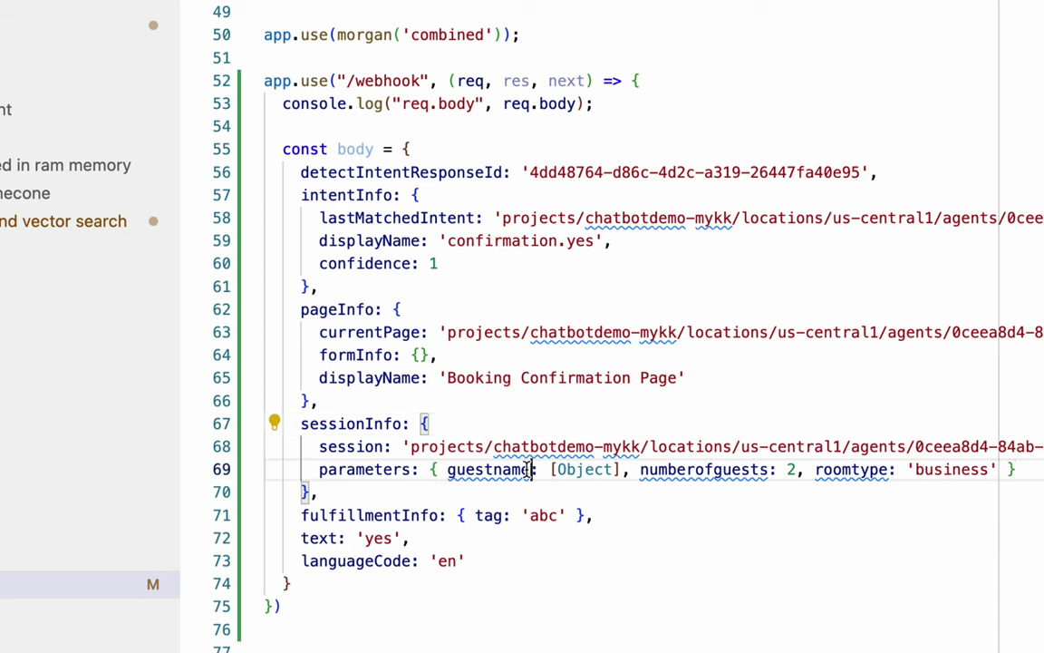
pyautogui.doubleClick(494, 469)
pyautogui.doubleClick(680, 469)
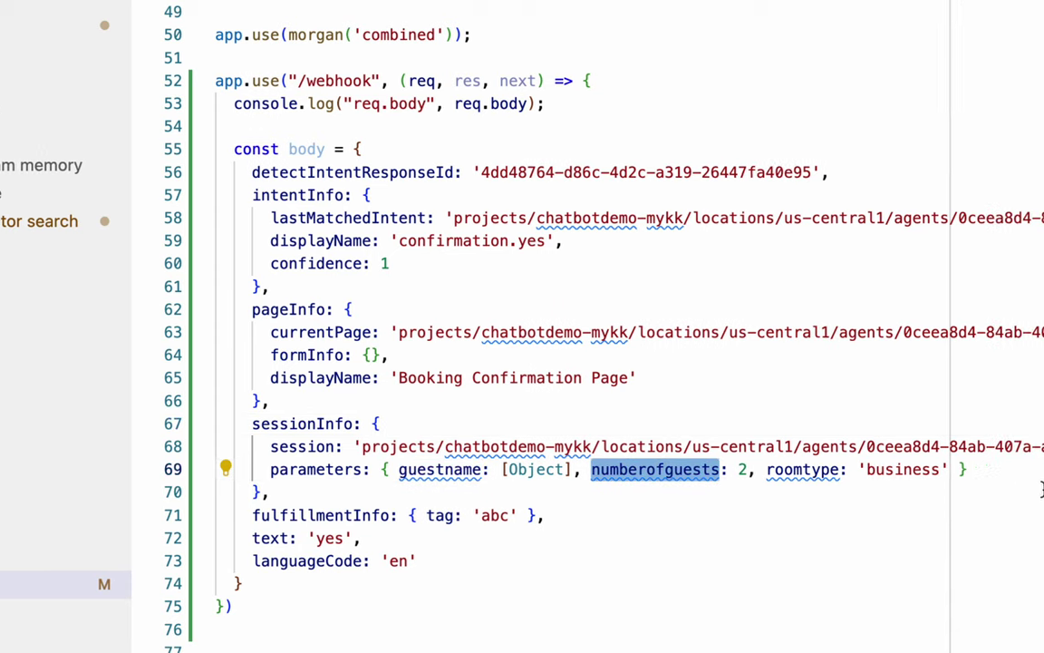
pyautogui.doubleClick(852, 469)
pyautogui.moveTo(228, 405); pyautogui.dragTo(312, 490)
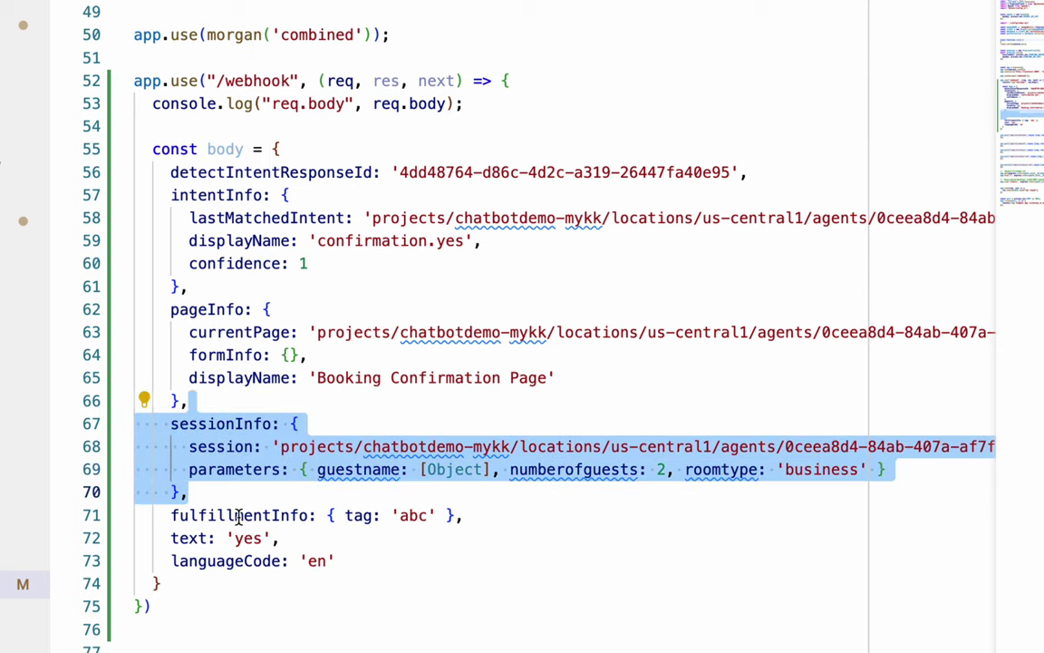
pyautogui.doubleClick(290, 515)
pyautogui.moveTo(342, 515); pyautogui.dragTo(439, 515)
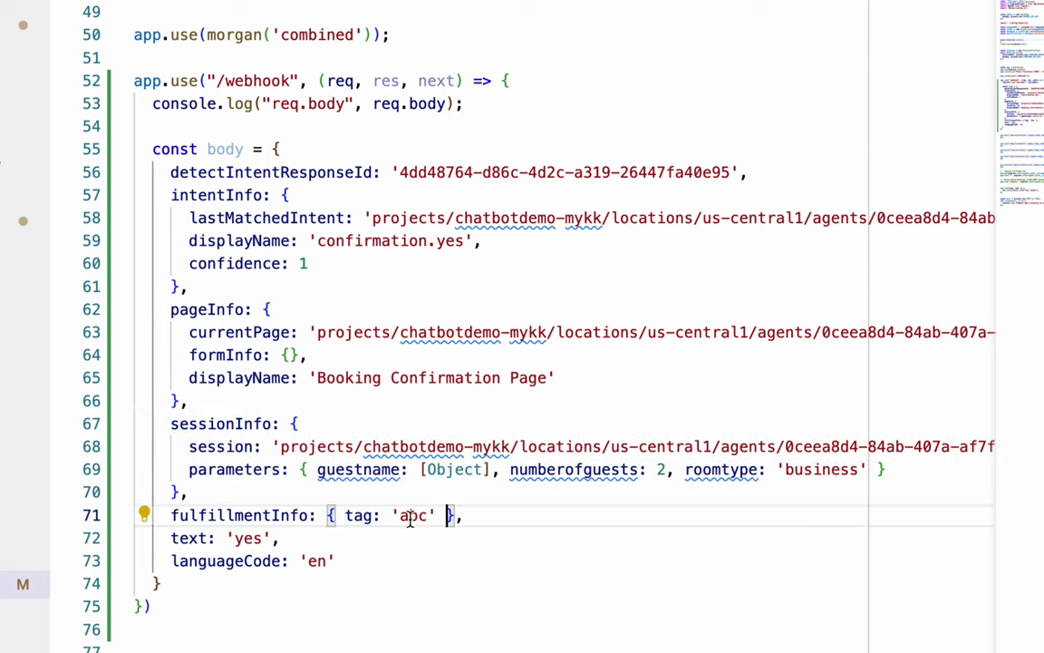
pyautogui.doubleClick(428, 515)
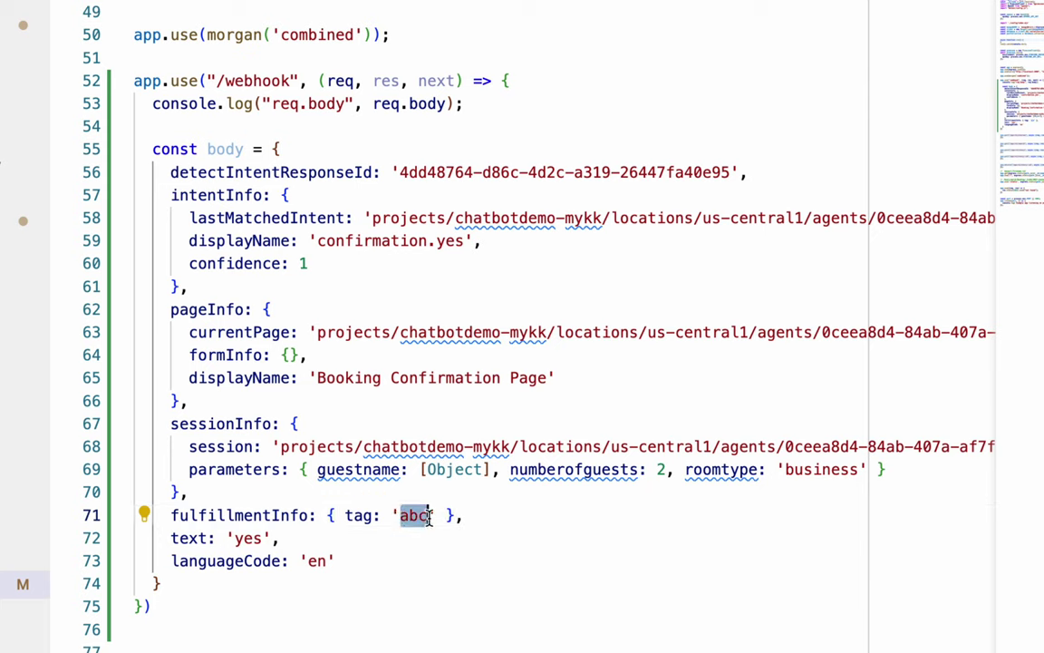
pyautogui.doubleClick(243, 515)
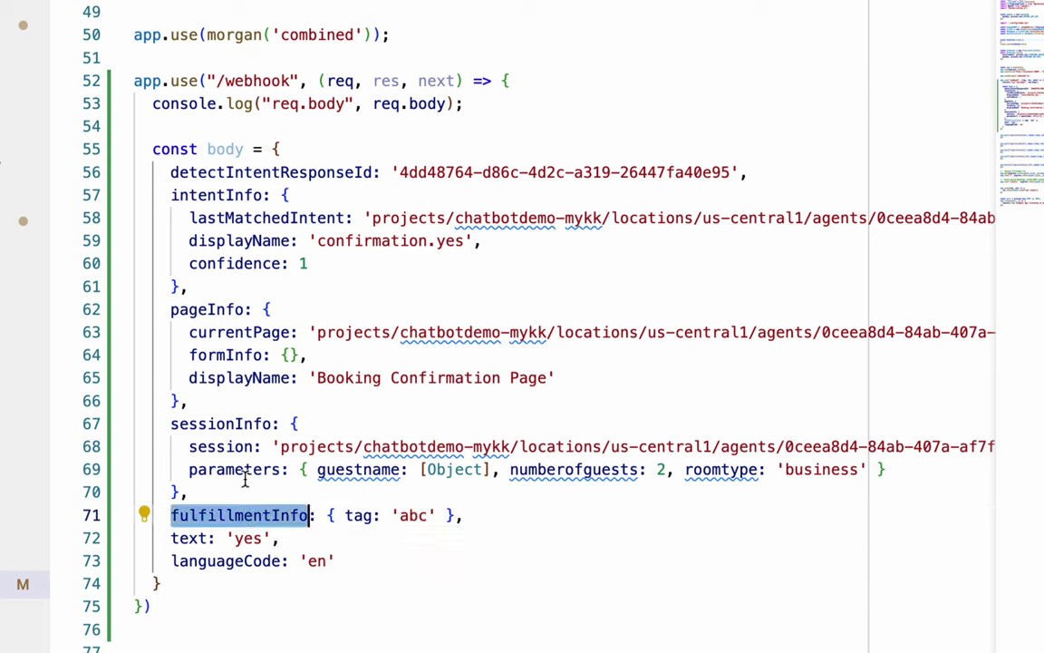
pyautogui.doubleClick(243, 471)
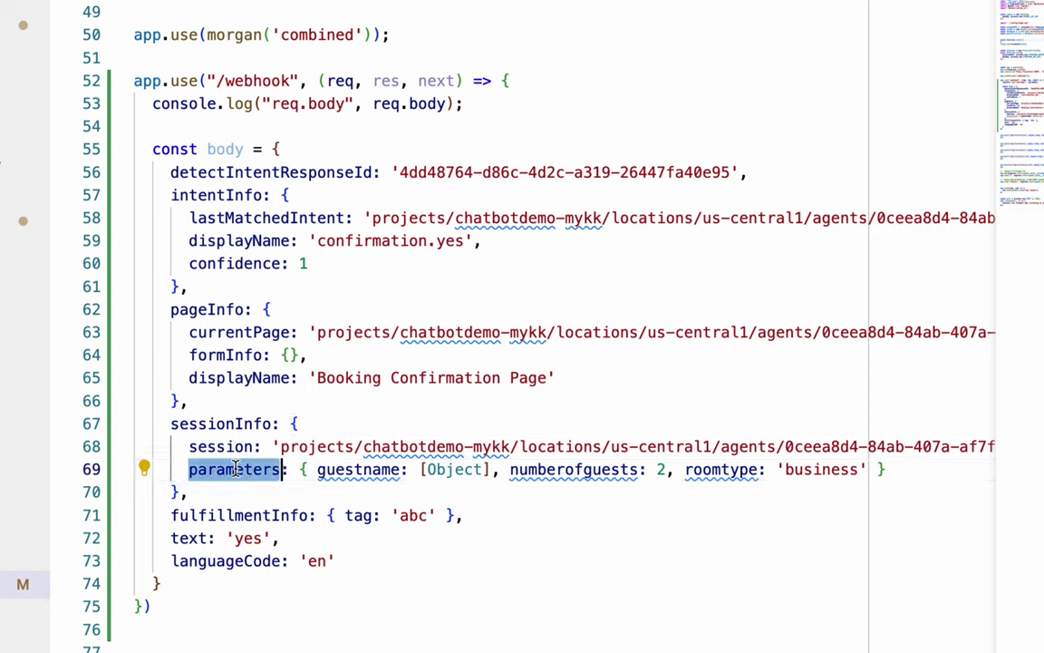
pyautogui.doubleClick(229, 515)
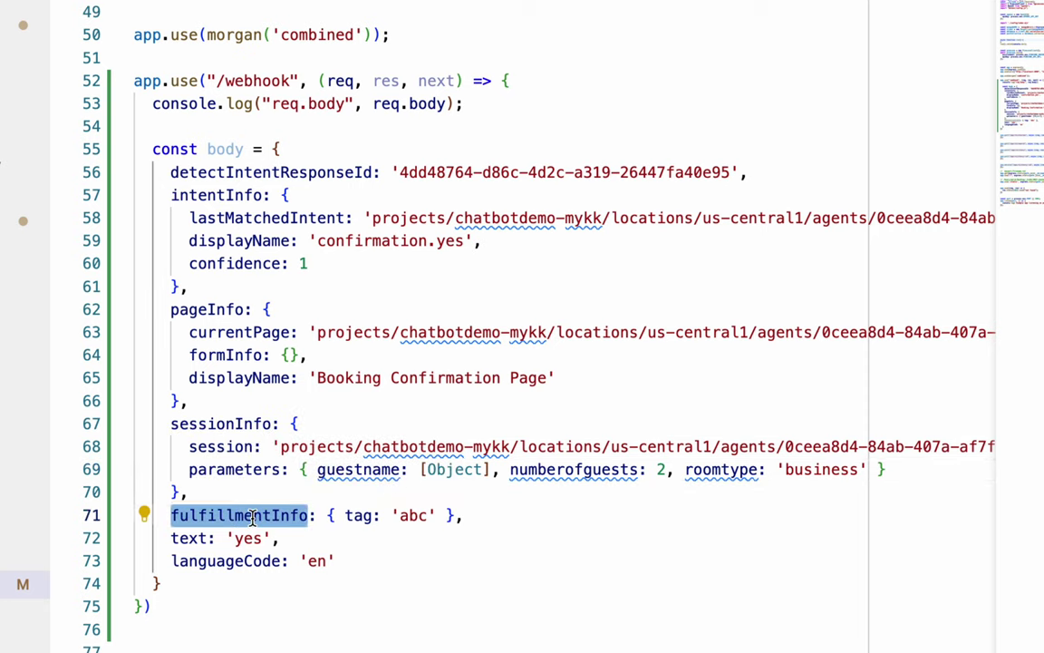
pyautogui.click(253, 515)
pyautogui.doubleClick(253, 515)
pyautogui.tripleClick(252, 515)
pyautogui.moveTo(191, 469); pyautogui.dragTo(611, 469)
pyautogui.tripleClick(615, 469)
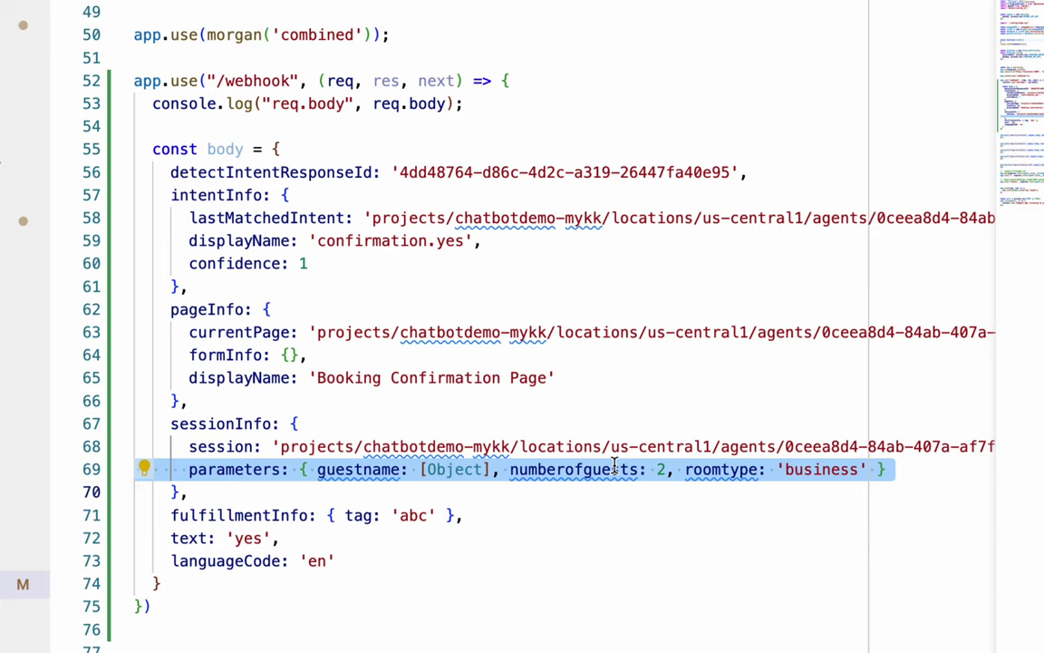
# Step: Return to Dialogflow CX and reopen the confirmation.yes route
pyautogui.click(684, 331)
pyautogui.press('ctrl+shift+super+Right')
pyautogui.press('ctrl+shift+super+Right')
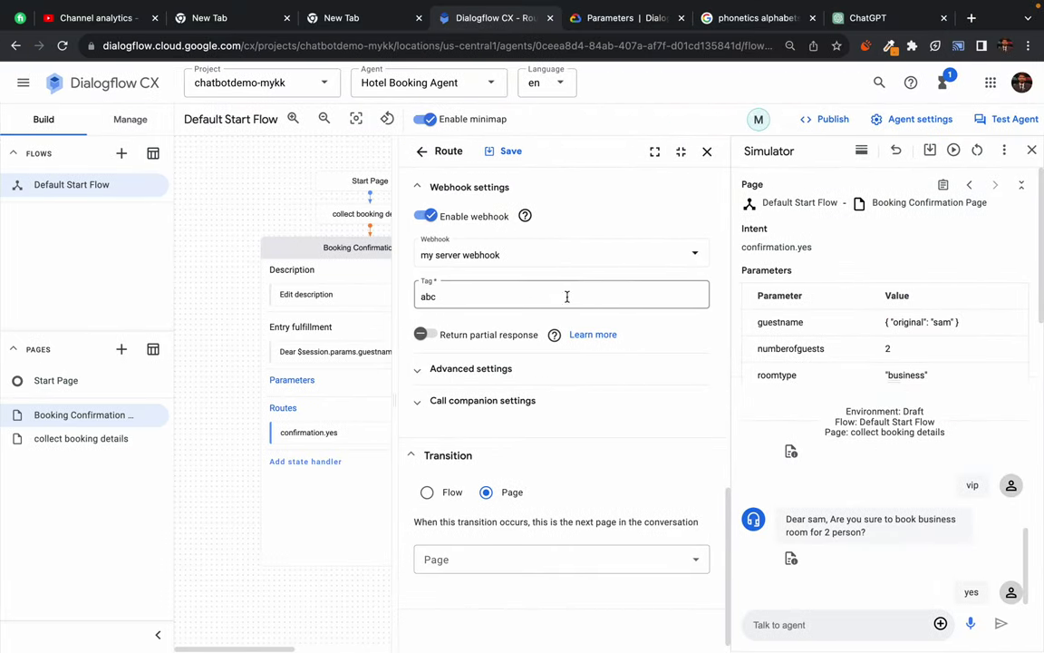
pyautogui.click(707, 151)
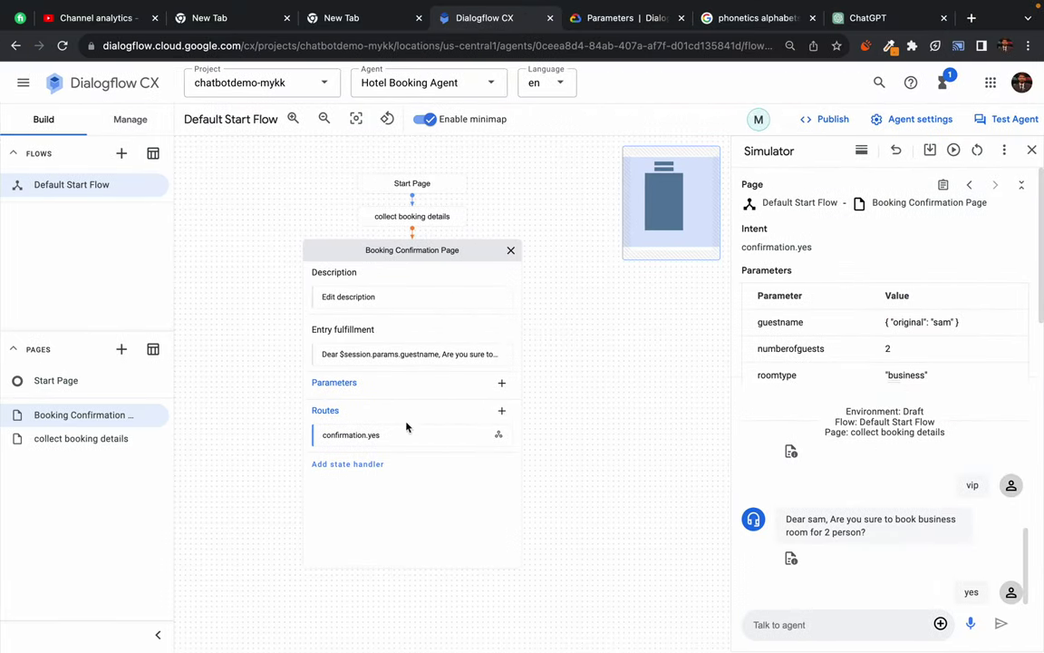
pyautogui.click(372, 433)
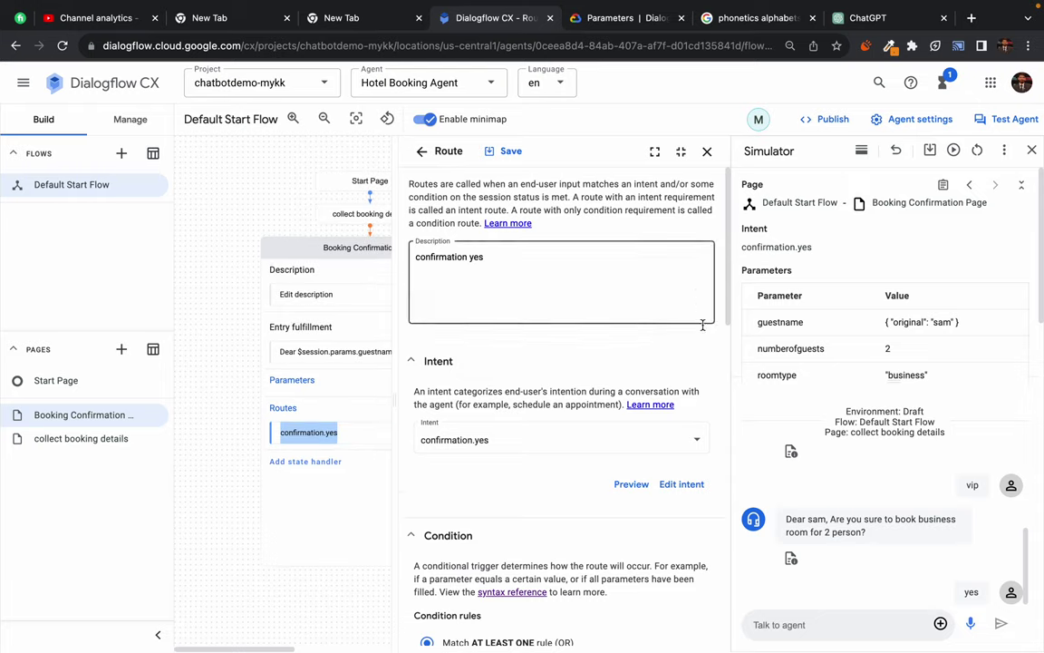
# Step: Collapse the intent, condition, transition and agent response sections to reach Webhook settings
pyautogui.click(275, 372)
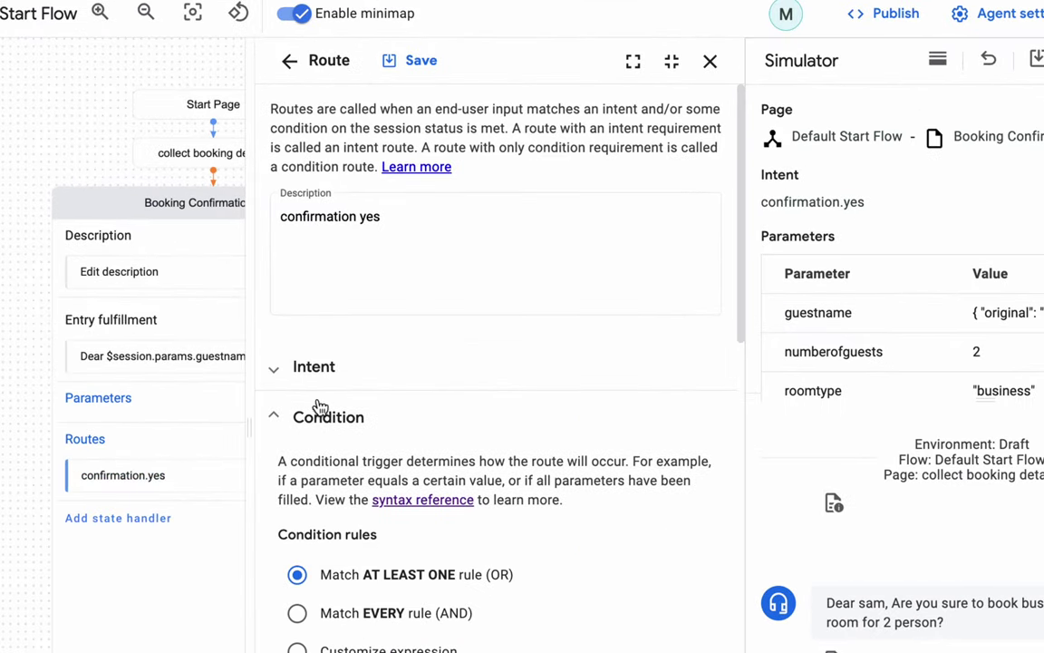
pyautogui.click(275, 416)
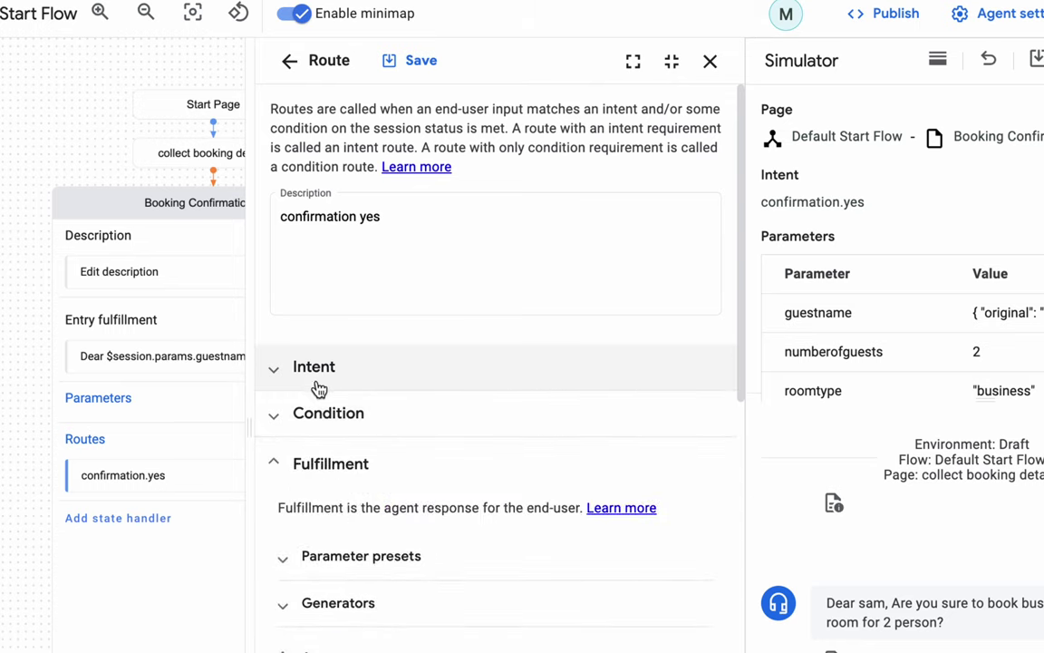
pyautogui.click(285, 467)
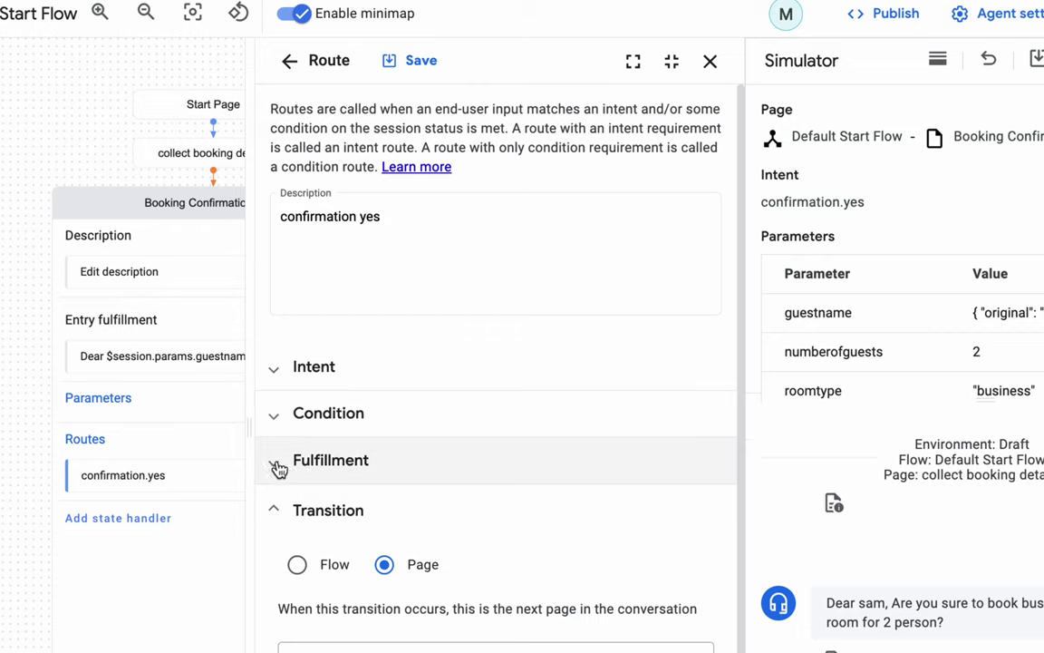
pyautogui.click(275, 513)
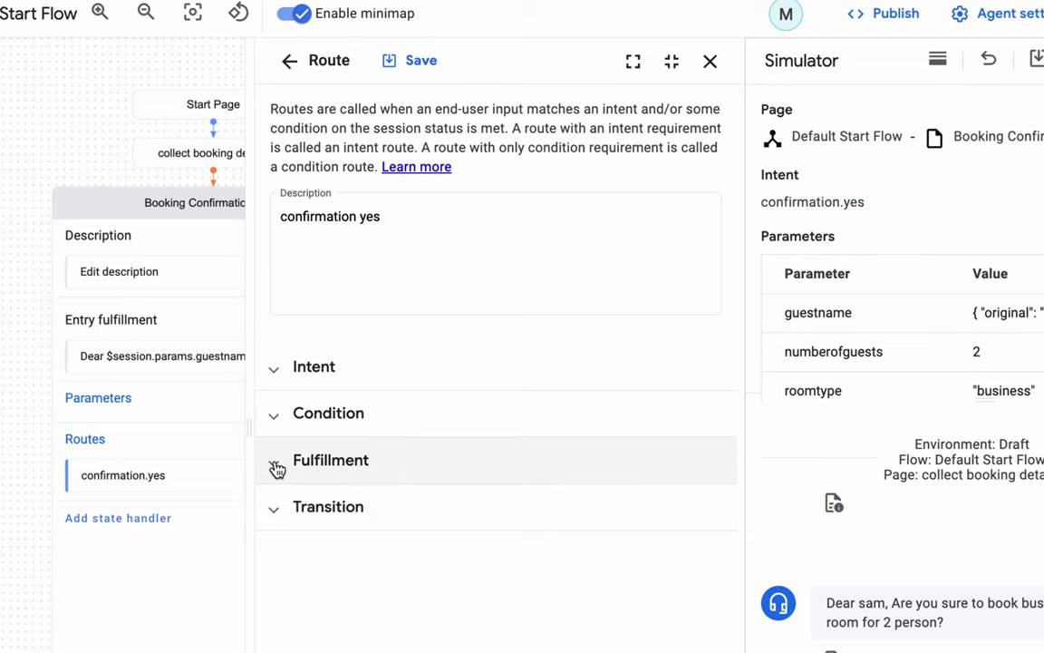
pyautogui.click(276, 469)
pyautogui.scroll(-2, 338, 494)
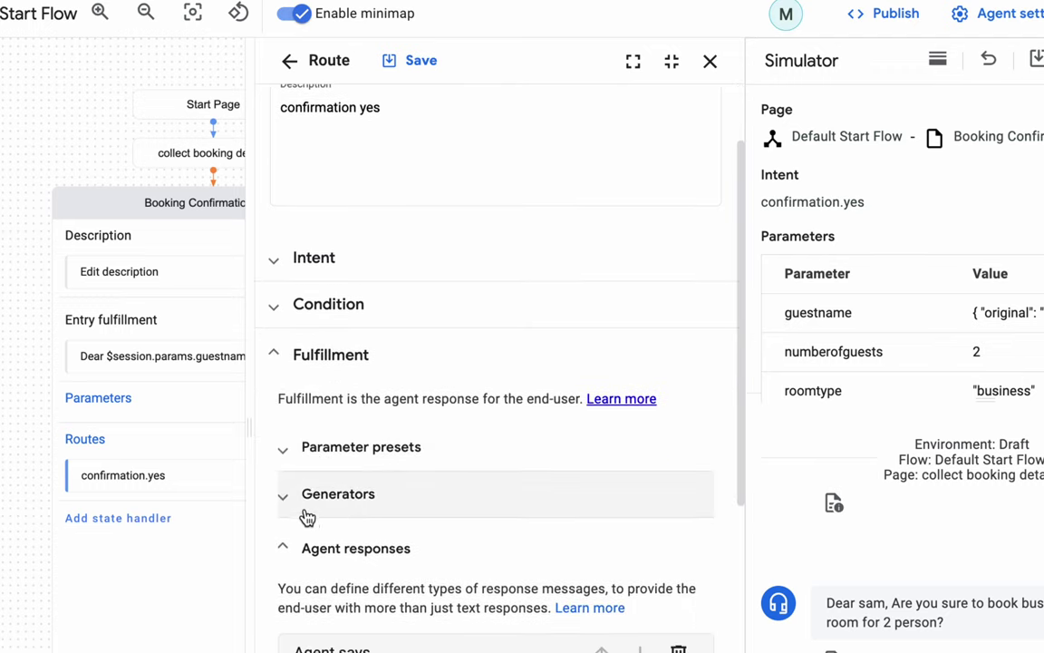
pyautogui.scroll(-1, 325, 507)
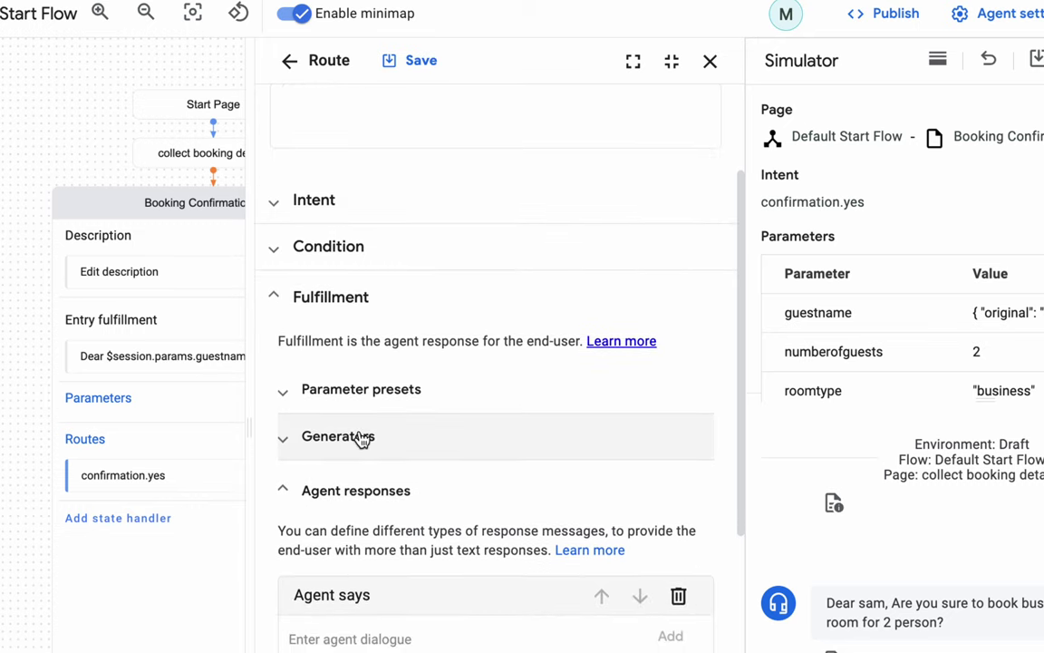
pyautogui.click(283, 492)
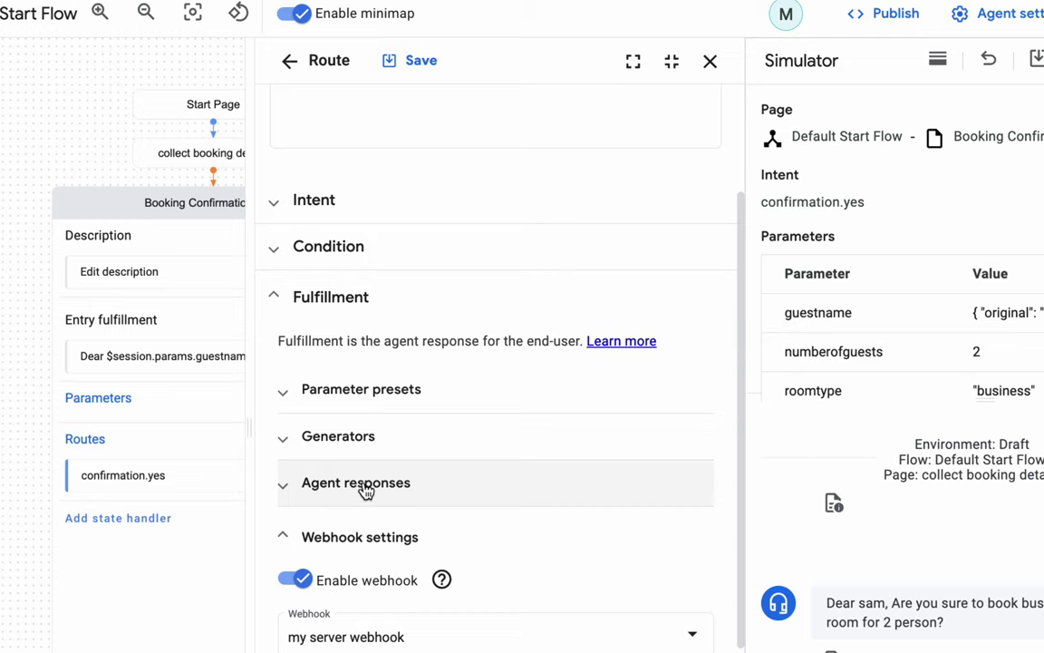
pyautogui.scroll(-2, 335, 517)
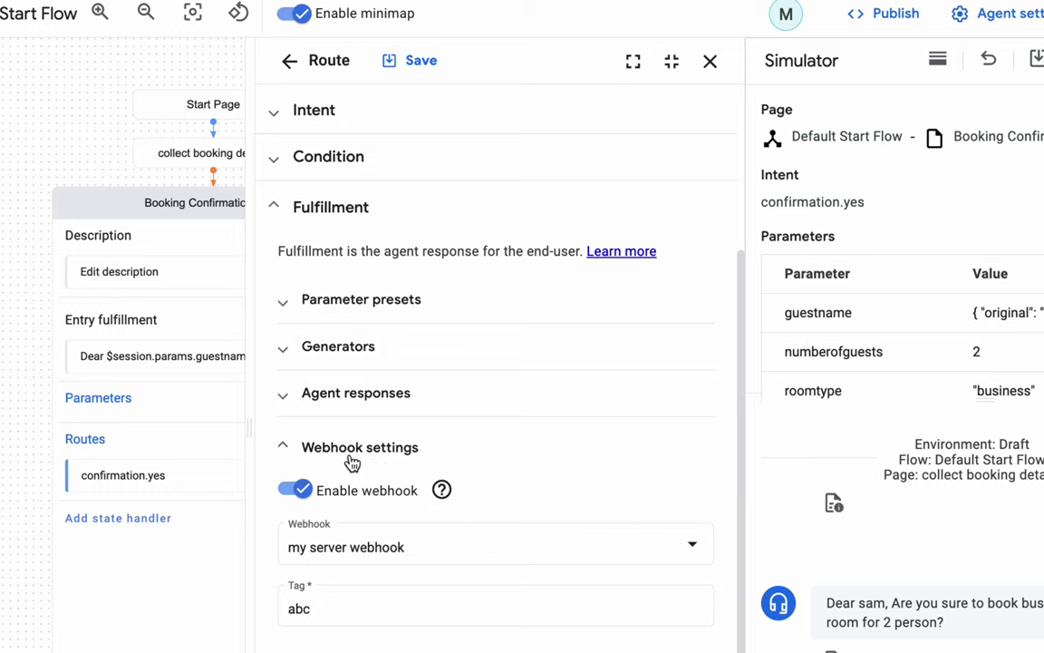
pyautogui.scroll(-3, 352, 464)
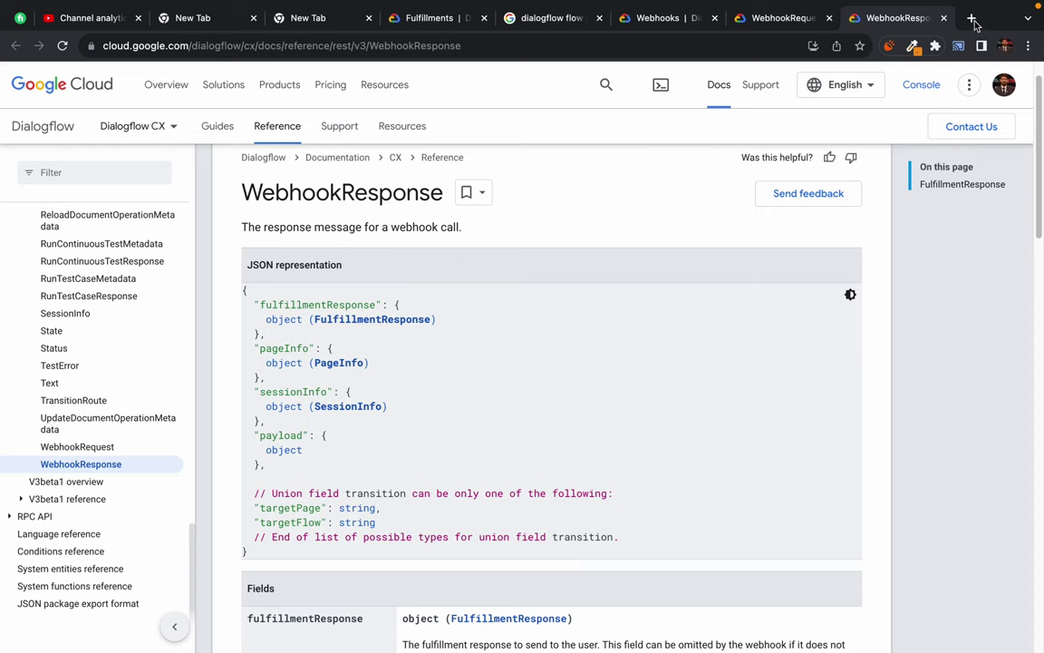
# Step: Open a new browser tab beside the WebhookResponse reference
pyautogui.click(971, 18)
# Step: Load the Dialogflow CX console from the autocompleted 'dialog' address
pyautogui.write('dis')
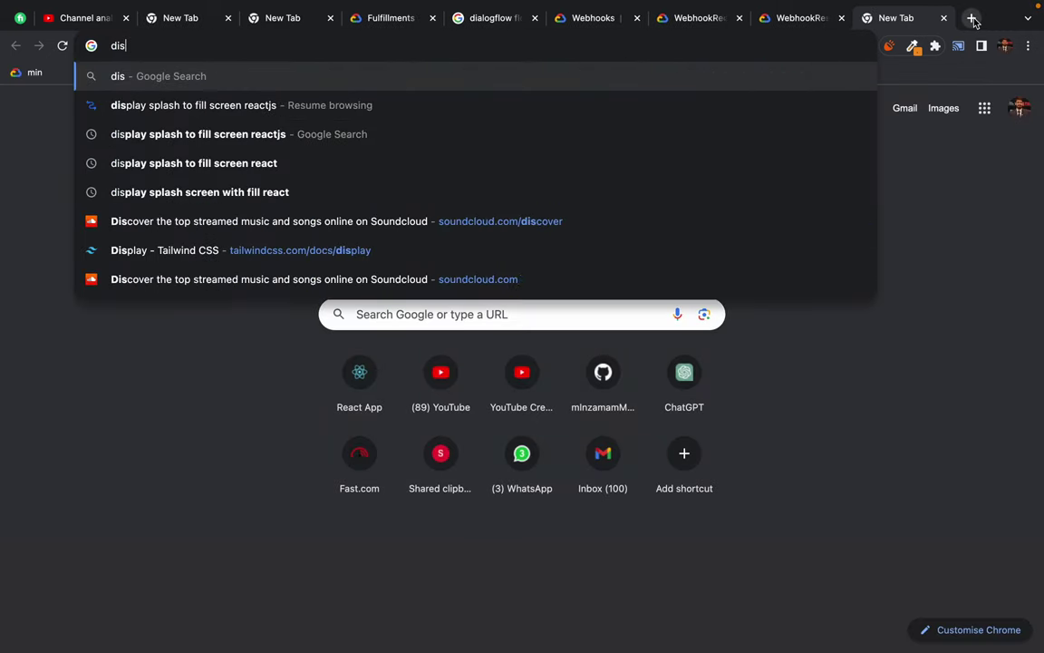
pyautogui.press('BackSpace')
pyautogui.write('alog')
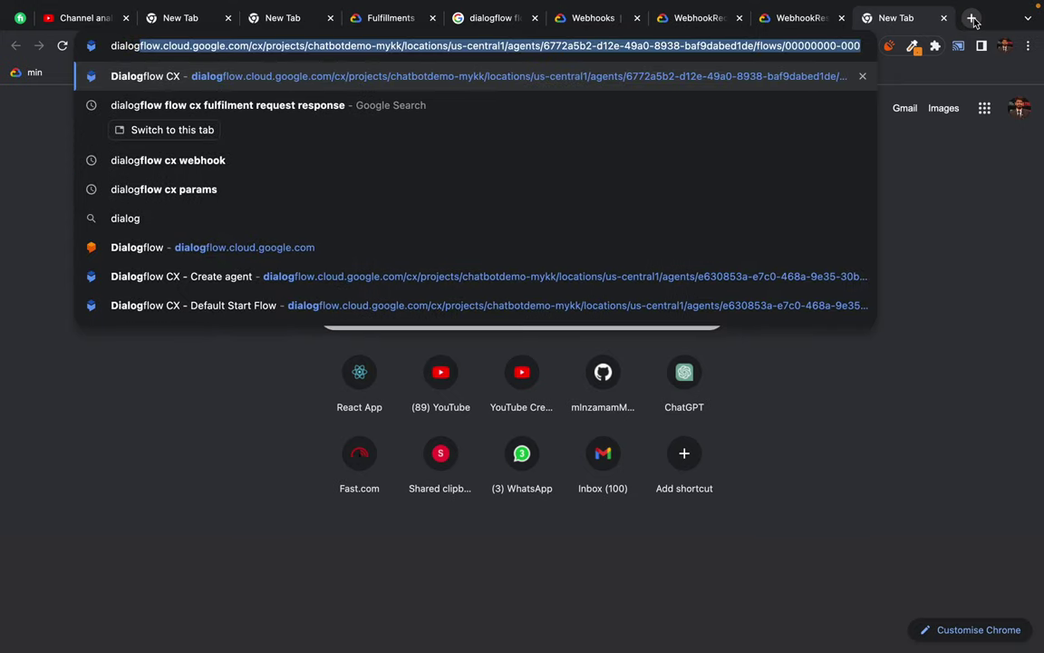
pyautogui.press('Return')
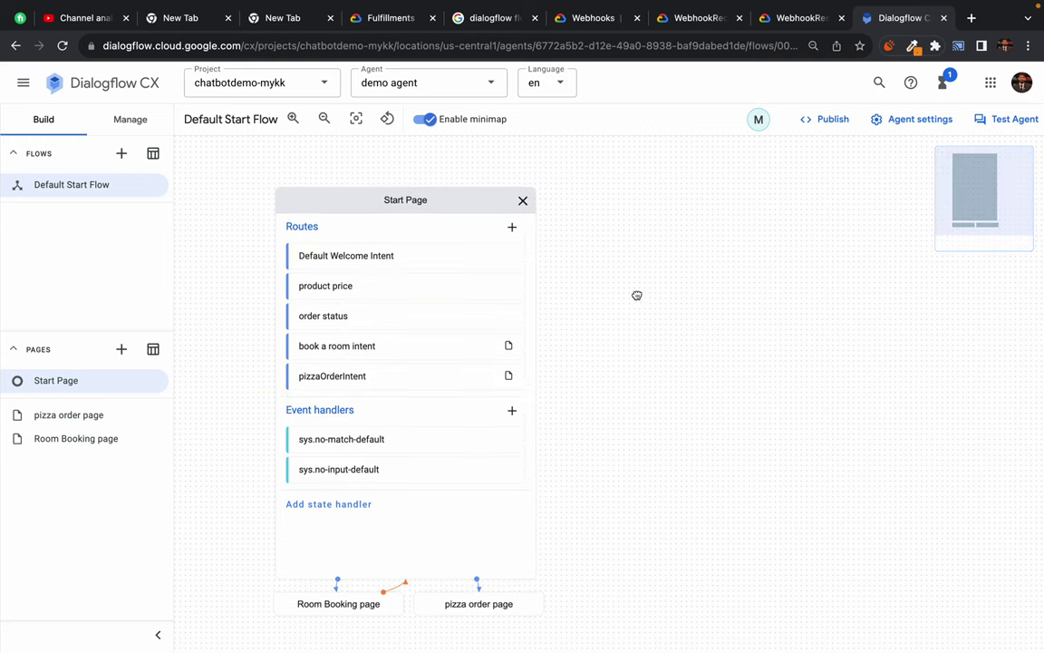
pyautogui.moveTo(640, 291); pyautogui.dragTo(638, 282)
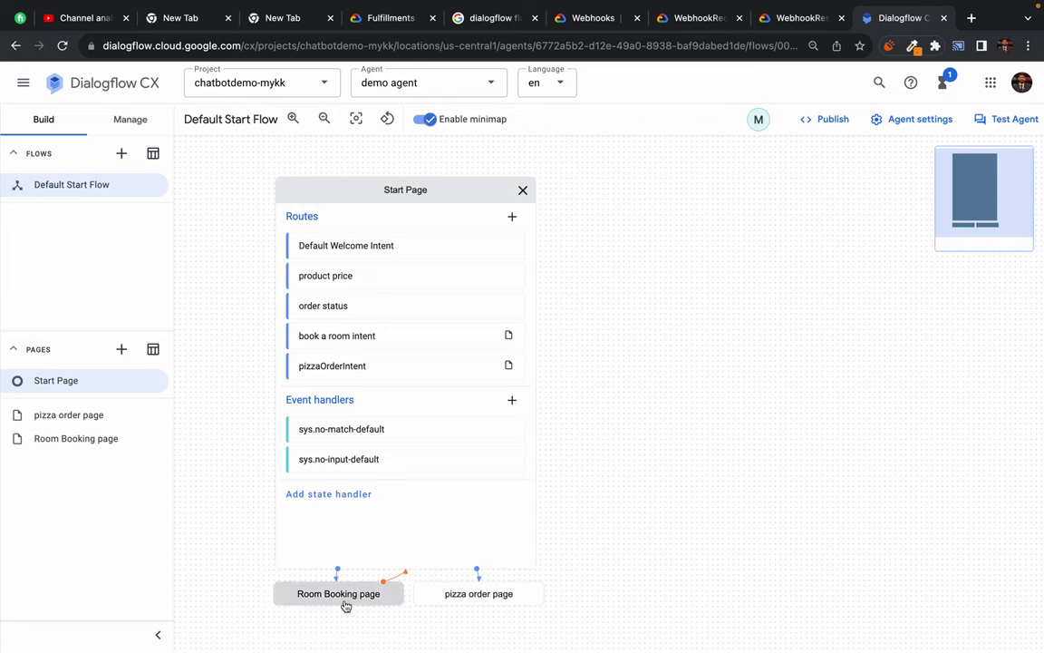
# Step: Switch the agent selector to Hotel Booking Agent
pyautogui.click(485, 81)
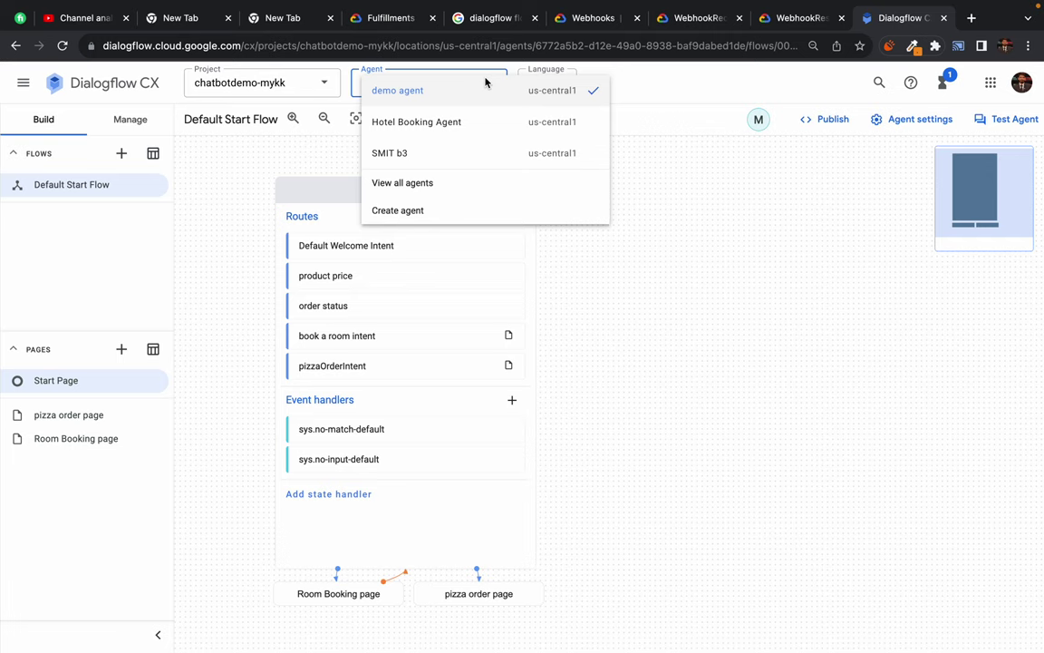
pyautogui.click(420, 153)
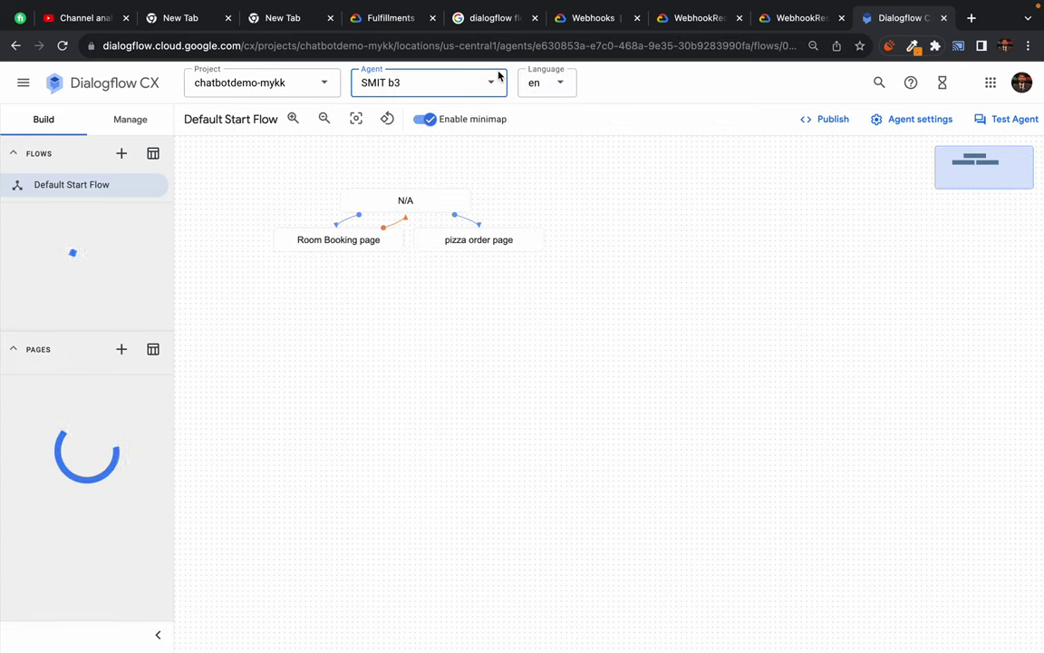
pyautogui.click(496, 80)
pyautogui.click(422, 127)
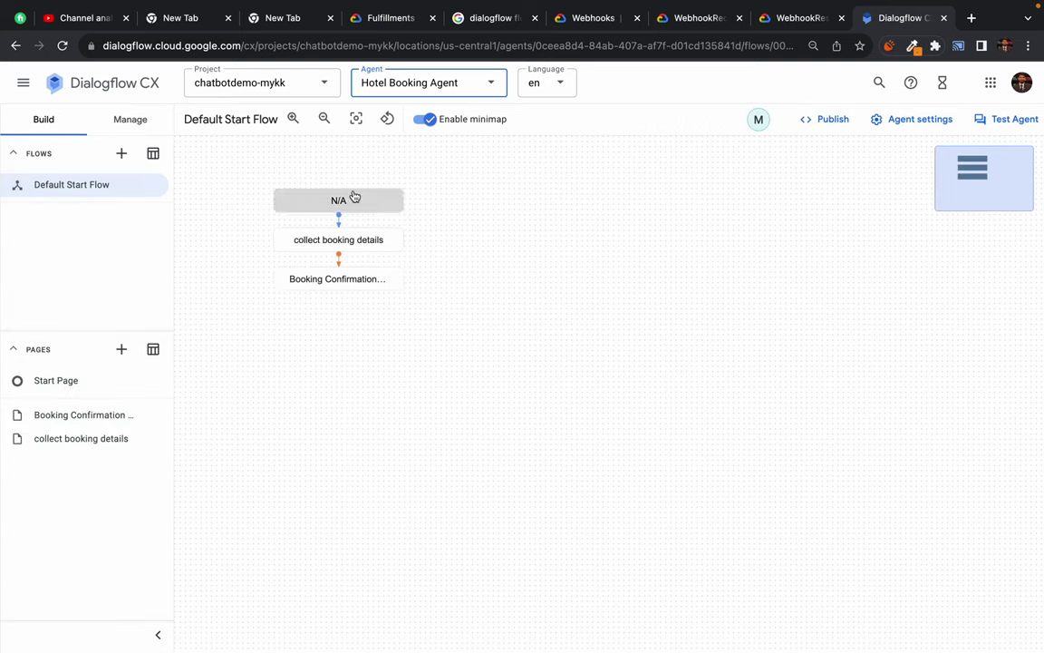
# Step: Open the Booking Confirmation Page's confirmation.yes route and verify 'my server webhook' is selected
pyautogui.click(338, 281)
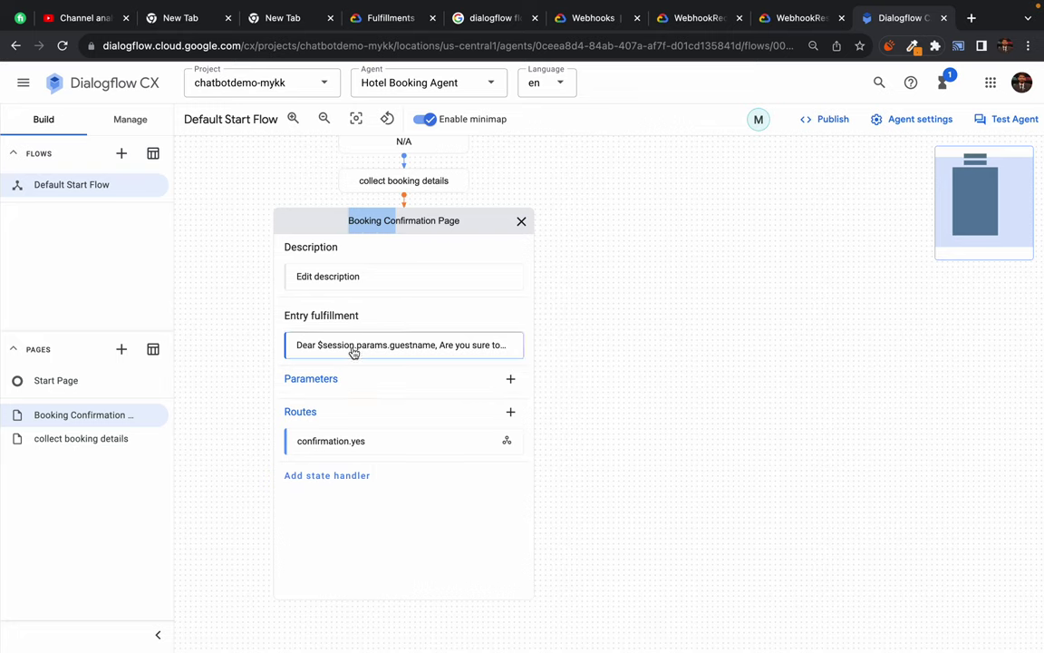
pyautogui.doubleClick(360, 441)
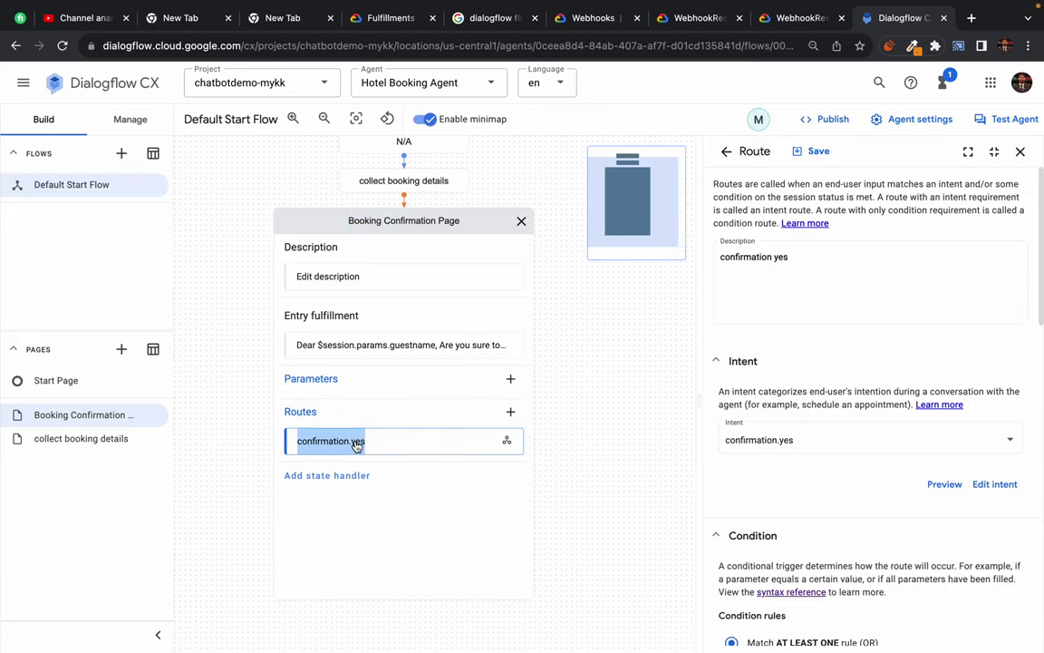
pyautogui.scroll(-3, 877, 475)
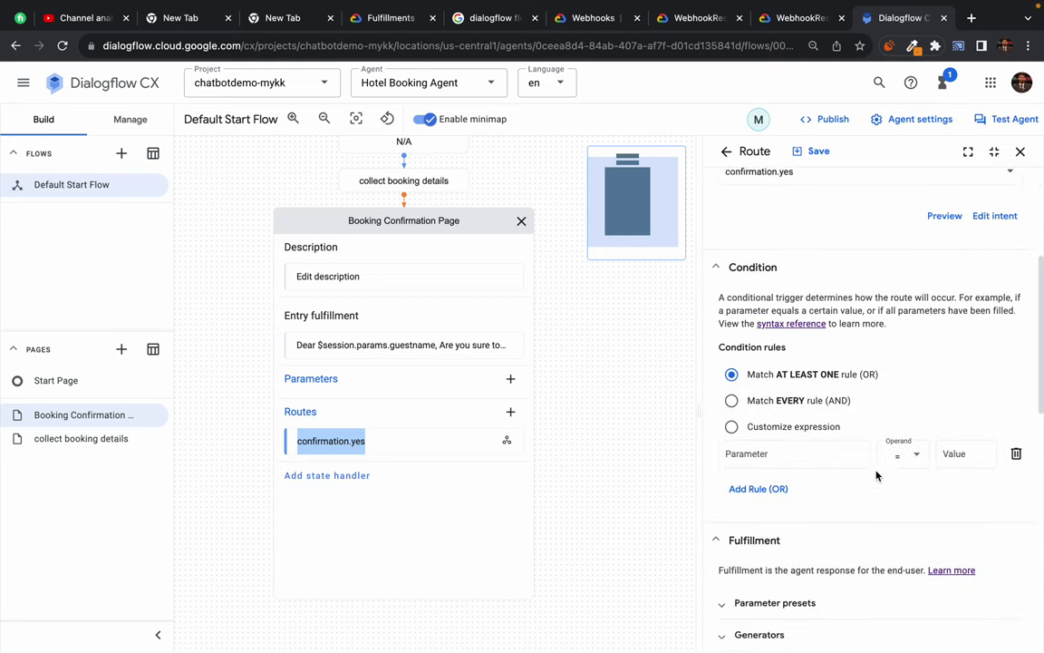
pyautogui.scroll(-10, 876, 475)
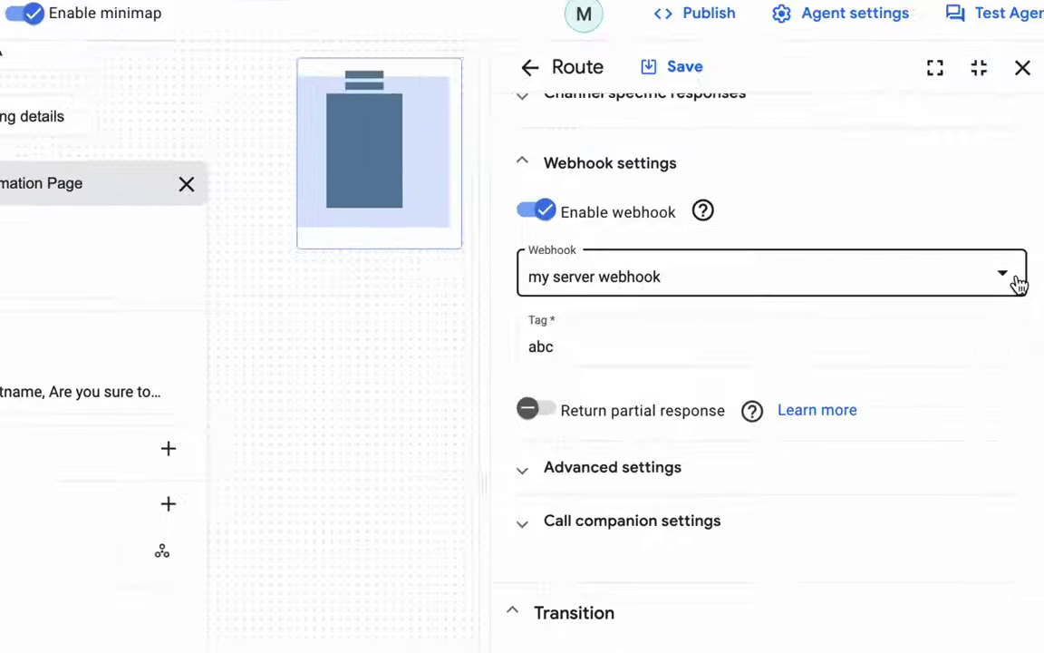
pyautogui.click(1012, 281)
pyautogui.click(856, 237)
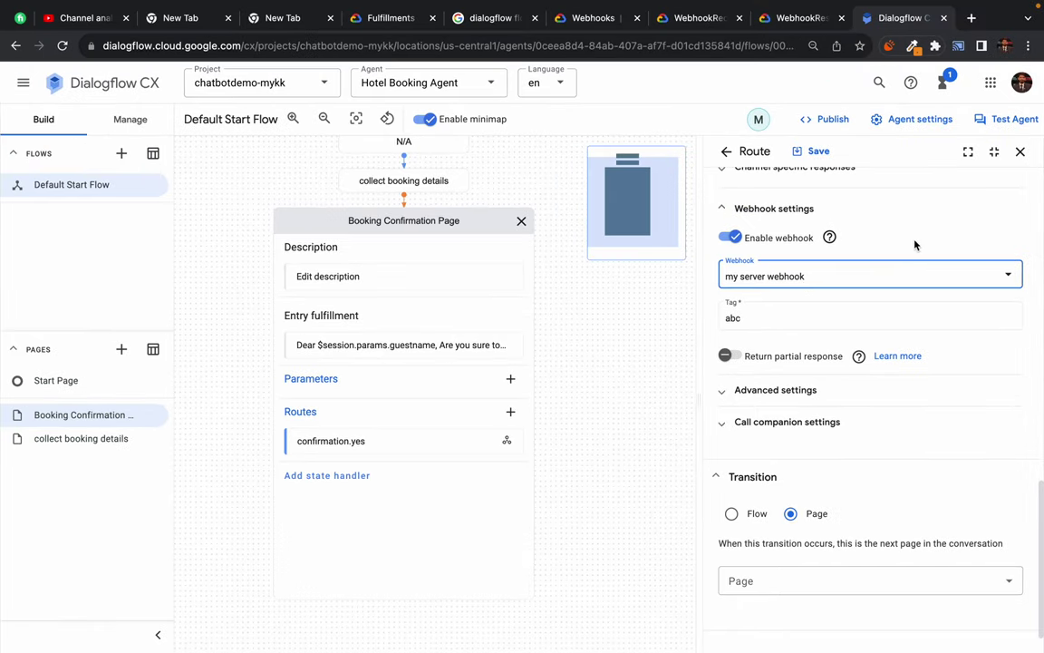
pyautogui.scroll(2, 914, 245)
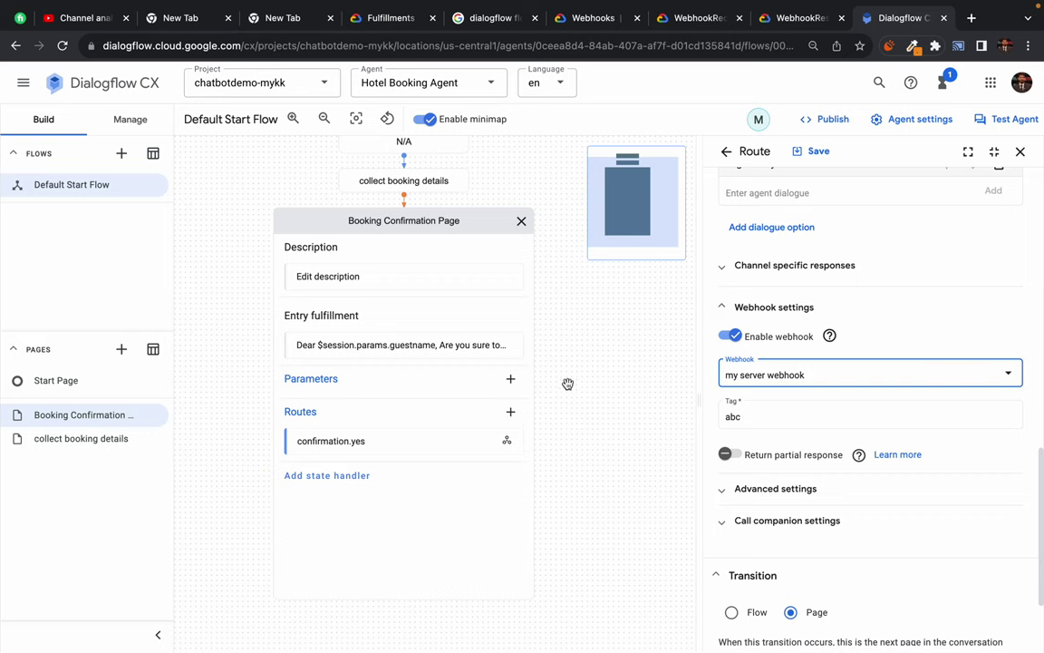
pyautogui.scroll(3, 566, 405)
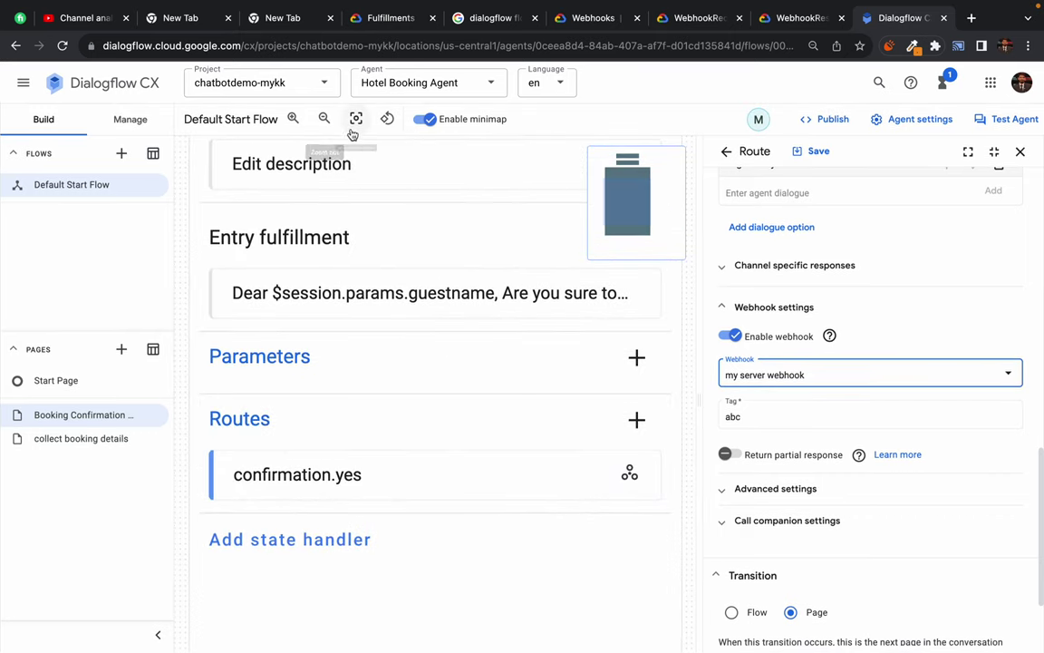
pyautogui.click(356, 121)
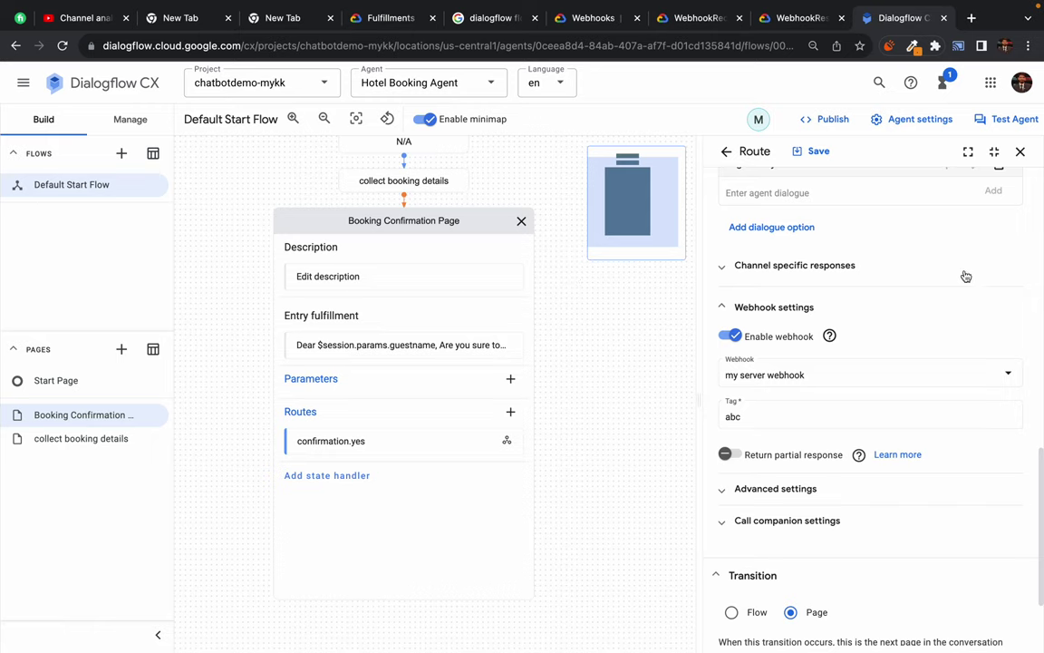
pyautogui.scroll(-1, 581, 372)
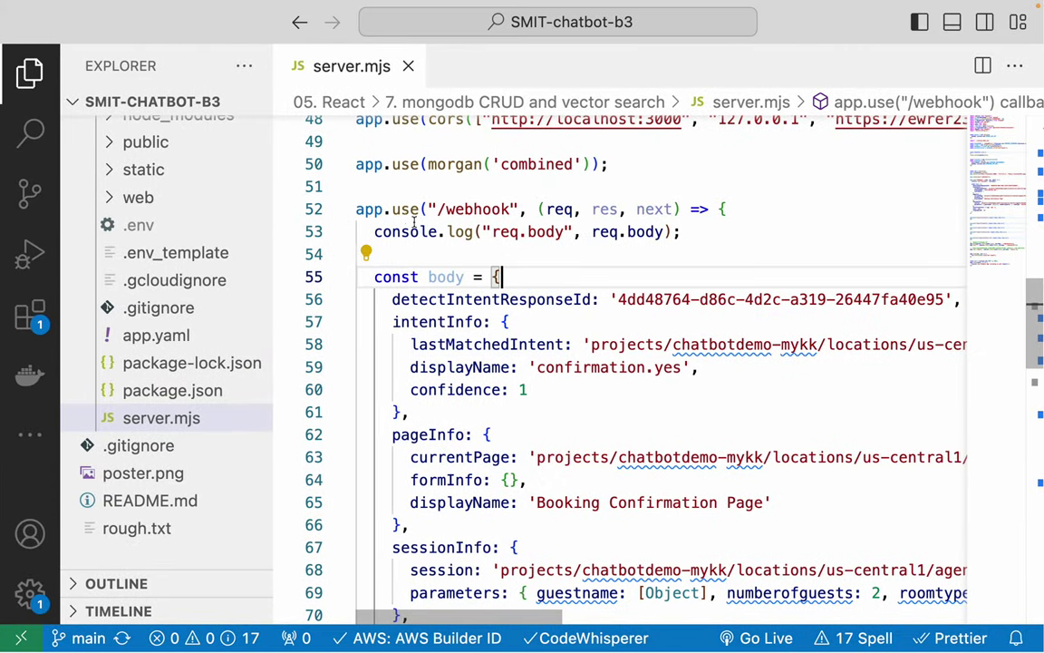
# Step: Shrink the editor zoom, widen the explorer, and review the sample request body lines
pyautogui.click(662, 263)
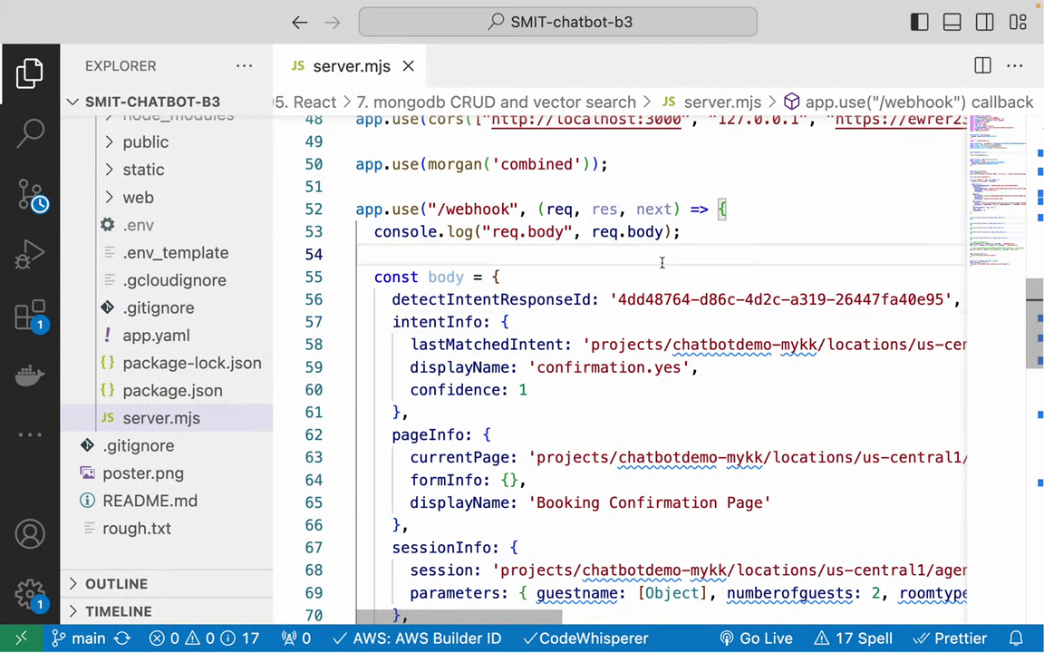
pyautogui.press('super+minus')
pyautogui.press('super+minus')
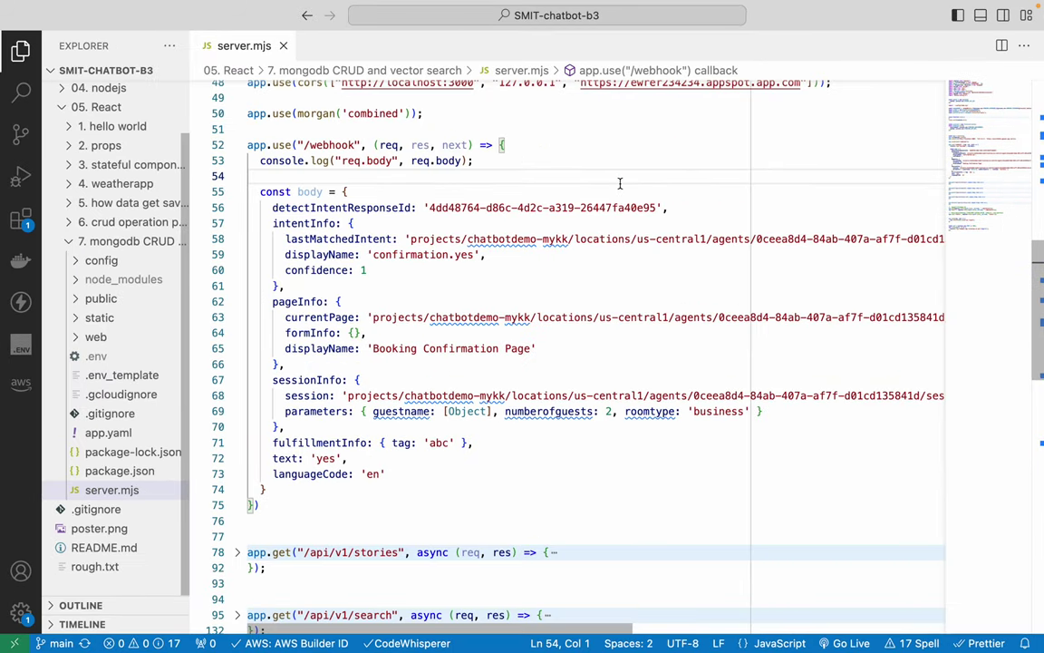
pyautogui.hotkey('ctrl', '`')
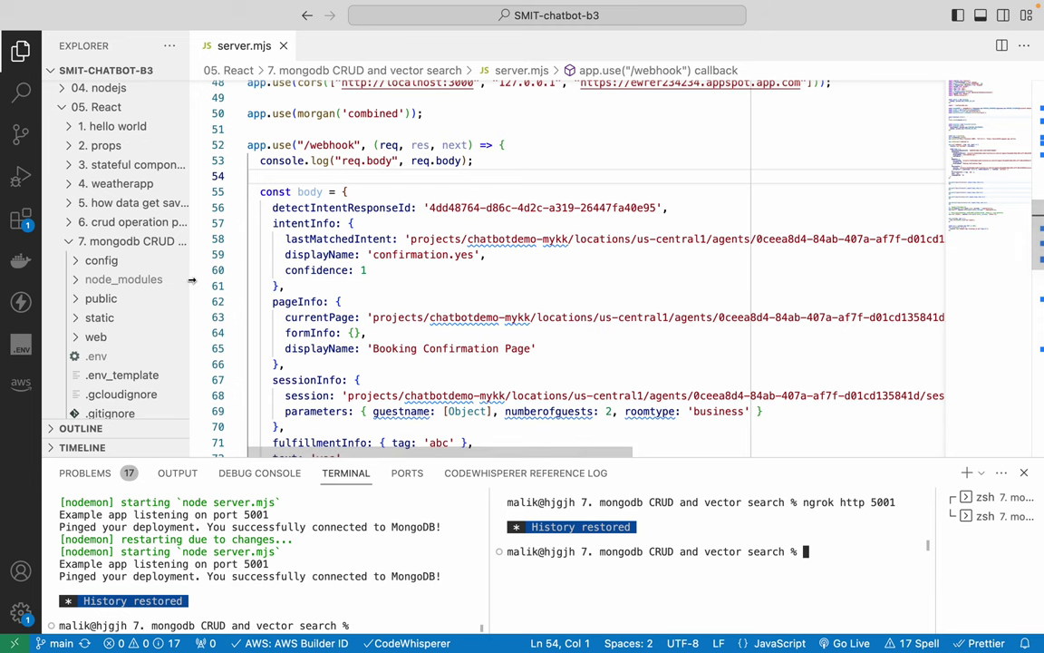
pyautogui.moveTo(191, 272); pyautogui.dragTo(277, 284)
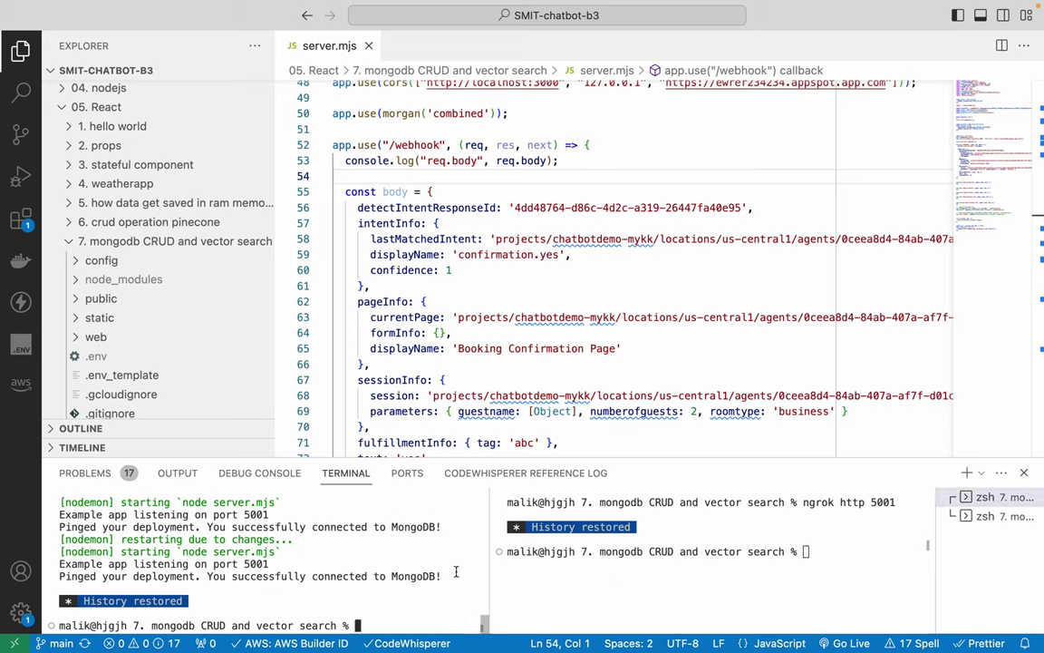
pyautogui.moveTo(466, 133); pyautogui.dragTo(598, 249)
pyautogui.click(693, 305)
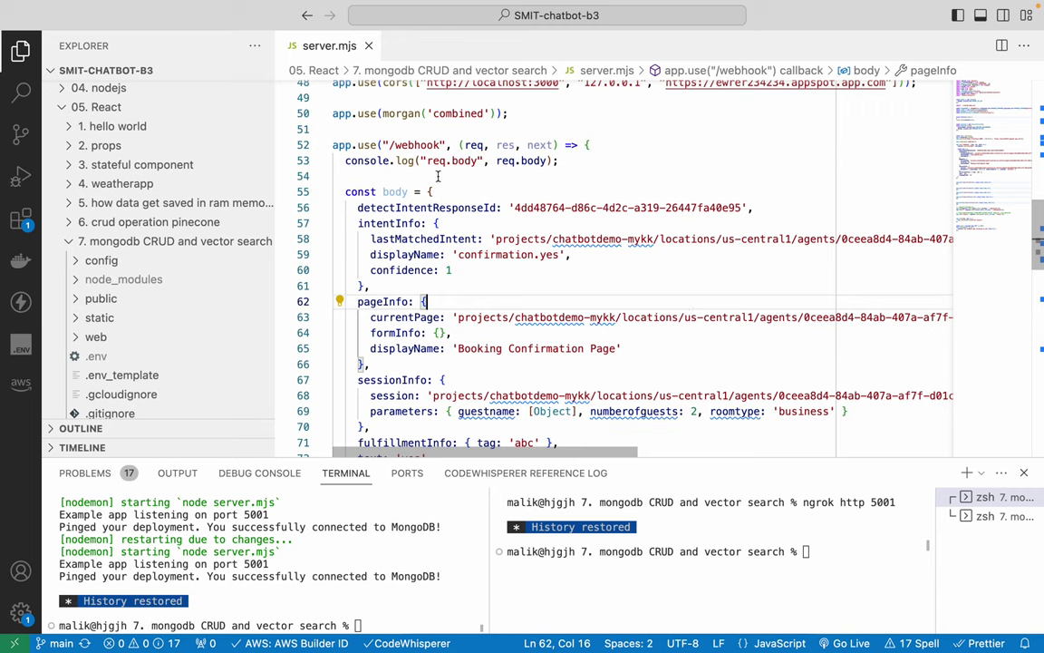
pyautogui.moveTo(345, 191); pyautogui.dragTo(453, 270)
pyautogui.click(453, 270)
# Step: Run 'npm run dev' in the right-hand terminal to start the nodemon server
pyautogui.click(793, 565)
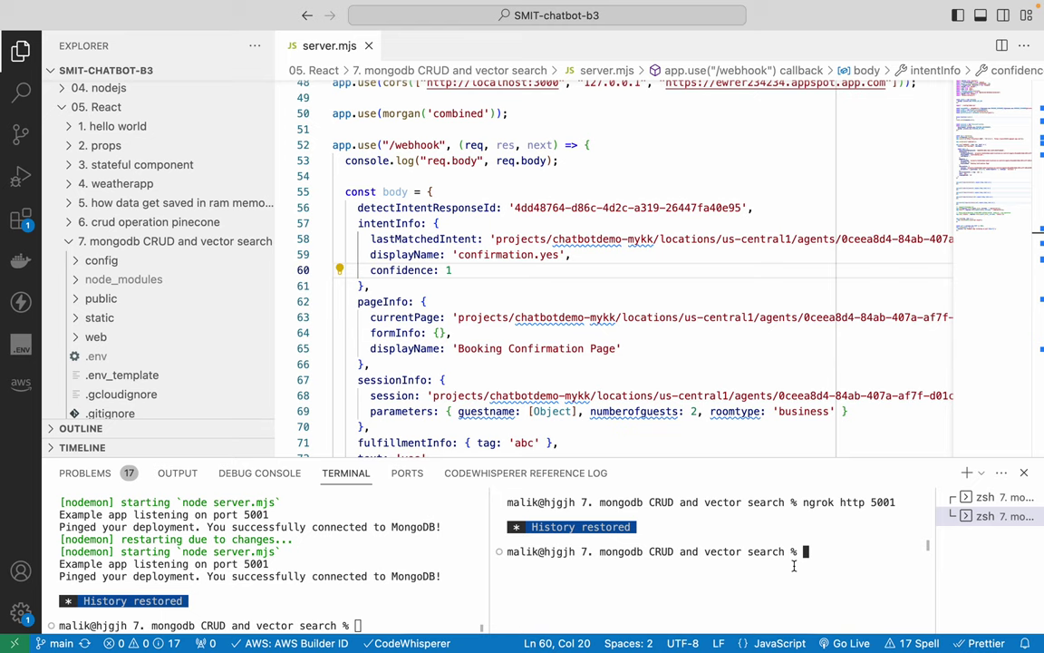
pyautogui.write('npm run de')
pyautogui.write('v')
pyautogui.press('Return')
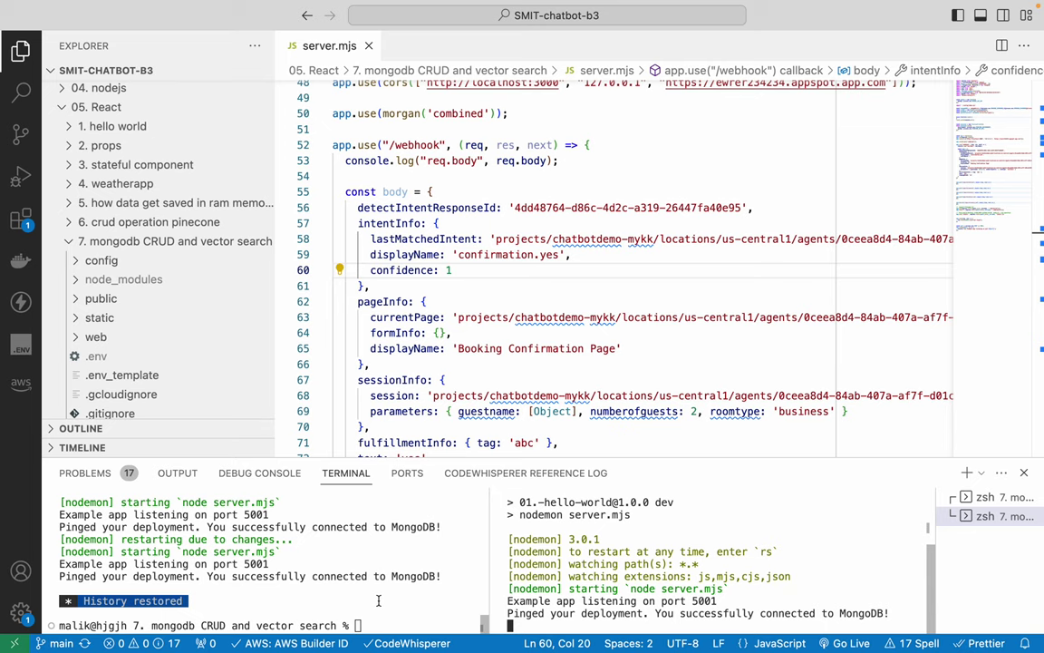
# Step: Start 'ngrok http 5001' in the left terminal and select its forwarding URL
pyautogui.click(379, 601)
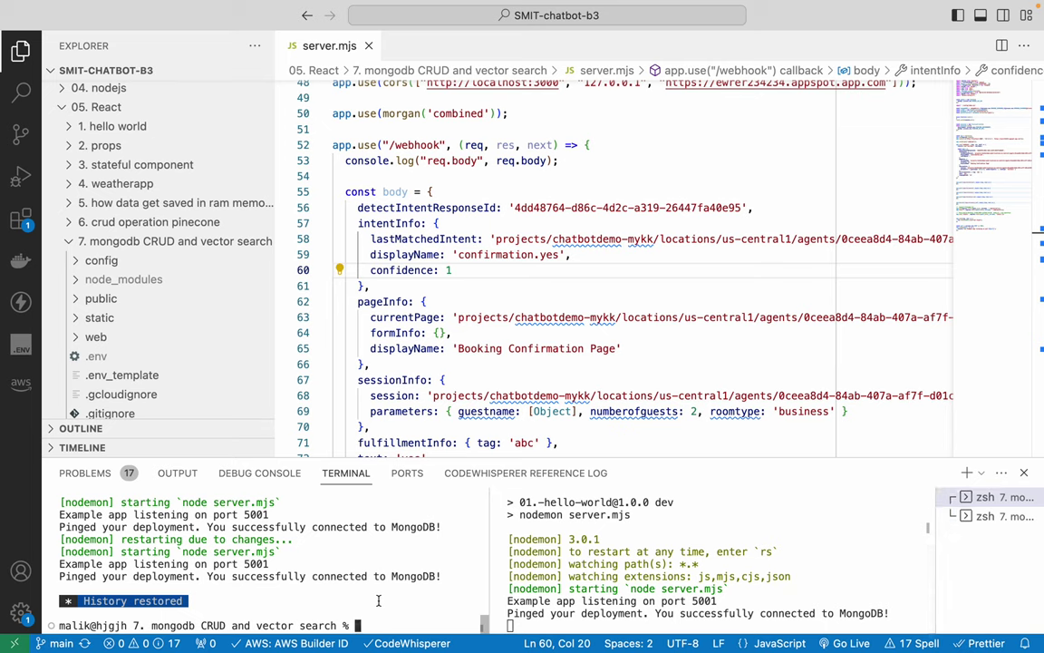
pyautogui.write('ngrok http 500')
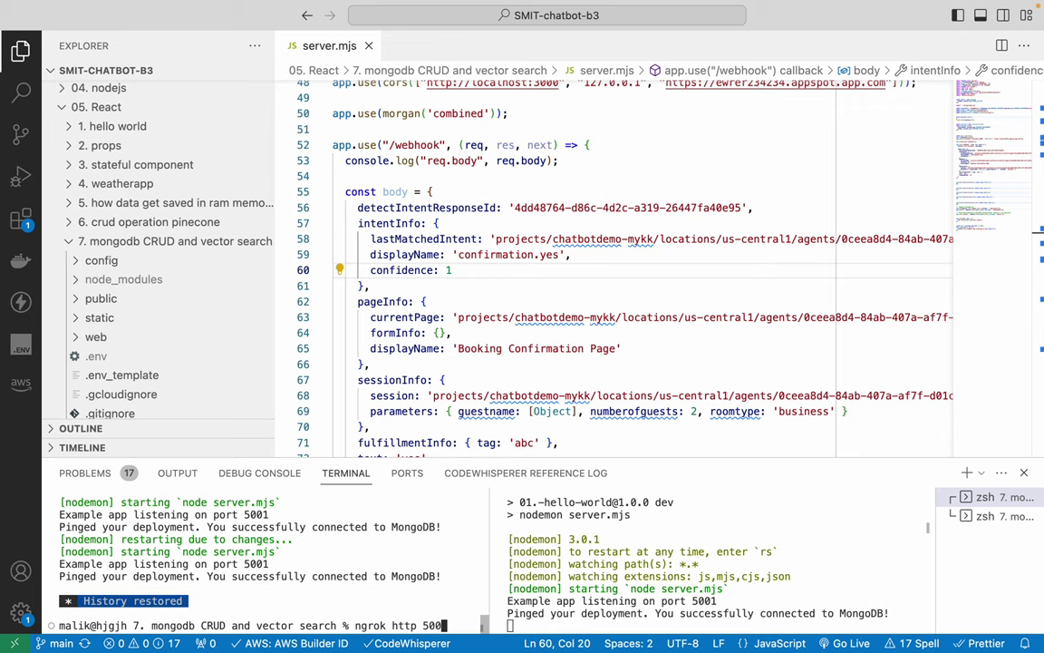
pyautogui.write('1')
pyautogui.press('Return')
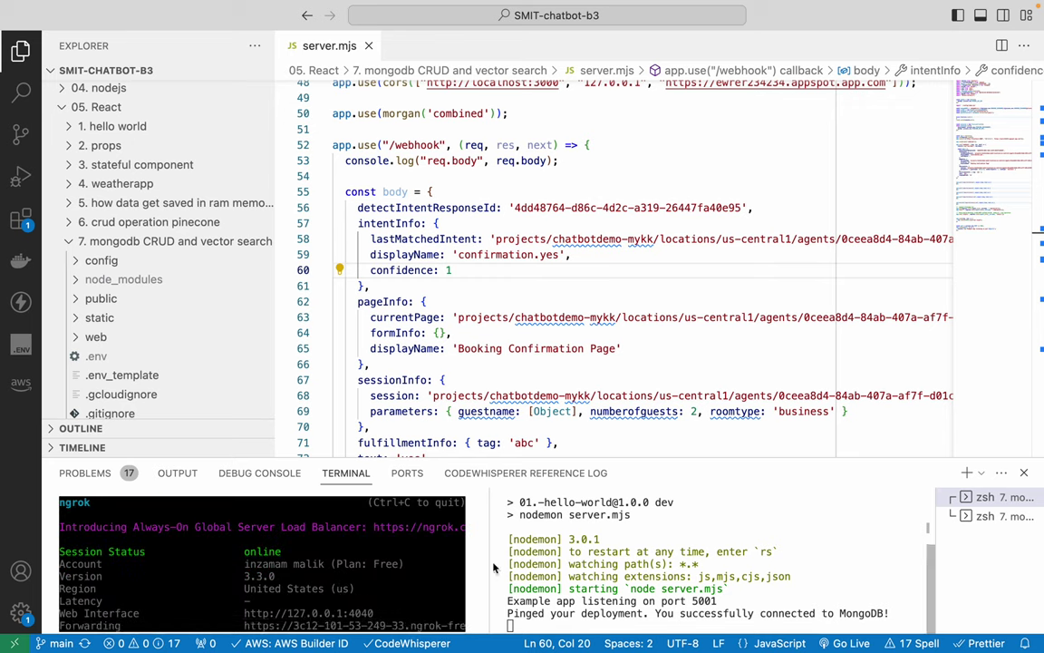
pyautogui.moveTo(480, 567); pyautogui.dragTo(585, 568)
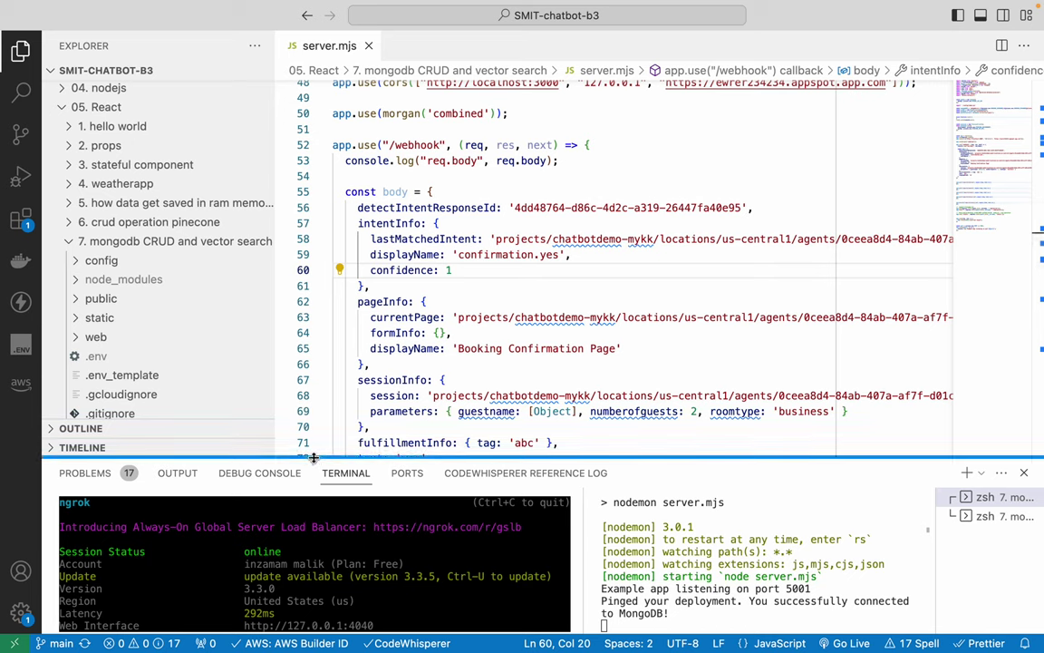
pyautogui.moveTo(312, 461); pyautogui.dragTo(319, 393)
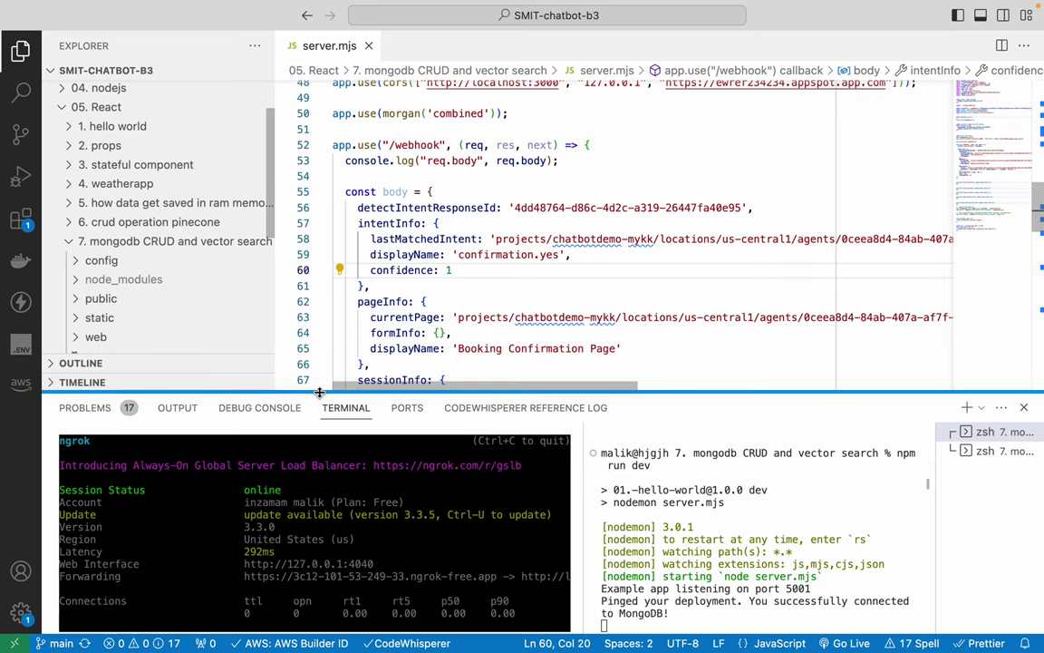
pyautogui.doubleClick(314, 577)
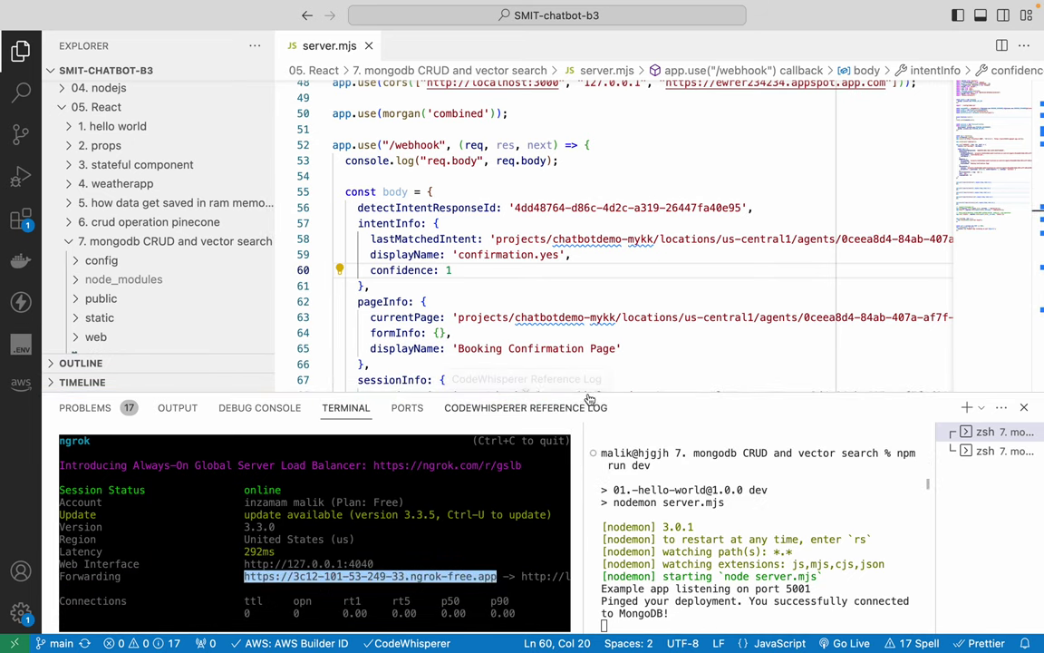
# Step: Review the const body sample object down to the pageInfo and displayName lines
pyautogui.moveTo(641, 392); pyautogui.dragTo(643, 432)
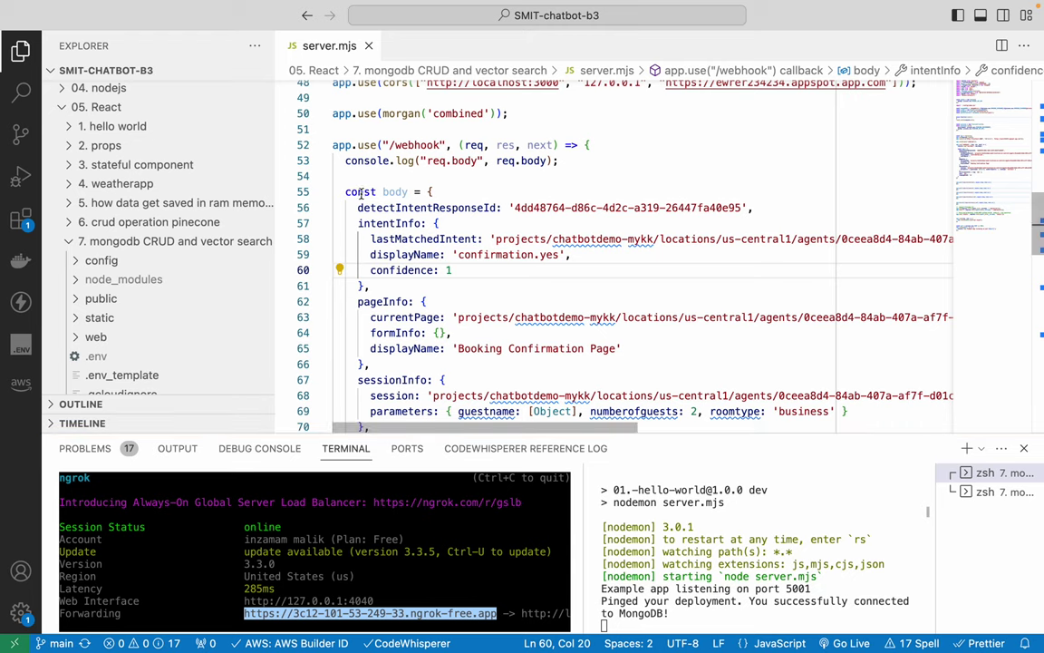
pyautogui.moveTo(332, 192); pyautogui.dragTo(591, 317)
pyautogui.click(592, 317)
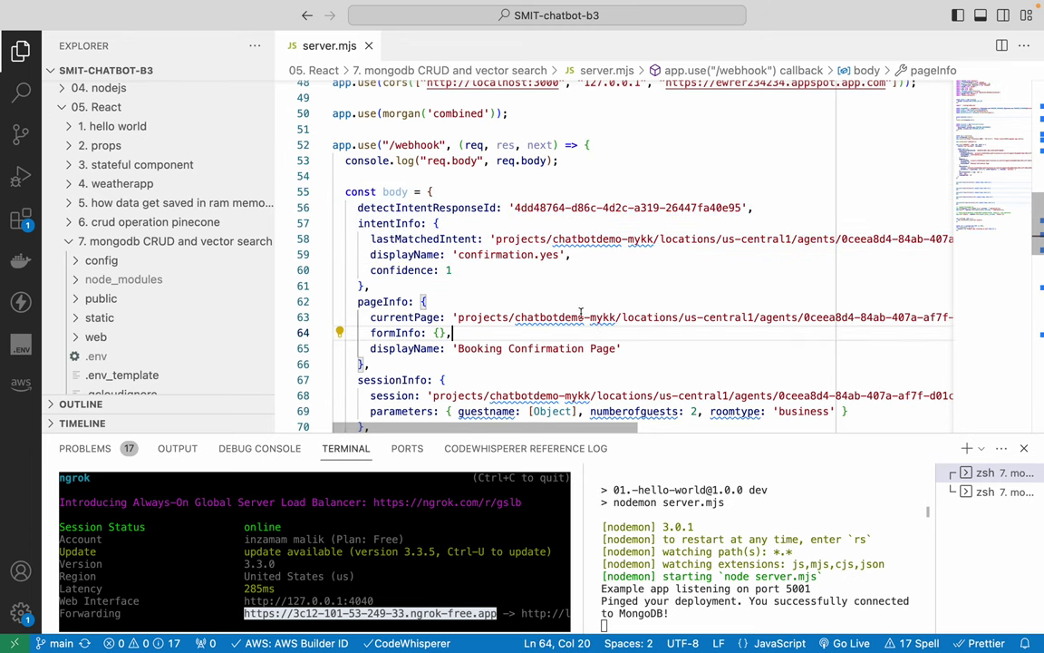
pyautogui.click(372, 192)
pyautogui.moveTo(372, 191); pyautogui.dragTo(454, 317)
pyautogui.click(451, 284)
pyautogui.scroll(-1, 386, 206)
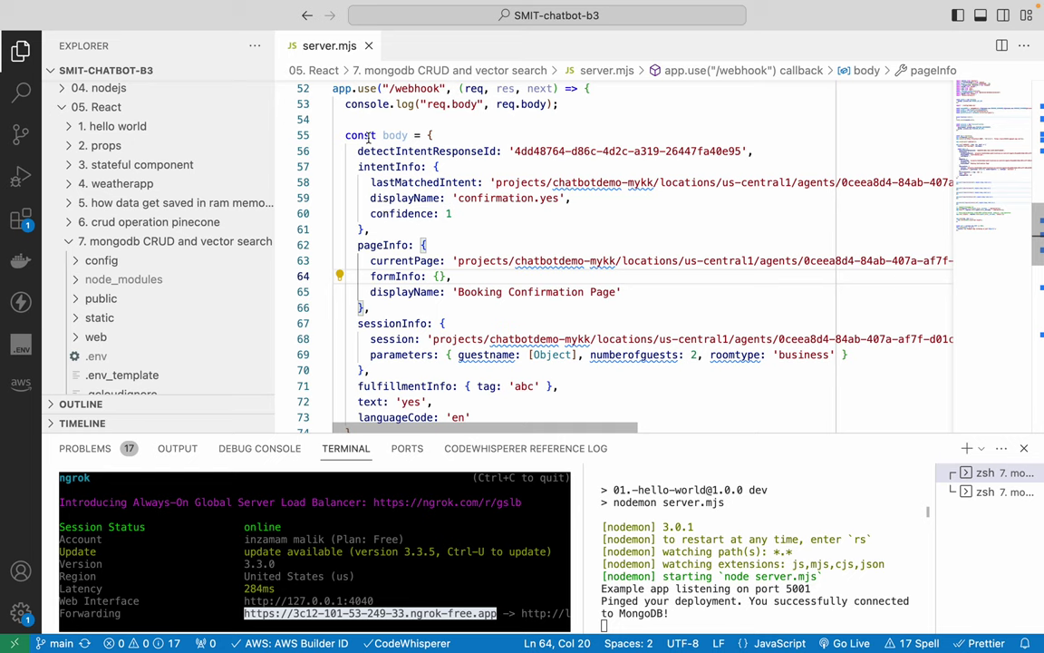
pyautogui.moveTo(363, 135); pyautogui.dragTo(583, 291)
pyautogui.click(583, 291)
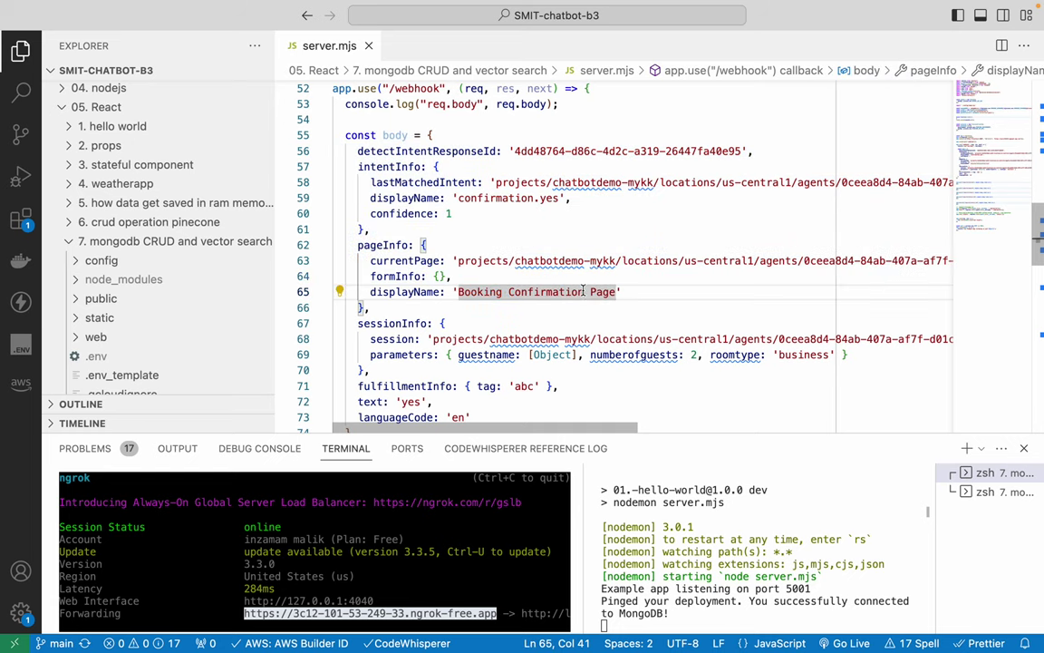
pyautogui.click(468, 245)
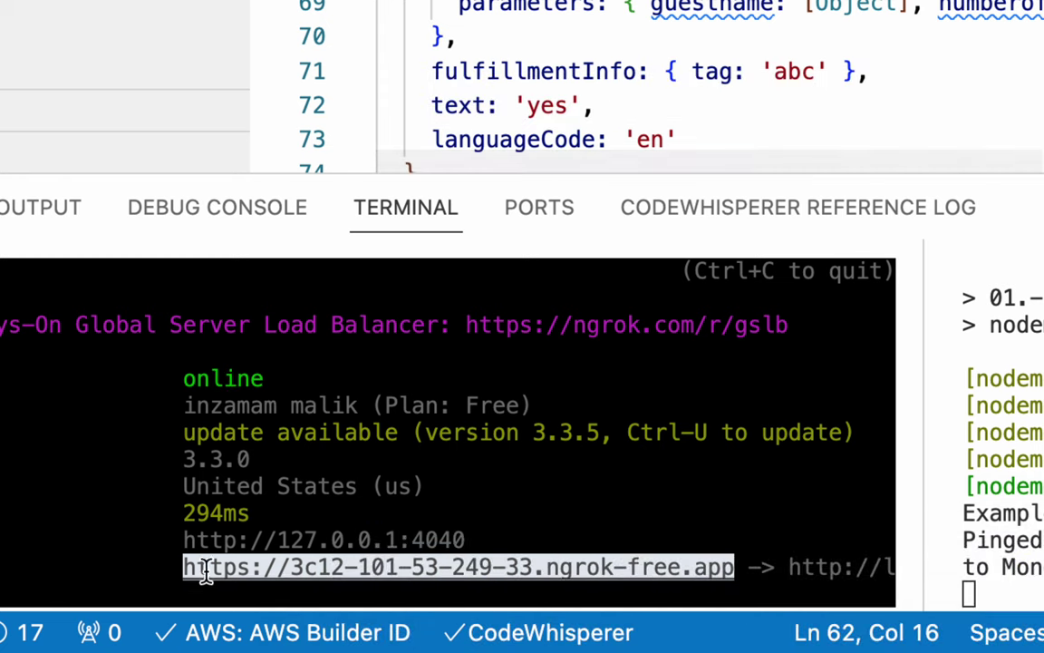
# Step: Copy the ngrok forwarding URL and bring the Dialogflow CX window forward
pyautogui.doubleClick(419, 566)
pyautogui.press('super+c')
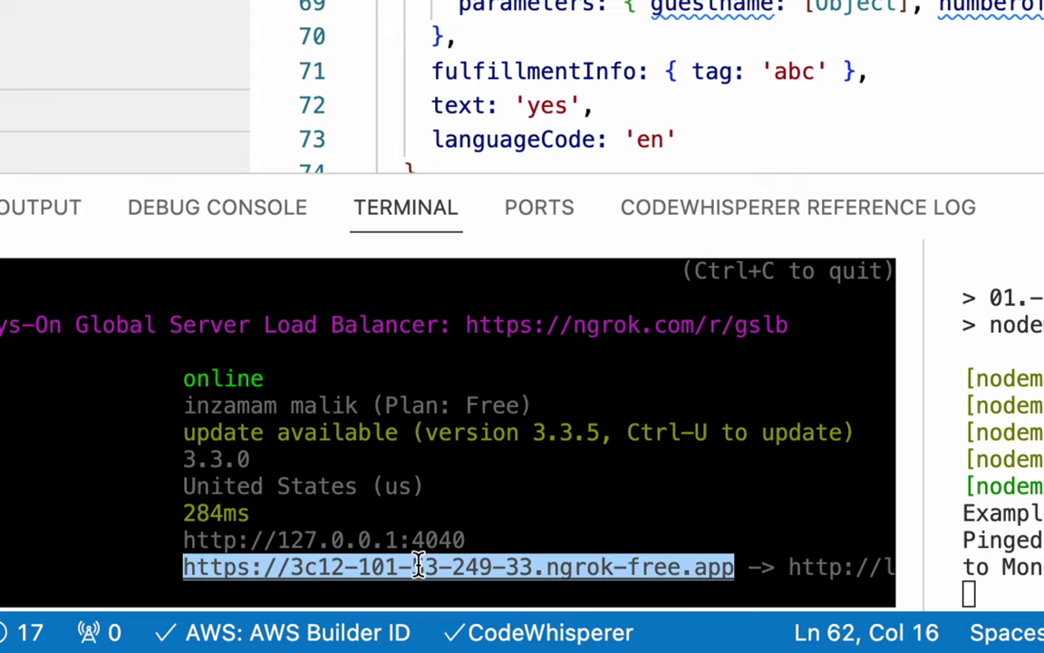
pyautogui.click(617, 112)
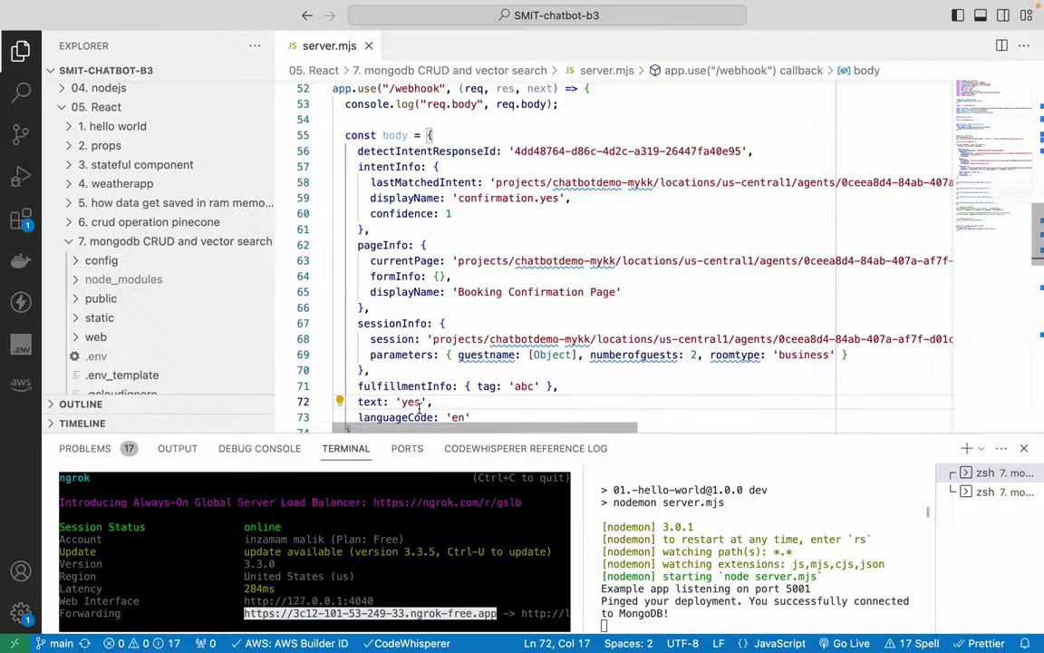
pyautogui.hotkey('ctrl', 'Left')
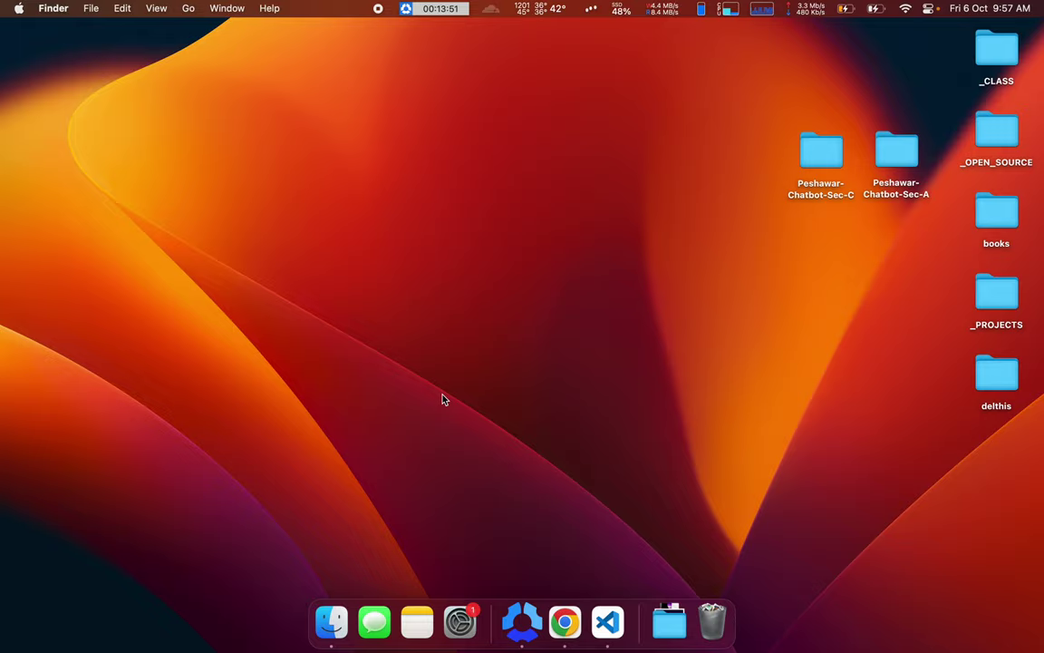
pyautogui.hotkey('ctrl', 'Right')
pyautogui.hotkey('ctrl', 'Right')
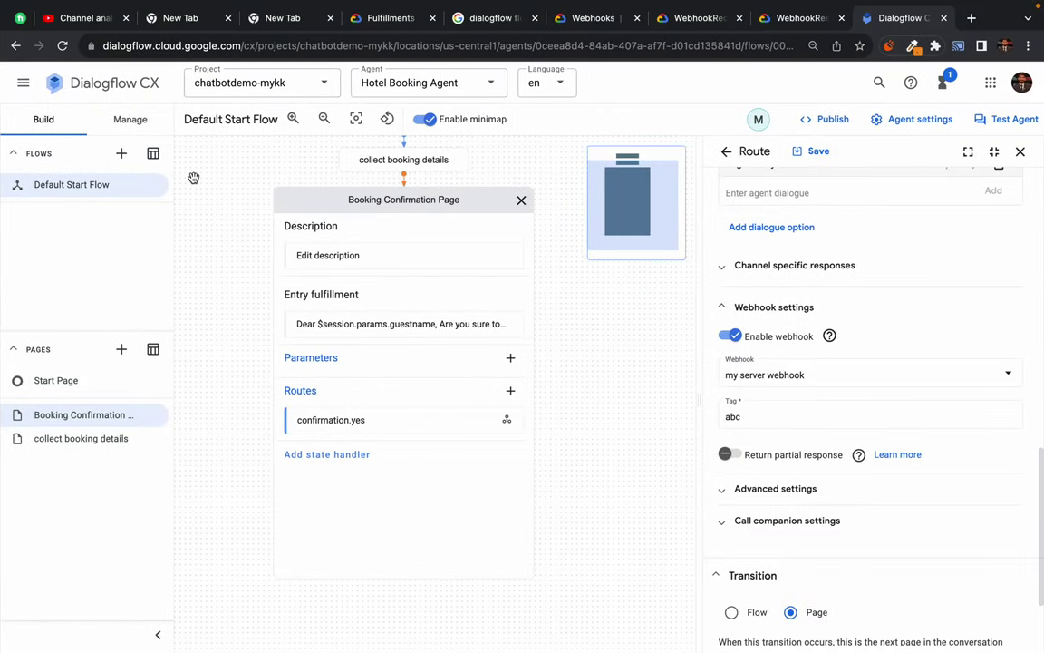
# Step: Open the 'my server' webhook from the agent's Manage > Webhooks list
pyautogui.click(127, 120)
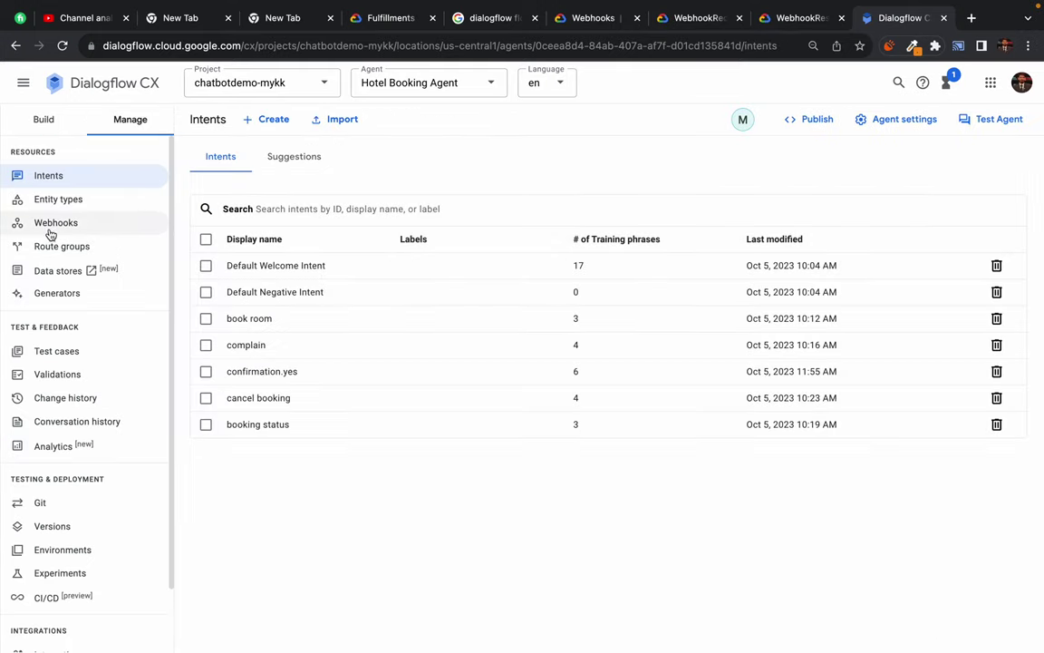
pyautogui.click(45, 232)
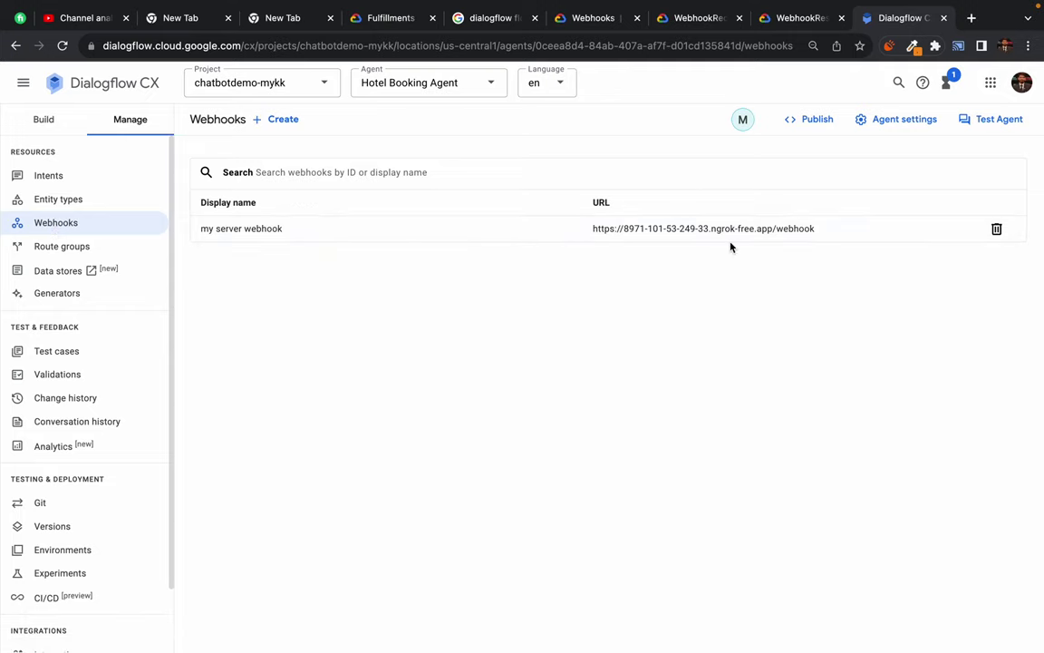
pyautogui.click(267, 229)
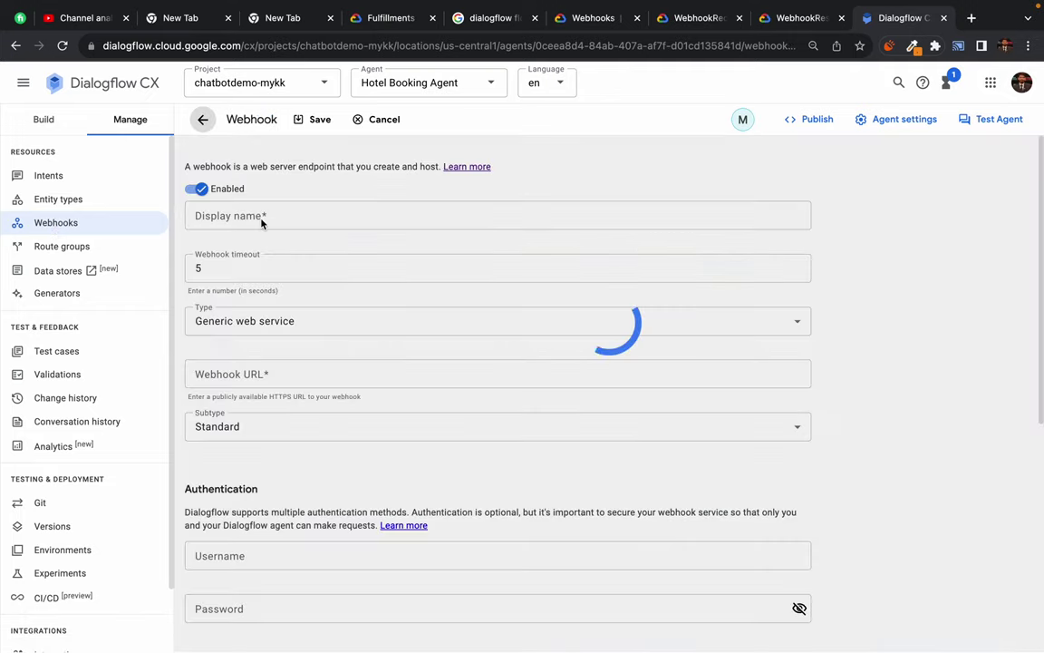
pyautogui.doubleClick(300, 373)
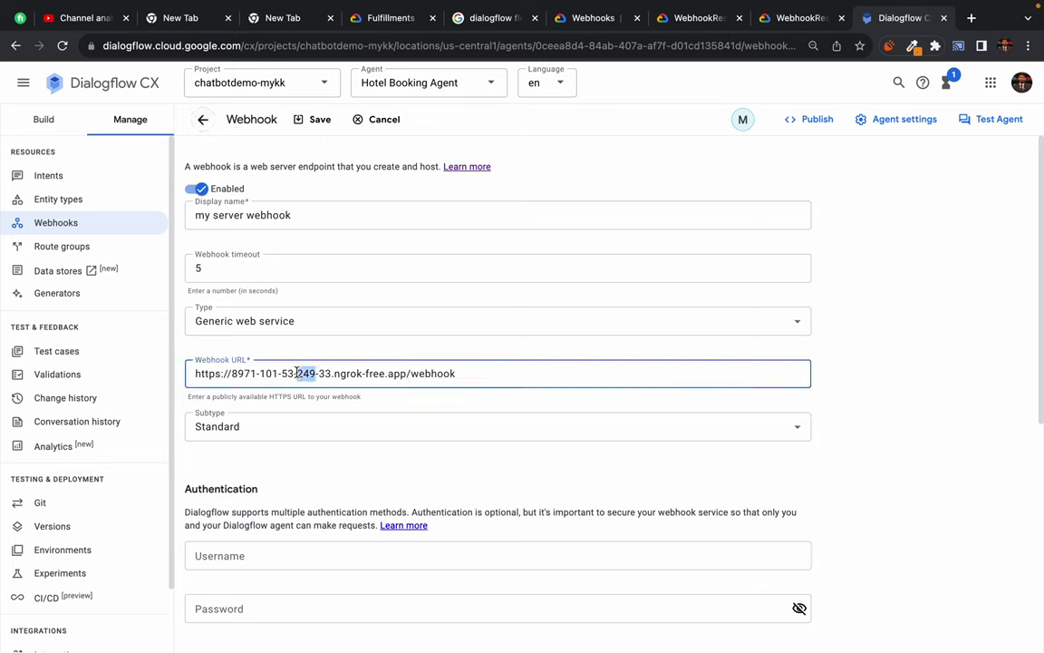
pyautogui.moveTo(406, 373); pyautogui.dragTo(191, 376)
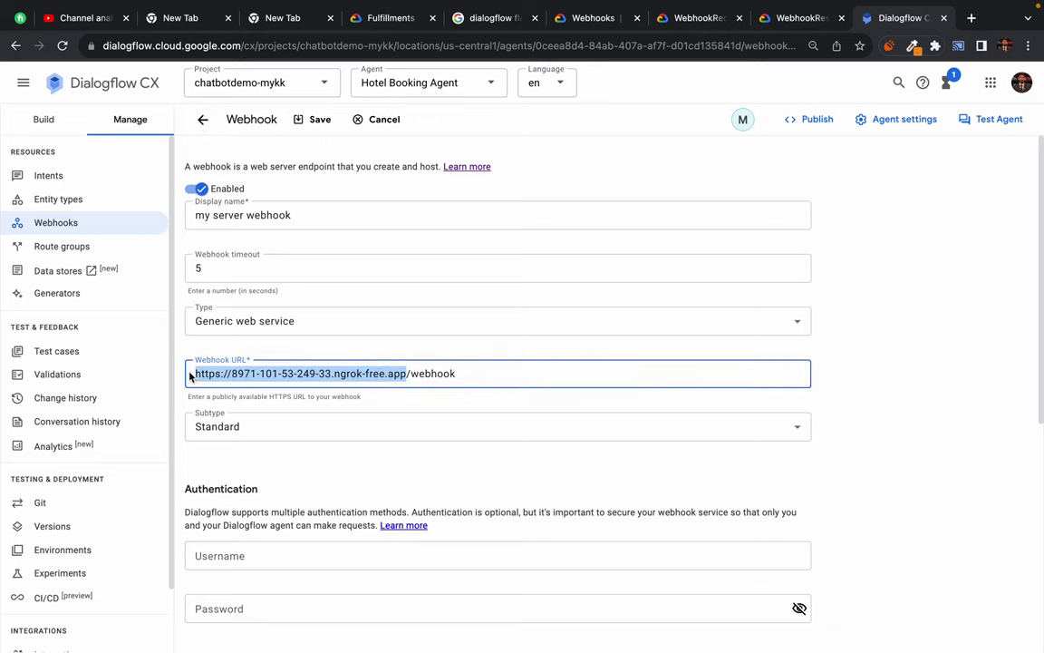
pyautogui.press('super+v')
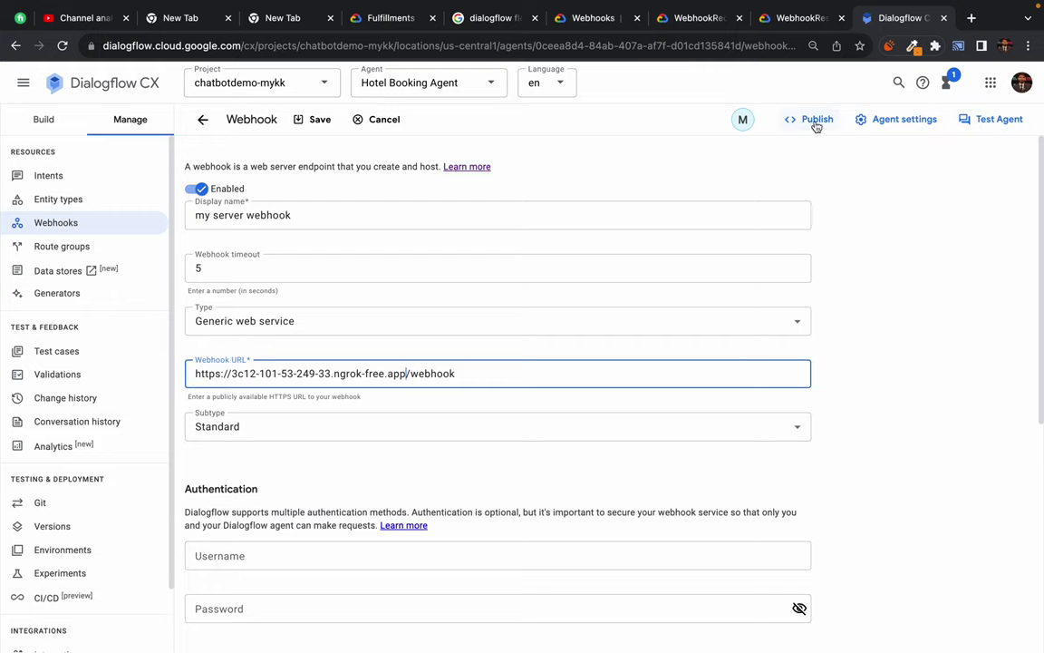
pyautogui.click(318, 123)
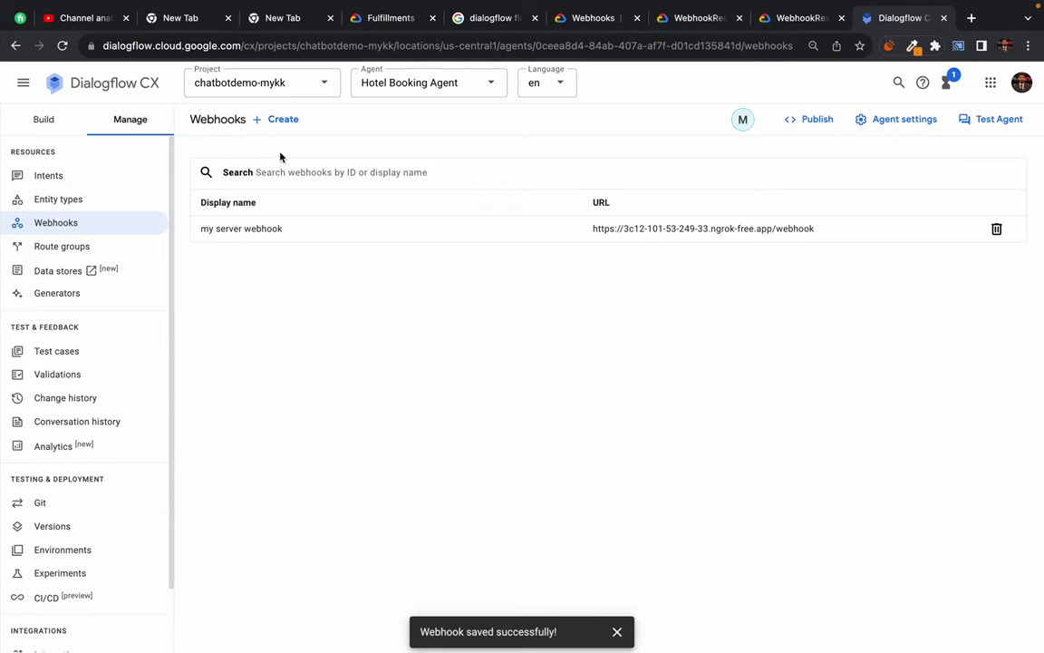
pyautogui.moveTo(362, 116); pyautogui.dragTo(550, 368)
pyautogui.click(550, 369)
# Step: Open the Test Agent simulator from the Default Start Flow, starting at Start Page
pyautogui.click(48, 177)
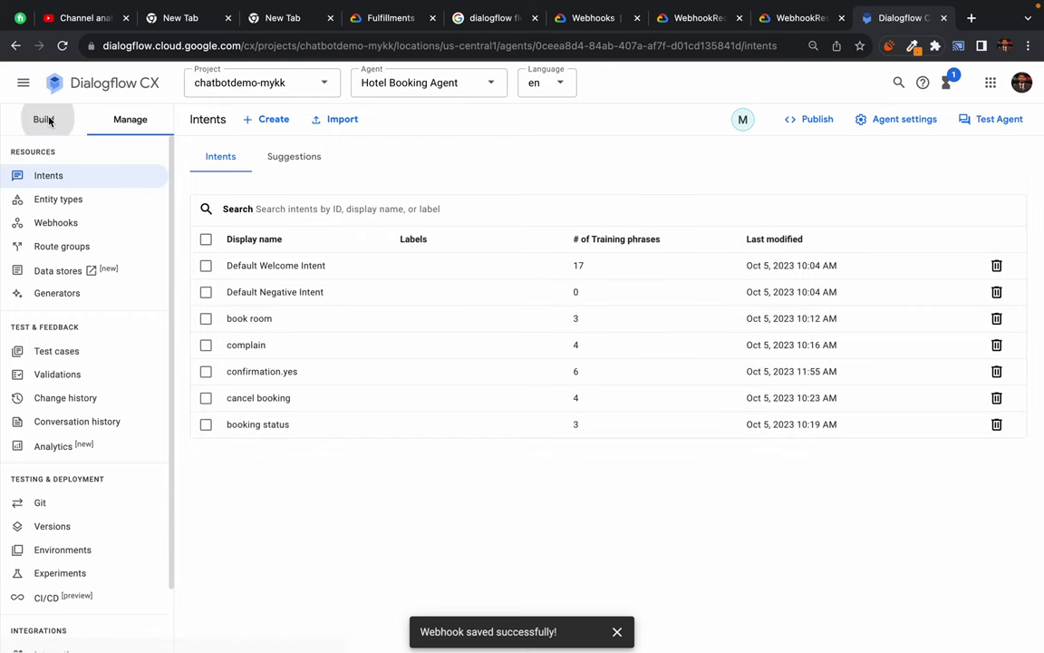
pyautogui.click(43, 118)
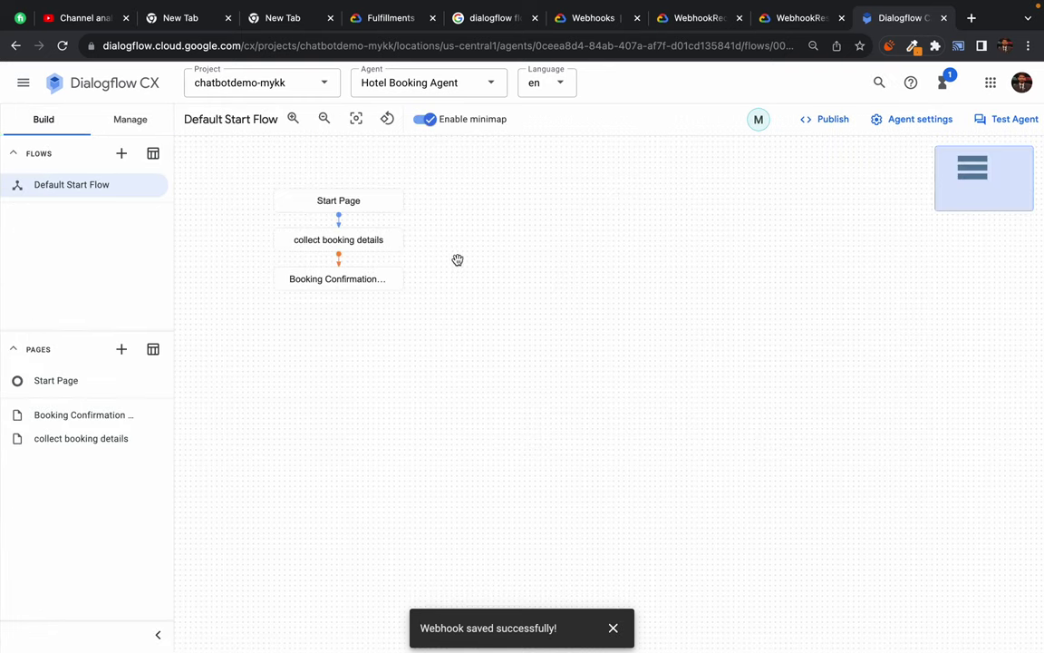
pyautogui.click(1014, 119)
pyautogui.click(360, 287)
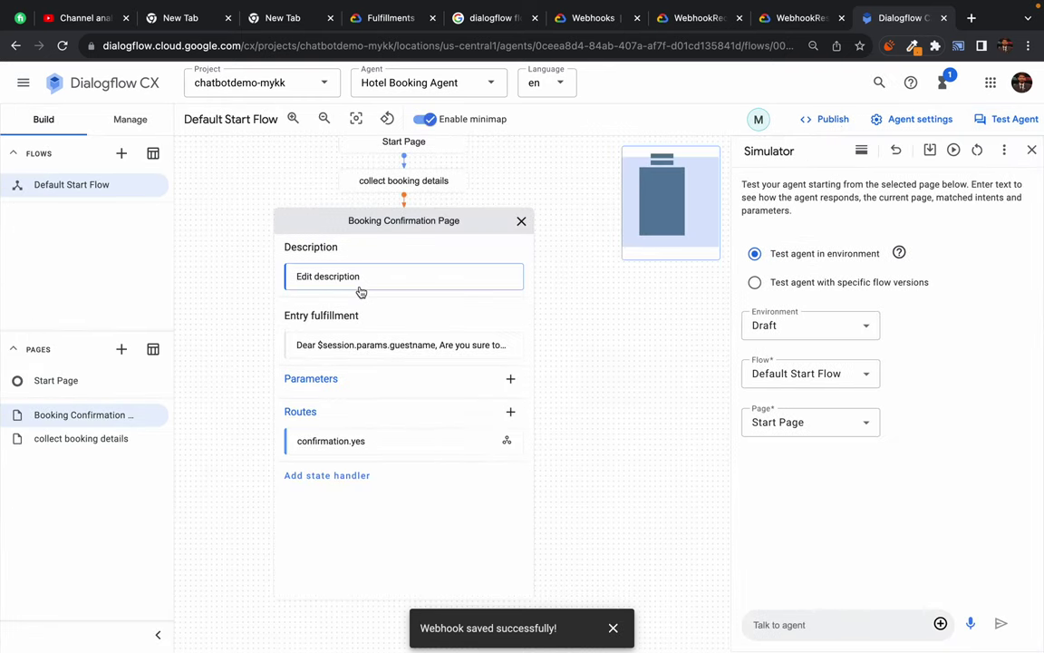
pyautogui.click(866, 422)
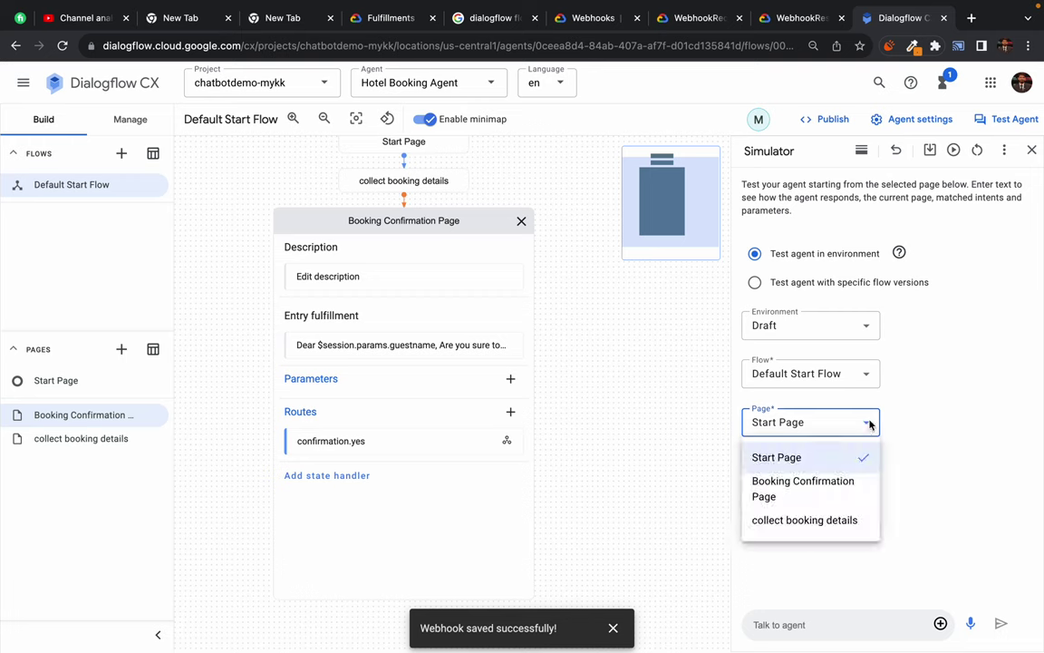
pyautogui.click(926, 410)
# Step: Greet the agent with 'hi' and check its welcome reply
pyautogui.click(779, 624)
pyautogui.write('hi')
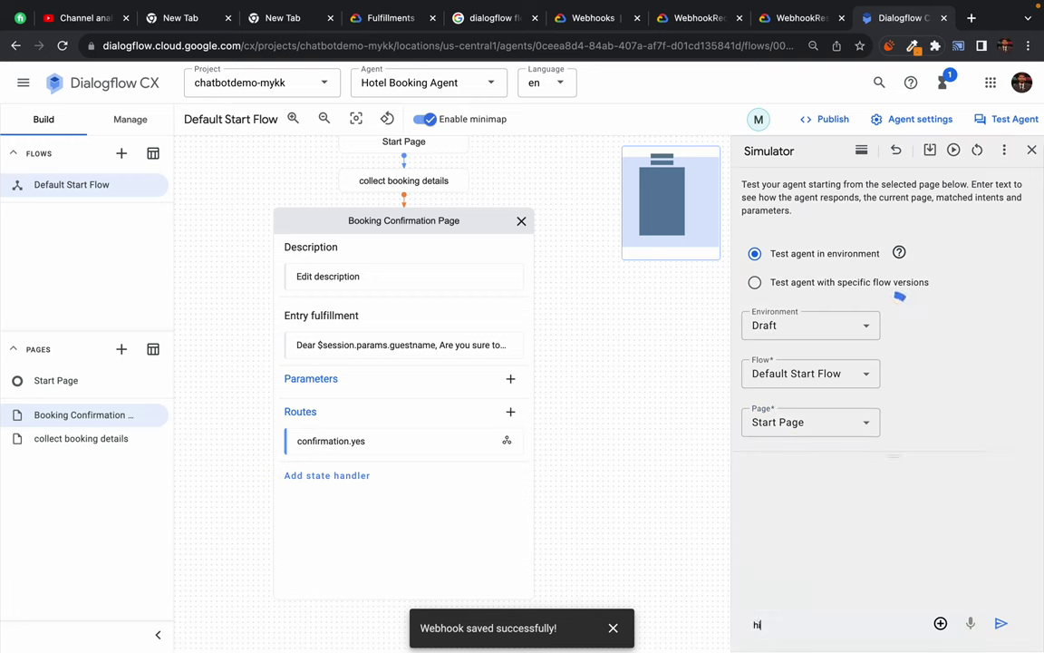
pyautogui.press('Return')
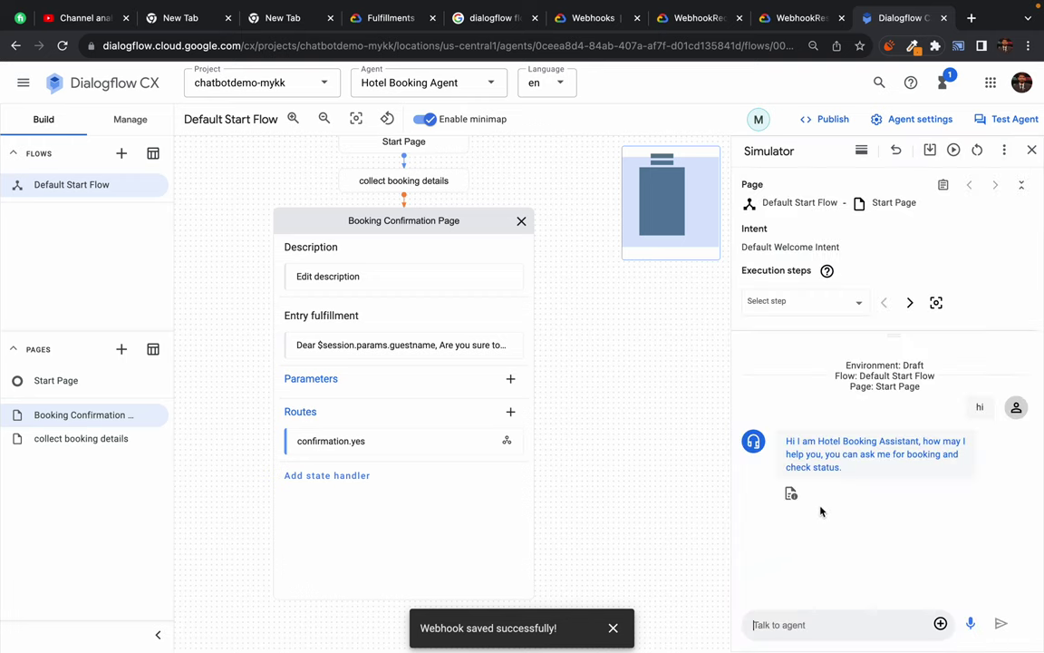
pyautogui.tripleClick(790, 439)
pyautogui.click(776, 435)
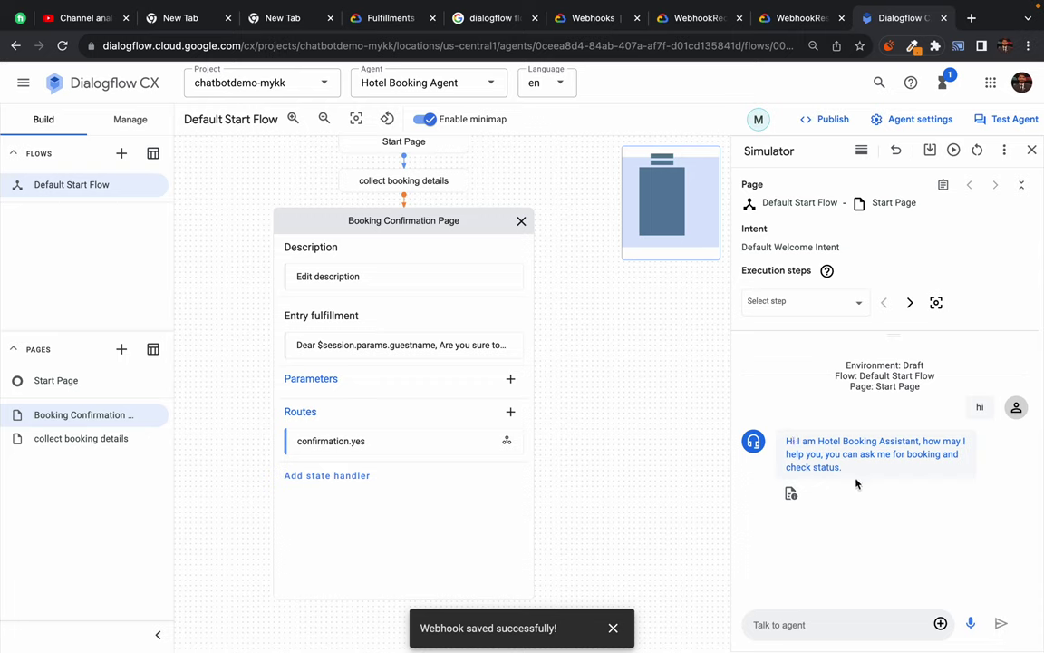
# Step: Request a room booking, giving the guest's name, 2 guests and 'standard' room
pyautogui.click(837, 626)
pyautogui.write('book room')
pyautogui.press('Return')
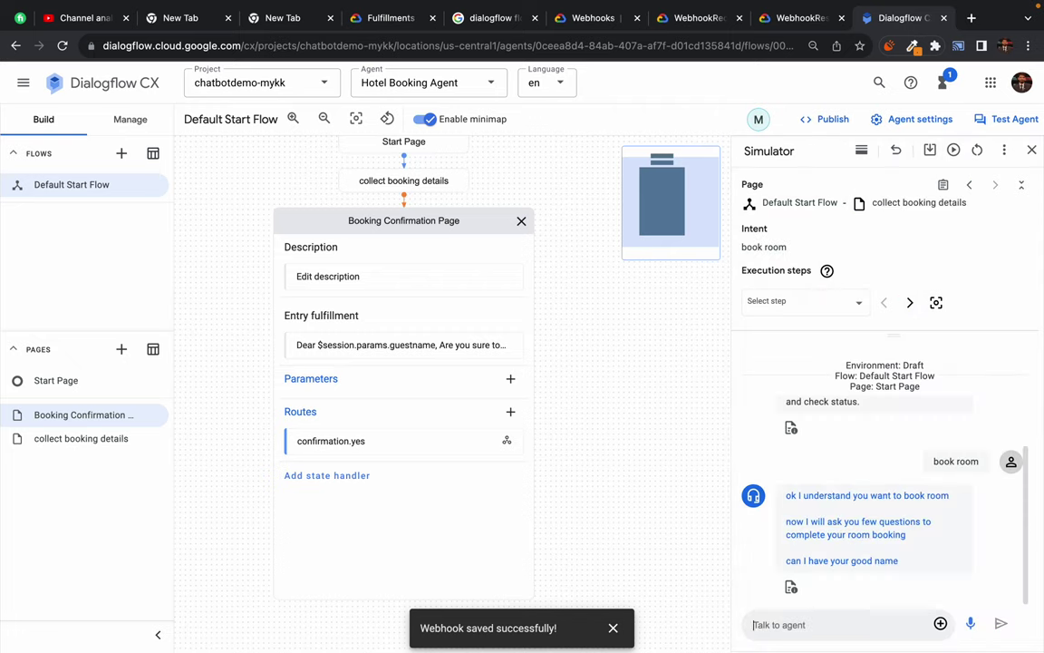
pyautogui.write('Malik')
pyautogui.press('Return')
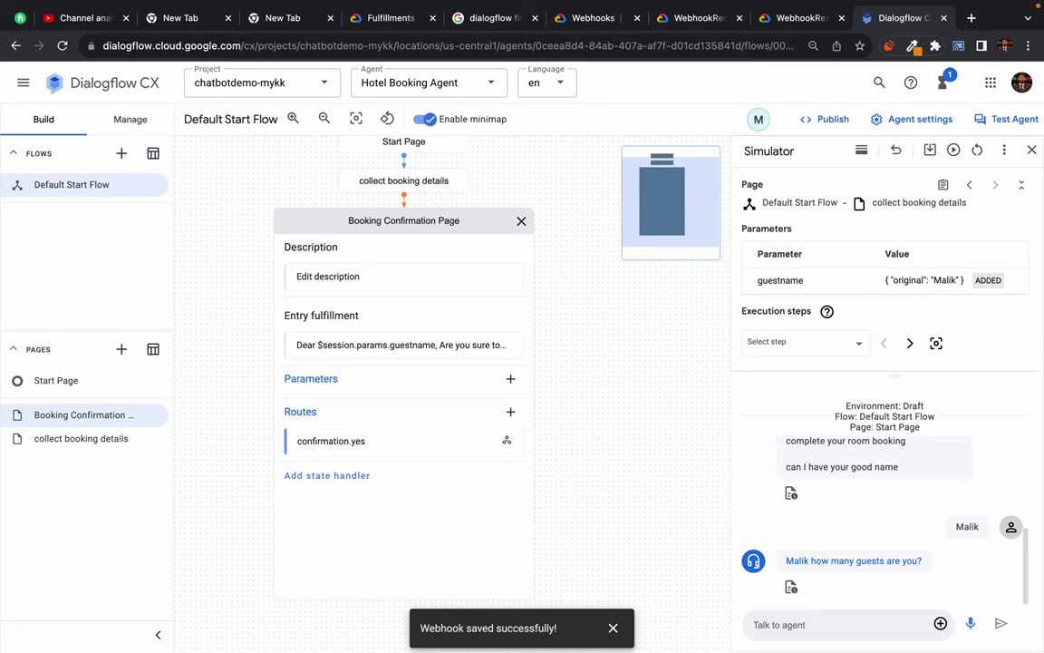
pyautogui.write('2')
pyautogui.press('Return')
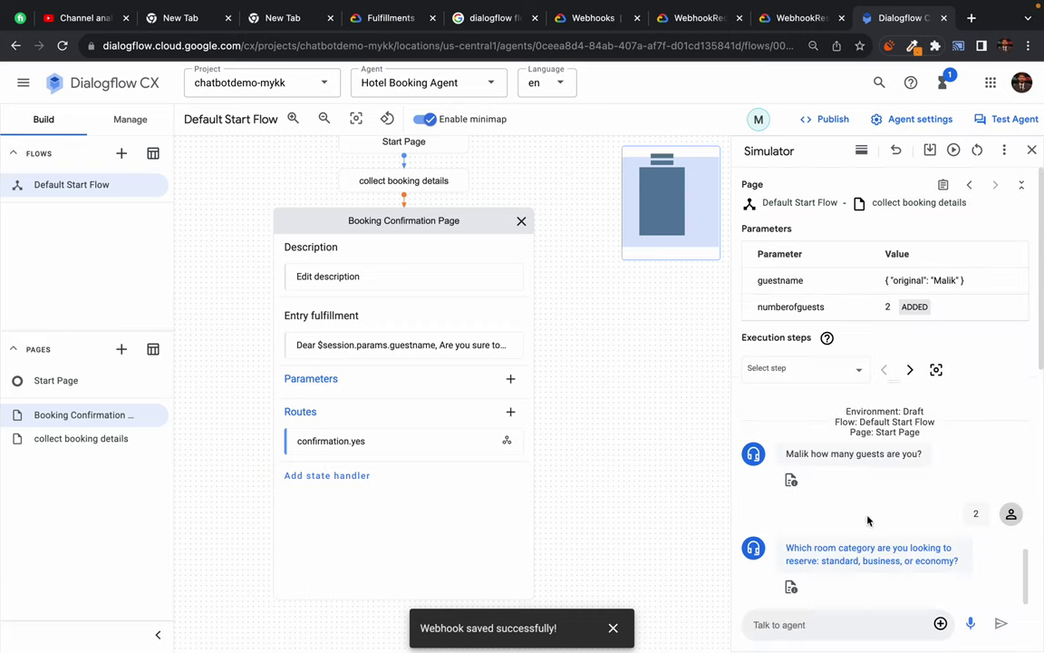
pyautogui.write('standard')
pyautogui.press('Return')
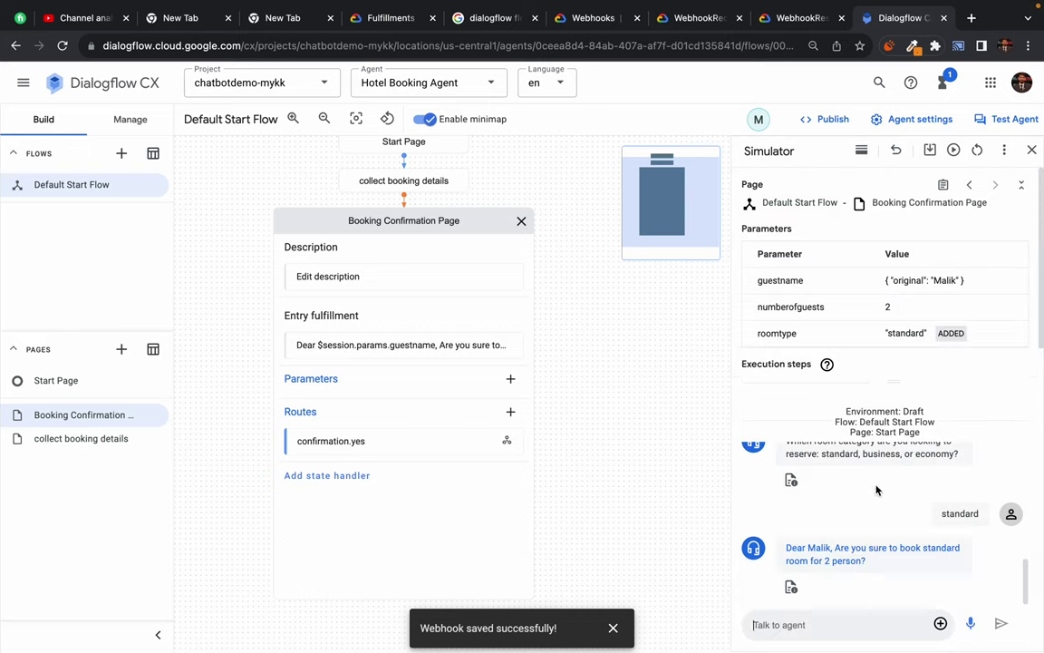
# Step: Begin answering the booking confirmation question with 'ye'
pyautogui.tripleClick(816, 554)
pyautogui.click(817, 630)
pyautogui.write('yes')
pyautogui.hotkey('ctrl', 'Left')
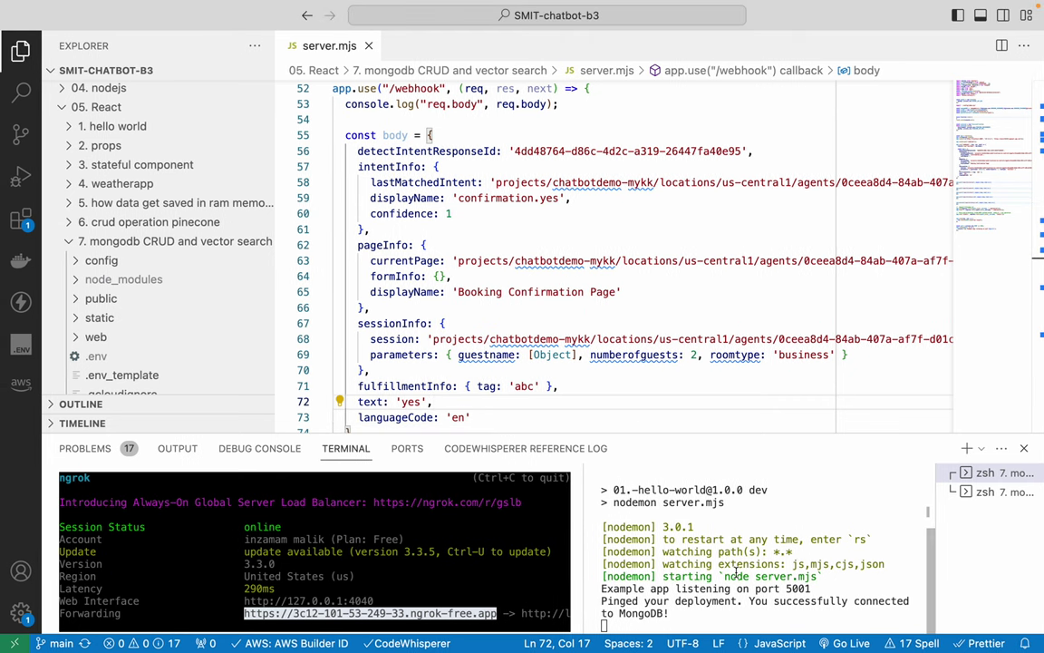
# Step: Inspect the nodemon output and the sample body object in the server.mjs /webhook handler
pyautogui.moveTo(663, 527); pyautogui.dragTo(767, 605)
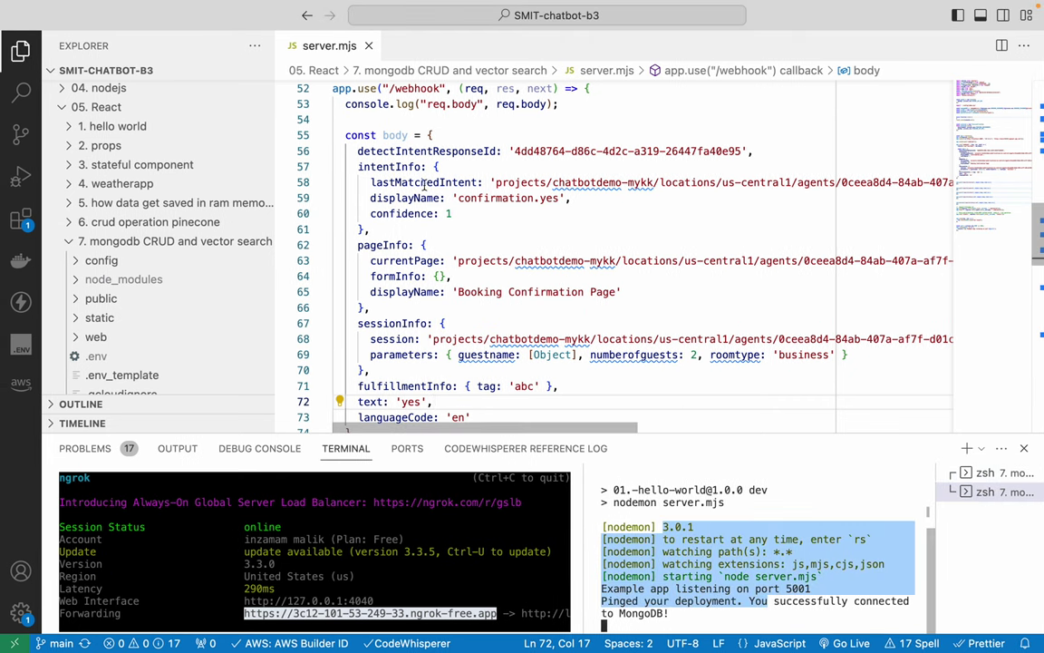
pyautogui.click(323, 135)
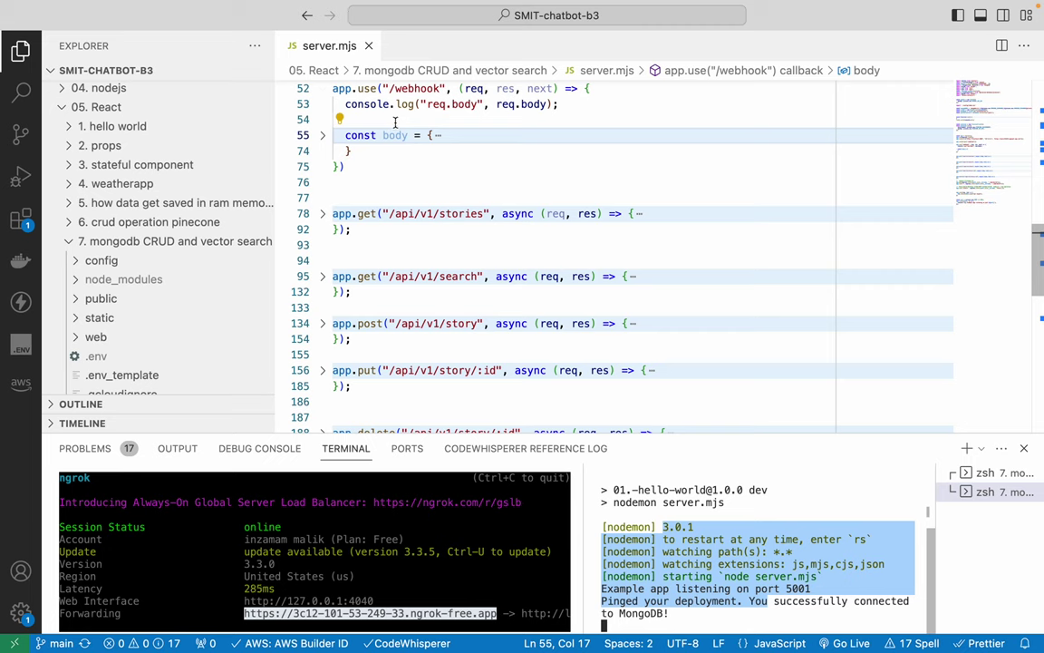
pyautogui.moveTo(384, 104); pyautogui.dragTo(608, 104)
pyautogui.scroll(2, 412, 136)
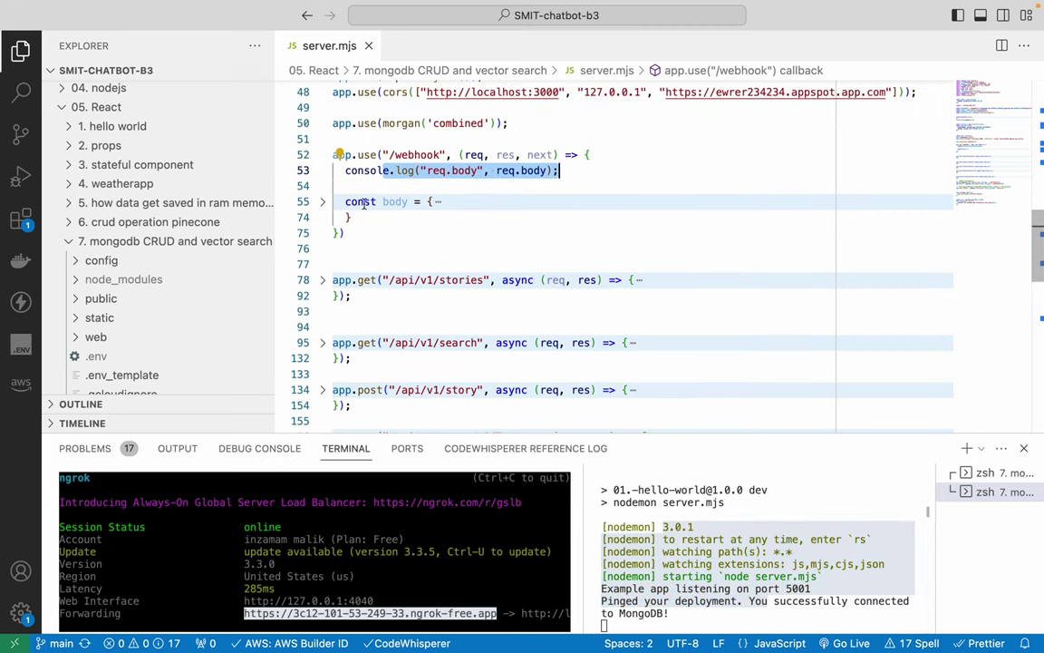
pyautogui.click(515, 171)
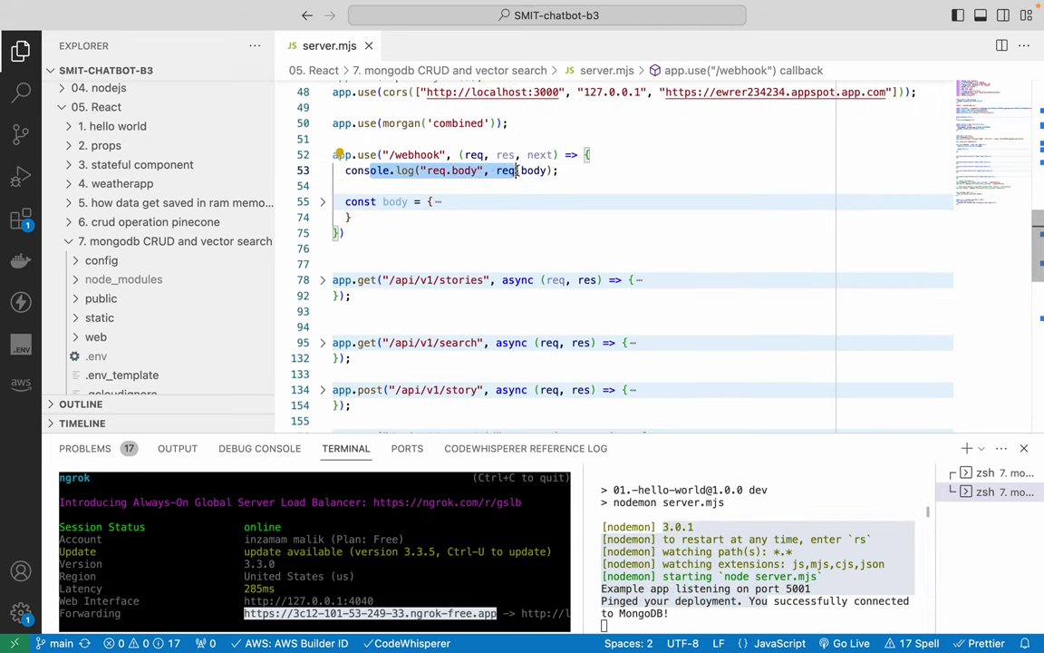
pyautogui.click(322, 201)
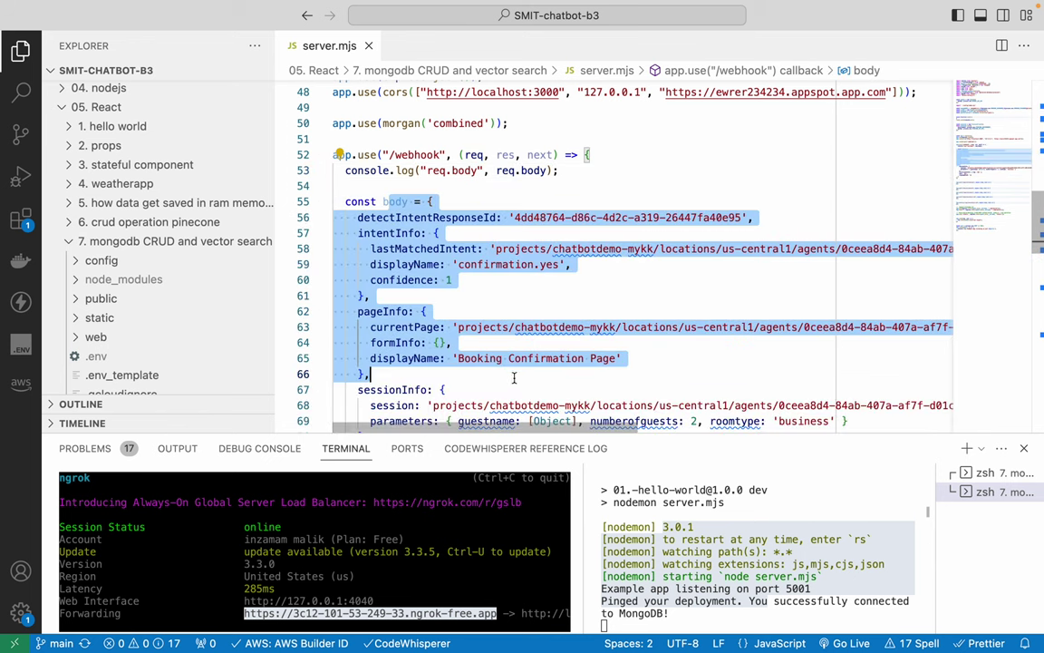
pyautogui.click(442, 390)
pyautogui.moveTo(370, 203); pyautogui.dragTo(516, 327)
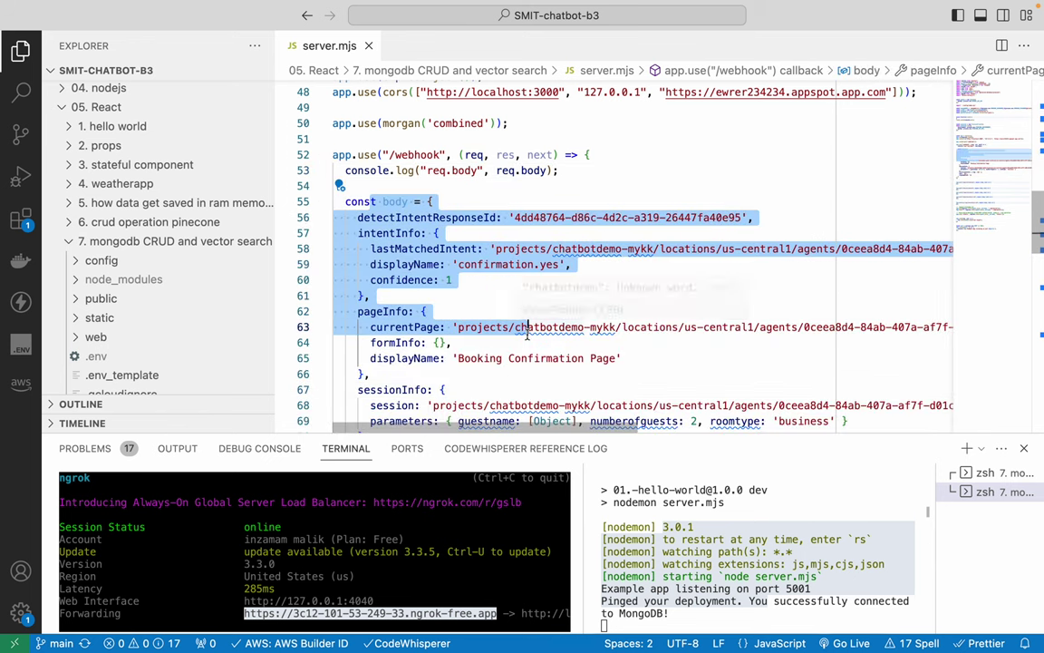
pyautogui.scroll(-3, 527, 334)
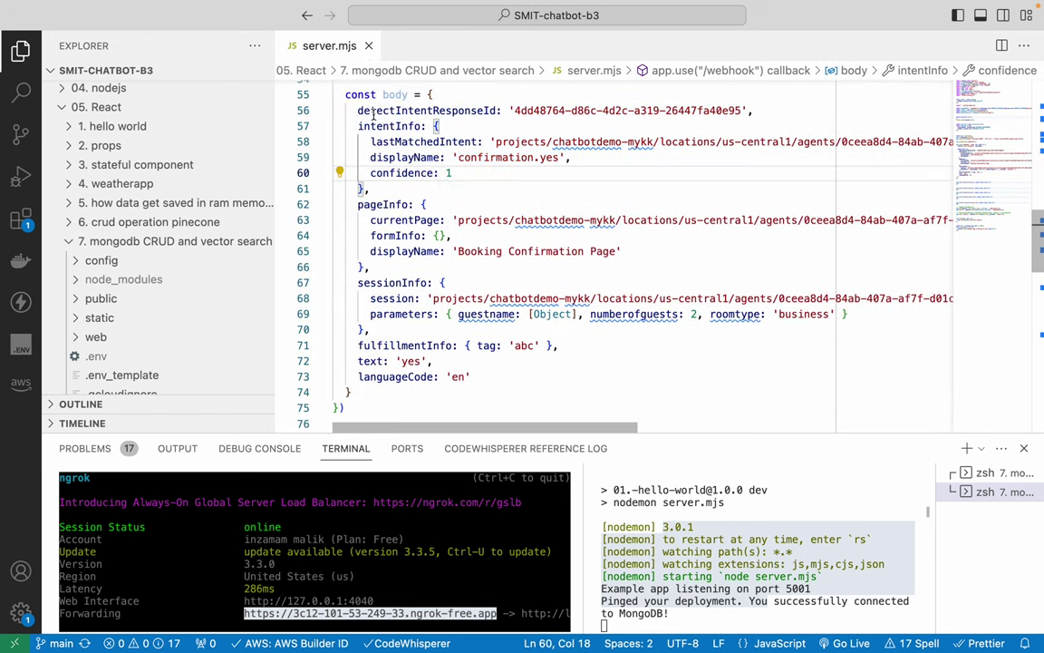
# Step: Review the body contents, including the session parameters line with numberofguests
pyautogui.moveTo(357, 109); pyautogui.dragTo(499, 377)
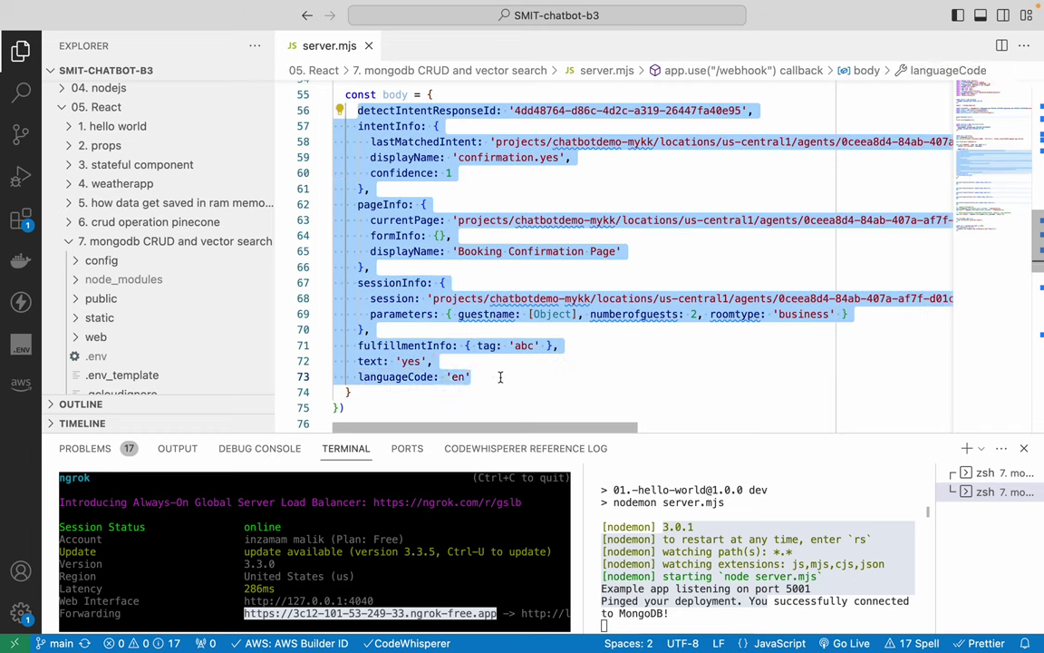
pyautogui.click(499, 377)
pyautogui.tripleClick(491, 313)
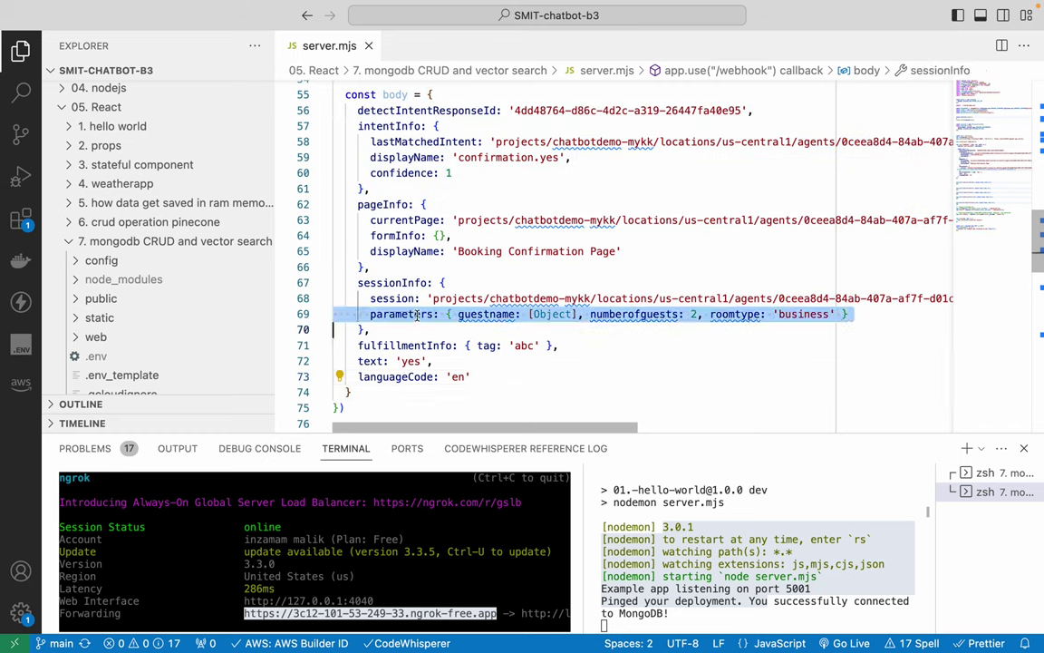
pyautogui.doubleClick(617, 314)
pyautogui.tripleClick(741, 314)
pyautogui.scroll(-2, 444, 268)
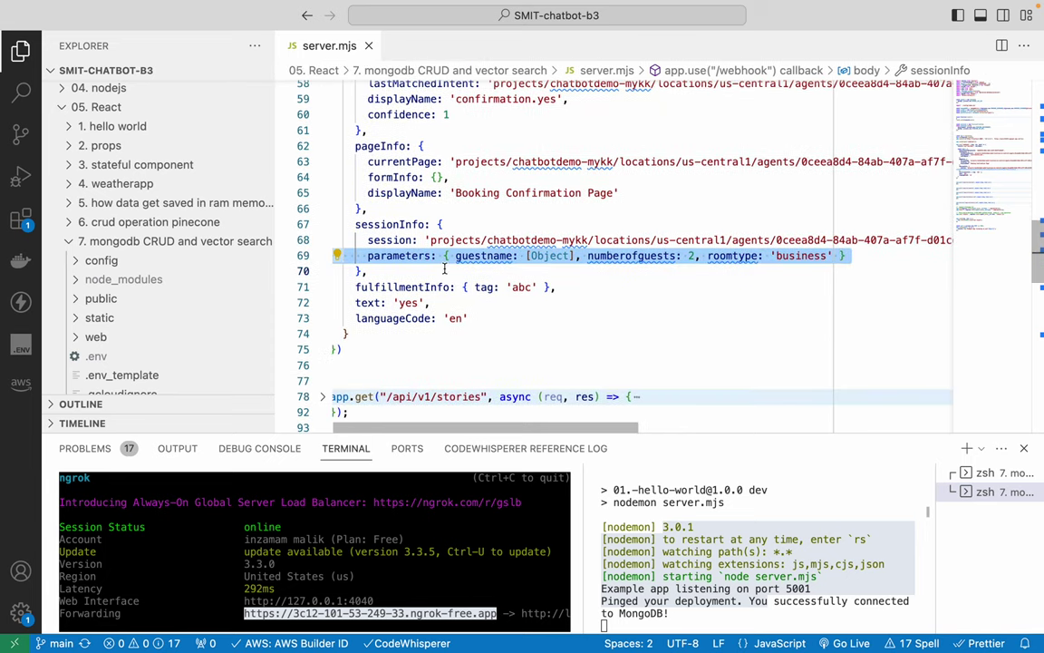
pyautogui.scroll(6, 409, 262)
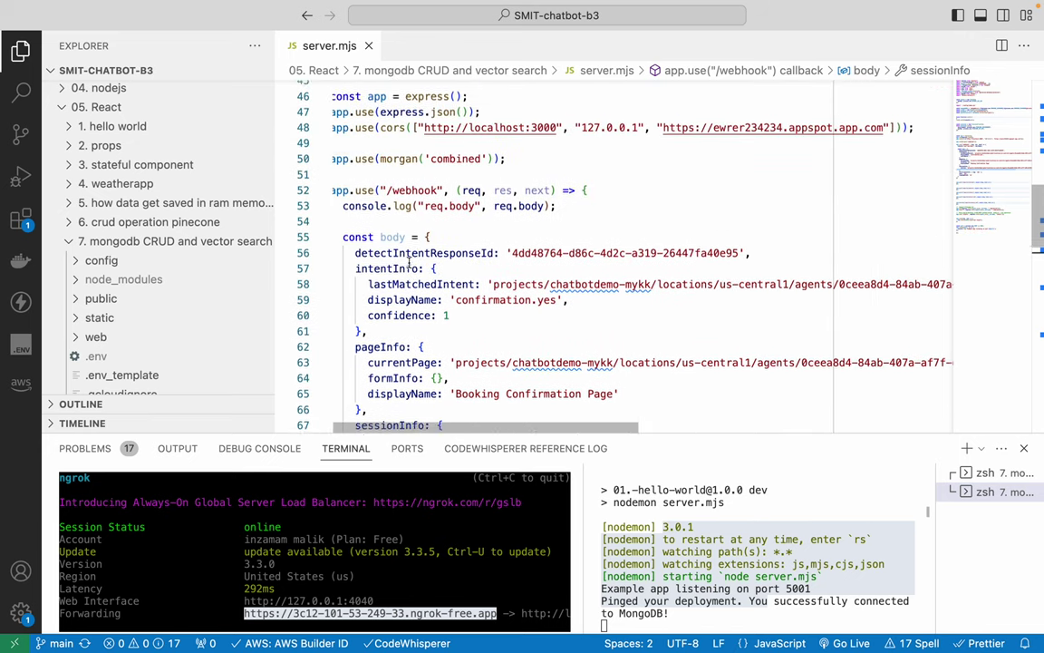
# Step: Fold the body object, add blank lines after it, and save server.mjs
pyautogui.click(323, 246)
pyautogui.click(371, 261)
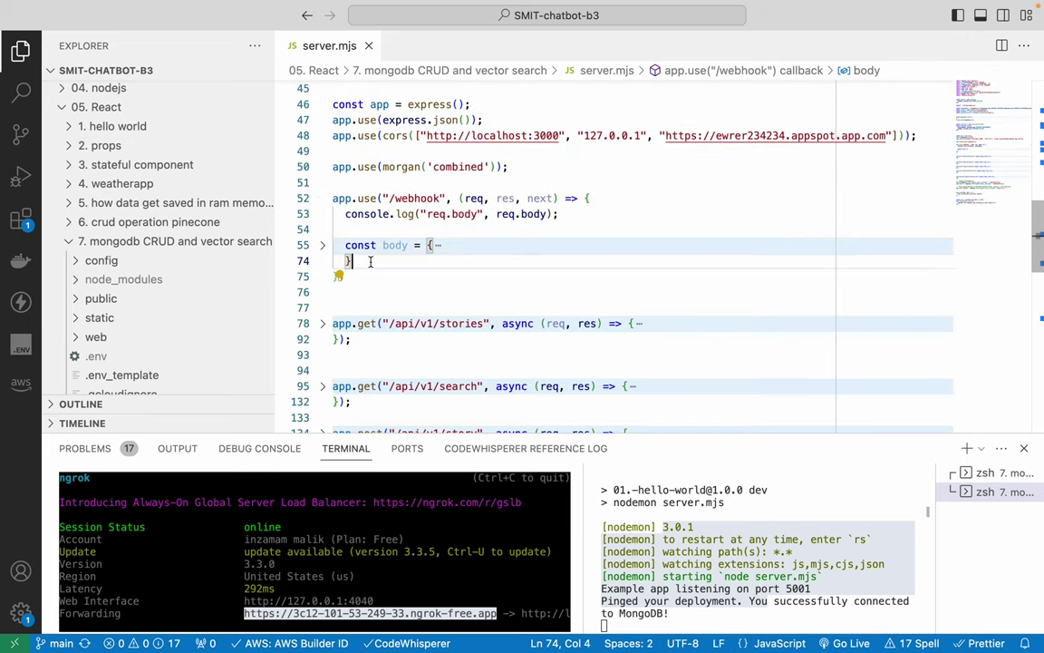
pyautogui.press('Return')
pyautogui.press('Return')
pyautogui.press('Return')
pyautogui.press('super+s')
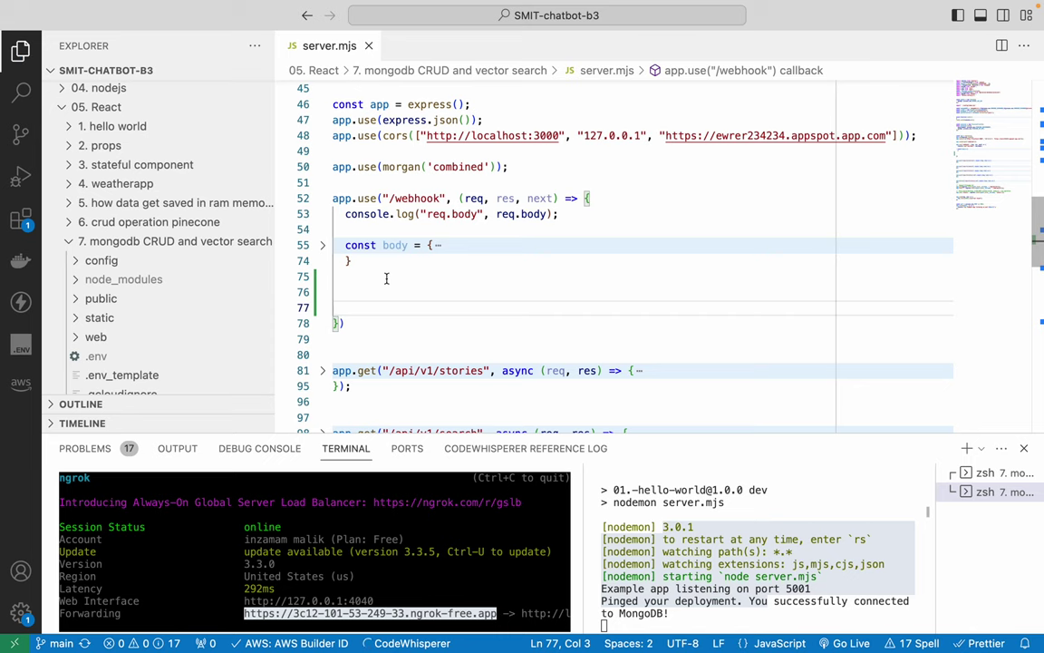
pyautogui.hotkey('ctrl', 'Right')
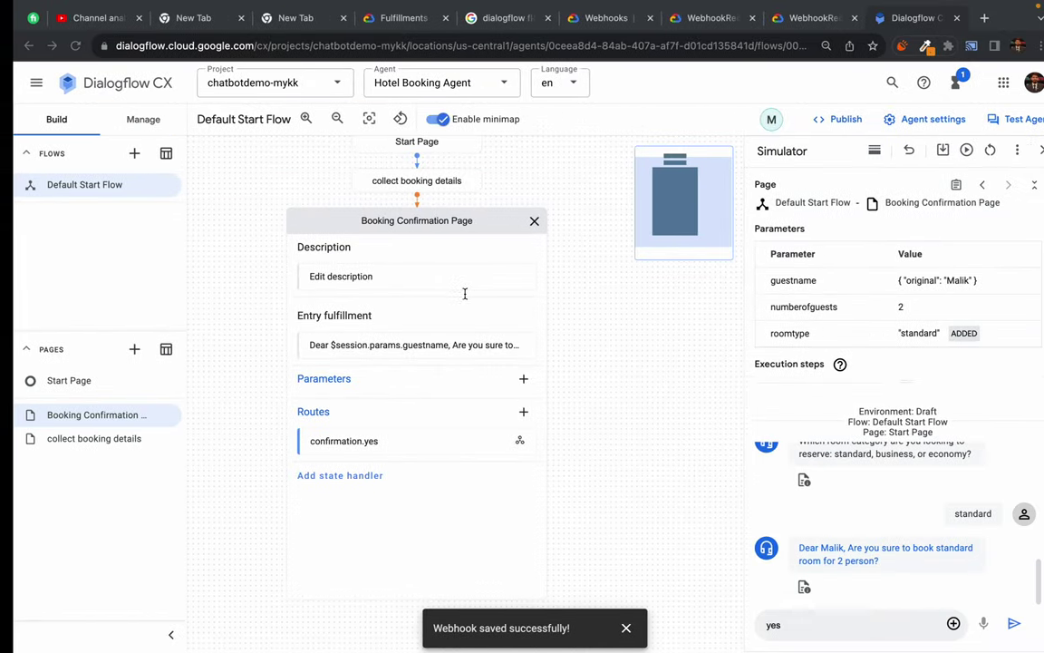
# Step: Switch to the Dialogflow CX Webhooks documentation tab in Chrome
pyautogui.click(596, 20)
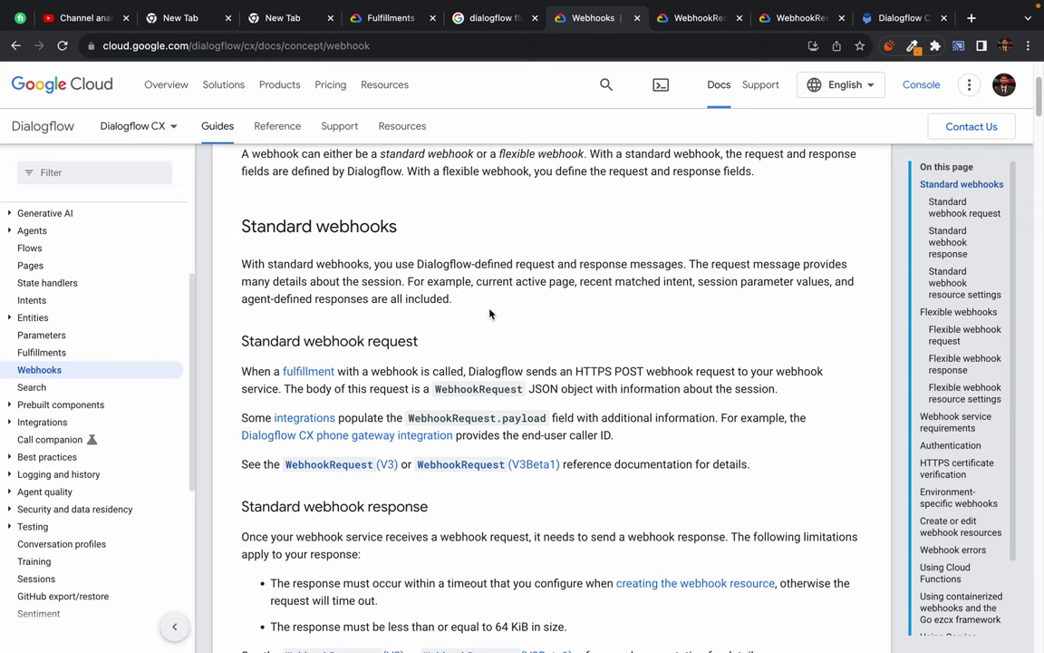
# Step: Scroll the Webhooks guide to the Standard webhook request heading and its WebhookRequest references
pyautogui.scroll(-1, 418, 438)
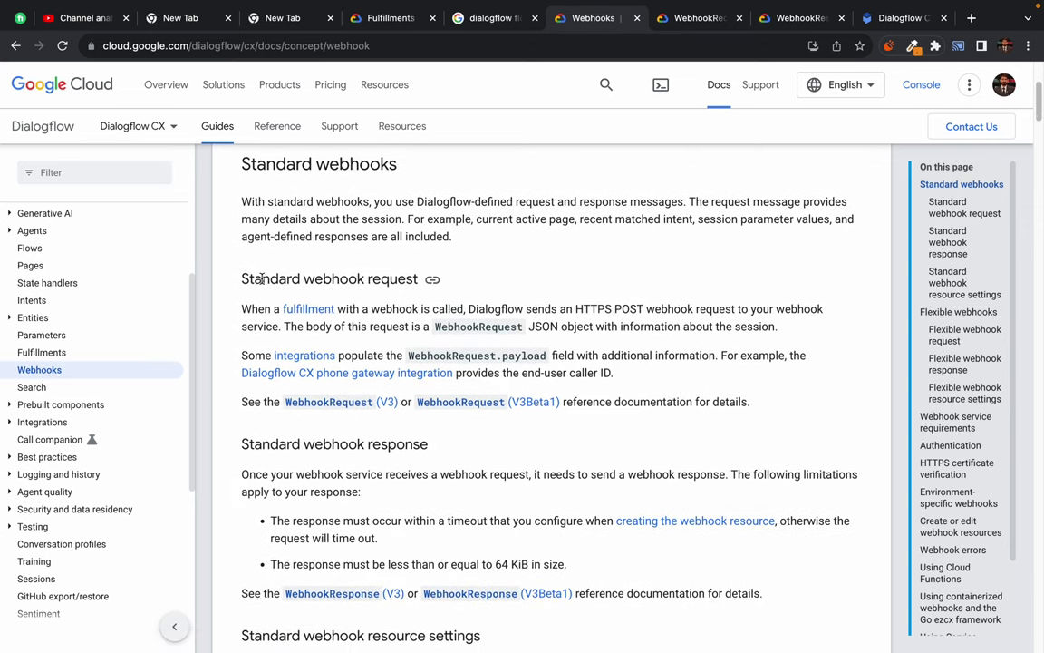
pyautogui.moveTo(262, 279); pyautogui.dragTo(388, 280)
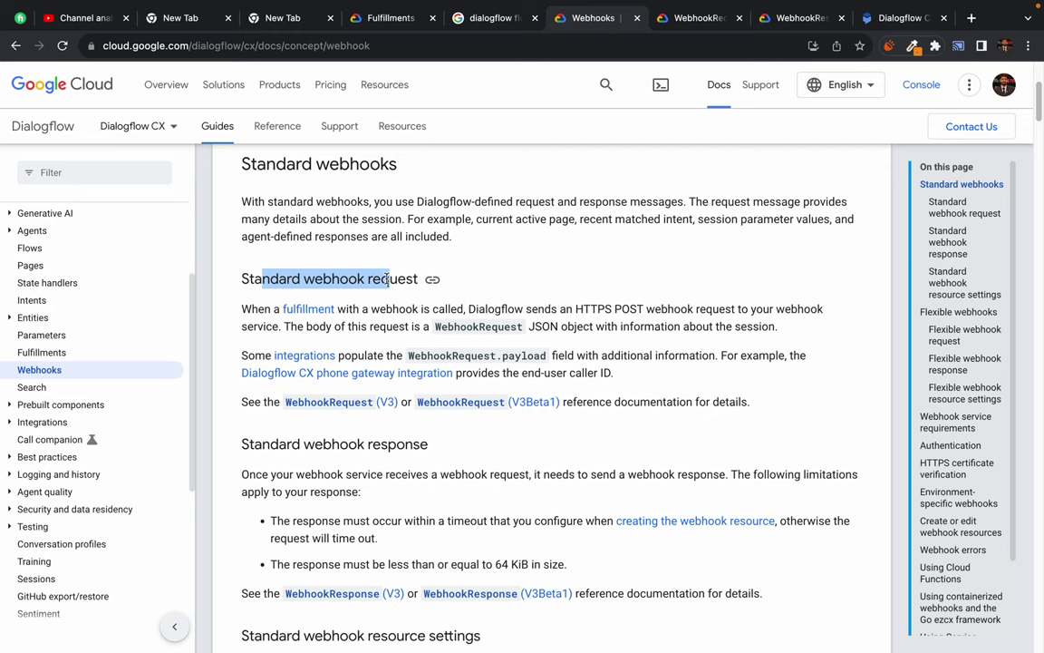
pyautogui.click(252, 402)
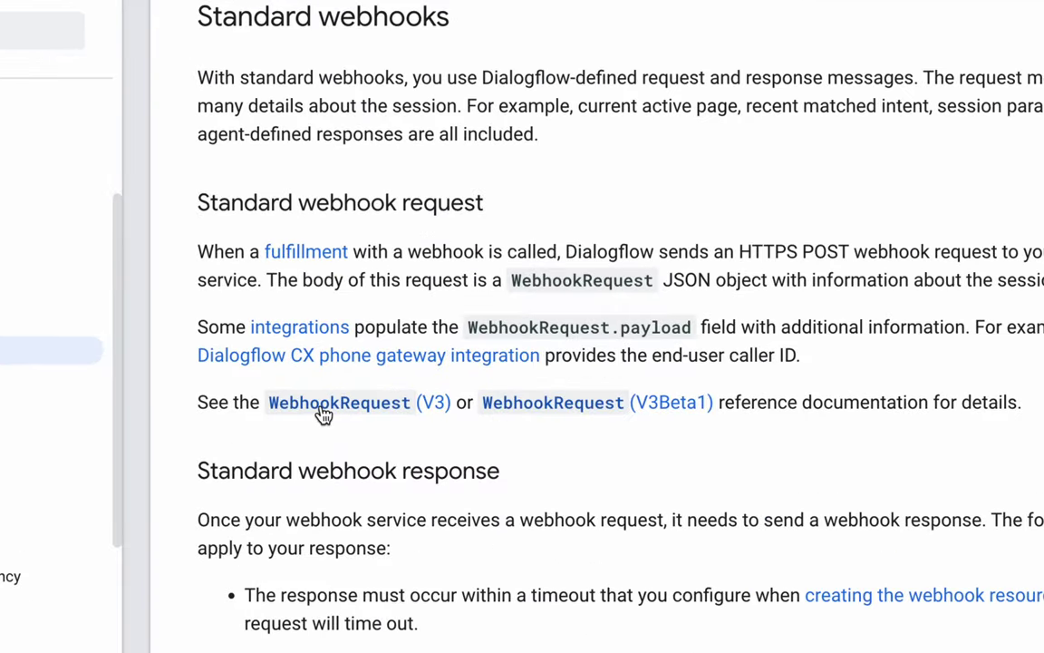
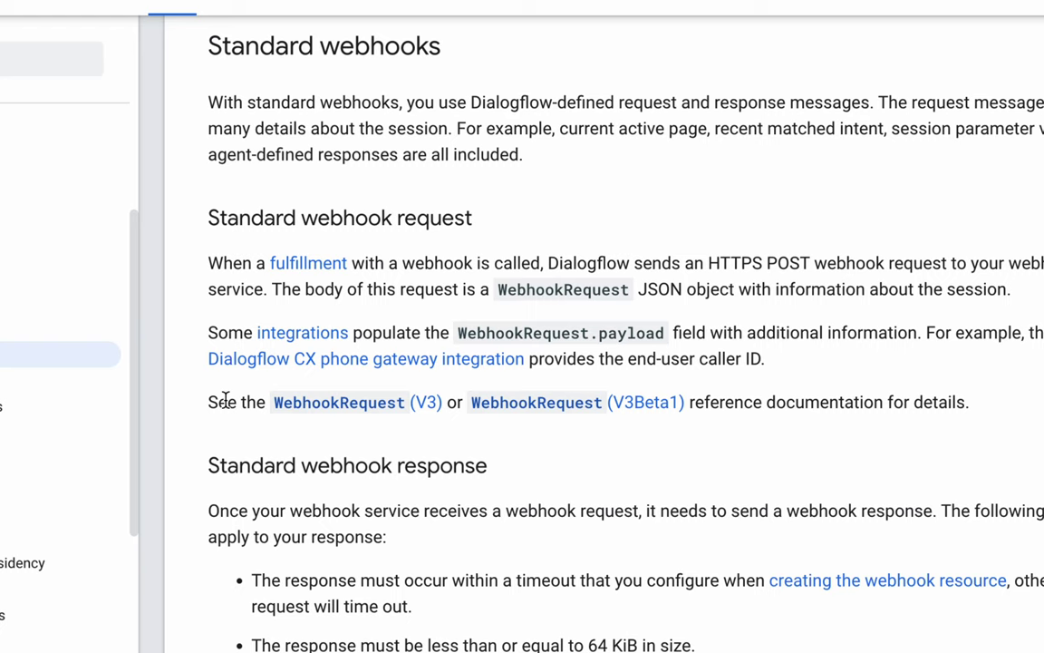
# Step: Read the WebhookRequest reference sentence in the Dialogflow CX docs and open the WebhookRequest page
pyautogui.moveTo(210, 402); pyautogui.dragTo(450, 436)
pyautogui.click(450, 436)
pyautogui.scroll(-1, 345, 426)
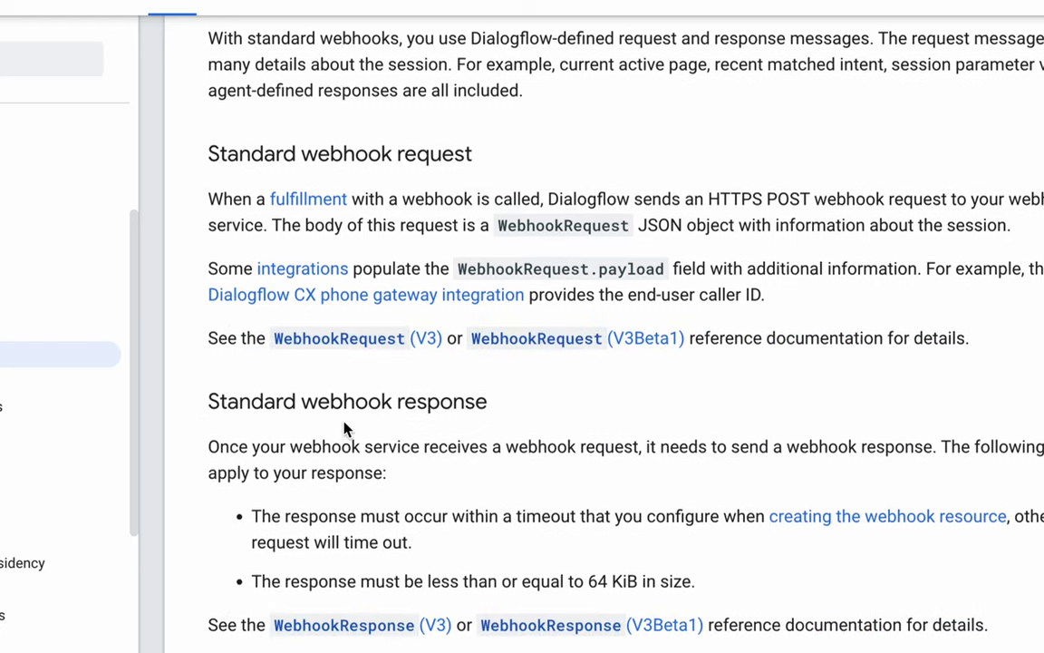
pyautogui.scroll(-3, 344, 426)
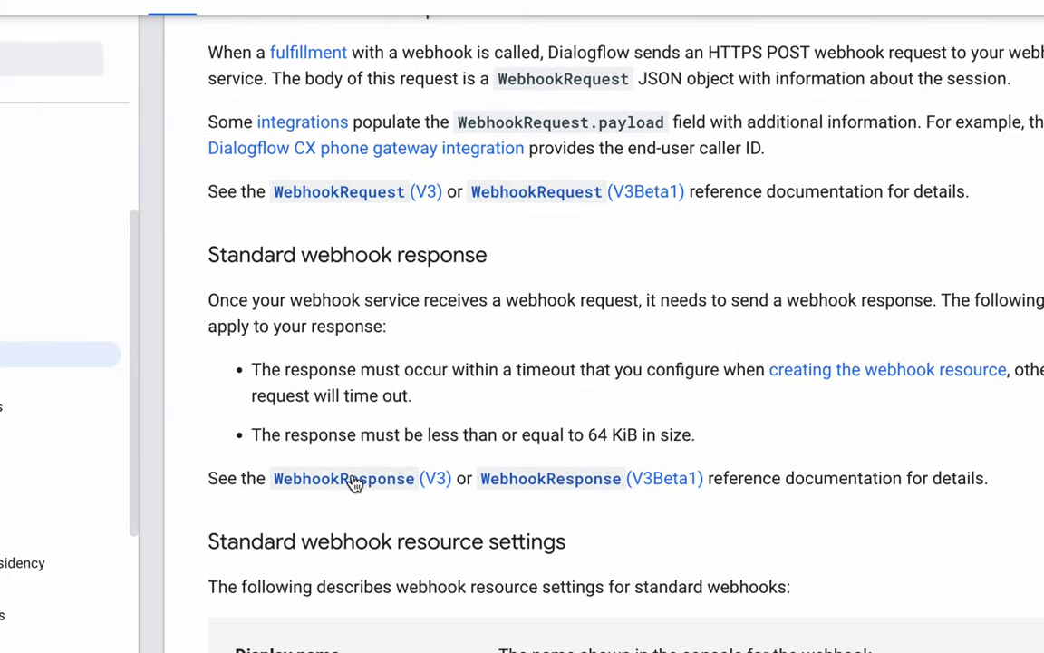
pyautogui.scroll(2, 356, 460)
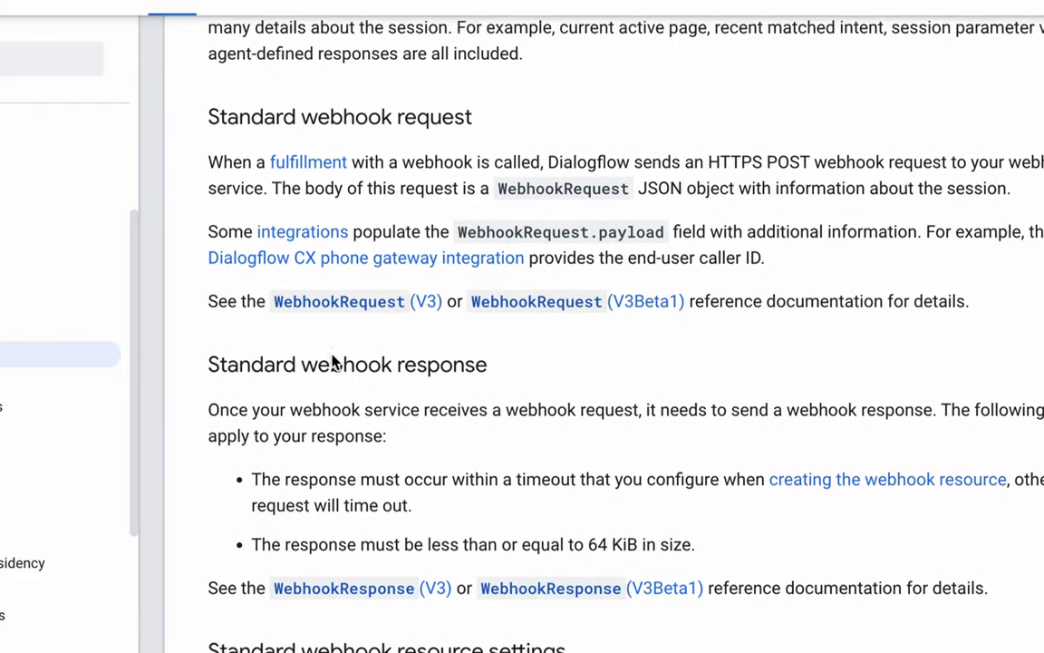
pyautogui.scroll(1, 332, 361)
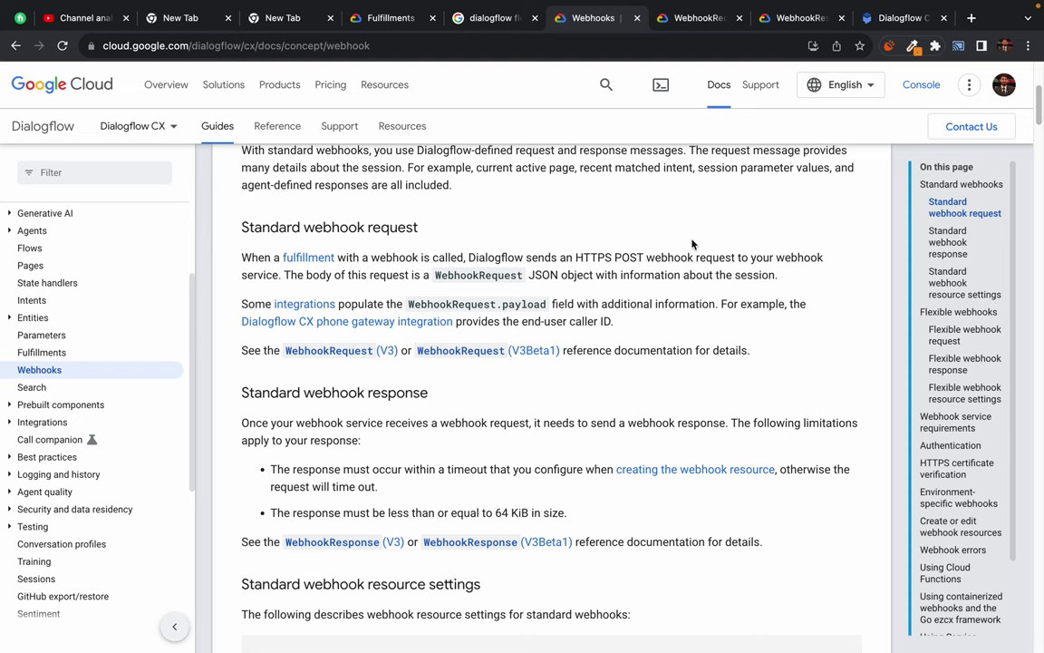
pyautogui.click(700, 18)
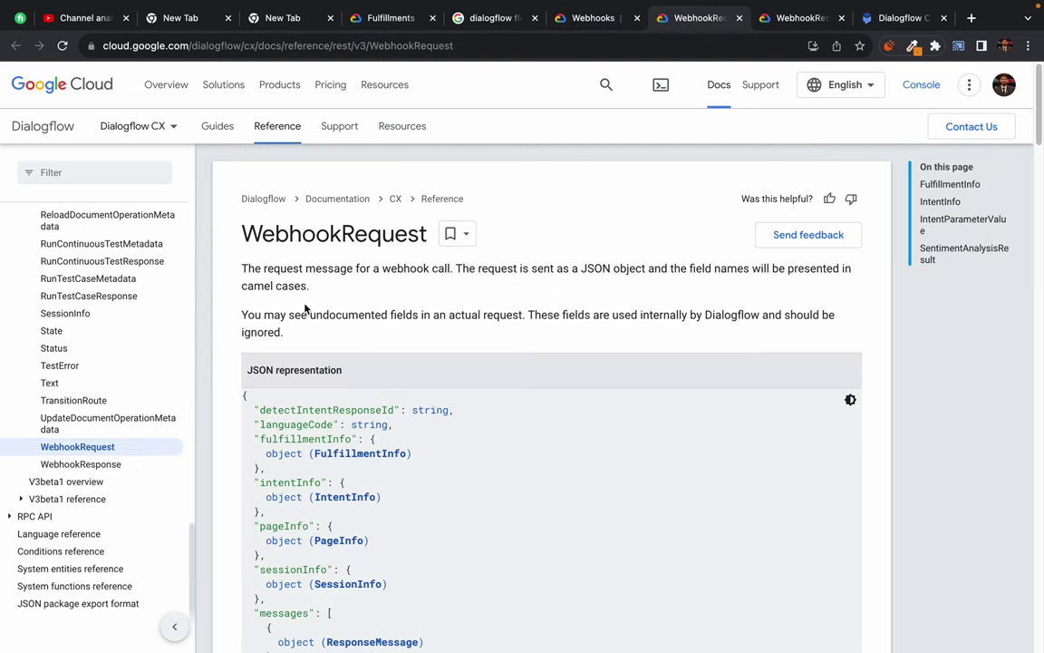
# Step: Highlight detectIntentResponseId, languageCode and fulfillmentInfo, then unfold the sample request body in server.mjs
pyautogui.scroll(-3, 303, 306)
pyautogui.moveTo(272, 275); pyautogui.dragTo(396, 275)
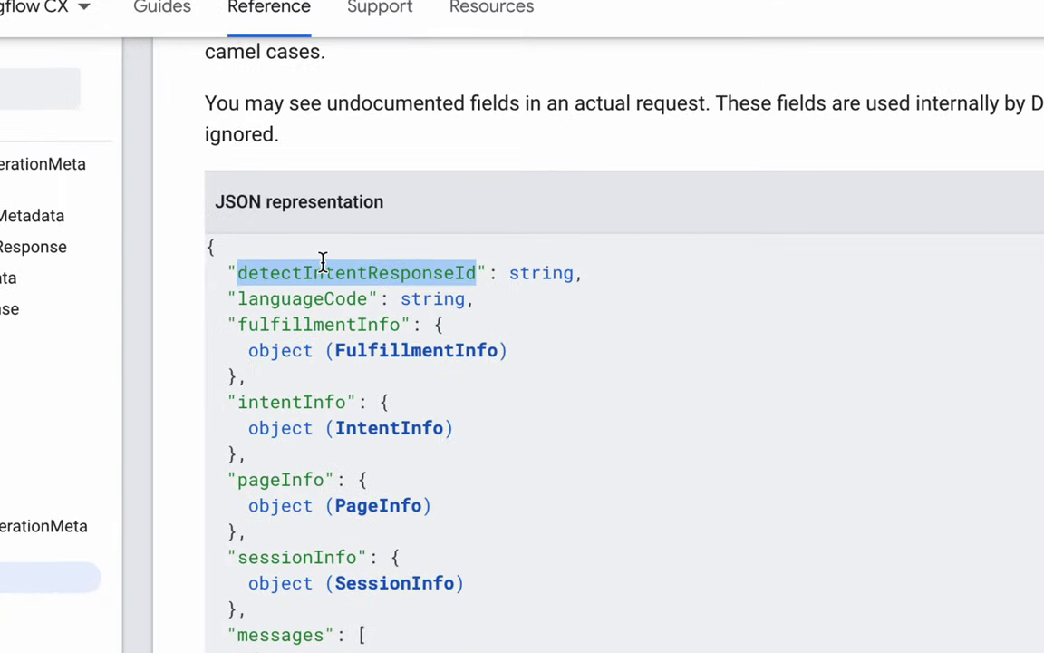
pyautogui.click(506, 275)
pyautogui.doubleClick(535, 275)
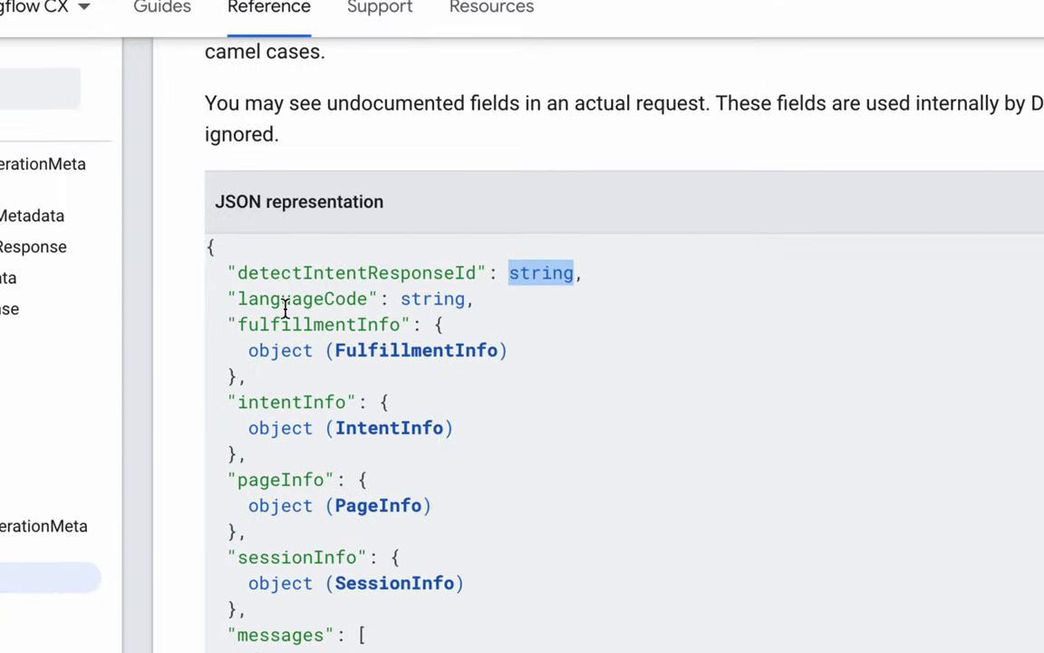
pyautogui.doubleClick(281, 298)
pyautogui.click(350, 273)
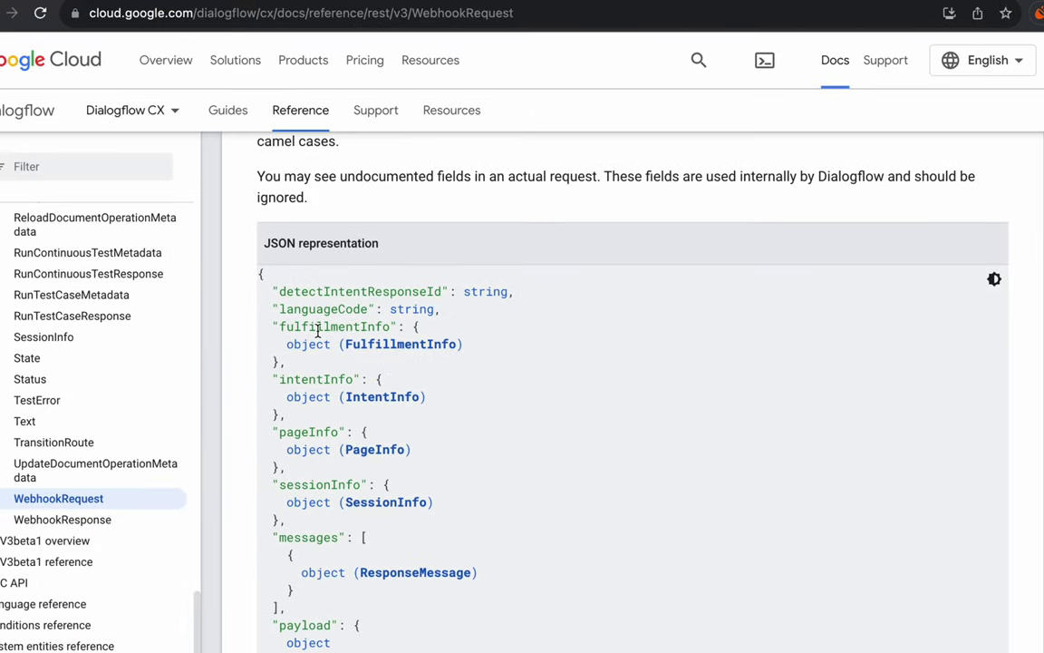
pyautogui.doubleClick(299, 324)
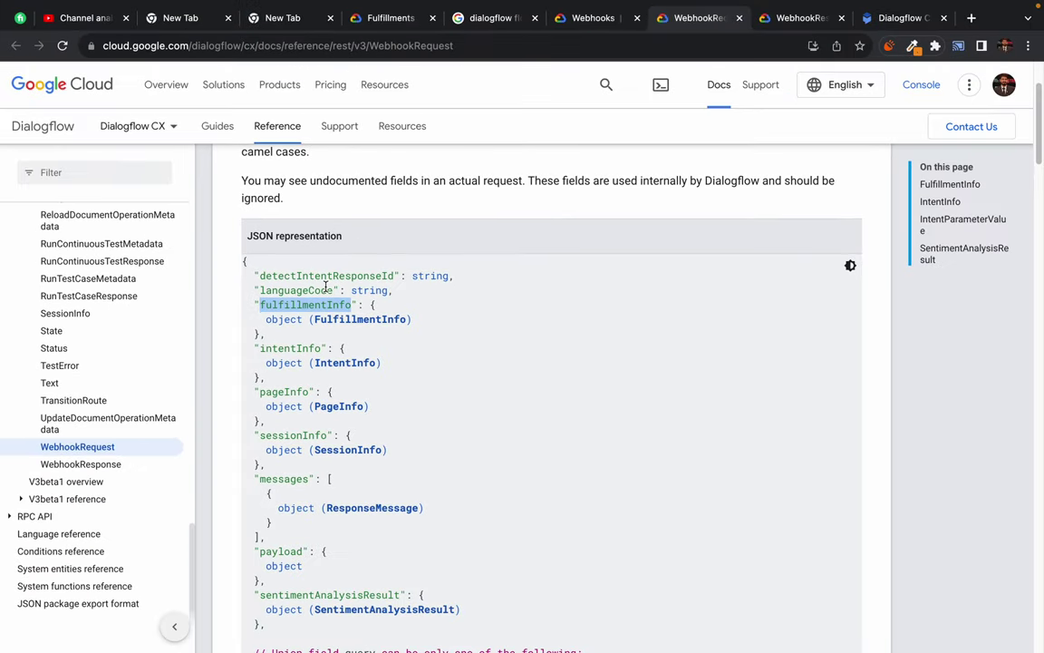
pyautogui.hotkey('ctrl', 'Left')
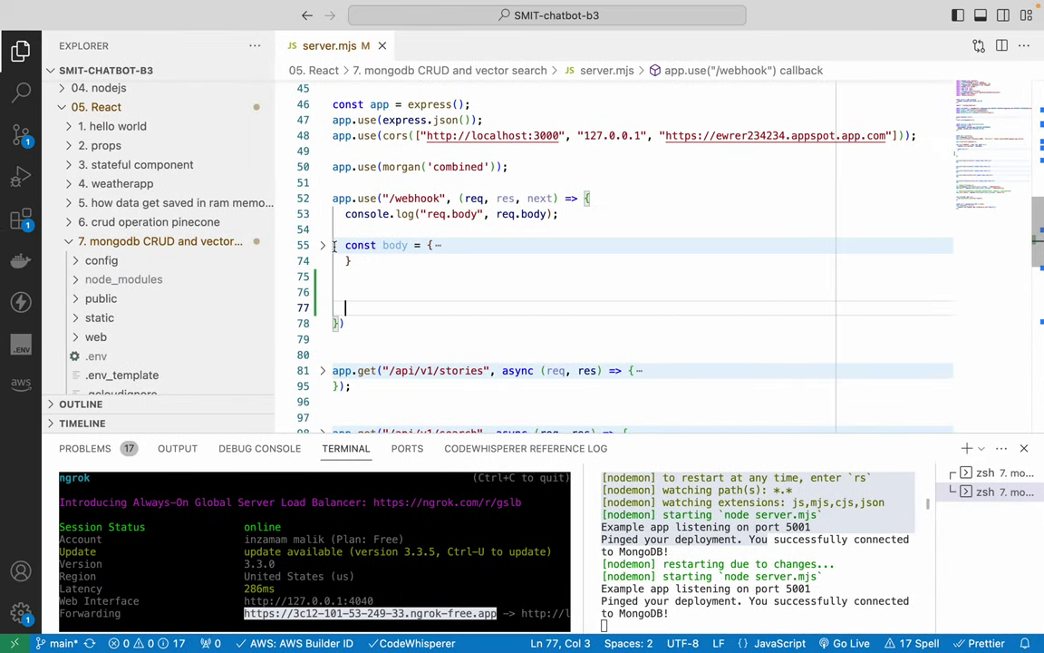
pyautogui.click(333, 245)
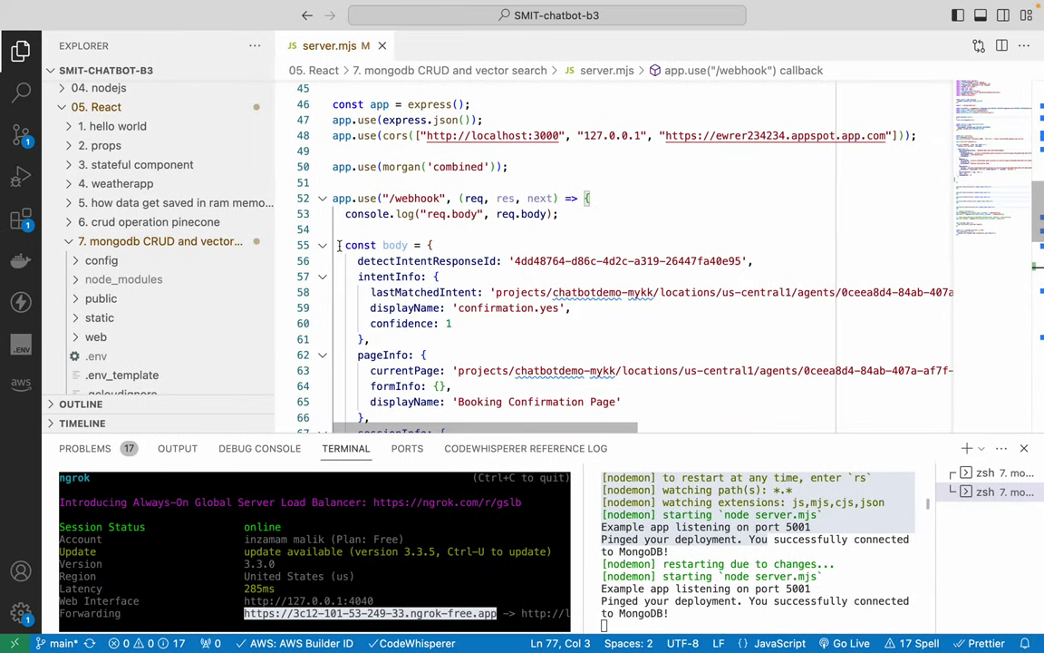
# Step: Fold the intentInfo, pageInfo and sessionInfo blocks in the sample const body object
pyautogui.doubleClick(481, 261)
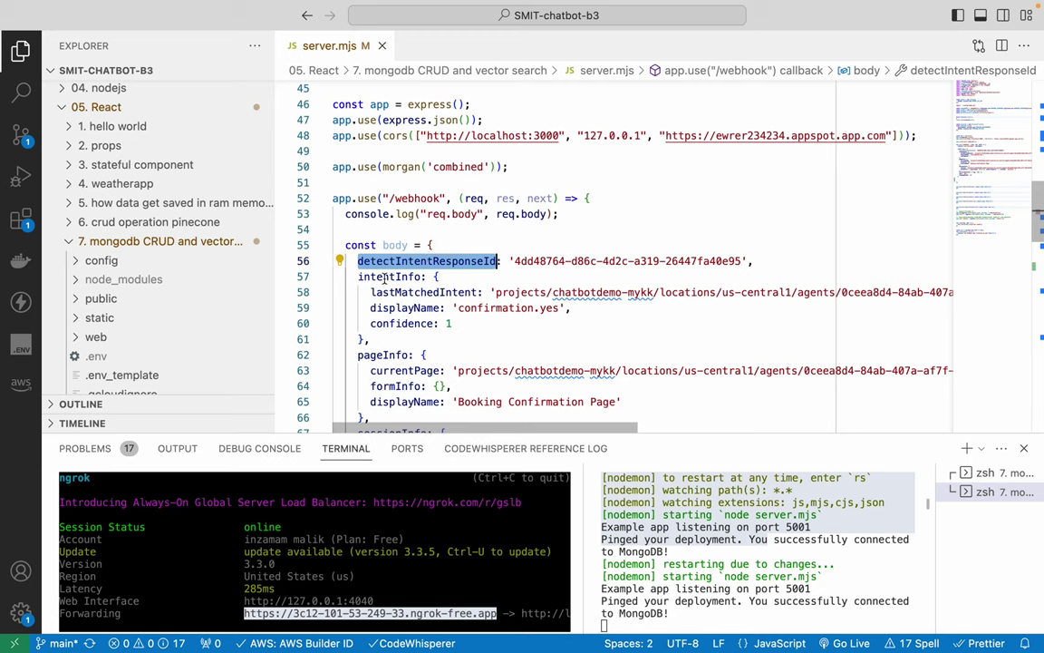
pyautogui.doubleClick(384, 276)
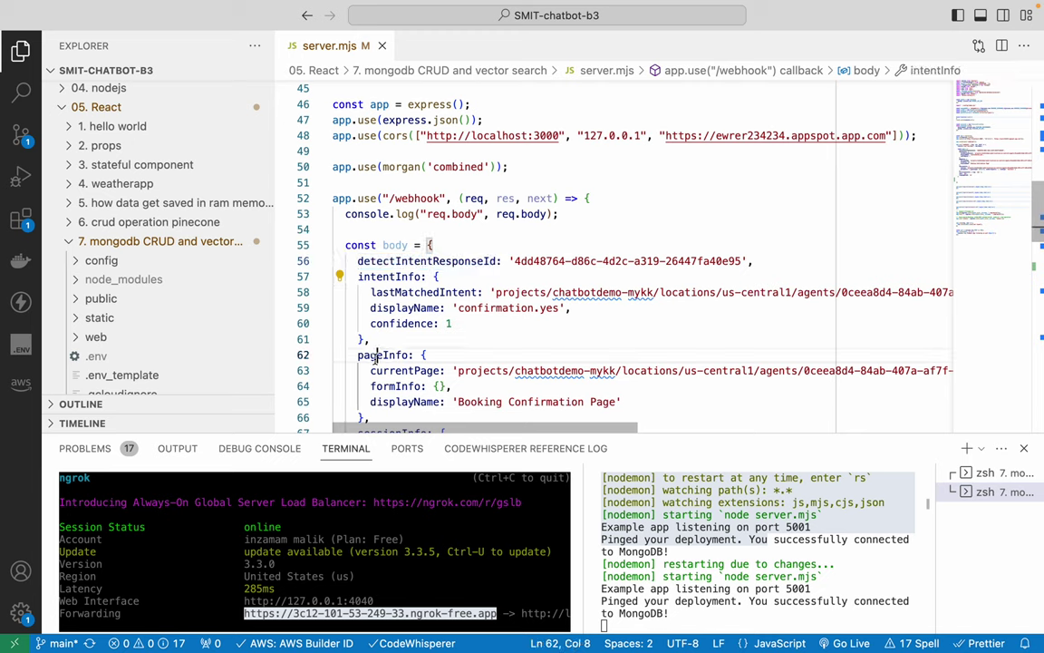
pyautogui.doubleClick(385, 355)
pyautogui.click(323, 278)
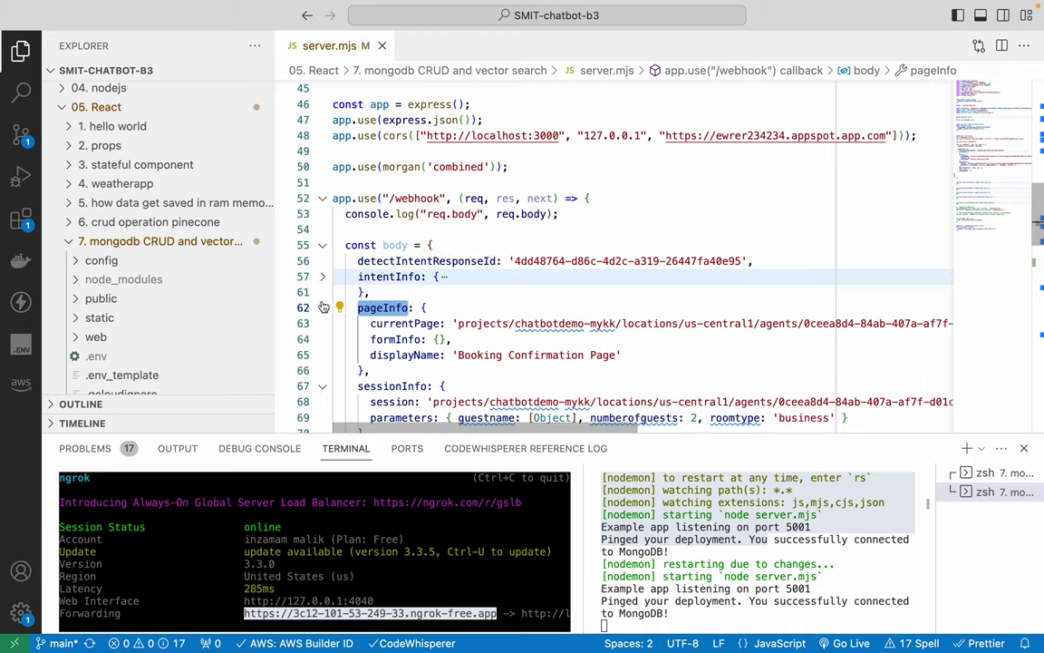
pyautogui.click(322, 308)
pyautogui.click(324, 340)
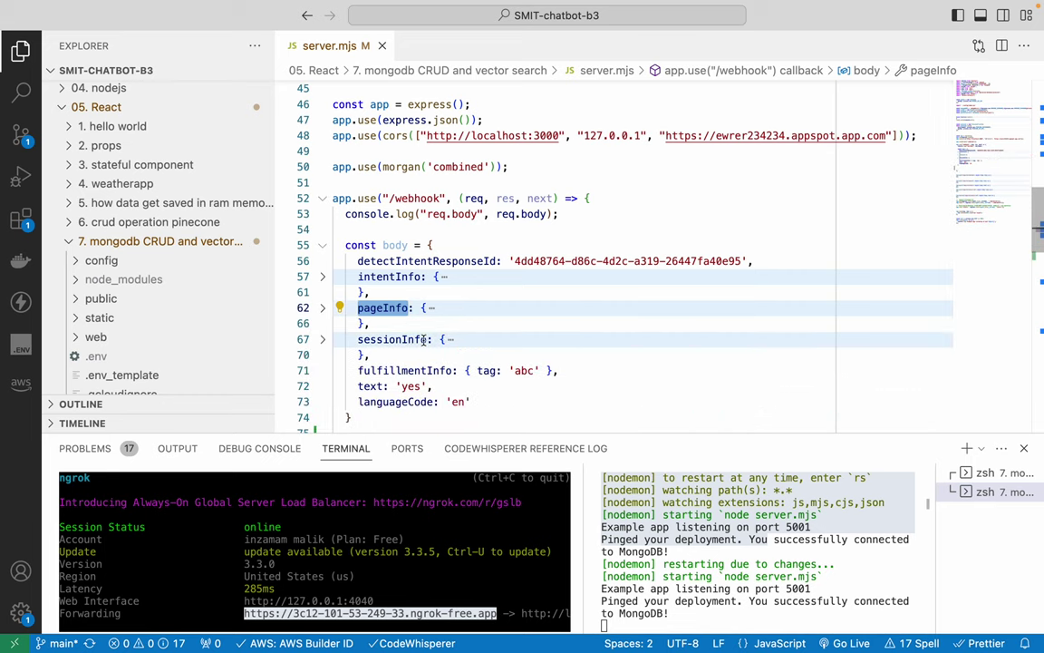
pyautogui.scroll(-1, 423, 340)
pyautogui.doubleClick(391, 334)
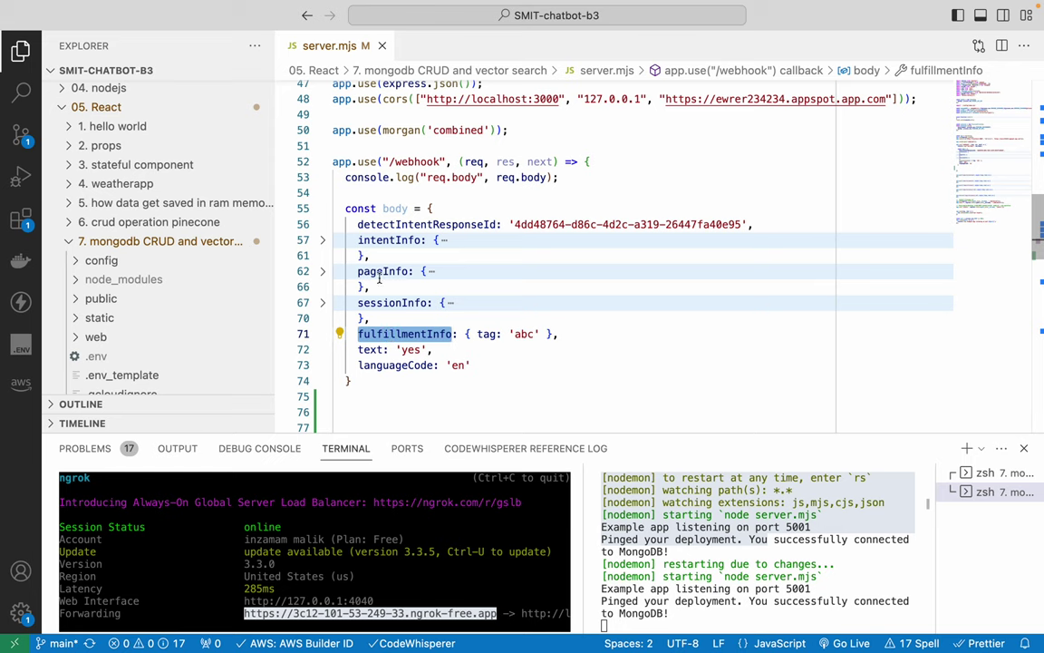
pyautogui.hotkey('ctrl', 'Right')
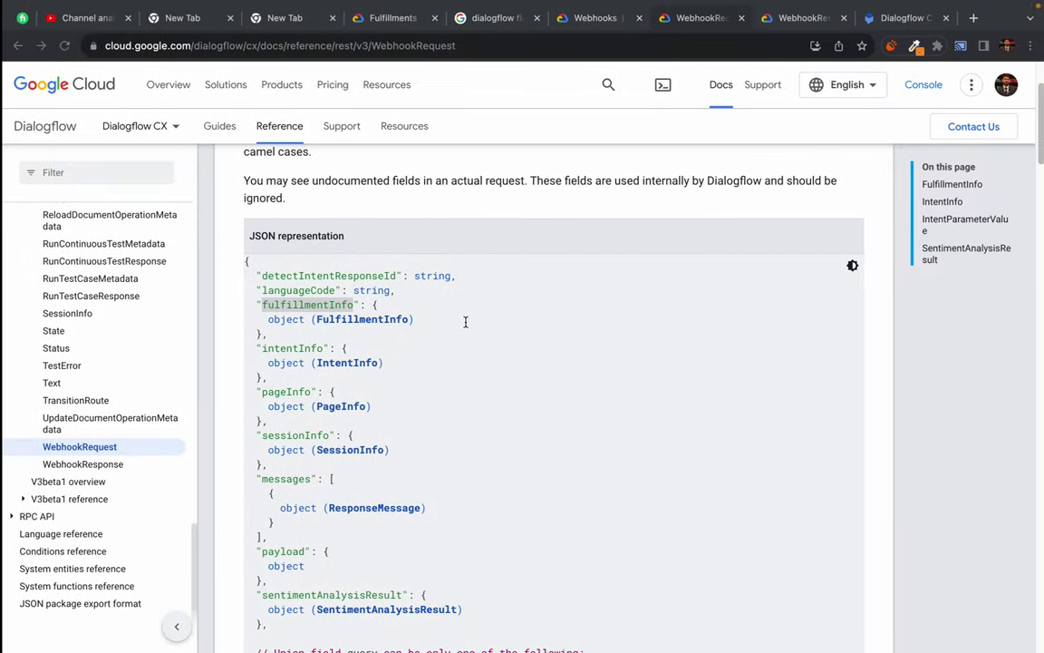
pyautogui.click(264, 276)
pyautogui.moveTo(264, 276); pyautogui.dragTo(272, 350)
pyautogui.click(318, 382)
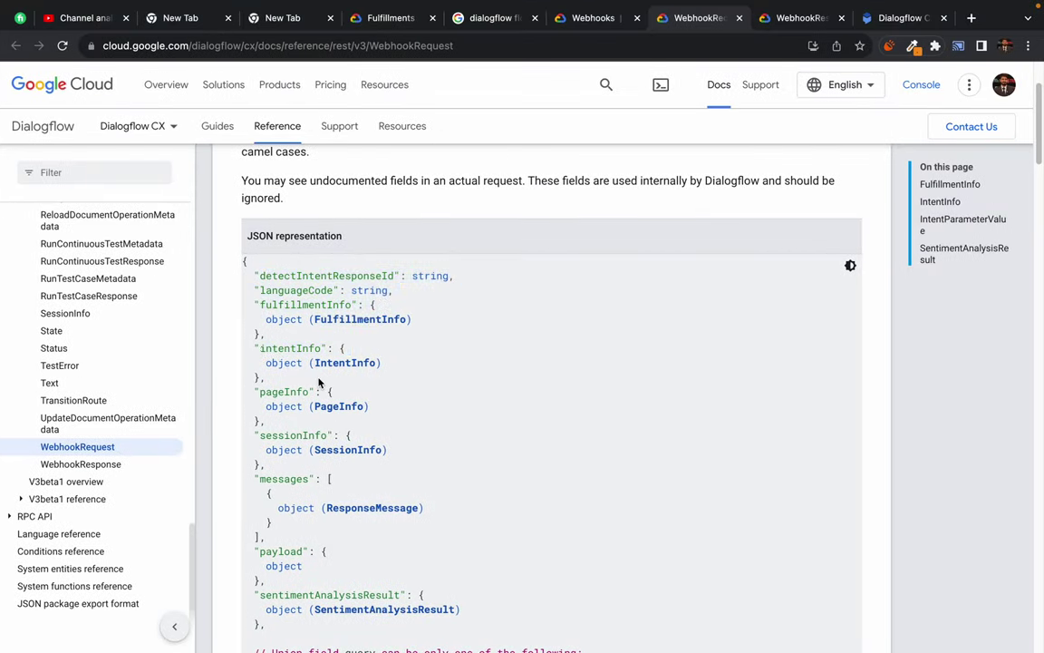
pyautogui.doubleClick(289, 306)
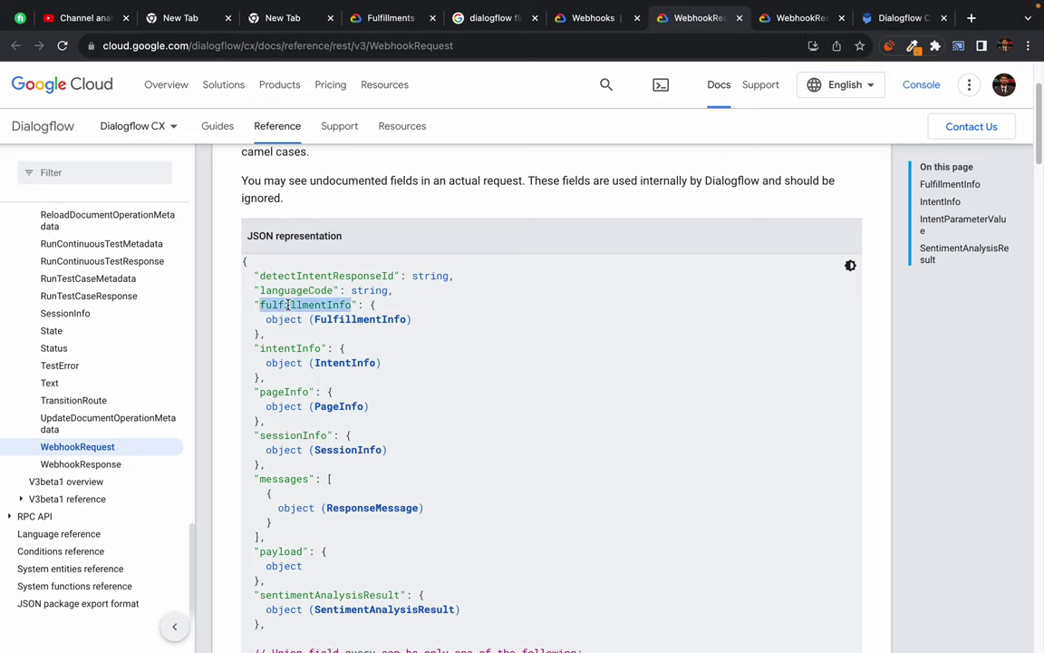
pyautogui.click(289, 306)
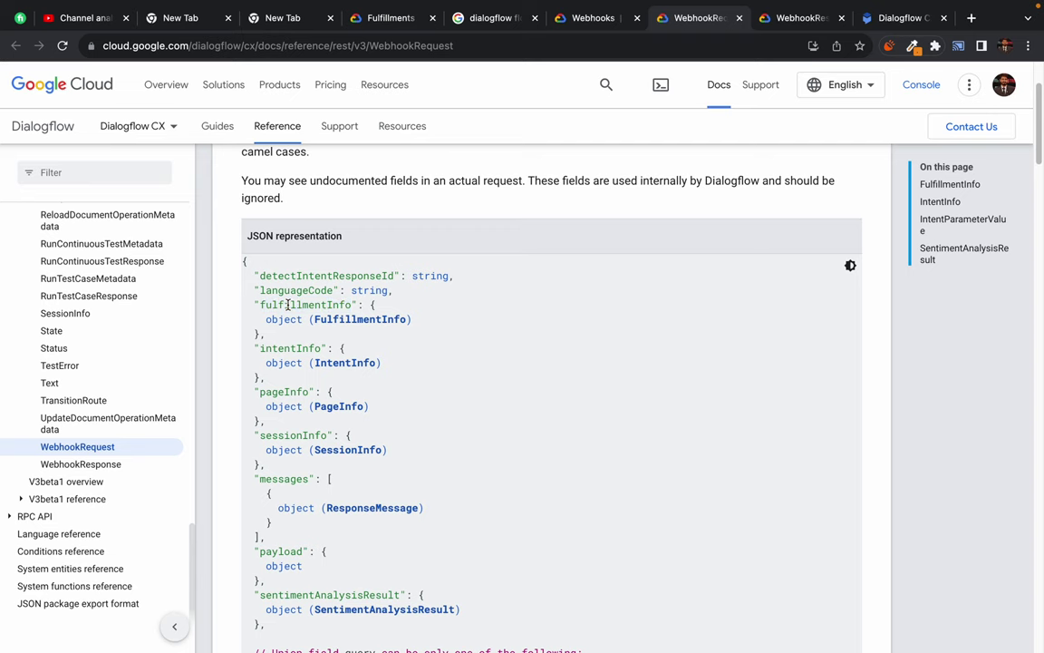
pyautogui.doubleClick(288, 306)
pyautogui.doubleClick(290, 349)
pyautogui.click(282, 388)
pyautogui.doubleClick(283, 390)
pyautogui.press('super+Tab')
pyautogui.doubleClick(390, 240)
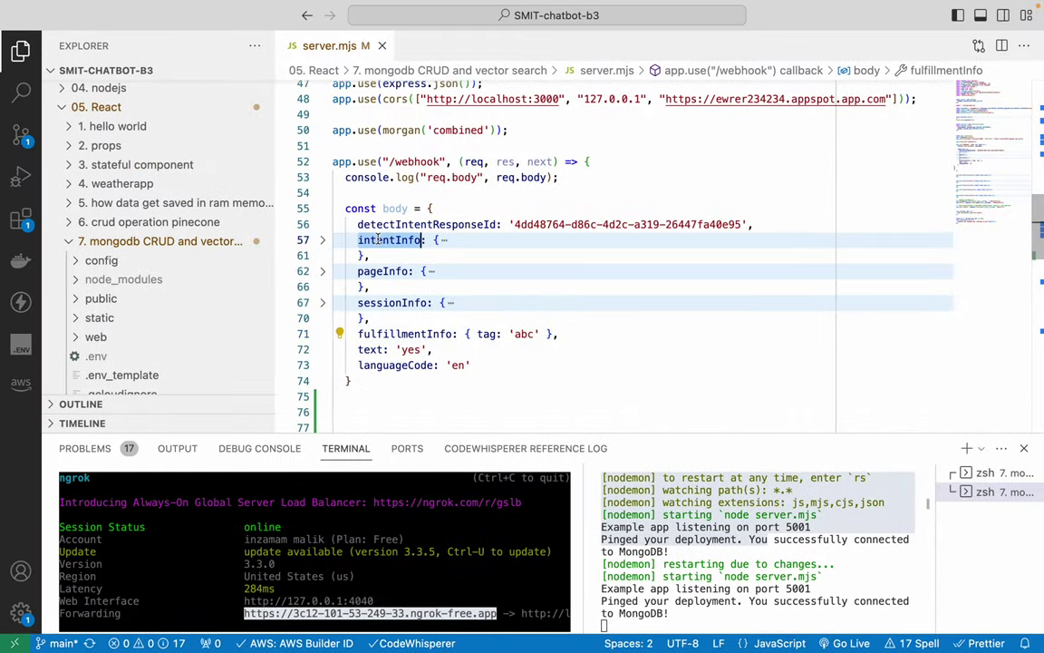
# Step: Unfold the sessionInfo block of the sample body to show session and parameters
pyautogui.doubleClick(379, 271)
pyautogui.doubleClick(394, 303)
pyautogui.click(390, 239)
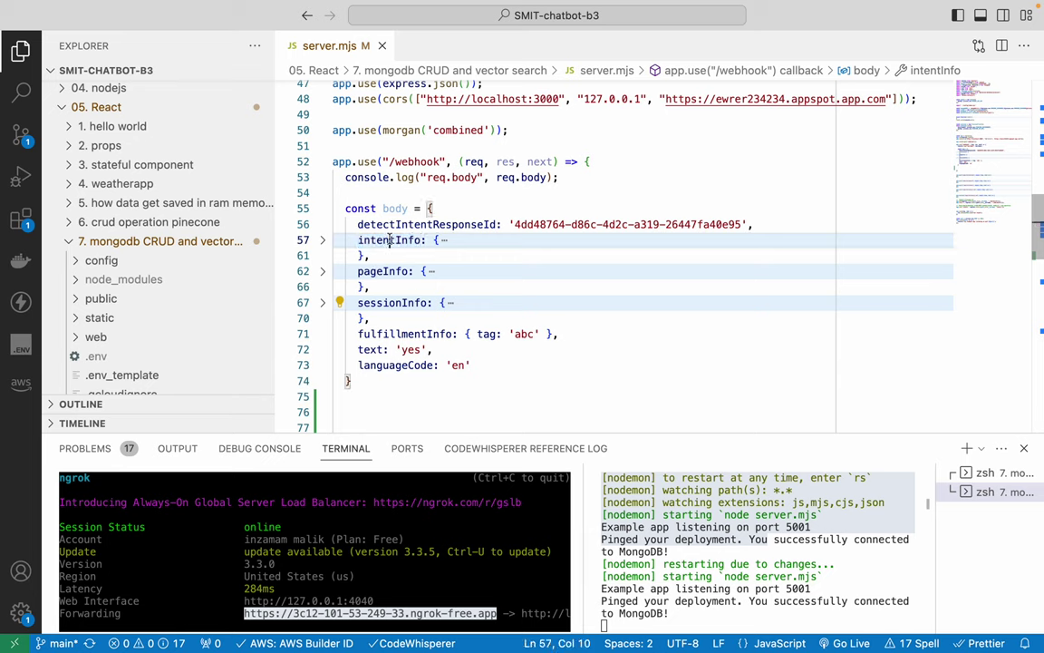
pyautogui.moveTo(358, 208); pyautogui.dragTo(333, 396)
pyautogui.click(333, 397)
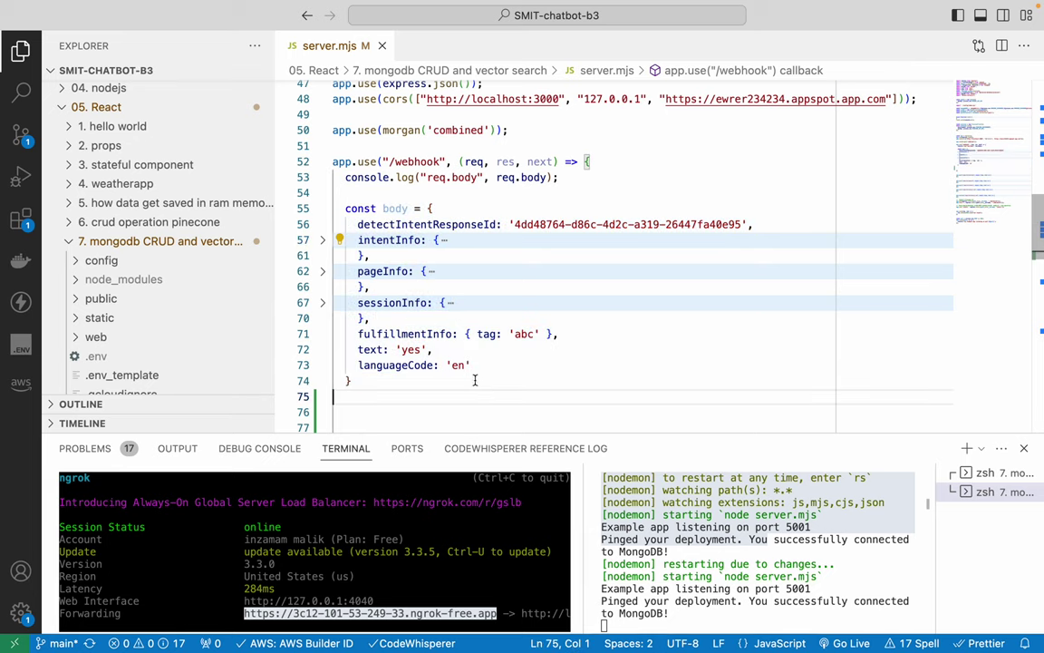
pyautogui.click(323, 303)
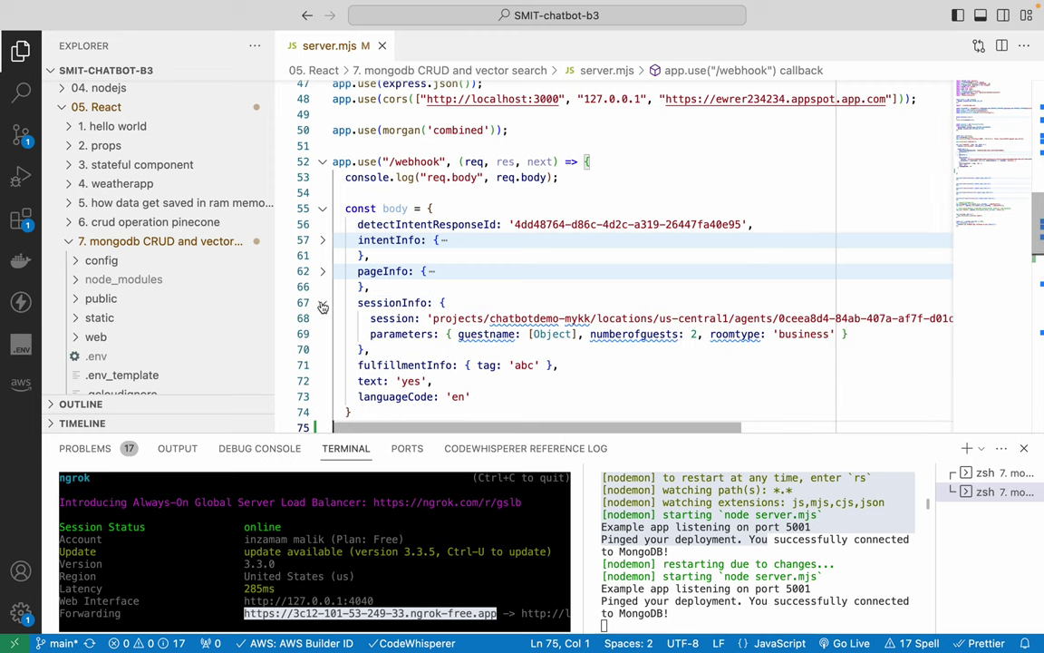
pyautogui.moveTo(358, 303); pyautogui.dragTo(420, 333)
pyautogui.doubleClick(376, 302)
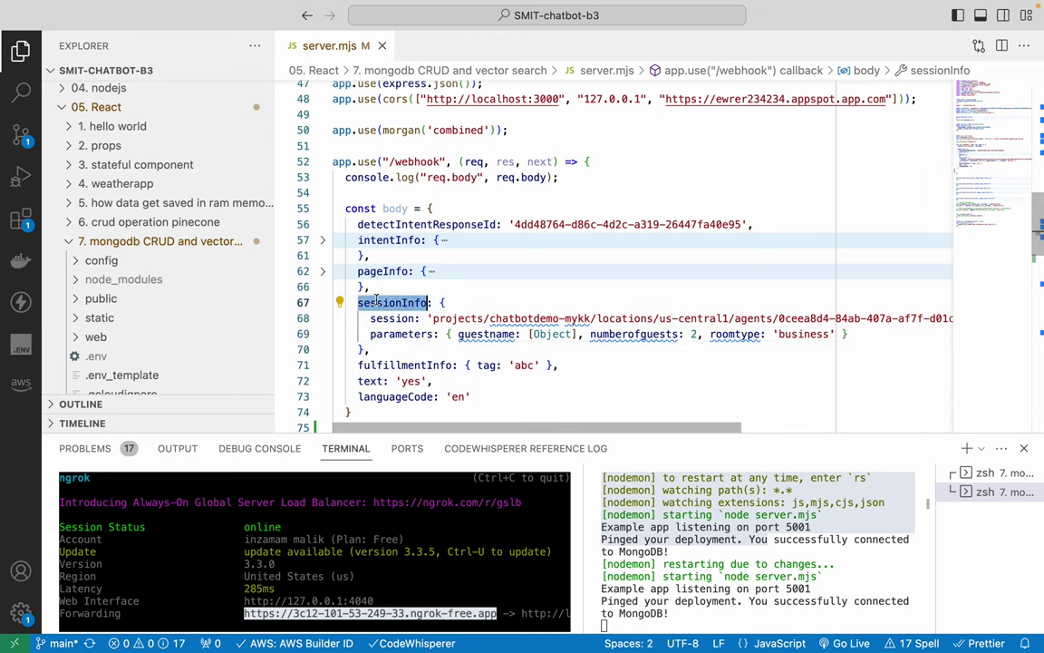
# Step: Duplicate the req.body log line and remove .body from the copy's label
pyautogui.click(563, 178)
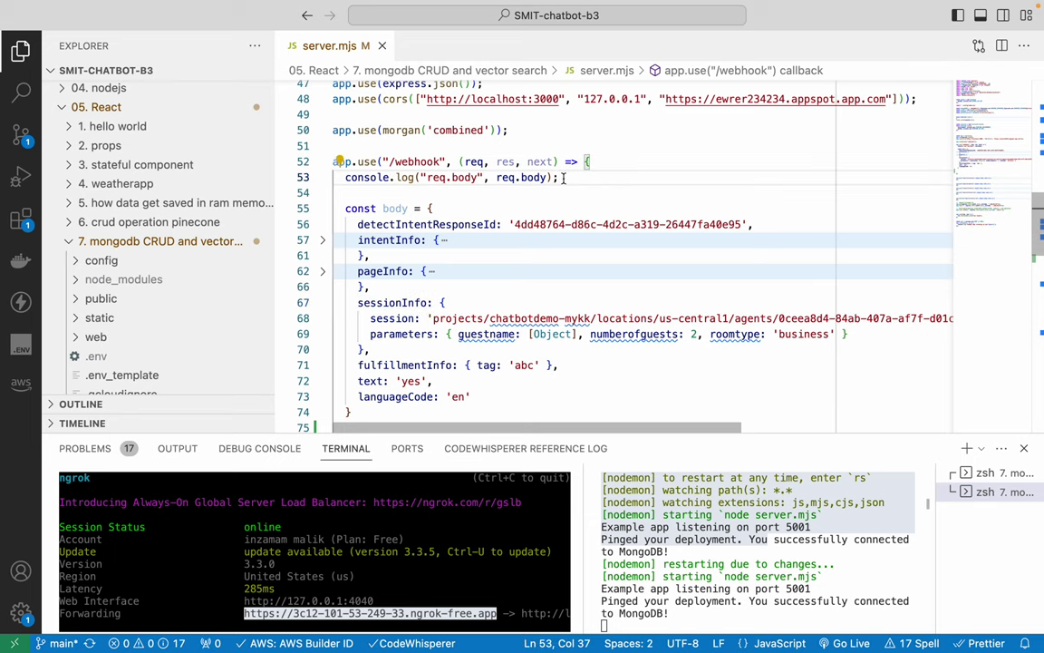
pyautogui.hotkey('shift', 'alt', 'Down')
pyautogui.doubleClick(458, 192)
pyautogui.press('BackSpace')
pyautogui.press('BackSpace')
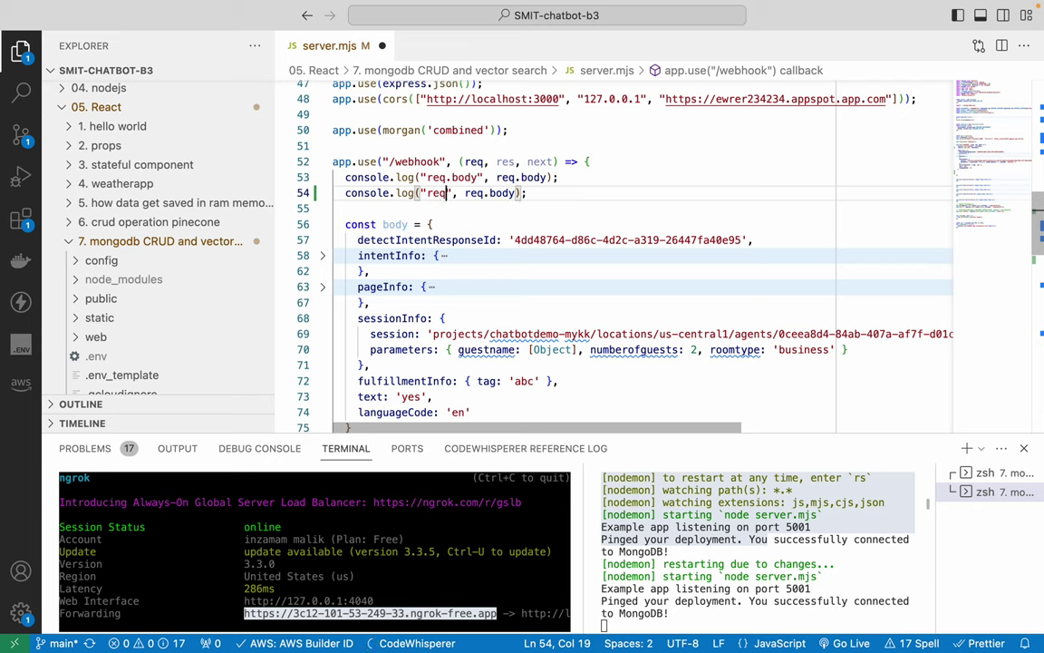
# Step: Log req.body.sessionInfo.parameters and declare const params = req.body.sessionInfo.parameters
pyautogui.write('.body.')
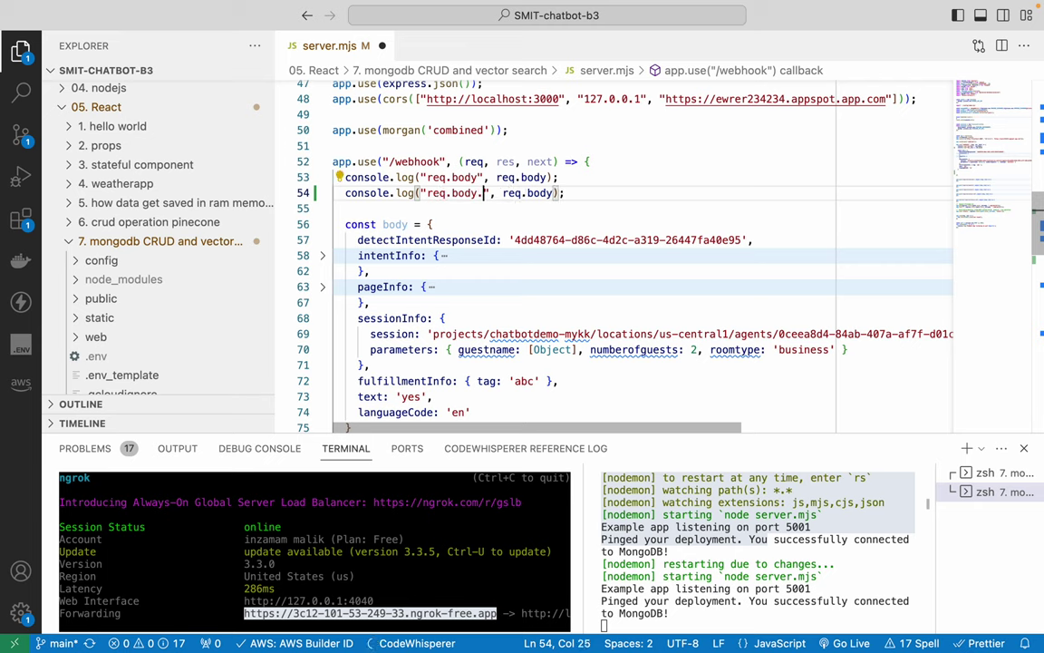
pyautogui.write('sessionInfo')
pyautogui.write('.paramet')
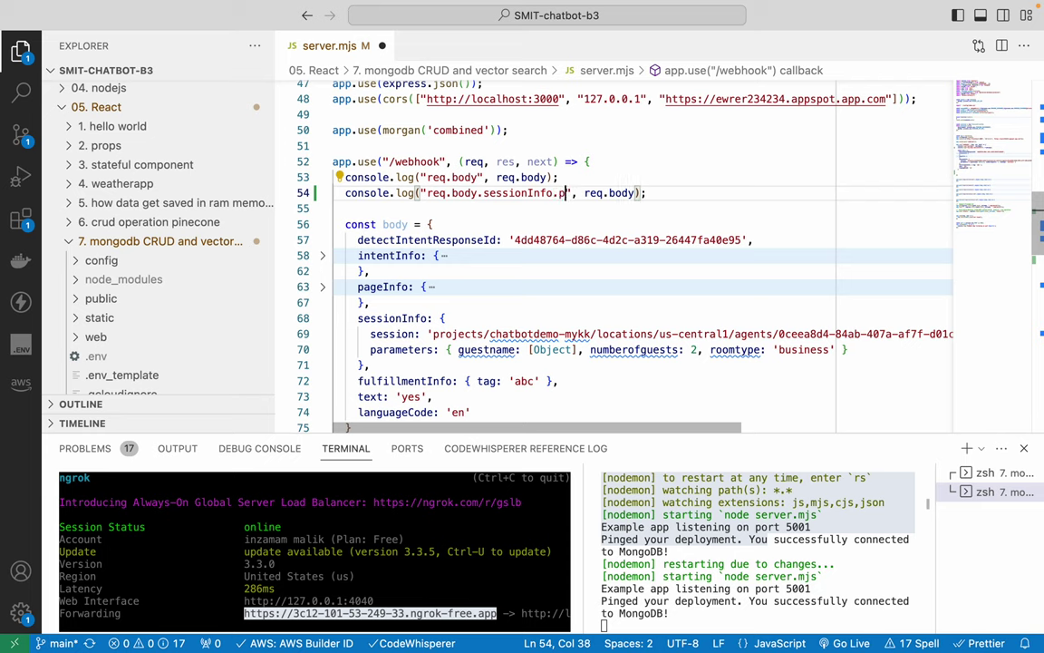
pyautogui.write('ers')
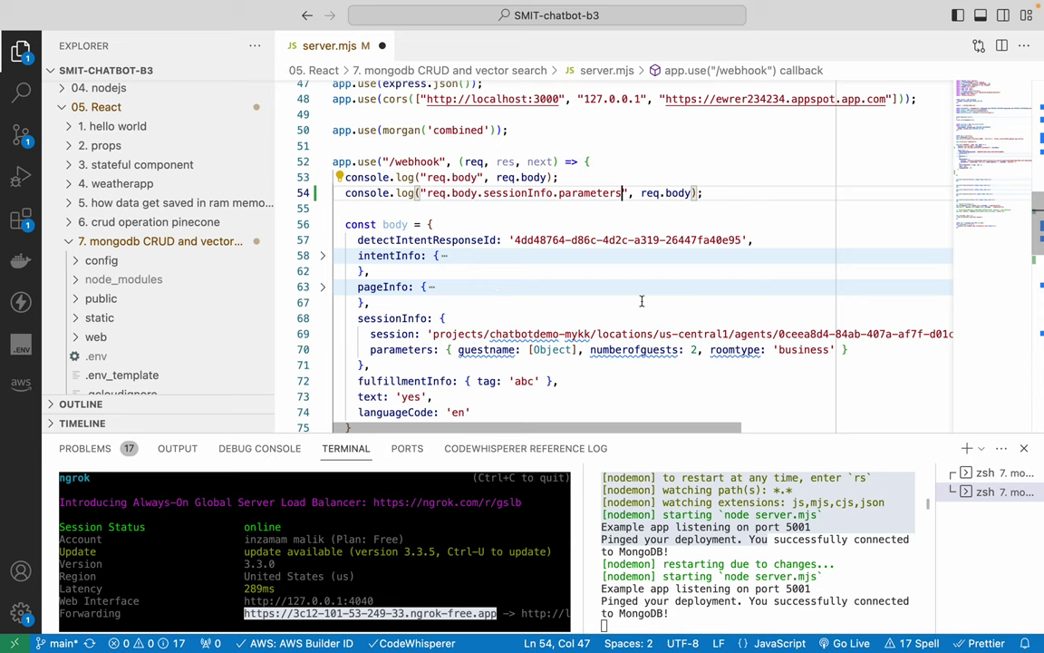
pyautogui.moveTo(427, 194); pyautogui.dragTo(693, 193)
pyautogui.write('req.body.sessionInfo.parameters')
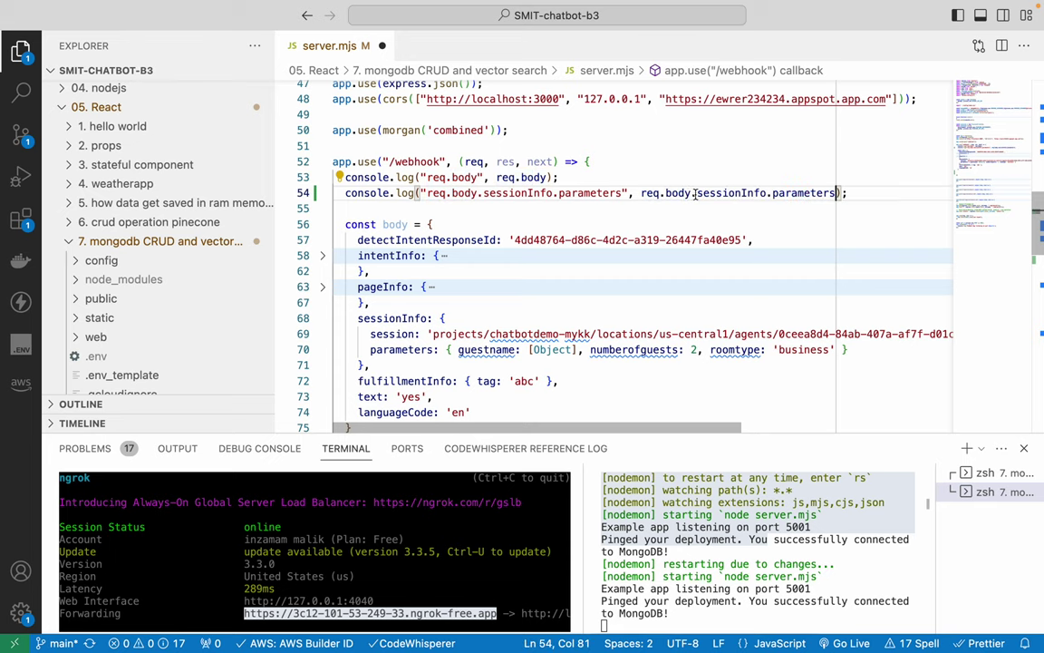
pyautogui.press('Return')
pyautogui.press('Return')
pyautogui.write('const ')
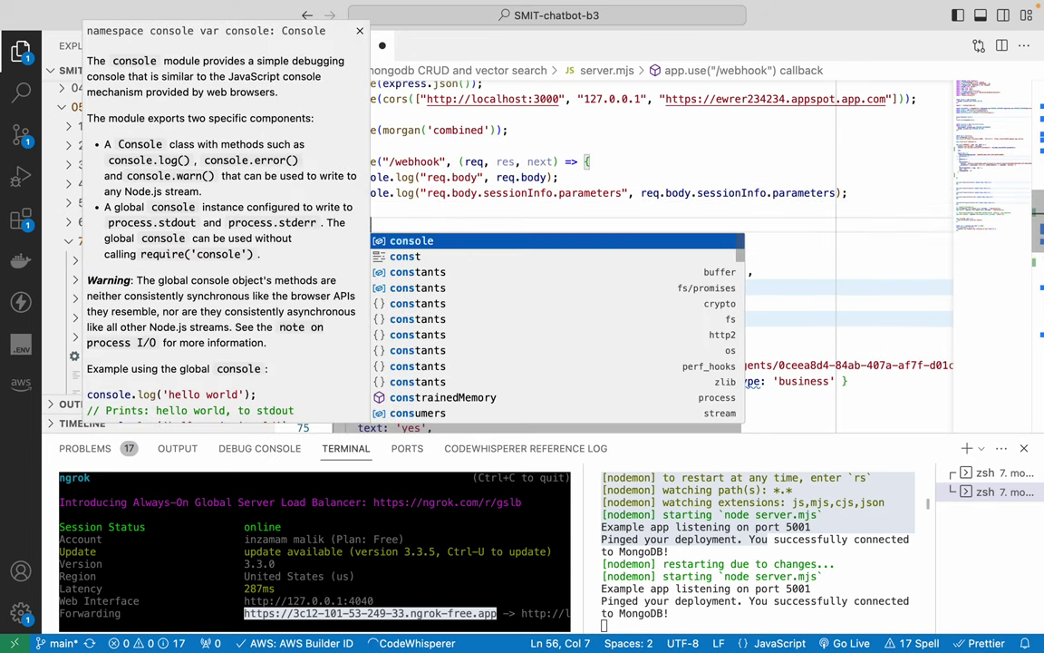
pyautogui.write('param')
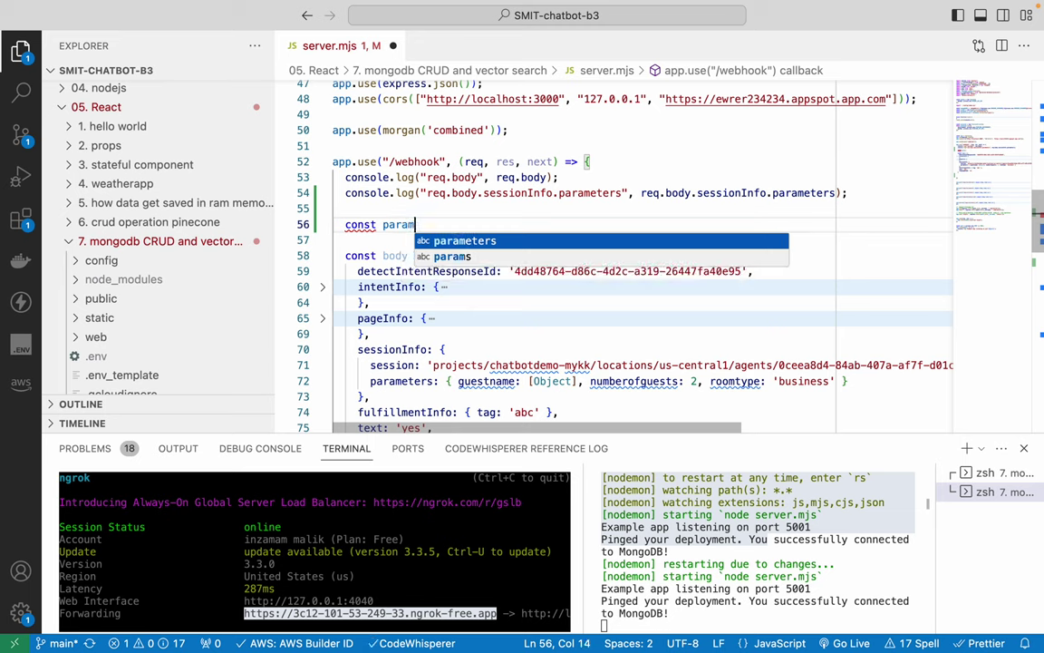
pyautogui.write('s =')
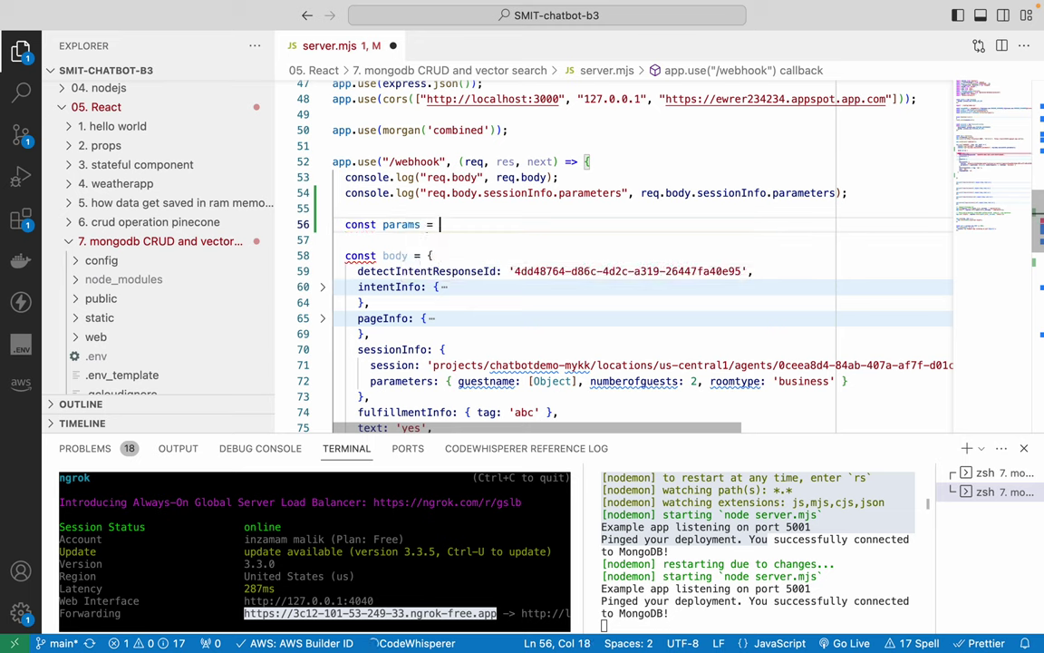
pyautogui.press('Tab')
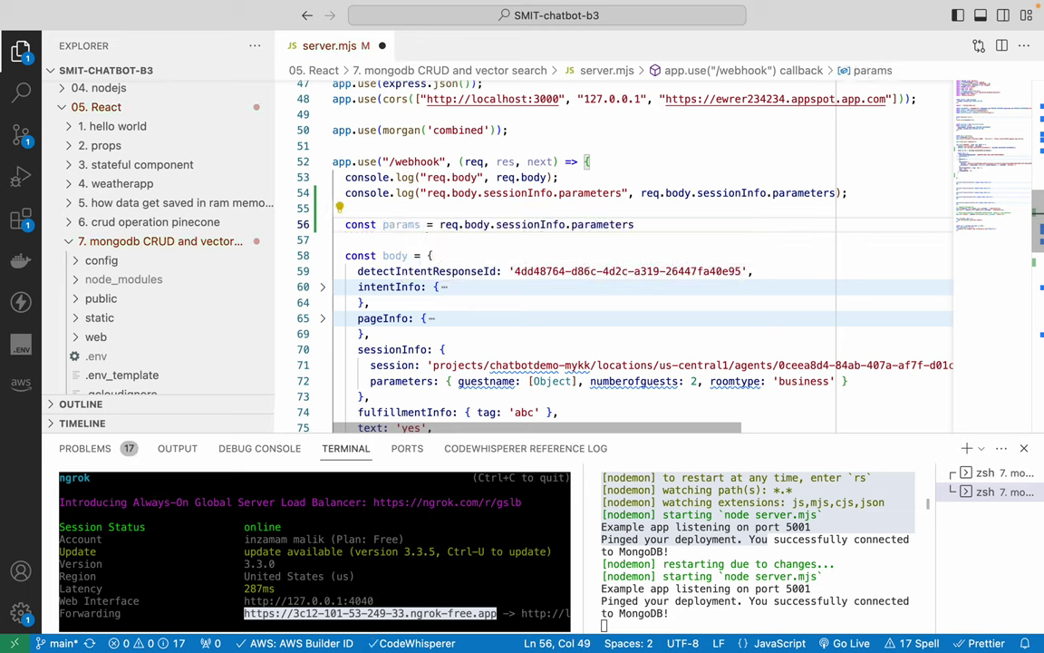
pyautogui.write(';')
pyautogui.press('Return')
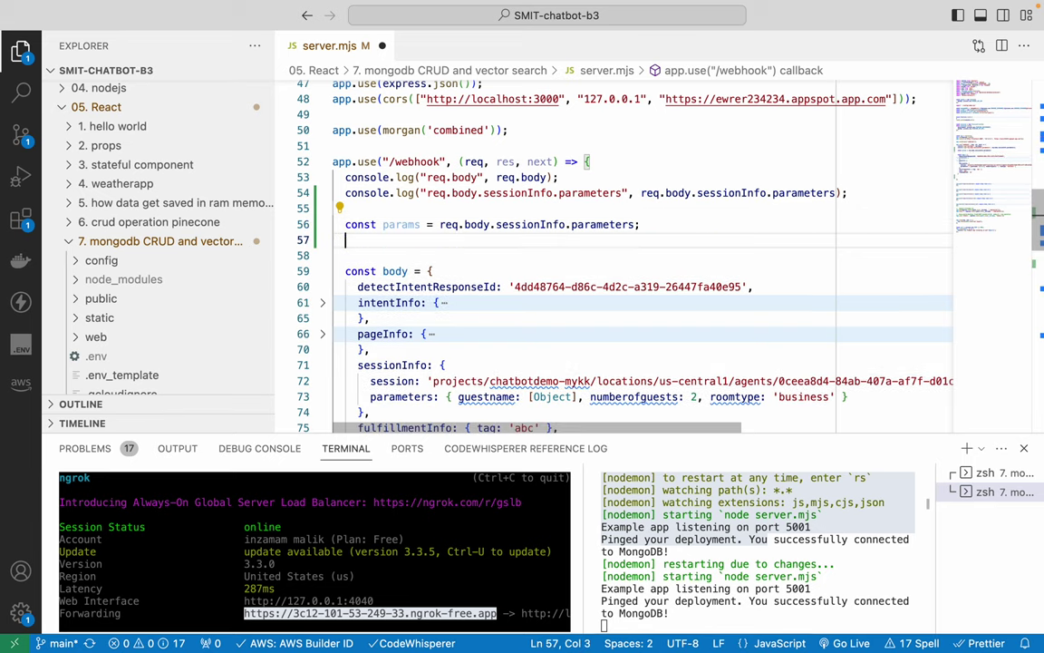
# Step: Add console.log("guest name: ", params.guestname.orignal) and save server.mjs
pyautogui.write('console')
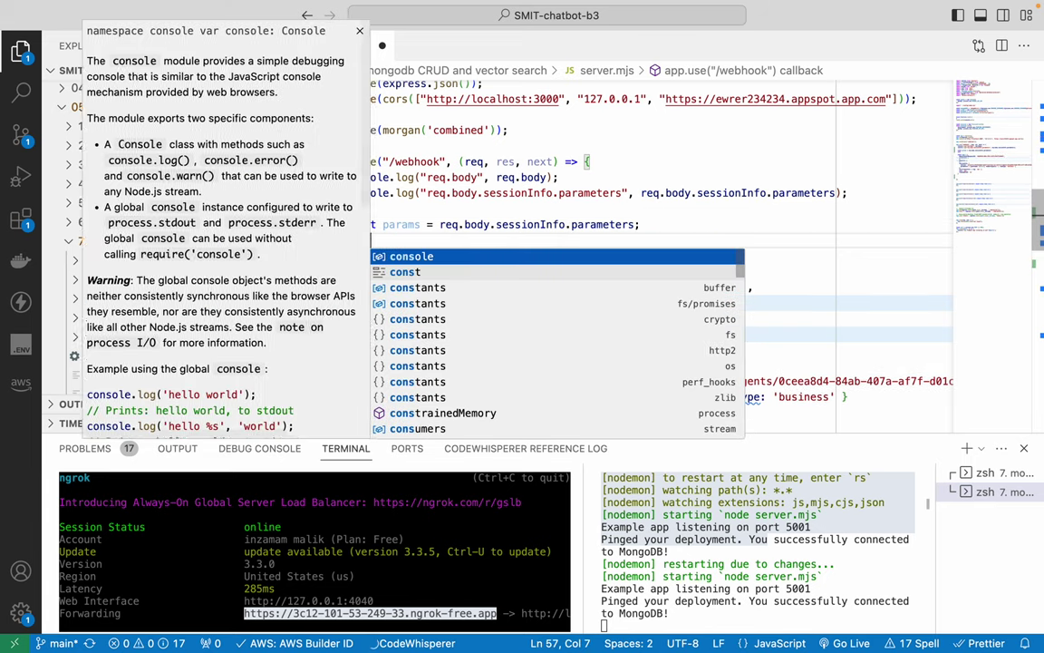
pyautogui.press('Escape')
pyautogui.write('.log()')
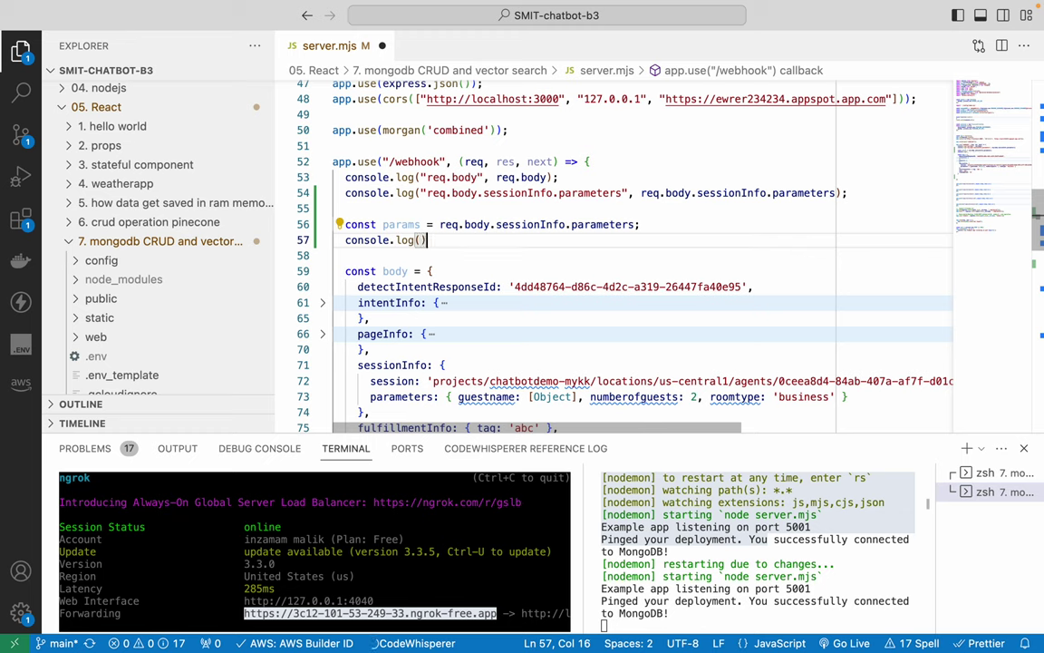
pyautogui.press('BackSpace')
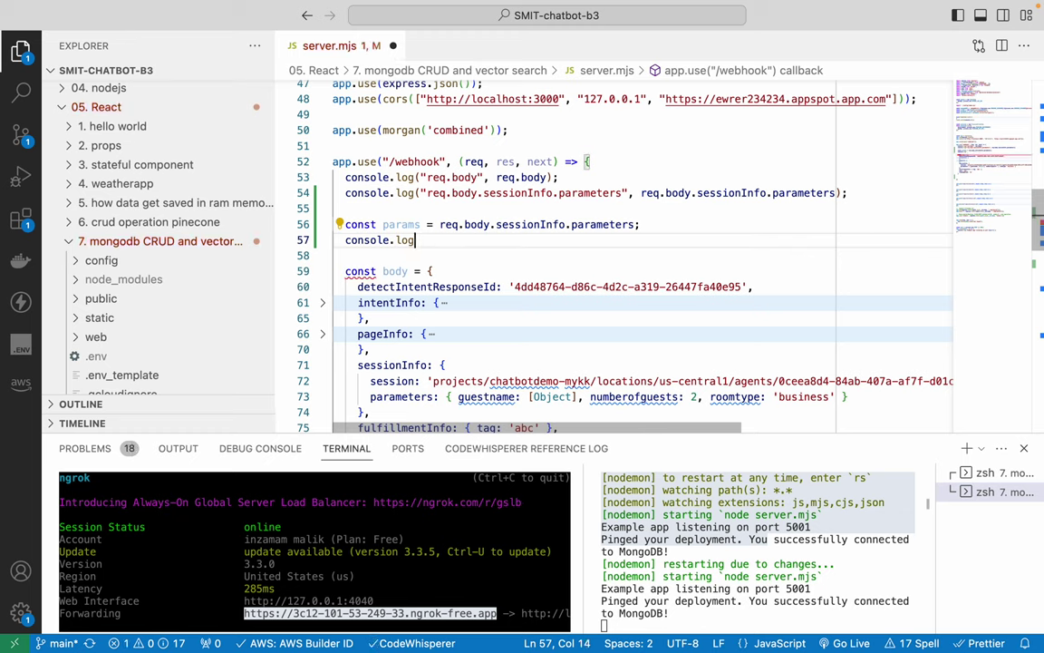
pyautogui.write('(')
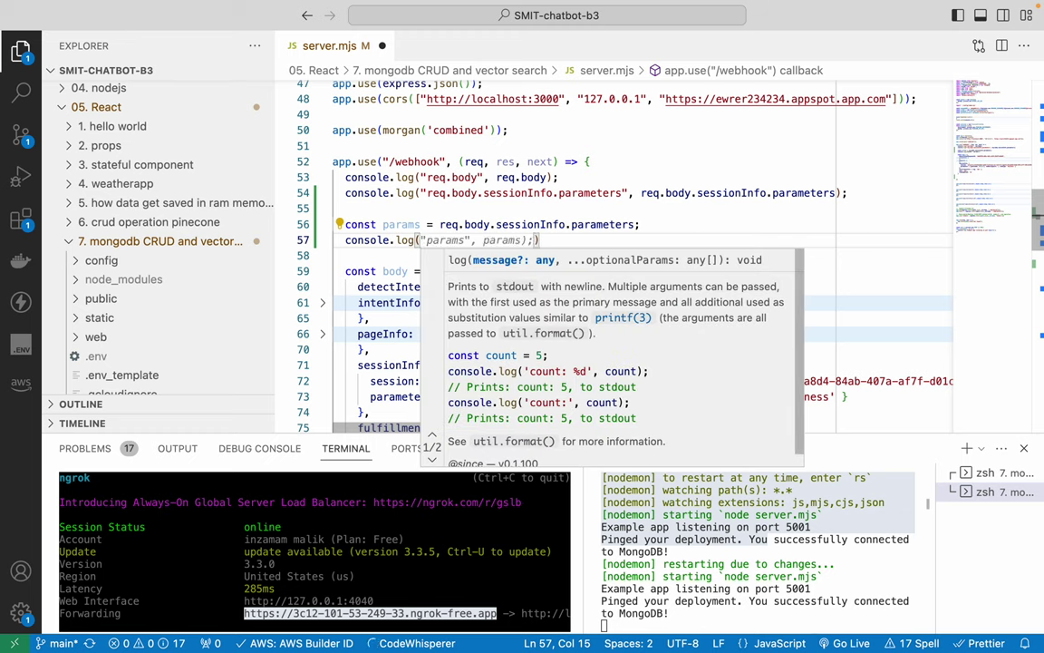
pyautogui.press('Escape')
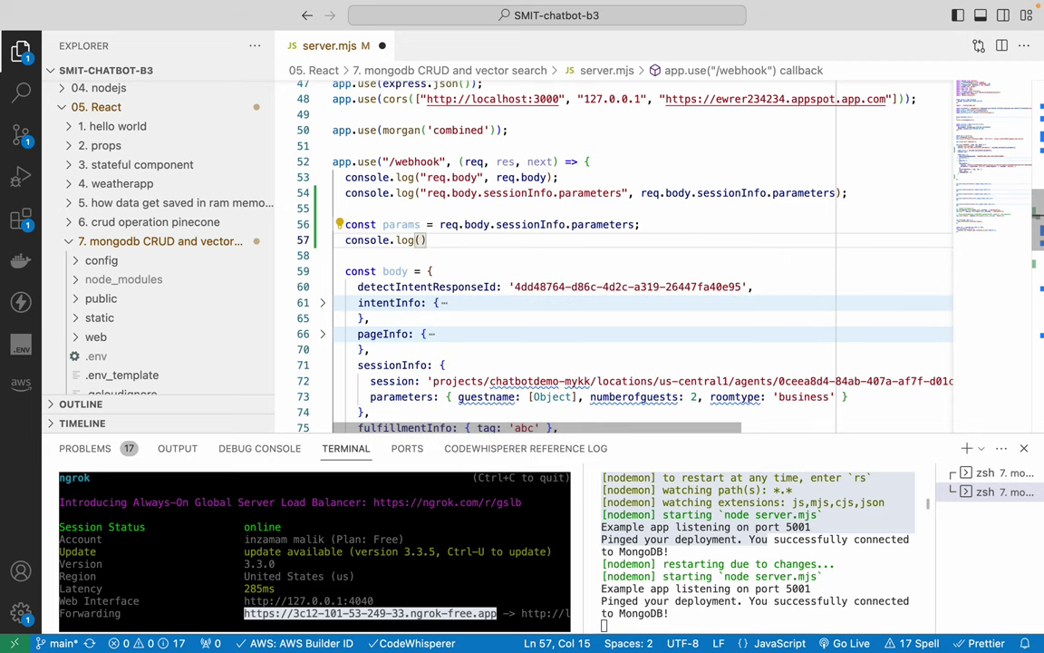
pyautogui.scroll(-3, 443, 309)
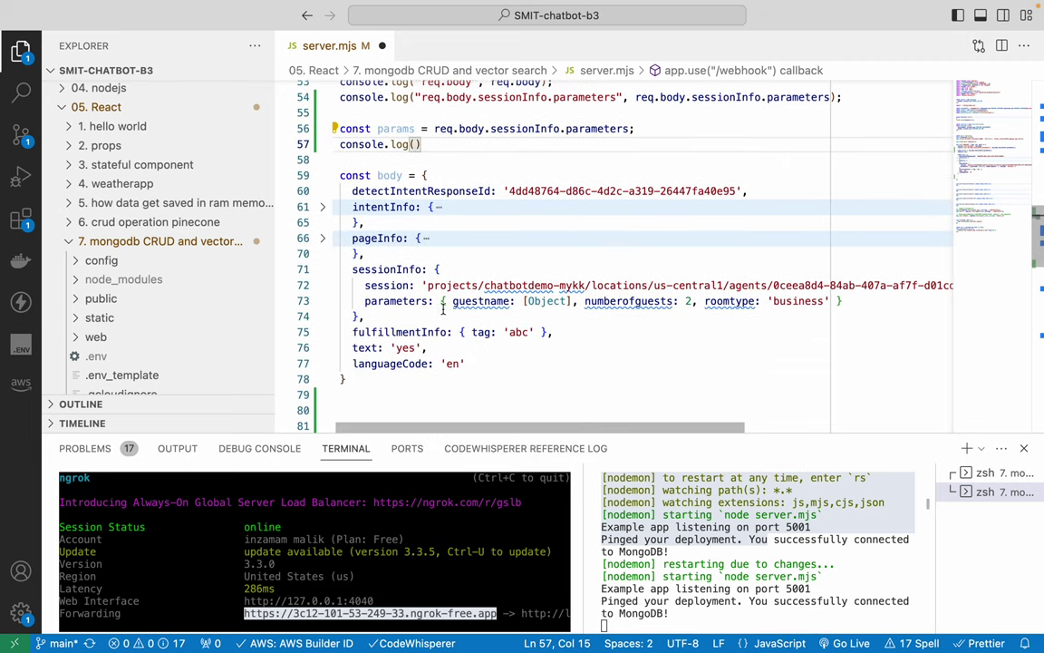
pyautogui.scroll(2, 512, 263)
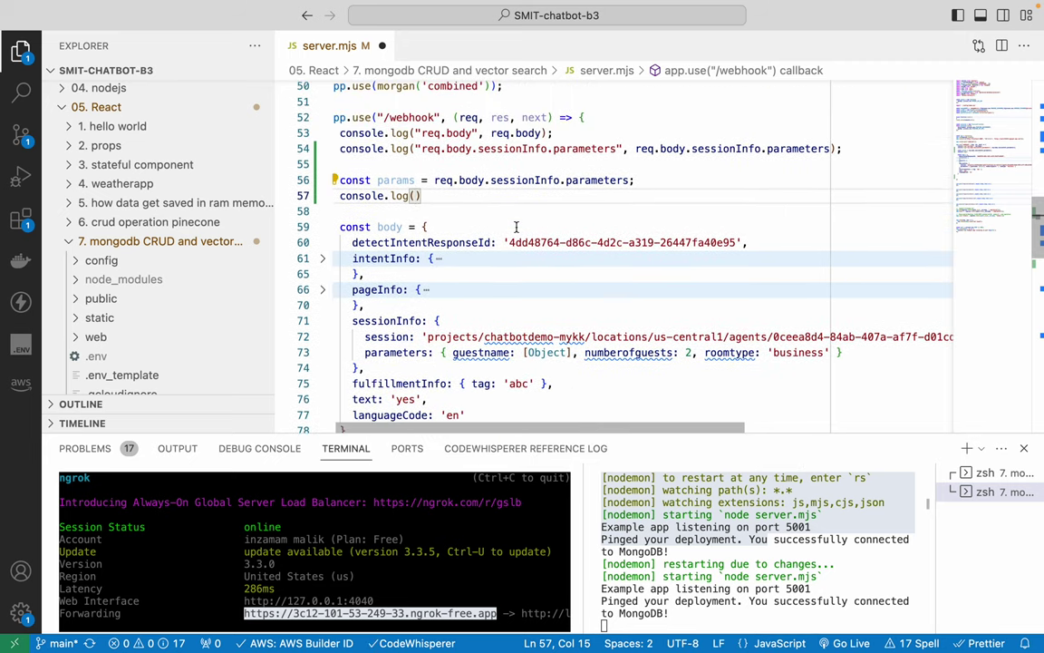
pyautogui.write('"guest ')
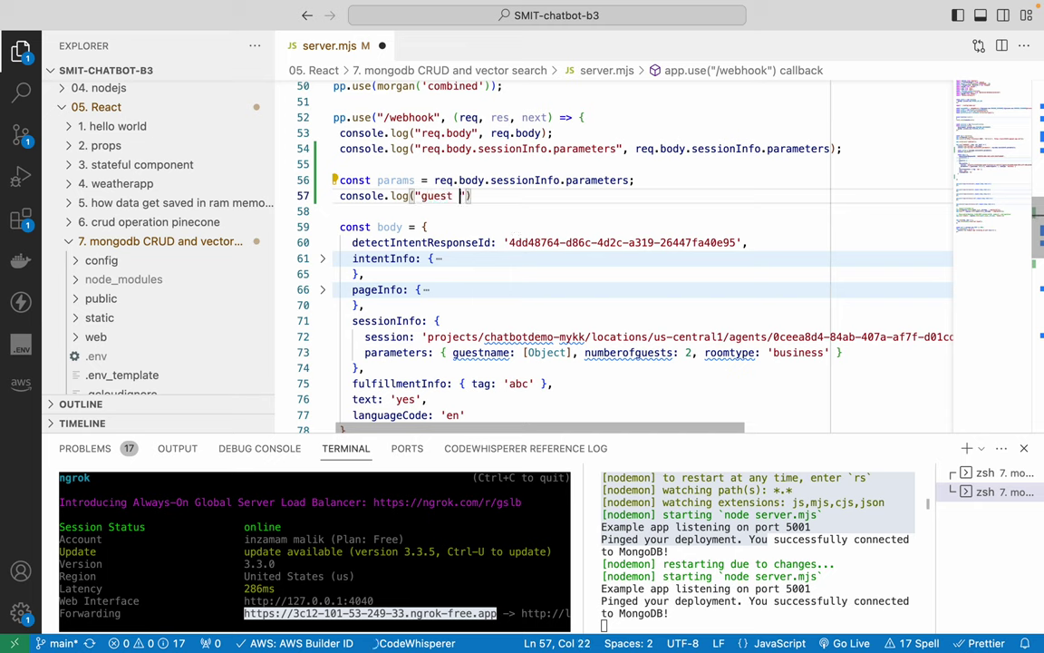
pyautogui.write('name: ",')
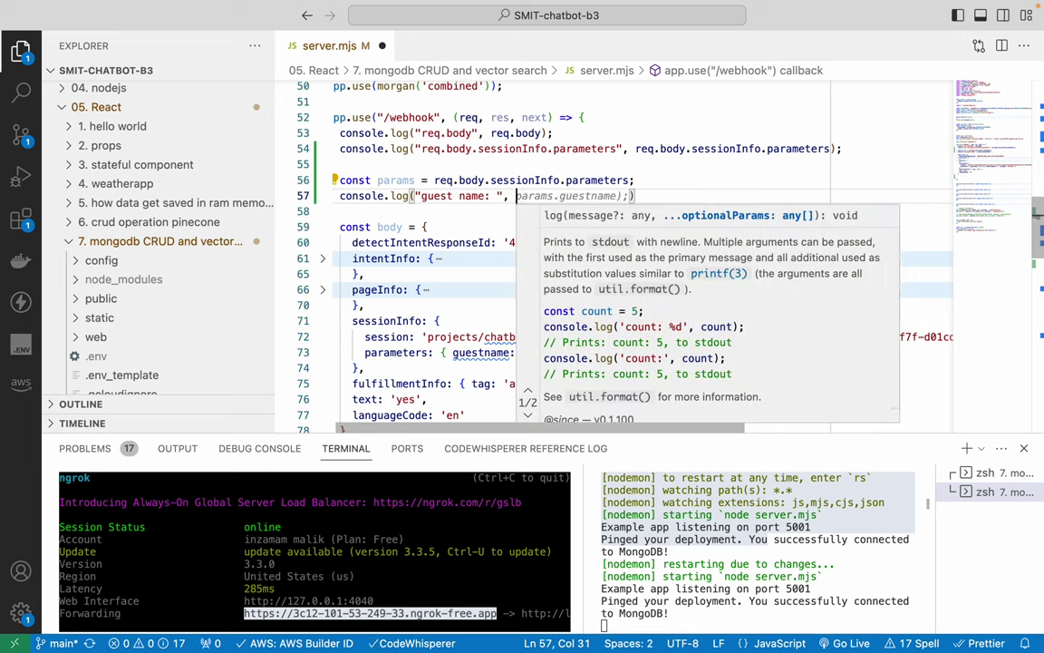
pyautogui.press('Tab')
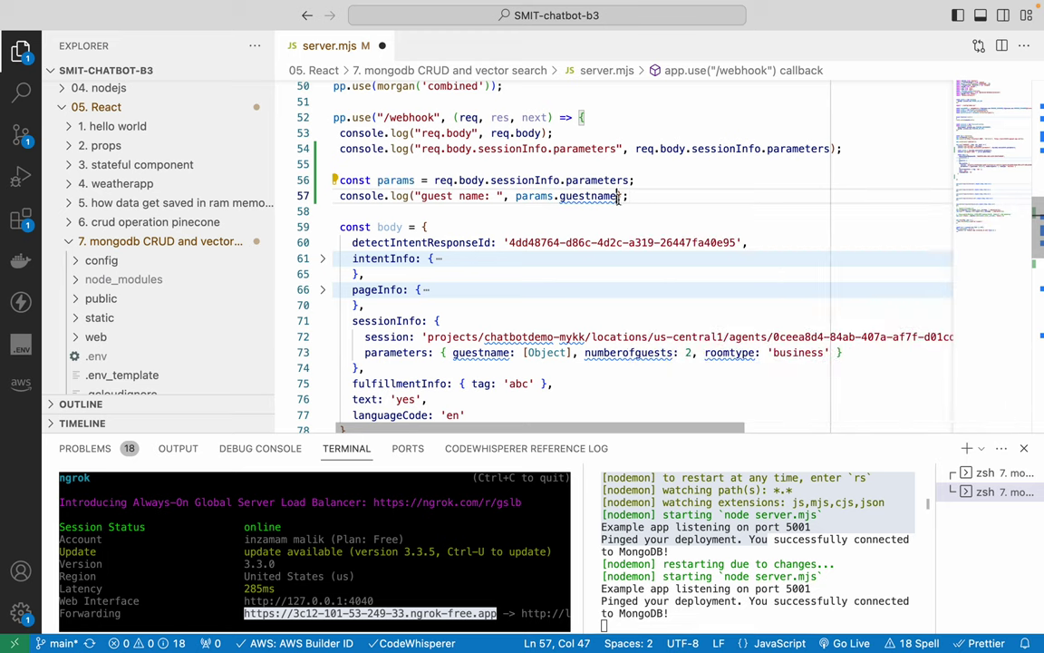
pyautogui.write('.origna')
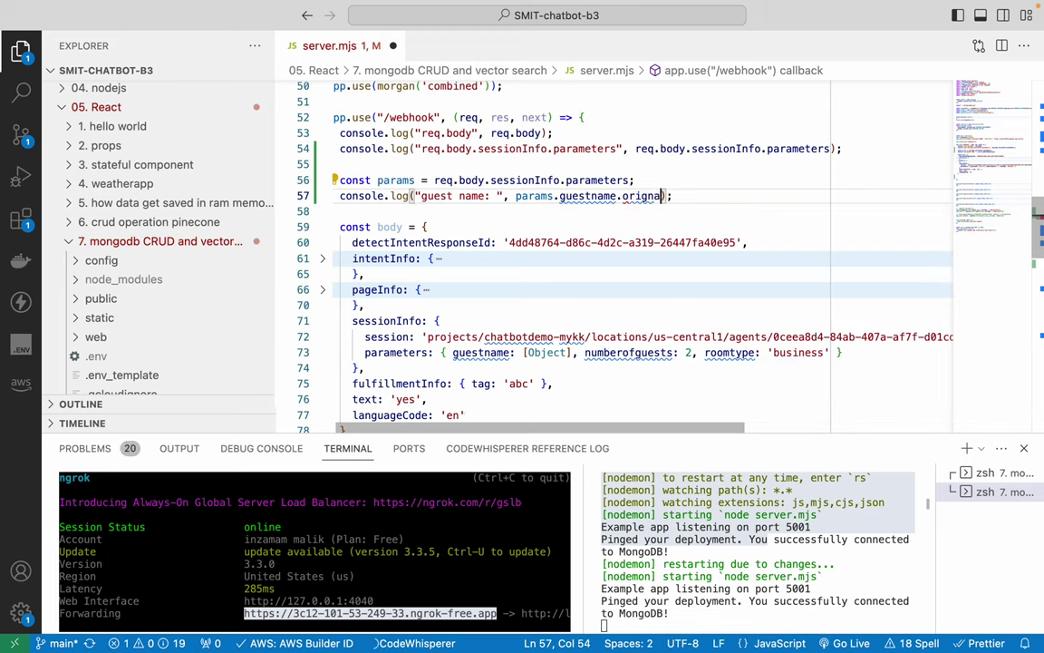
pyautogui.write('l')
pyautogui.click(686, 194)
pyautogui.hotkey('ctrl', 's')
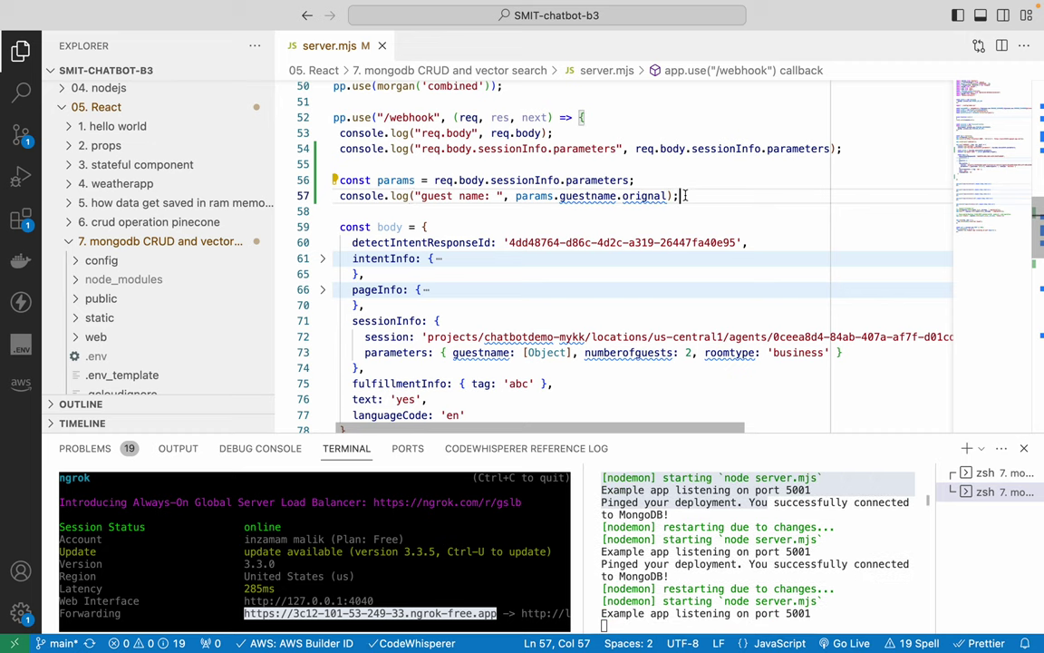
# Step: Duplicate the guest-name log as a "Number of guests" line and correct orignal to original
pyautogui.hotkey('shift', 'alt', 'Down')
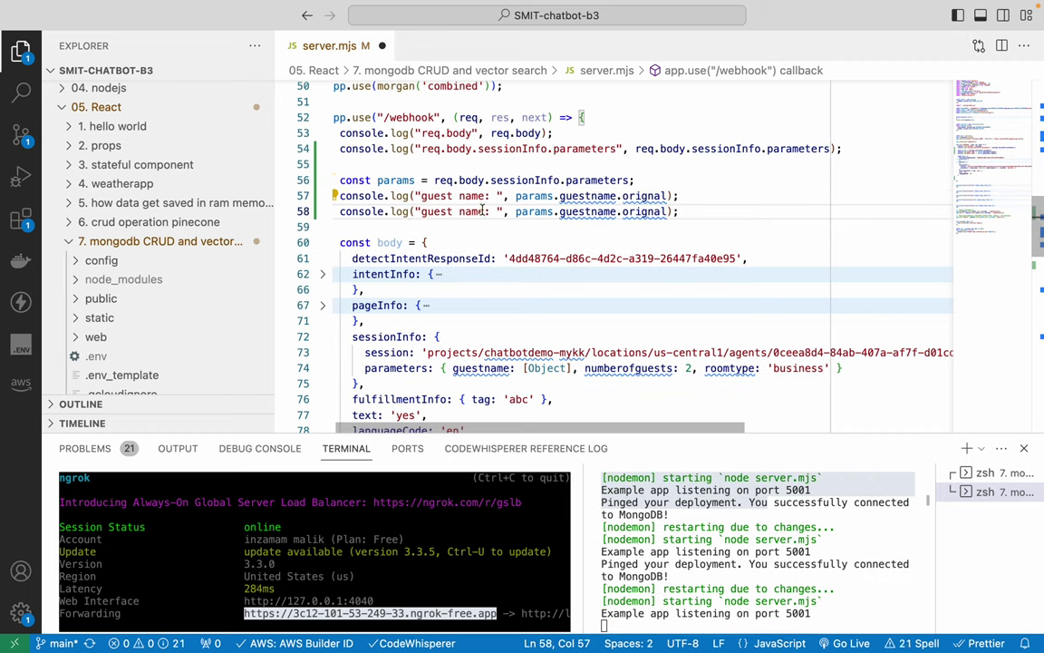
pyautogui.doubleClick(443, 211)
pyautogui.press('BackSpace')
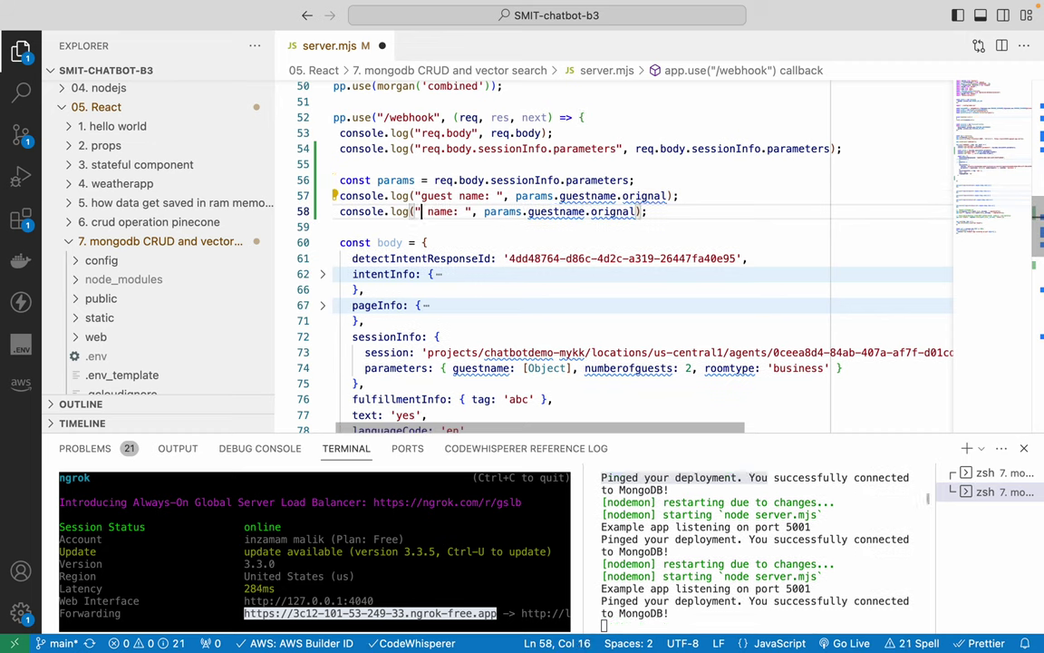
pyautogui.write('Number')
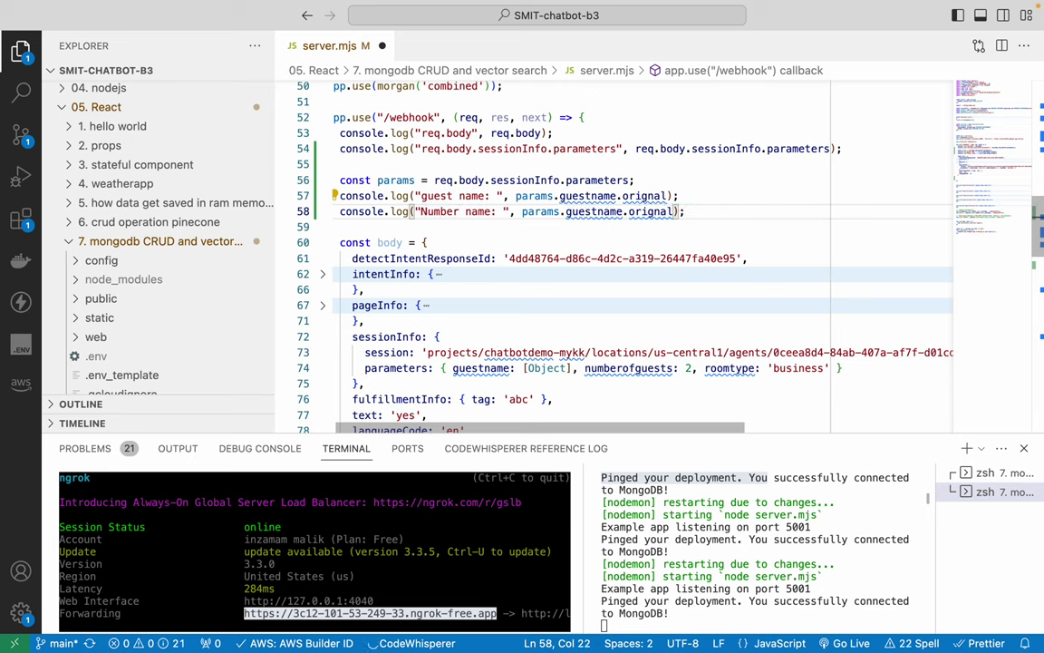
pyautogui.write(' of')
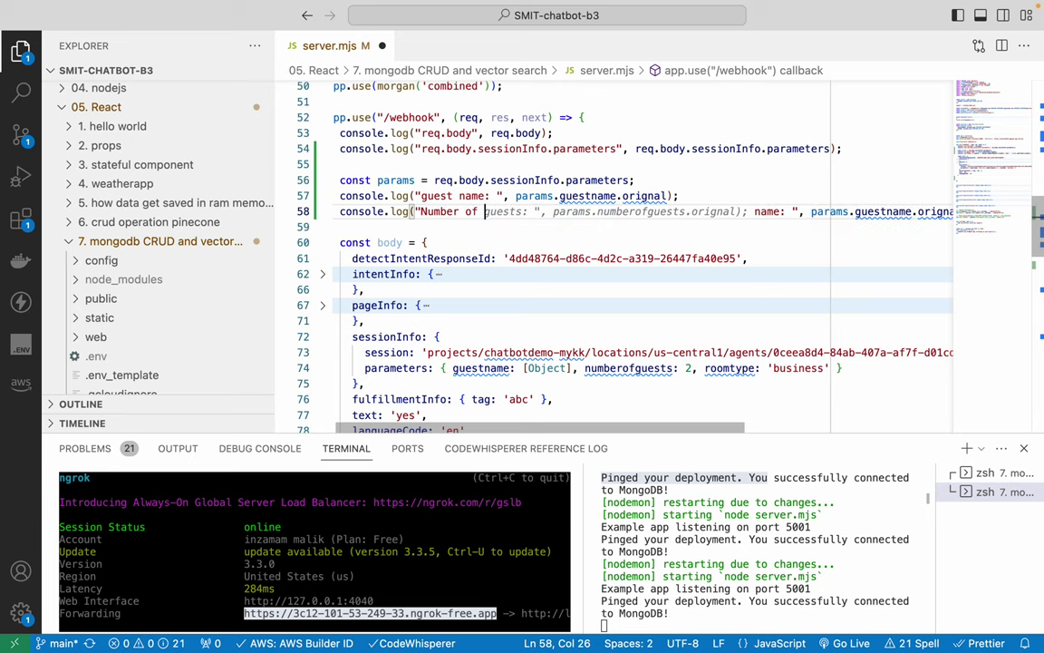
pyautogui.click(647, 196)
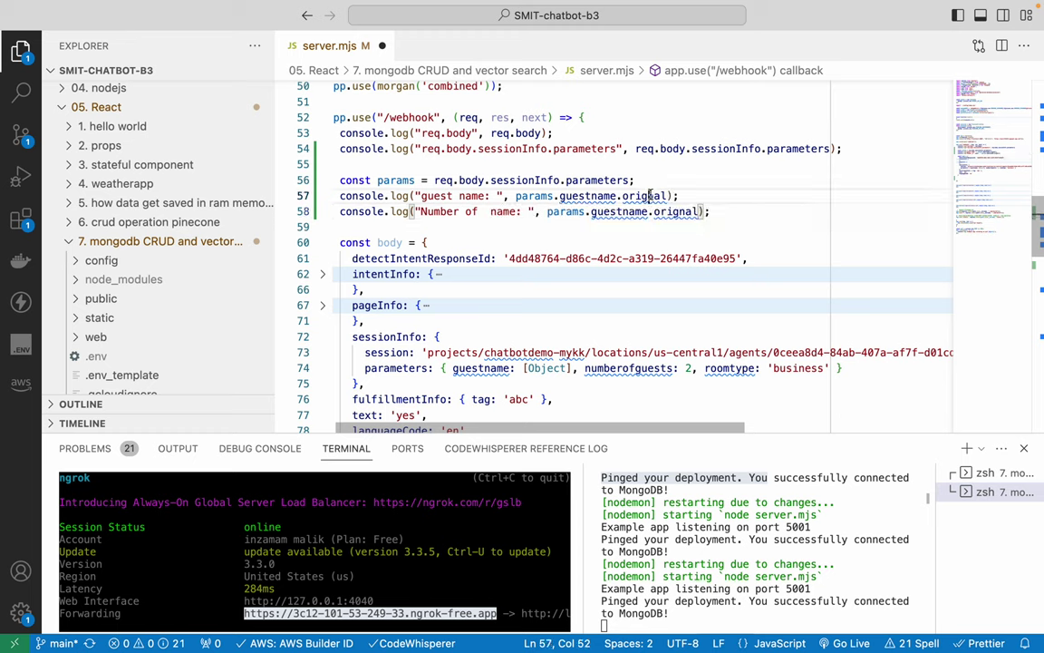
pyautogui.write('i')
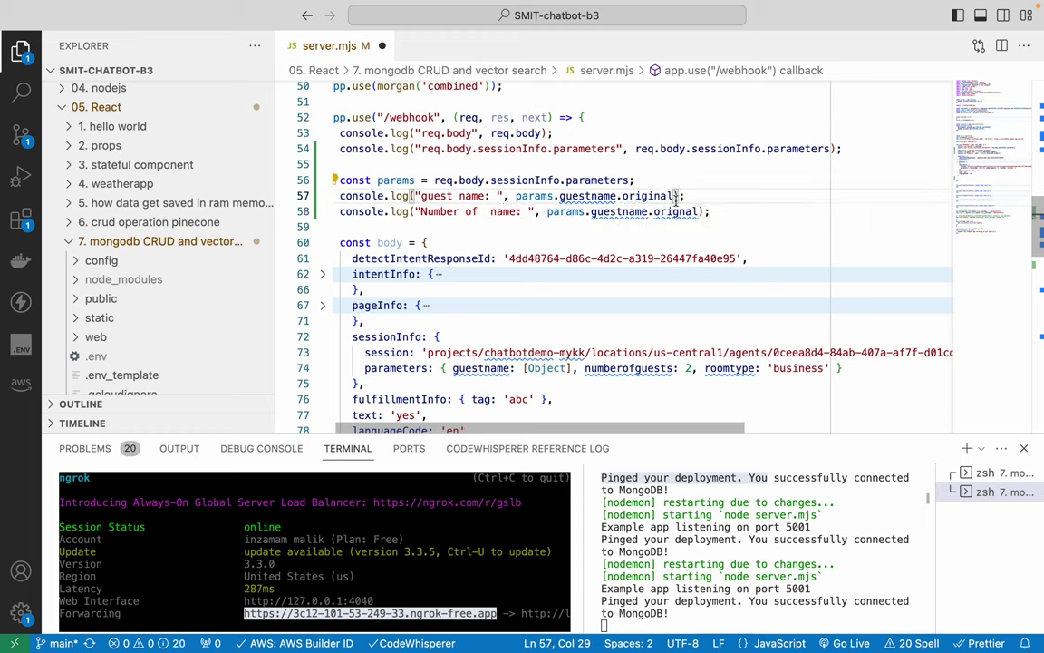
pyautogui.click(454, 211)
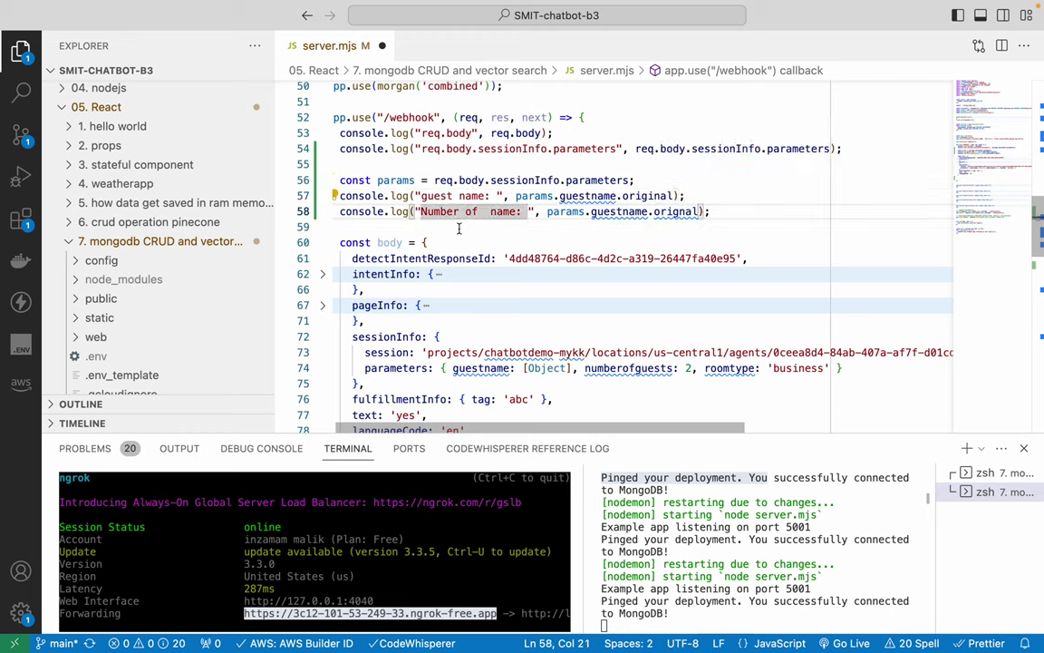
pyautogui.click(484, 211)
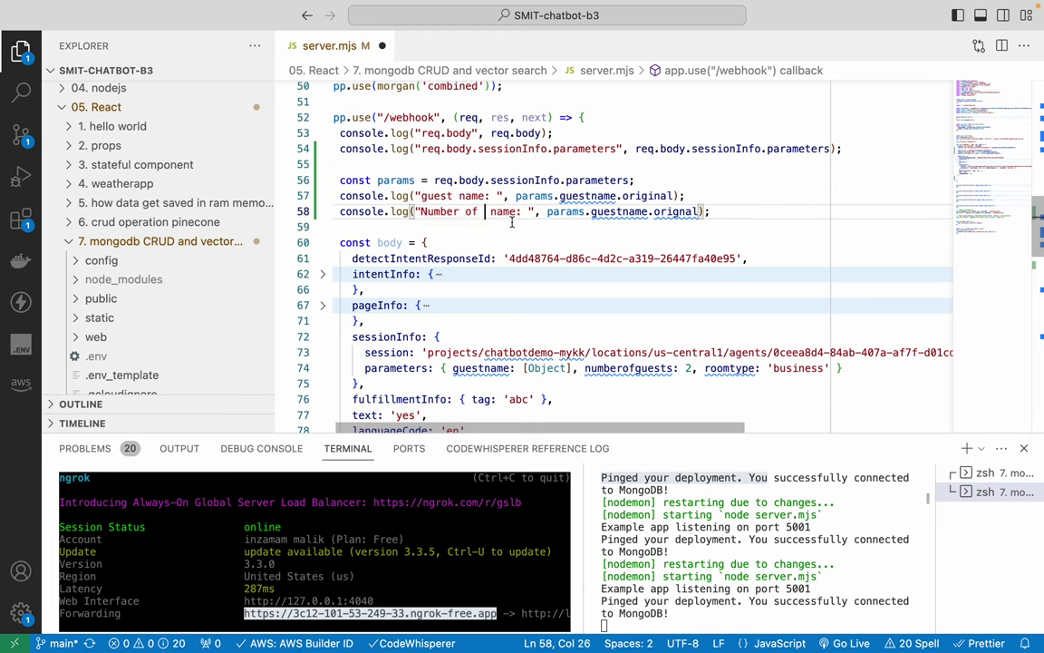
pyautogui.moveTo(478, 211); pyautogui.dragTo(504, 211)
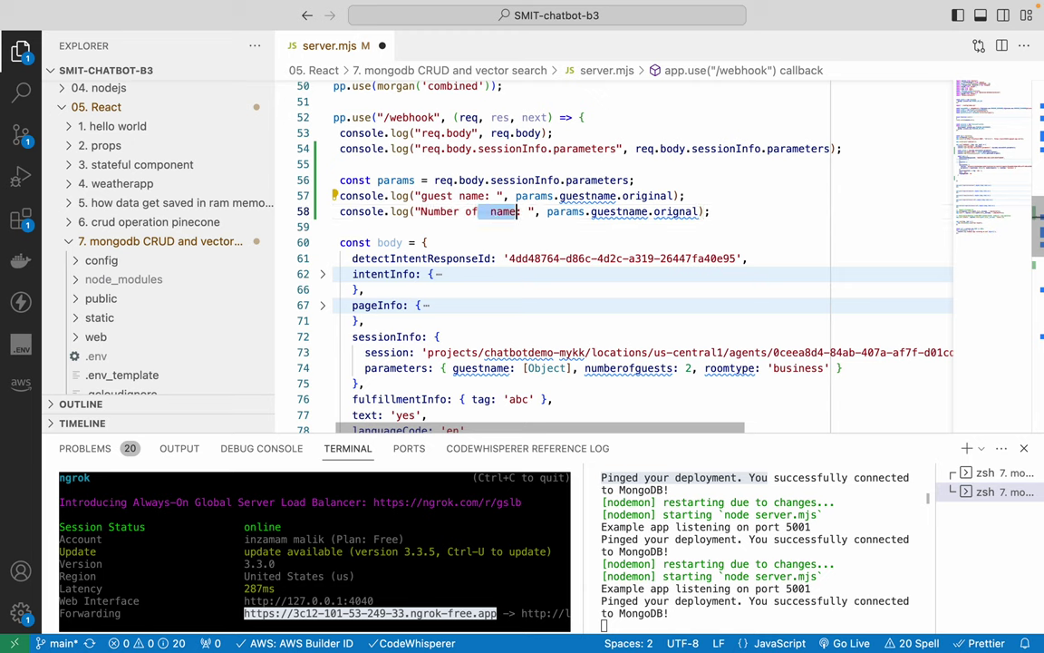
pyautogui.press('BackSpace')
pyautogui.write('guest')
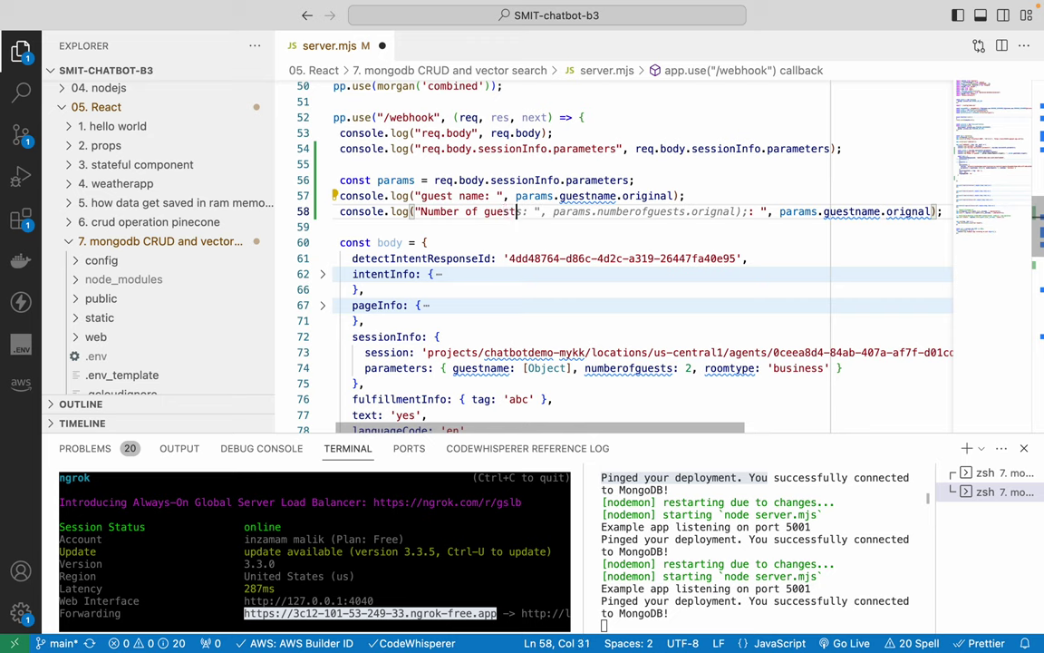
pyautogui.write('s:')
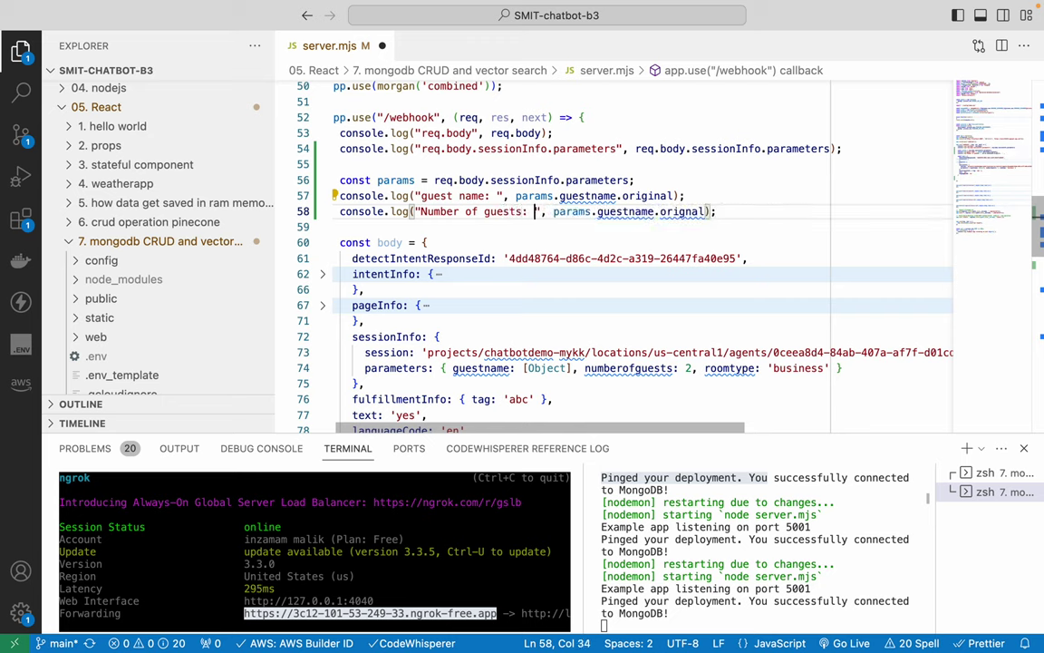
# Step: Make the "Number of guests" line log params.numberofguests
pyautogui.doubleClick(633, 370)
pyautogui.press('super+c')
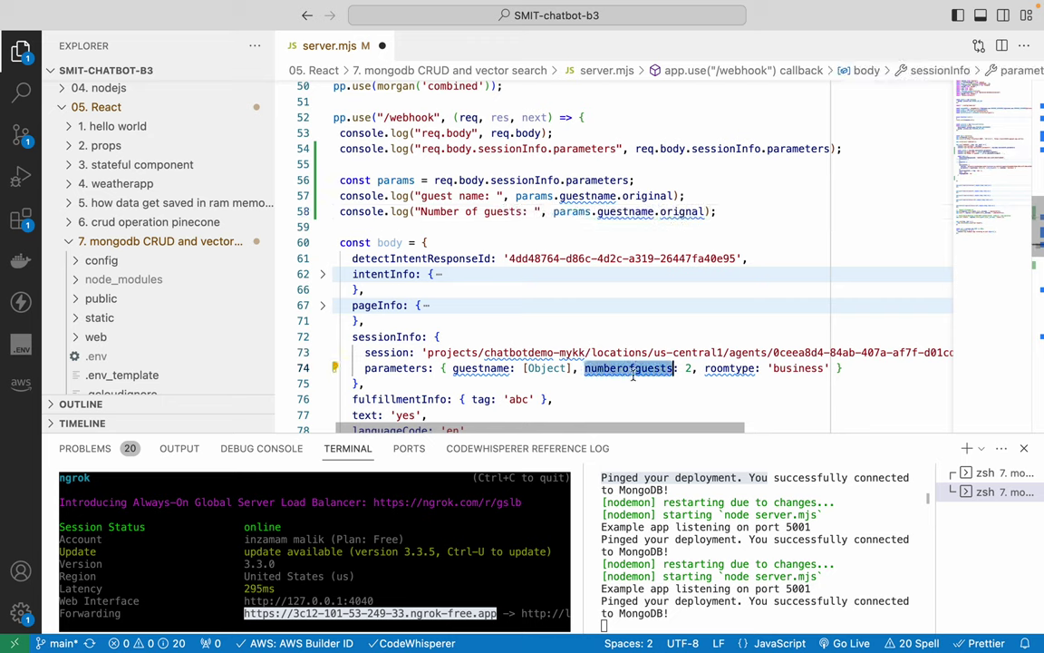
pyautogui.click(716, 211)
pyautogui.press('BackSpace')
pyautogui.press('BackSpace')
pyautogui.press('BackSpace')
pyautogui.press('BackSpace')
pyautogui.press('BackSpace')
pyautogui.press('BackSpace')
pyautogui.press('BackSpace')
pyautogui.press('BackSpace')
pyautogui.press('BackSpace')
pyautogui.press('BackSpace')
pyautogui.press('BackSpace')
pyautogui.press('BackSpace')
pyautogui.press('BackSpace')
pyautogui.press('BackSpace')
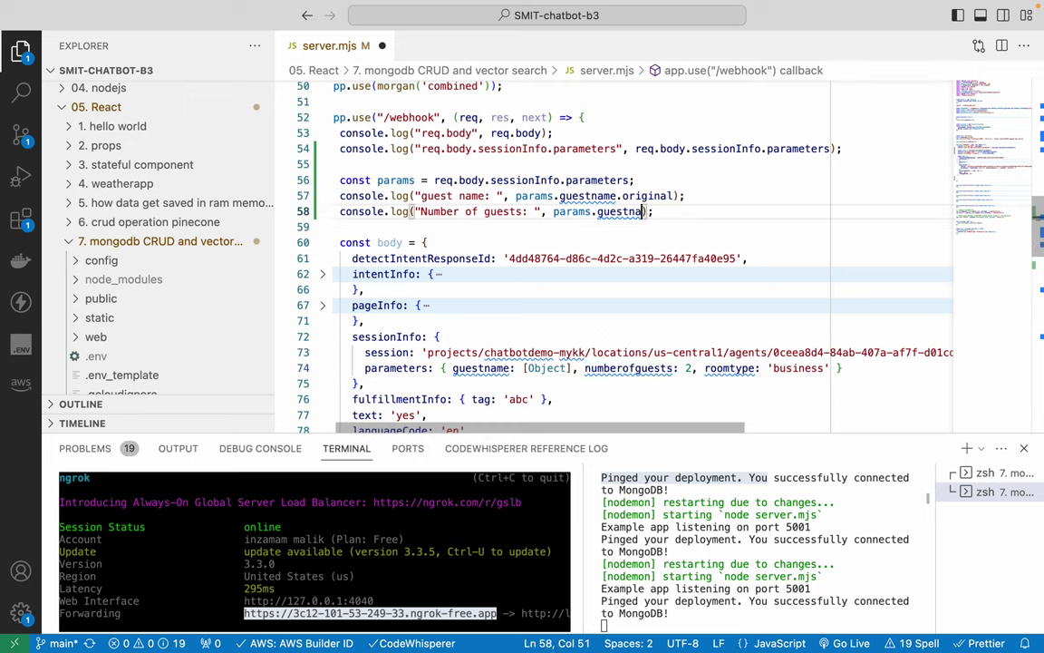
pyautogui.press('BackSpace')
pyautogui.press('BackSpace')
pyautogui.press('BackSpace')
pyautogui.press('super+v')
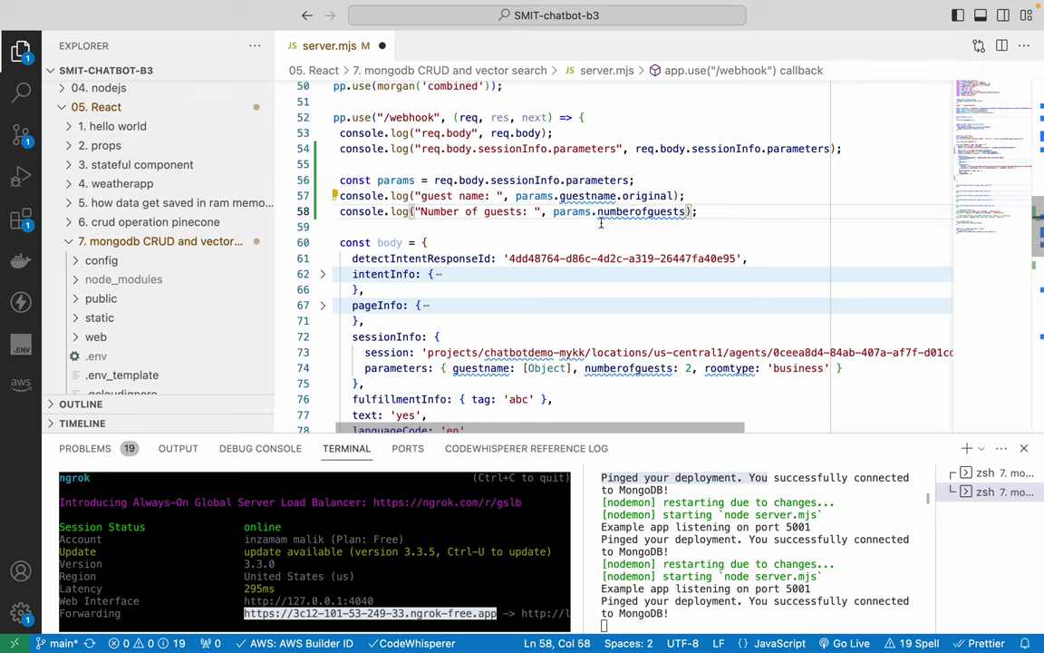
# Step: Add a "Type of room" log line for params.roomtype and save
pyautogui.hotkey('shift', 'alt', 'Down')
pyautogui.doubleClick(730, 384)
pyautogui.press('super+c')
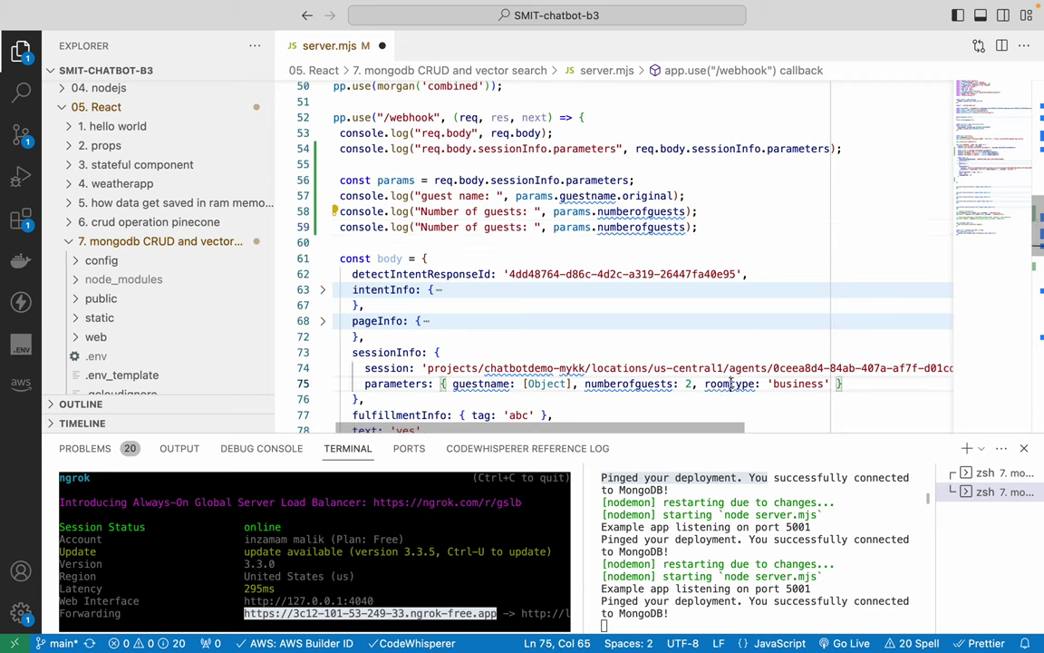
pyautogui.doubleClick(601, 228)
pyautogui.press('super+v')
pyautogui.doubleClick(431, 228)
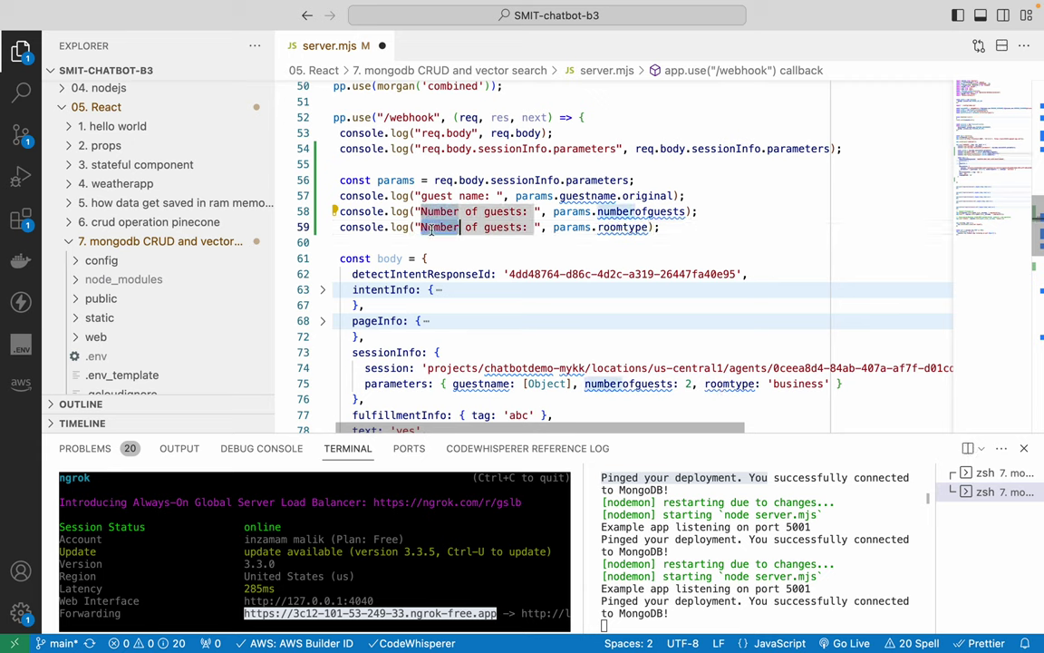
pyautogui.hotkey('shift', 'alt', 'Right')
pyautogui.hotkey('shift', 'alt', 'Right')
pyautogui.press('BackSpace')
pyautogui.write('Type of ')
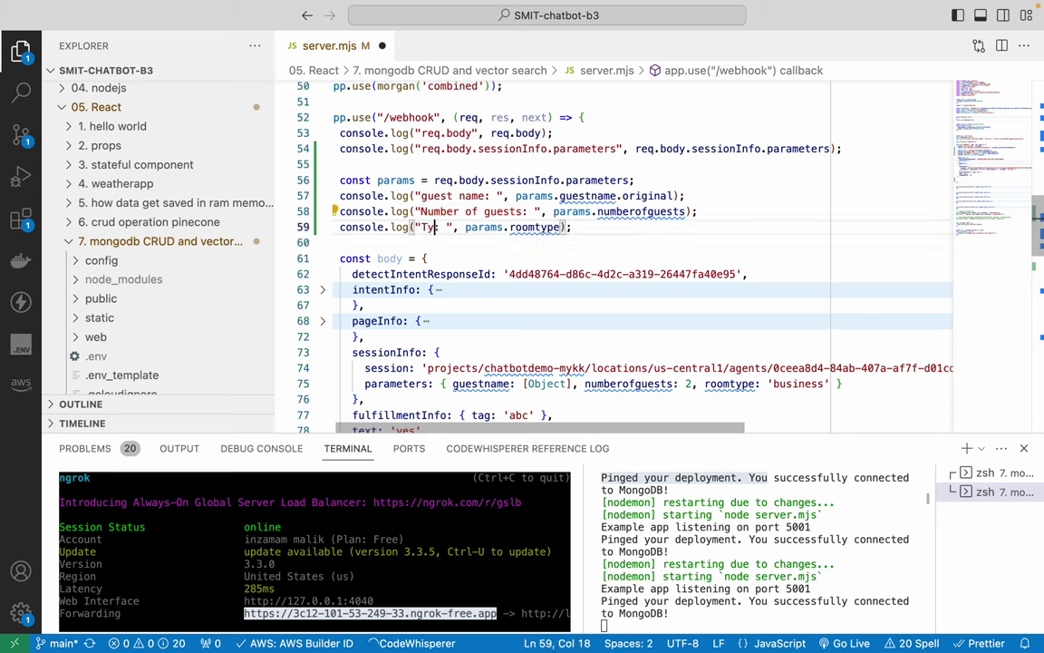
pyautogui.write('ro')
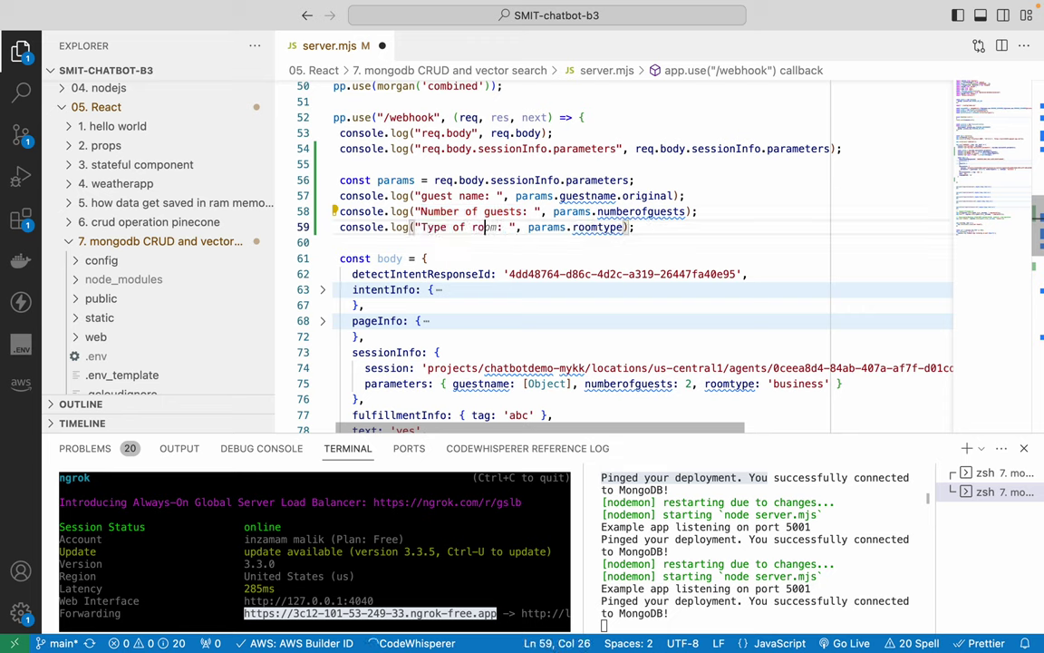
pyautogui.write('om')
pyautogui.hotkey('ctrl', 's')
pyautogui.click(433, 181)
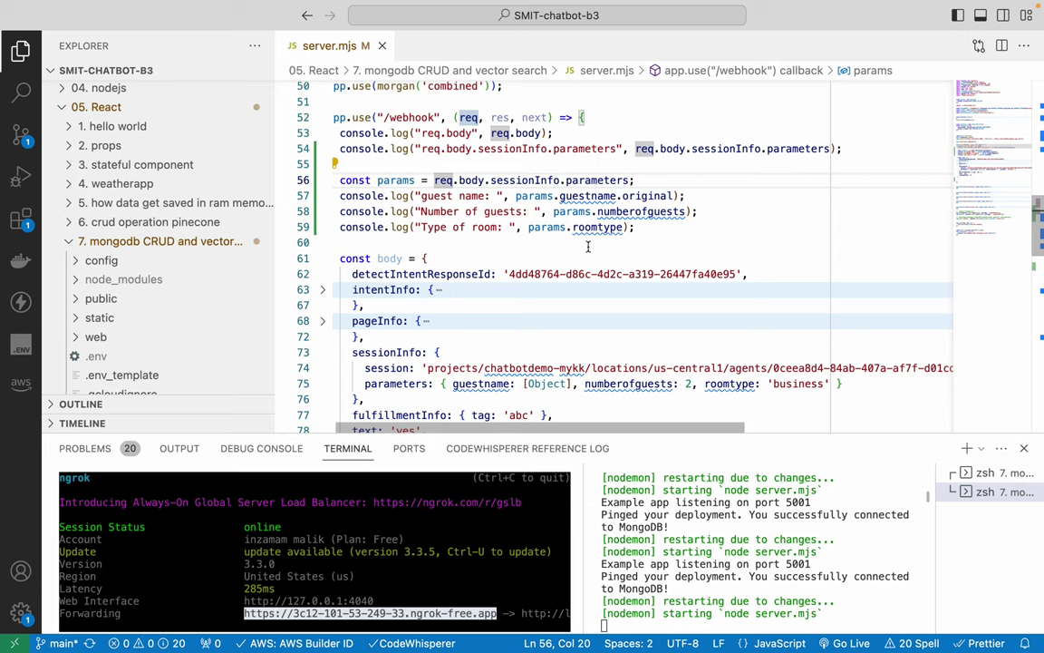
pyautogui.moveTo(340, 196); pyautogui.dragTo(636, 228)
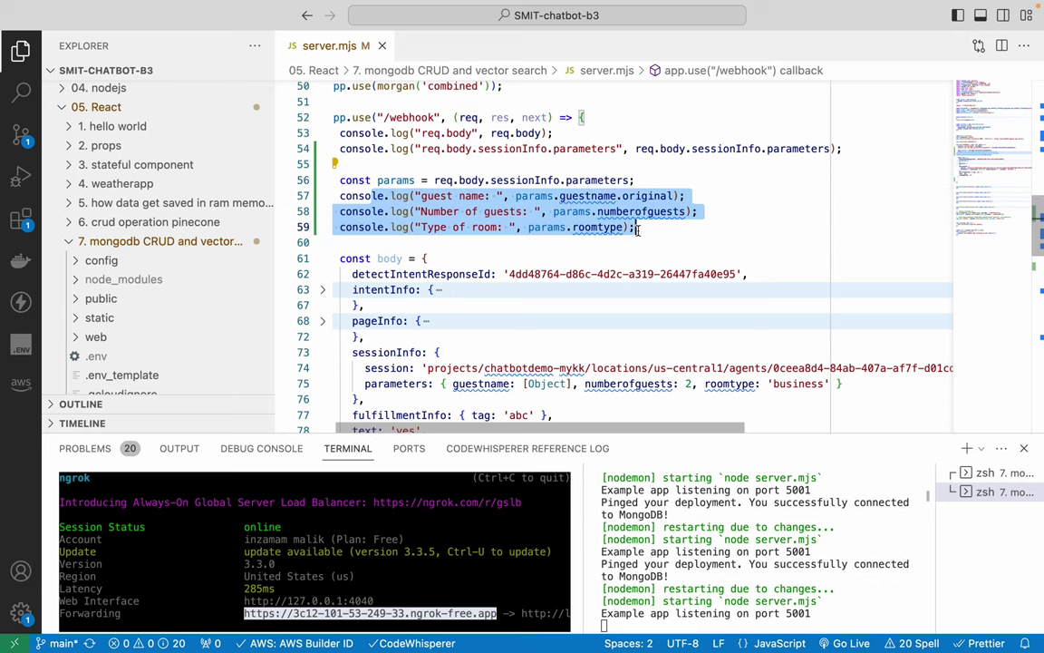
# Step: Insert a blank line after the params declaration, save, and fold the const body object
pyautogui.click(650, 227)
pyautogui.scroll(-1, 436, 214)
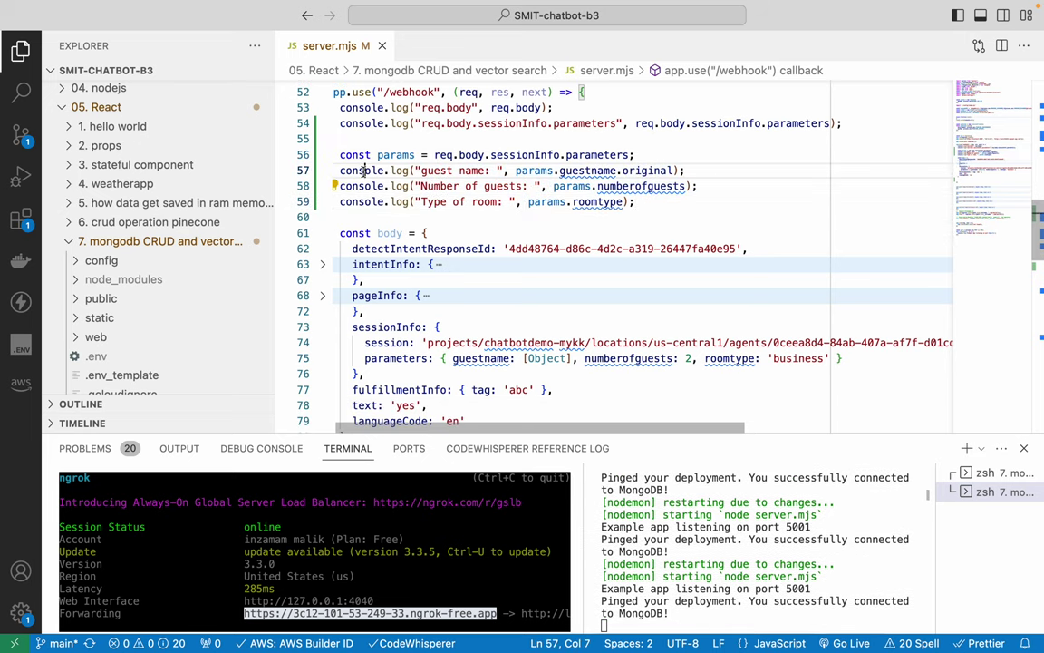
pyautogui.moveTo(340, 171); pyautogui.dragTo(637, 201)
pyautogui.click(660, 205)
pyautogui.press('Up')
pyautogui.press('Up')
pyautogui.press('Up')
pyautogui.press('Return')
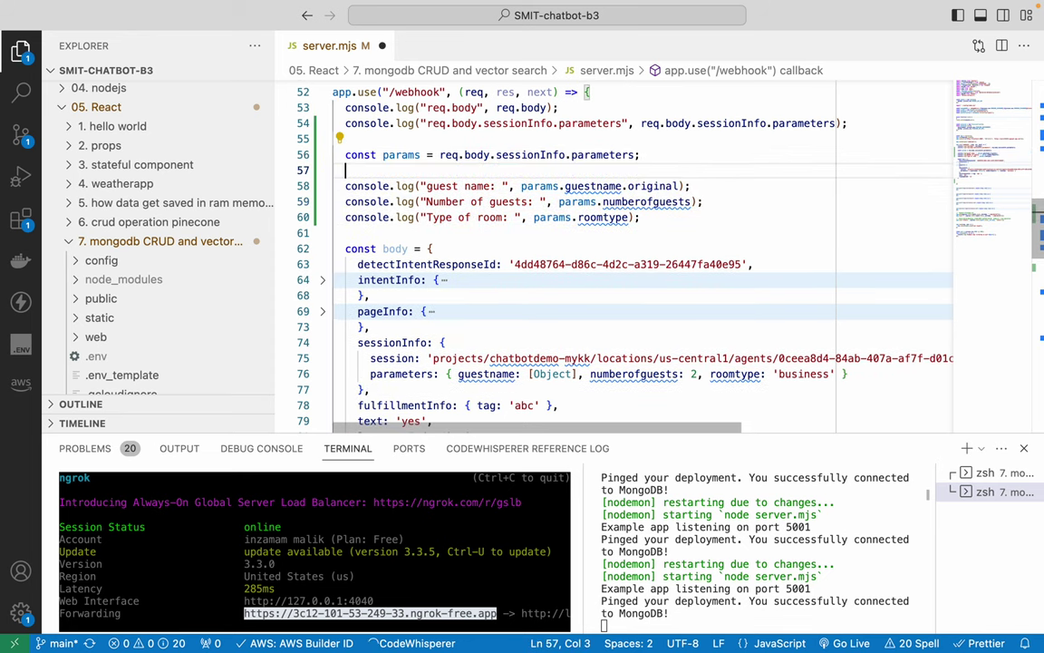
pyautogui.hotkey('ctrl', 's')
pyautogui.scroll(-4, 448, 177)
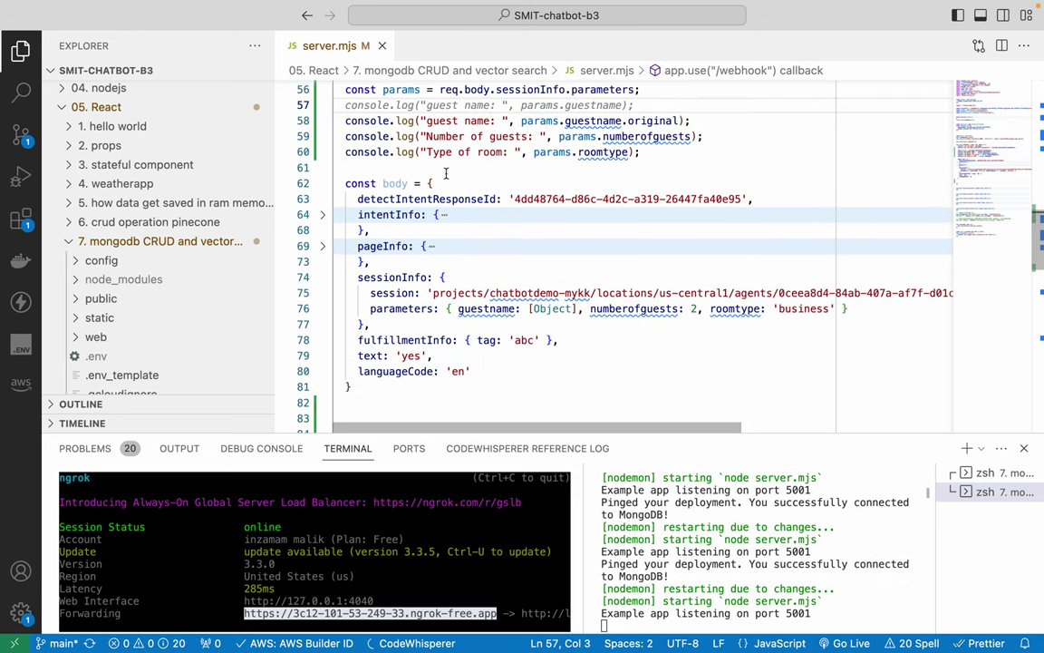
pyautogui.click(325, 182)
pyautogui.click(400, 120)
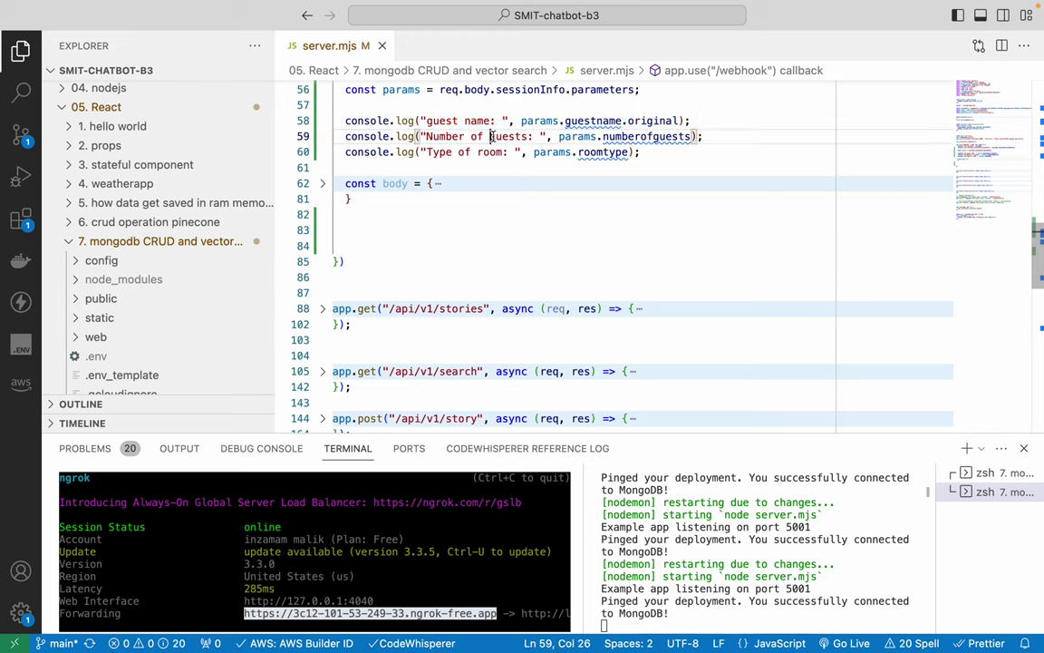
pyautogui.hotkey('ctrl', 'Right')
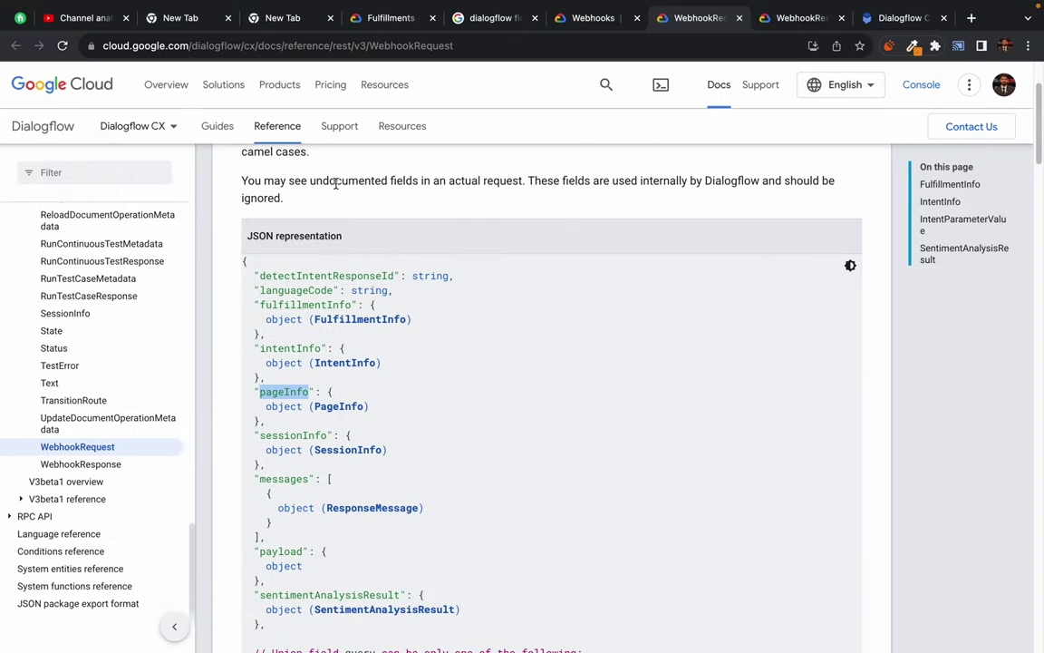
# Step: Read the note on undocumented request fields and open the WebhookResponse reference page
pyautogui.click(336, 183)
pyautogui.moveTo(352, 180); pyautogui.dragTo(529, 179)
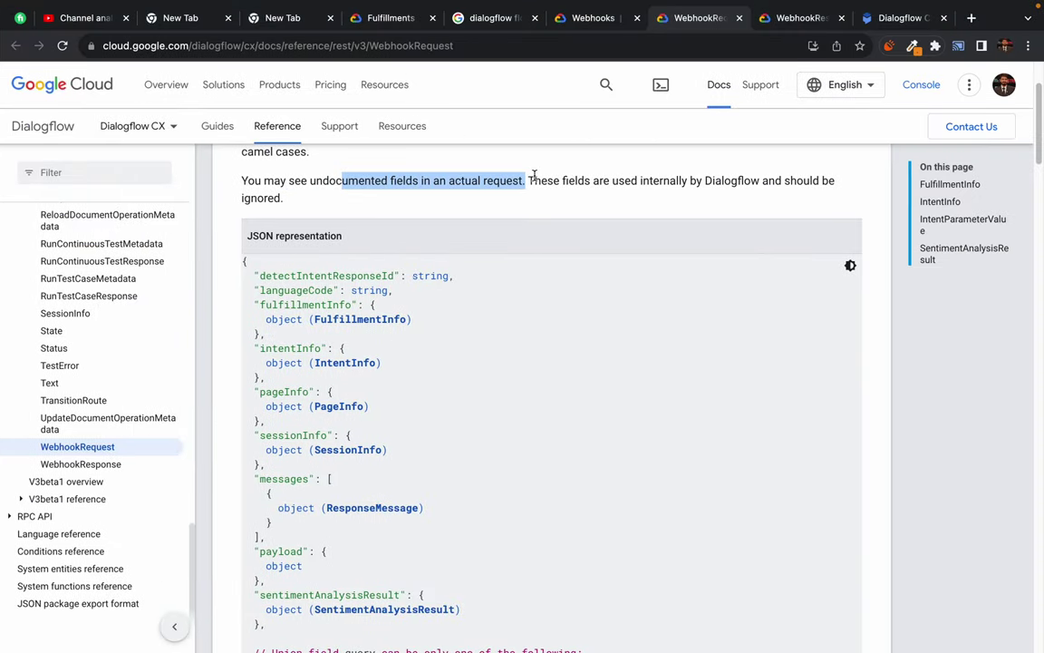
pyautogui.click(554, 173)
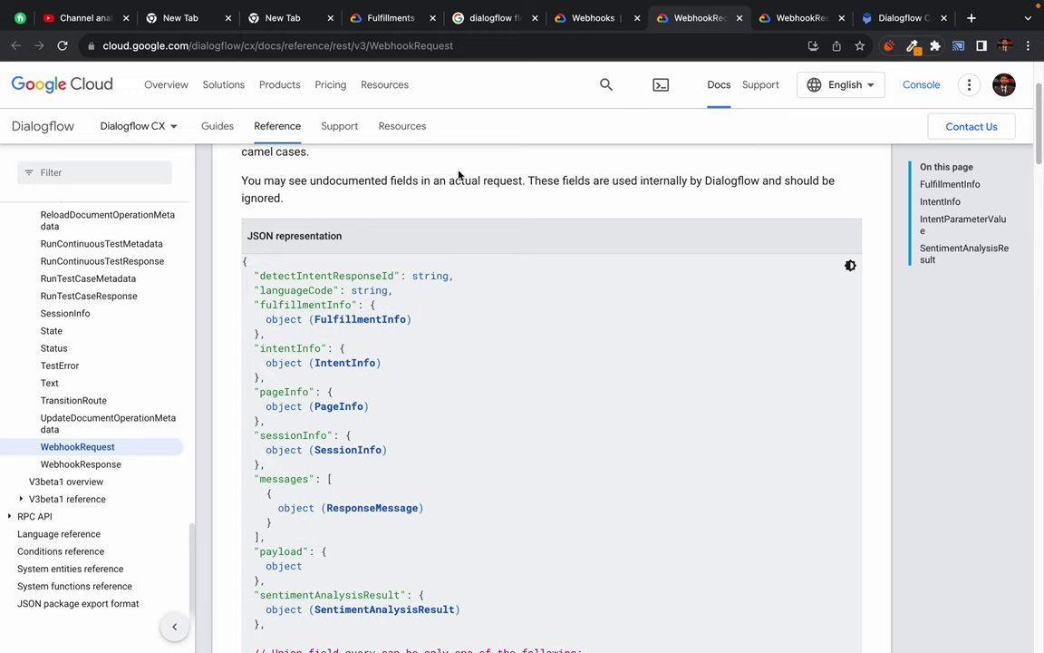
pyautogui.click(785, 17)
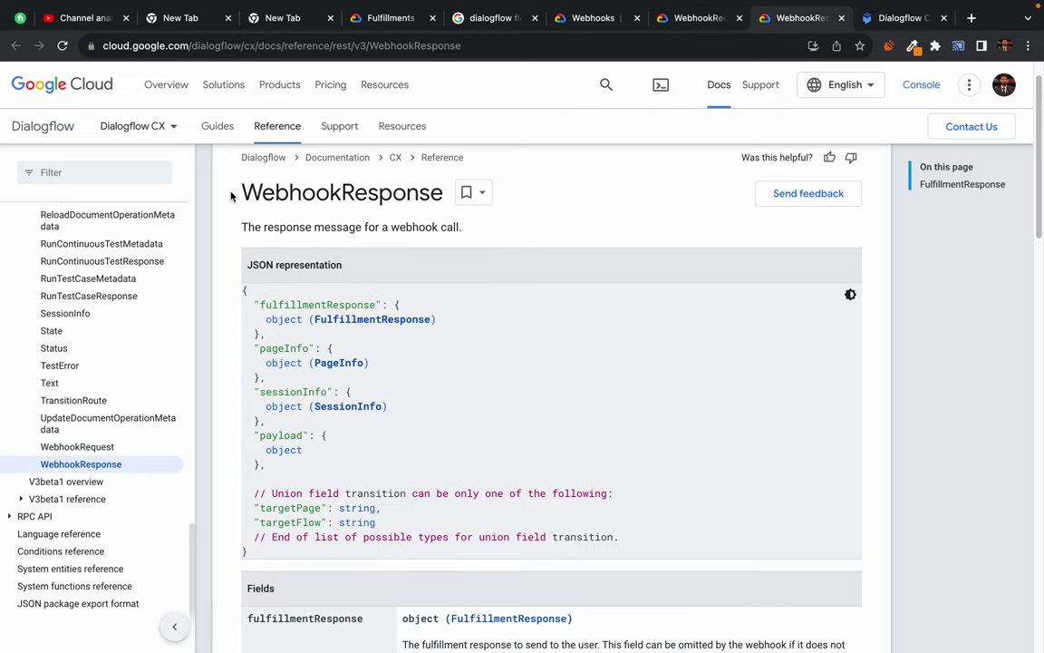
pyautogui.moveTo(231, 196); pyautogui.dragTo(478, 181)
pyautogui.click(569, 200)
# Step: Select the fulfillmentResponse entry in the WebhookResponse JSON representation
pyautogui.scroll(-1, 257, 332)
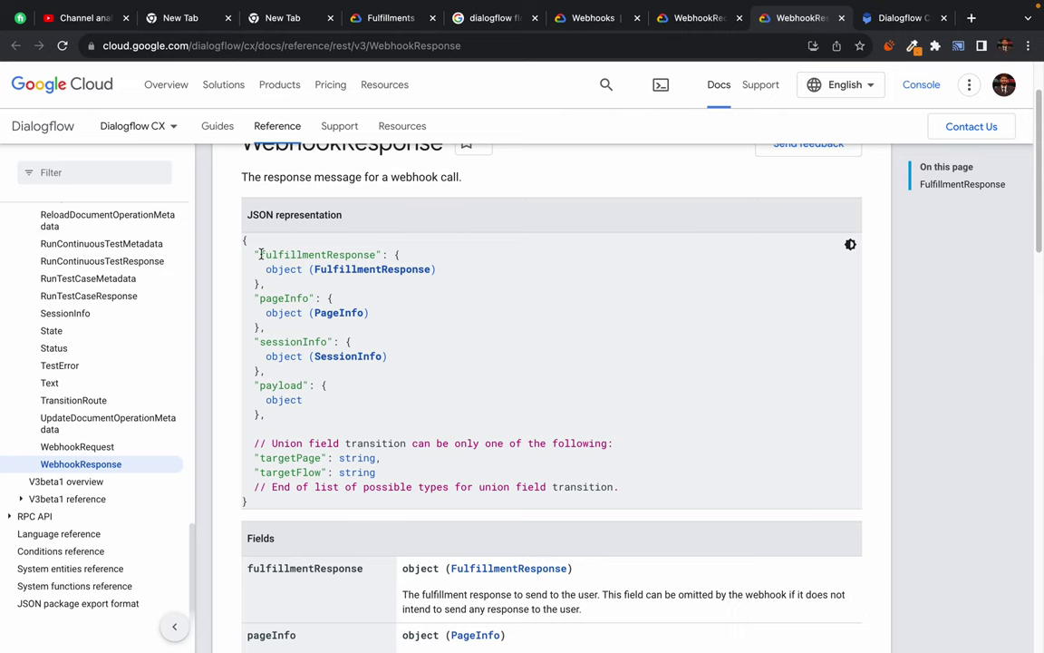
pyautogui.doubleClick(299, 255)
pyautogui.rightClick(299, 256)
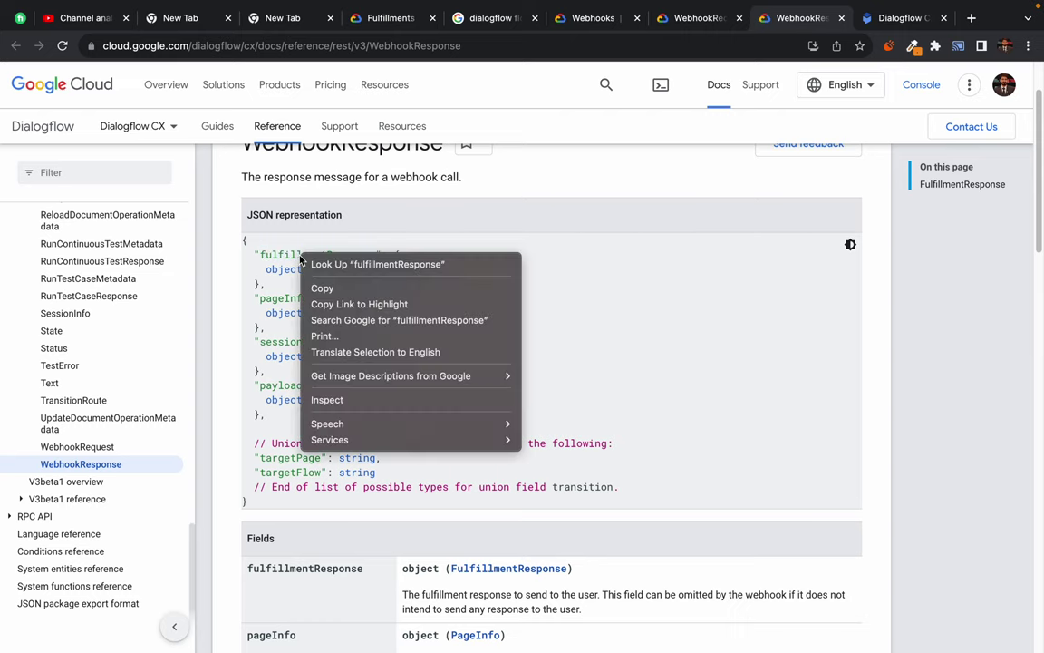
pyautogui.click(243, 236)
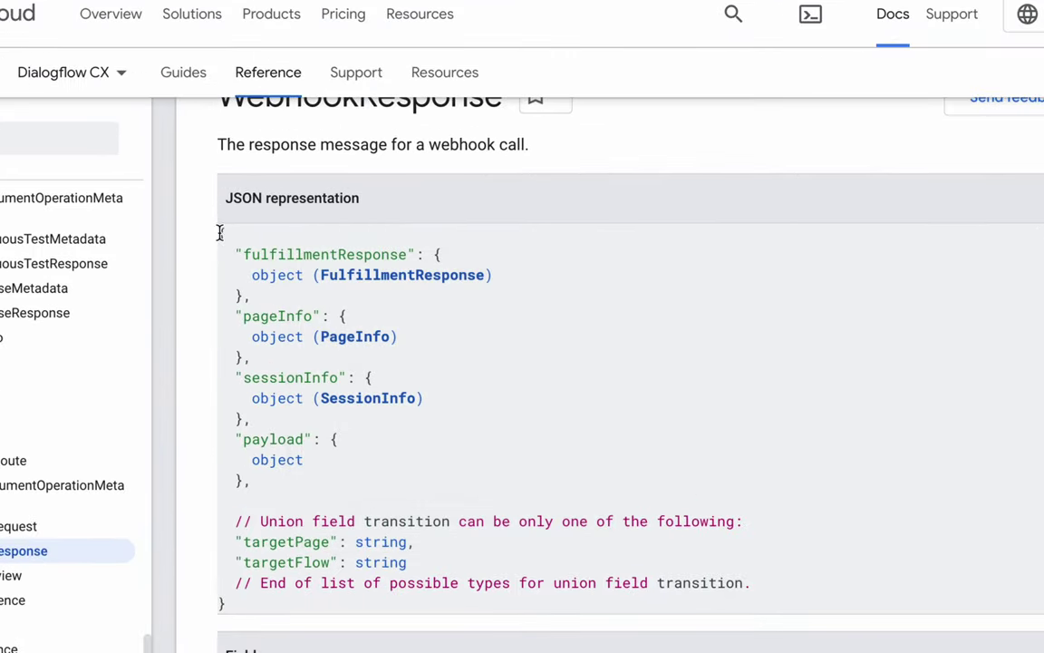
pyautogui.moveTo(222, 236); pyautogui.dragTo(272, 297)
pyautogui.press('super+c')
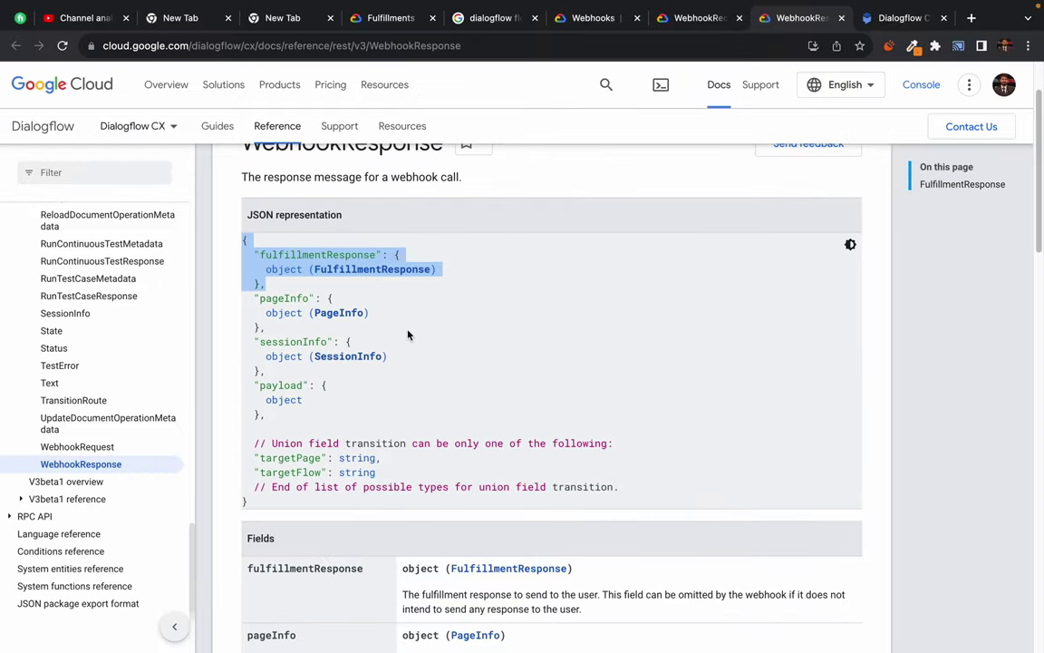
pyautogui.press('super+Tab')
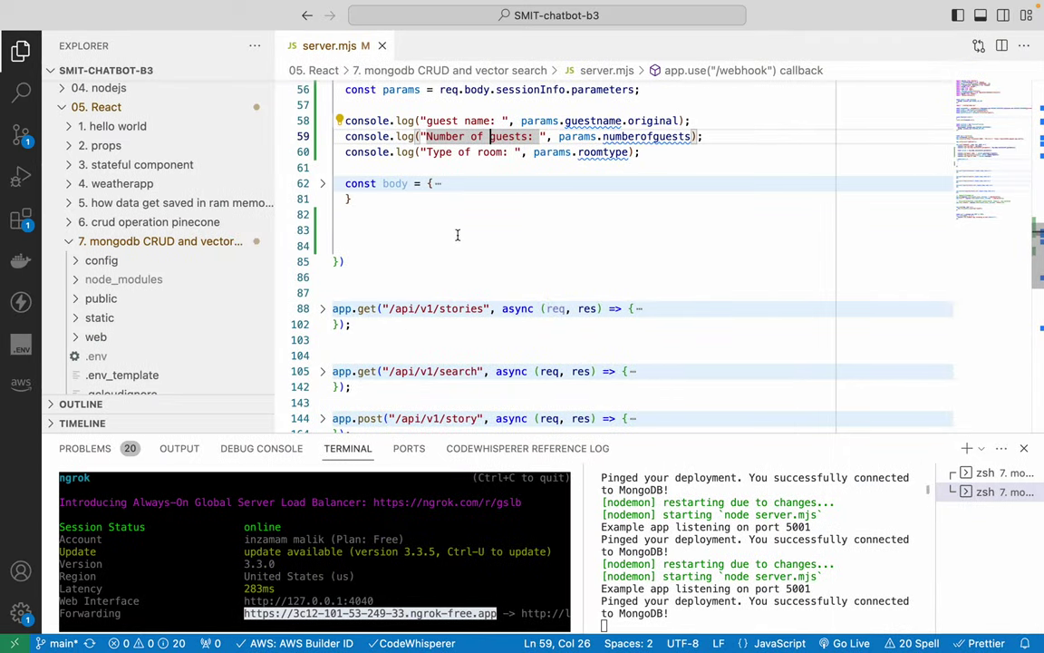
# Step: Add res.send({}) below the body object and paste the fulfillmentResponse structure inside
pyautogui.click(458, 235)
pyautogui.press('Return')
pyautogui.press('Return')
pyautogui.write('re')
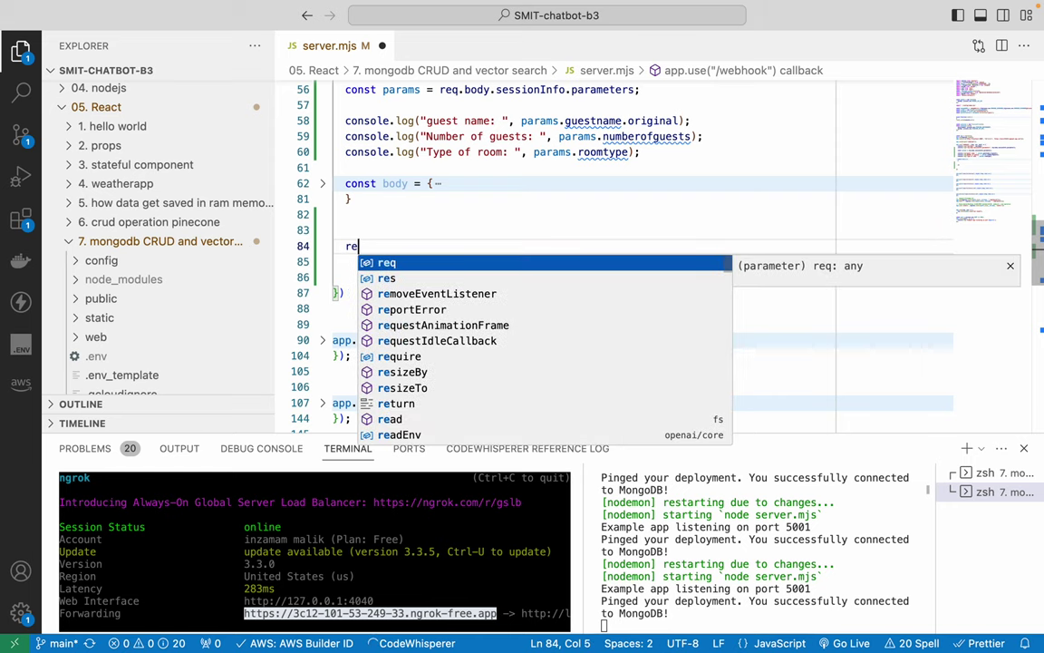
pyautogui.write('s.send()')
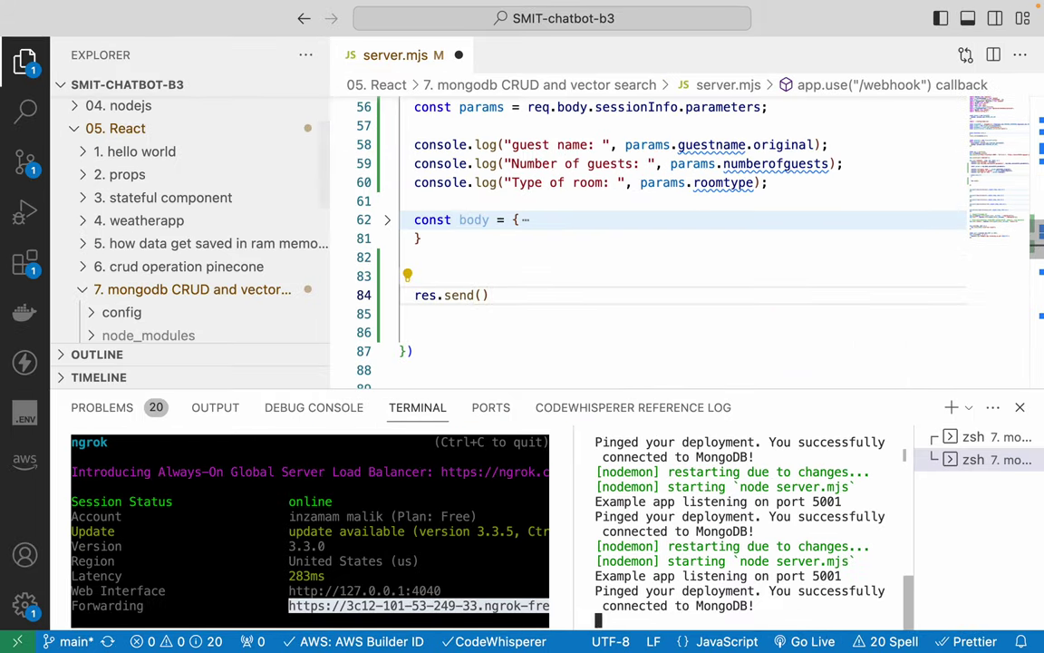
pyautogui.press('super+j')
pyautogui.press('Left')
pyautogui.write('{')
pyautogui.press('Return')
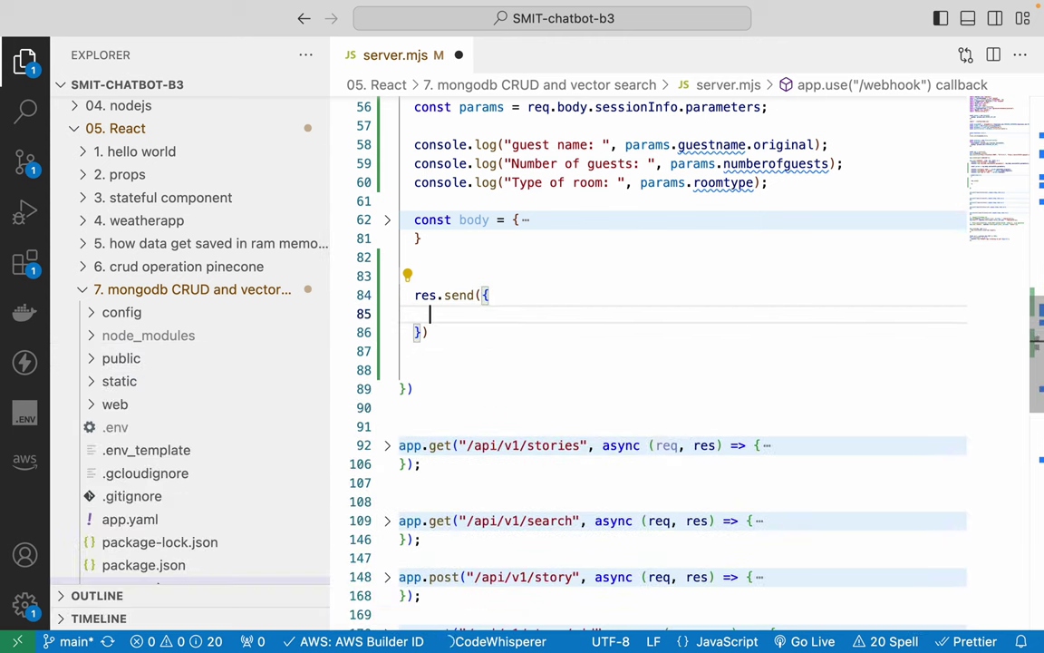
pyautogui.press('super+v')
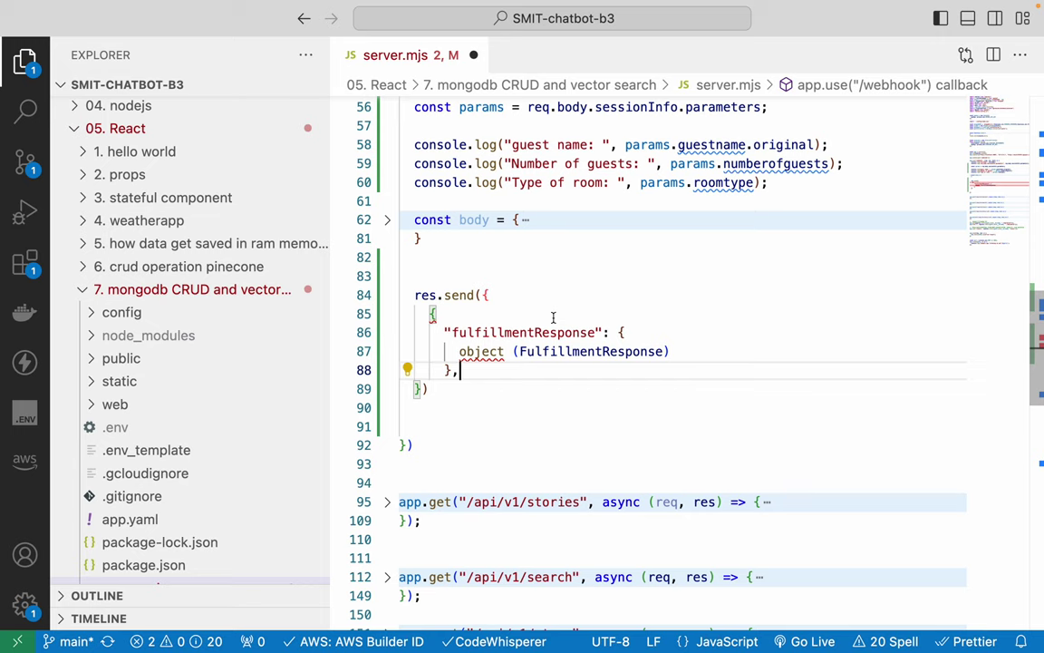
# Step: Remove the duplicated brace and trailing comma, and reformat the res.send block
pyautogui.click(518, 298)
pyautogui.press('BackSpace')
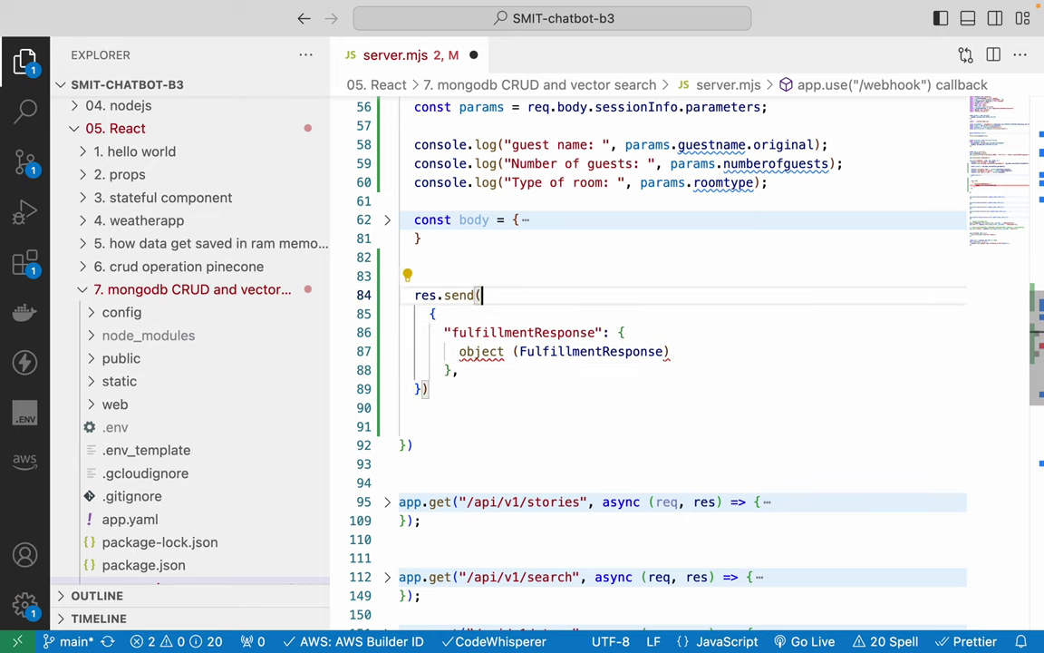
pyautogui.press('Delete')
pyautogui.press('Delete')
pyautogui.press('Delete')
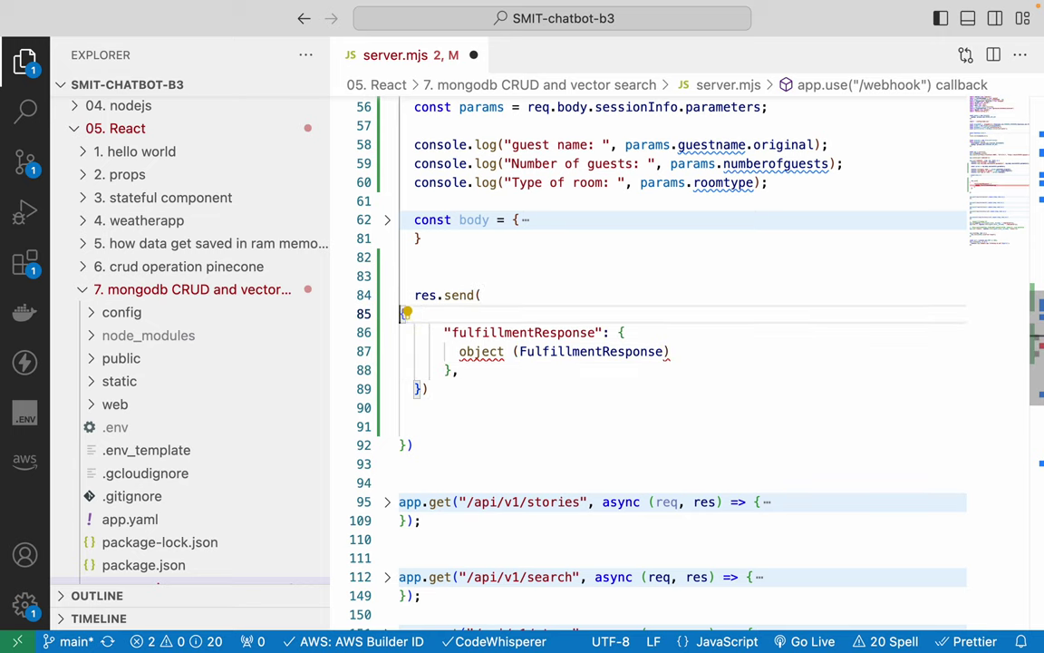
pyautogui.hotkey('shift', 'alt', 'f')
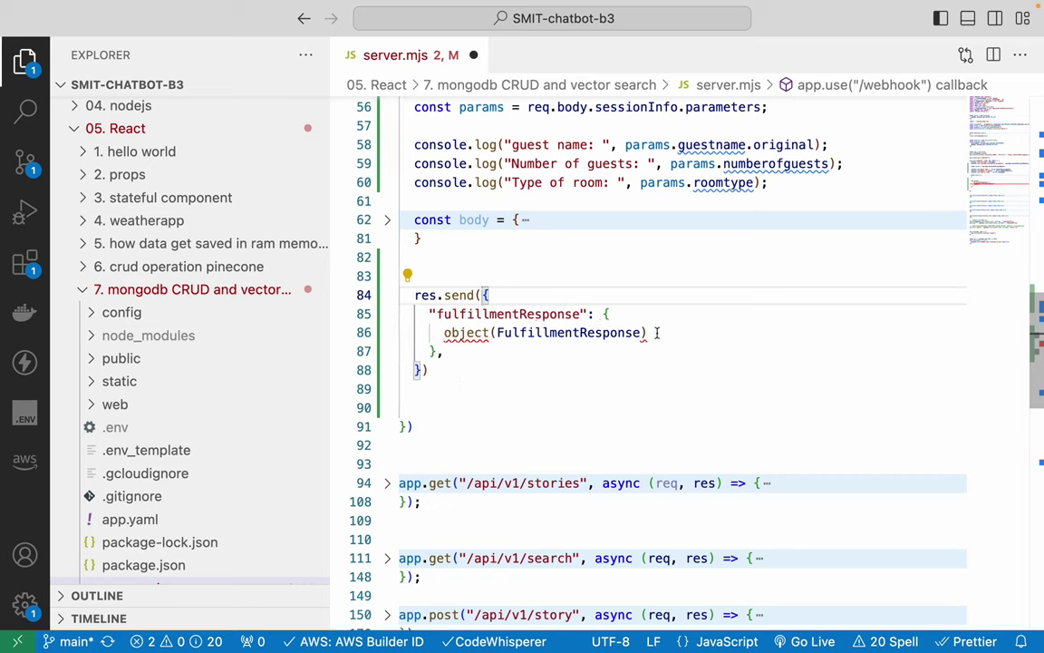
pyautogui.click(464, 352)
pyautogui.press('BackSpace')
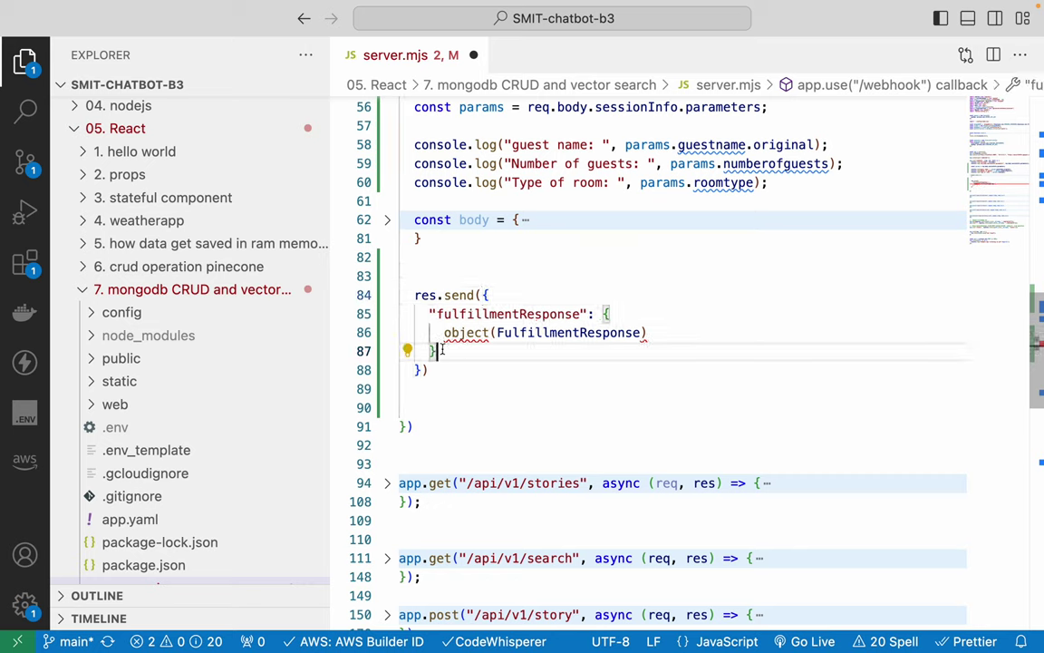
pyautogui.click(513, 370)
pyautogui.moveTo(414, 296); pyautogui.dragTo(506, 399)
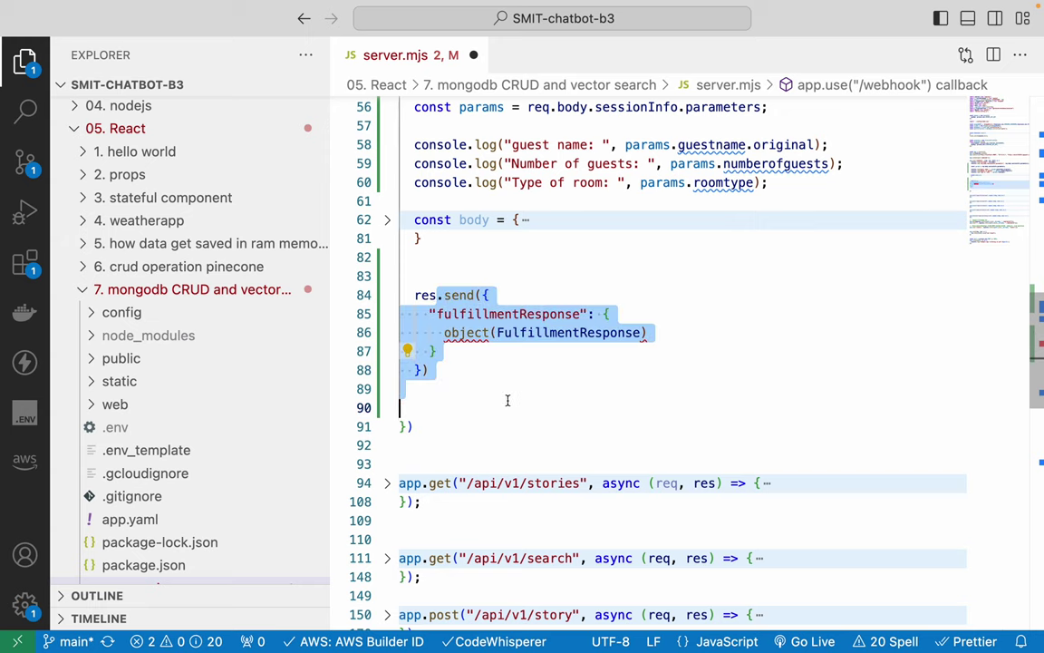
pyautogui.click(506, 406)
# Step: Add blank lines above and below the object(FulfillmentResponse) placeholder
pyautogui.moveTo(445, 332); pyautogui.dragTo(671, 332)
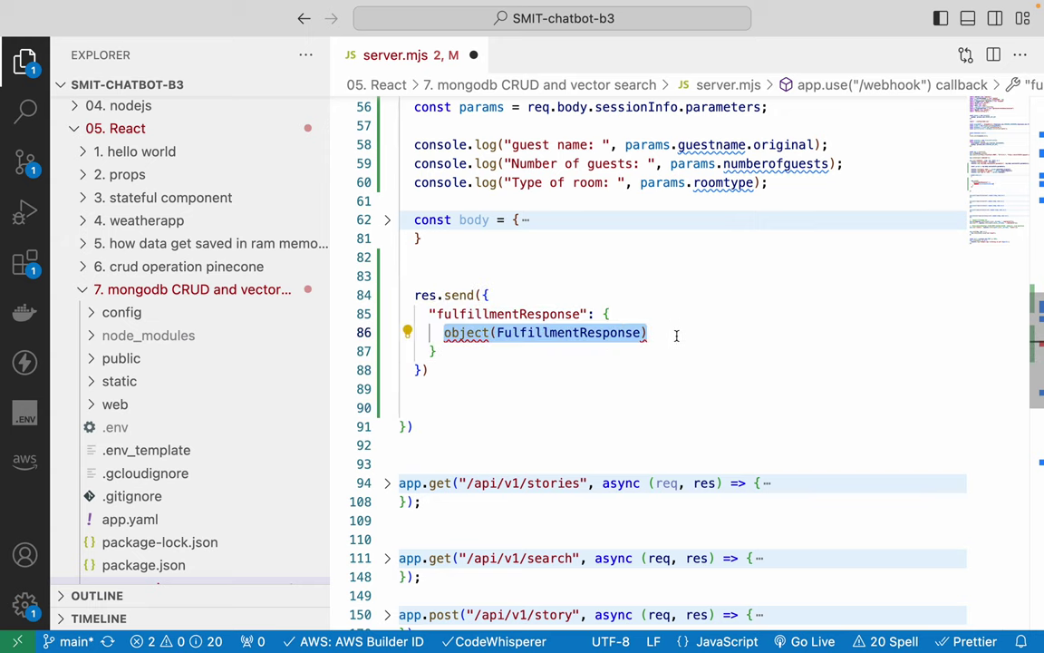
pyautogui.click(431, 314)
pyautogui.doubleClick(472, 314)
pyautogui.click(635, 313)
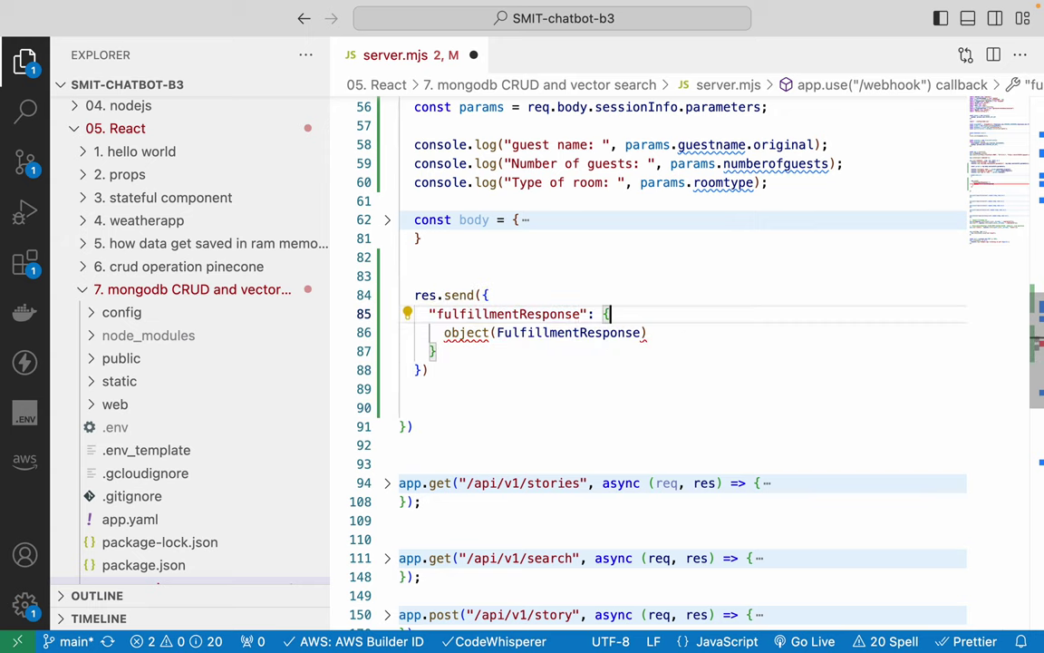
pyautogui.press('Return')
pyautogui.click(646, 351)
pyautogui.press('Return')
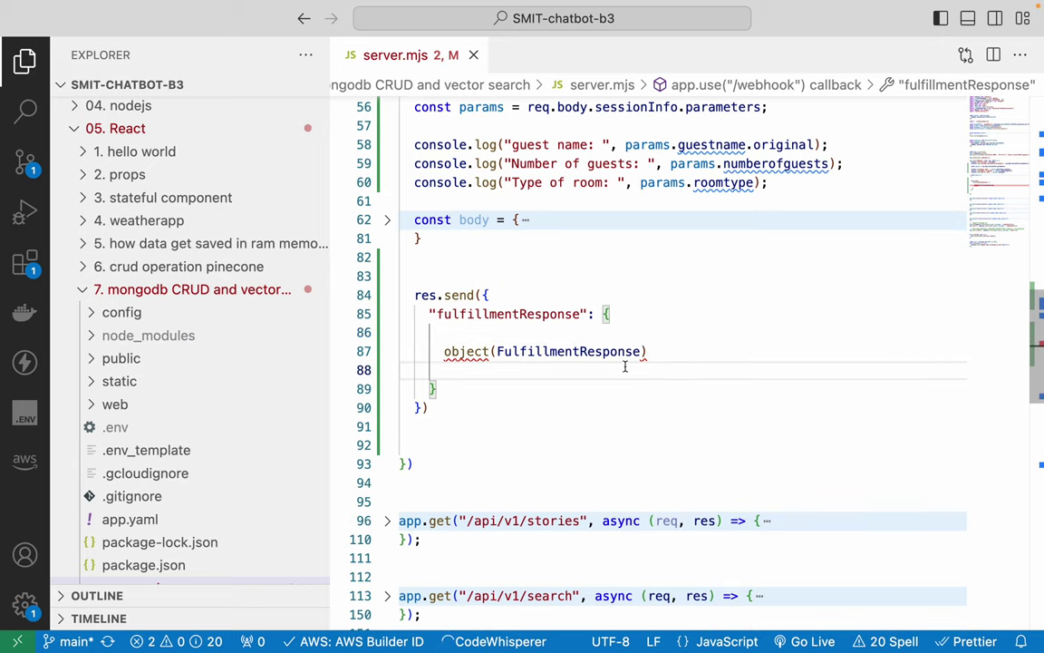
pyautogui.hotkey('ctrl', 'Right')
# Step: Open the FulfillmentResponse reference from the Dialogflow CX docs in a new tab
pyautogui.click(271, 270)
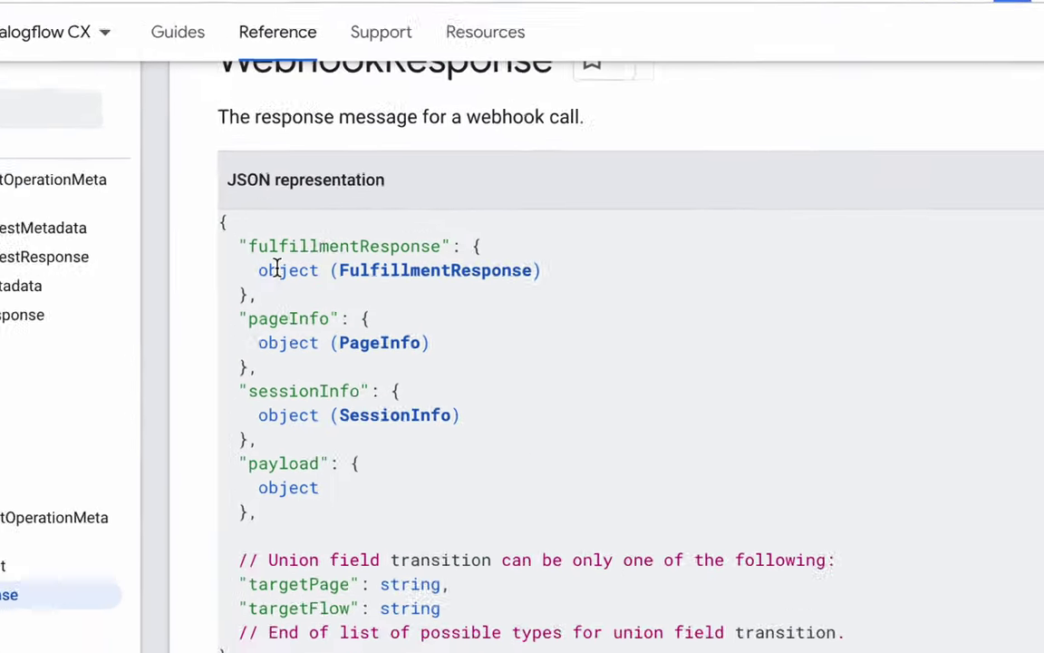
pyautogui.moveTo(255, 271); pyautogui.dragTo(581, 275)
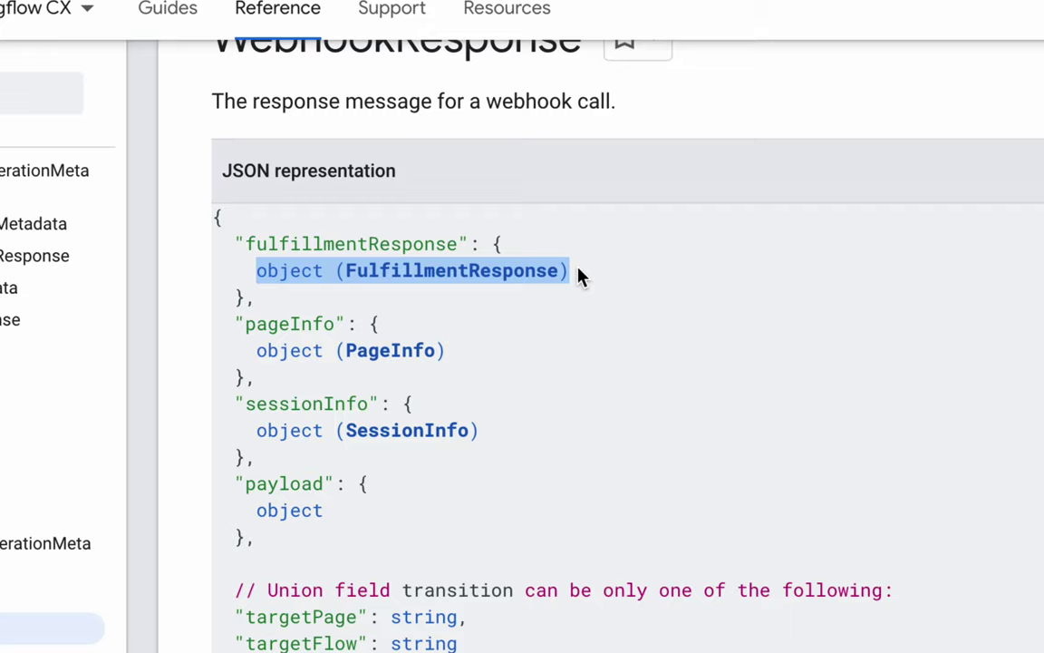
pyautogui.click(495, 303)
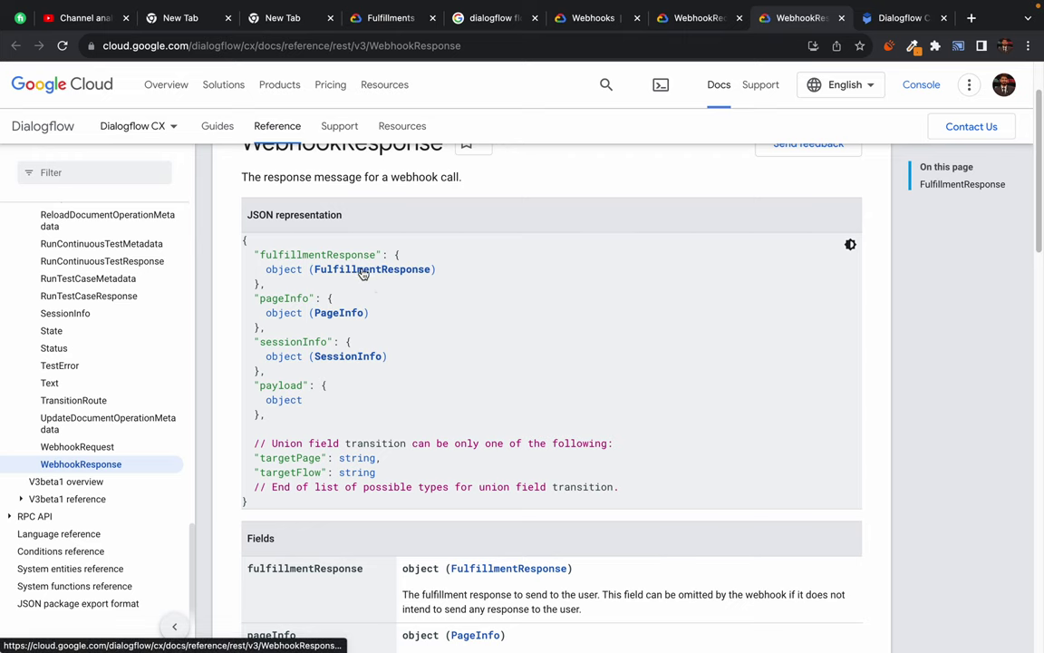
pyautogui.rightClick(455, 270)
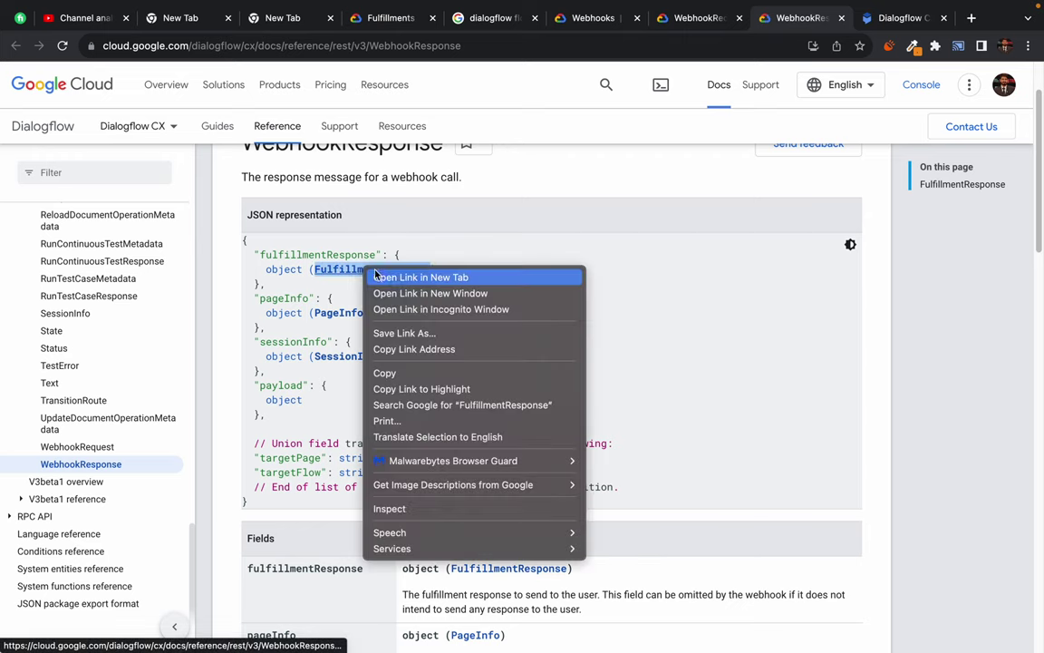
pyautogui.click(377, 276)
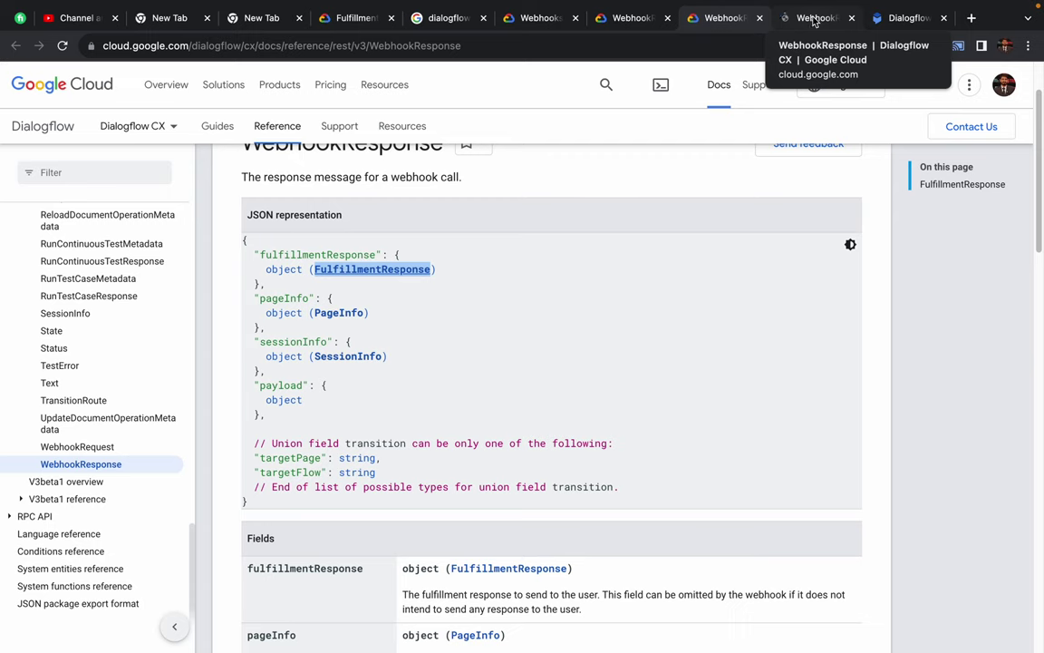
pyautogui.click(815, 20)
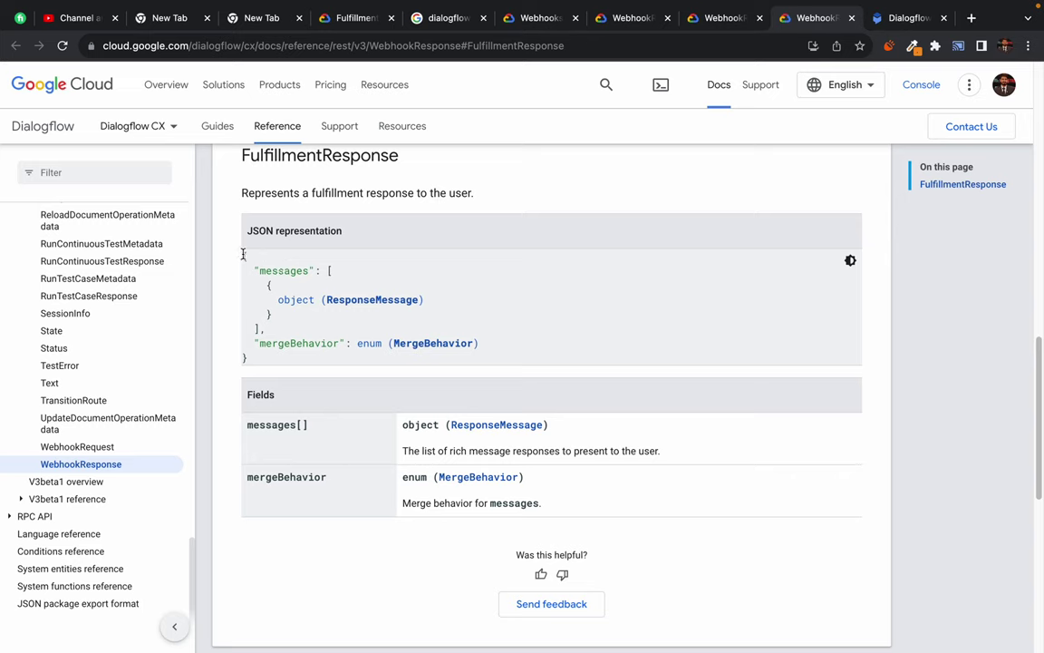
# Step: Select the FulfillmentResponse JSON representation, then select the placeholder in server.mjs for replacement
pyautogui.moveTo(243, 260); pyautogui.dragTo(256, 357)
pyautogui.press('cmd+c')
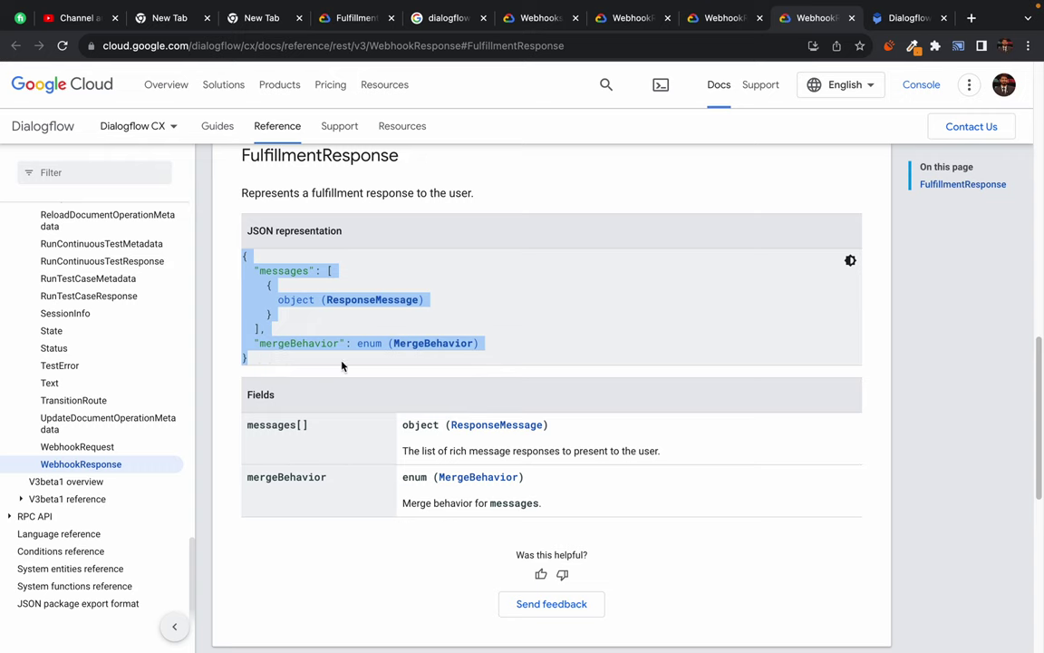
pyautogui.hotkey('ctrl', 'Left')
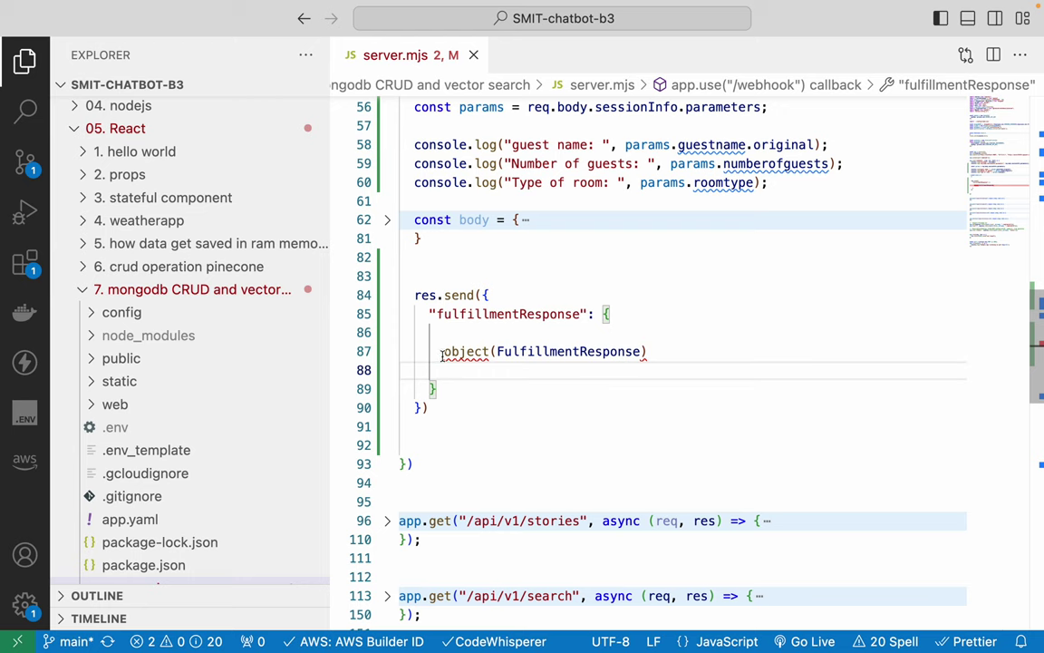
pyautogui.moveTo(441, 355); pyautogui.dragTo(648, 353)
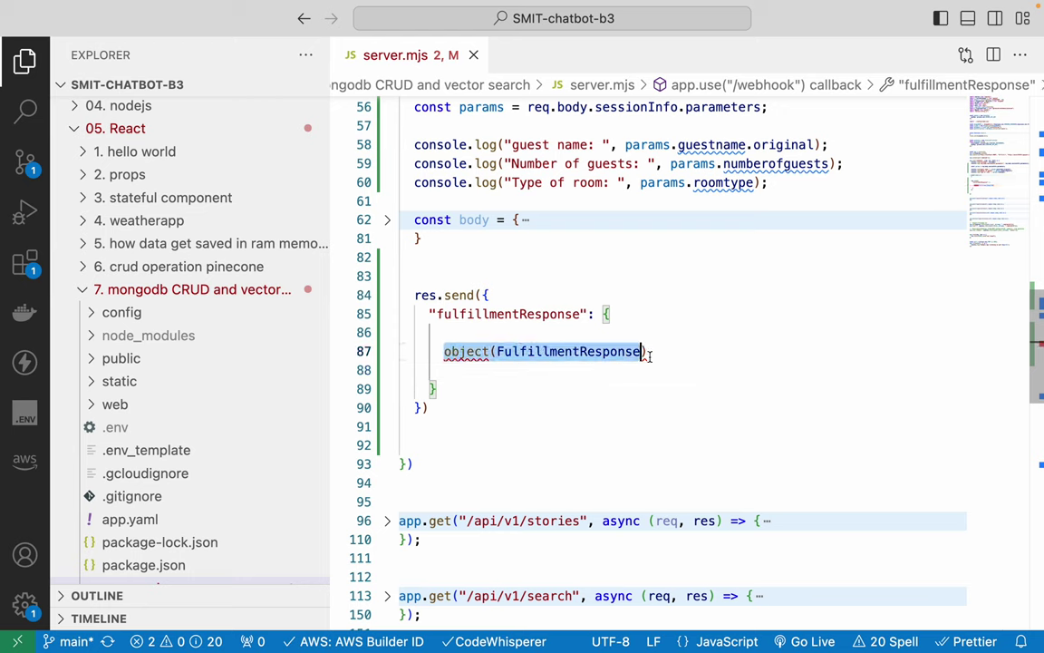
# Step: Paste the messages and mergeBehavior structure, remove the extra braces, and reformat the block
pyautogui.press('cmd+v')
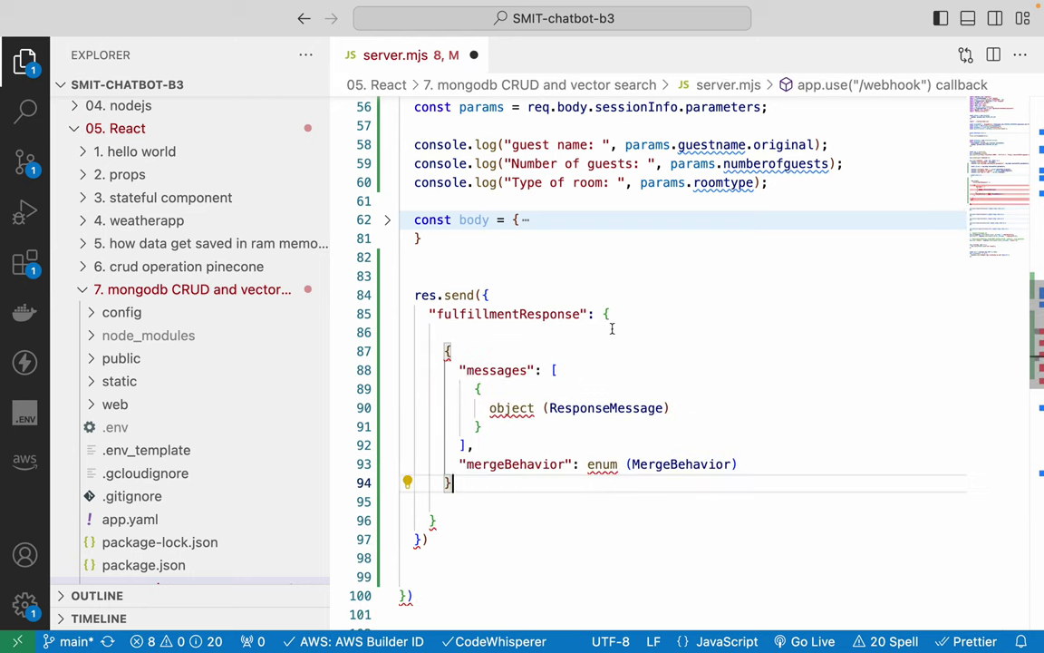
pyautogui.click(464, 356)
pyautogui.press('BackSpace')
pyautogui.click(451, 482)
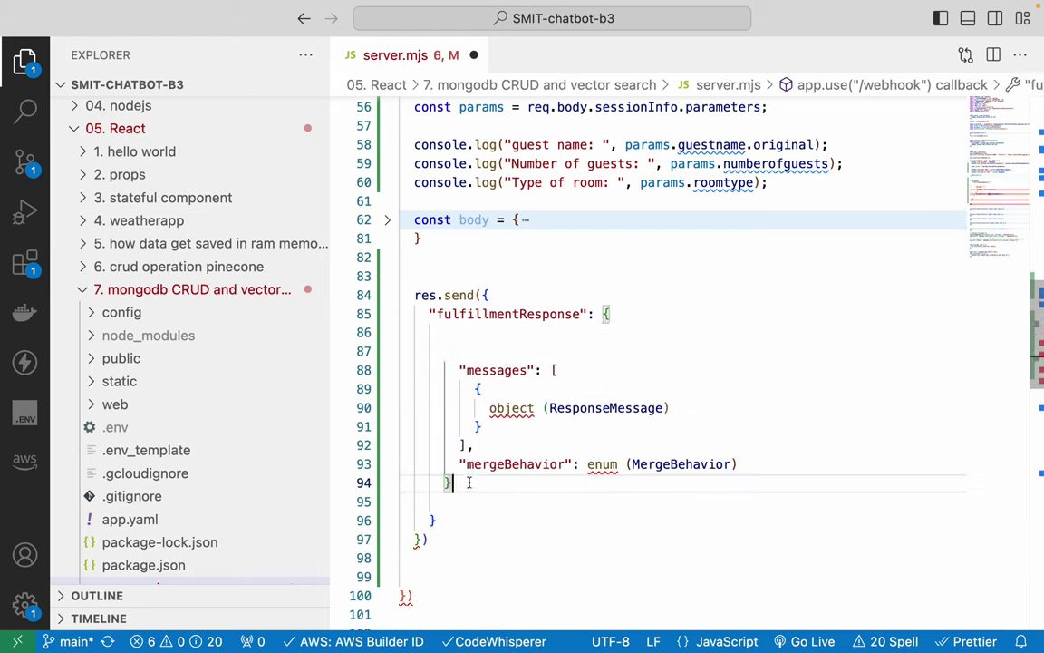
pyautogui.press('BackSpace')
pyautogui.click(587, 350)
pyautogui.hotkey('shift', 'alt', 'f')
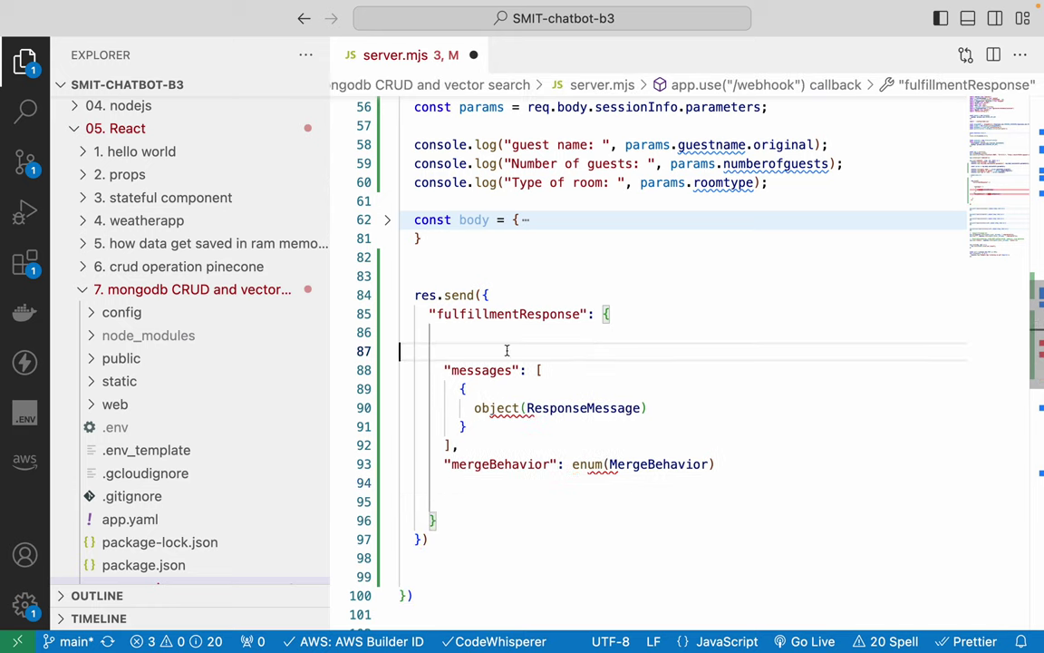
pyautogui.press('BackSpace')
pyautogui.press('BackSpace')
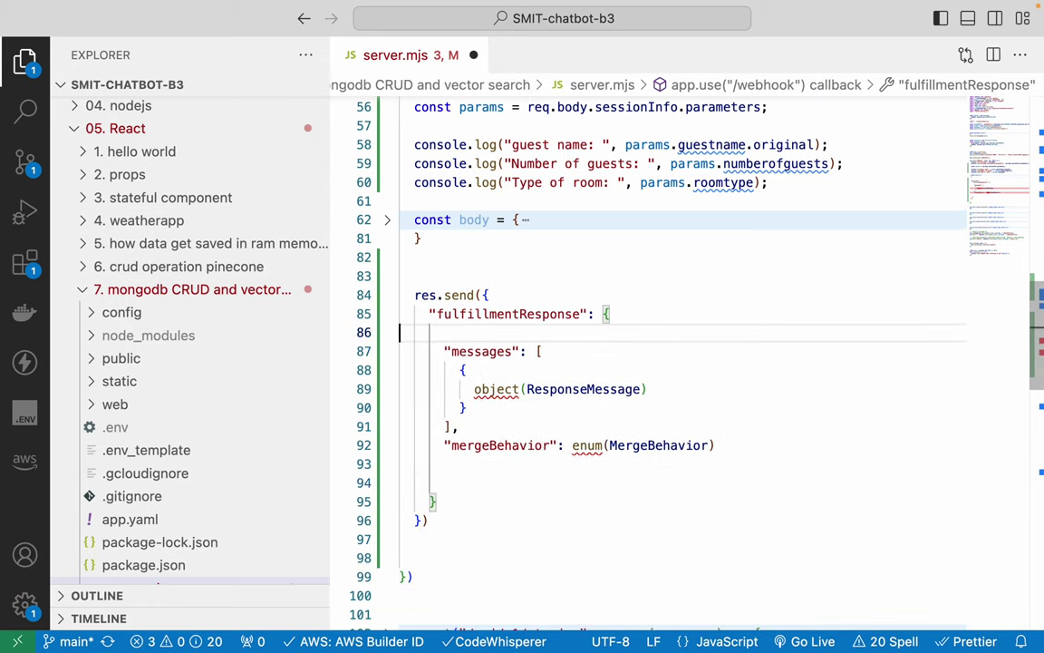
# Step: Check the fulfillmentResponse messages line and save server.mjs
pyautogui.moveTo(444, 331); pyautogui.dragTo(568, 330)
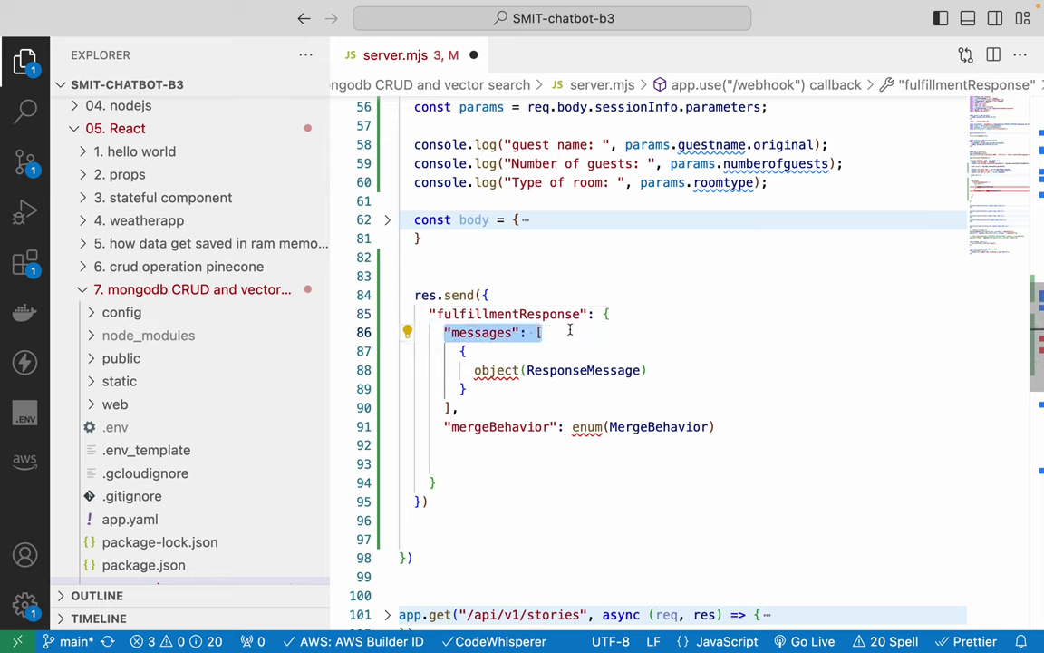
pyautogui.click(529, 313)
pyautogui.doubleClick(524, 314)
pyautogui.doubleClick(480, 333)
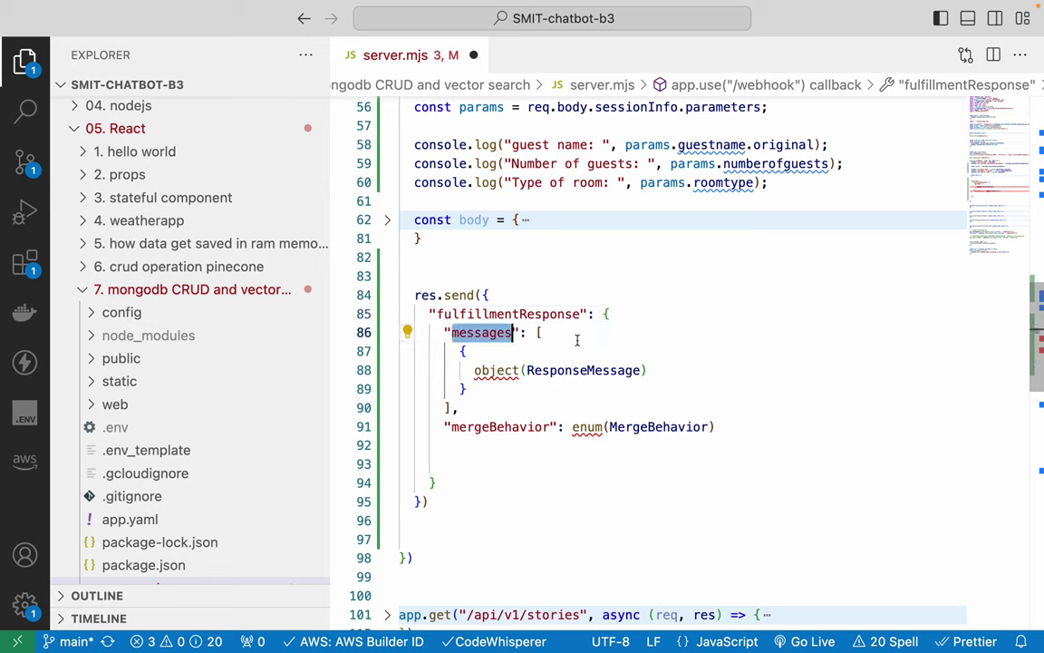
pyautogui.click(555, 333)
pyautogui.press('super+s')
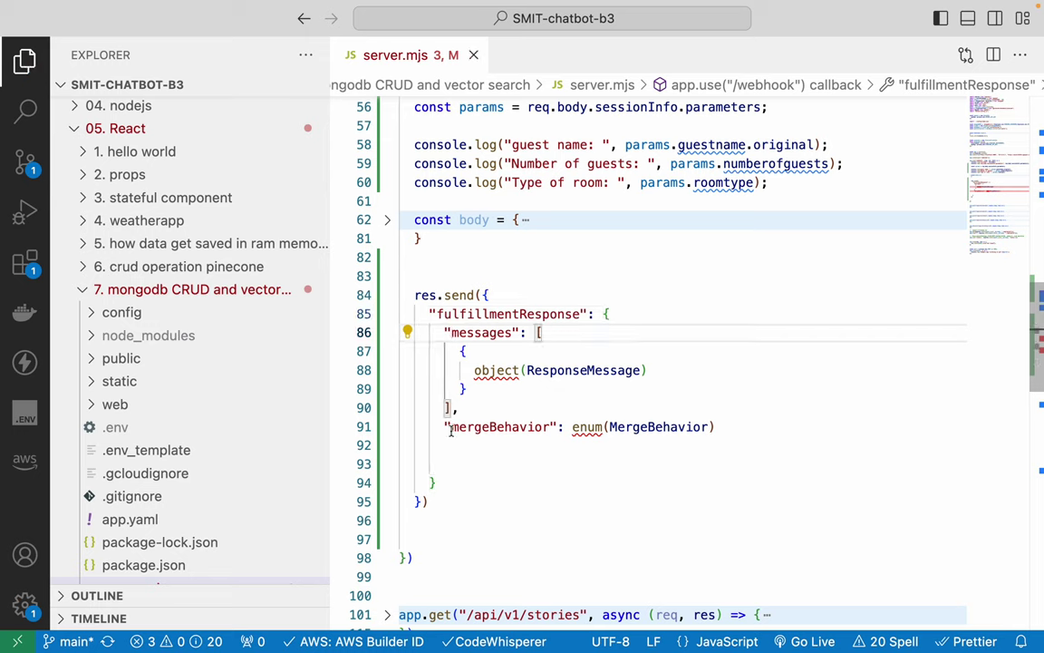
# Step: Review the object(ResponseMessage) placeholder and MergeBehavior type, then return to the FulfillmentResponse docs
pyautogui.click(474, 370)
pyautogui.moveTo(474, 370); pyautogui.dragTo(669, 370)
pyautogui.click(669, 370)
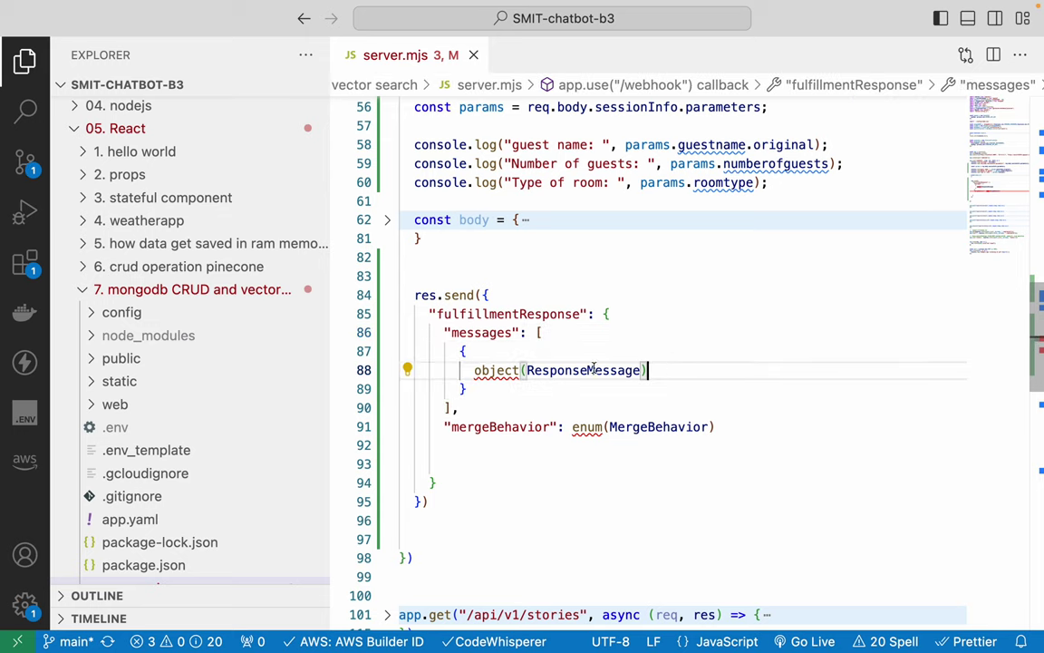
pyautogui.doubleClick(593, 370)
pyautogui.doubleClick(510, 426)
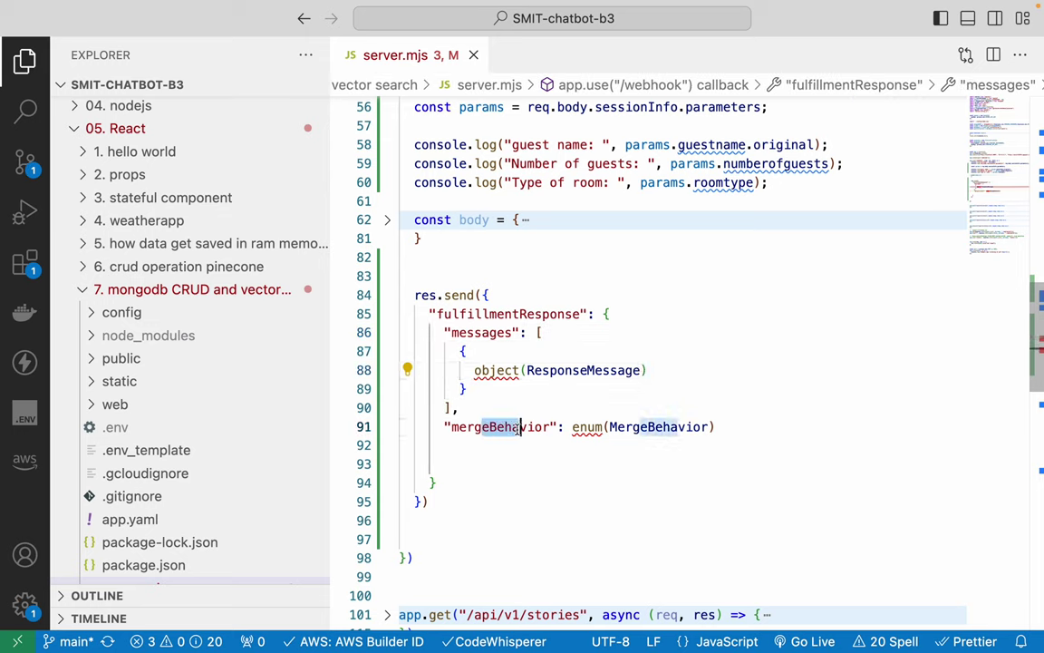
pyautogui.doubleClick(659, 427)
pyautogui.click(590, 404)
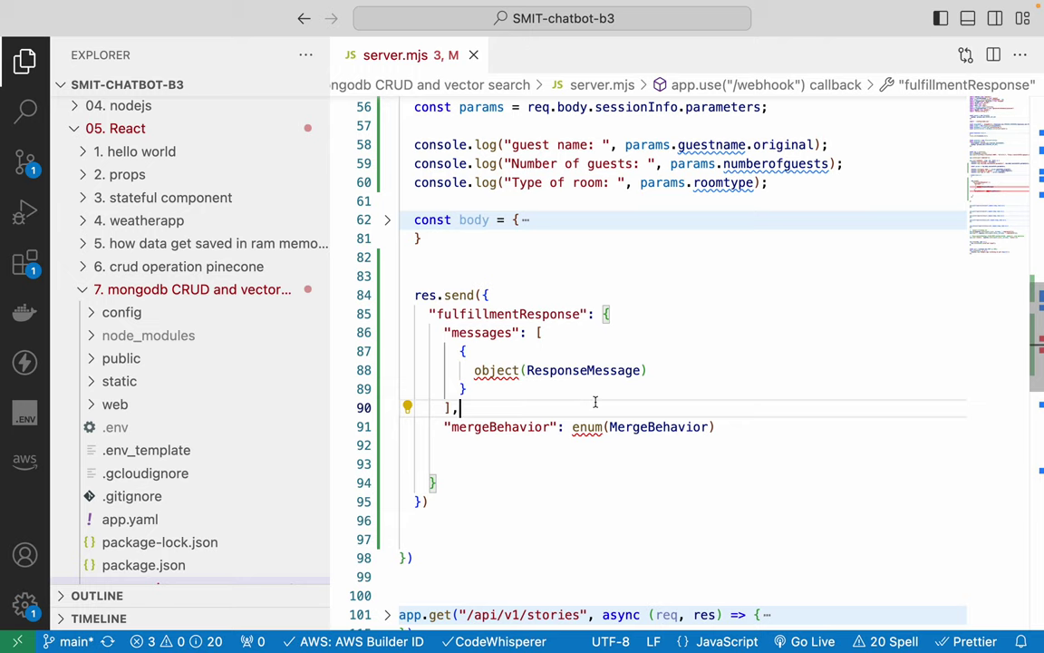
pyautogui.doubleClick(497, 370)
pyautogui.keyDown('shift'); pyautogui.click(664, 370); pyautogui.keyUp('shift')
pyautogui.click(584, 344)
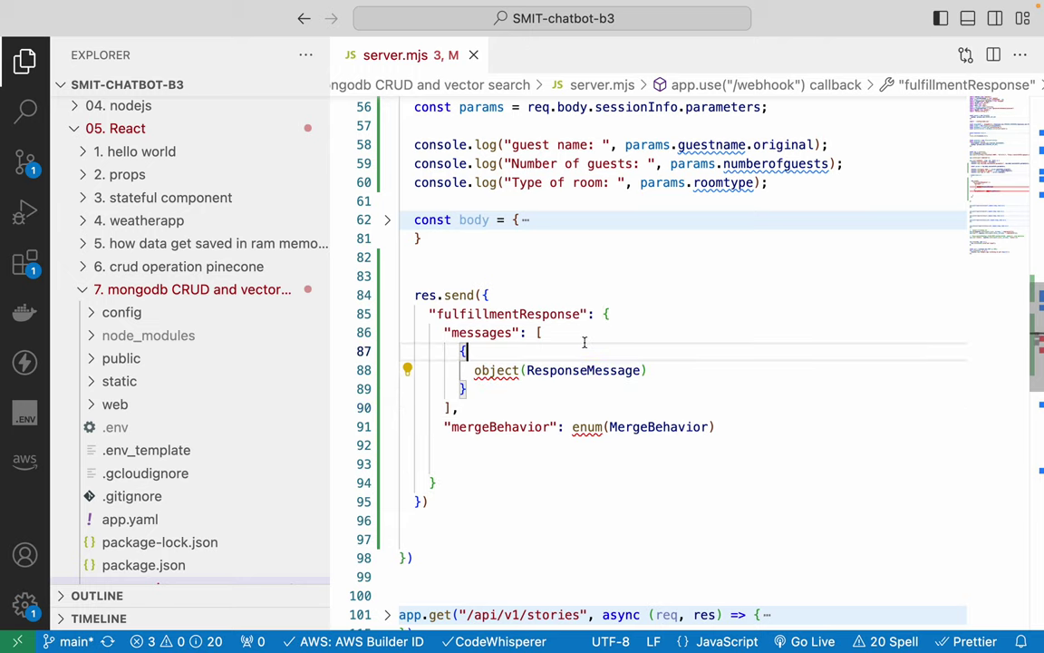
pyautogui.doubleClick(585, 370)
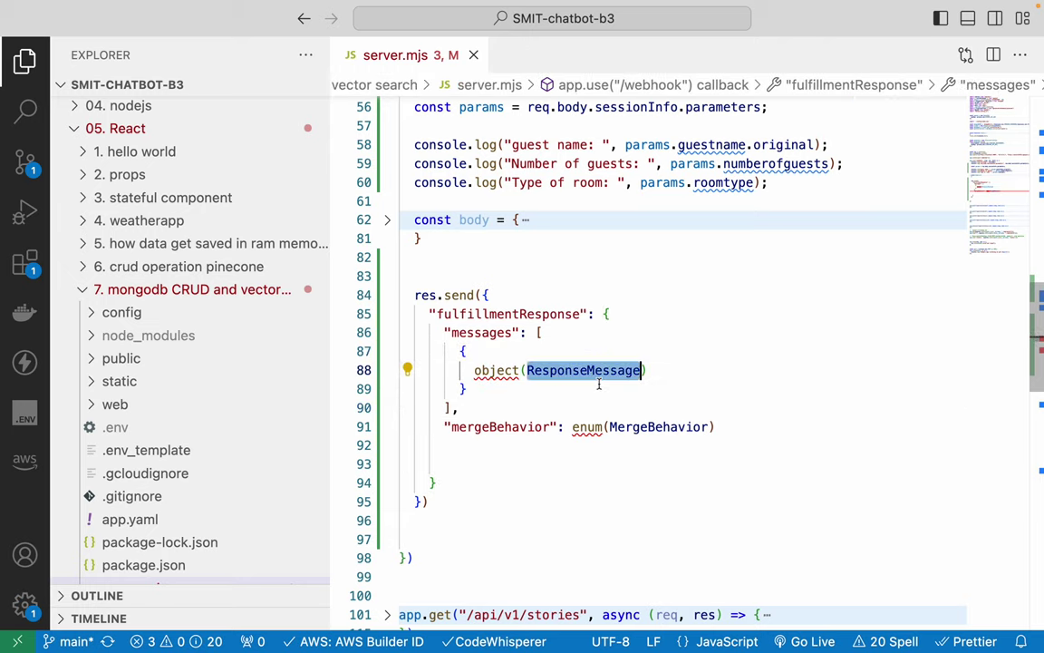
pyautogui.press('super+Tab')
pyautogui.click(393, 272)
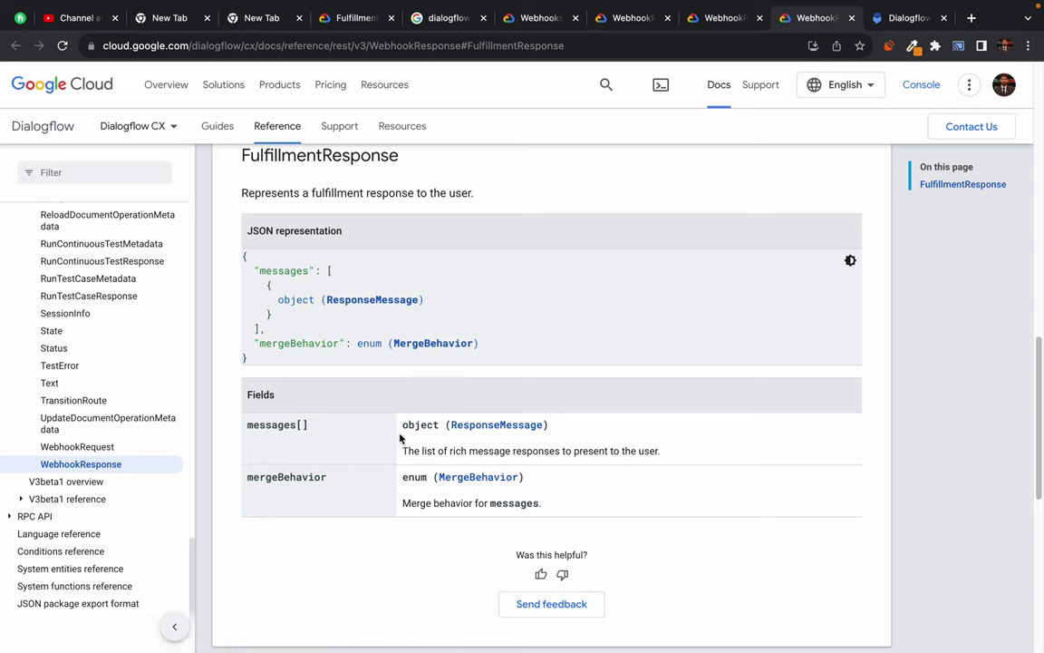
# Step: Read the messages field's ResponseMessage type and description in the fields table
pyautogui.moveTo(399, 426); pyautogui.dragTo(650, 456)
pyautogui.click(650, 456)
pyautogui.moveTo(406, 451); pyautogui.dragTo(489, 450)
pyautogui.doubleClick(490, 450)
pyautogui.doubleClick(534, 451)
pyautogui.click(630, 439)
# Step: Open the ResponseMessage reference in a new tab and scroll to its JSON representation
pyautogui.rightClick(361, 300)
pyautogui.click(426, 301)
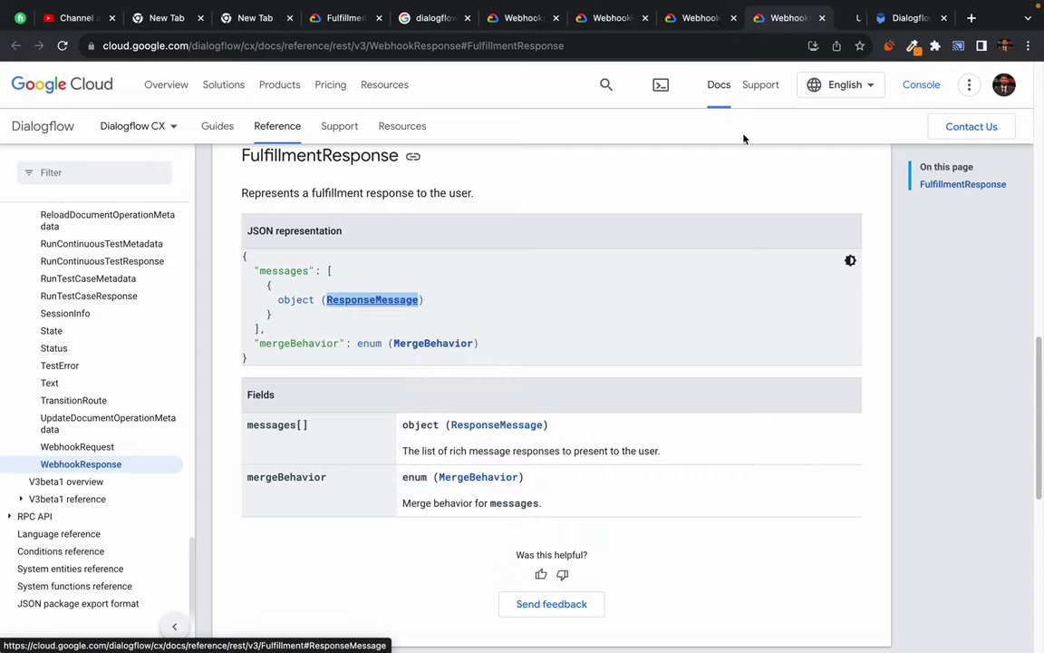
pyautogui.click(844, 20)
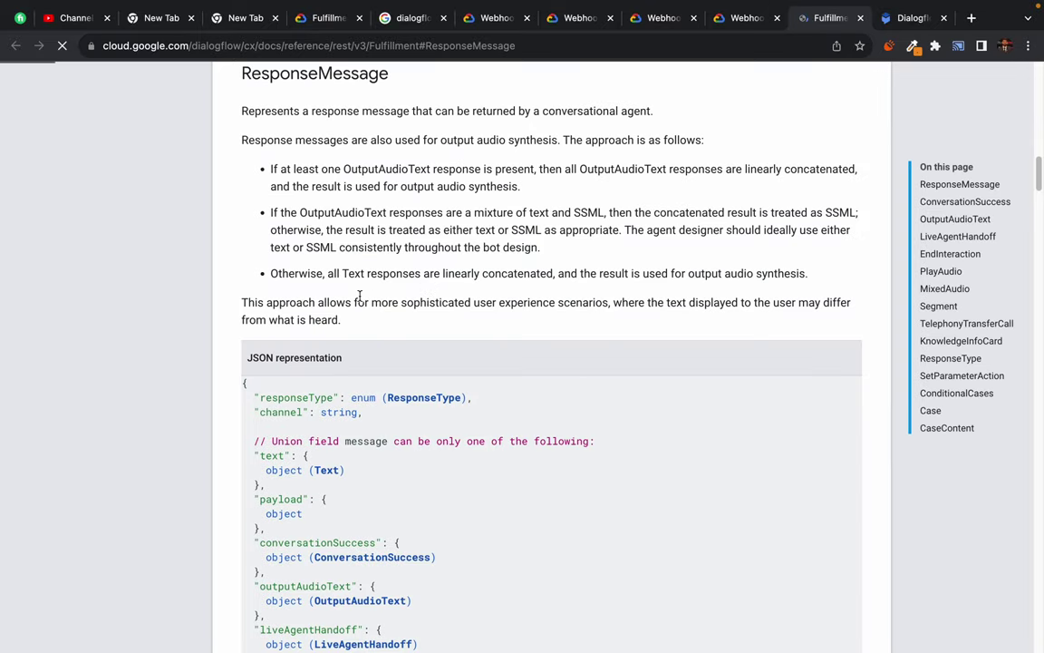
pyautogui.scroll(-3, 345, 310)
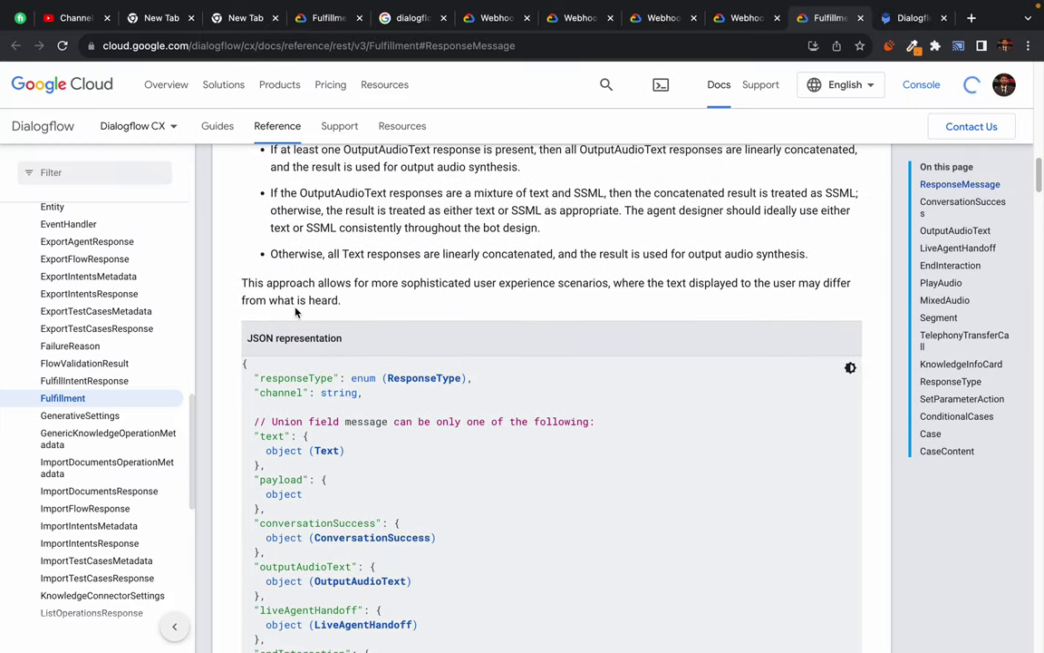
pyautogui.scroll(-1, 296, 312)
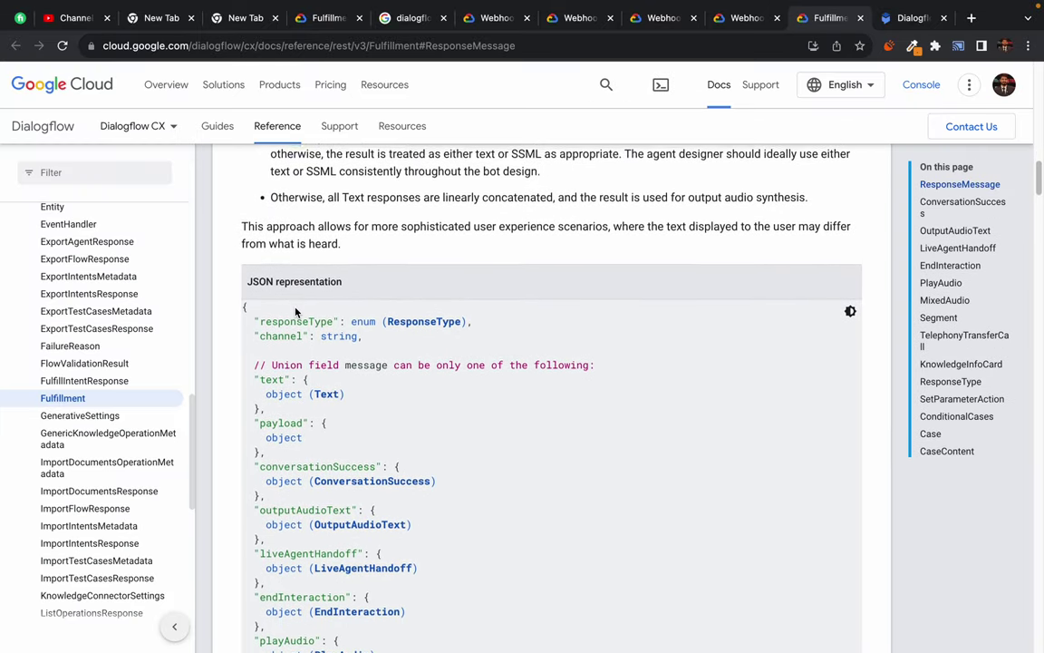
pyautogui.scroll(5, 295, 312)
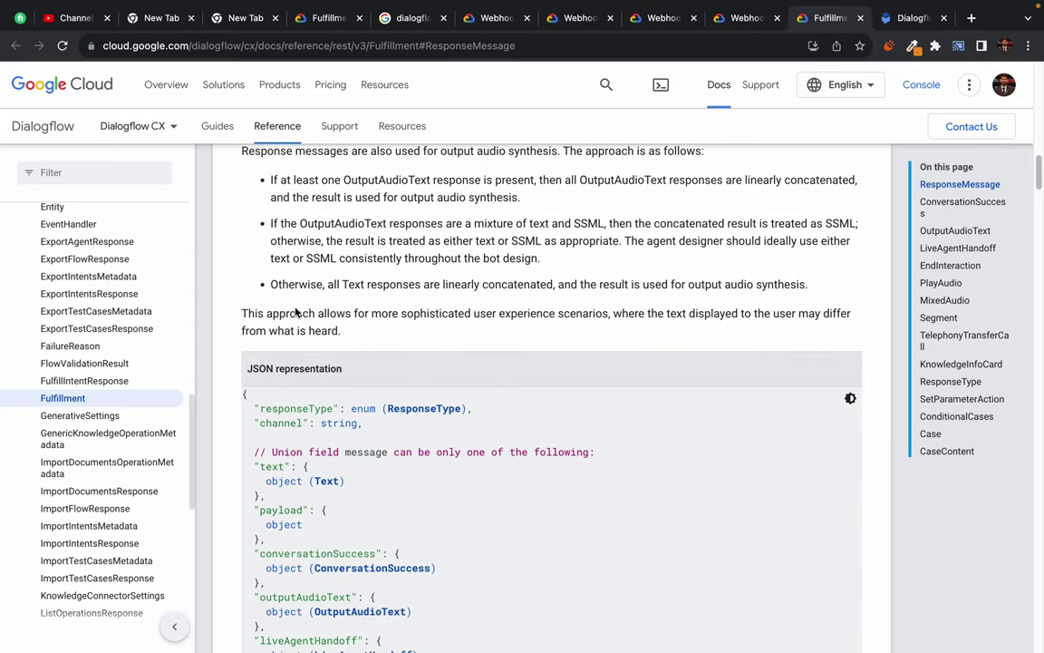
pyautogui.scroll(-1, 293, 310)
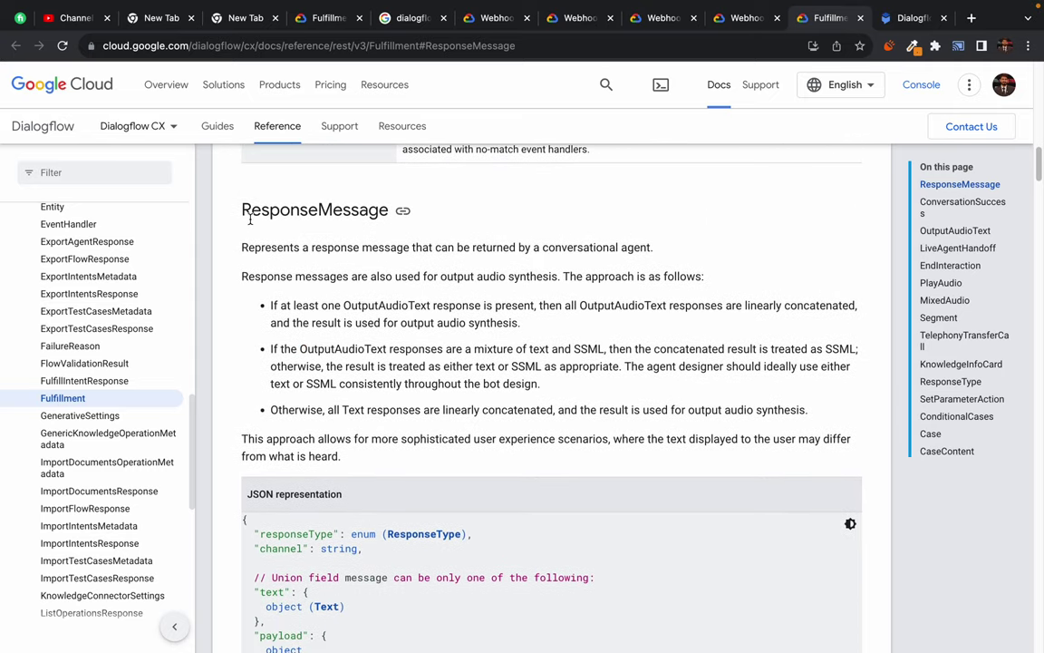
pyautogui.scroll(-5, 316, 367)
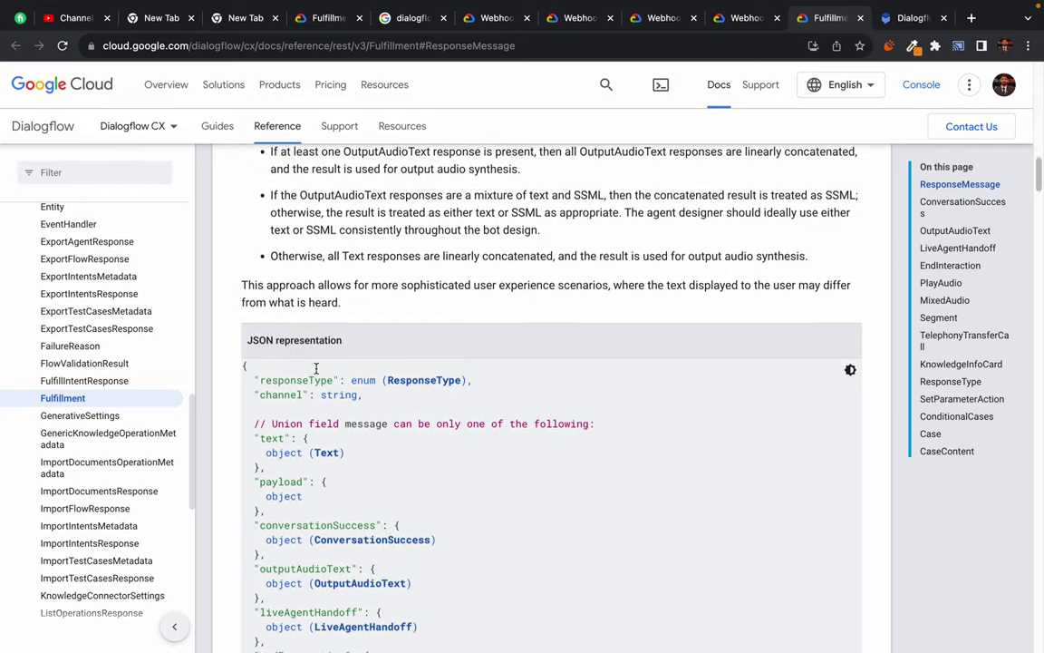
pyautogui.scroll(-3, 316, 368)
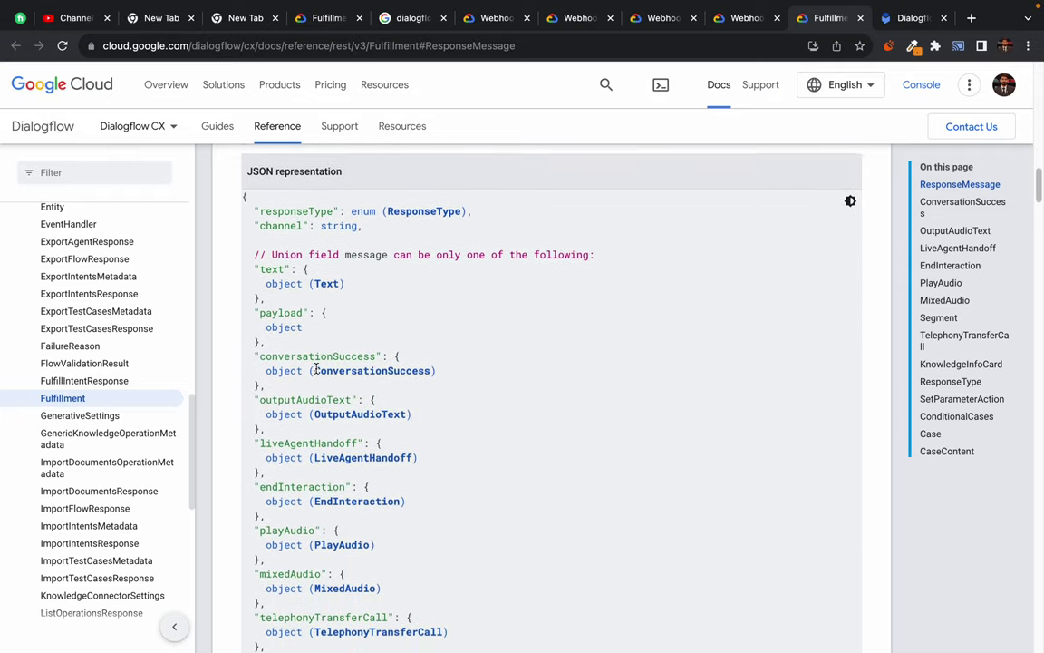
# Step: Examine the ResponseMessage JSON: responseType, channel, and the union of text, payload and other types
pyautogui.moveTo(243, 177); pyautogui.dragTo(315, 513)
pyautogui.scroll(-4, 308, 513)
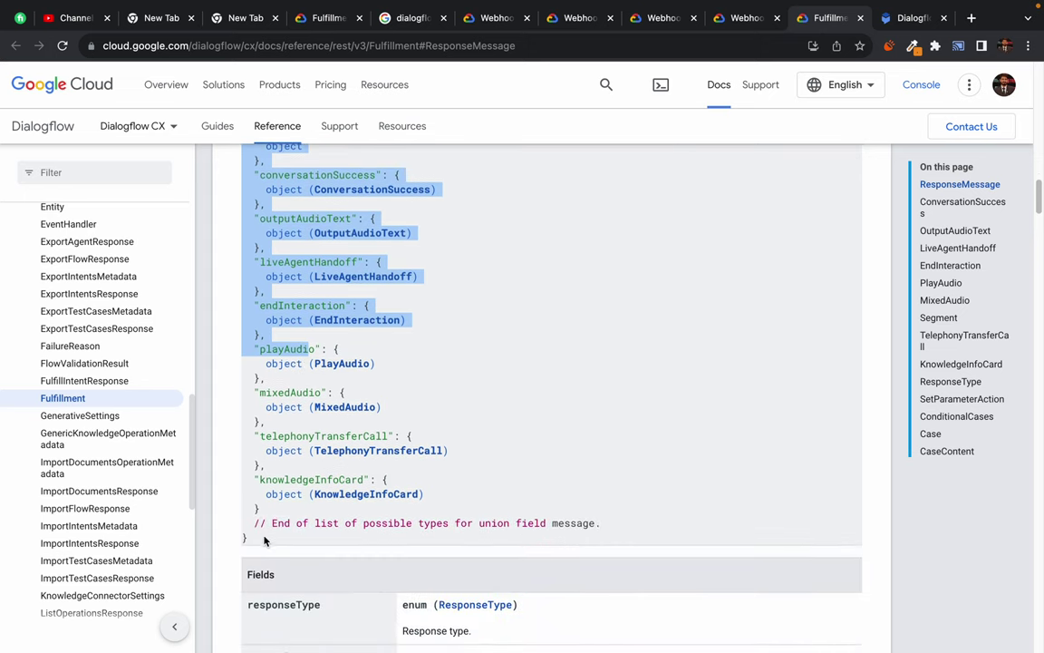
pyautogui.moveTo(264, 540); pyautogui.dragTo(262, 542)
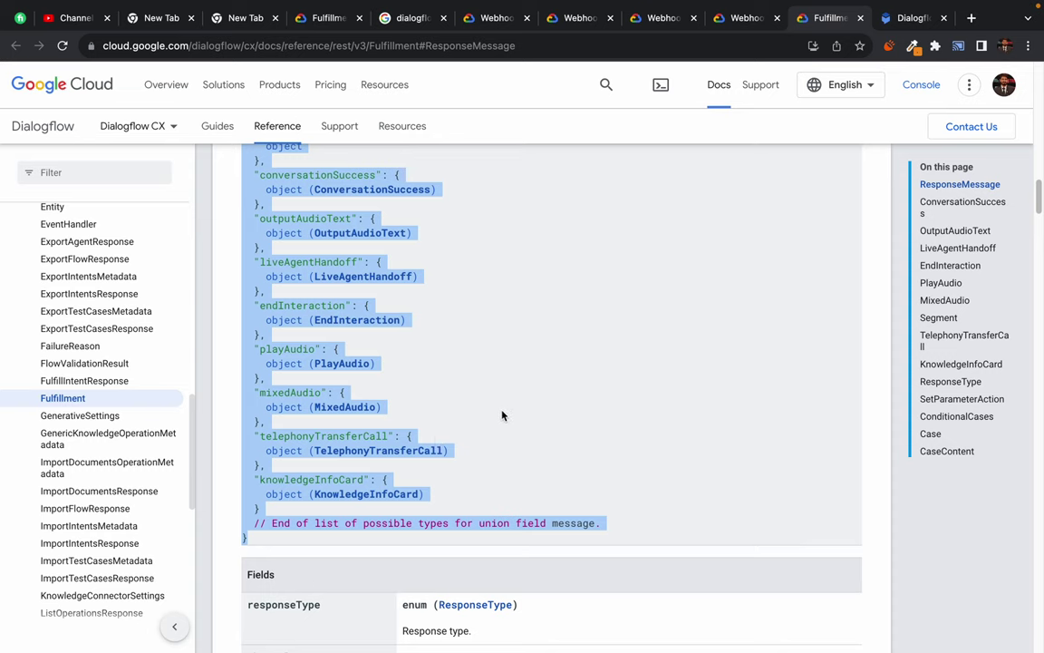
pyautogui.scroll(5, 400, 363)
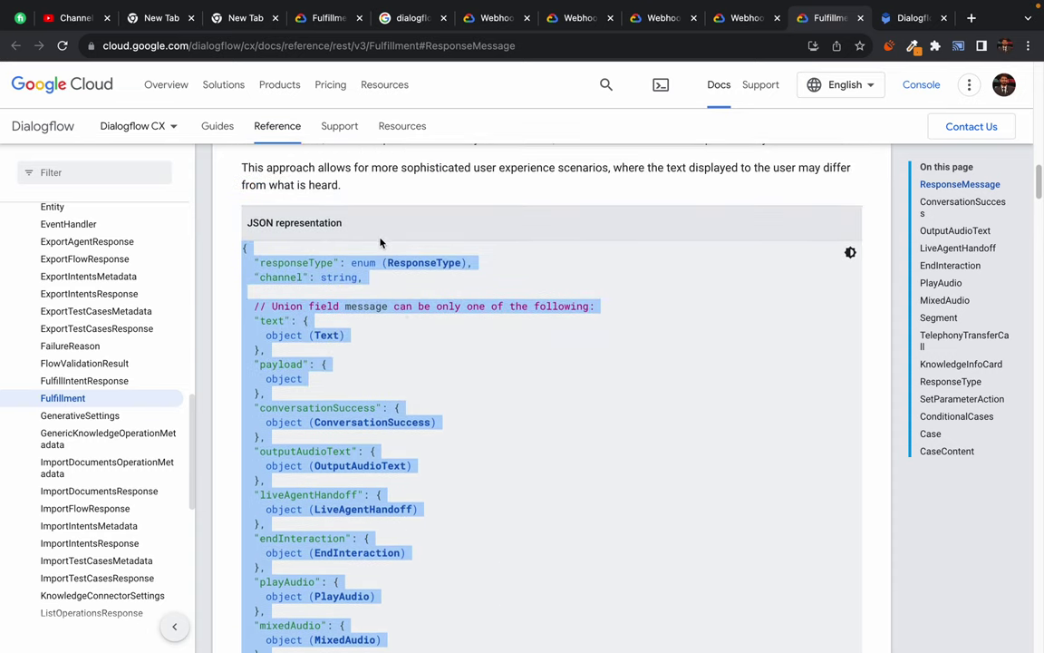
pyautogui.click(317, 280)
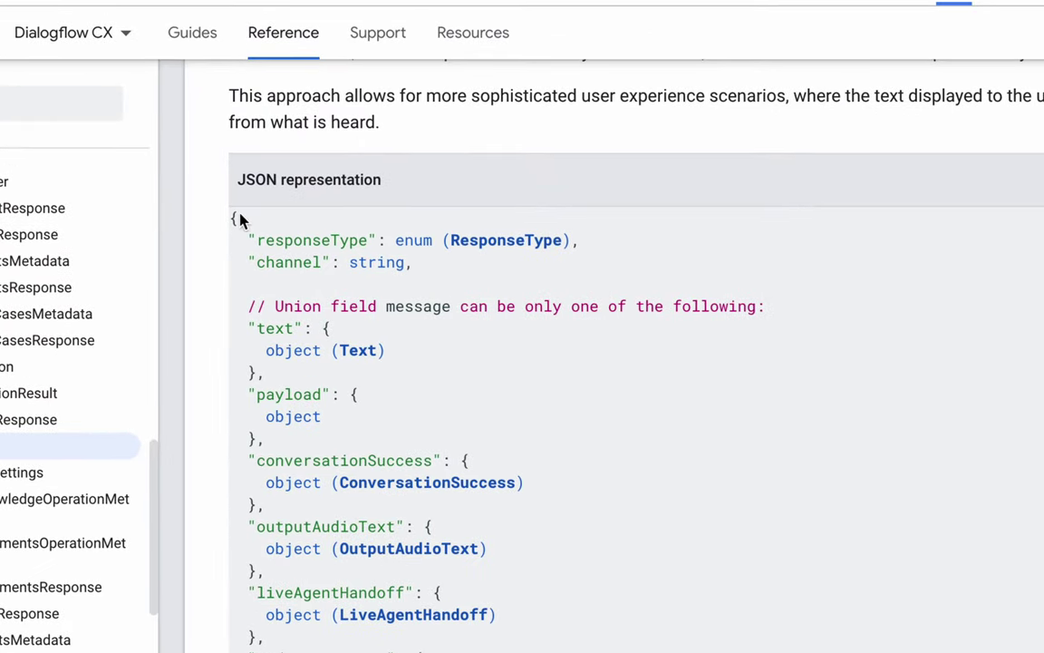
pyautogui.moveTo(233, 214); pyautogui.dragTo(290, 440)
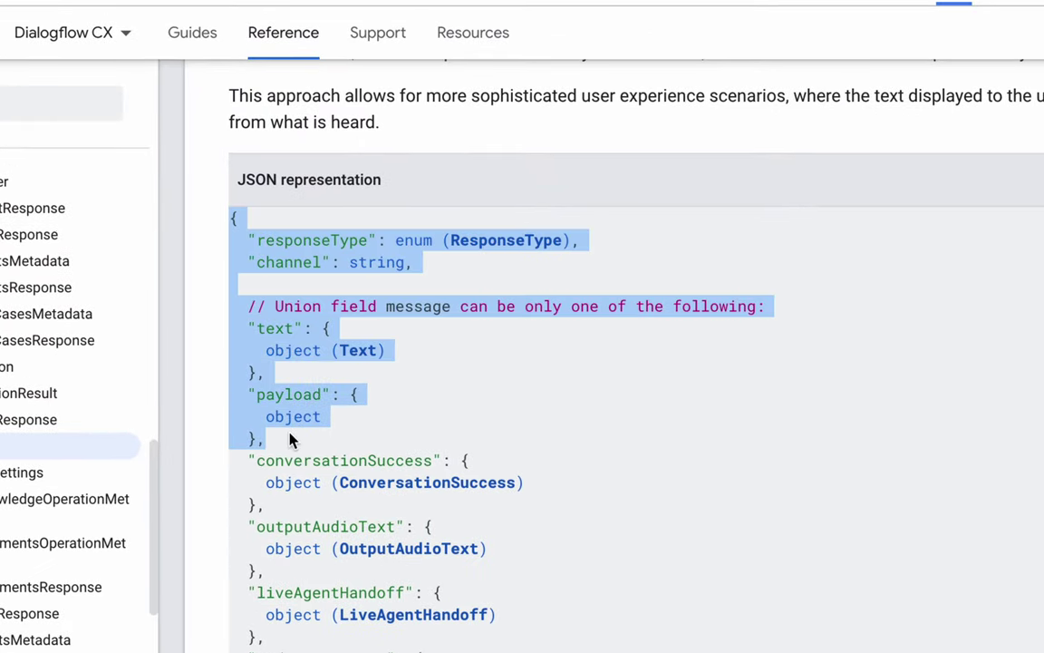
pyautogui.click(304, 280)
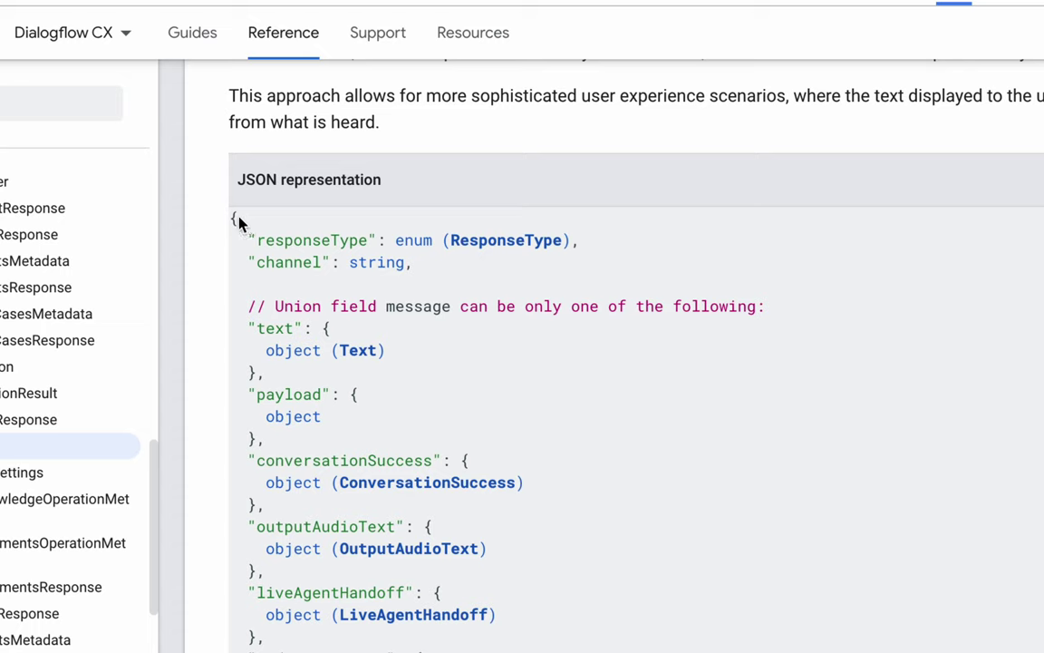
pyautogui.doubleClick(282, 239)
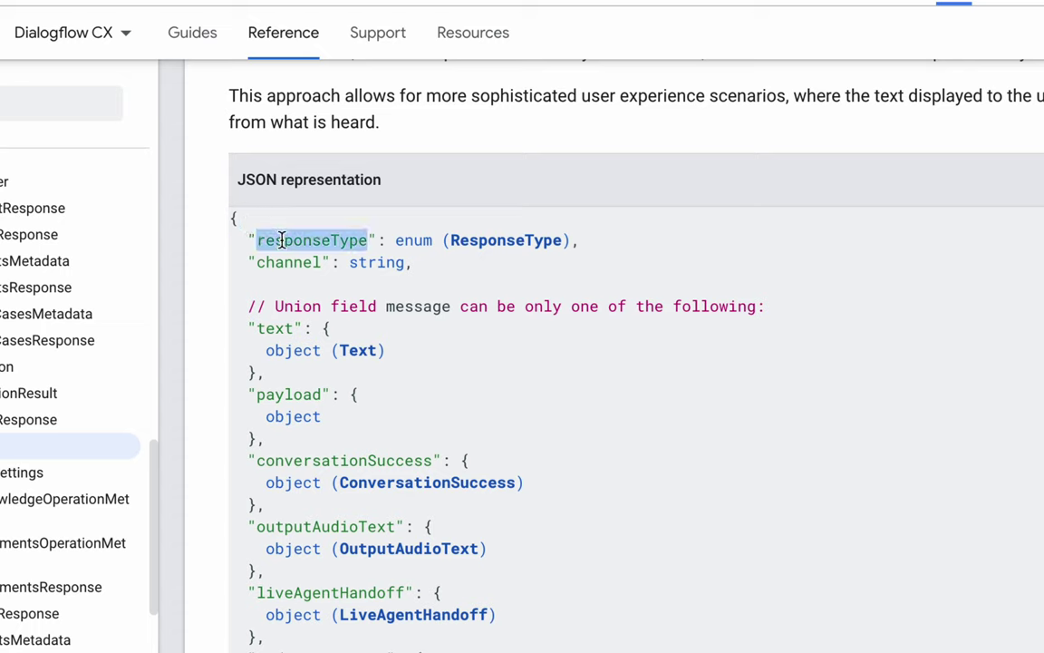
pyautogui.doubleClick(289, 263)
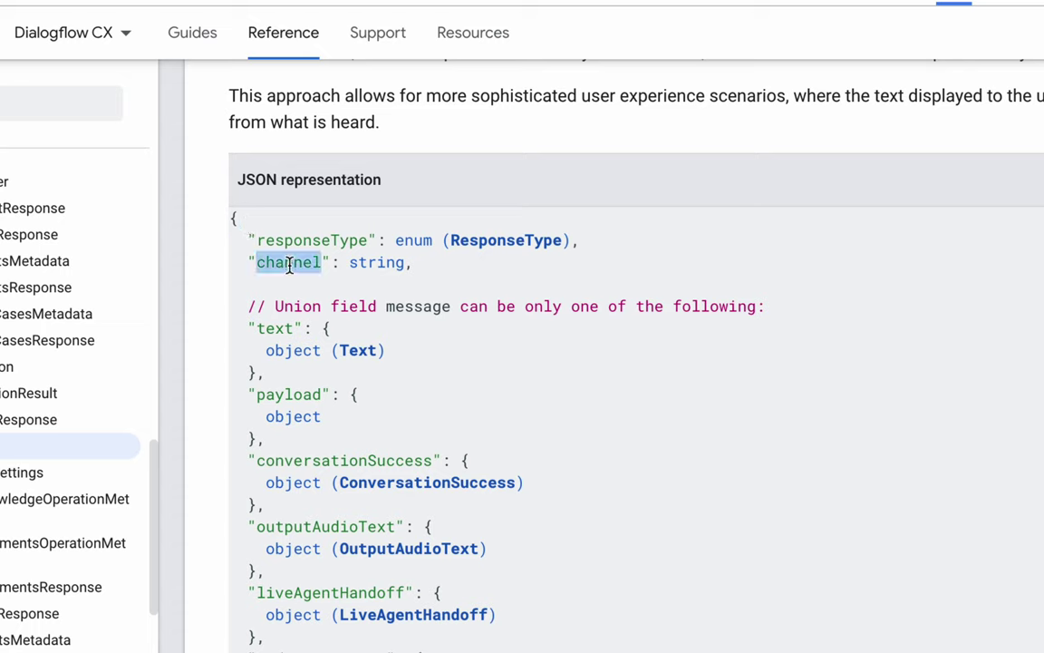
pyautogui.moveTo(248, 308); pyautogui.dragTo(494, 538)
pyautogui.click(450, 487)
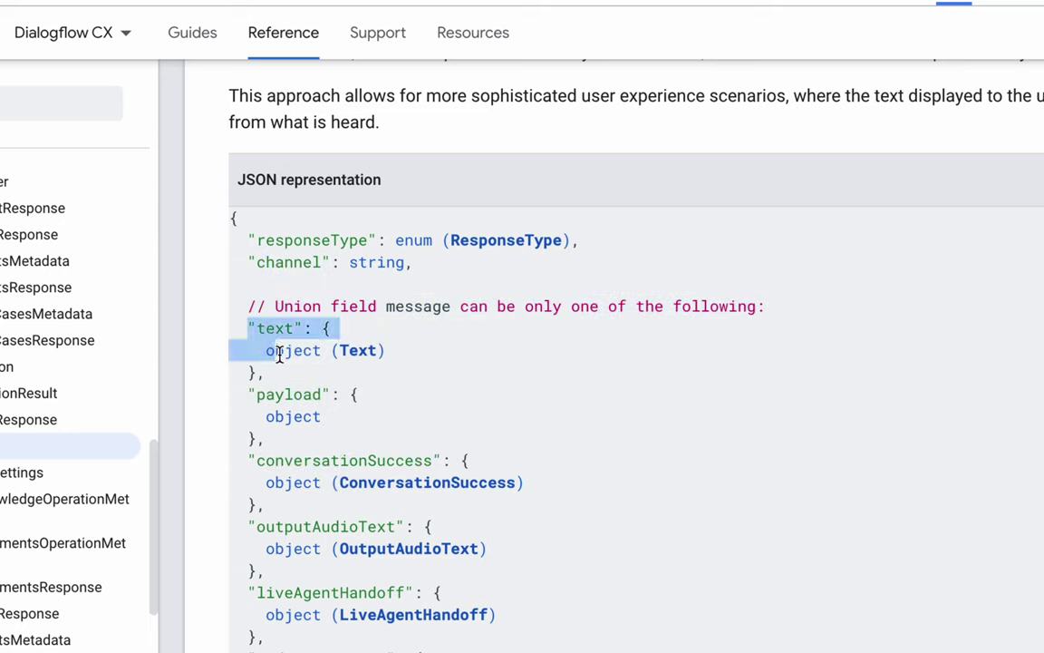